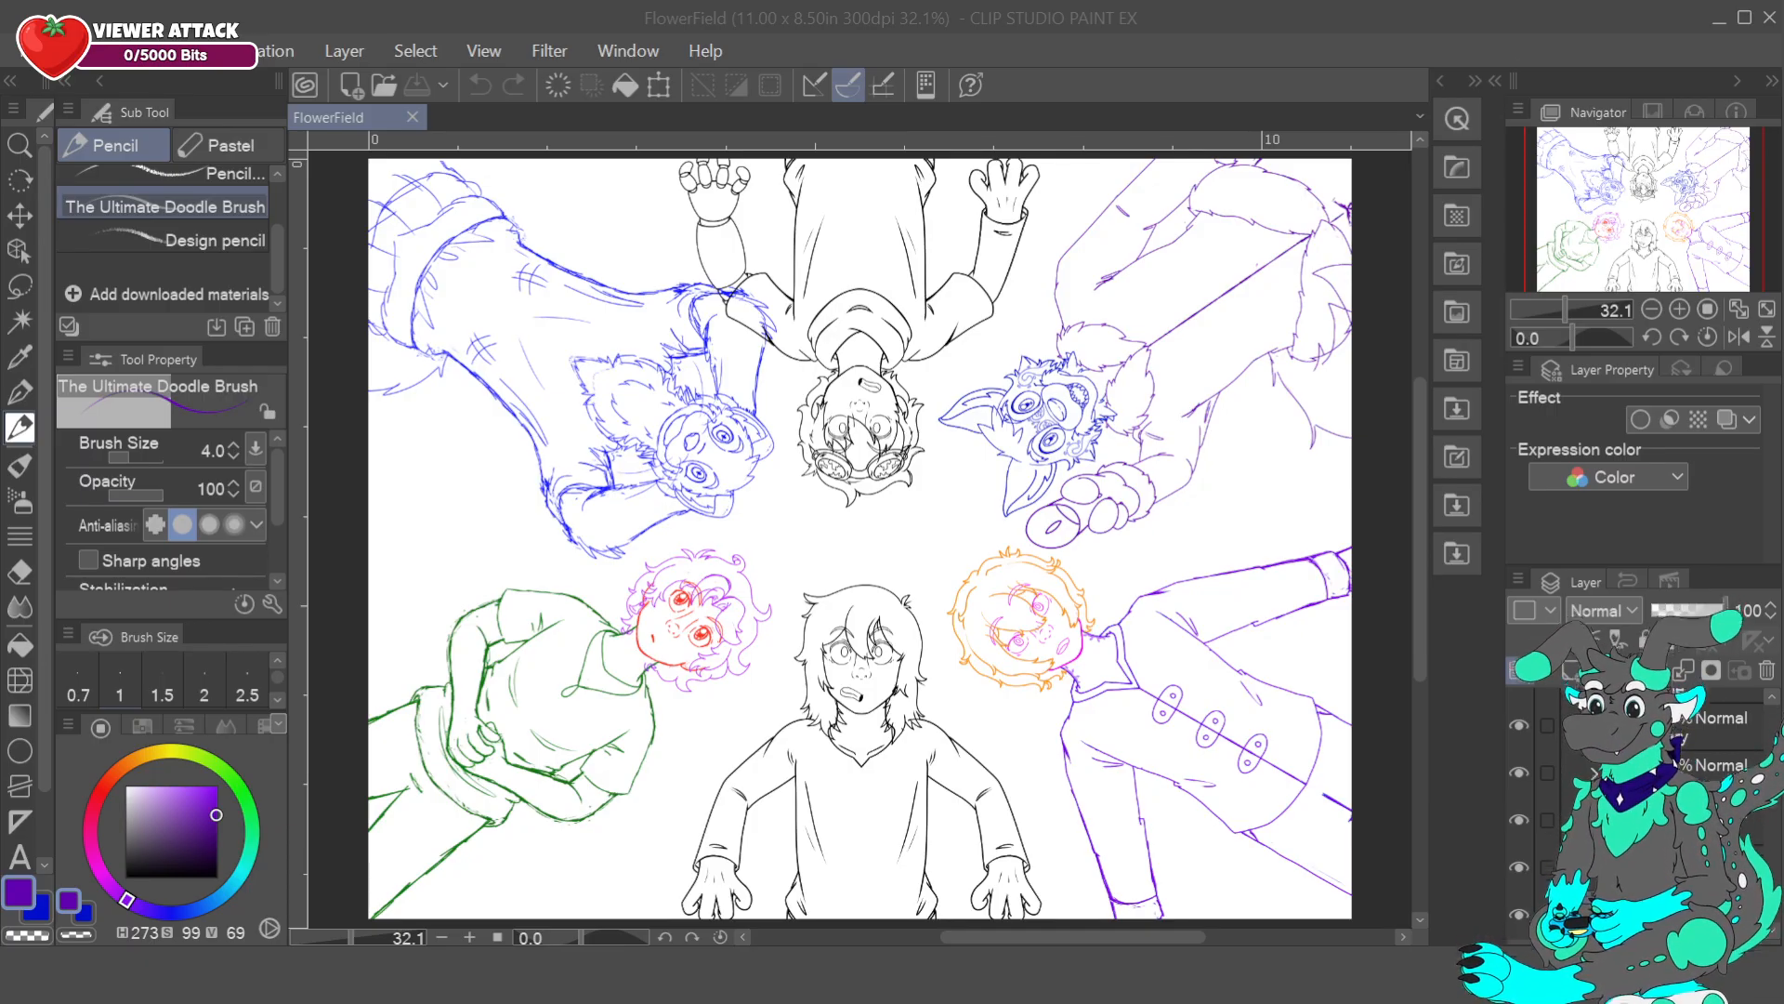
- Lower the opacity of the purple curly-hair sketch layer on the green-shirted figure to 25%
left_click(1654, 337)
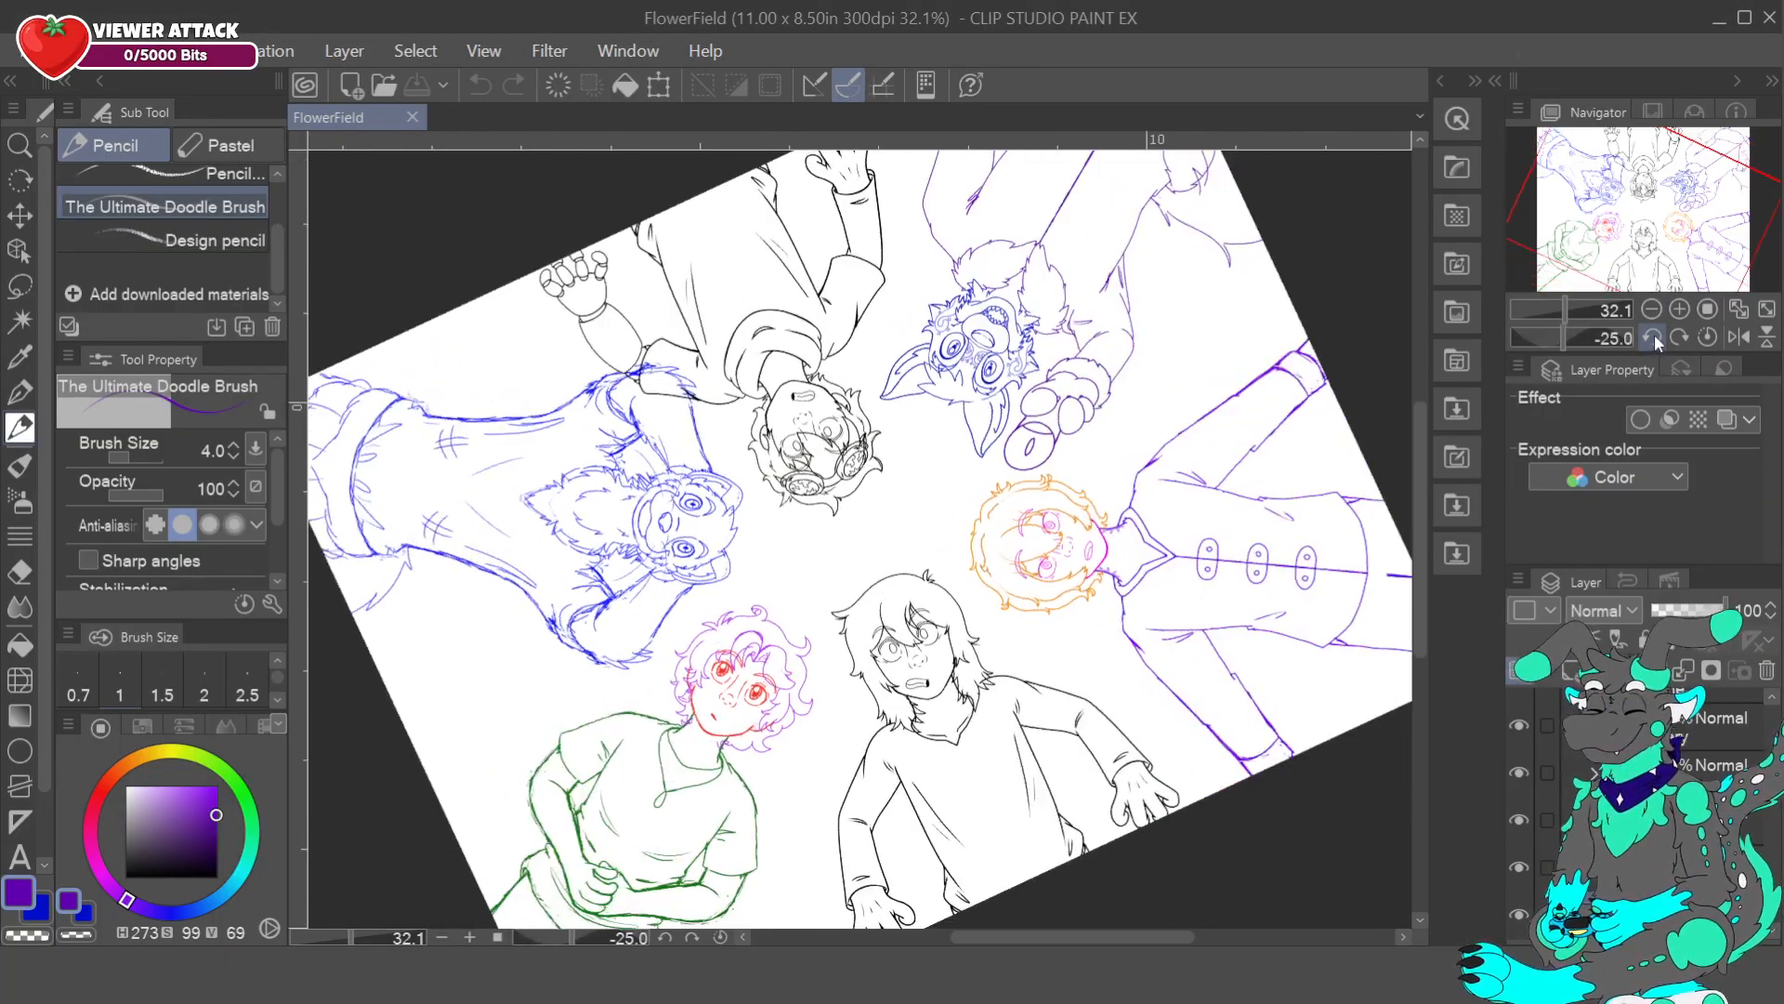
left_click(1653, 336)
left_click(1679, 309)
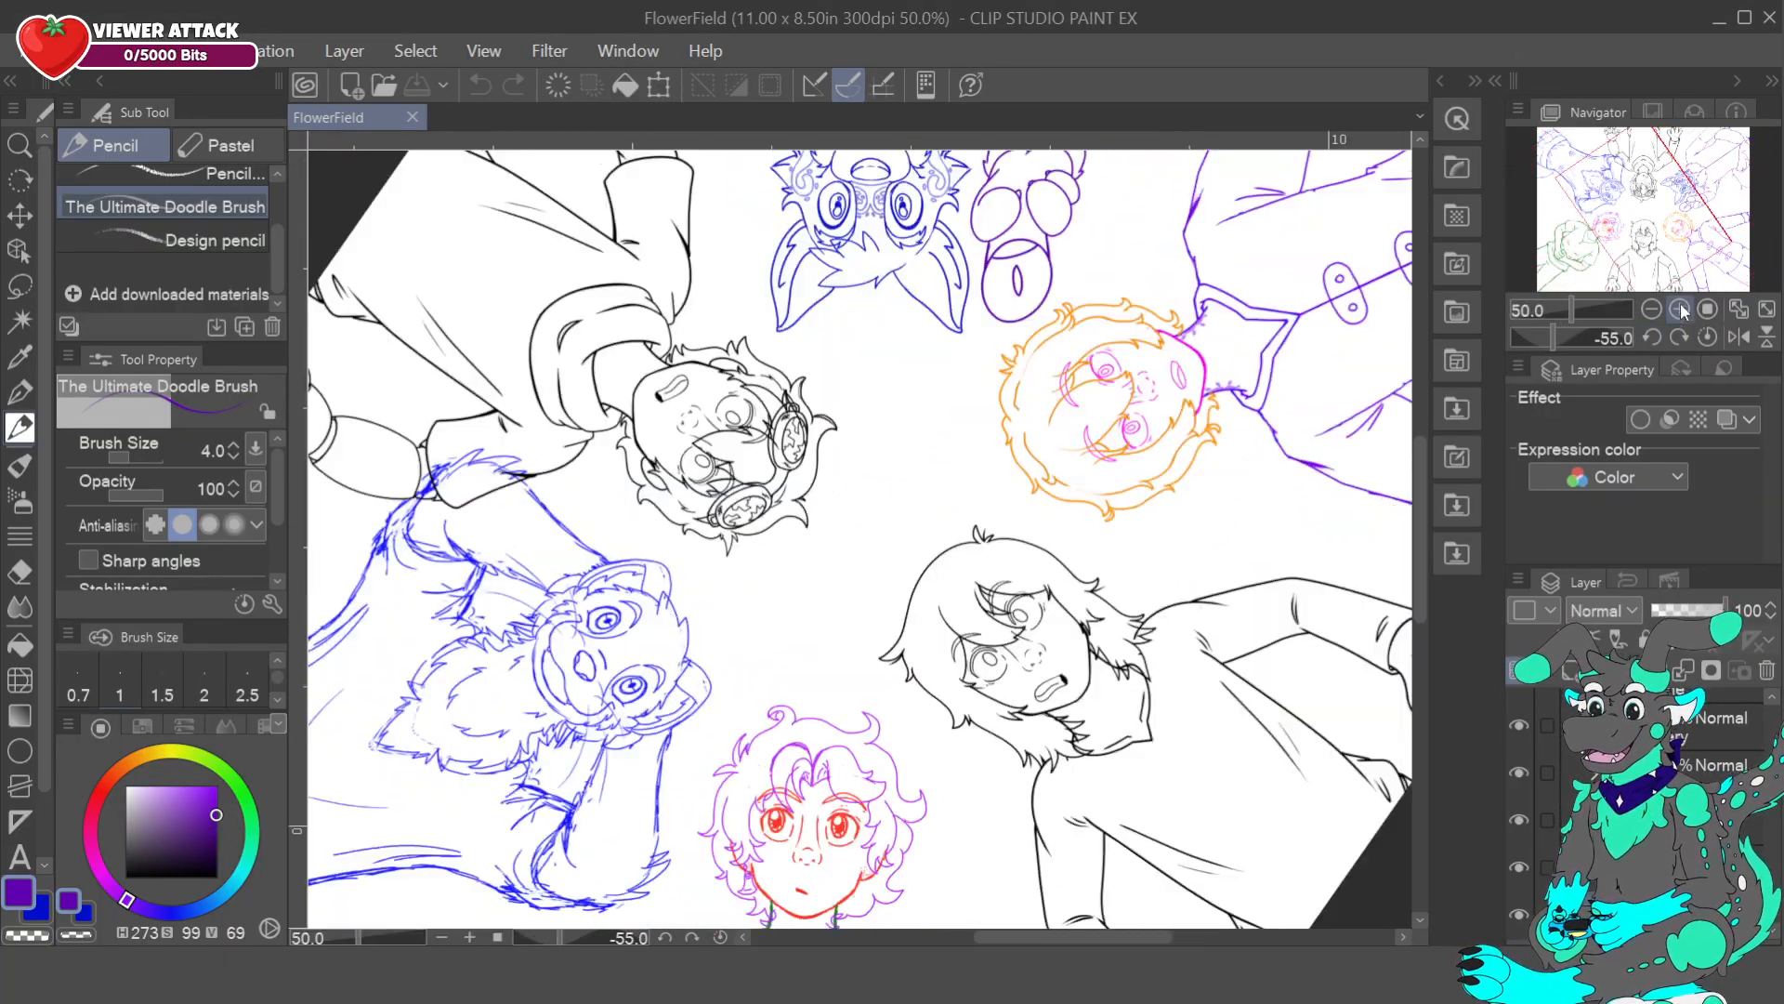
left_click_drag(1662, 279, 1622, 287)
mouse_move(1622, 288)
left_mouse_down()
mouse_move(1661, 244)
mouse_move(1740, 265)
mouse_move(1703, 272)
mouse_move(1715, 263)
mouse_move(1654, 173)
mouse_move(1608, 238)
left_mouse_up()
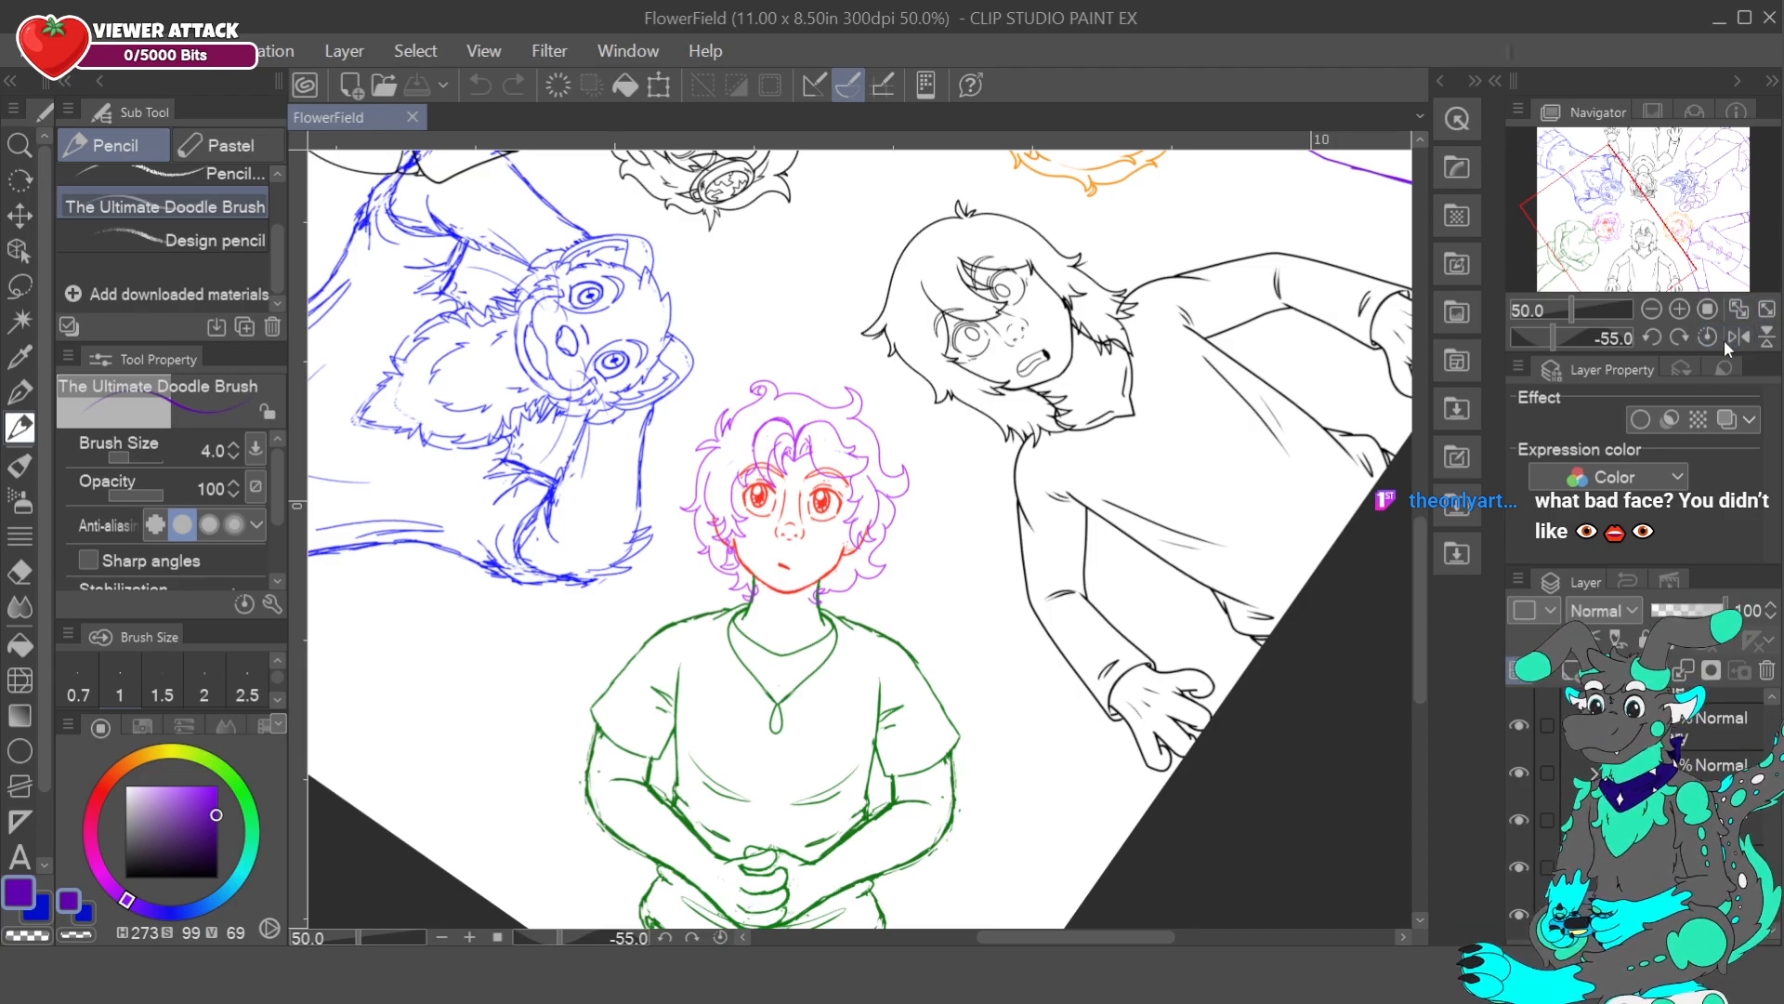
left_click(1679, 309)
left_click_drag(1625, 249, 1614, 247)
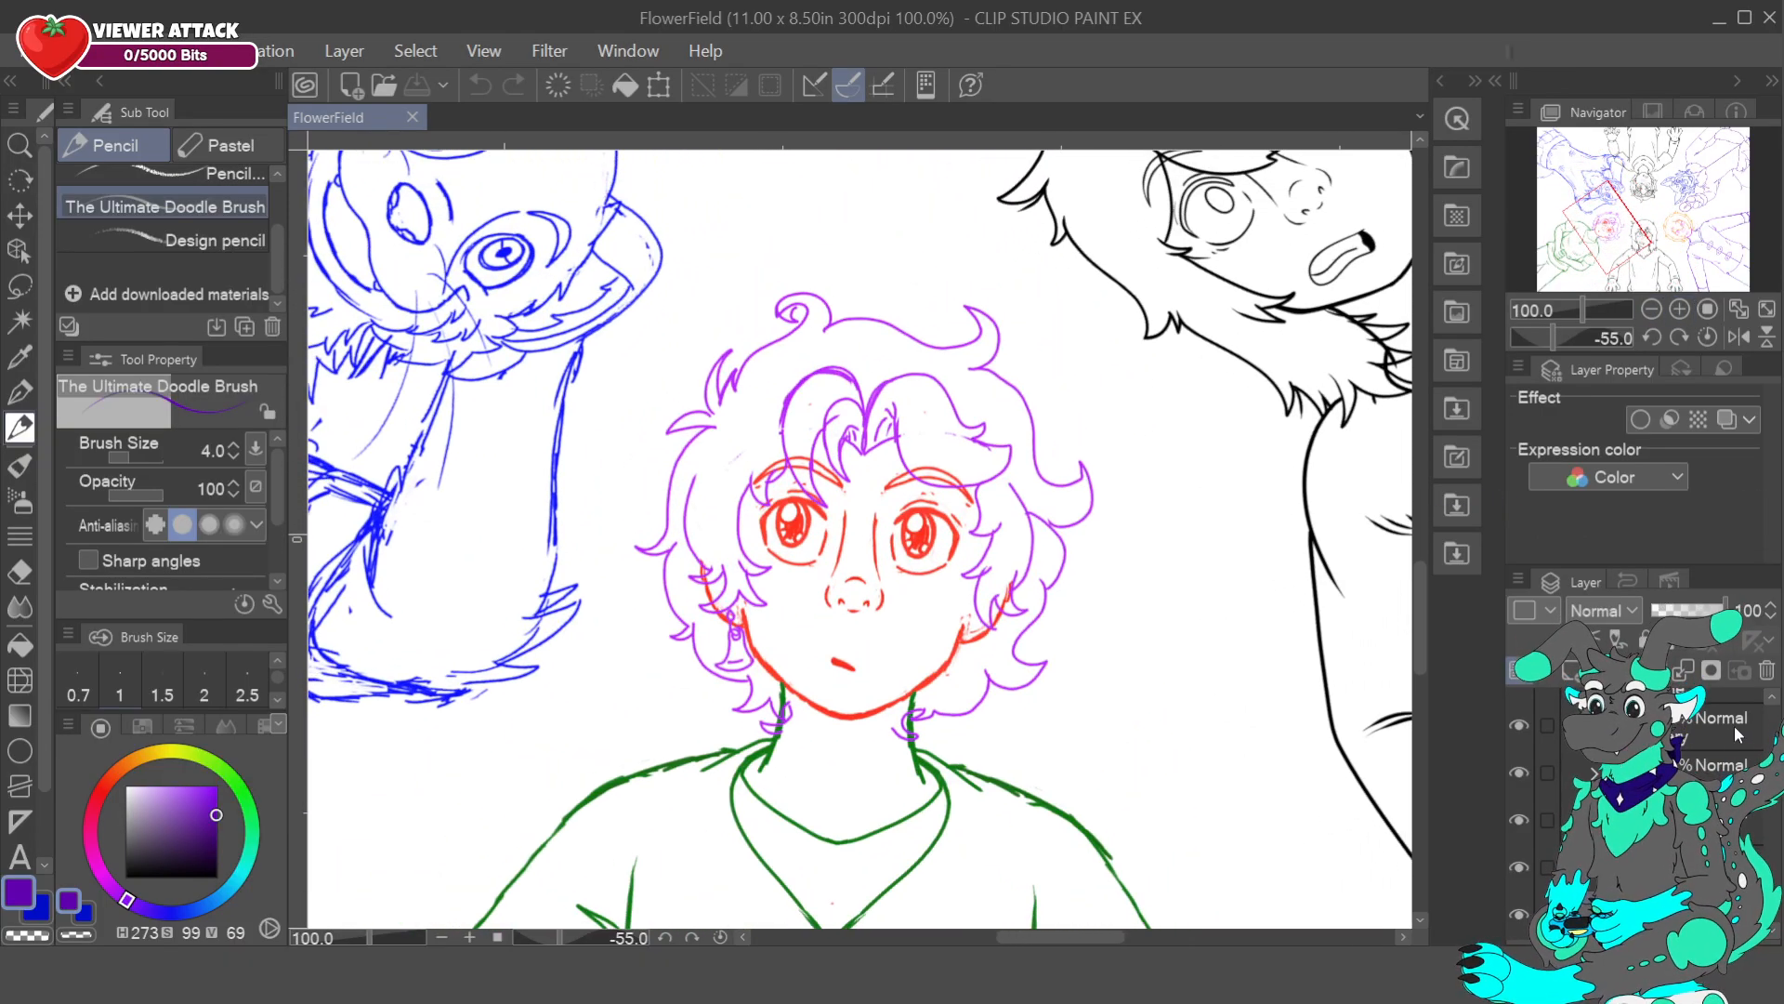
left_click(1594, 774)
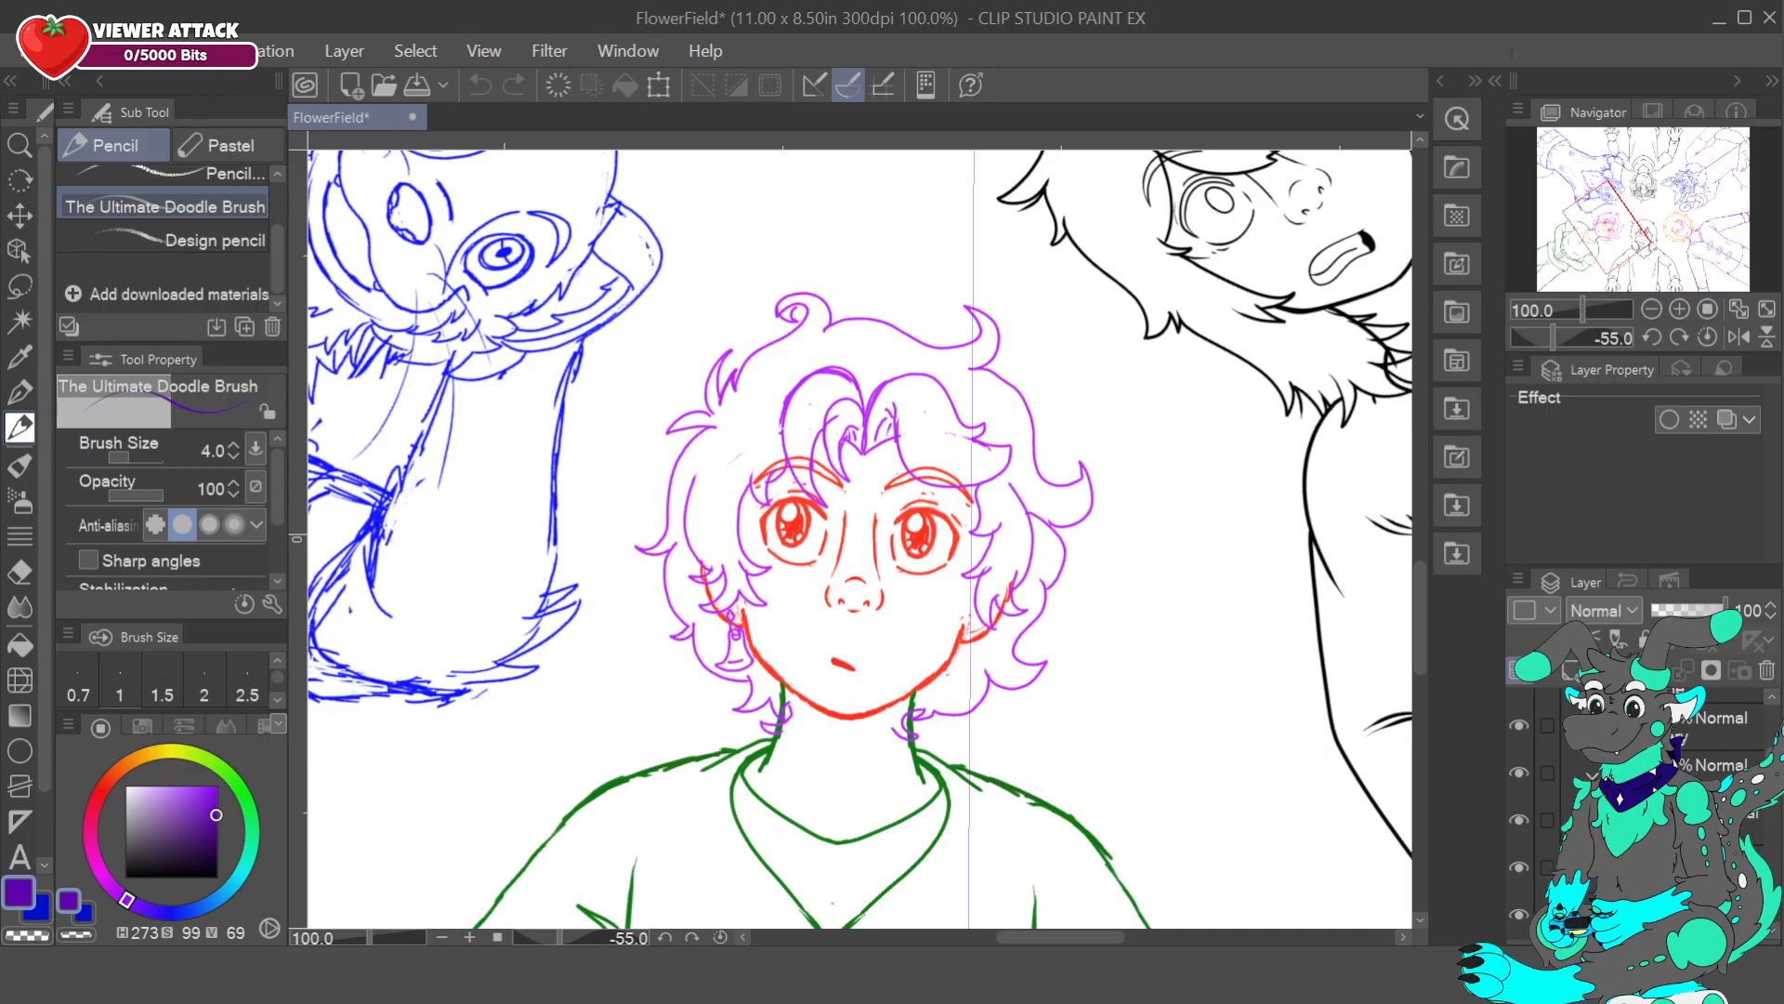
scroll(1553, 836, "down", 10)
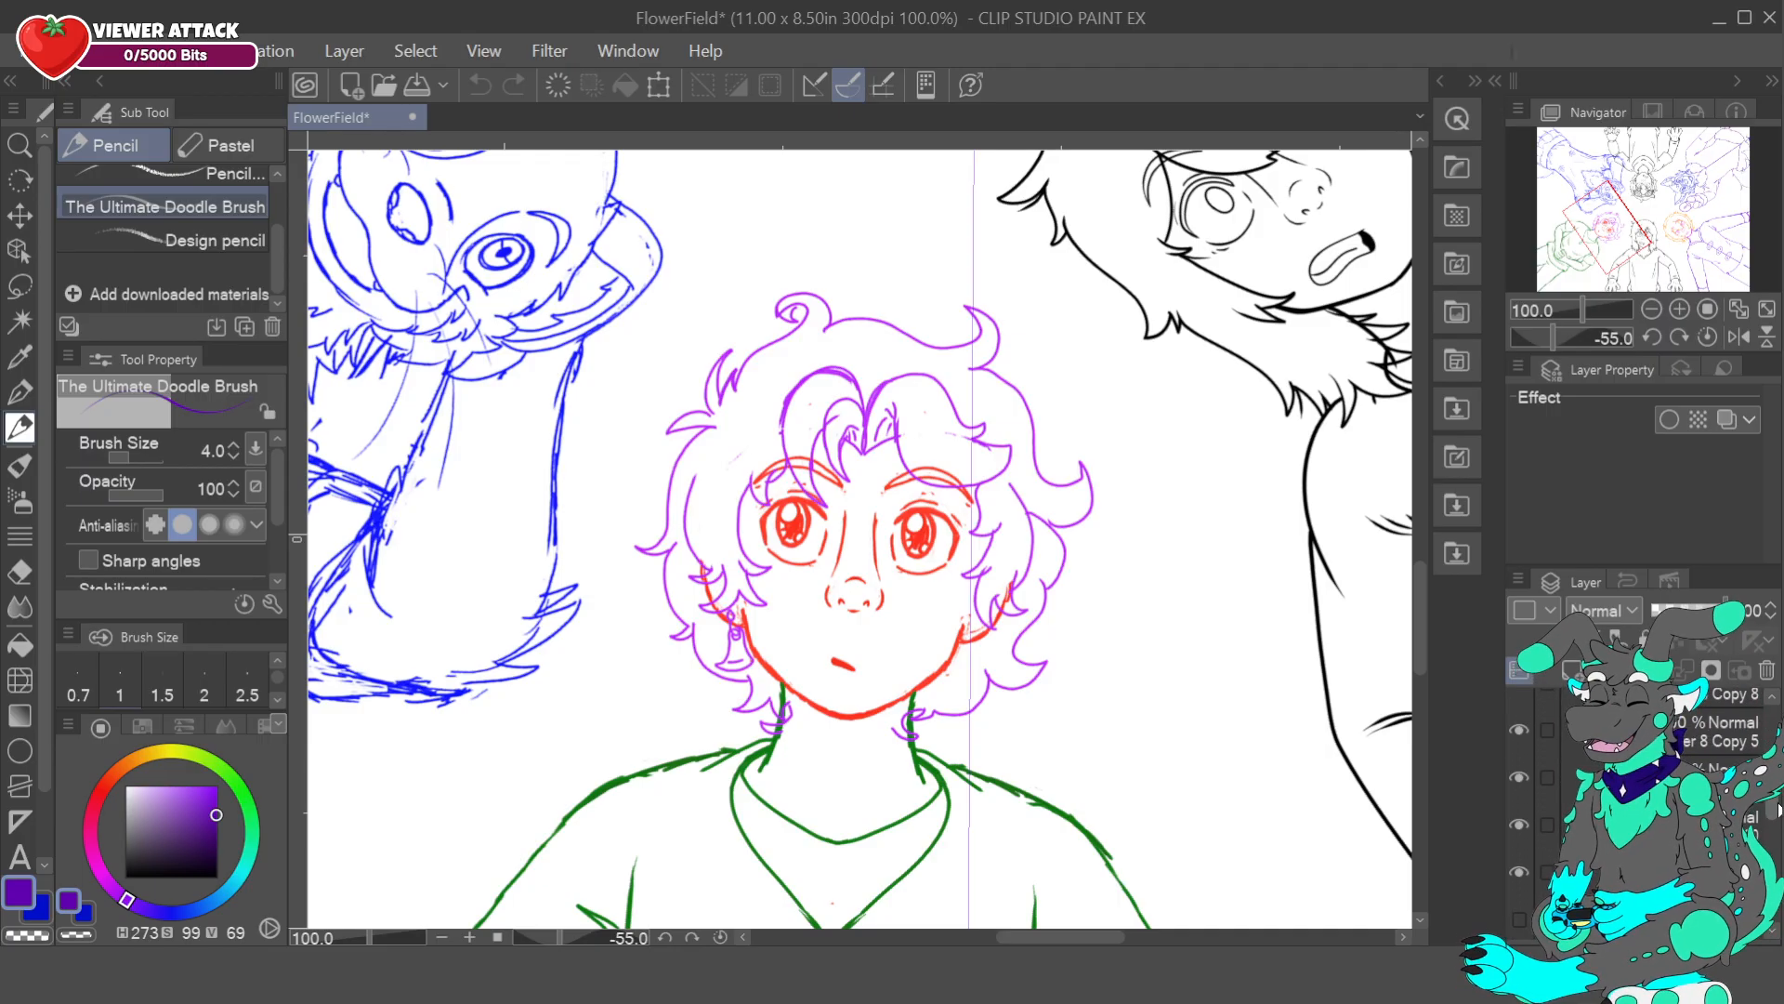
scroll(1538, 744, "up", 3)
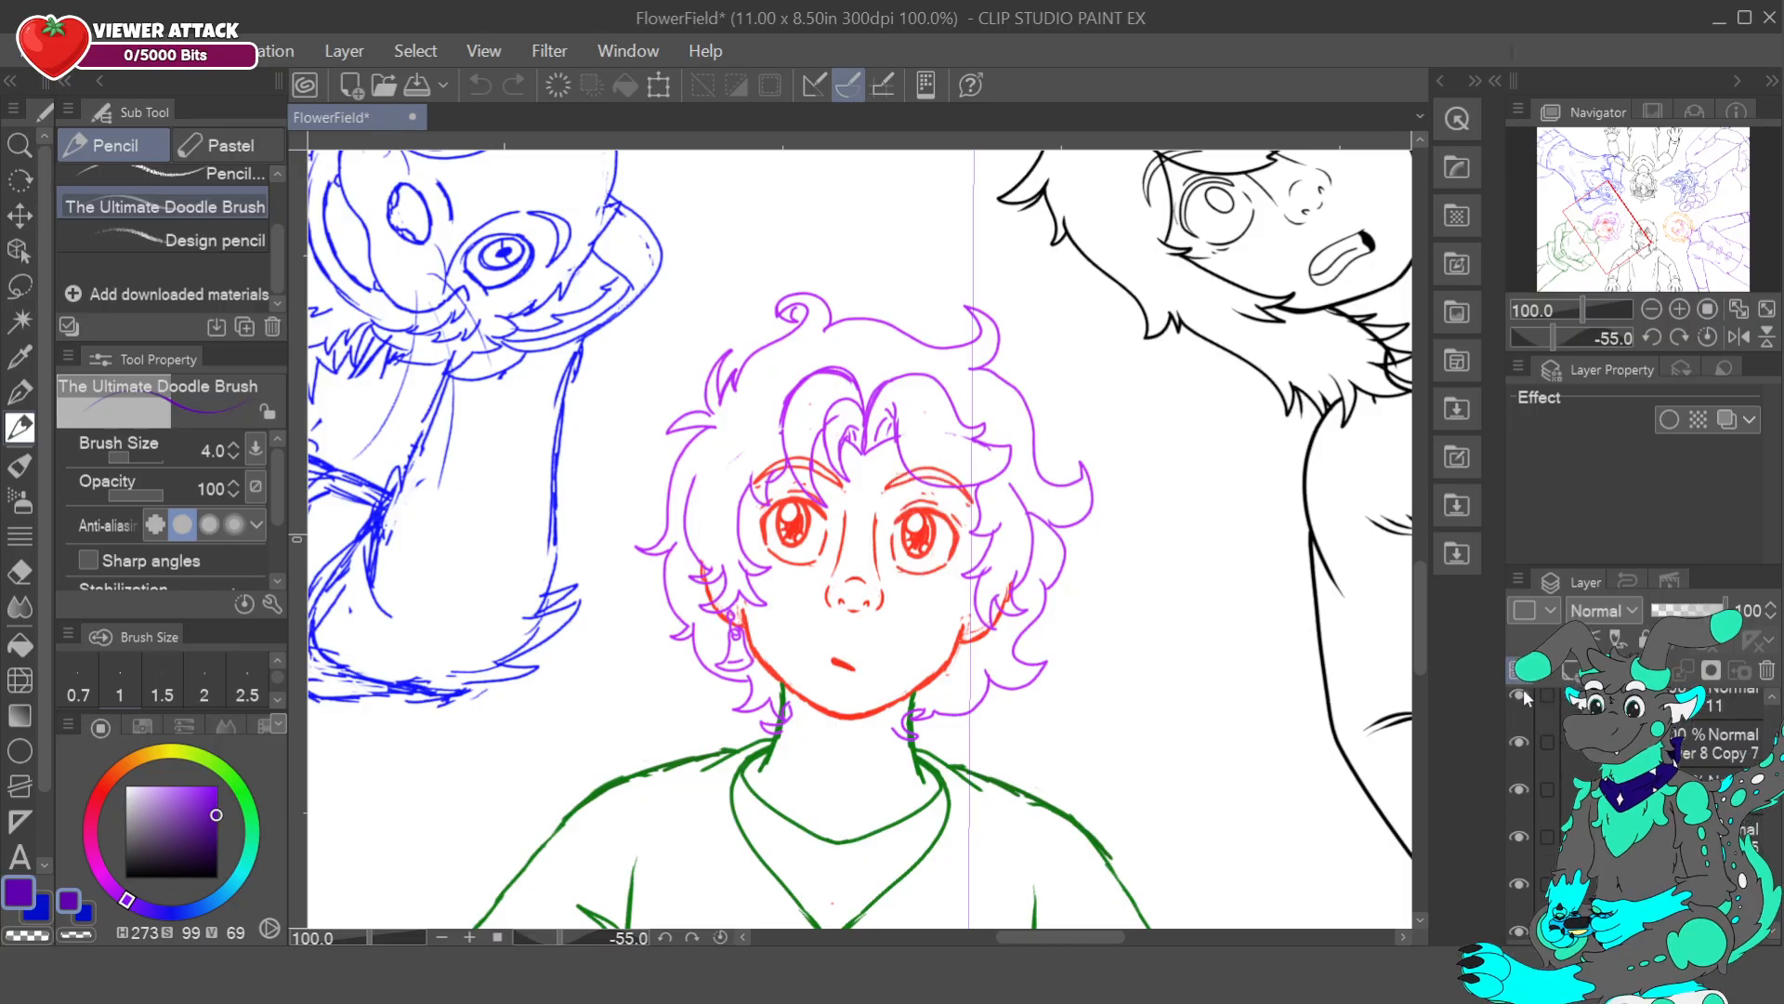
left_click(1707, 708)
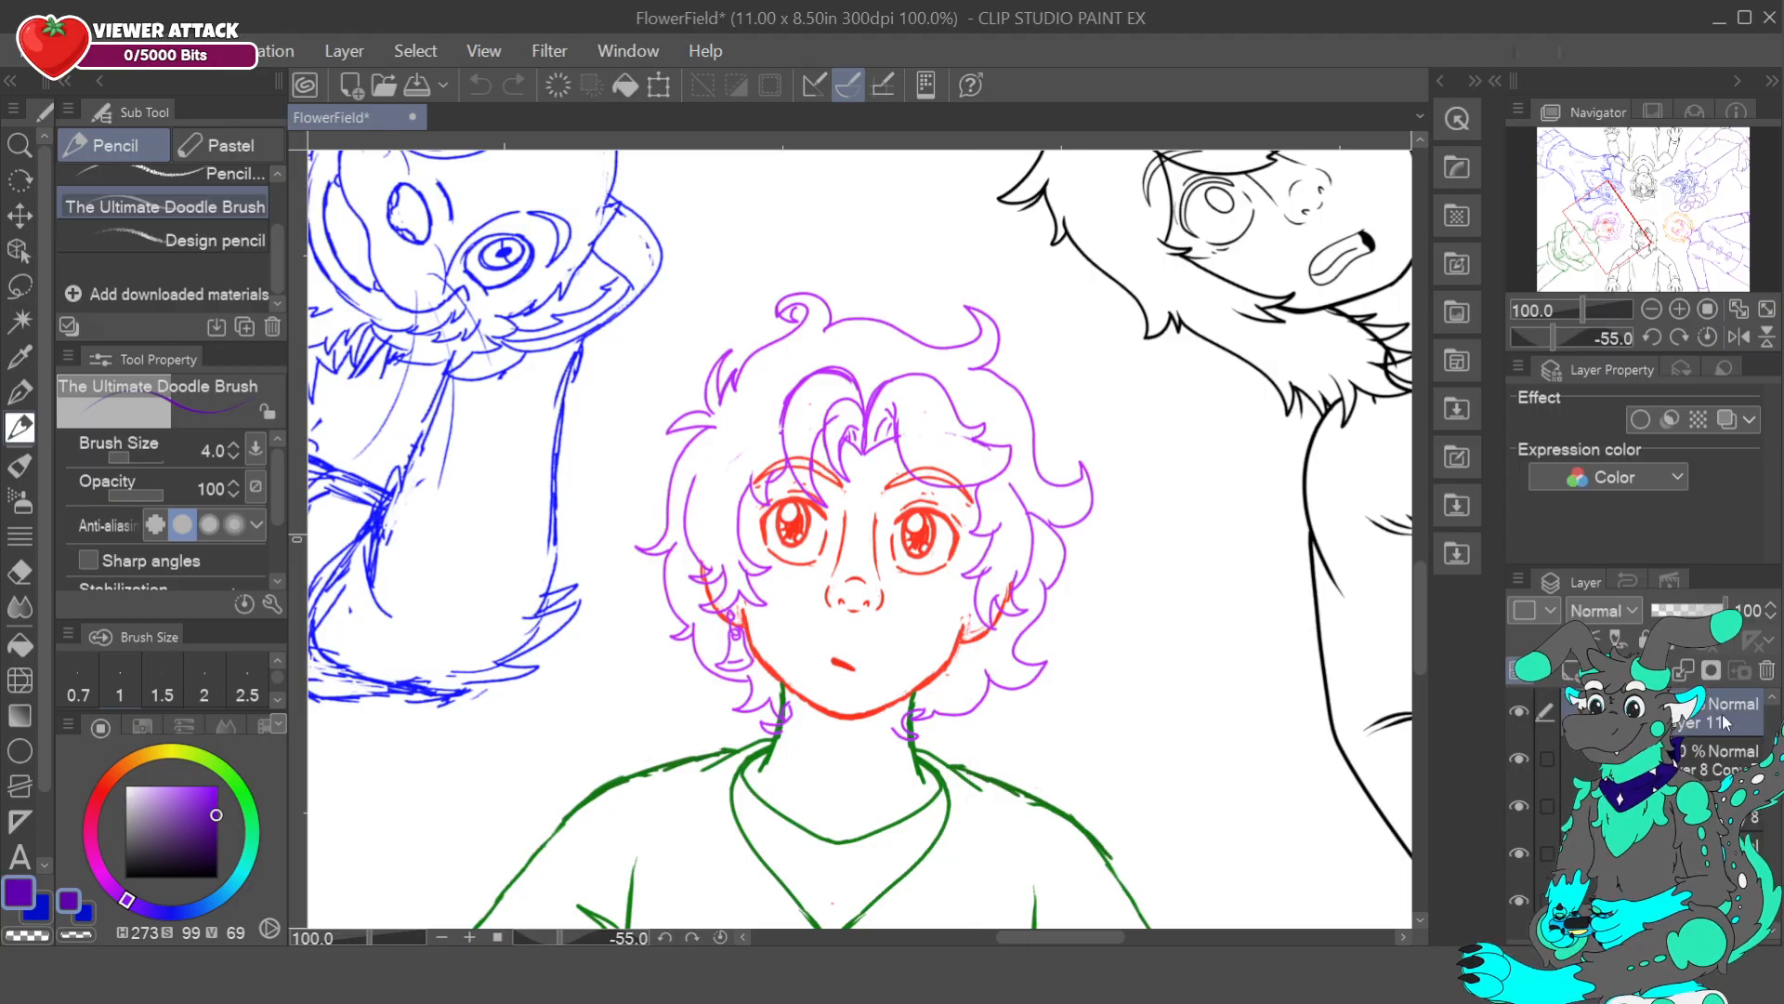
scroll(1731, 734, "up", 1)
scroll(1728, 743, "up", 1)
left_click_drag(1725, 610, 1670, 611)
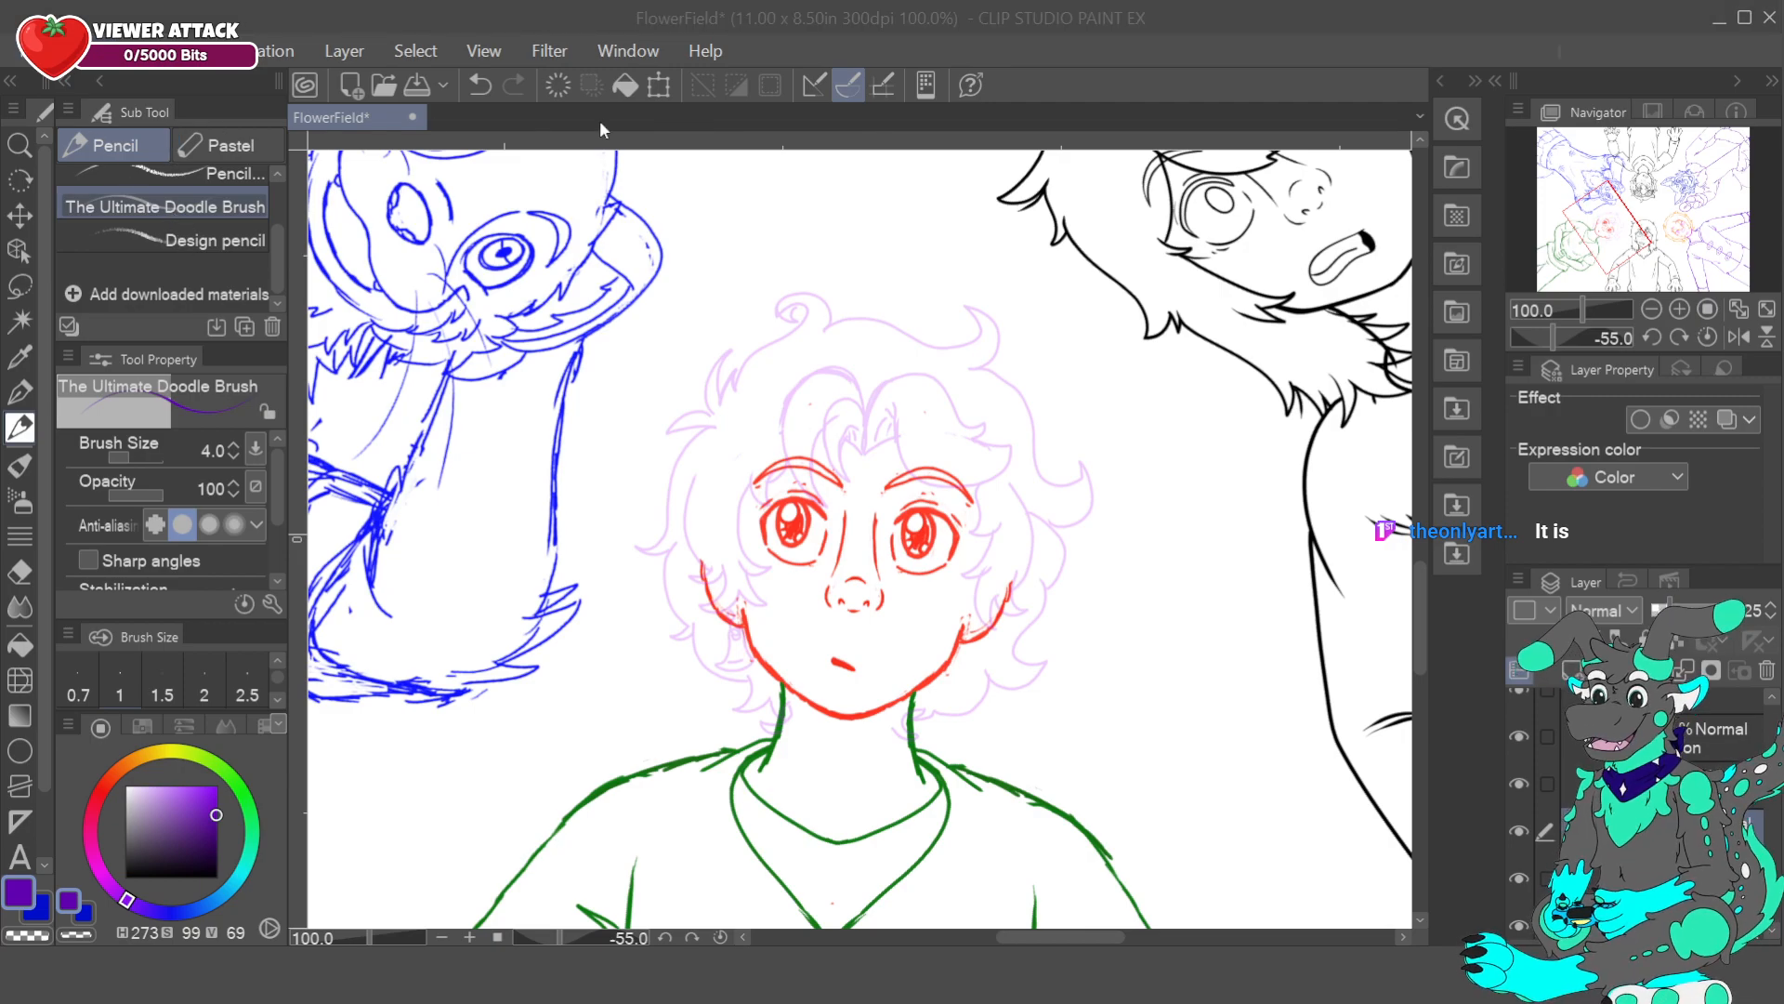
- Open cocoa.png as a reference in a narrow pane beside the drawing, framed on the curly-haired character in green
double_click(368, 565)
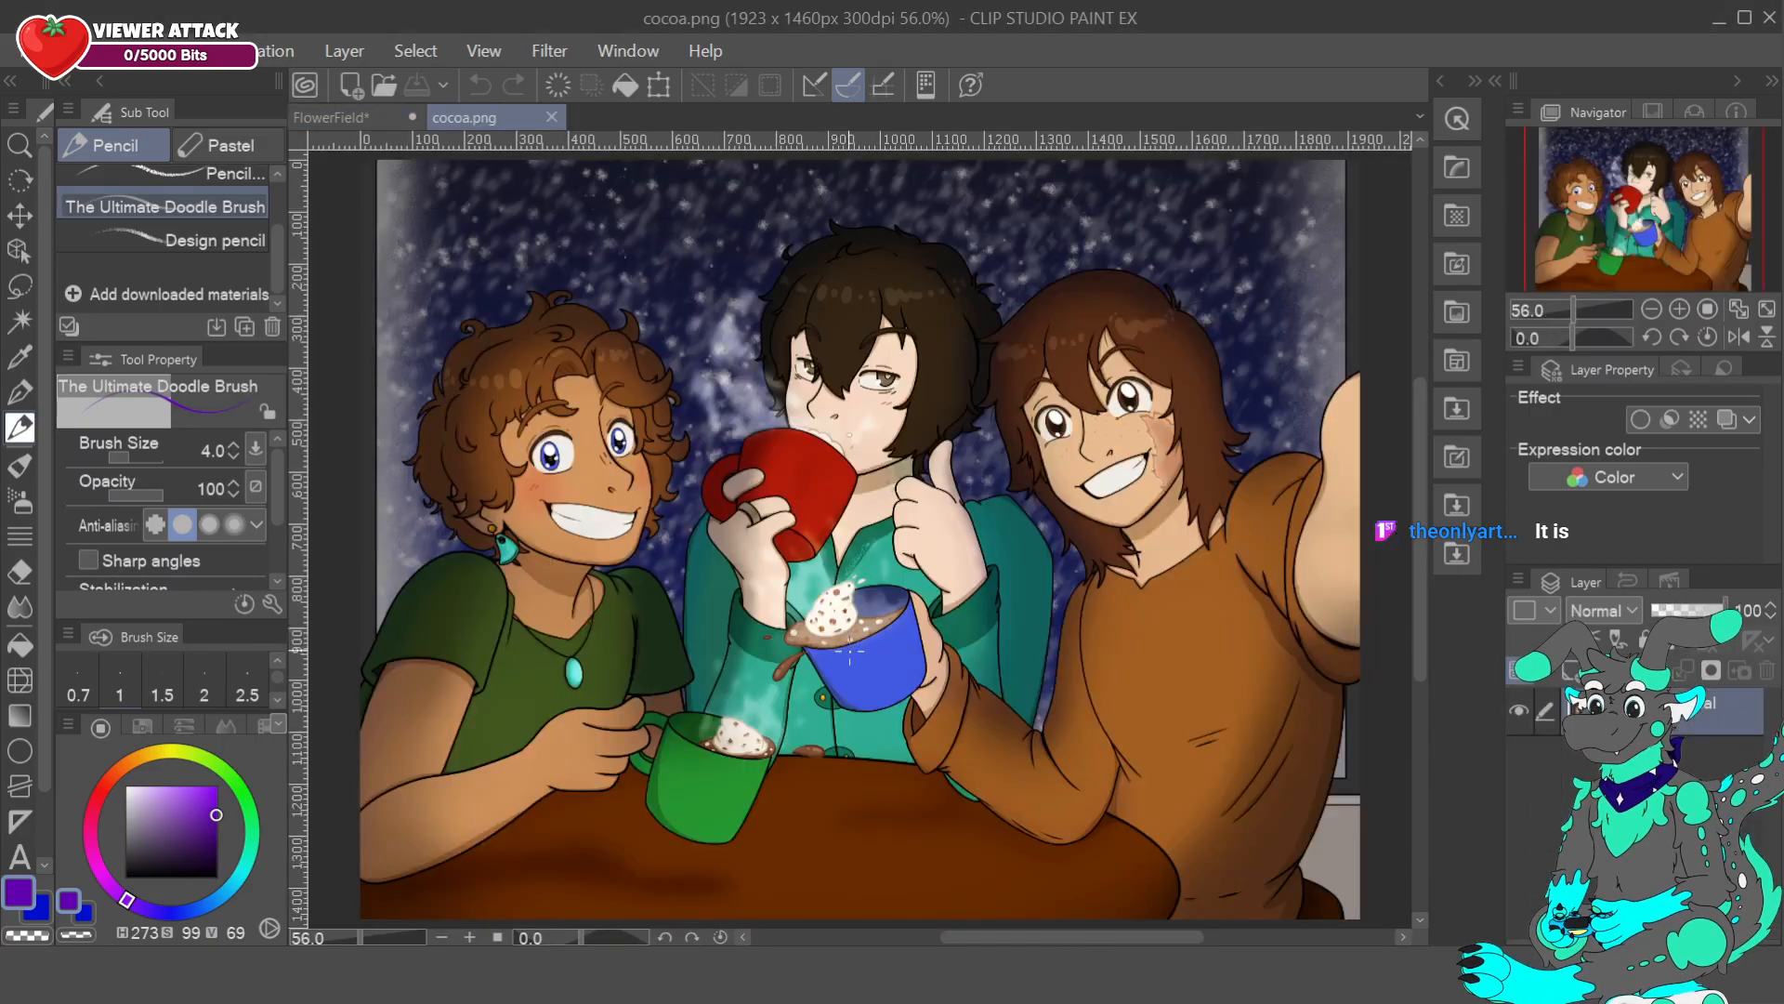
left_click_drag(350, 192, 305, 181)
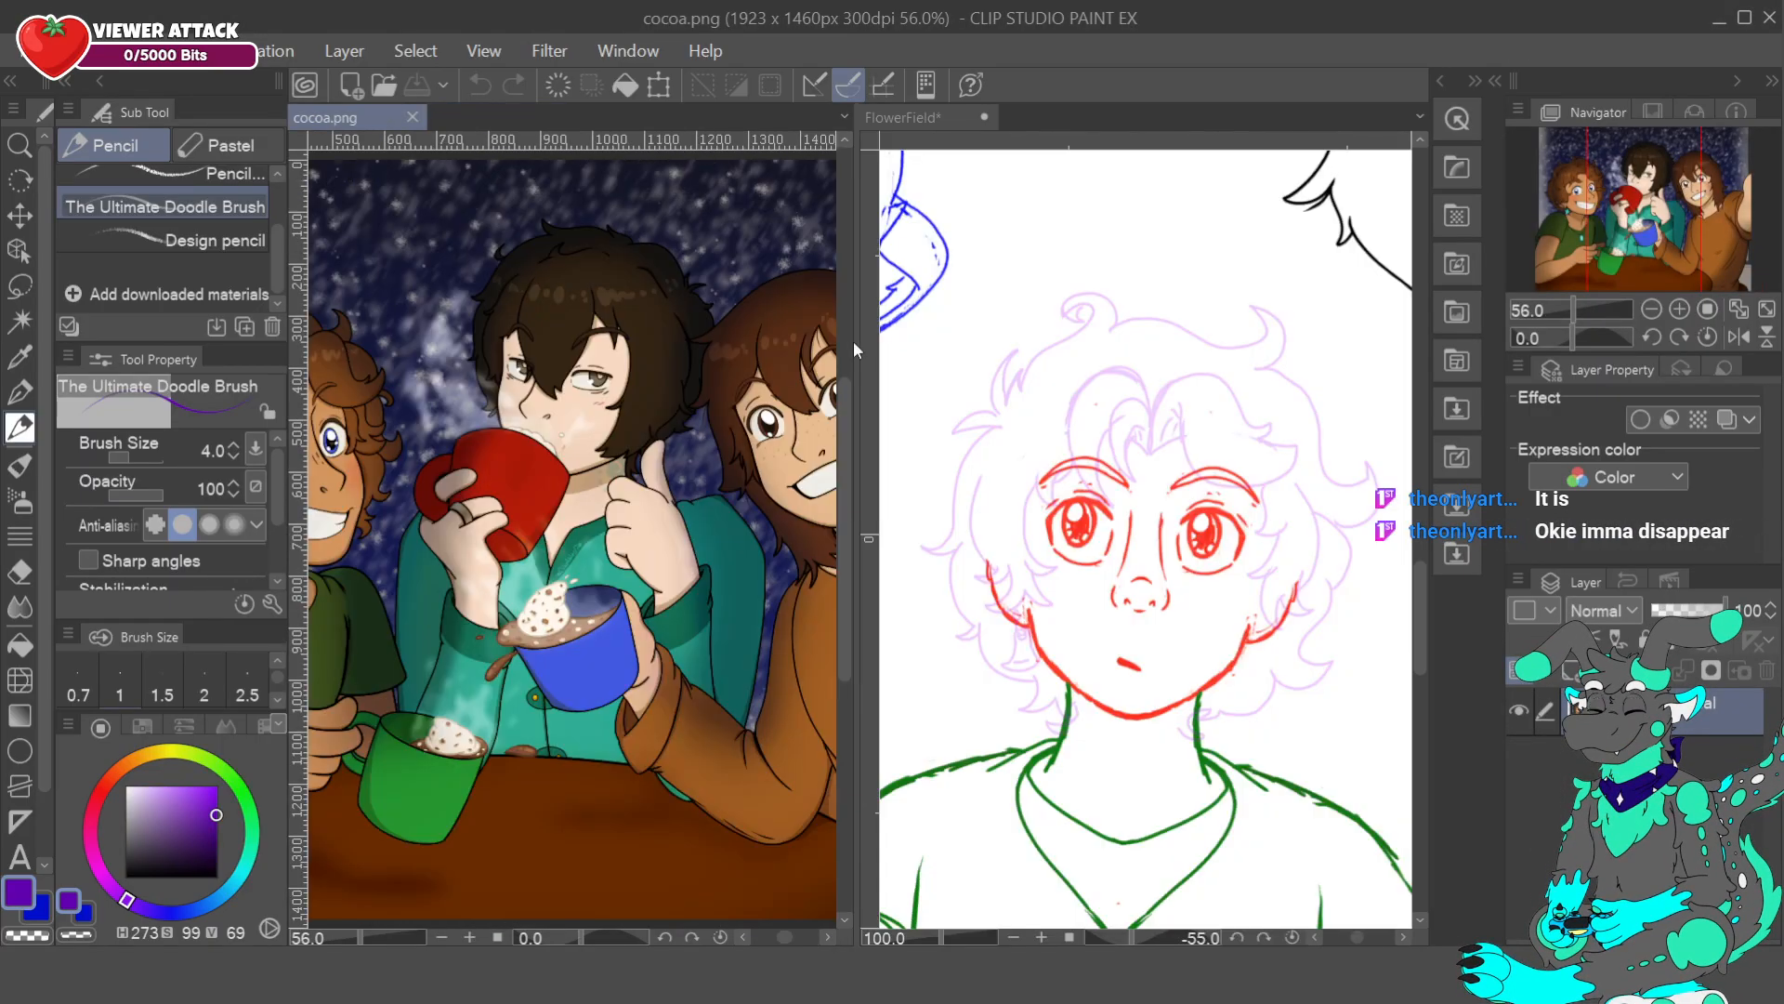
left_click_drag(1658, 199, 1585, 223)
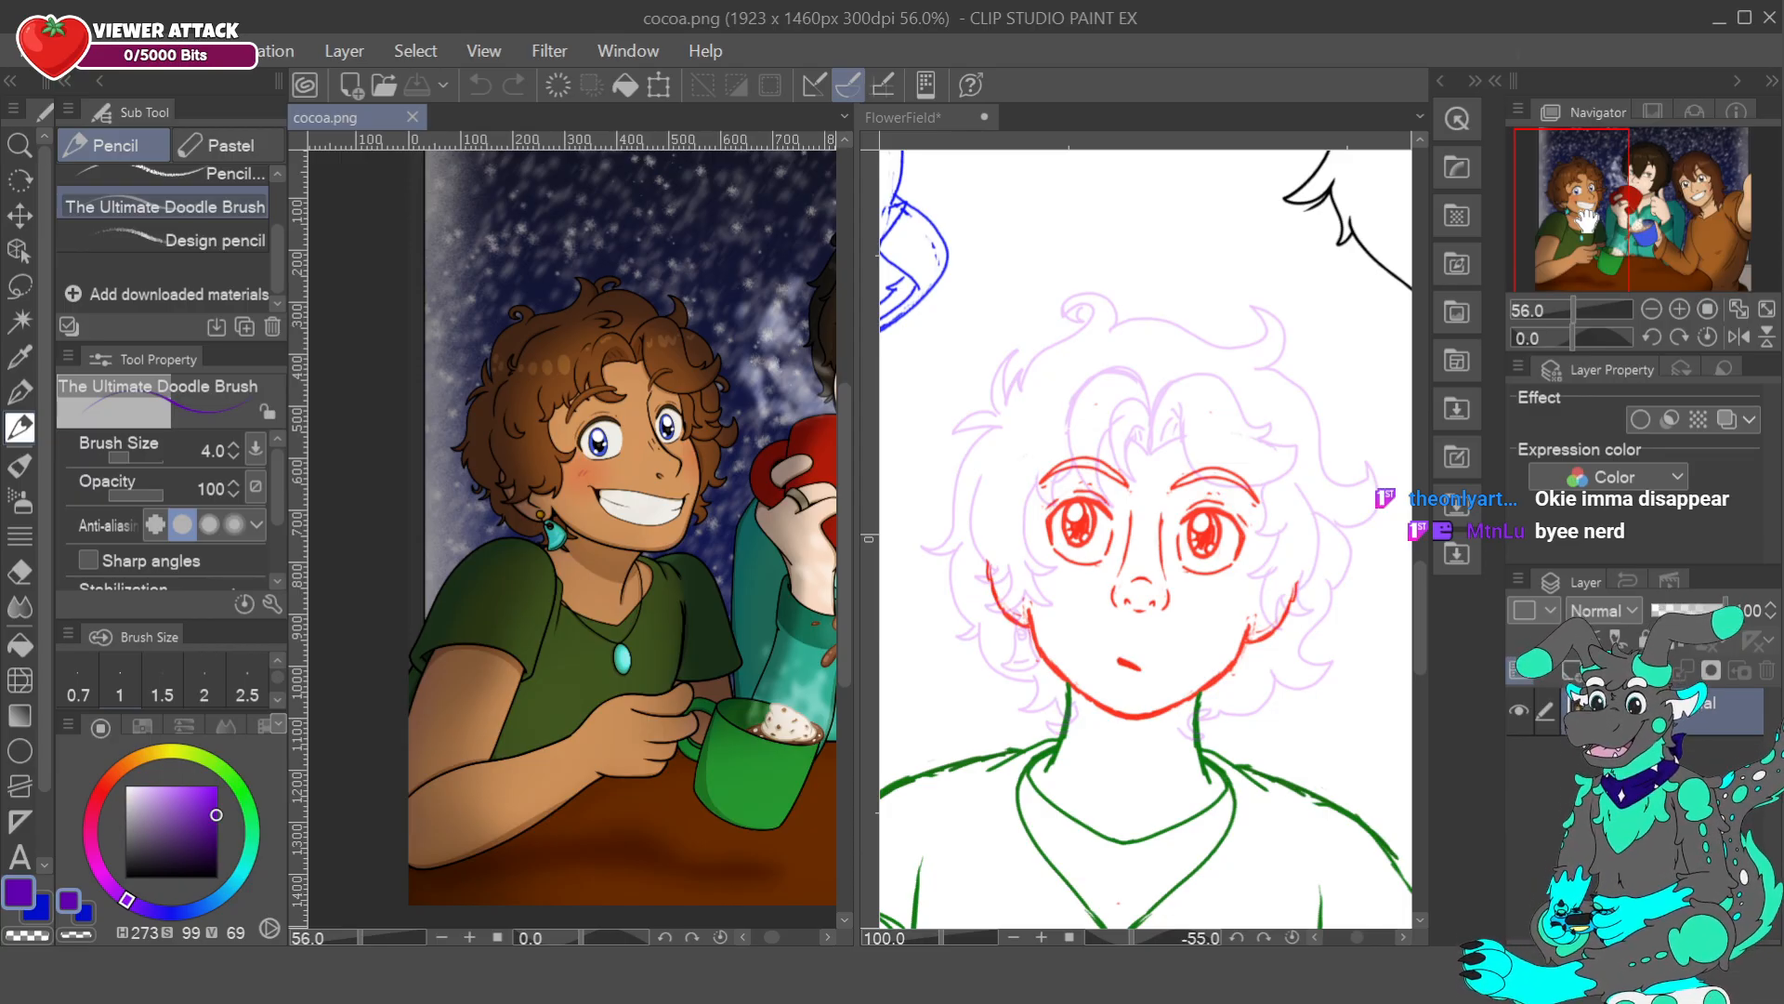
left_click_drag(855, 444, 671, 469)
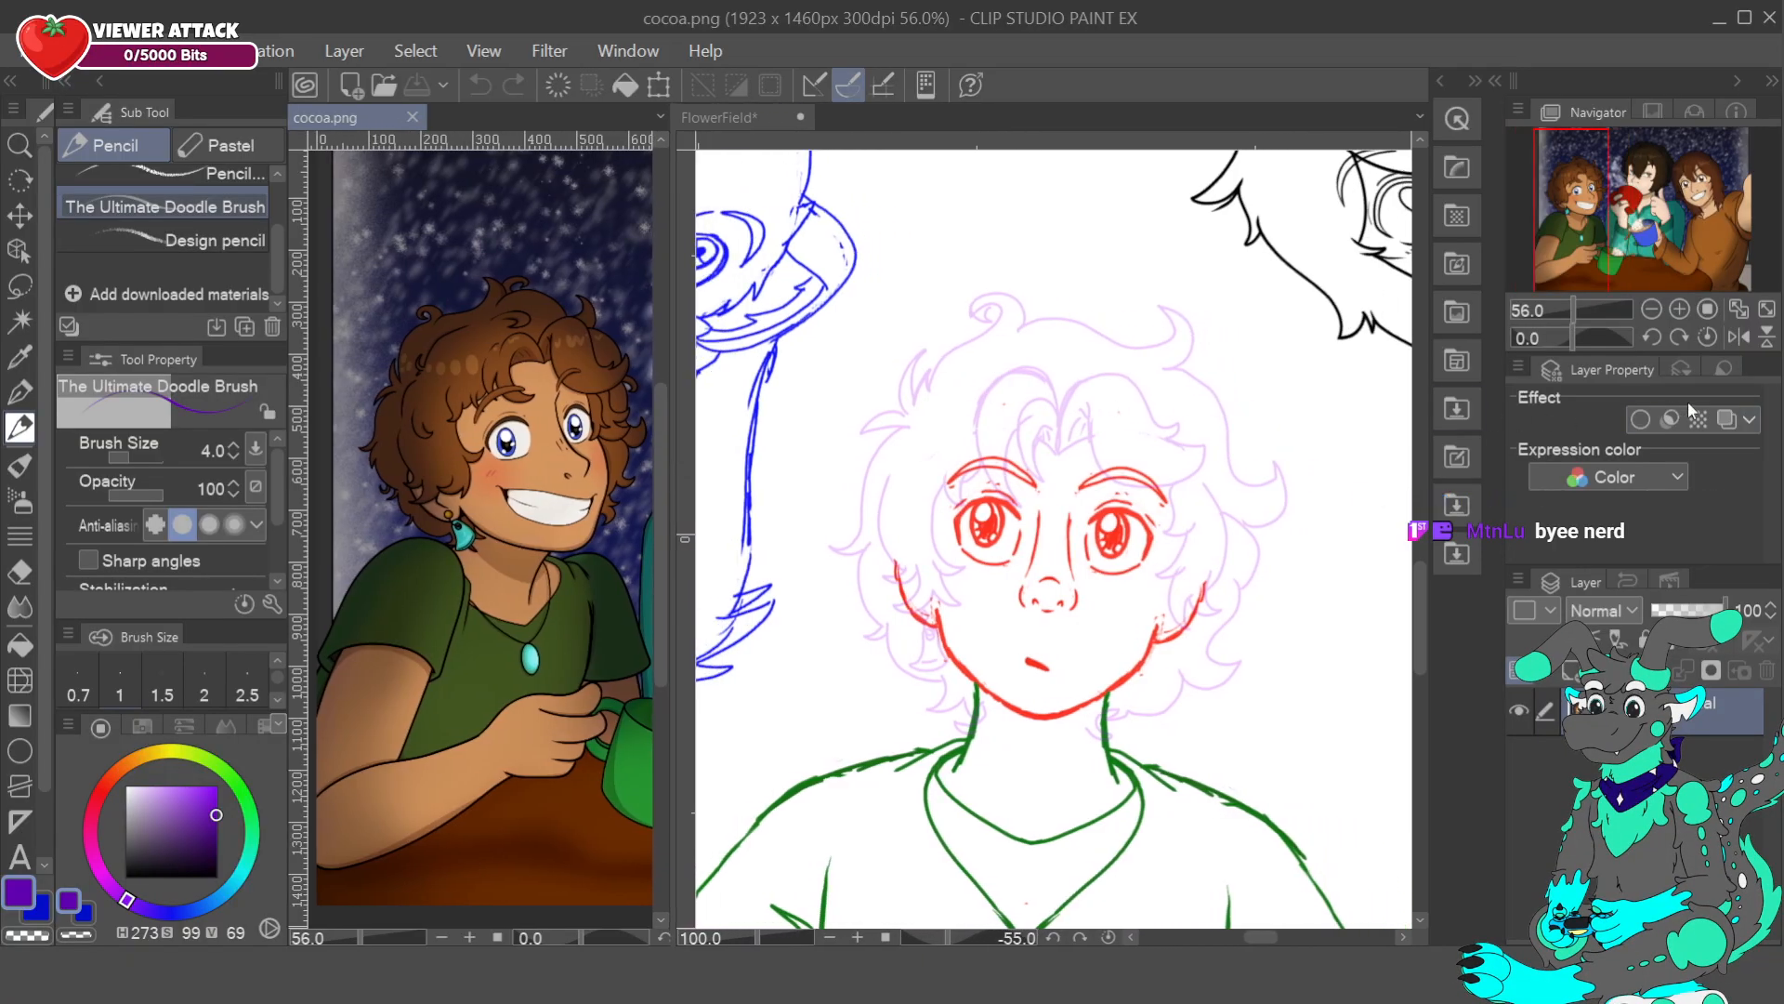
- Return to the FlowerField canvas and set the drawing colour to a dark blue with hue 242
left_click(739, 119)
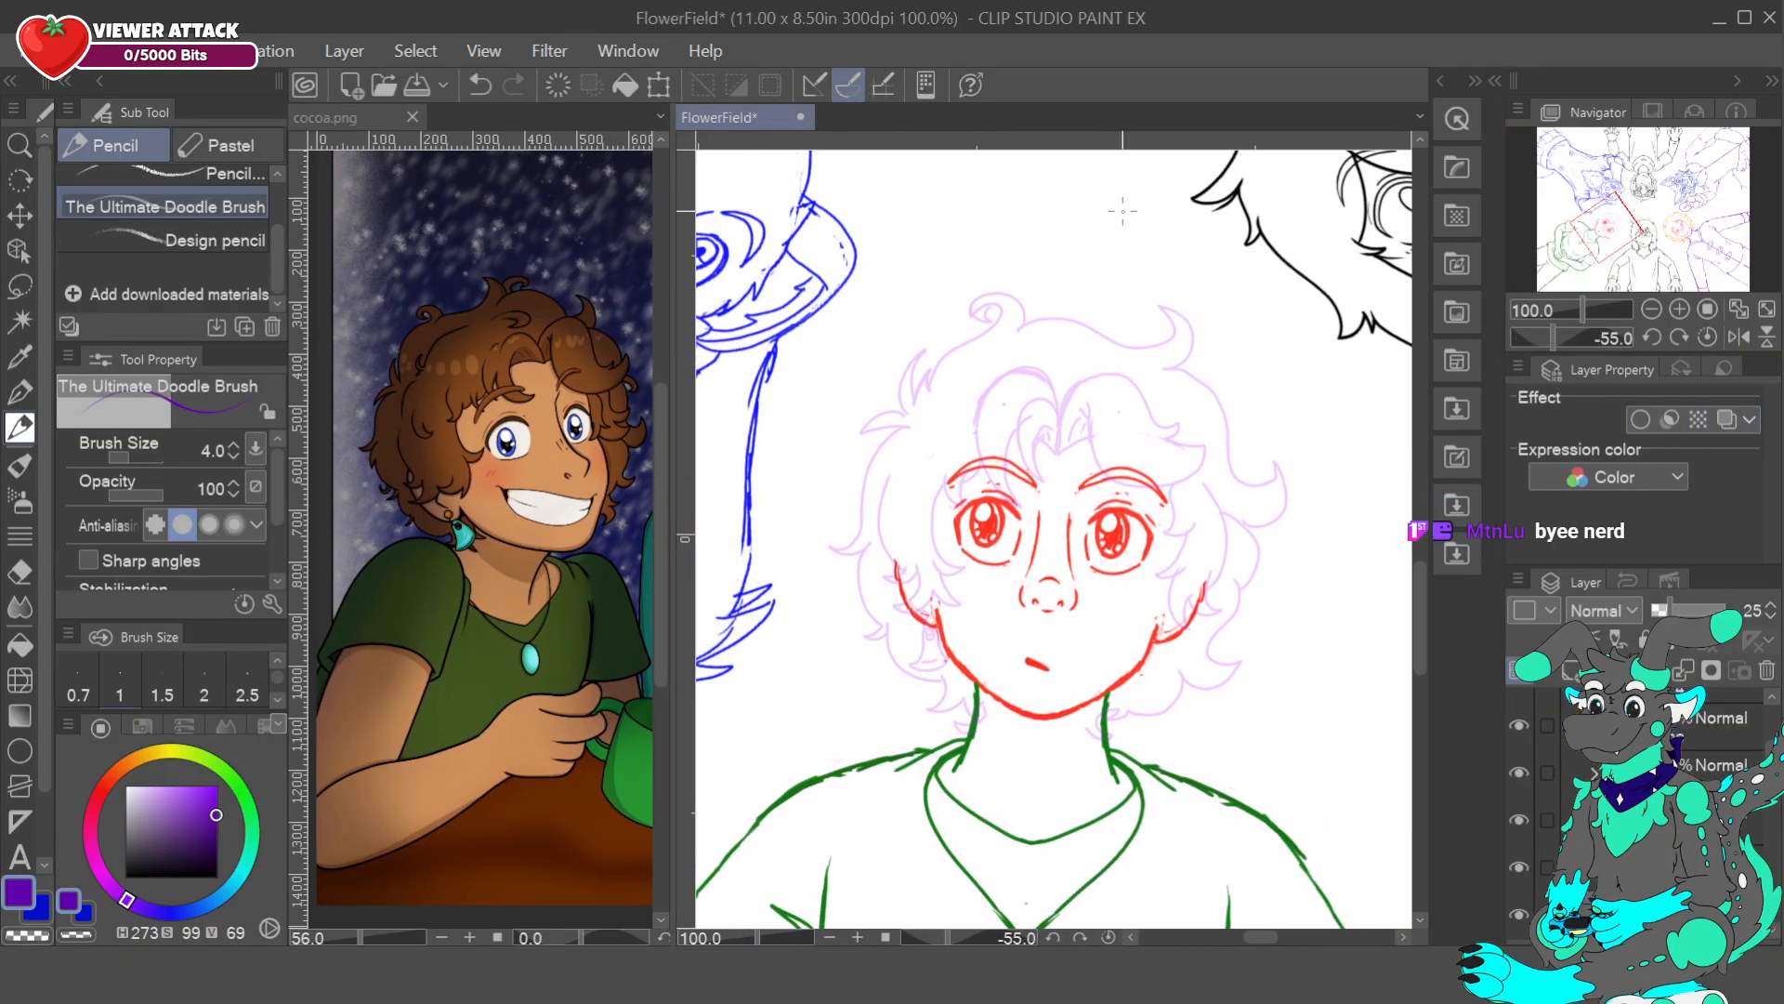
left_click(1678, 336)
left_click_drag(1625, 228, 1628, 228)
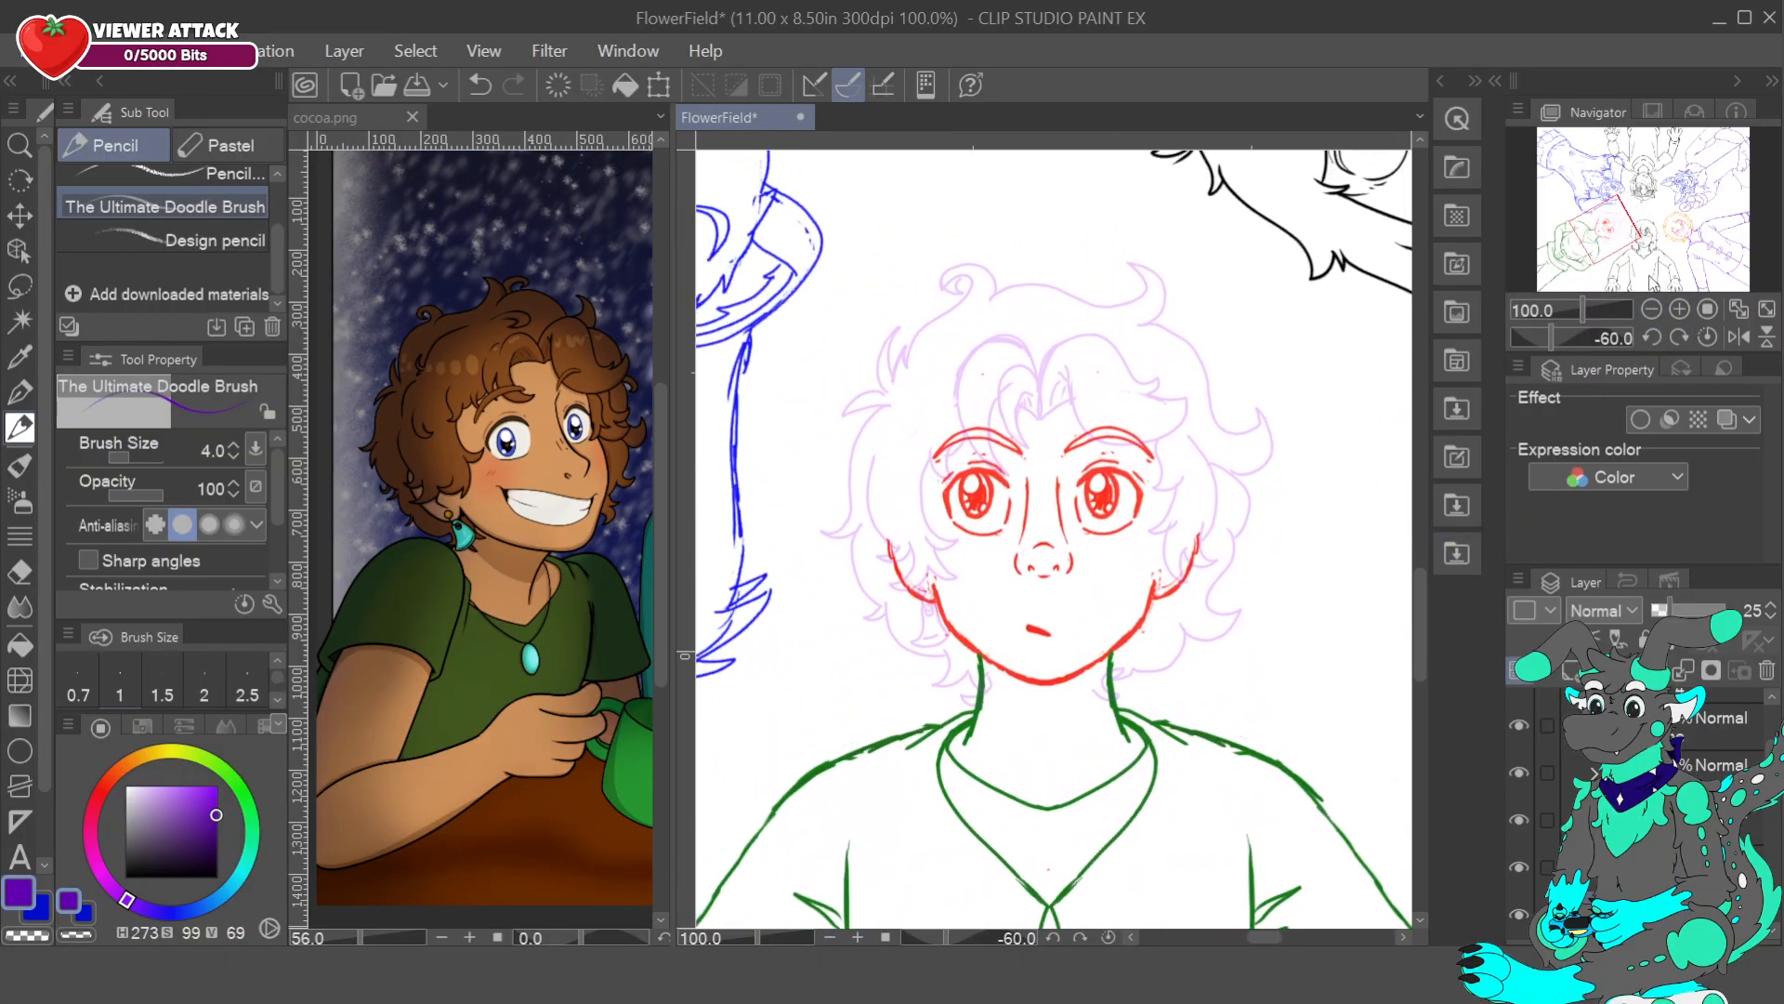
left_click_drag(1585, 316, 1593, 316)
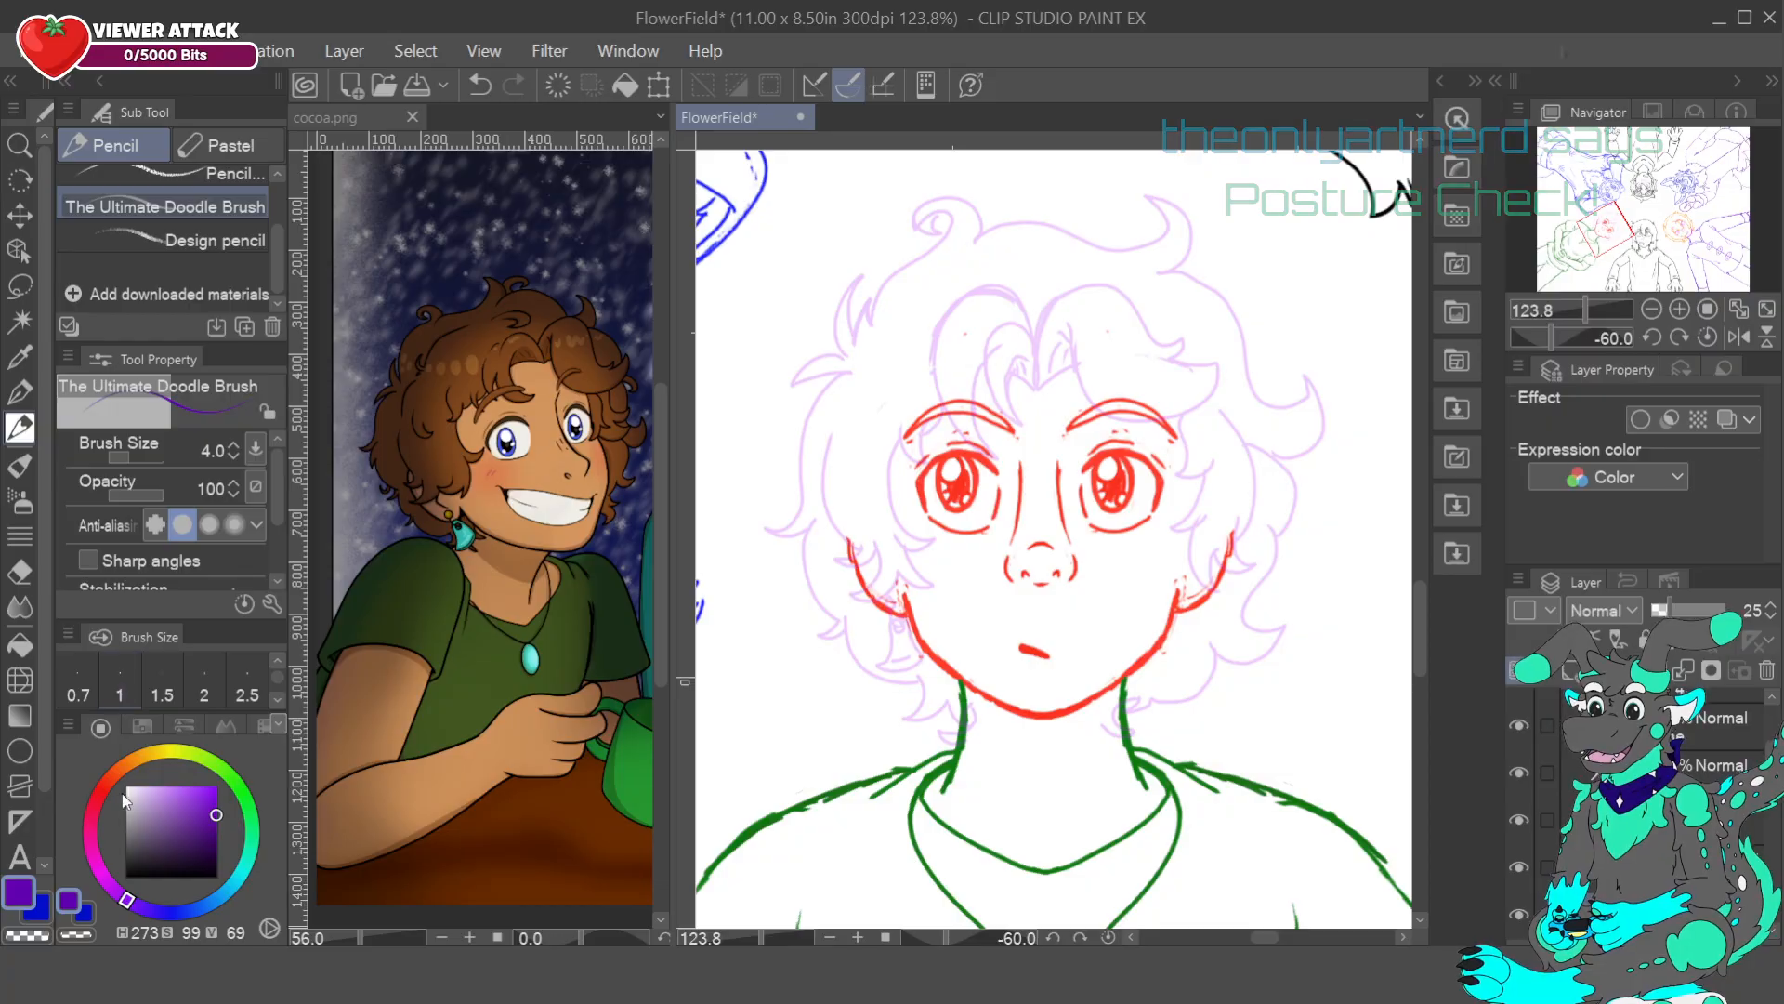
left_click(169, 910)
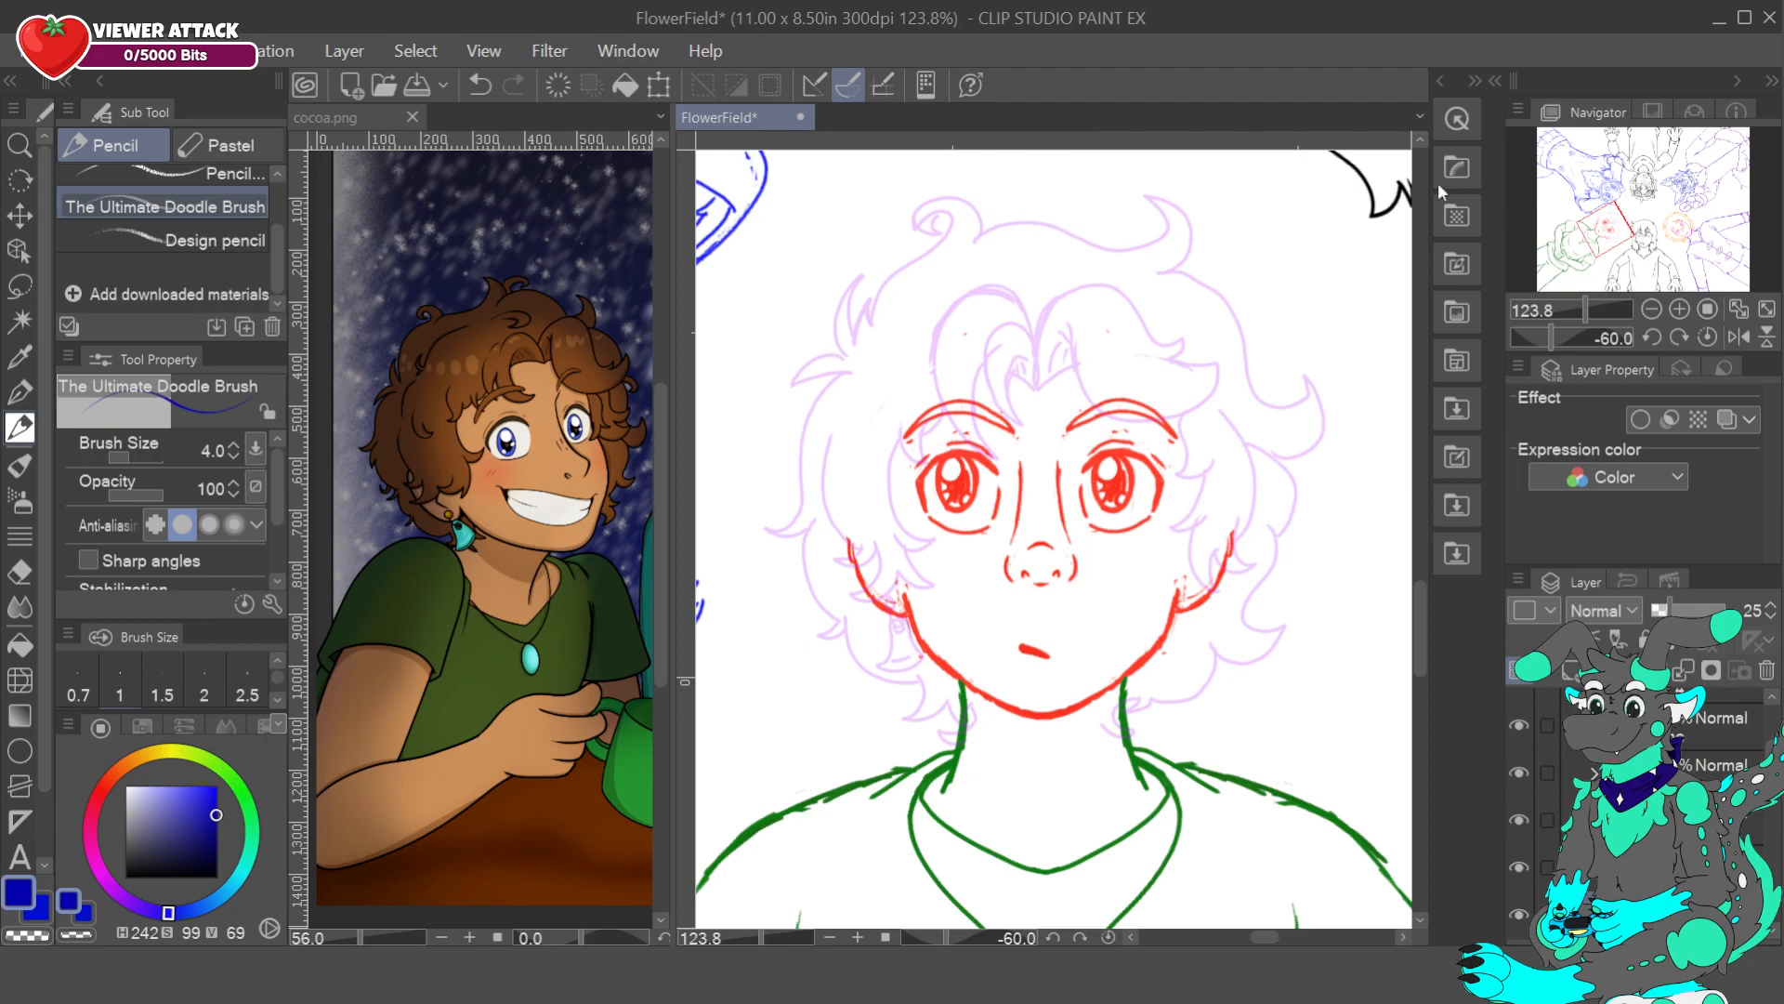
- Try a long curved blue stroke for the hair tuft at the crown of the faded sketch
left_click(1651, 337)
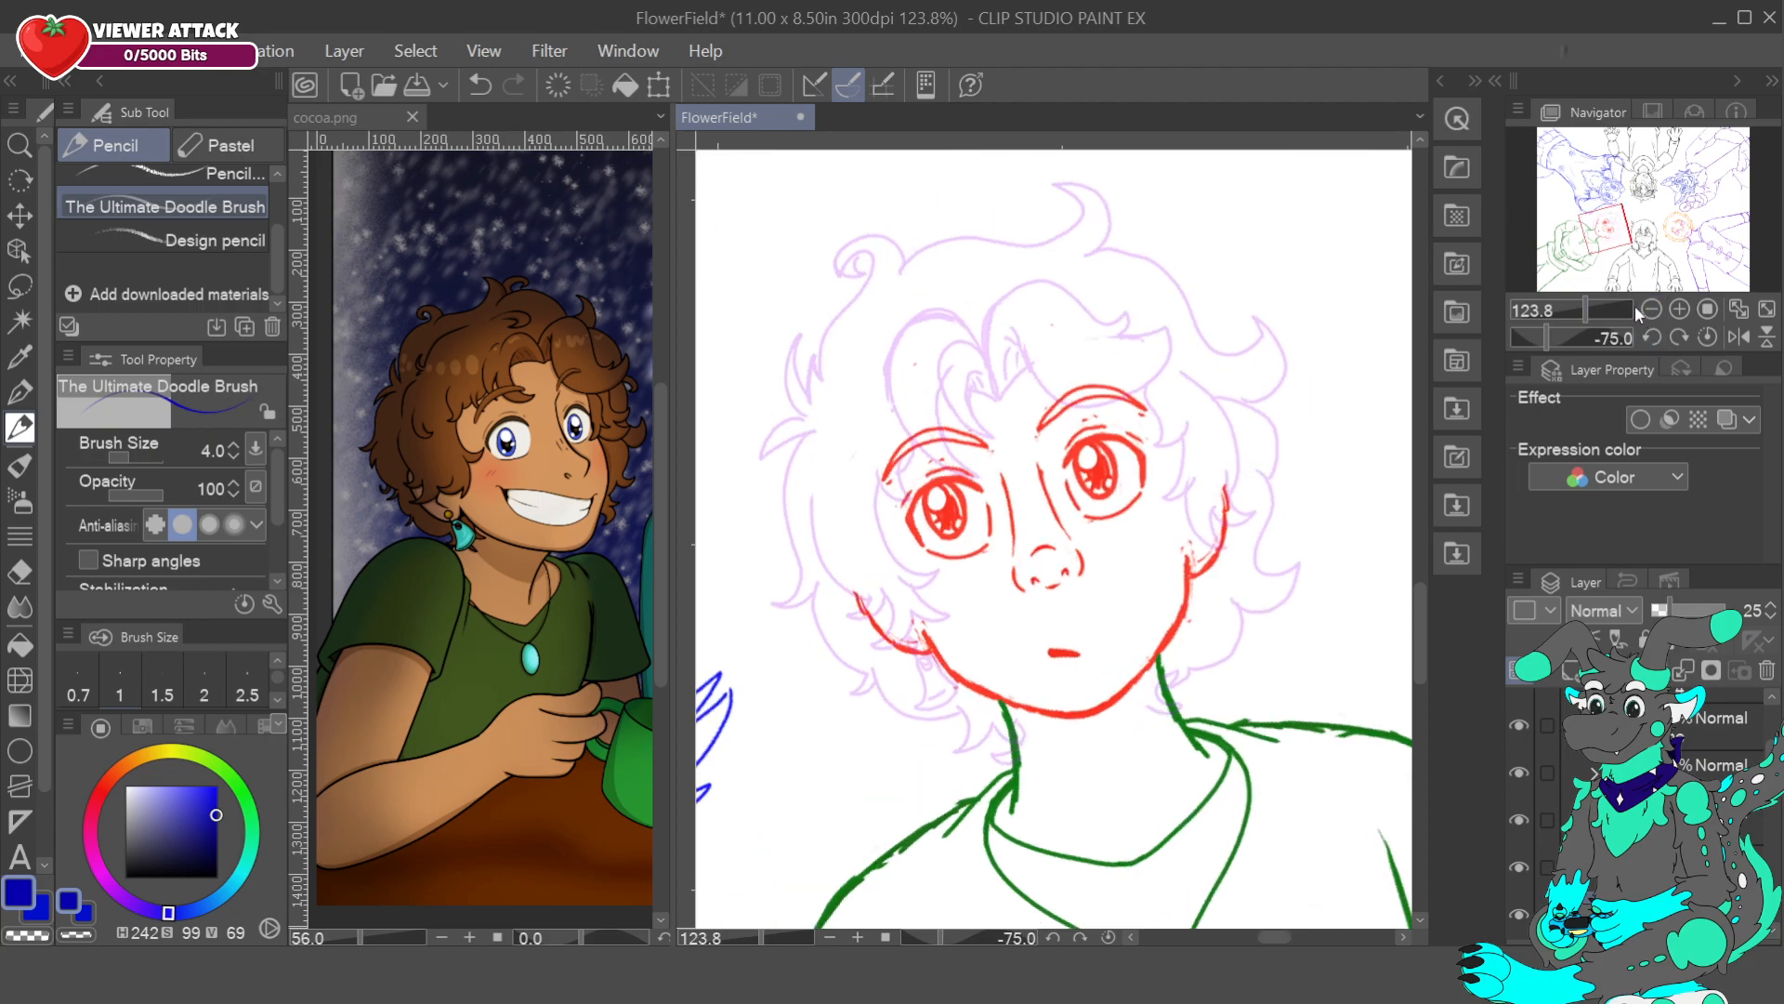
left_click(1680, 337)
left_click(1680, 337)
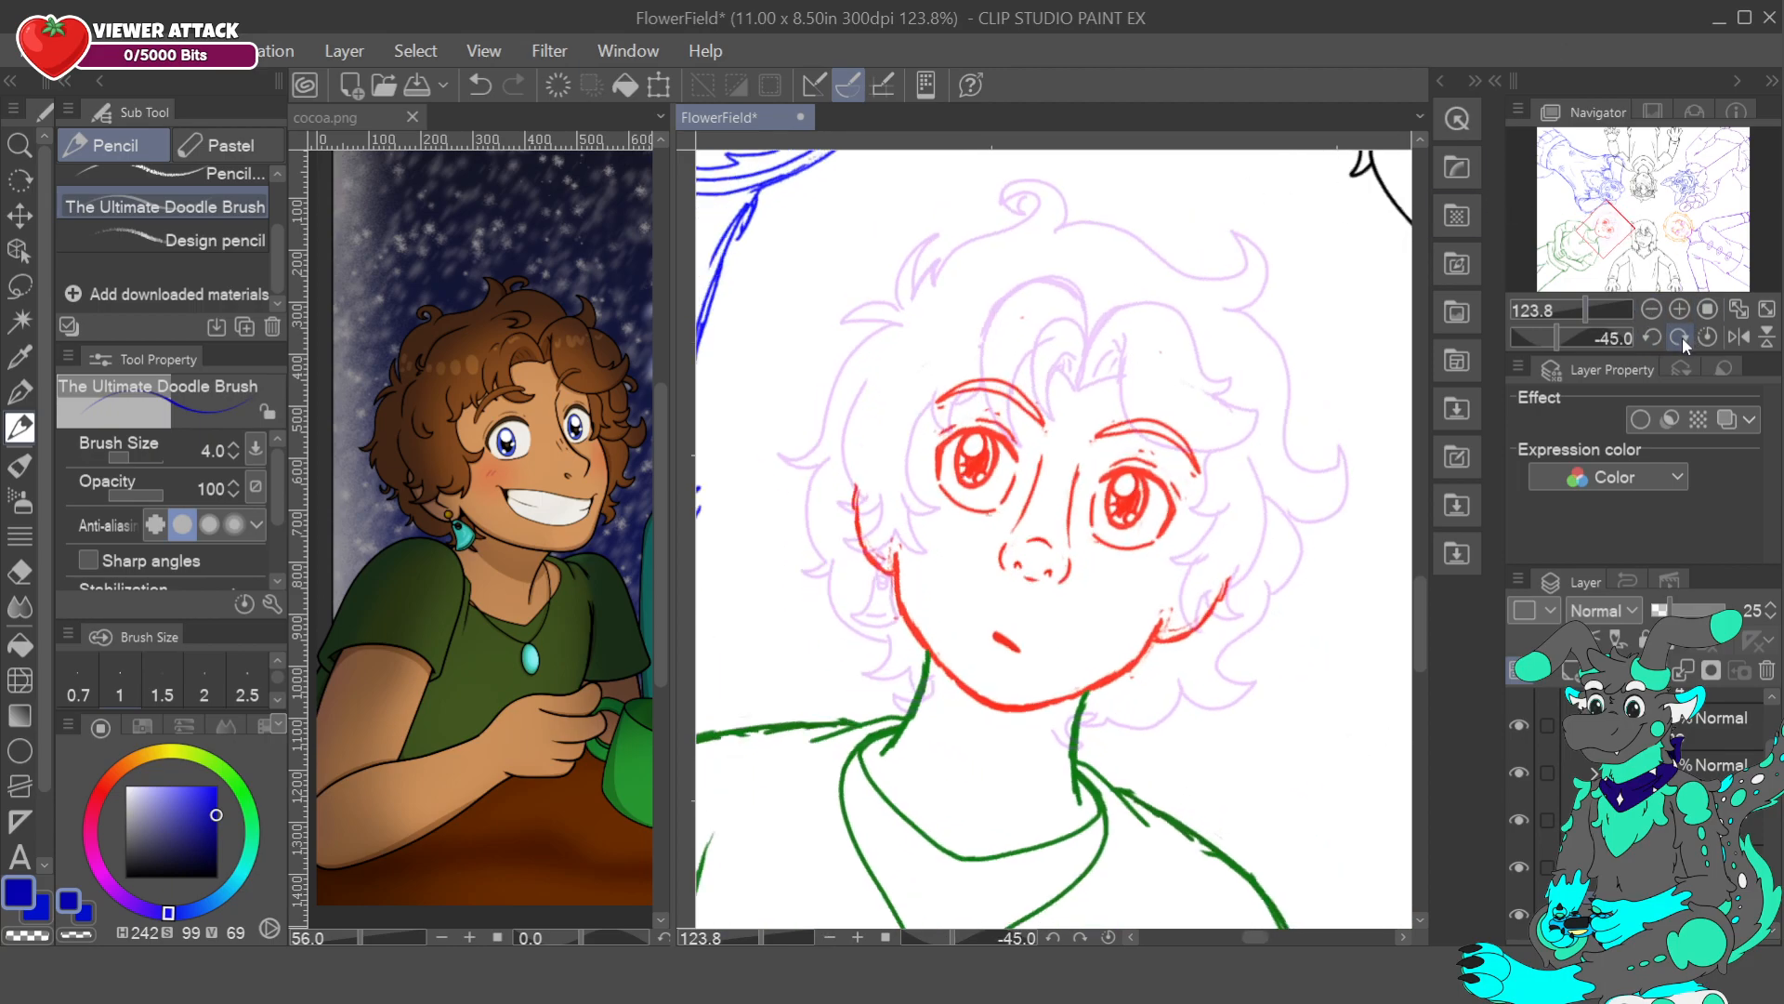
left_click(1680, 338)
left_click_drag(1614, 224, 1569, 237)
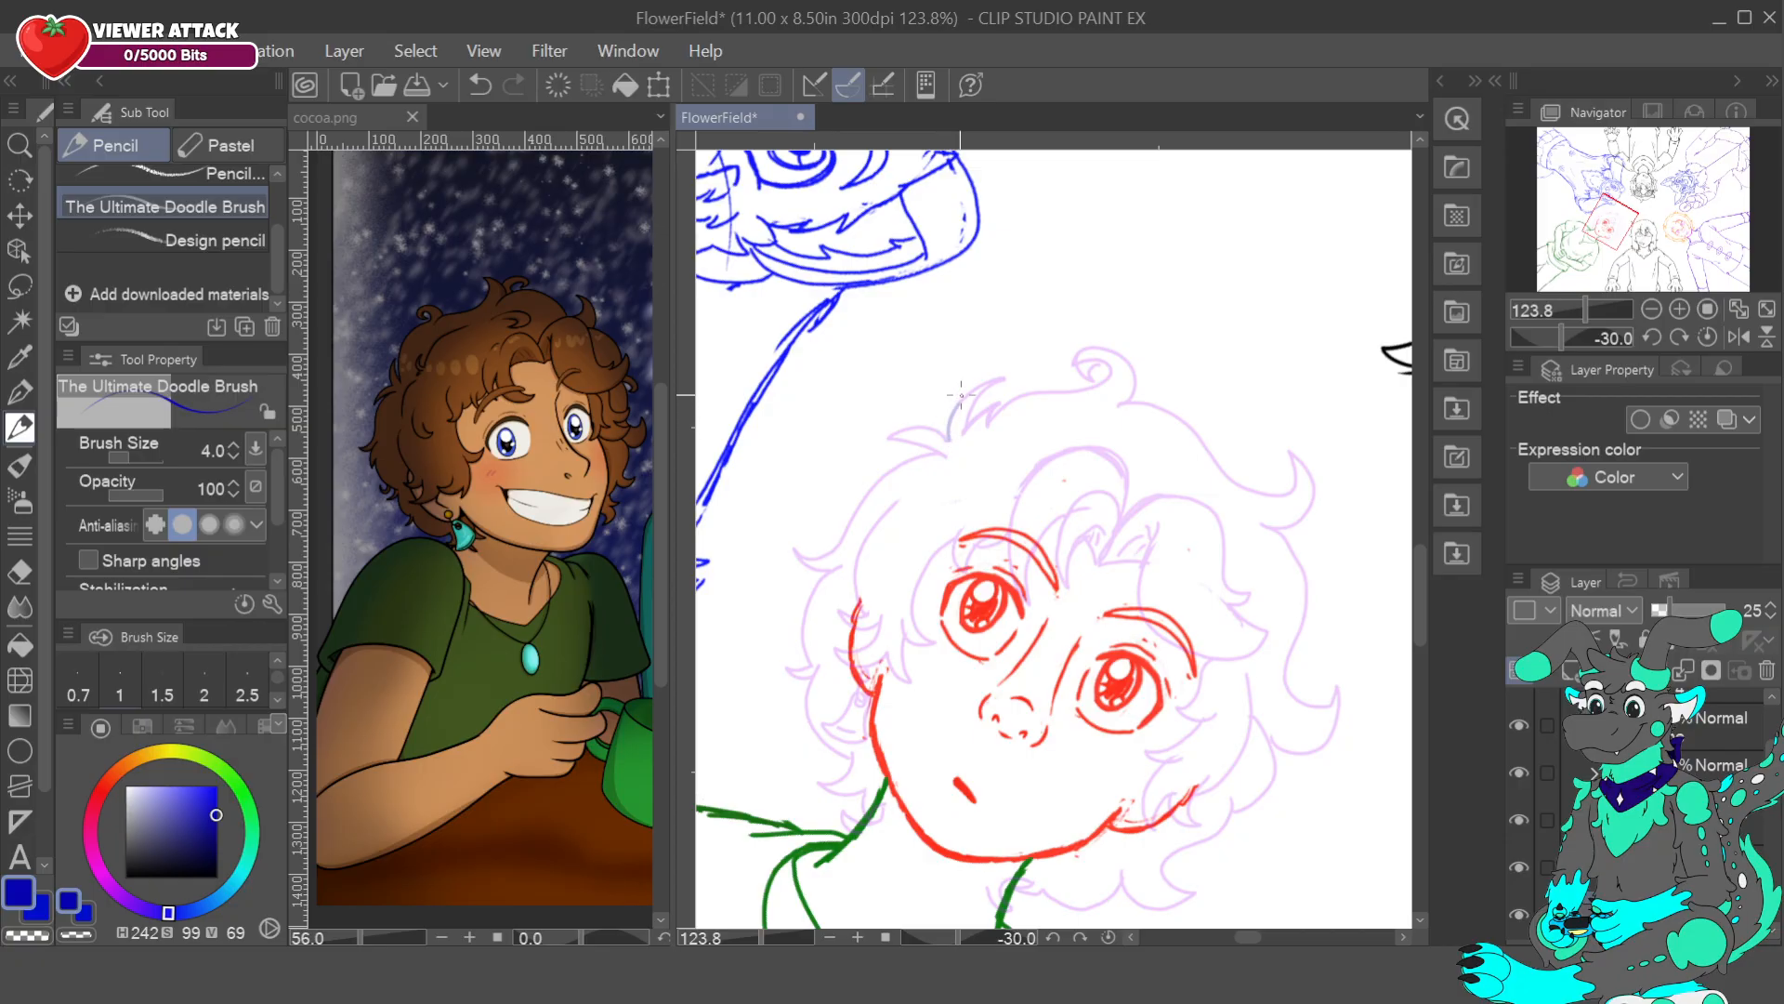
left_click(480, 85)
key("ctrl+y")
left_click_drag(949, 442, 954, 412)
left_click(480, 85)
left_click_drag(948, 442, 997, 379)
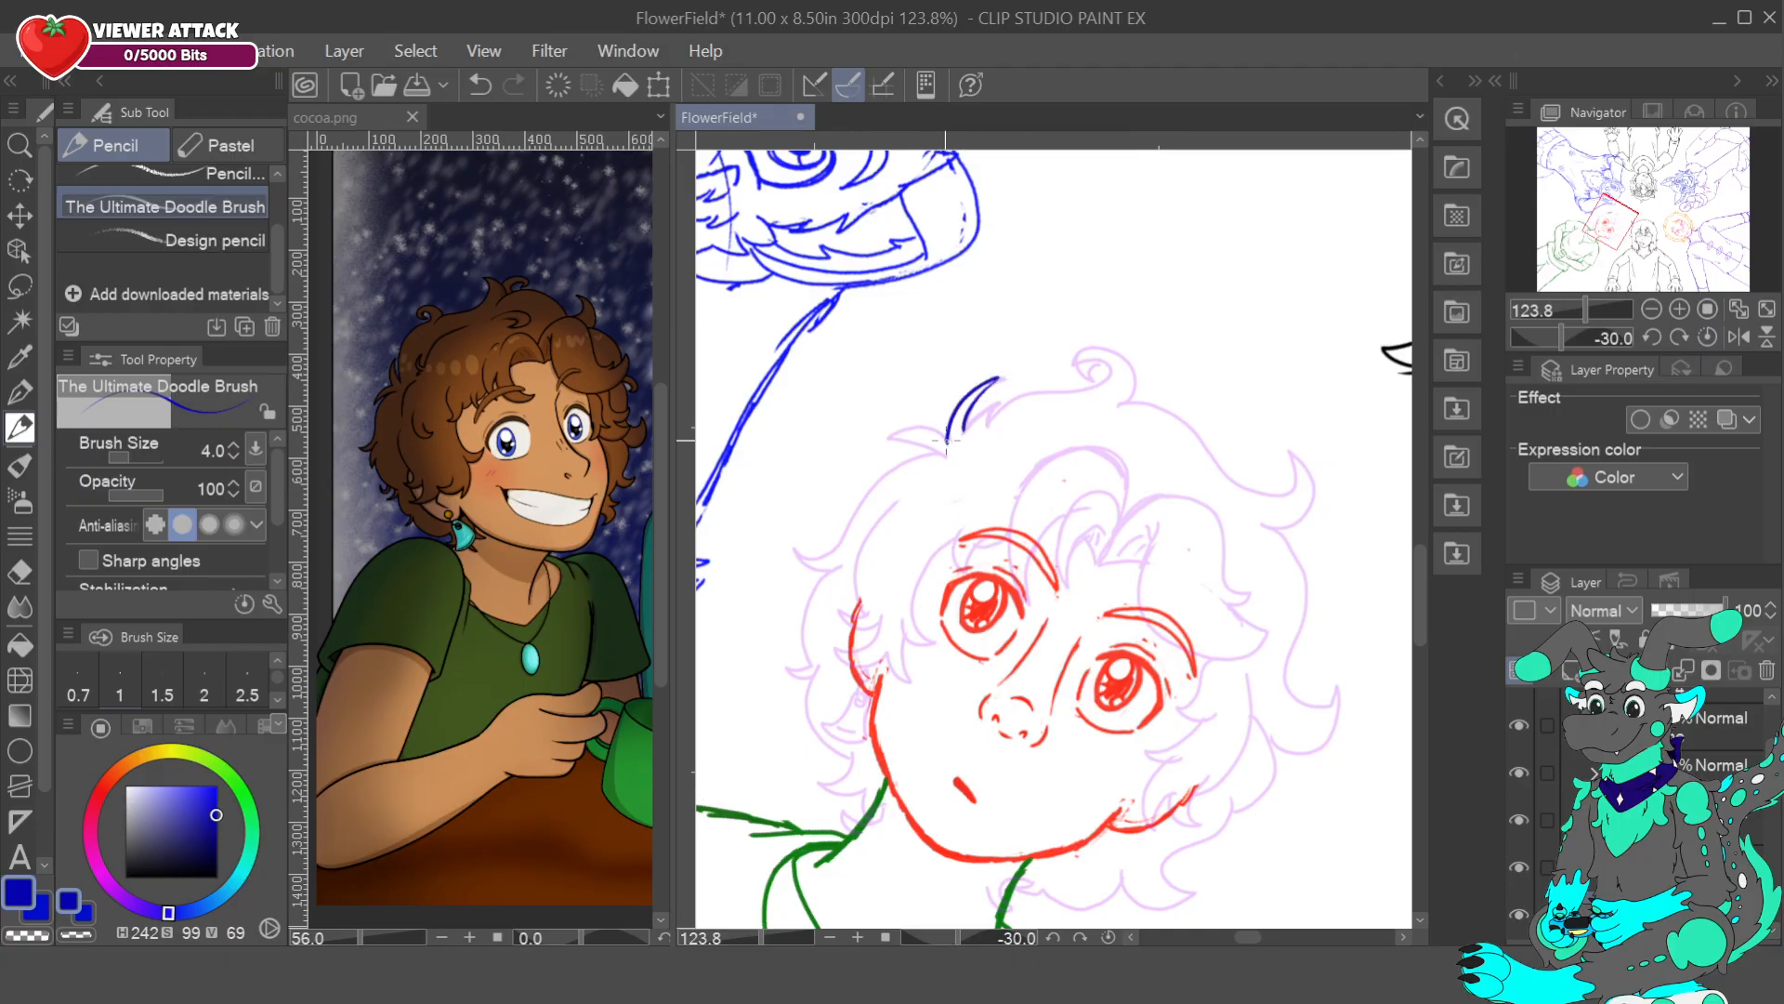
left_click_drag(946, 443, 880, 460)
left_click(488, 88)
left_click(492, 91)
- Draw the crown tuft as short pointed blue spikes meeting on the head outline, mirroring the canvas for the second spike
mouse_move(949, 440)
left_mouse_down()
mouse_move(959, 406)
mouse_move(964, 420)
mouse_move(888, 453)
left_mouse_up()
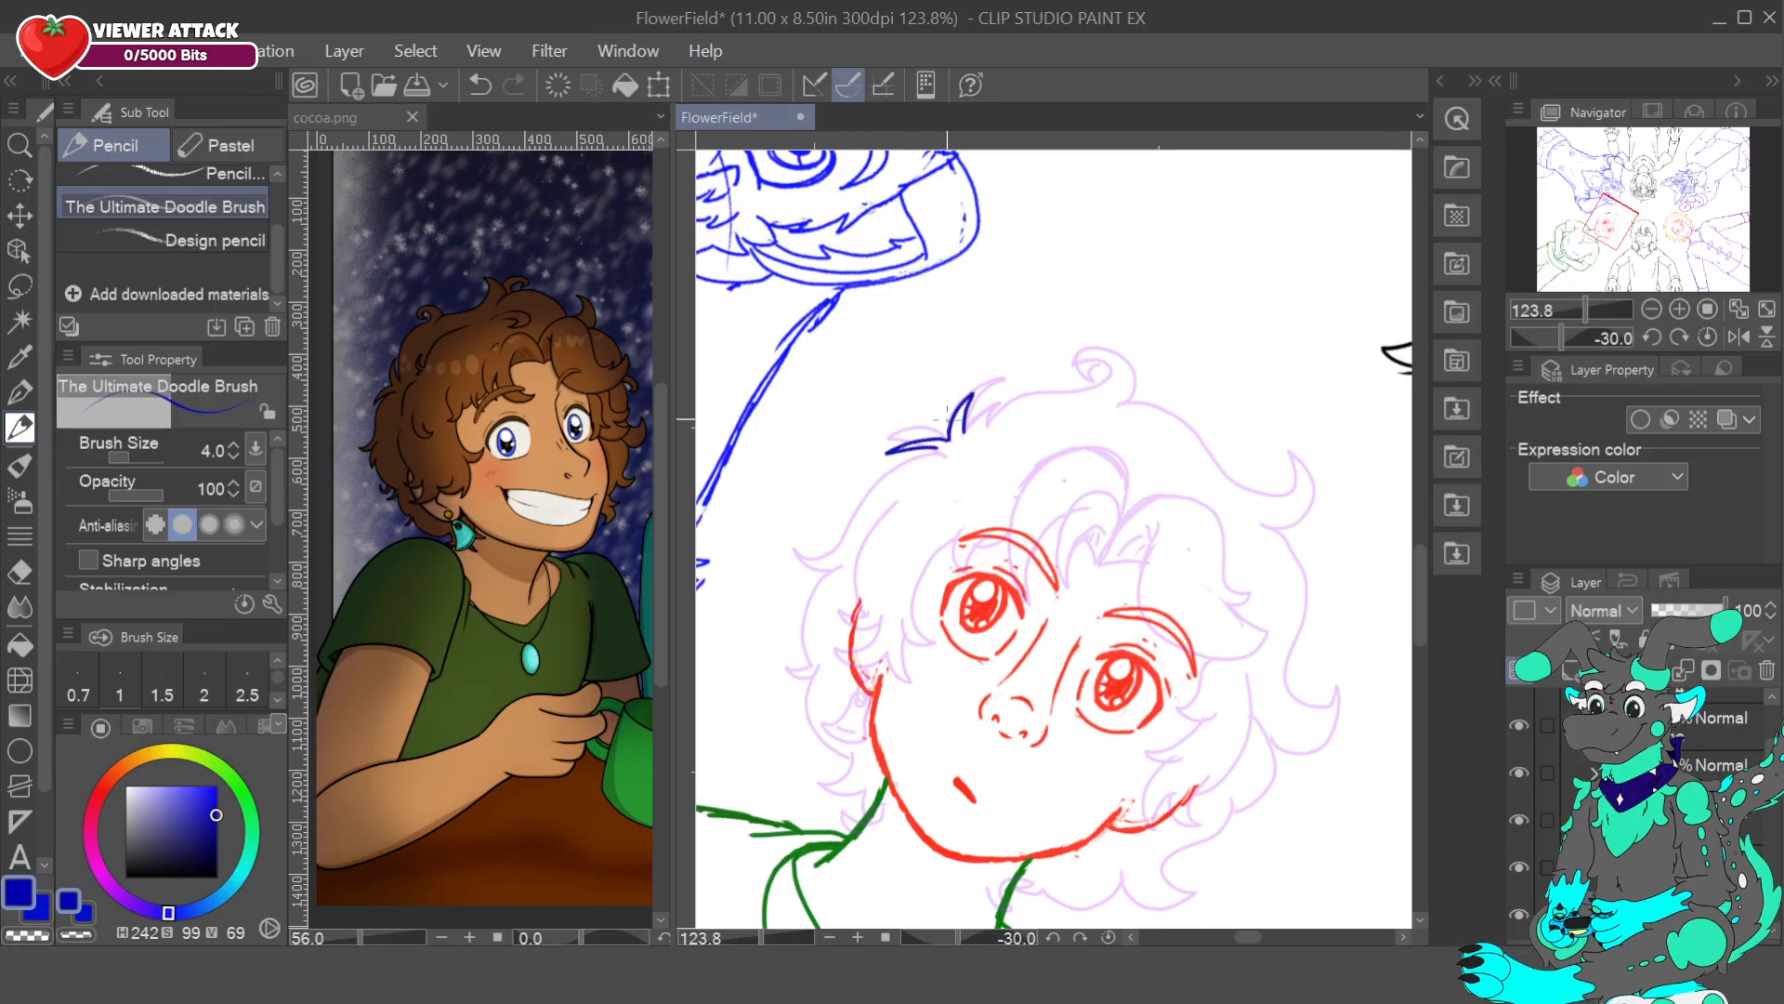
left_click(481, 84)
left_click(1738, 337)
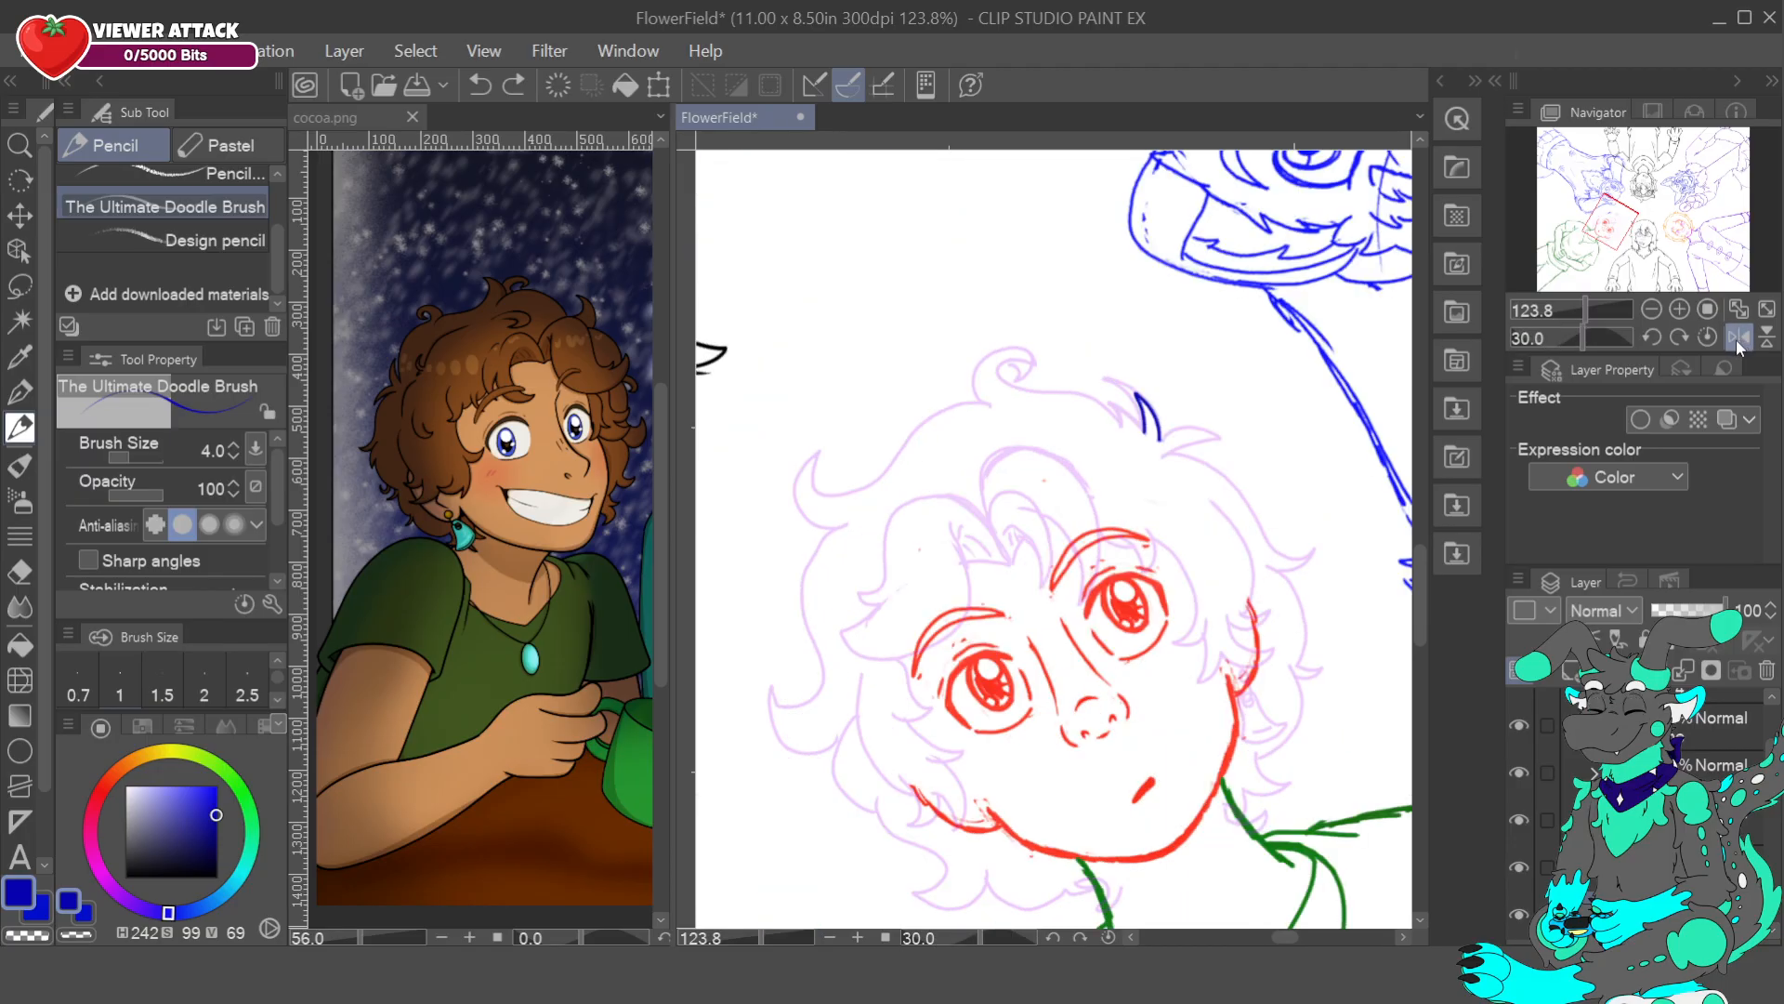
left_click(1657, 338)
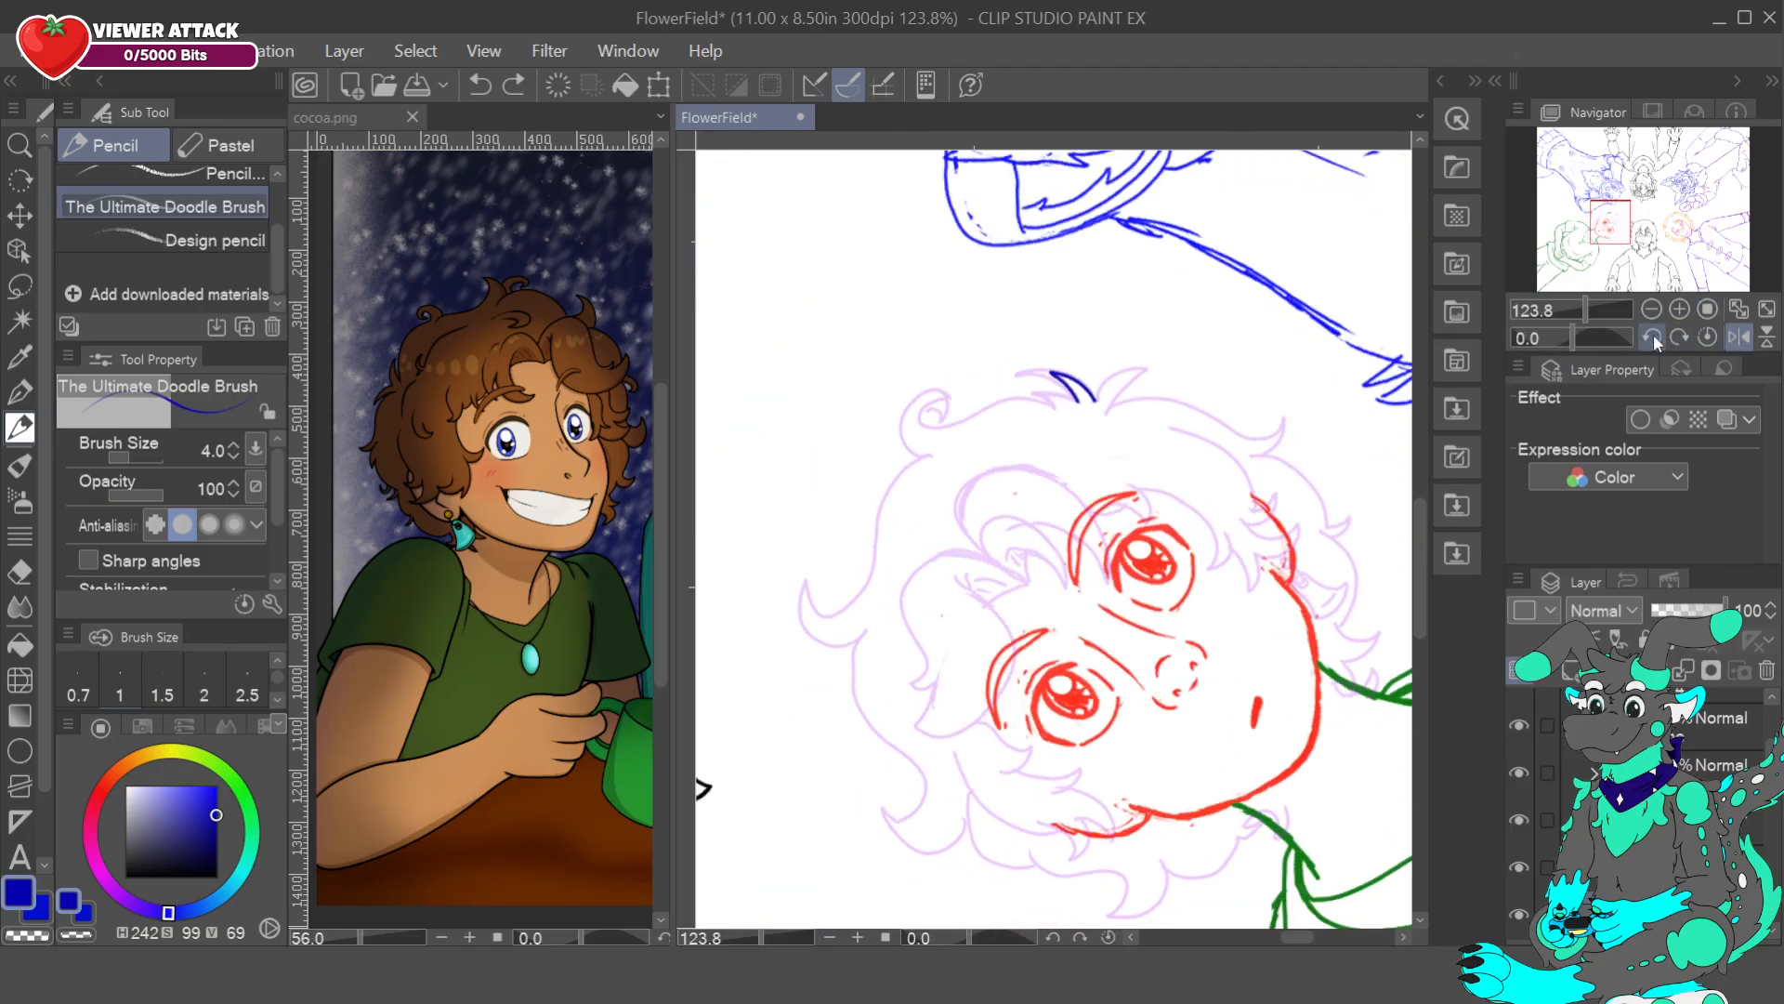
left_click_drag(1098, 401, 1141, 388)
left_click(1739, 337)
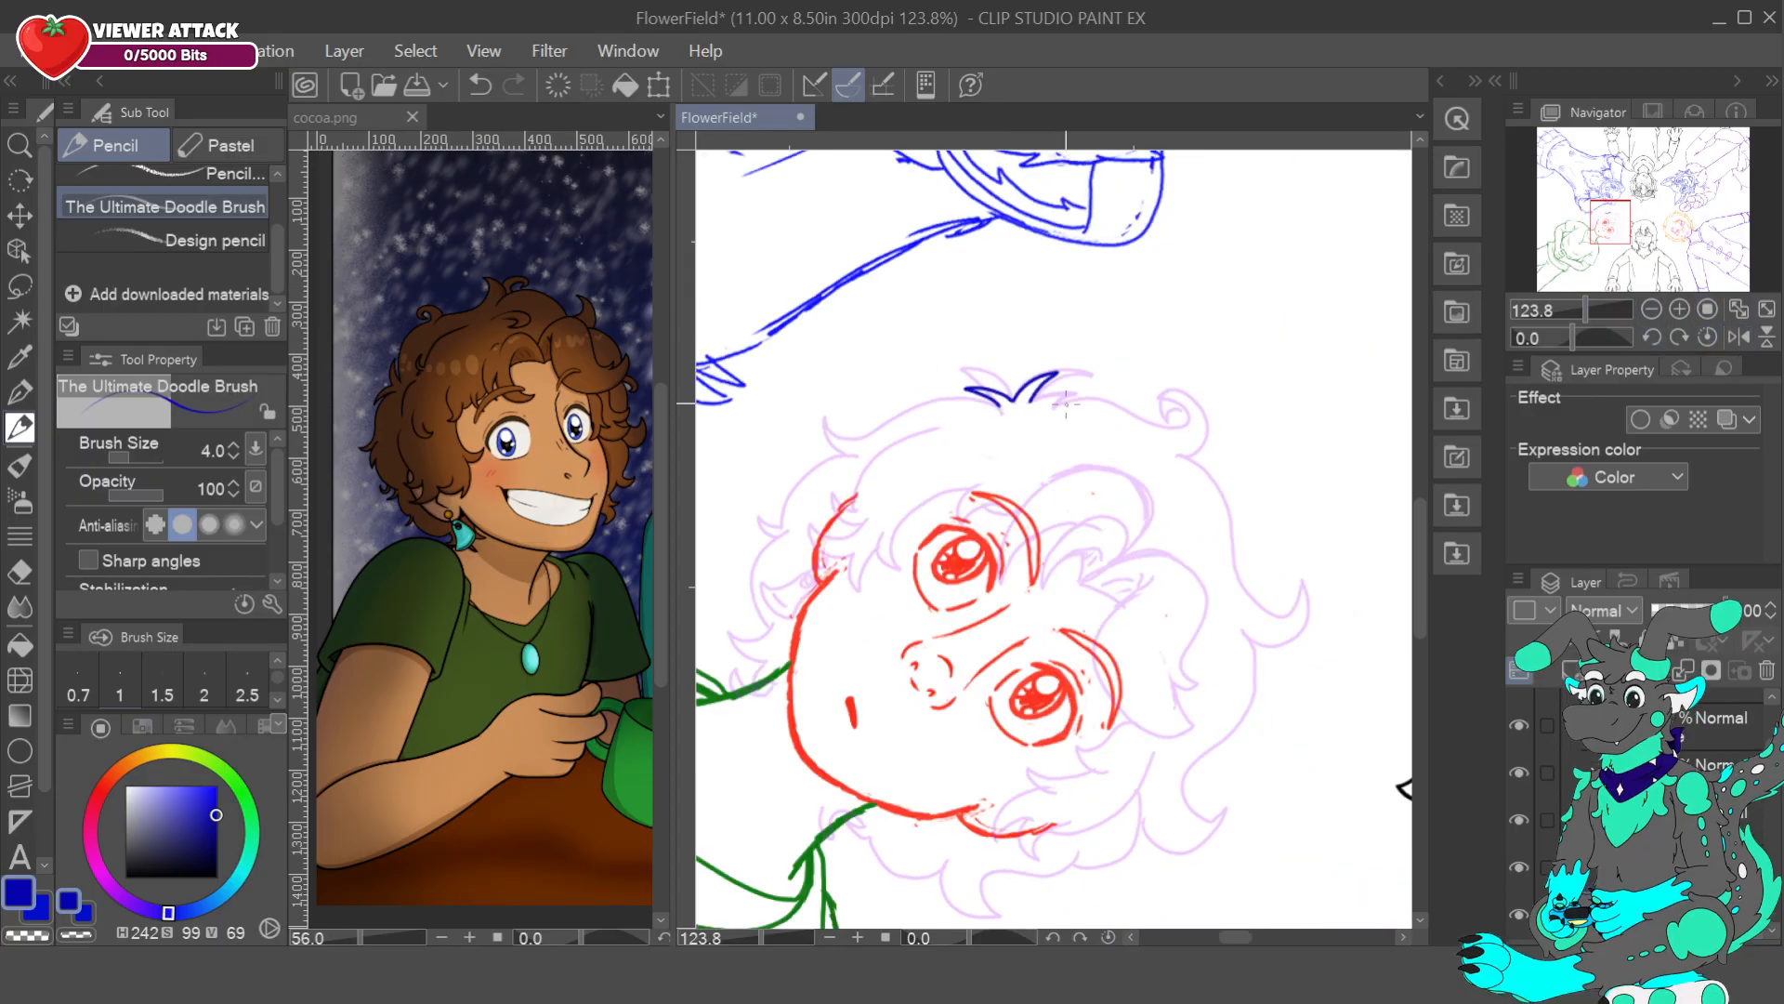
- Outline the hair in blue from the crown tuft down the side of the head to a small outward flick
left_click(1654, 339)
left_click(1654, 337)
left_click(1656, 336)
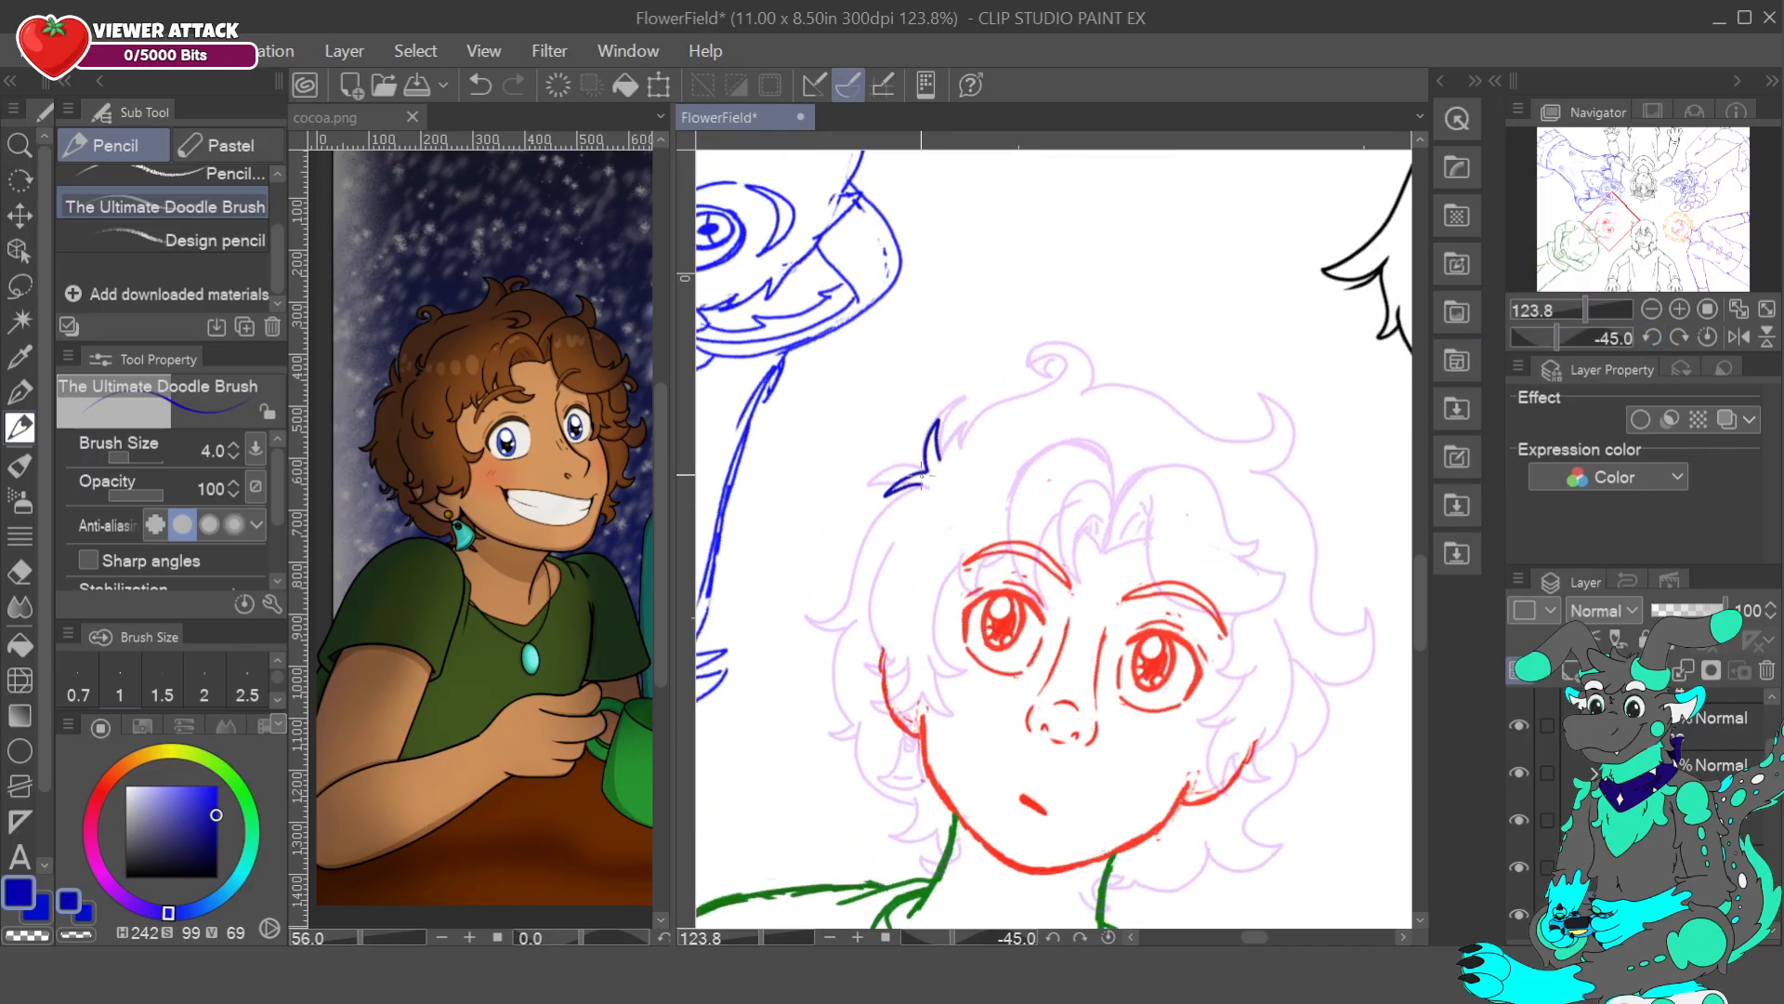
mouse_move(933, 484)
left_mouse_down()
mouse_move(873, 520)
mouse_move(830, 621)
mouse_move(810, 617)
left_mouse_up()
left_click(481, 86)
left_click(470, 82)
left_click_drag(864, 544, 843, 626)
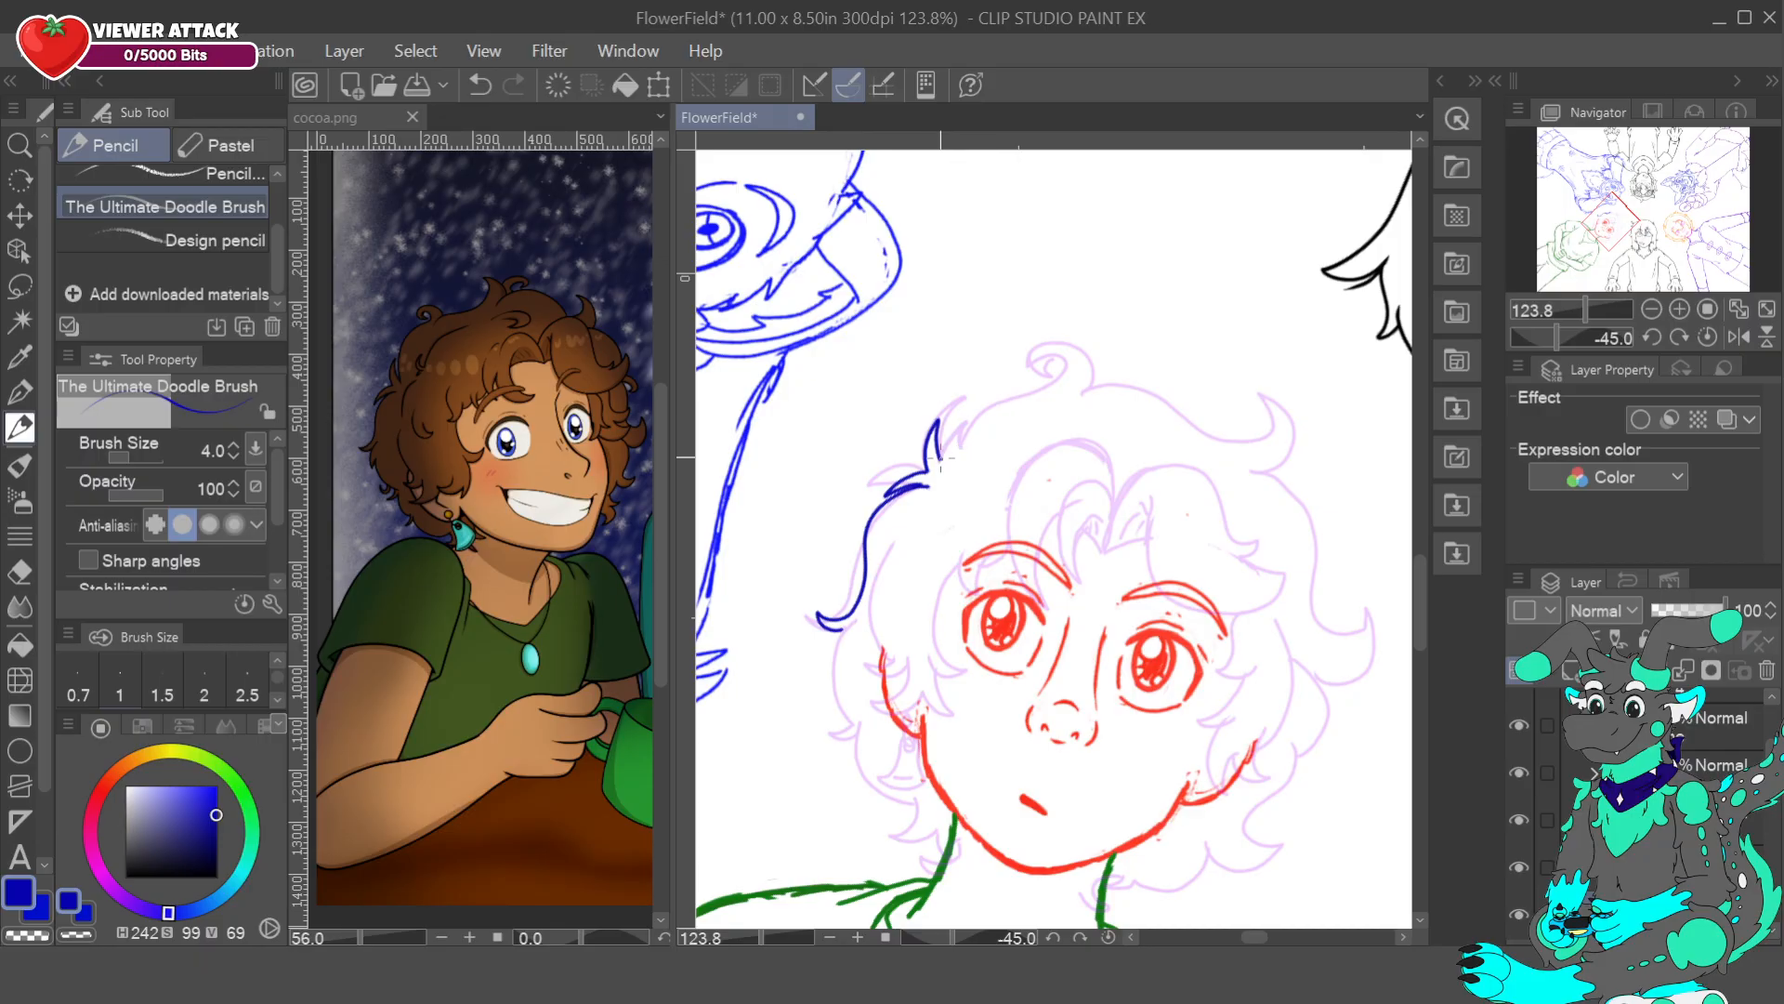
- Try a blue outline from the tuft along the top of the hair, ending in a tight spiral curl
left_click_drag(965, 418, 1066, 384)
mouse_move(1049, 354)
left_mouse_down()
mouse_move(1051, 376)
mouse_move(1032, 368)
mouse_move(1053, 341)
mouse_move(1083, 368)
left_mouse_up()
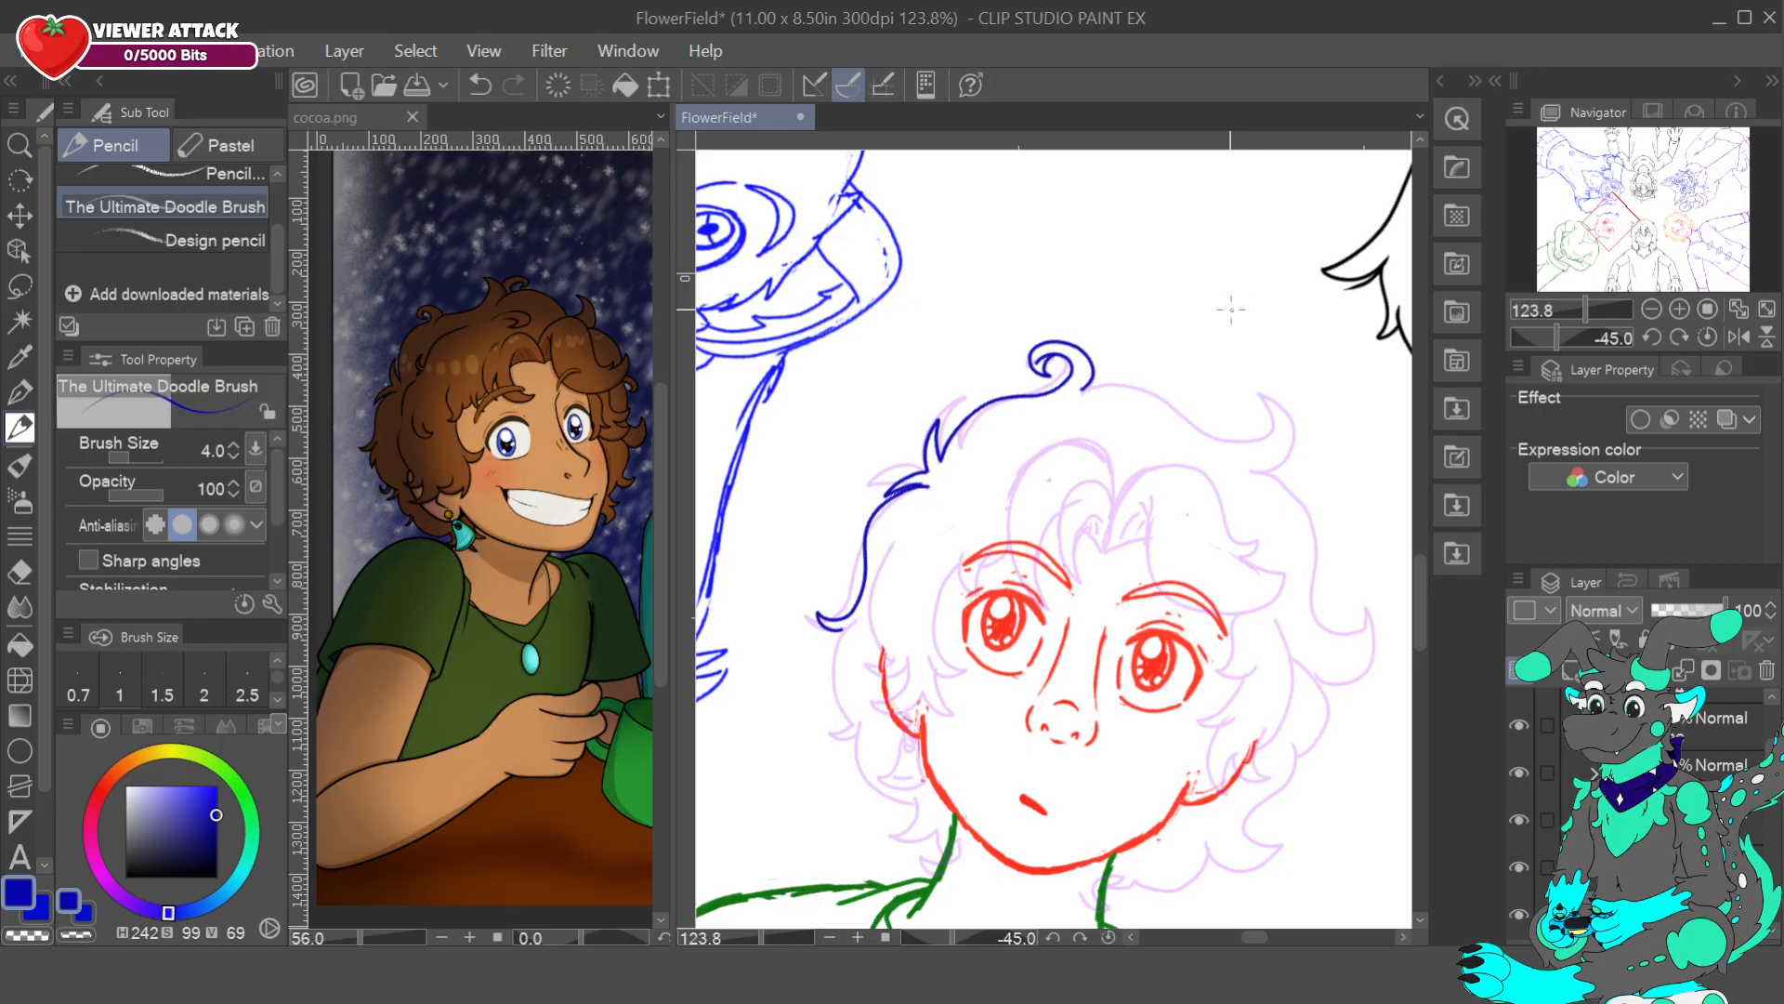
key("ctrl+z")
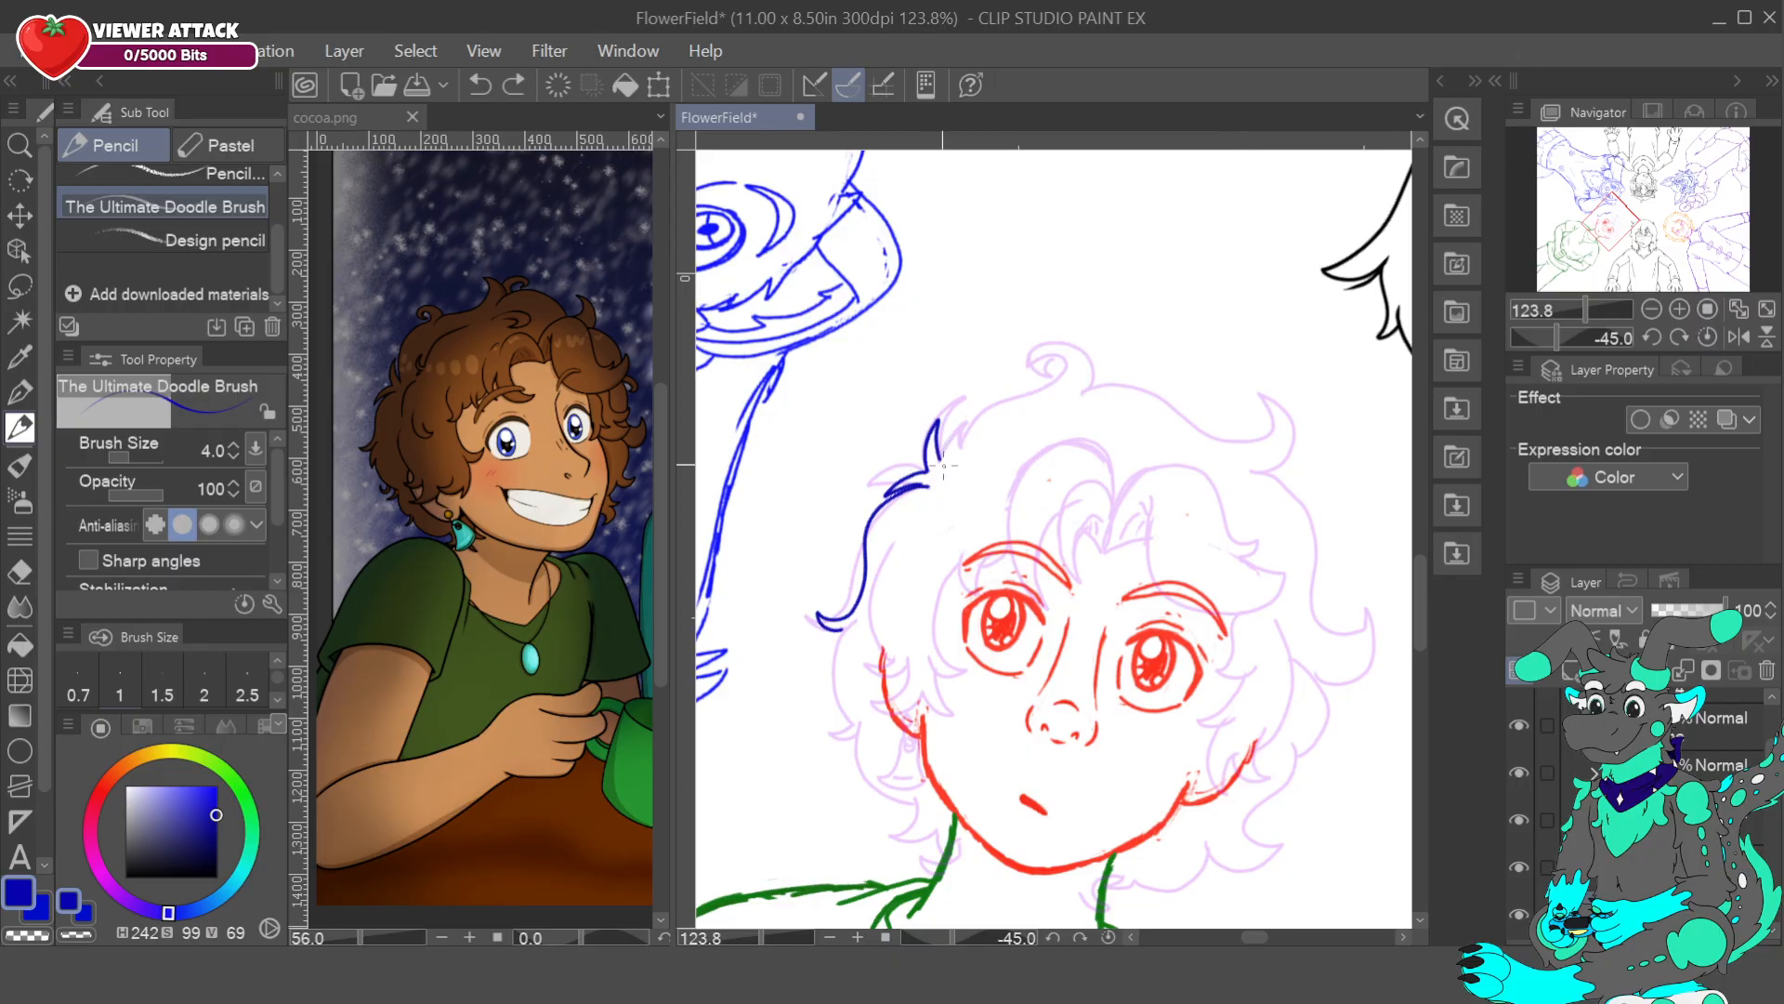
- Draw the top hair outline from the tuft into a hooked curl, reworking the curl's strokes until it has an open loop
mouse_move(954, 431)
left_mouse_down()
mouse_move(1069, 388)
mouse_move(1070, 353)
left_mouse_up()
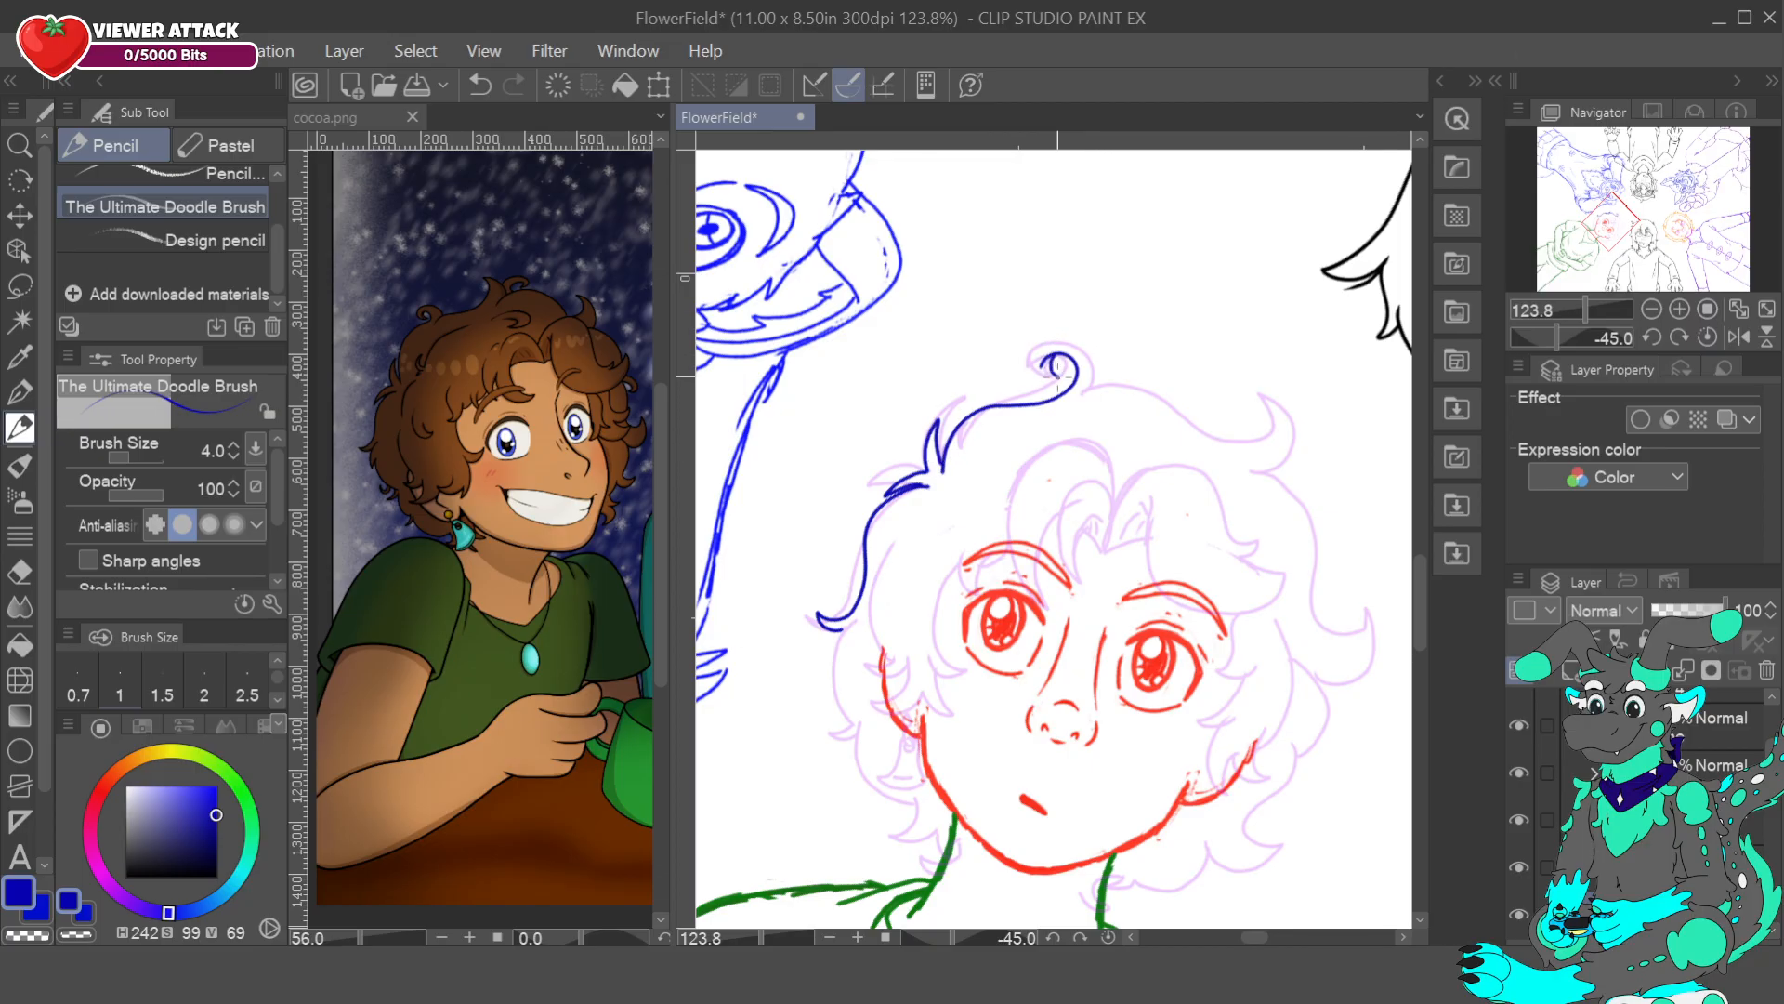
mouse_move(1026, 360)
left_mouse_down()
mouse_move(1050, 340)
mouse_move(1094, 353)
mouse_move(1086, 390)
left_mouse_up()
left_click(480, 86)
mouse_move(1058, 347)
left_mouse_down()
mouse_move(1064, 371)
mouse_move(1022, 359)
mouse_move(1070, 342)
mouse_move(1086, 383)
mouse_move(1102, 379)
mouse_move(1083, 350)
mouse_move(1028, 349)
mouse_move(1055, 381)
mouse_move(1059, 353)
left_mouse_up()
left_click(477, 85)
left_click_drag(1047, 374, 1037, 355)
mouse_move(1041, 372)
left_mouse_down()
mouse_move(1030, 342)
mouse_move(1078, 334)
mouse_move(1090, 383)
left_mouse_up()
left_click(478, 87)
mouse_move(1047, 371)
left_mouse_down()
mouse_move(1093, 355)
mouse_move(1098, 381)
mouse_move(1035, 364)
mouse_move(1059, 336)
mouse_move(1086, 342)
mouse_move(1088, 382)
left_mouse_up()
left_click(479, 87)
left_click(479, 86)
mouse_move(1108, 383)
left_mouse_down()
mouse_move(1095, 352)
mouse_move(1055, 340)
mouse_move(1032, 372)
left_mouse_up()
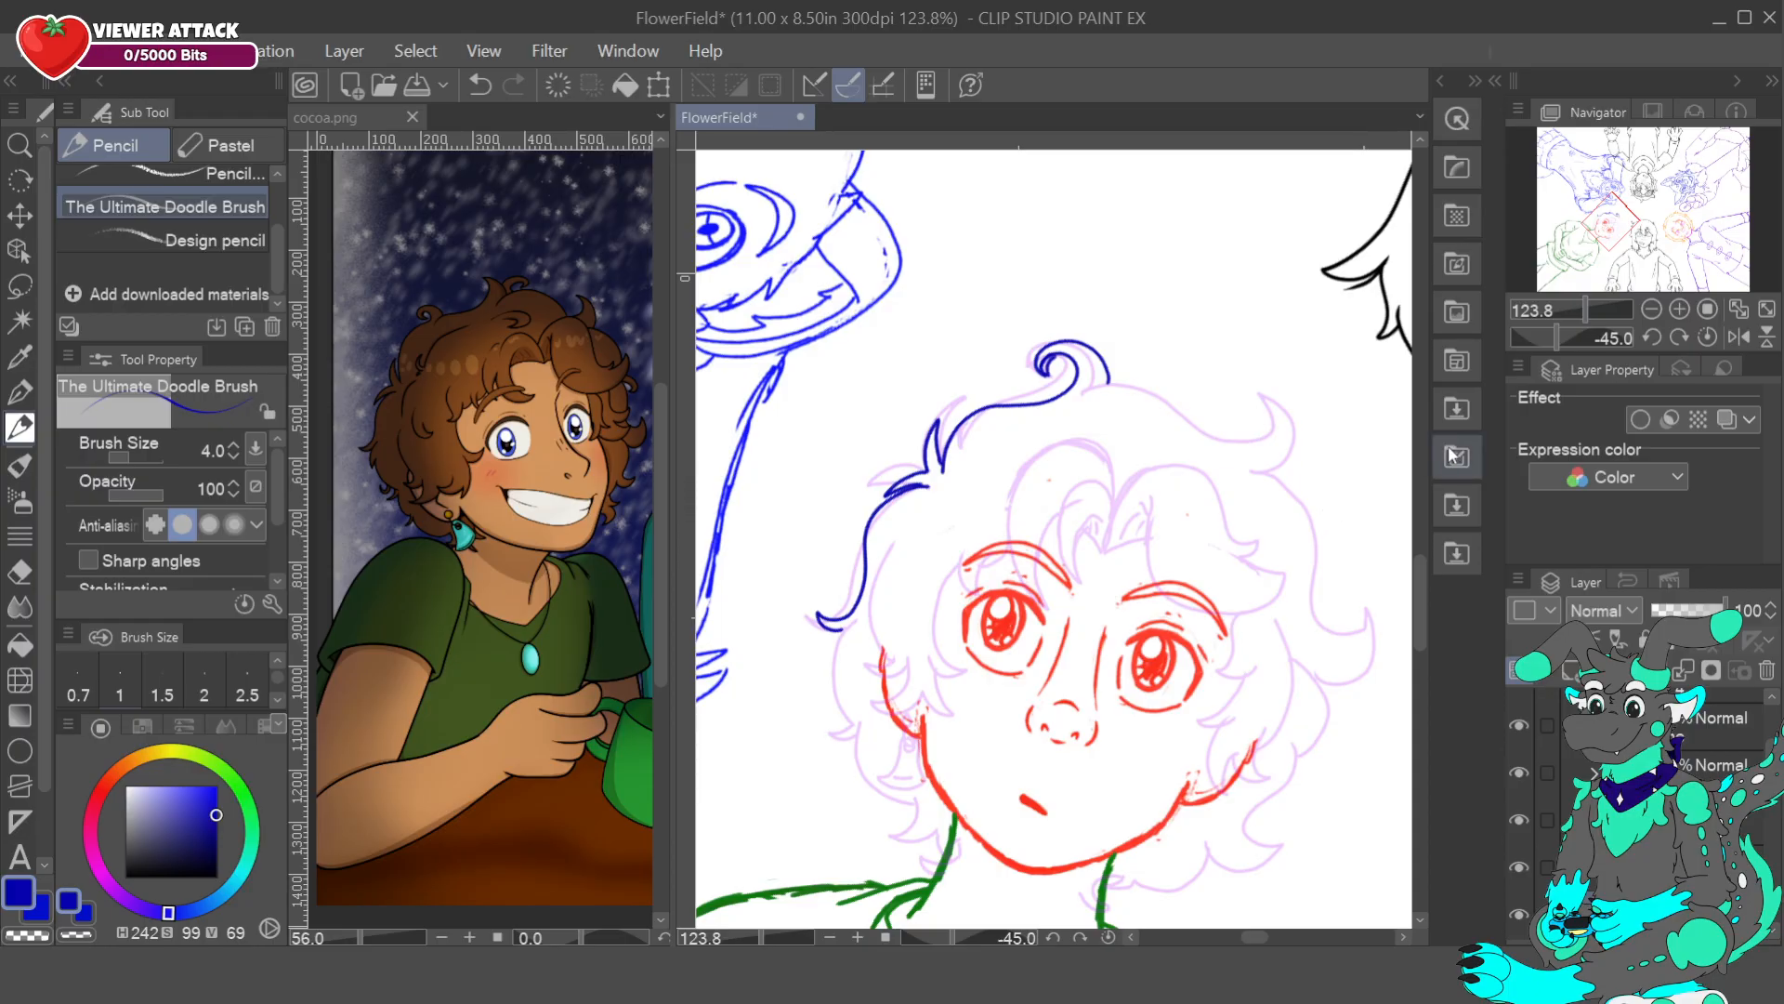
- Try a second line along the curled strand, erase it with the transparent colour and sample the dark blue again
mouse_move(1067, 393)
left_mouse_down()
mouse_move(965, 401)
mouse_move(938, 469)
left_mouse_up()
key("ctrl+z")
mouse_move(1077, 378)
left_mouse_down()
mouse_move(982, 394)
mouse_move(938, 462)
left_mouse_up()
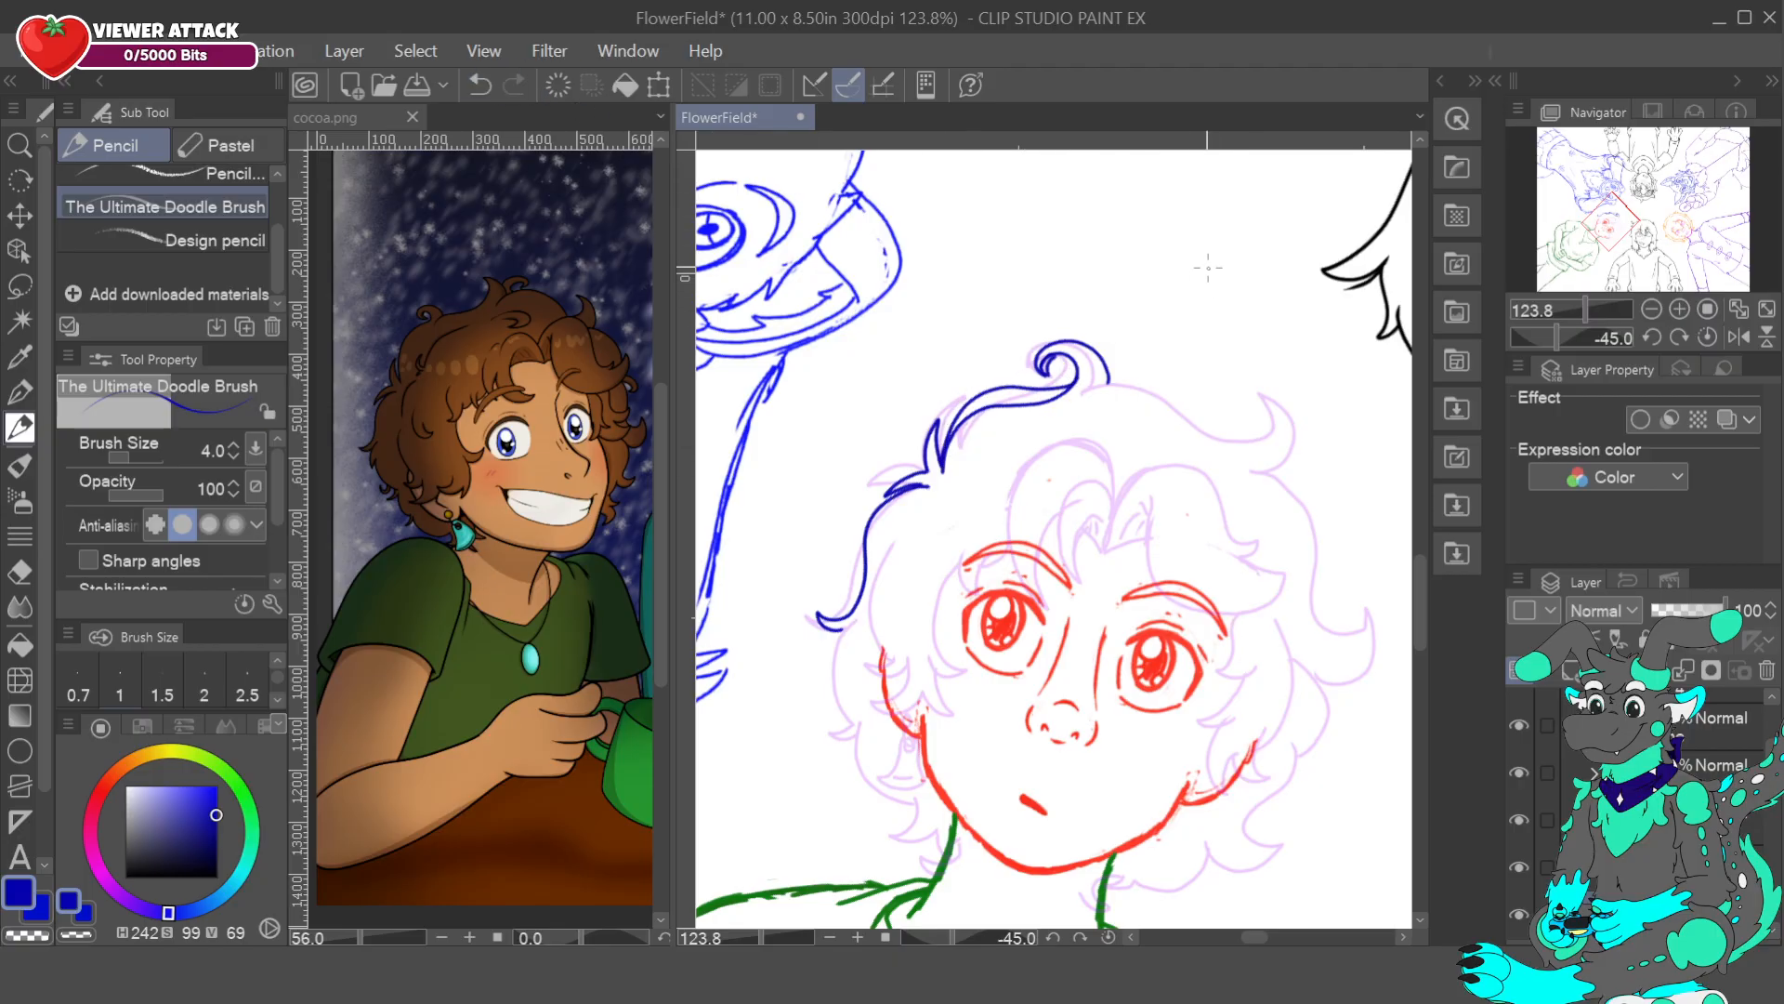
right_click(978, 451)
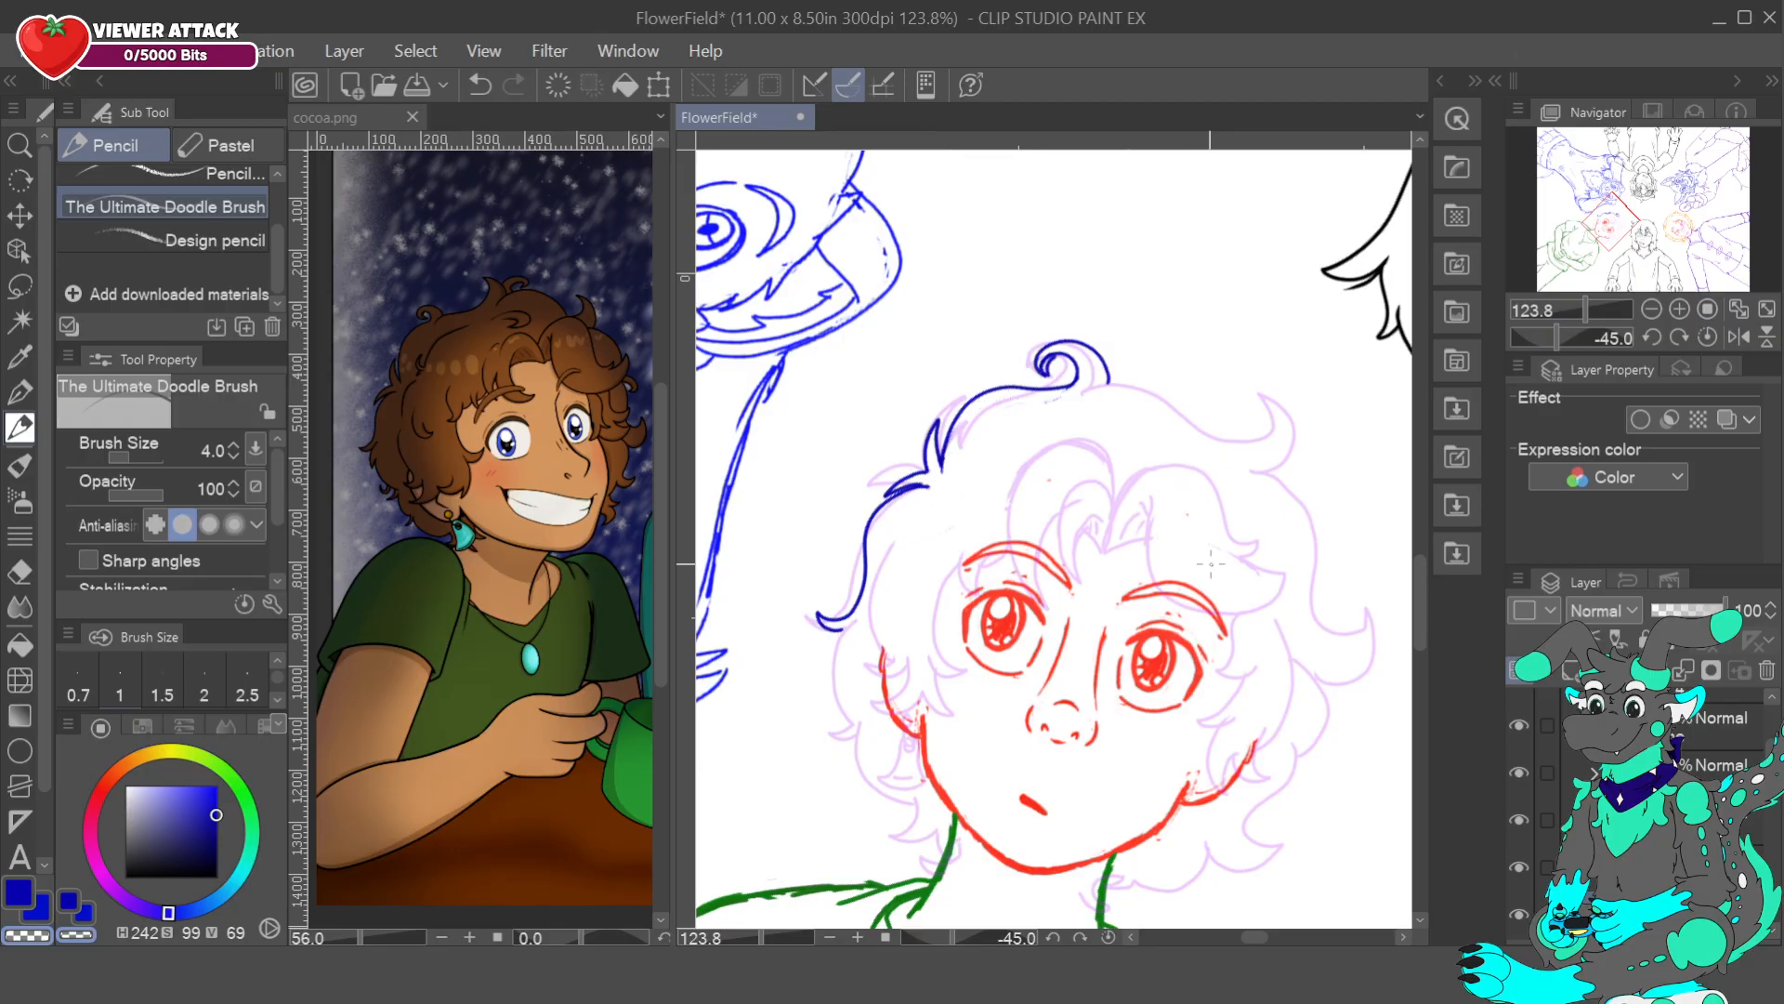
left_click(1066, 389, "alt")
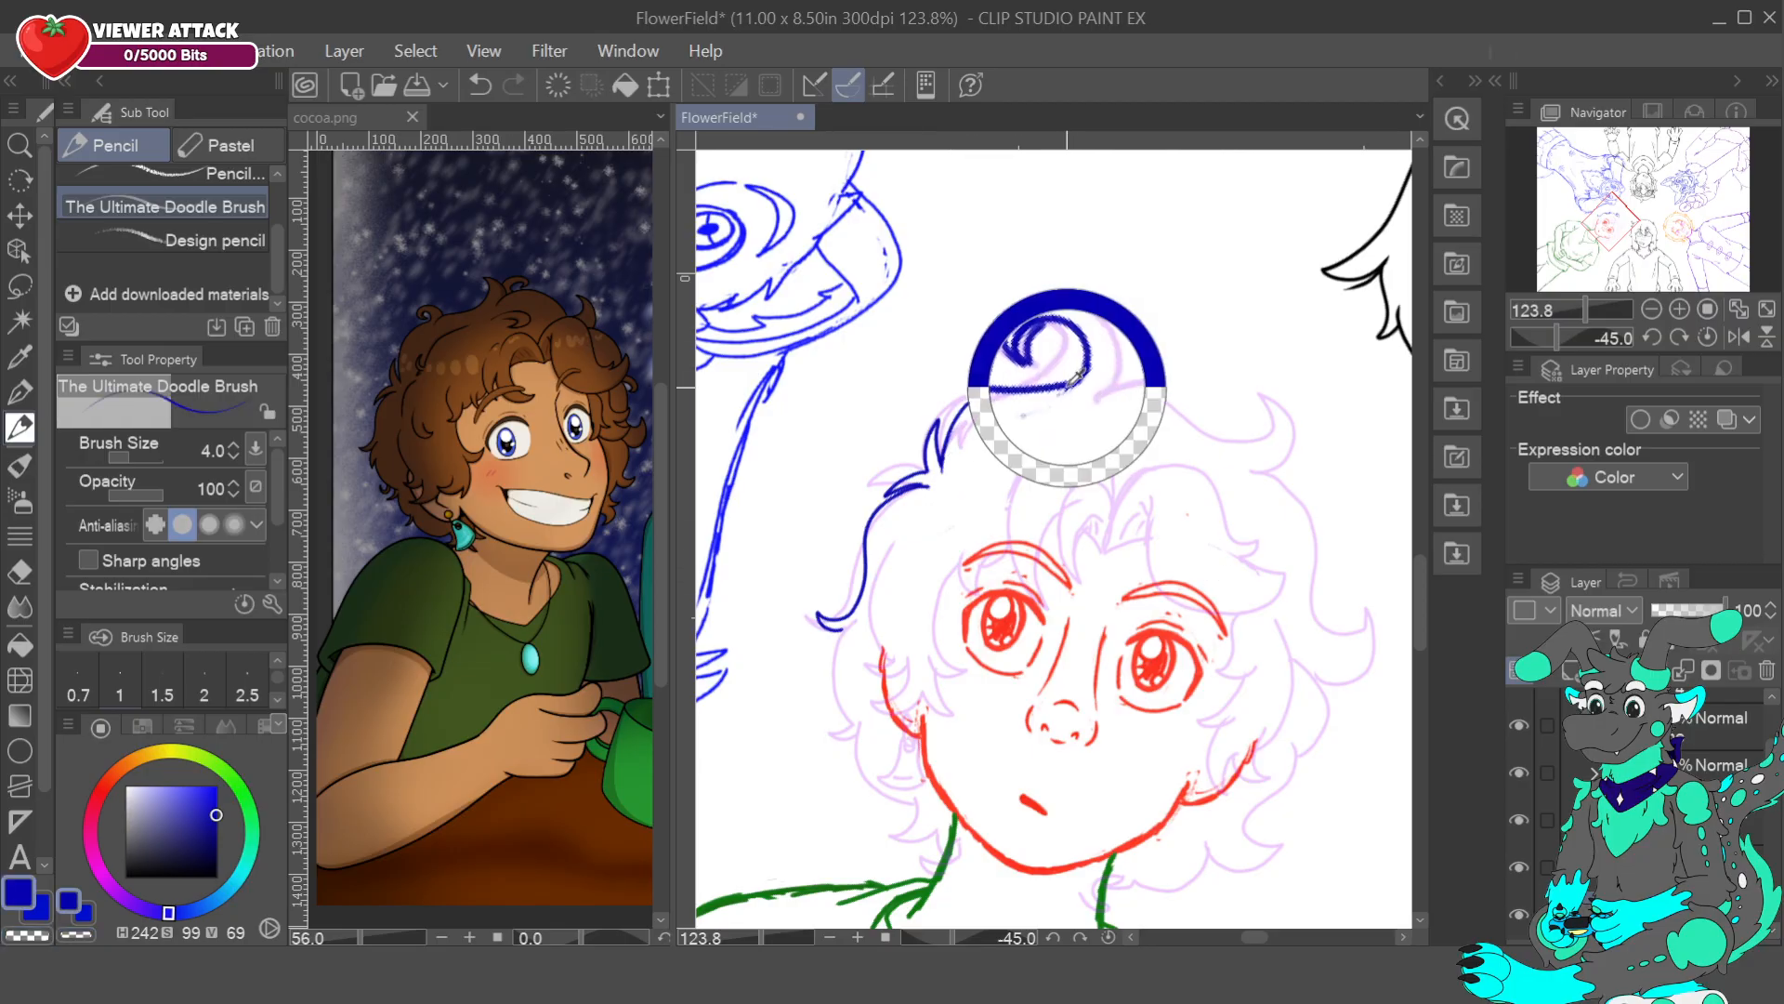
left_click_drag(1658, 333, 1589, 337)
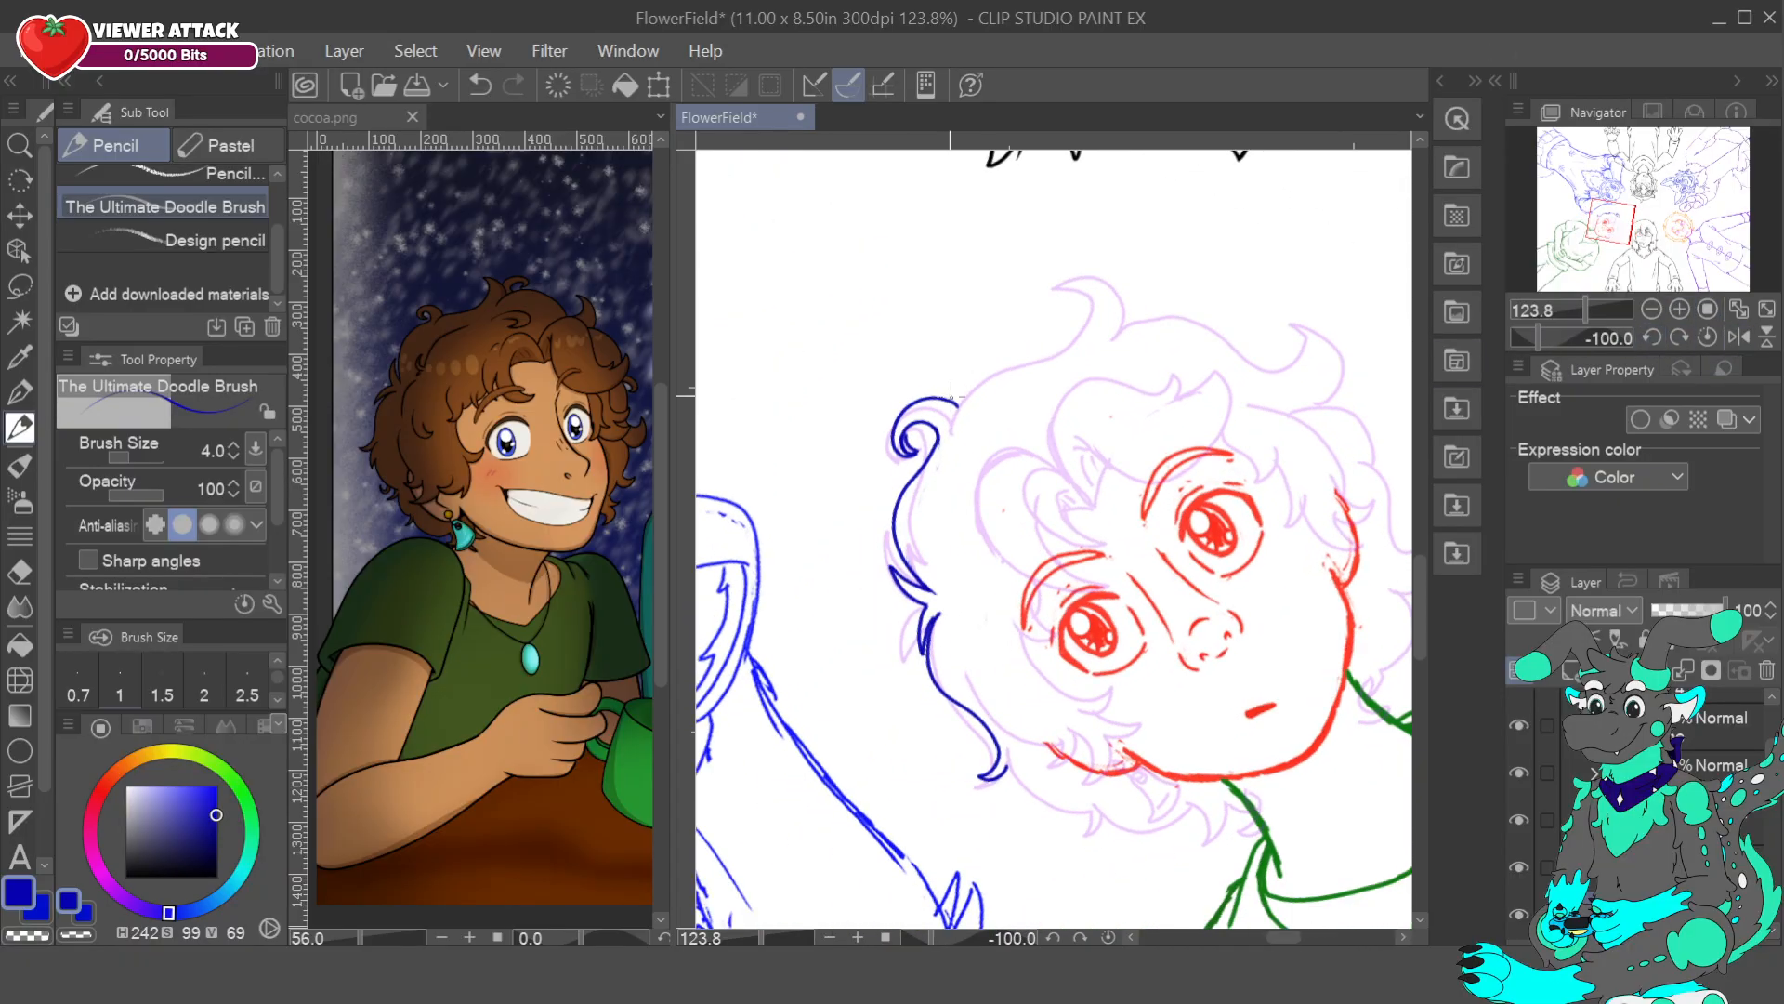
- Outline the top of the hair in blue from the spiral curl across to a pointed flick
mouse_move(955, 427)
left_mouse_down()
mouse_move(996, 371)
mouse_move(1062, 337)
mouse_move(1060, 300)
left_mouse_up()
key("ctrl+z")
mouse_move(954, 435)
left_mouse_down()
mouse_move(992, 373)
mouse_move(1073, 337)
mouse_move(1050, 297)
mouse_move(1071, 286)
mouse_move(1130, 321)
left_mouse_up()
- Continue the blue outline from the pointed flick down the right side of the hair into a second outward flick
left_click(1712, 338)
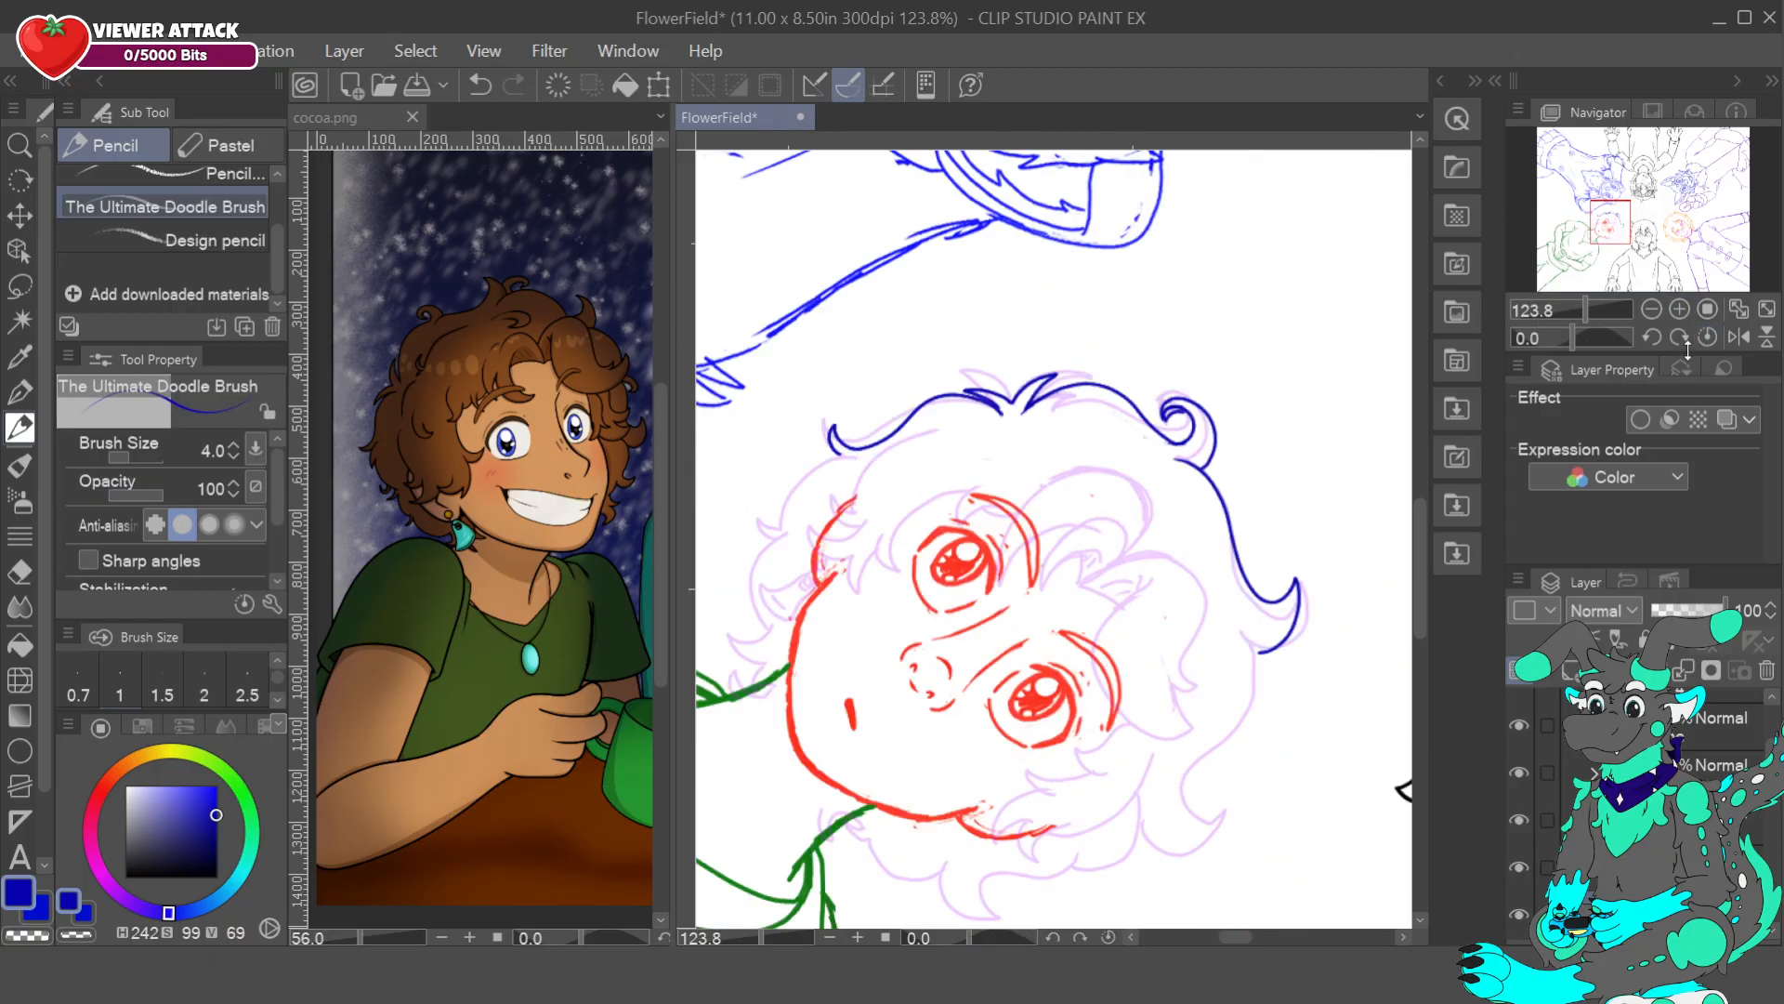
left_click_drag(1623, 226, 1622, 241)
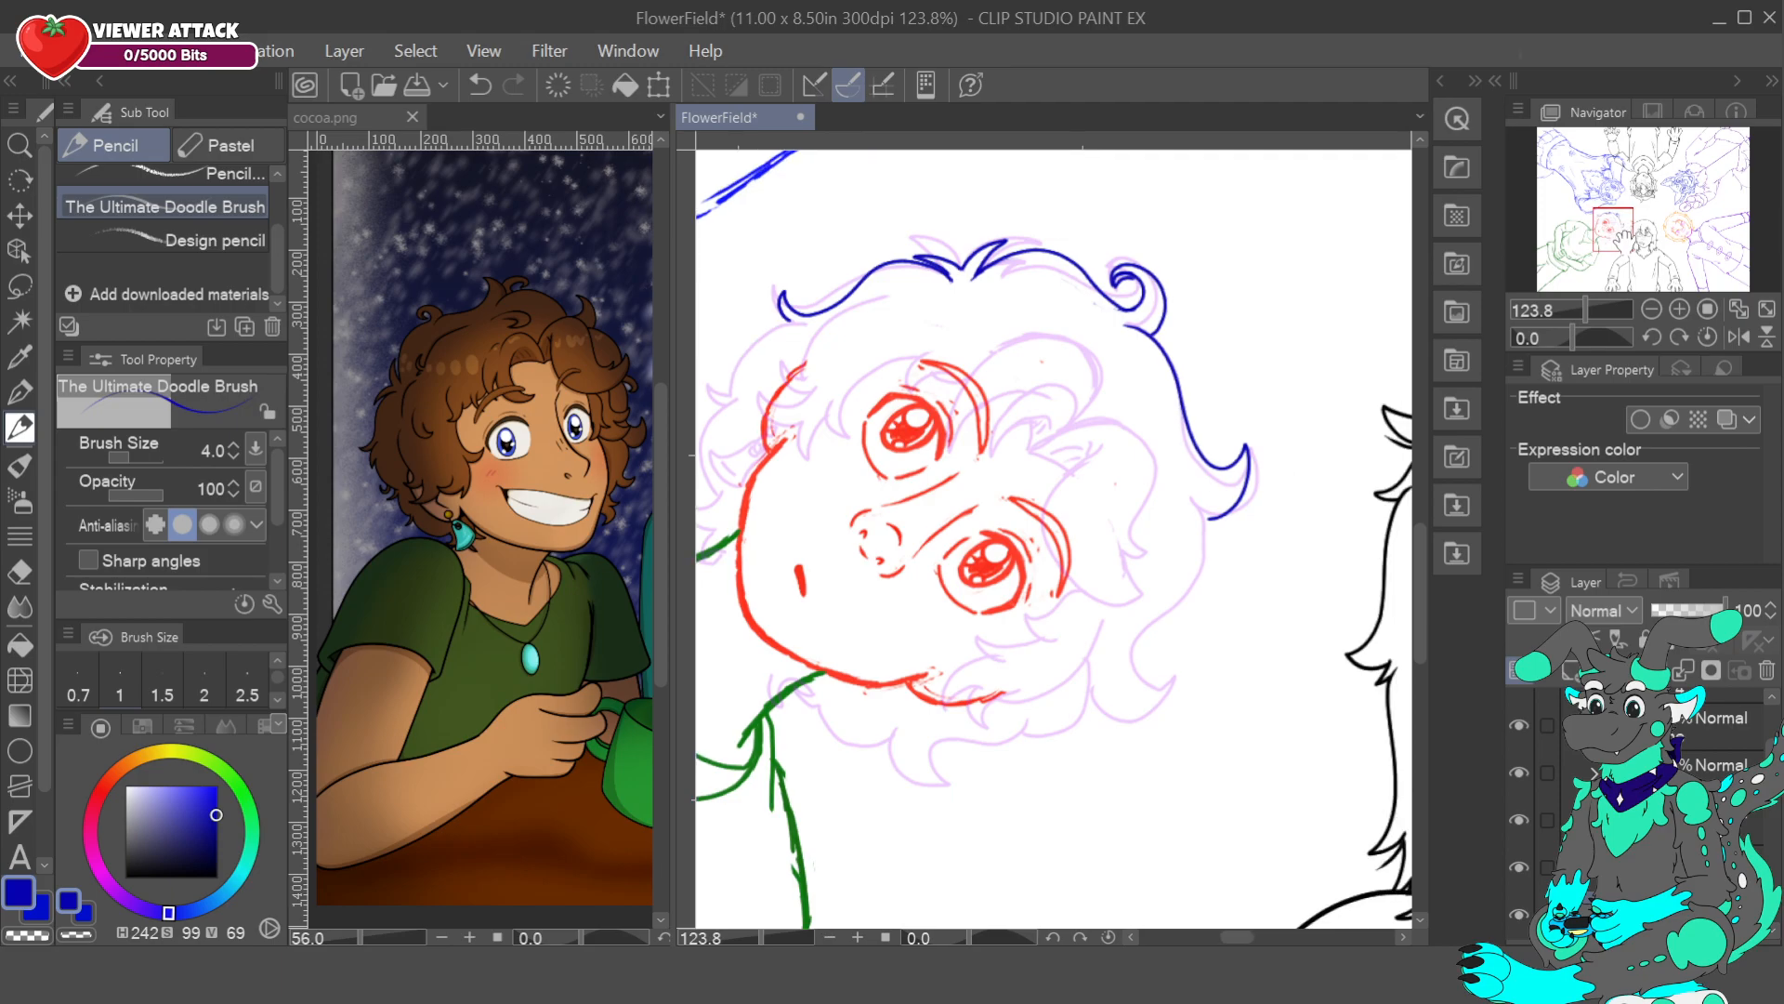
left_click(1651, 337)
left_click(1651, 338)
left_click(1651, 337)
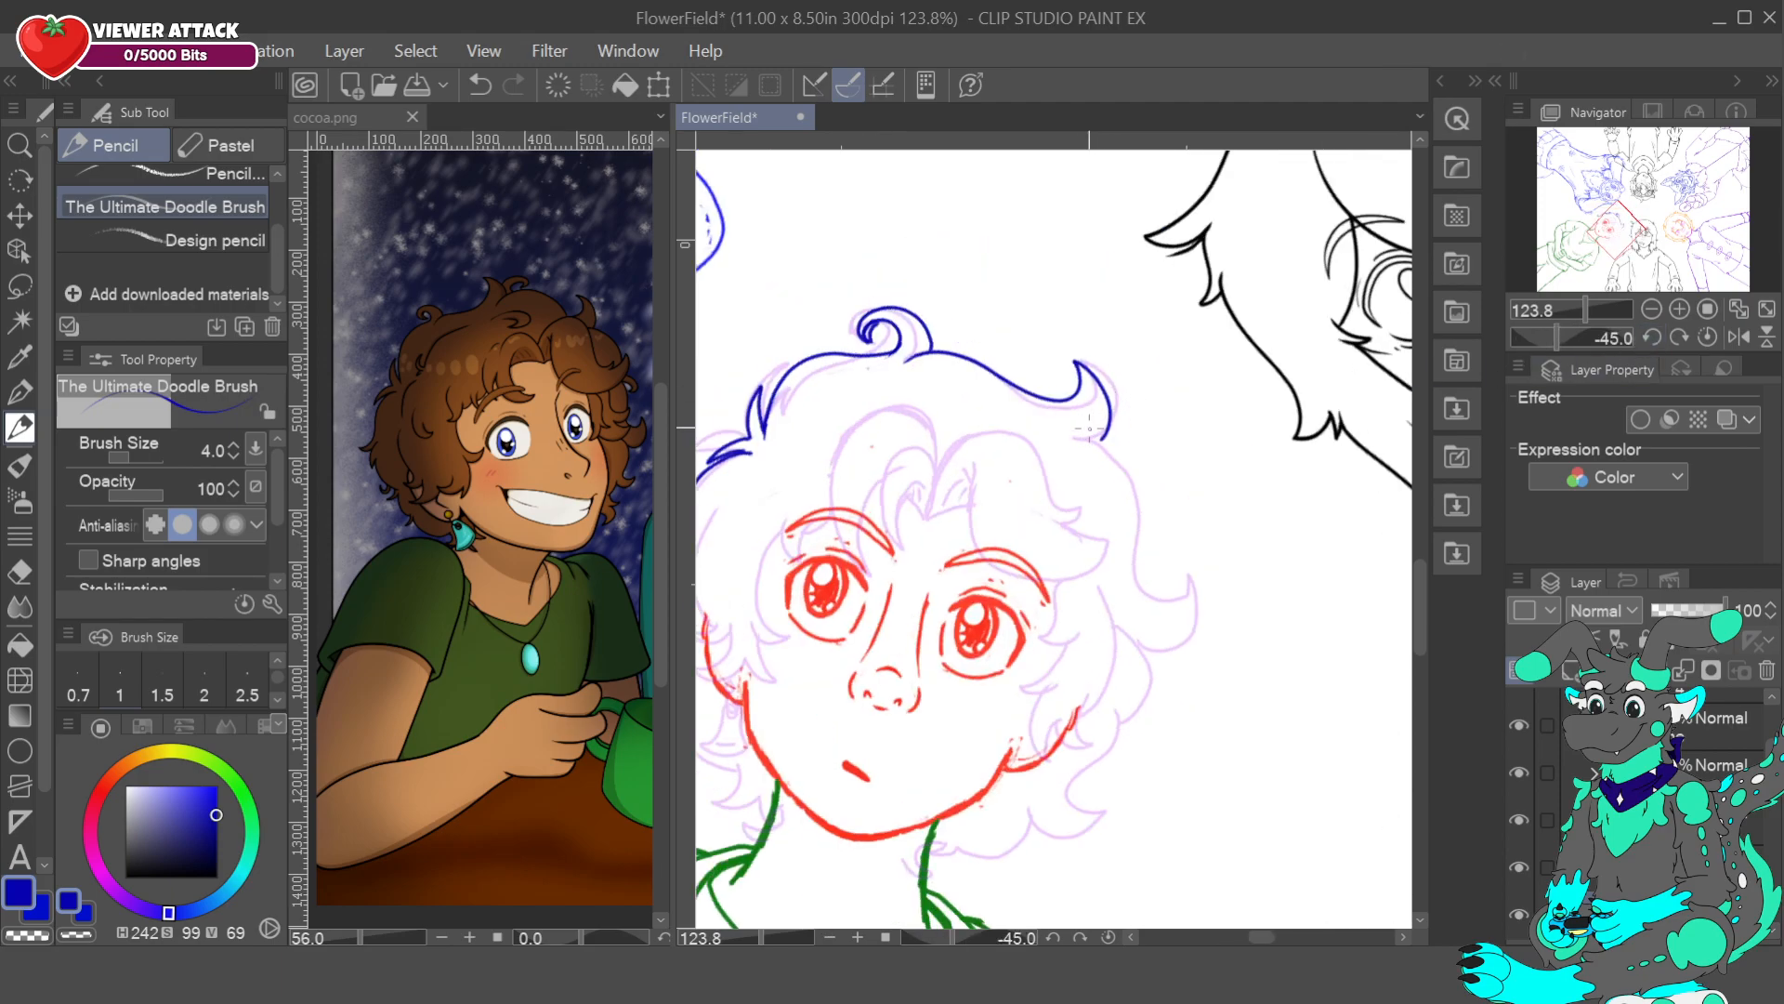
mouse_move(1079, 436)
left_mouse_down()
mouse_move(1151, 497)
mouse_move(1129, 565)
mouse_move(1141, 595)
mouse_move(1182, 590)
mouse_move(1193, 614)
mouse_move(1141, 649)
left_mouse_up()
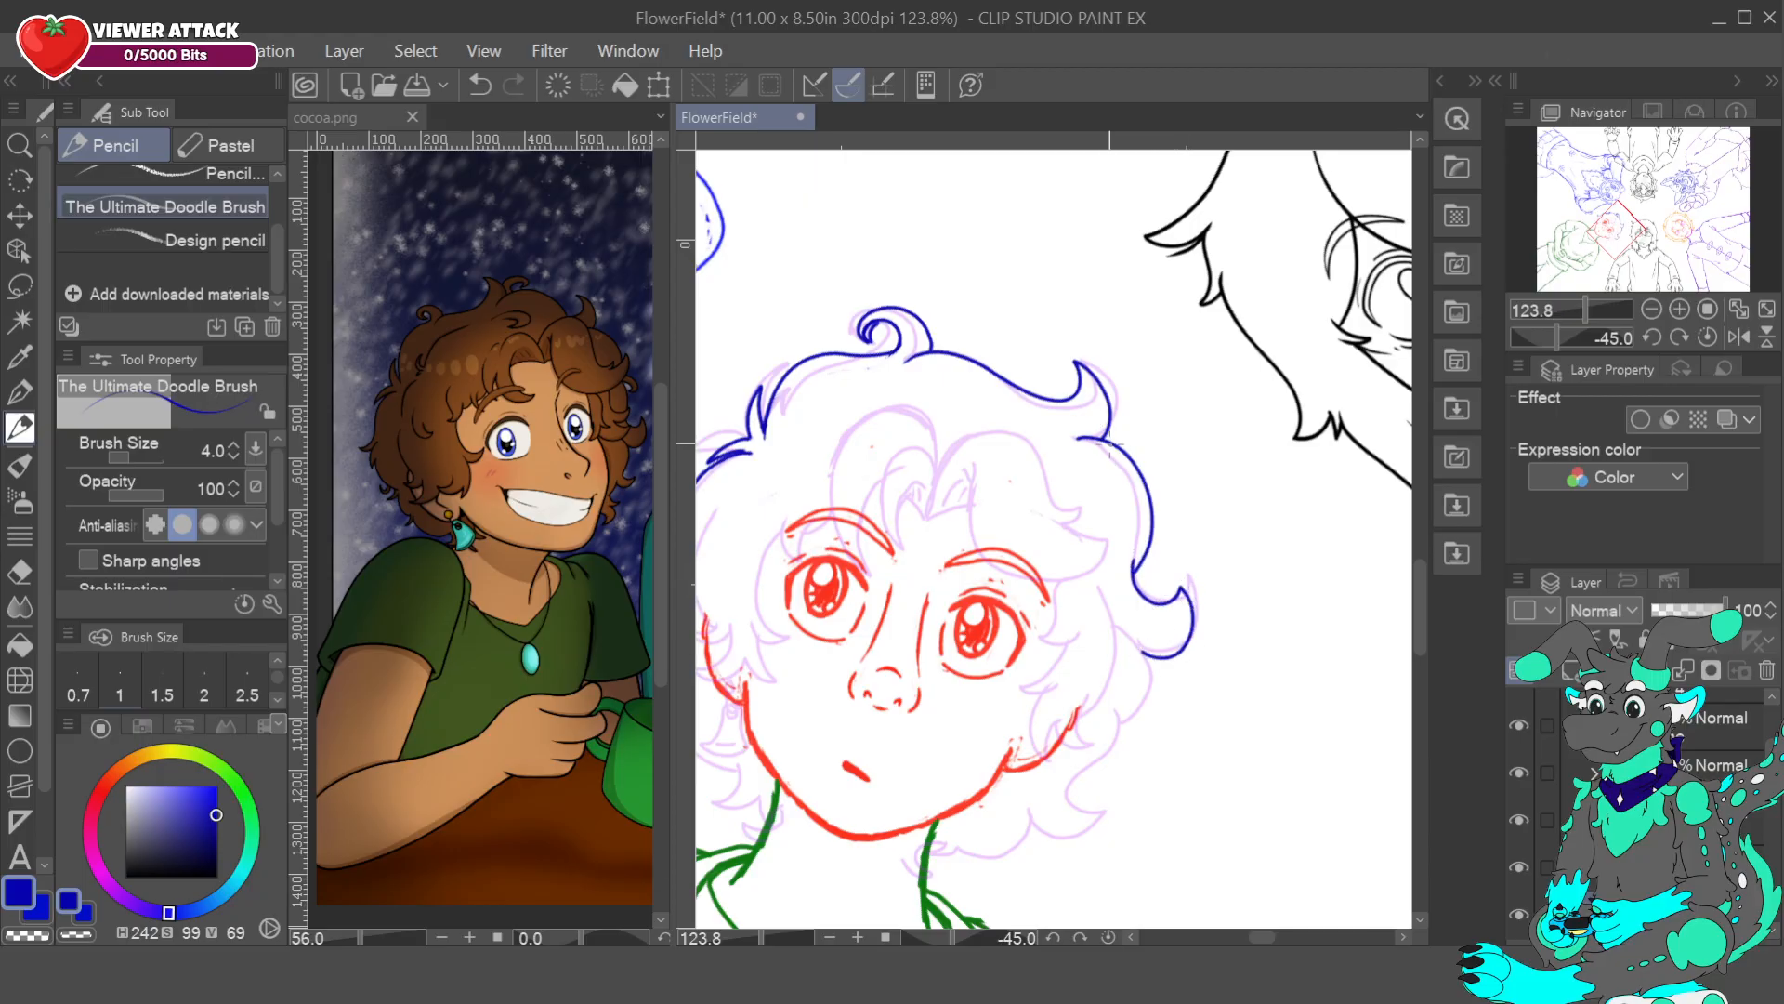
- Add a small looped curl just beneath the pointed flick on the crown, replacing the first attempt at it
mouse_move(1104, 423)
left_mouse_down()
mouse_move(1147, 468)
mouse_move(1144, 440)
mouse_move(1115, 441)
mouse_move(1136, 426)
mouse_move(1154, 462)
mouse_move(1127, 439)
left_mouse_up()
key("ctrl+z")
key("ctrl+z")
left_click(1654, 336)
left_click(1654, 336)
left_click(1654, 337)
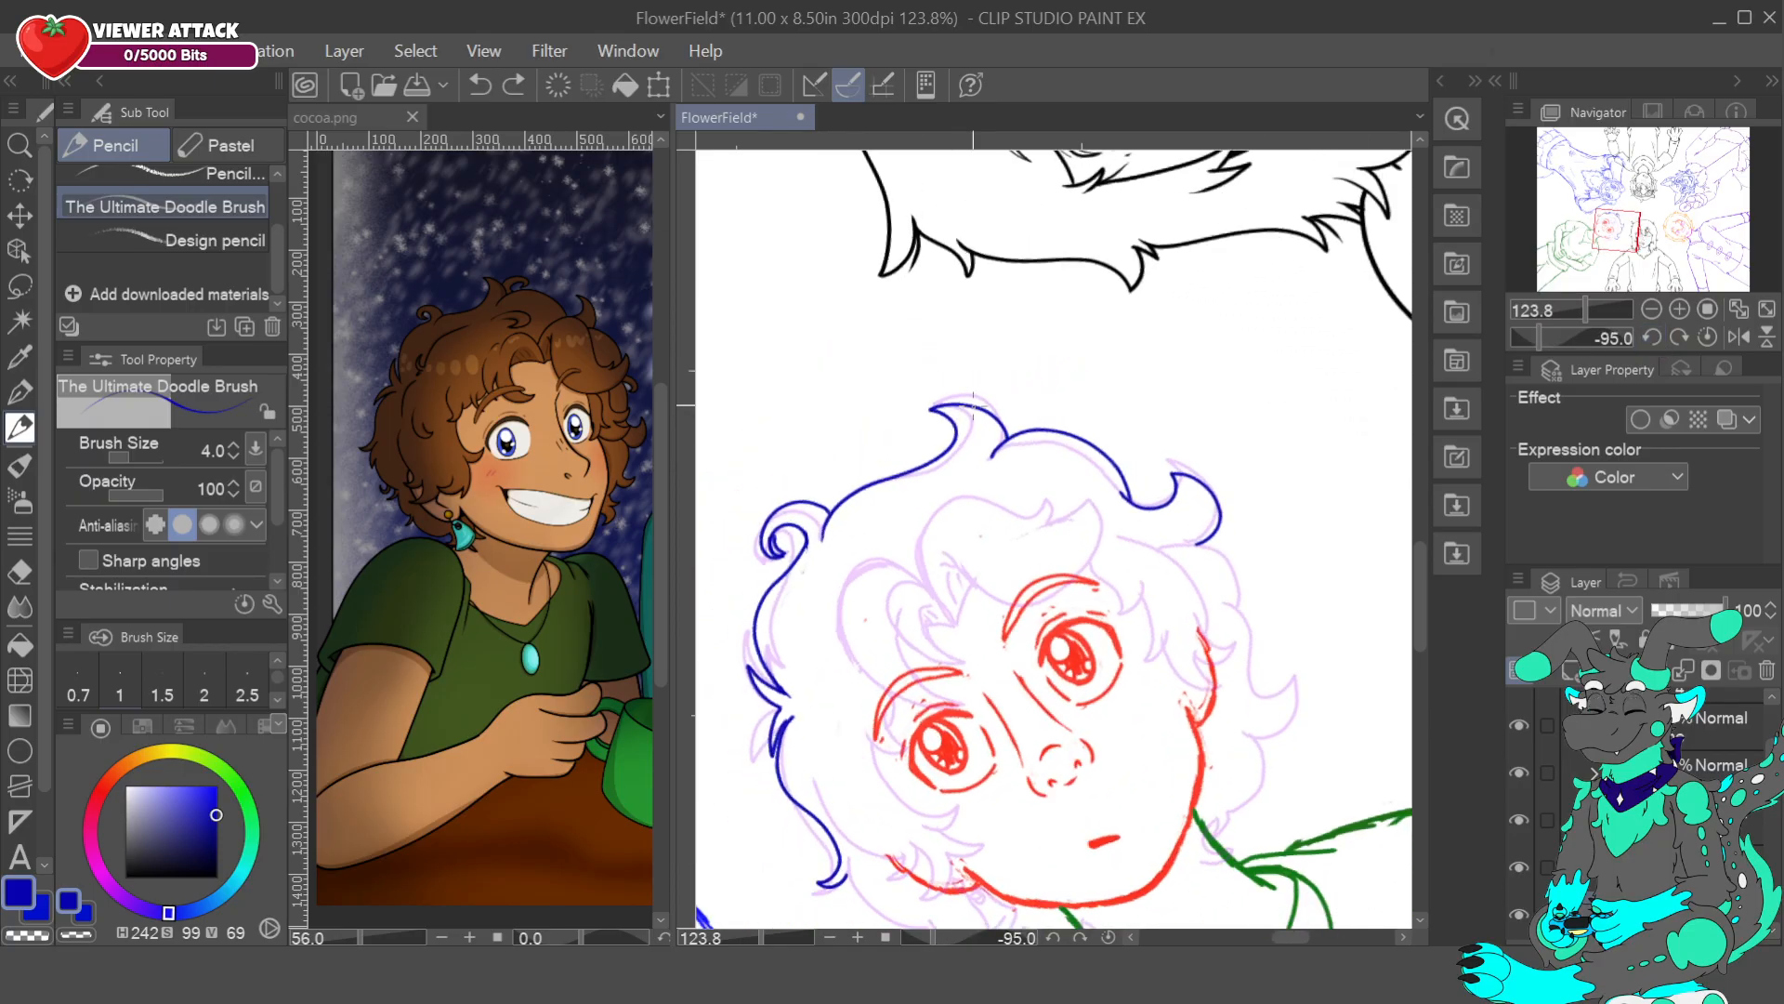
mouse_move(1002, 408)
left_mouse_down()
mouse_move(1045, 420)
mouse_move(1020, 424)
left_mouse_up()
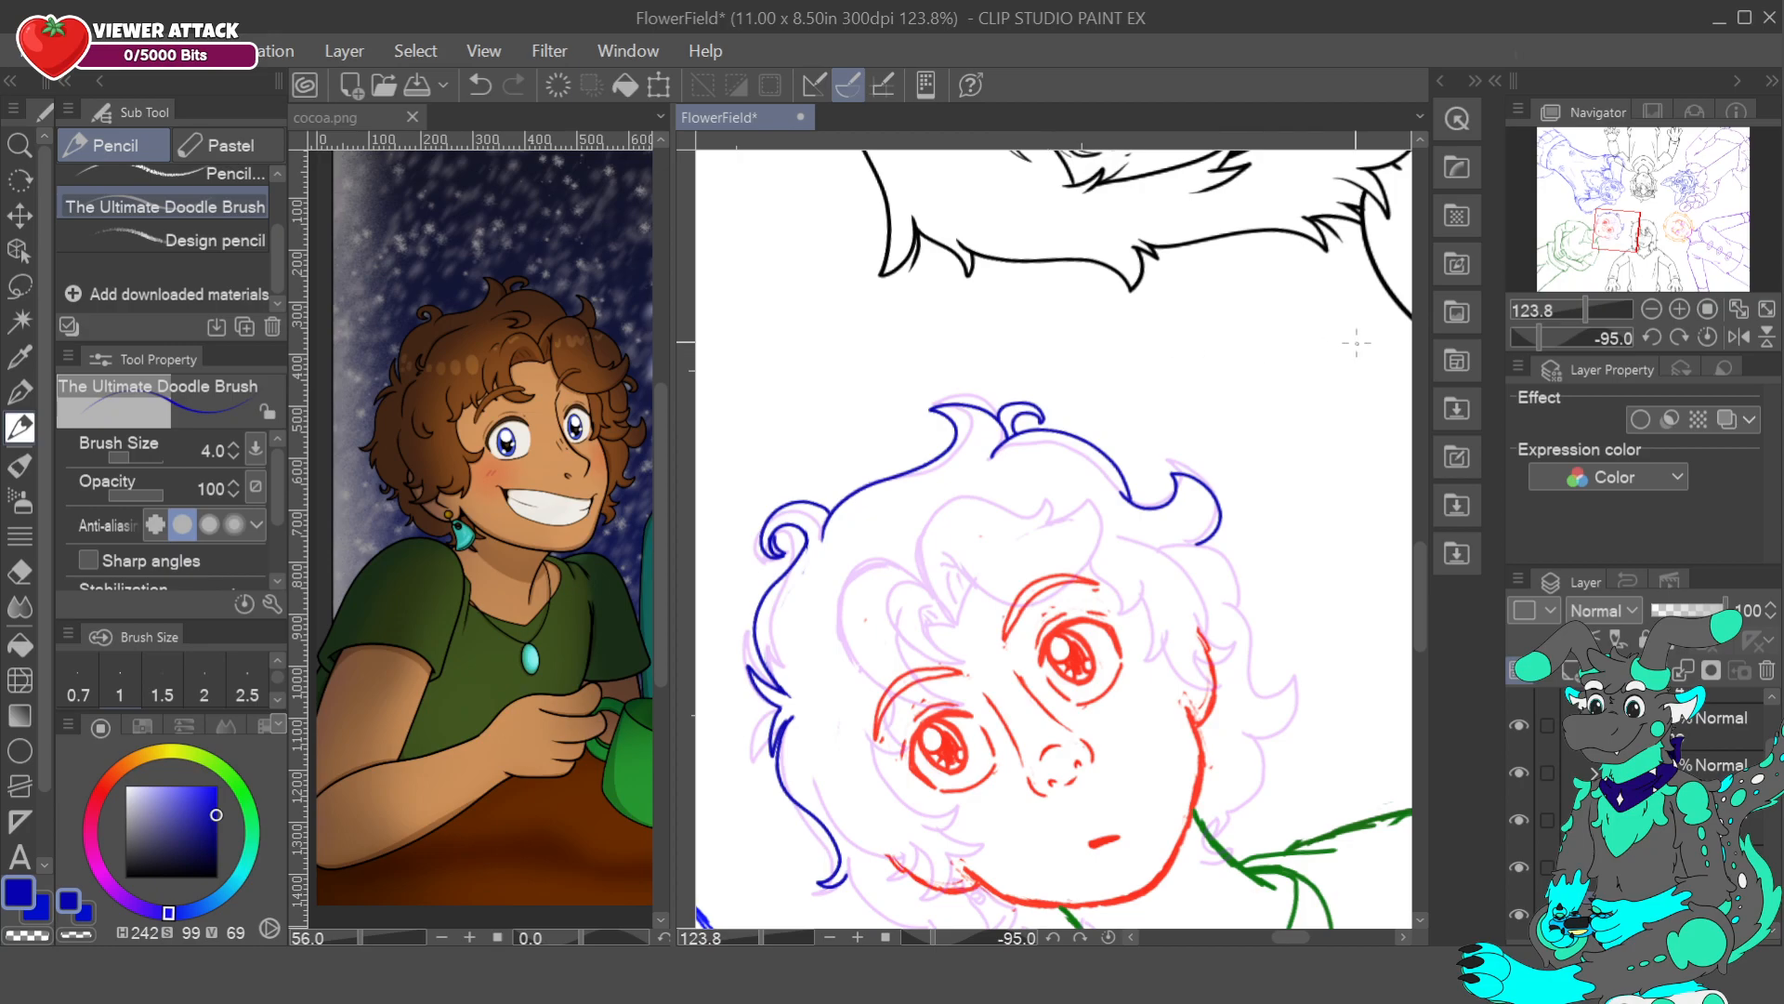
- Outline the lower right side of the hair from the second flick through scalloped curls to jagged tips at the neck
left_click(1710, 338)
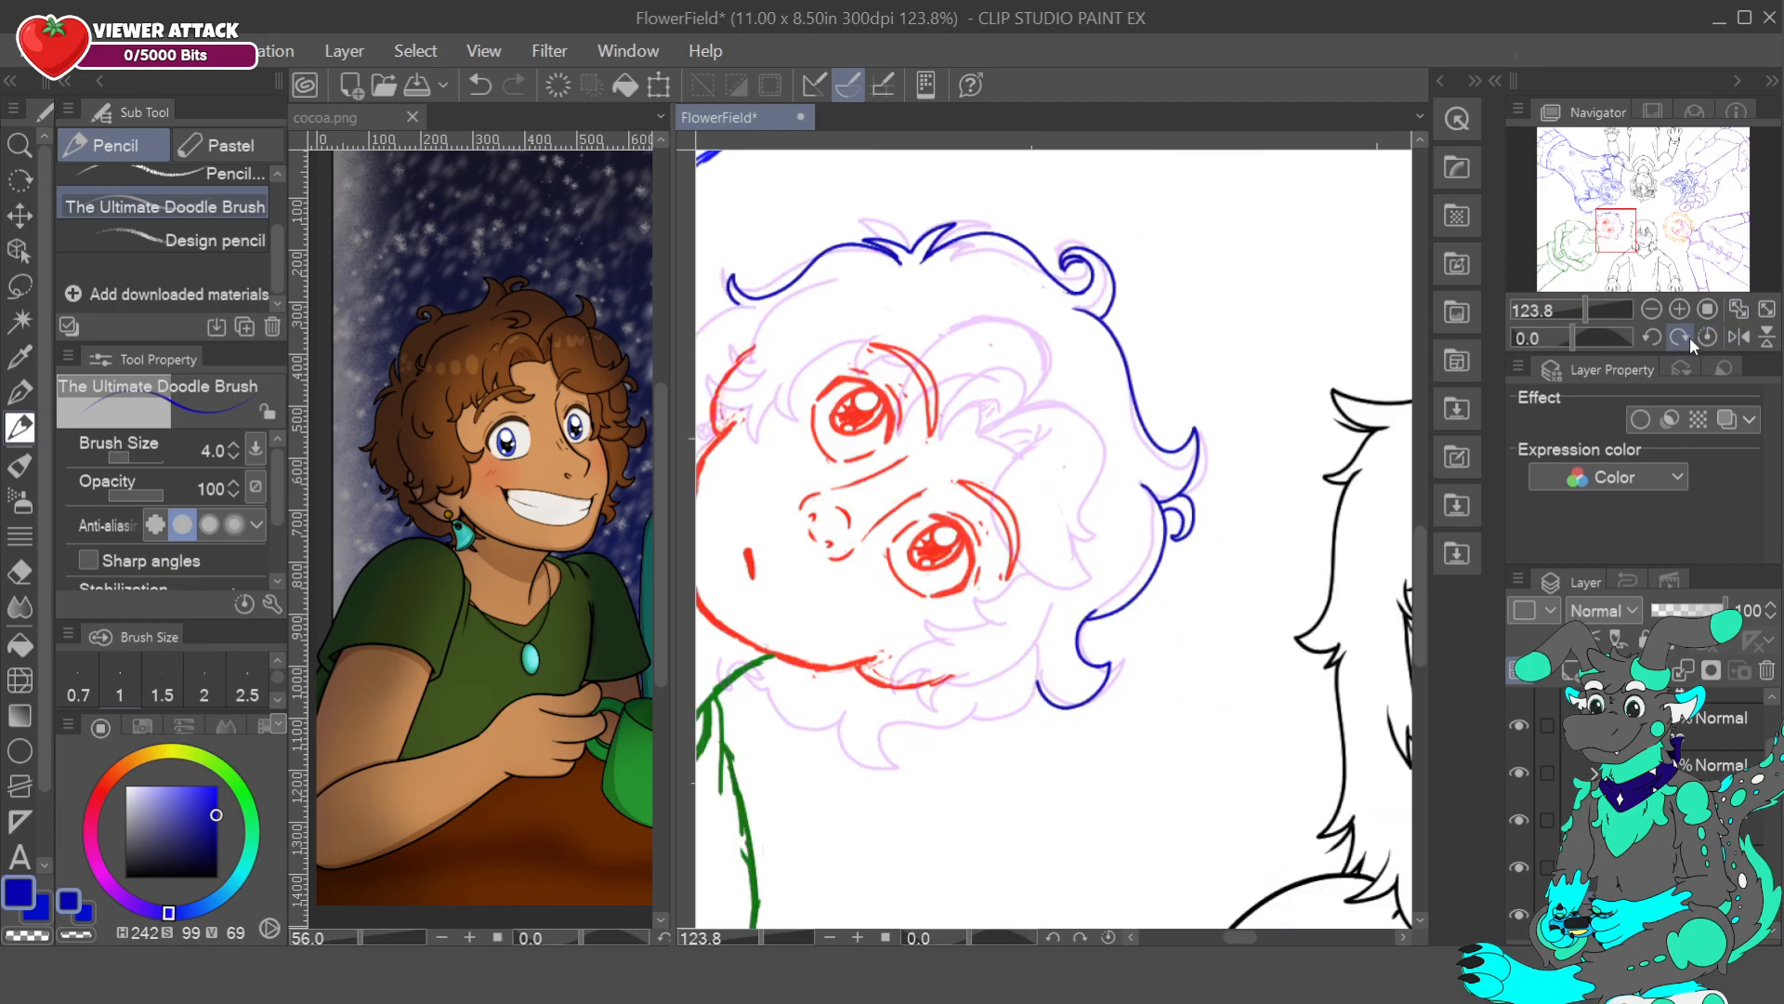
left_click_drag(1628, 230, 1614, 236)
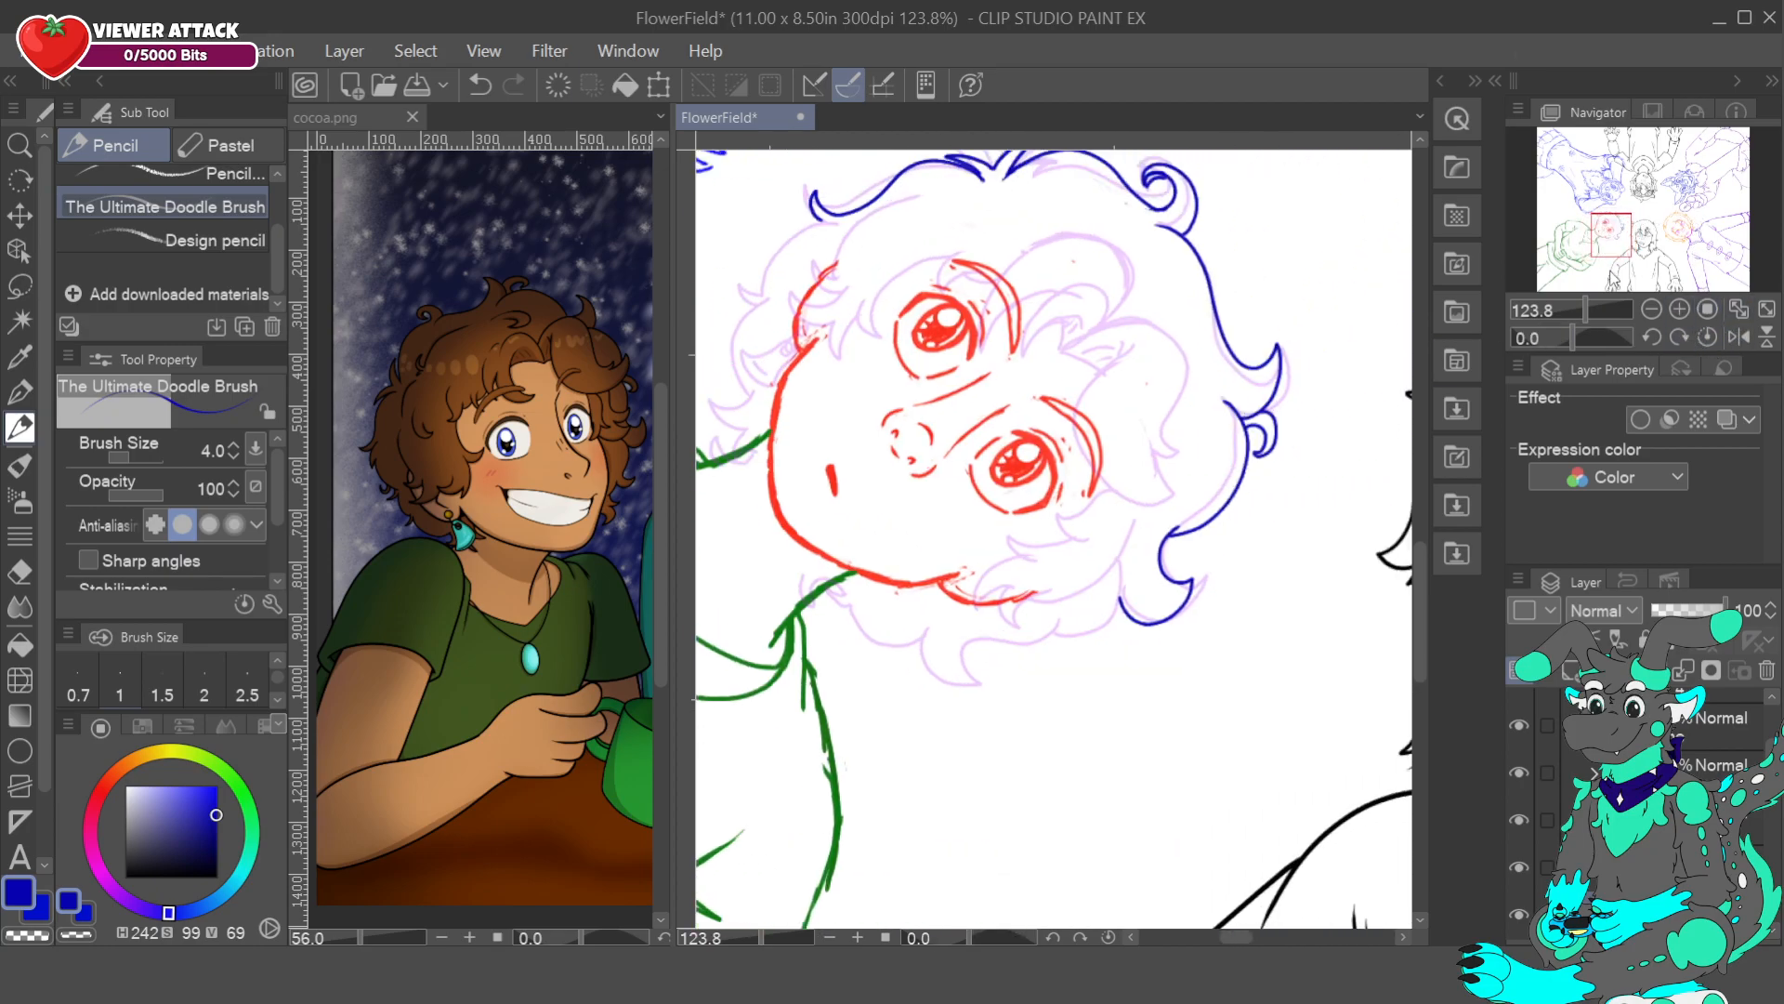
left_click(1649, 333)
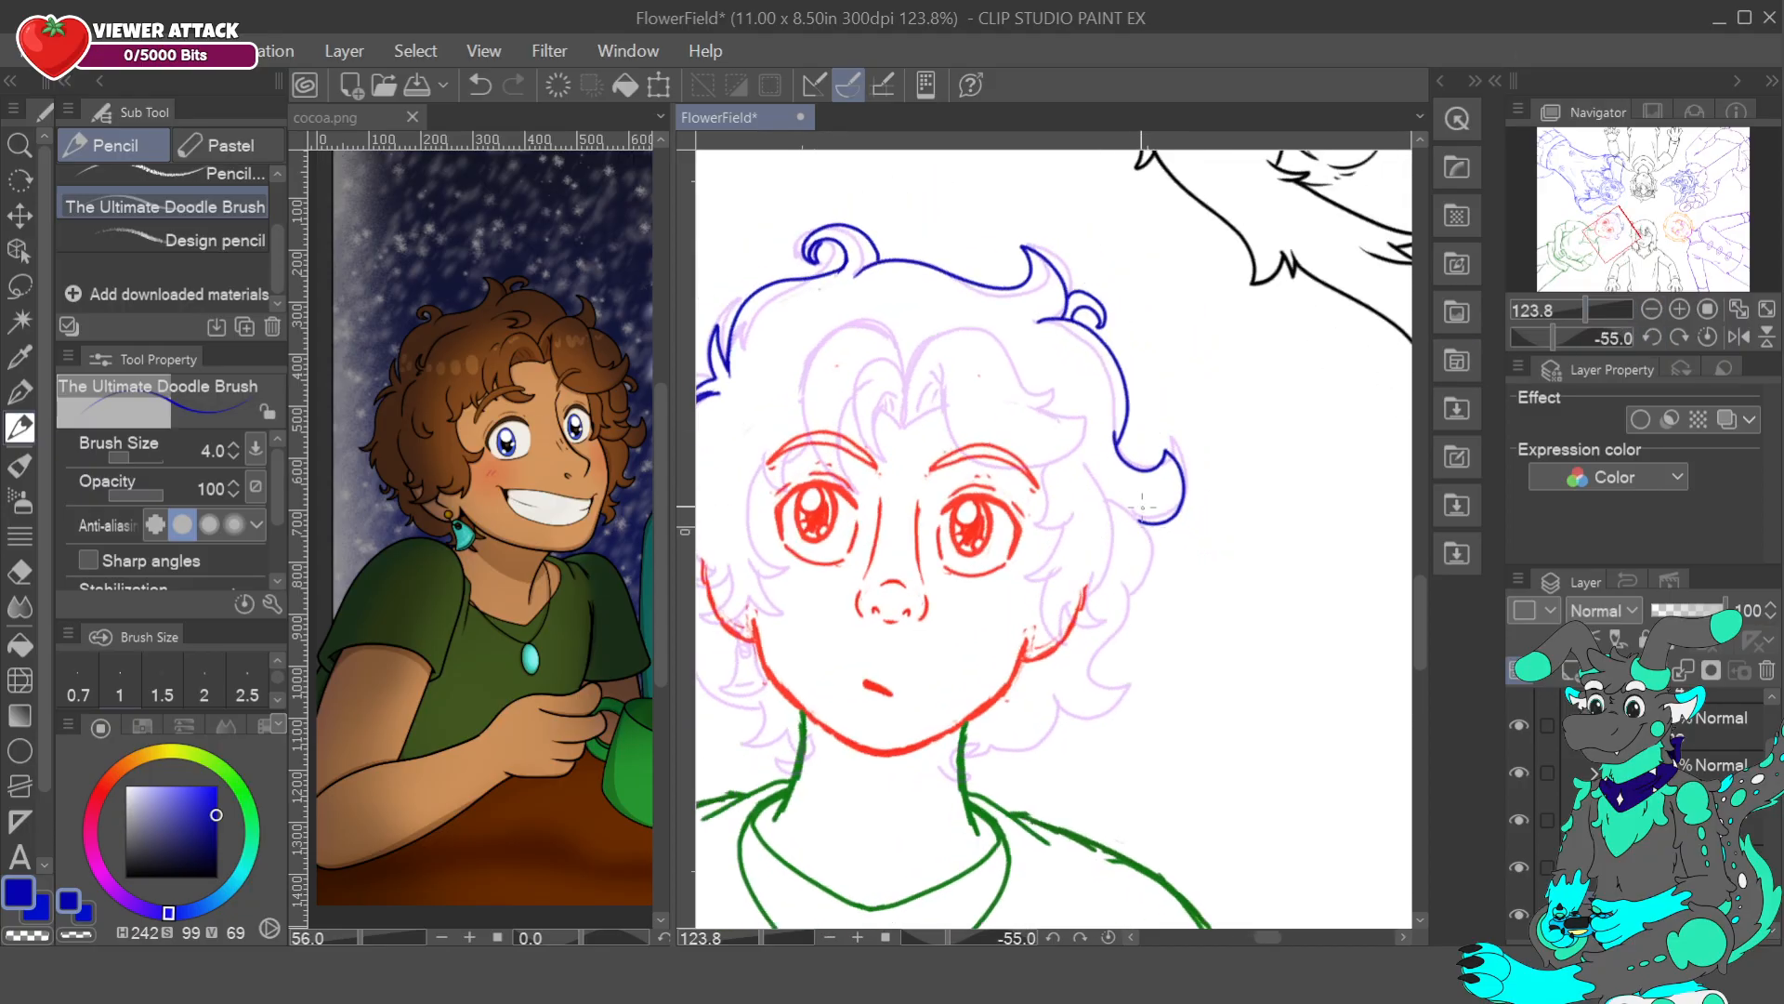
left_click_drag(1139, 526, 1127, 592)
mouse_move(1122, 587)
left_mouse_down()
mouse_move(1119, 691)
mouse_move(1069, 718)
mouse_move(1076, 691)
mouse_move(1009, 736)
left_mouse_up()
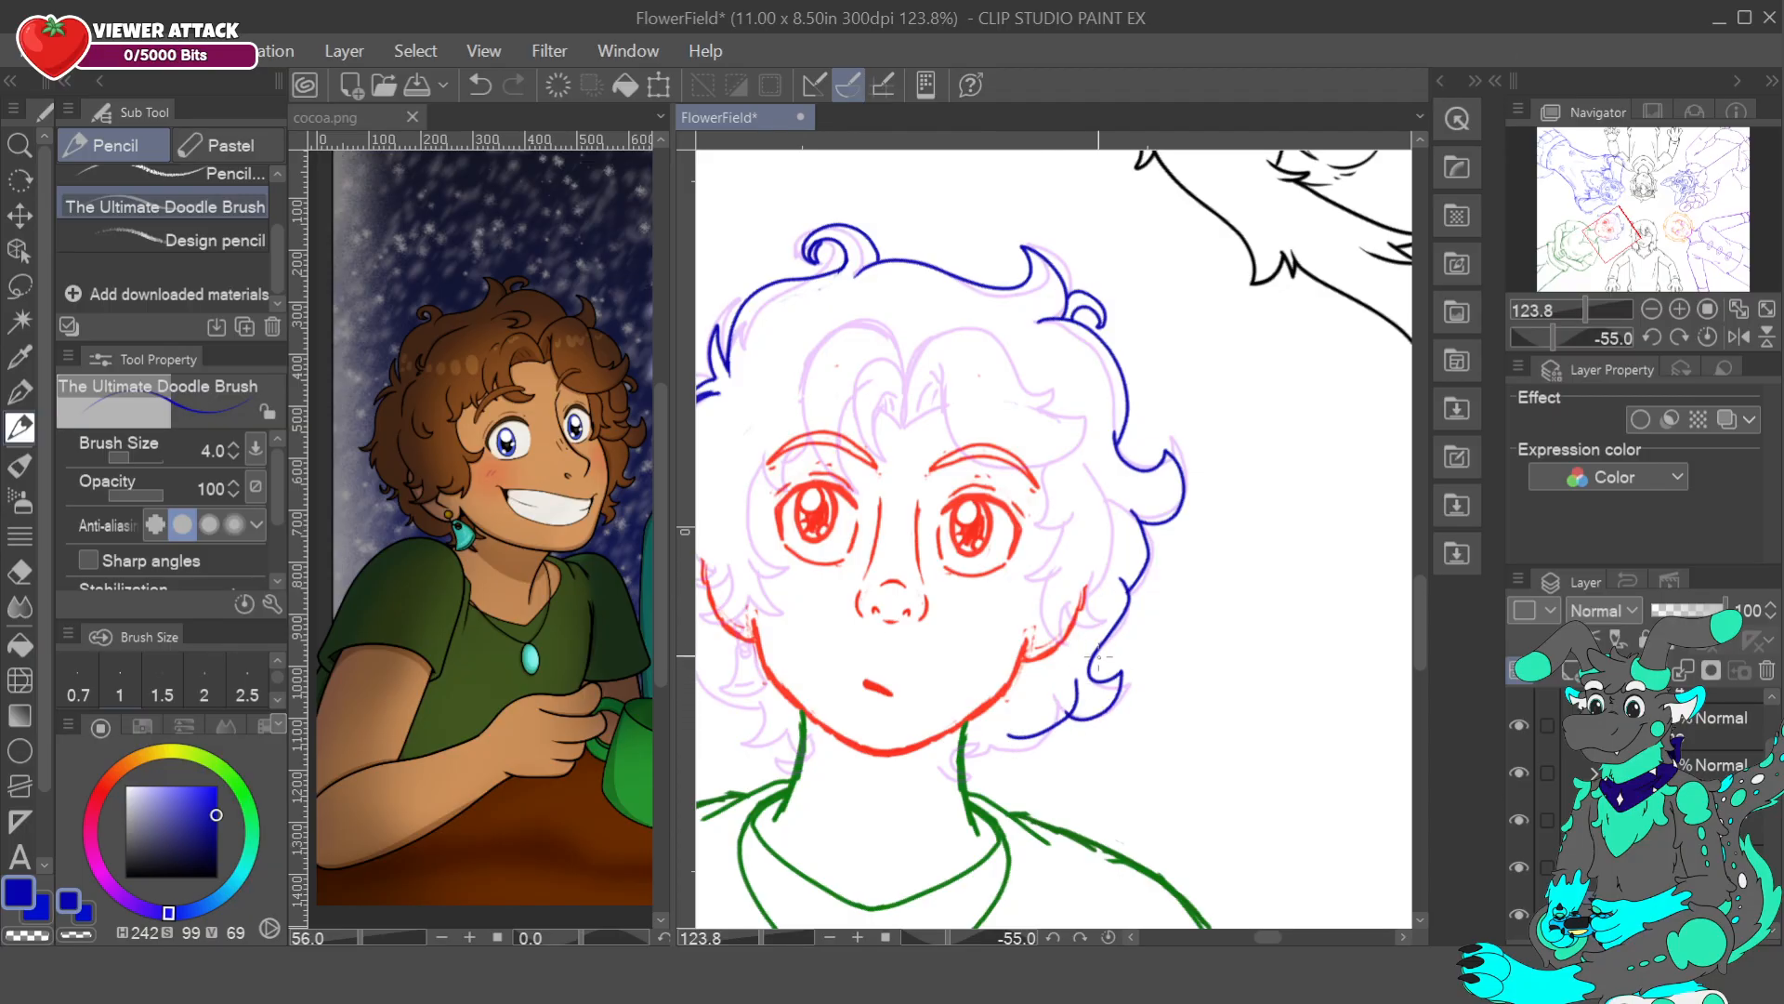
left_click(479, 84)
mouse_move(1068, 716)
left_mouse_down()
mouse_move(1057, 697)
mouse_move(969, 762)
left_mouse_up()
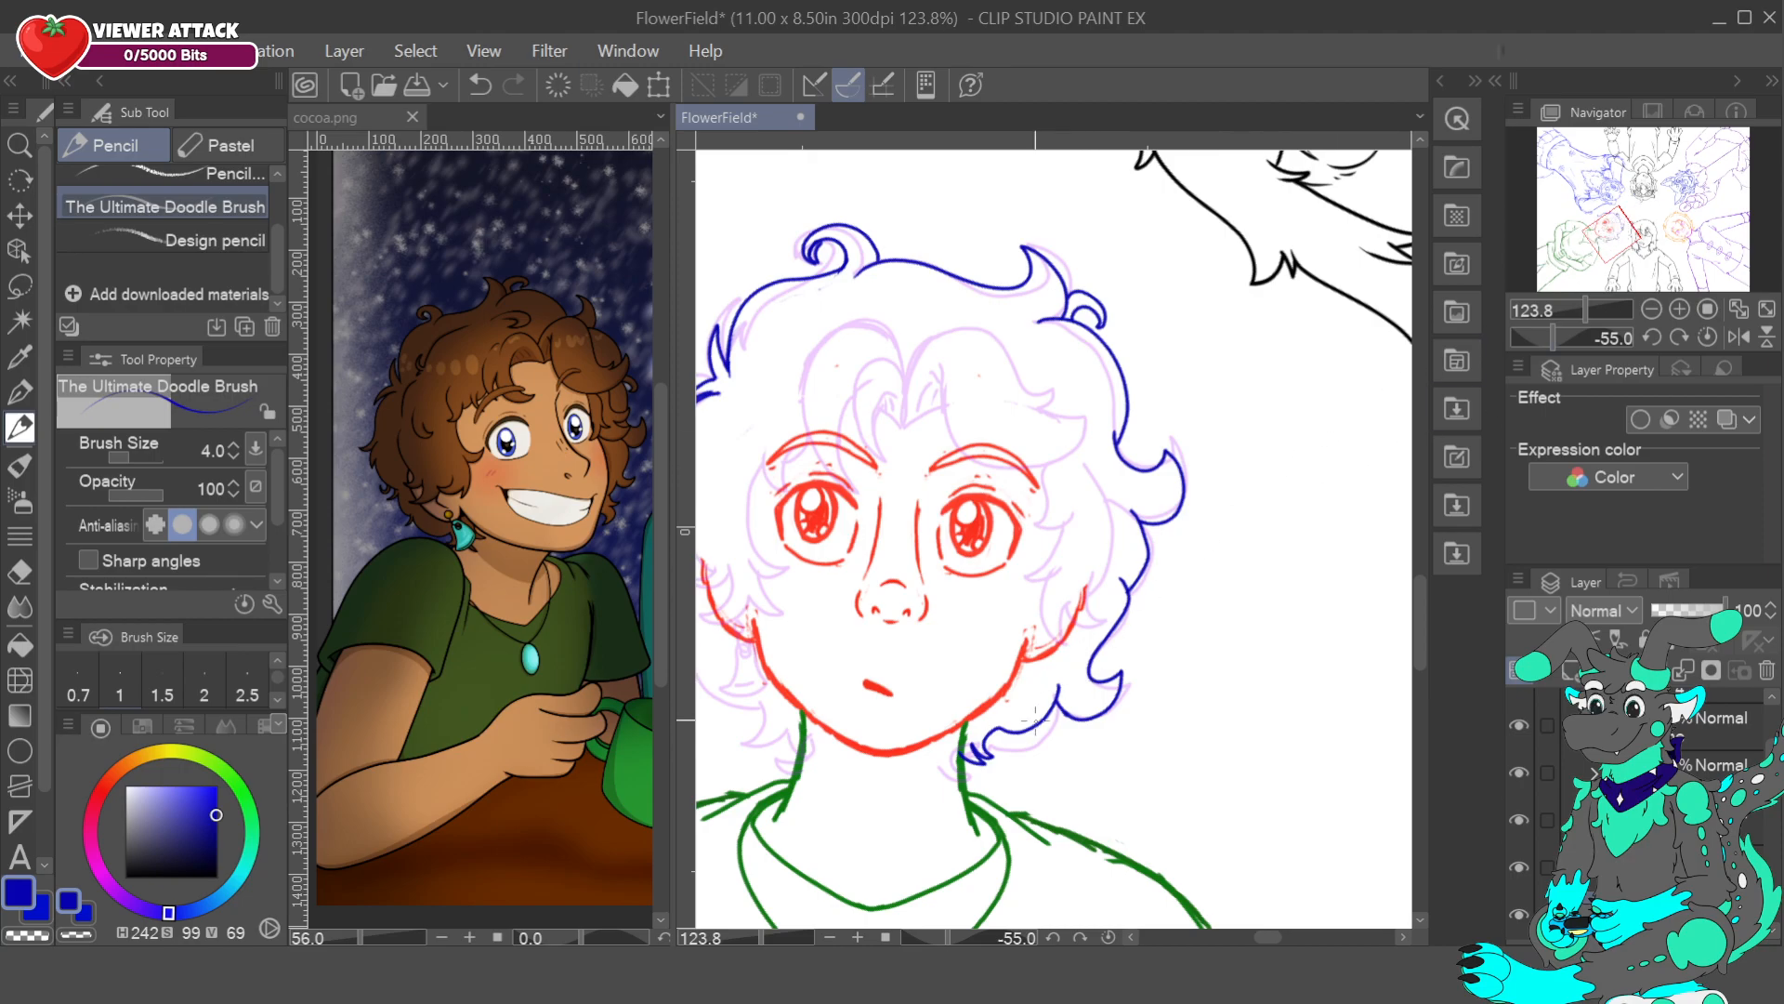
- Add small accent strokes to the lower right hair outline, including a little loop below the large outward flick
mouse_move(1030, 730)
left_mouse_down()
mouse_move(1051, 740)
mouse_move(1047, 721)
left_mouse_up()
left_click(479, 84)
left_click_drag(995, 720, 988, 746)
mouse_move(1136, 583)
left_mouse_down()
mouse_move(1126, 615)
mouse_move(1128, 597)
left_mouse_up()
- Outline the lower left side of the hair from its flick to the neck, and add a short strand at the right nape
left_click_drag(1613, 232, 1598, 231)
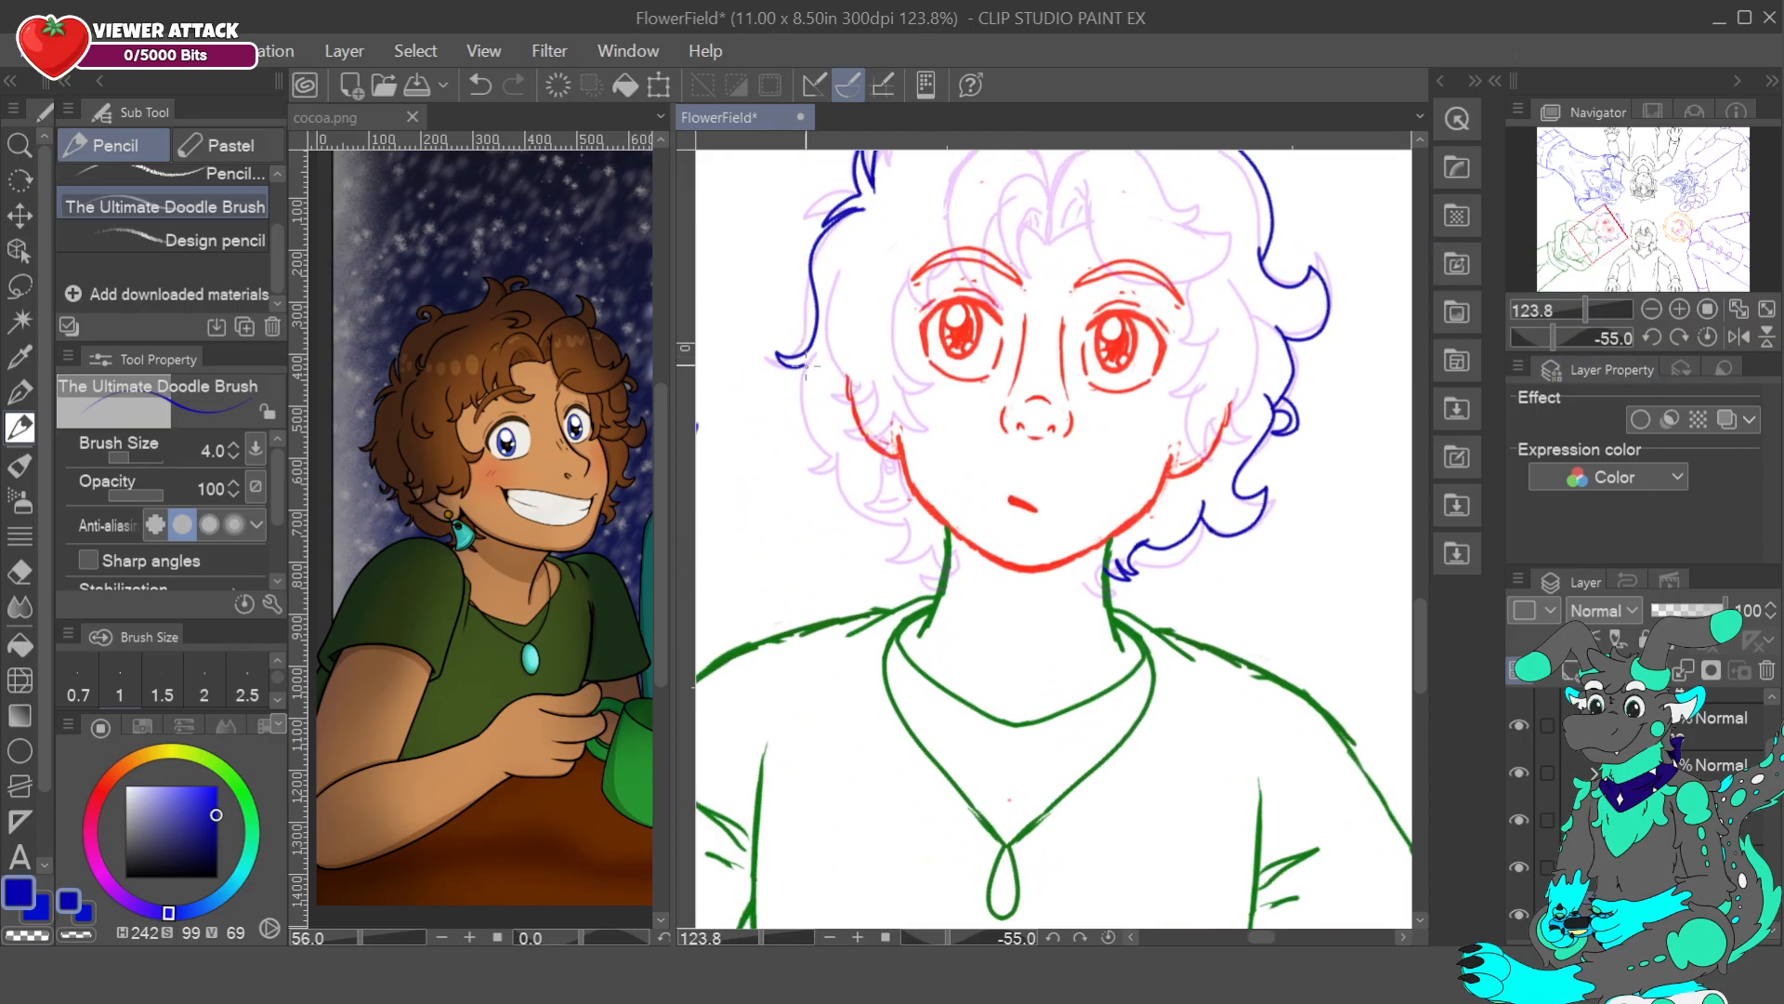
mouse_move(814, 354)
left_mouse_down()
mouse_move(799, 386)
mouse_move(807, 376)
mouse_move(835, 455)
left_mouse_up()
left_click_drag(840, 454, 829, 468)
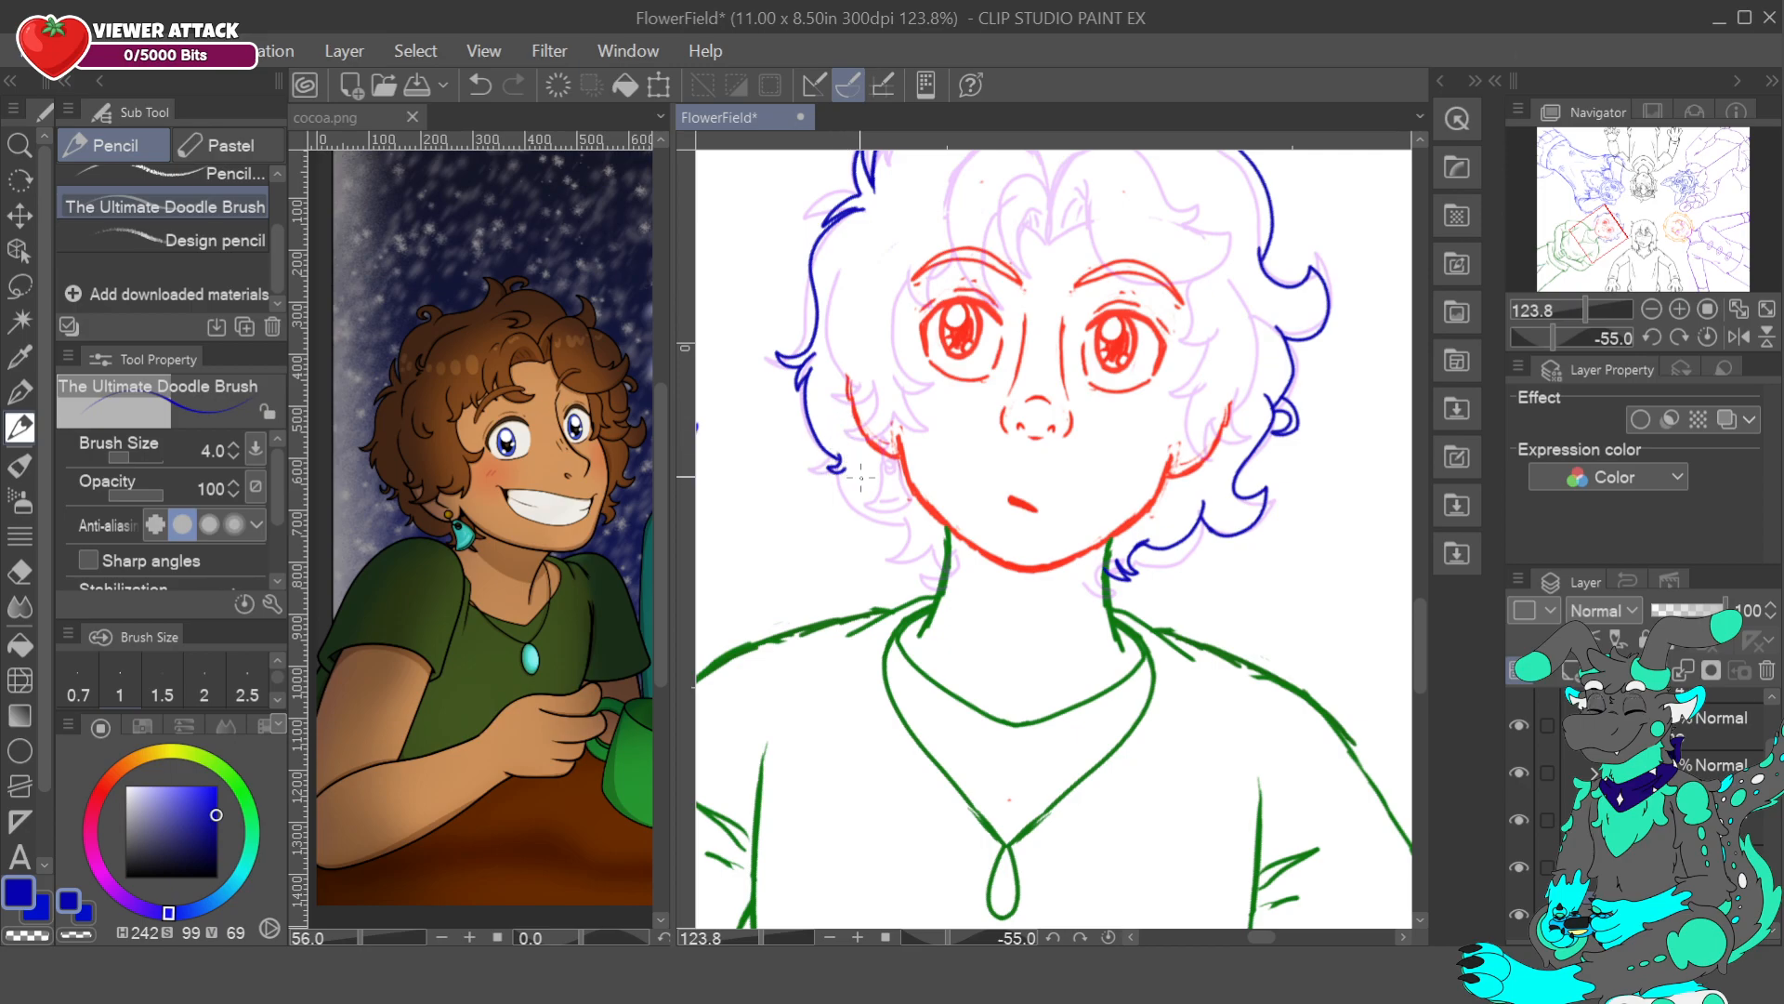
left_click_drag(843, 462, 905, 524)
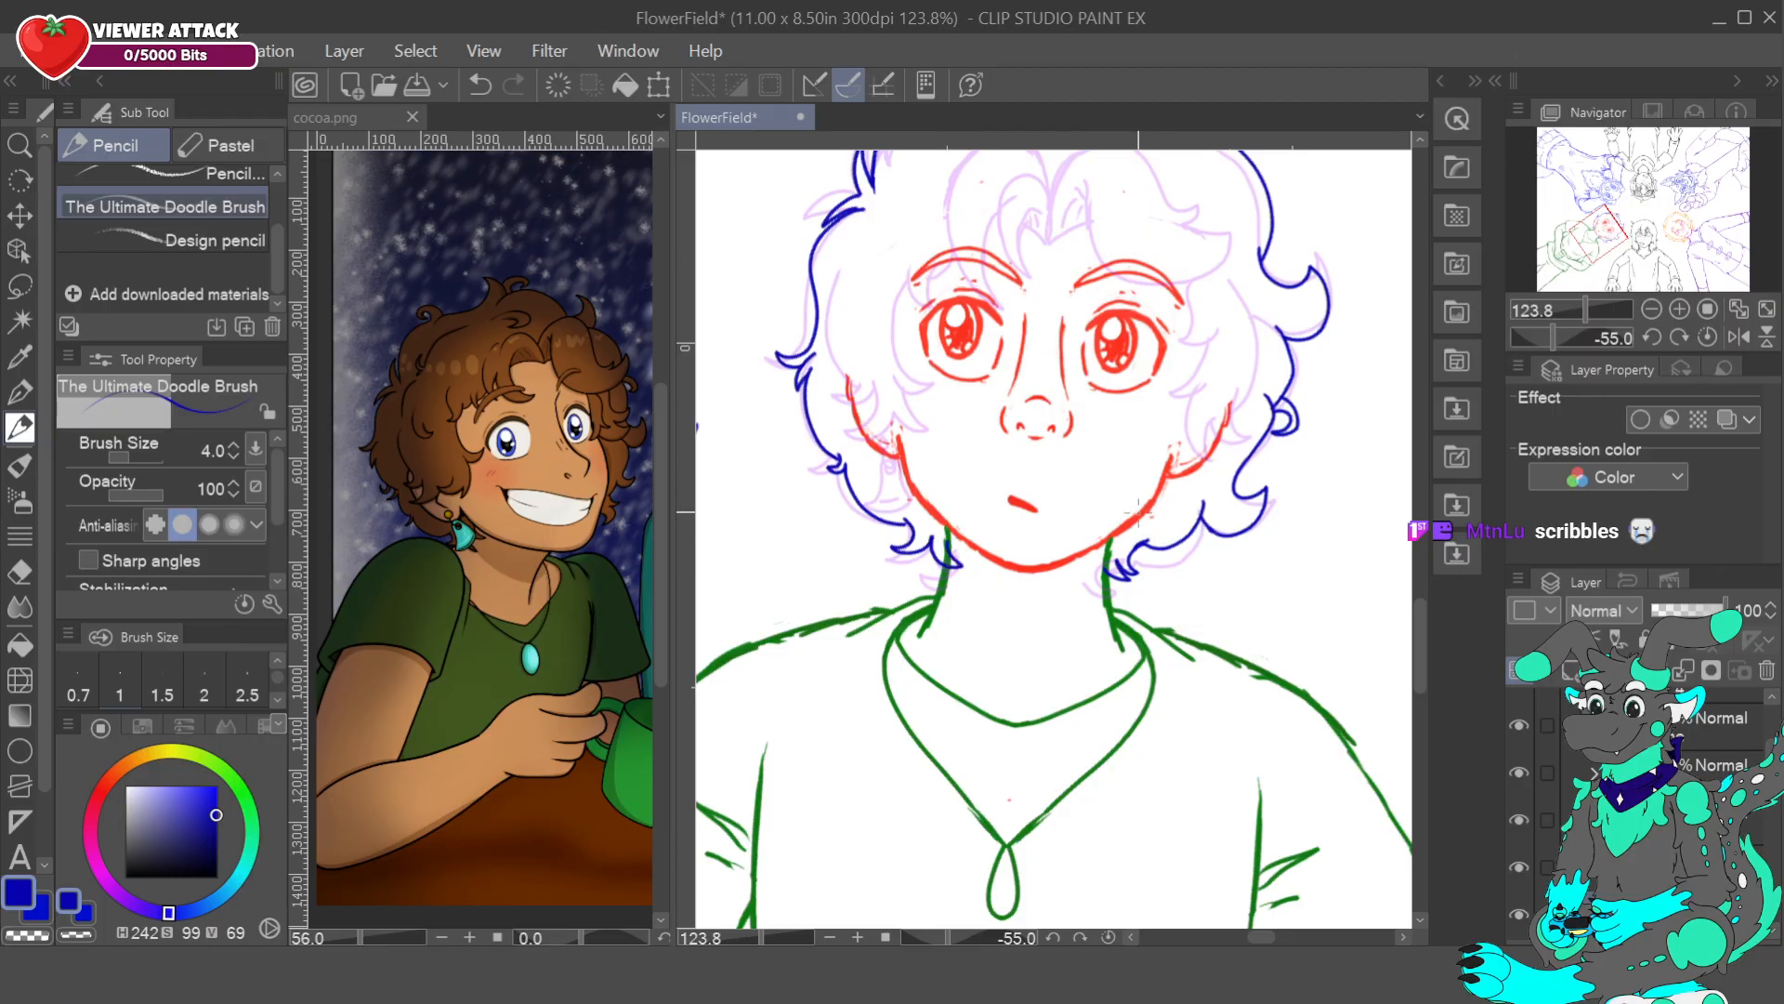
left_click_drag(1085, 569, 1114, 561)
left_click_drag(1085, 569, 1104, 581)
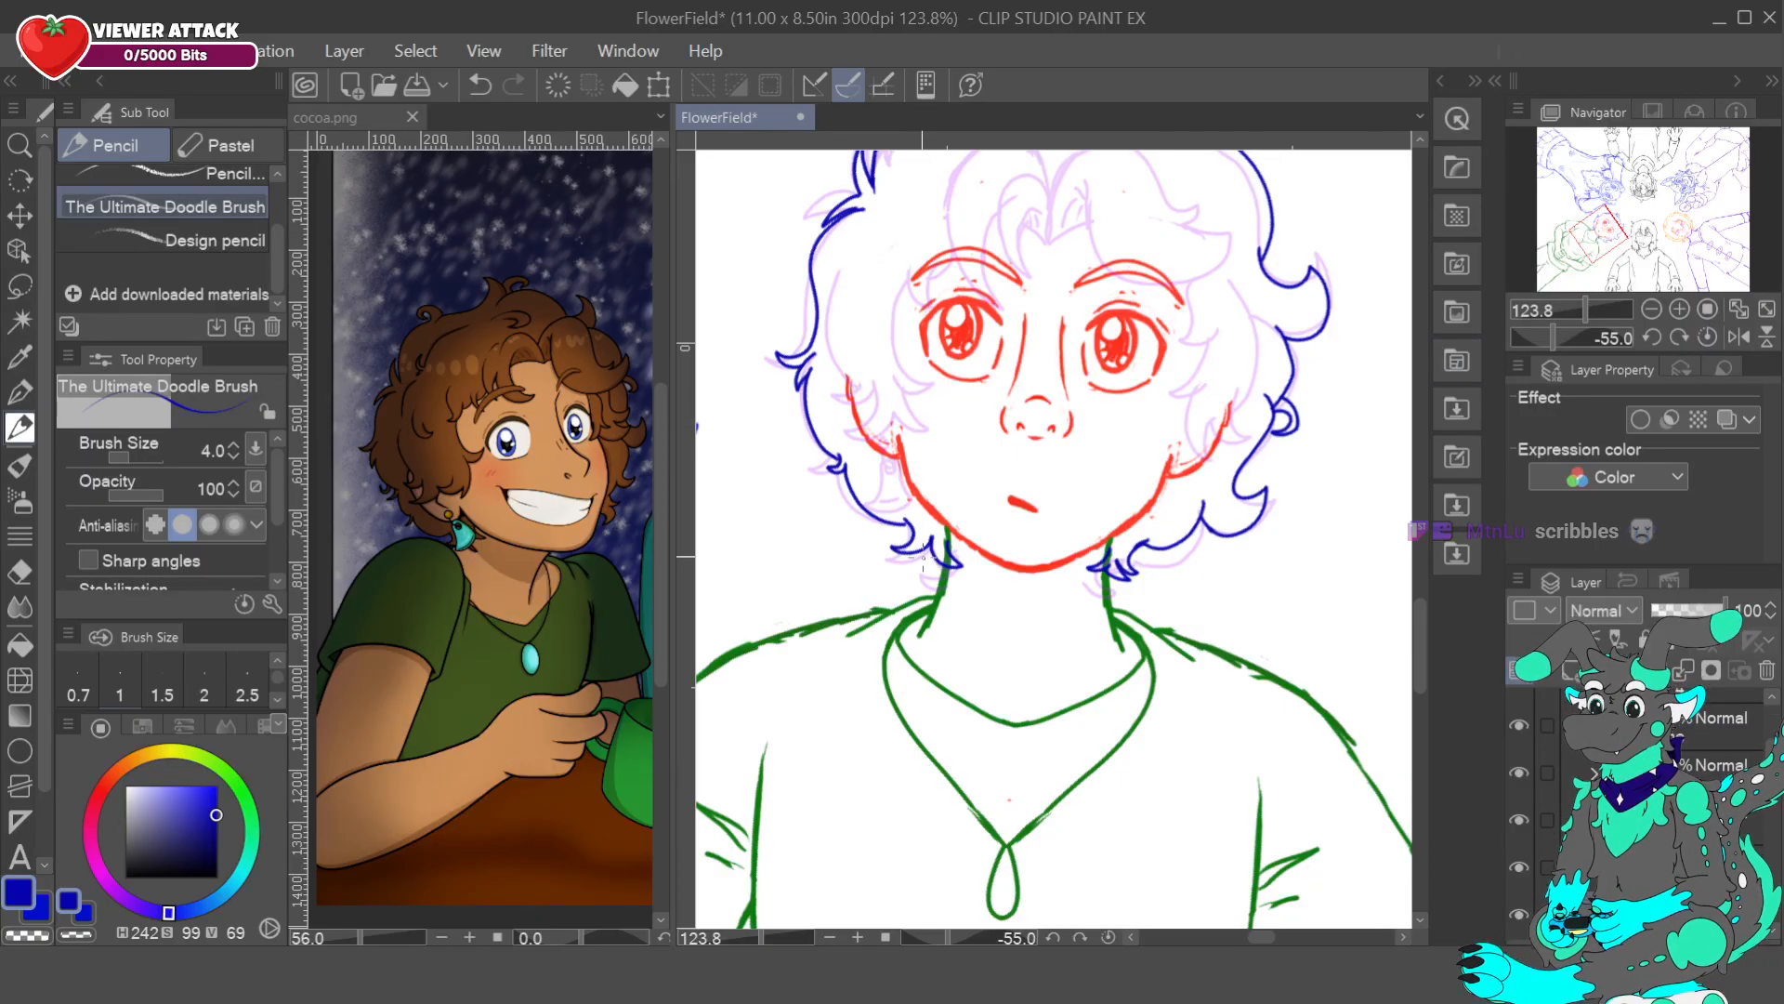
- Try a small curled strand at the left end of the hair outline beside the neck
mouse_move(911, 551)
left_mouse_down()
mouse_move(934, 581)
mouse_move(943, 550)
mouse_move(906, 565)
mouse_move(922, 549)
left_mouse_up()
left_click(480, 84)
key("ctrl+z")
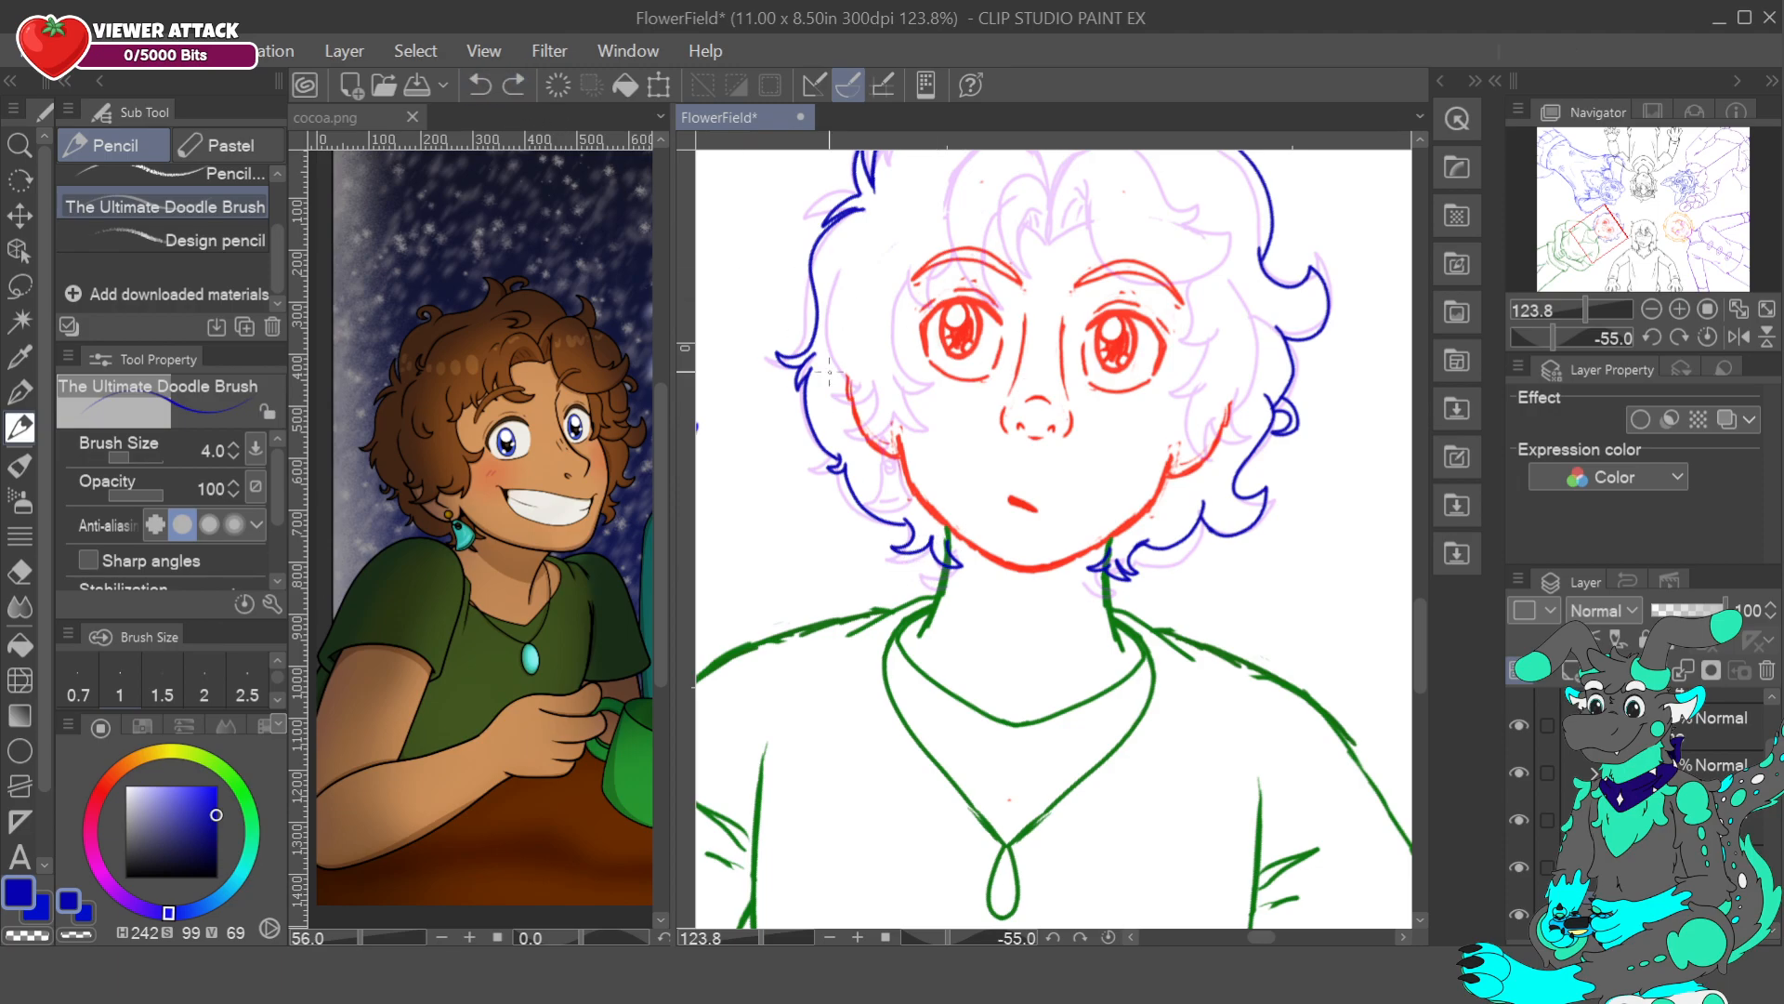
key("ctrl+y")
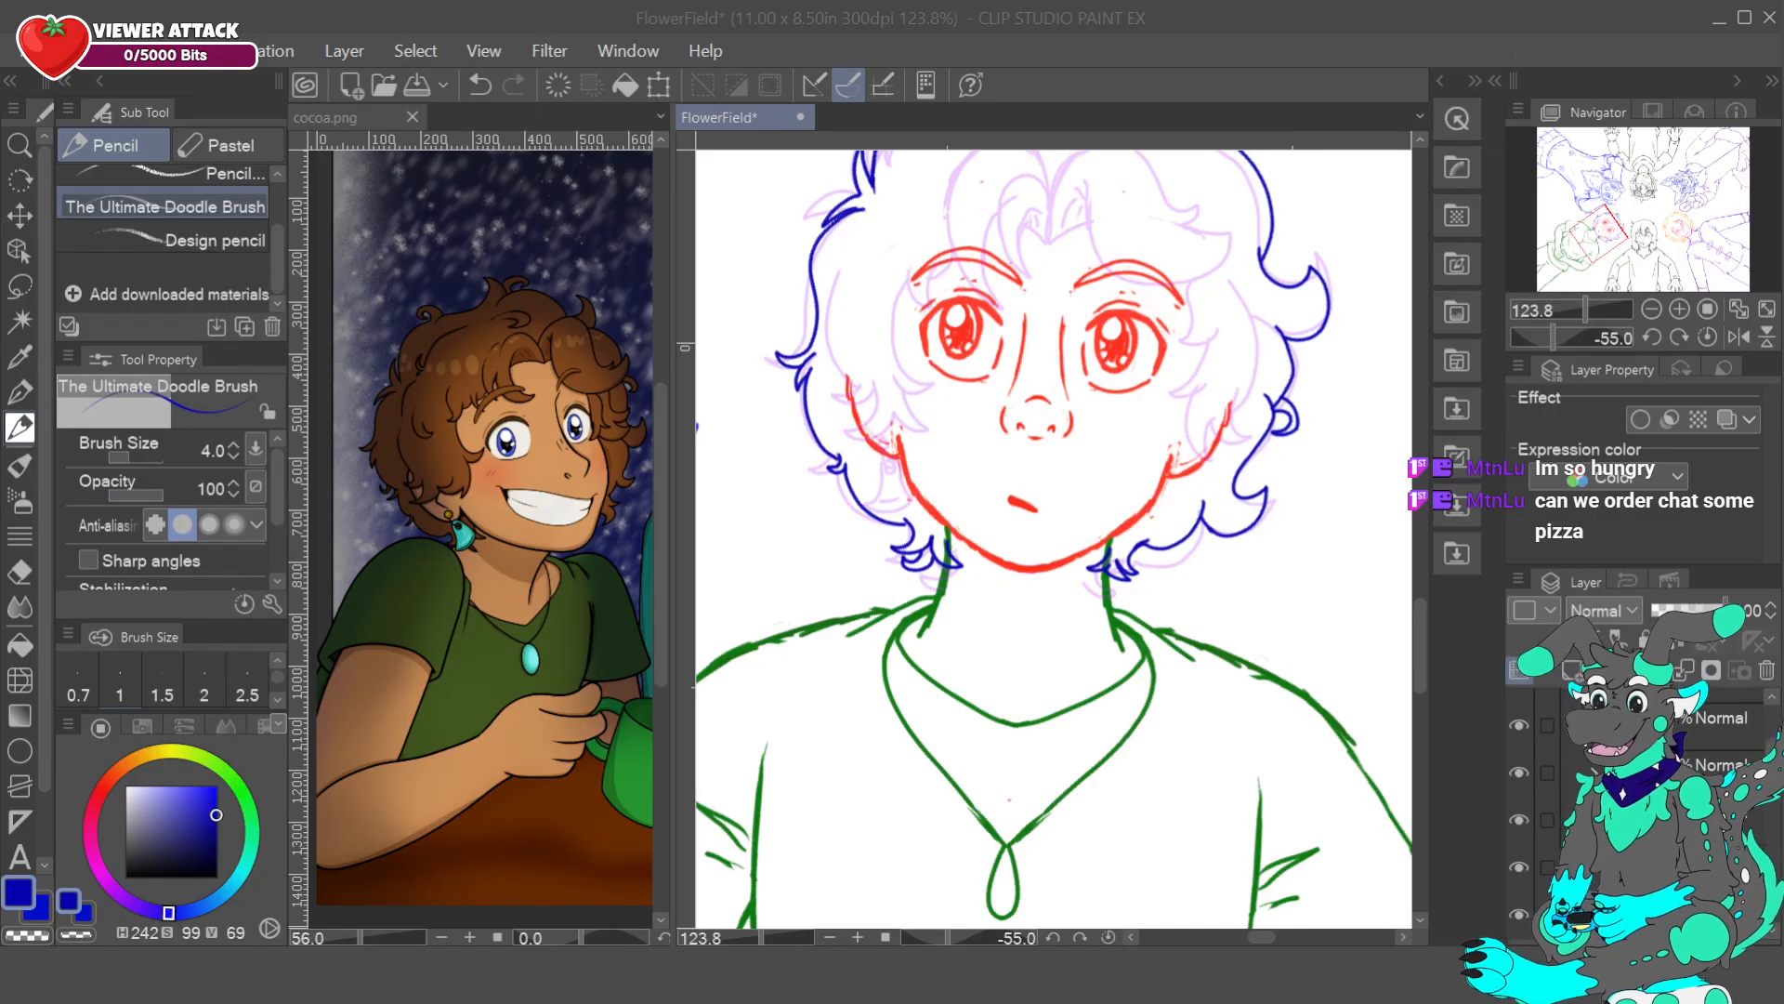
key("ctrl+z")
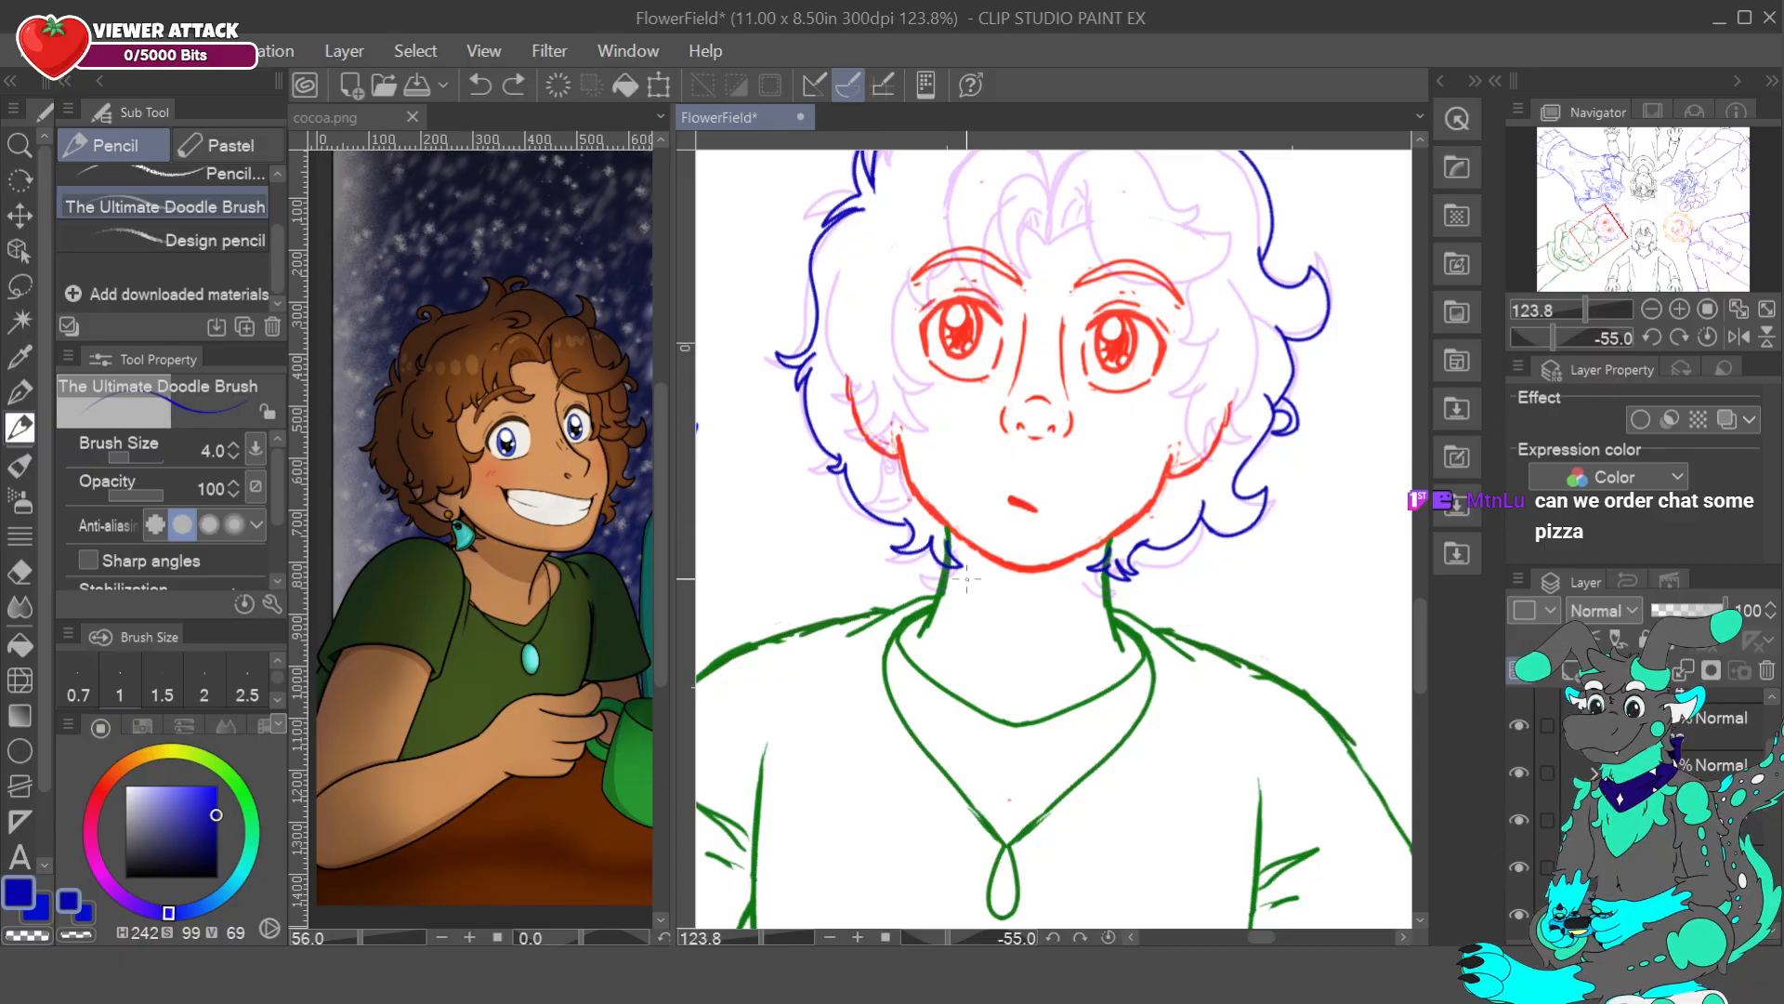
- Rework the left hair ends beside the neck, drawing a small curl next to the jagged tips
left_click_drag(960, 570, 959, 552)
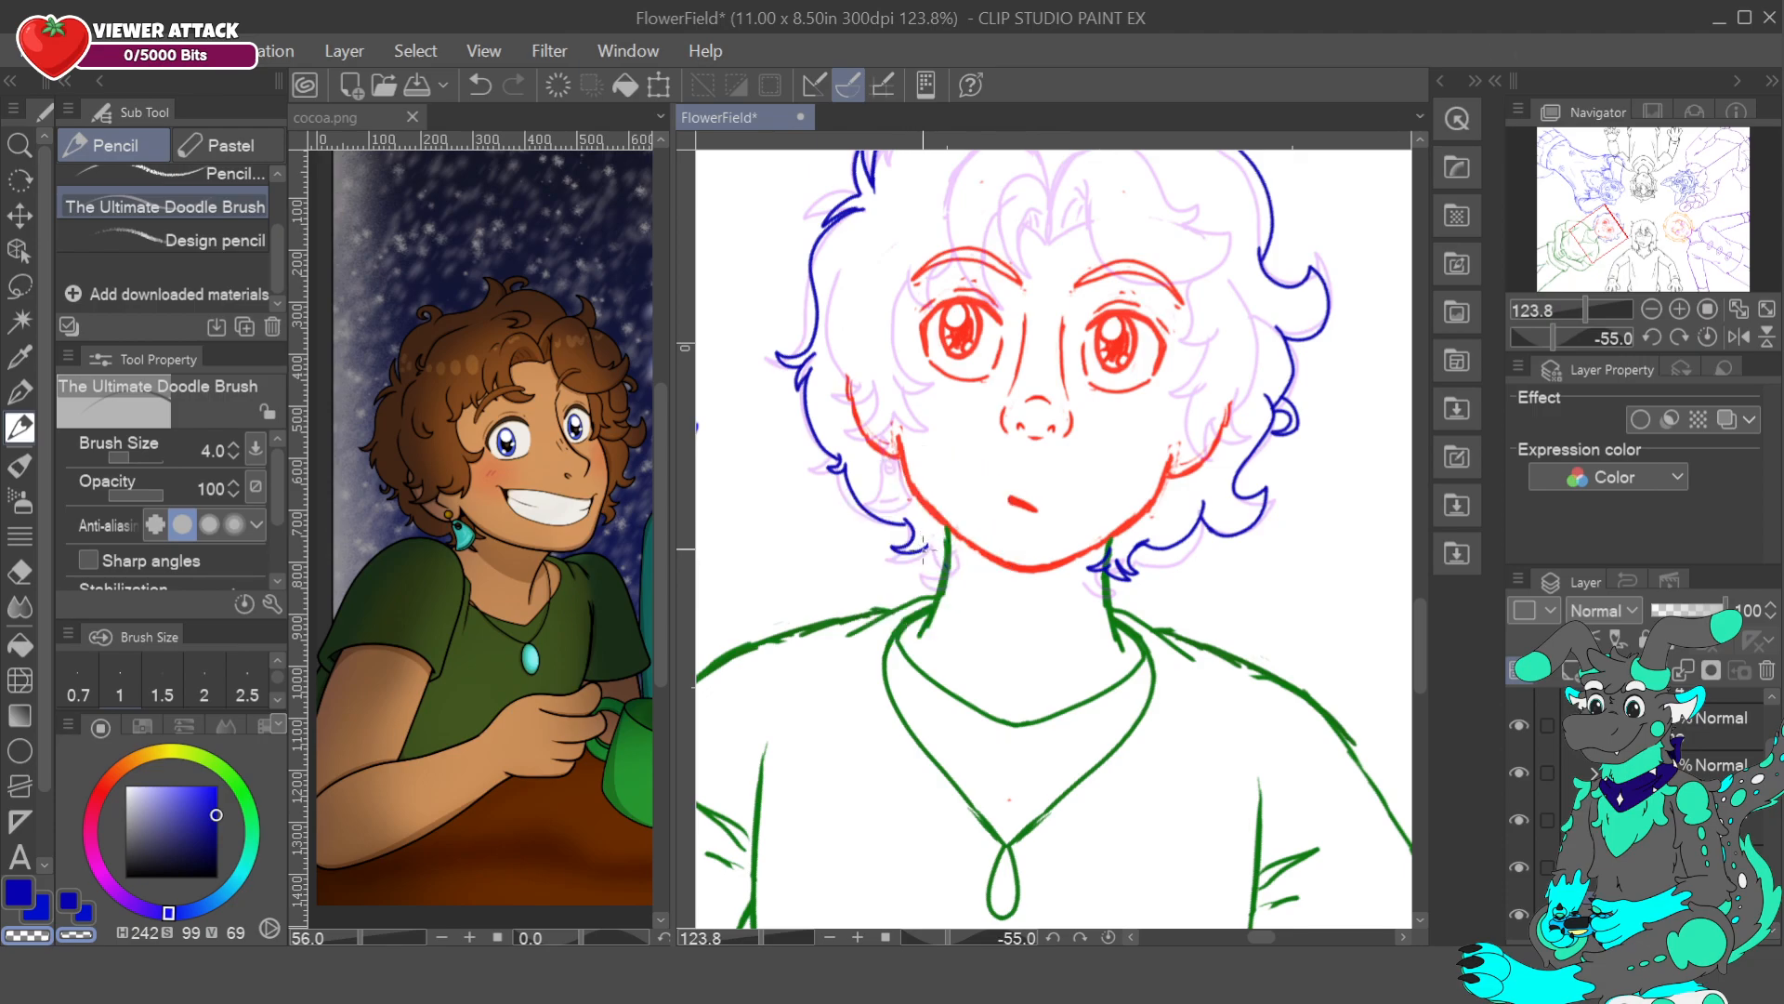
left_click(480, 85)
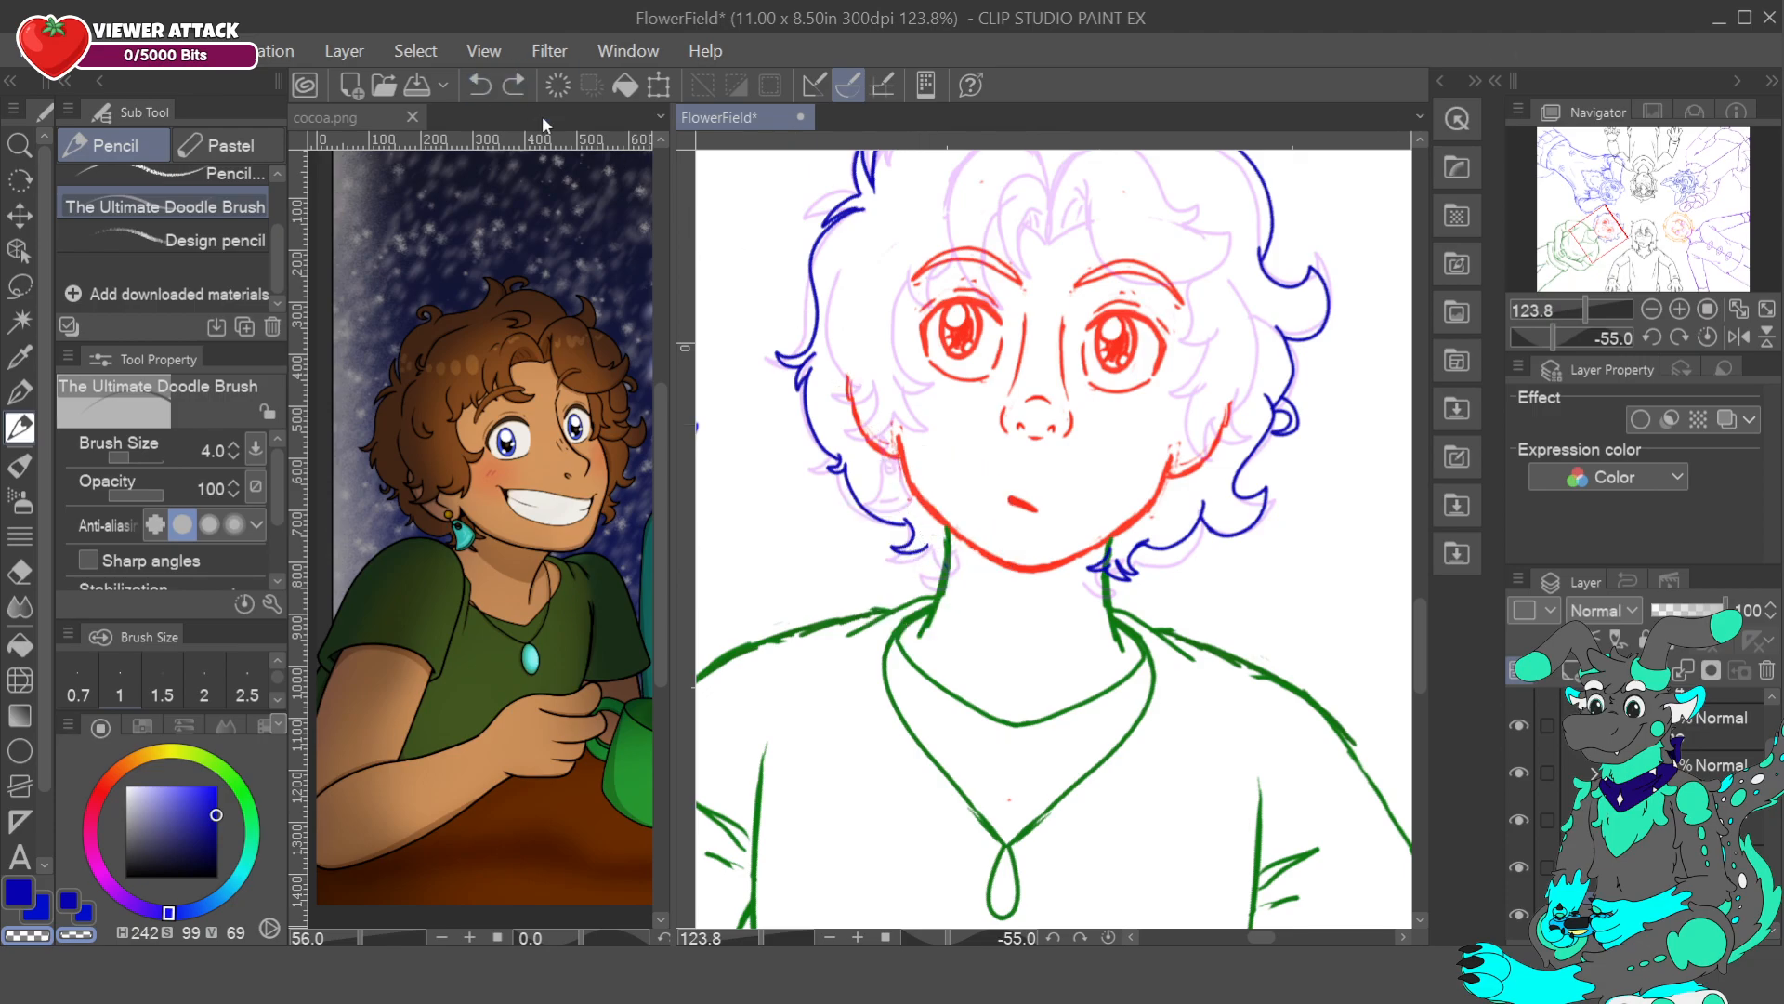
right_click(919, 551)
right_click(921, 550)
left_click_drag(925, 547, 909, 556)
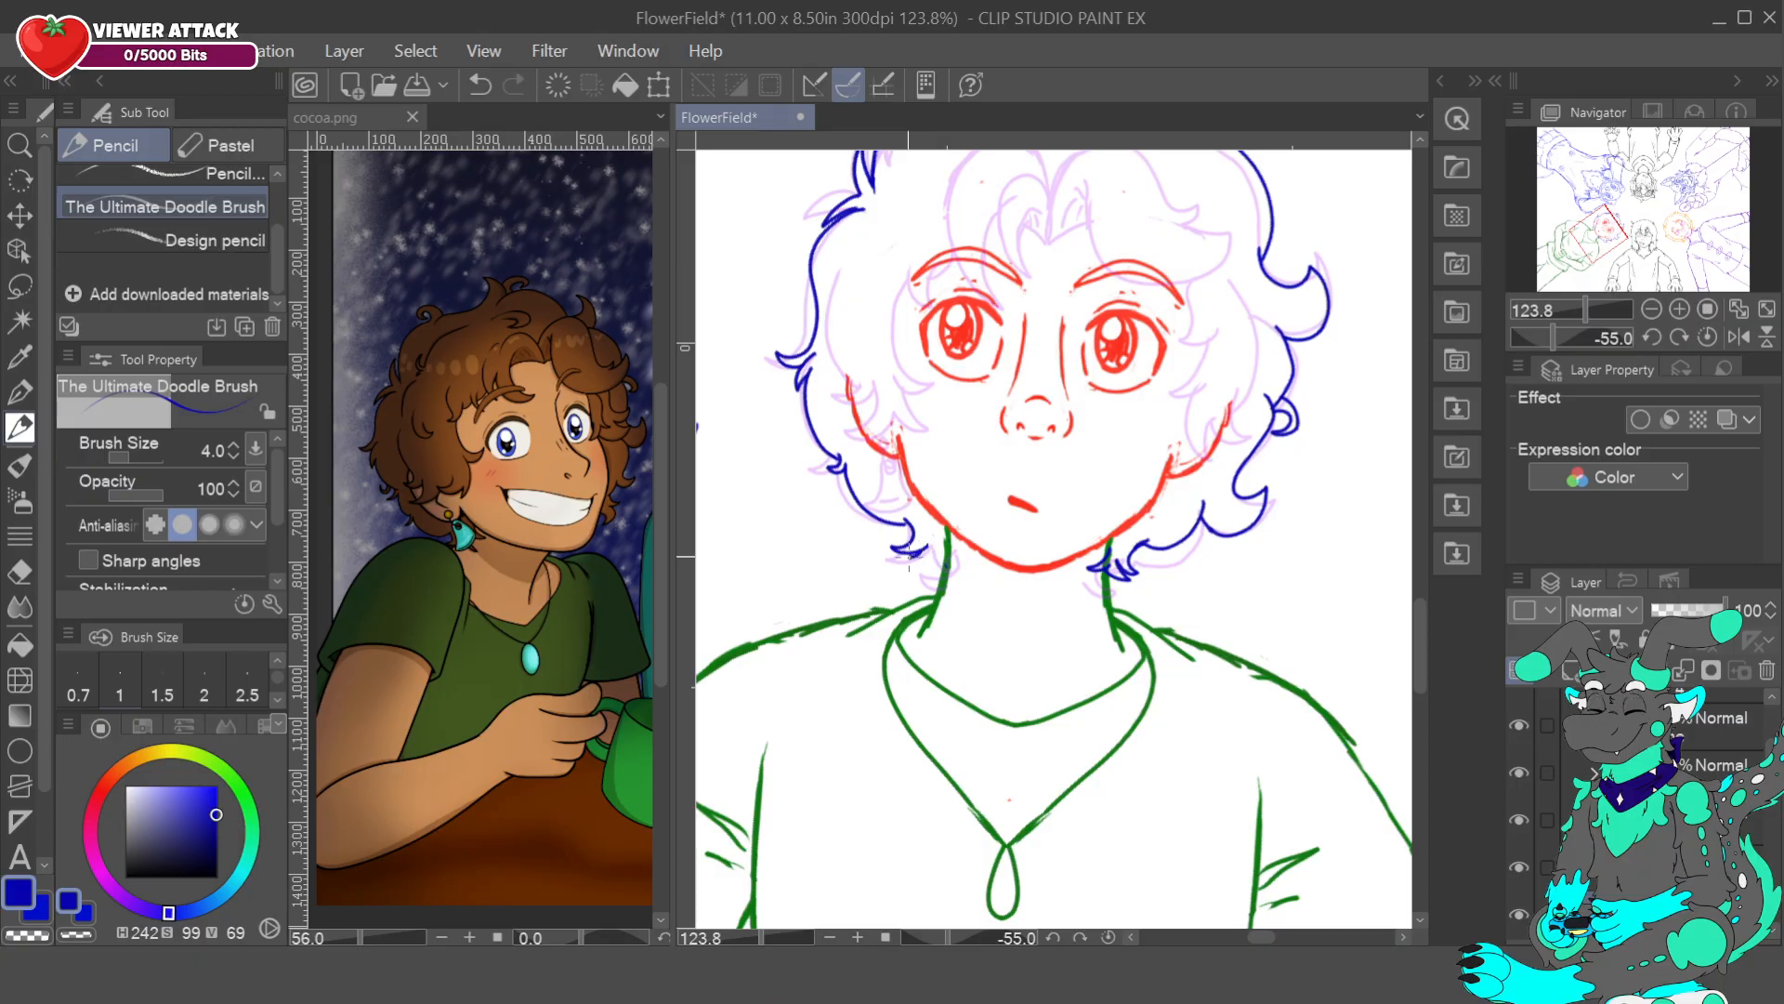
key("ctrl+z")
left_click_drag(919, 552, 911, 557)
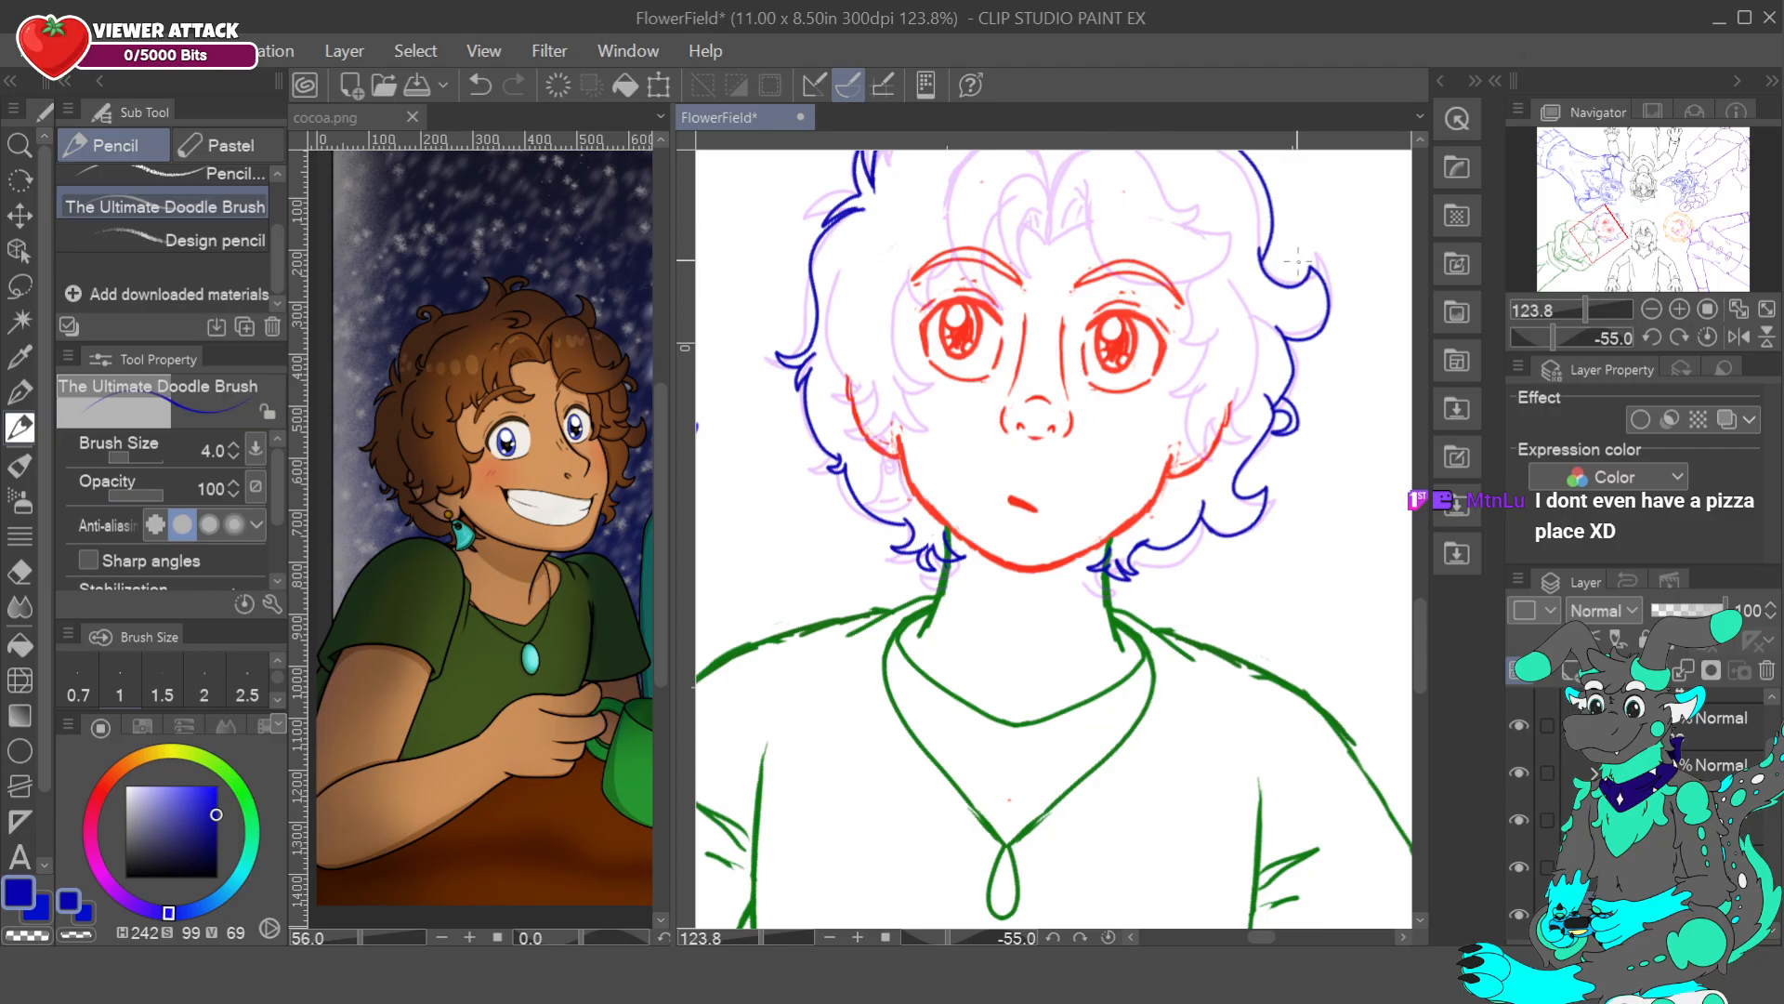
- Try several inner lock lines from the left side tuft down toward the ear, undoing each one
left_click_drag(1604, 232, 1615, 231)
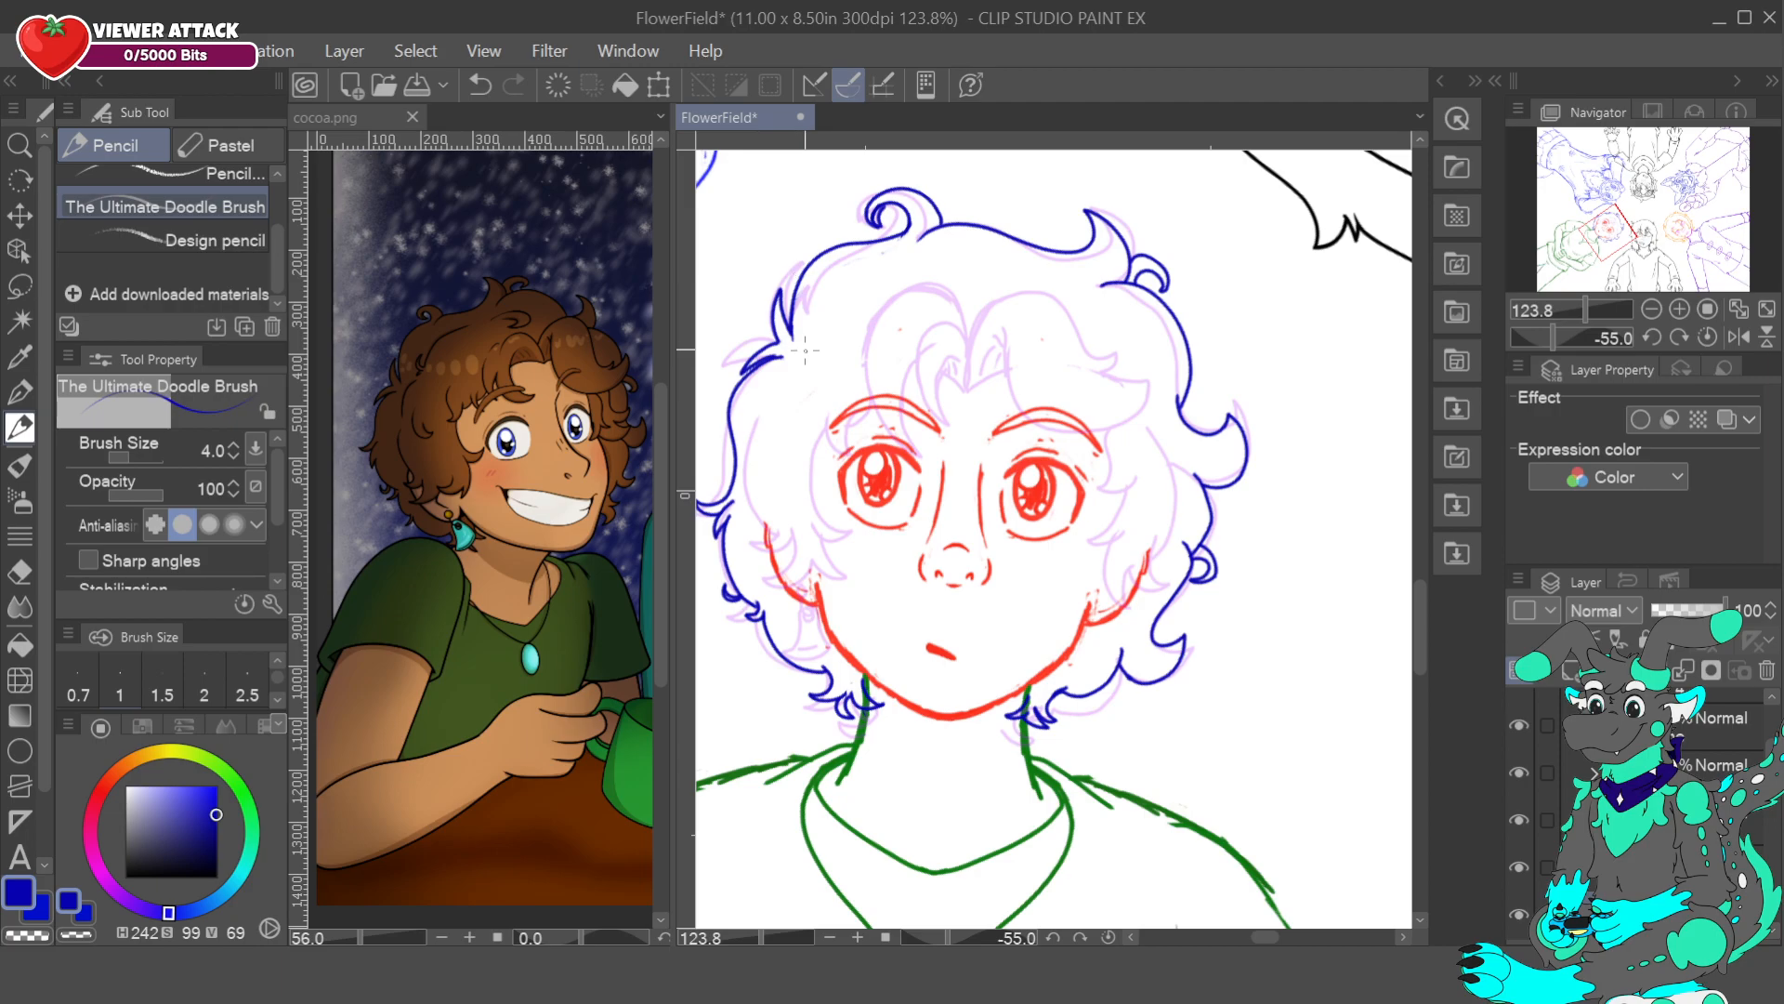
left_click_drag(822, 340, 748, 368)
key("ctrl+z")
mouse_move(771, 390)
left_mouse_down()
mouse_move(749, 442)
mouse_move(760, 504)
left_mouse_up()
left_click(480, 85)
left_click_drag(759, 493, 784, 526)
mouse_move(784, 531)
left_mouse_down()
mouse_move(749, 553)
mouse_move(783, 541)
left_mouse_up()
left_click(490, 93)
left_click(479, 85)
mouse_move(764, 396)
left_mouse_down()
mouse_move(747, 455)
mouse_move(778, 531)
left_mouse_up()
left_click(479, 87)
- Redraw the left side outline below the tuft and clean it up with the transparent colour
left_click_drag(1613, 233, 1599, 225)
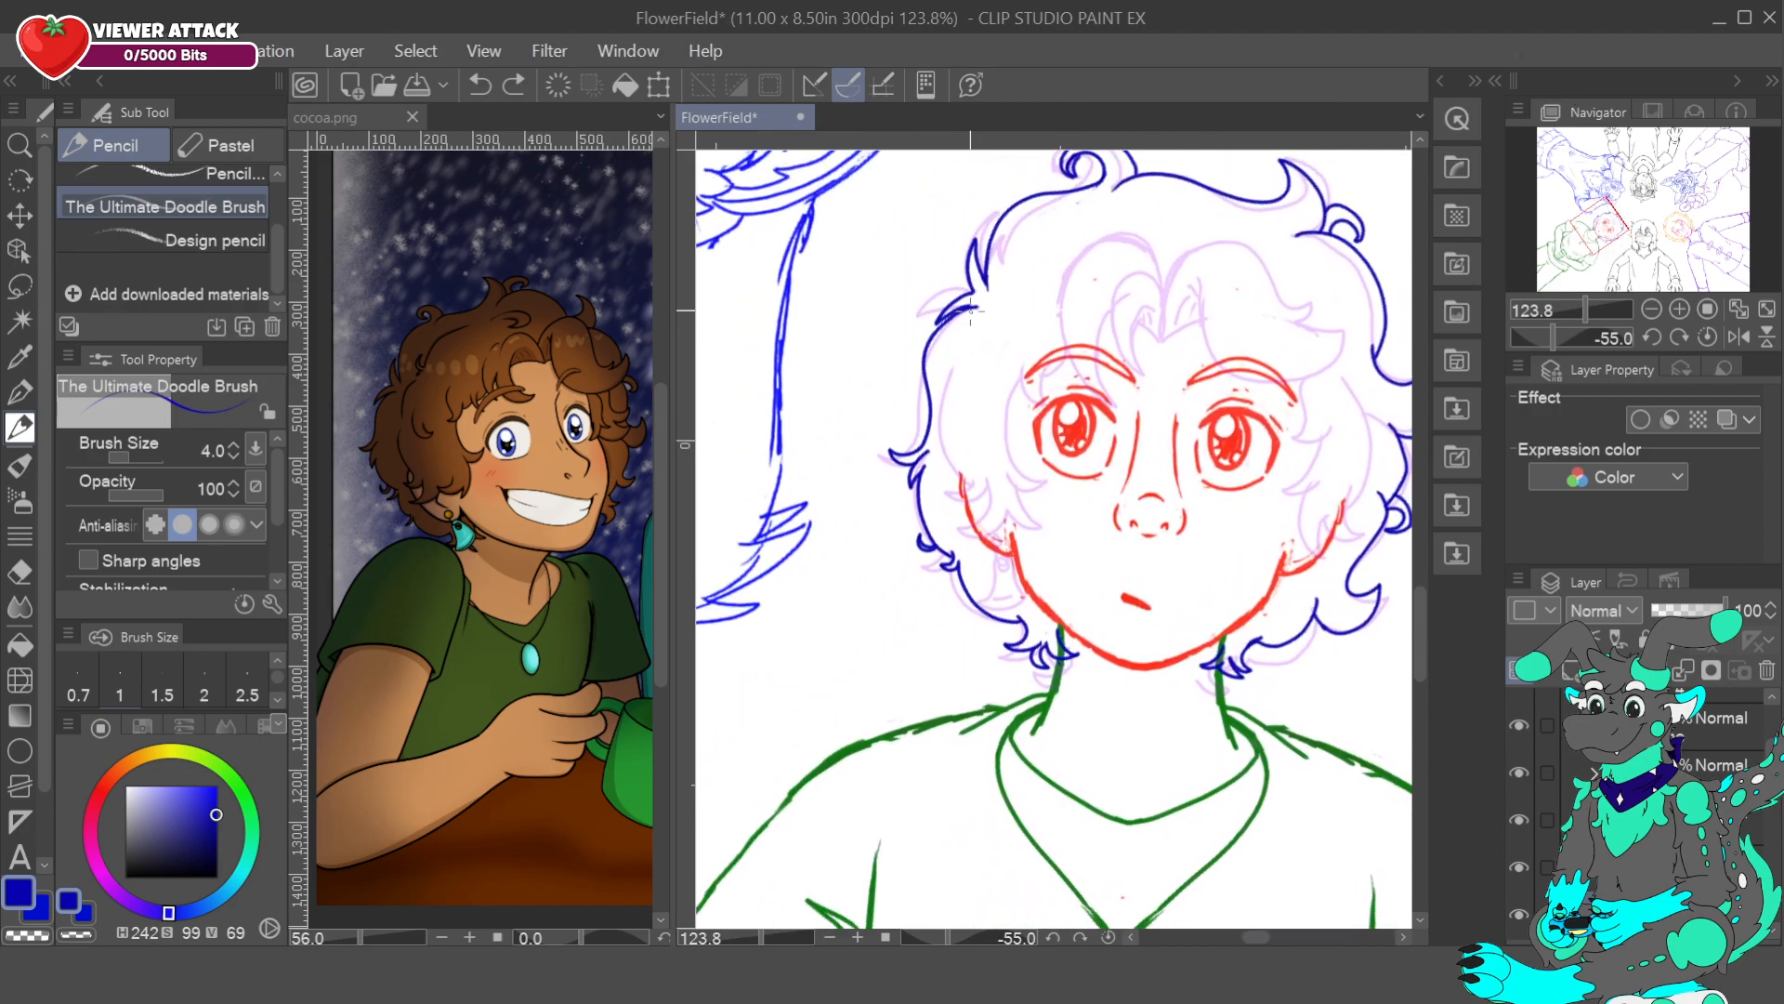
mouse_move(969, 307)
left_mouse_down()
mouse_move(917, 366)
mouse_move(915, 453)
left_mouse_up()
key("c")
left_click_drag(935, 340, 931, 427)
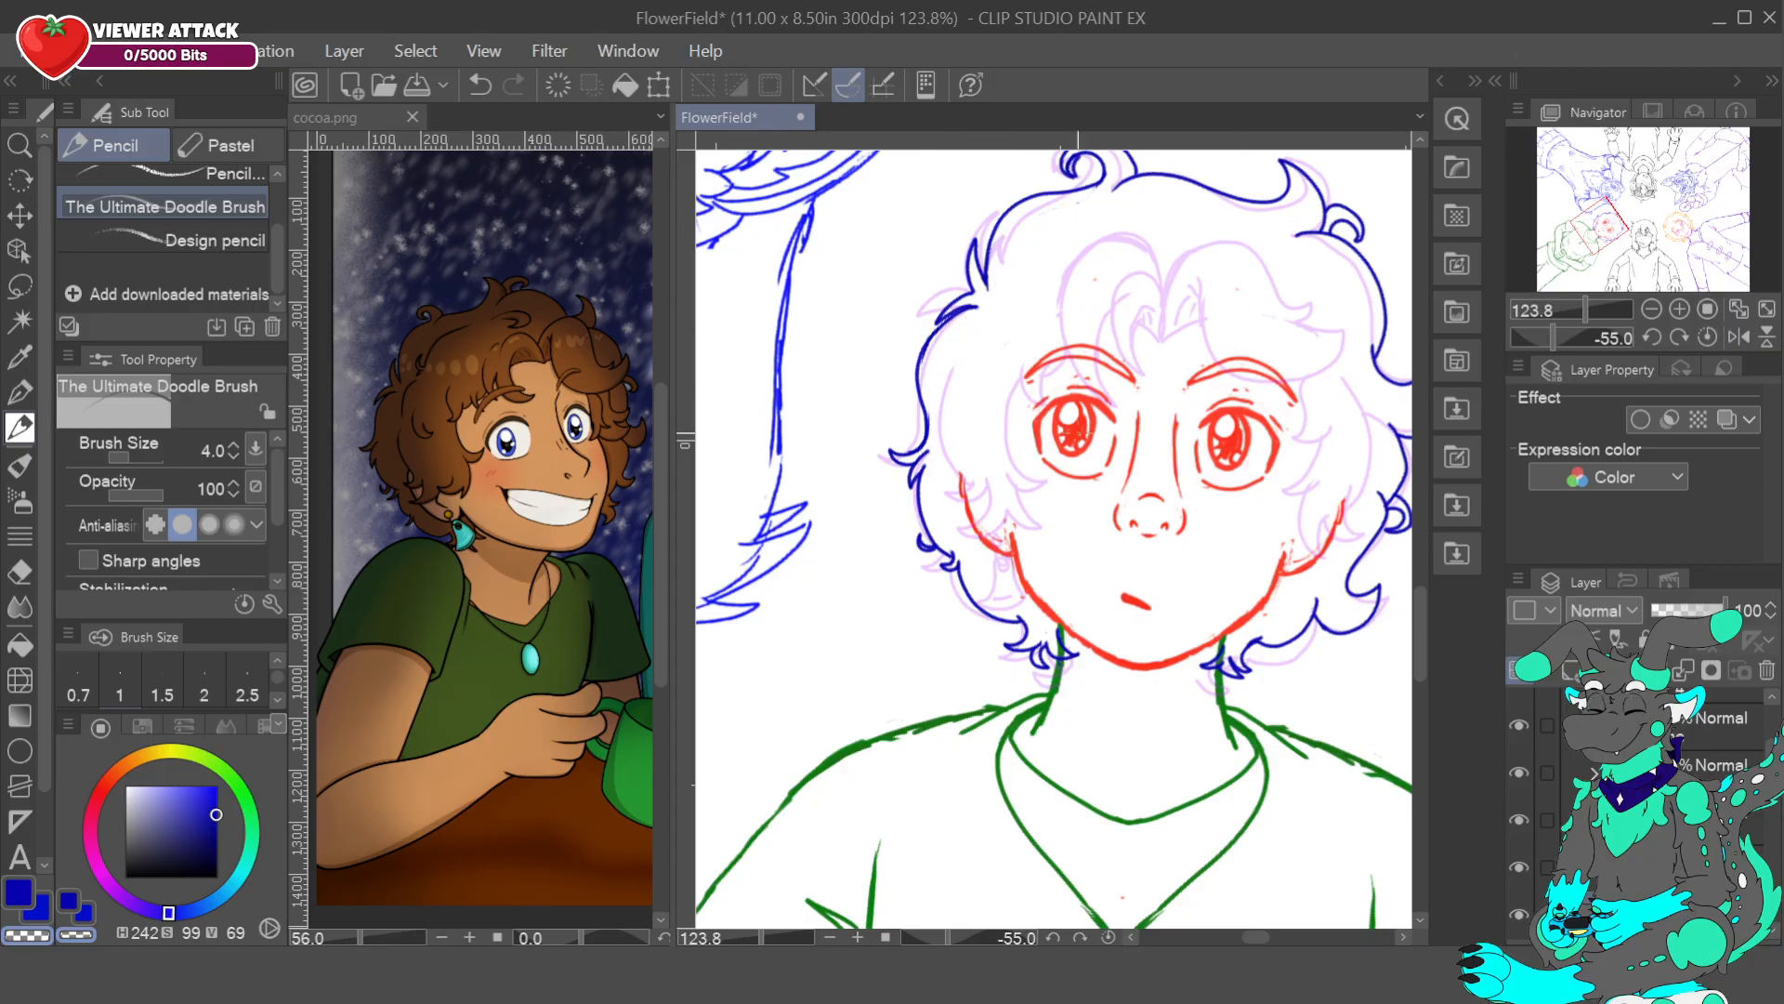
key("c")
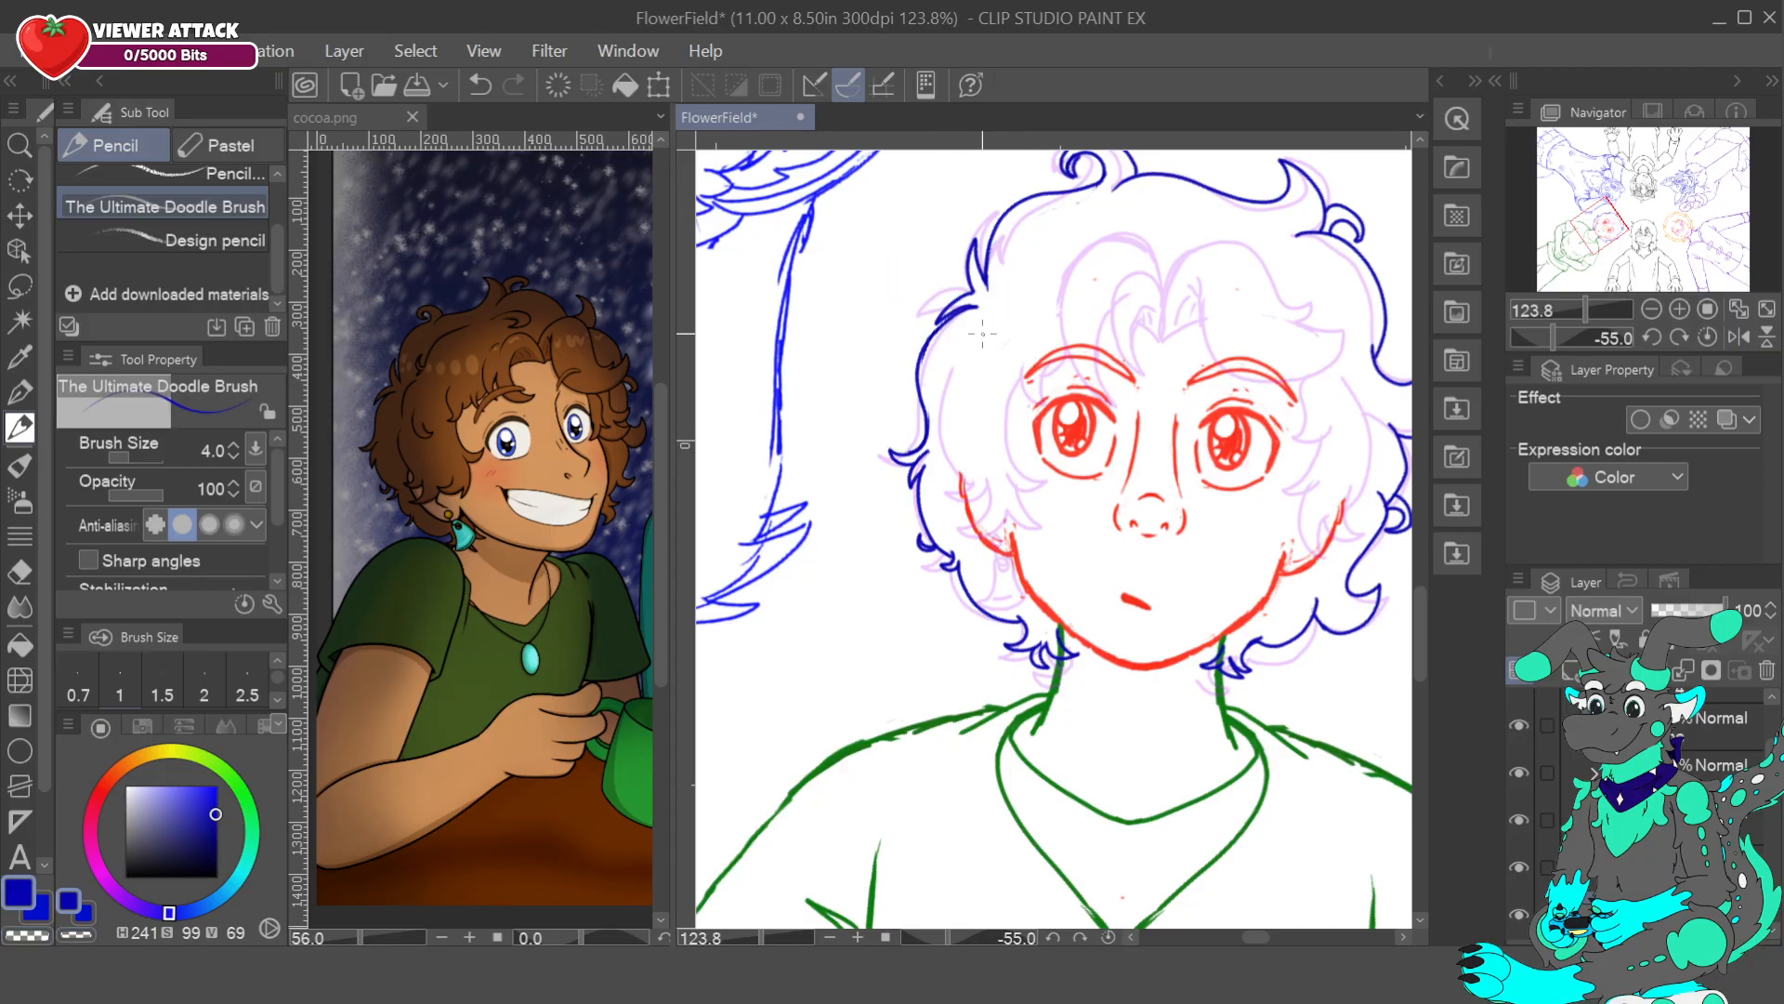
- Try a curved inner lock line inside the left side outline, running from near the tuft toward the ear
mouse_move(963, 355)
left_mouse_down()
mouse_move(948, 437)
mouse_move(970, 479)
left_mouse_up()
key("ctrl+z")
mouse_move(946, 453)
left_mouse_down()
mouse_move(961, 354)
mouse_move(945, 424)
mouse_move(967, 466)
left_mouse_up()
left_click(481, 86)
key("c")
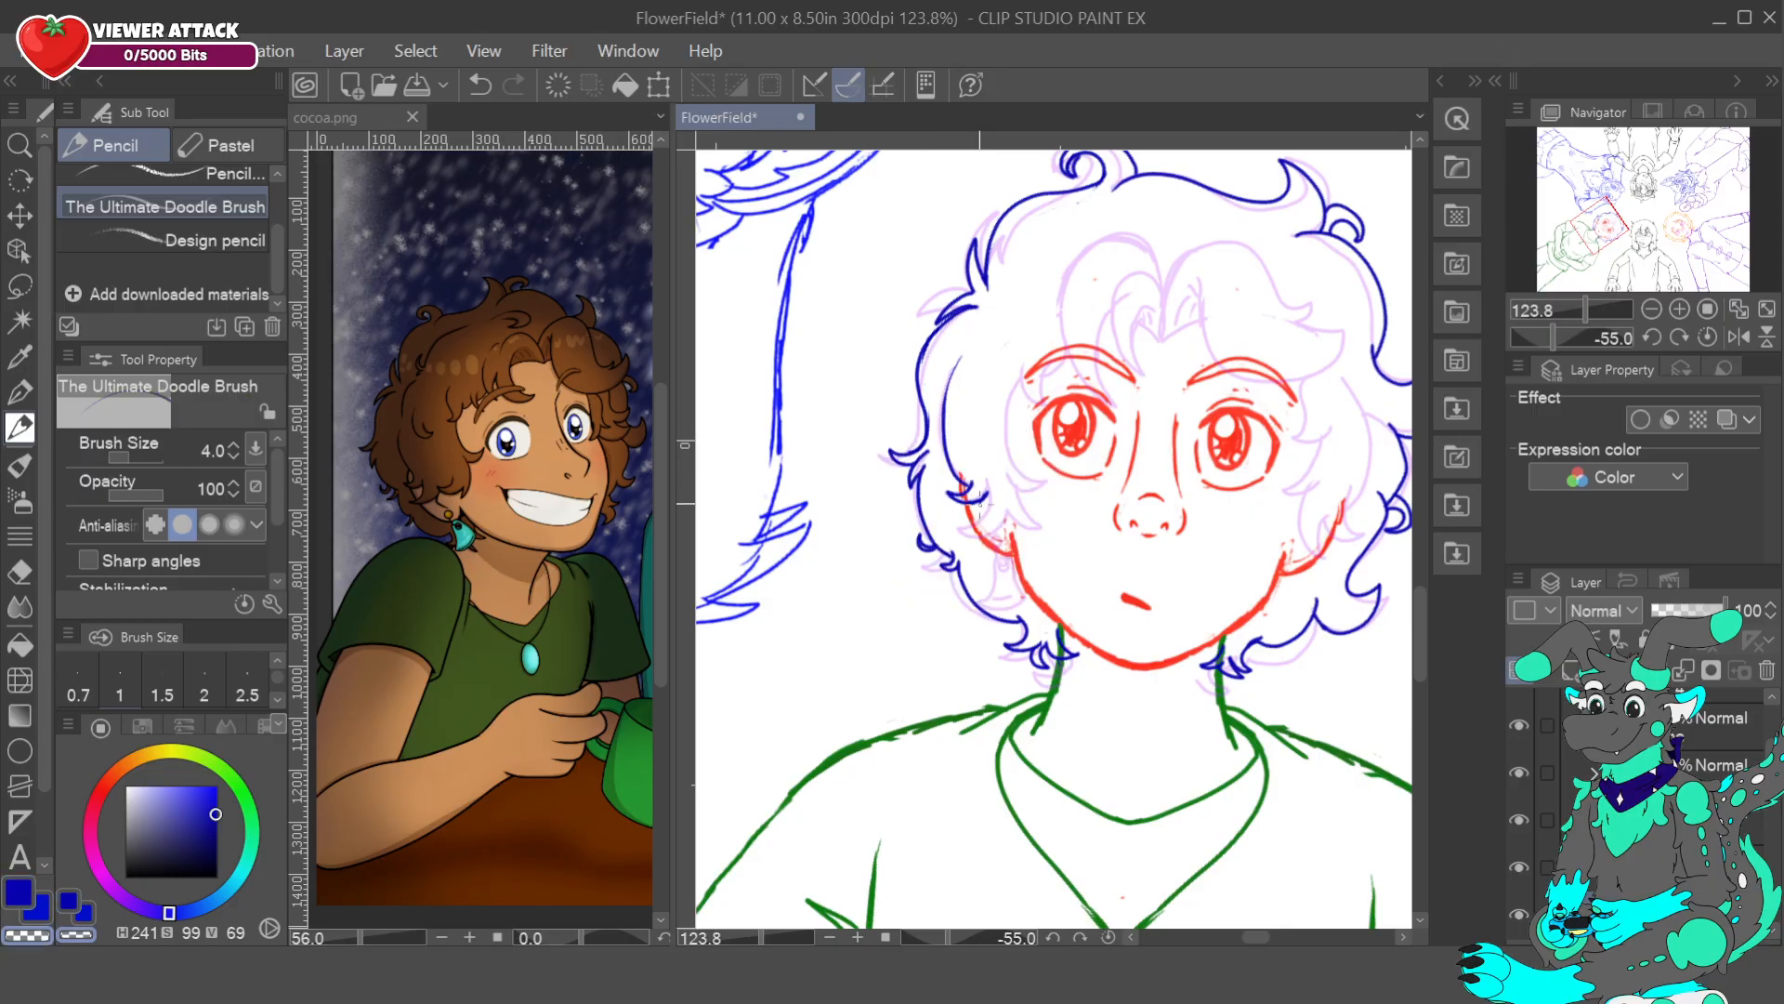
key("c")
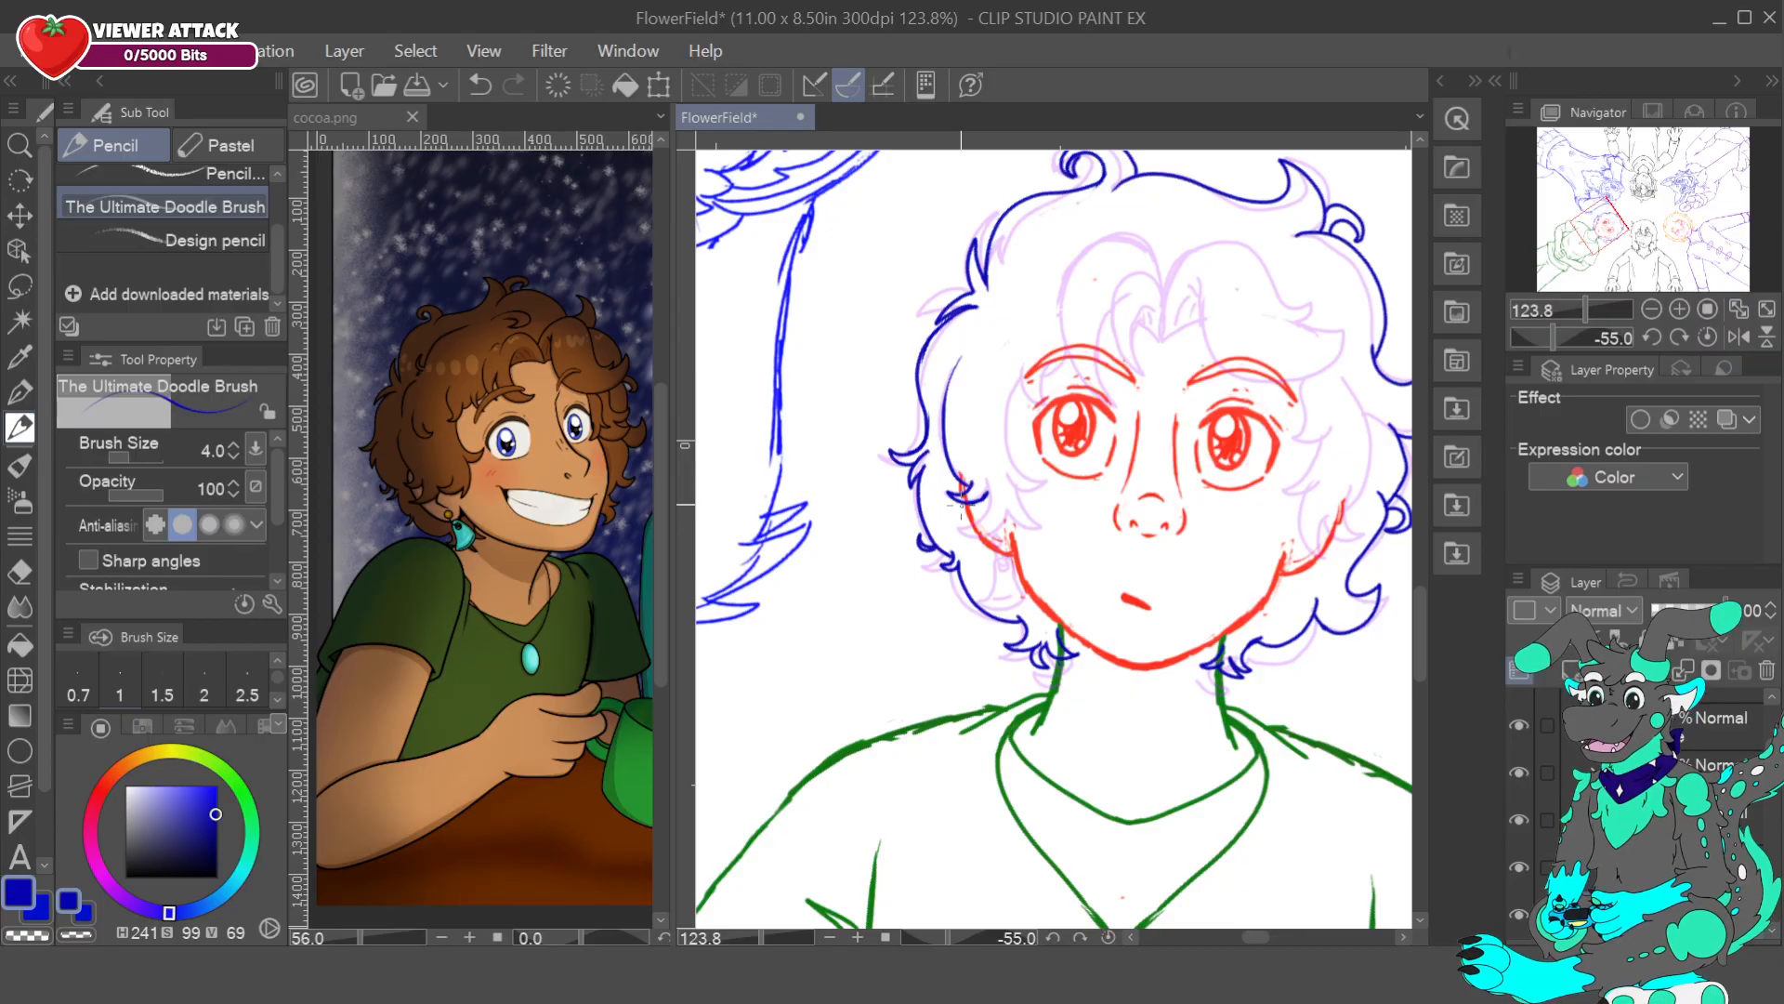
- Try jagged strand tips over the left ear and a front lock line beside the eye, then undo them
left_click_drag(992, 474, 843, 516)
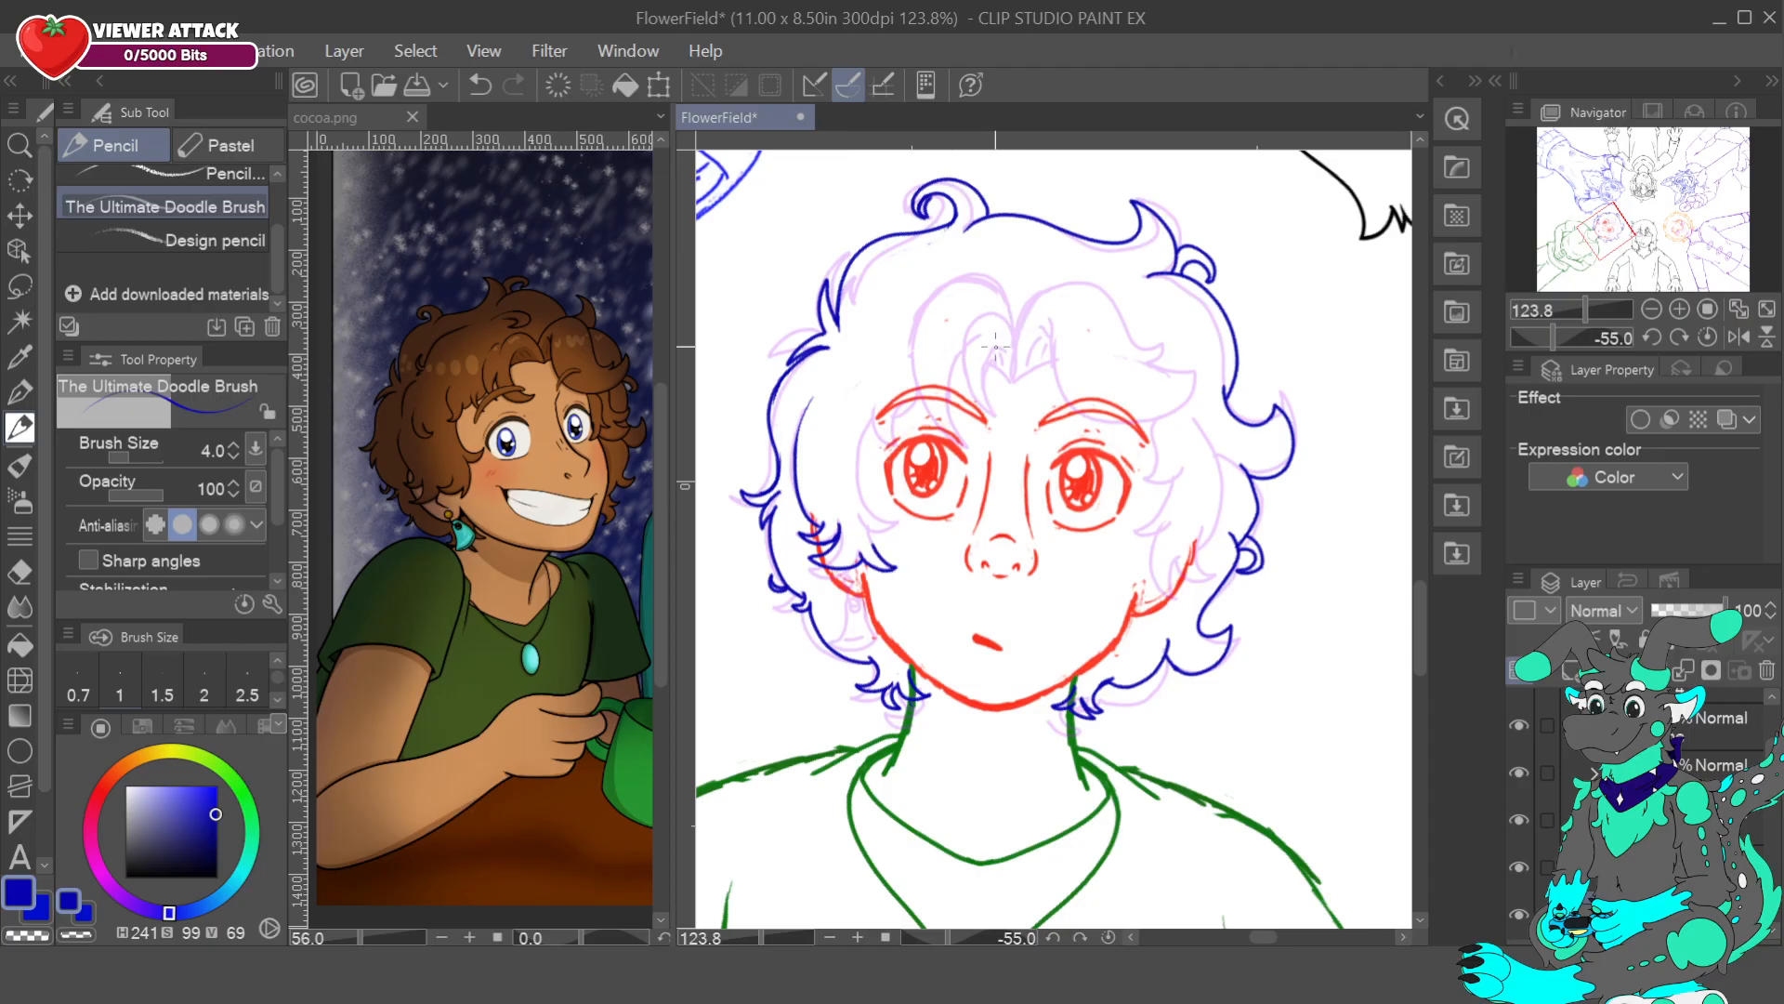
left_click(482, 91)
left_click_drag(882, 578, 847, 546)
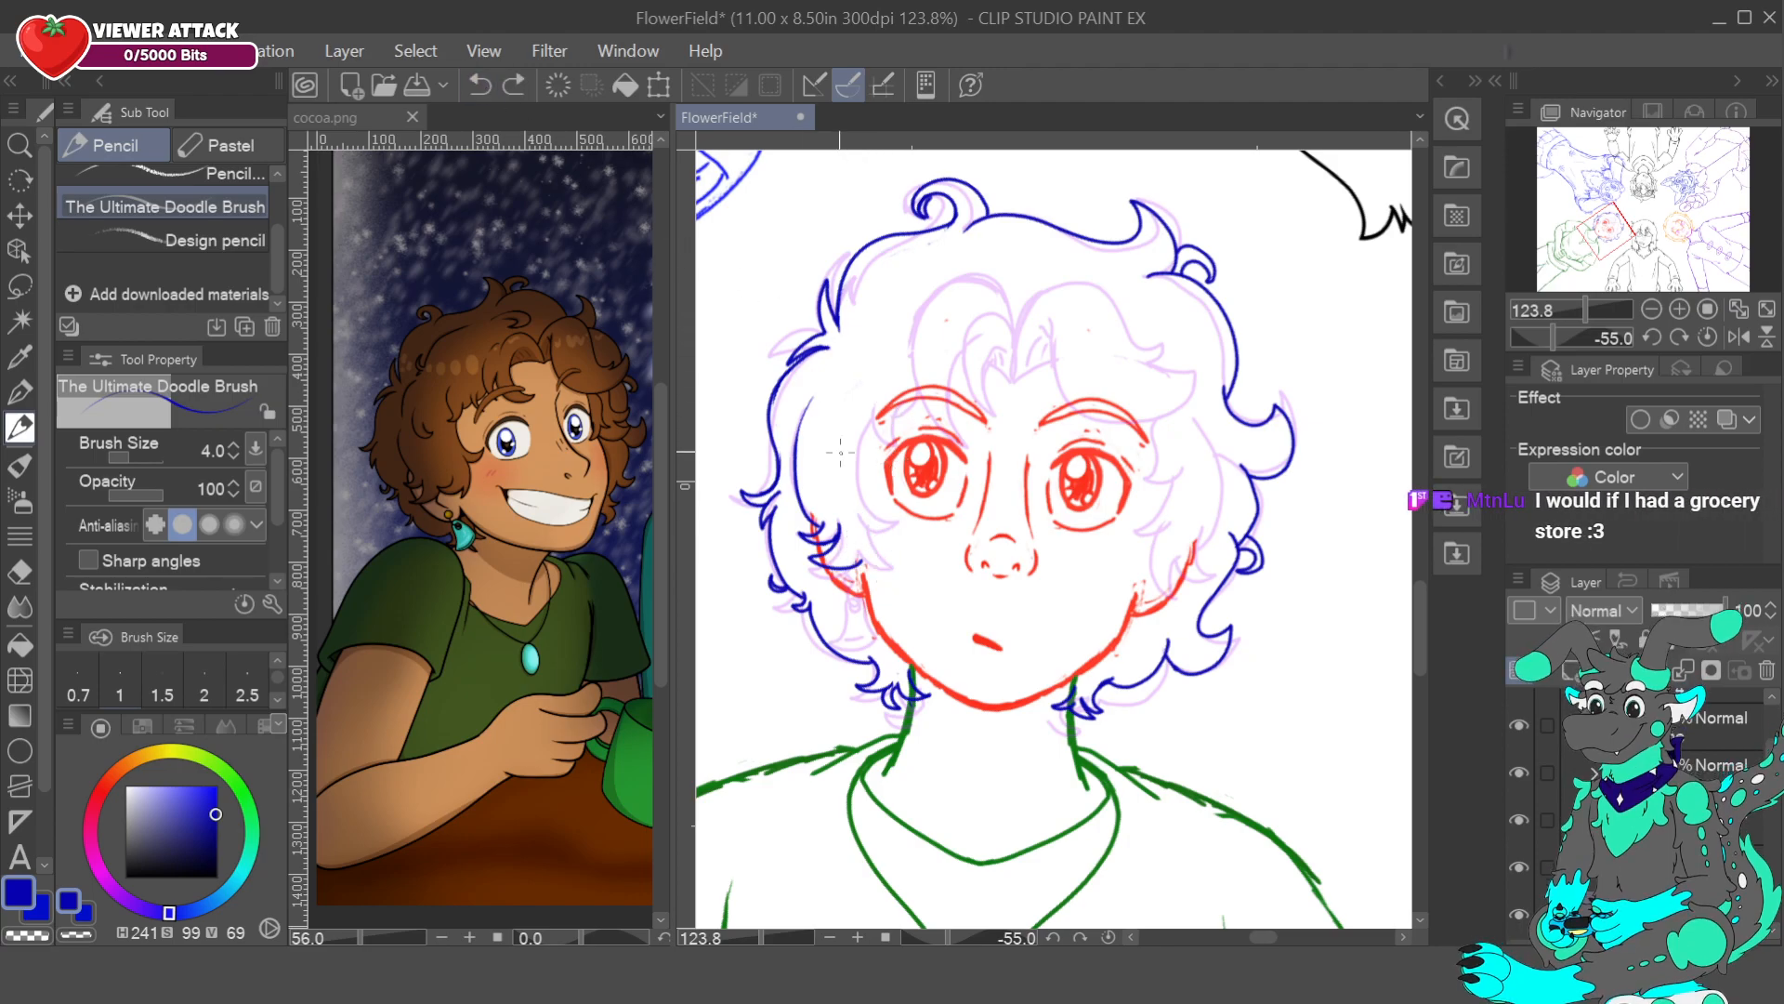
key("ctrl+z")
mouse_move(873, 401)
left_mouse_down()
mouse_move(857, 495)
mouse_move(878, 535)
left_mouse_up()
left_click_drag(864, 514, 885, 564)
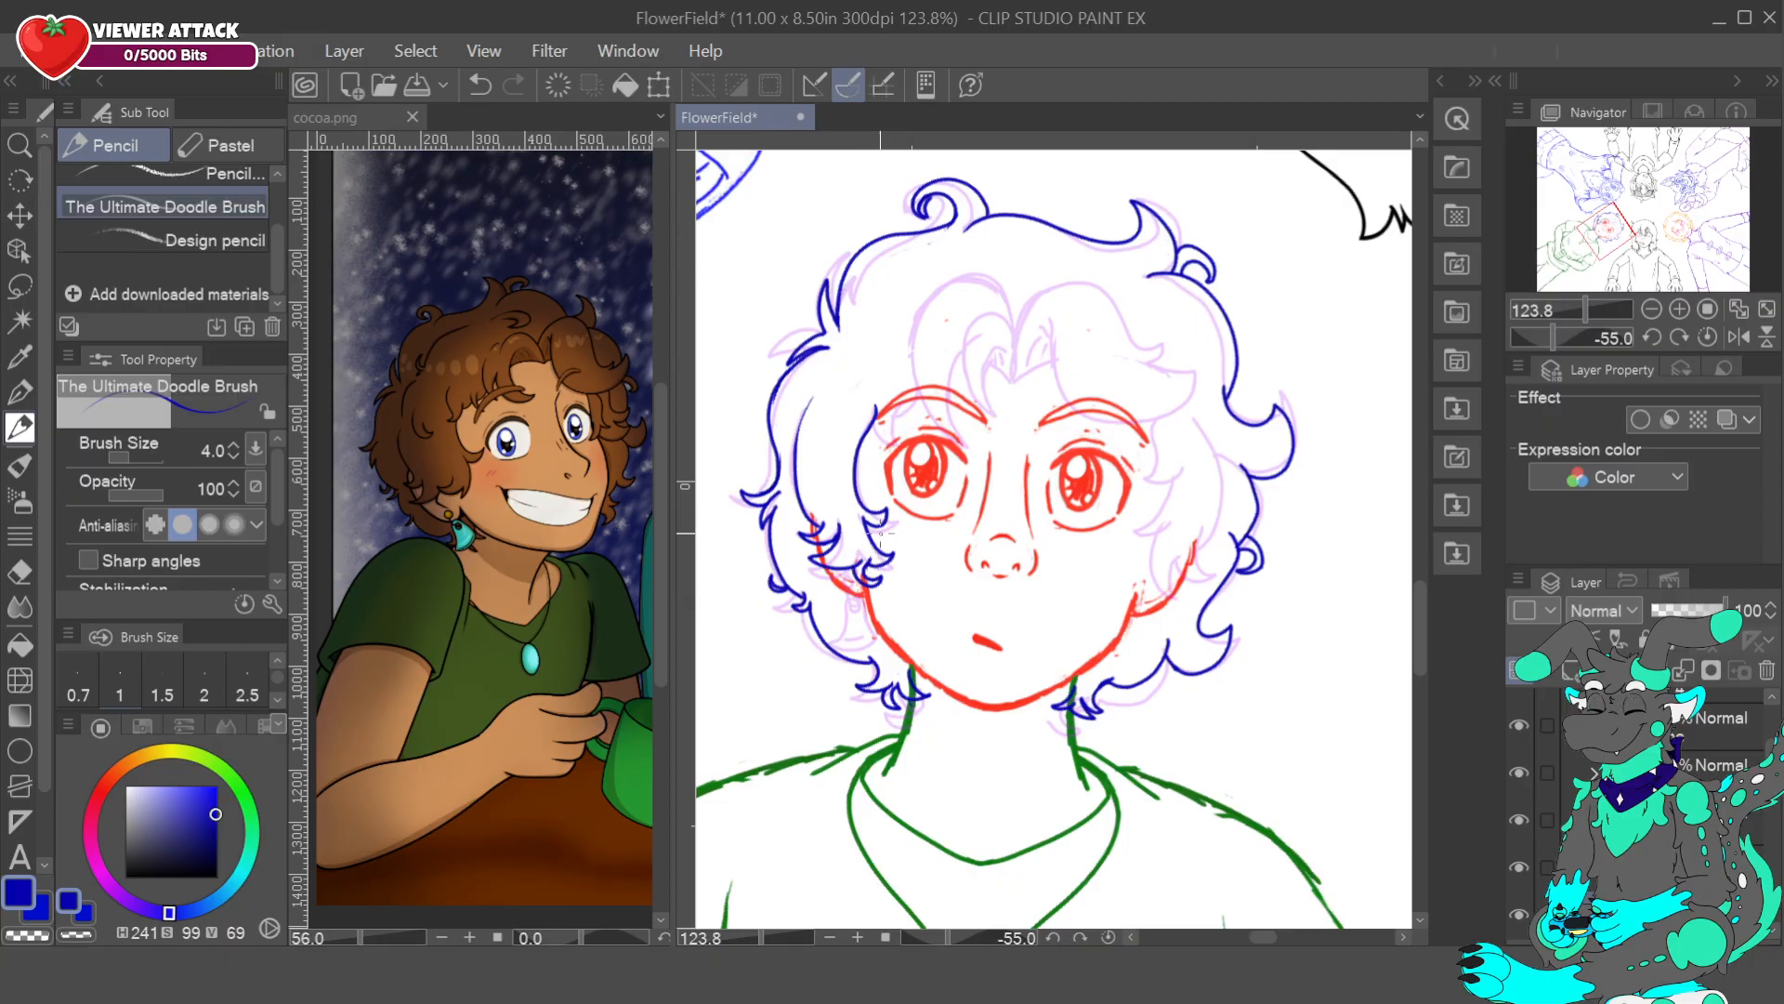
left_click(480, 84)
left_click(479, 84)
left_click(479, 85)
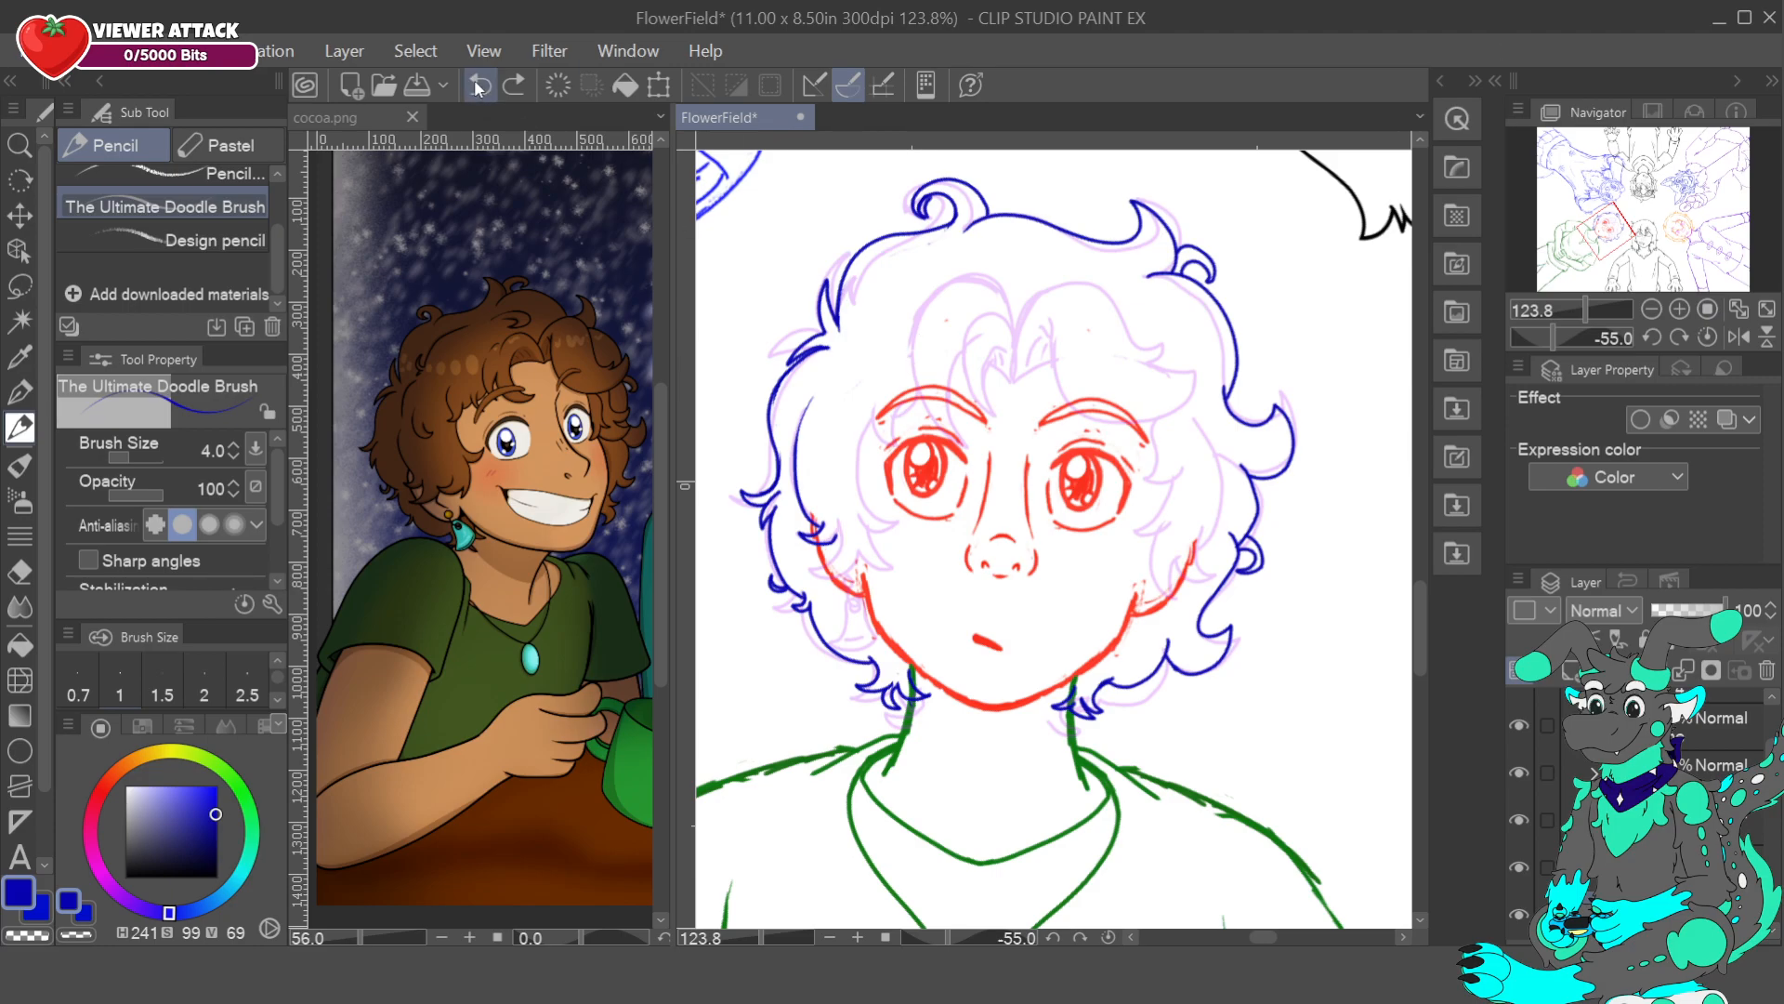
- Draw the curved front lock beside the left eye and short pointed strands over the ear, undoing the extra inner line
mouse_move(876, 400)
left_mouse_down()
mouse_move(859, 497)
mouse_move(885, 526)
left_mouse_up()
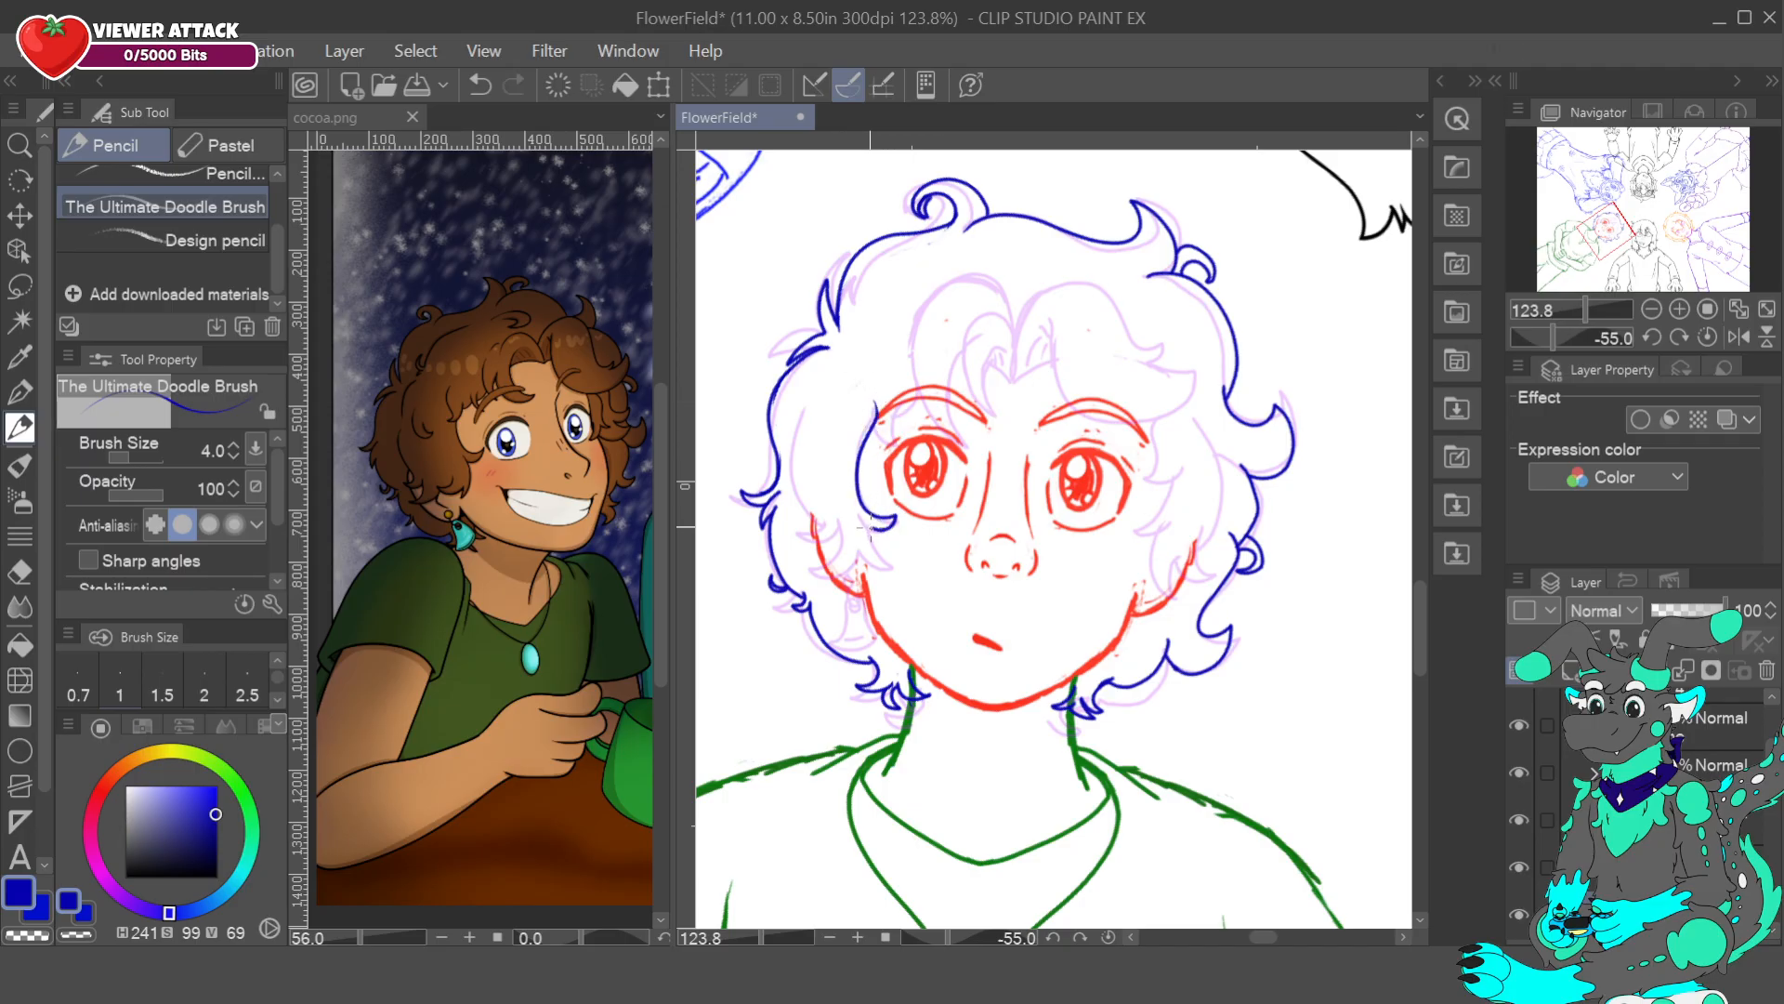
left_click_drag(871, 571, 832, 586)
mouse_move(860, 558)
left_mouse_down()
mouse_move(841, 576)
mouse_move(805, 561)
left_mouse_up()
mouse_move(811, 395)
left_mouse_down()
mouse_move(792, 444)
mouse_move(821, 537)
mouse_move(808, 526)
left_mouse_up()
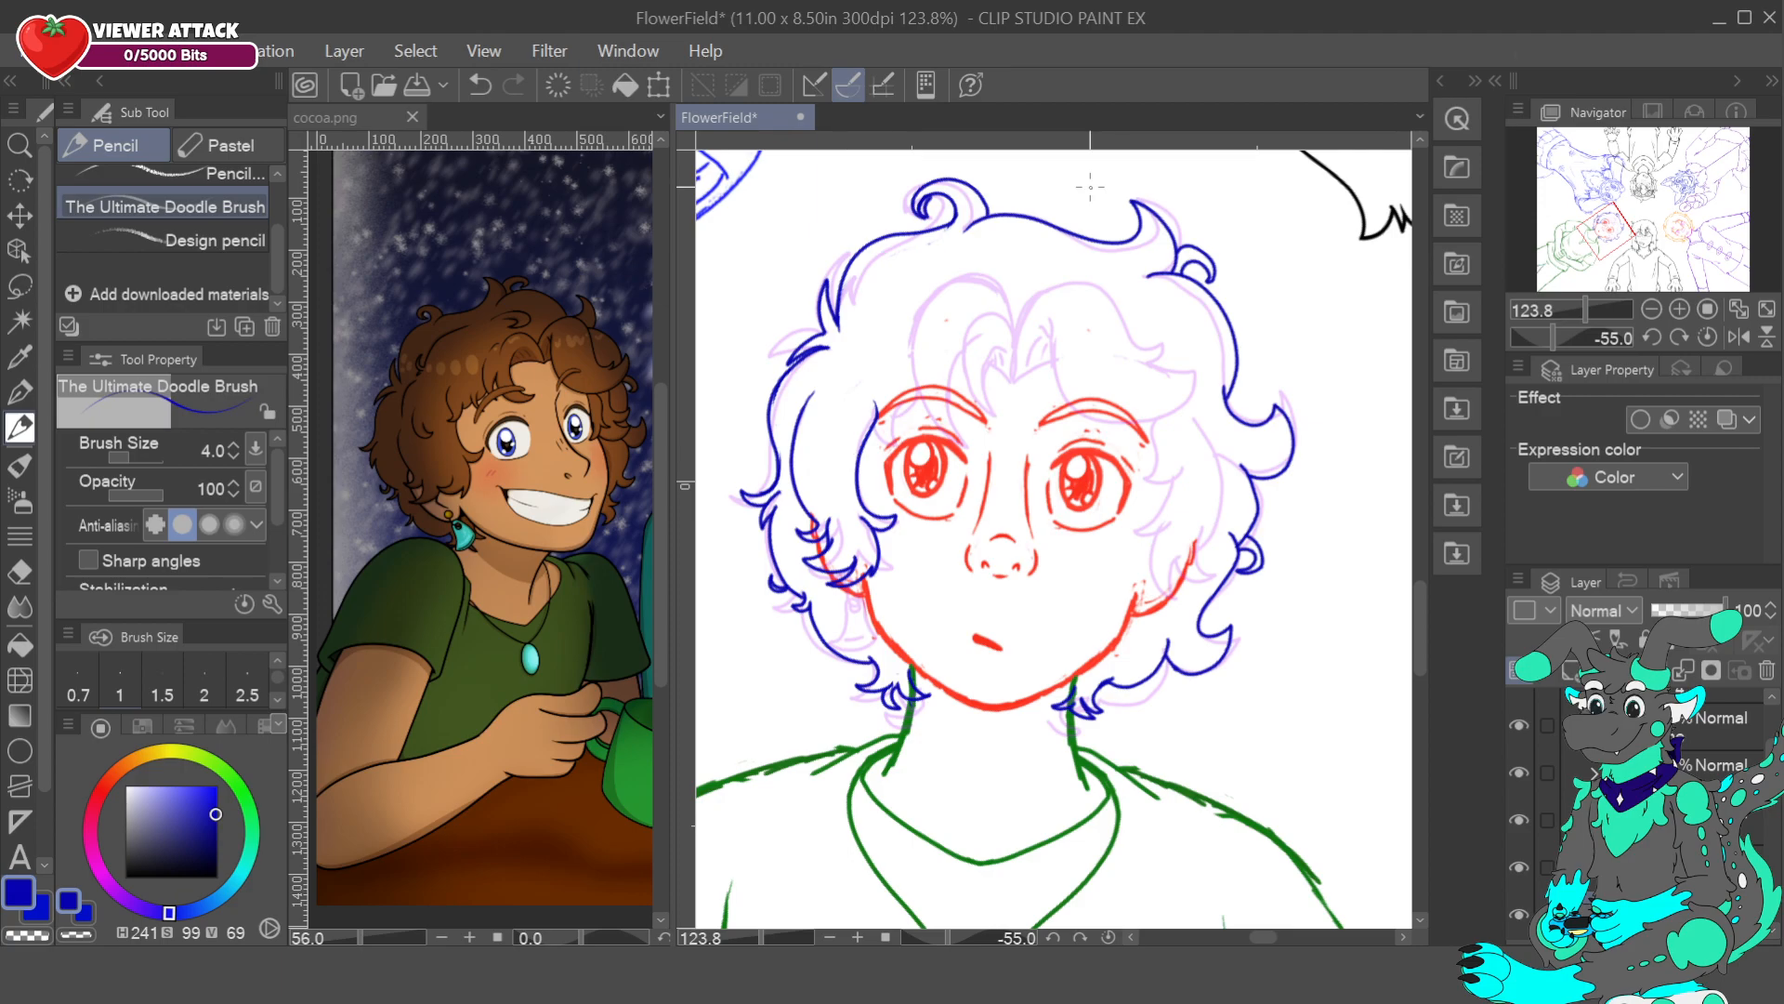
key("ctrl+z")
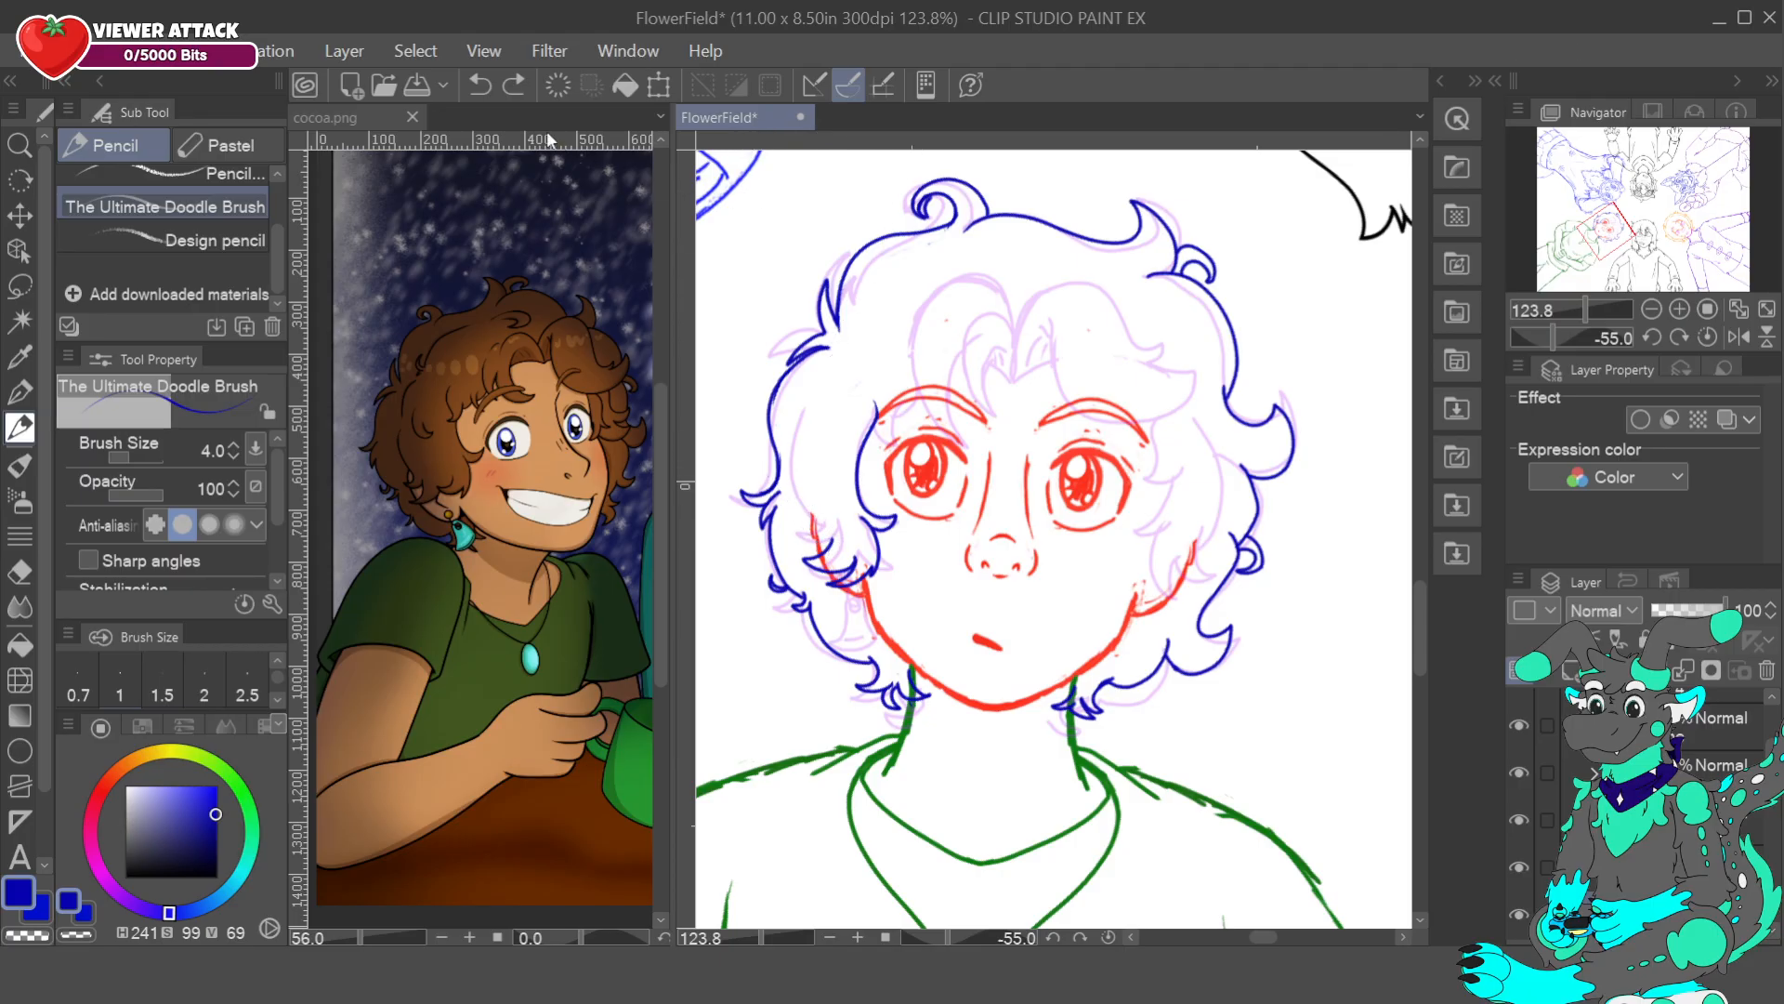
- Try an inner lock line on the left side with pointed strands over the left ear, then undo these strokes
left_click_drag(806, 404, 810, 530)
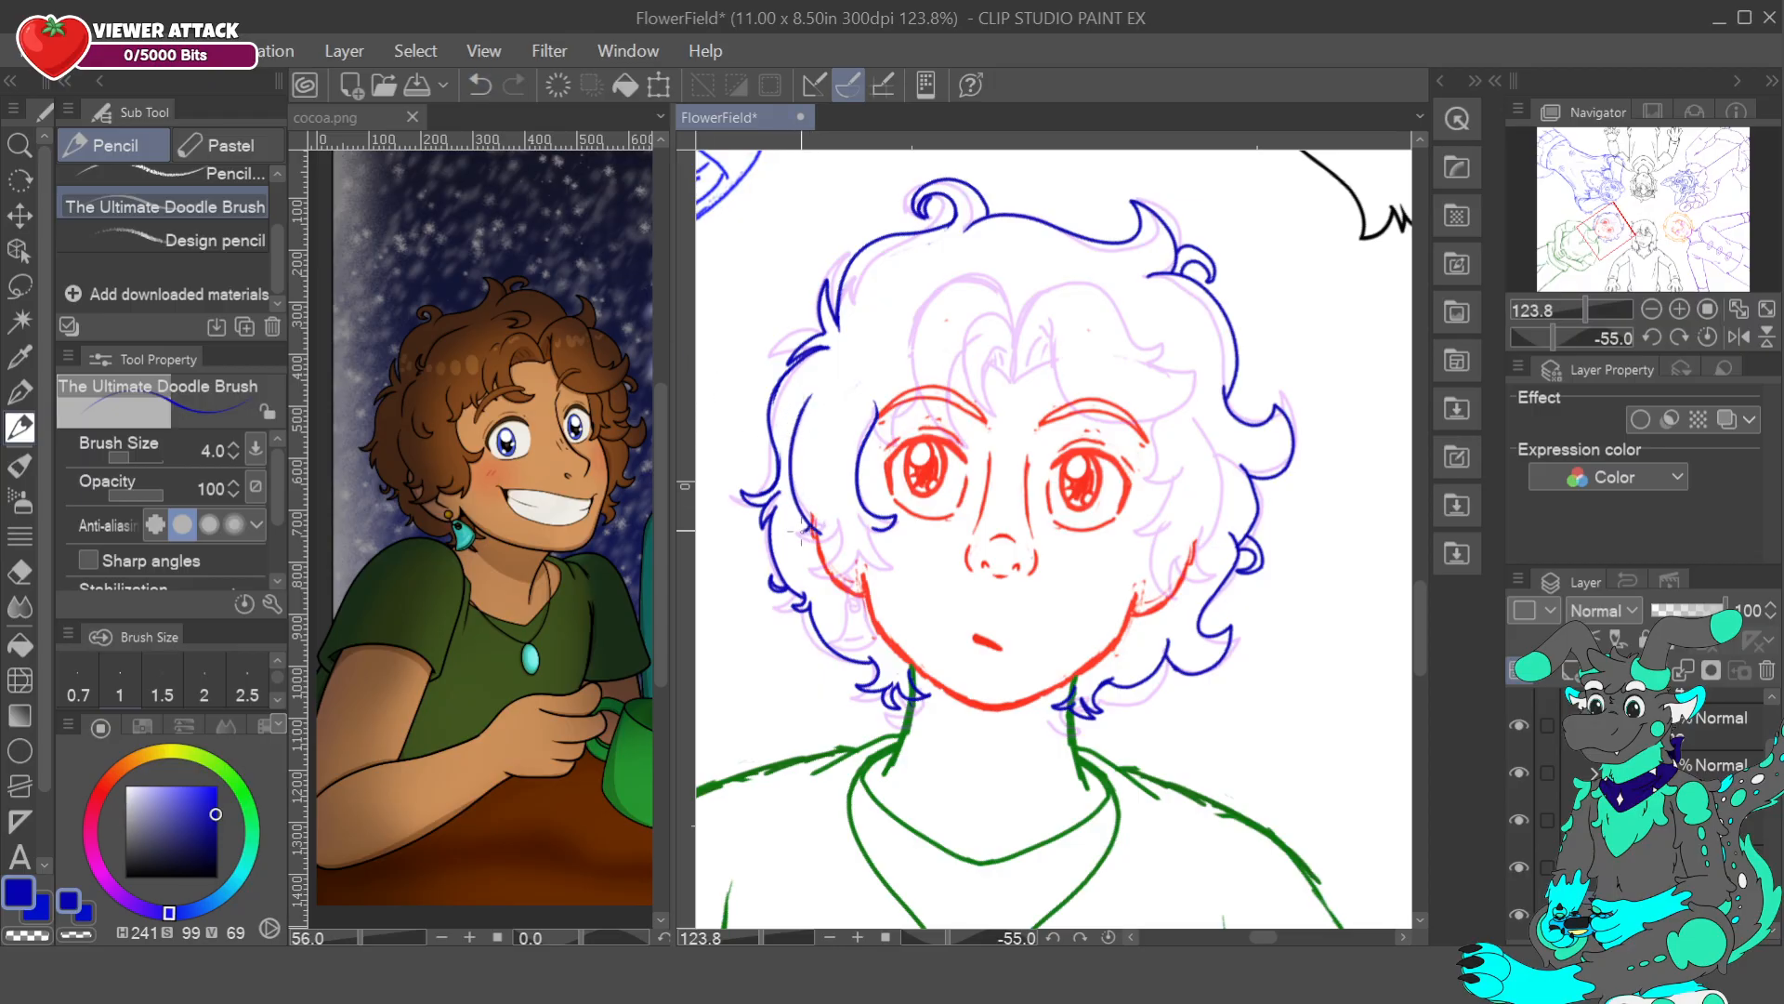
mouse_move(819, 533)
left_mouse_down()
mouse_move(807, 564)
mouse_move(845, 555)
left_mouse_up()
key("ctrl+z")
key("c")
left_click_drag(812, 525, 825, 531)
left_click(810, 529, "alt")
mouse_move(815, 533)
left_mouse_down()
mouse_move(820, 573)
mouse_move(847, 557)
left_mouse_up()
mouse_move(873, 525)
left_mouse_down()
mouse_move(903, 559)
mouse_move(842, 562)
mouse_move(881, 582)
left_mouse_up()
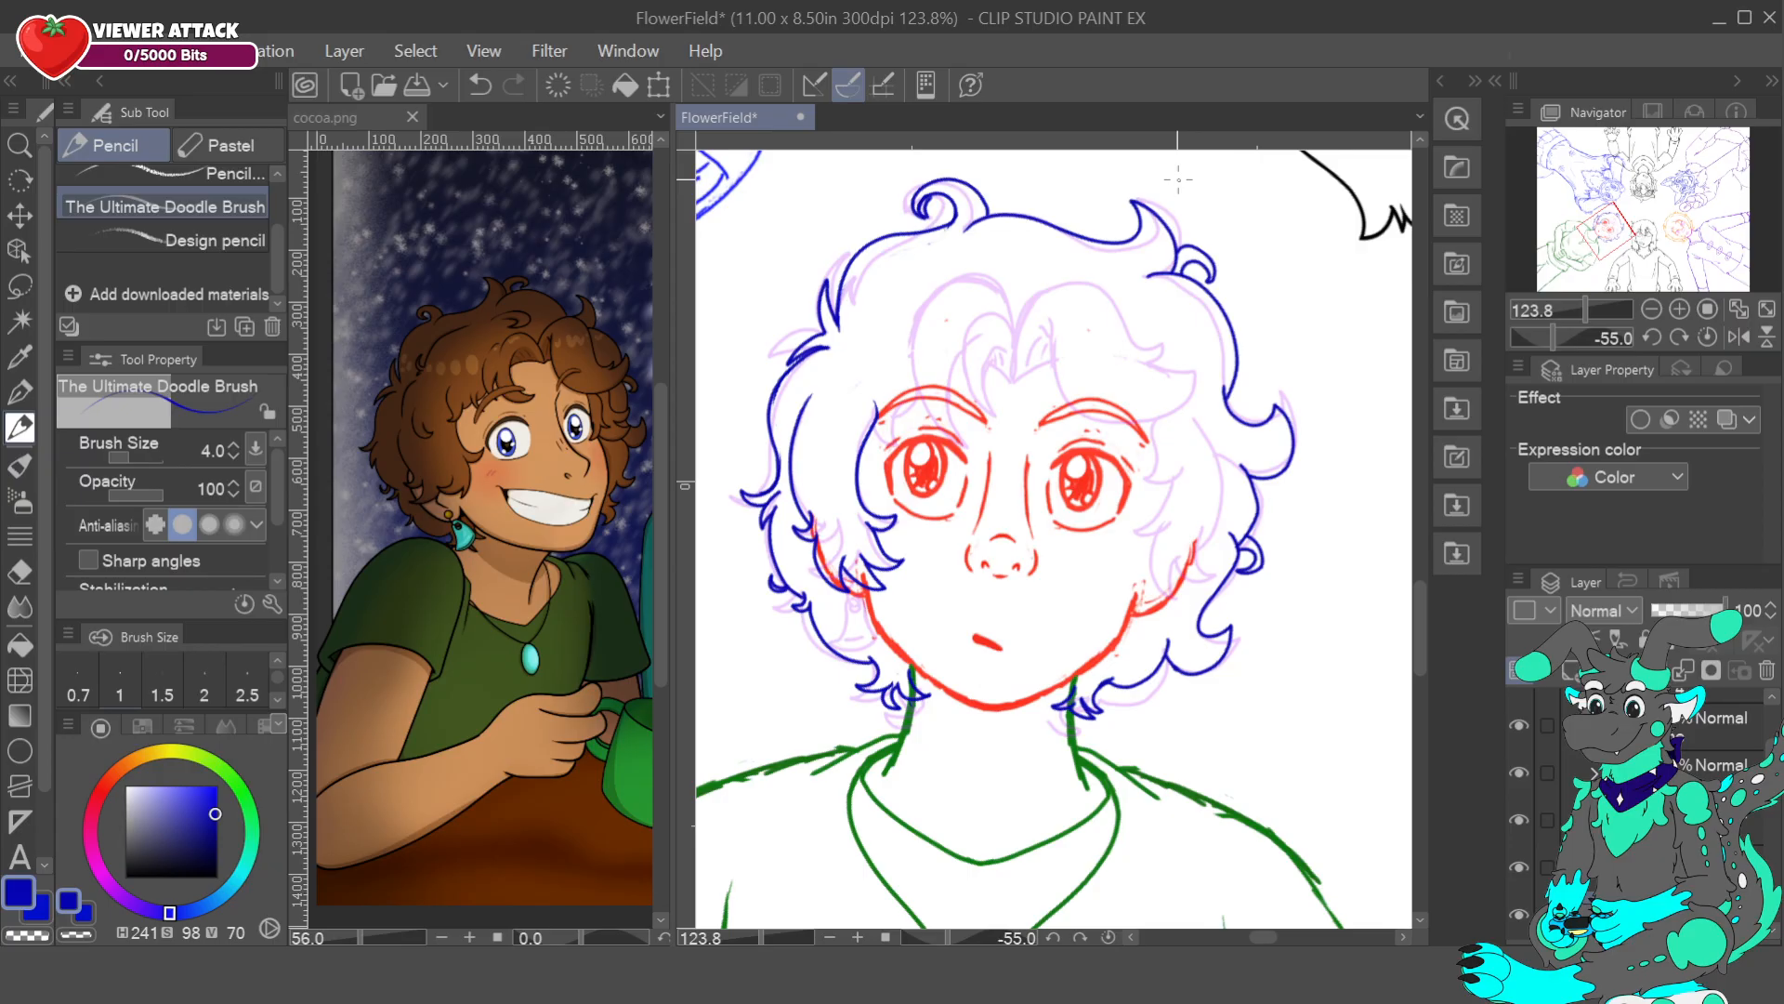
left_click(481, 84)
left_click(480, 84)
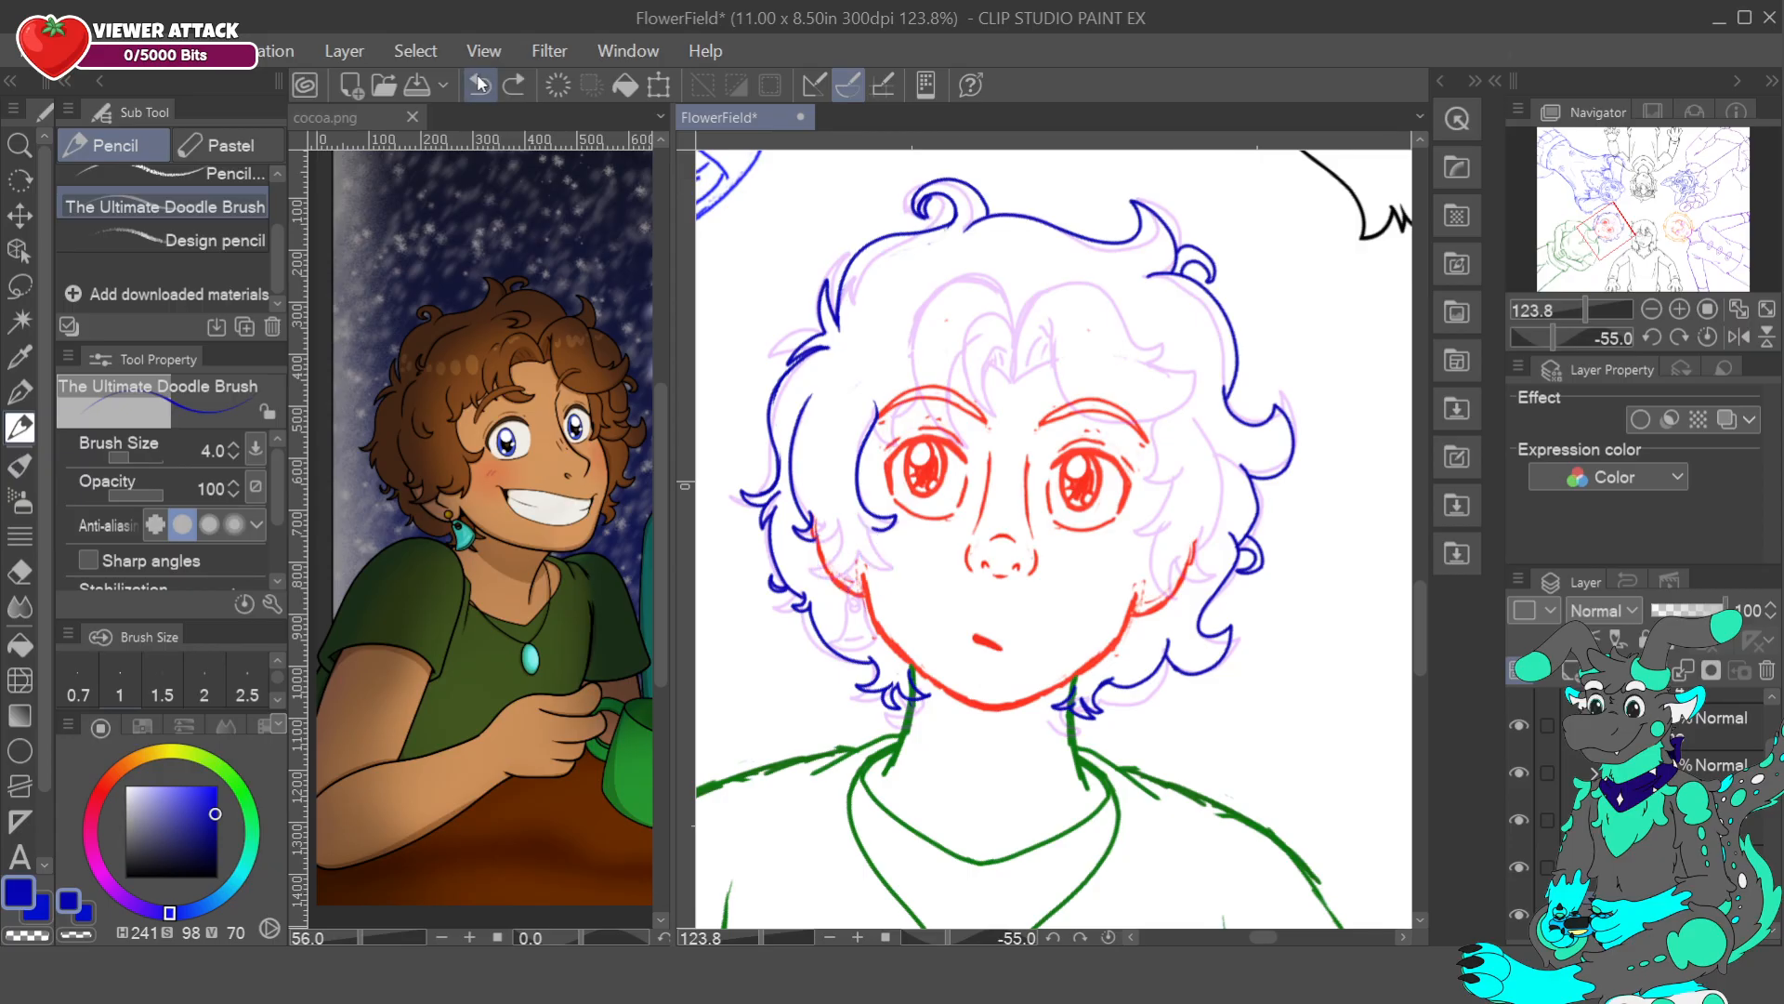
left_click(474, 90)
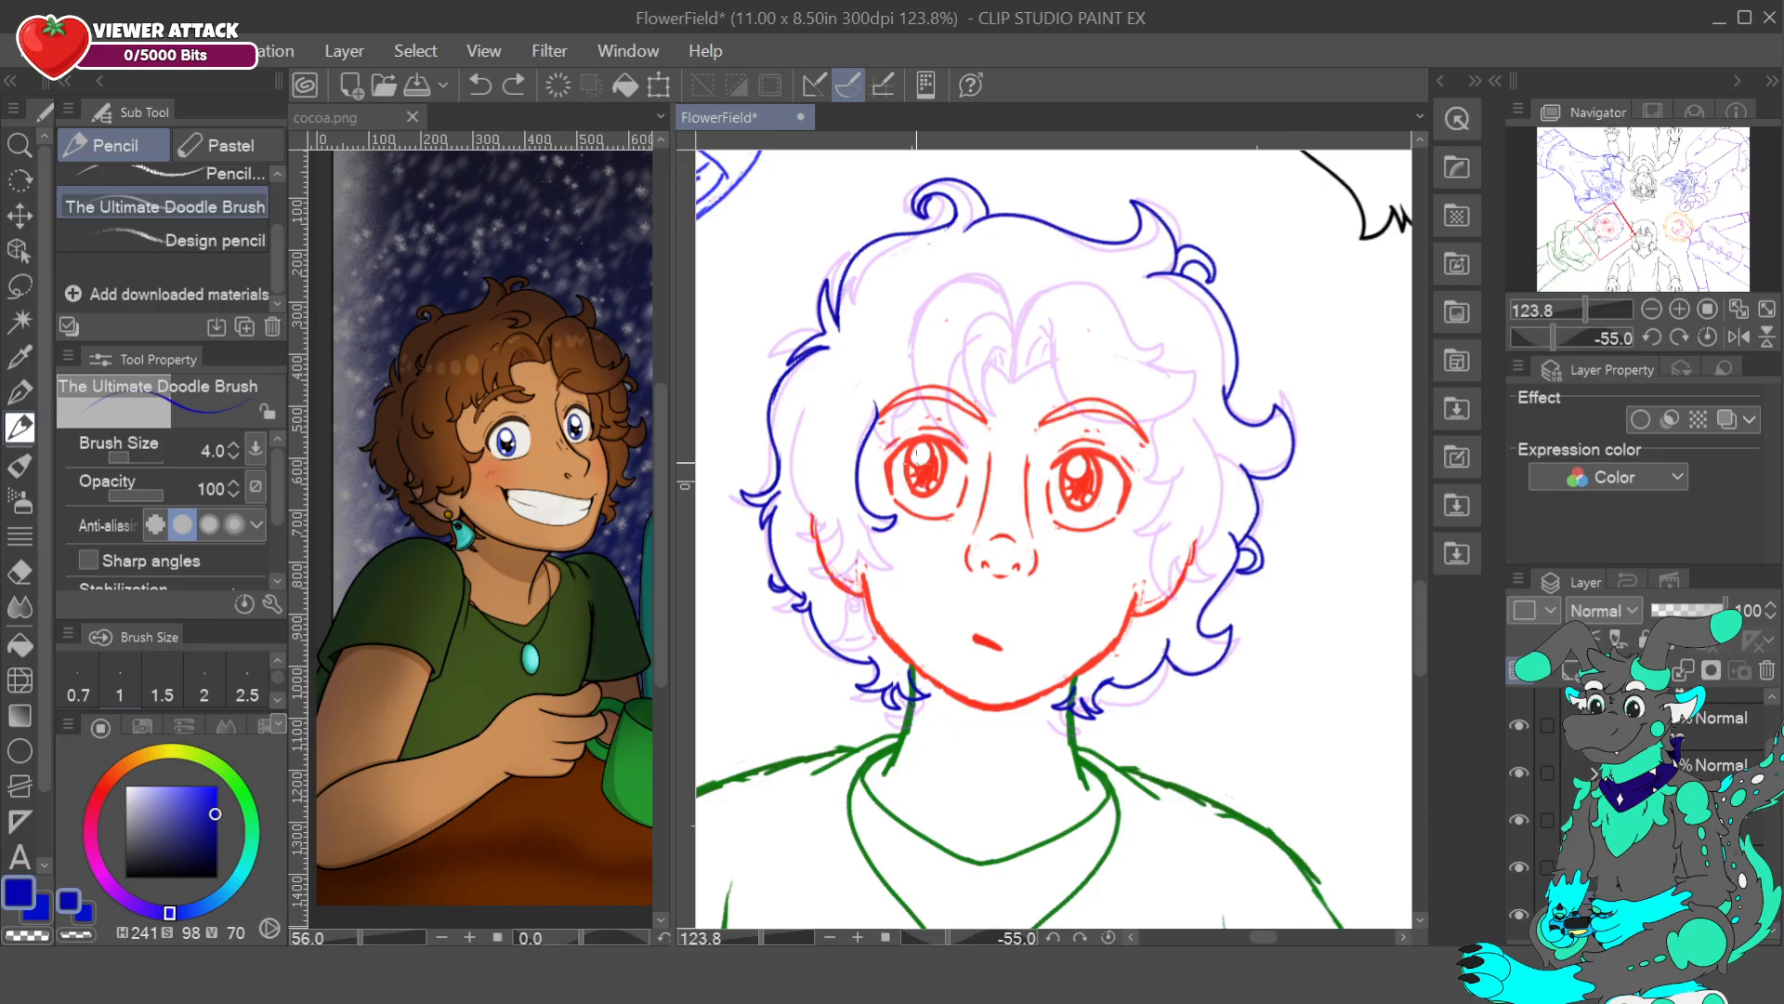
- Redraw the inner lock line on the left side, running from below the tuft to short strand tips above the ear
mouse_move(805, 398)
left_mouse_down()
mouse_move(801, 502)
mouse_move(821, 524)
mouse_move(801, 527)
mouse_move(832, 529)
left_mouse_up()
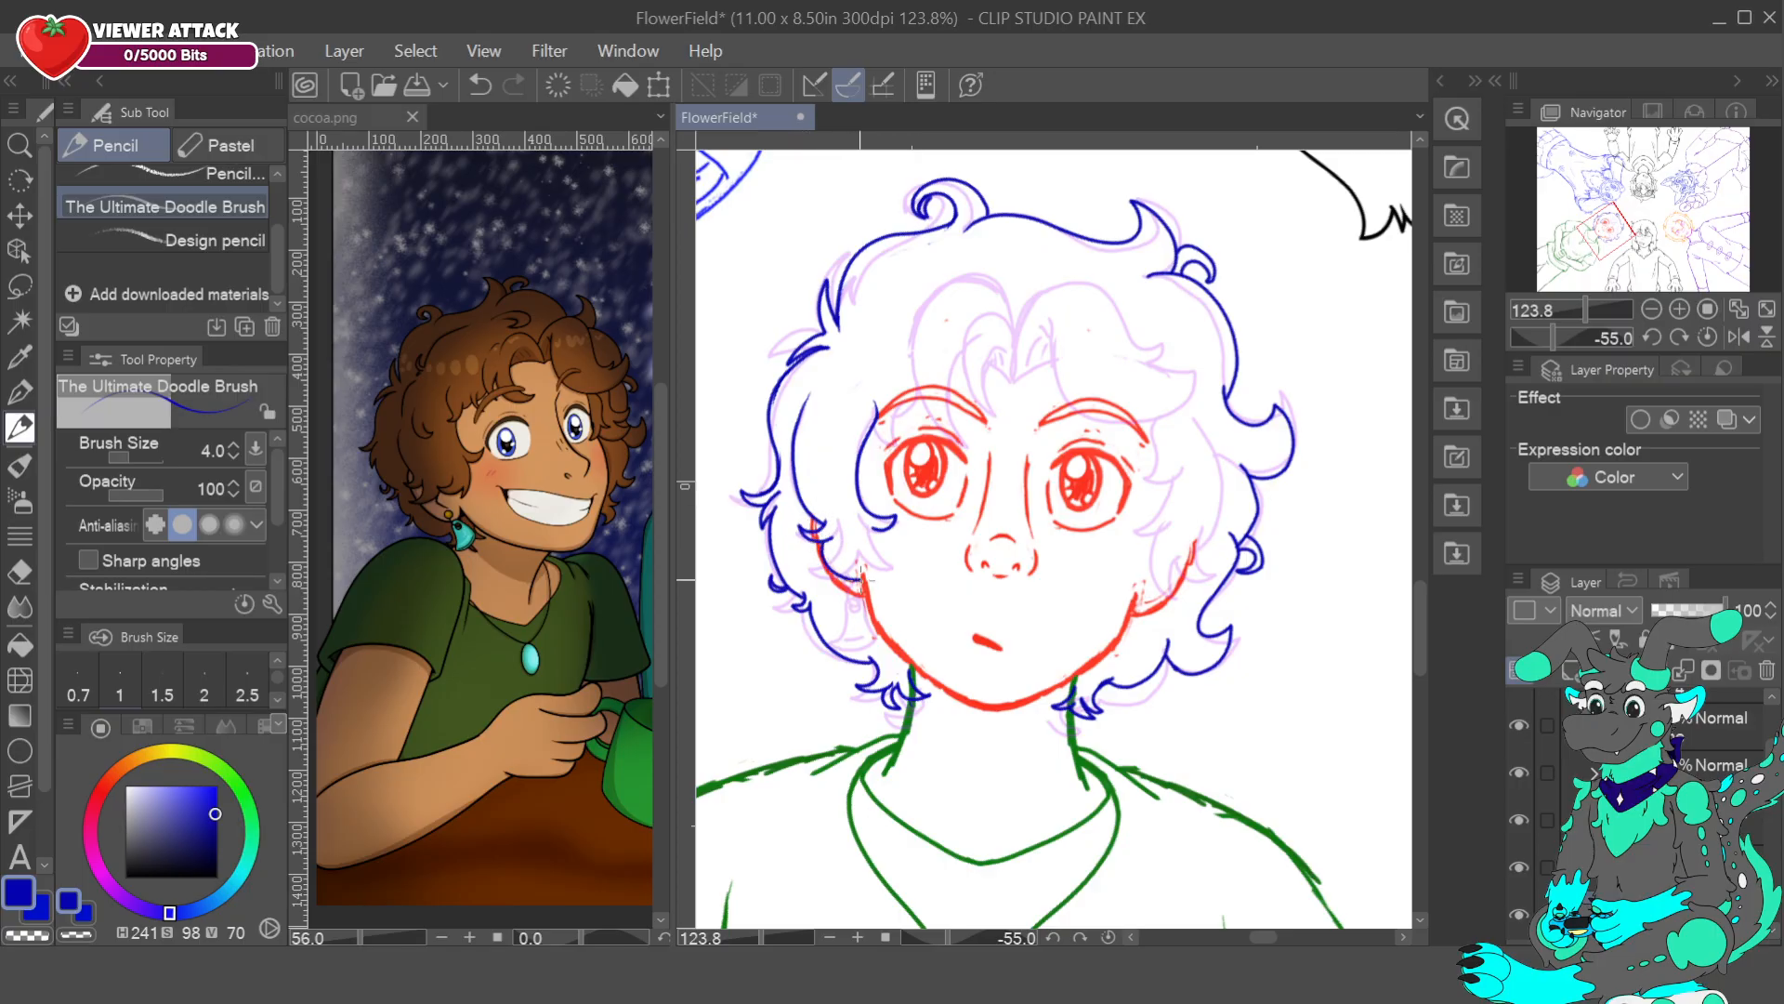
key("ctrl+z")
key("ctrl+z")
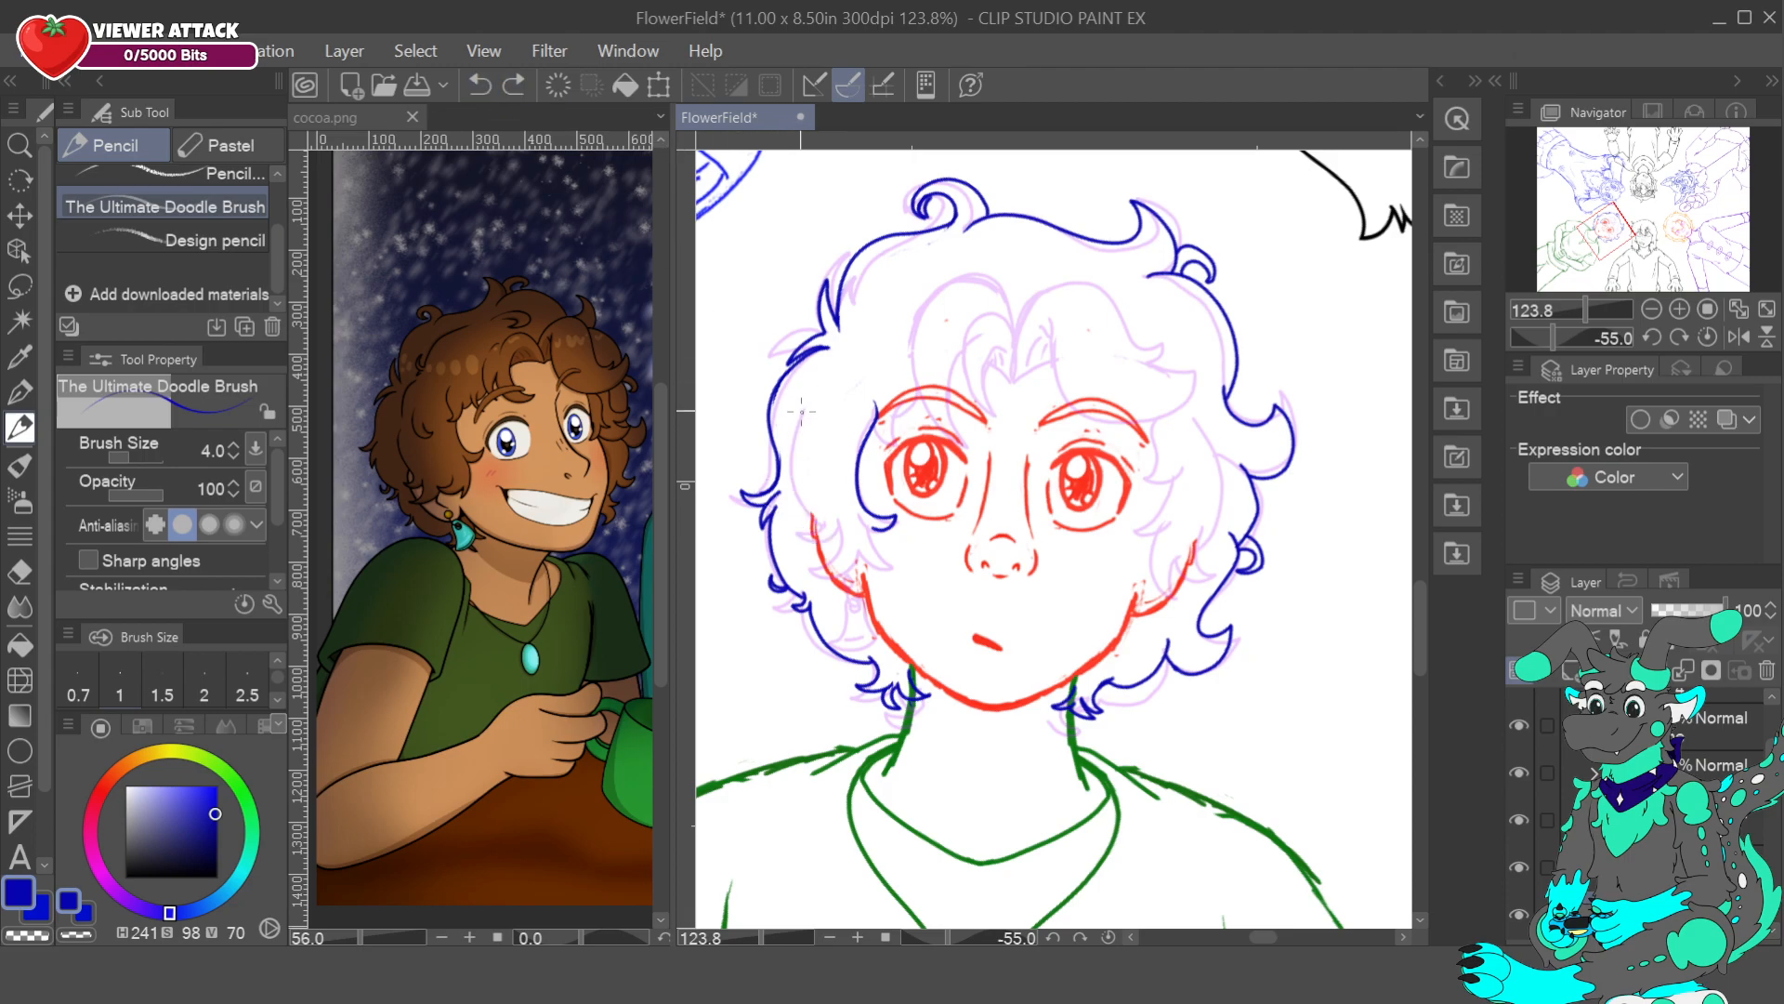
left_click_drag(813, 523, 814, 524)
- Try freehand fringe strokes around the centre parting on the forehead, then undo them
mouse_move(1014, 377)
left_mouse_down()
mouse_move(1000, 306)
mouse_move(950, 288)
left_mouse_up()
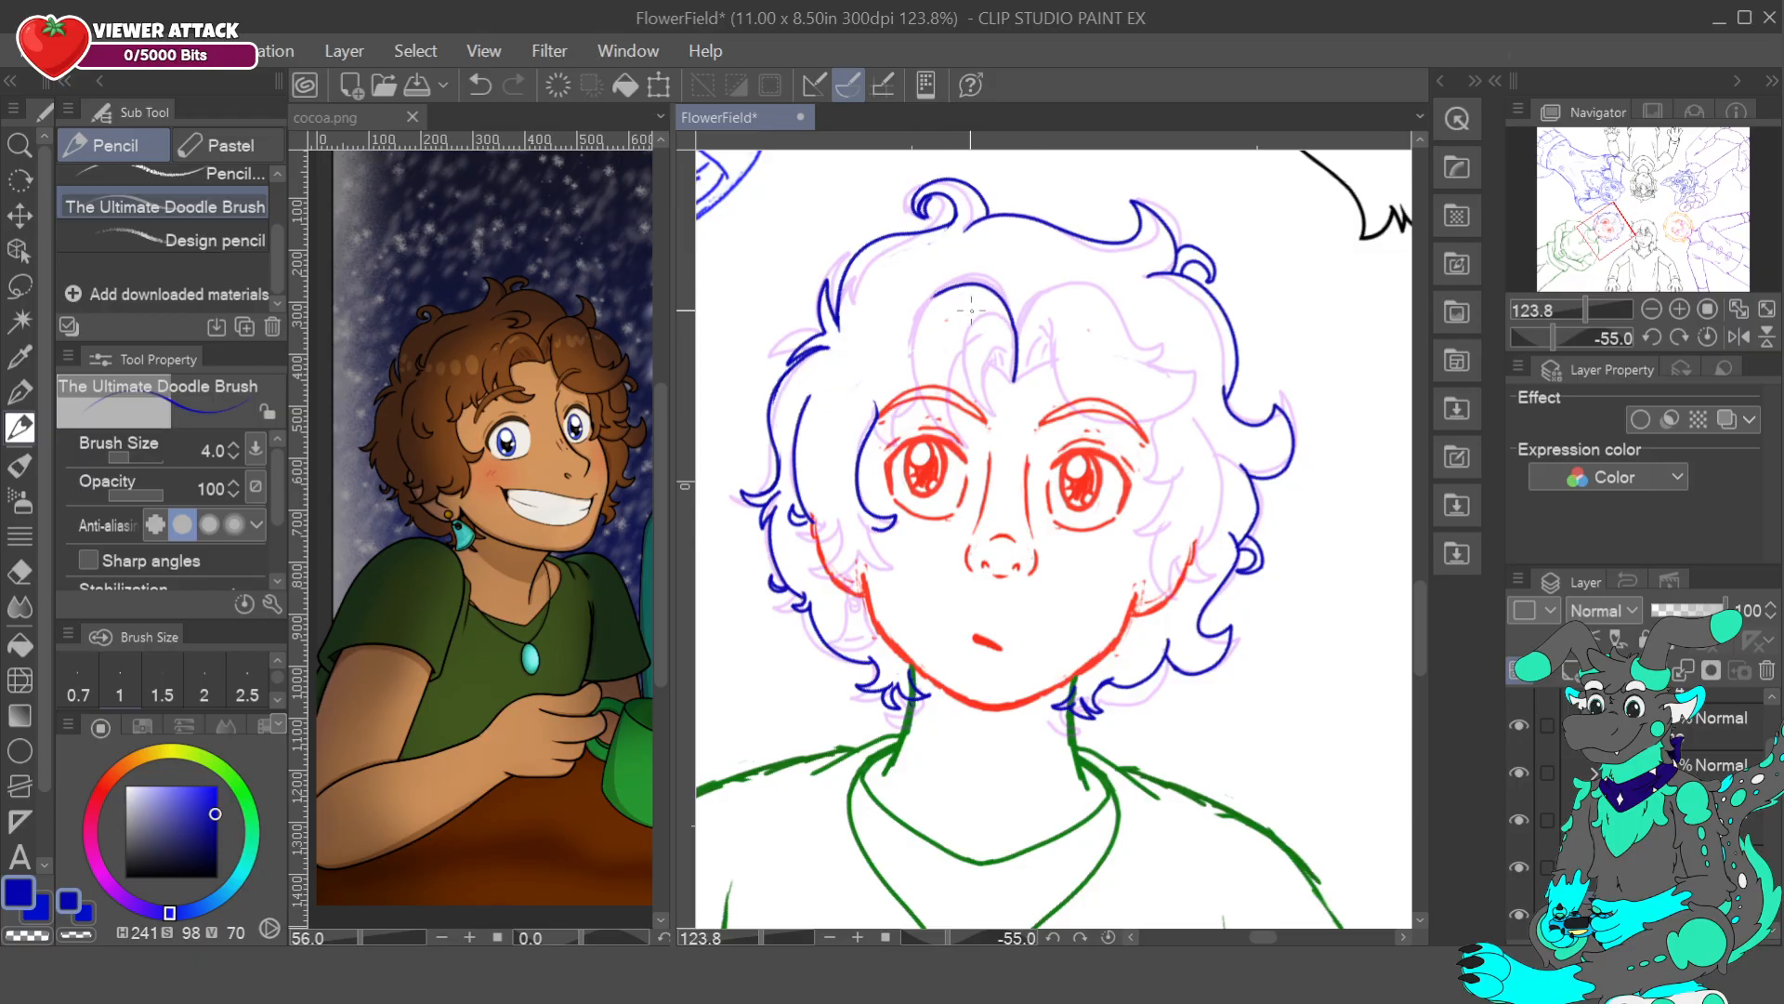
left_click(478, 87)
mouse_move(1016, 383)
left_mouse_down()
mouse_move(1057, 372)
mouse_move(987, 364)
left_mouse_up()
left_click(479, 84)
left_click(480, 84)
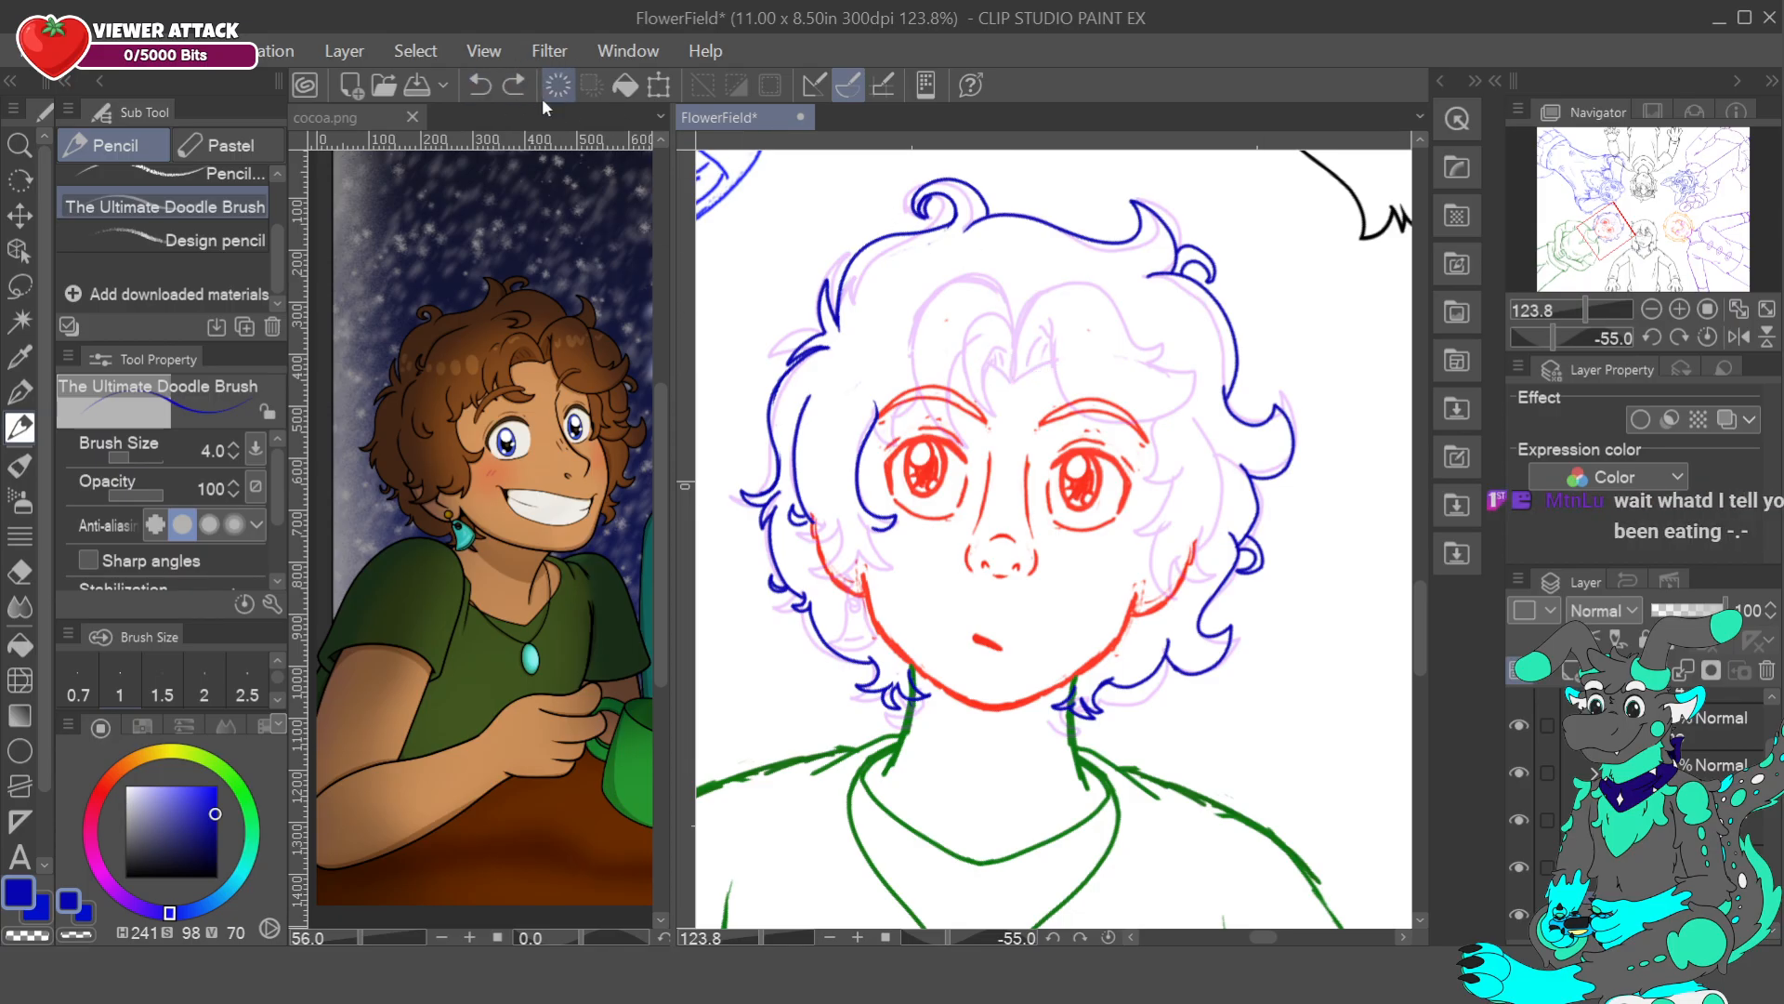
key("ctrl+y")
key("ctrl+y")
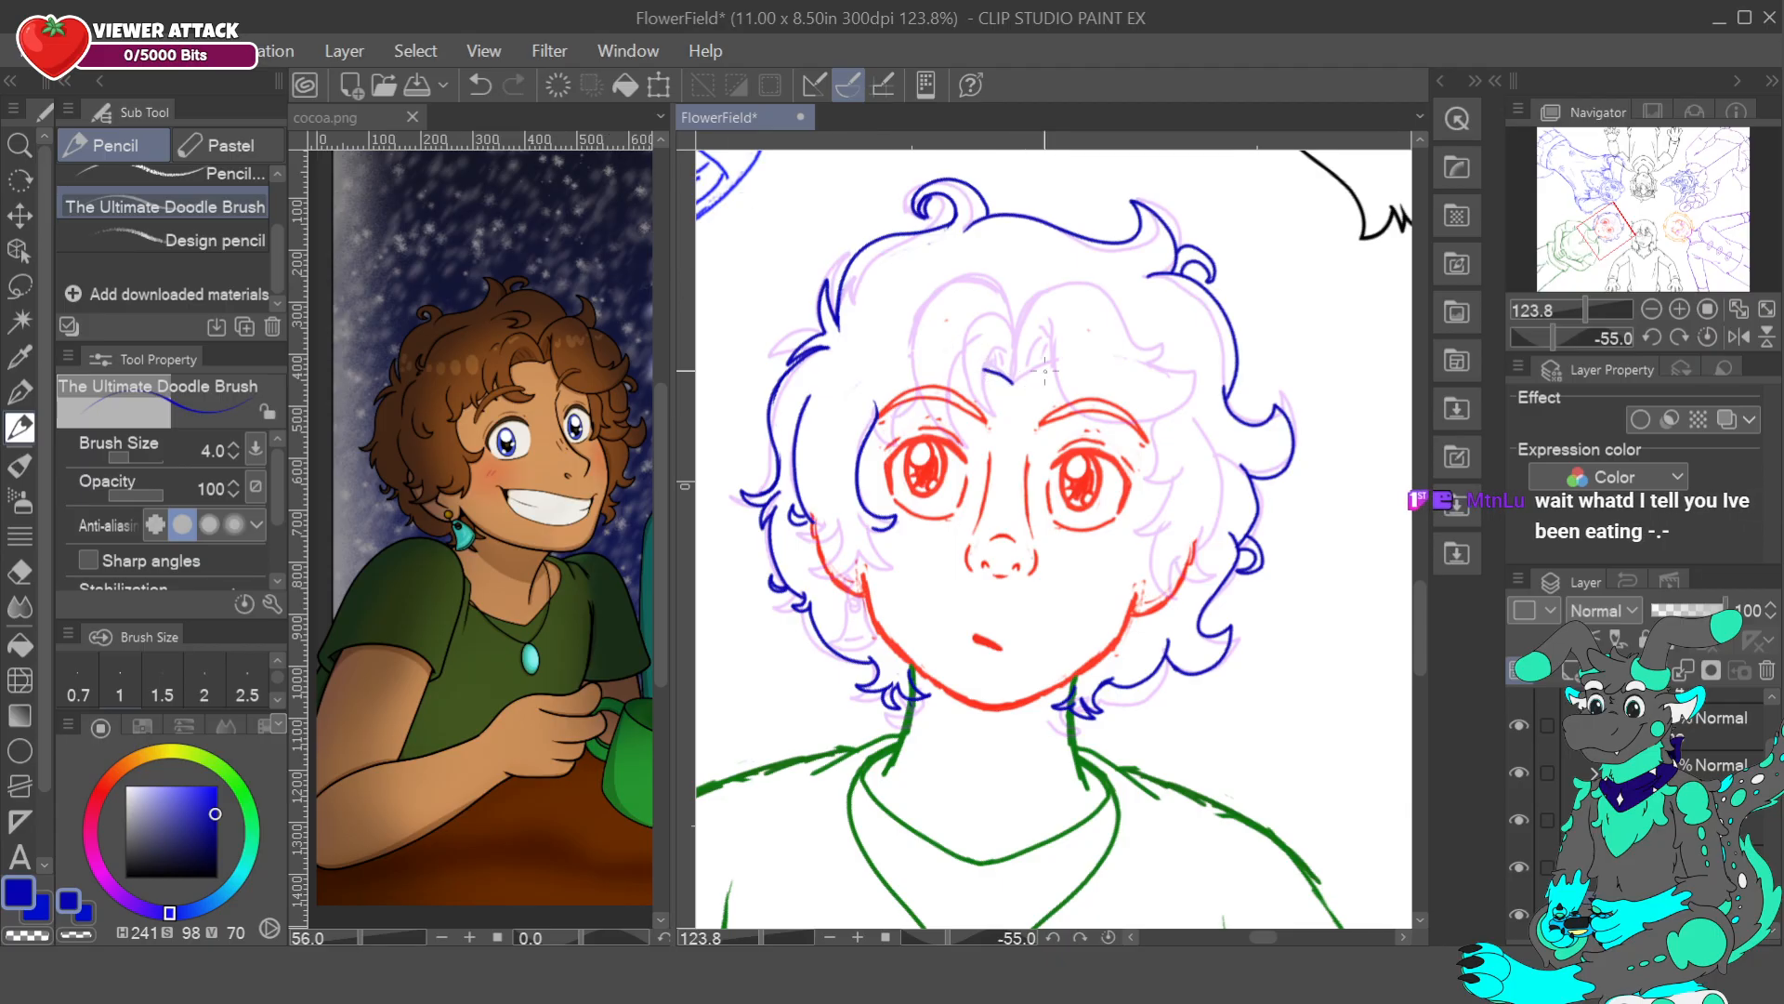
left_click_drag(1013, 381, 1055, 368)
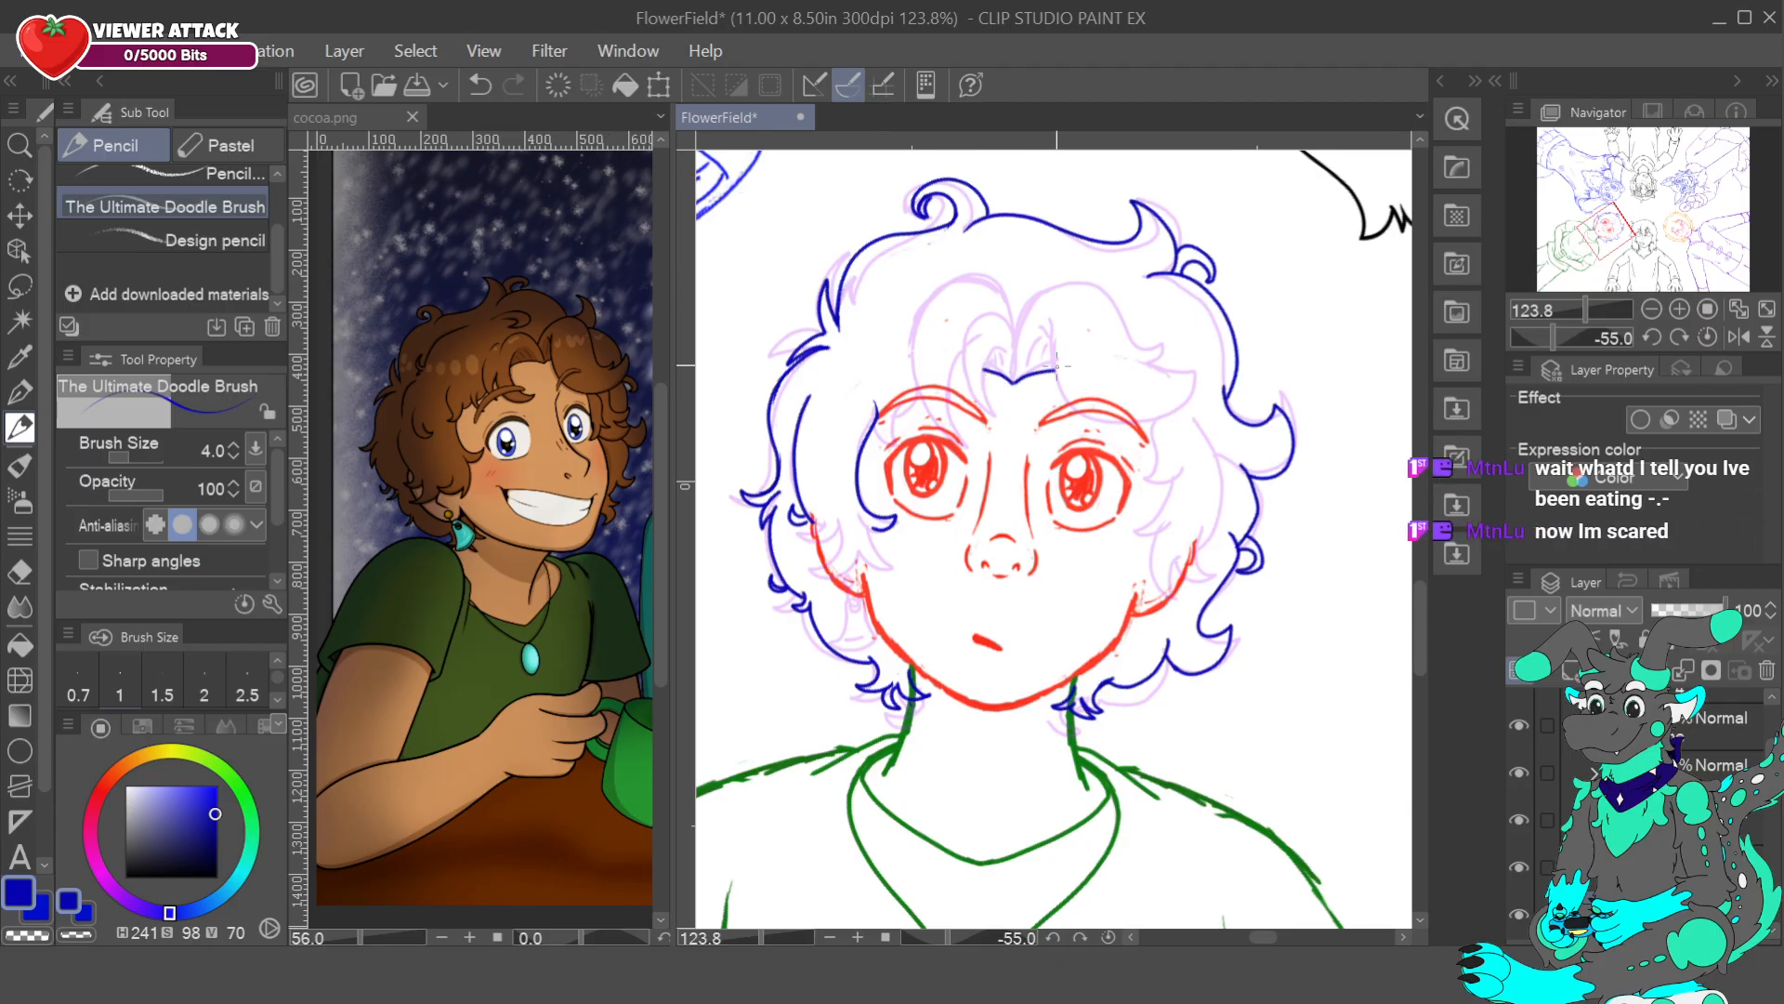
left_click(480, 85)
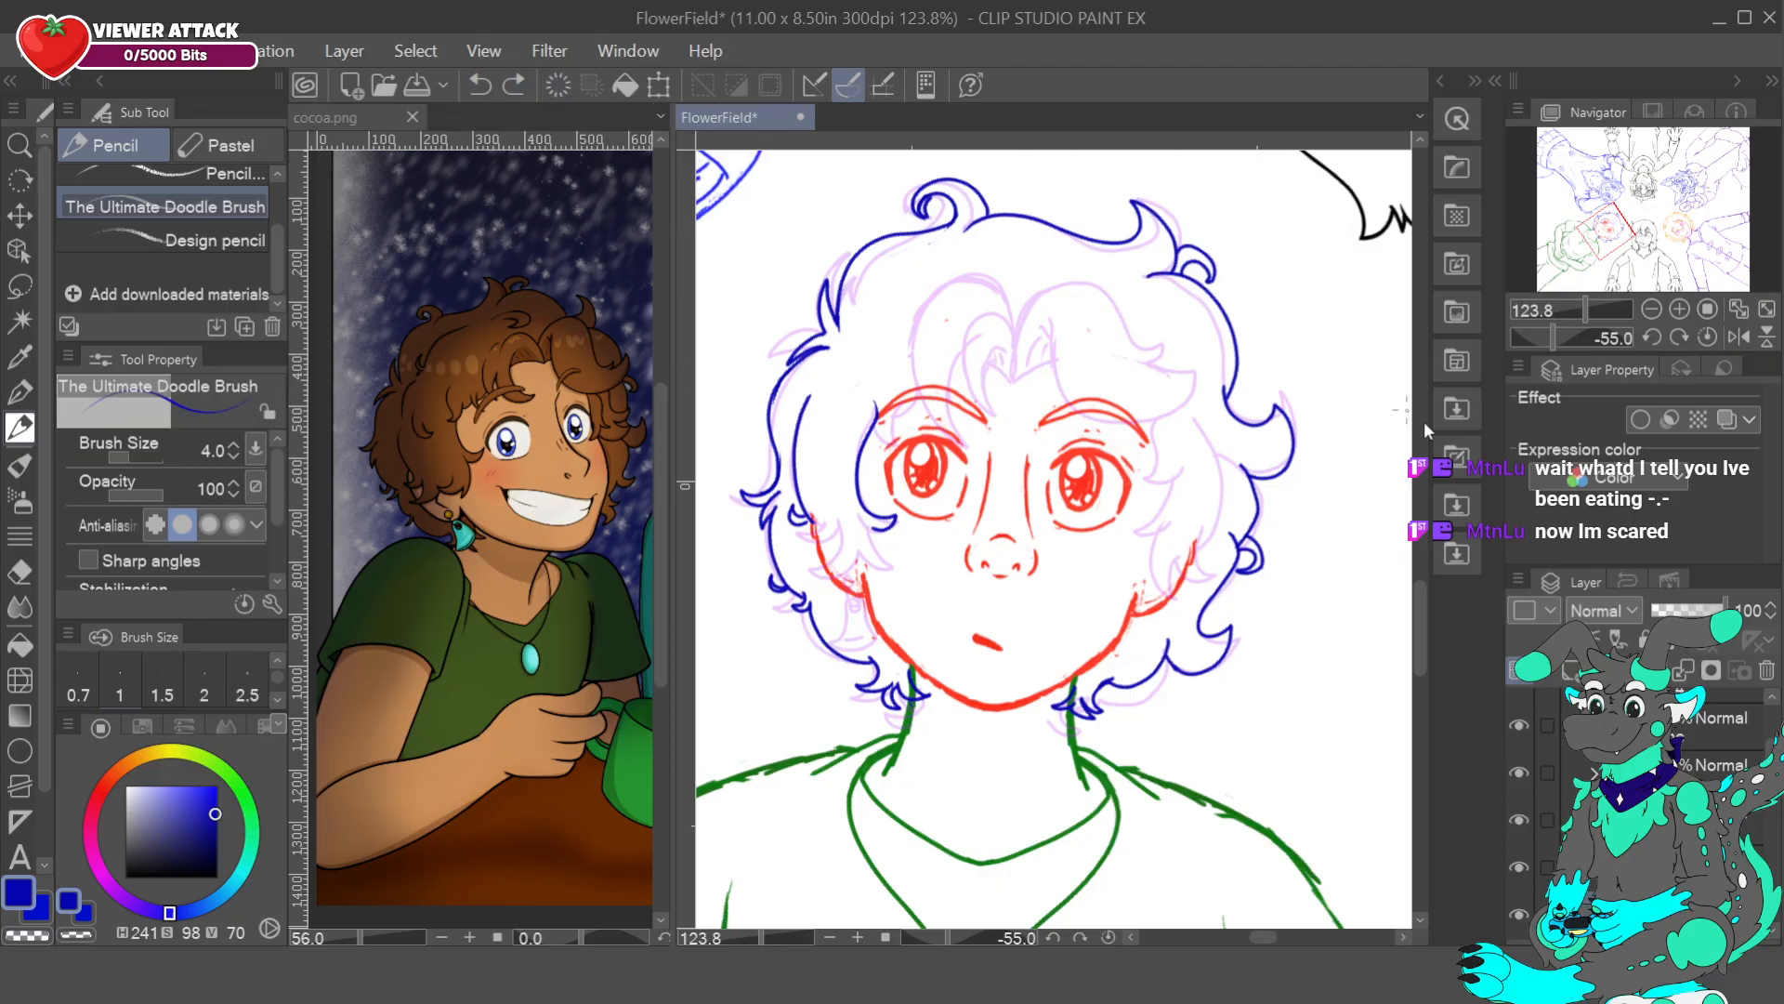
- Choose the Symmetrical ruler with 2 lines and line symmetry, and turn the canvas to -58.2 degrees so the face stands upright
left_click(16, 825)
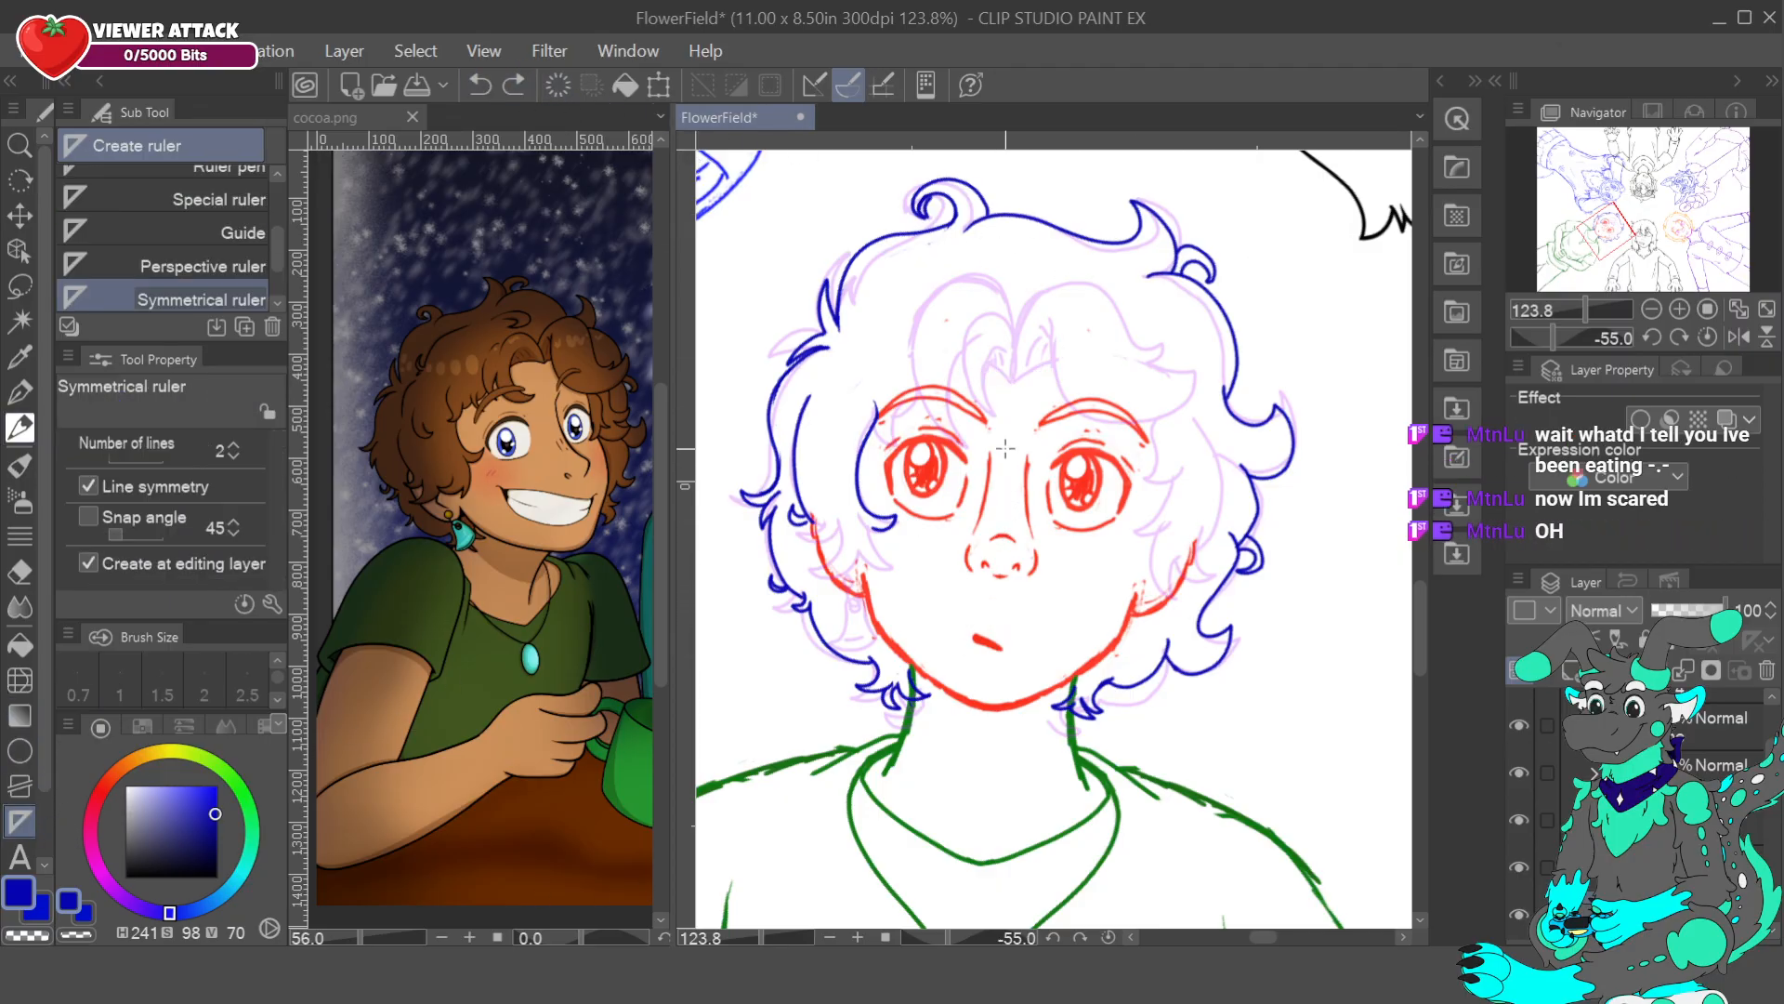
left_click(1653, 309)
left_click(1672, 315)
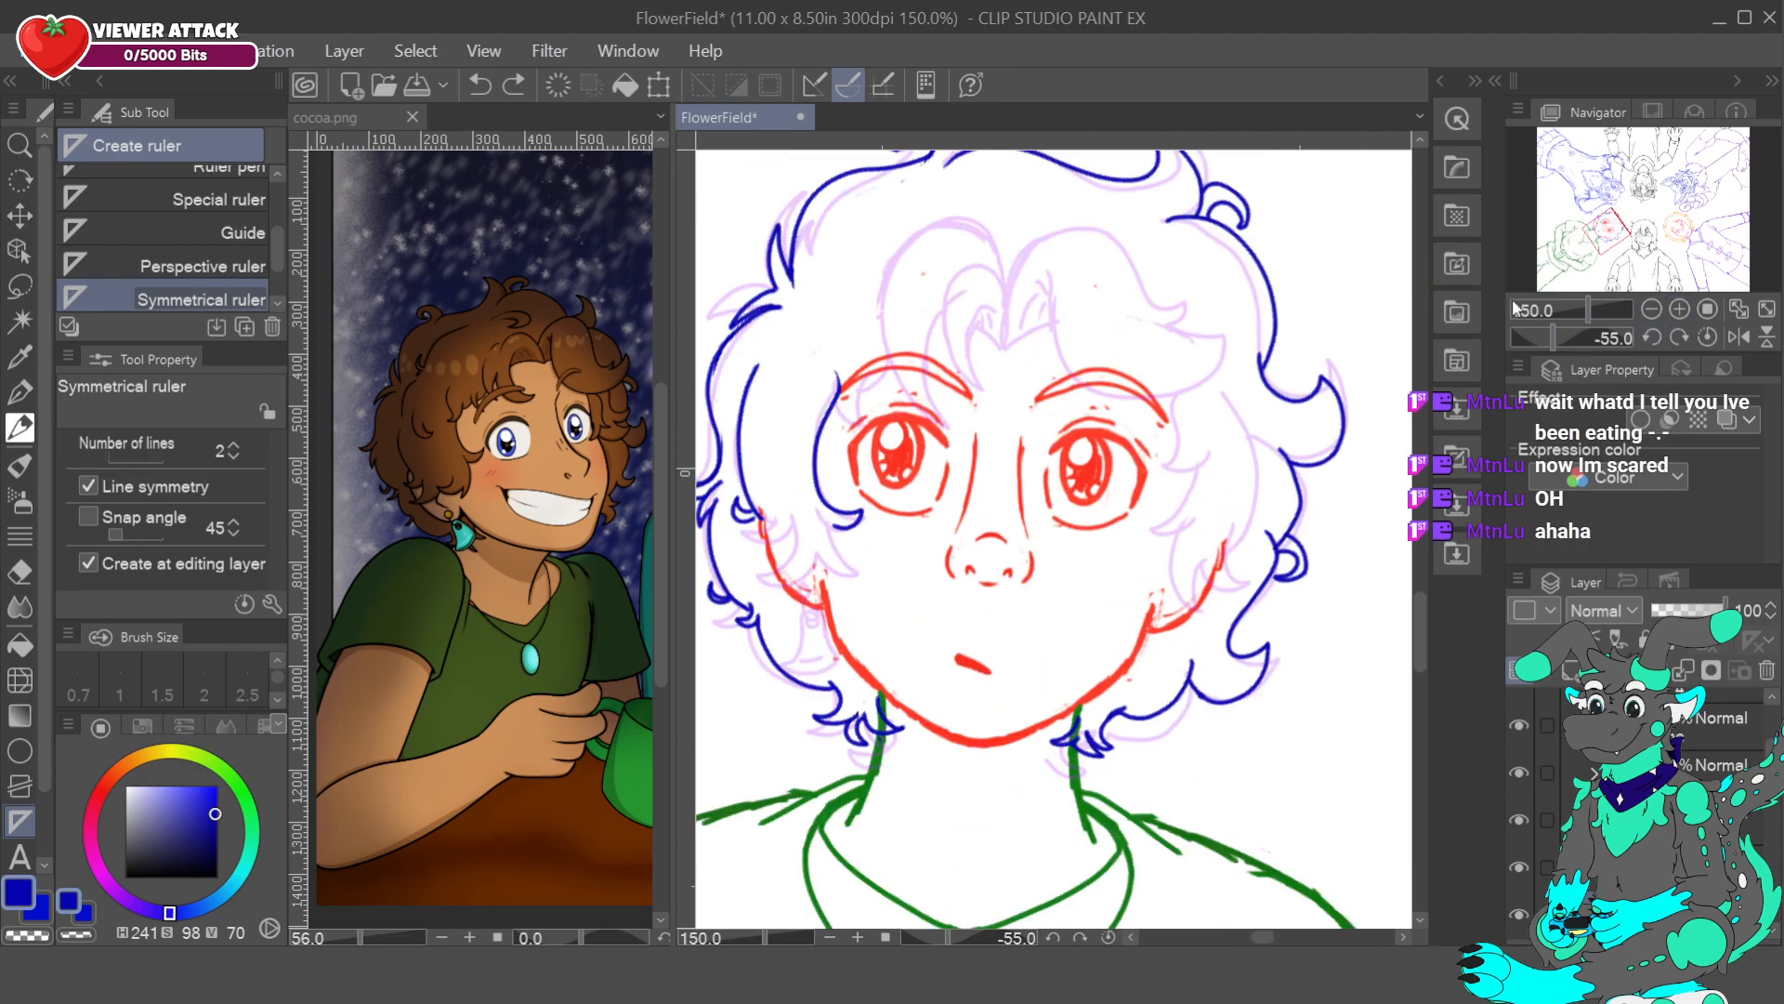
left_click_drag(1585, 314, 1552, 341)
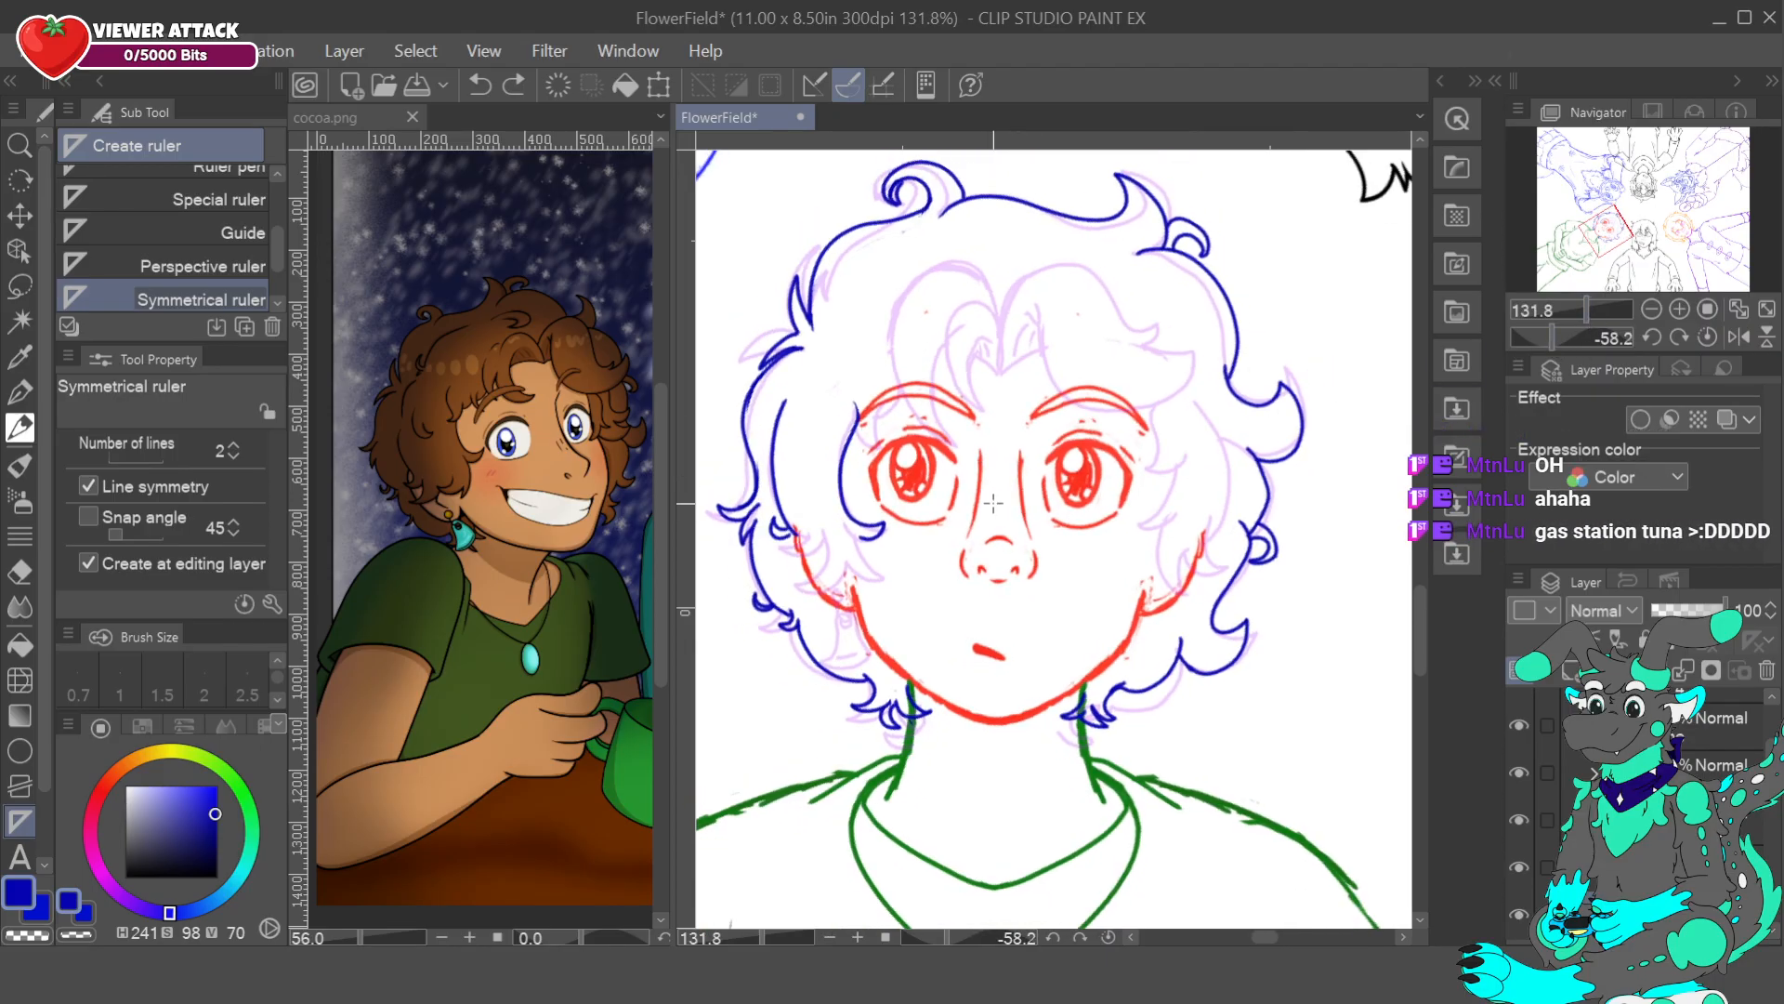
- Try symmetrical rulers at the nose, the neckline and the pendant, undo the misplaced ones and cancel the layer transformation
left_click_drag(999, 534, 1001, 546)
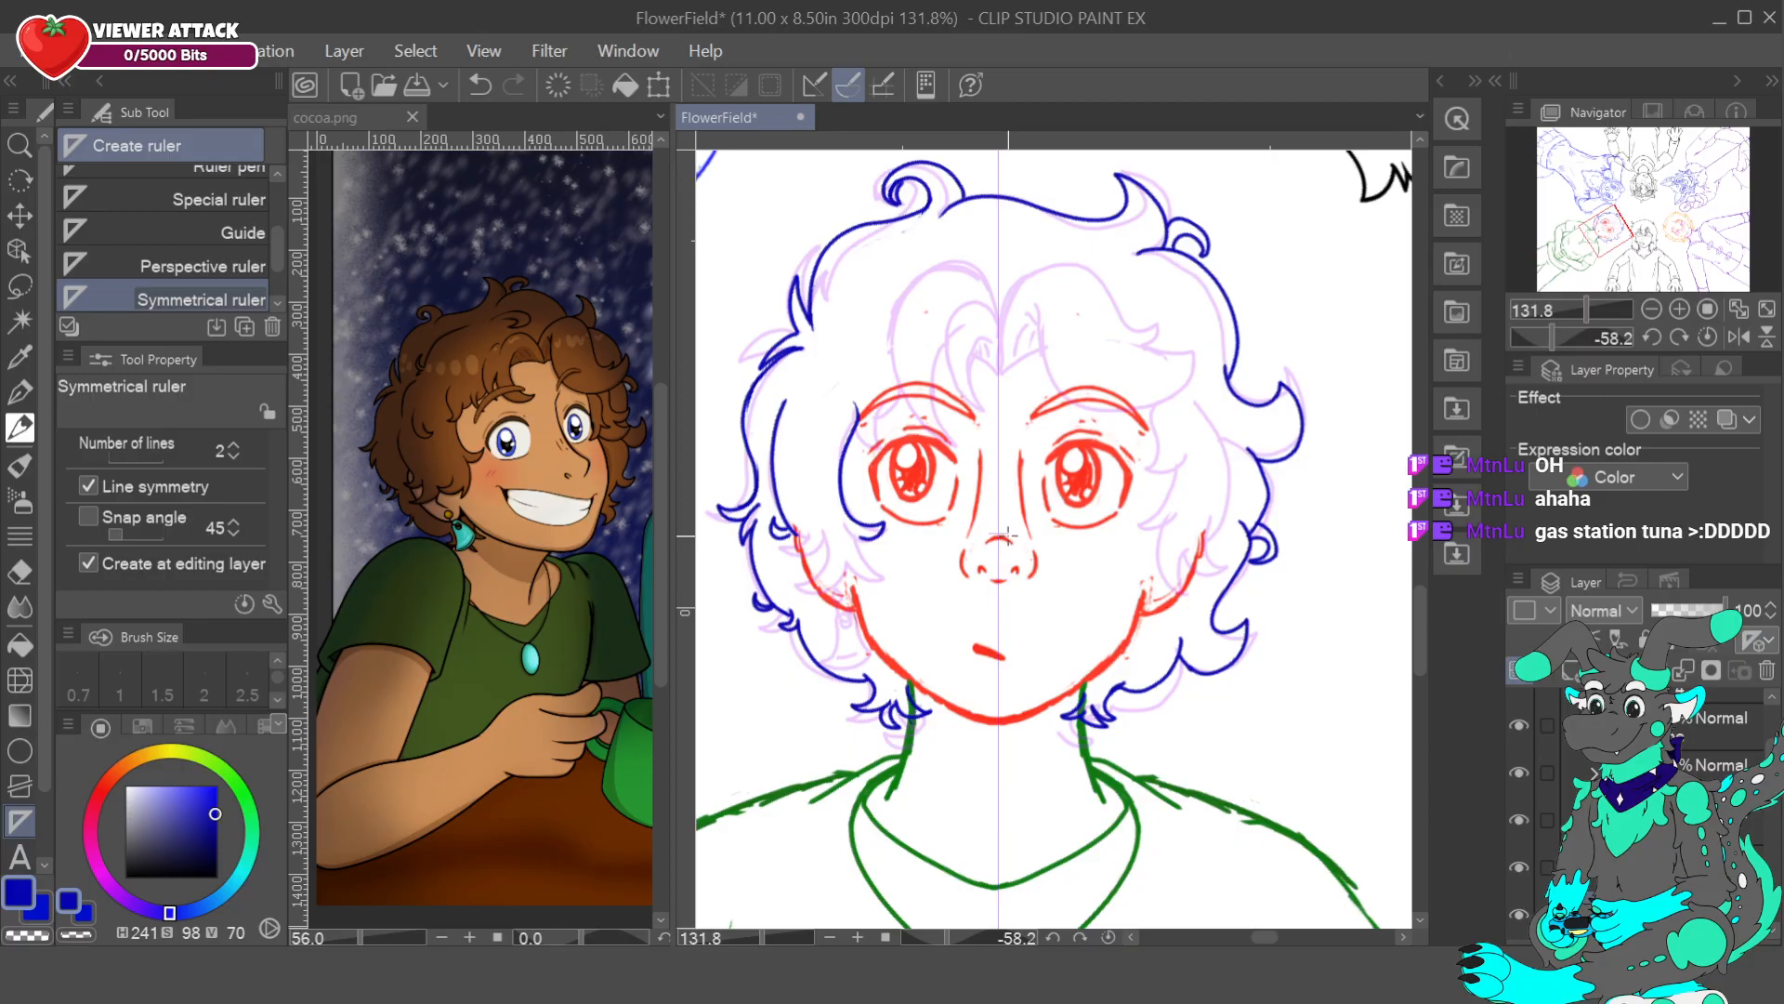
key("ctrl+z")
left_click_drag(1007, 534, 918, 502)
left_click_drag(1605, 234, 1590, 244)
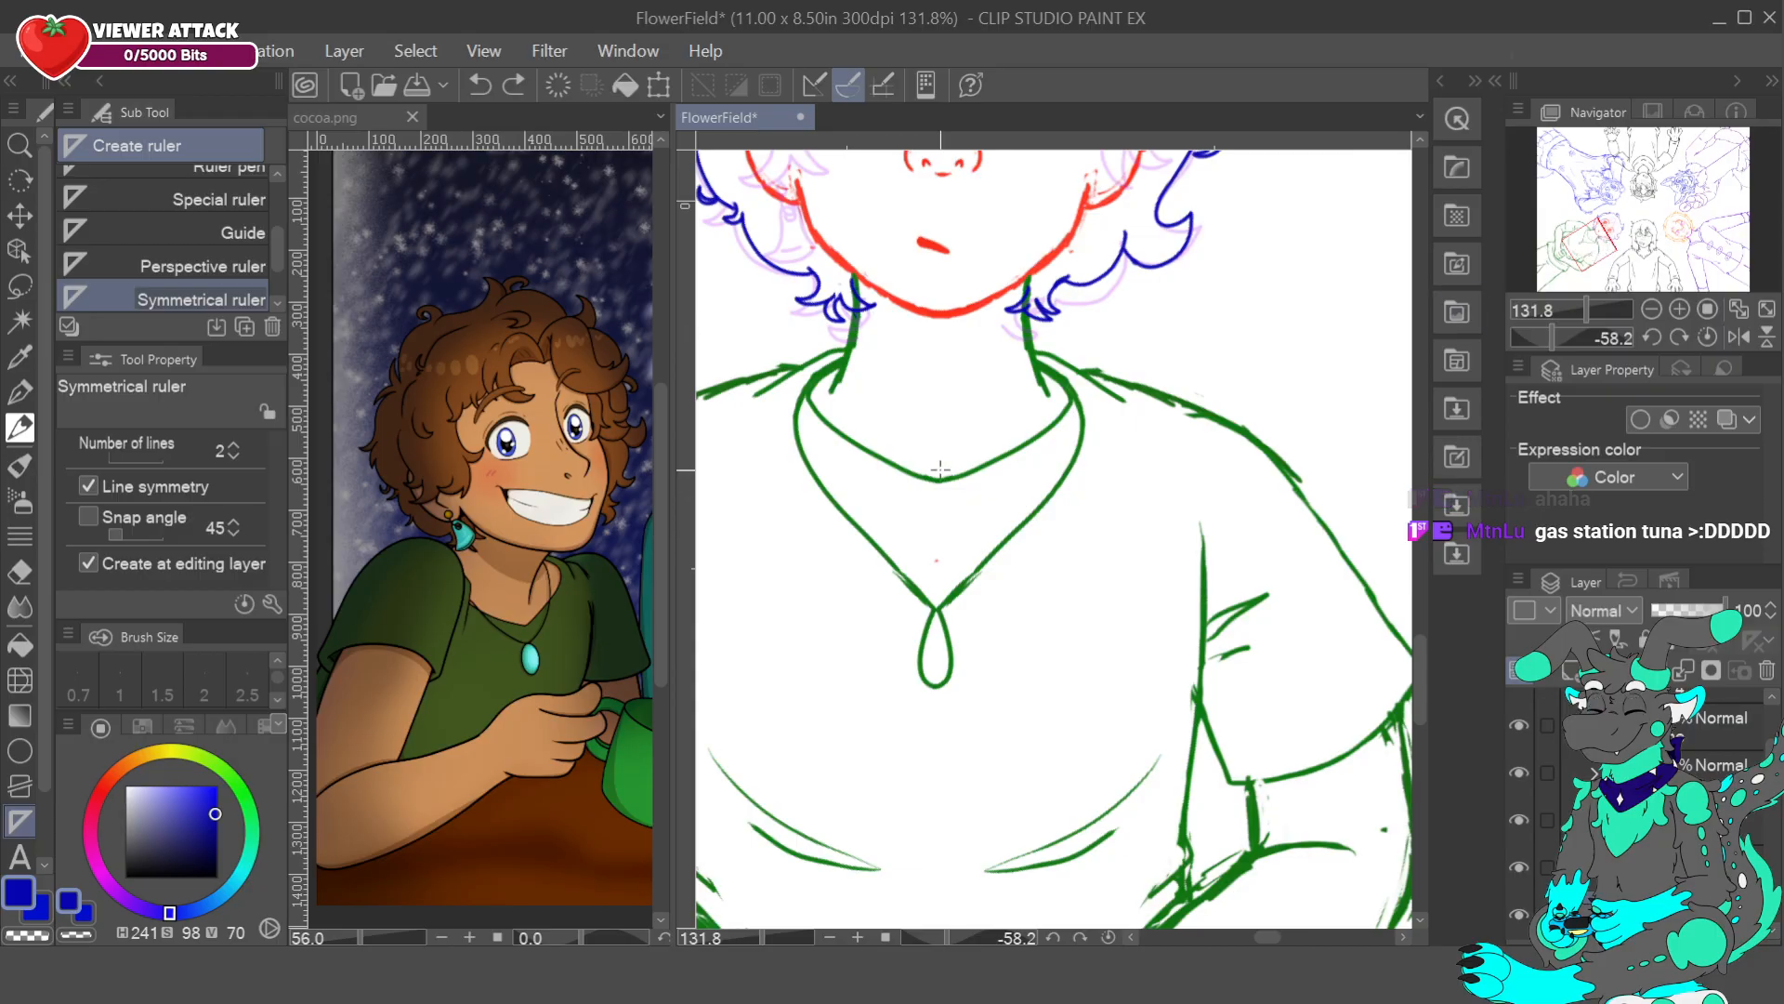
left_click_drag(940, 467, 944, 479)
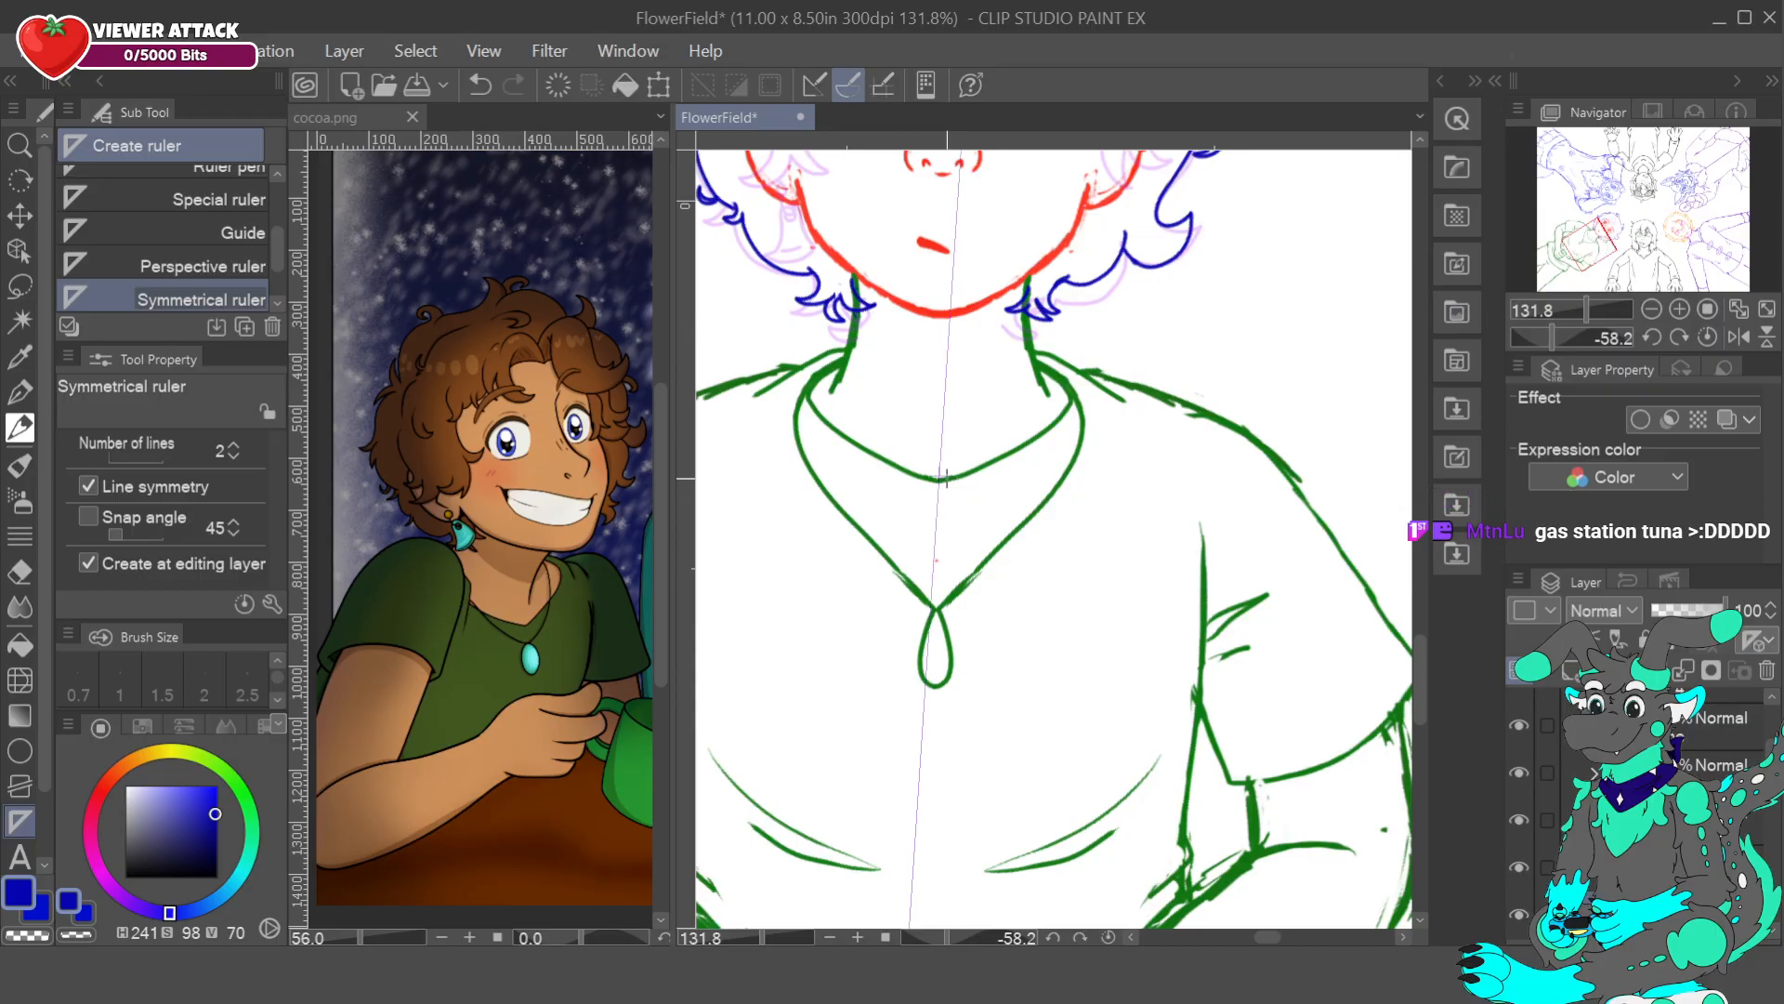
left_click(480, 85)
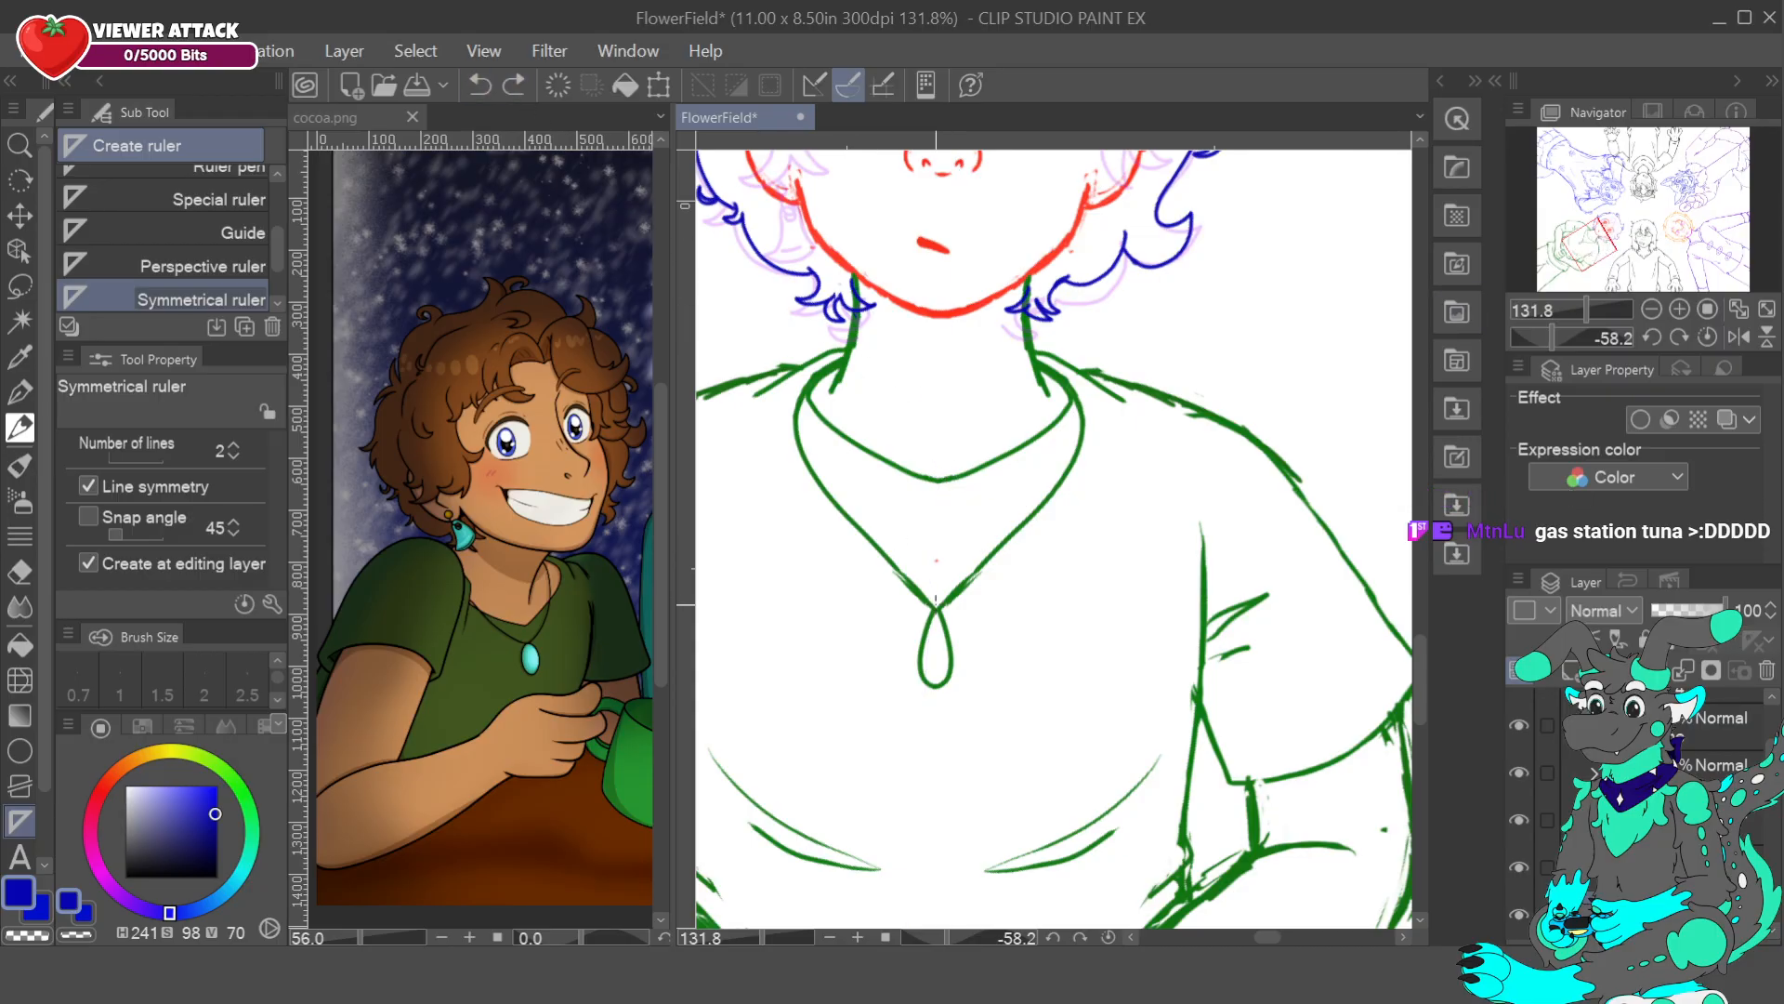
left_click_drag(936, 612, 936, 651)
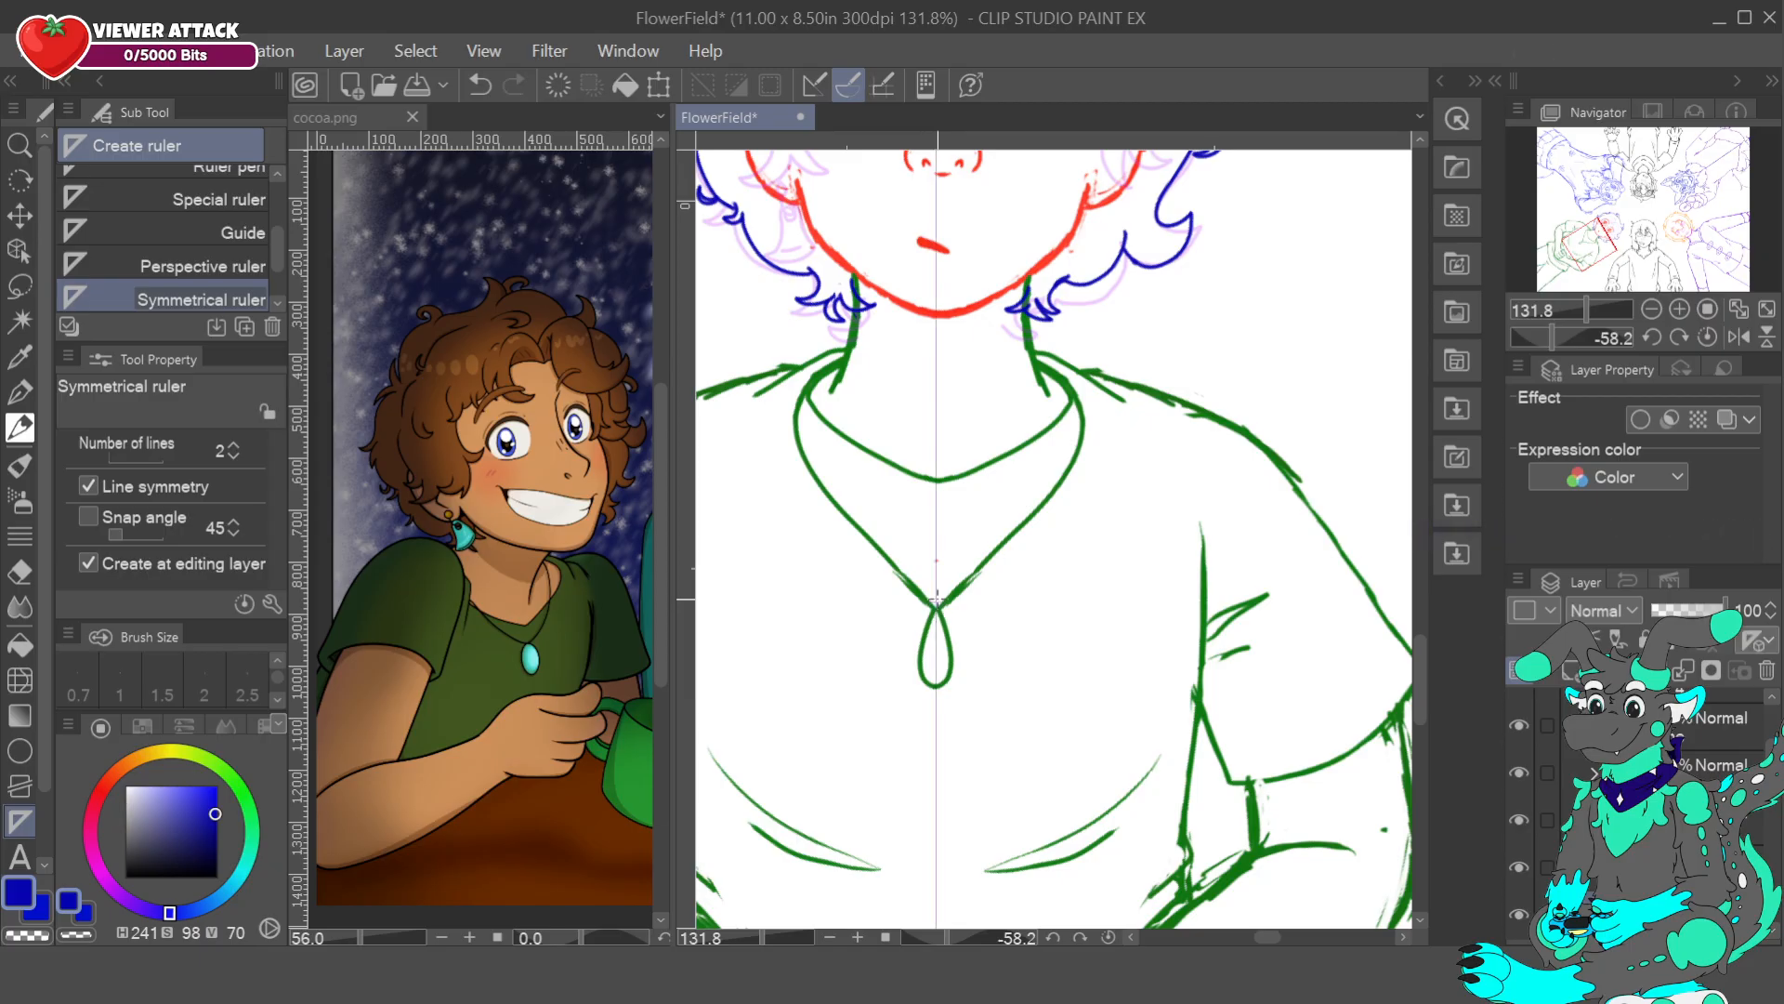
left_click_drag(1615, 235, 1613, 233)
left_click(659, 84)
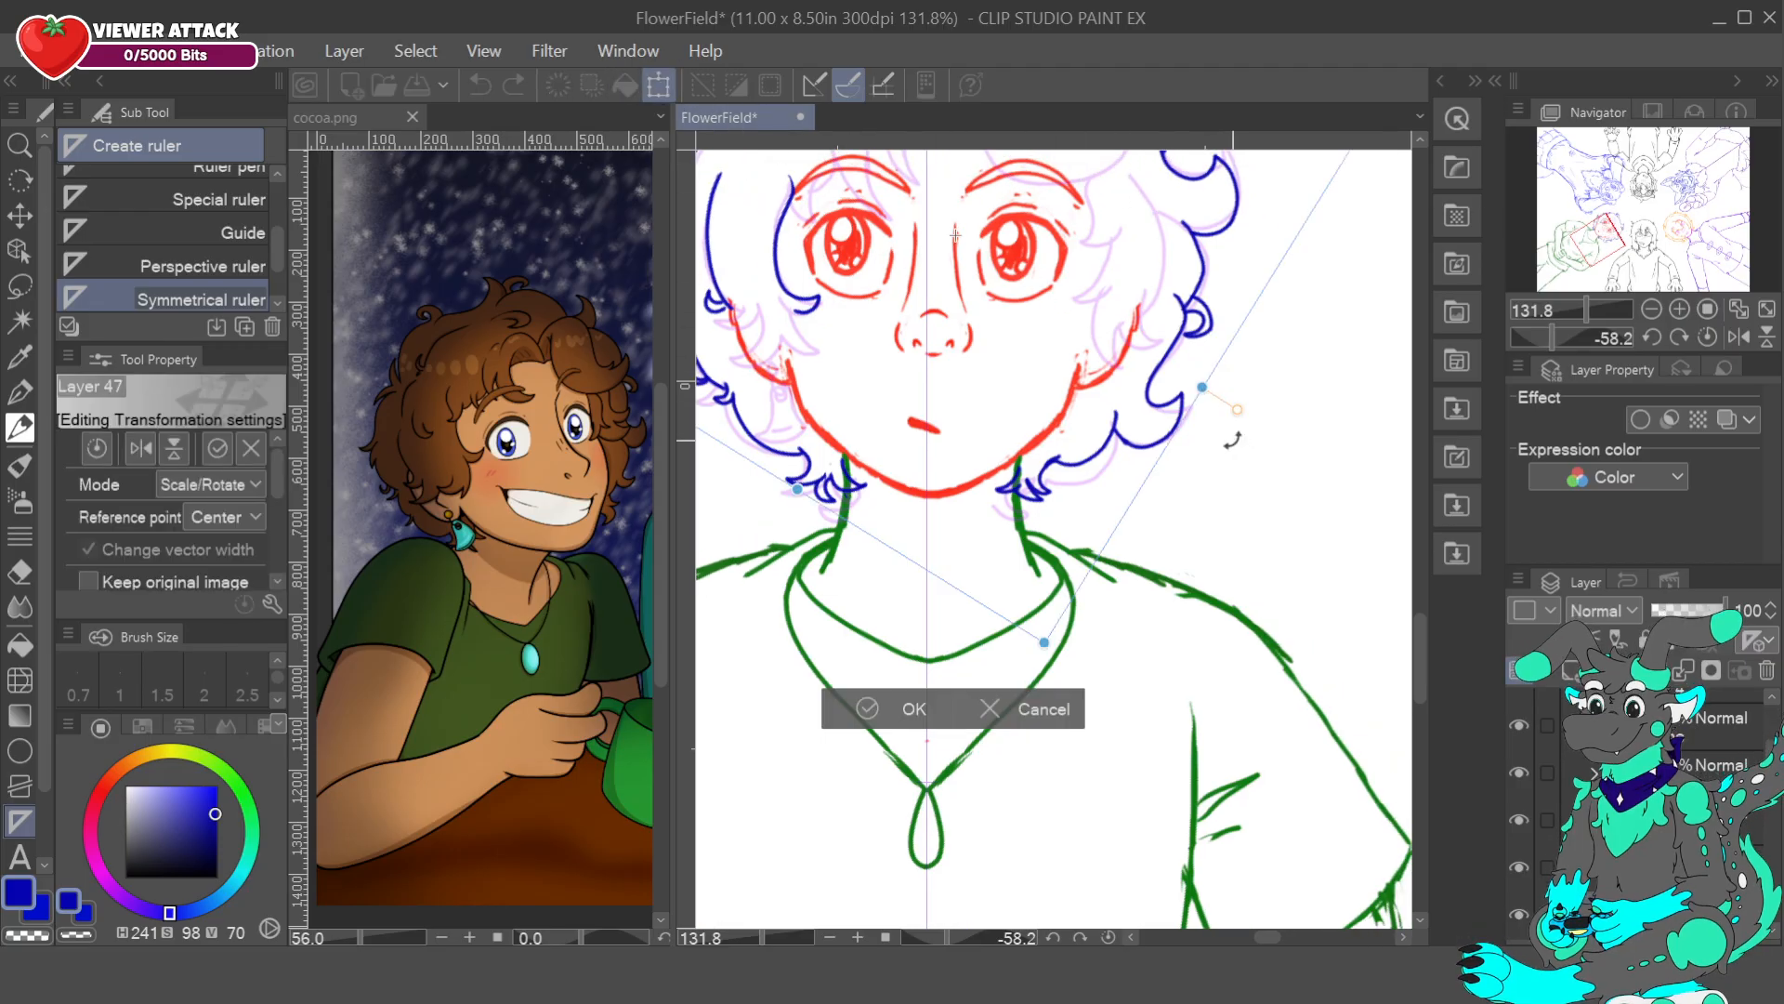
left_click(1031, 711)
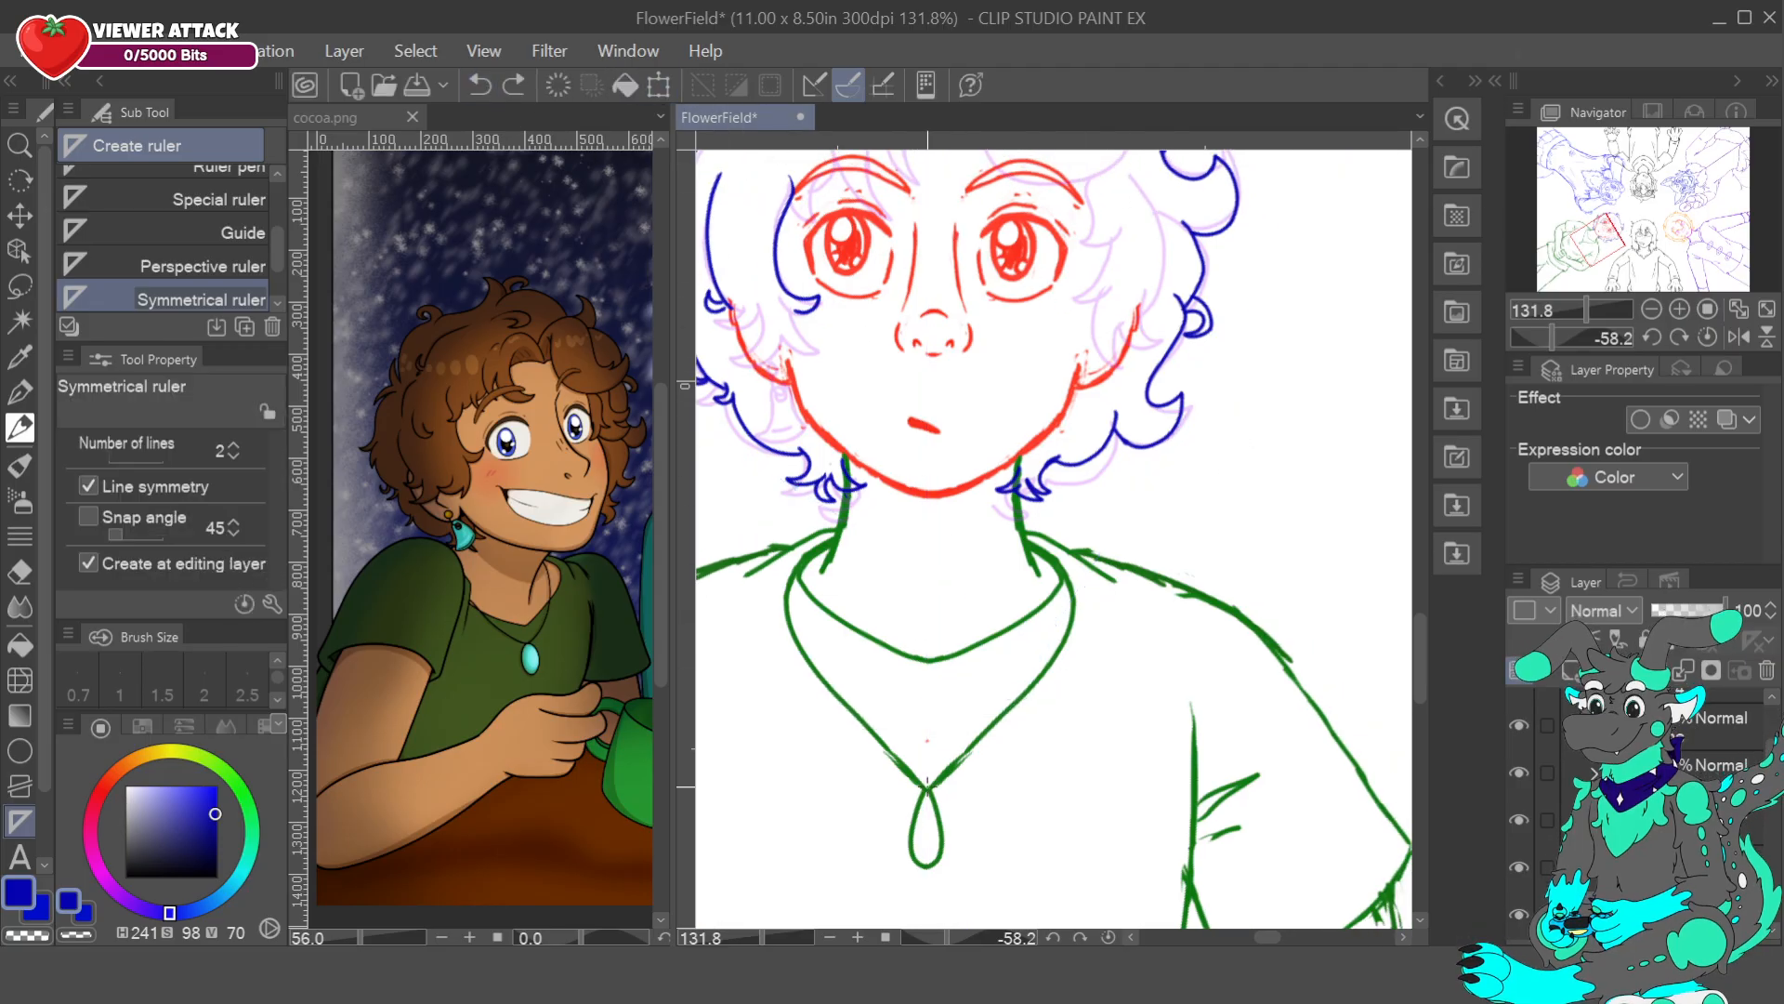
- Lay a symmetrical ruler along the figure's midline from the pendant's tip to between the eyes, and return to The Ultimate Doodle Brush
left_click_drag(927, 791, 933, 263)
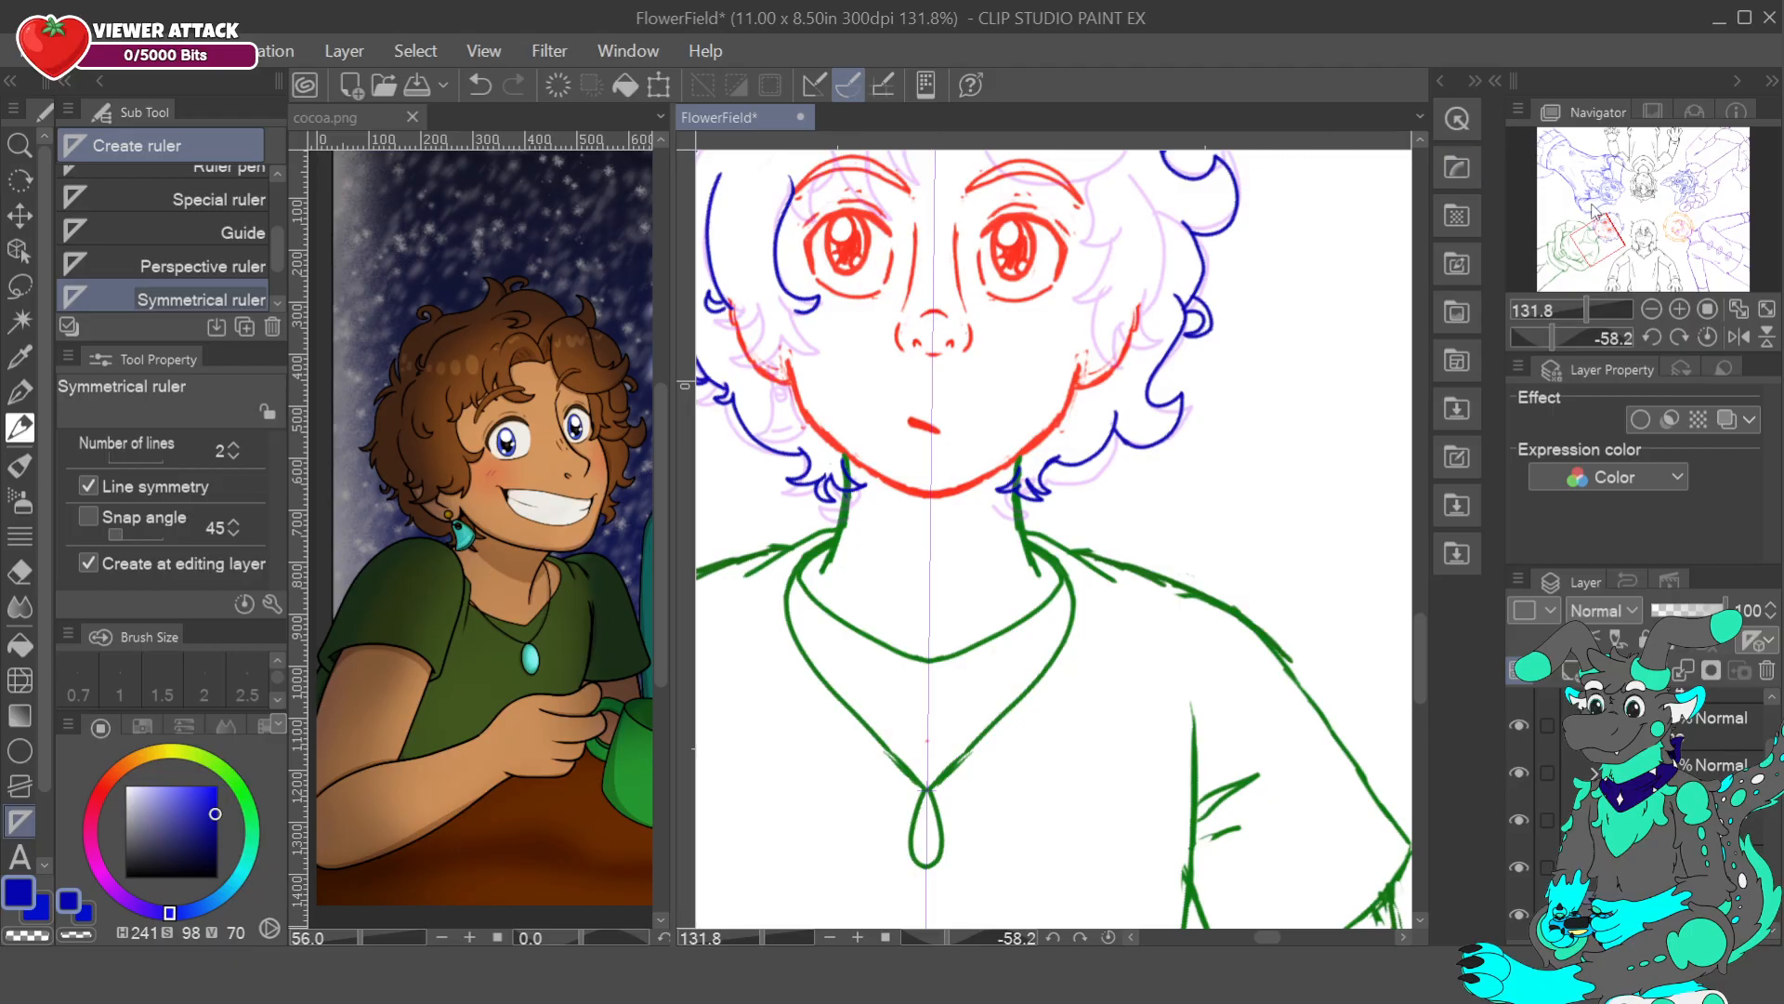
left_click_drag(1613, 234, 1619, 220)
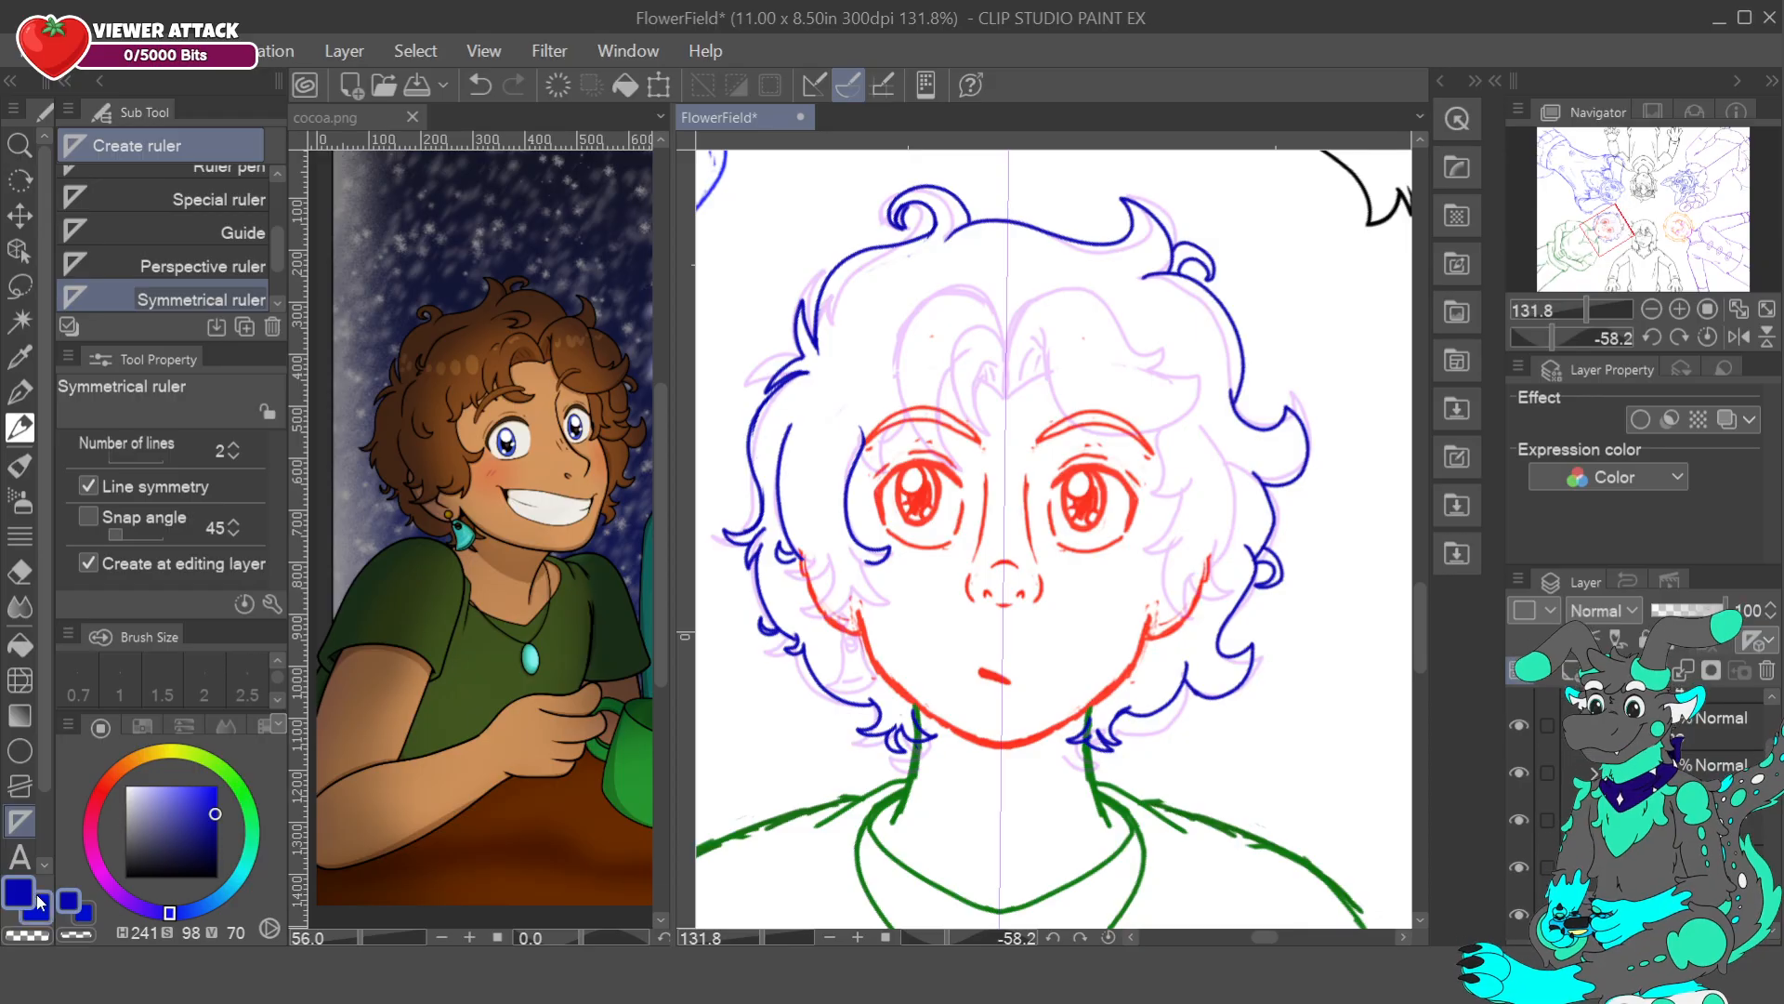
key("p")
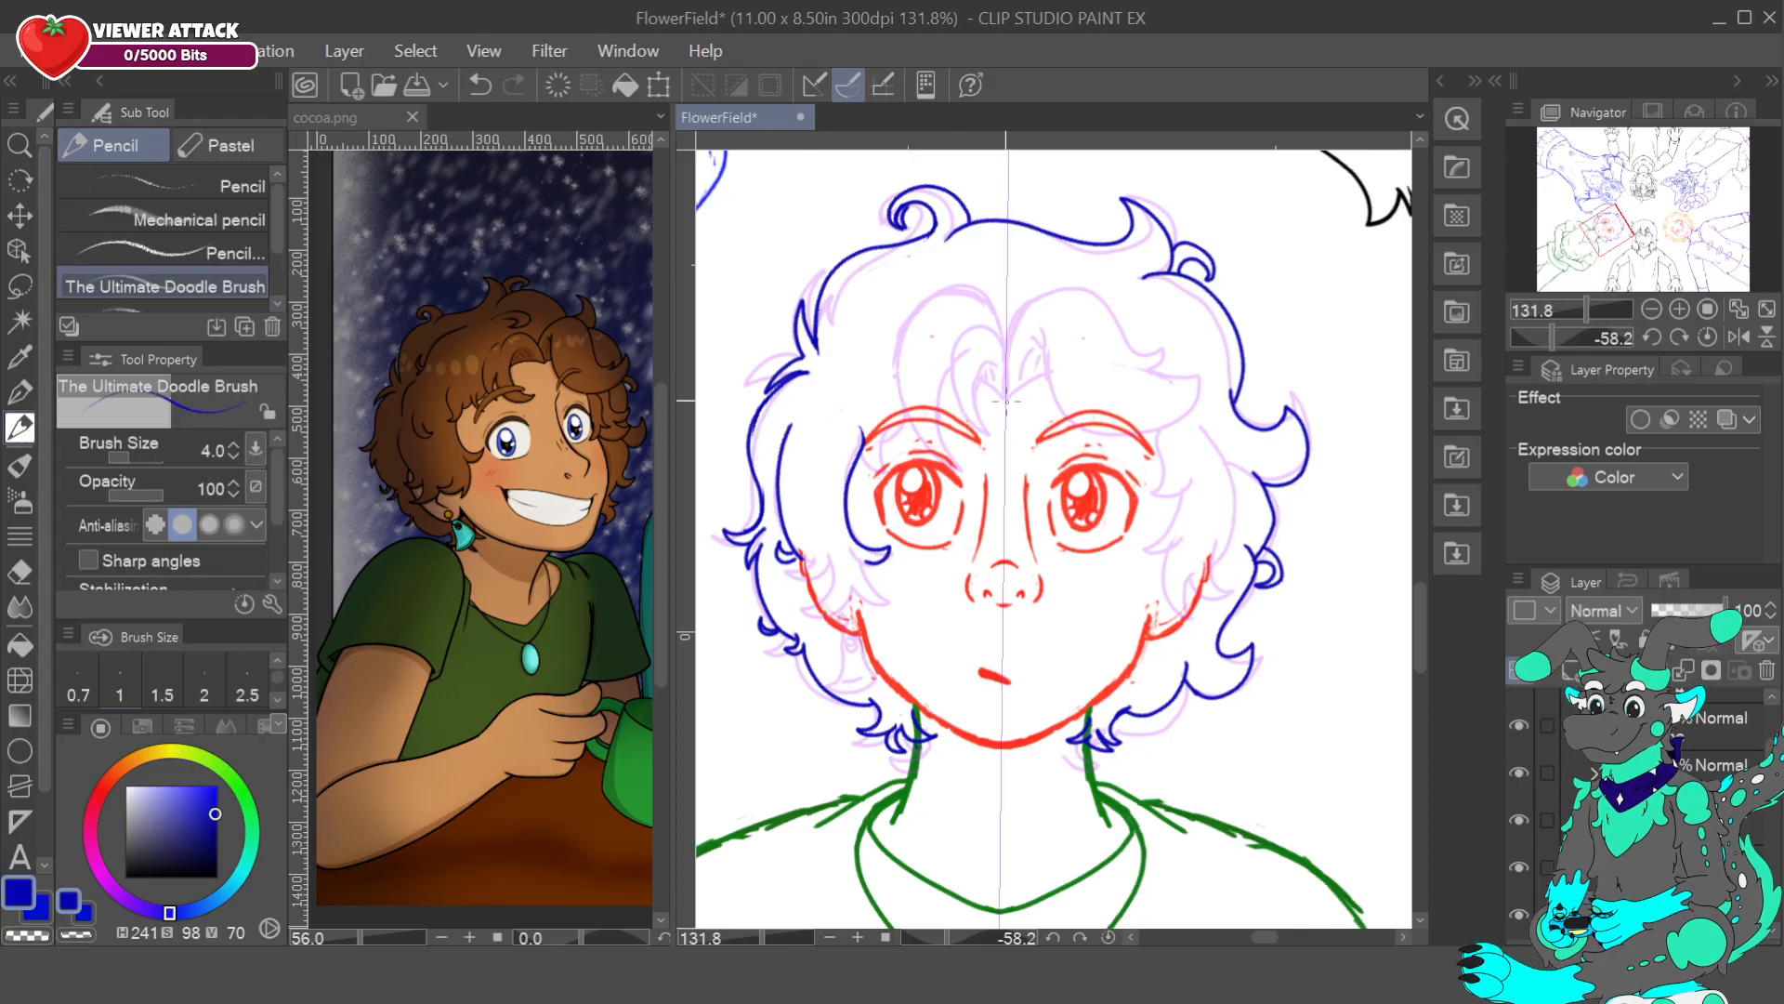
- Draw the mirrored lower fringe edge across the forehead, with a pointed dip on the midline and a curve over each brow
mouse_move(1006, 400)
left_mouse_down()
mouse_move(981, 387)
mouse_move(1050, 386)
left_mouse_up()
key("ctrl+z")
left_click_drag(1005, 398, 1055, 386)
mouse_move(948, 395)
left_mouse_down()
mouse_move(1001, 377)
mouse_move(929, 395)
left_mouse_up()
- Draw mirrored front locks beside both eyes, ending in short pointed strands over the ears
mouse_move(1159, 429)
left_mouse_down()
mouse_move(1146, 491)
mouse_move(1187, 485)
left_mouse_up()
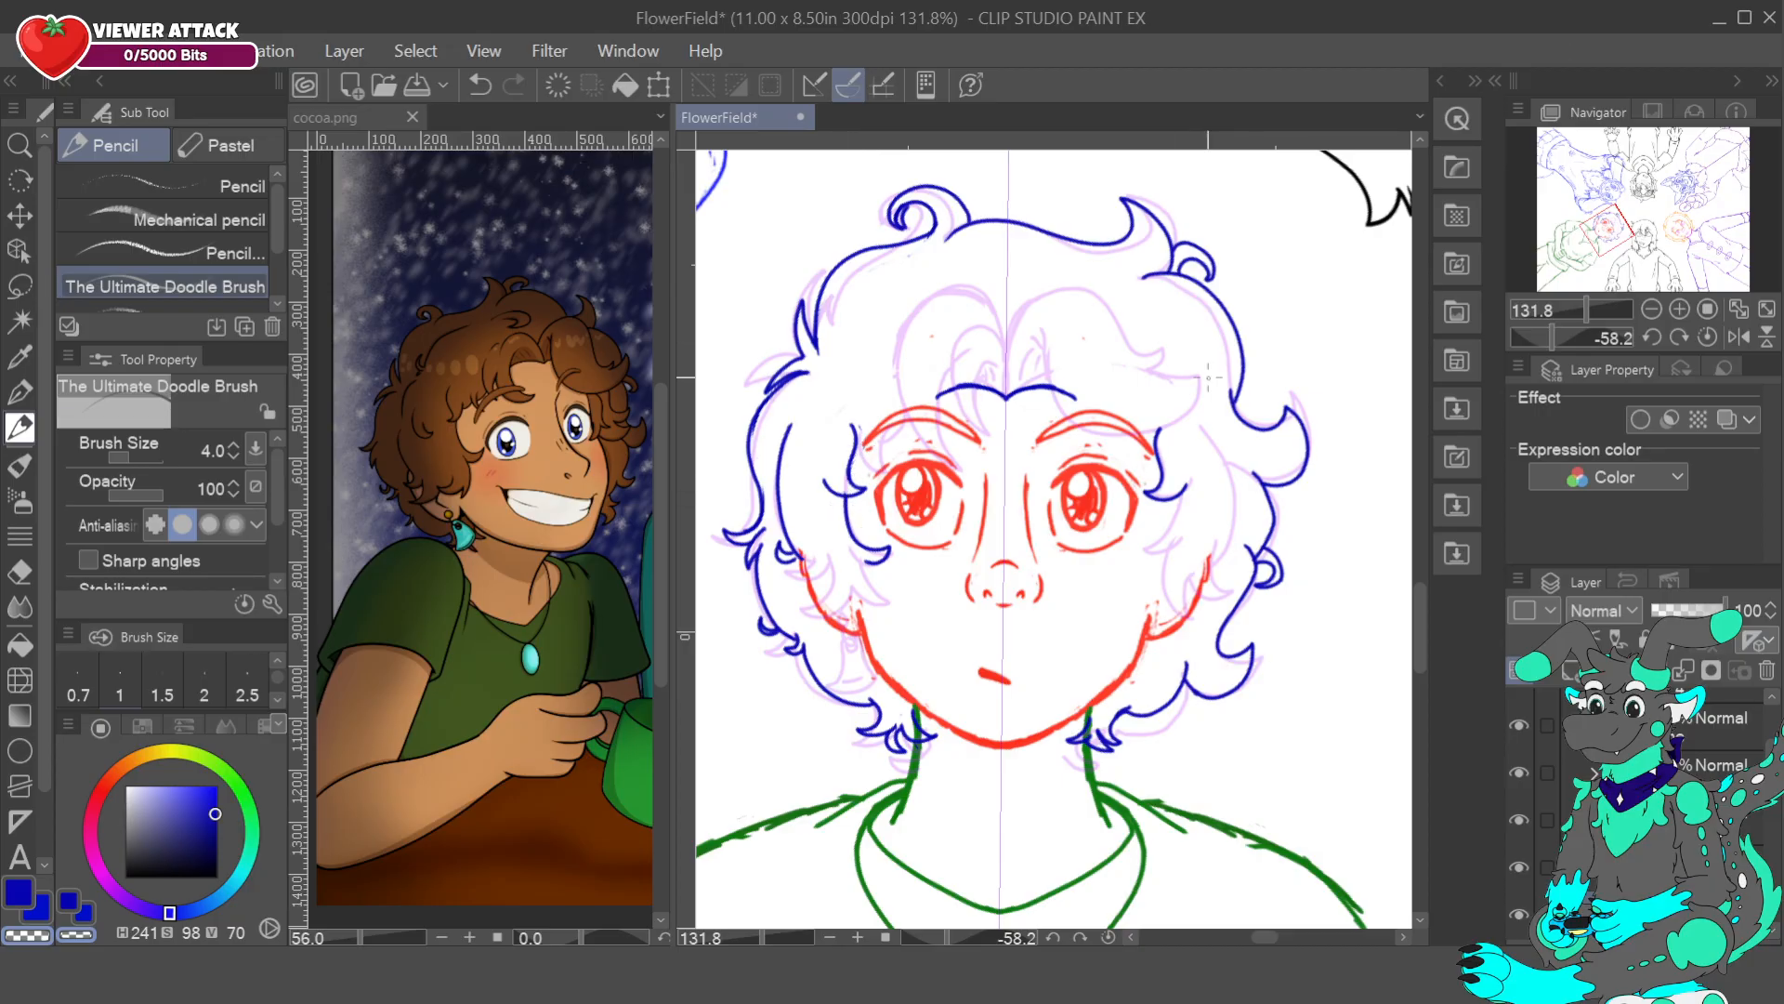
right_click(1173, 499)
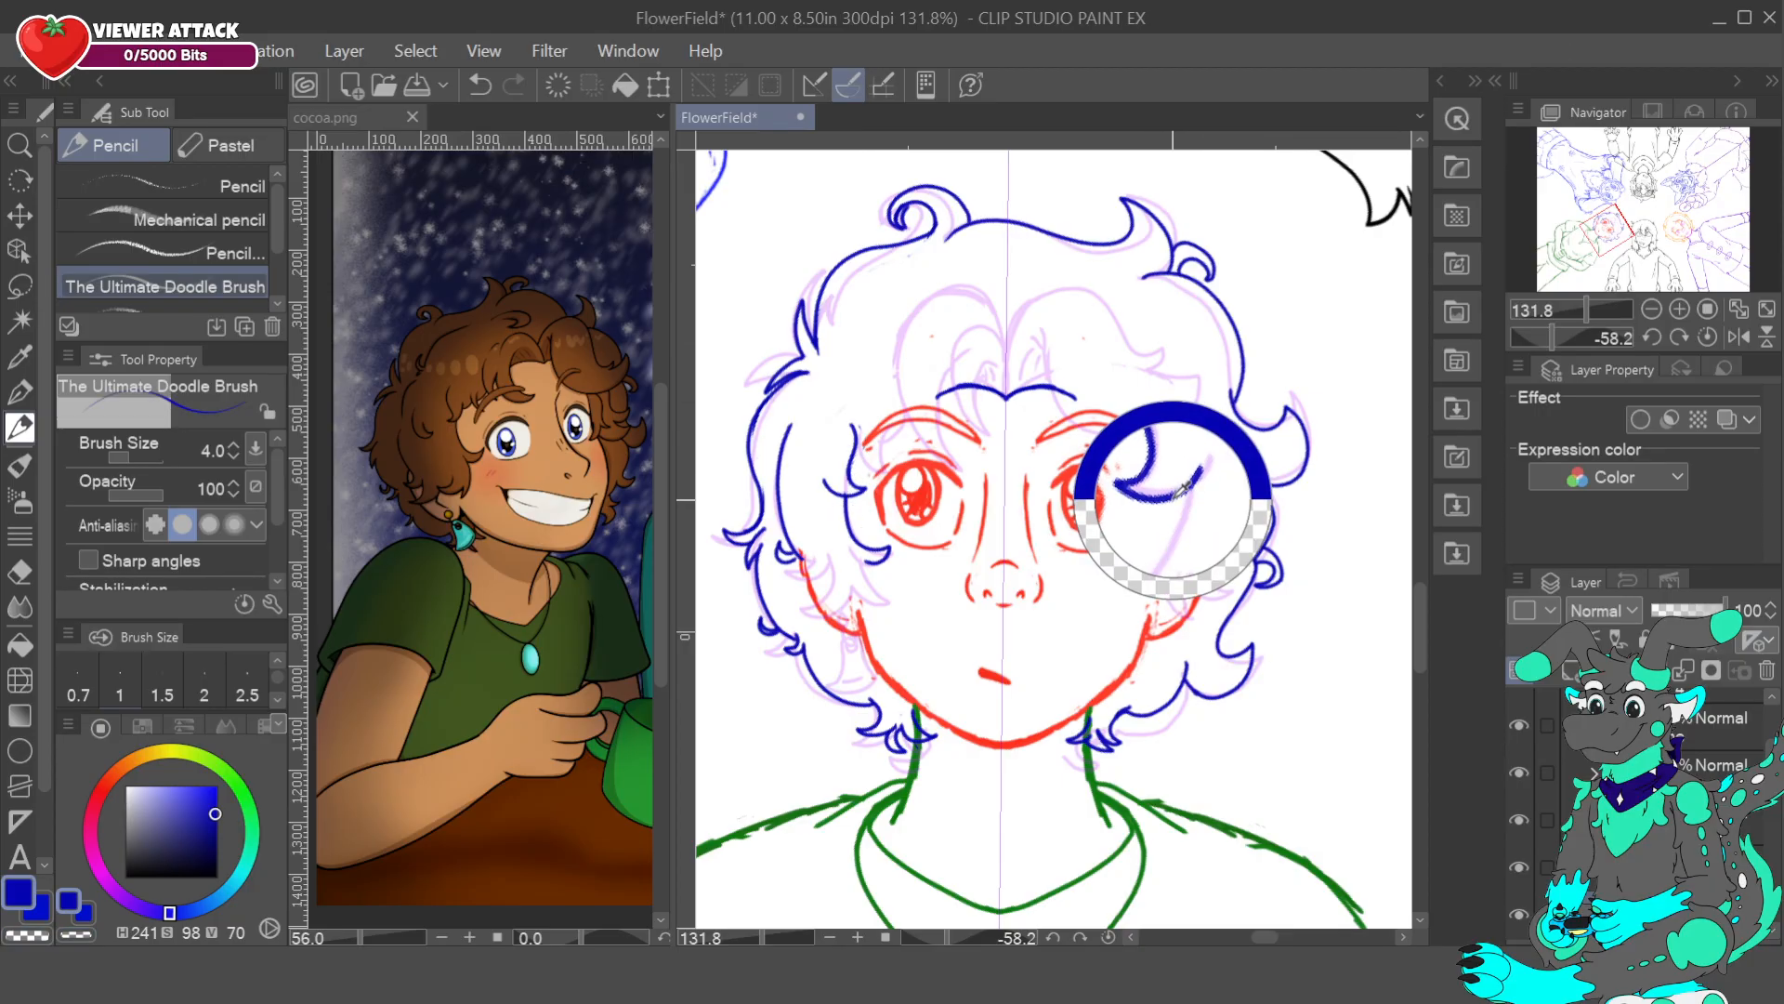
mouse_move(846, 508)
left_mouse_down()
mouse_move(860, 542)
mouse_move(889, 549)
mouse_move(878, 561)
left_mouse_up()
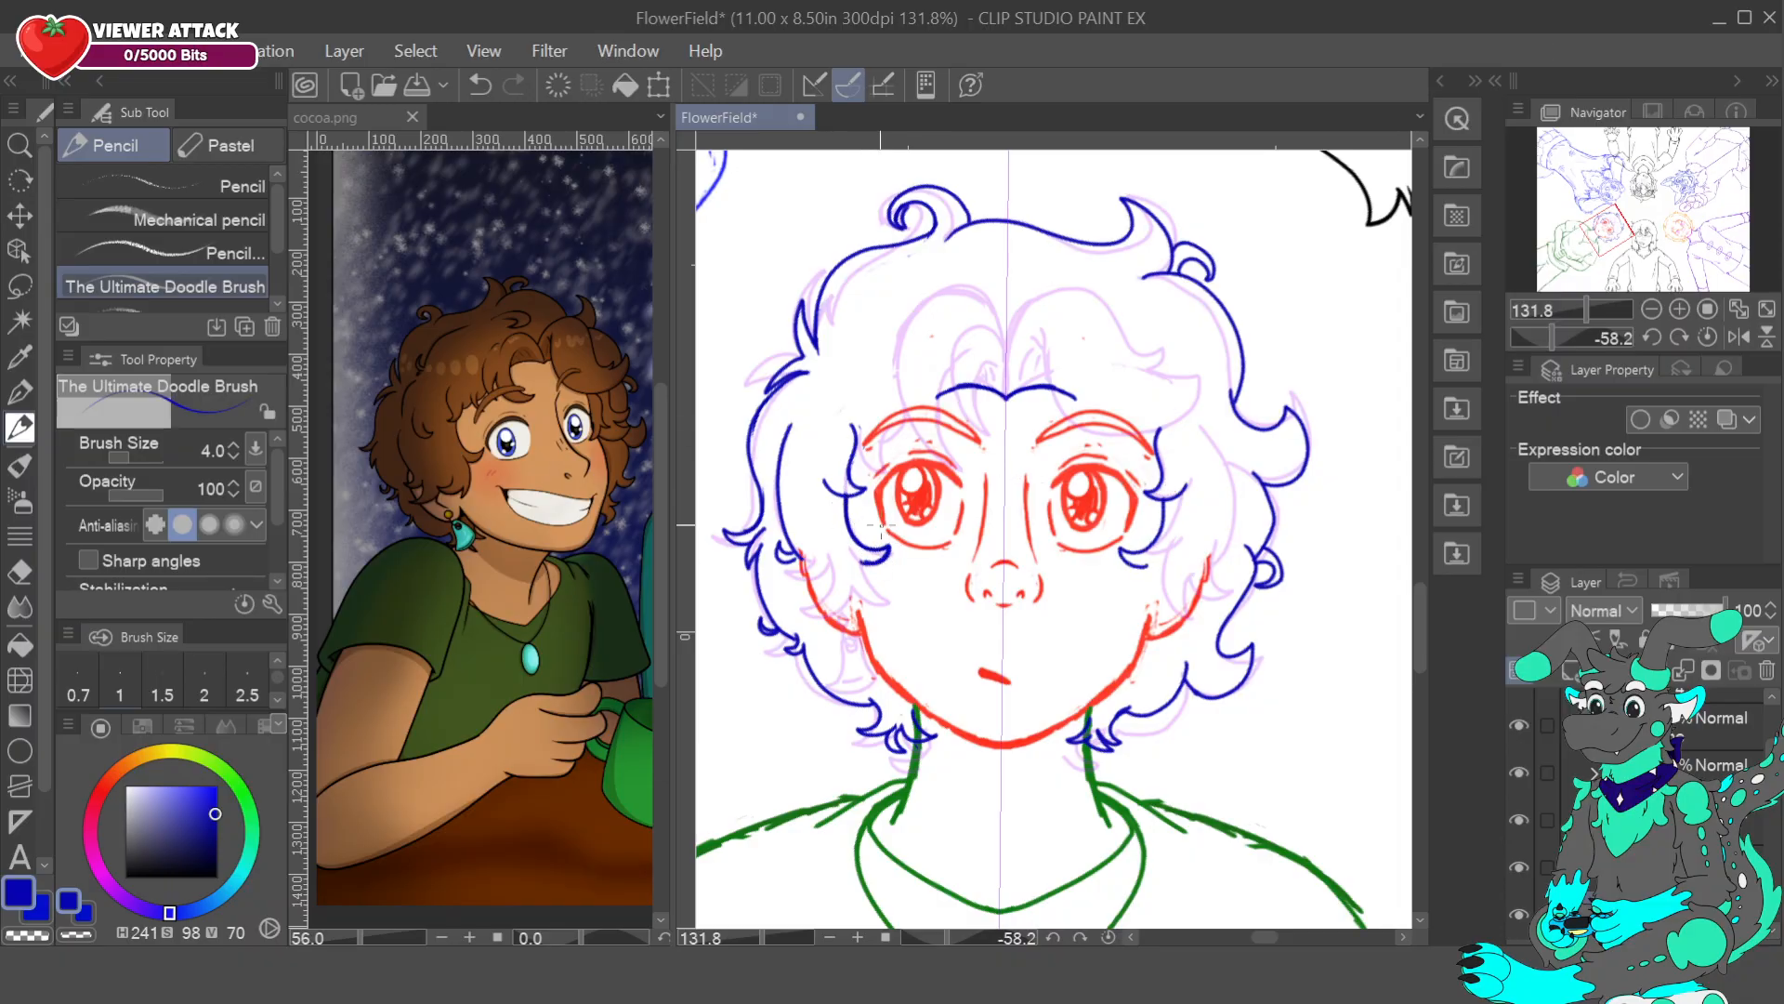
mouse_move(1155, 556)
left_mouse_down()
mouse_move(1177, 626)
mouse_move(1201, 629)
mouse_move(1206, 562)
left_mouse_up()
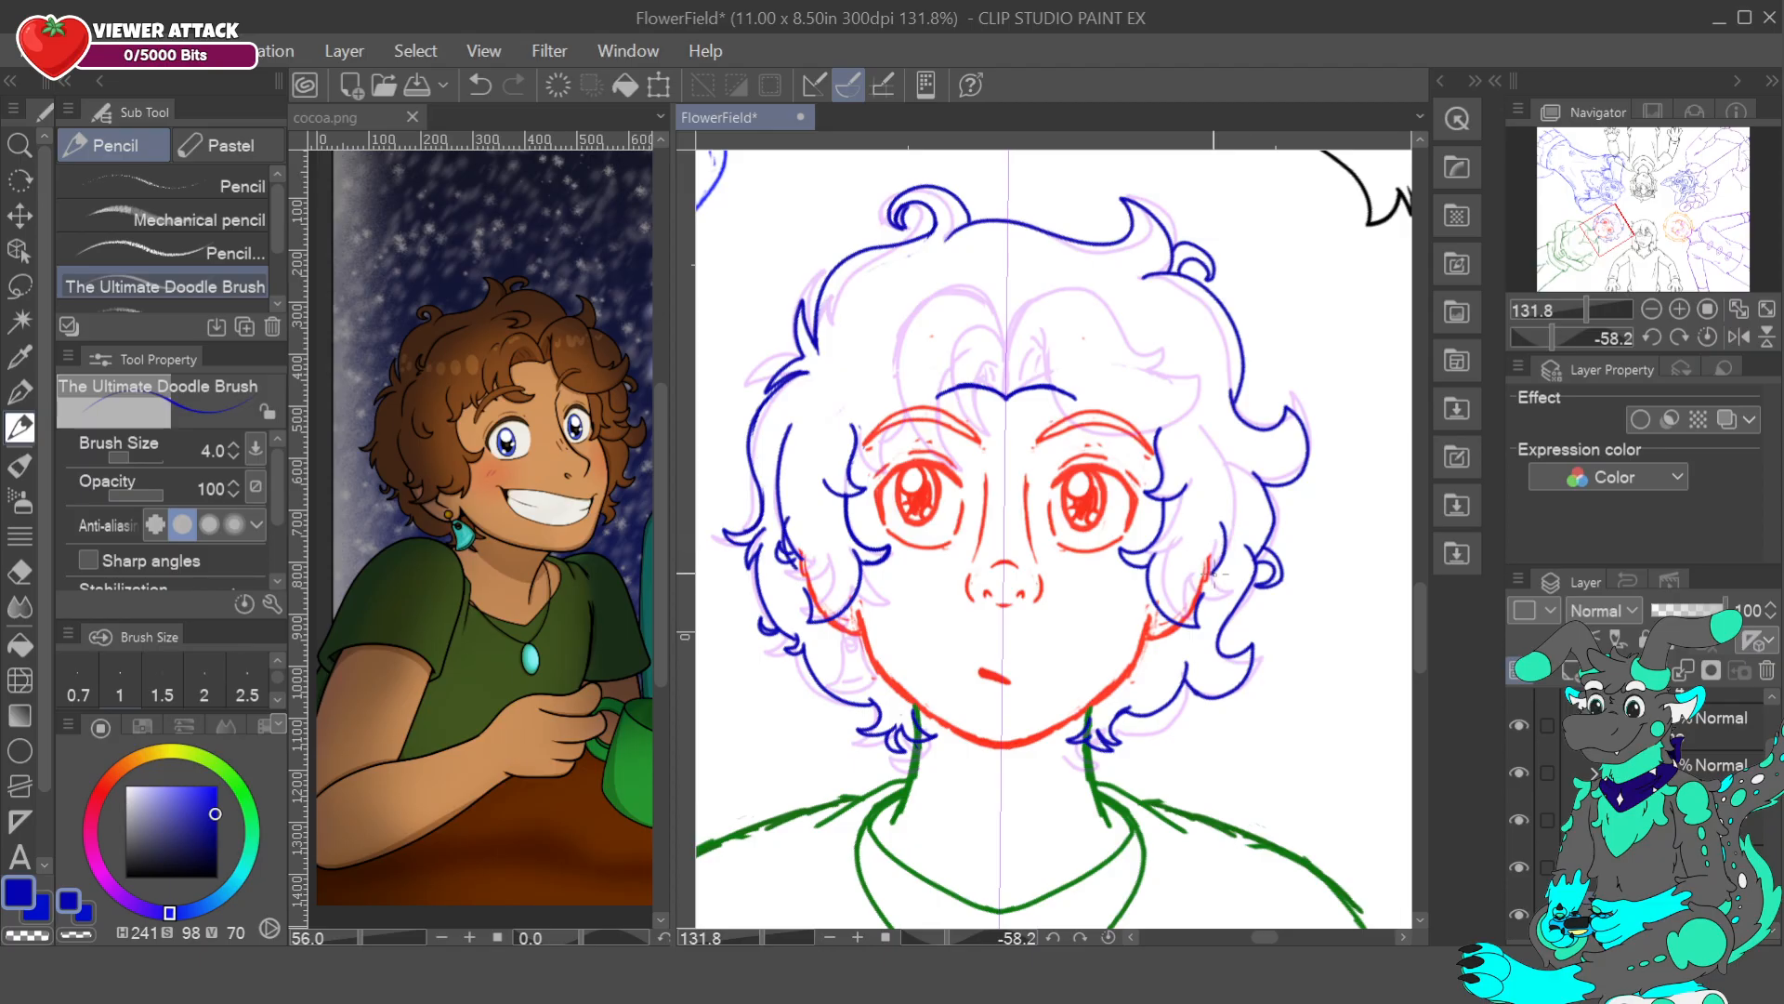
mouse_move(1201, 587)
left_mouse_down()
mouse_move(1221, 597)
mouse_move(1211, 564)
left_mouse_up()
- Erase the old left inner lock line with the transparent colour and try mirrored inner lock lines running down to both ears
key("c")
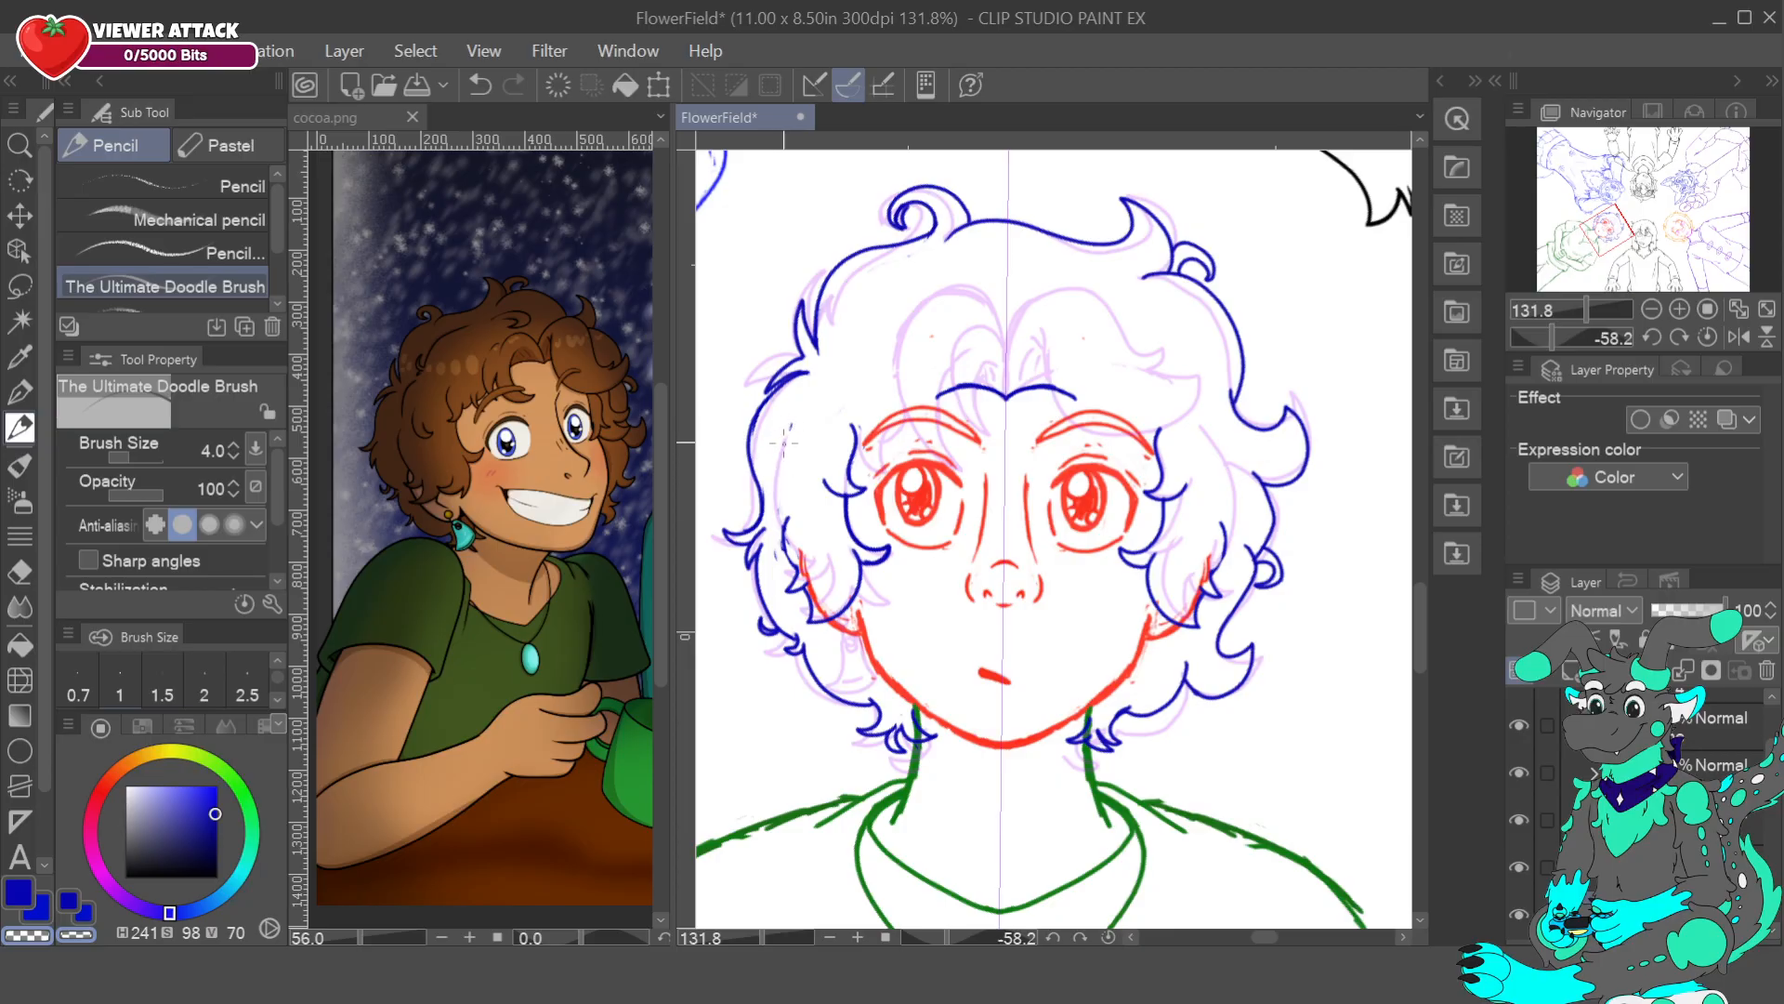
left_click(787, 535, "alt")
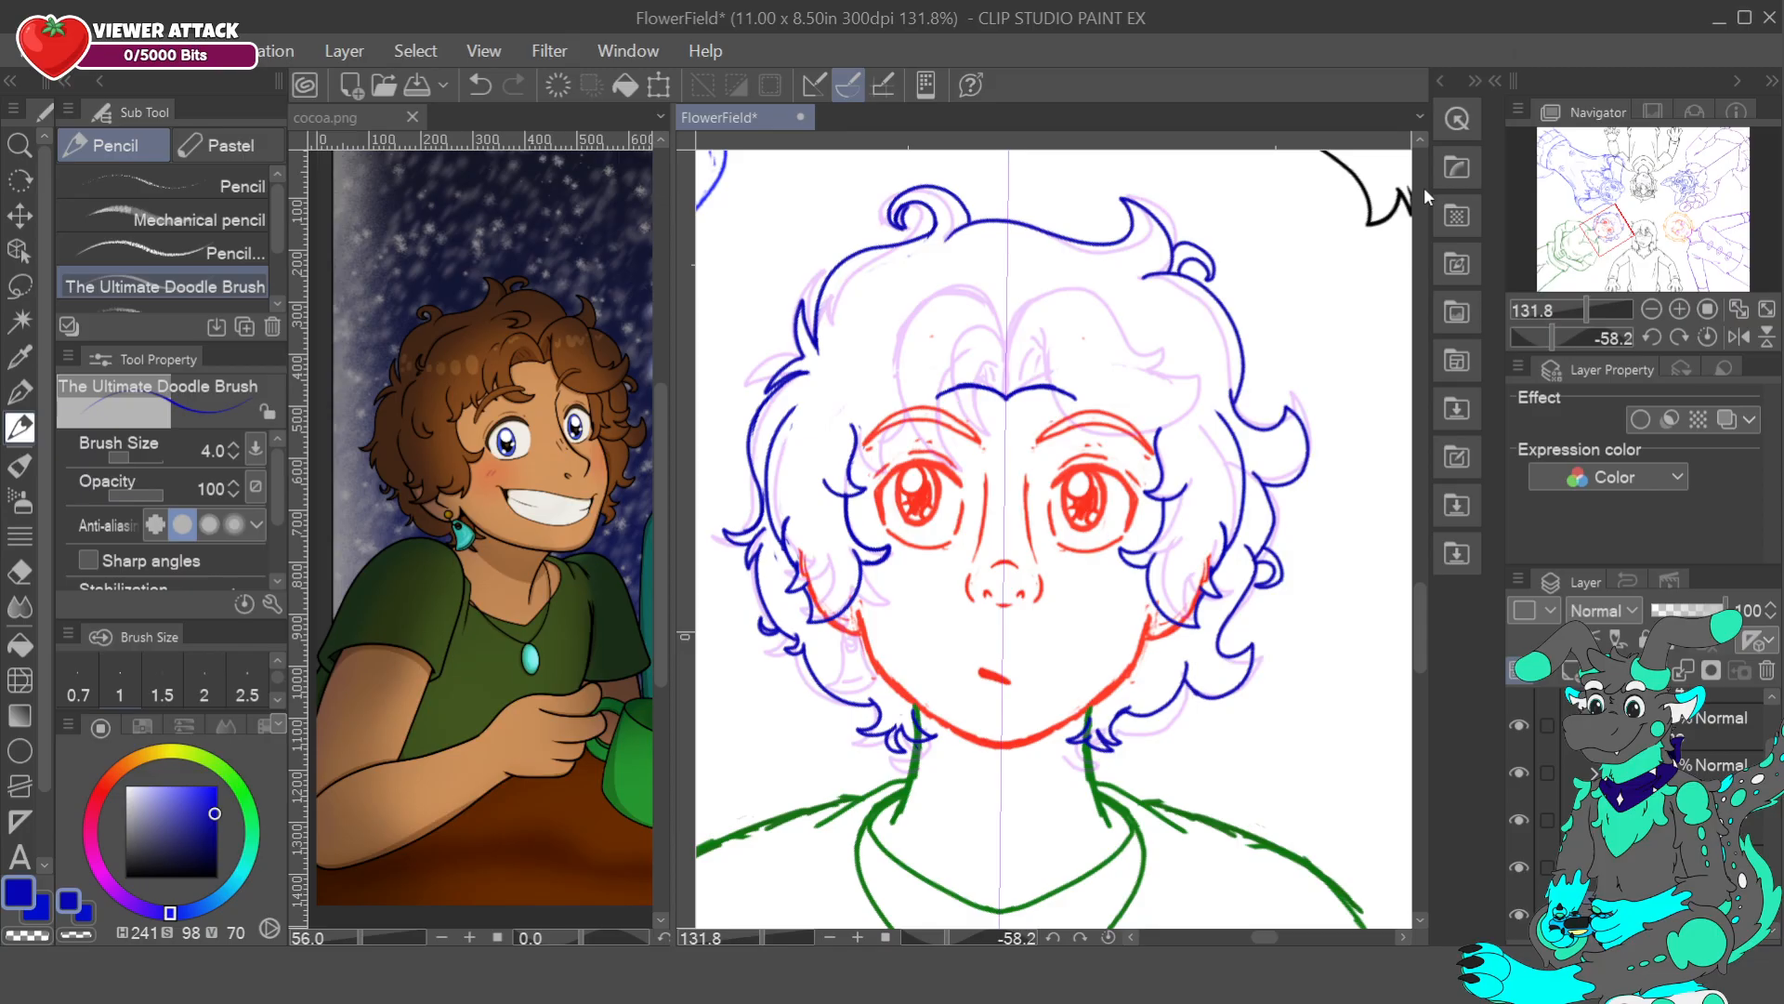
key("ctrl+z")
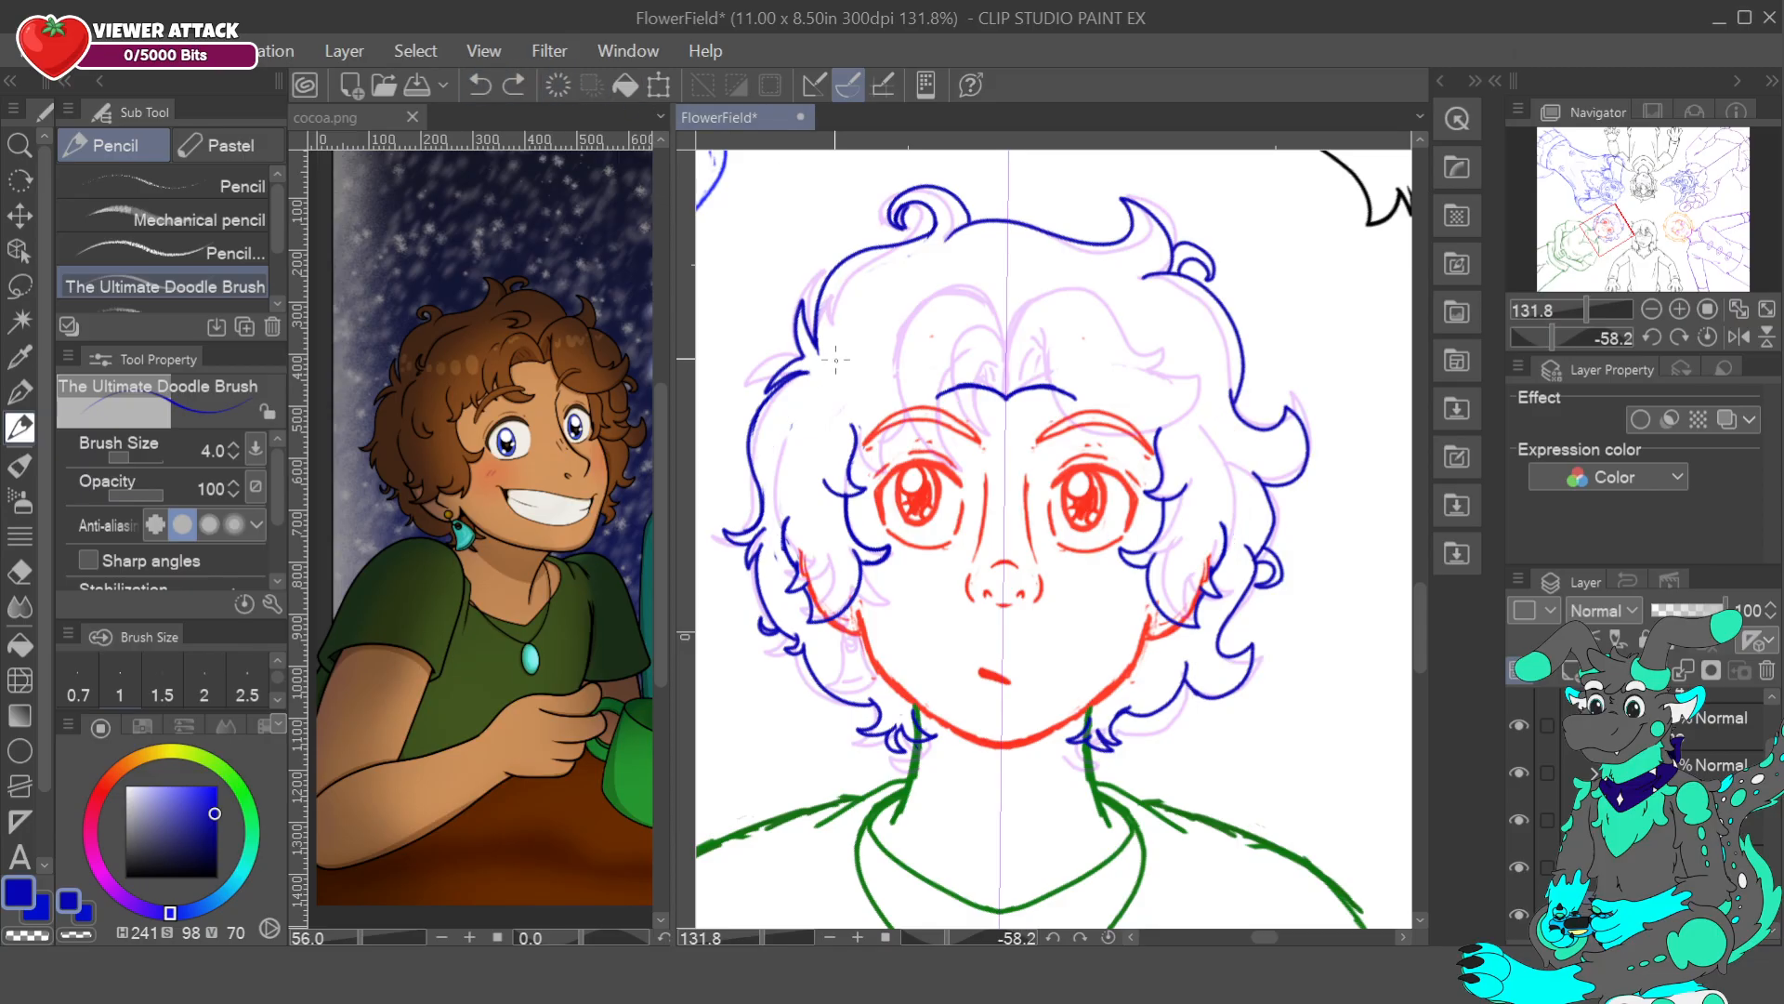
key("ctrl+y")
left_click_drag(775, 429, 783, 525)
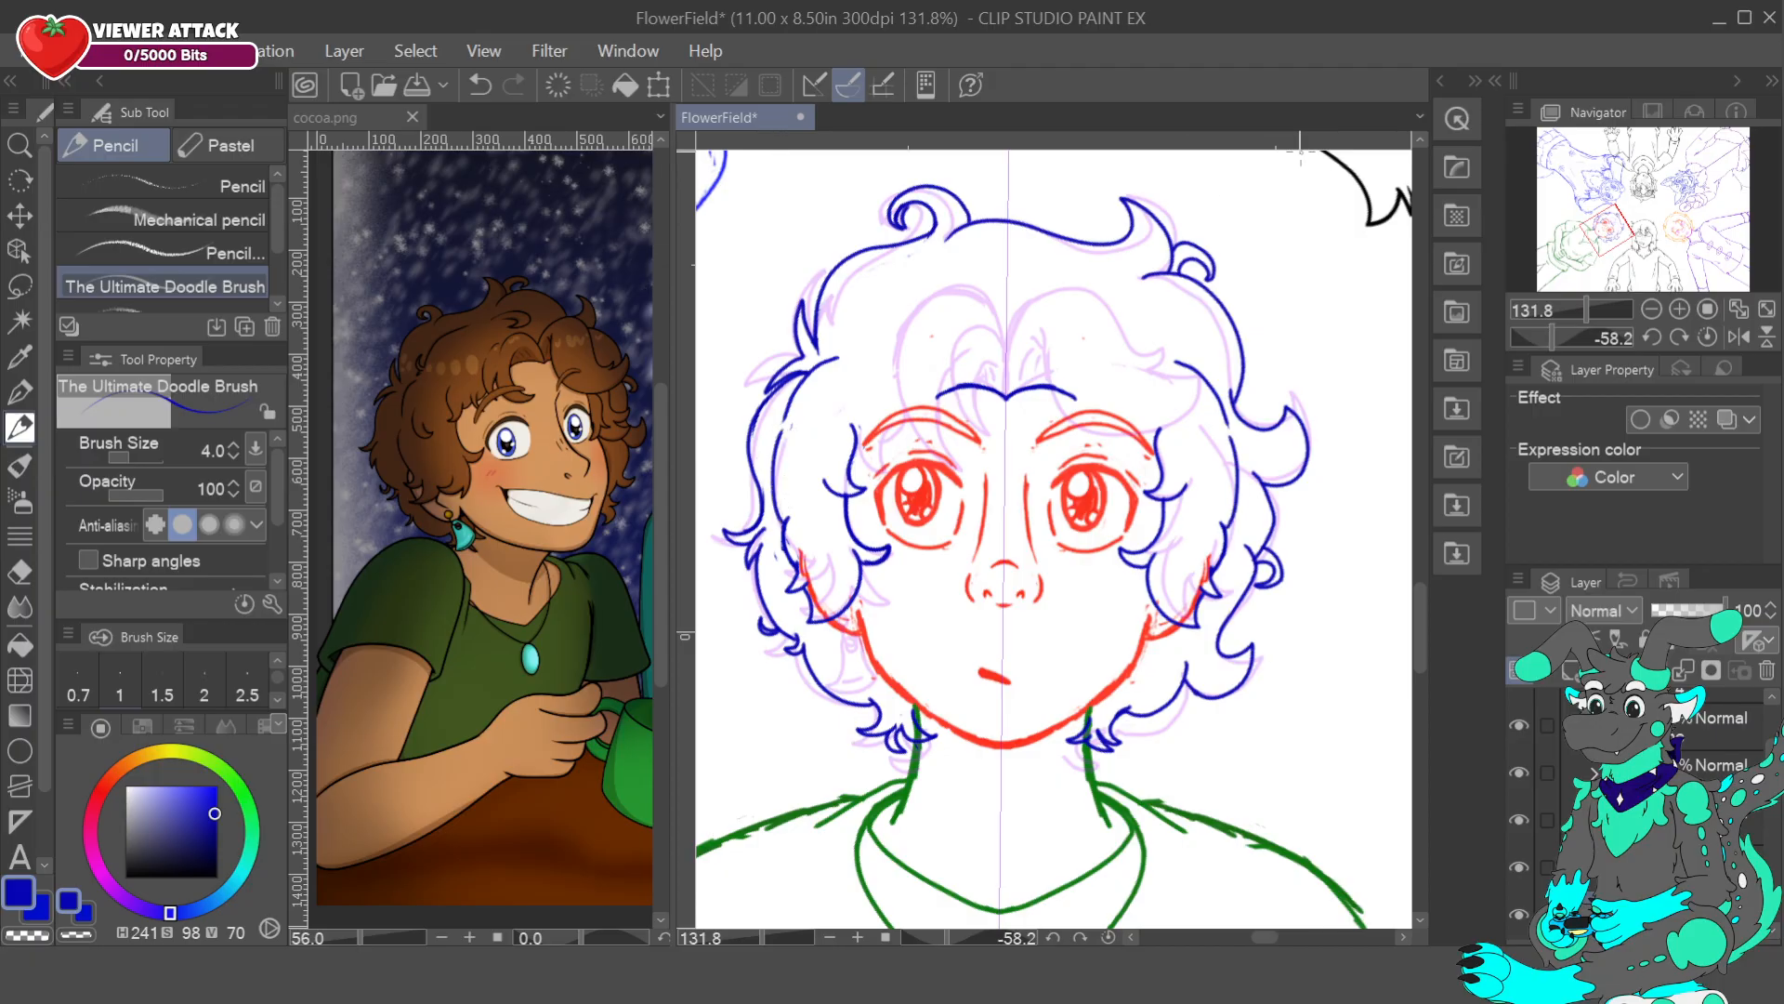
left_click(480, 84)
left_click(480, 84)
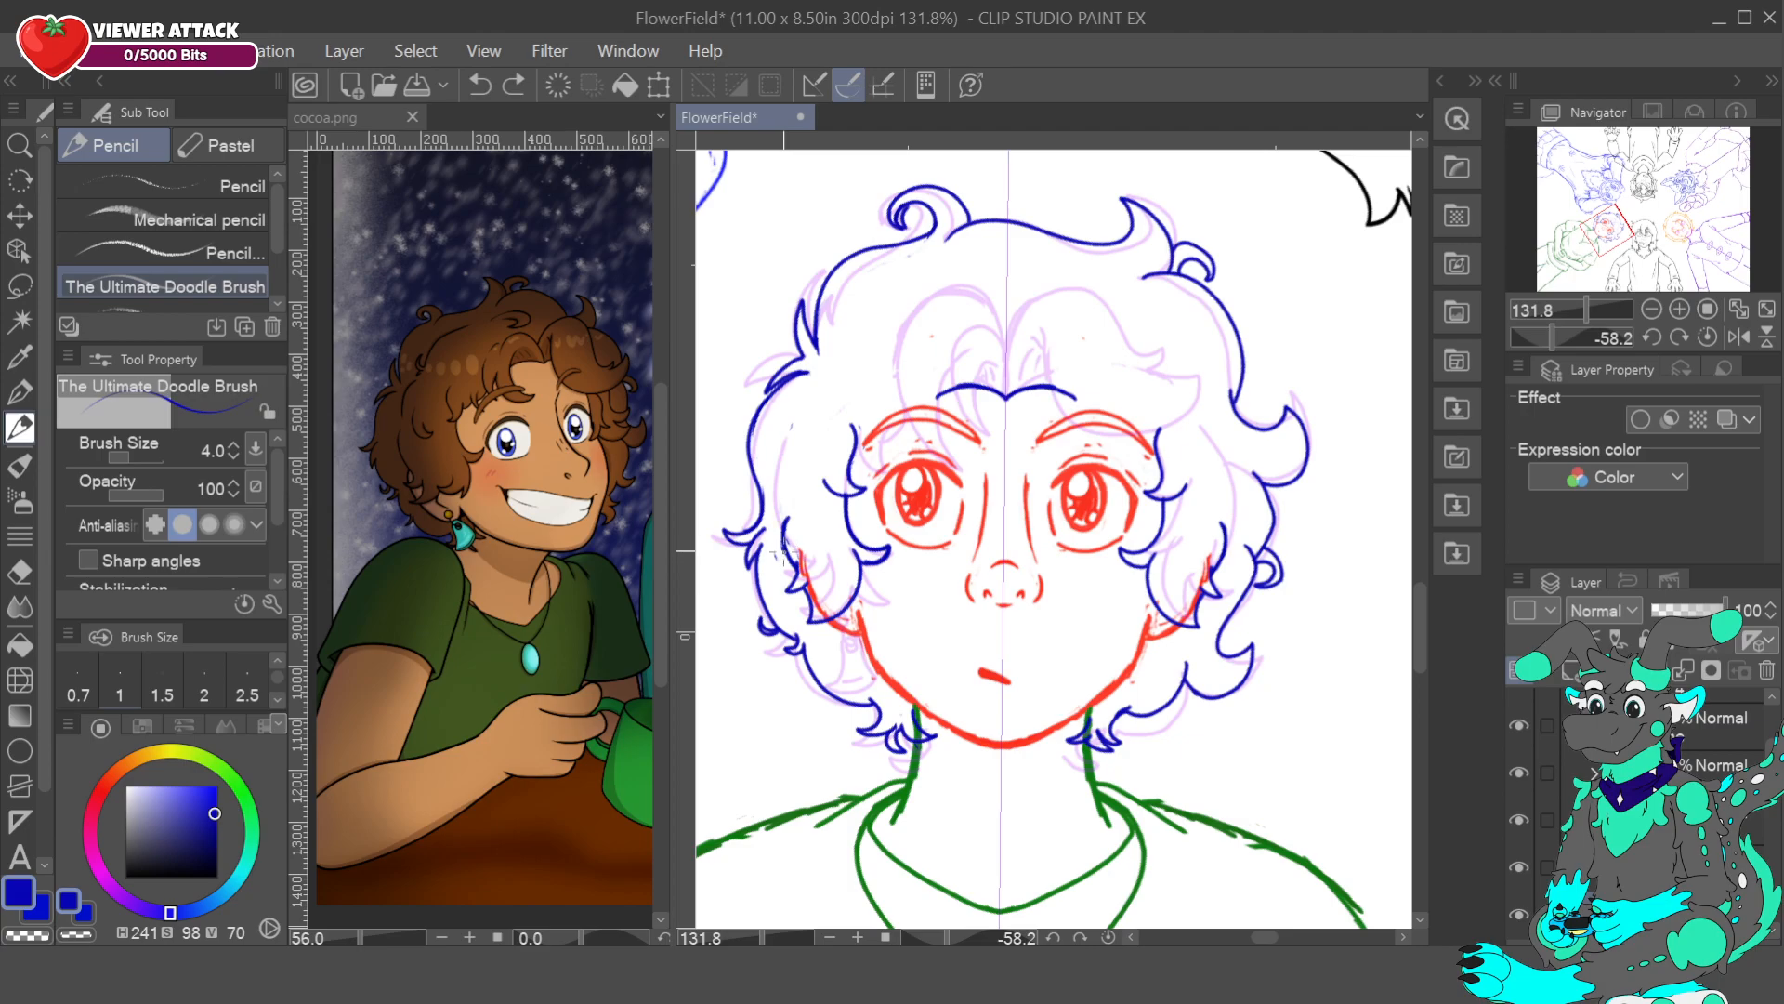
left_click_drag(787, 556, 783, 405)
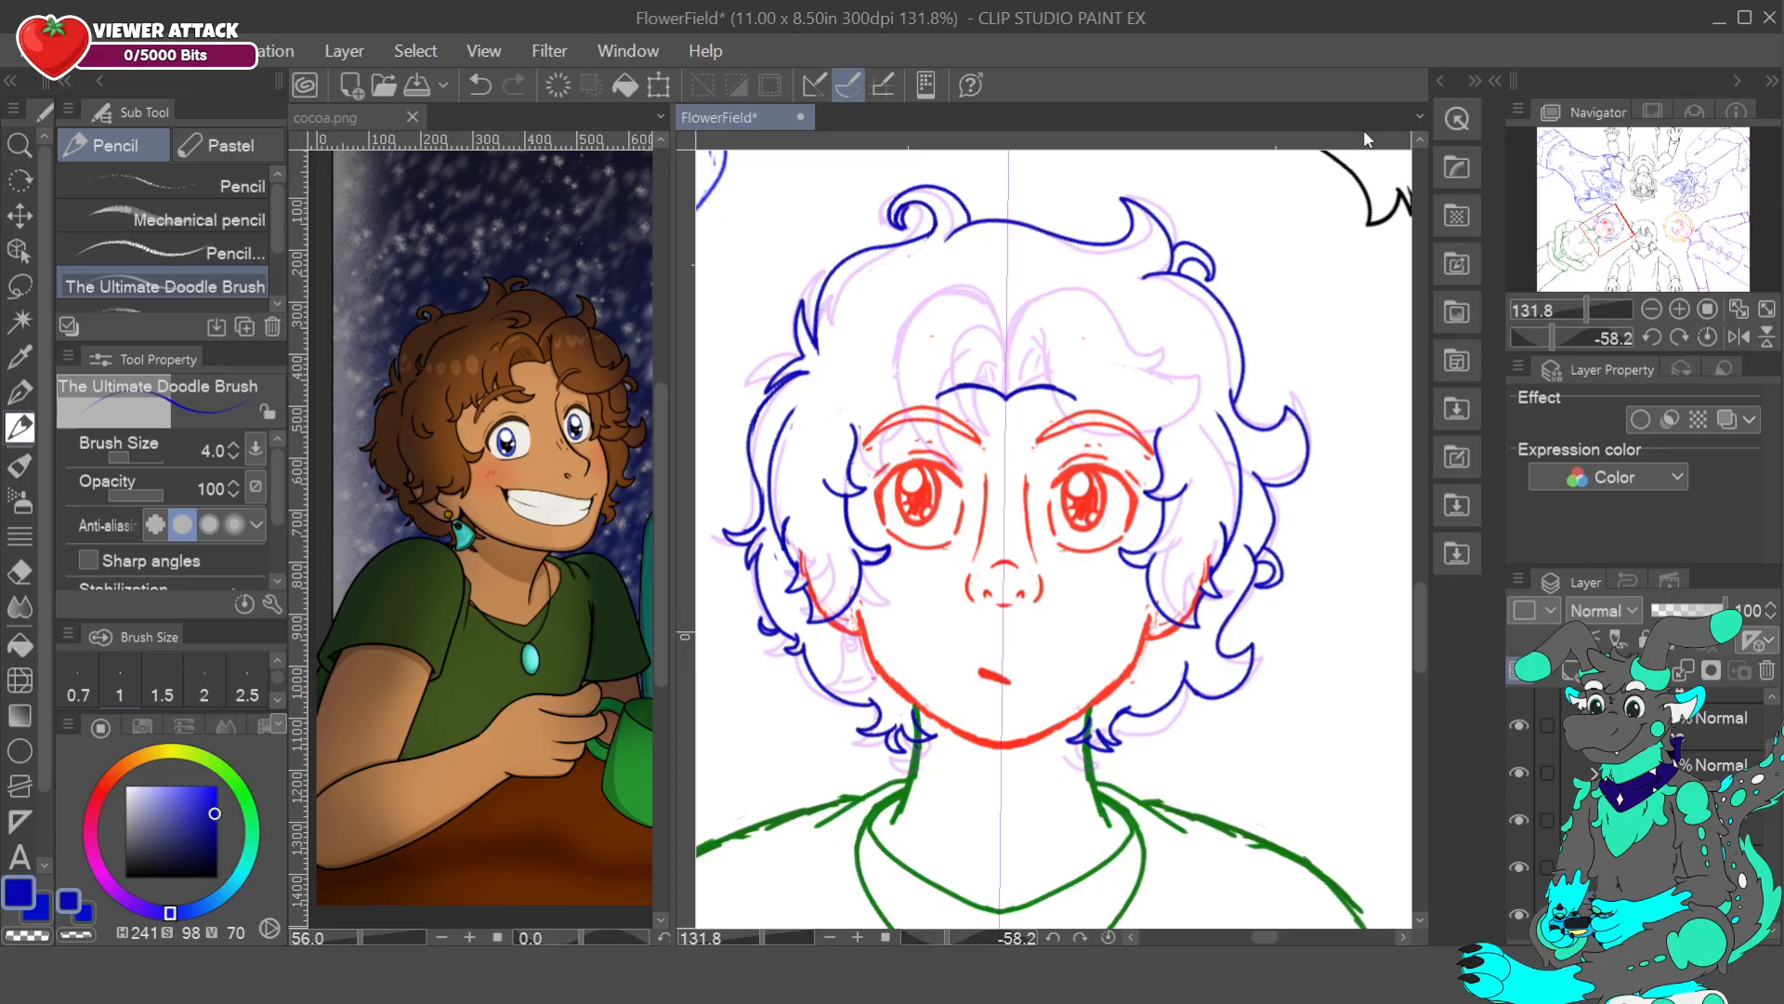
- Undo the mirrored inner lock lines and the erasing on the left side, restoring the fringe and ear strands with redo
left_click(483, 87)
left_click(483, 86)
left_click(484, 87)
left_click(484, 87)
left_click(484, 87)
left_click(485, 88)
left_click(487, 90)
left_click(488, 88)
left_click(488, 89)
left_click(488, 89)
left_click(517, 86)
left_click(516, 86)
left_click(517, 86)
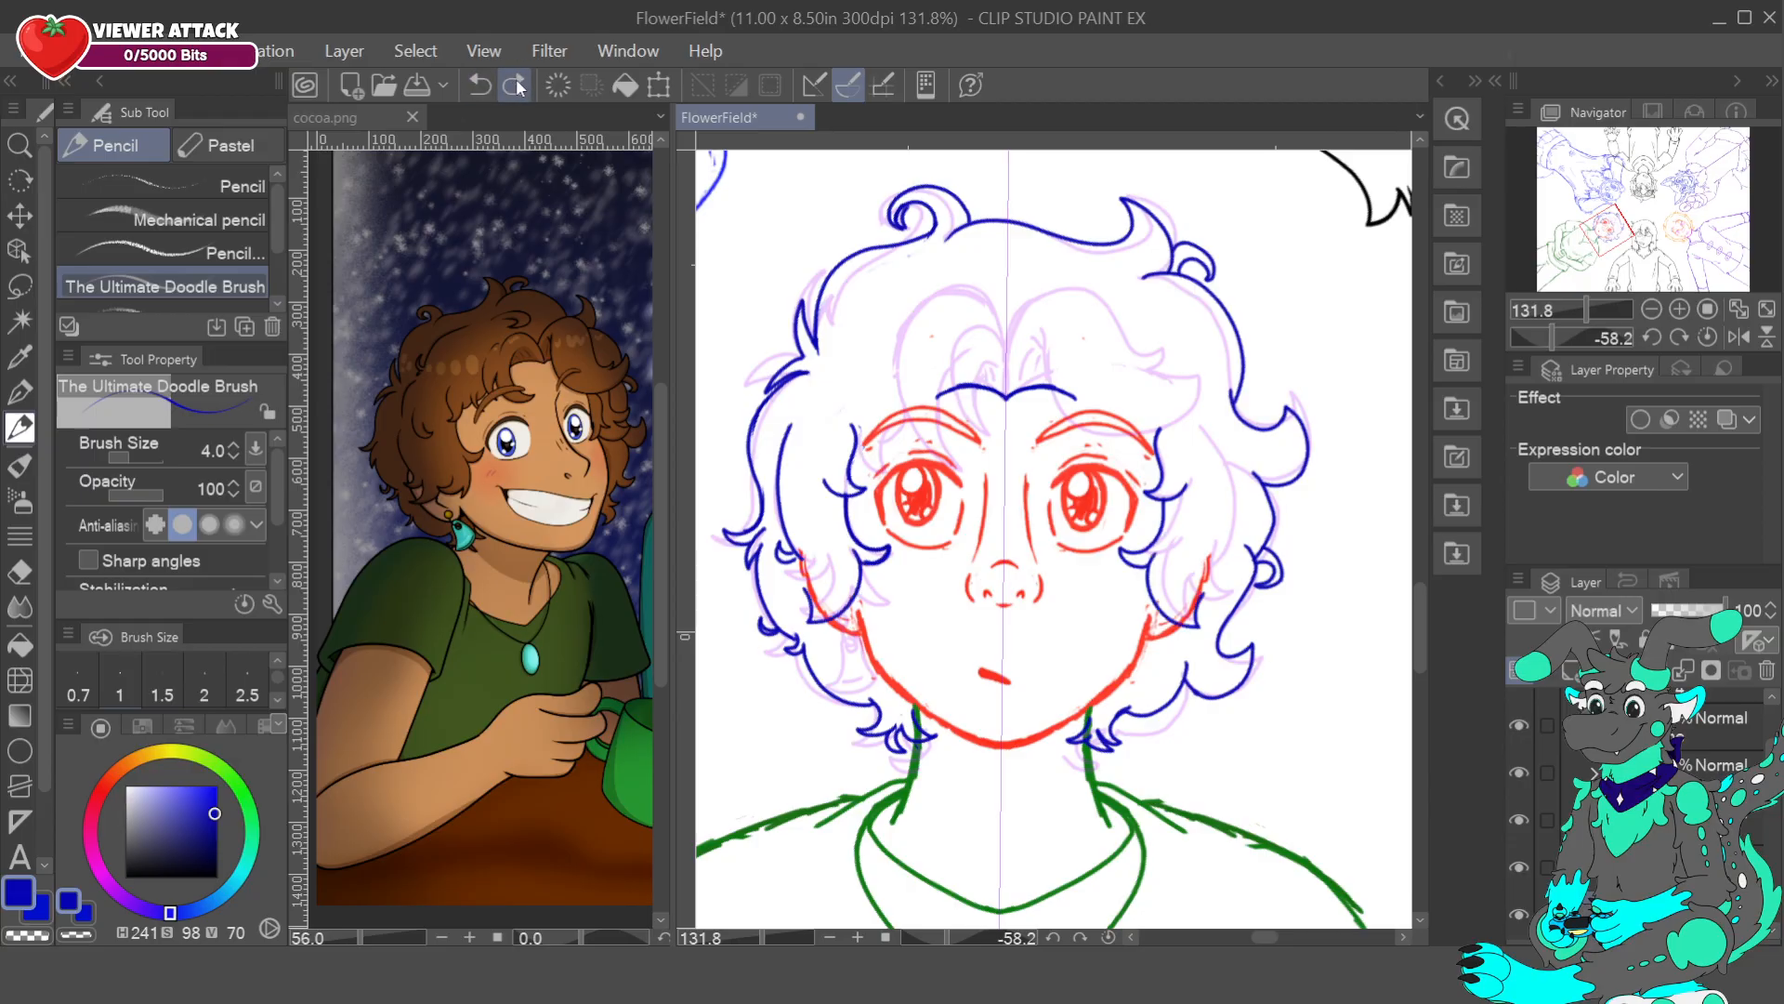
- Undo the ear strands and erase the old left inner lock line using the Turnip pen with the transparent colour
left_click(484, 88)
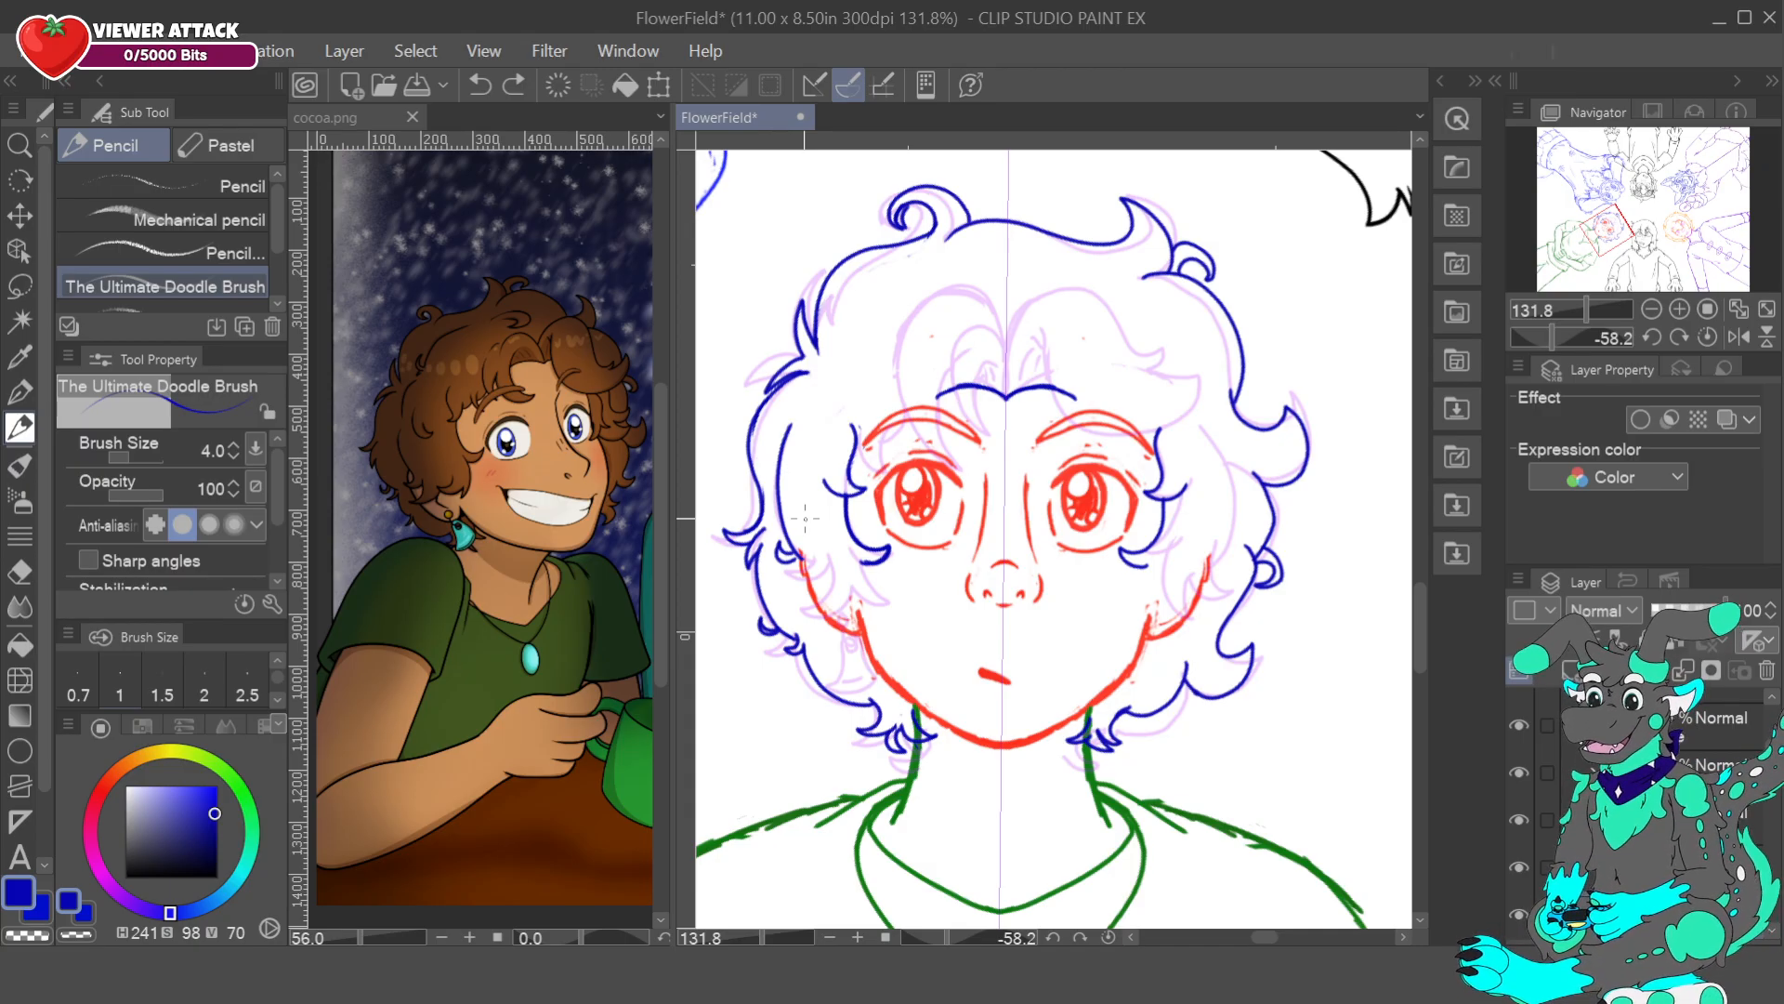
left_click(20, 391)
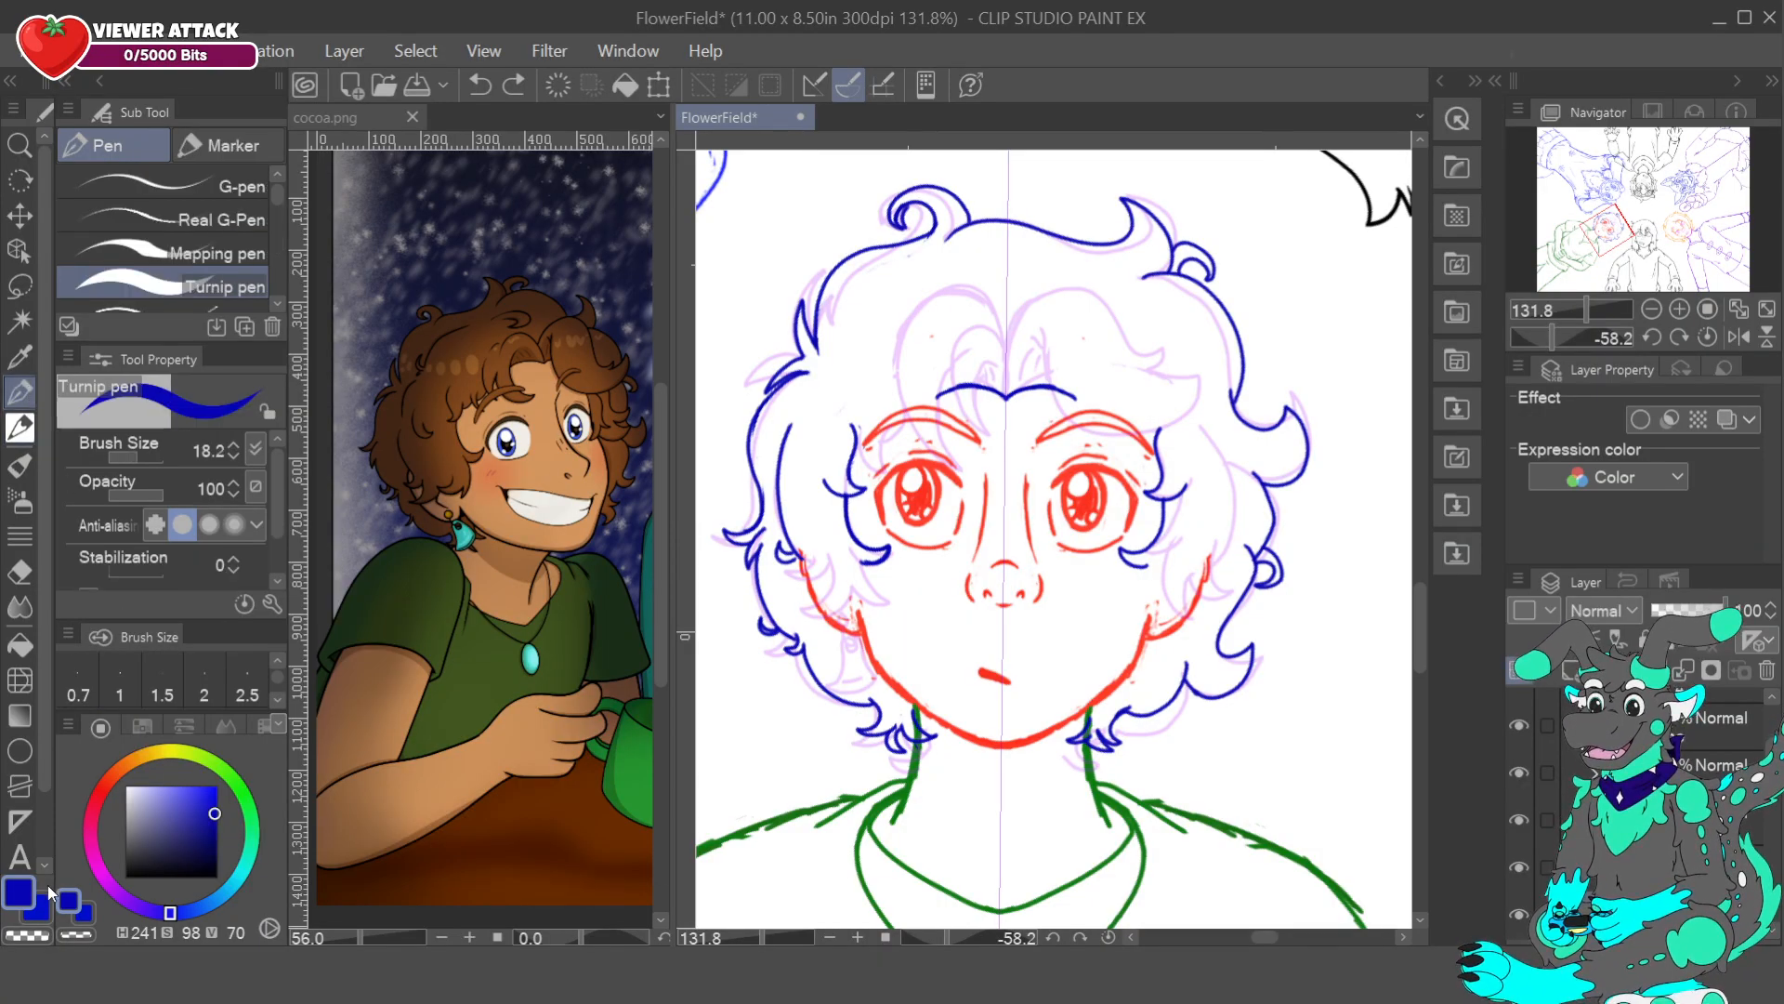
left_click(27, 935)
left_click_drag(795, 562, 790, 427)
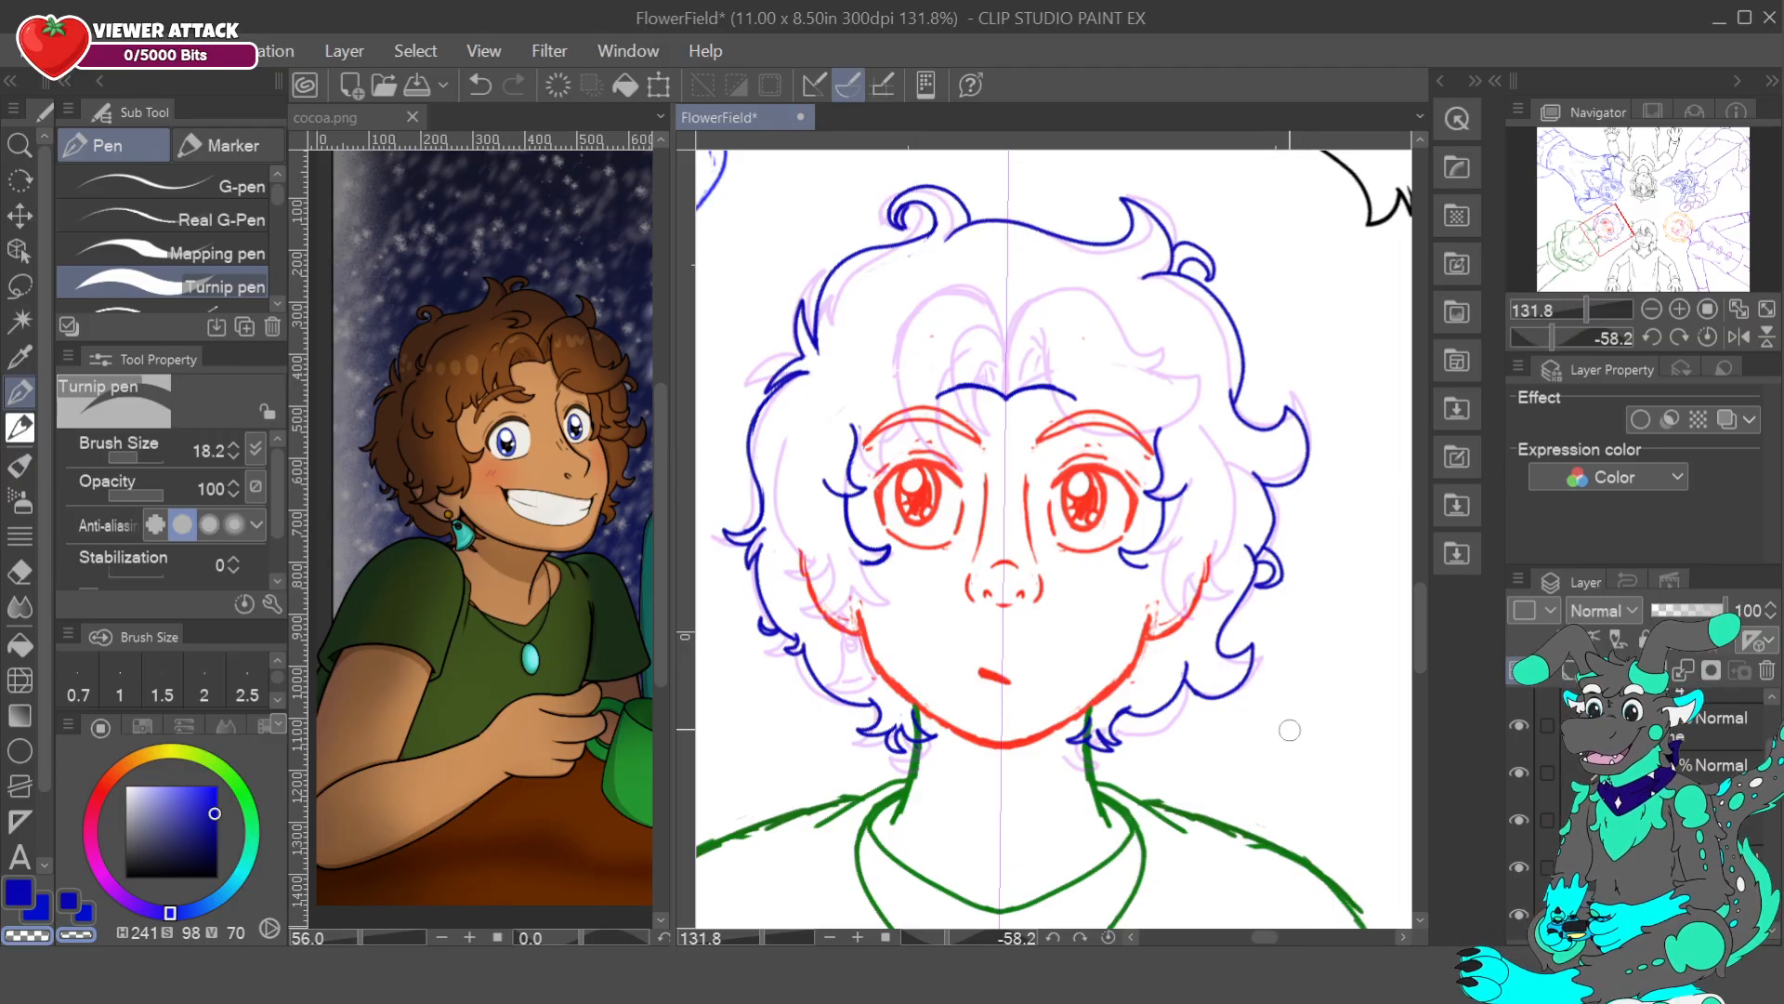
- Redraw the left inner lock line in blue with The Ultimate Doodle Brush, adding mirrored pointed strands over both ears and short curves at the temples
left_click(20, 427)
left_click(32, 898)
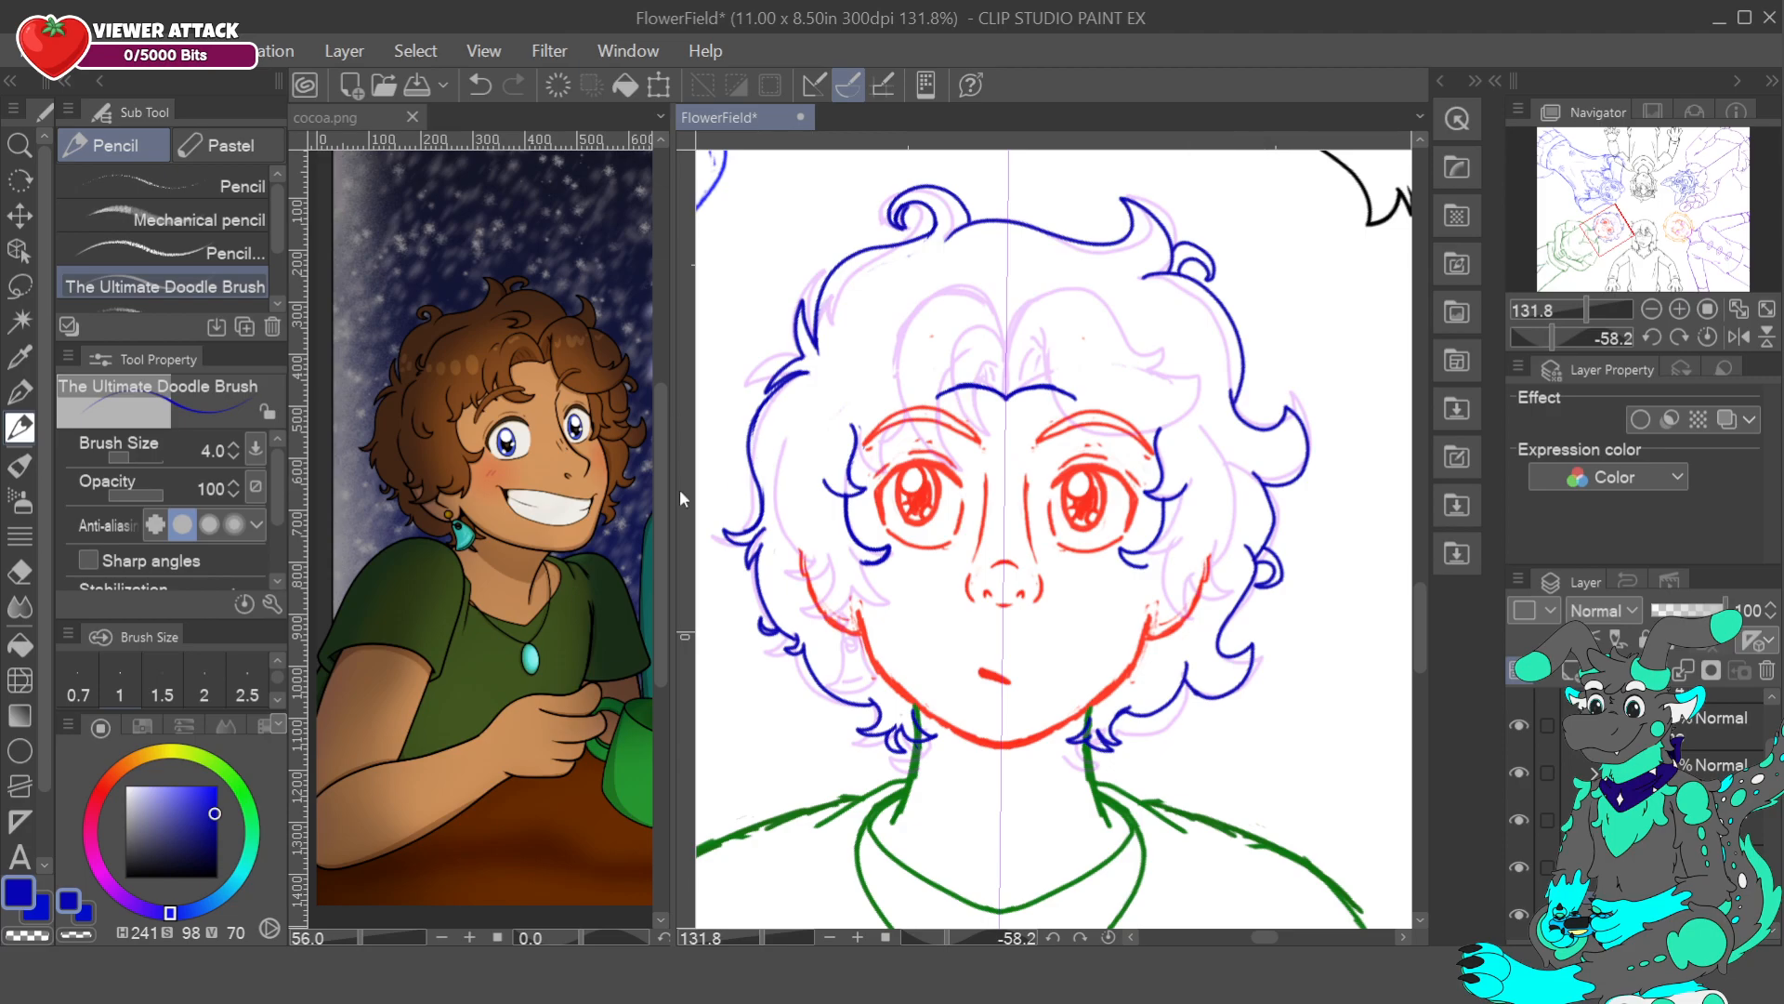
mouse_move(812, 558)
left_mouse_down()
mouse_move(779, 501)
mouse_move(771, 423)
left_mouse_up()
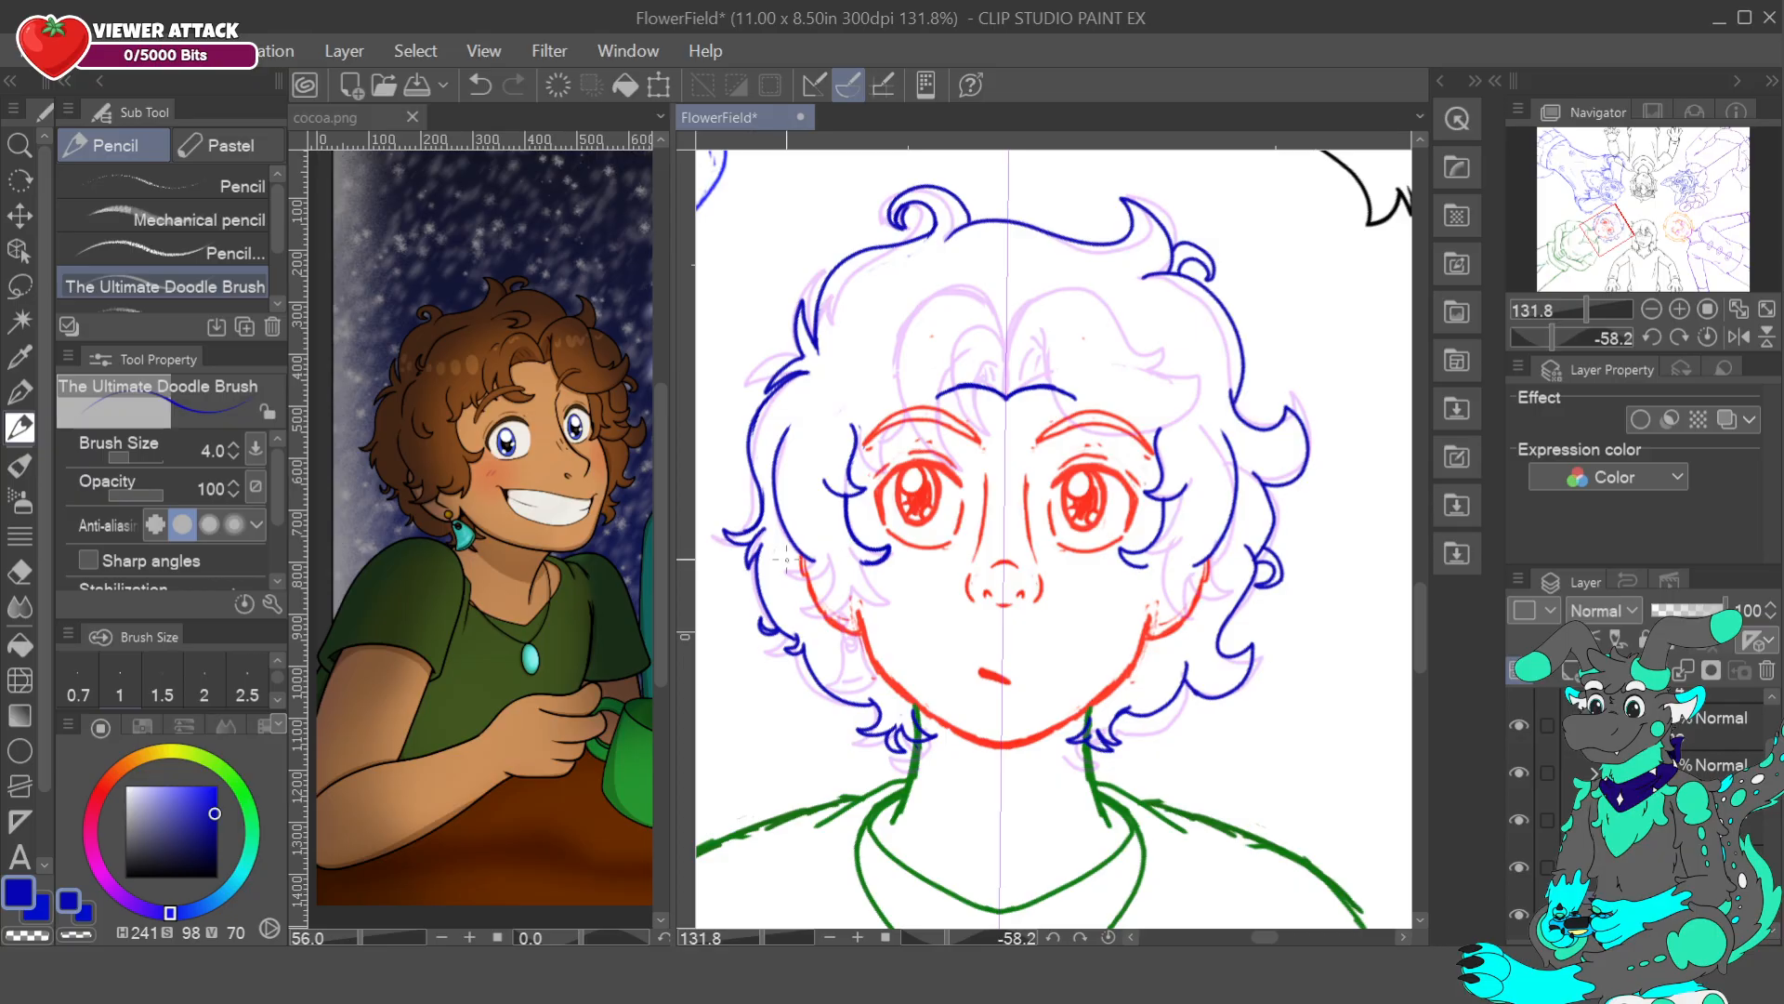
mouse_move(790, 542)
left_mouse_down()
mouse_move(825, 605)
mouse_move(888, 589)
mouse_move(869, 568)
left_mouse_up()
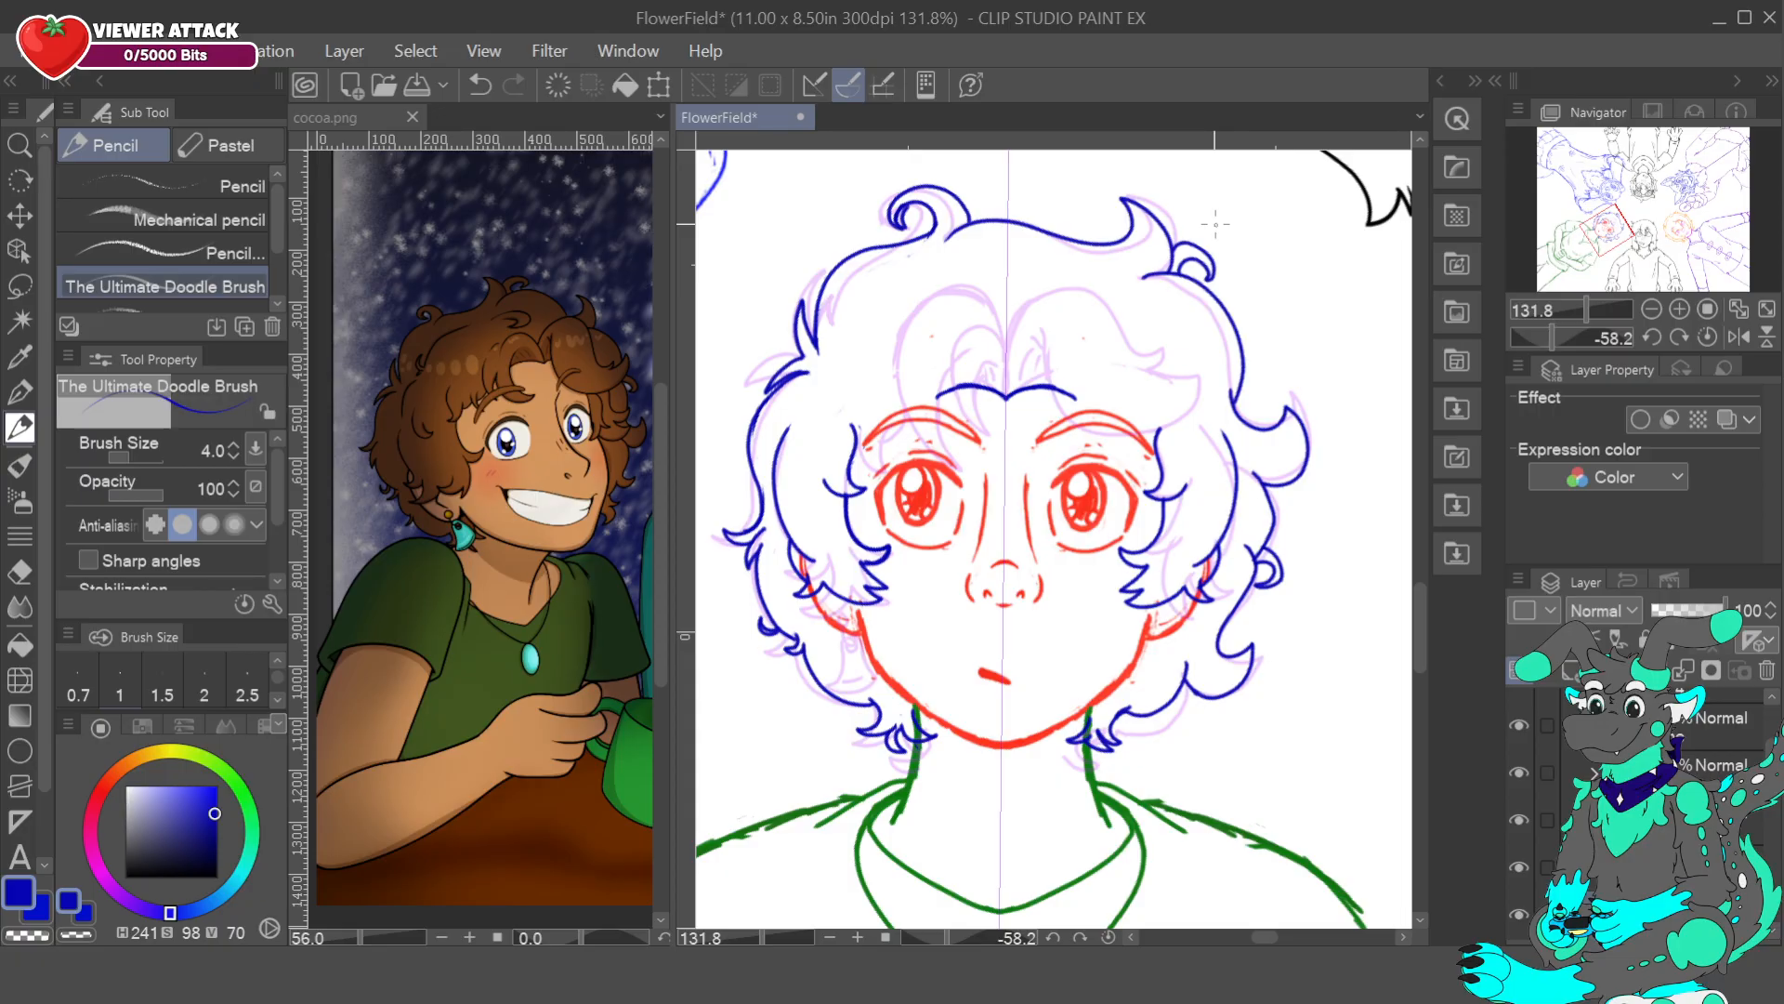
mouse_move(1225, 526)
left_mouse_down()
mouse_move(1235, 548)
mouse_move(1222, 540)
left_mouse_up()
key("ctrl+z")
key("ctrl+y")
left_click_drag(830, 367, 796, 414)
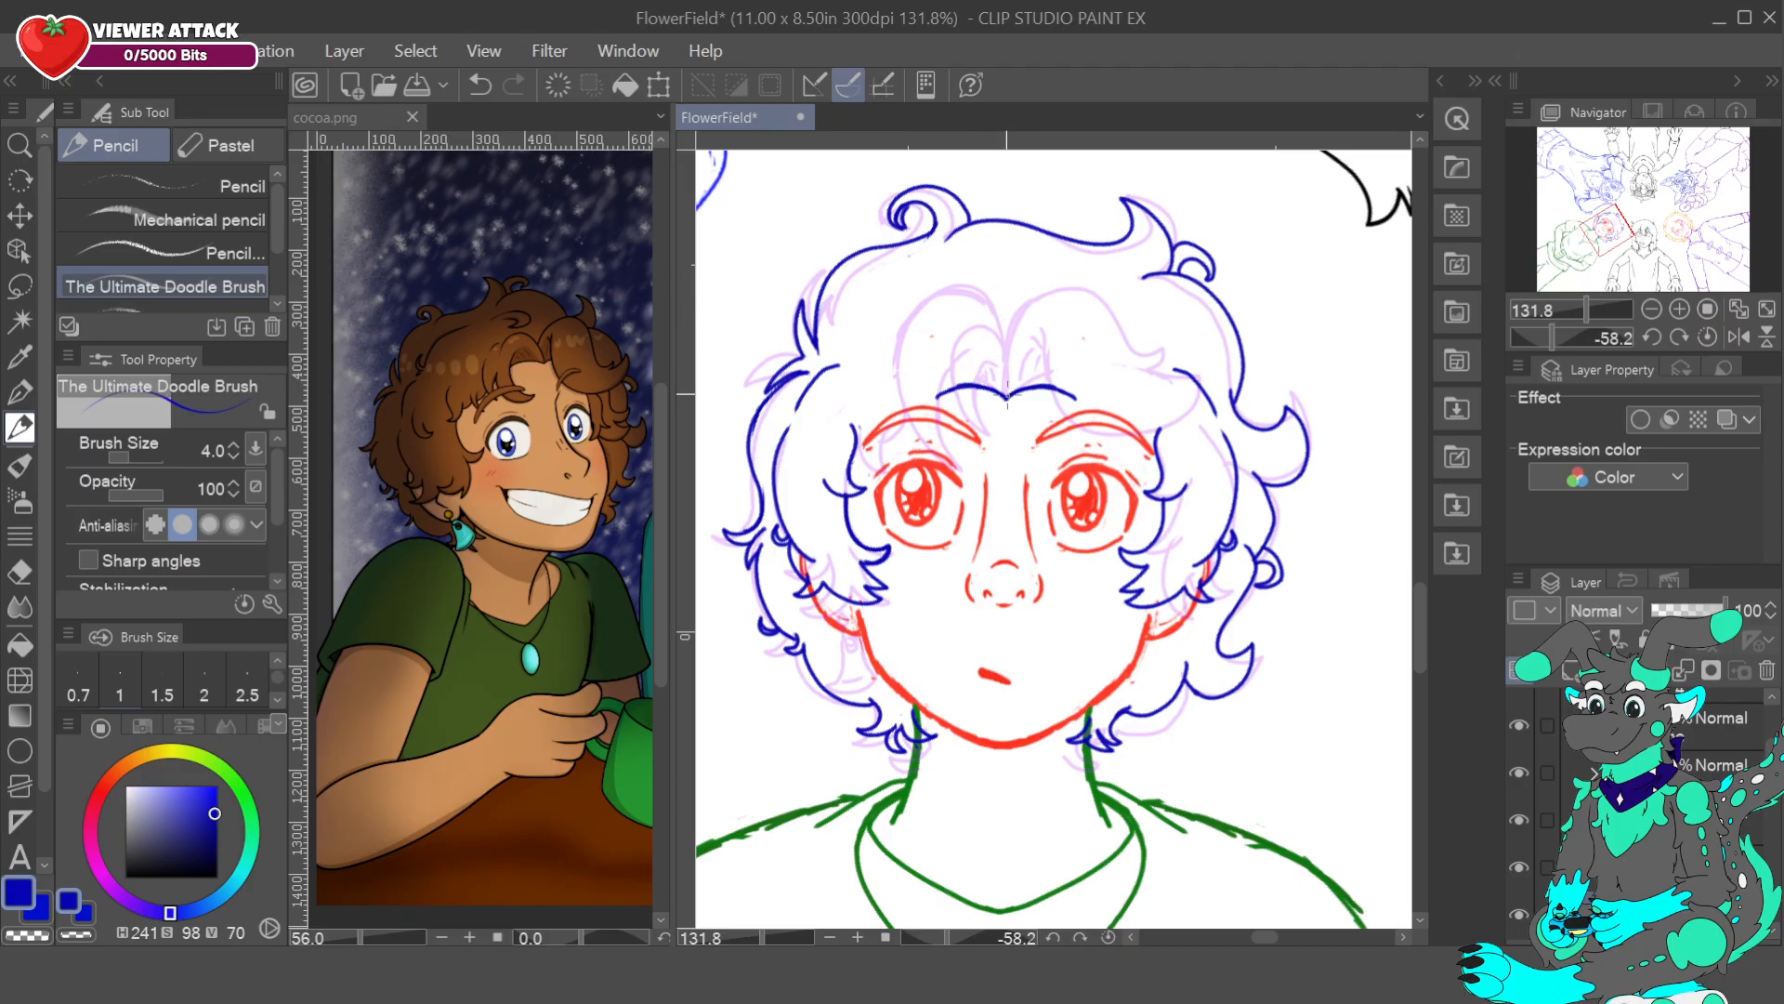
- Draw the right fringe lock sweeping from the midline over the right brow to a pointed tip, with fine inner strands beside the parting
mouse_move(1006, 394)
left_mouse_down()
mouse_move(1031, 297)
mouse_move(1100, 292)
mouse_move(1131, 310)
left_mouse_up()
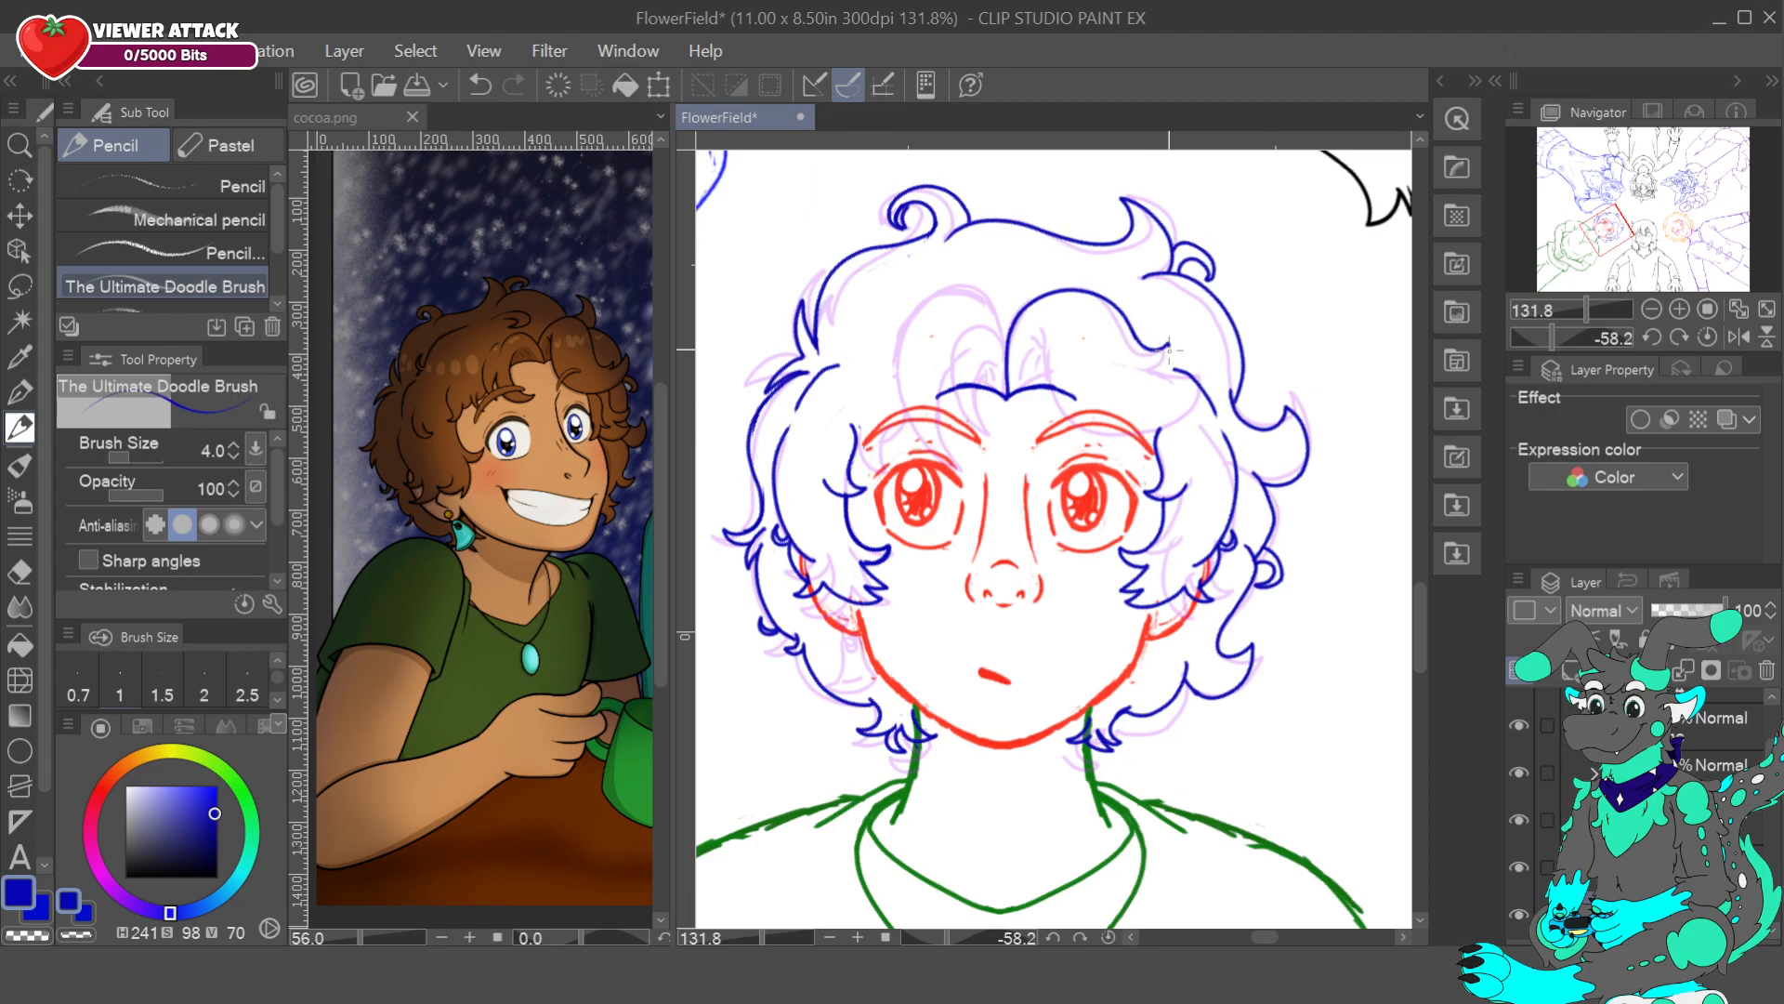
left_click(480, 84)
mouse_move(1007, 379)
left_mouse_down()
mouse_move(1033, 306)
mouse_move(1082, 291)
mouse_move(1155, 363)
mouse_move(1215, 370)
mouse_move(1197, 414)
mouse_move(1154, 440)
left_mouse_up()
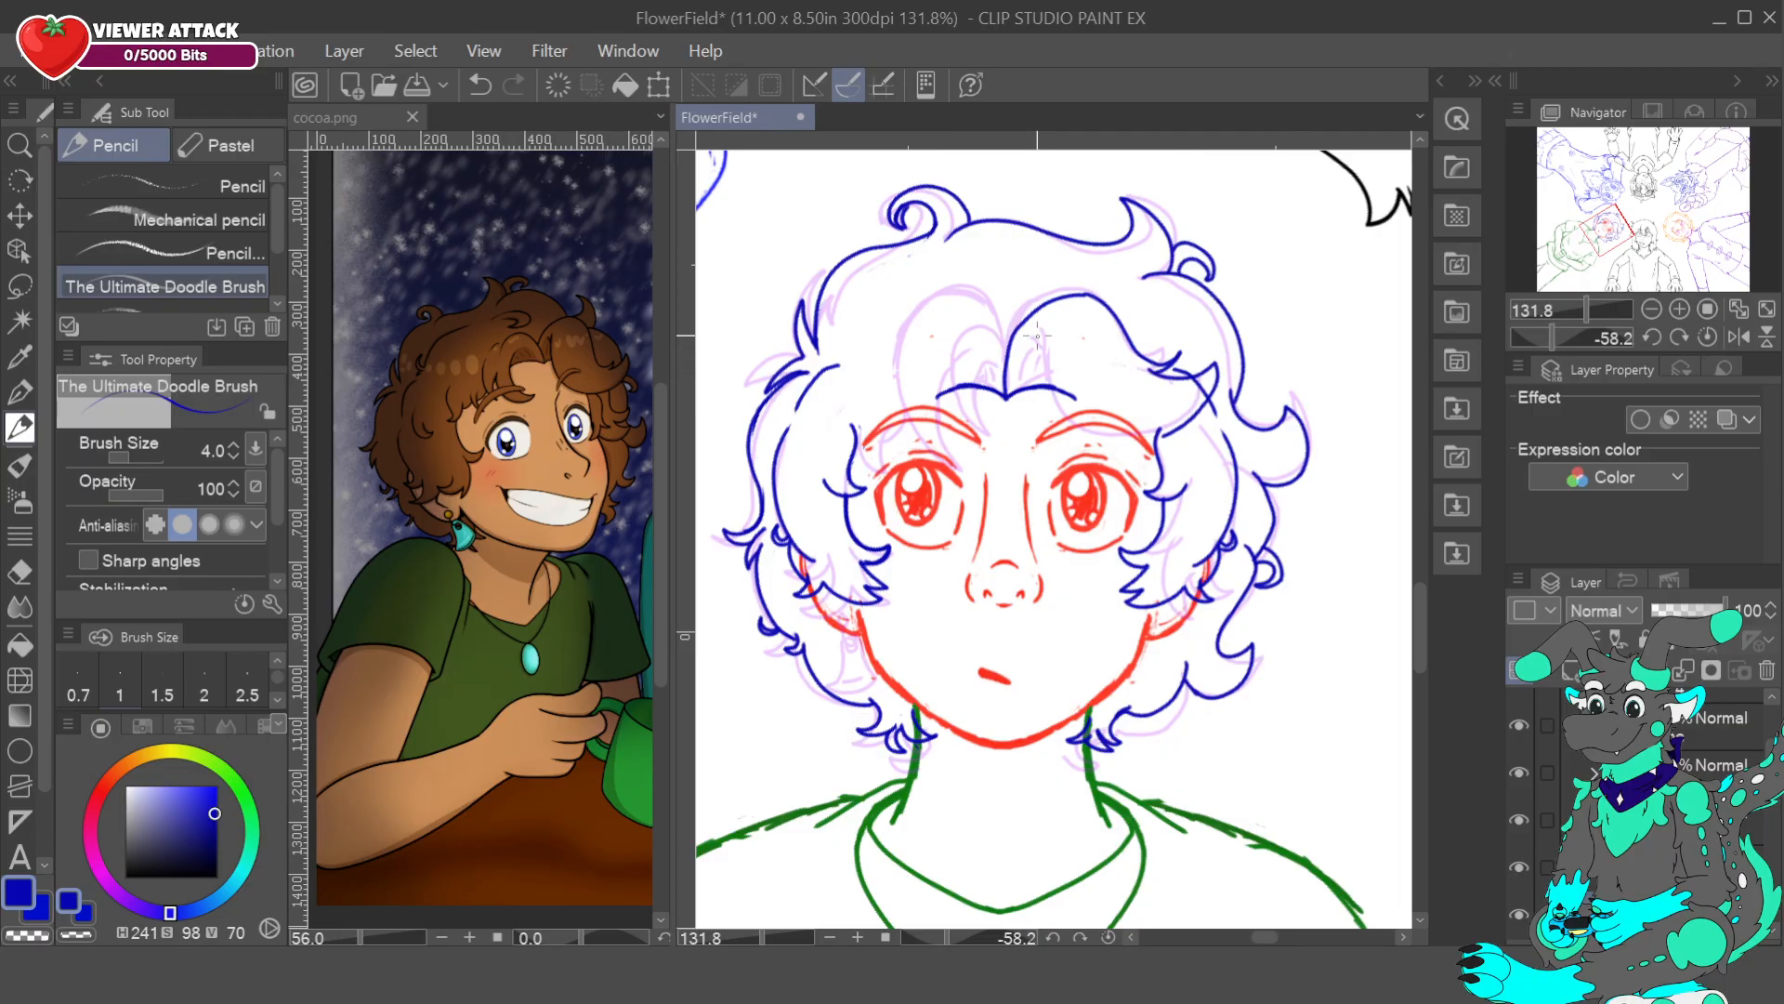
mouse_move(1039, 330)
left_mouse_down()
mouse_move(1074, 412)
mouse_move(1111, 436)
mouse_move(1166, 435)
left_mouse_up()
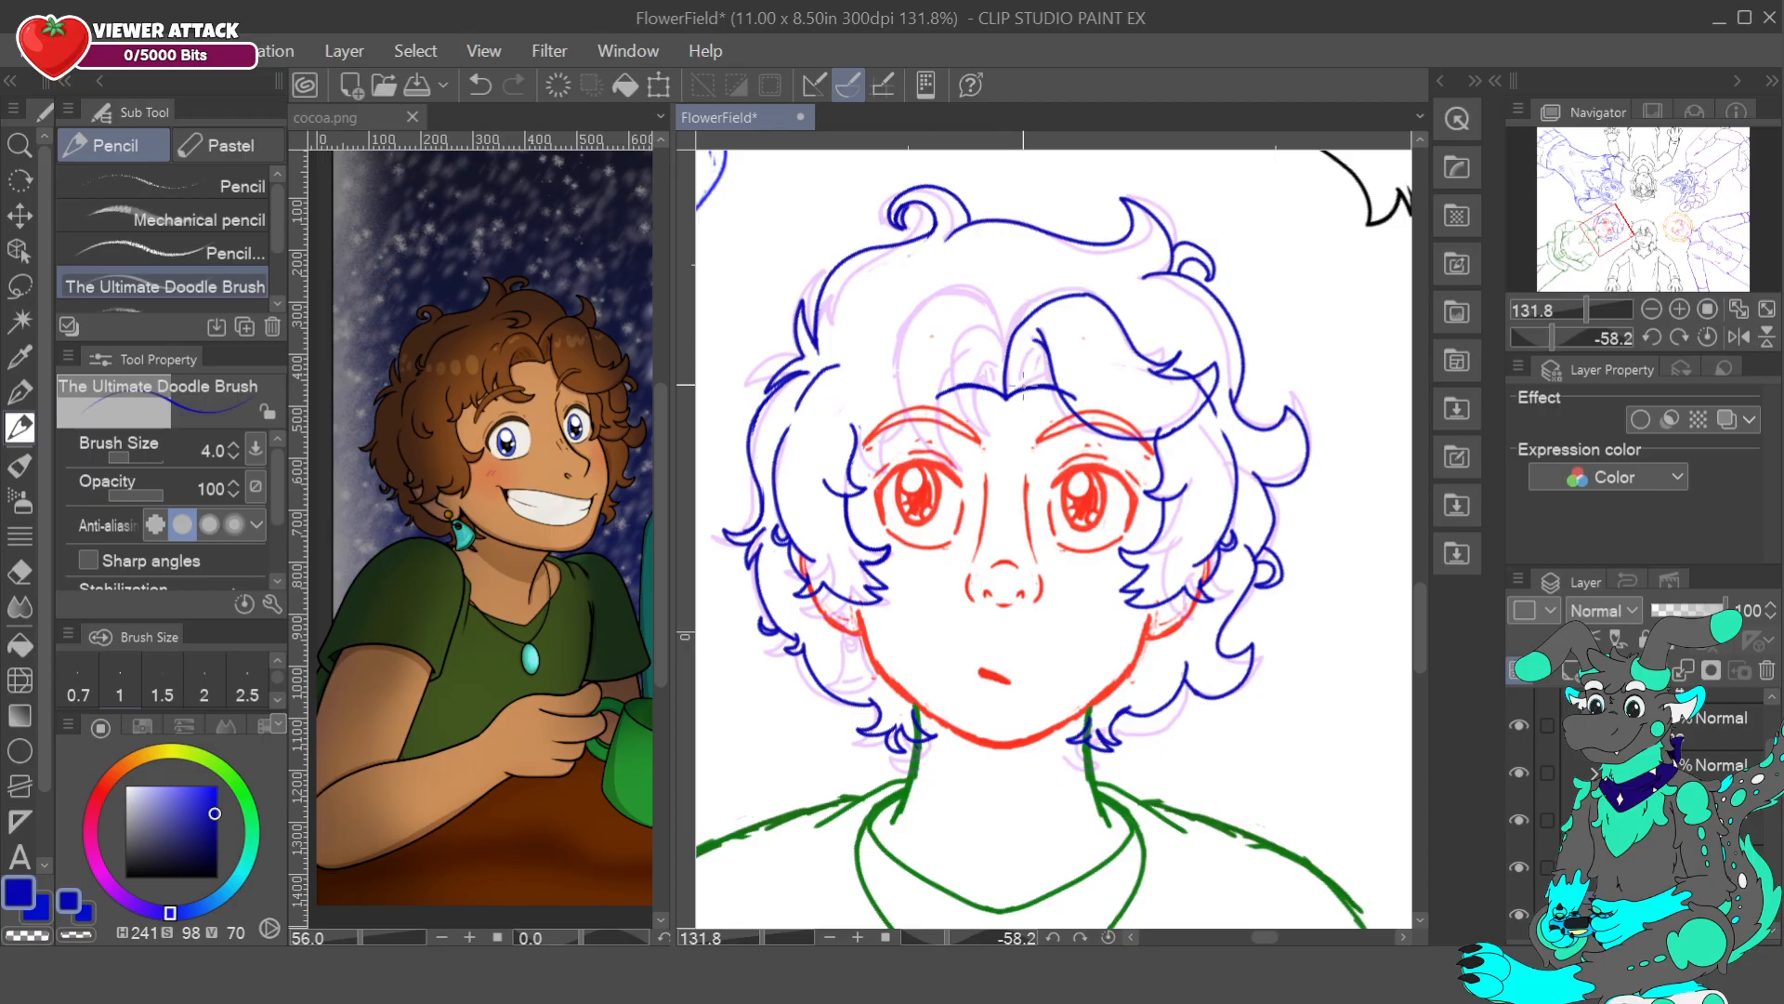
left_click_drag(1008, 396, 1038, 353)
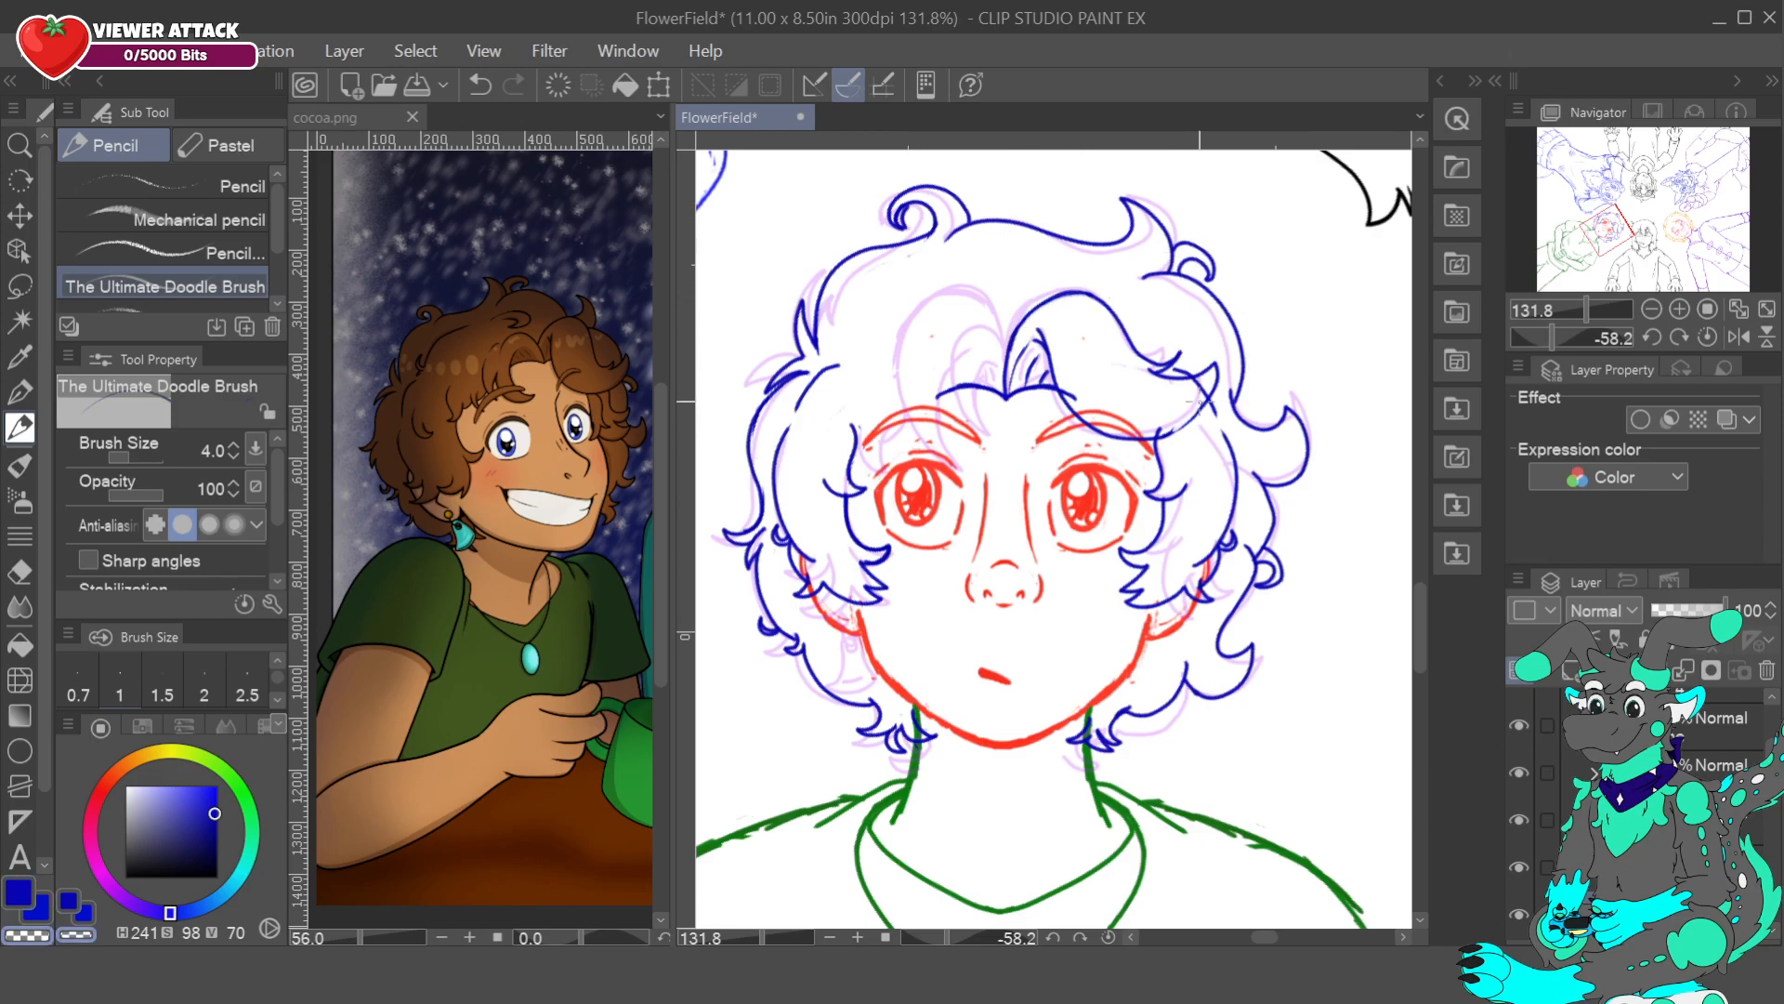
left_click(1196, 377, "alt")
mouse_move(1203, 376)
left_mouse_down()
mouse_move(1214, 362)
mouse_move(1167, 433)
left_mouse_up()
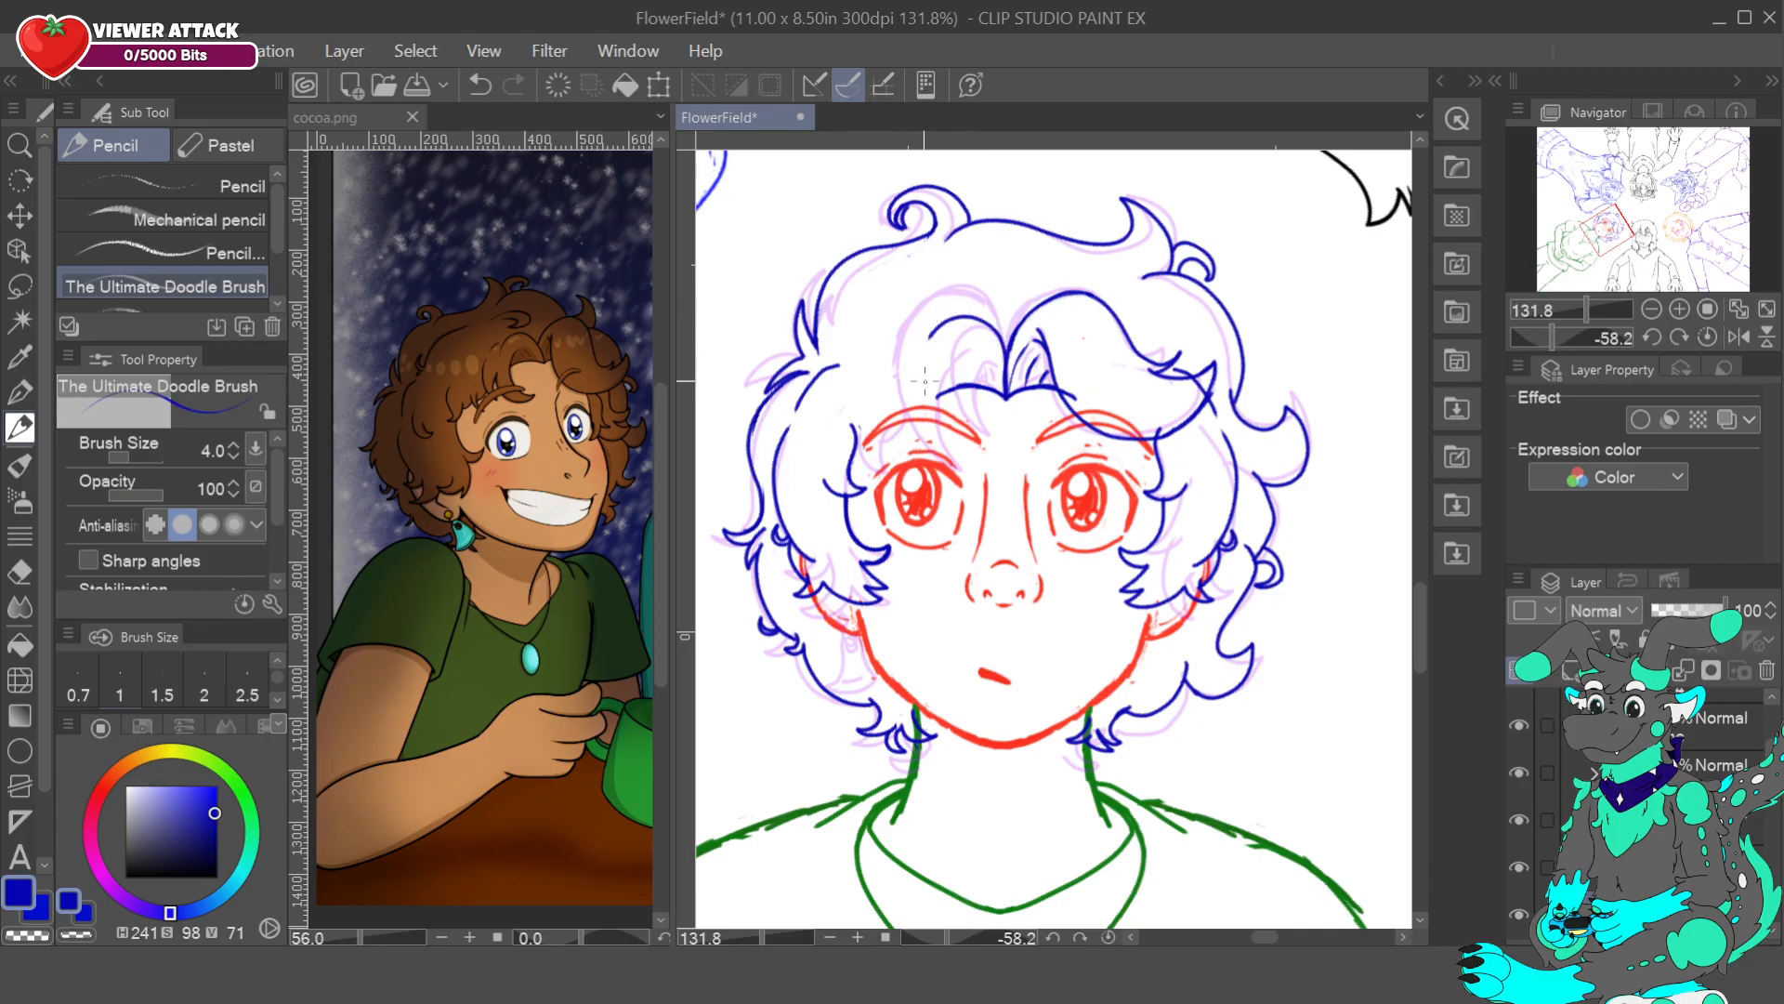
- Try curved left fringe strands arching from the midline over the left brow, and undo them
mouse_move(932, 380)
left_mouse_down()
mouse_move(993, 444)
mouse_move(968, 394)
mouse_move(981, 355)
left_mouse_up()
key("ctrl+z")
key("ctrl+z")
mouse_move(1004, 347)
left_mouse_down()
mouse_move(926, 331)
mouse_move(920, 375)
mouse_move(959, 429)
mouse_move(995, 438)
left_mouse_up()
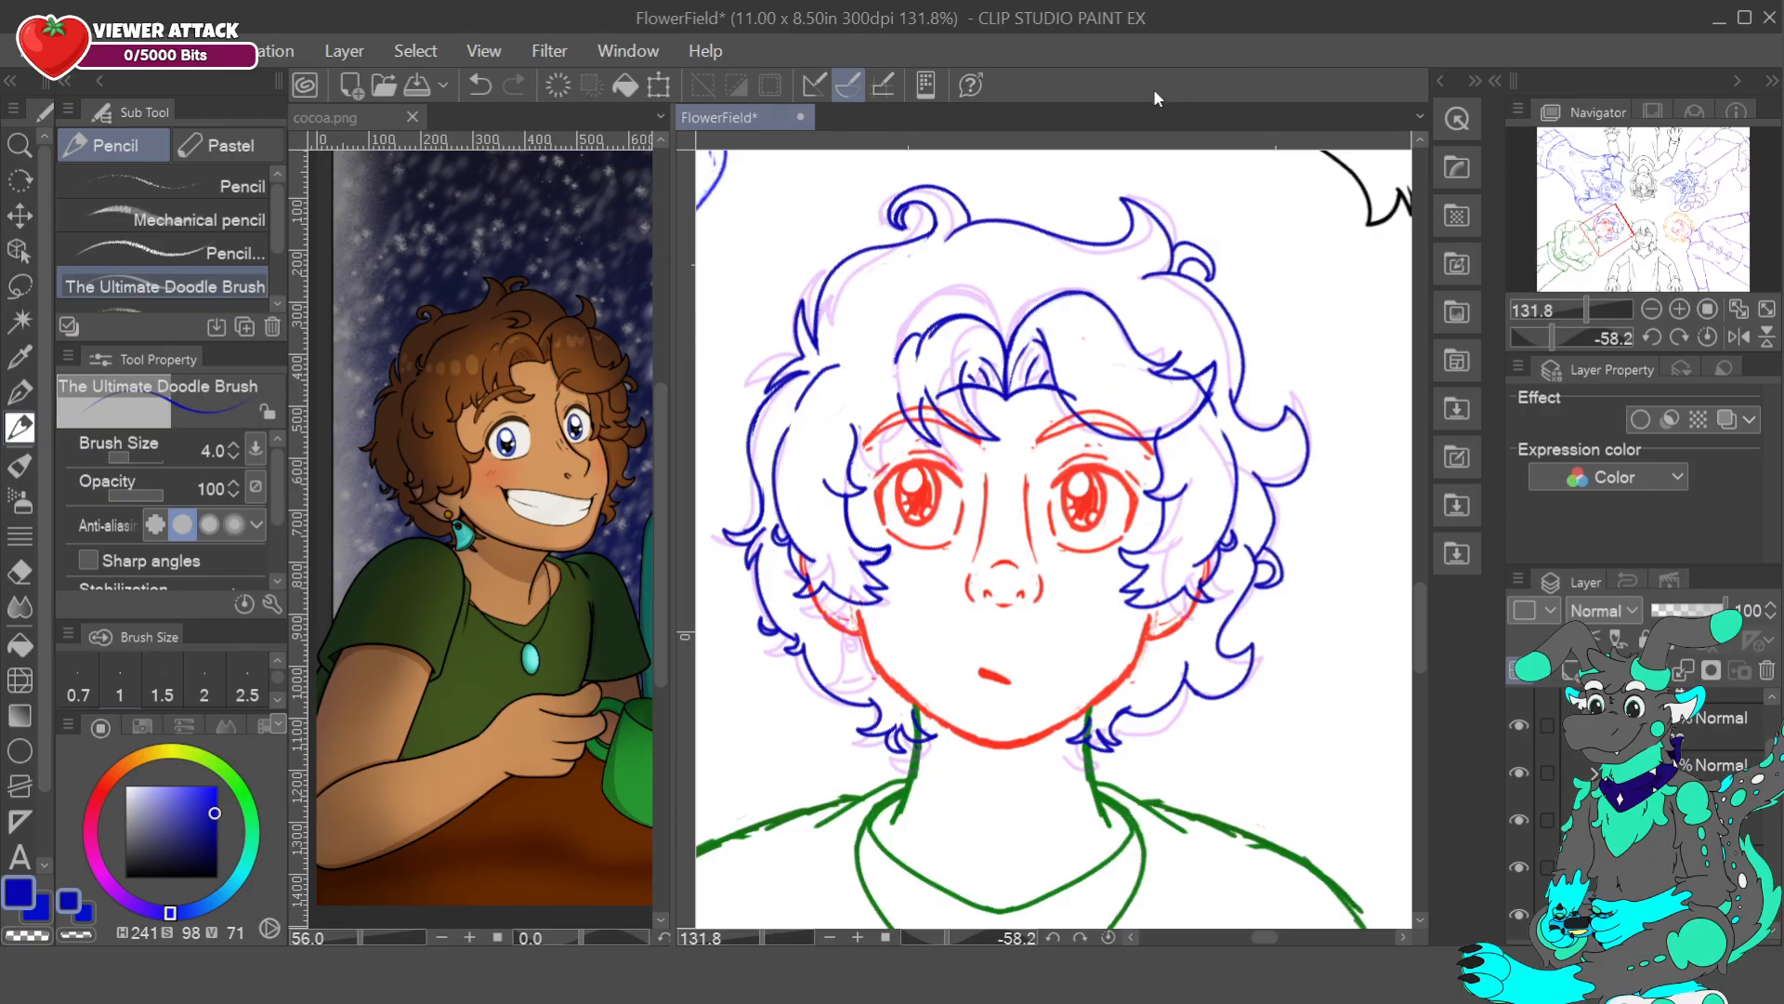
left_click(479, 86)
mouse_move(924, 426)
left_mouse_down()
mouse_move(927, 397)
mouse_move(936, 440)
mouse_move(904, 382)
mouse_move(910, 344)
mouse_move(906, 363)
left_mouse_up()
left_click(479, 84)
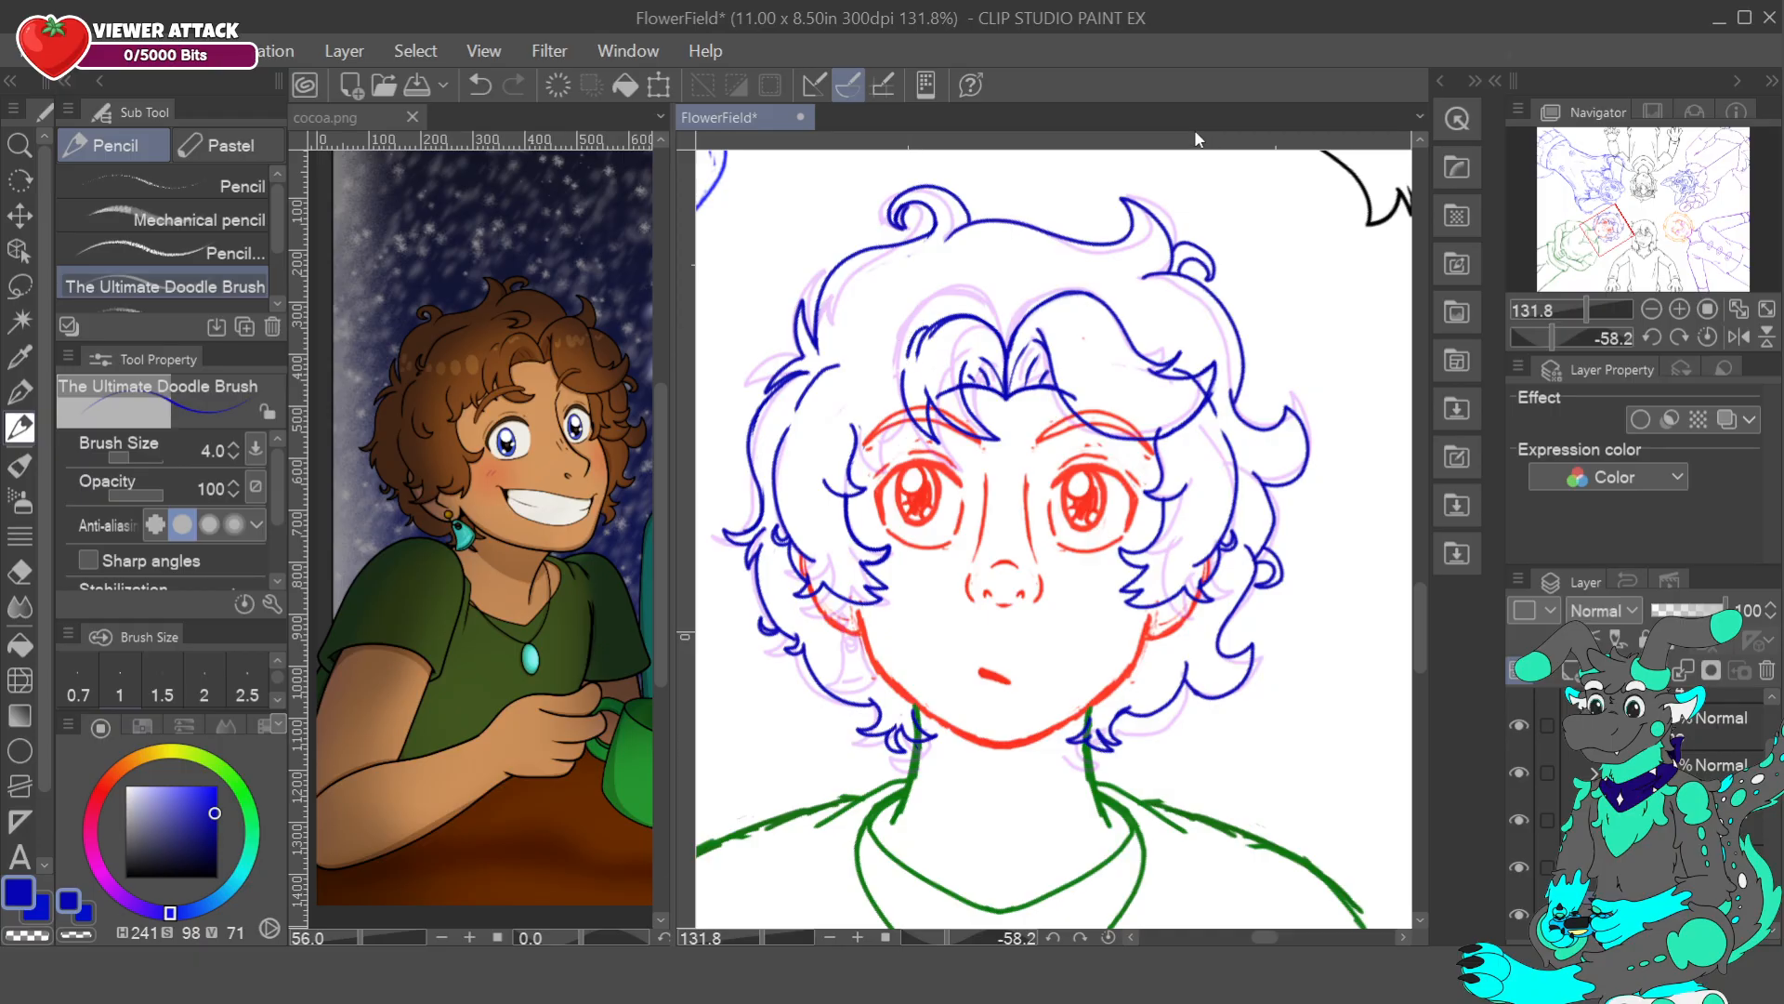
left_click(478, 85)
left_click(479, 85)
left_click(478, 85)
left_click(479, 85)
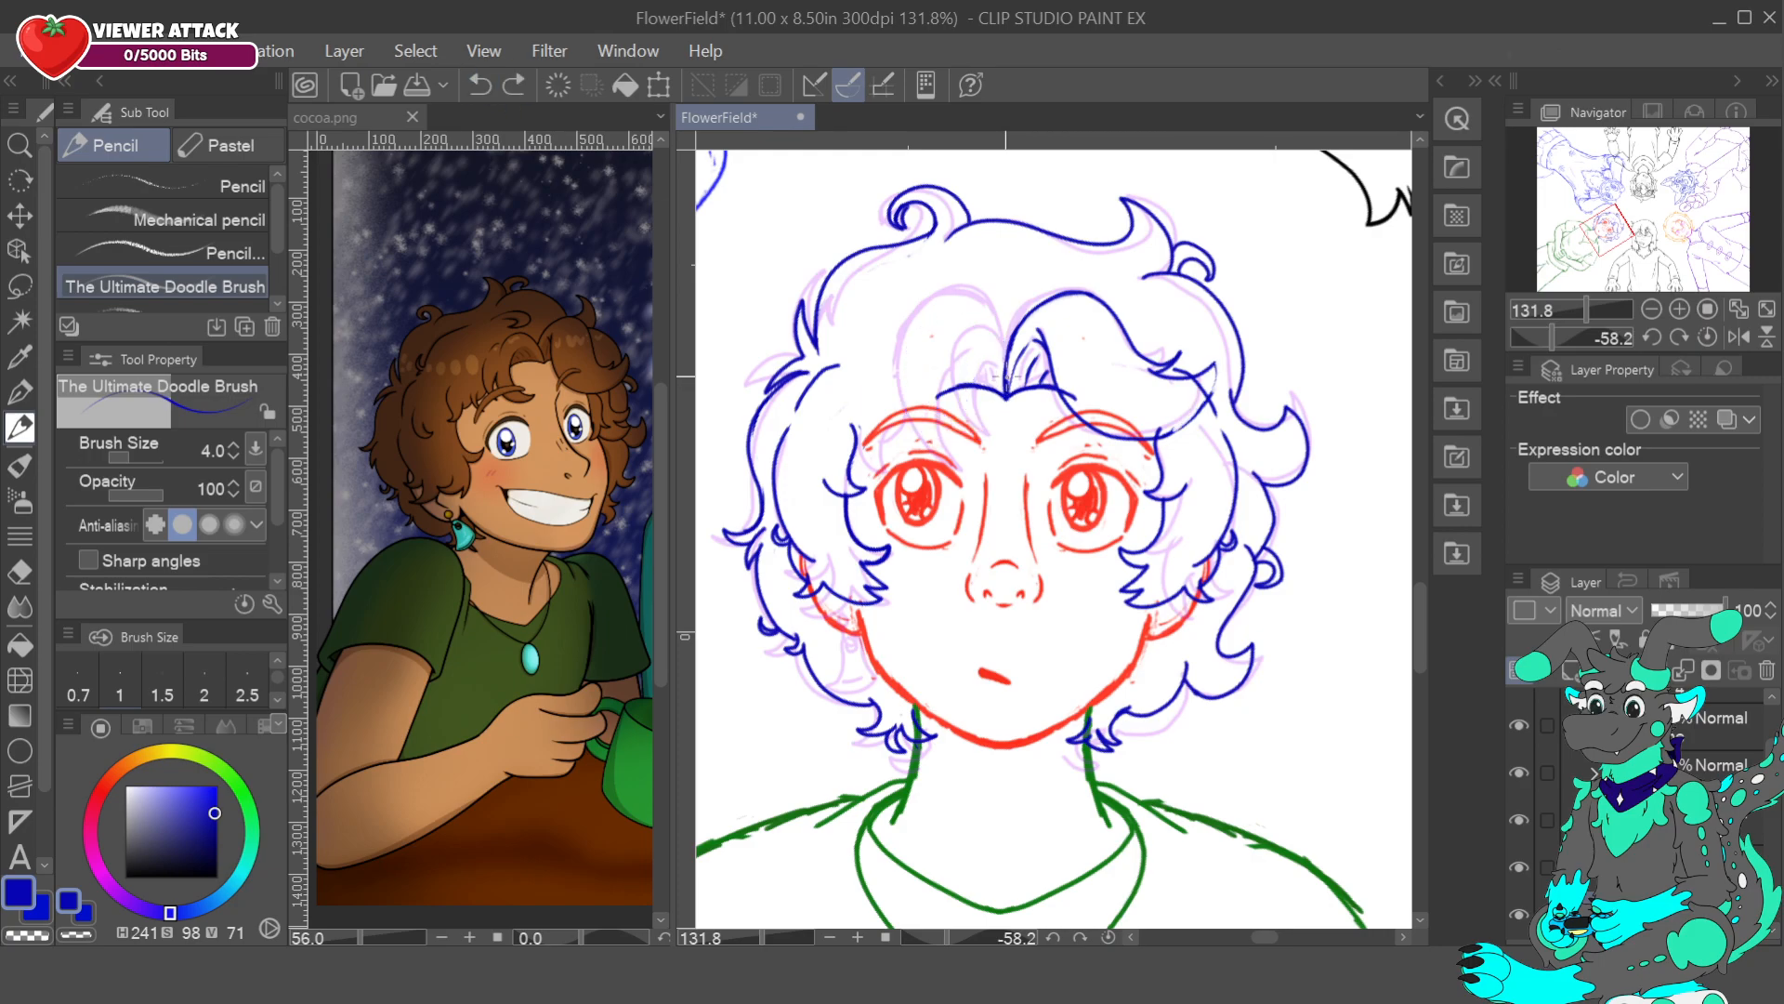
- Draw the left fringe as arched, pointed strands from the midline to the left brow, undoing the extra wisps tried beside the brow
mouse_move(989, 330)
left_mouse_down()
mouse_move(967, 322)
mouse_move(939, 364)
mouse_move(986, 435)
left_mouse_up()
left_click_drag(988, 364, 983, 384)
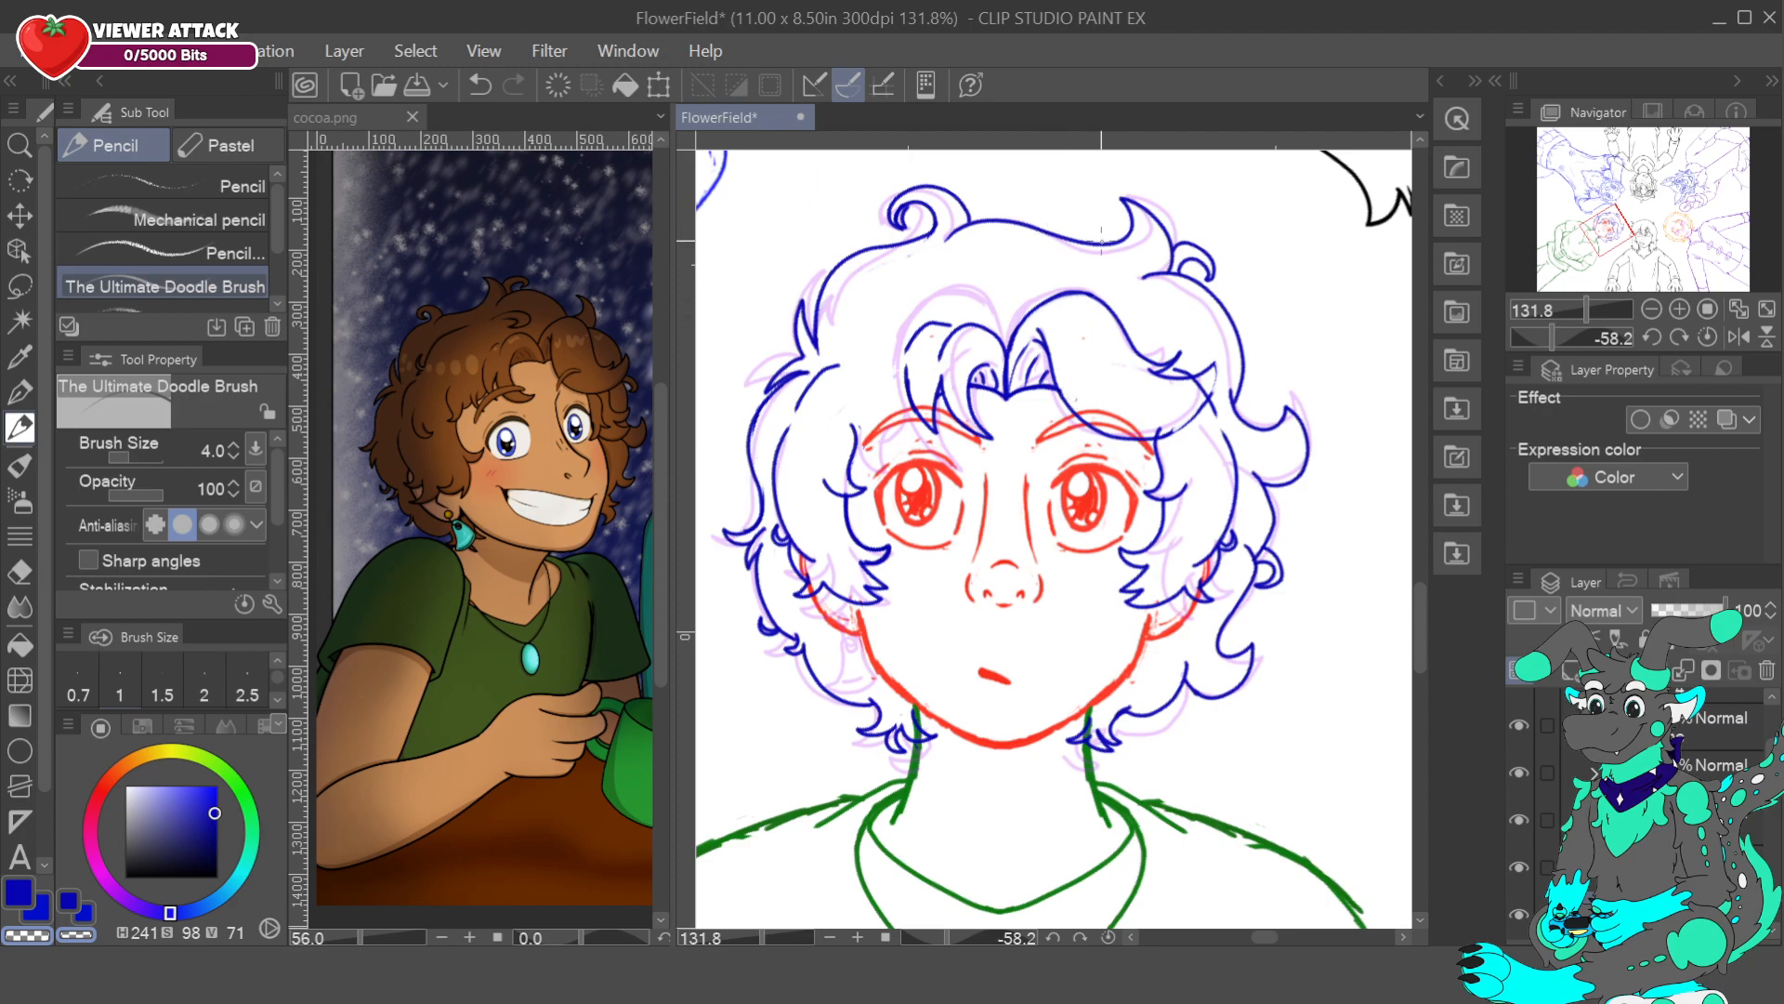
left_click(918, 391, "alt")
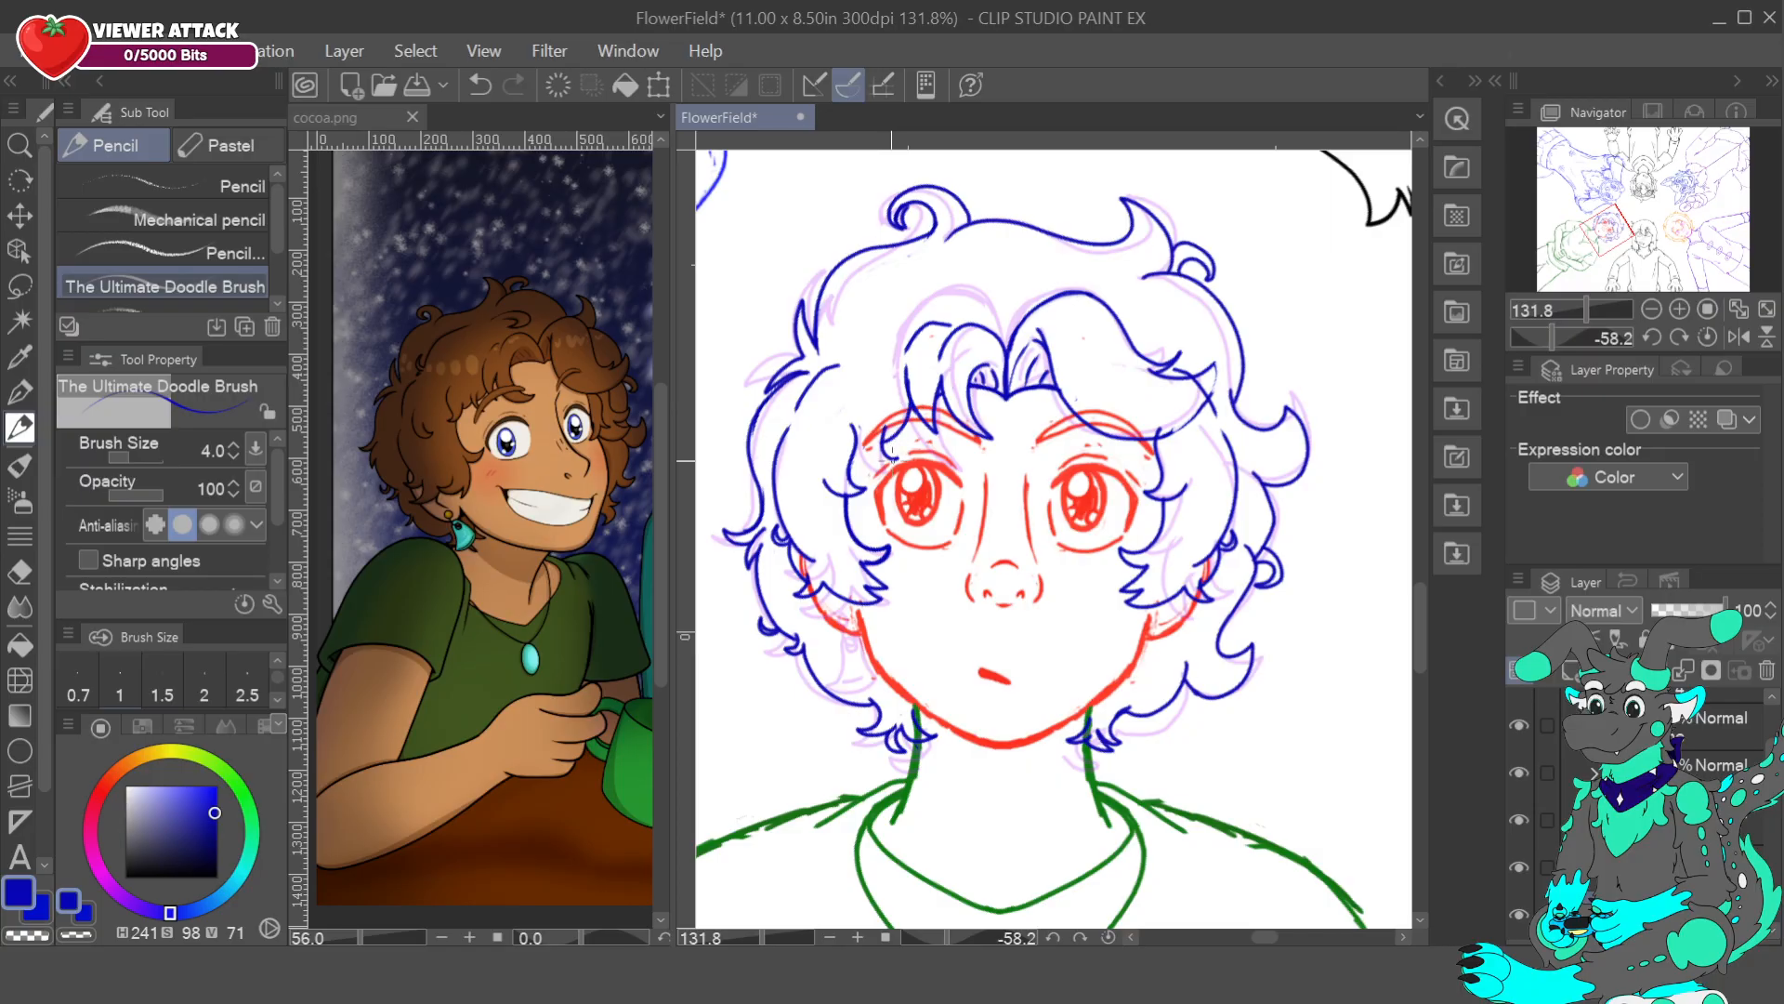
key("ctrl+z")
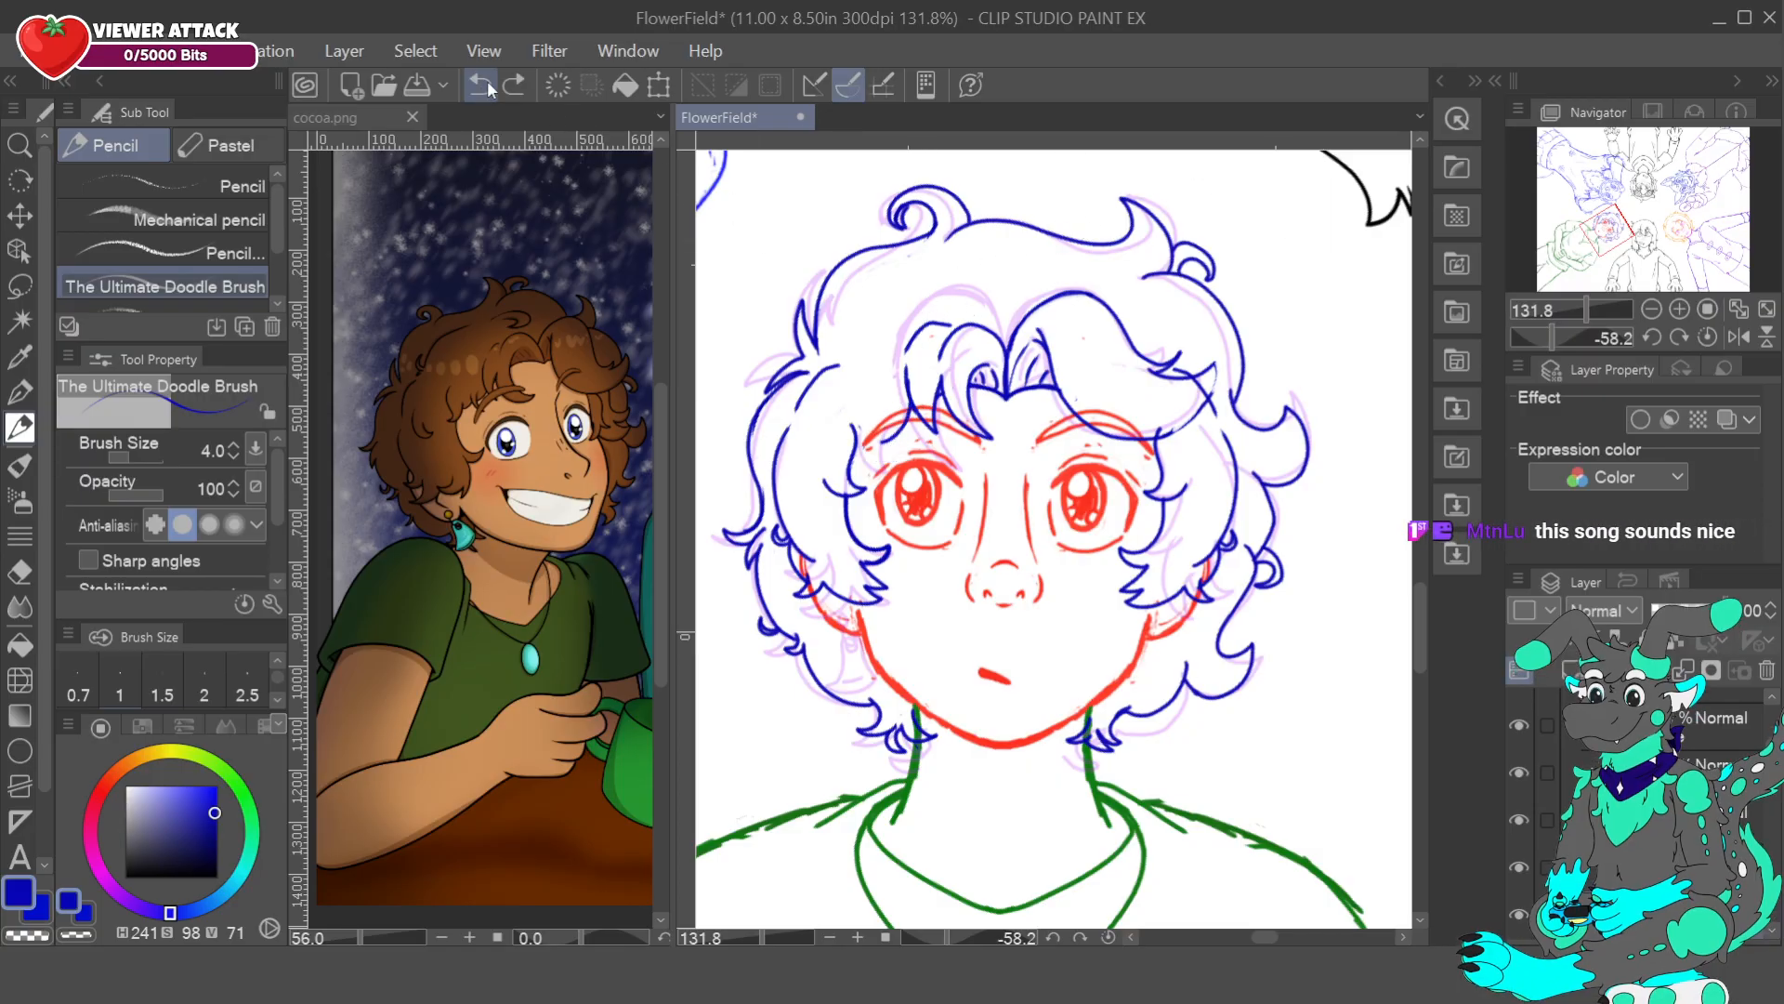
mouse_move(857, 444)
left_mouse_down()
mouse_move(881, 456)
mouse_move(887, 435)
left_mouse_up()
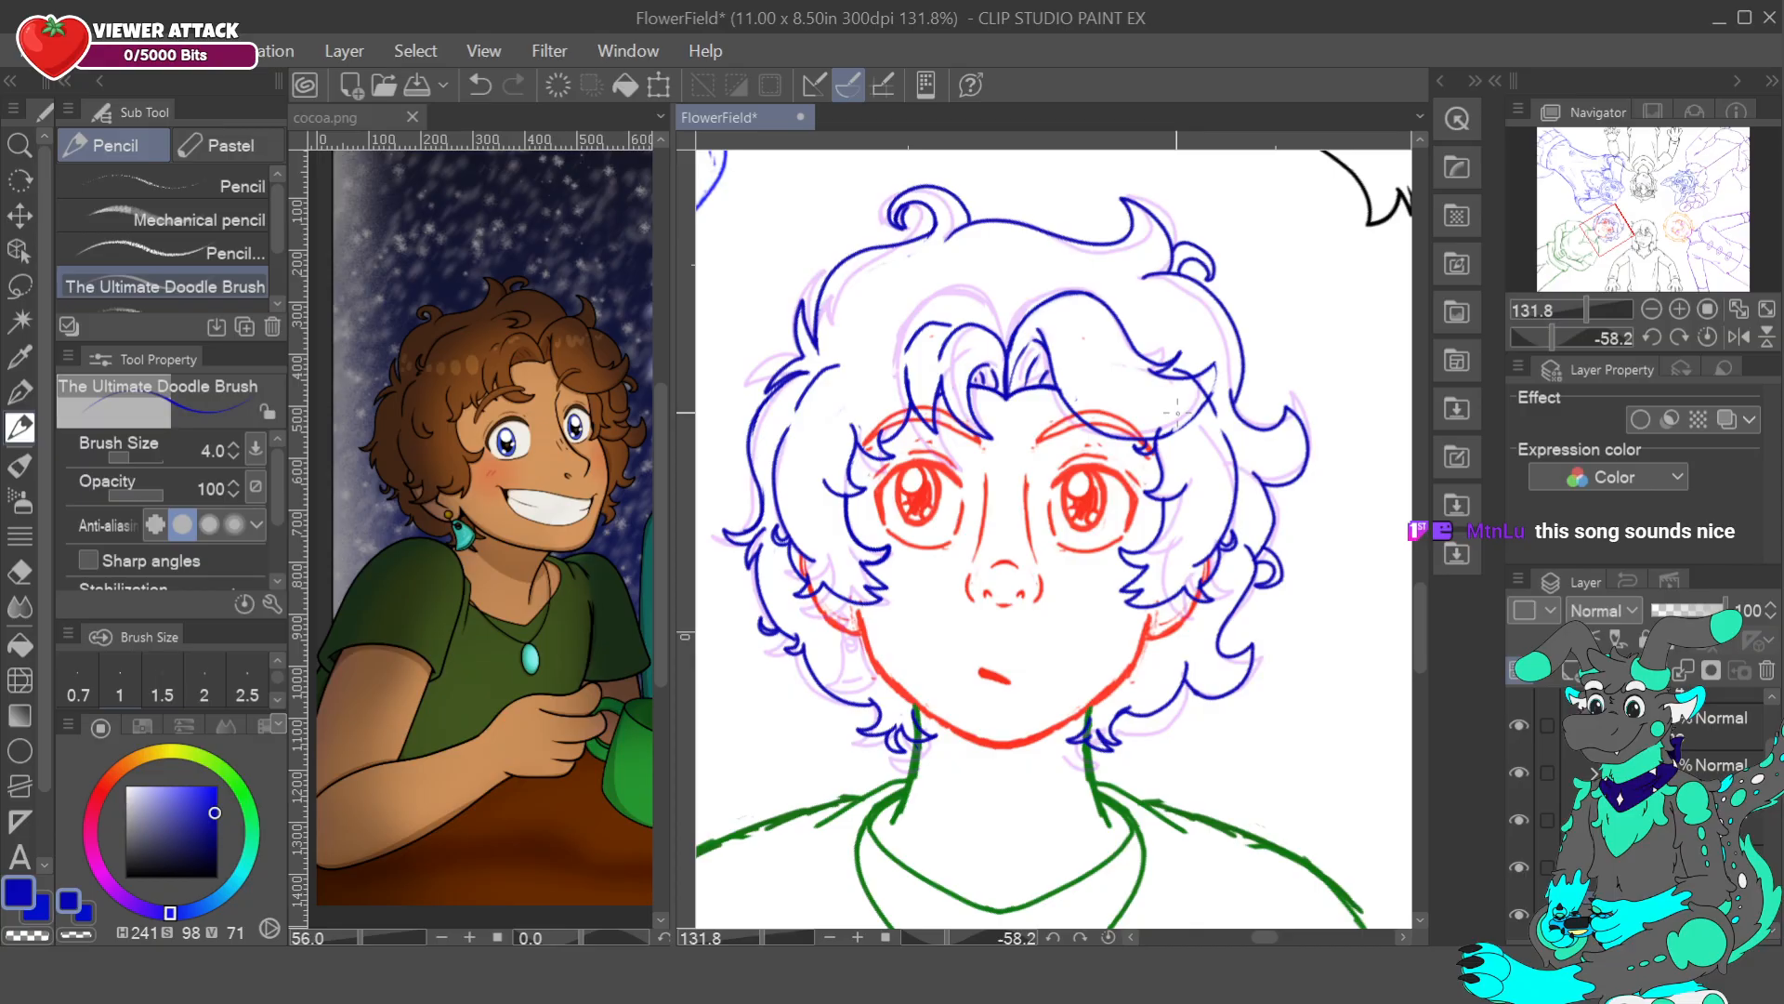
key("ctrl+z")
- Draw an inner crown line with pointed tufts on the upper left and a small looped strand above the right fringe lock
left_click_drag(839, 351, 849, 347)
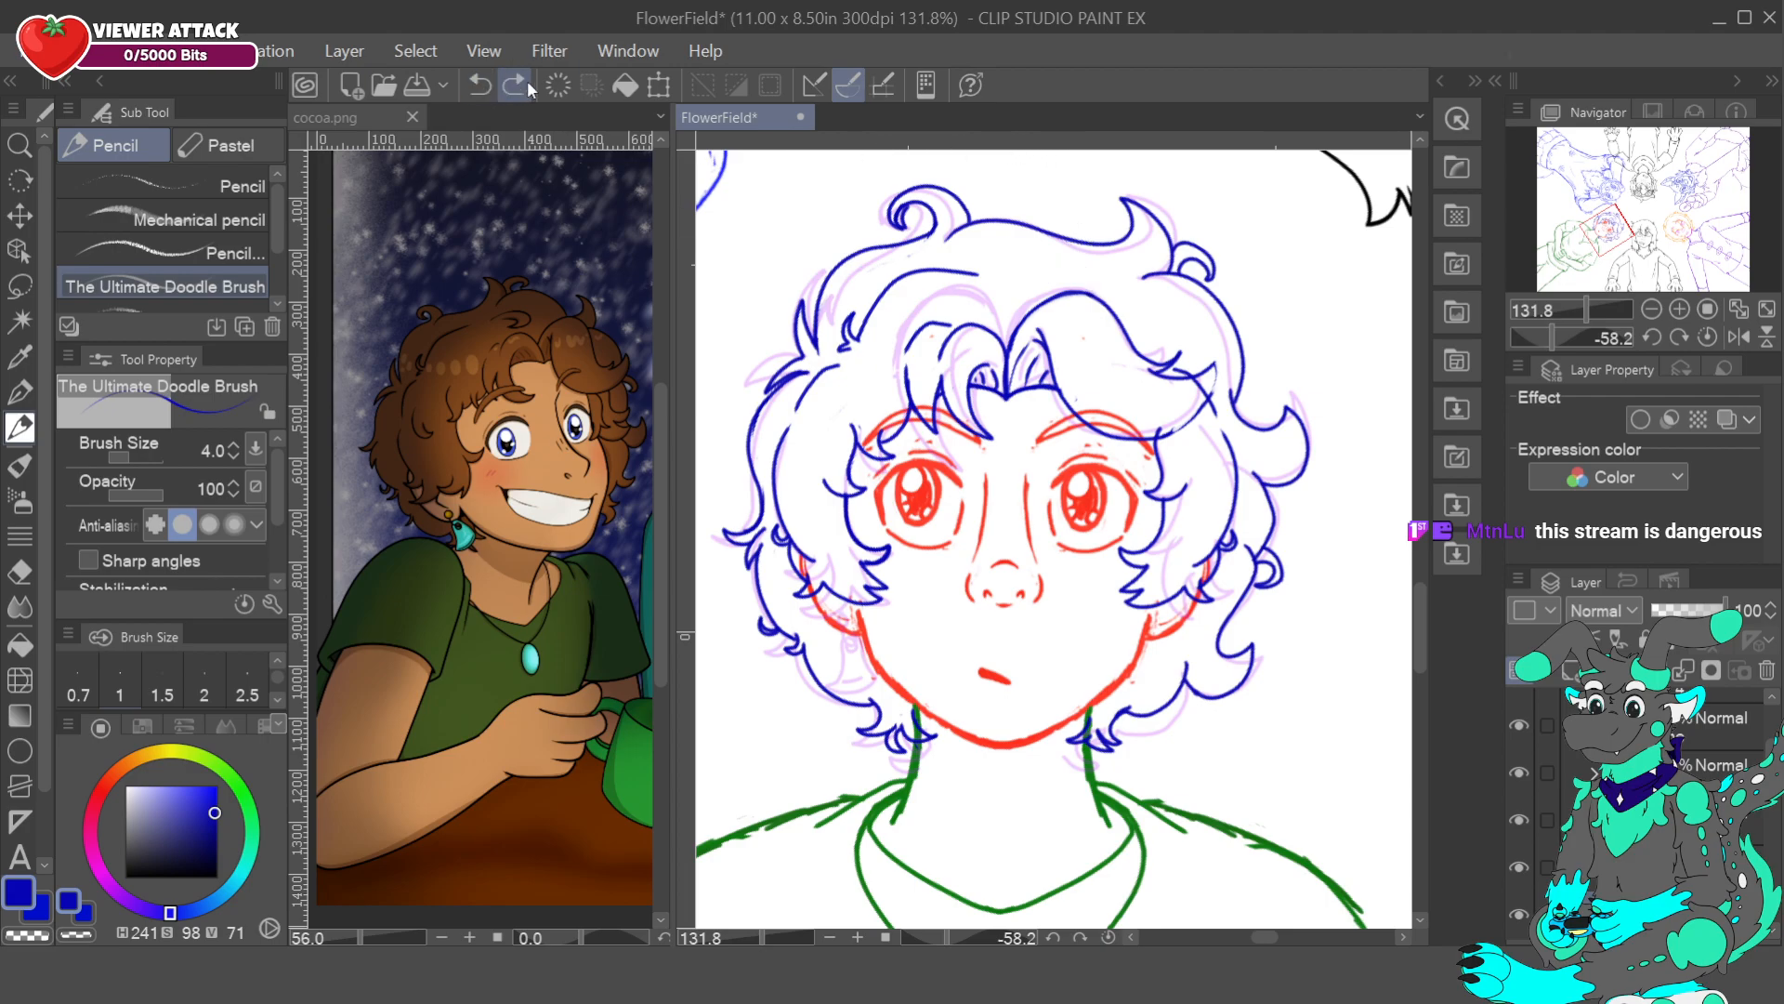
left_click(1658, 334)
left_click(1658, 335)
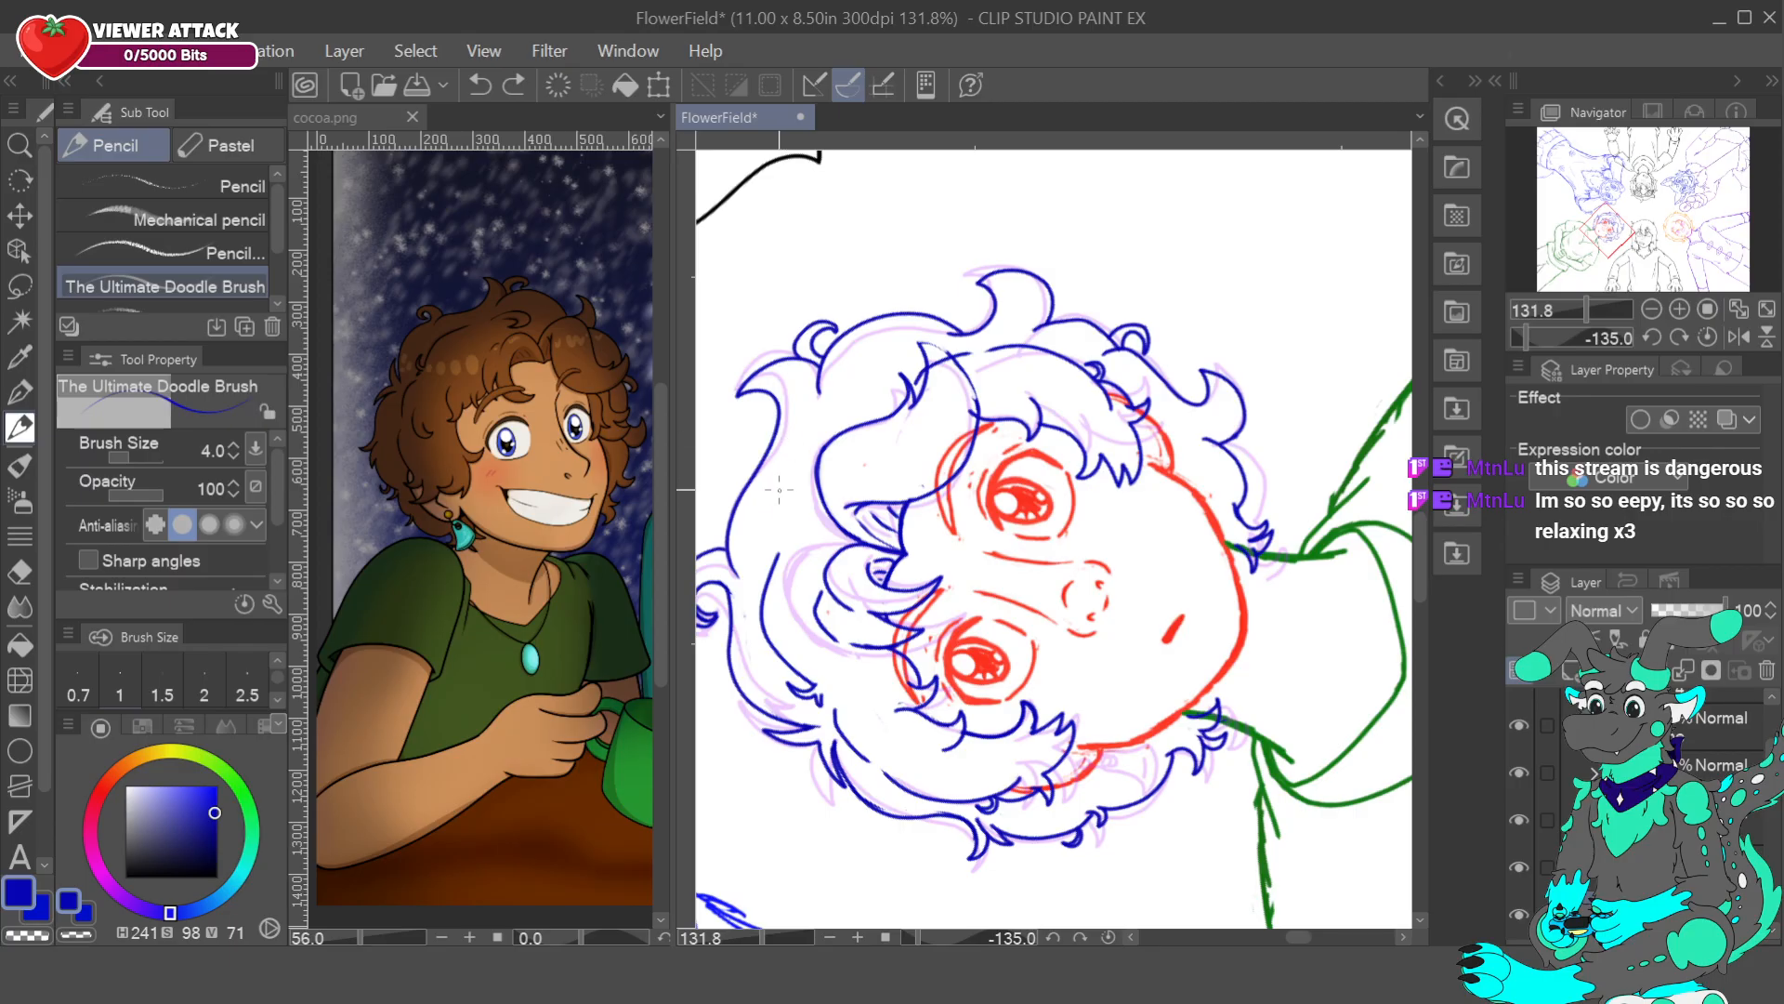
left_click_drag(828, 451, 808, 503)
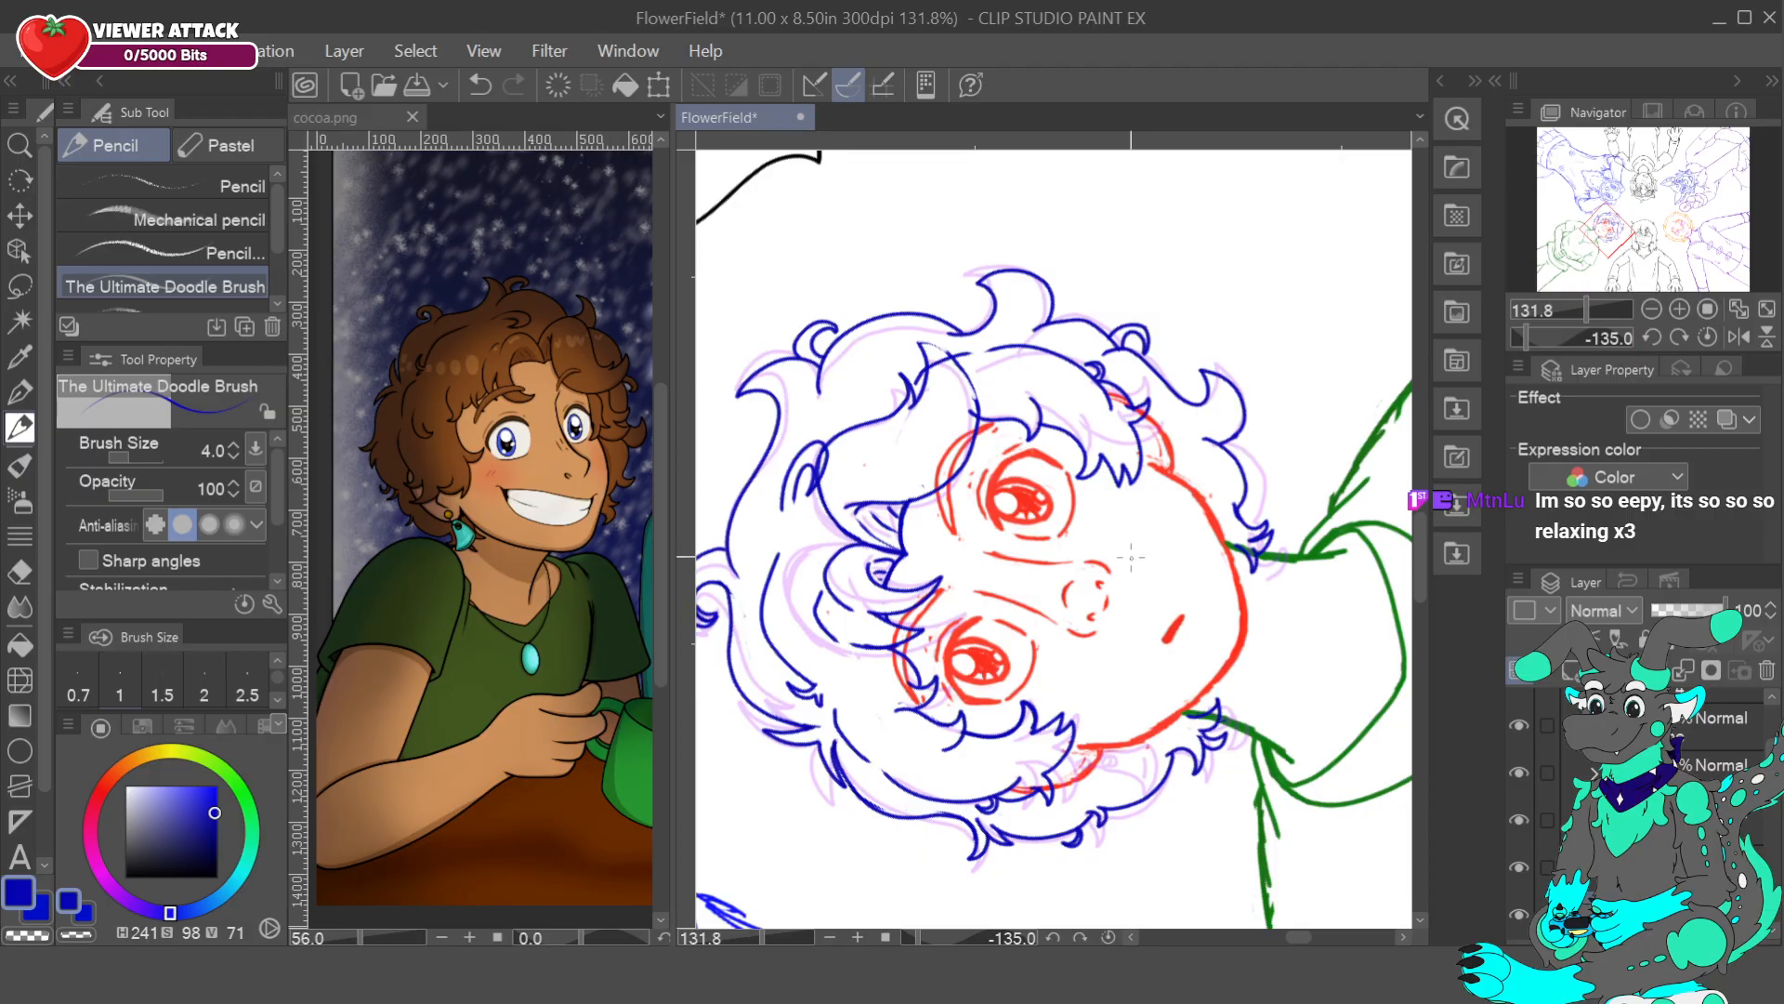
left_click(1707, 337)
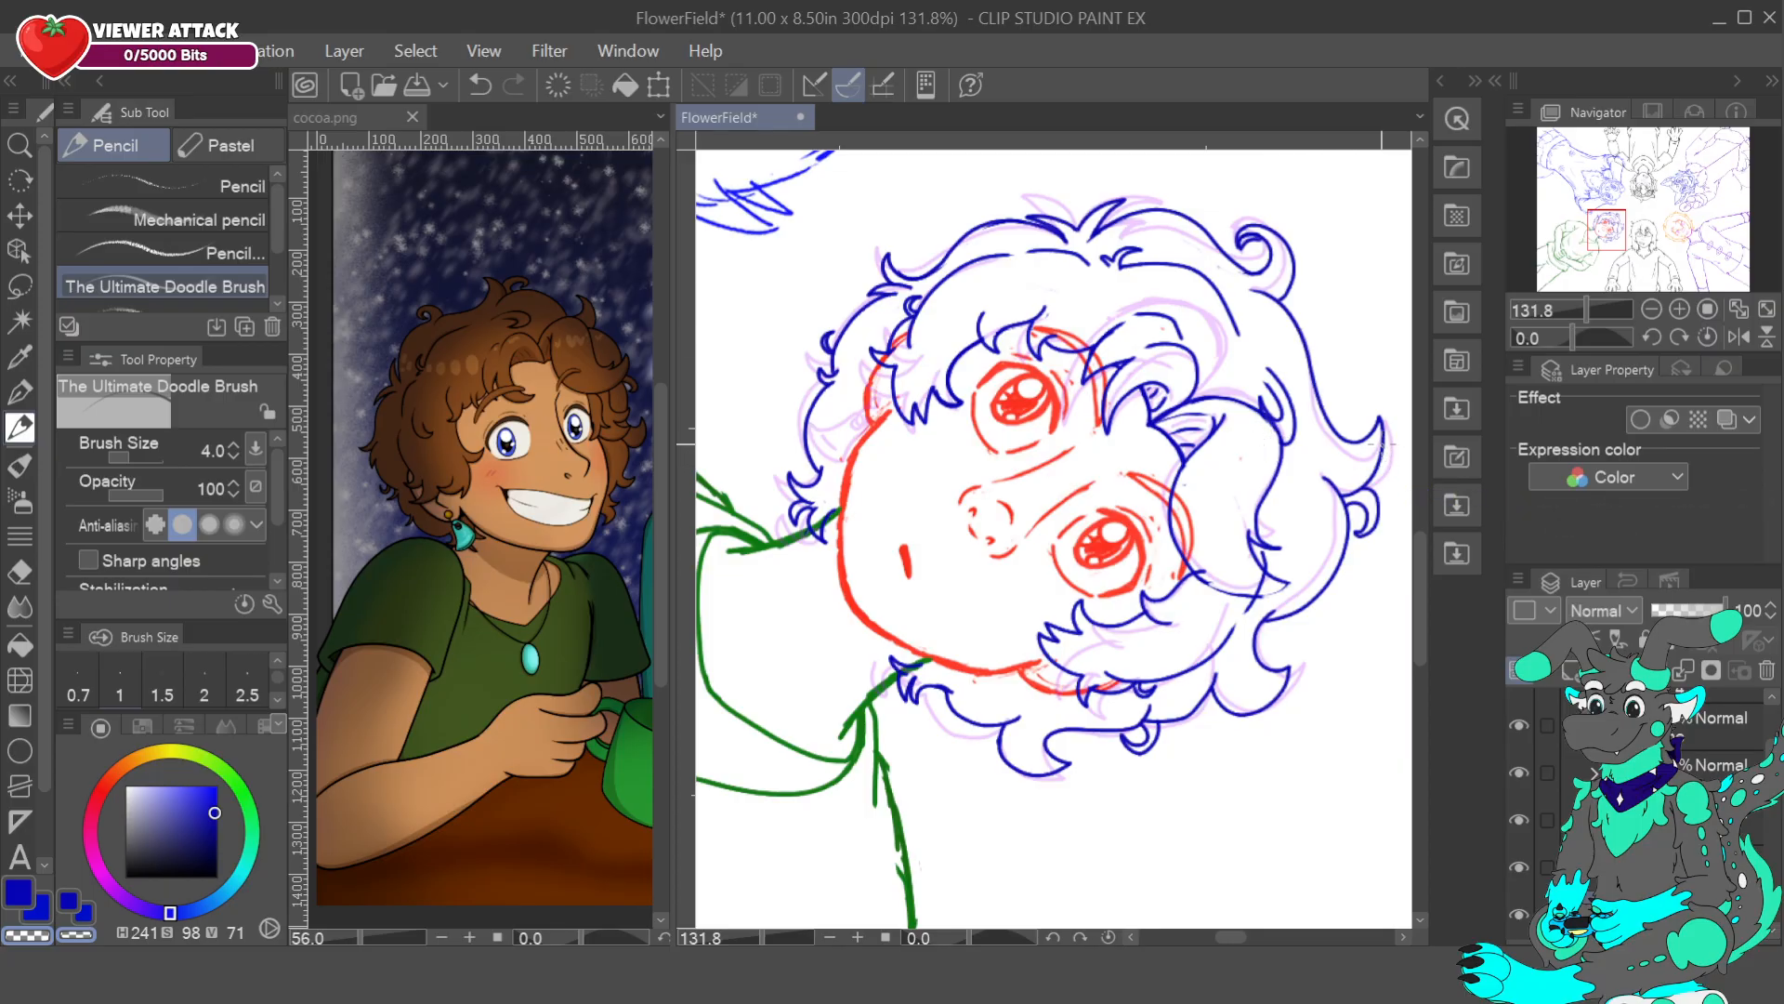
left_click(1651, 338)
left_click(1651, 338)
left_click(1652, 339)
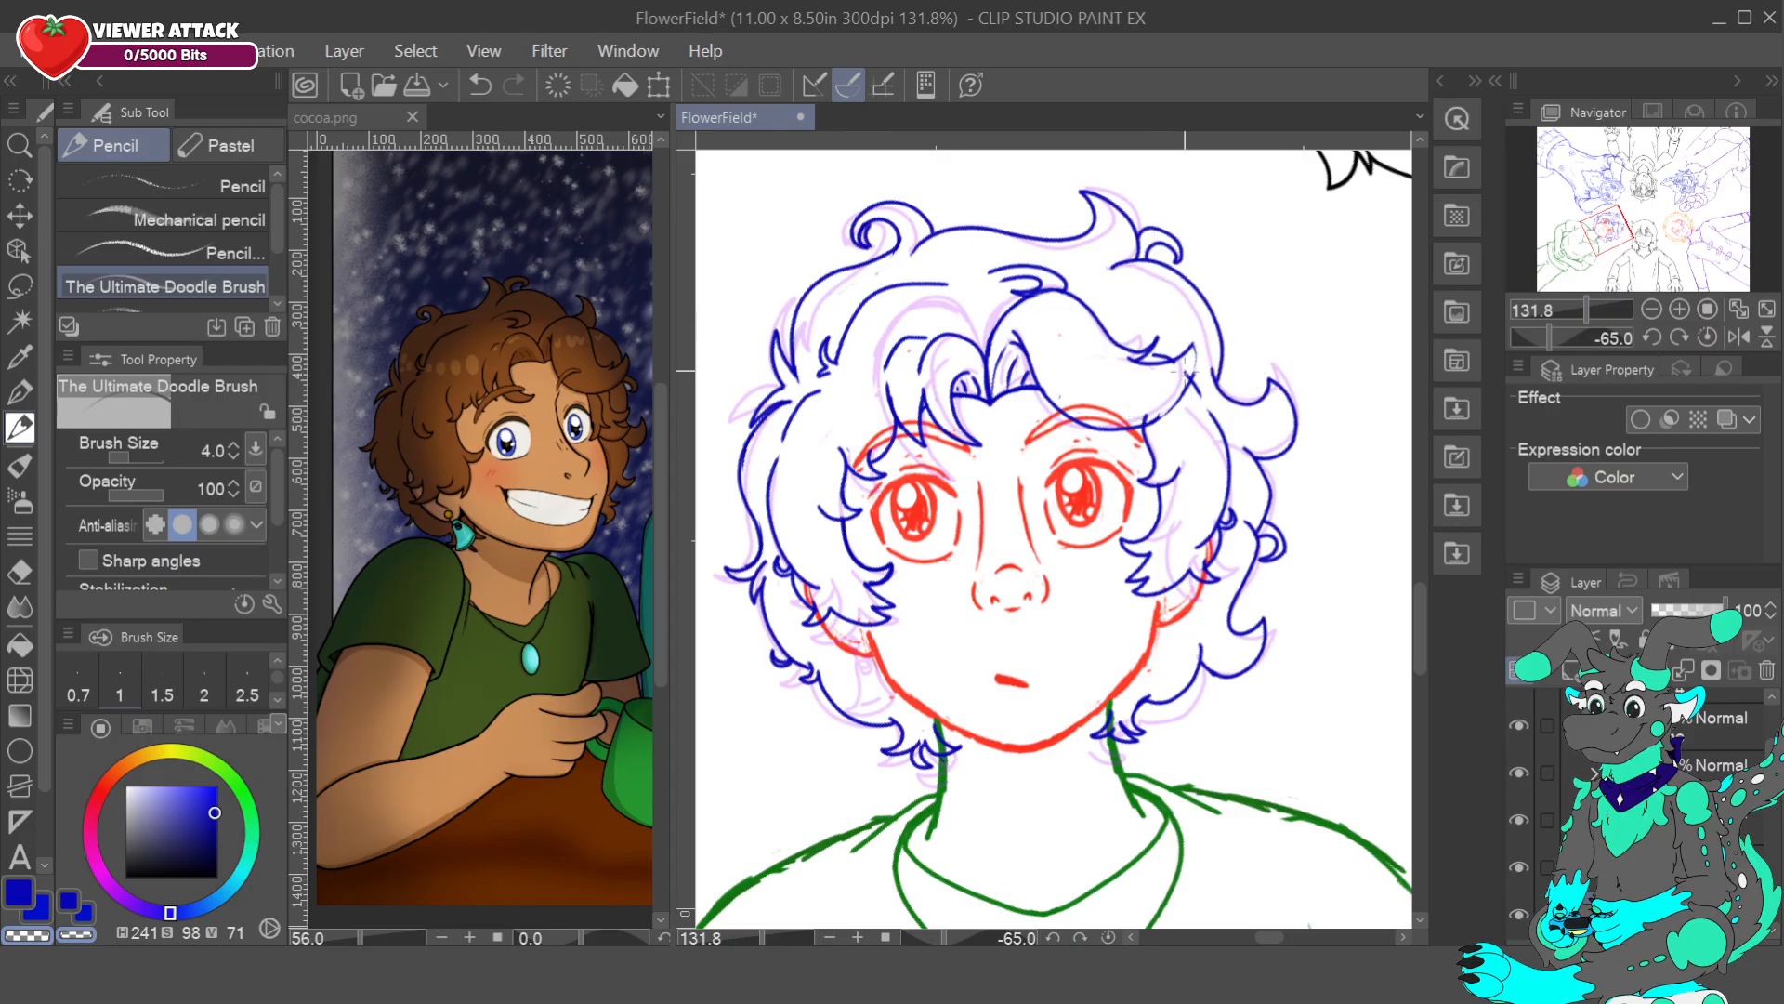
- Clean up the overlapping line at the right fringe lock and redraw its lower edge up to the pointed tip
left_click(1176, 390, "alt")
left_click(1148, 423, "alt")
key("ctrl+z")
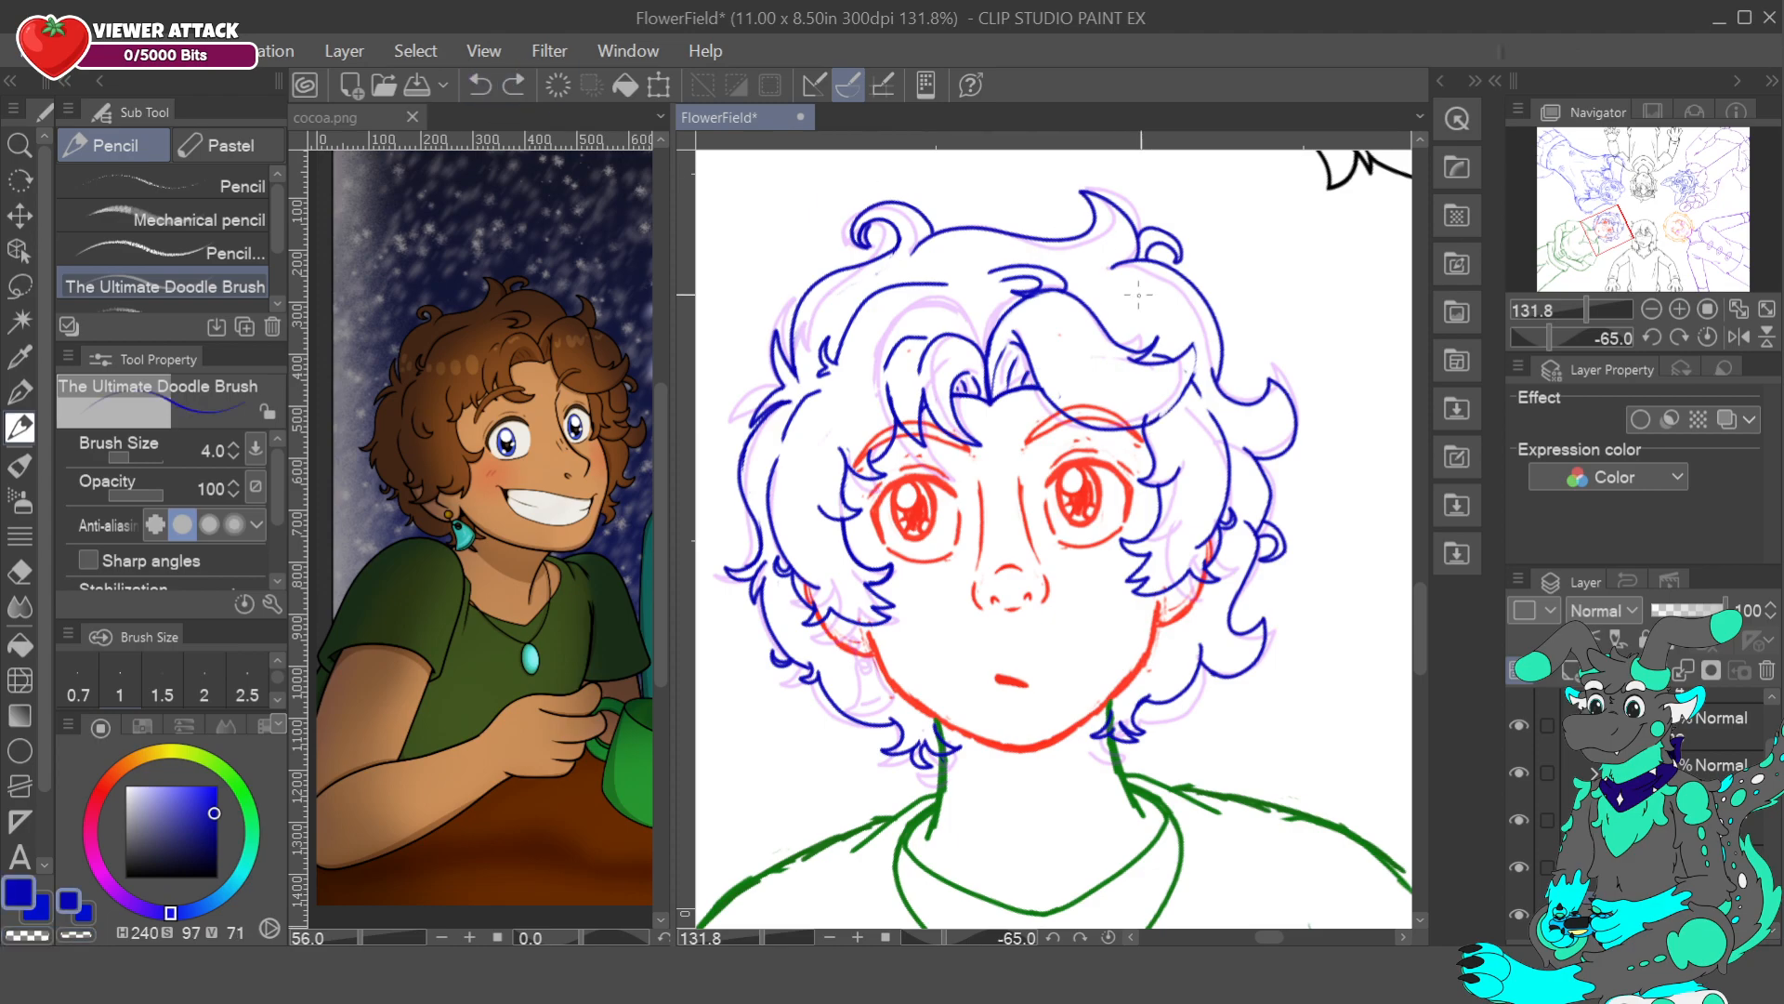
mouse_move(1107, 432)
left_mouse_down()
mouse_move(1171, 411)
mouse_move(1196, 345)
left_mouse_up()
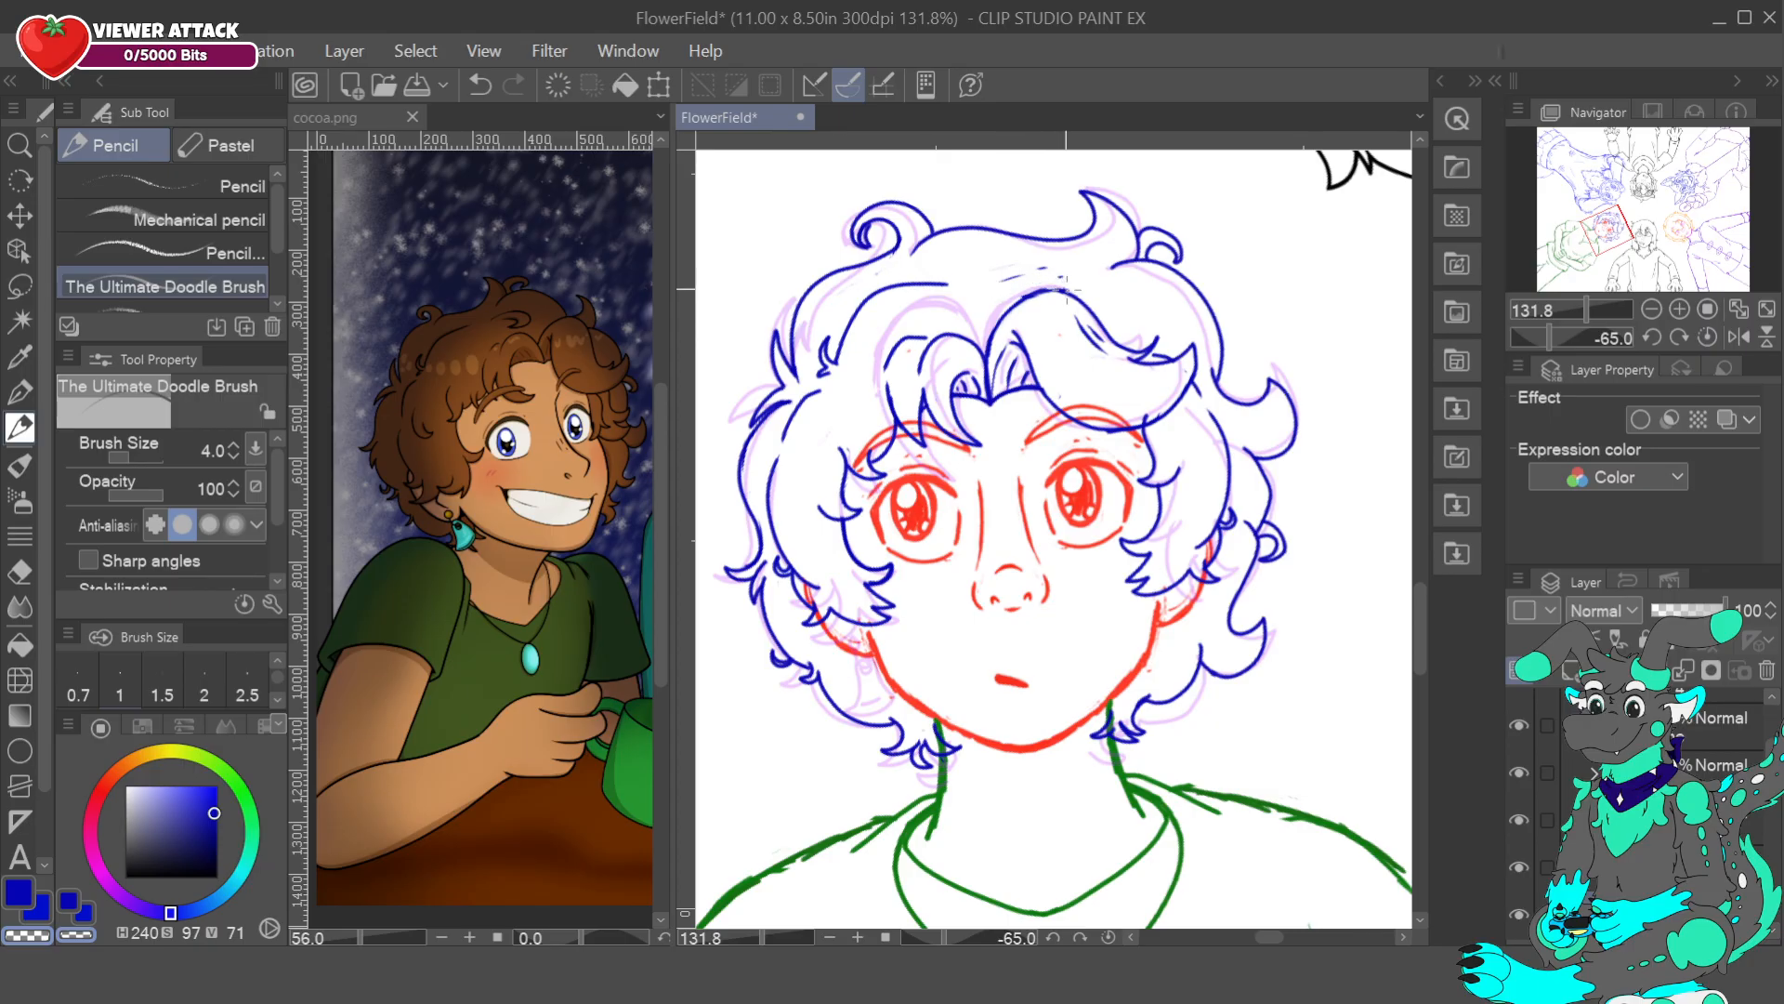
- Redraw the curl crossing the top of the right fringe lock and add small tufts along the crown and left outline
left_click(1035, 279, "alt")
left_click(1064, 291, "alt")
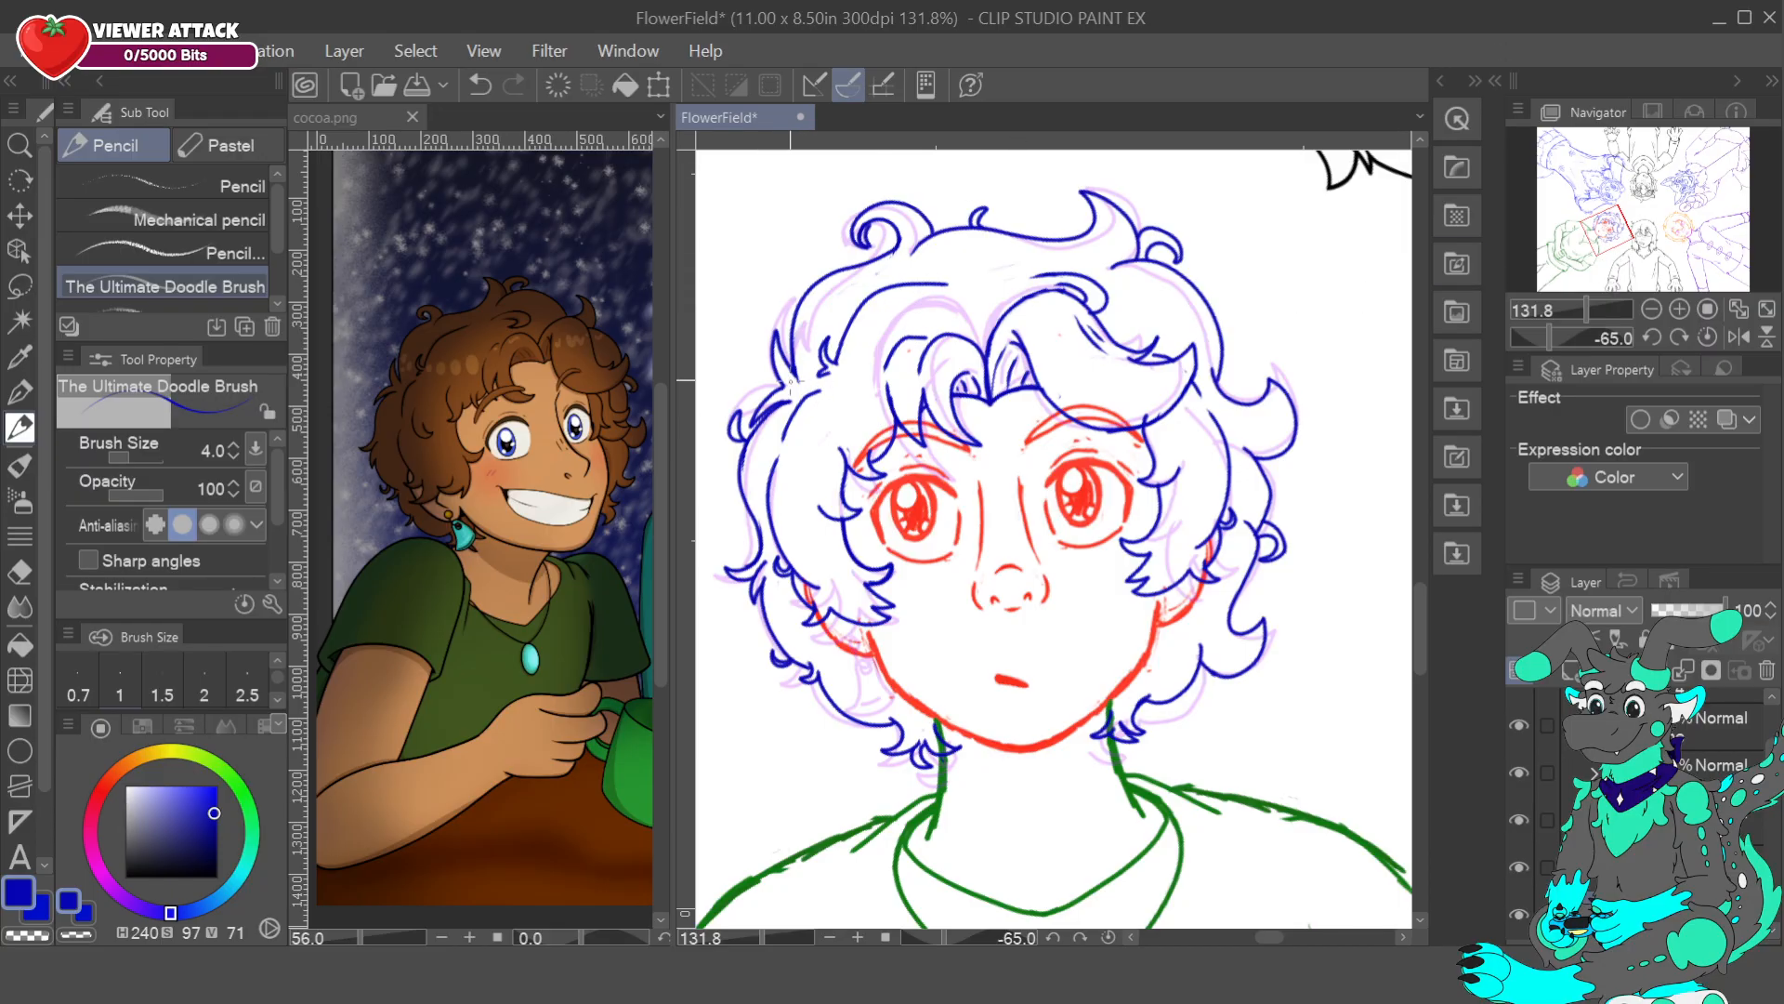
left_click_drag(838, 465, 842, 413)
key("ctrl+z")
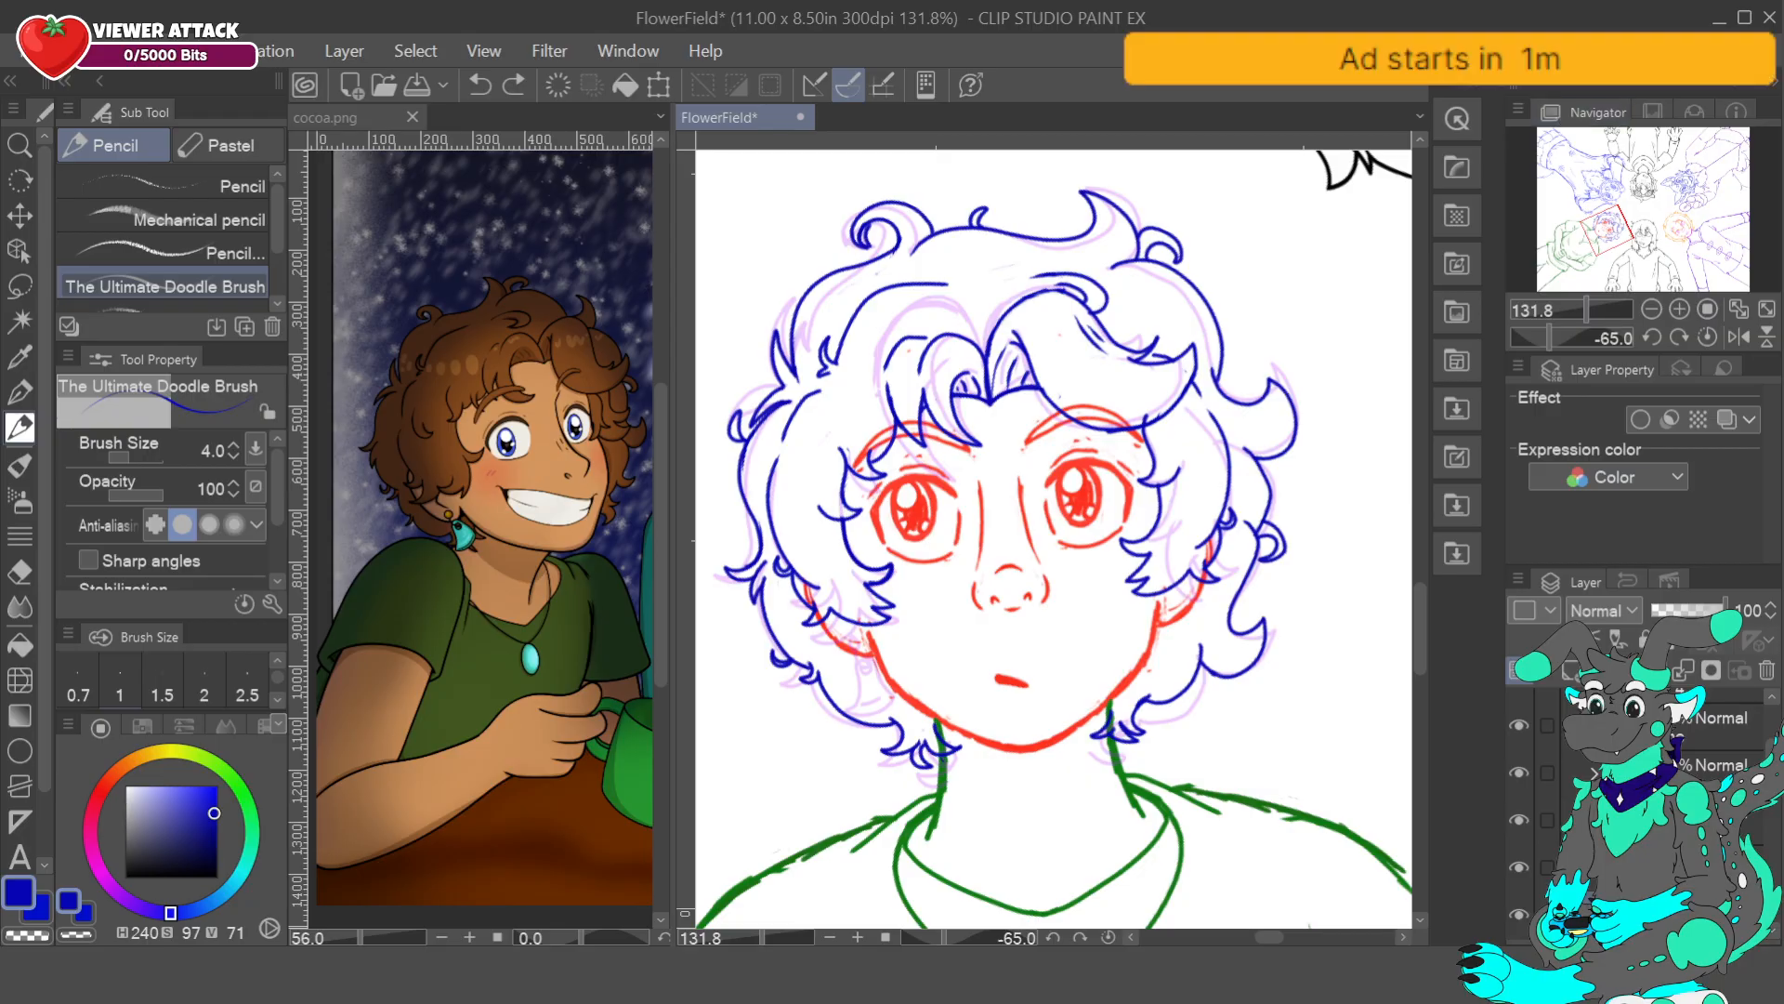
- Hide the faded hair sketch layer and touch up the short strands at the left temple
left_click_drag(1622, 228, 1617, 225)
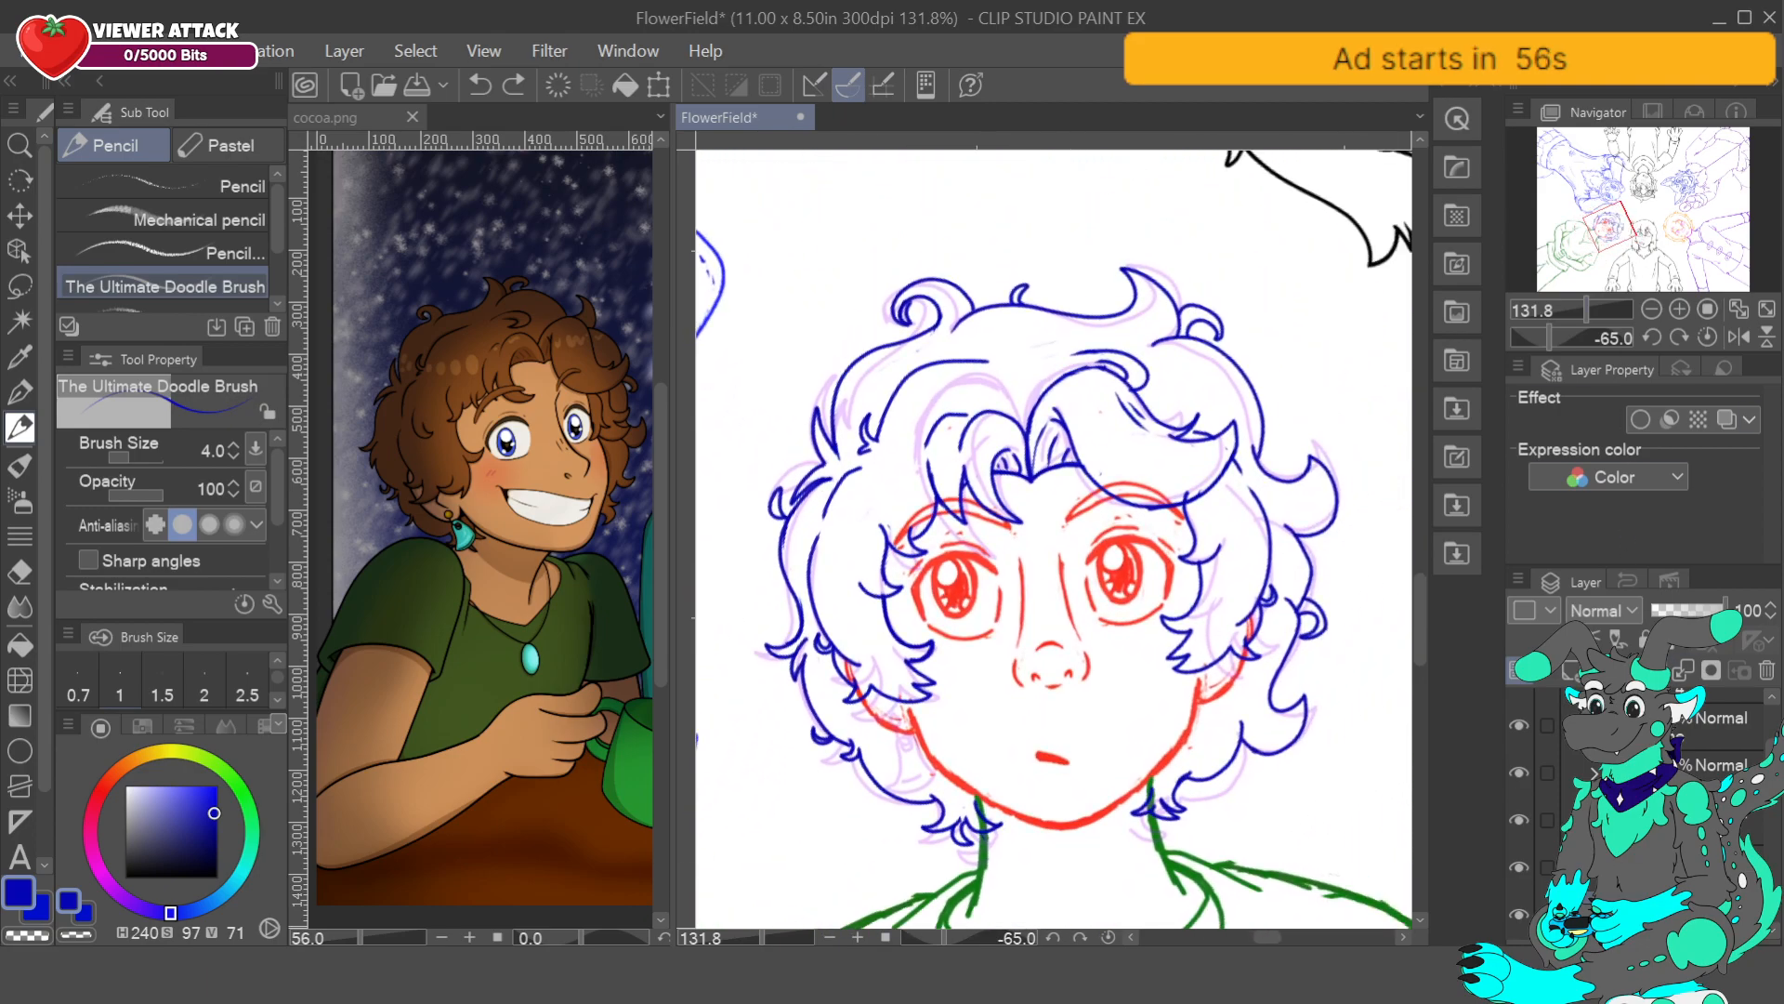
left_click(1518, 823)
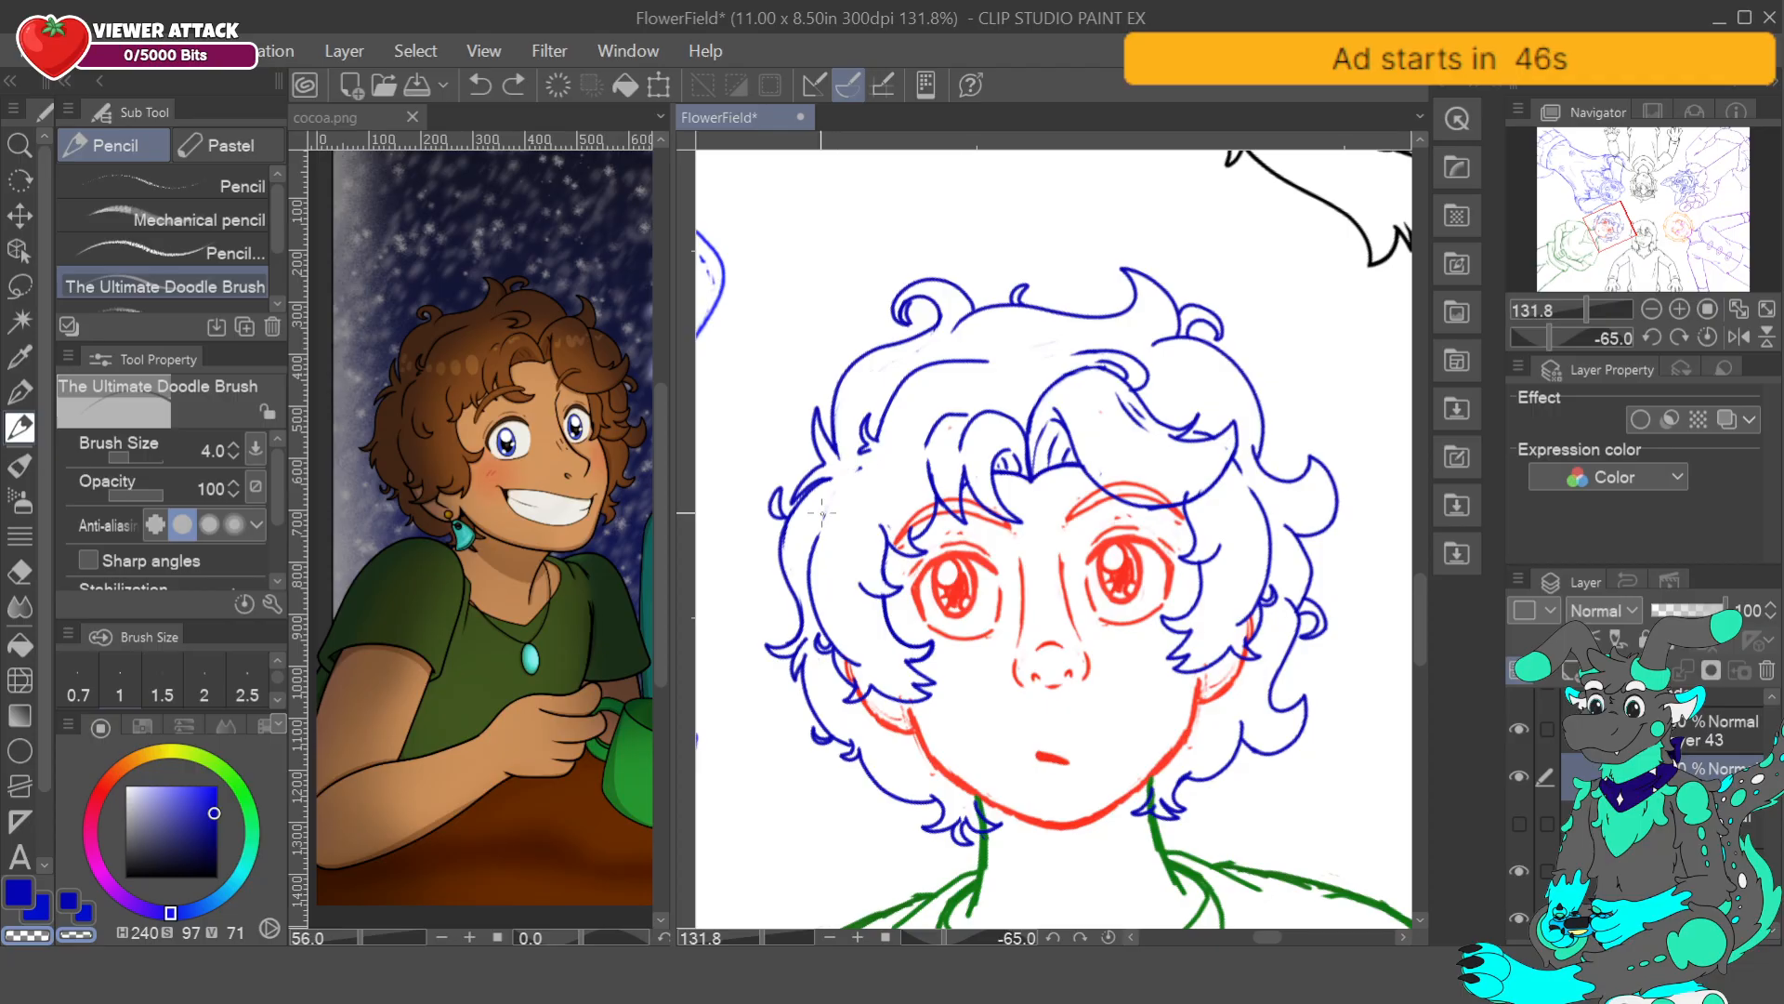
key("x")
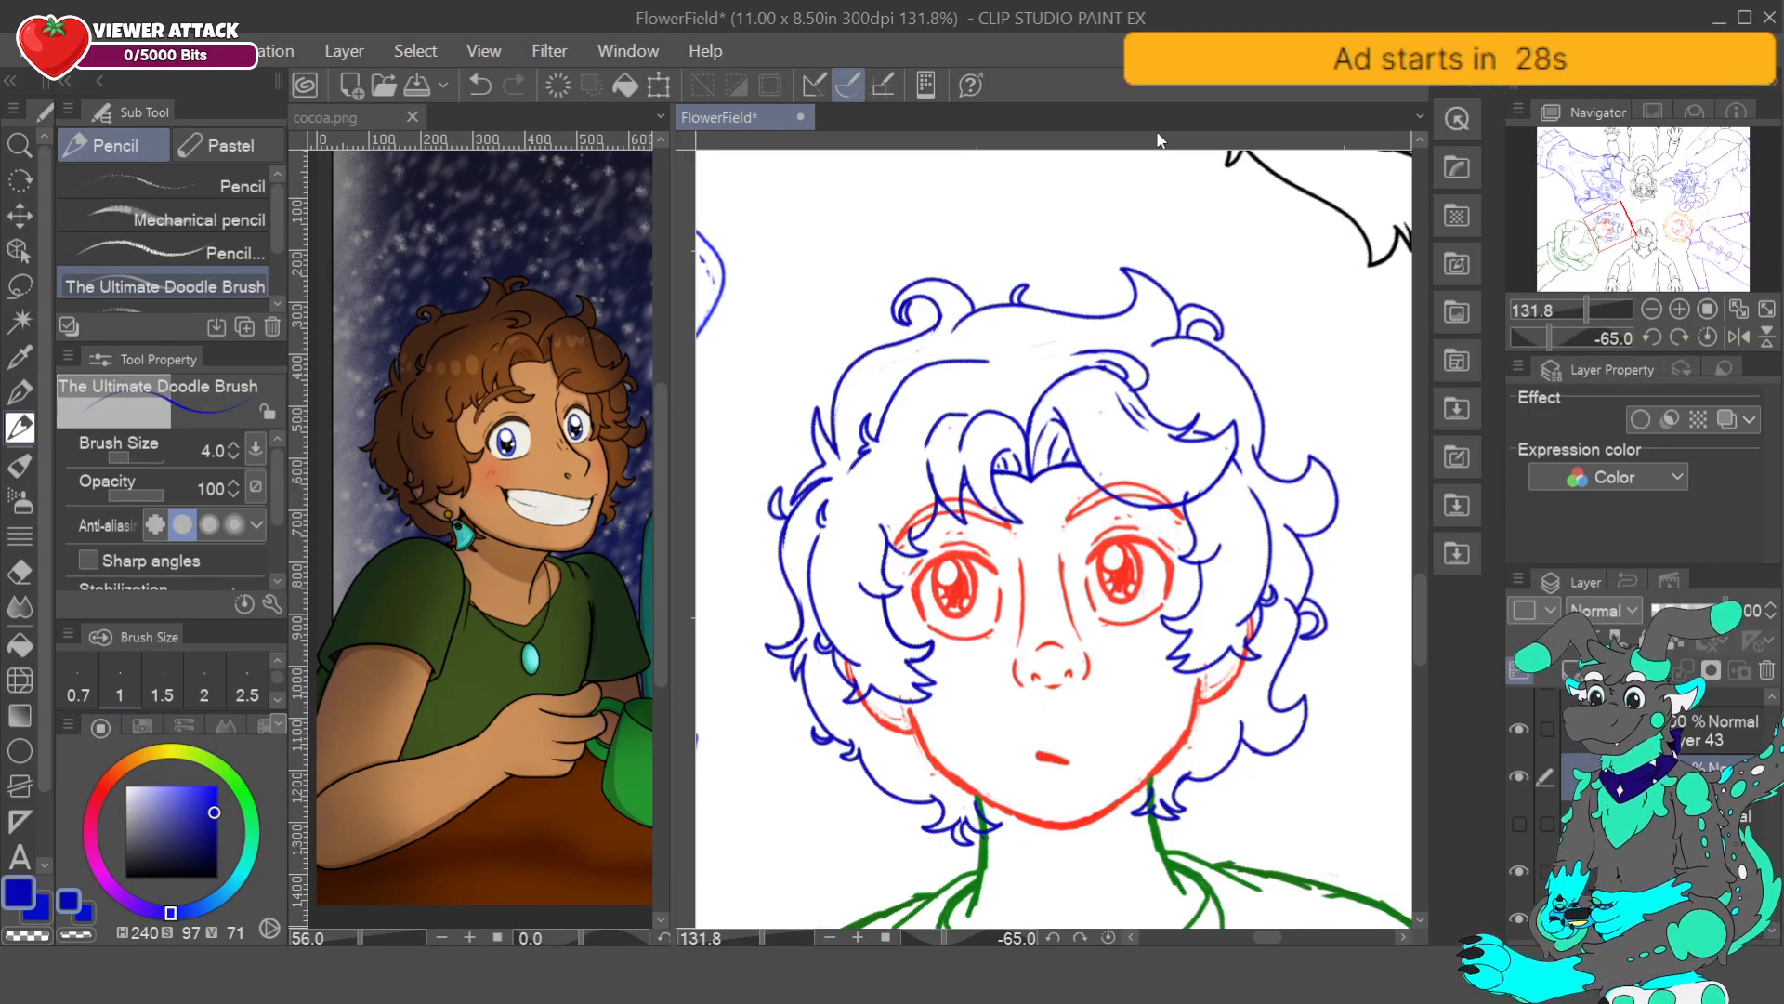
key("ctrl+z")
left_click_drag(805, 521, 818, 533)
left_click(479, 84)
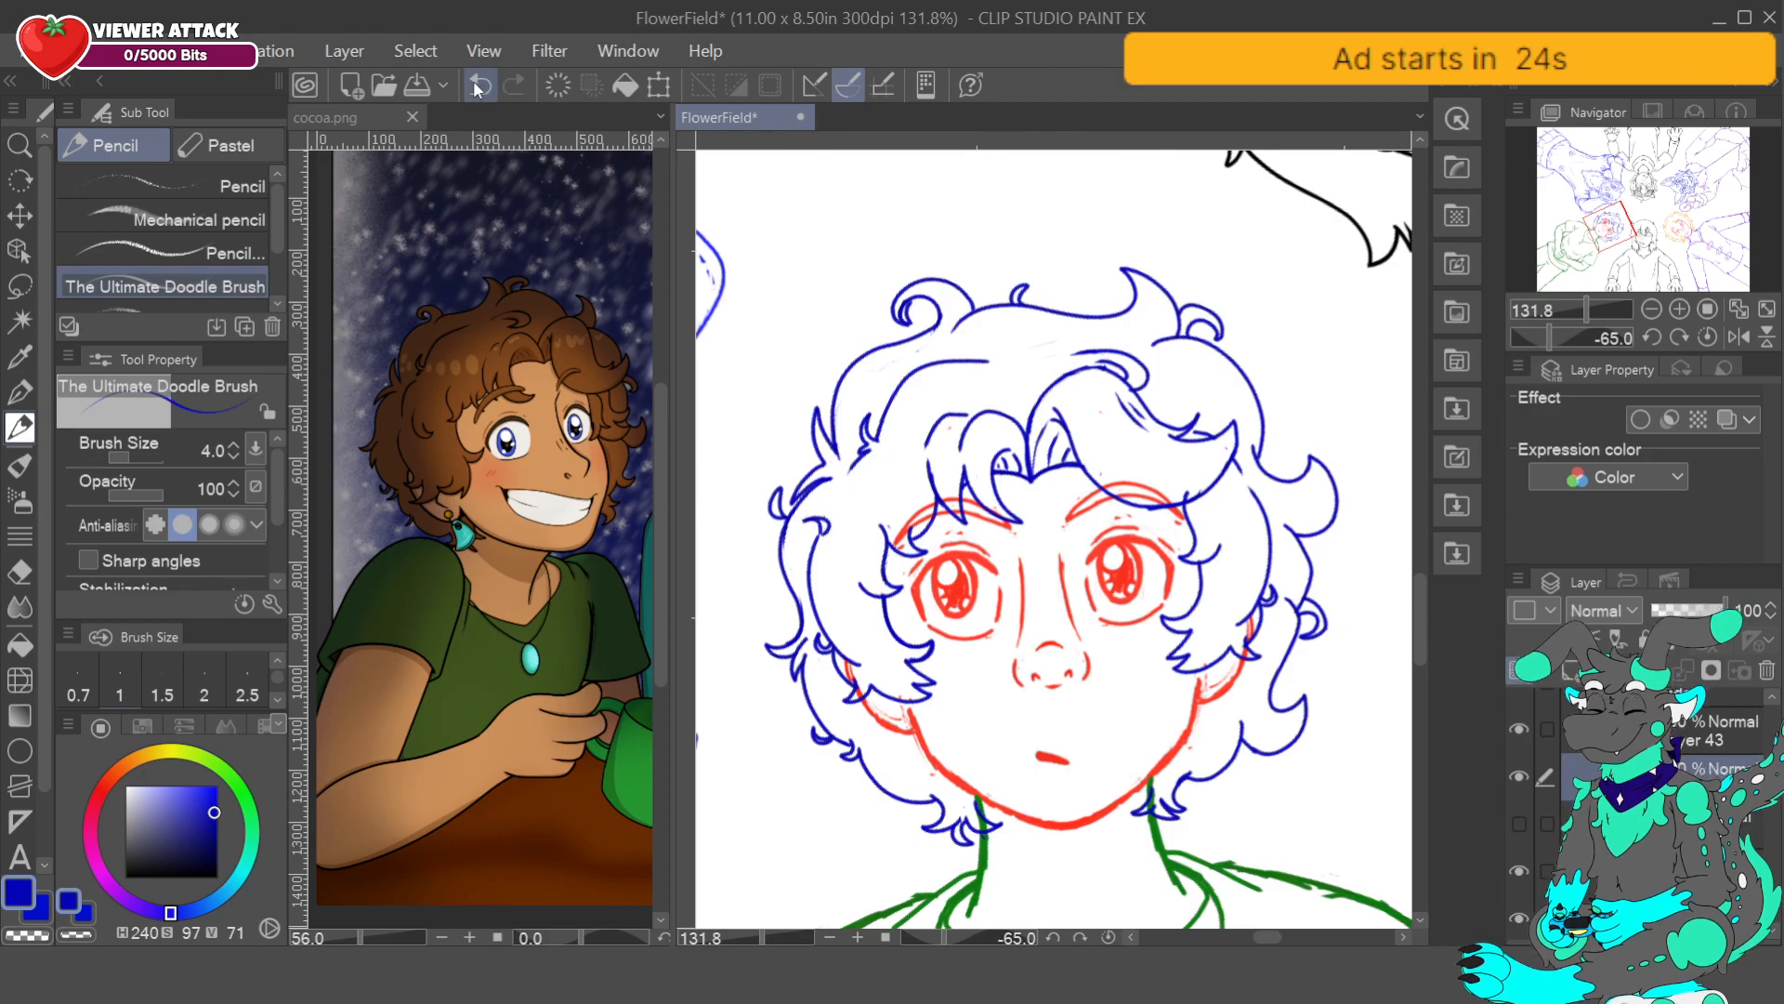
- Try a short inner strand inside the outer curl on the right side of the hair, and undo it
left_click_drag(1625, 224, 1619, 226)
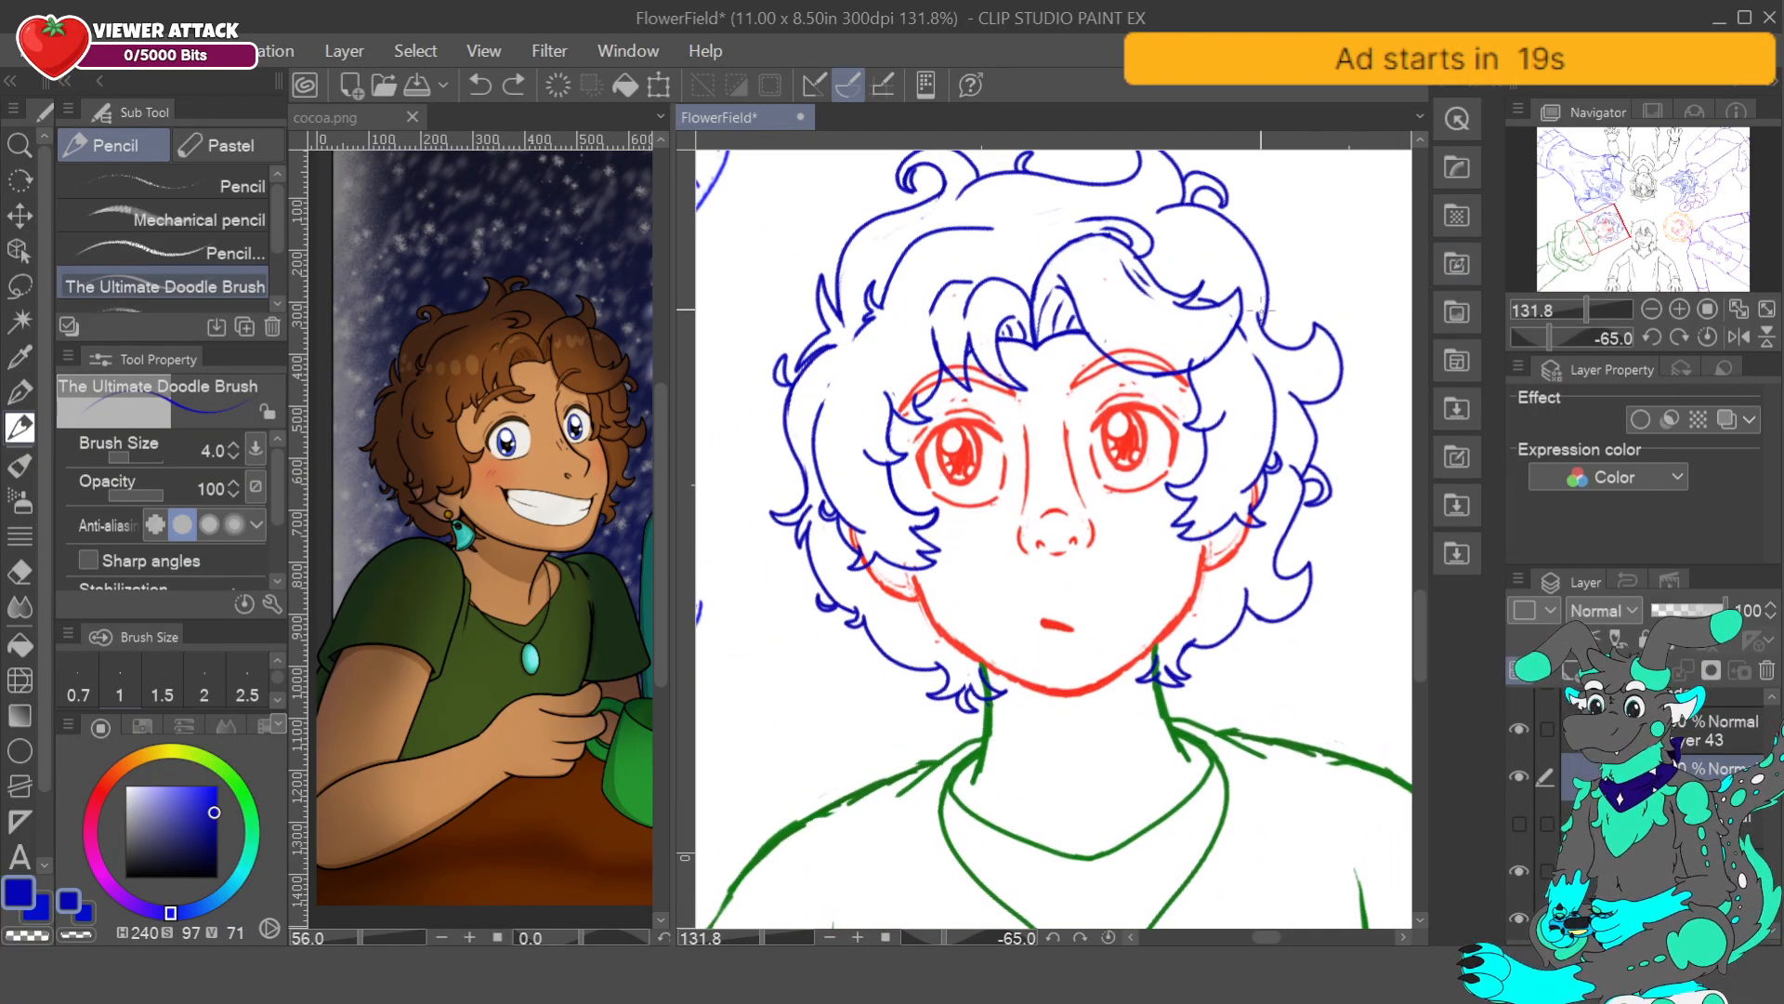
mouse_move(1273, 336)
left_mouse_down()
mouse_move(1338, 371)
mouse_move(1311, 400)
left_mouse_up()
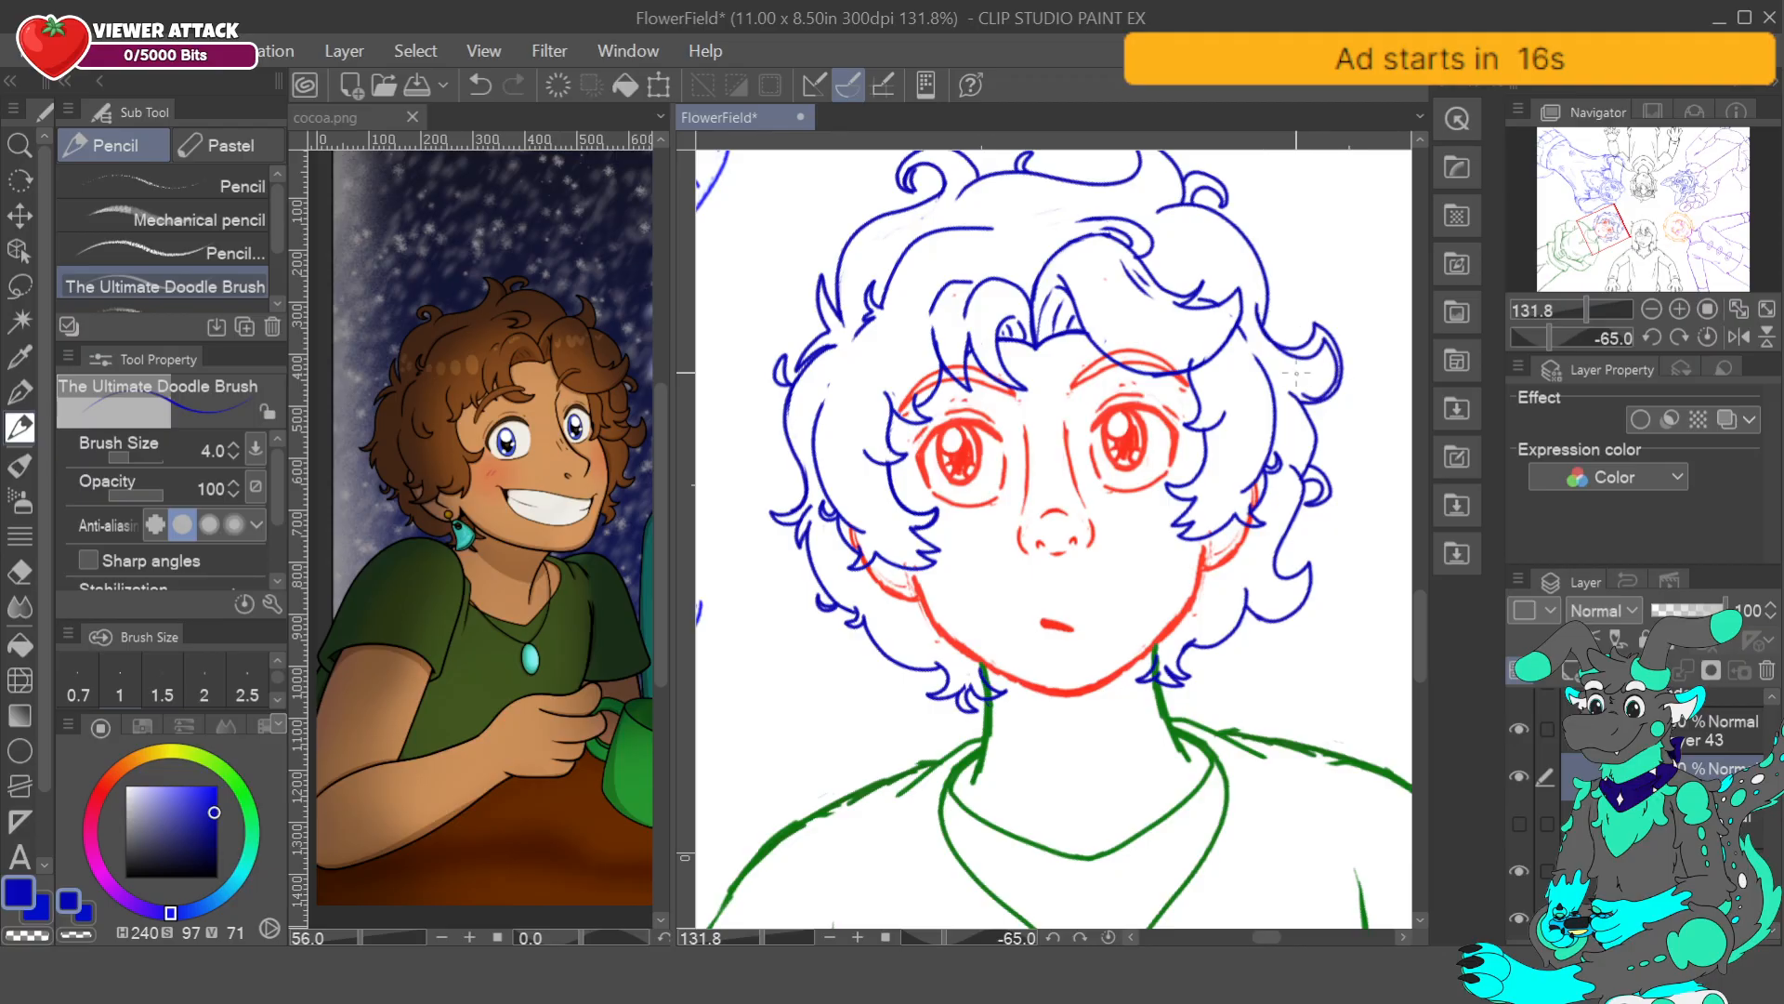
left_click(480, 86)
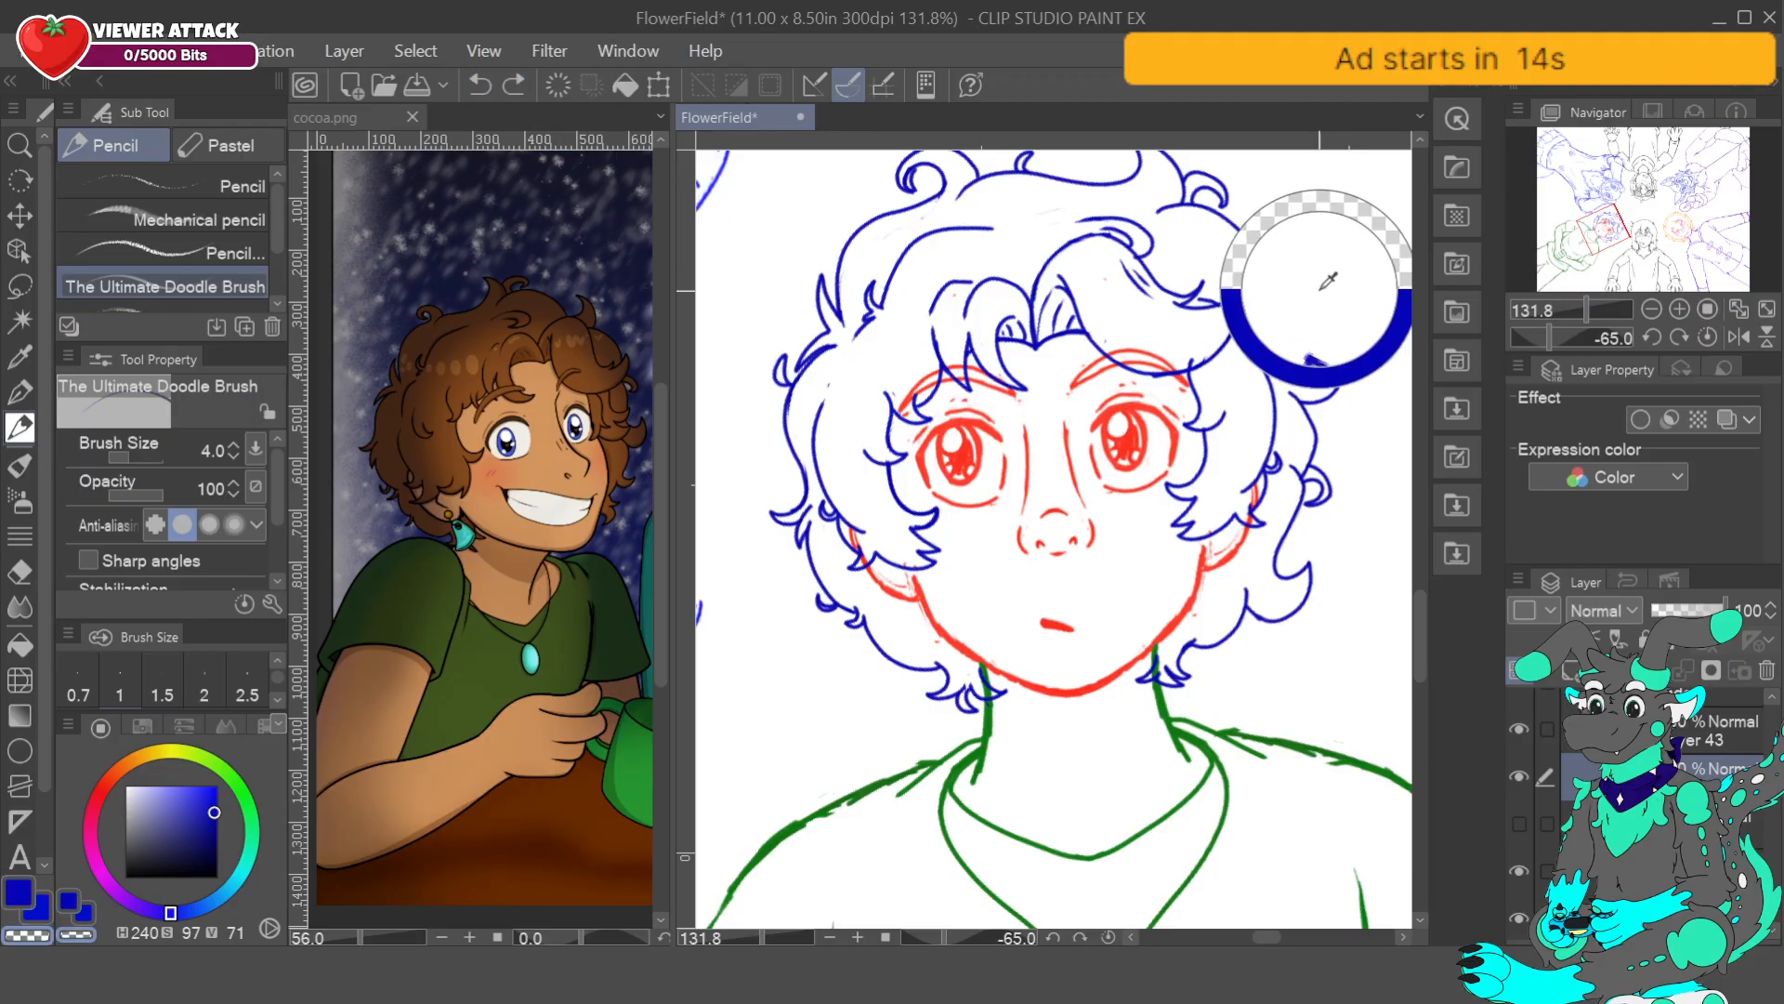
- Erase the outer curl and its leftover marks along the upper right side of the blue hair outline
mouse_move(1316, 399)
left_mouse_down()
mouse_move(1329, 317)
mouse_move(1340, 386)
mouse_move(1301, 348)
left_mouse_up()
left_click(19, 392)
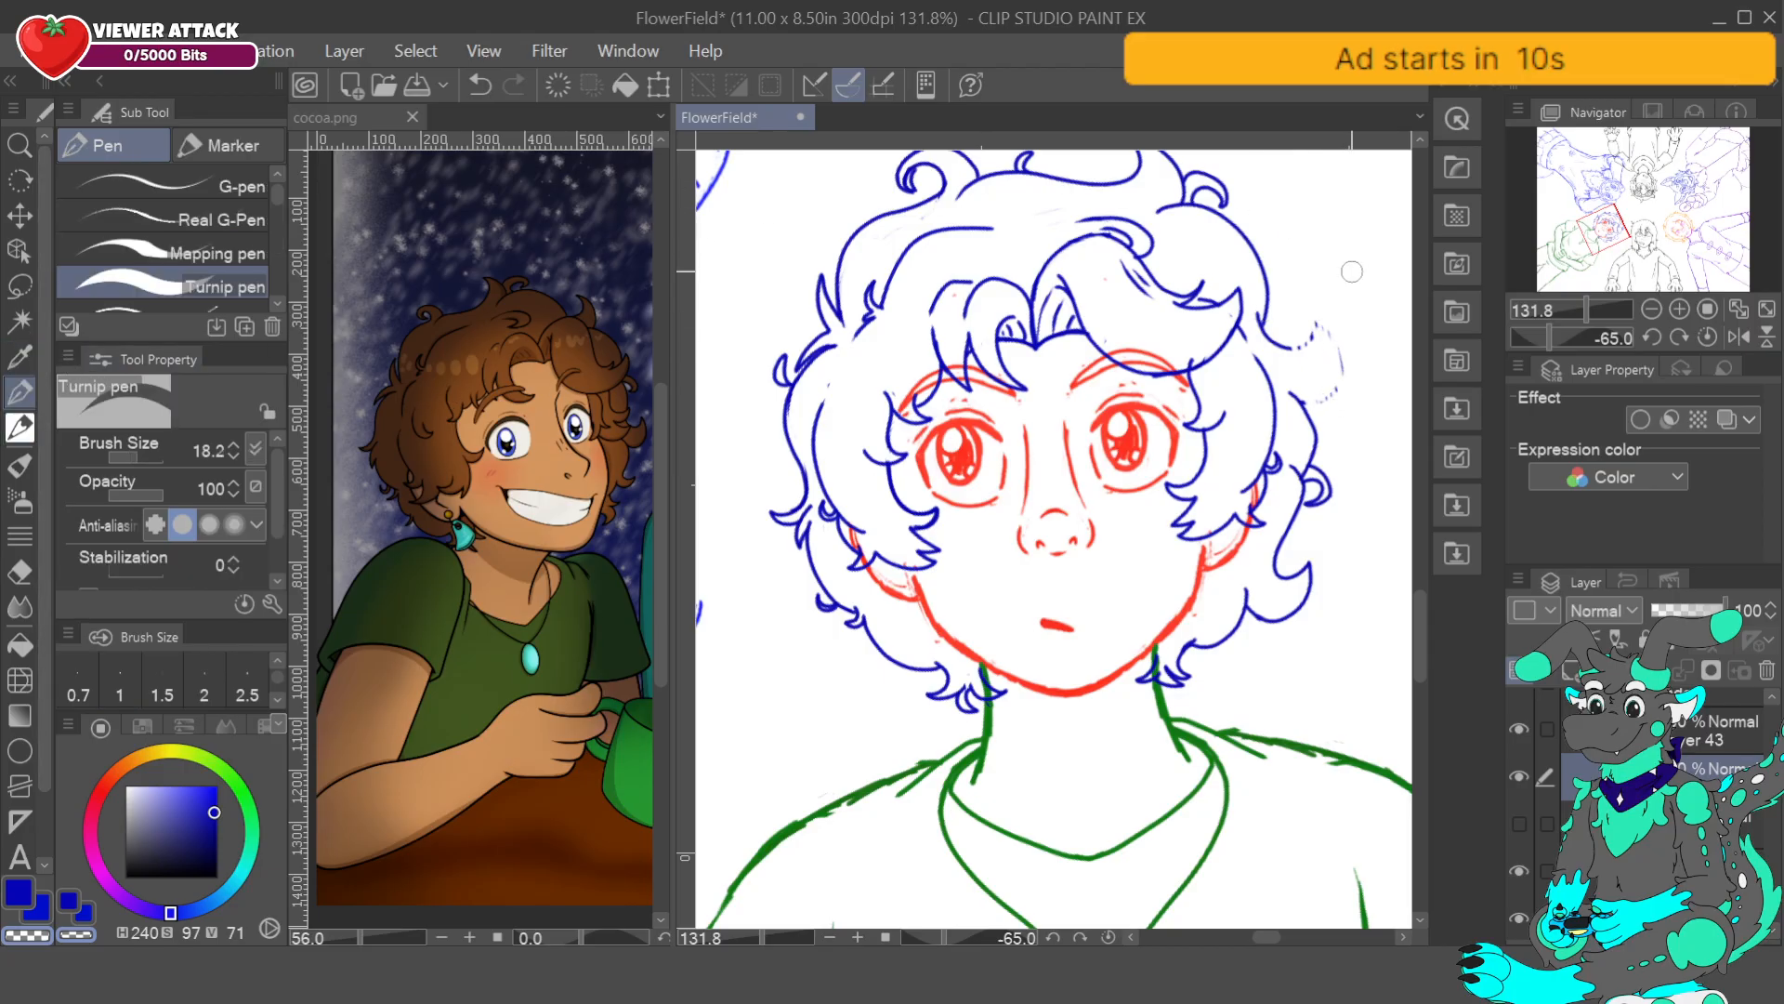
left_click(1324, 403)
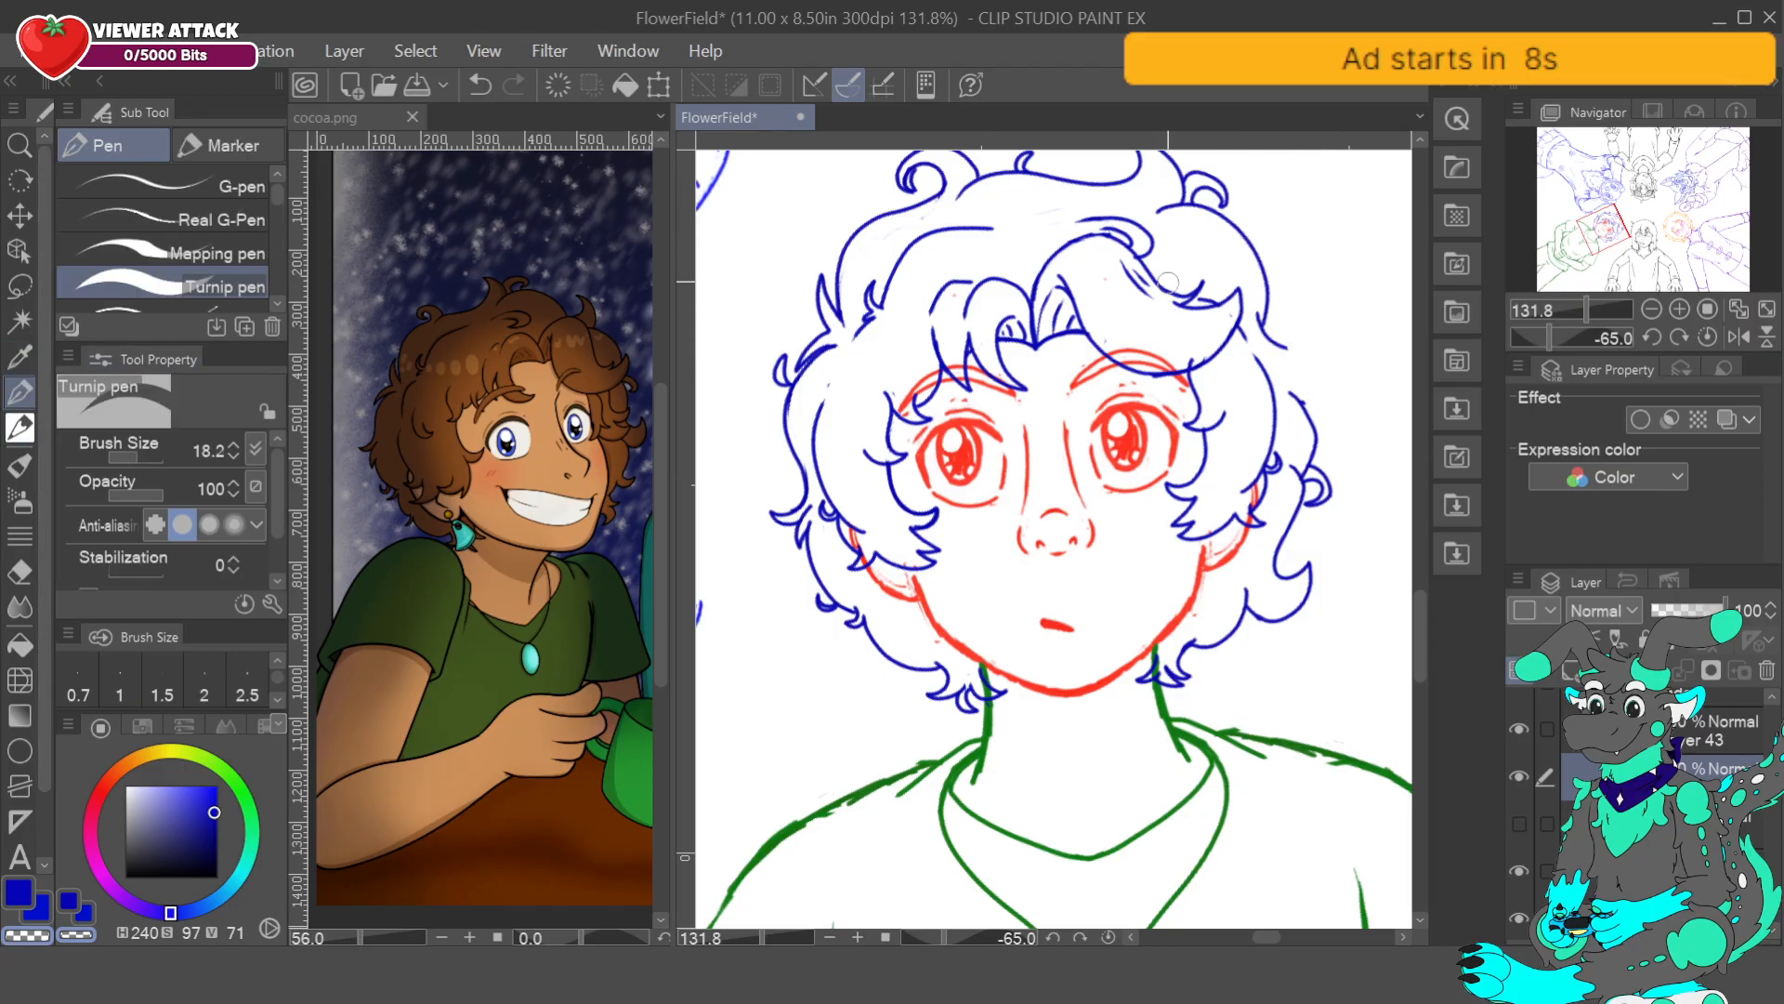
left_click_drag(1256, 323, 1286, 347)
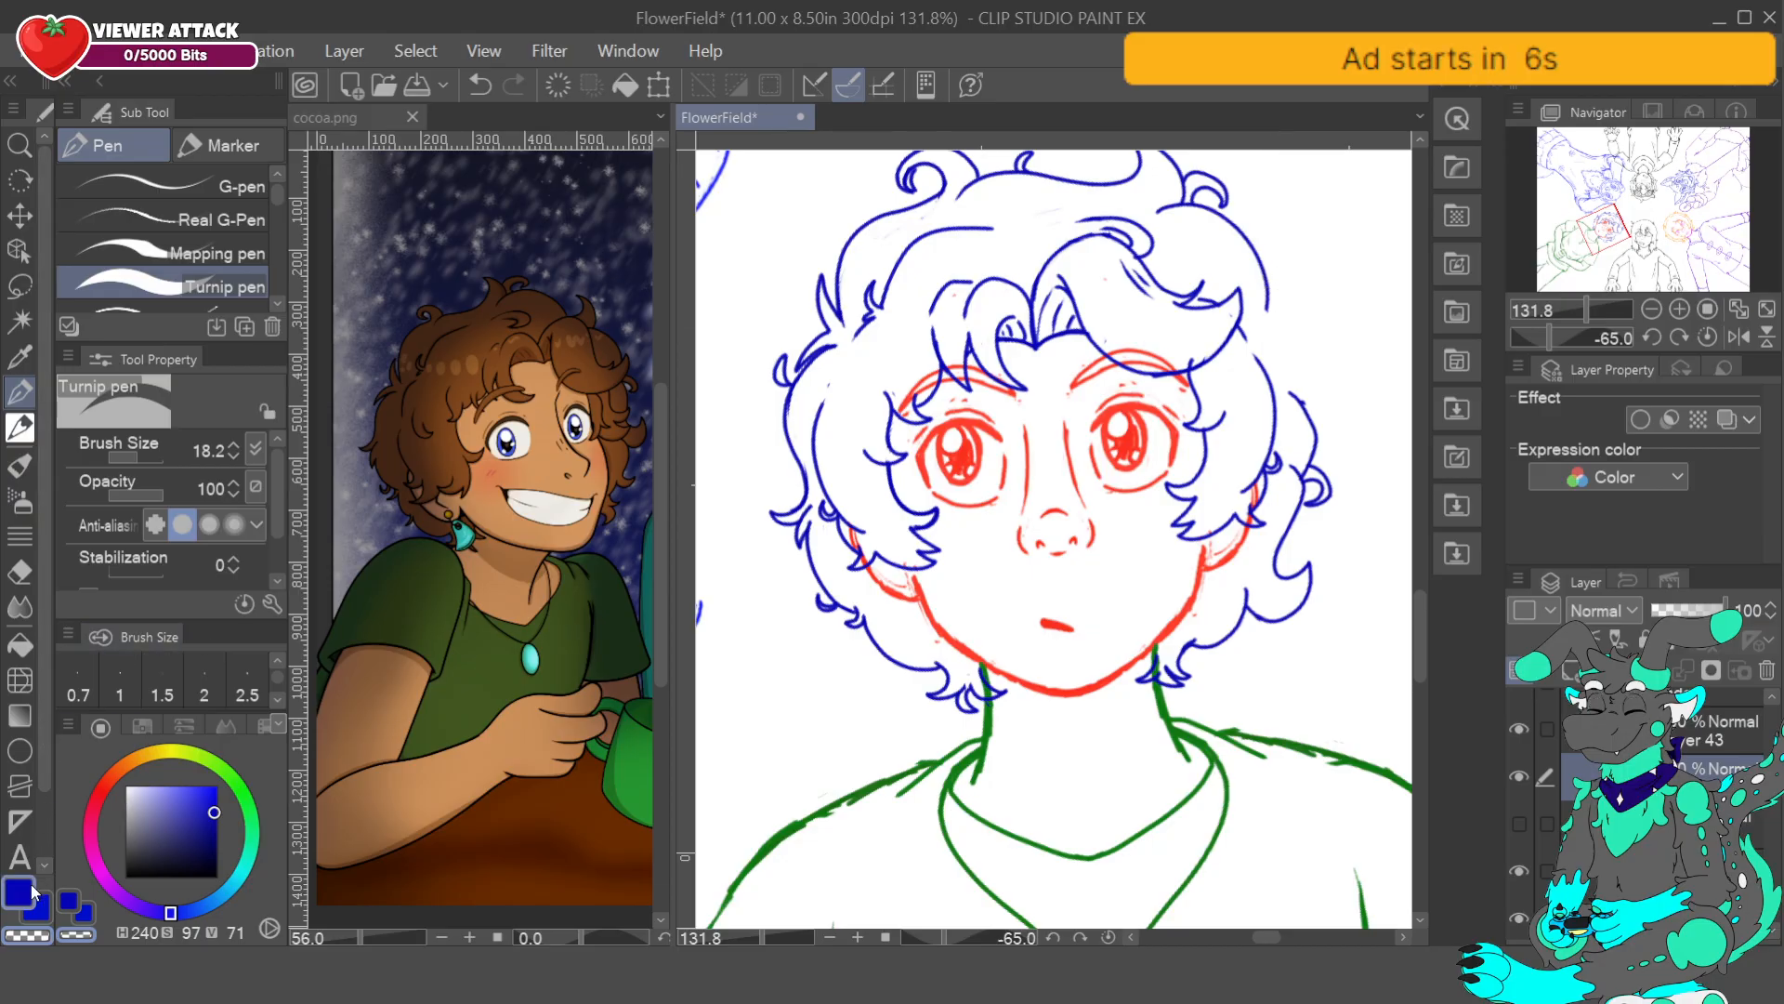
- Redraw the upper right hair outline with small outward curls and add a small curl on the left outline
left_click(19, 428)
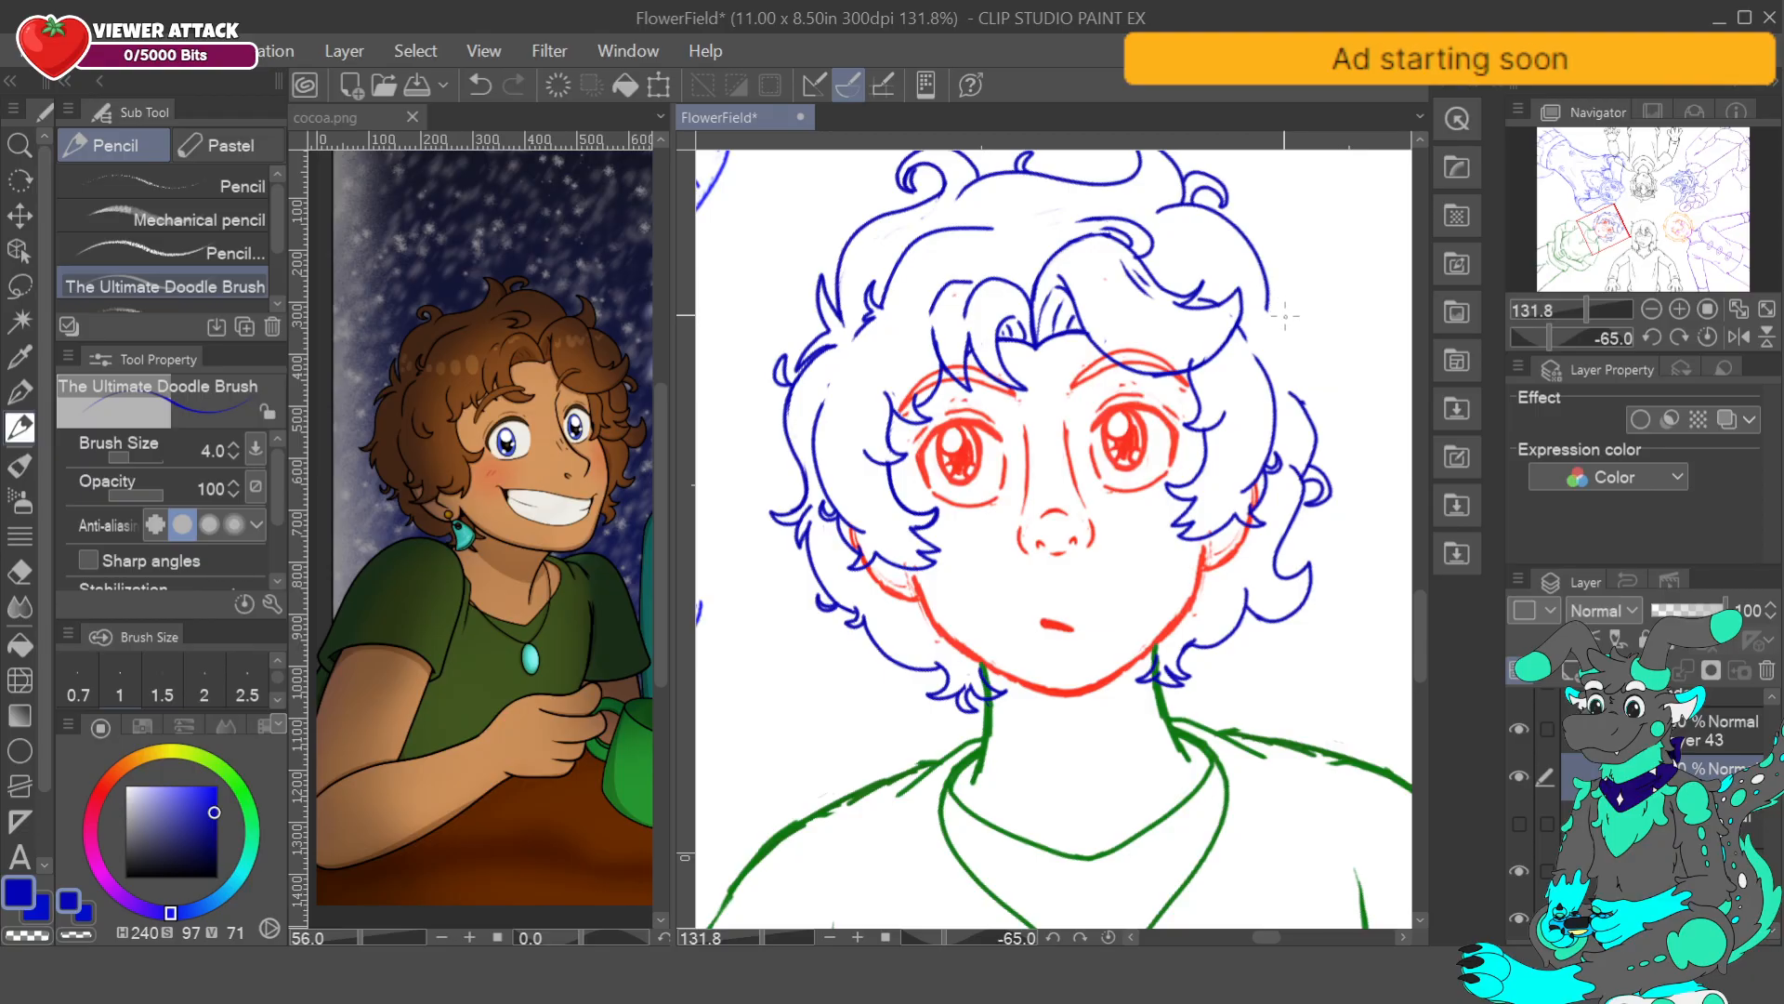
mouse_move(1266, 305)
left_mouse_down()
mouse_move(1296, 366)
mouse_move(1313, 344)
mouse_move(1298, 396)
left_mouse_up()
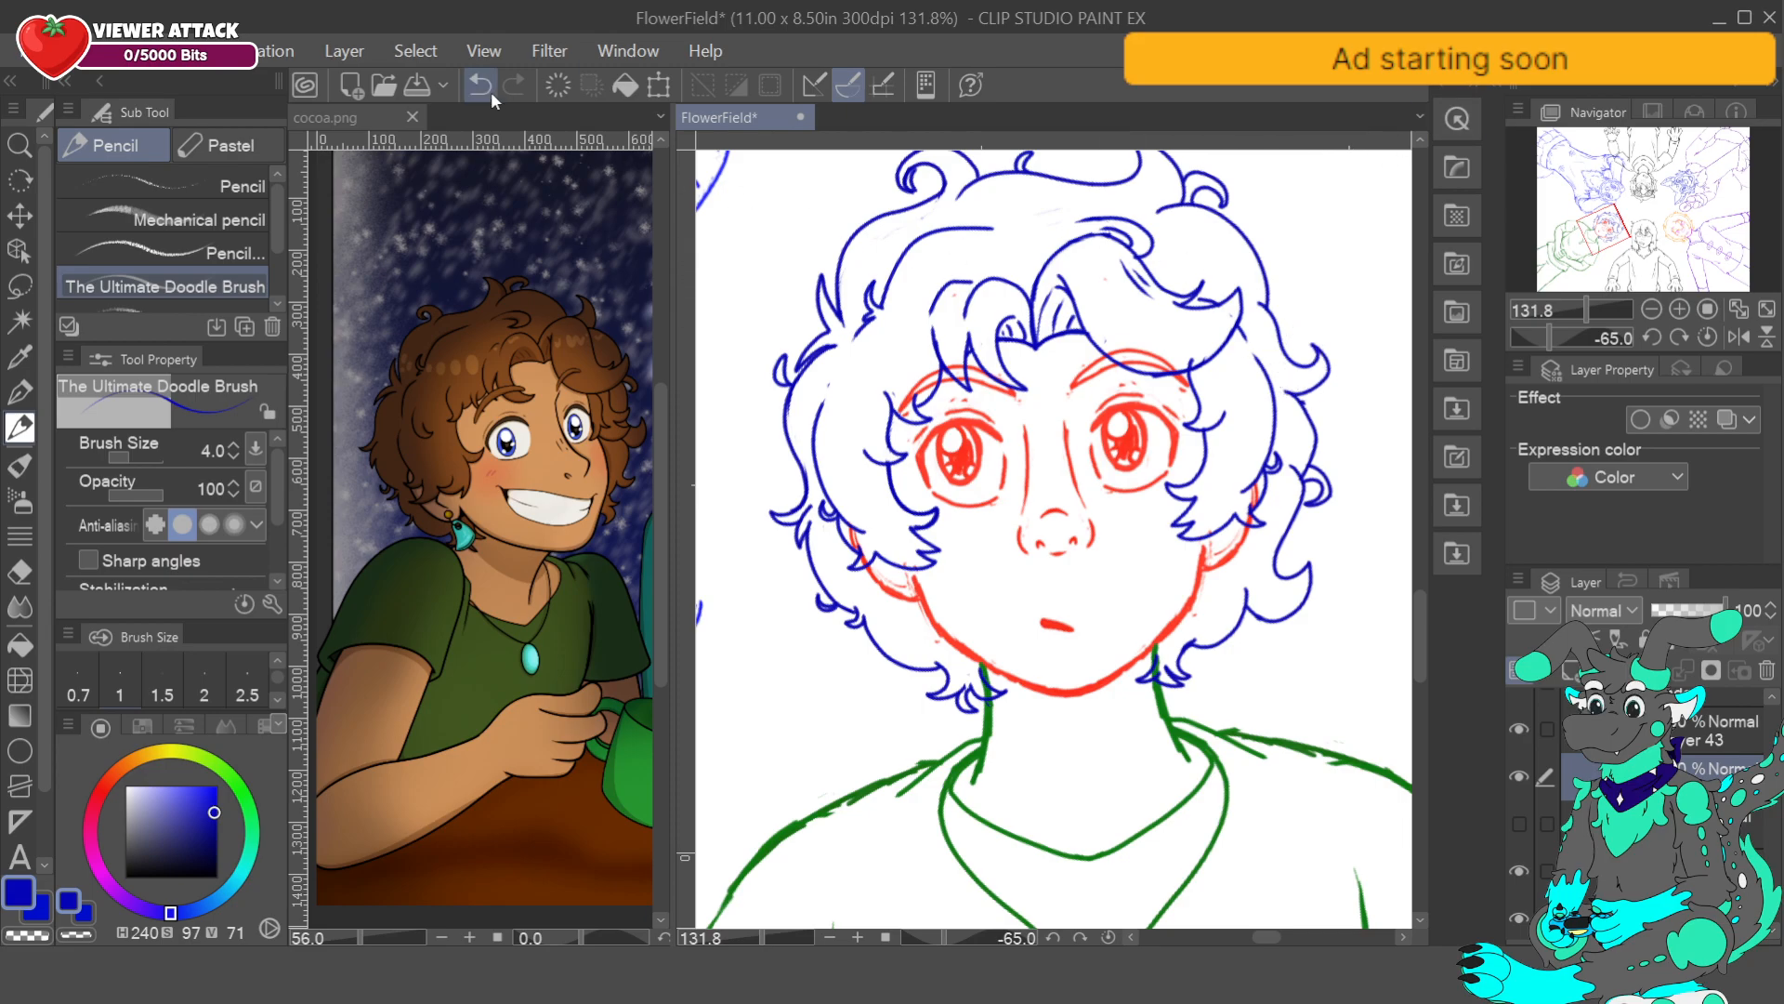
key("ctrl+z")
mouse_move(1253, 305)
left_mouse_down()
mouse_move(1300, 372)
mouse_move(1318, 345)
mouse_move(1287, 387)
left_mouse_up()
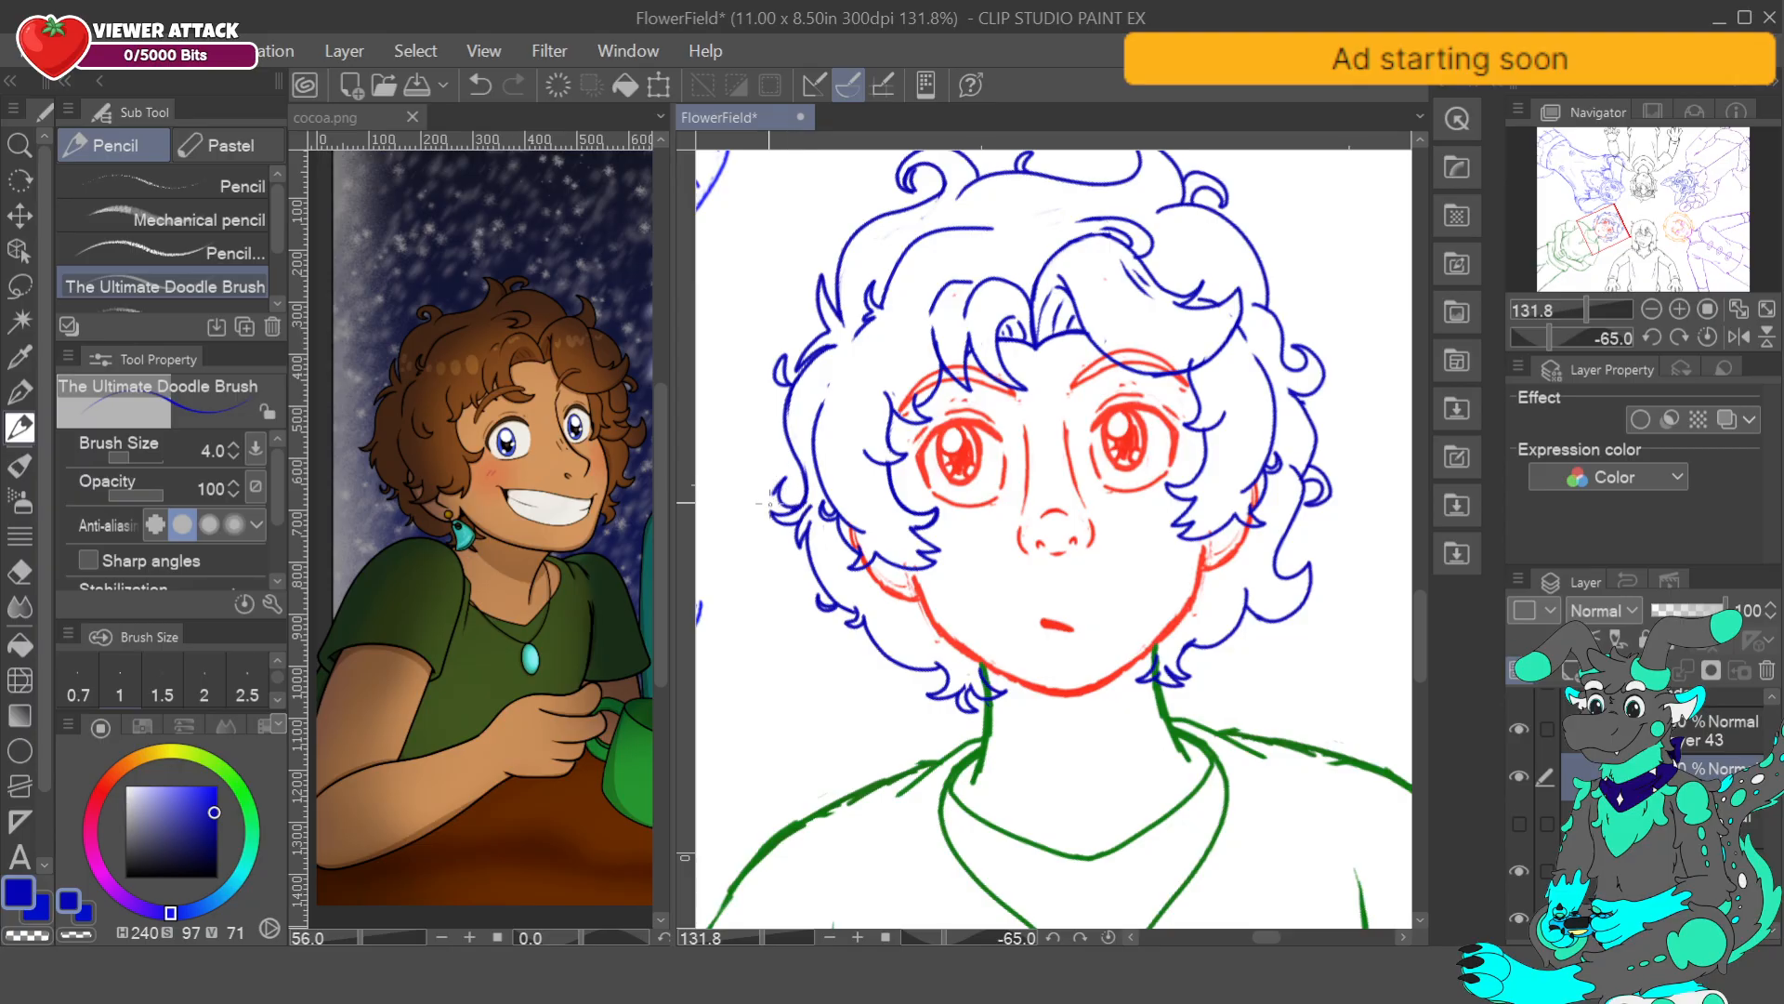
- Rework the small curl tips at the left nape of the blue hair, comparing versions with undo and redo
left_click(1652, 310)
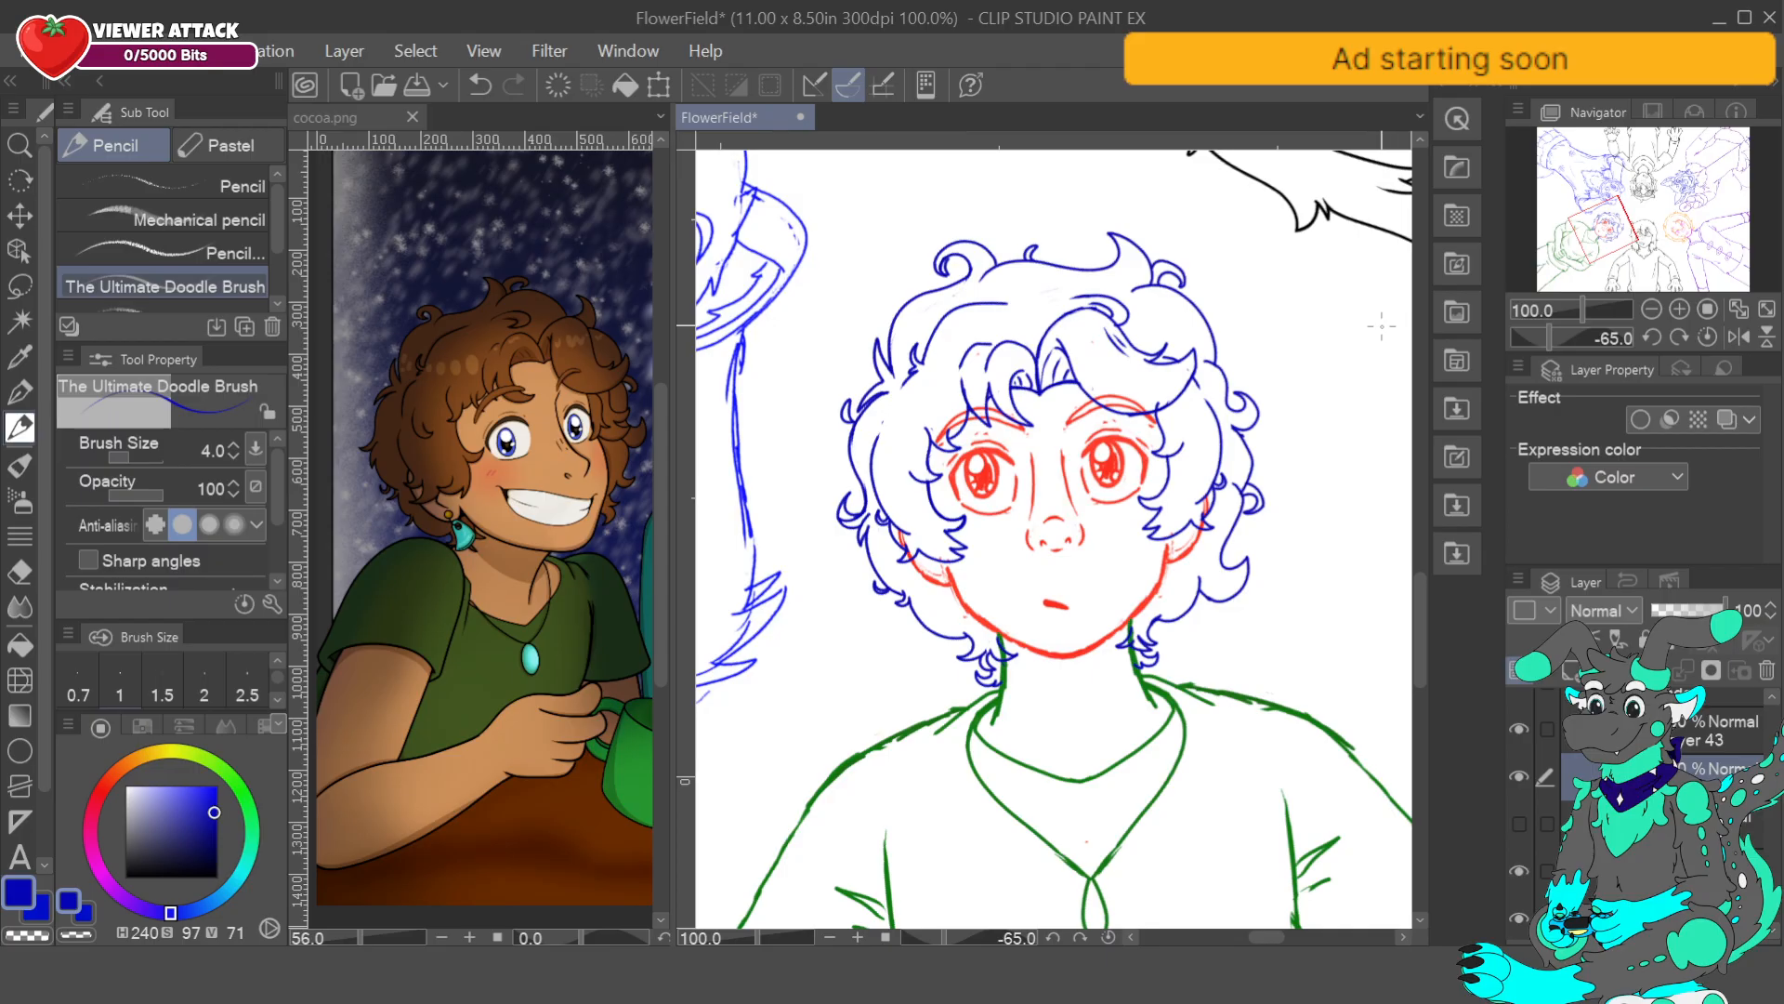
left_click(478, 89)
left_click(474, 88)
mouse_move(983, 658)
left_mouse_down()
mouse_move(992, 678)
mouse_move(1001, 662)
left_mouse_up()
key("ctrl+z")
key("ctrl+y")
left_click(490, 88)
left_click(490, 88)
left_click(491, 88)
left_click(514, 88)
left_click(514, 87)
left_click(481, 87)
left_click_drag(991, 673, 1002, 663)
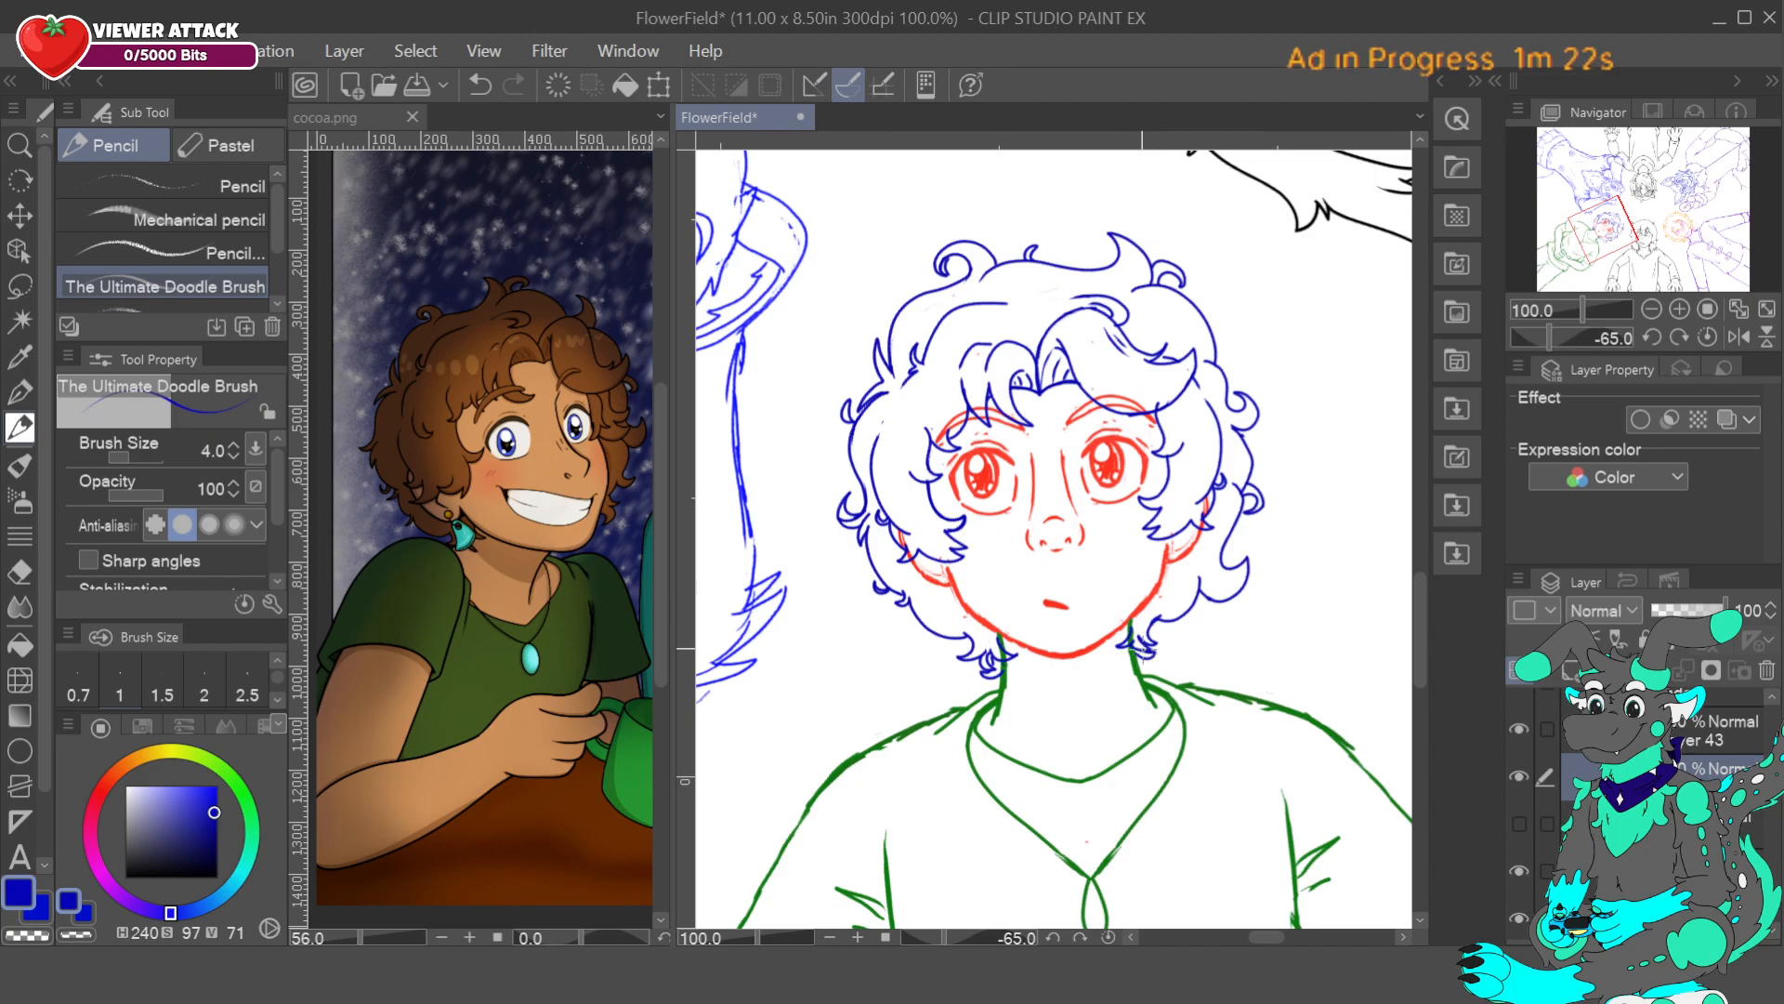
left_click(476, 100)
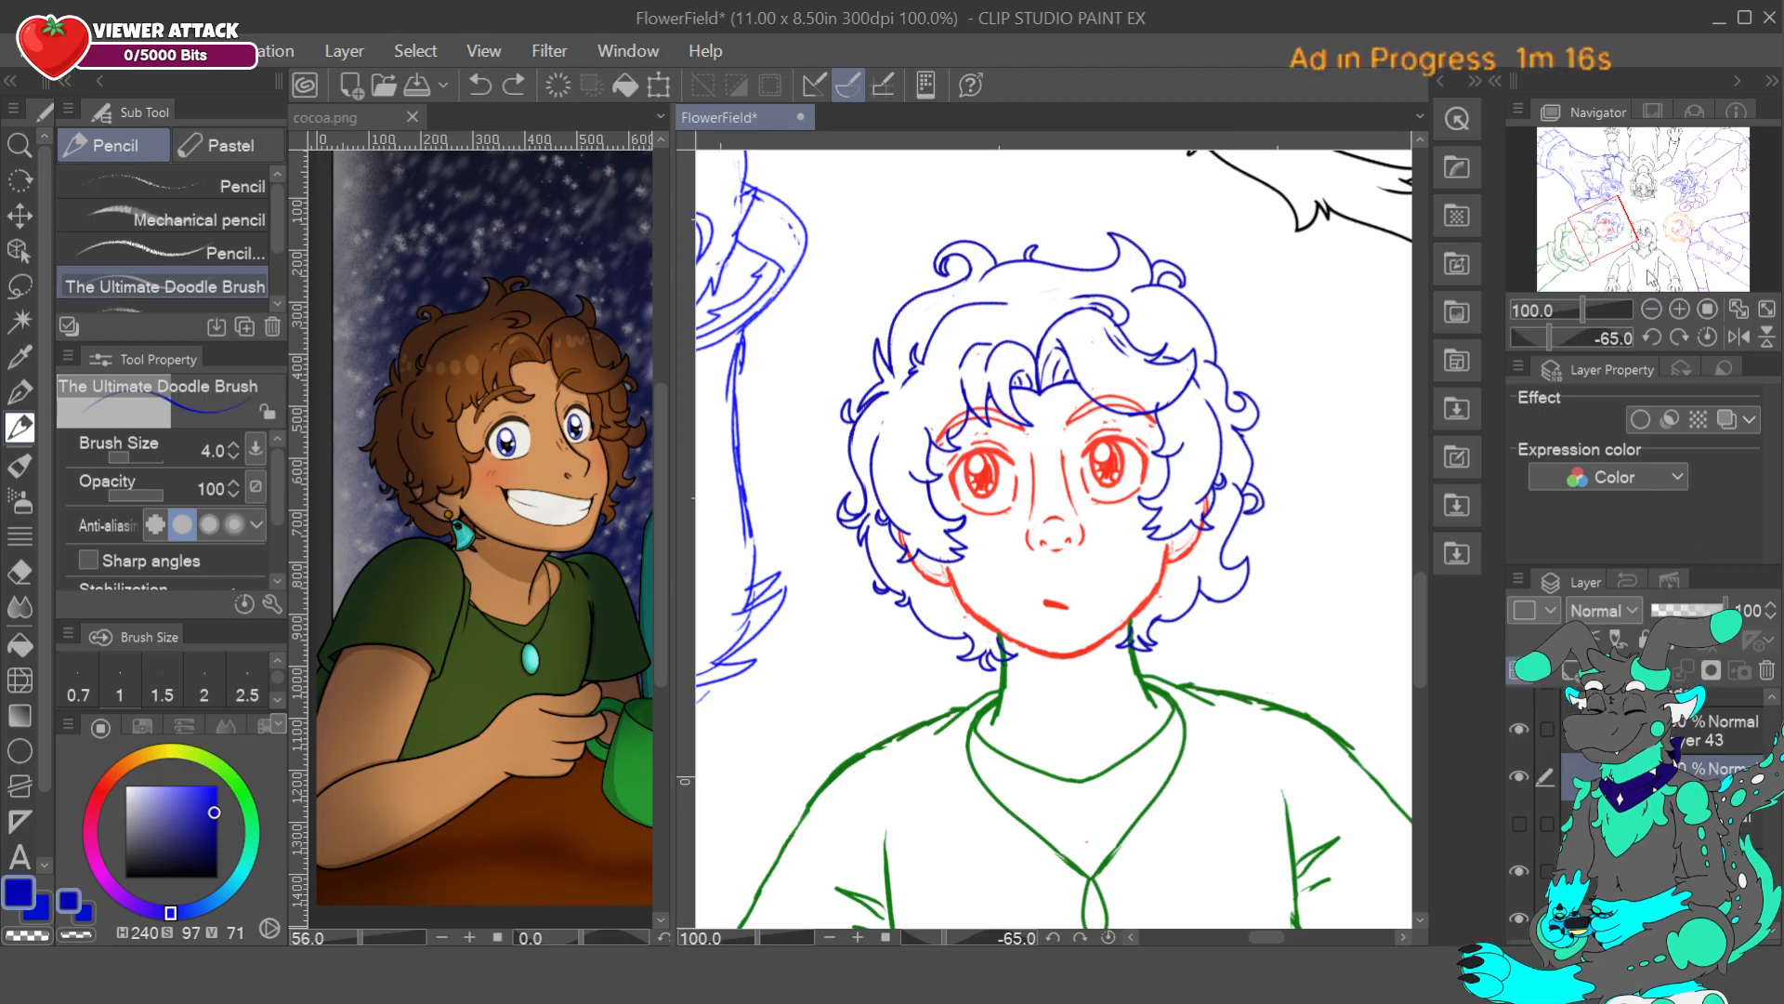
- Rotate the canvas to 65° to set the orange-haired figure upright and show the dark-haired character in cocoa.png as reference
left_click(1708, 338)
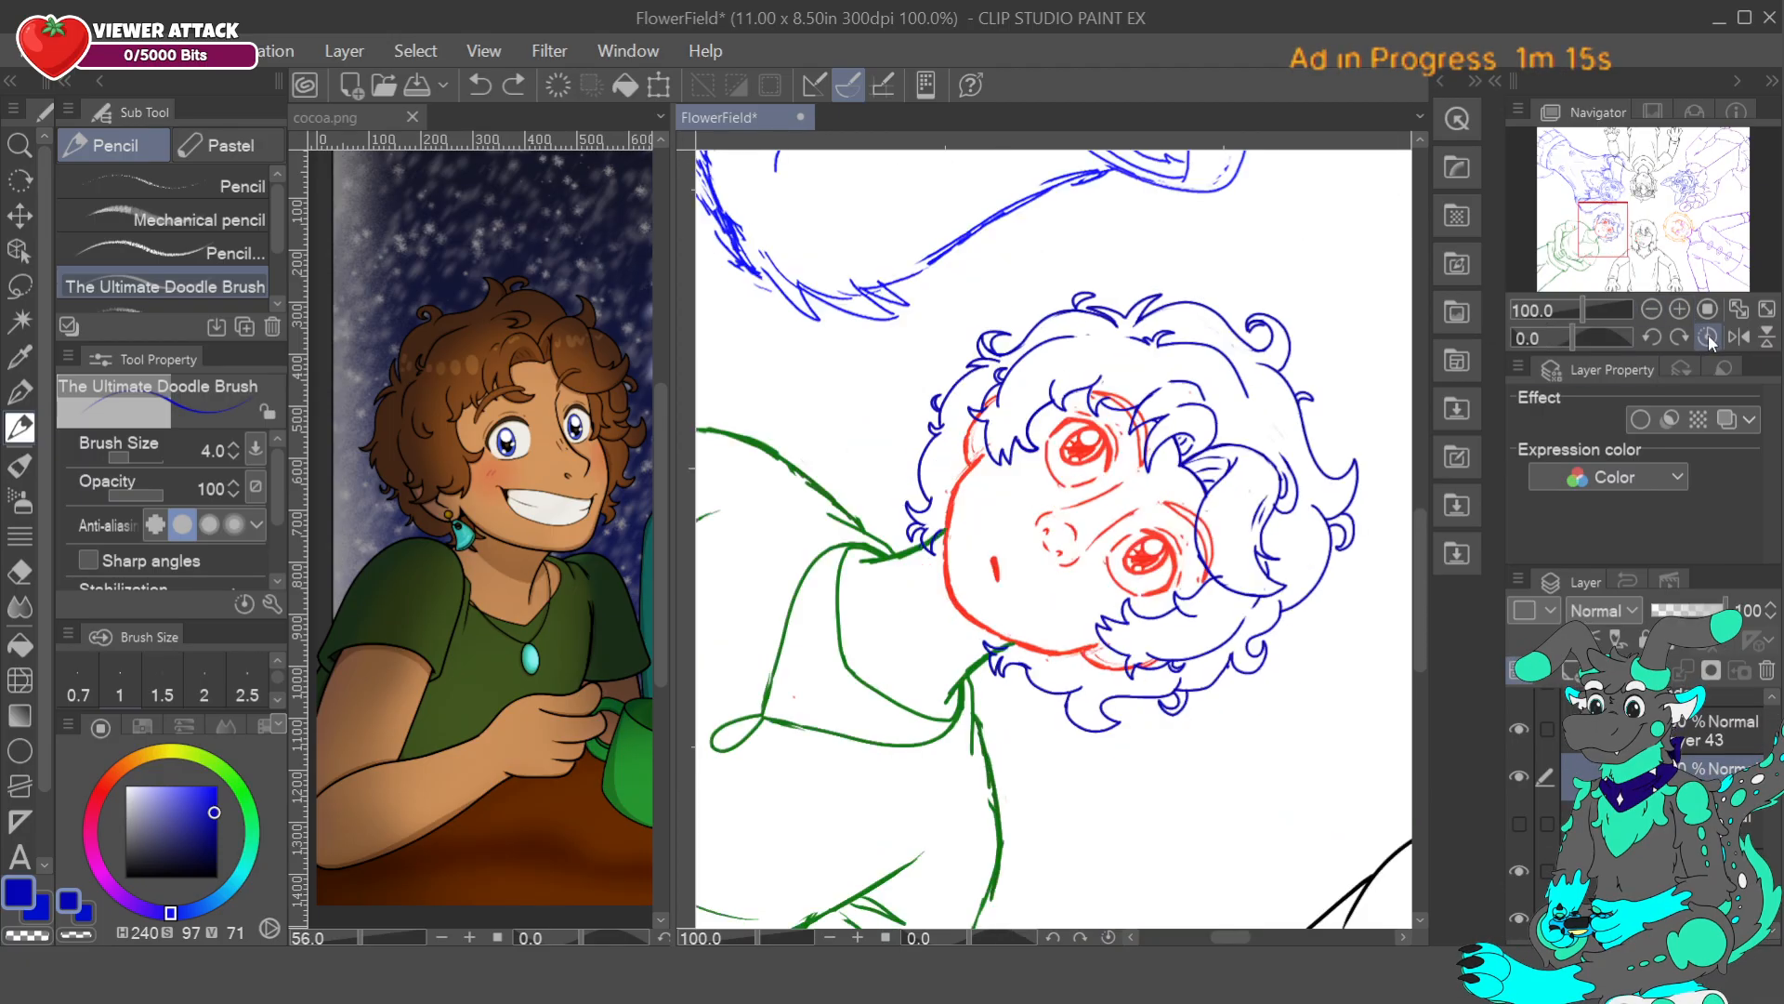
left_click(1653, 309)
left_click(1652, 310)
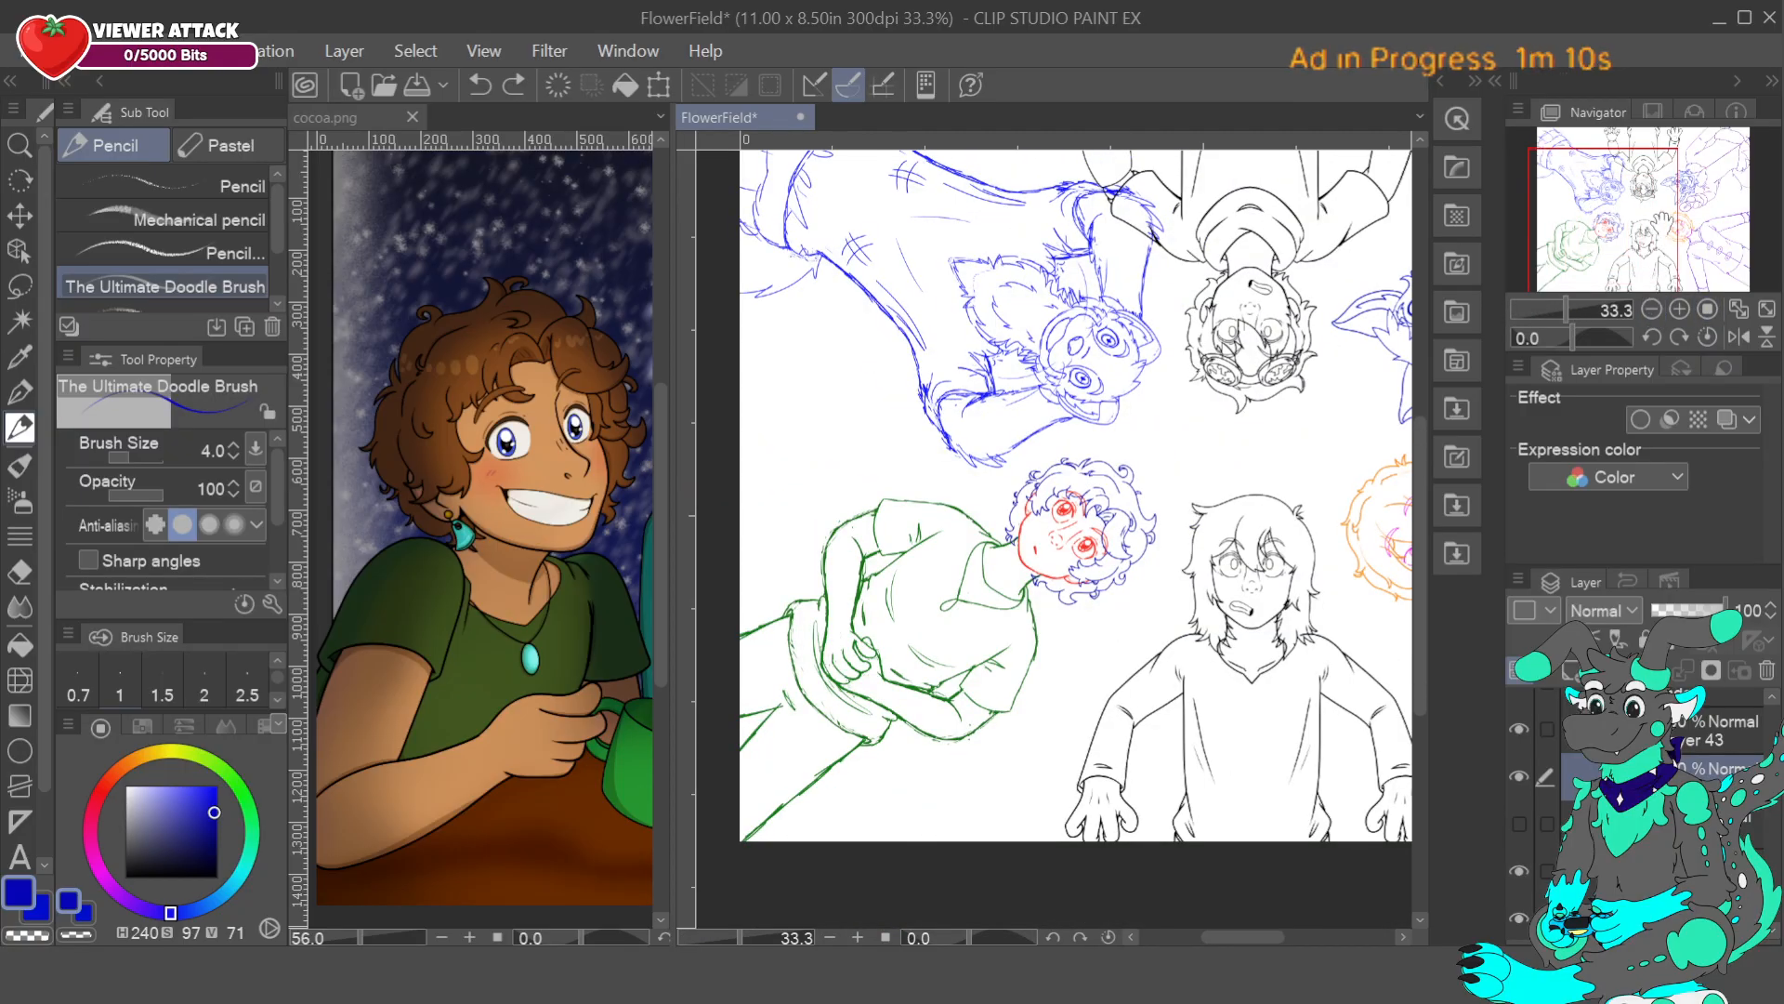
left_click(1636, 223)
left_click(1649, 216)
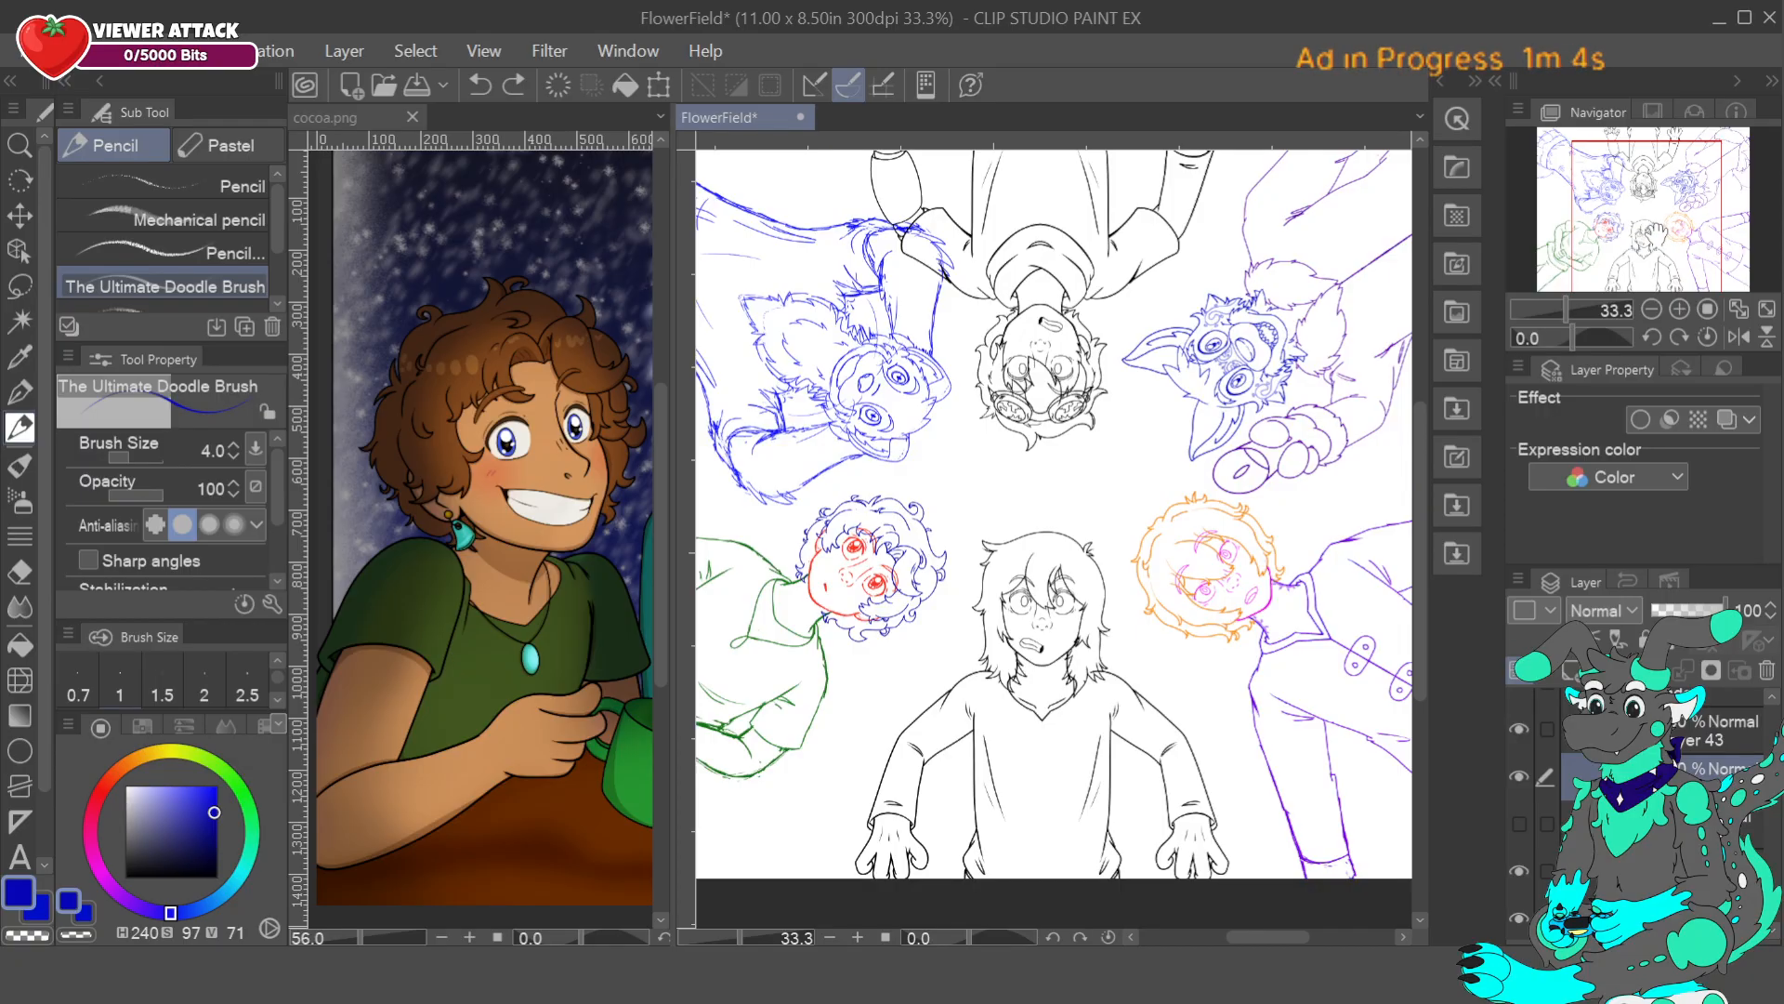
left_click_drag(1657, 233, 1729, 230)
left_click(1679, 338)
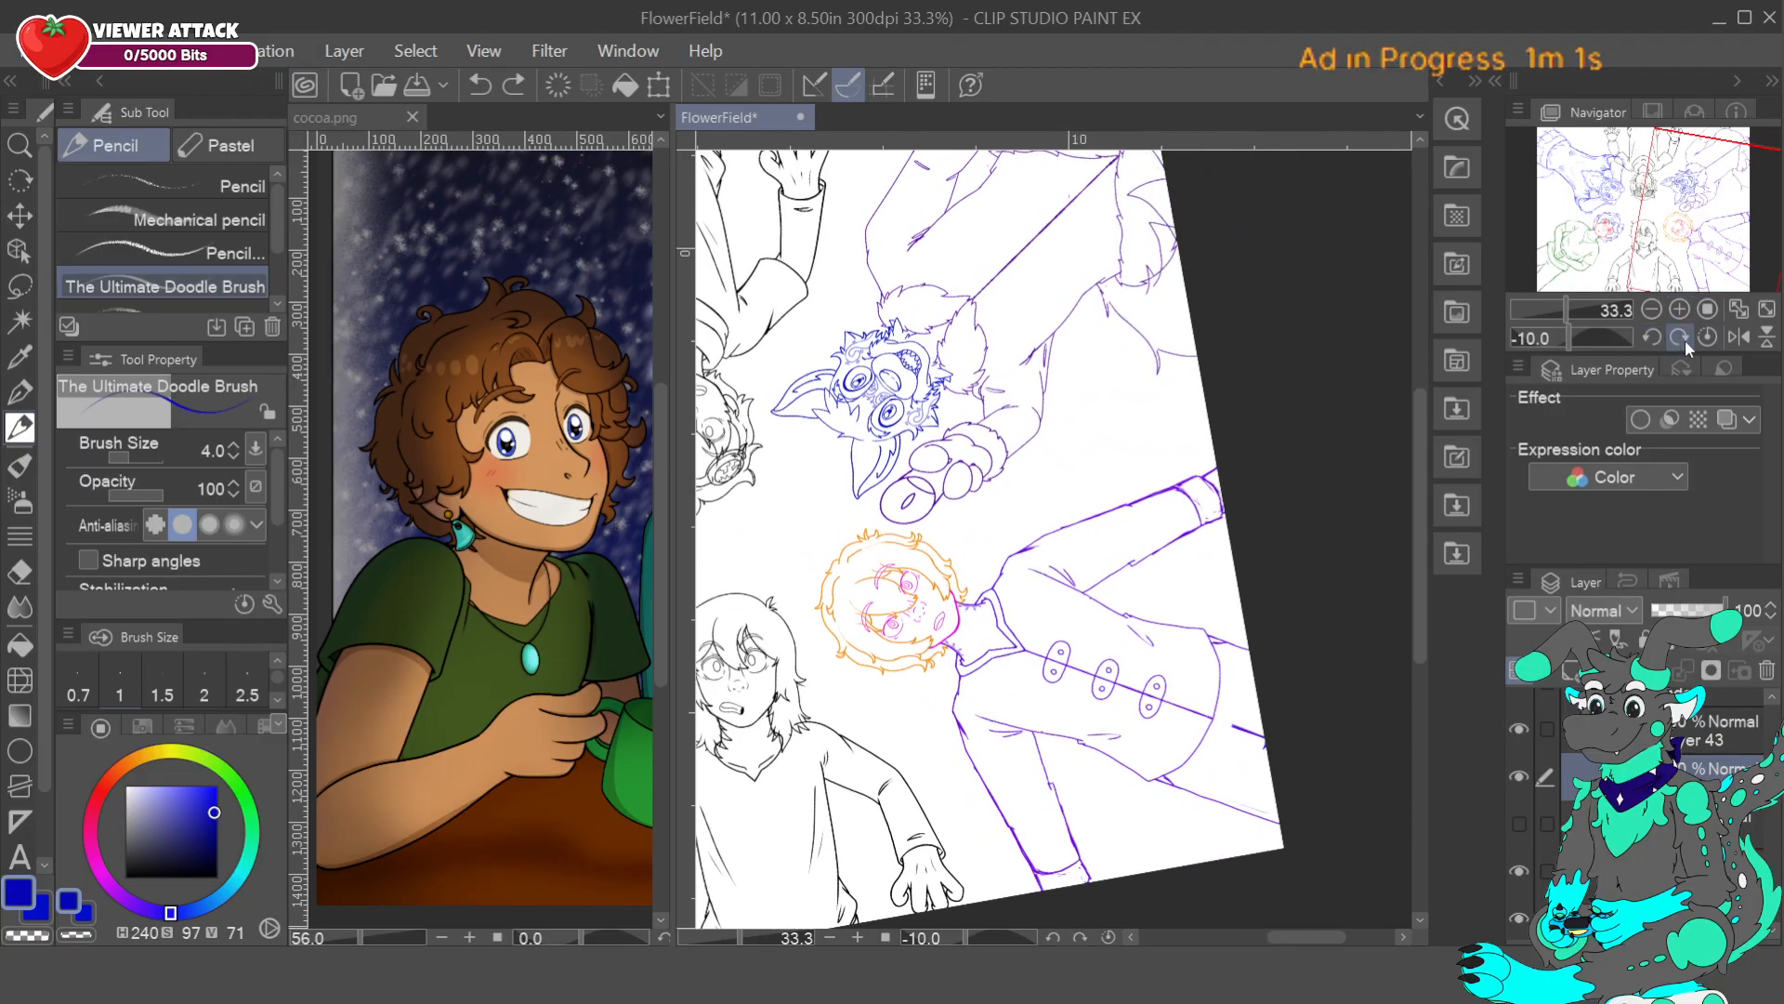
left_click(1680, 338)
left_click(1680, 338)
left_click(1680, 339)
left_click(1680, 343)
mouse_move(1682, 240)
left_mouse_down()
mouse_move(1647, 238)
mouse_move(1678, 229)
left_mouse_up()
left_click(364, 120)
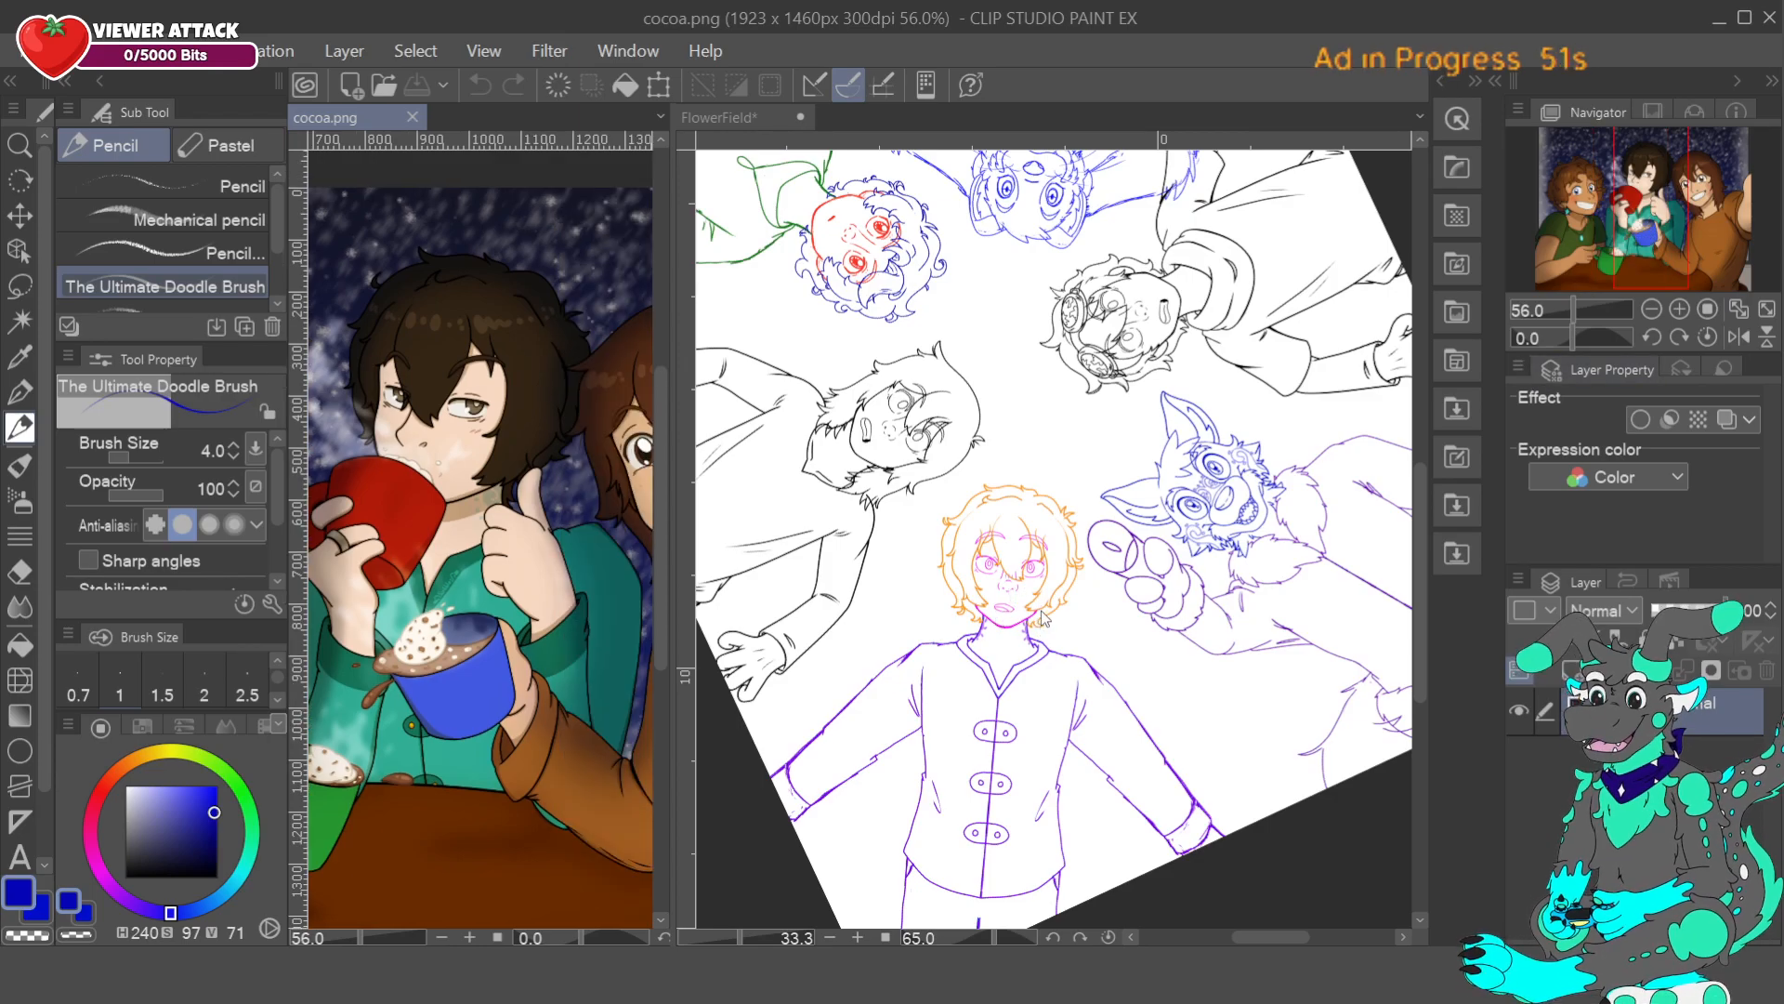
left_click(887, 226)
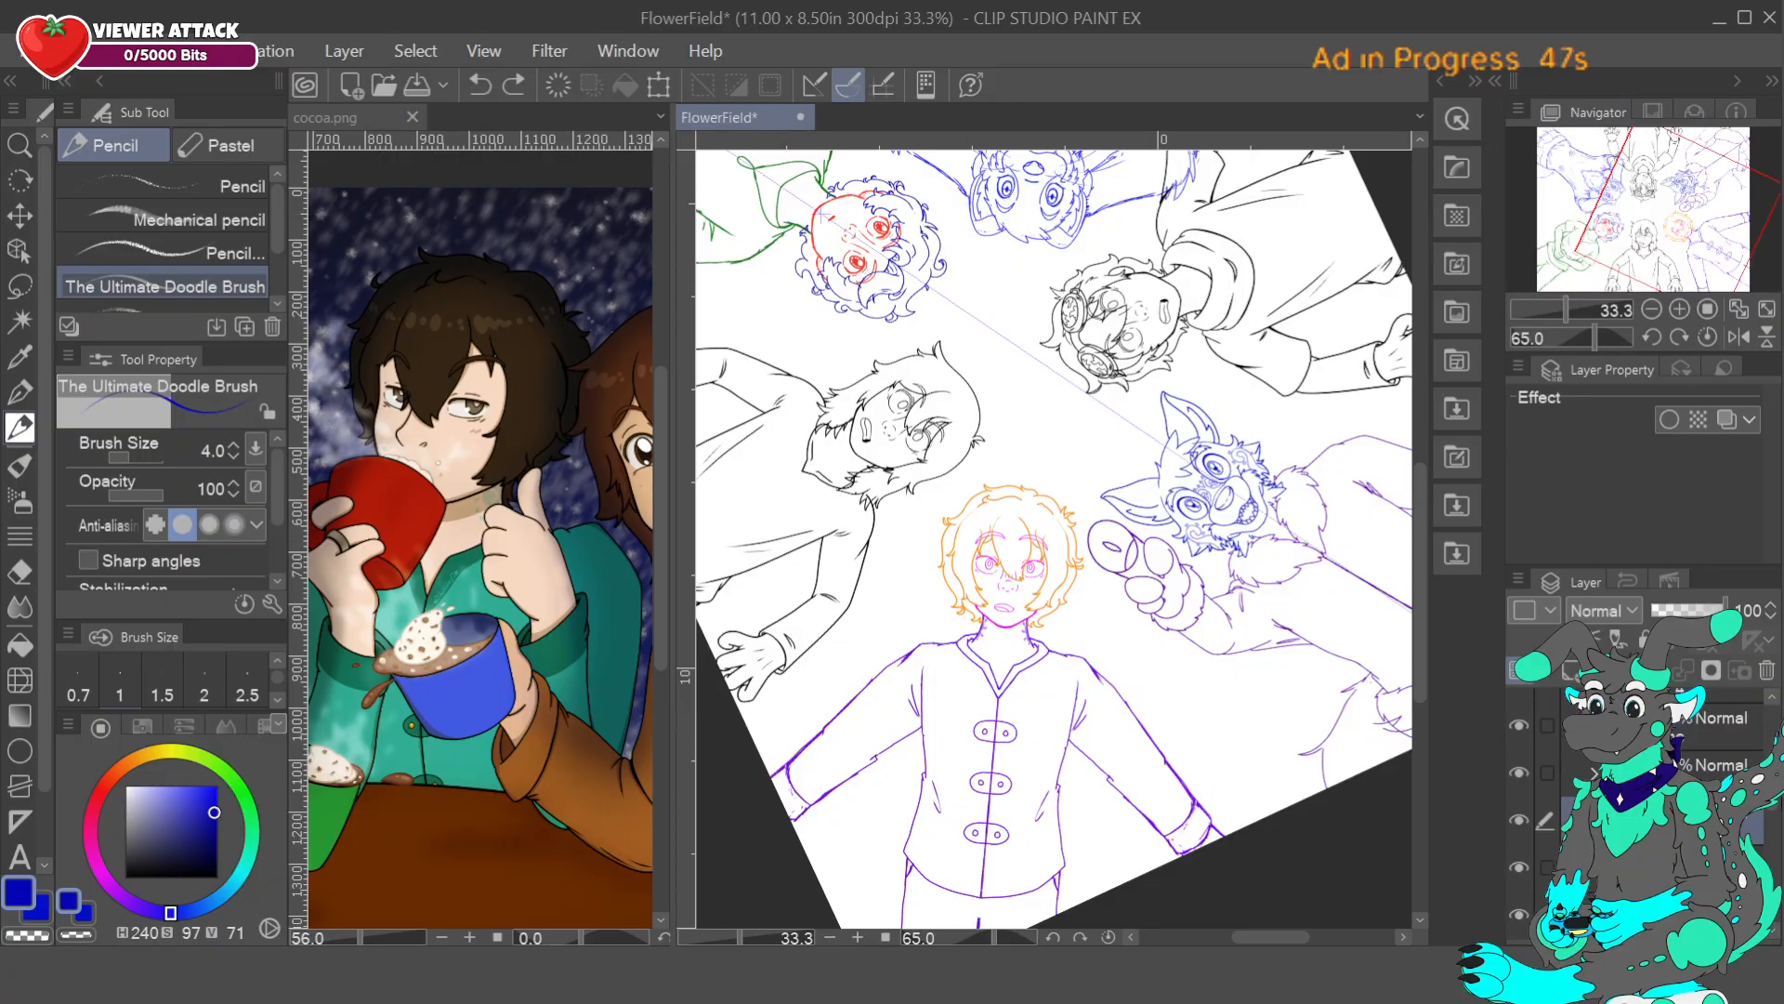
- Select the orange-haired figure's hair layer and sample its orange line colour with the figure at 100%
left_click(1712, 737)
left_click(1712, 709)
left_click(1525, 804)
left_click(1523, 804)
left_click(1515, 848)
left_click(1518, 849)
left_click(1580, 848)
left_click(1679, 309)
left_click(1679, 309)
mouse_move(1675, 227)
left_mouse_down()
mouse_move(1660, 233)
mouse_move(1682, 257)
mouse_move(1697, 241)
mouse_move(1679, 225)
left_mouse_up()
left_click(872, 678, "alt")
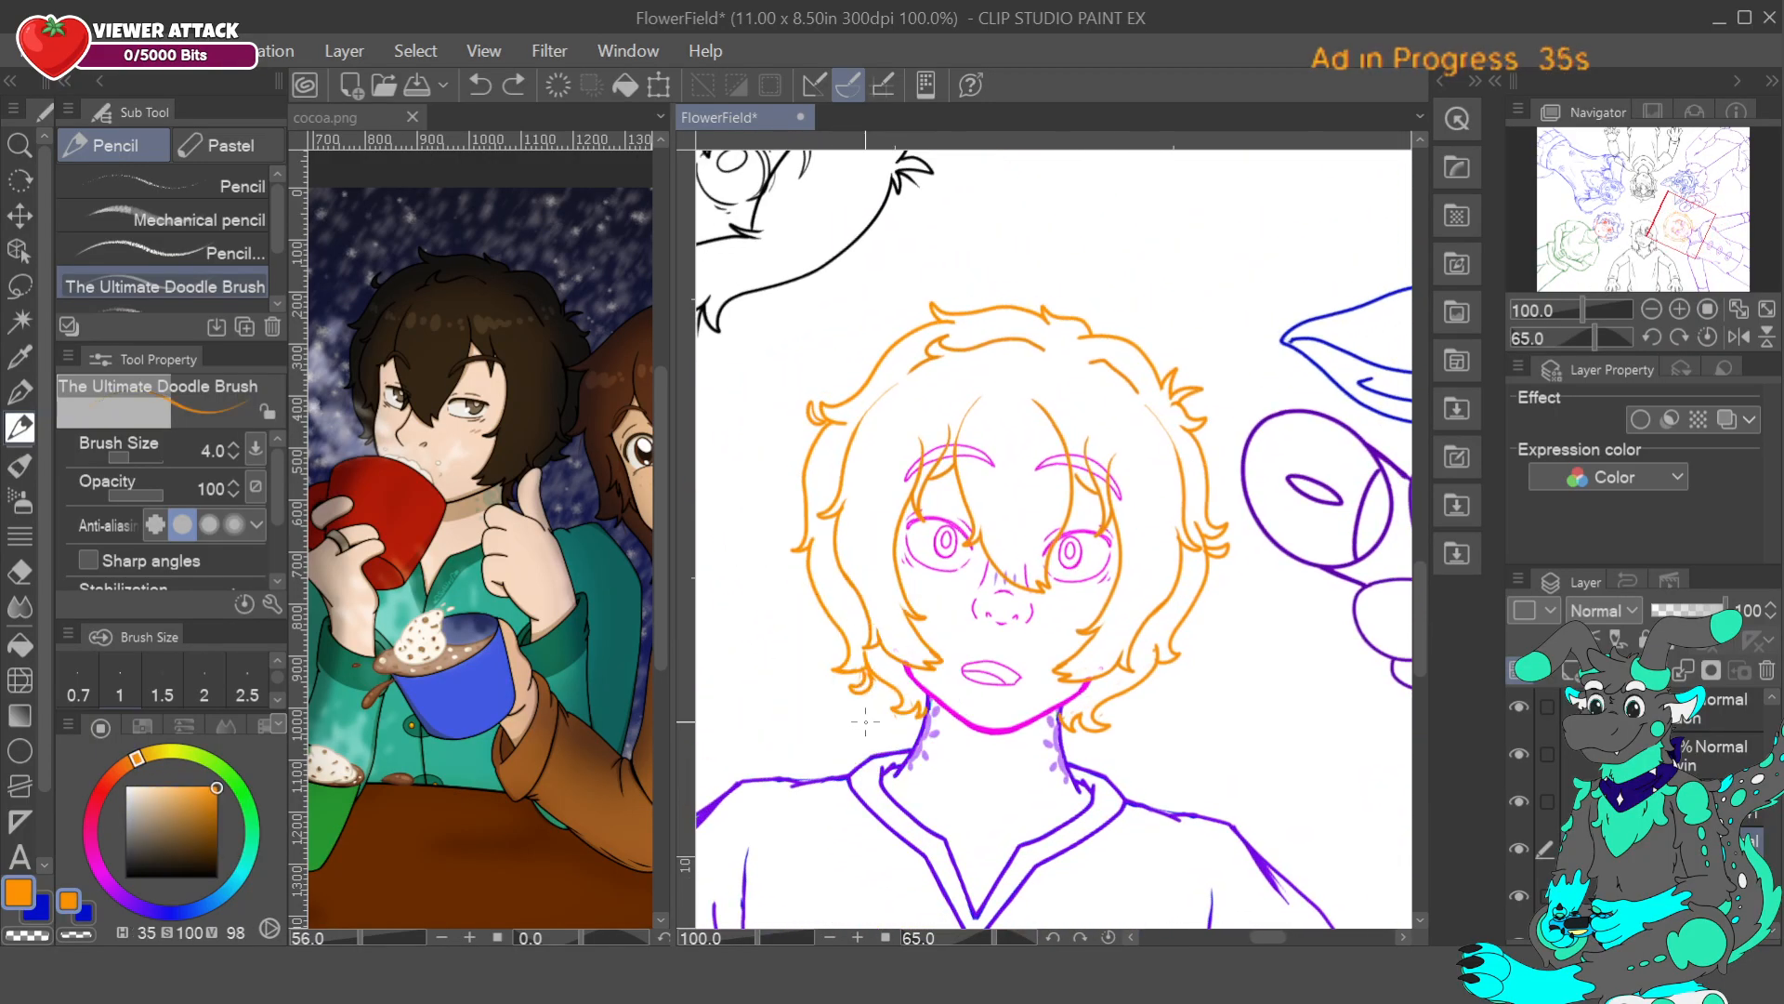
- Erase the lower hair tufts on both sides of the orange-haired figure's neck
key("c")
mouse_move(867, 663)
left_mouse_down()
mouse_move(927, 708)
mouse_move(914, 695)
left_mouse_up()
left_click_drag(1069, 712, 1117, 708)
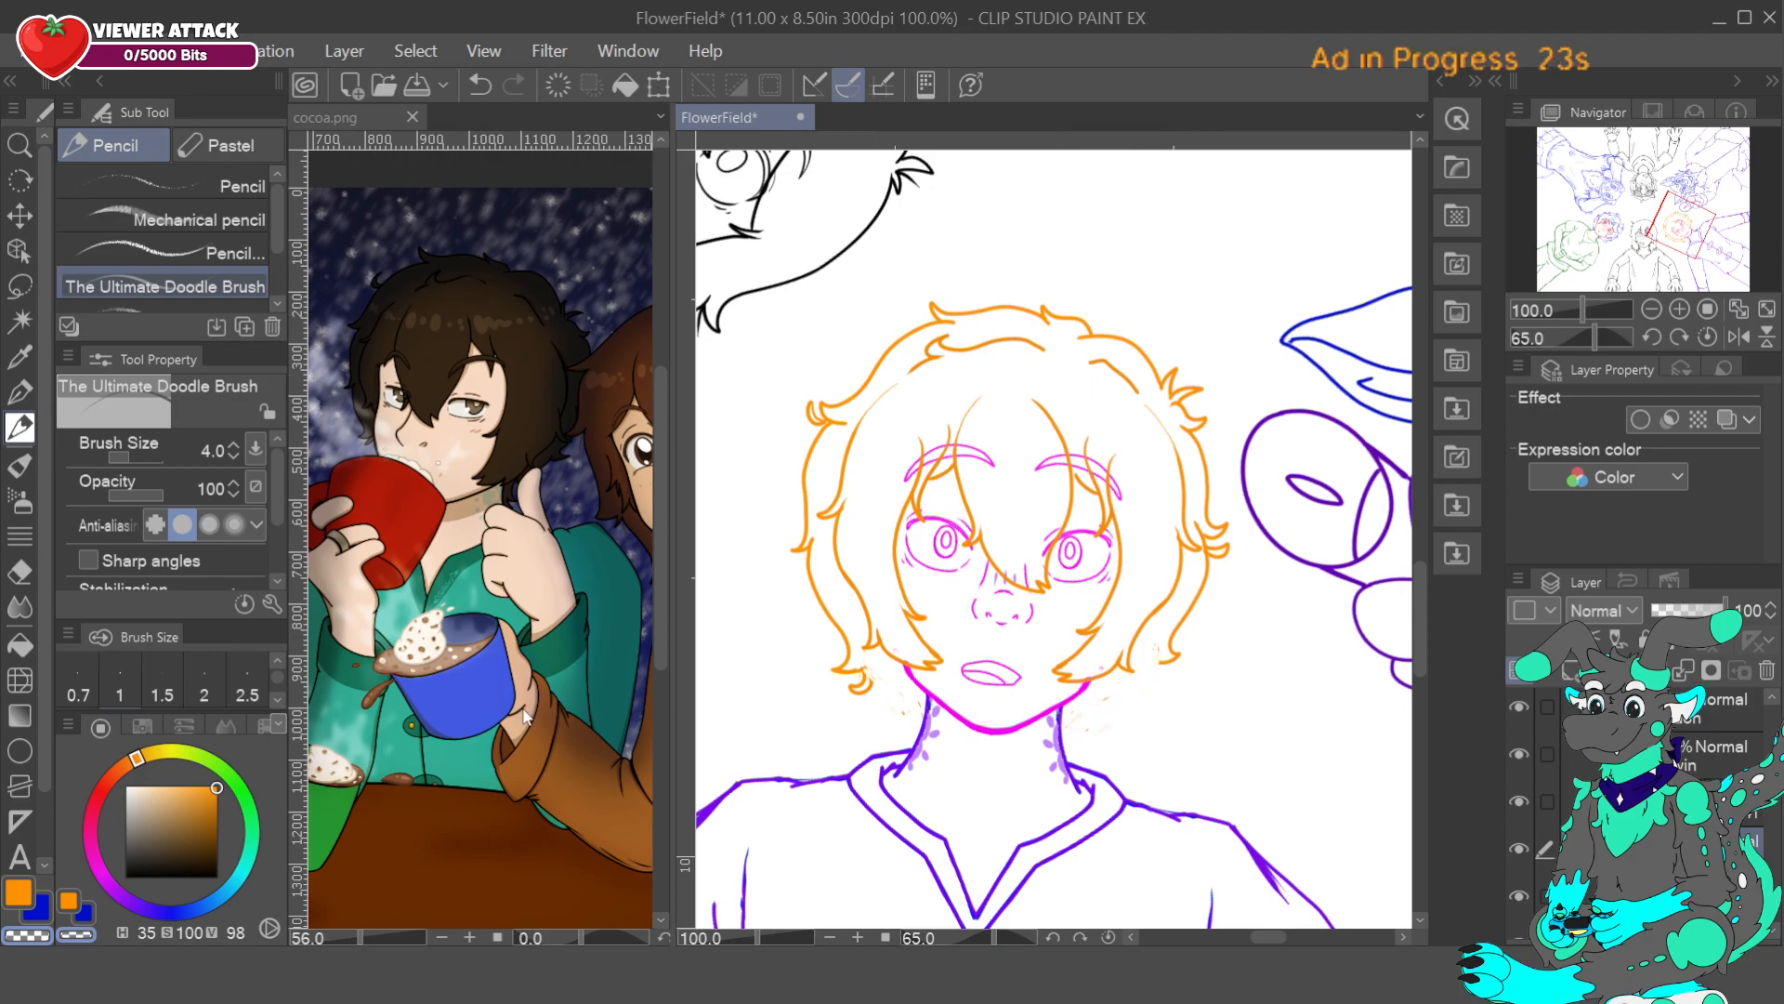
left_click(19, 391)
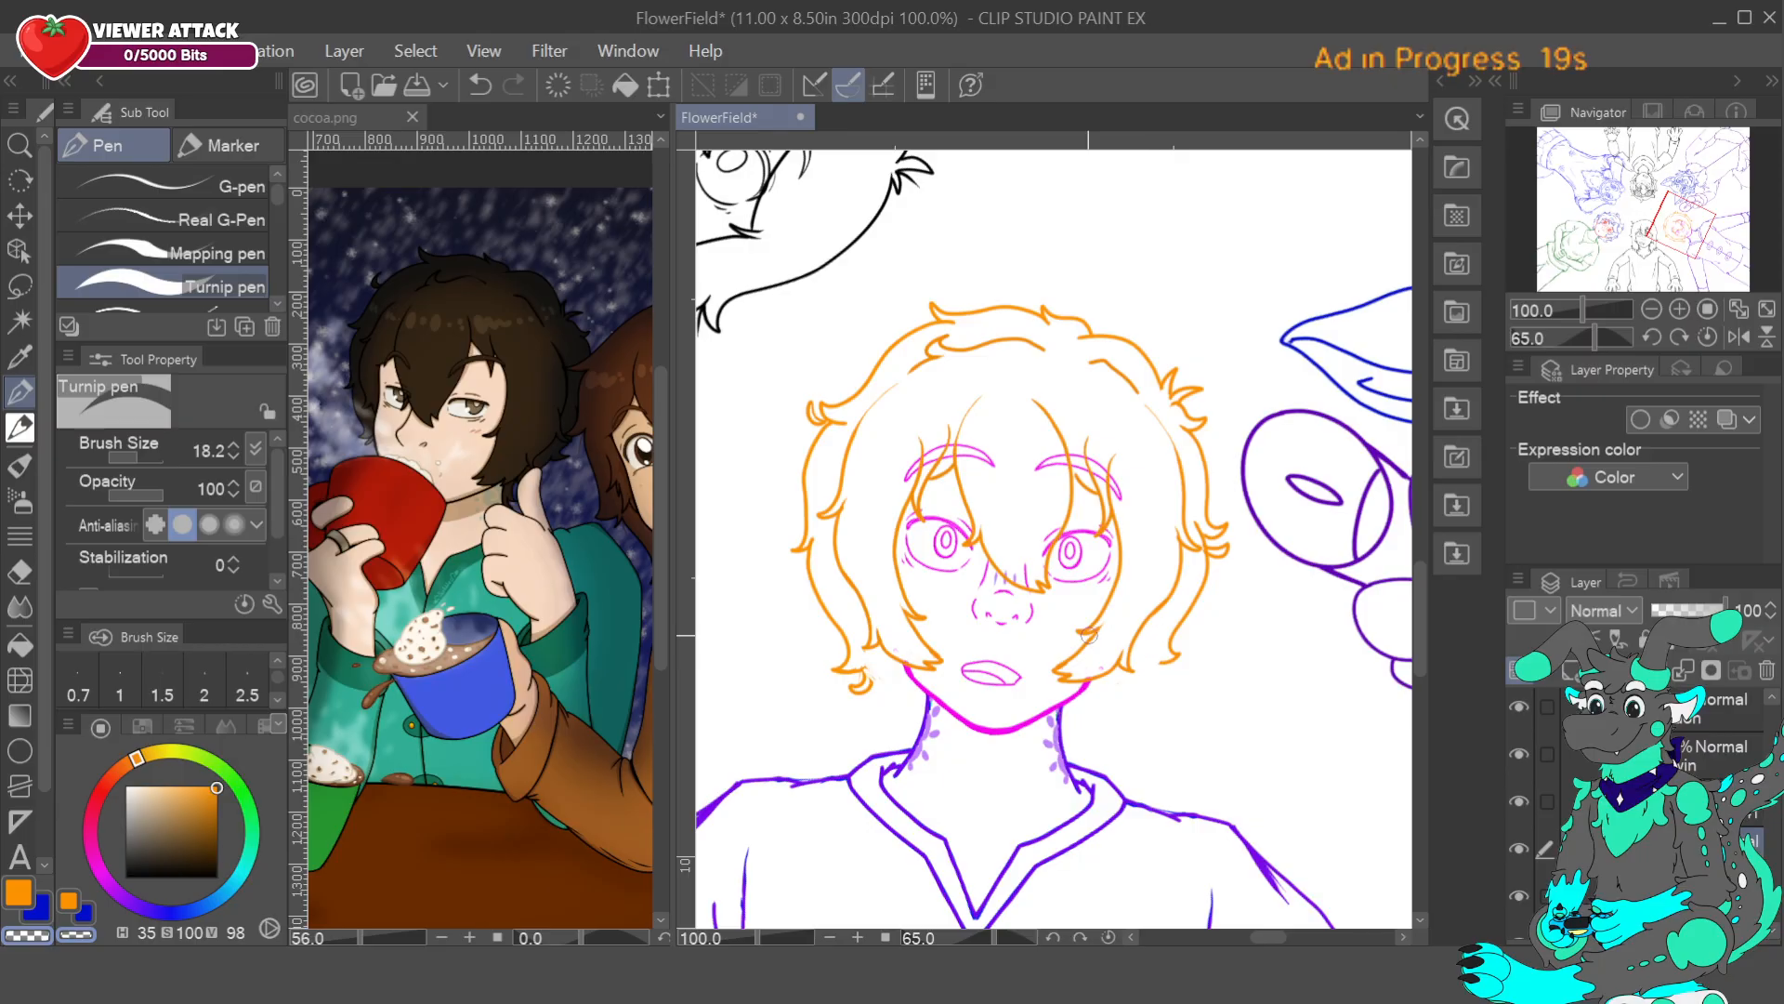
- Draw a new orange nape strand with pointed tips beside the left side of the neck
left_click(20, 427)
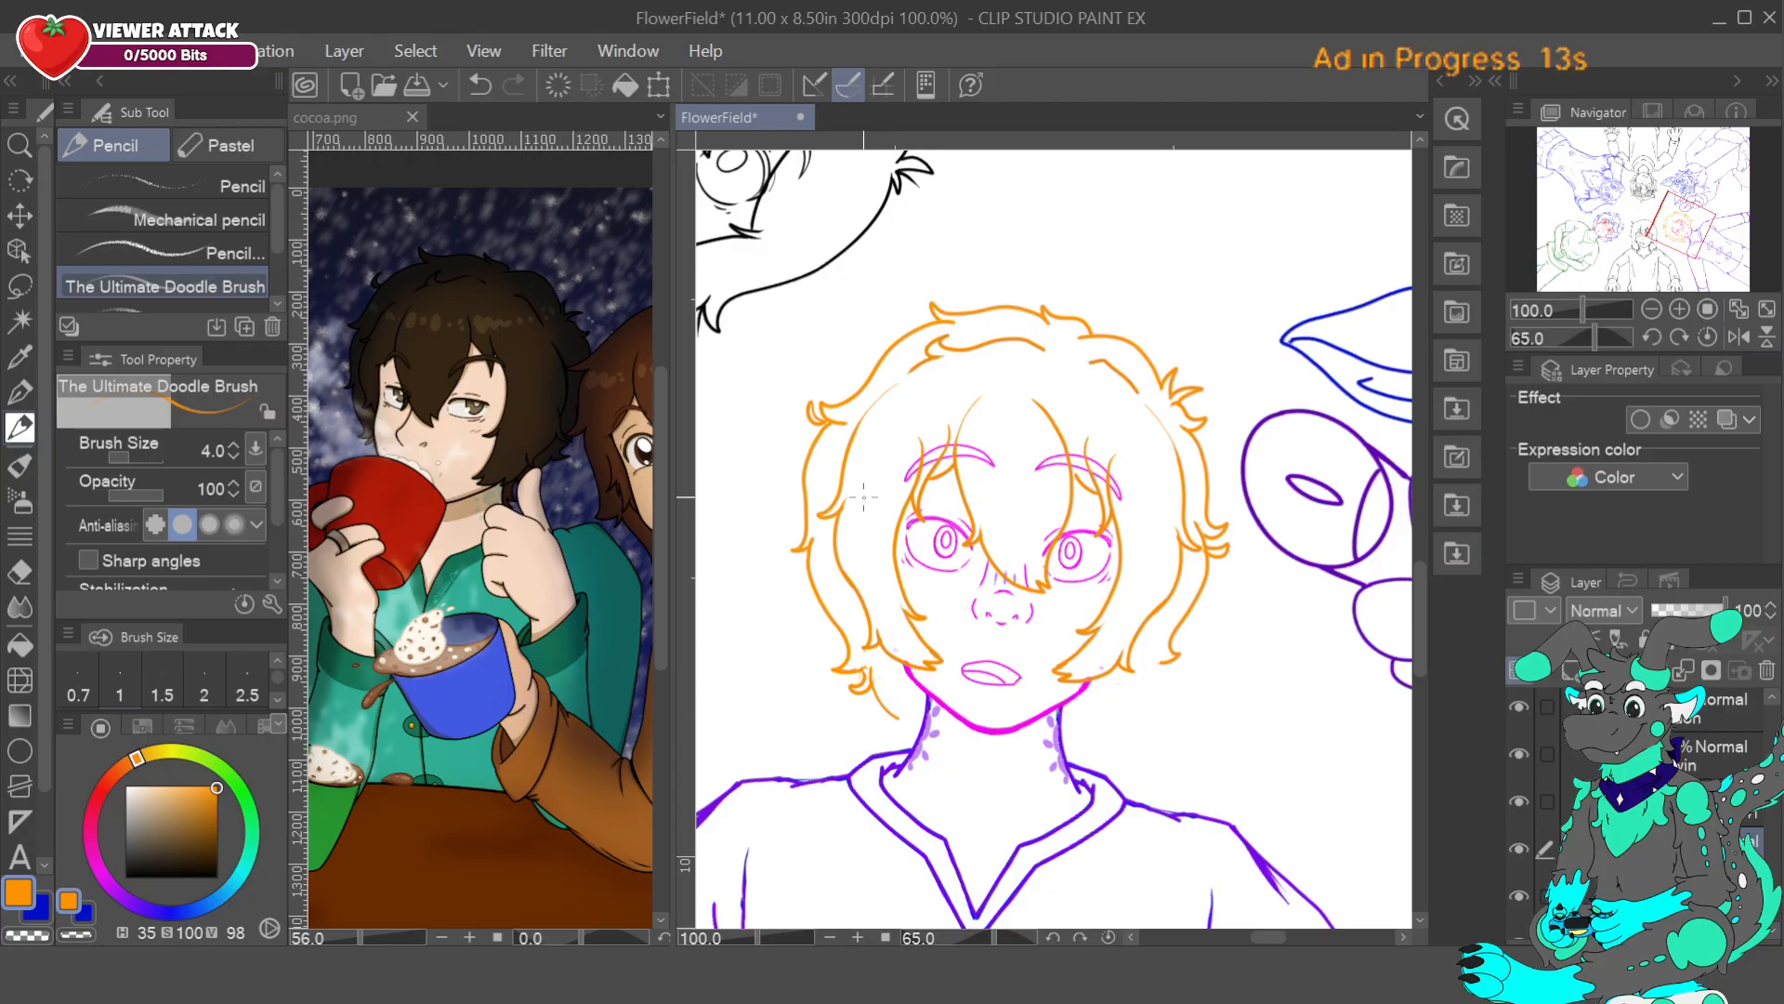
key("ctrl+z")
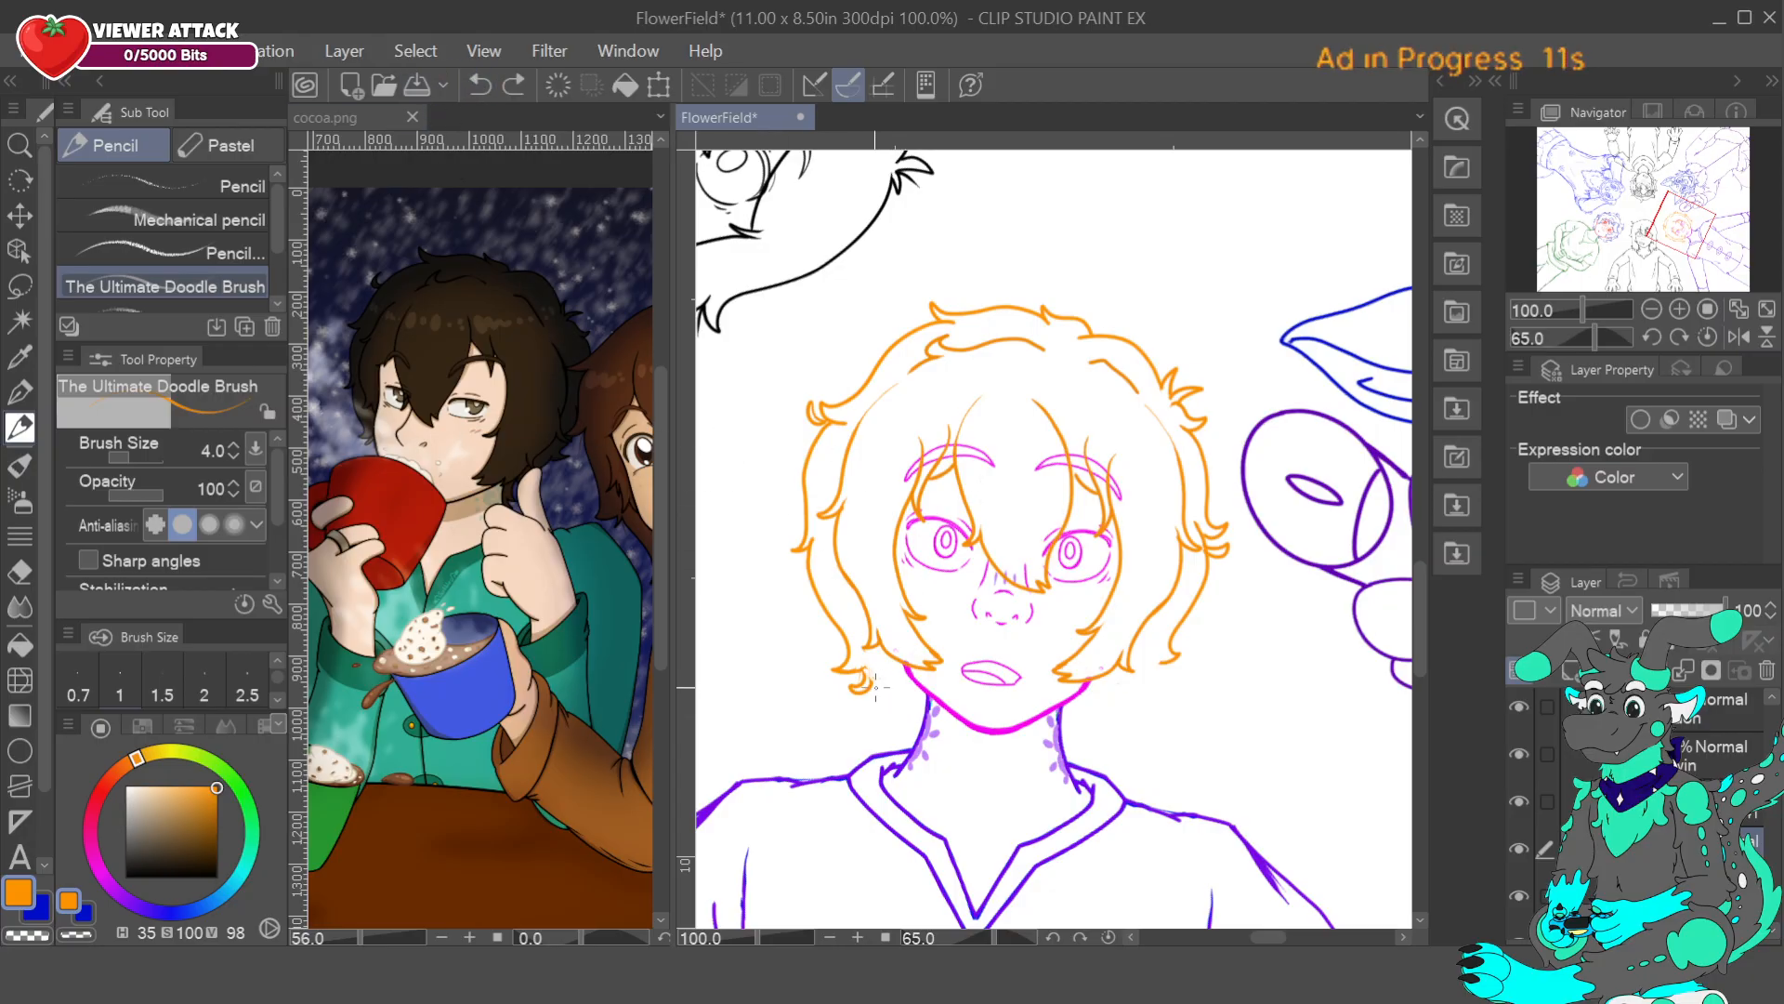
mouse_move(870, 676)
left_mouse_down()
mouse_move(915, 730)
mouse_move(906, 748)
left_mouse_up()
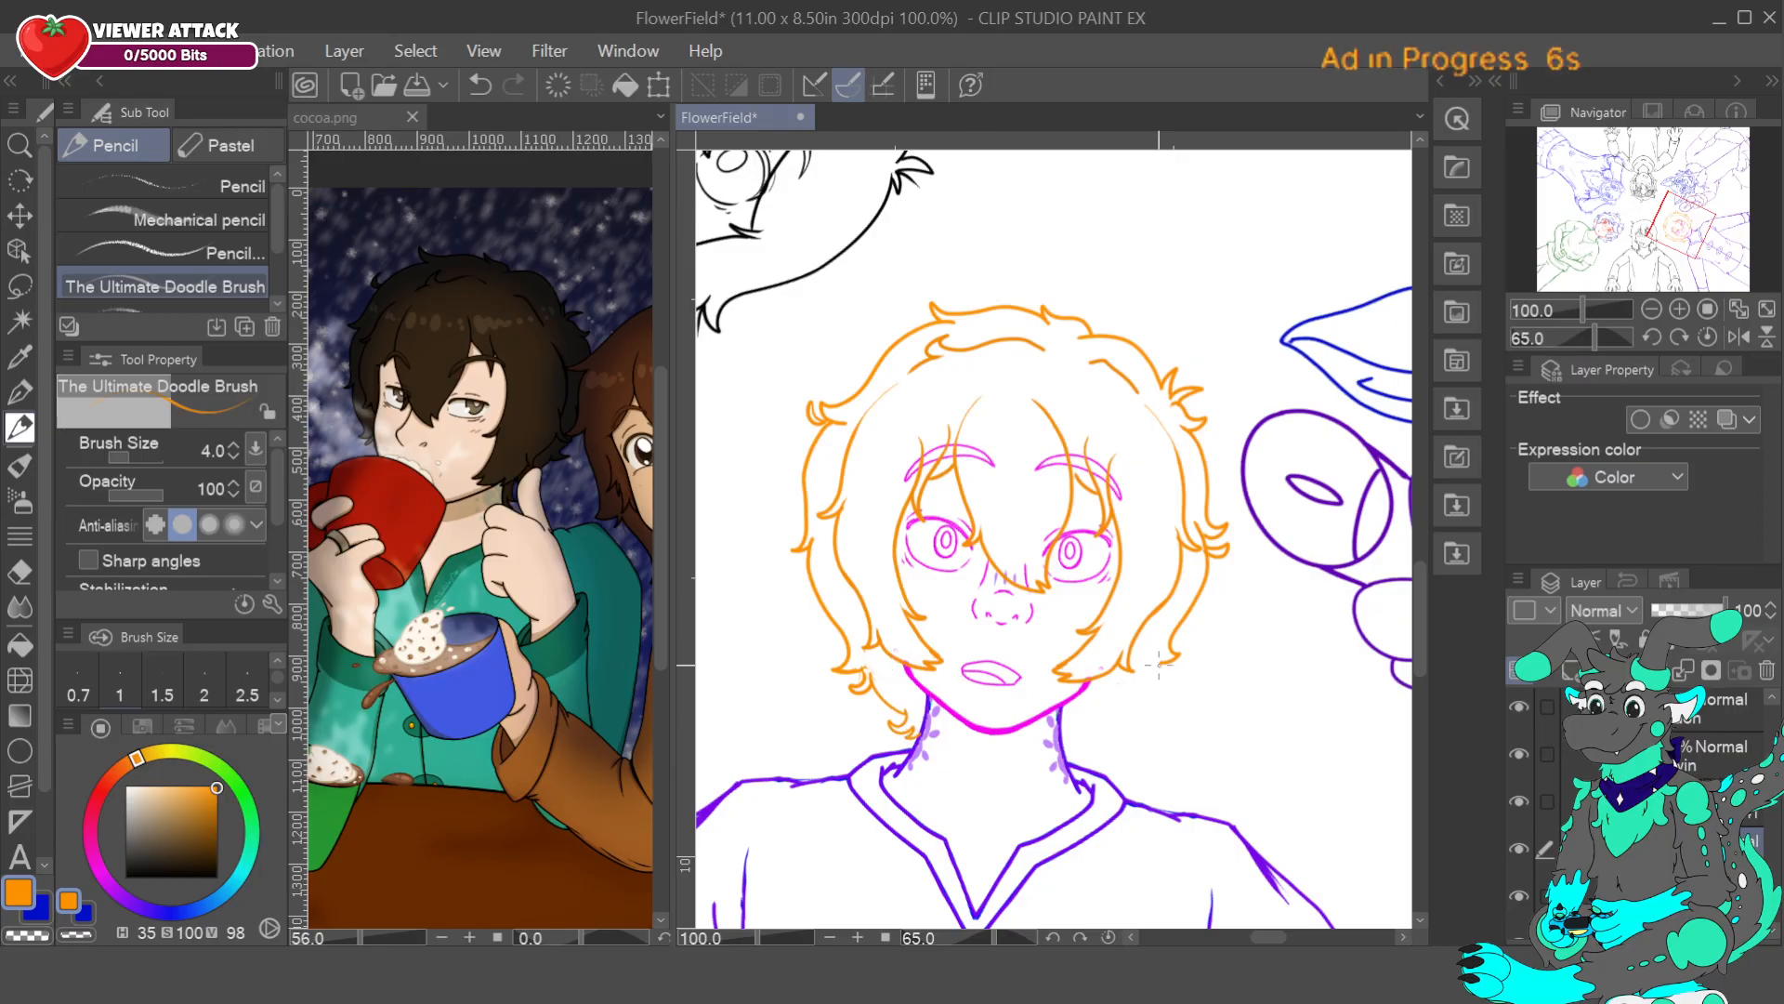
left_click_drag(1158, 664, 1082, 732)
key("ctrl+z")
left_click_drag(1156, 655, 1121, 698)
left_click(476, 88)
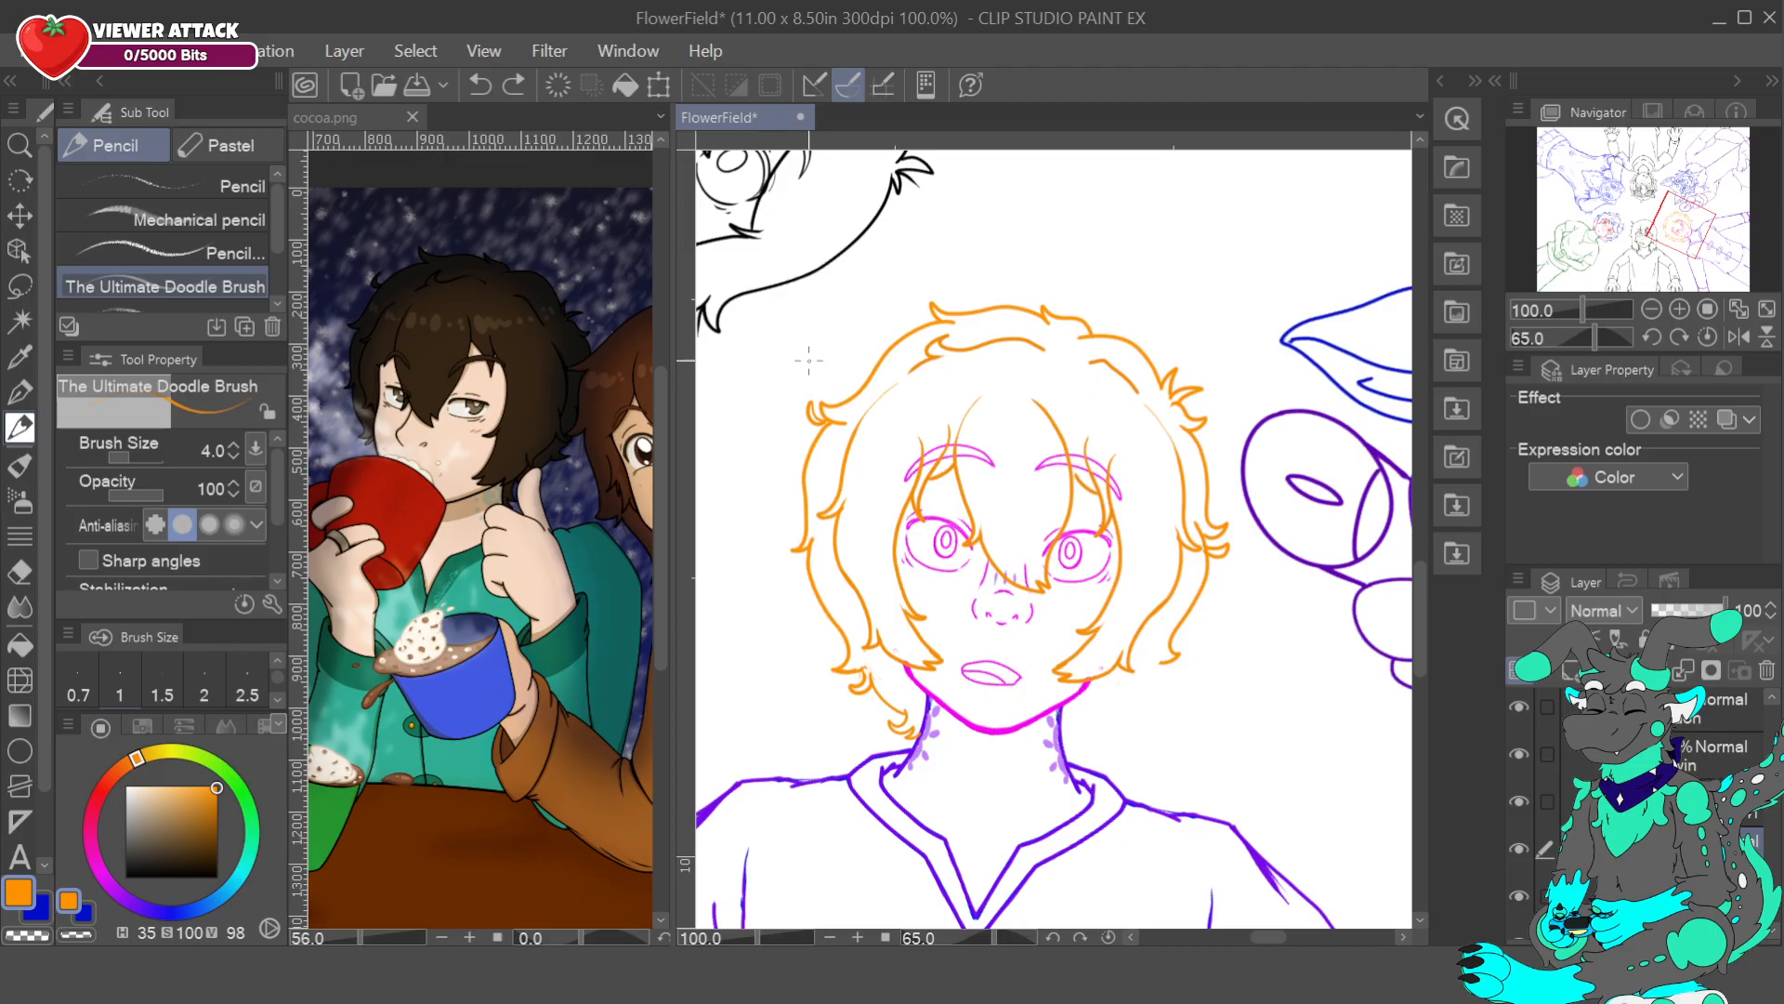
left_click_drag(1156, 643, 1150, 674)
left_click(482, 87)
- Mirror the canvas horizontally and sketch the missing orange nape strand beside the neck
left_click(1737, 337)
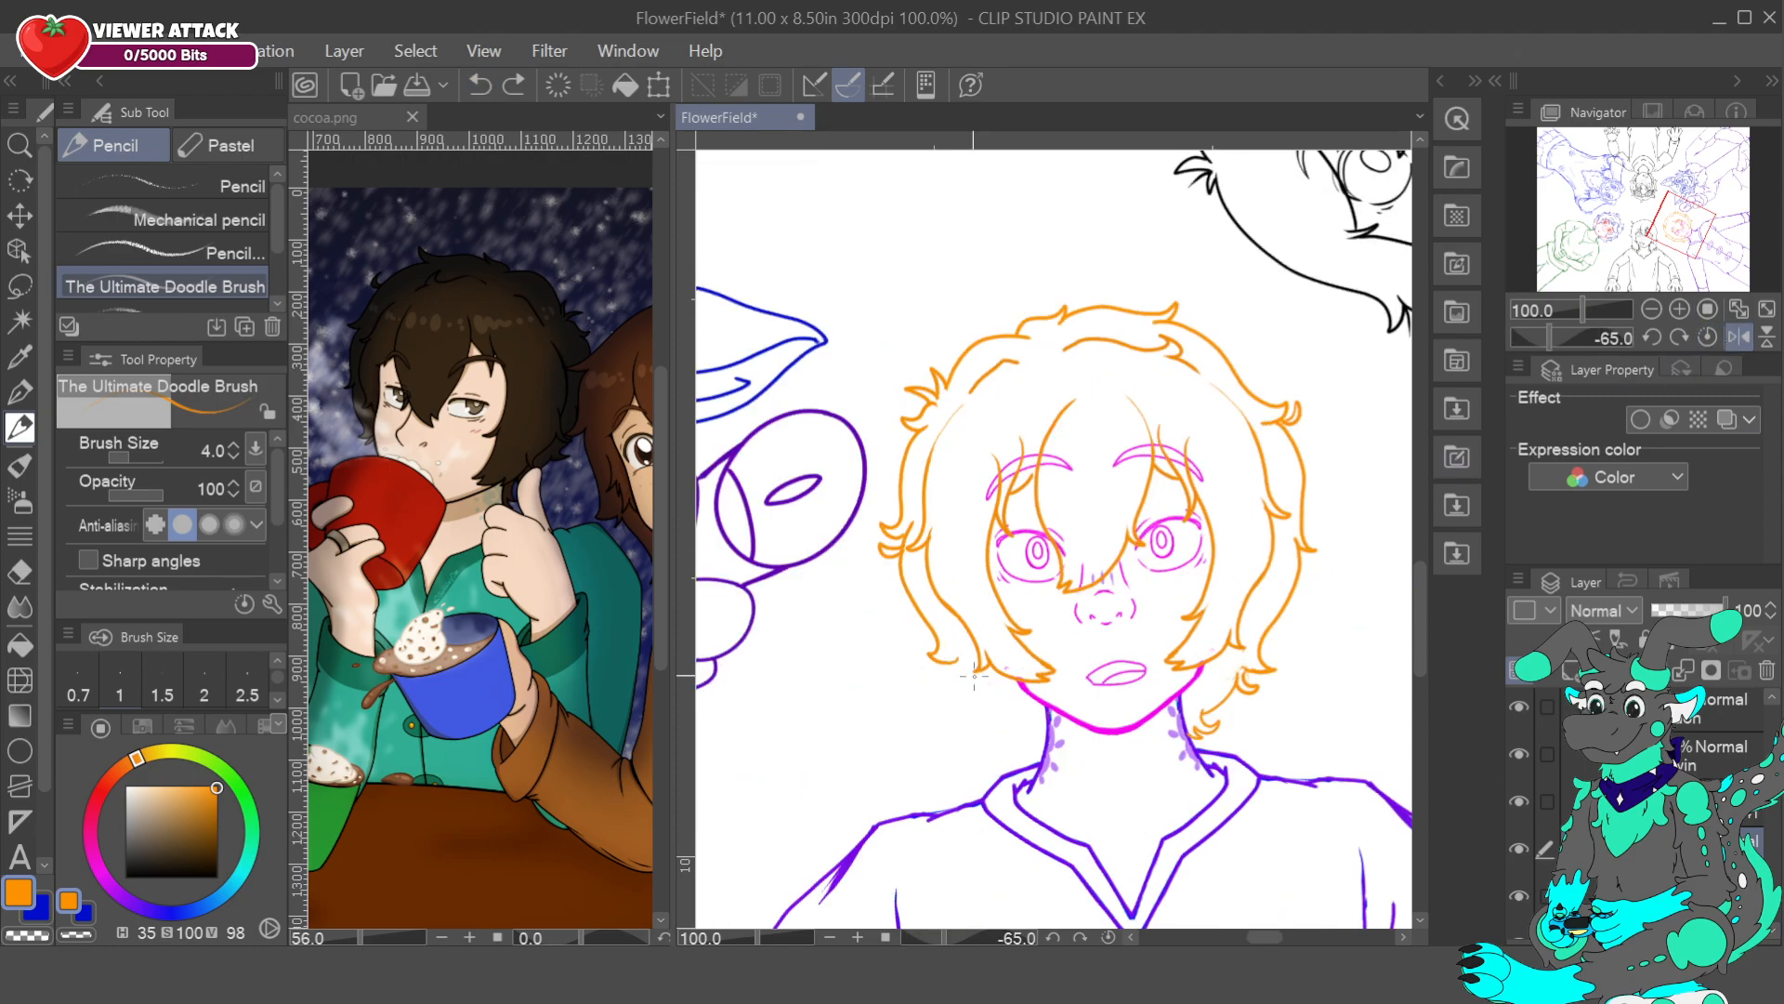
left_click_drag(931, 648, 956, 660)
left_click(493, 91)
left_click_drag(1029, 735, 973, 692)
- Erase stray marks, extend the outer hair strand down to the nape strand, and flip the canvas back
key("c")
mouse_move(932, 649)
left_mouse_down()
mouse_move(951, 662)
mouse_move(928, 627)
left_mouse_up()
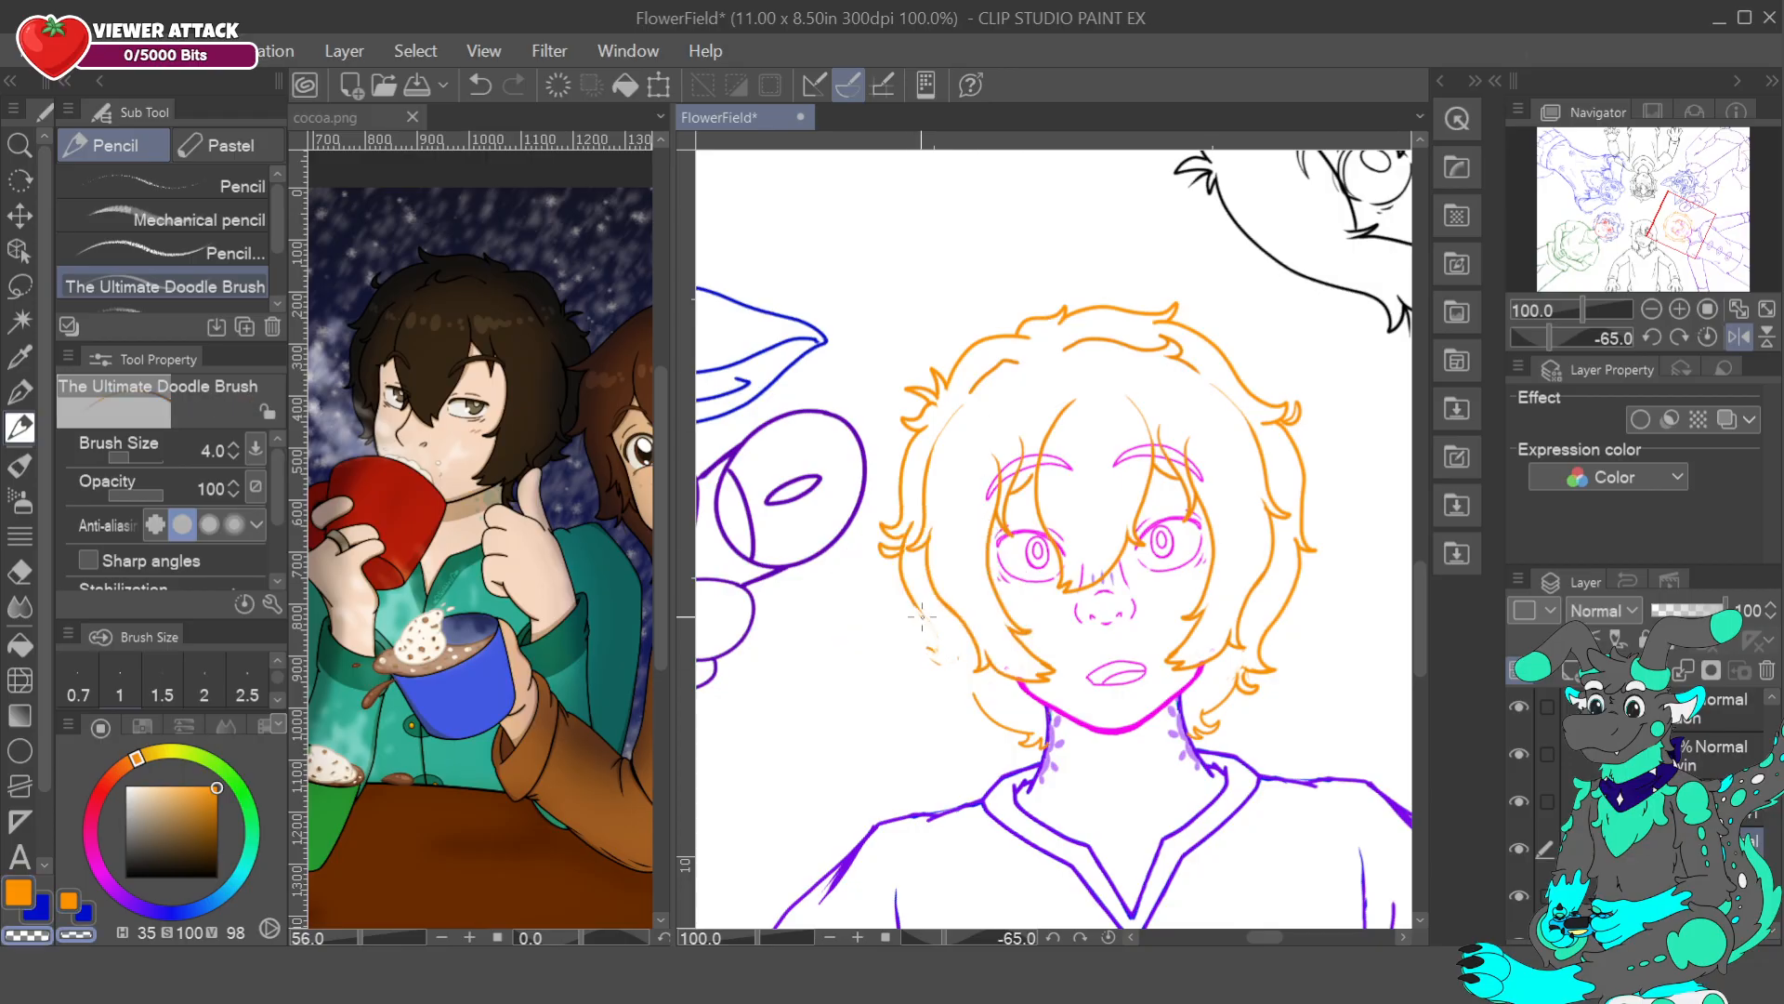
key("c")
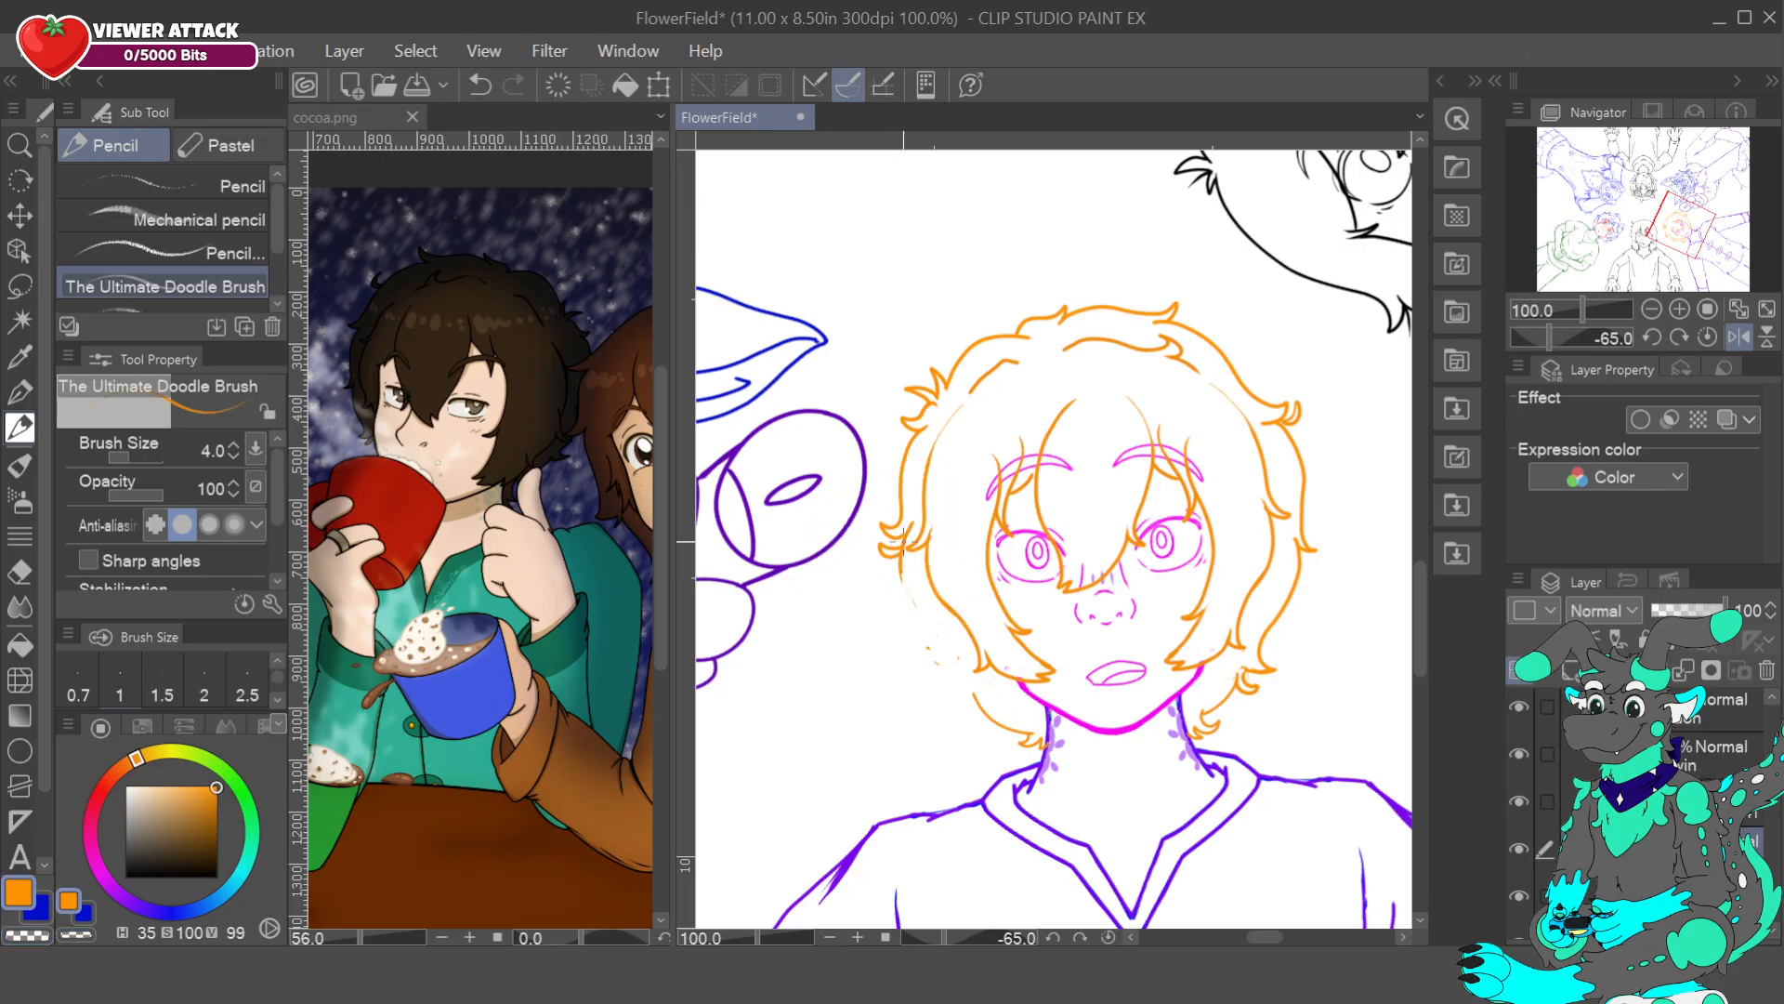
left_click_drag(935, 634, 930, 667)
key("ctrl+z")
mouse_move(920, 654)
left_mouse_down()
mouse_move(947, 679)
mouse_move(984, 697)
left_mouse_up()
left_click(1734, 337)
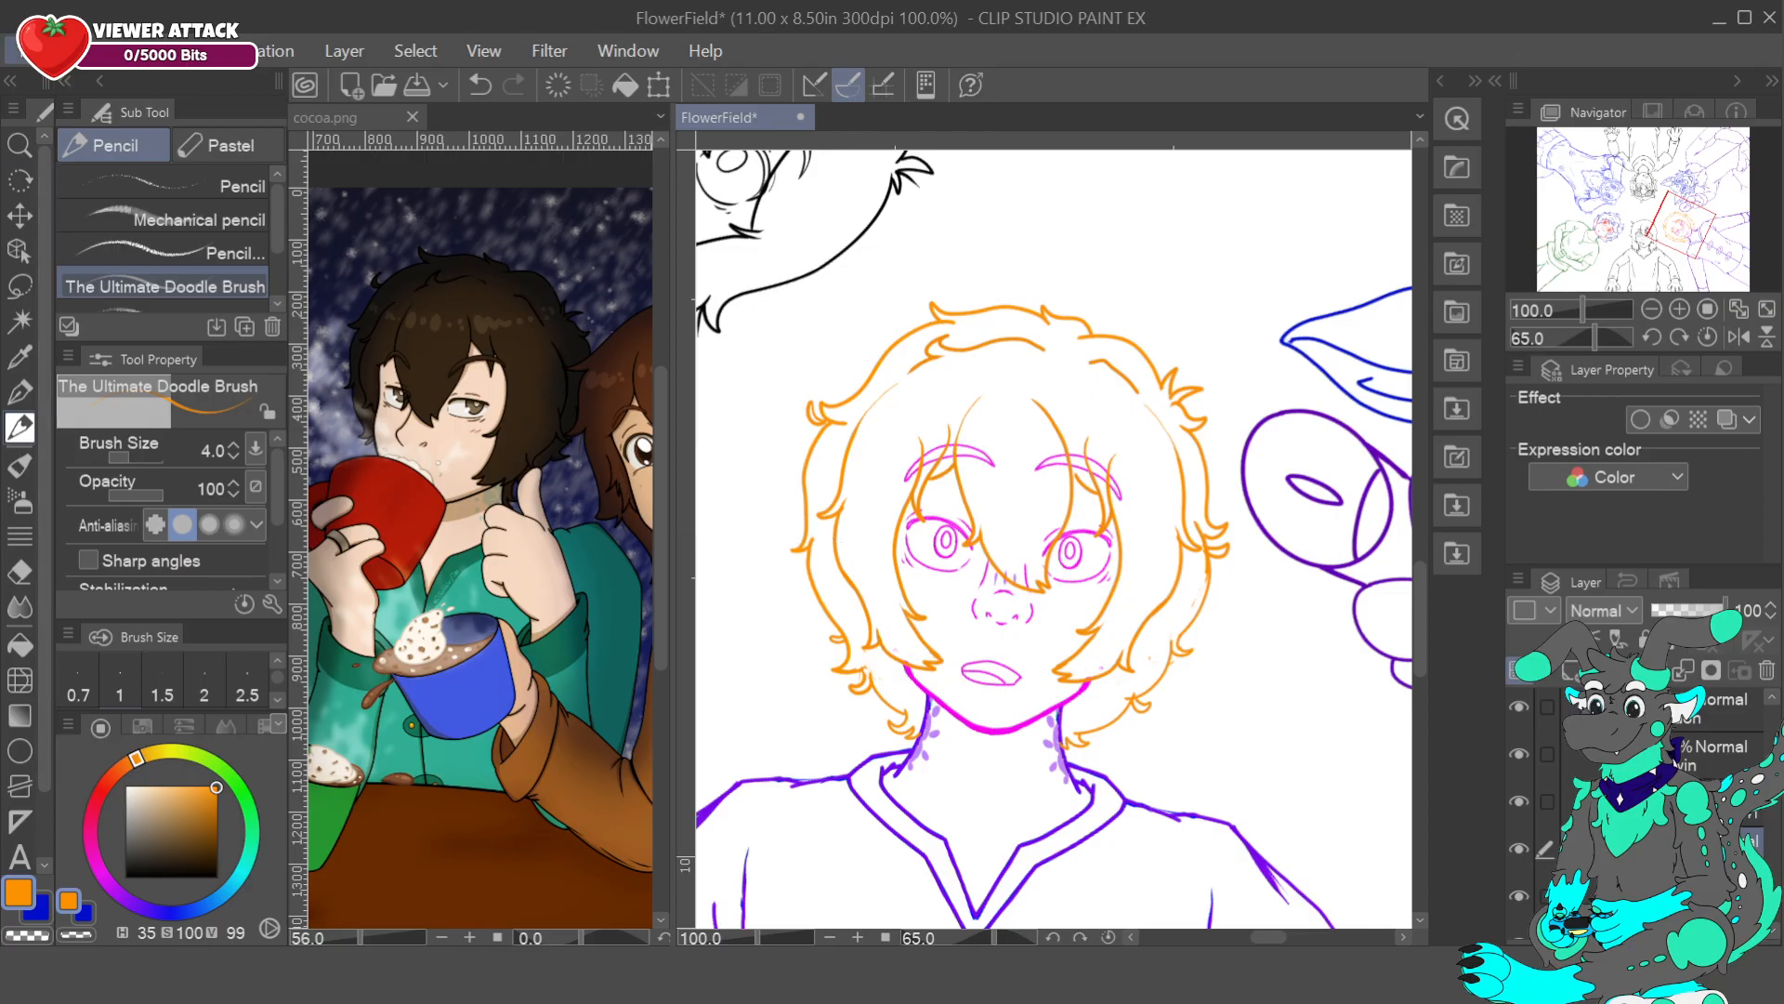
- Open KorwinPortrait.png and dock it beside cocoa.png as a reference, showing the back of the hair
key("alt+Tab")
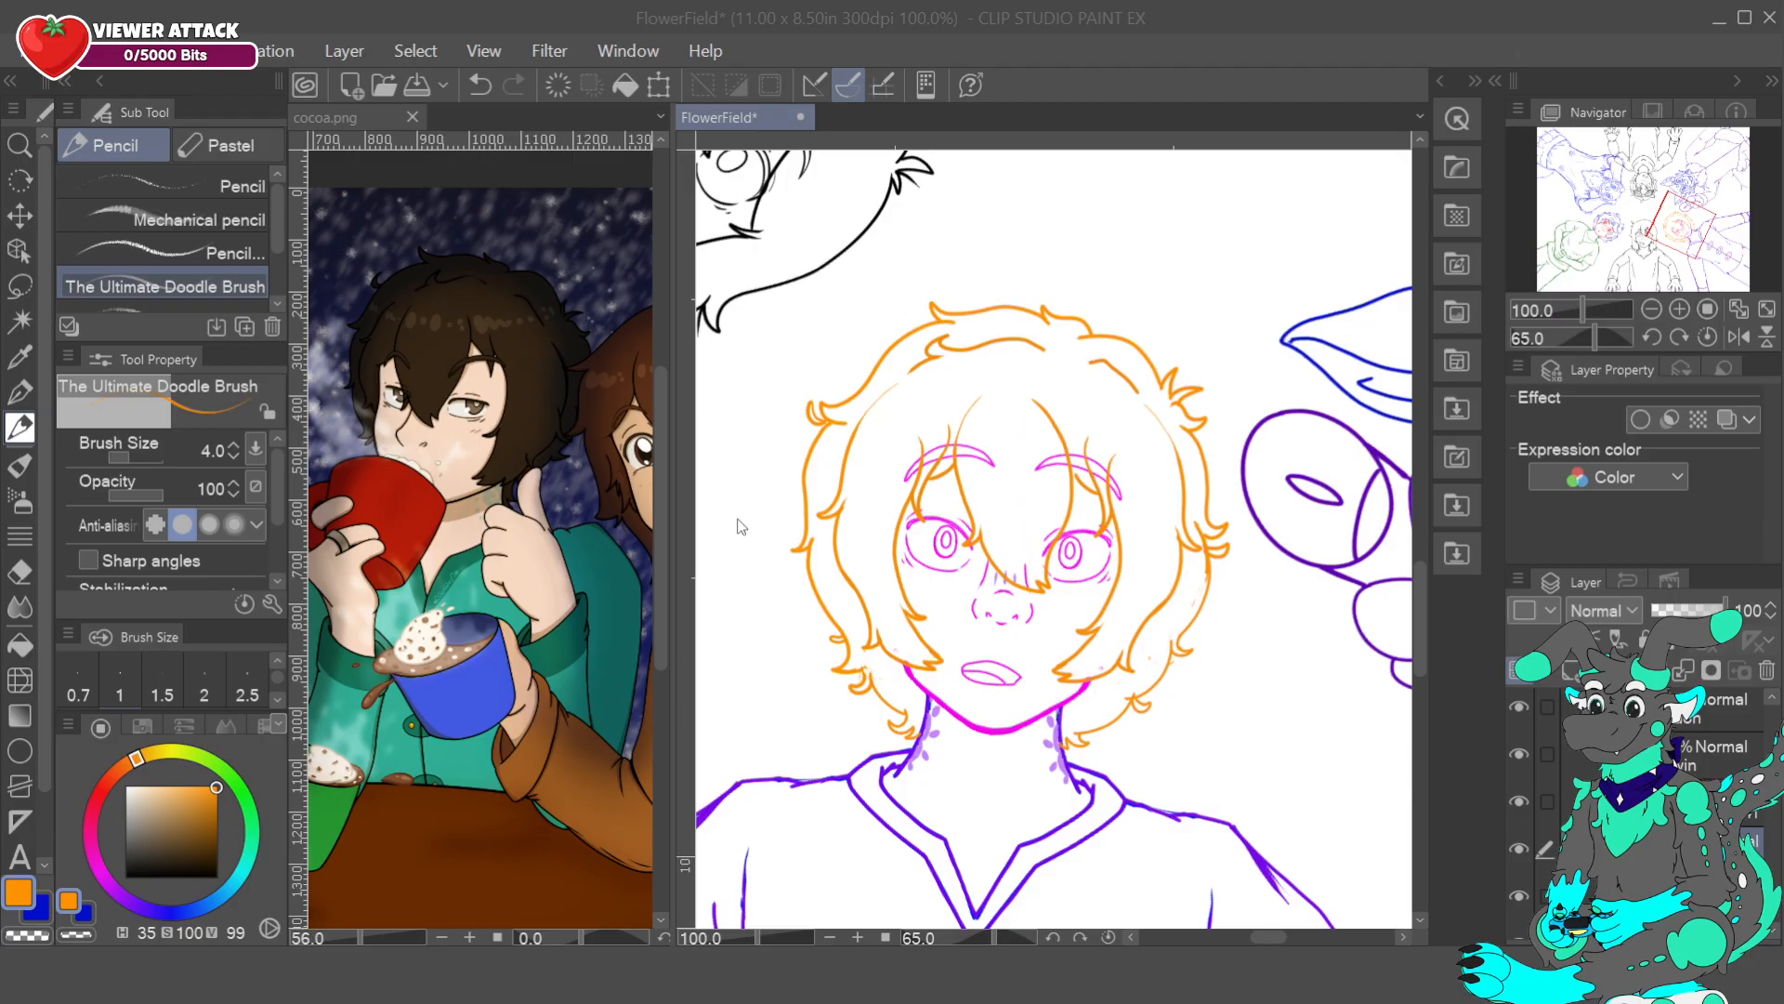
double_click(1395, 415)
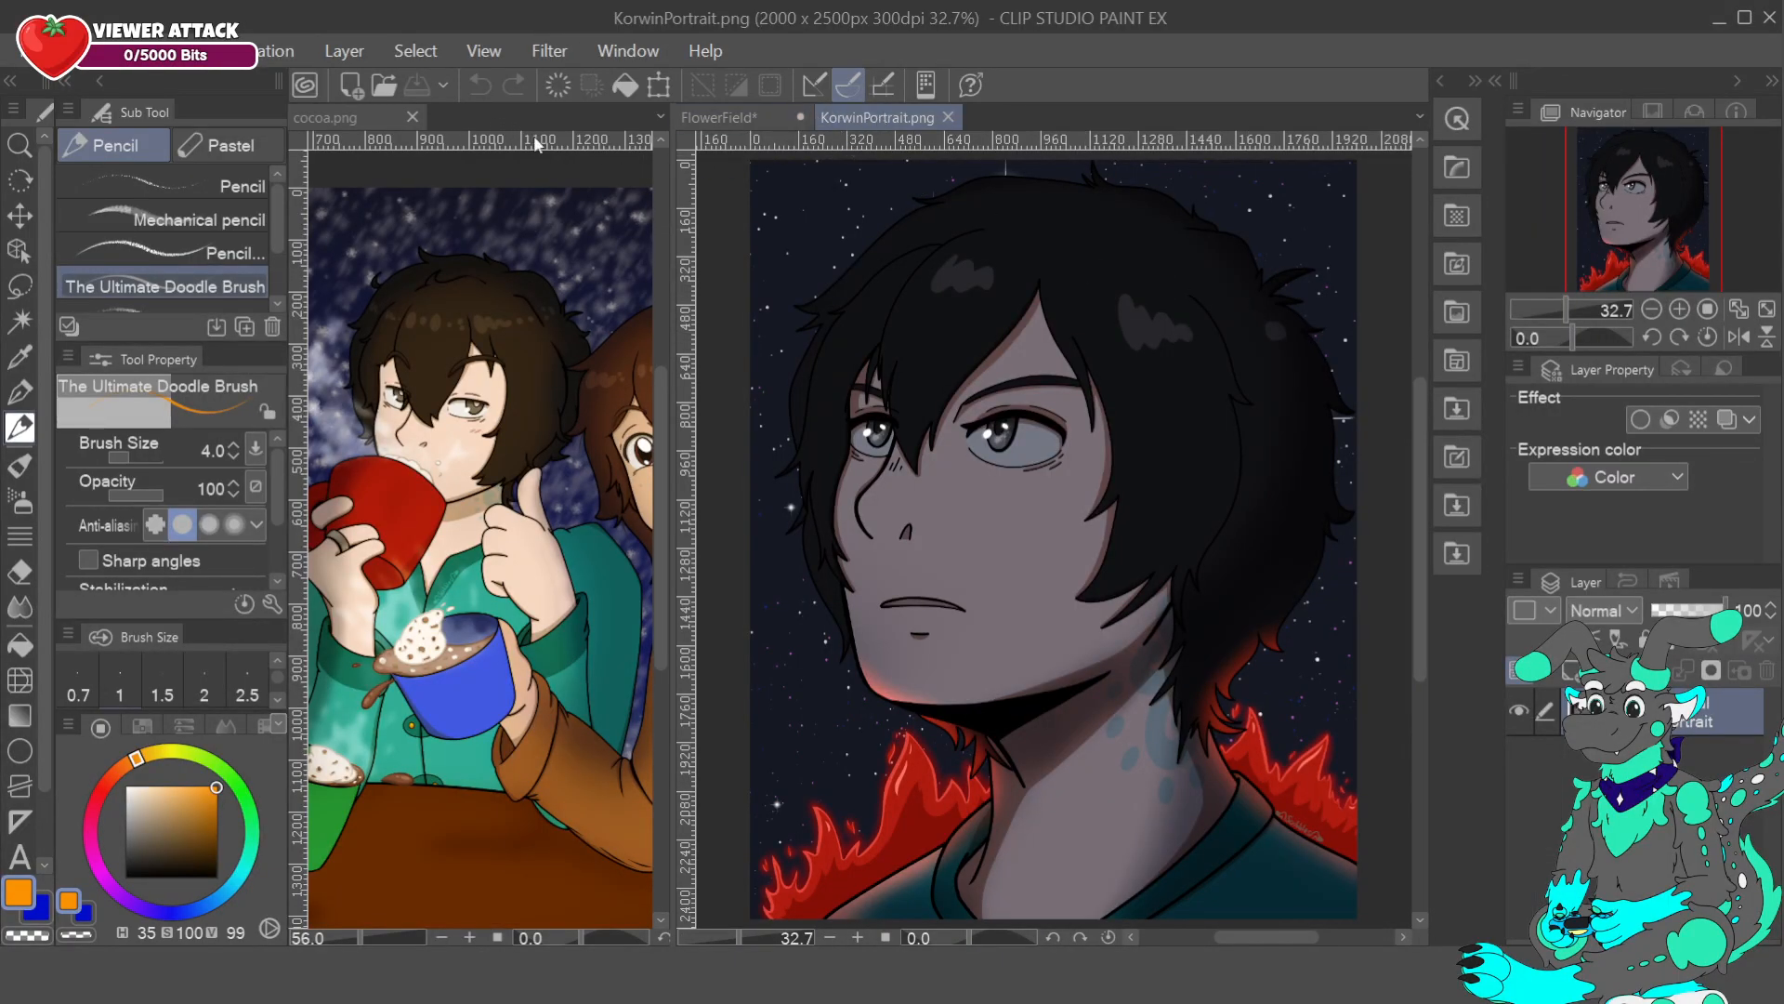
left_click_drag(532, 140, 519, 126)
left_click_drag(1614, 223, 1677, 227)
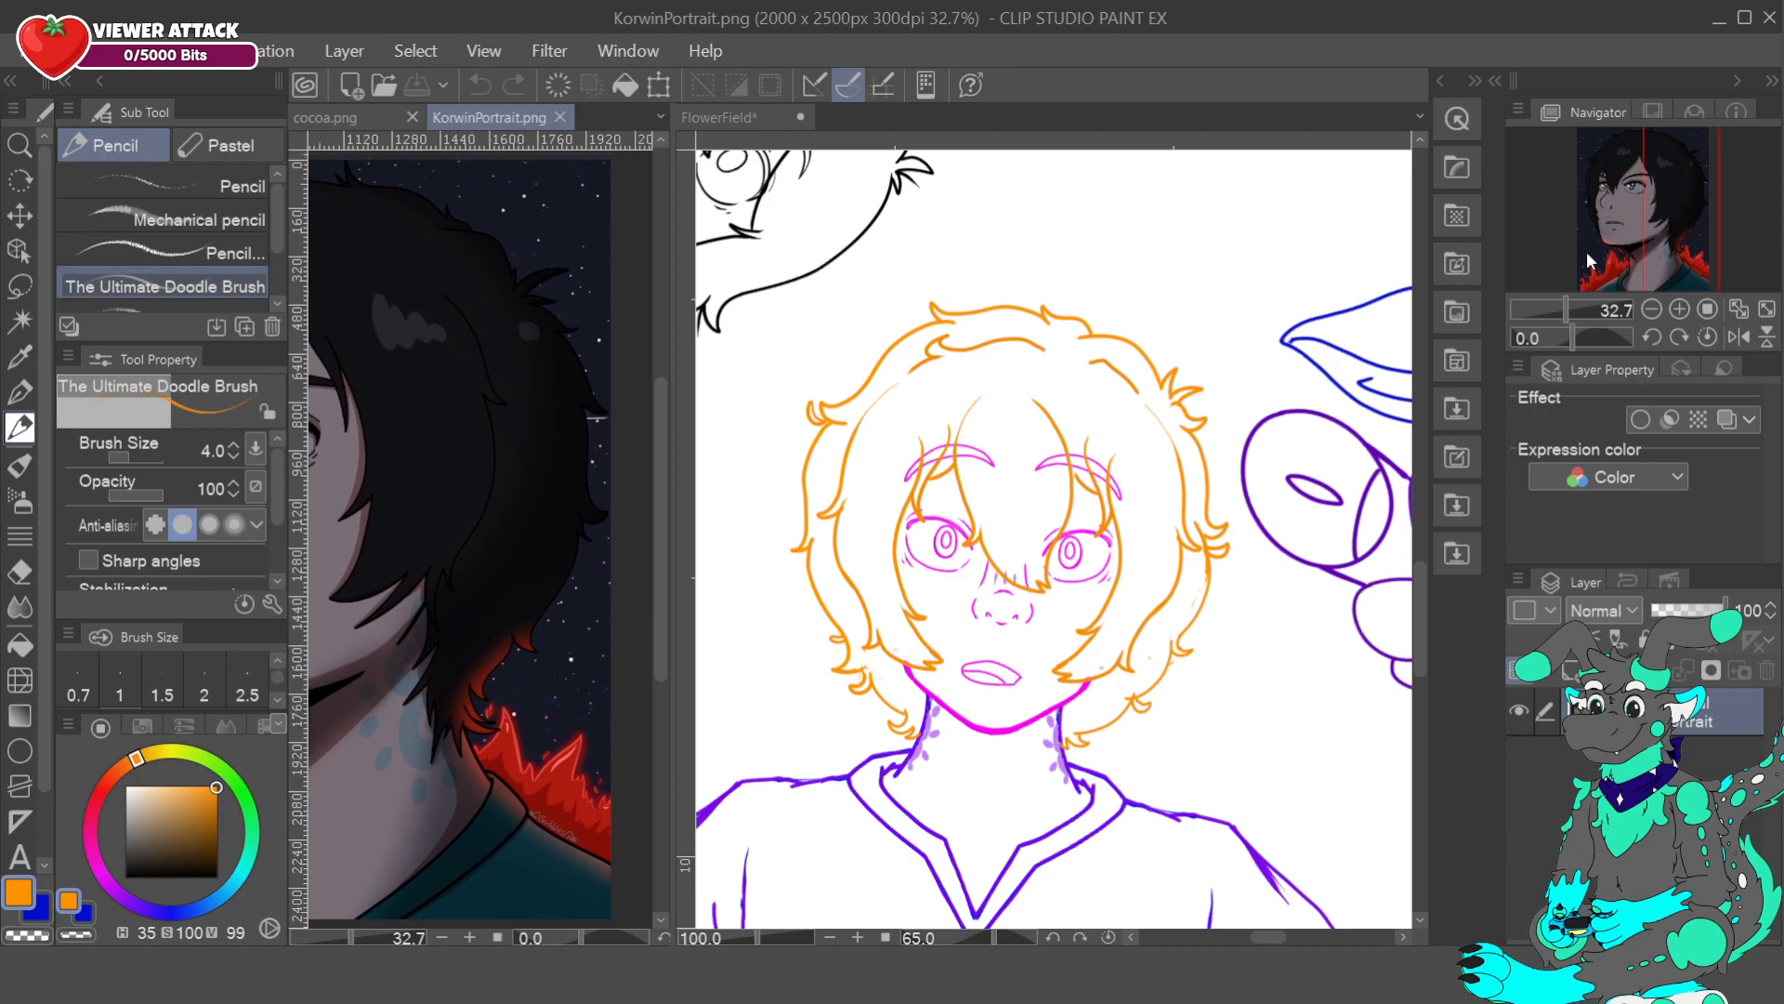
- Erase the orange outer hair strands on both sides of the head in FlowerField, including the nape tufts
key("p")
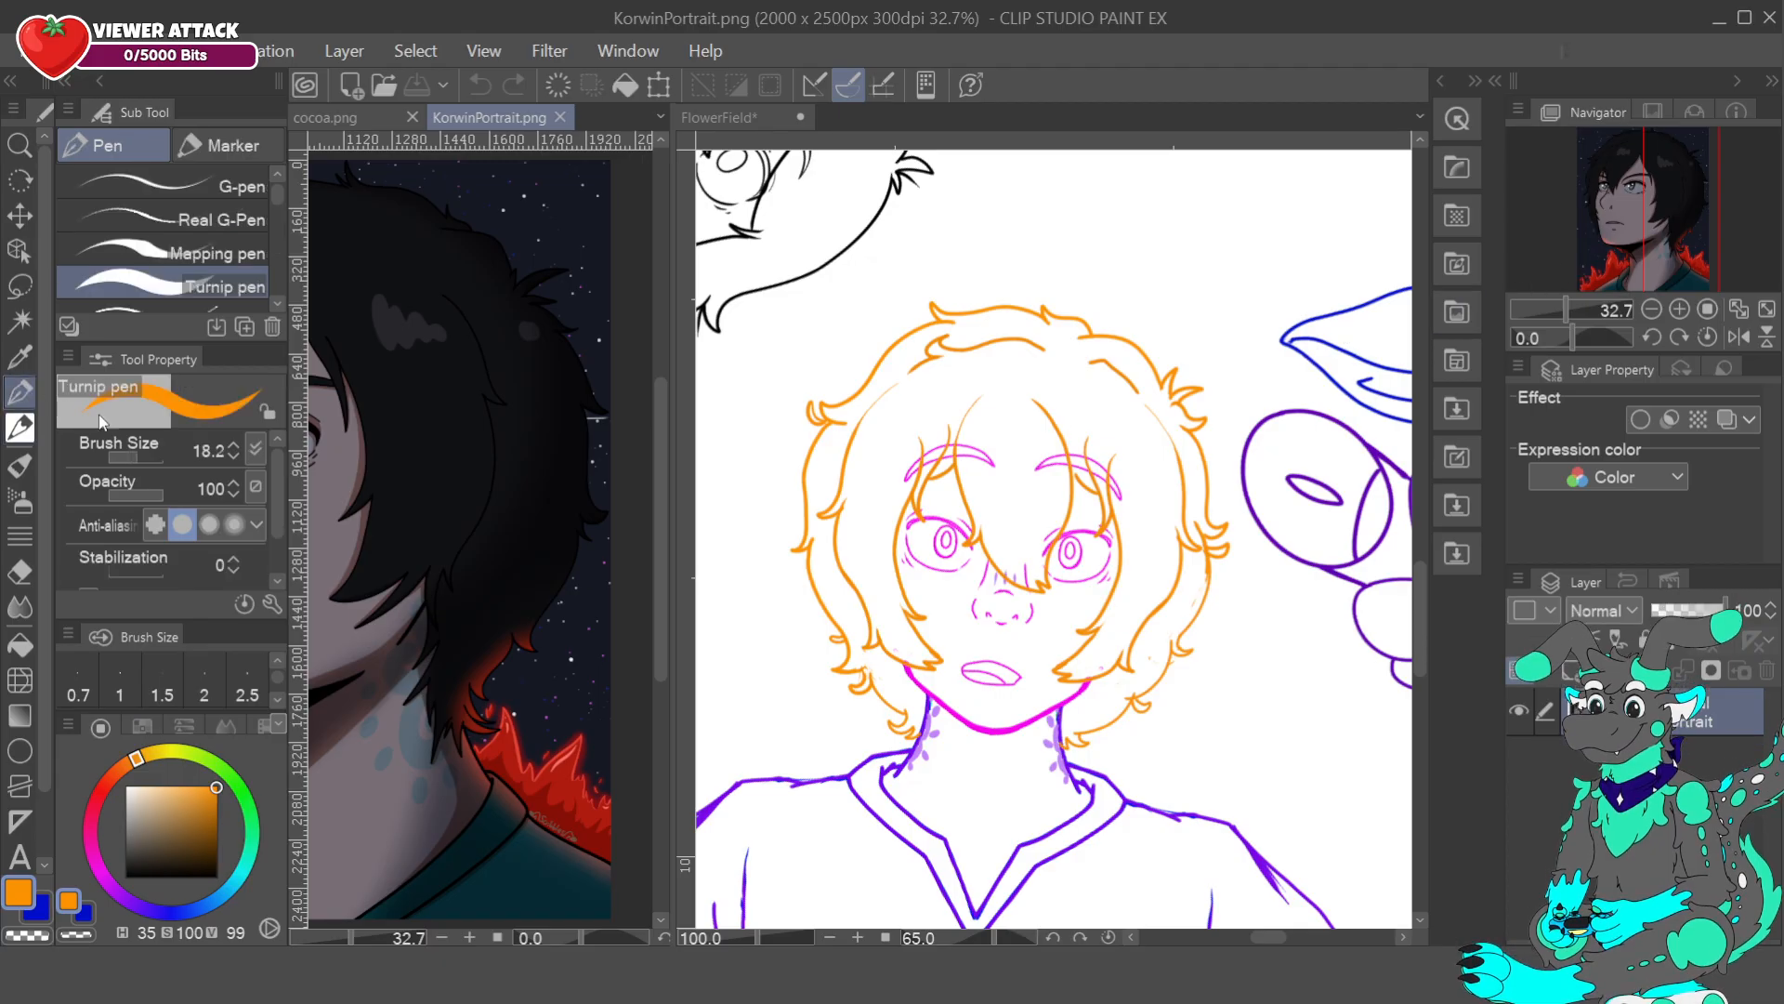
left_click(773, 570)
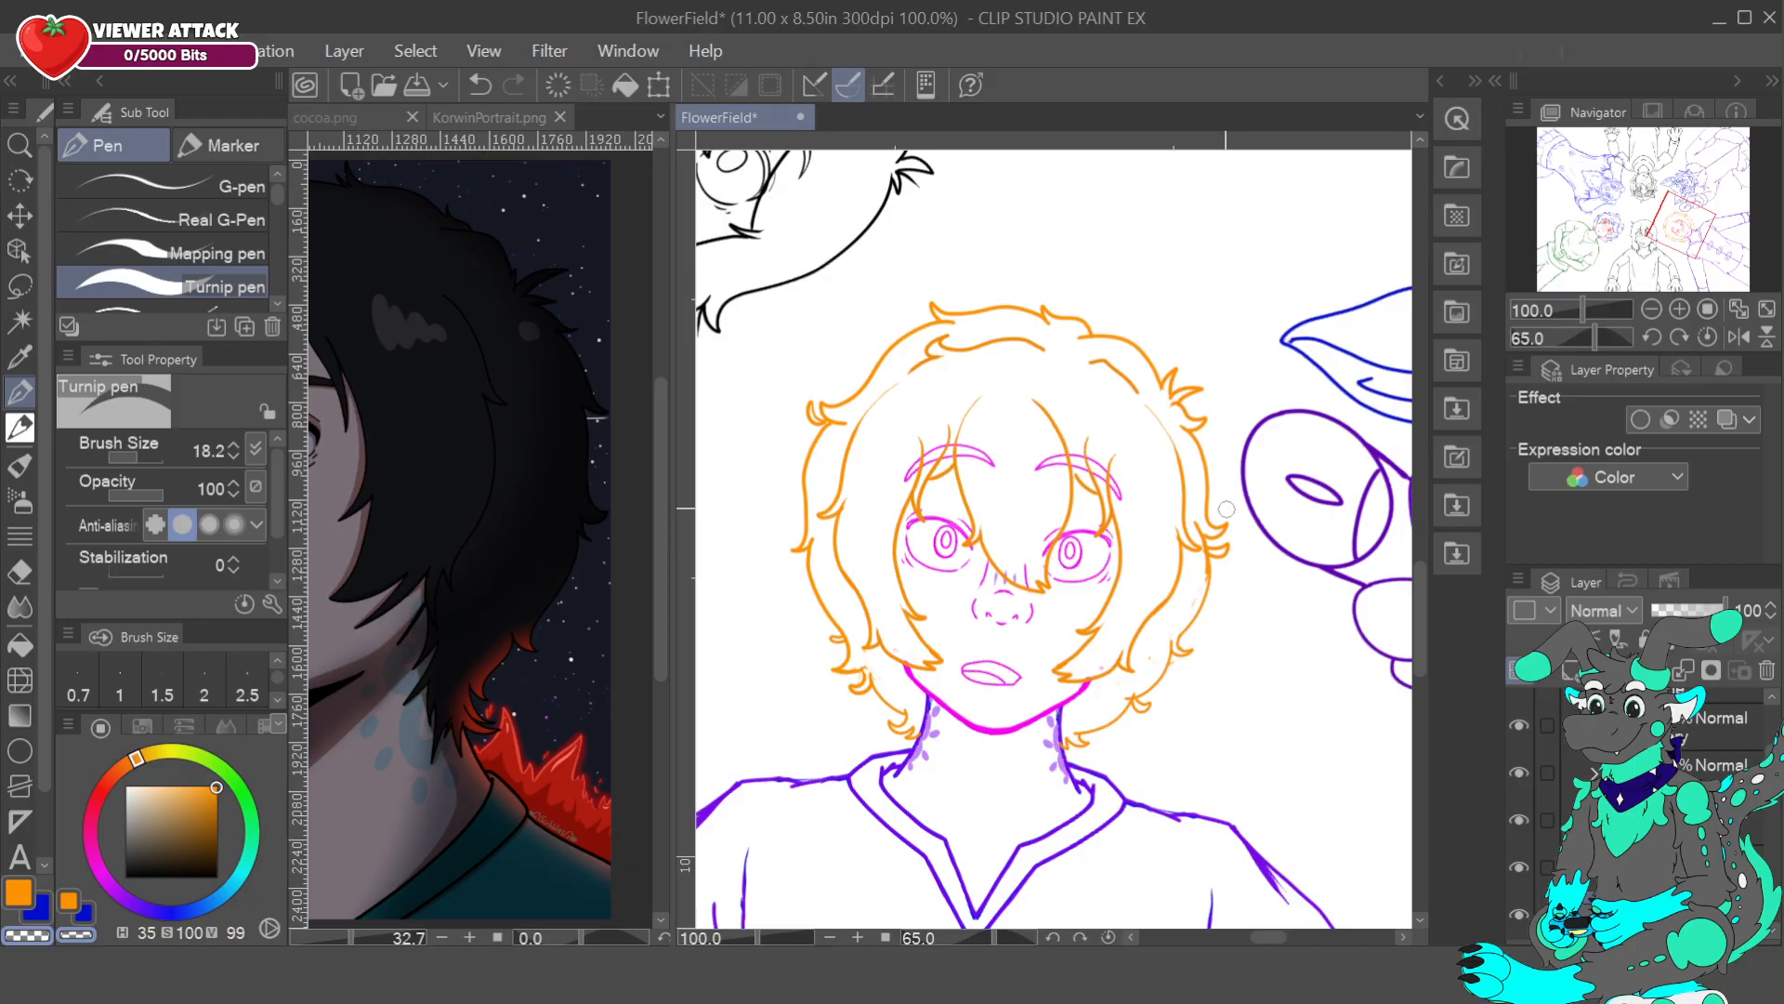
mouse_move(1225, 549)
left_mouse_down()
mouse_move(1137, 716)
mouse_move(1085, 729)
left_mouse_up()
left_click_drag(900, 719, 912, 738)
mouse_move(835, 636)
left_mouse_down()
mouse_move(864, 688)
mouse_move(834, 669)
left_mouse_up()
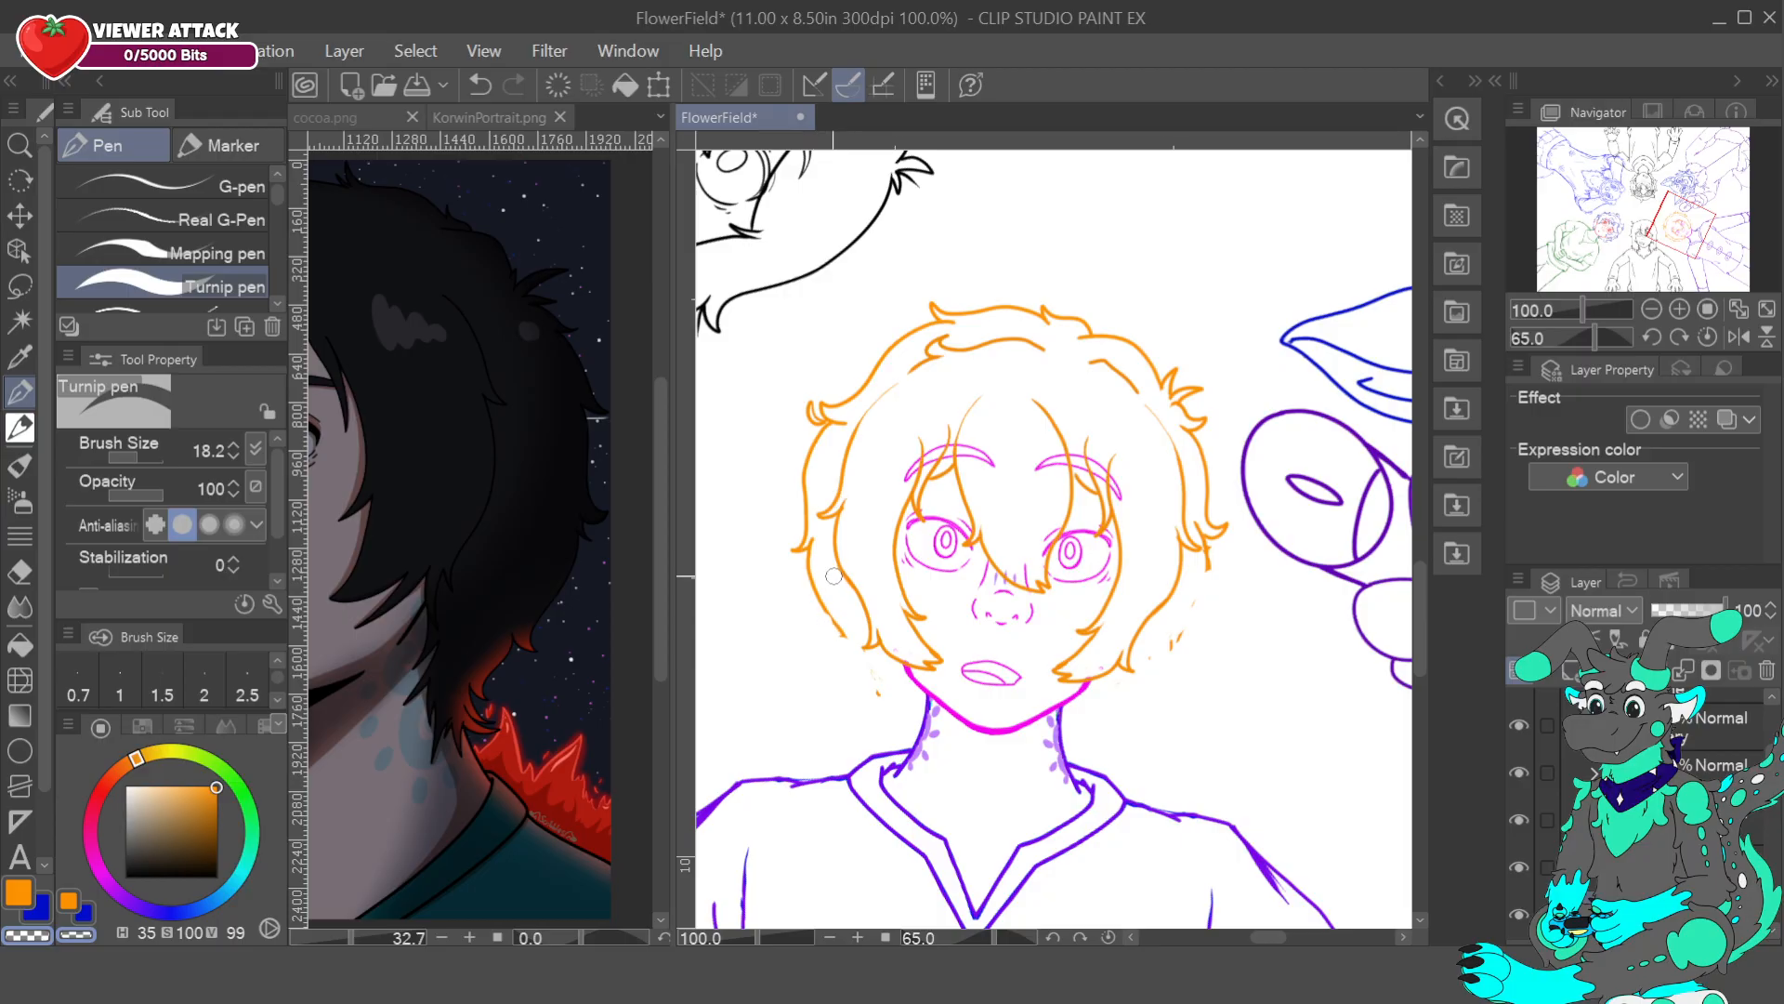
left_click_drag(815, 549, 842, 632)
left_click_drag(1189, 624, 1174, 644)
mouse_move(830, 434)
left_mouse_down()
mouse_move(801, 489)
mouse_move(803, 556)
left_mouse_up()
left_click_drag(1211, 577, 1216, 555)
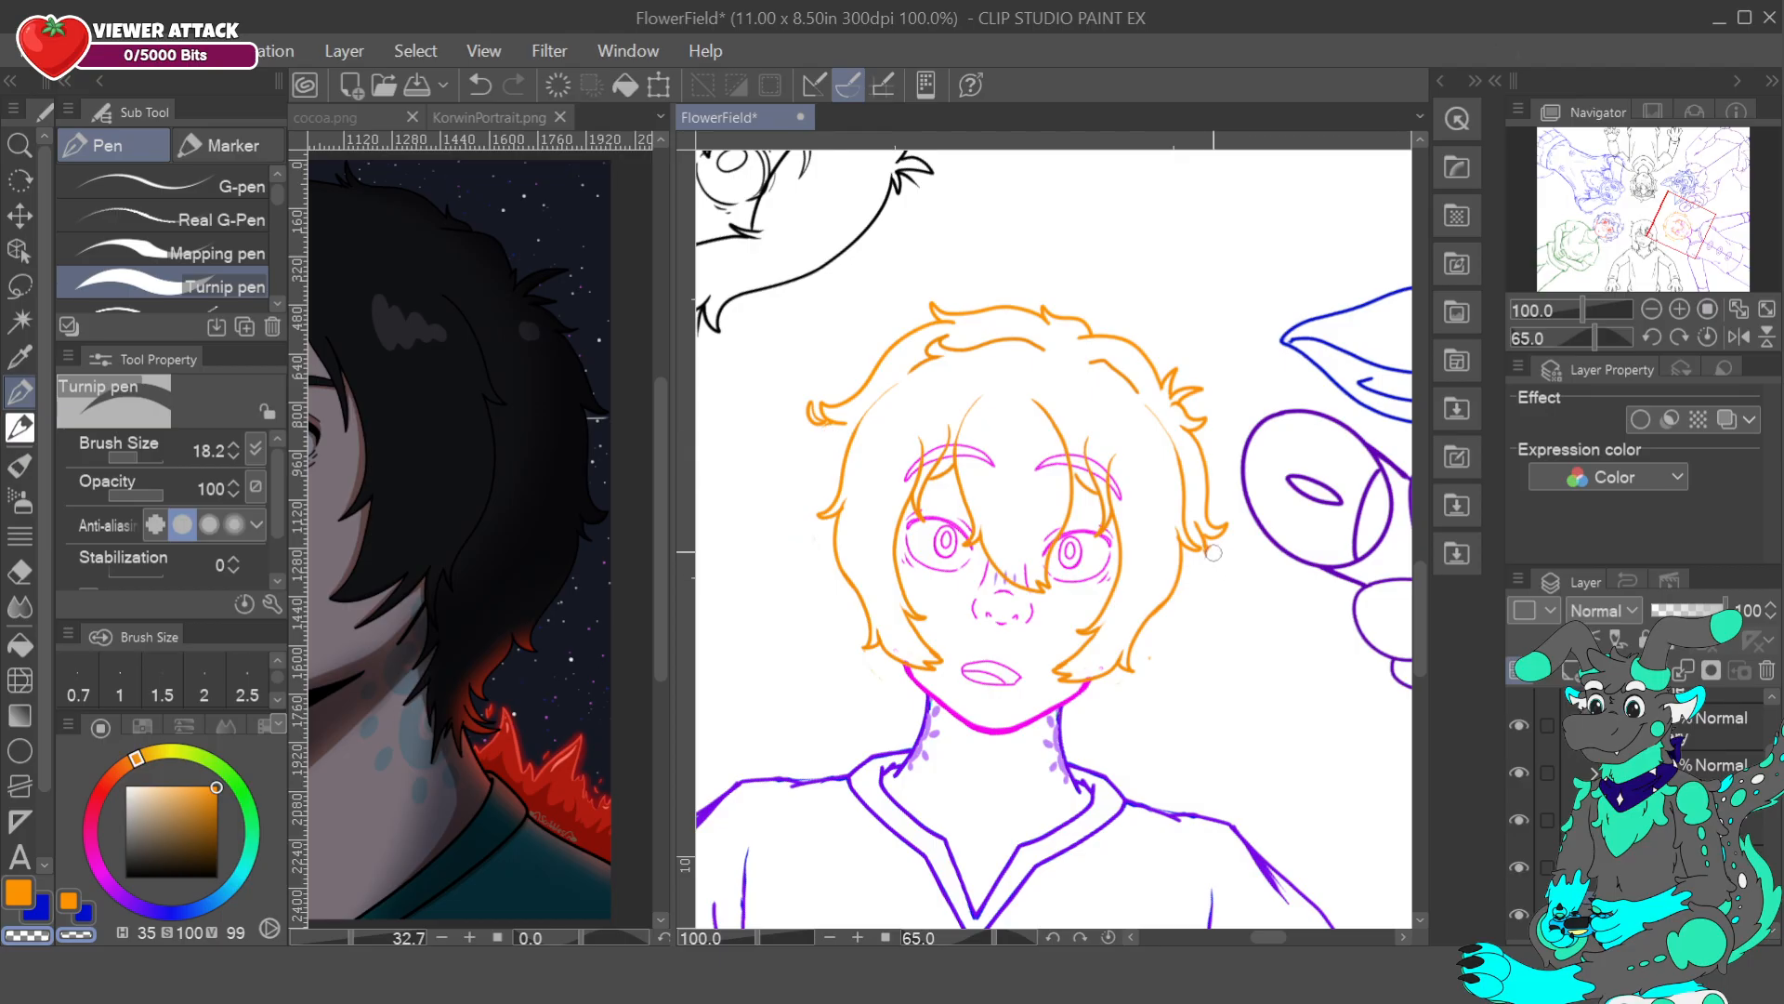
- Set the doodle brush size to 5 and draw pointed orange hair tufts over the right side of the neck
left_click(31, 903)
left_click(20, 429)
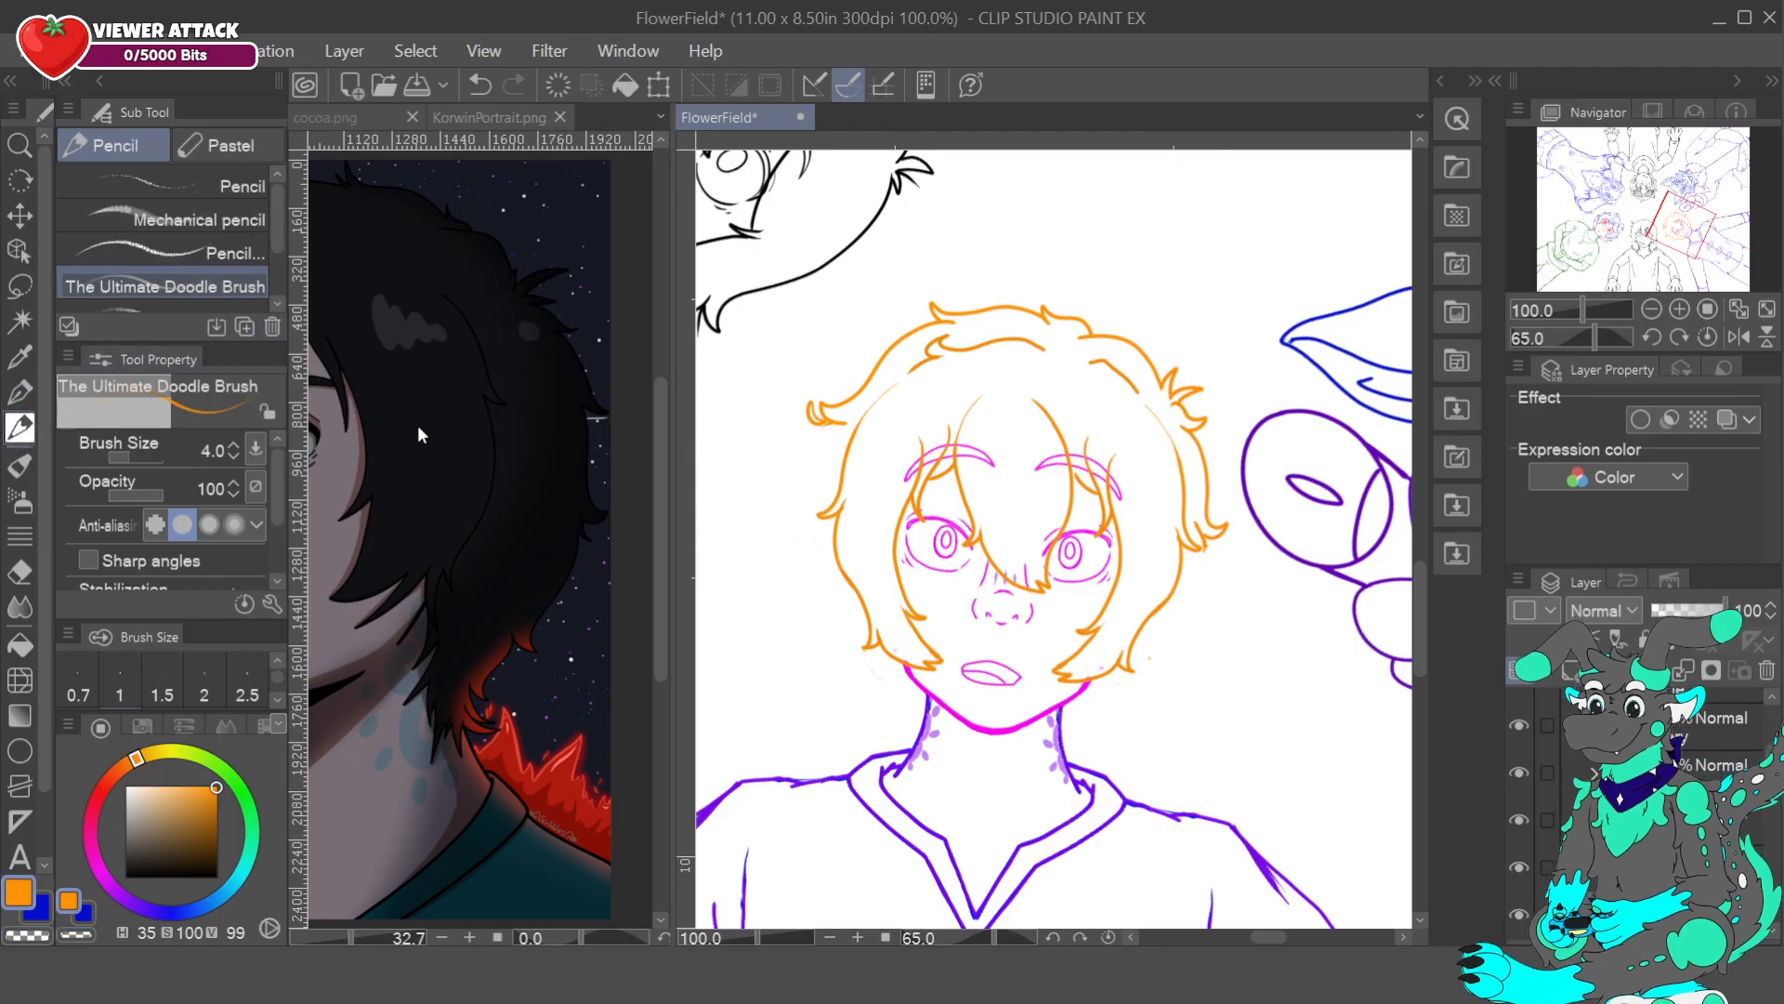
left_click(235, 445)
left_click_drag(1202, 565, 1179, 656)
key("ctrl+z")
left_click_drag(1065, 724, 1052, 737)
left_click_drag(1078, 746, 1090, 759)
left_click_drag(1107, 704, 1074, 749)
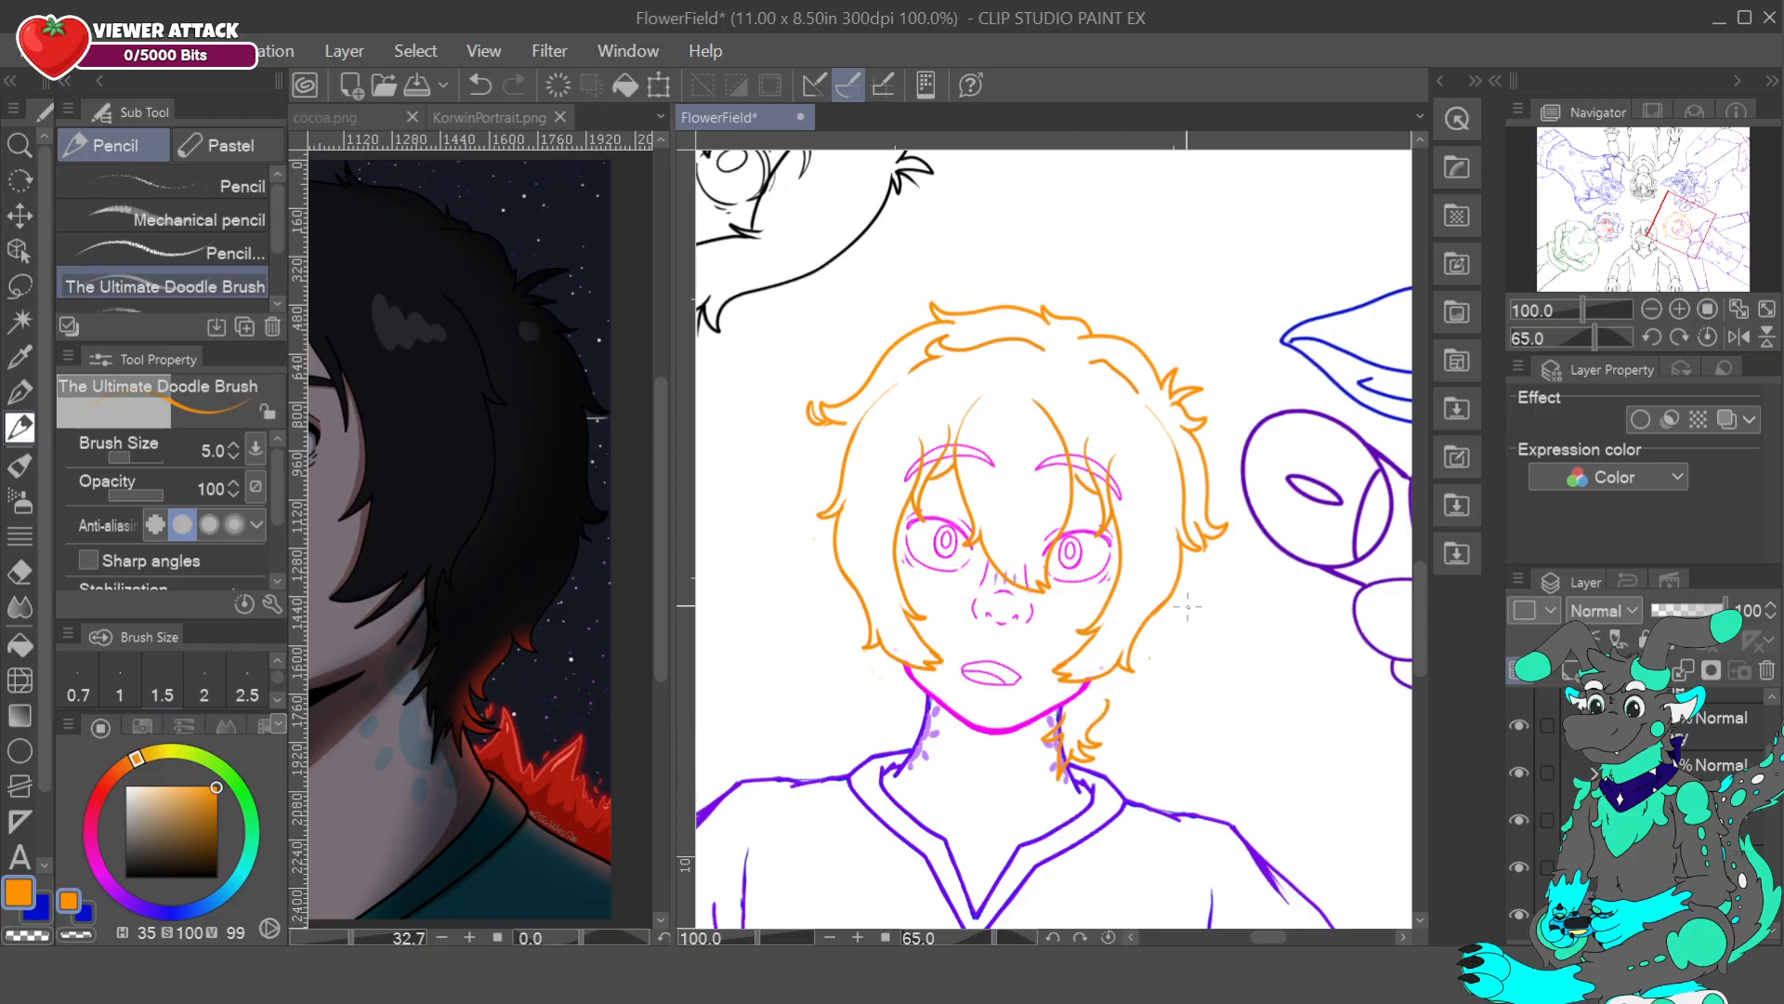
- Draw the right outer hair strand down to the neck tufts and the outer strand along the left side of the head
left_click_drag(1173, 621, 1111, 715)
left_click(480, 85)
key("ctrl+y")
mouse_move(840, 423)
left_mouse_down()
mouse_move(810, 553)
mouse_move(814, 587)
mouse_move(839, 585)
left_mouse_up()
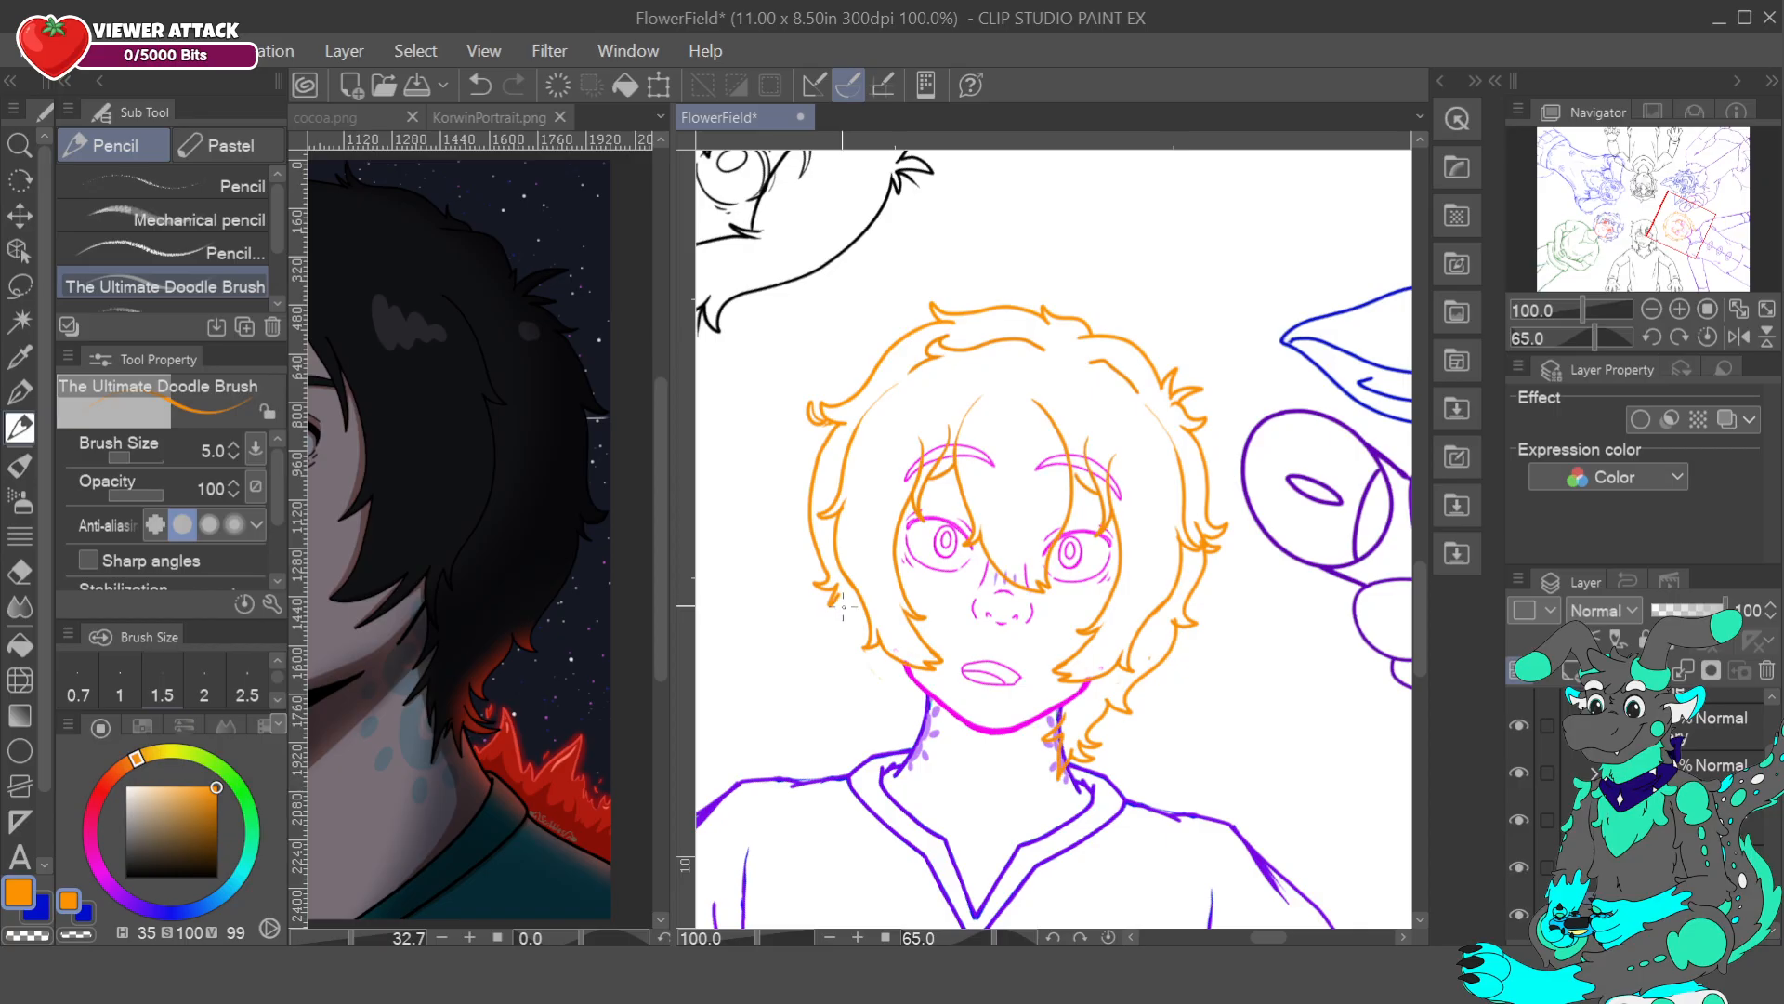
- Try extending the left outer strand into pointed tufts beside the neck, and erase the attempted lower strand
left_click_drag(836, 625, 888, 699)
left_click_drag(911, 736, 923, 765)
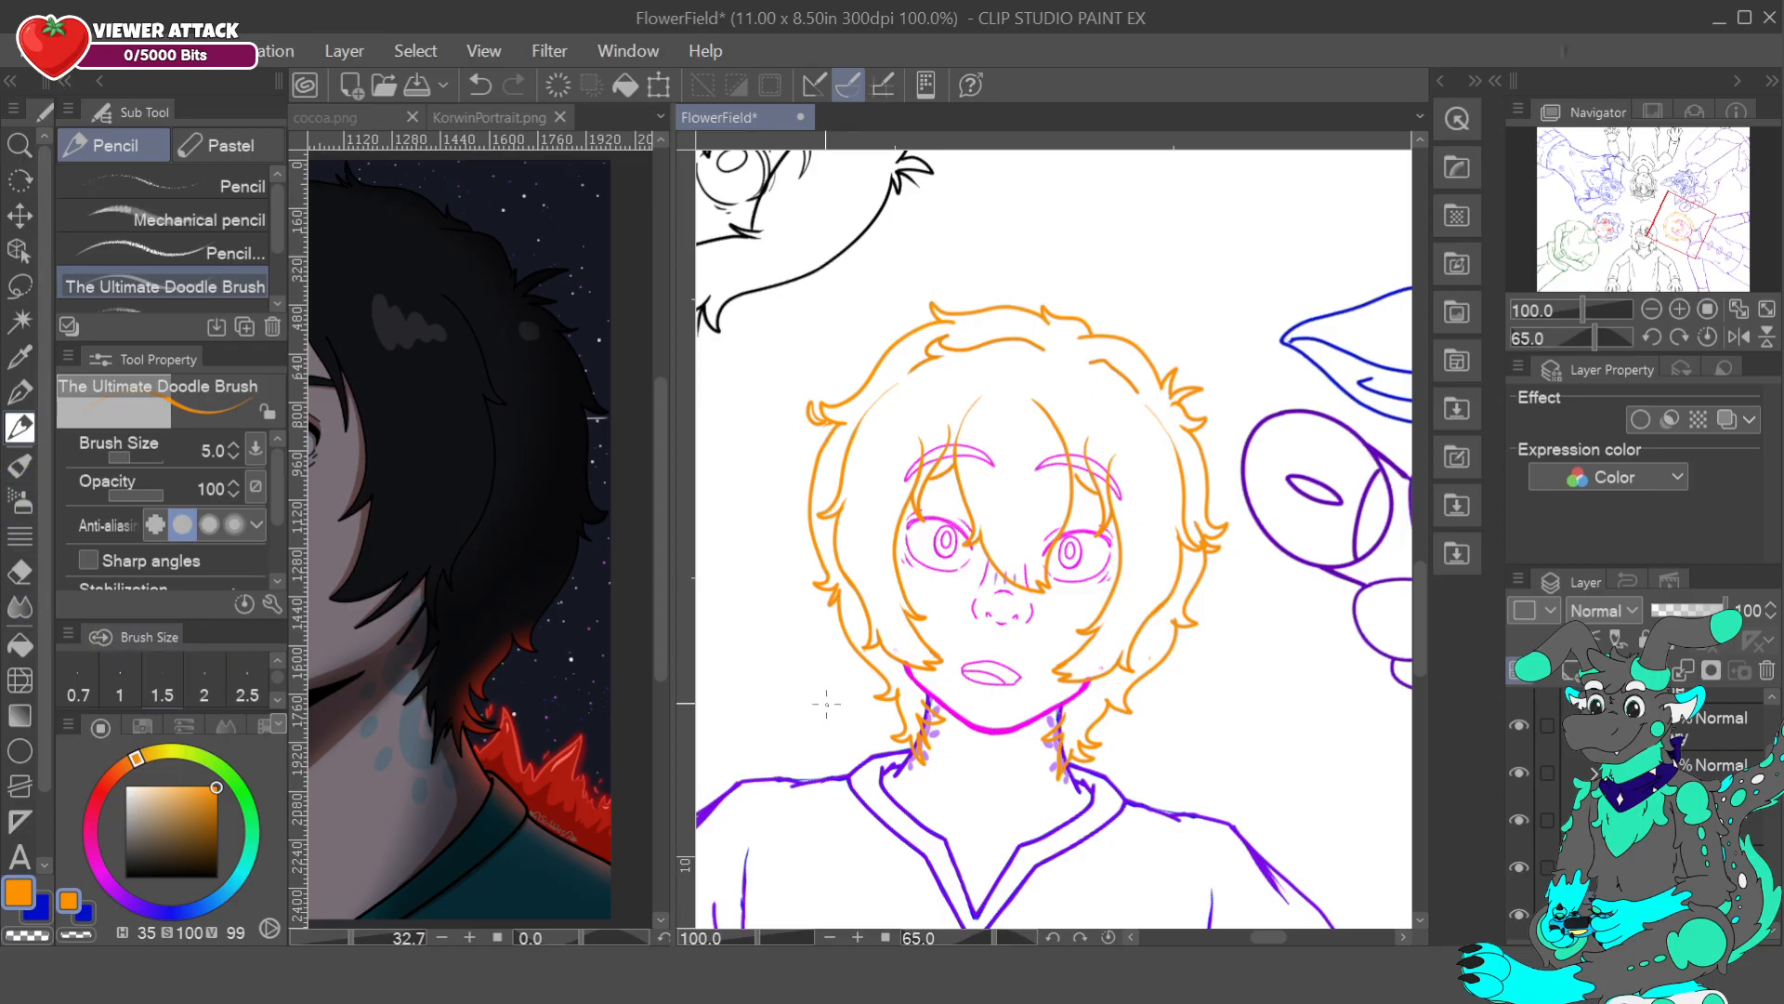
key("p")
mouse_move(849, 602)
left_mouse_down()
mouse_move(868, 685)
mouse_move(922, 770)
mouse_move(926, 713)
left_mouse_up()
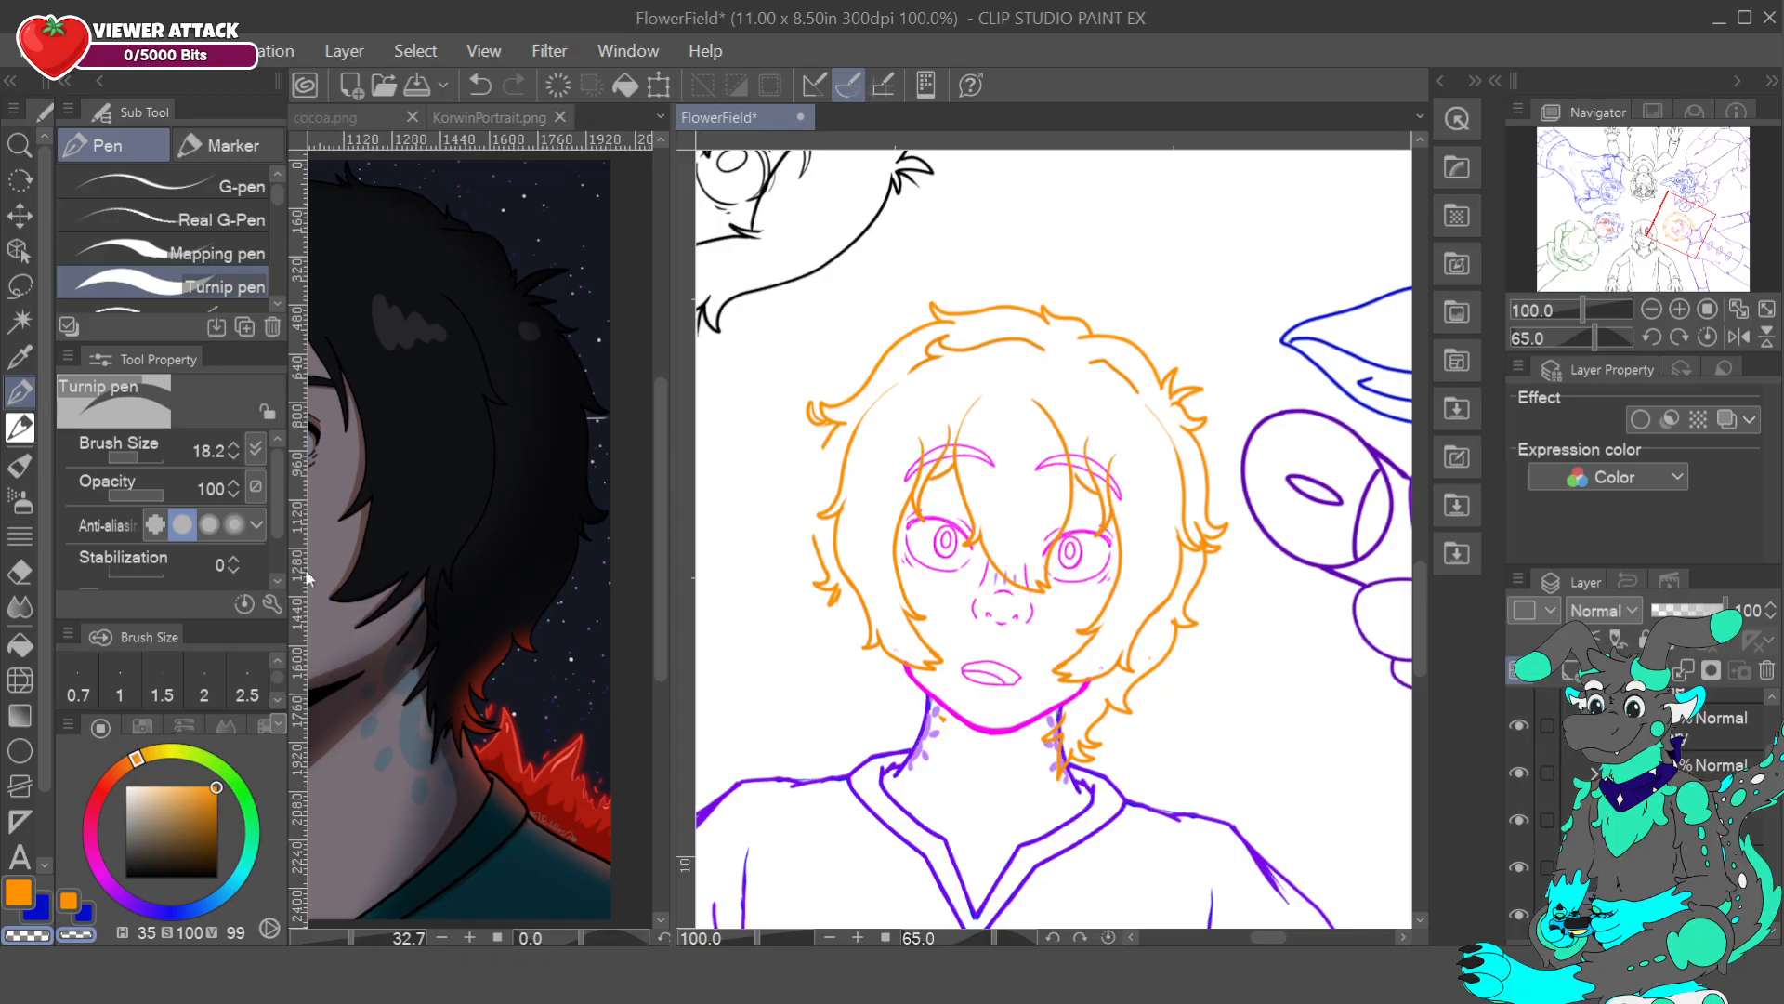
- Redraw the left outer strand at cheek height with the doodle brush in the line art's orange, including a small pointed tuft
left_click(20, 429)
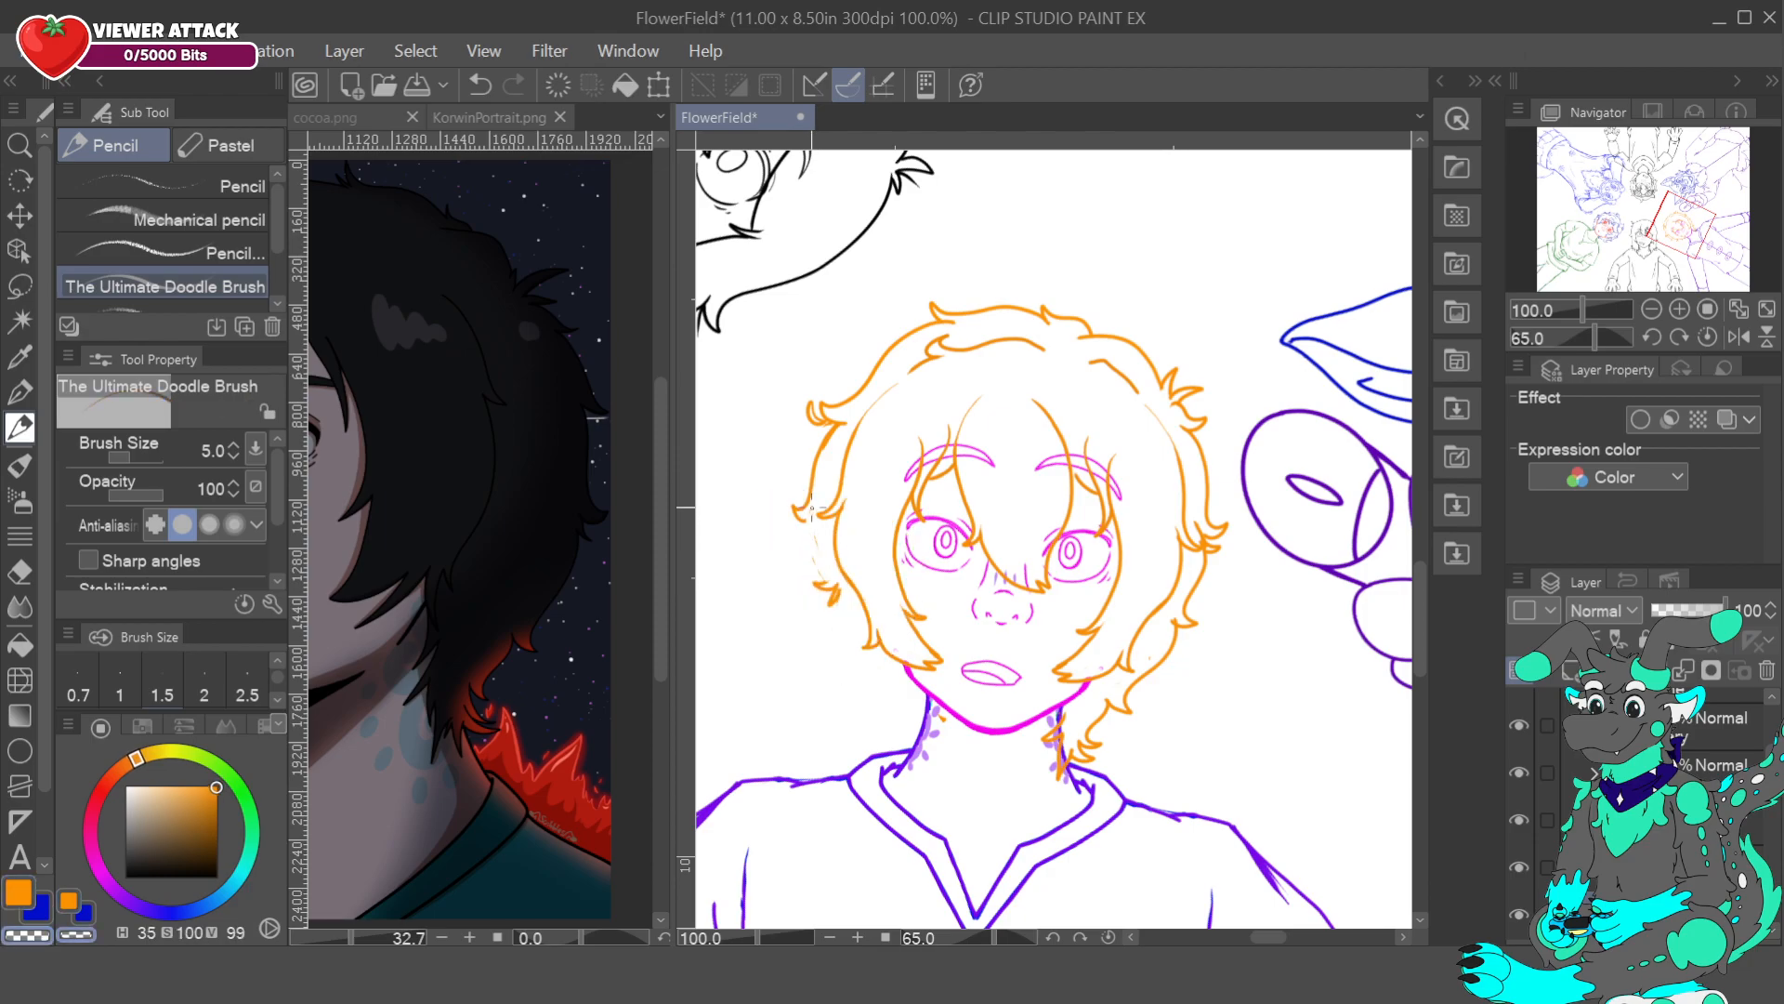
left_click(821, 583, "alt")
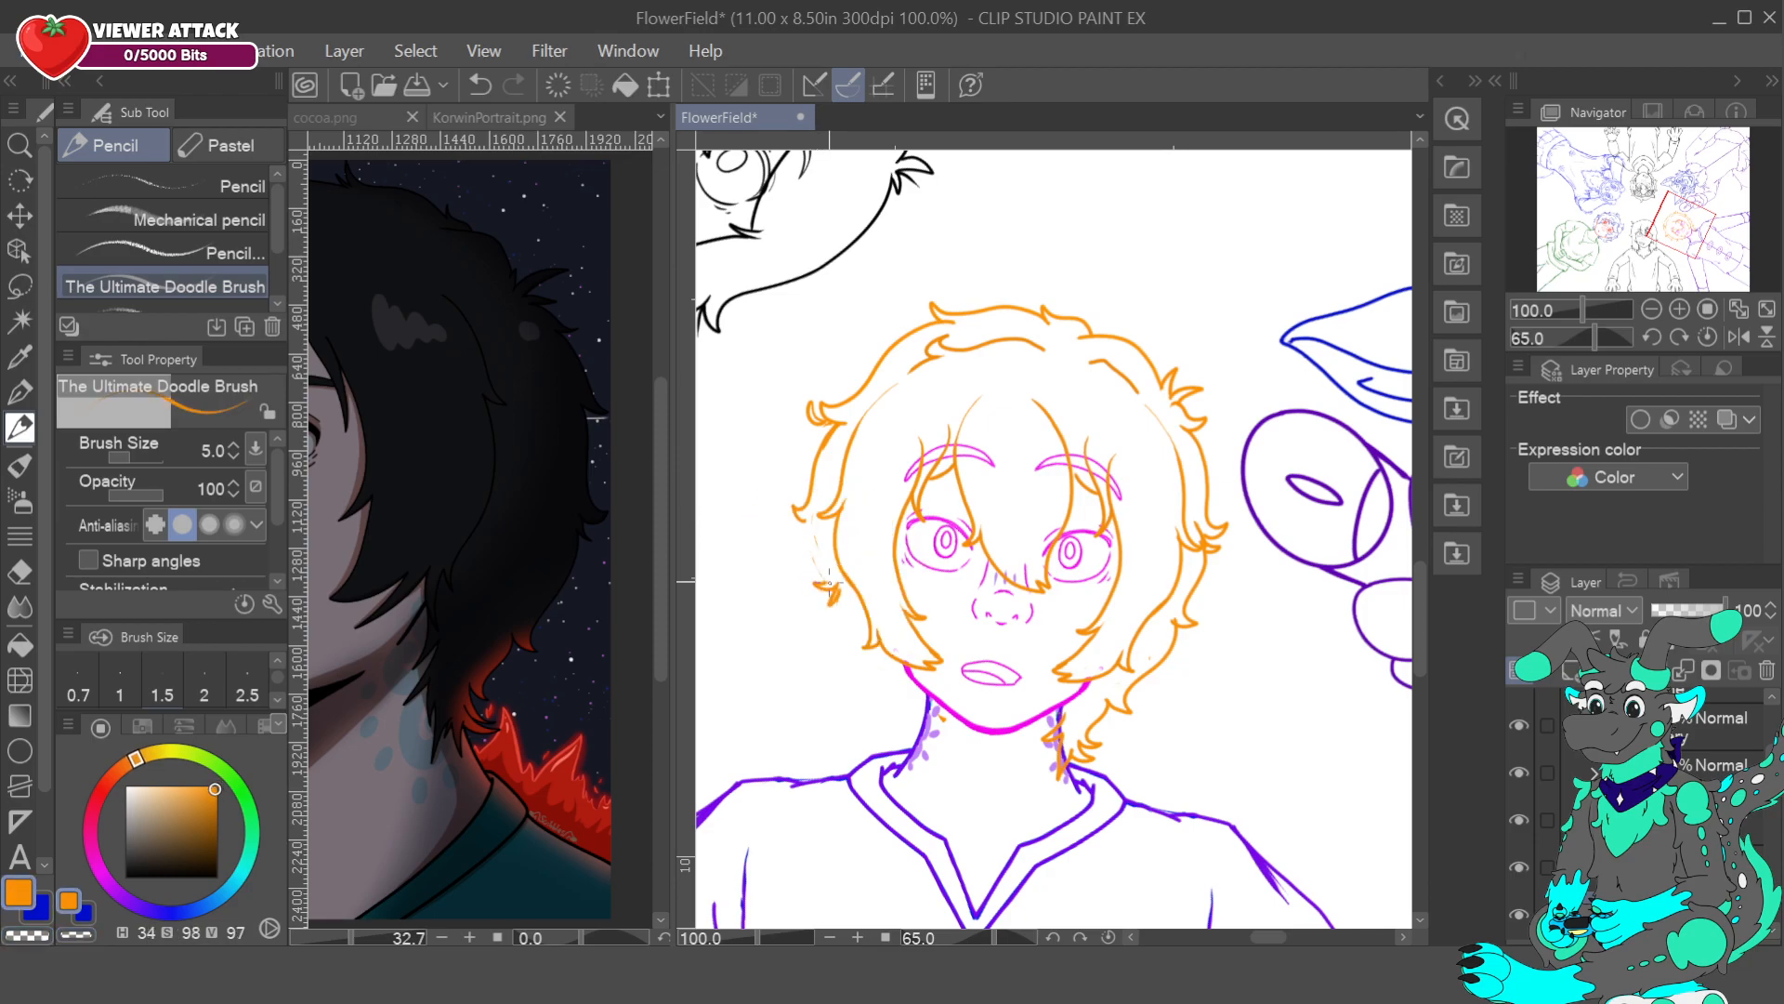
left_click_drag(827, 583, 808, 516)
- Lasso the right neck tufts and try placing a horizontally flipped, rotated copy against the left side of the neck
left_click(20, 286)
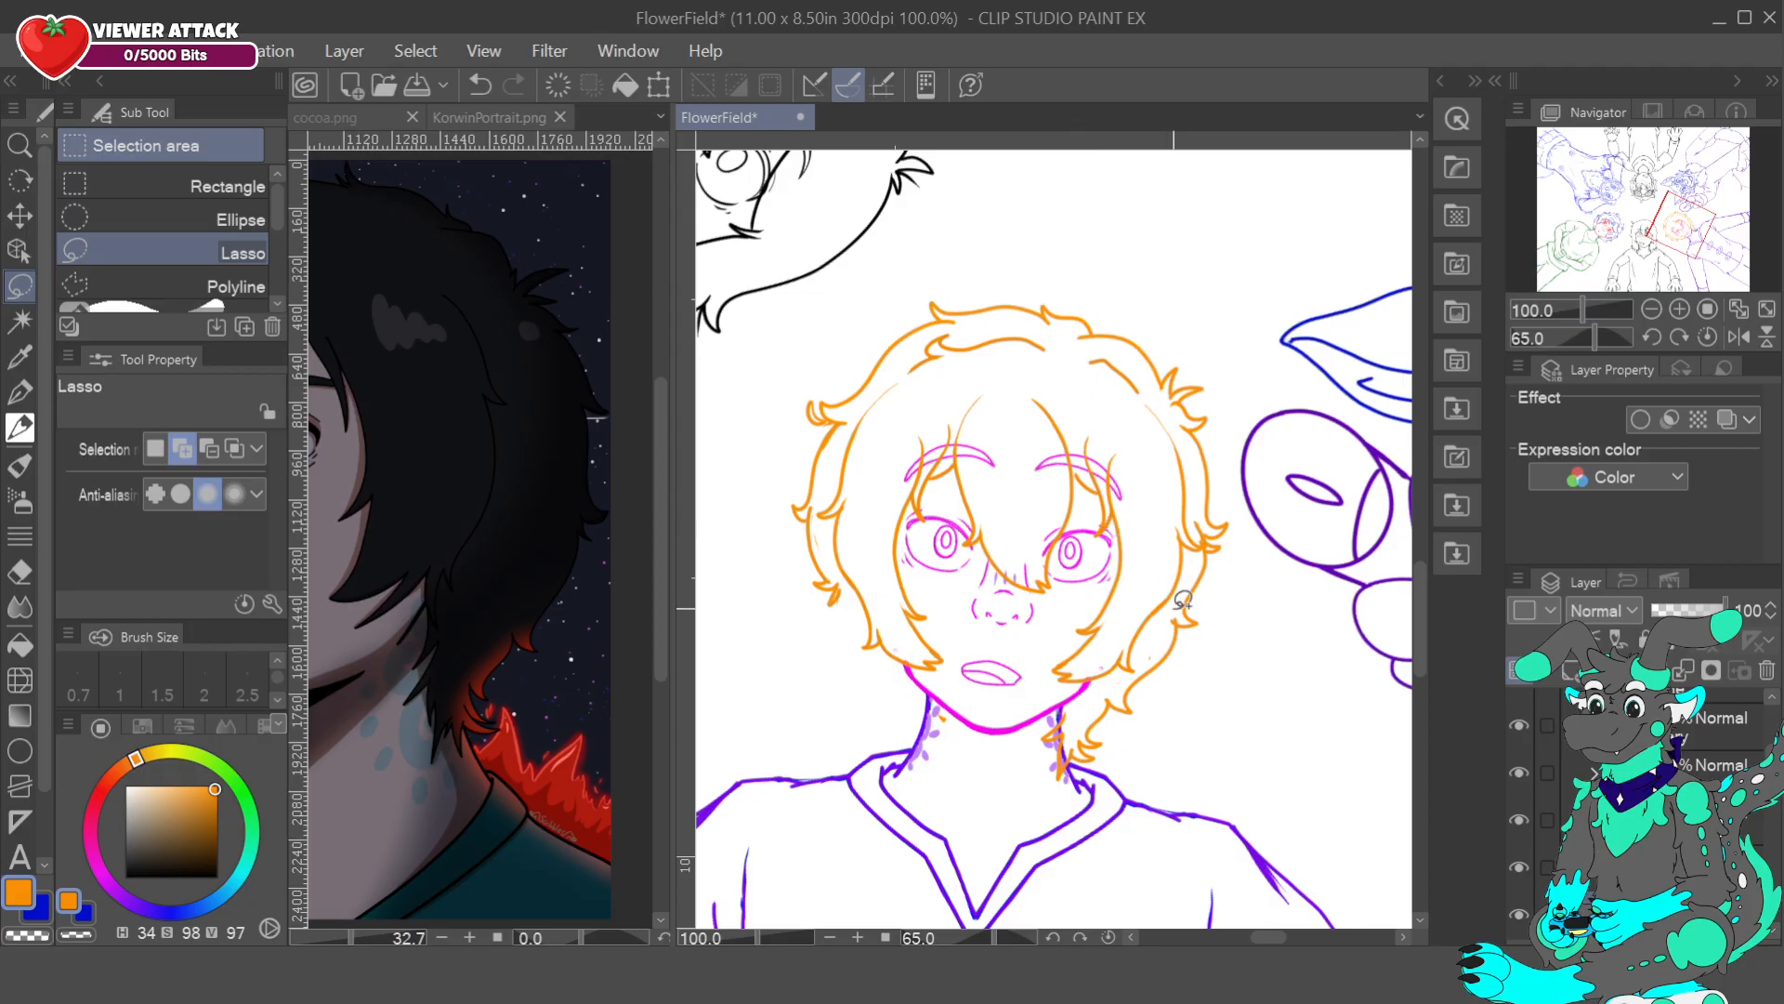
mouse_move(1174, 616)
left_mouse_down()
mouse_move(1055, 715)
mouse_move(1134, 759)
mouse_move(1199, 628)
left_mouse_up()
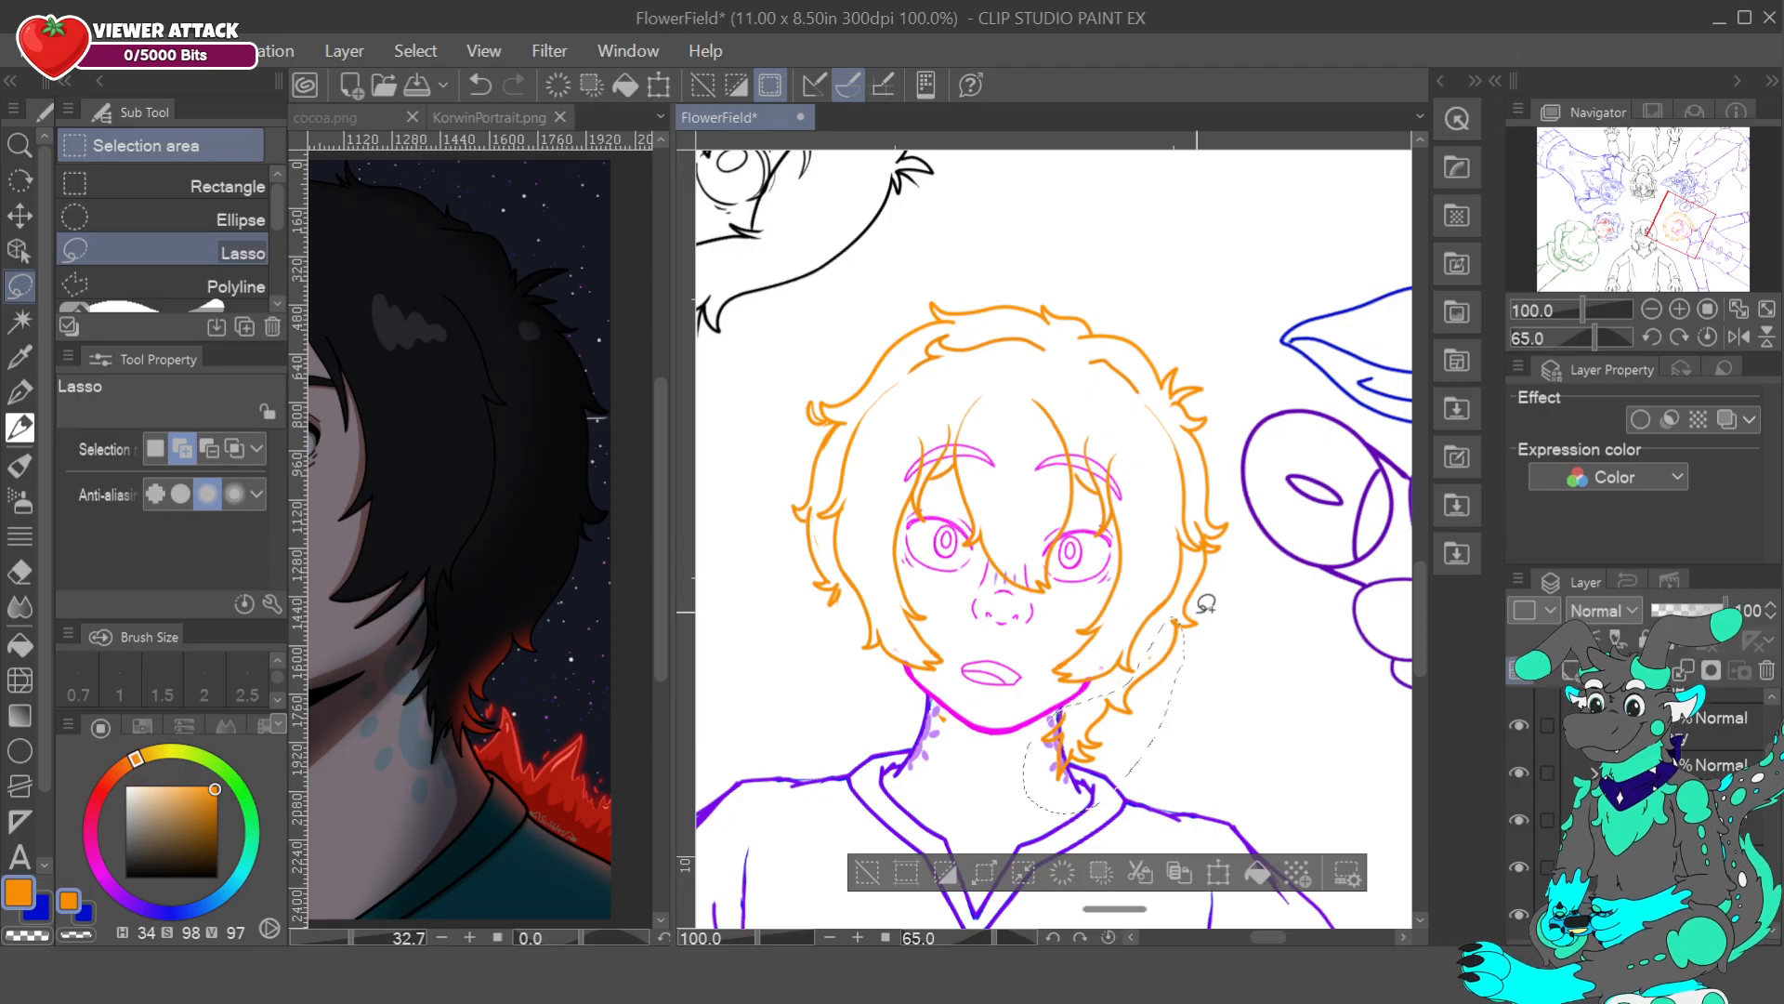
left_click(659, 84)
left_click_drag(1157, 771, 956, 758)
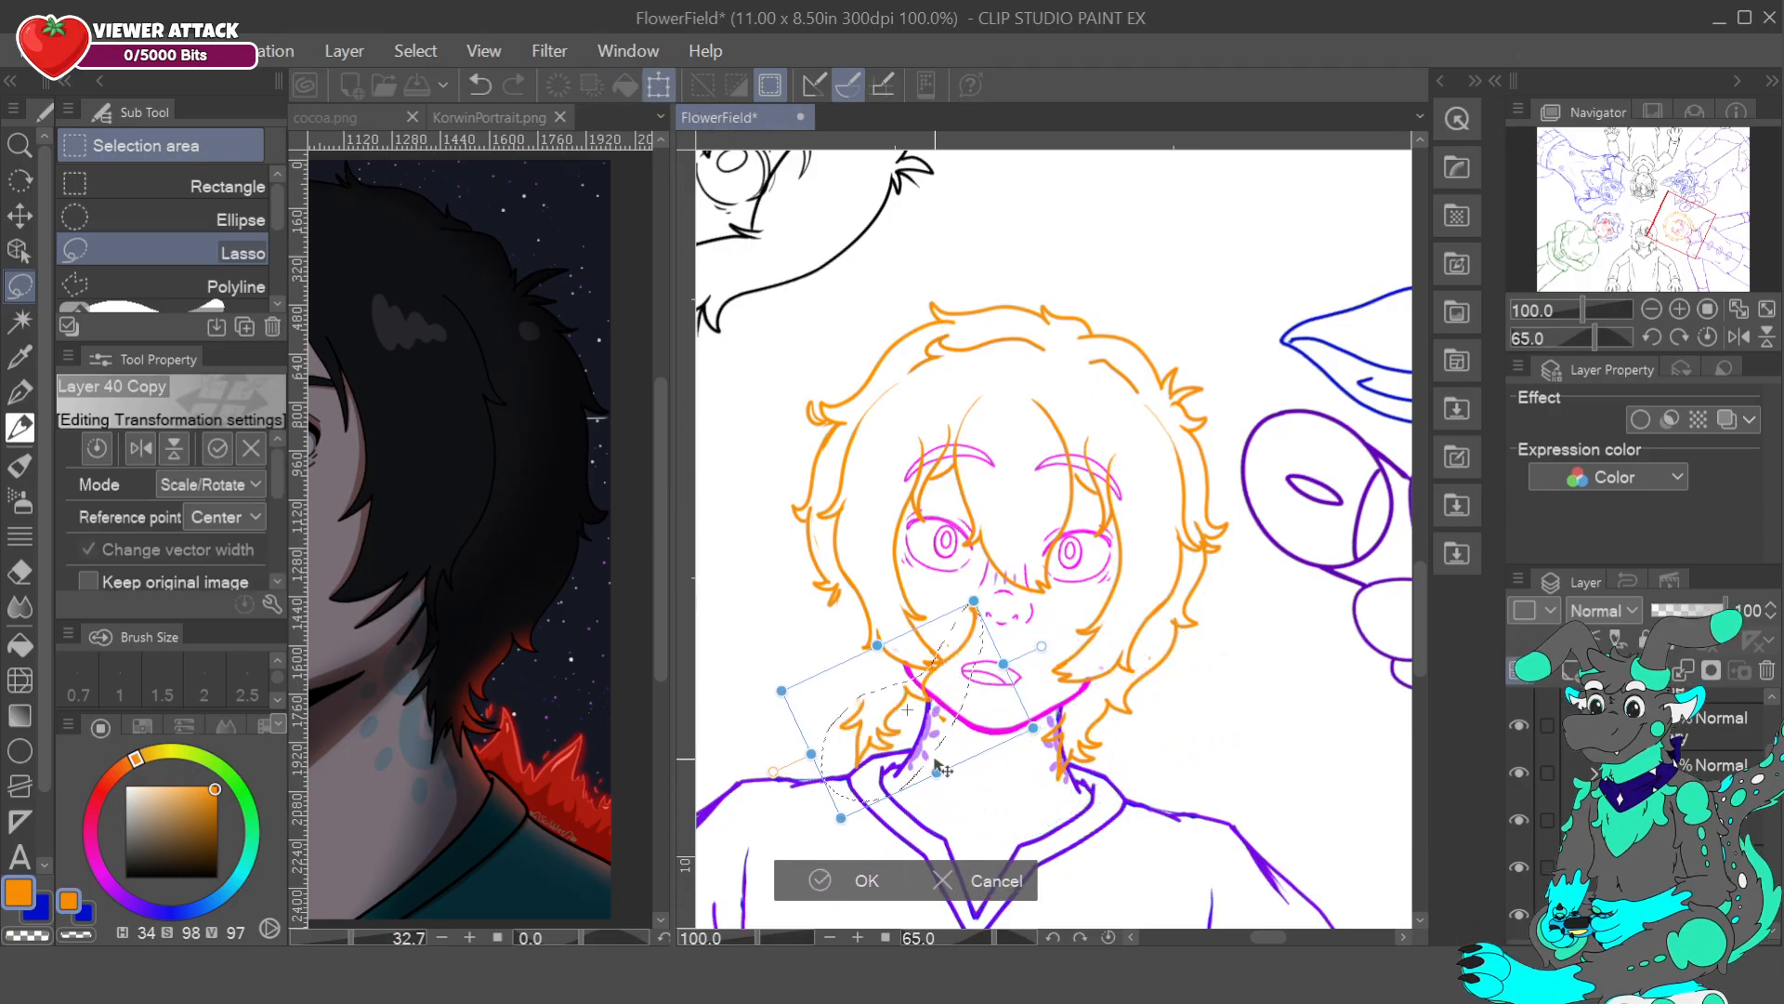
left_click(144, 454)
left_click_drag(984, 776, 959, 778)
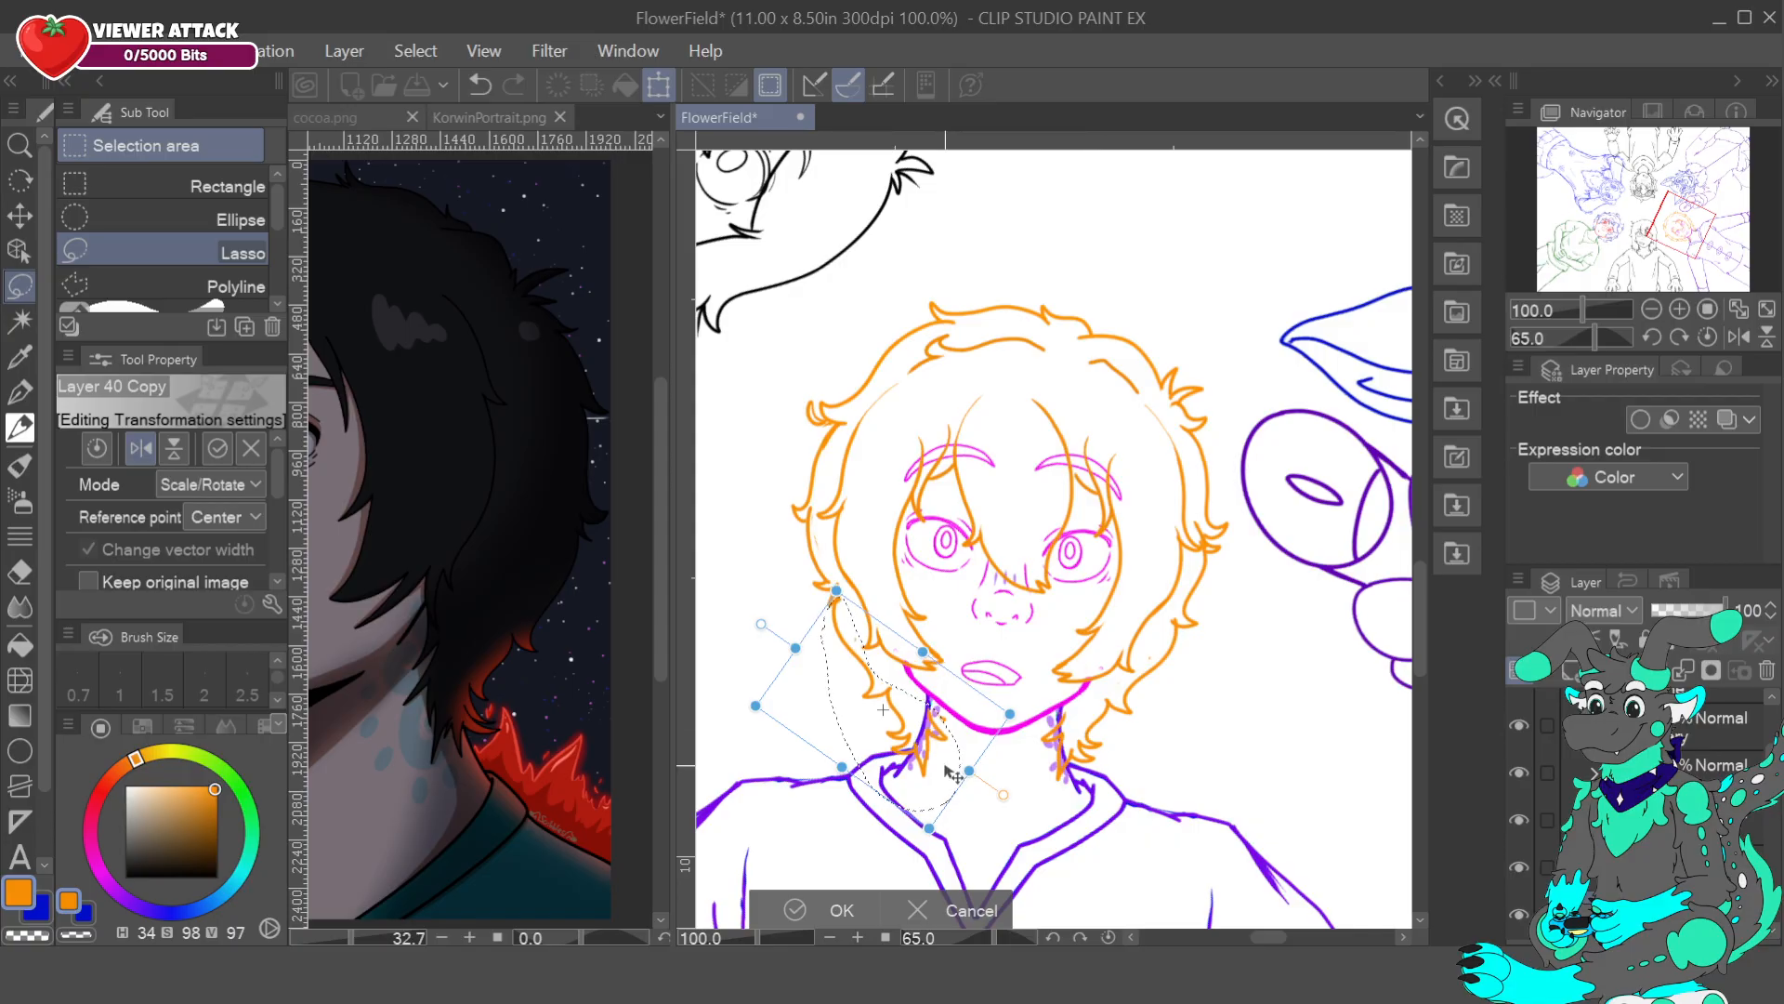
left_click_drag(946, 767, 934, 759)
left_click_drag(1000, 808, 941, 788)
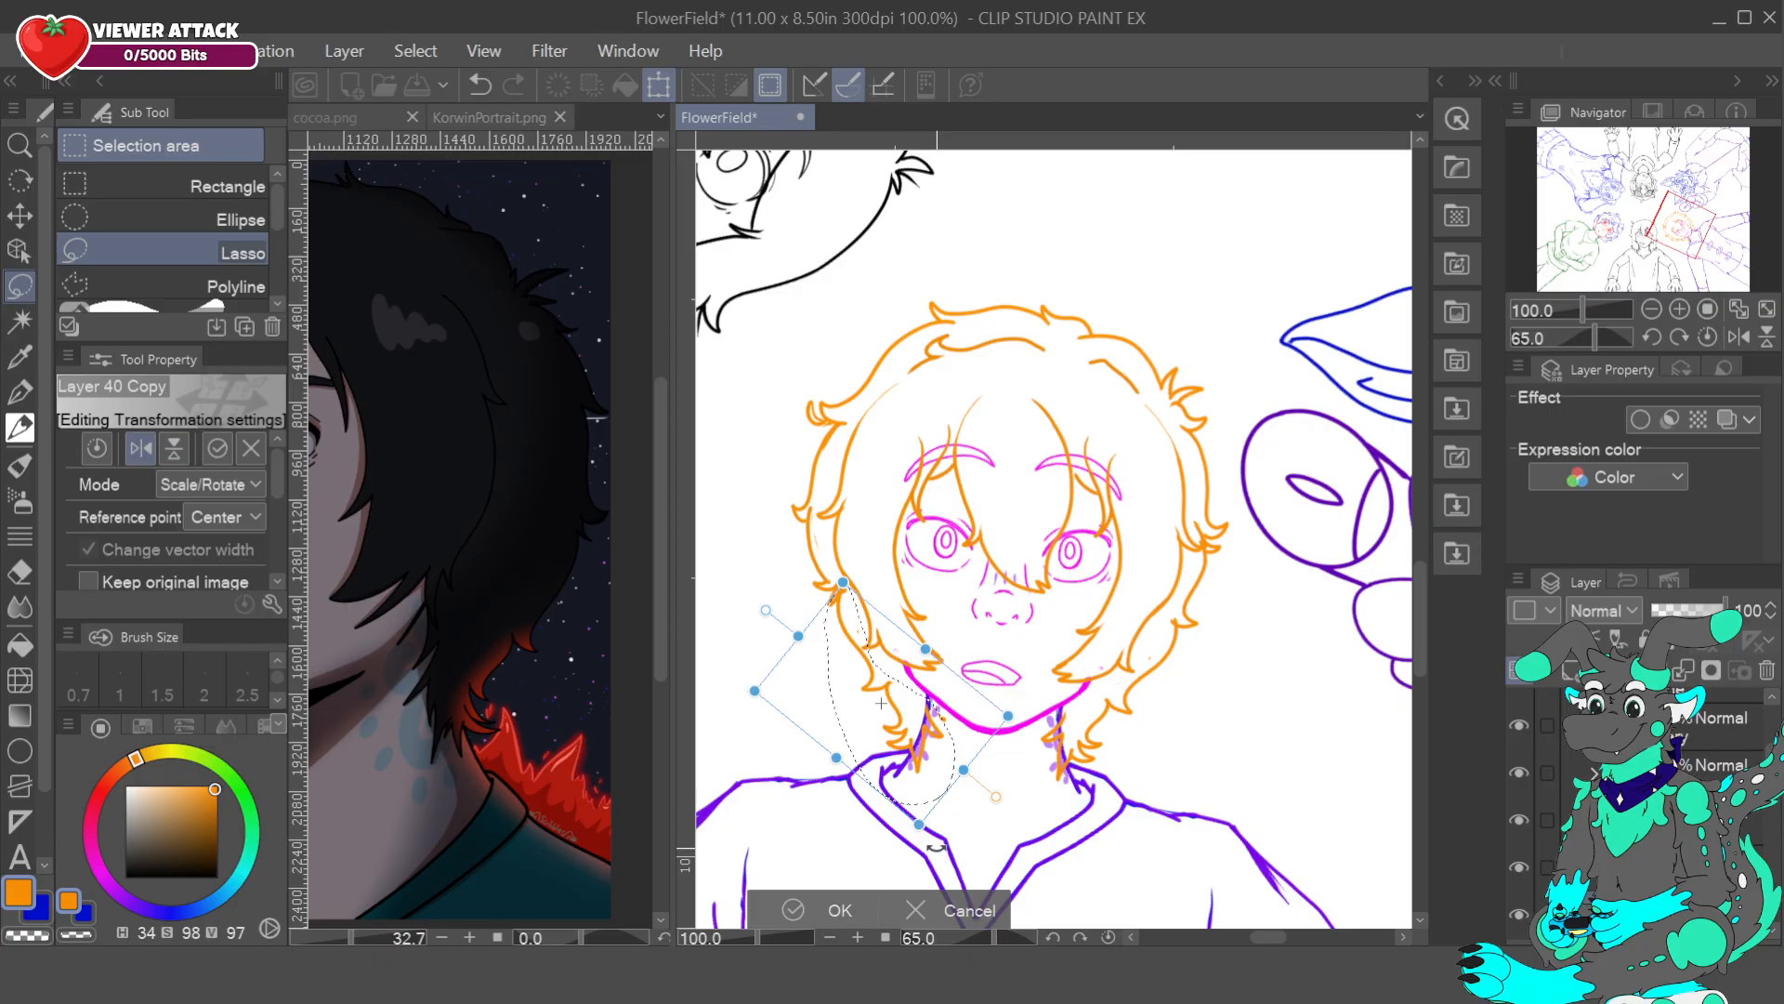
left_click_drag(1045, 730, 1048, 720)
left_click_drag(933, 761, 935, 756)
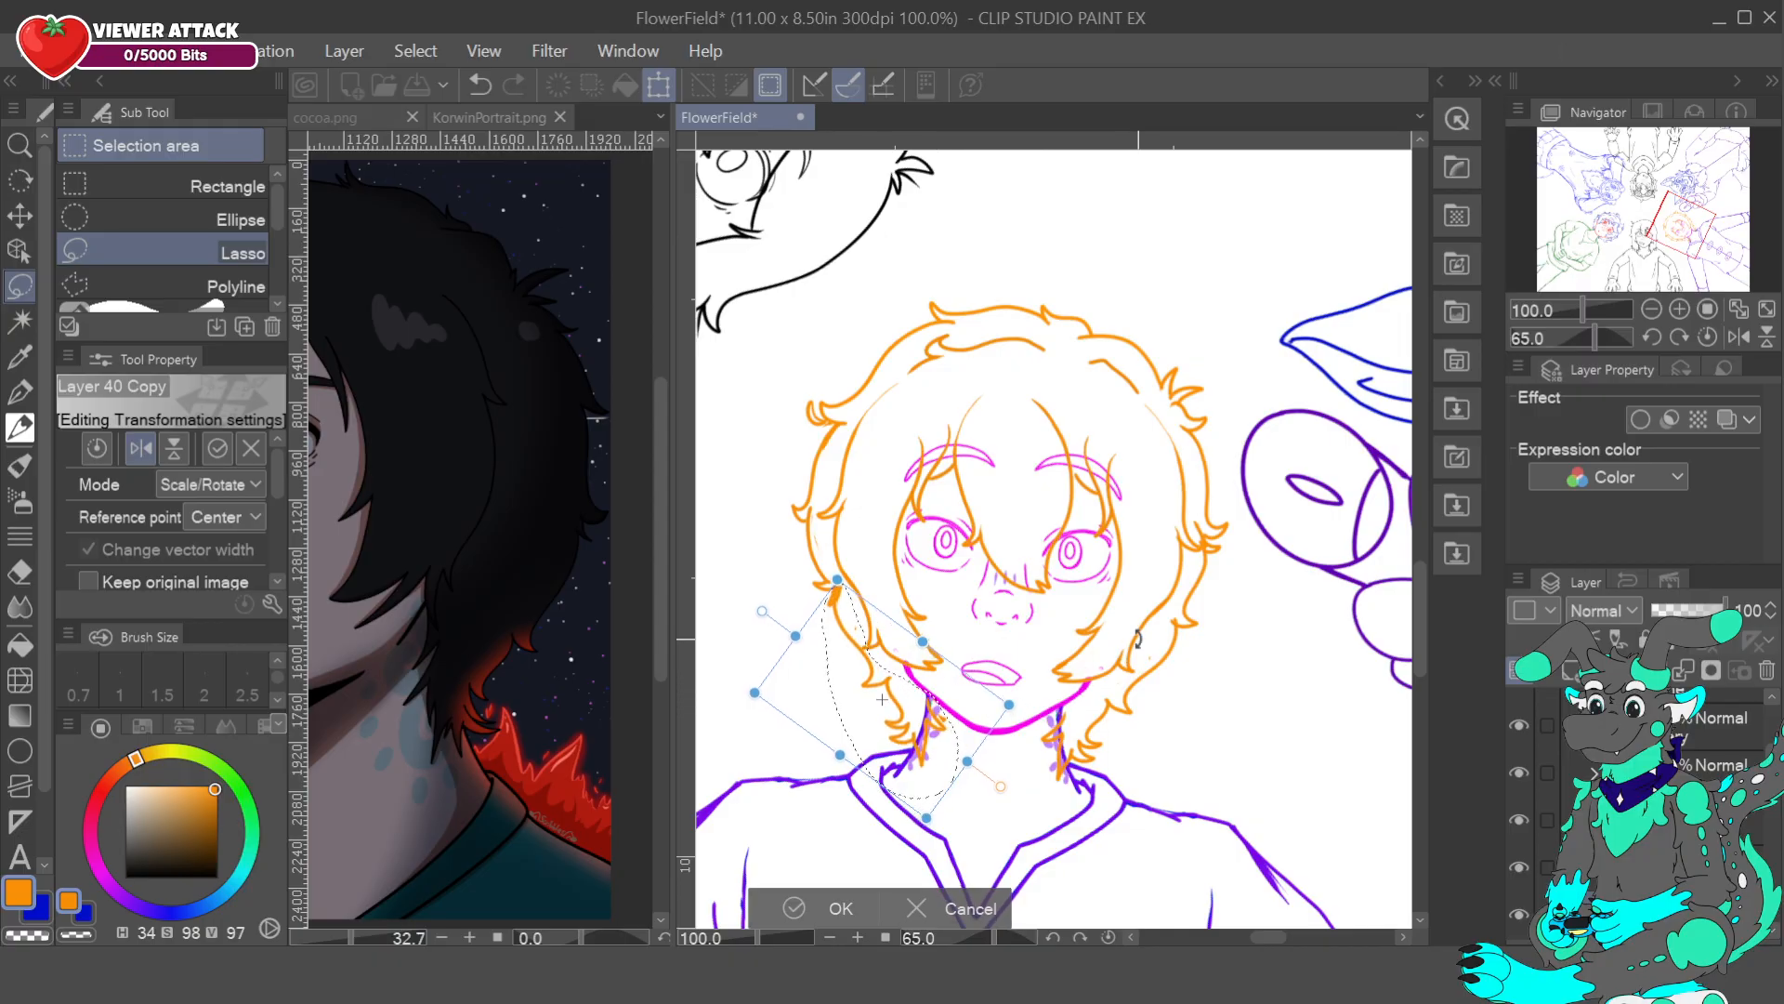
- Reshape the flipped tuft copy with Free Transform to meet the left outer strand, apply it, and clear the selection
left_click(243, 603)
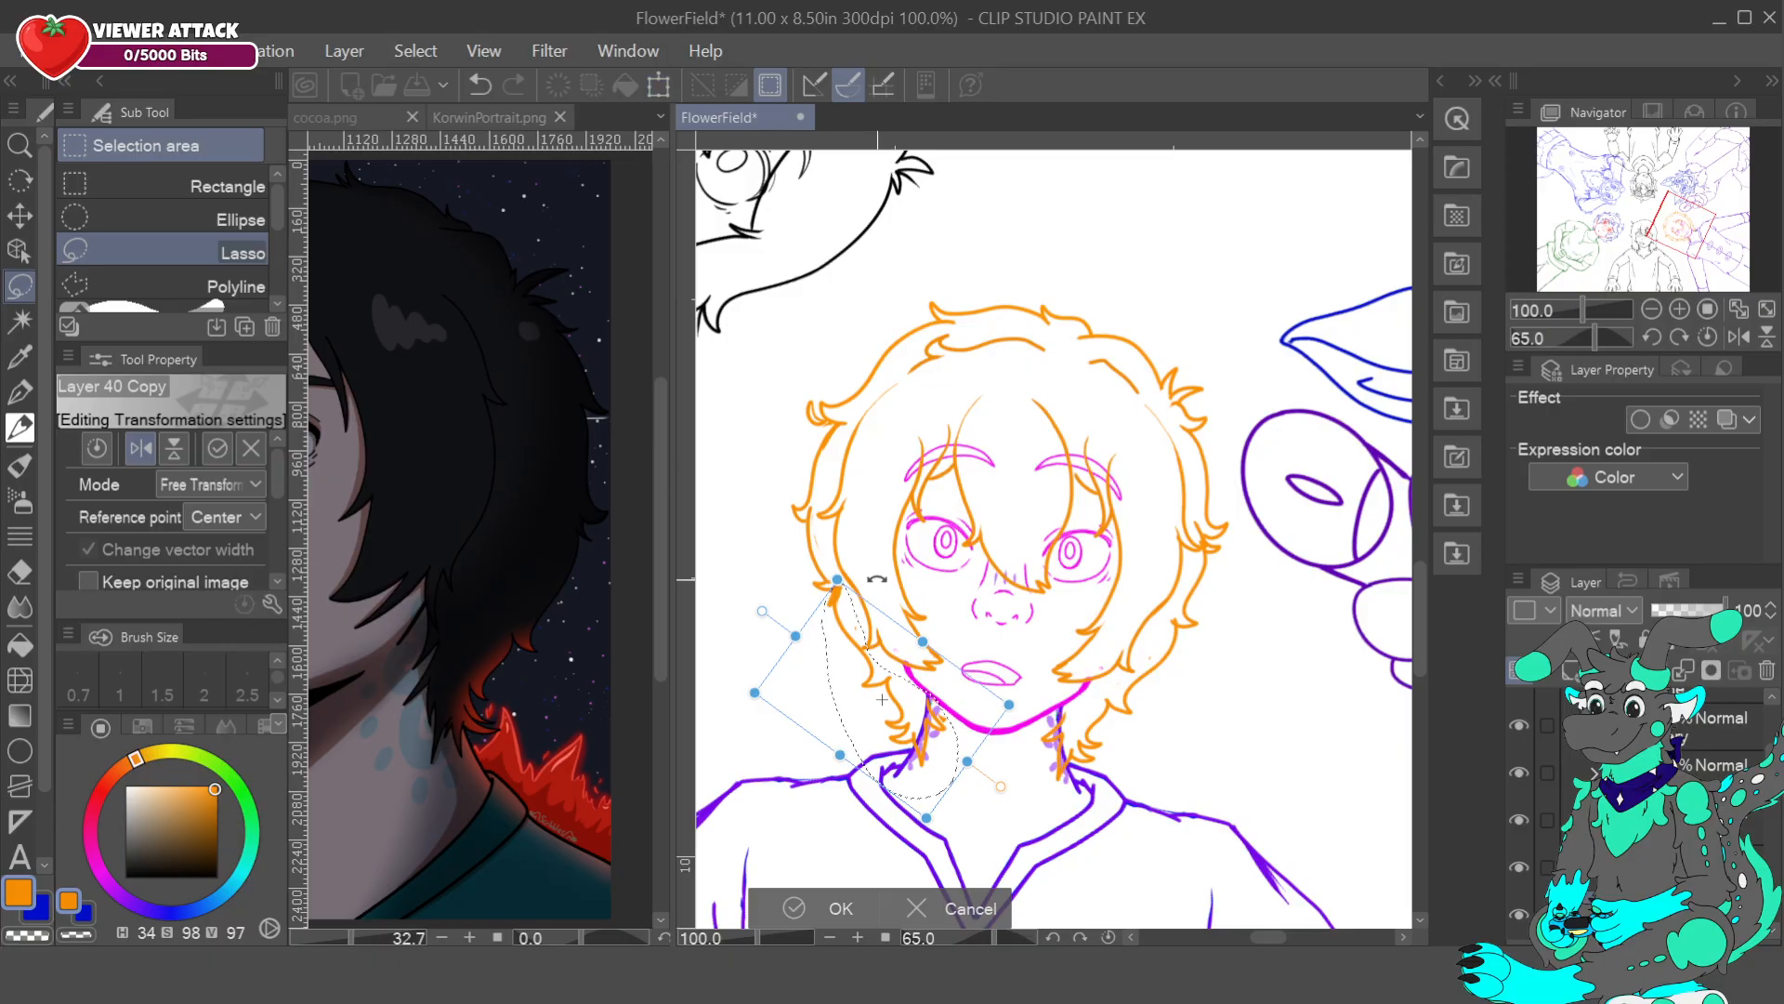
left_click_drag(836, 582, 843, 601)
left_click_drag(927, 817, 927, 802)
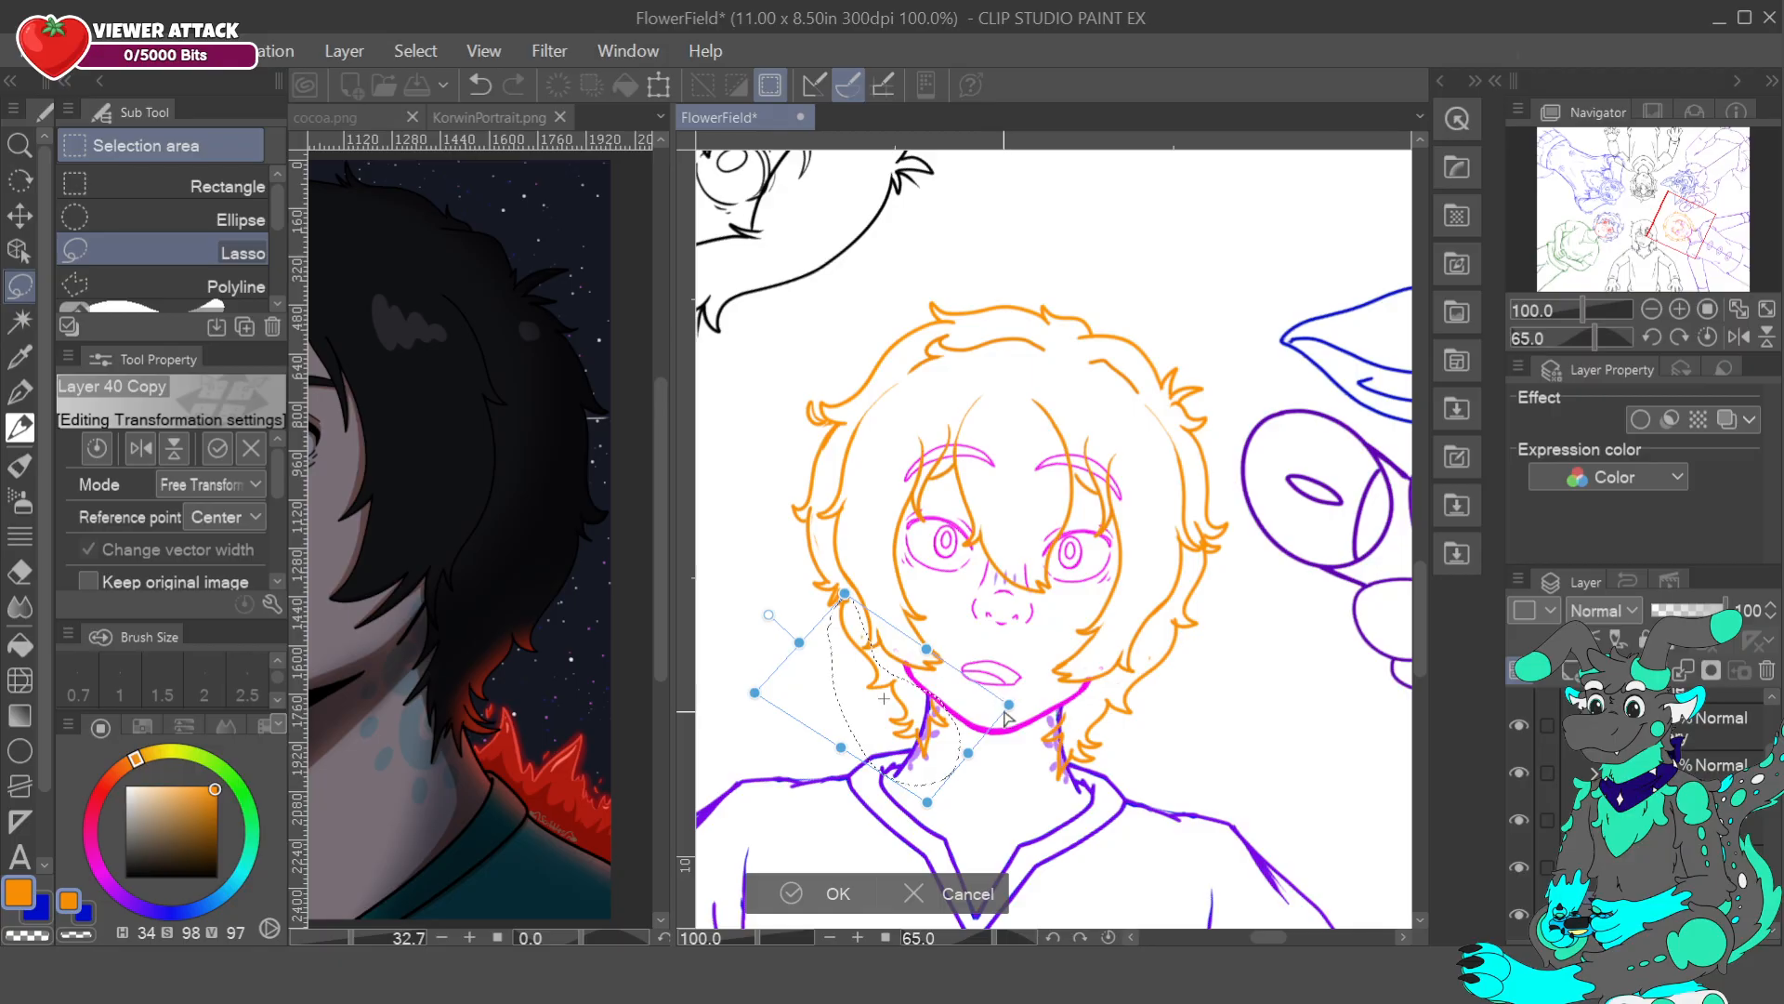
left_click_drag(969, 752, 964, 737)
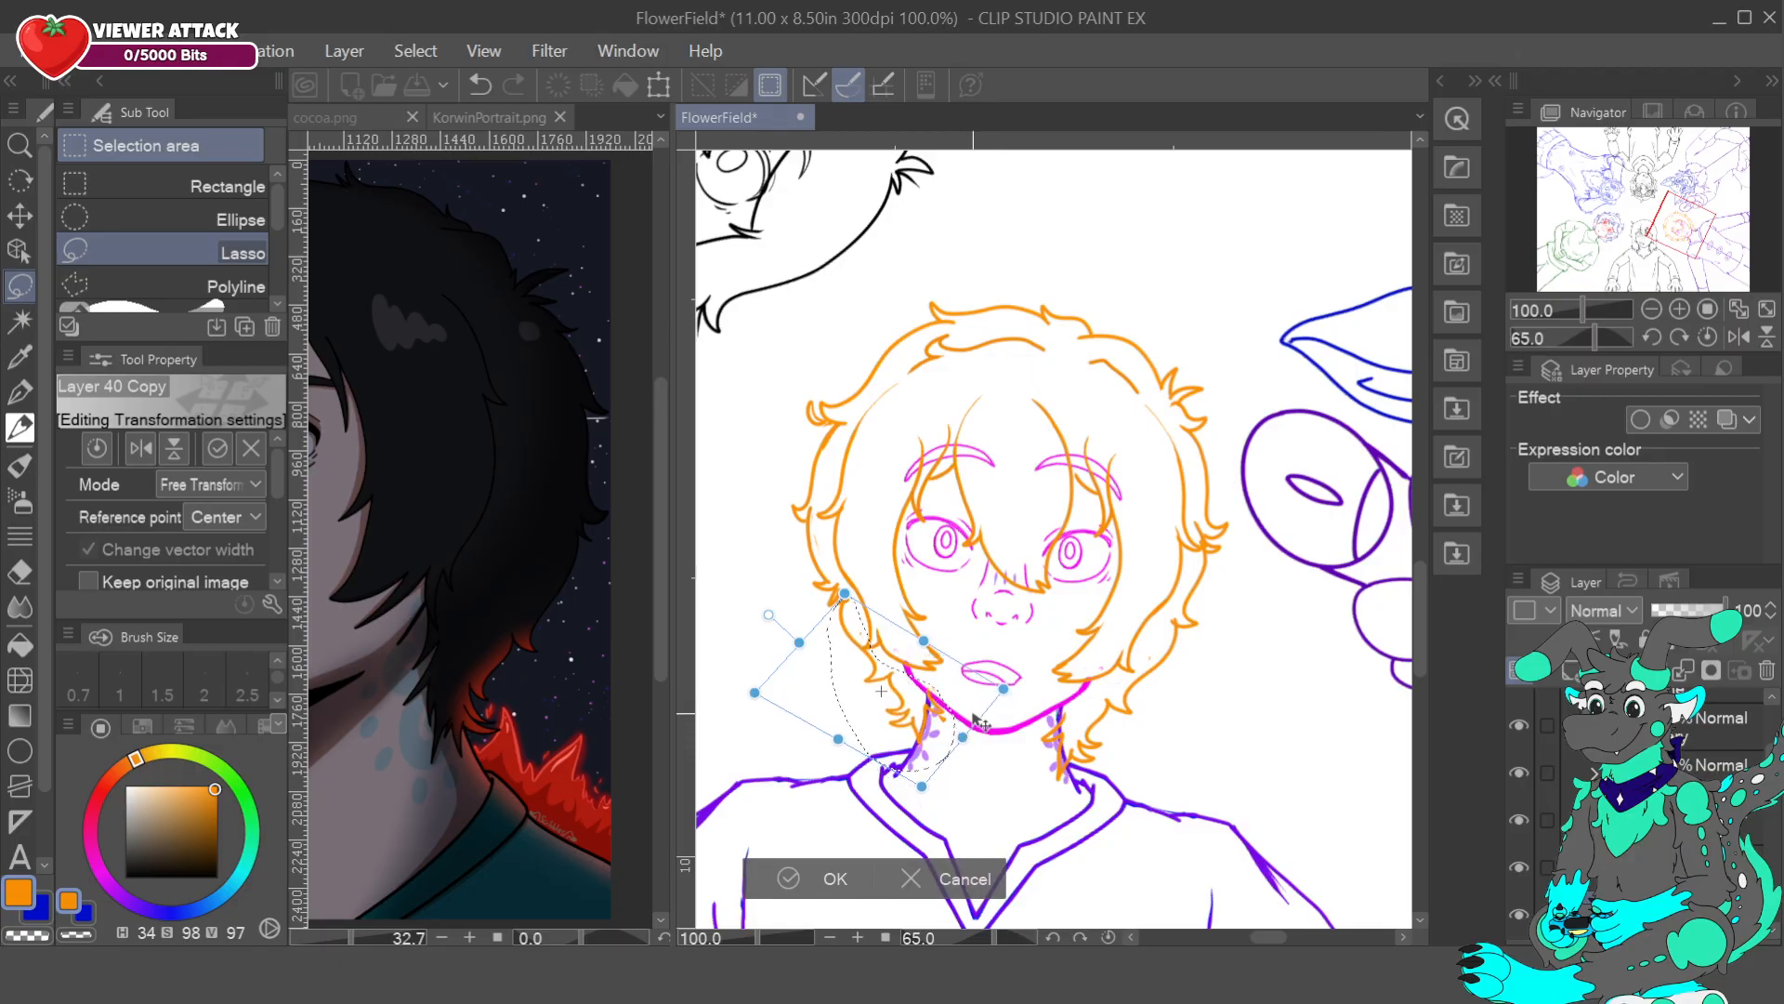
left_click_drag(838, 738, 834, 755)
left_click_drag(981, 703, 978, 699)
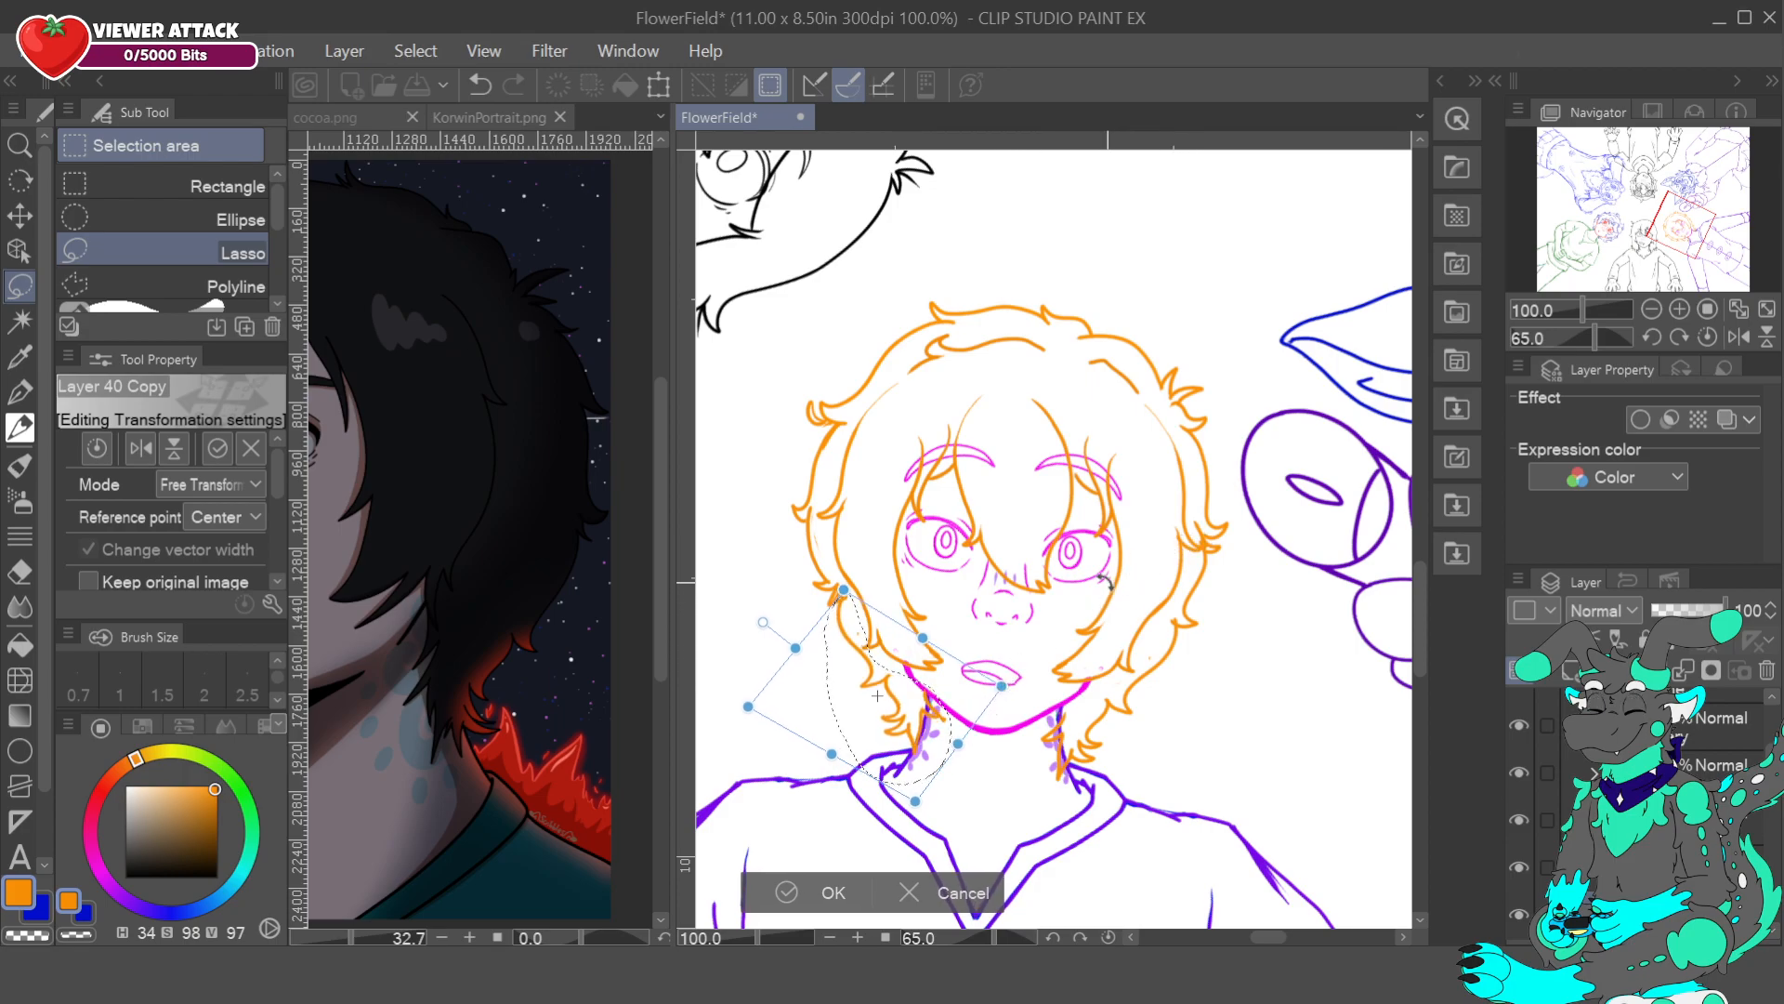
left_click(834, 892)
key("ctrl+d")
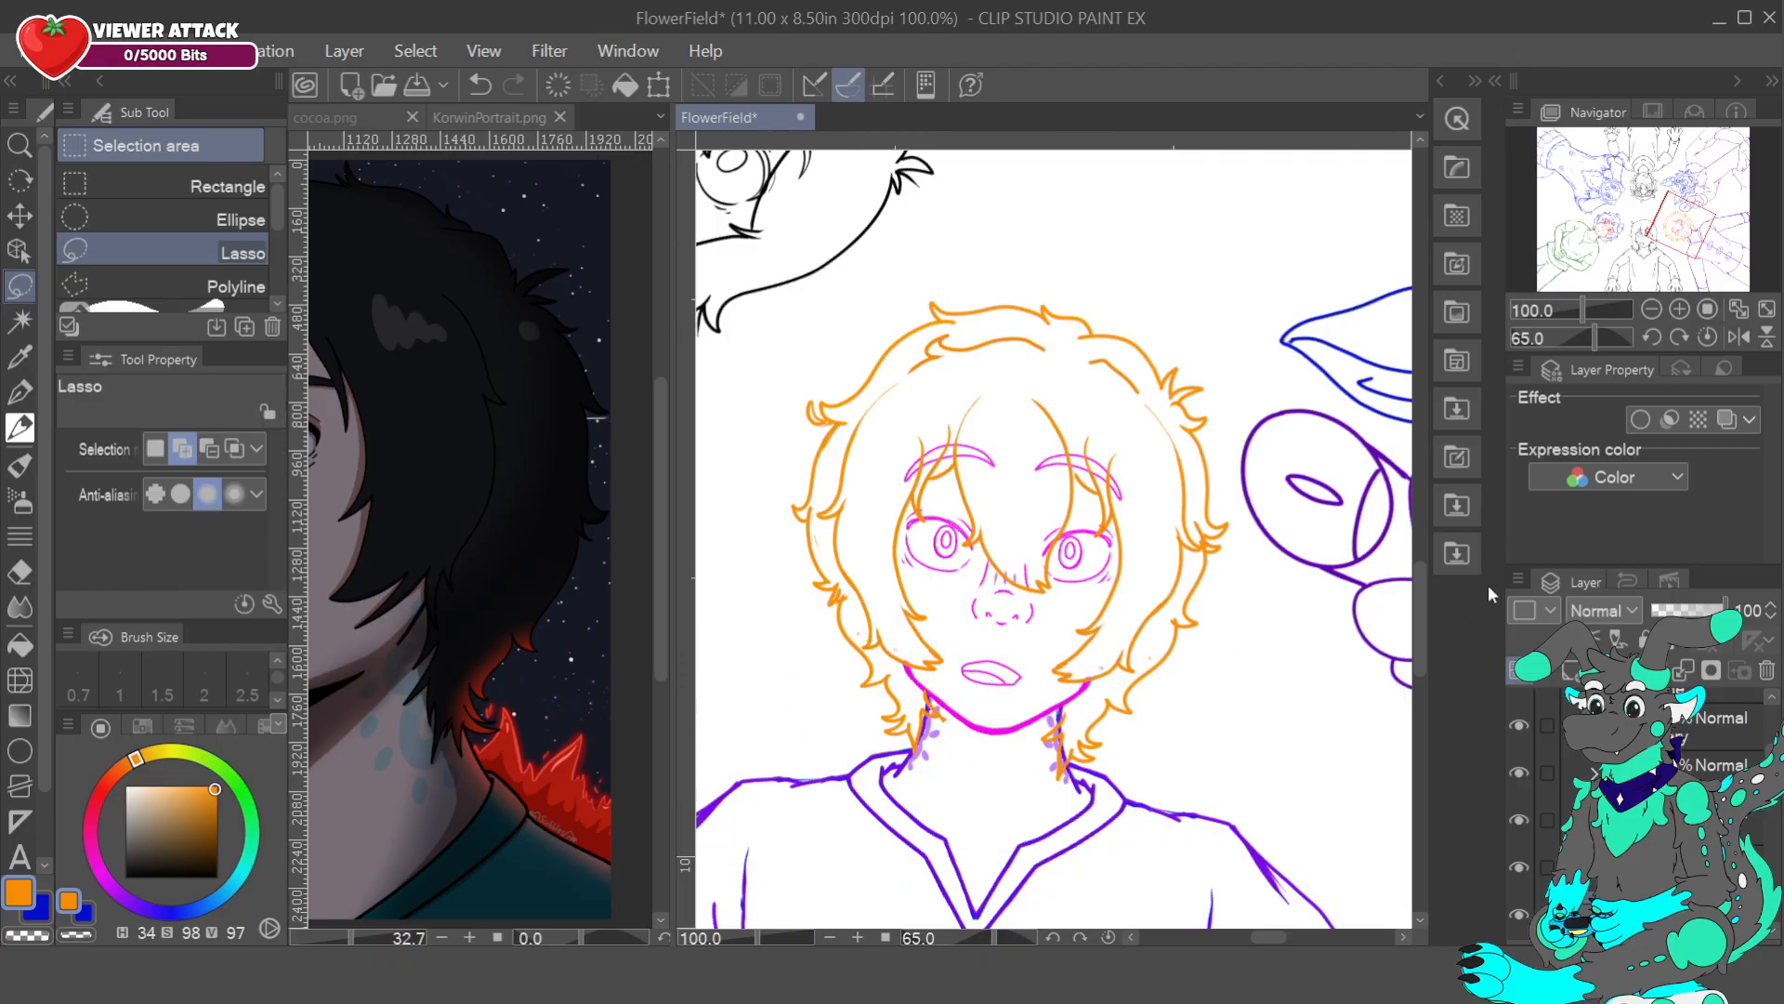
- Undo the transformed tuft copy on the left side of the neck, returning to the lasso selection around the right tufts
left_click(479, 86)
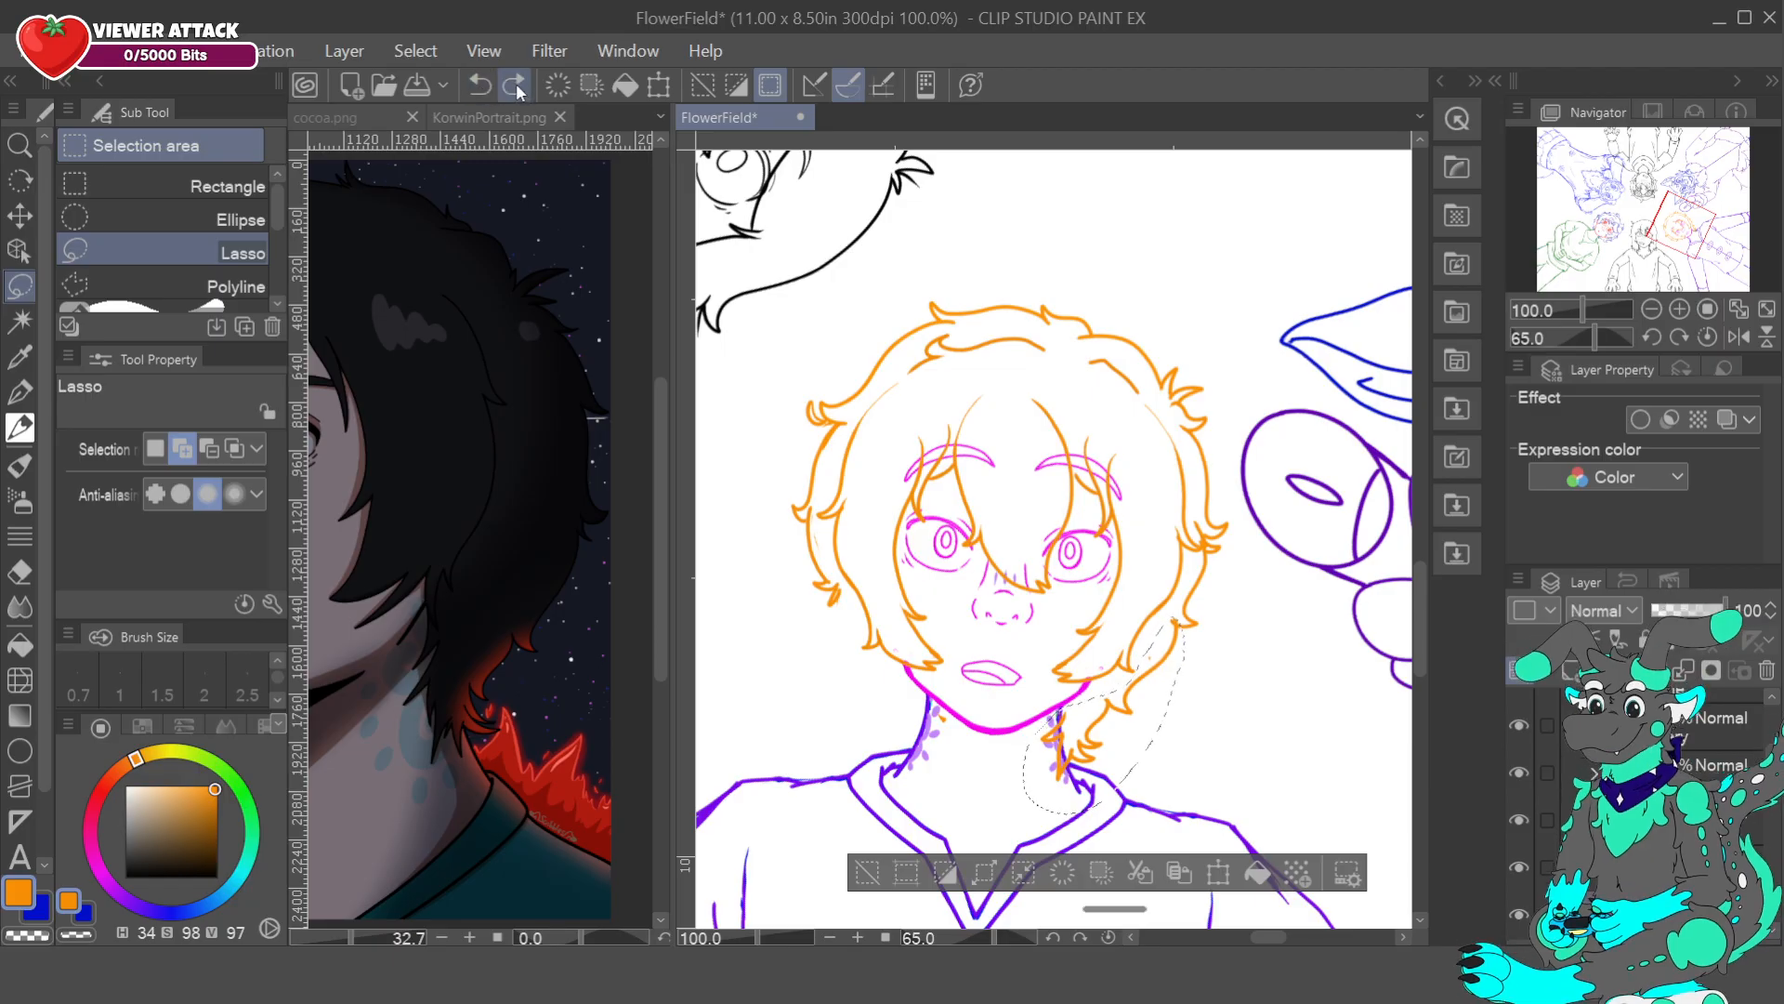
left_click(515, 85)
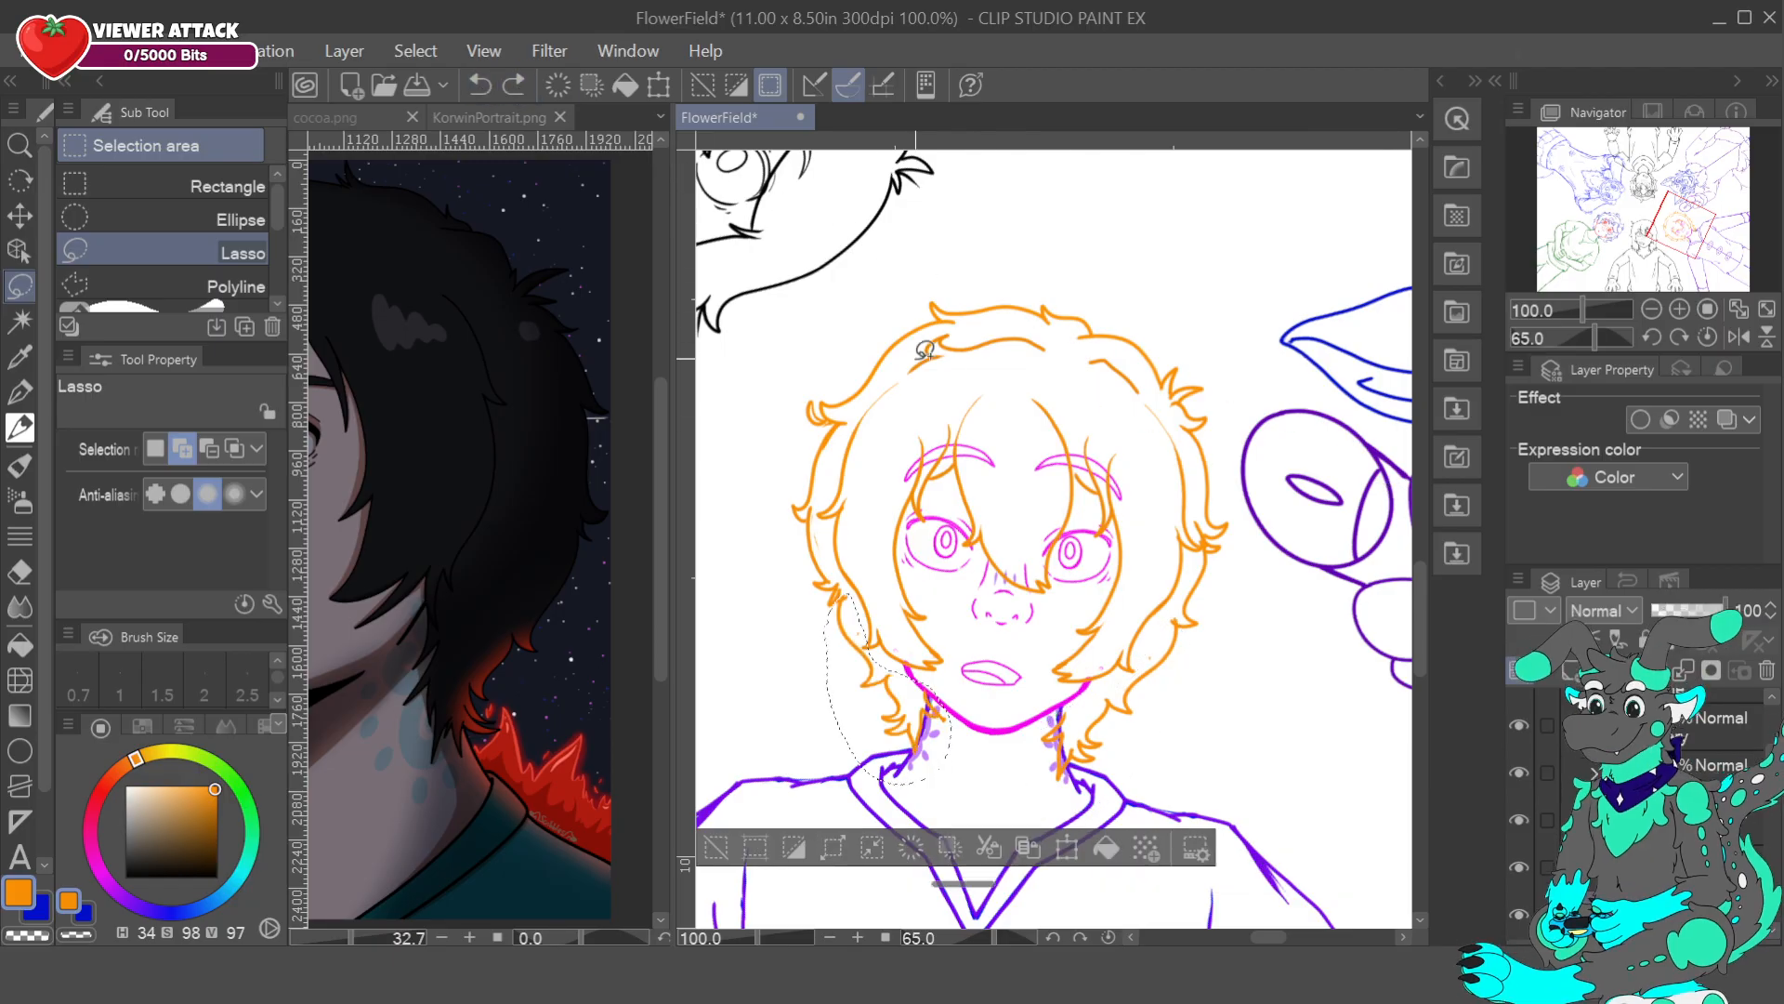
left_click(479, 86)
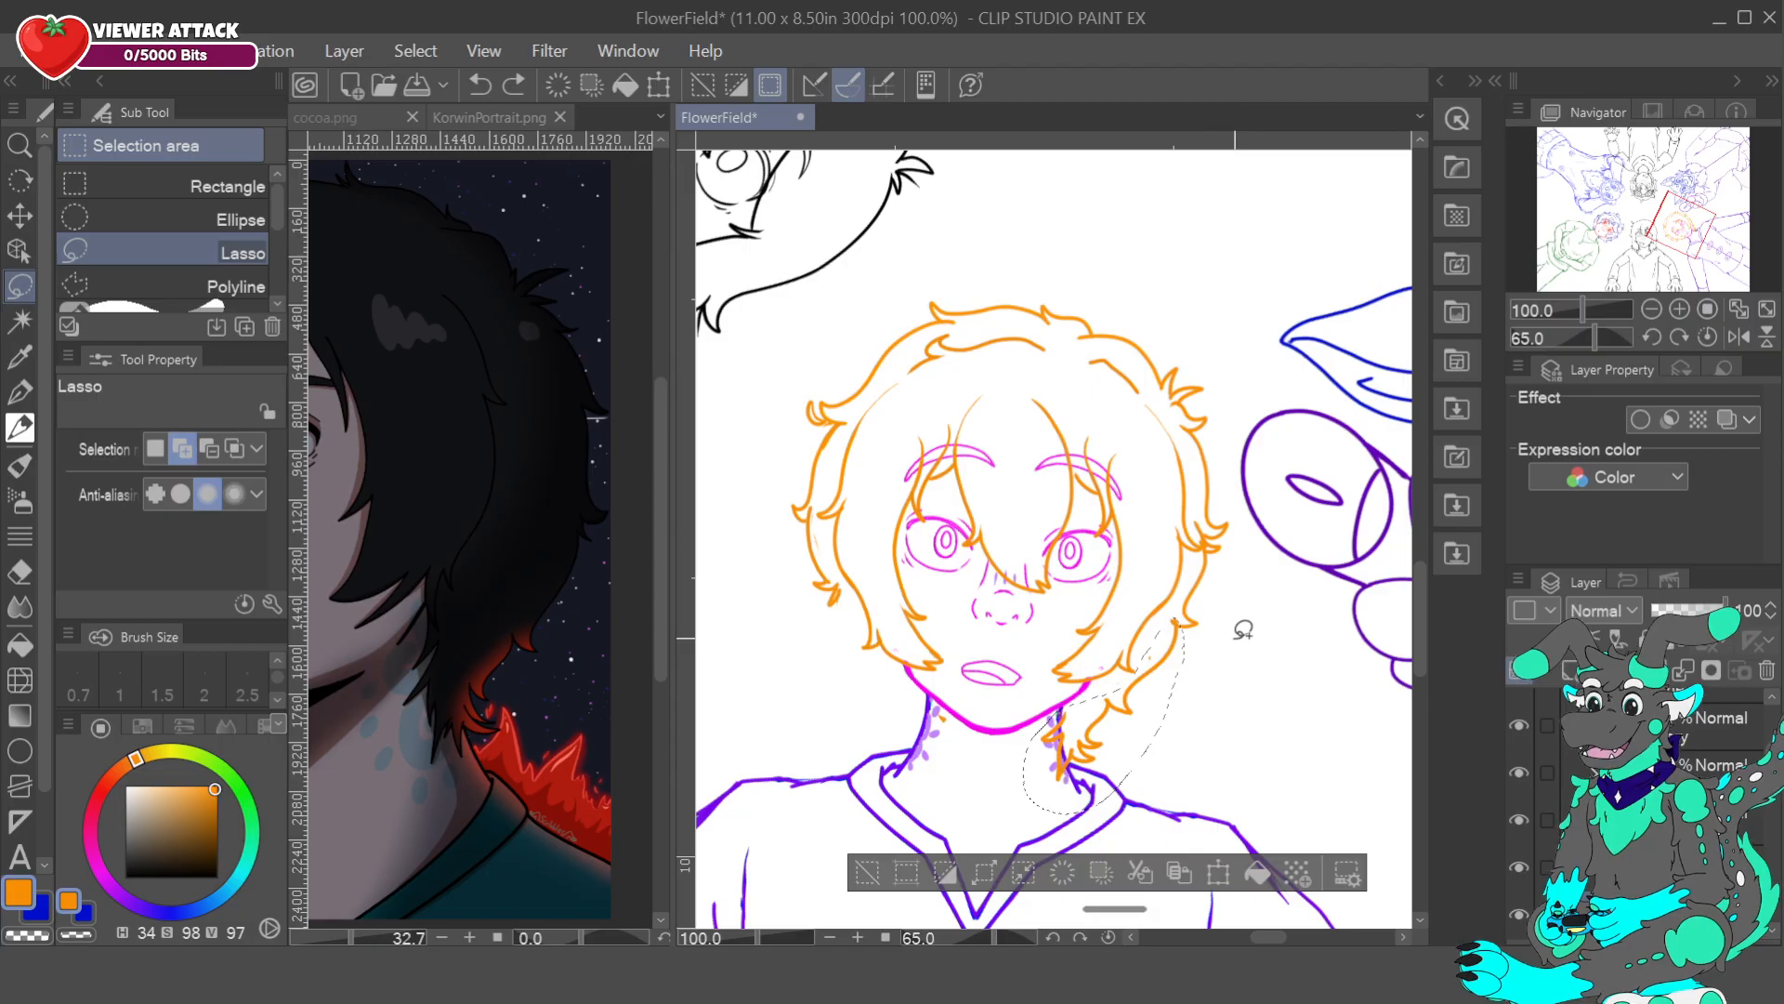
- Try transforming the selected tufts again, flipping them horizontally and rotating them to hang below the left outer strand
key("ctrl+t")
left_click_drag(1064, 748, 937, 723)
left_click(142, 449)
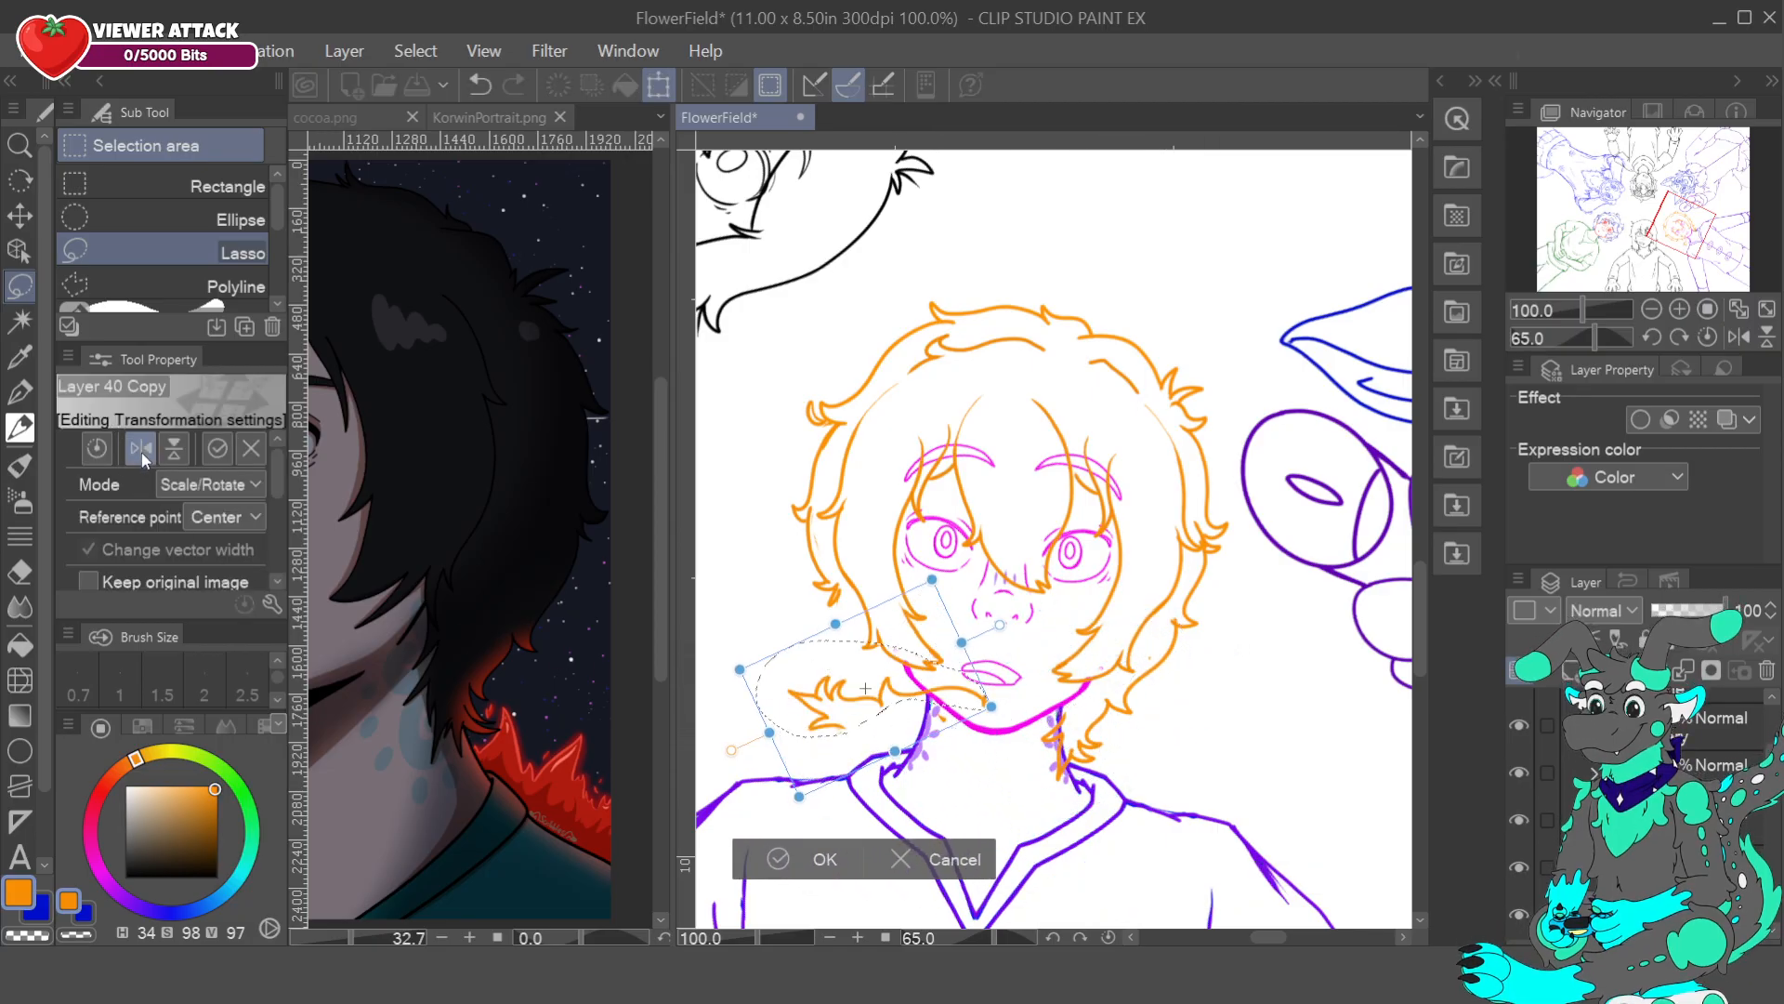
left_click(176, 449)
left_click(185, 450)
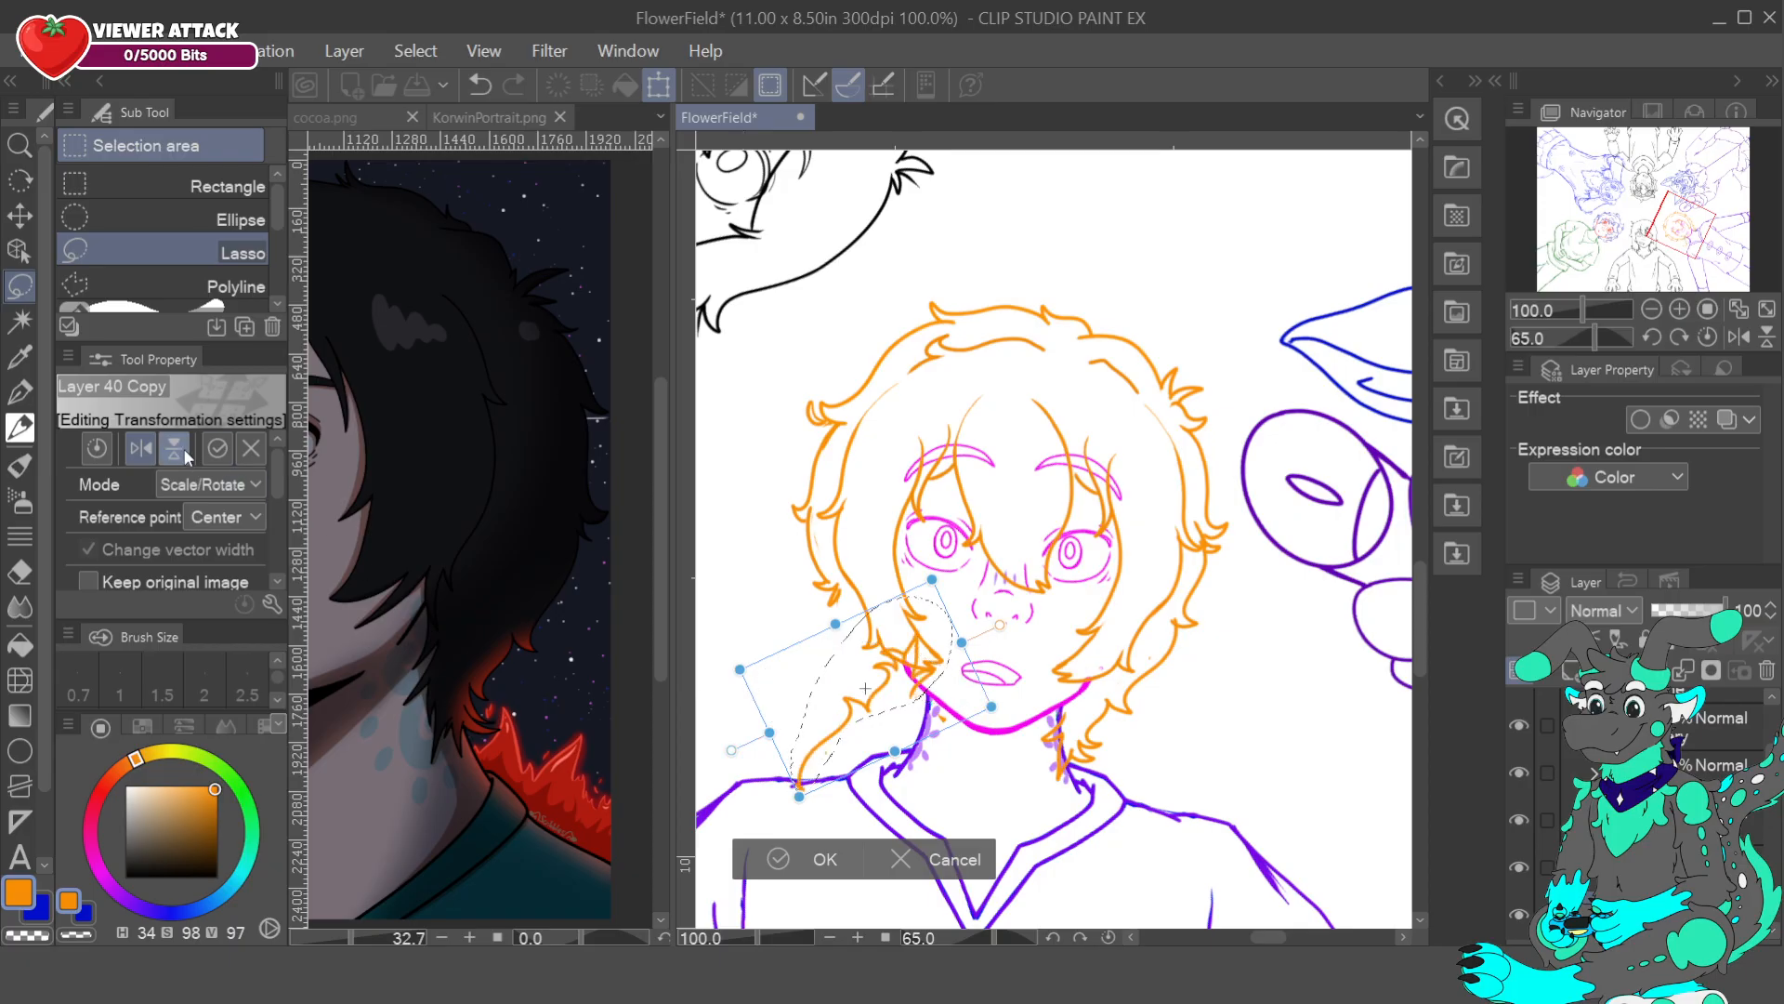
left_click_drag(1081, 720, 798, 421)
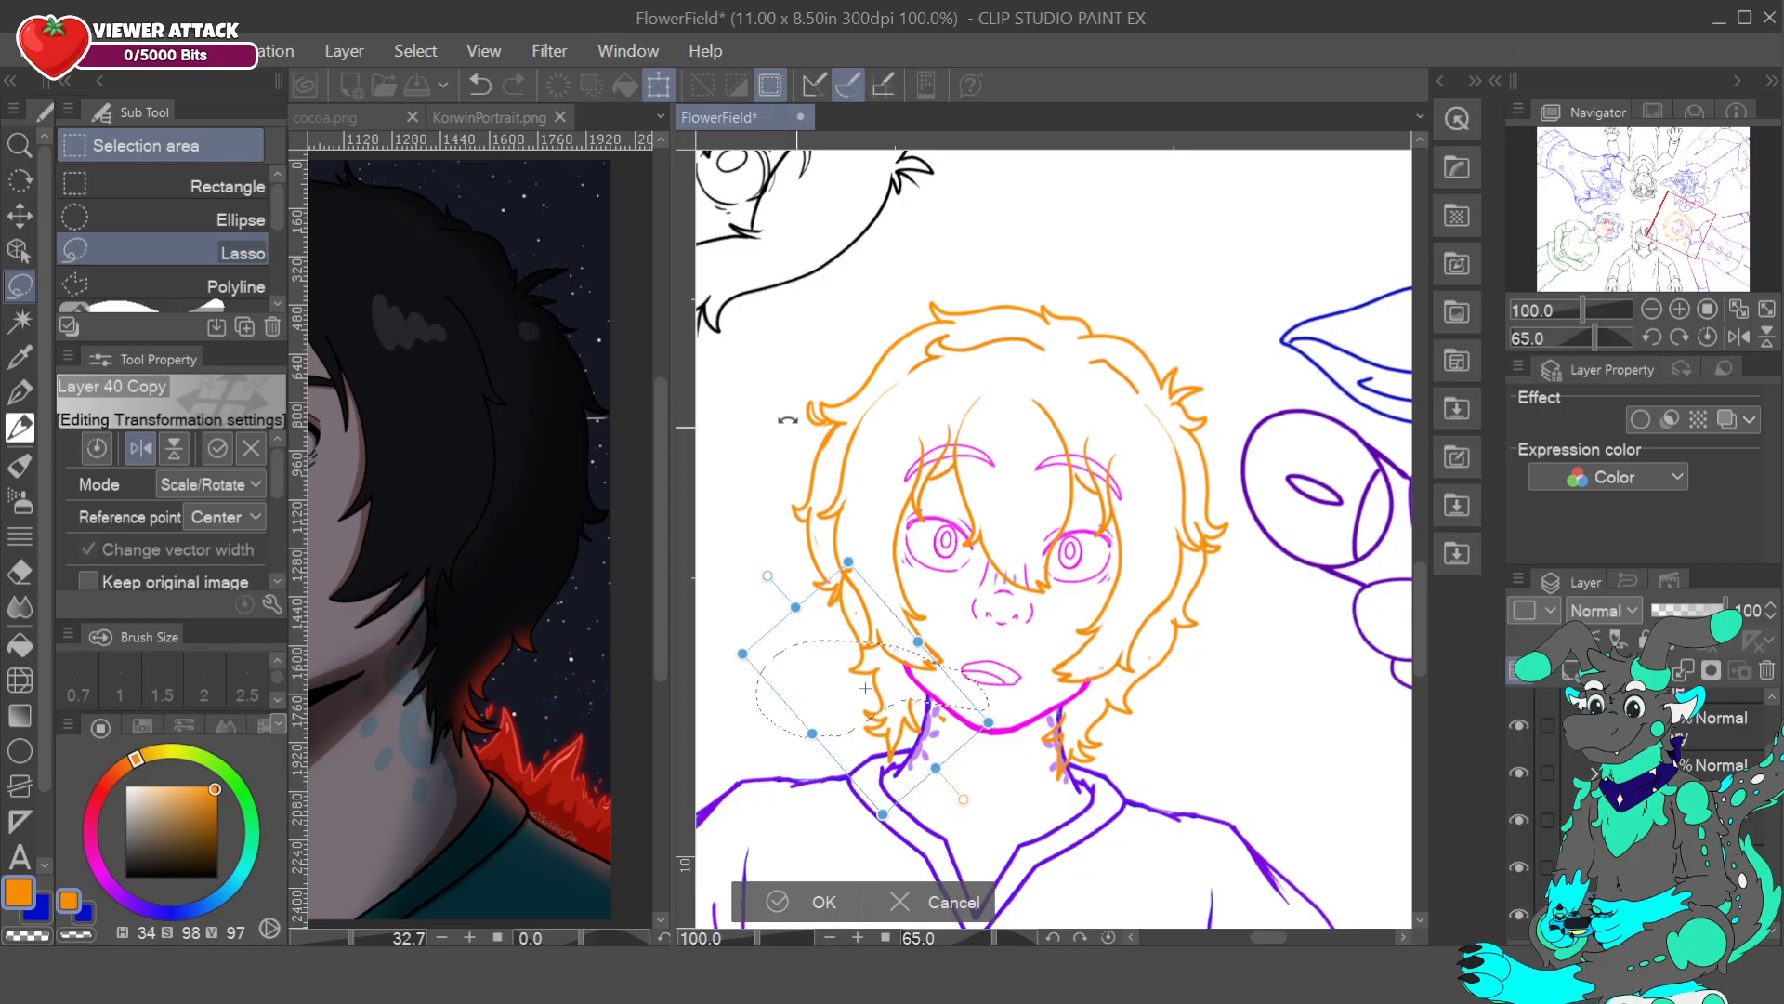
- Move the flipped copy over the right neck tufts for comparison, adjust its angle, and return it to the left side
left_click_drag(935, 763, 1055, 771)
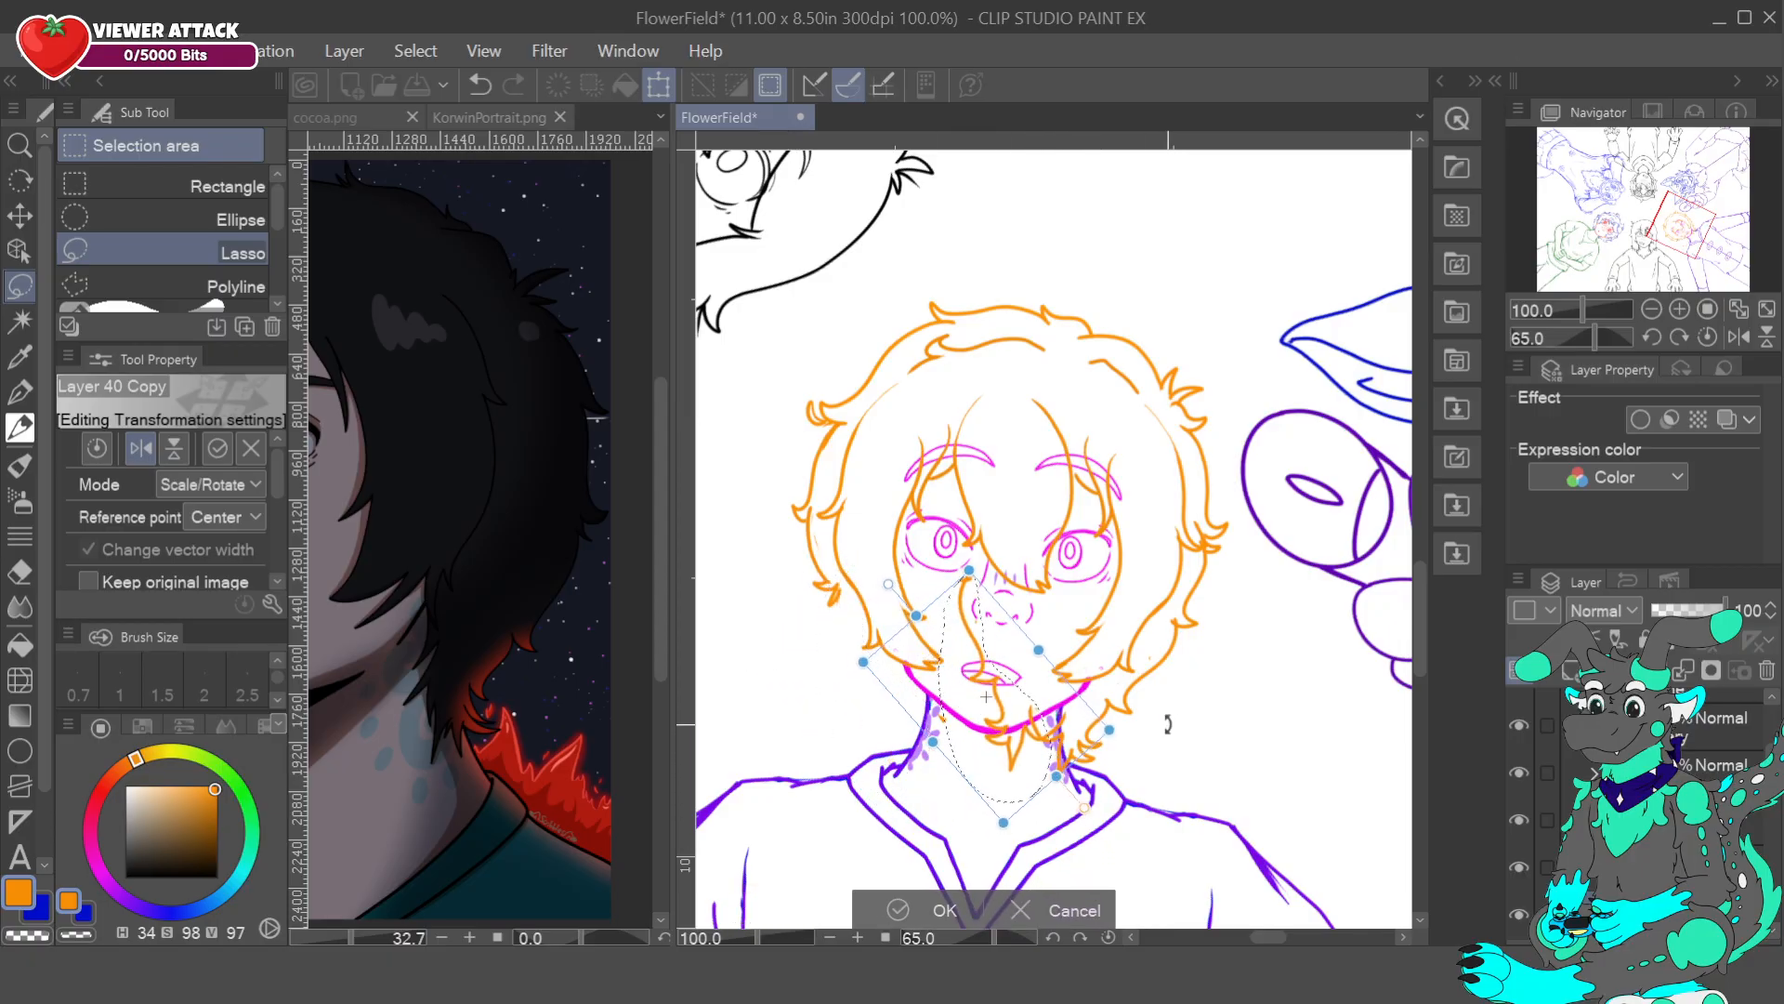
mouse_move(1035, 786)
left_mouse_down()
mouse_move(927, 783)
mouse_move(1141, 778)
mouse_move(1107, 771)
left_mouse_up()
left_click_drag(1104, 770, 1089, 767)
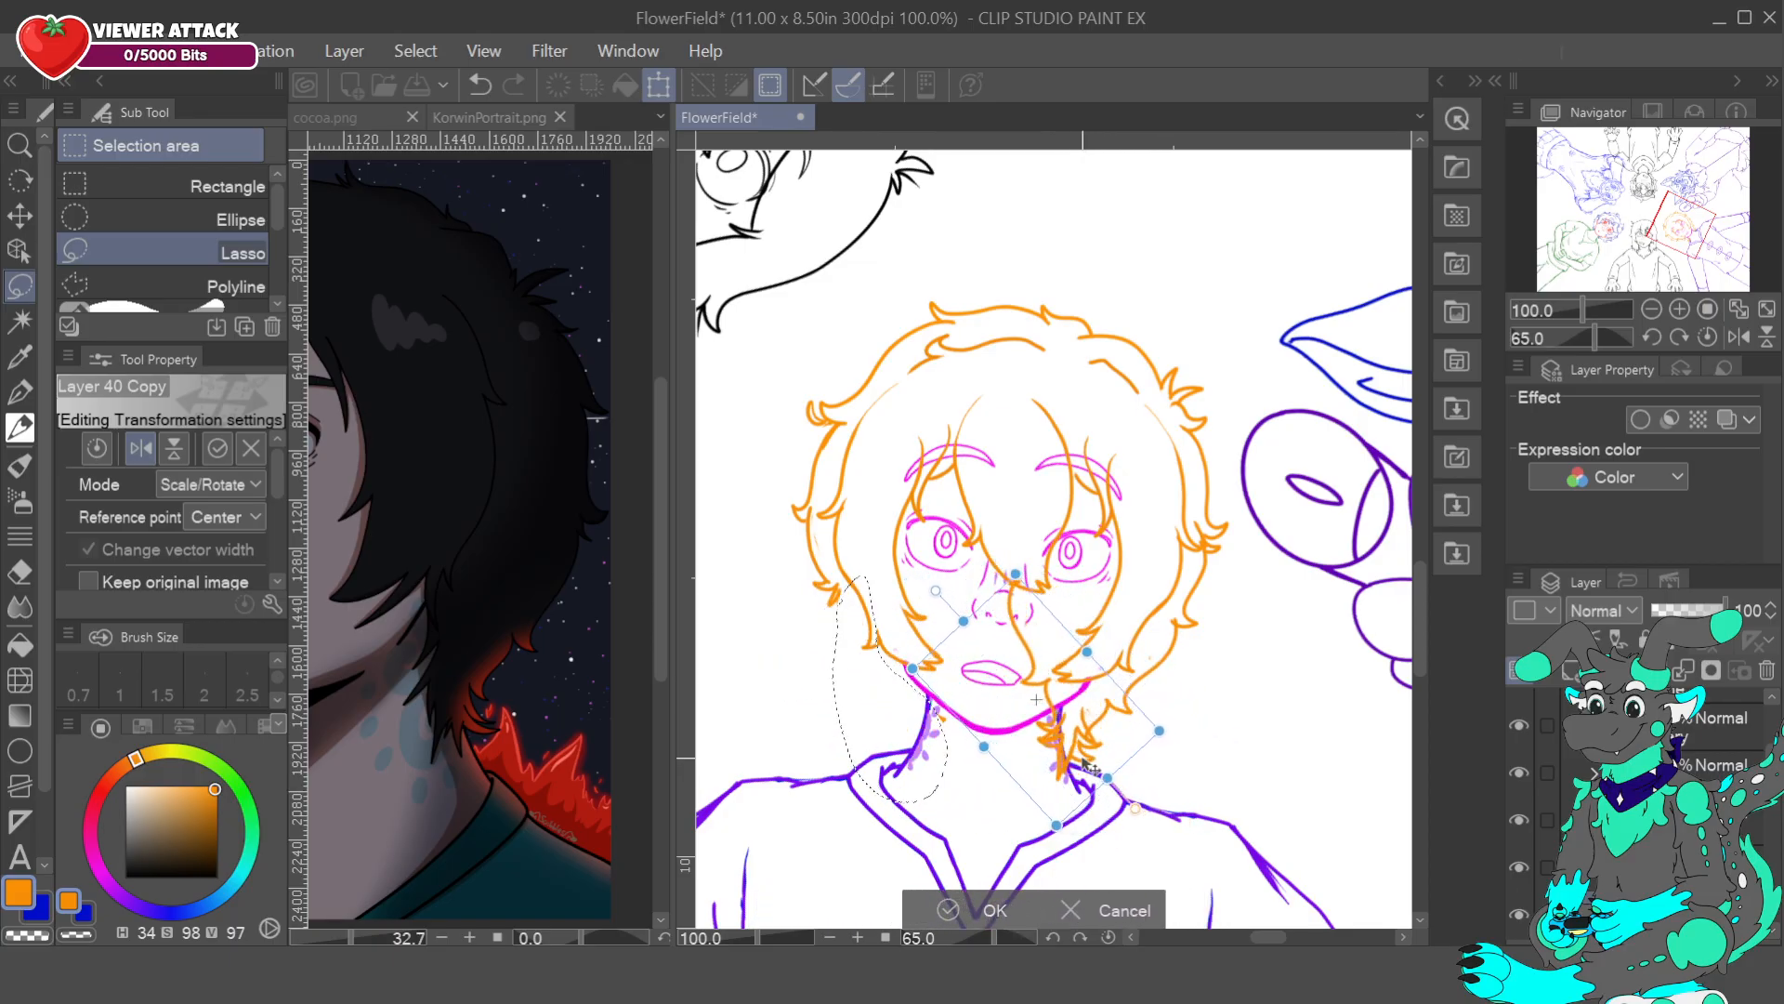
left_click_drag(1223, 712, 1215, 743)
left_click_drag(1081, 779, 909, 778)
- Rotate the canvas to 58.2, try realigning the flipped tufts beside the left side of the neck, and cancel the transformation
left_click_drag(1596, 338, 1592, 340)
left_click_drag(1139, 671, 1106, 595)
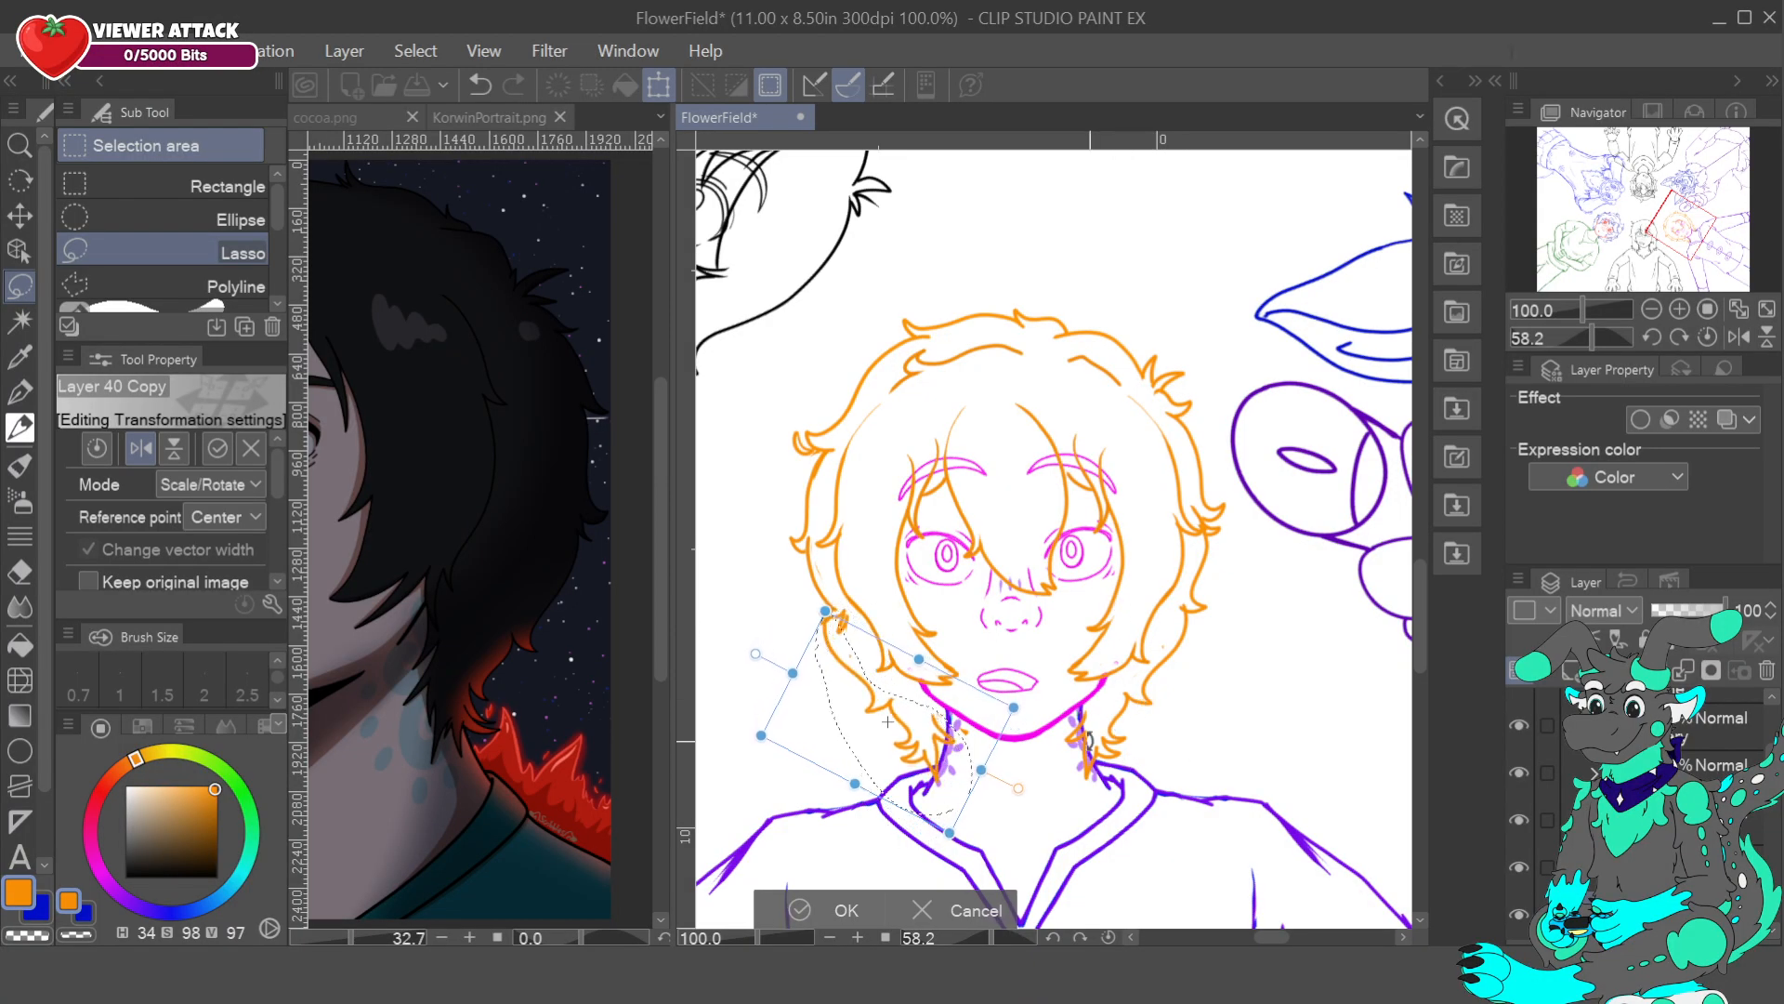
left_click_drag(948, 822, 1061, 823)
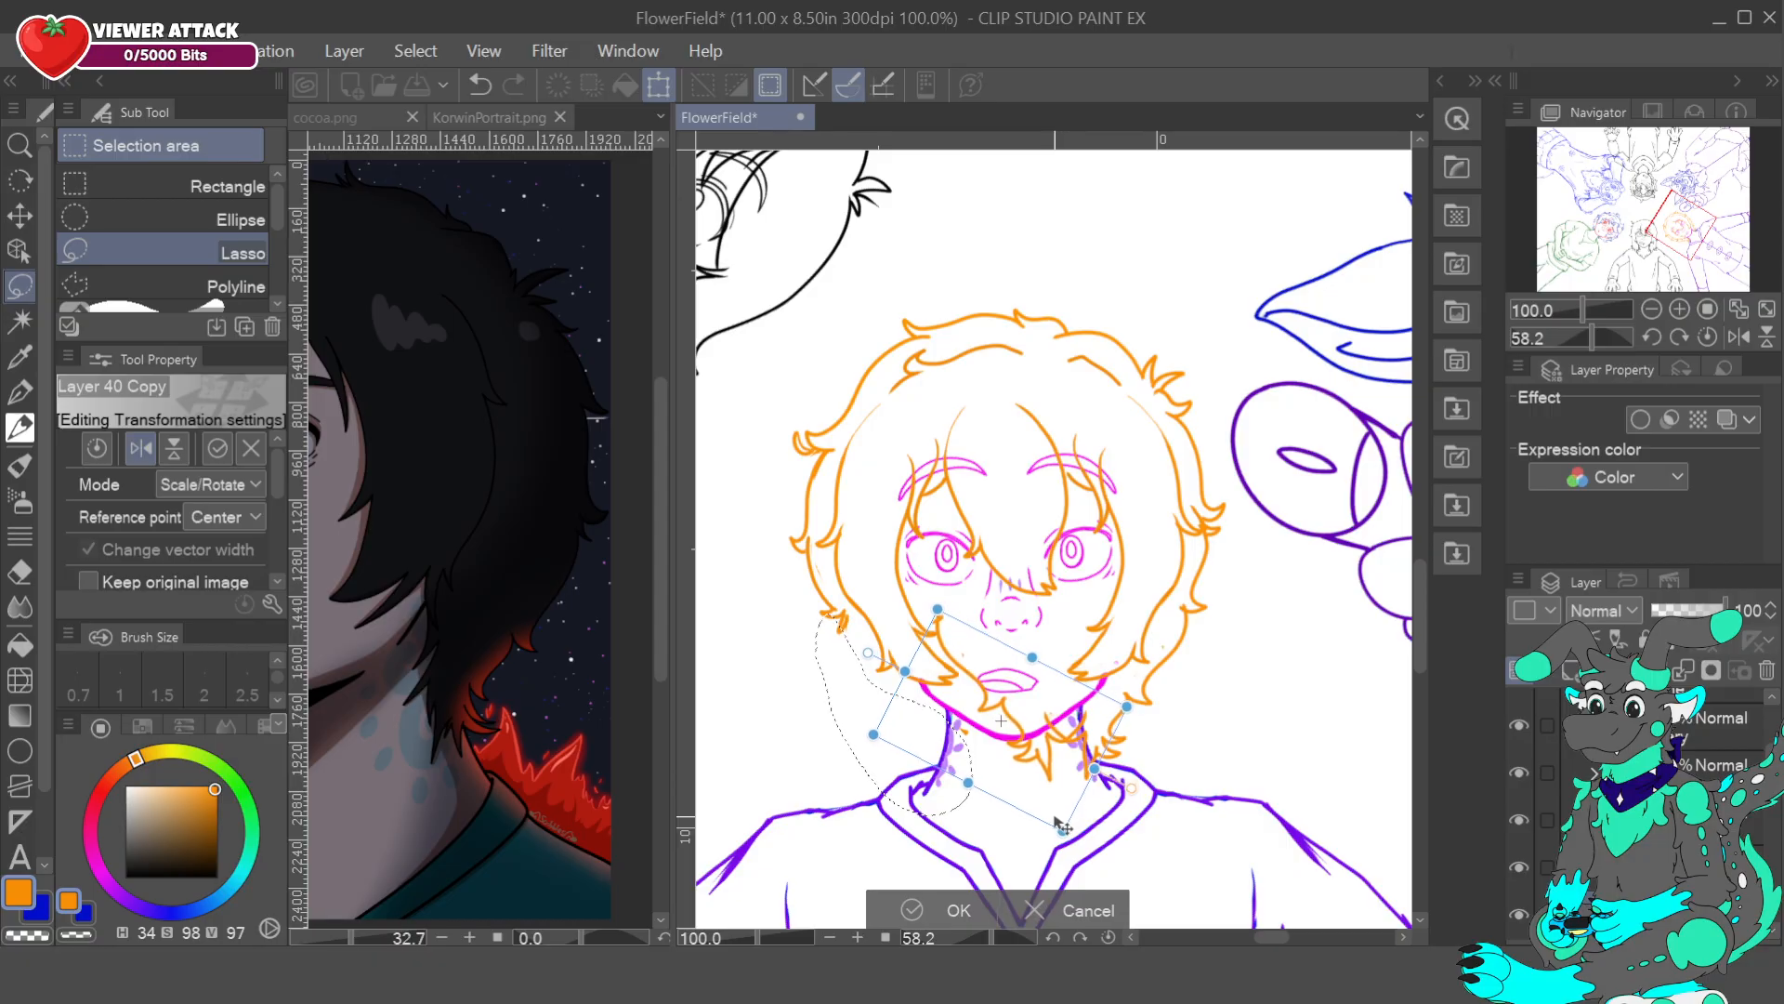
left_click_drag(1050, 823, 1048, 825)
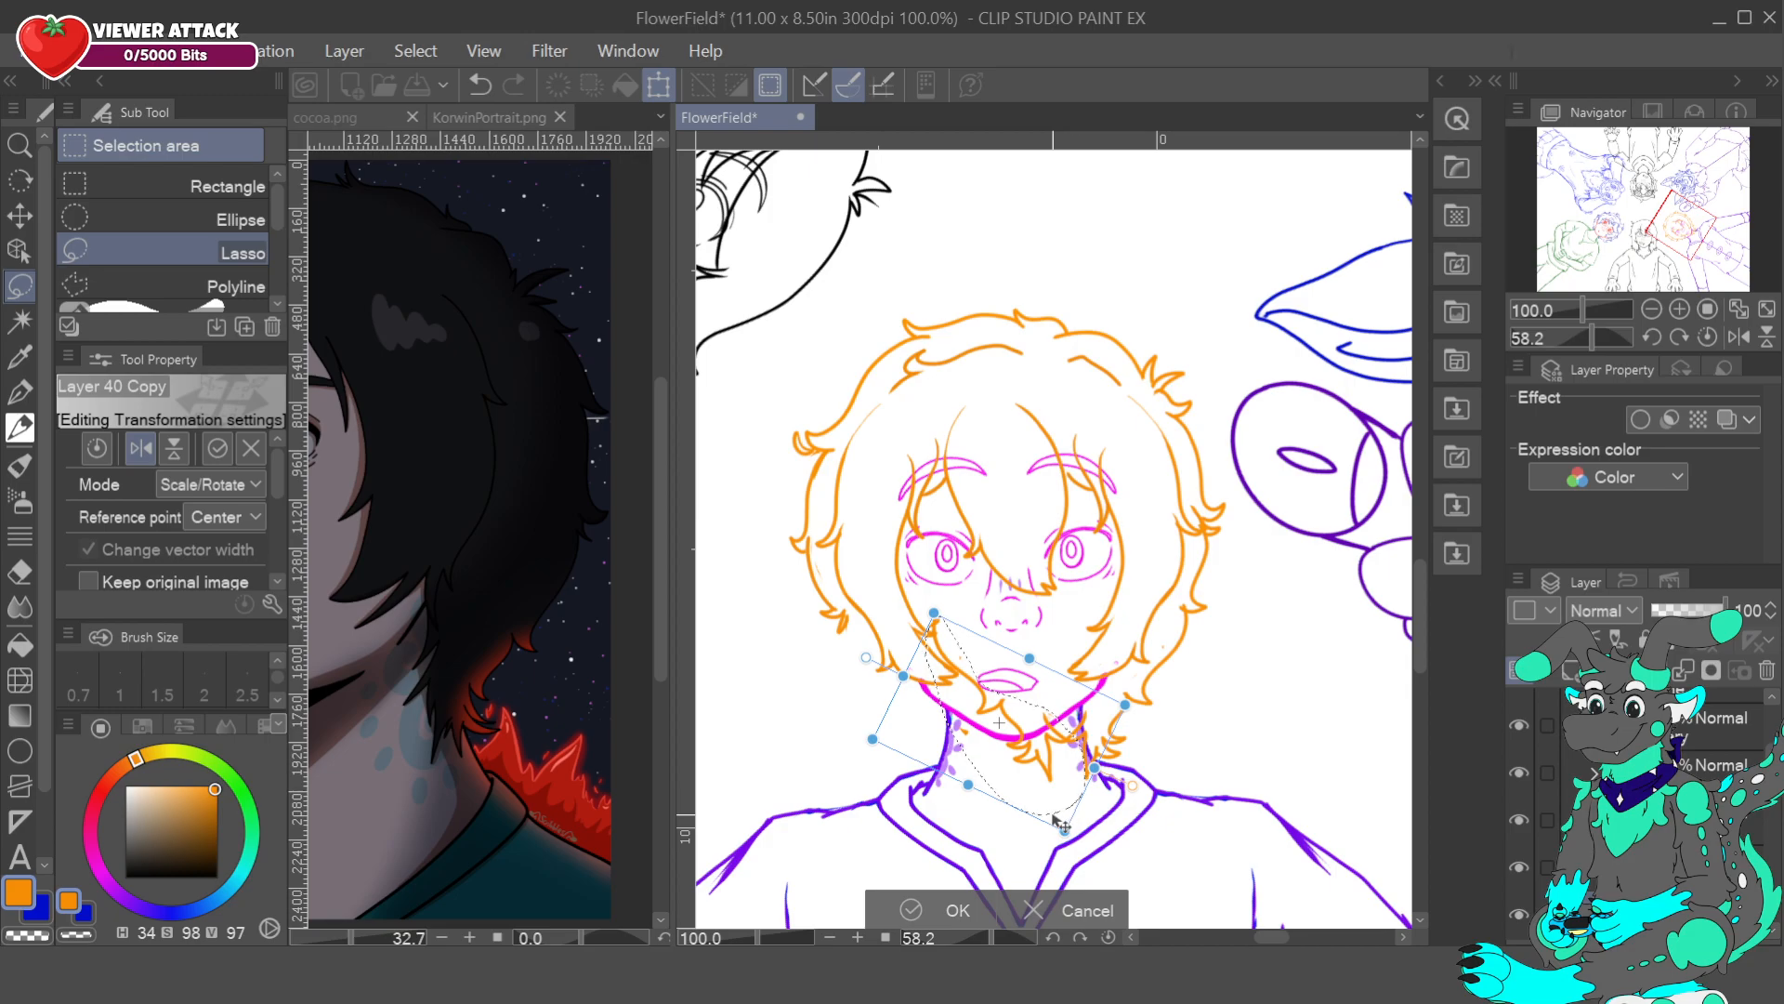
left_click_drag(1055, 816, 957, 814)
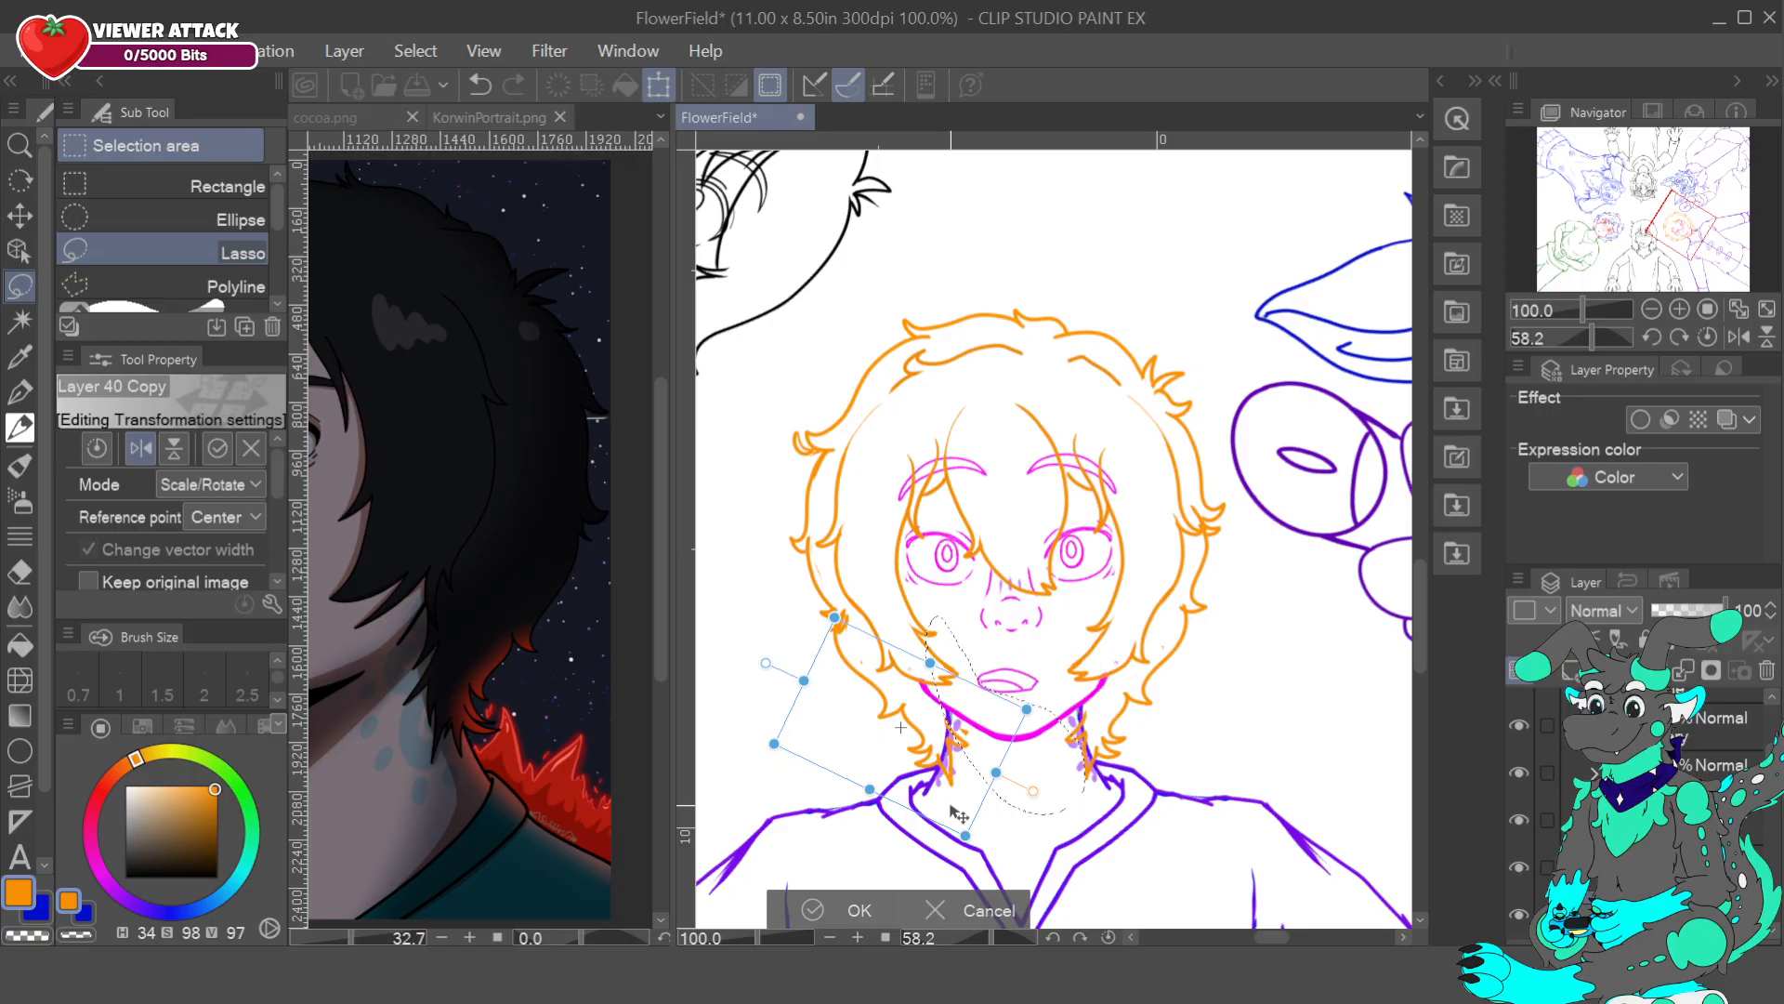
left_click_drag(950, 801, 965, 796)
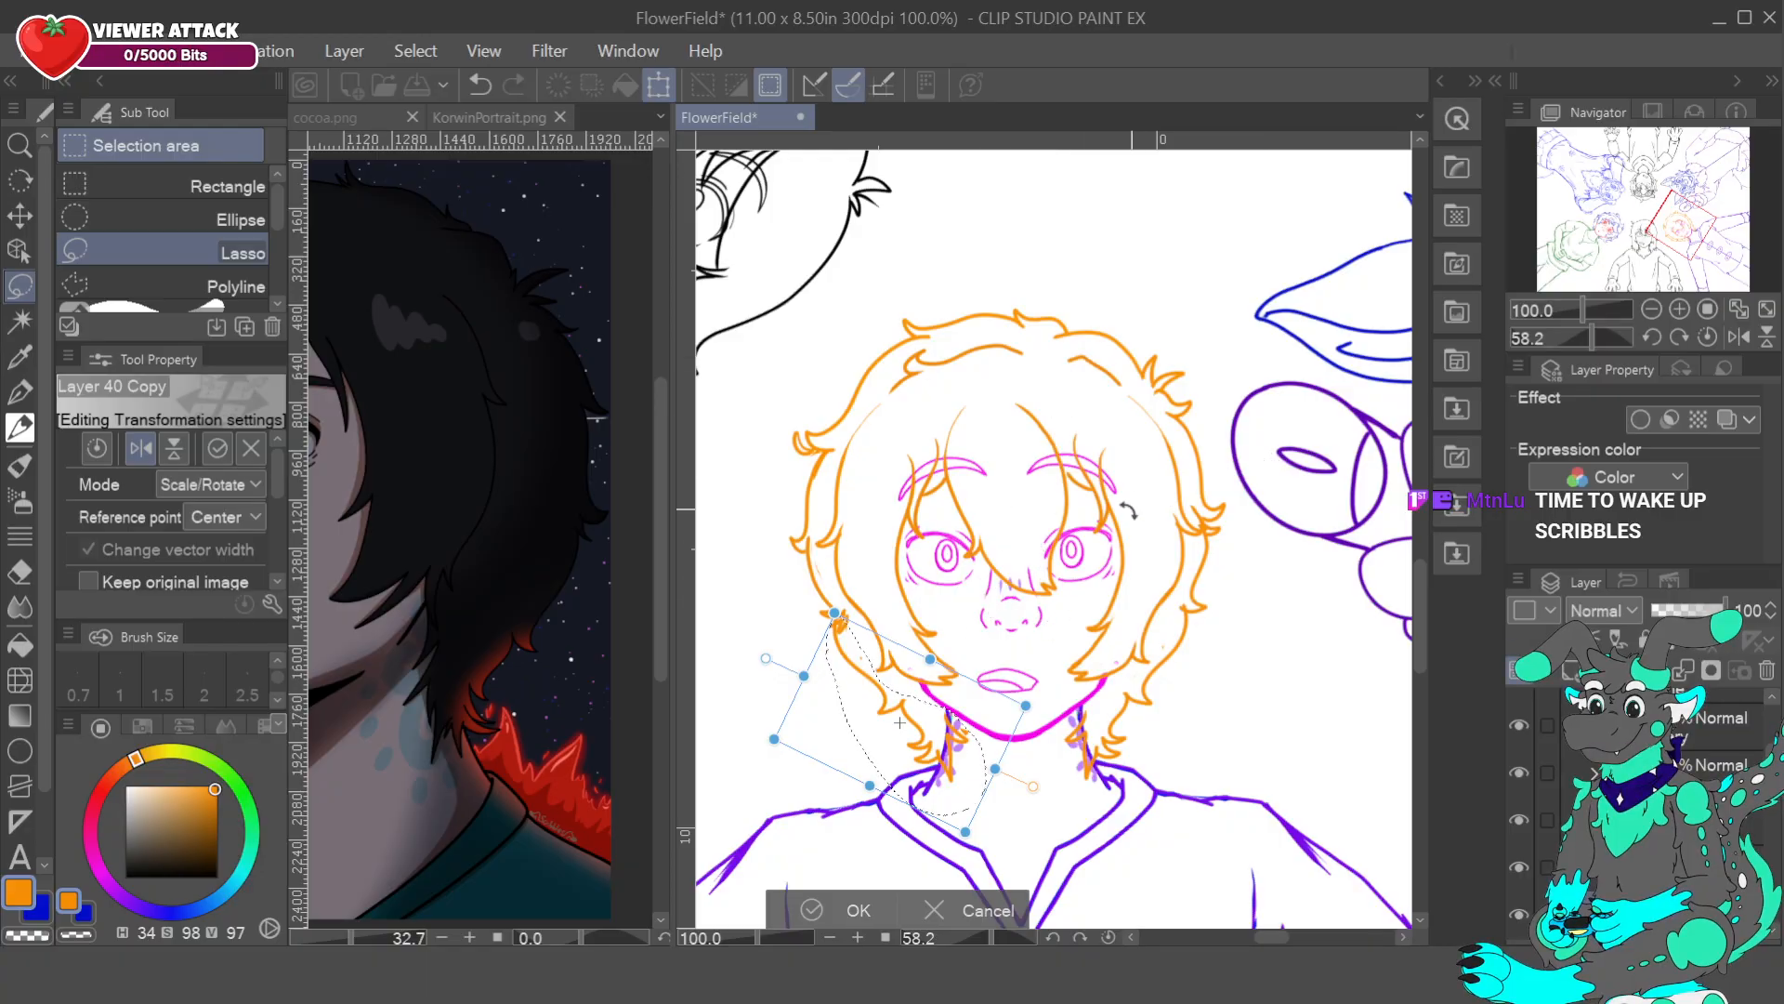
left_click(1010, 916)
left_click(909, 893)
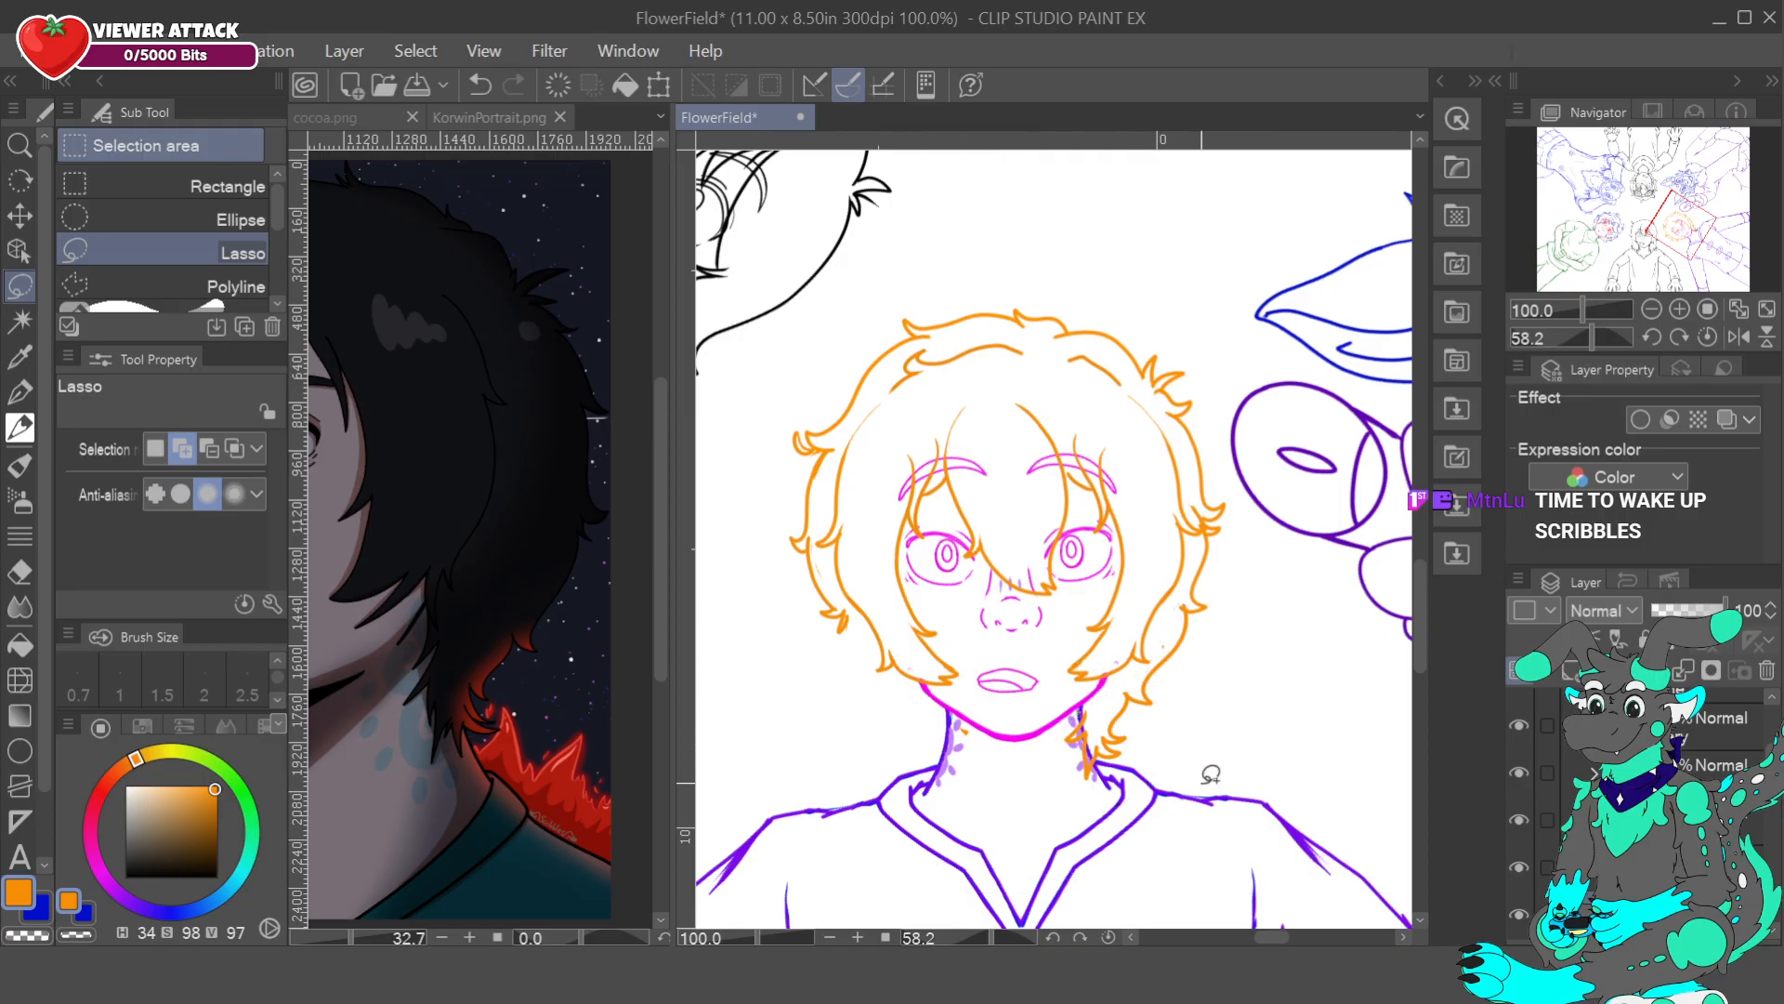
- Place a vertical two-line symmetrical ruler through the point of the shirt's V-neck collar, with line symmetry on
left_click(20, 820)
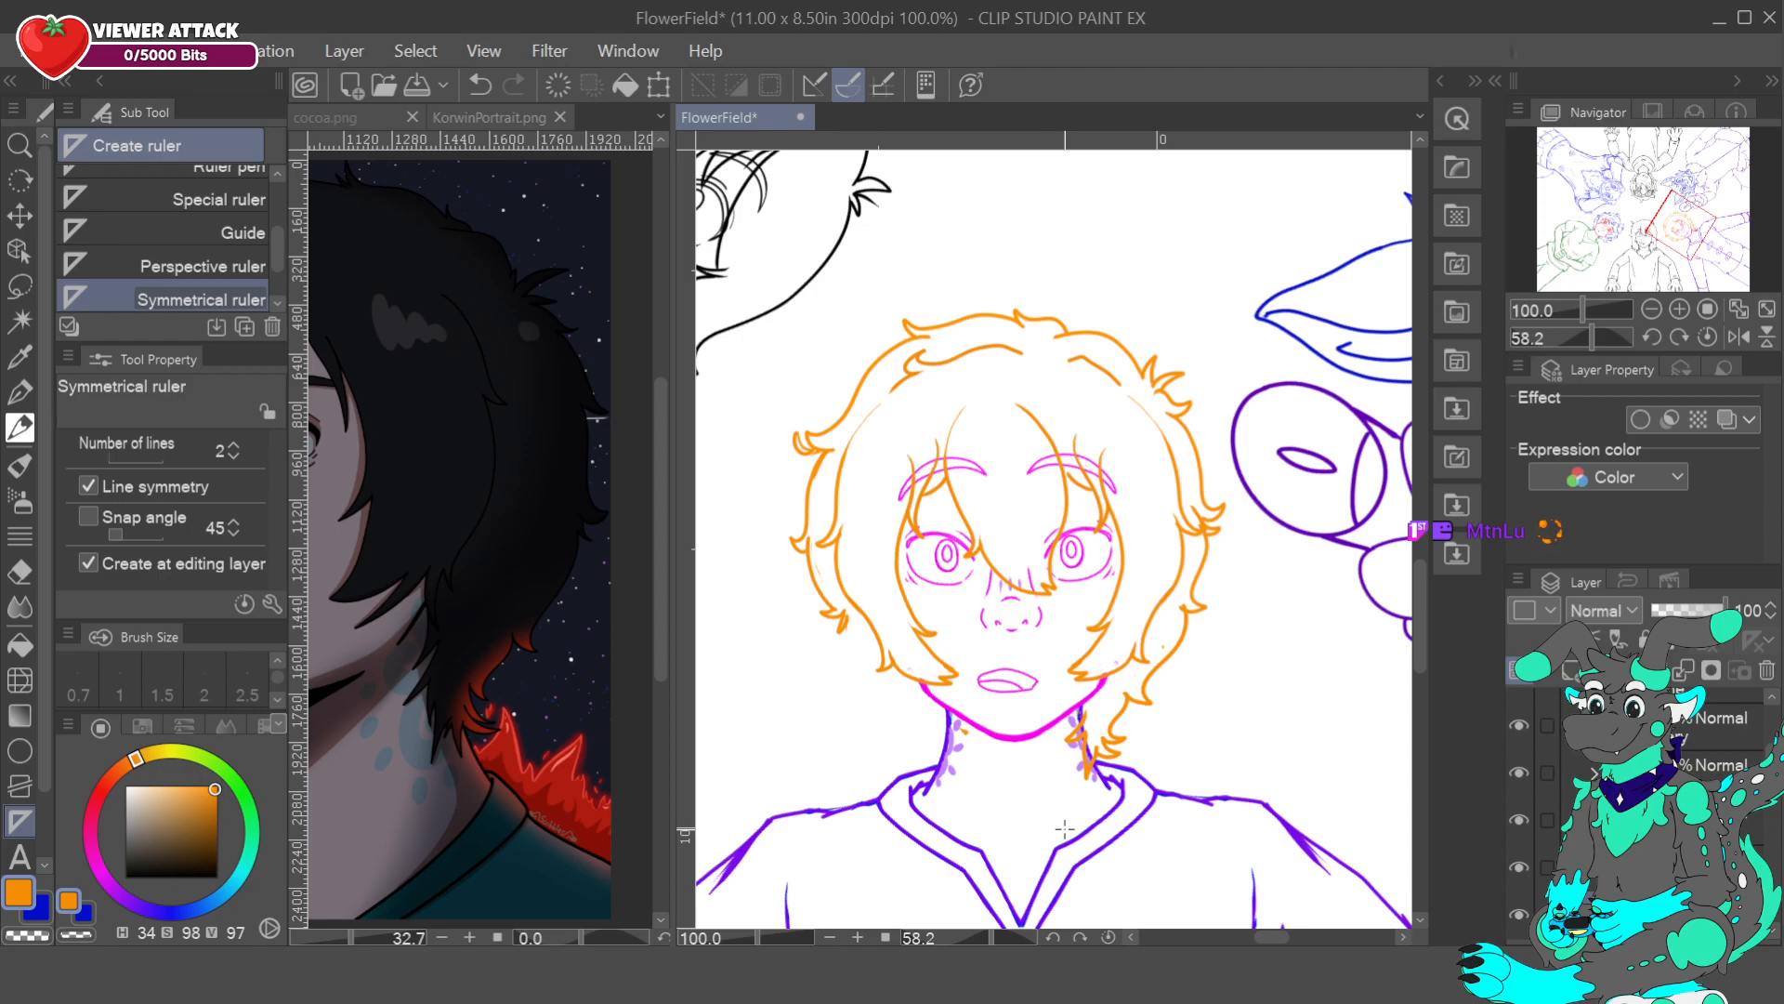
left_click_drag(1676, 224, 1704, 240)
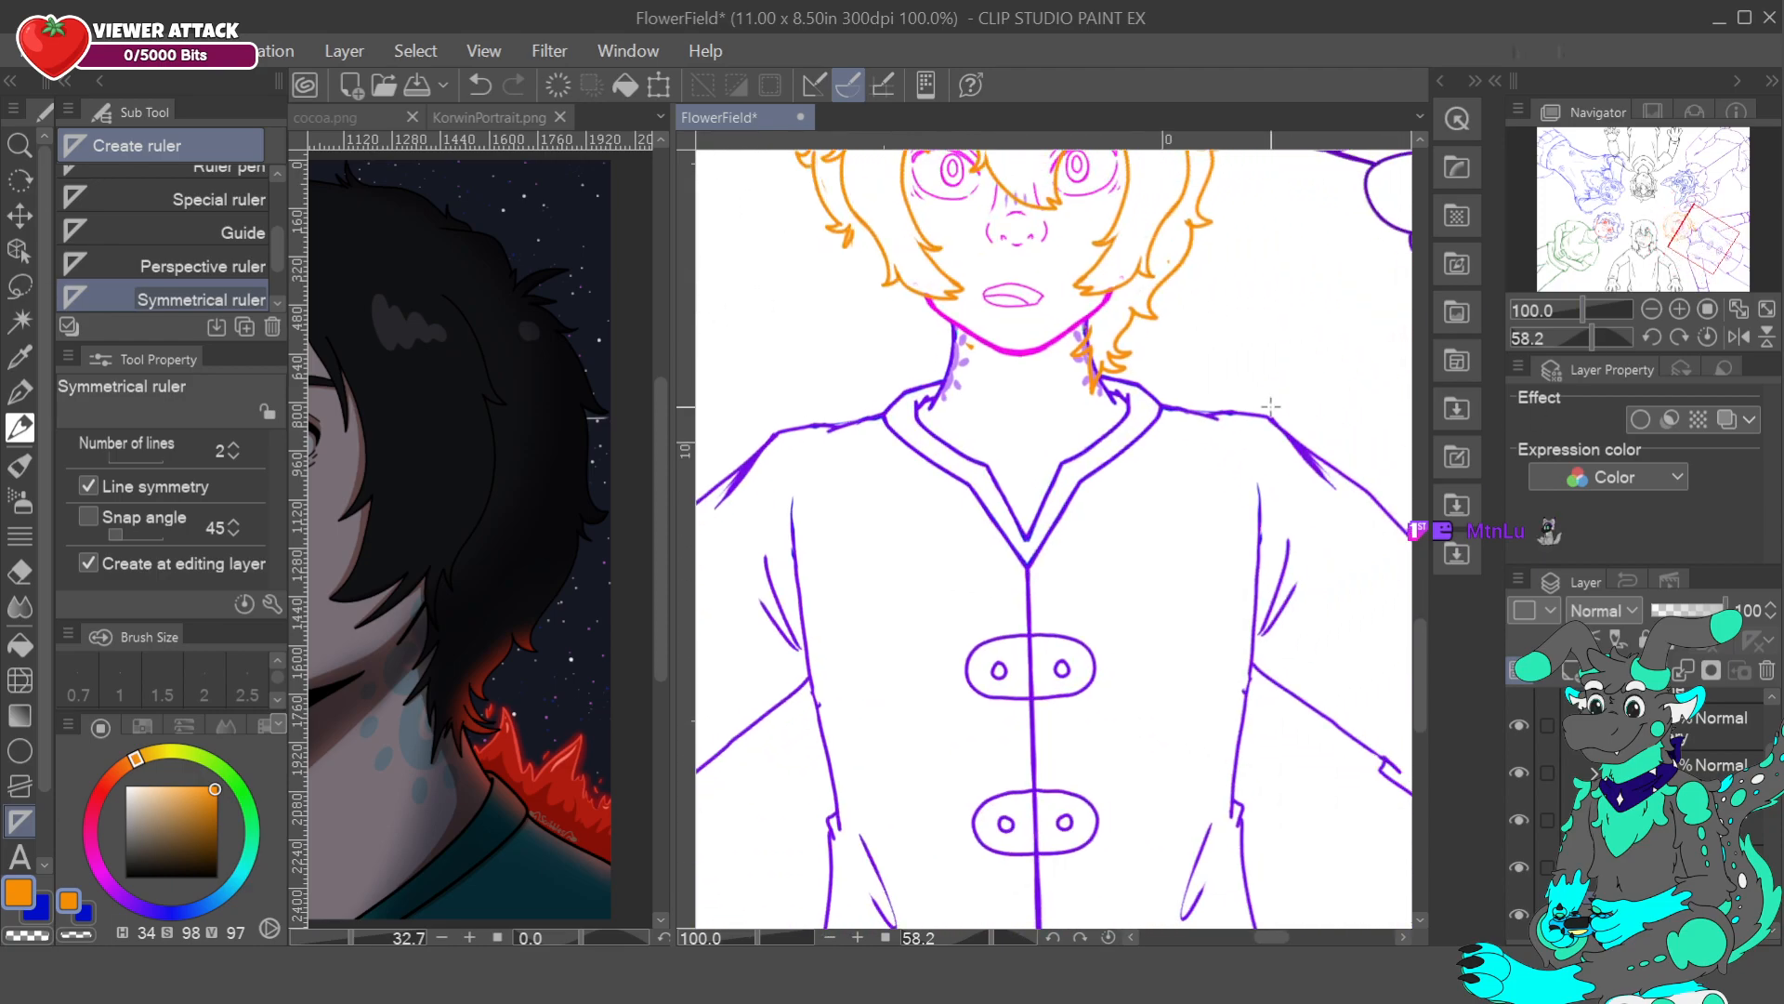
left_click_drag(1026, 533, 1032, 528)
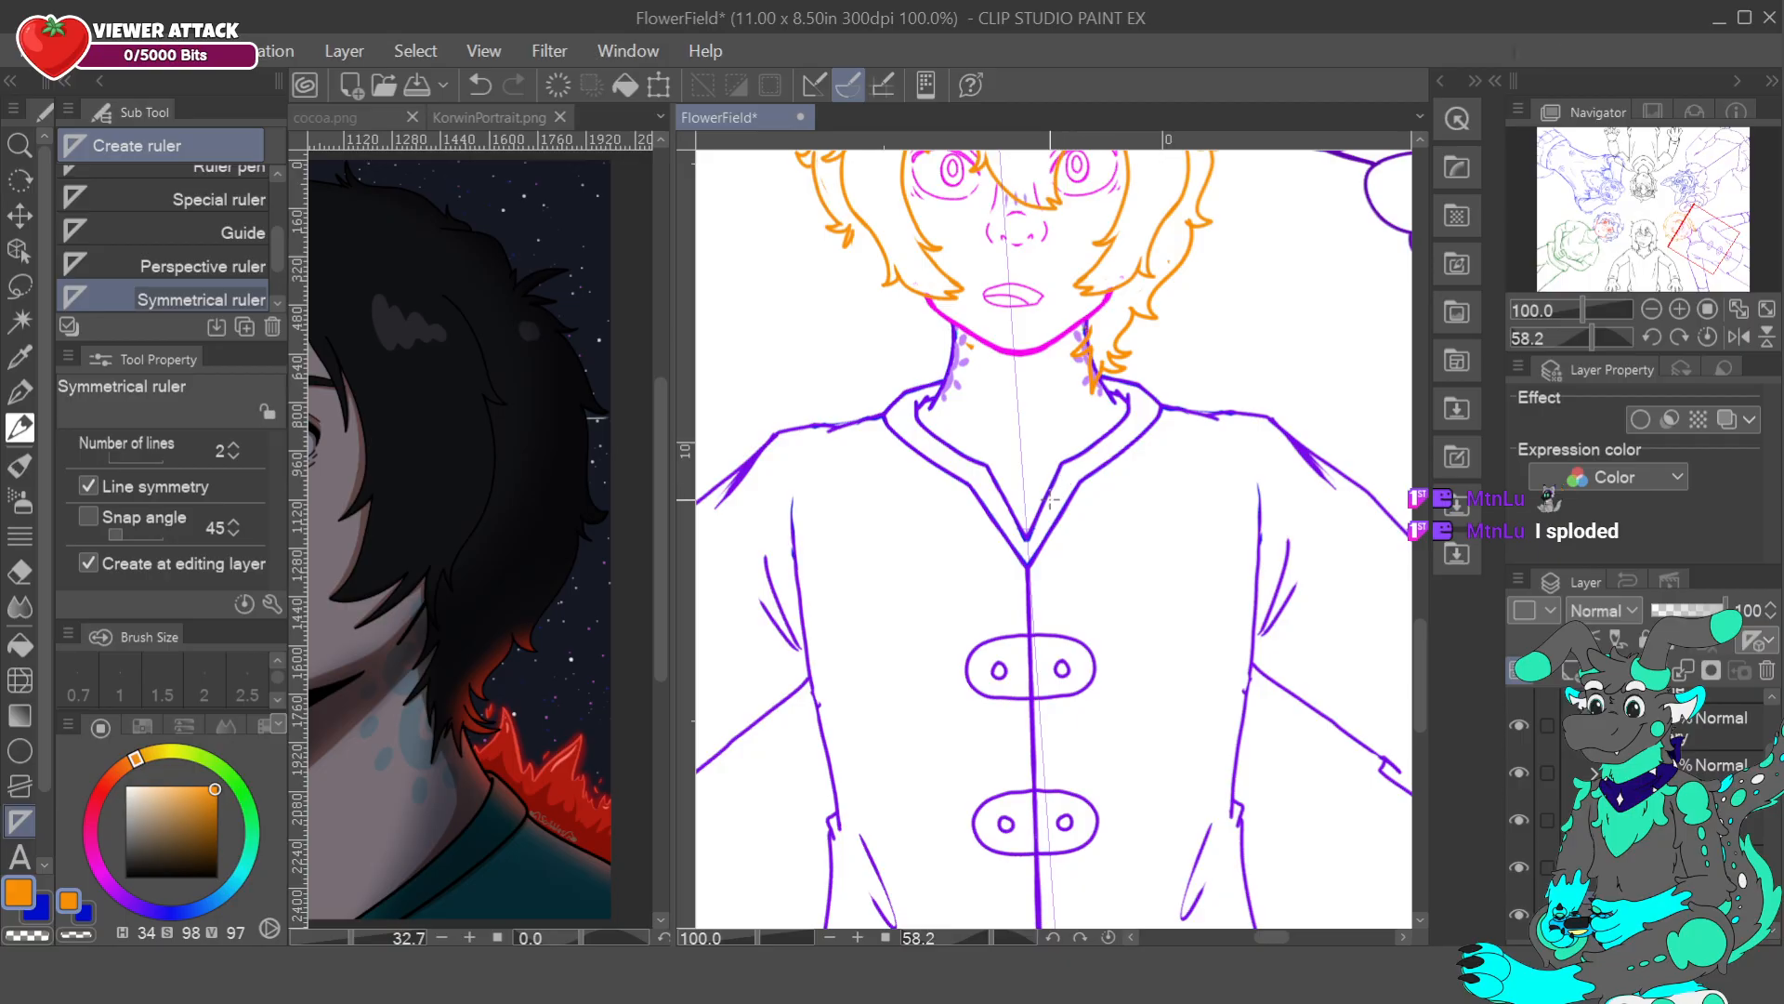
left_click(480, 84)
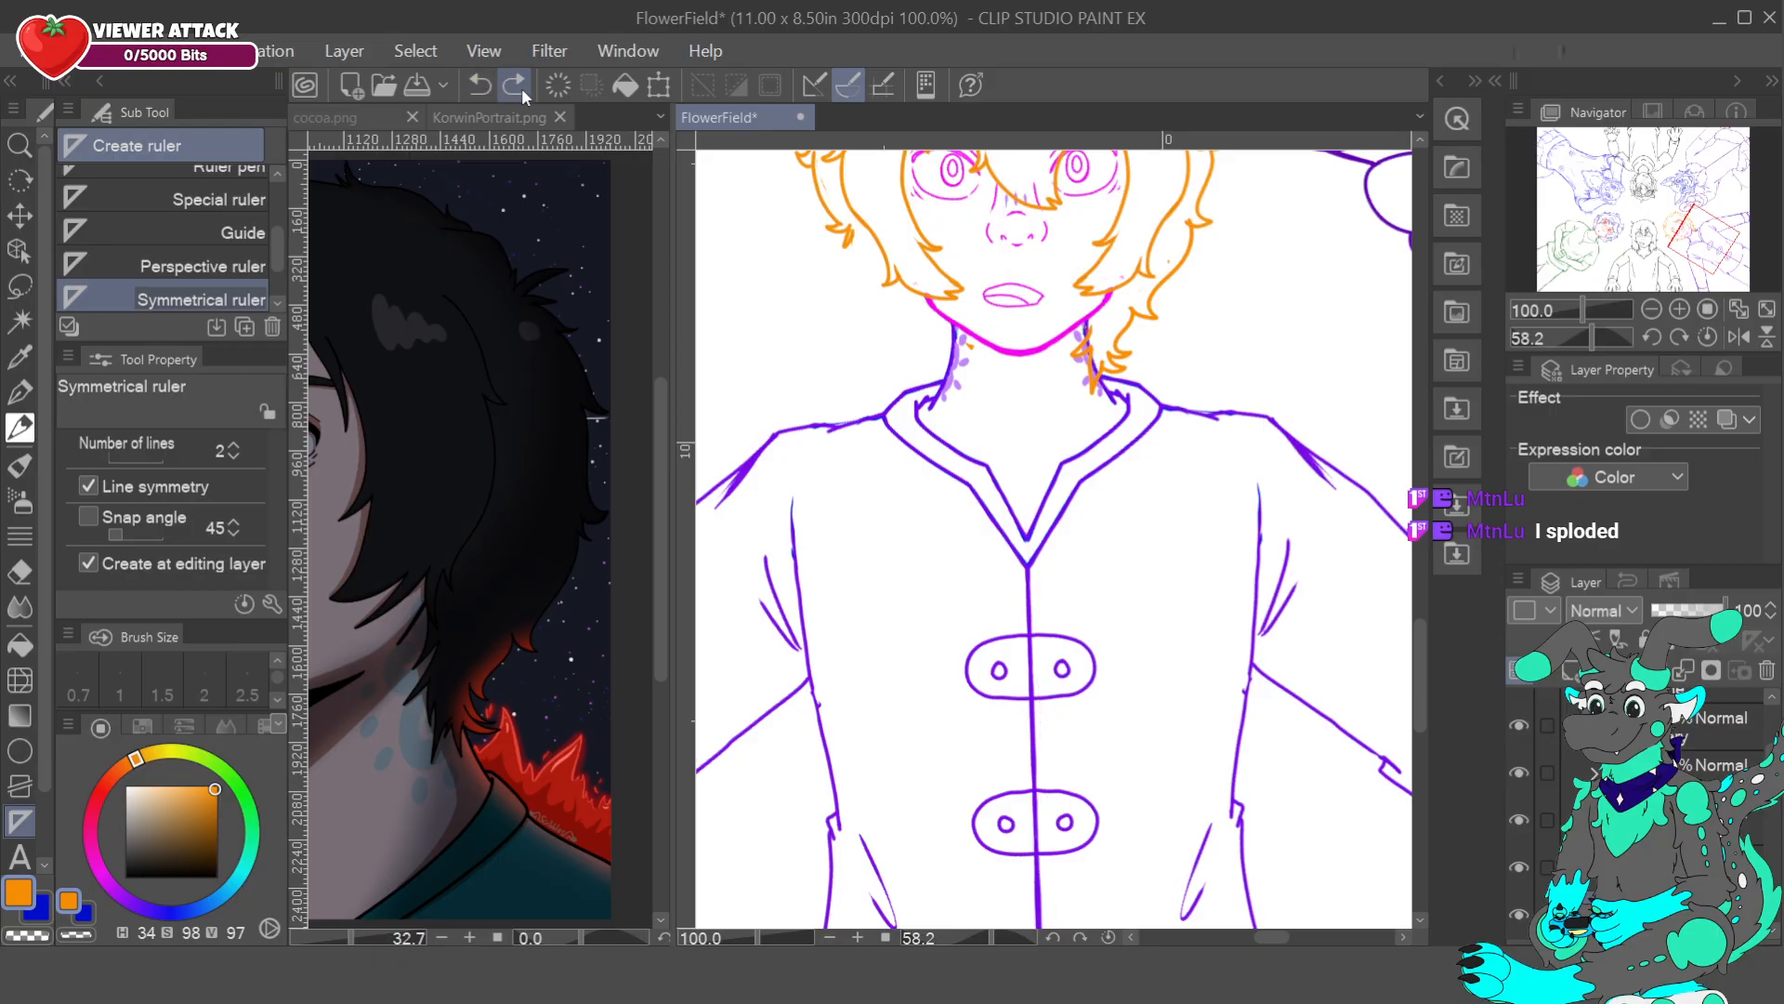
key("ctrl+y")
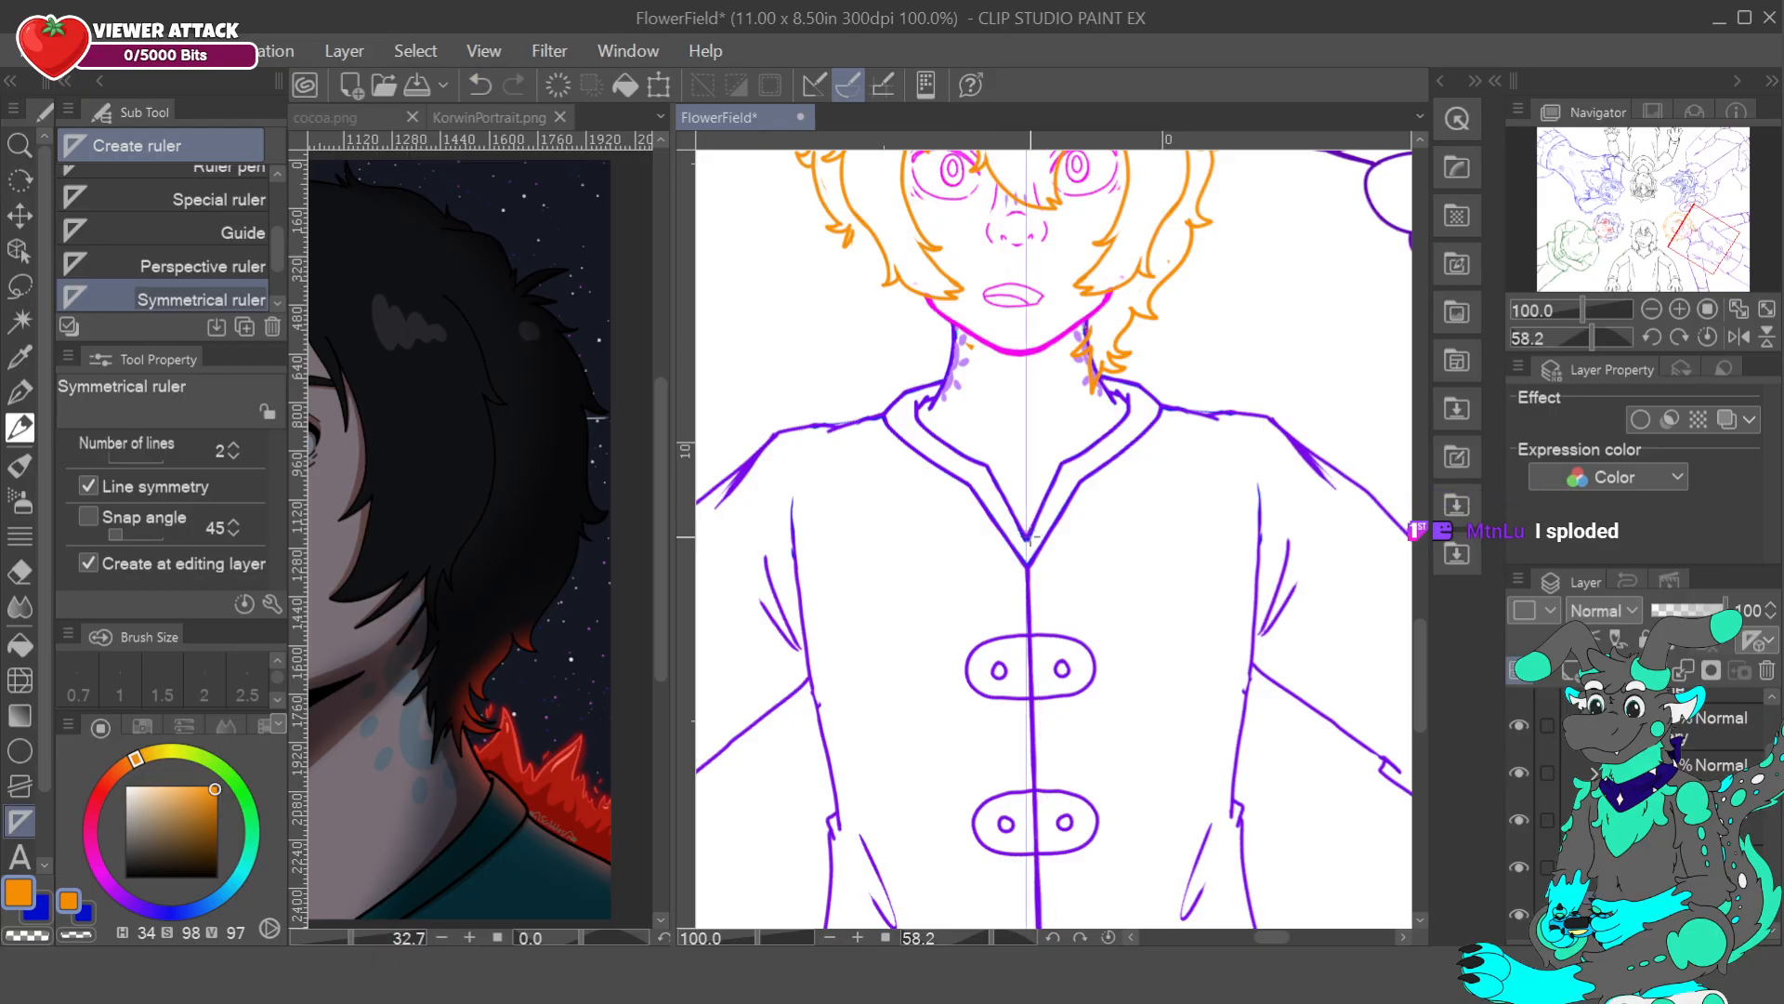
- Undo the symmetrical ruler and place it again at 200% zoom, from the V-neck collar's point along the shirt's centre line
left_click(480, 85)
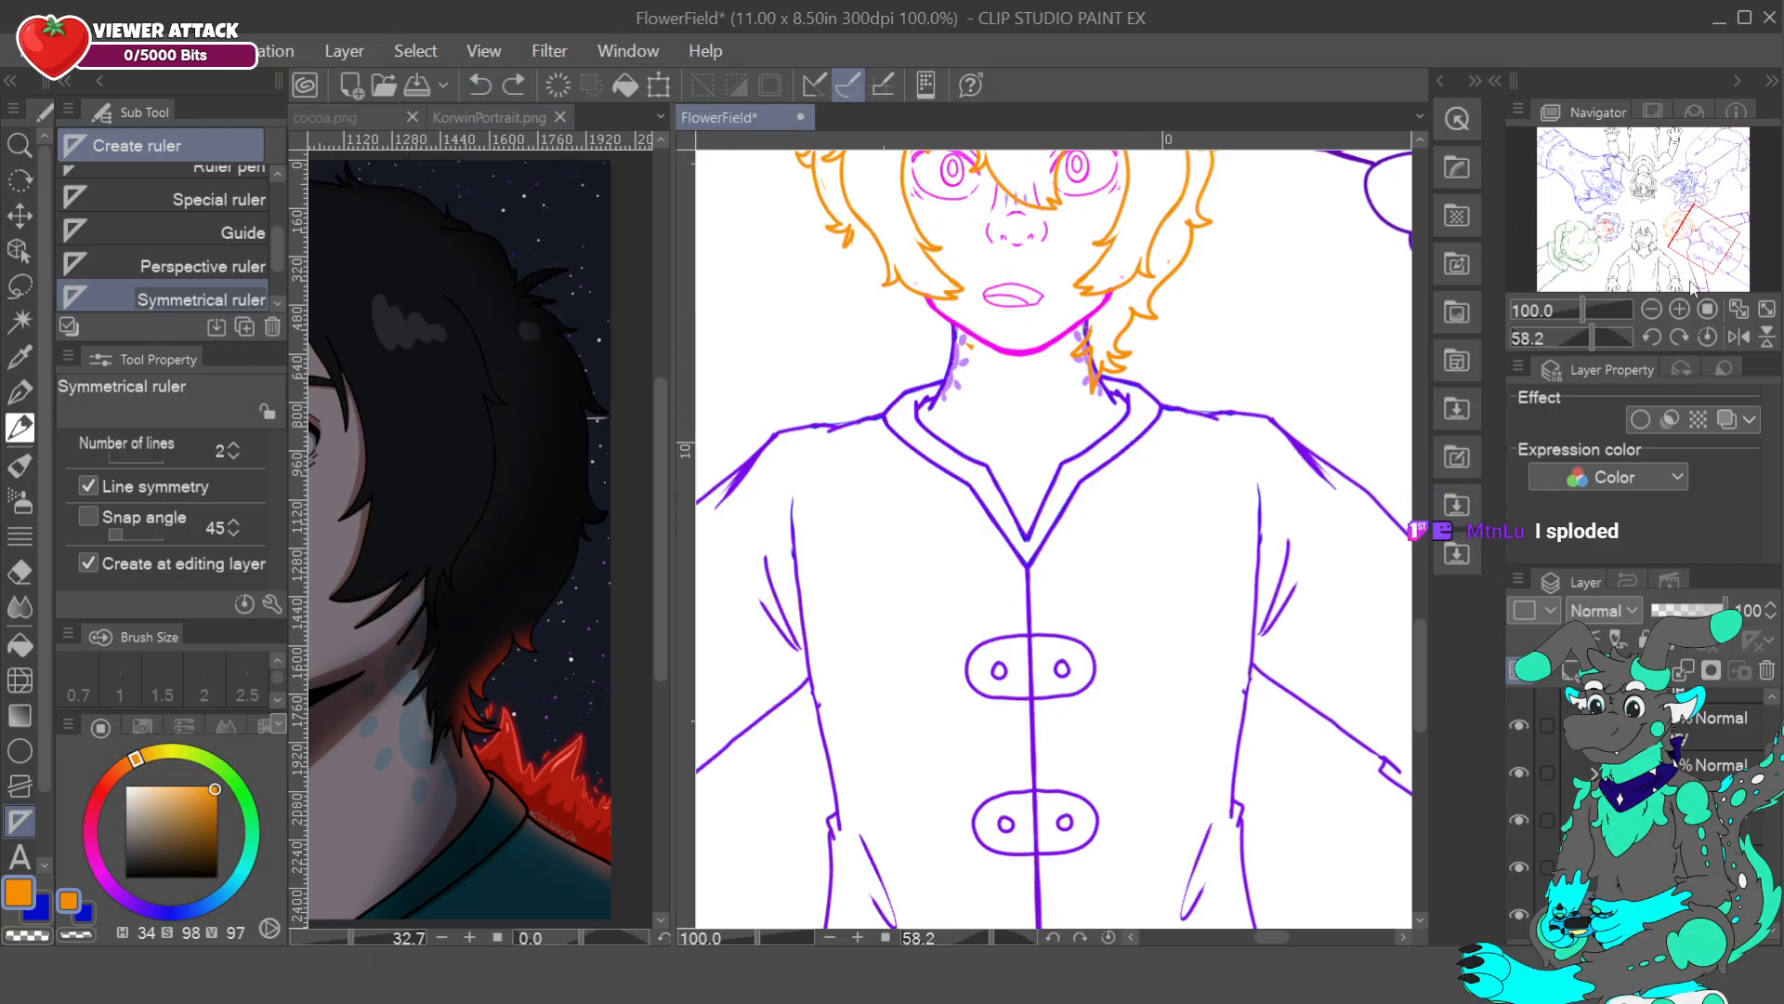
left_click(1680, 311)
left_click(1680, 310)
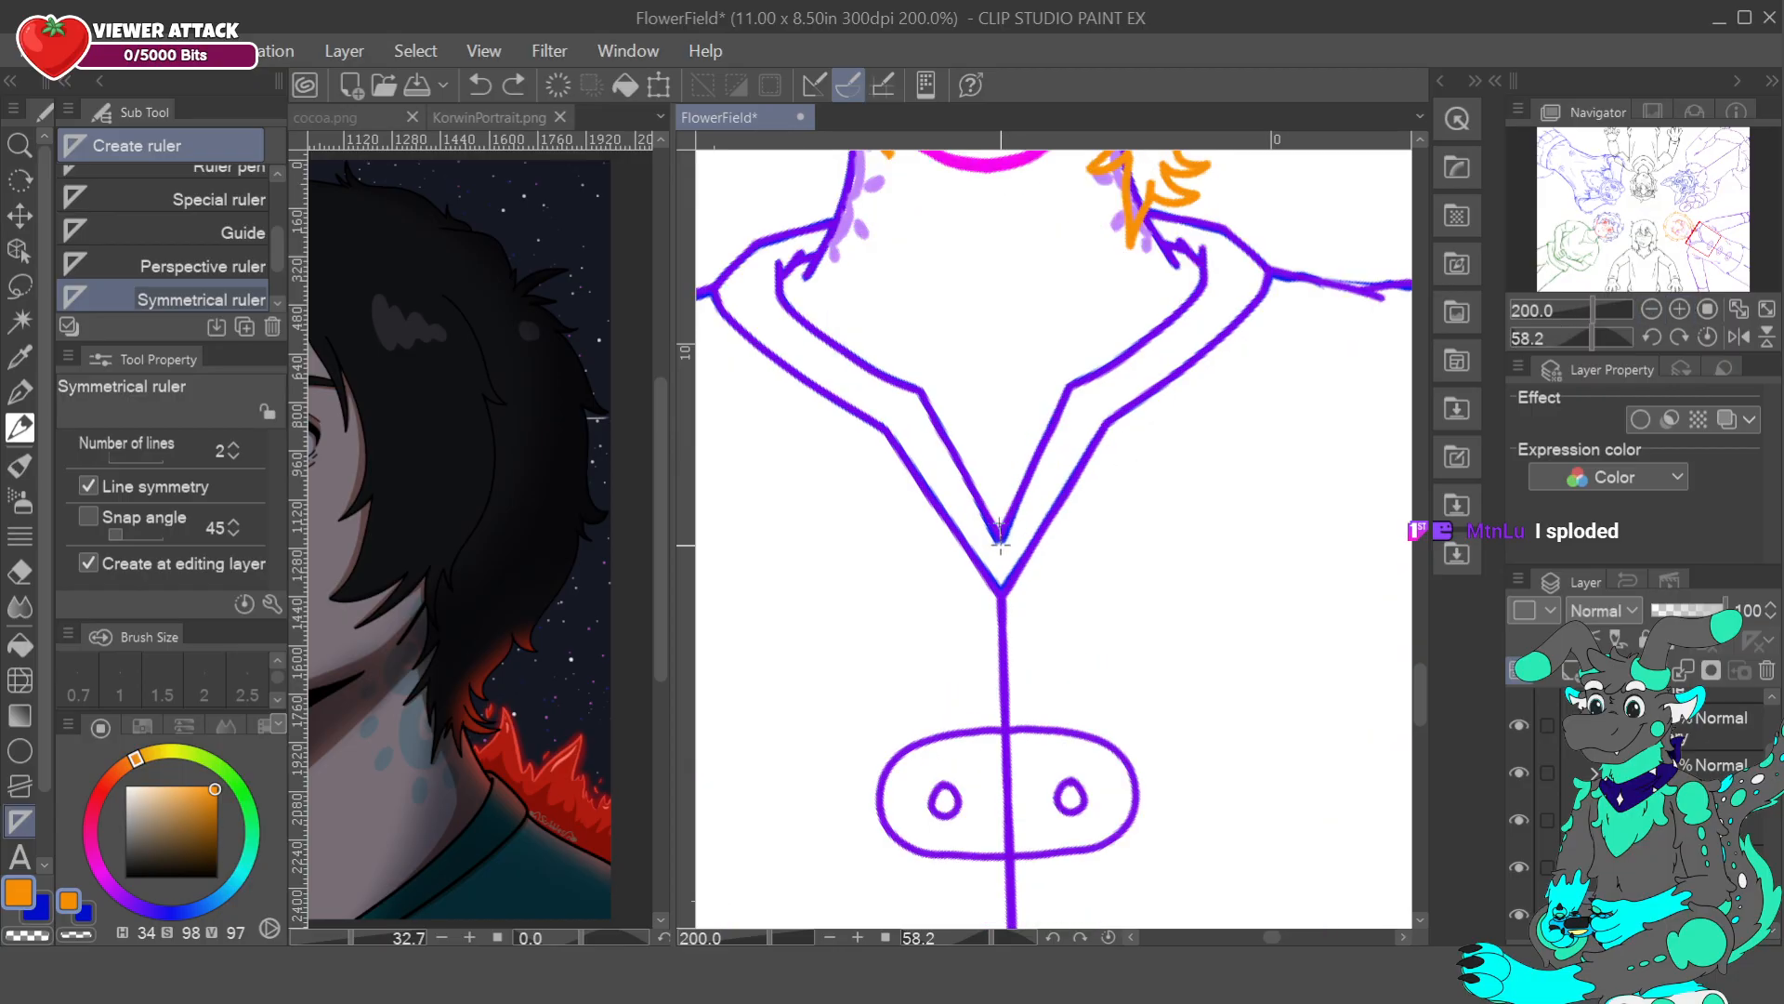
left_click_drag(1001, 545, 1004, 688)
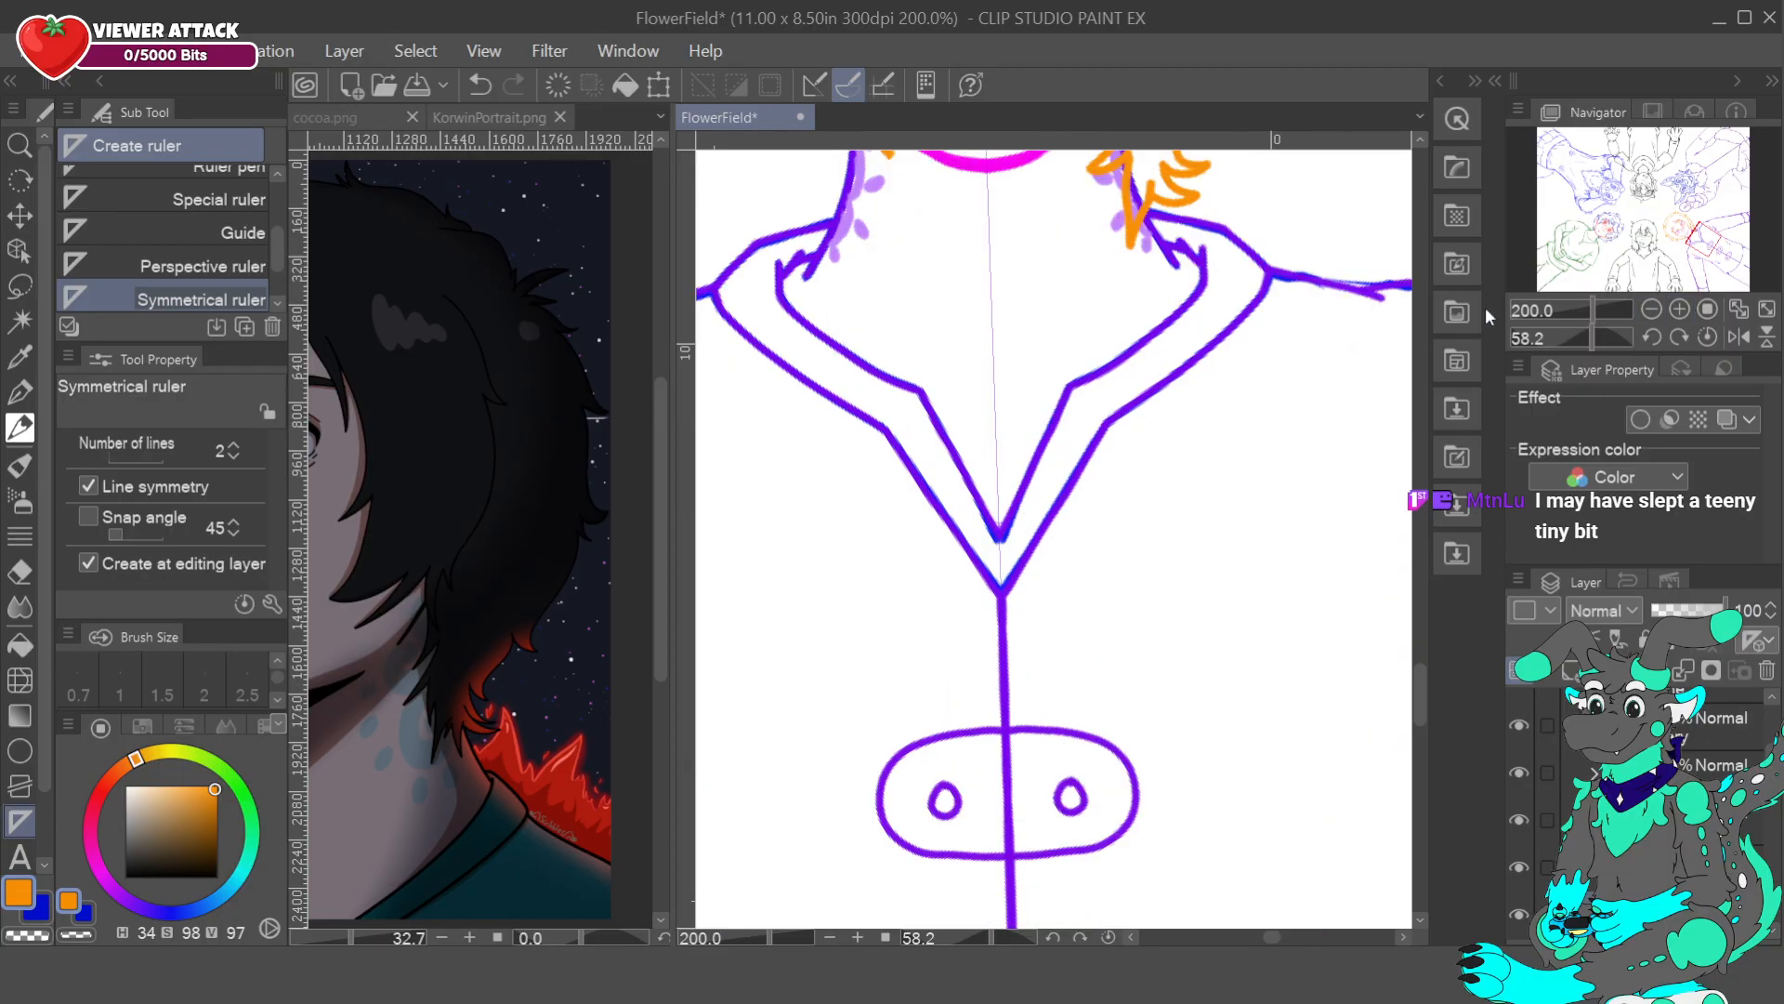
mouse_move(1704, 241)
left_mouse_down()
mouse_move(1690, 221)
mouse_move(1677, 233)
left_mouse_up()
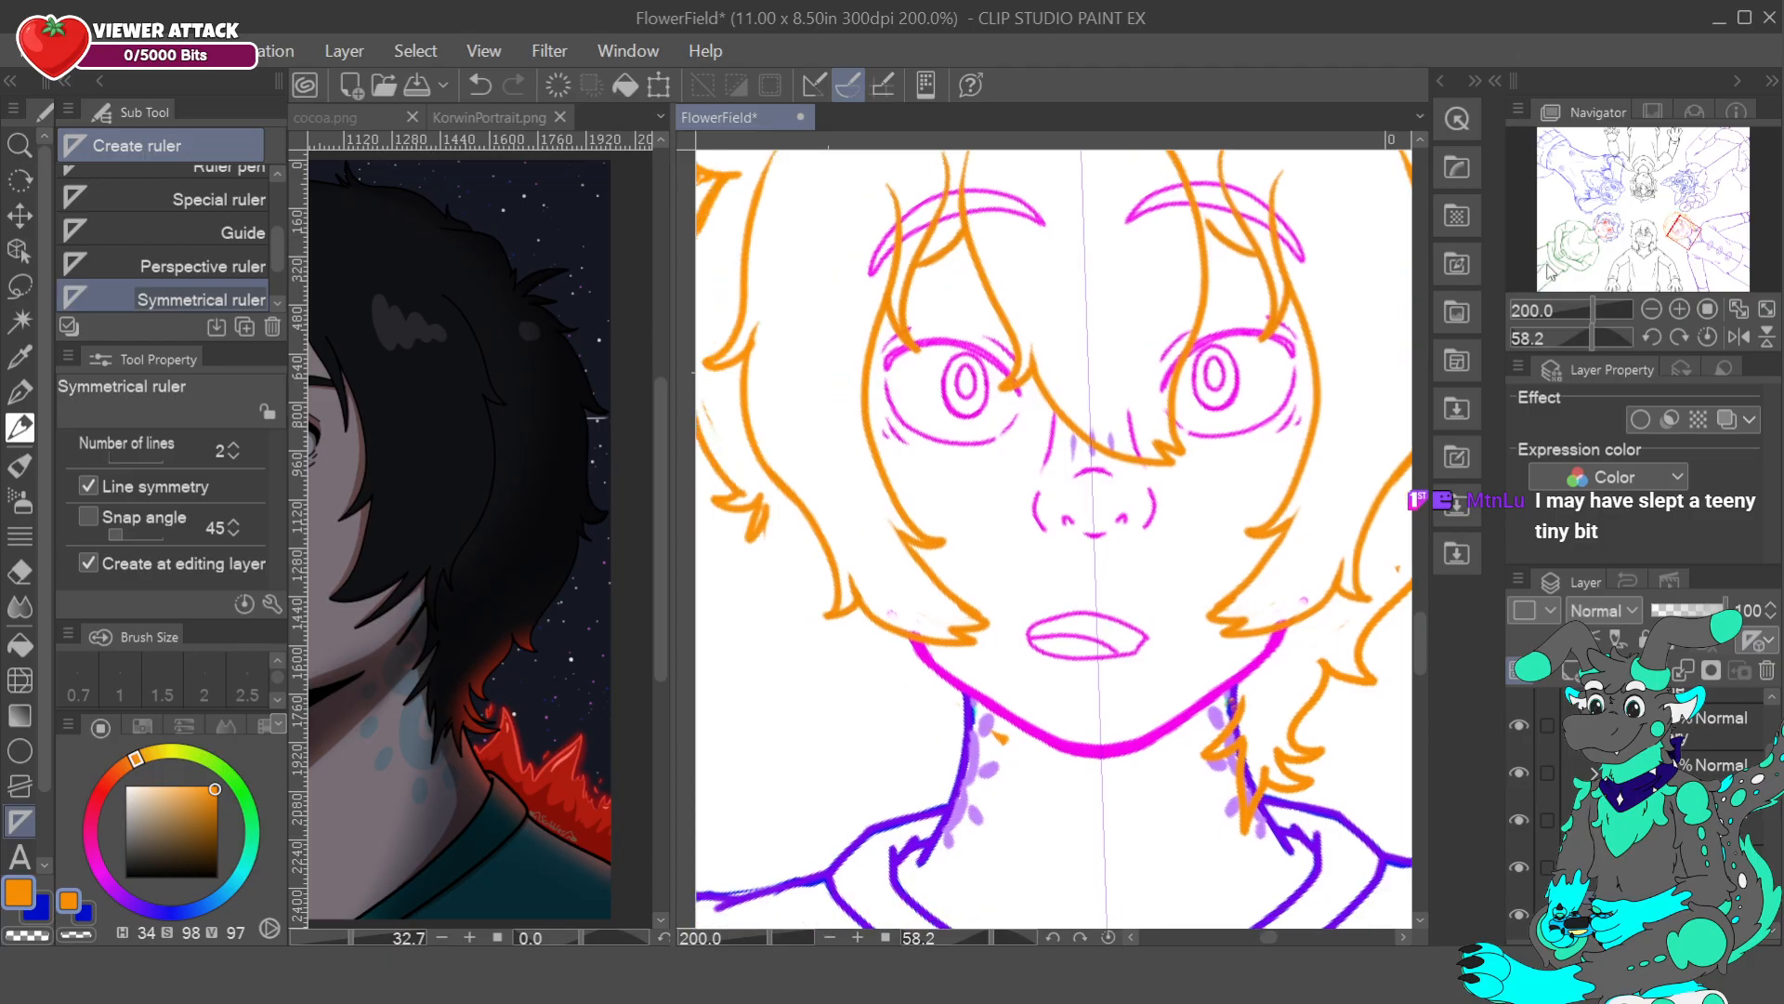
- With the Ultimate Doodle Brush, try extending the tuft beside the right side of the neck, and clear the tuft's lower spikes
left_click(21, 427)
left_click_drag(1720, 256, 1691, 251)
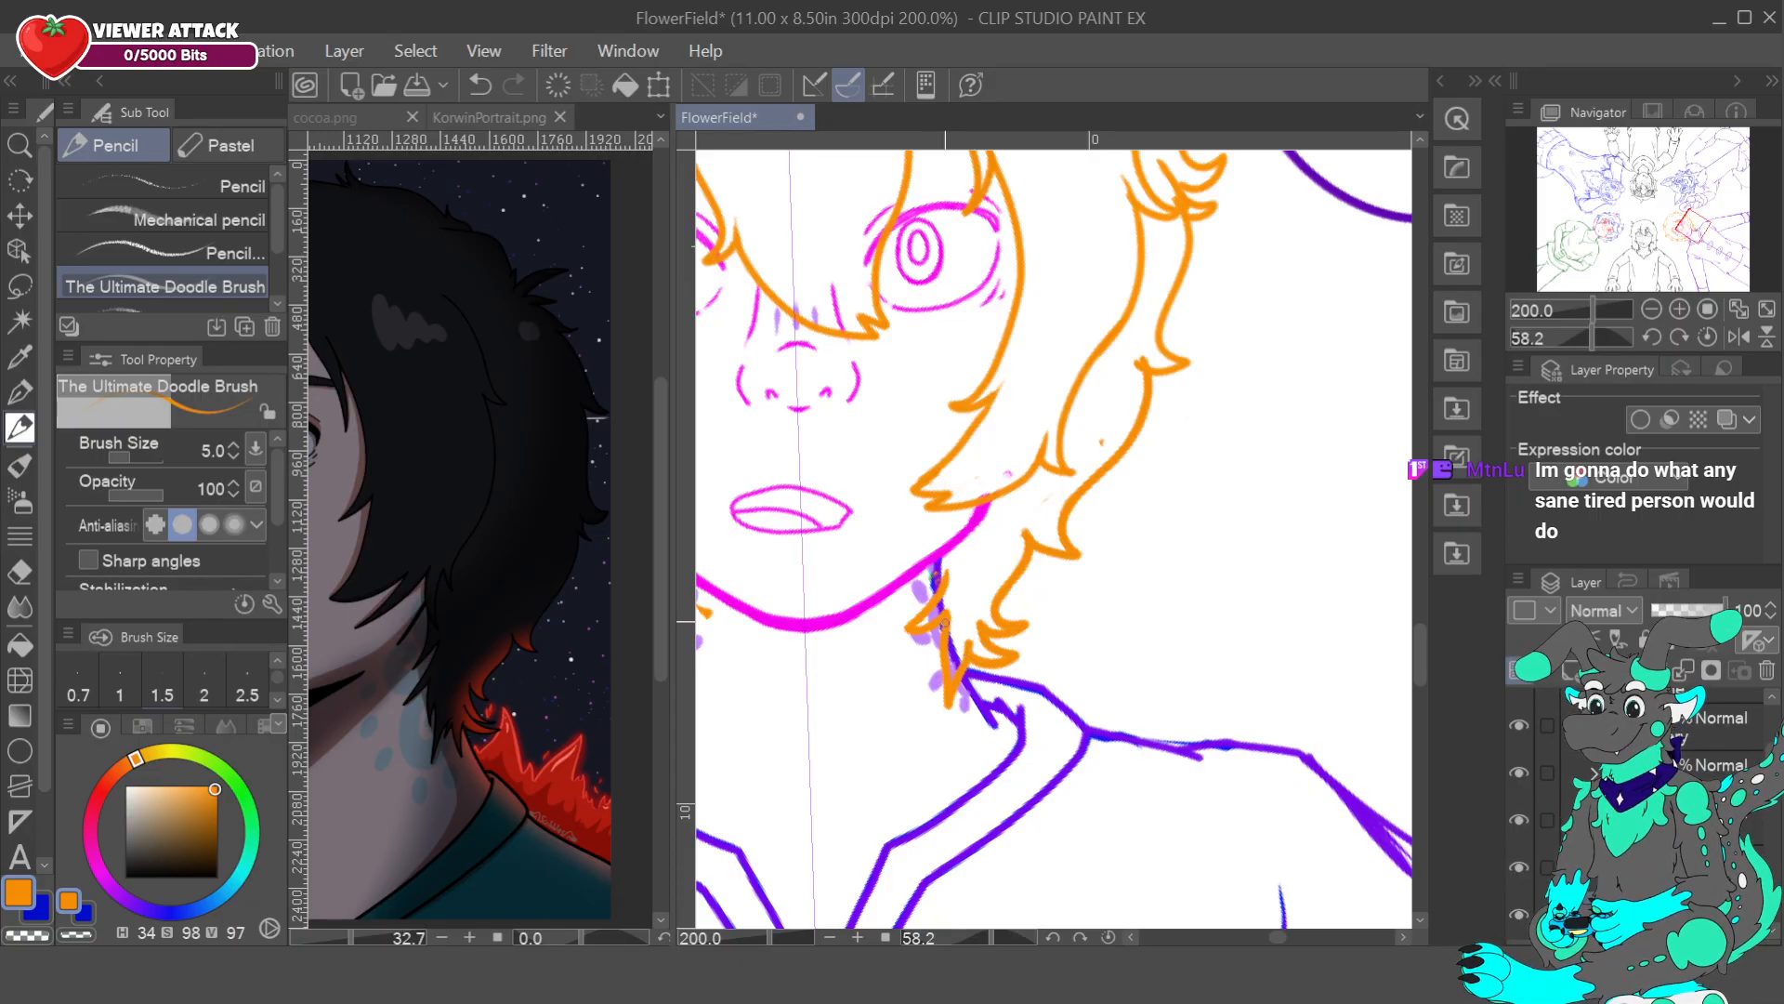
left_click_drag(944, 655, 973, 722)
key("c")
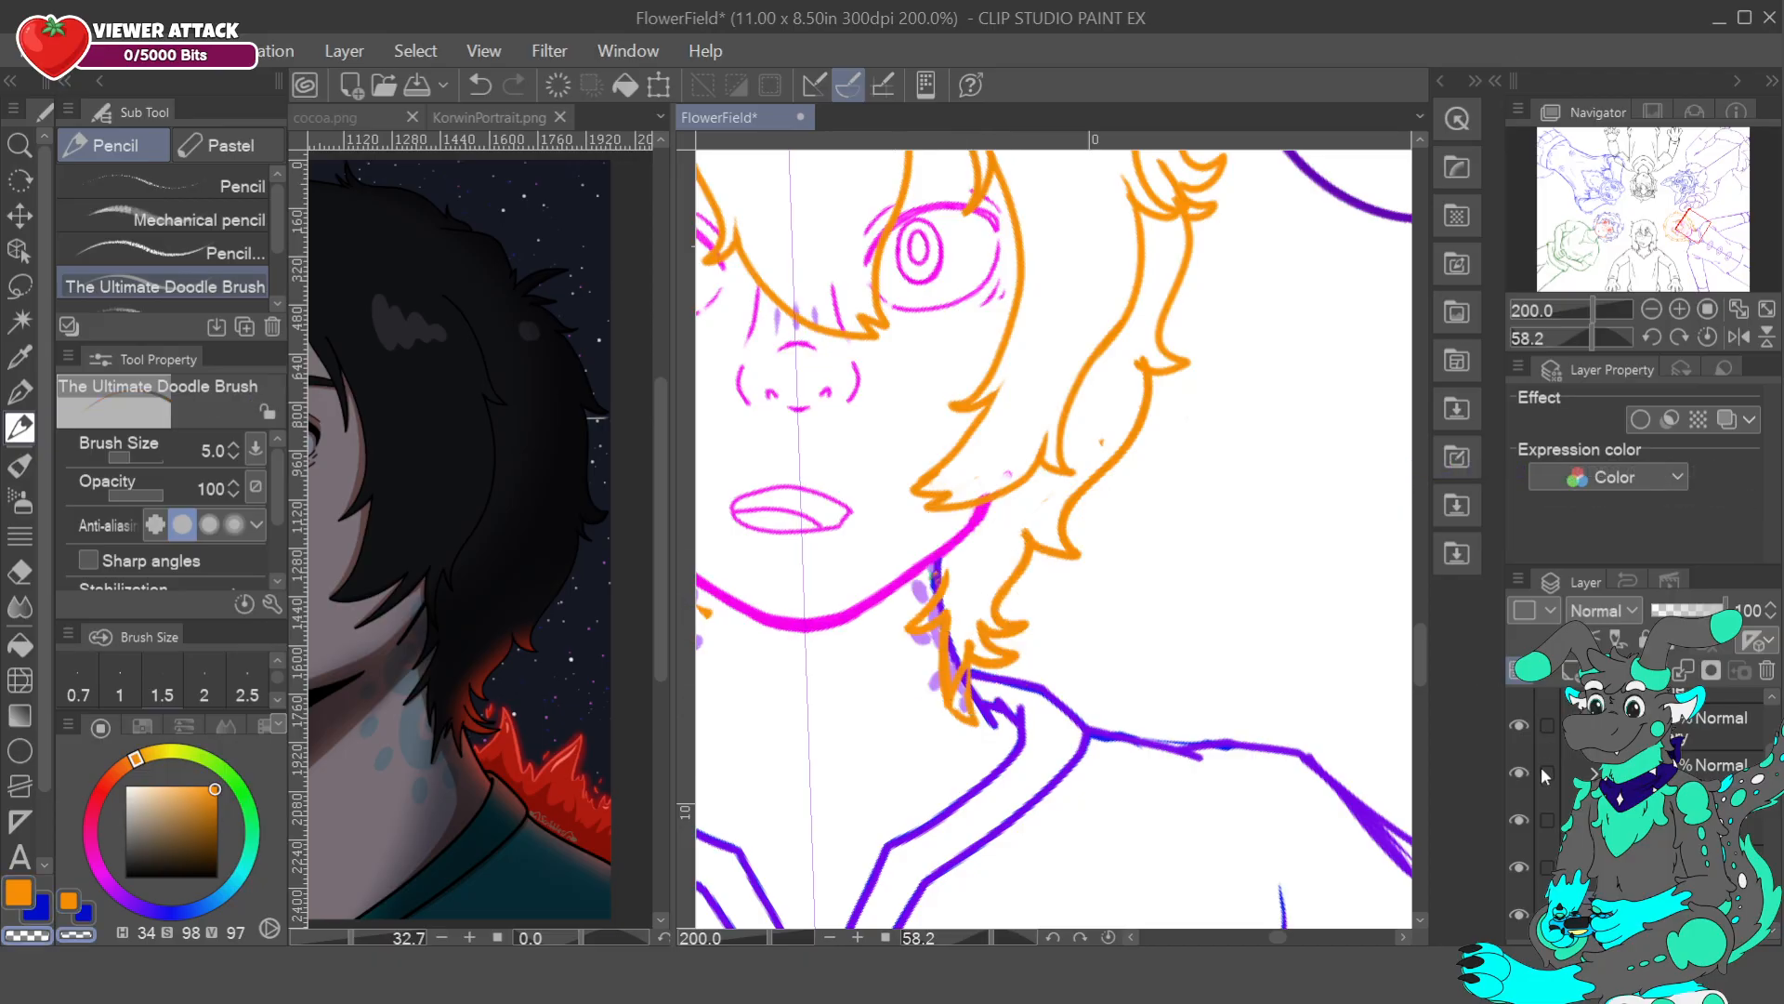
left_click(1521, 914)
left_click(1520, 914)
scroll(1635, 864, "down", 2)
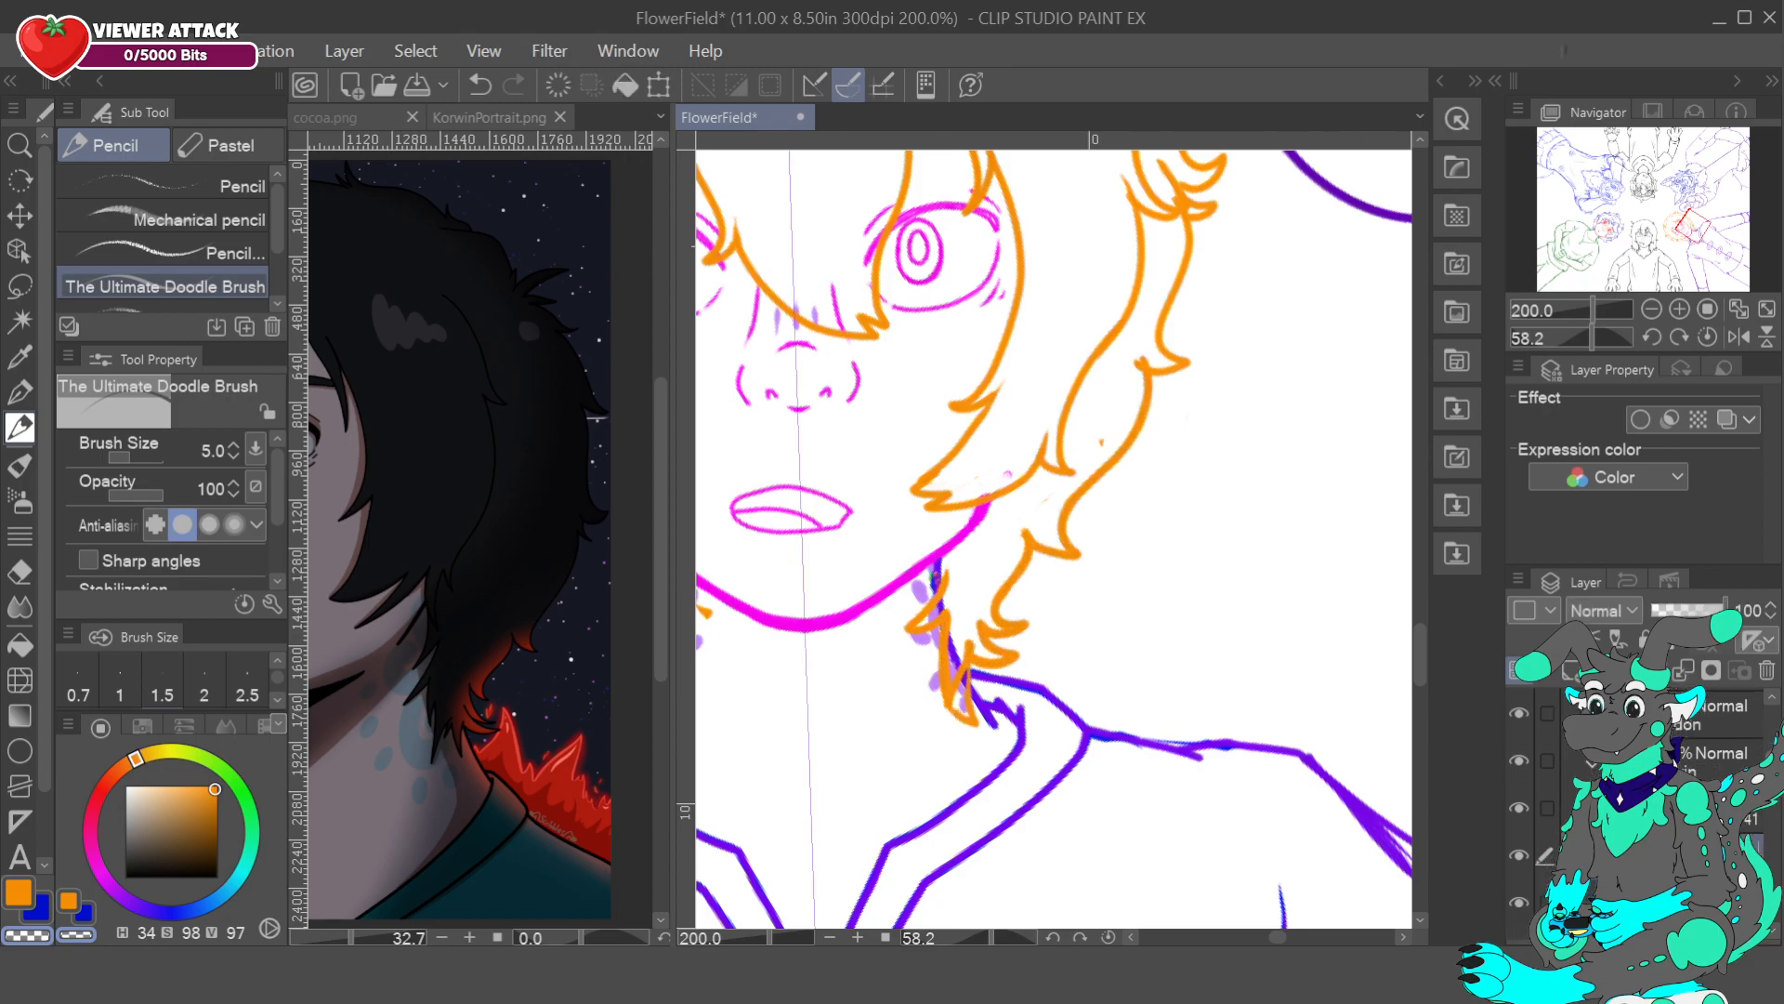
left_click(1635, 903)
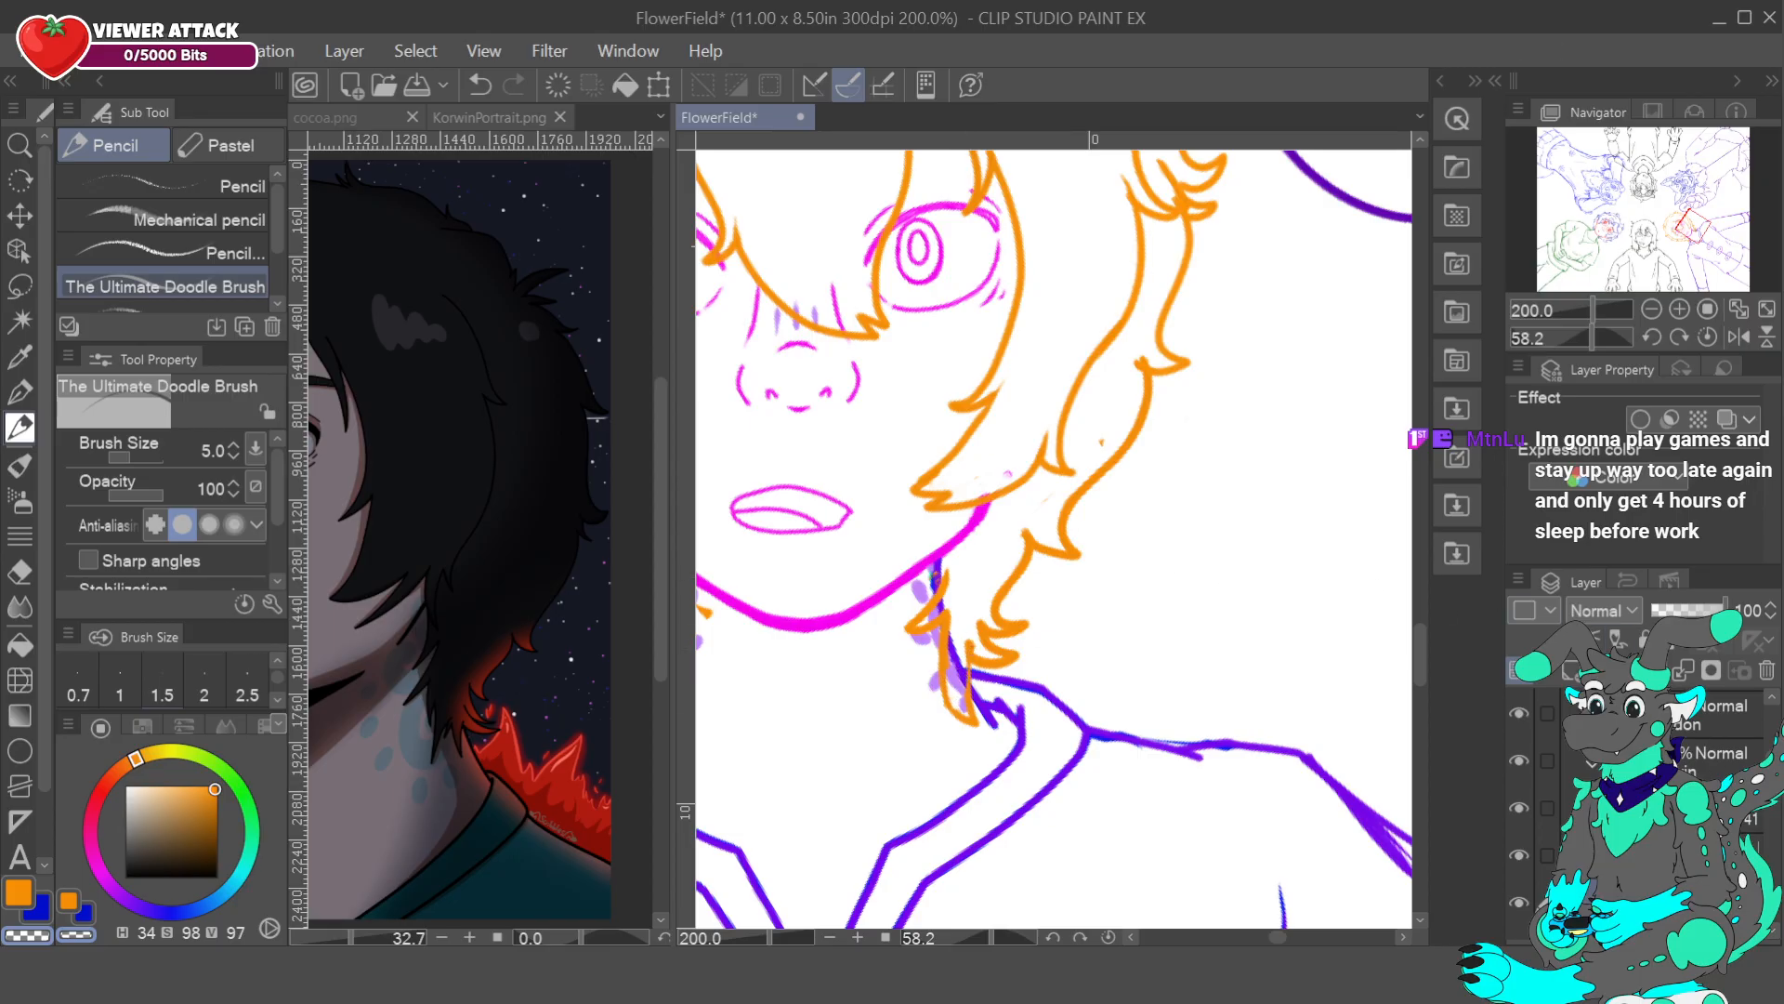
key("ctrl+z")
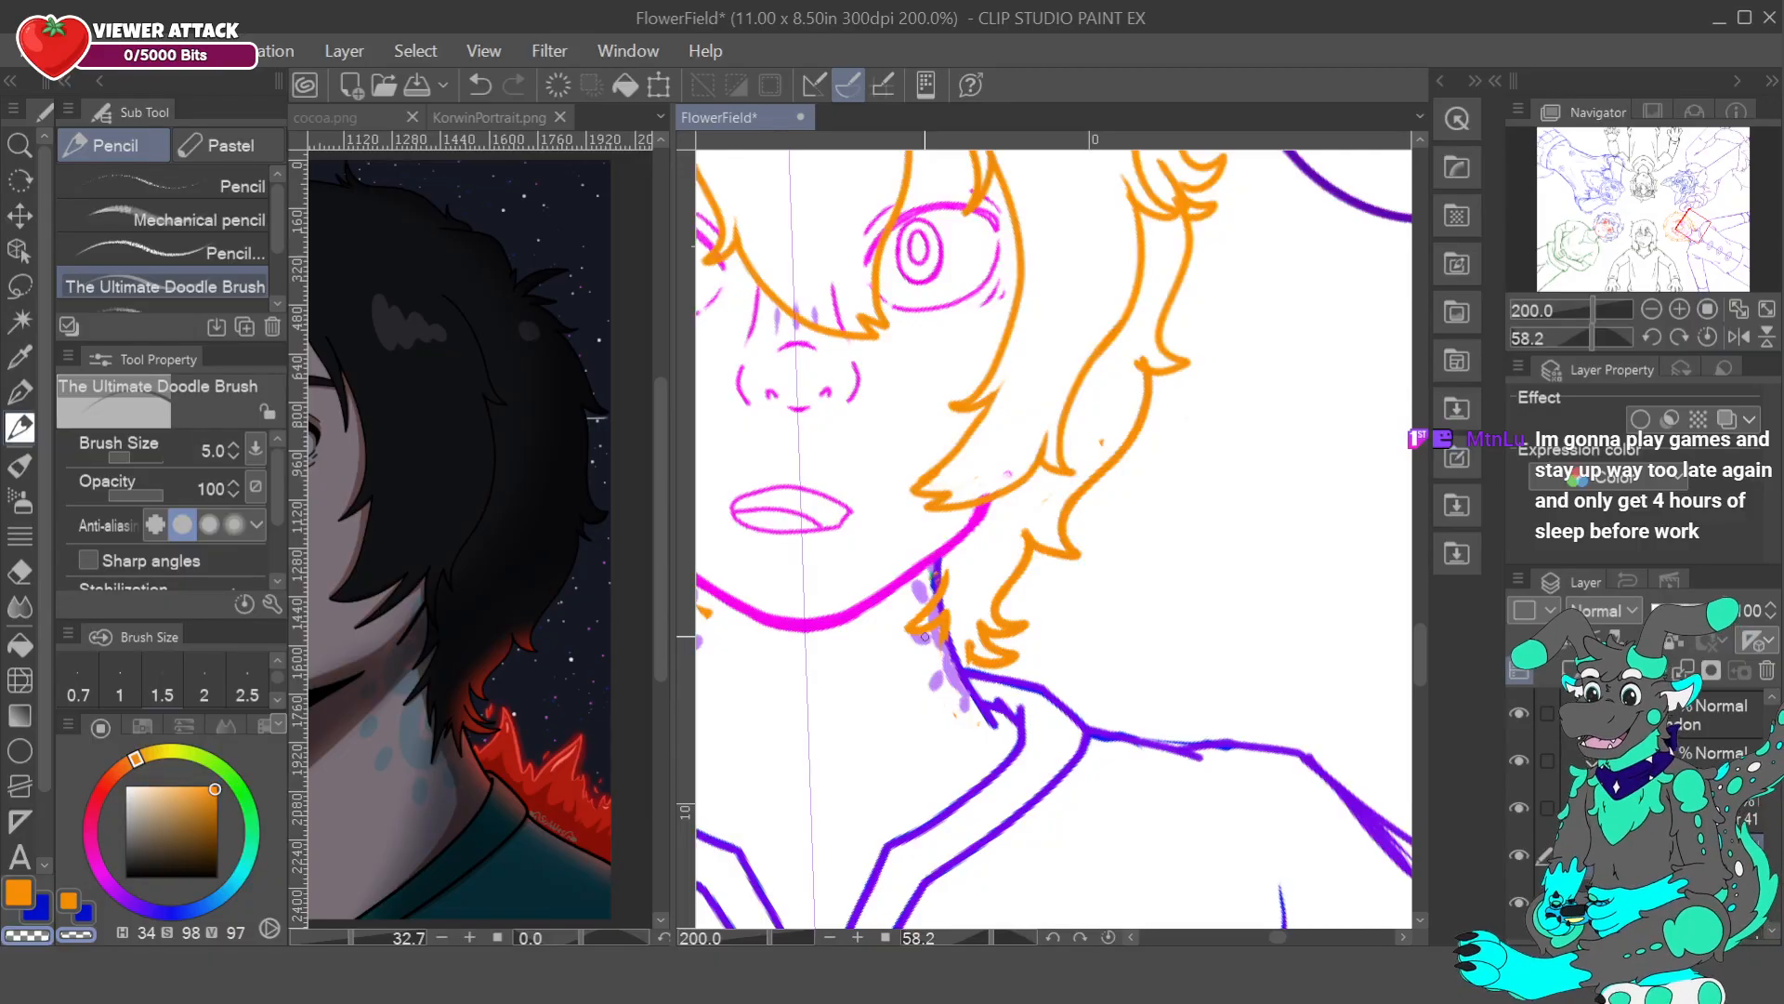
- Sample the hair's orange and draw new pointed tufts hanging over the collar on the right side of the neck
left_click(968, 652, "alt")
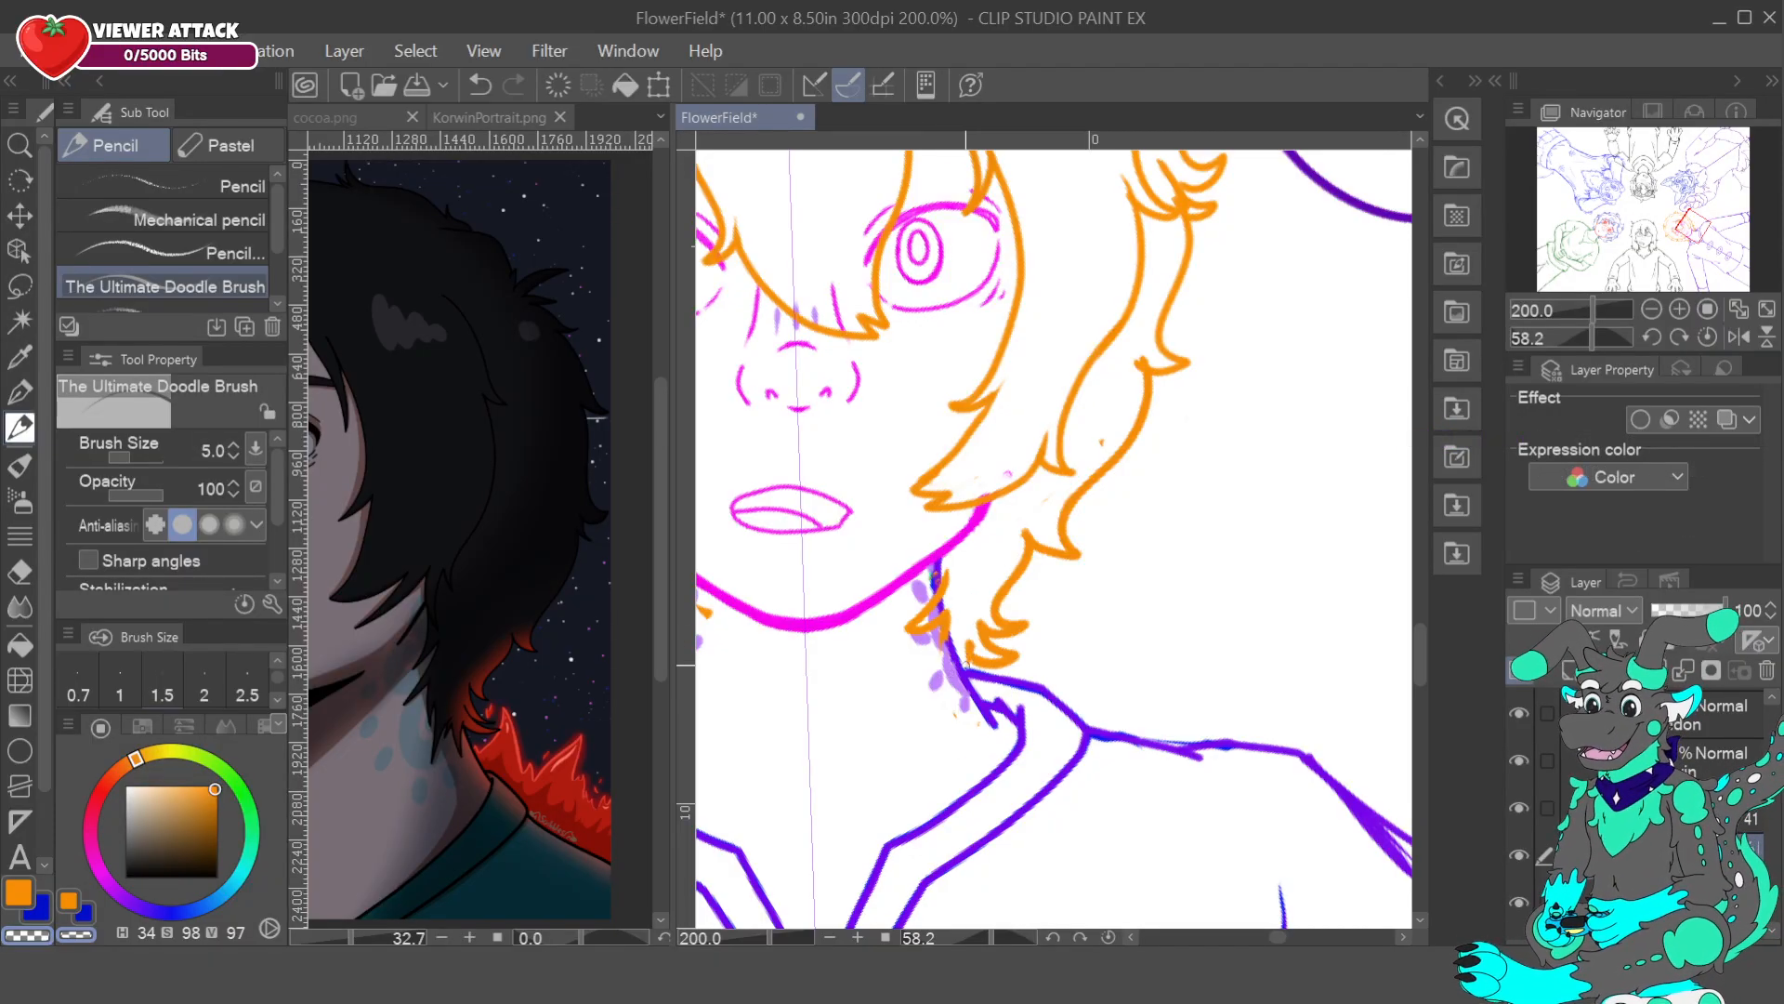
left_click(971, 655)
mouse_move(970, 661)
left_mouse_down()
mouse_move(998, 692)
mouse_move(968, 682)
mouse_move(932, 706)
mouse_move(978, 730)
mouse_move(972, 684)
left_mouse_up()
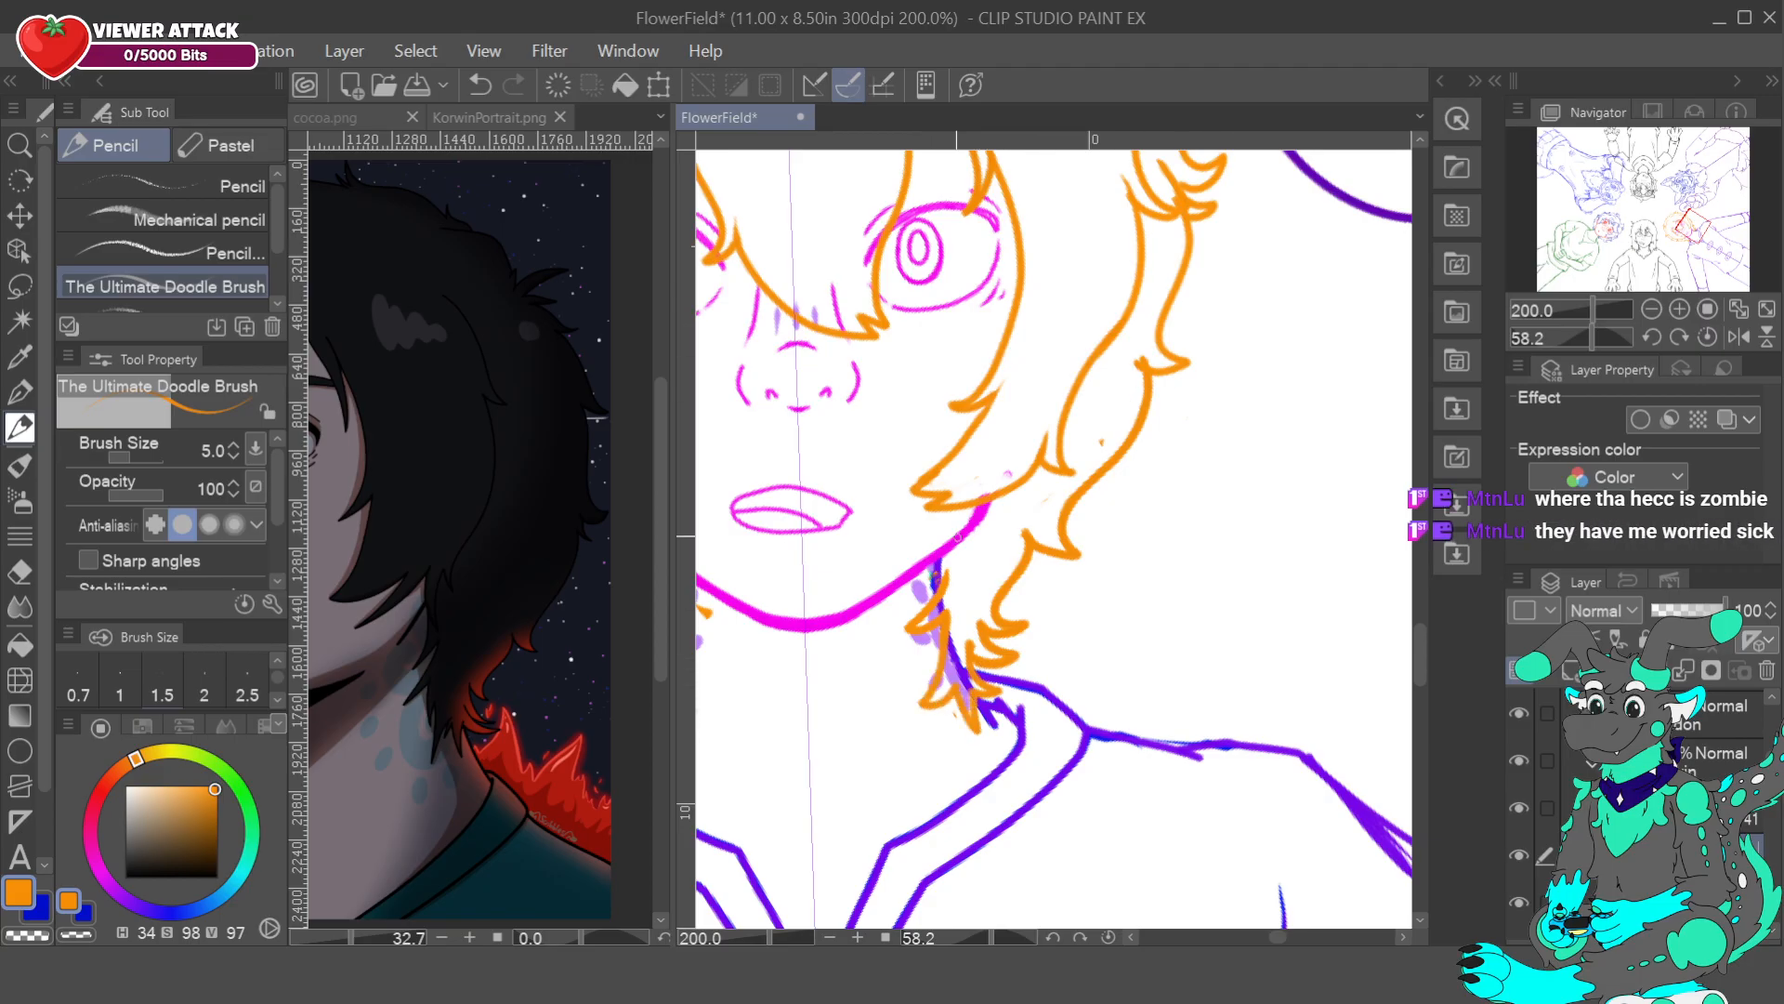
- Erase the old upper tuft lines along the right side of the neck and redraw the orange strand from the jaw down
key("c")
left_click(1600, 903)
left_click_drag(911, 628, 945, 573)
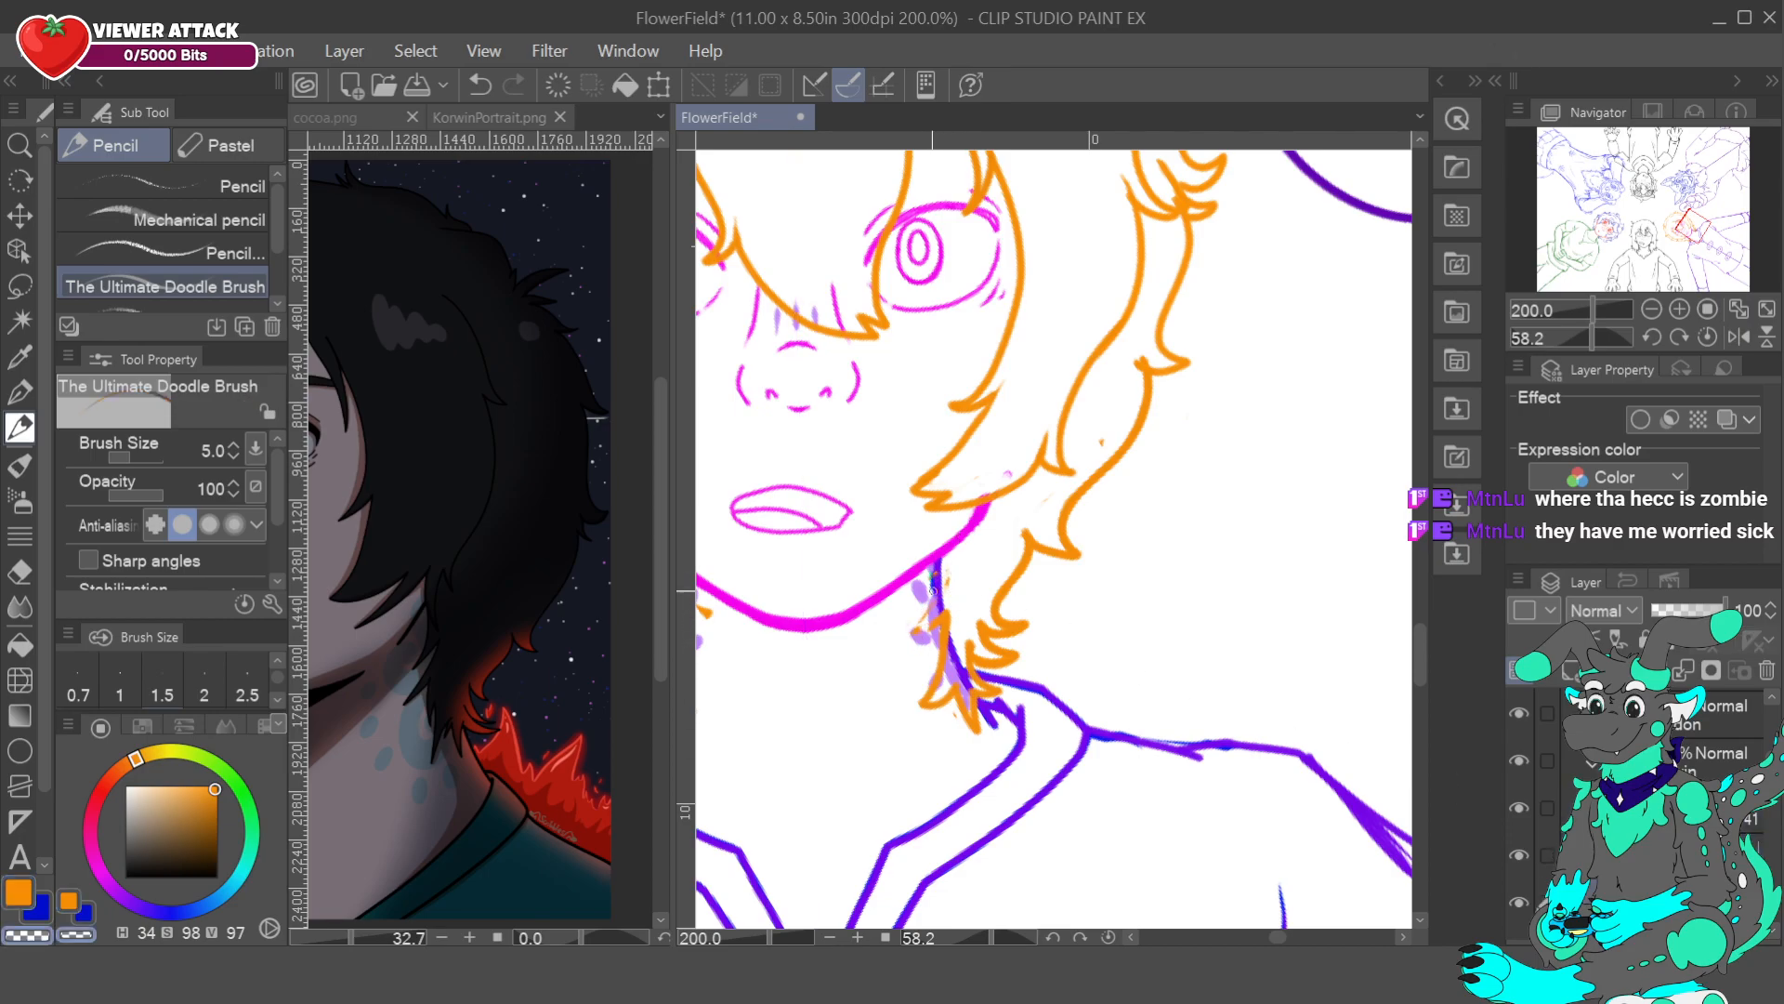
left_click(1601, 854)
left_click_drag(932, 604, 913, 637)
key("c")
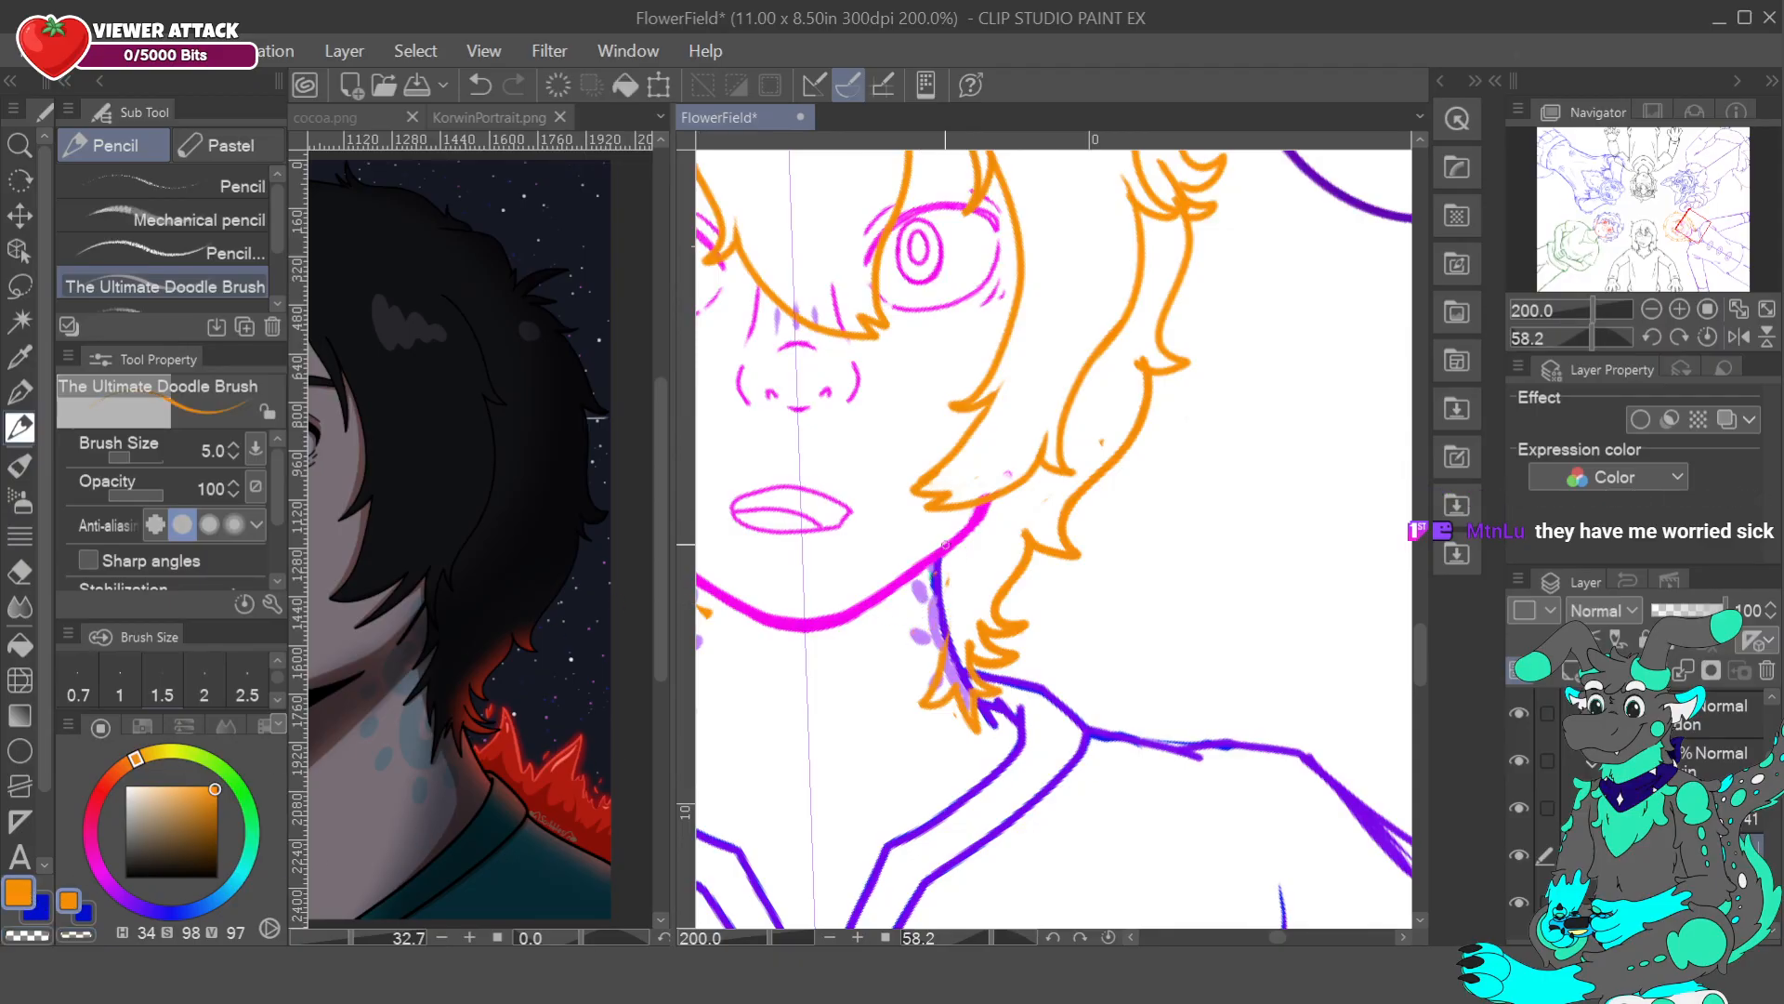
left_click_drag(986, 512, 942, 666)
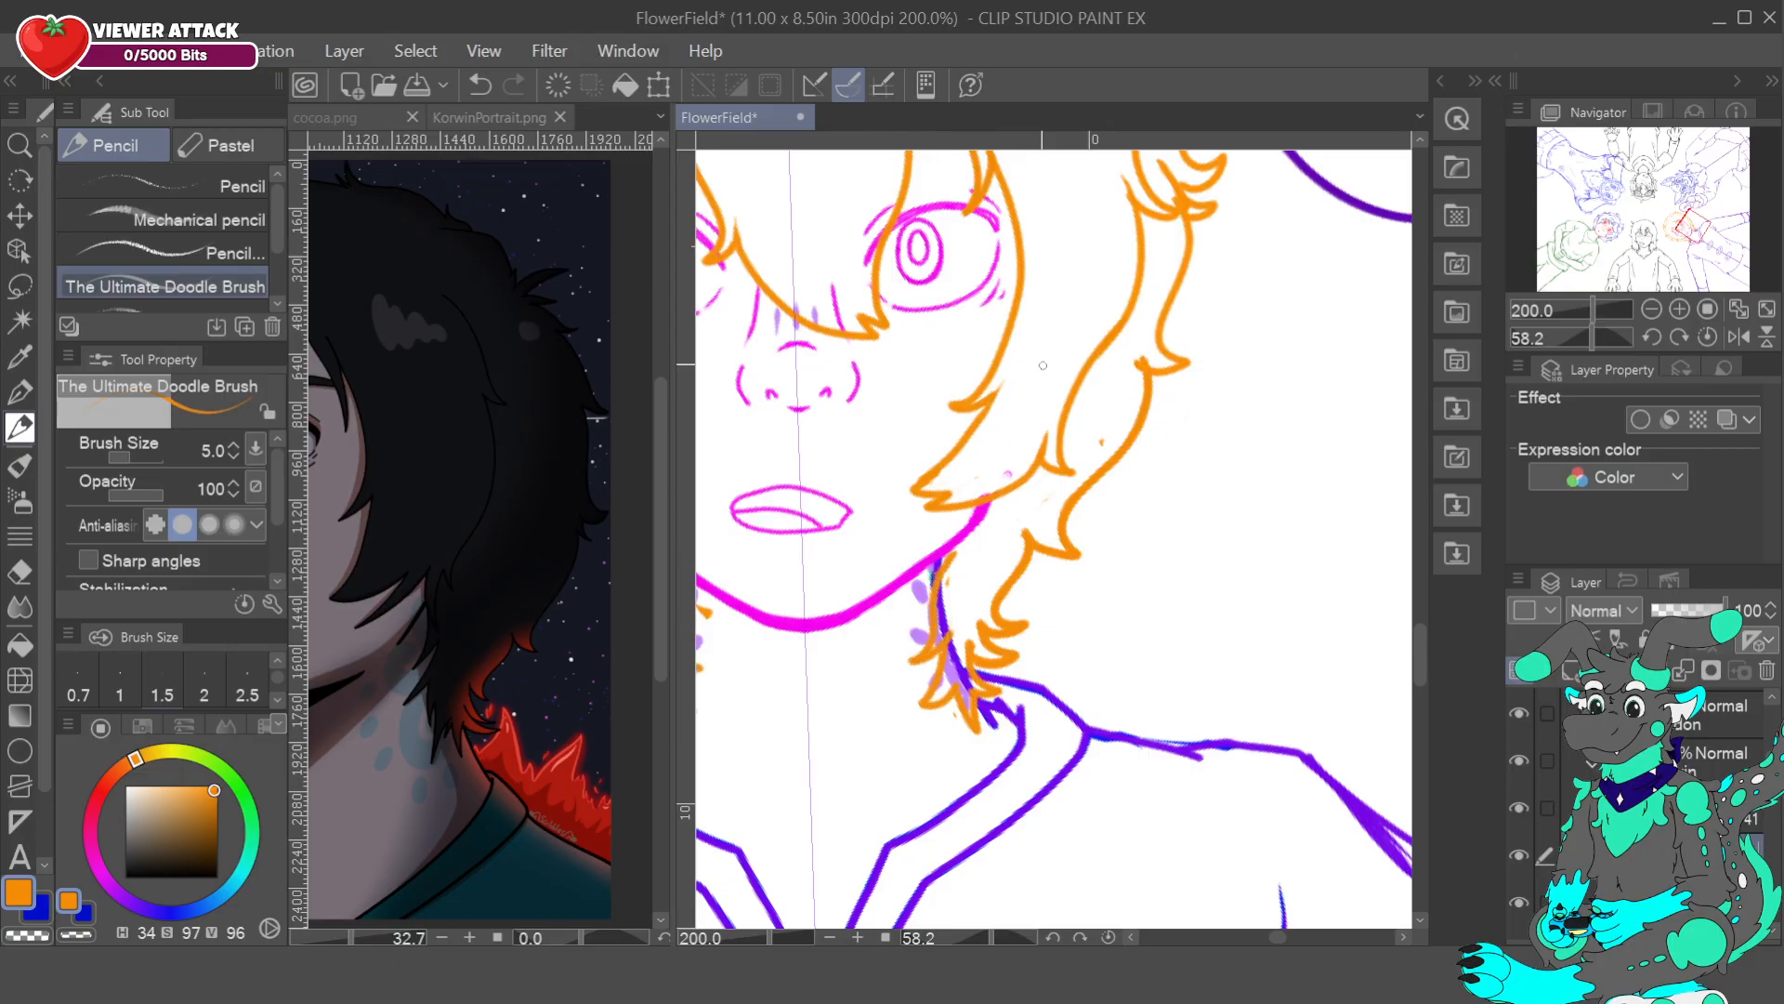
- Try shrinking and shifting the mirrored hair tufts on Layer 40 Copy with a Scale/Rotate transformation
mouse_move(1695, 221)
left_mouse_down()
mouse_move(1663, 221)
mouse_move(1677, 237)
mouse_move(1683, 223)
left_mouse_up()
left_click(1650, 308)
left_click(1651, 309)
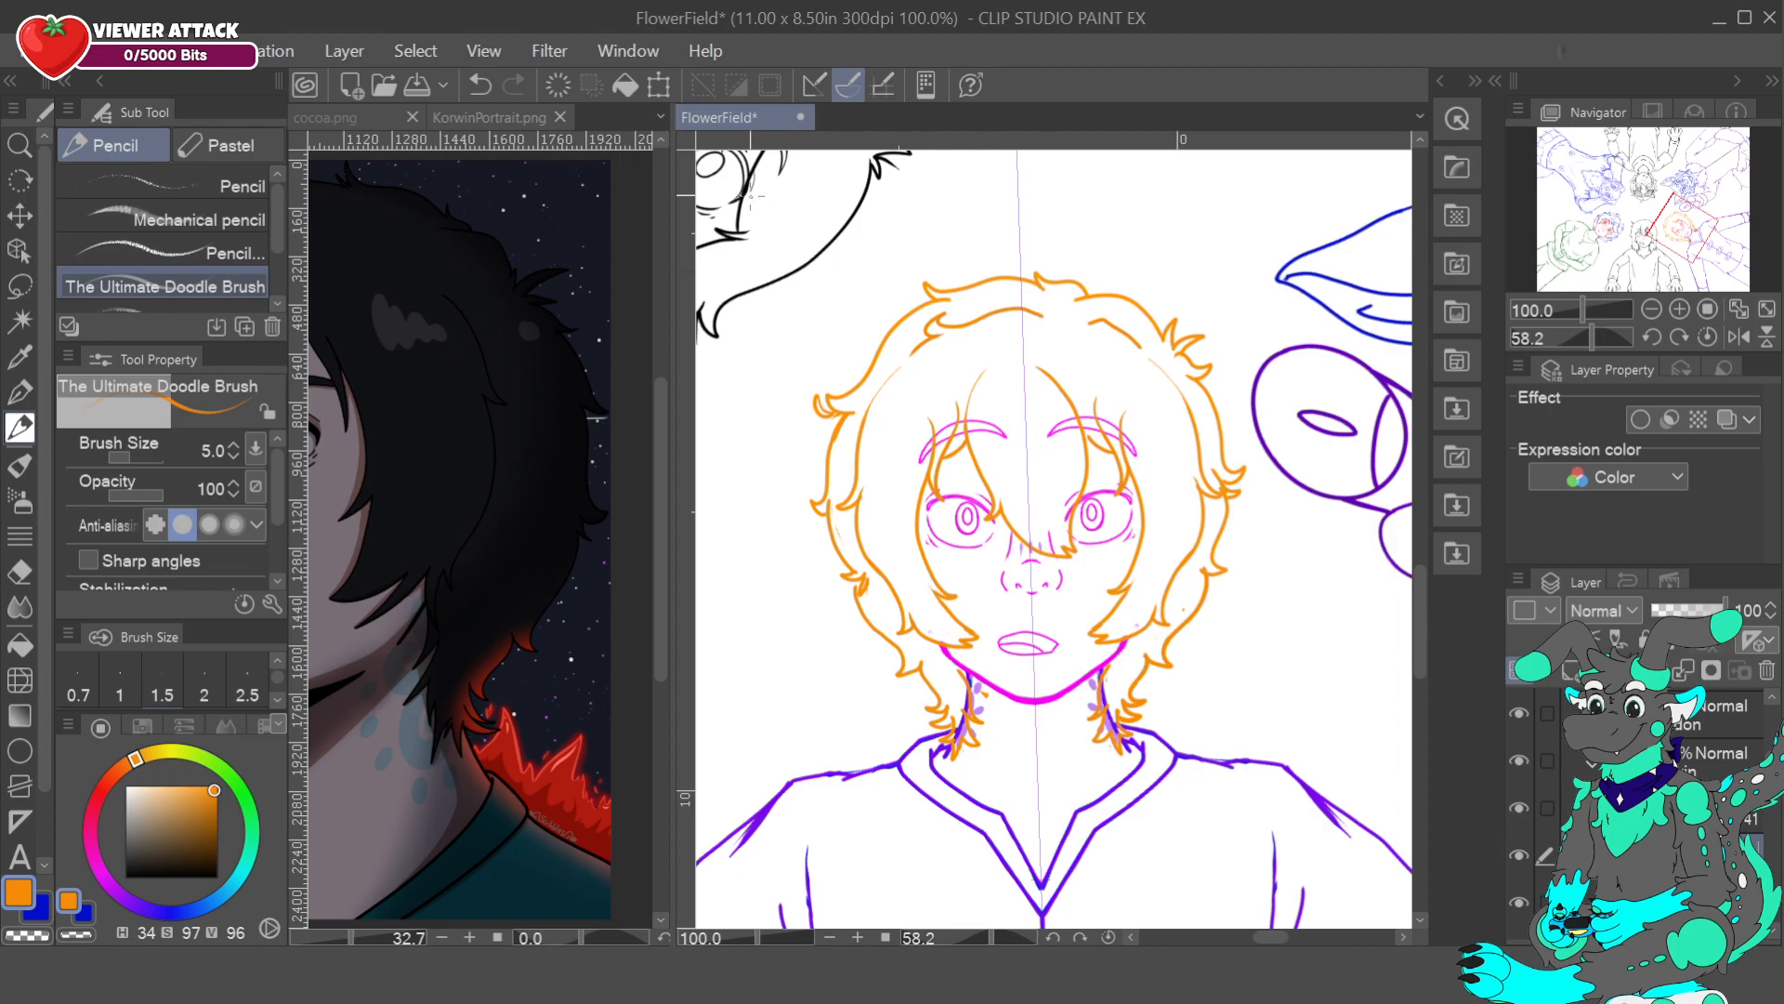
left_click(659, 85)
left_click_drag(1121, 726, 1126, 712)
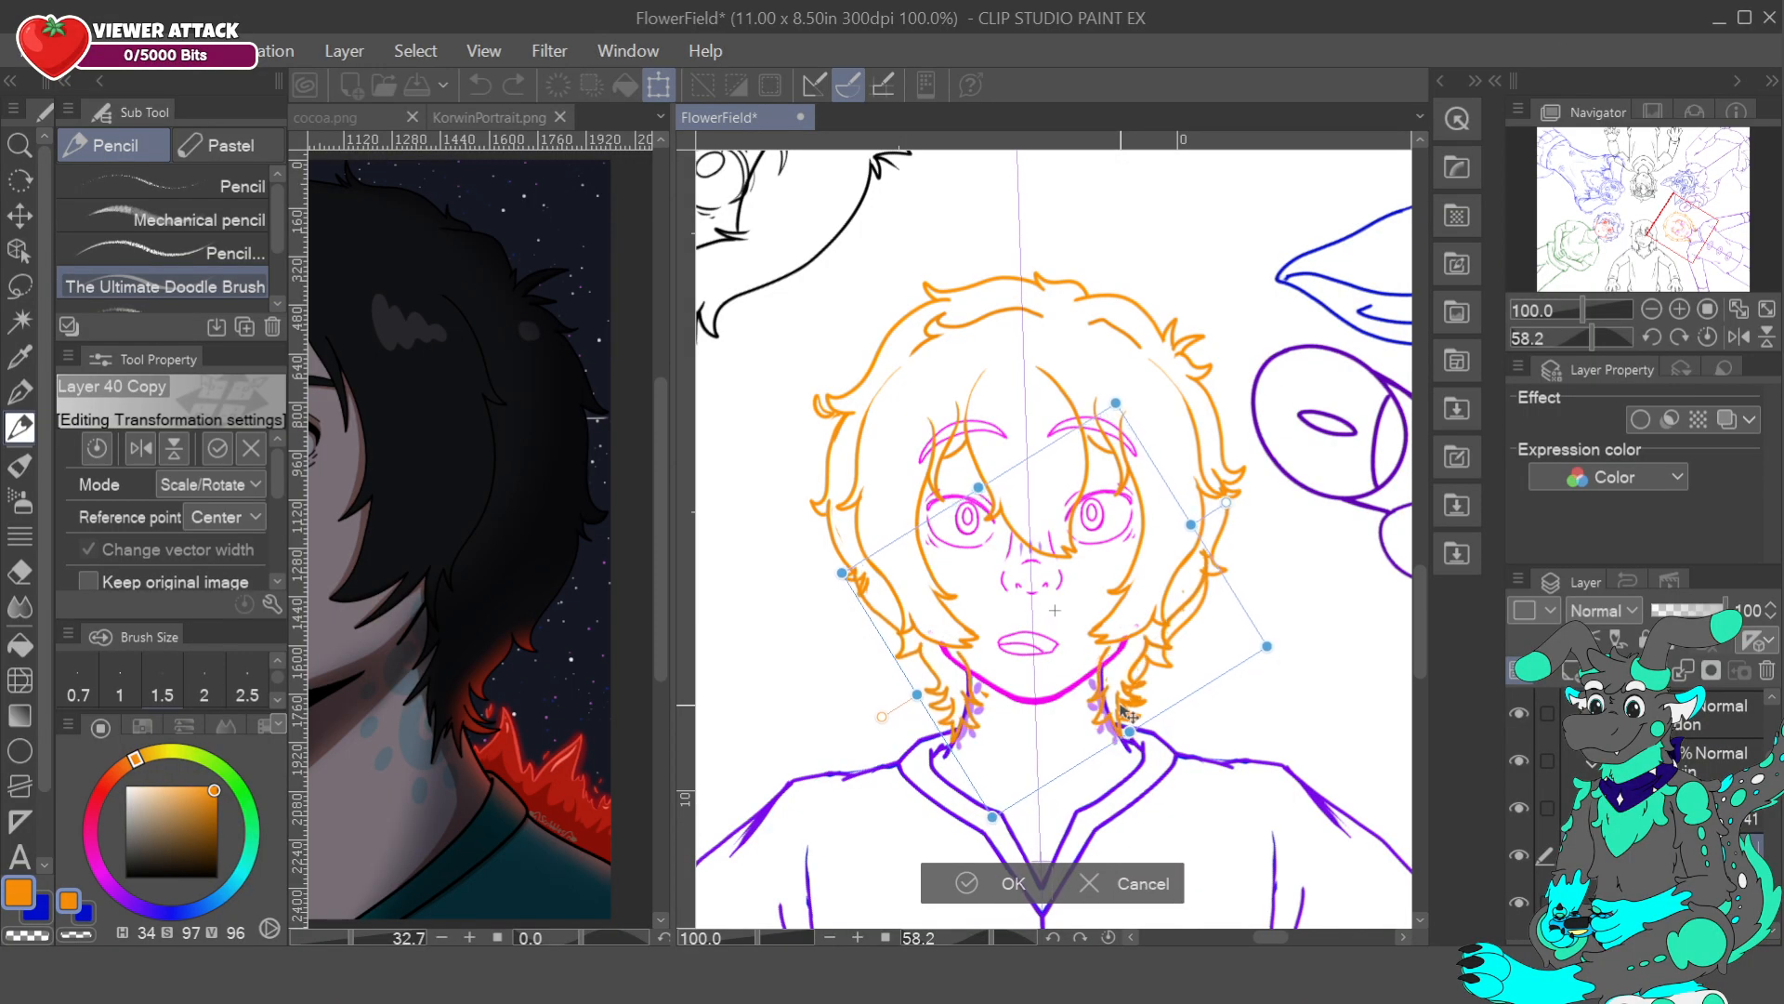
left_click_drag(992, 816, 998, 794)
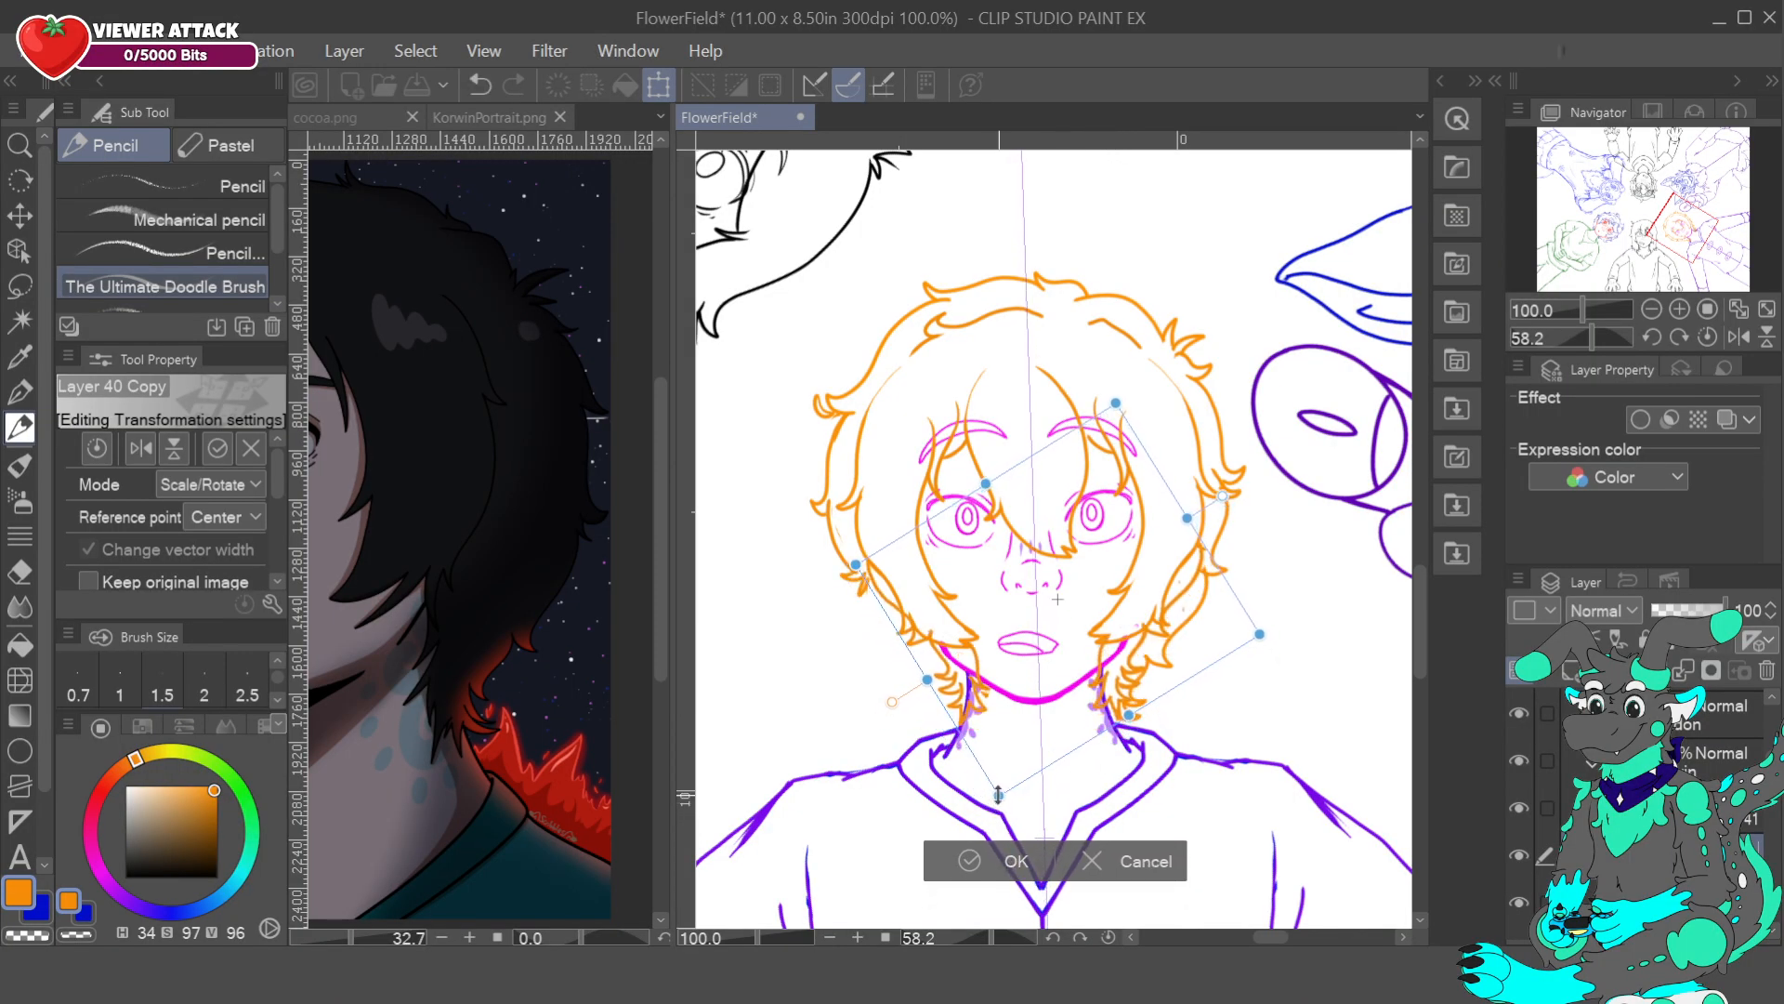
left_click_drag(1061, 734, 1059, 744)
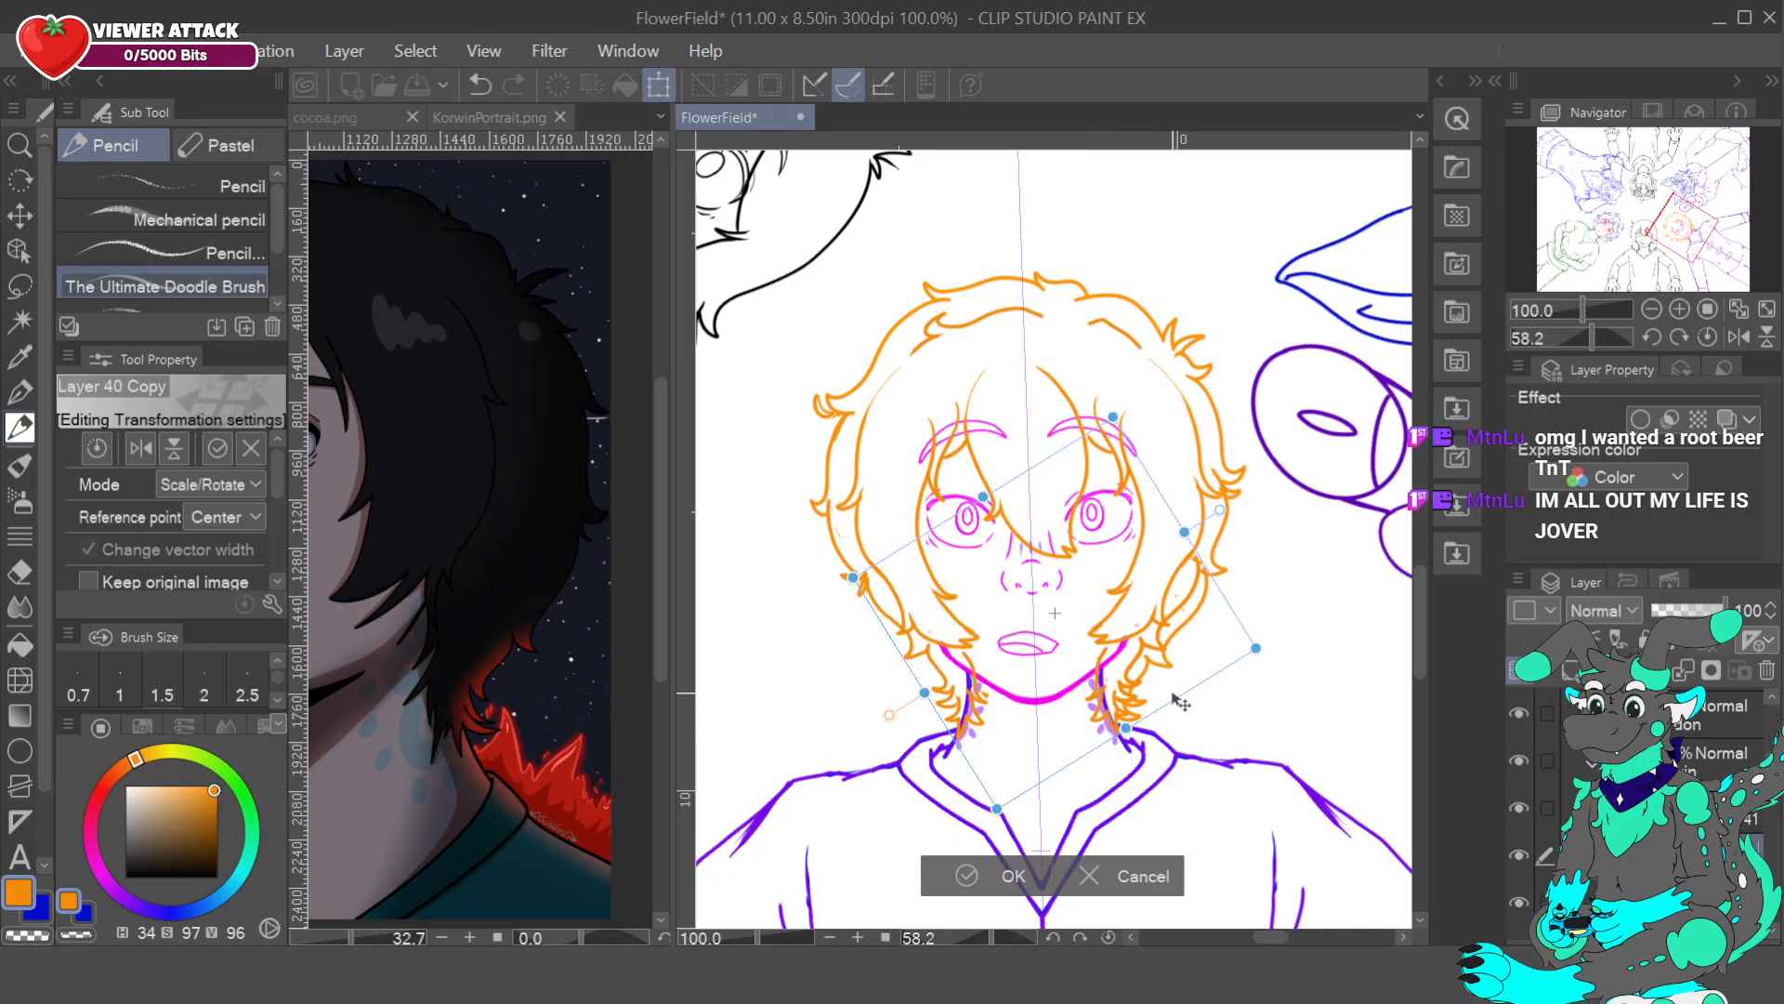
key("Return")
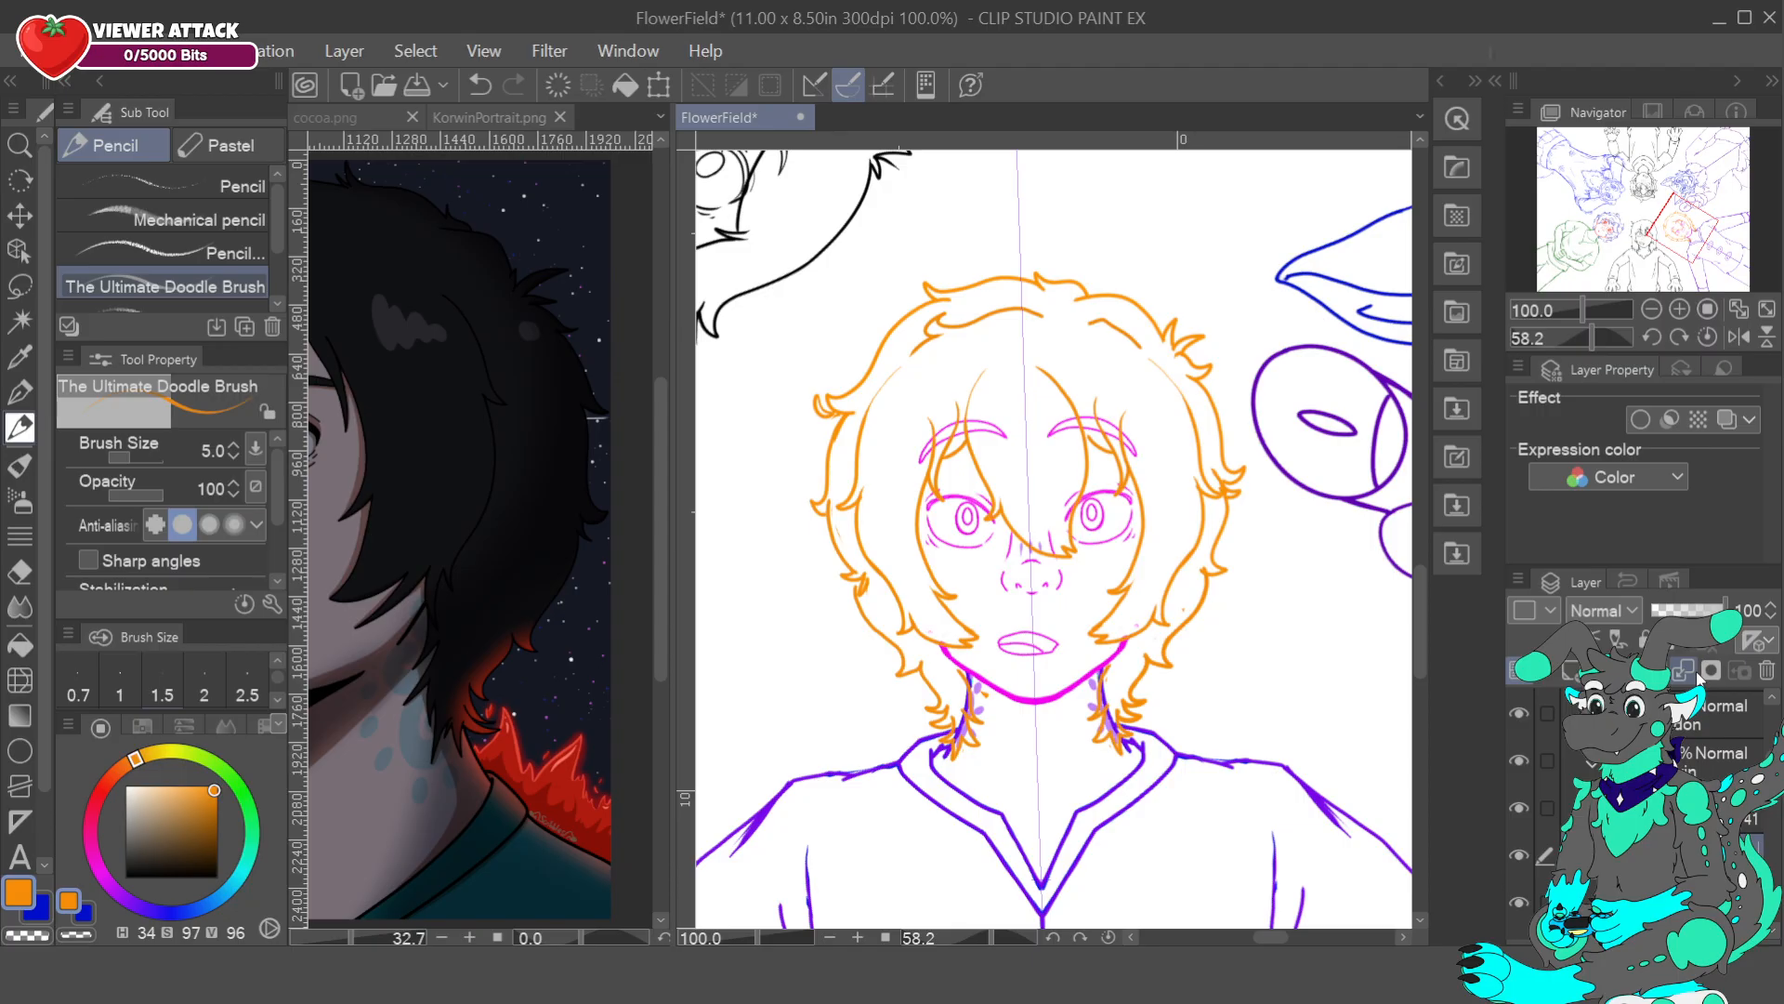
- On the layer with the symmetrical ruler, draw mirrored red outer strands from eye level to the jaw, ending in short tufts beside the neck
left_click(1520, 808)
left_click(1519, 808)
left_click(1654, 810)
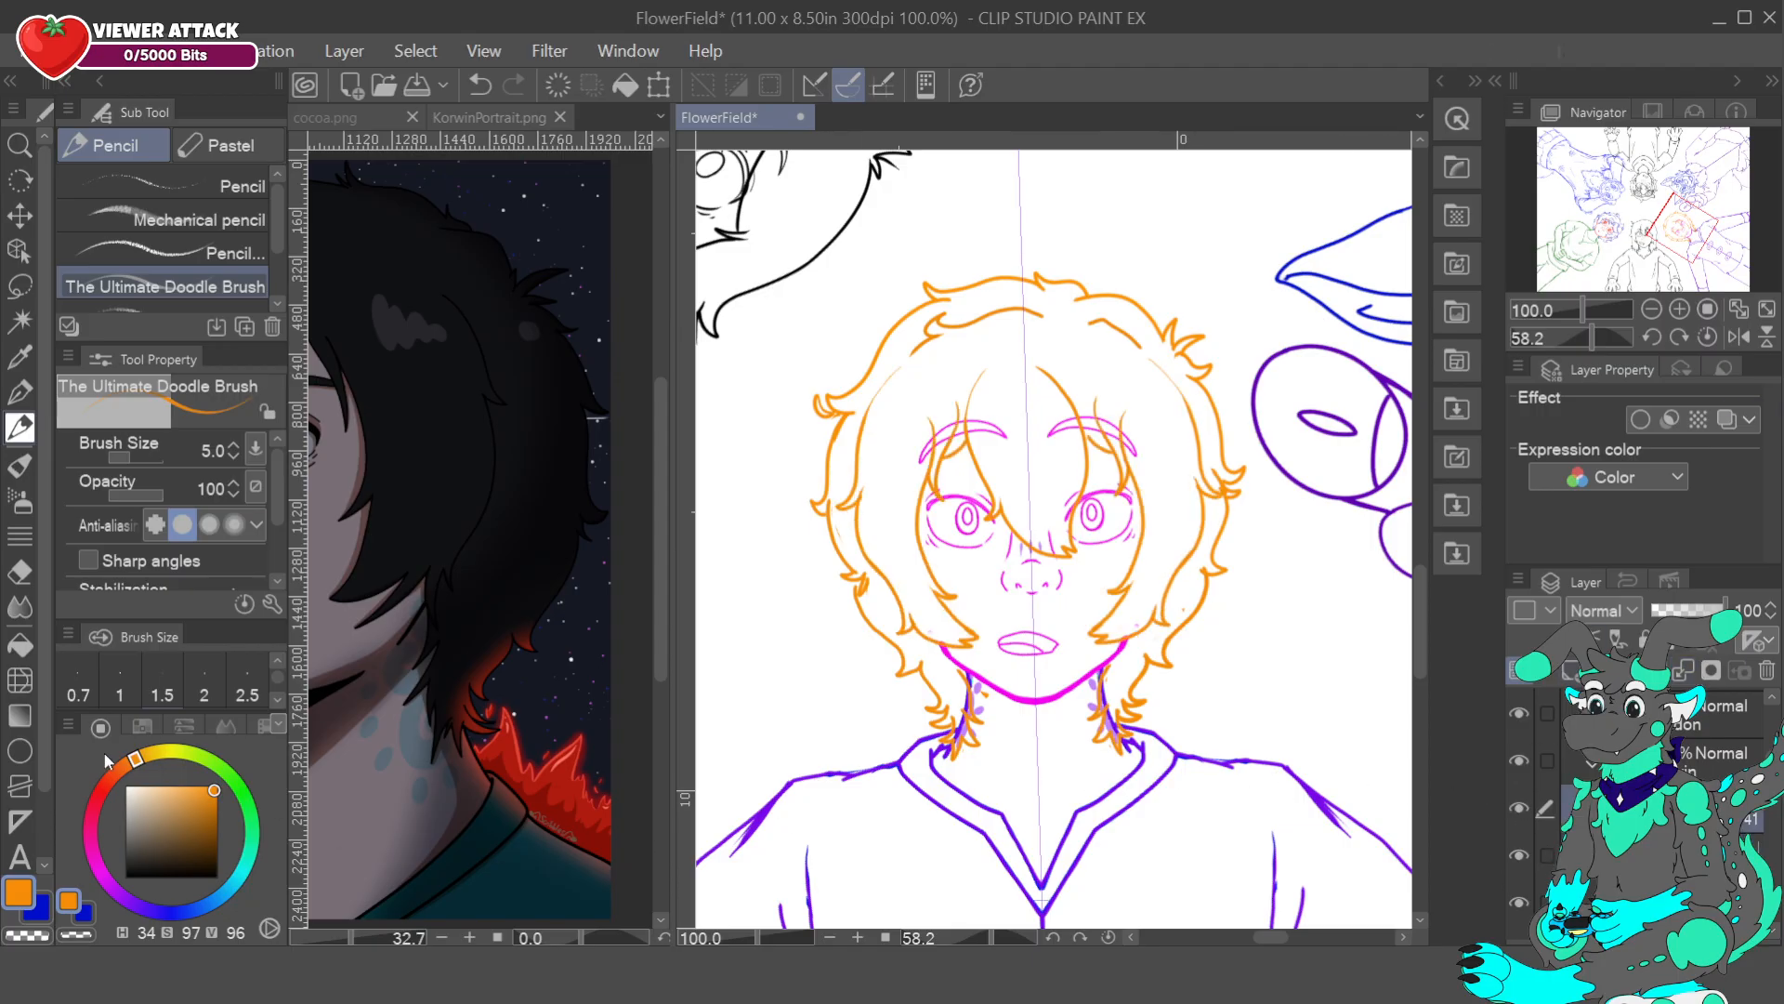
left_click(105, 795)
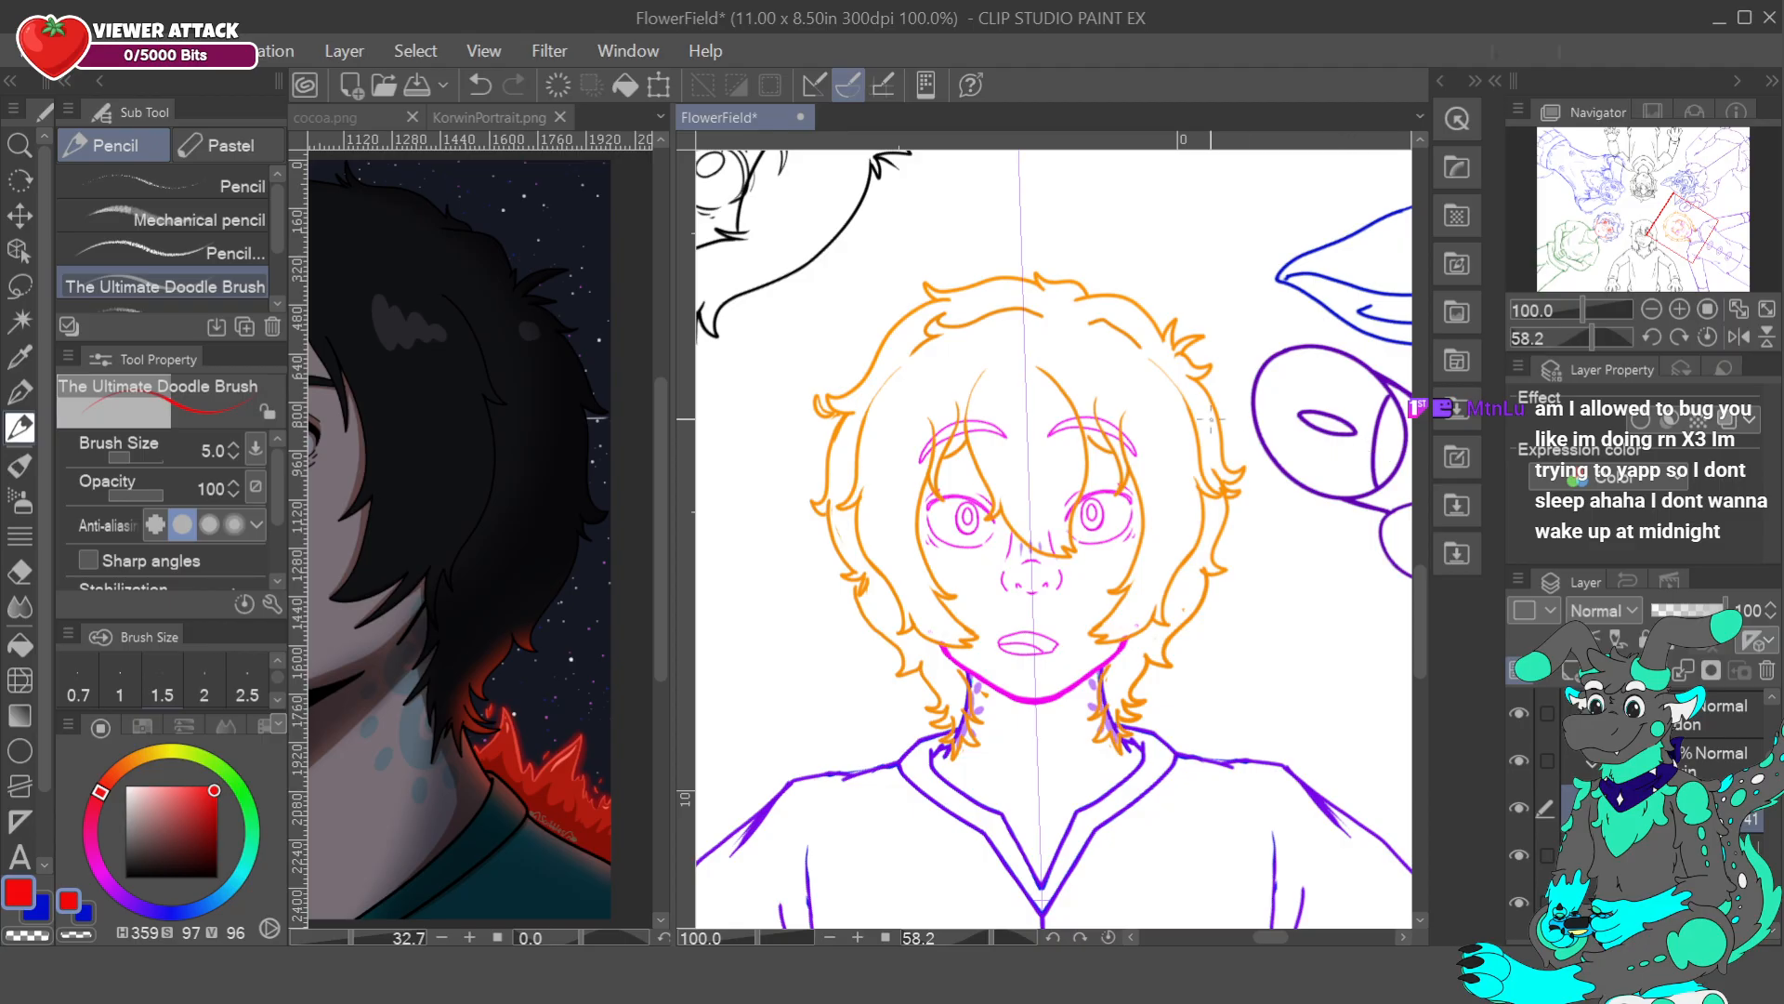
mouse_move(1219, 470)
left_mouse_down()
mouse_move(1229, 568)
mouse_move(1200, 562)
mouse_move(1205, 597)
mouse_move(1165, 665)
left_mouse_up()
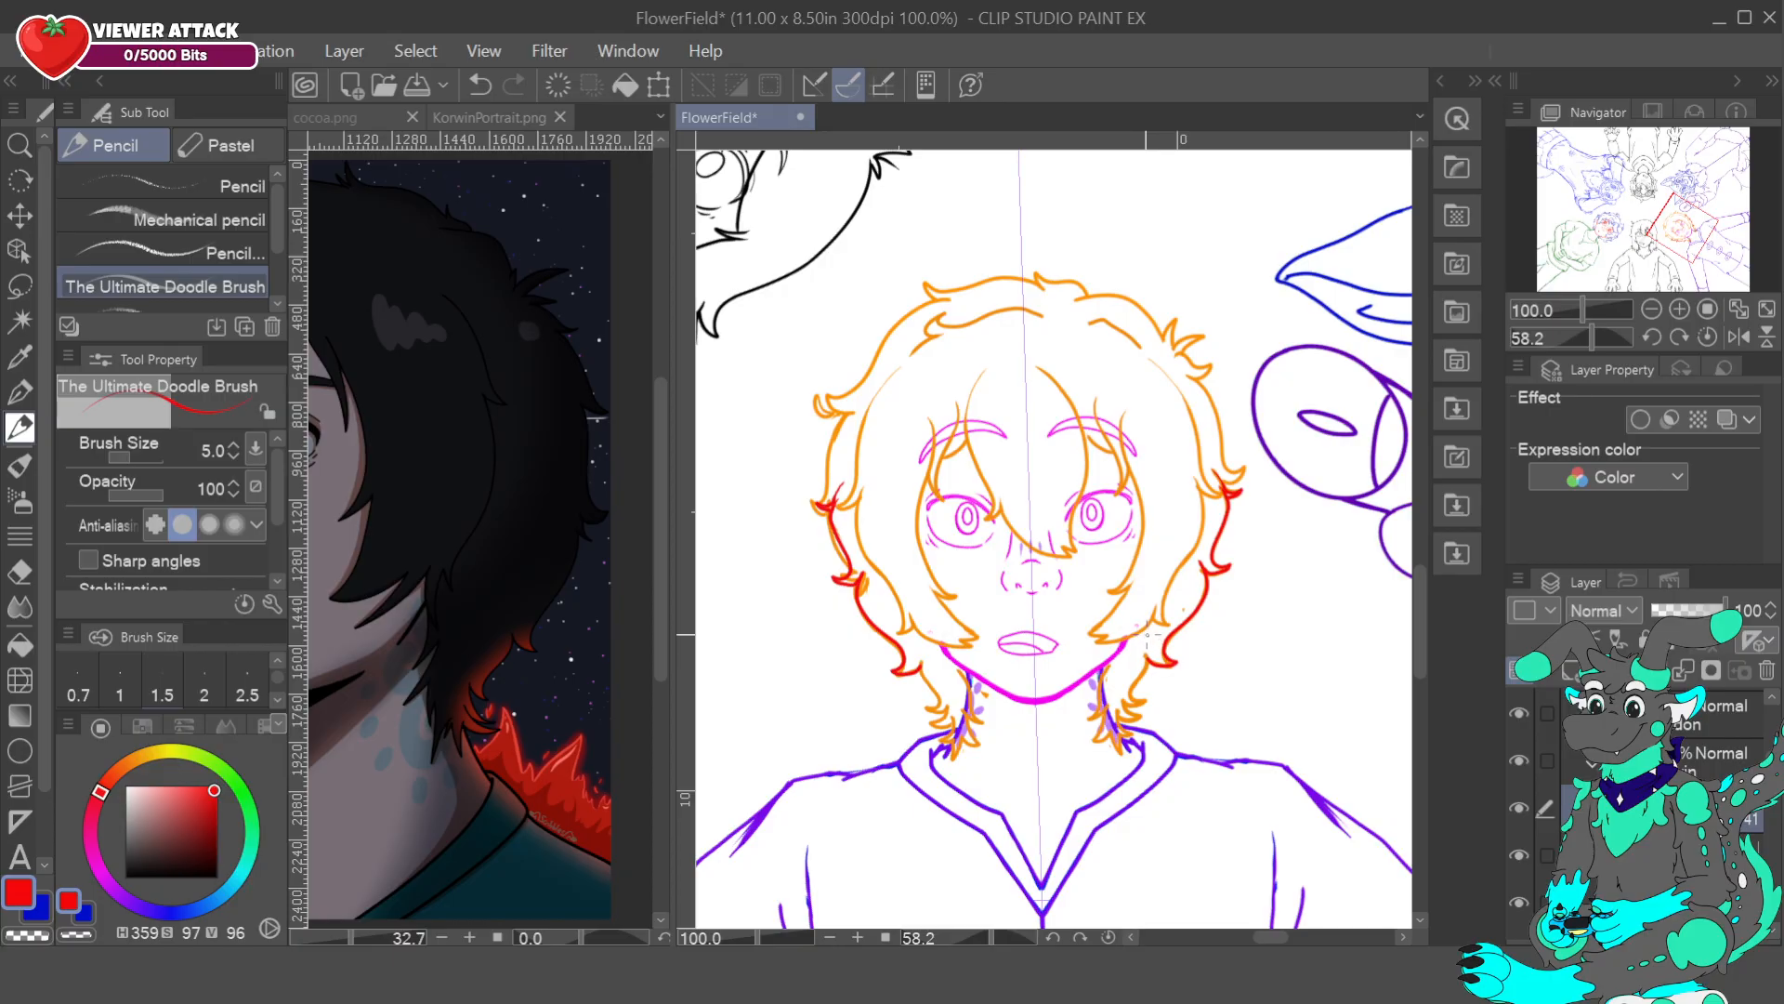
mouse_move(1147, 658)
left_mouse_down()
mouse_move(1106, 688)
mouse_move(1121, 693)
left_mouse_up()
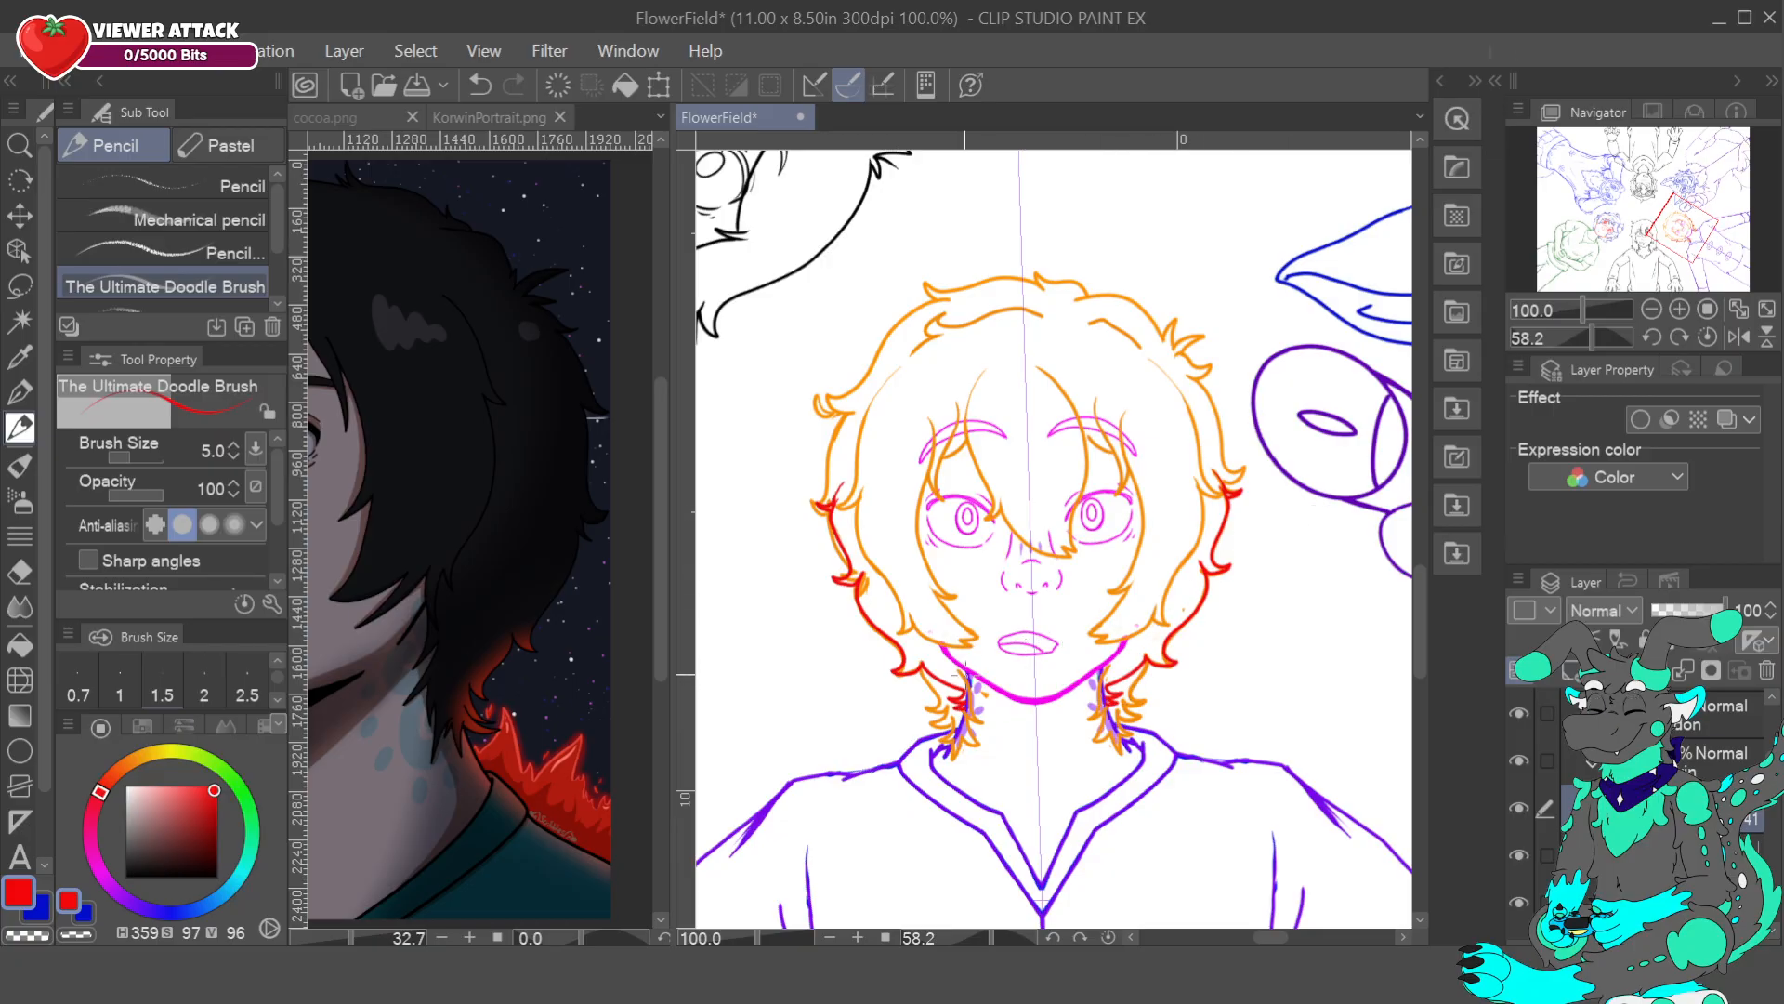
mouse_move(985, 682)
left_mouse_down()
mouse_move(962, 675)
mouse_move(972, 701)
left_mouse_up()
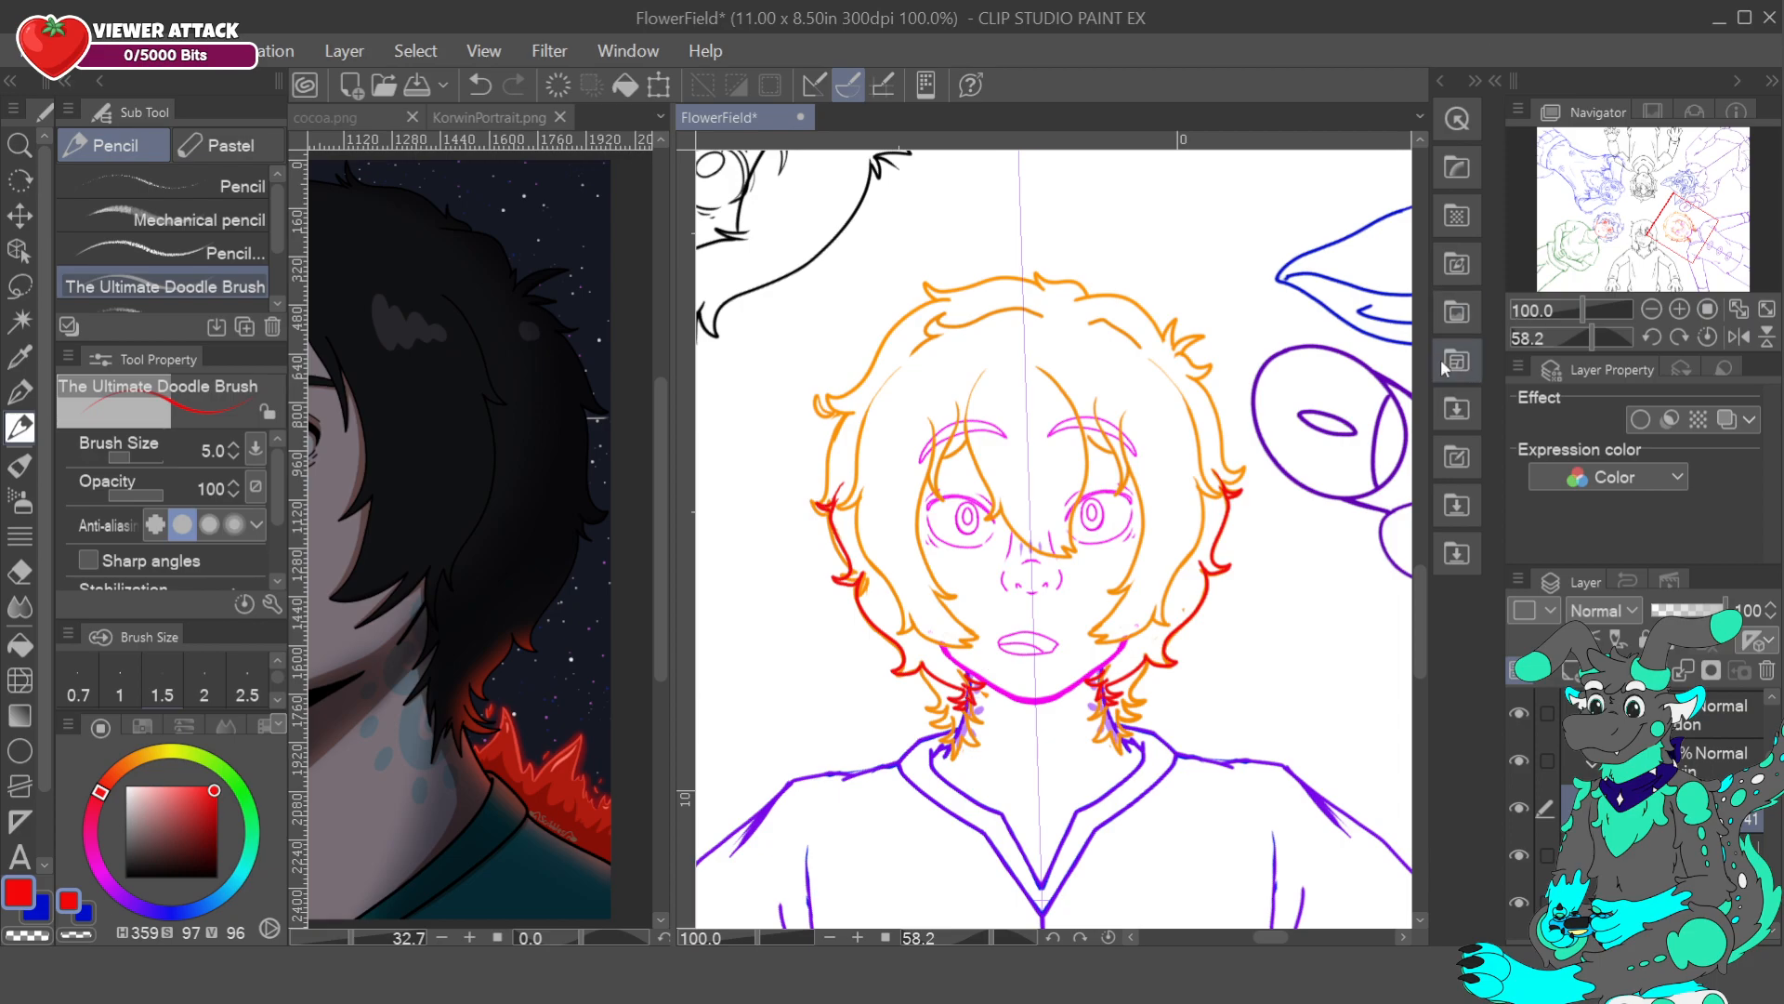
- Hide the layer with the old orange neck tufts and erase the remaining orange lower outer strands beneath the red lines
left_click(1663, 855)
left_click(1529, 853)
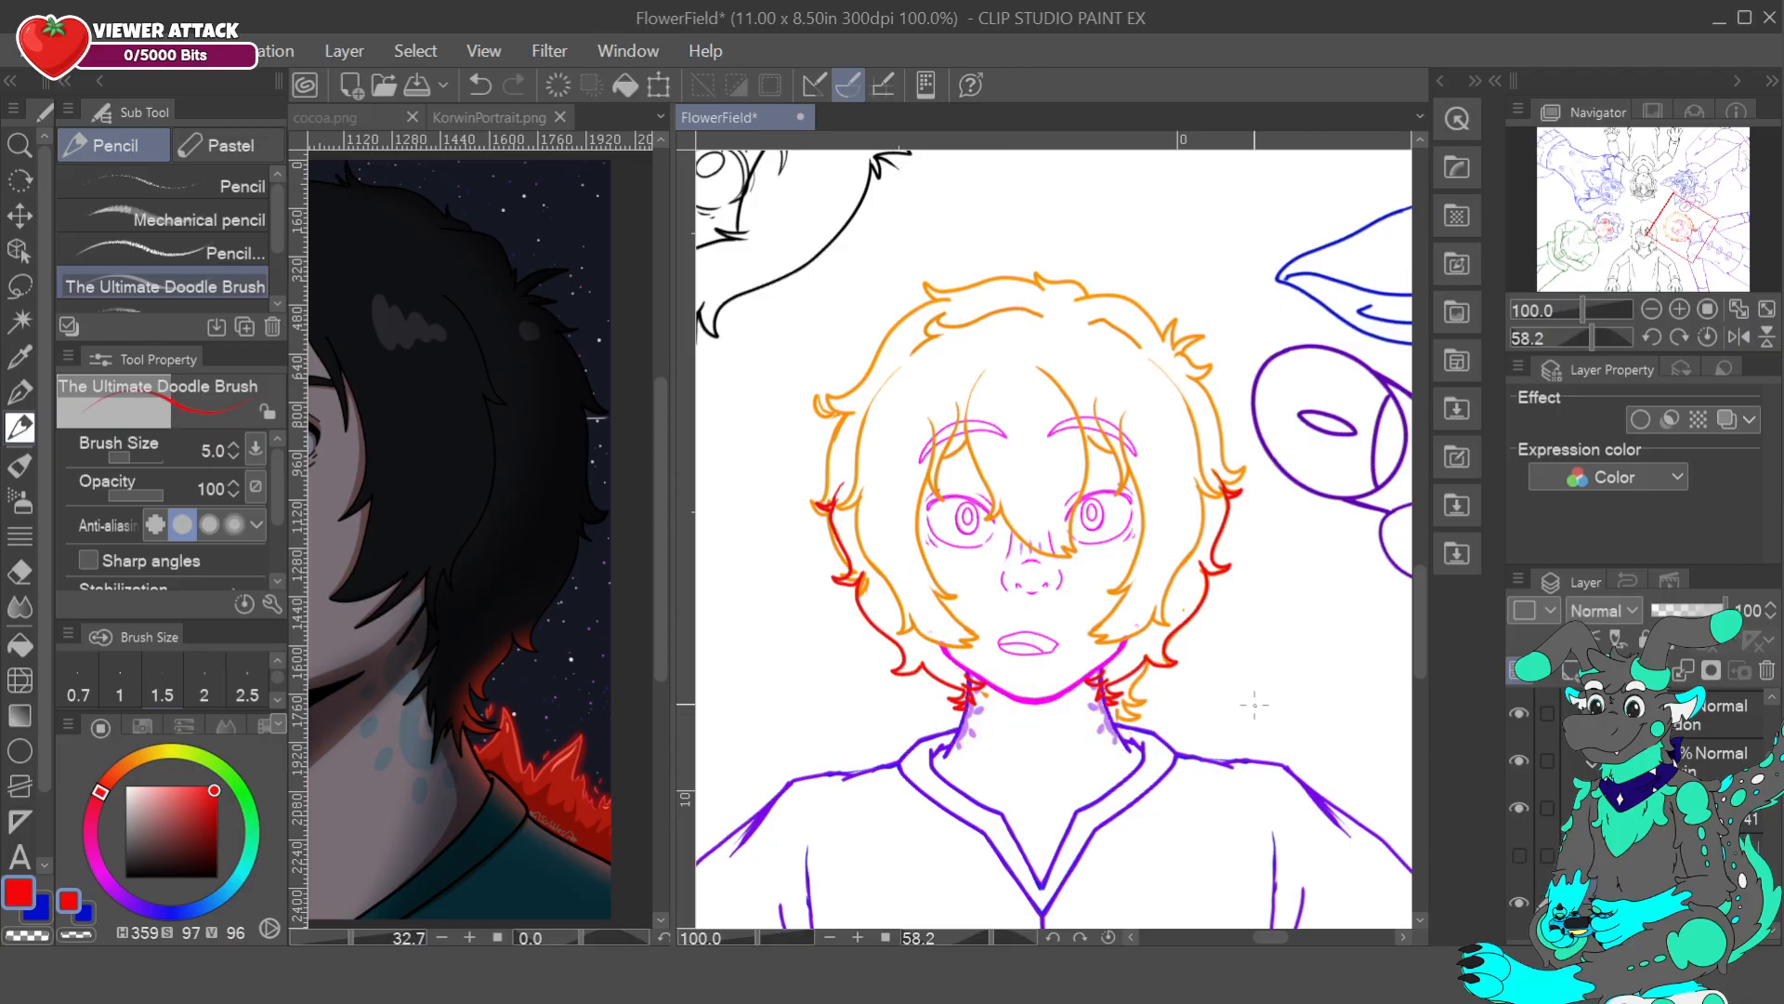
key("p")
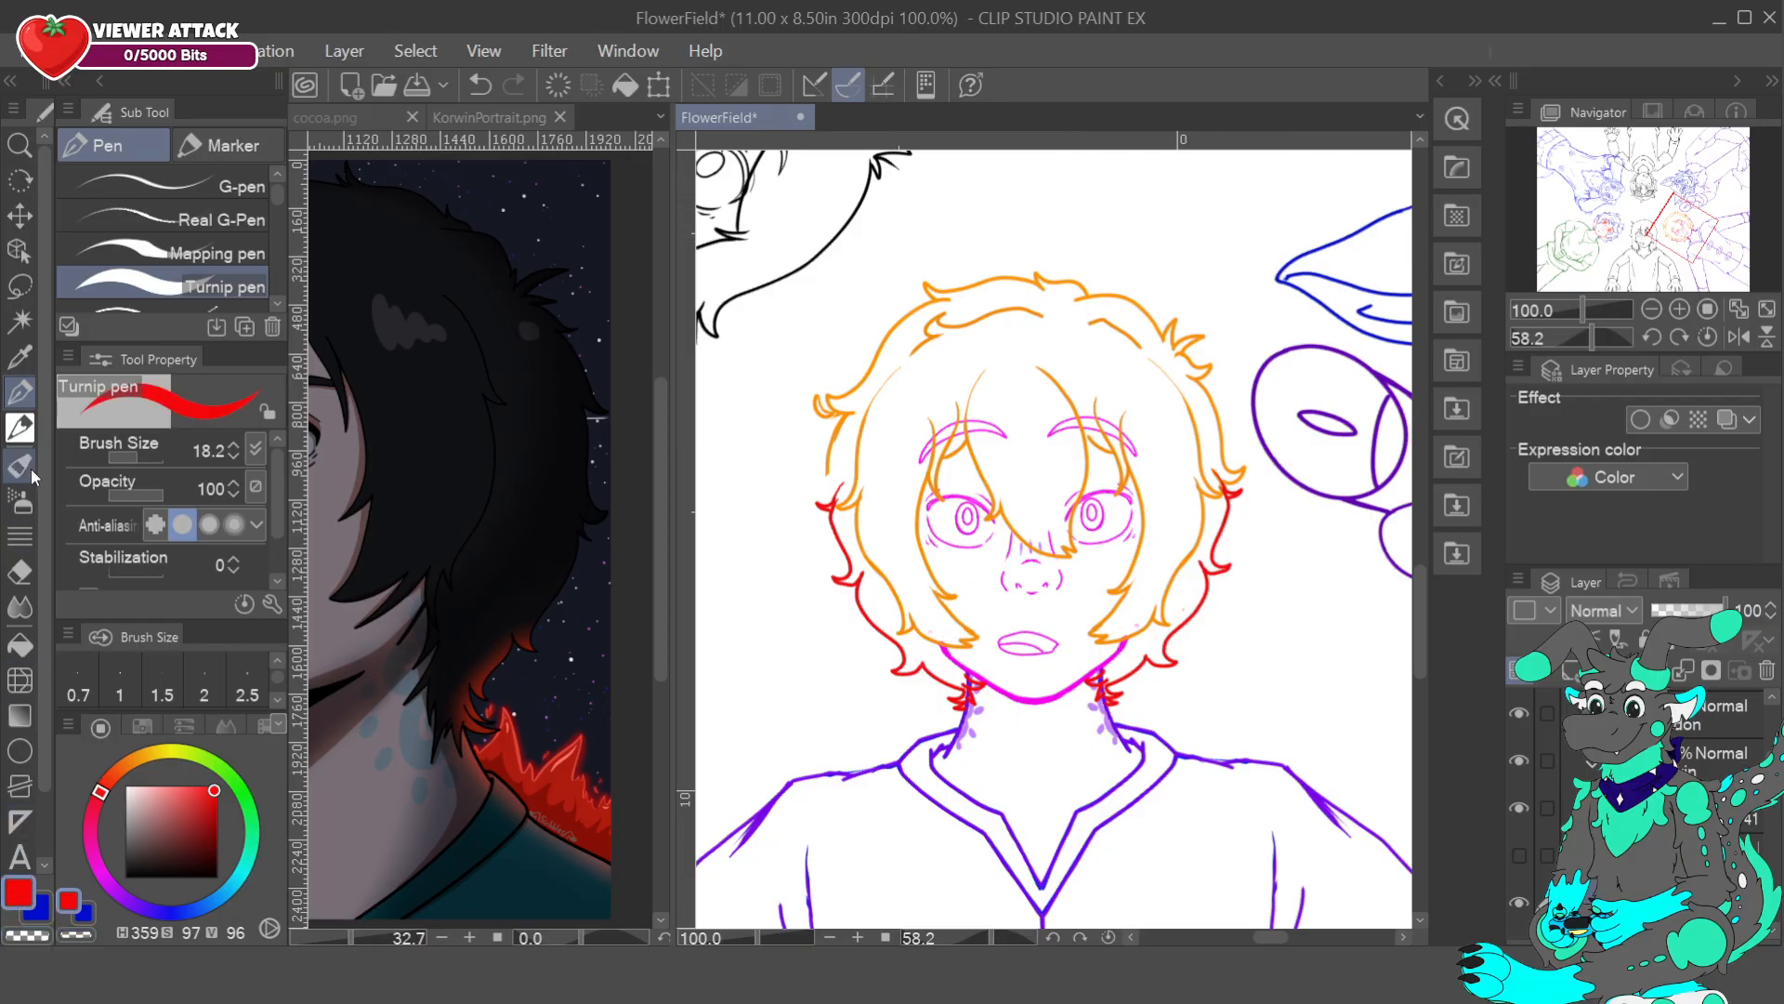
- Redraw the left outer strand in red beside the eye and trim the upper tips of the red strands below it
left_click(19, 427)
left_click_drag(845, 415, 828, 476)
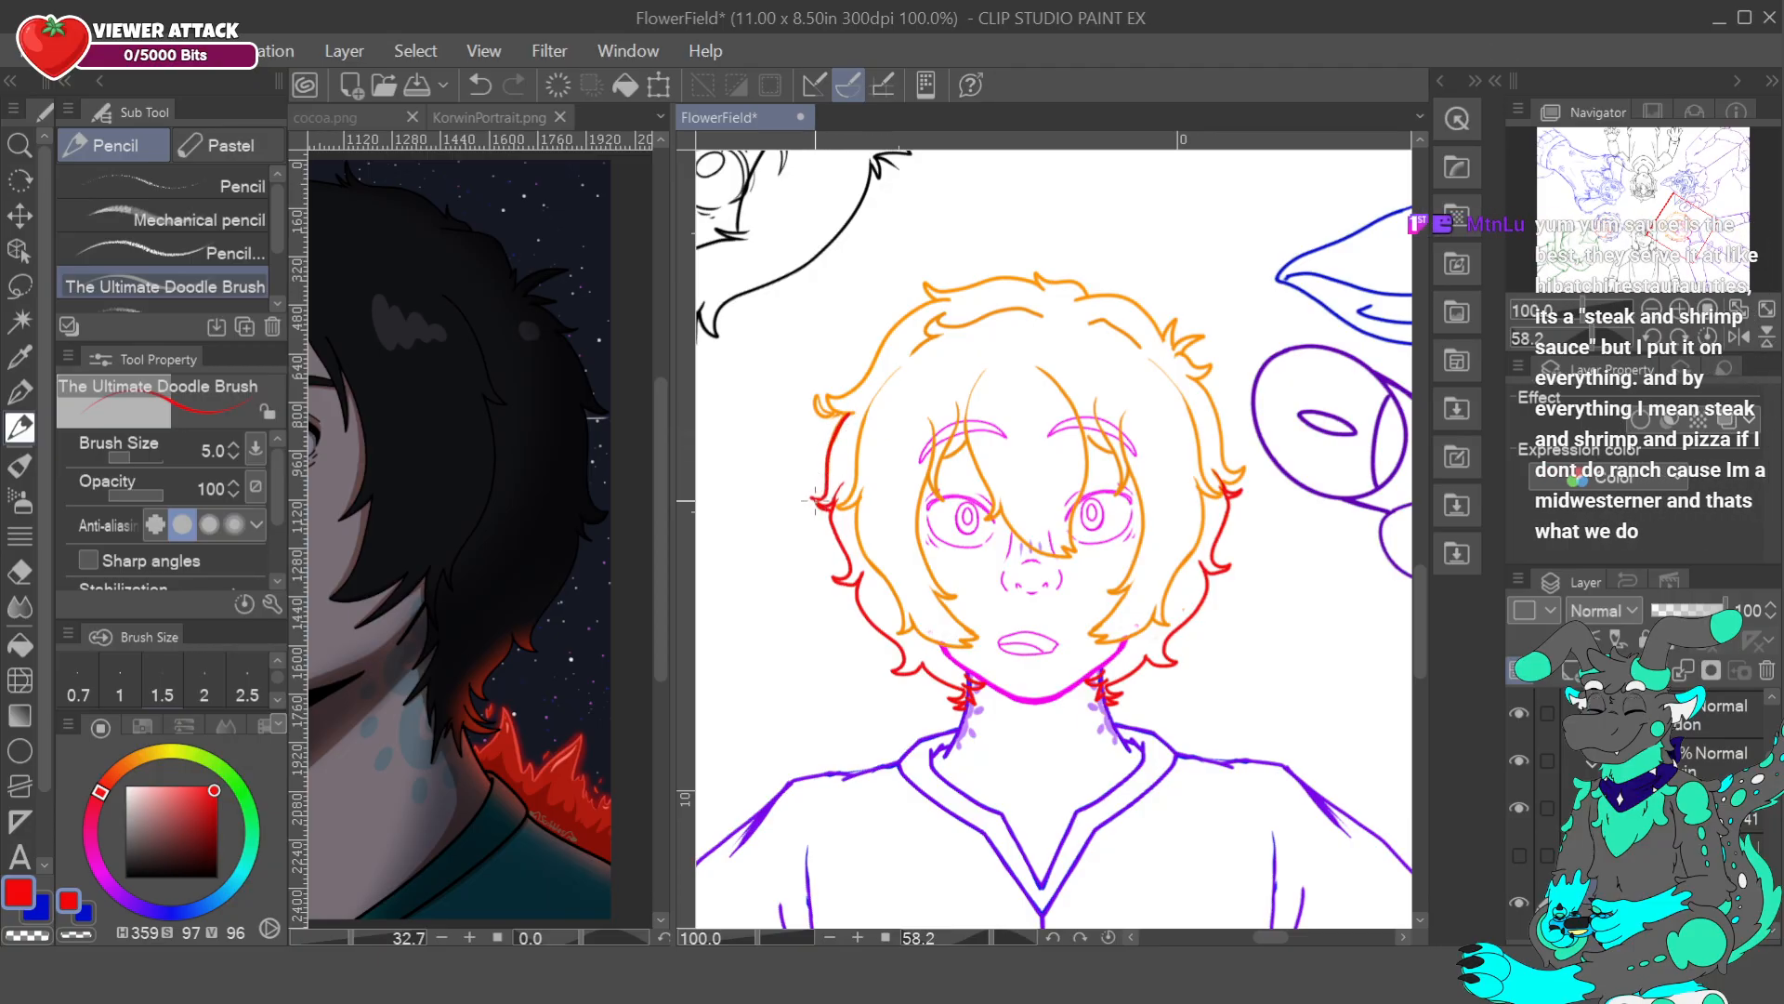
left_click_drag(829, 509, 832, 495)
left_click(1617, 808)
left_click_drag(817, 502, 827, 492)
left_click(855, 475, "alt")
key("ctrl+z")
key("ctrl+z")
key("ctrl+z")
key("ctrl+z")
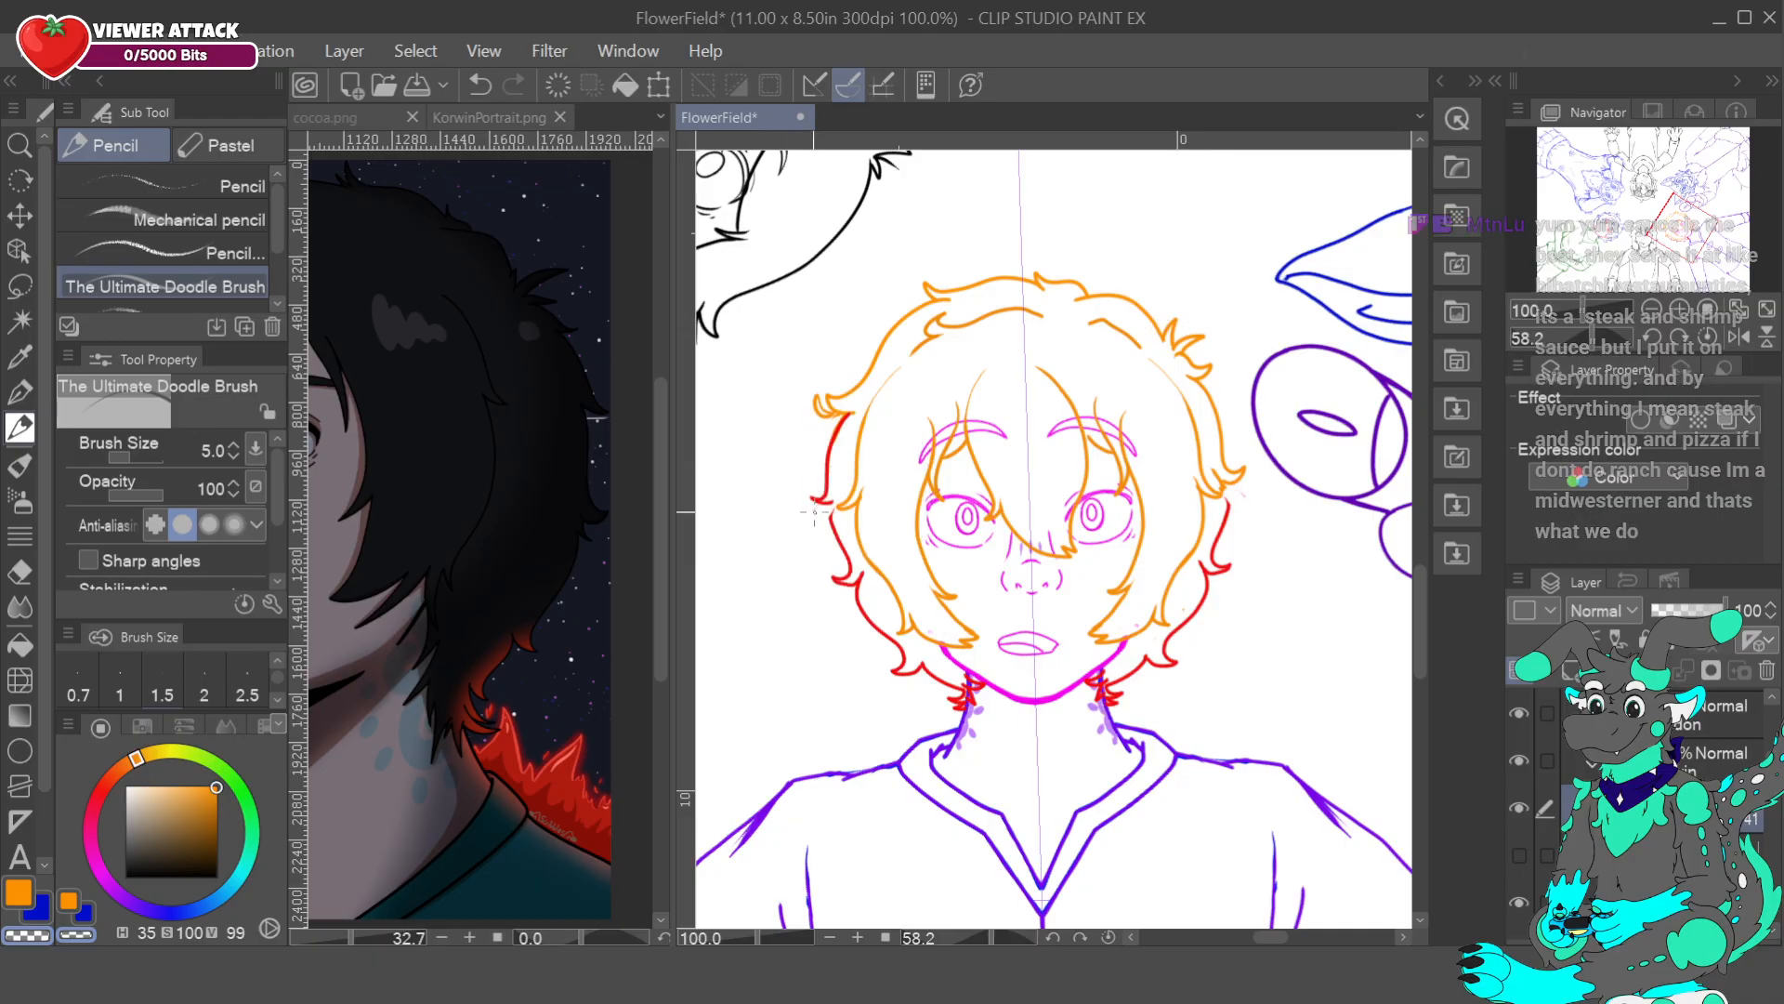
- Sample the red from the outer strand and draw a small curved tuft on the right side at eye level
left_click(19, 391)
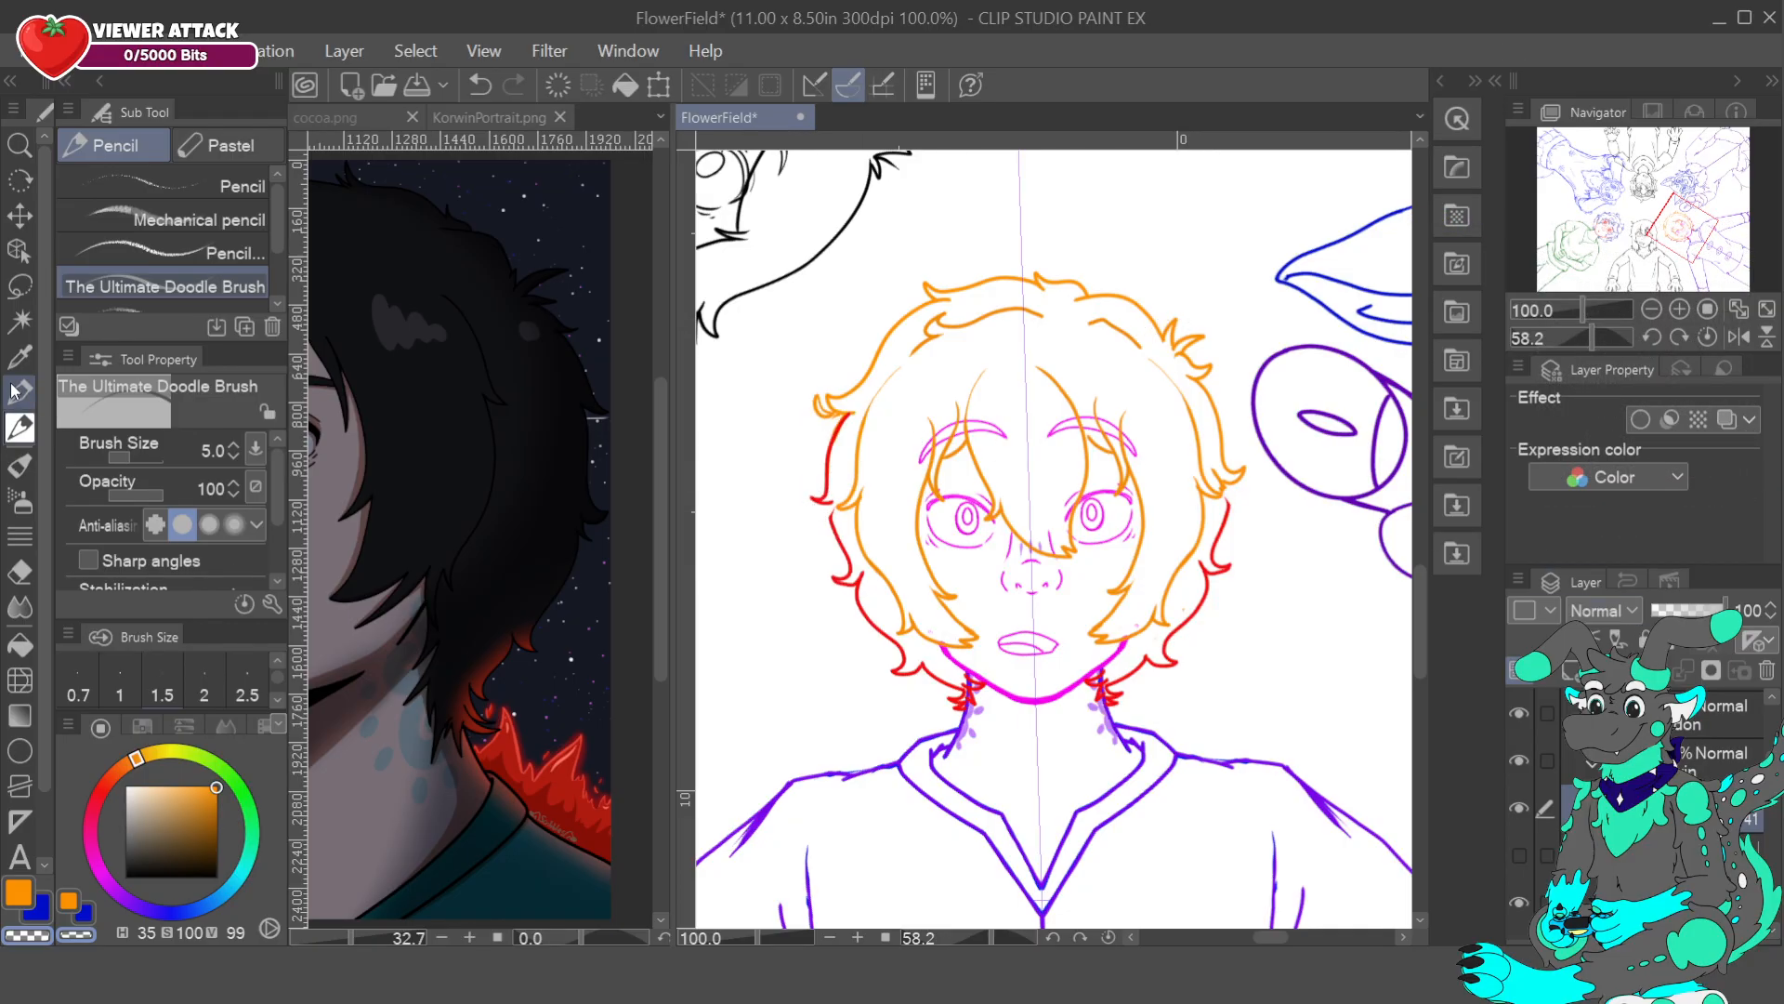
key("p")
left_click(1221, 553, "alt")
mouse_move(1224, 465)
left_mouse_down()
mouse_move(1243, 467)
mouse_move(1223, 484)
left_mouse_up()
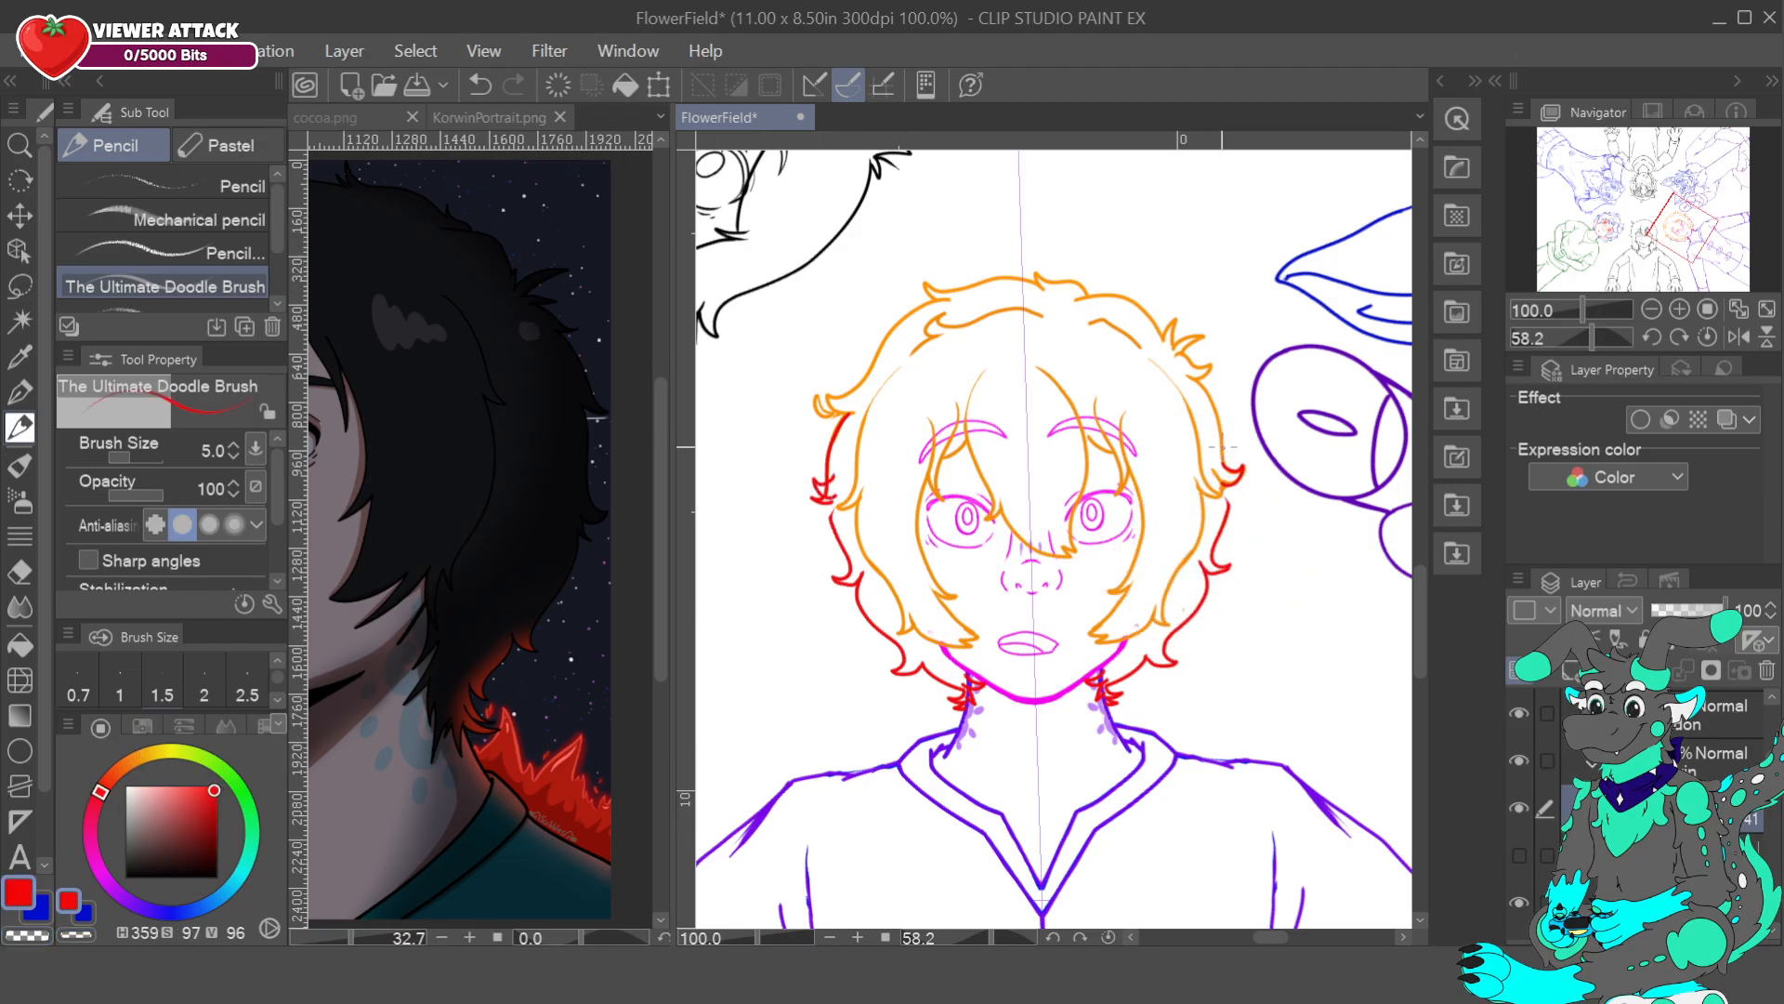
- Erase the overlapping bit on the left outer strand and join the red strands at eye level on both sides
left_click(1663, 902)
key("c")
left_click_drag(810, 494, 825, 500)
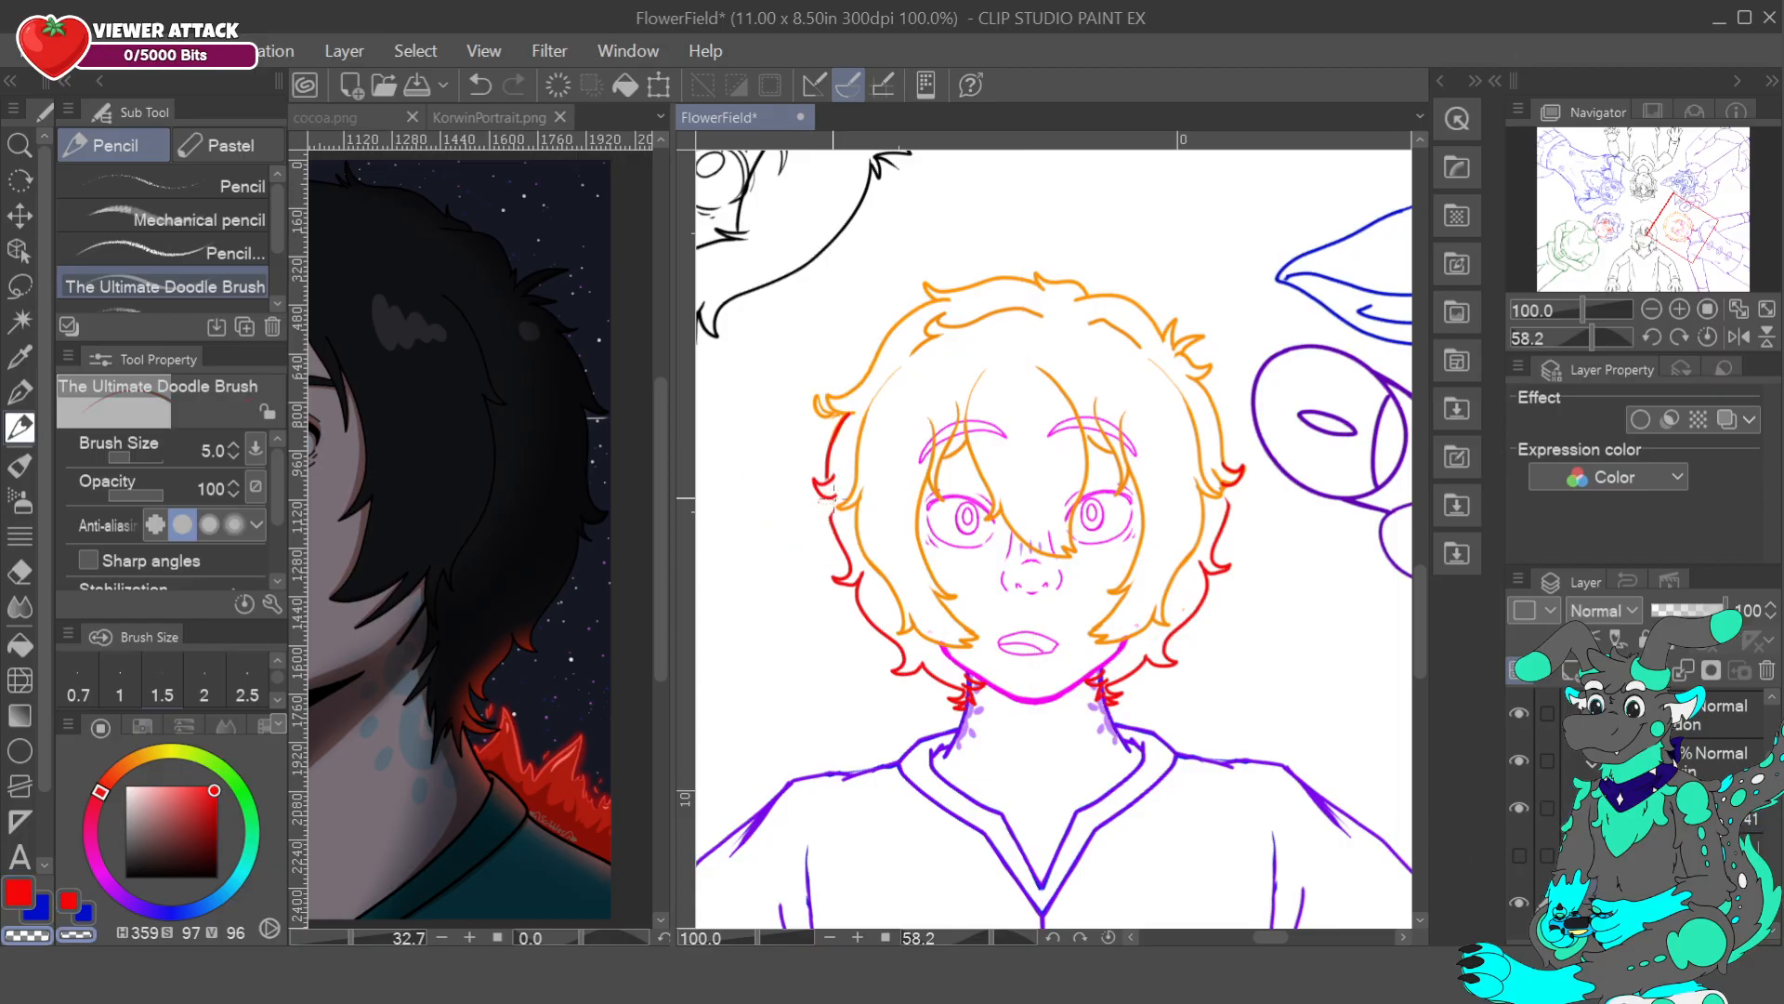
key("c")
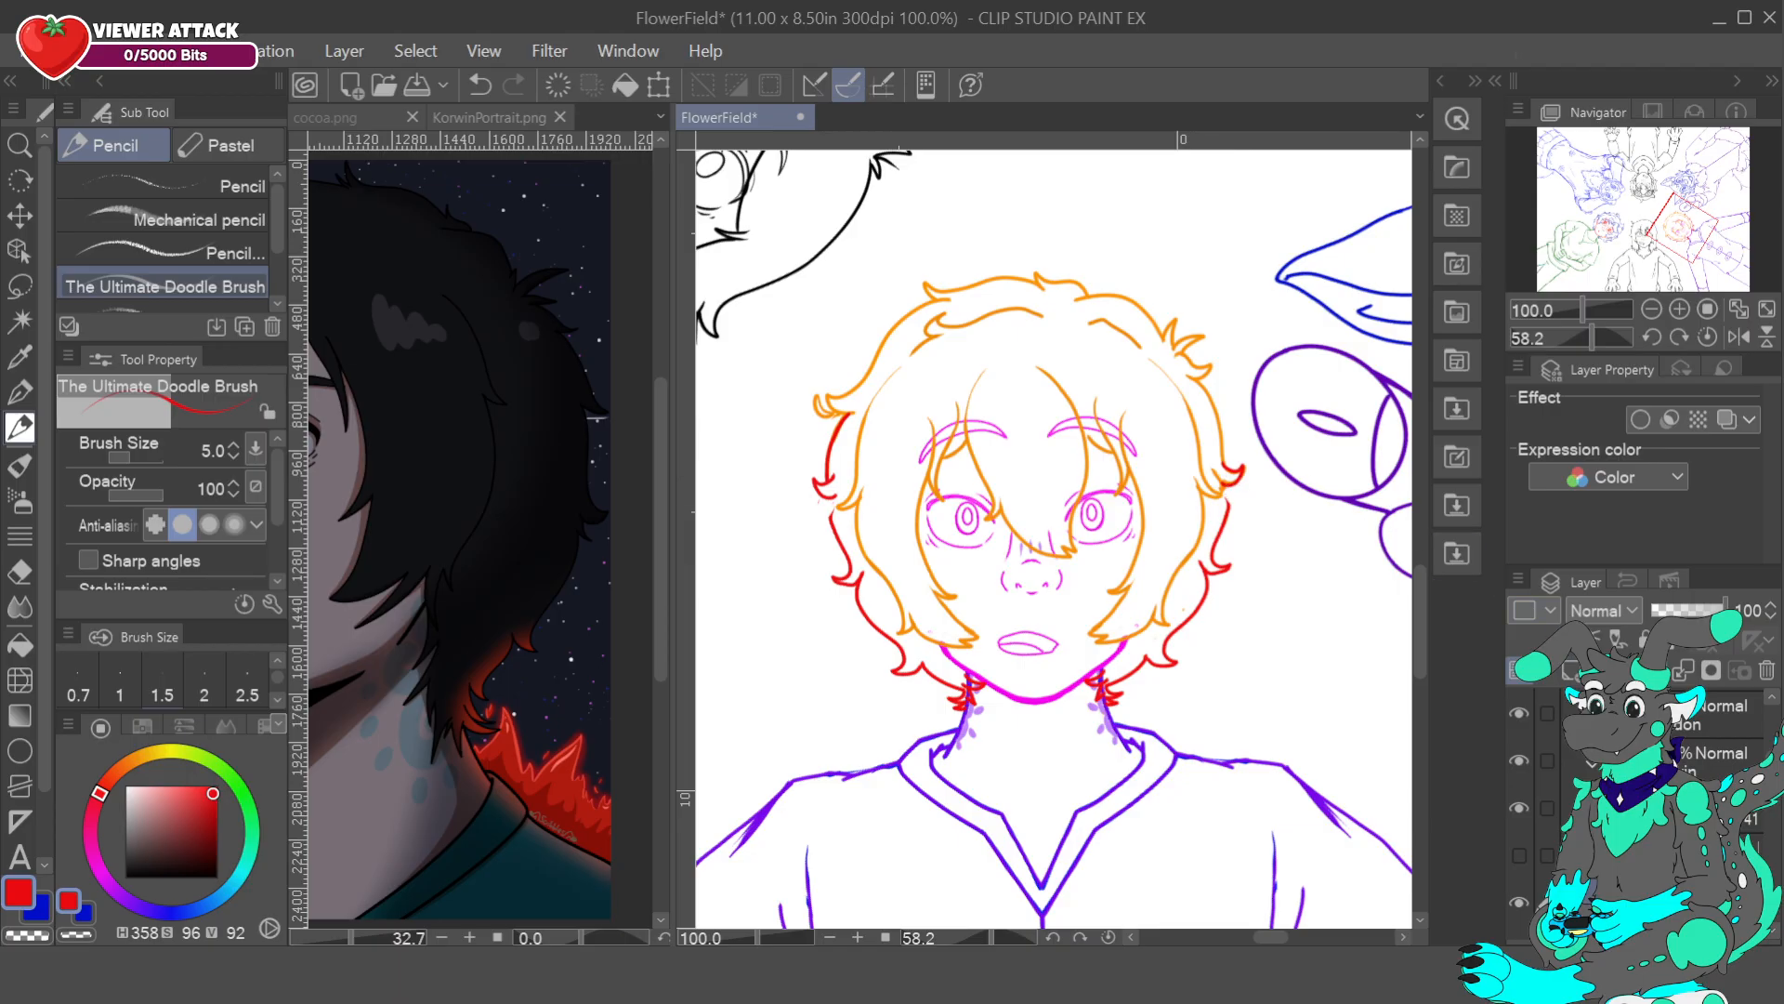
left_click(1654, 811)
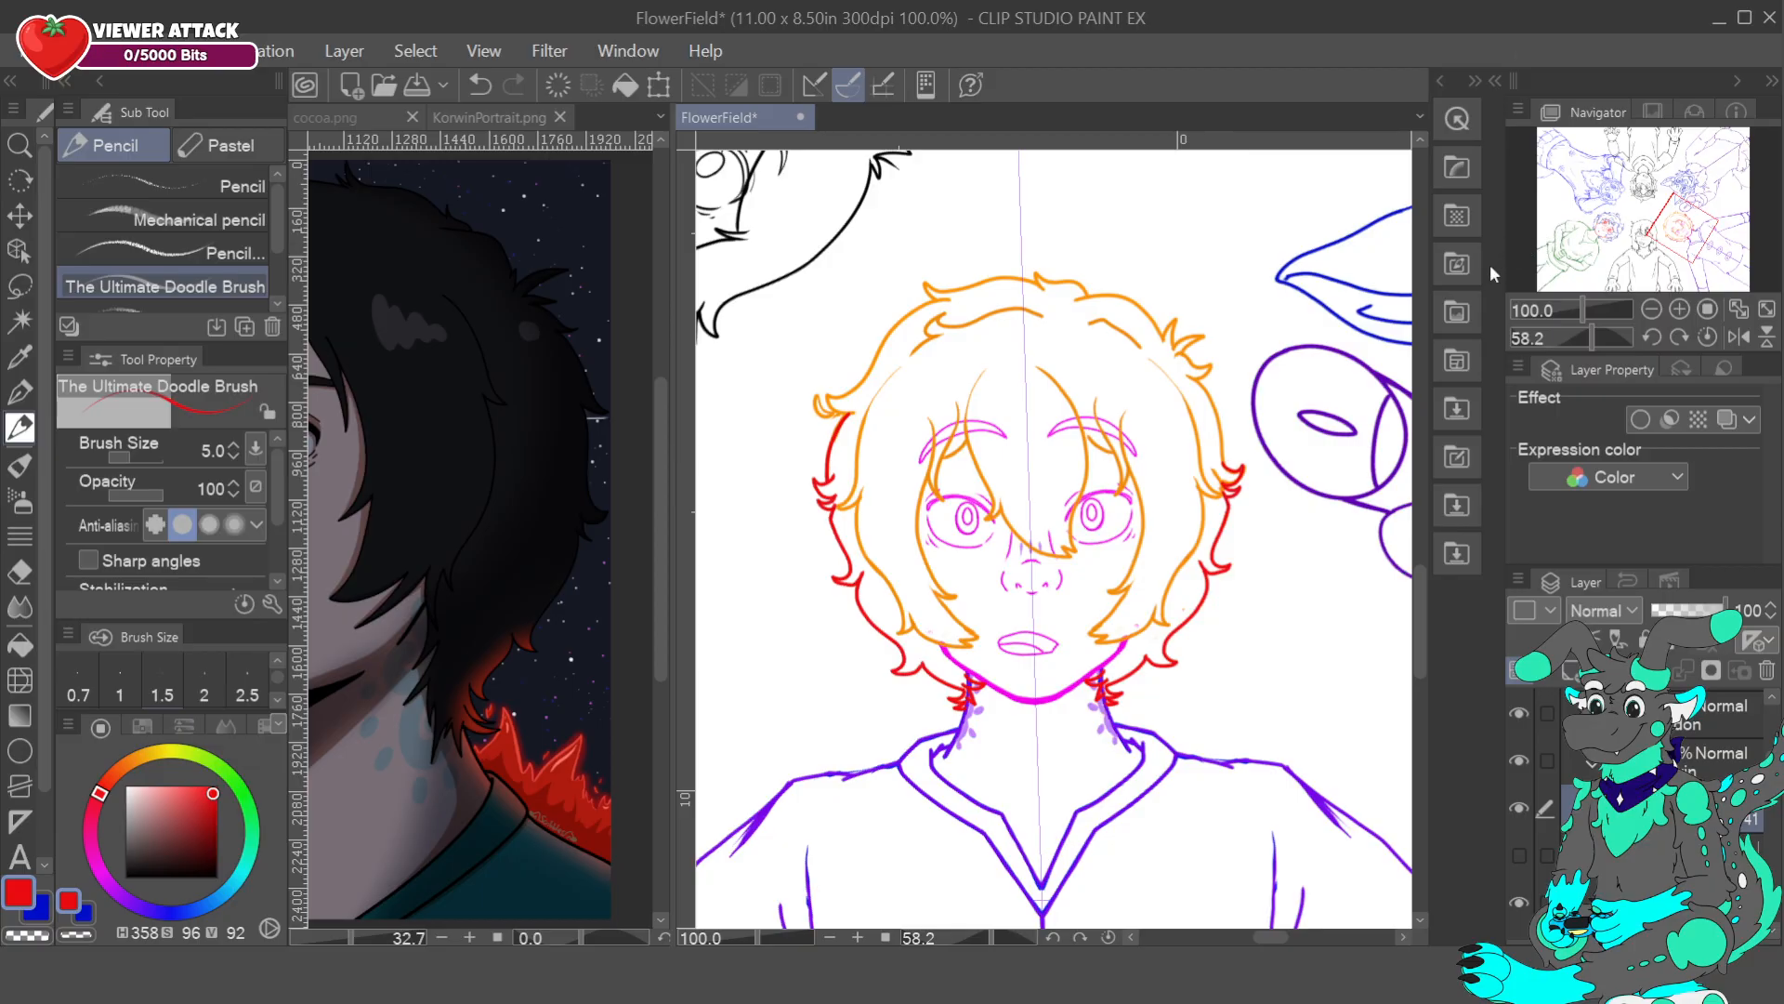
left_click(1652, 309)
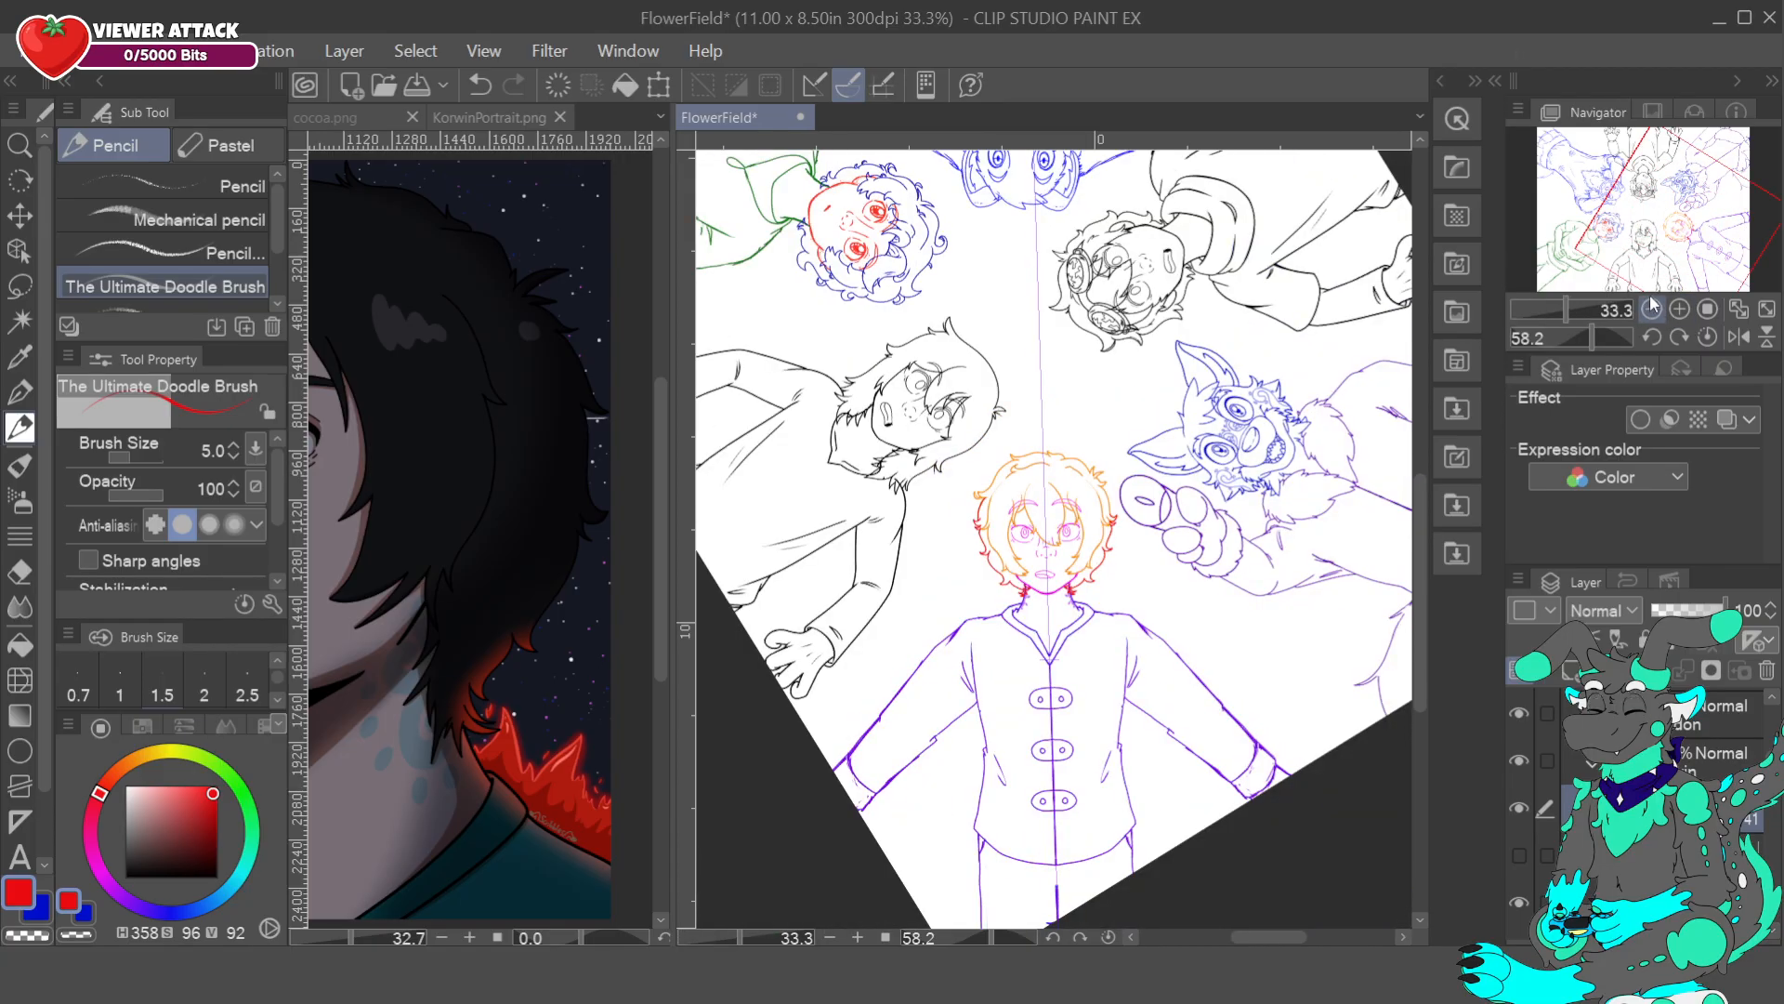
left_click(1673, 311)
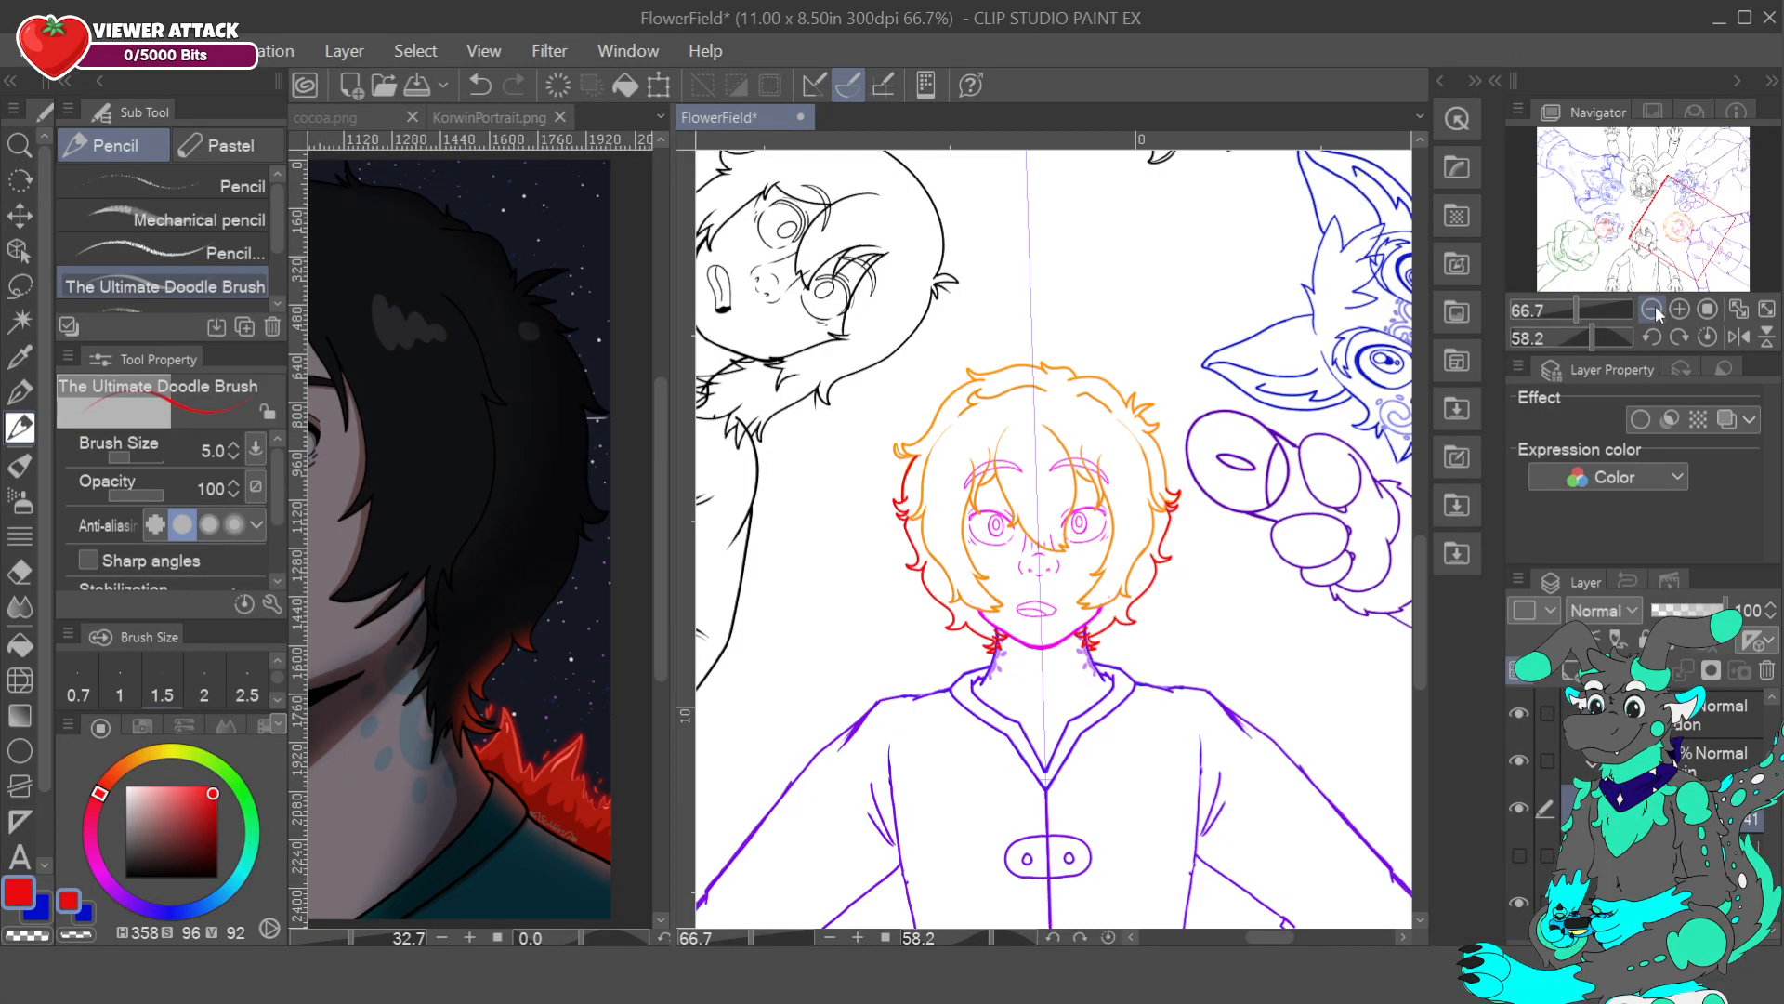
- Draw small red tufts beside the neck below the jaw, mirrored on both sides
left_click(1679, 310)
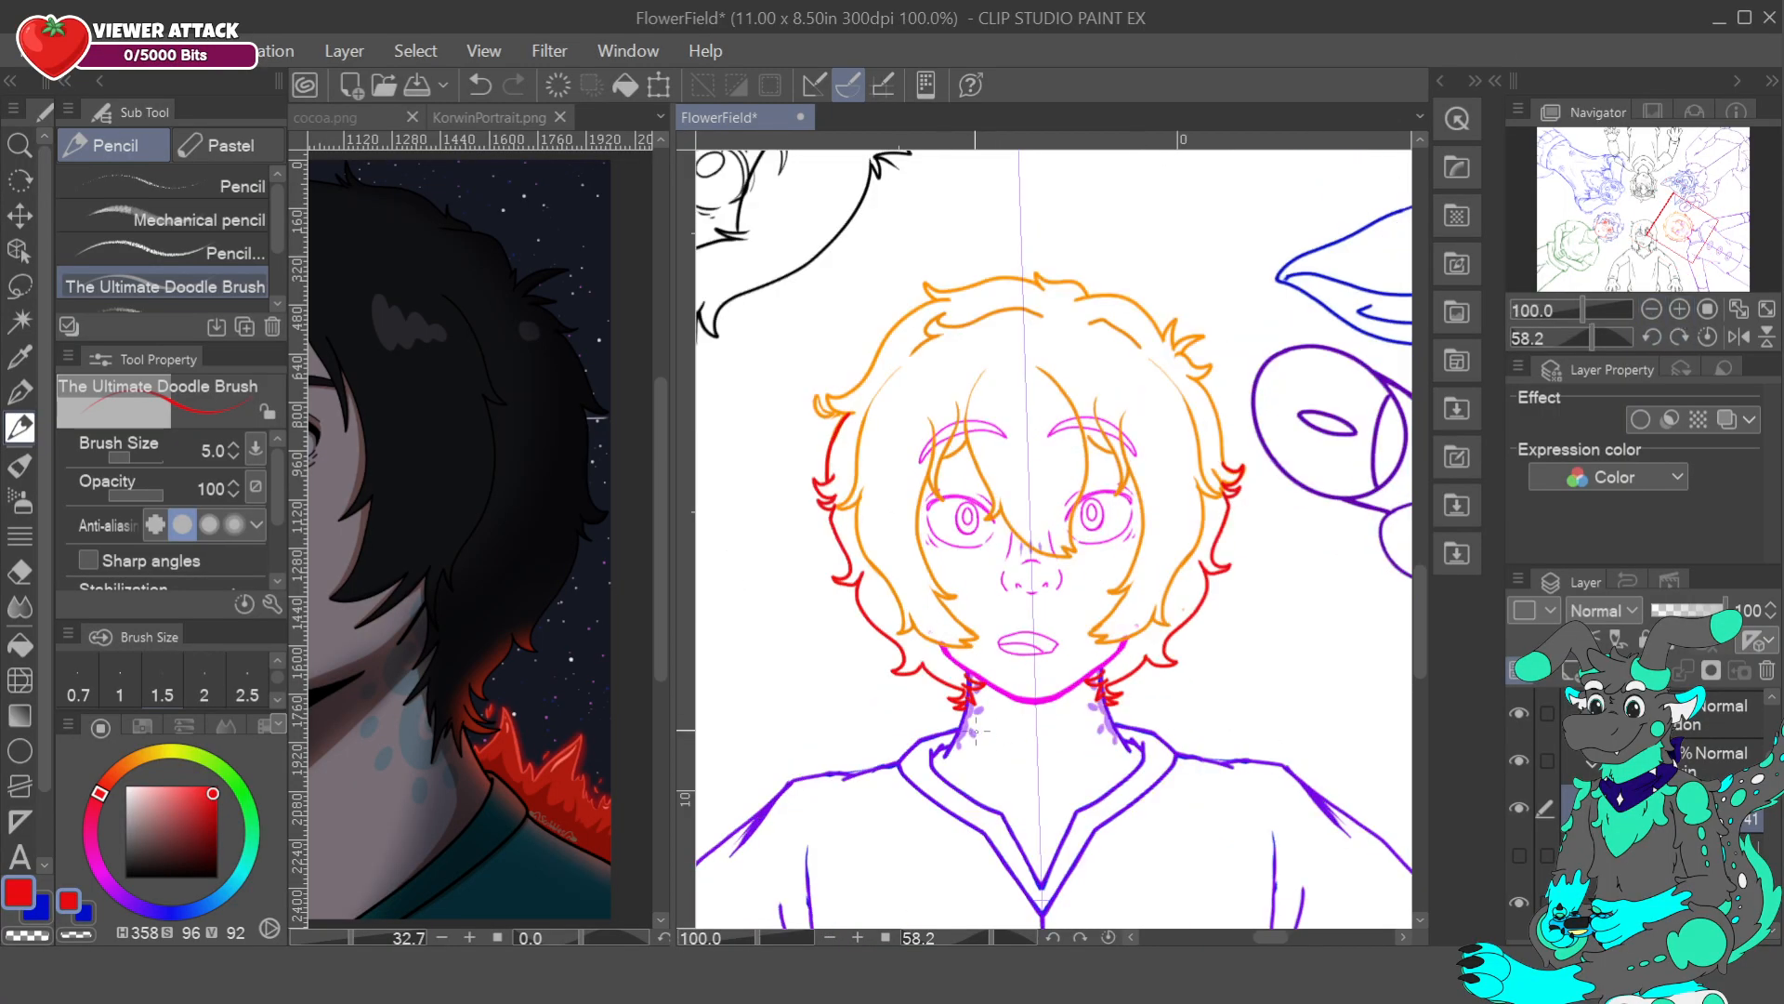
left_click(923, 667, "alt")
mouse_move(918, 656)
left_mouse_down()
mouse_move(942, 712)
mouse_move(964, 710)
mouse_move(962, 685)
mouse_move(989, 690)
left_mouse_up()
left_click(1002, 717, "alt")
left_click(1119, 697, "alt")
left_click_drag(1094, 705, 1104, 725)
left_click_drag(1104, 726, 1109, 710)
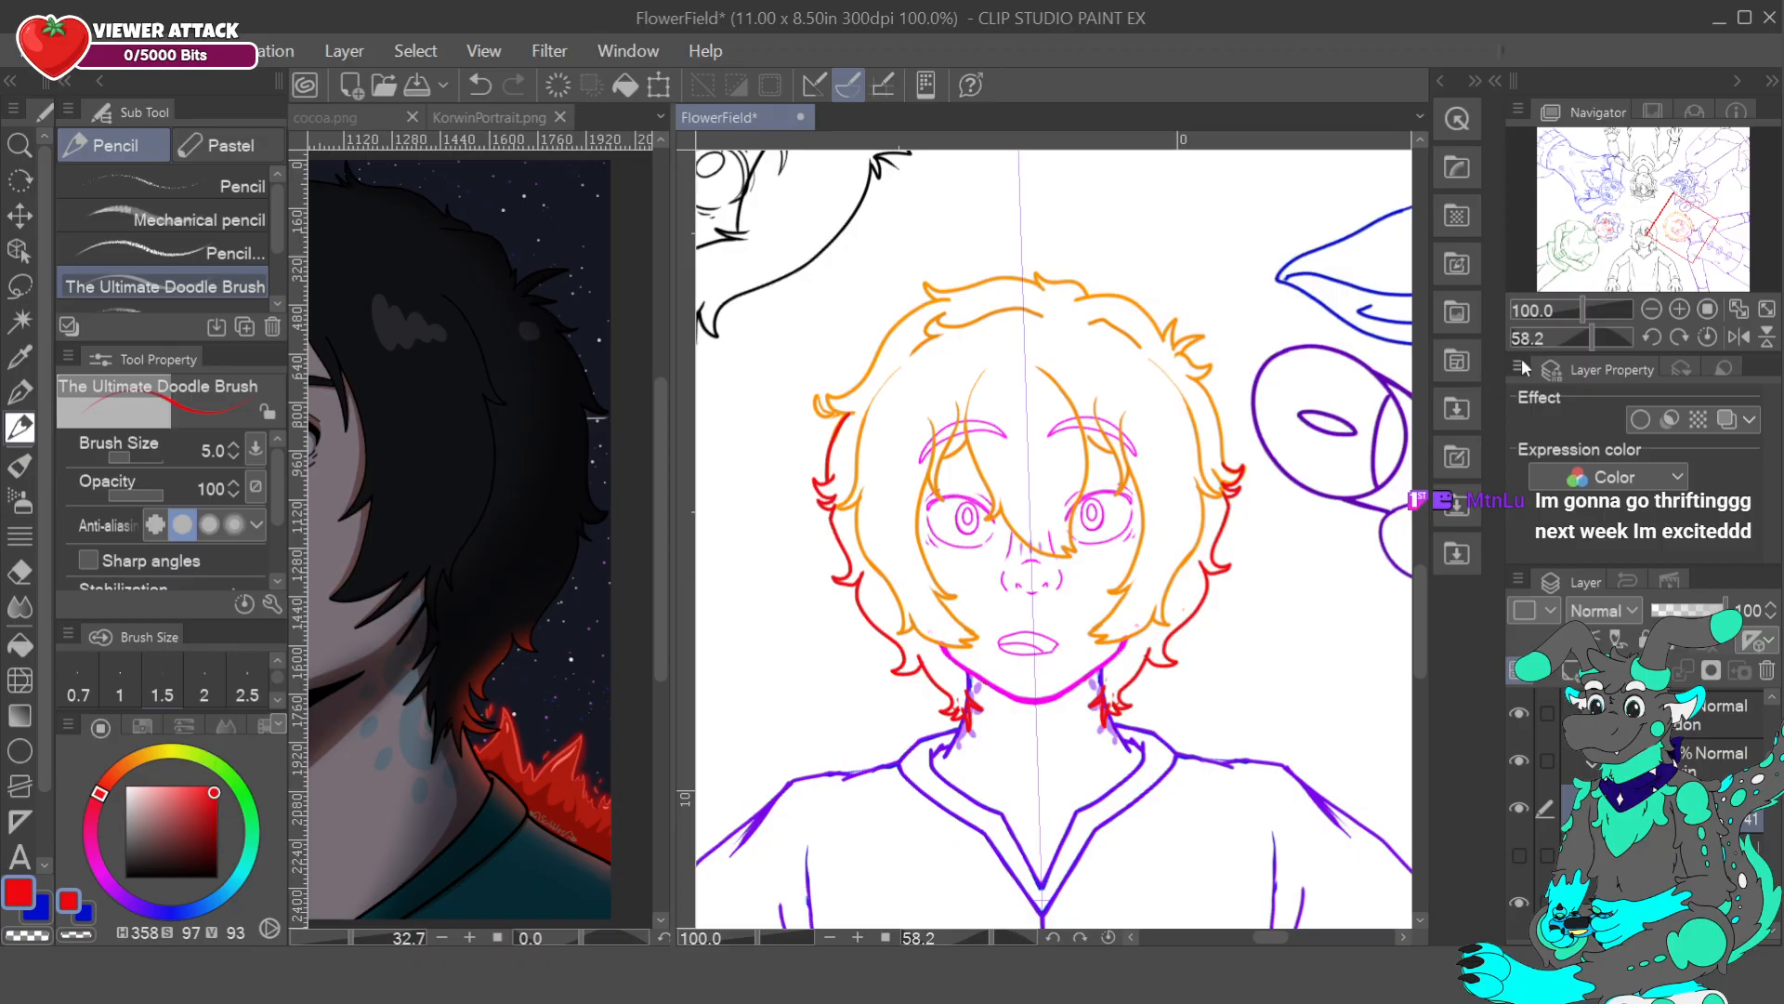
- Undo the last neck tuft strokes and redraw the inner red tufts on both sides of the neck
key("ctrl+z")
mouse_move(972, 690)
left_mouse_down()
mouse_move(989, 707)
mouse_move(958, 690)
mouse_move(971, 722)
mouse_move(975, 701)
left_mouse_up()
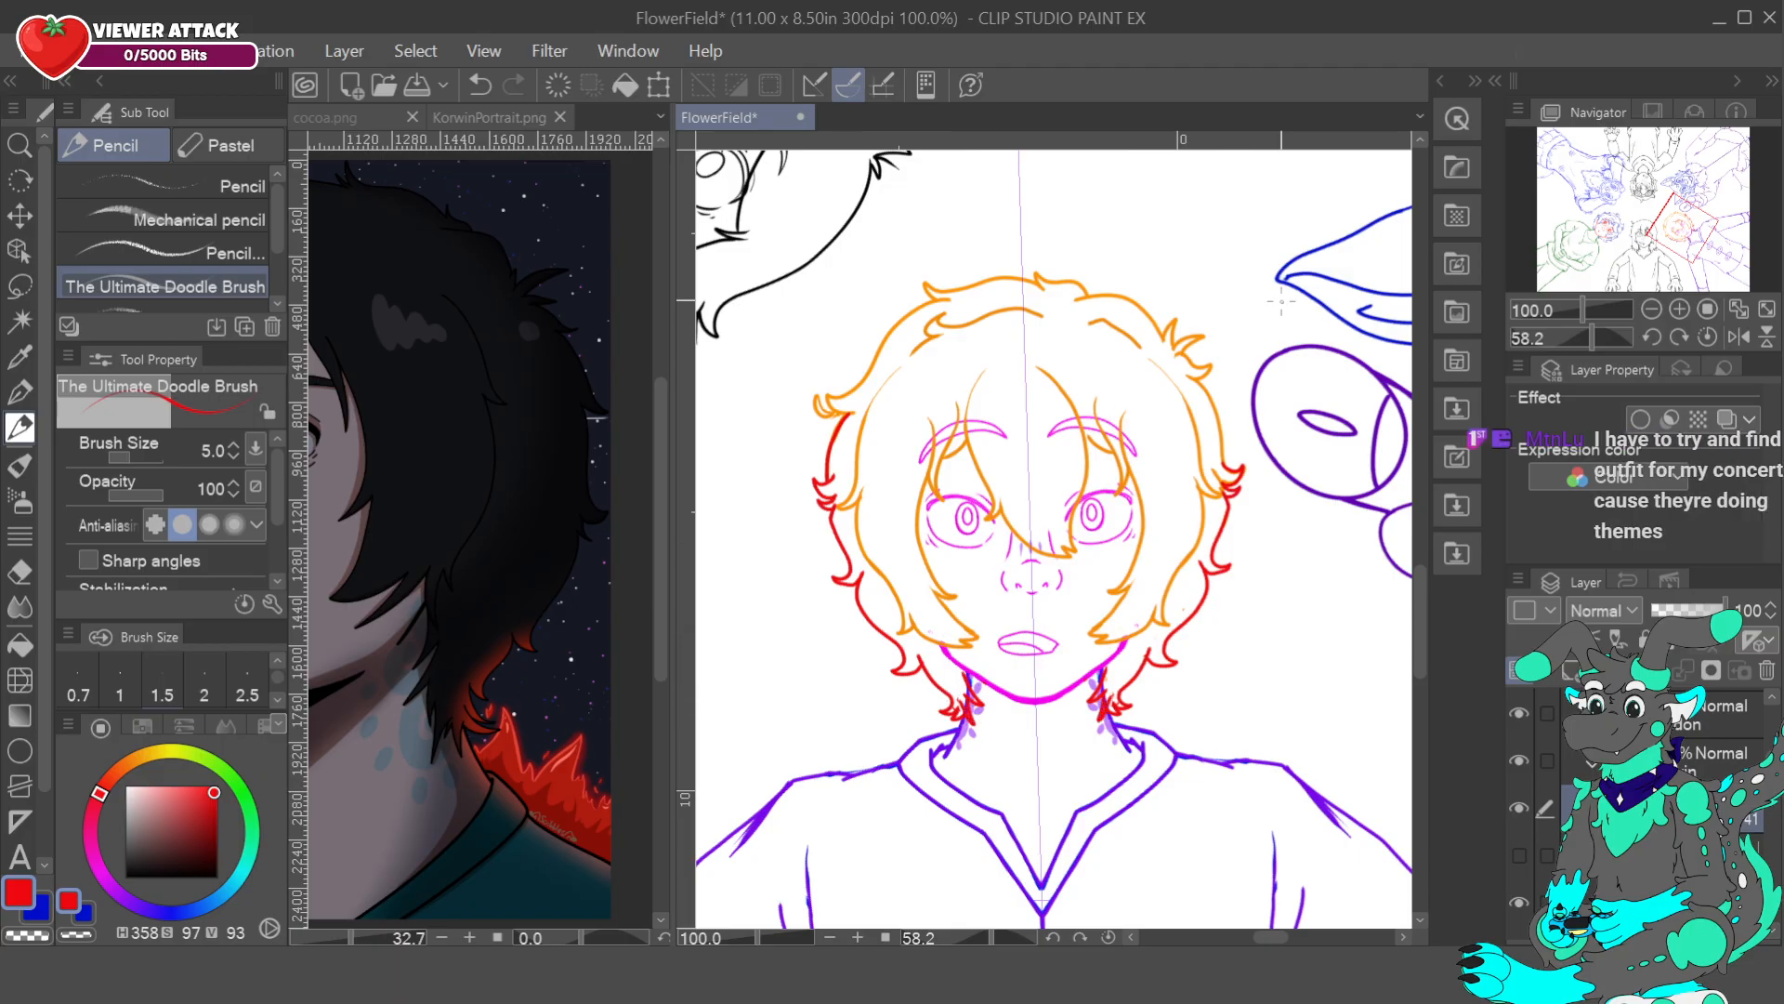
left_click(478, 85)
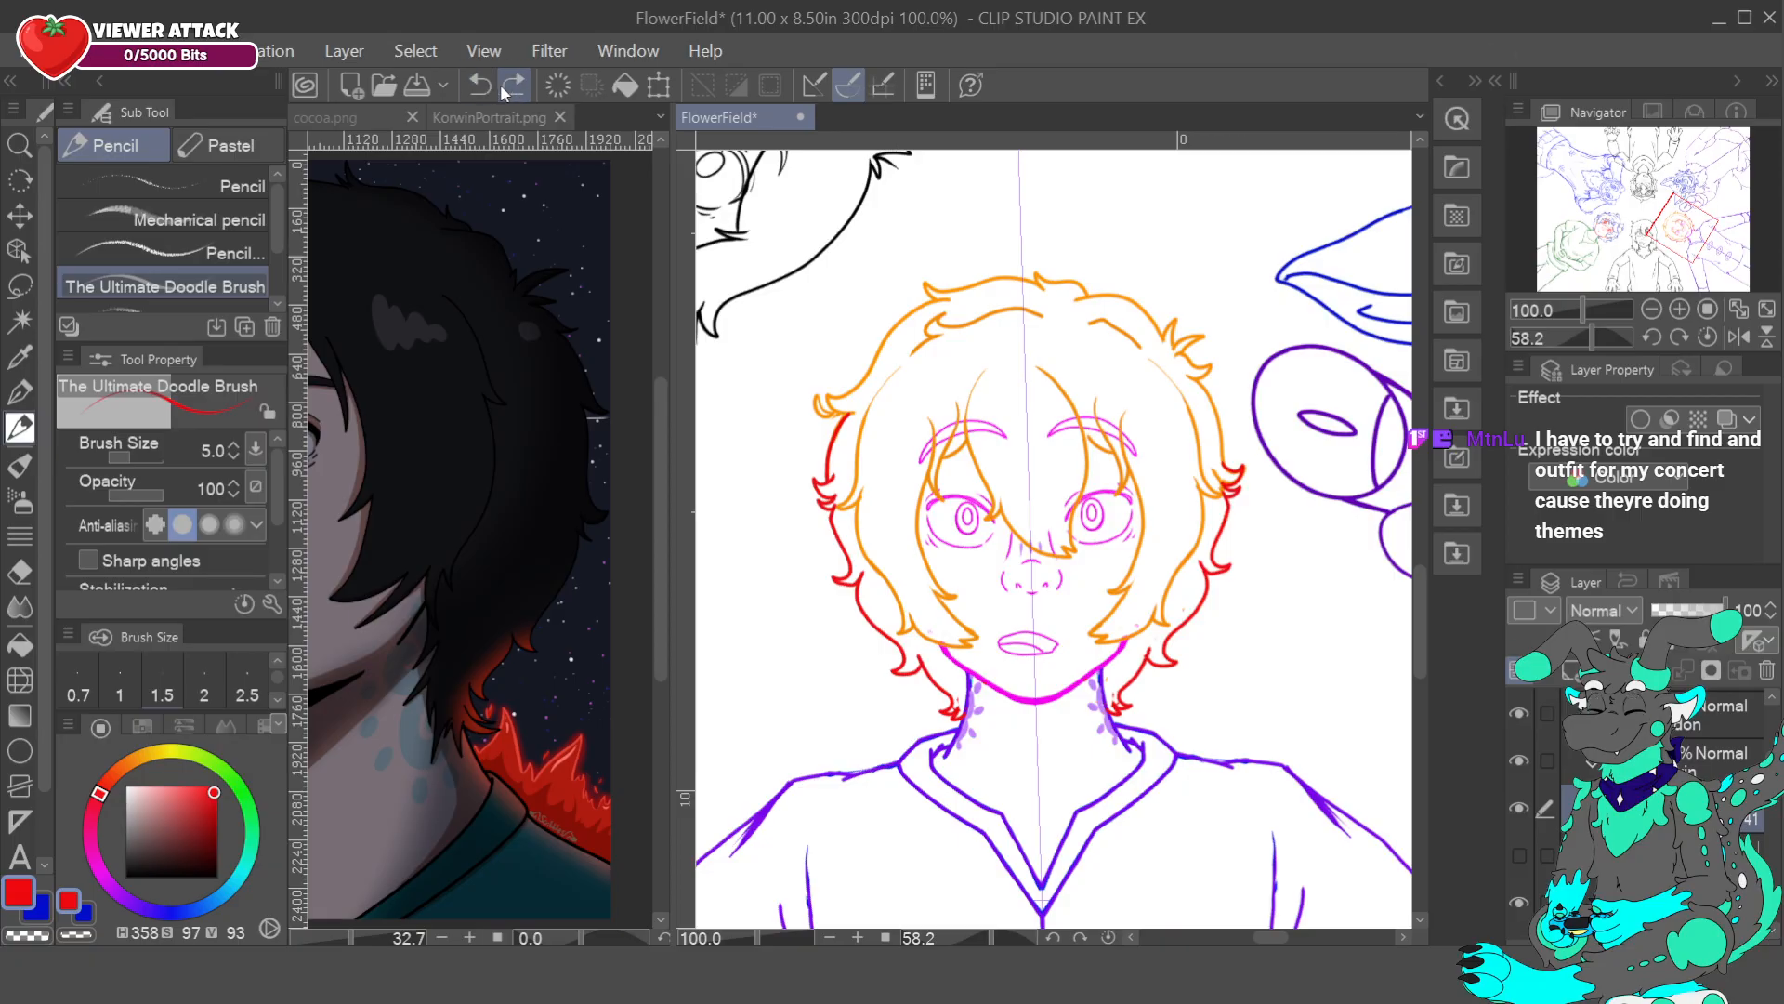
mouse_move(978, 686)
left_mouse_down()
mouse_move(964, 693)
mouse_move(980, 715)
left_mouse_up()
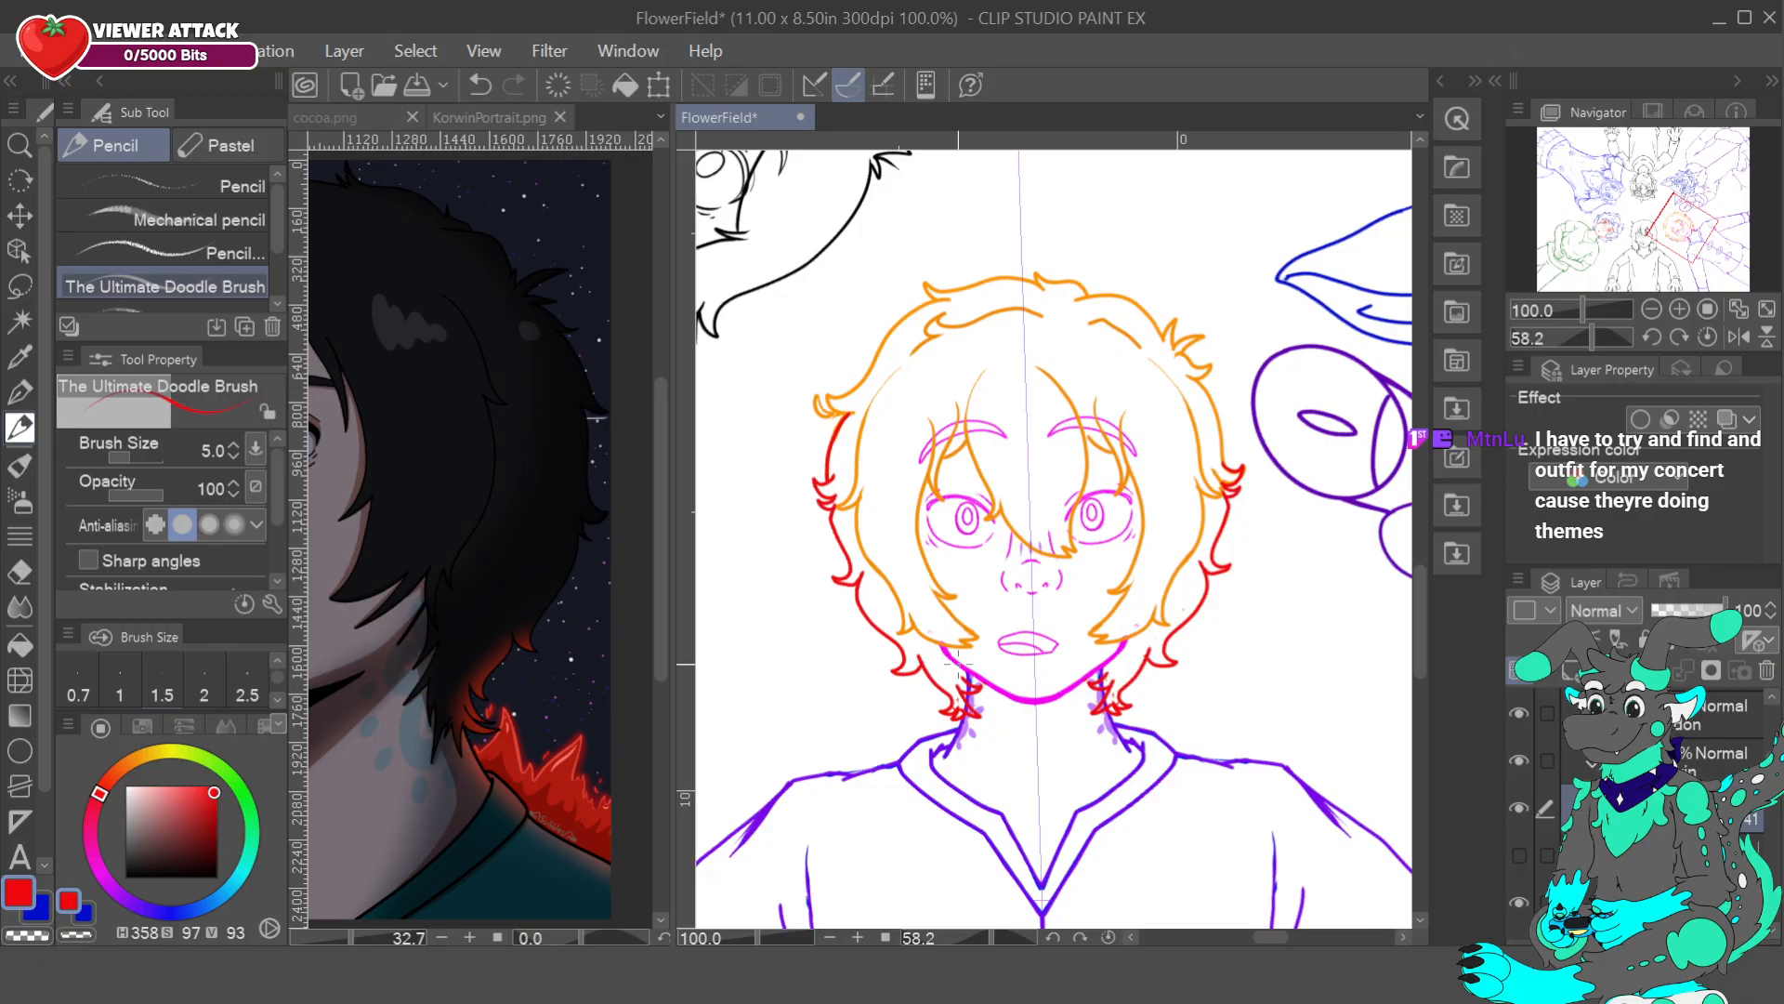
- Choose orange from the color set and recolor all the red hair lines to orange, including the left outer strand
left_click(1650, 312)
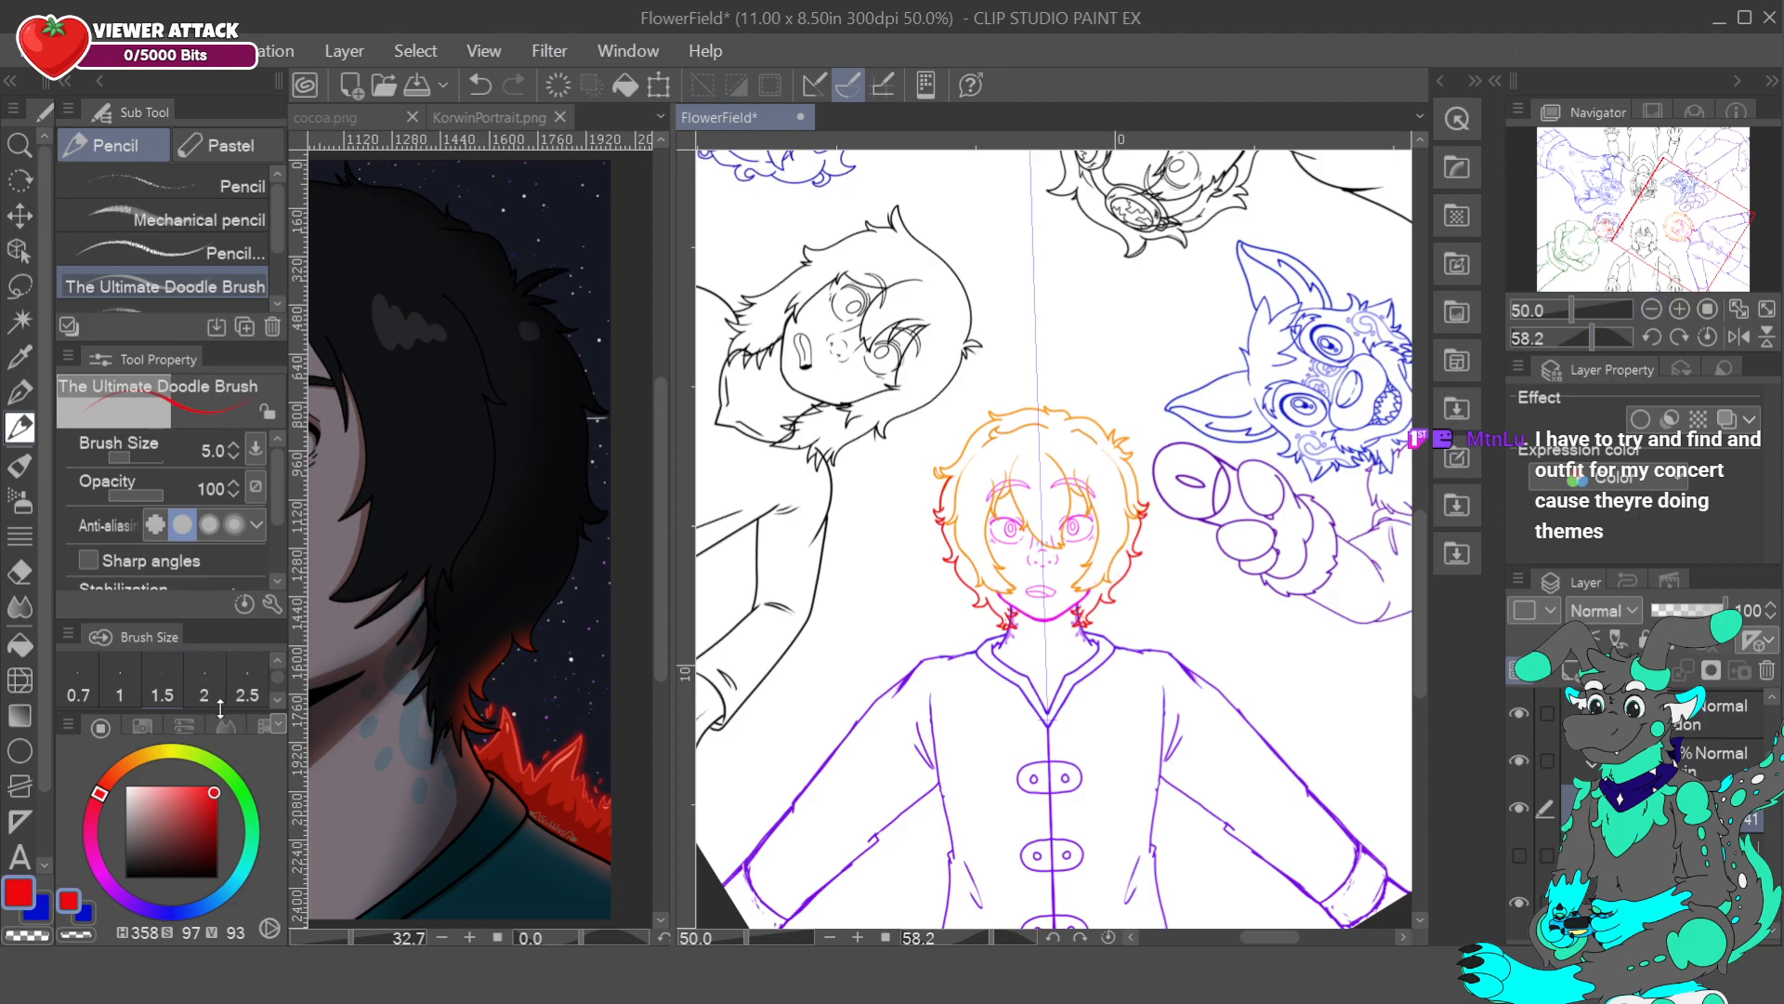
left_click(267, 725)
left_click(143, 749)
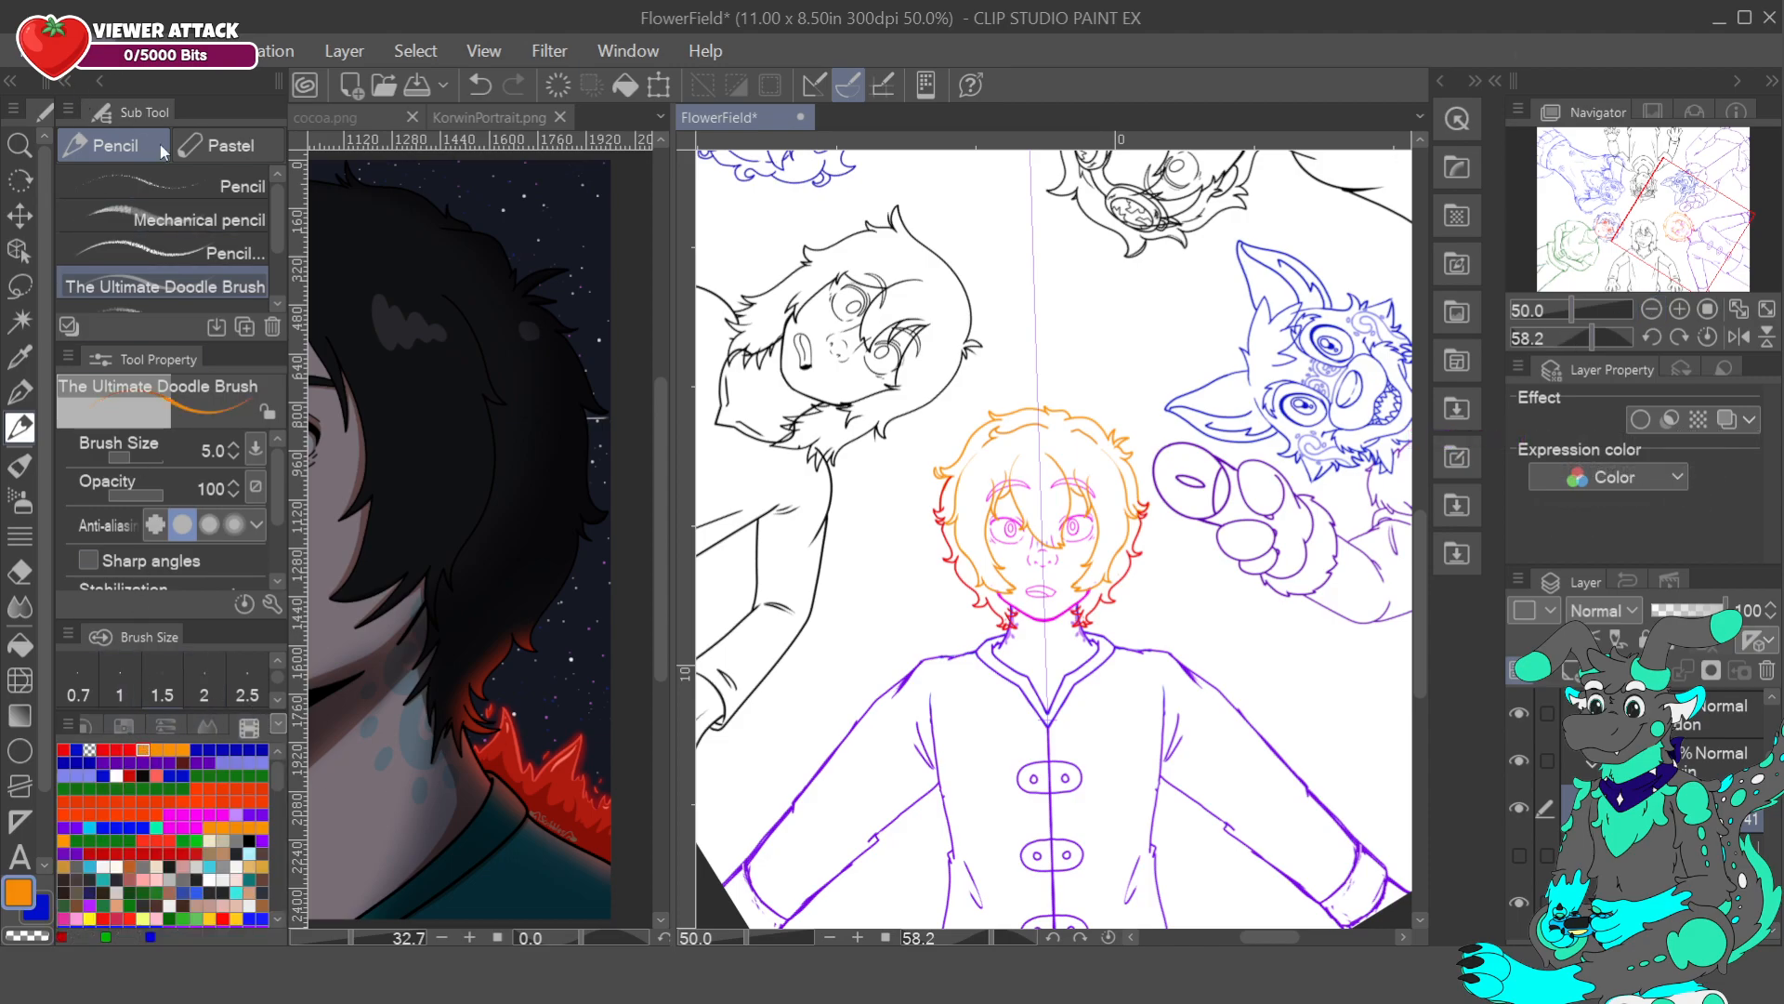
key("ctrl+z")
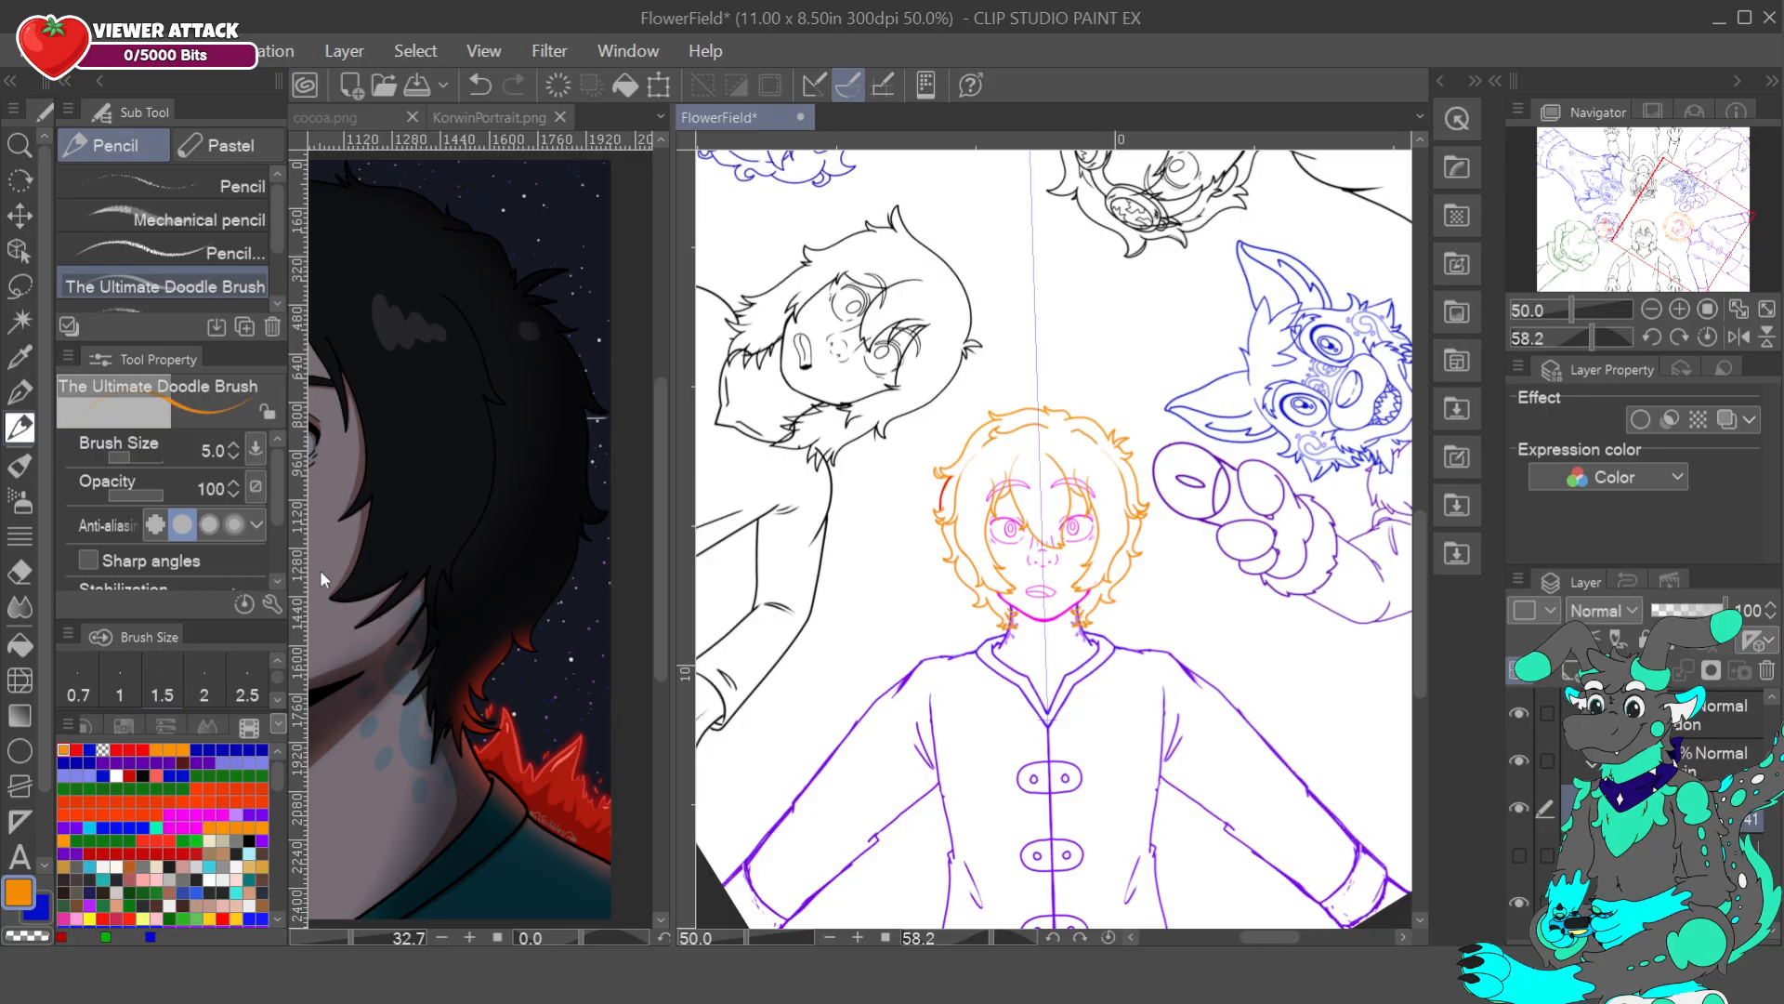
left_click(1619, 902)
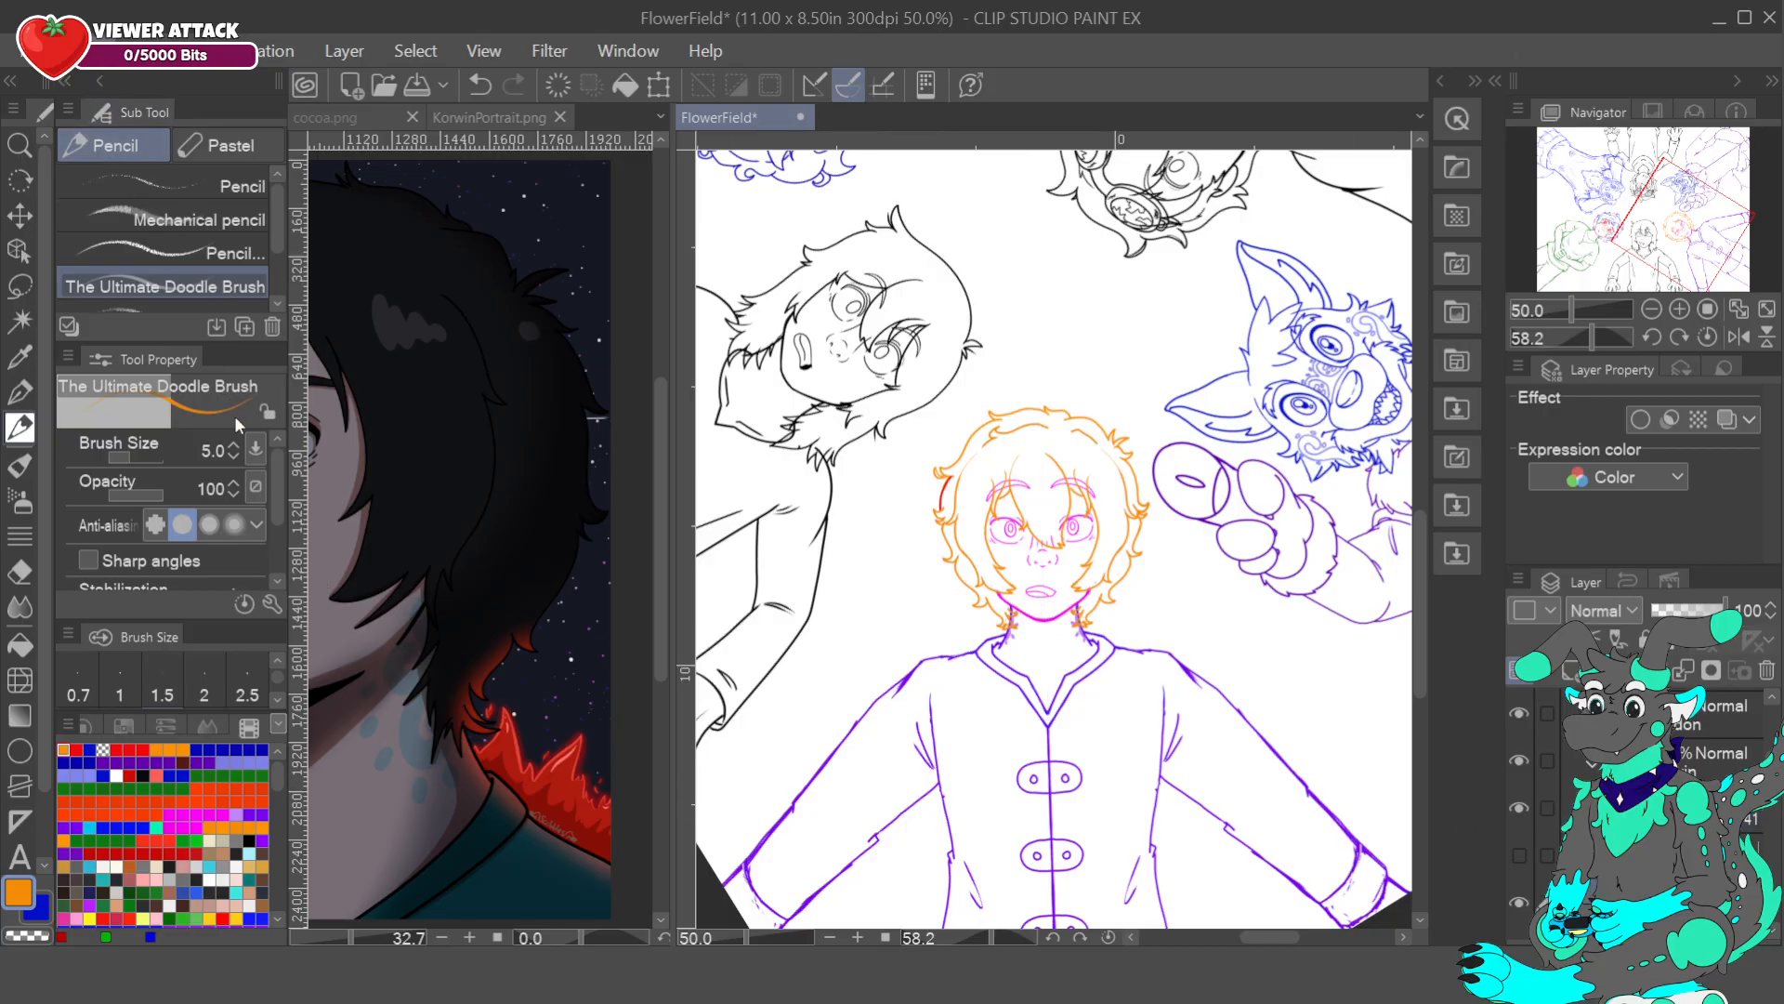
key("ctrl+z")
- Touch up the orange outer hair strands on both sides between eye and mouth level
left_click(1679, 309)
left_click(1679, 309)
left_click(1679, 310)
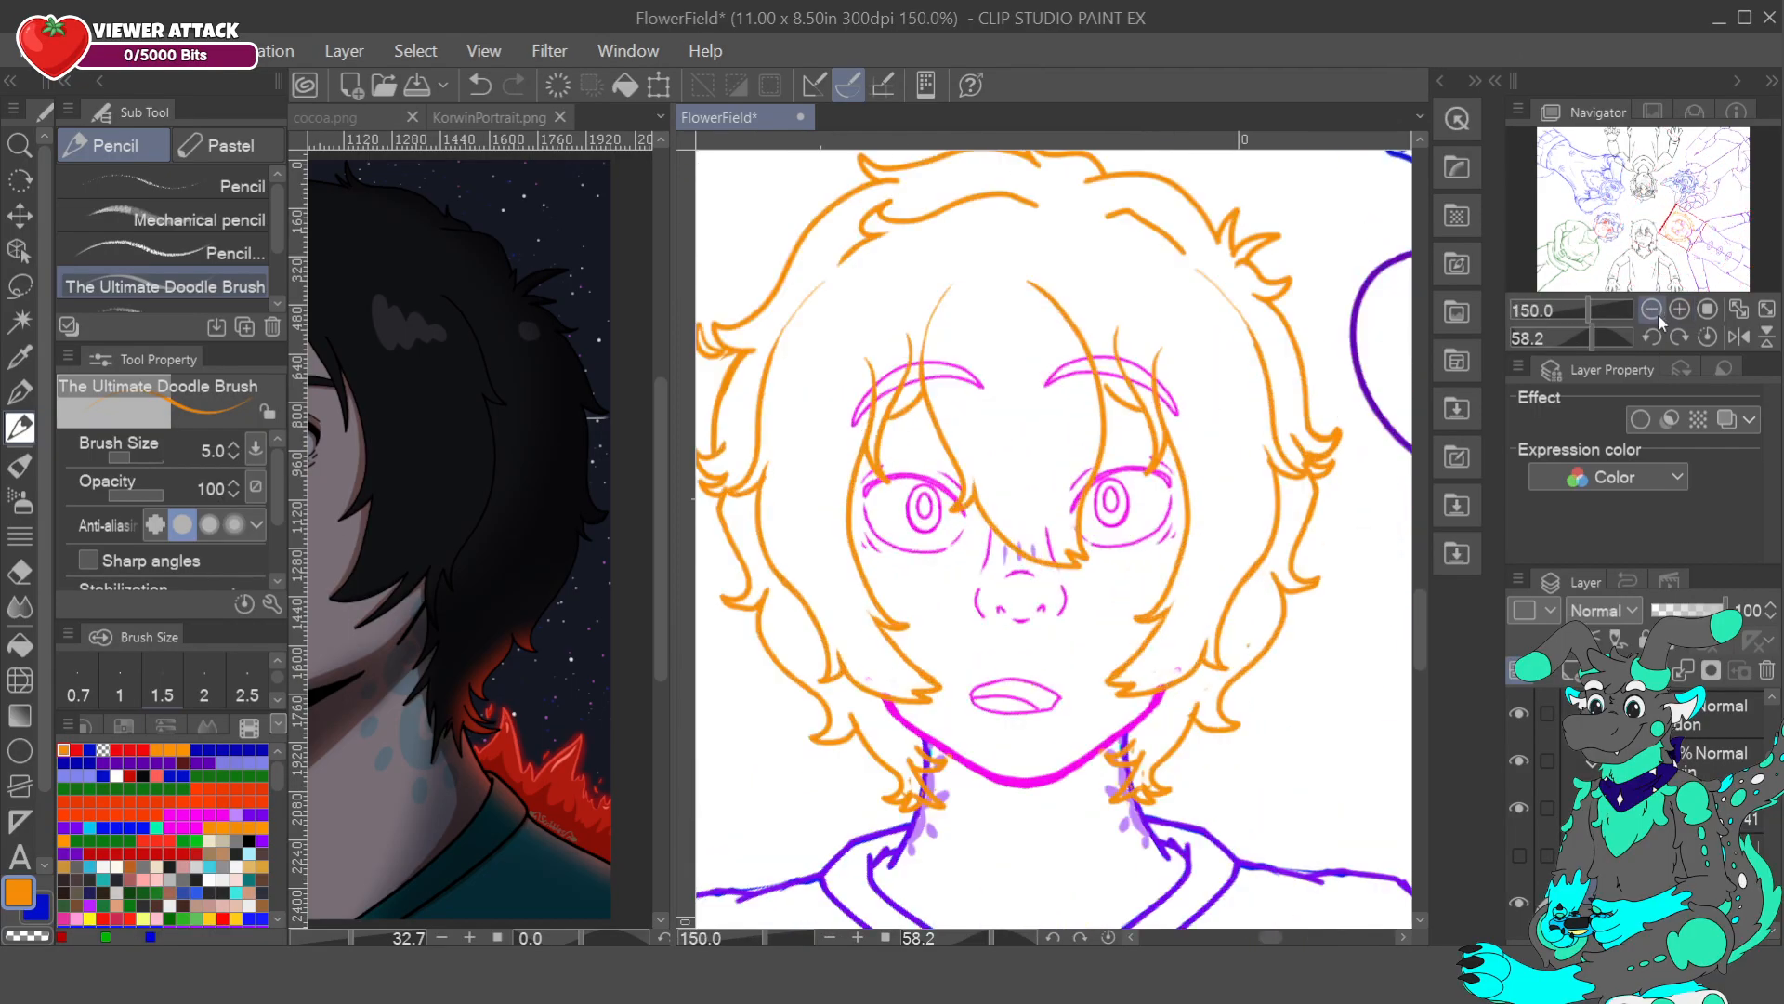
left_click(789, 657, "alt")
left_click_drag(789, 657, 723, 502)
left_click_drag(1285, 607, 1302, 591)
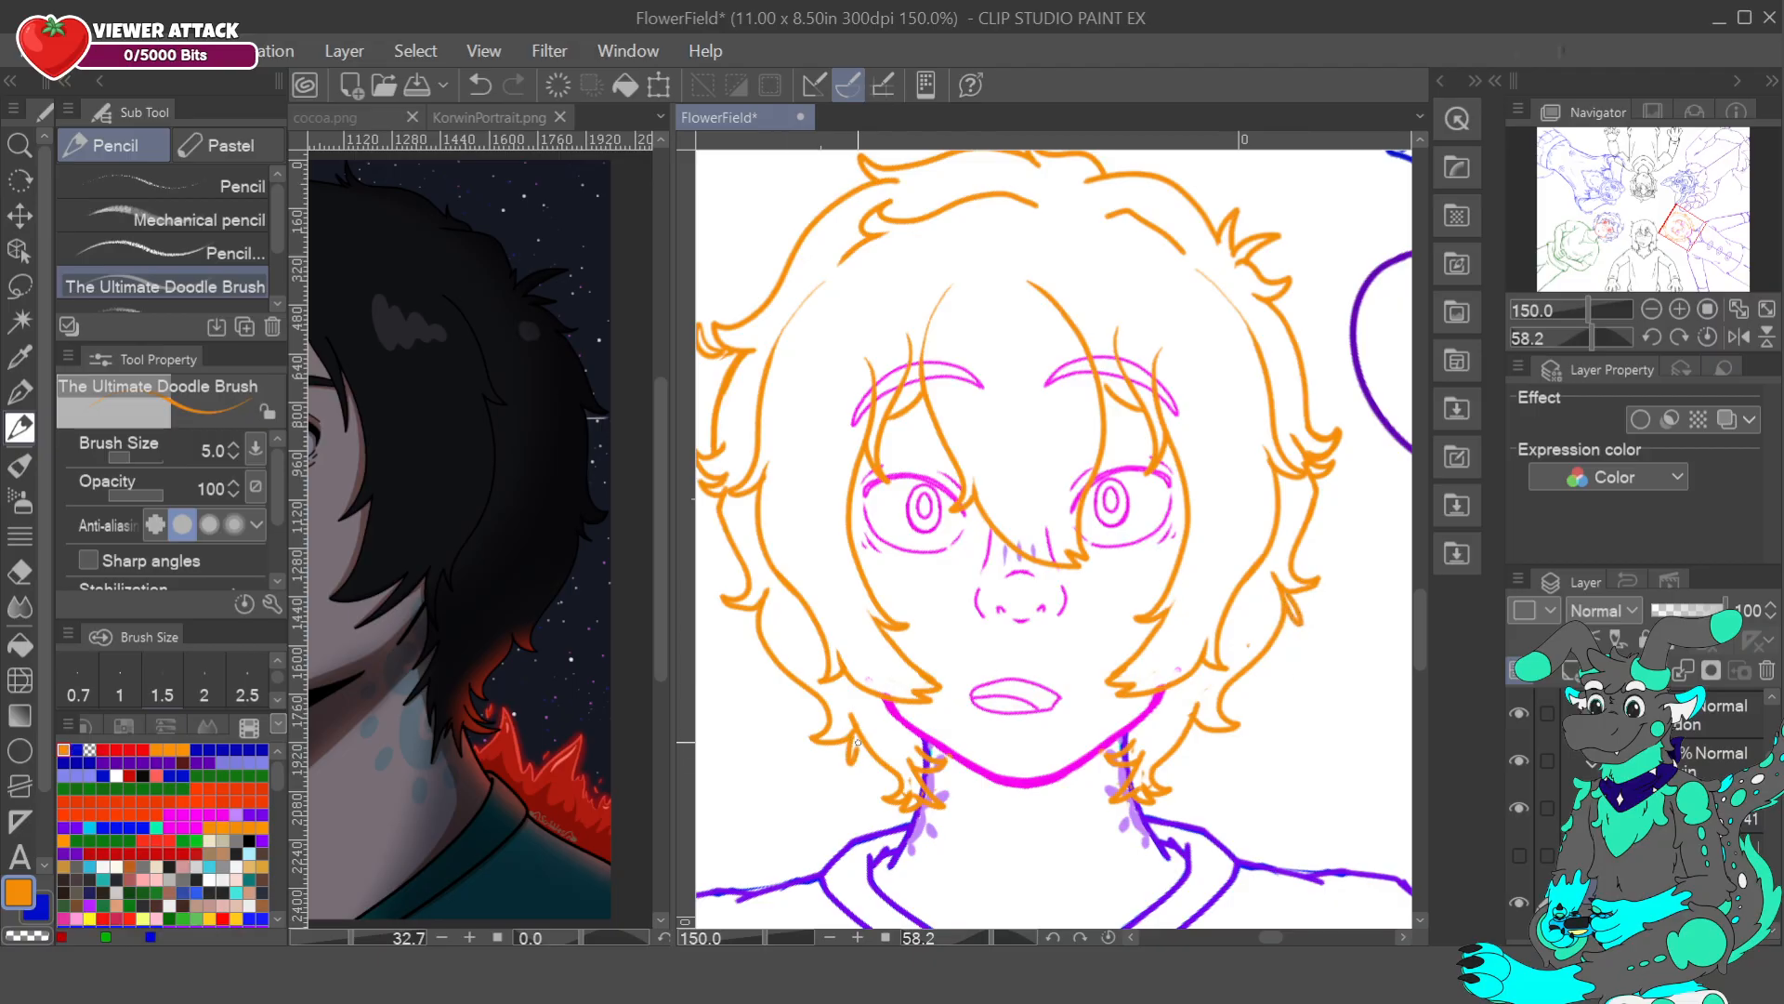
- Undo the last strand touch-ups and try a short stroke on the left outer strand at mouth level
left_click(1652, 310)
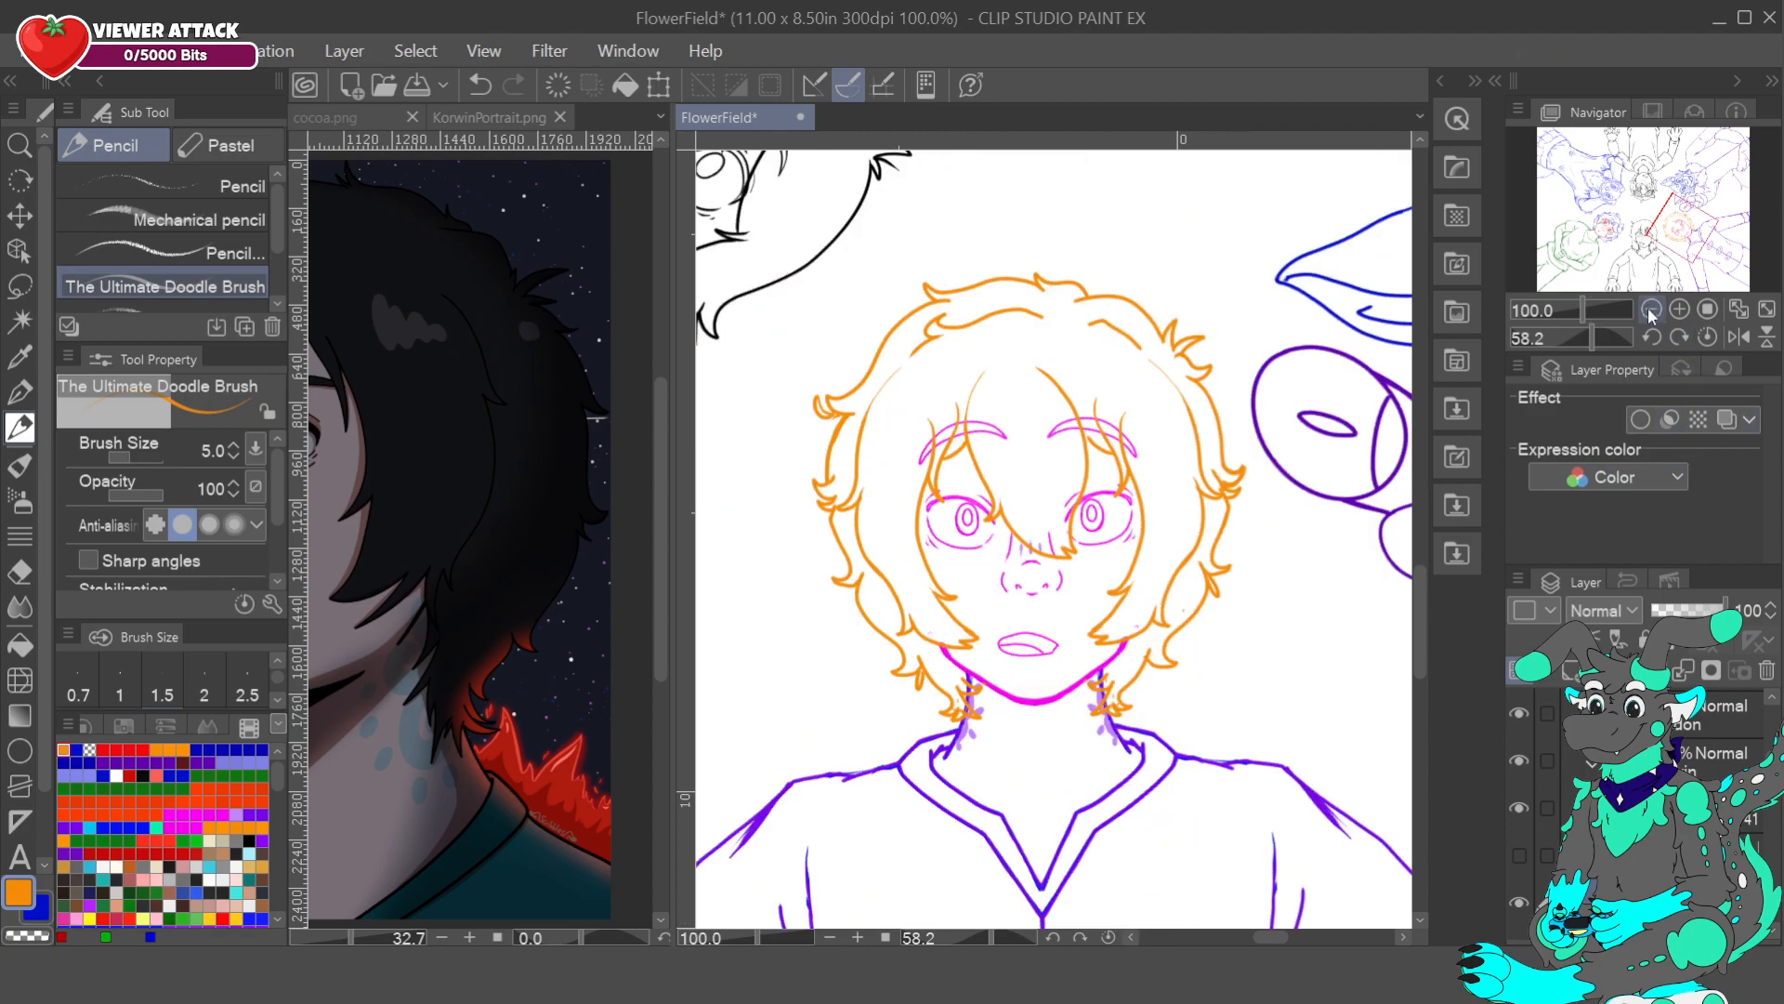
left_click(1651, 310)
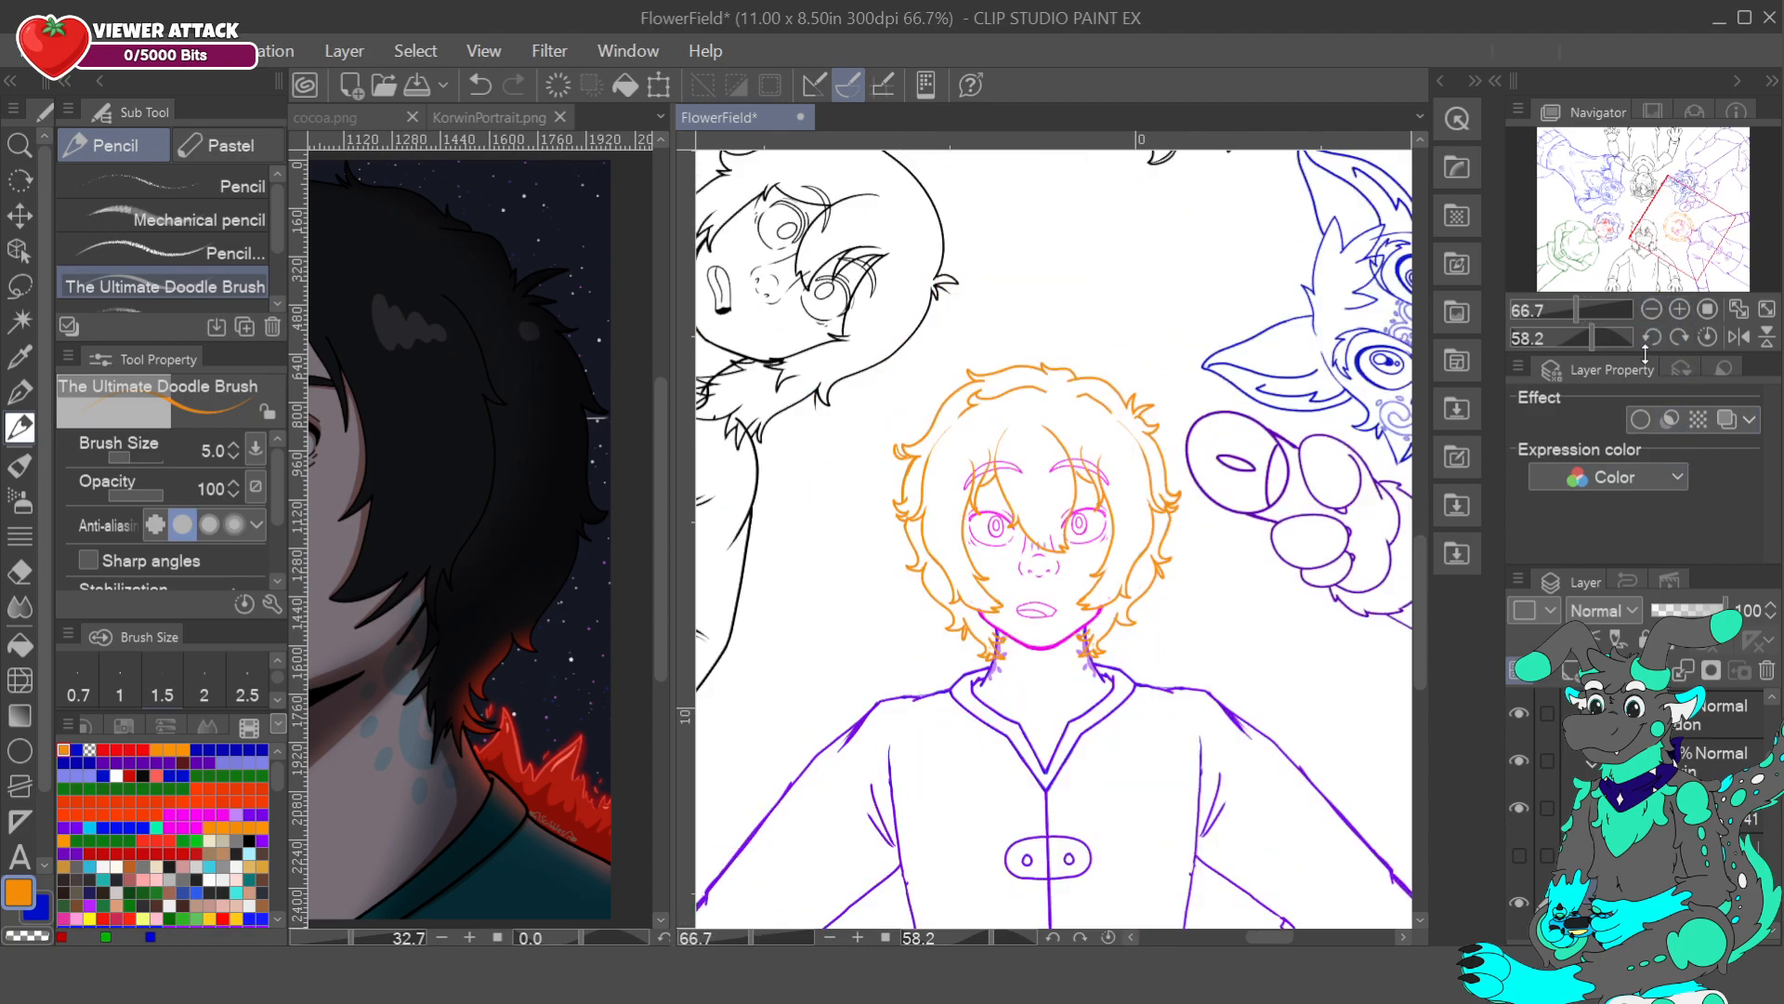
left_click(481, 85)
left_click(481, 85)
left_click_drag(927, 605, 939, 600)
left_click(481, 85)
key("c")
left_click_drag(901, 451, 908, 458)
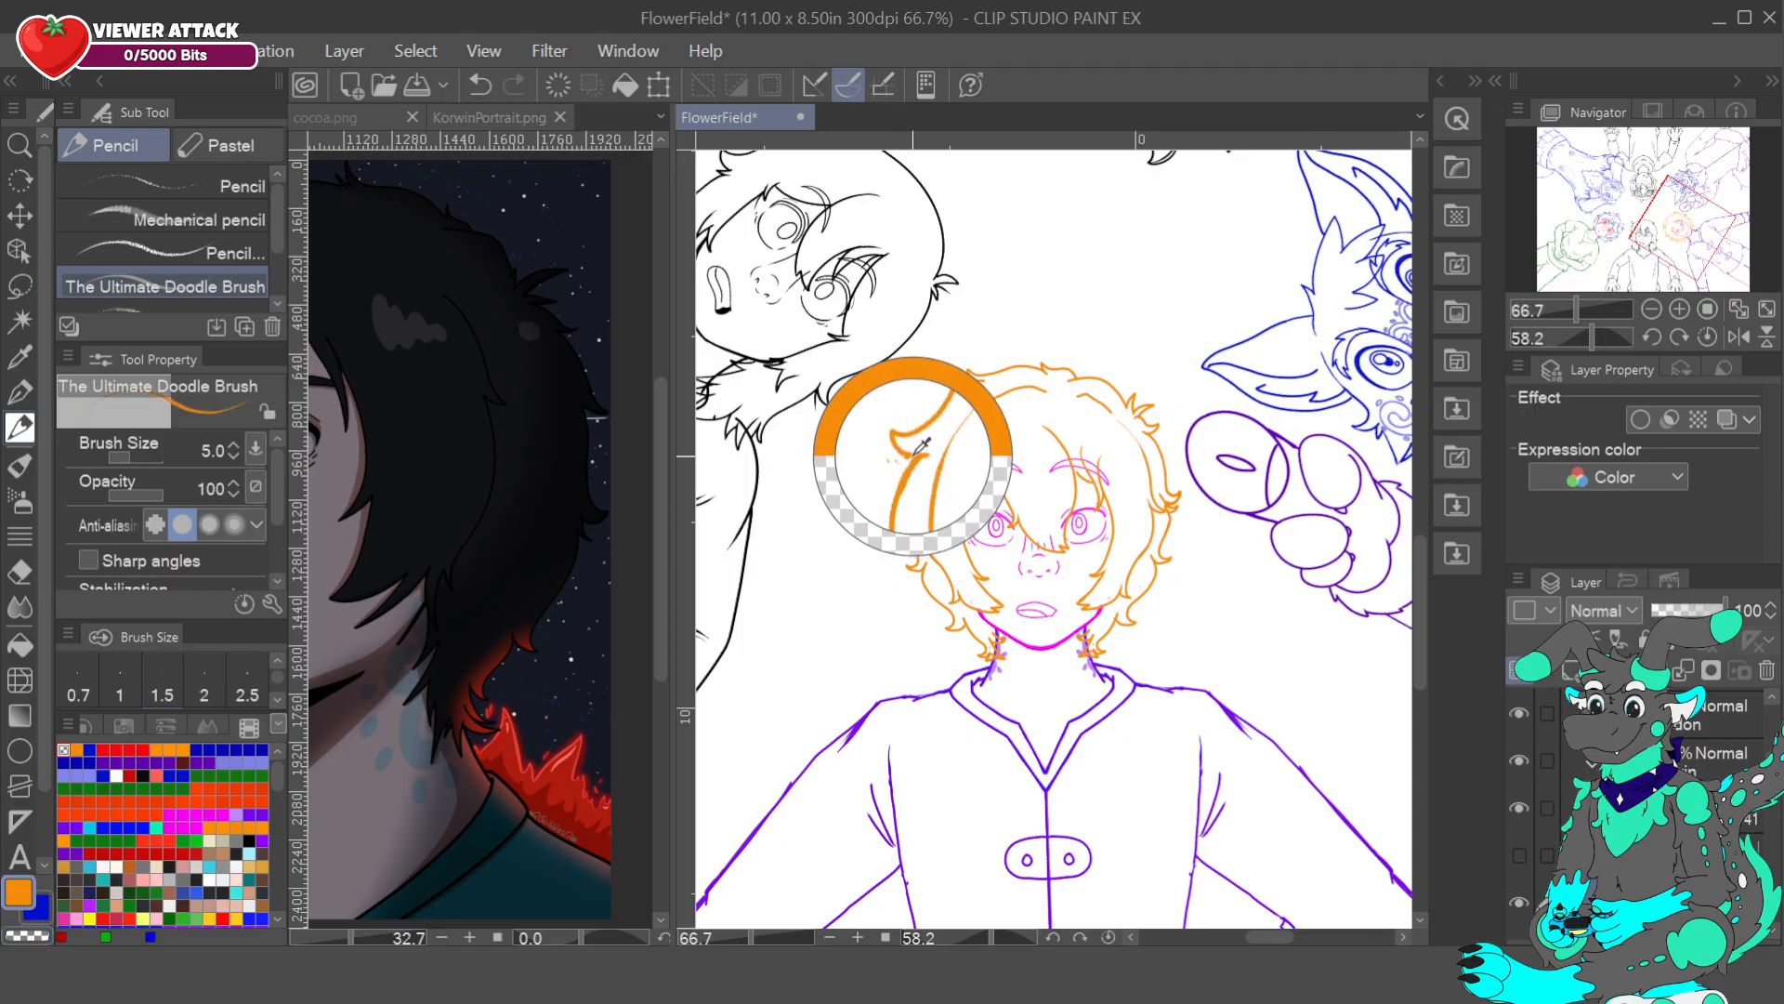
- Bring up the cocoa.png reference and refine the orange fringe strands on the right side of the forehead in FlowerField
left_click(395, 118)
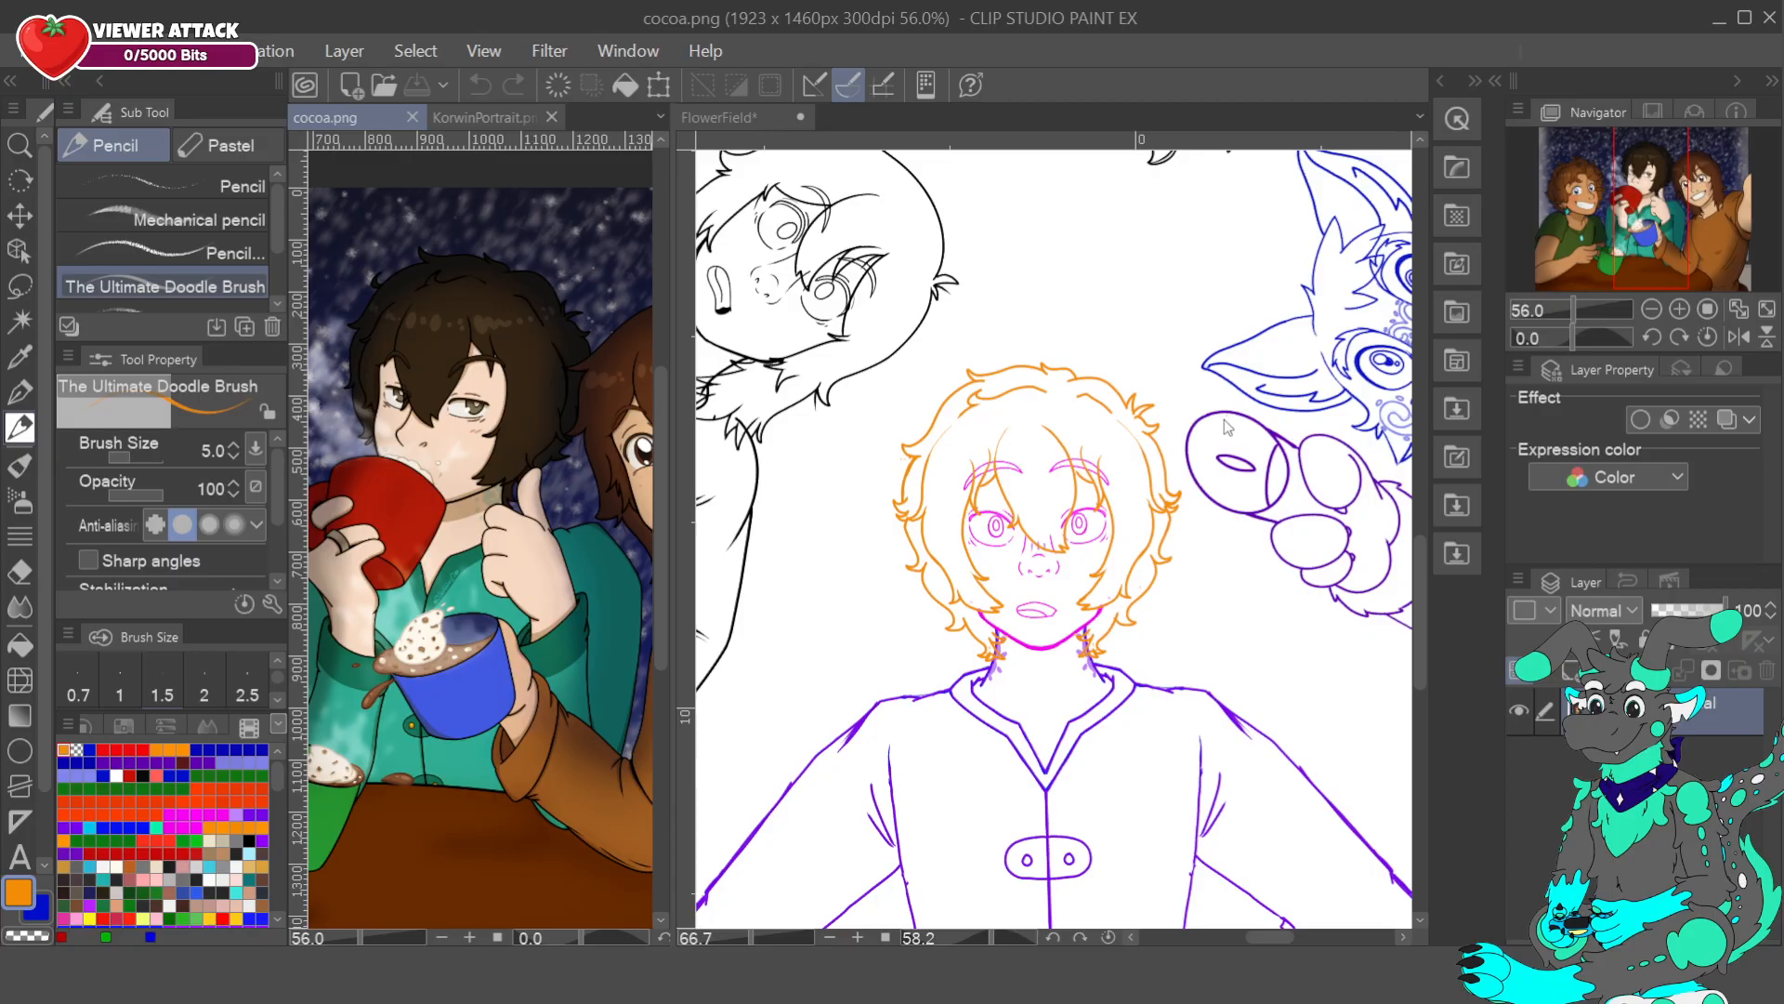
left_click(945, 406)
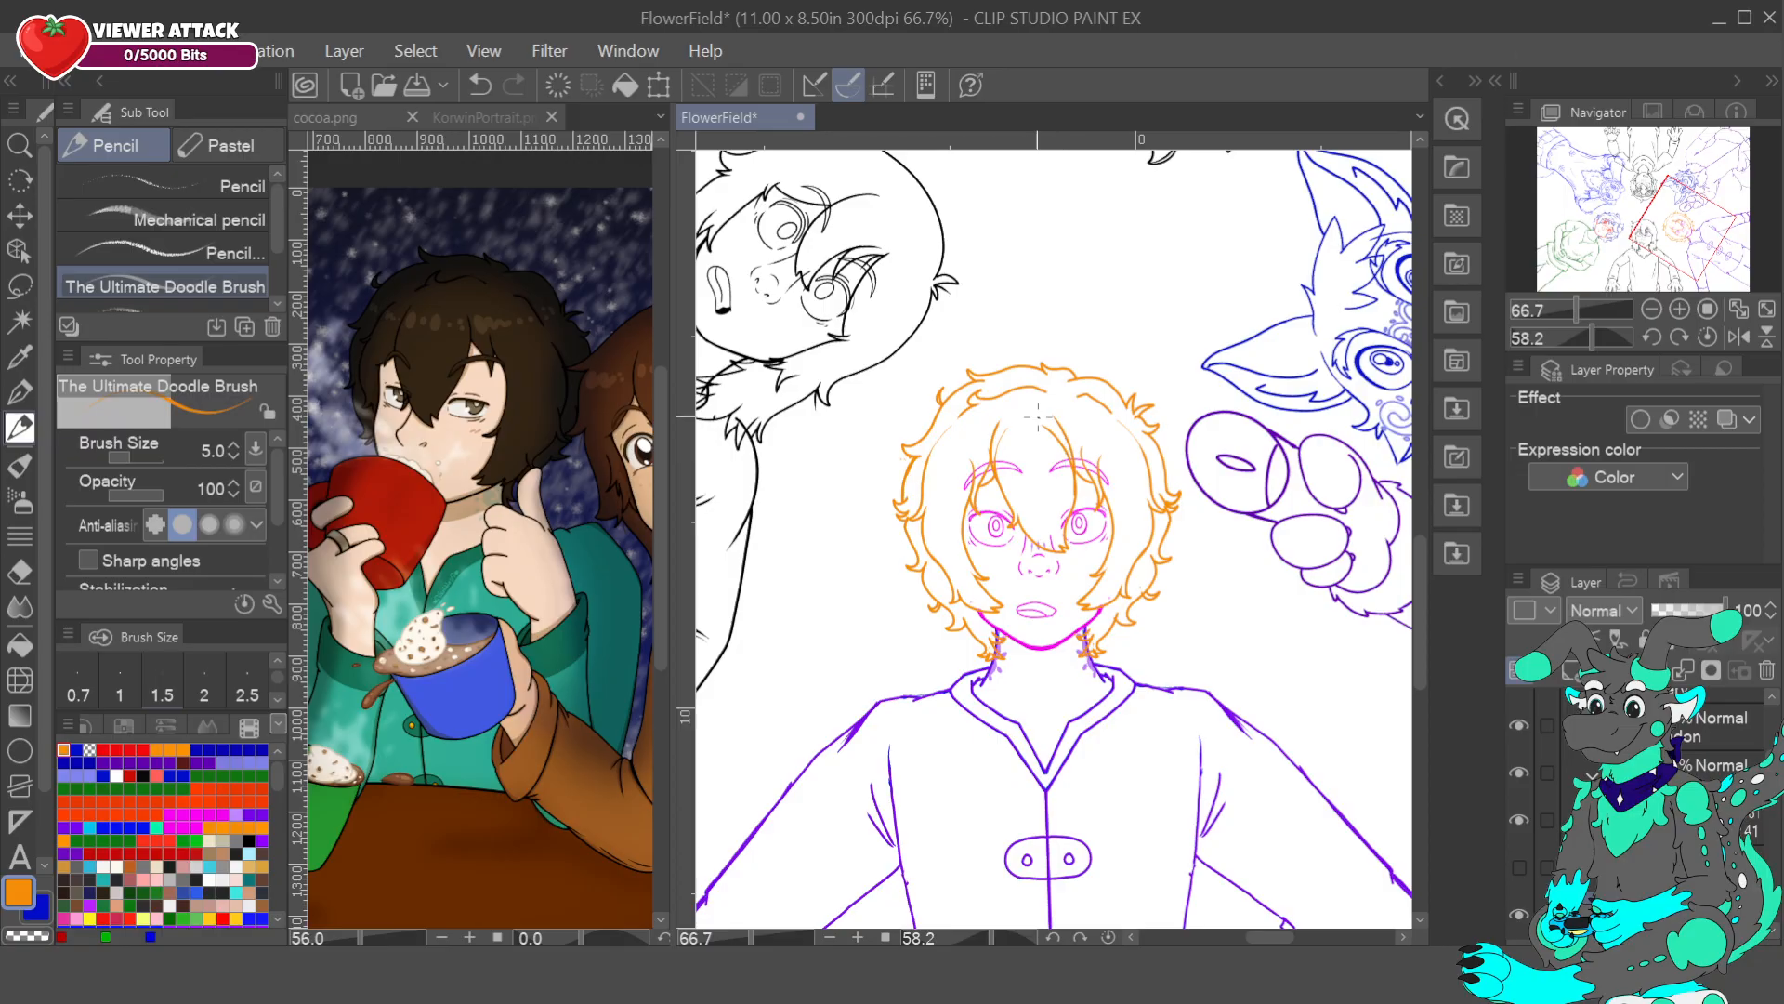
key("c")
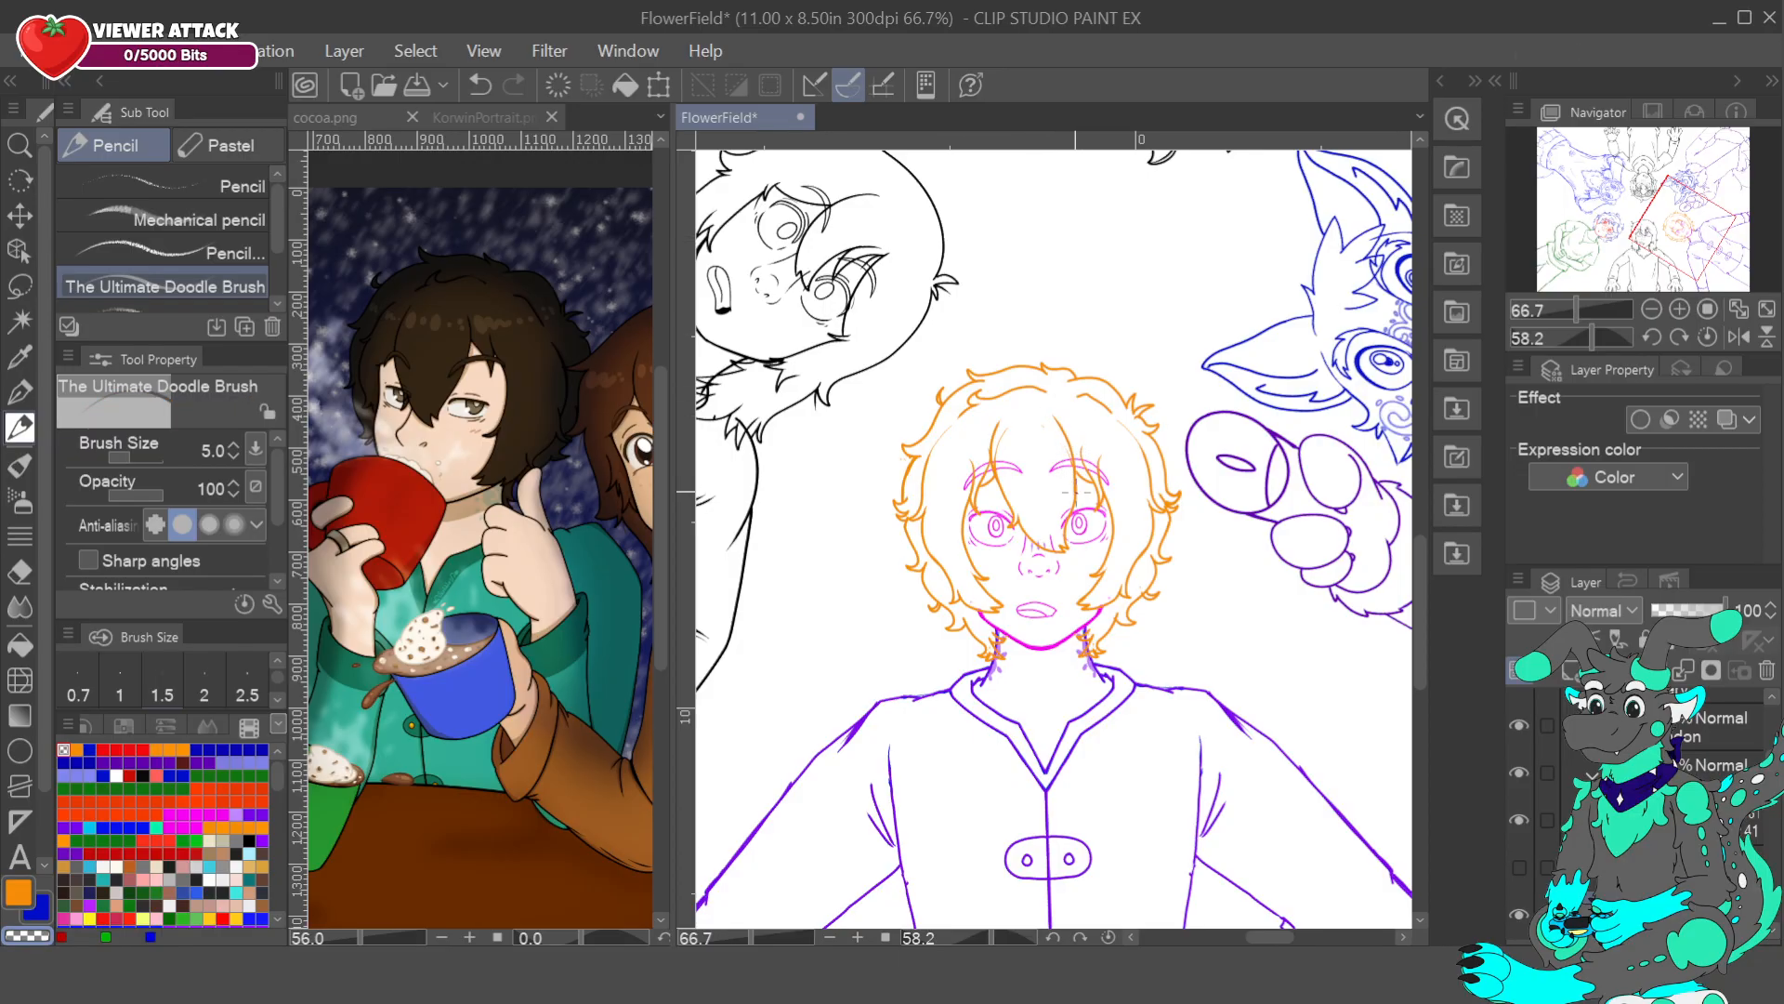
left_click(1075, 455, "alt")
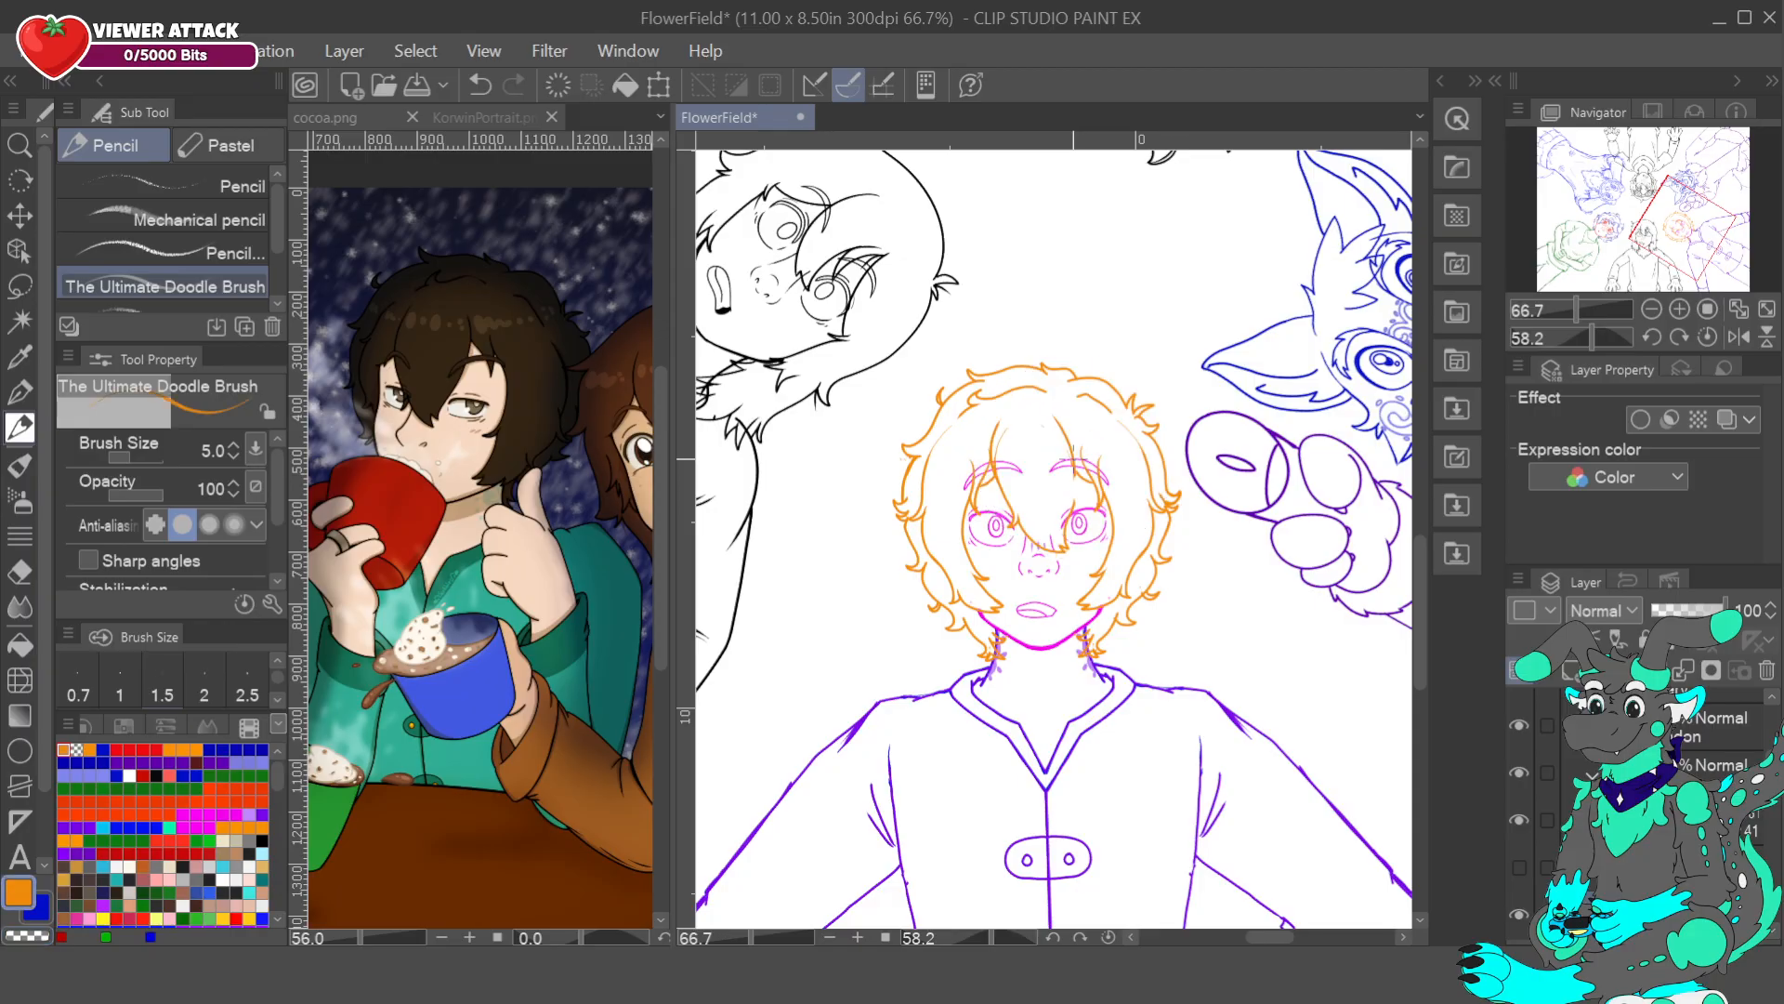
key("x")
key("x")
key("c")
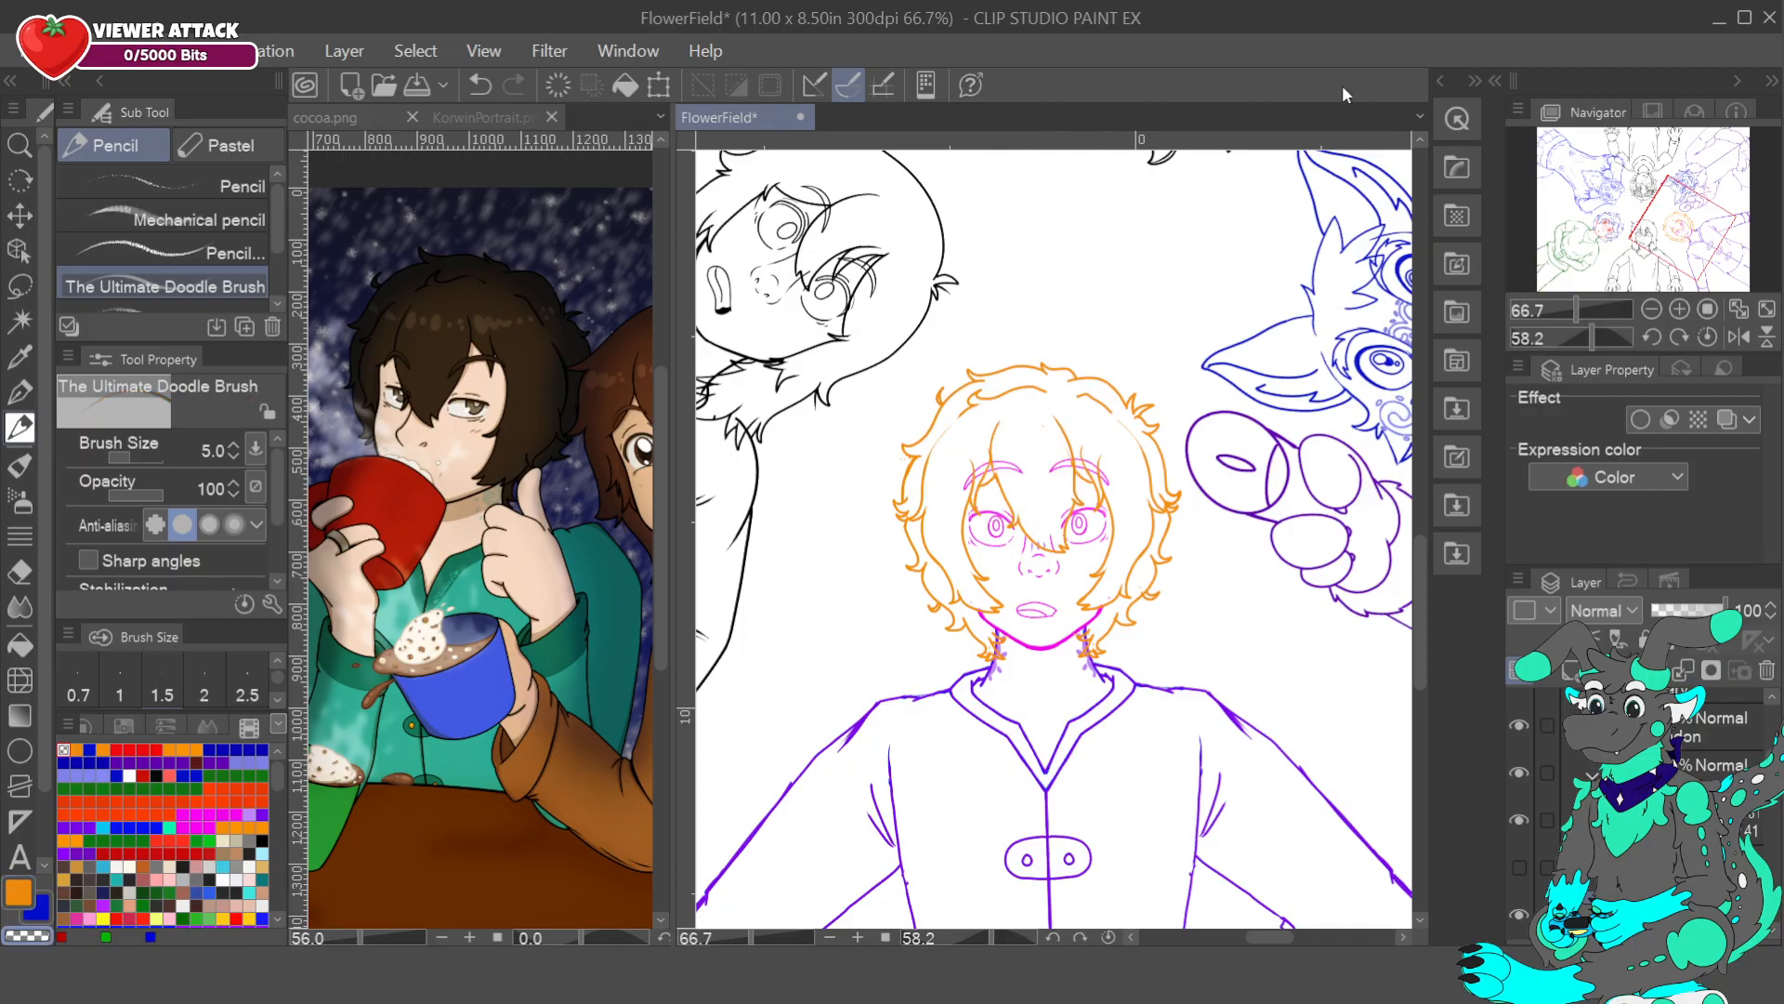
- Sample the orange and redraw the fringe strand on the left side of the forehead, cleaning up its edge
left_click(990, 443, "alt")
left_click(991, 459, "alt")
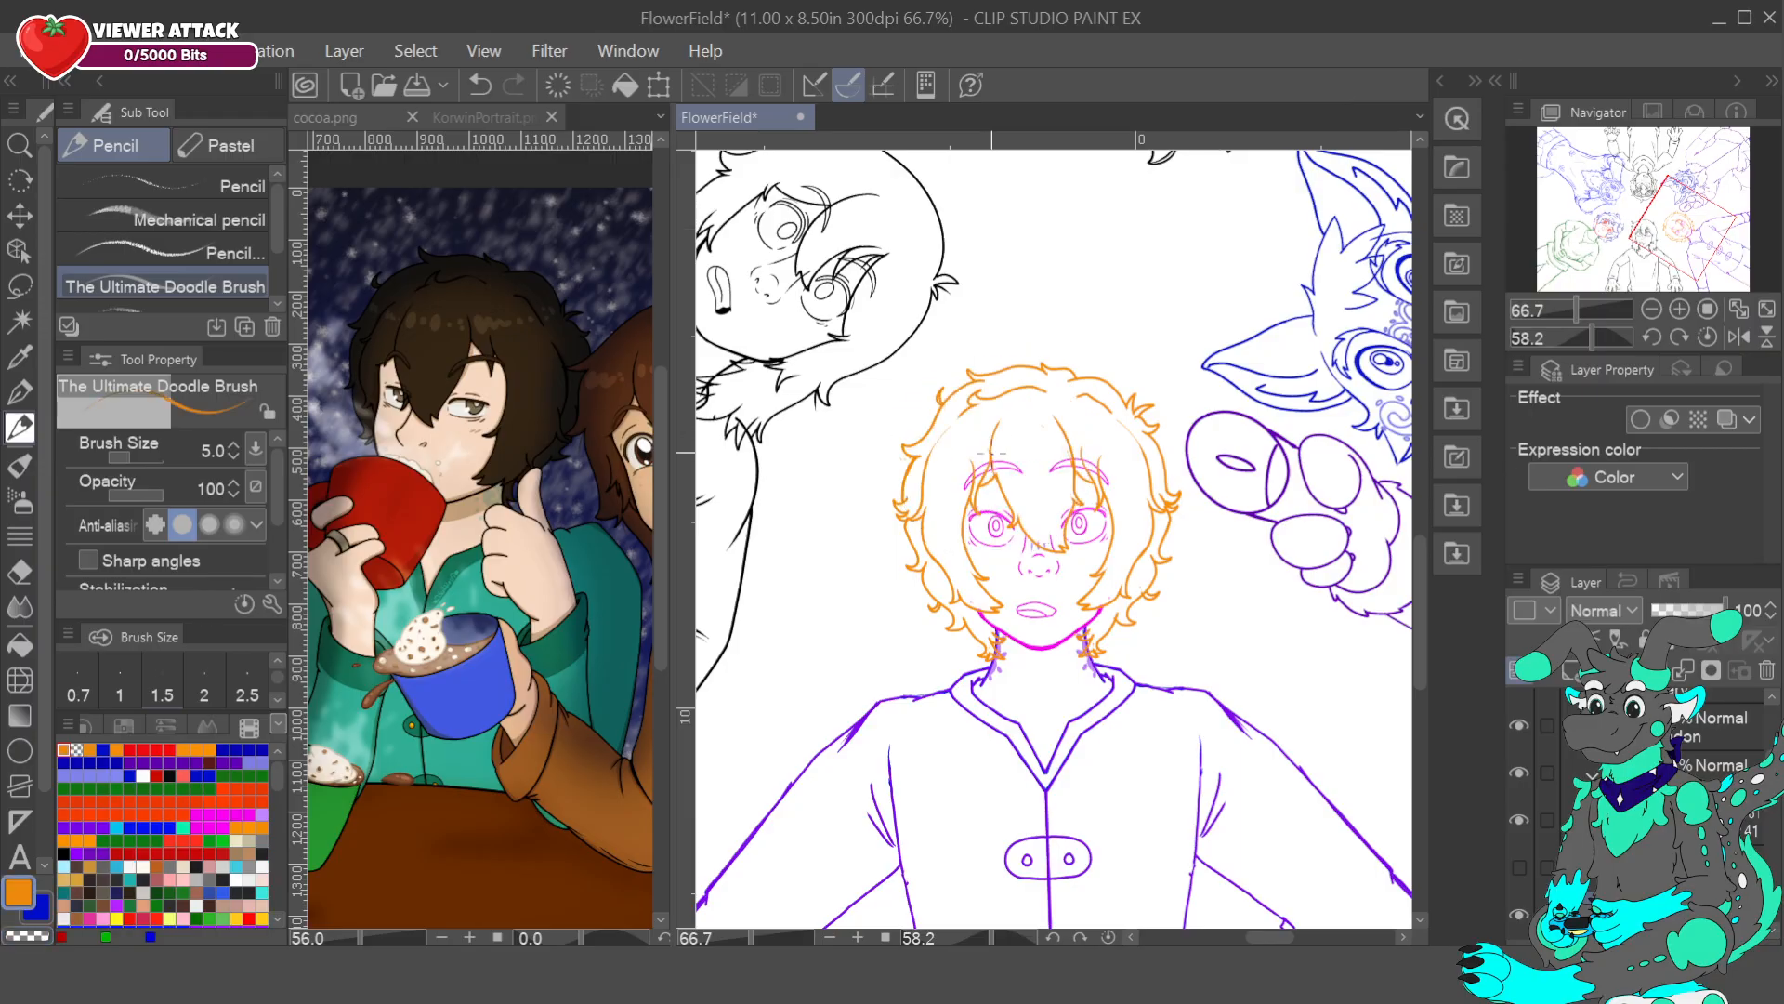
left_click_drag(999, 418, 1004, 491)
key("c")
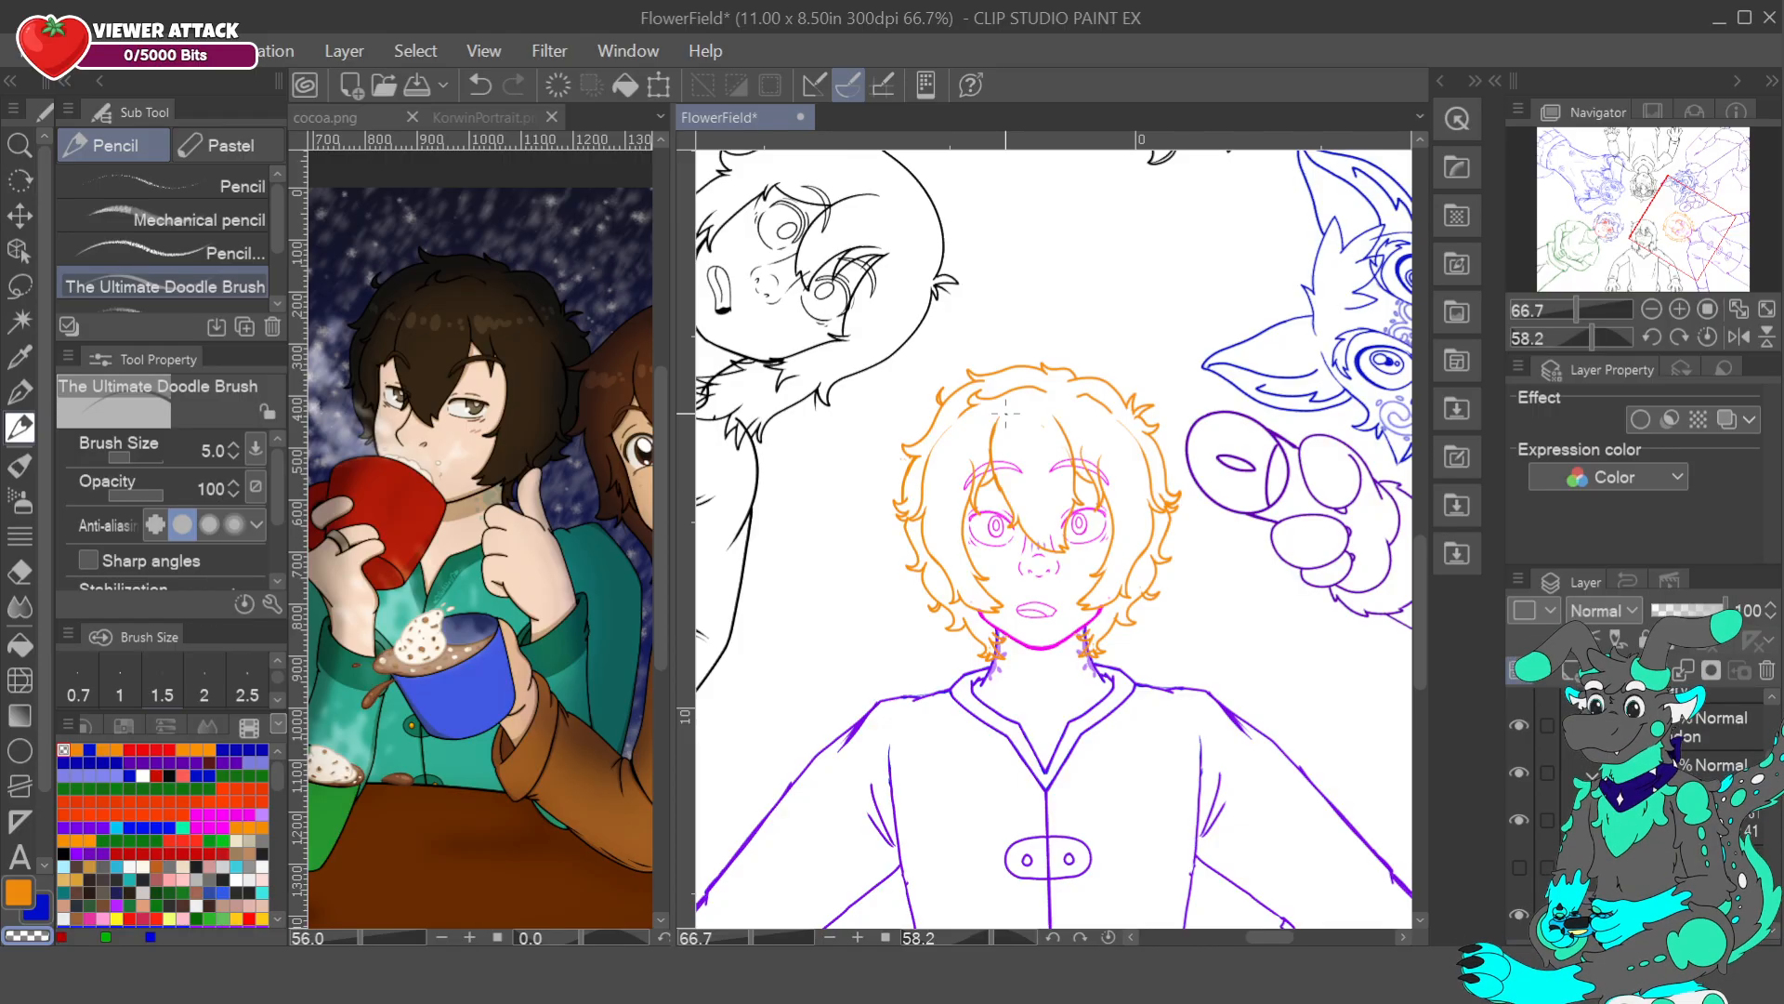
- Activate the layer with the symmetrical ruler and draw mirrored red neck lines above the collar, undoing the extra strokes
left_click_drag(1700, 235, 1708, 237)
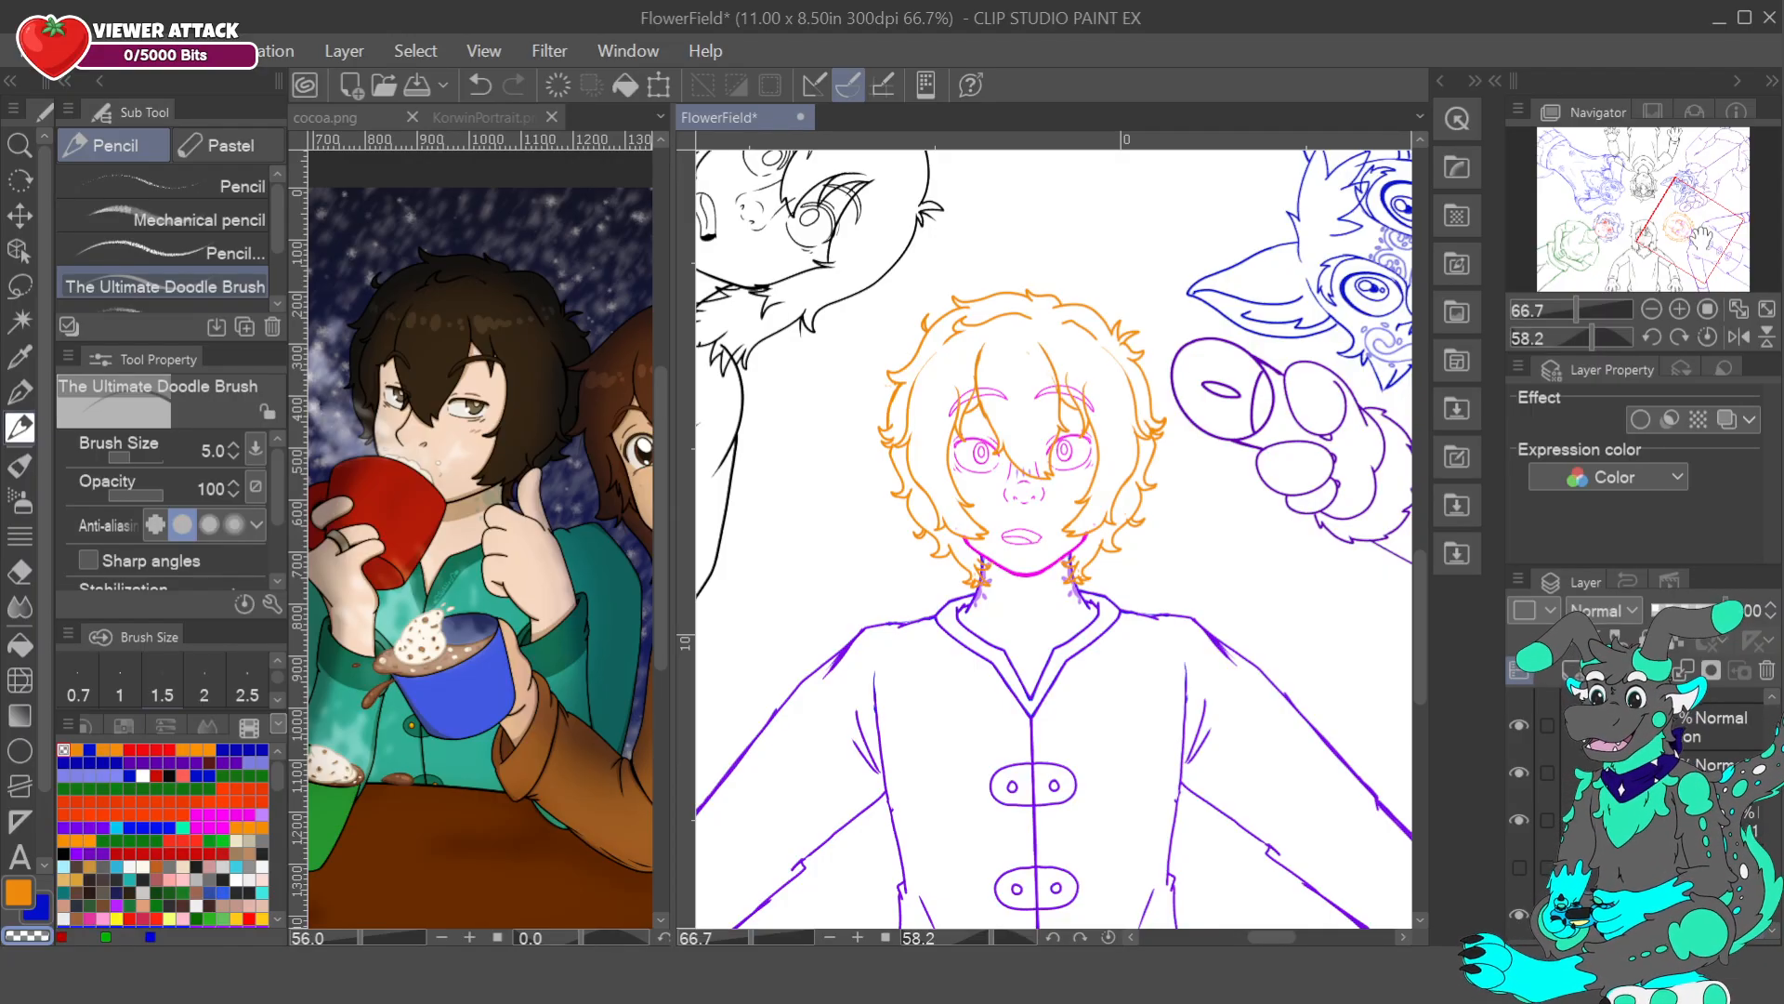
left_click_drag(1675, 240, 1680, 228)
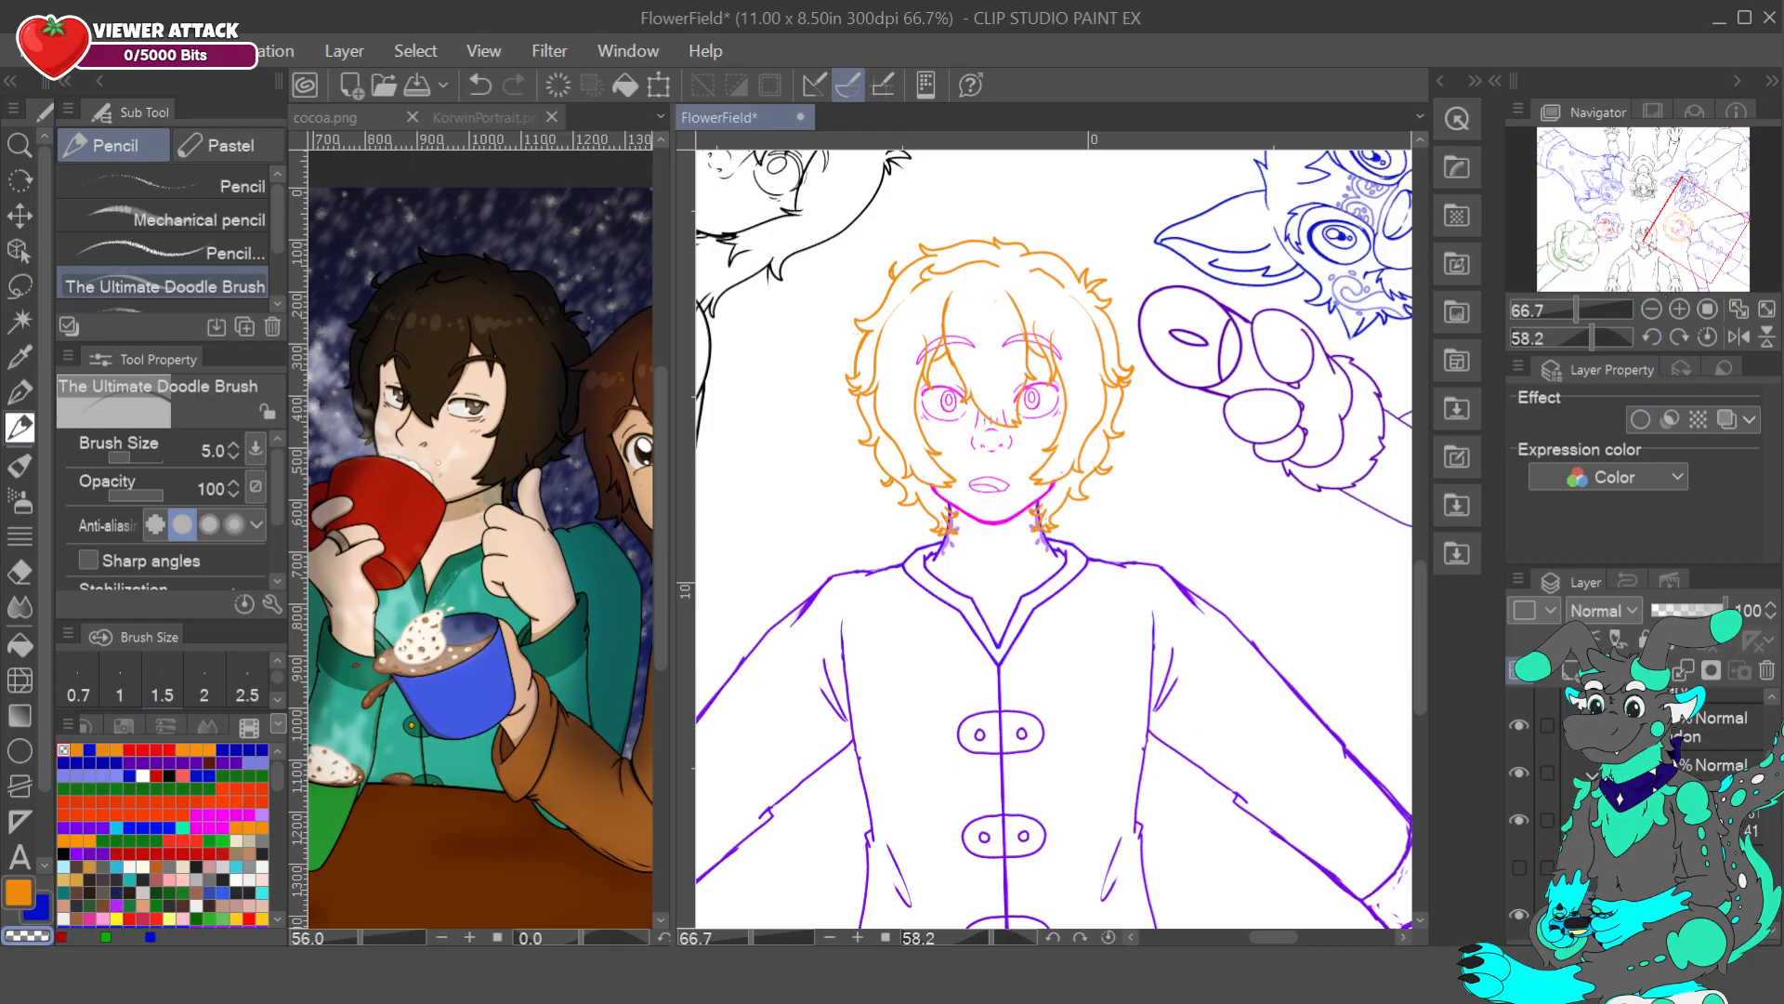
left_click(1736, 822)
left_click(129, 750)
left_click_drag(965, 537, 973, 567)
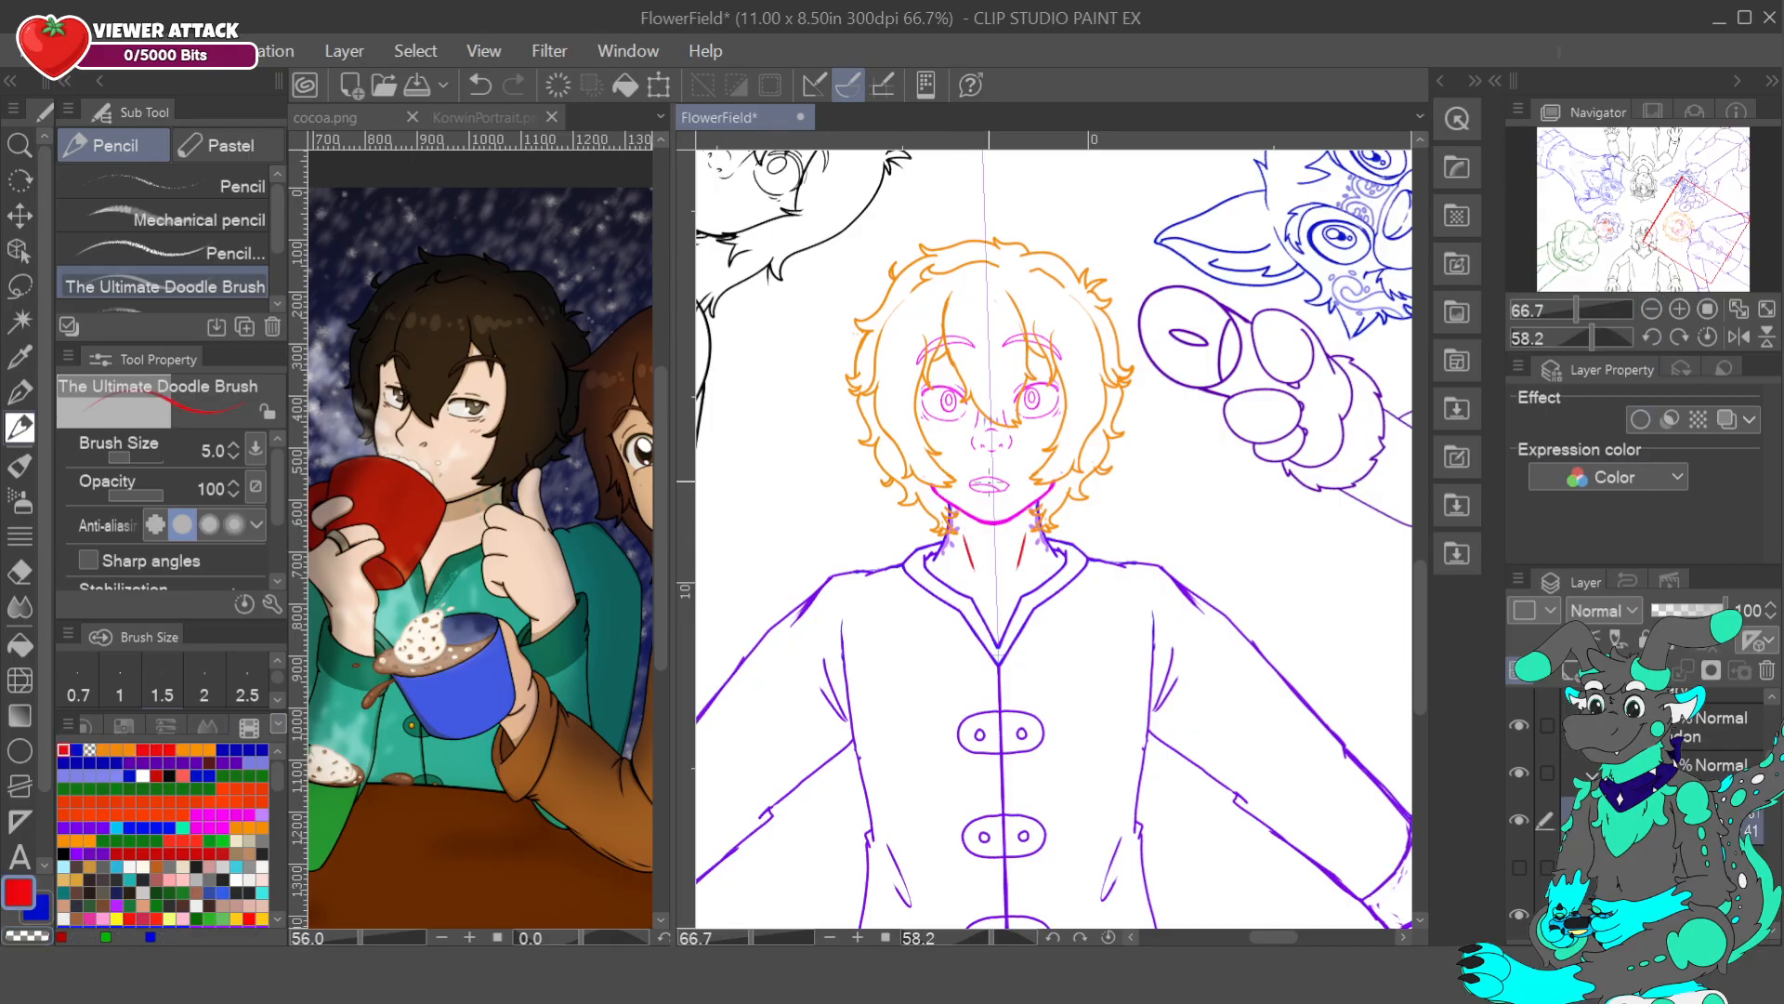
left_click_drag(995, 539, 996, 574)
left_click(480, 85)
left_click_drag(942, 547, 932, 567)
left_click(480, 84)
- Draw a small mirrored red fold mark on the sleeves near the elbows
mouse_move(1693, 240)
left_mouse_down()
mouse_move(1699, 295)
mouse_move(1707, 270)
left_mouse_up()
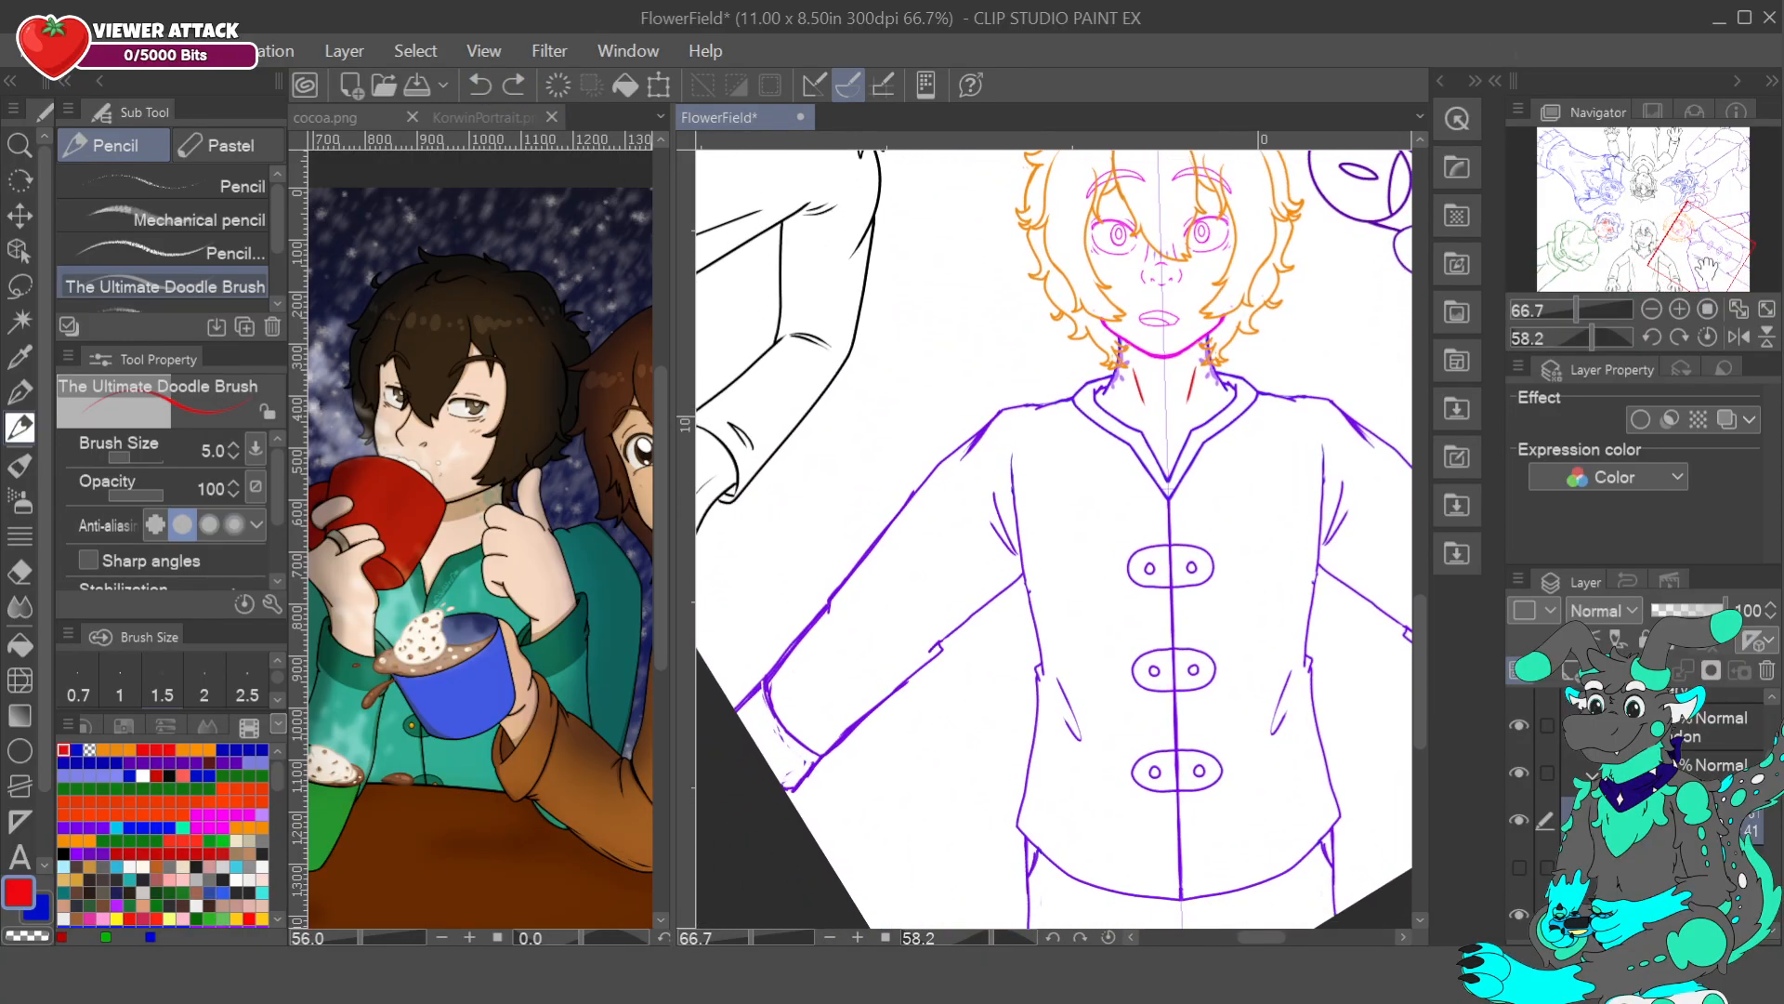
mouse_move(892, 604)
left_mouse_down()
mouse_move(907, 609)
mouse_move(874, 597)
mouse_move(923, 616)
mouse_move(905, 613)
left_mouse_up()
left_click(481, 85)
left_click(480, 85)
left_click(1648, 311)
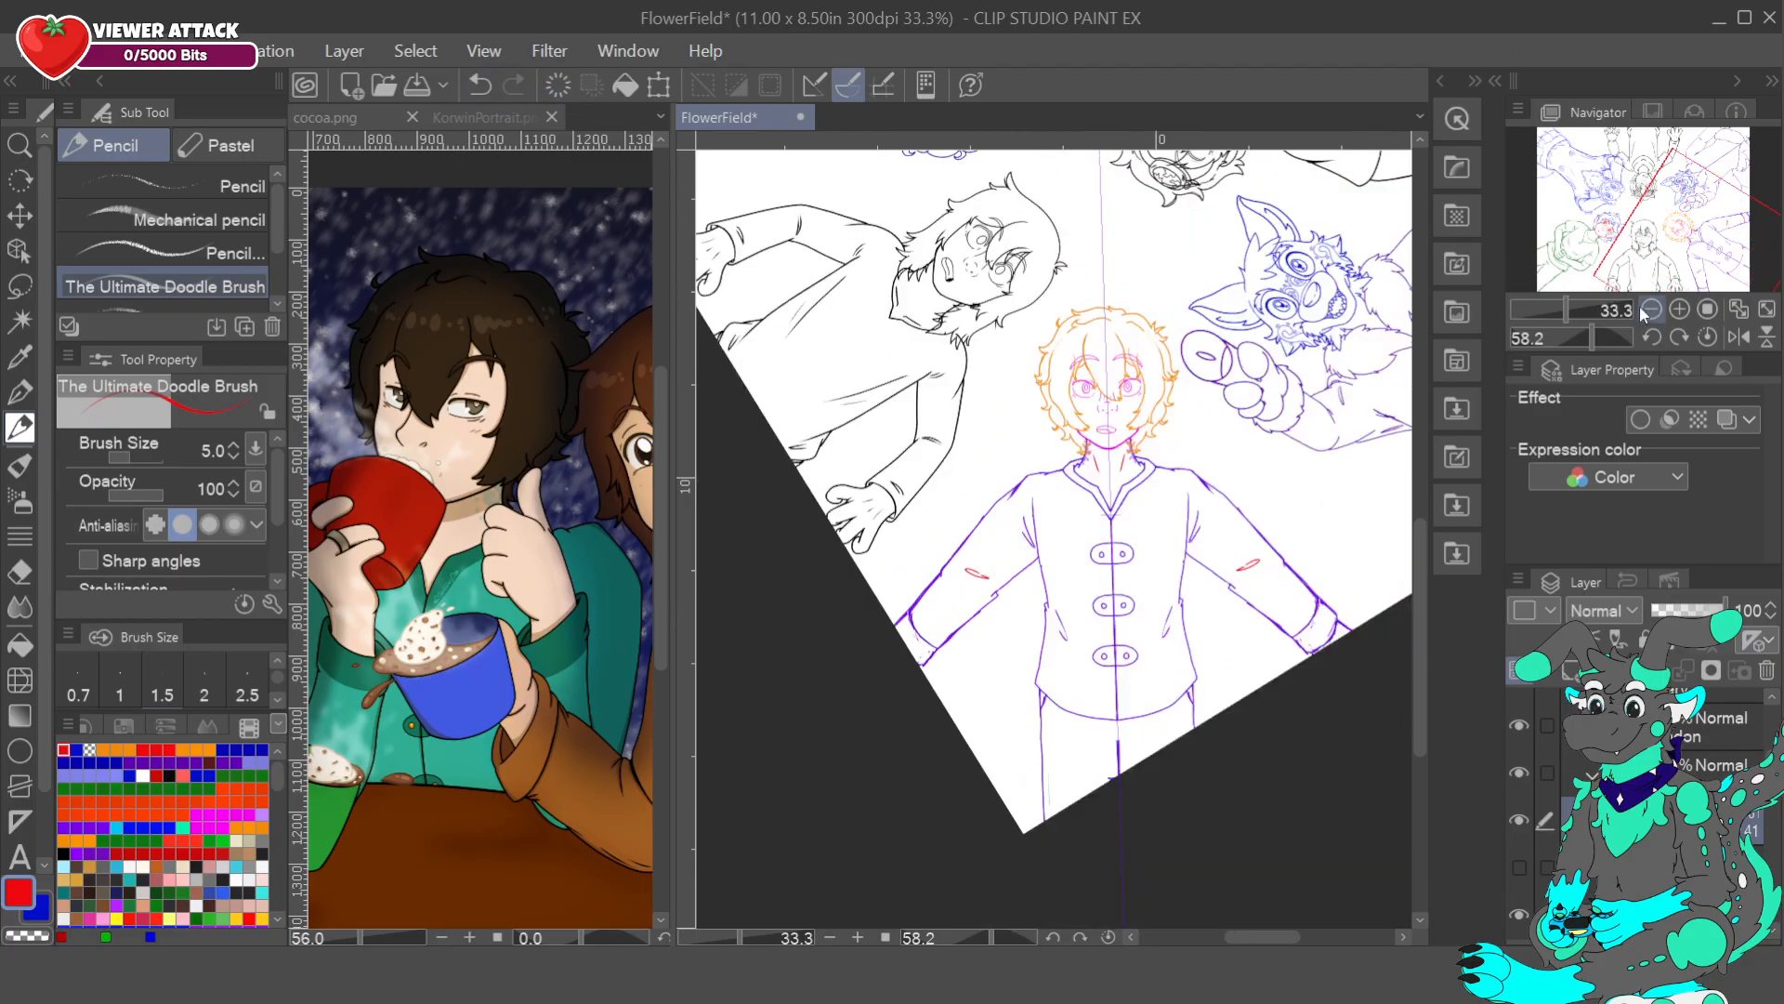
- Lasso the red sleeve marks, recolor them purple and clear the selection
left_click(19, 285)
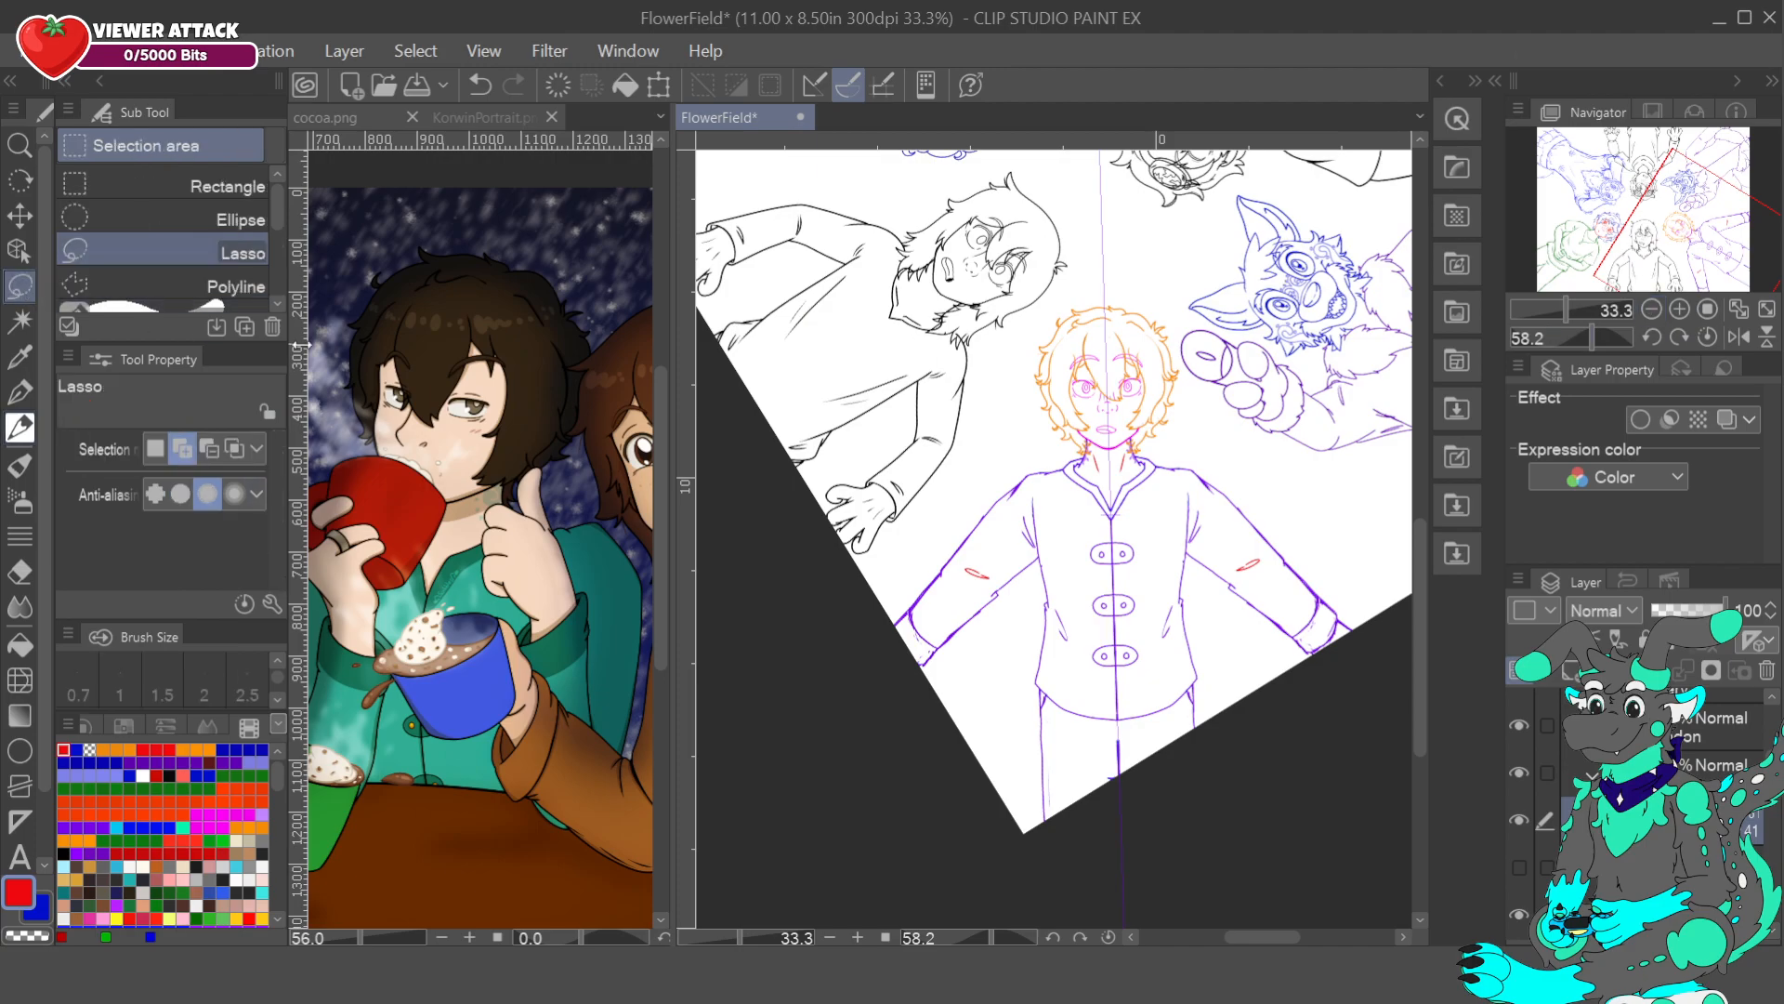
left_click_drag(991, 547, 993, 550)
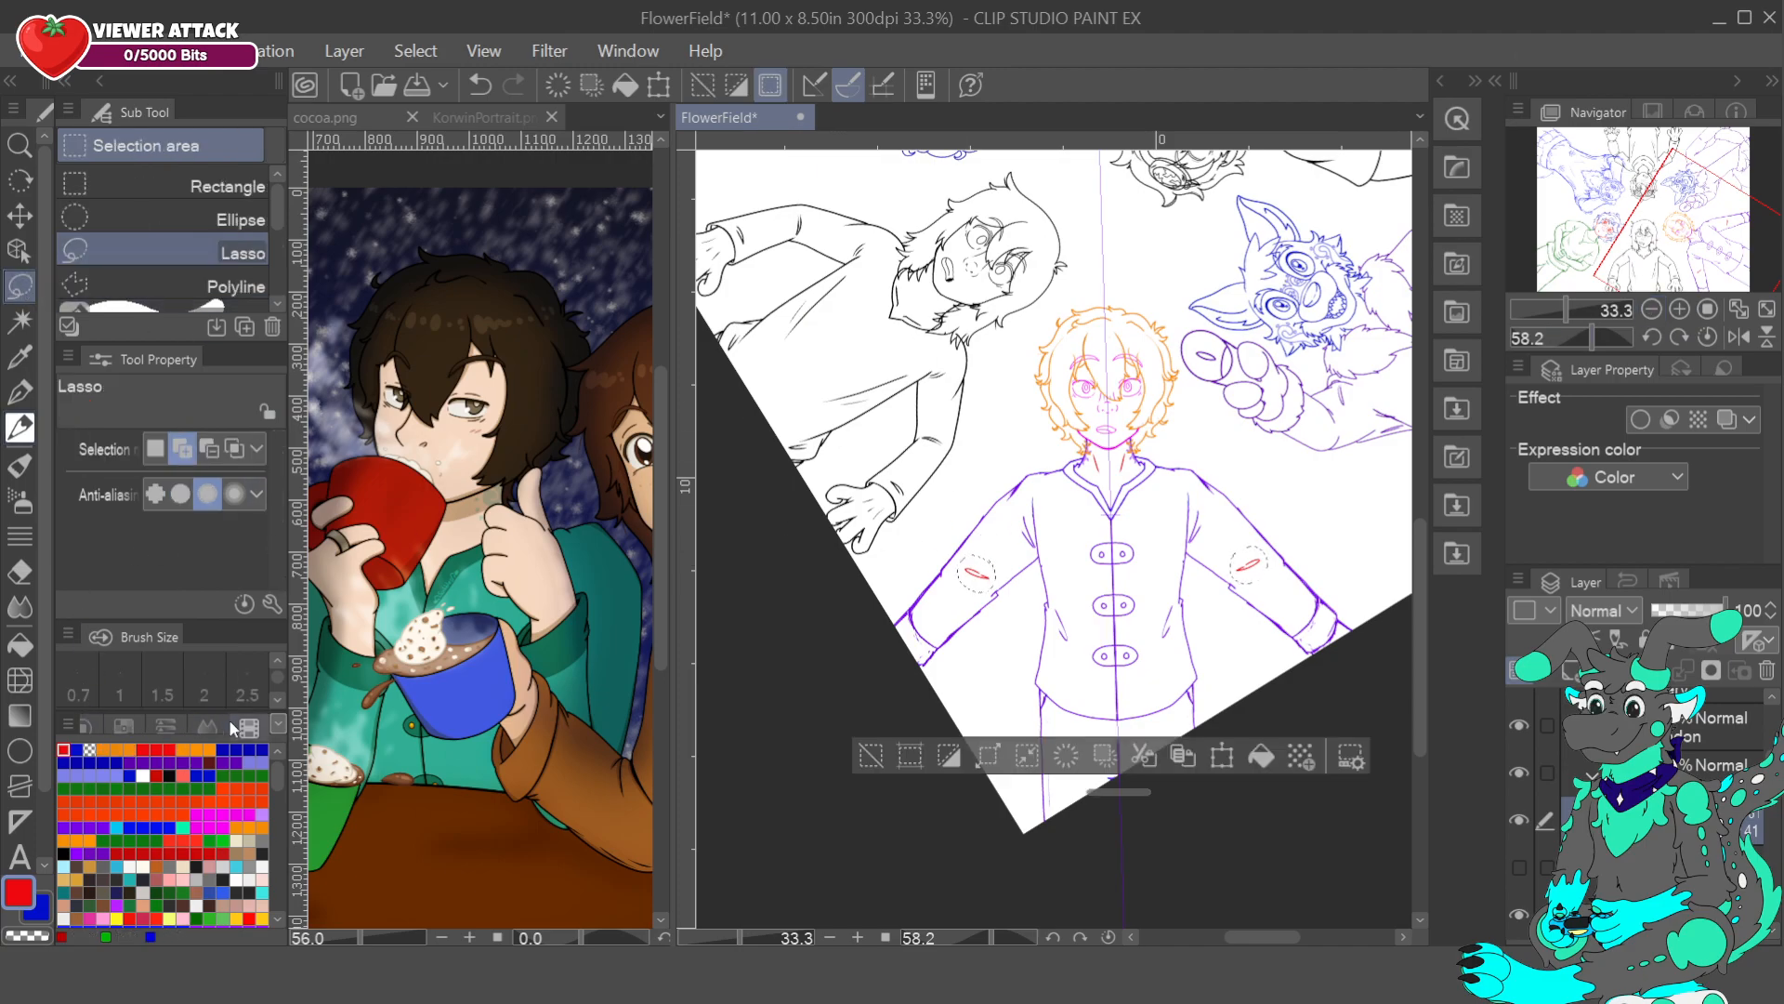
left_click(223, 762)
left_click(336, 518)
left_click(873, 756)
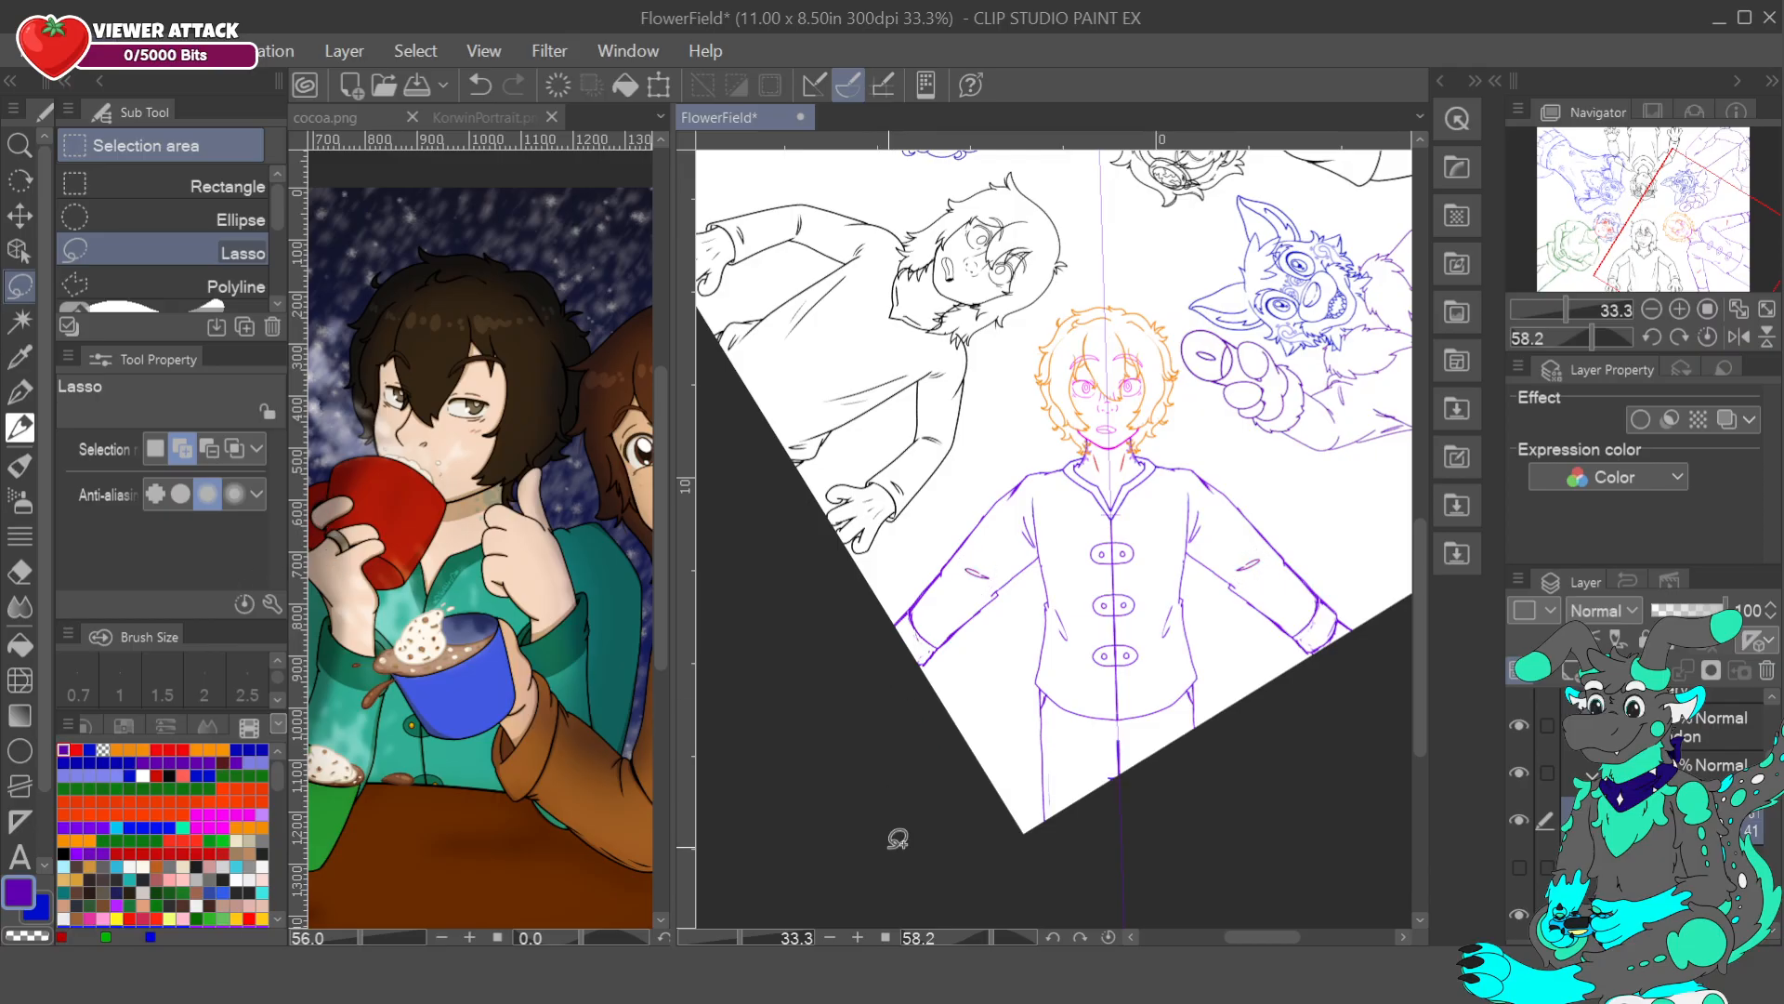
- Undo the purple recoloring, return to The Ultimate Doodle Brush and remove the sleeve marks and their selection
left_click(483, 88)
left_click(483, 88)
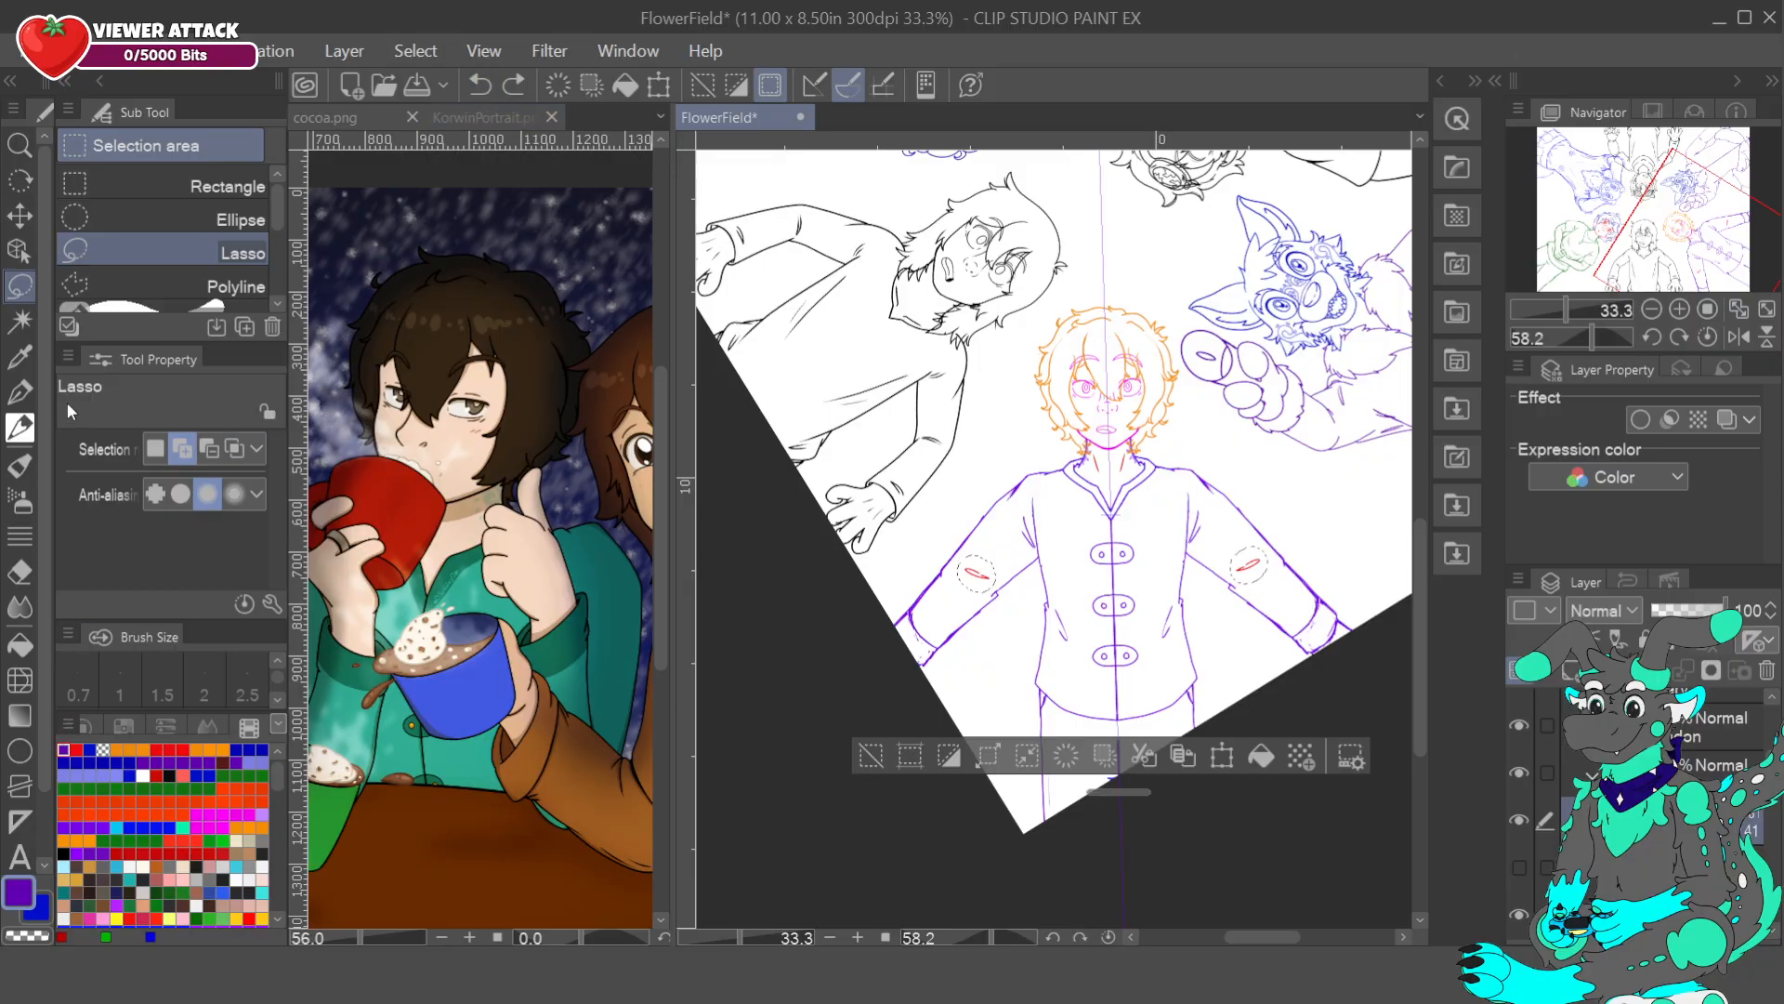
left_click(19, 427)
left_click(872, 755)
left_click(483, 88)
left_click(484, 89)
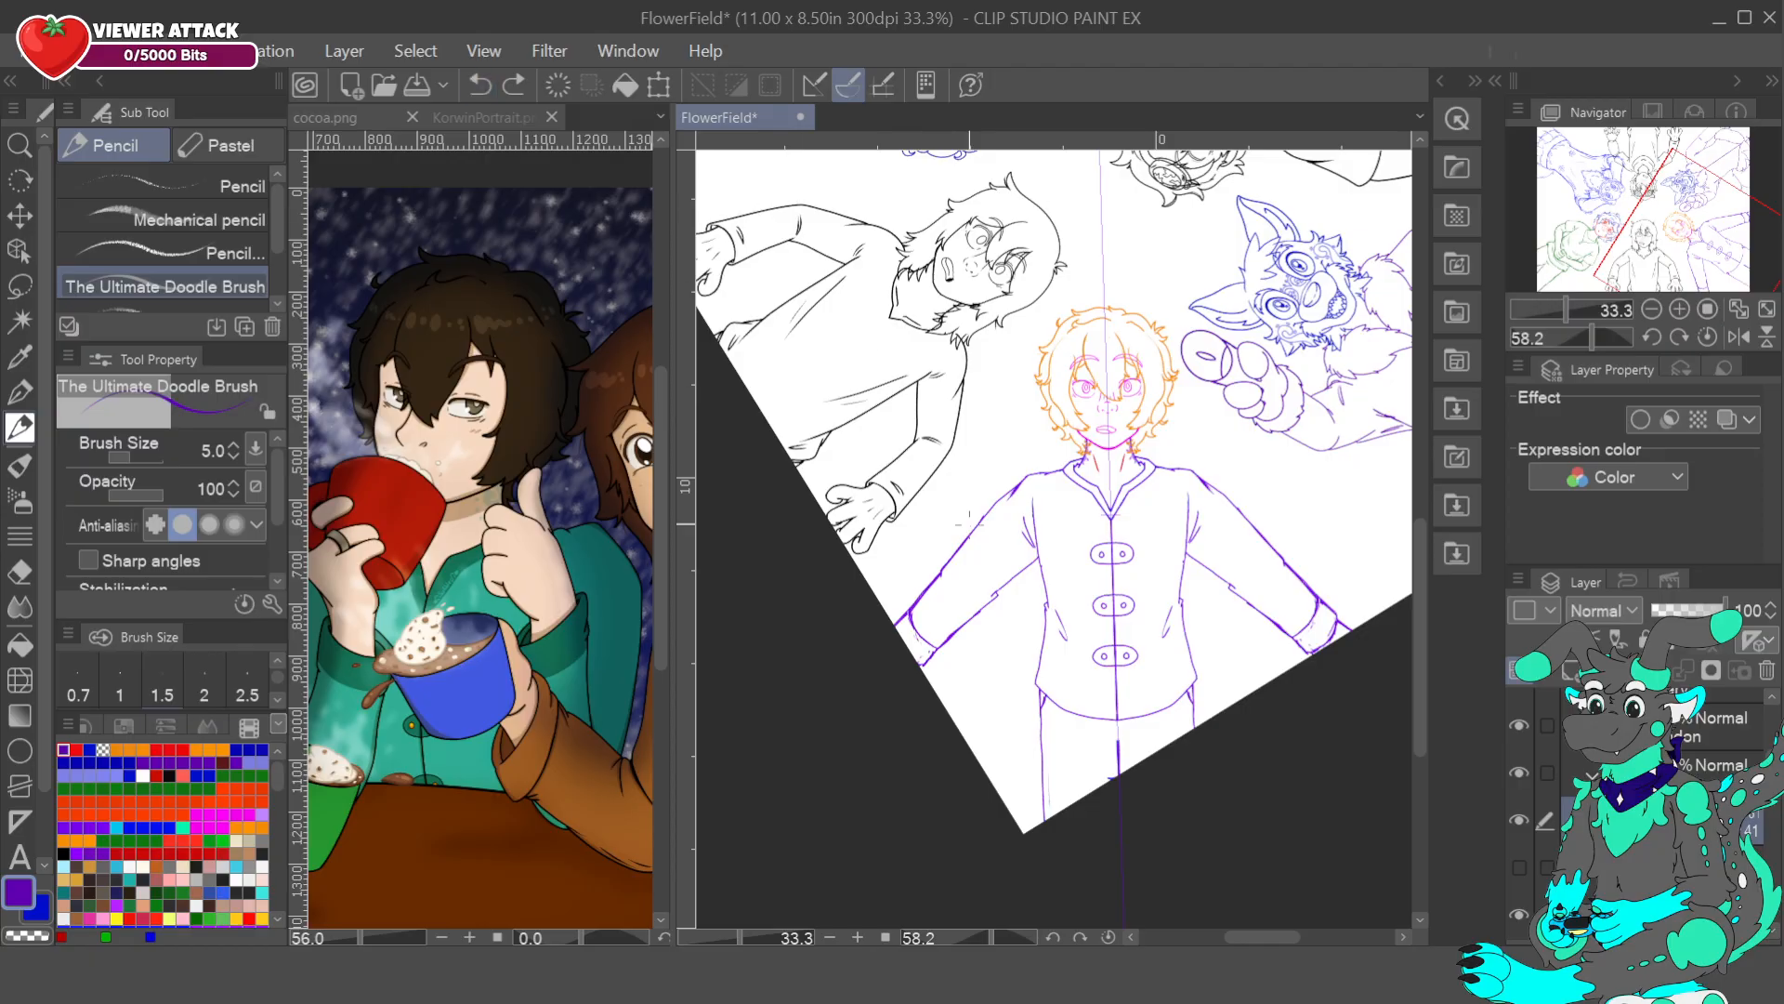
- Draw a small mirrored purple crease on both sleeves near the elbows, undoing the rejected strokes
left_click(957, 589)
left_click_drag(959, 592, 988, 594)
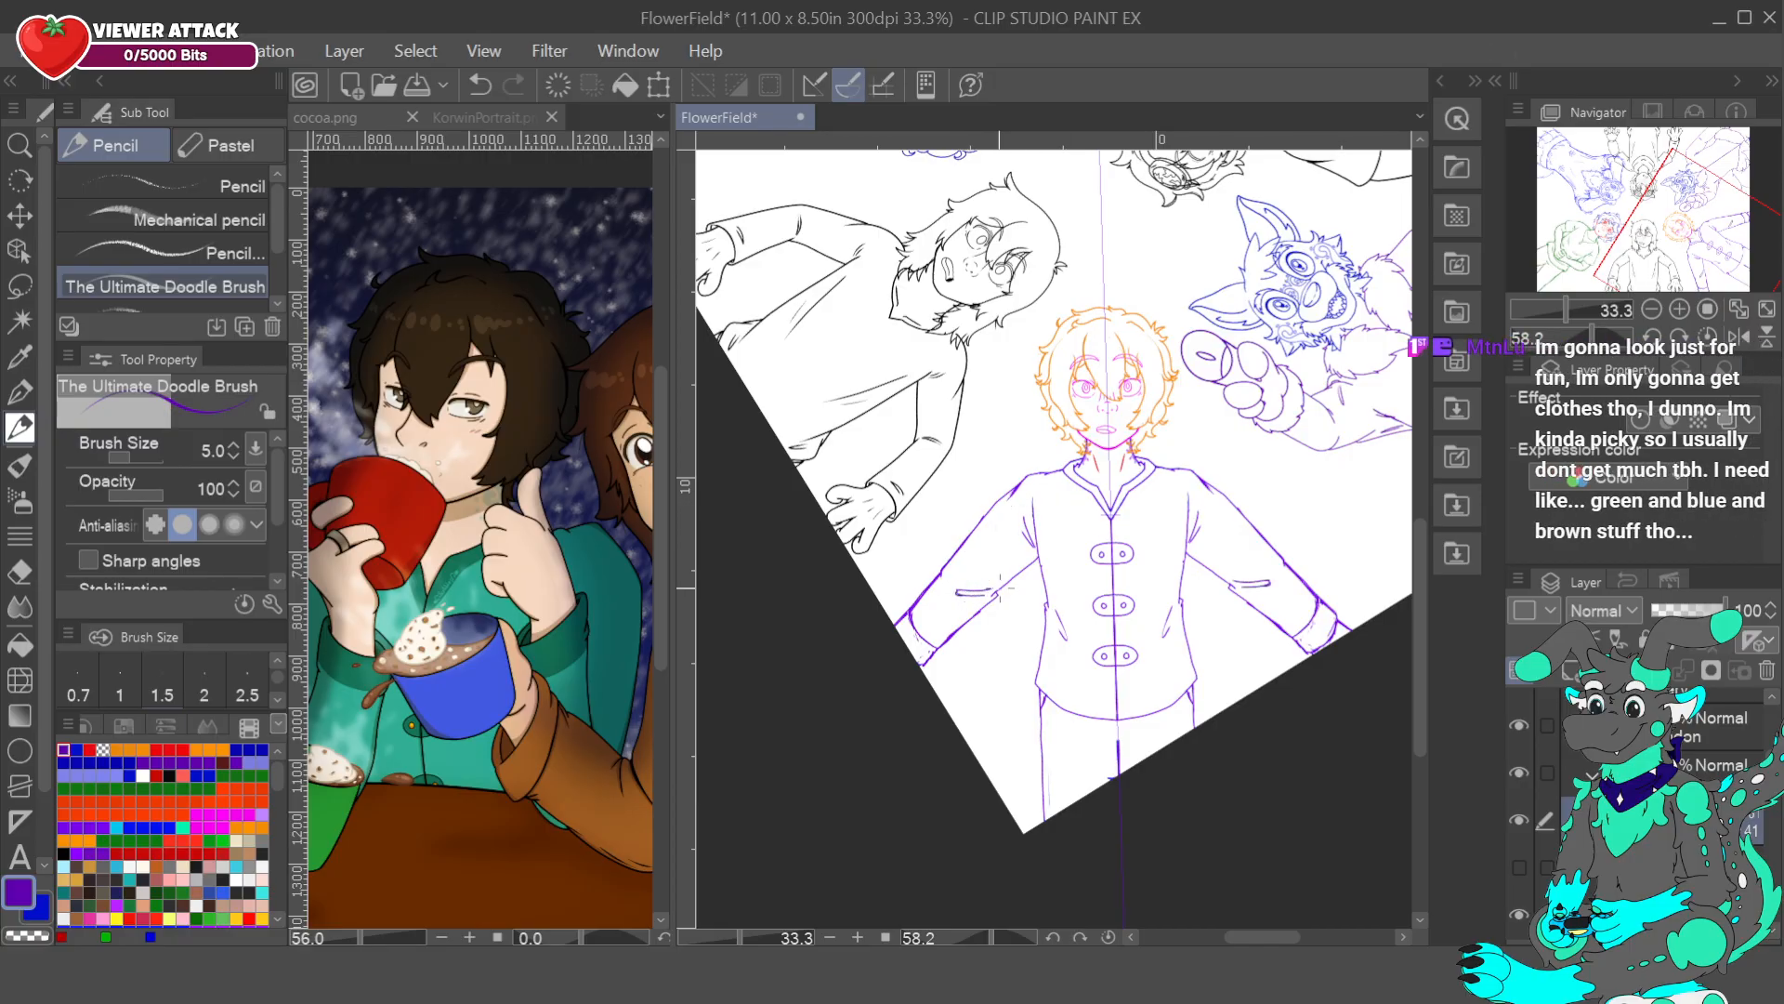
left_click(480, 85)
left_click_drag(958, 593, 990, 592)
left_click(486, 86)
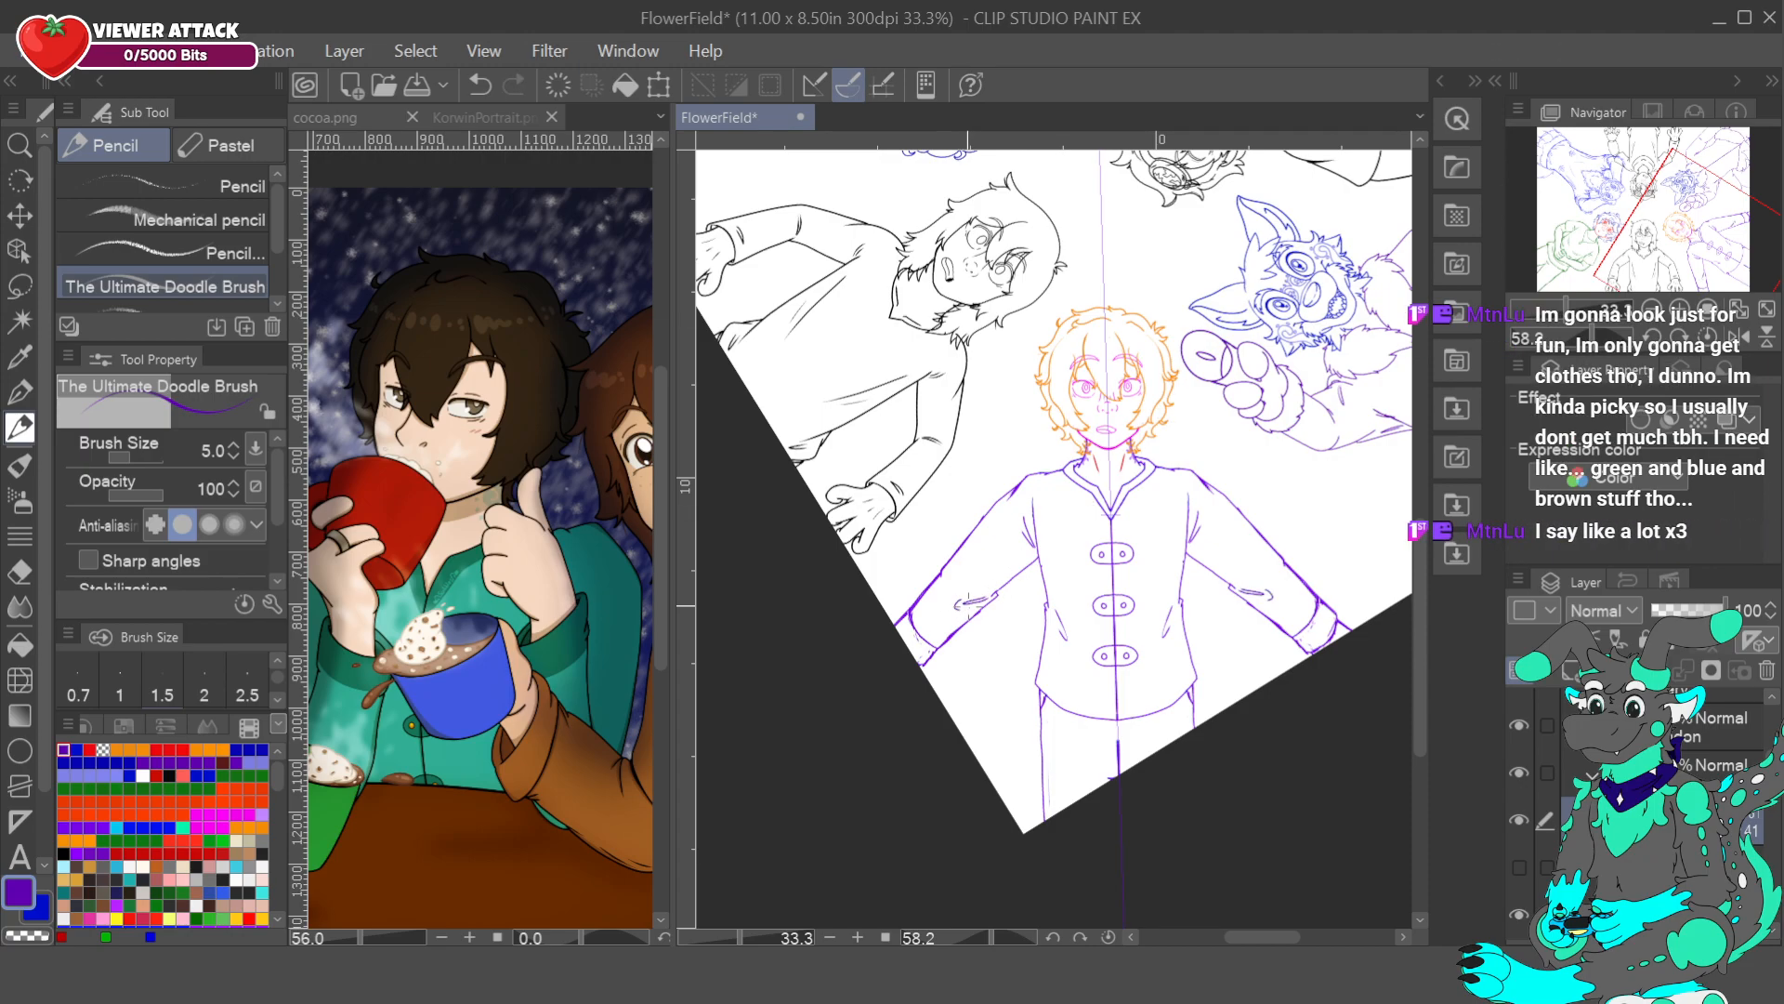
key("ctrl+z")
key("ctrl+y")
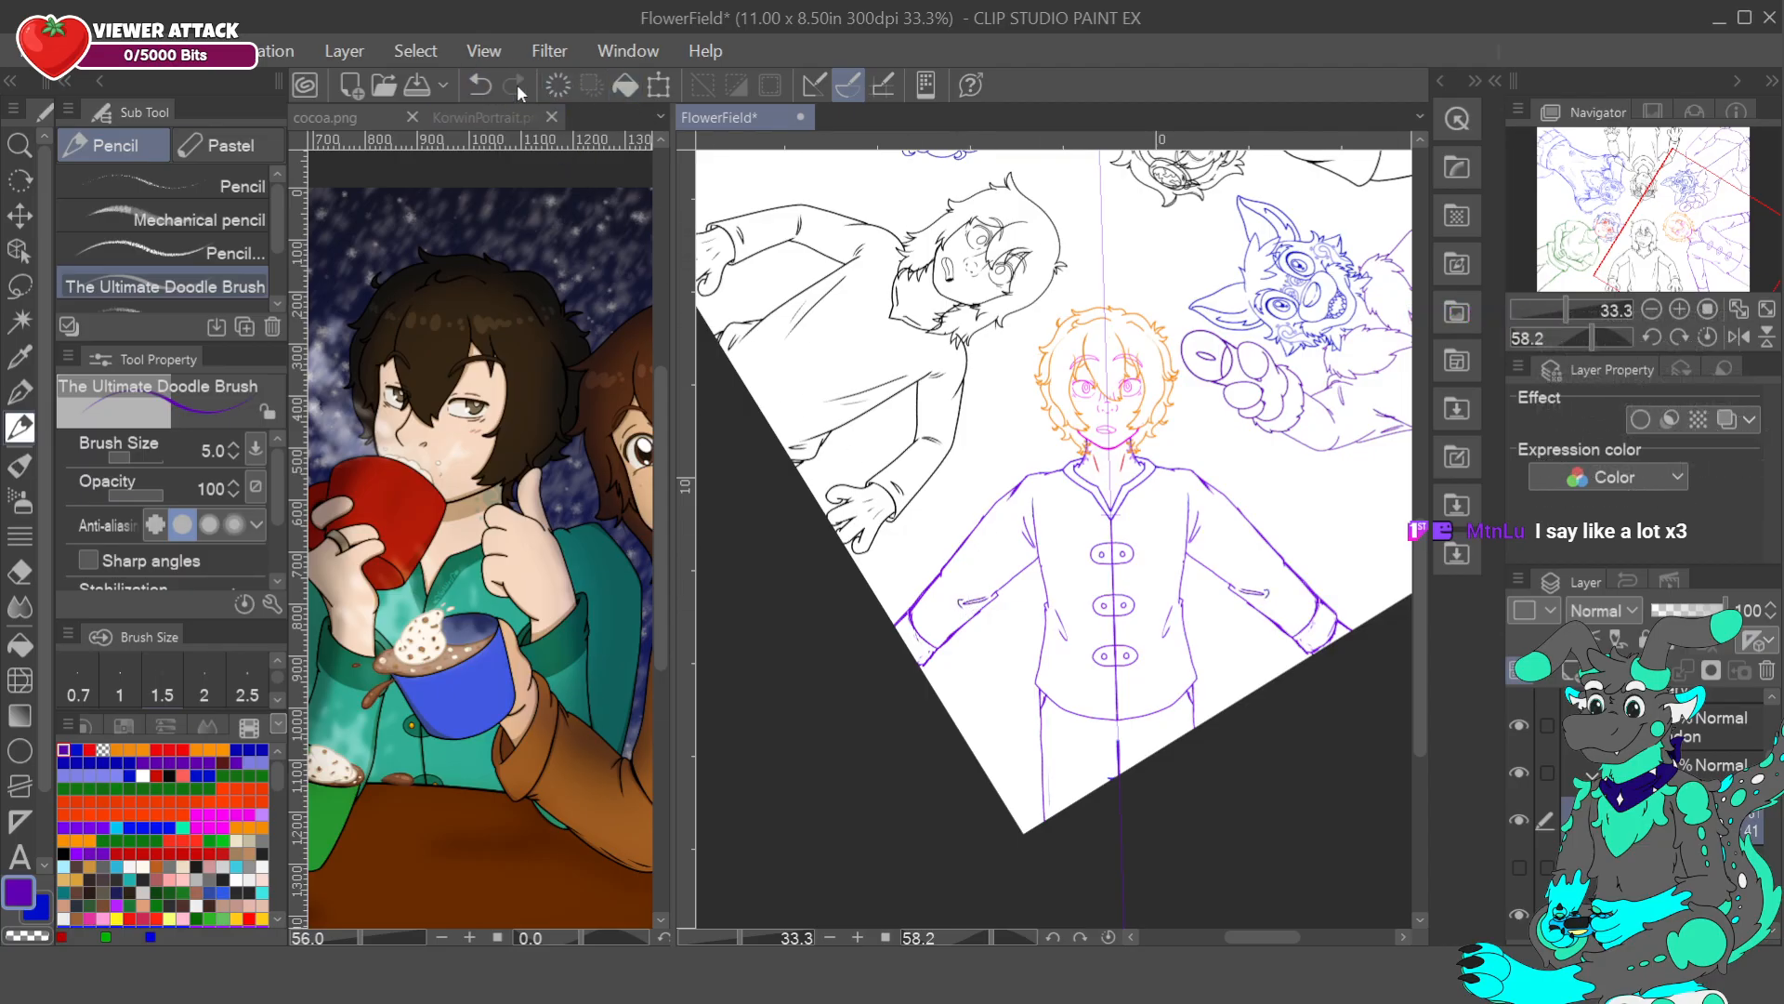
left_click(474, 87)
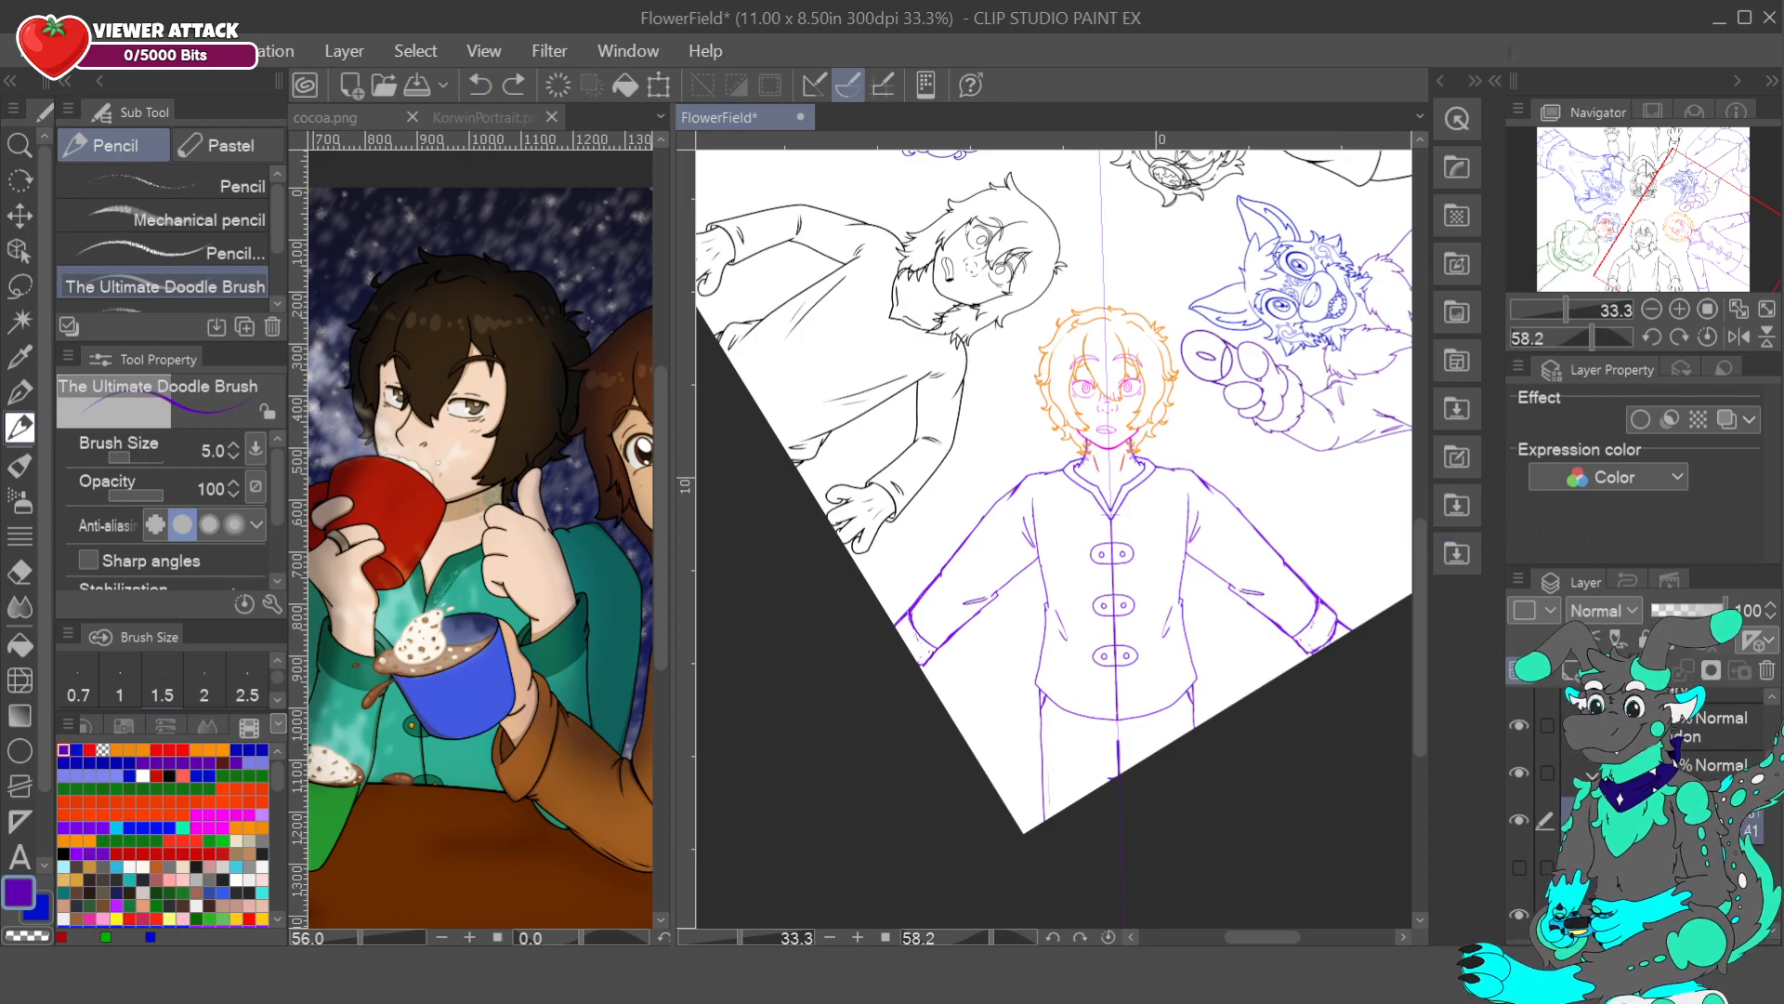
- Identify the layer with the orange-haired figure's neck and collar by toggling layer visibility, undo the stray stroke and activate that layer
mouse_move(1682, 224)
left_mouse_down()
mouse_move(1712, 220)
mouse_move(1721, 186)
mouse_move(1699, 198)
left_mouse_up()
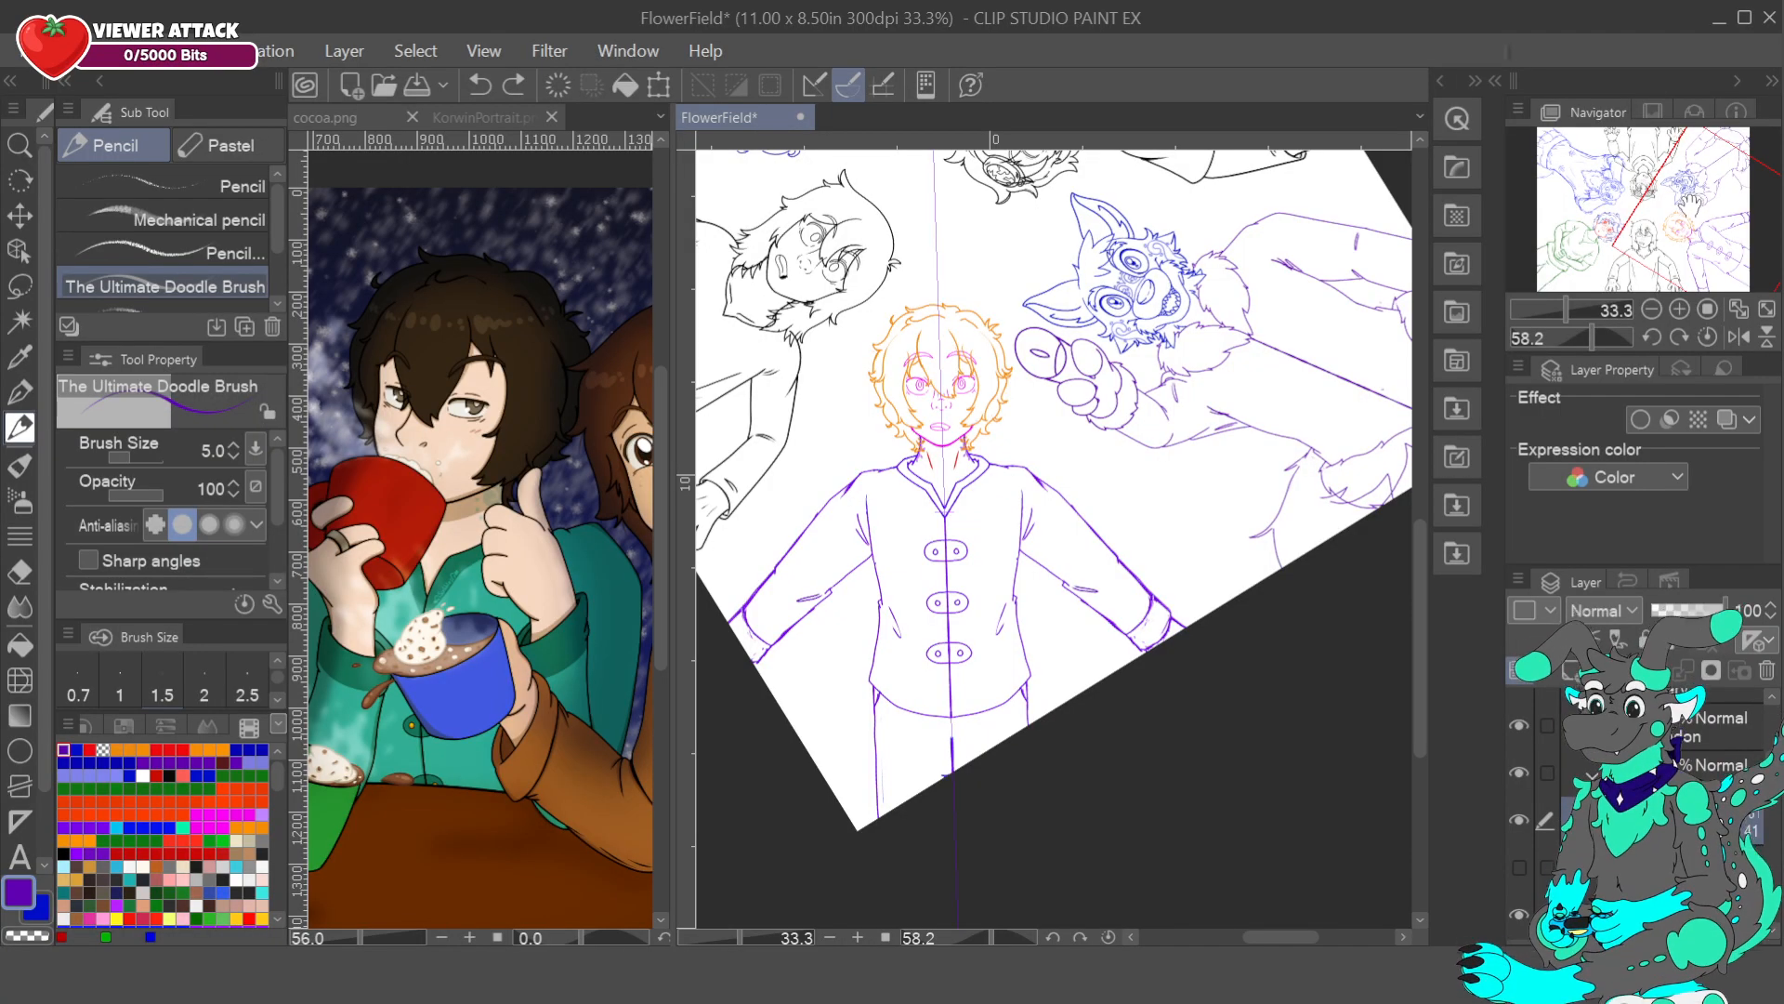
scroll(1636, 799, "down", 1)
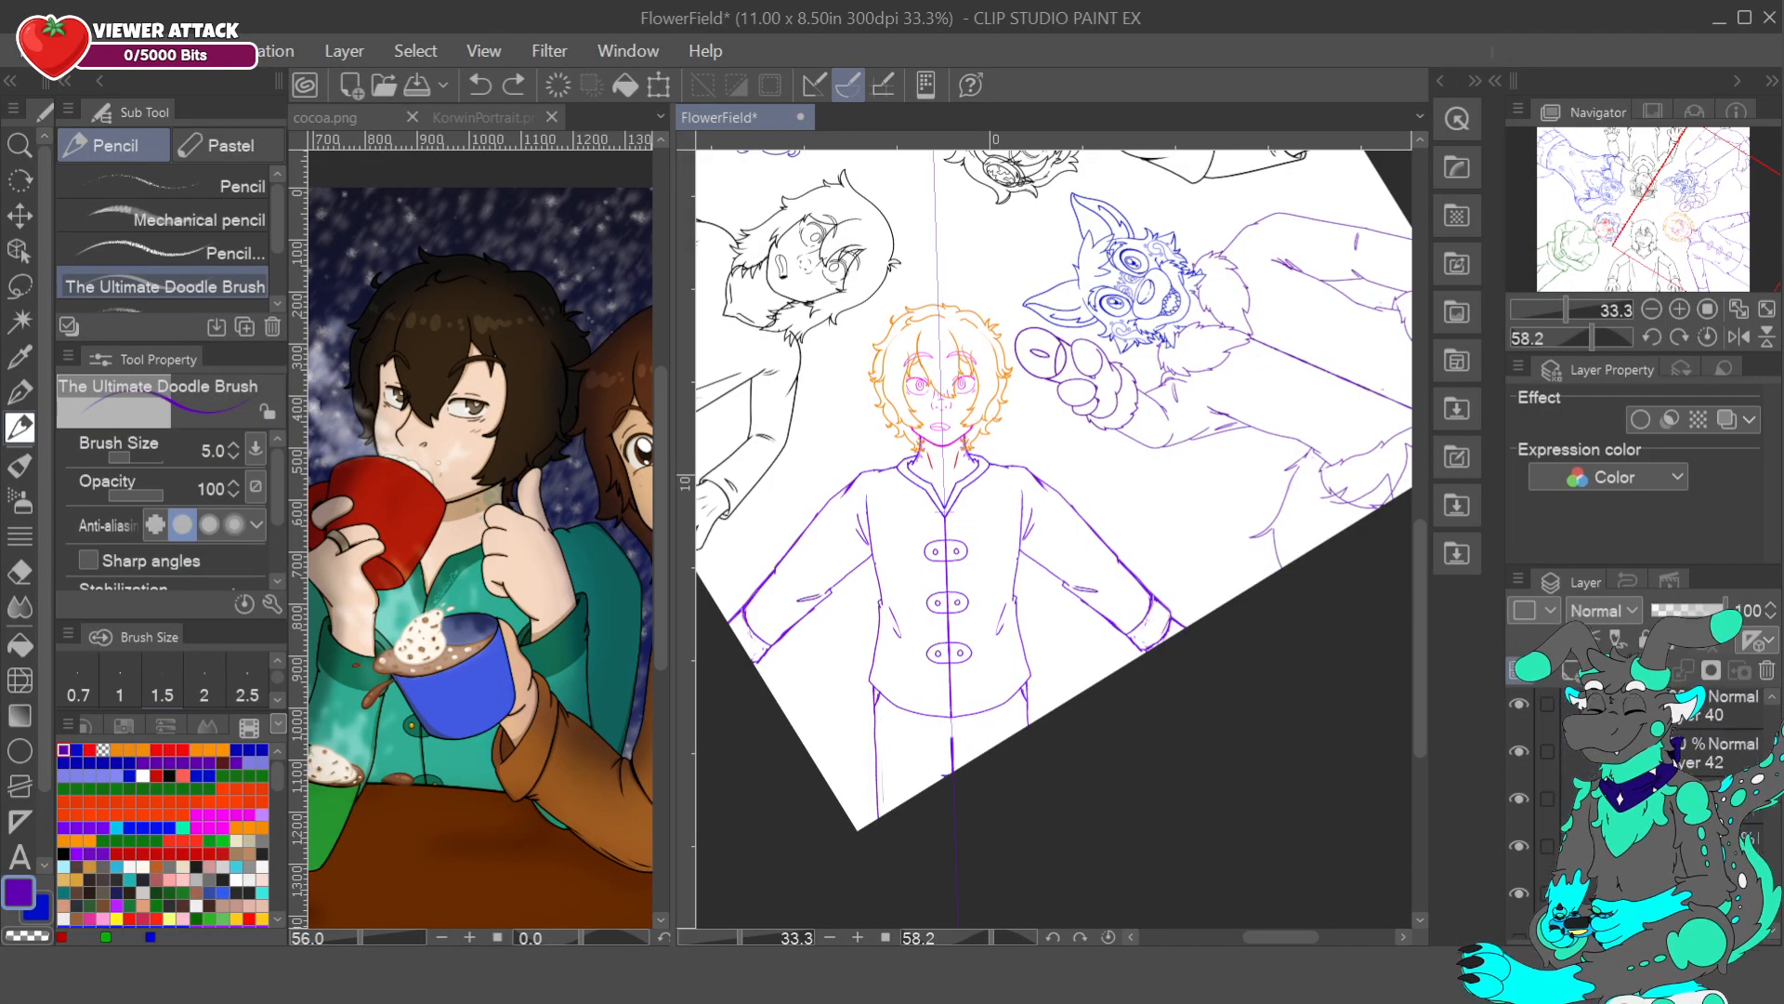
left_click(1518, 890)
left_click(1519, 890)
left_click(1679, 310)
left_click(1680, 309)
left_click(1680, 310)
left_click_drag(1709, 228, 1673, 233)
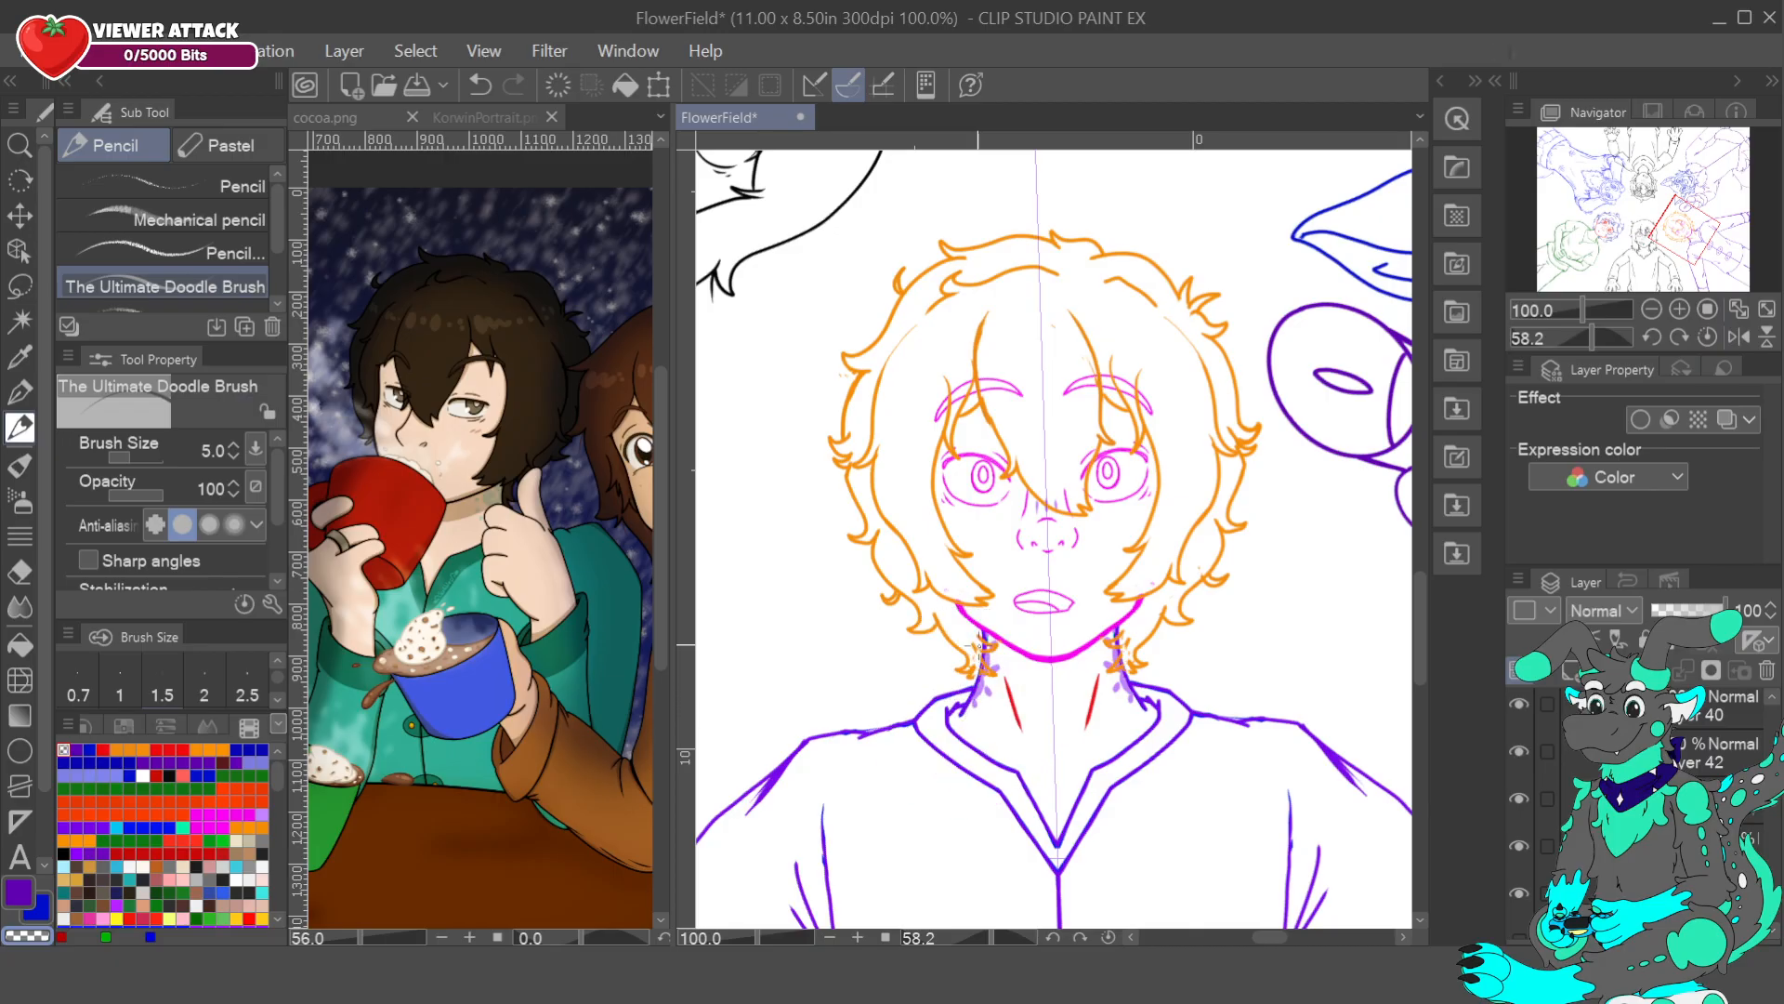
left_click(967, 705, "alt")
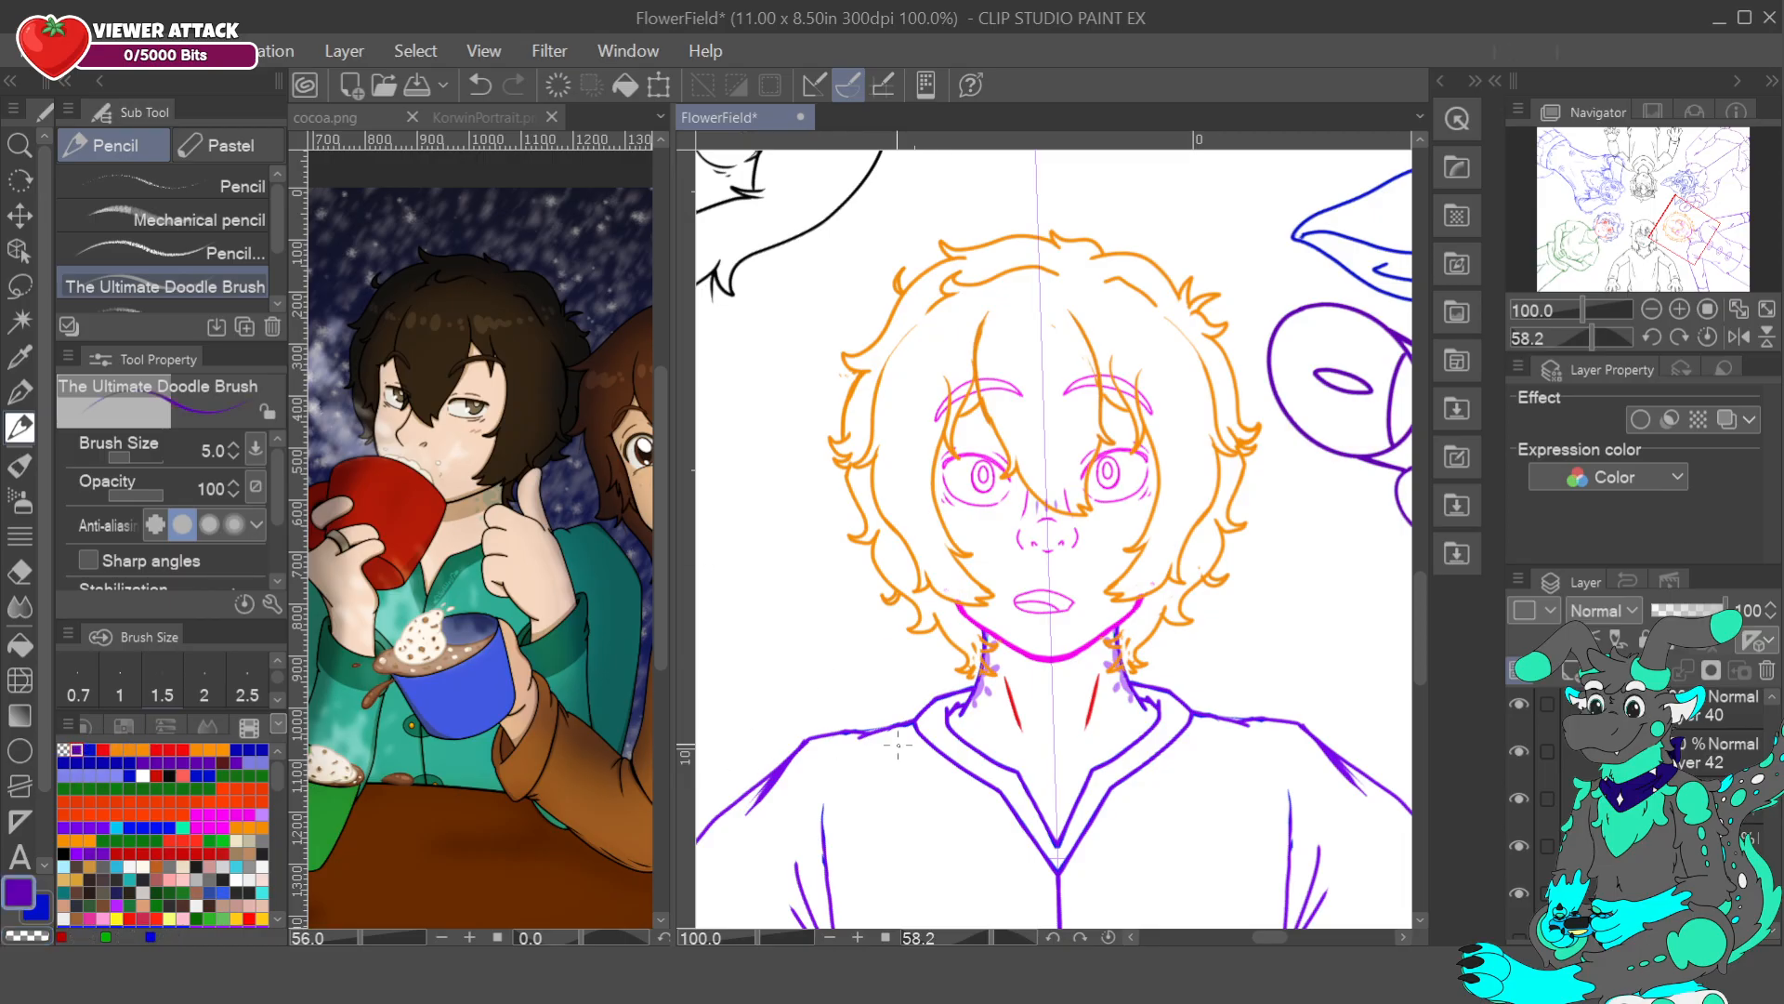
left_click(480, 84)
left_click_drag(1771, 808, 1770, 817)
left_click(1519, 799)
left_click(1519, 802)
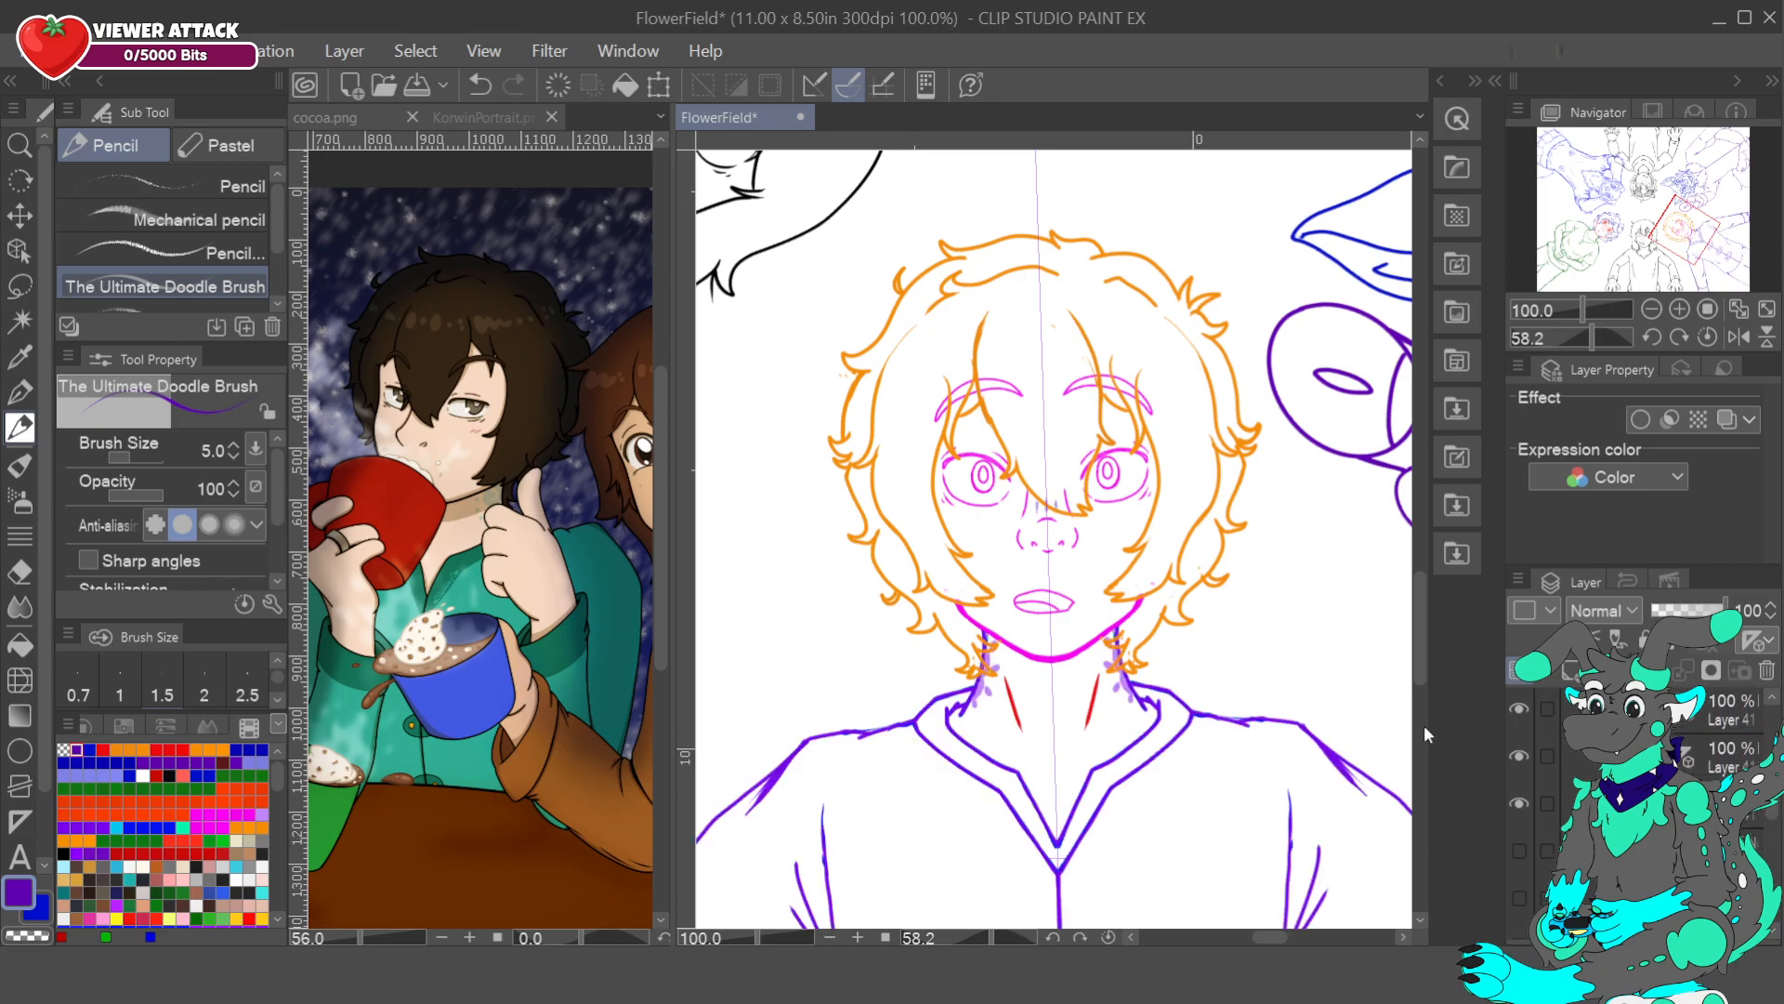
left_click(1640, 804)
- Redraw the mirrored purple neck lines beneath the jaw, trim them with transparent color and add light purple shading beside them
left_click_drag(971, 698, 975, 620)
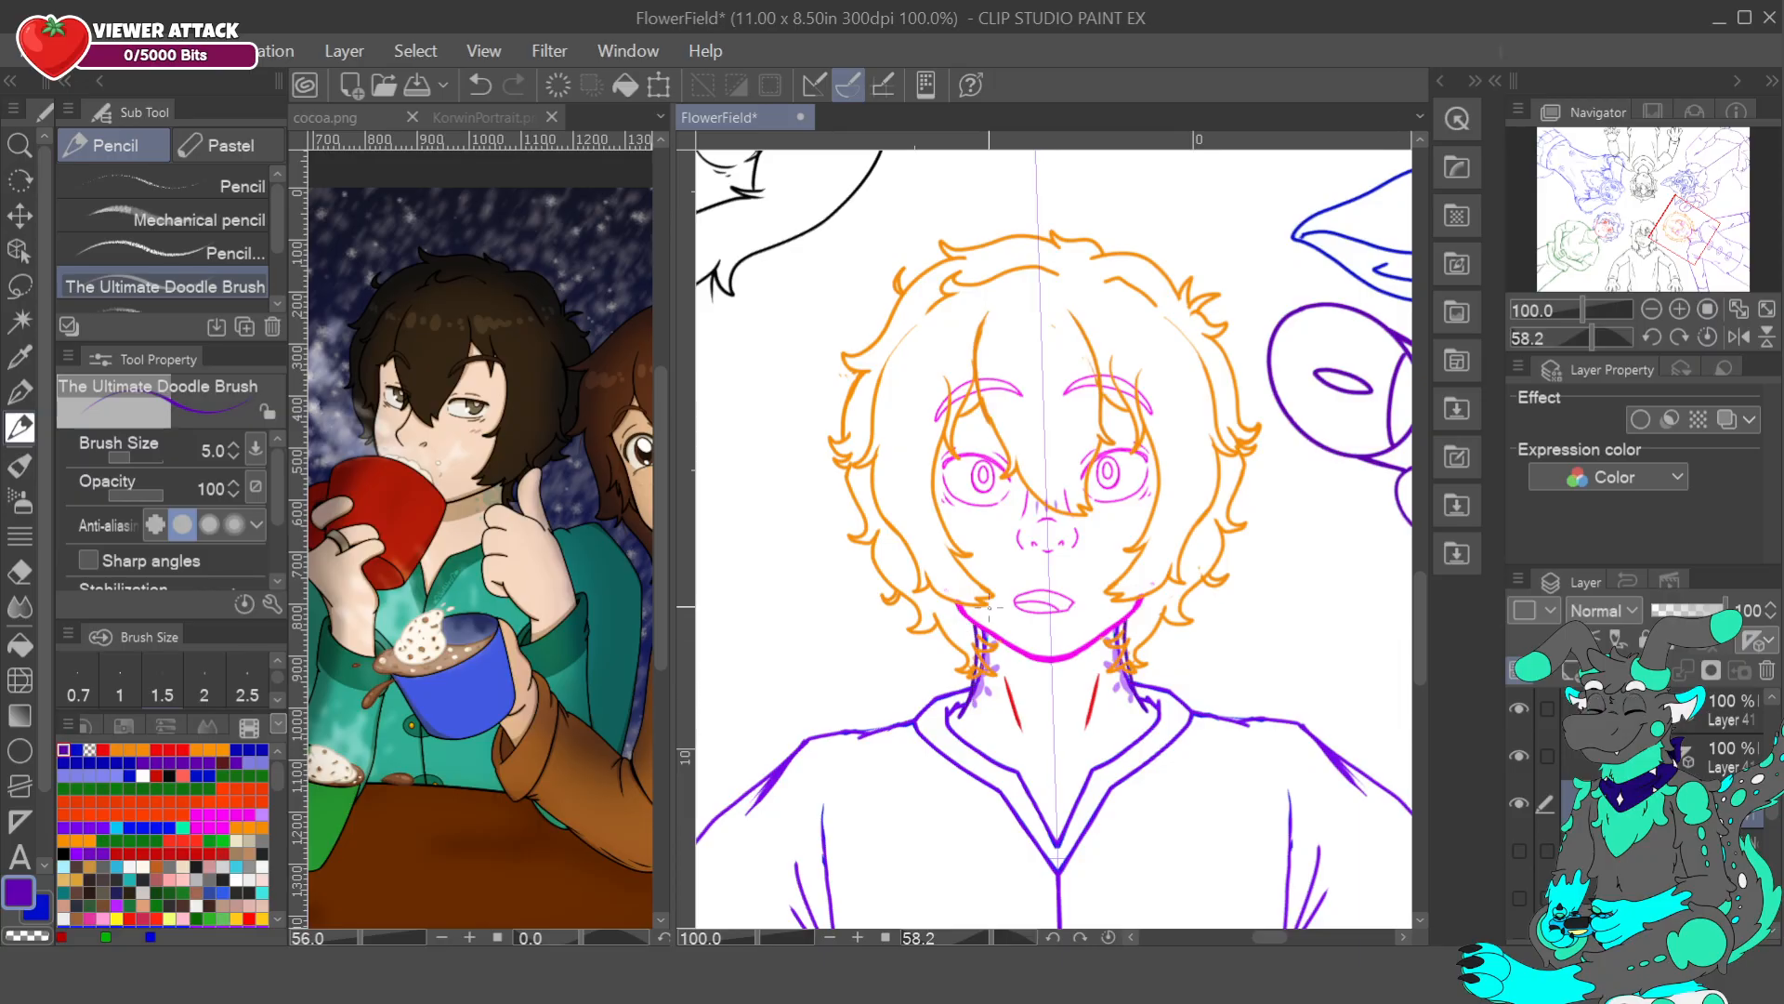
key("c")
left_click_drag(973, 690, 982, 664)
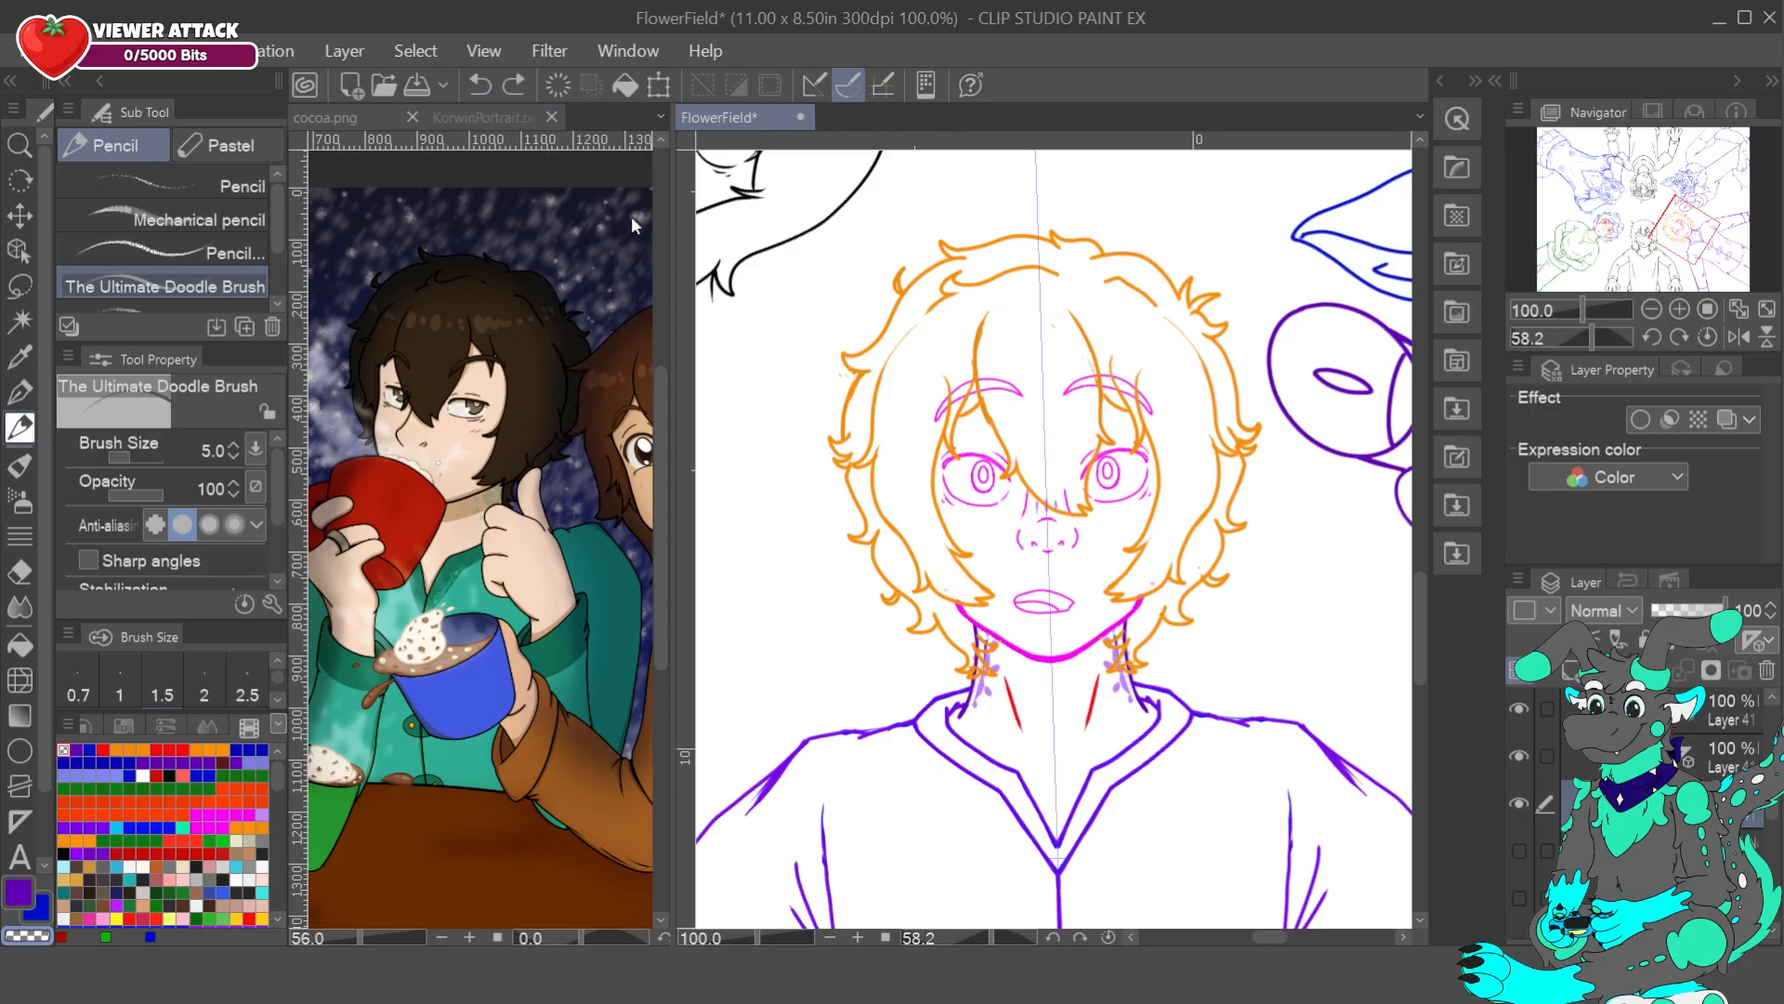
left_click(978, 689, "alt")
left_click_drag(975, 694, 977, 683)
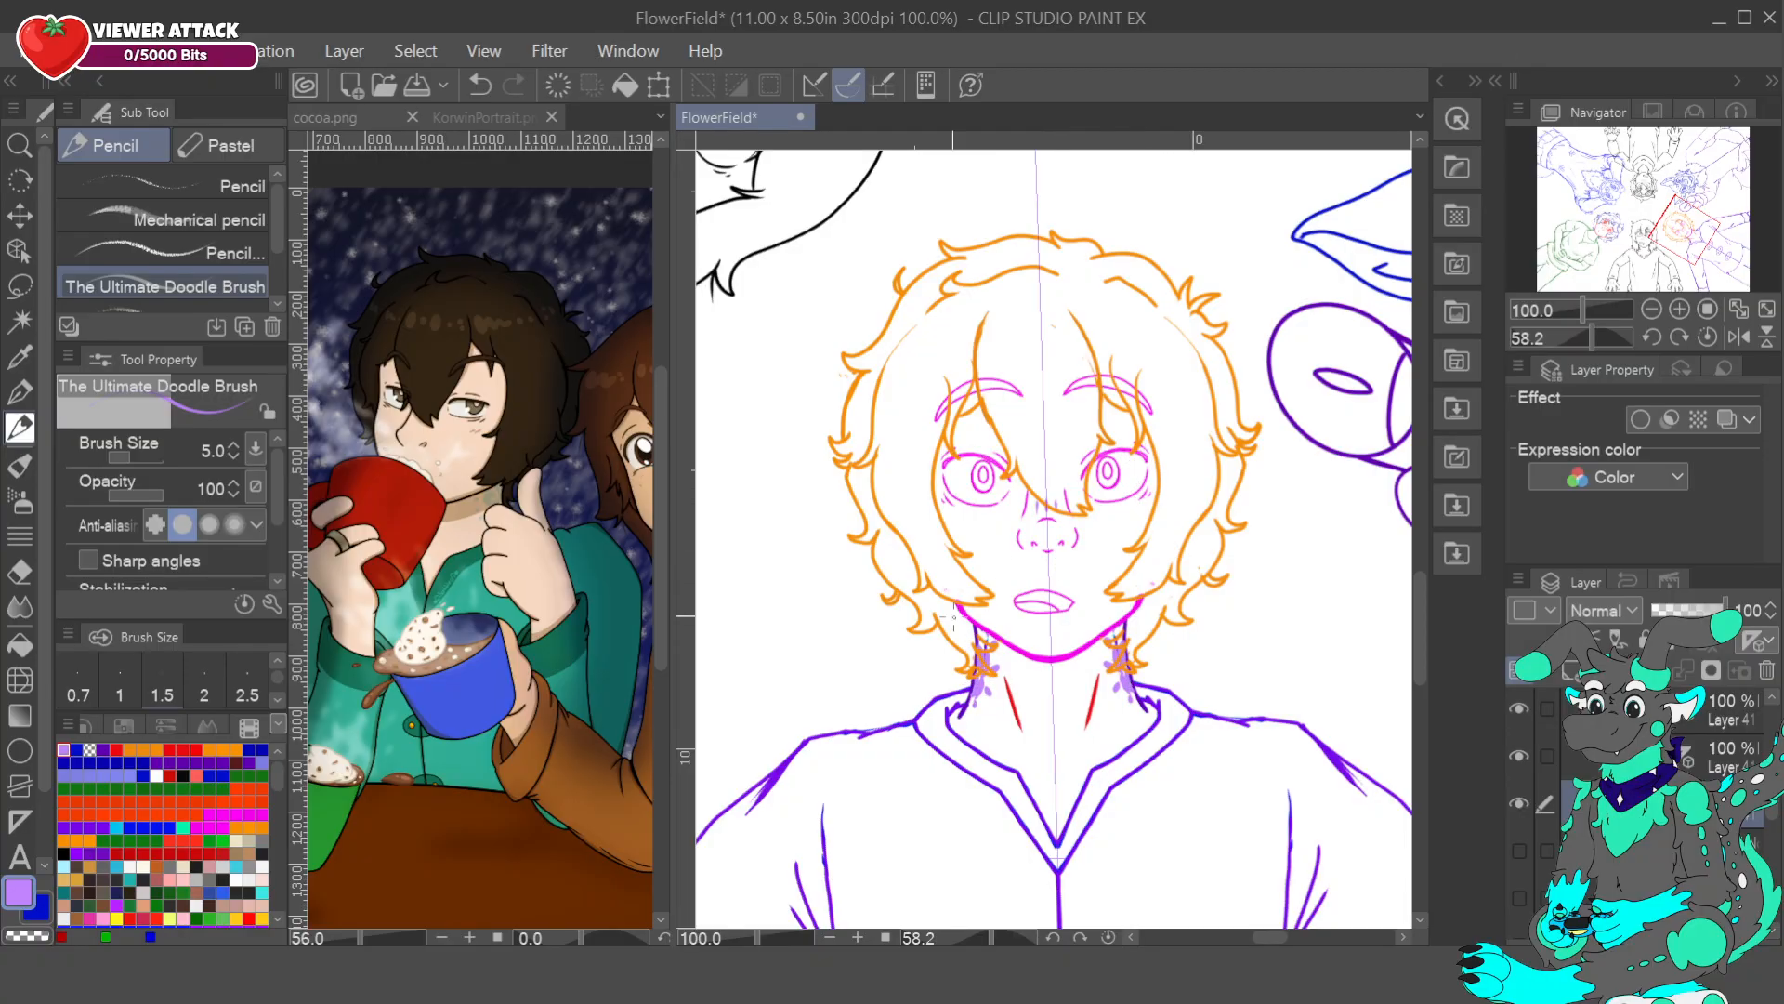
- Set a dark purple on the color wheel and add mirrored dark marks at the base of the neck above the collar
left_click(100, 726)
left_click(193, 831)
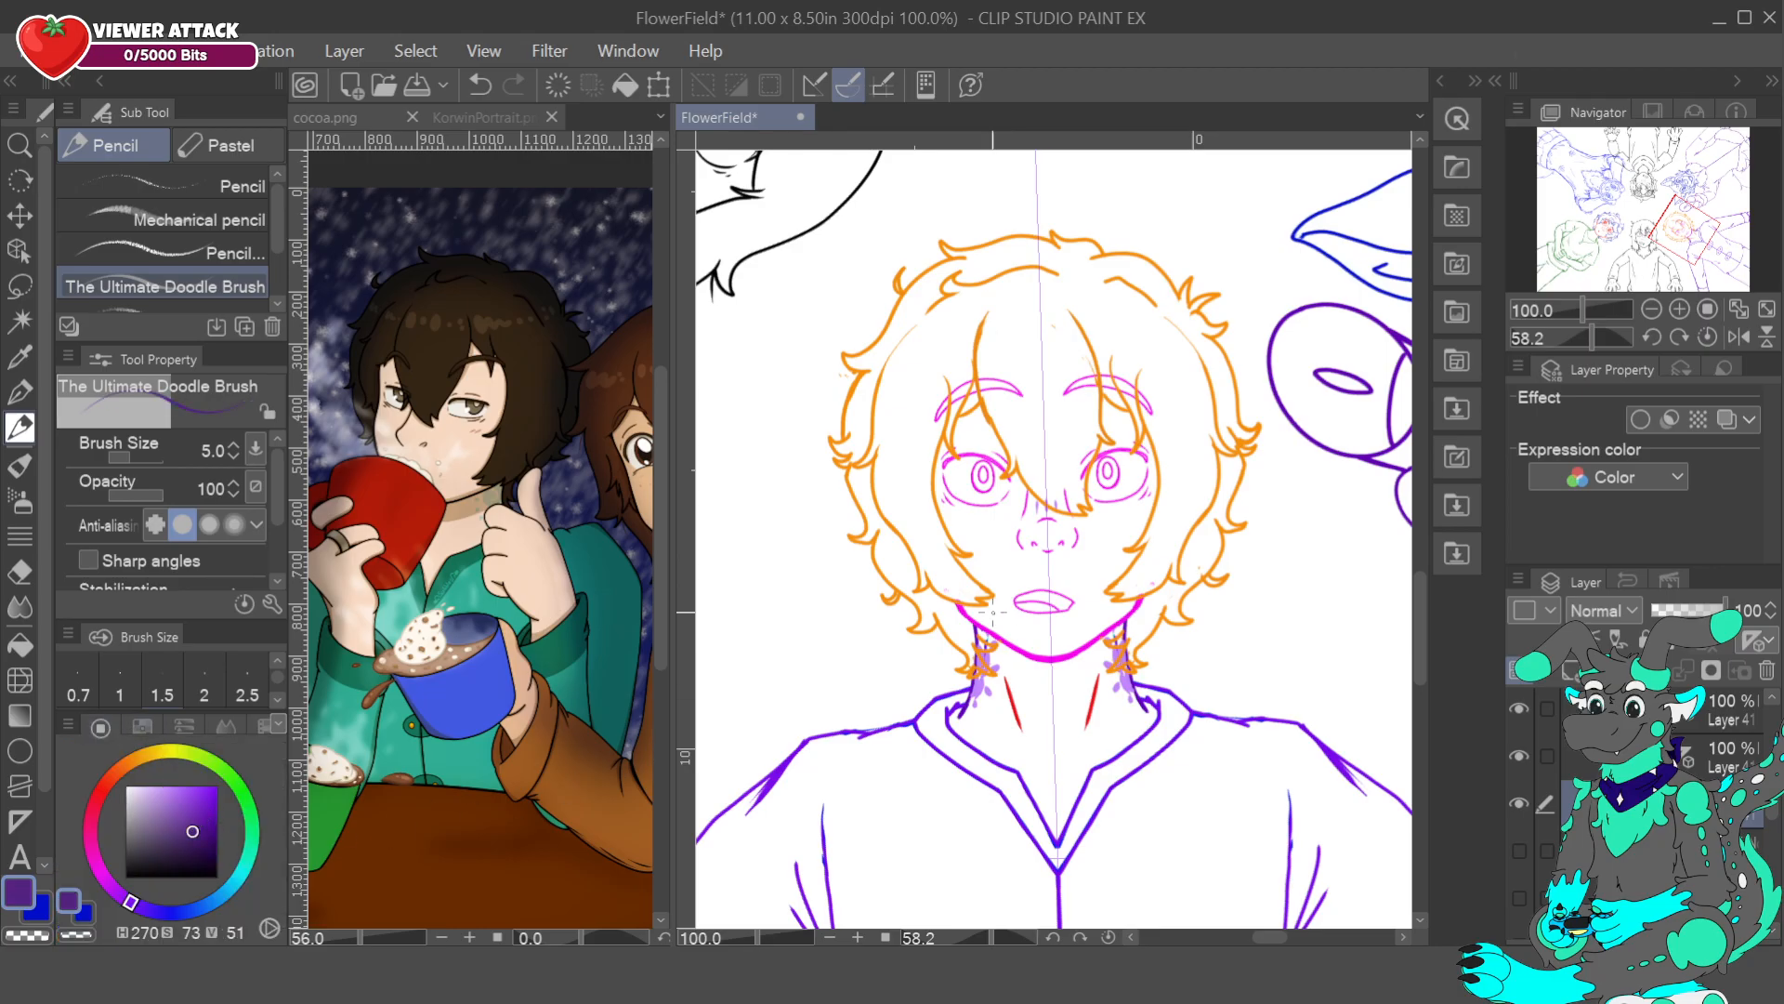
left_click_drag(983, 683, 974, 693)
left_click_drag(1132, 692, 1139, 695)
key("c")
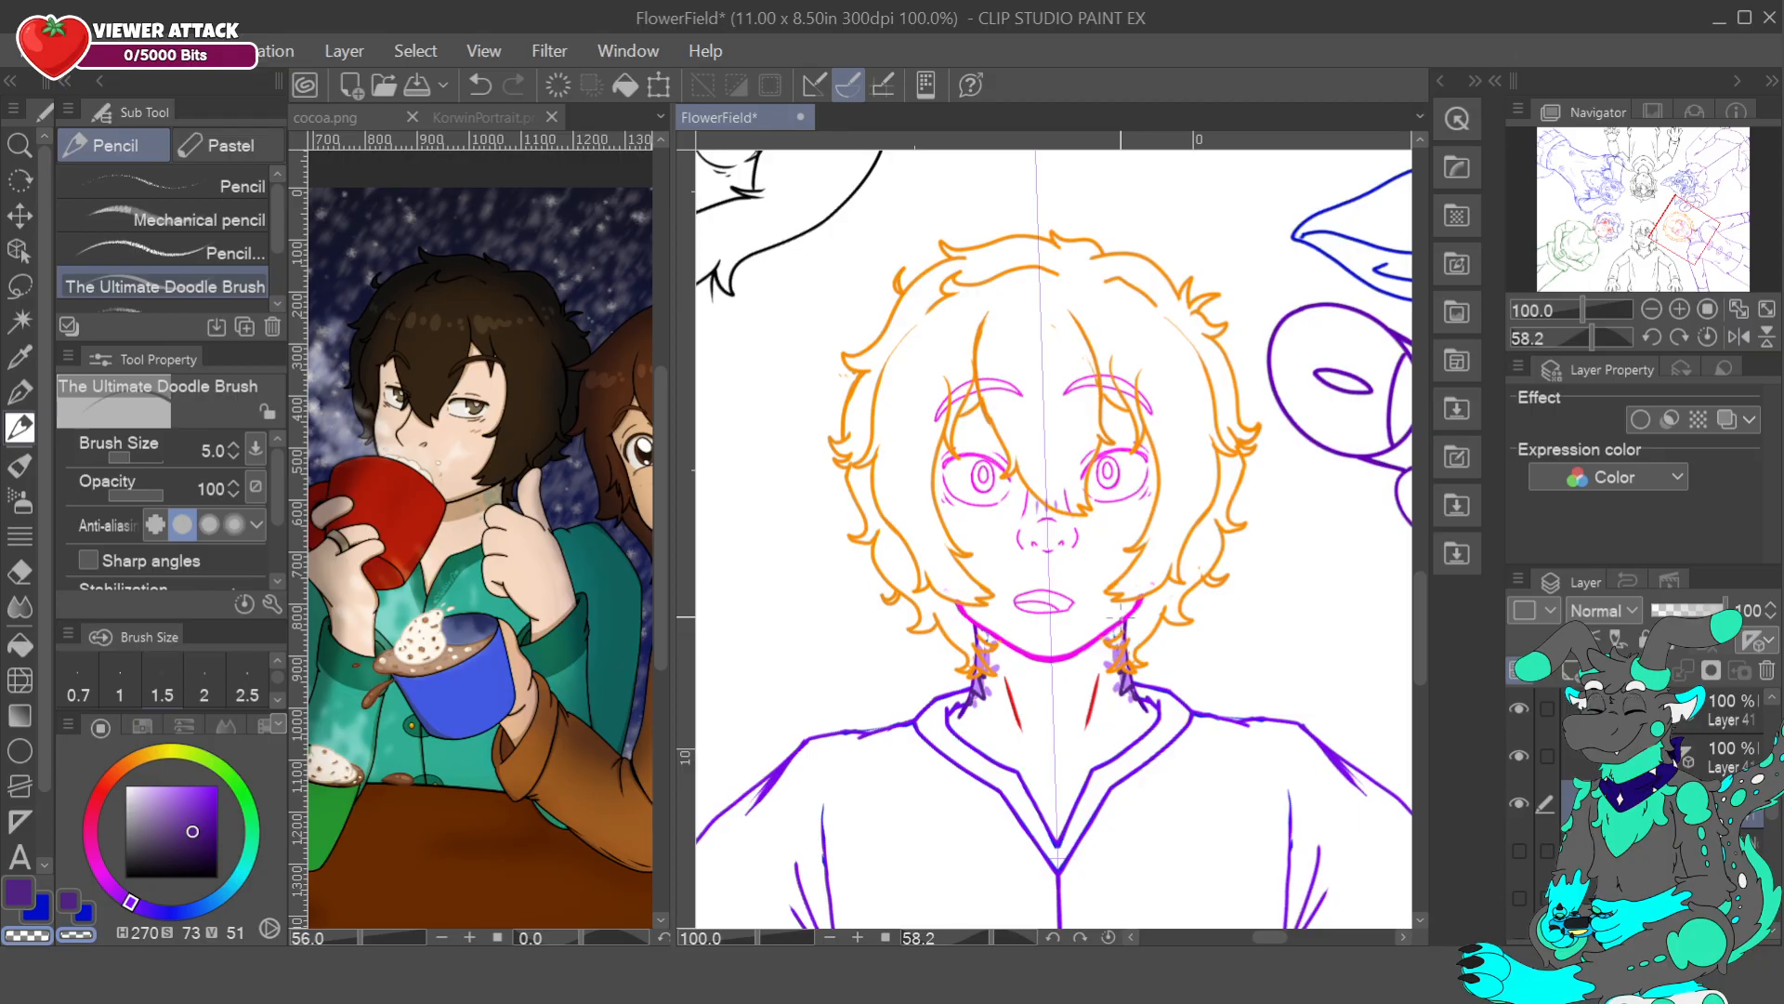
- Touch up the mirrored marks where the neck meets the collar, using sampled purples and transparent color
left_click(986, 649, "alt")
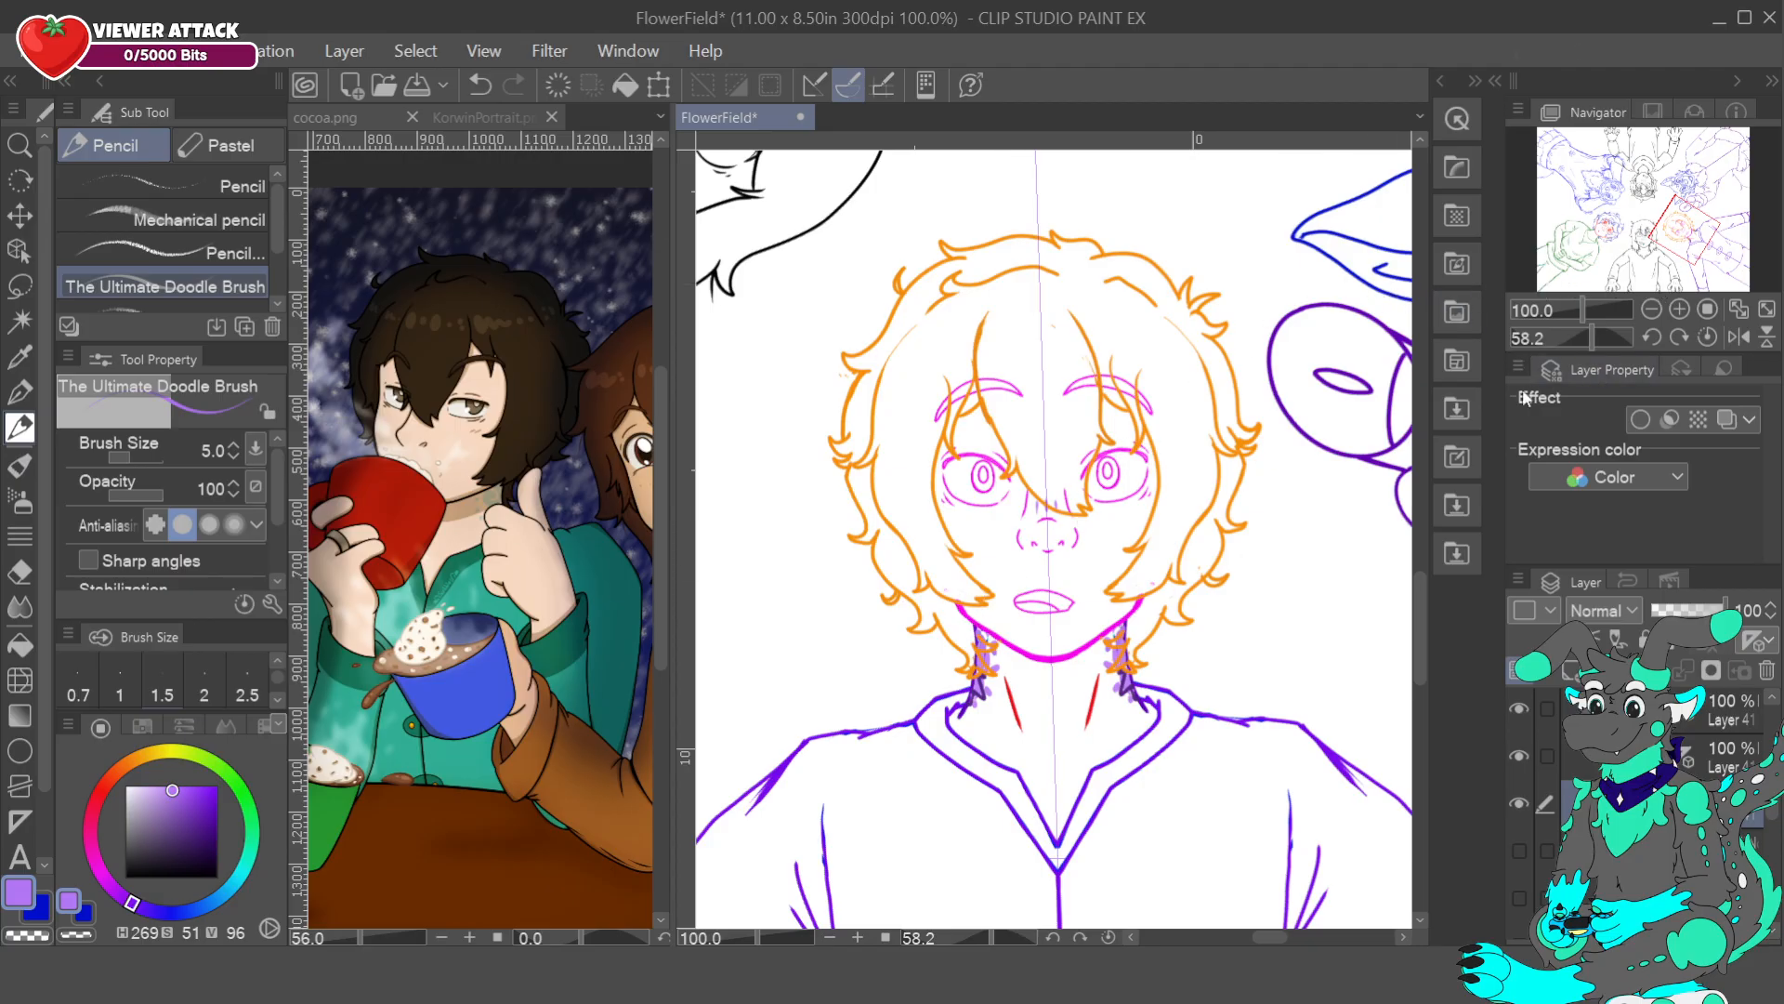
left_click(965, 697, "alt")
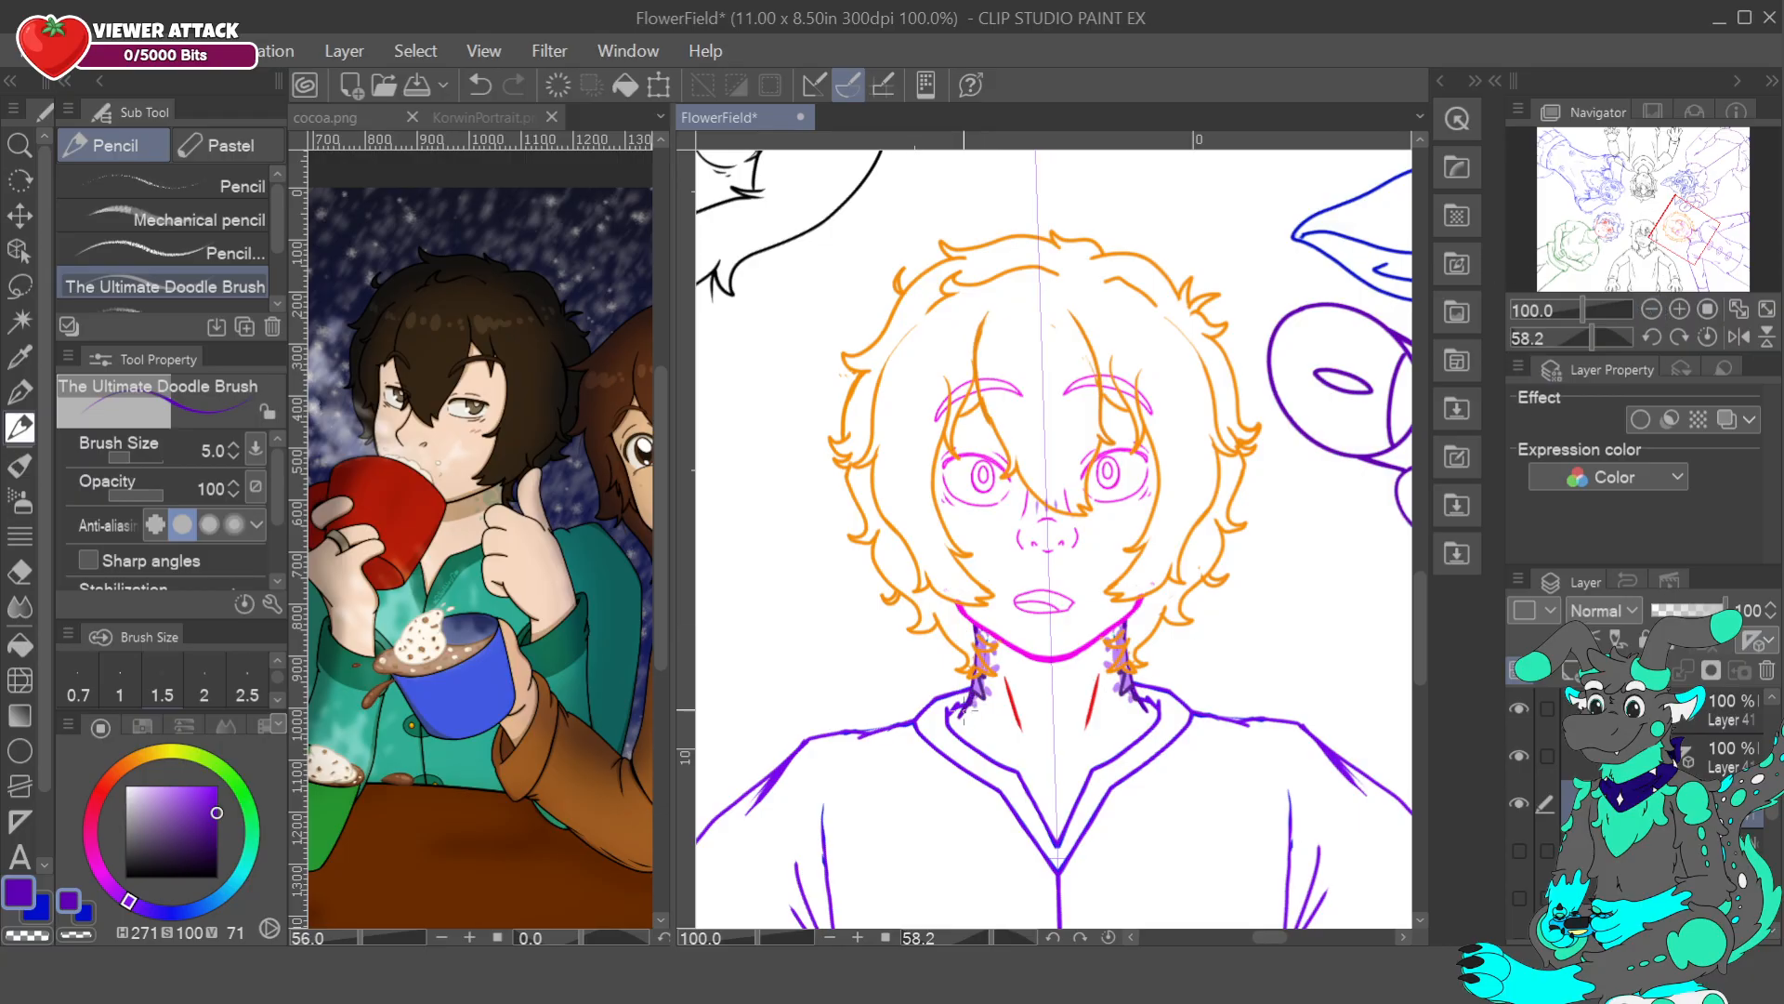
key("c")
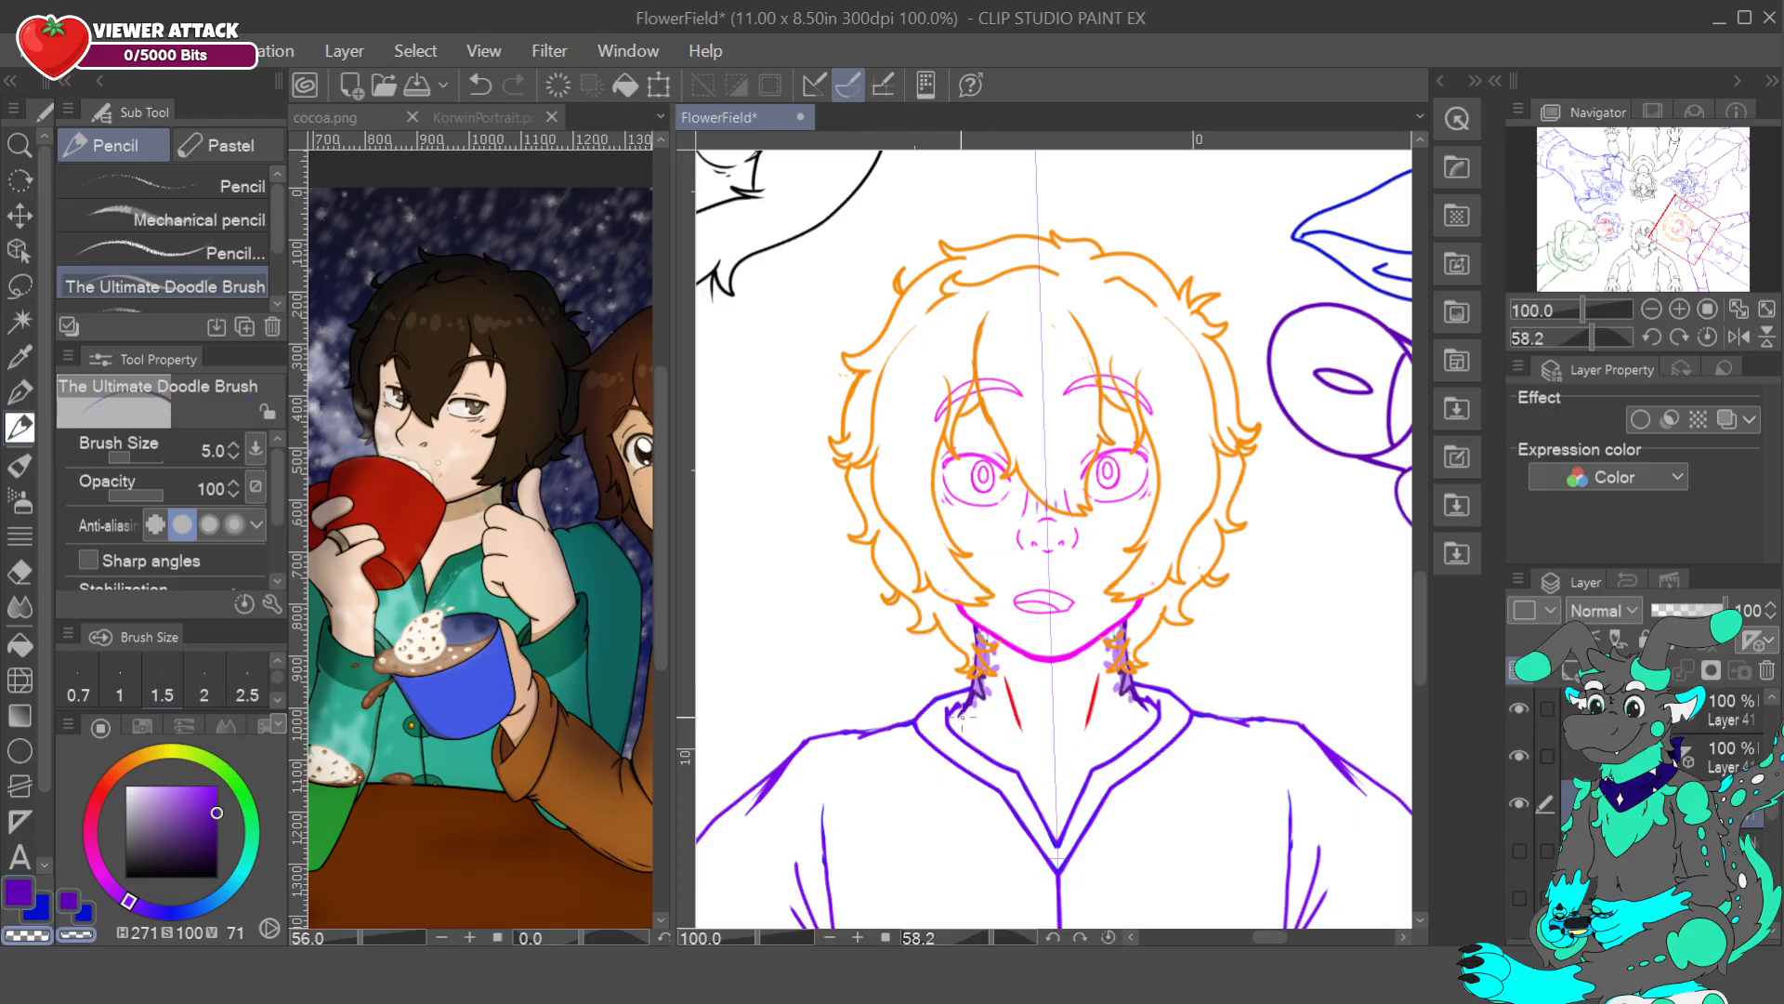
key("c")
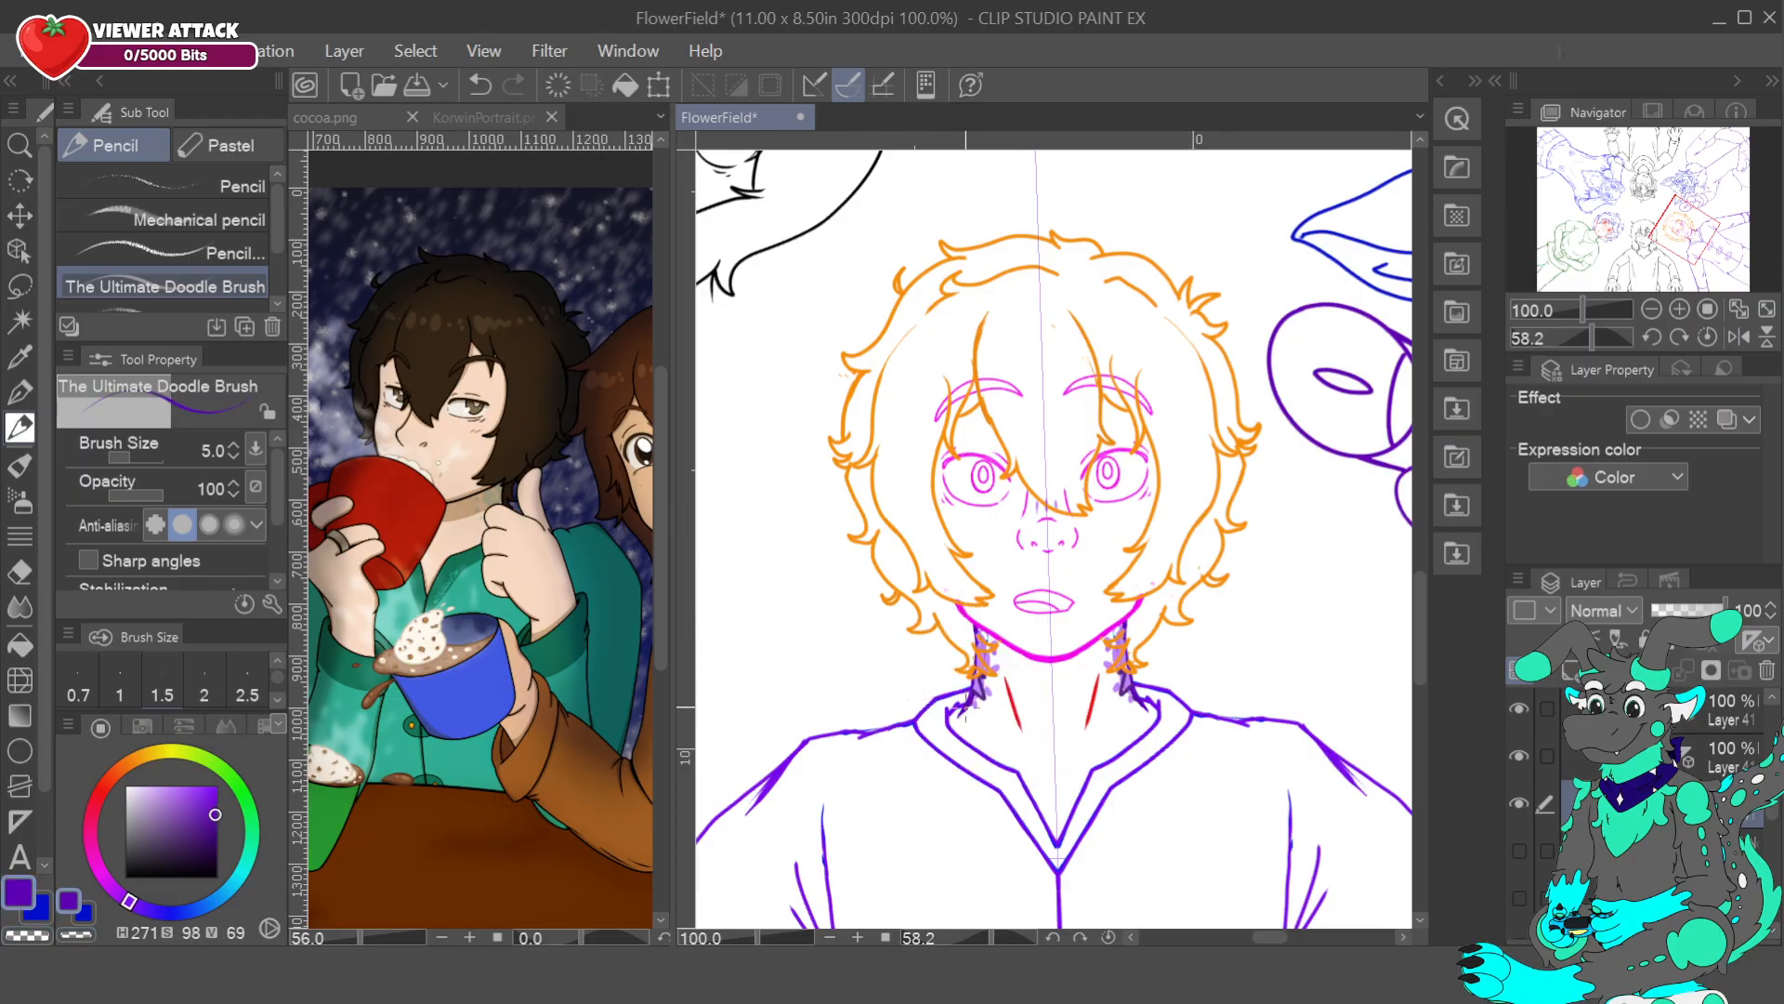
key("c")
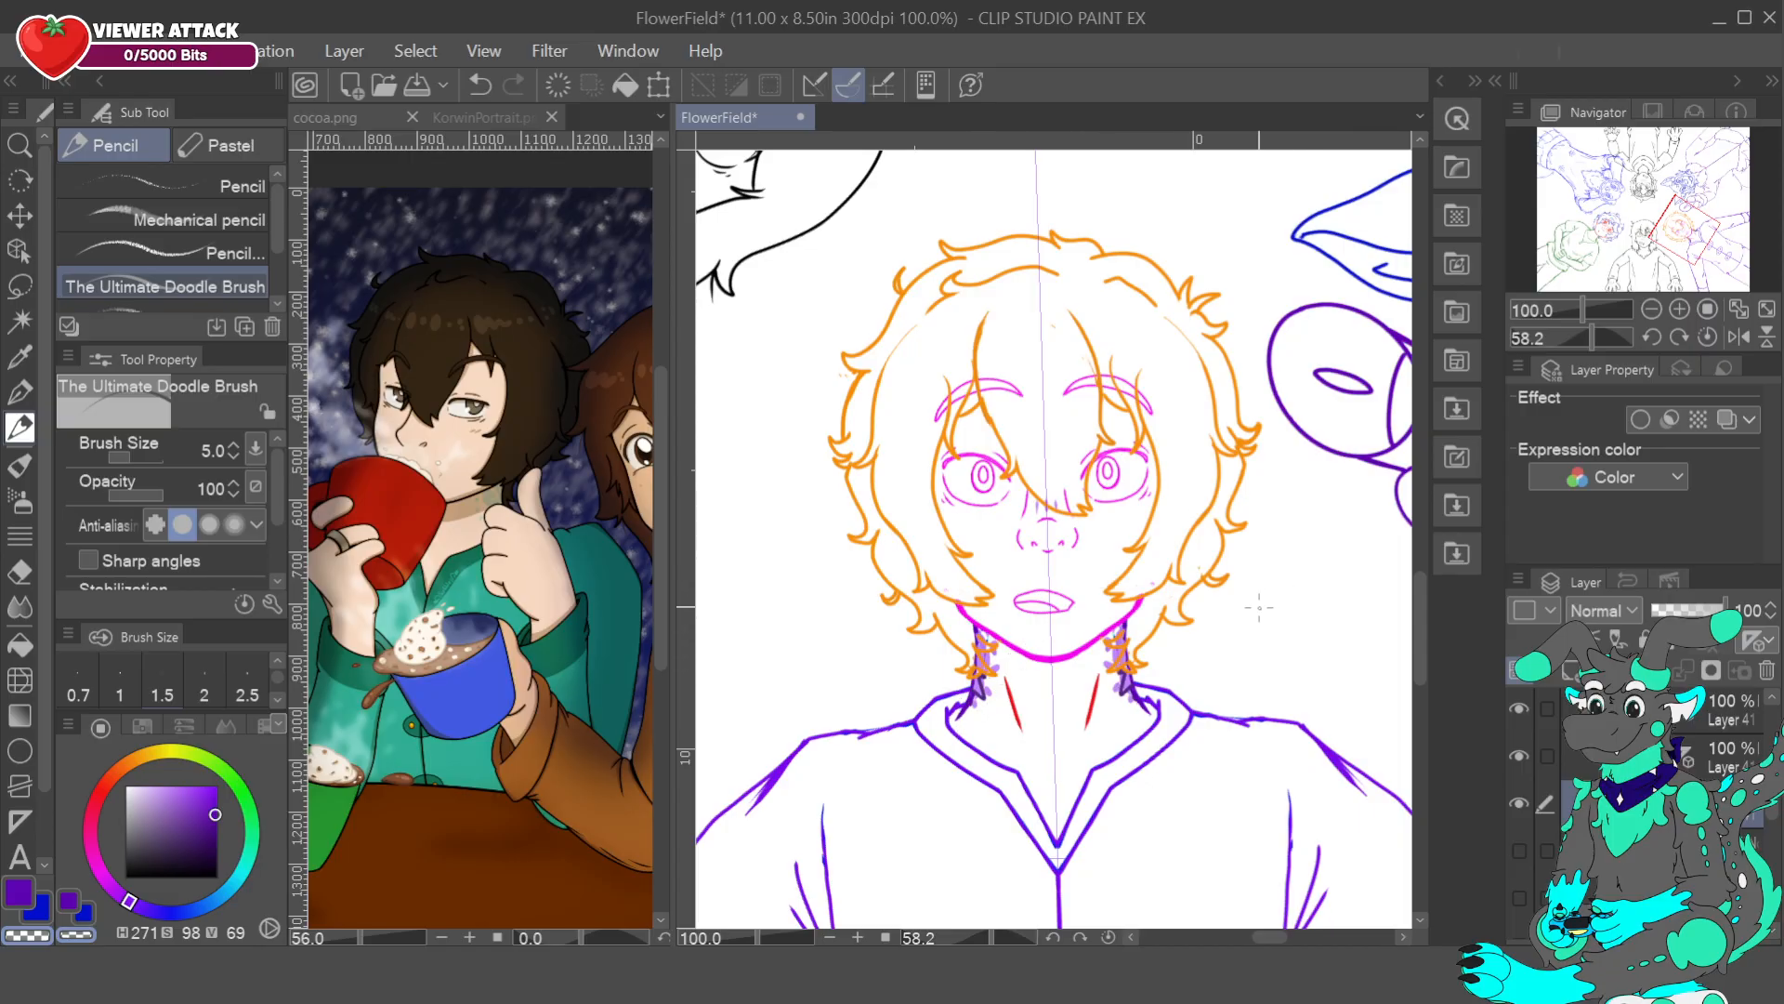
left_click(966, 711, "alt")
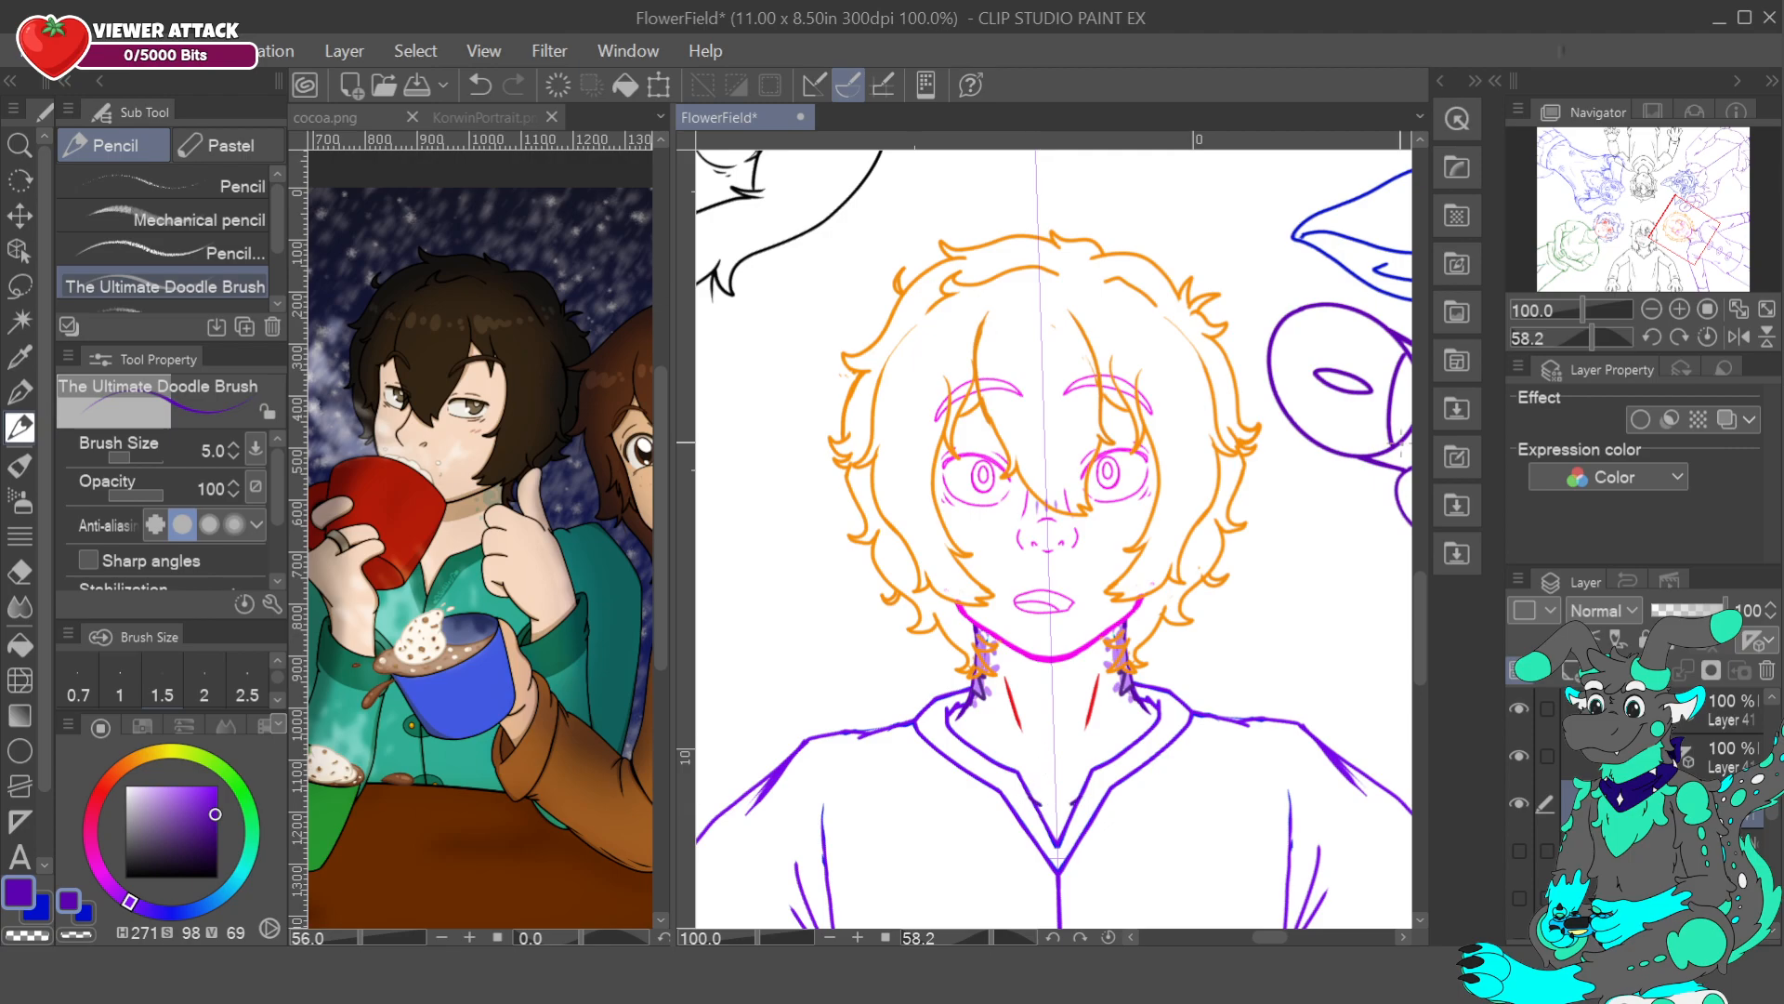
left_click(1052, 775, "alt")
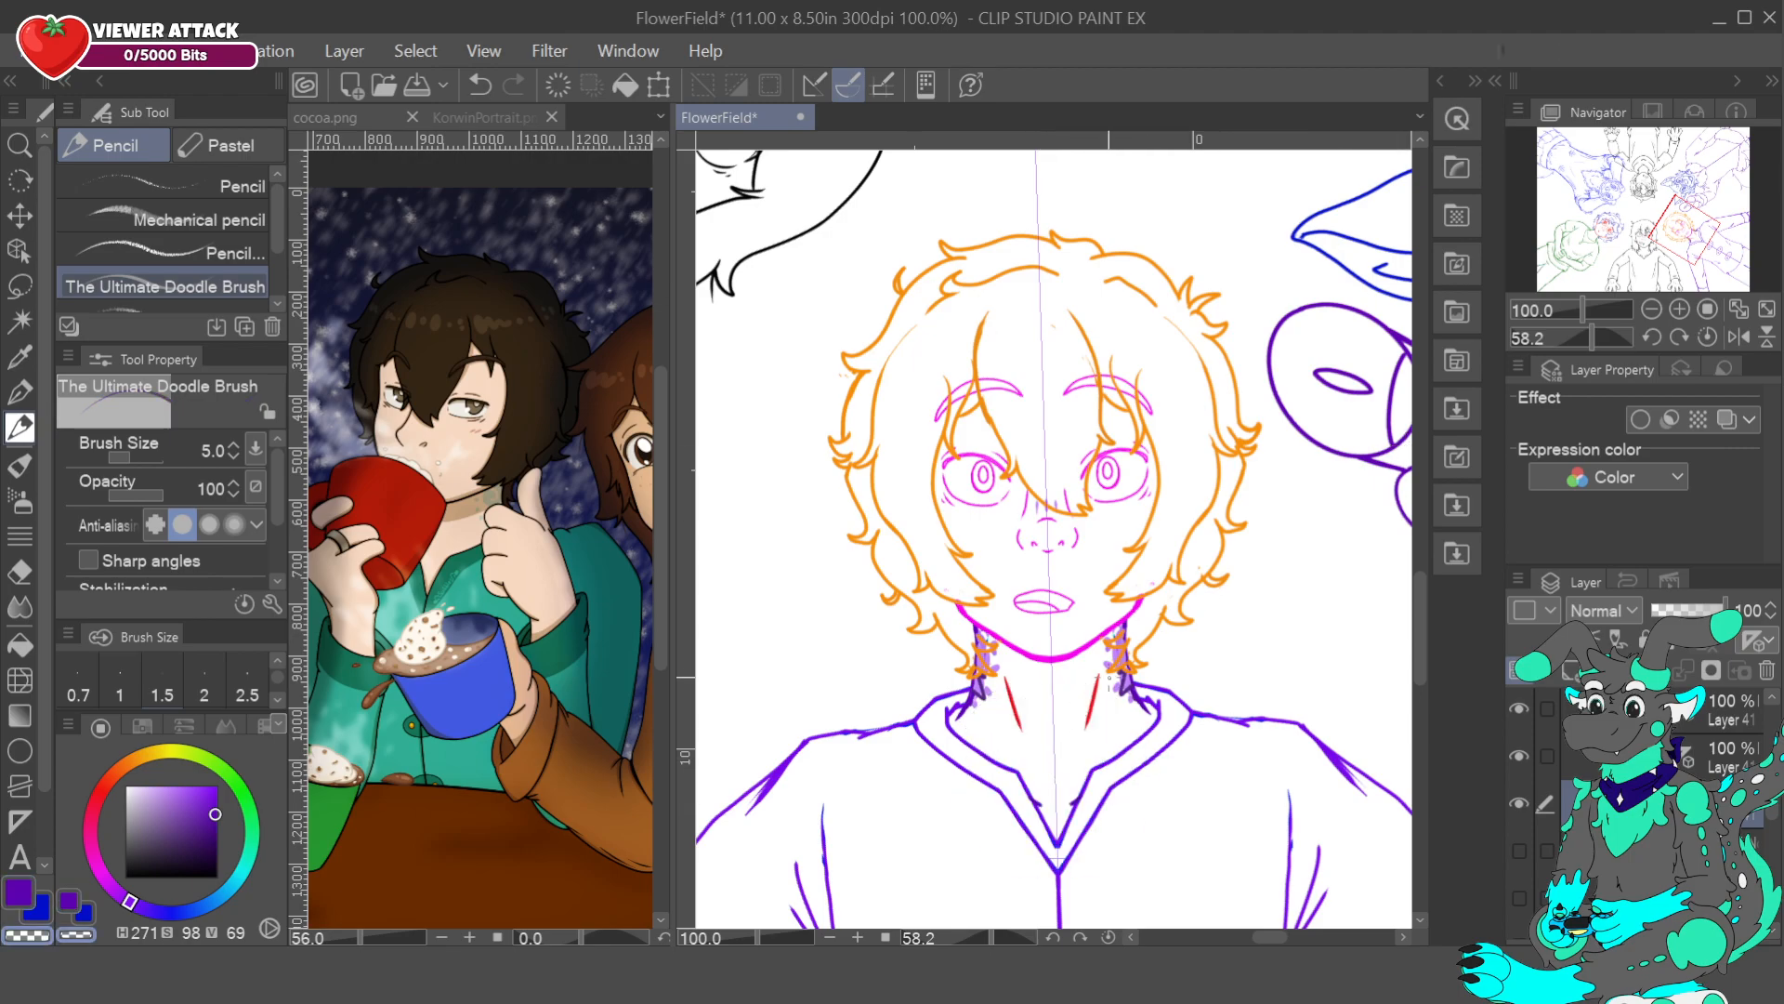
- Activate a layer in the wolf character's folder and rotate the canvas view to 120° so the wolf stands upright
left_click(1652, 309)
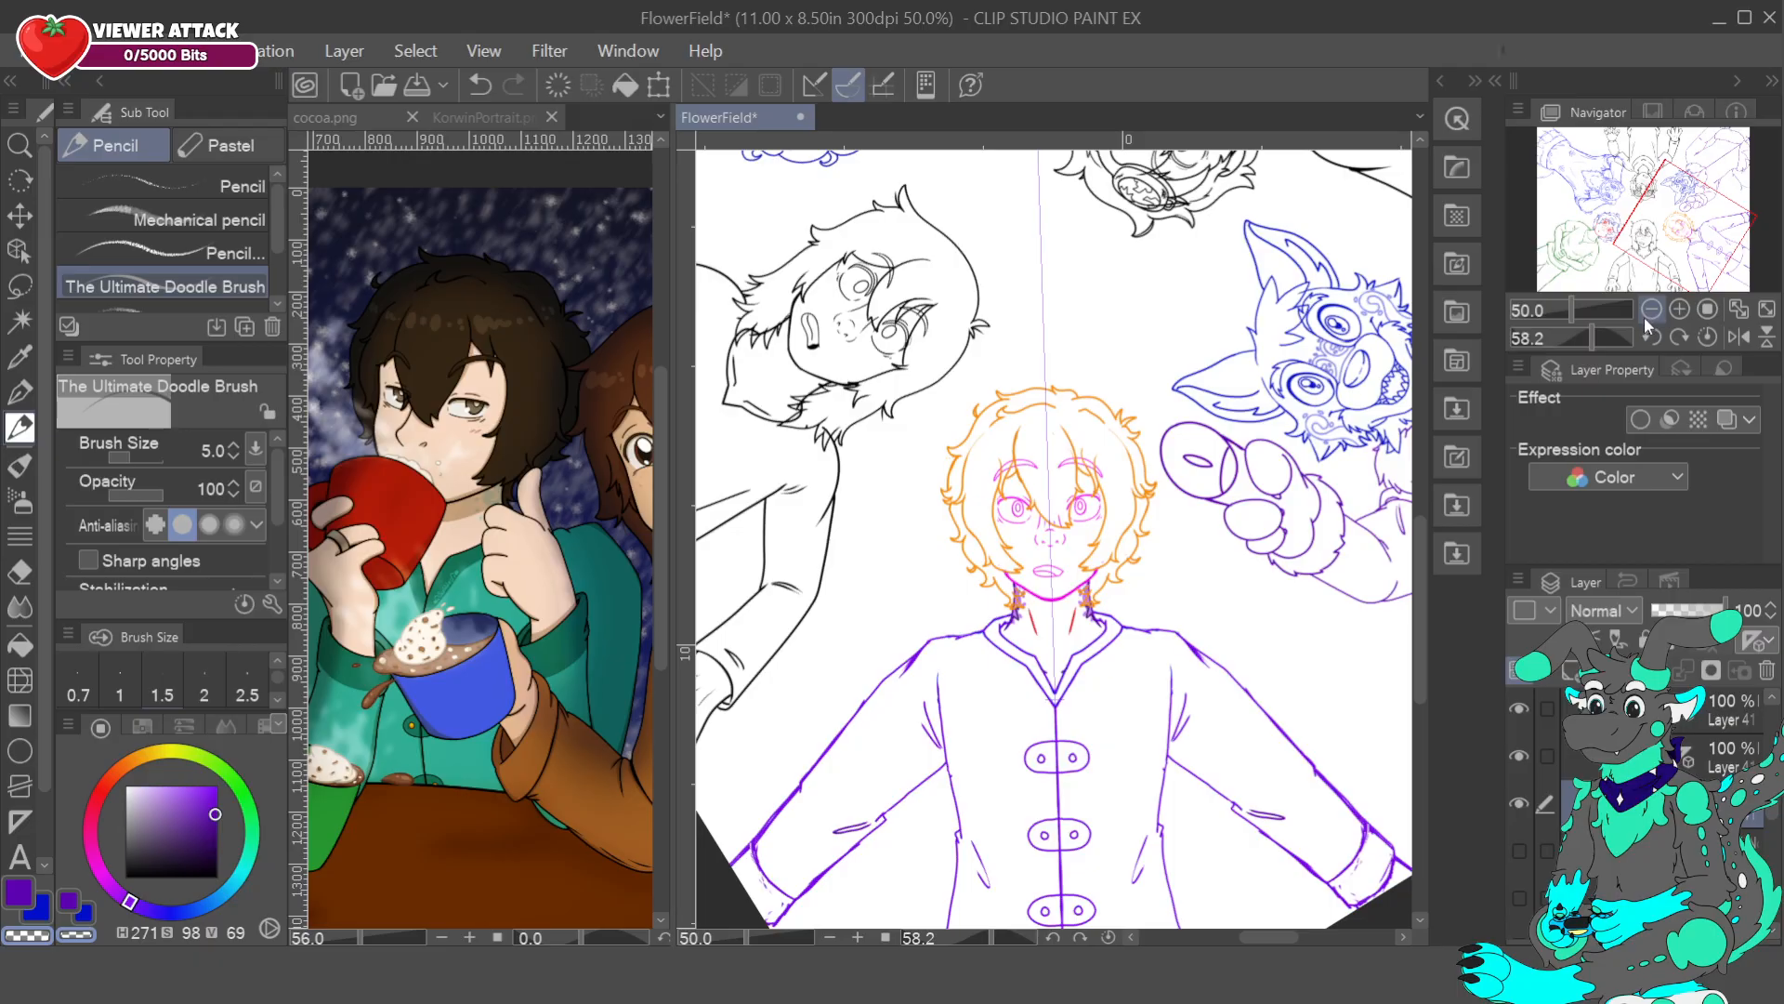
left_click(1708, 337)
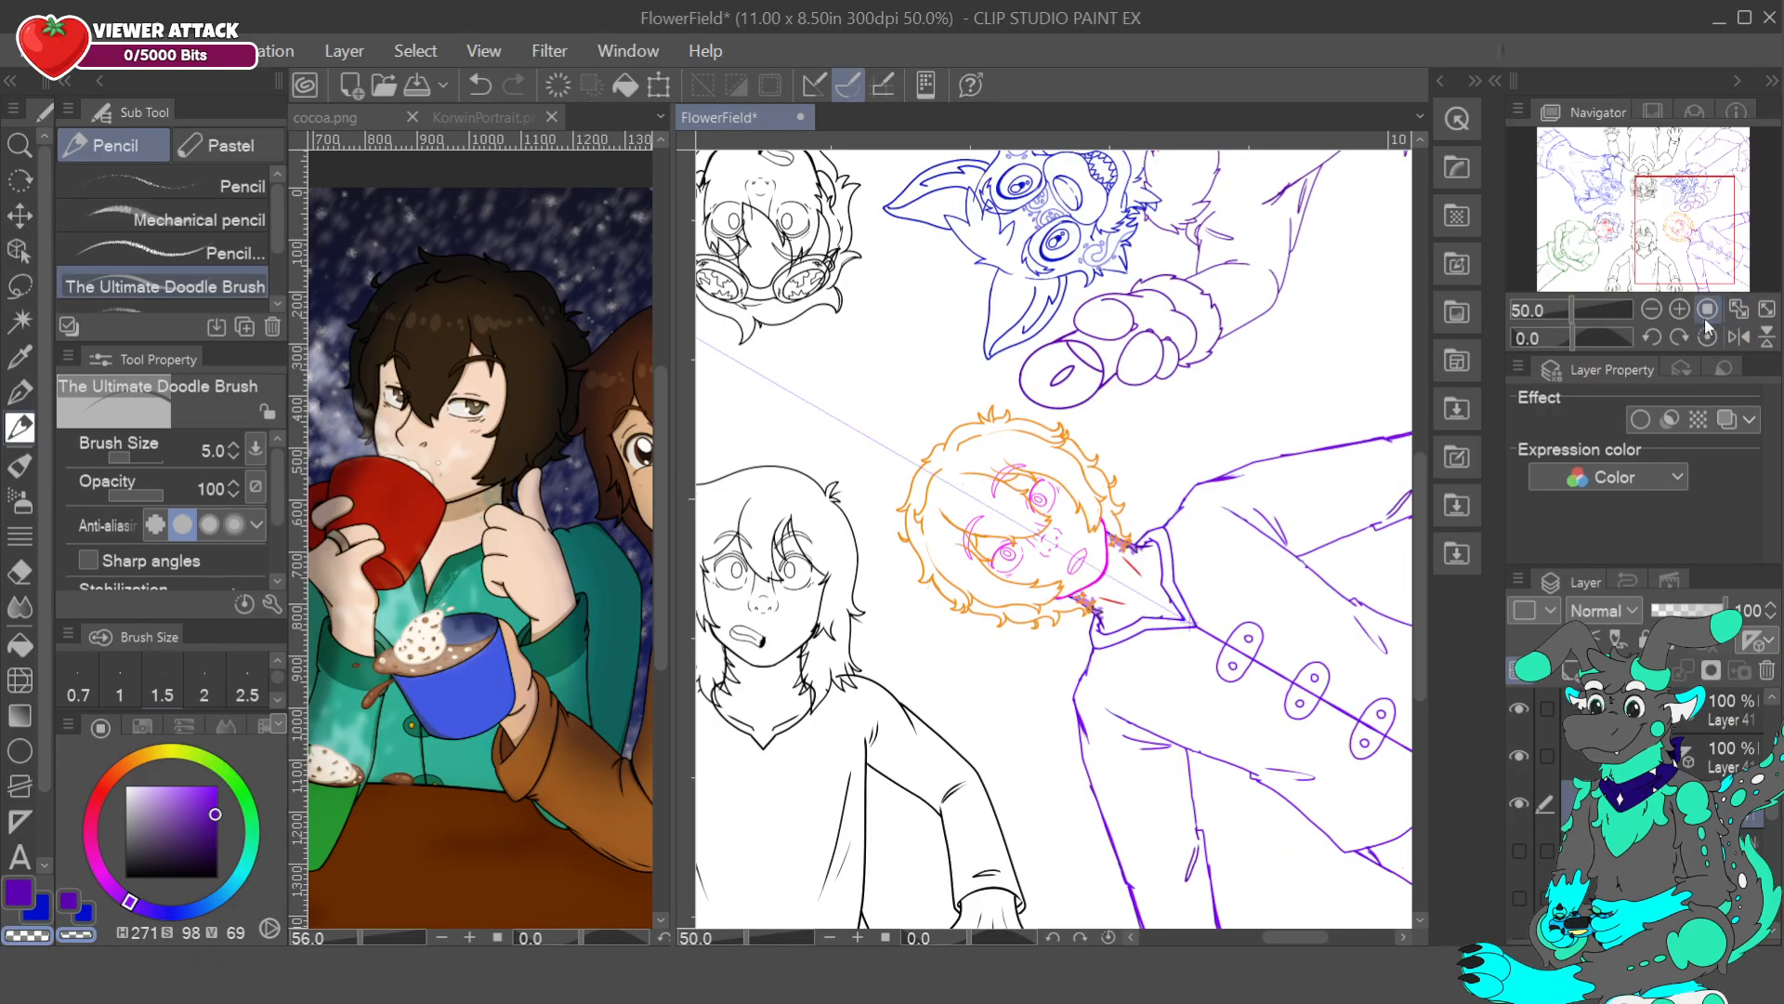
left_click(1682, 337)
scroll(1719, 790, "down", 5)
left_click(1719, 751)
left_click(1577, 798)
left_click(1719, 844)
left_click_drag(1680, 339, 1681, 332)
left_click(1732, 218)
left_click_drag(1731, 221, 1695, 163)
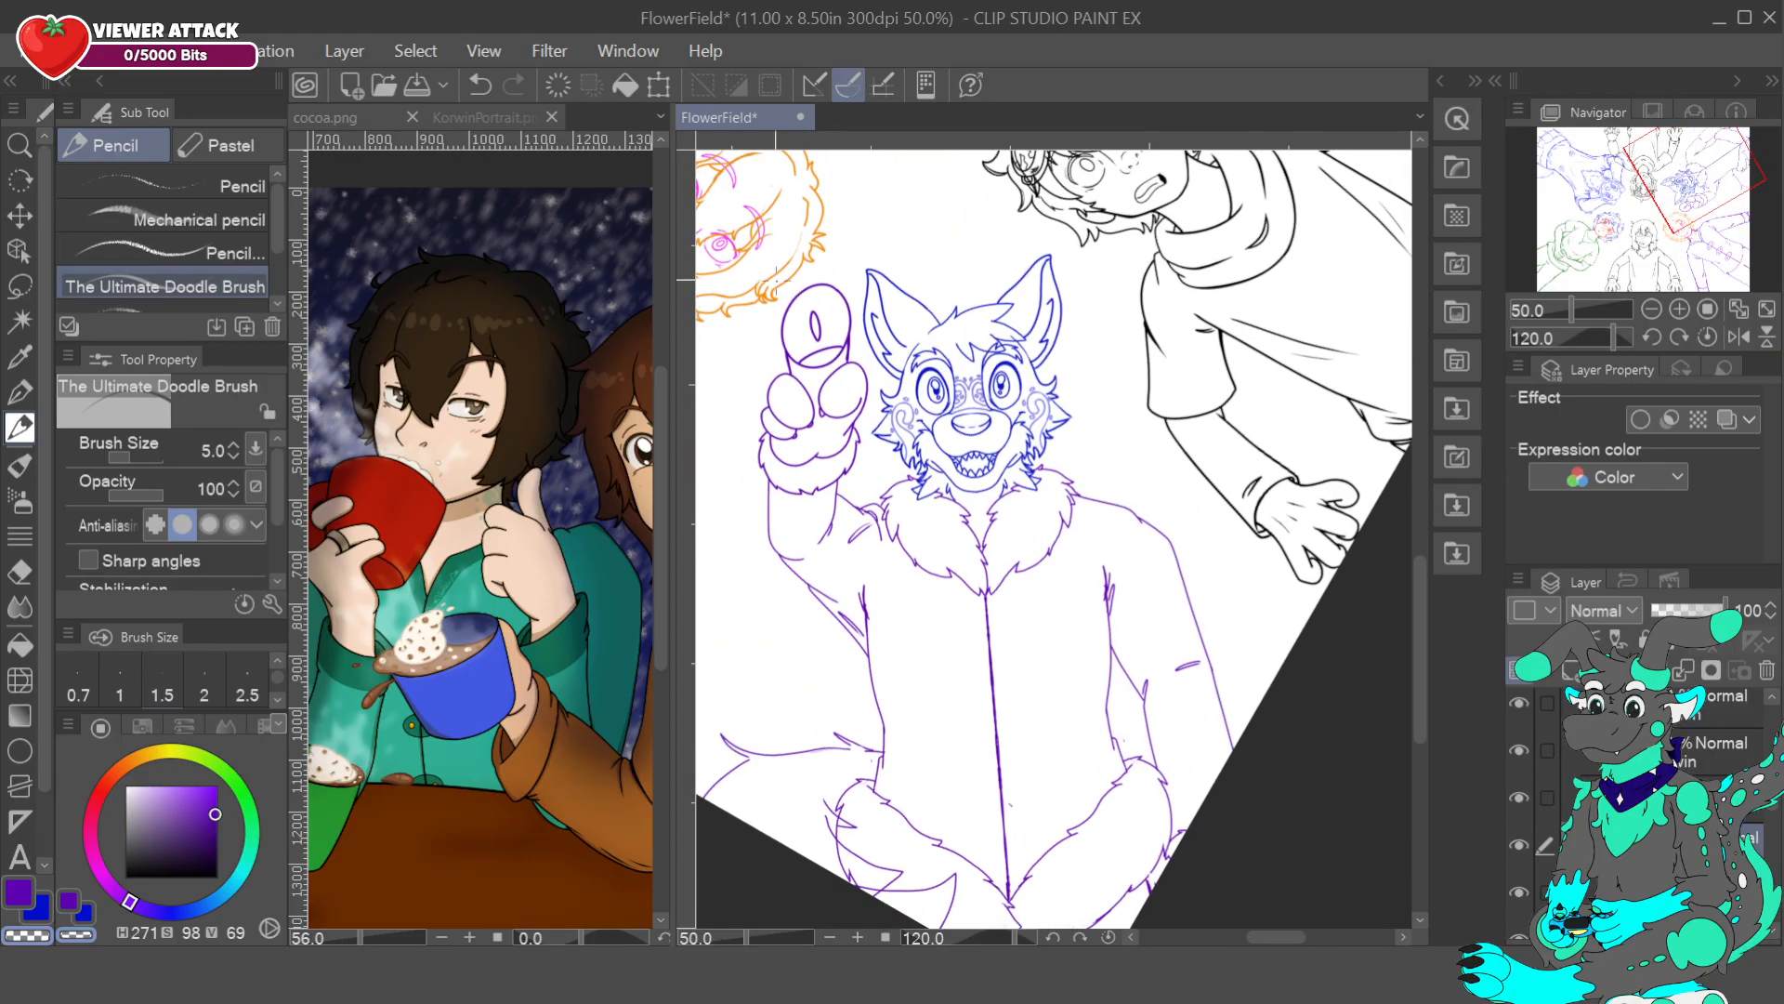
- Close the cocoa.png and KorwinPortrait reference images and save the FlowerField file
left_click(413, 117)
left_click(415, 117)
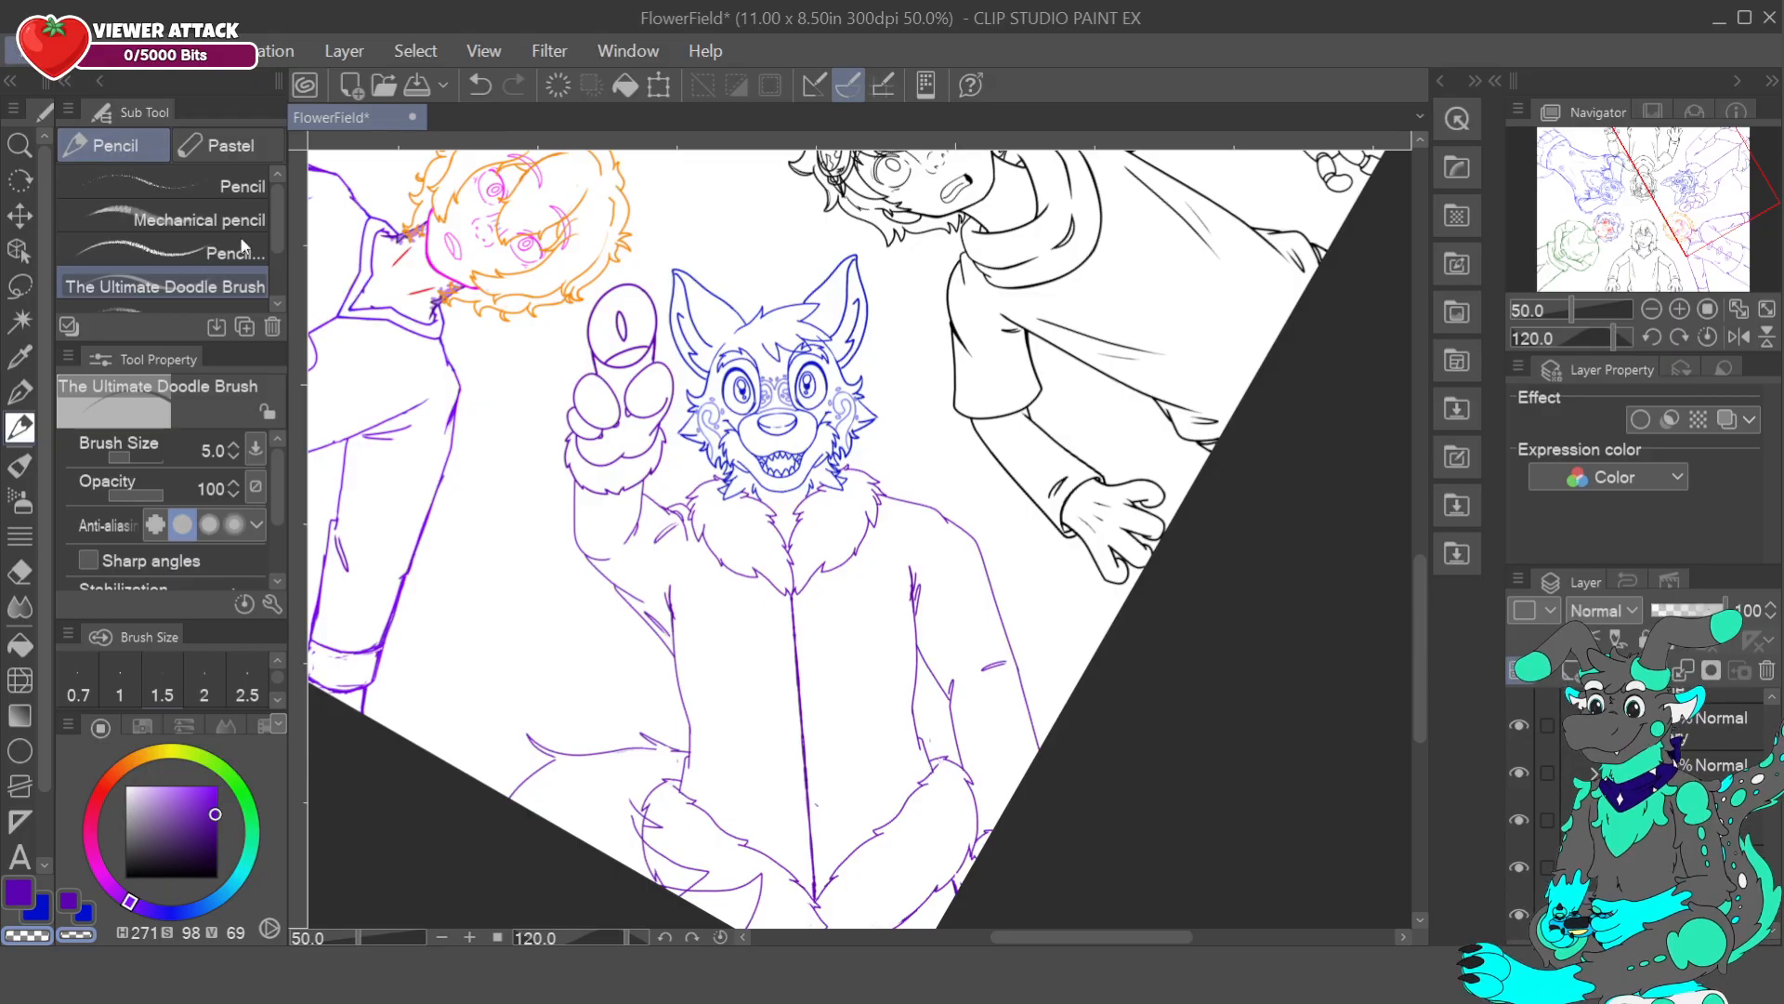
key("ctrl+s")
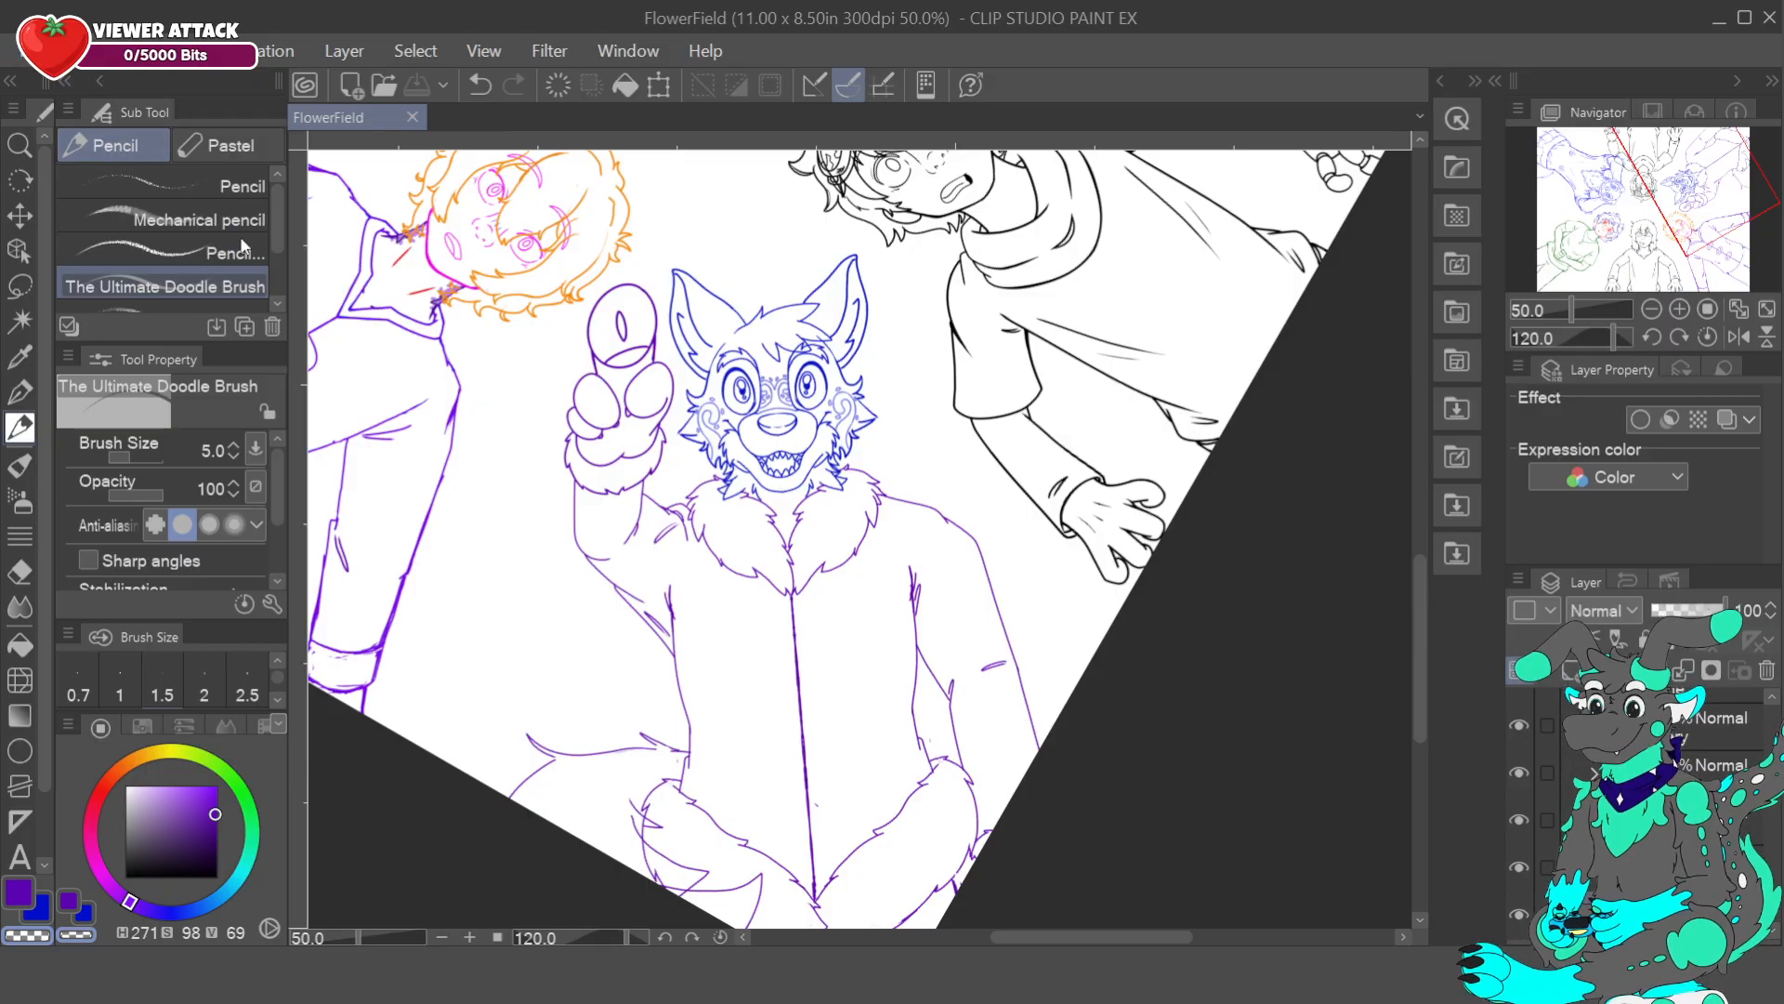
- Hide the layer with the wolf character's tail sketch
left_click_drag(1692, 193, 1686, 209)
left_click(1680, 310)
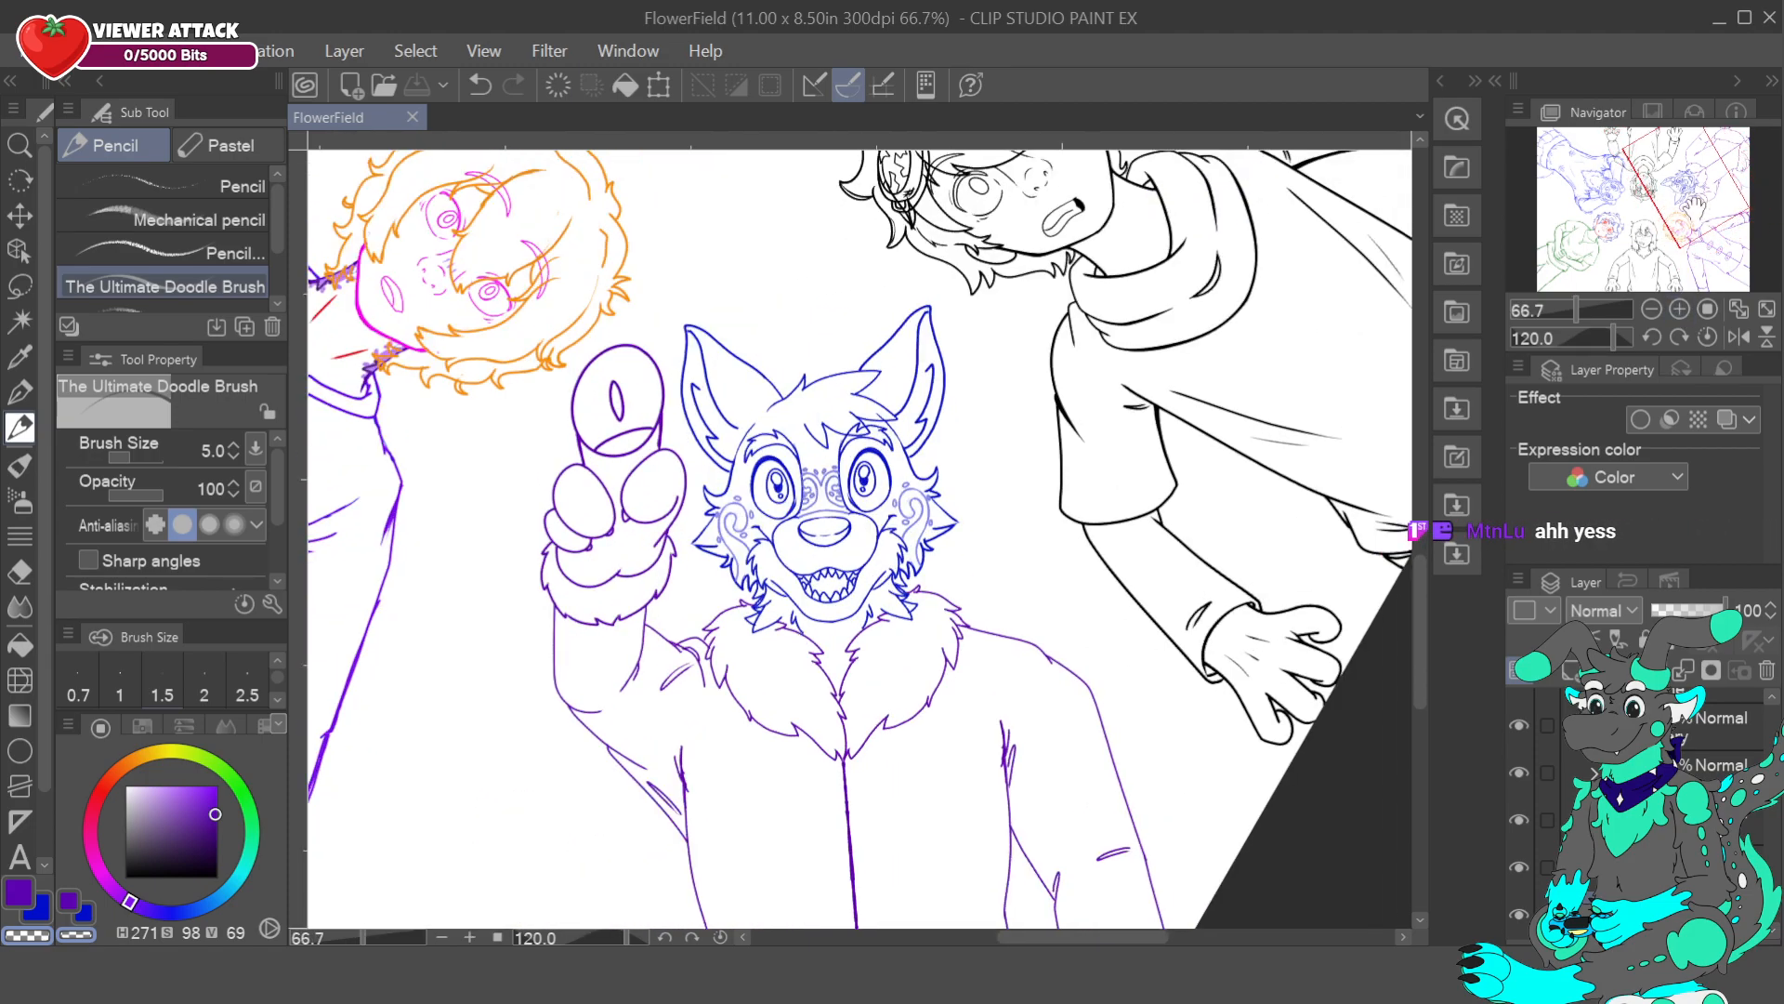
left_click_drag(1695, 207, 1696, 211)
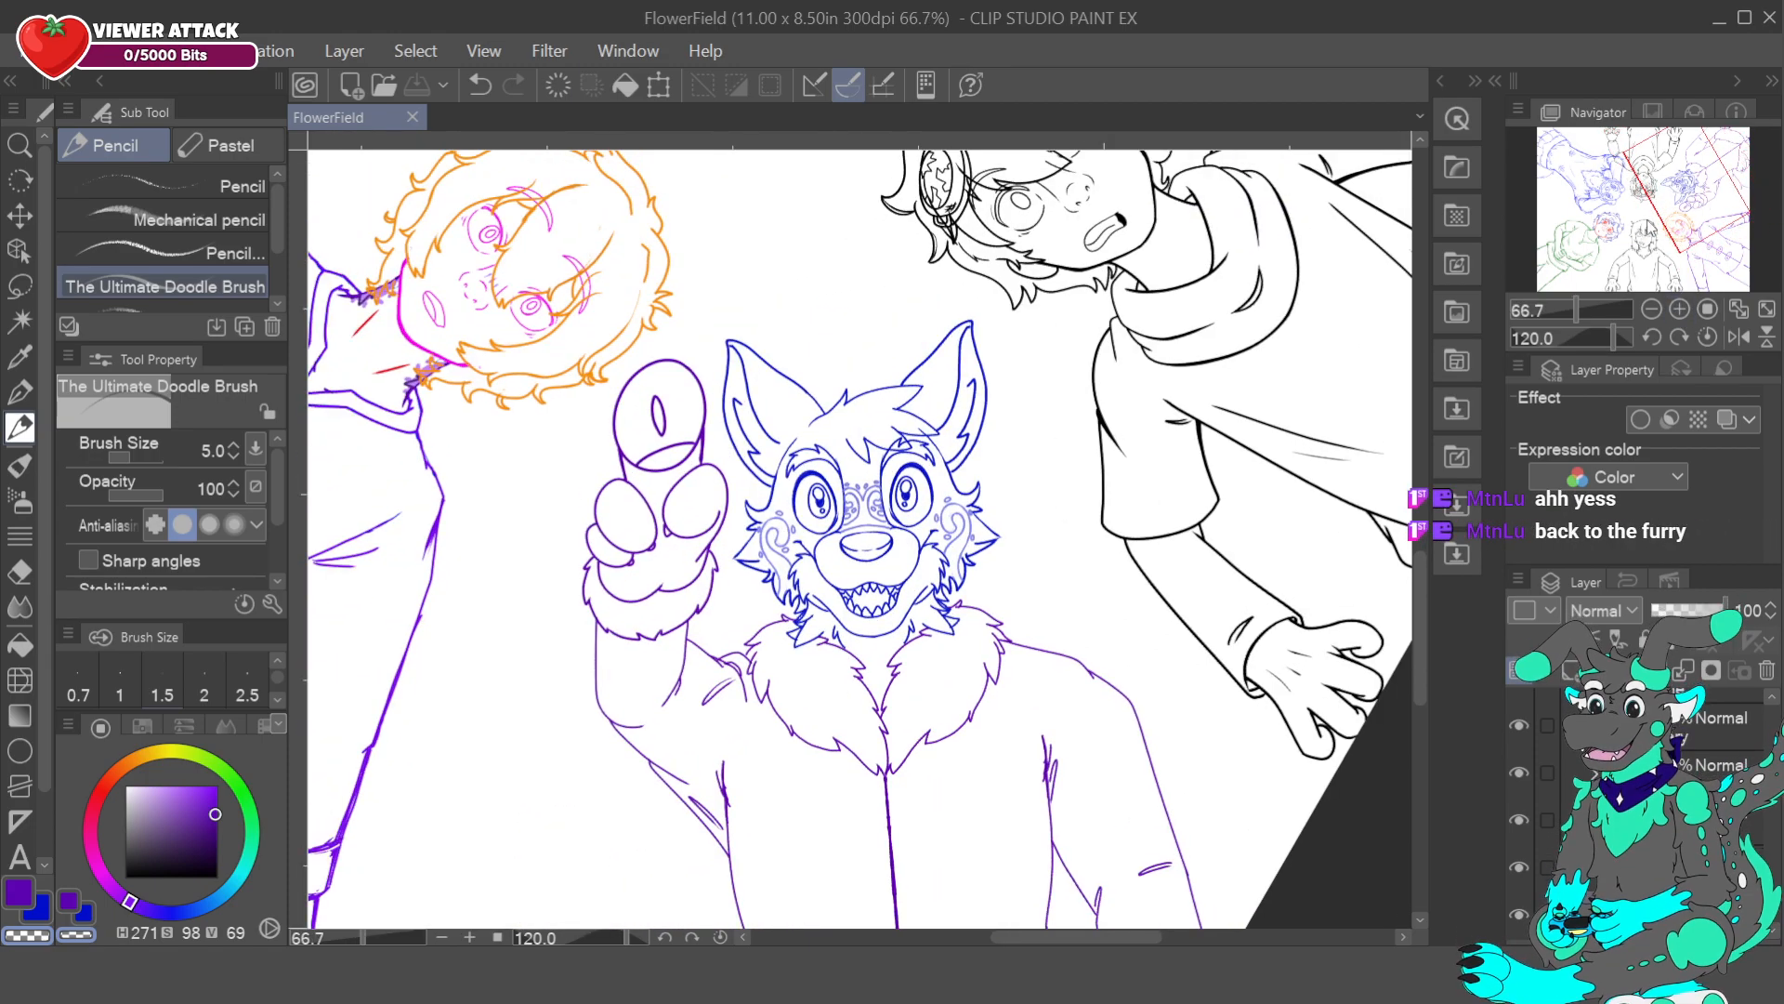
left_click(1651, 311)
left_click_drag(1698, 225, 1730, 208)
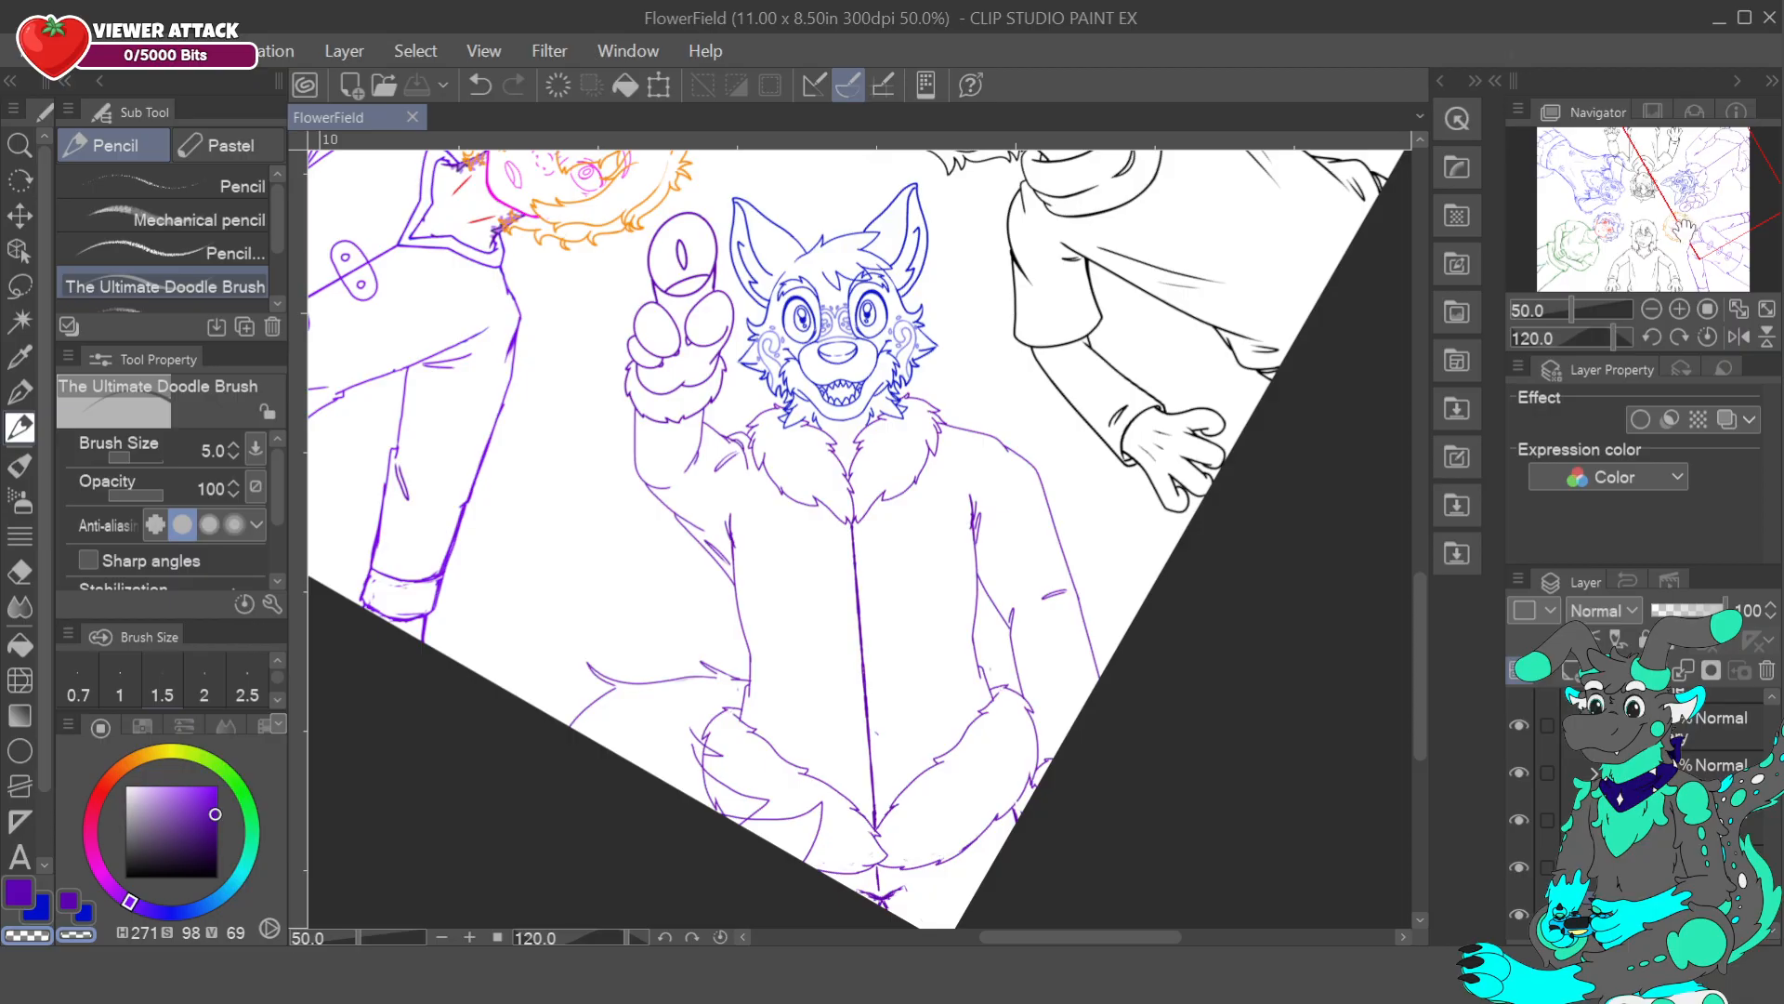
left_click(1520, 915)
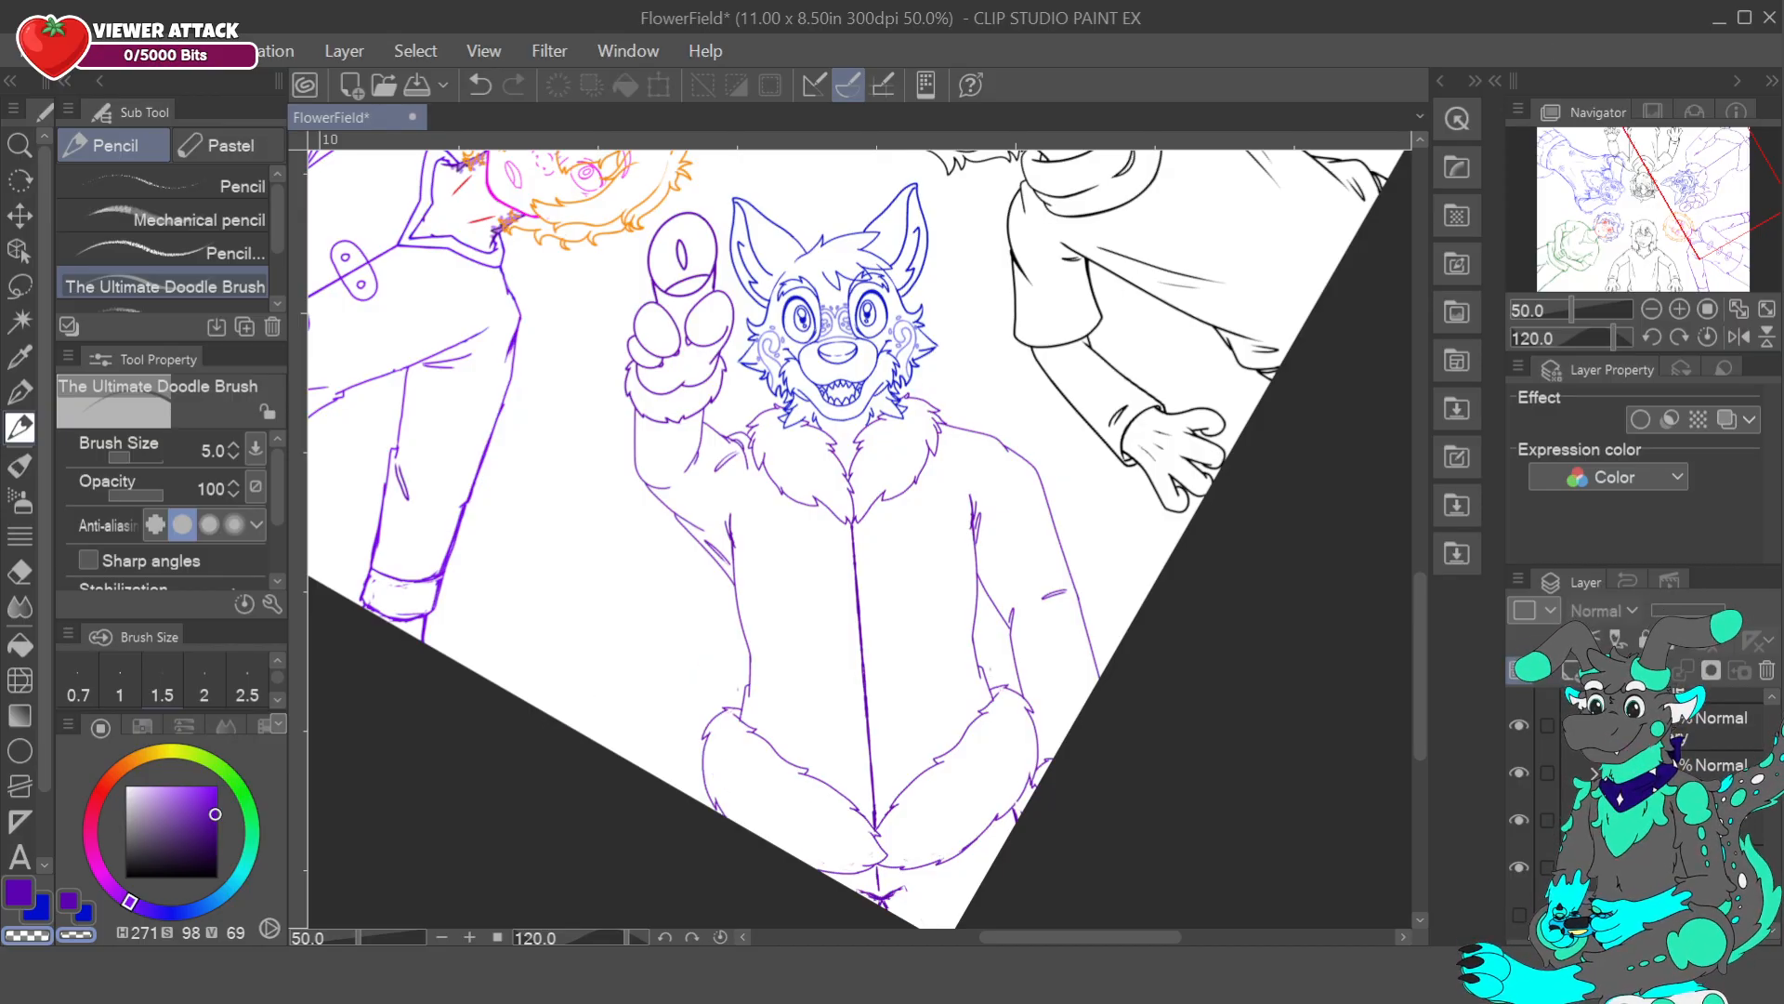
- Examine the whole composition of characters at 25% zoom with the canvas rotation reset
left_click(1652, 308)
left_click(1653, 308)
left_click(1652, 309)
left_click(1653, 309)
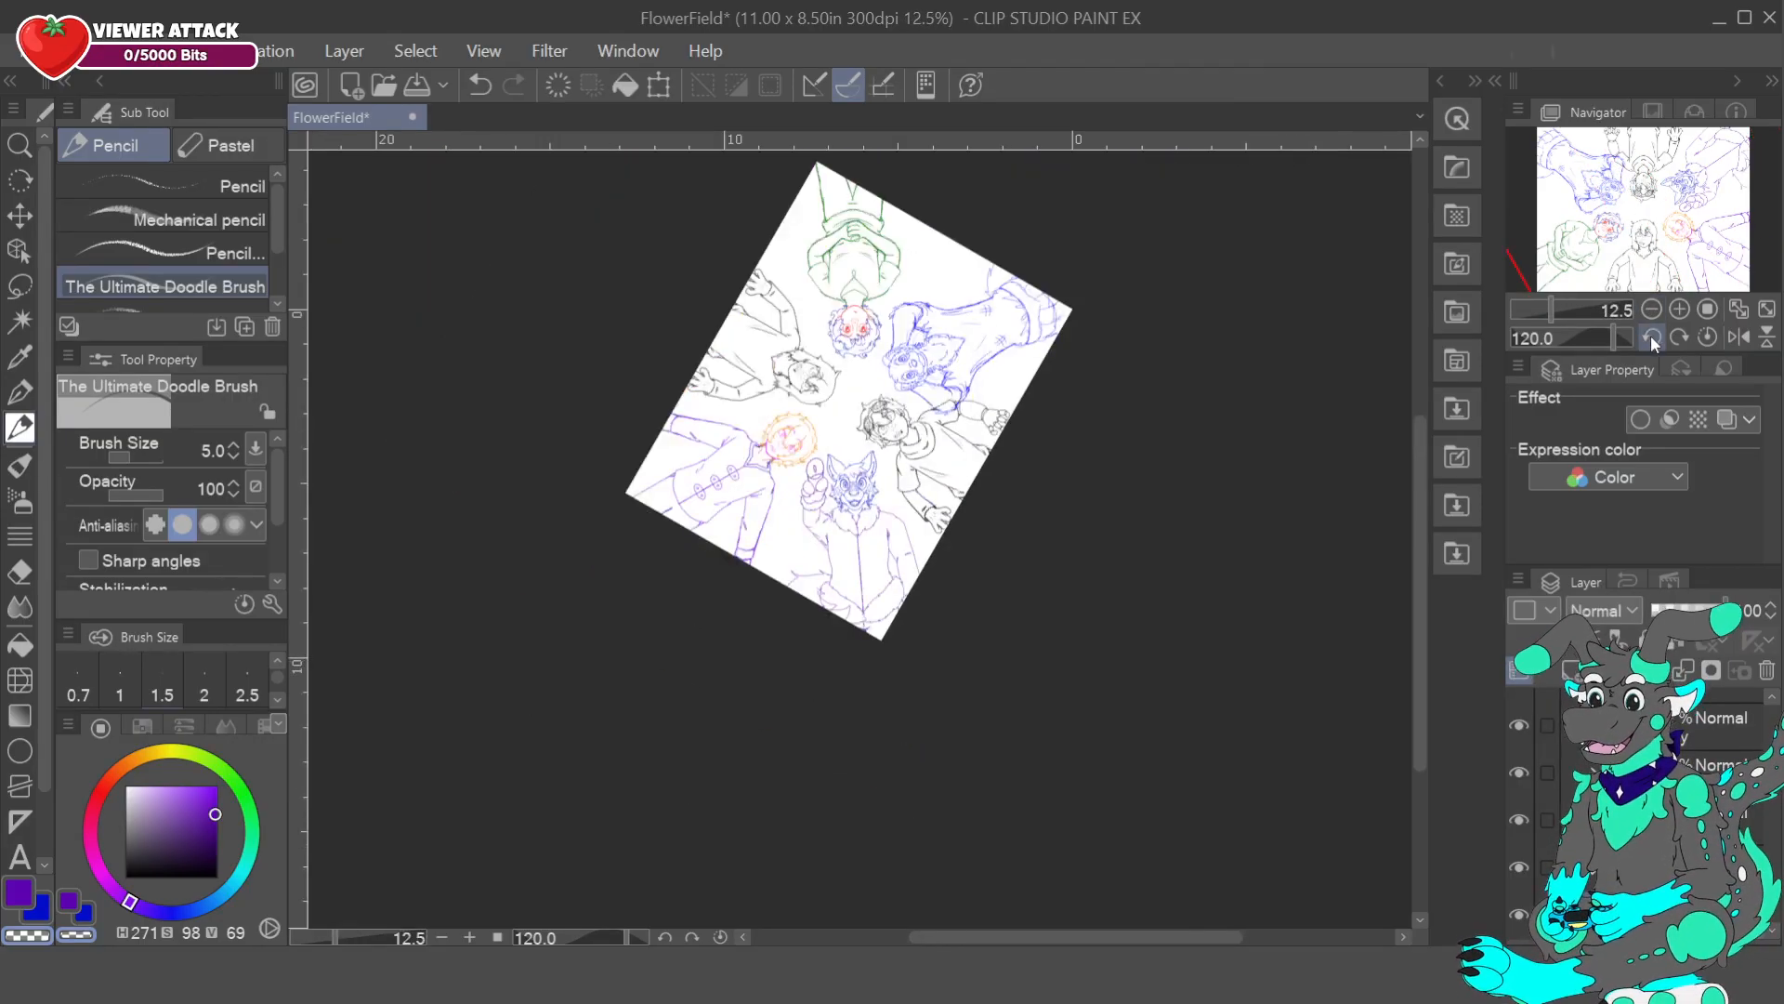
left_click(1708, 336)
left_click(1680, 309)
left_click(1680, 308)
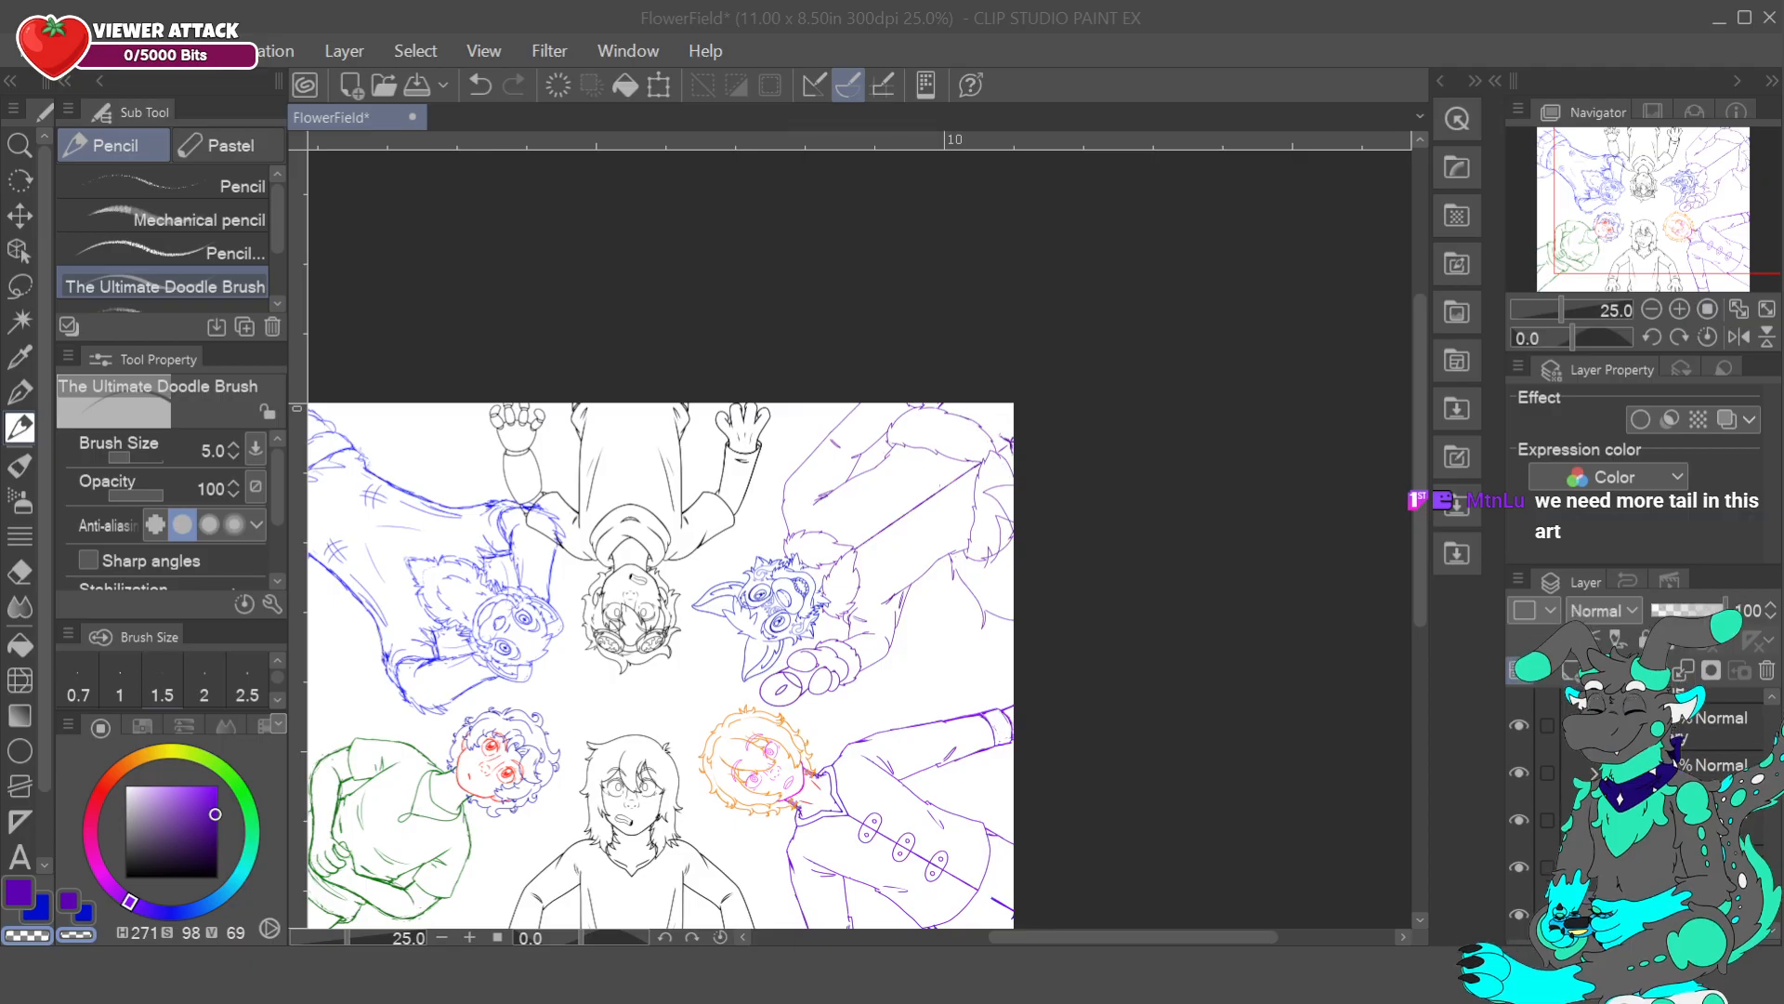
- Hide the wolf's tail sketch layer again and bring up the color history swatches
left_click_drag(1676, 207, 1638, 220)
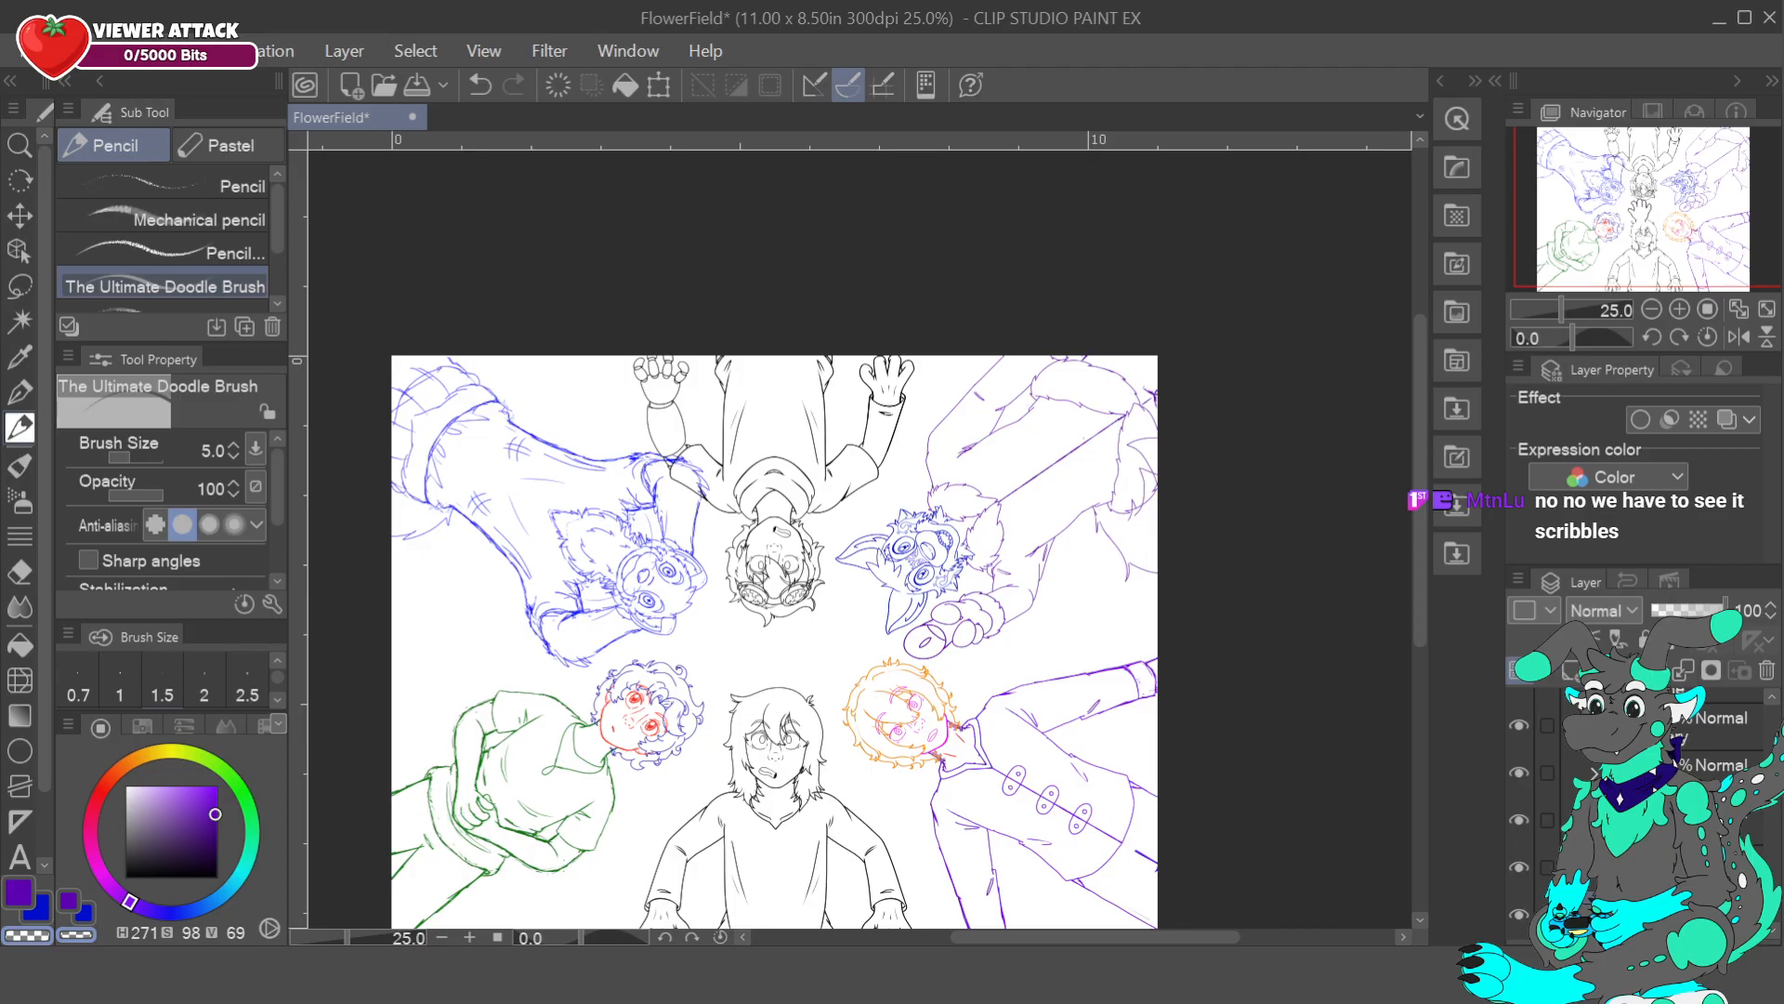
left_click(1520, 914)
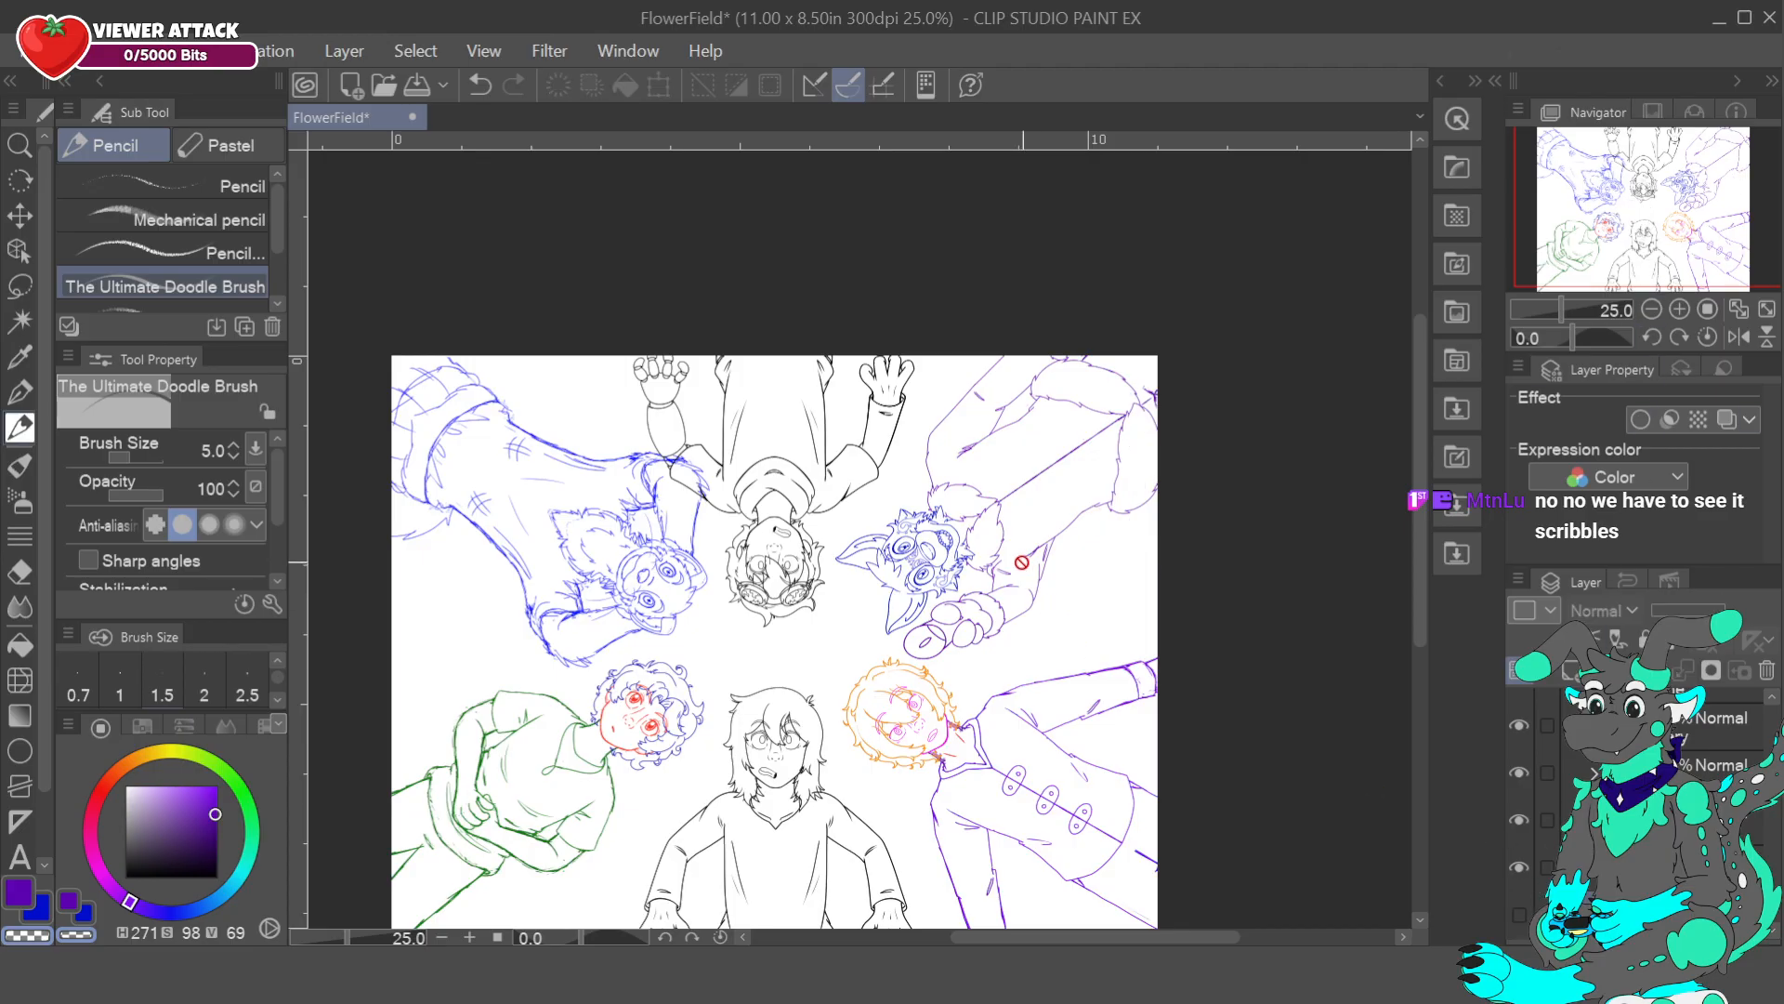
left_click(265, 725)
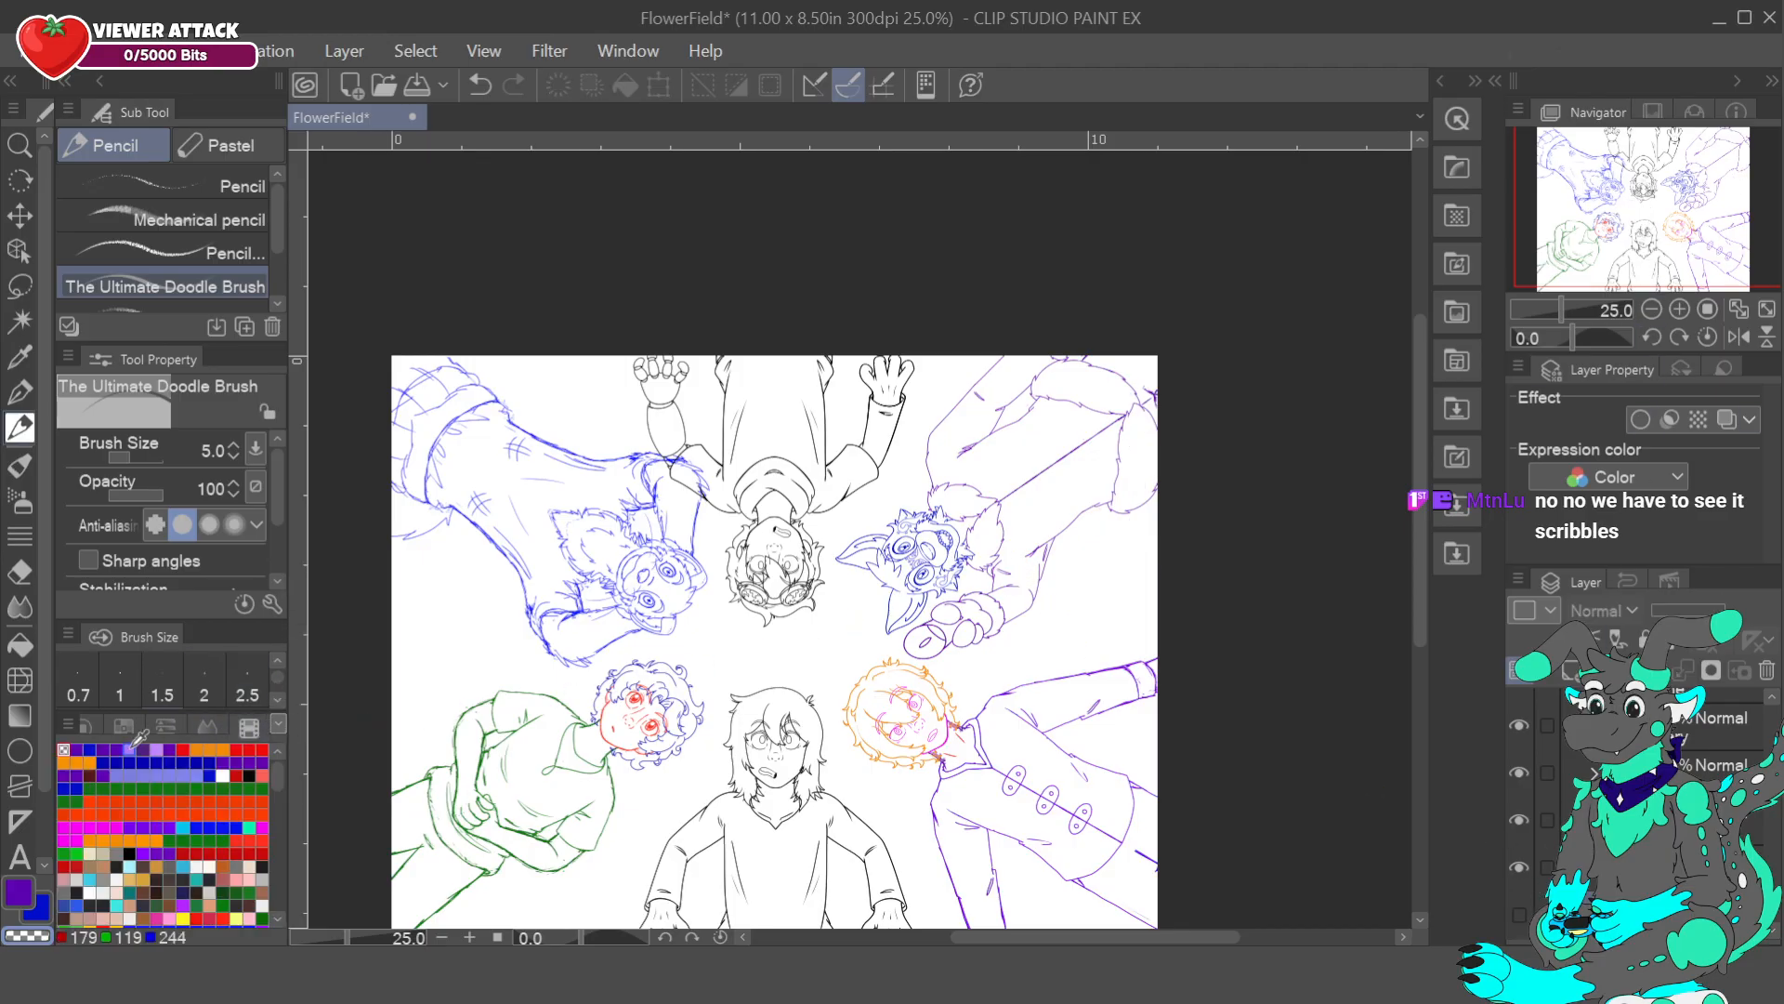
- Sample the purple from the wolf's old tail sketch using the color wheel setup, and leave that sketch layer hidden
left_click(101, 726)
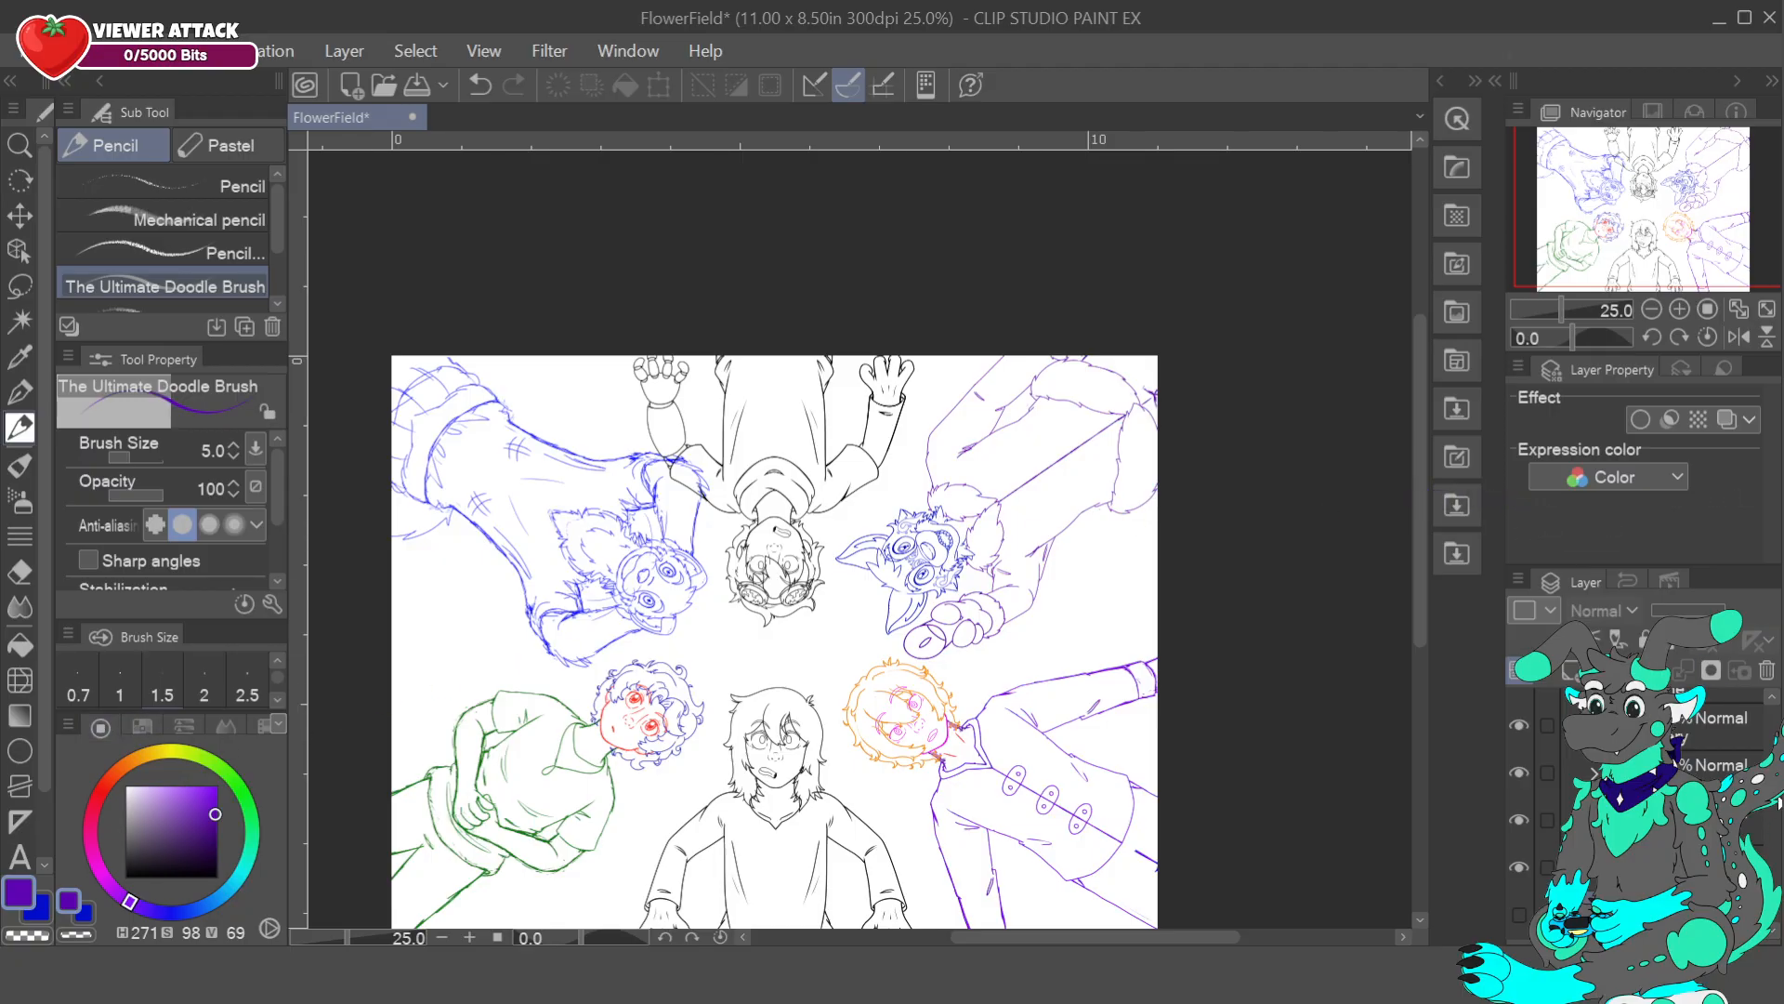
scroll(1654, 809, "down", 2)
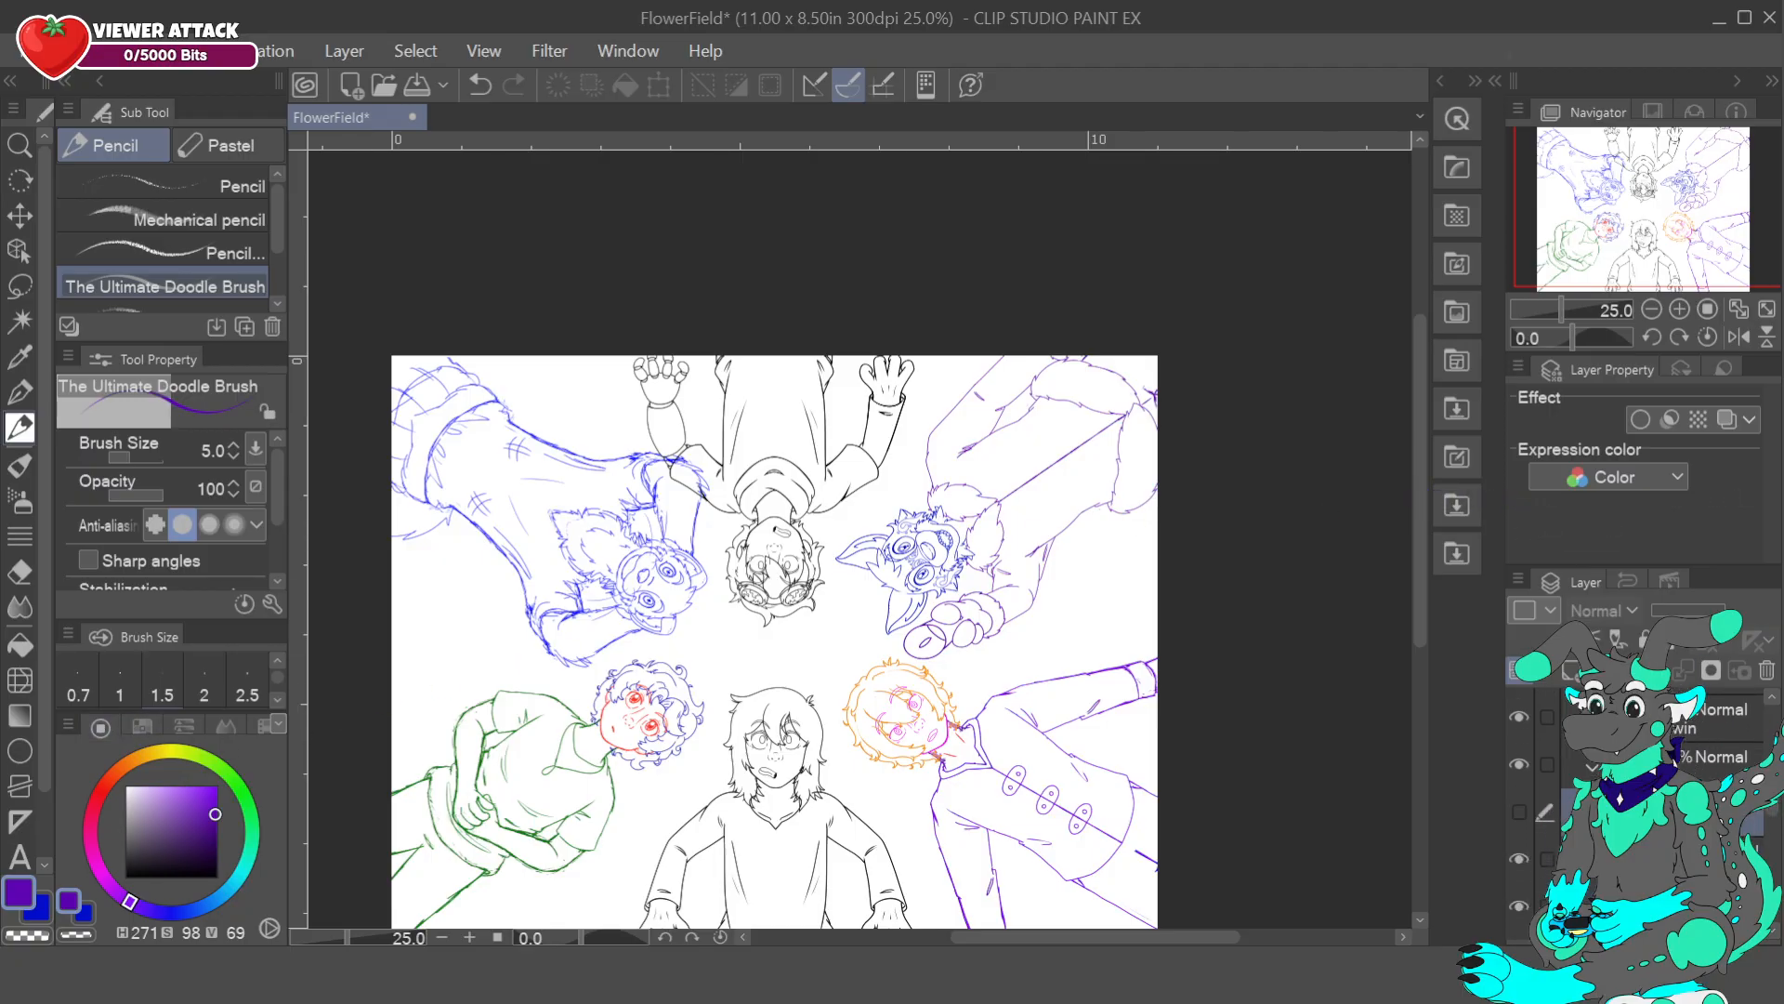
left_click(1519, 811)
left_click(1129, 539, "alt")
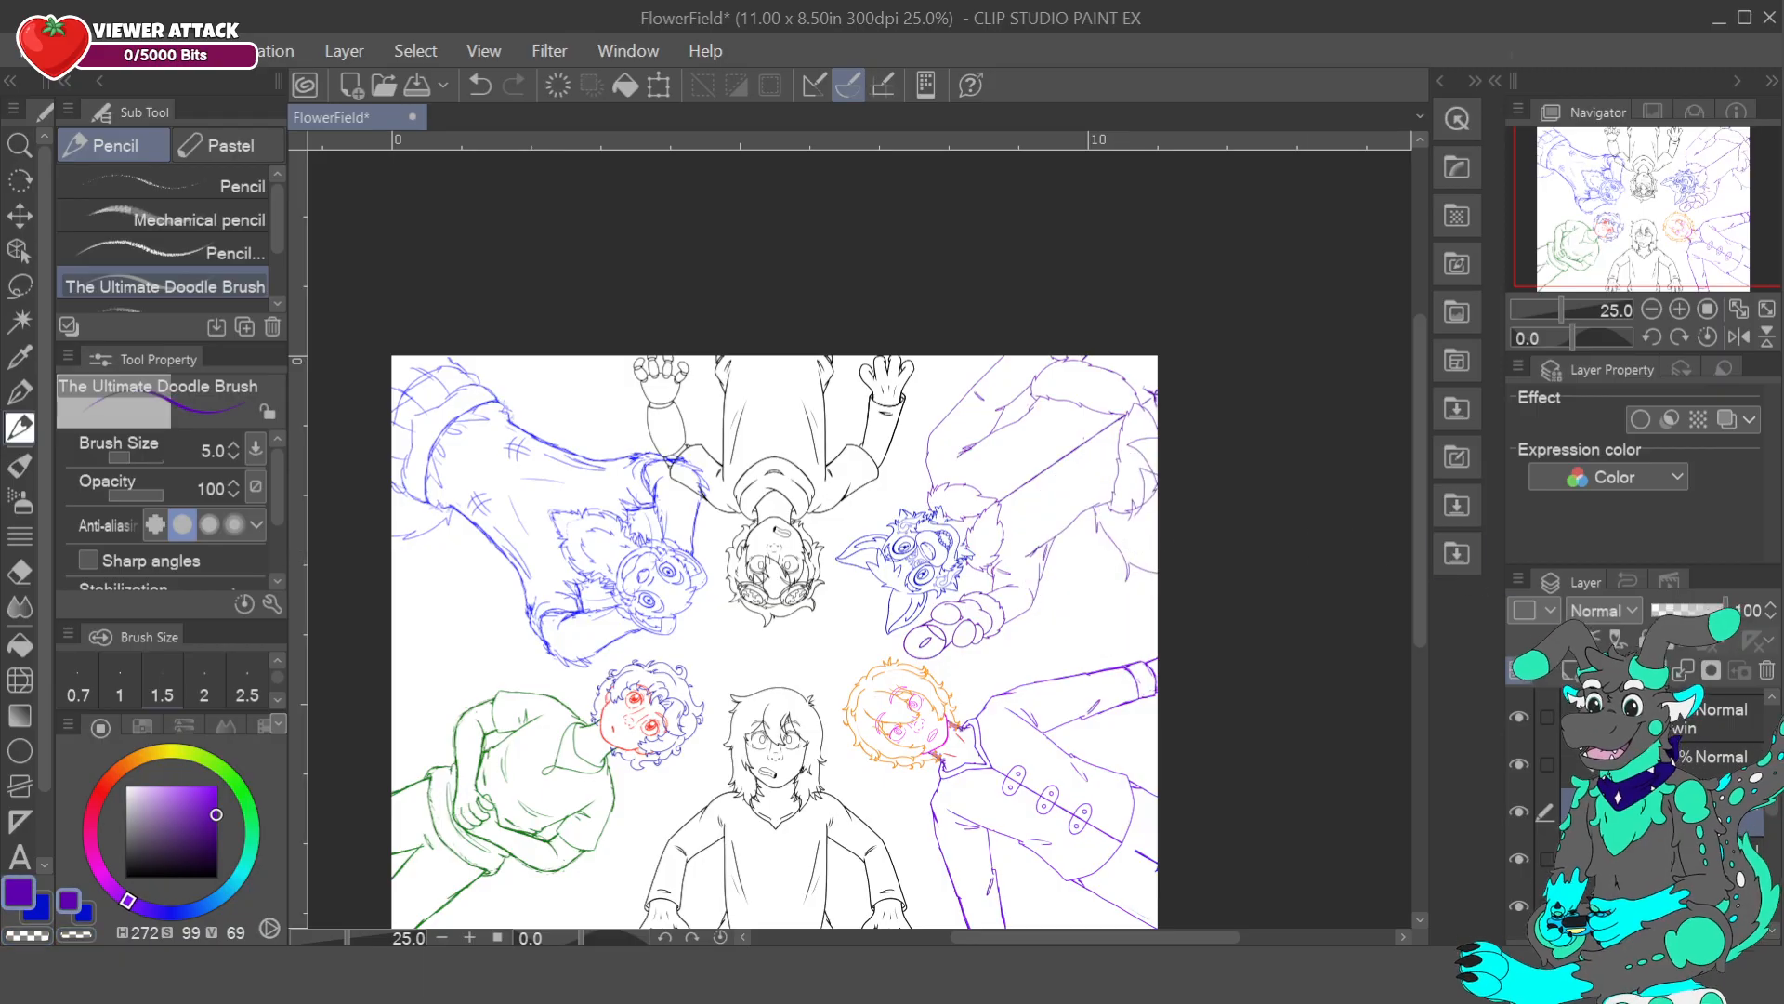
left_click(1520, 811)
left_click(1519, 811)
left_click(1519, 859)
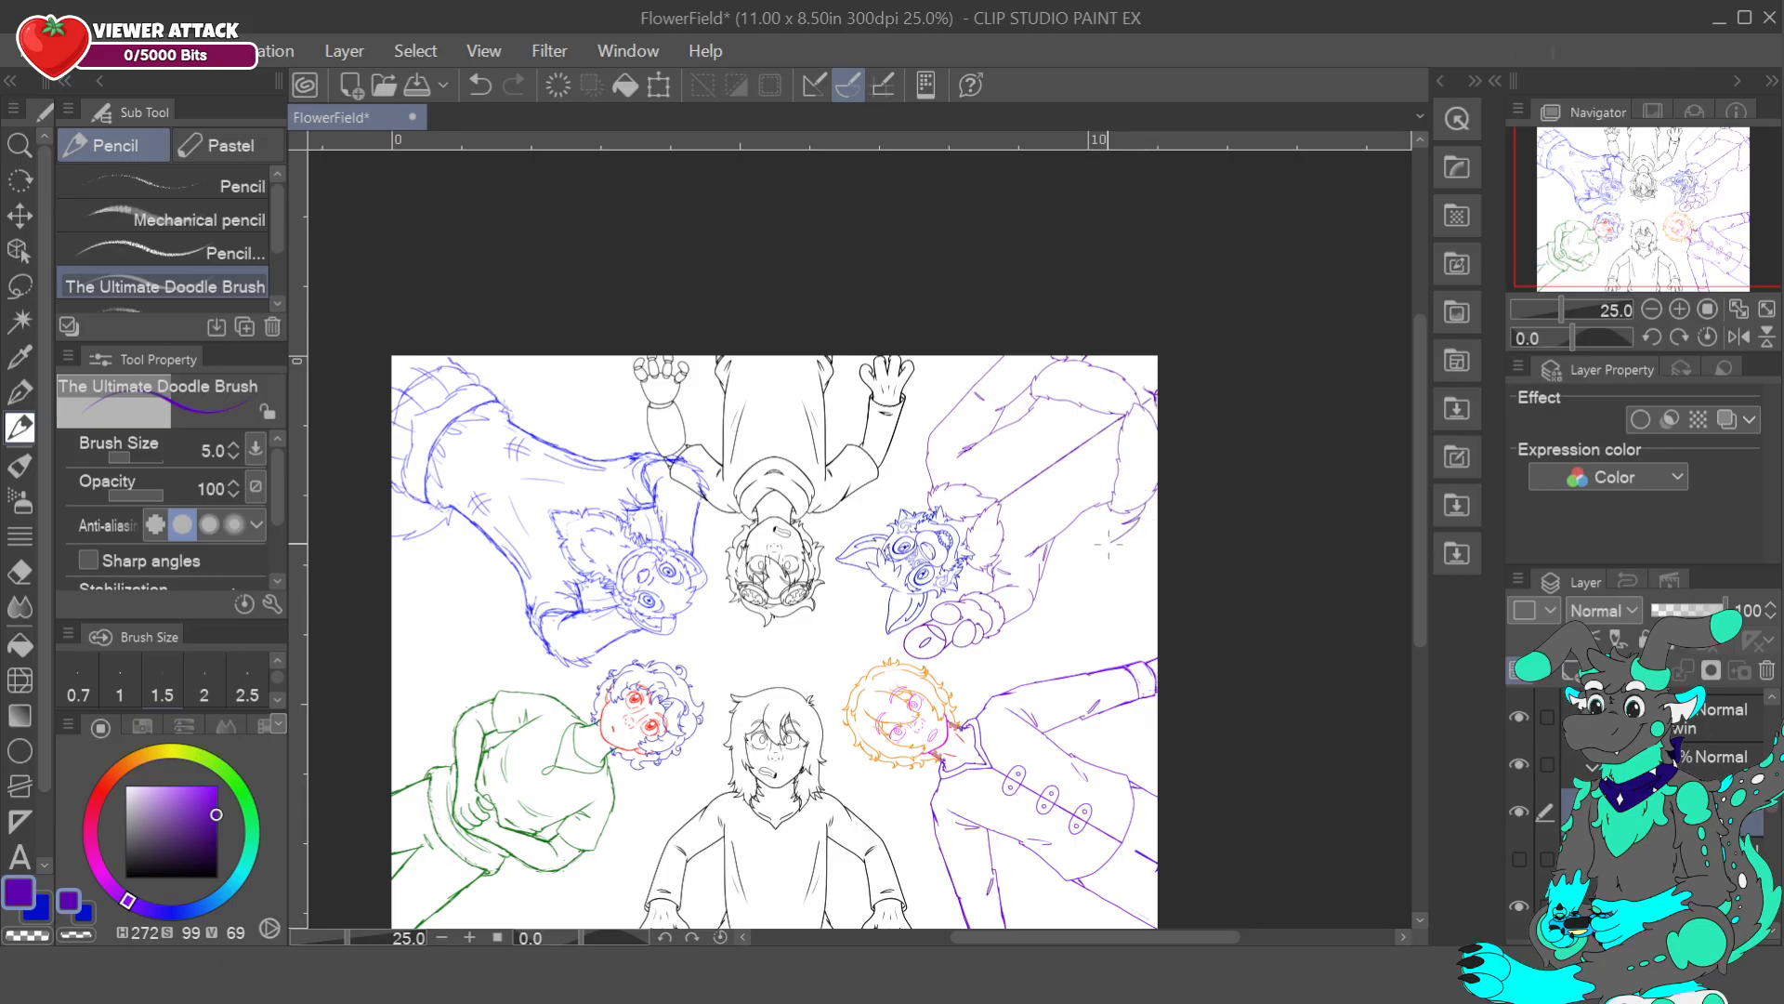
- Sketch a new curved, pointed tail with inner fur lines beside the wolf character's lower sleeve, on the layer above the old sketch
left_click_drag(1107, 546, 1162, 557)
key("ctrl+z")
left_click_drag(1097, 419, 1095, 420)
mouse_move(1108, 429)
left_mouse_down()
mouse_move(1169, 459)
mouse_move(1131, 566)
left_mouse_up()
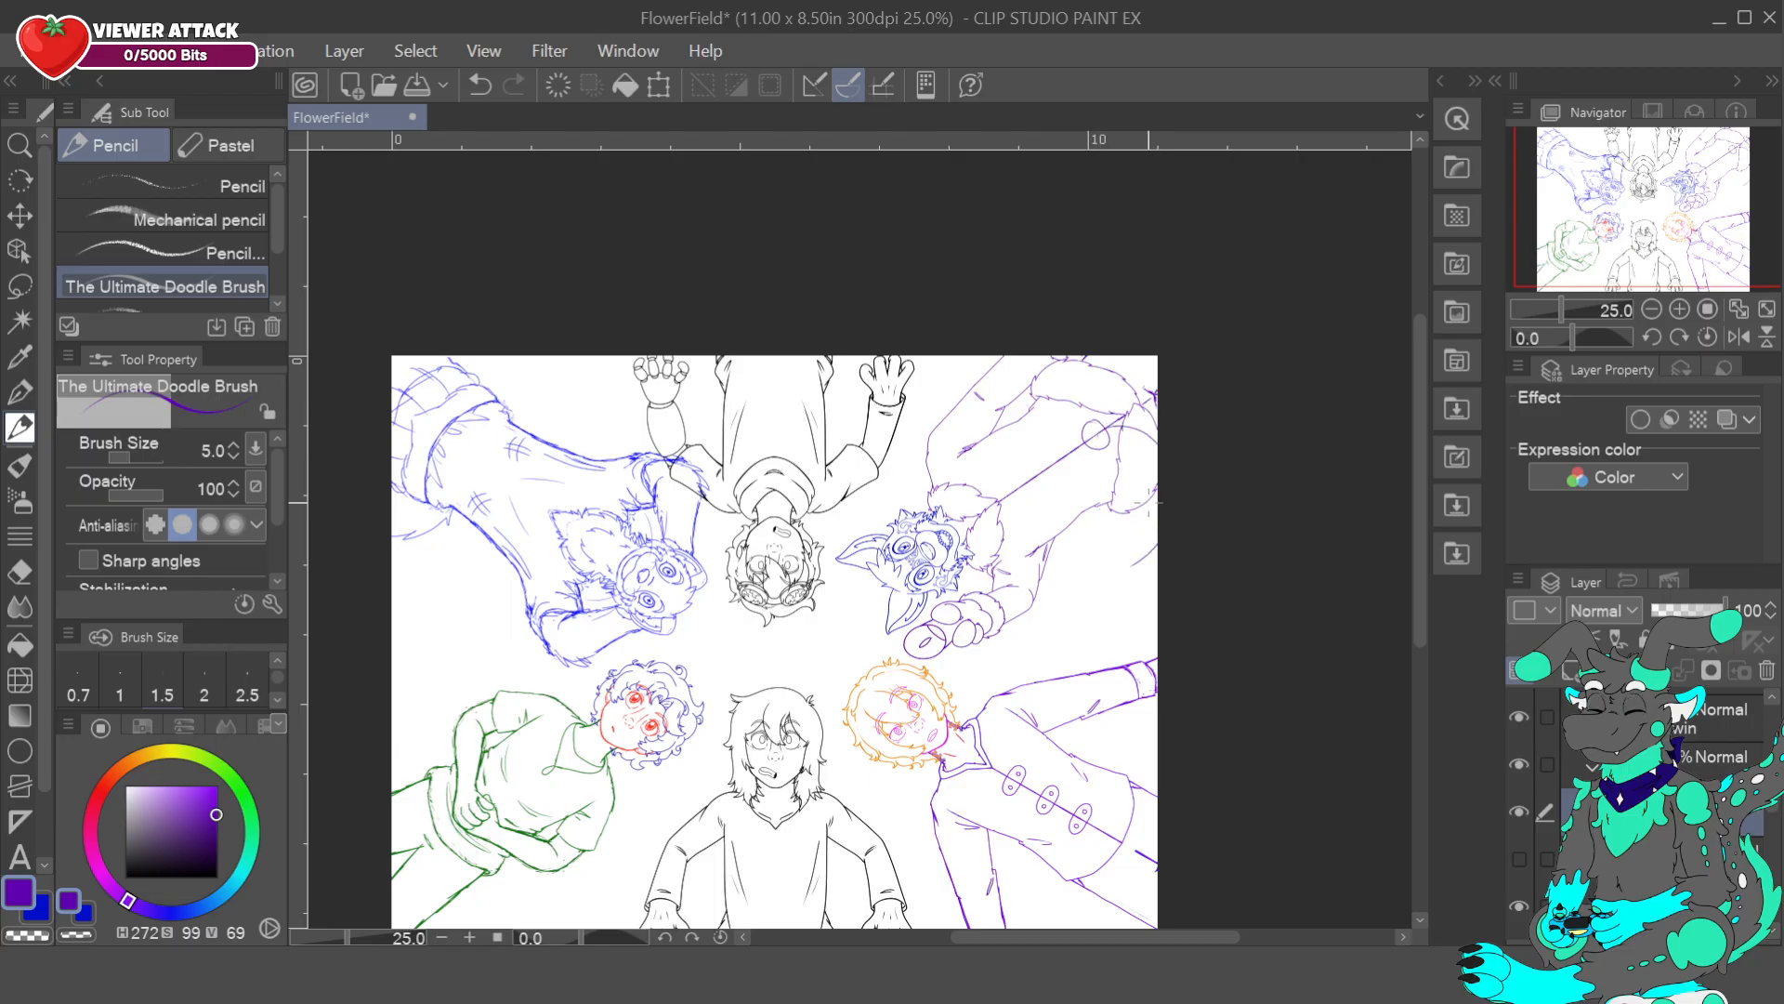
mouse_move(1113, 552)
left_mouse_down()
mouse_move(1132, 589)
mouse_move(1167, 573)
left_mouse_up()
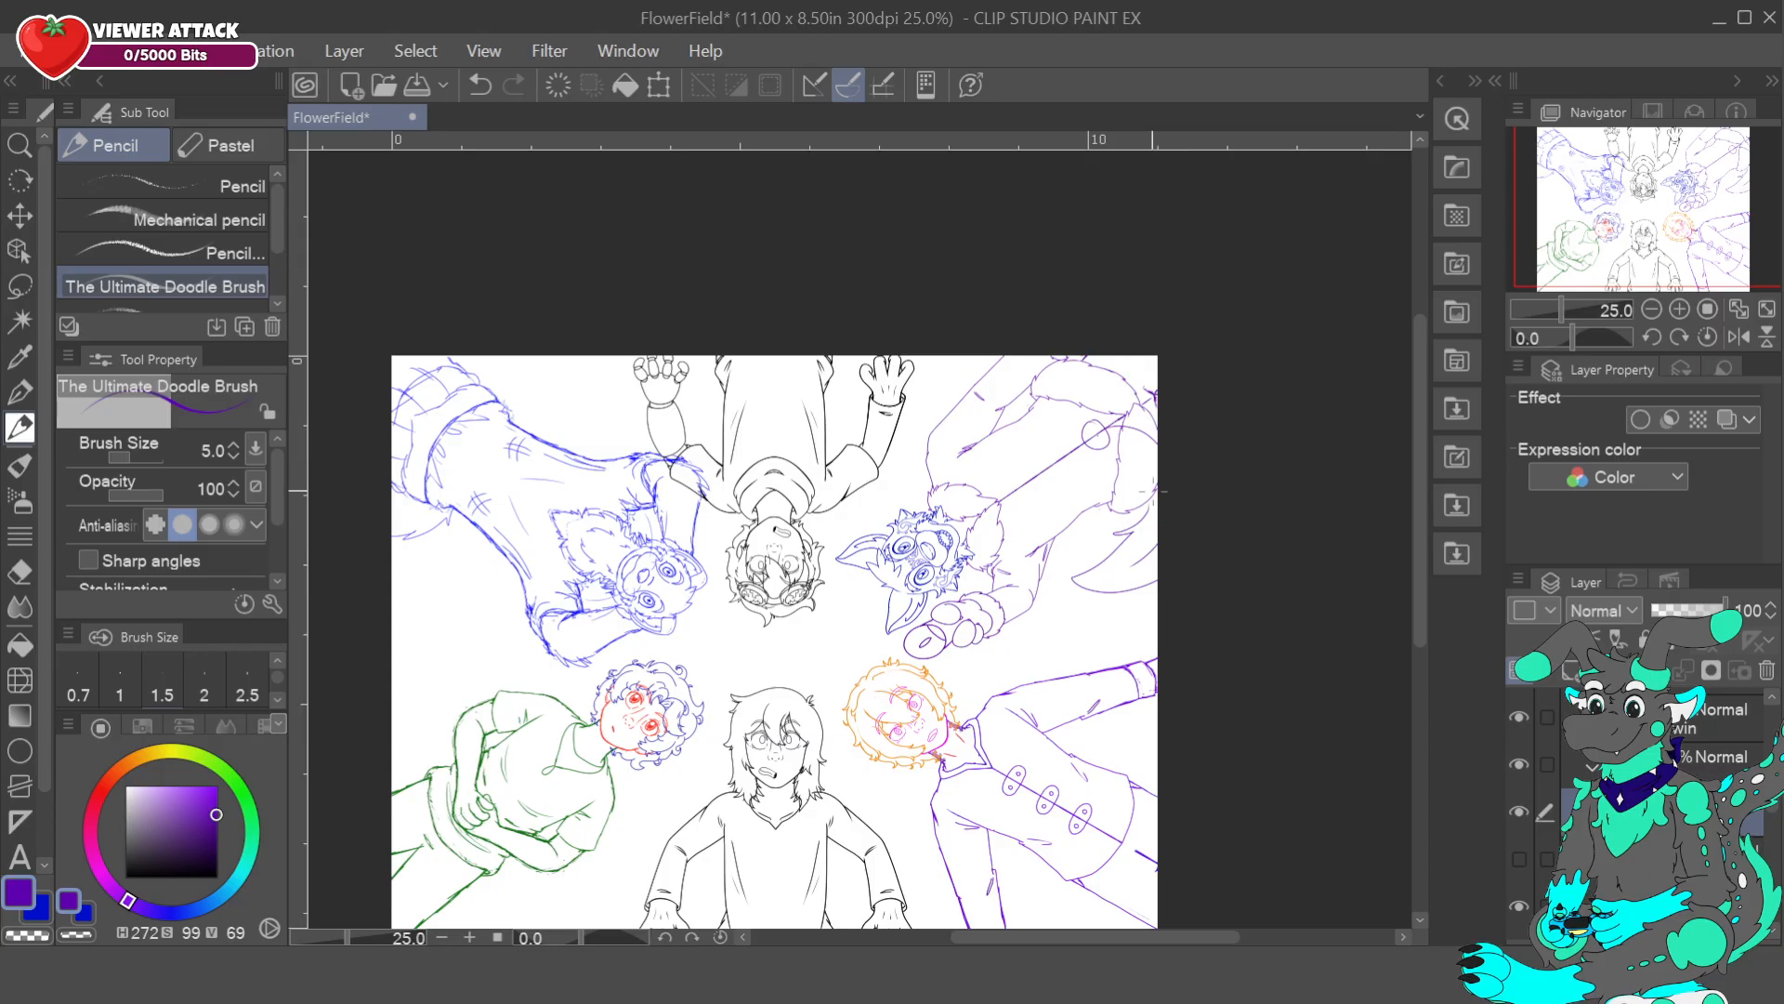
mouse_move(1132, 537)
left_mouse_down()
mouse_move(1095, 580)
mouse_move(1160, 572)
left_mouse_up()
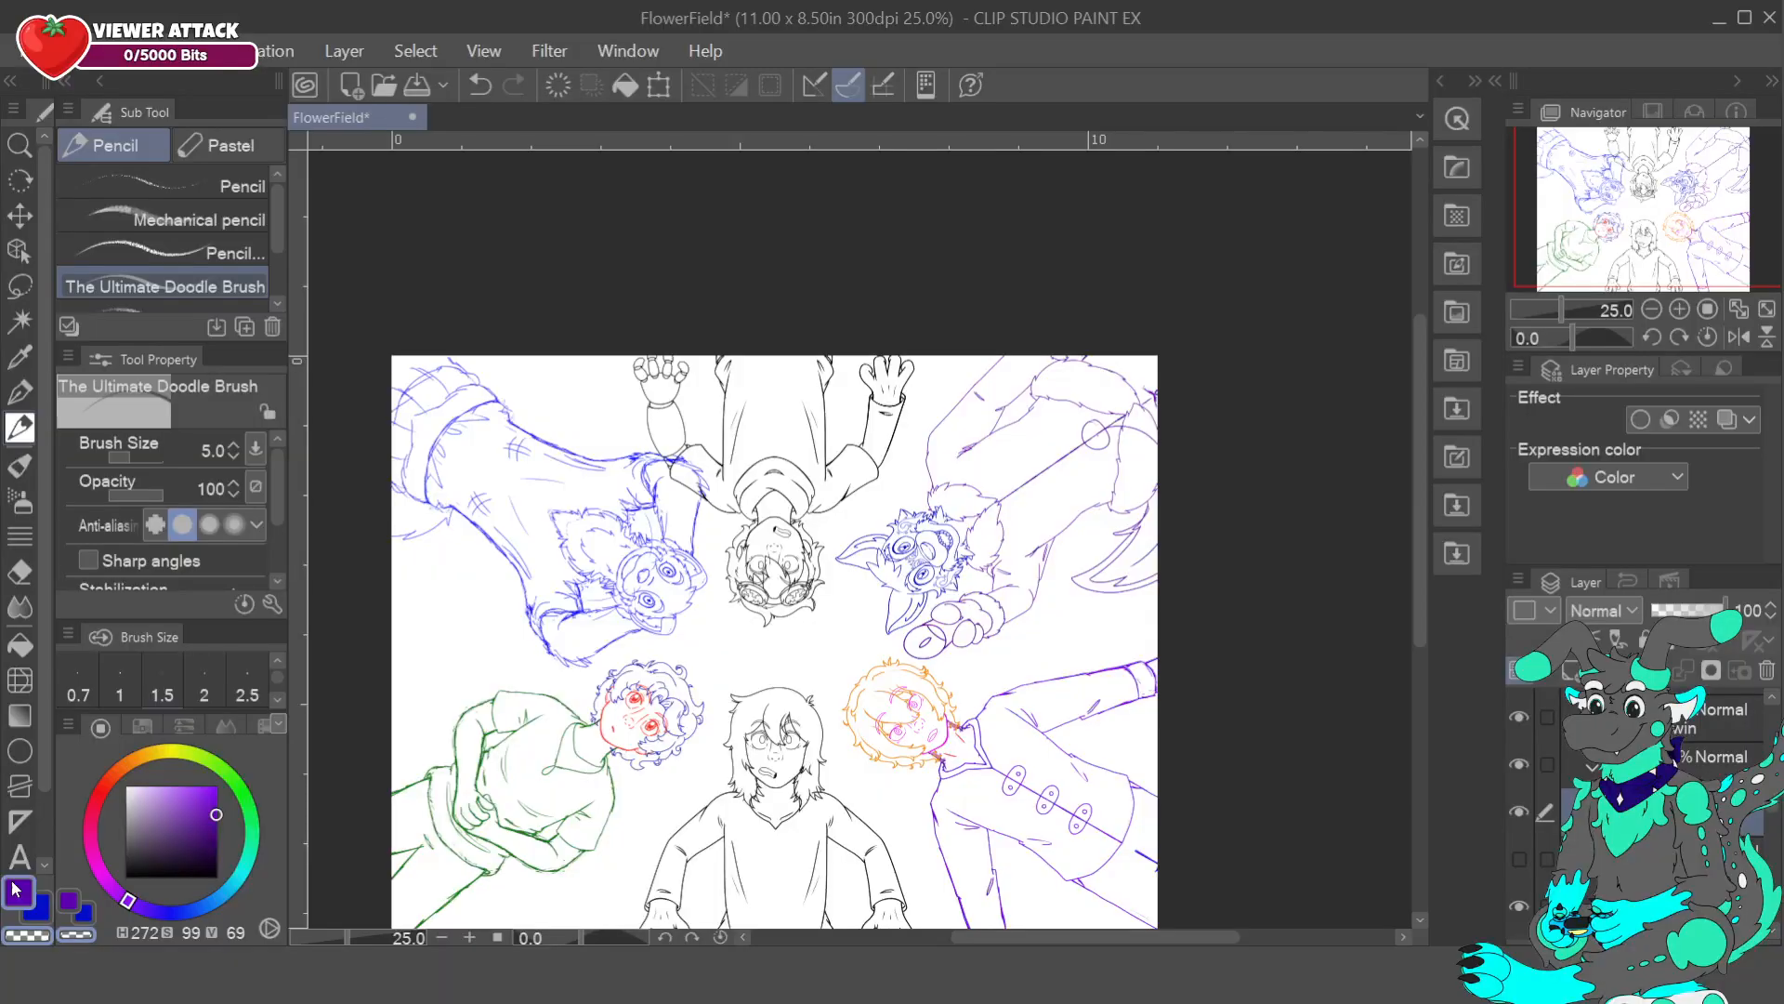
- Turn the canvas to 125 degrees at 50% zoom, fade the tail sketch layer to 26% opacity and add a new layer
key("p")
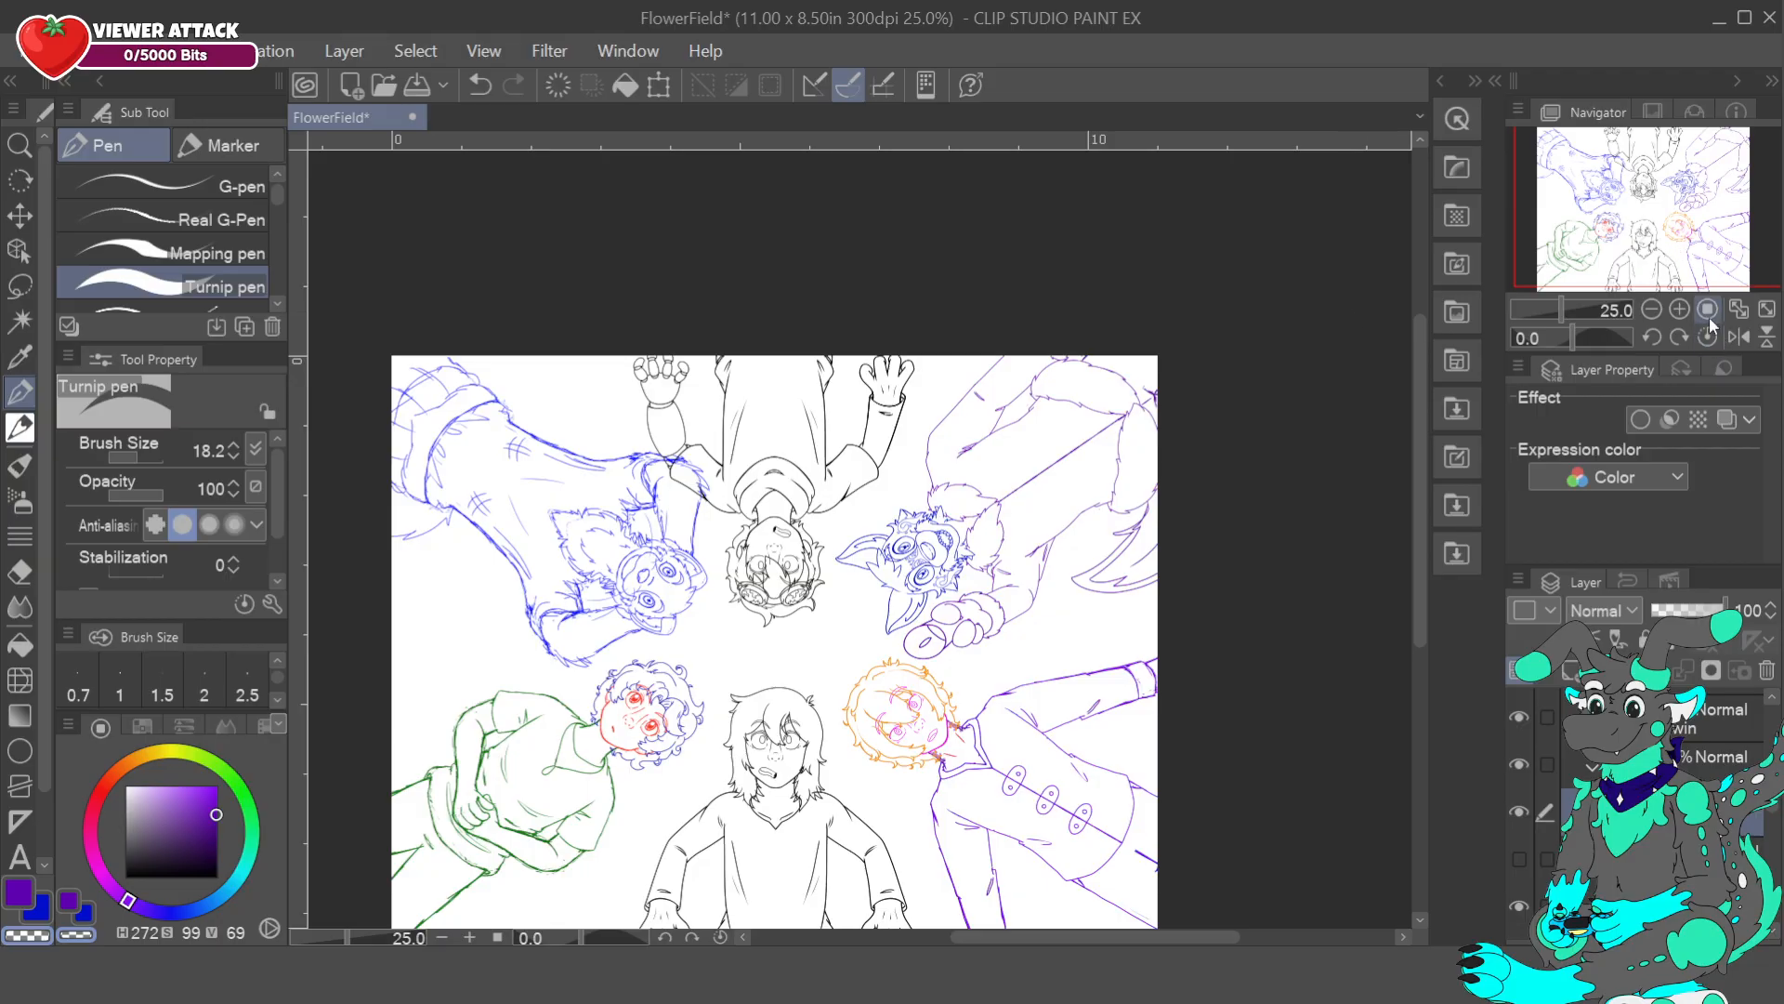
left_click_drag(1683, 338, 1688, 342)
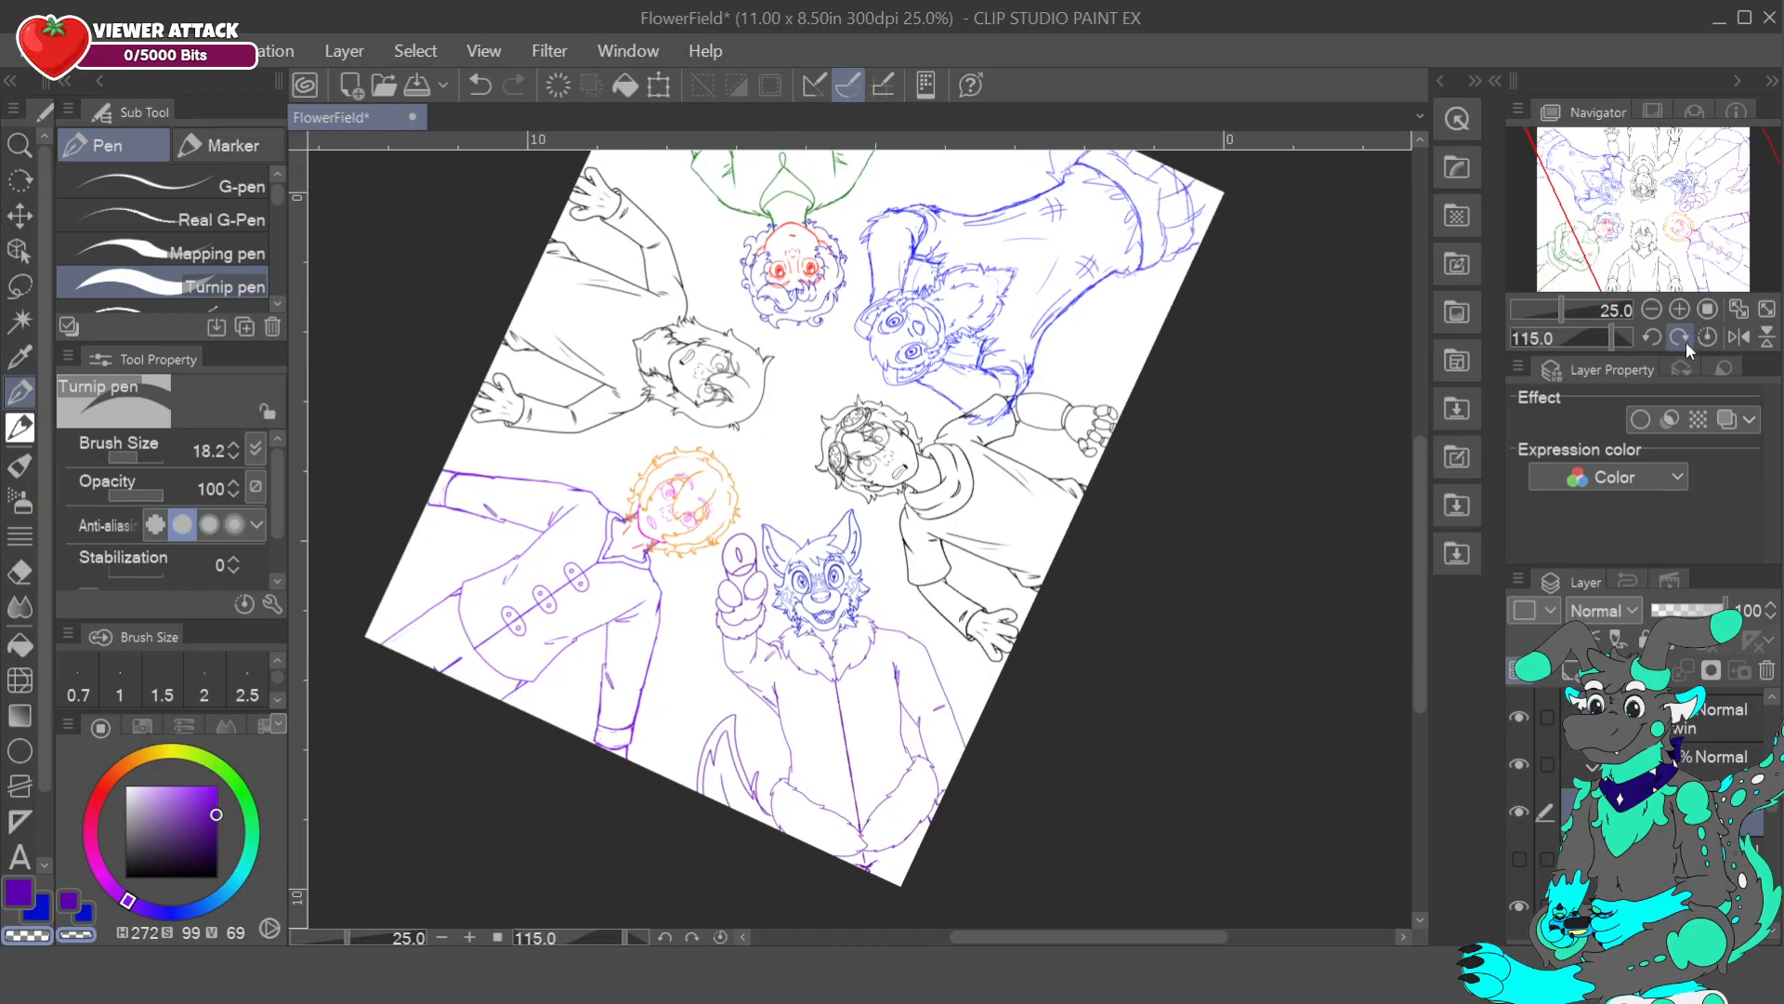
left_click(1687, 340)
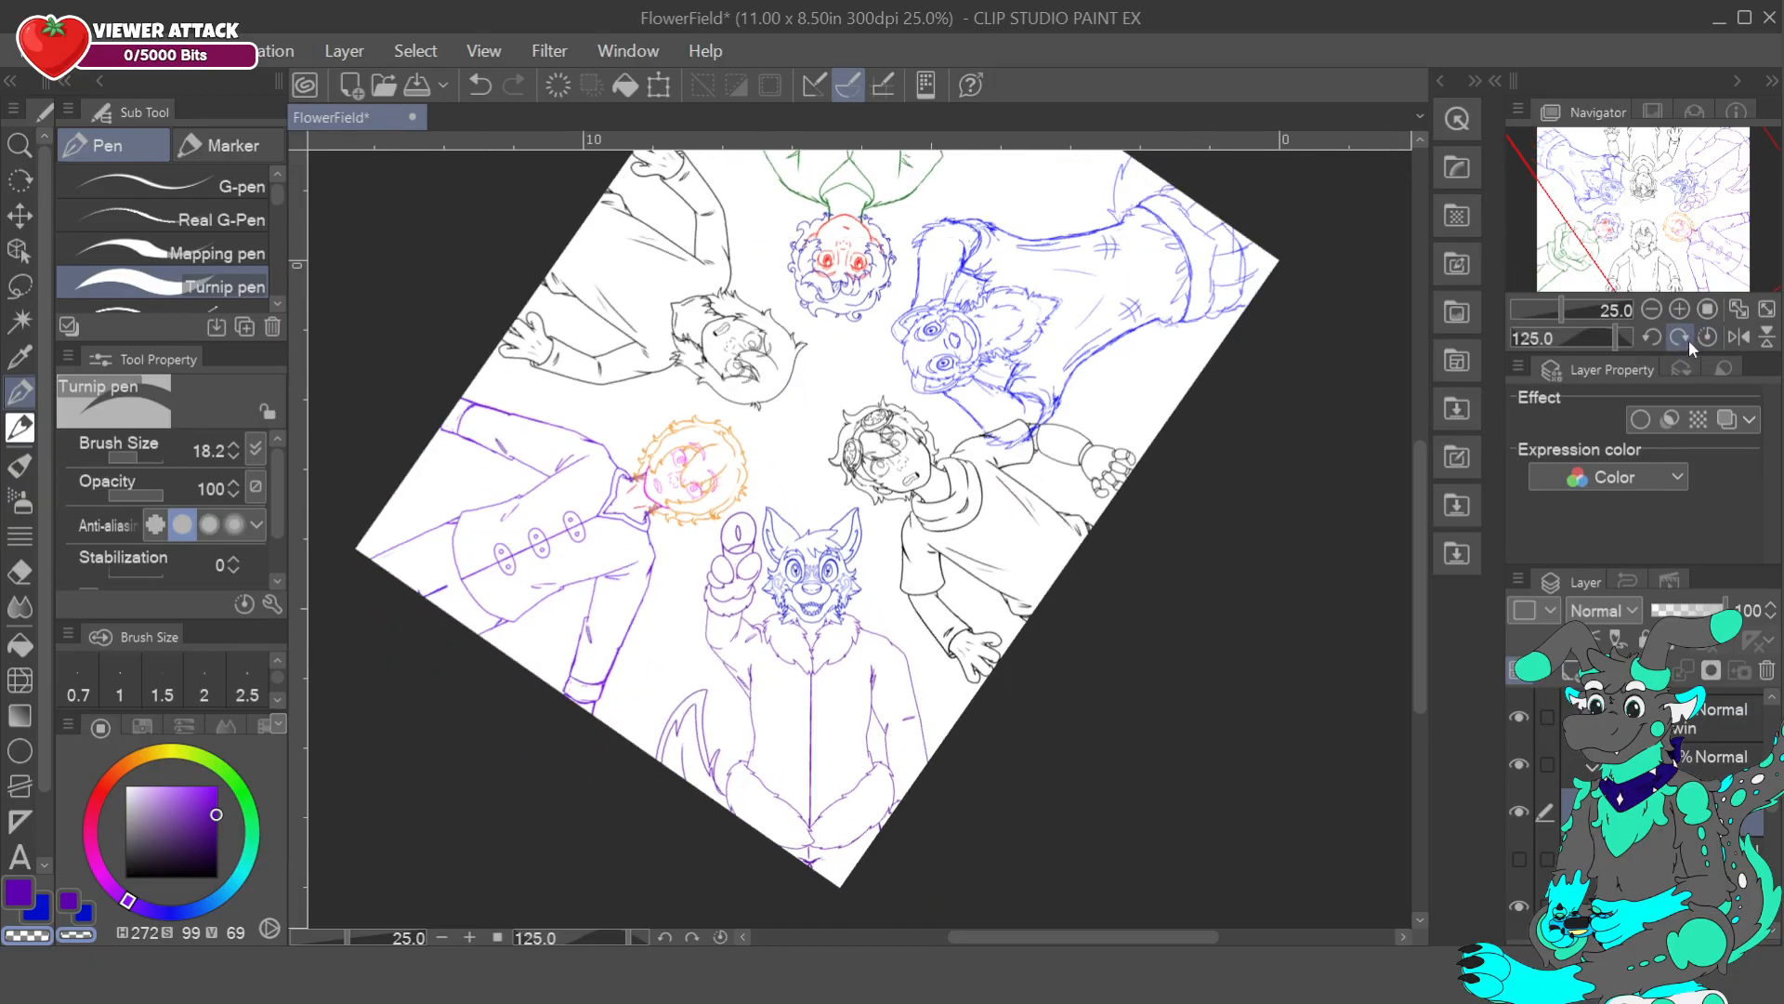
left_click(1679, 309)
left_click_drag(1650, 251, 1732, 224)
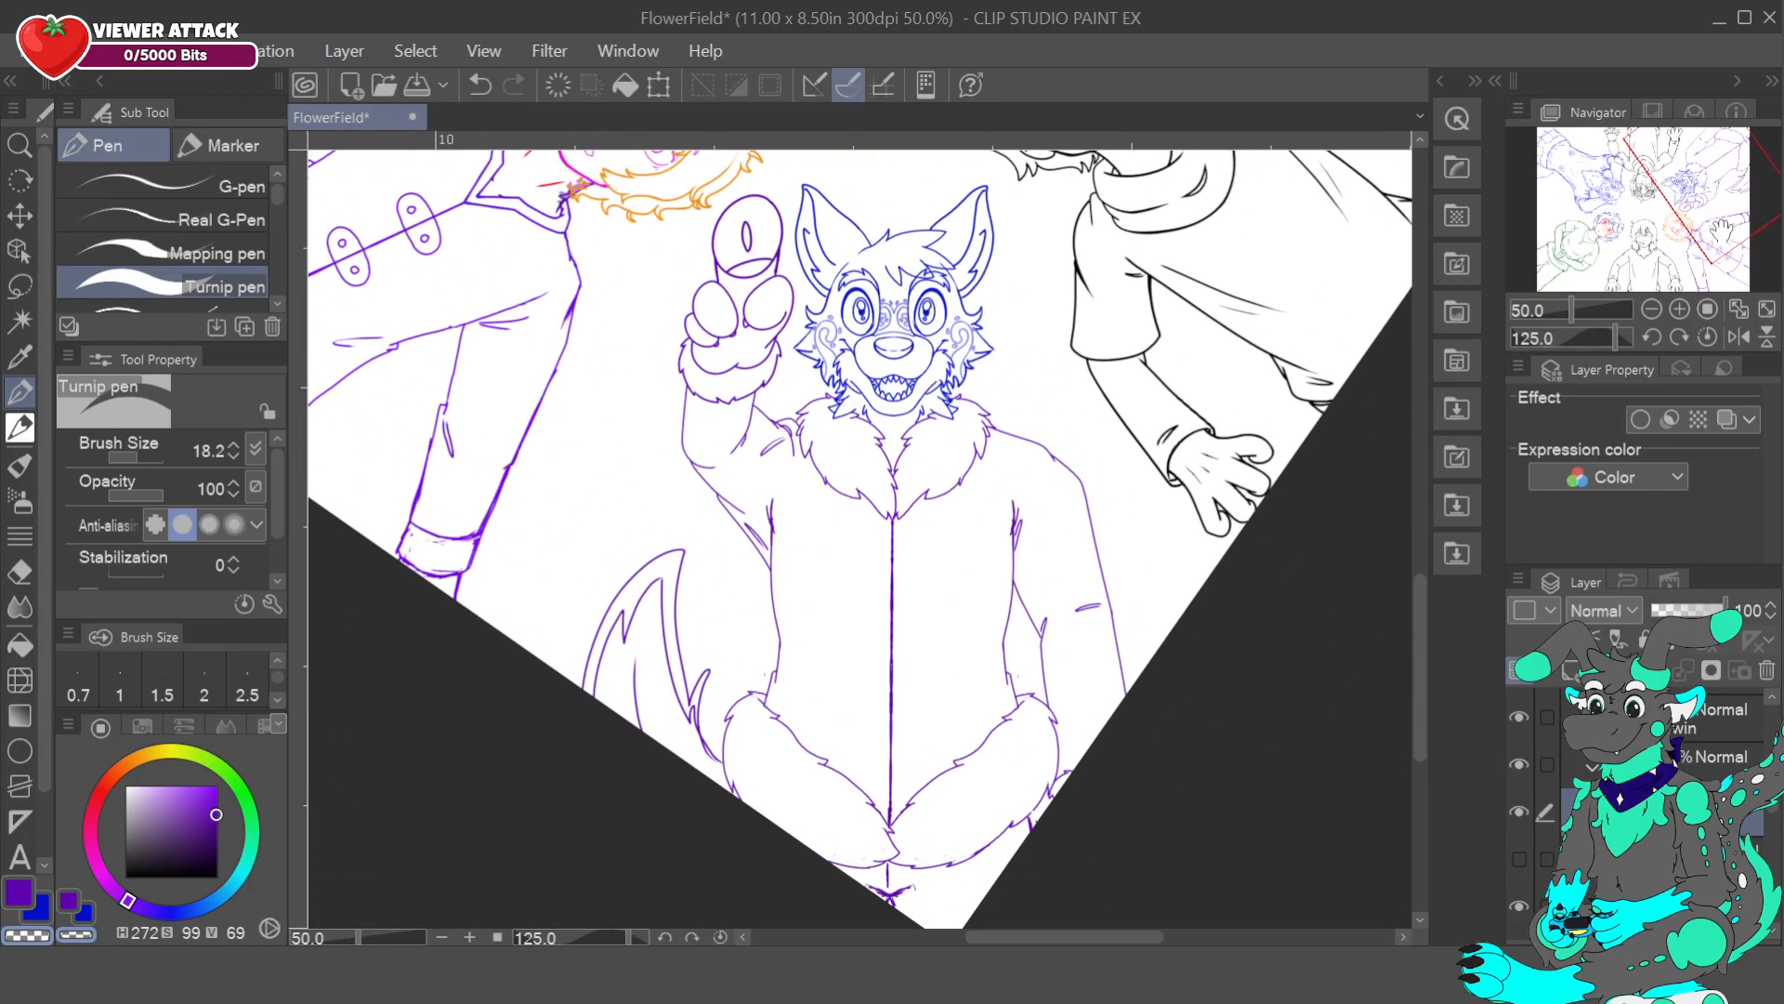
left_click_drag(1724, 610, 1670, 663)
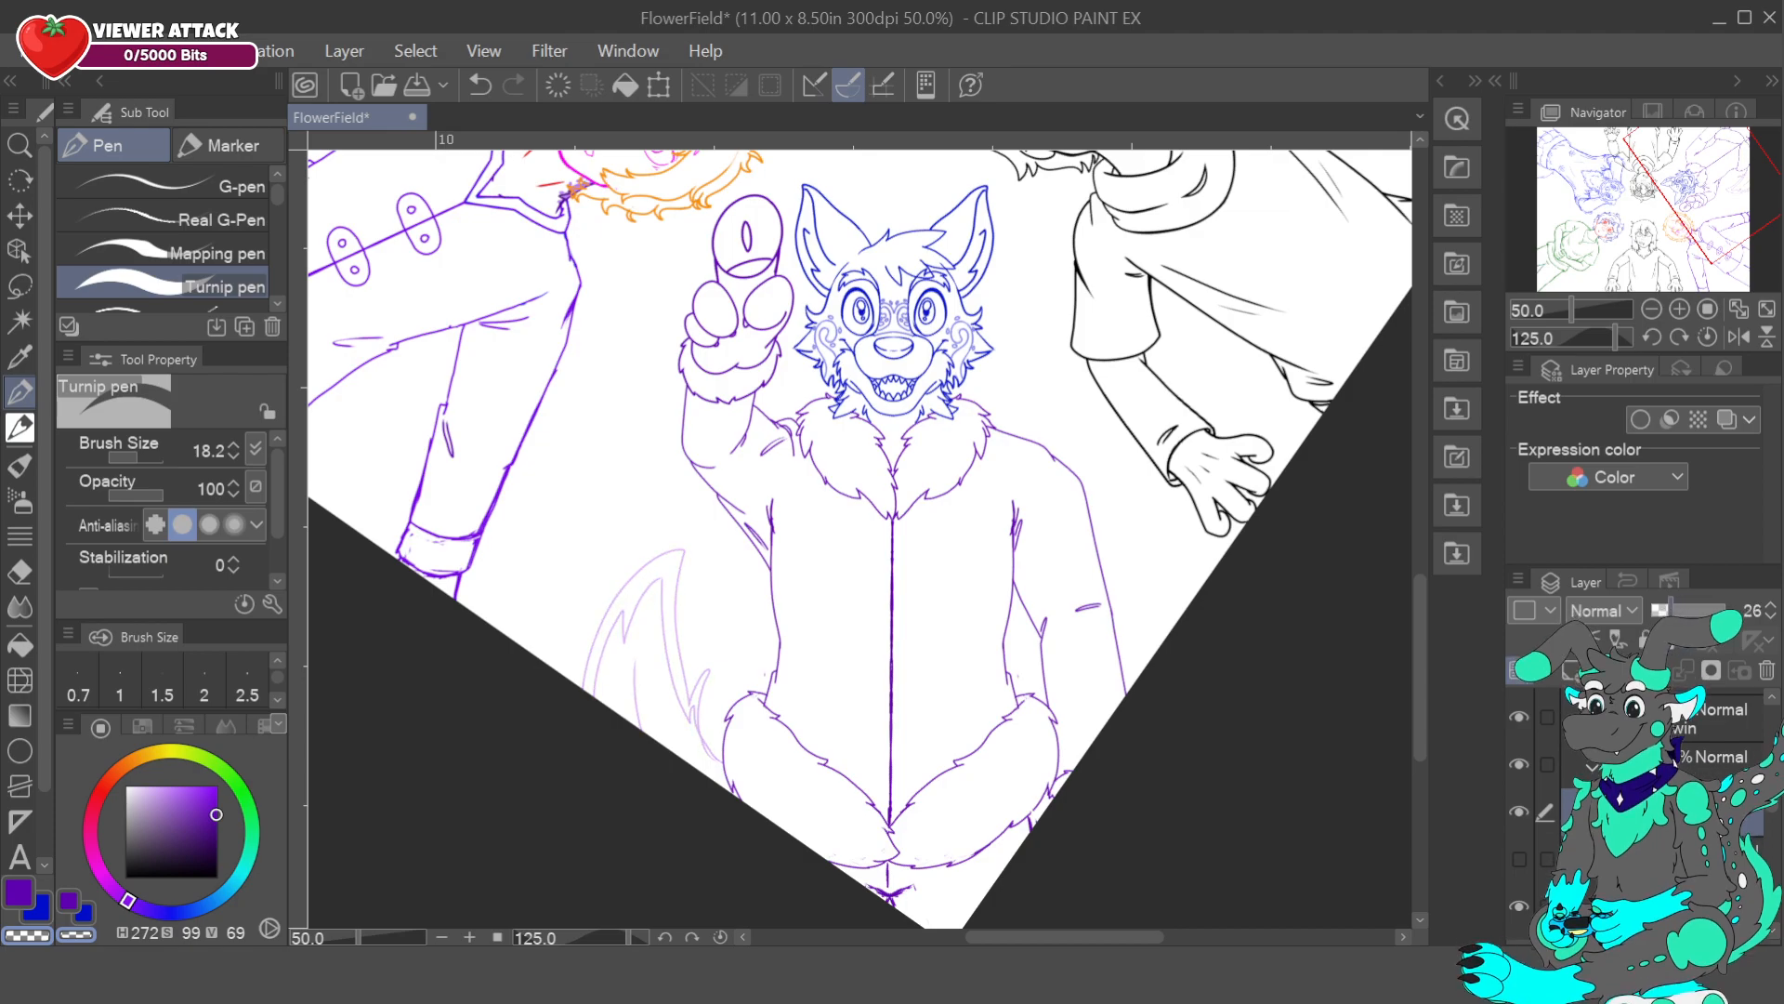
left_click(1571, 670)
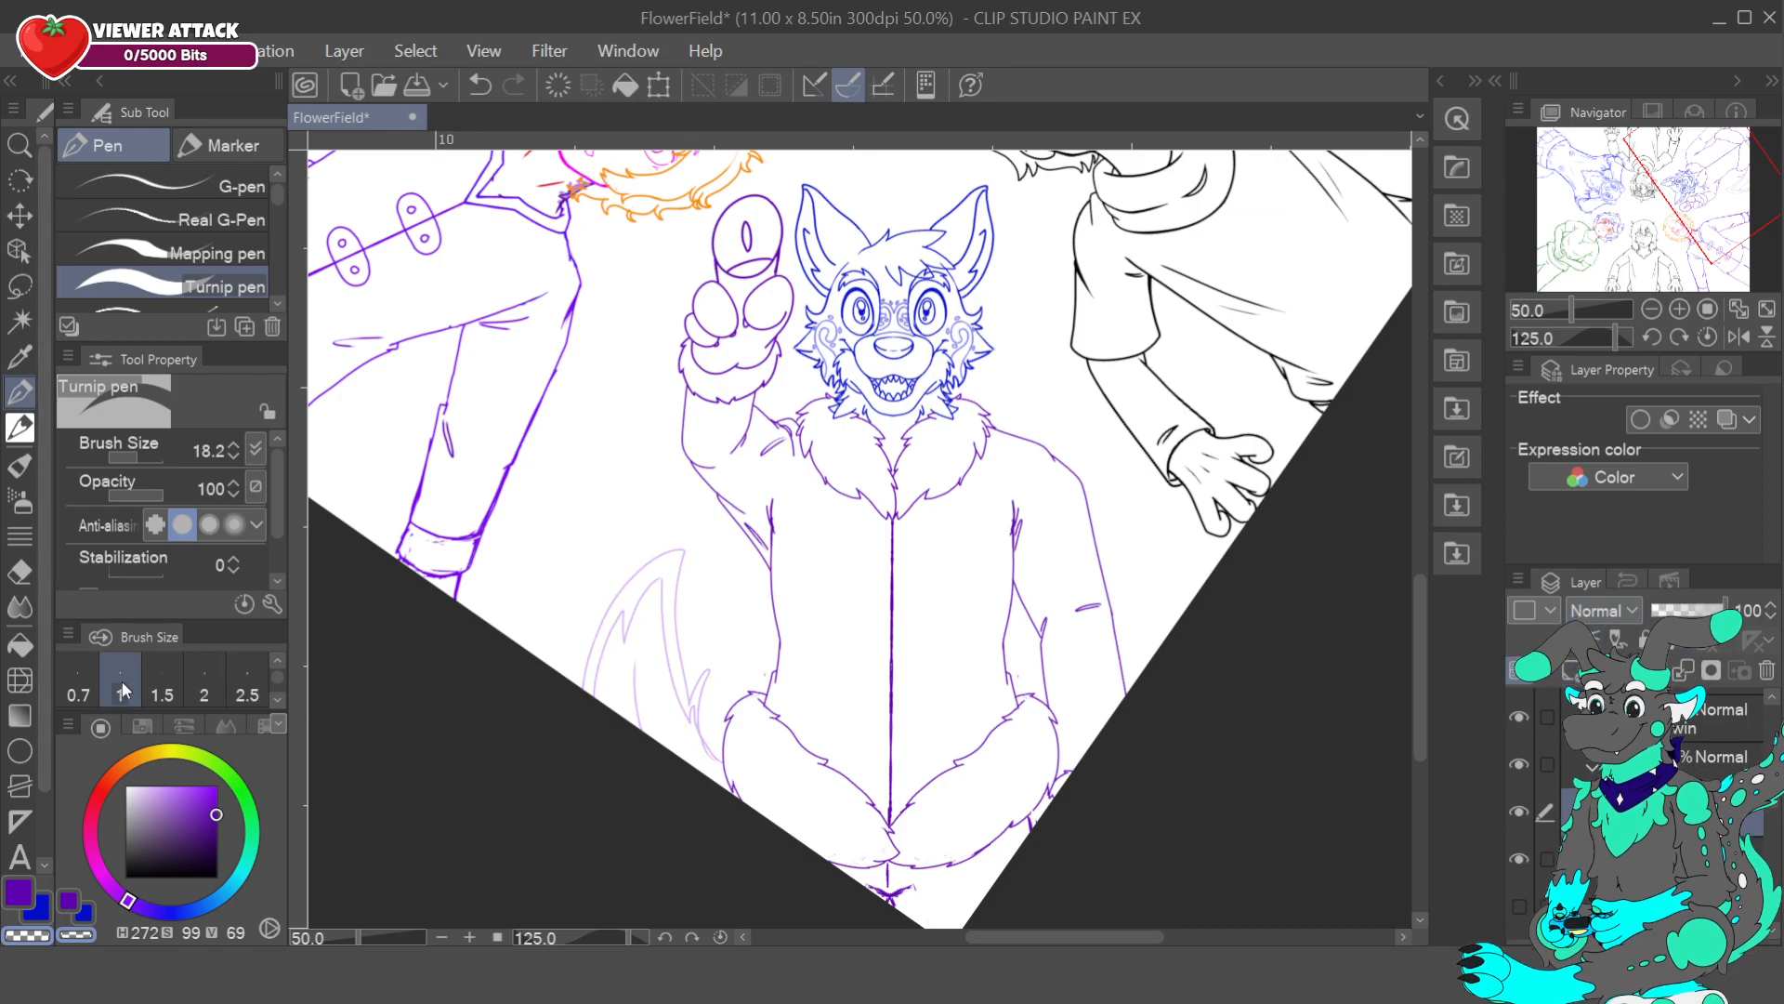
- Line the wolf's tail outline in dark purple with The Ultimate Doodle Brush at size 4.0, following the faded sketch
key("p")
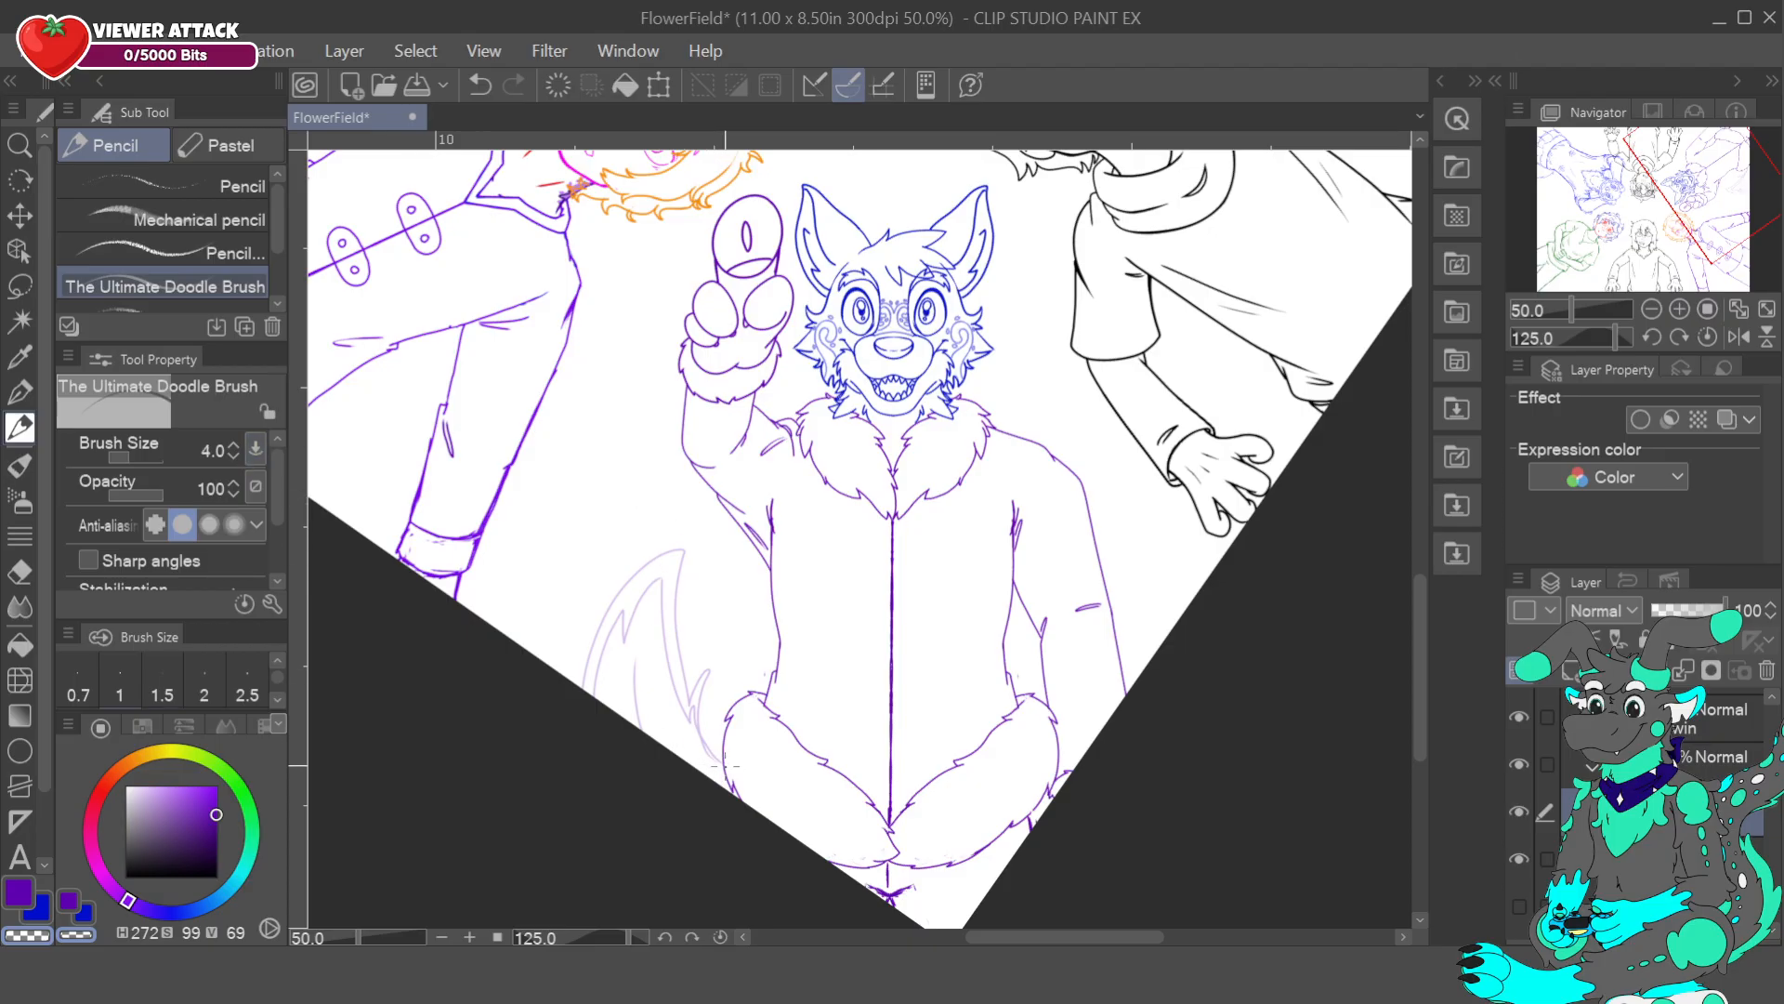
left_click(13, 900)
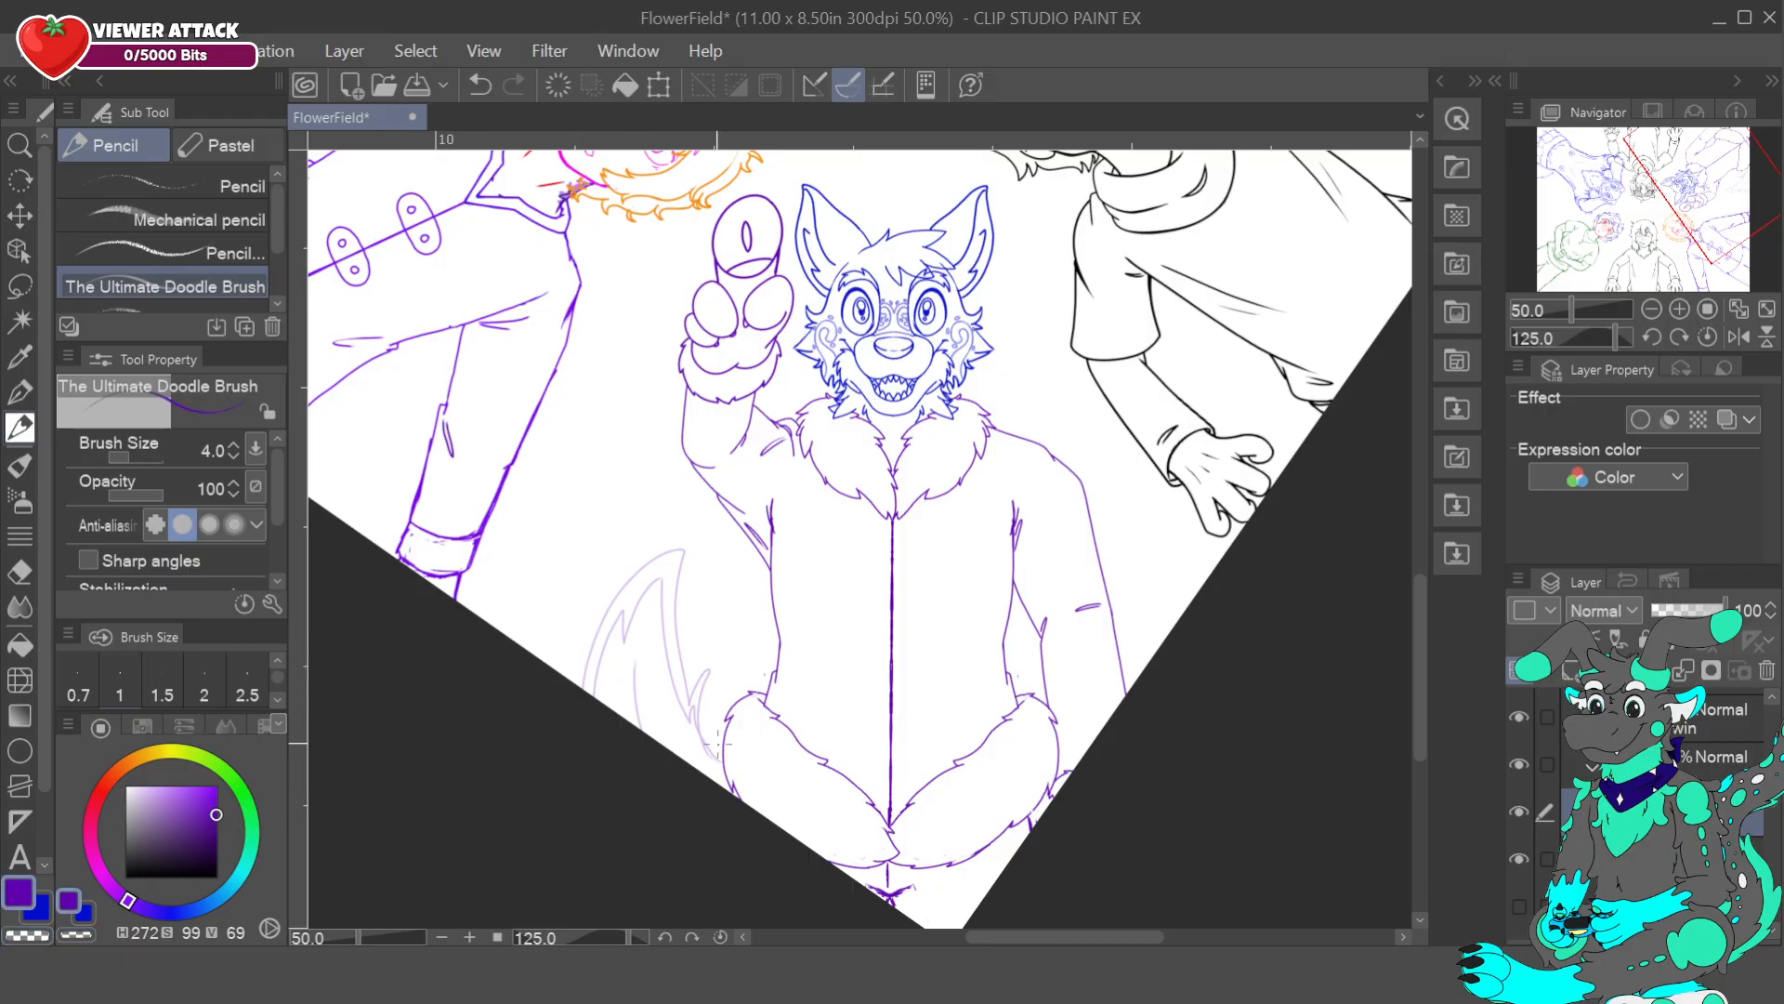
mouse_move(714, 759)
left_mouse_down()
mouse_move(692, 715)
mouse_move(708, 678)
mouse_move(680, 702)
mouse_move(688, 547)
mouse_move(633, 565)
mouse_move(586, 661)
left_mouse_up()
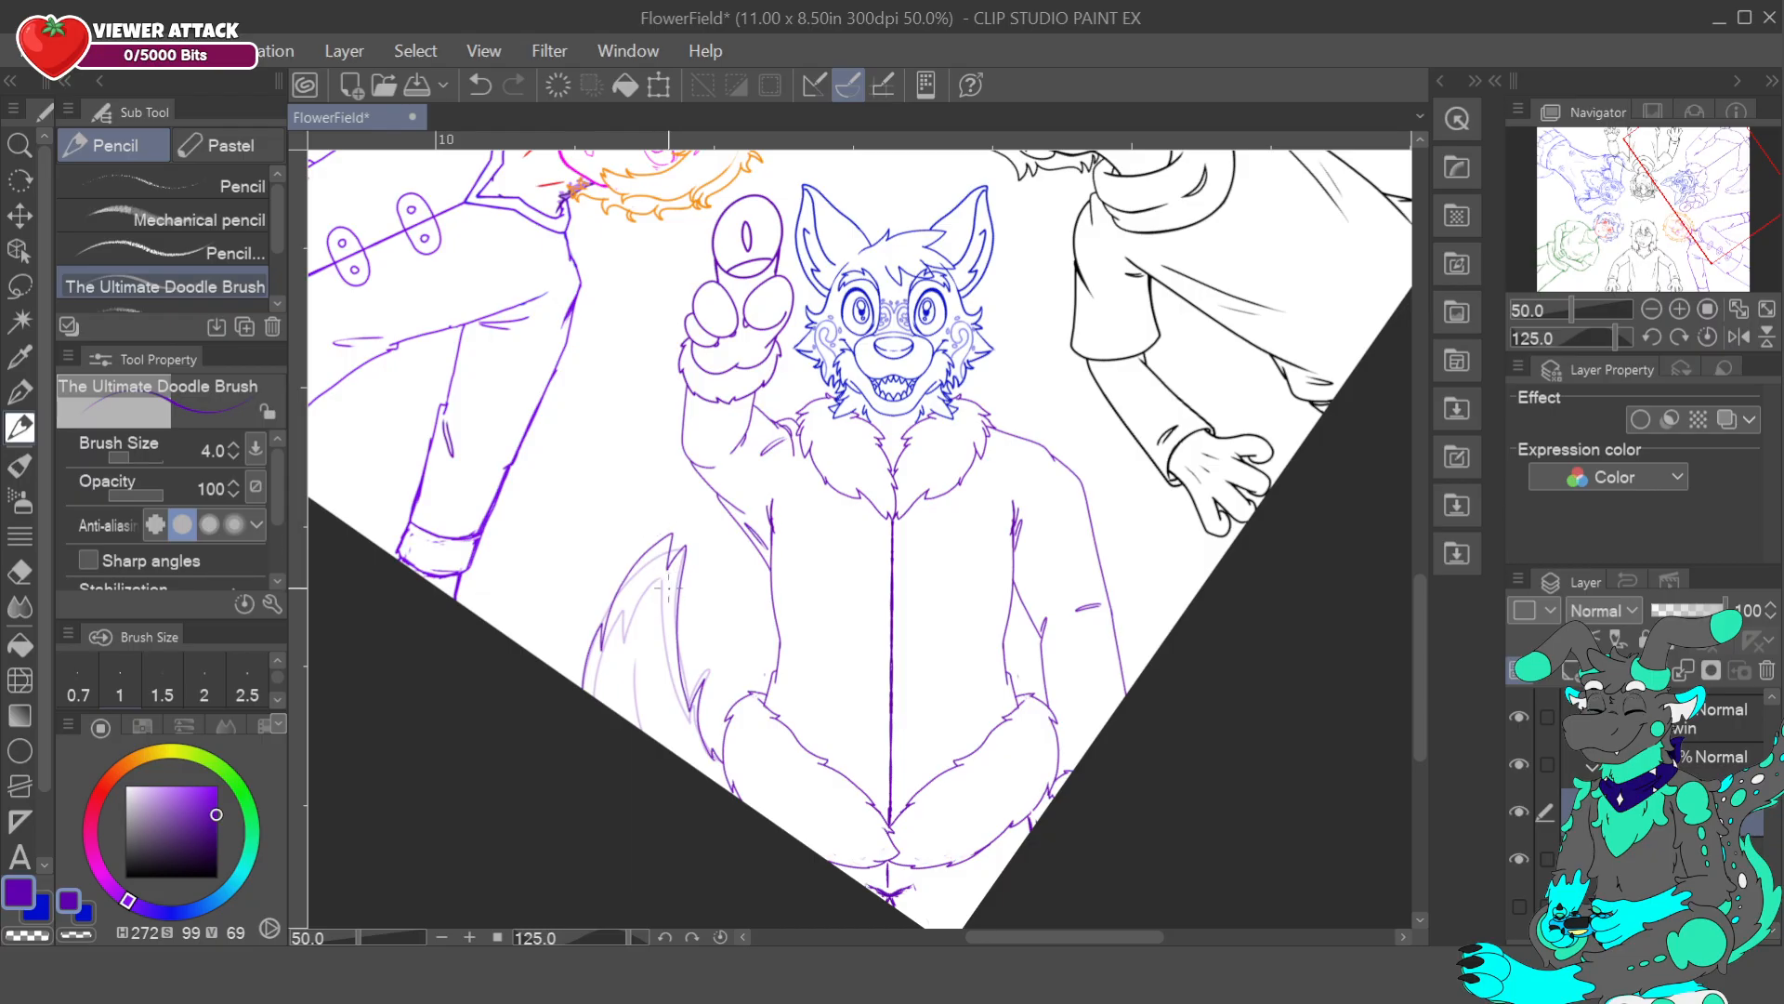
- Draw the tail's inner marking lines in a lighter purple and delete the faded tail sketch layer
left_click(185, 795)
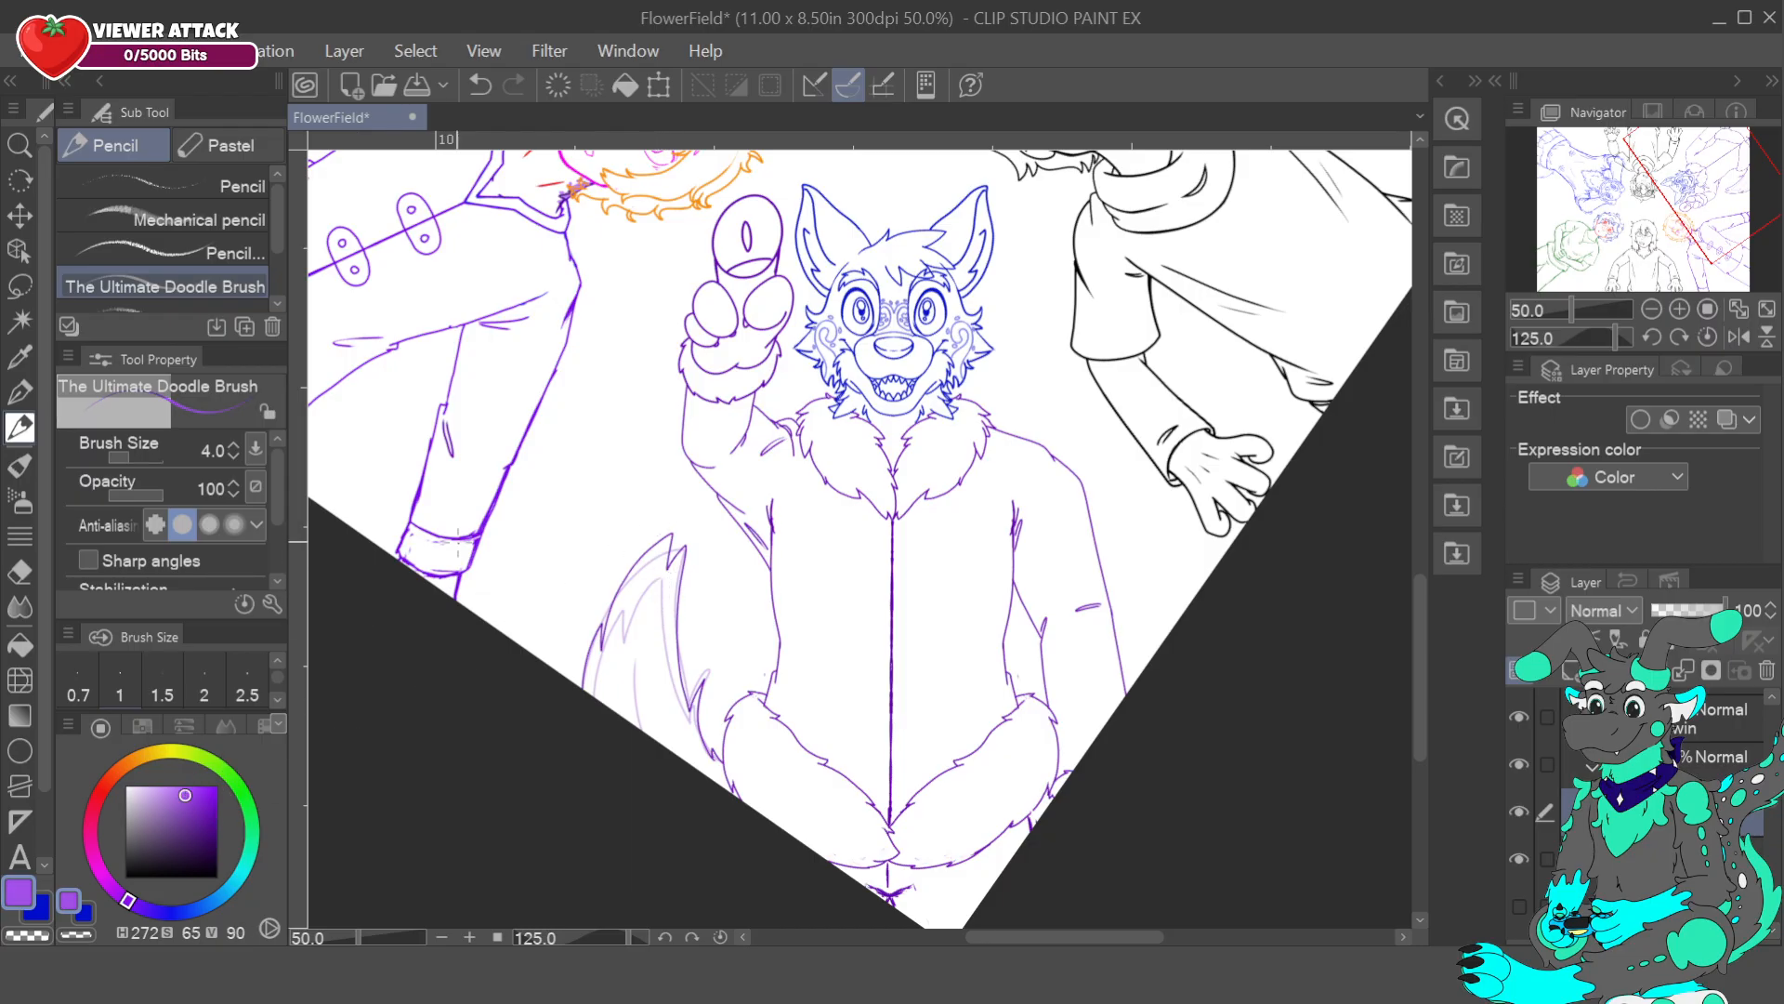
left_click_drag(666, 548, 675, 716)
key("ctrl+z")
mouse_move(726, 782)
left_mouse_down()
mouse_move(656, 657)
mouse_move(670, 536)
left_mouse_up()
left_click(1728, 857)
left_click(1766, 670)
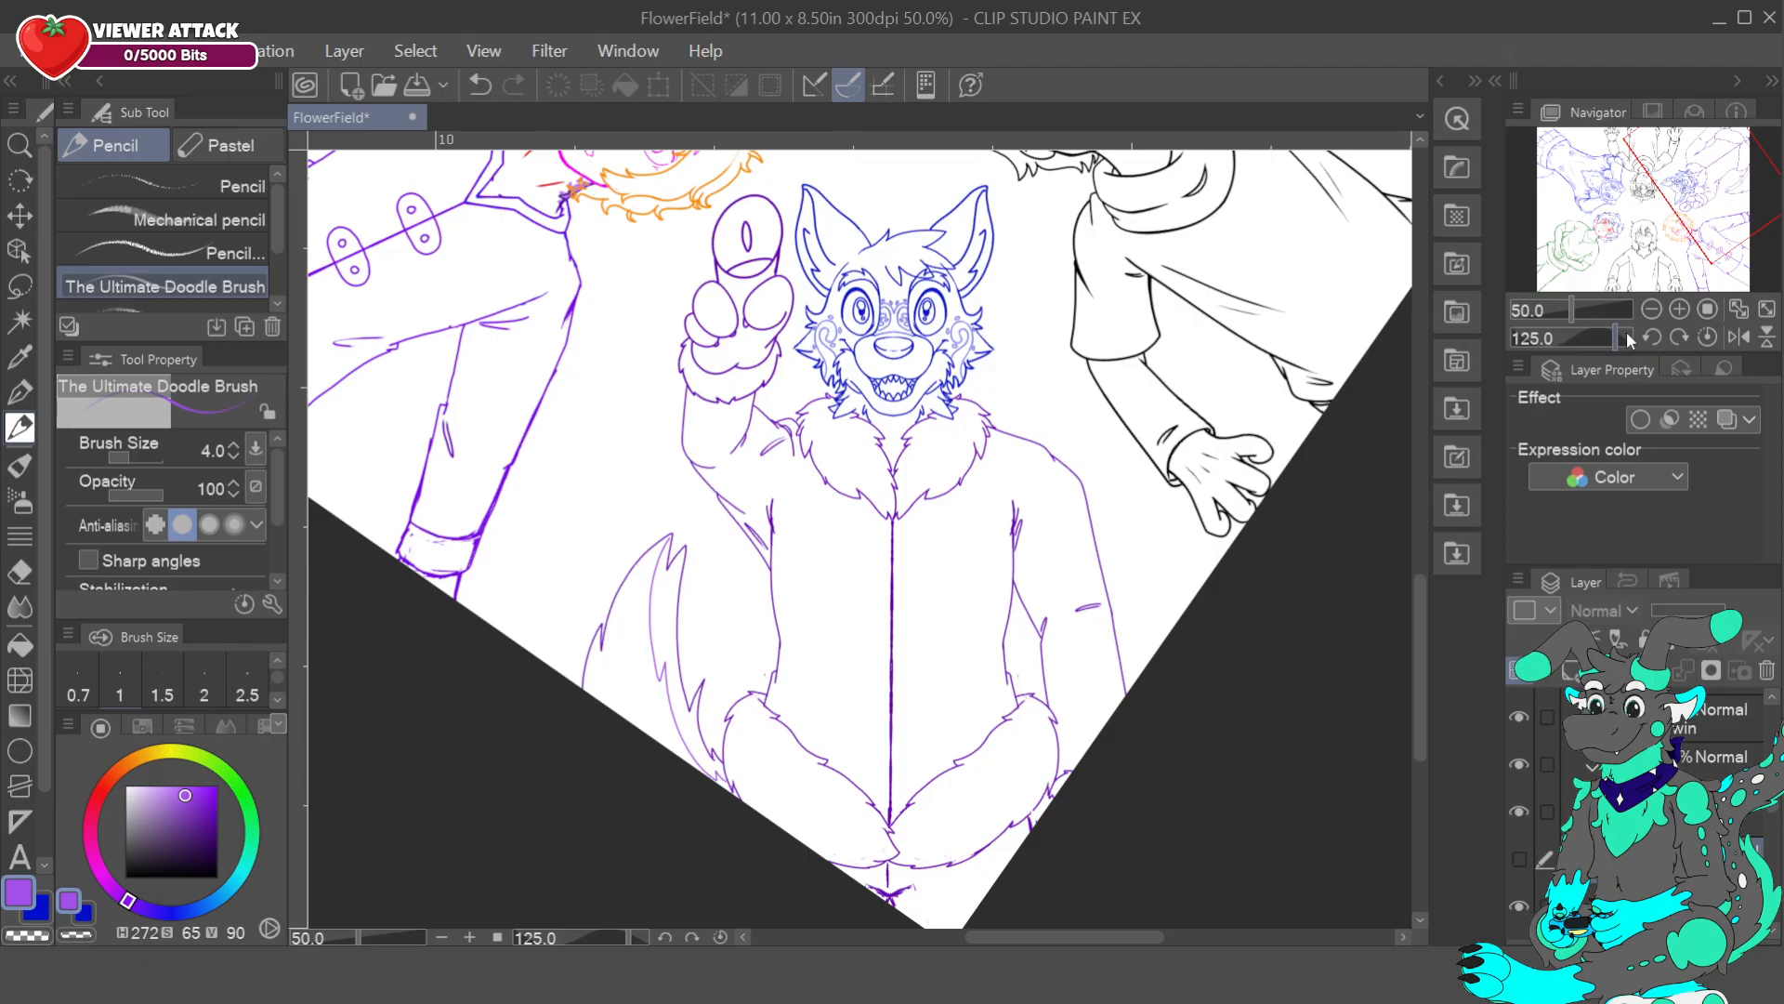
- Check the wolf character's layers one by one to identify which part of the line art each holds
left_click_drag(1733, 202, 1697, 221)
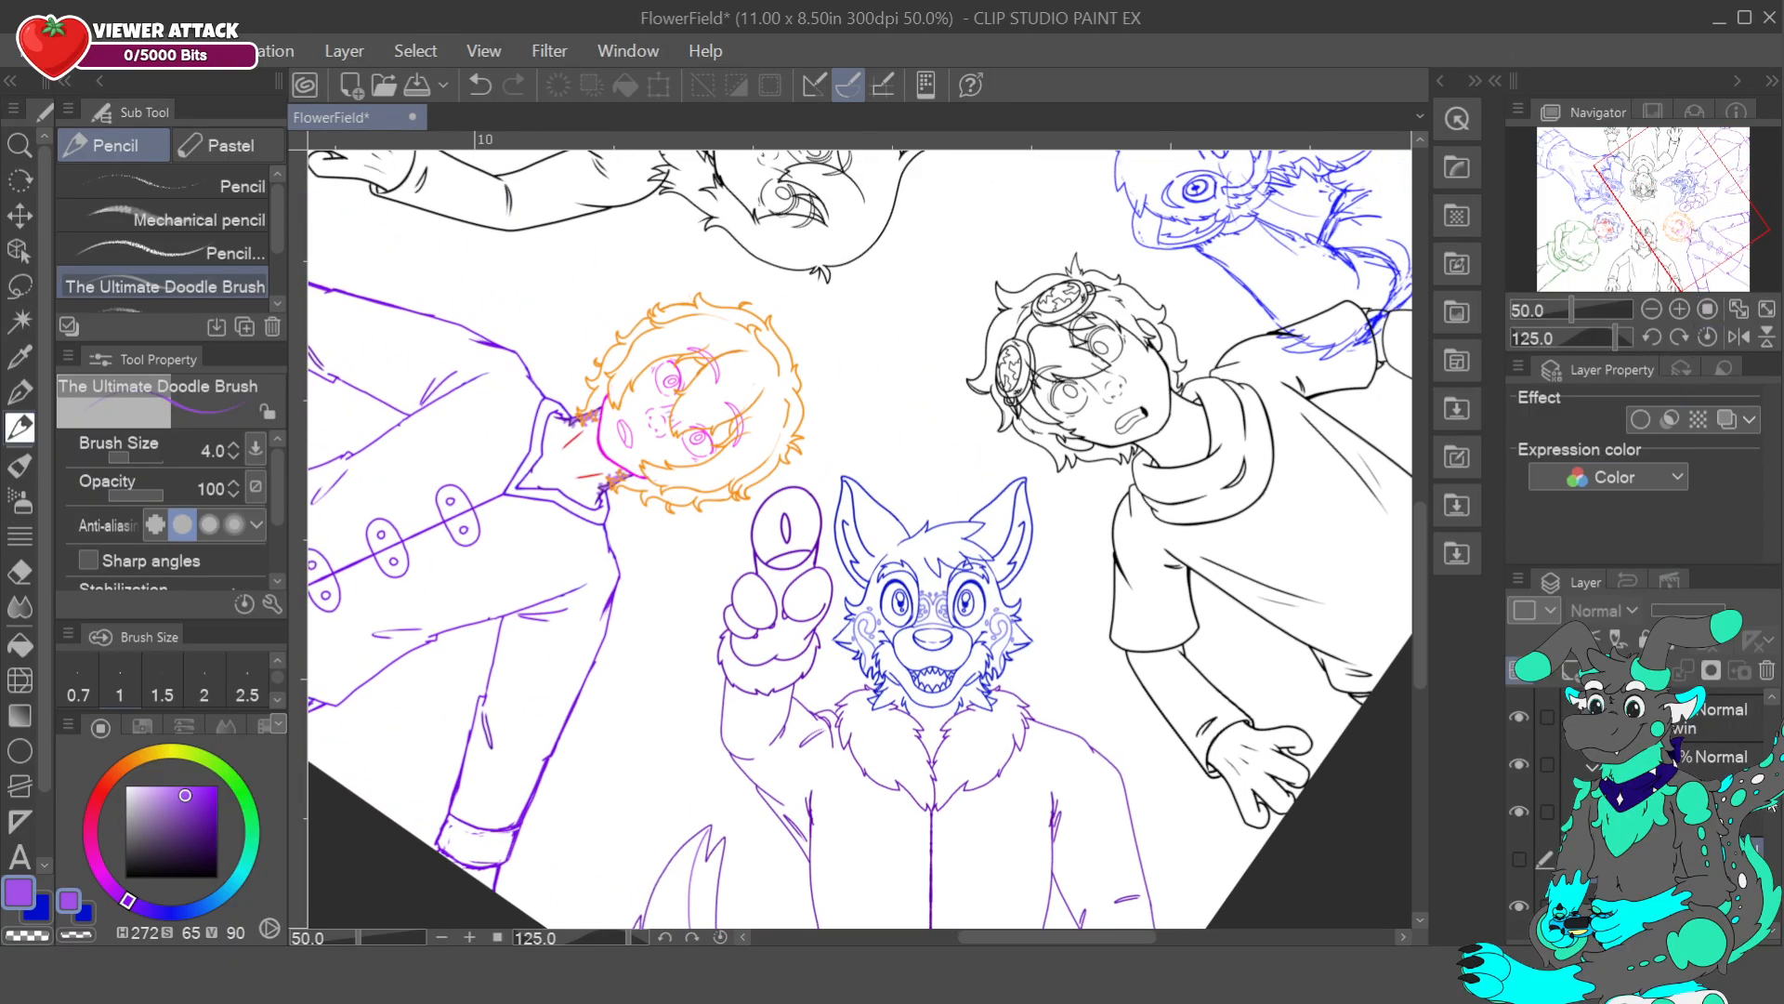
scroll(1755, 720, "up", 1)
left_click(1519, 828)
mouse_move(1708, 220)
left_mouse_down()
mouse_move(1775, 233)
mouse_move(1730, 215)
left_mouse_up()
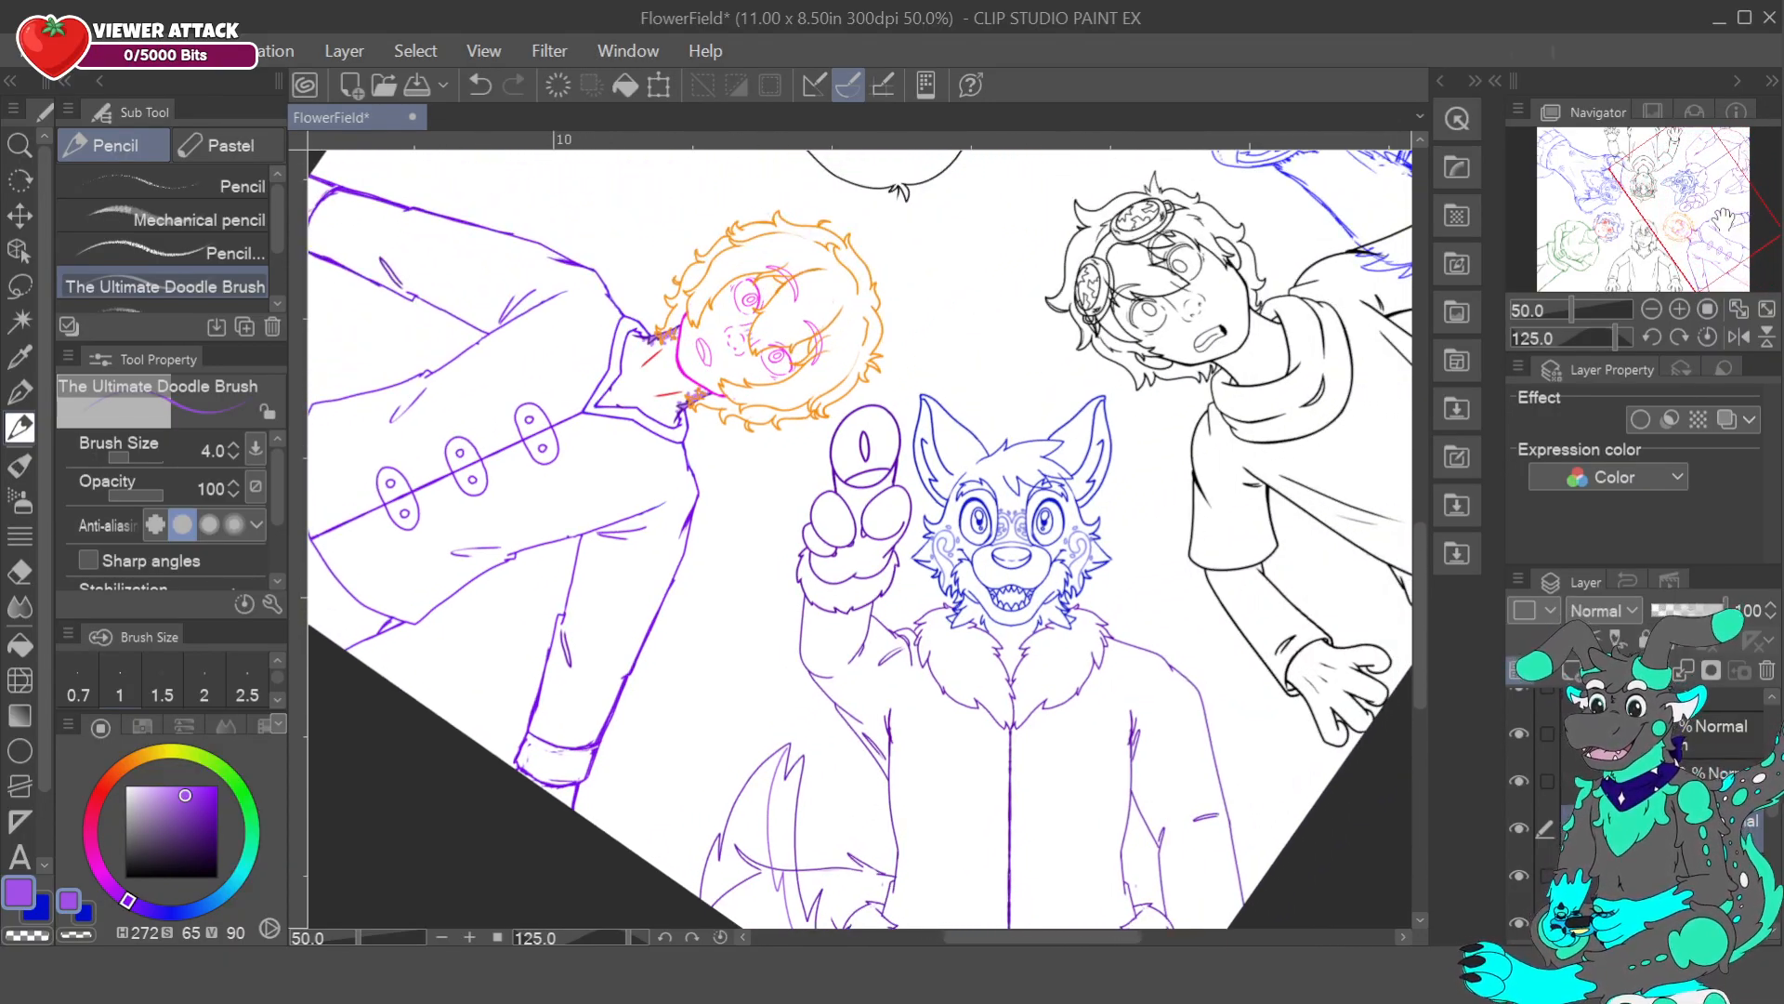
left_click(1524, 828)
scroll(1515, 836, "down", 2)
left_click(1518, 868)
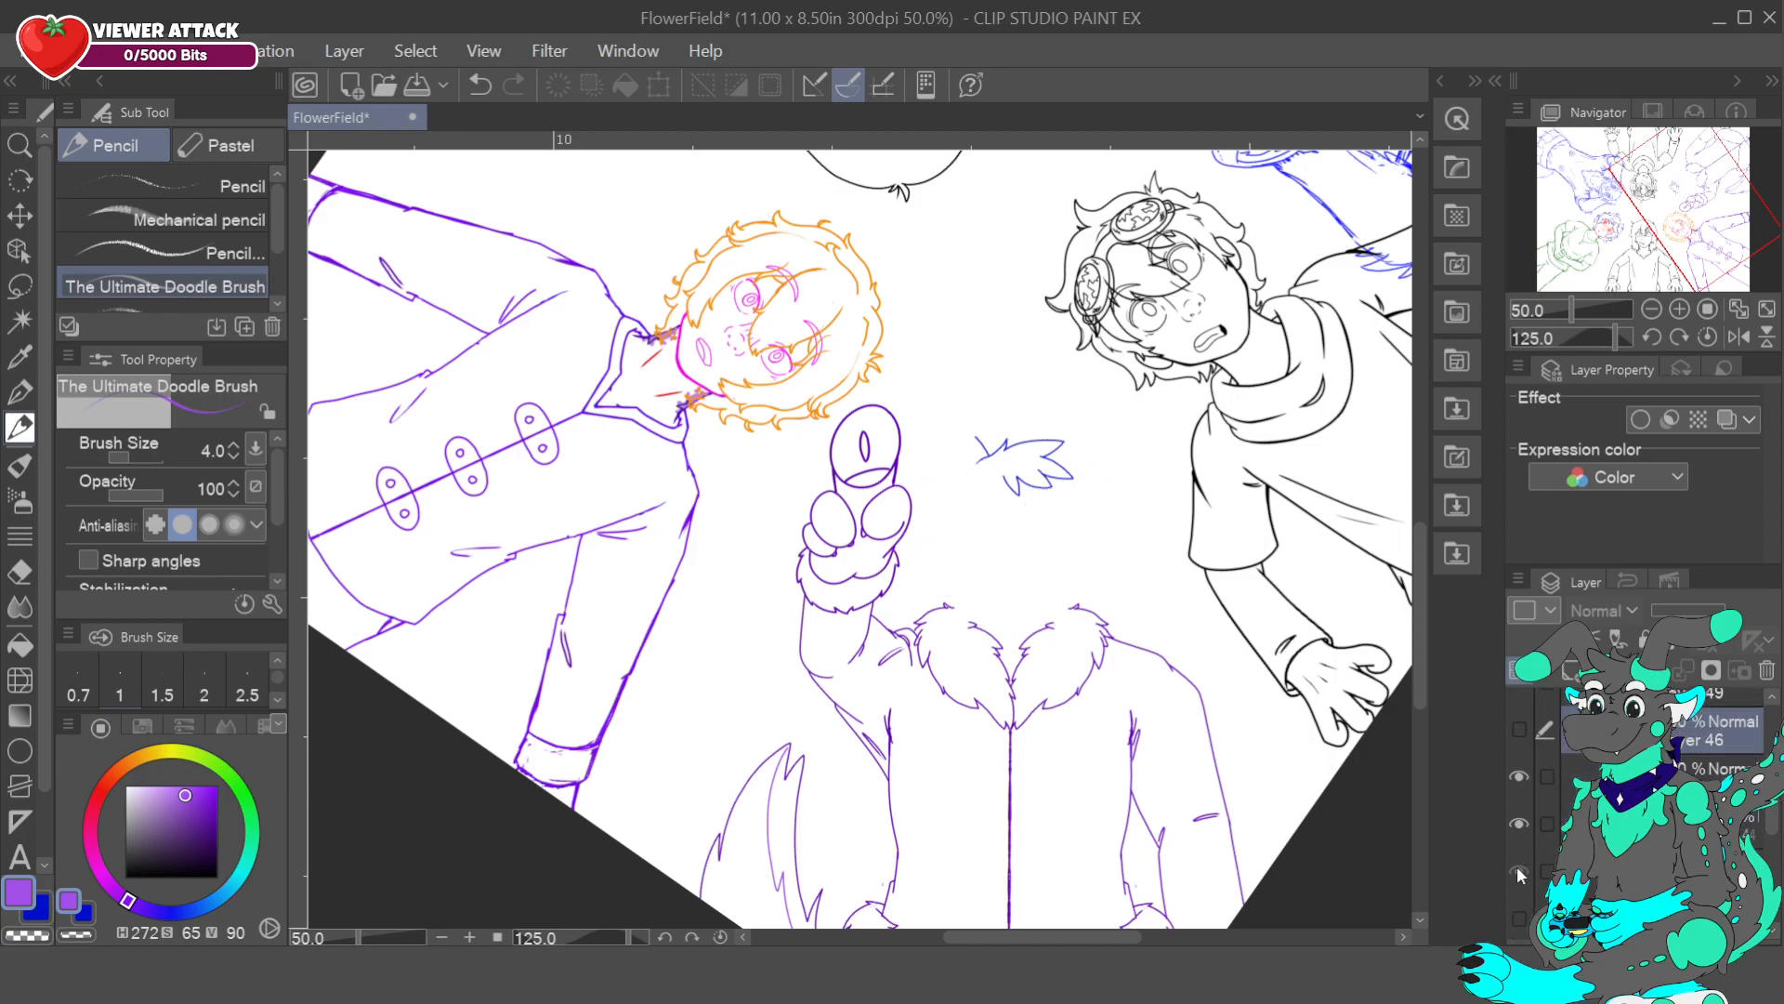
left_click(1518, 868)
left_click(1516, 823)
left_click(1515, 823)
left_click(1513, 775)
left_click(1513, 776)
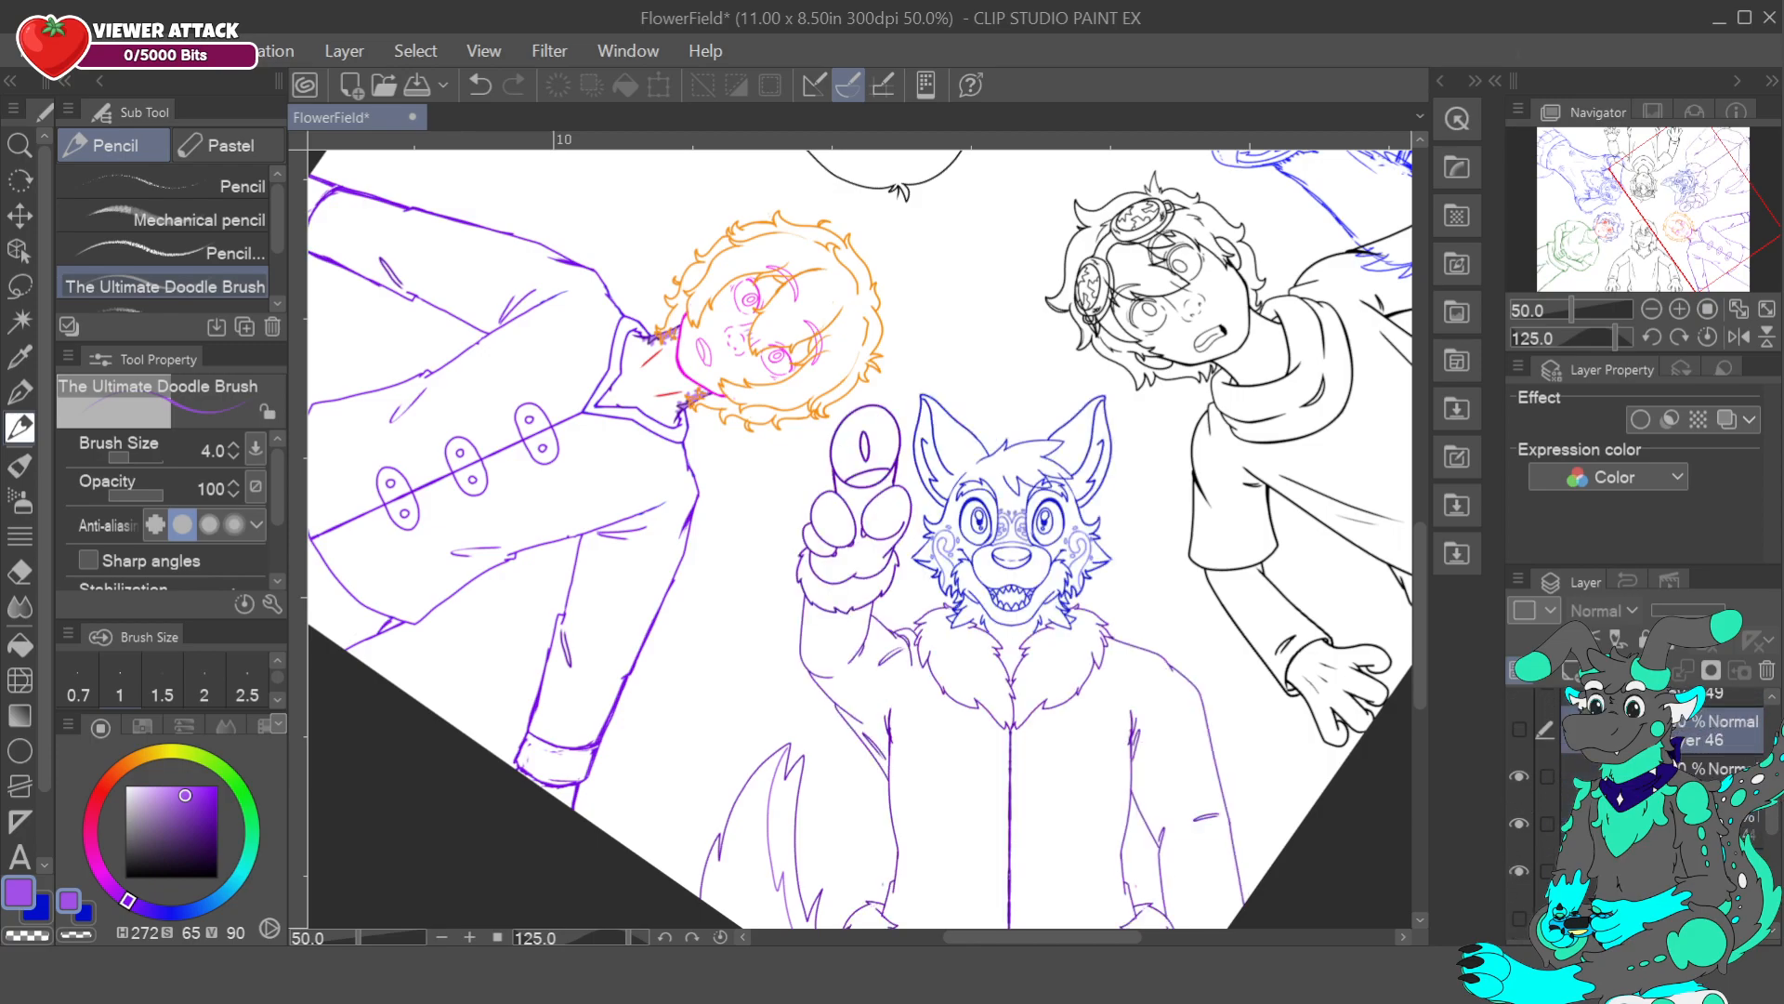
- Set up the Ellipse tool at size 6.0 in the paw's dark purple and try an ellipse over the raised paw's fingertip
left_click(1599, 770)
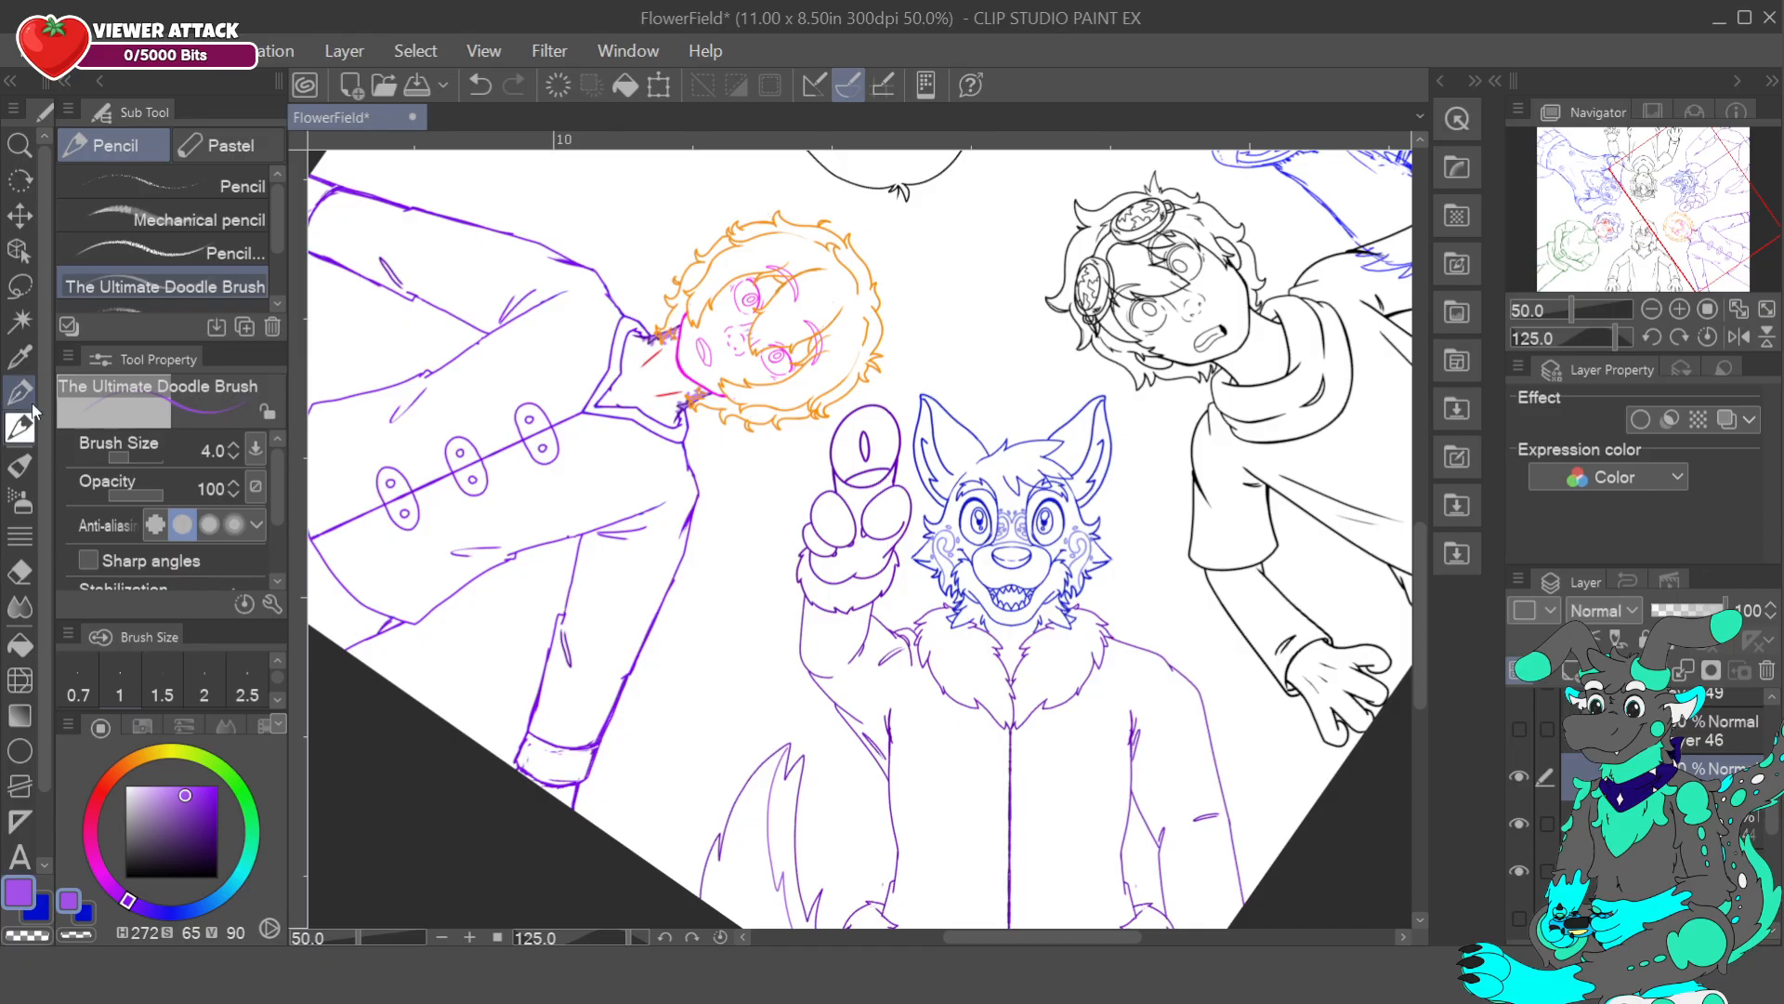
left_click(20, 751)
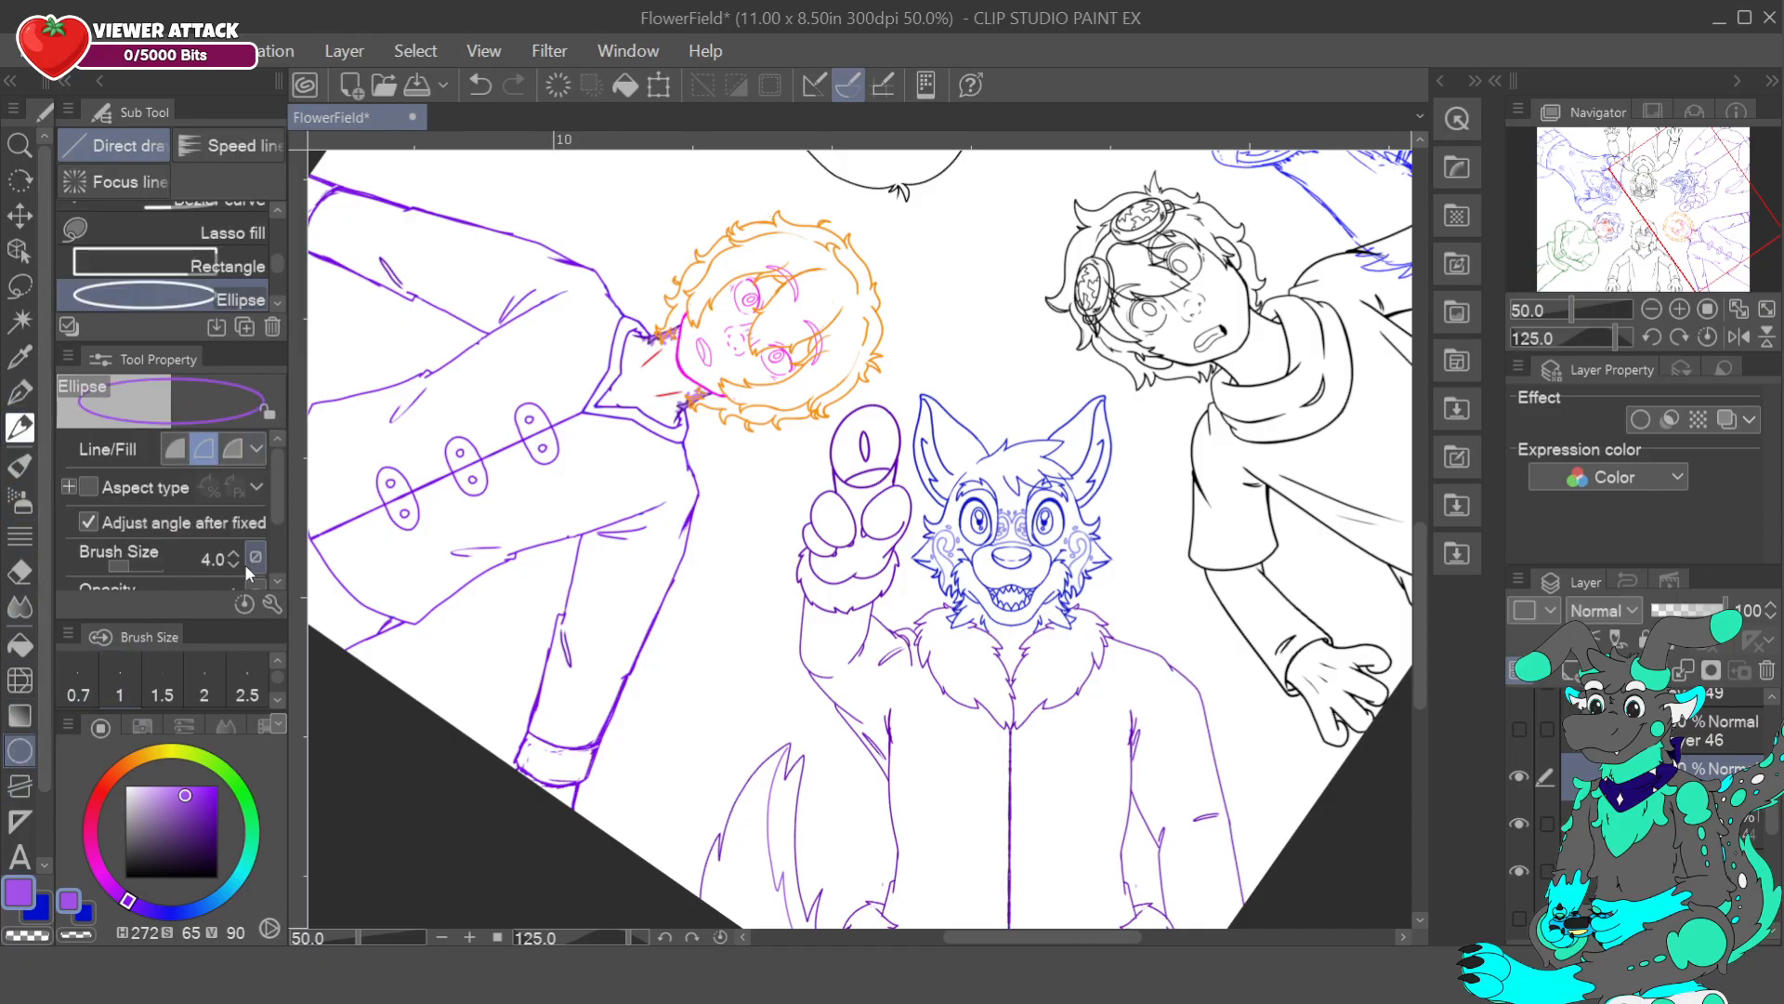
left_click(869, 477, "alt")
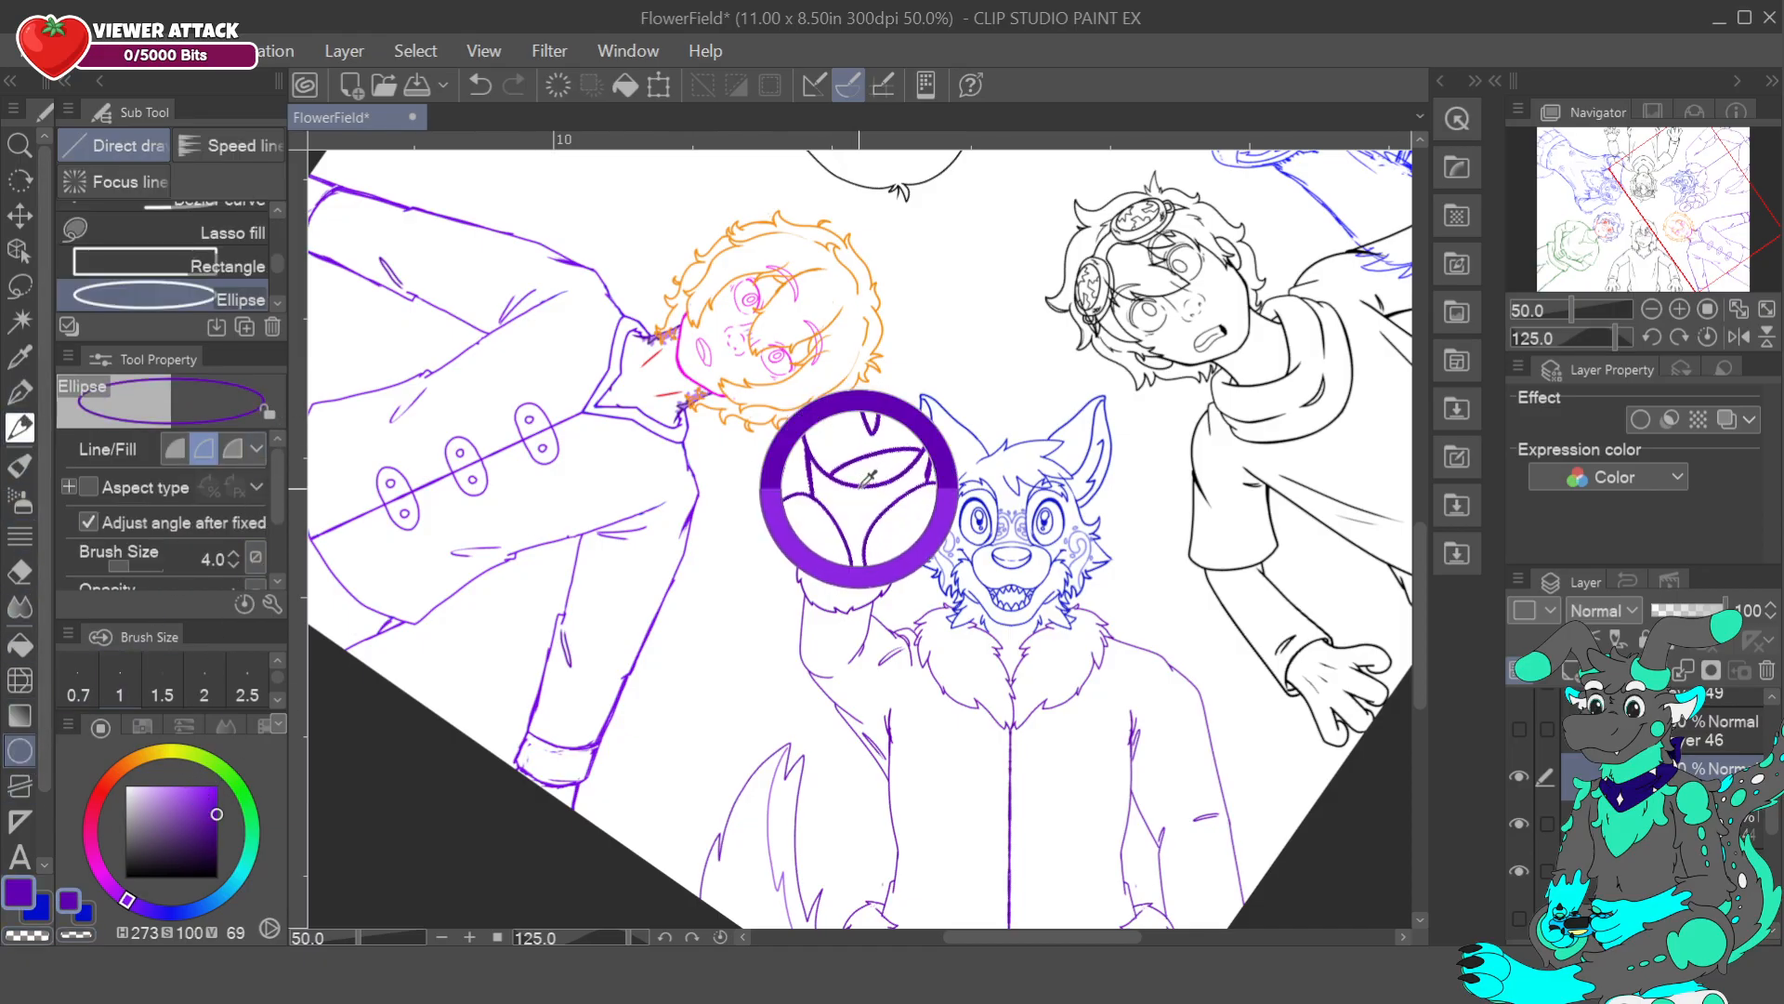
left_click(234, 552)
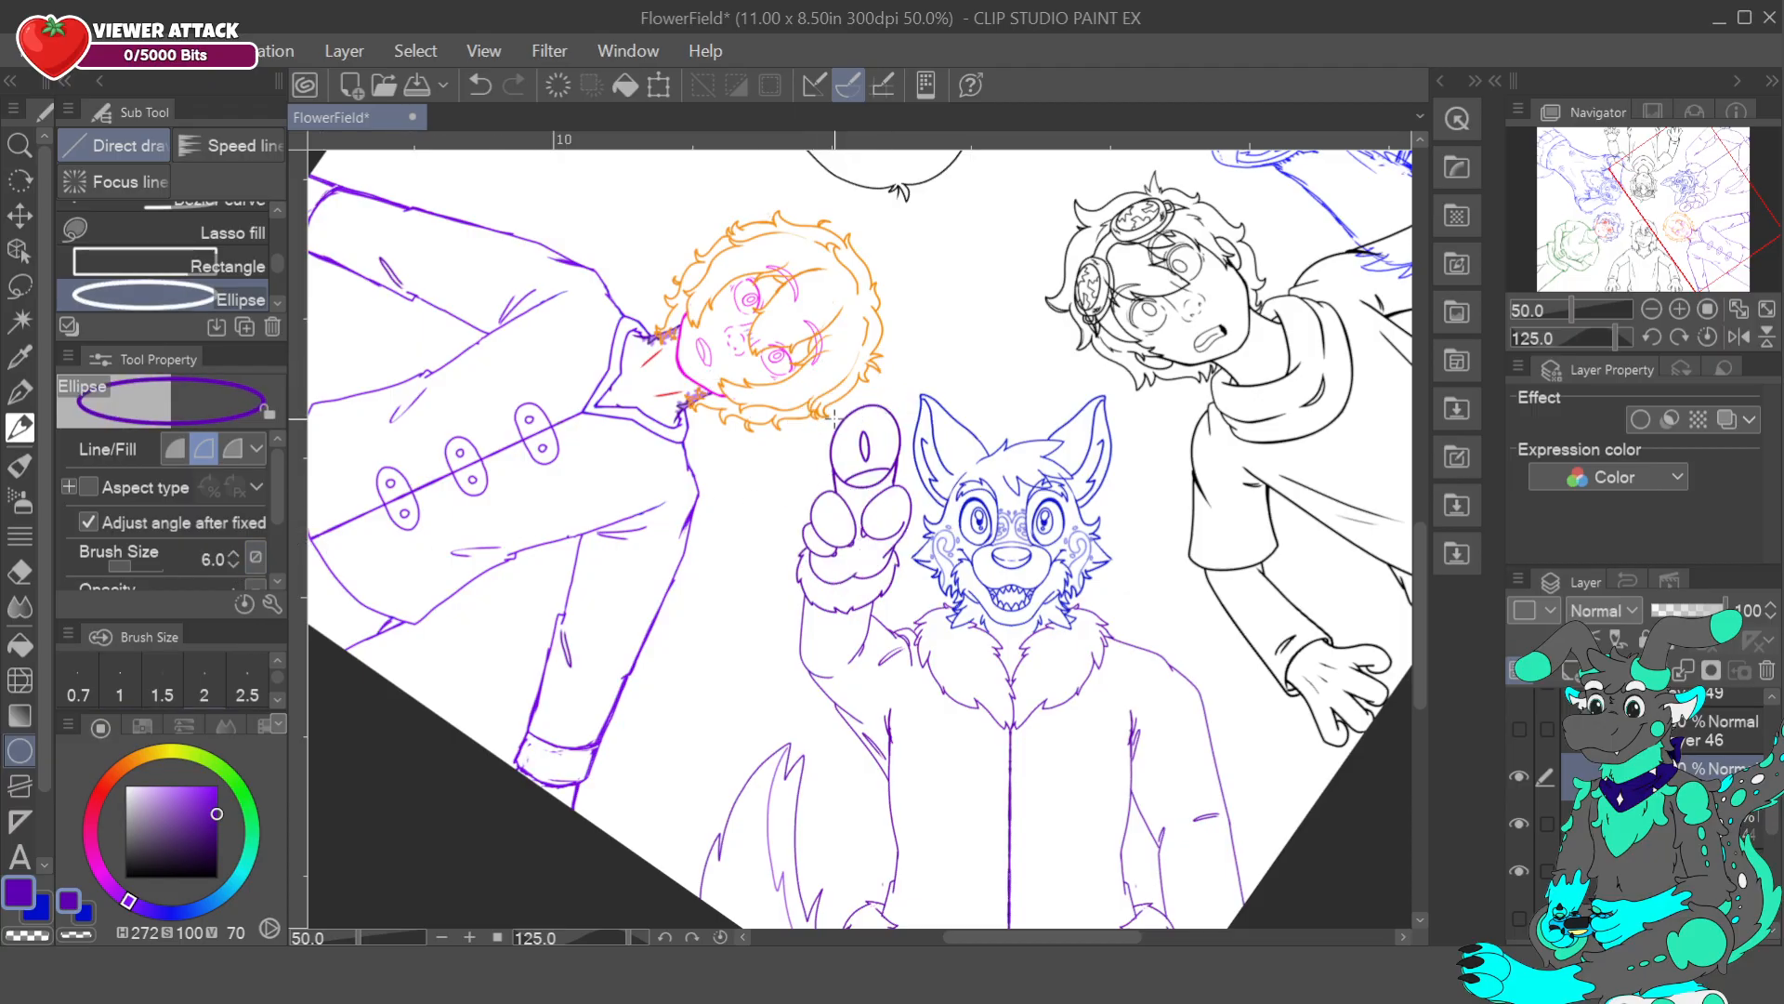
left_click_drag(823, 405, 899, 489)
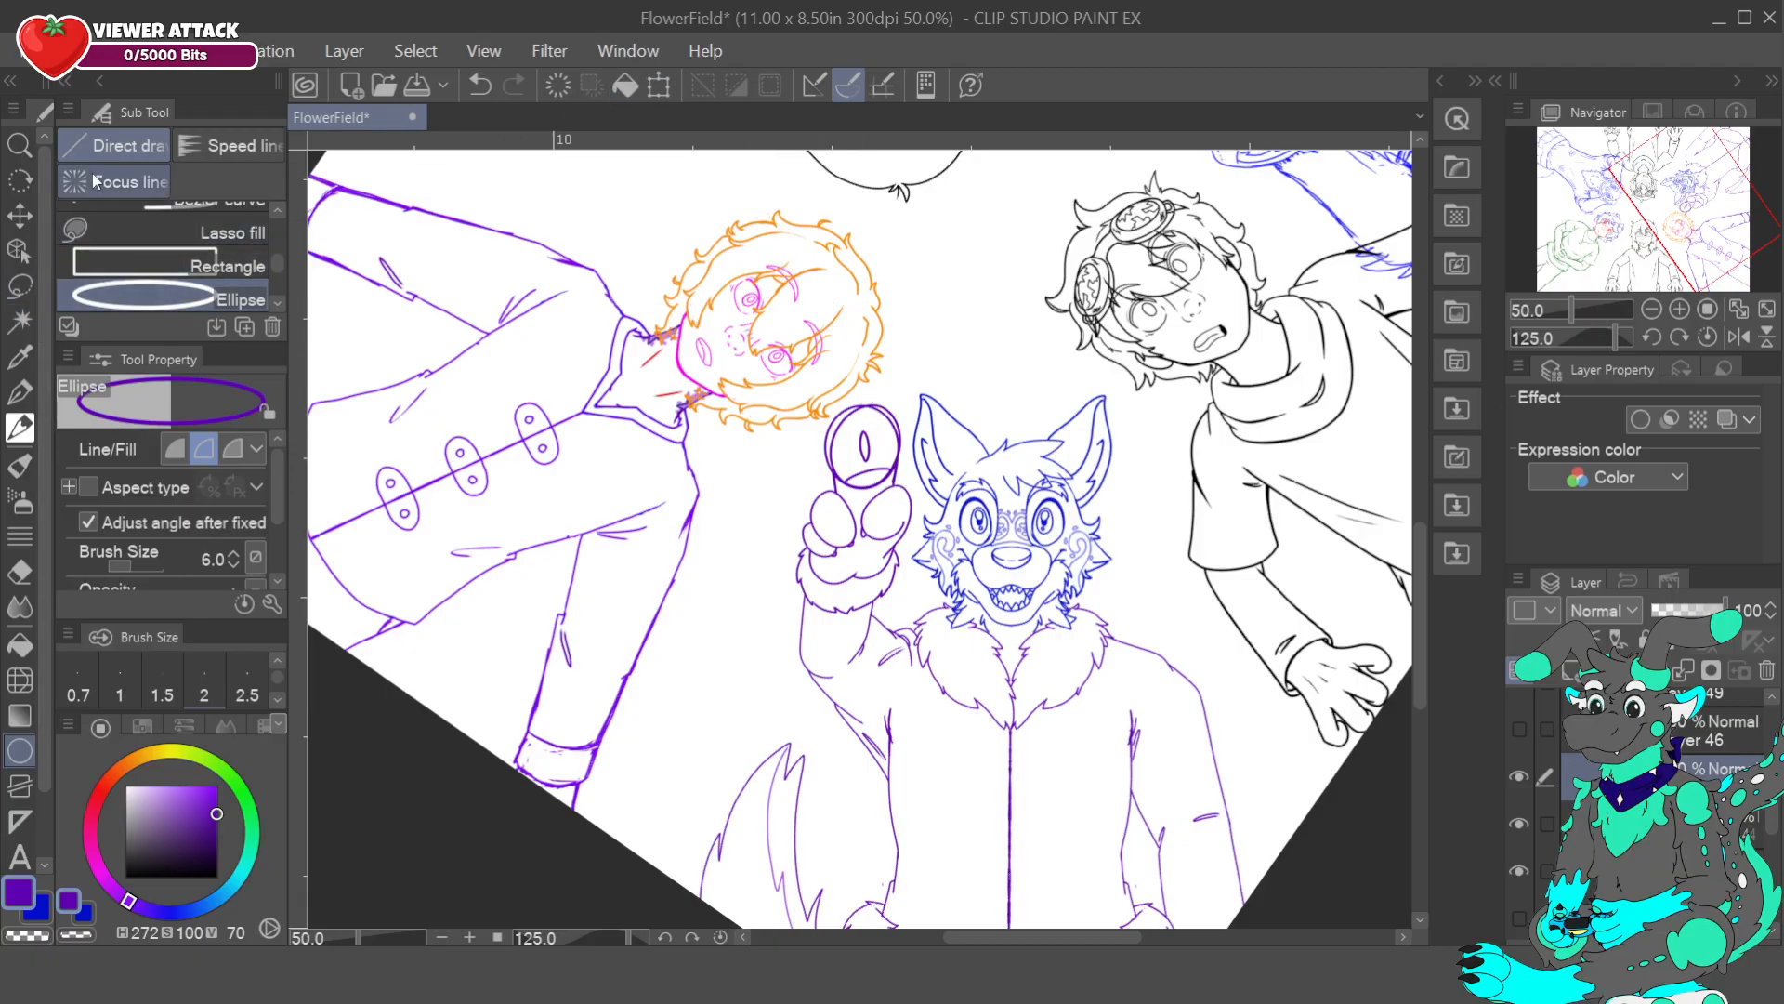
left_click(479, 84)
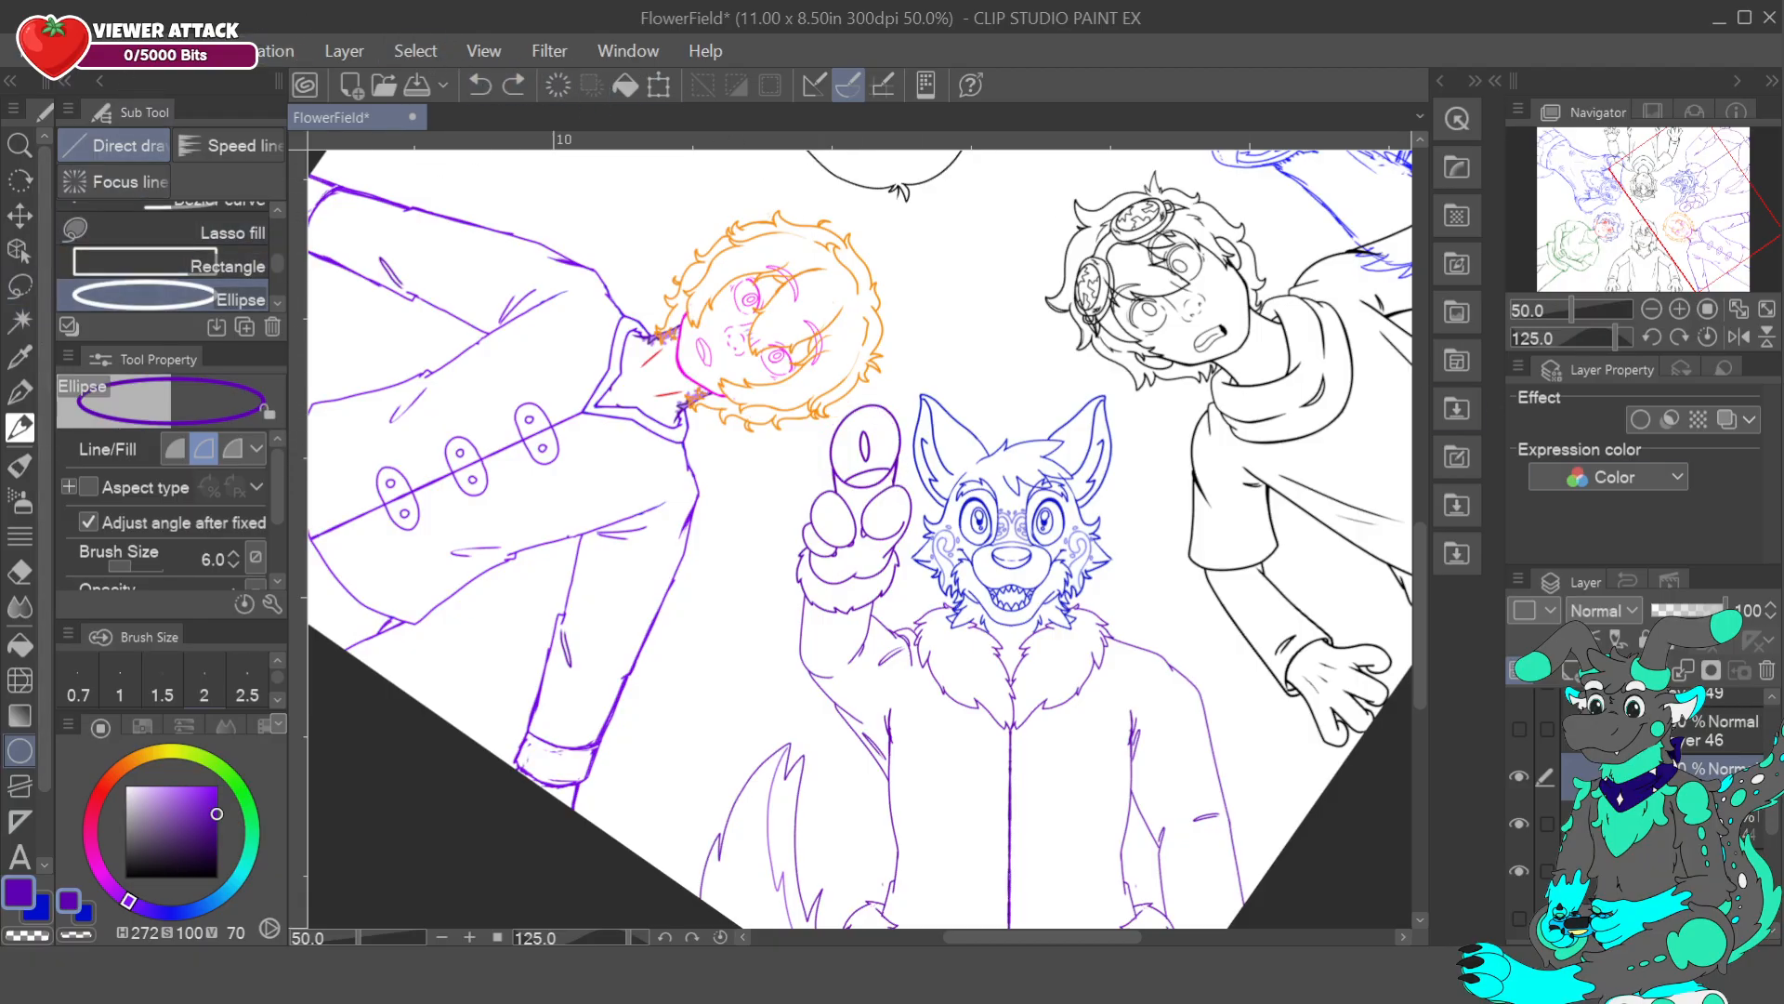
- Draw an ellipse over the raised paw's fingertip on a new layer and adjust its placement with a transformation
left_click(1572, 669)
left_click_drag(823, 401, 899, 489)
left_click(659, 85)
left_click_drag(911, 451, 915, 451)
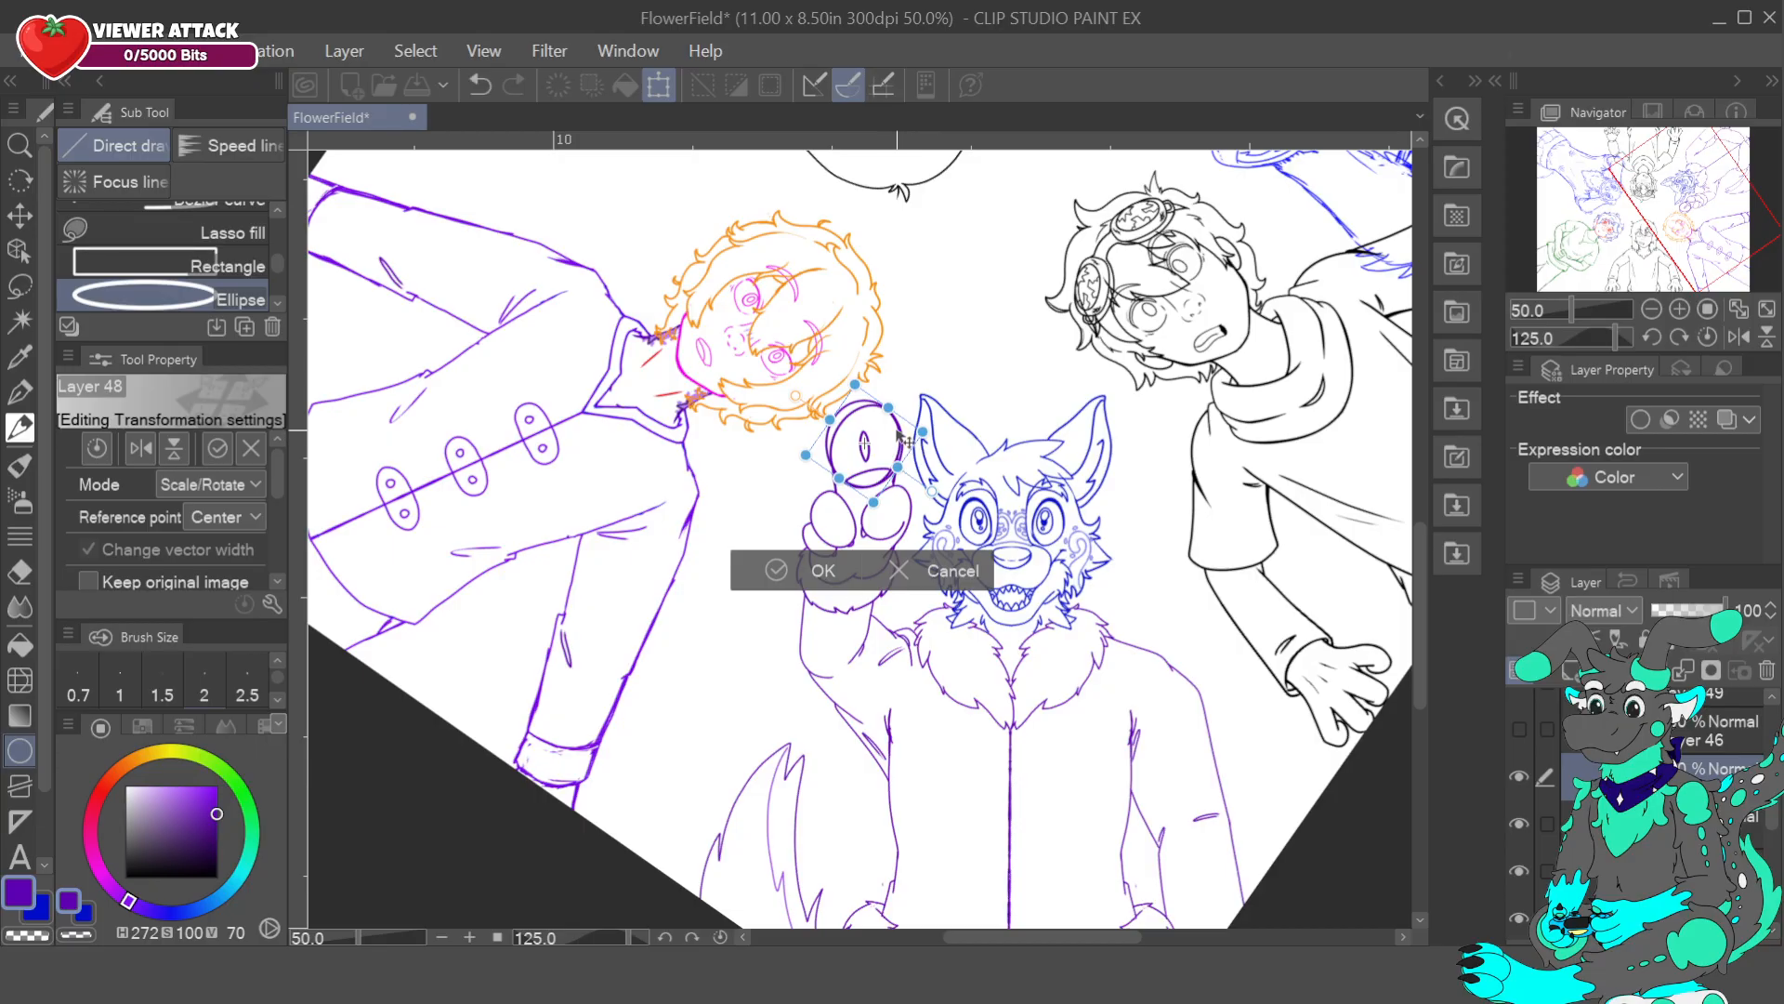
left_click_drag(907, 455, 908, 454)
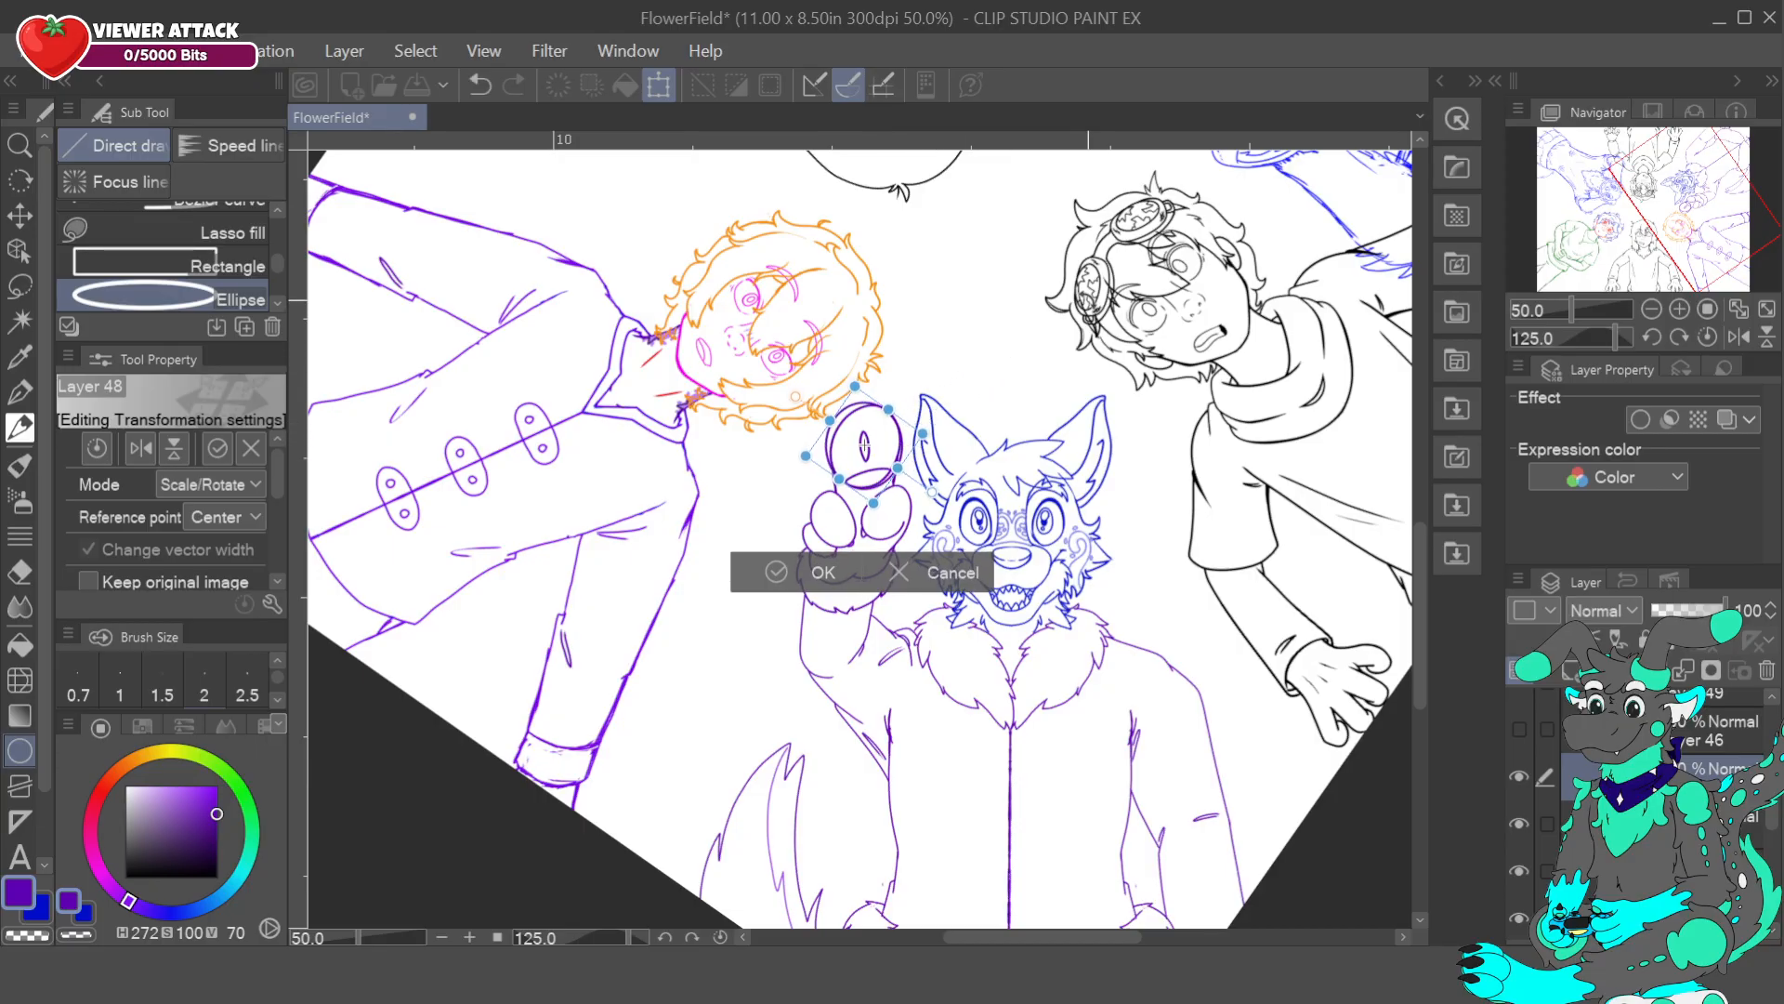
left_click(823, 571)
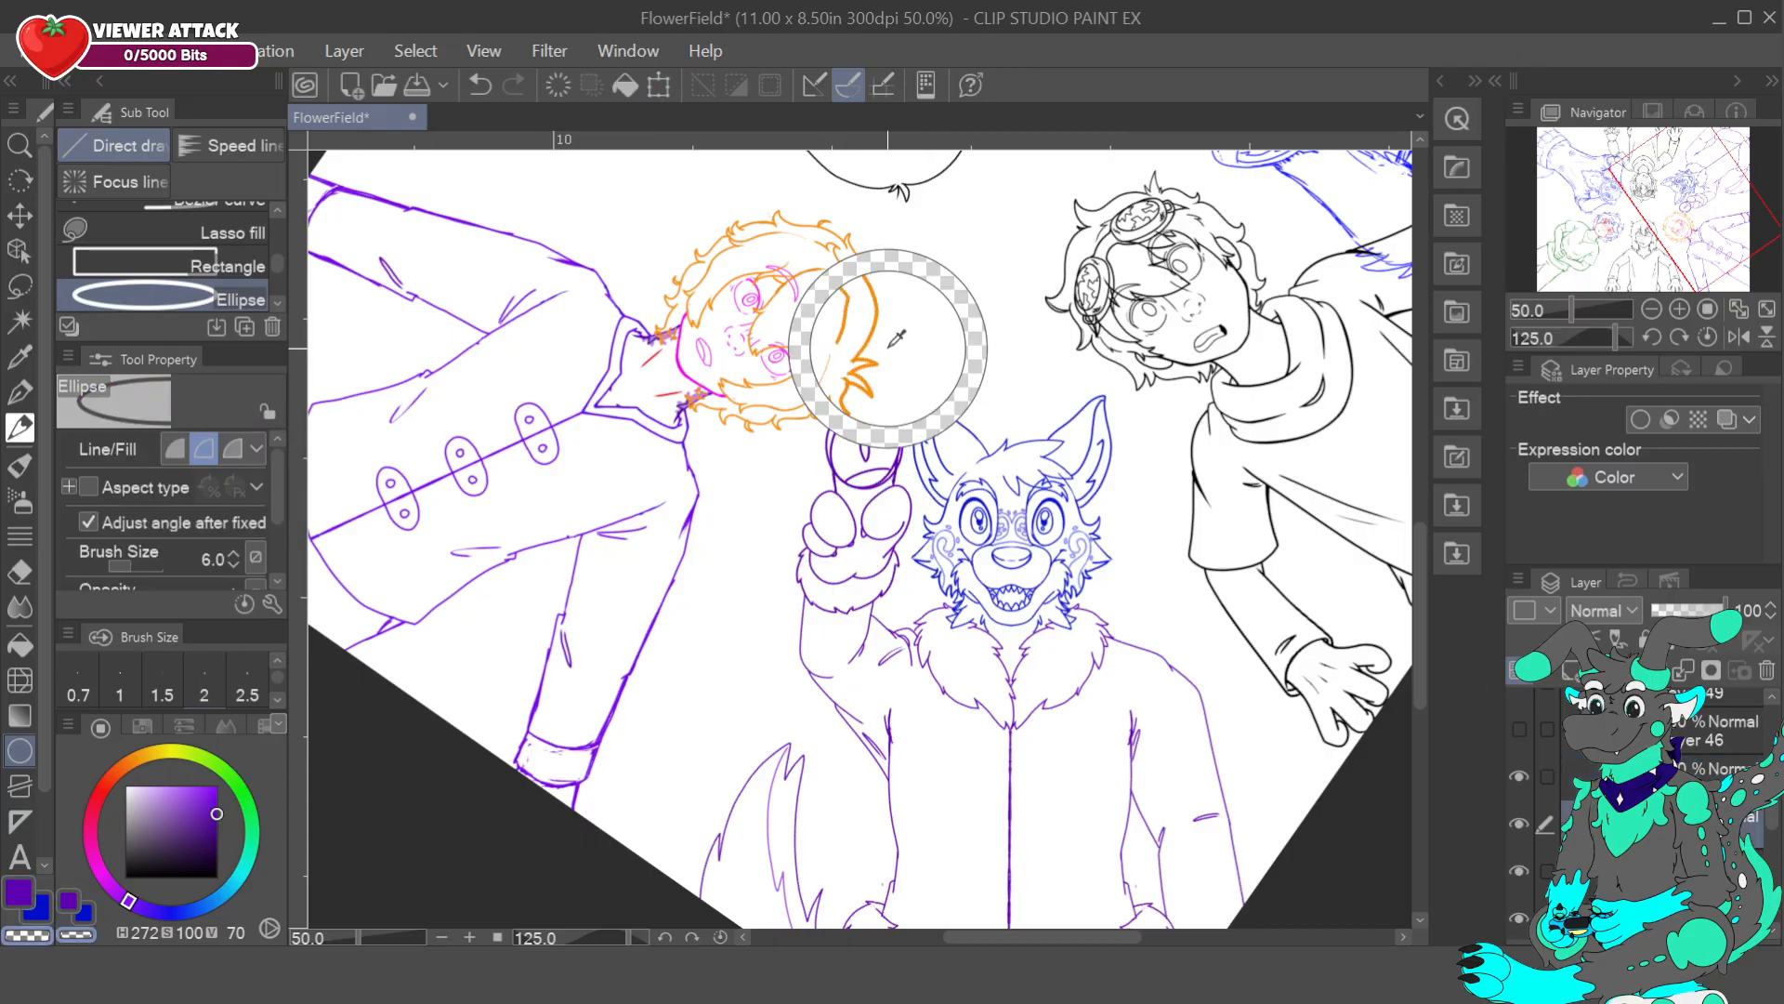
- Erase the ellipse's lower edge across the raised paw's fingertip using the Turnip pen with transparent colour
key("p")
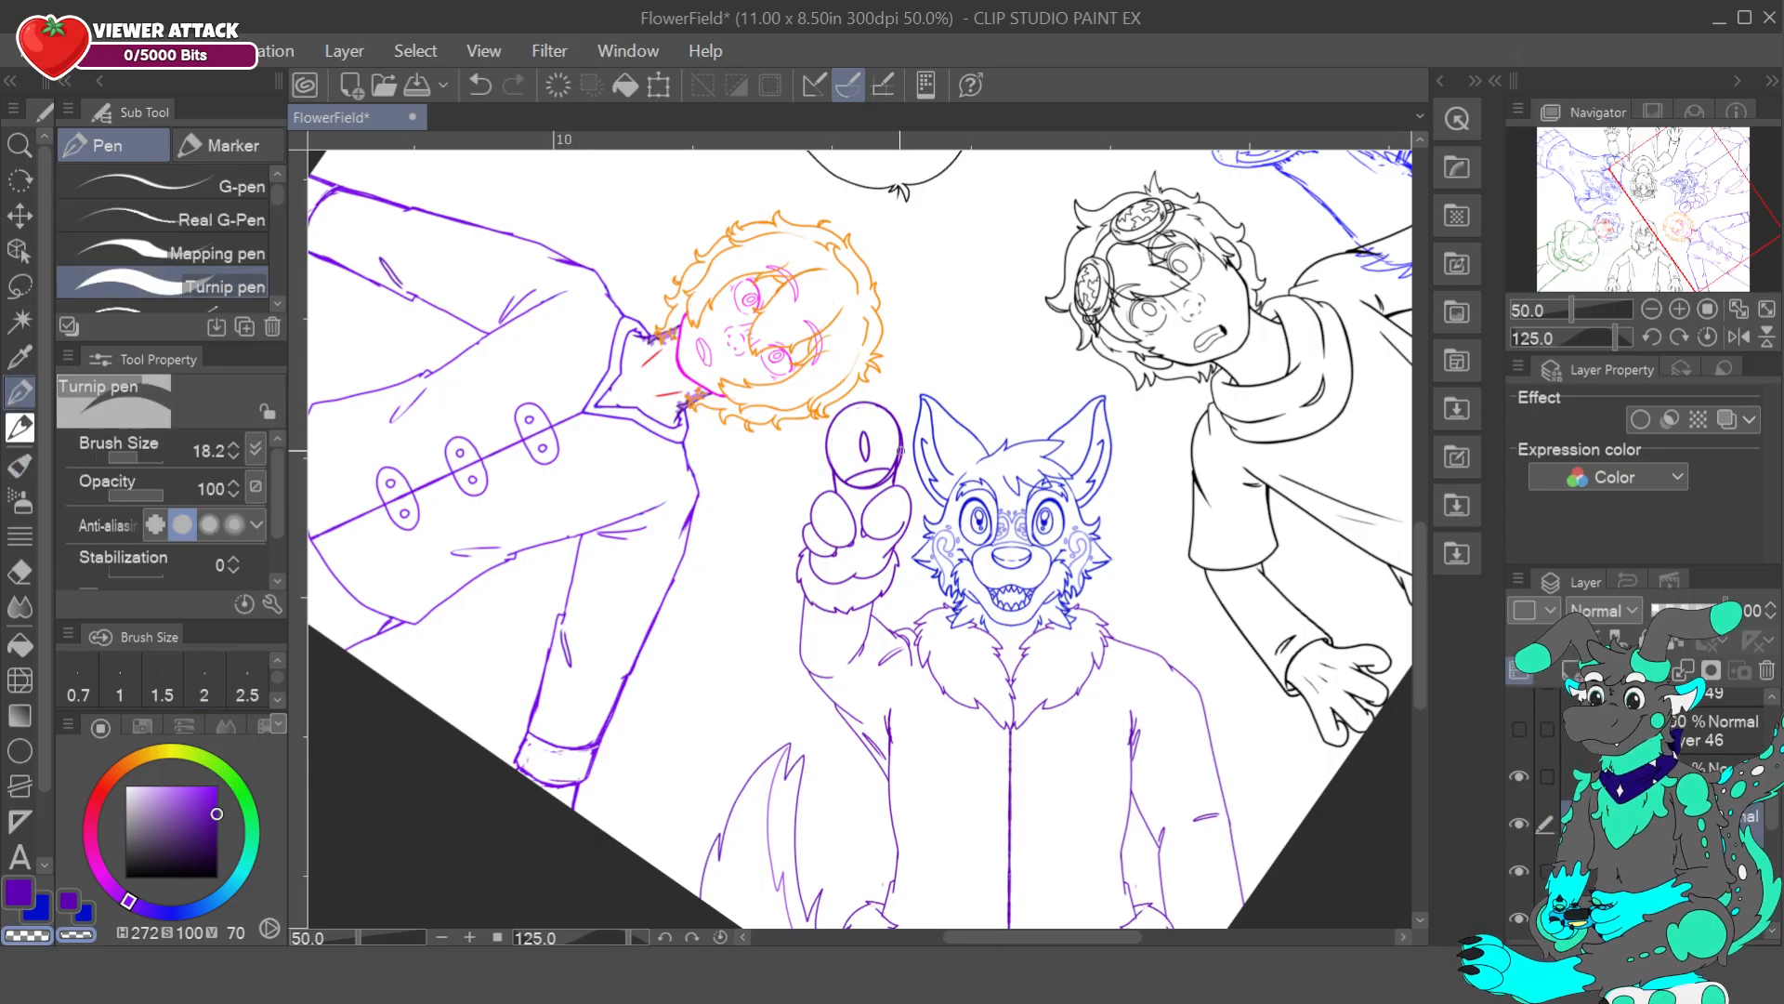
key("ctrl+z")
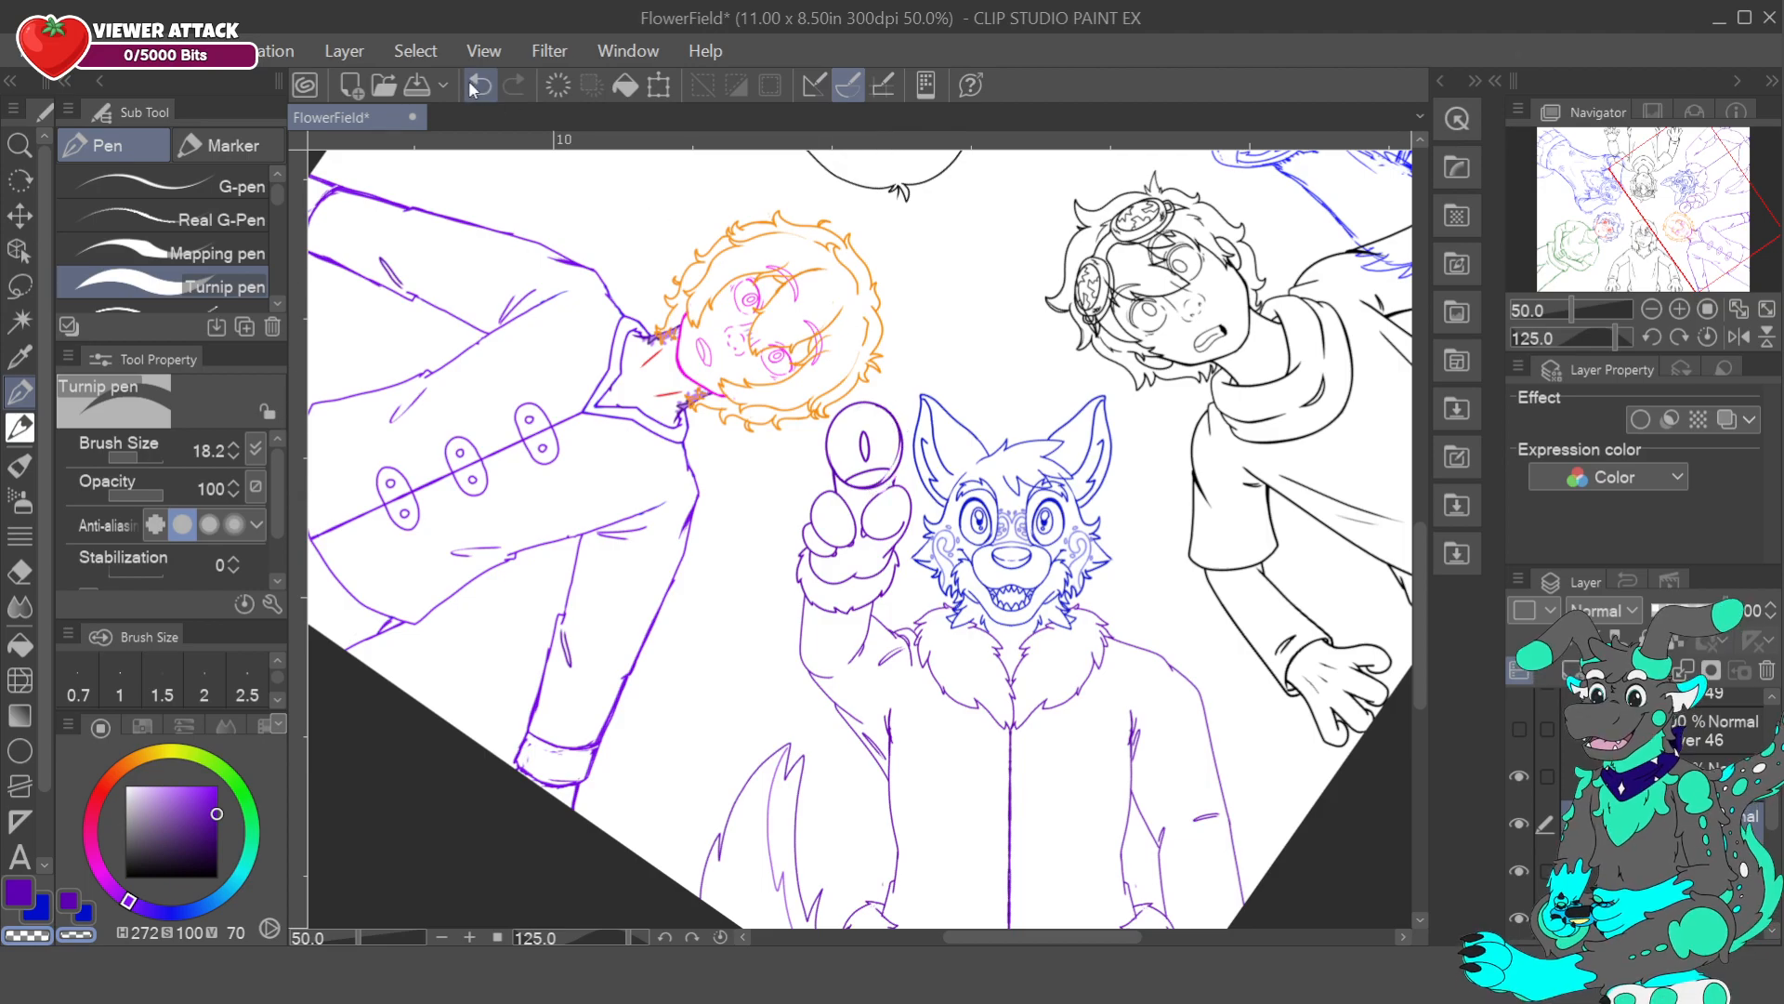
left_click_drag(862, 483, 892, 473)
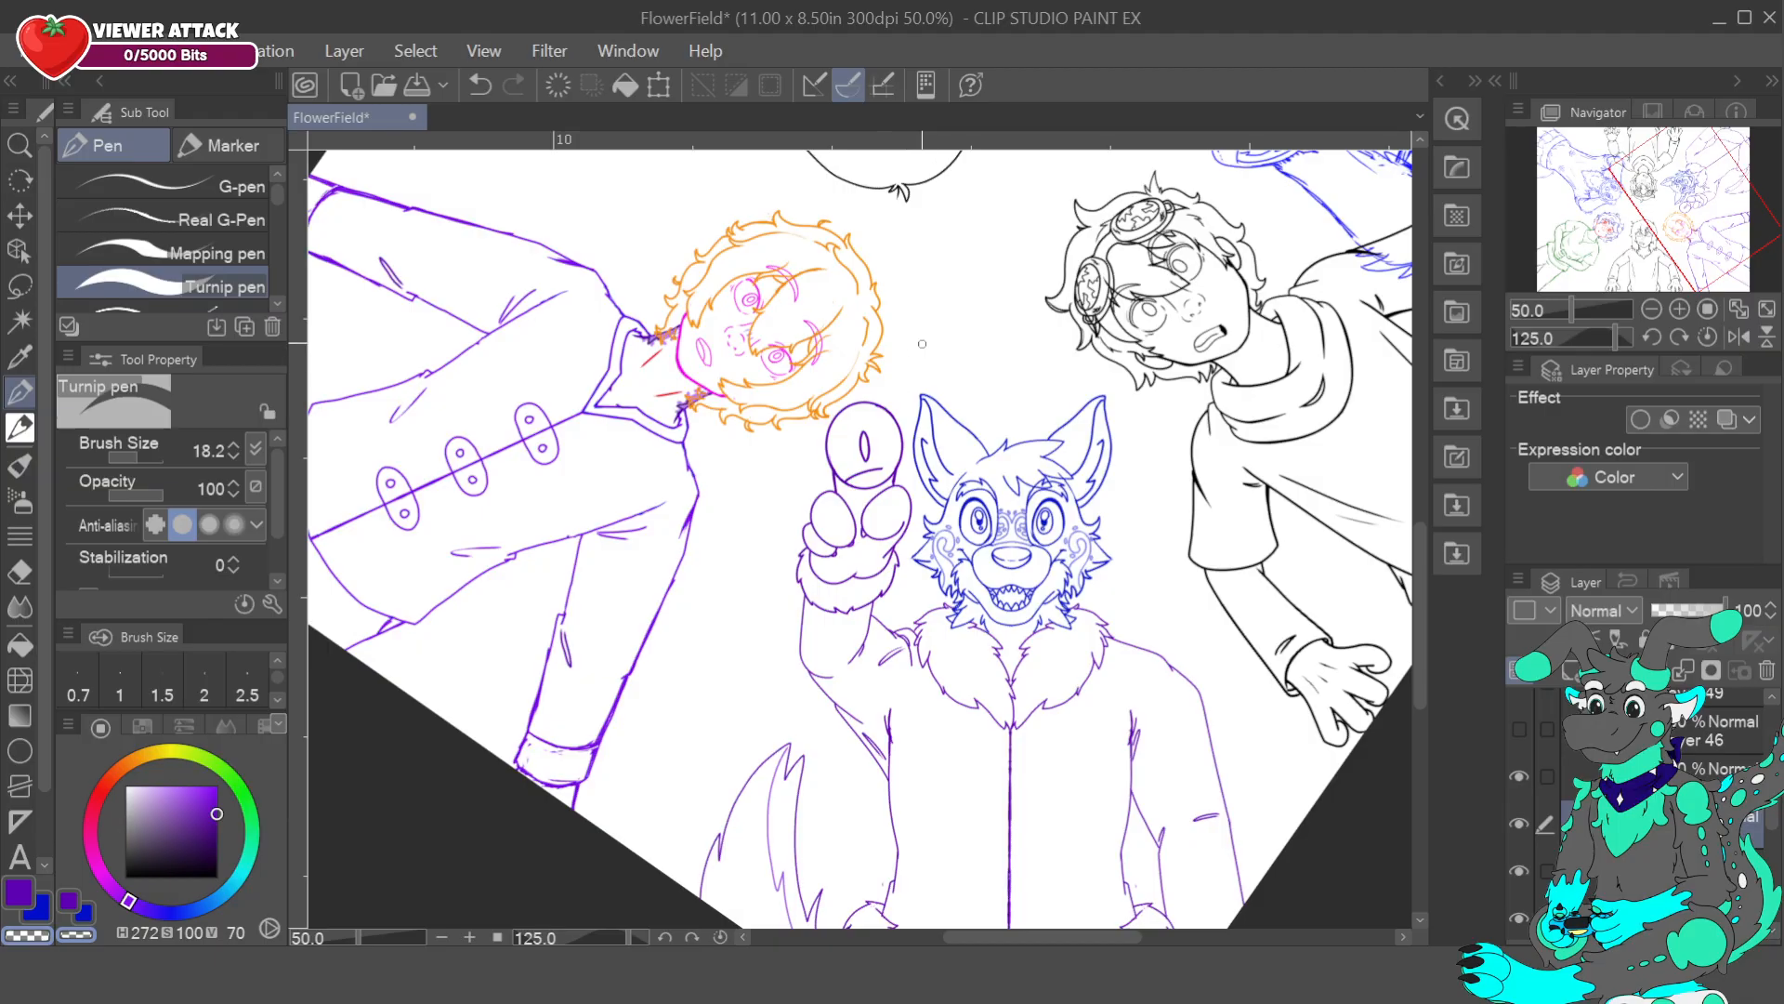
key("ctrl+z")
left_click_drag(883, 474, 850, 490)
- Redraw the lower curve of the fingertip's base in the paw's dark purple with The Ultimate Doodle Brush at size 6.0
left_click(857, 472, "alt")
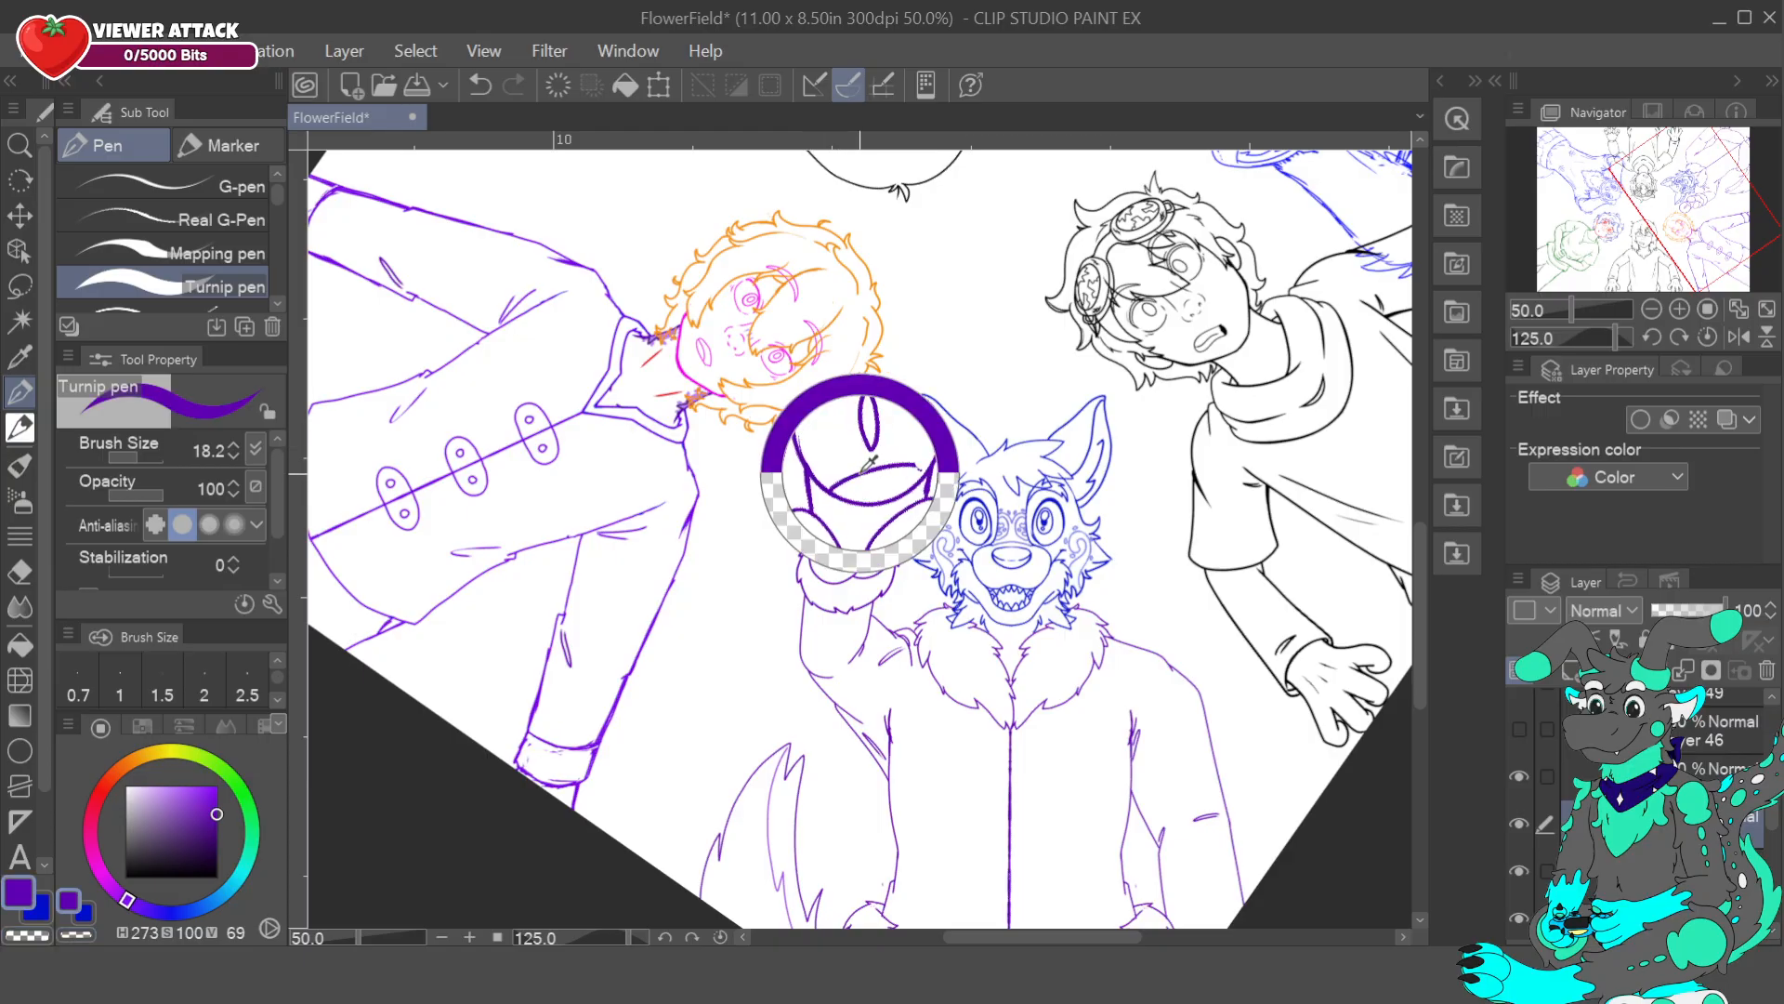
left_click(21, 427)
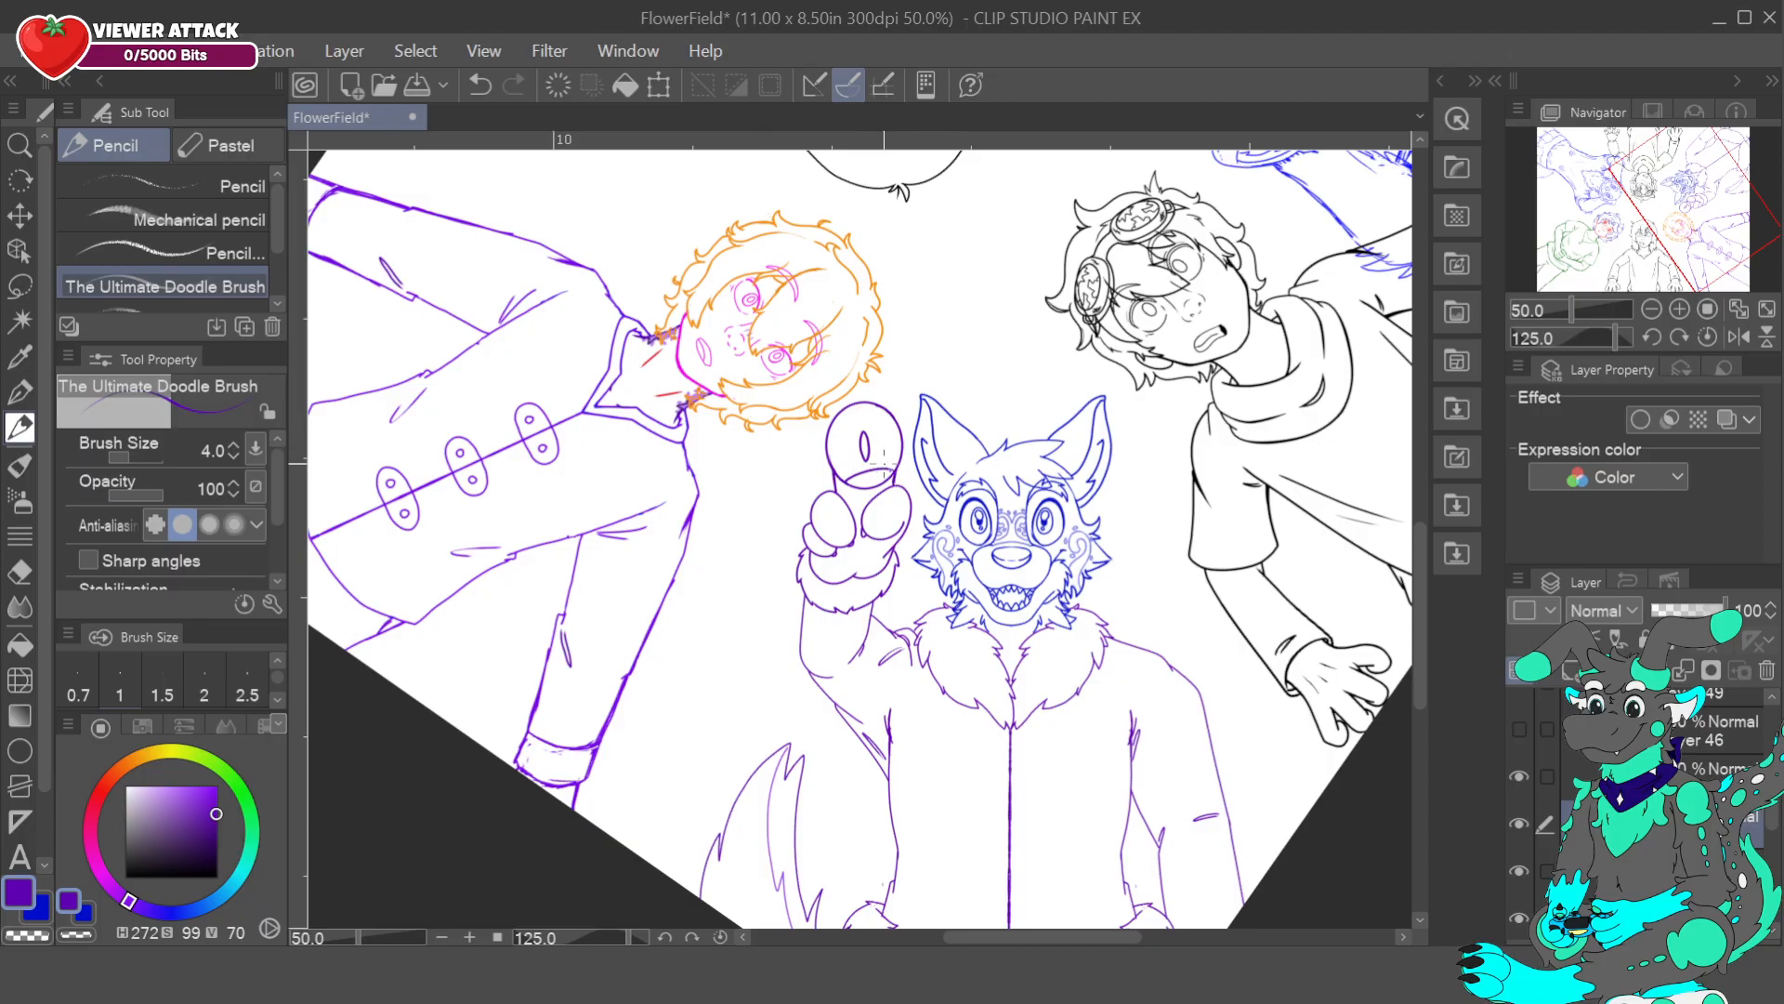
left_click(236, 445)
left_click_drag(862, 489, 894, 480)
key("ctrl+z")
key("ctrl+plus")
key("ctrl+plus")
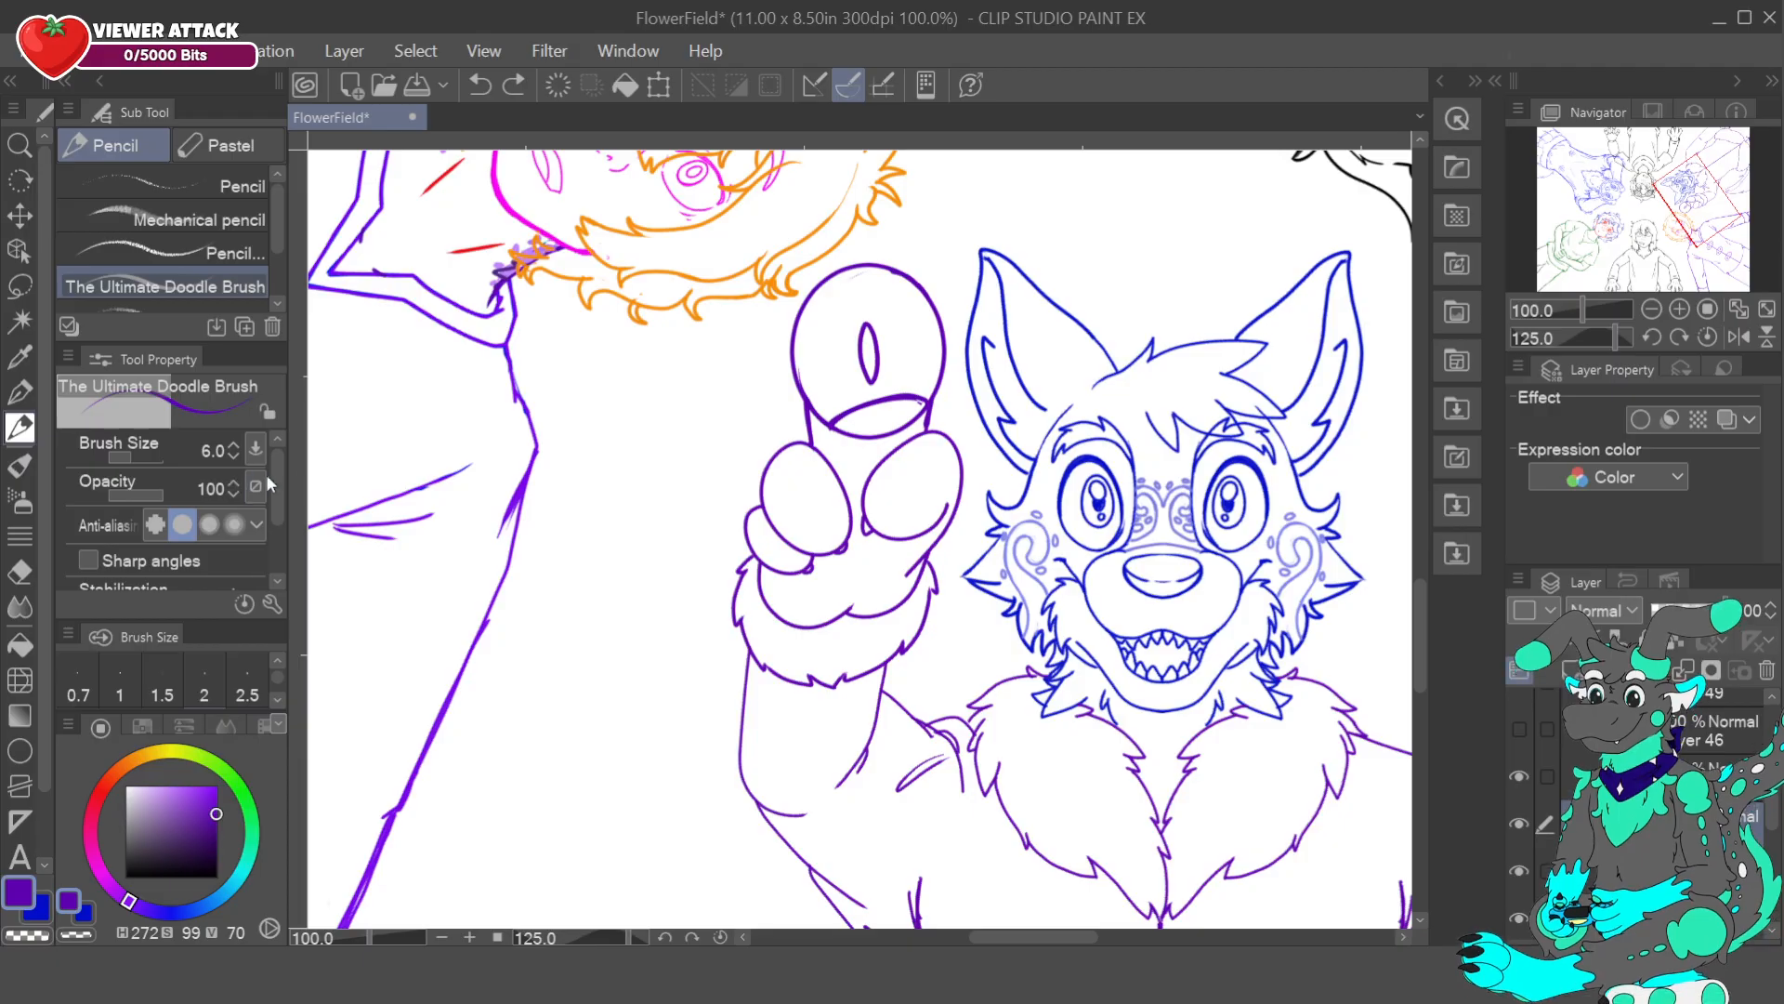
scroll(260, 520, "down", 2)
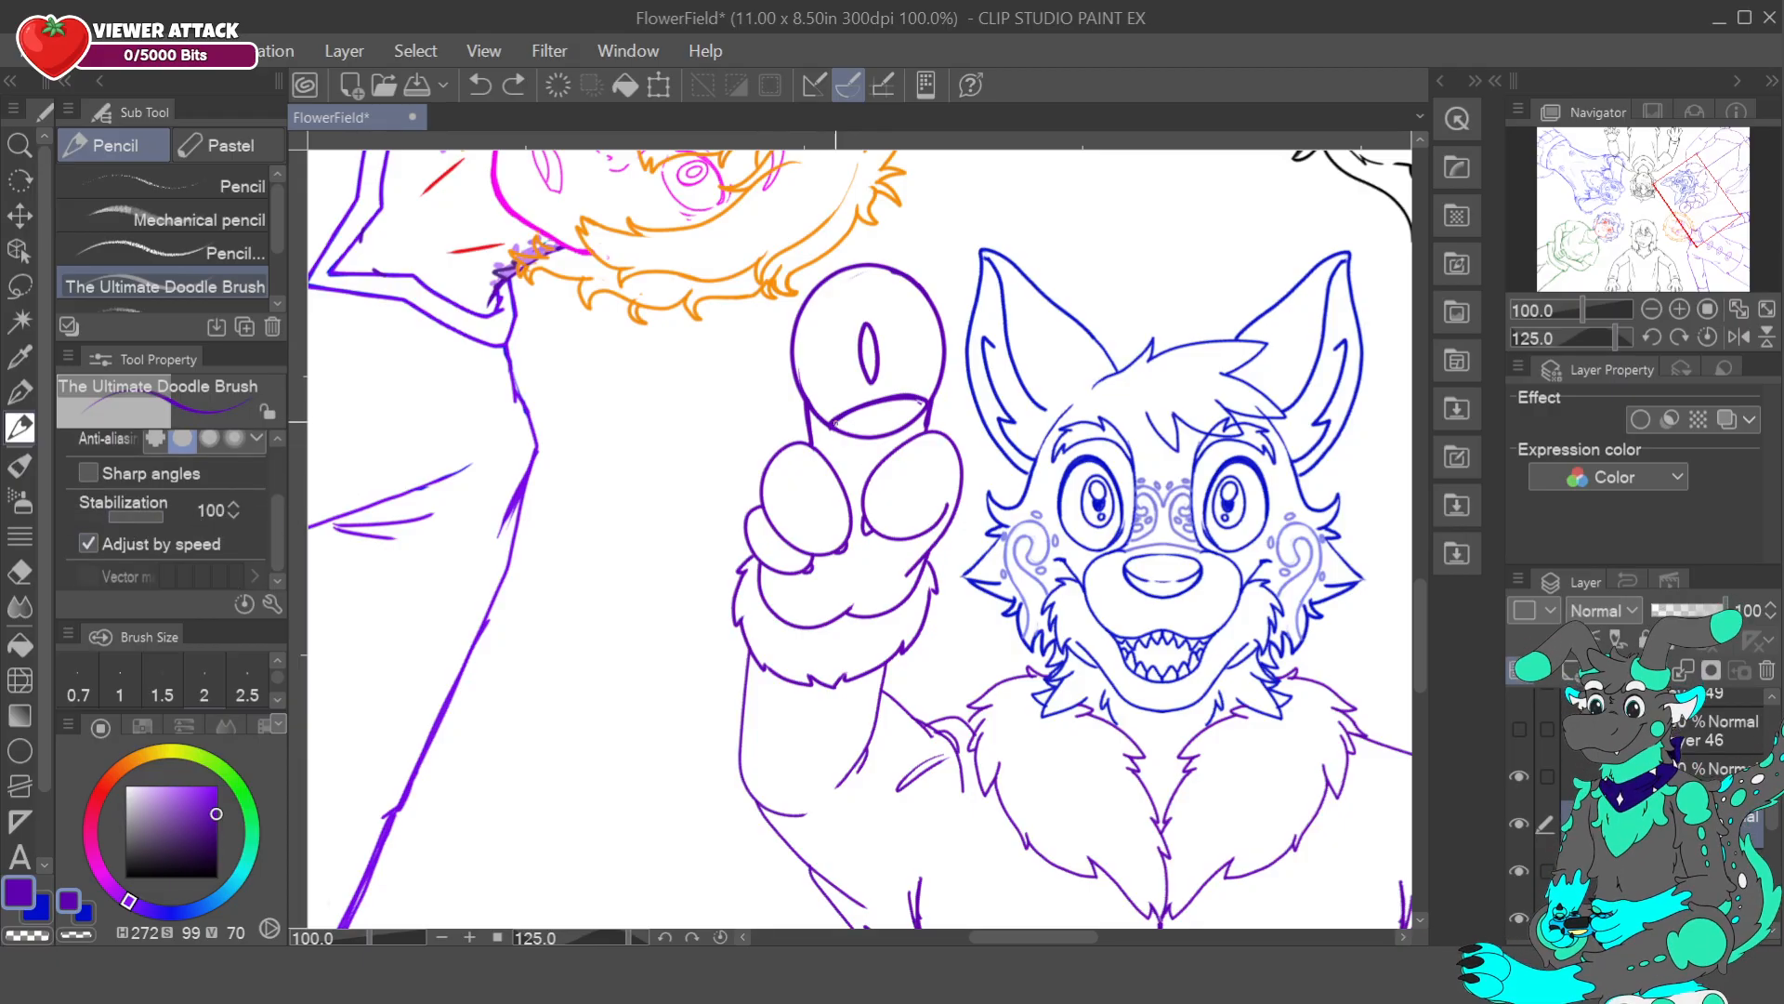
mouse_move(833, 425)
left_mouse_down()
mouse_move(879, 443)
mouse_move(928, 413)
left_mouse_up()
- Clean up the overlapping lines around the raised fingertip with the transparent brush, checking the layer above as well
key("c")
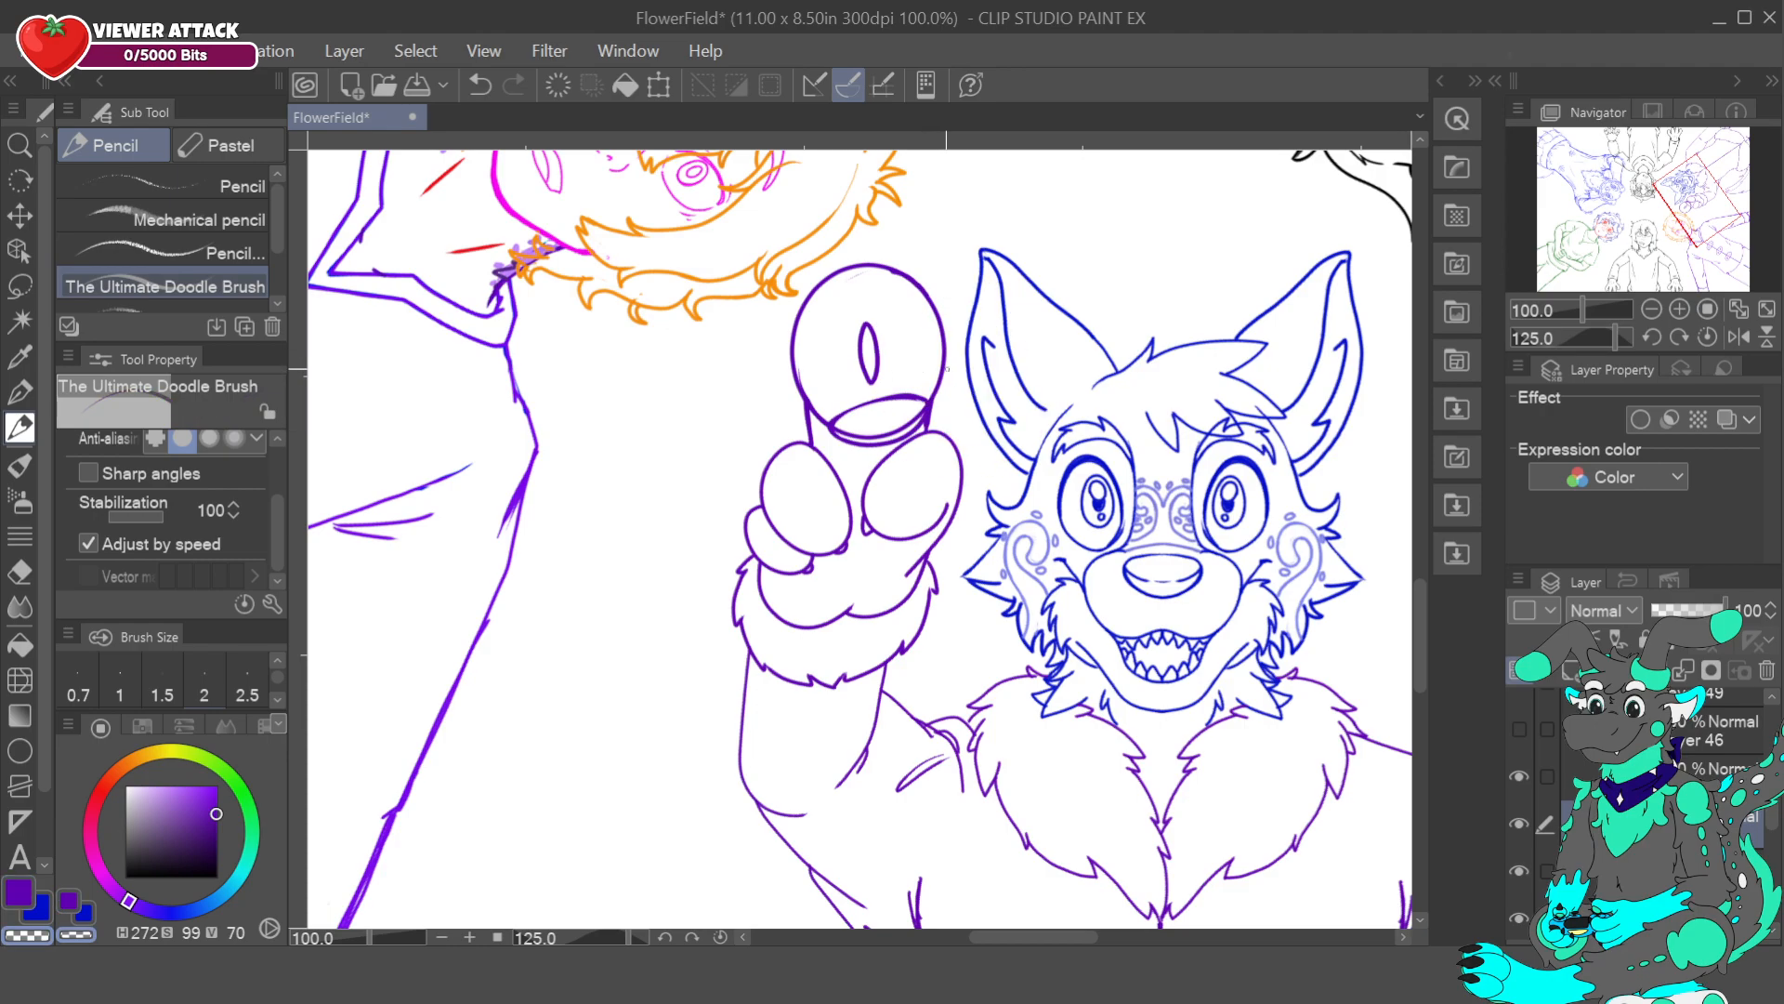
left_click(798, 400, "alt")
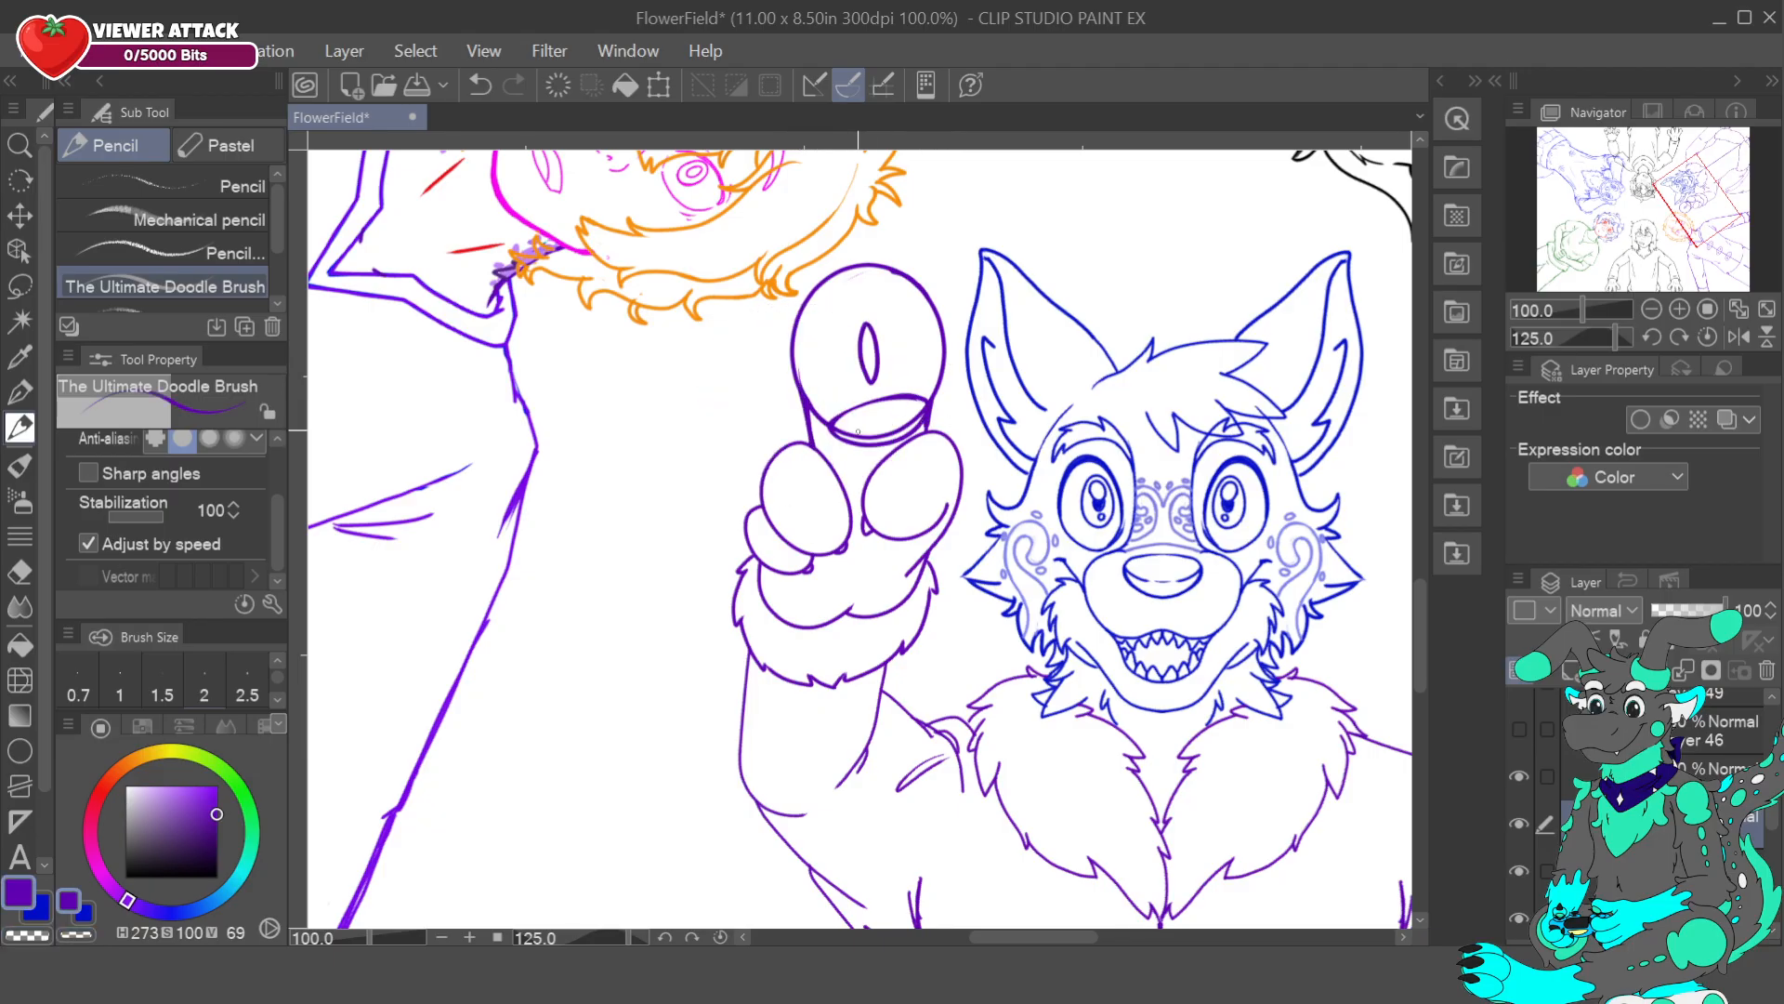
key("c")
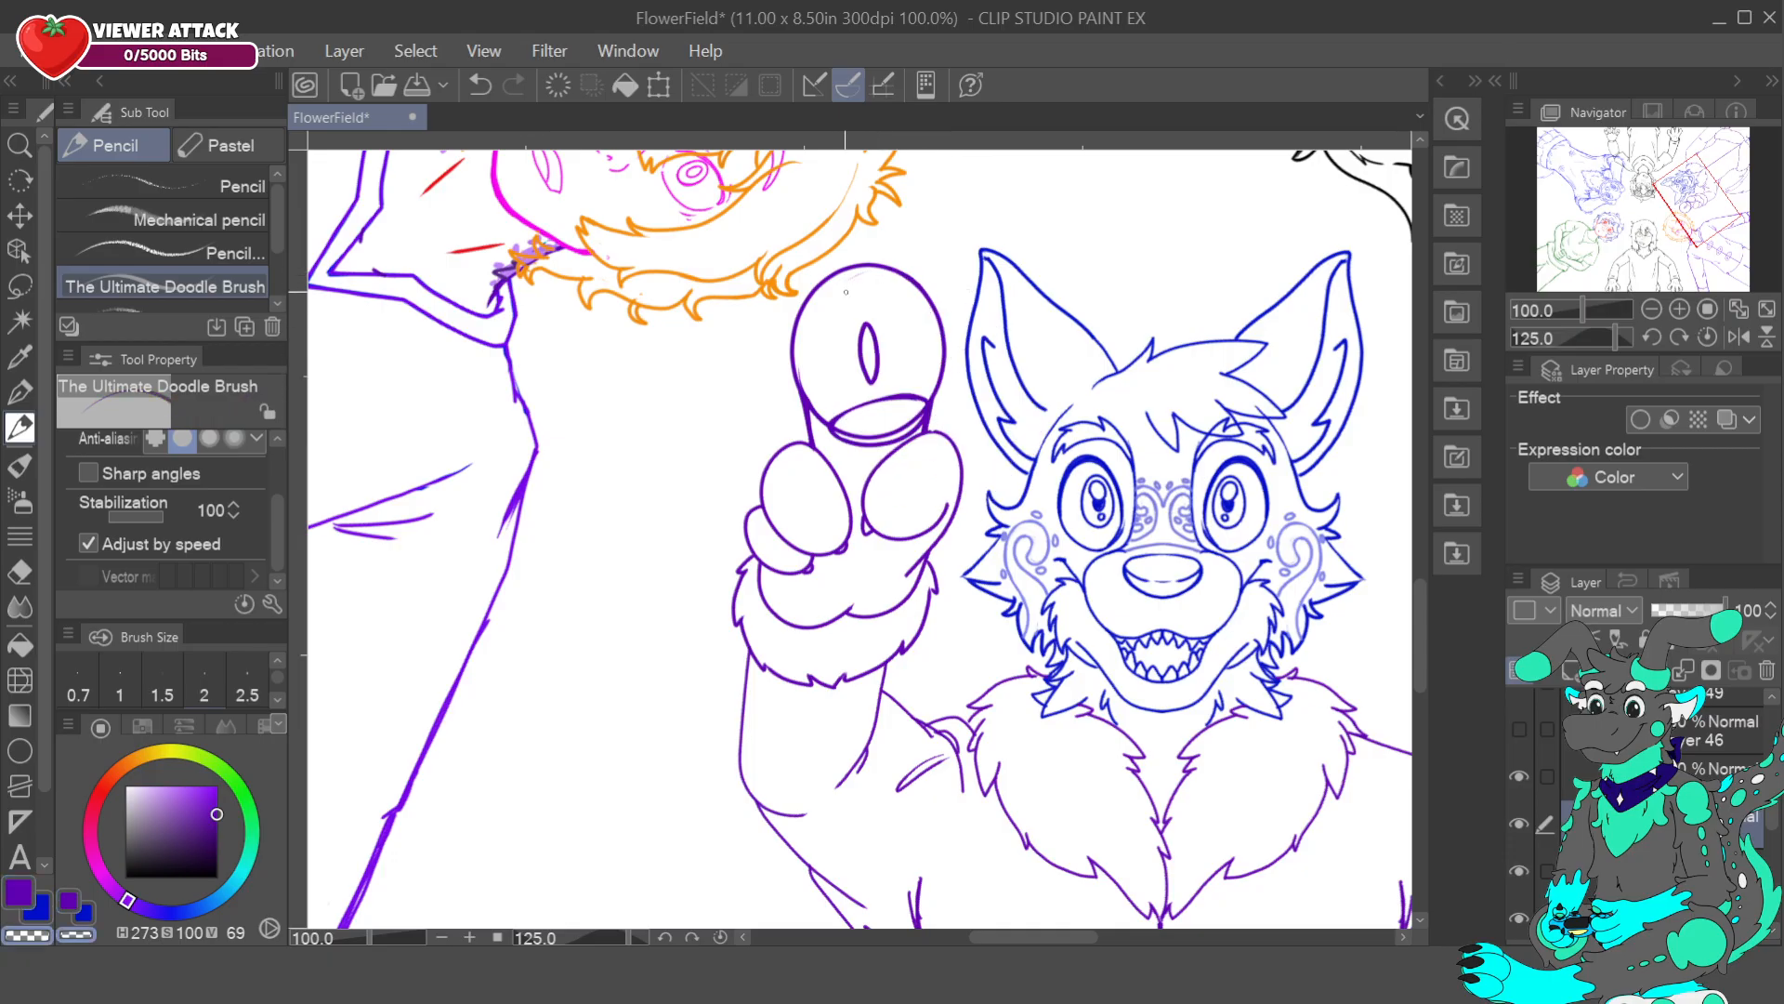
left_click_drag(799, 362, 806, 353)
left_click(1734, 768)
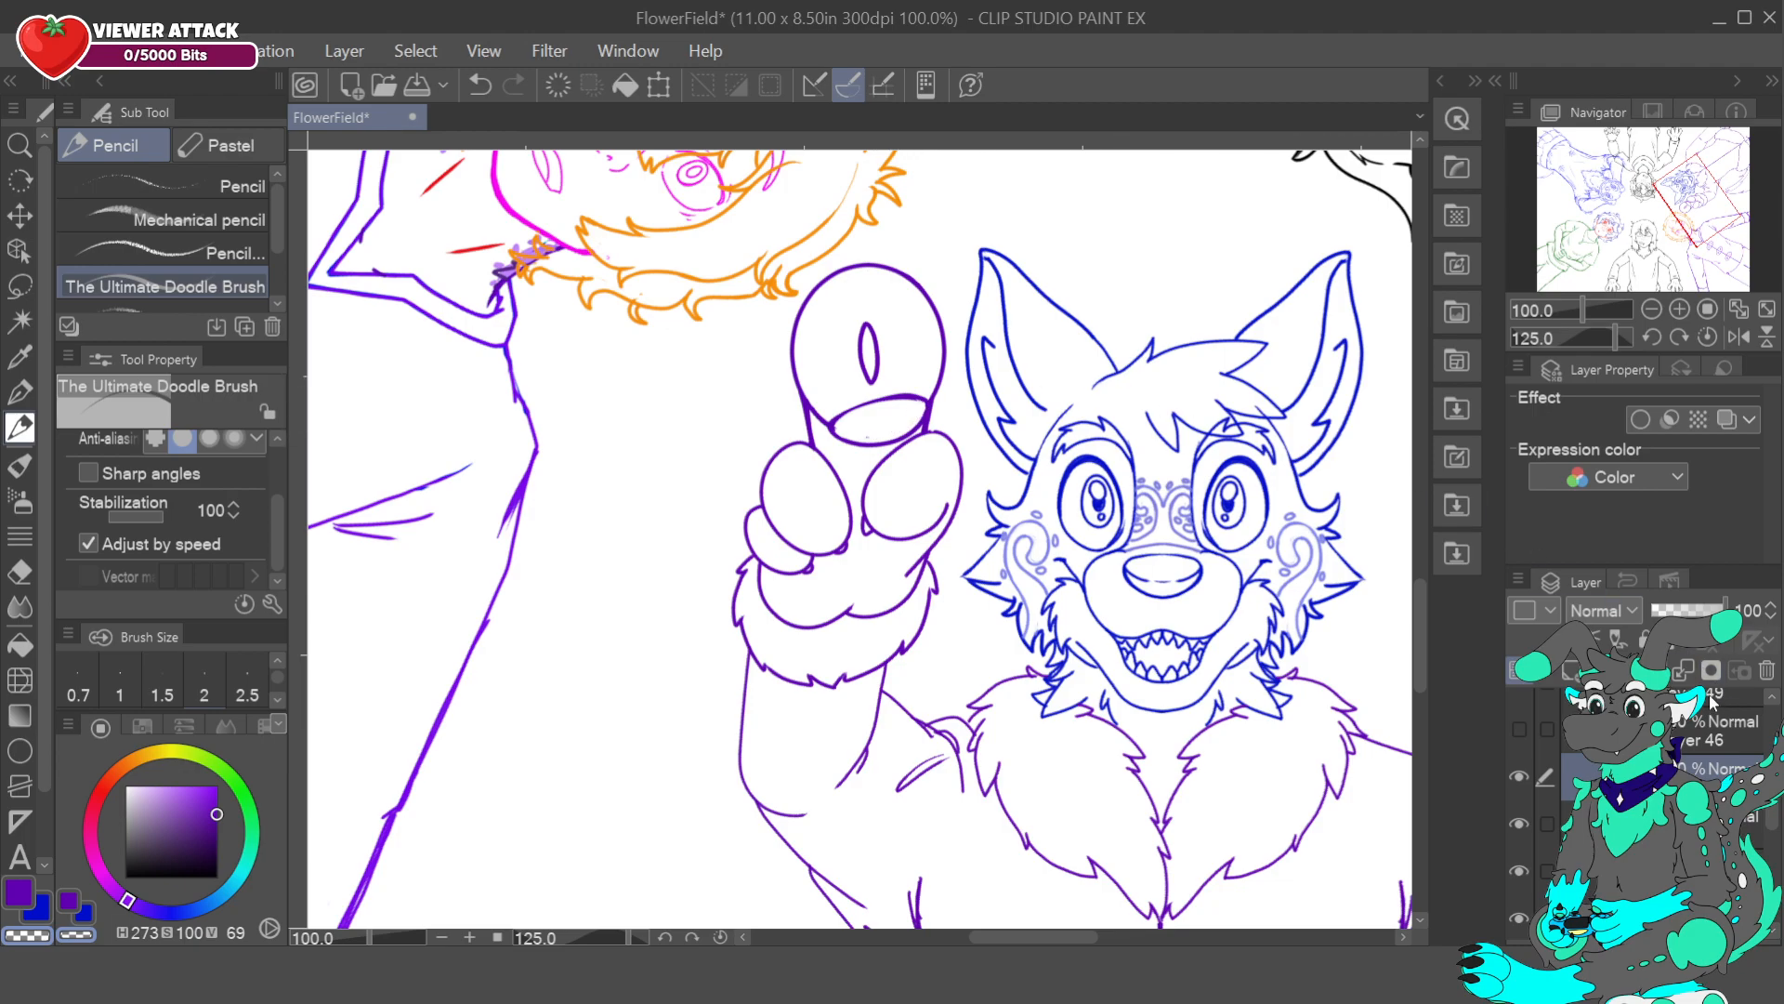
left_click(1673, 823)
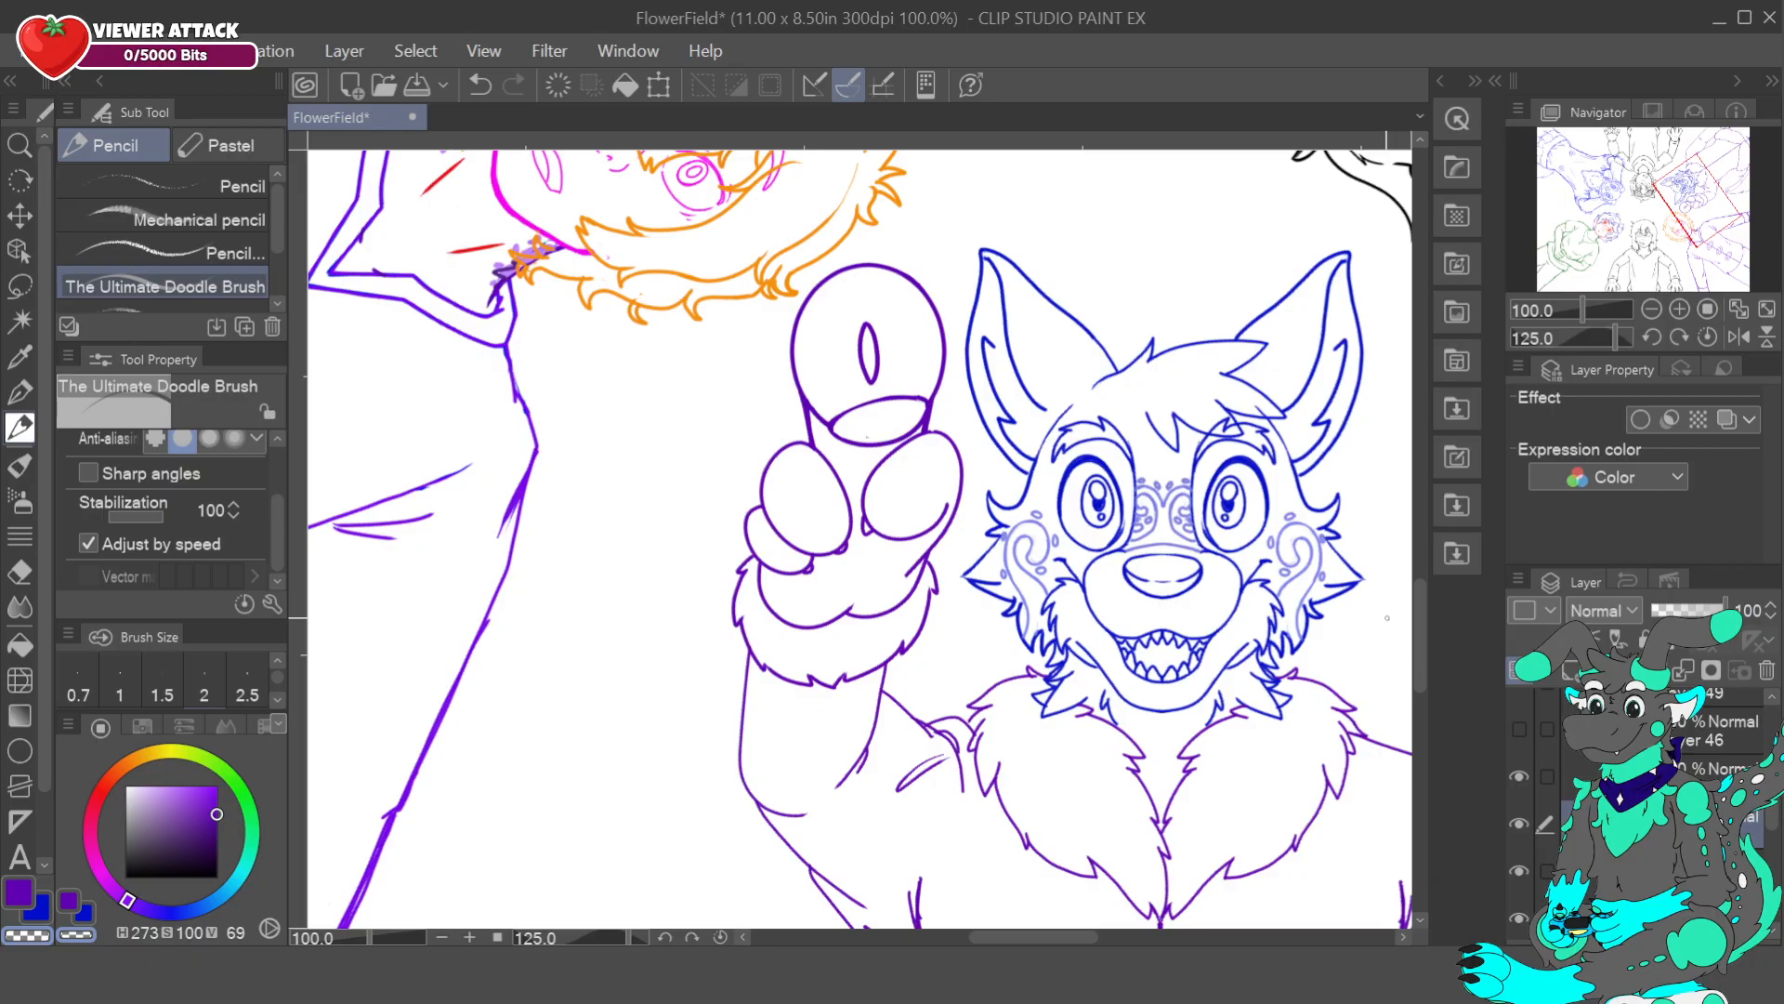
- Lasso the small oval inside the raised fingertip, nudge it with a transformation and clear the selection
key("m")
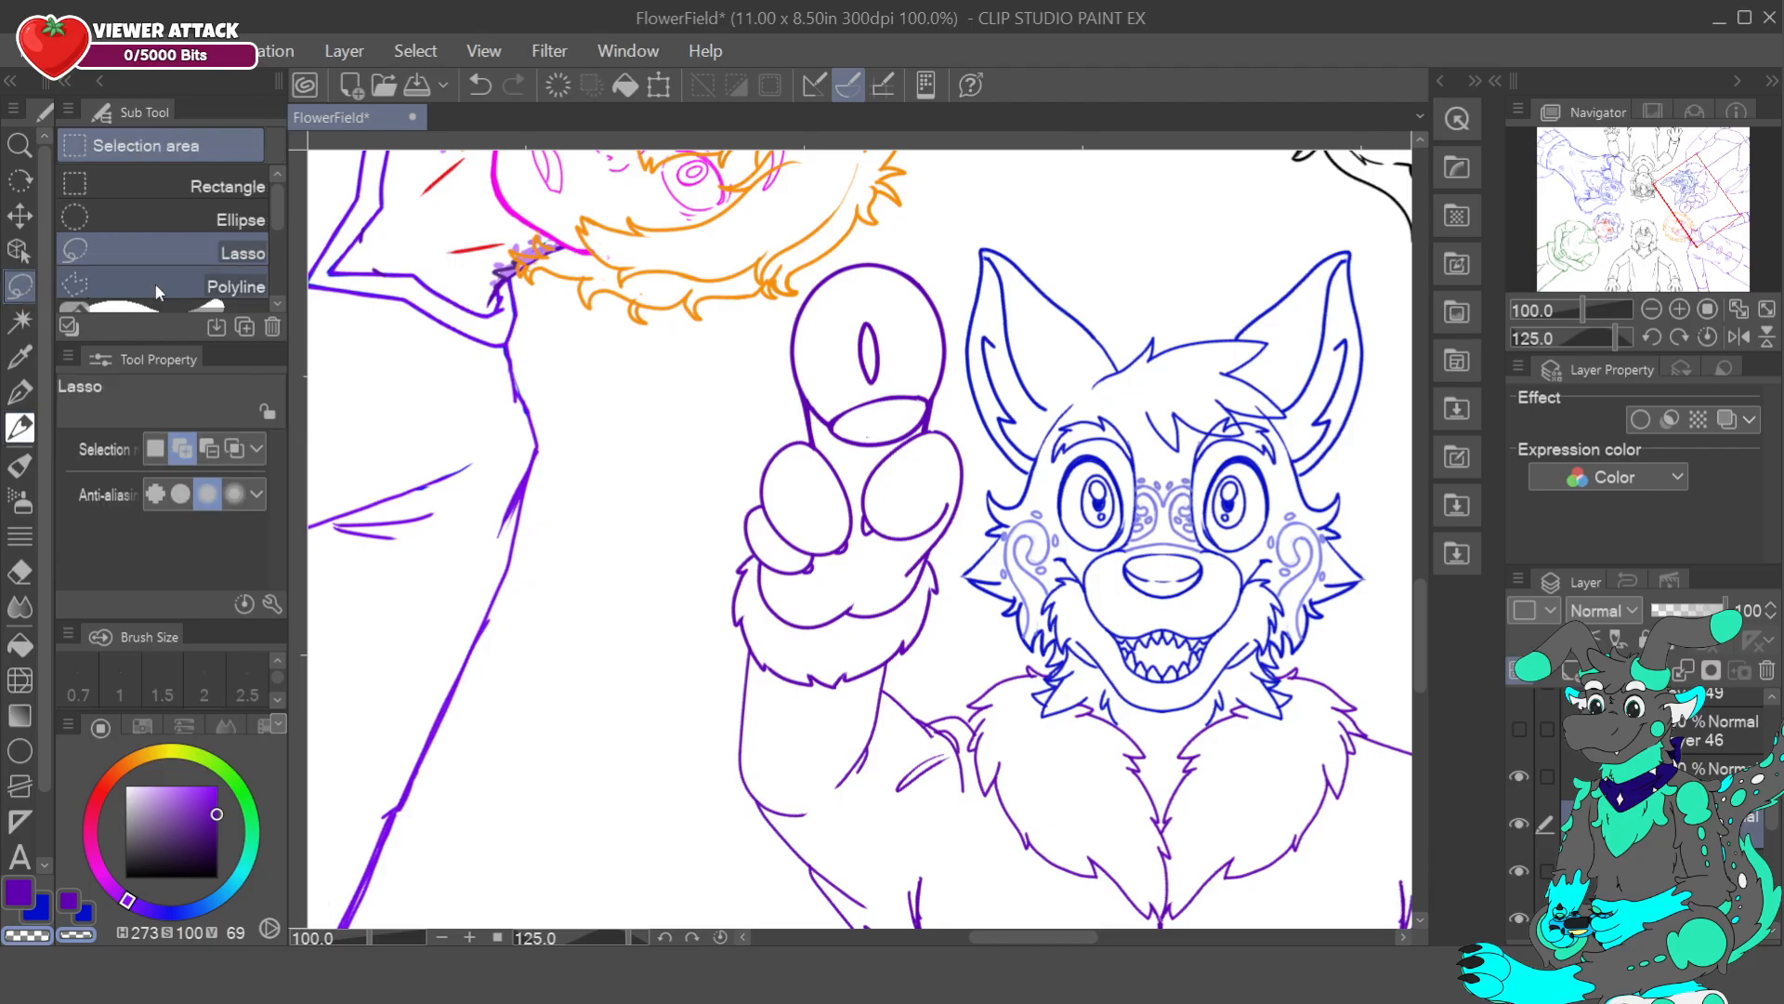
mouse_move(878, 307)
left_mouse_down()
mouse_move(839, 349)
mouse_move(888, 384)
mouse_move(874, 299)
mouse_move(895, 349)
left_mouse_up()
key("ctrl+t")
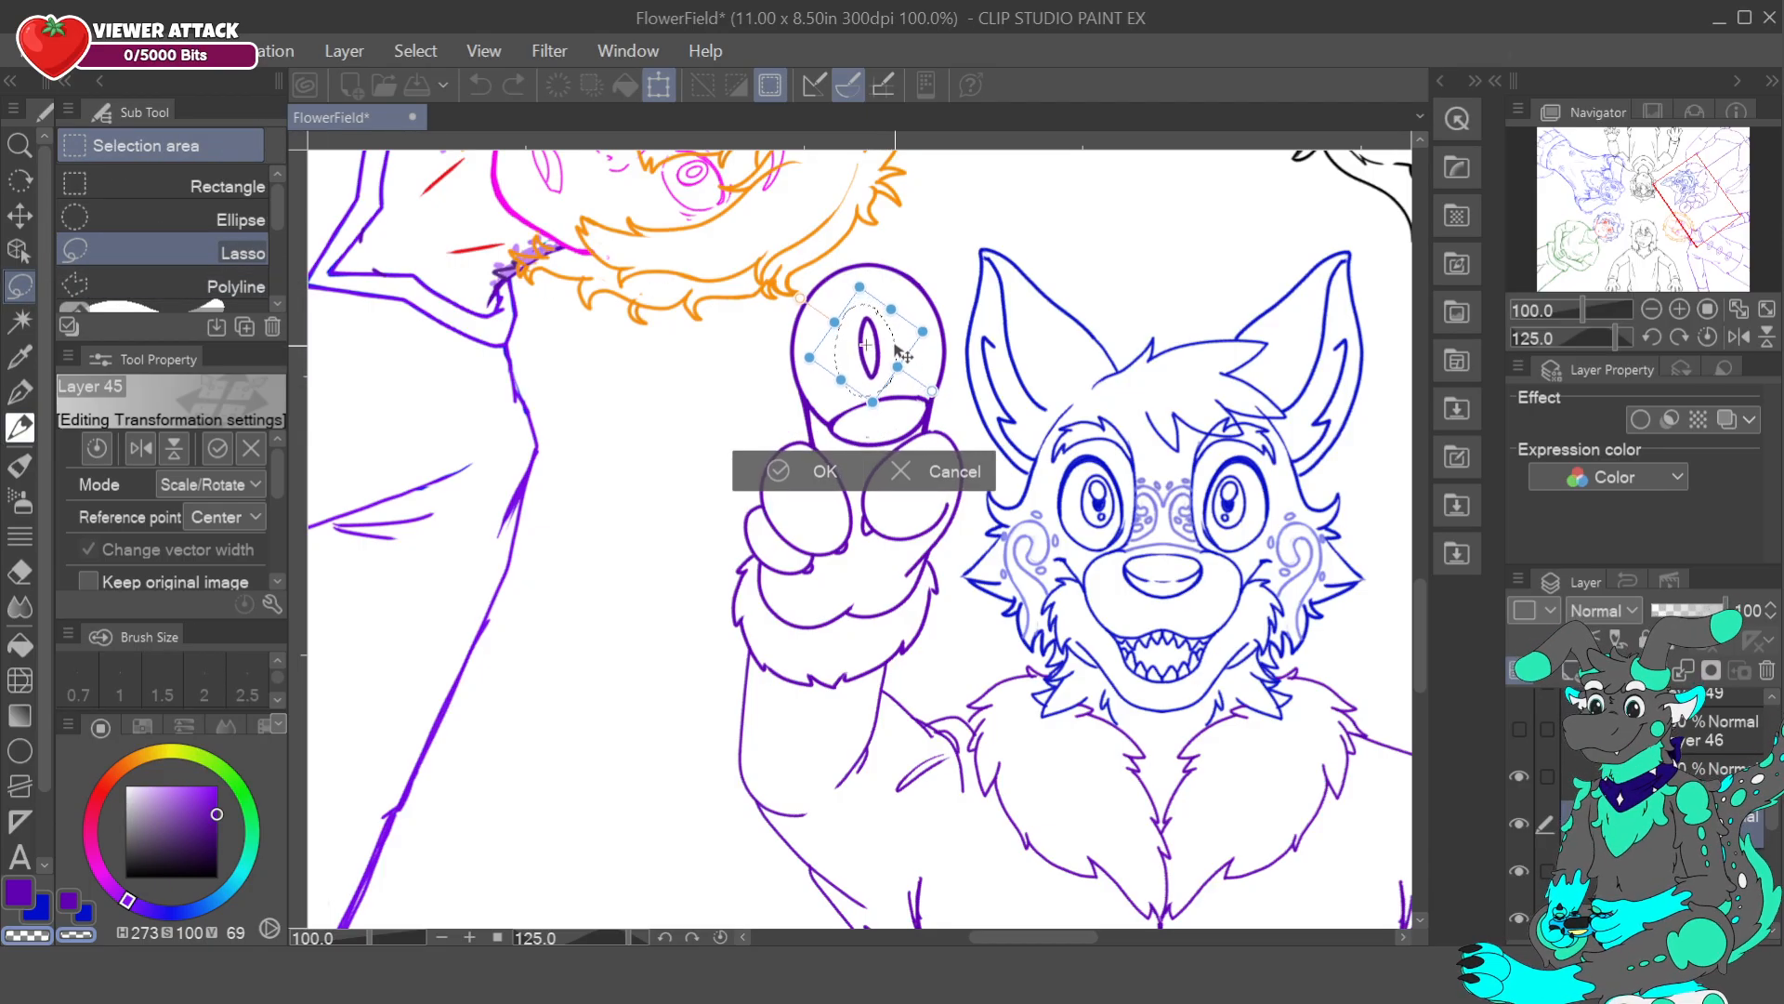
left_click(823, 467)
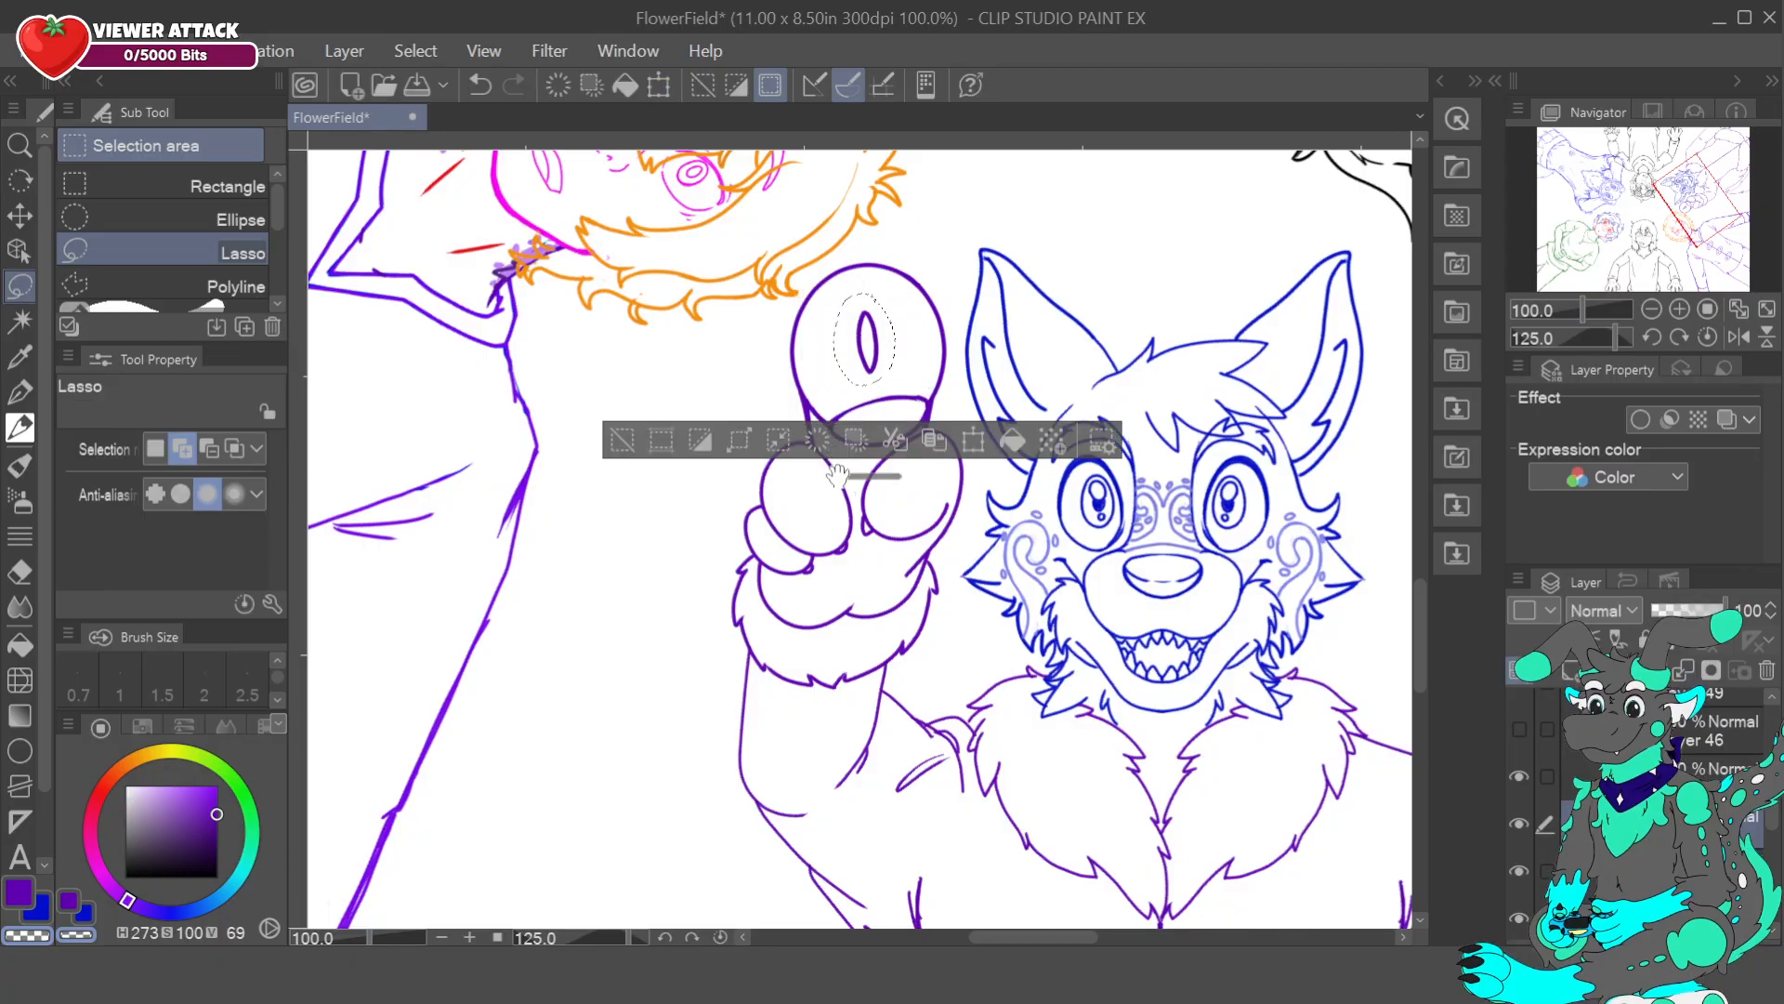
left_click(621, 439)
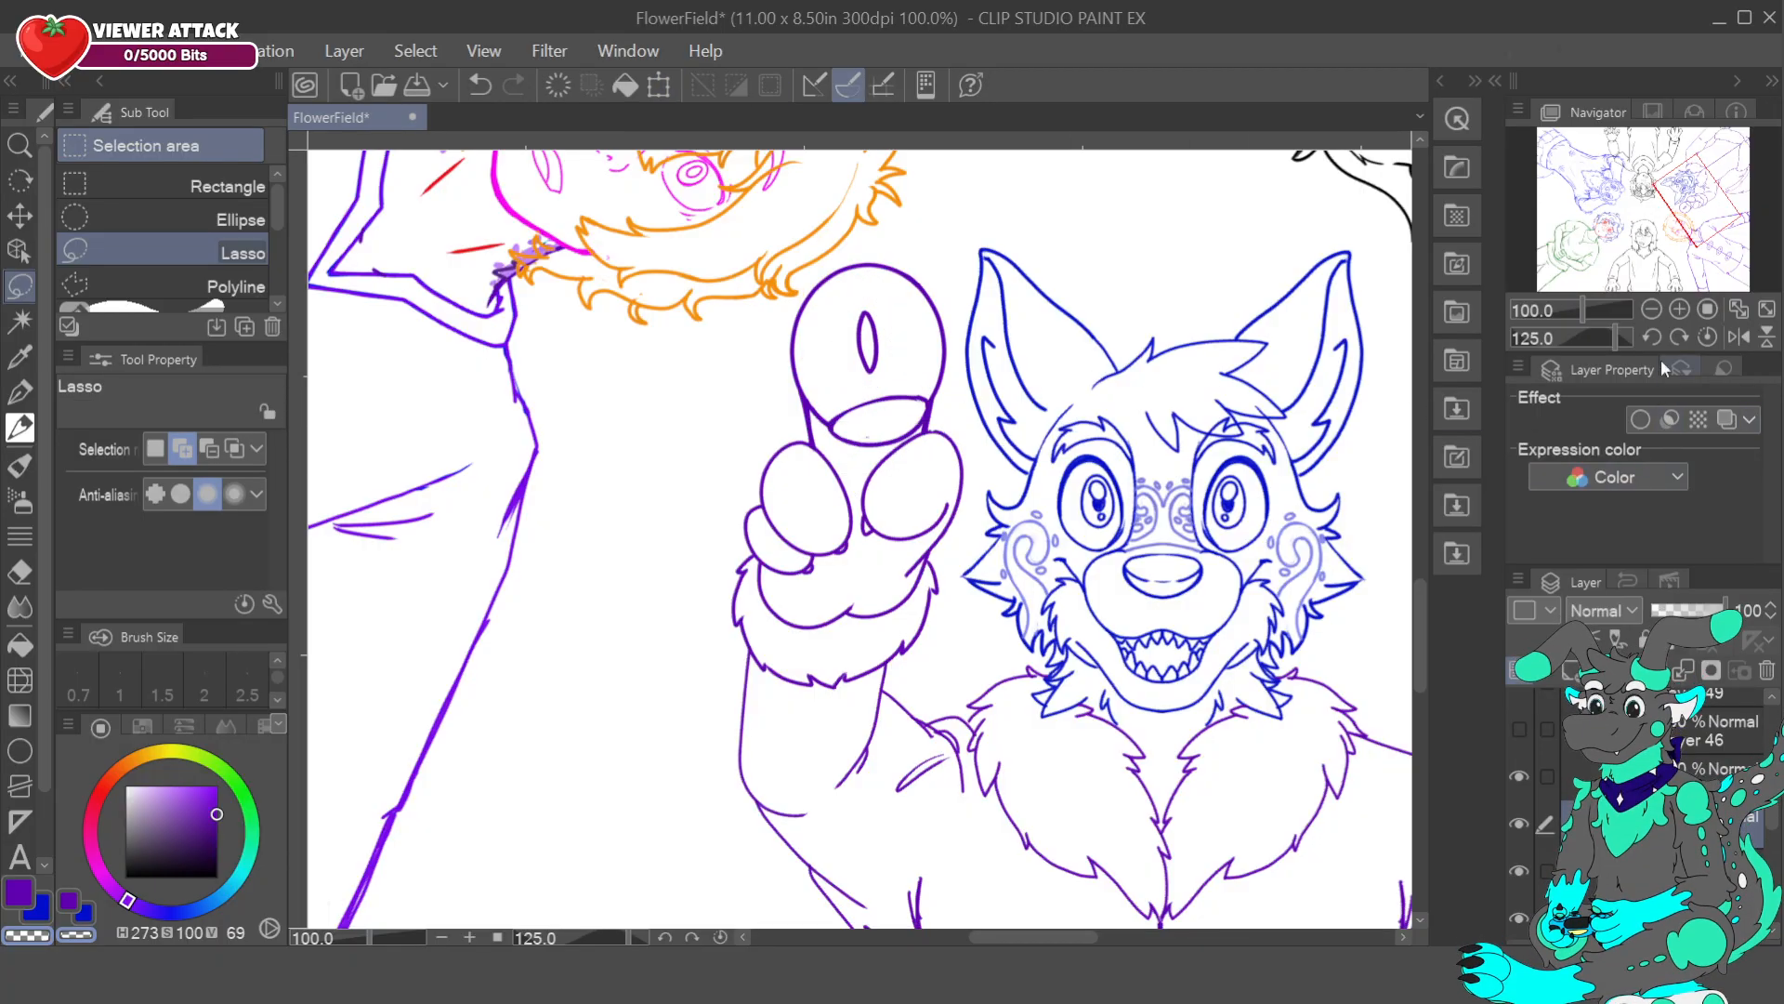
- Lasso the curved shape at the fingertip's base, adjust its placement with a transformation and clear the selection
left_click(1652, 309)
left_click(1651, 309)
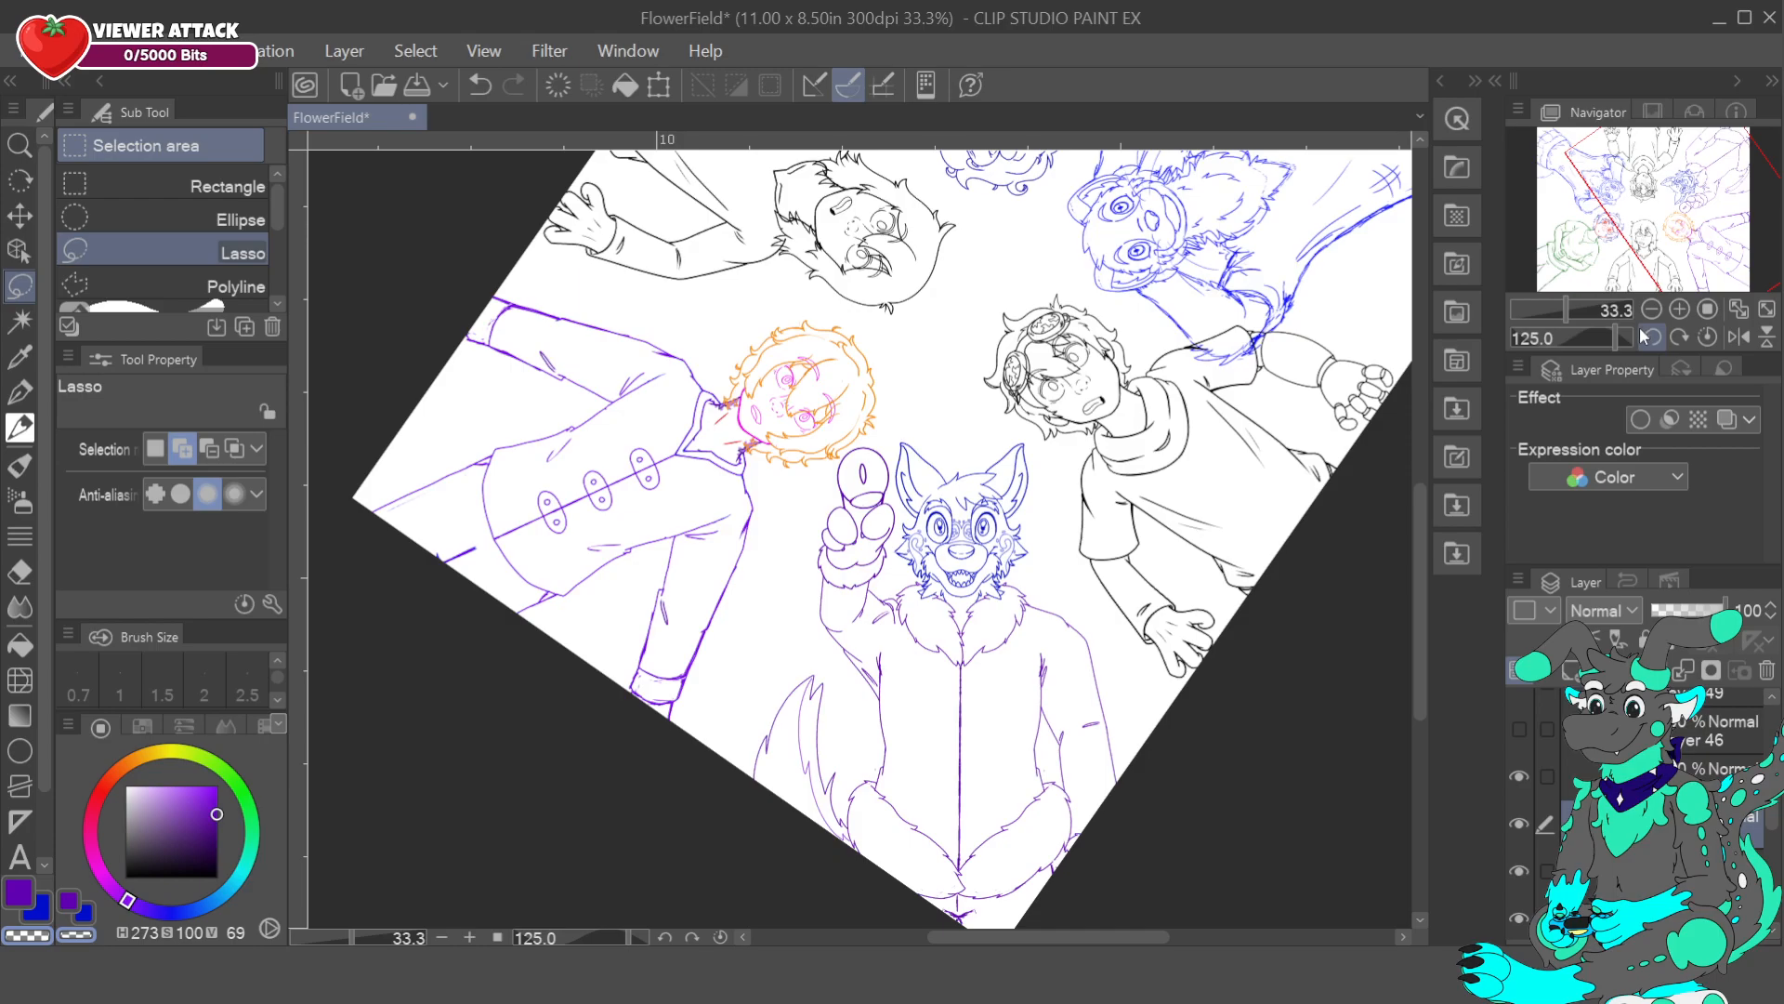
left_click(1679, 310)
left_click(1679, 310)
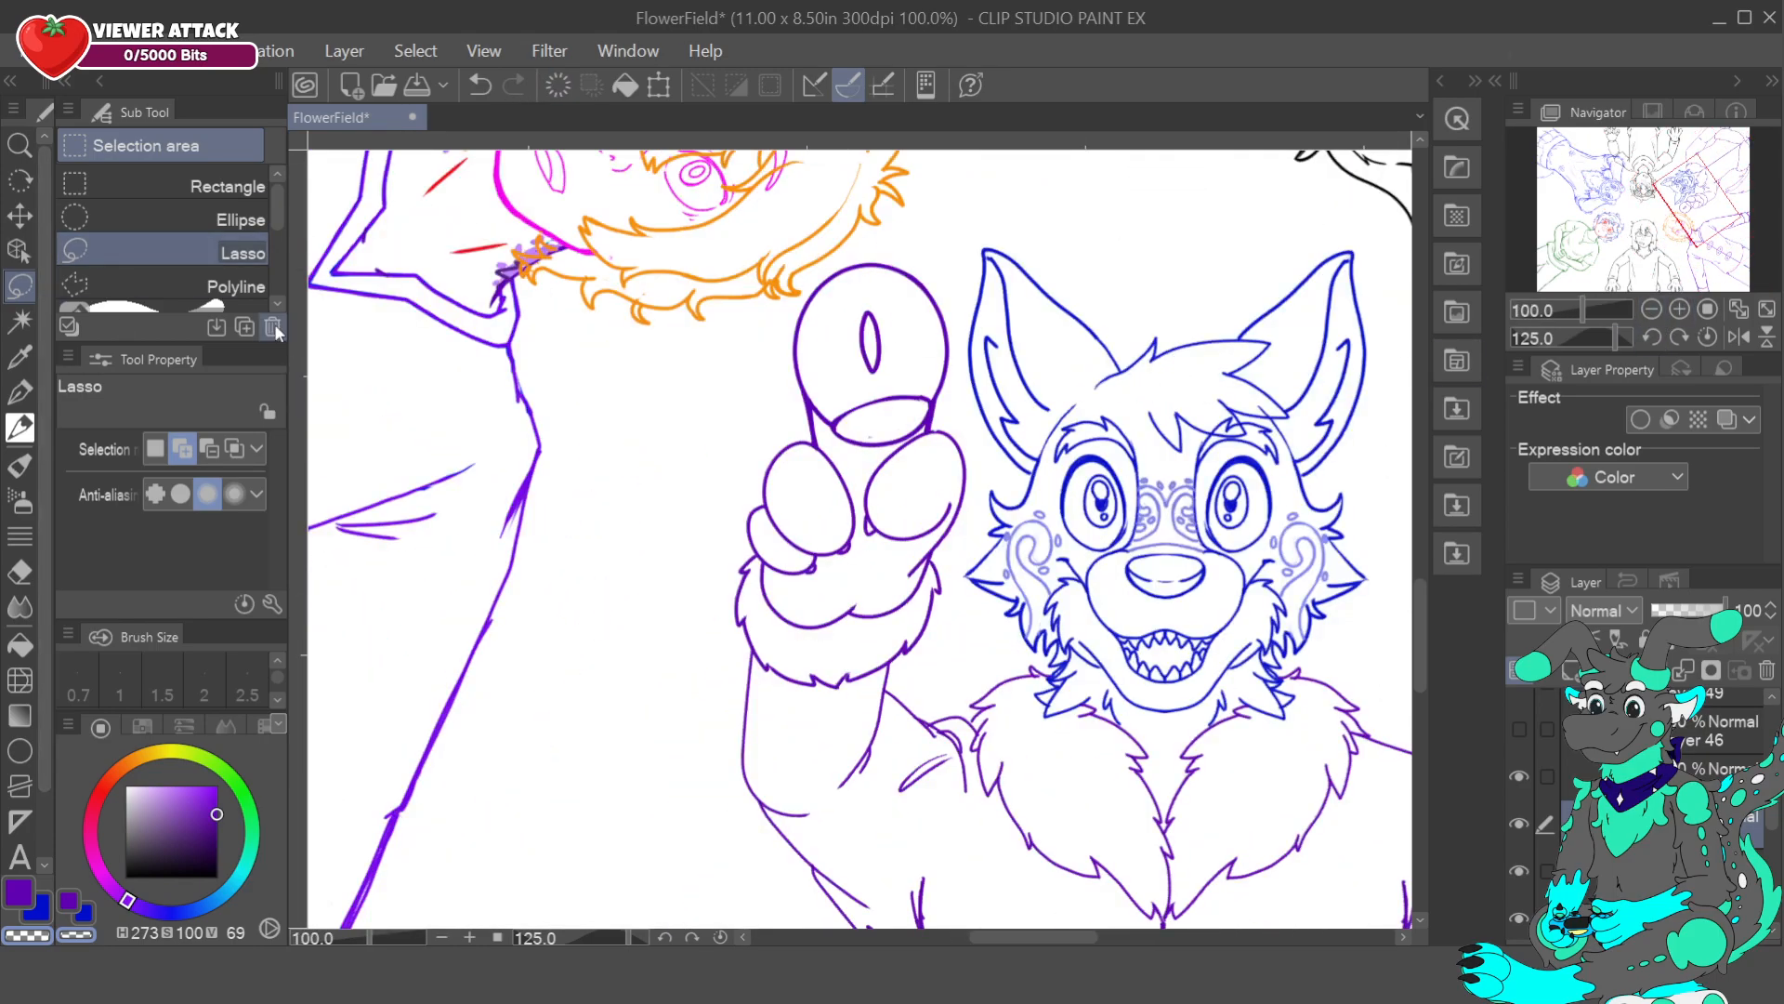
mouse_move(868, 398)
left_mouse_down()
mouse_move(861, 451)
mouse_move(931, 421)
mouse_move(872, 397)
mouse_move(964, 424)
mouse_move(927, 447)
mouse_move(912, 419)
left_mouse_up()
key("ctrl+t")
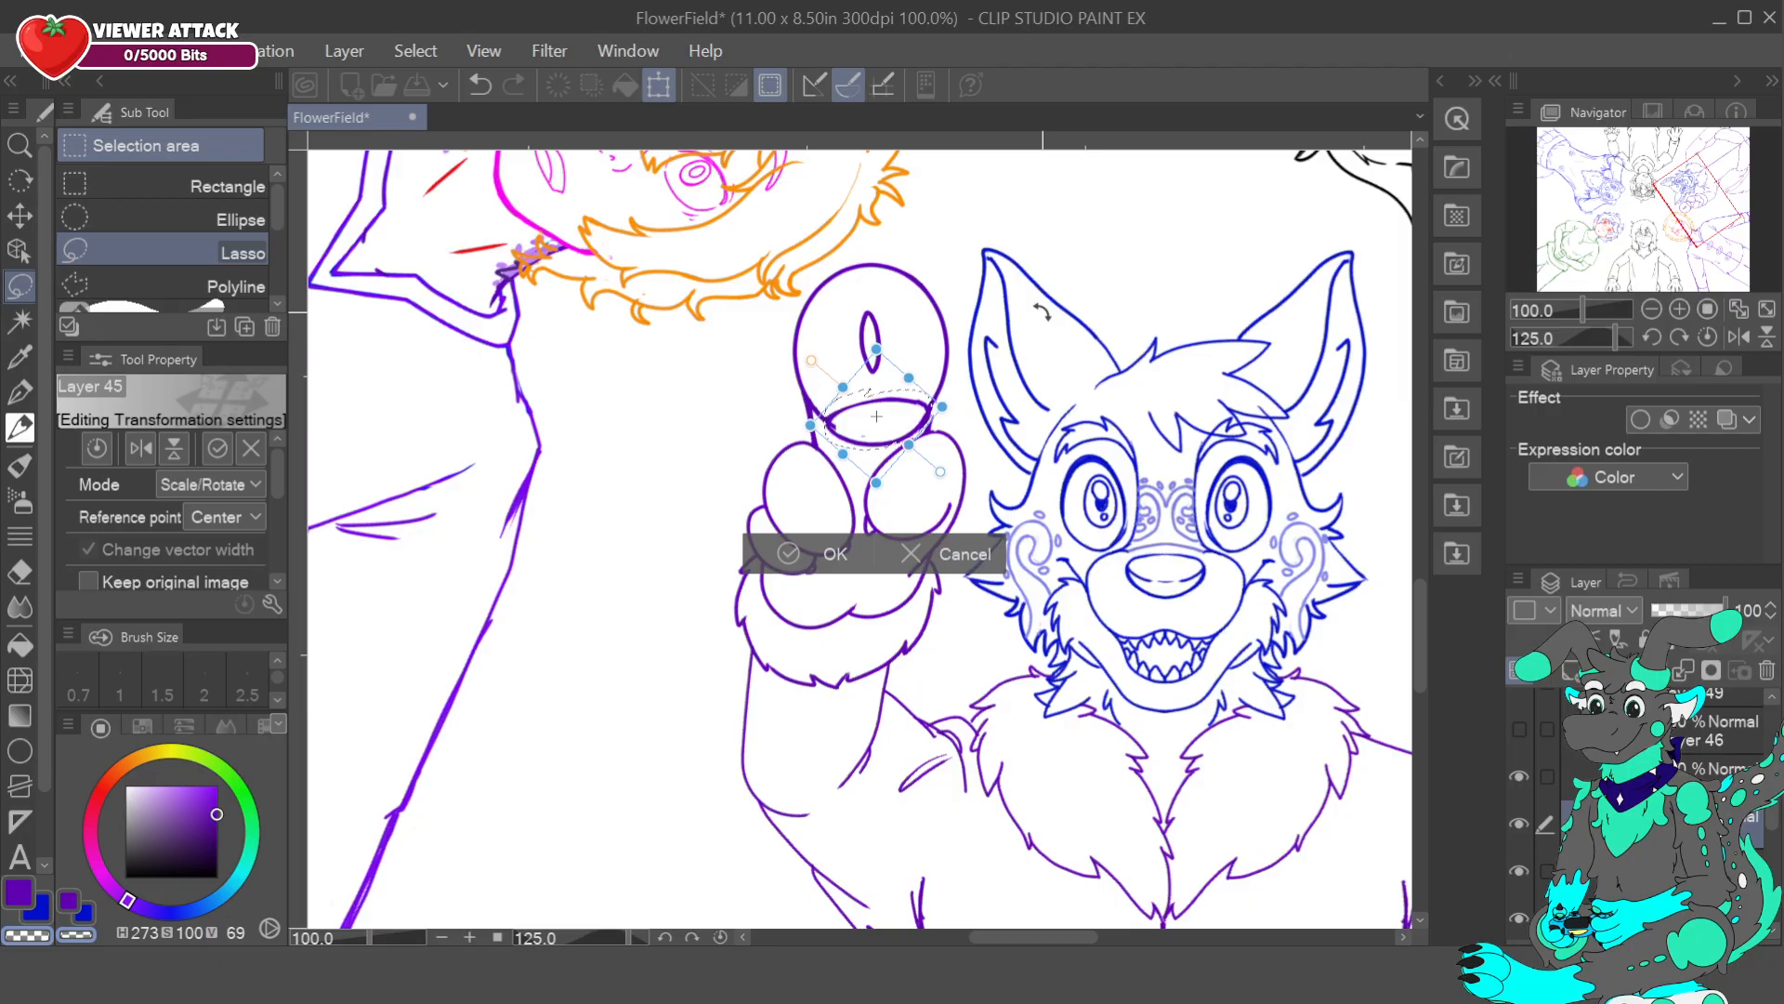
left_click(789, 553)
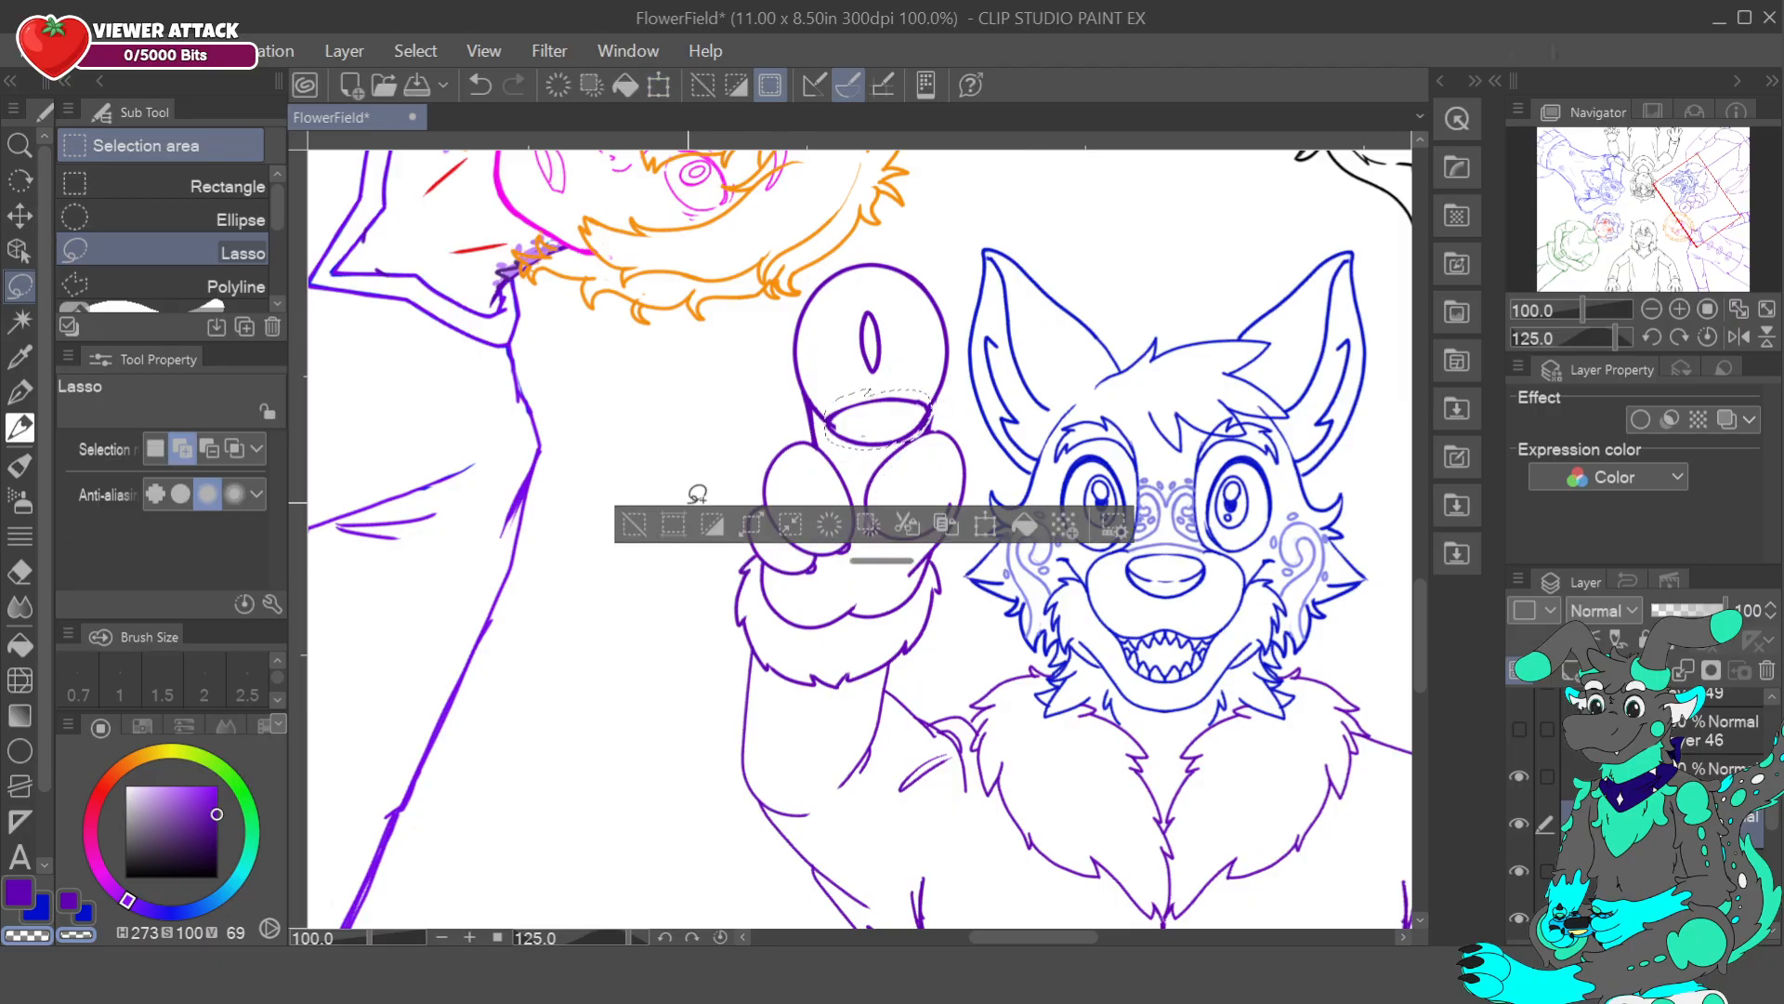
left_click(635, 523)
- Erase stray line bits around the curved shape at the fingertip's base and touch up its corner in matching purple
key("p")
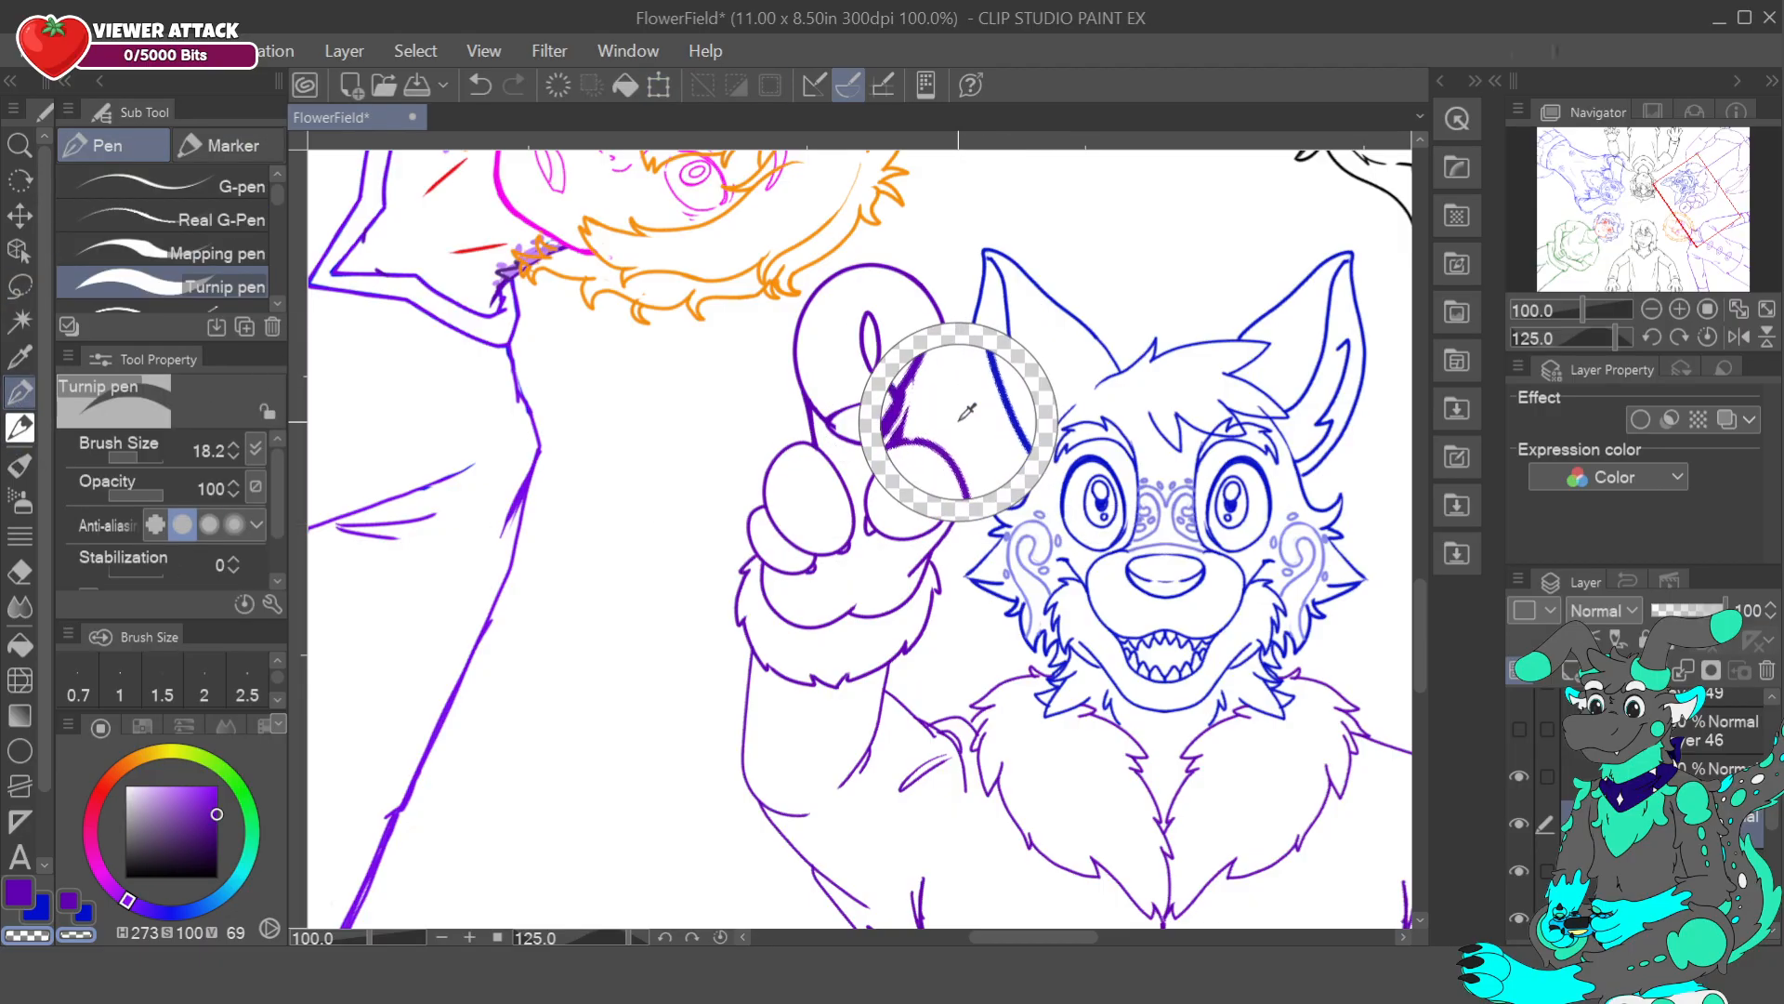
left_click_drag(835, 416, 856, 418)
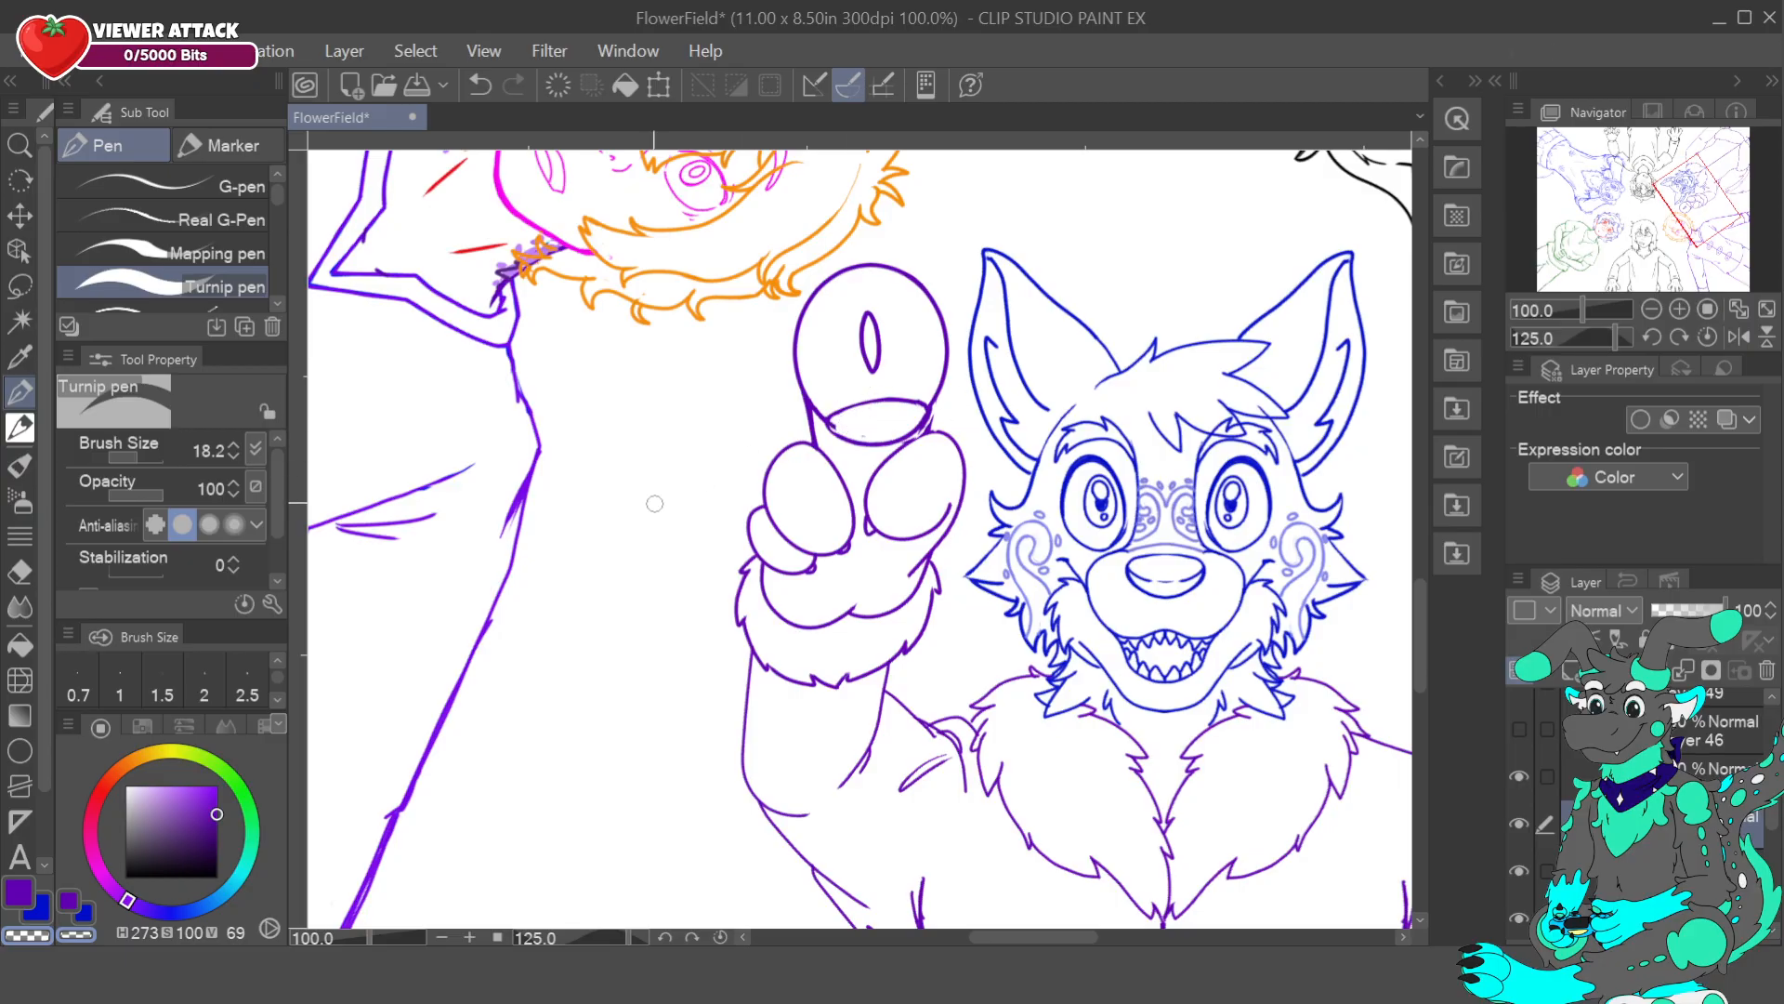
left_click(480, 85)
left_click(1697, 773)
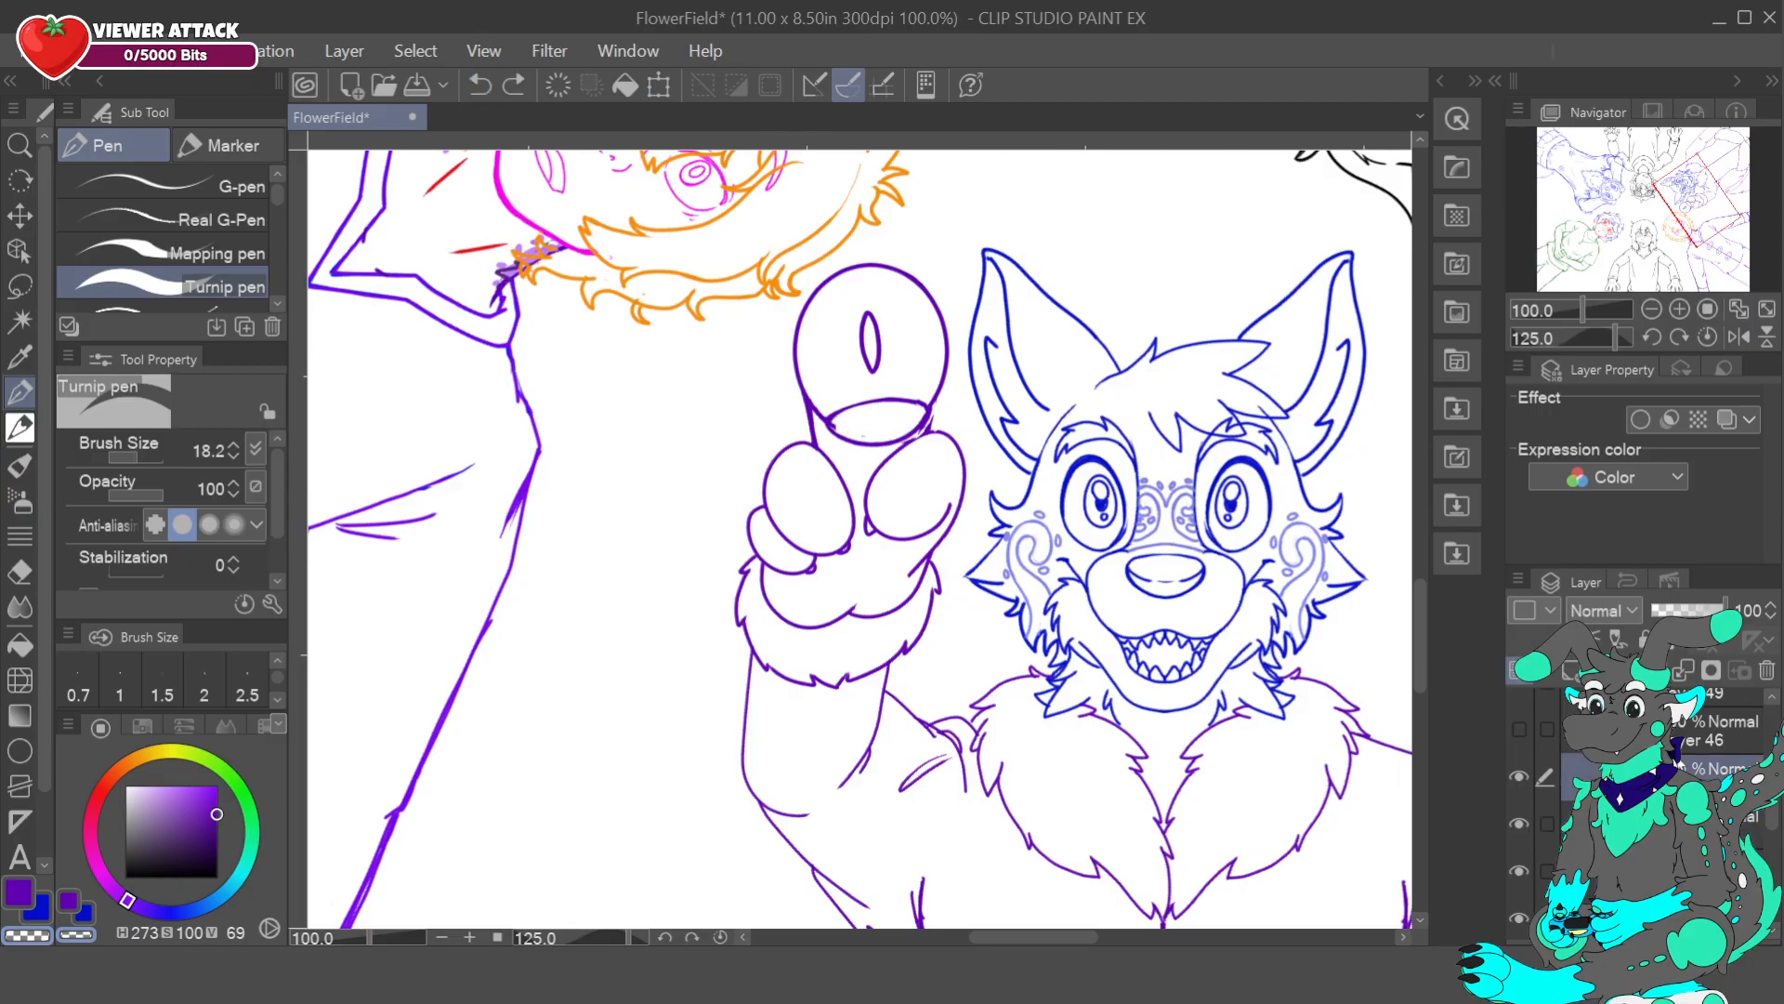
left_click_drag(848, 419, 843, 421)
left_click(20, 428)
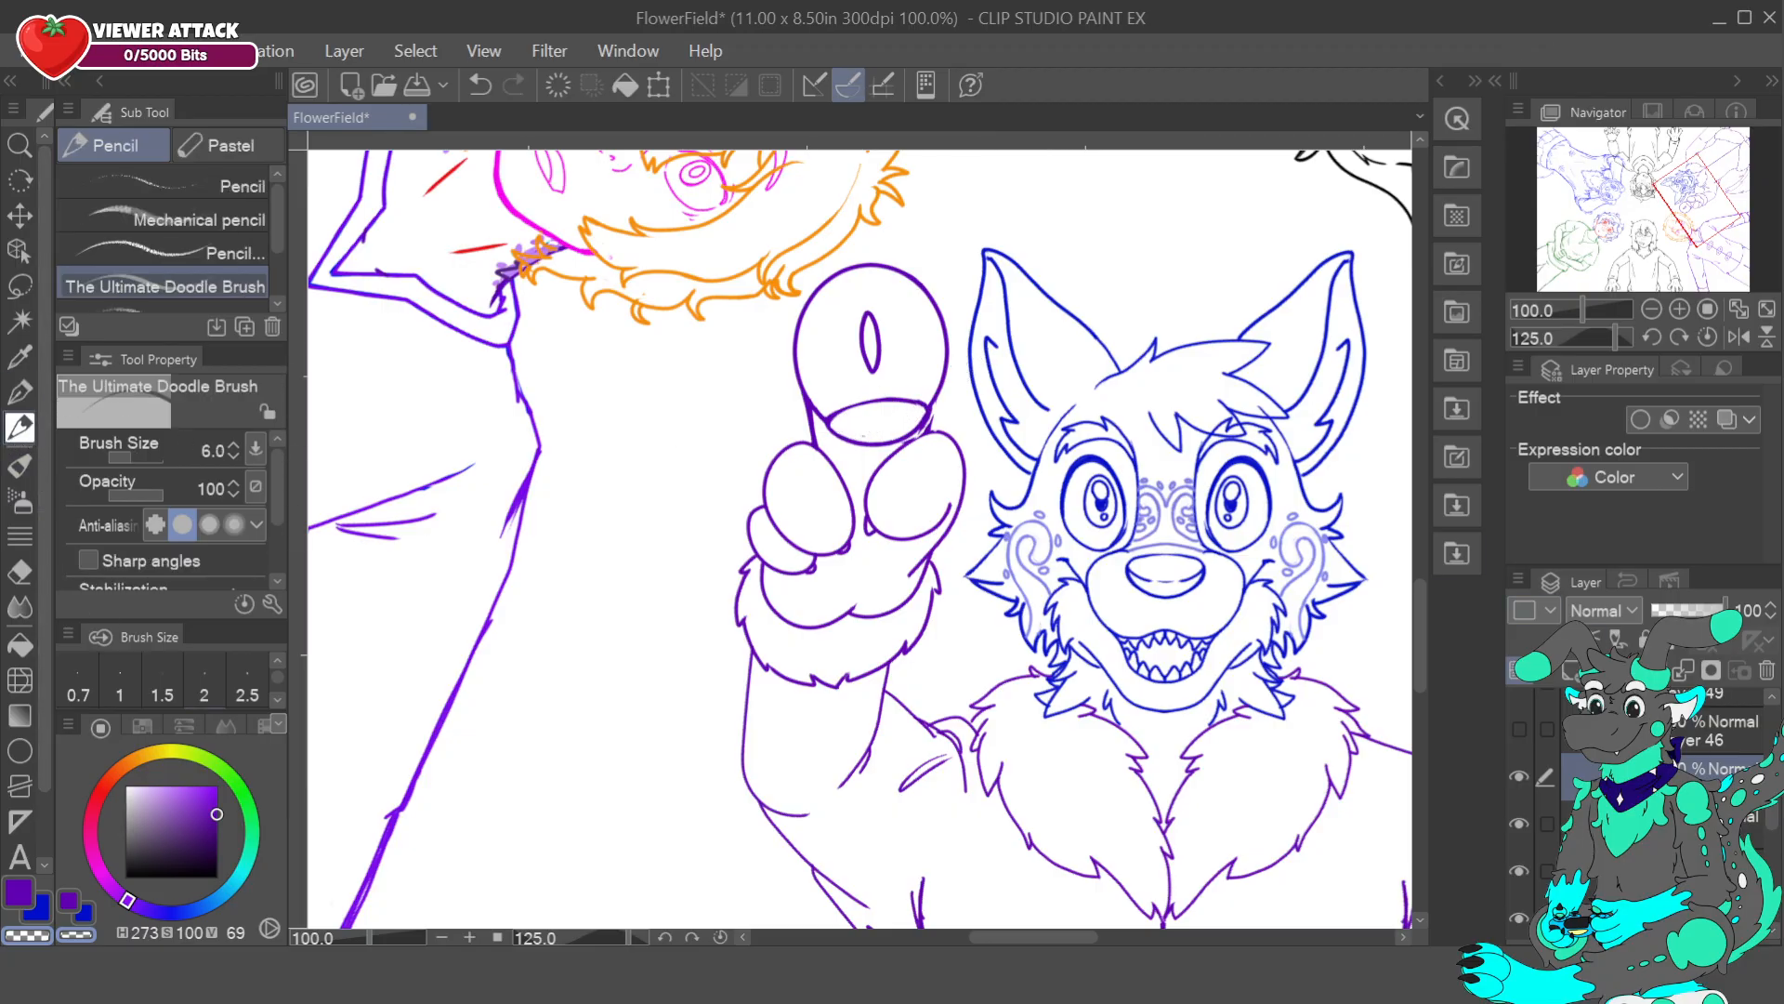
left_click(1636, 824)
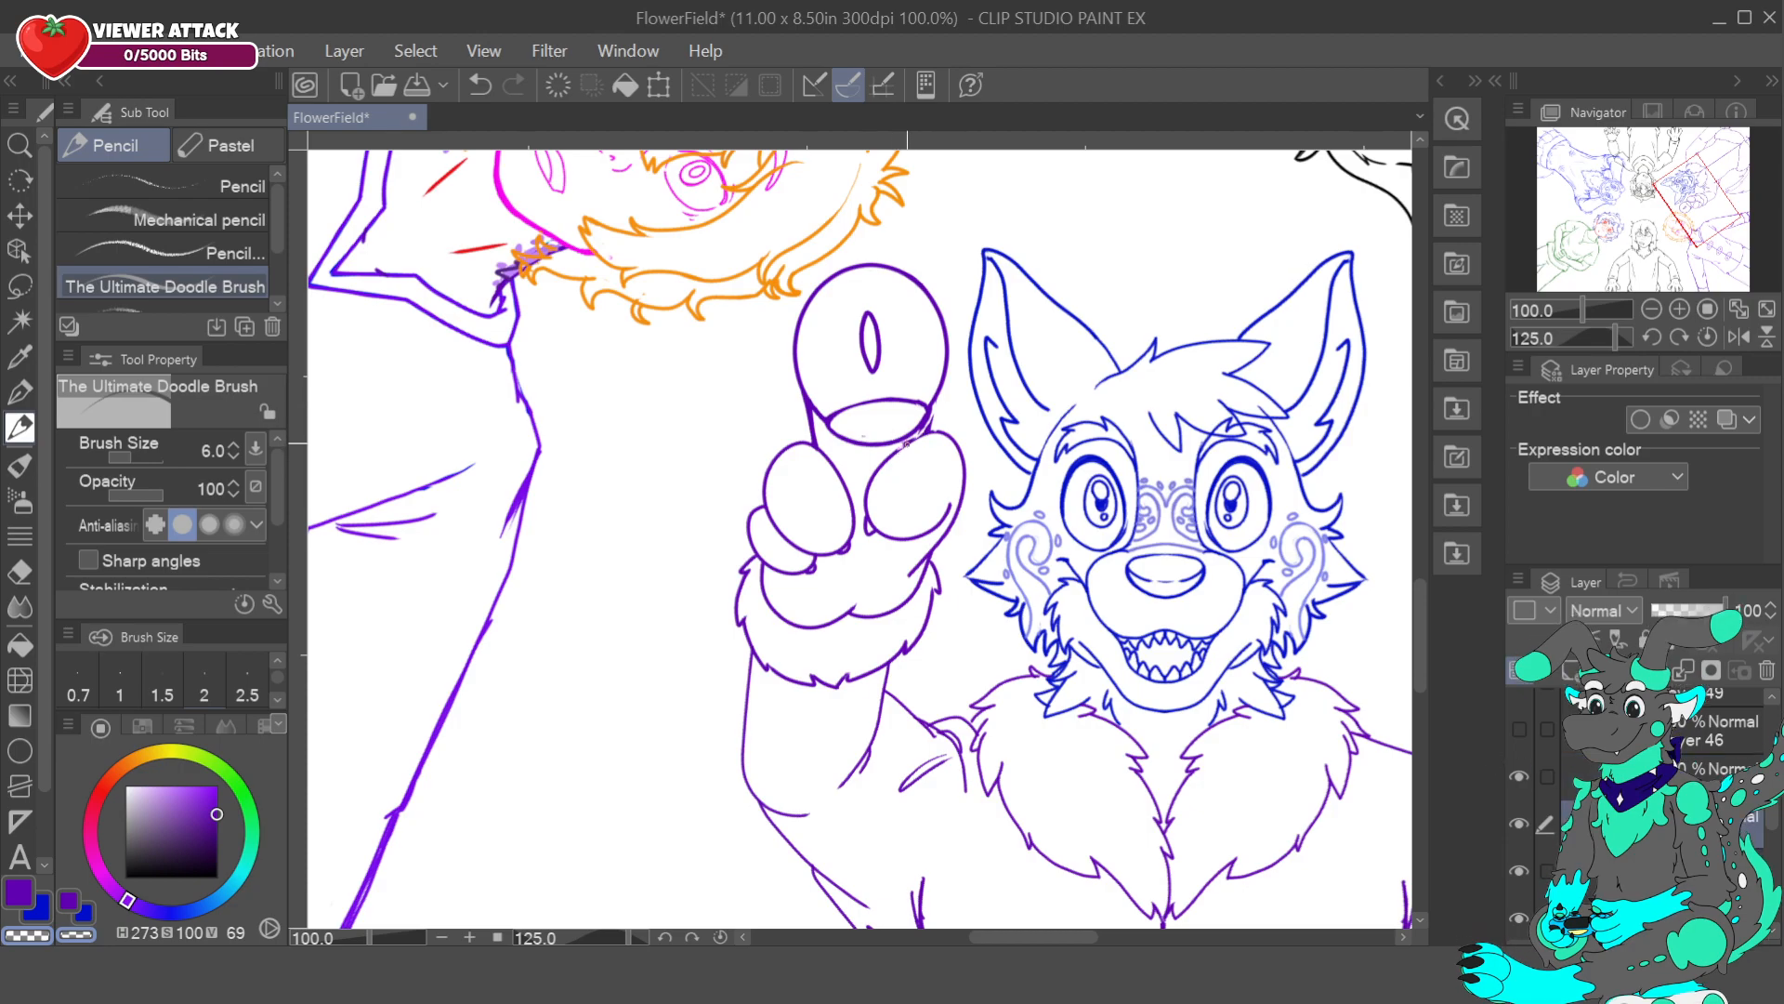
left_click(922, 432, "alt")
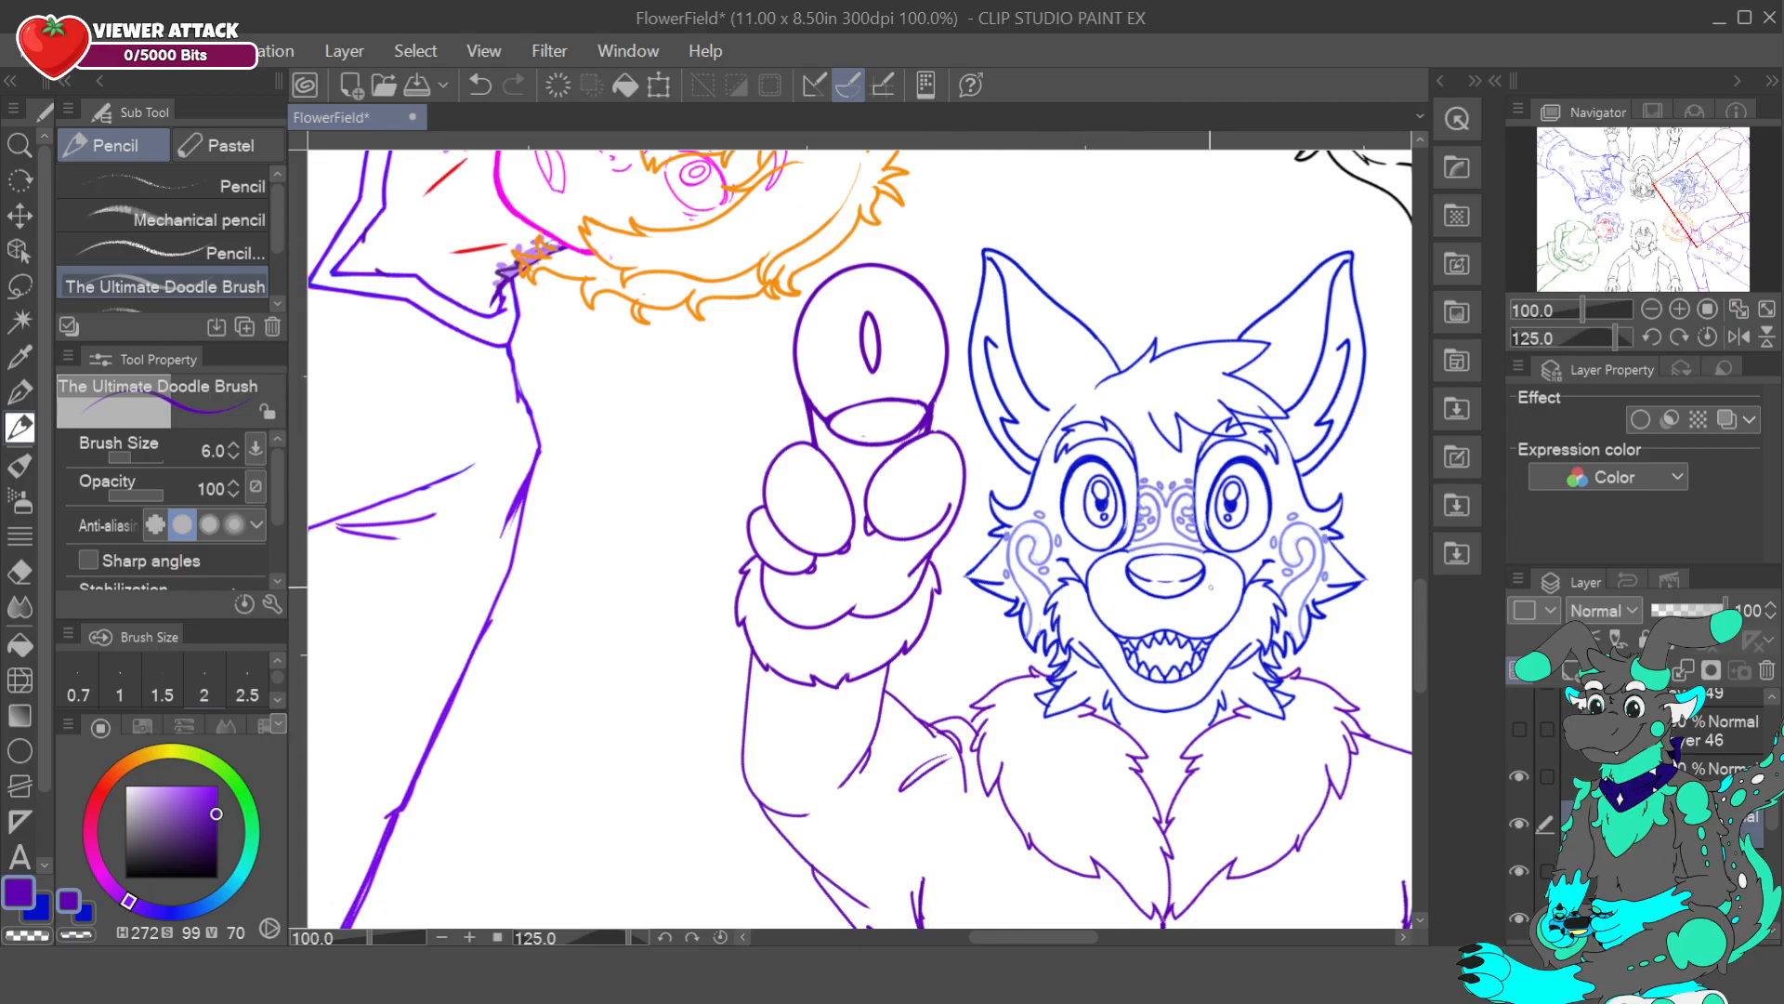
- Draw the palm pad's outline inside the raised paw with The Ultimate Doodle Brush at size 5.0, undoing the surplus strokes
left_click(1651, 310)
left_click(1652, 309)
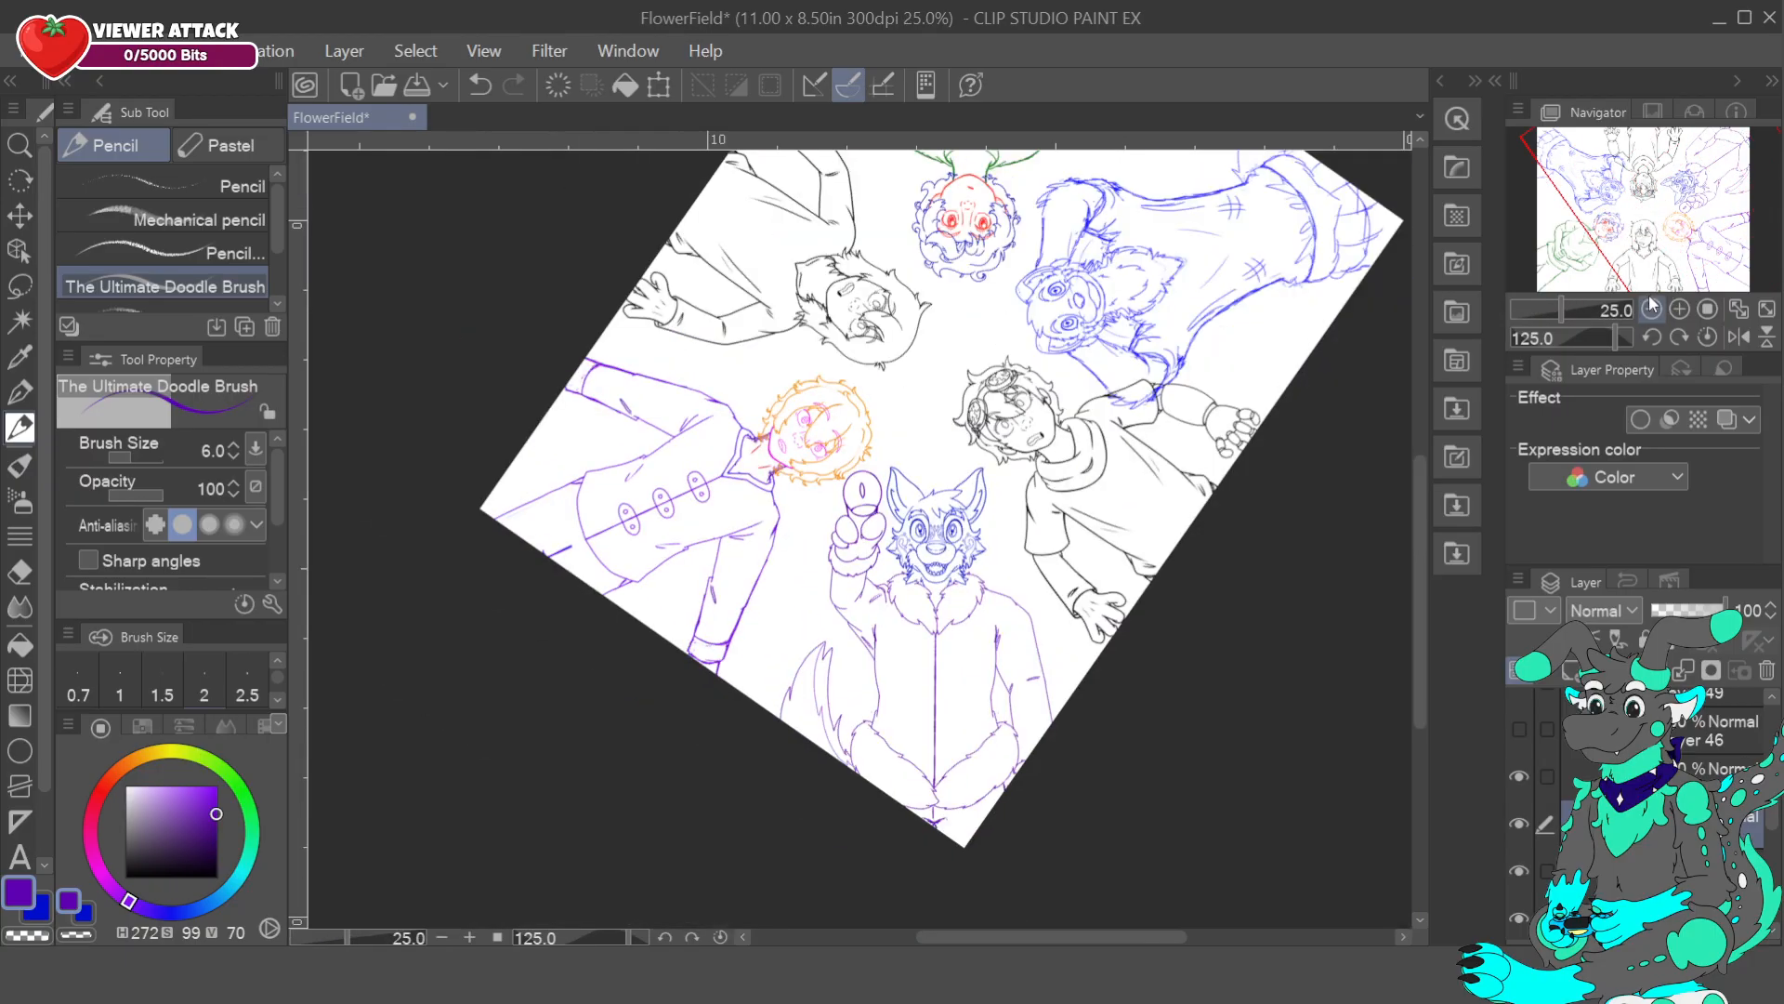
left_click(1682, 309)
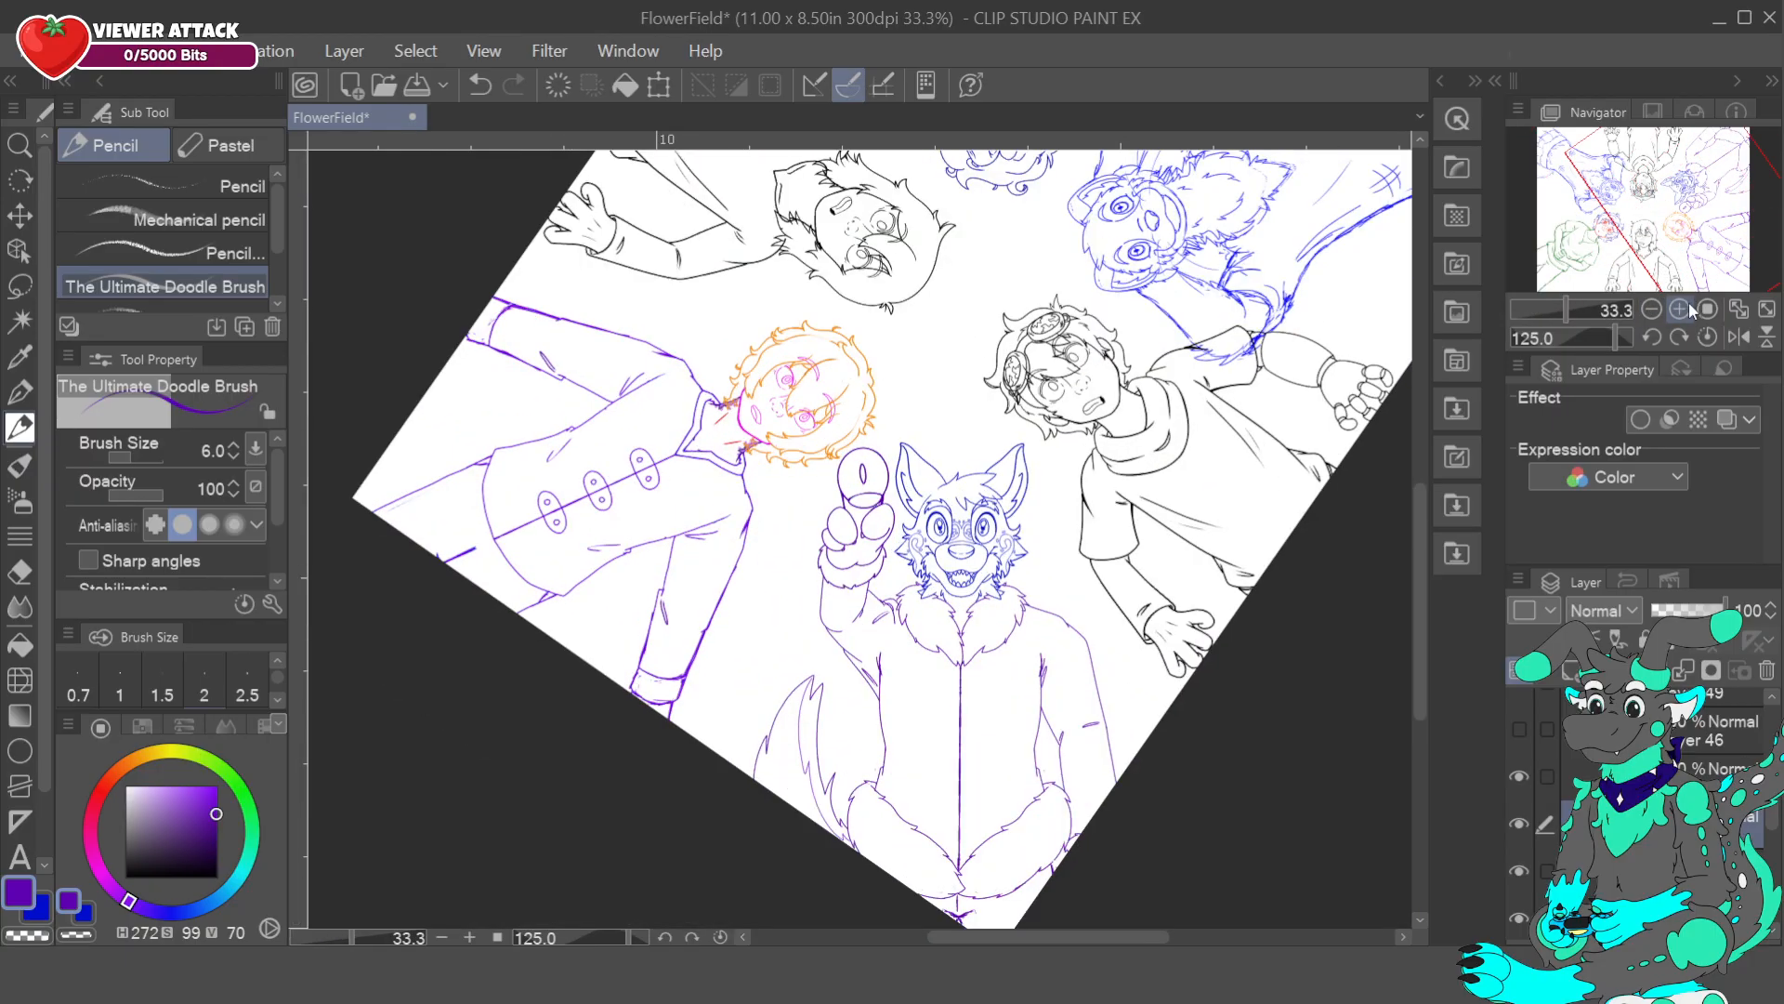
left_click(1682, 309)
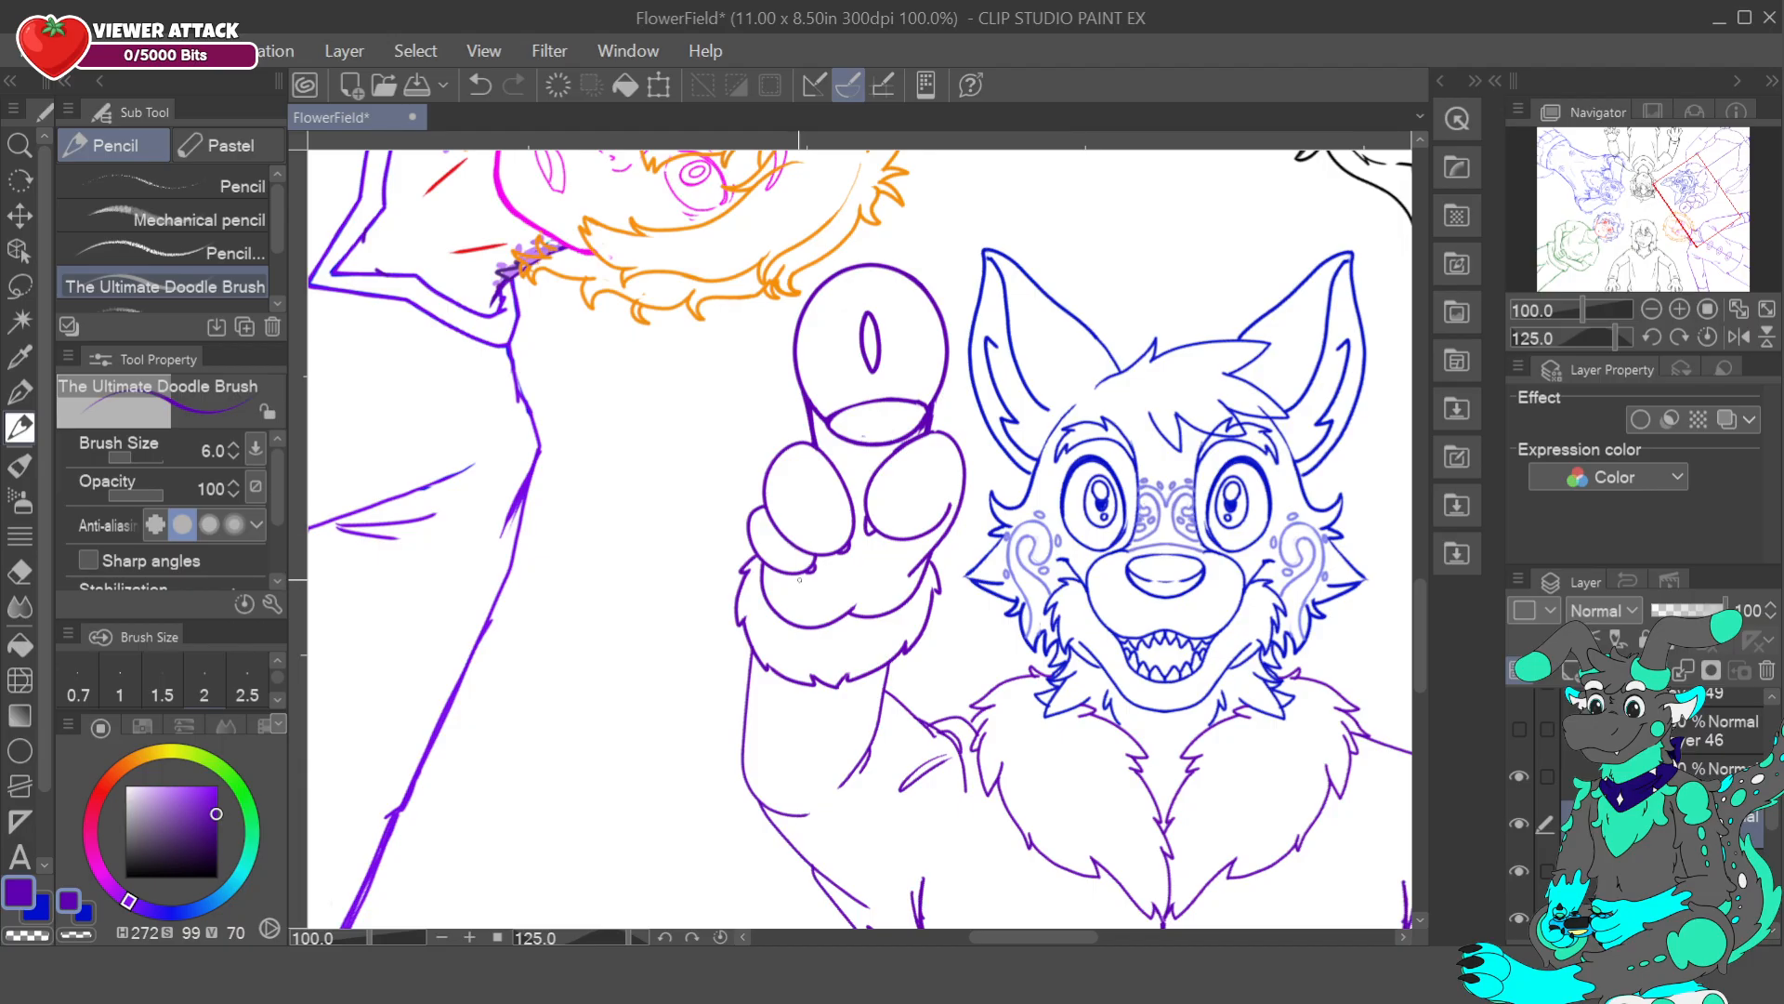
left_click(234, 455)
left_click(234, 455)
left_click(234, 445)
mouse_move(788, 584)
left_mouse_down()
mouse_move(892, 601)
mouse_move(917, 561)
left_mouse_up()
left_click_drag(854, 574, 856, 584)
left_click(480, 85)
left_click(479, 84)
- Refine the palm pad outline's end near the wolf's face by erasing the overshoot and redrawing the edge in sampled purple
key("c")
left_click_drag(915, 559, 917, 565)
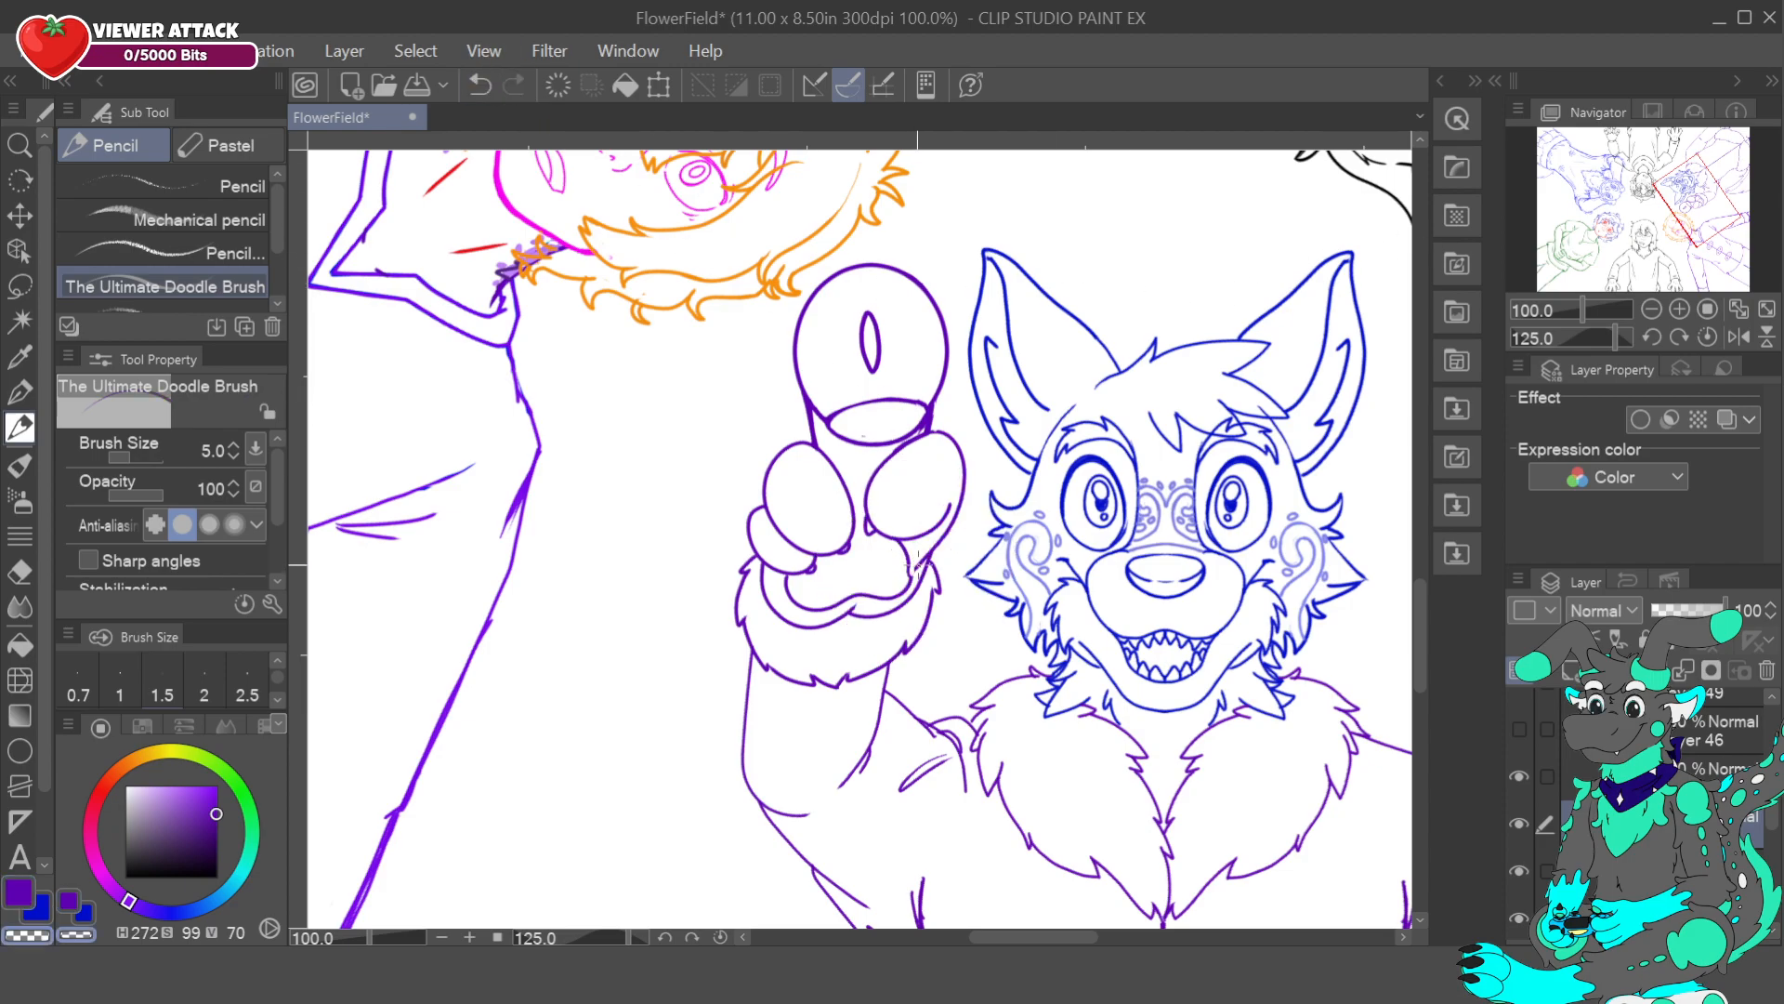
key("c")
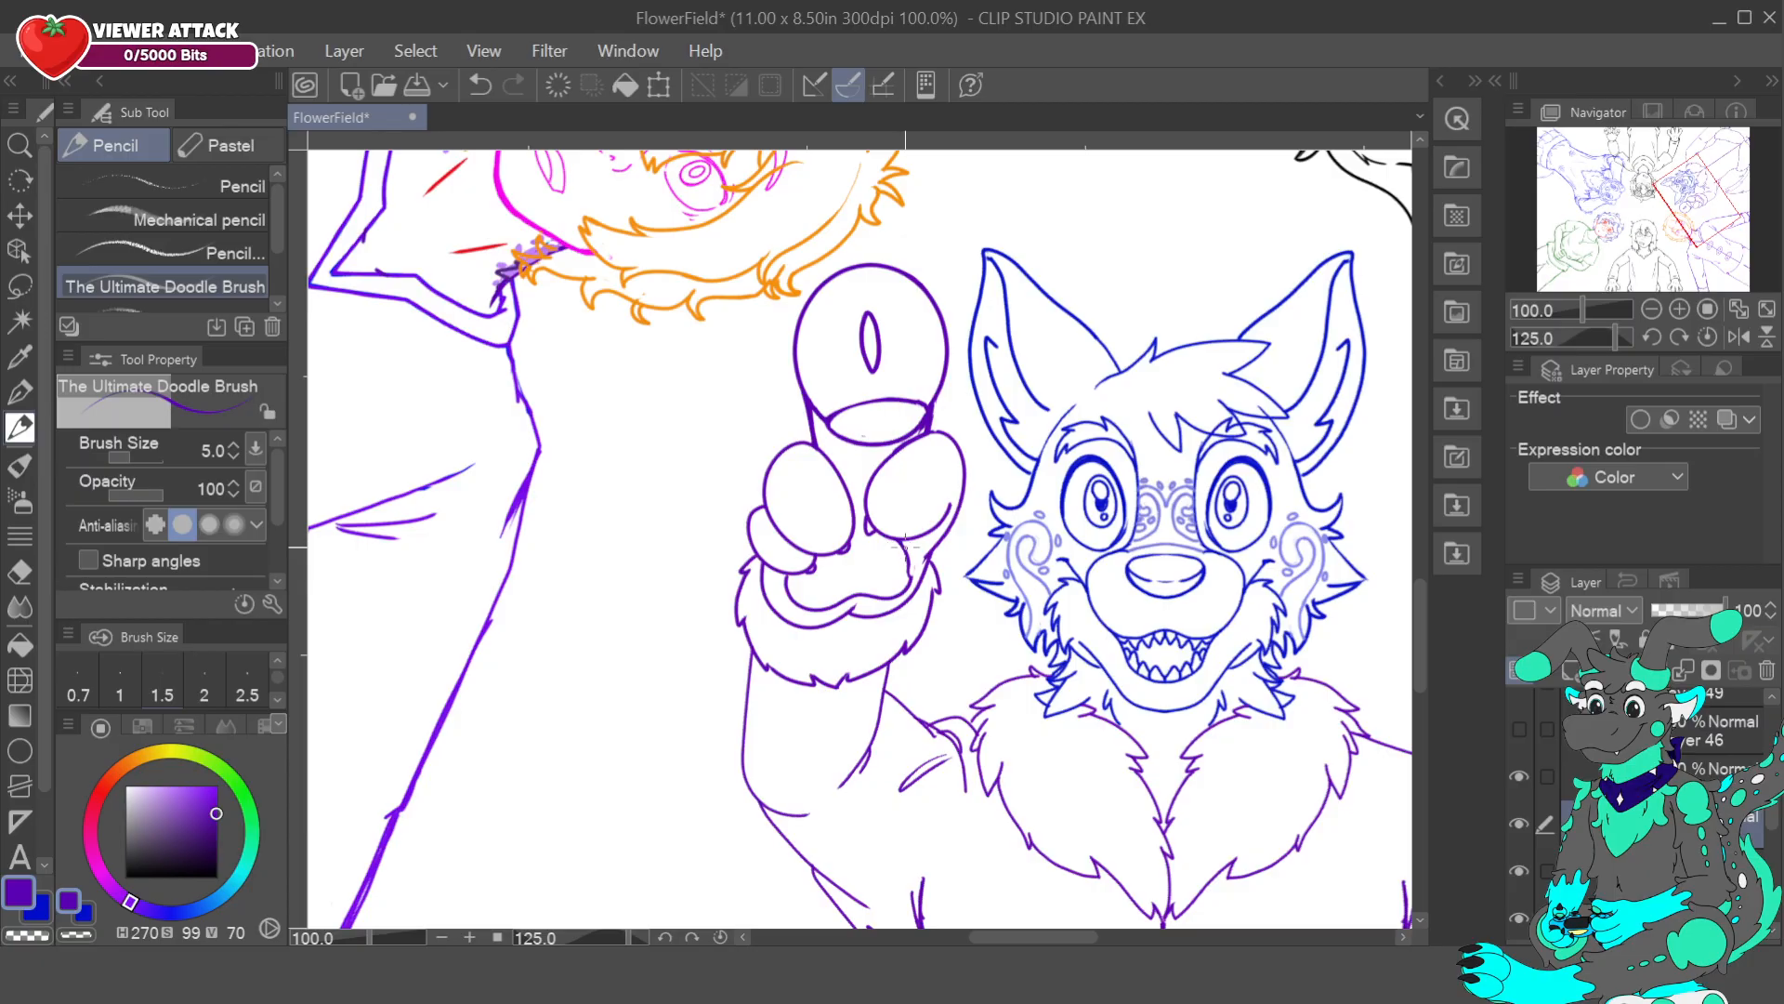
key("c")
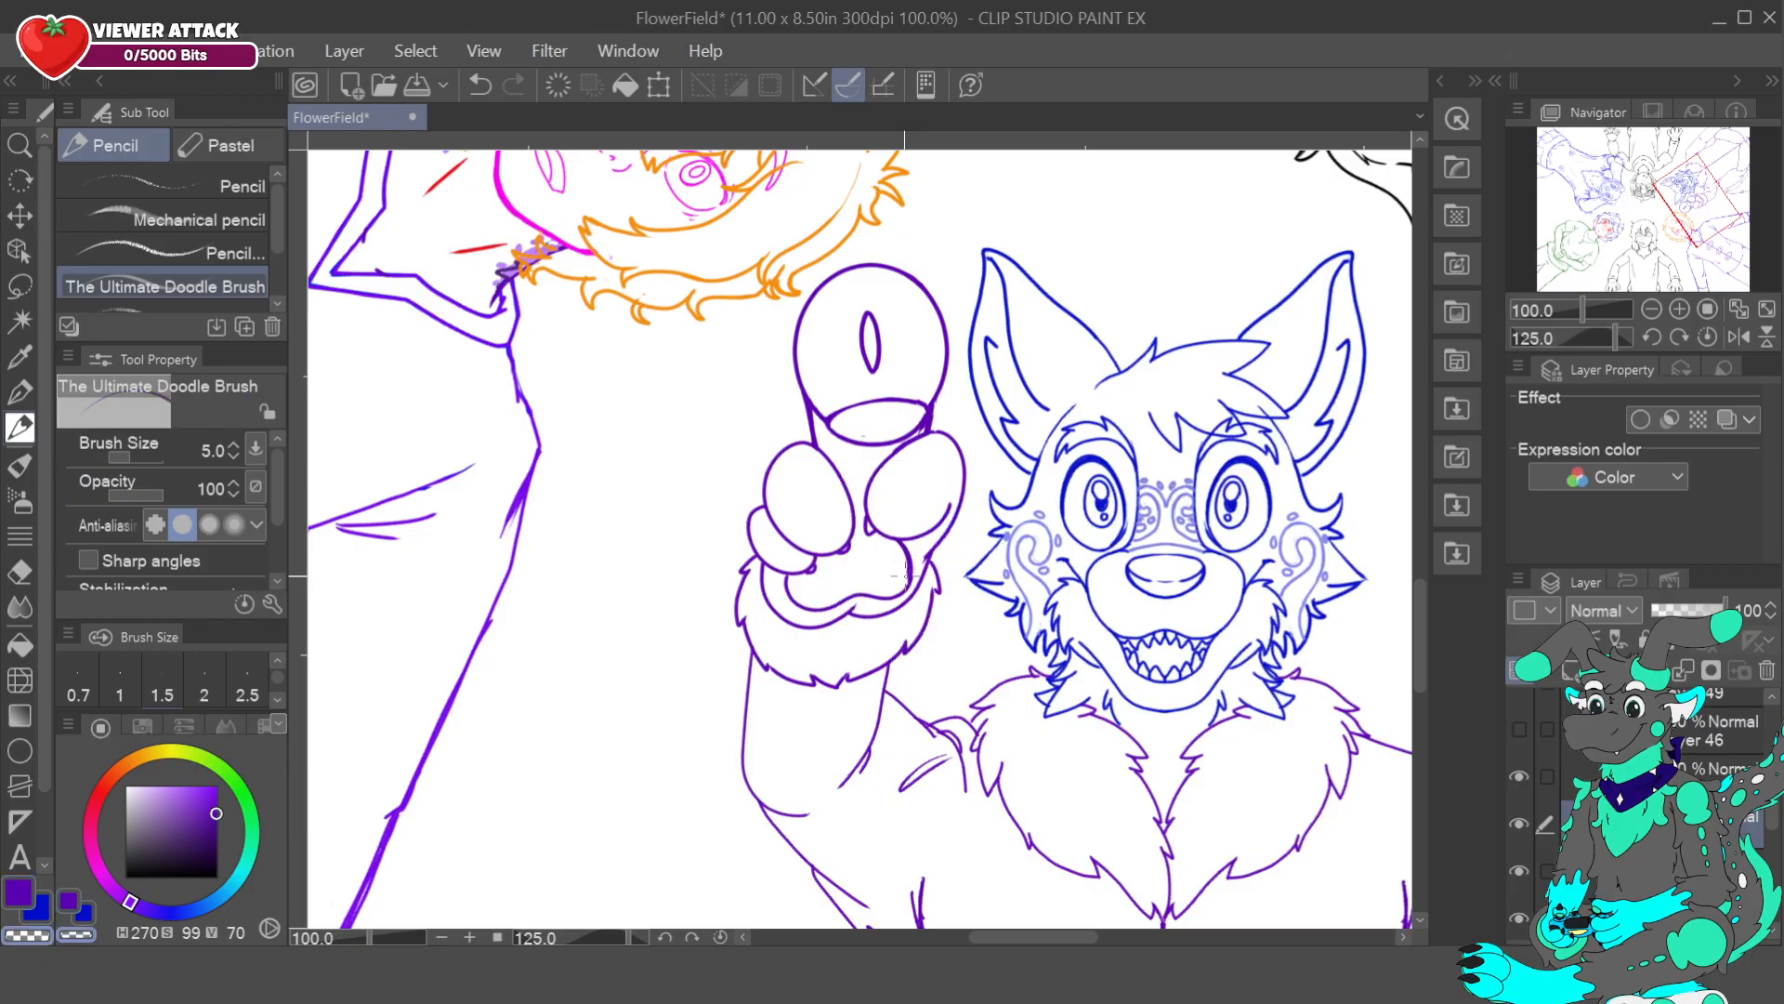
left_click(909, 573, "alt")
left_click_drag(909, 559, 909, 582)
key("c")
key("c")
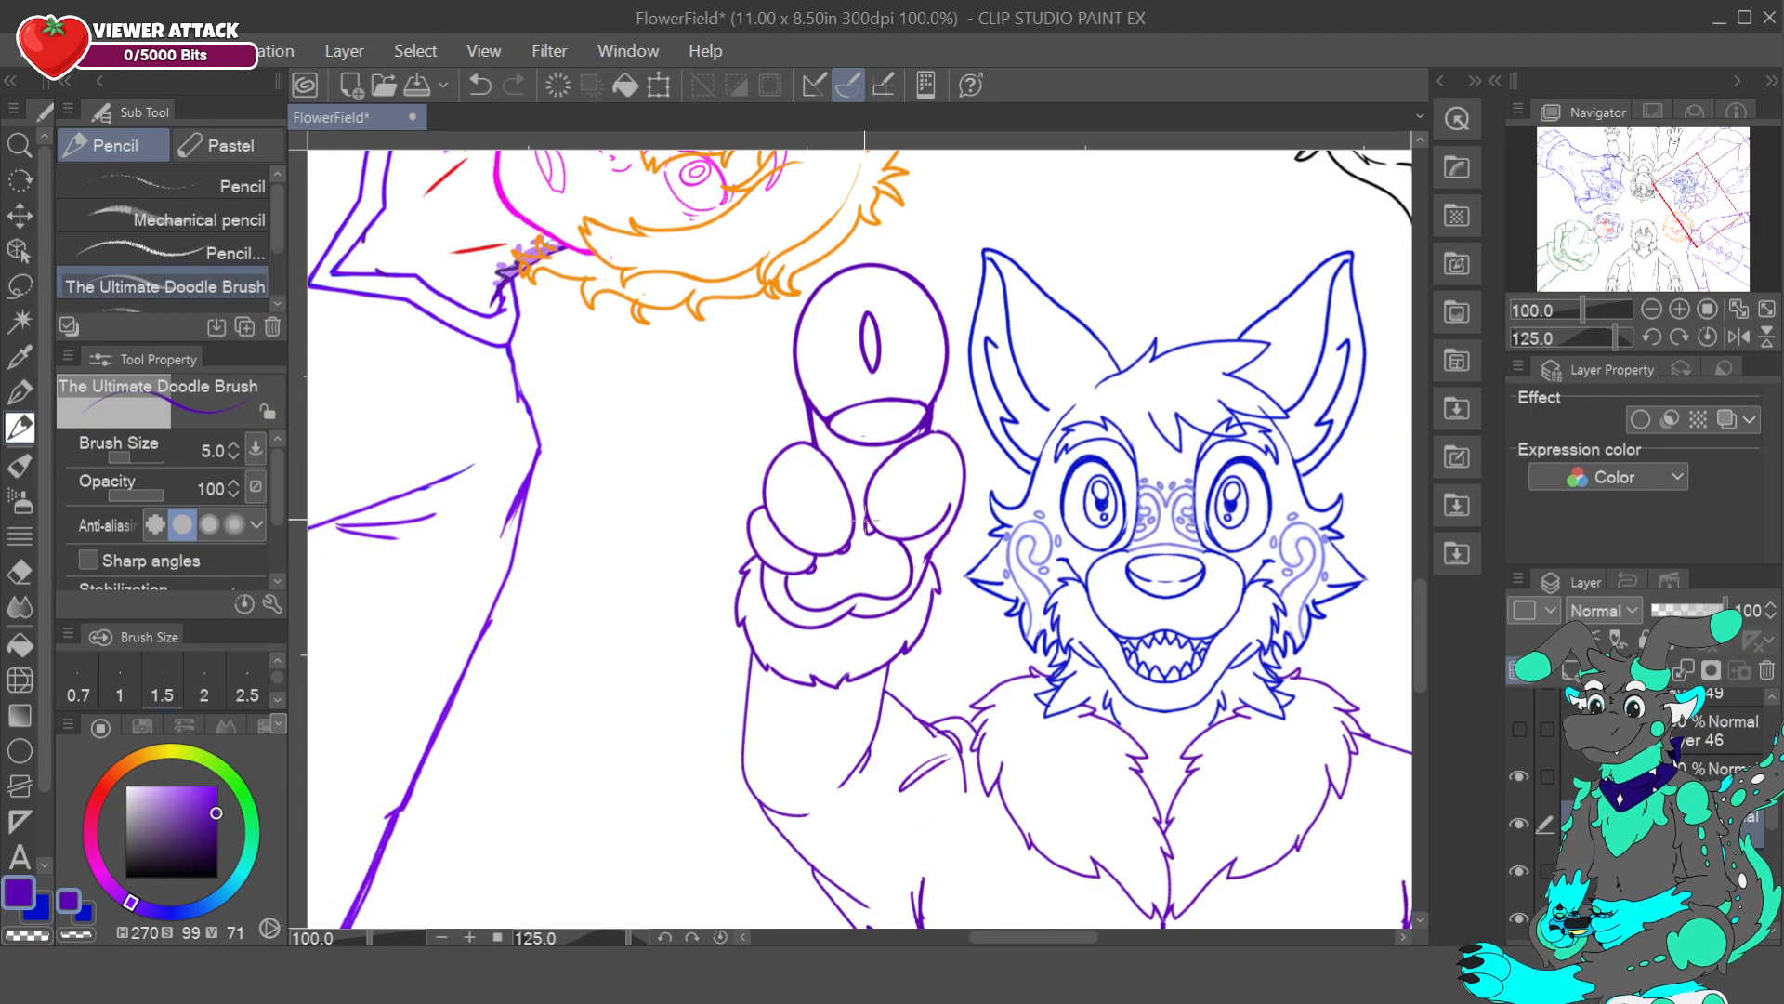
- Try a short crease line down the middle of the palm pad at brush size 4.0, then undo the stroke
left_click(858, 593, "alt")
left_click(233, 455)
left_click_drag(856, 591, 859, 555)
right_click(899, 509)
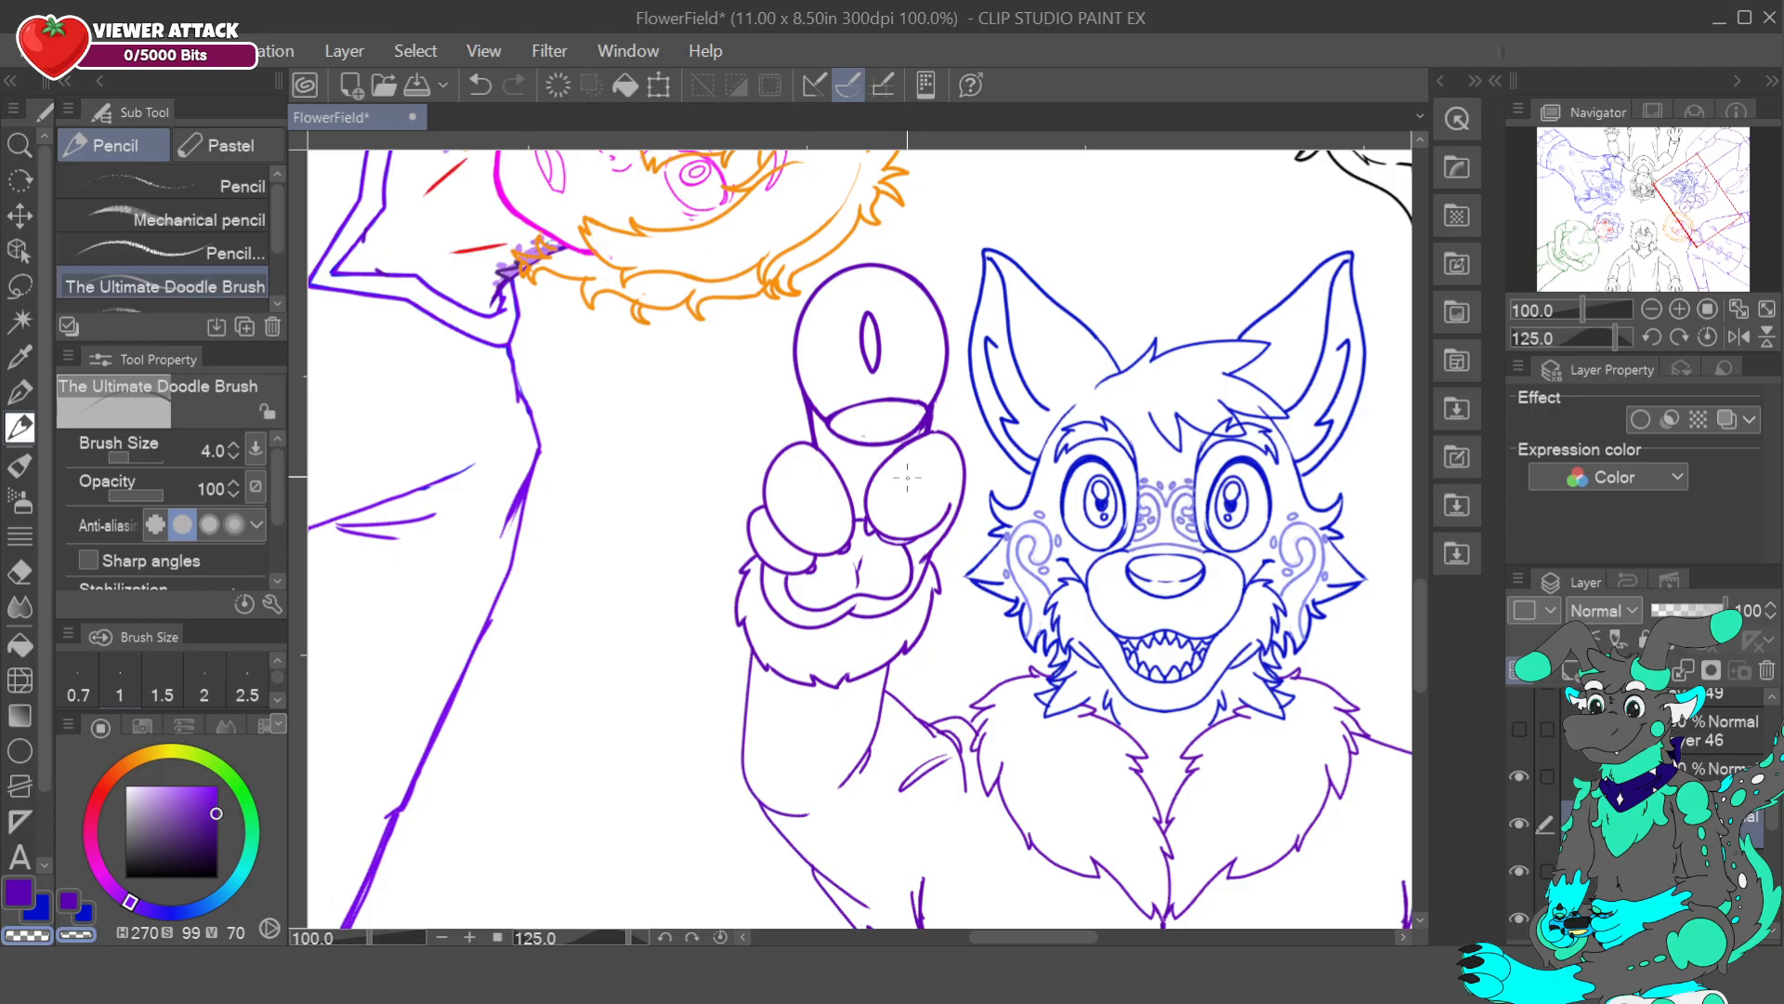
left_click(507, 82)
left_click(491, 80)
left_click(1656, 309)
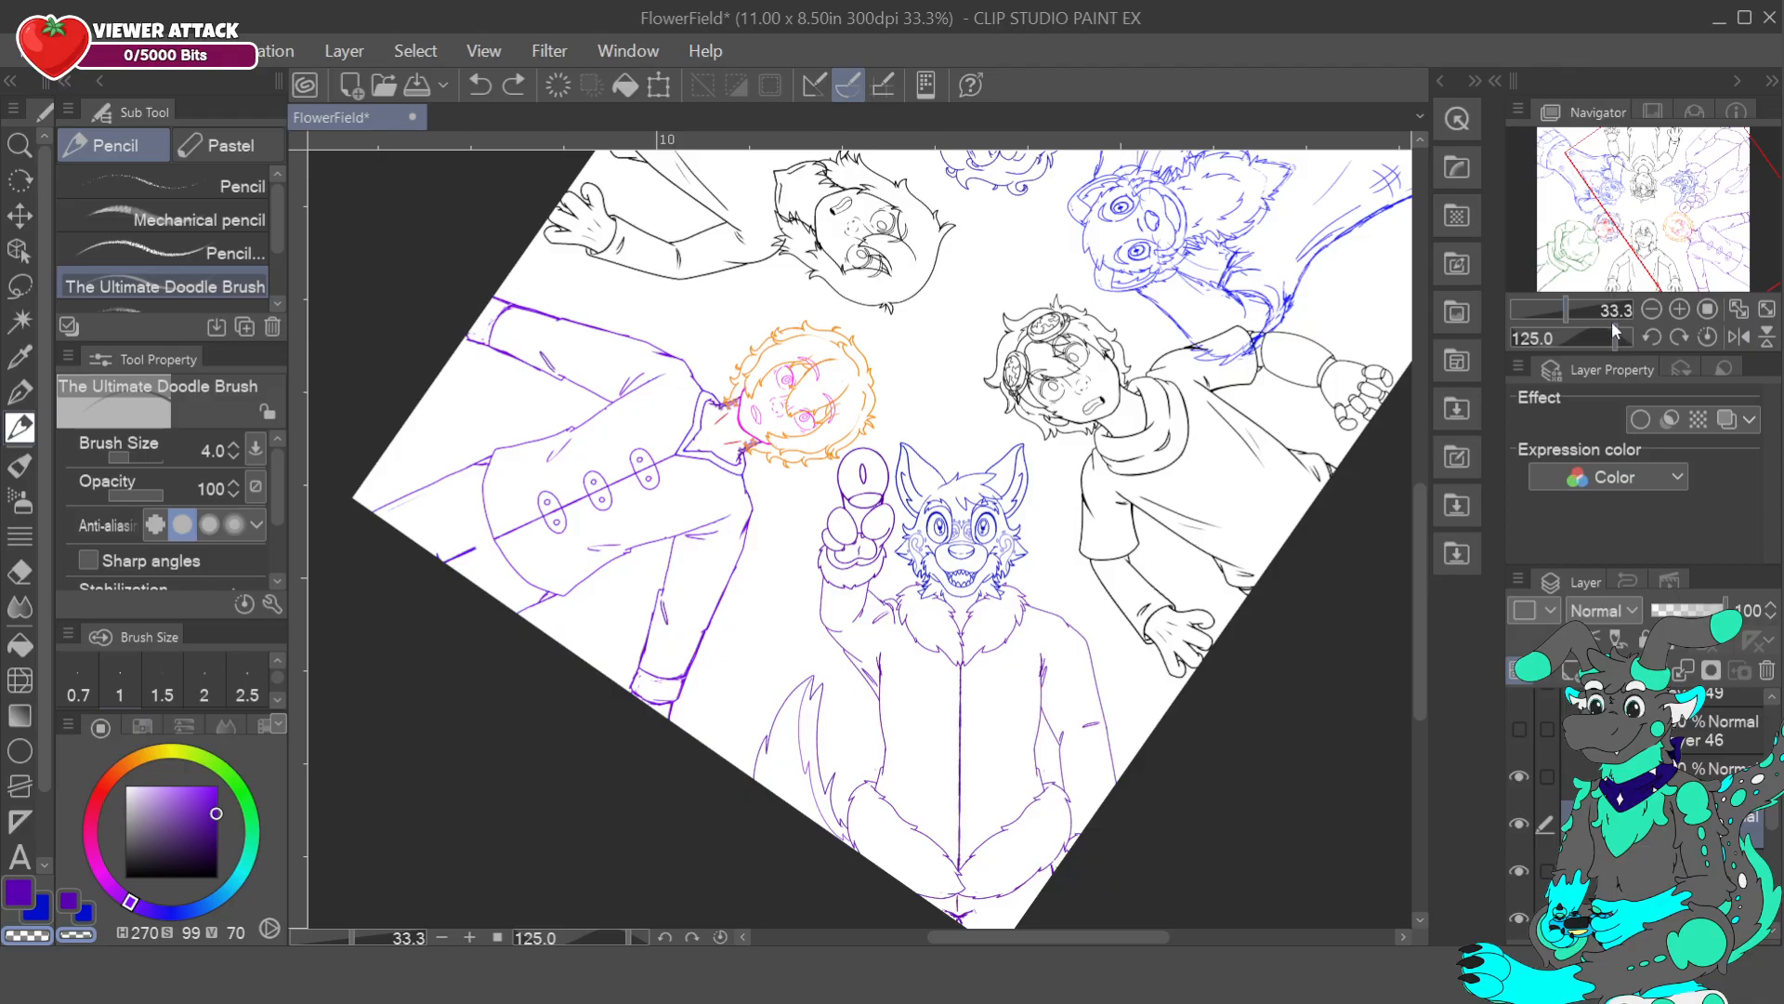
- Redraw the outer edge of the wolf's raised forearm just below the furry wrist with The Ultimate Doodle Brush at size 5.0
double_click(1682, 312)
left_click_drag(859, 535, 869, 562)
key("bracketright")
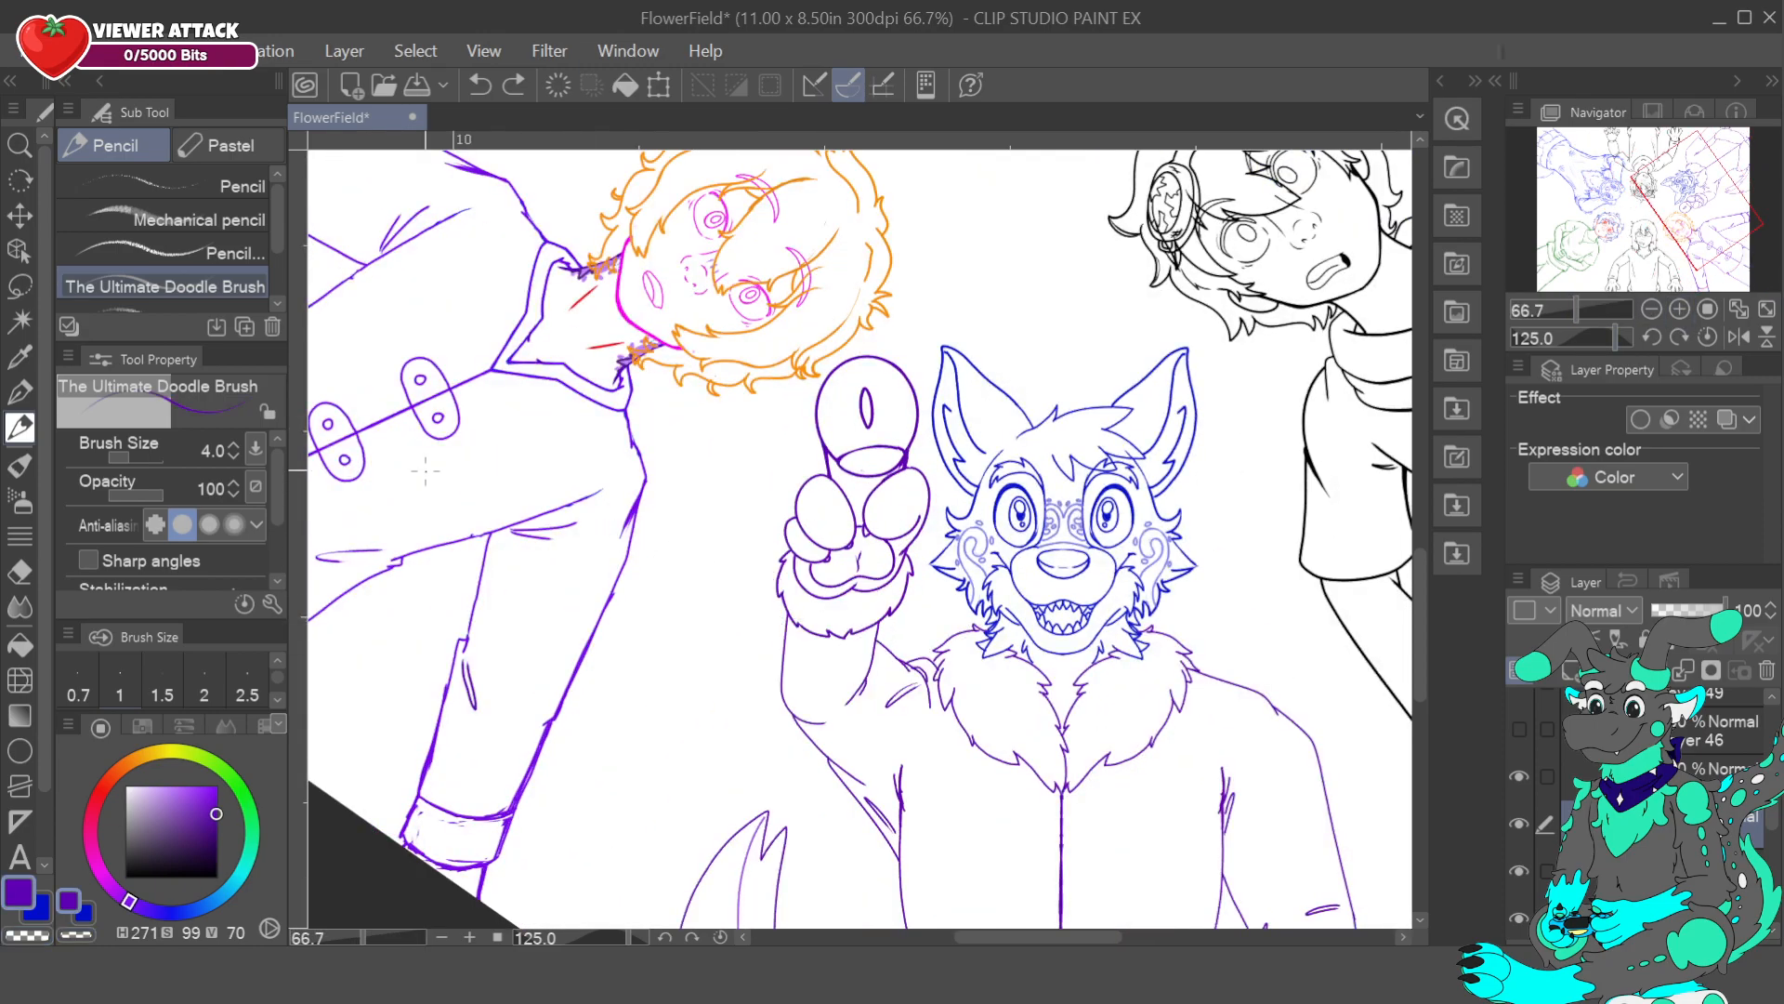
left_click(786, 610)
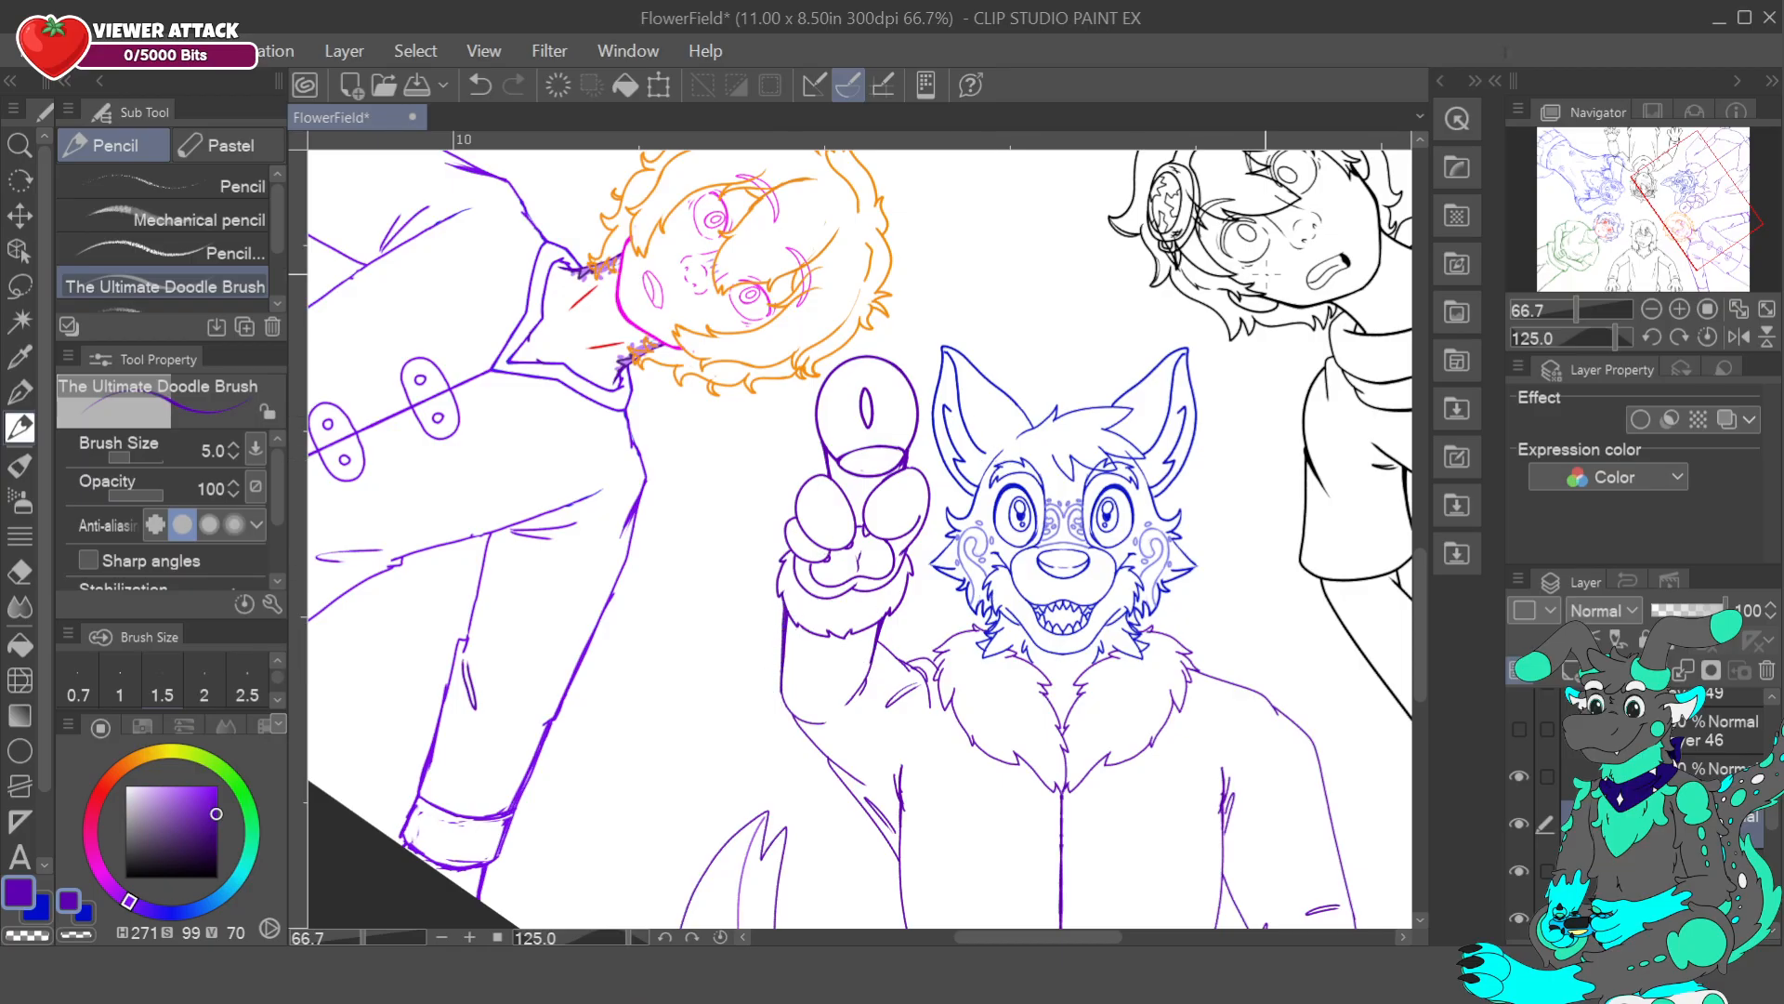
- Touch up the raised forearm's inner edge below the wrist fur in sampled purple at brush size 4.0
left_click(1652, 309)
left_click(1651, 309)
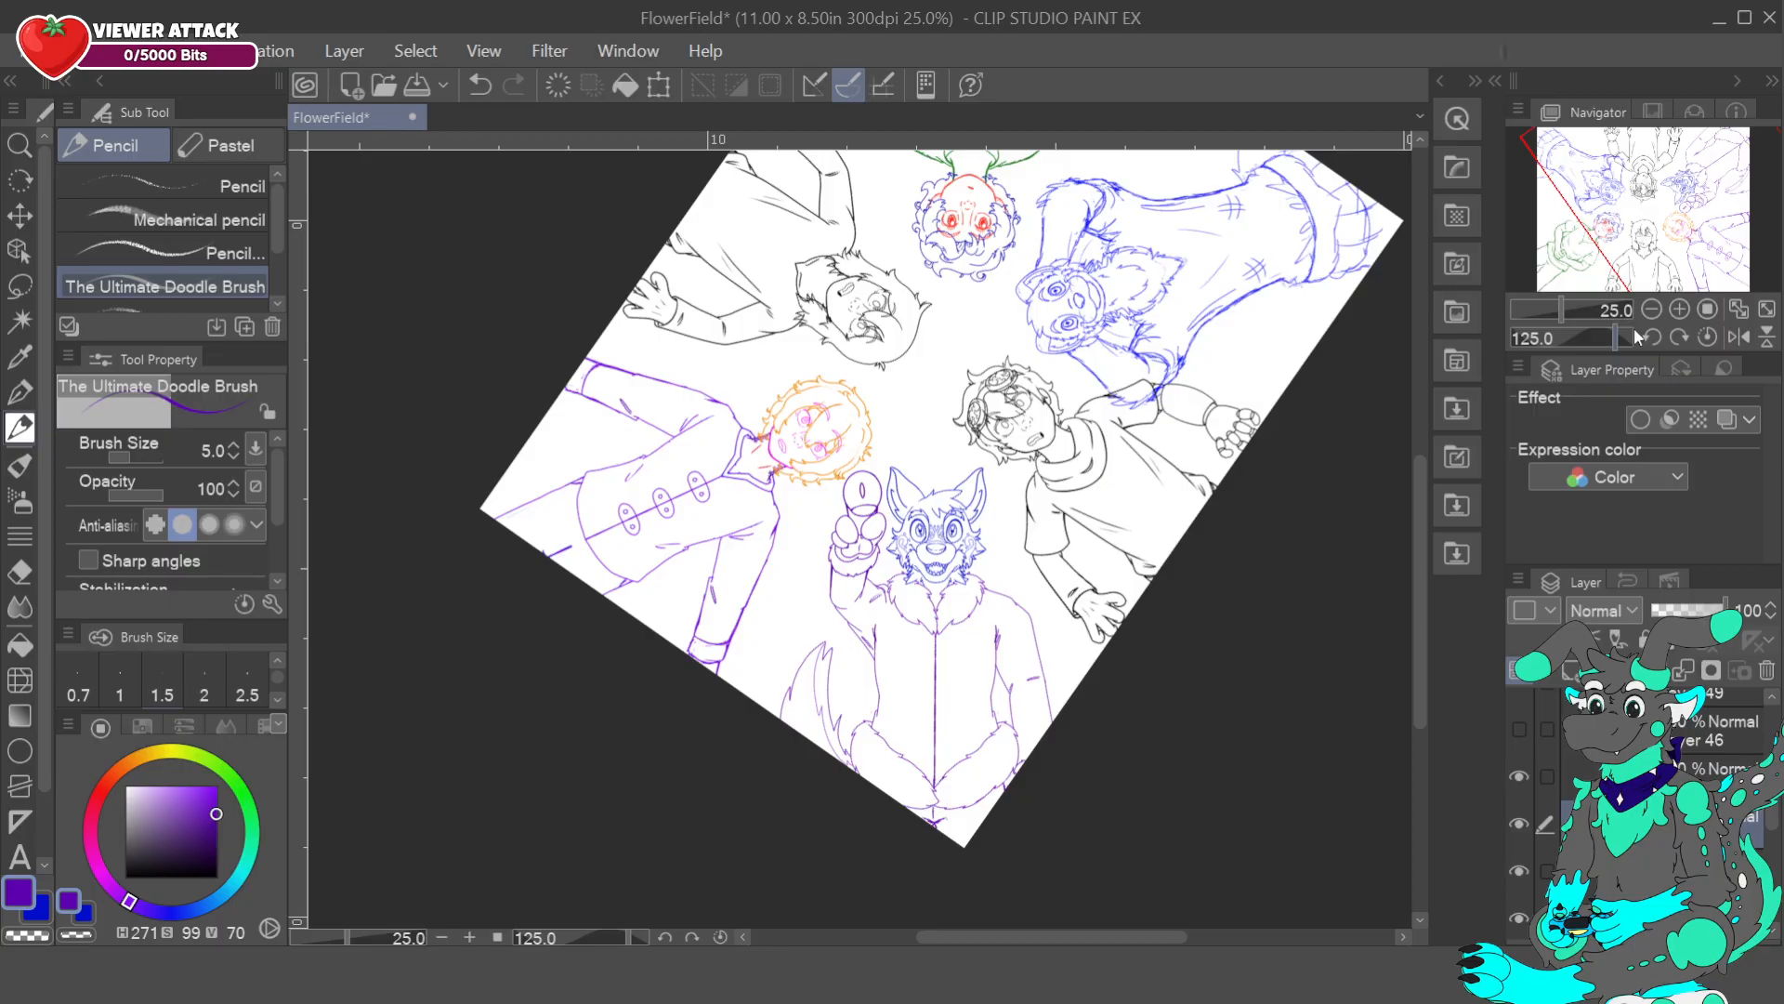
left_click(1680, 309)
left_click(1679, 309)
left_click(1679, 308)
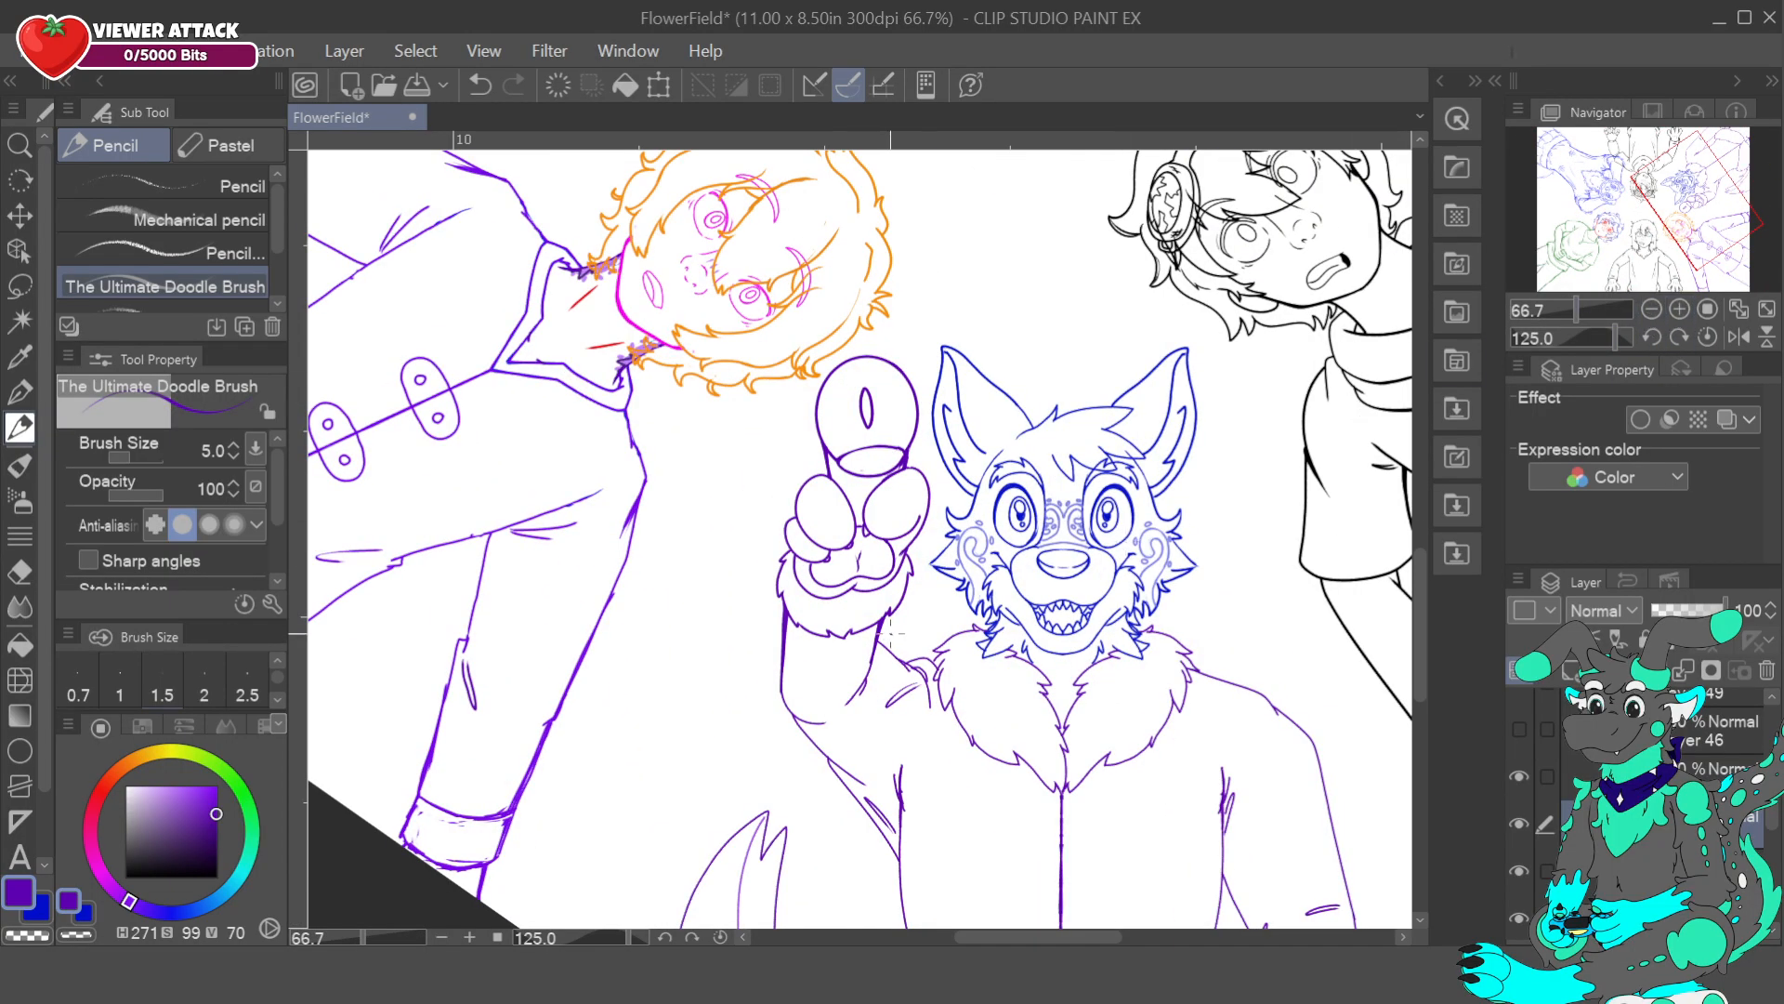
key("bracketleft")
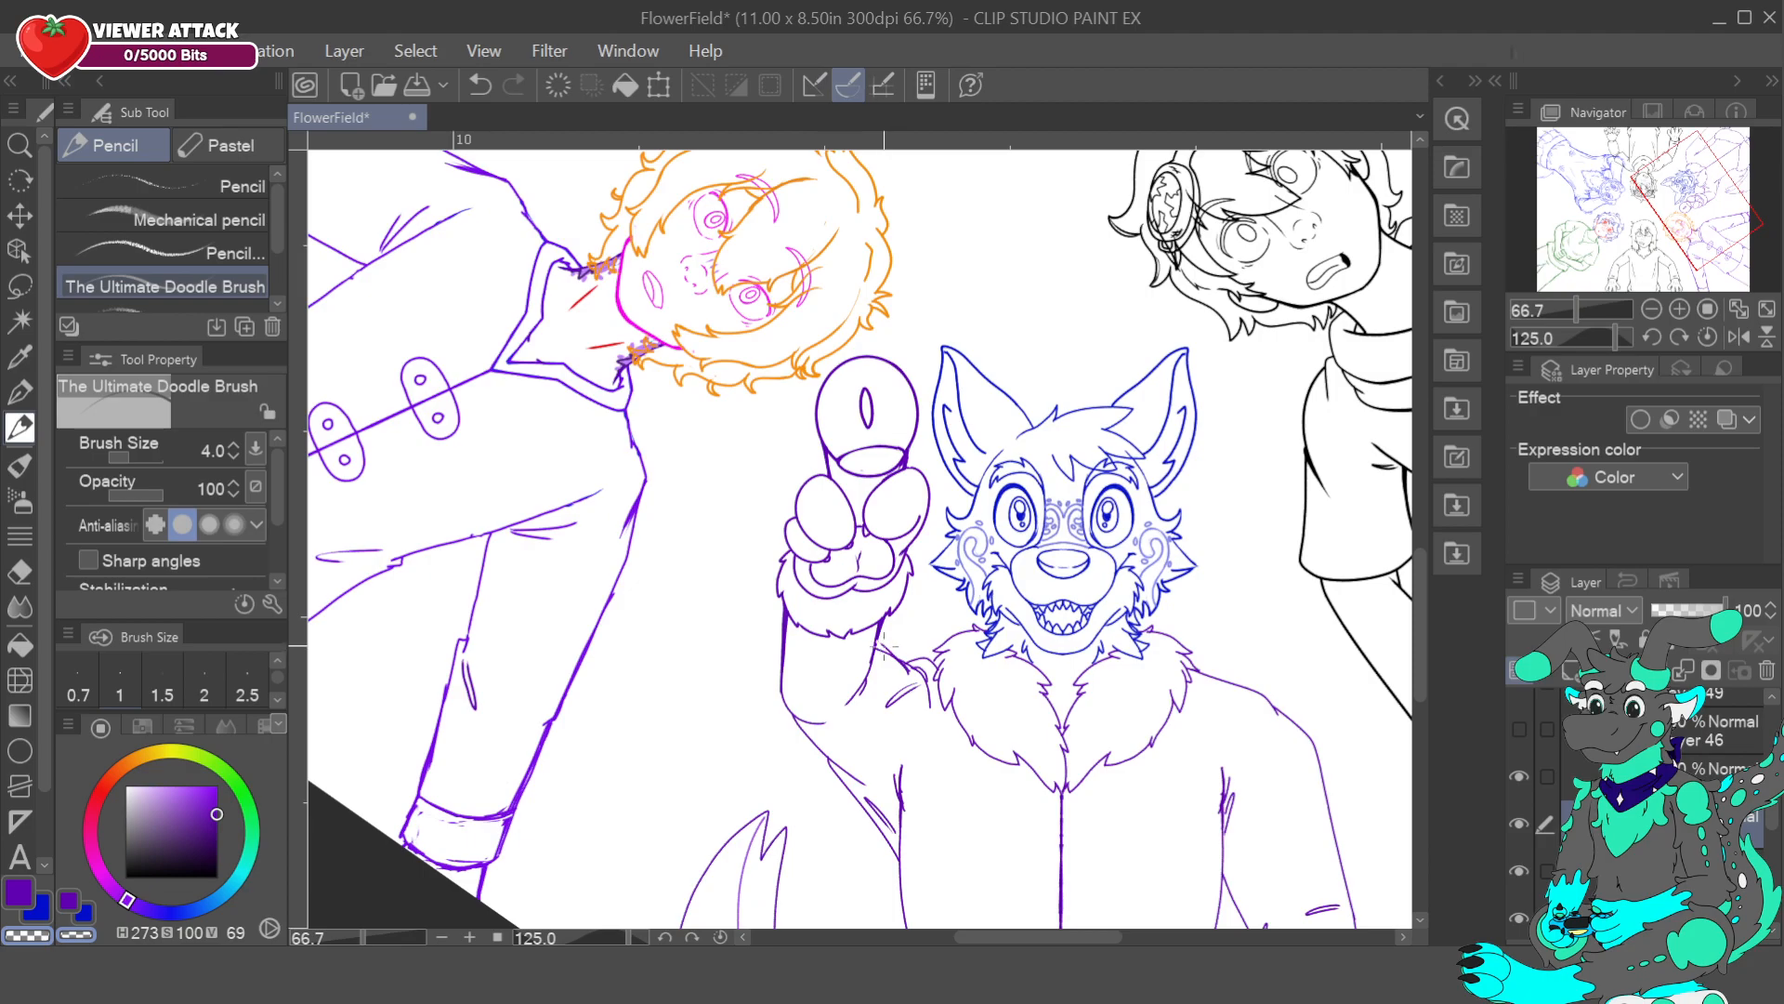
right_click(877, 638)
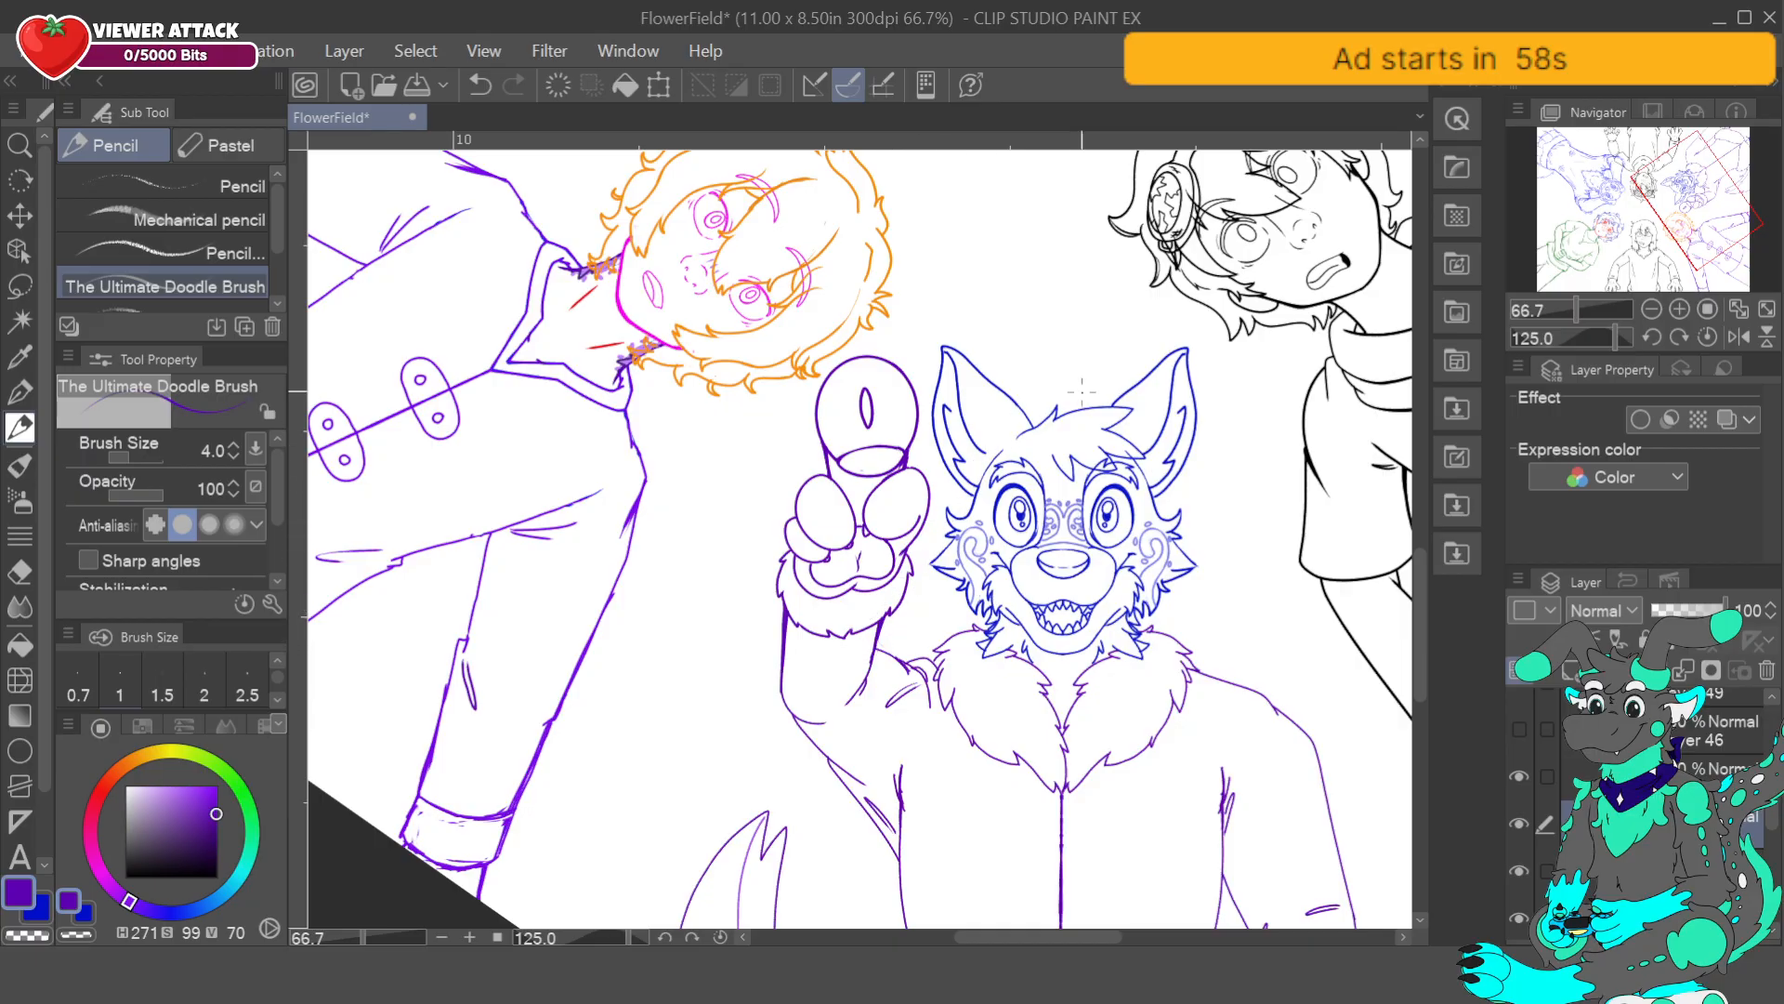
left_click(892, 658, "alt")
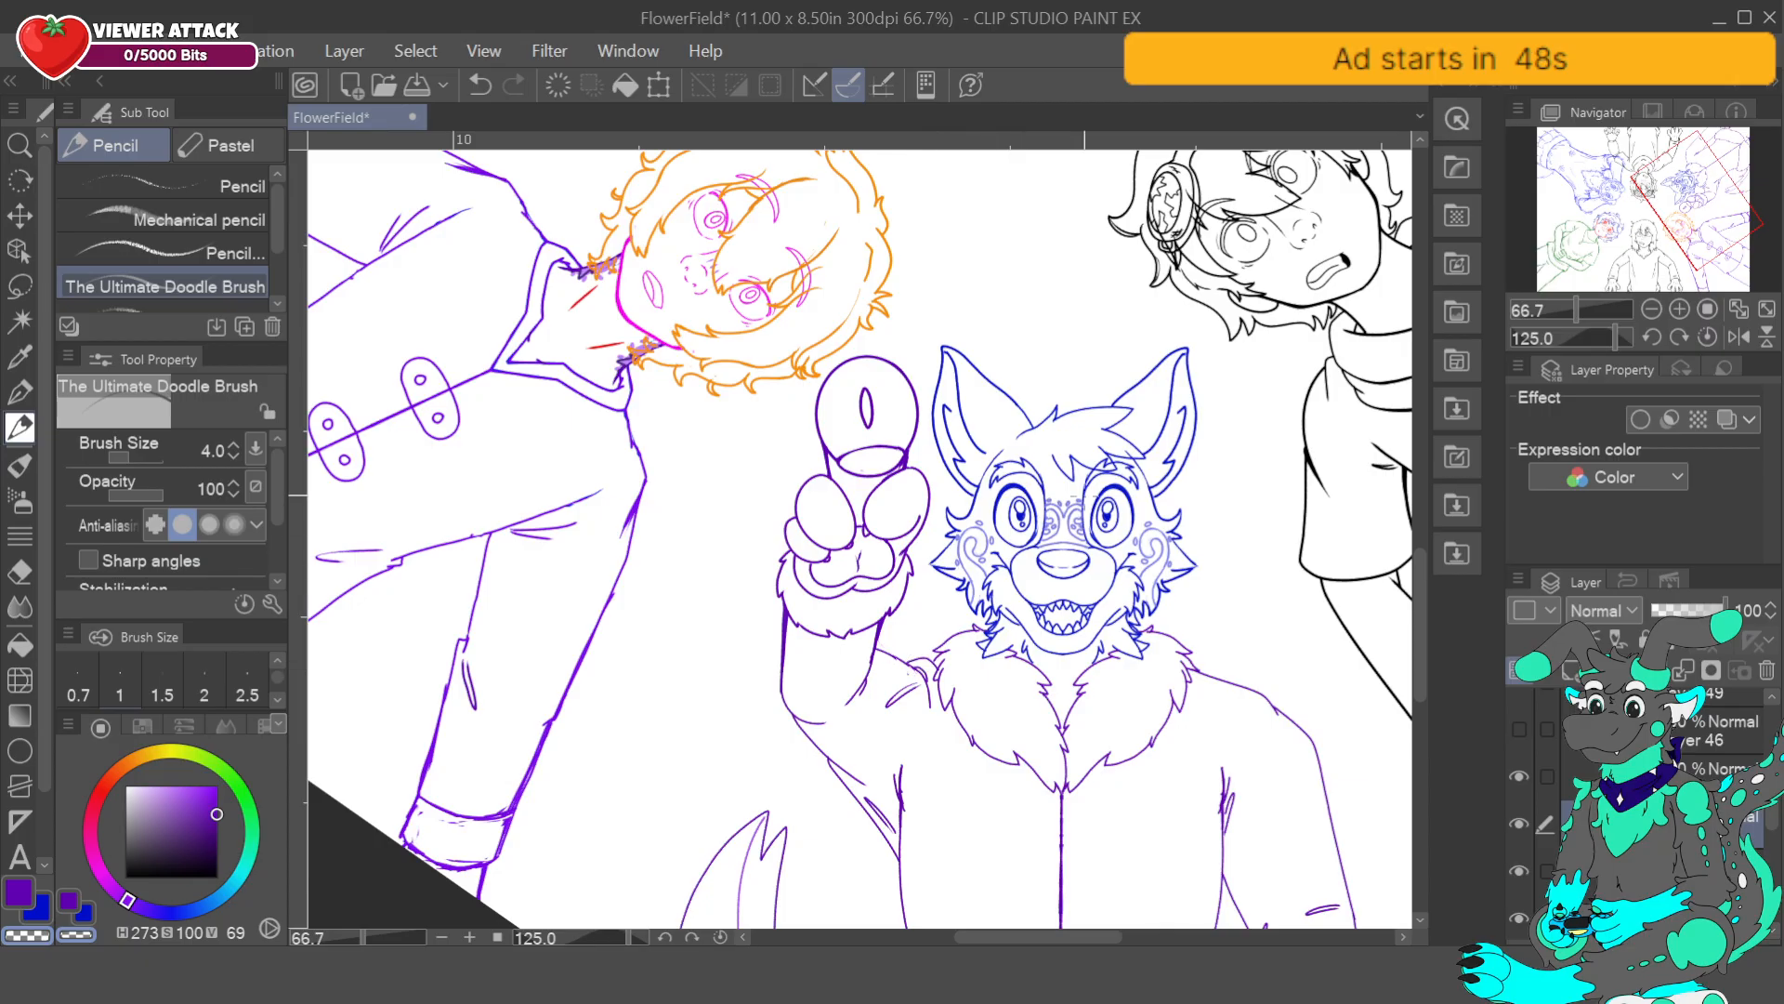
- Lasso the wolf's raised paw and forearm and include both layers holding its line art in the layer selection
left_click(1652, 309)
left_click(1653, 309)
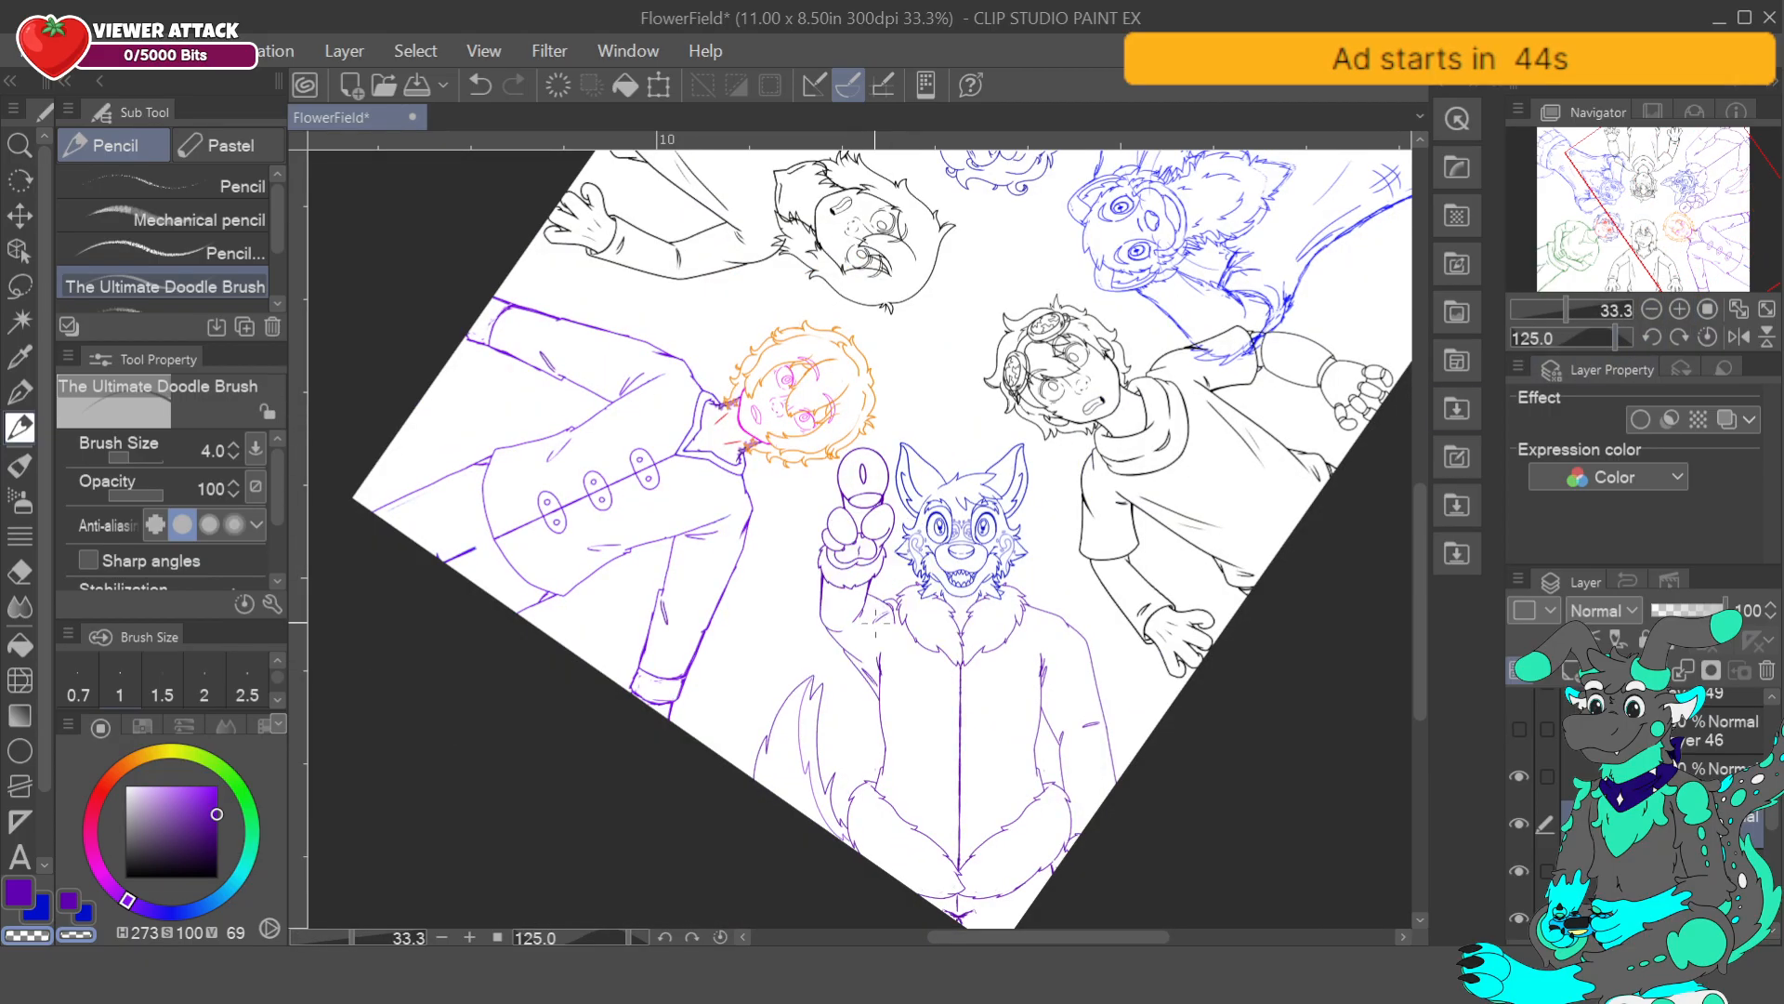
key("p")
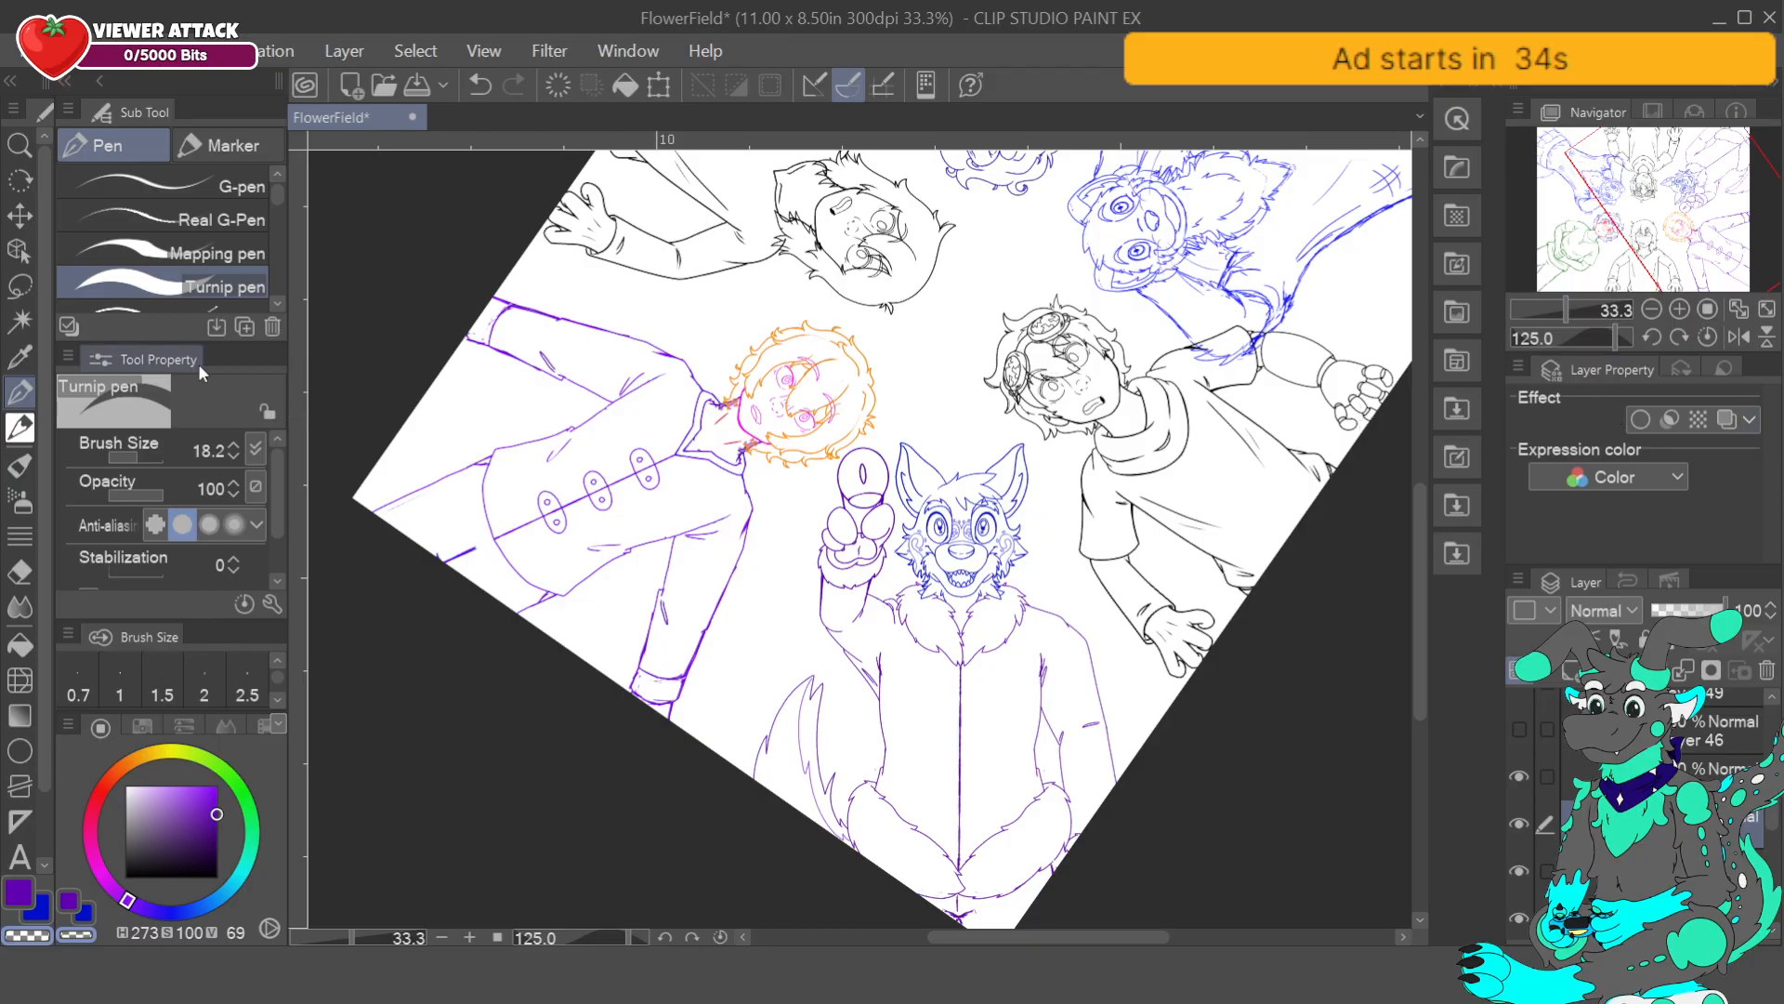
key("m")
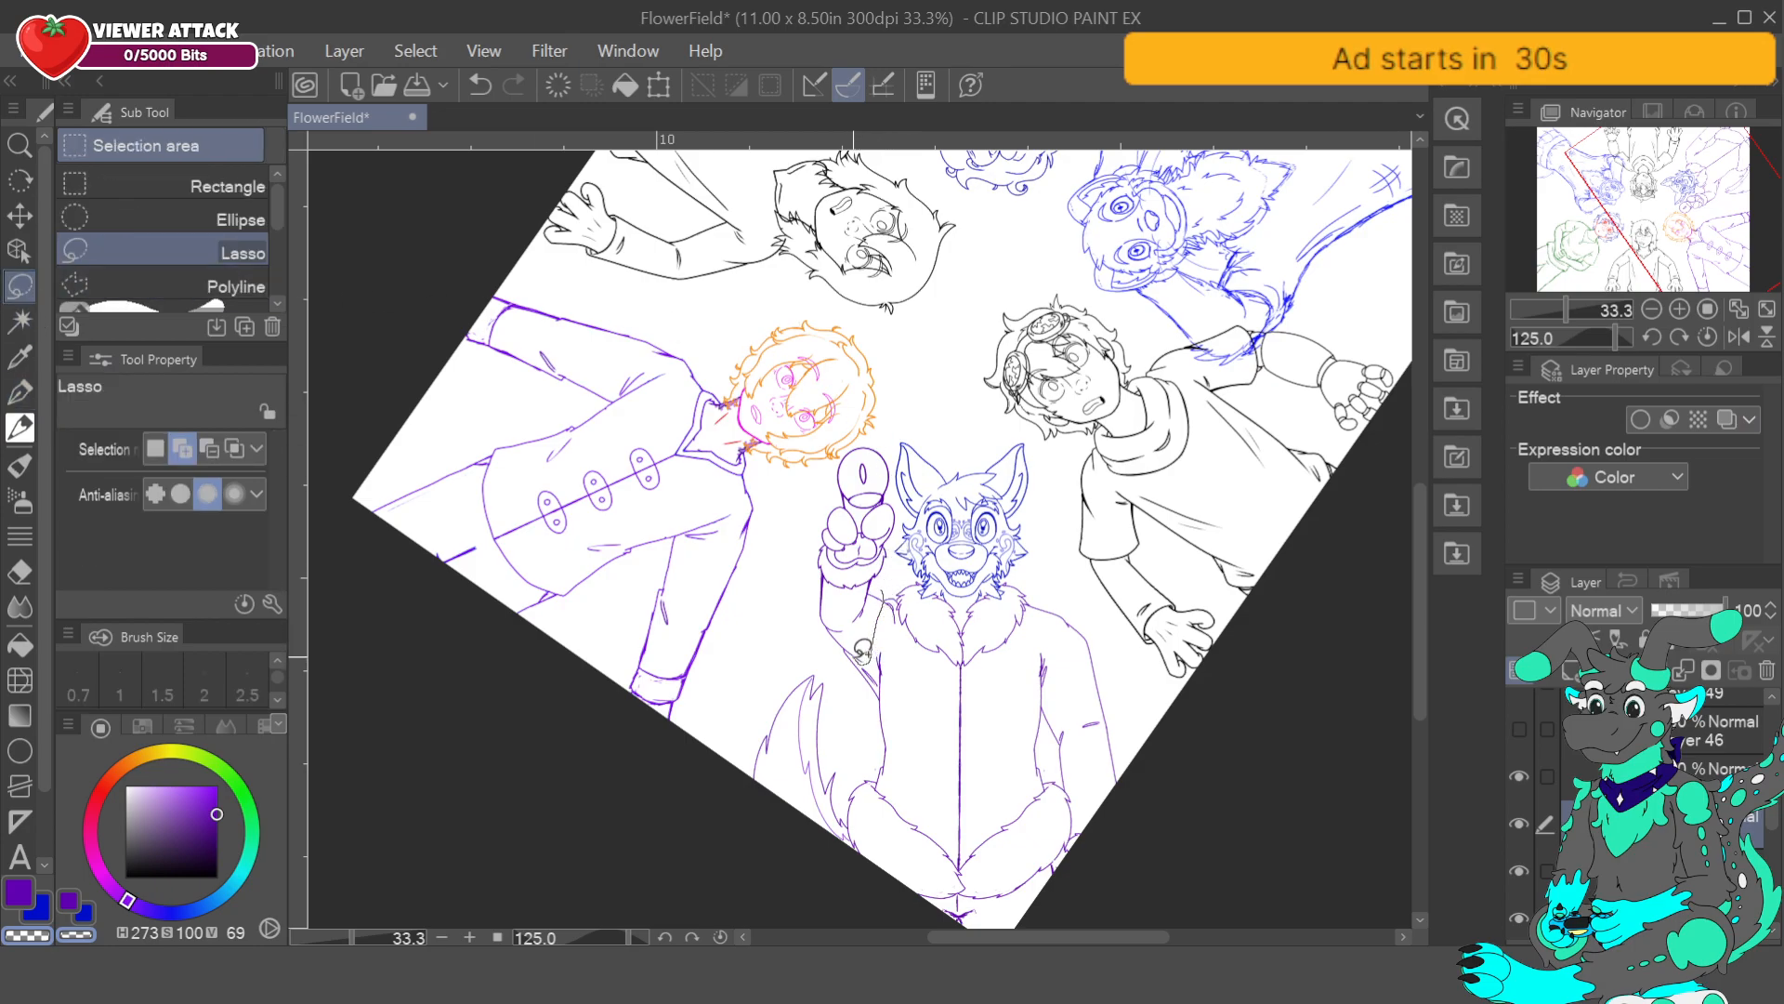
mouse_move(878, 599)
left_mouse_down()
mouse_move(795, 606)
mouse_move(820, 465)
mouse_move(878, 423)
mouse_move(909, 442)
mouse_move(890, 560)
left_mouse_up()
left_click(1521, 825)
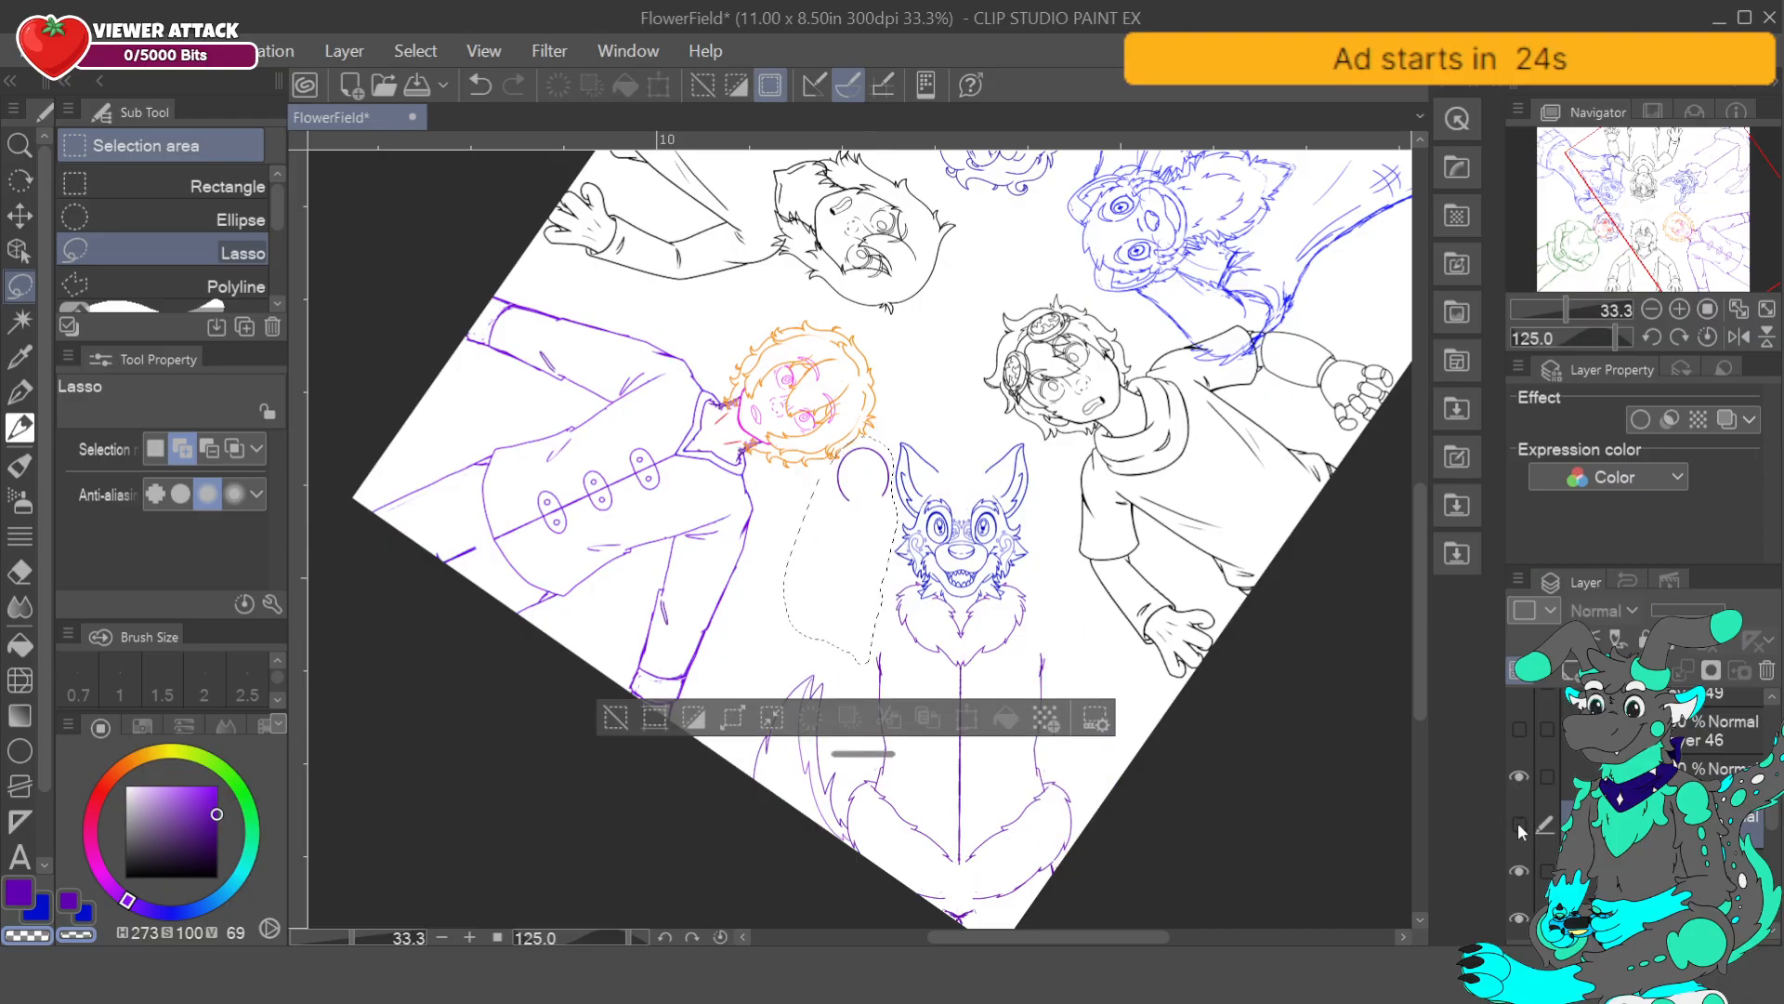
left_click(1521, 824)
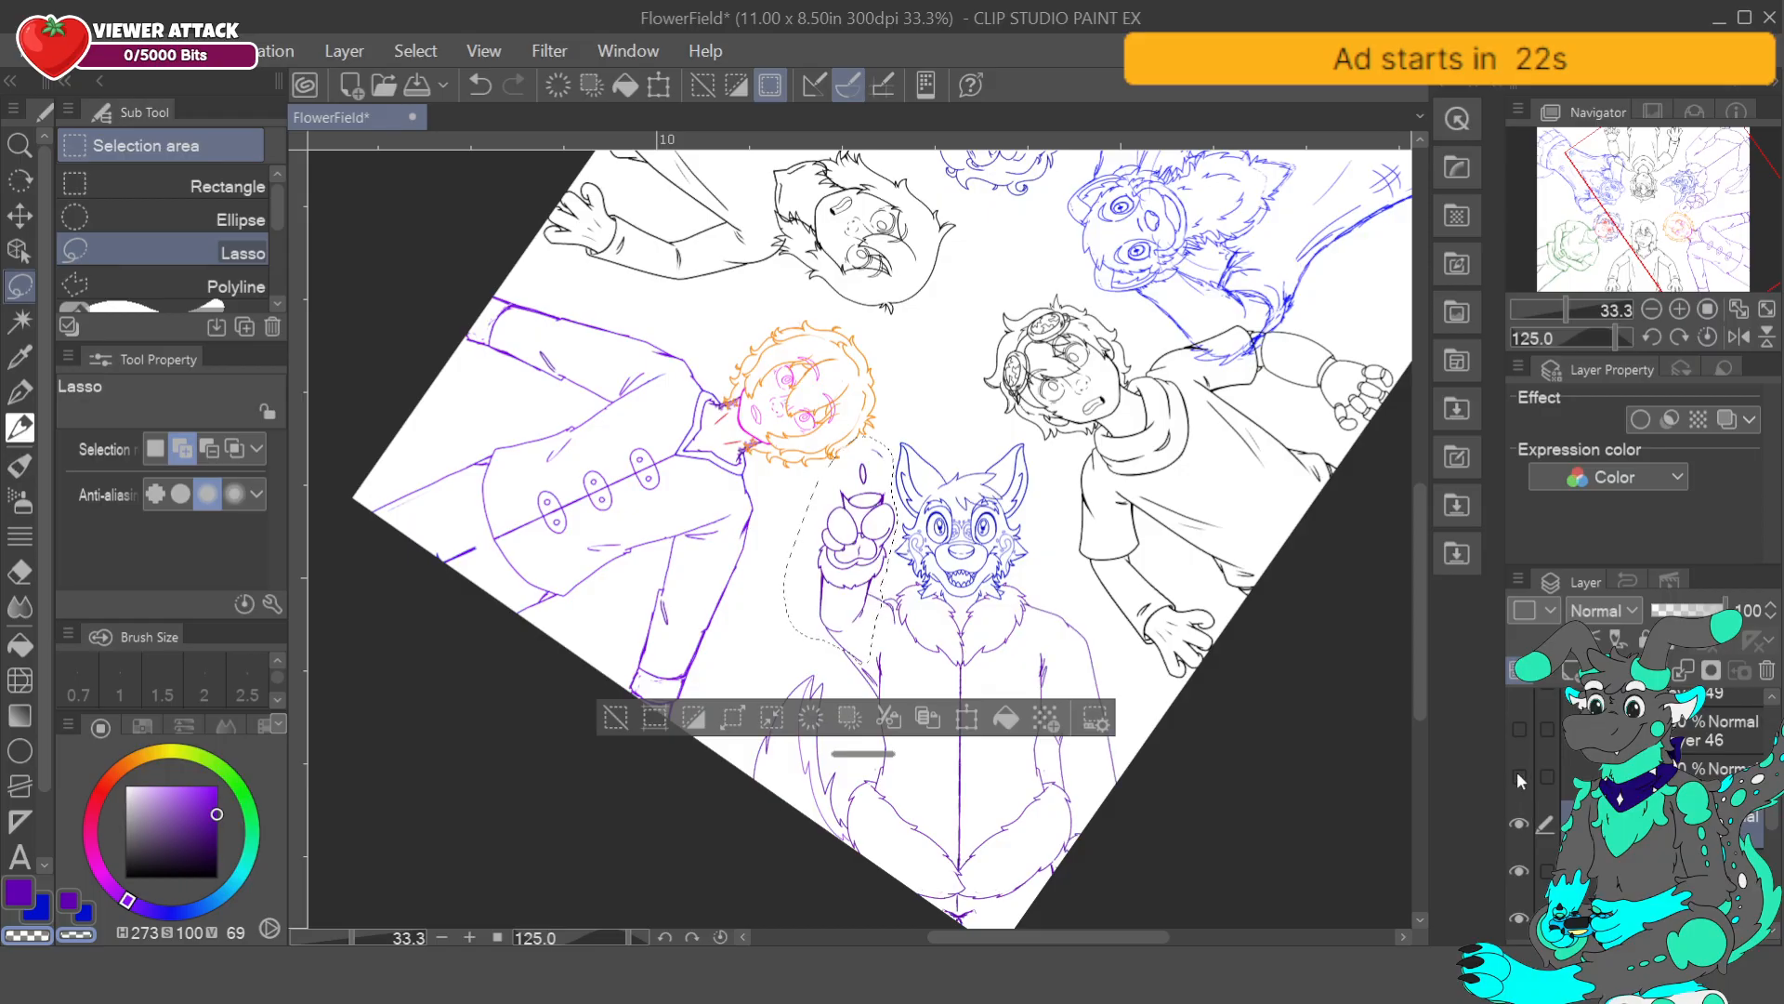
left_click(1627, 777, "ctrl")
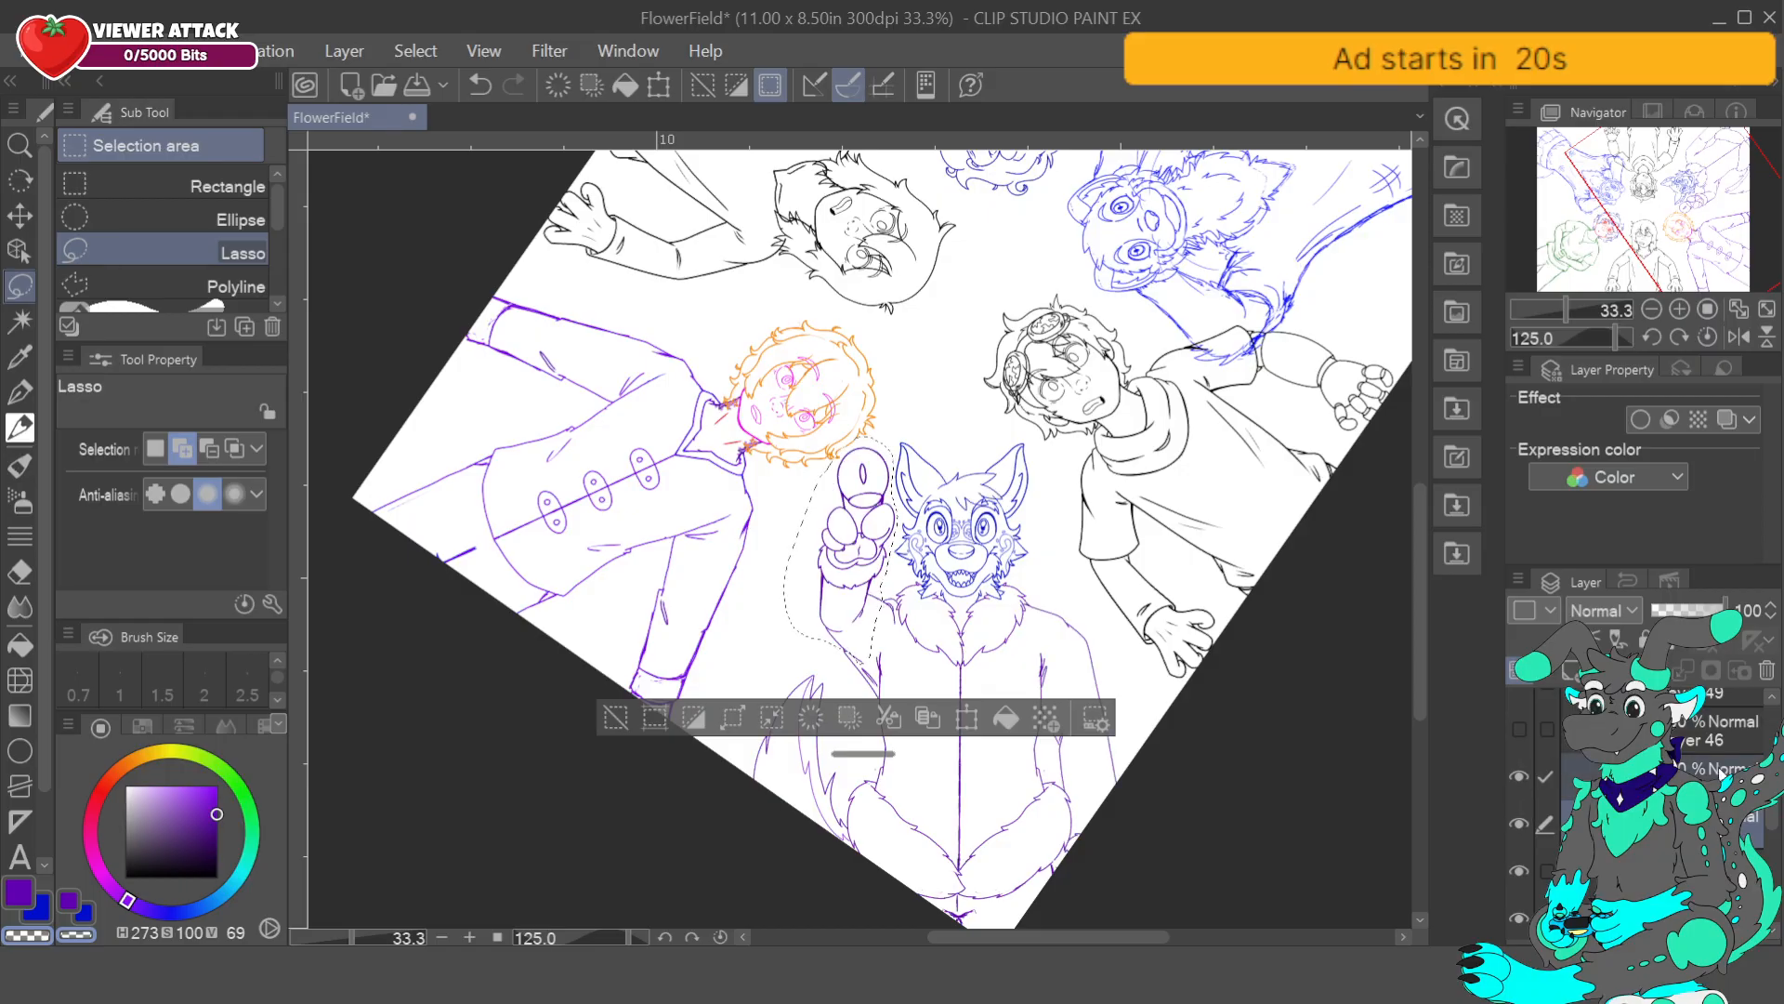
- Transform the lassoed paw and forearm across both layers, tilting and slightly enlarging them and moving them up beside the wolf's head
key("ctrl+t")
left_click_drag(870, 642, 839, 639)
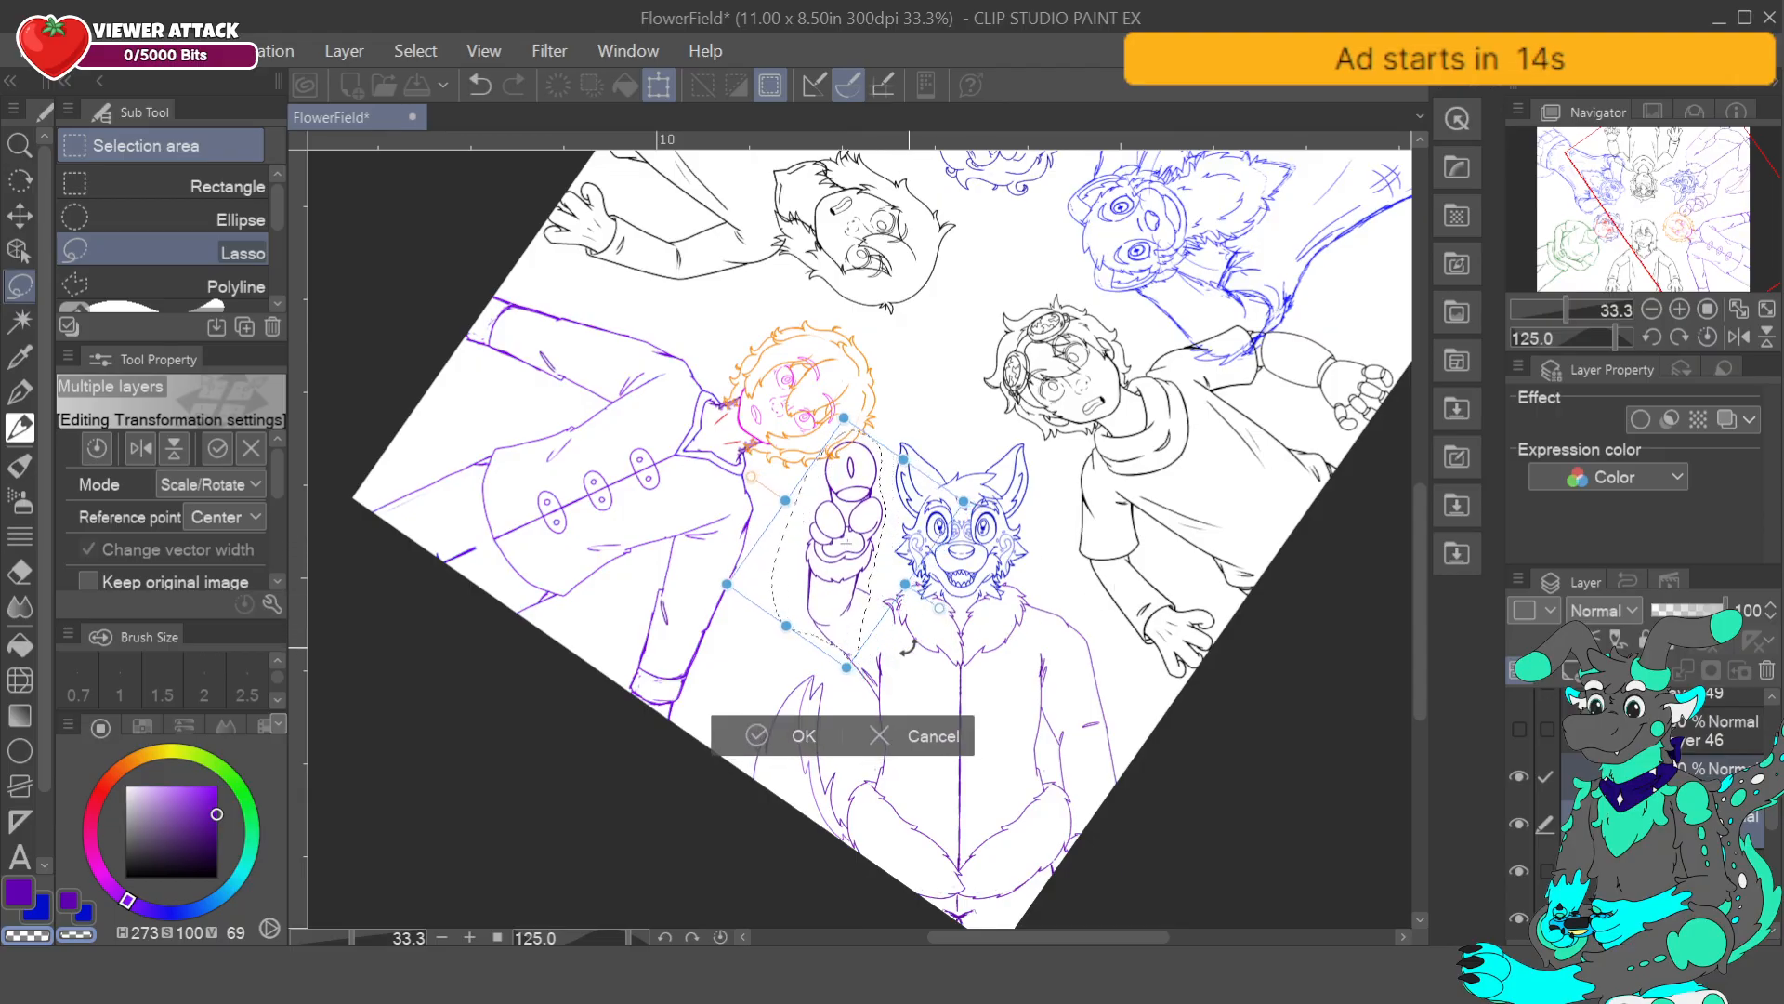
left_click_drag(845, 644, 865, 606)
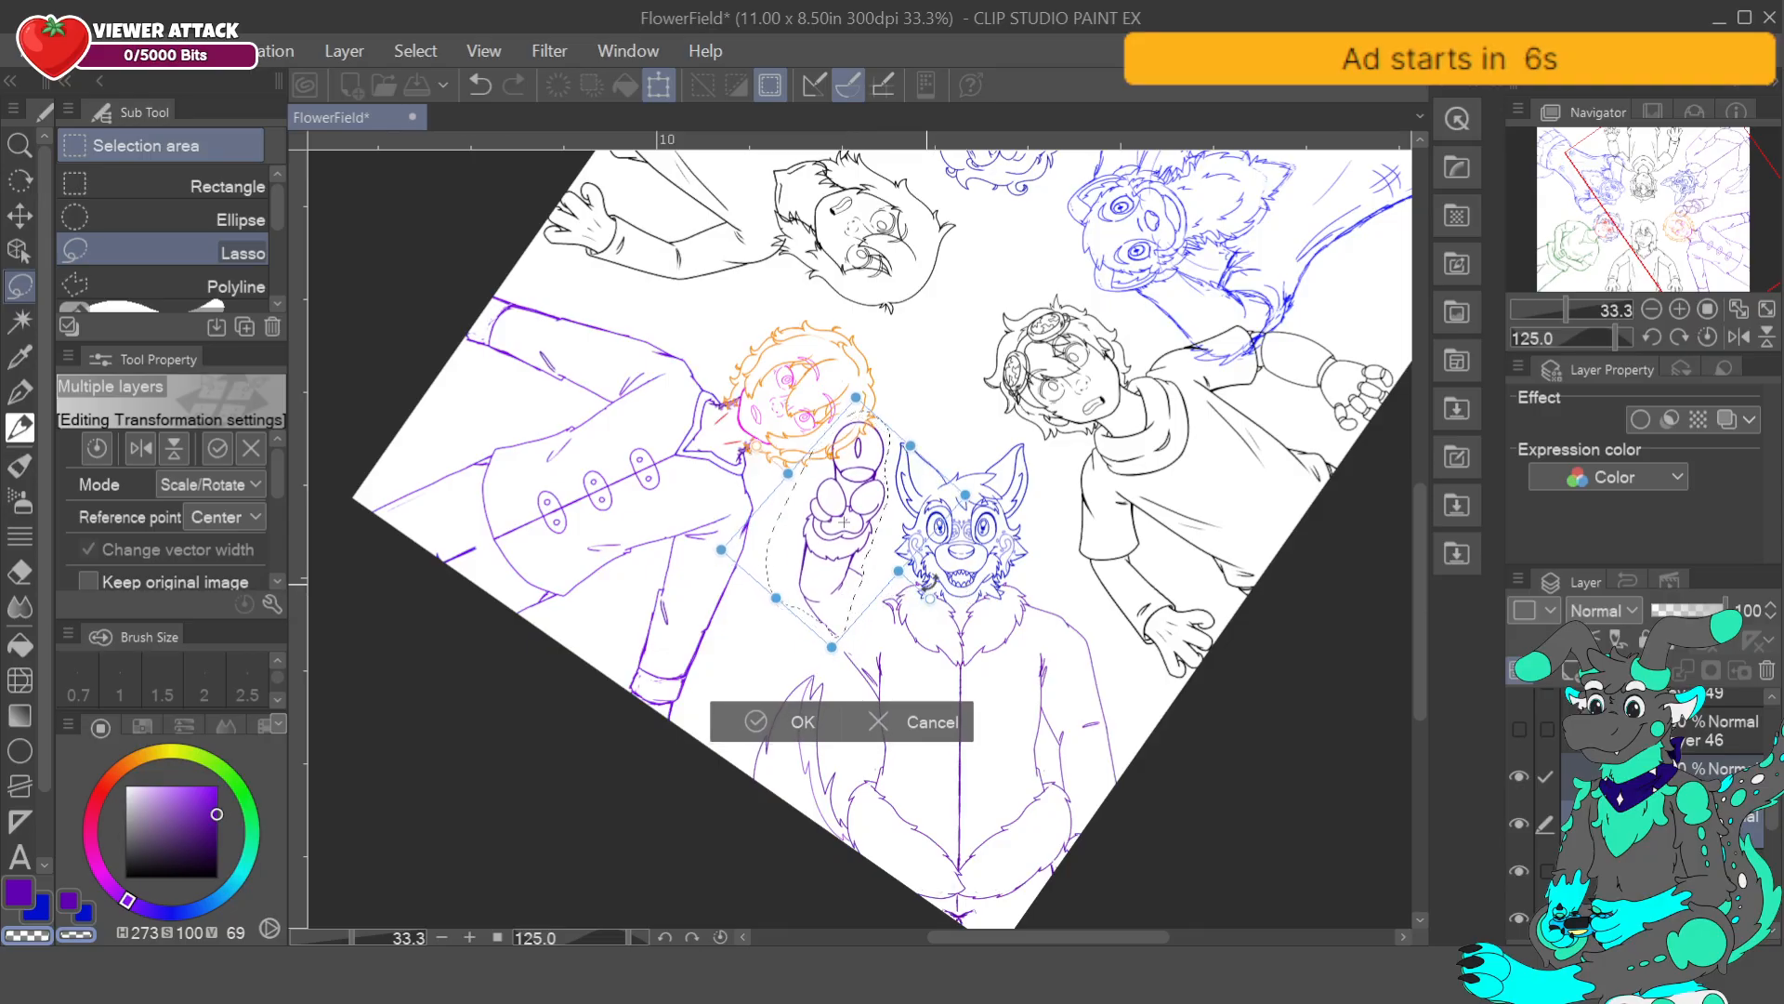
left_click_drag(965, 496, 1007, 485)
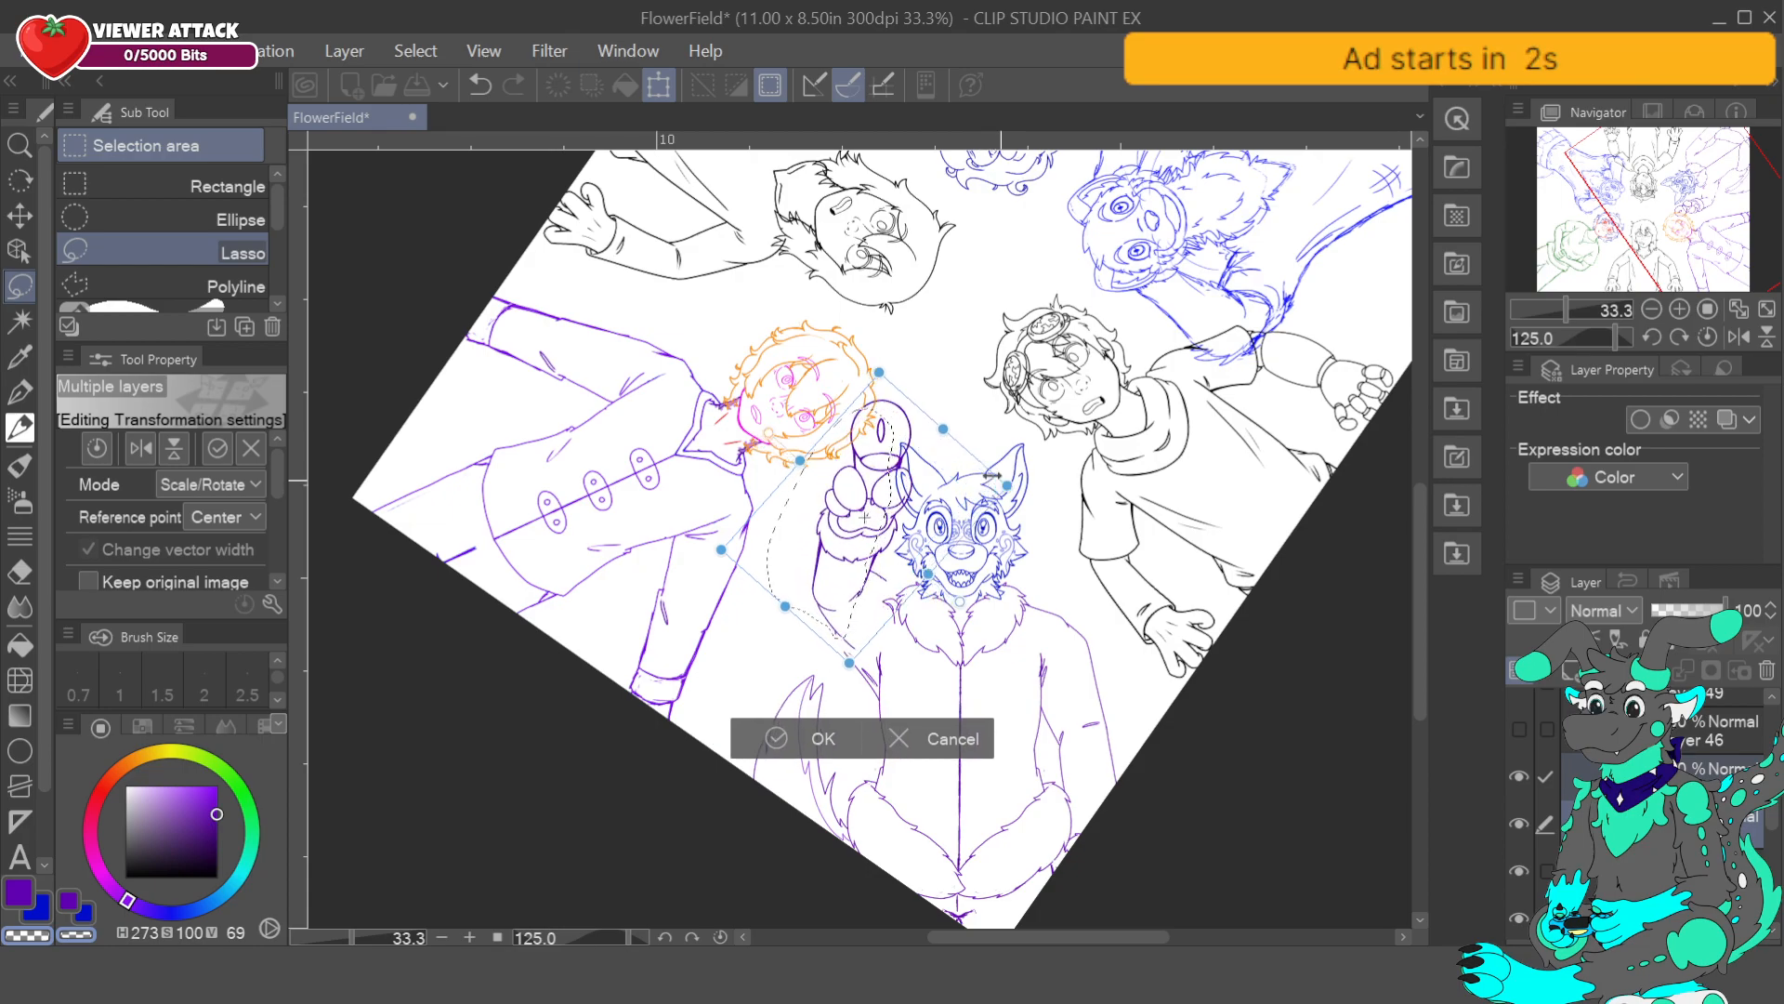
left_click_drag(908, 560, 892, 561)
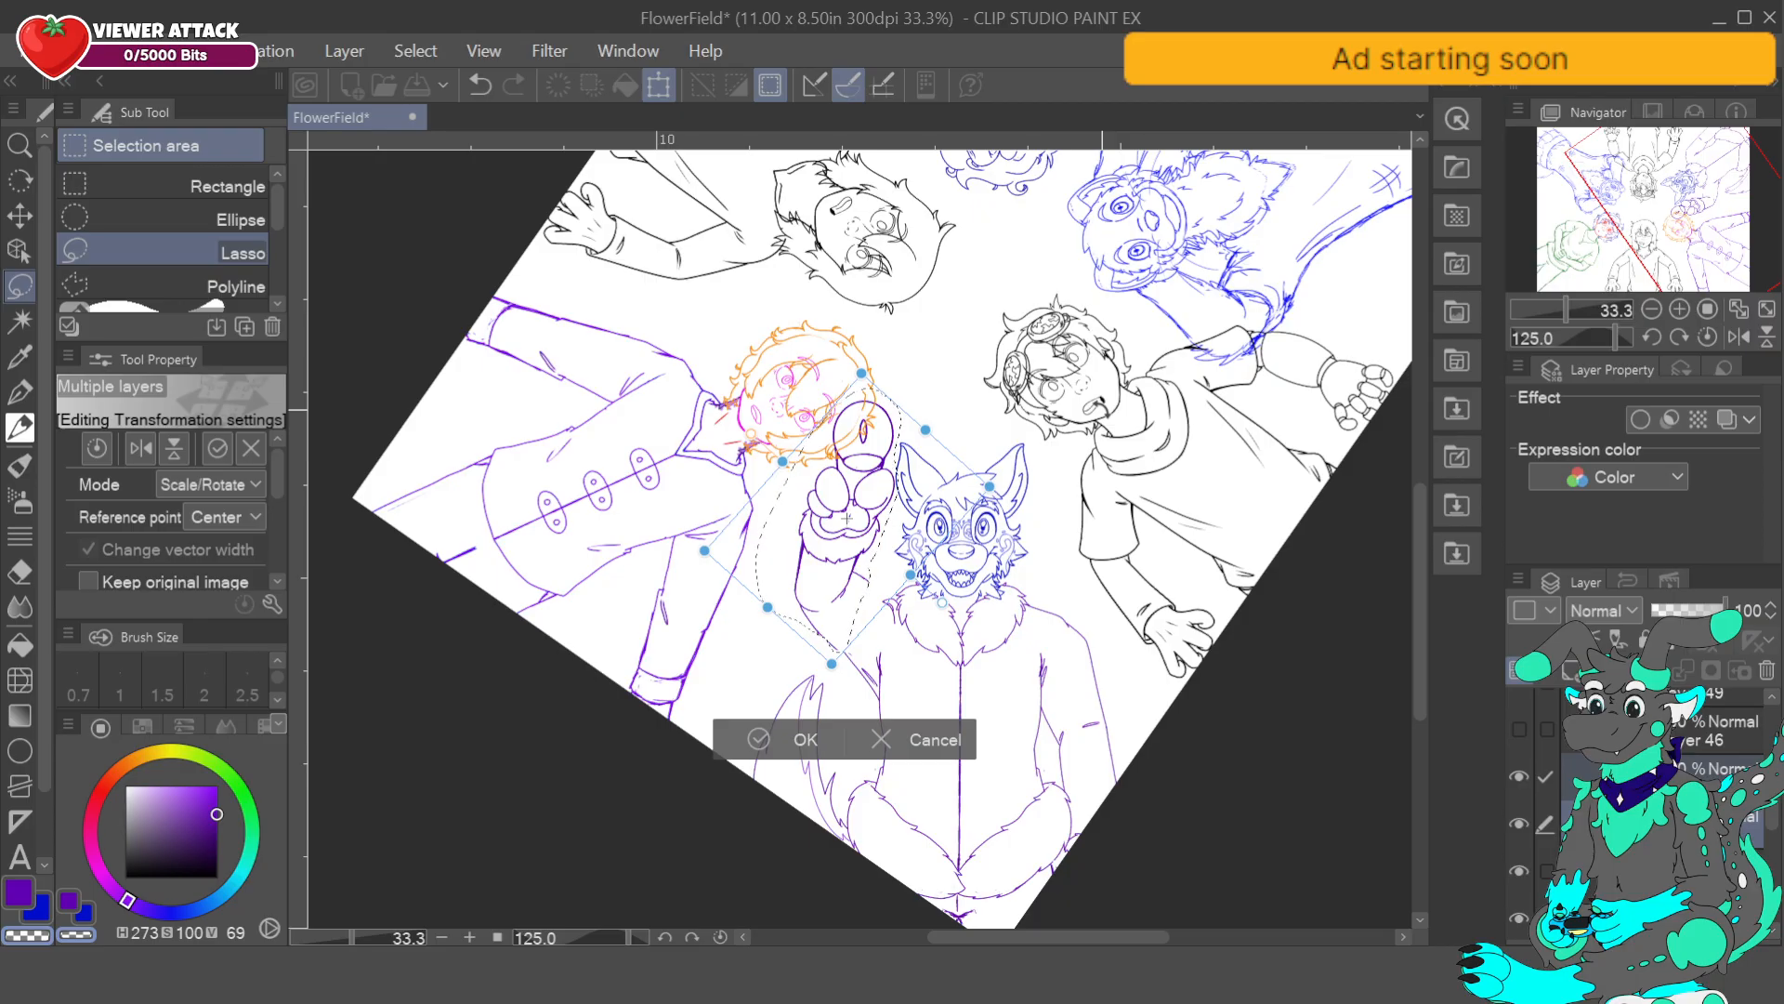
left_click_drag(921, 542, 929, 547)
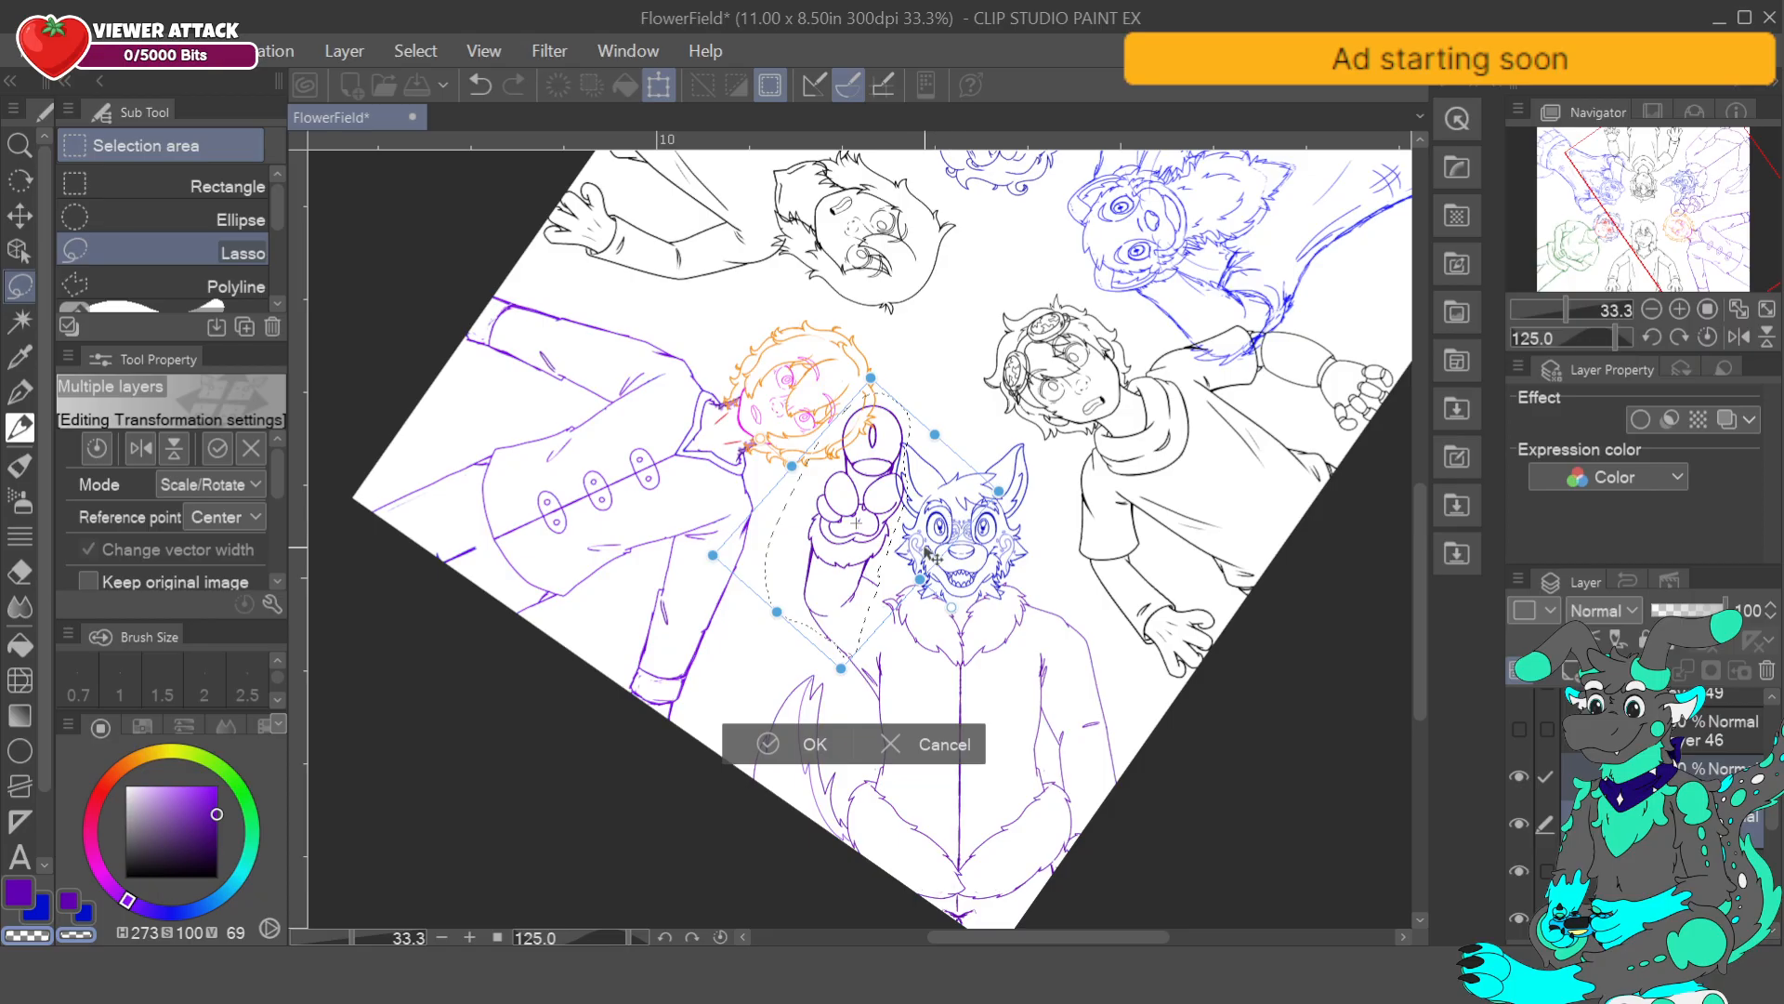
left_click_drag(921, 548, 922, 548)
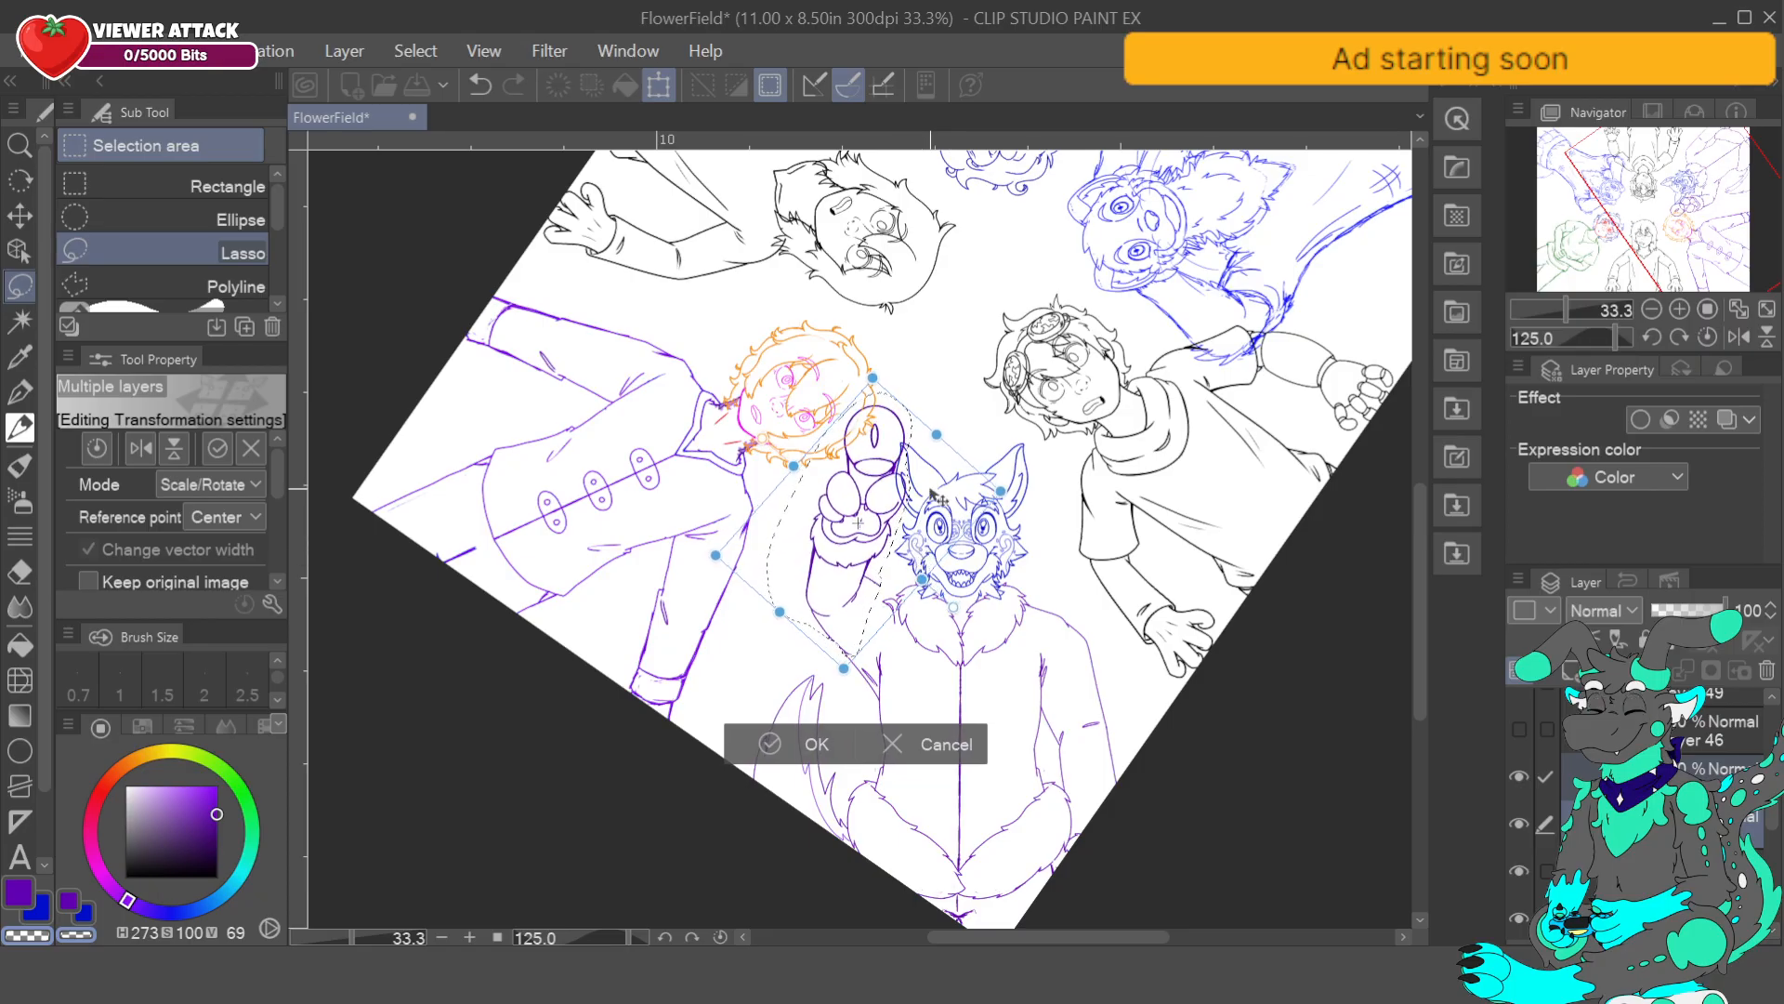
left_click(783, 748)
key("p")
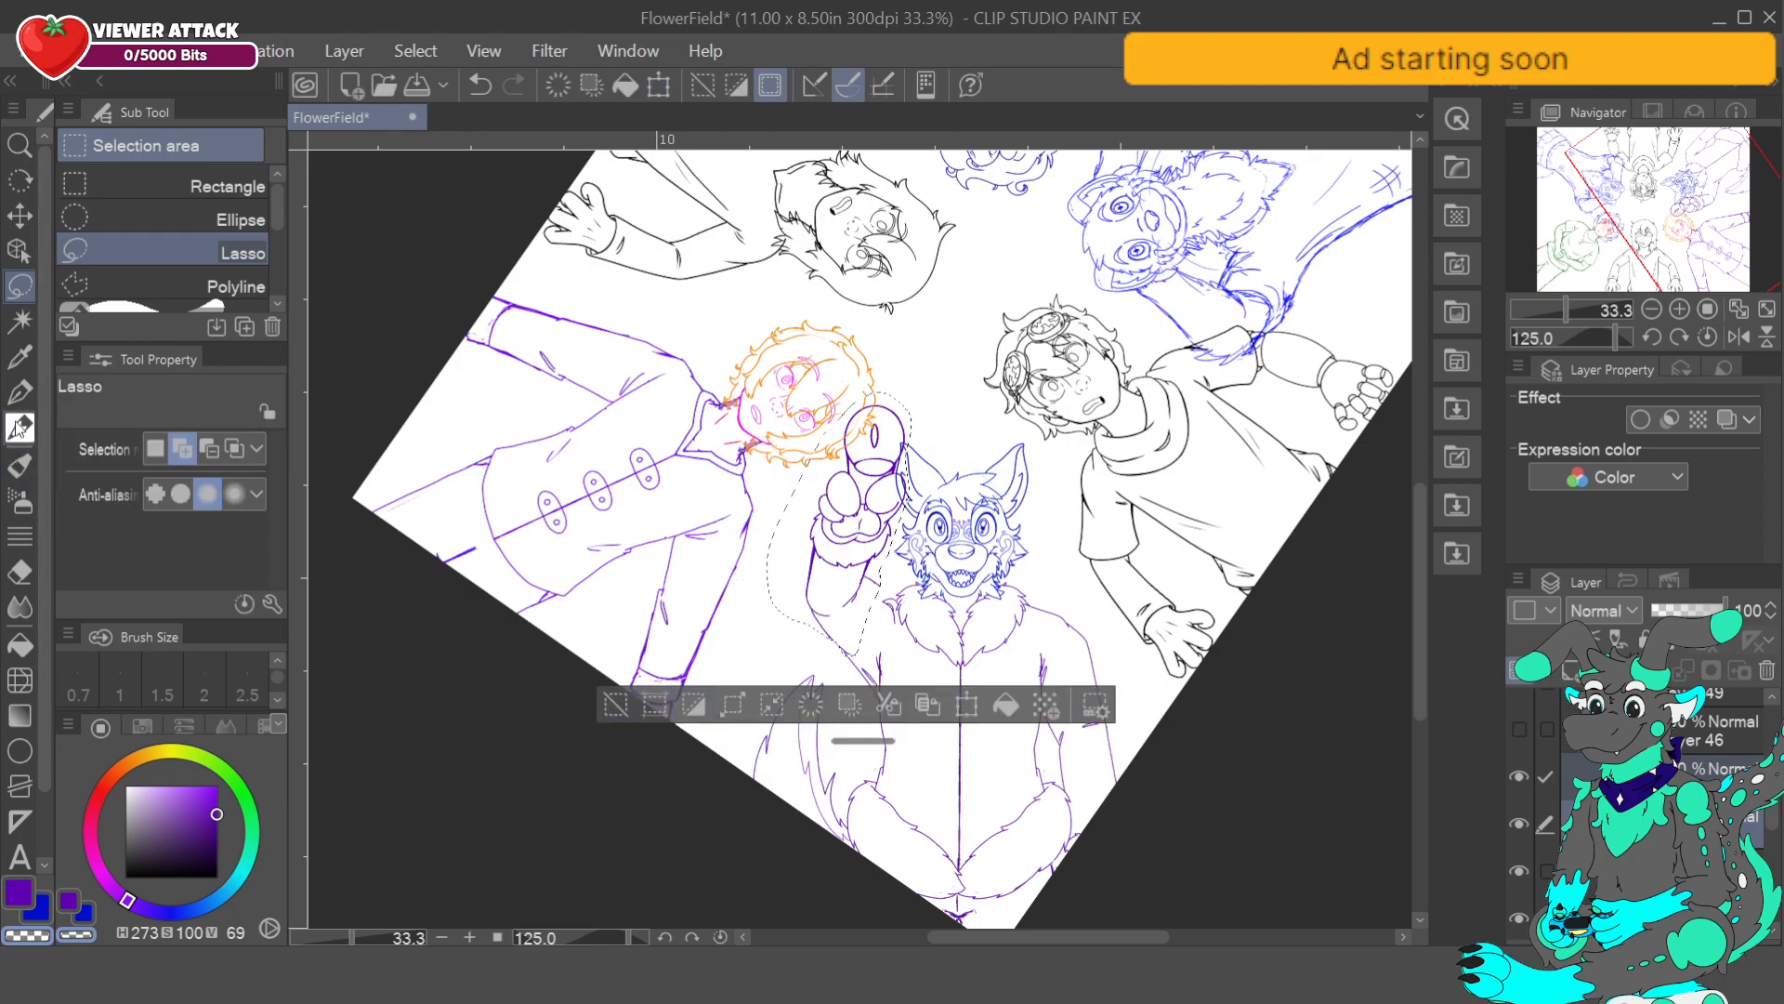
- Clear the lasso selection and redraw the elbow of the wolf's raised arm with the sampled purple, erasing with transparent colour
key("ctrl+d")
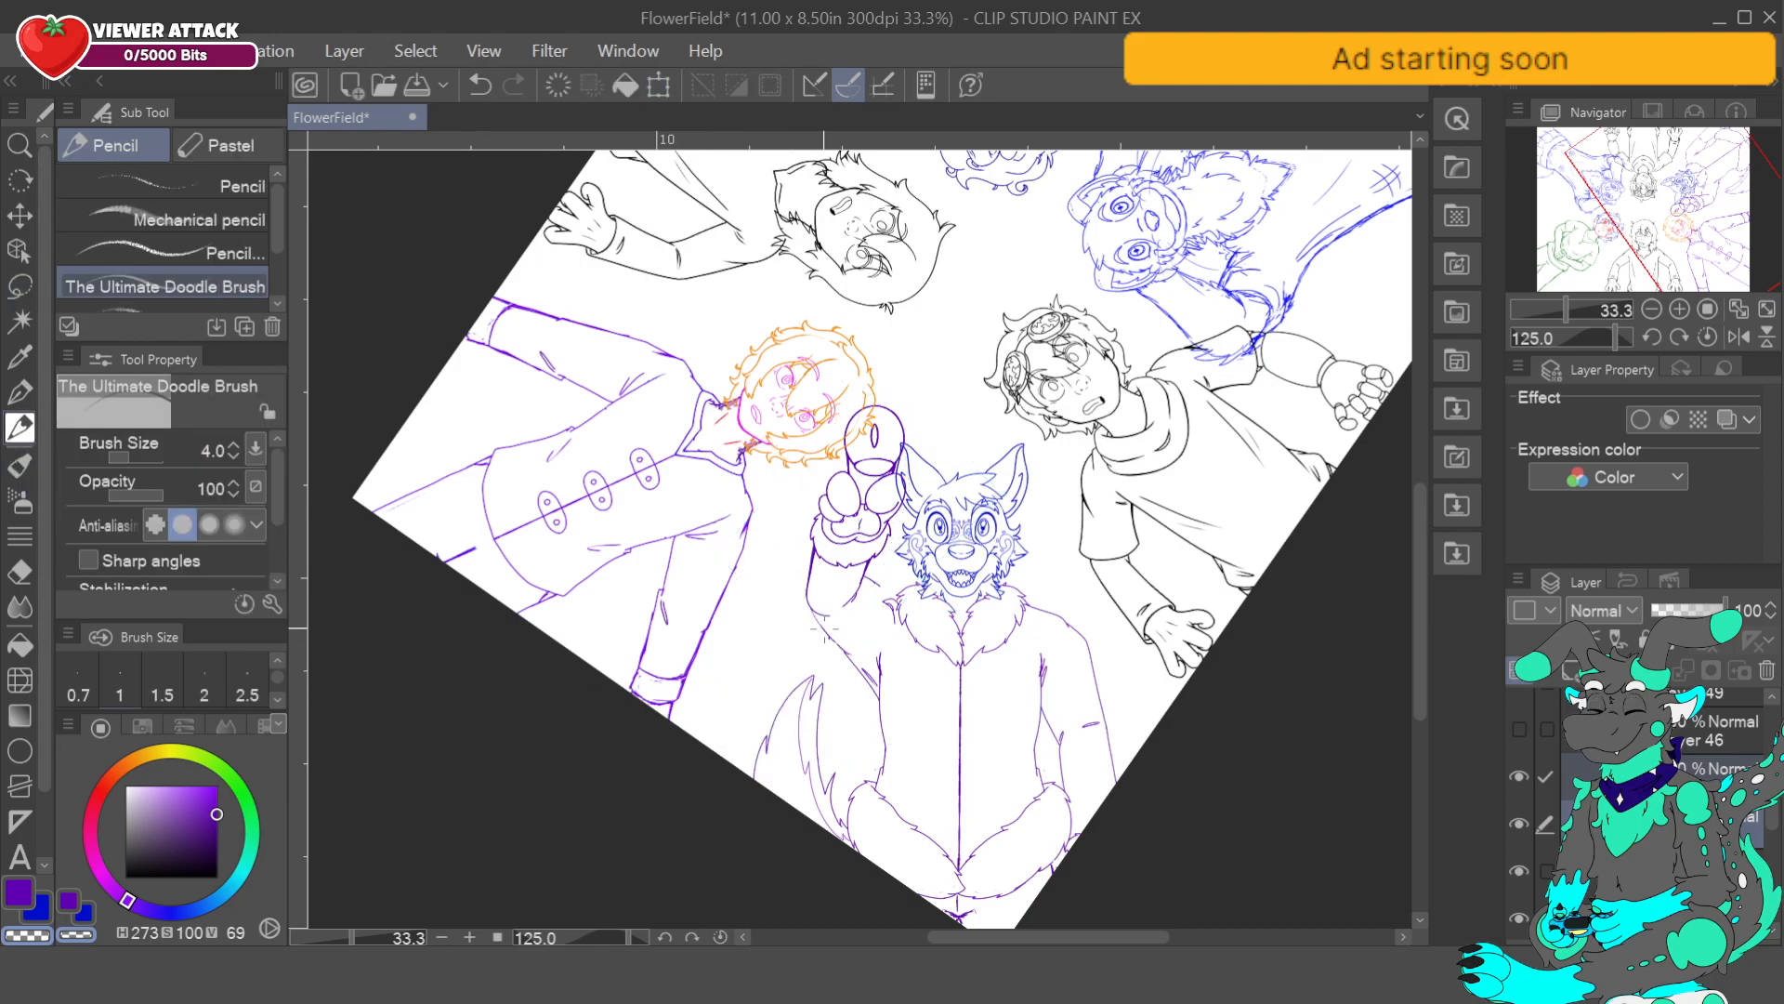
left_click(814, 608, "alt")
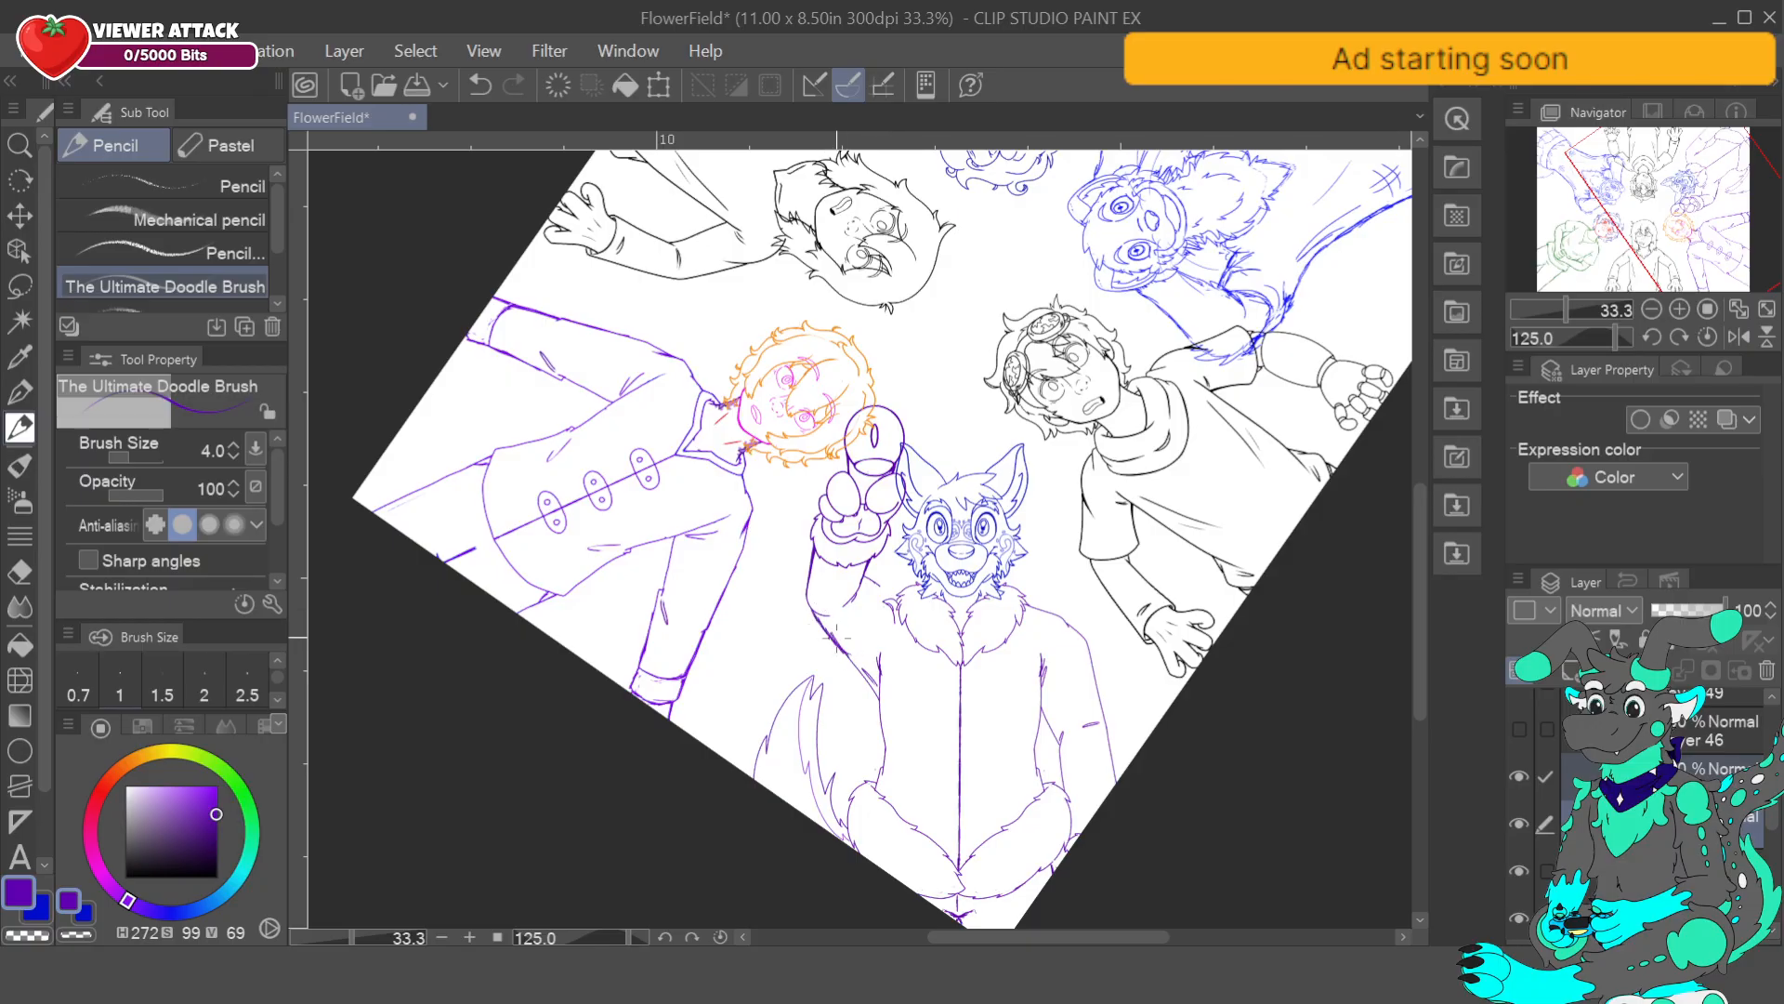
key("c")
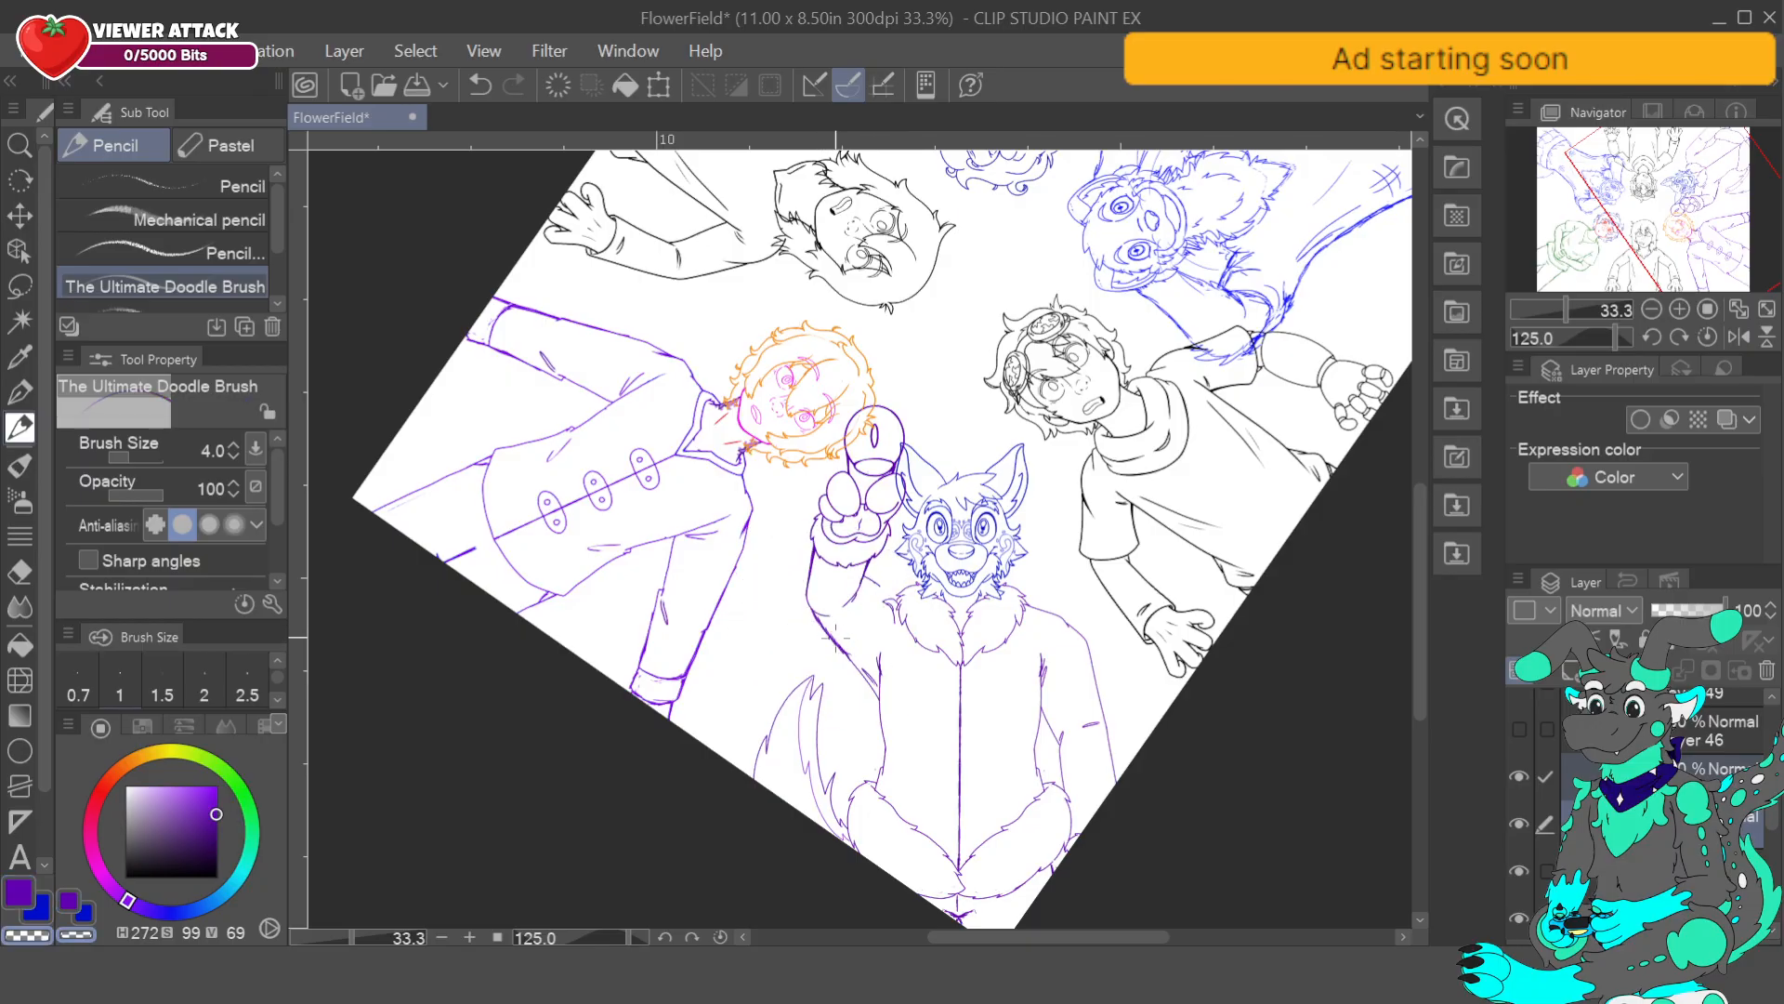
left_click(809, 624, "alt")
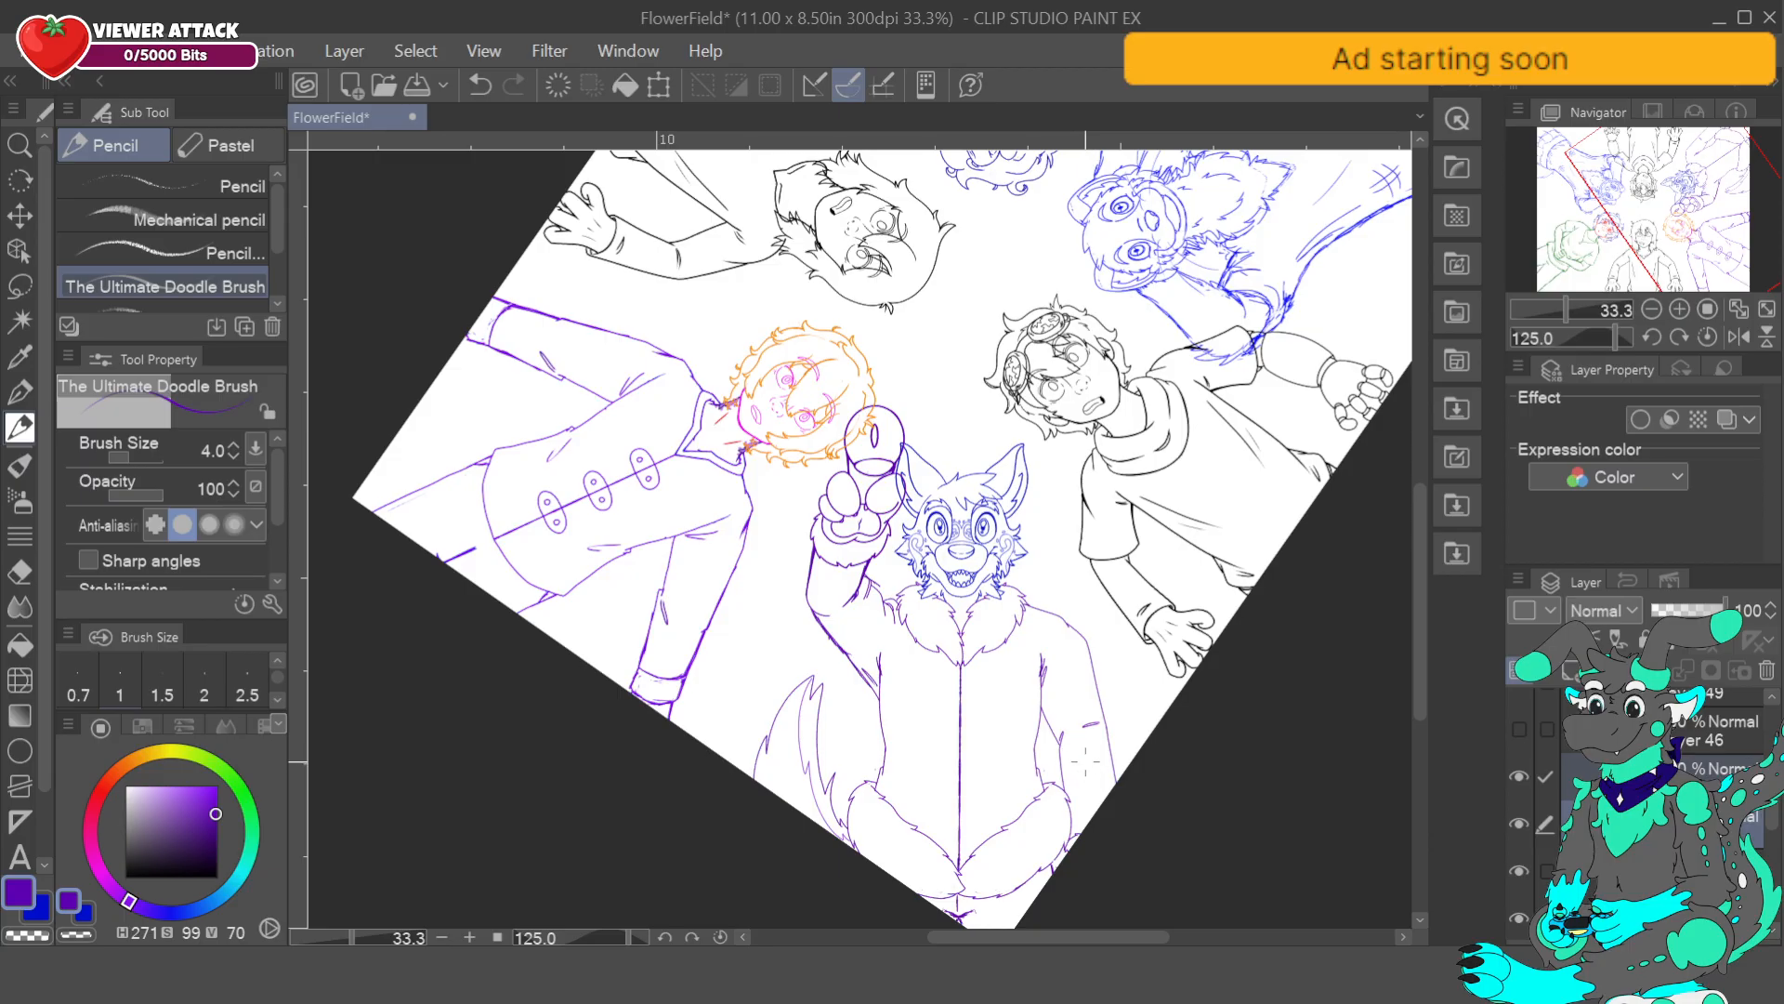
- Sketch the elbow and shoulder lines of the wolf's raised arm in the sampled purple, undoing stray strokes
key("ctrl+alt+0")
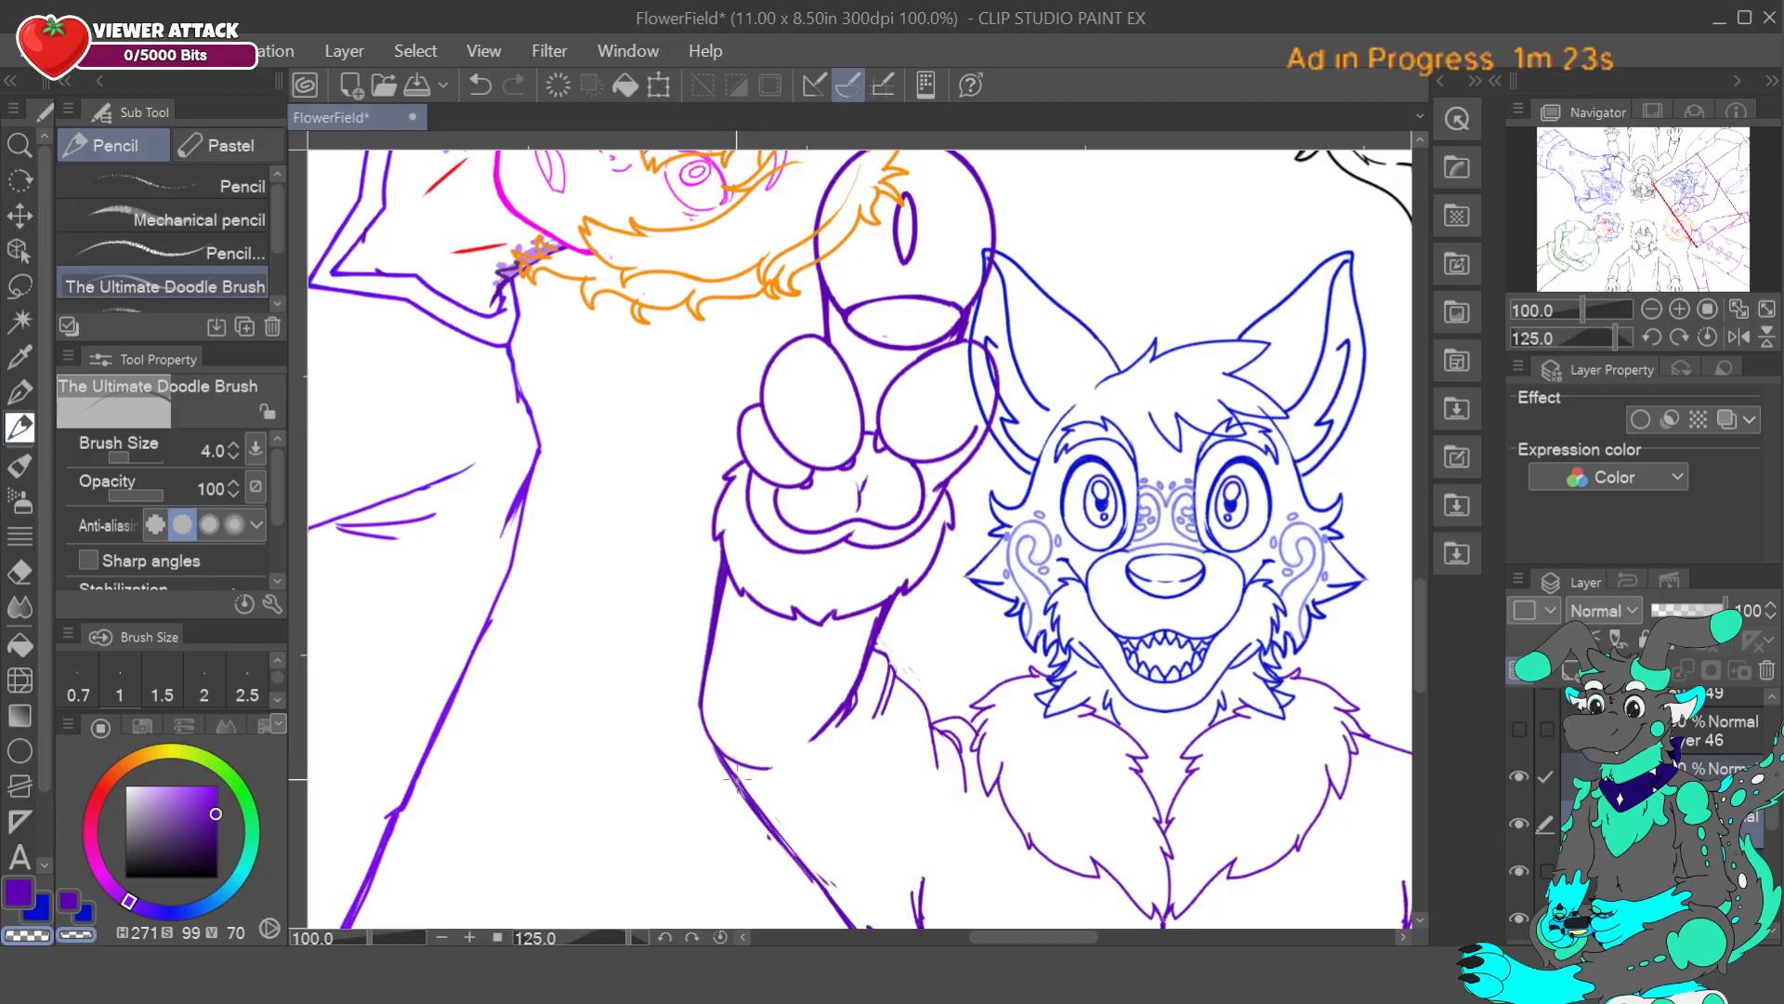
left_click(1656, 312)
left_click(1656, 312)
left_click(1656, 313)
left_click(1656, 312)
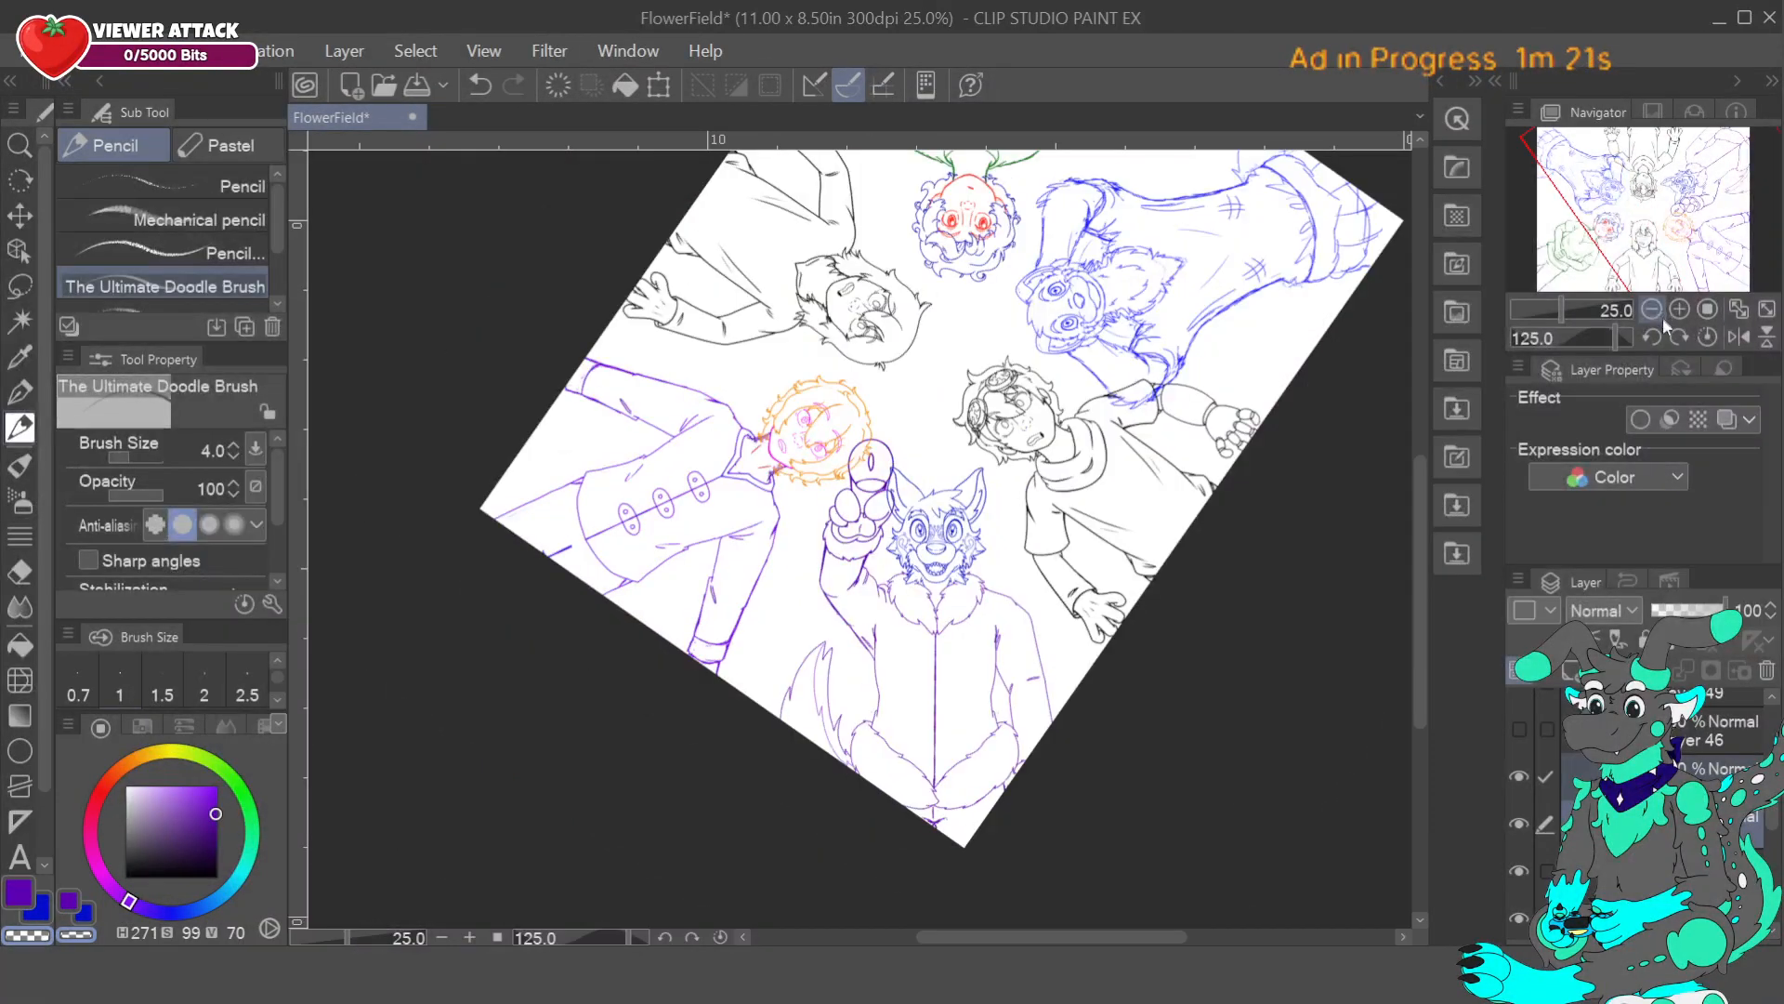
scroll(855, 549, "up", 2)
left_click(874, 620, "alt")
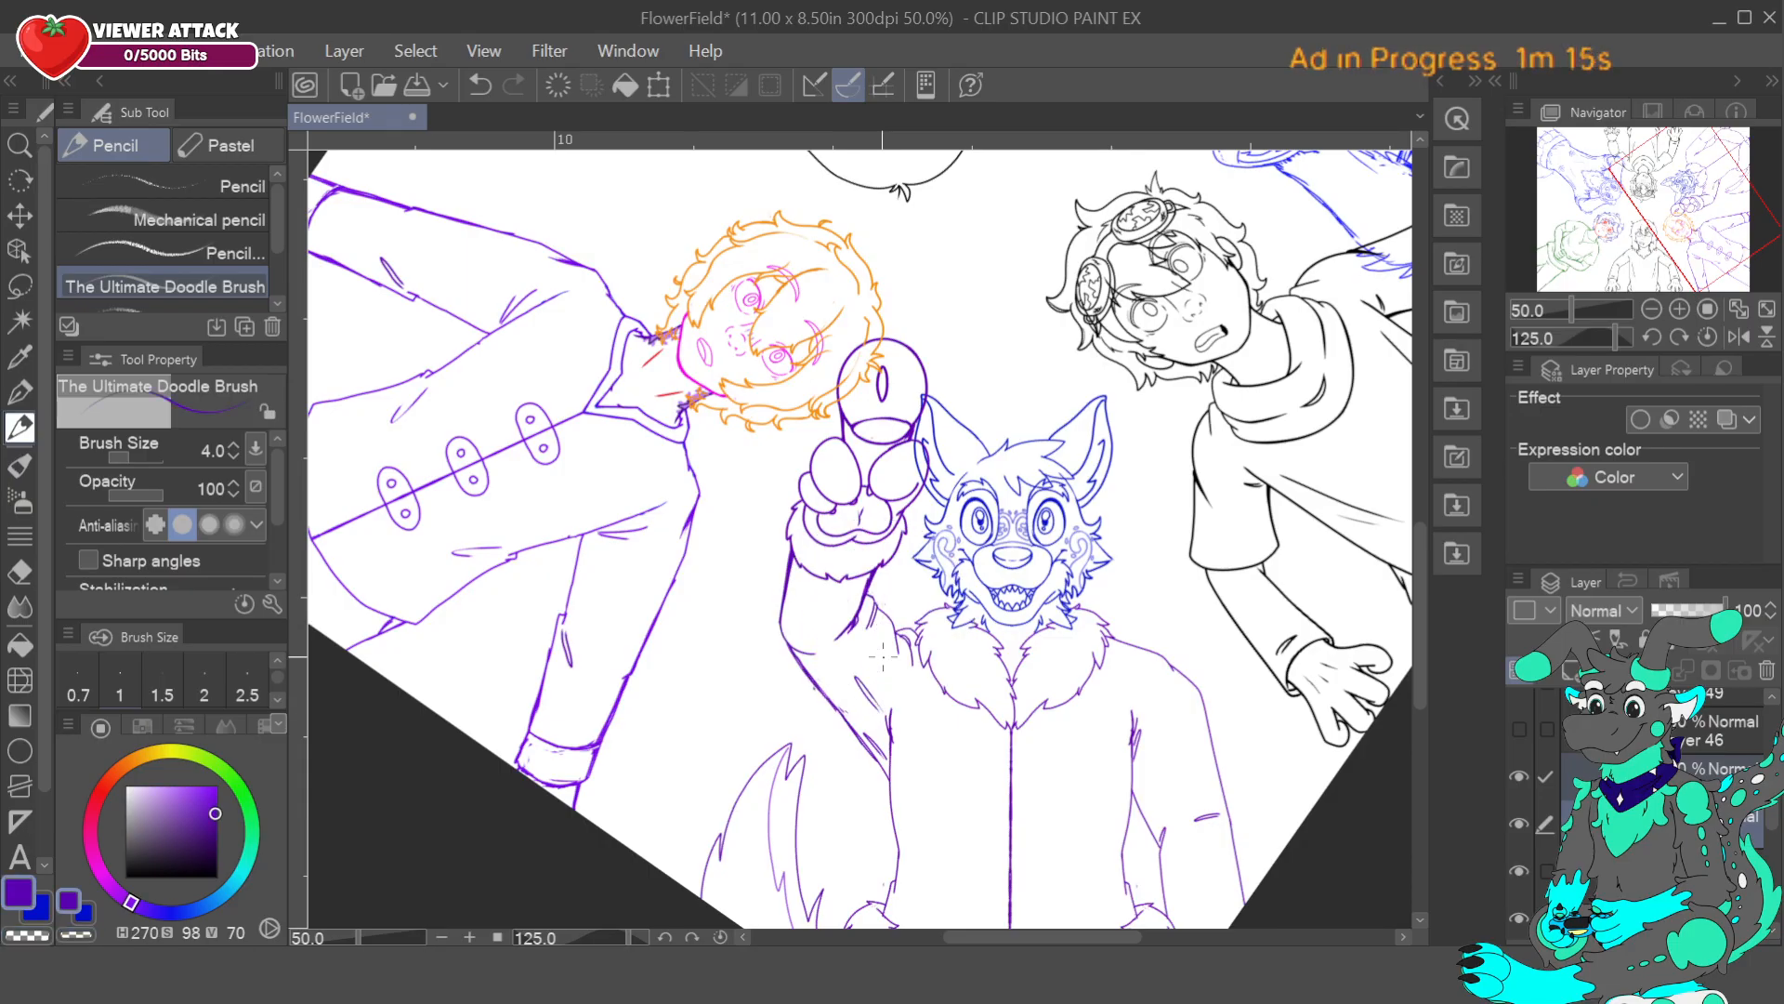
key("ctrl+z")
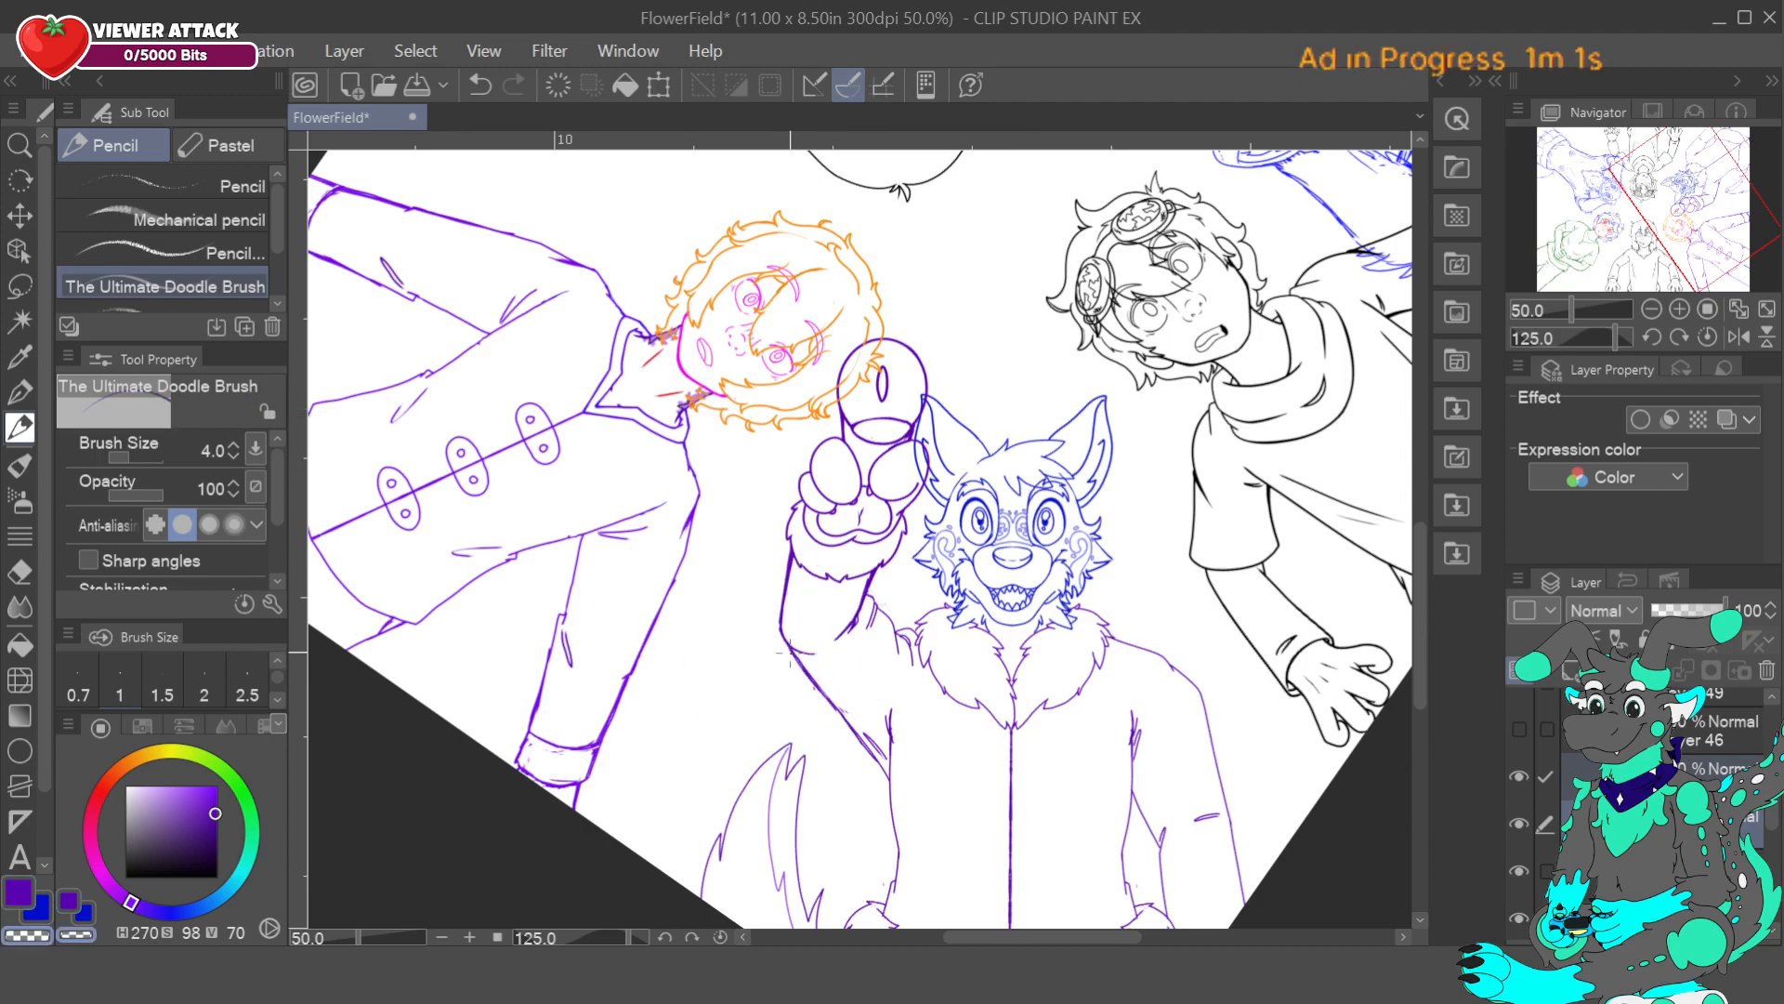
key("ctrl+z")
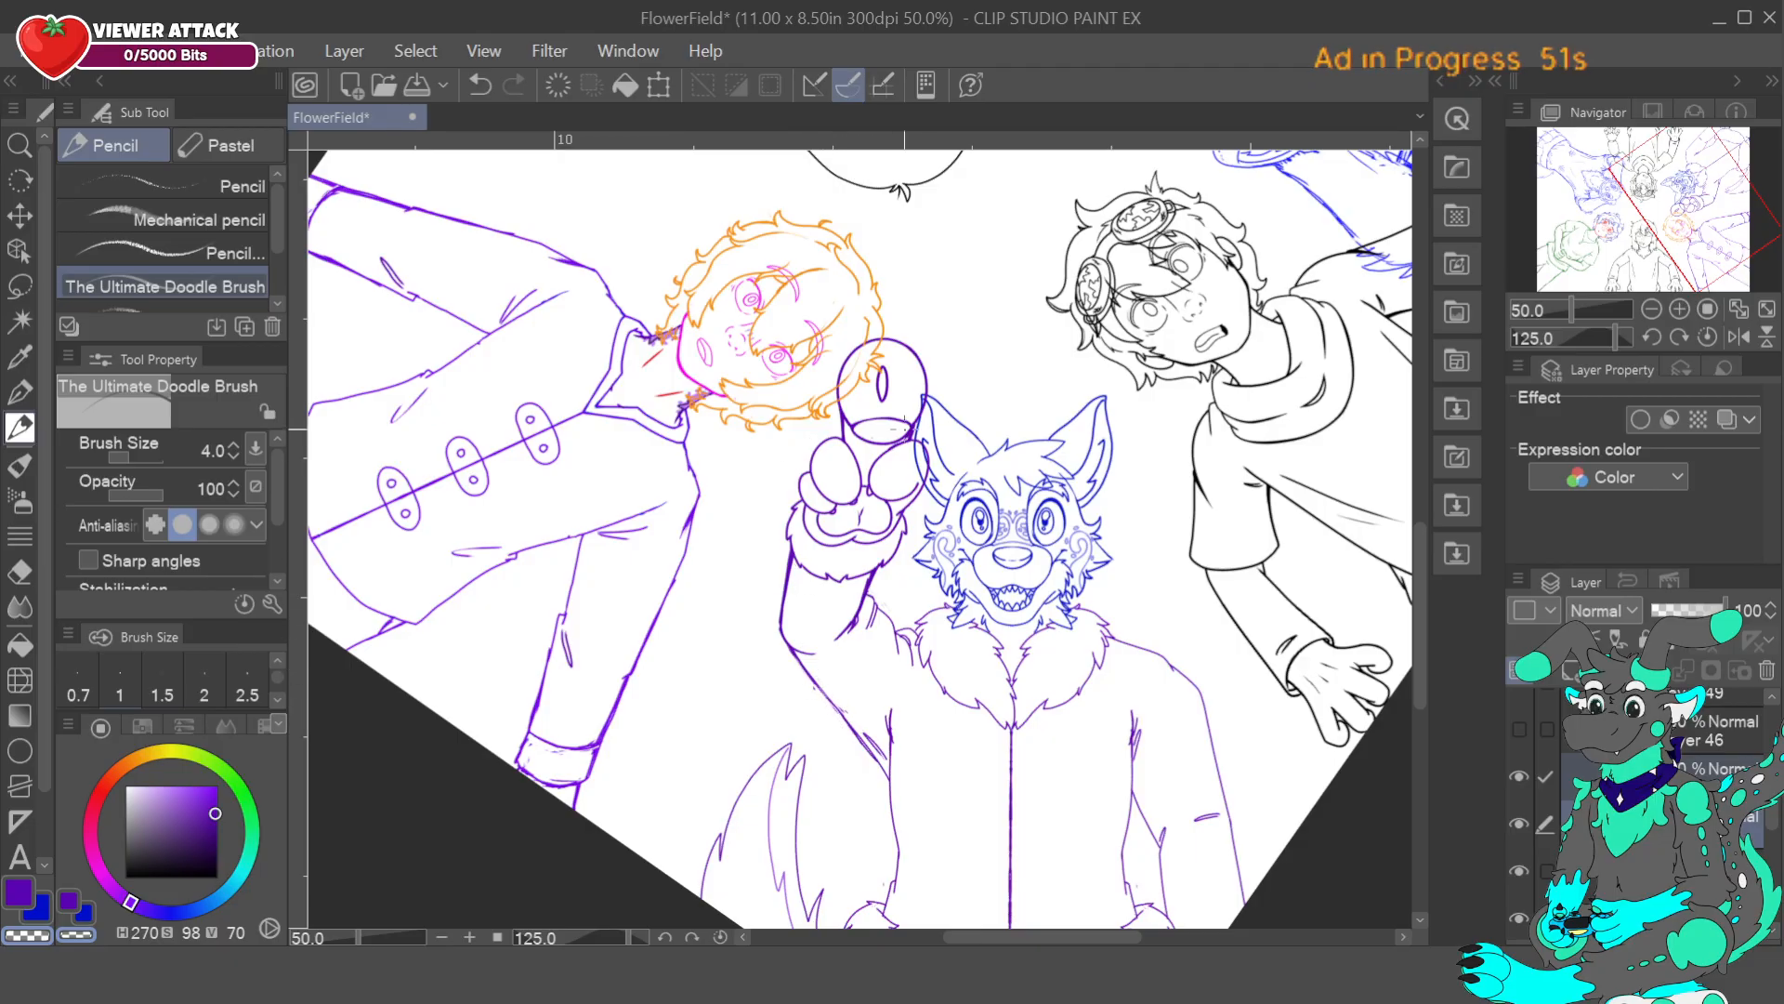
- Clean up the outer elbow corner of the wolf's raised arm, alternating transparent strokes with sampled purple line colour
left_click(1738, 310)
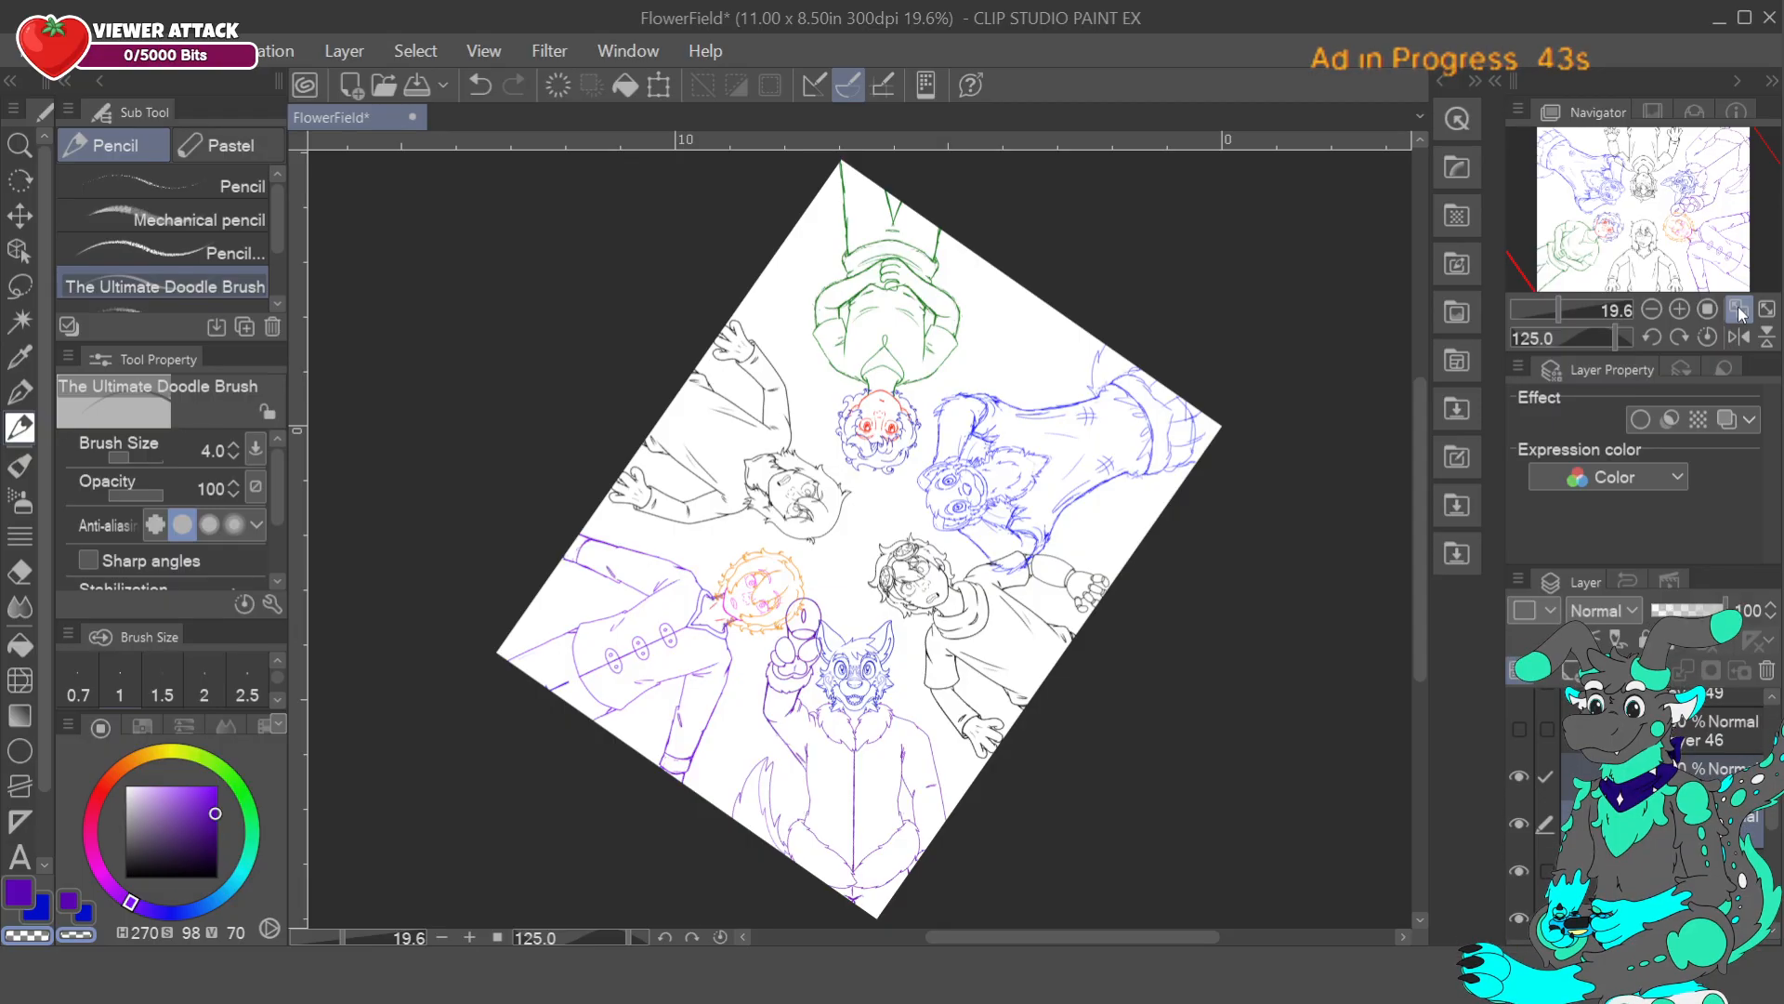
left_click(1679, 309)
left_click(1679, 309)
left_click_drag(1675, 249, 1714, 185)
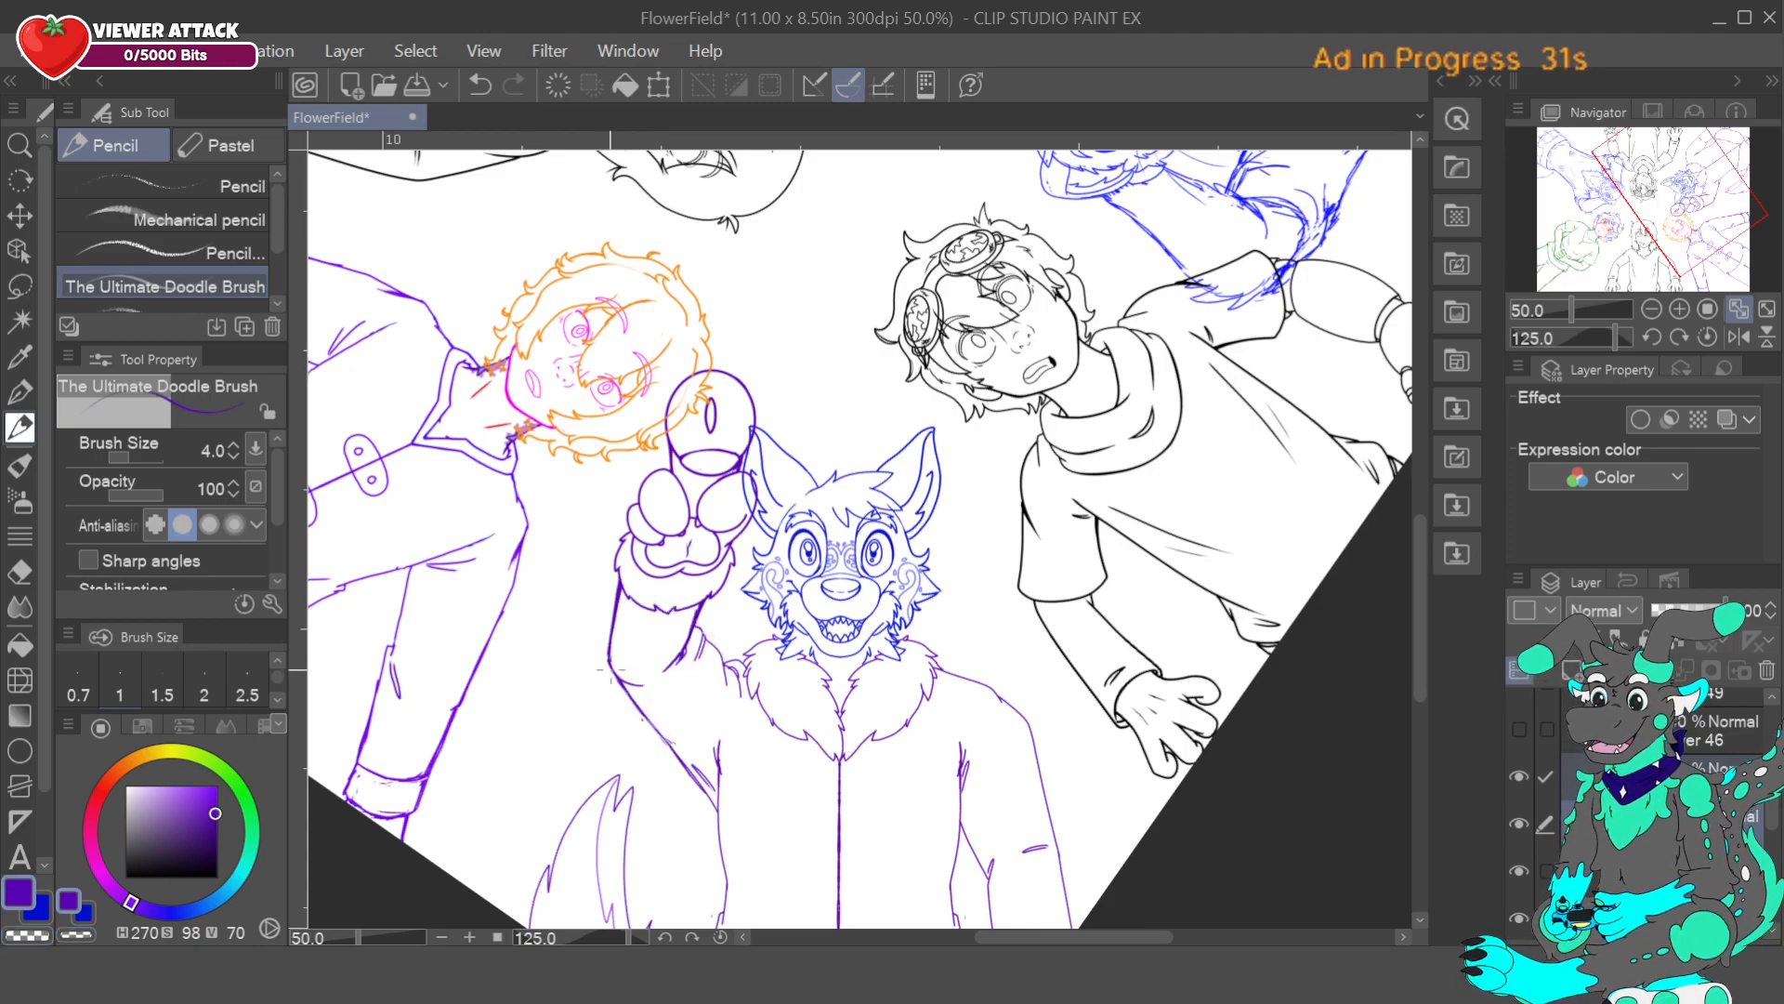
key("c")
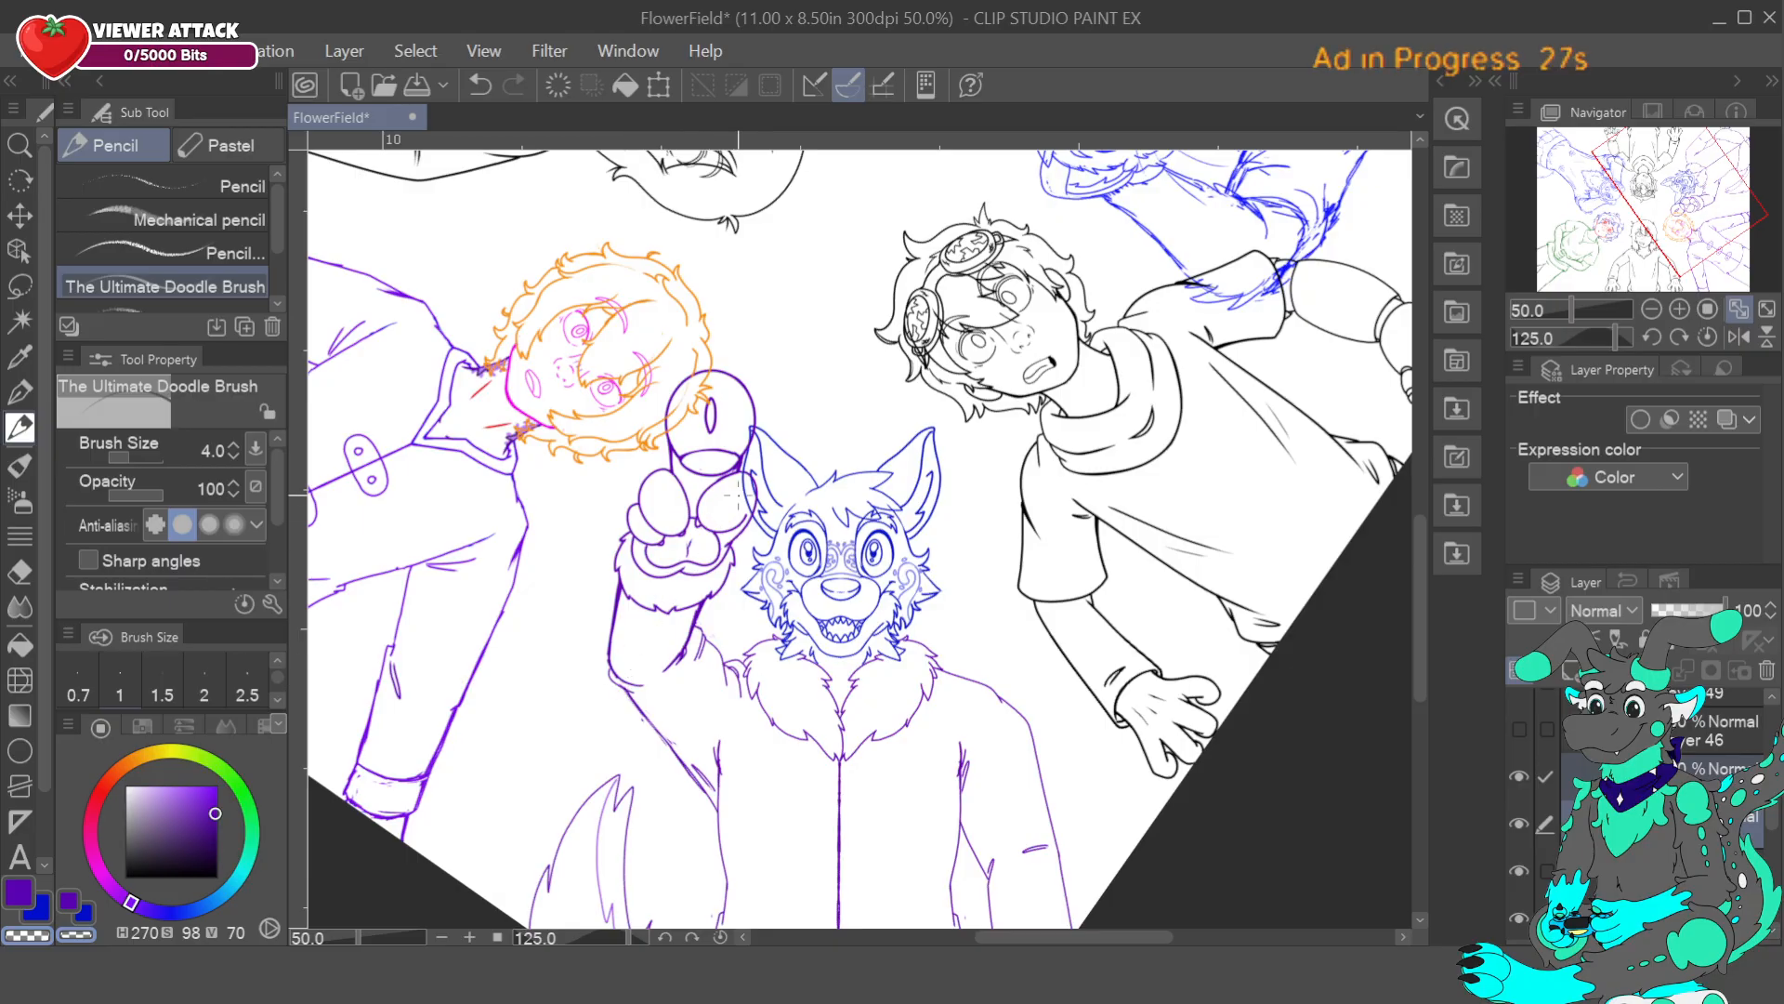
left_click(623, 689, "alt")
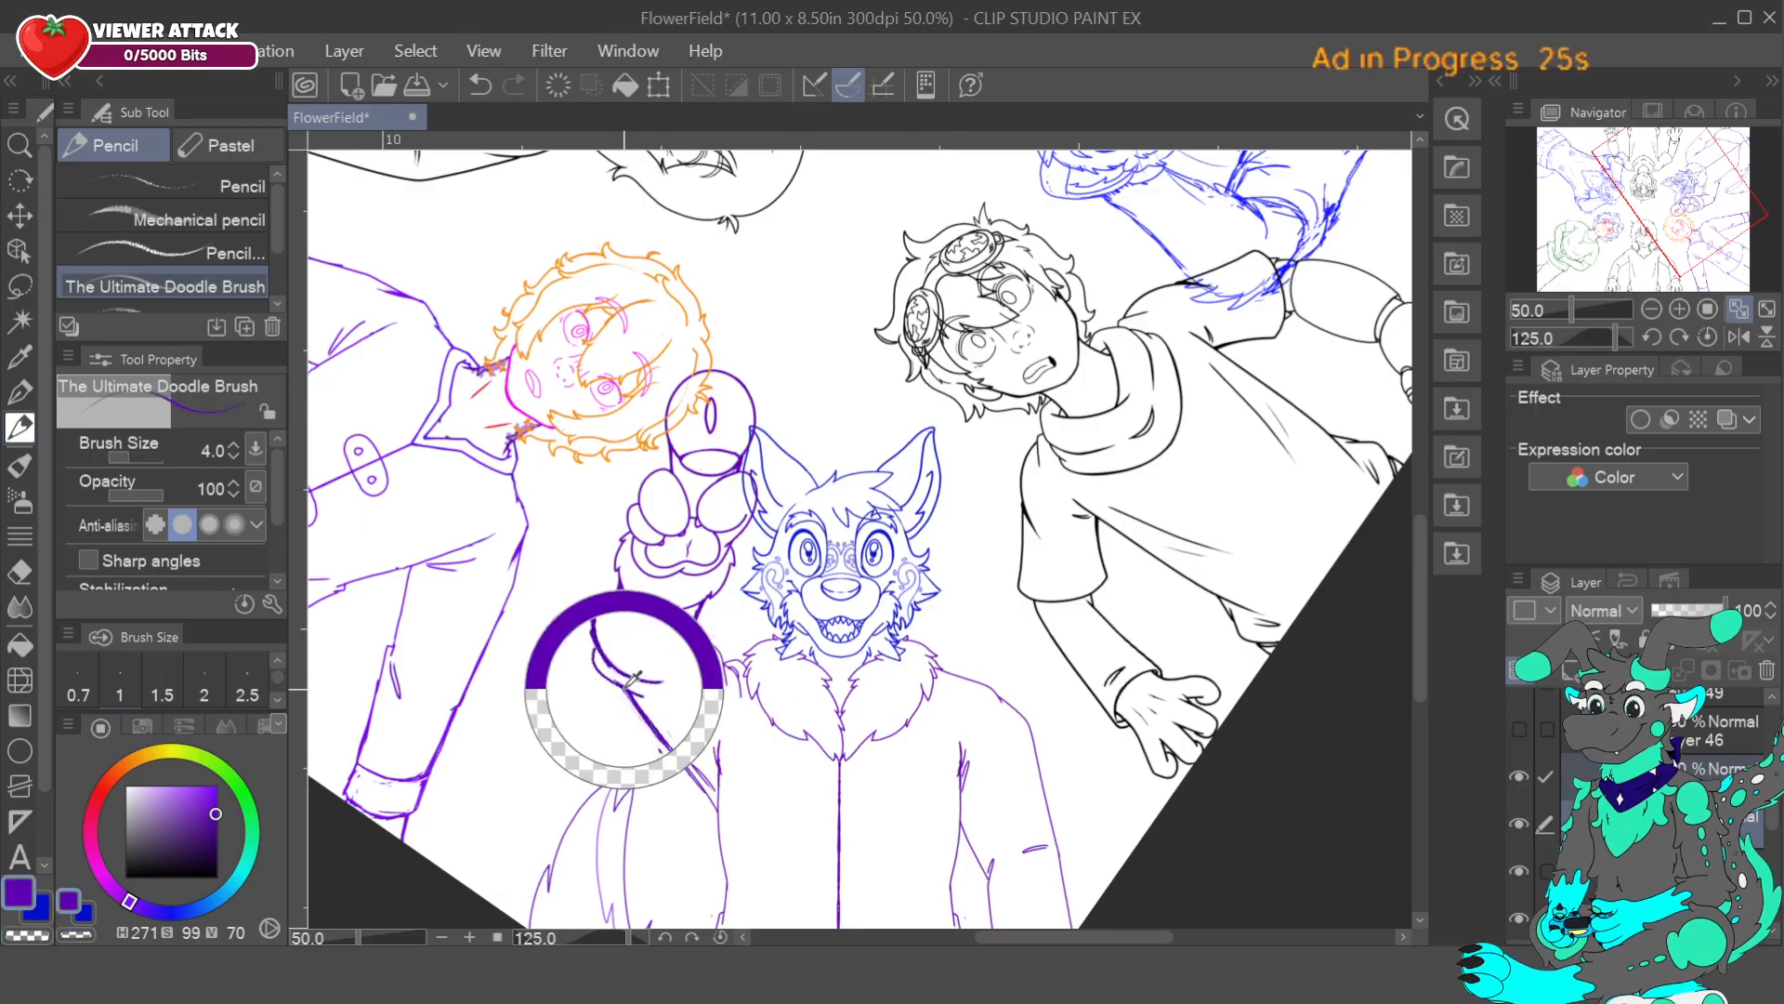
left_click(651, 704, "alt")
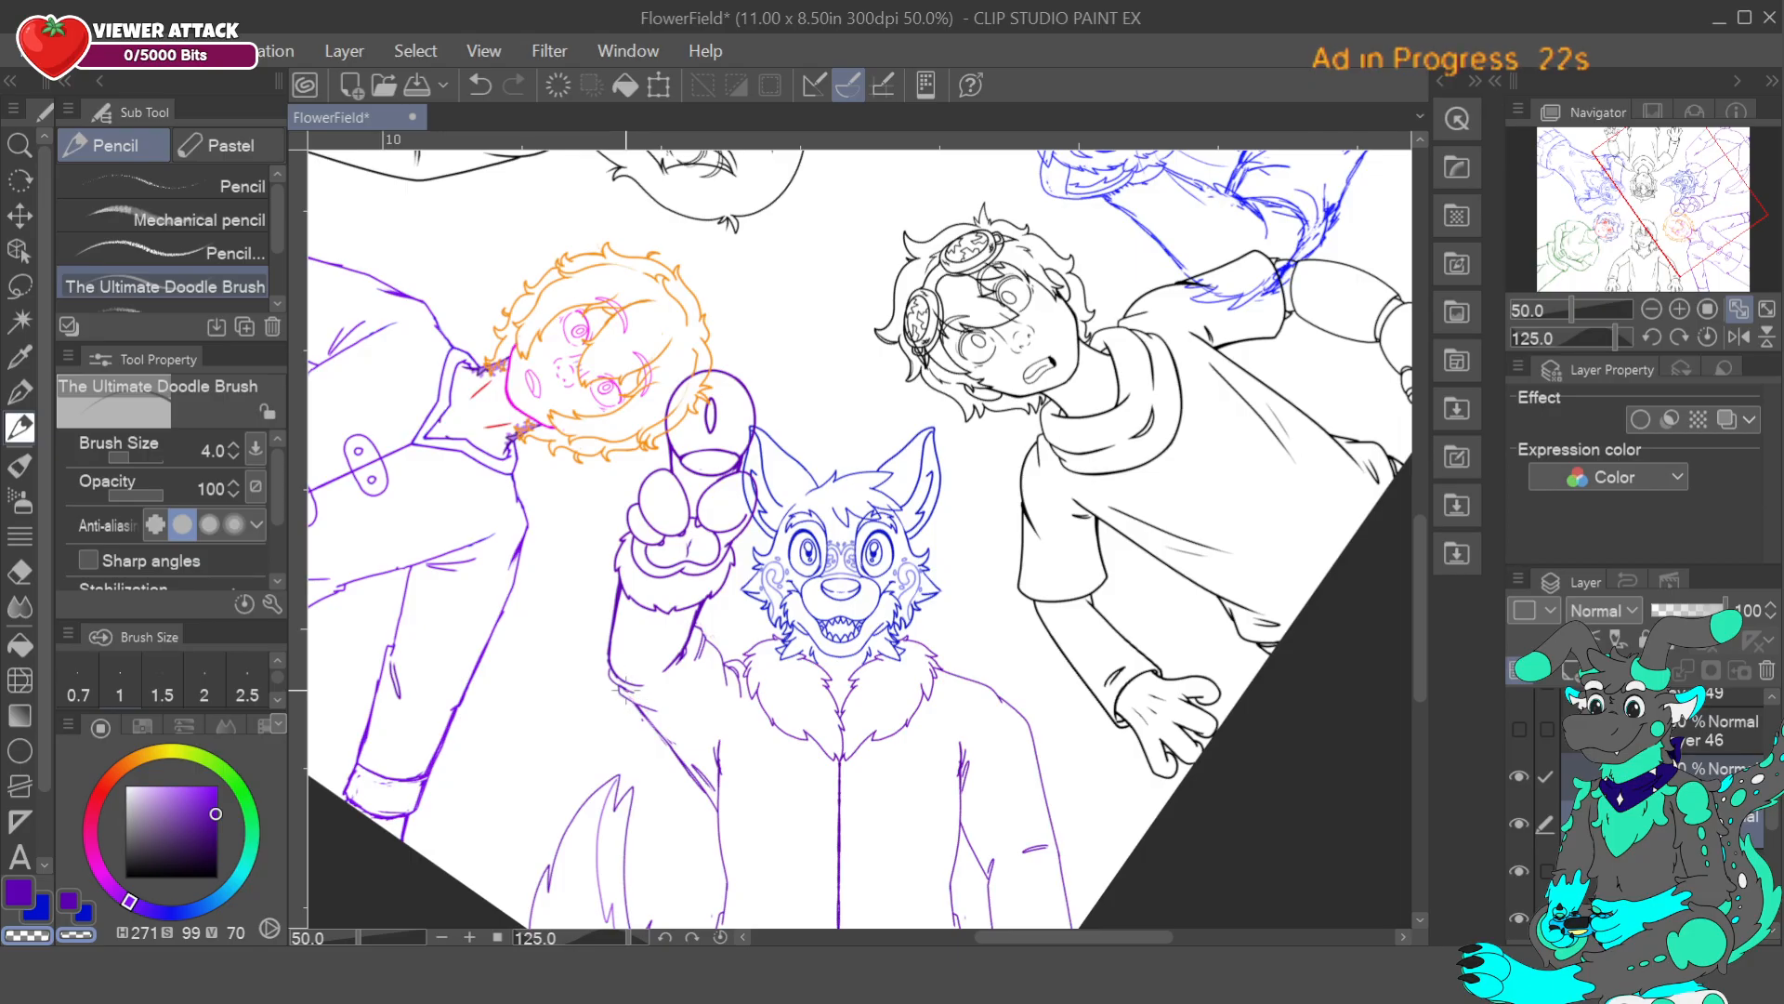
left_click(613, 671, "alt")
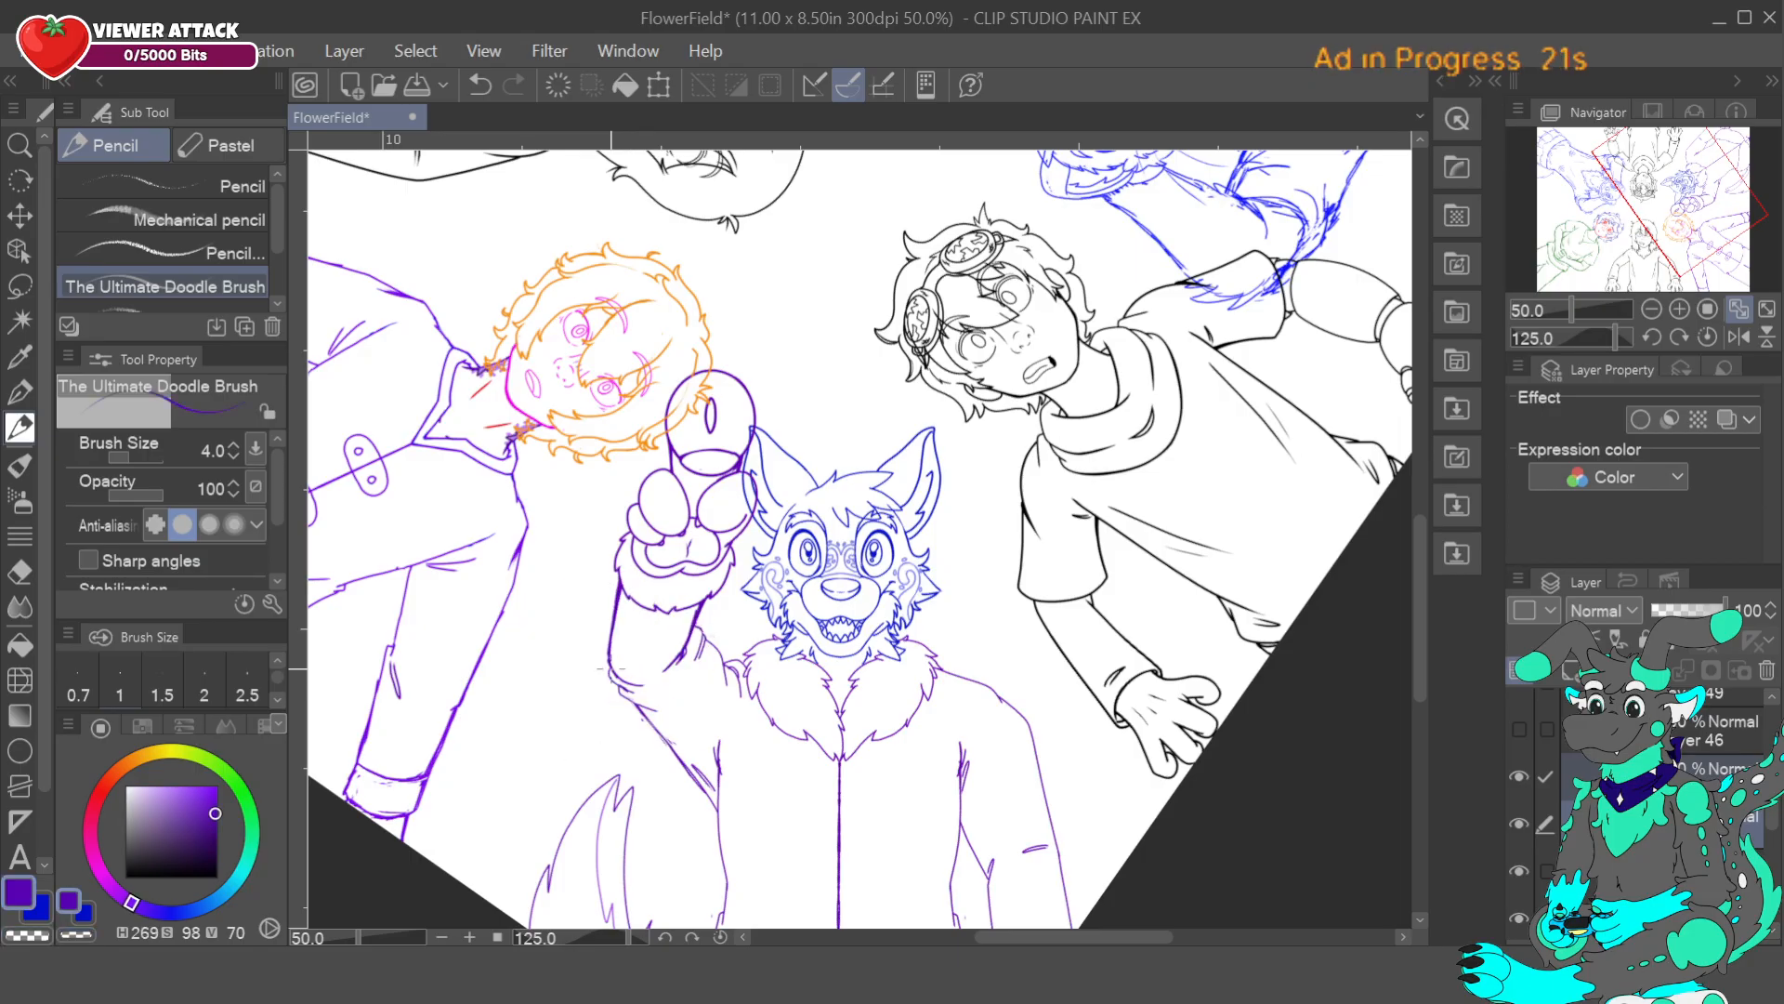
- Reset the canvas rotation to 0 with the whole page in view, and select the wolf character's layer group
left_click(1651, 309)
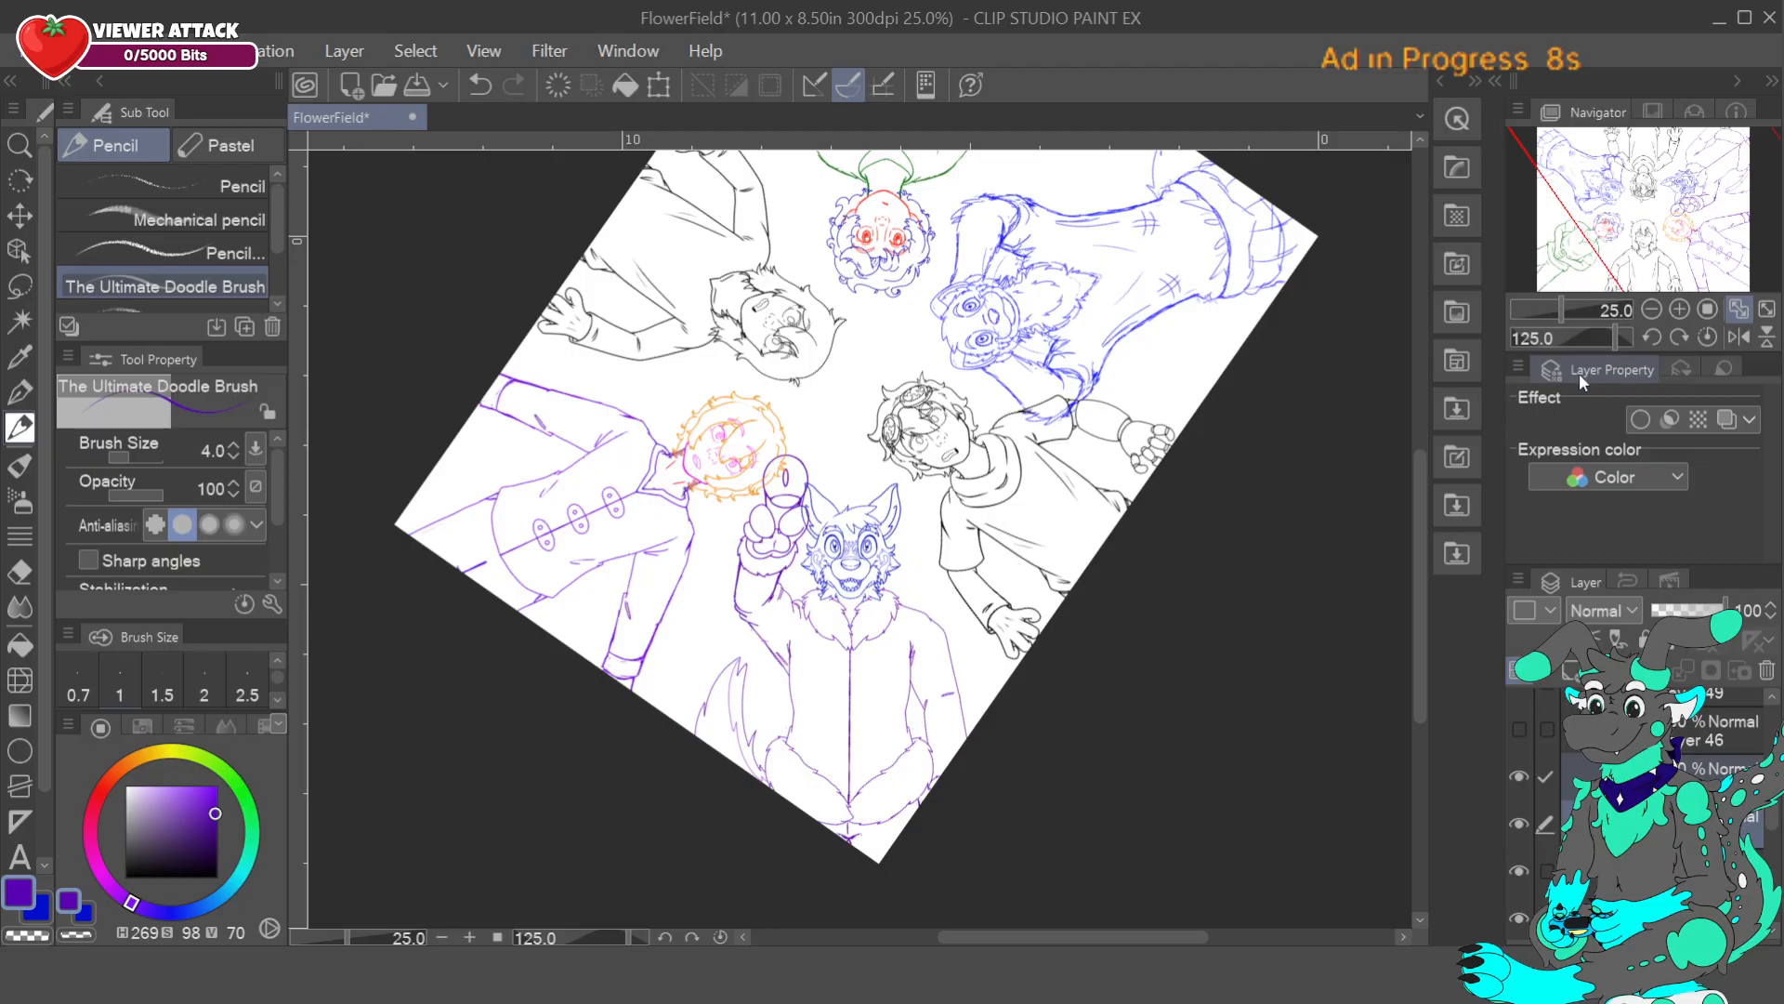
left_click(1716, 337)
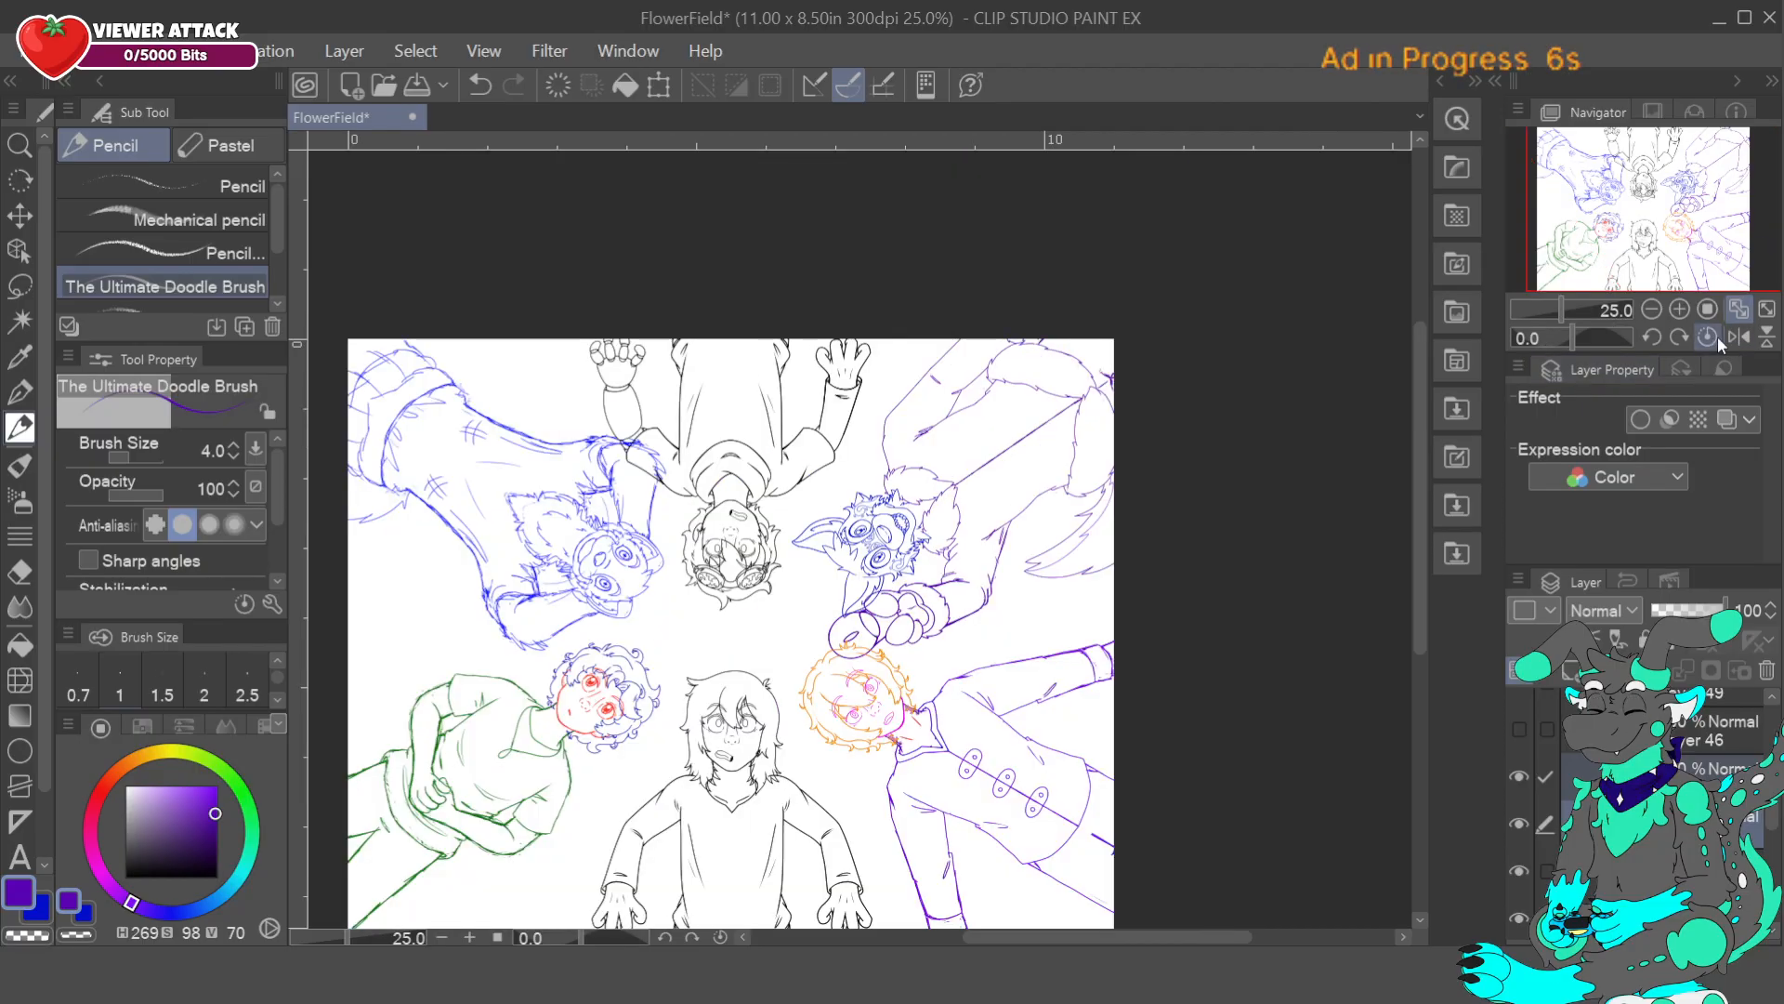
left_click(1710, 311)
left_click_drag(1681, 232, 1683, 251)
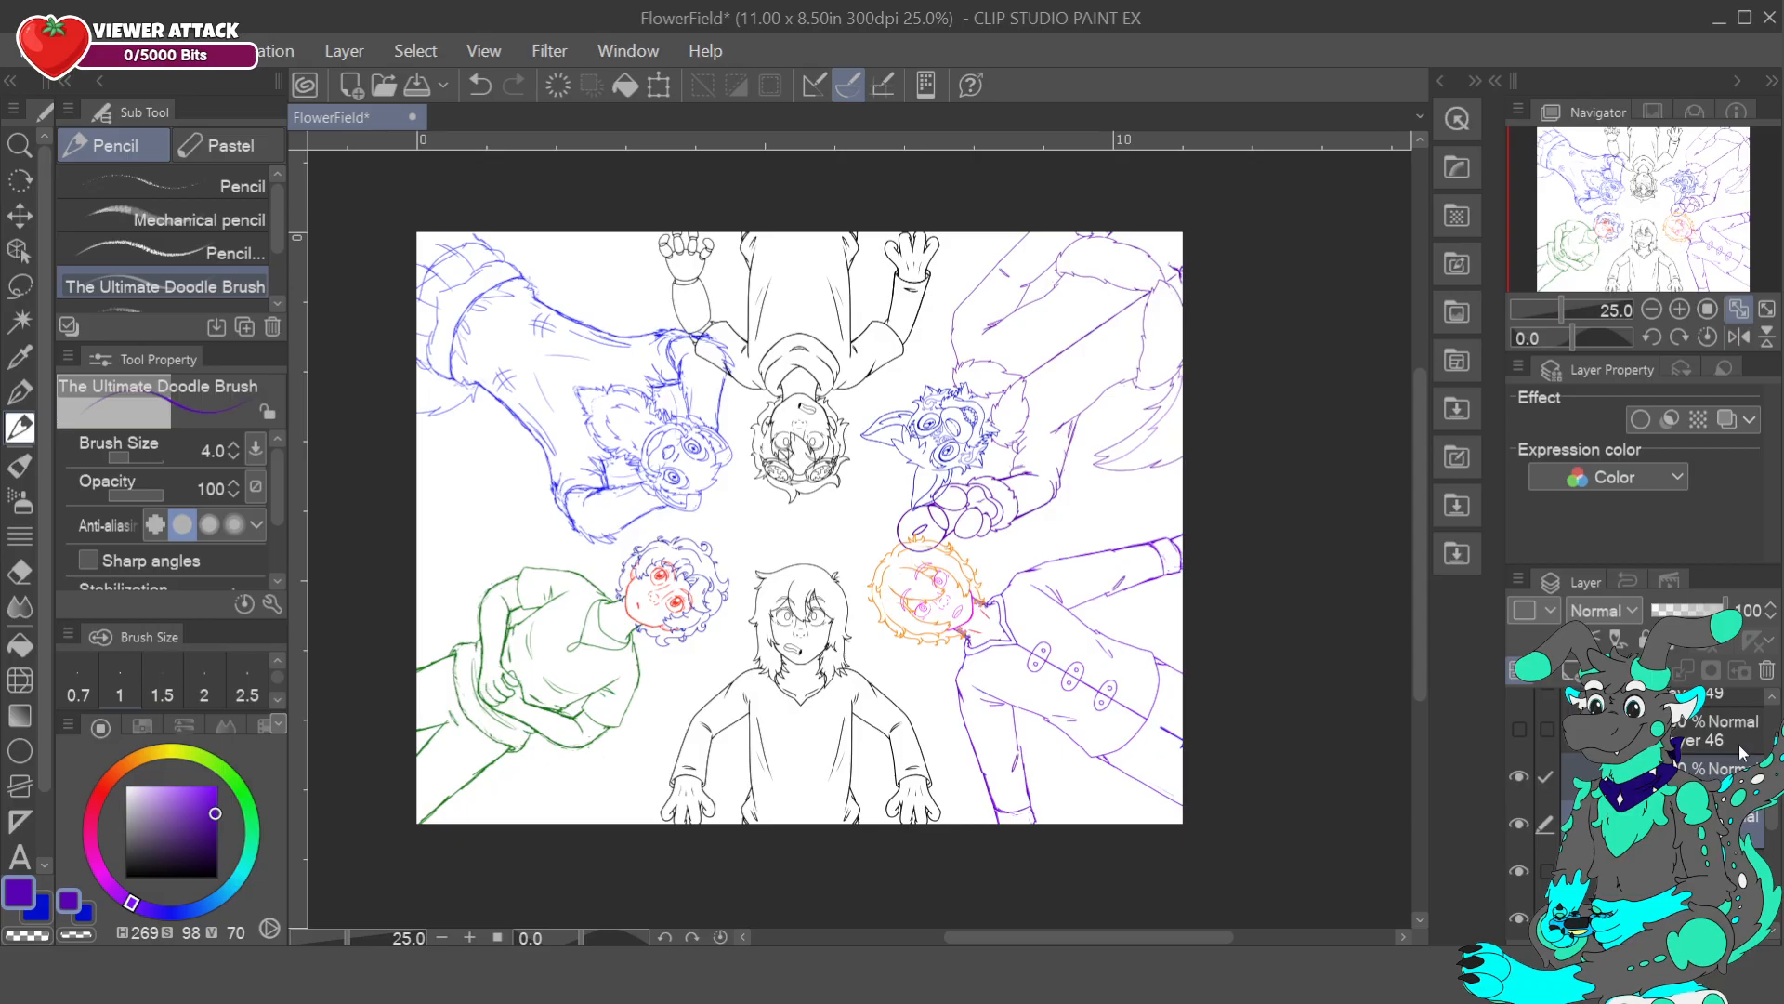
scroll(1636, 808, "down", 3)
left_click(1617, 794)
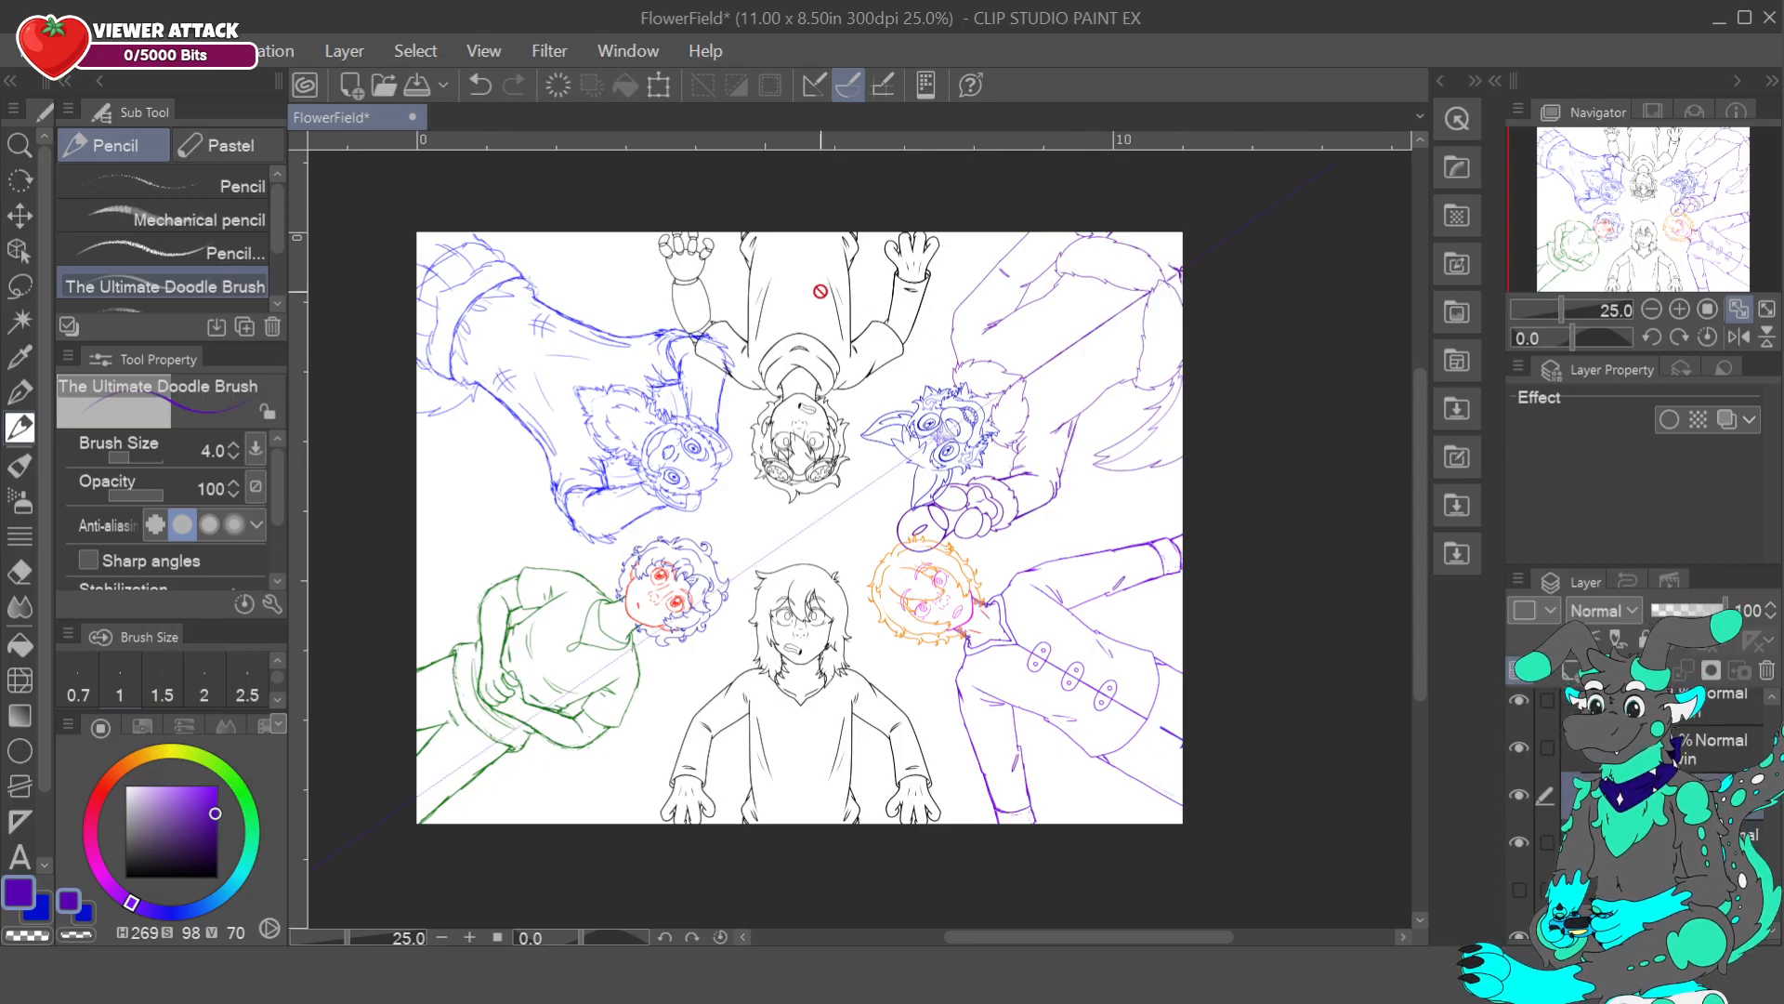
left_click(661, 85)
left_click_drag(1153, 414, 1181, 405)
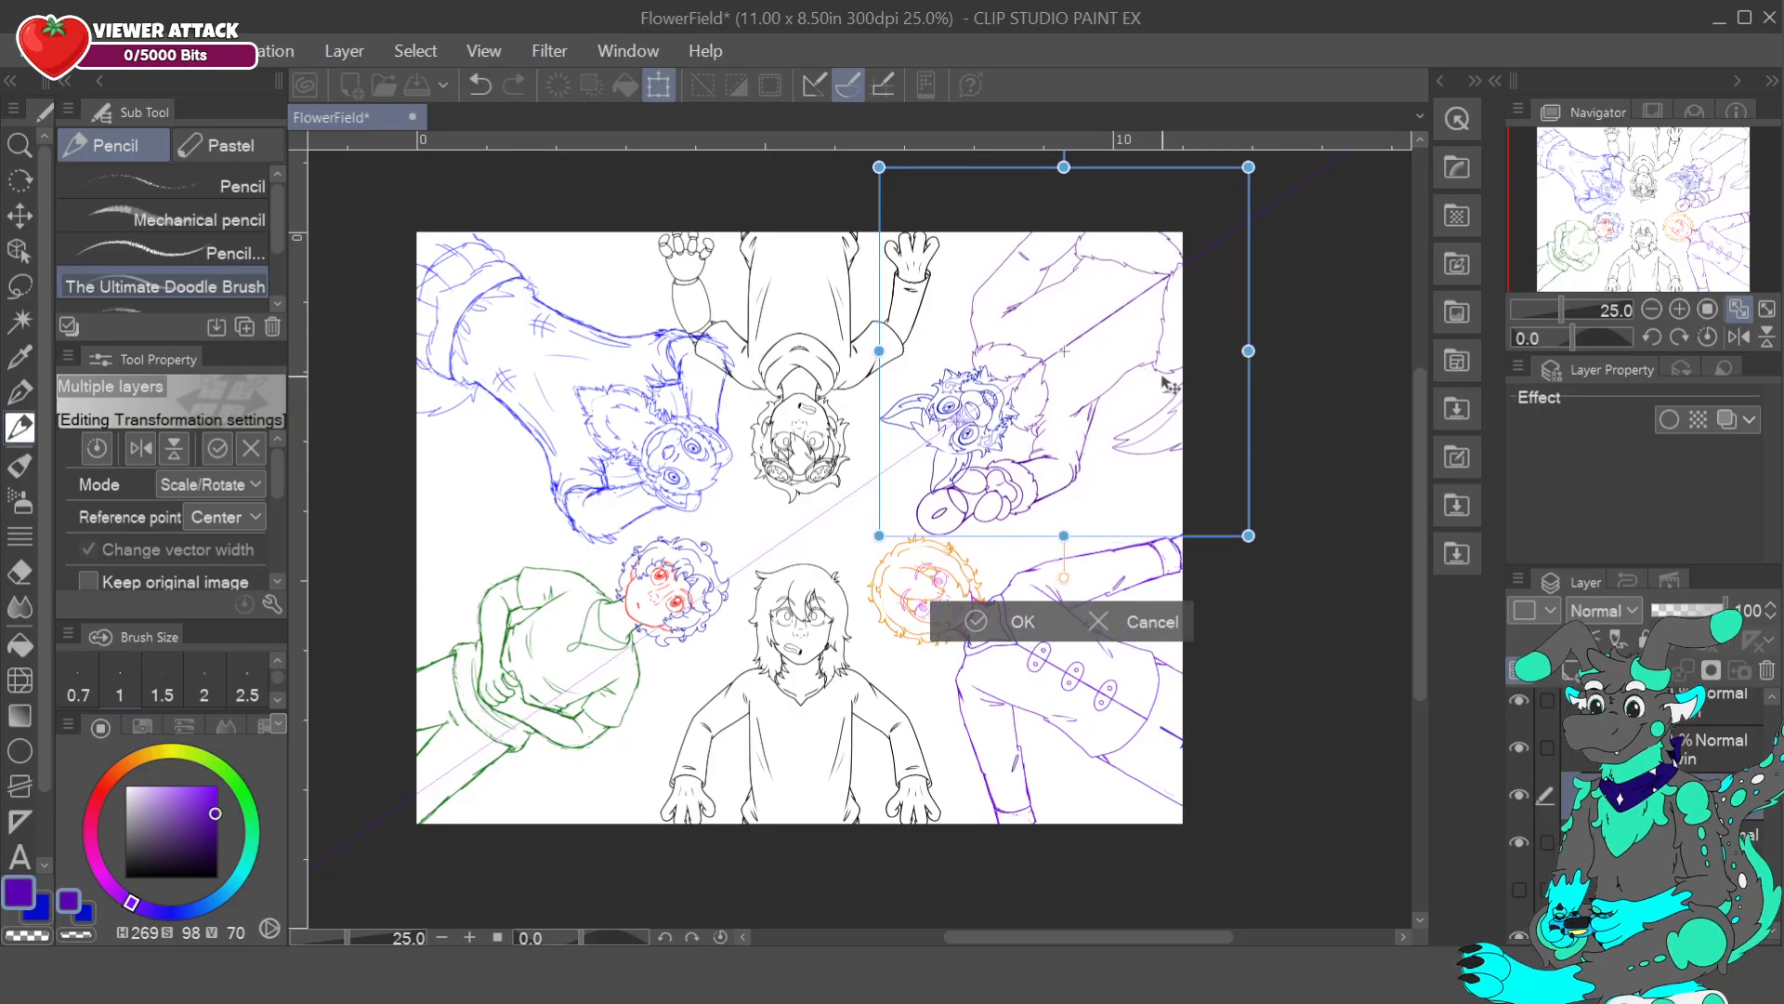
left_click_drag(1150, 410, 1142, 414)
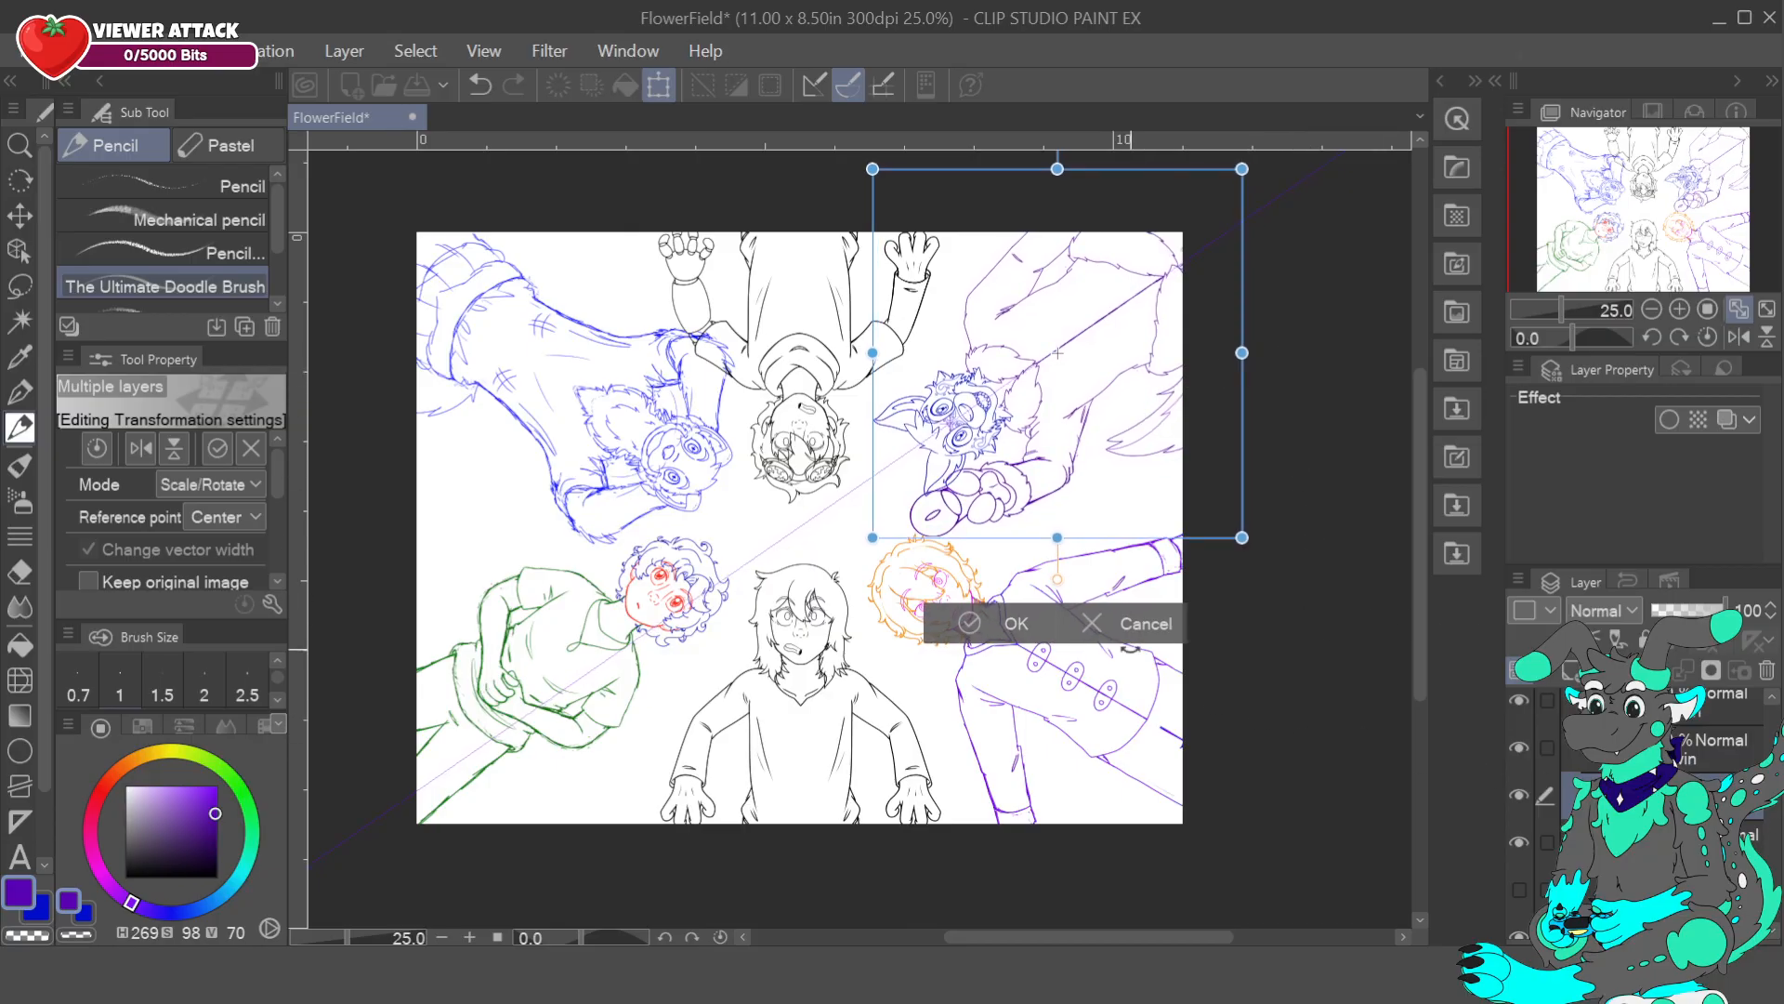
left_click_drag(1348, 338, 1349, 335)
left_click(482, 88)
left_click(1166, 625)
- Show the red guide lines dividing the page into wedges and start a scale/rotate transformation of the wolf's layers
left_click_drag(1776, 807, 1776, 851)
left_click(1519, 809)
left_click(659, 85)
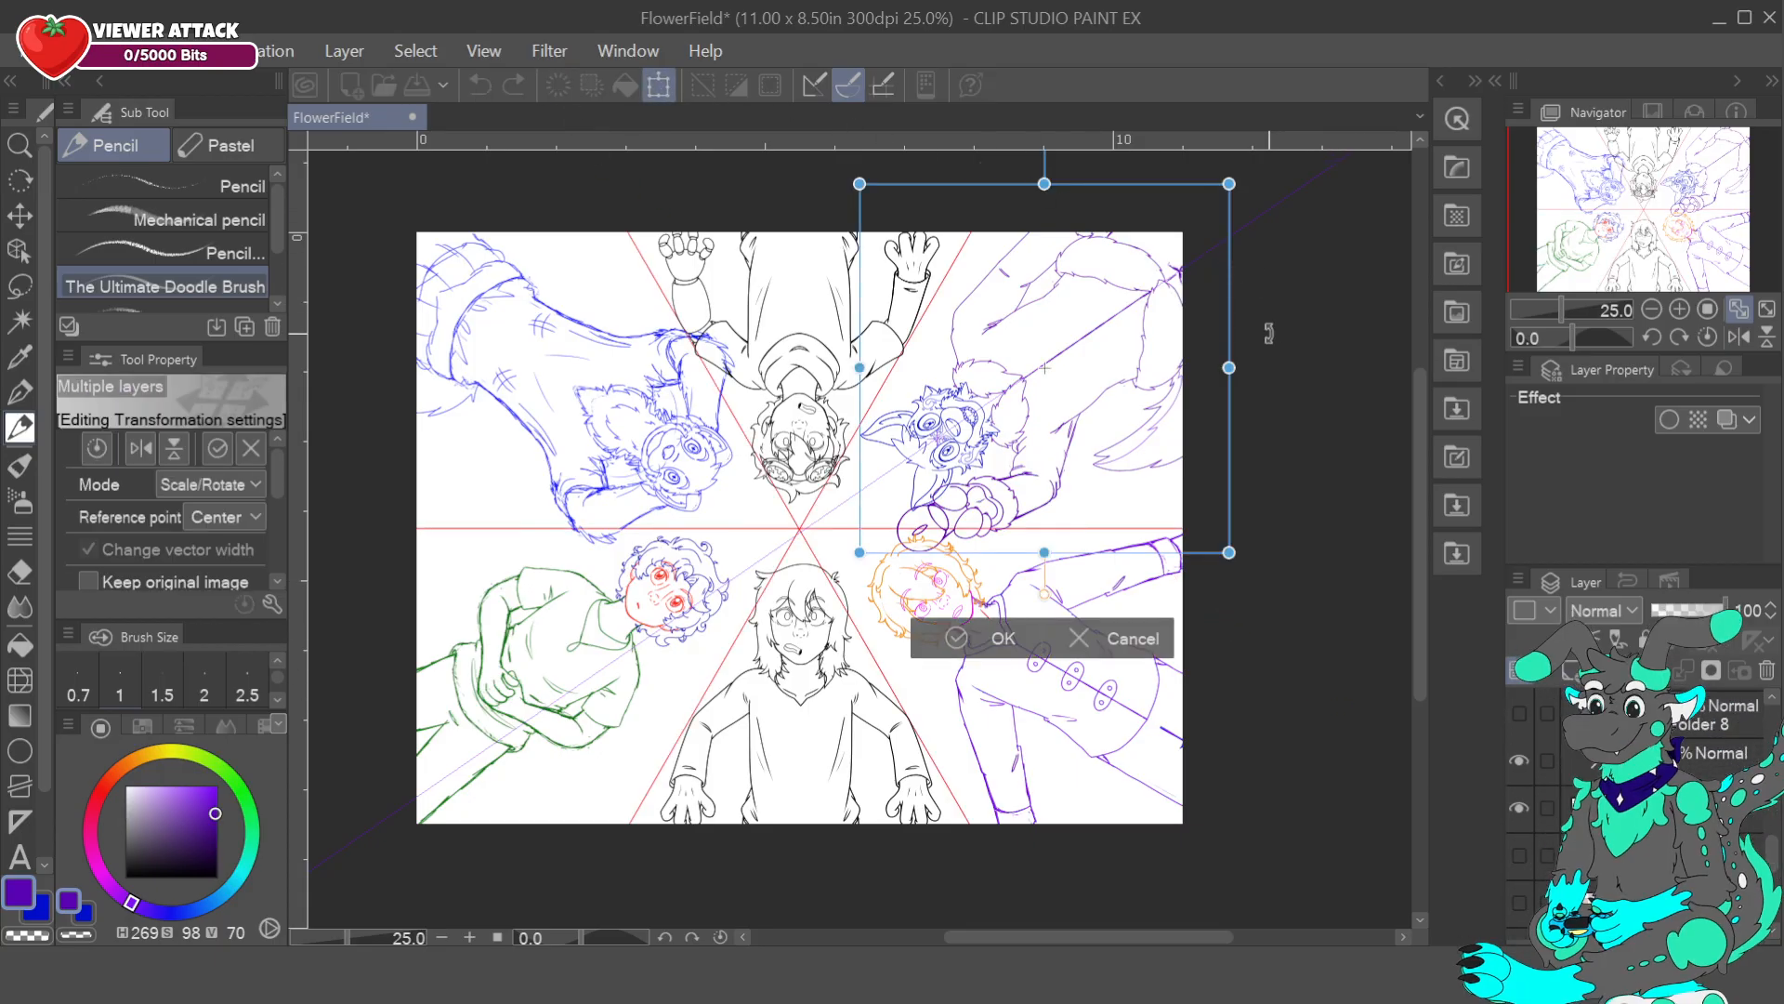
left_click_drag(1165, 379, 1175, 373)
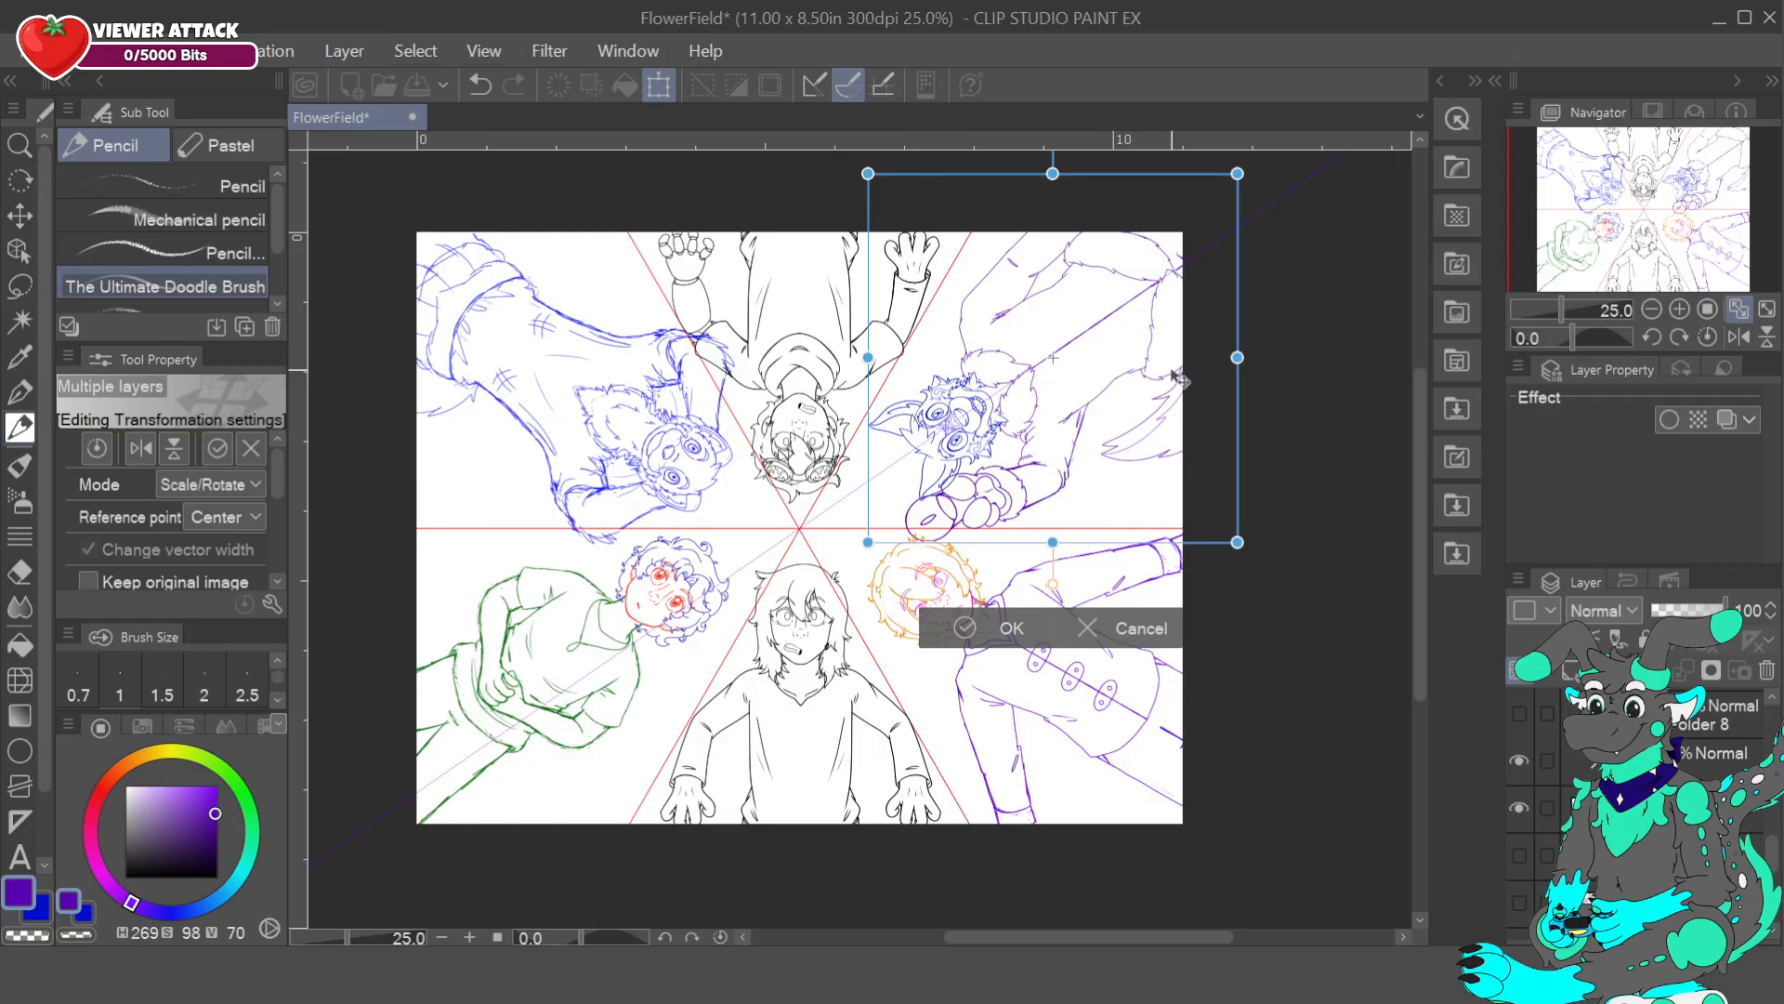
left_click_drag(1157, 393, 1149, 387)
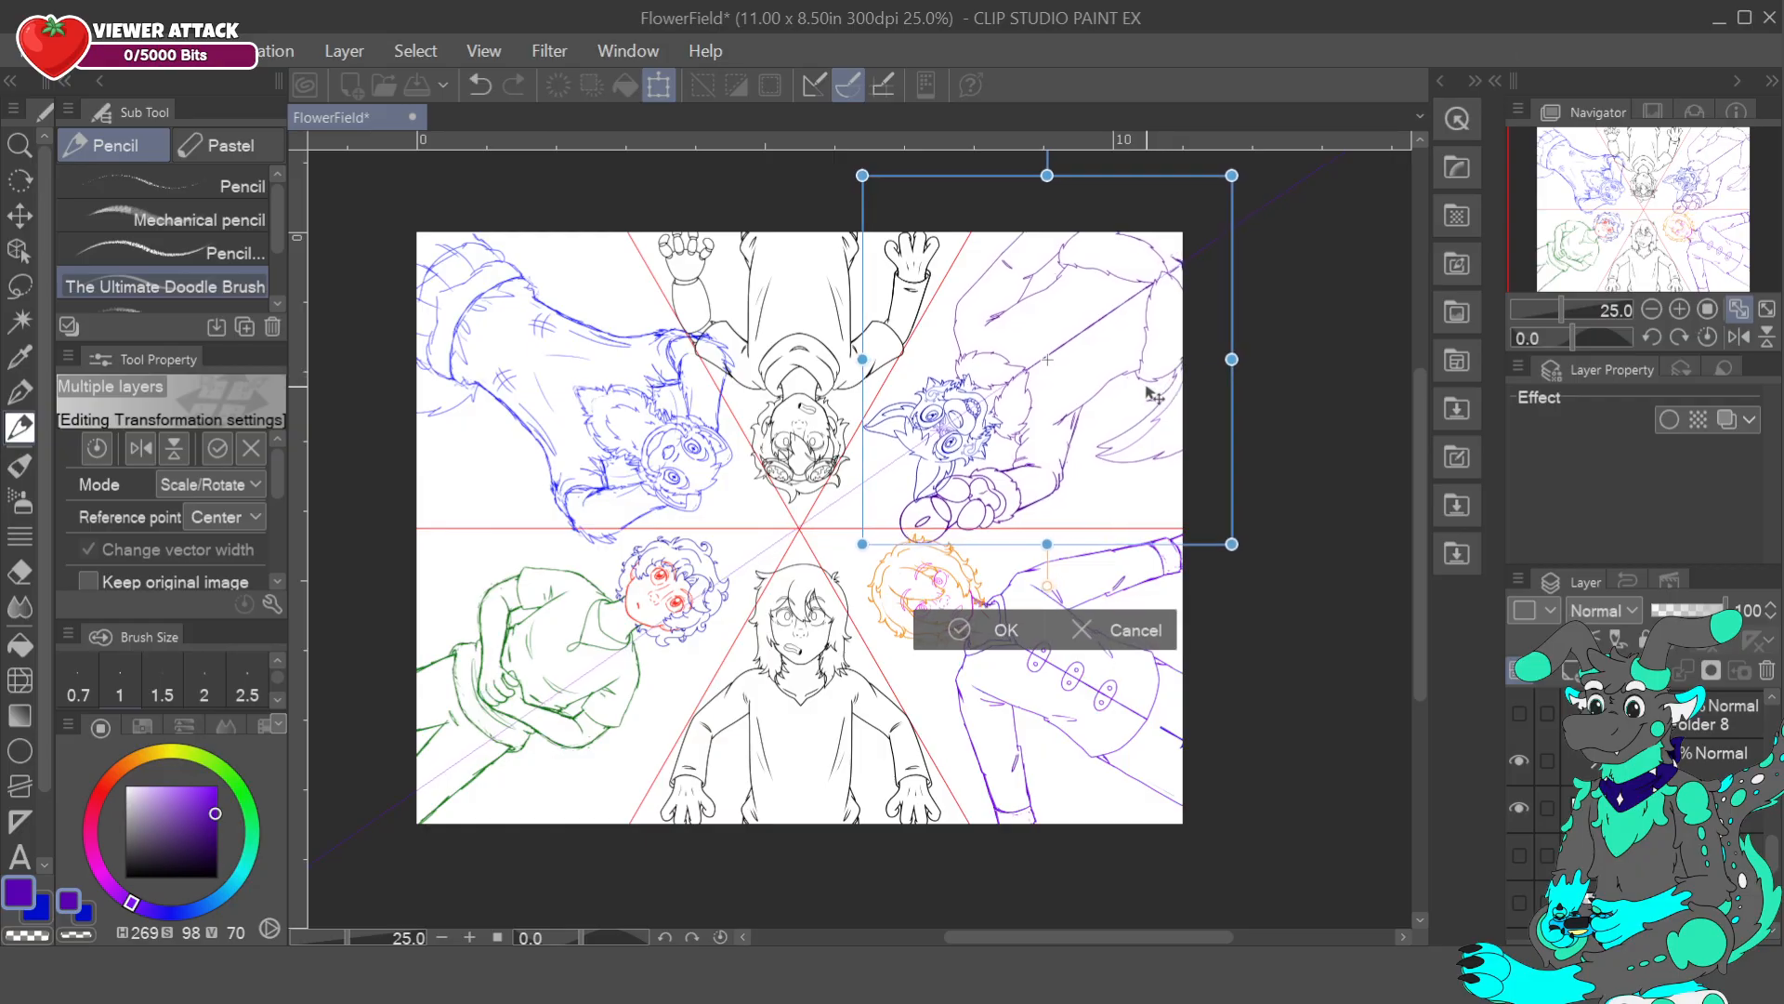
left_click_drag(1285, 347, 1333, 314)
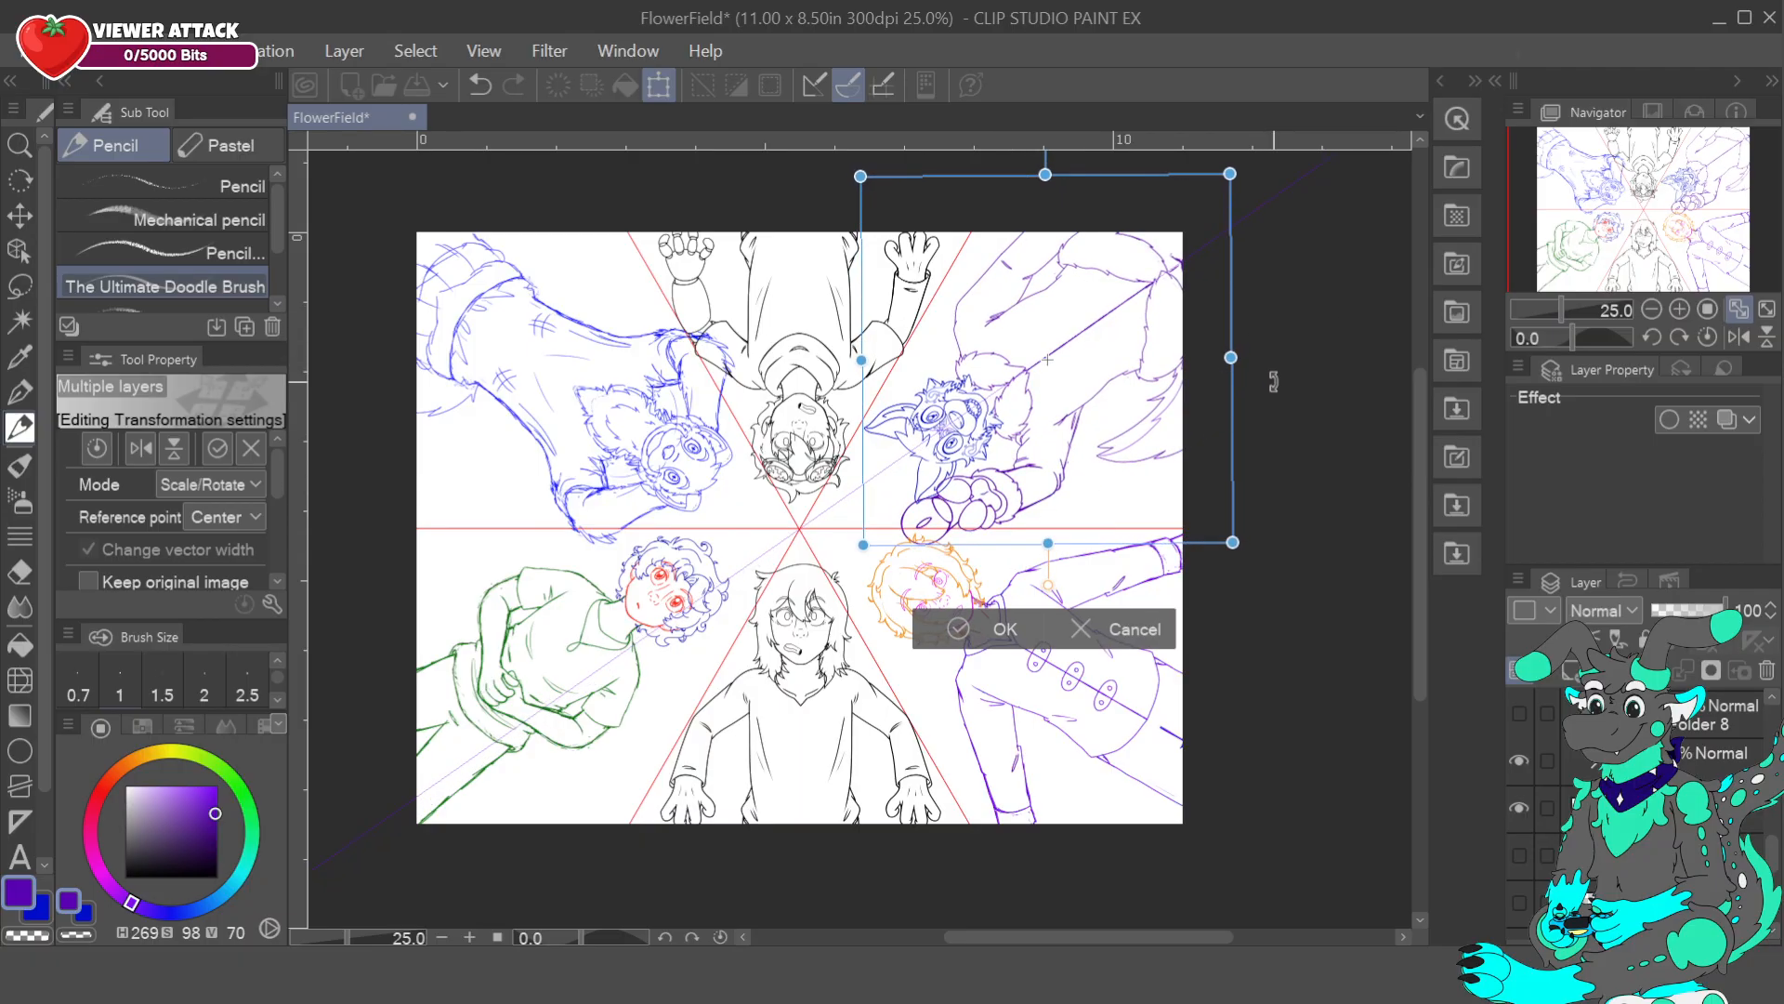
left_click_drag(1274, 383, 1277, 374)
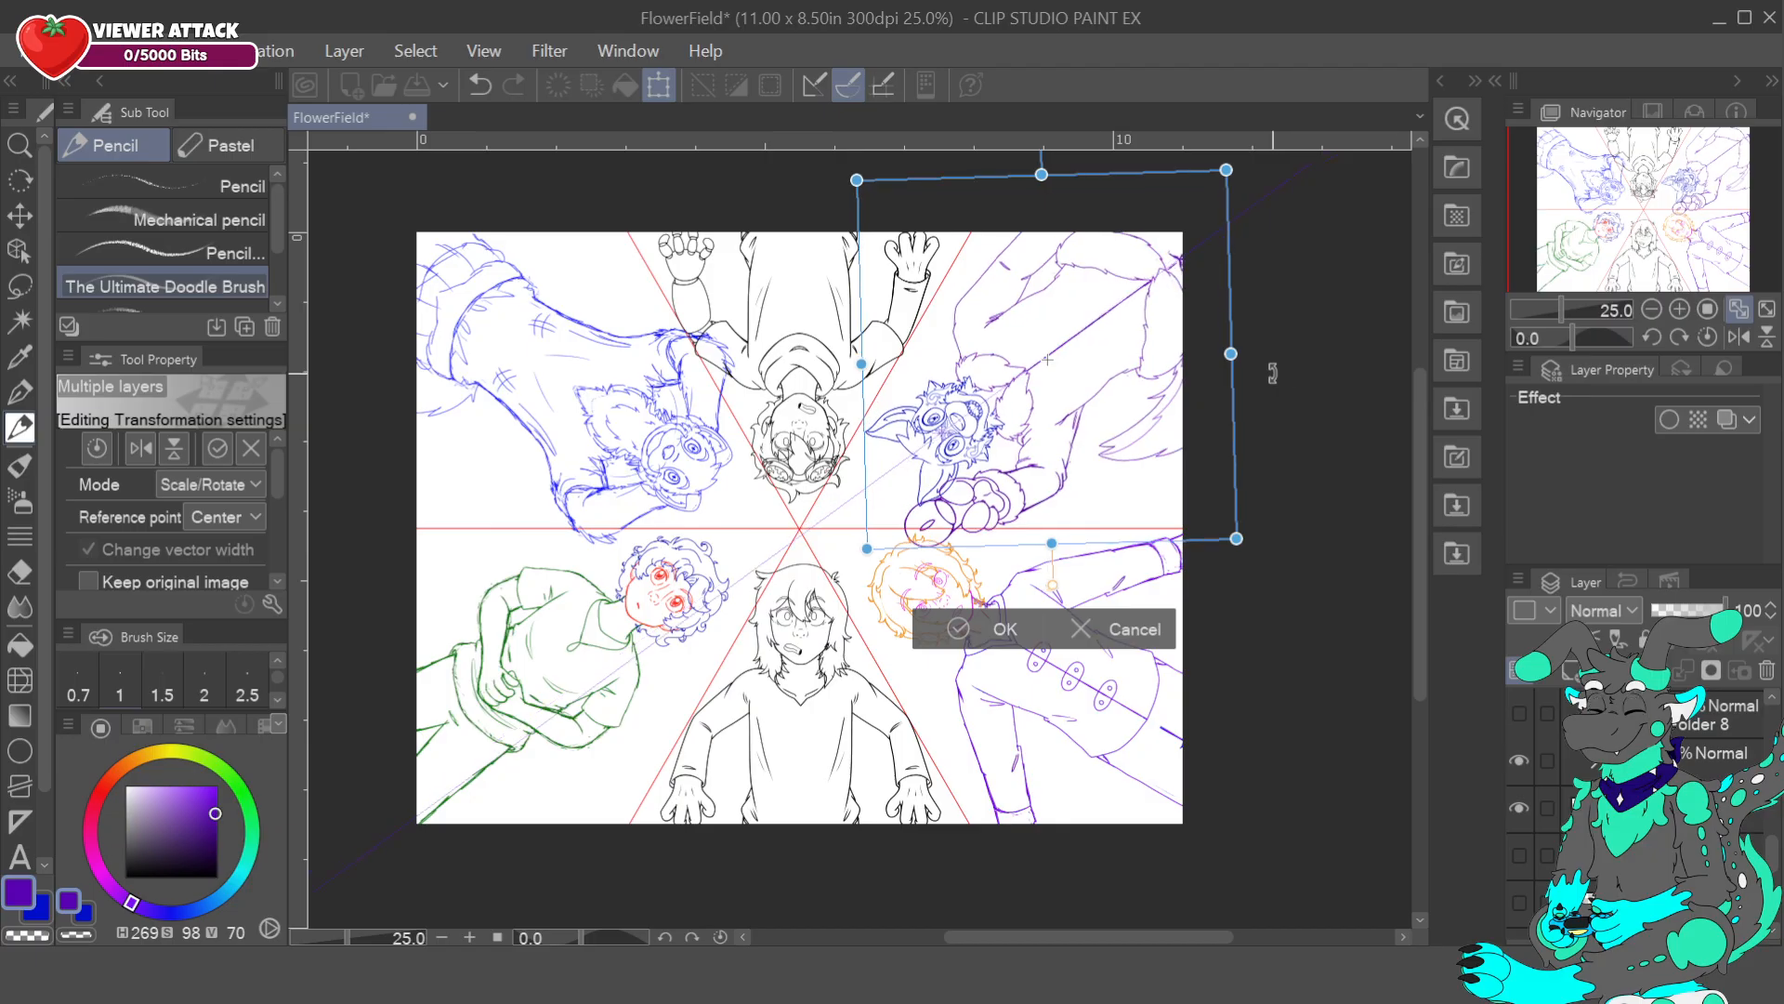
left_click(474, 85)
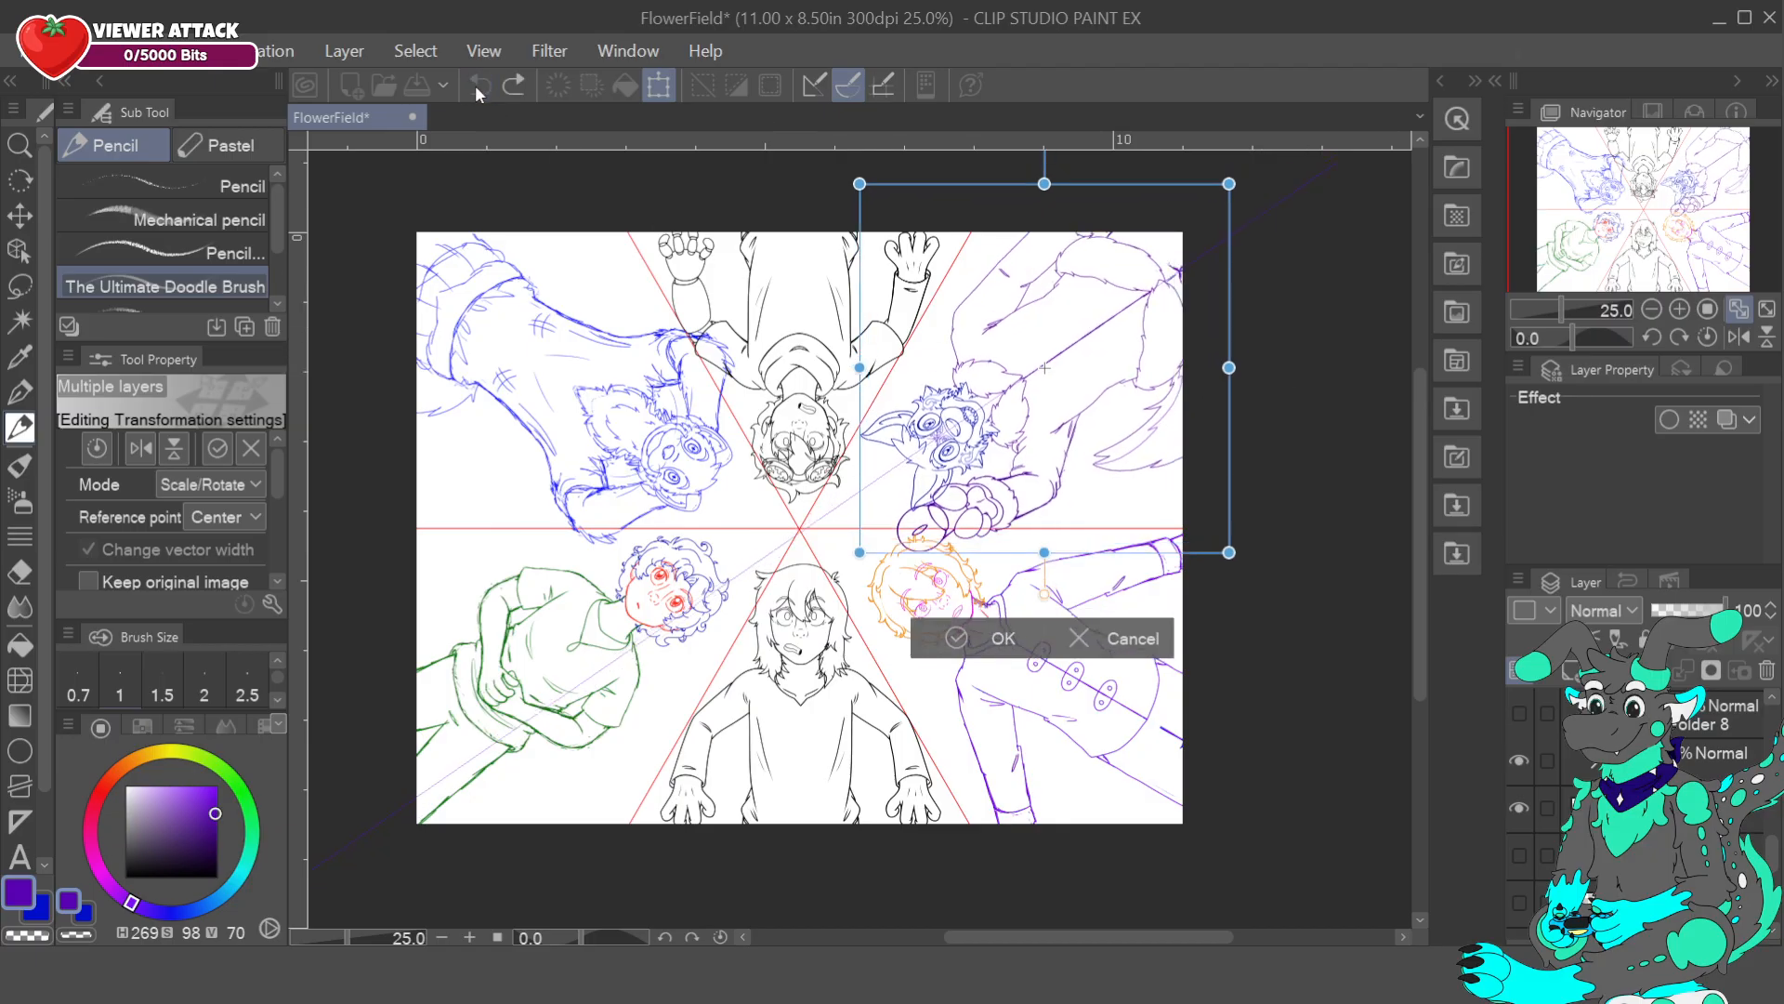
- Rotate the wolf slightly counterclockwise, nudge it into place within its wedge, and apply the transformation
mouse_move(1194, 408)
left_mouse_down()
mouse_move(1276, 358)
mouse_move(1275, 335)
left_mouse_up()
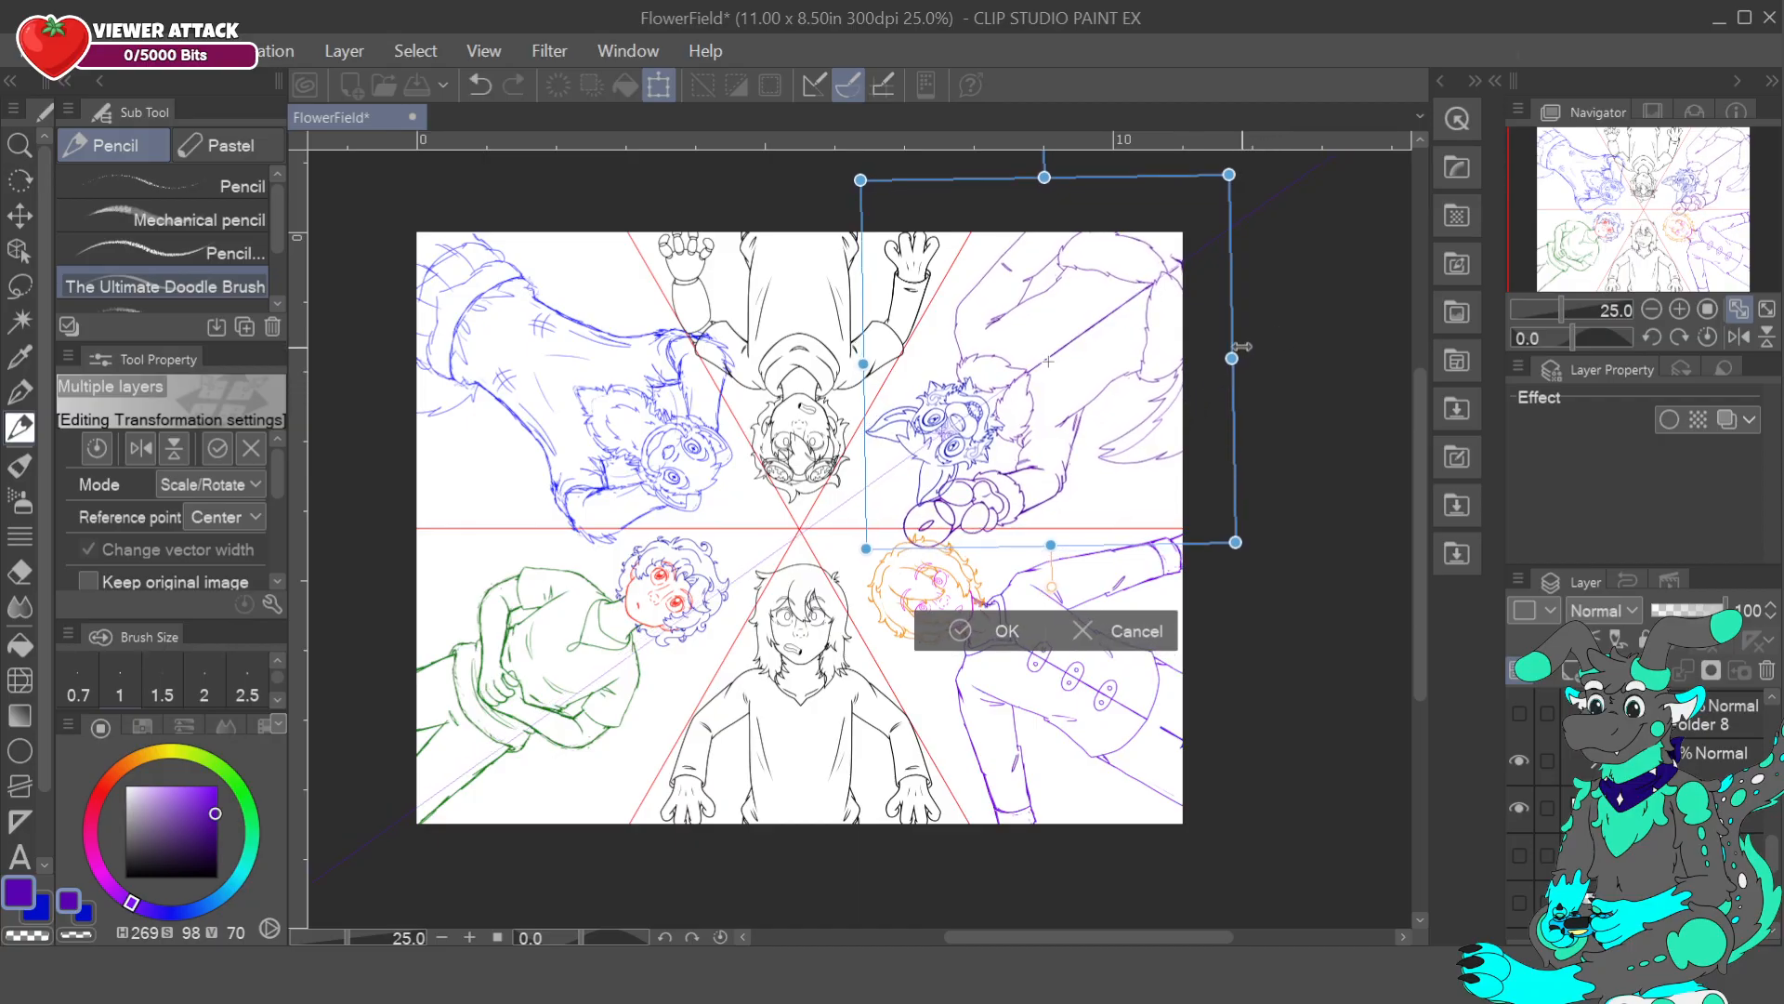
left_click_drag(1144, 435, 1144, 436)
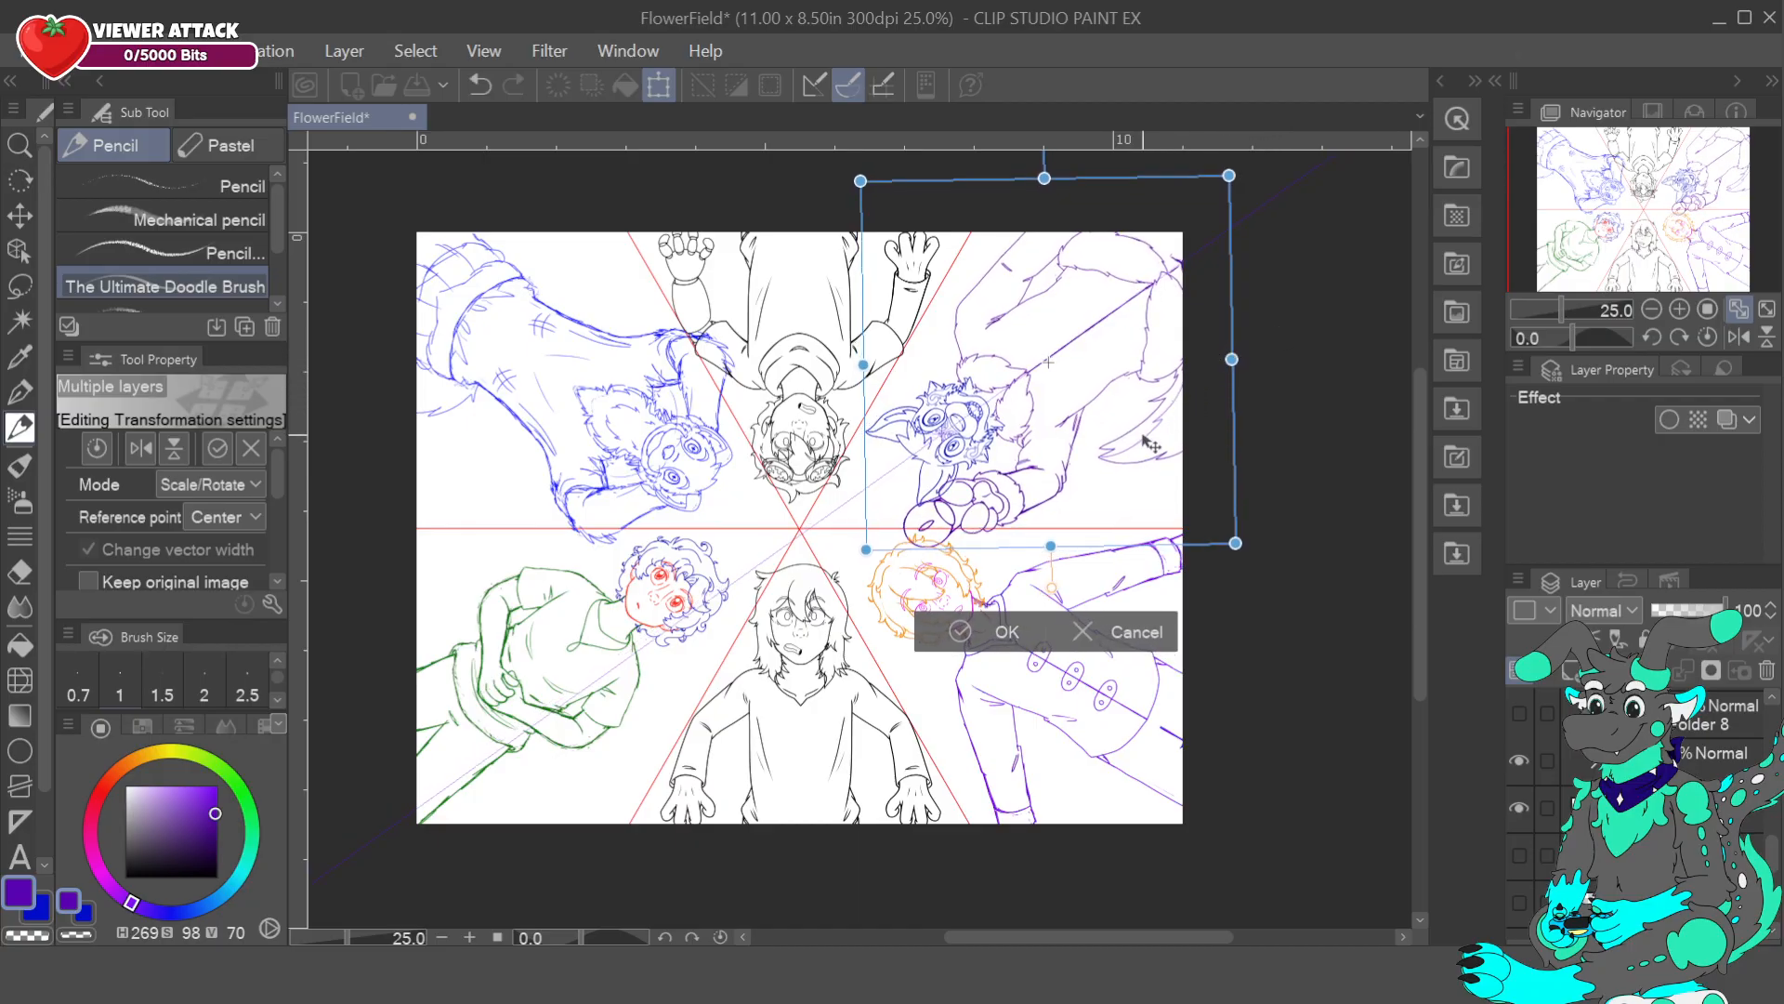
left_click(992, 617)
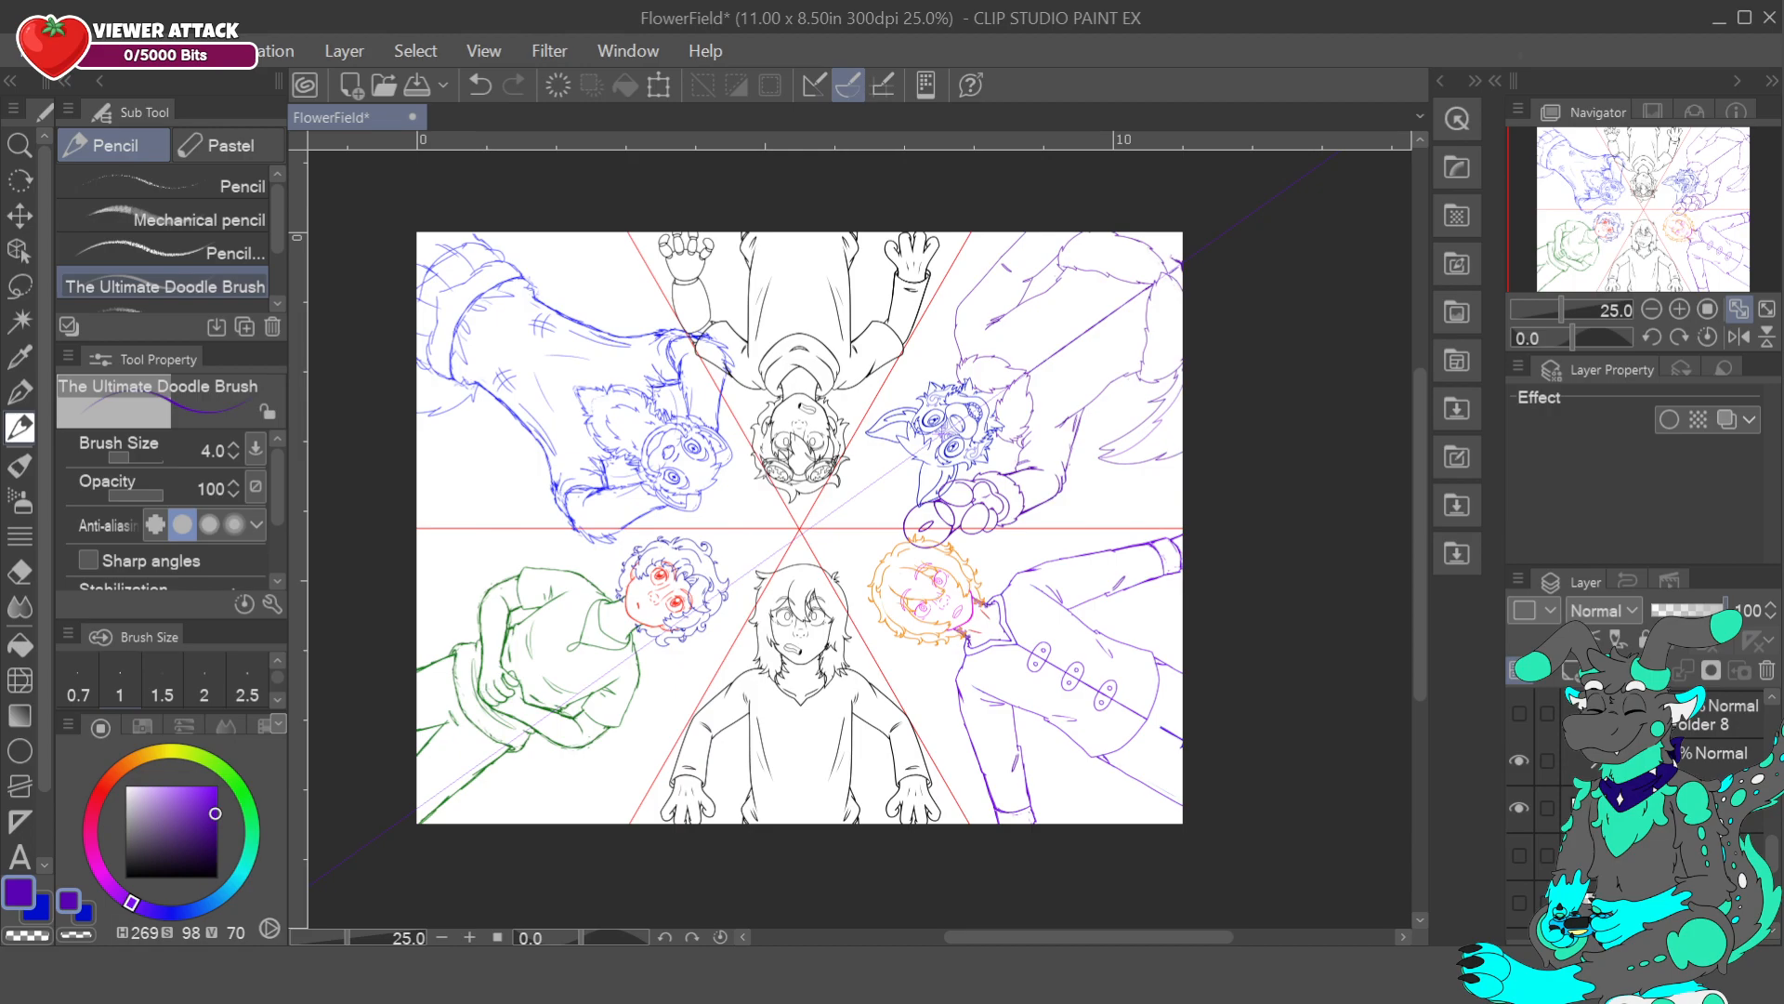
left_click_drag(1774, 849, 1771, 792)
left_click(1673, 832)
left_click(659, 85)
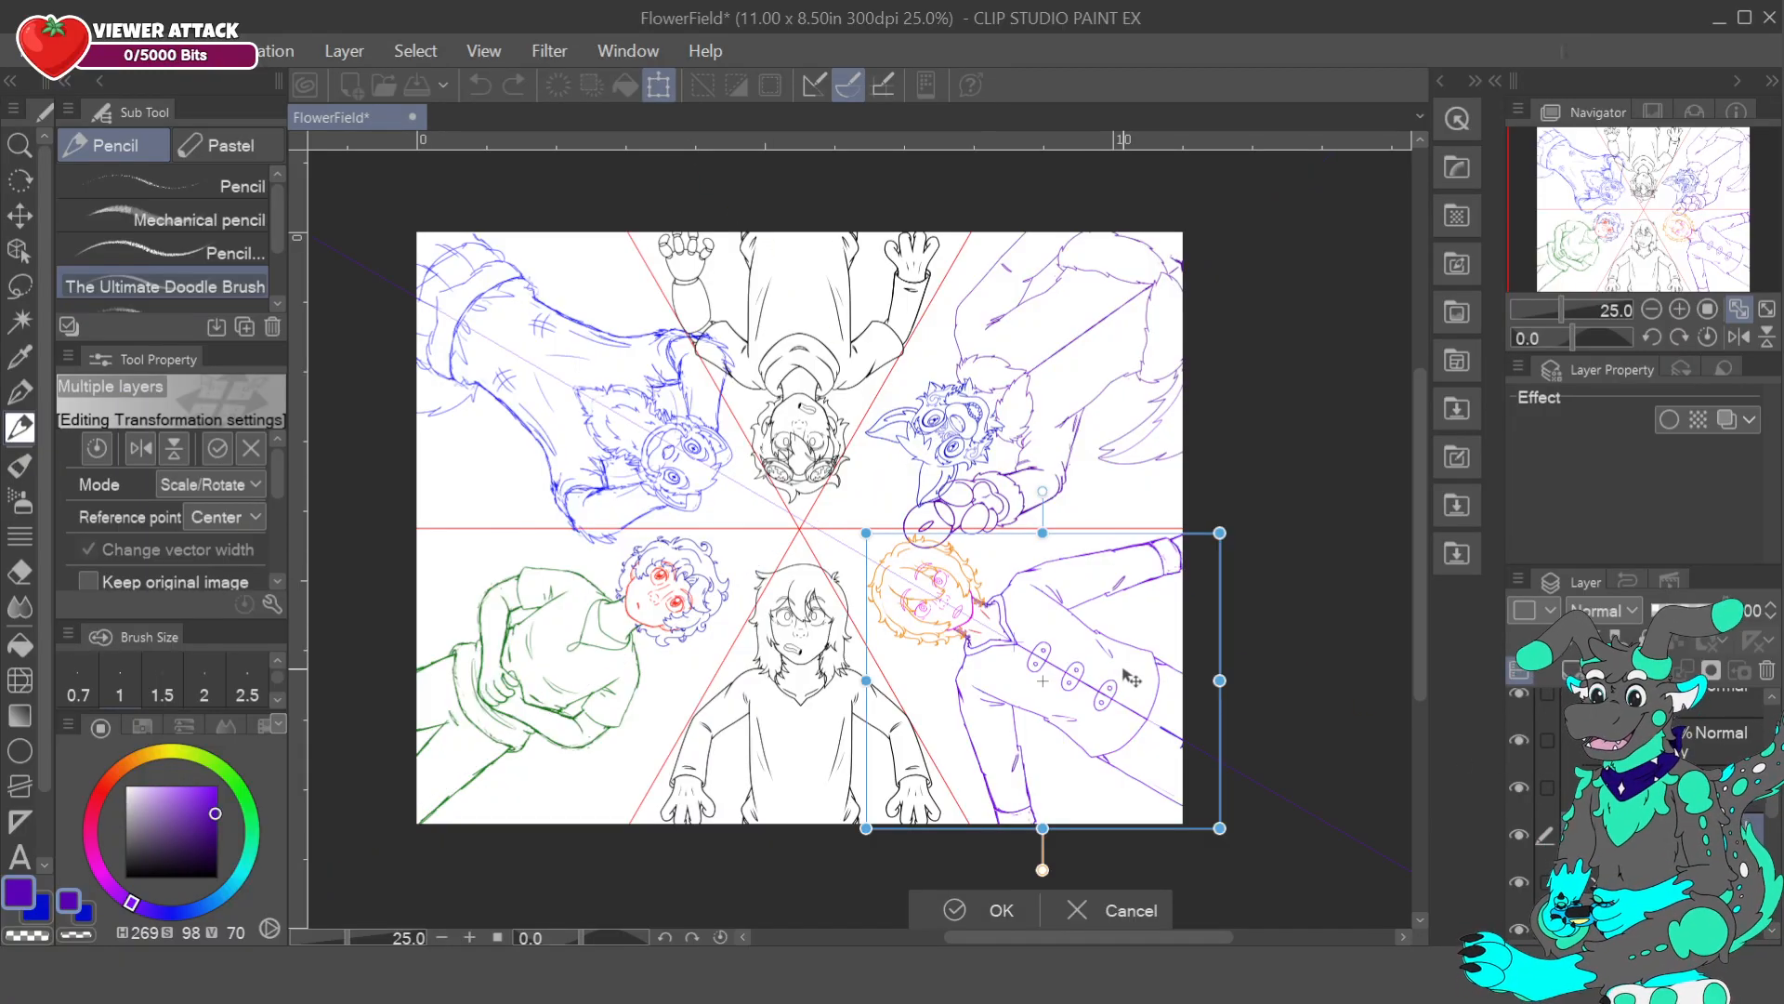
left_click_drag(1132, 676, 1142, 691)
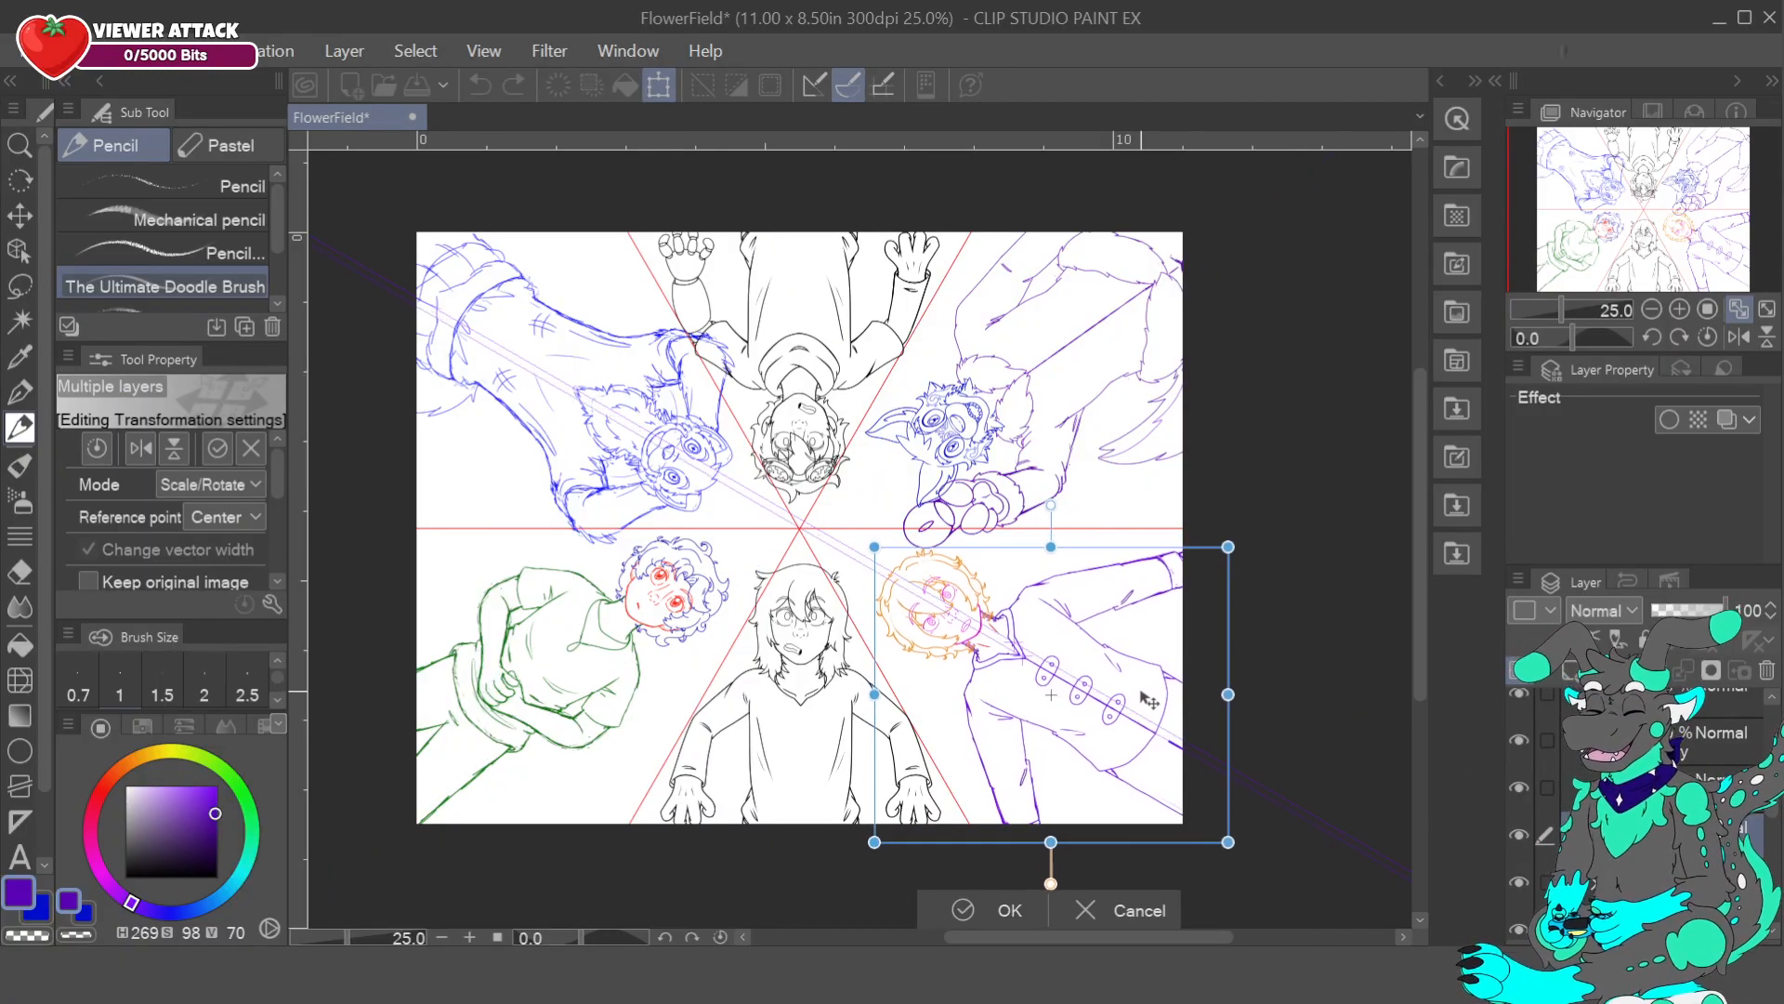
left_click_drag(1278, 649, 1282, 655)
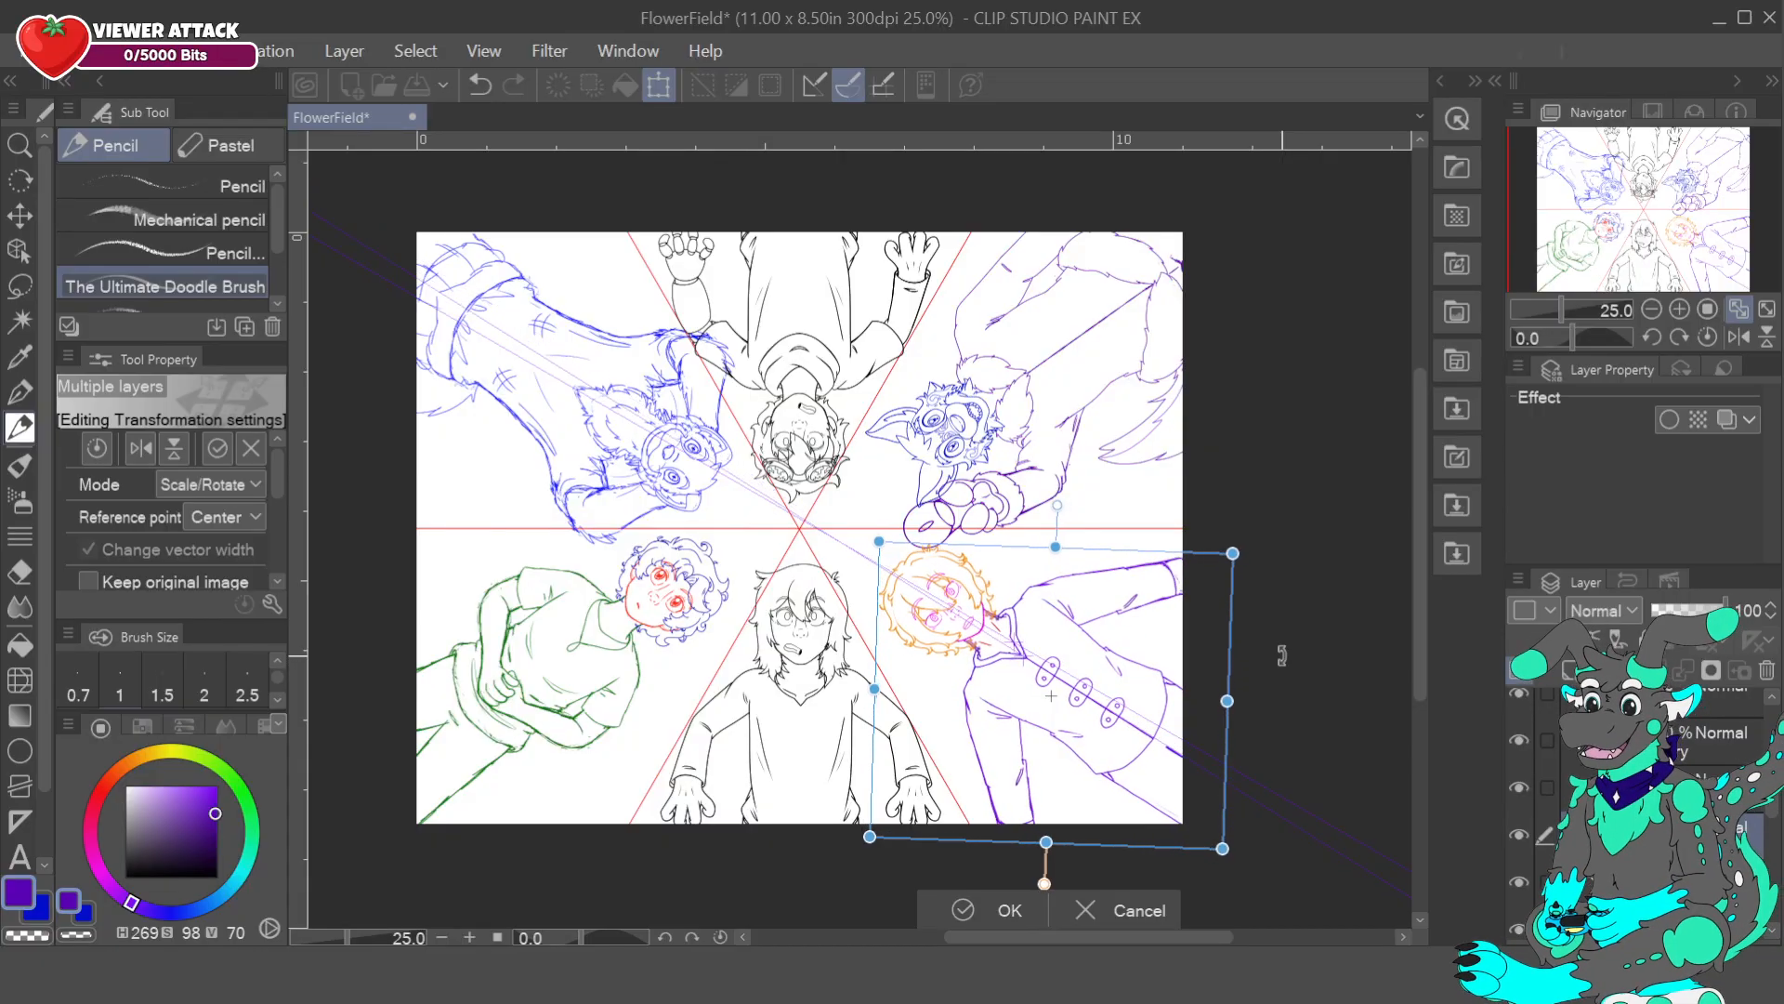
mouse_move(1169, 683)
left_mouse_down()
mouse_move(1187, 704)
mouse_move(1178, 687)
left_mouse_up()
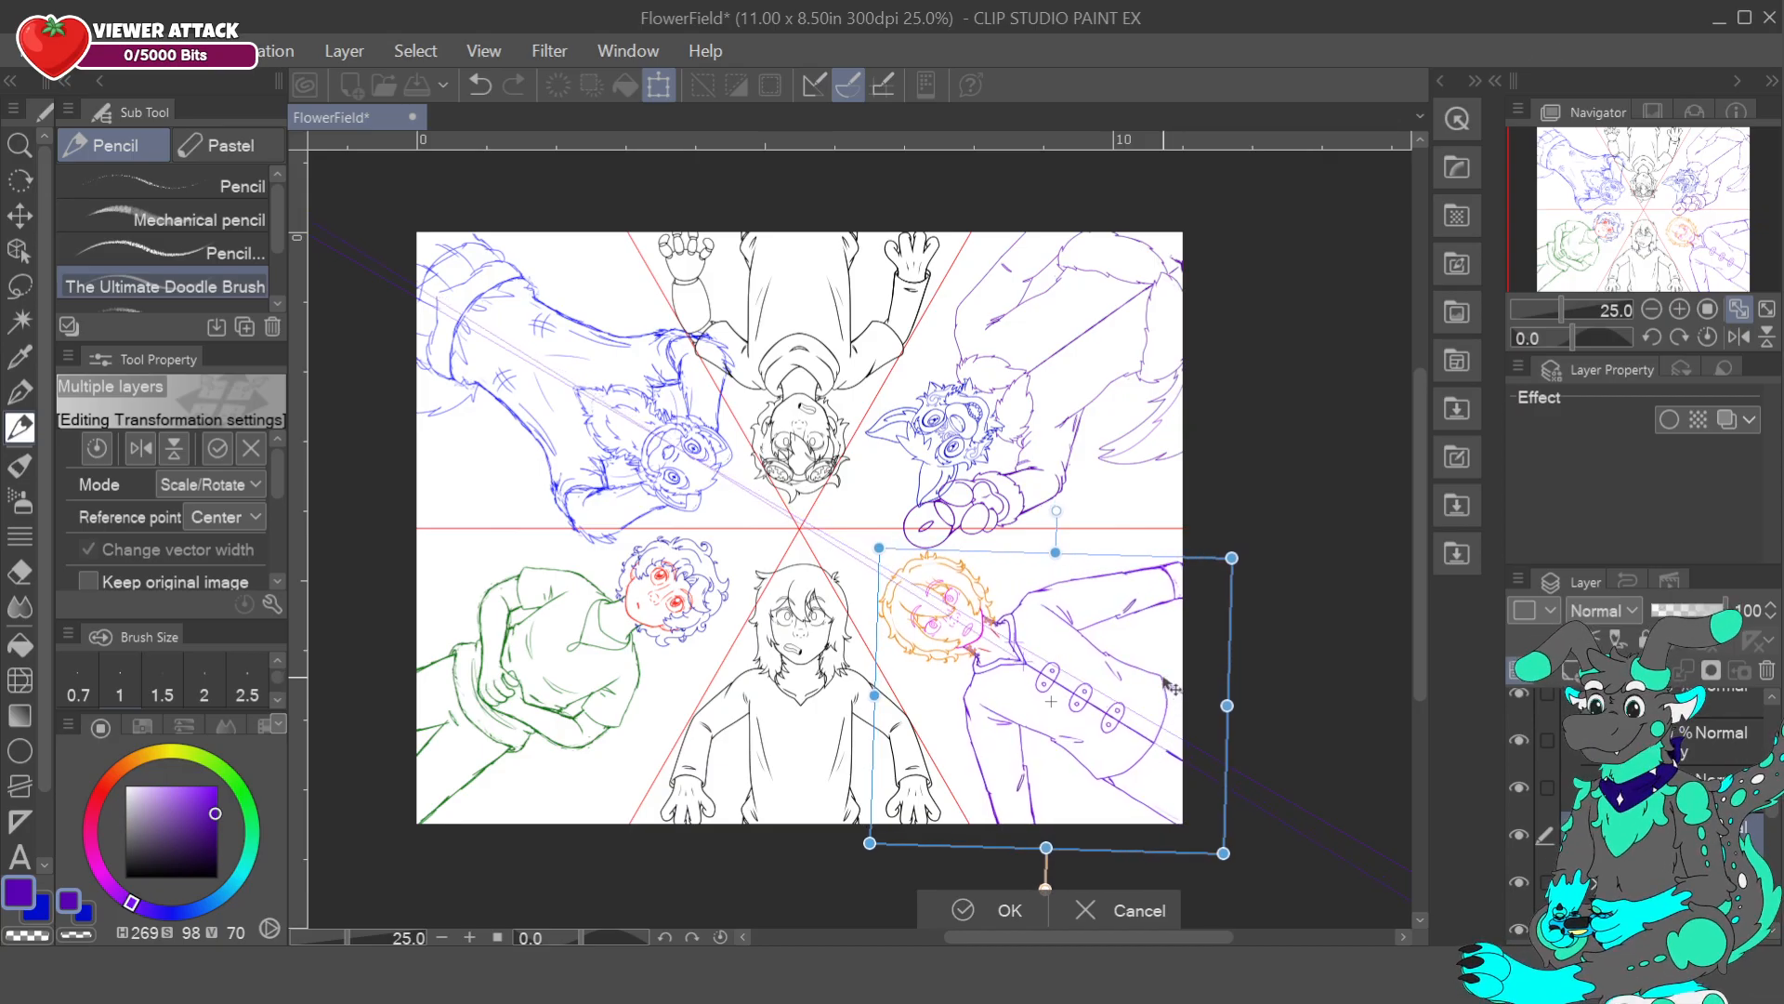
left_click(1142, 895)
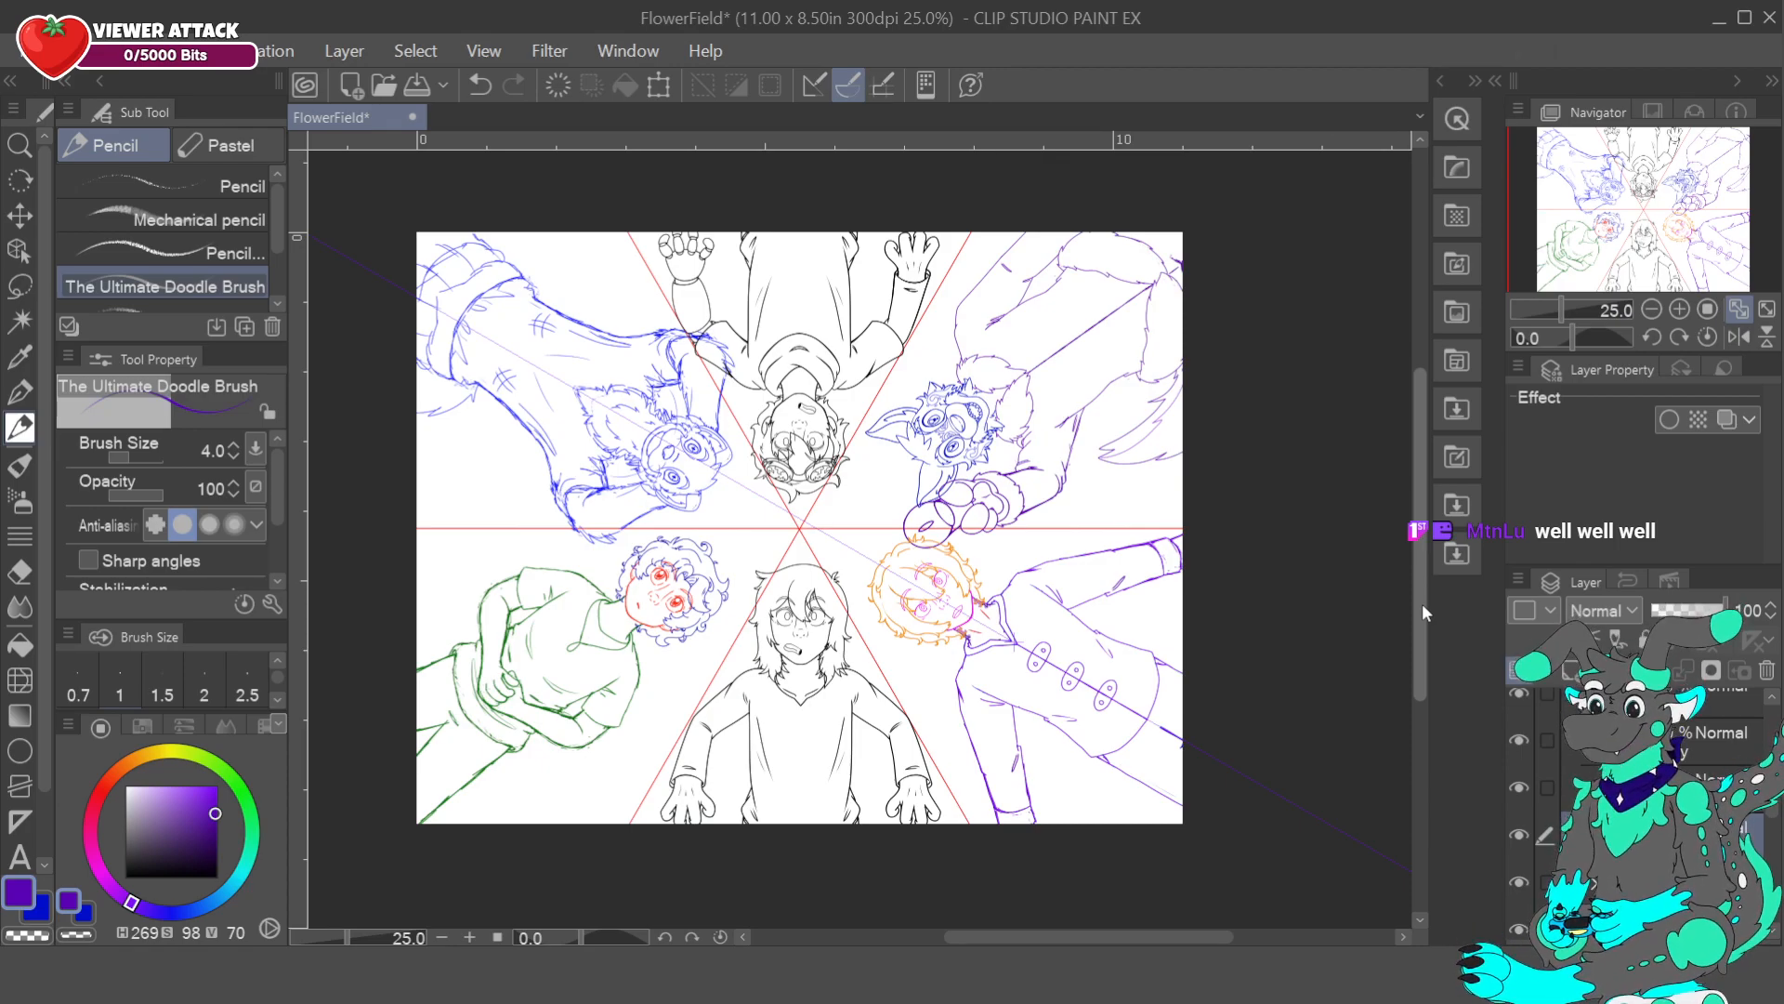
- Nudge the character in the buttoned coat slightly away from the page centre within its wedge and apply the transformation
key("ctrl+shift+t")
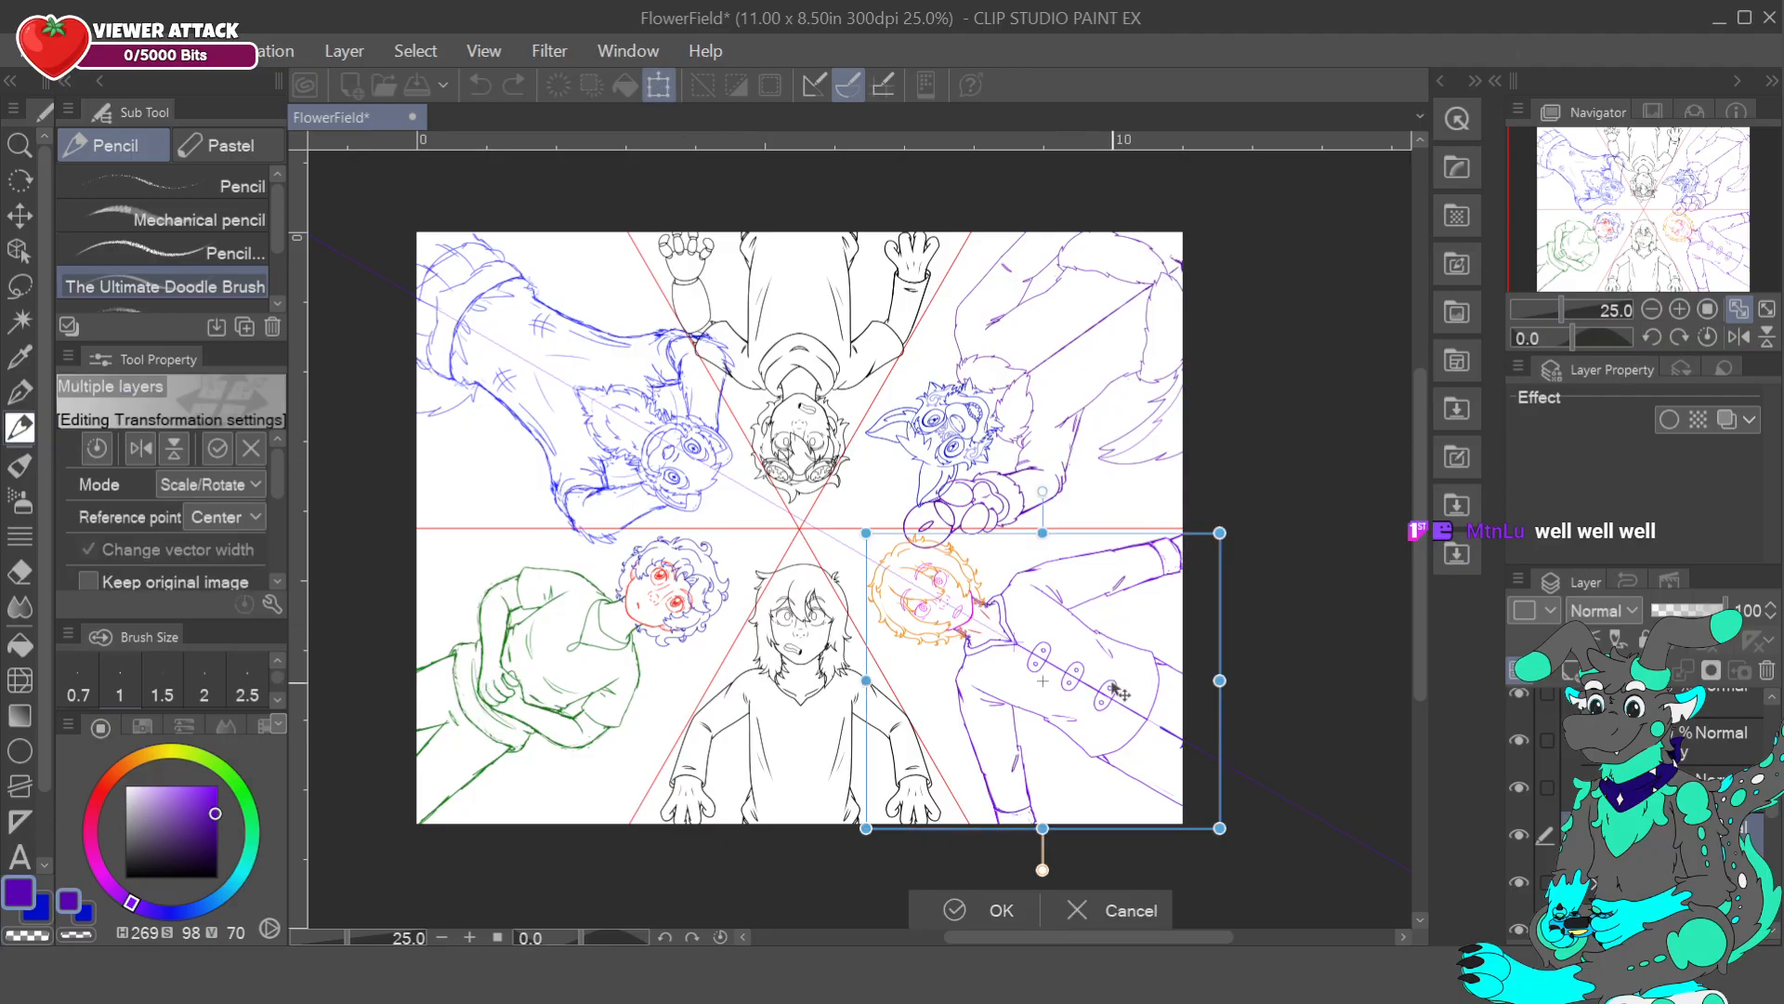
left_click_drag(1115, 688, 1120, 684)
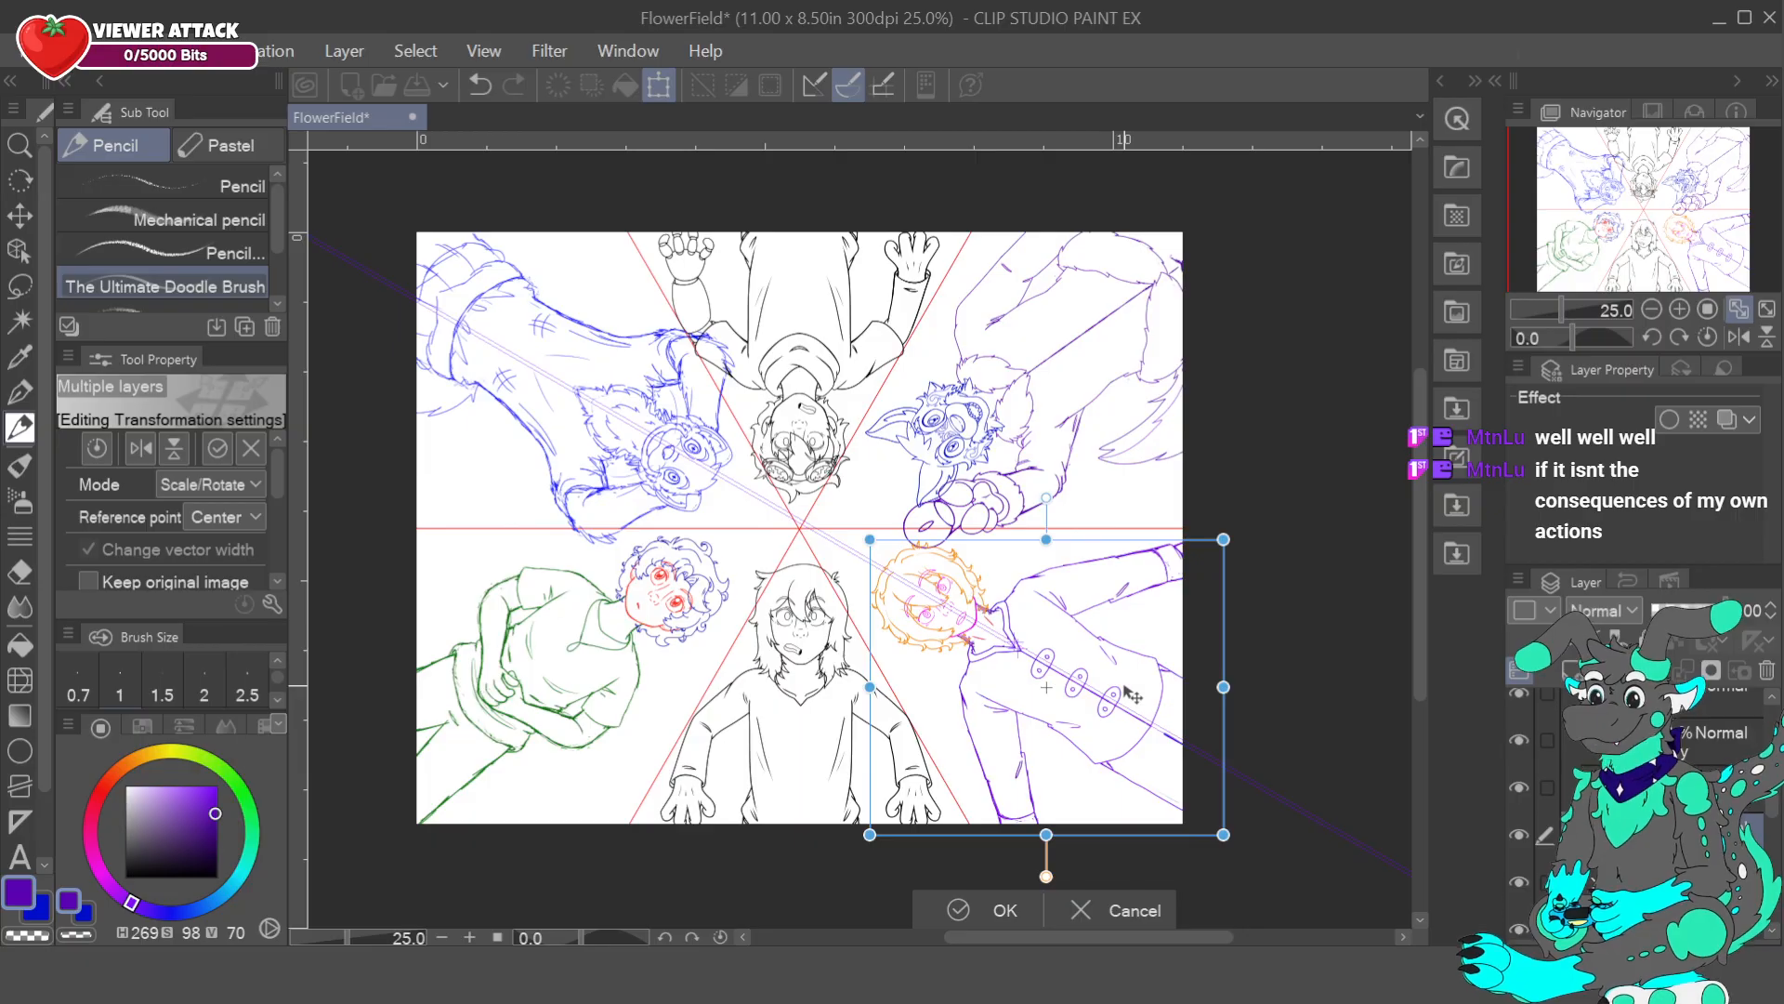
left_click(997, 897)
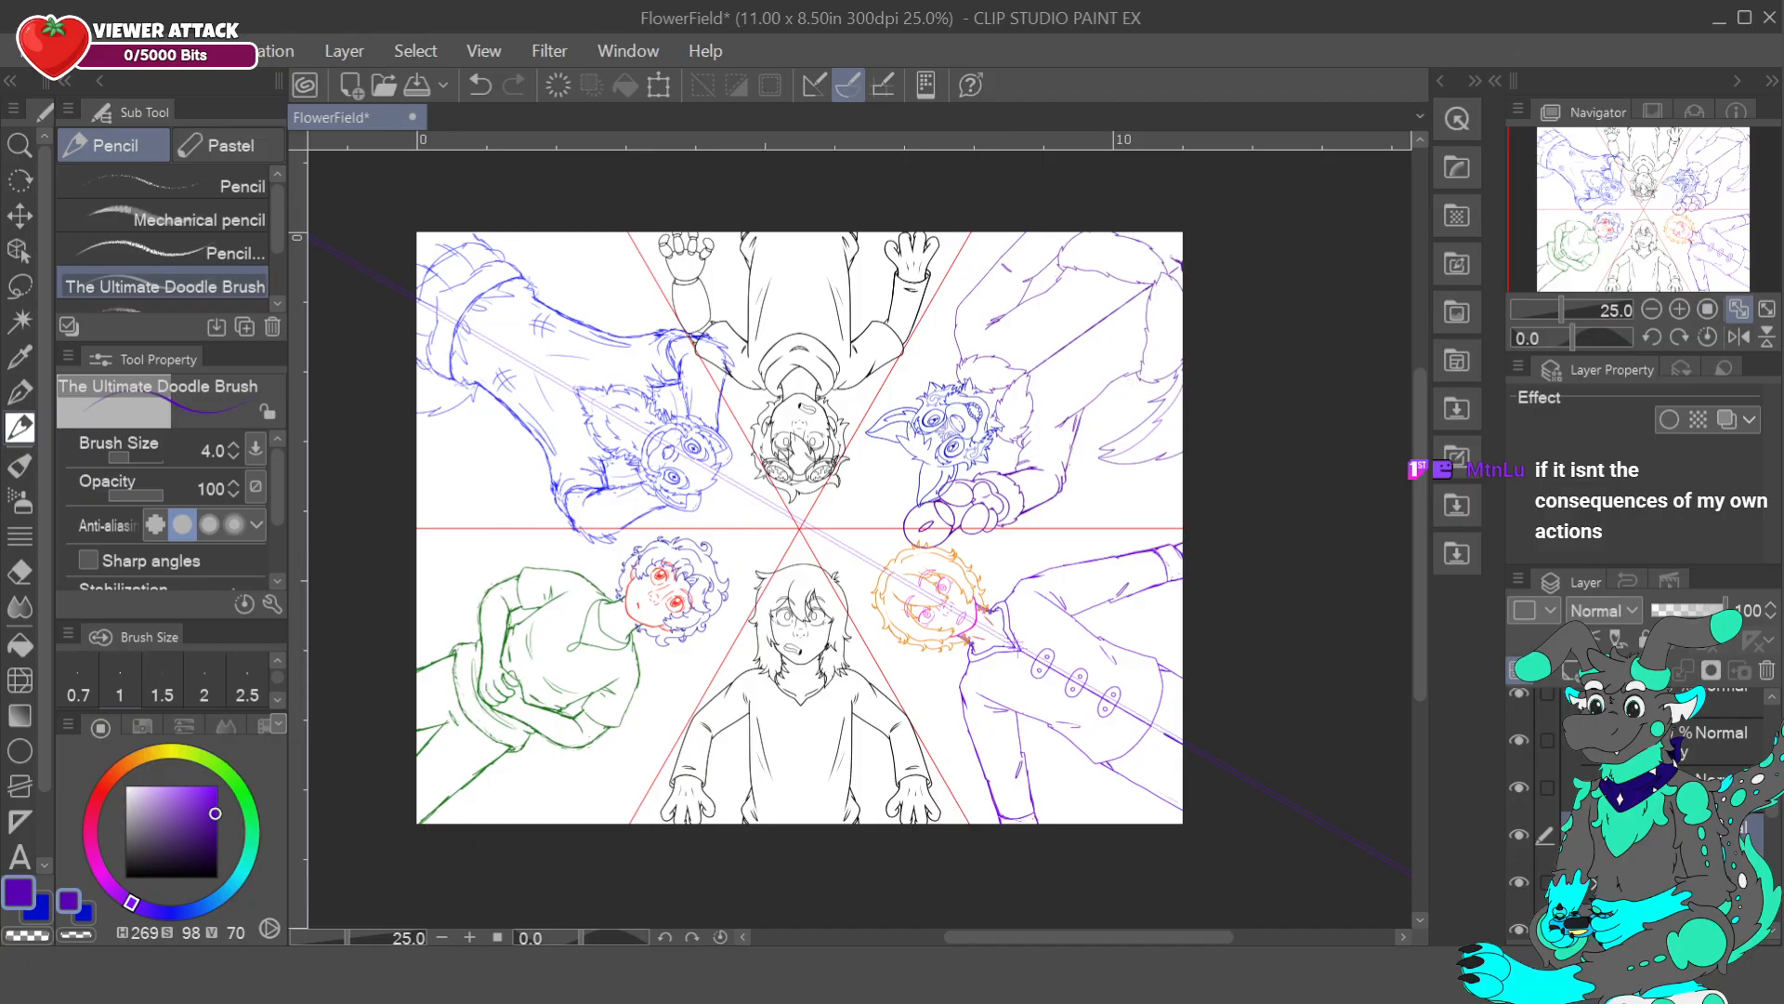
- Hide the red guide lines and set the canvas rotation to 180 degrees
scroll(1777, 825, "down", 3)
left_click(1519, 844)
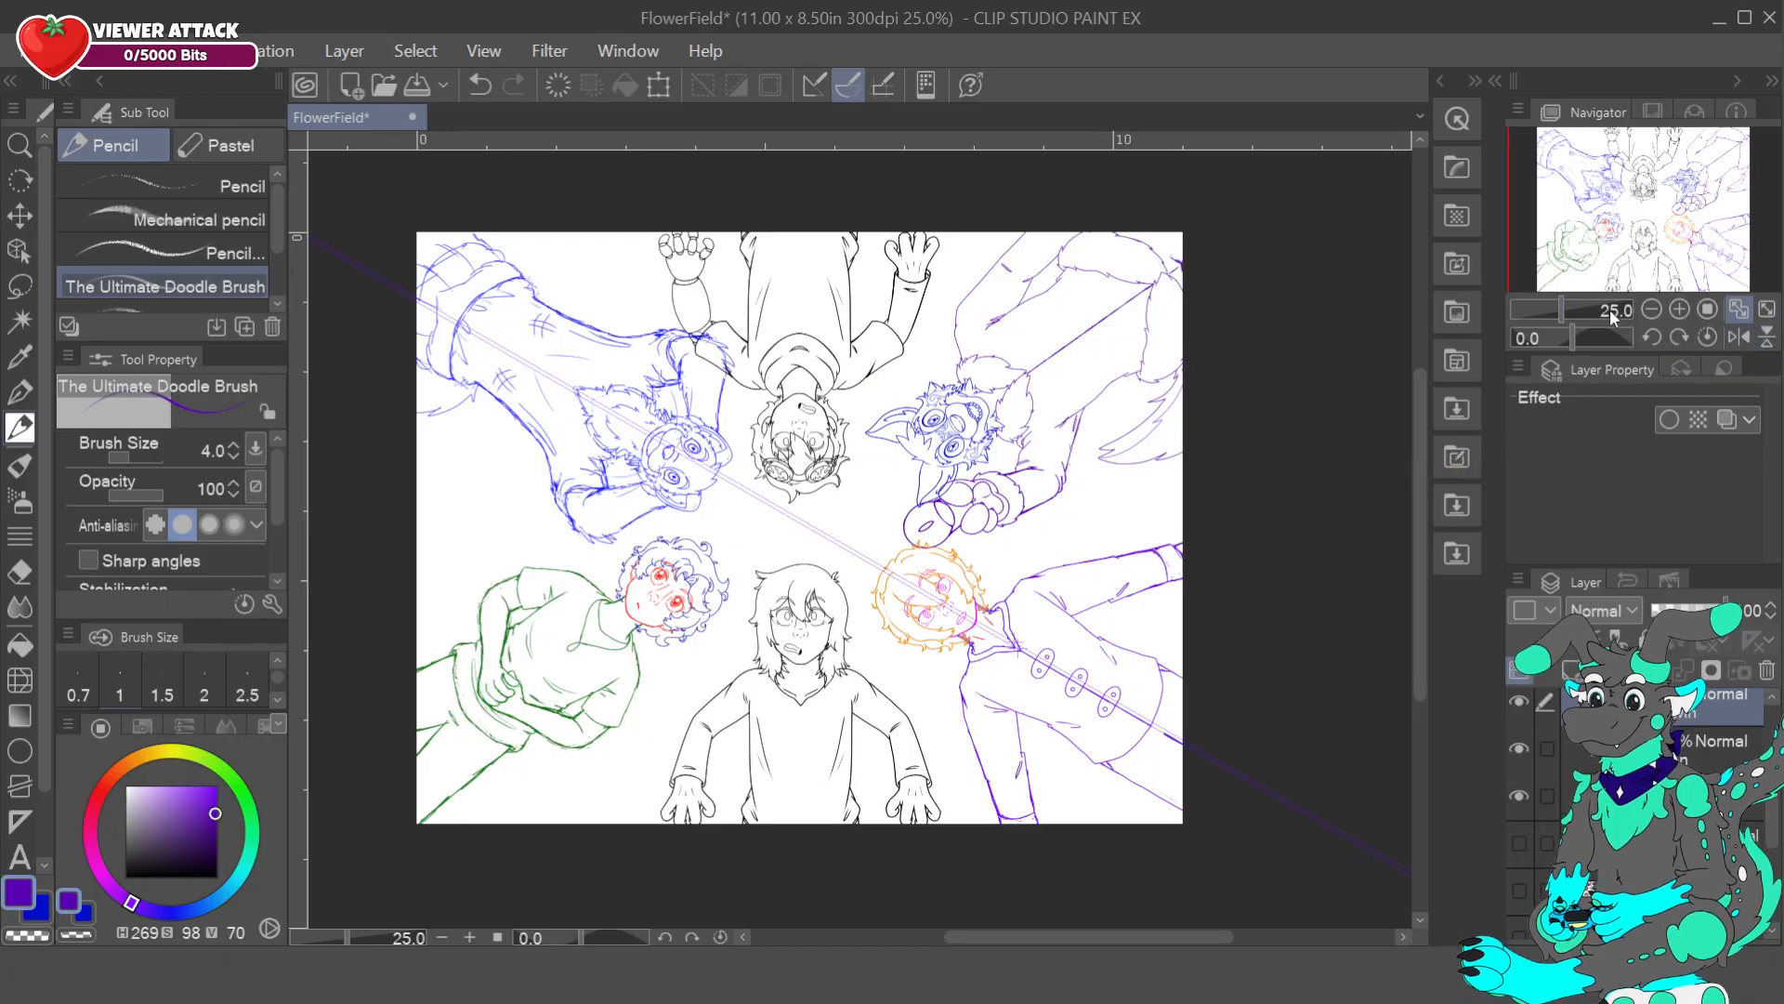
left_click(1576, 339)
left_click_drag(1576, 338, 1626, 348)
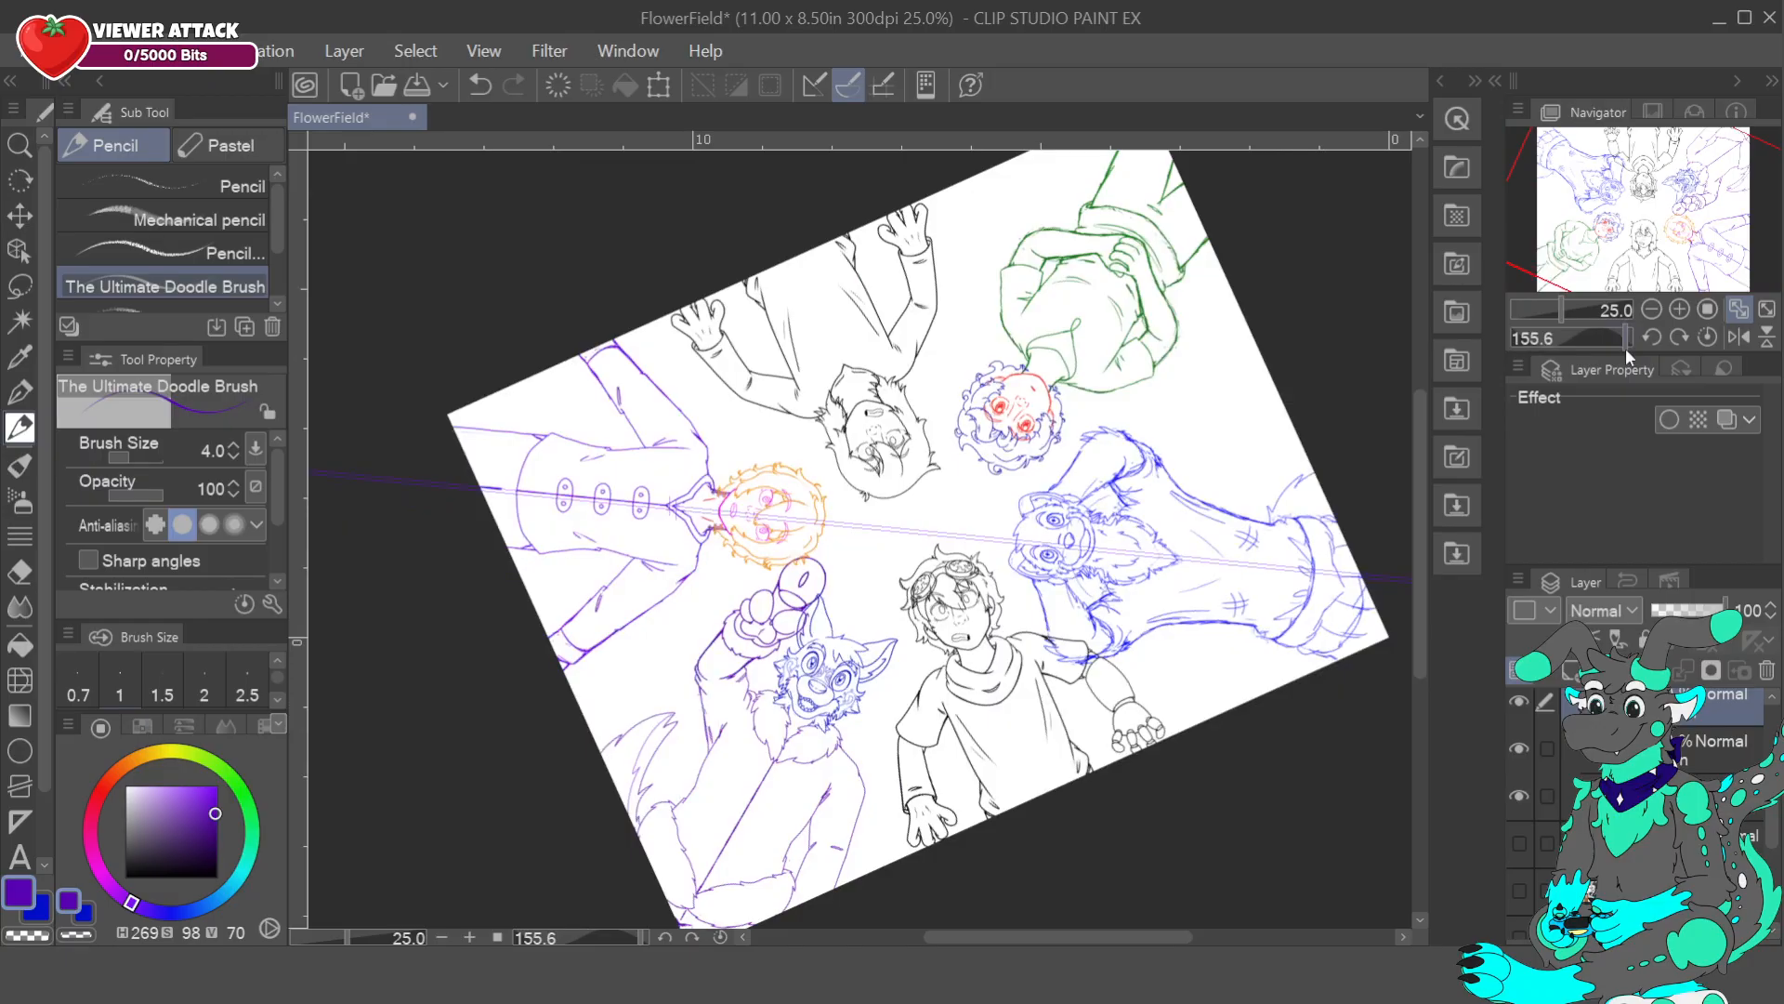
left_click_drag(1625, 348, 1641, 348)
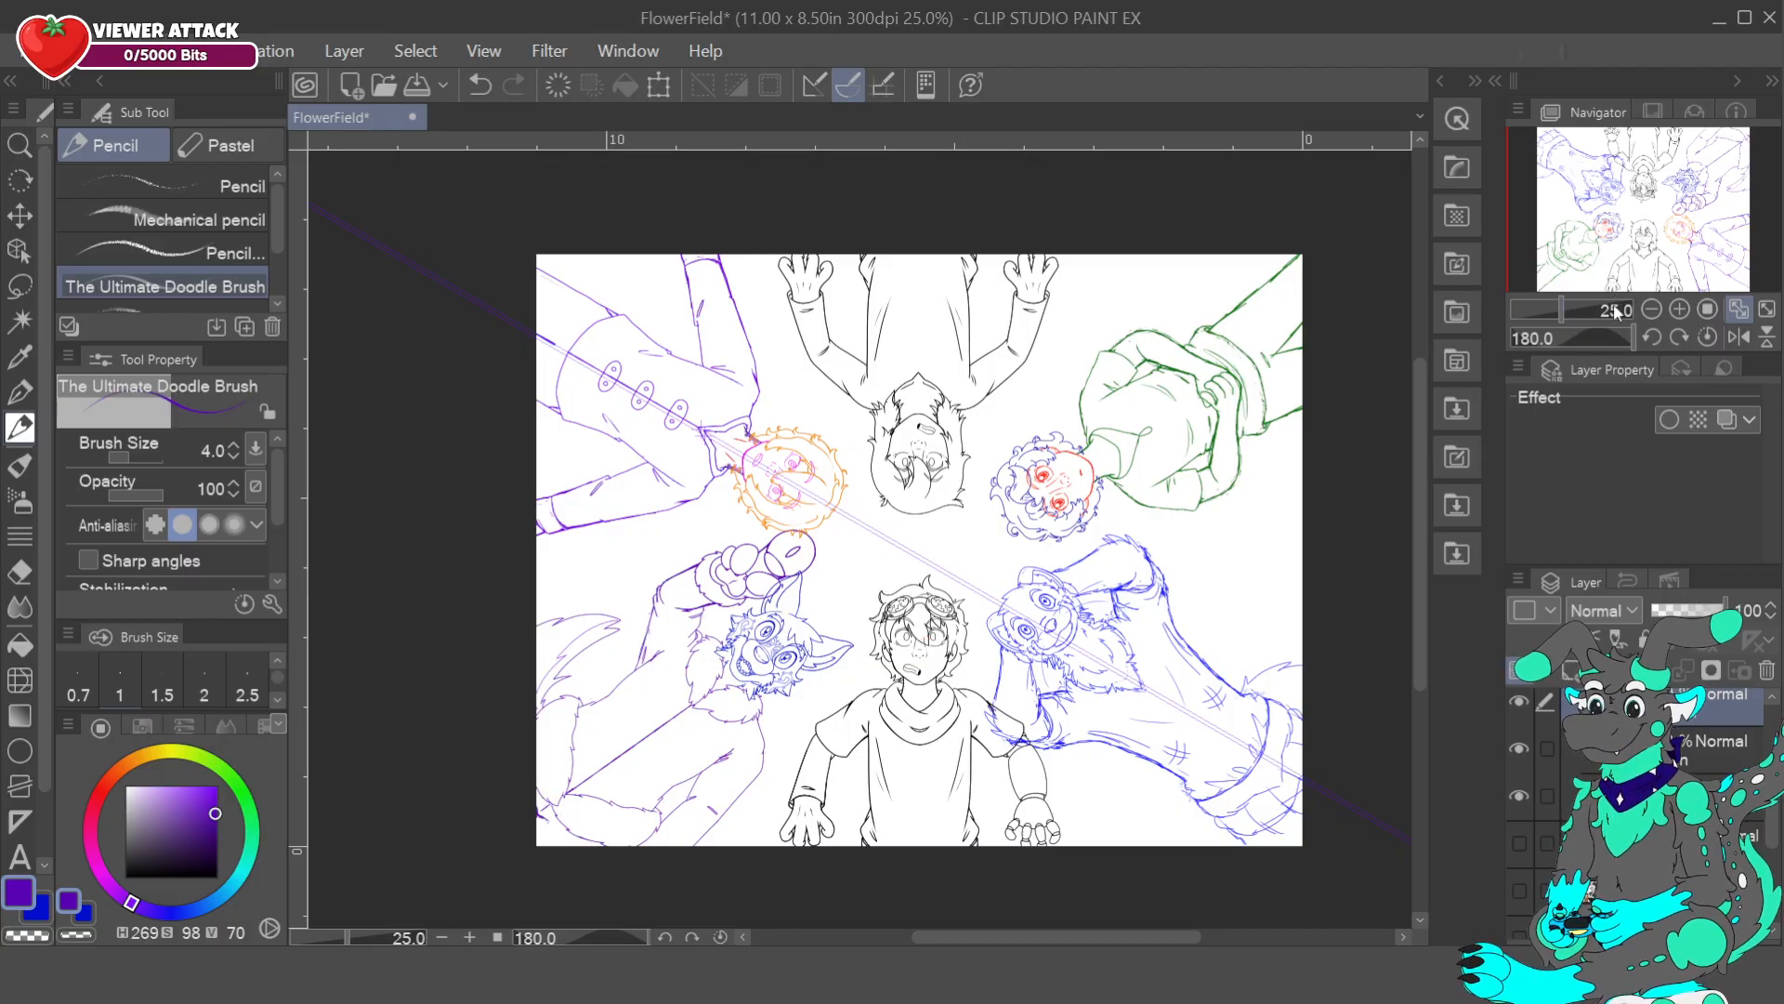
- Select the blue ferret character's layer group, then rotate it slightly counterclockwise and shift it a little outward, checking it in a mirrored view
left_click(1580, 796)
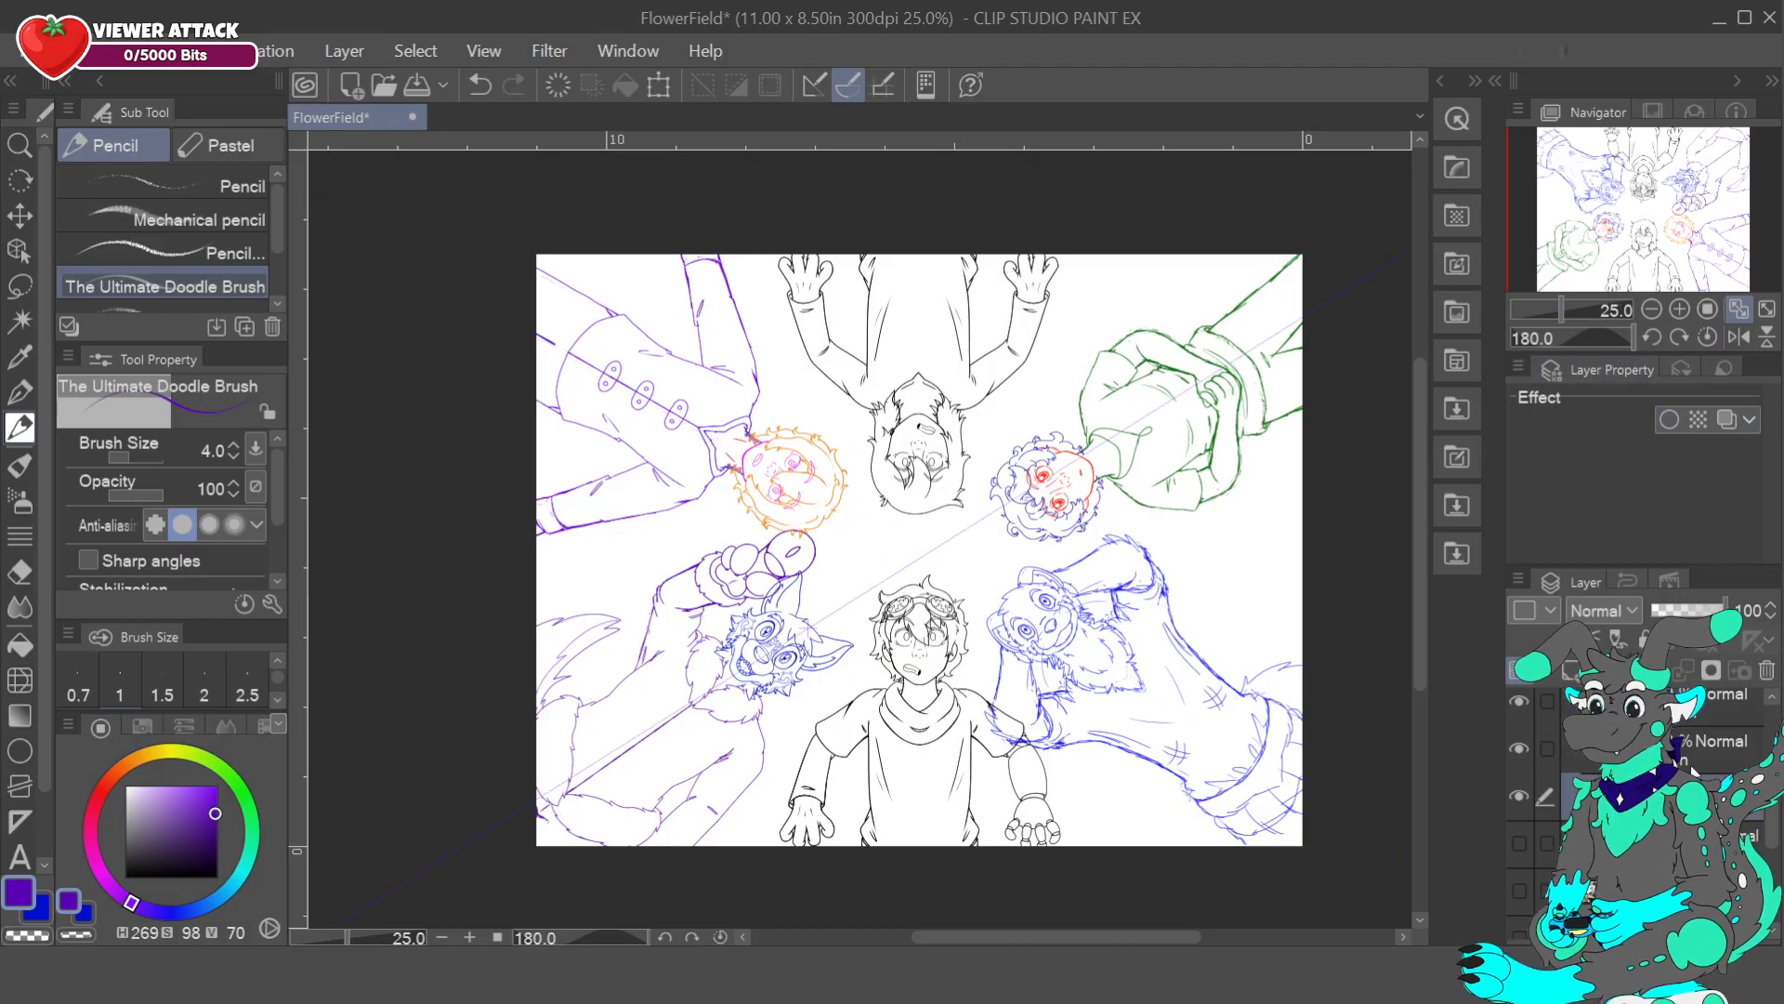
left_click(660, 95)
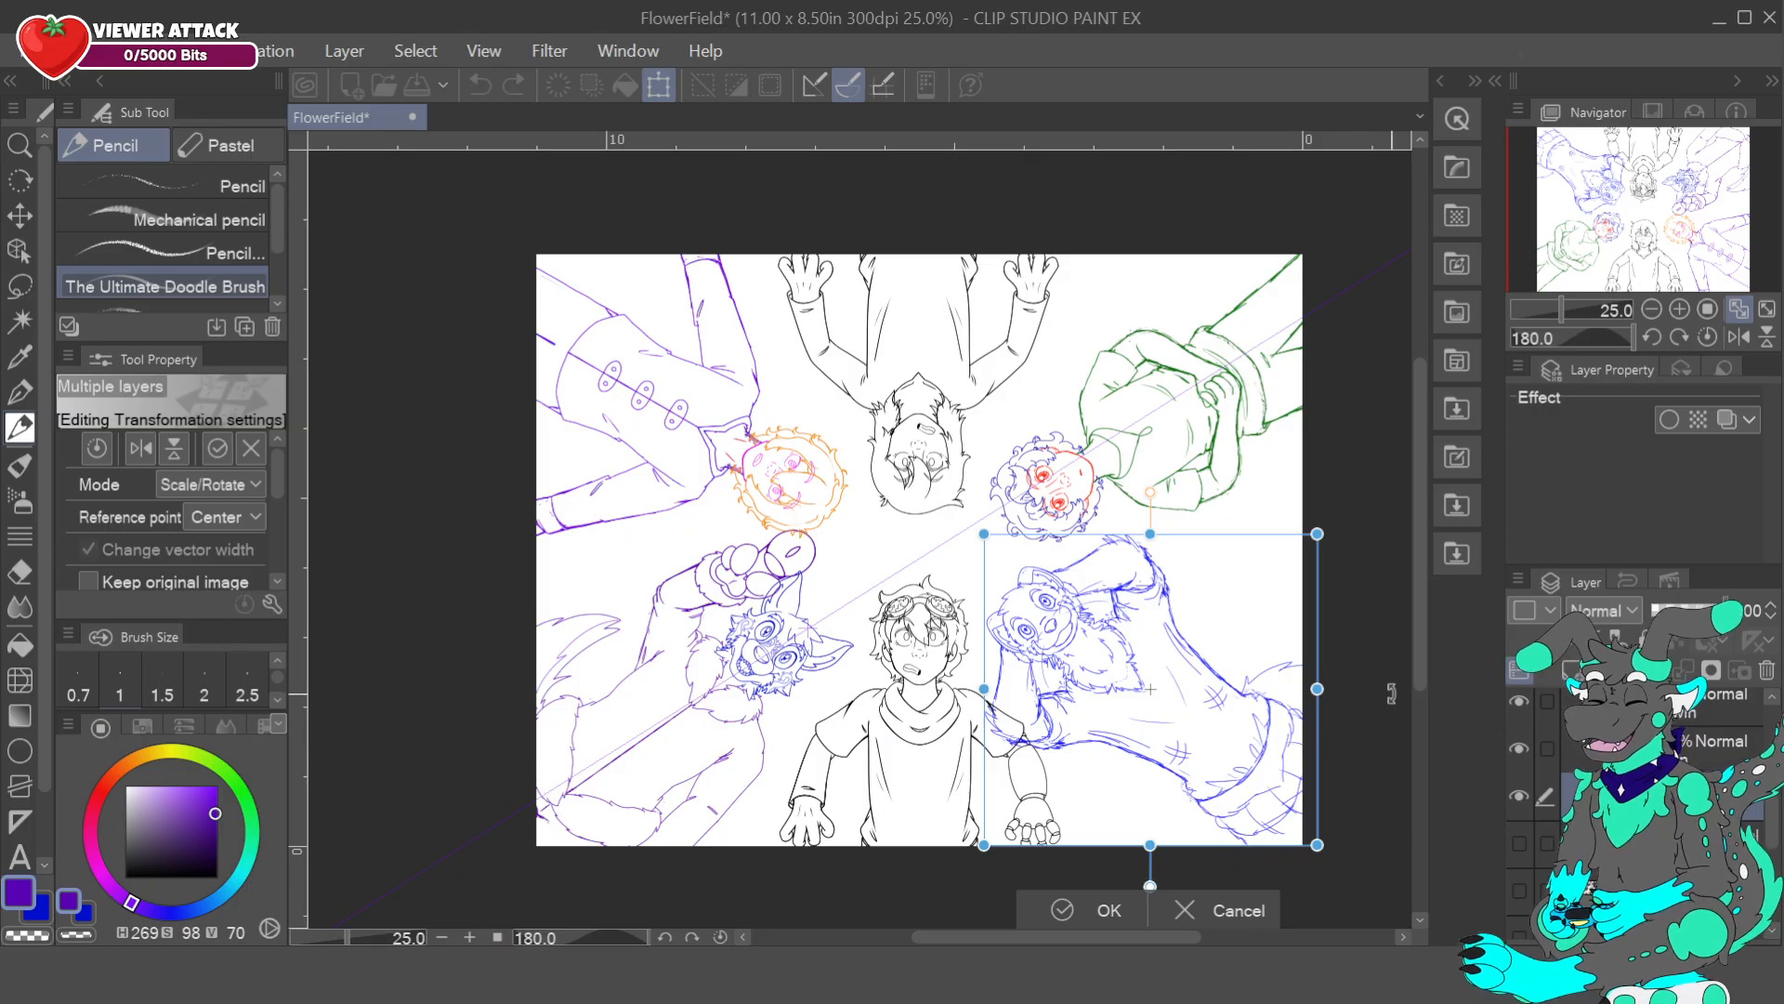
left_click_drag(1268, 751, 1296, 720)
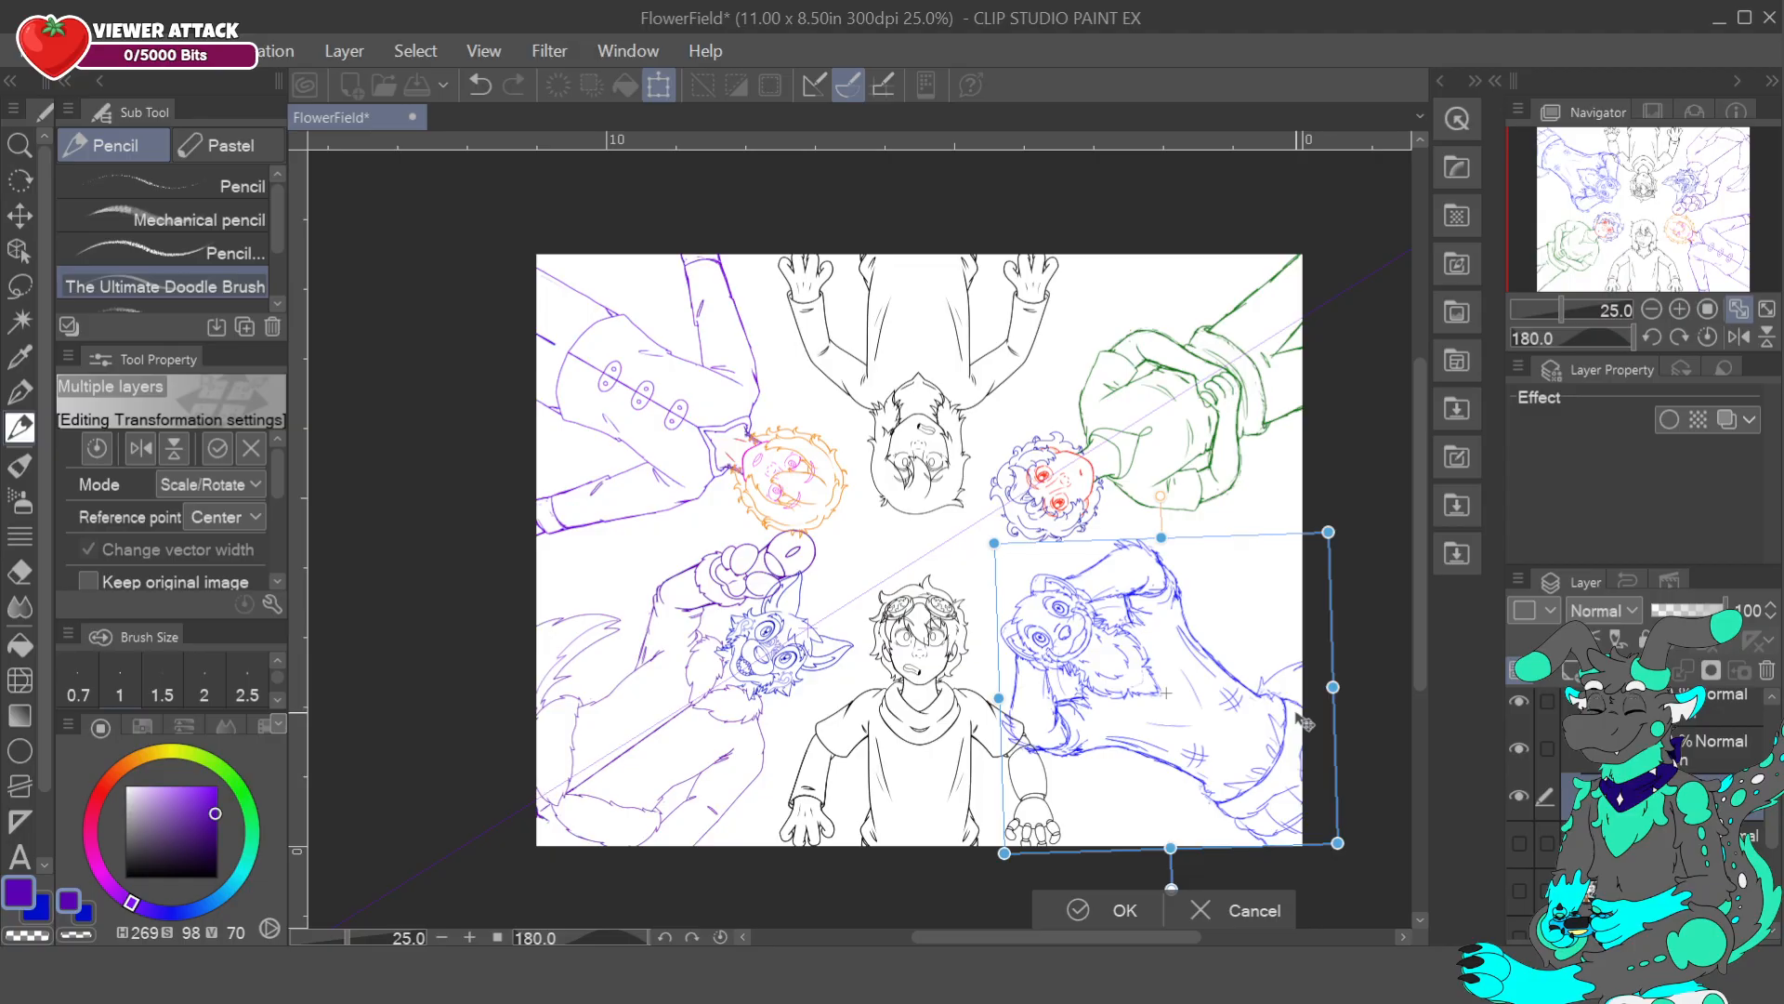
left_click(1741, 339)
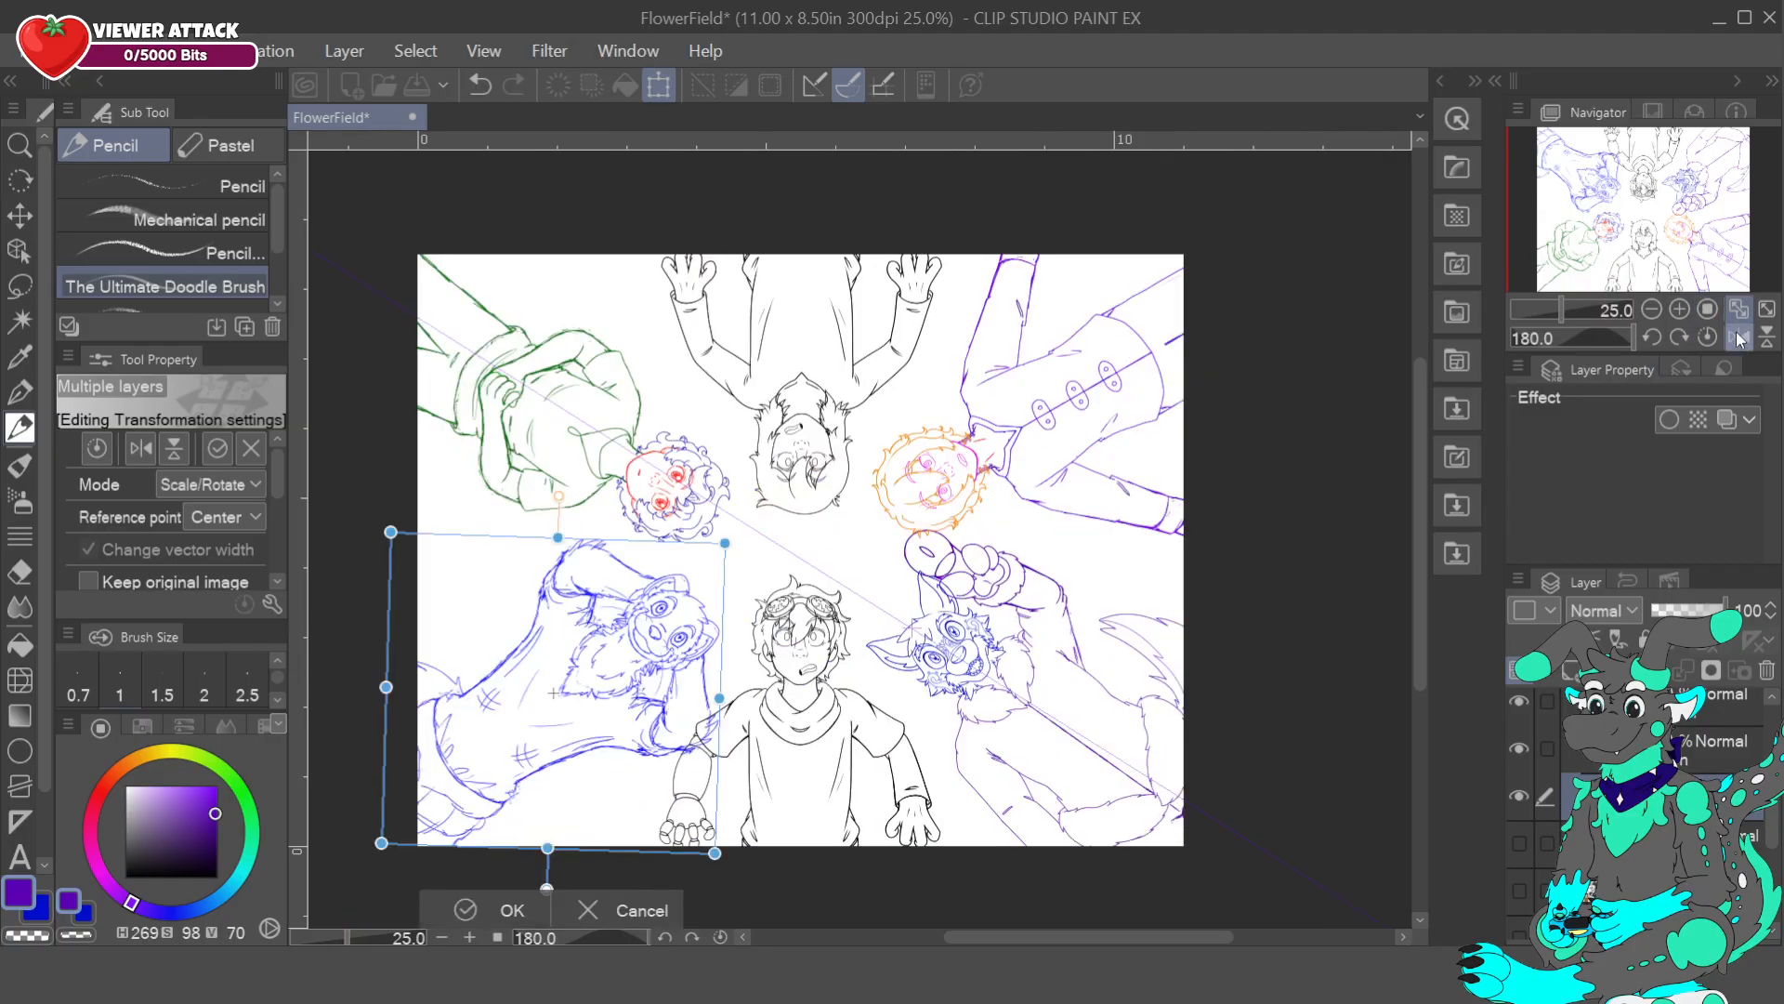
left_click(1738, 336)
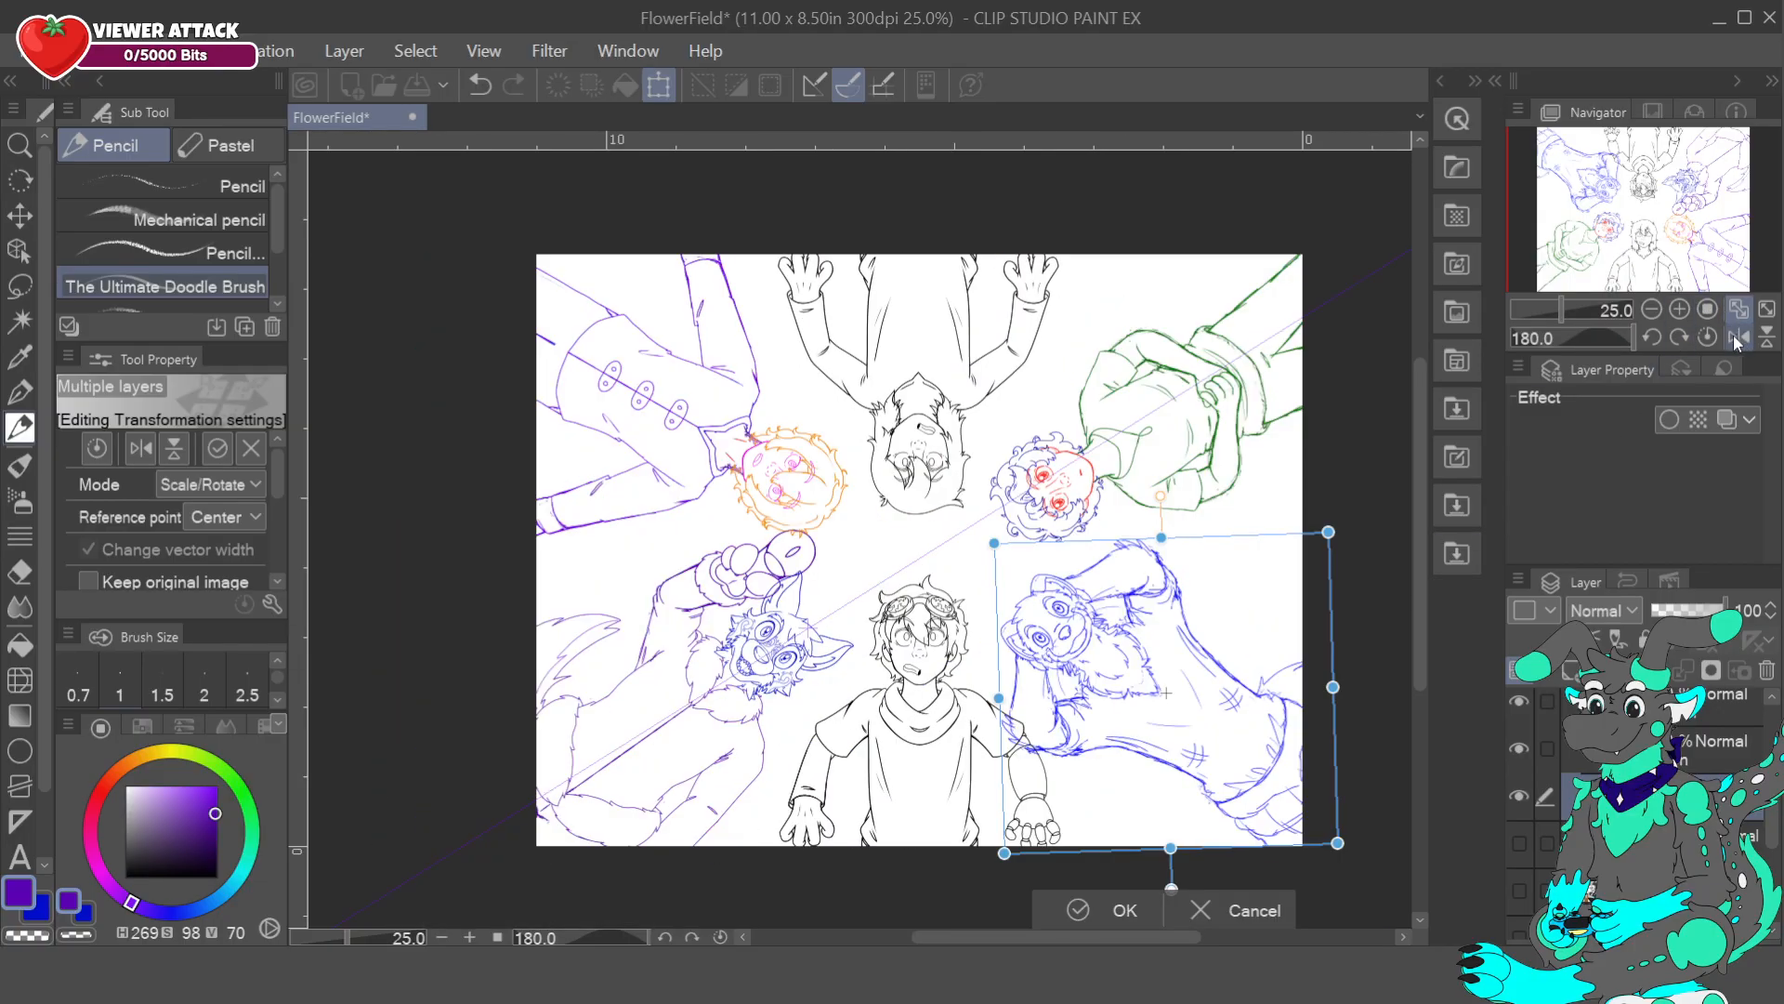
- Set the canvas rotation to -125 degrees, apply the ferret's transformation and show the red guide lines again
left_click(1681, 338)
left_click(1683, 340)
left_click(1682, 340)
left_click(1682, 340)
left_click(1682, 340)
left_click(1681, 341)
left_click(1681, 341)
left_click(1682, 341)
left_click(1681, 341)
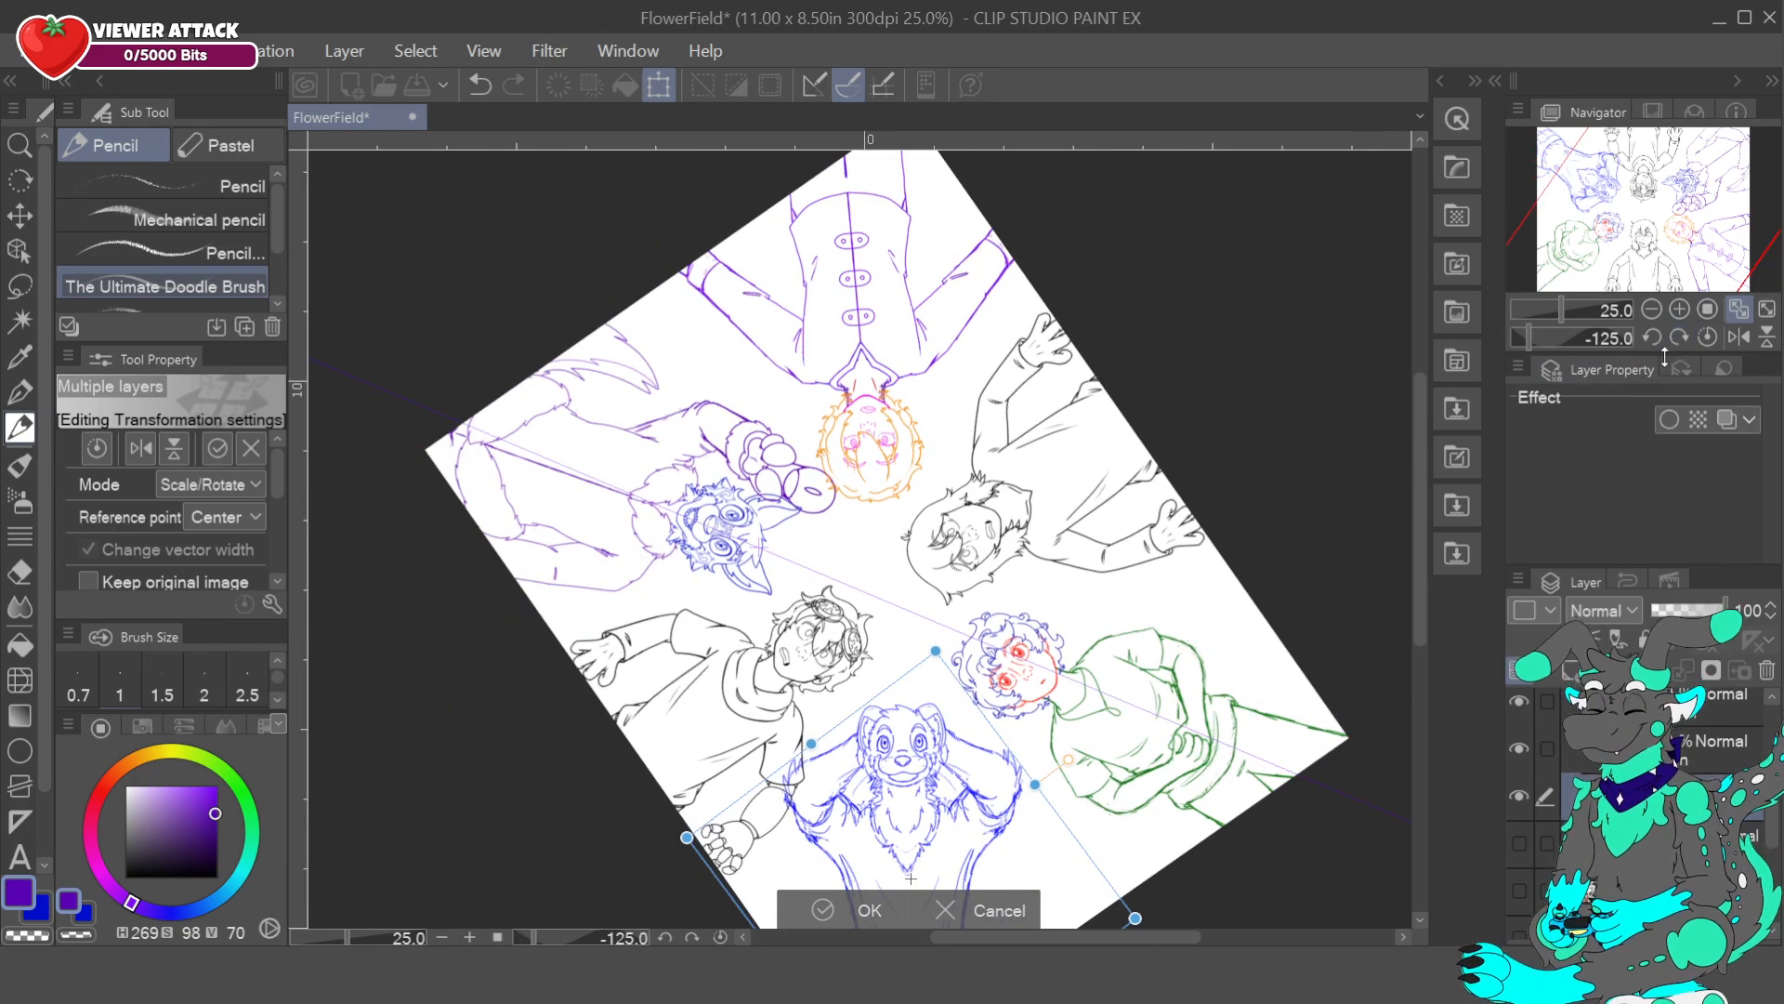
left_click_drag(1648, 262, 1597, 214)
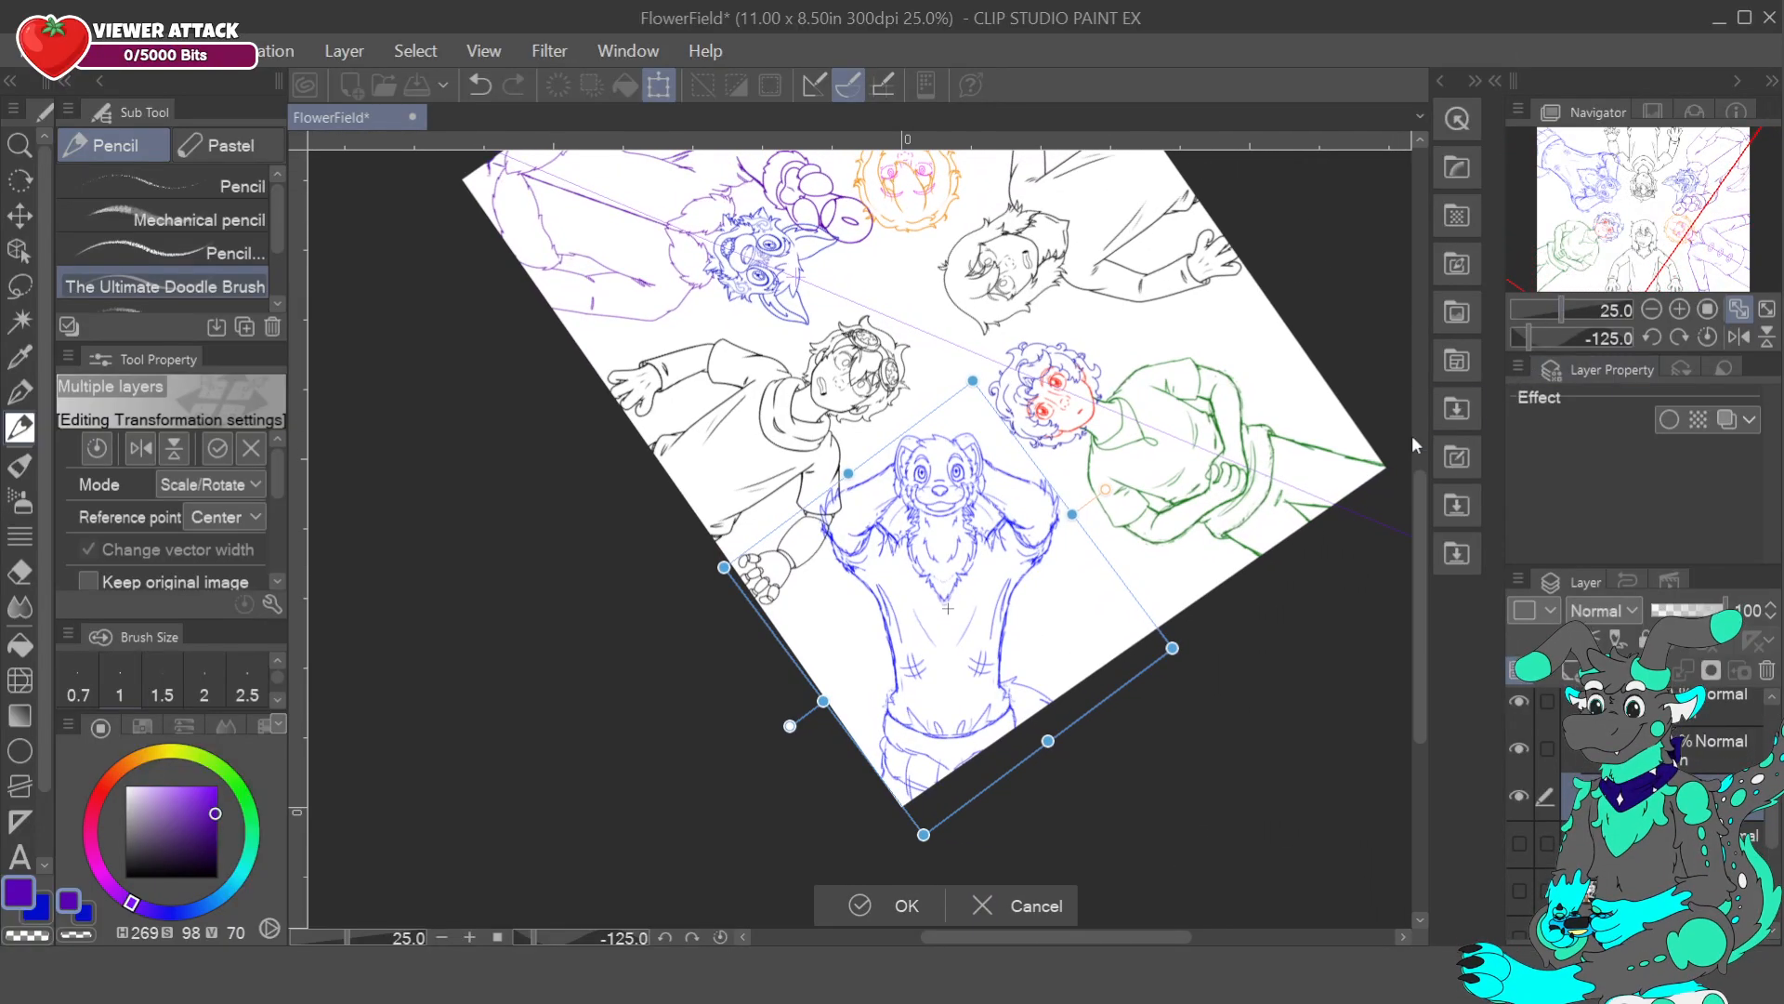
left_click(1520, 843)
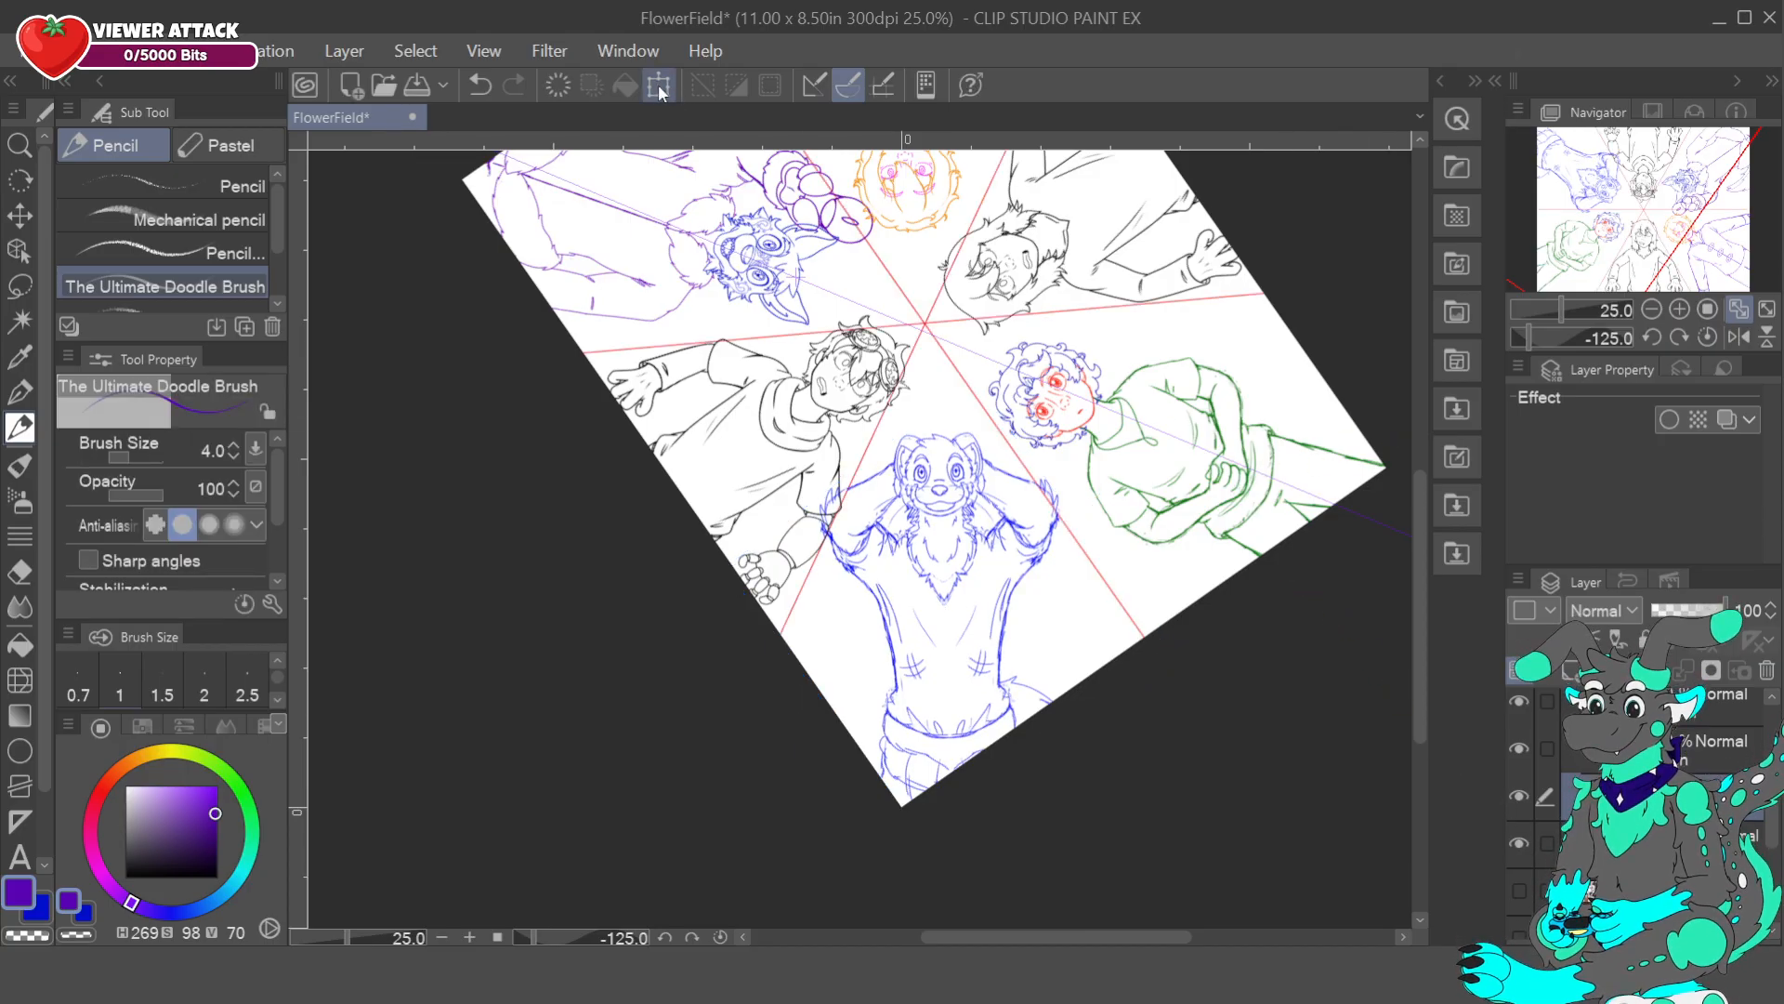
key("ctrl+t")
left_click_drag(1048, 604, 1049, 596)
mouse_move(1213, 545)
left_mouse_down()
mouse_move(1177, 559)
mouse_move(1205, 531)
left_mouse_up()
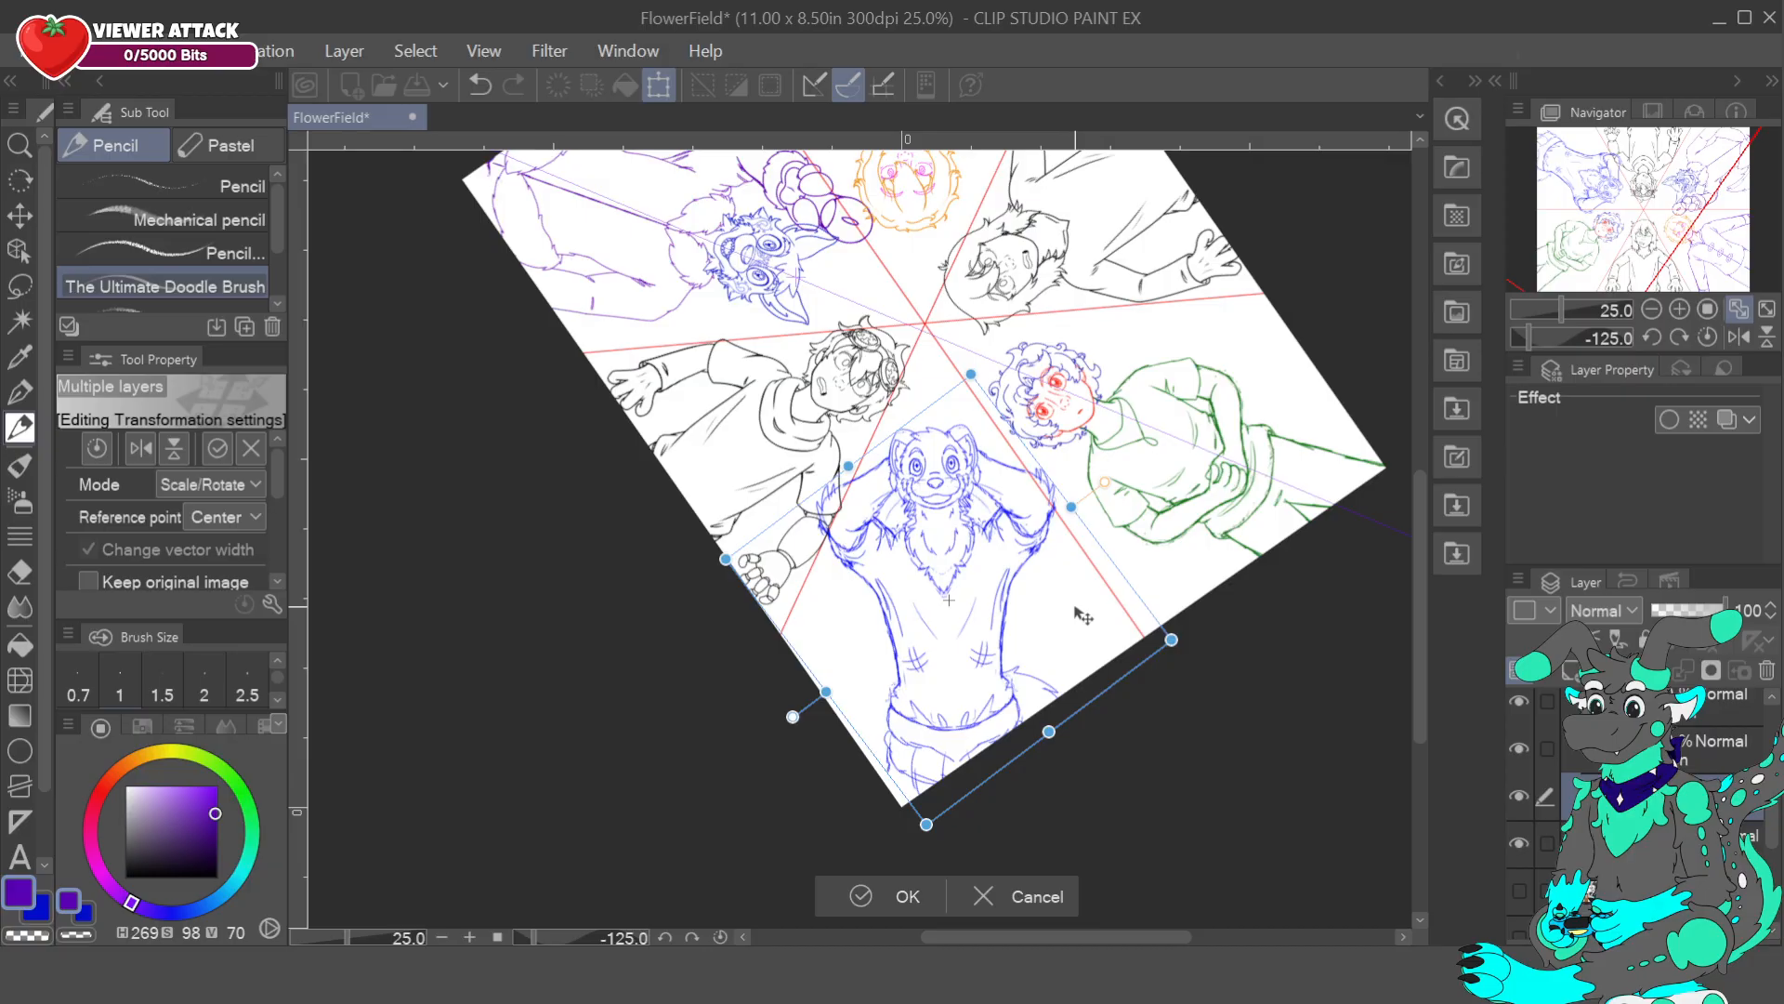
left_click_drag(1082, 615, 1087, 613)
left_click_drag(1208, 552, 1216, 537)
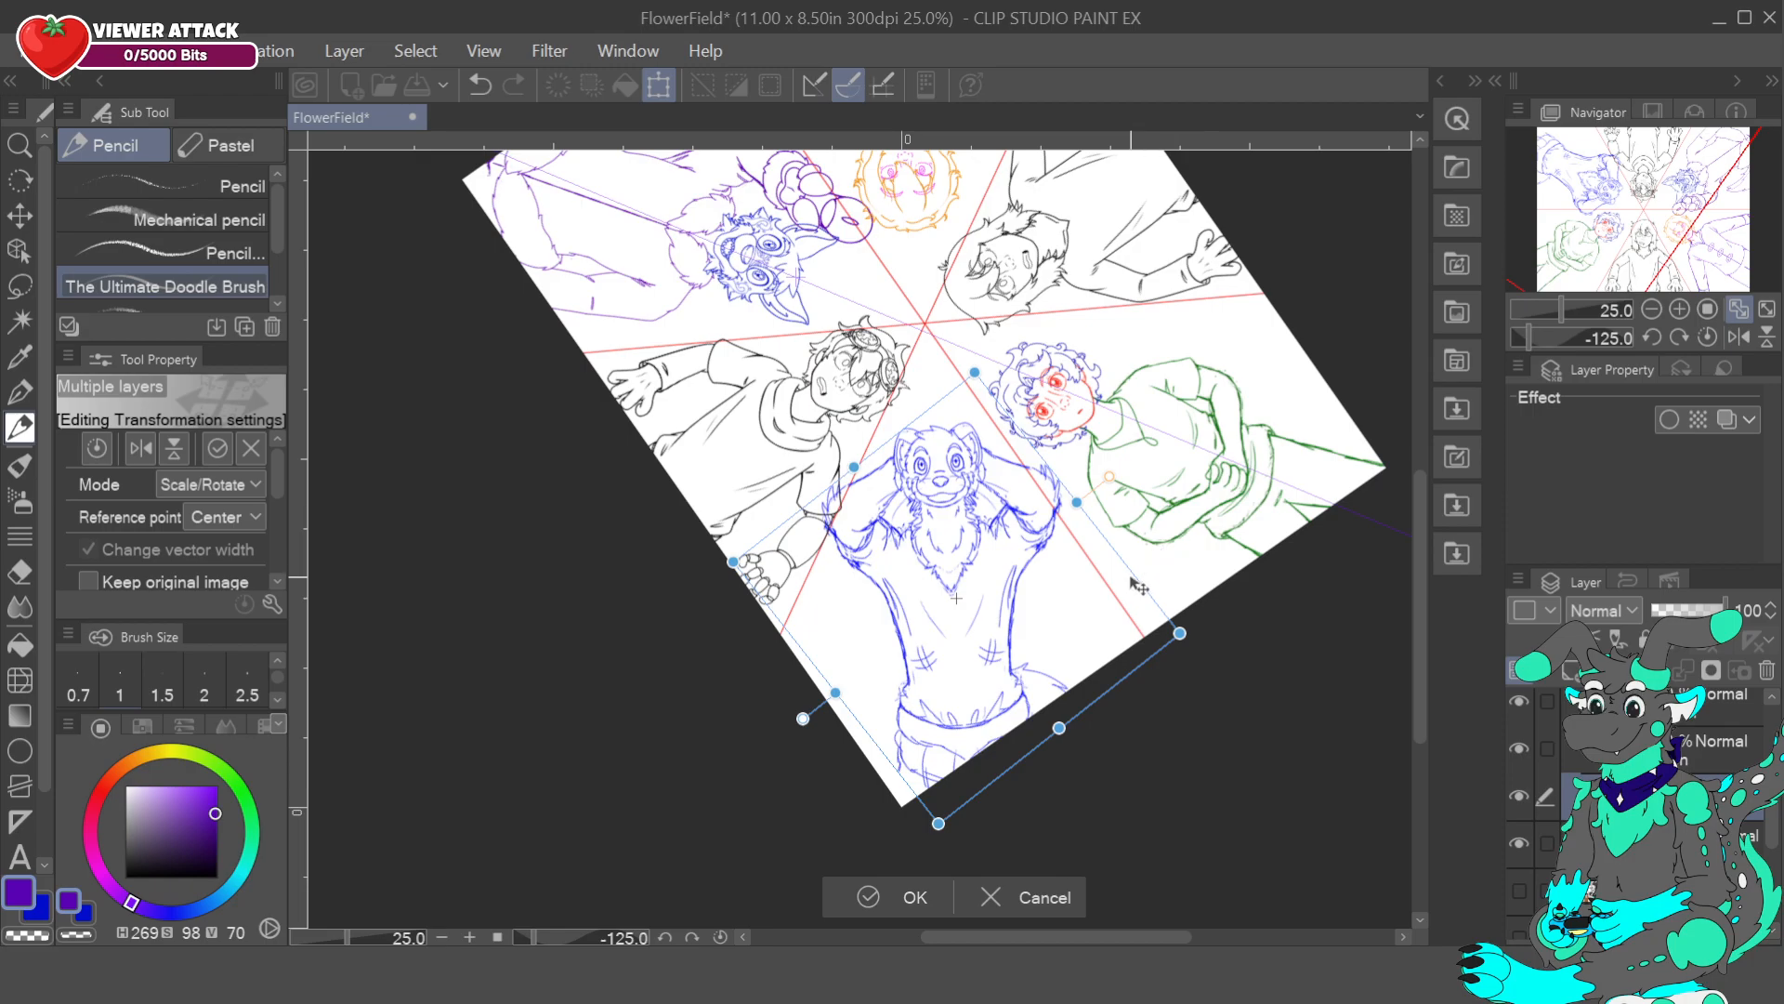
mouse_move(1060, 592)
left_mouse_down()
mouse_move(1068, 574)
mouse_move(1057, 595)
mouse_move(1089, 616)
mouse_move(1076, 636)
left_mouse_up()
left_click_drag(1239, 537, 1239, 583)
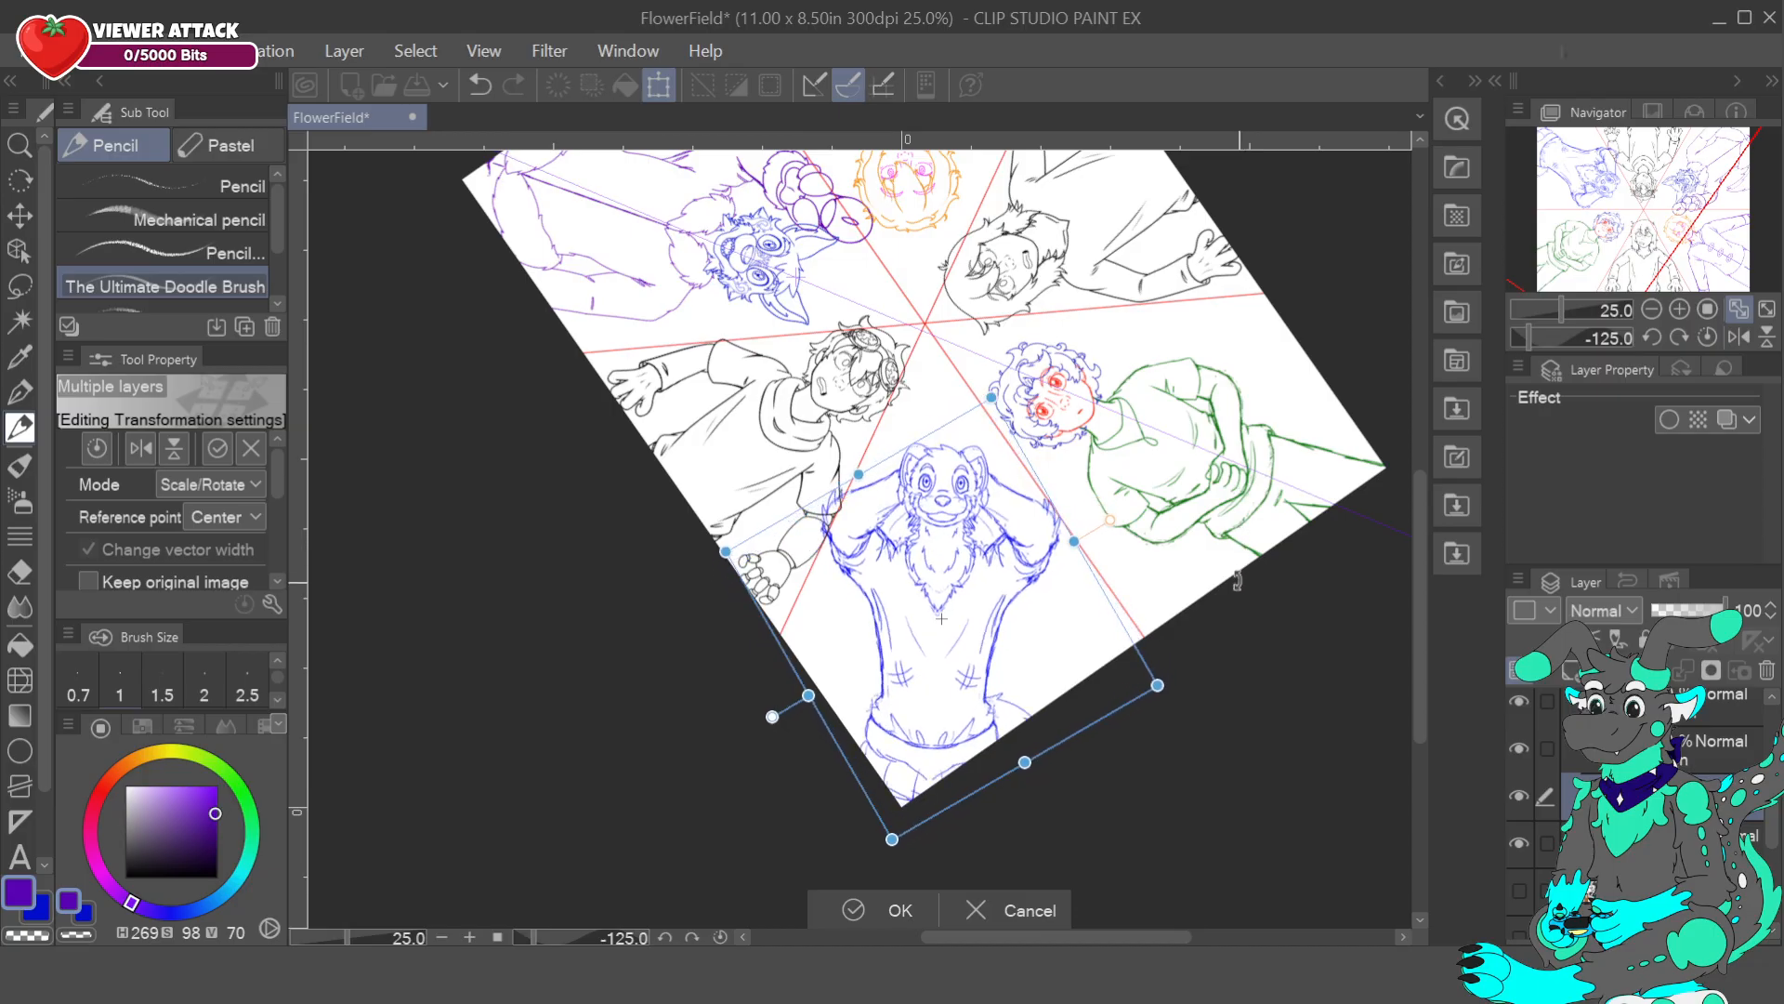
left_click_drag(1094, 606, 1118, 602)
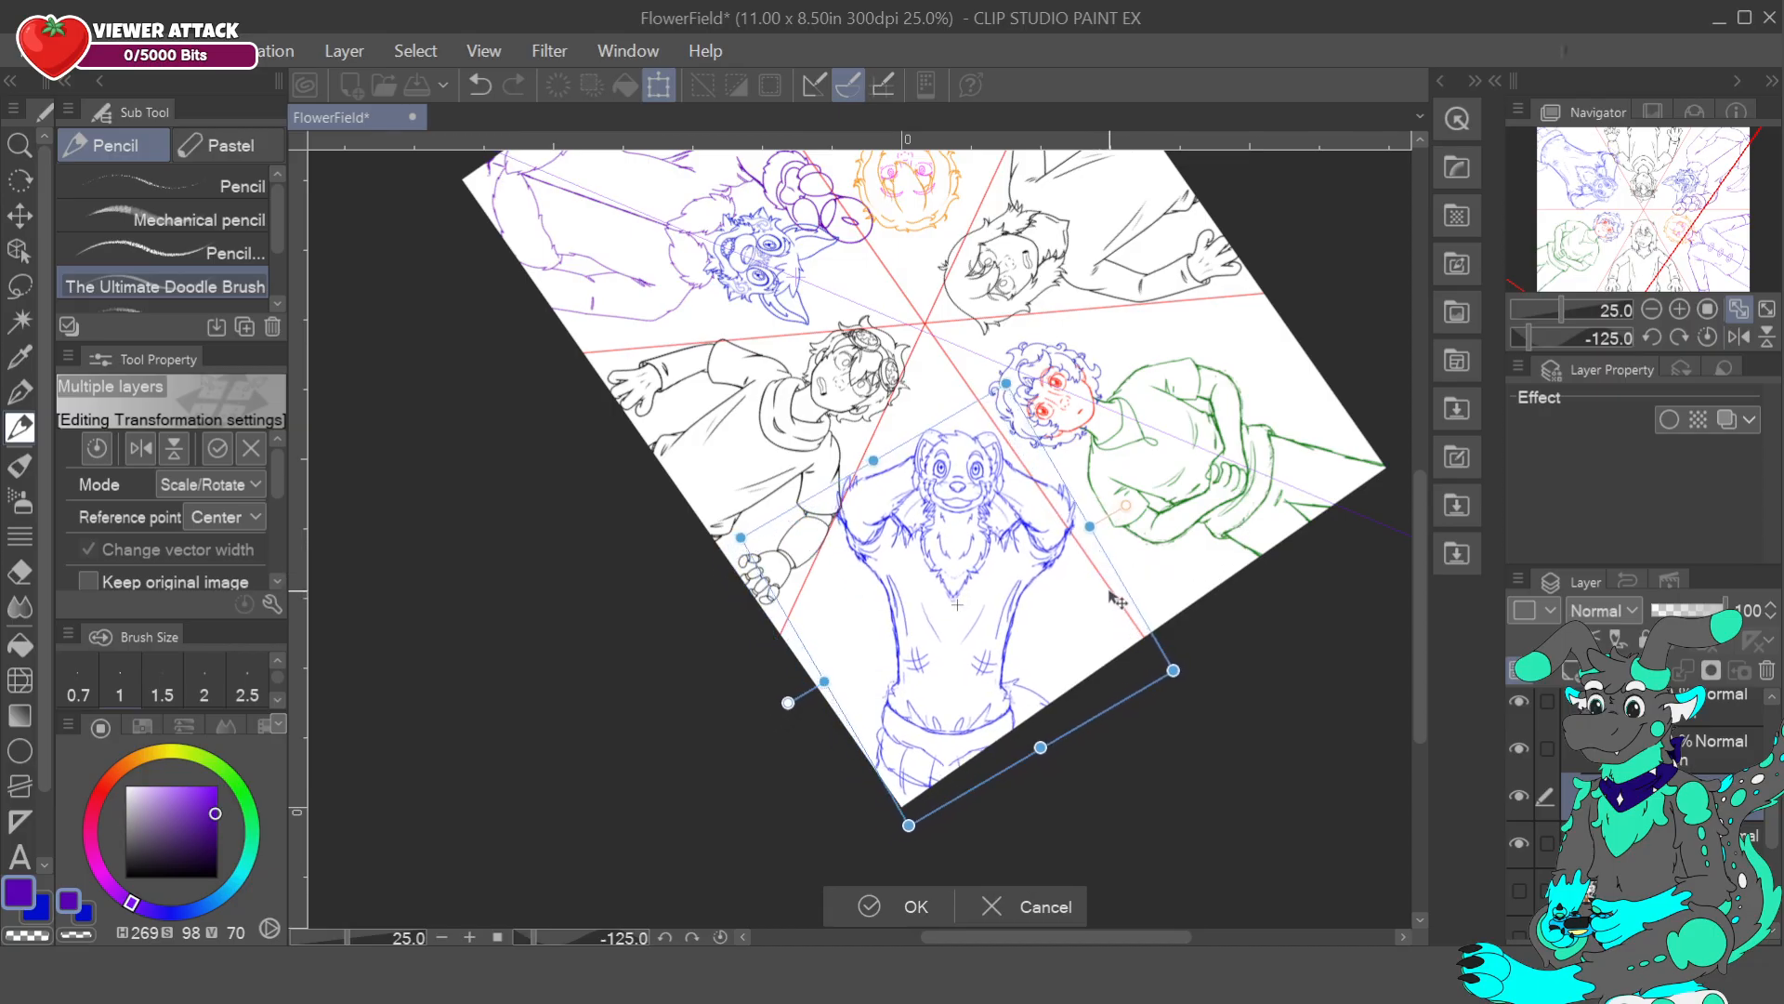
left_click_drag(1205, 563, 1202, 549)
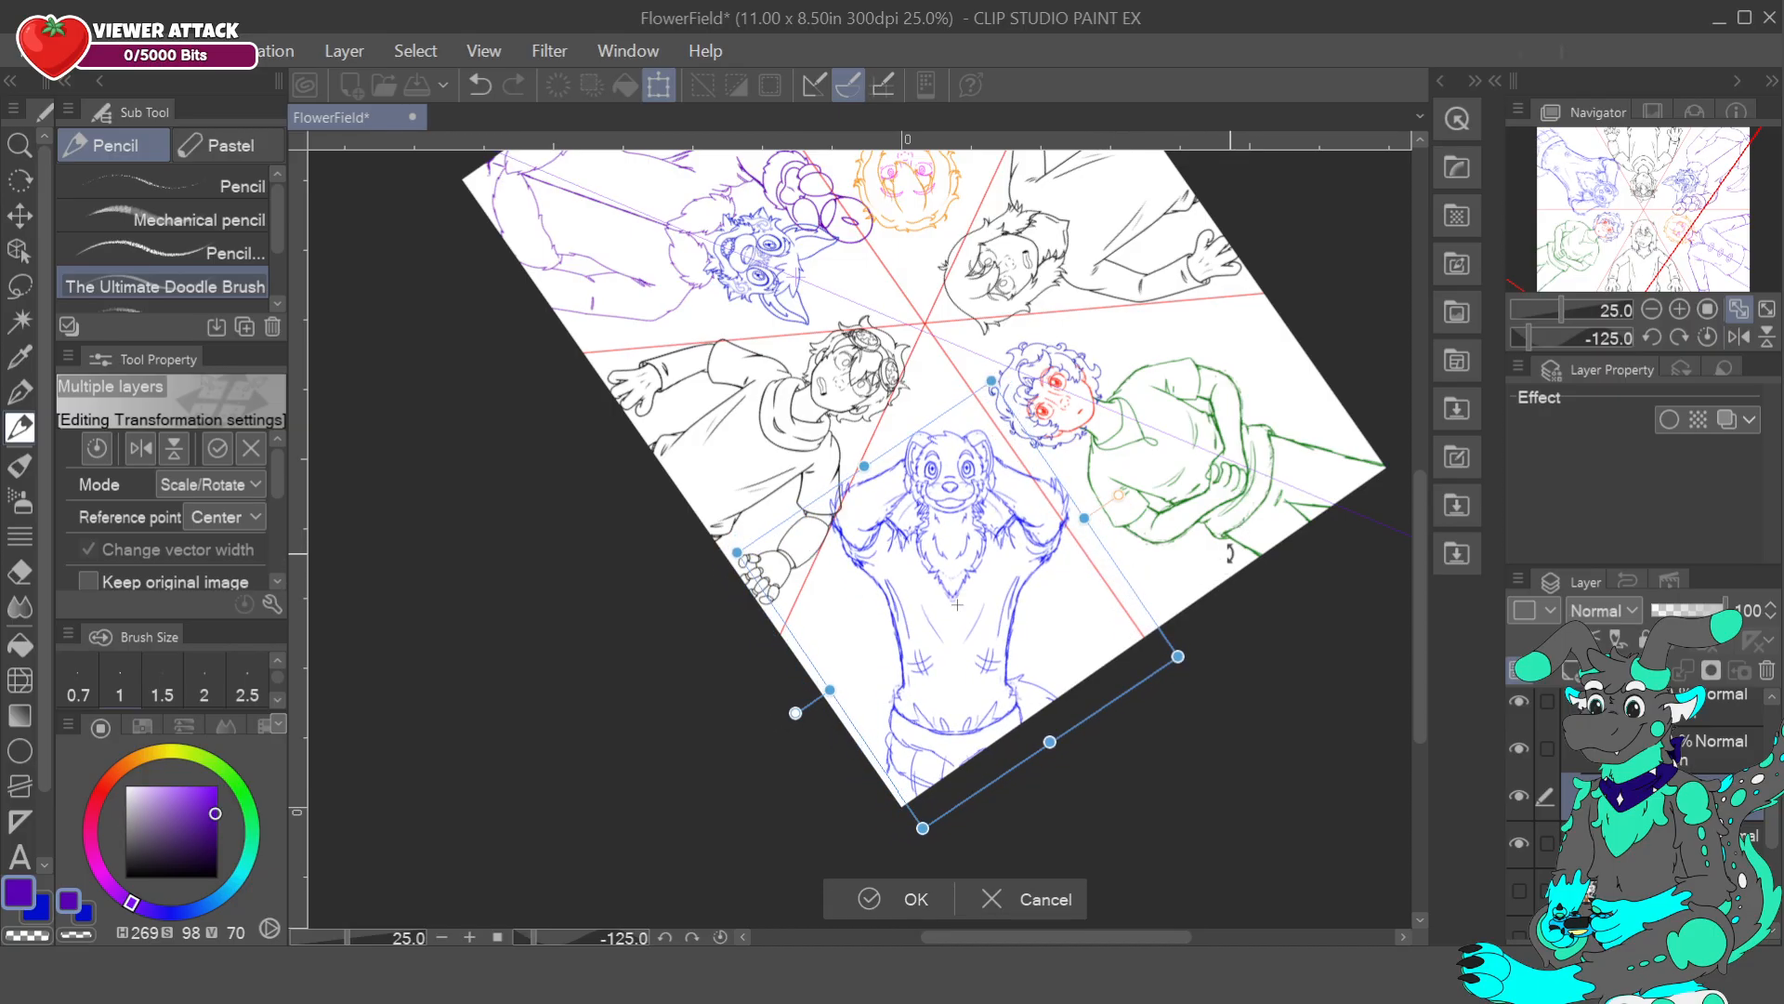
left_click(1047, 894)
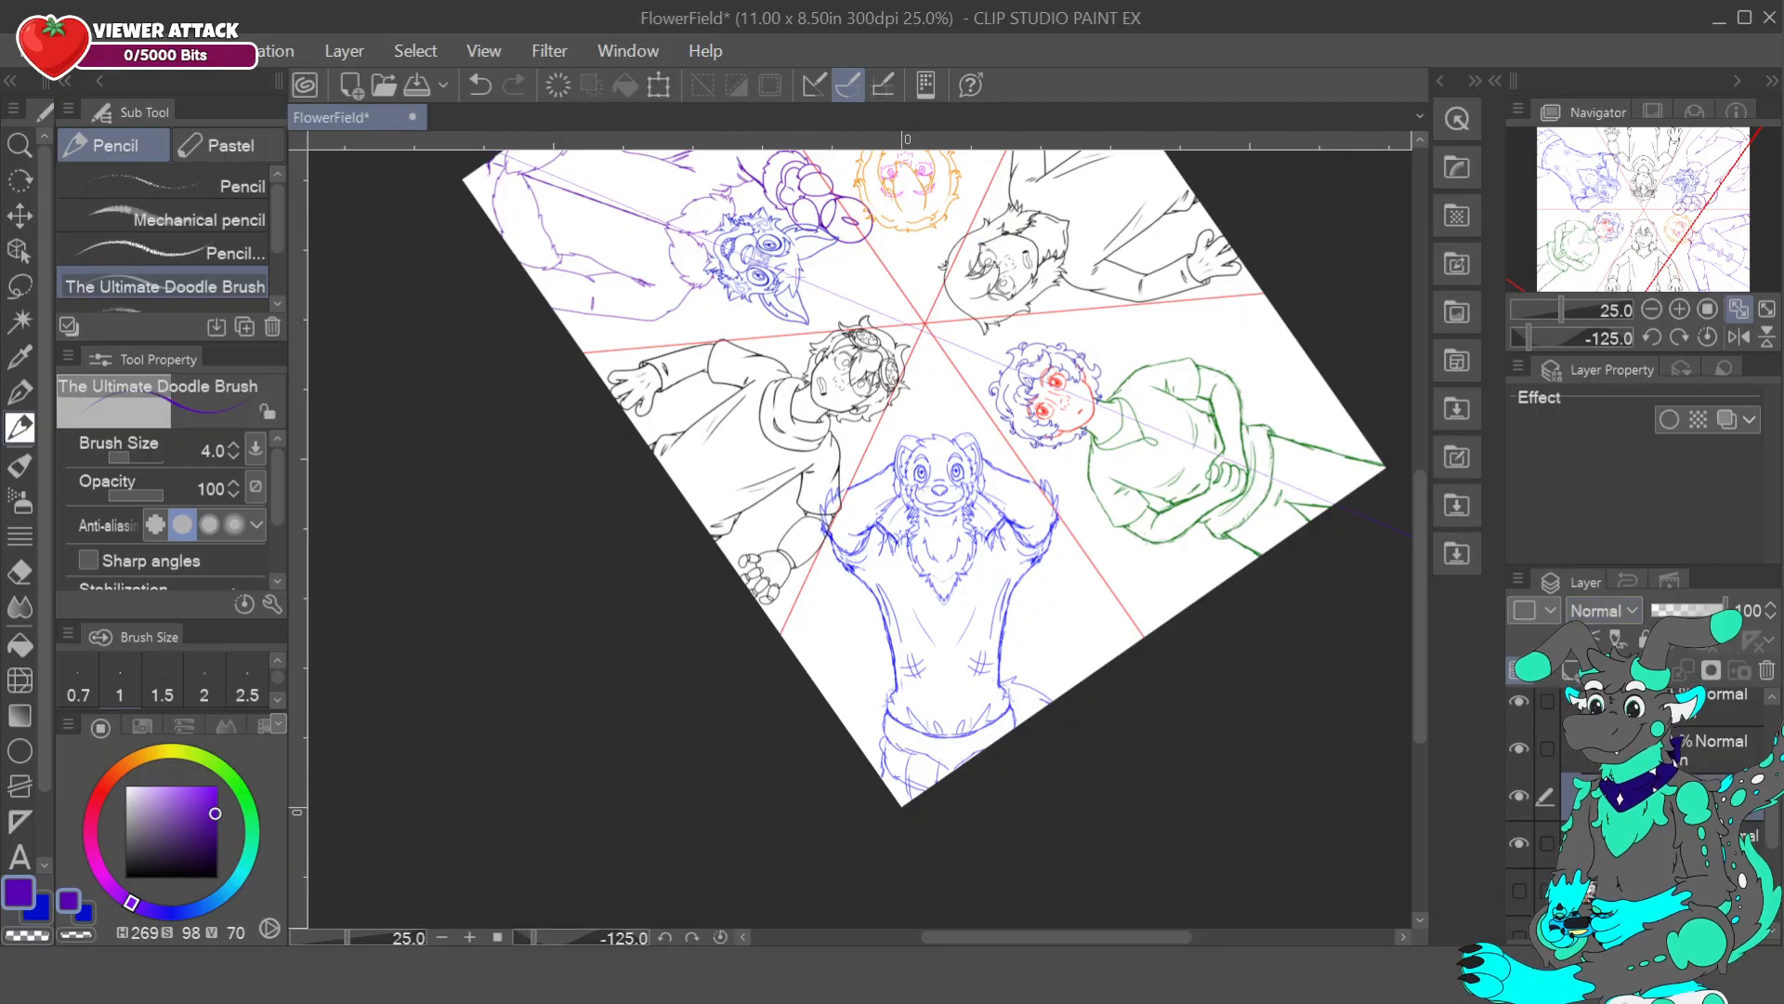
- Make Layer 50 above the ferret's sketch the active layer and switch to the Symmetrical ruler with 2 lines and line symmetry
left_click(1519, 890)
left_click(1664, 843)
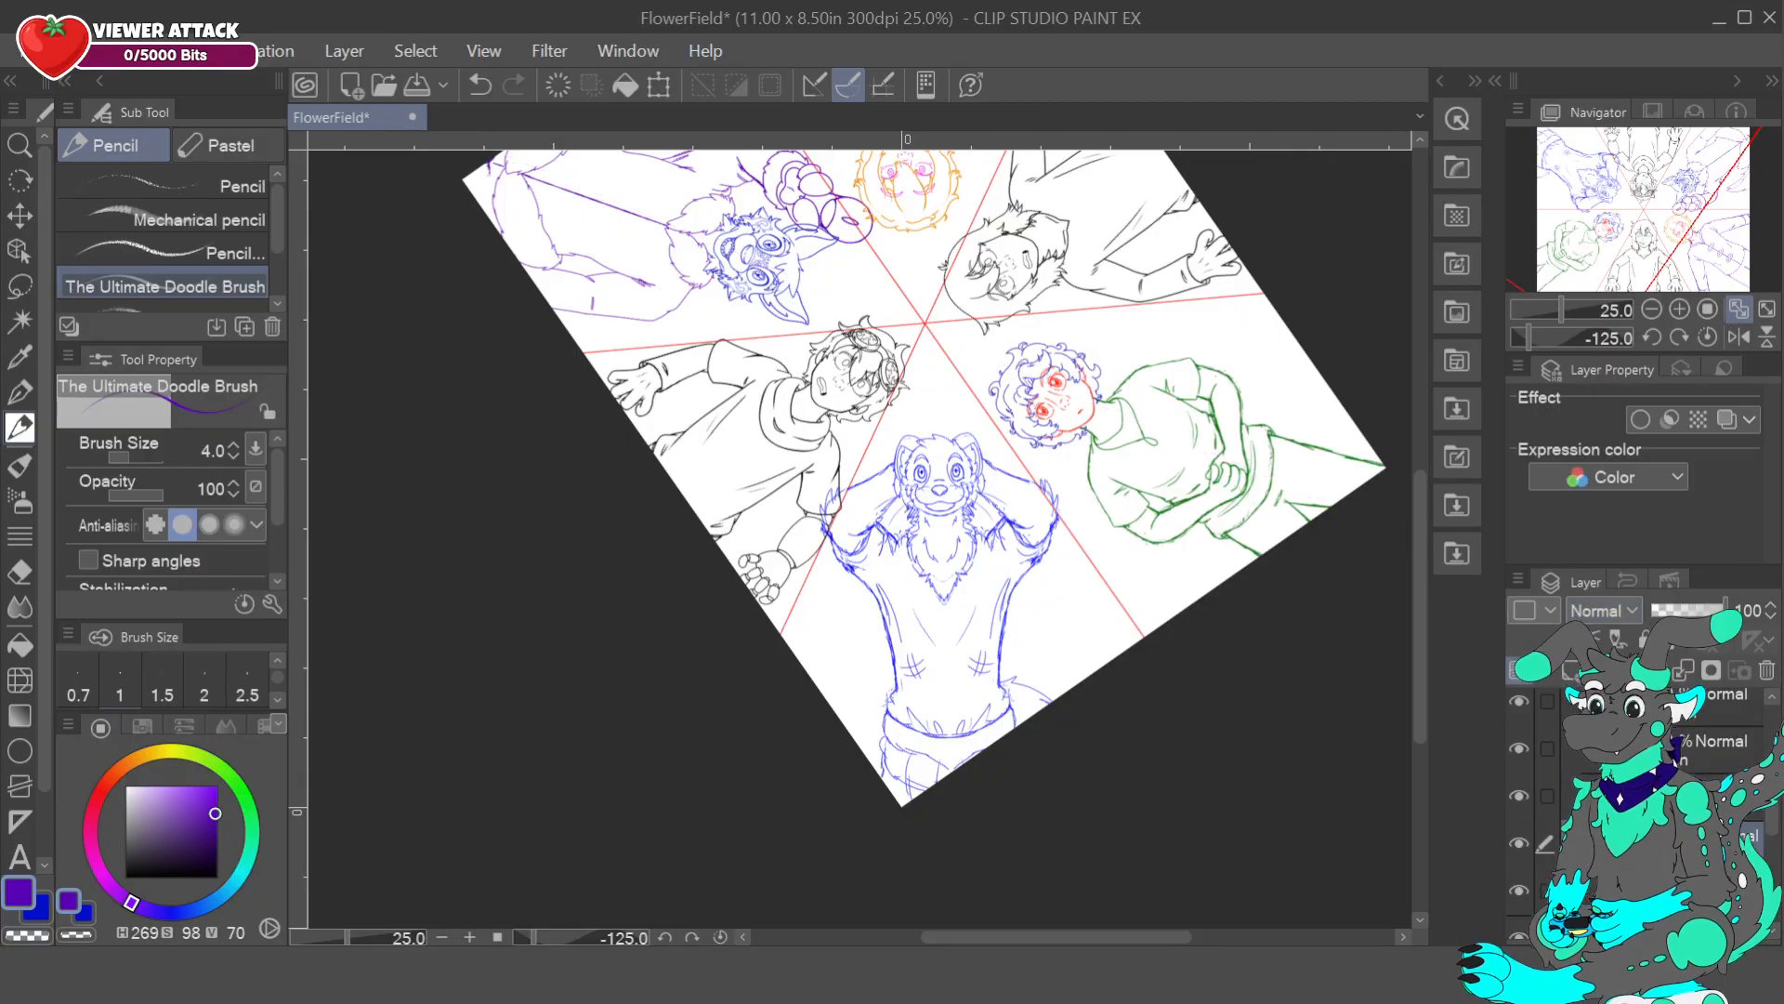
left_click(1664, 797)
left_click_drag(1776, 826, 1702, 758)
left_click(1733, 794)
left_click(1733, 836, "shift")
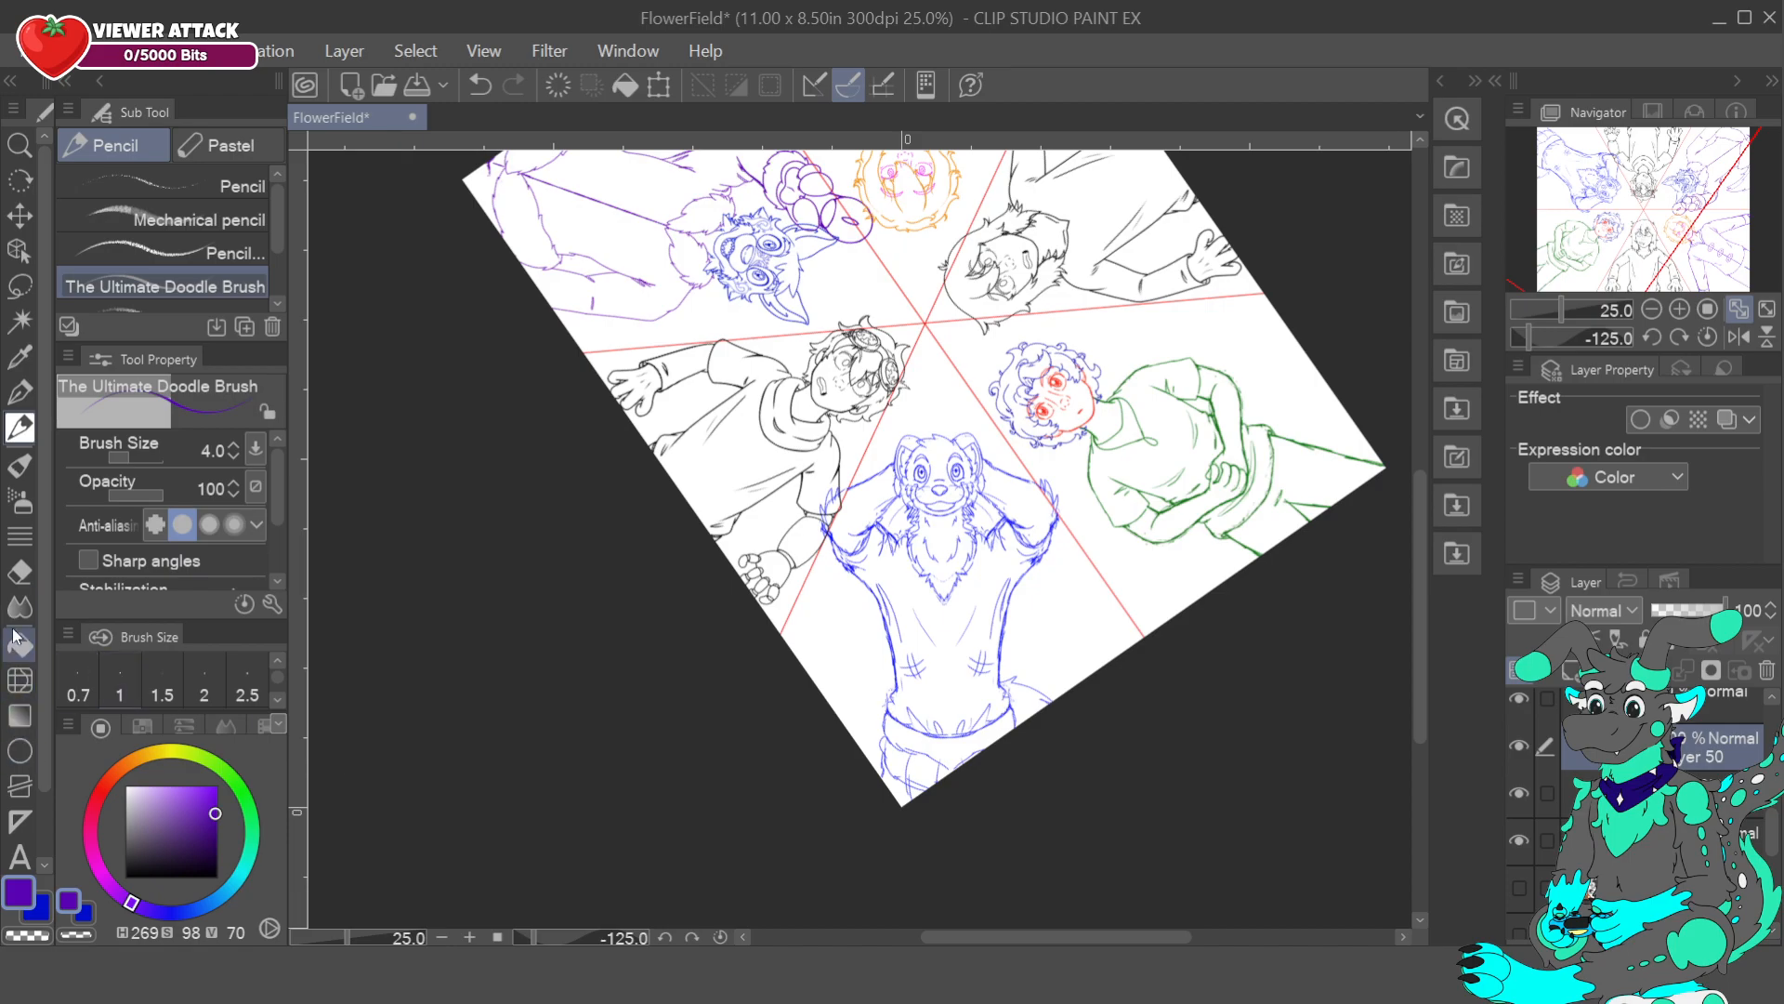
left_click(23, 818)
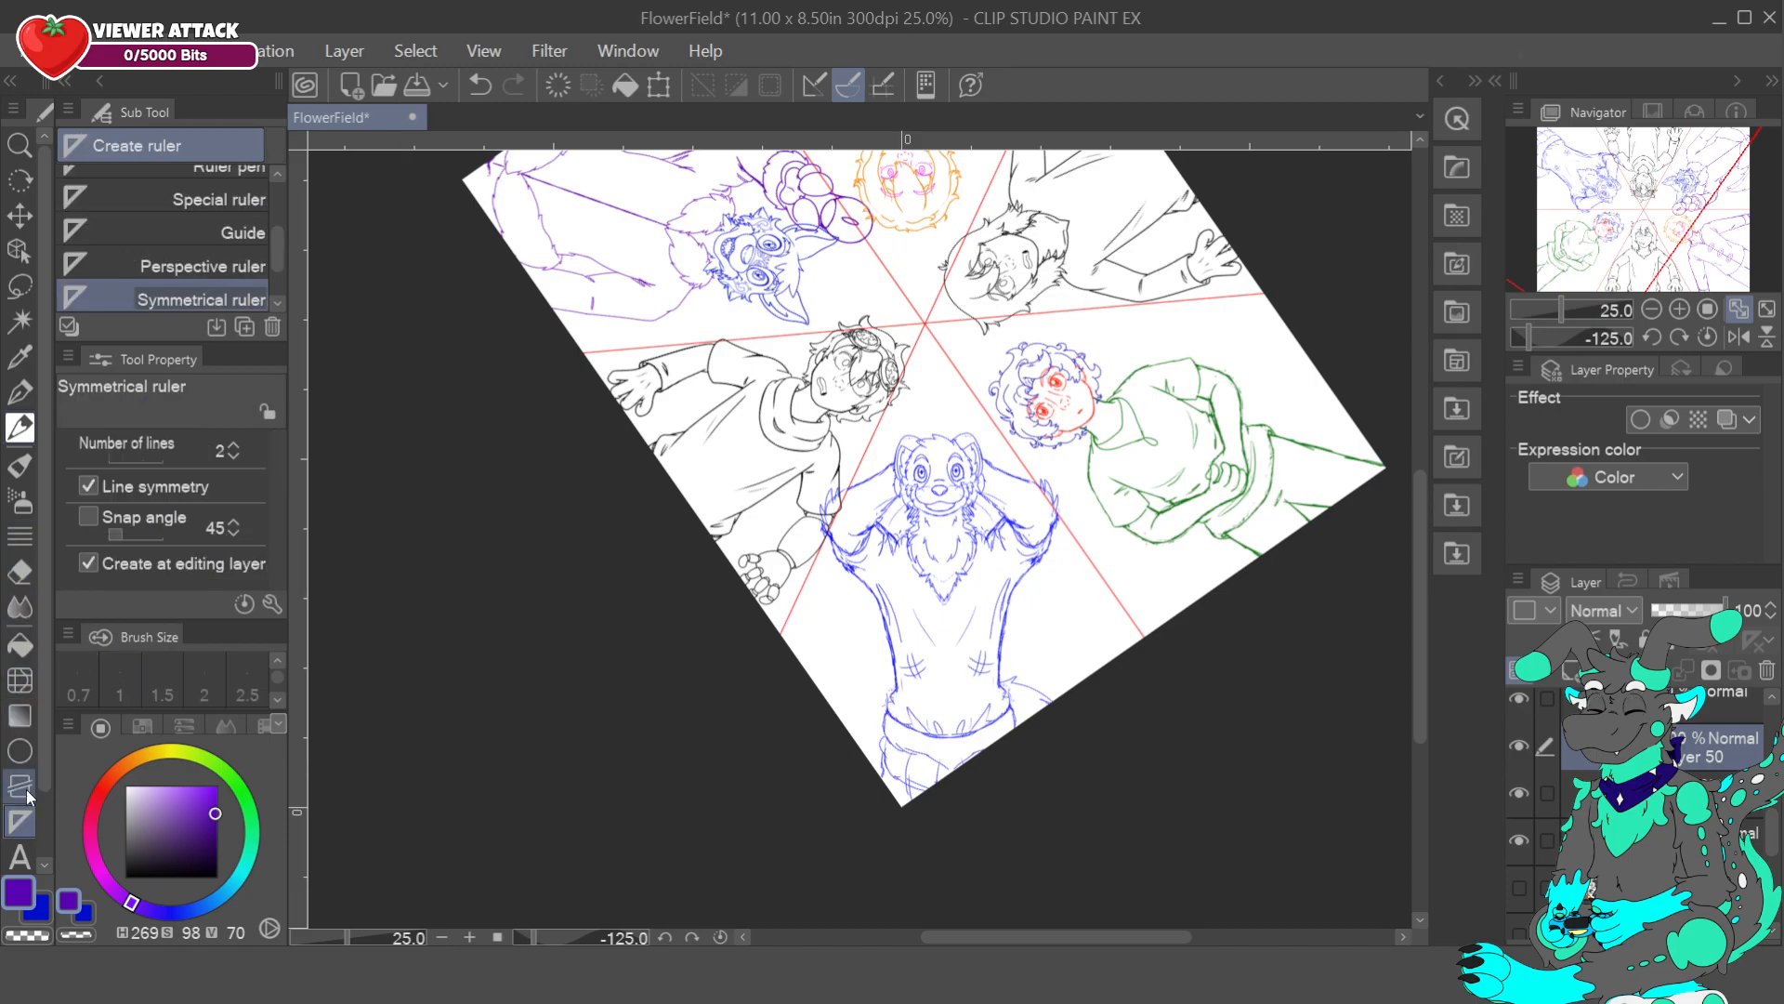
- Try to place a vertical symmetrical ruler through the ferret's chest tip and muzzle, and undo both attempts
left_click(1689, 314)
left_click(1689, 314)
left_click(1690, 315)
left_click_drag(1615, 178, 1577, 232)
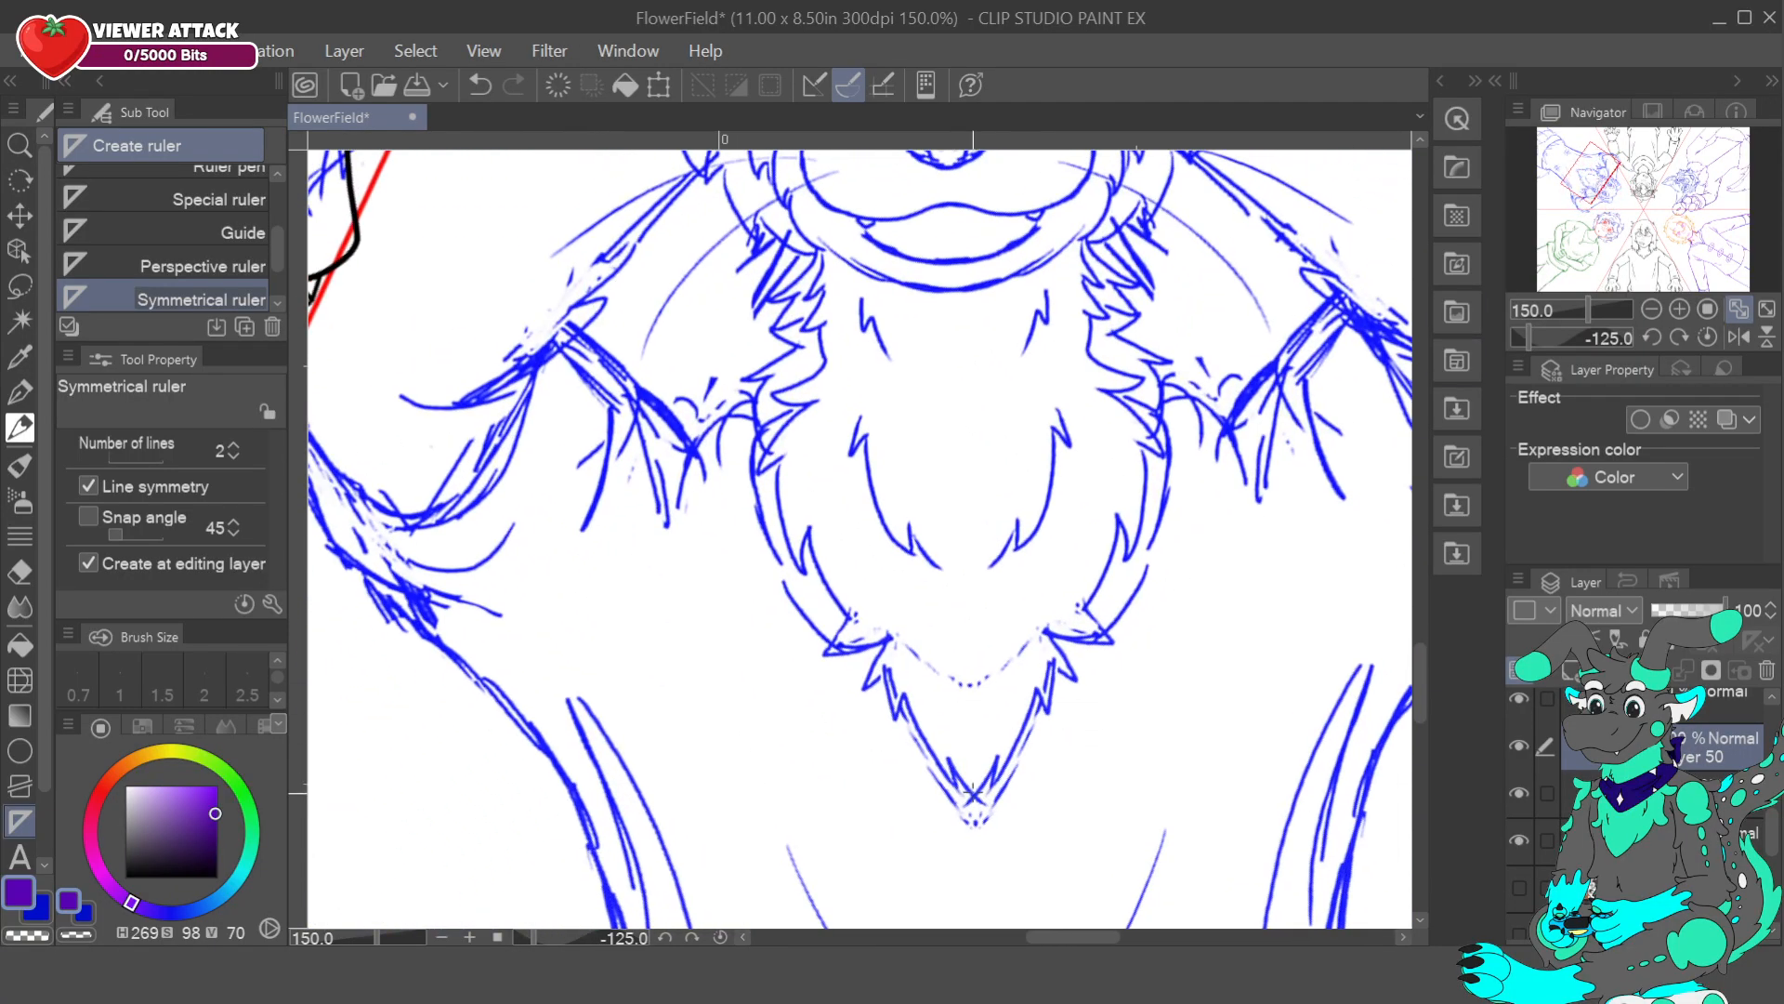
left_click(975, 796)
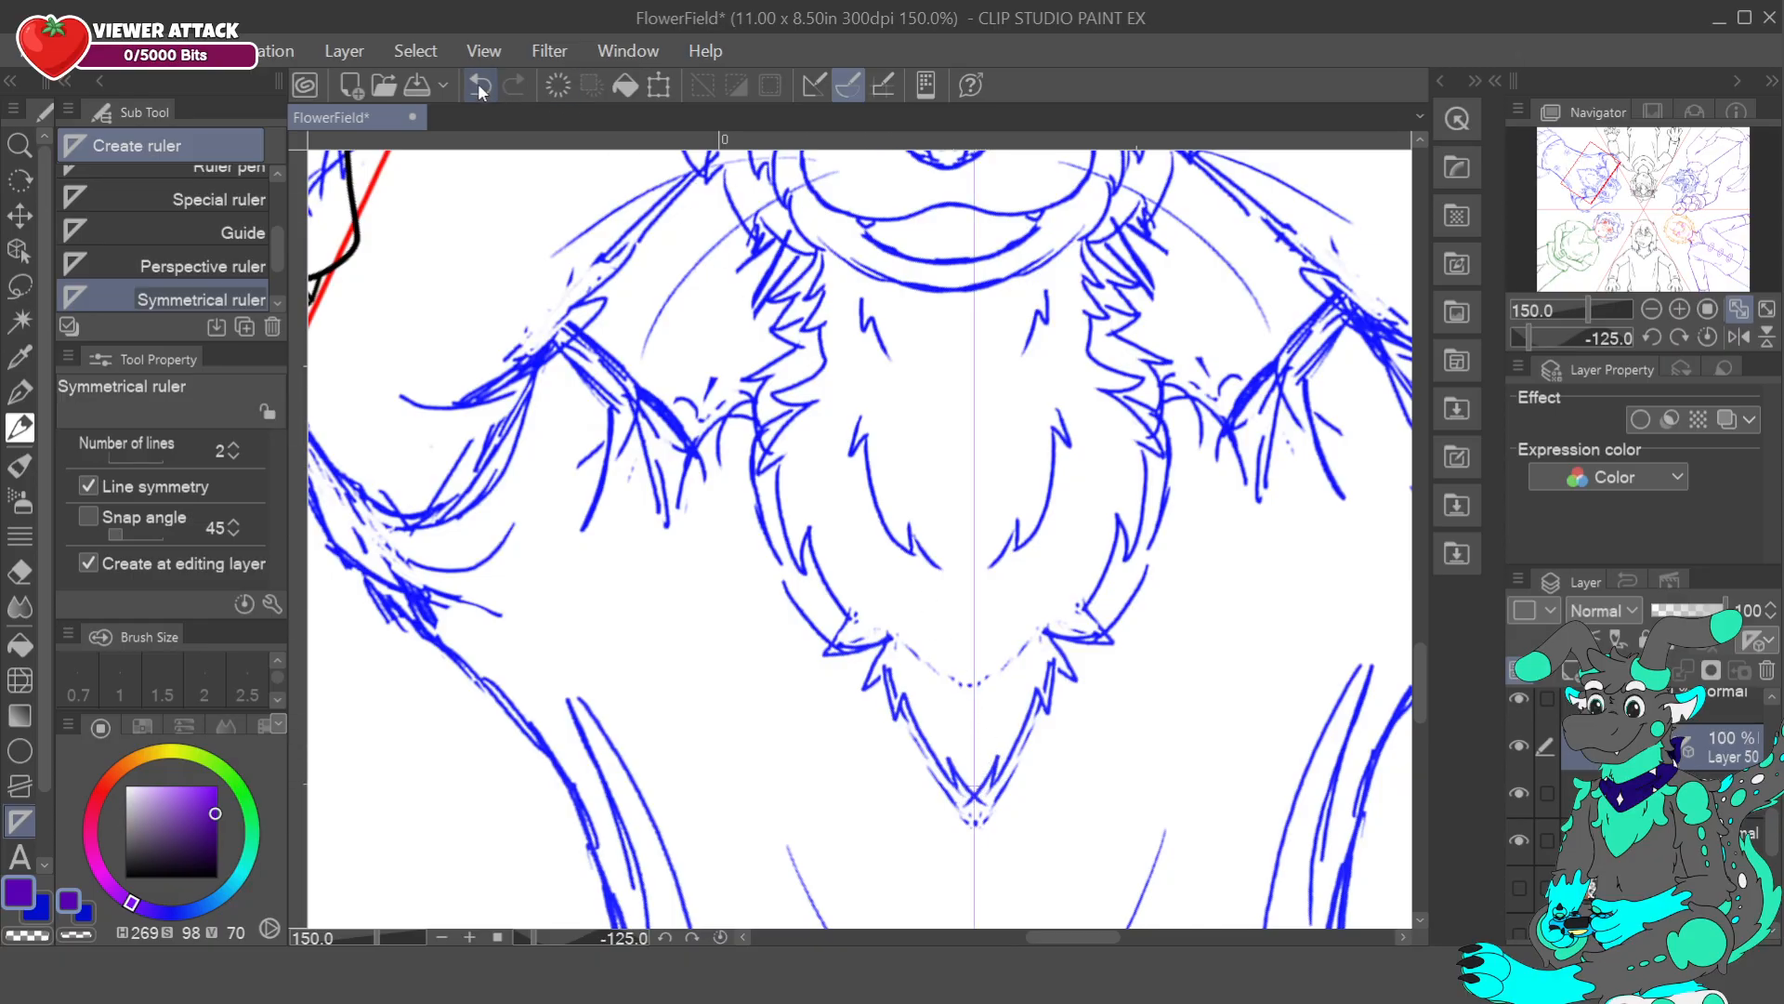
key("ctrl+z")
left_click_drag(1599, 177, 1603, 190)
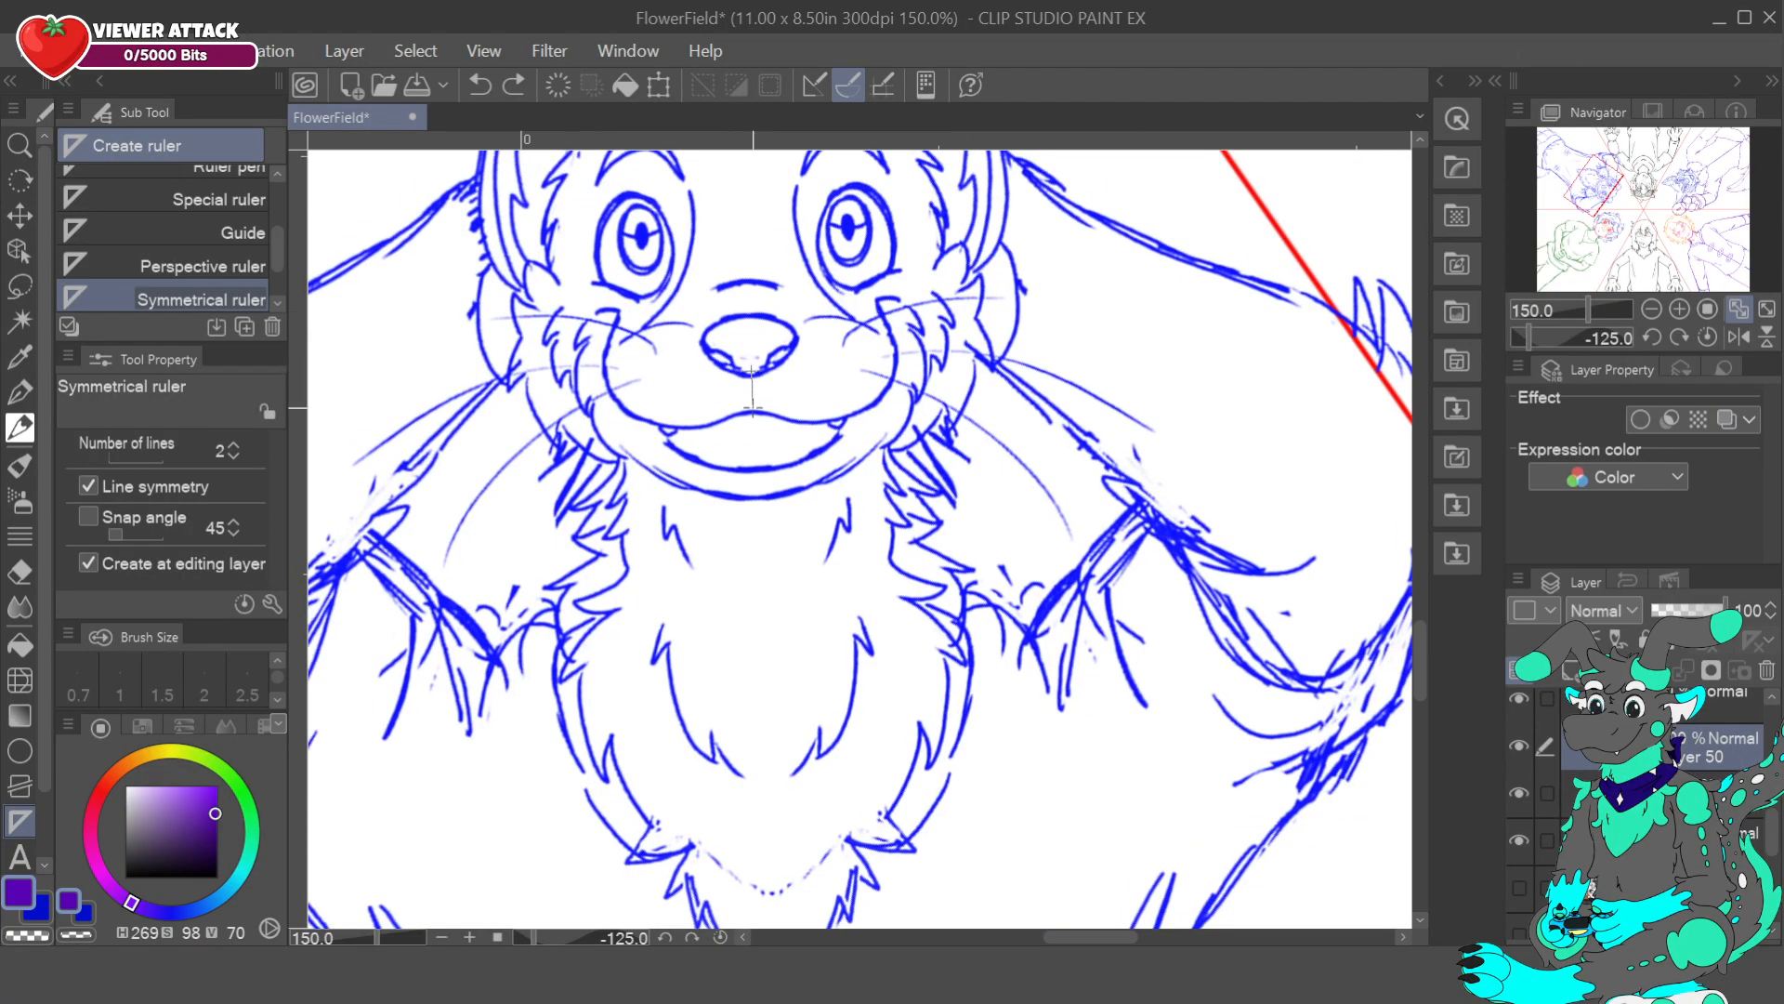
left_click_drag(753, 372, 753, 420)
left_click_drag(1624, 195, 1608, 172)
key("ctrl+z")
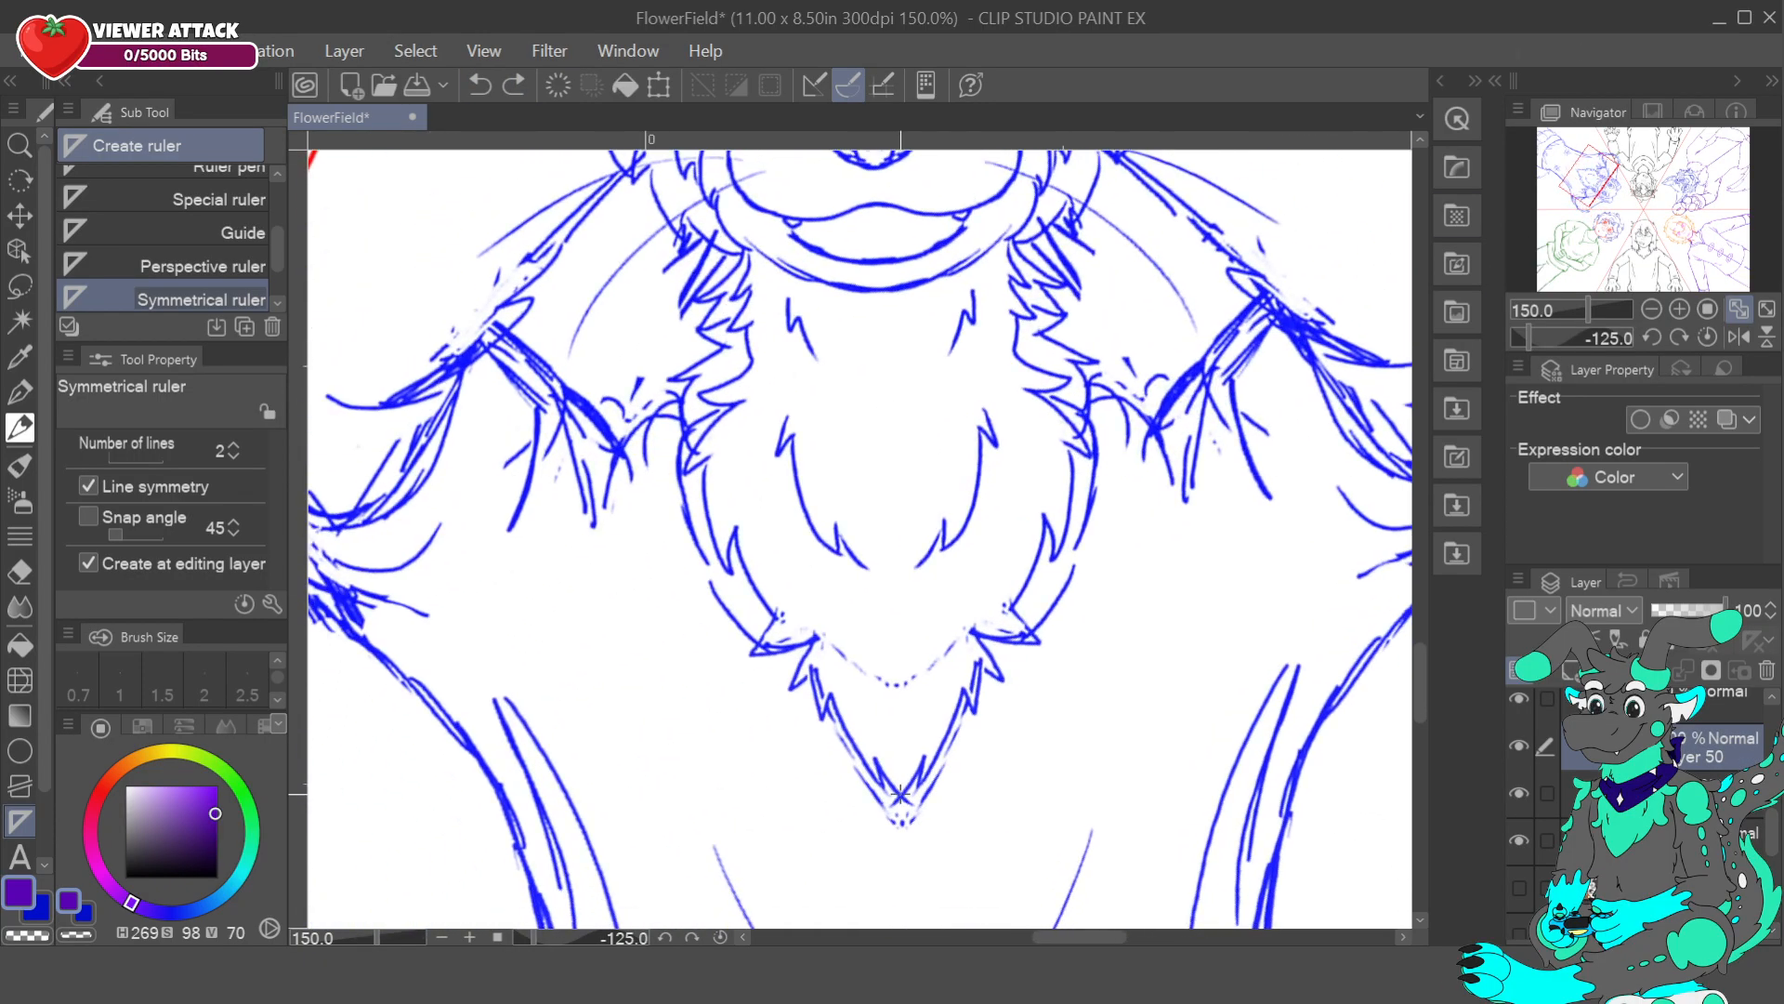
- Place a symmetrical ruler along the ferret's centre line, from the tip of the chest fur up to the nose
left_click_drag(899, 792, 876, 167)
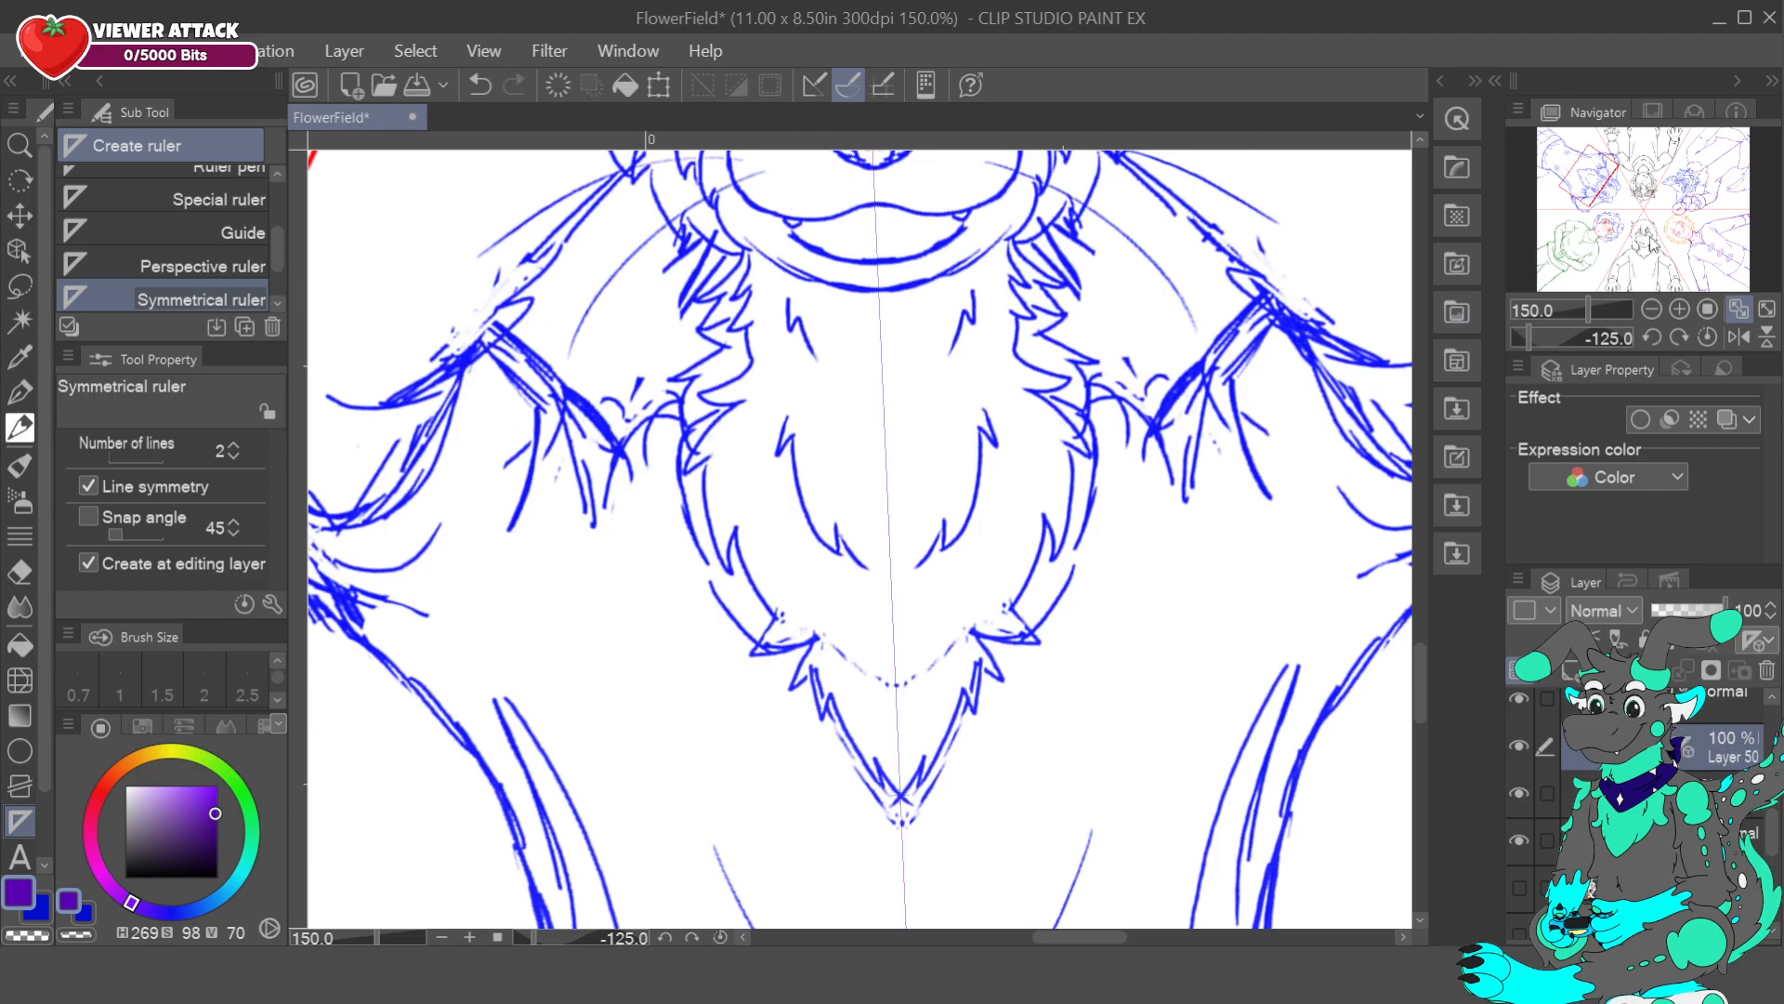
left_click(1652, 309)
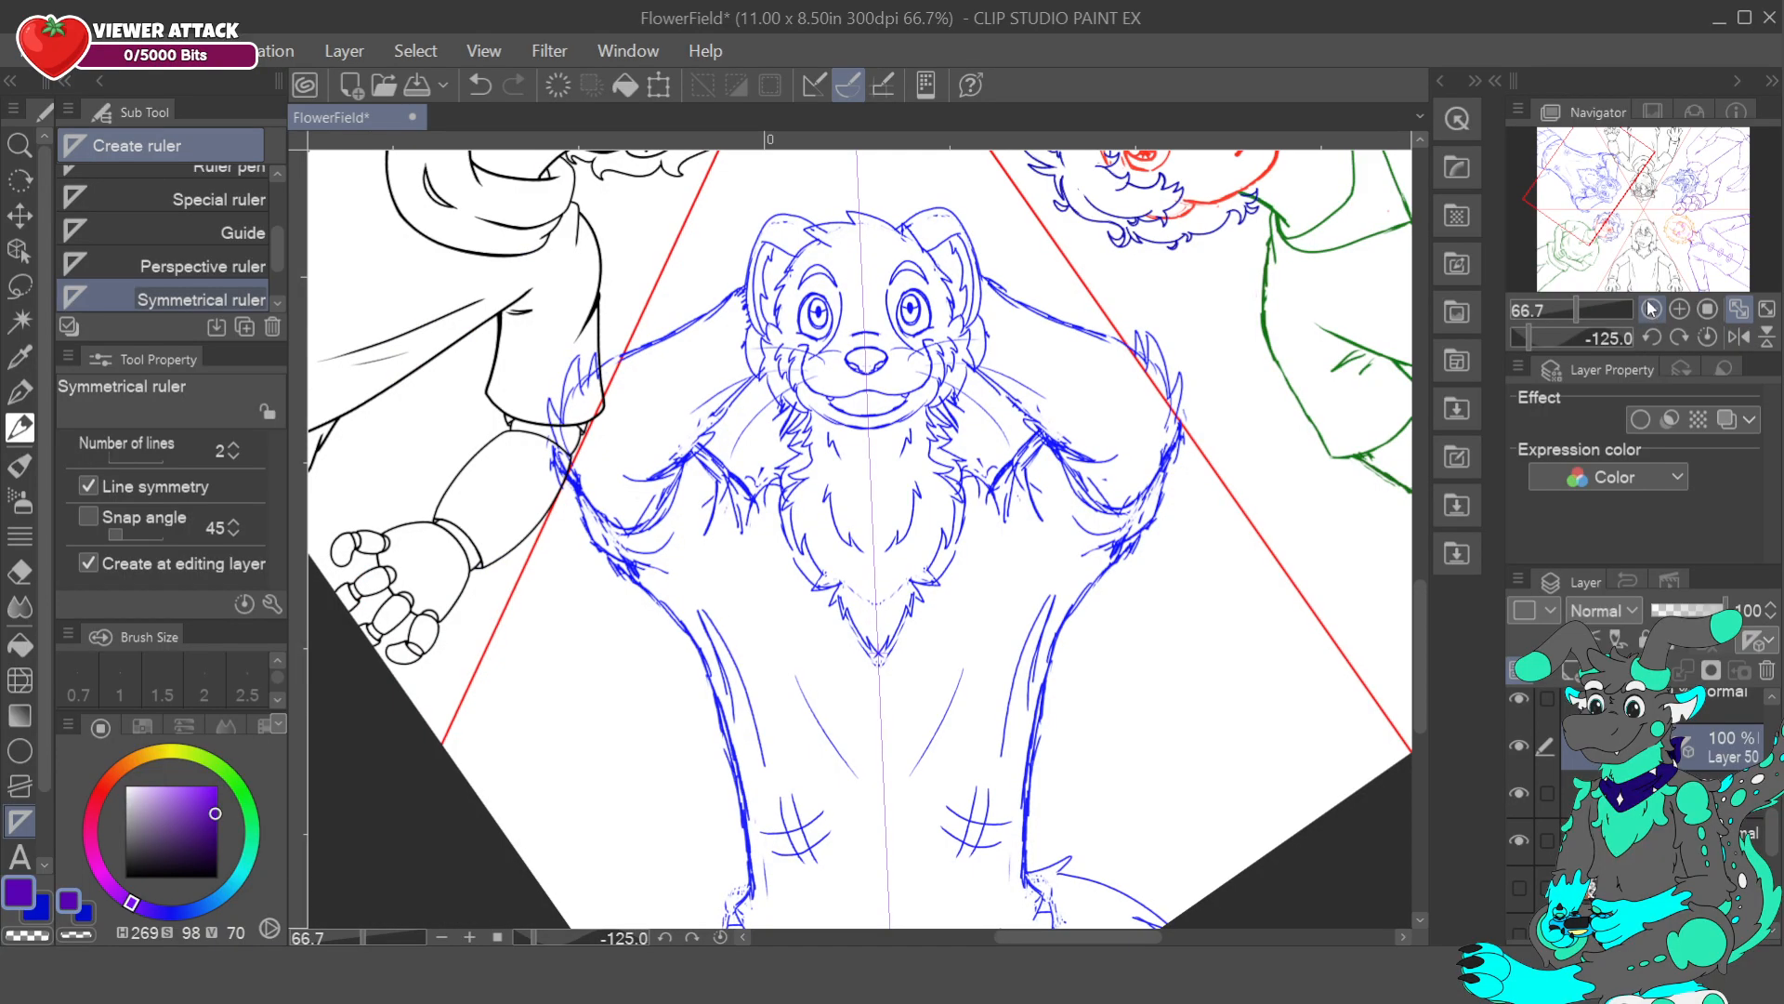
mouse_move(1597, 209)
left_mouse_down()
mouse_move(1610, 219)
mouse_move(1593, 171)
mouse_move(1596, 268)
mouse_move(1604, 190)
mouse_move(1620, 193)
left_mouse_up()
left_click(1678, 308)
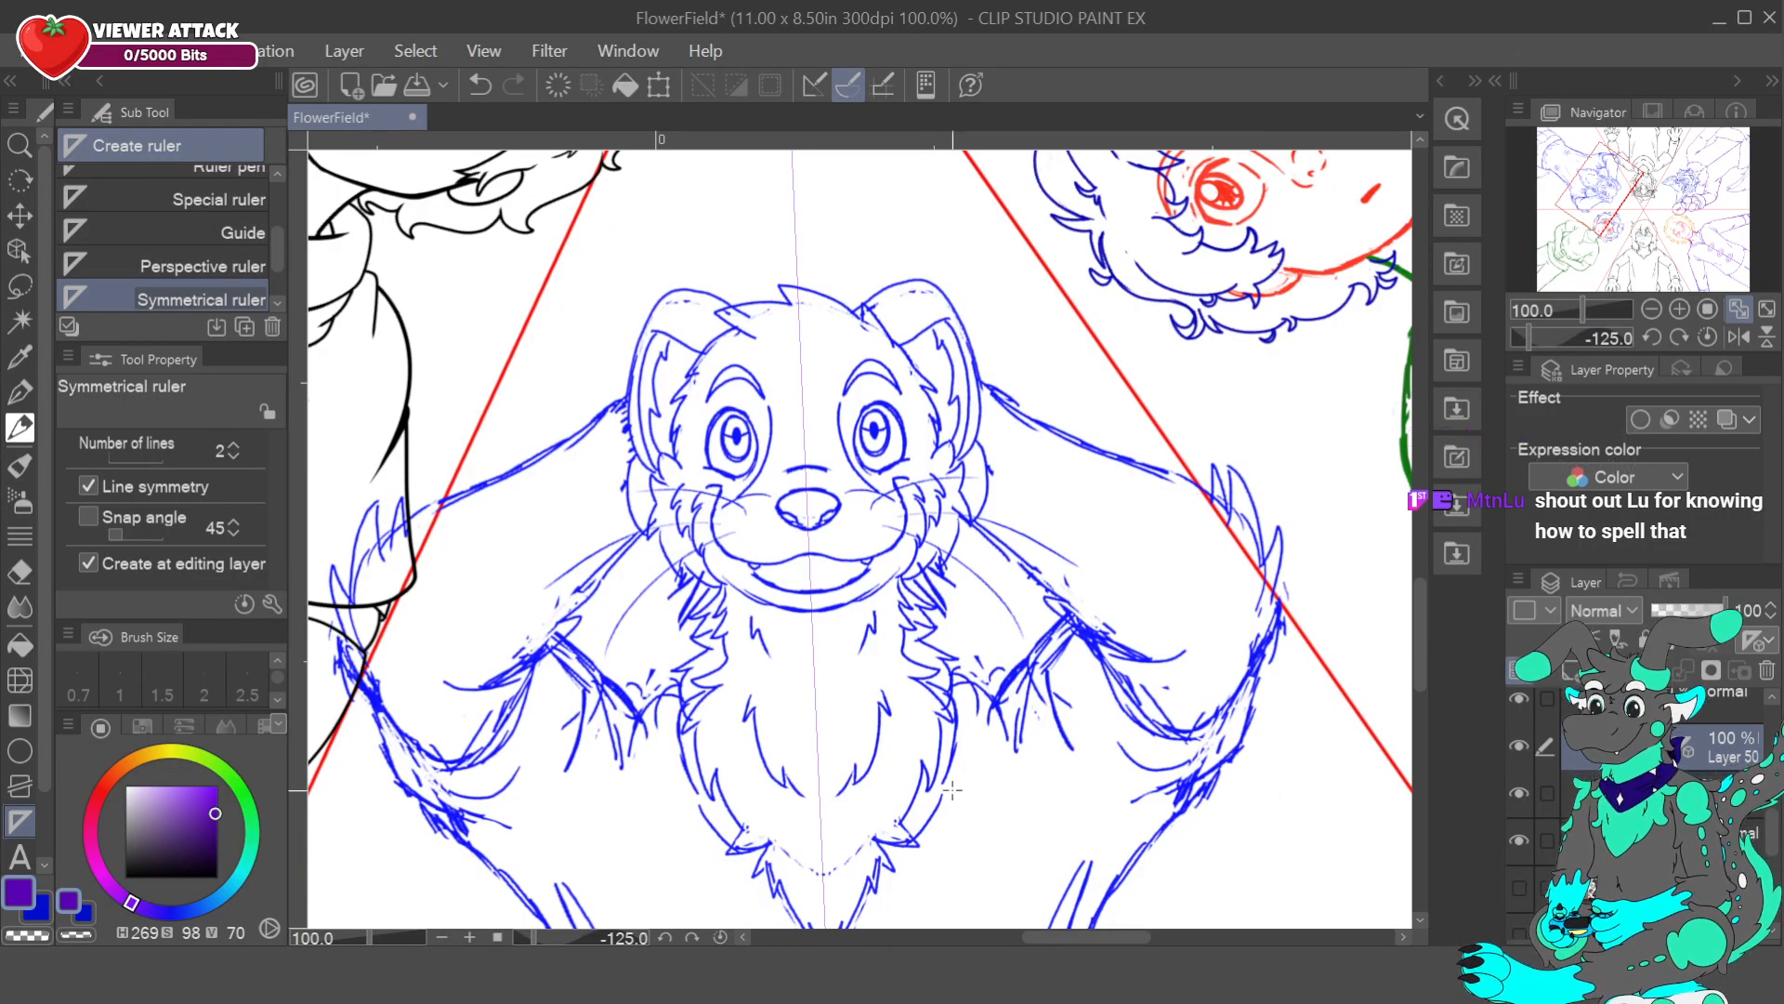
- Lower the opacity of the ferret's sketch layer and make Layer 50 the active layer again
left_click(1710, 793)
left_click(1700, 611)
left_click(1719, 748)
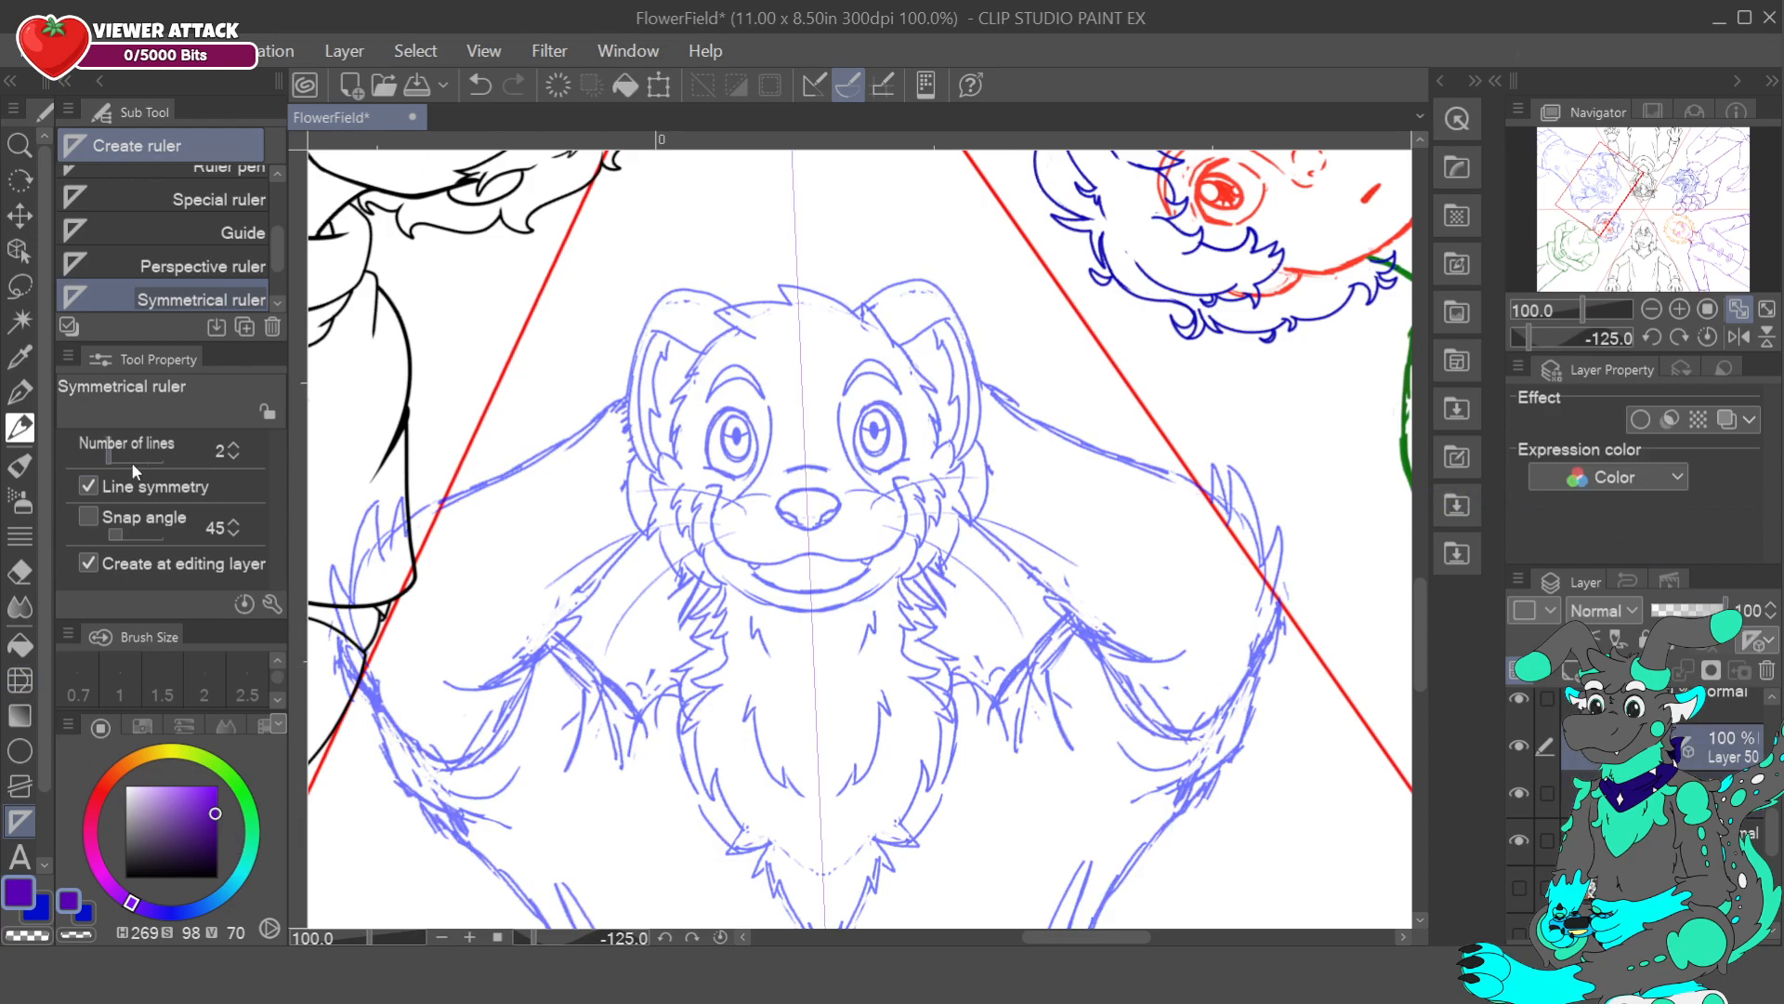
- Set the drawing colour to bright magenta (H 301, S 100, V 100) and switch to The Ultimate Doodle Brush for the ferret's head
left_click(102, 874)
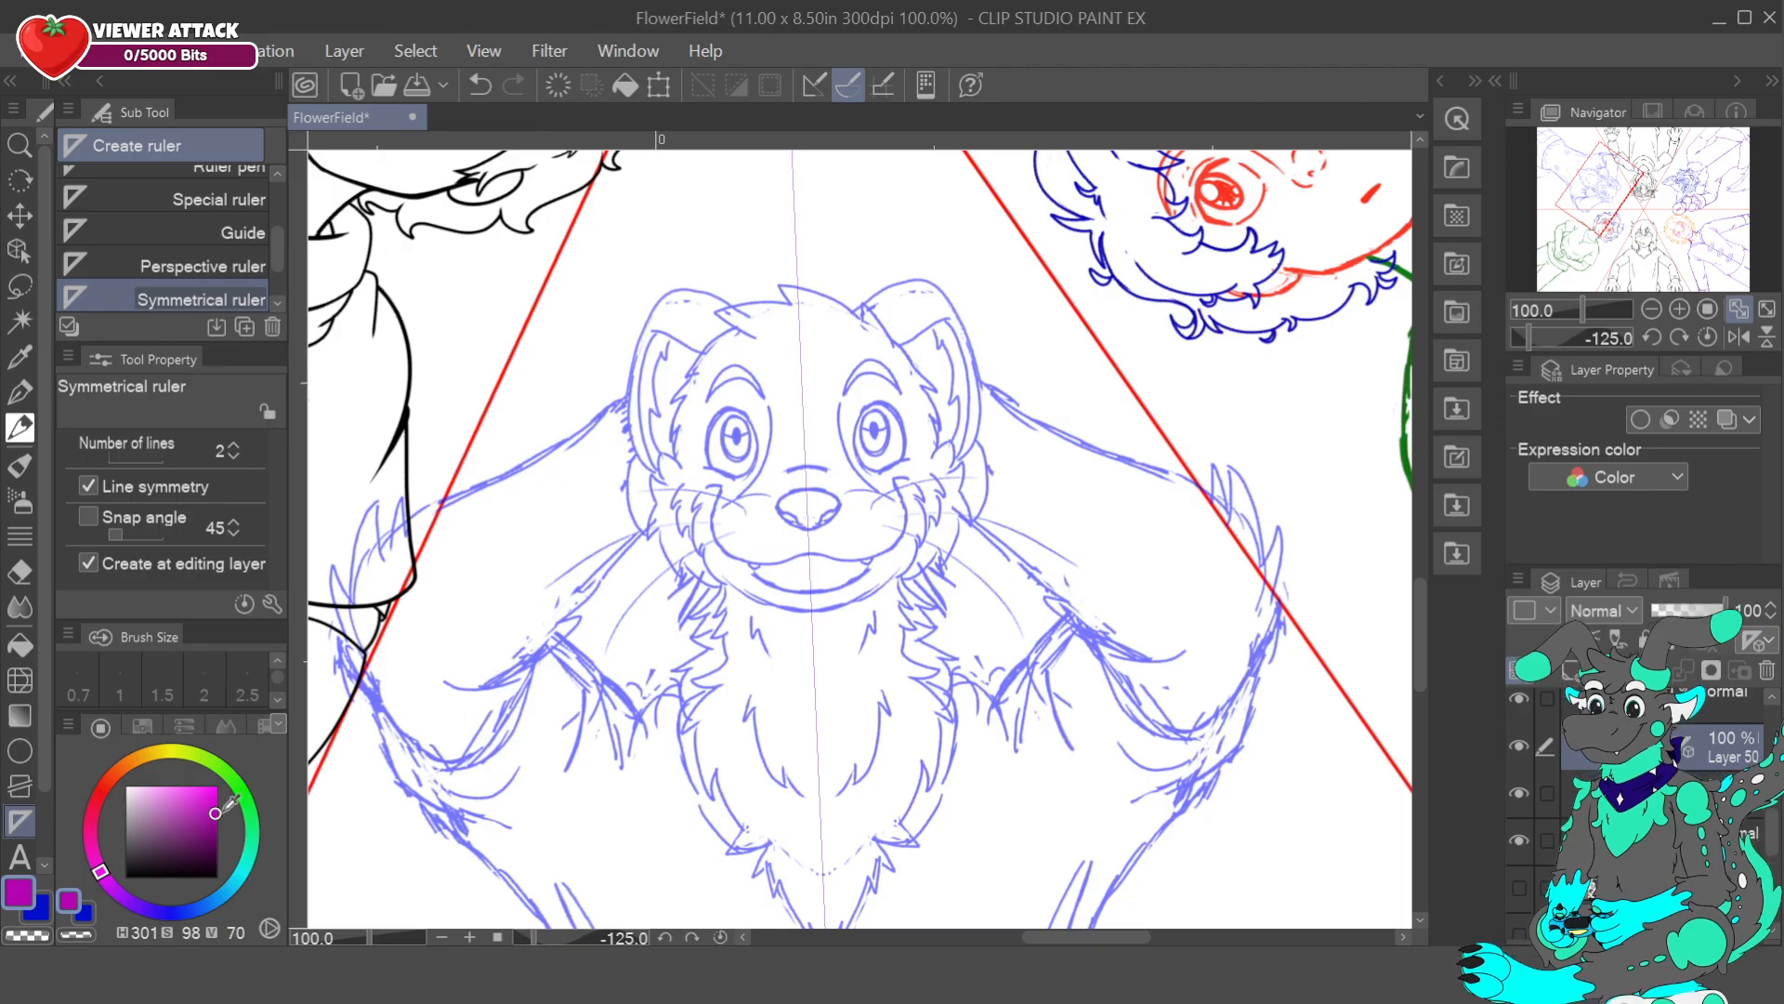
left_click(217, 785)
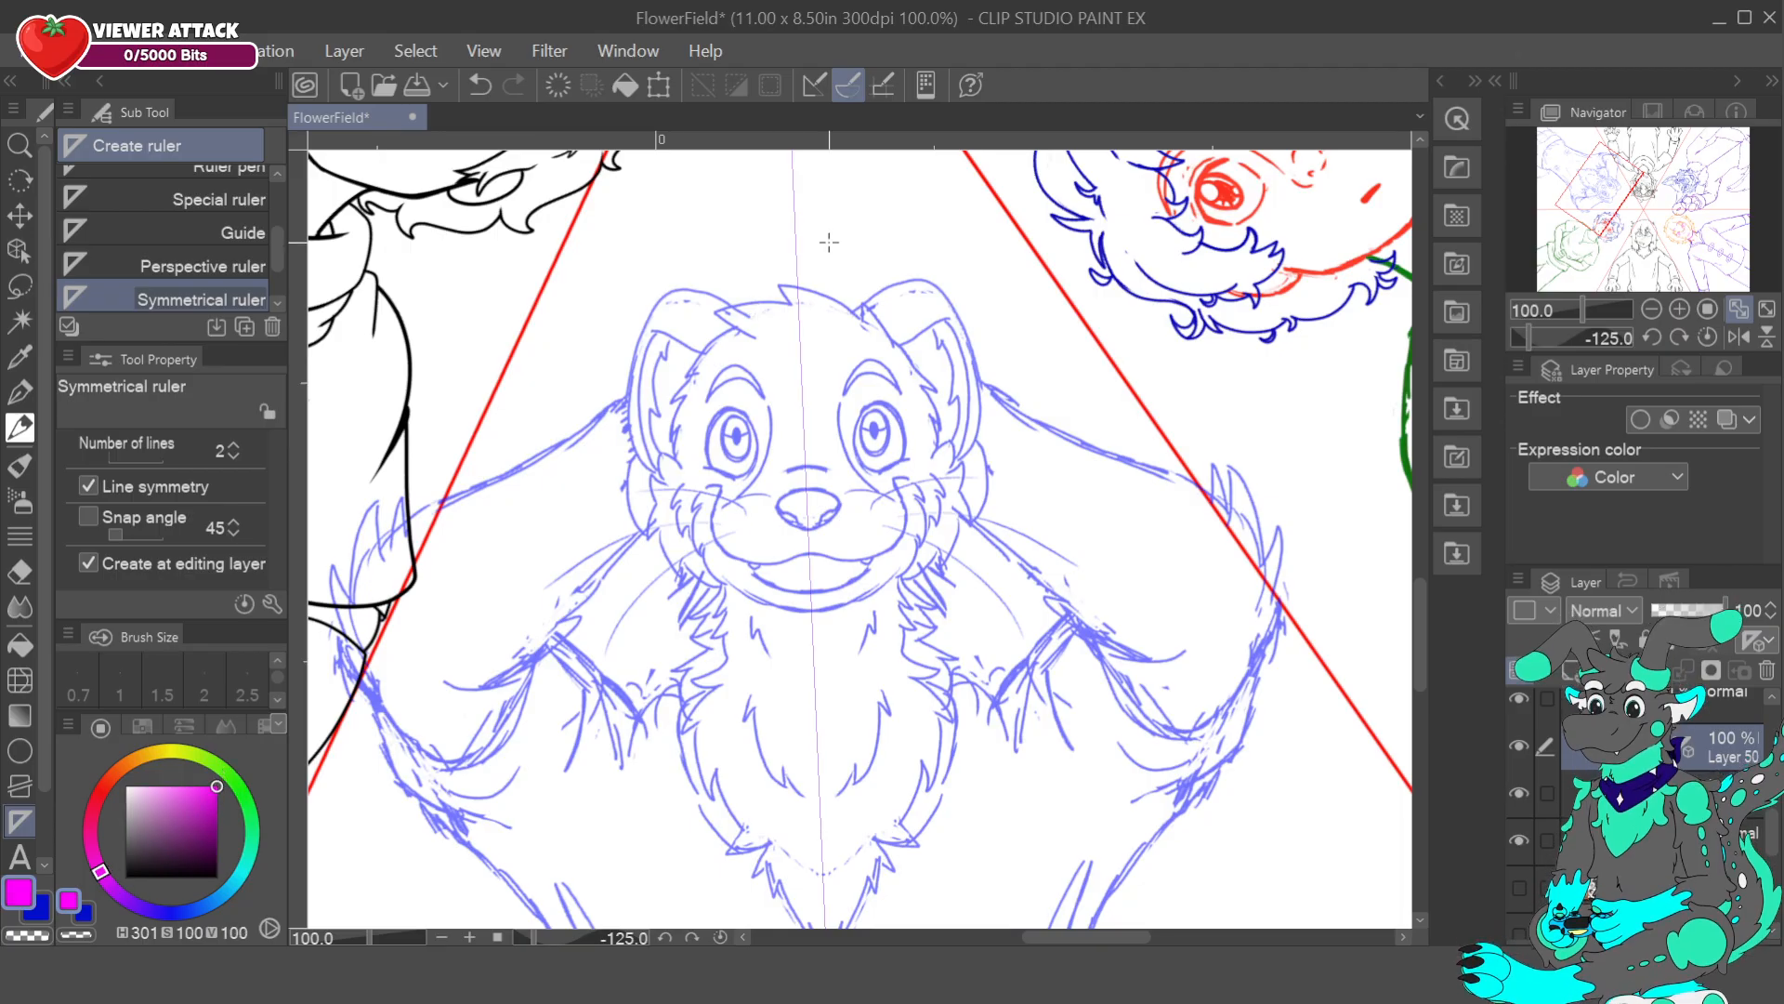
left_click(1680, 309)
left_click_drag(1610, 187, 1612, 192)
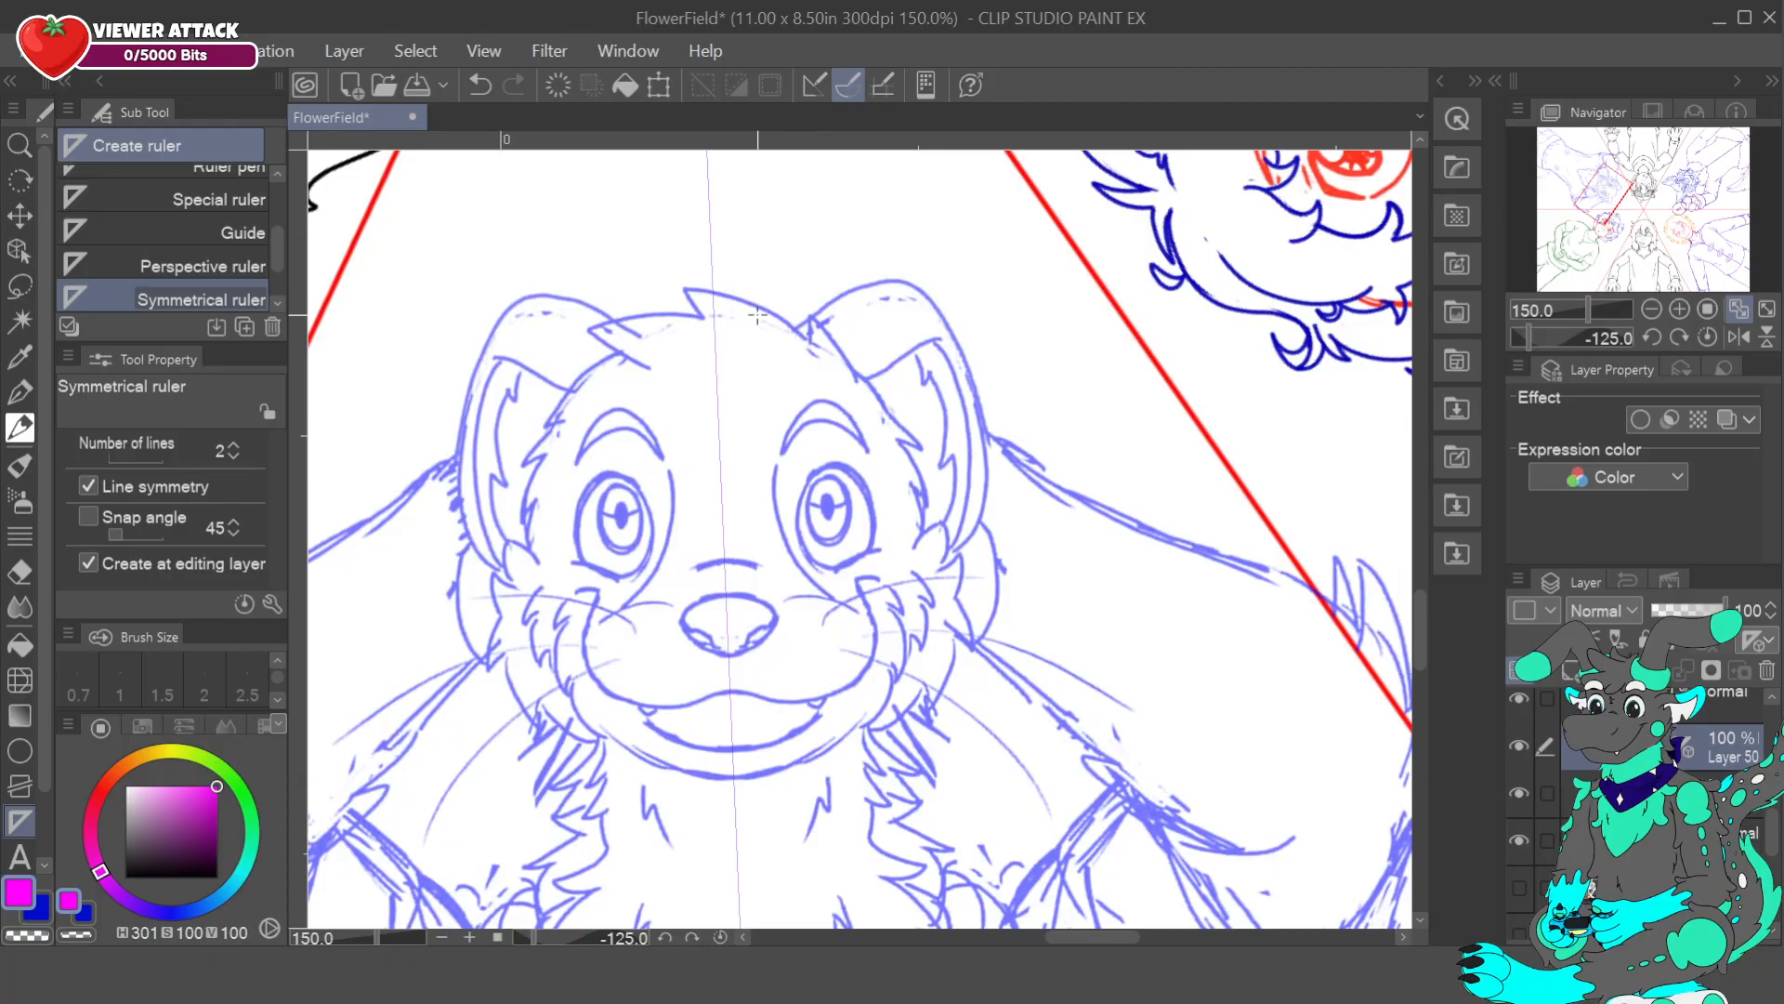
key("p")
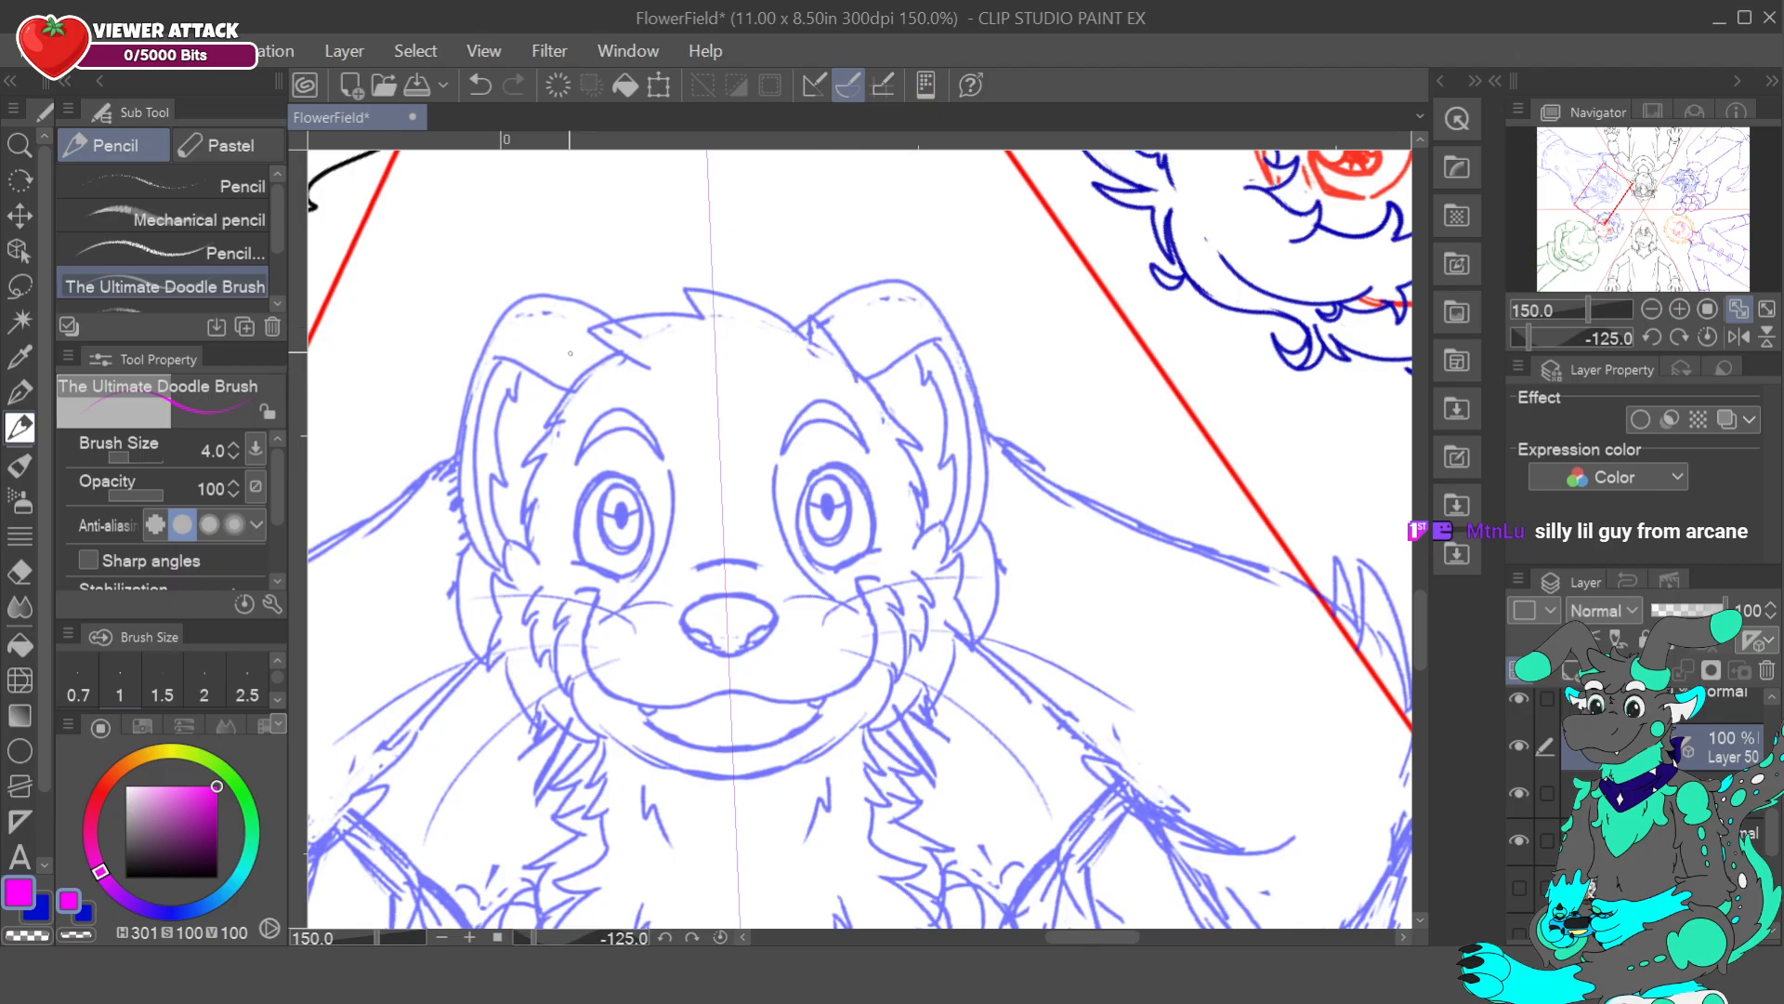
- Draw the jagged fur edge beside the forehead, the outer ear outline and the inner ear rim over the ferret's sketch
mouse_move(616, 356)
left_mouse_down()
mouse_move(537, 408)
mouse_move(526, 484)
left_mouse_up()
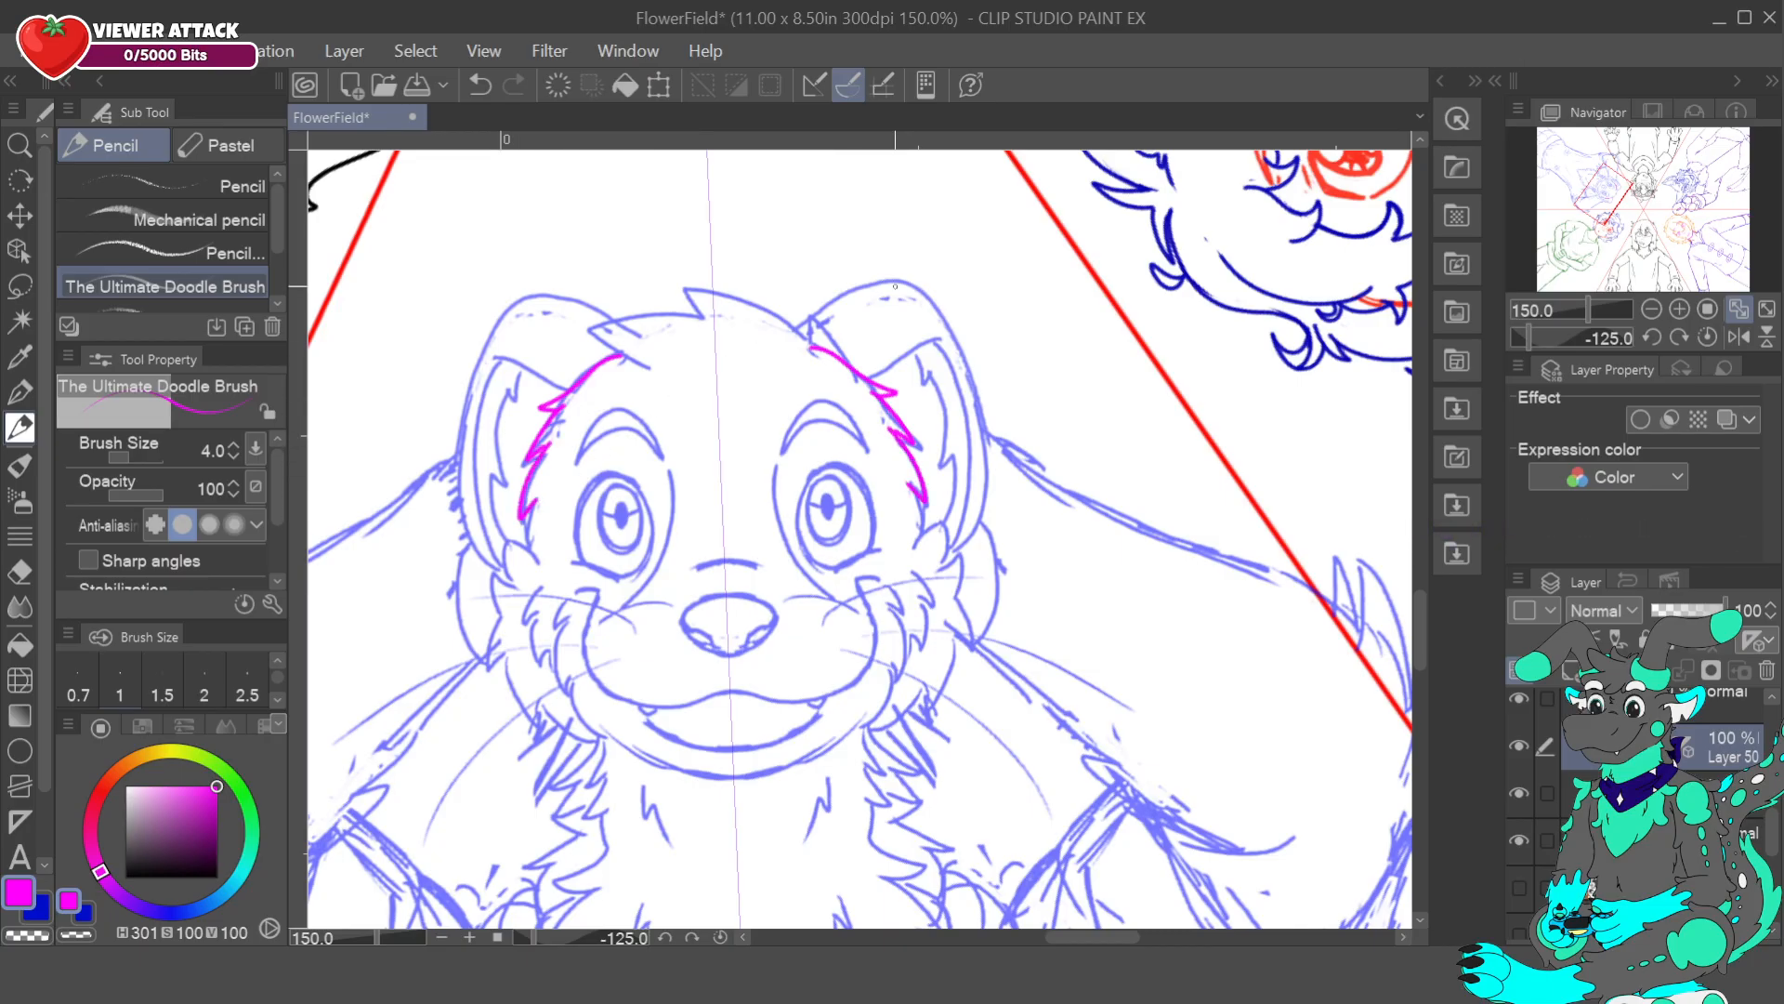
left_click_drag(526, 509, 531, 548)
mouse_move(618, 314)
left_mouse_down()
mouse_move(519, 299)
mouse_move(474, 365)
mouse_move(460, 509)
mouse_move(509, 582)
left_mouse_up()
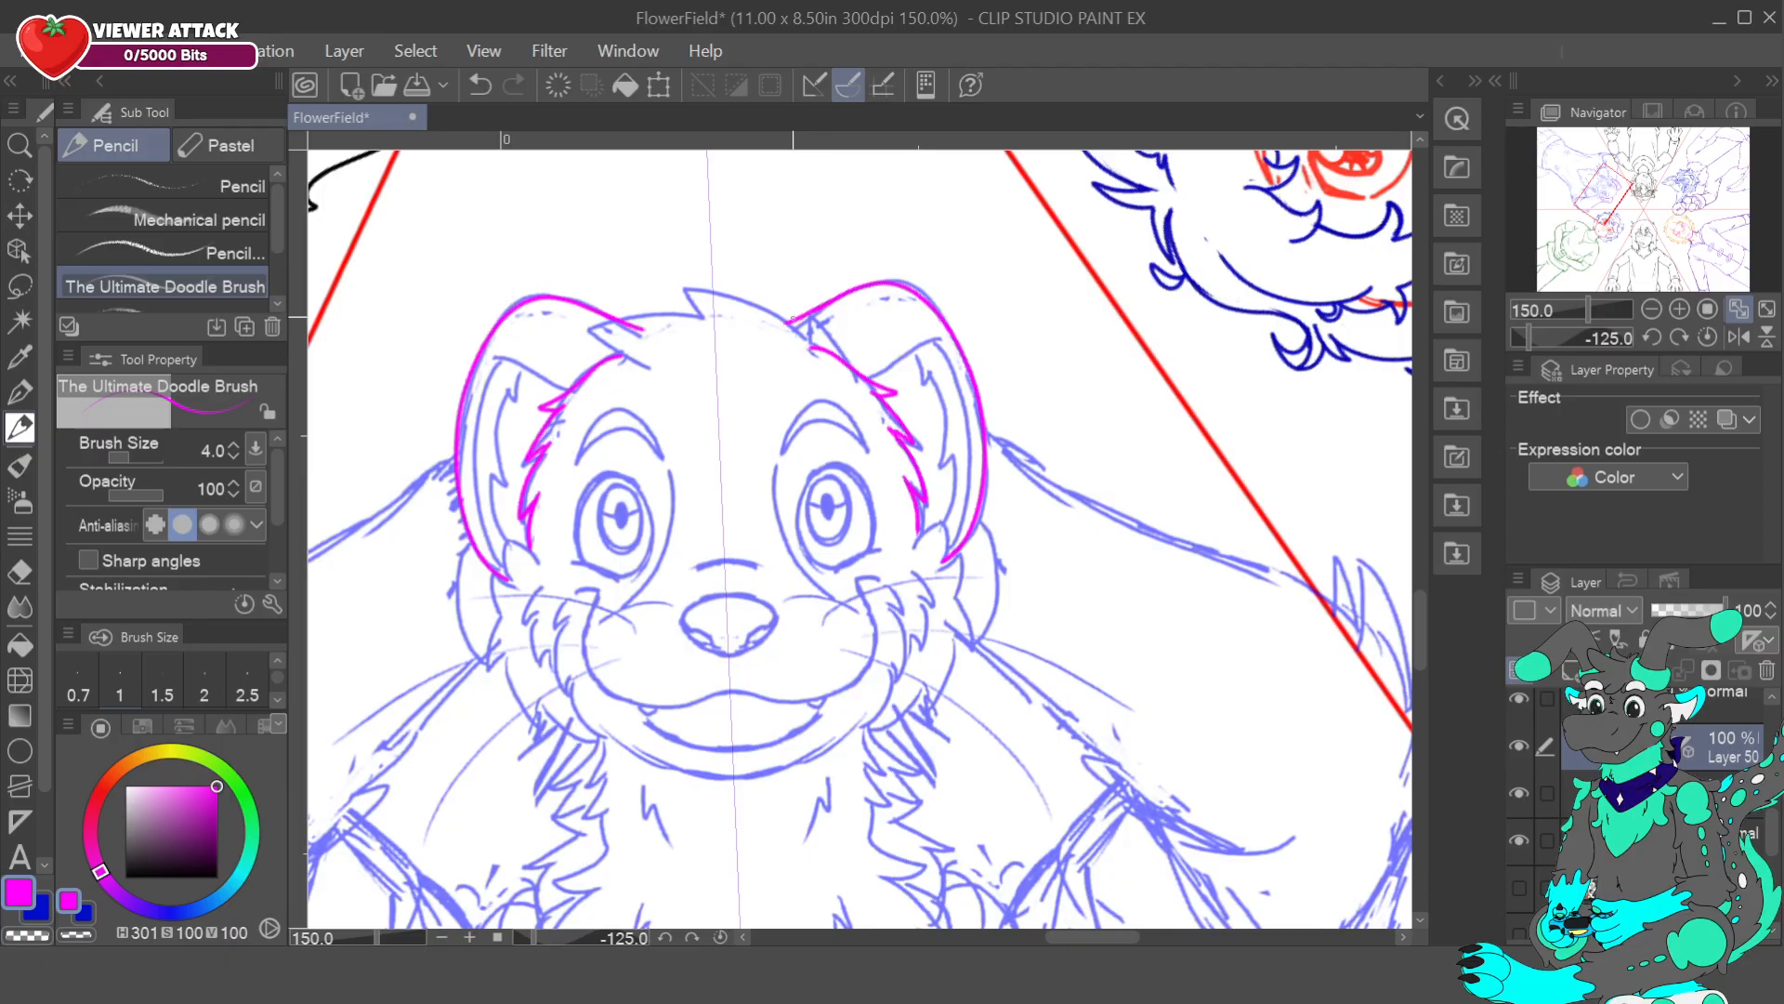
mouse_move(870, 383)
left_mouse_down()
mouse_move(931, 341)
mouse_move(954, 354)
mouse_move(972, 472)
mouse_move(949, 548)
left_mouse_up()
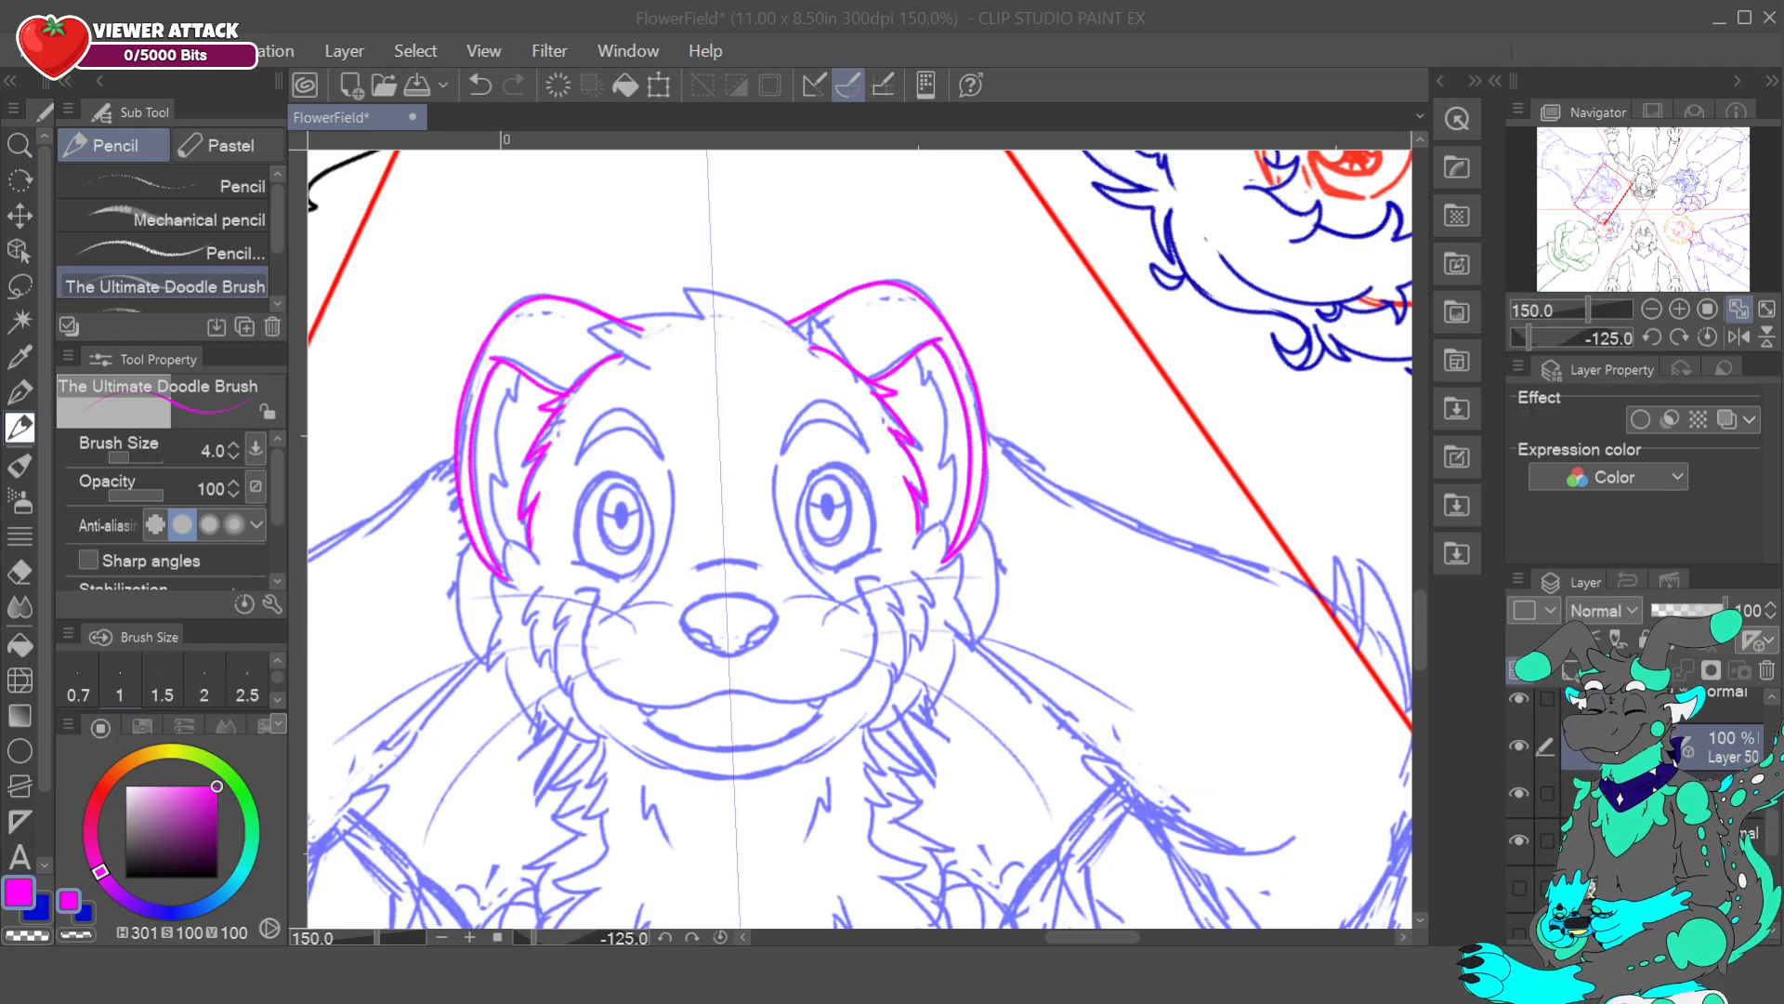
- Draw the fur tufts inside the ferret's ears, redoing the first stroke
left_click(1614, 188)
left_click_drag(1614, 189, 1633, 175)
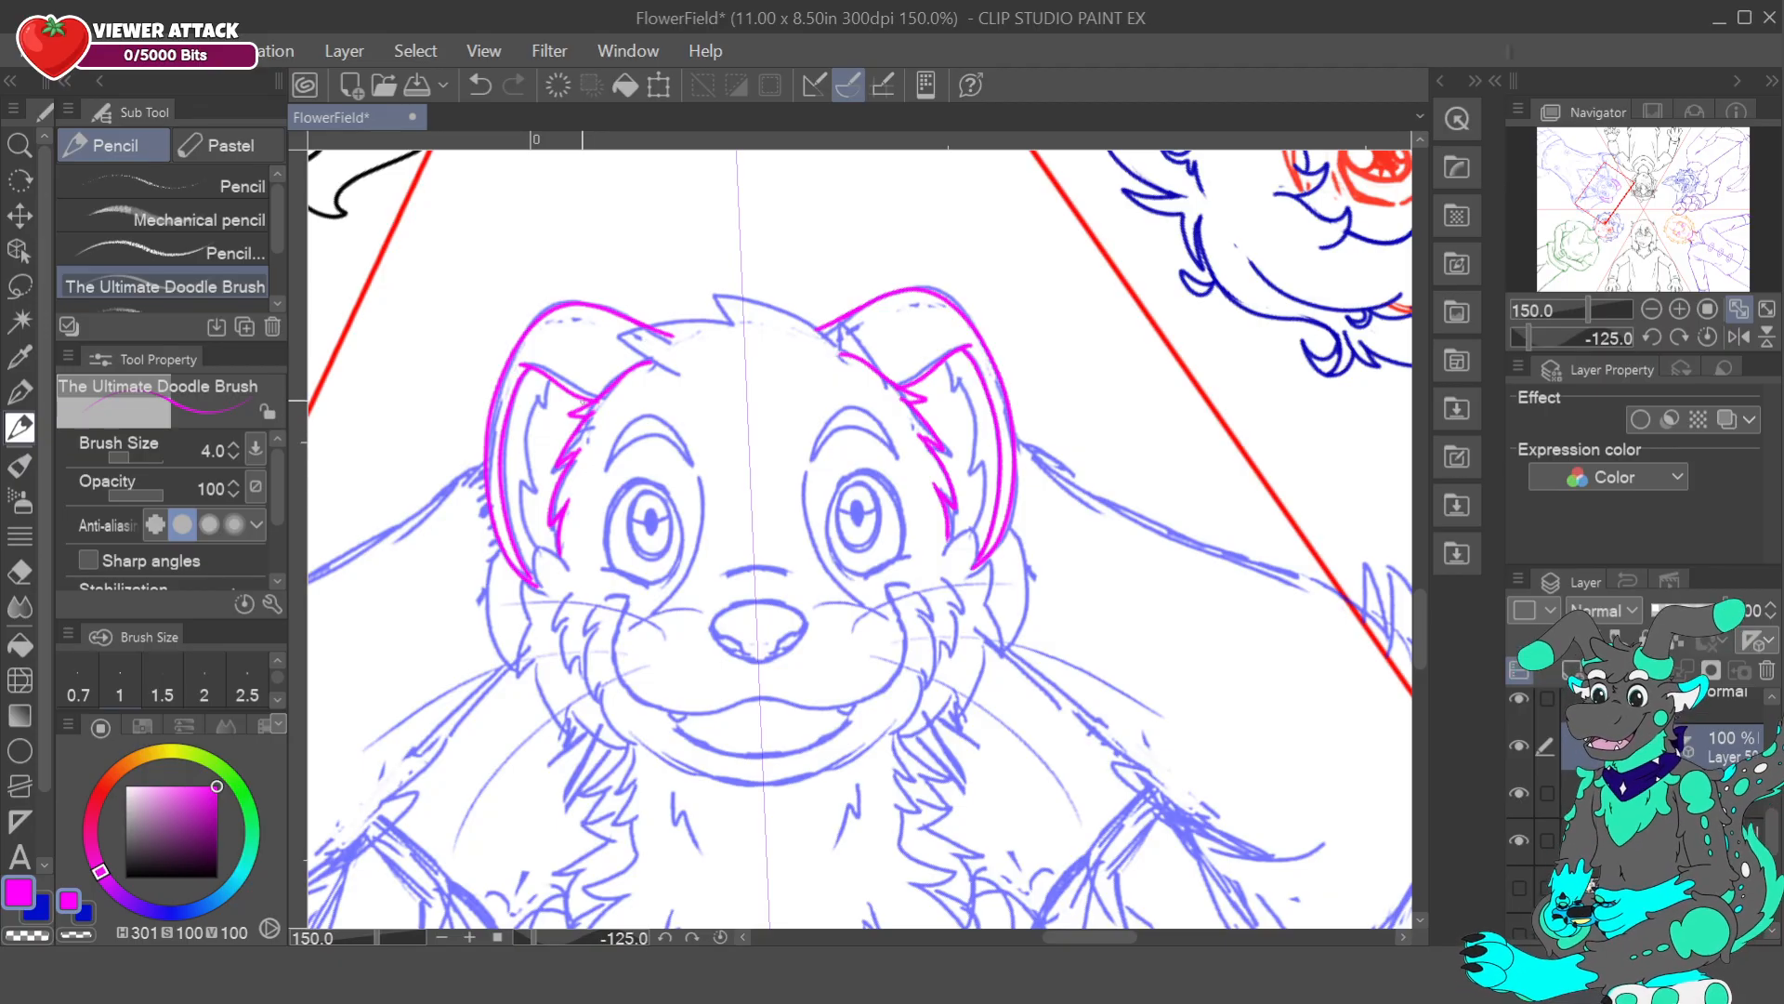
left_click_drag(535, 549, 521, 483)
left_click(481, 84)
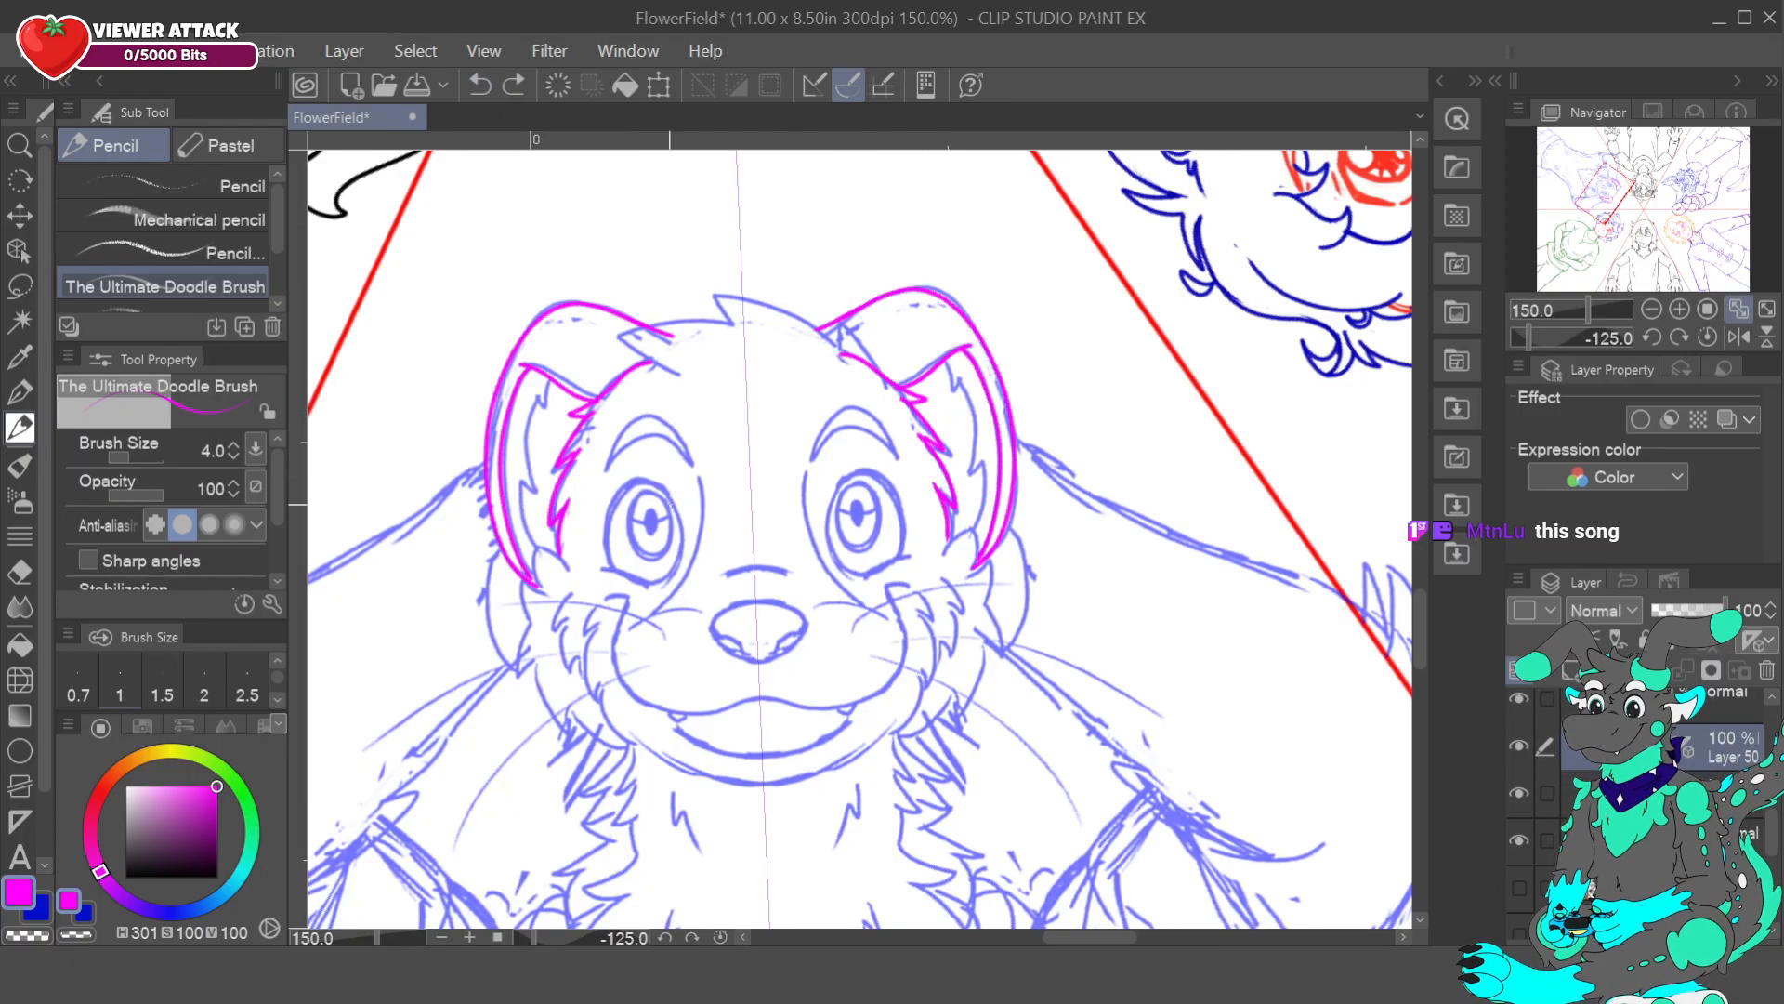
mouse_move(537, 548)
left_mouse_down()
mouse_move(521, 485)
mouse_move(539, 396)
left_mouse_up()
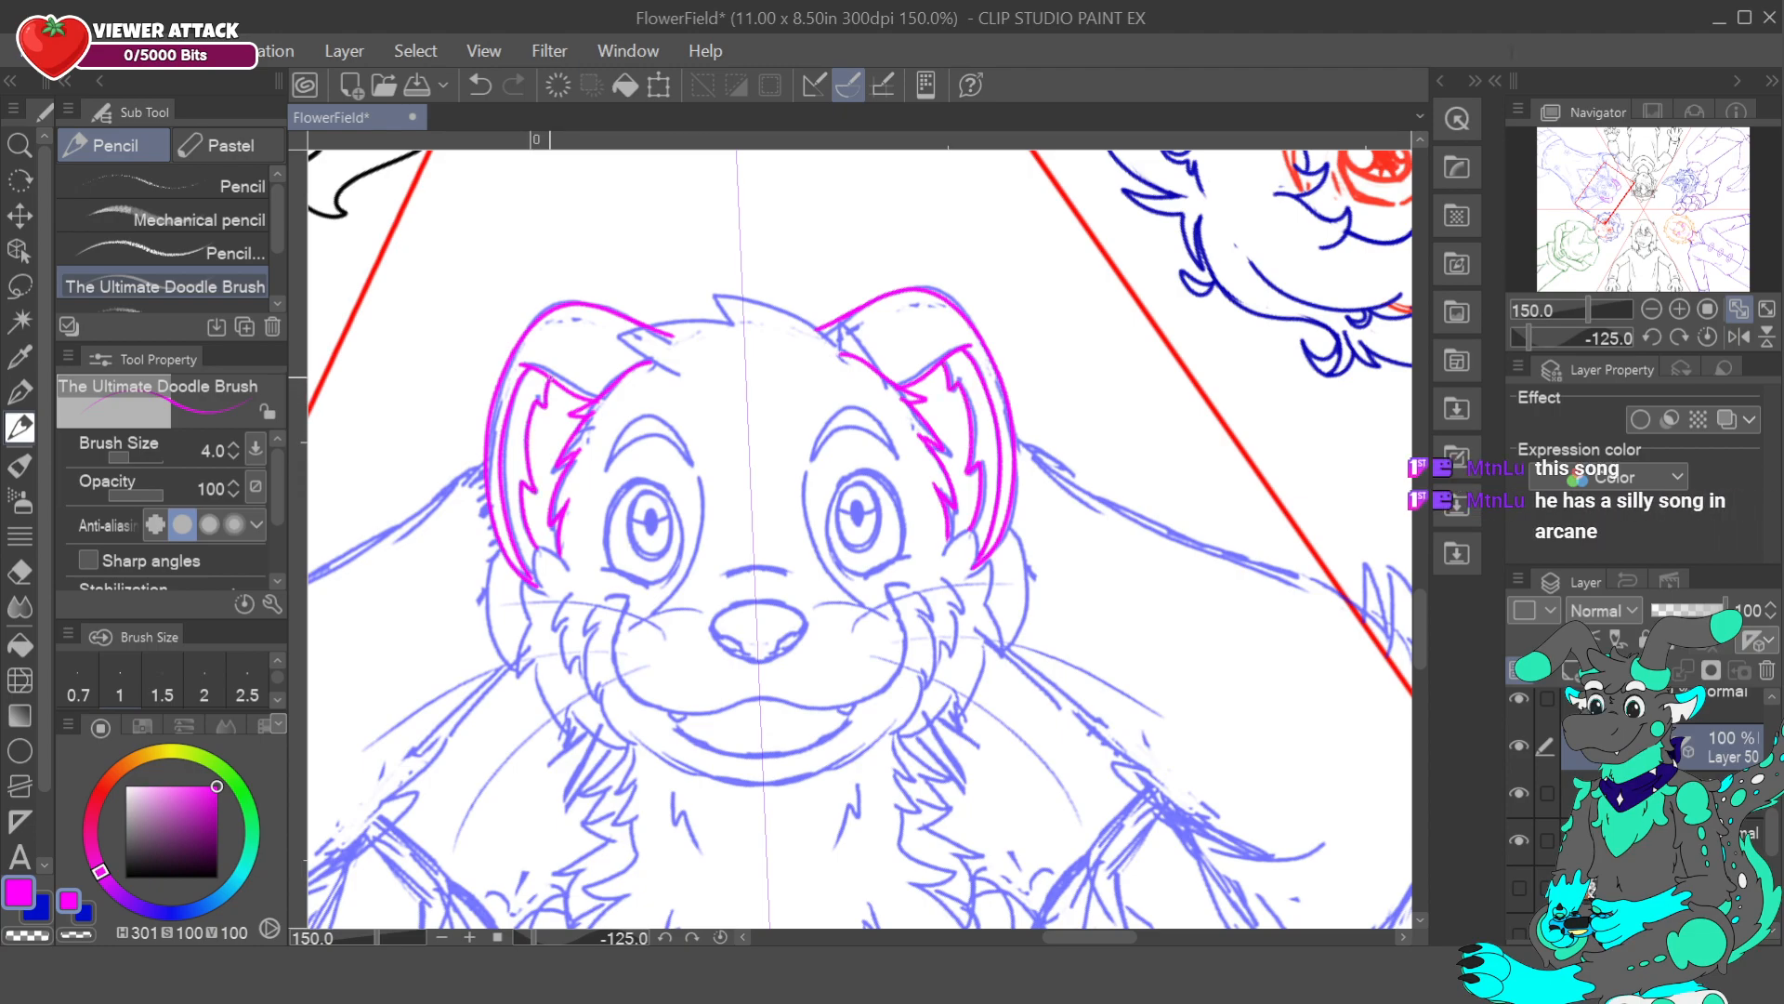
- Set the brush stabilization to 0 and draw the jagged cheek fur from the base of the ears down to the jaw
scroll(275, 483, "down", 2)
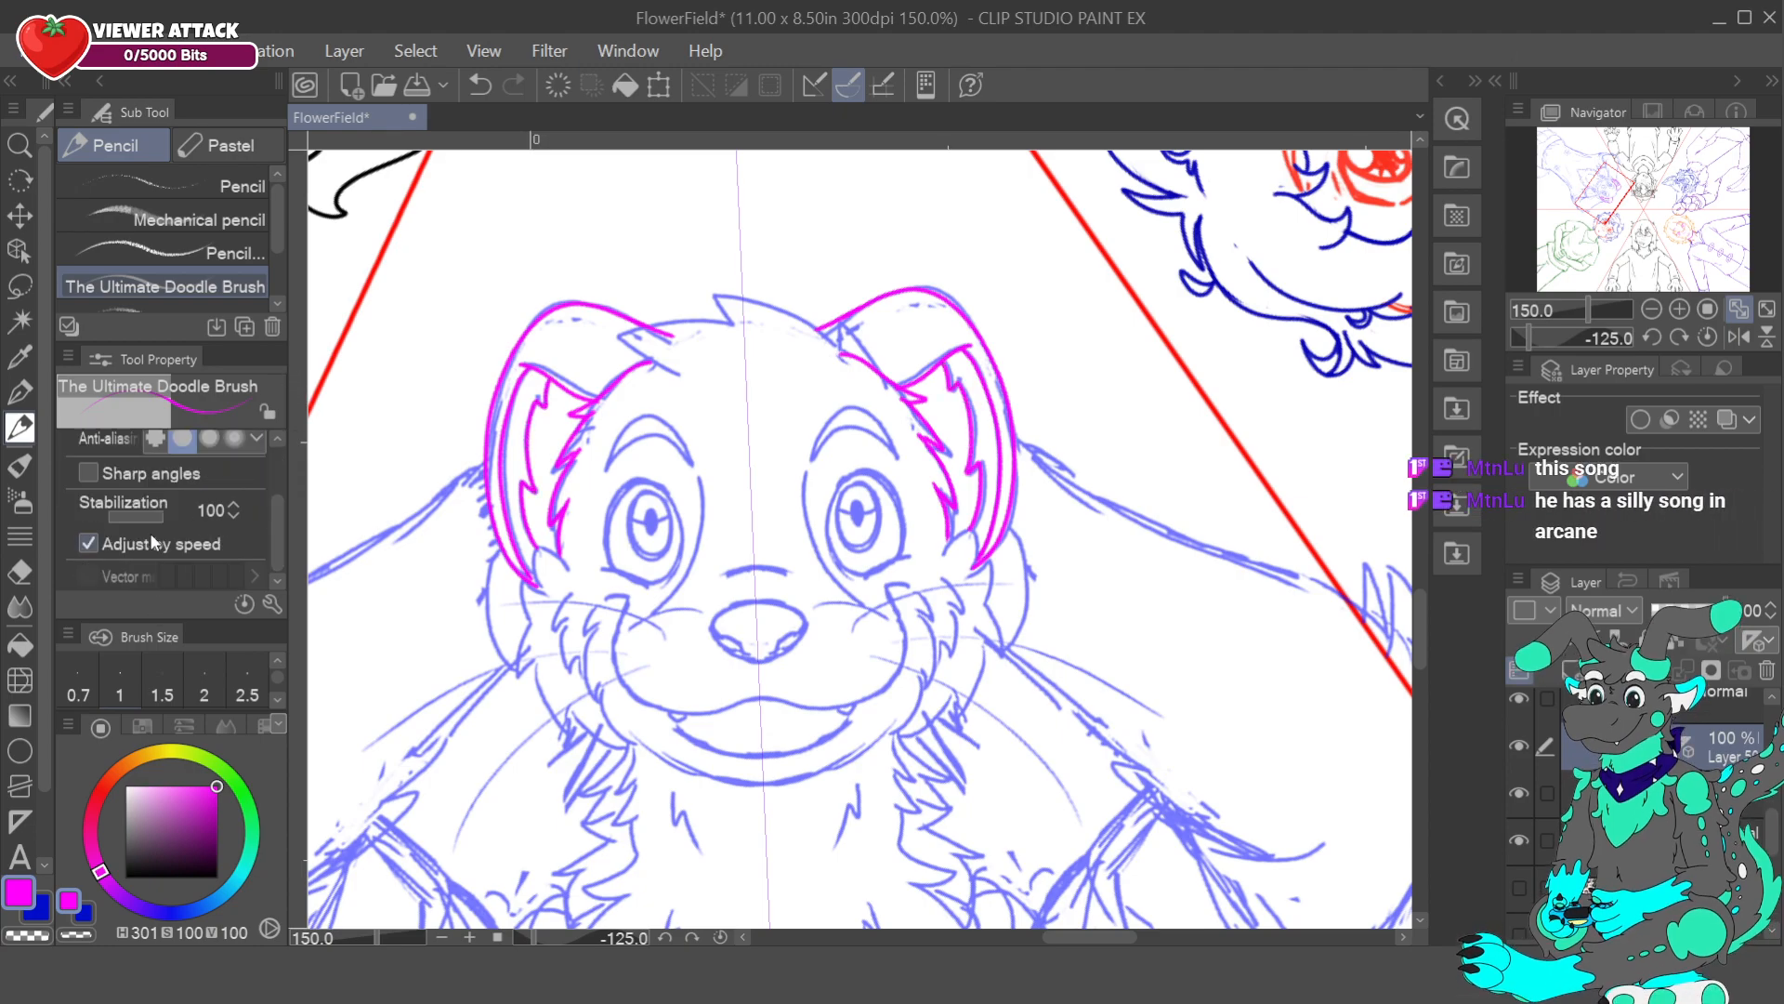
left_click_drag(158, 516, 132, 509)
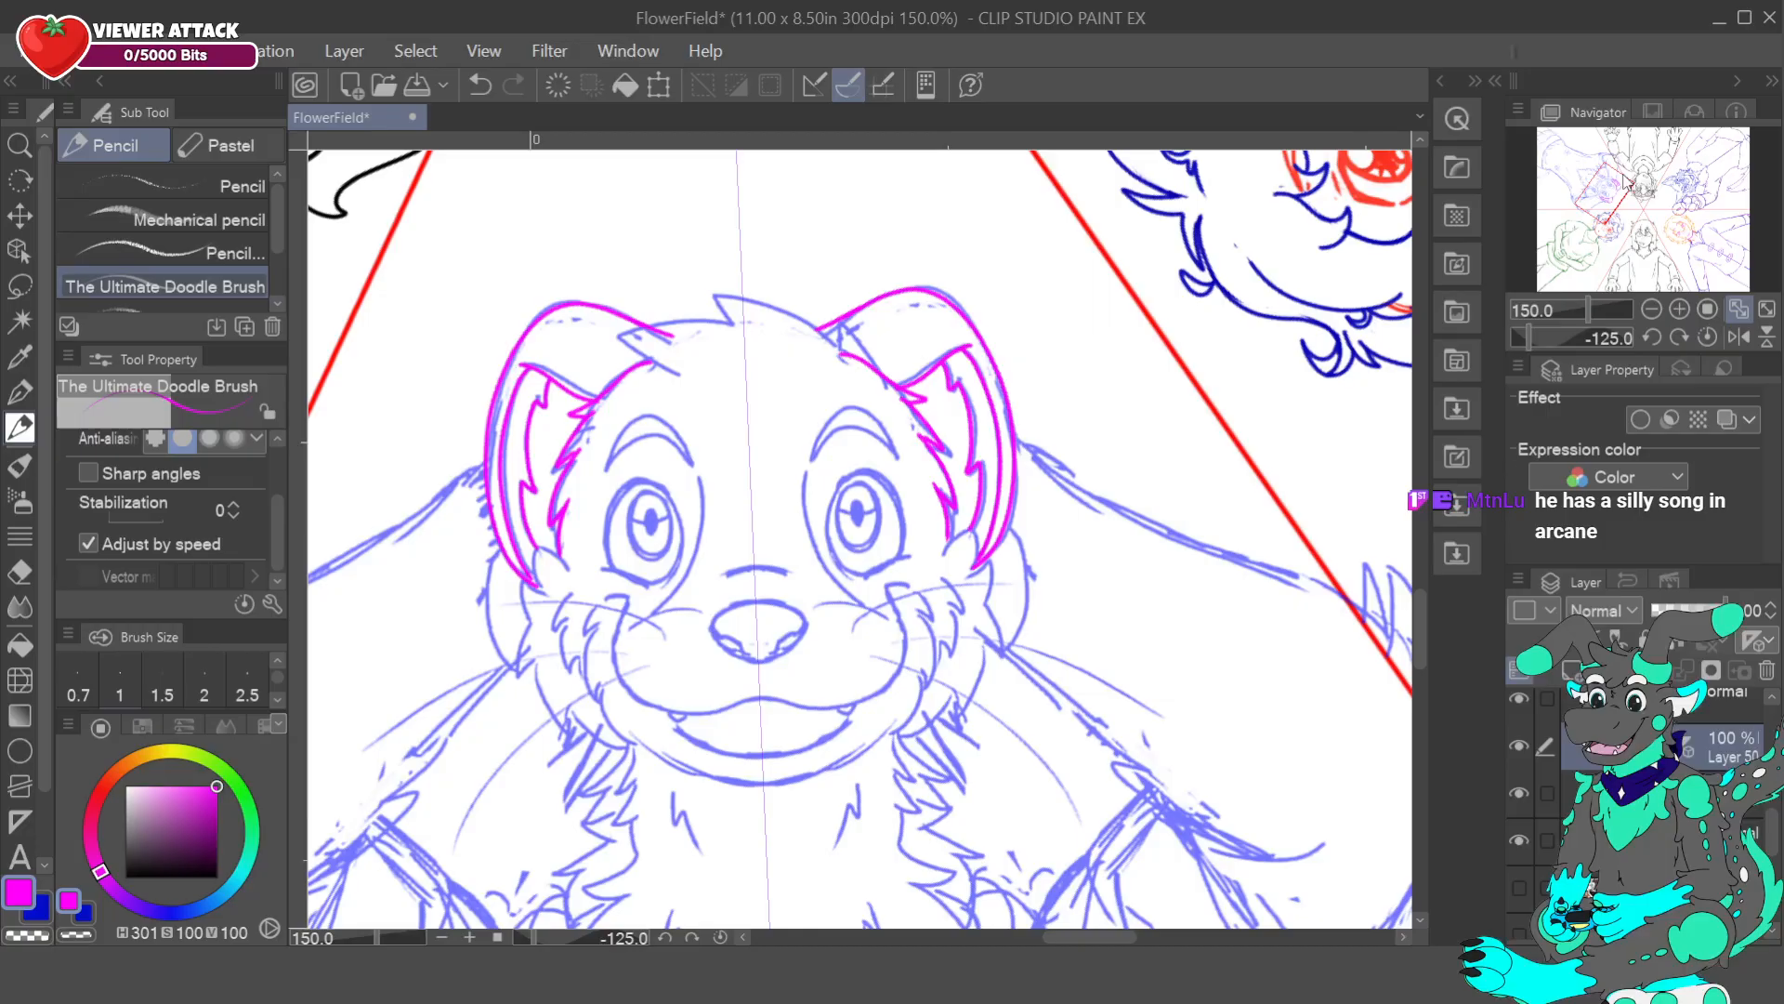
left_click_drag(569, 565, 752, 440)
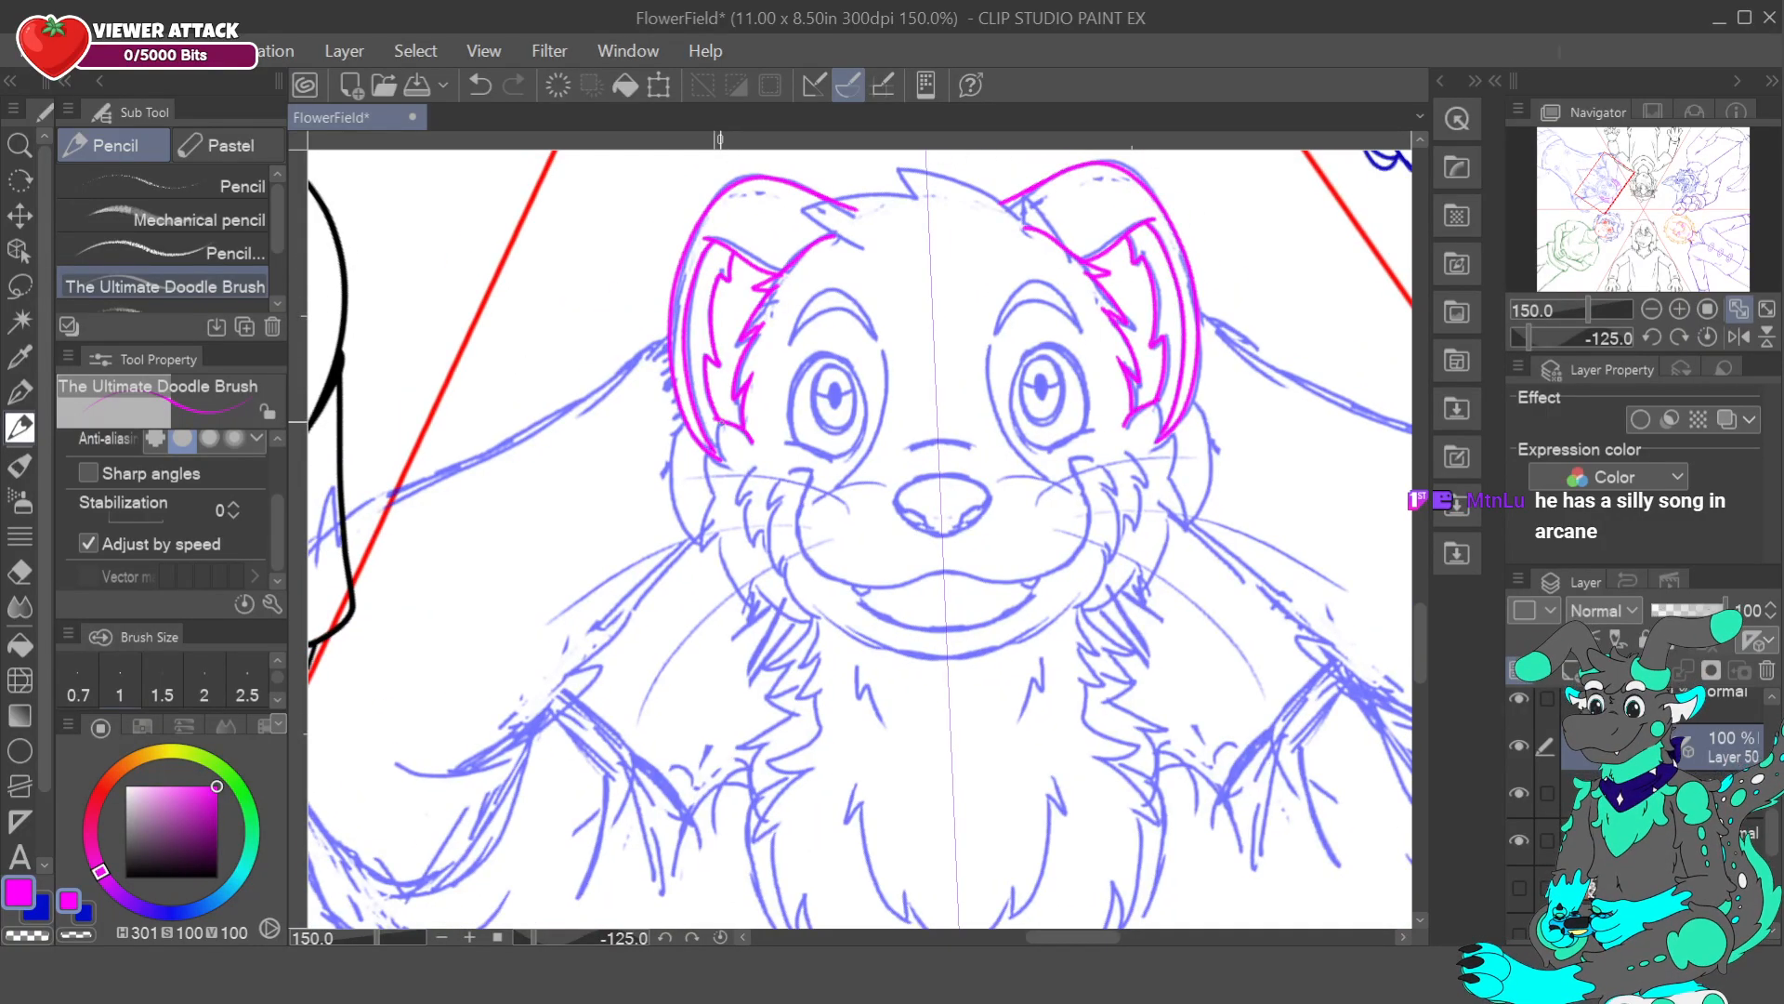
left_click_drag(716, 420, 727, 460)
key("ctrl+z")
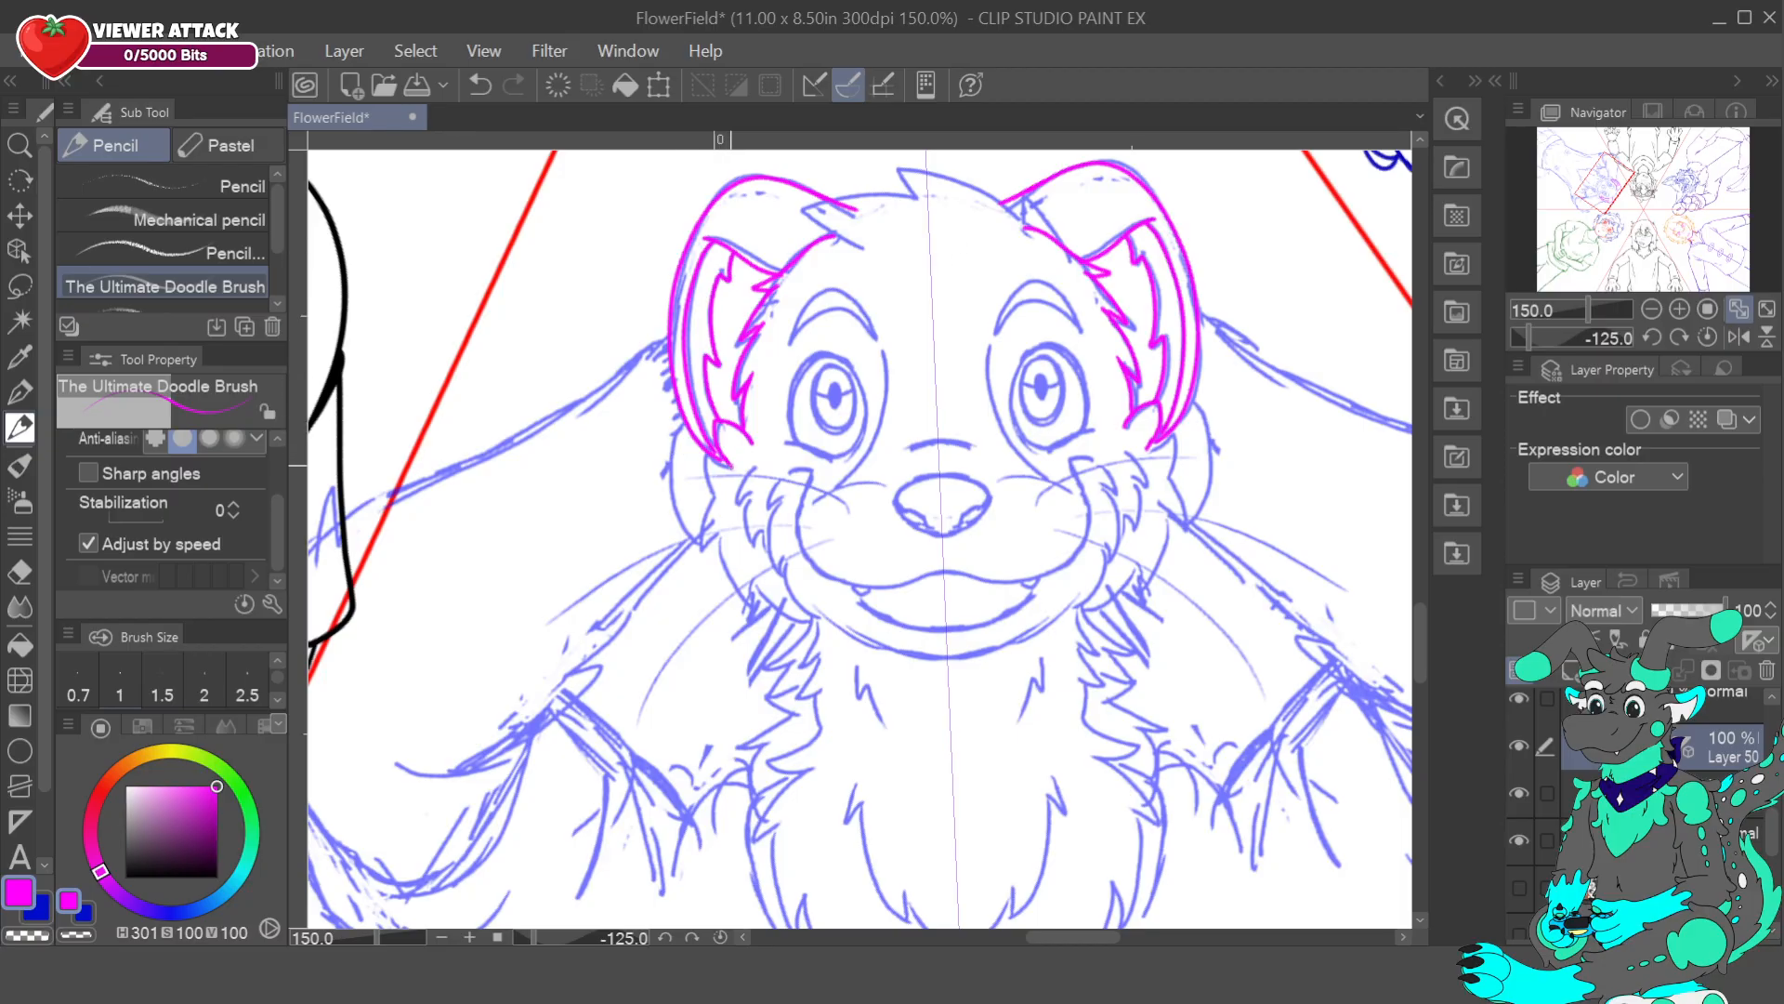
left_click(481, 84)
mouse_move(718, 460)
left_mouse_down()
mouse_move(699, 469)
mouse_move(717, 495)
left_mouse_up()
mouse_move(717, 498)
left_mouse_down()
mouse_move(702, 551)
mouse_move(746, 611)
left_mouse_up()
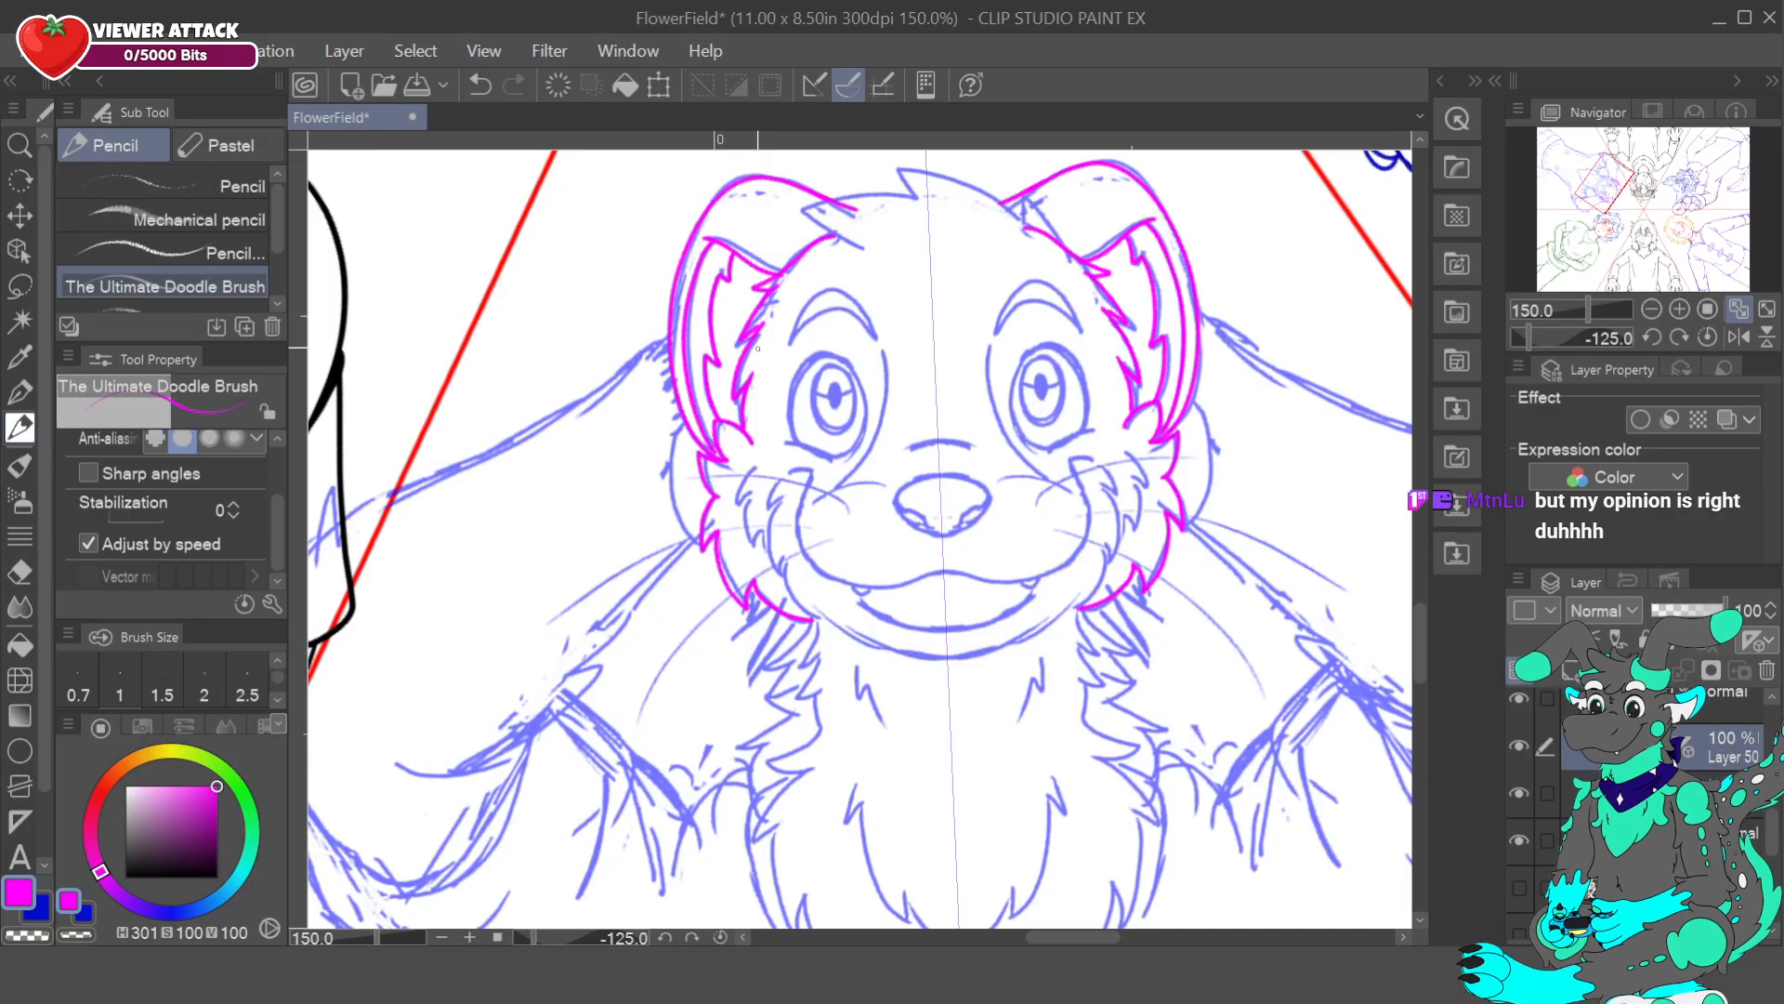
- Draw the short inner fur tufts on the ferret's cheeks, between the cheek outline and the muzzle
mouse_move(1612, 188)
left_mouse_down()
mouse_move(1618, 166)
mouse_move(1611, 183)
left_mouse_up()
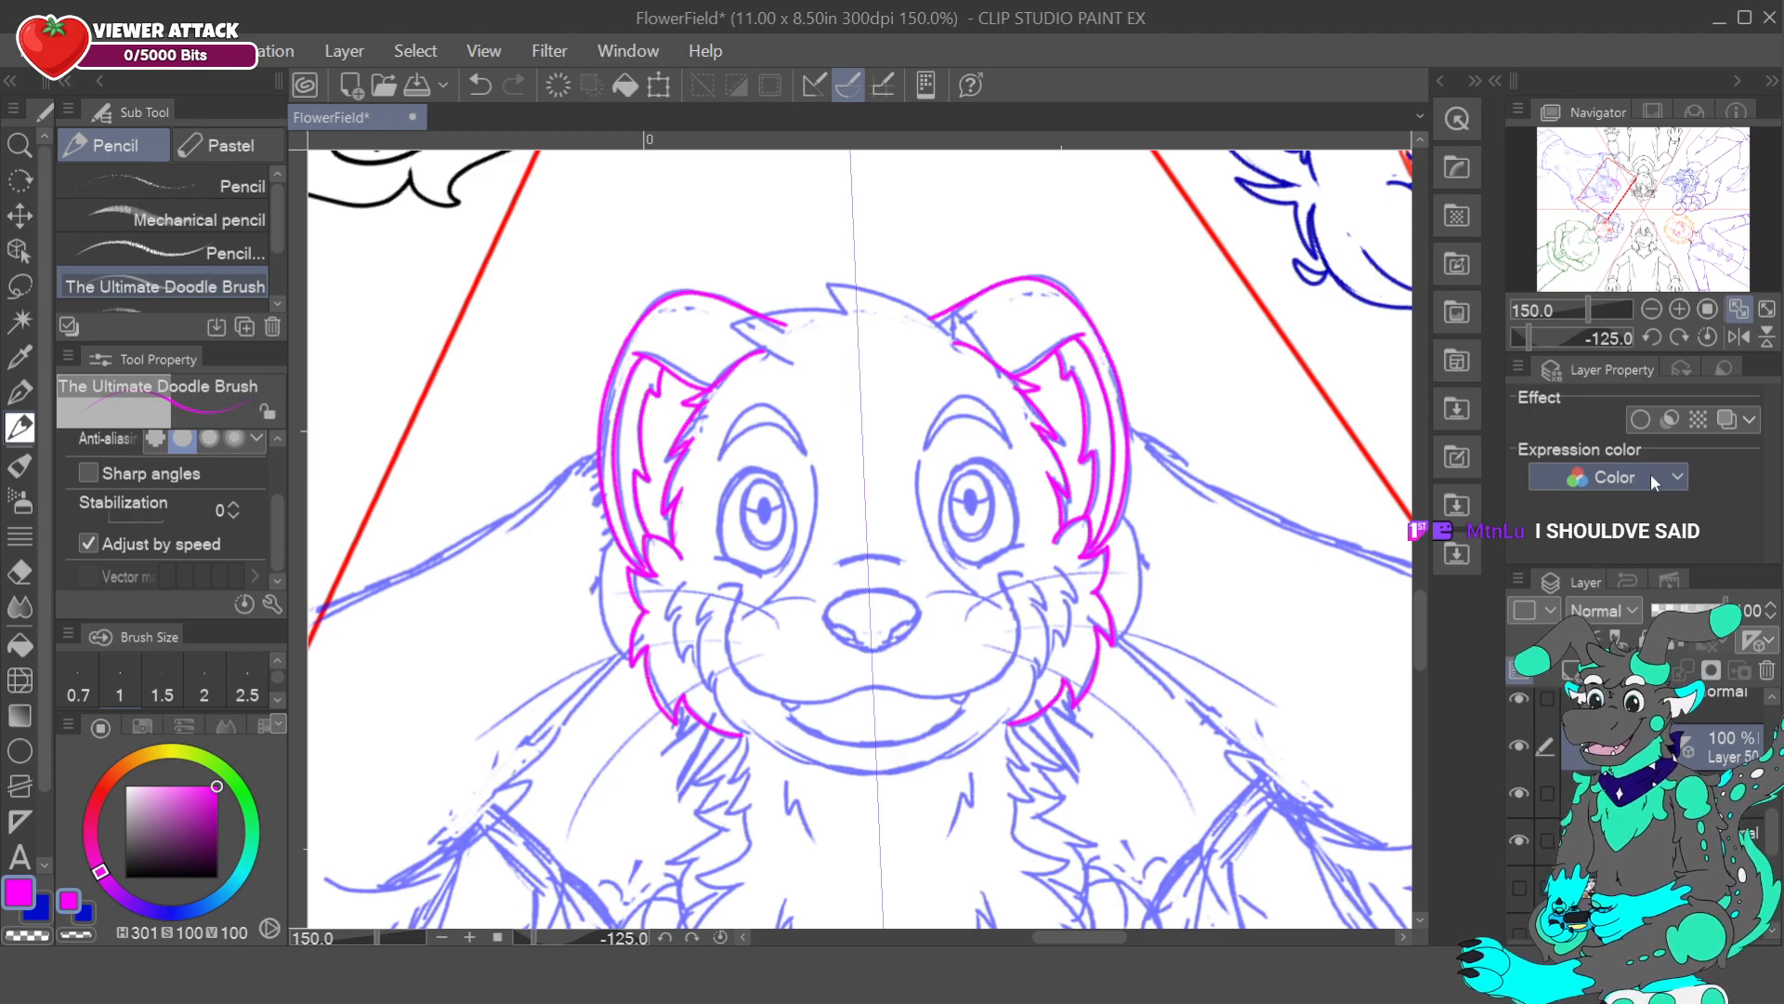
left_click(1679, 310)
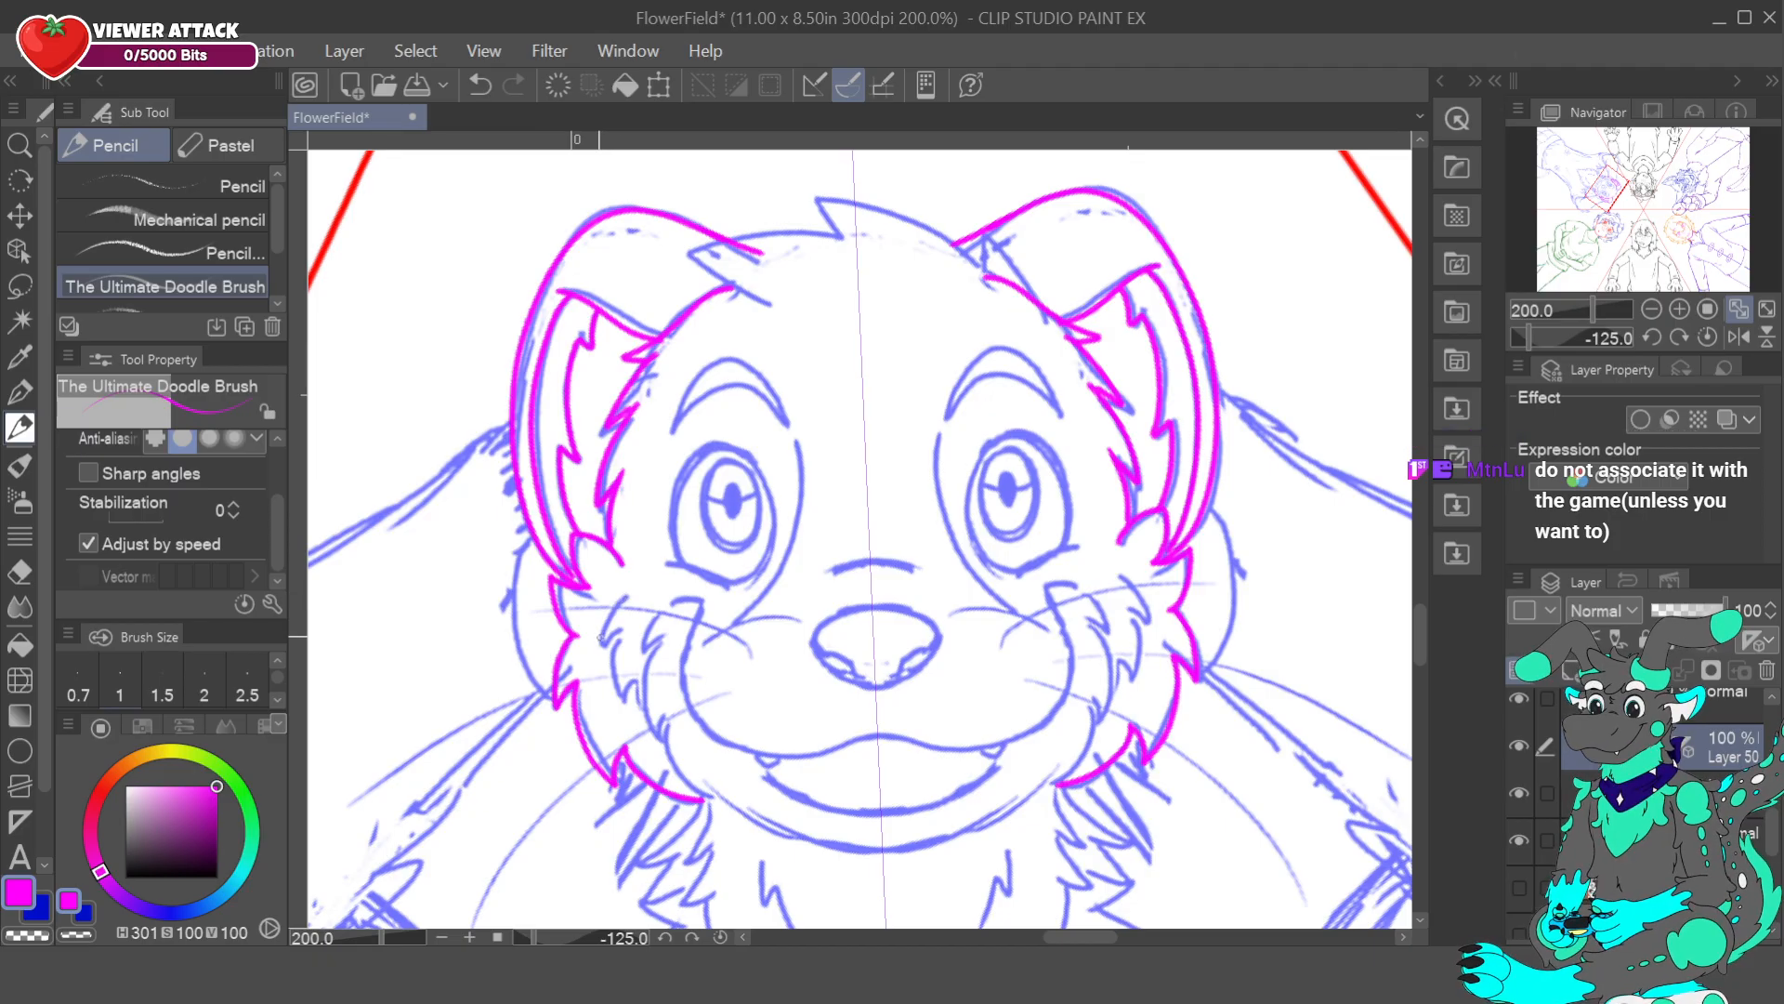
left_click_drag(627, 597, 603, 649)
scroll(281, 516, "up", 2)
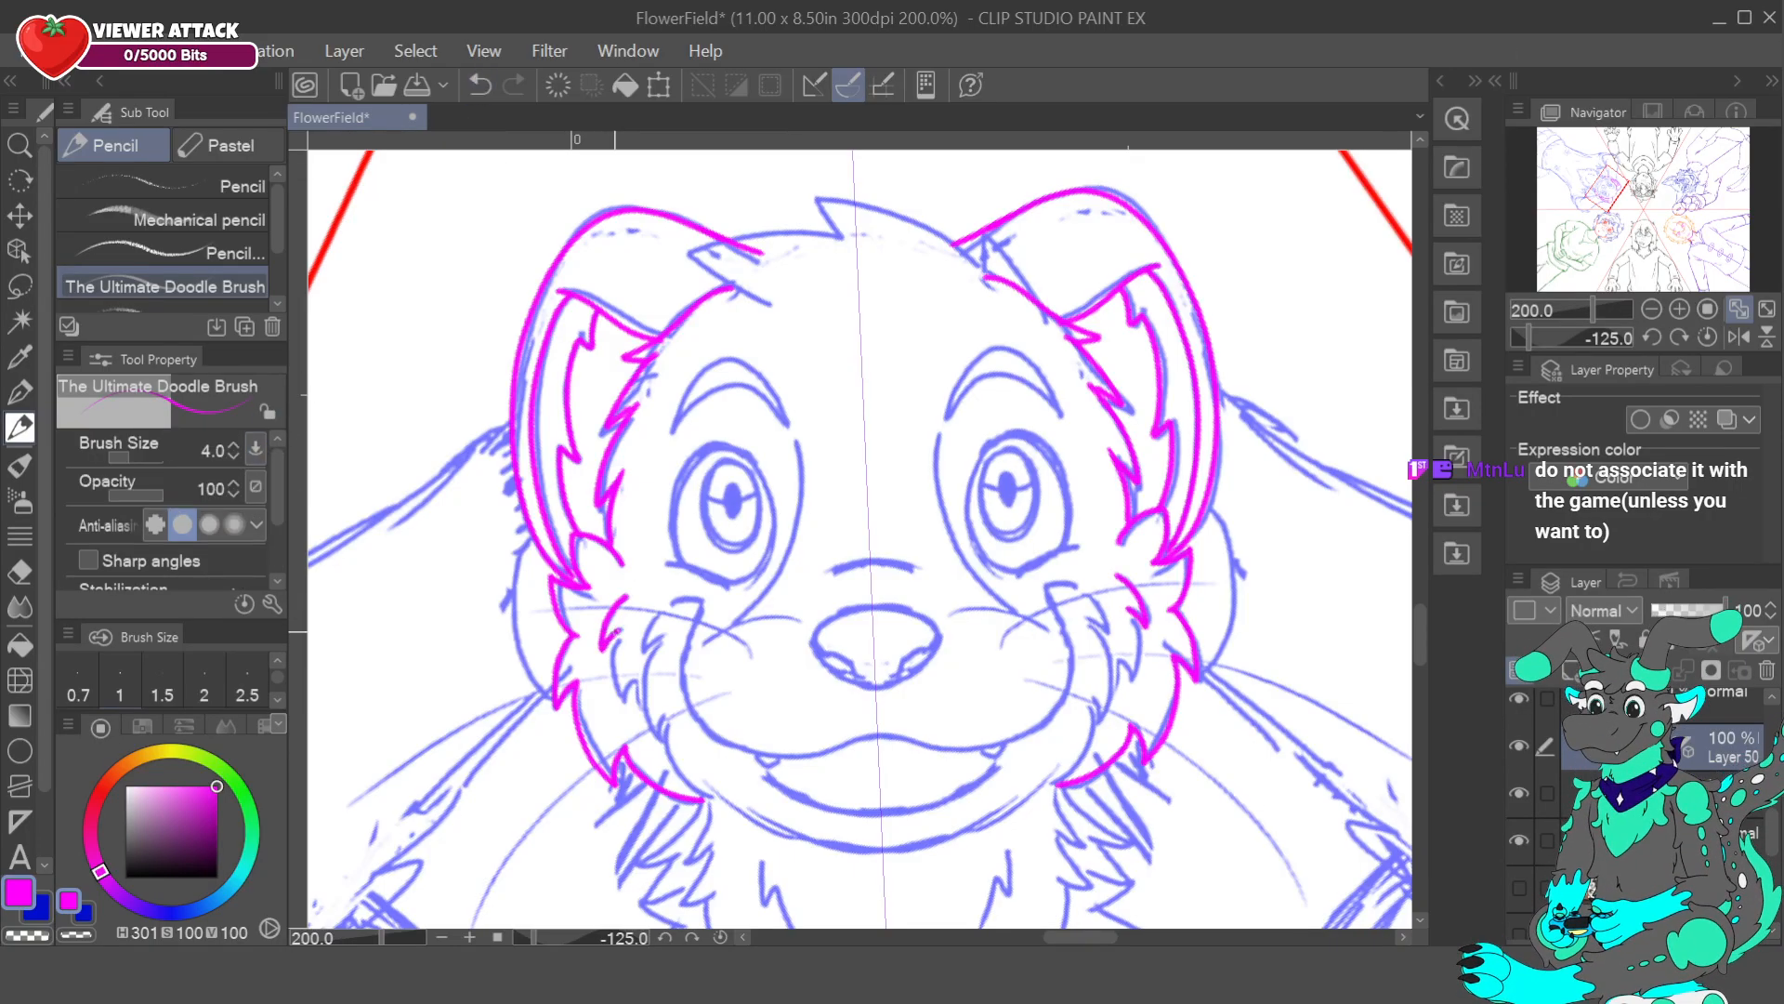
mouse_move(617, 634)
left_mouse_down()
mouse_move(613, 676)
mouse_move(626, 700)
mouse_move(626, 666)
mouse_move(640, 702)
left_mouse_up()
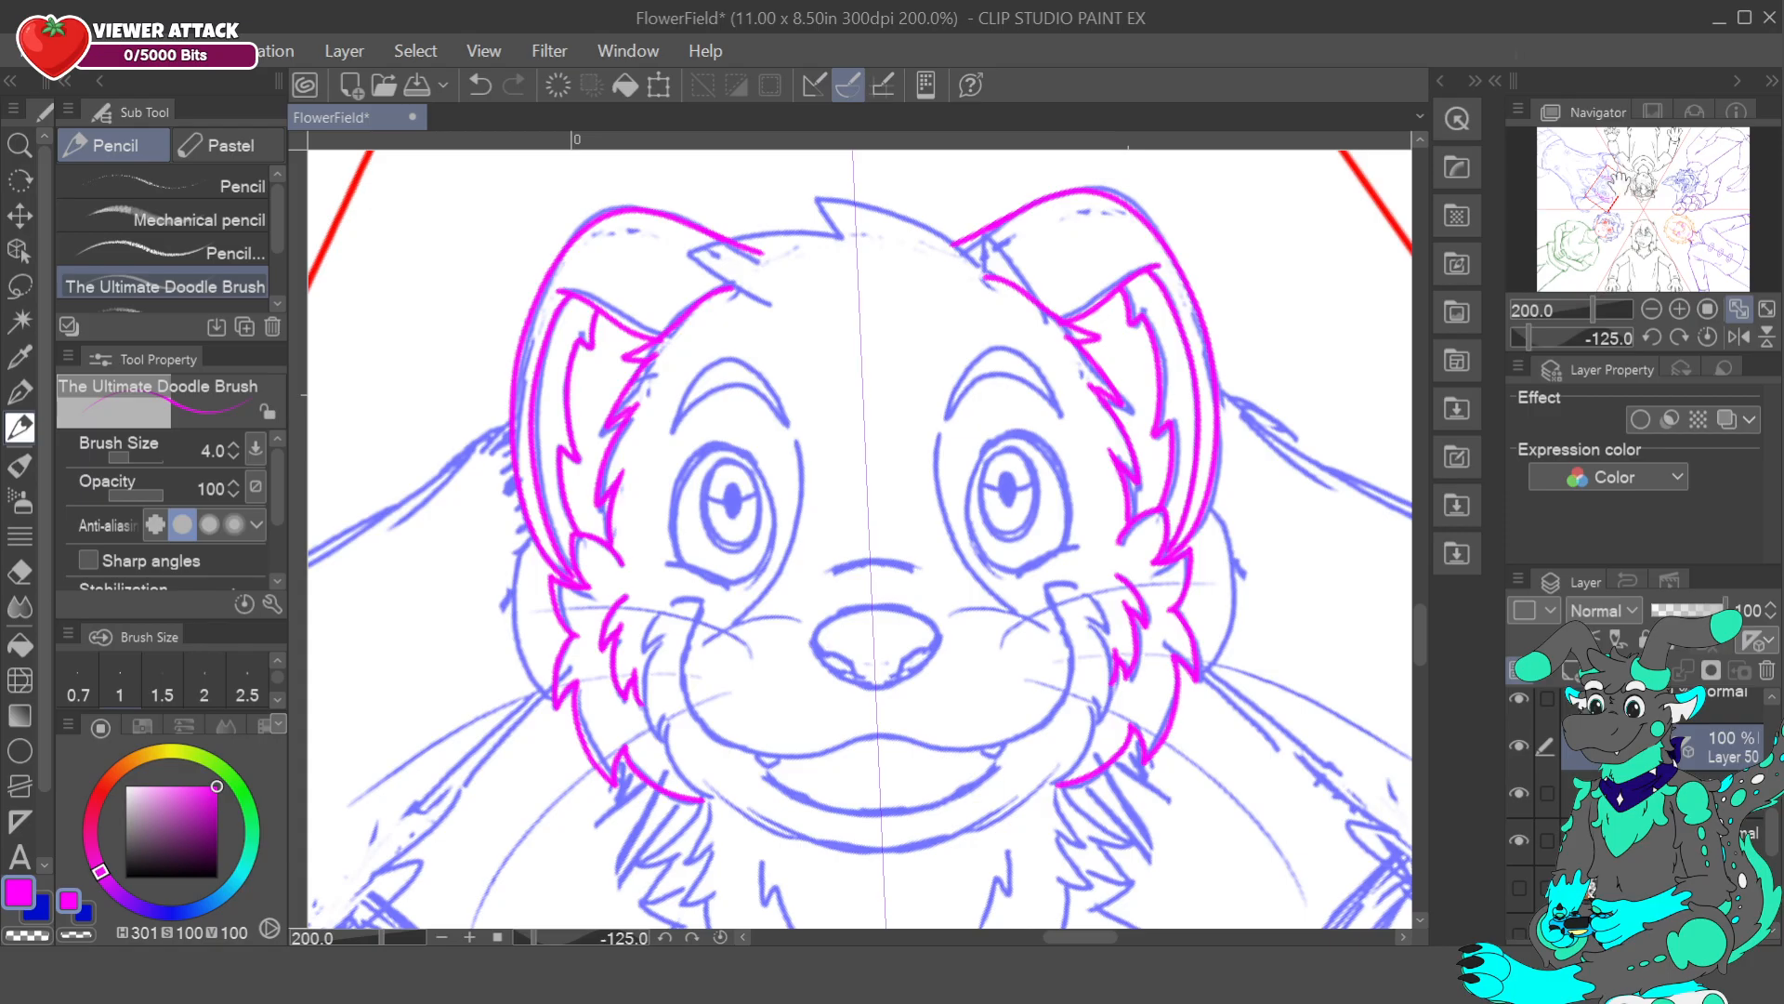
- Draw the curved line down the inner side of each eye and try a muzzle-top curve below it
mouse_move(795, 429)
left_mouse_down()
mouse_move(798, 524)
mouse_move(731, 627)
mouse_move(774, 618)
mouse_move(698, 647)
left_mouse_up()
key("ctrl+z")
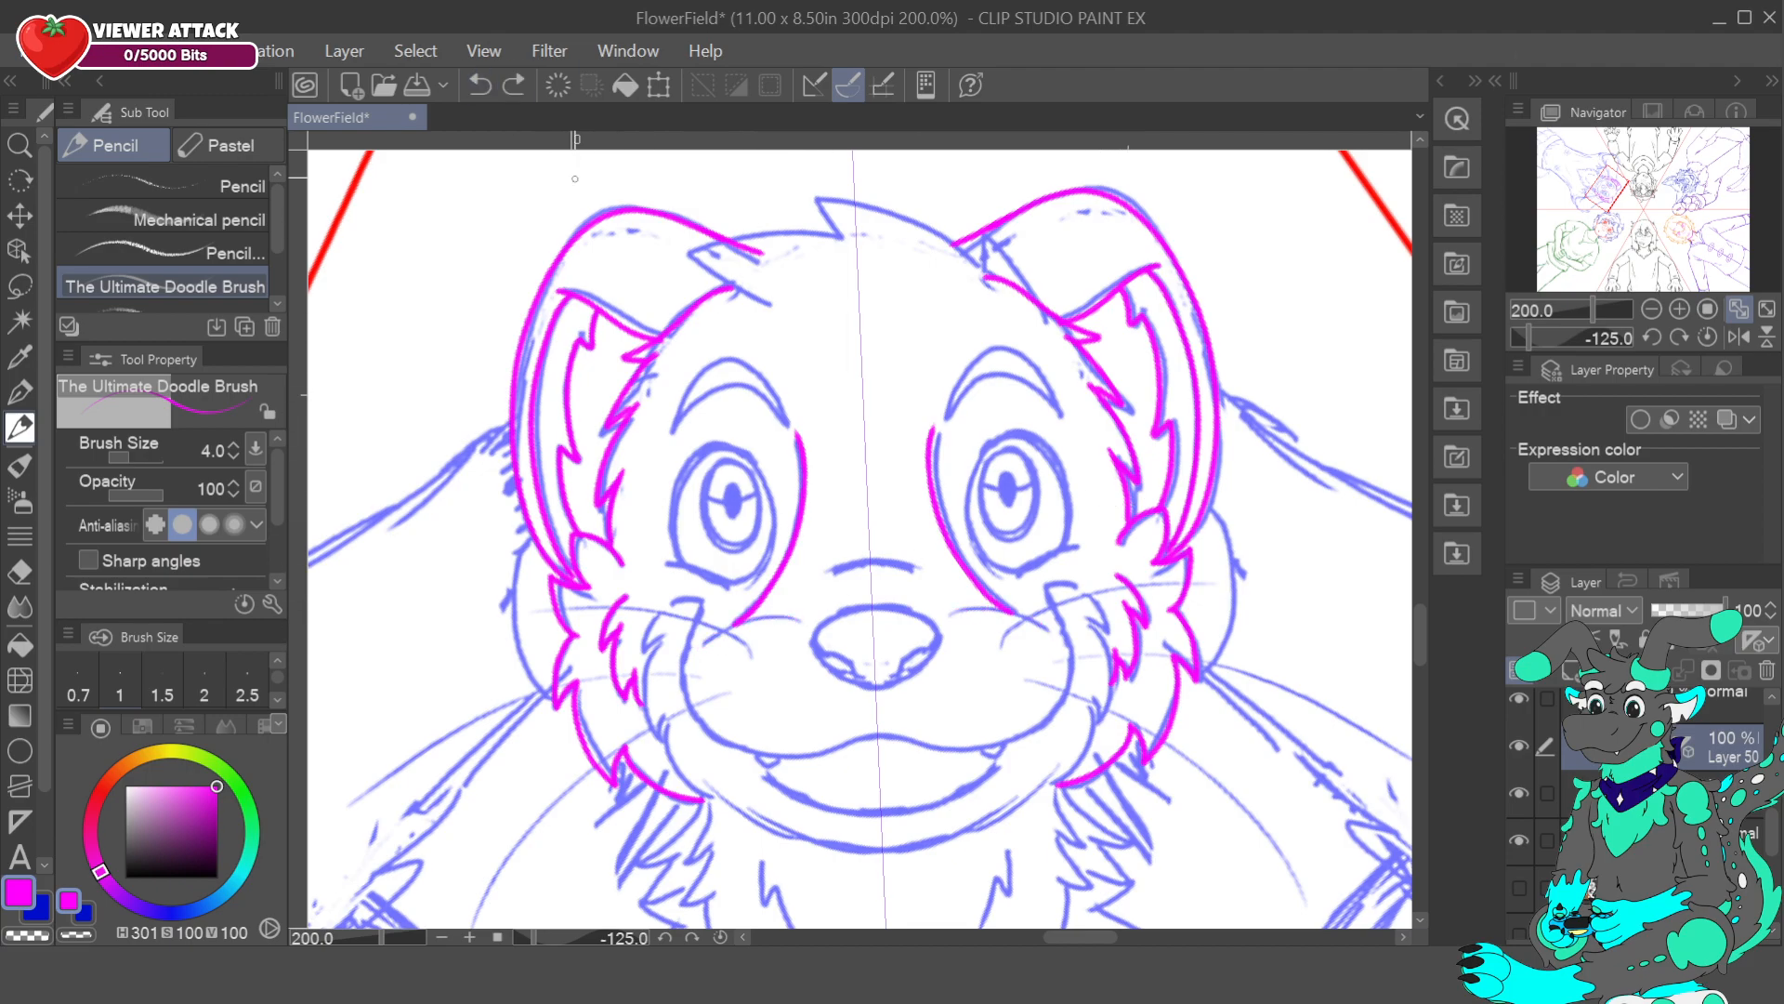
left_click_drag(701, 646, 796, 617)
key("ctrl+z")
mouse_move(811, 625)
left_mouse_down()
mouse_move(760, 618)
mouse_move(703, 649)
left_mouse_up()
key("ctrl+z")
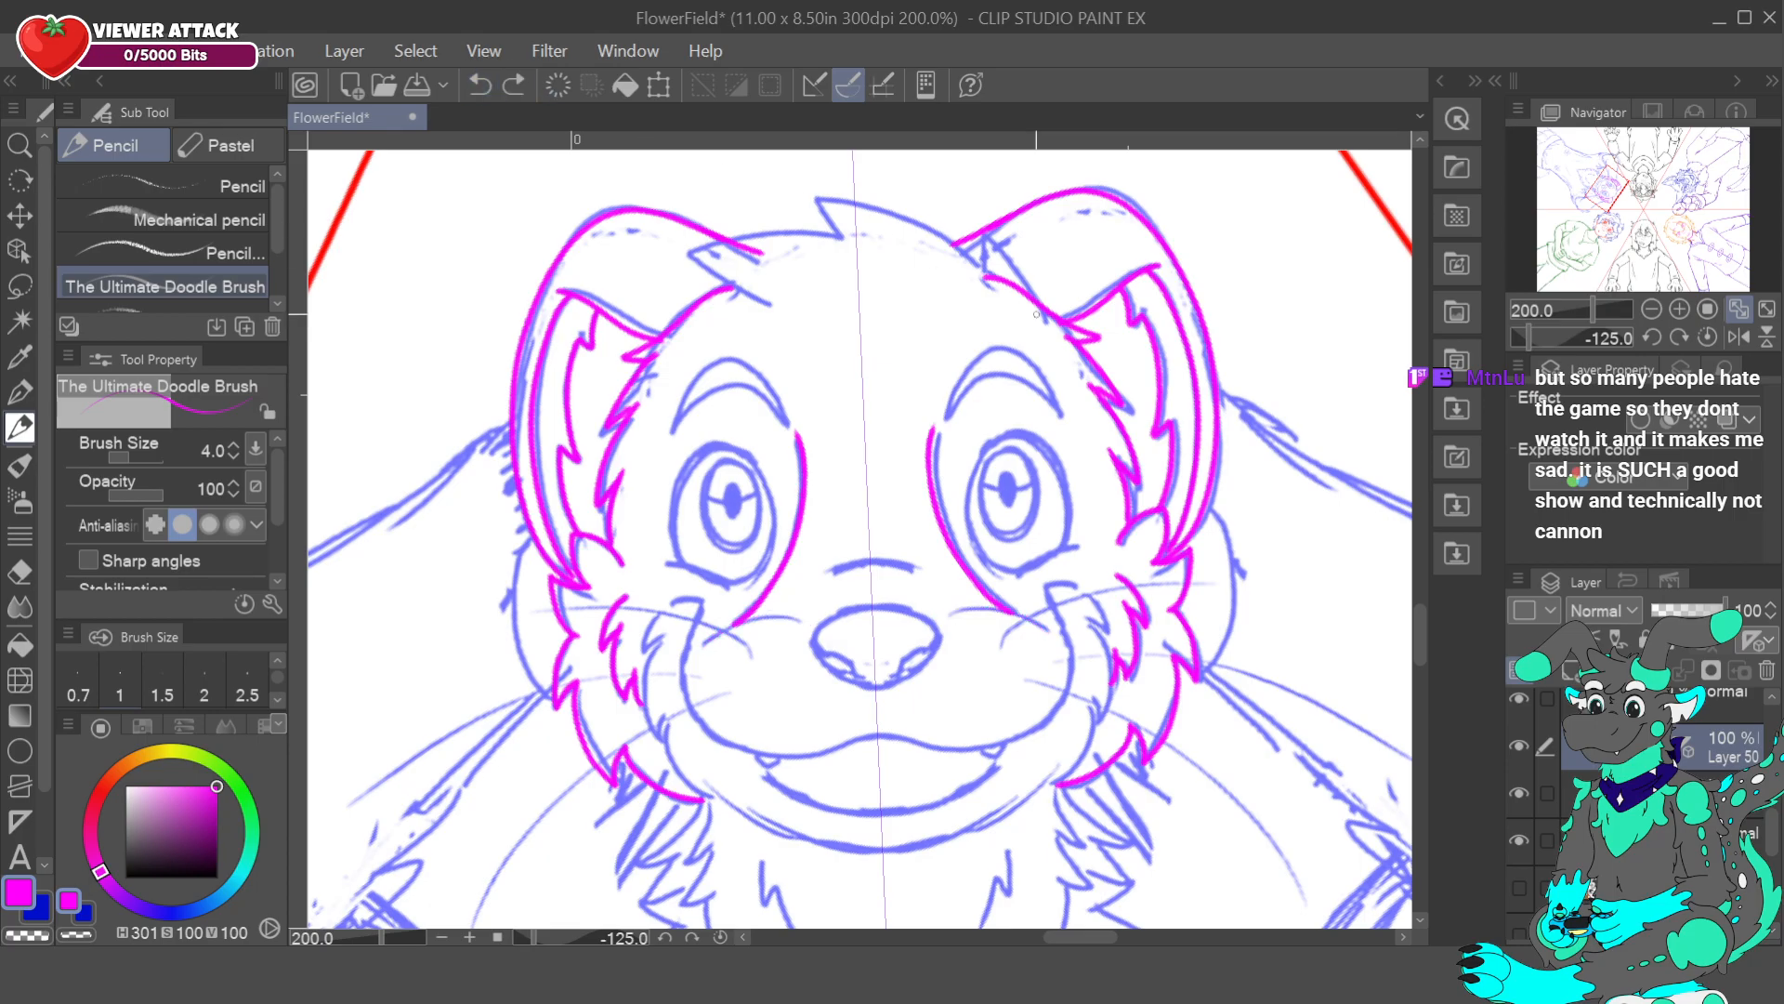
- Draw the curved upper edge of the muzzle below the ferret's eyes with the canvas rotated to -165 degrees
left_click(1653, 316)
left_click(1676, 317)
left_click(1653, 337)
mouse_move(974, 548)
left_mouse_down()
mouse_move(1000, 507)
mouse_move(1065, 486)
left_mouse_up()
left_click(480, 85)
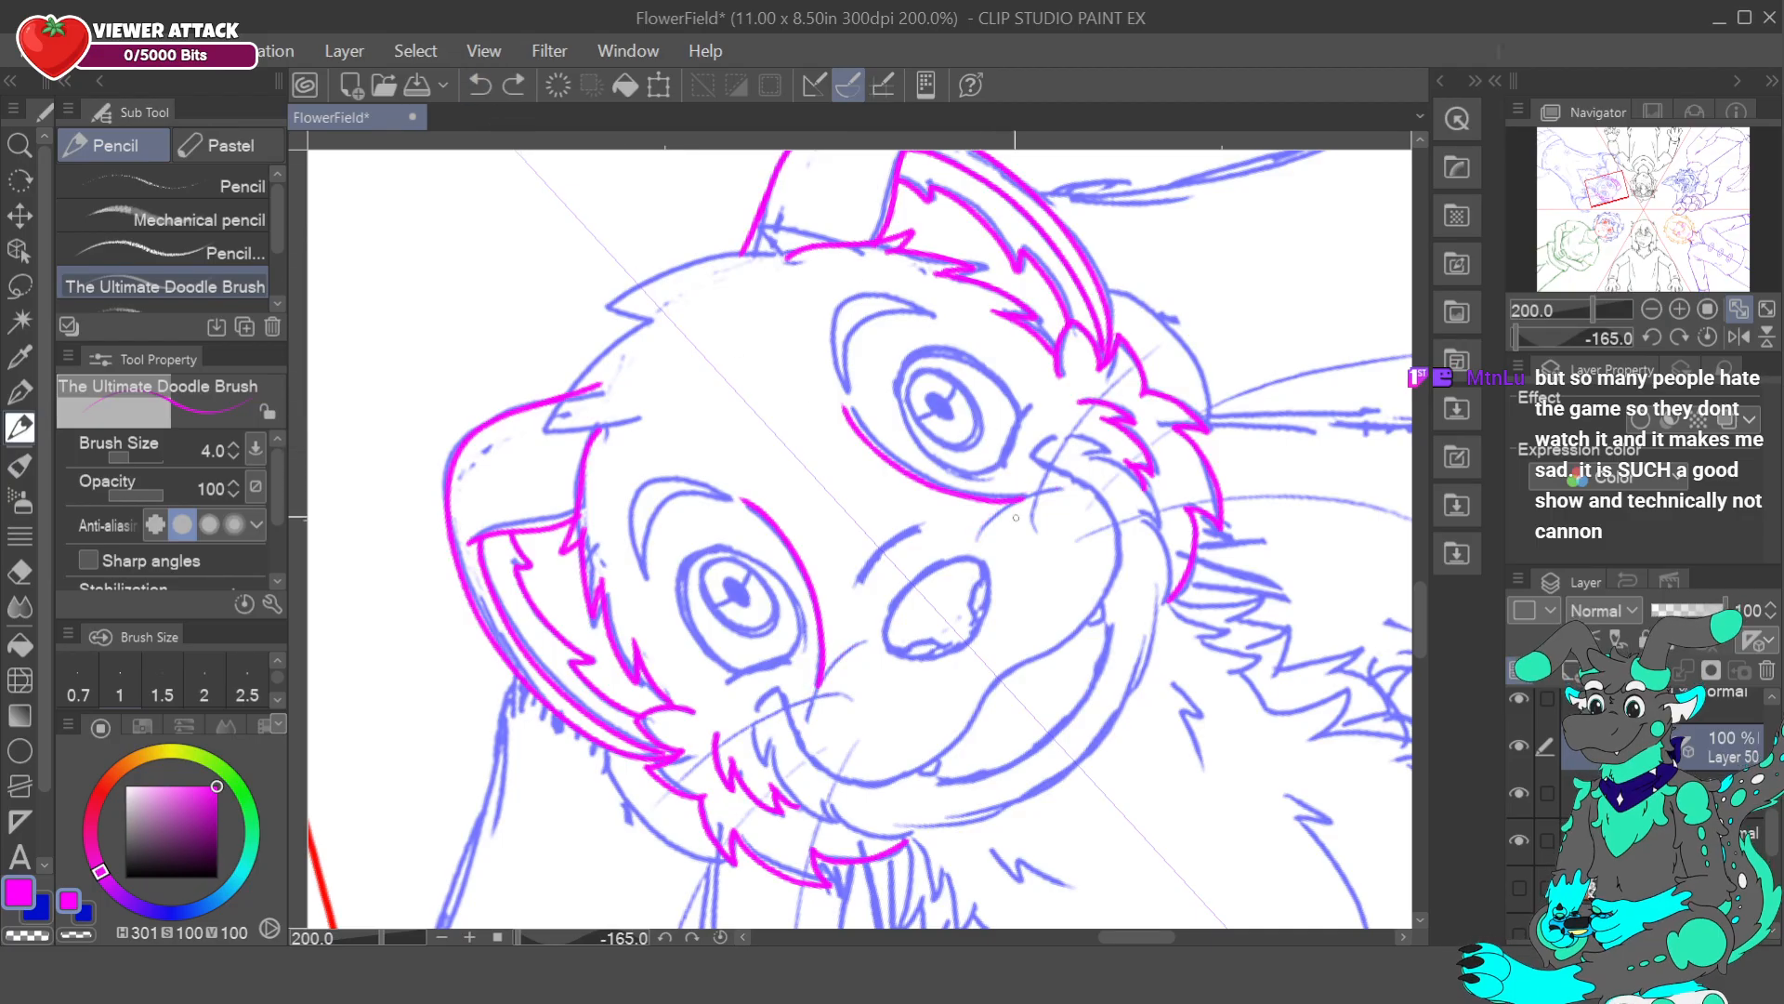
mouse_move(972, 545)
left_mouse_down()
mouse_move(1004, 502)
mouse_move(1061, 480)
left_mouse_up()
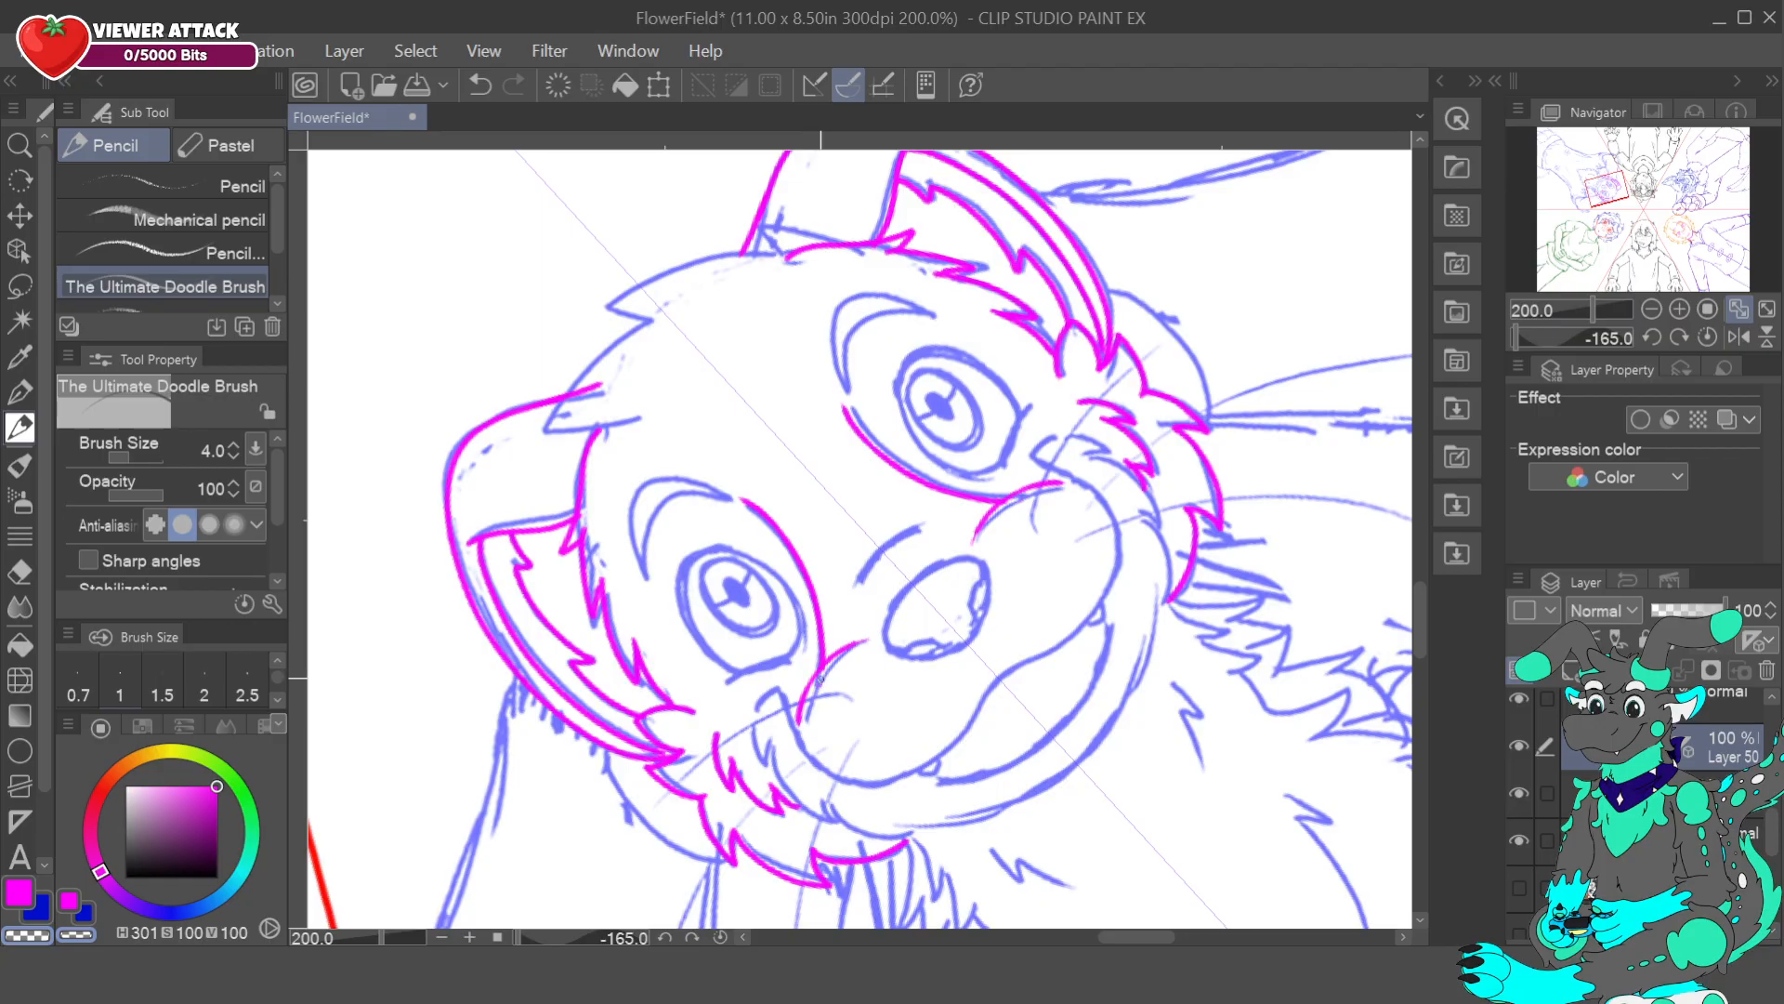
- Draw the small curl above each side of the muzzle and continue it down the muzzle's side in magenta
left_click(1708, 340)
double_click(1654, 340)
left_click(1654, 340)
left_click(1654, 340)
left_click(1653, 340)
left_click(1652, 340)
left_click(1652, 341)
left_click(1651, 342)
left_click(1649, 341)
left_click(1650, 341)
left_click_drag(1553, 352, 1530, 337)
left_click(1554, 341)
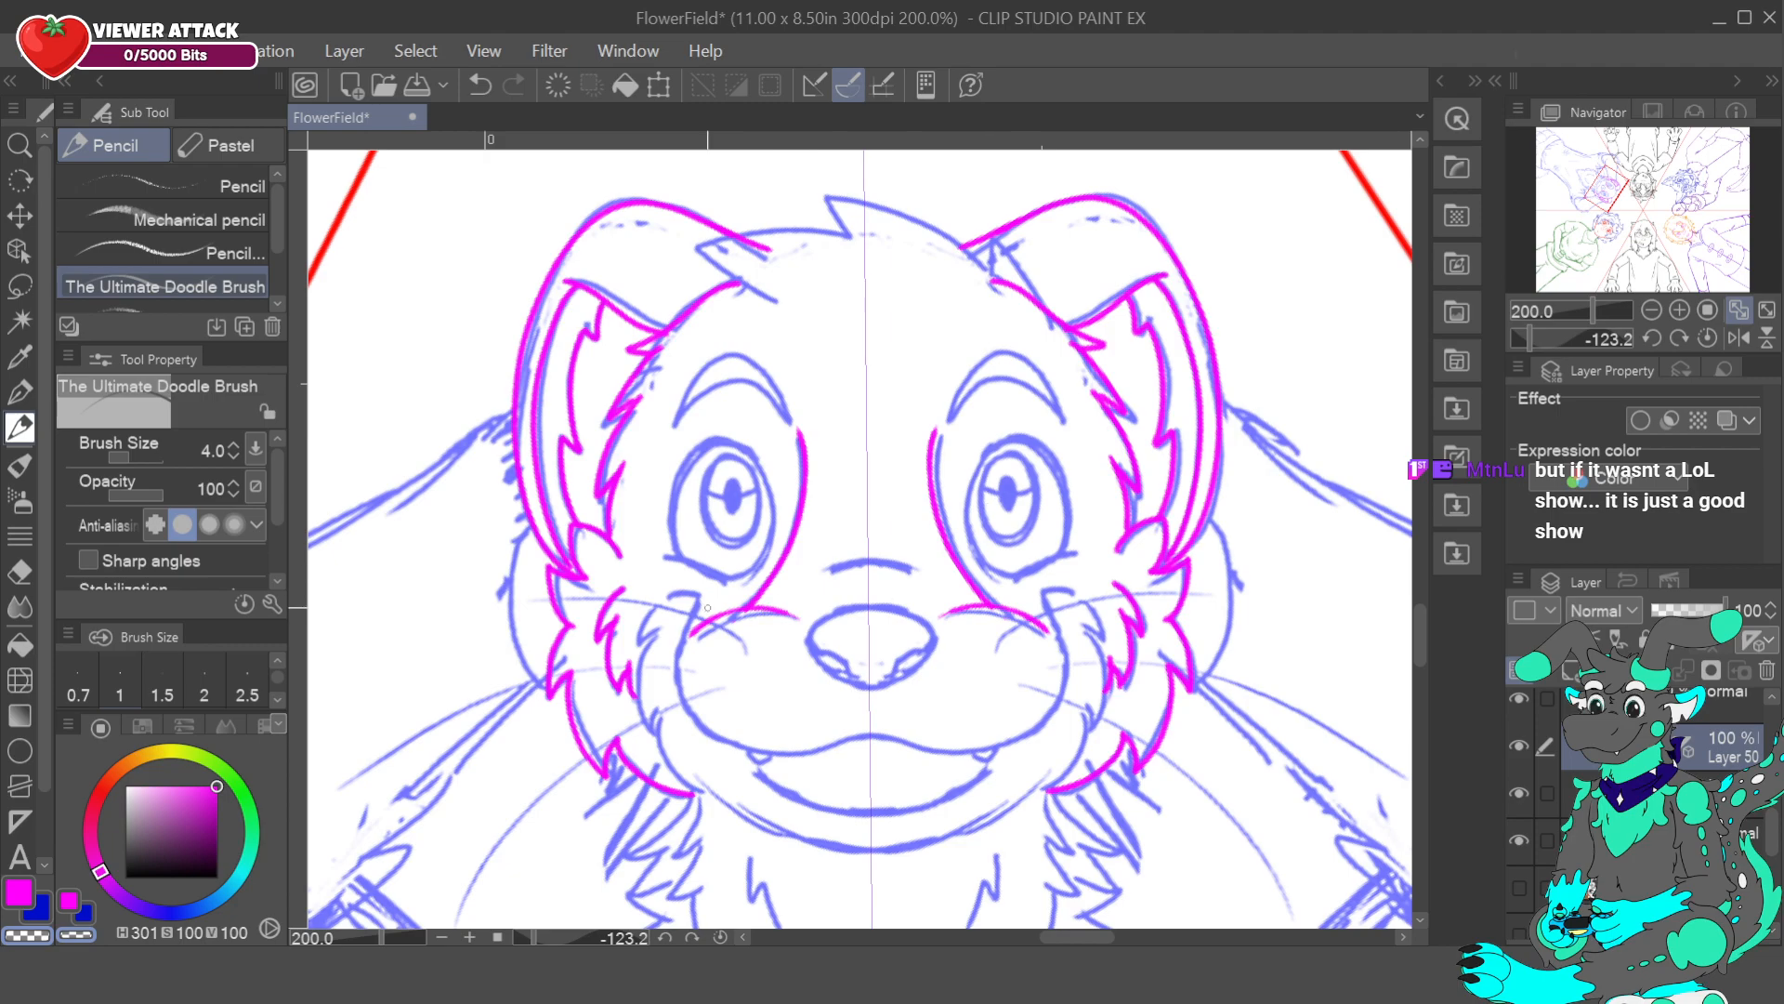
left_click(20, 890)
mouse_move(699, 596)
left_mouse_down()
mouse_move(669, 593)
mouse_move(699, 599)
mouse_move(681, 633)
mouse_move(695, 720)
left_mouse_up()
- Set the brush stabilization to 100 and draw the lower muzzle edge as the upper mouth line
scroll(214, 531, "down", 2)
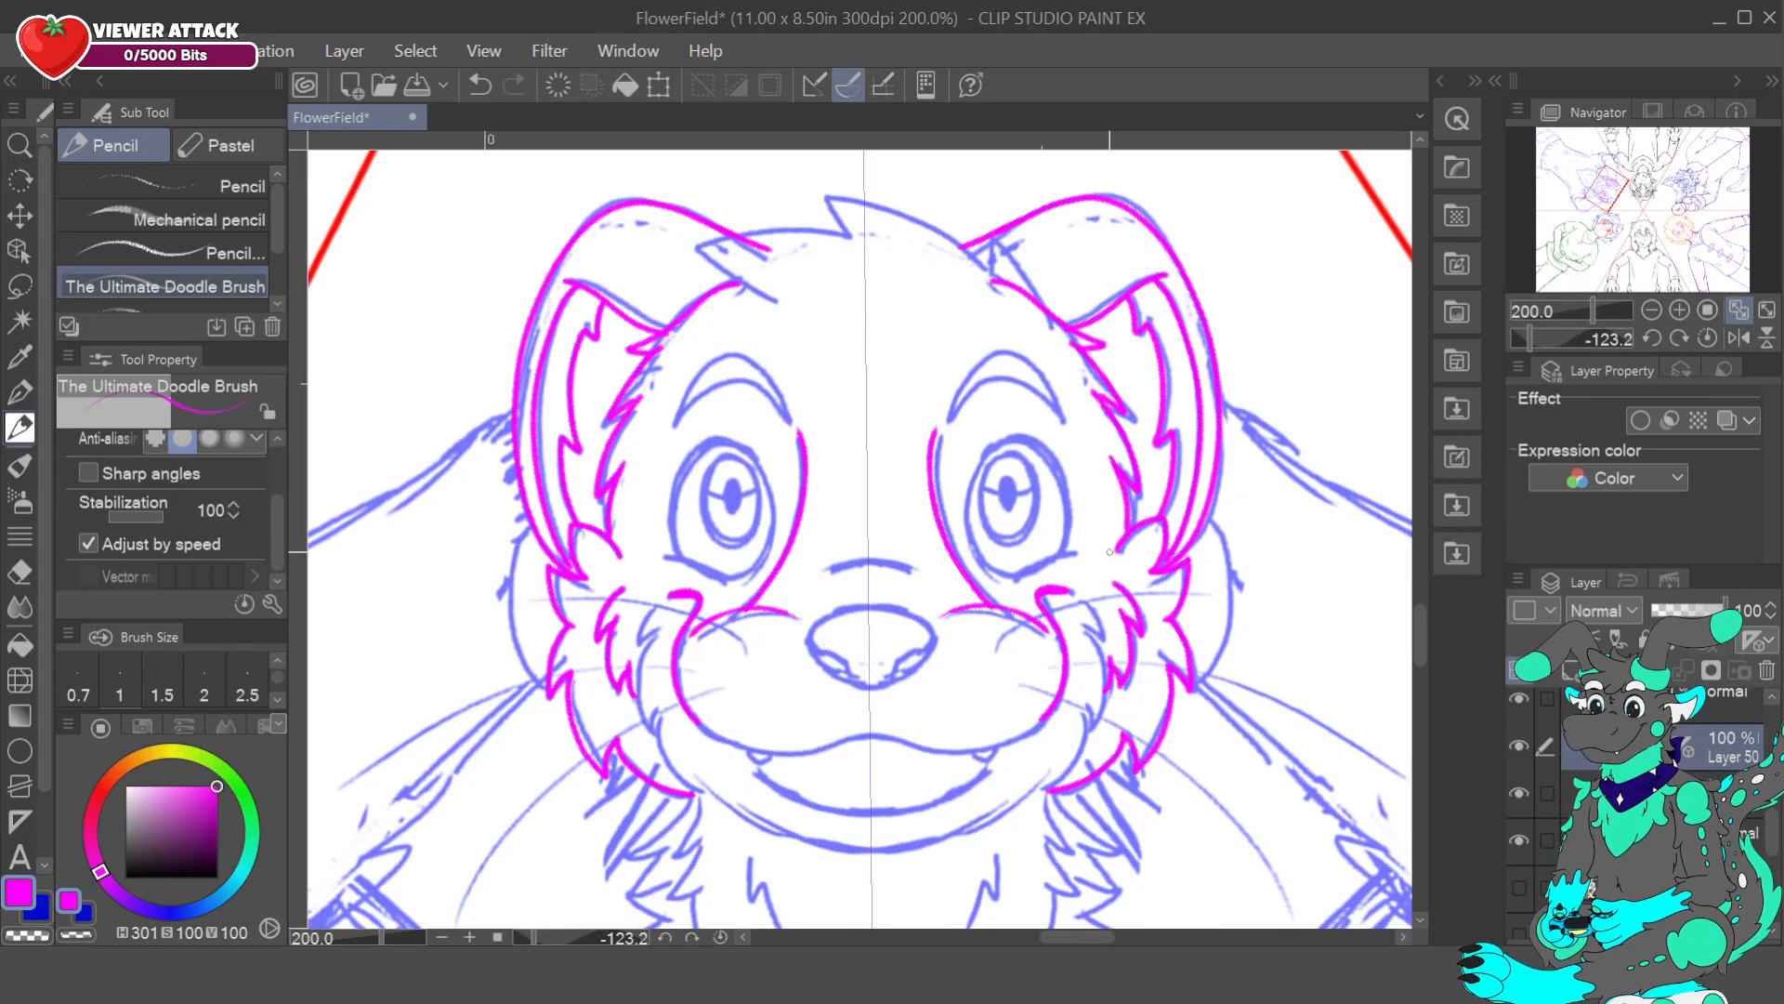
left_click_drag(1603, 180, 1602, 195)
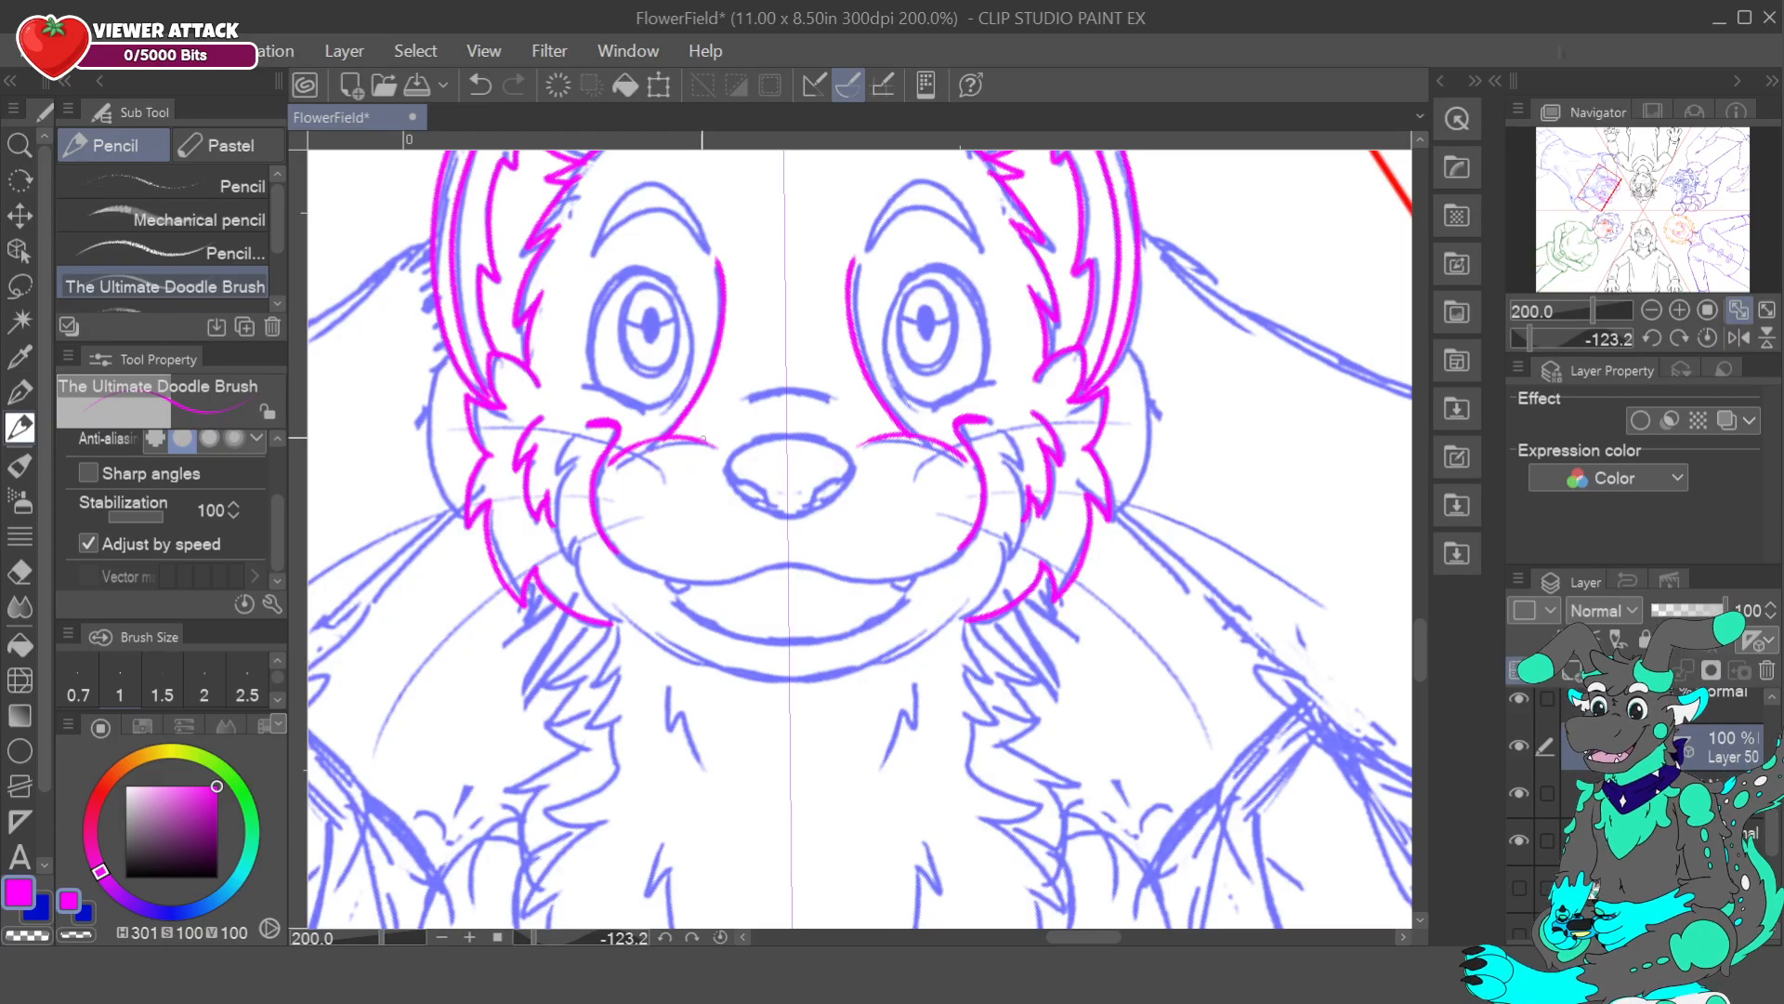
left_click(1679, 336)
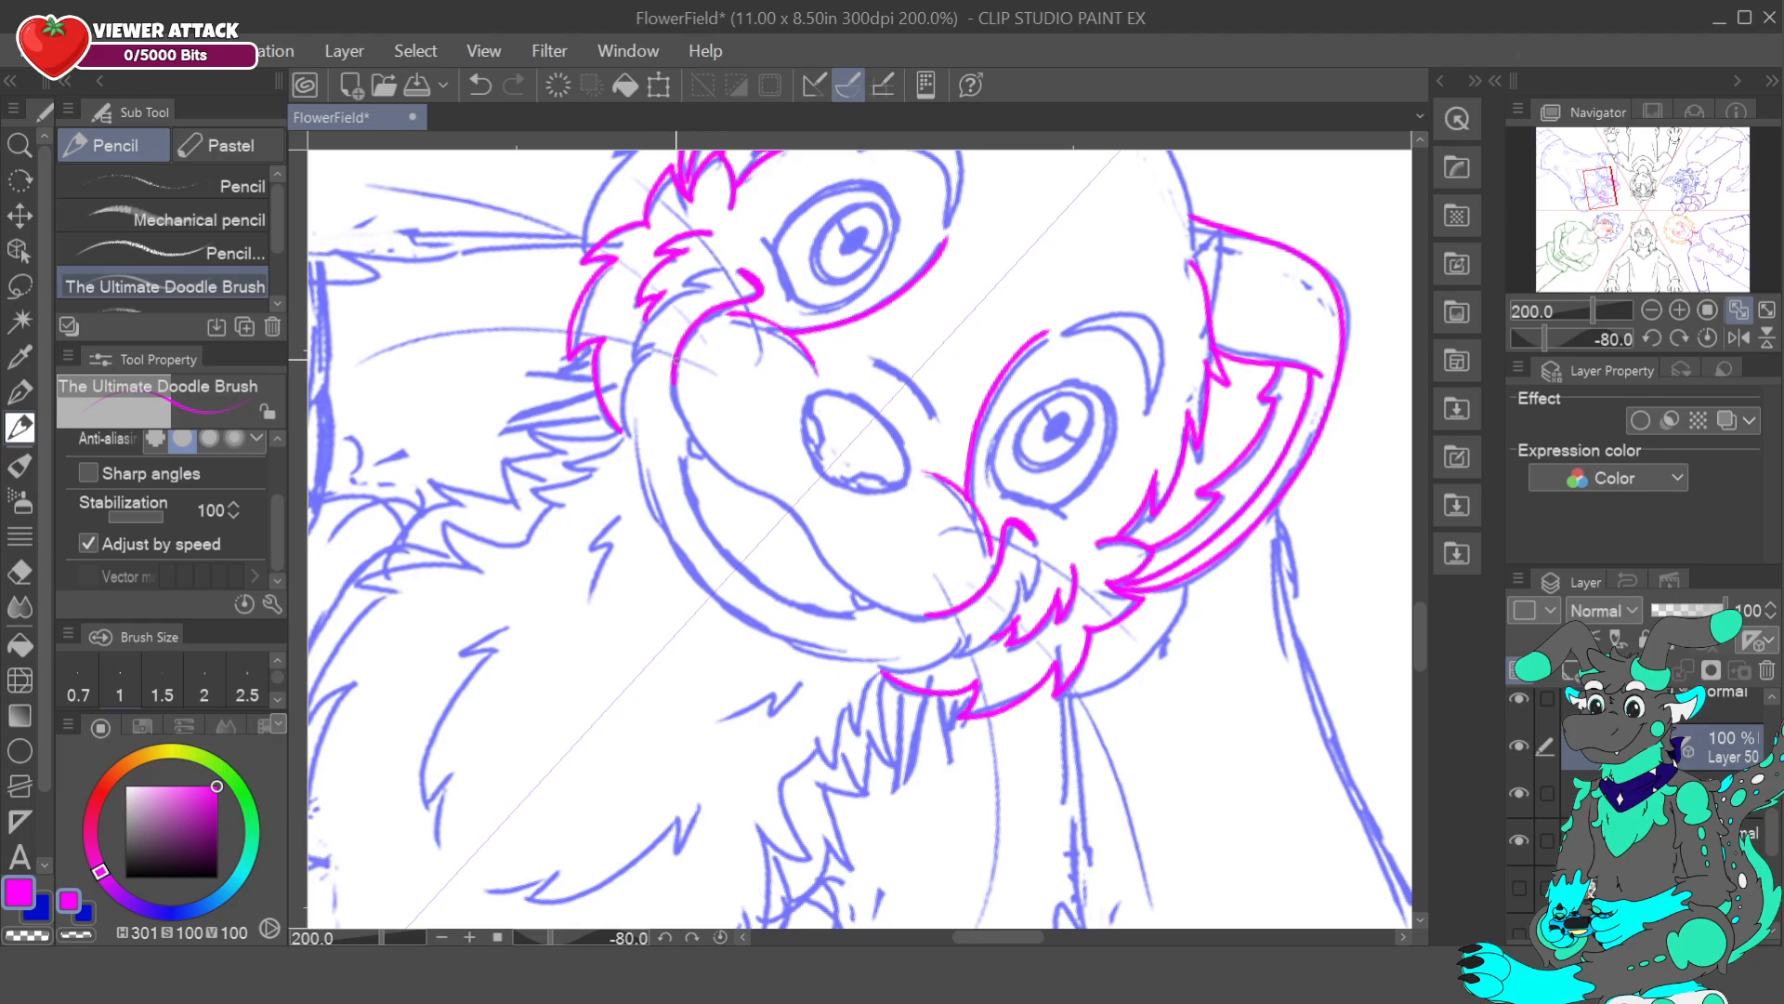
mouse_move(674, 377)
left_mouse_down()
mouse_move(706, 461)
mouse_move(799, 513)
left_mouse_up()
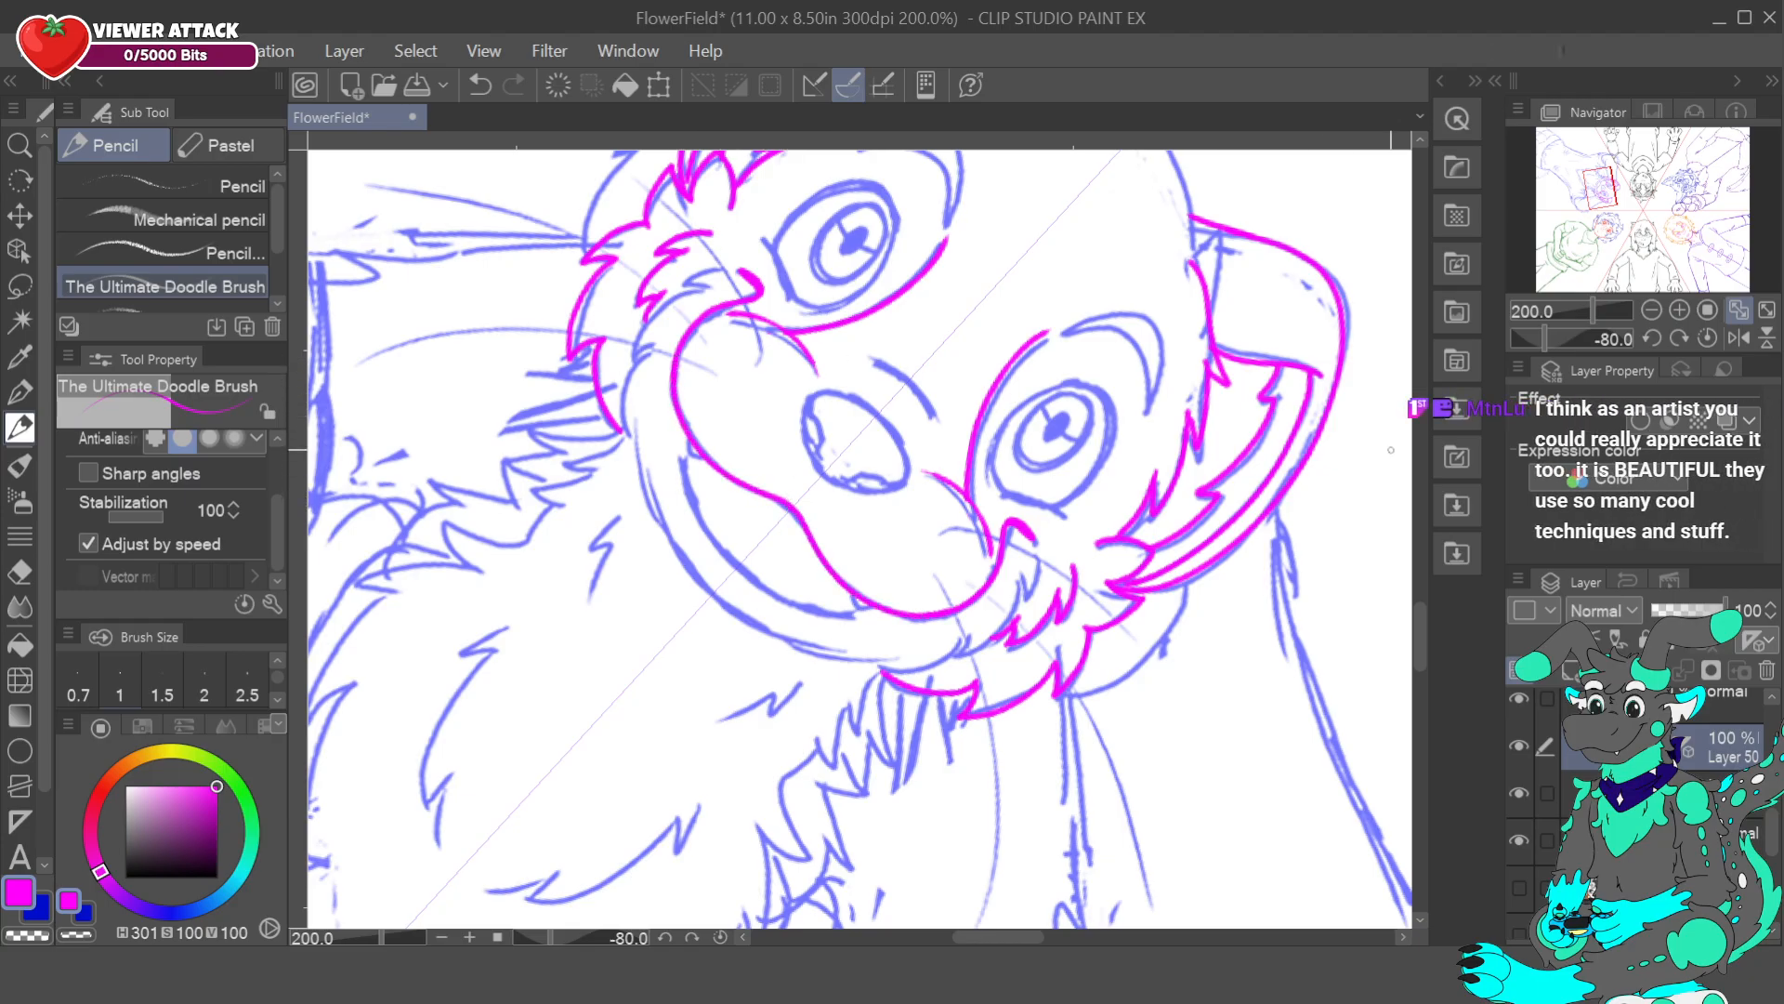
- Sample the magenta line colour from the drawing and touch up the upper muzzle edge by the cheek curl
left_click(1651, 339)
left_click(1652, 338)
left_click(1651, 338)
left_click(1652, 338)
key("c")
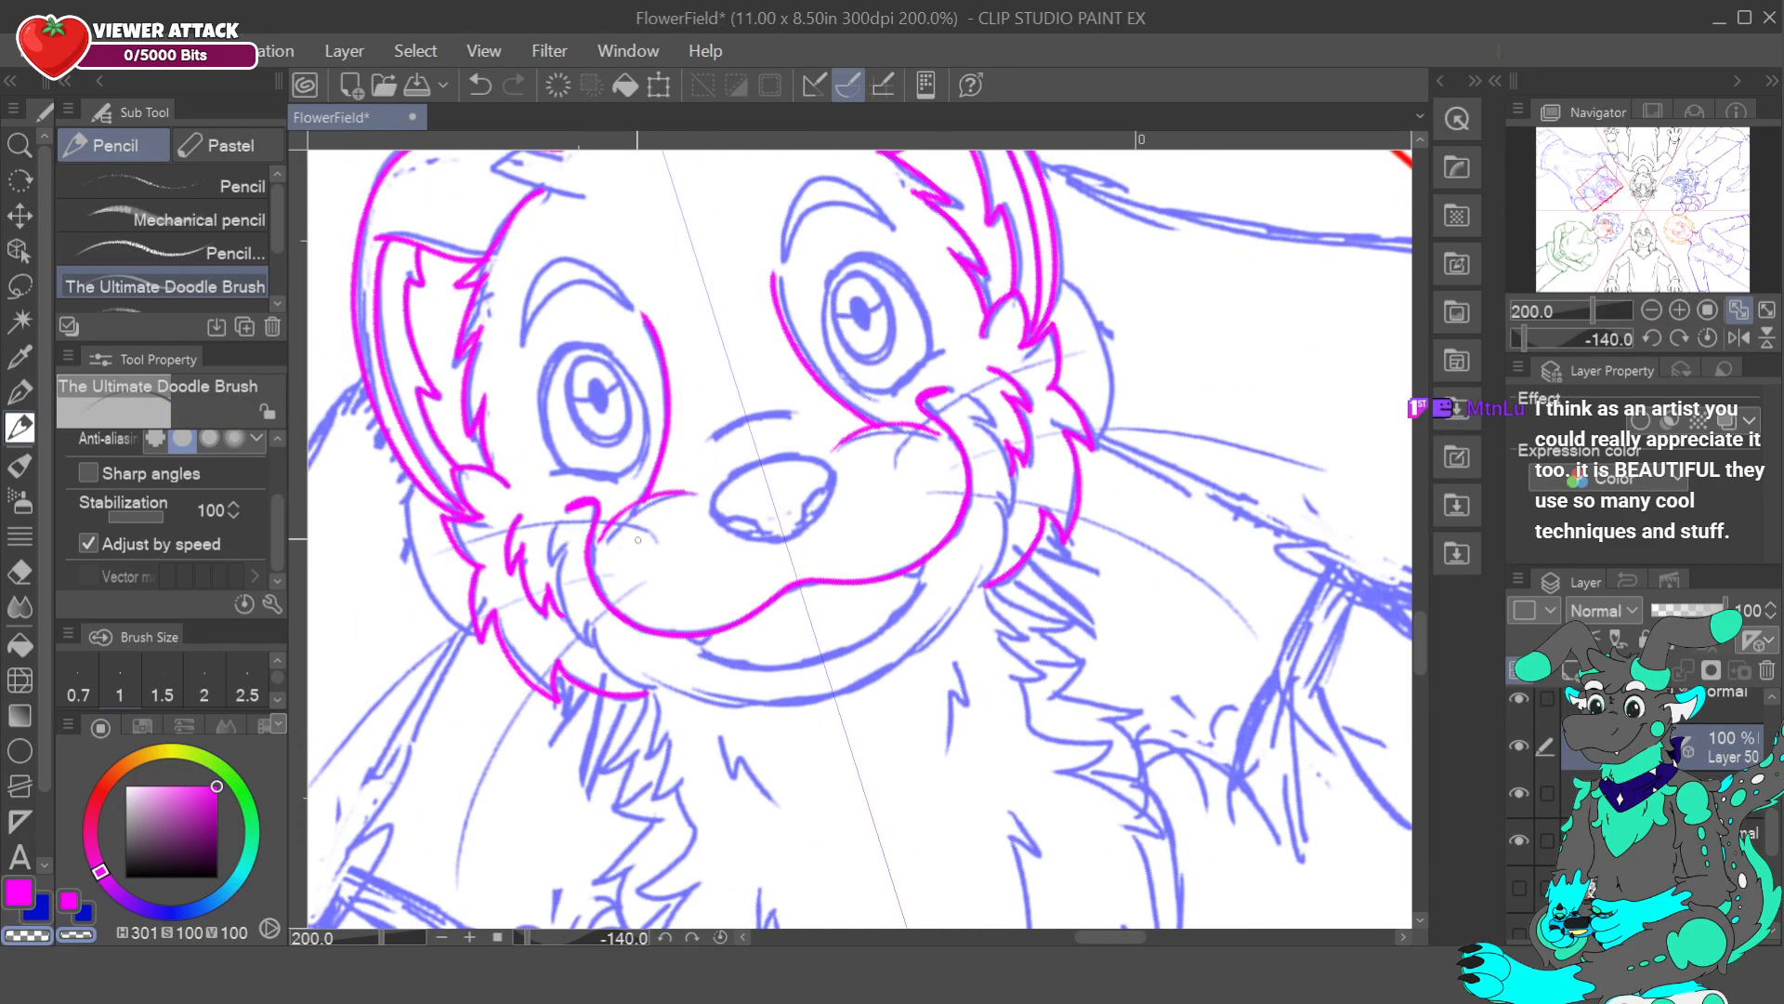
left_click(686, 492, "alt")
mouse_move(686, 493)
left_mouse_down()
mouse_move(633, 501)
mouse_move(596, 541)
left_mouse_up()
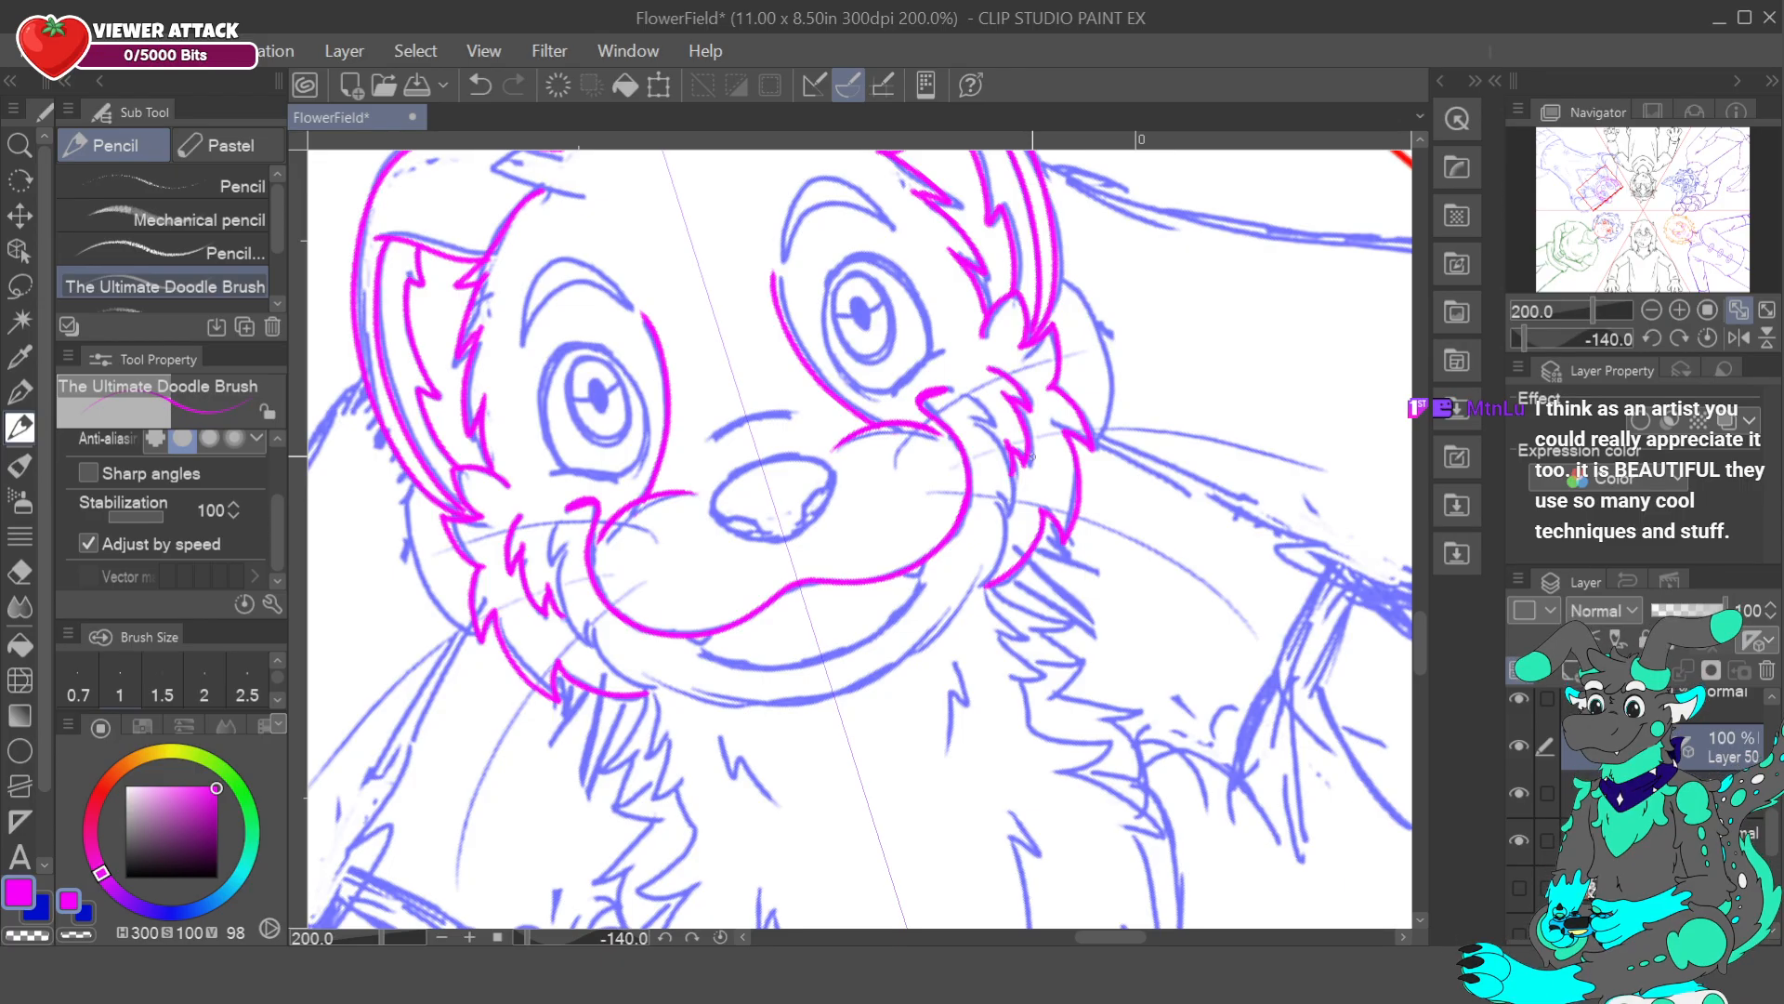
- Draw the short crease above the nose and outline the top and sides of the nose with its nostrils
left_click_drag(713, 439, 788, 412)
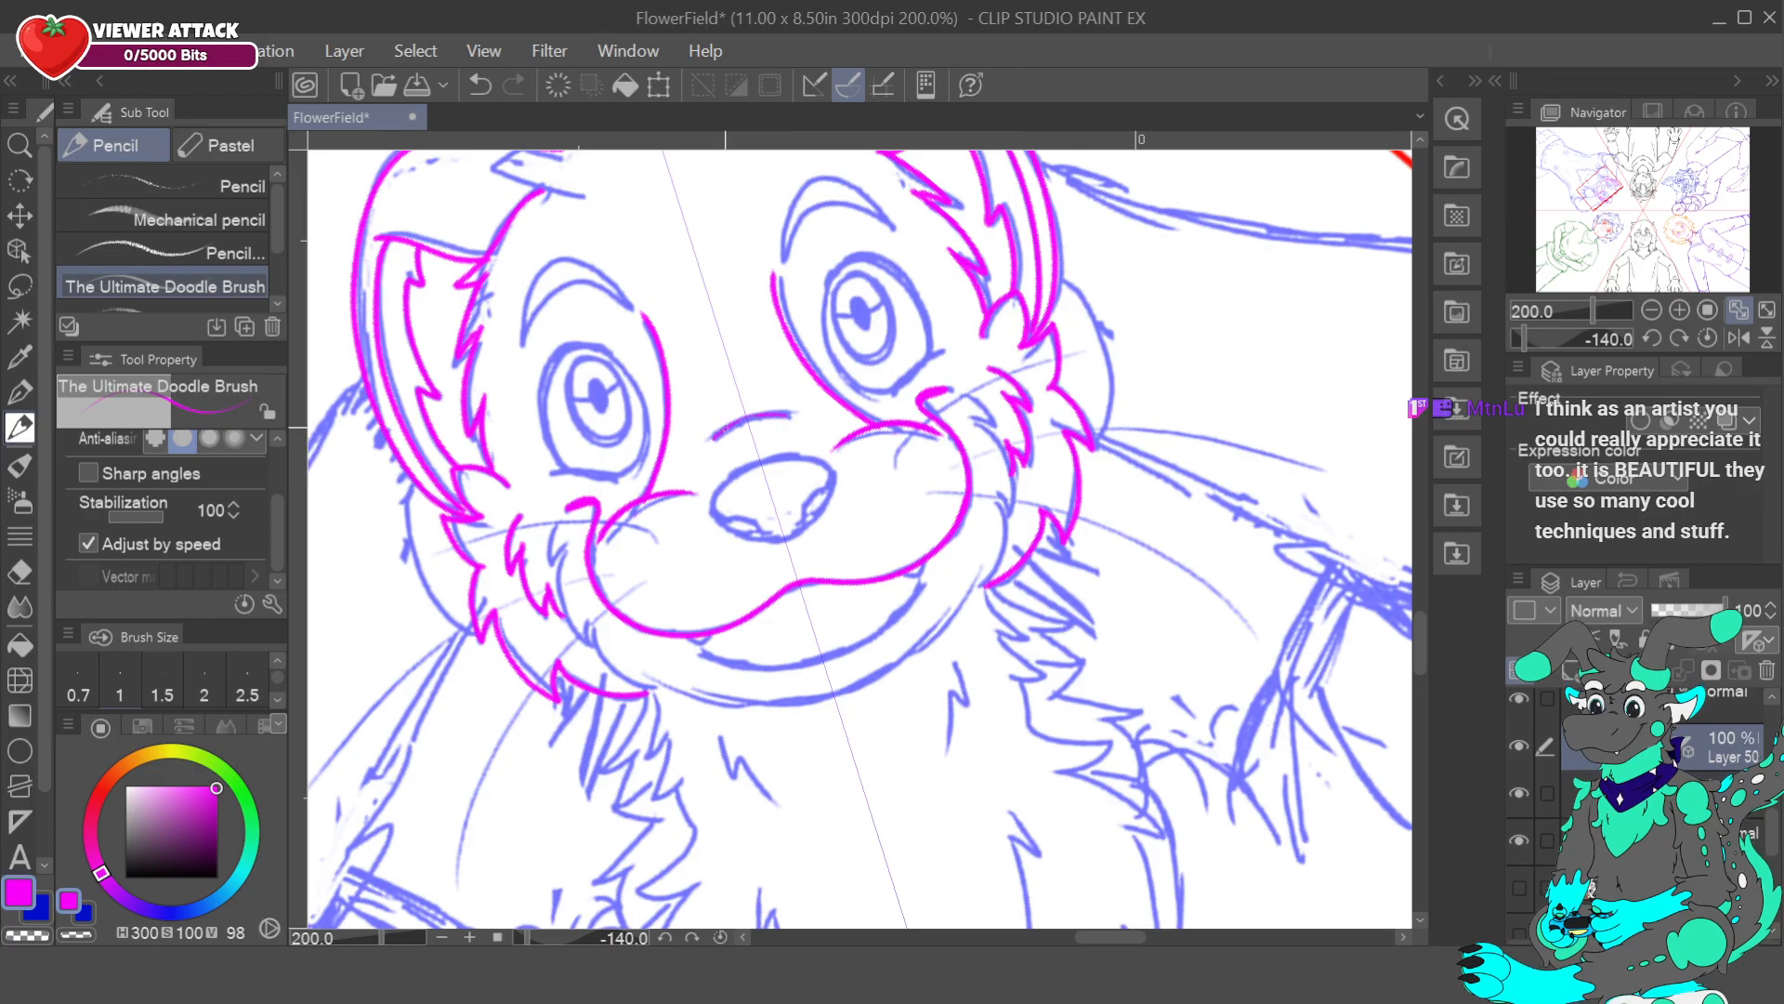
left_click(479, 84)
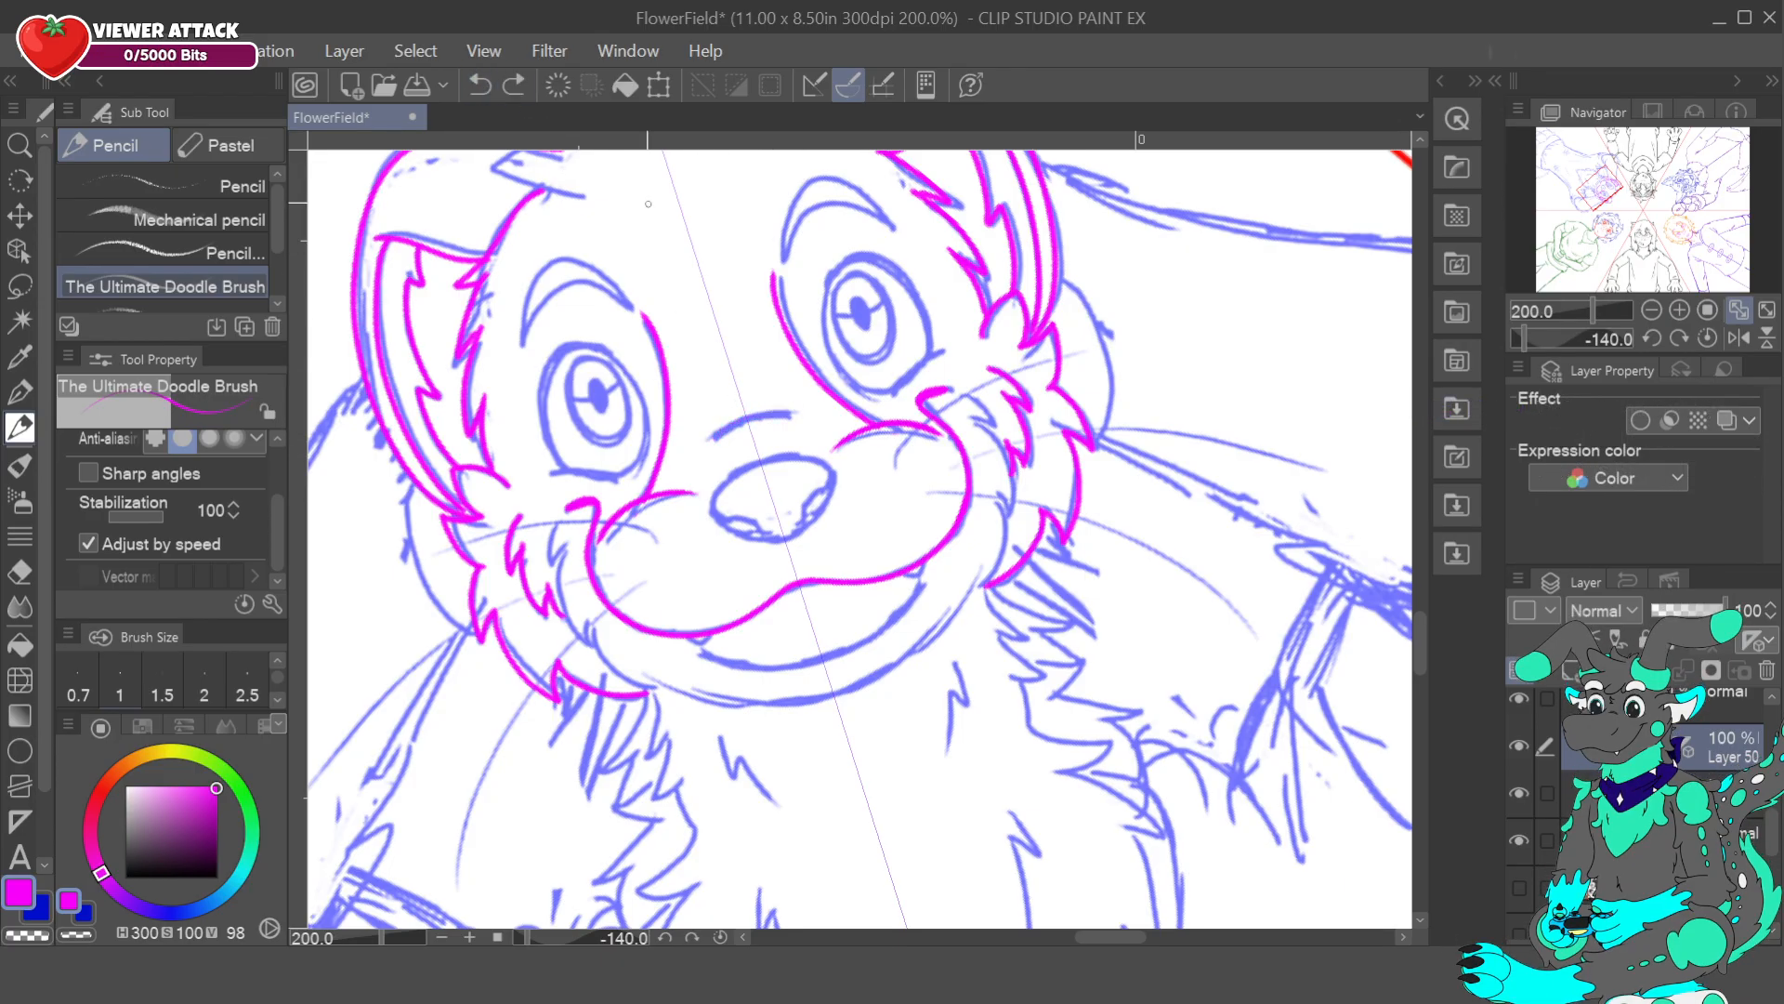
key("ctrl+y")
key("c")
left_click_drag(718, 473, 707, 506)
key("c")
mouse_move(714, 497)
left_mouse_down()
mouse_move(714, 516)
mouse_move(759, 530)
left_mouse_up()
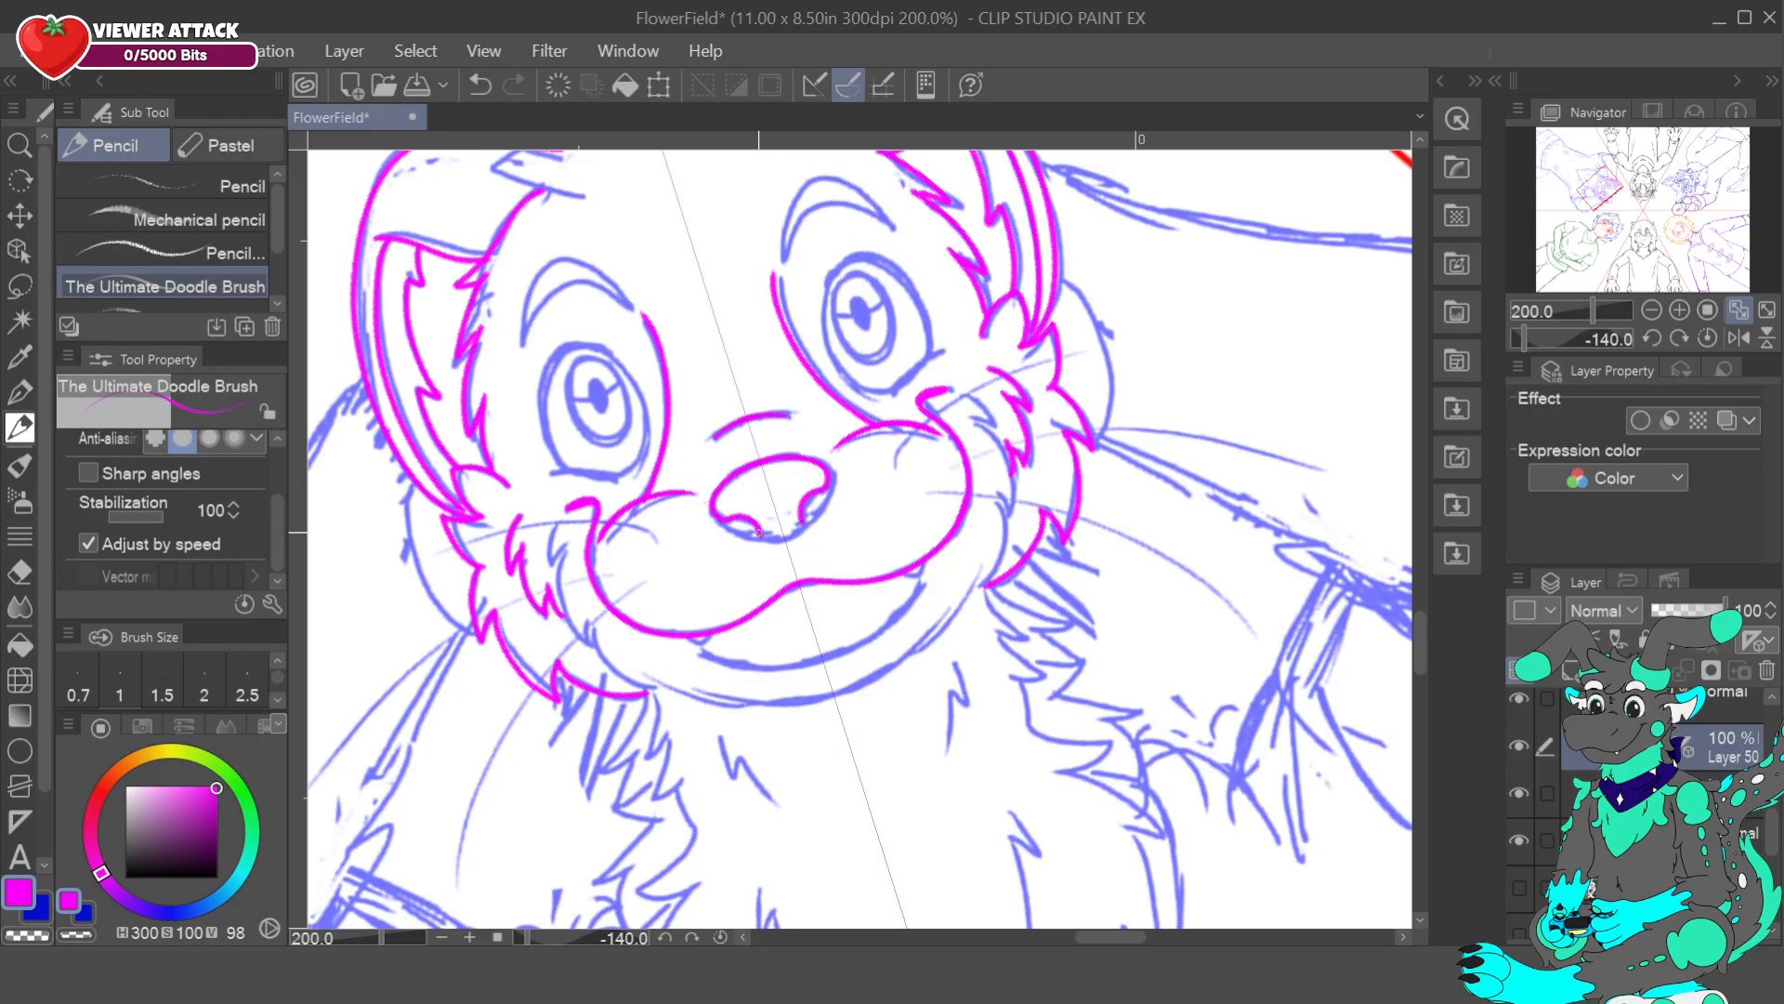
- Redraw the nostrils and the bottom edge of the nose, and add a small fang on each side of the mouth line
mouse_move(758, 533)
left_mouse_down()
mouse_move(808, 522)
mouse_move(830, 474)
left_mouse_up()
left_click(478, 85)
left_click(478, 85)
mouse_move(749, 532)
left_mouse_down()
mouse_move(808, 509)
mouse_move(725, 525)
mouse_move(712, 508)
mouse_move(785, 539)
left_mouse_up()
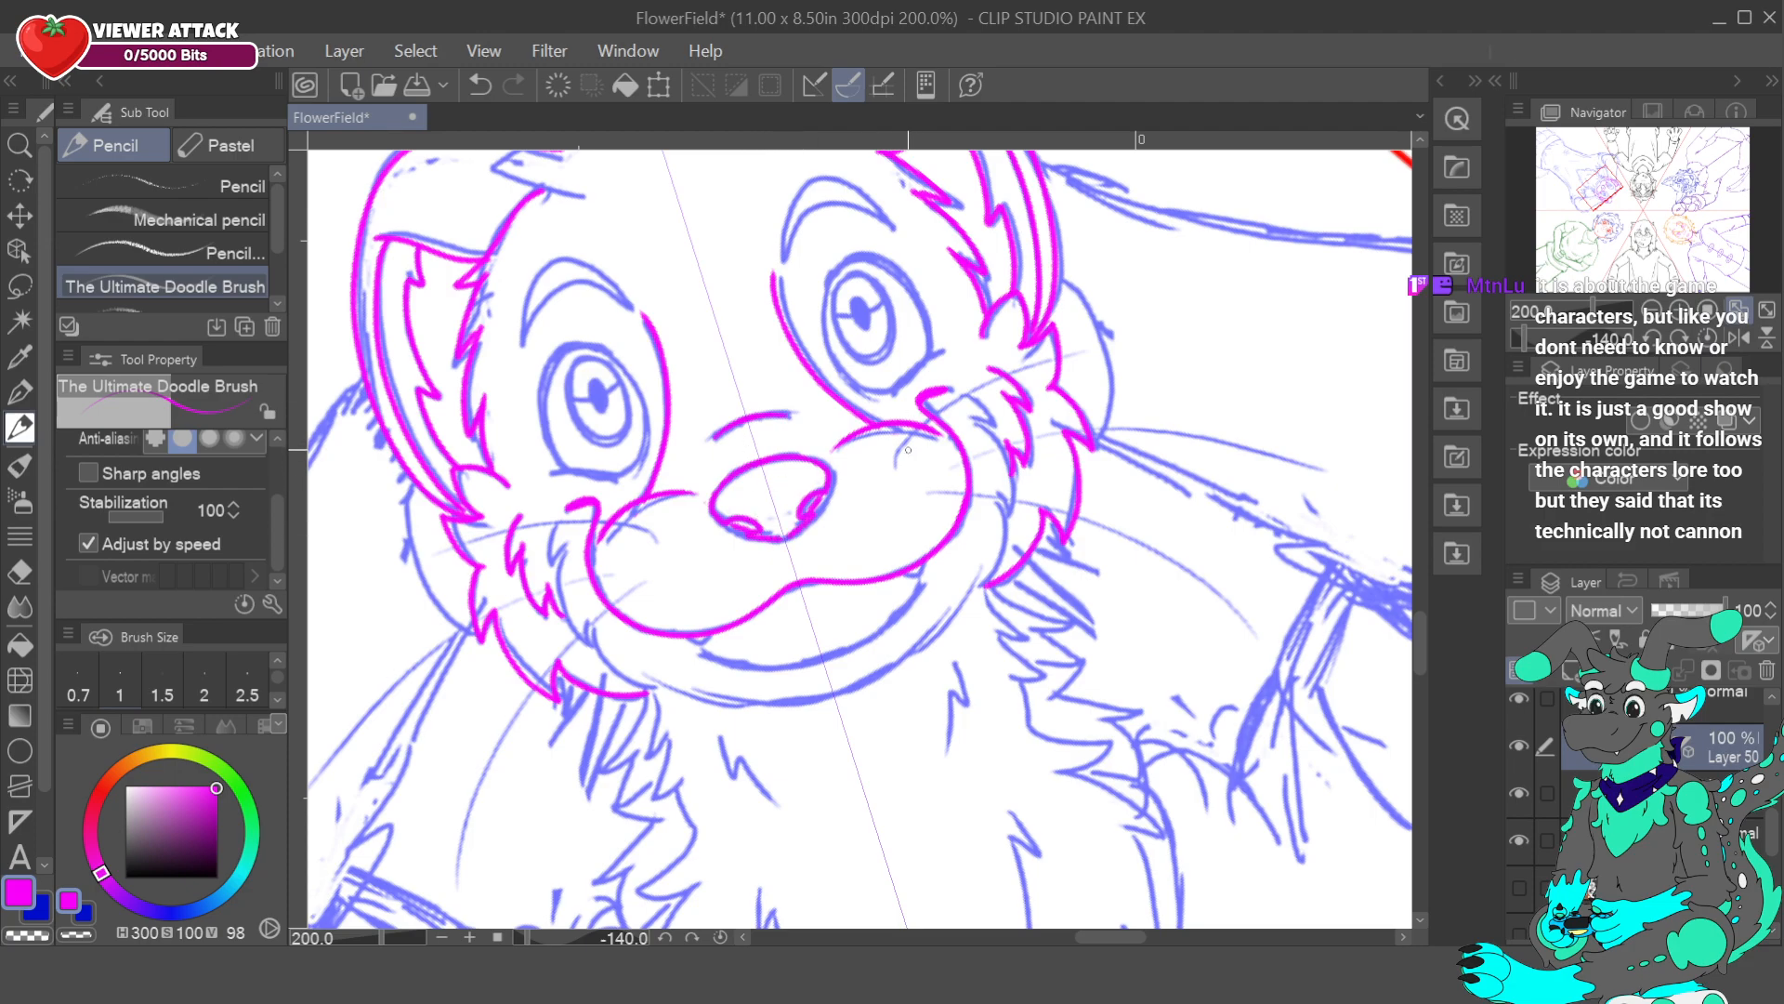
left_click(477, 88)
left_click(477, 89)
left_click(478, 88)
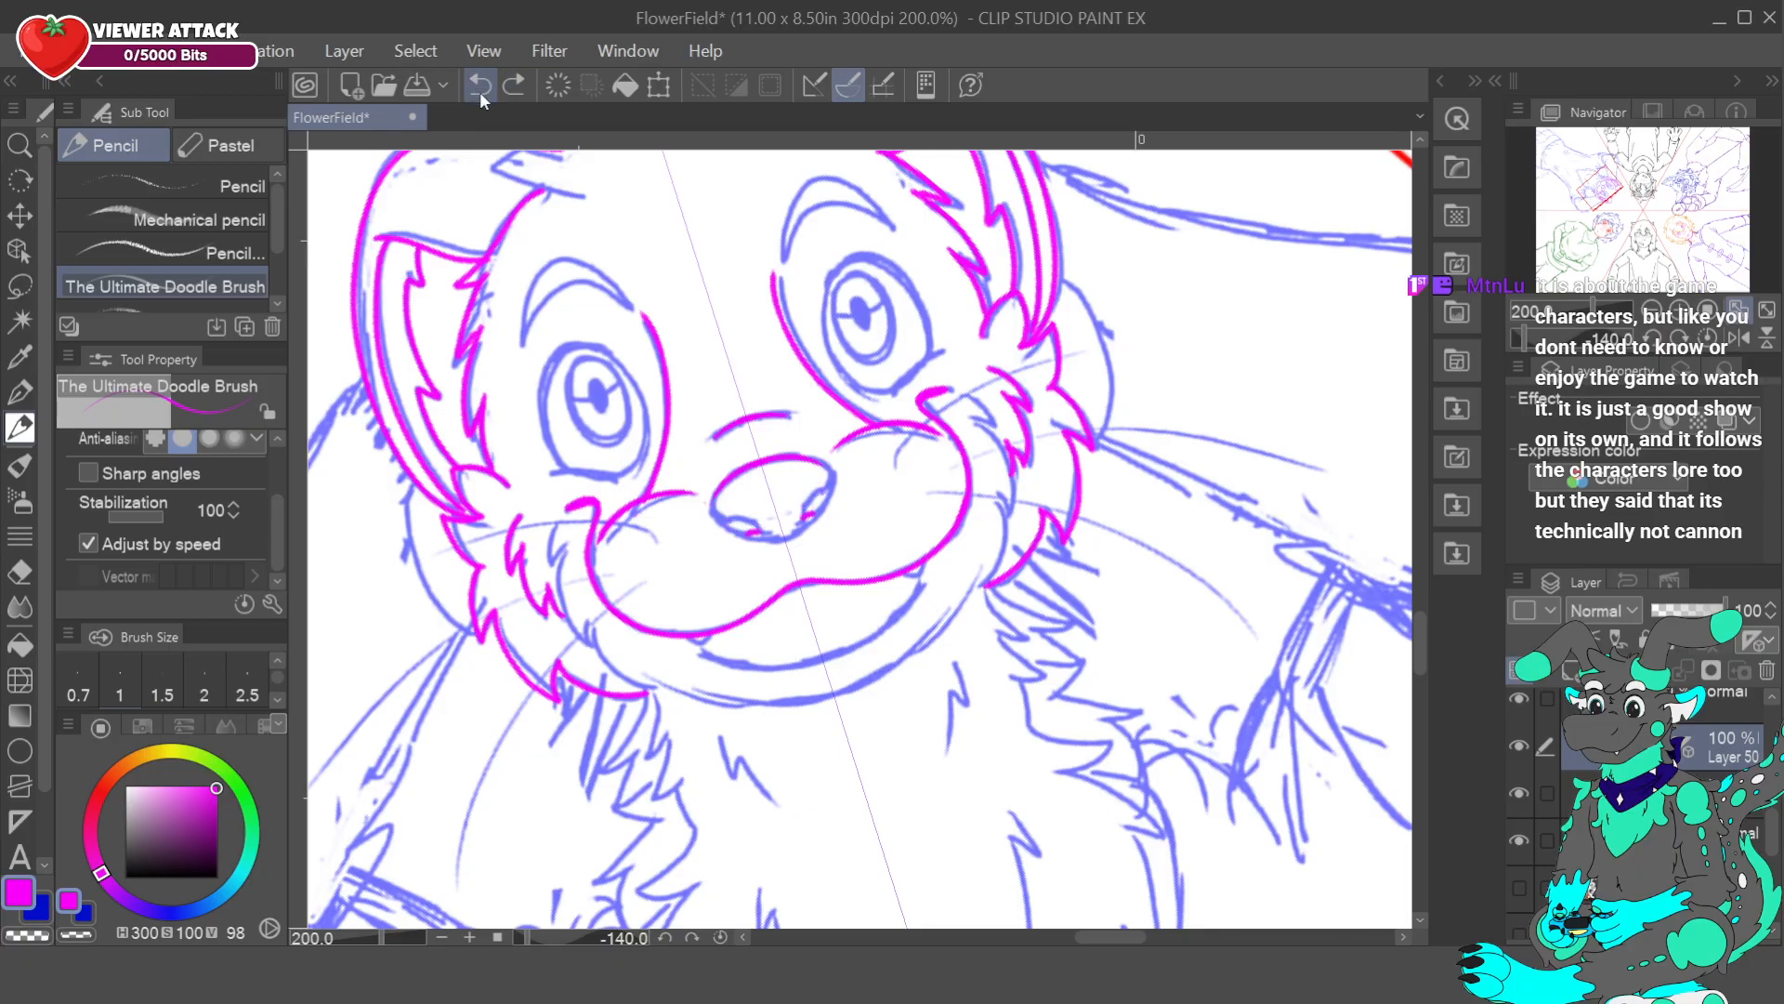
left_click(479, 89)
mouse_move(754, 524)
left_mouse_down()
mouse_move(786, 538)
mouse_move(713, 518)
mouse_move(712, 499)
mouse_move(806, 518)
mouse_move(819, 504)
left_mouse_up()
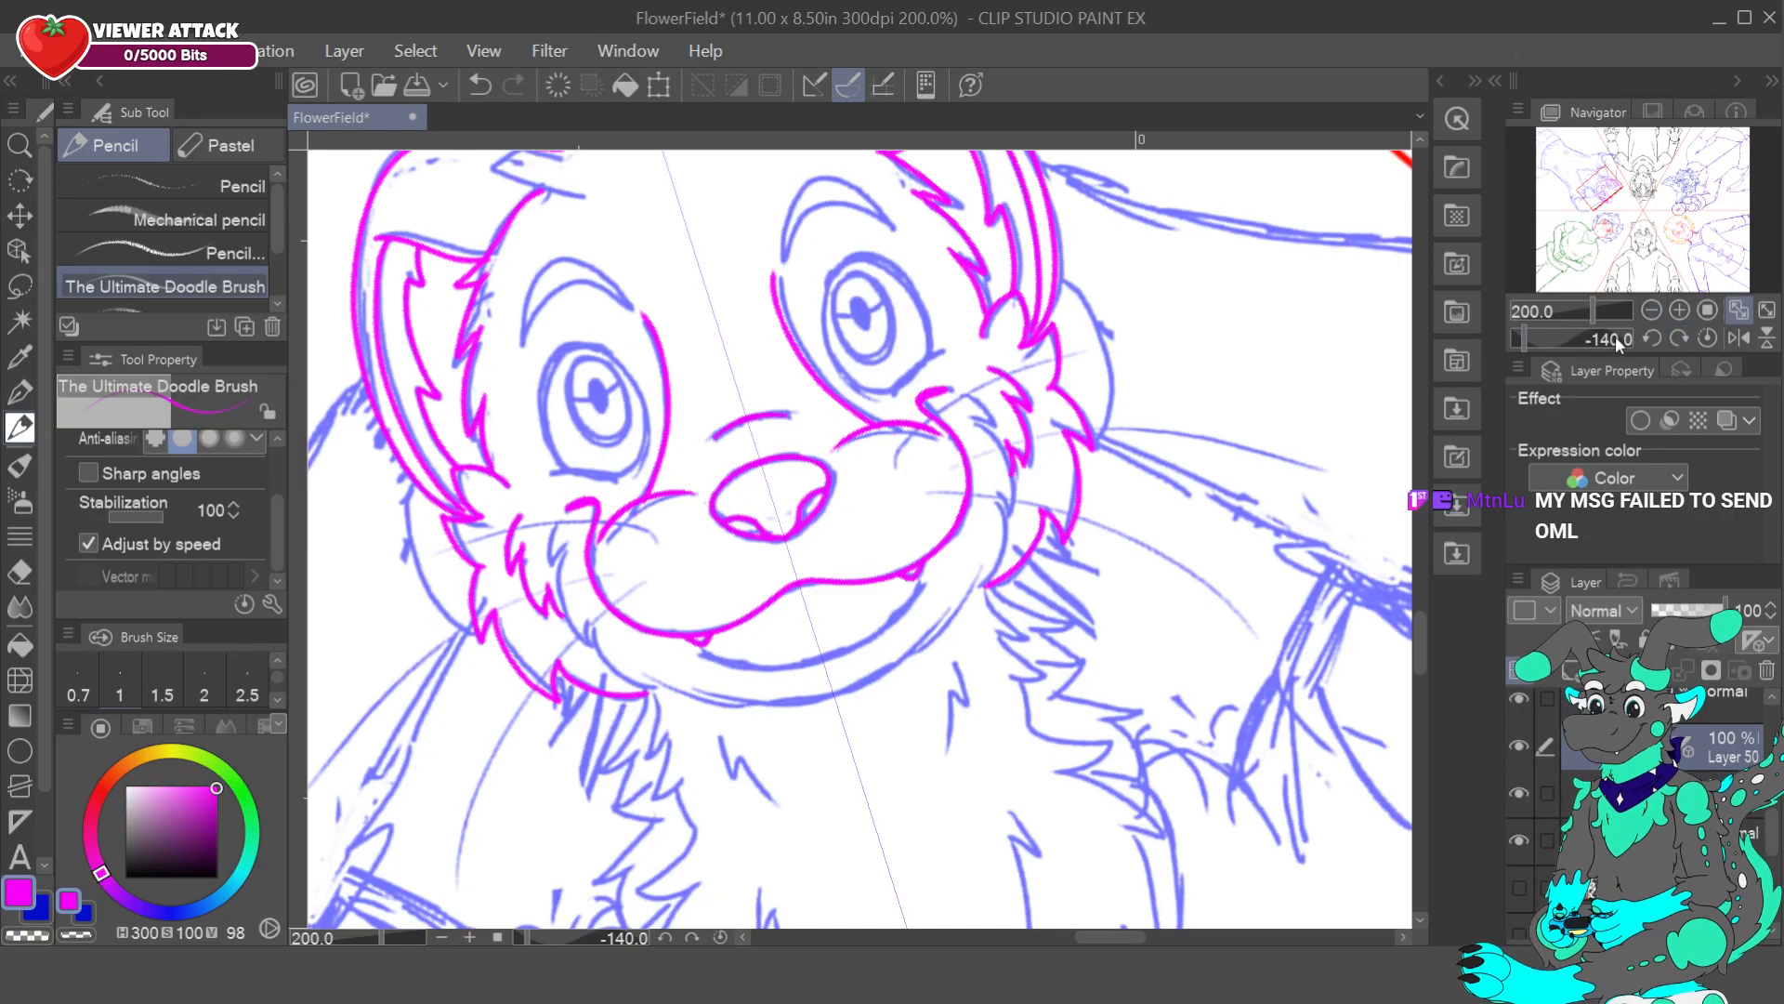
- Try to draw the lower curve of the ferret's open mouth between the two fangs
left_click_drag(1520, 338, 1570, 338)
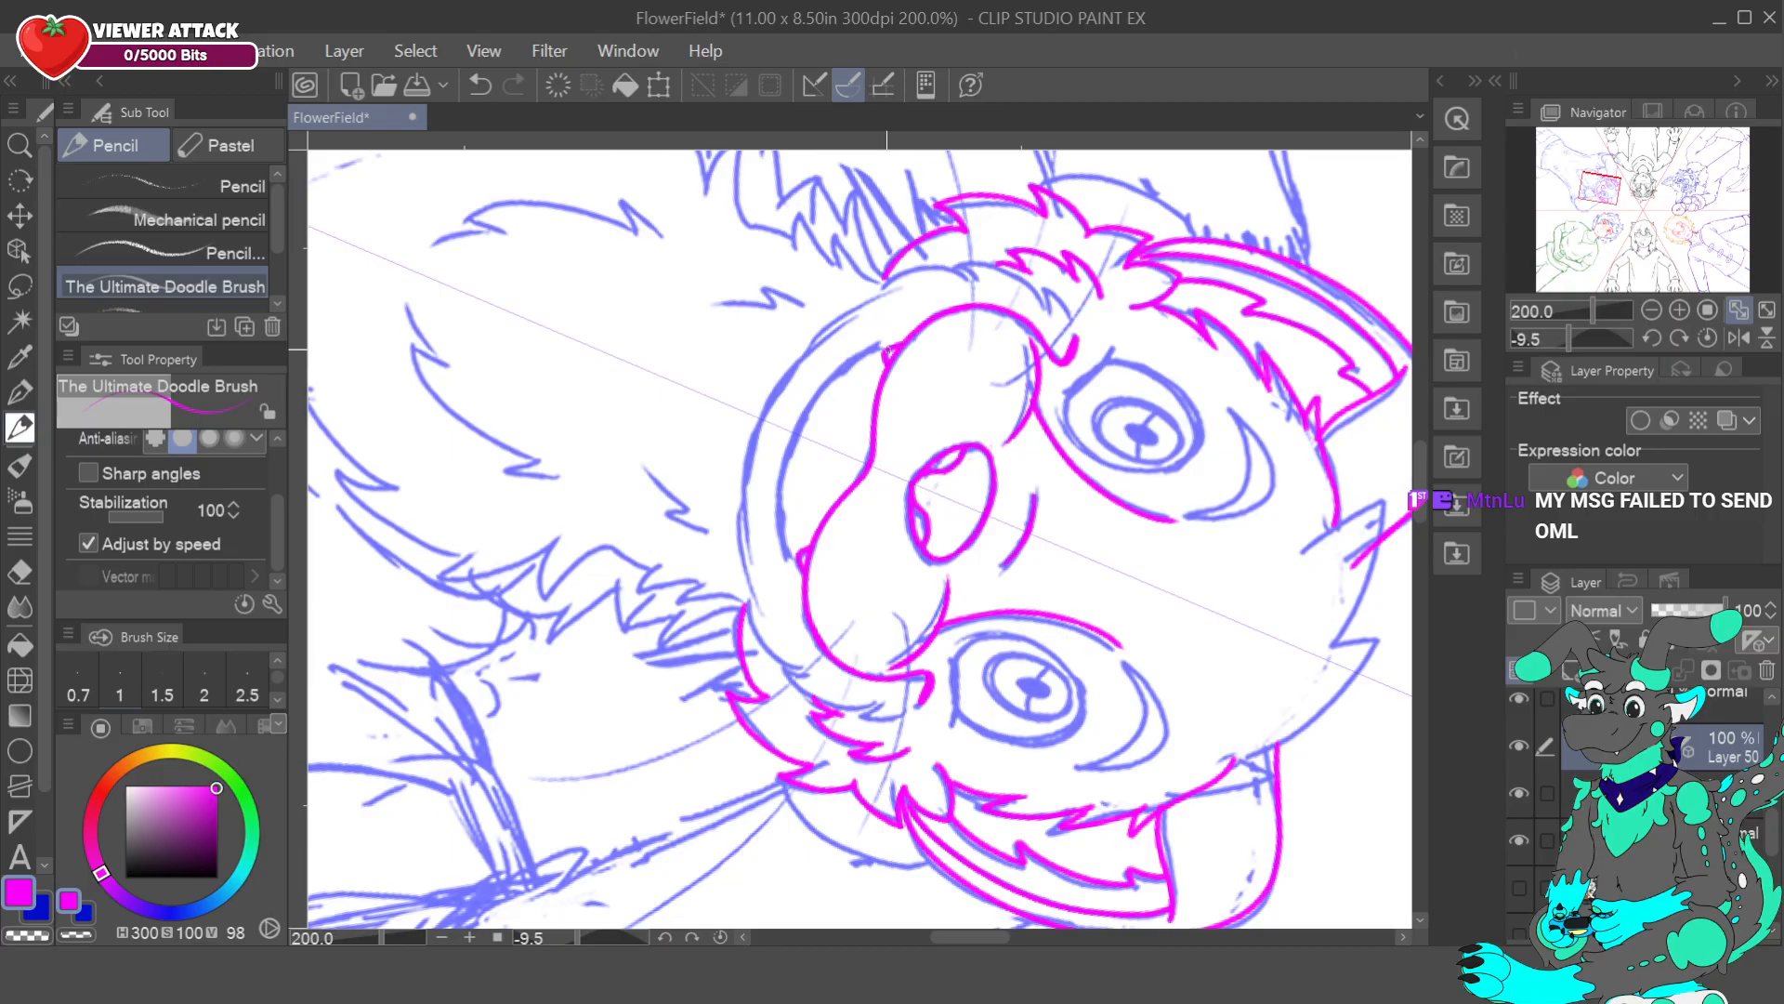
left_click_drag(889, 349, 789, 556)
left_click_drag(804, 415, 783, 487)
left_click_drag(1578, 342, 1533, 344)
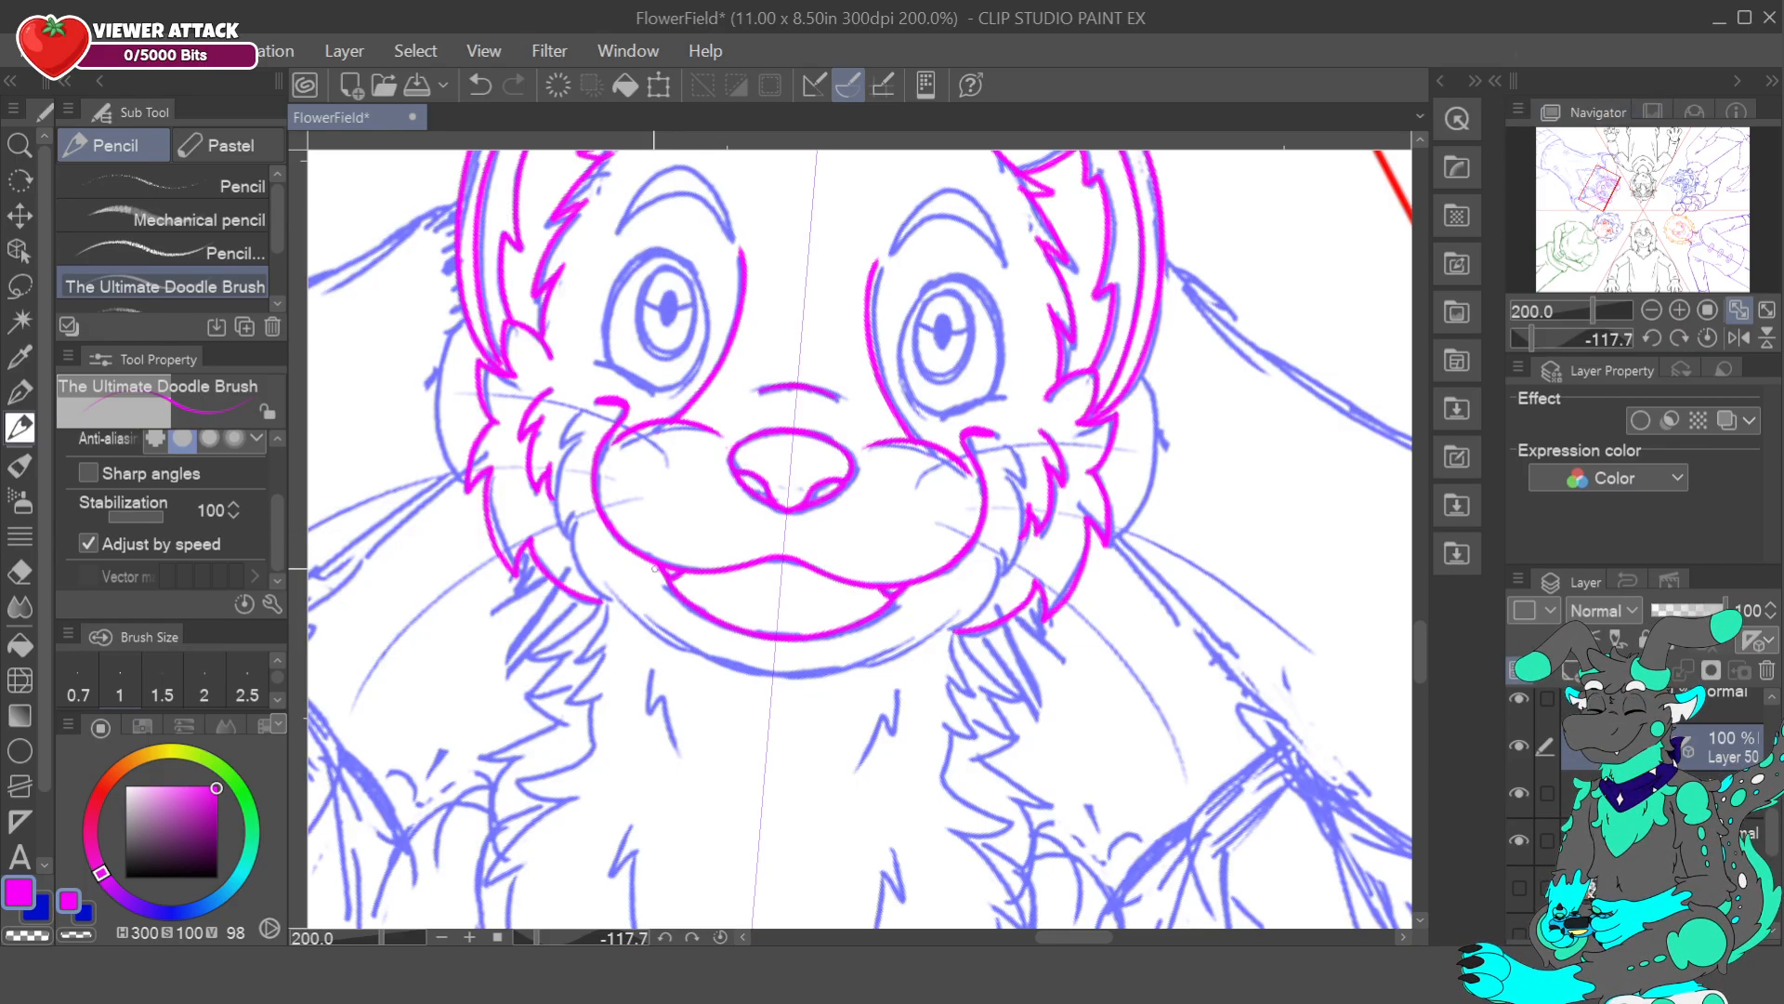
key("ctrl+z")
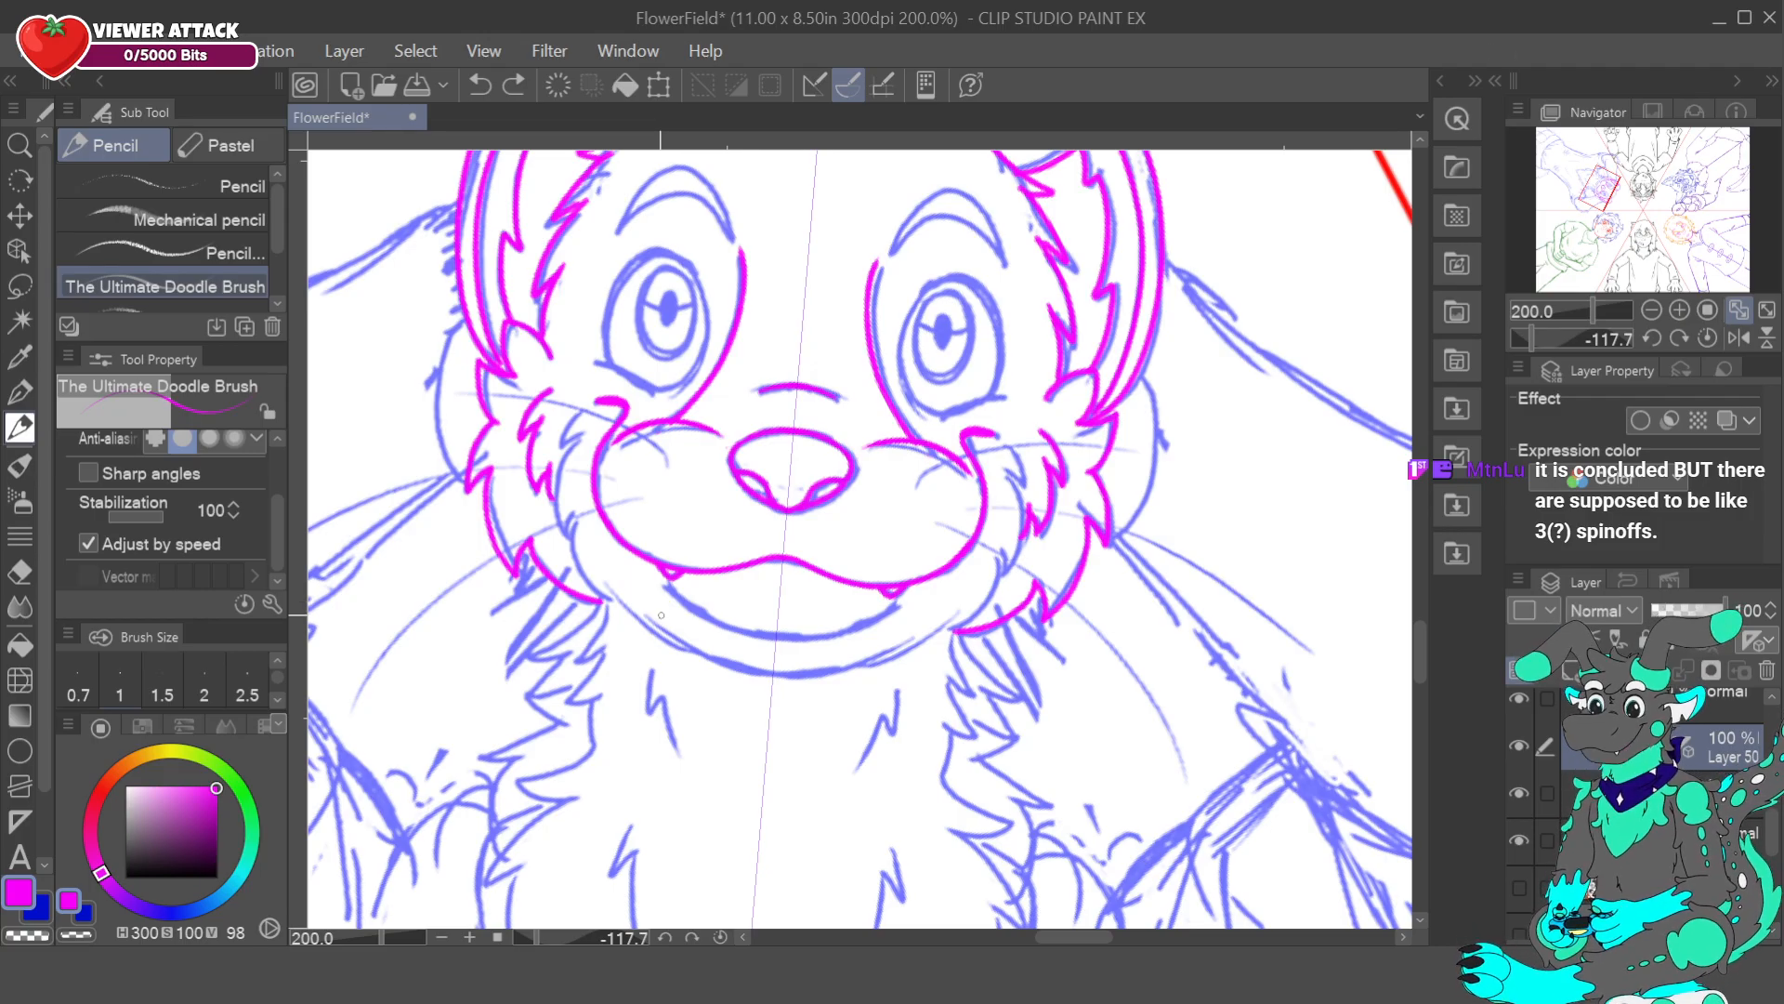
- Draw the lower curve of the ferret's open mouth between the two fangs
left_click_drag(664, 569, 897, 595)
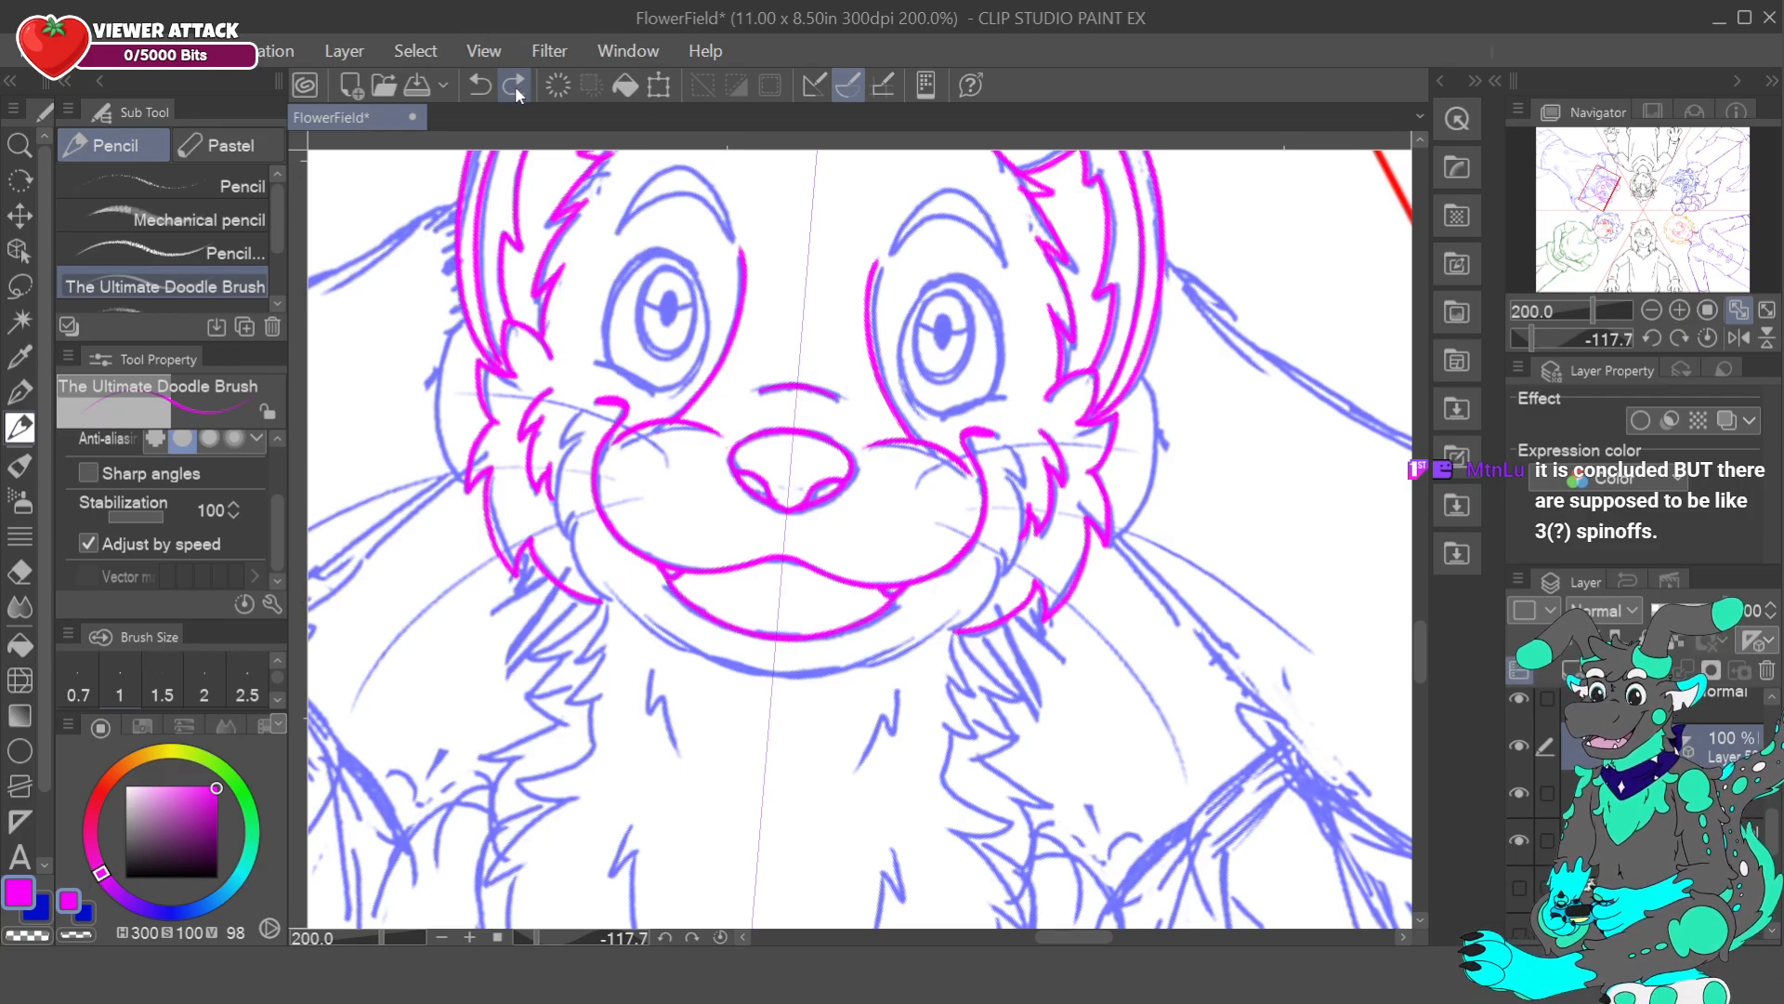
left_click_drag(642, 560, 920, 588)
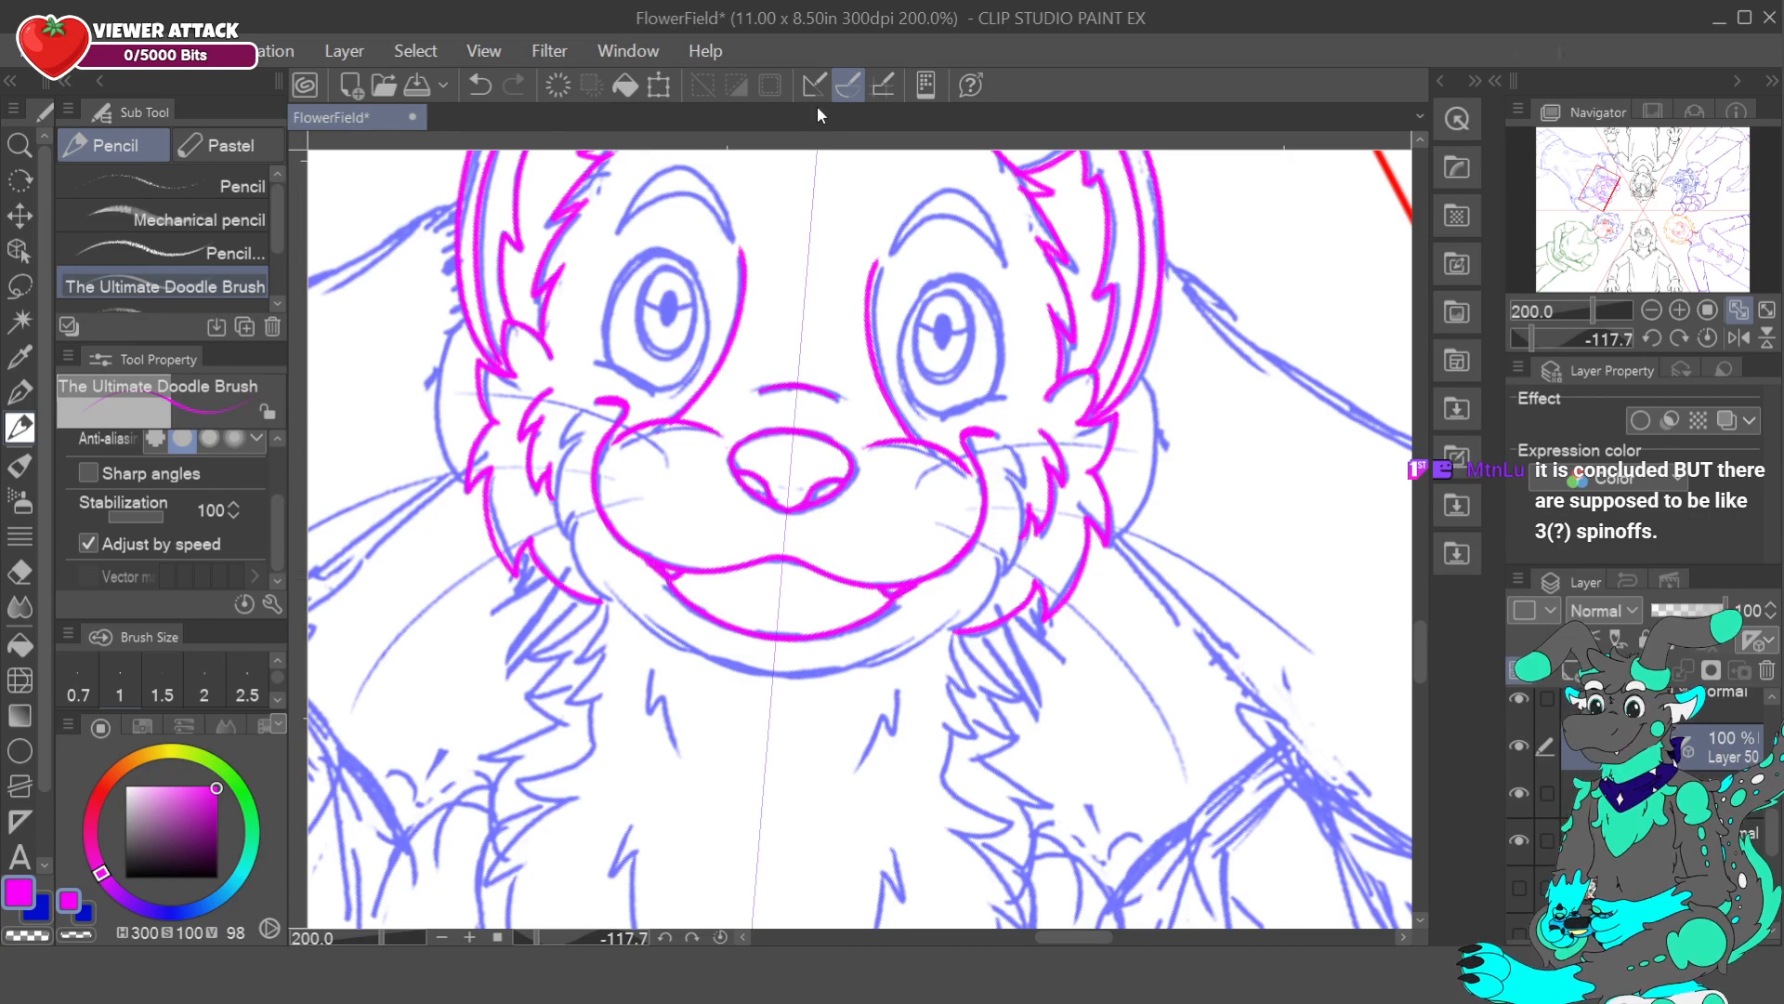
key("ctrl+z")
left_click_drag(663, 577, 634, 553)
left_click(476, 86)
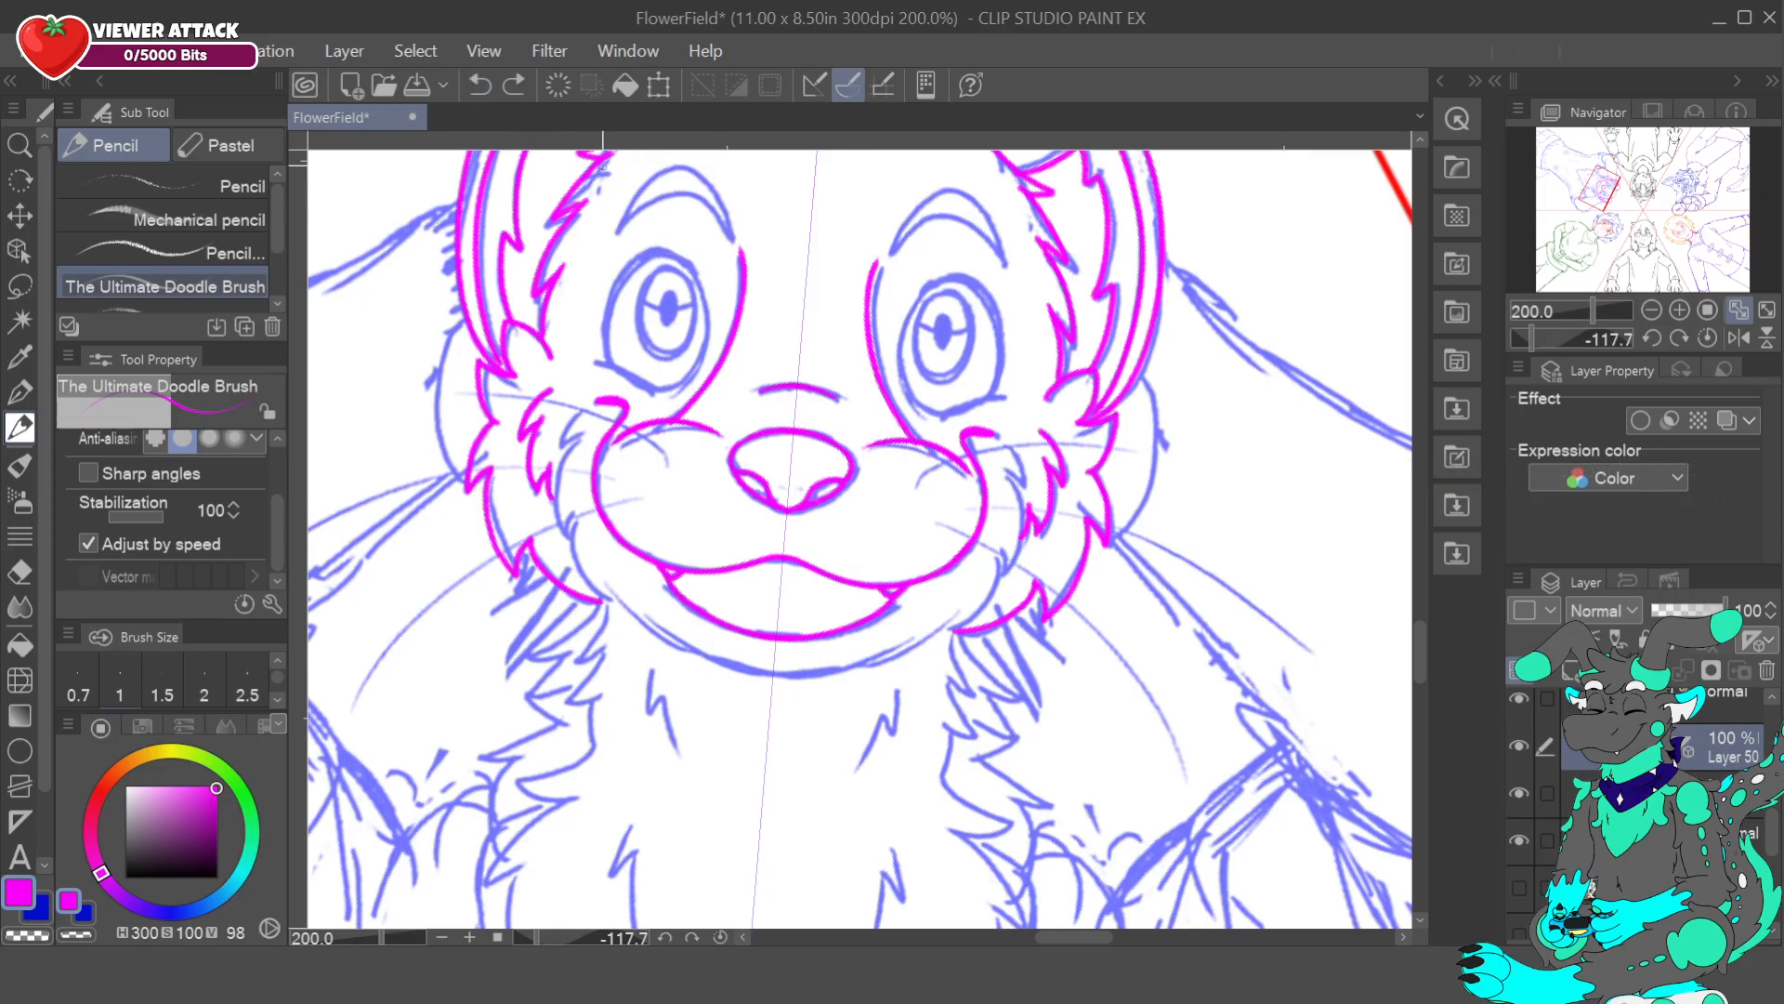
- Clean up the overlapping lines at the mouth corners and redraw the small fangs in magenta
left_click_drag(671, 579, 676, 585)
left_click(673, 583, "alt")
left_click_drag(669, 599, 685, 580)
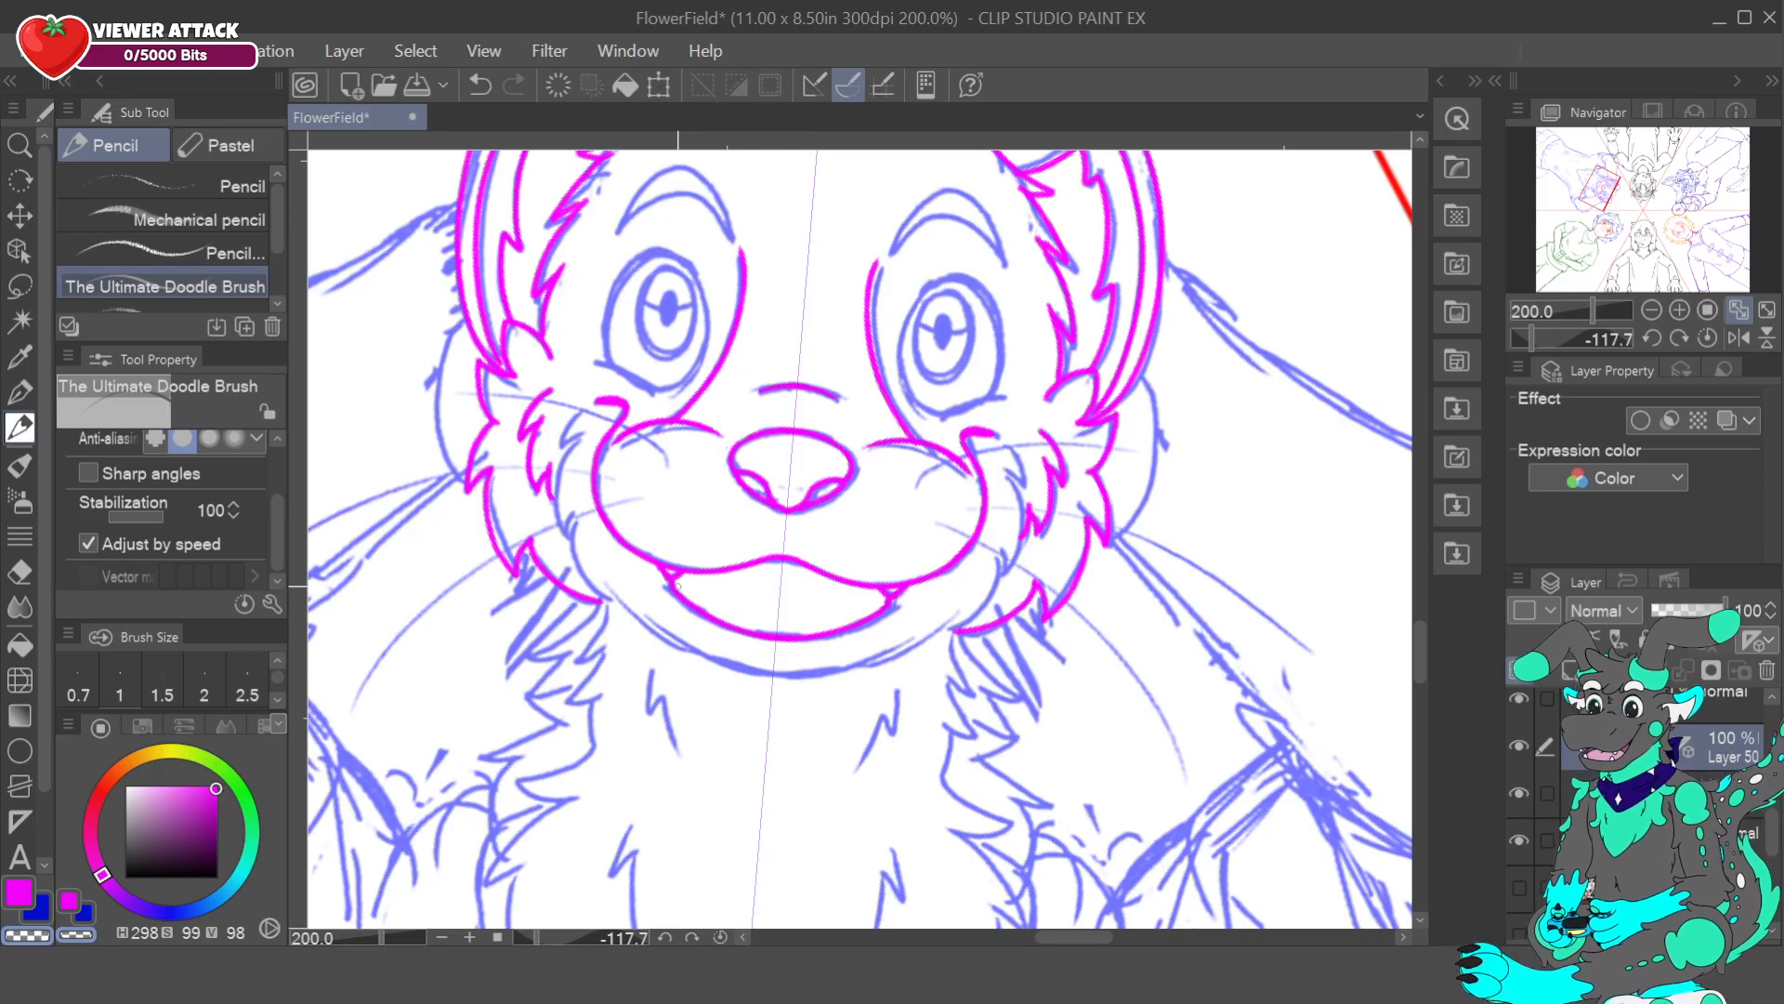
left_click(664, 567, "alt")
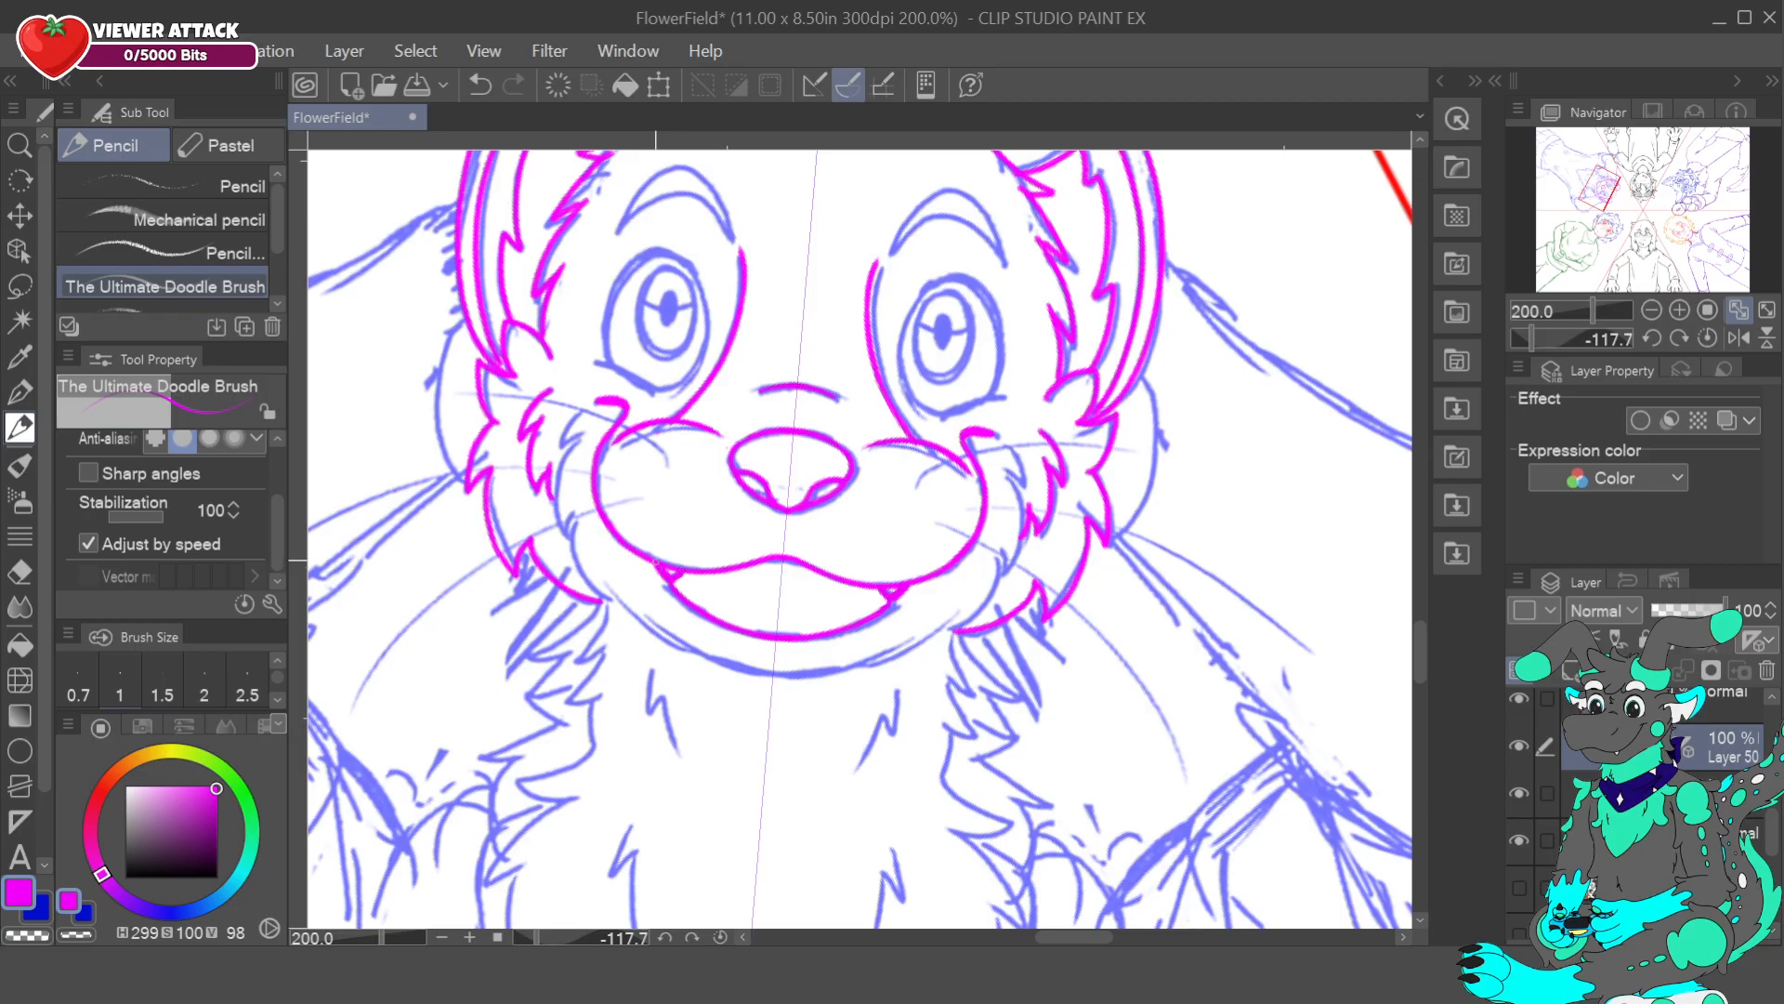
left_click(664, 579, "alt")
left_click_drag(665, 579, 683, 578)
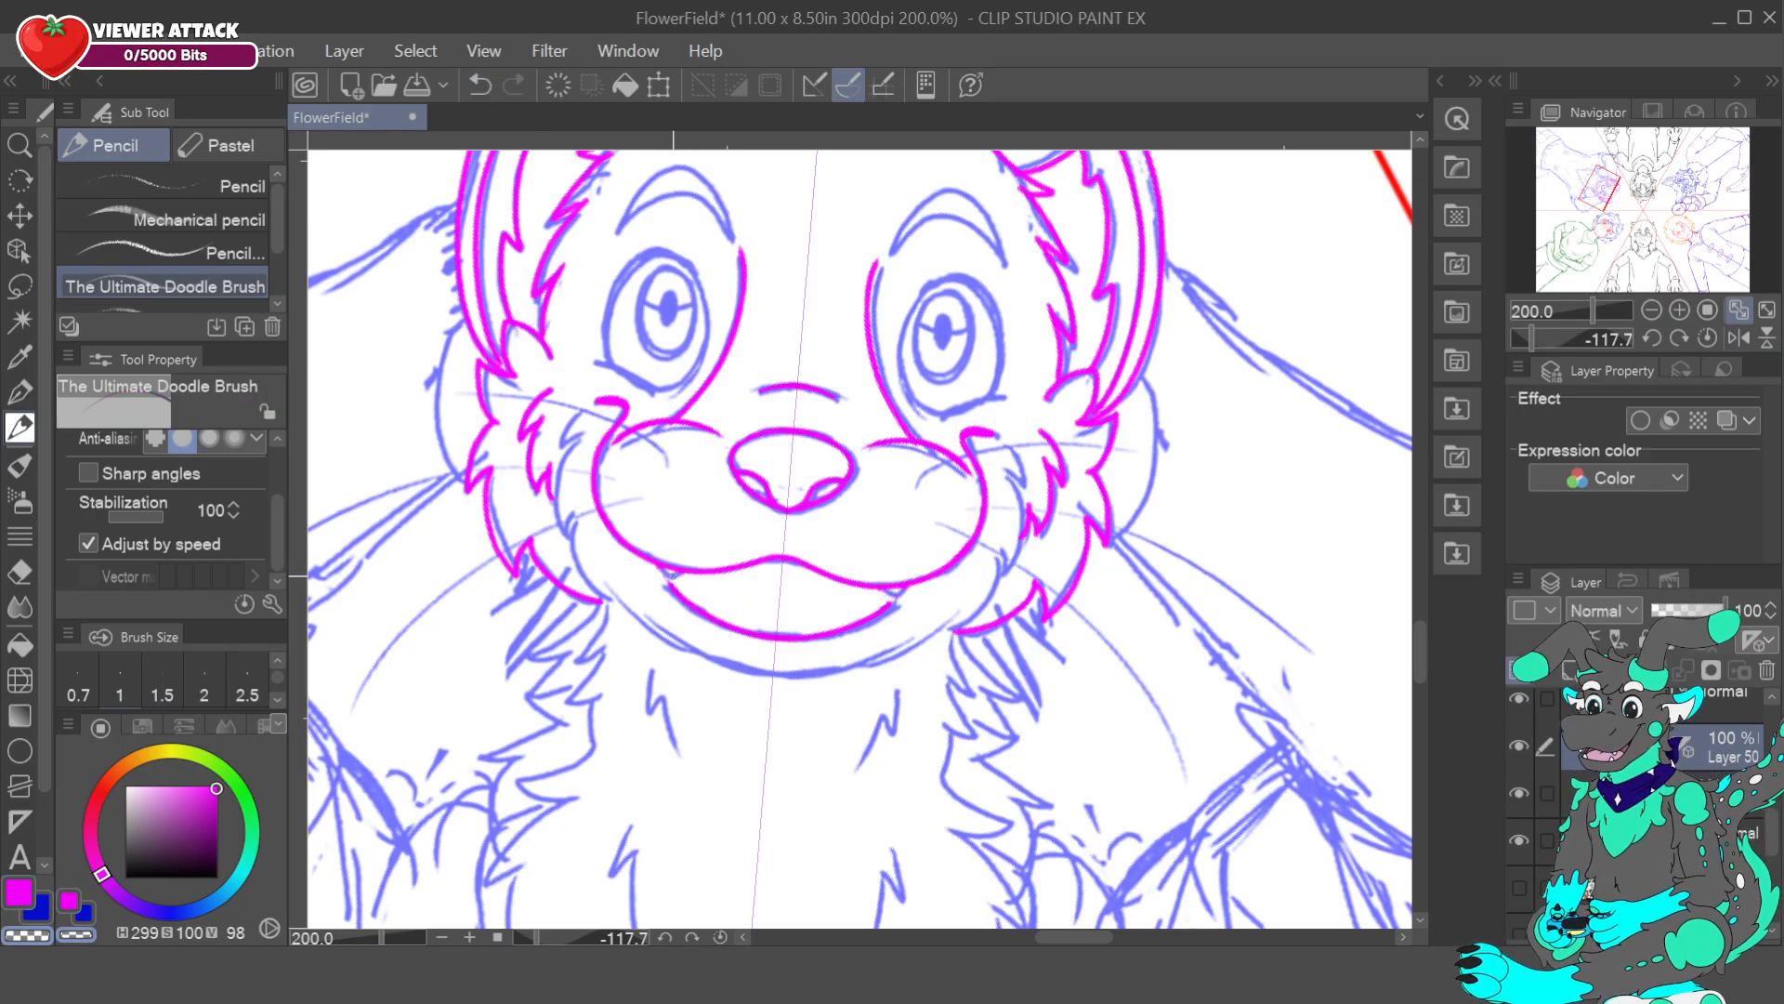
left_click(656, 565, "alt")
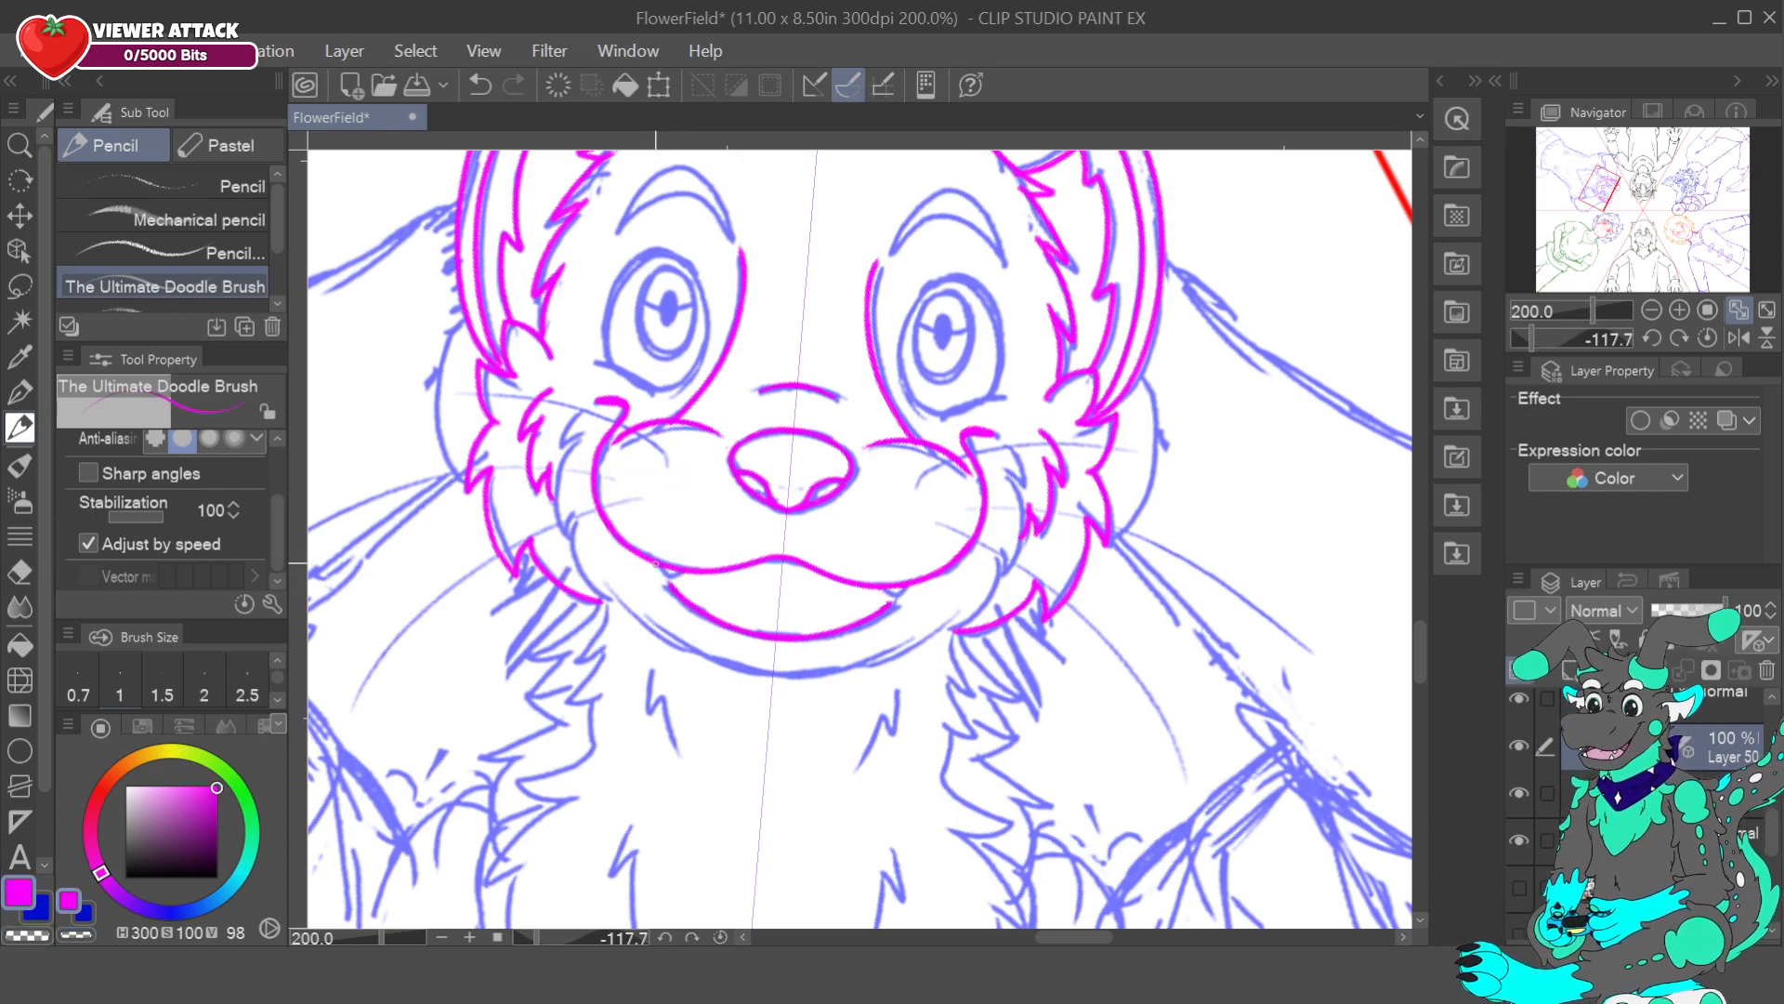
left_click_drag(656, 565, 683, 571)
key("ctrl+z")
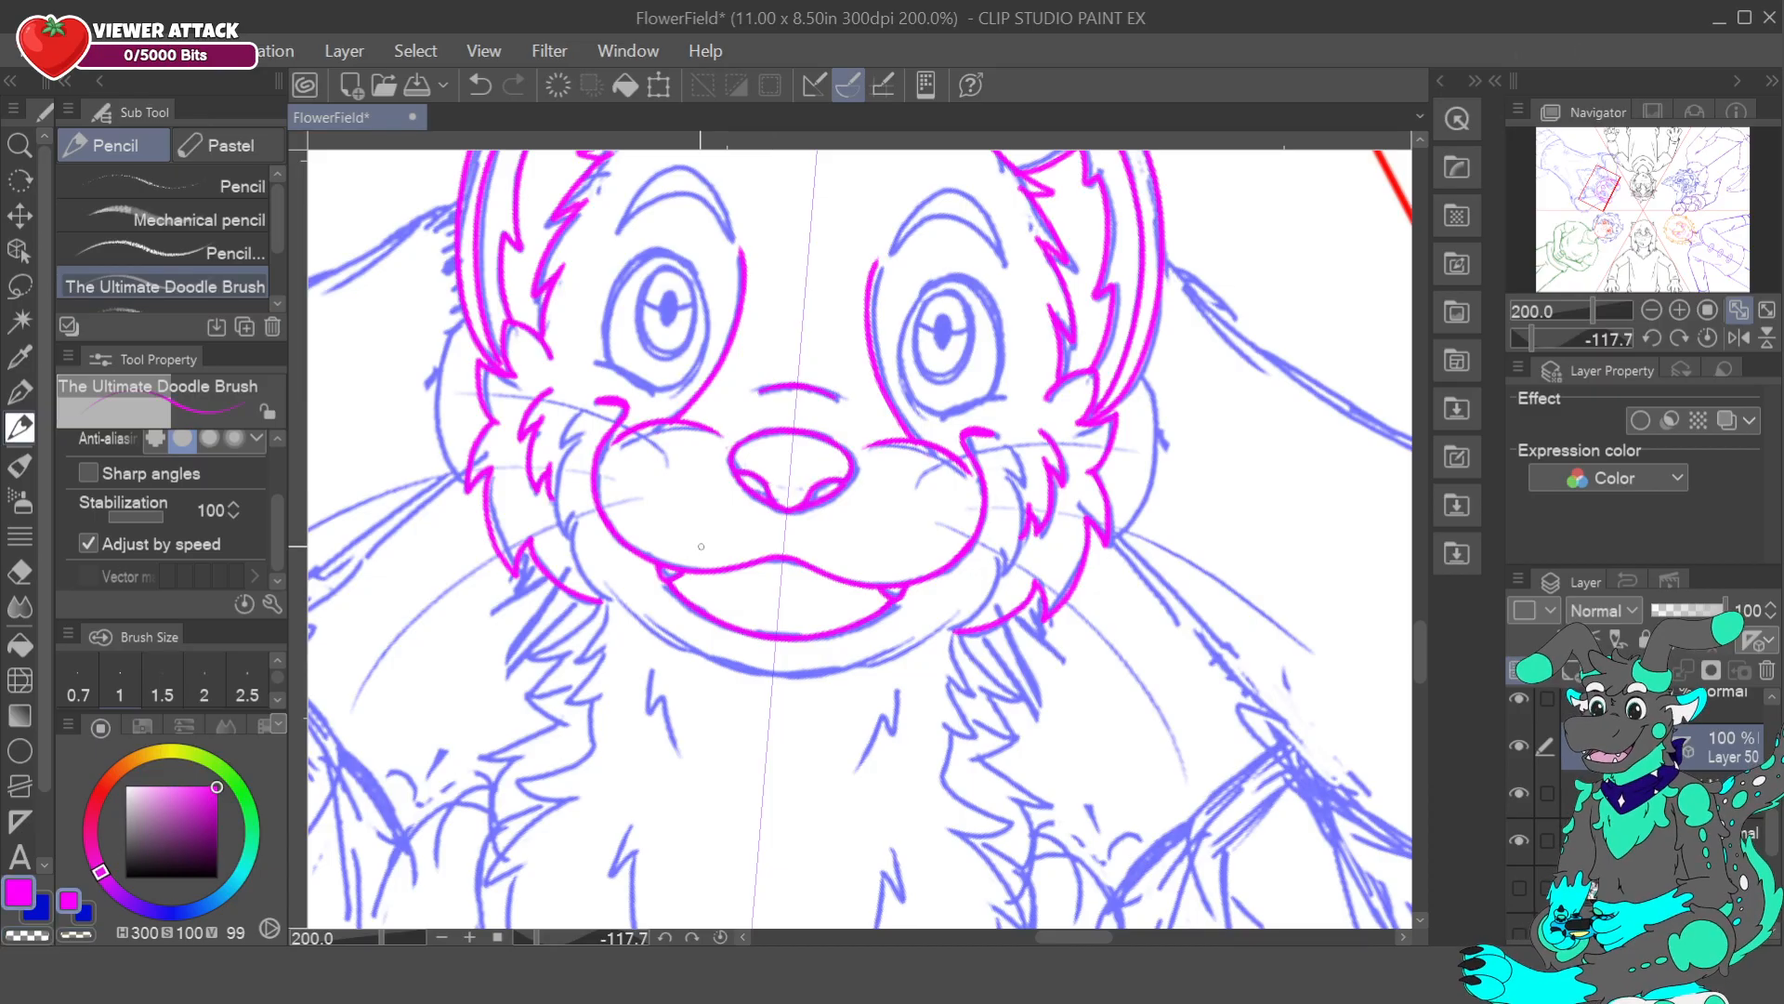
- Straighten the view of the ferret and briefly hide the blue sketch layer to check the face linework on its own
mouse_move(1608, 190)
left_mouse_down()
mouse_move(1600, 175)
mouse_move(1616, 187)
left_mouse_up()
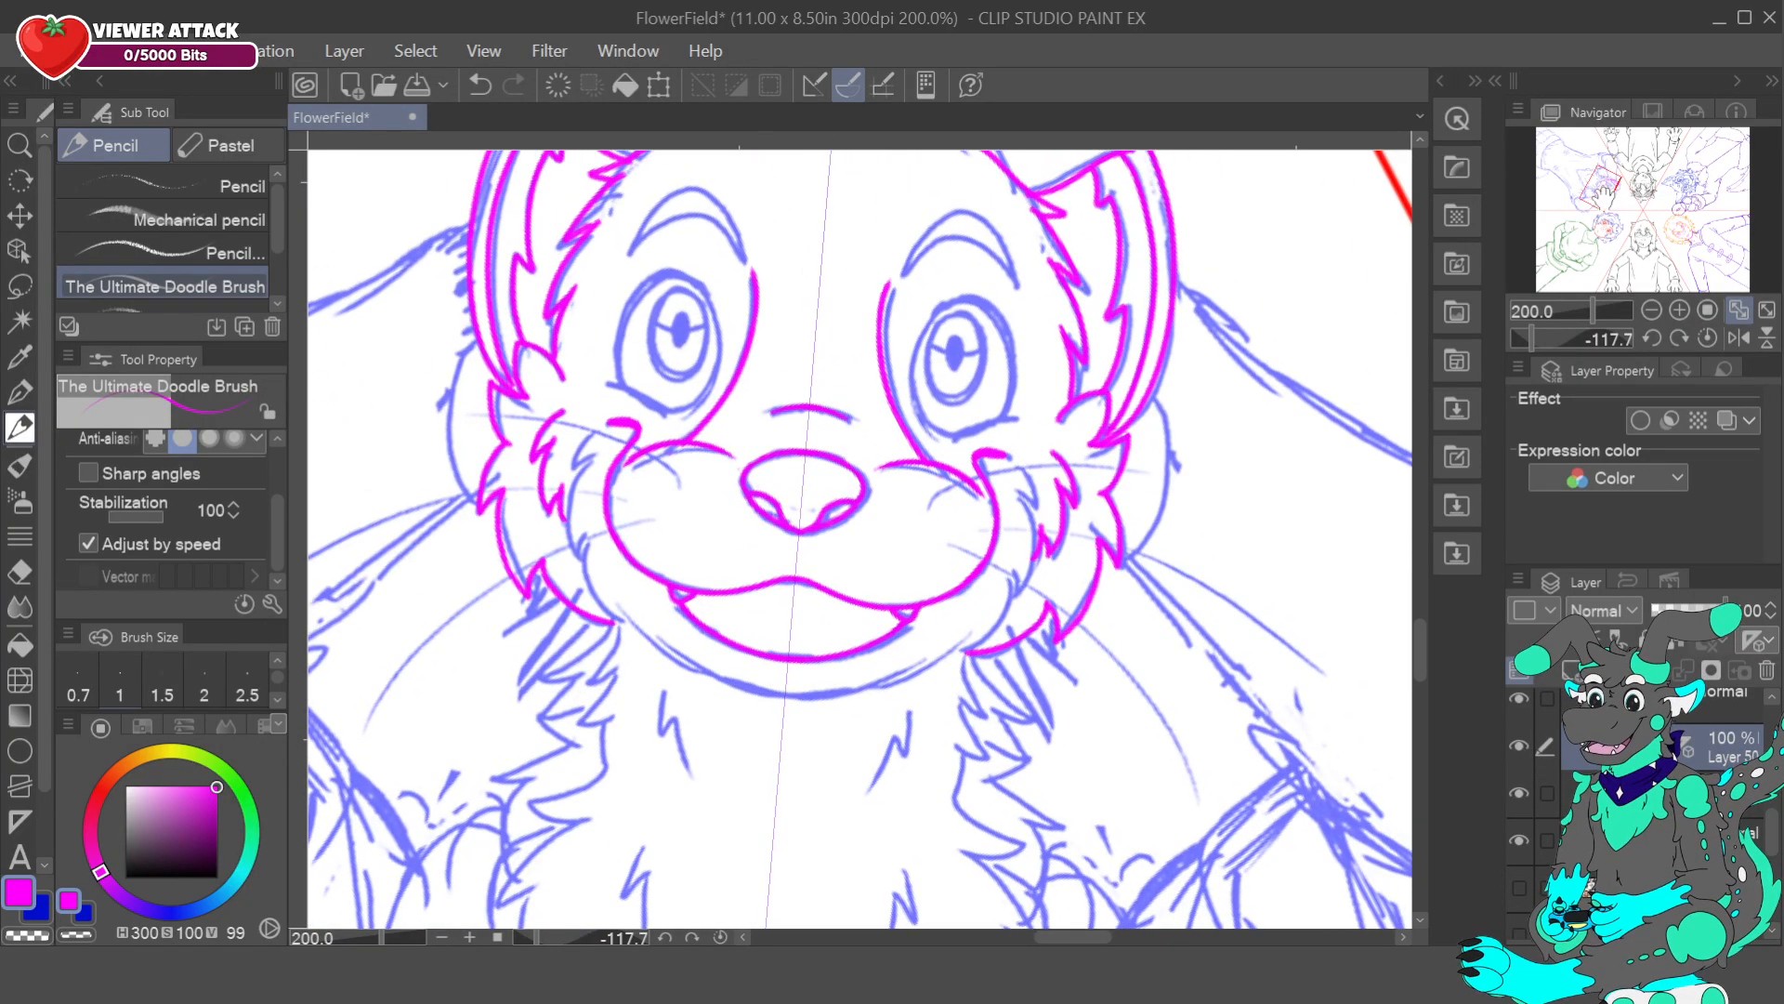
left_click_drag(1550, 342, 1532, 342)
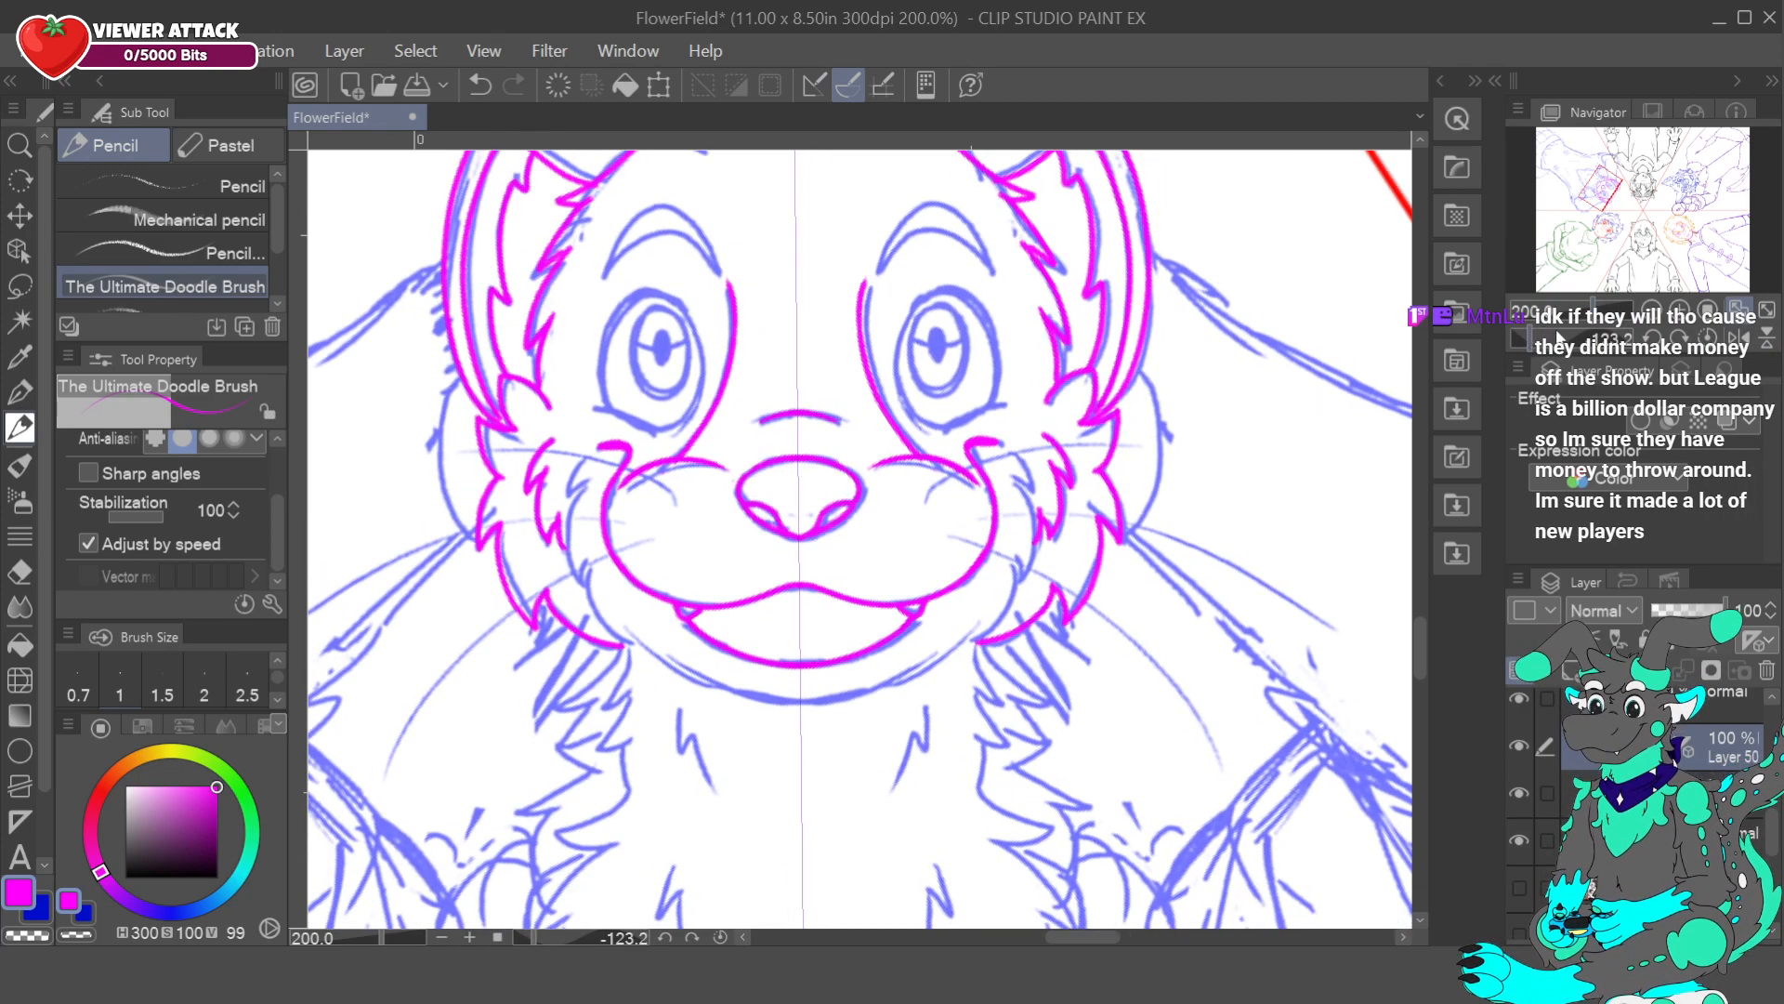
key("ctrl+minus")
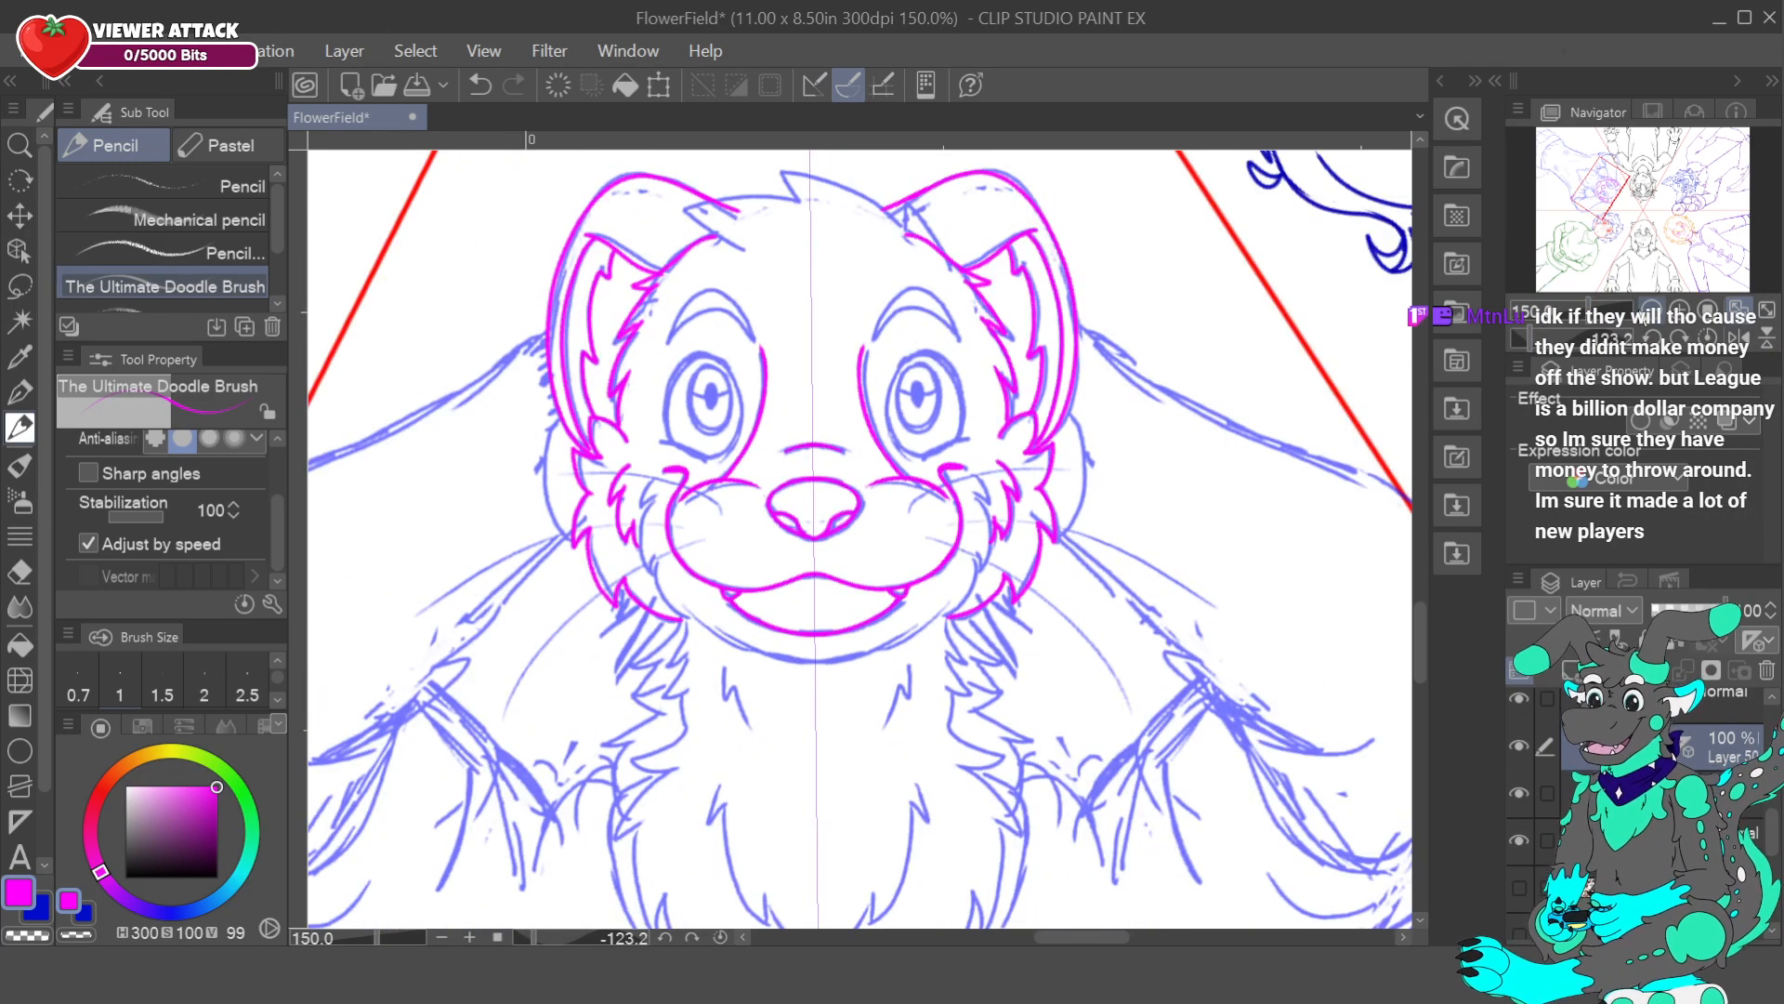
left_click(1522, 793)
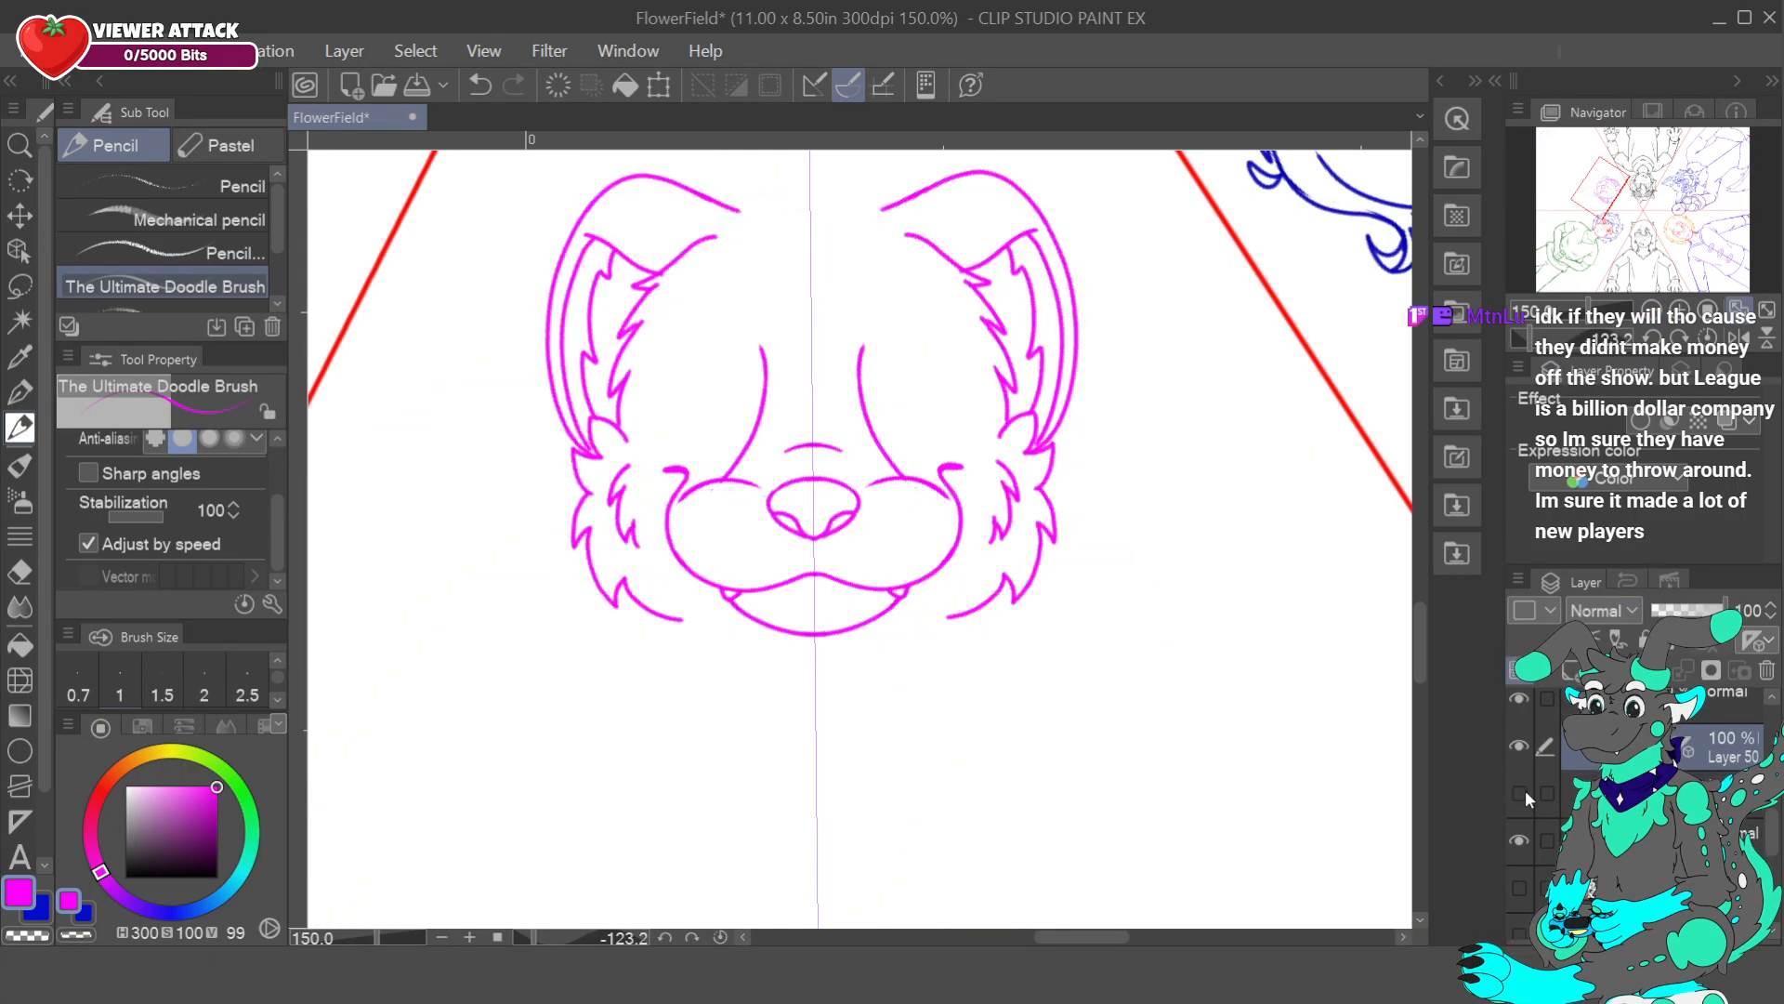
left_click(1526, 792)
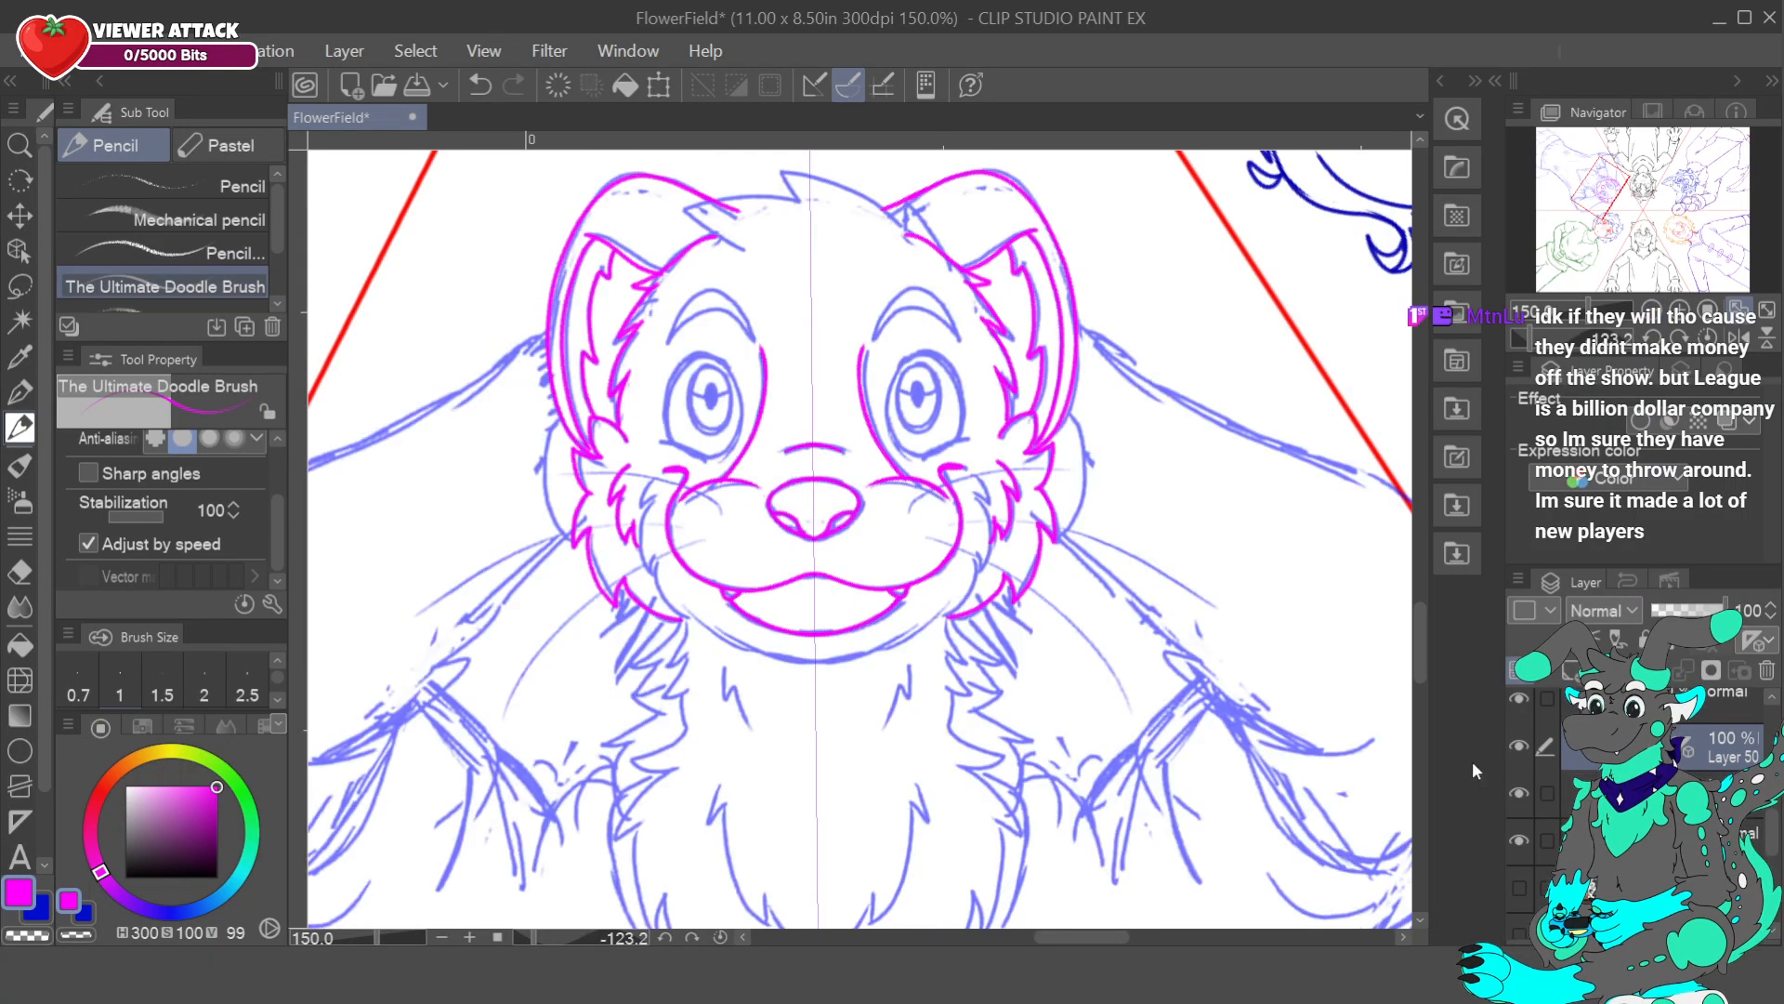
- Outline both eyes with their lower lids and draw the rings of the irises inside them
left_click_drag(661, 440, 704, 459)
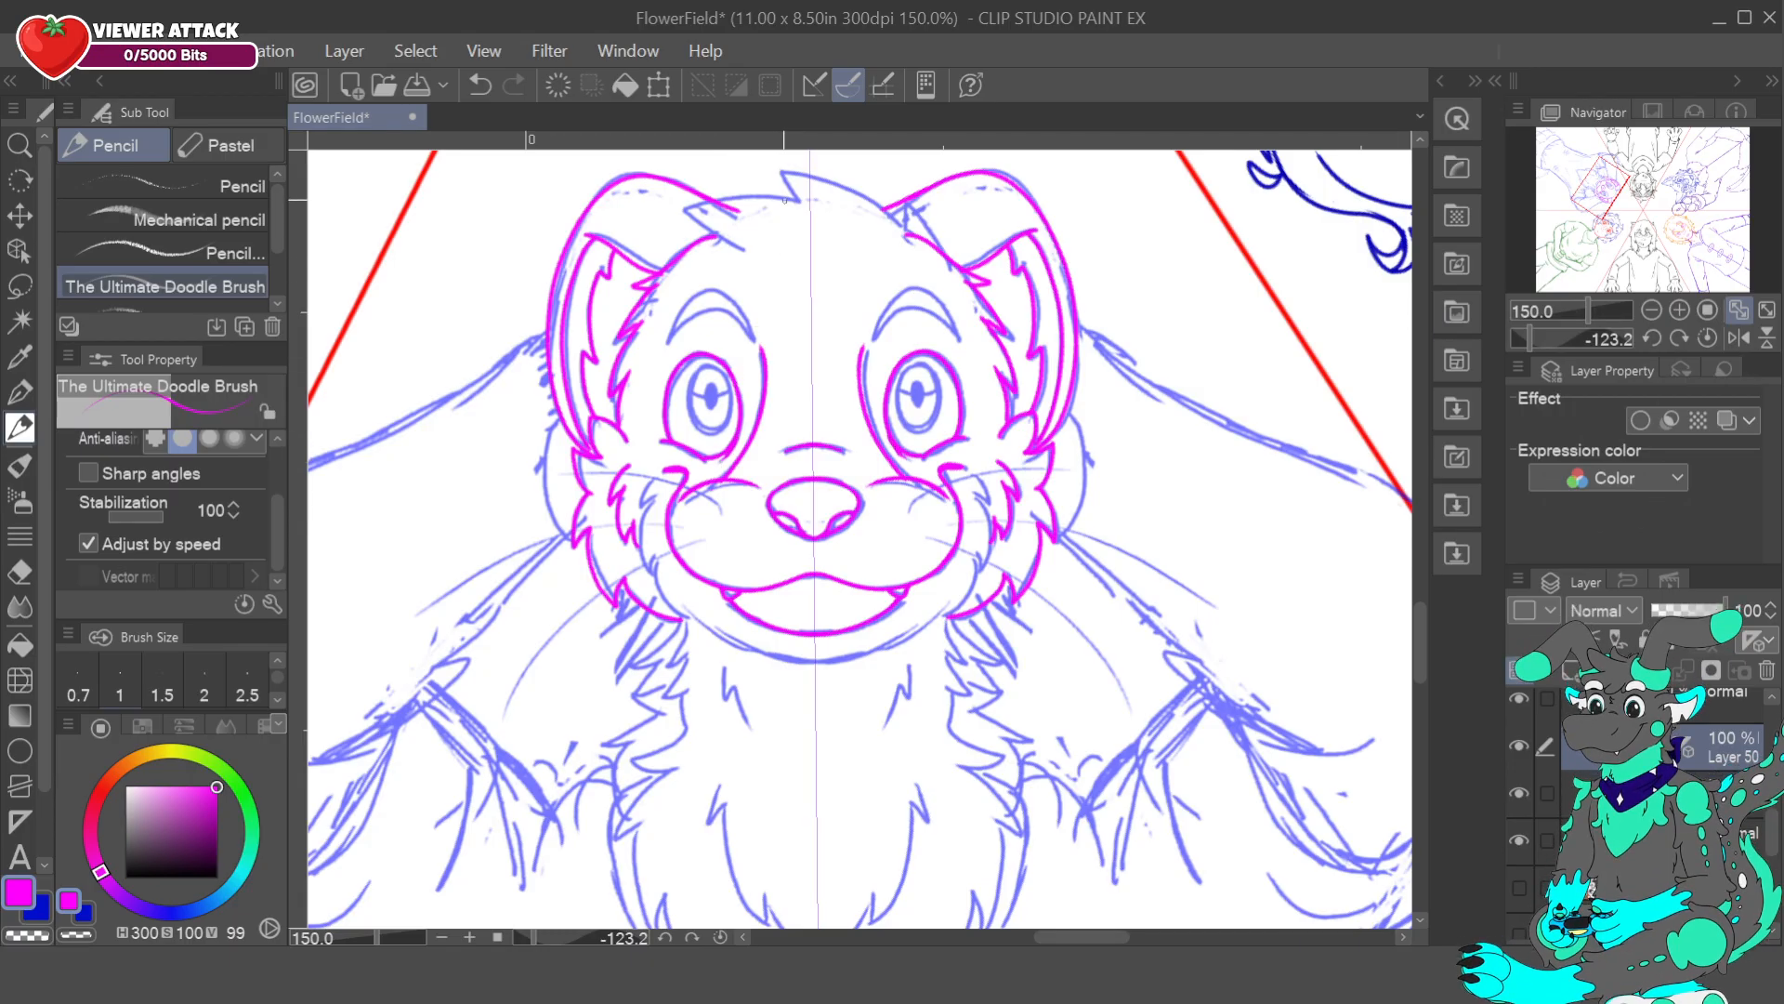
left_click(489, 91)
left_click_drag(714, 461, 732, 453)
left_click_drag(723, 363, 670, 395)
left_click(482, 89)
left_click_drag(710, 355, 733, 366)
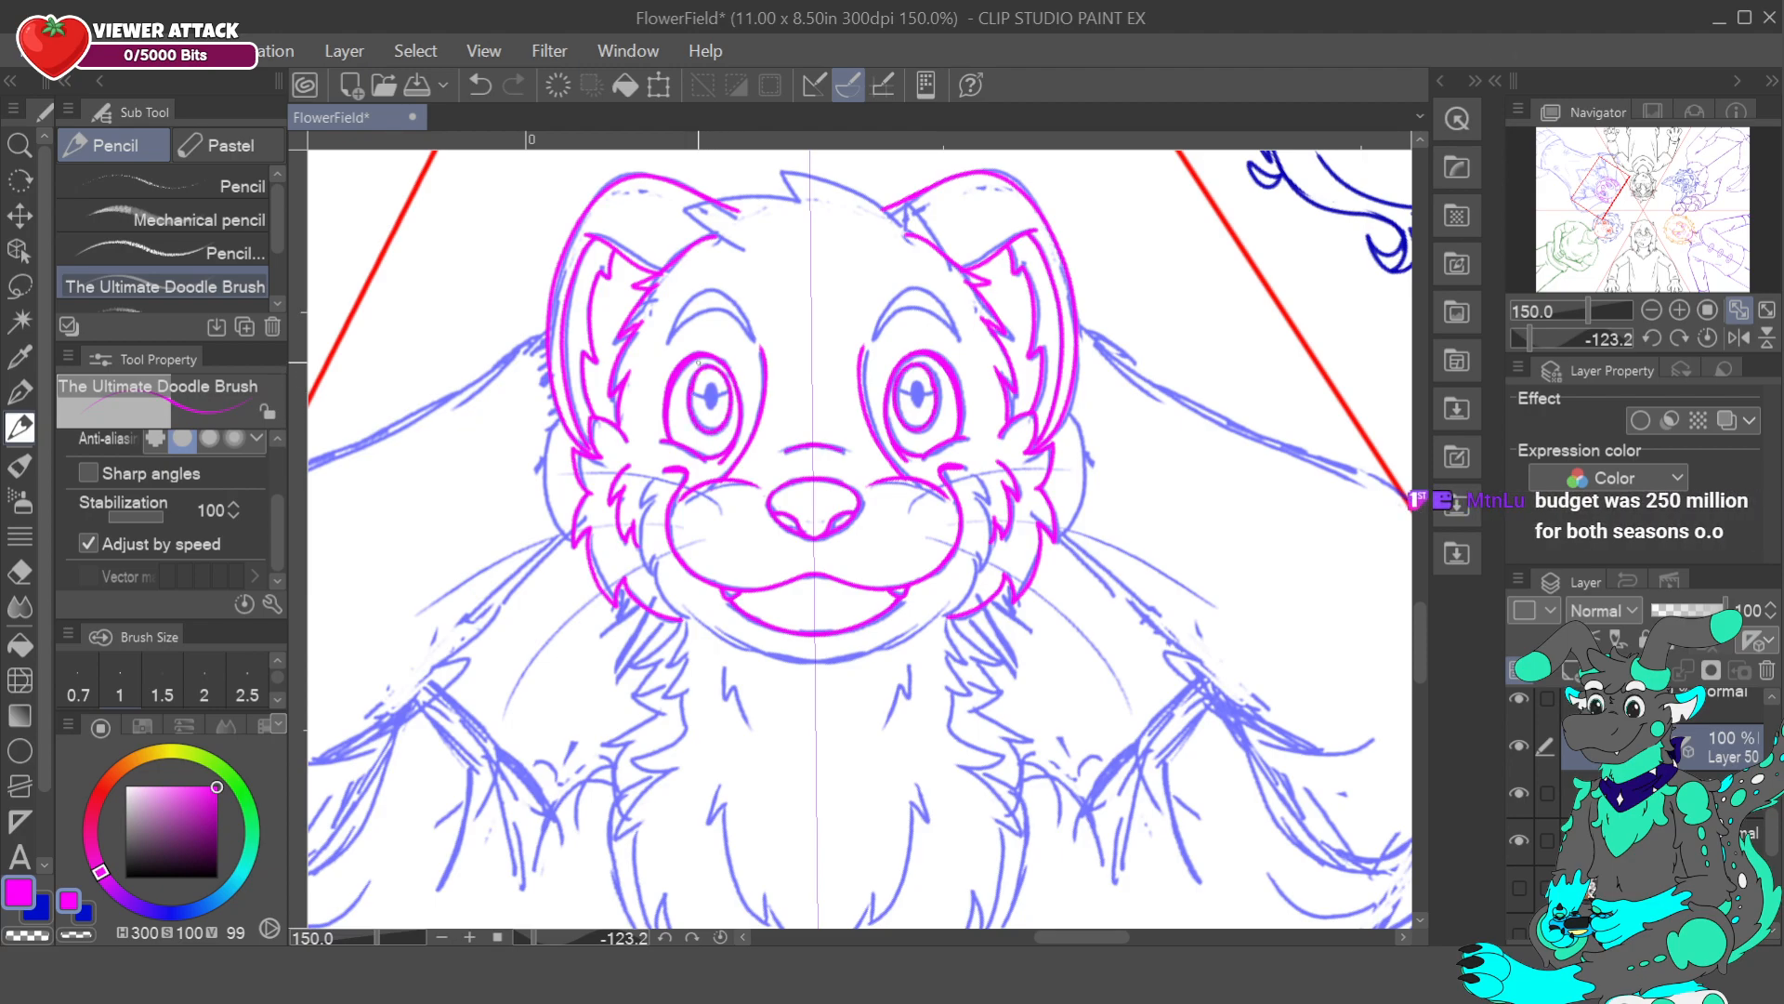
- Draw the pupils inside the irises and the arched brows above both eyes
key("c")
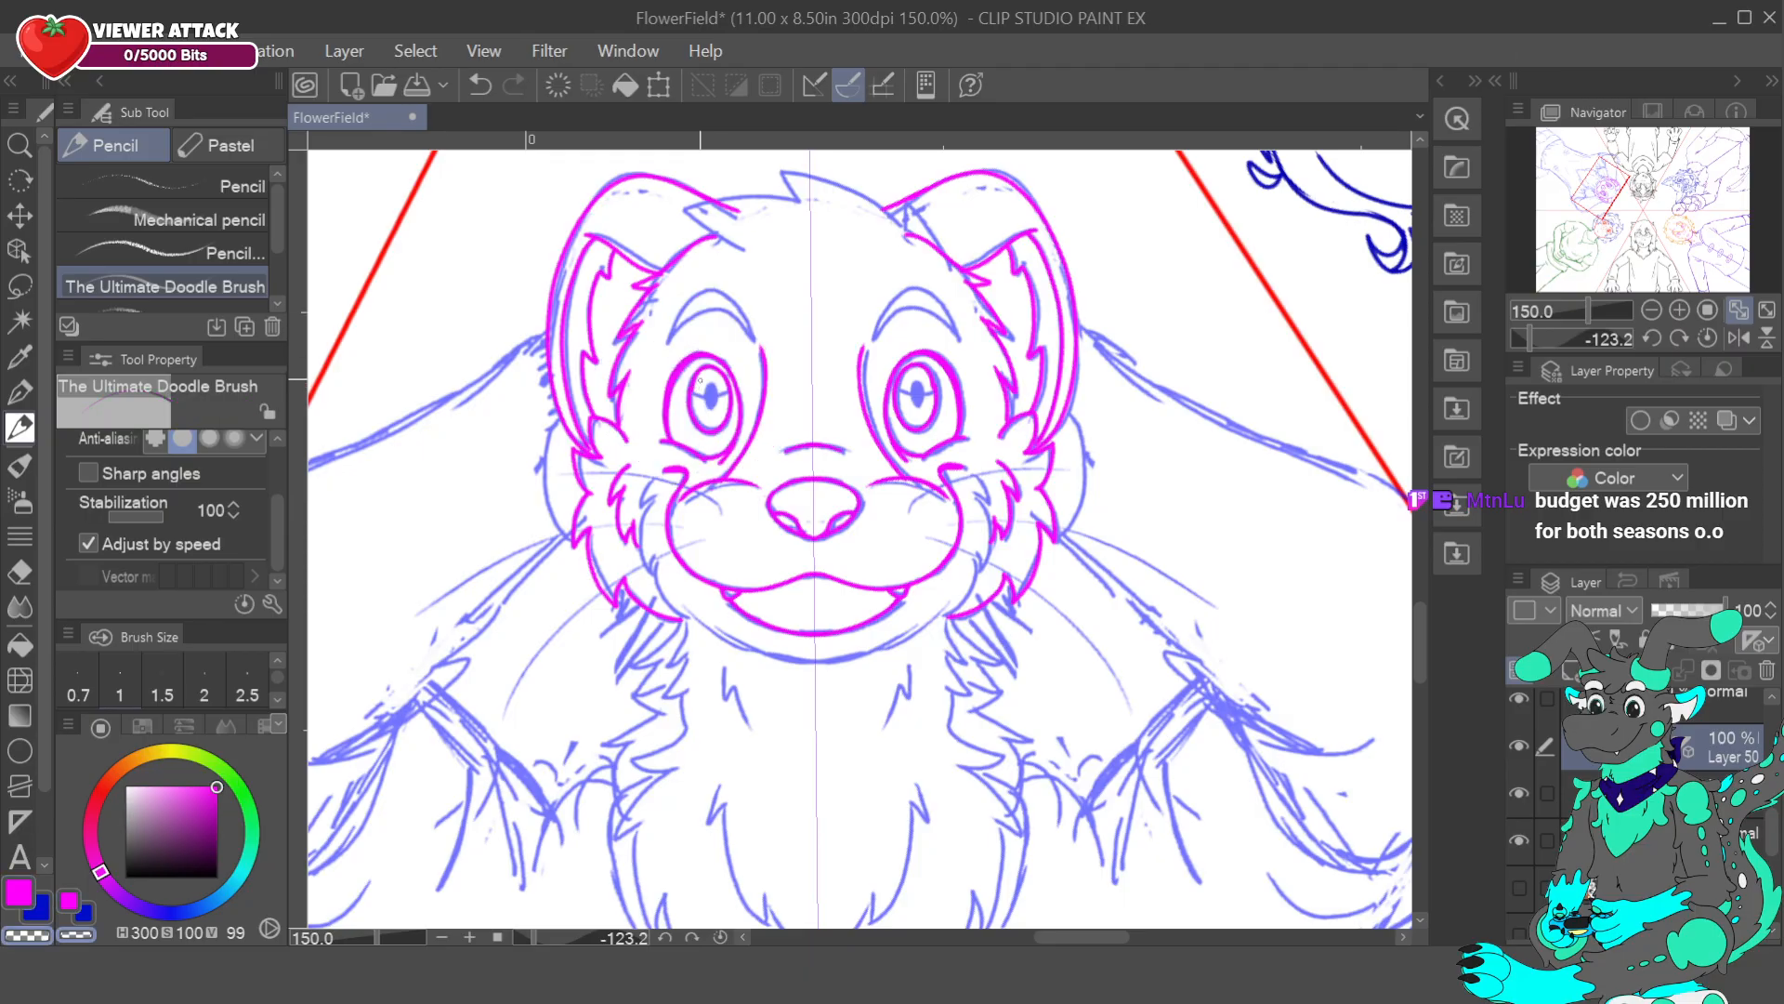
left_click(693, 388, "alt")
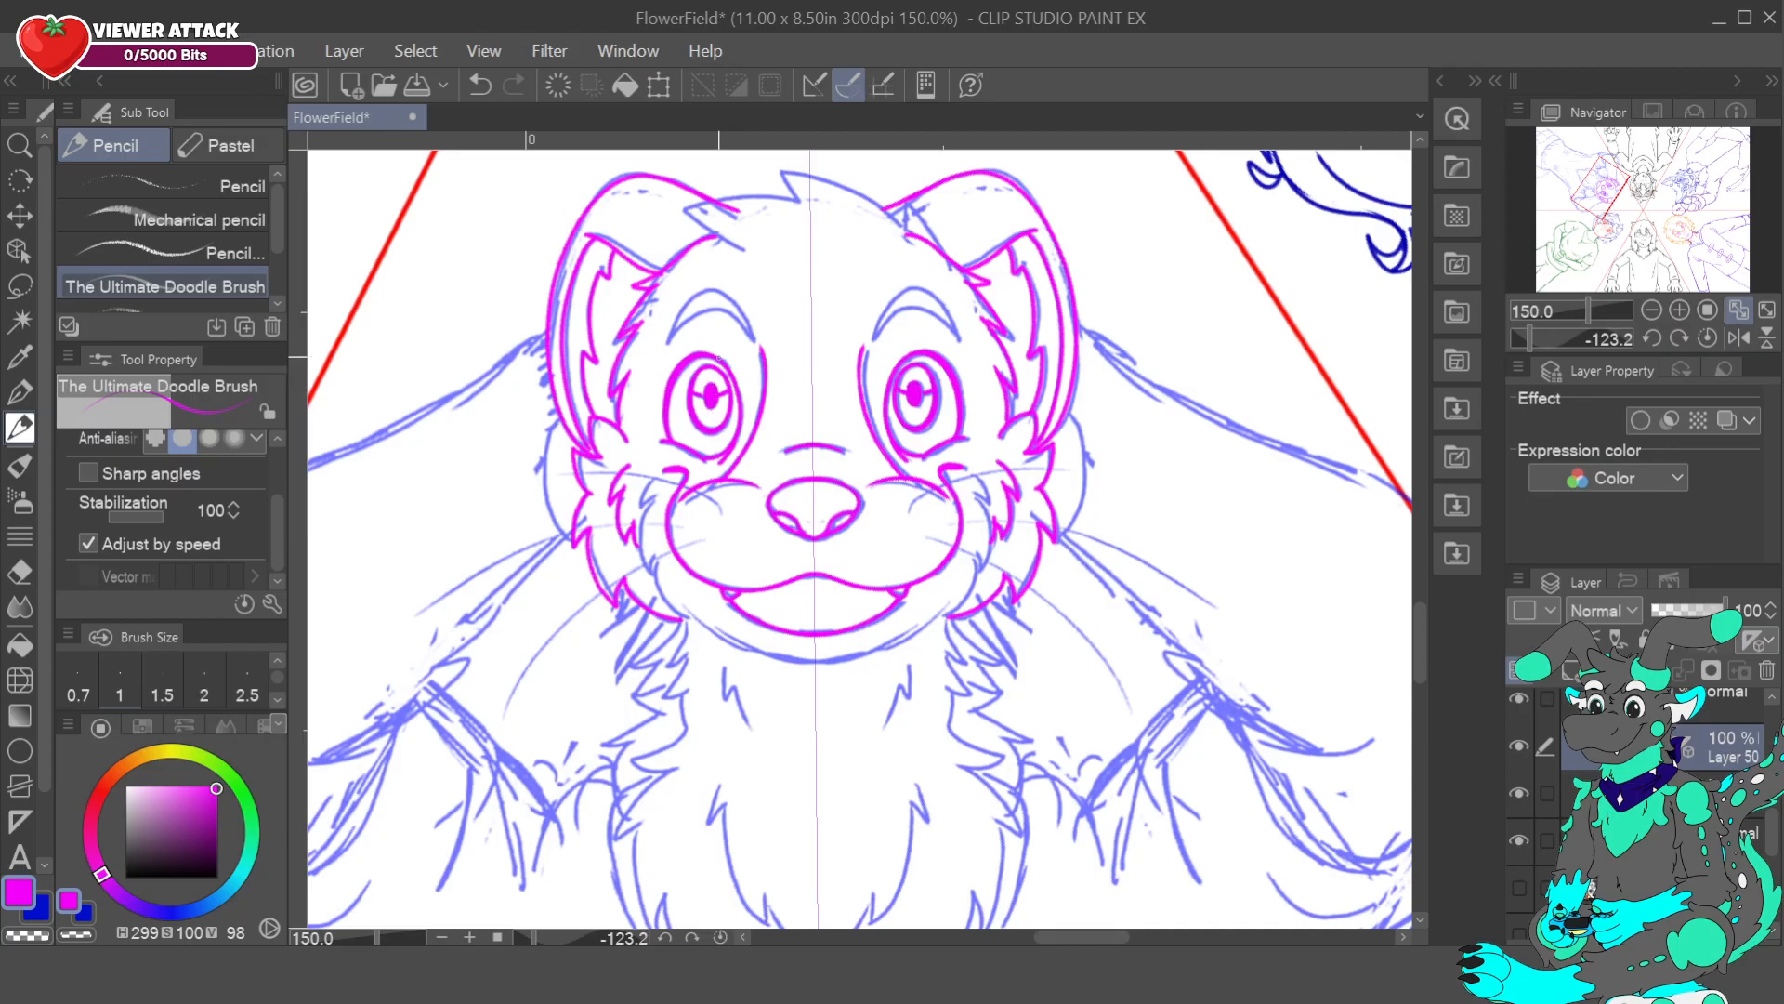
left_click(479, 84)
left_click(480, 84)
left_click_drag(717, 396, 710, 386)
key("c")
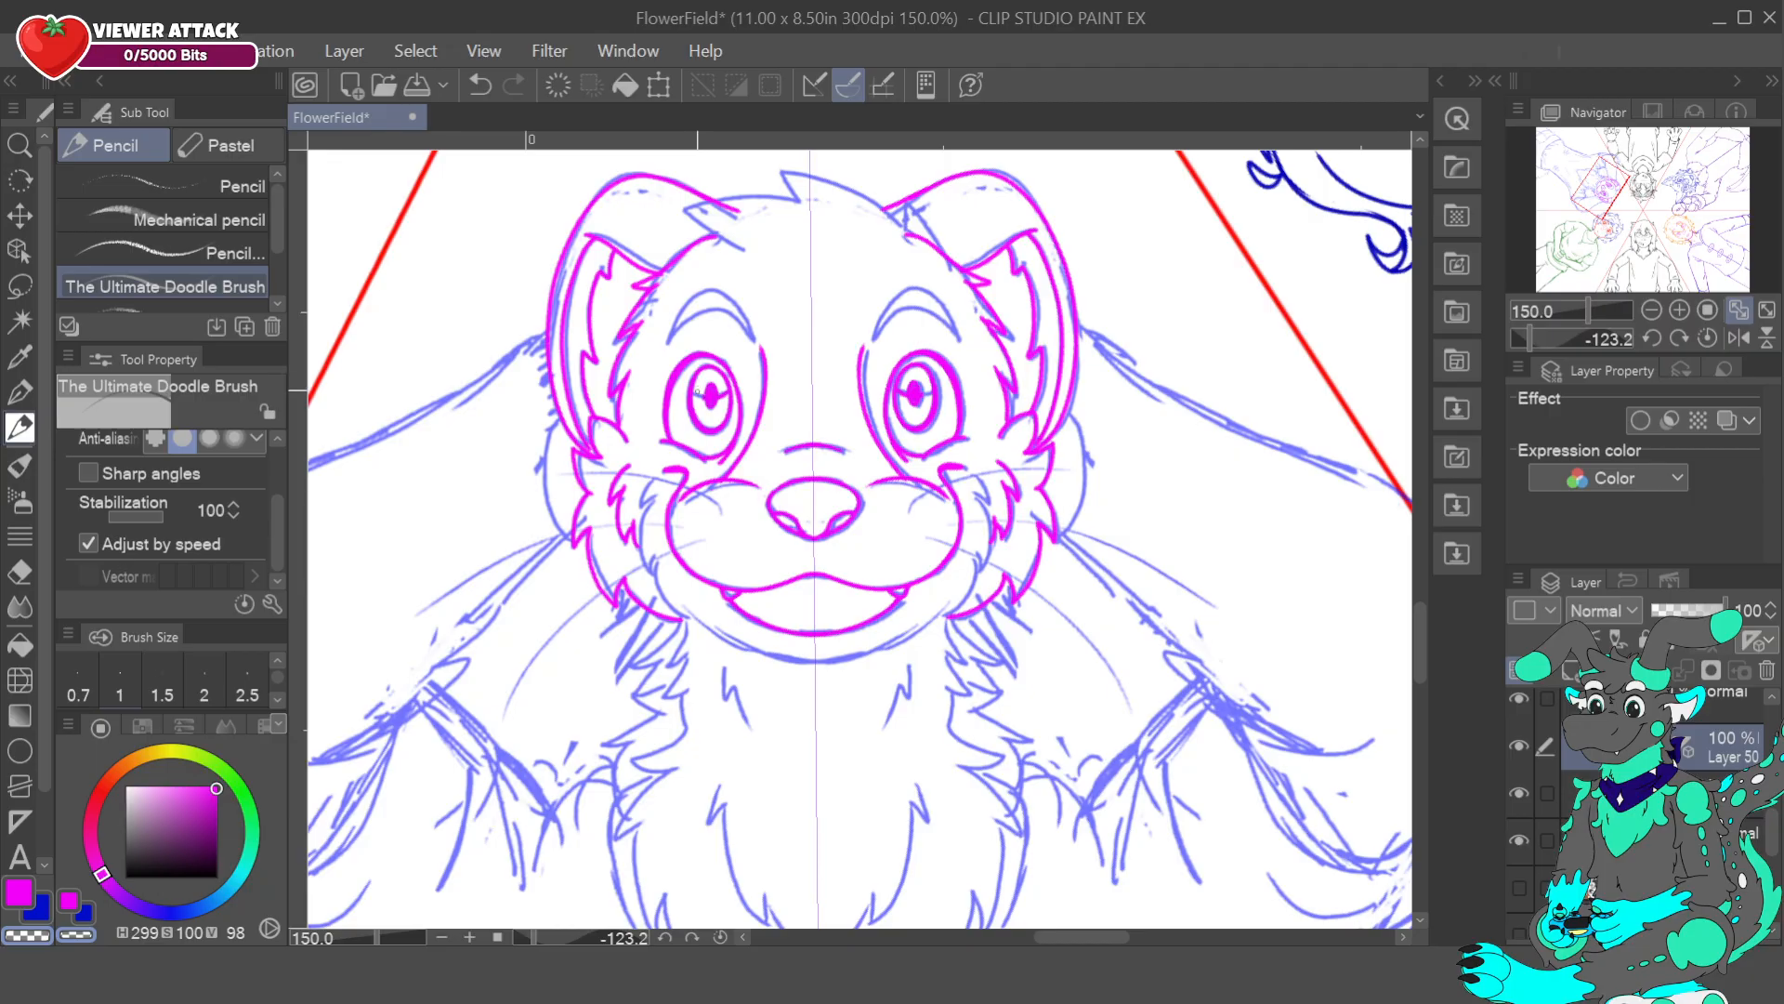
key("c")
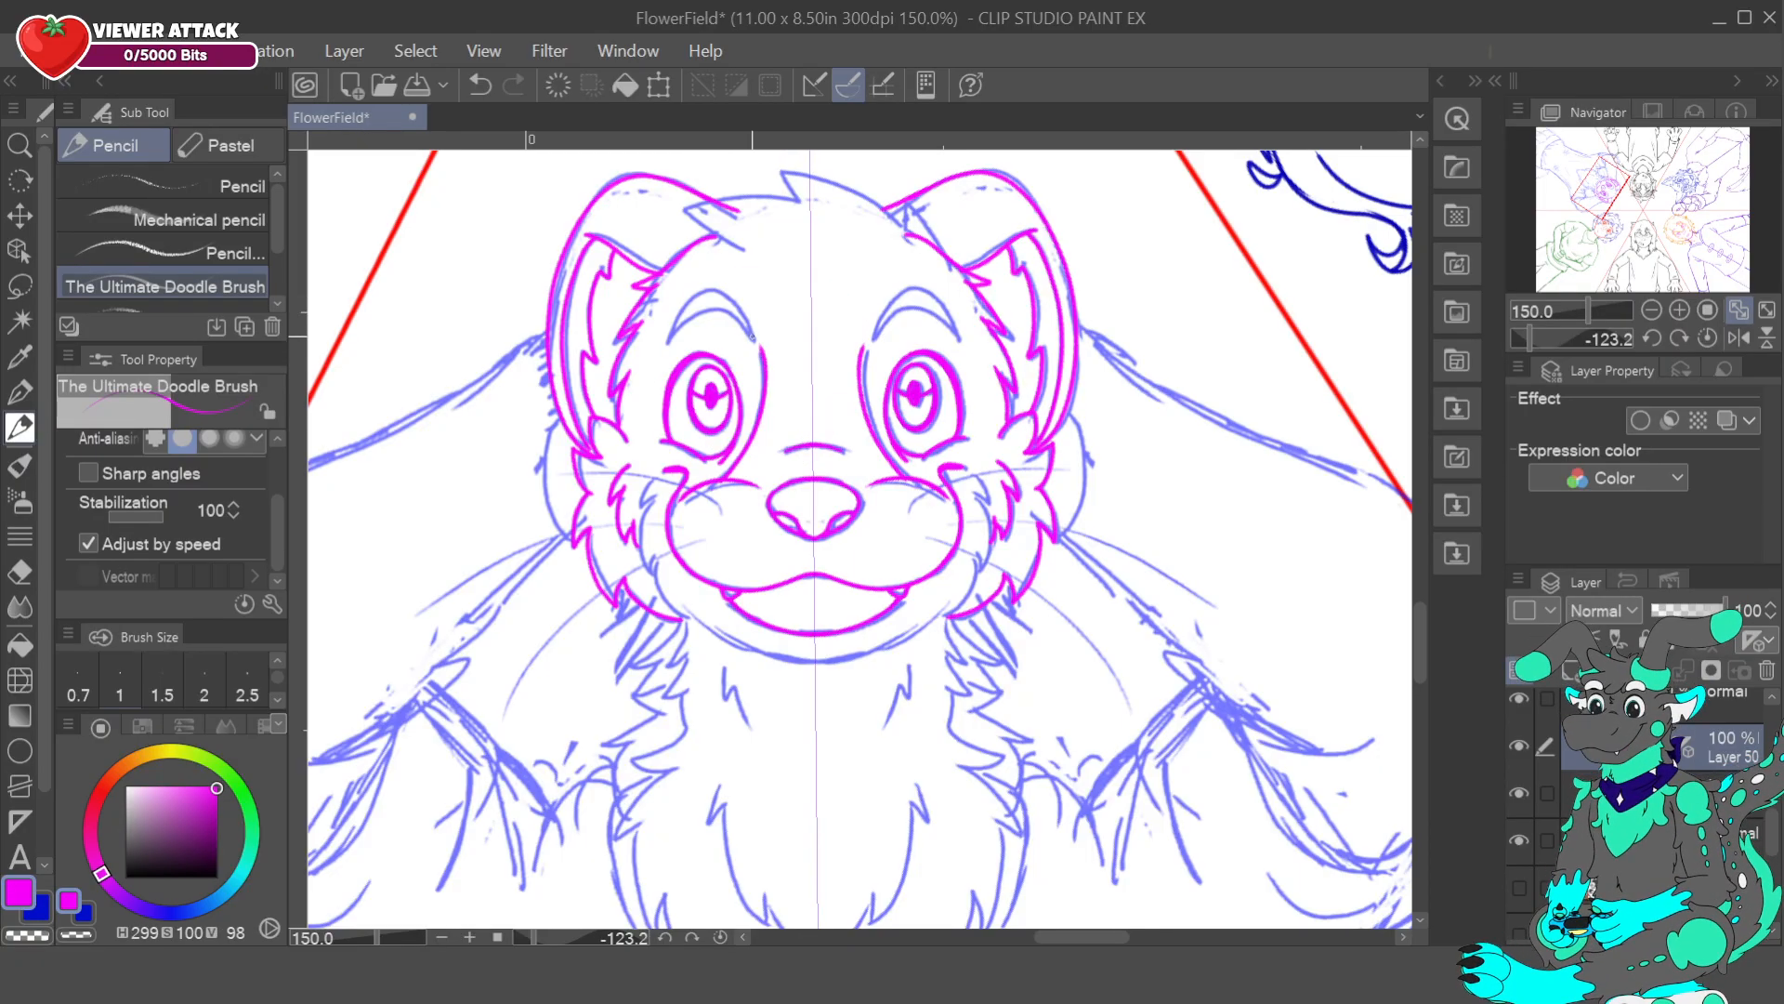
mouse_move(754, 339)
left_mouse_down()
mouse_move(695, 293)
mouse_move(669, 335)
mouse_move(753, 339)
mouse_move(725, 312)
mouse_move(666, 341)
left_mouse_up()
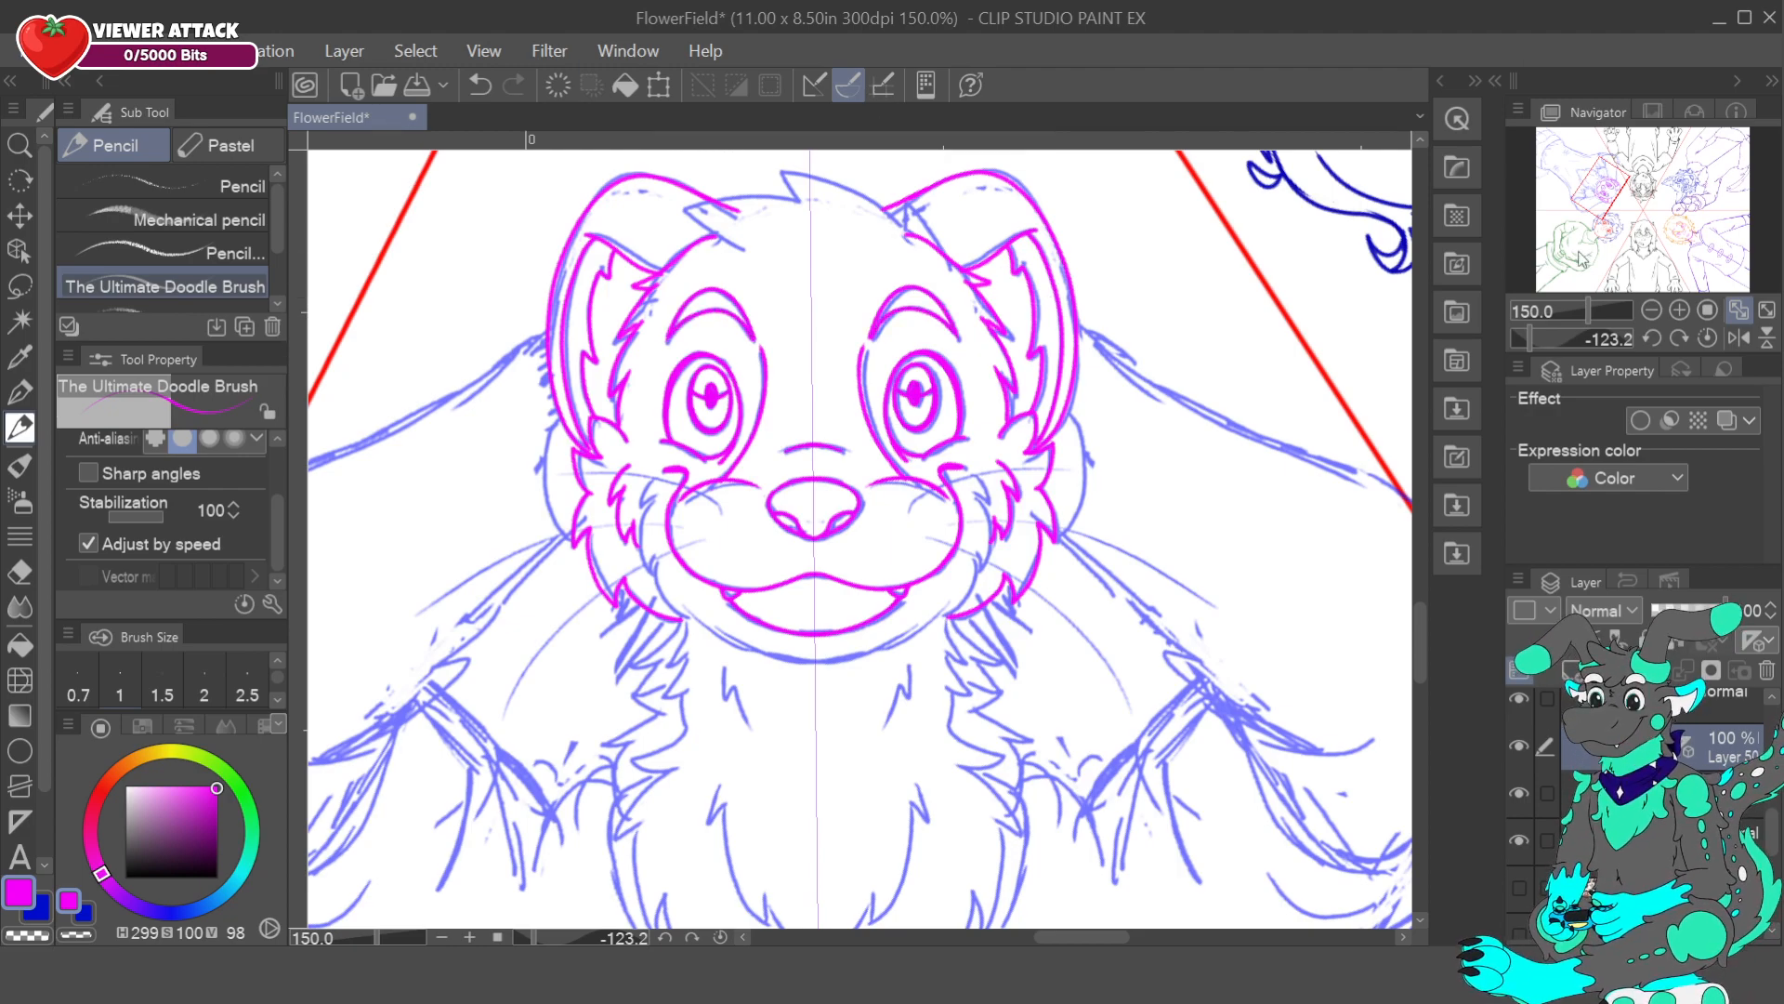
- Try to draw the chin curve below the mouth between the two tufts of cheek fur
left_click_drag(1601, 184, 1594, 187)
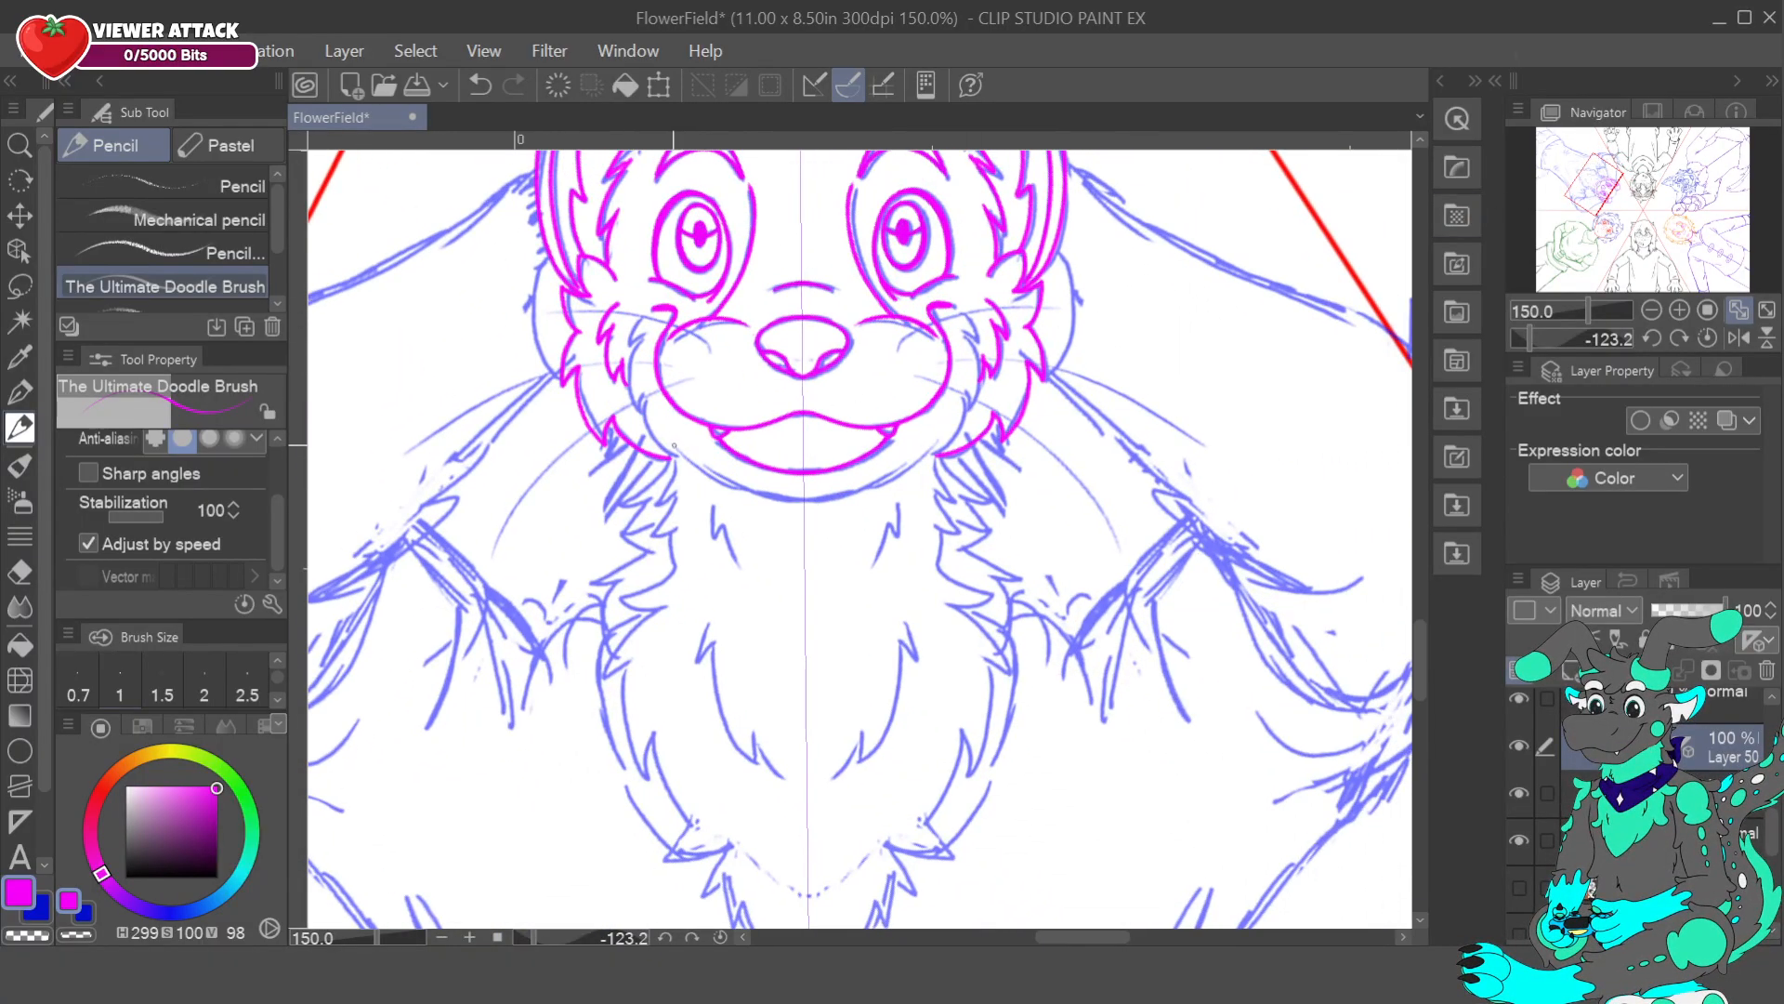
mouse_move(669, 439)
left_mouse_down()
mouse_move(736, 489)
mouse_move(807, 503)
left_mouse_up()
left_click(487, 89)
left_click_drag(672, 443, 805, 504)
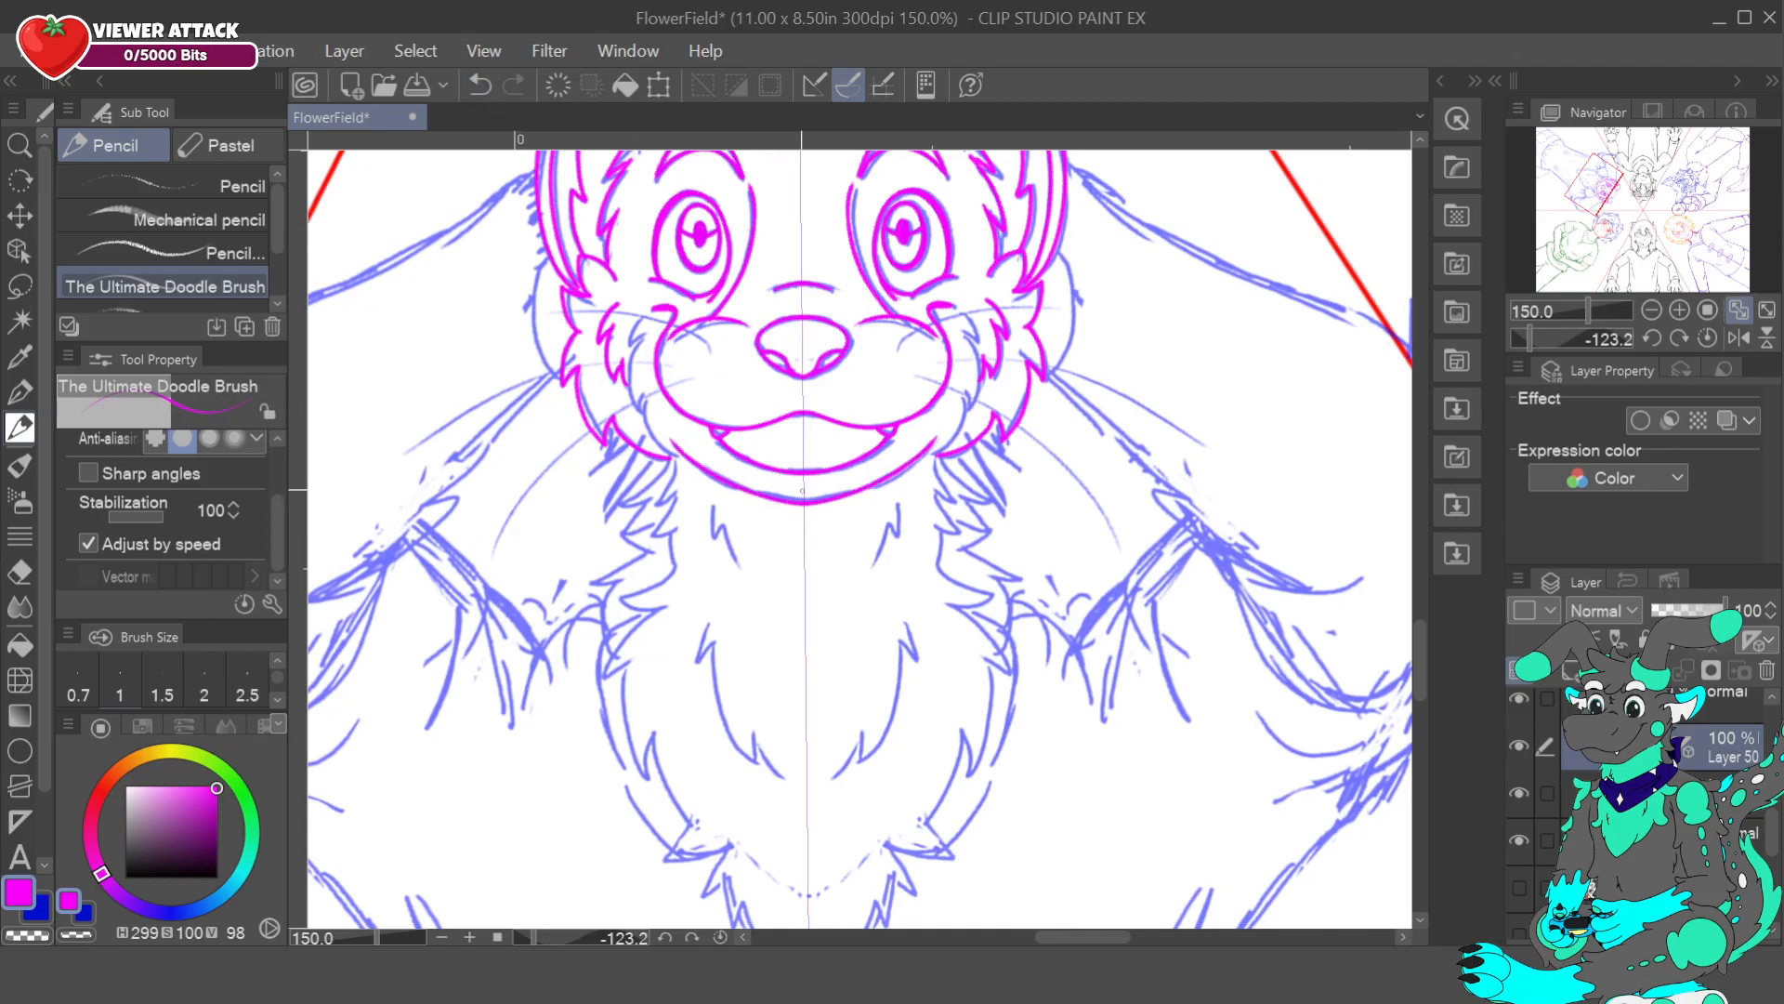
key("c")
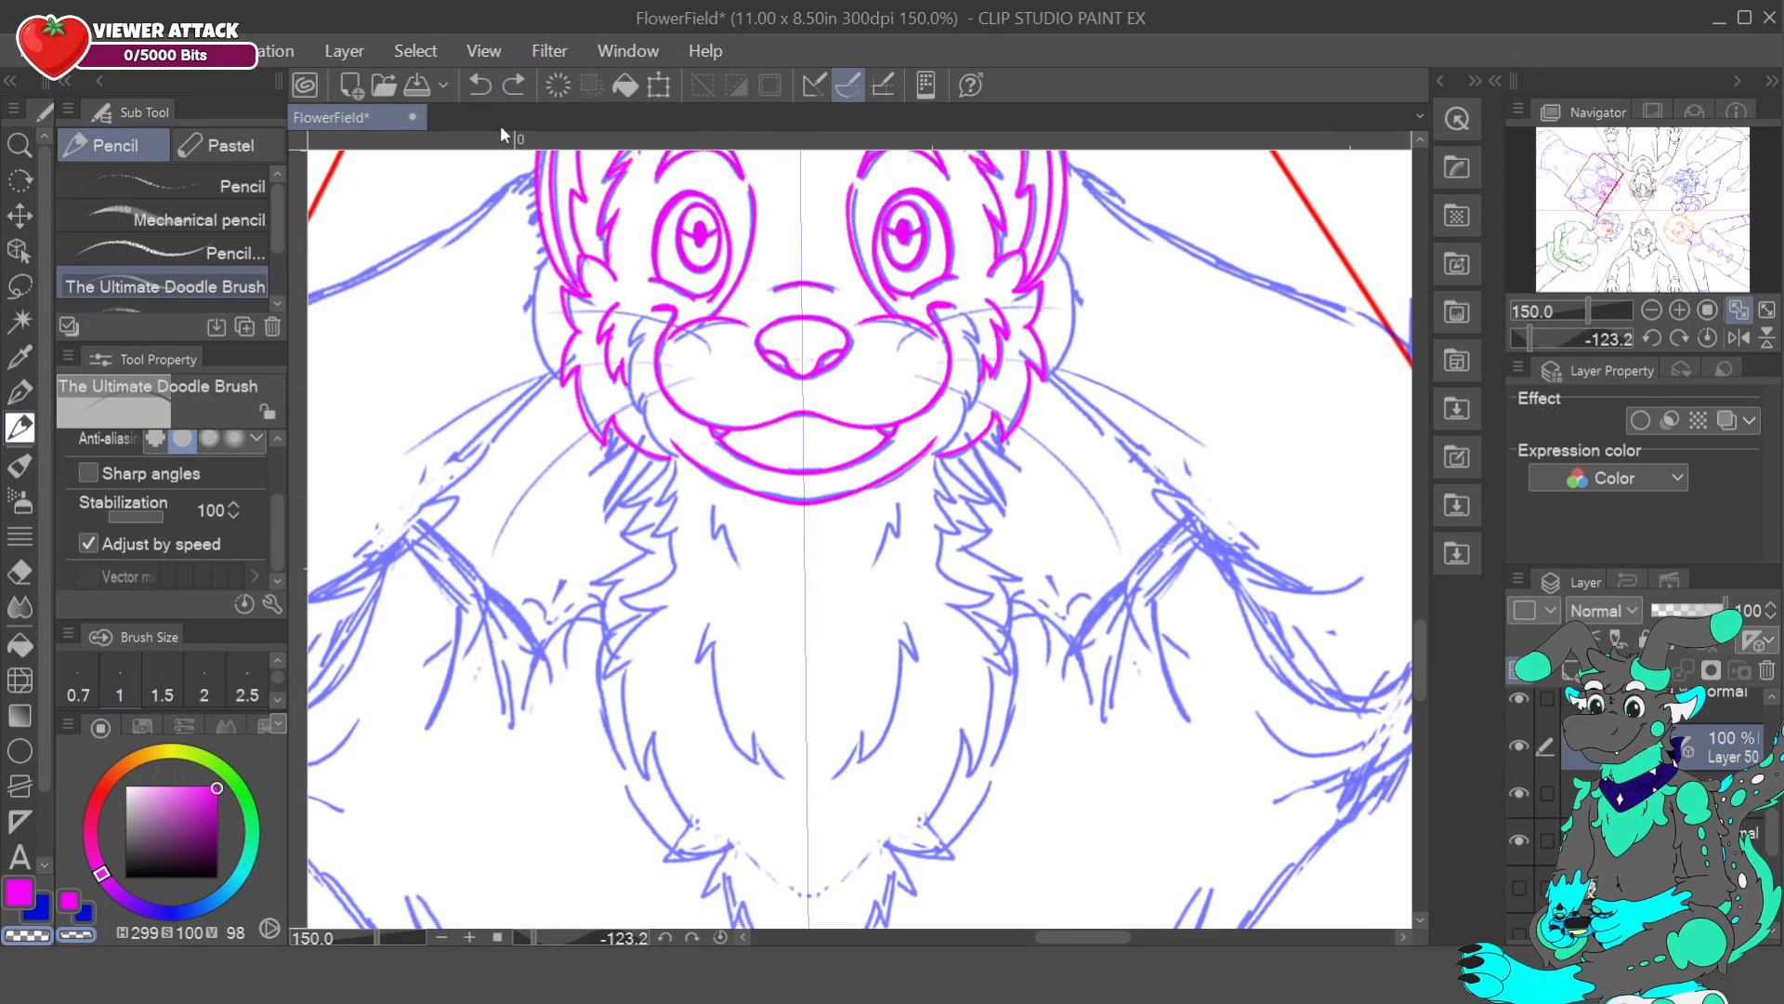
left_click(488, 85)
right_click(733, 433)
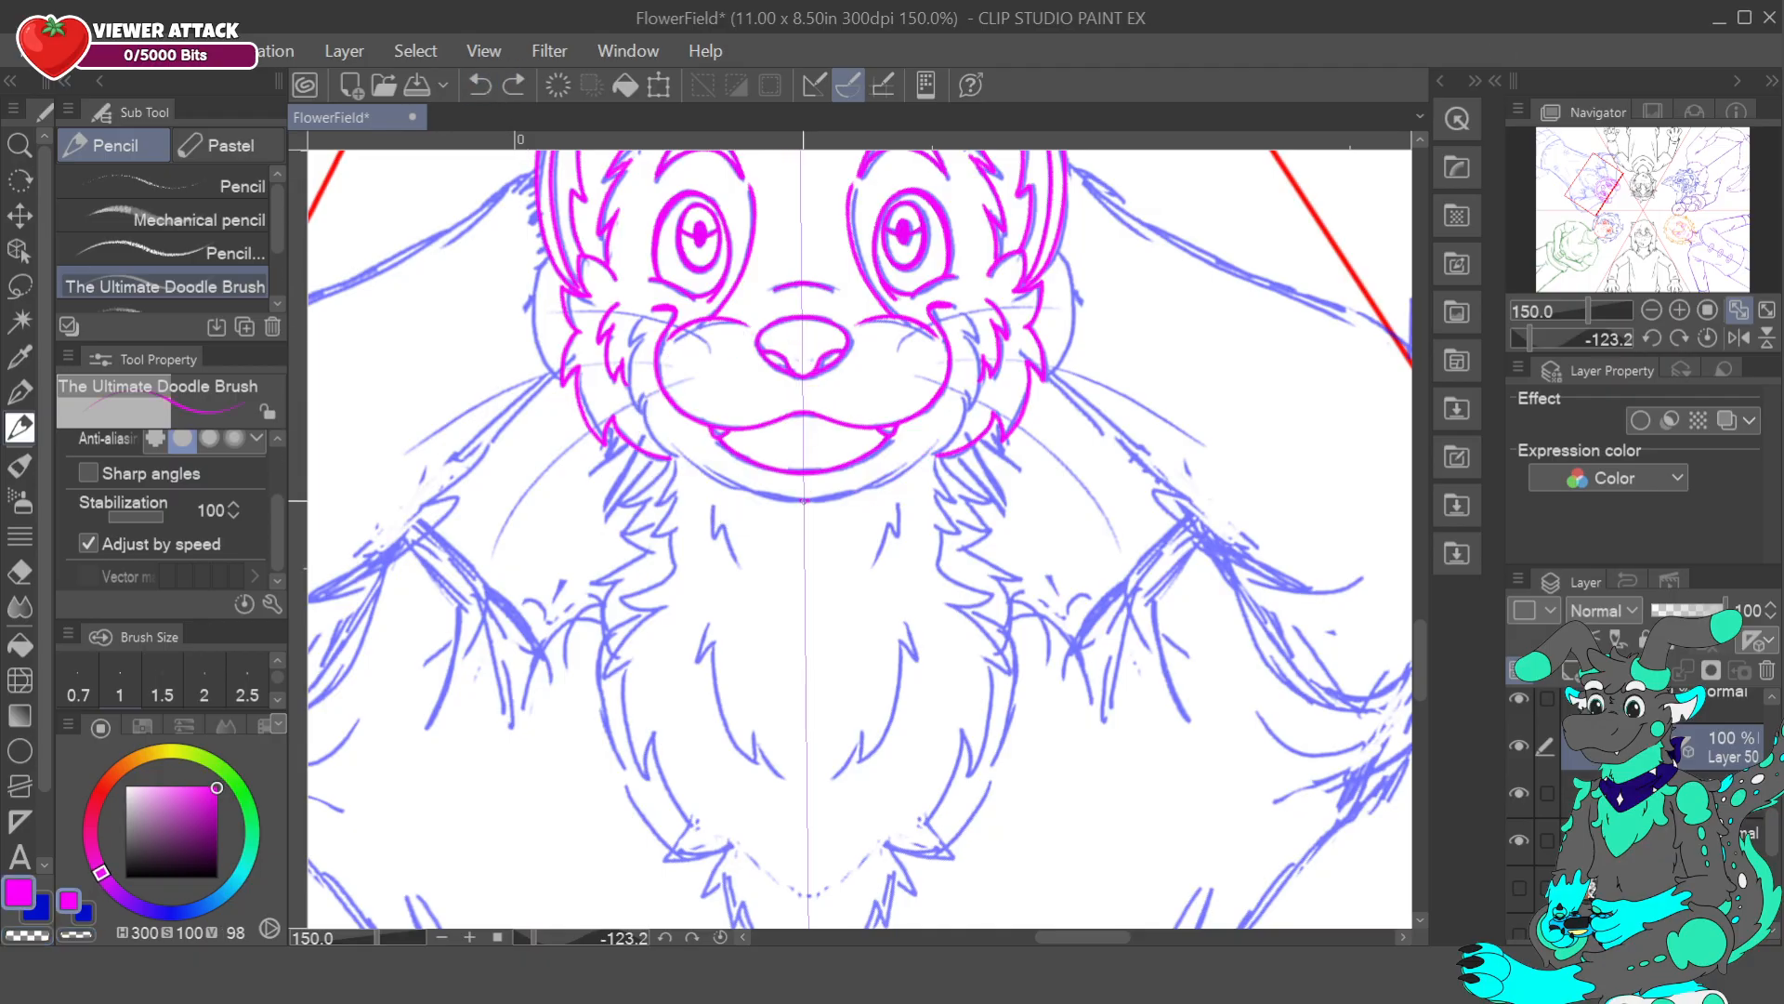
- Redraw the chin curve from cheek to cheek and erase the excess along its inner edge
mouse_move(773, 497)
left_mouse_down()
mouse_move(718, 446)
mouse_move(724, 485)
mouse_move(671, 406)
left_mouse_up()
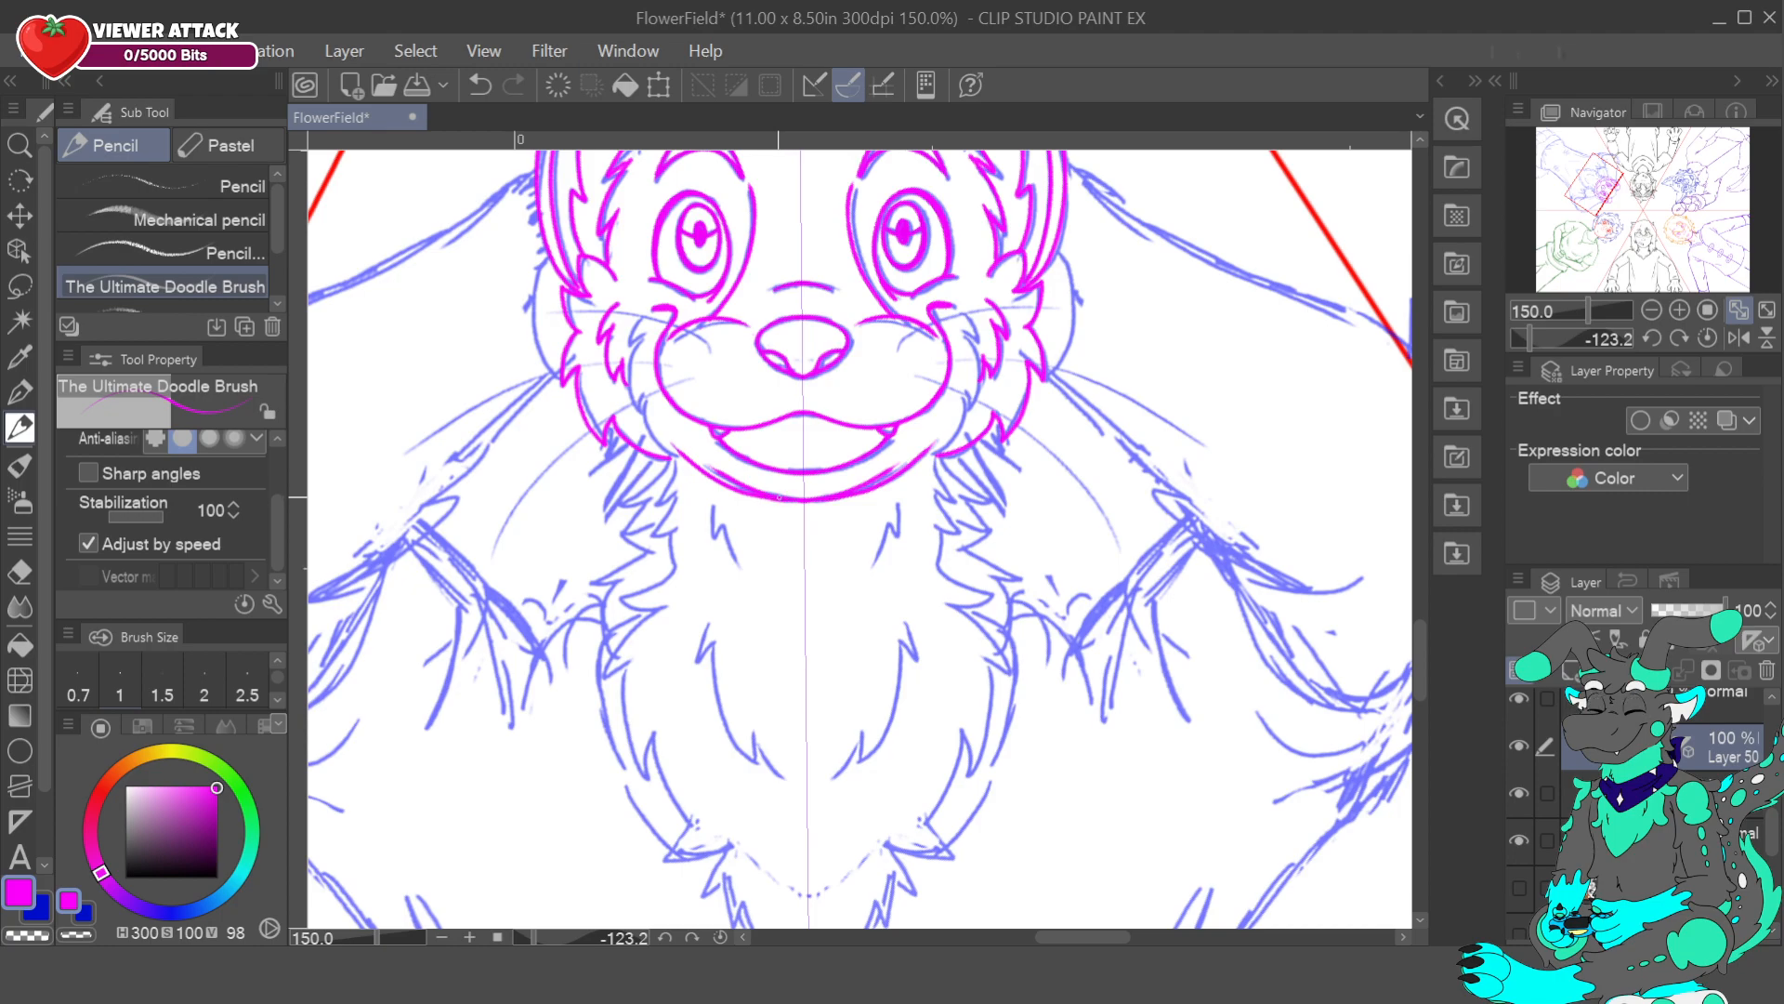
left_click_drag(783, 501, 804, 501)
key("c")
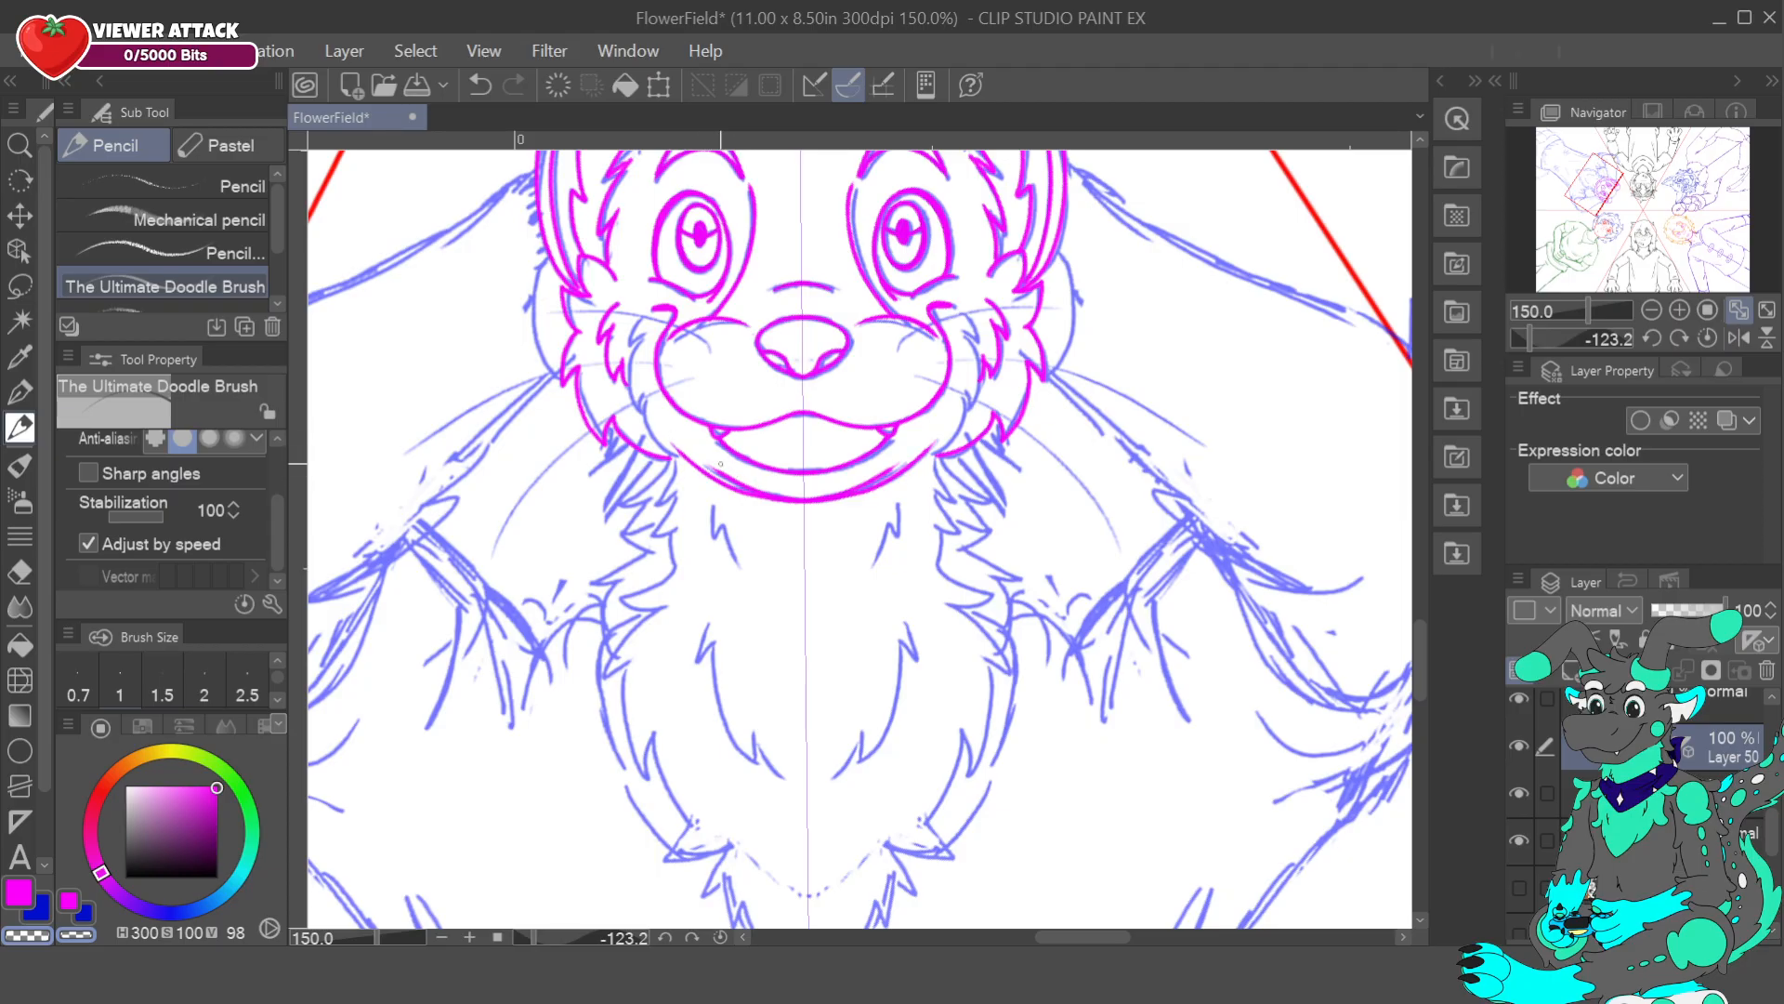
left_click_drag(720, 470, 799, 496)
- Choose a paler purple (hue 299, saturation 38, value 86) and trace the fur marking inside each cheek to the chin
left_click(683, 458, "alt")
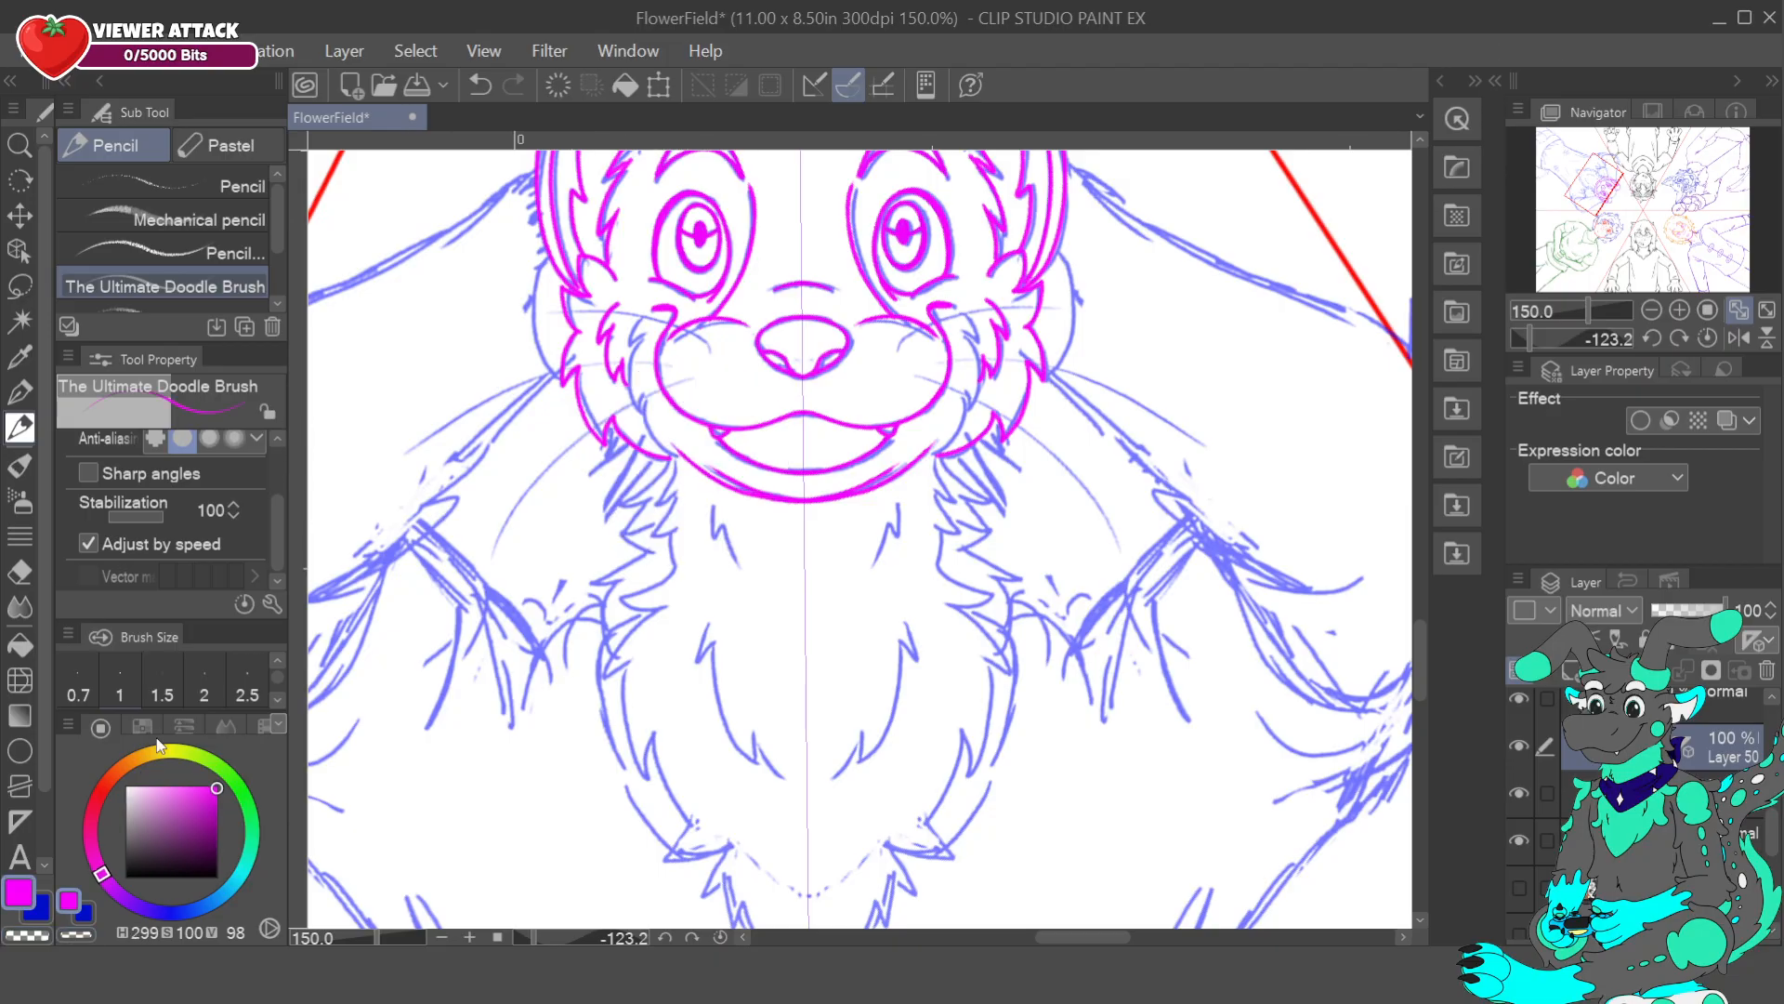
left_click(184, 801)
left_click_drag(184, 801, 160, 798)
left_click_drag(637, 322, 638, 404)
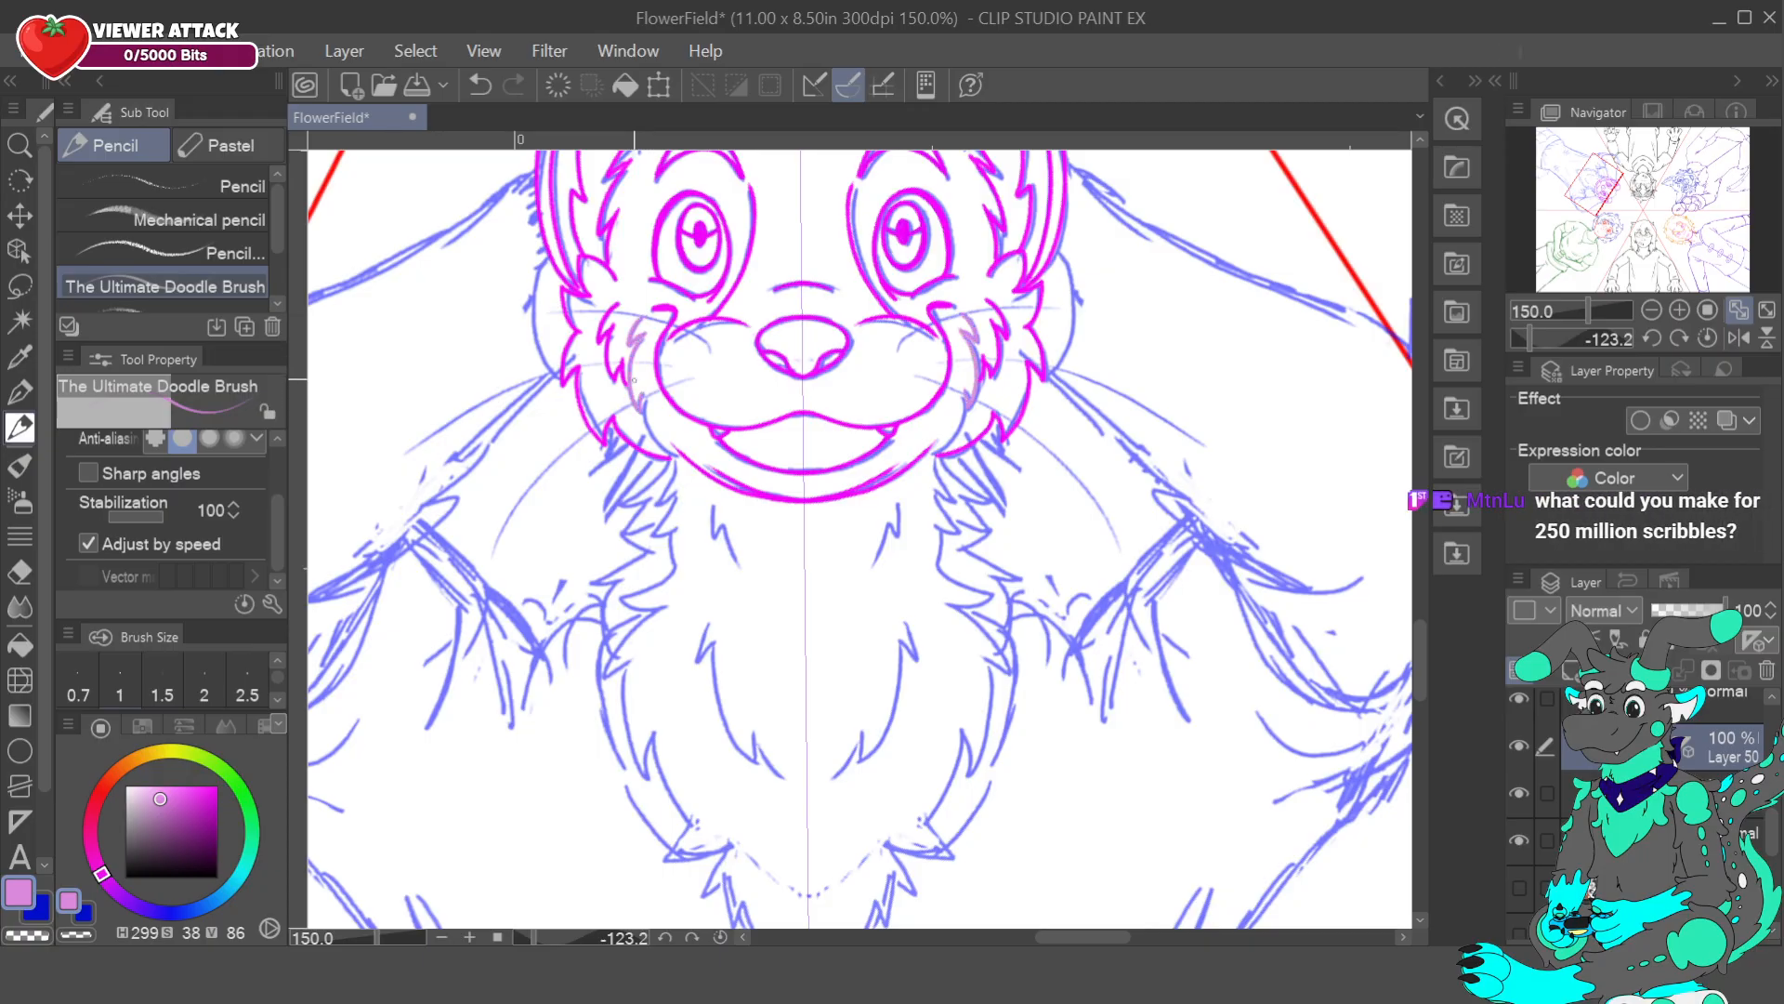
left_click_drag(641, 394, 668, 456)
left_click(481, 87)
left_click_drag(645, 417, 671, 455)
- Trace the jagged fur marking in pale purple from the chin down both sides of the chest to its pointed tip
left_click_drag(677, 465, 658, 534)
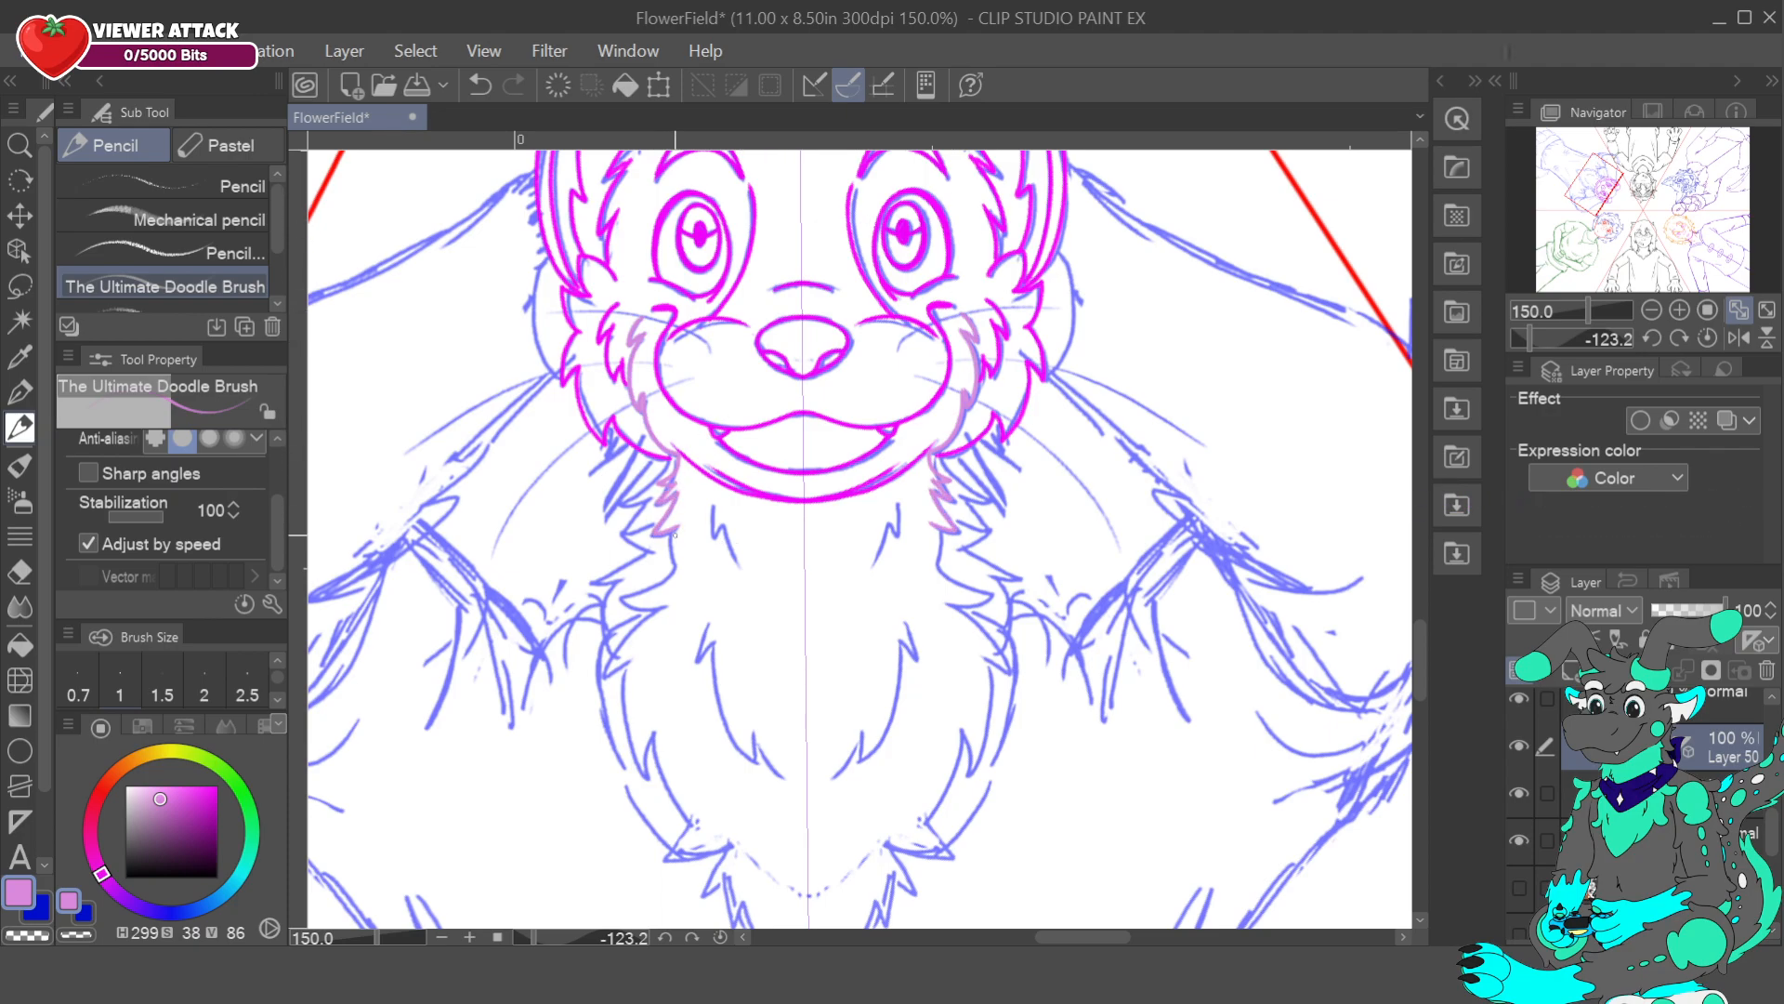
mouse_move(663, 537)
left_mouse_down()
mouse_move(681, 555)
mouse_move(619, 591)
mouse_move(671, 606)
left_mouse_up()
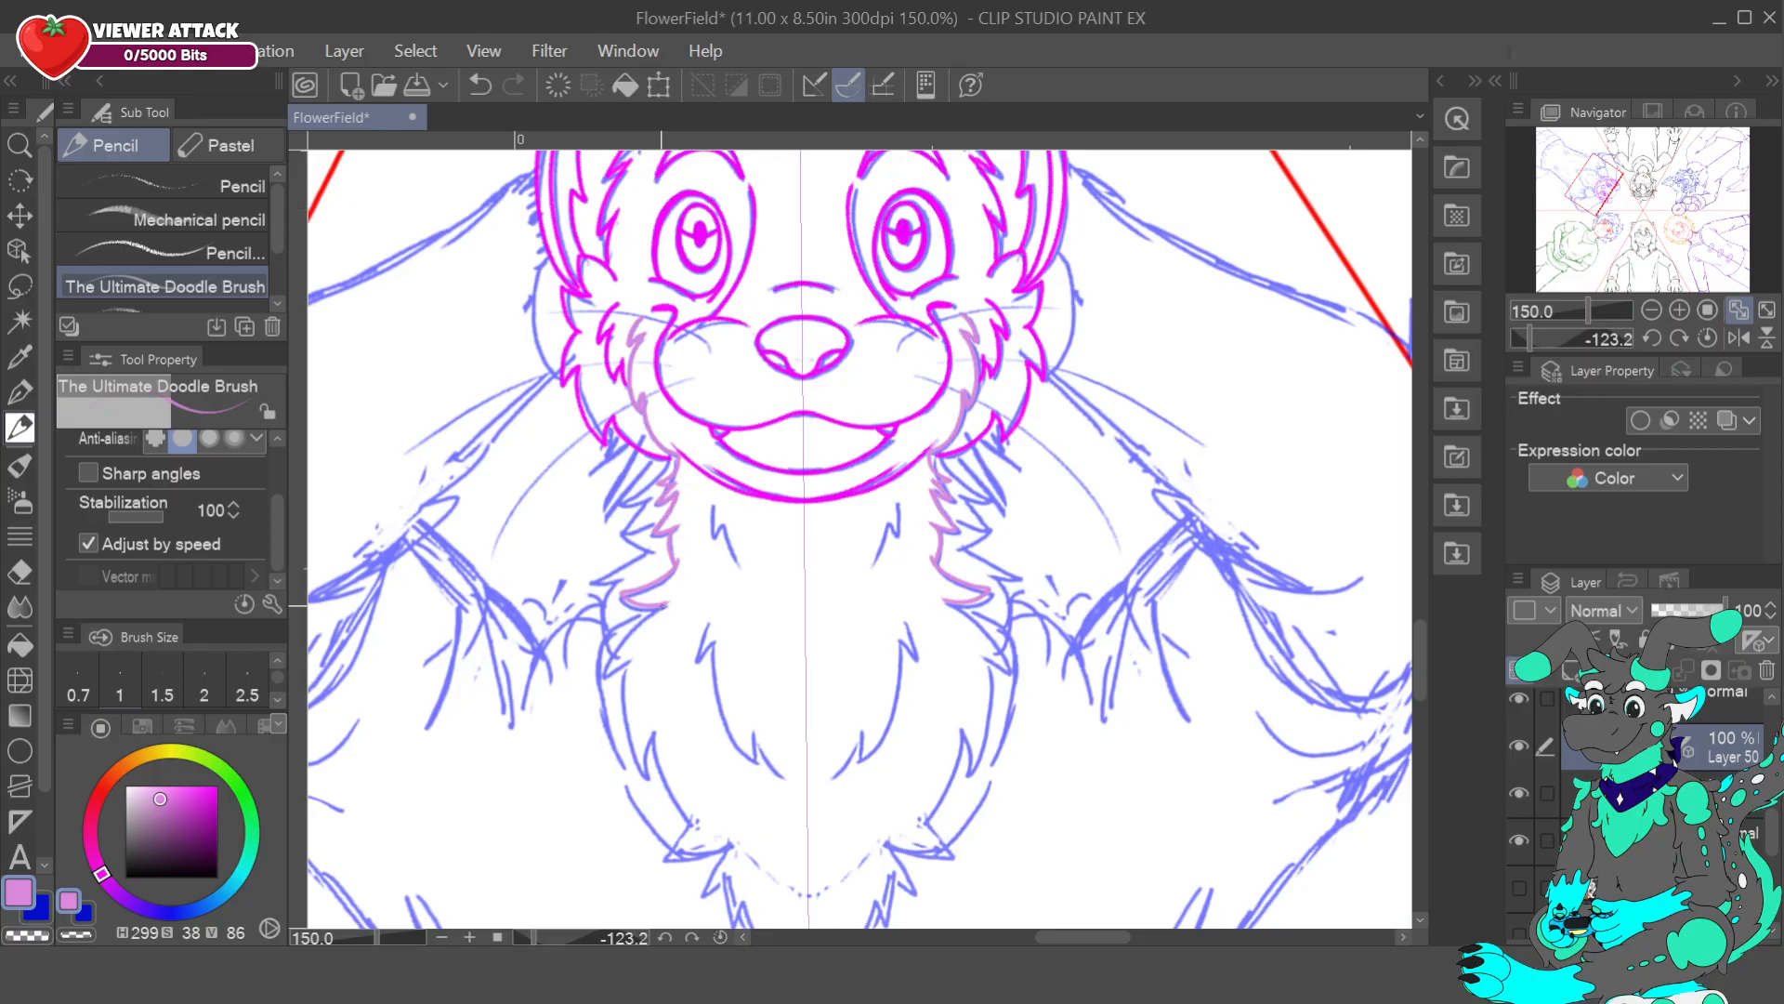
mouse_move(621, 608)
left_mouse_down()
mouse_move(608, 678)
mouse_move(630, 658)
mouse_move(648, 684)
mouse_move(626, 665)
mouse_move(649, 772)
left_mouse_up()
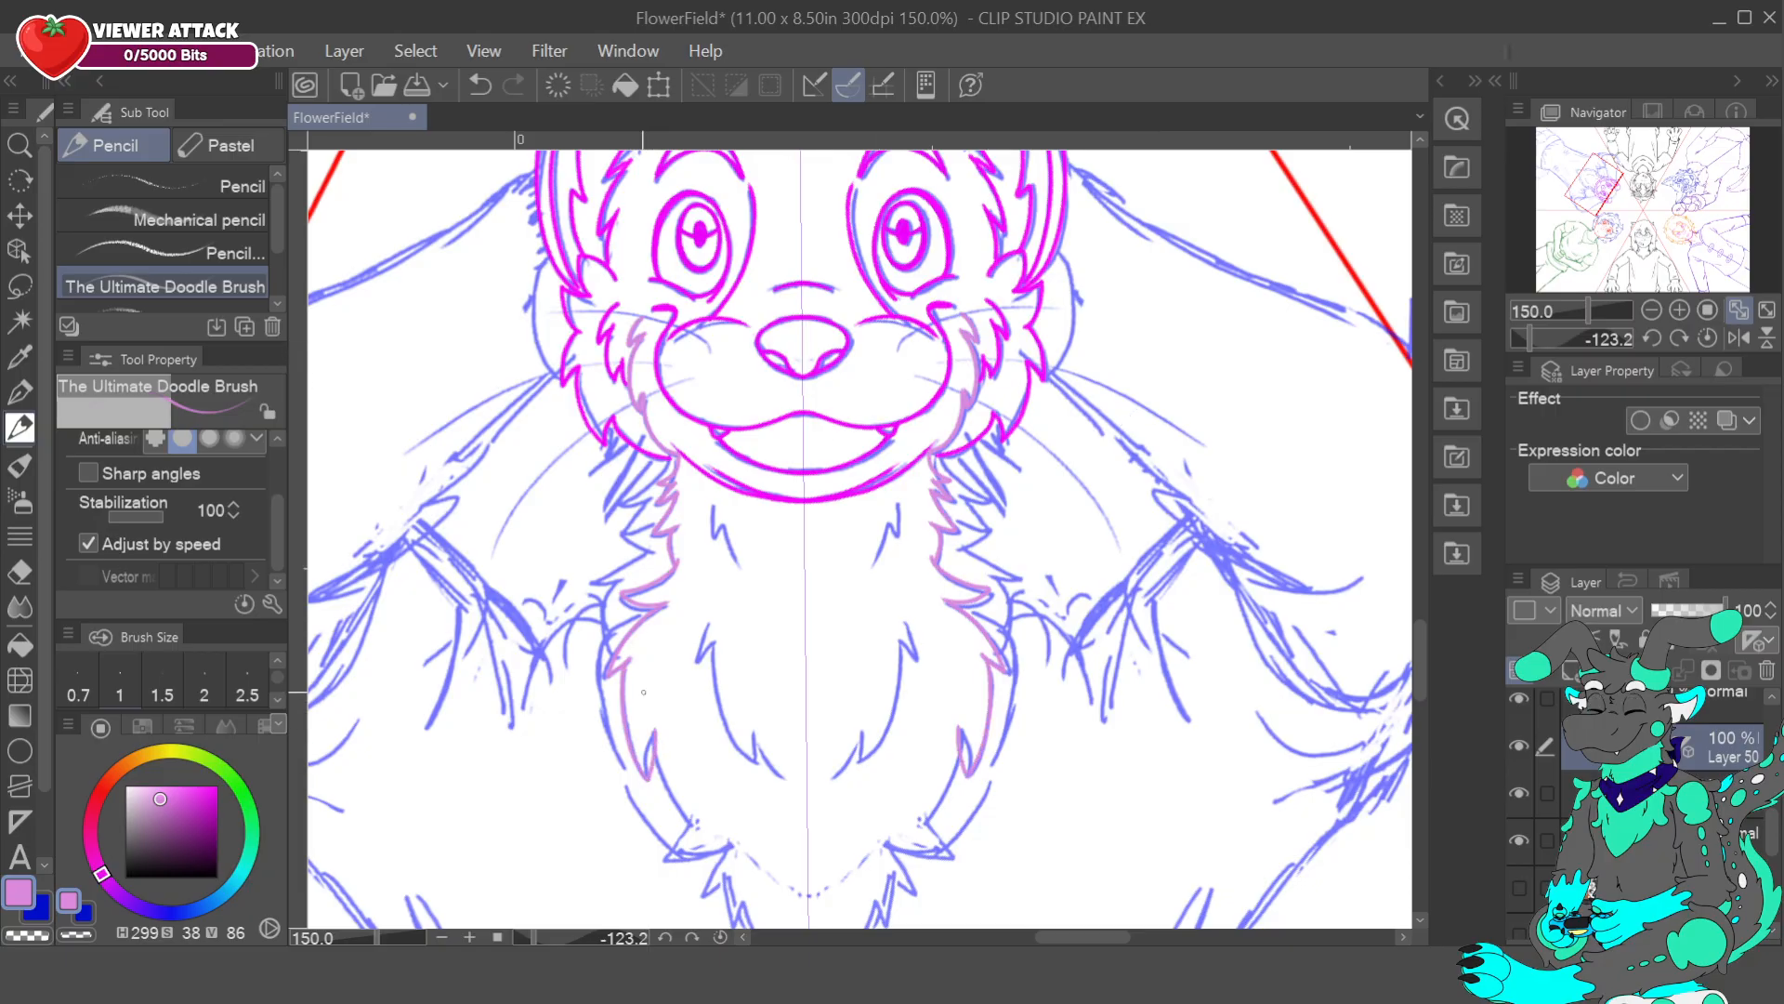
left_click_drag(654, 743, 692, 823)
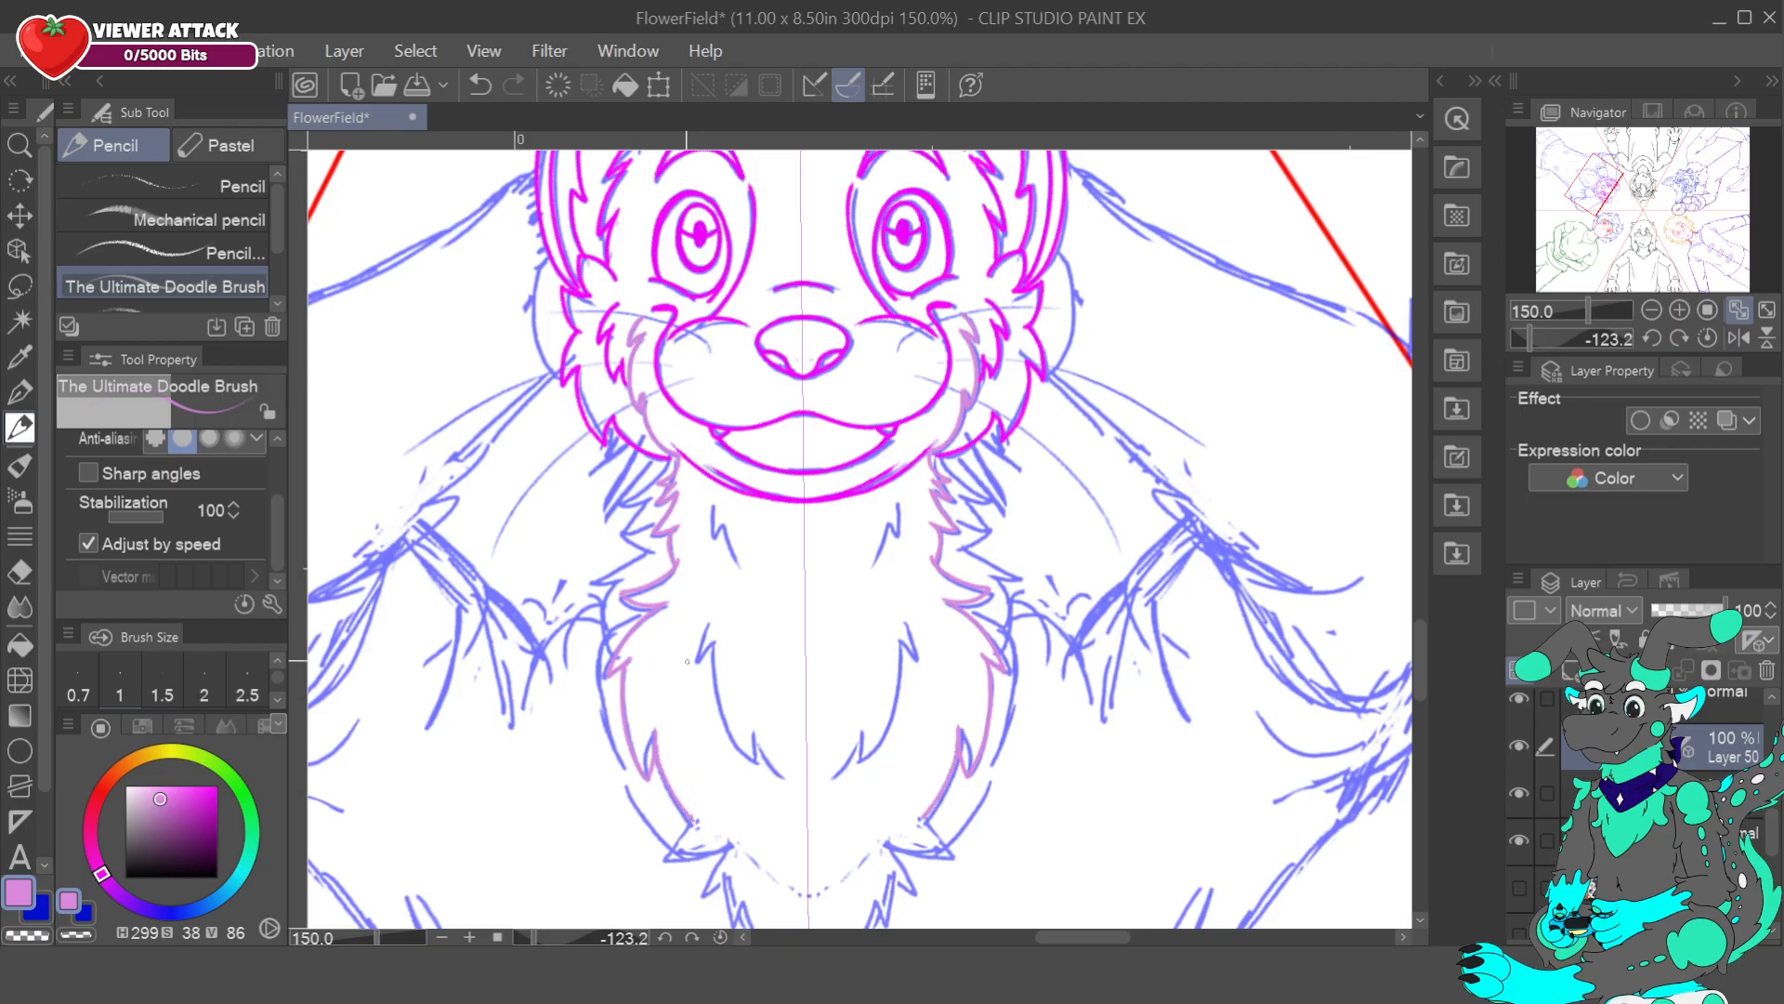
left_click_drag(1602, 187, 1593, 174)
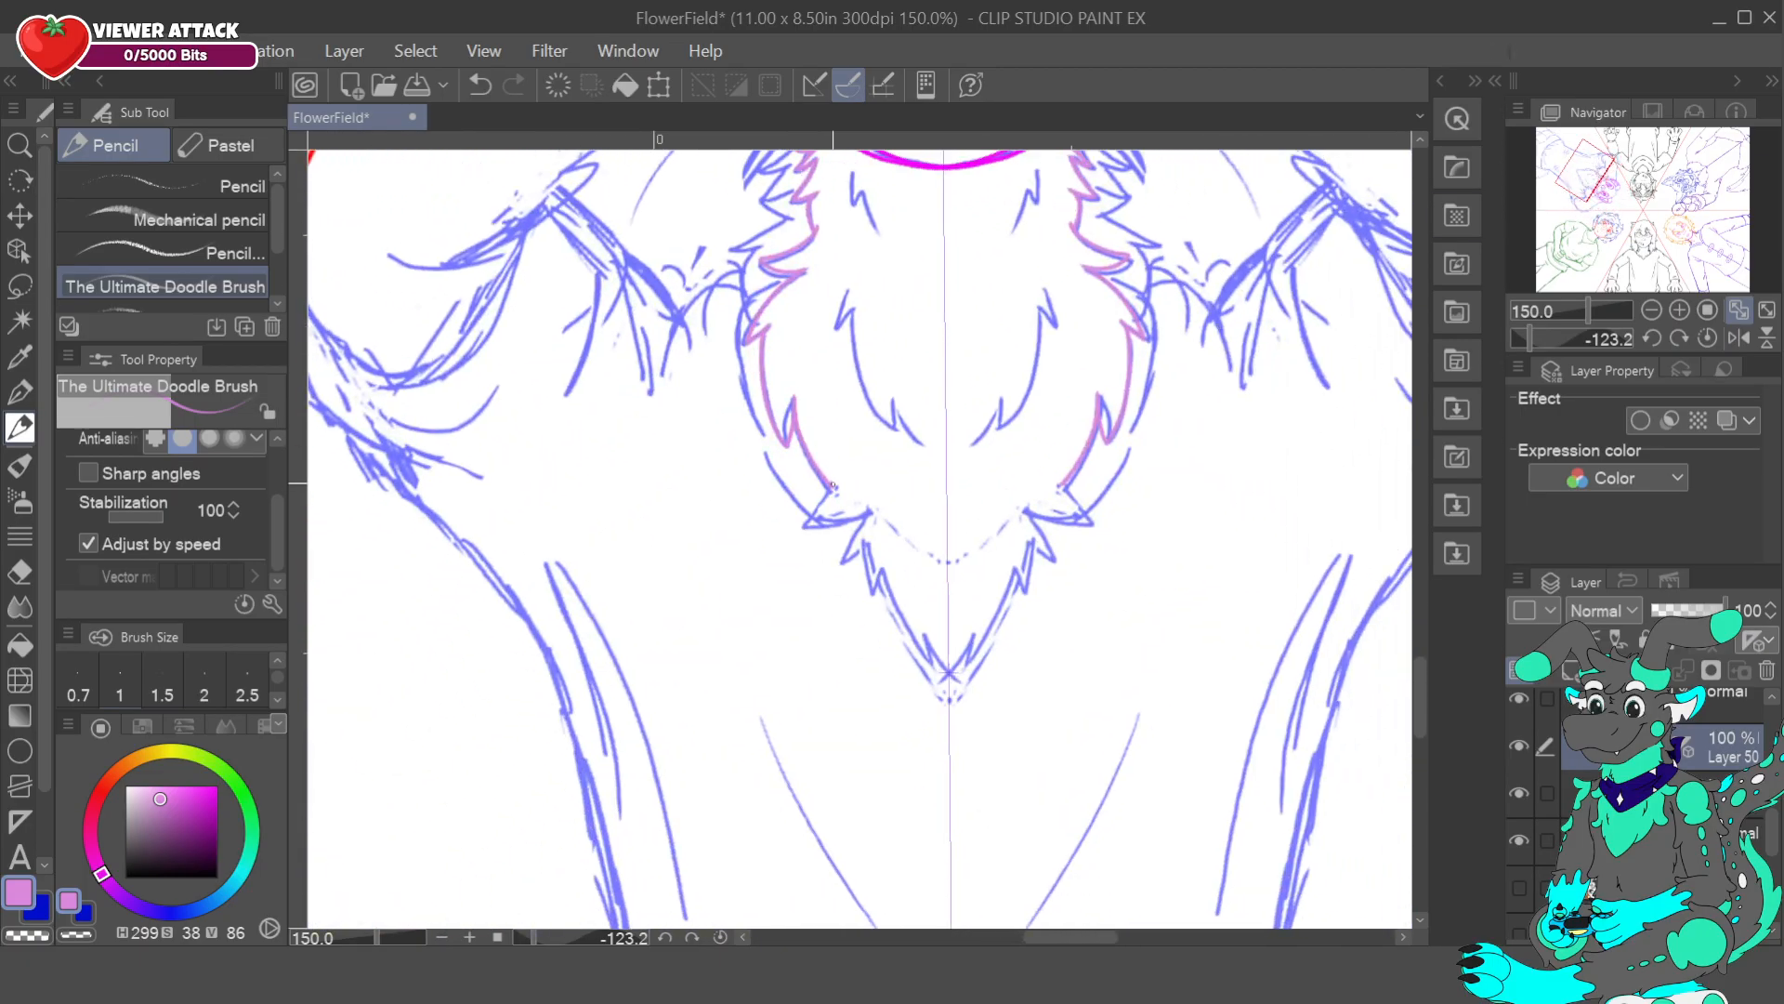
mouse_move(833, 485)
left_mouse_down()
mouse_move(823, 539)
mouse_move(857, 497)
mouse_move(854, 555)
mouse_move(869, 523)
mouse_move(881, 585)
mouse_move(884, 561)
mouse_move(949, 668)
left_mouse_up()
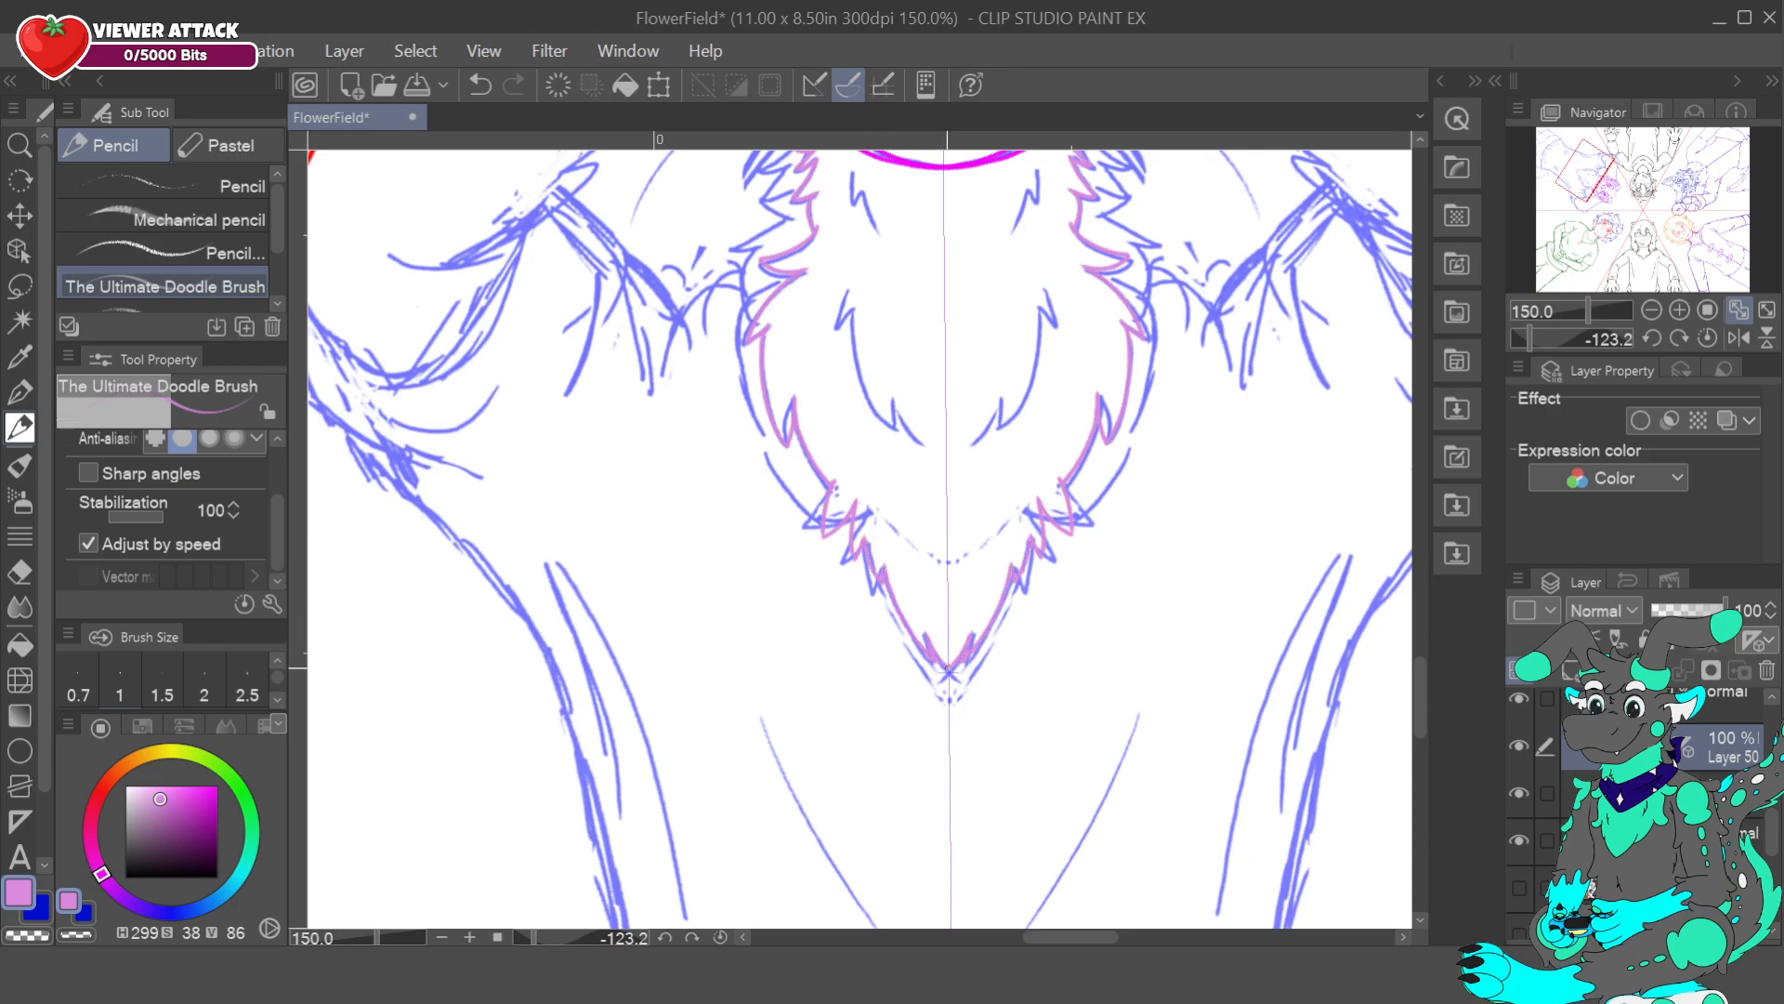
left_click_drag(1594, 171, 1592, 179)
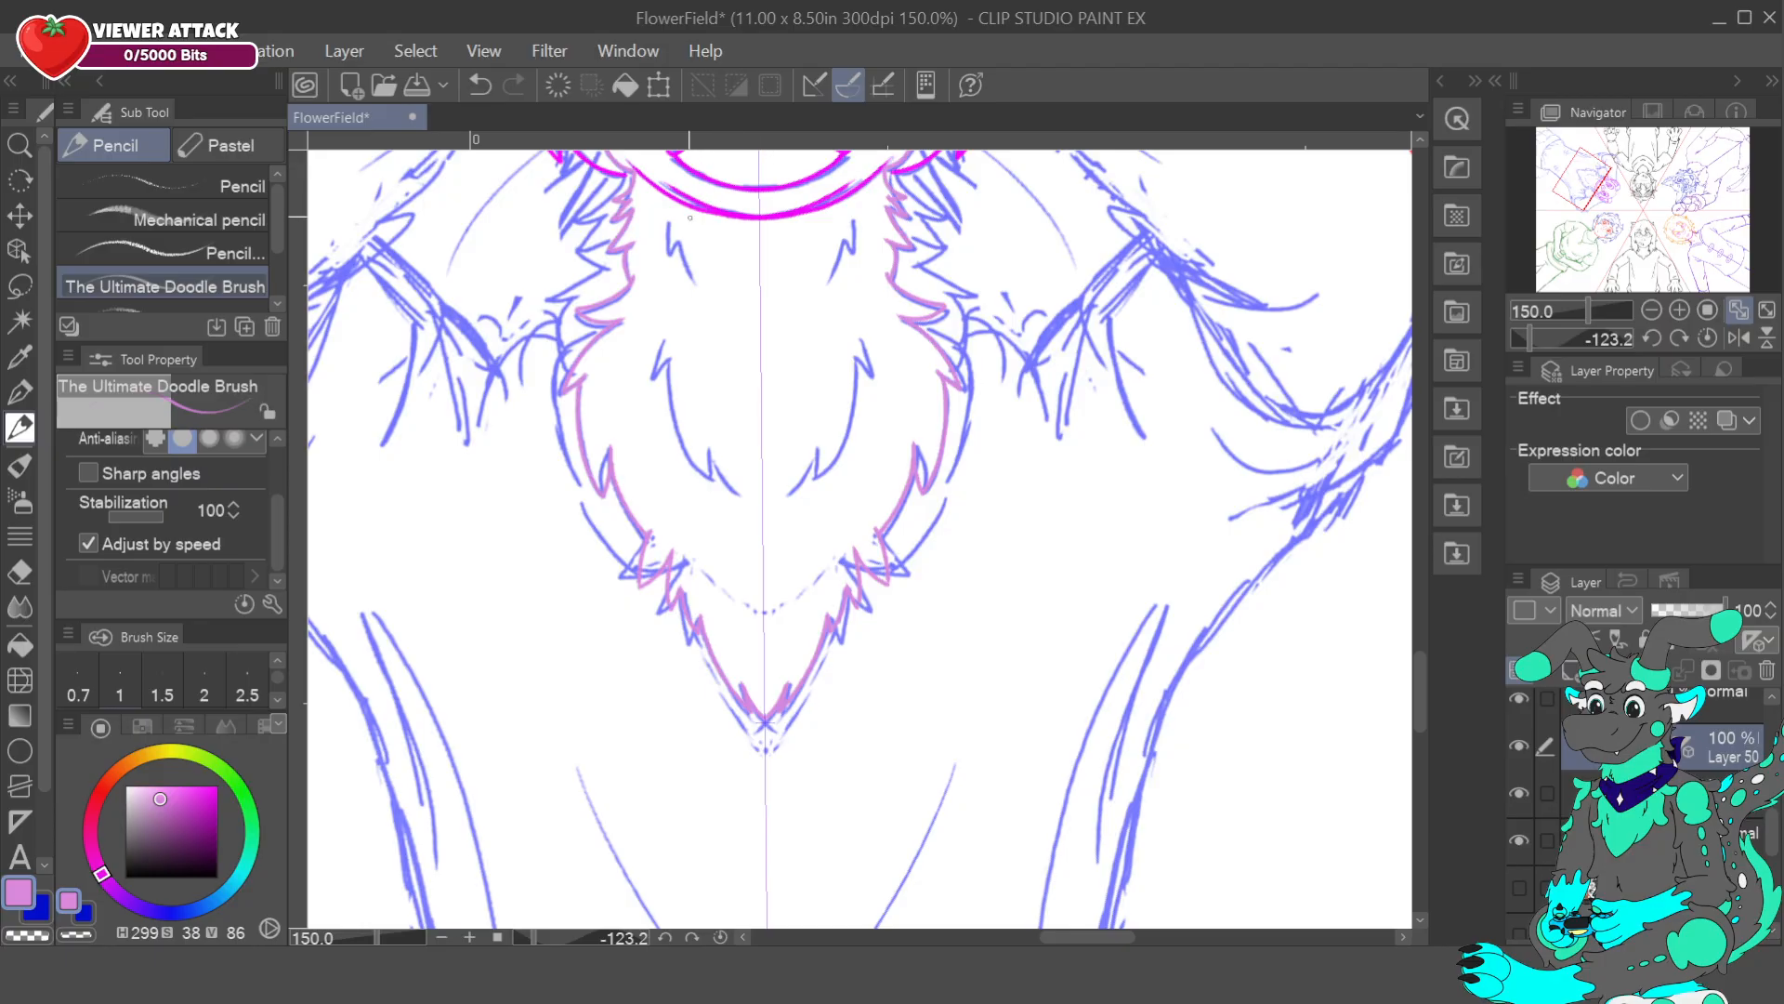
- Pick the magenta line colour from the face and trace the outer jagged neck fur below both cheeks
left_click(657, 185, "alt")
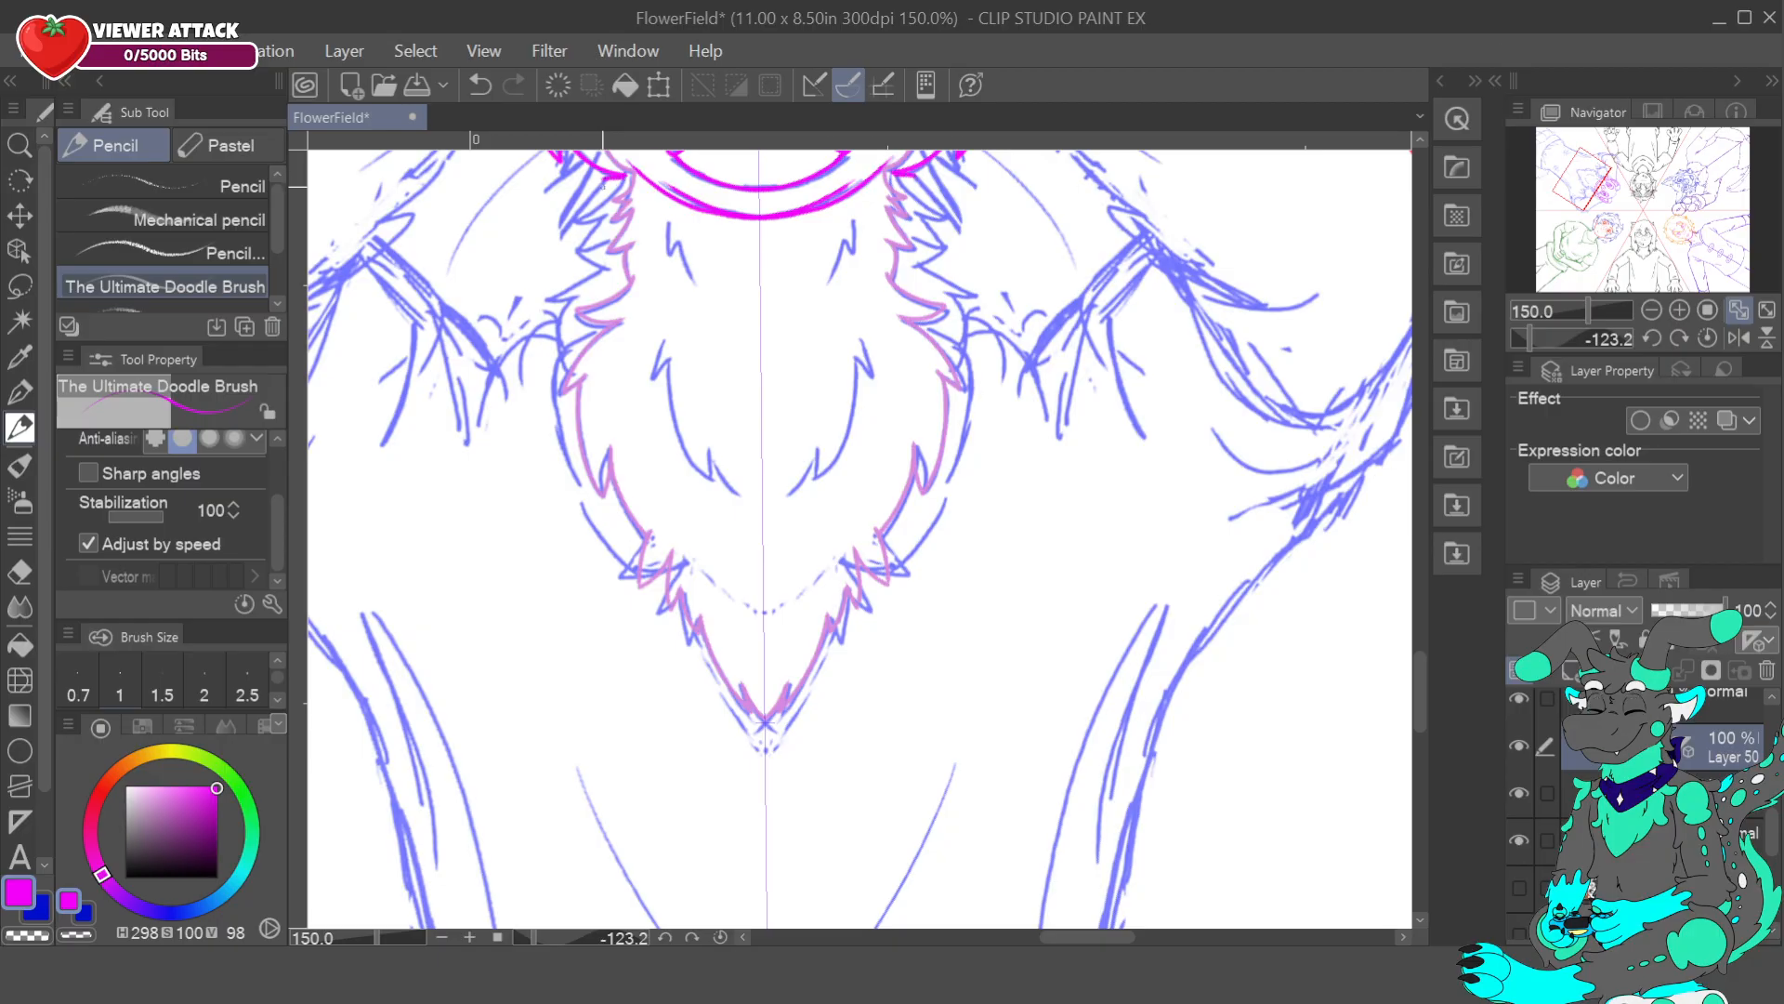
mouse_move(593, 200)
left_mouse_down()
mouse_move(609, 204)
mouse_move(583, 220)
mouse_move(609, 216)
mouse_move(578, 249)
mouse_move(612, 269)
mouse_move(606, 244)
mouse_move(587, 283)
mouse_move(549, 299)
left_mouse_up()
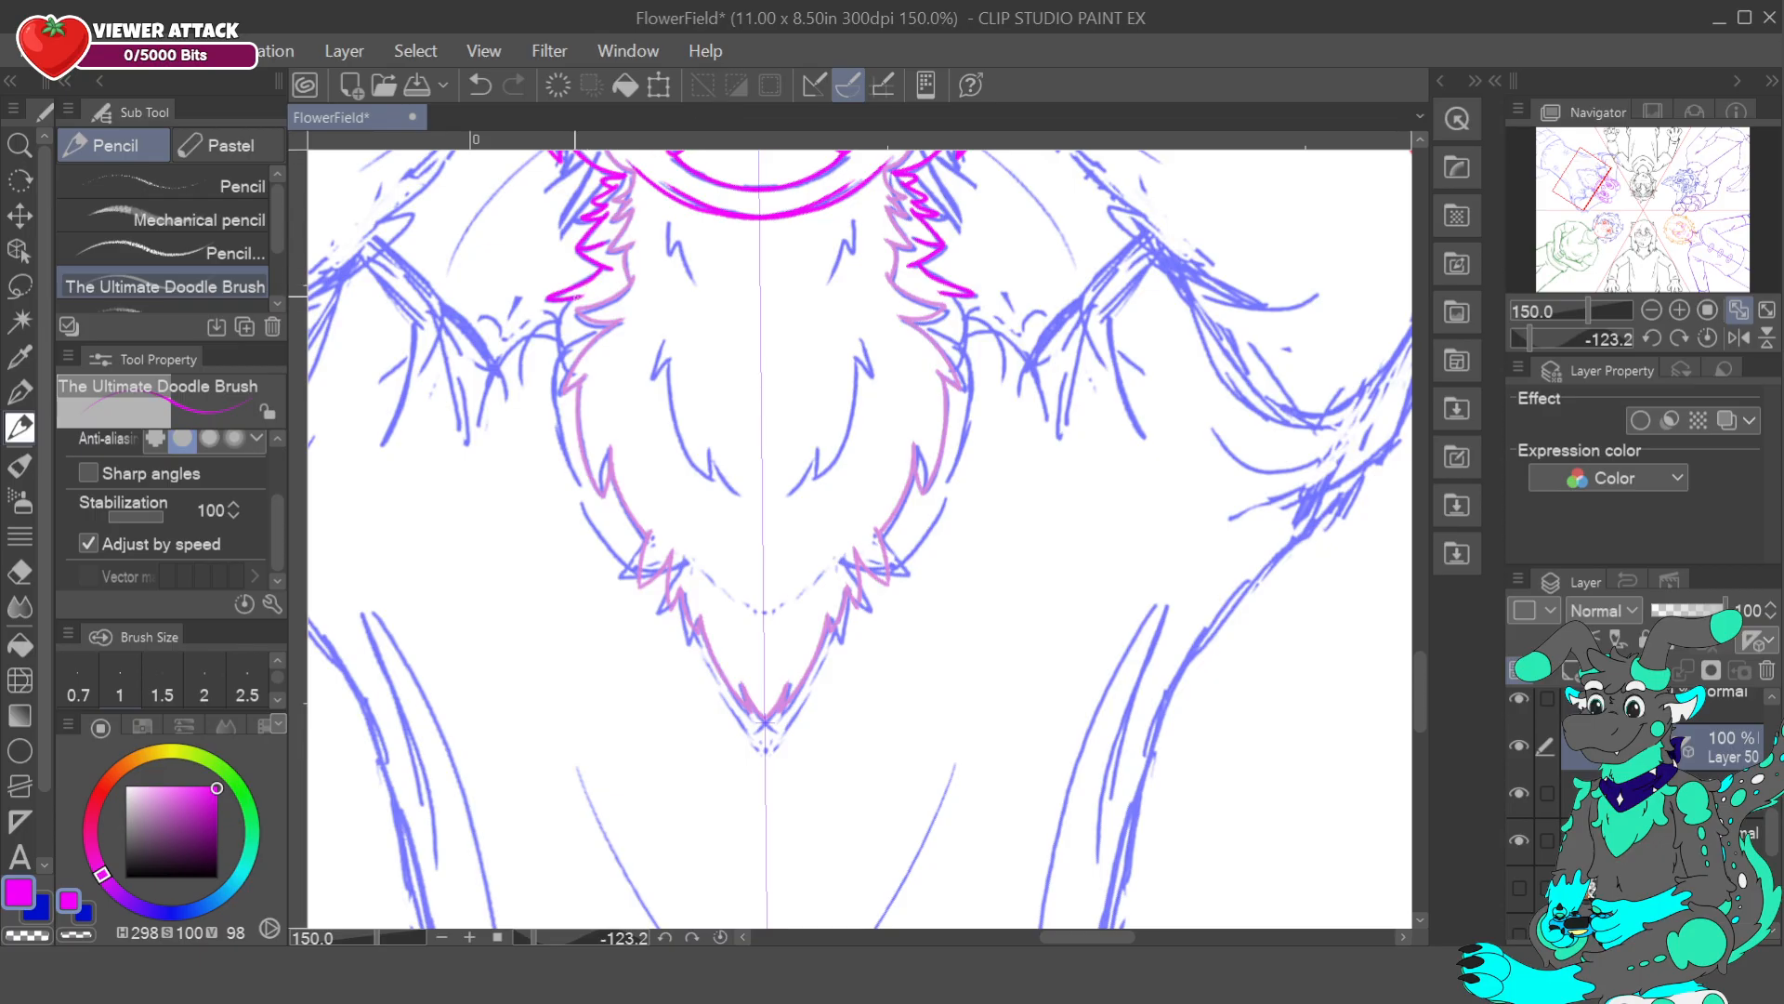
left_click_drag(575, 297, 560, 331)
- Trace the short upper and long lower inner chest fur tufts in magenta, and check the linework with the sketch hidden
left_click_drag(1593, 182, 1605, 179)
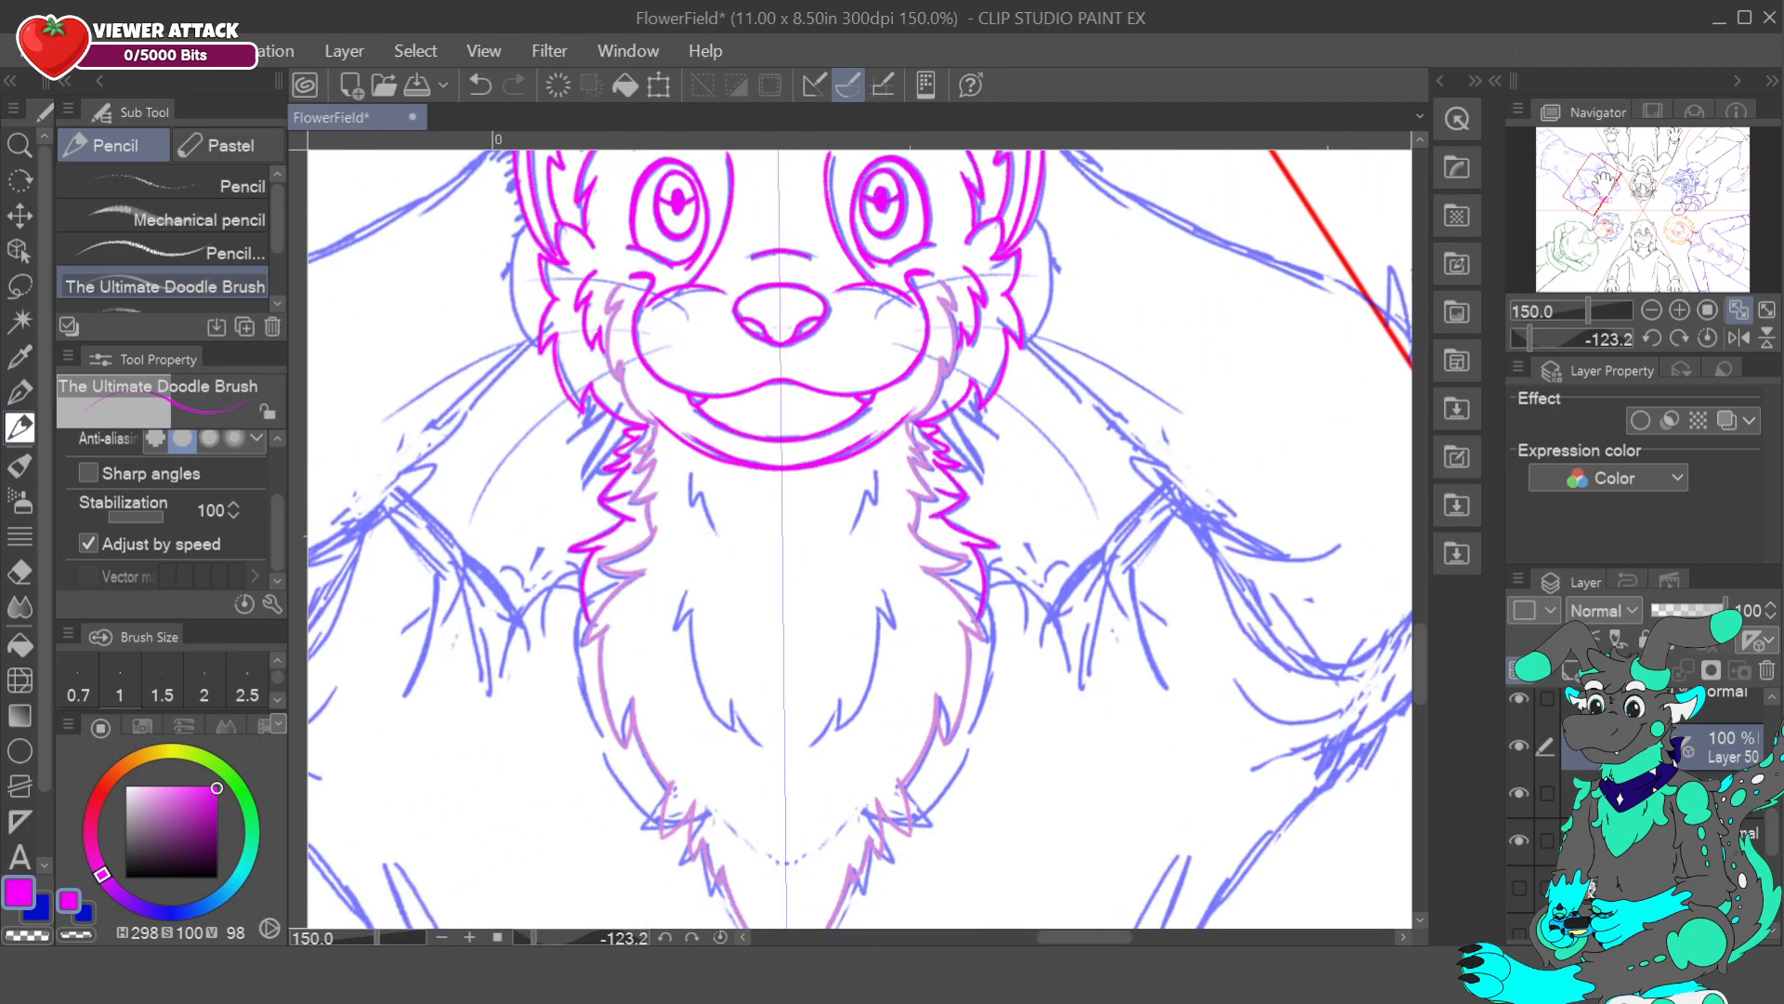
left_click_drag(877, 465, 868, 506)
left_click_drag(694, 488, 704, 505)
mouse_move(688, 587)
left_mouse_down()
mouse_move(721, 719)
mouse_move(737, 732)
mouse_move(734, 688)
mouse_move(762, 746)
left_mouse_up()
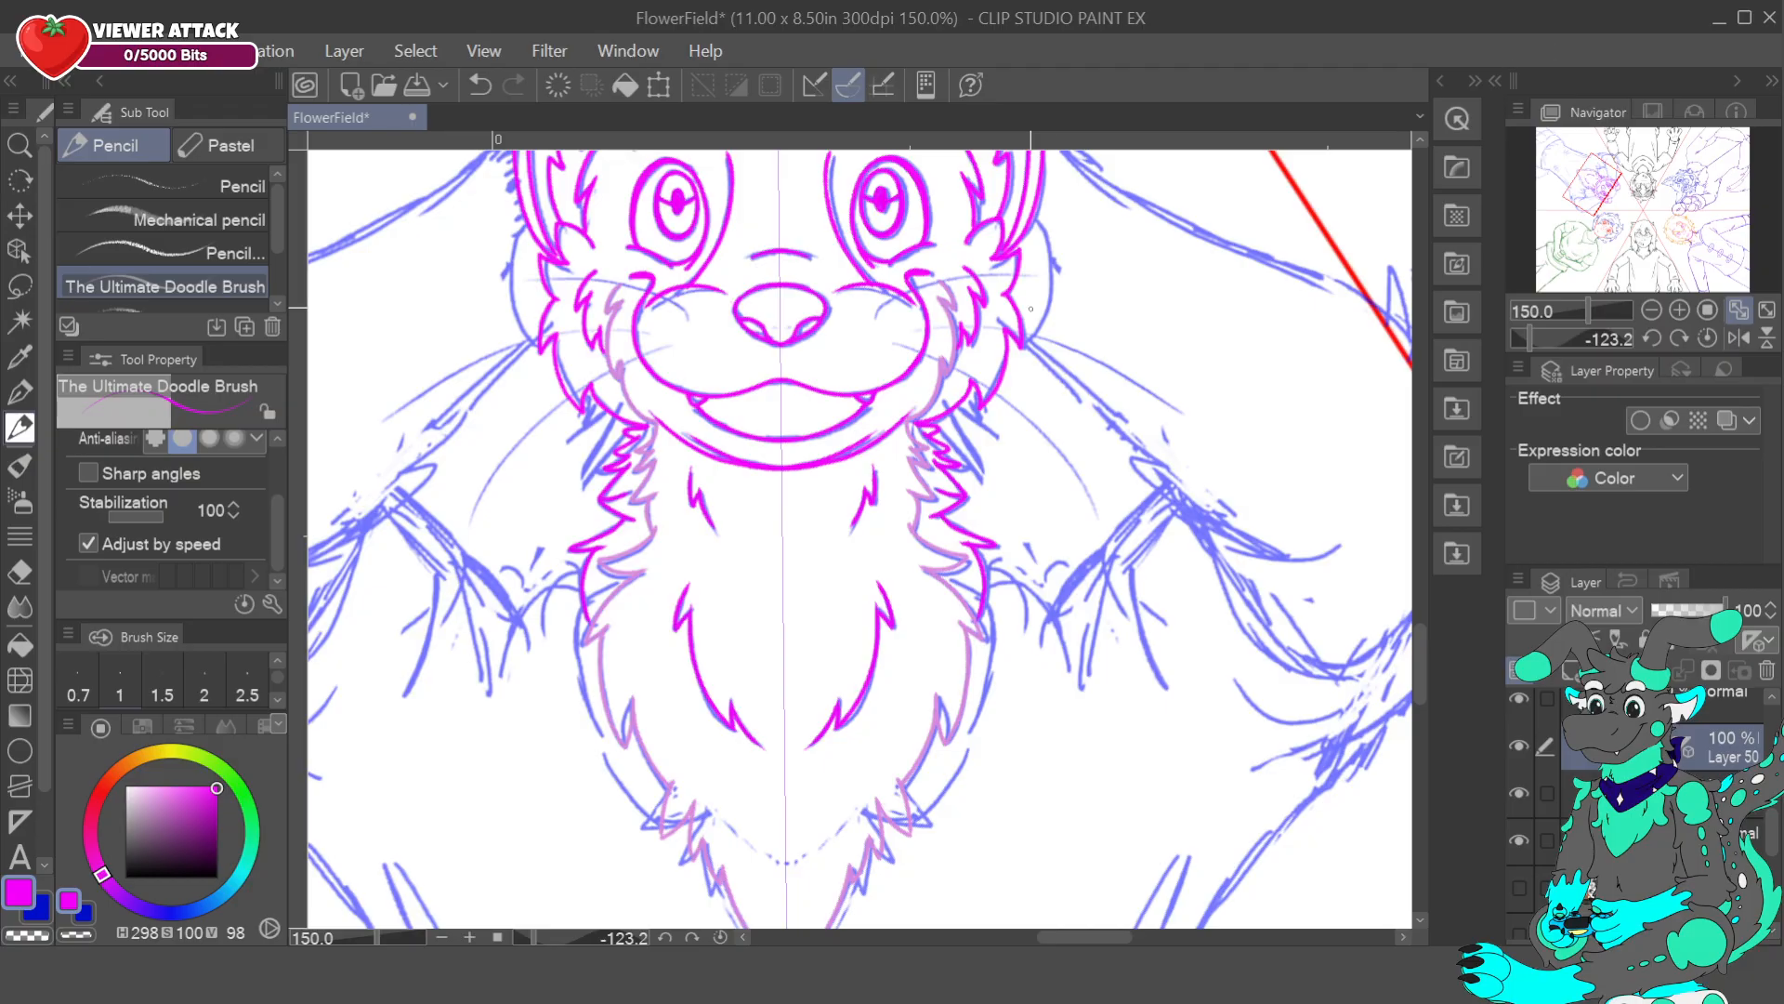
mouse_move(1606, 195)
left_mouse_down()
mouse_move(1585, 172)
mouse_move(1599, 185)
left_mouse_up()
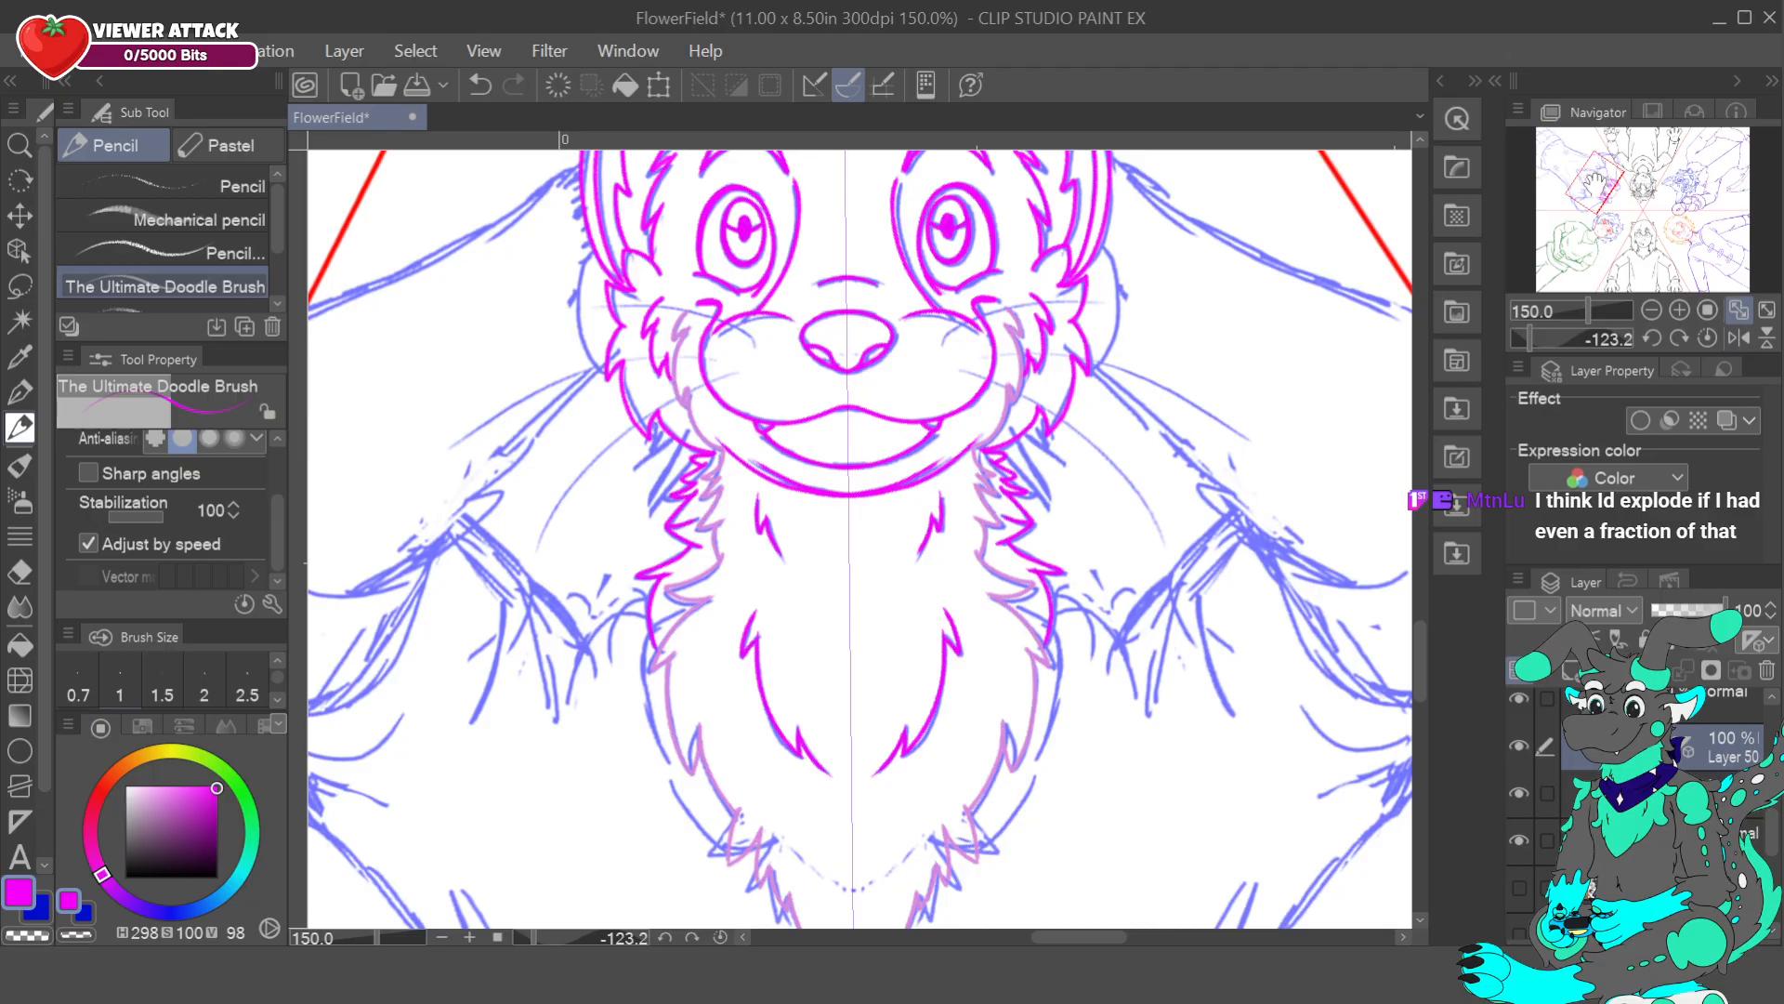
left_click(1519, 794)
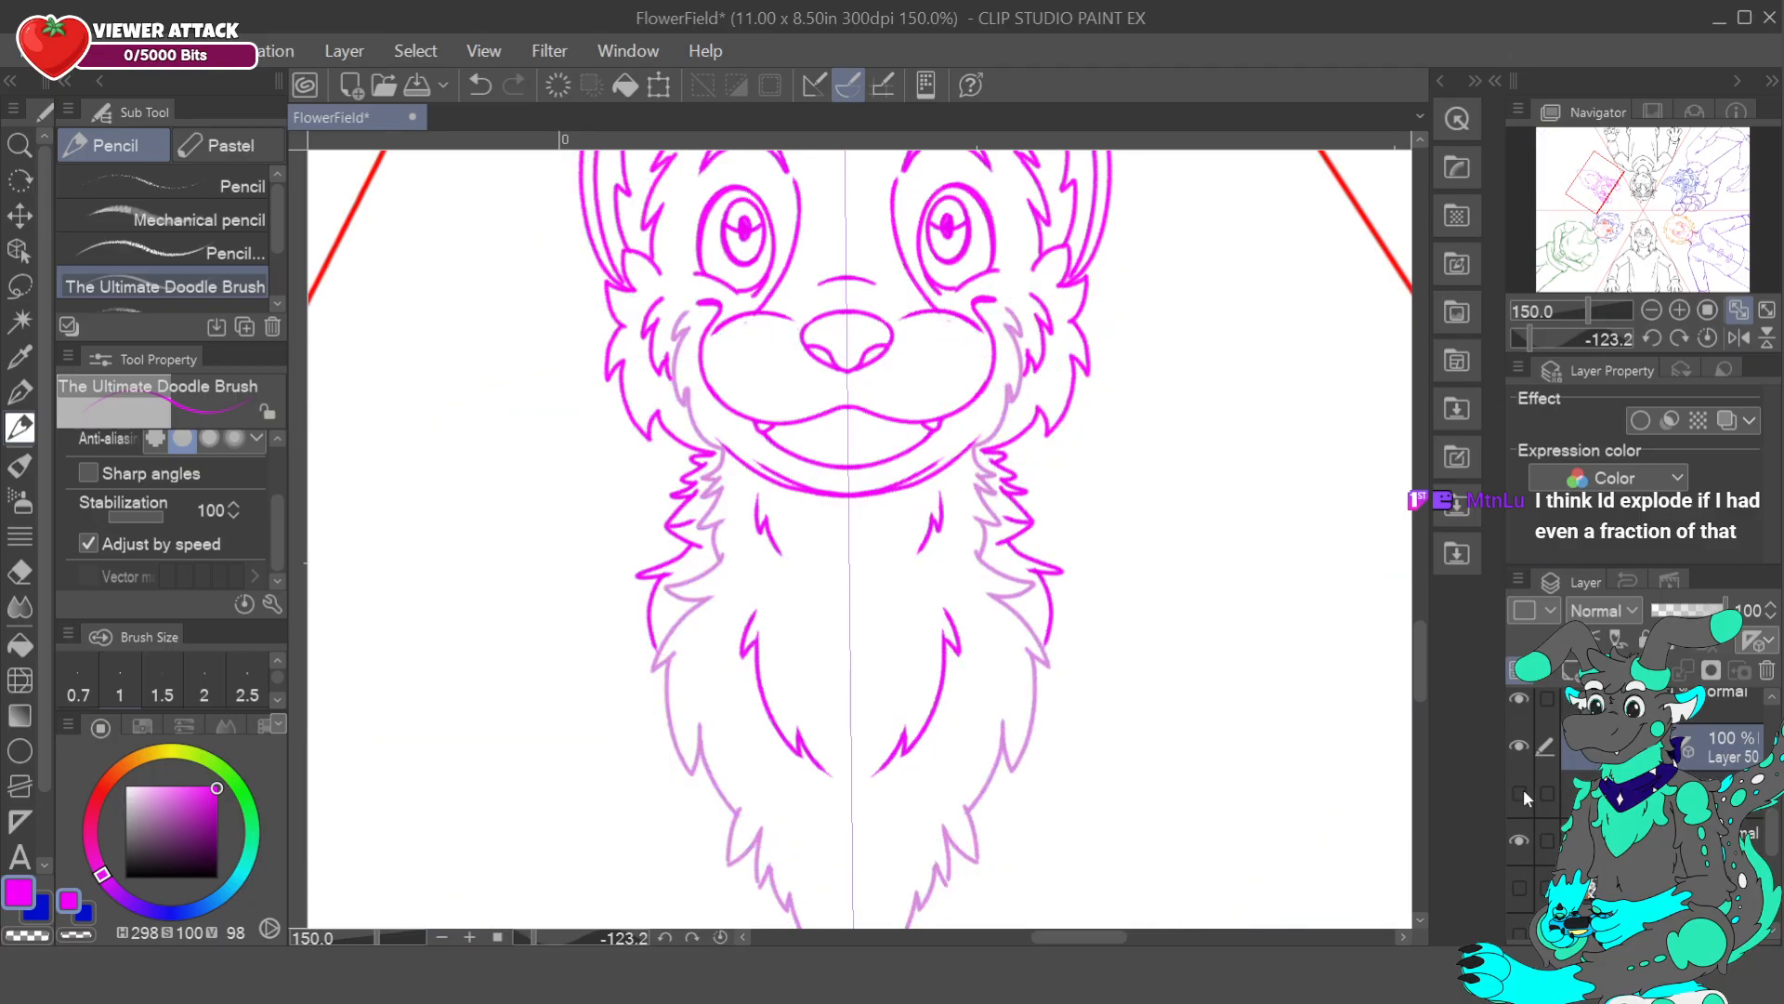
left_click(1526, 784)
mouse_move(1609, 166)
left_mouse_down()
mouse_move(1622, 177)
mouse_move(1605, 156)
left_mouse_up()
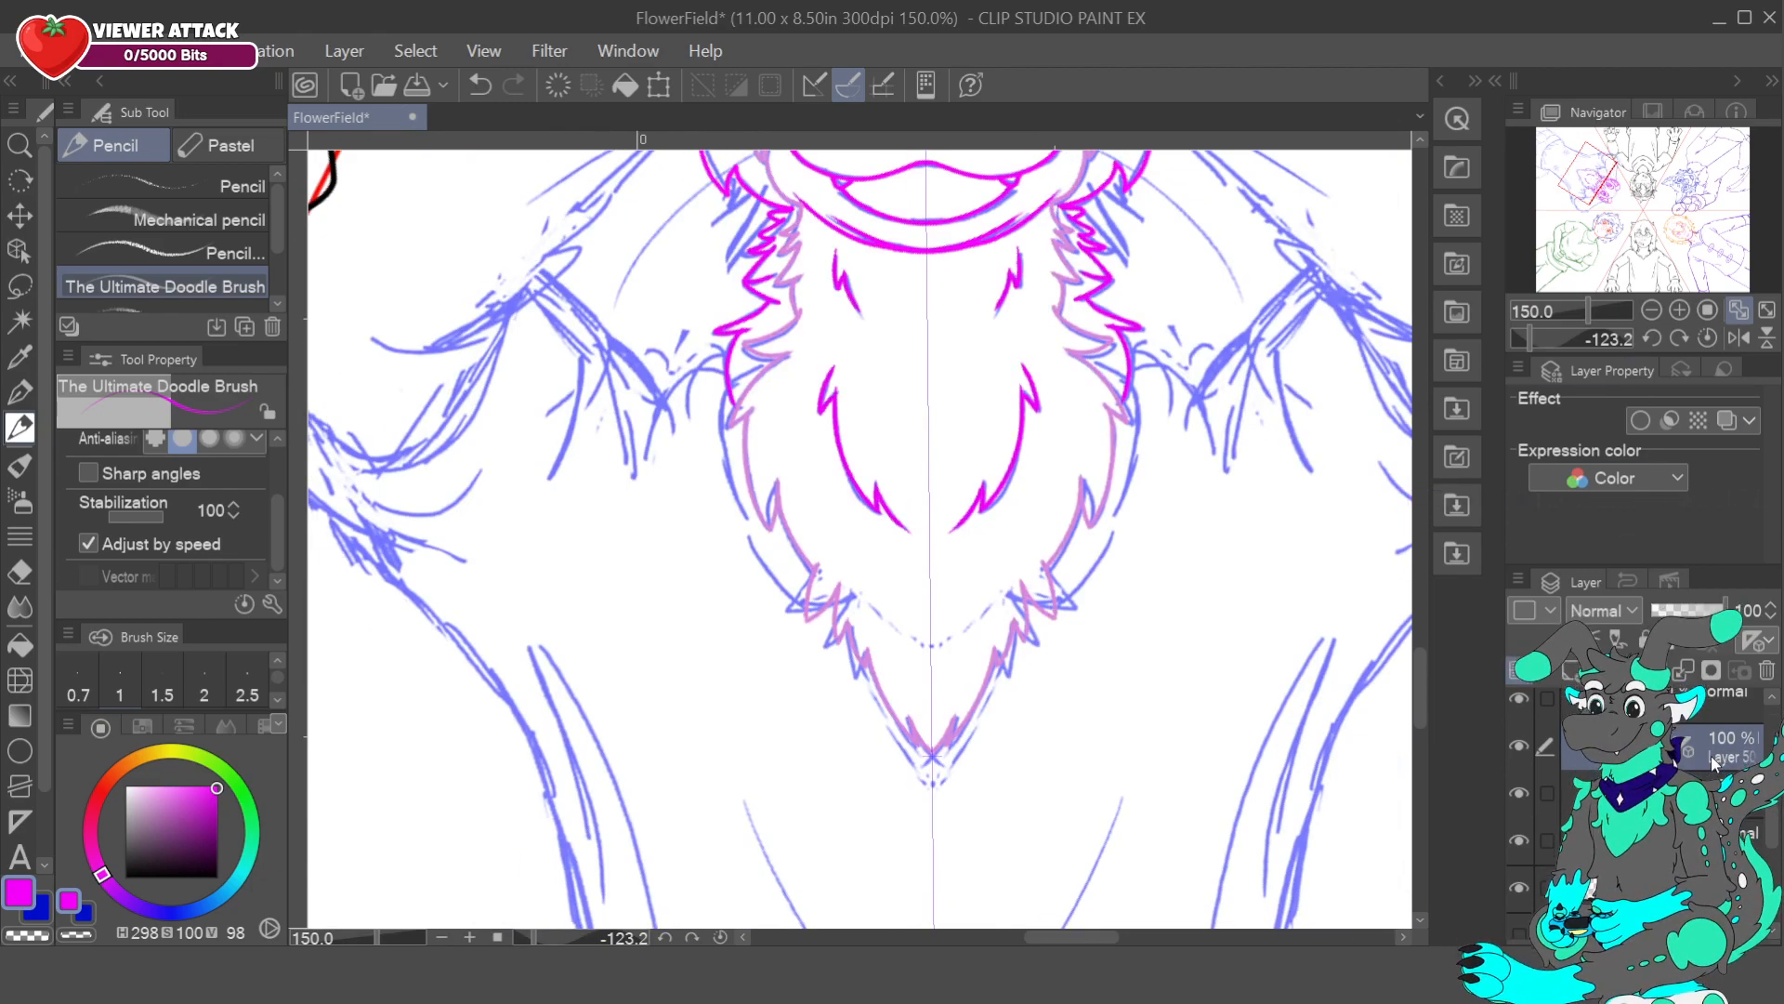
left_click(1653, 310)
left_click(1652, 311)
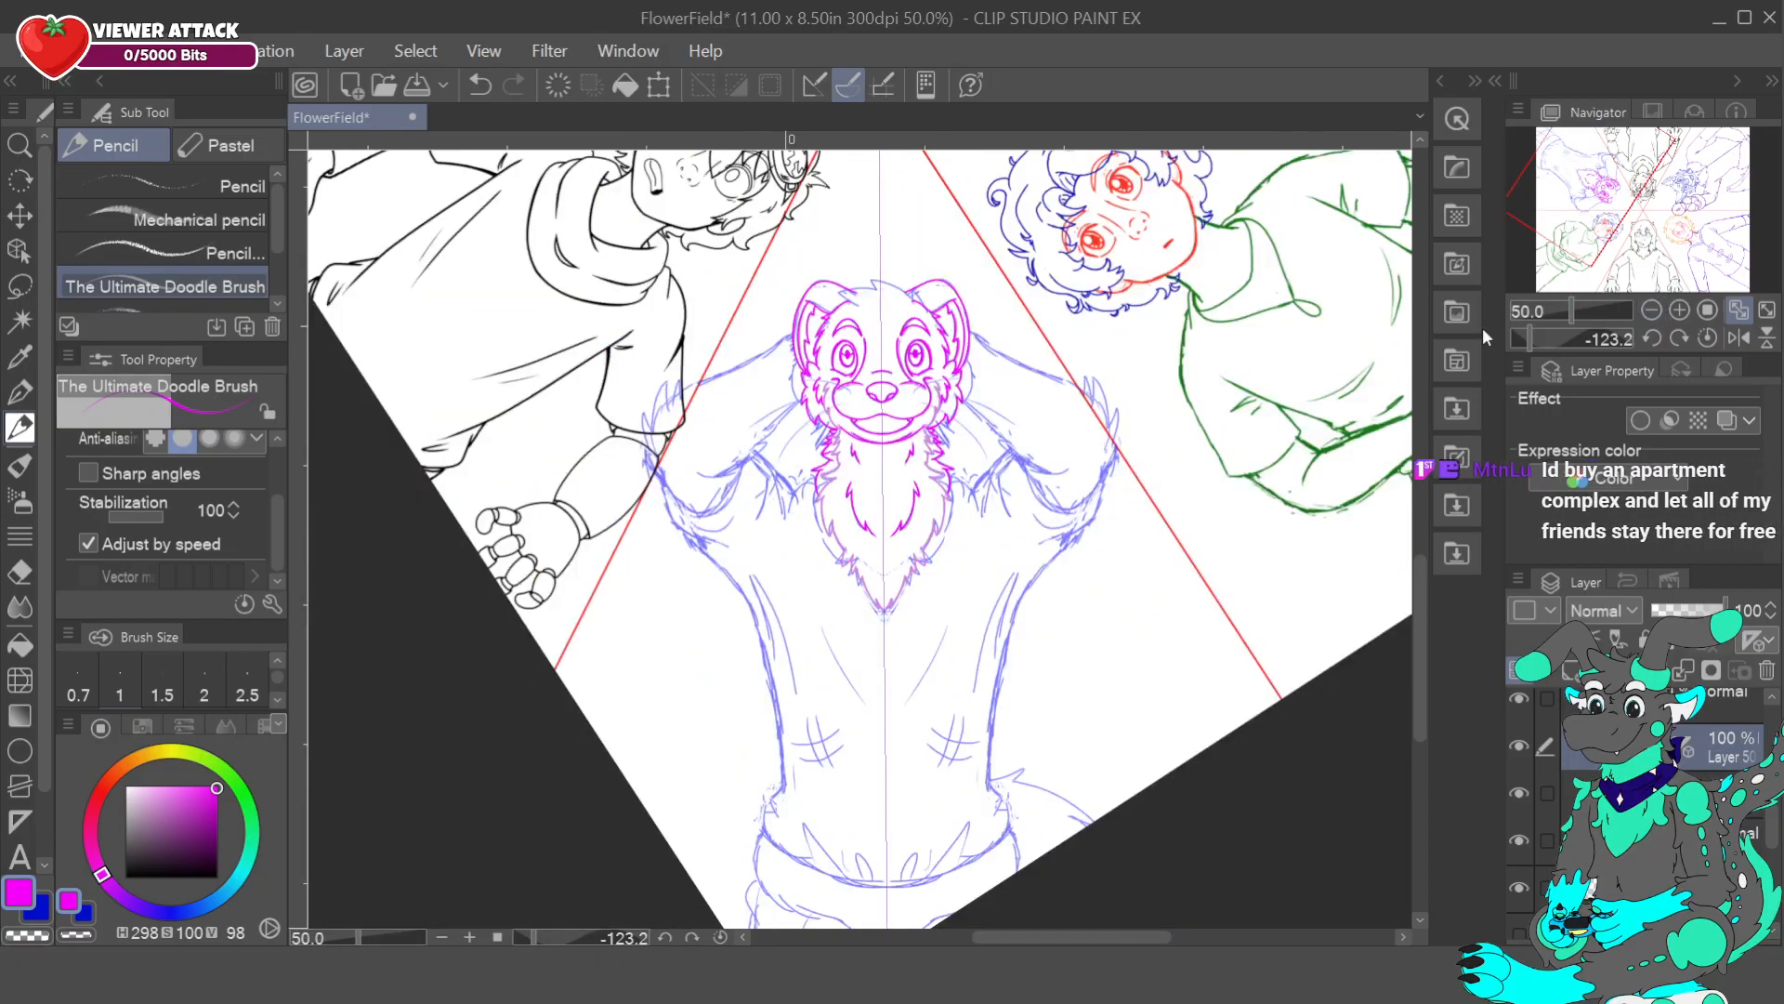
left_click(16, 395)
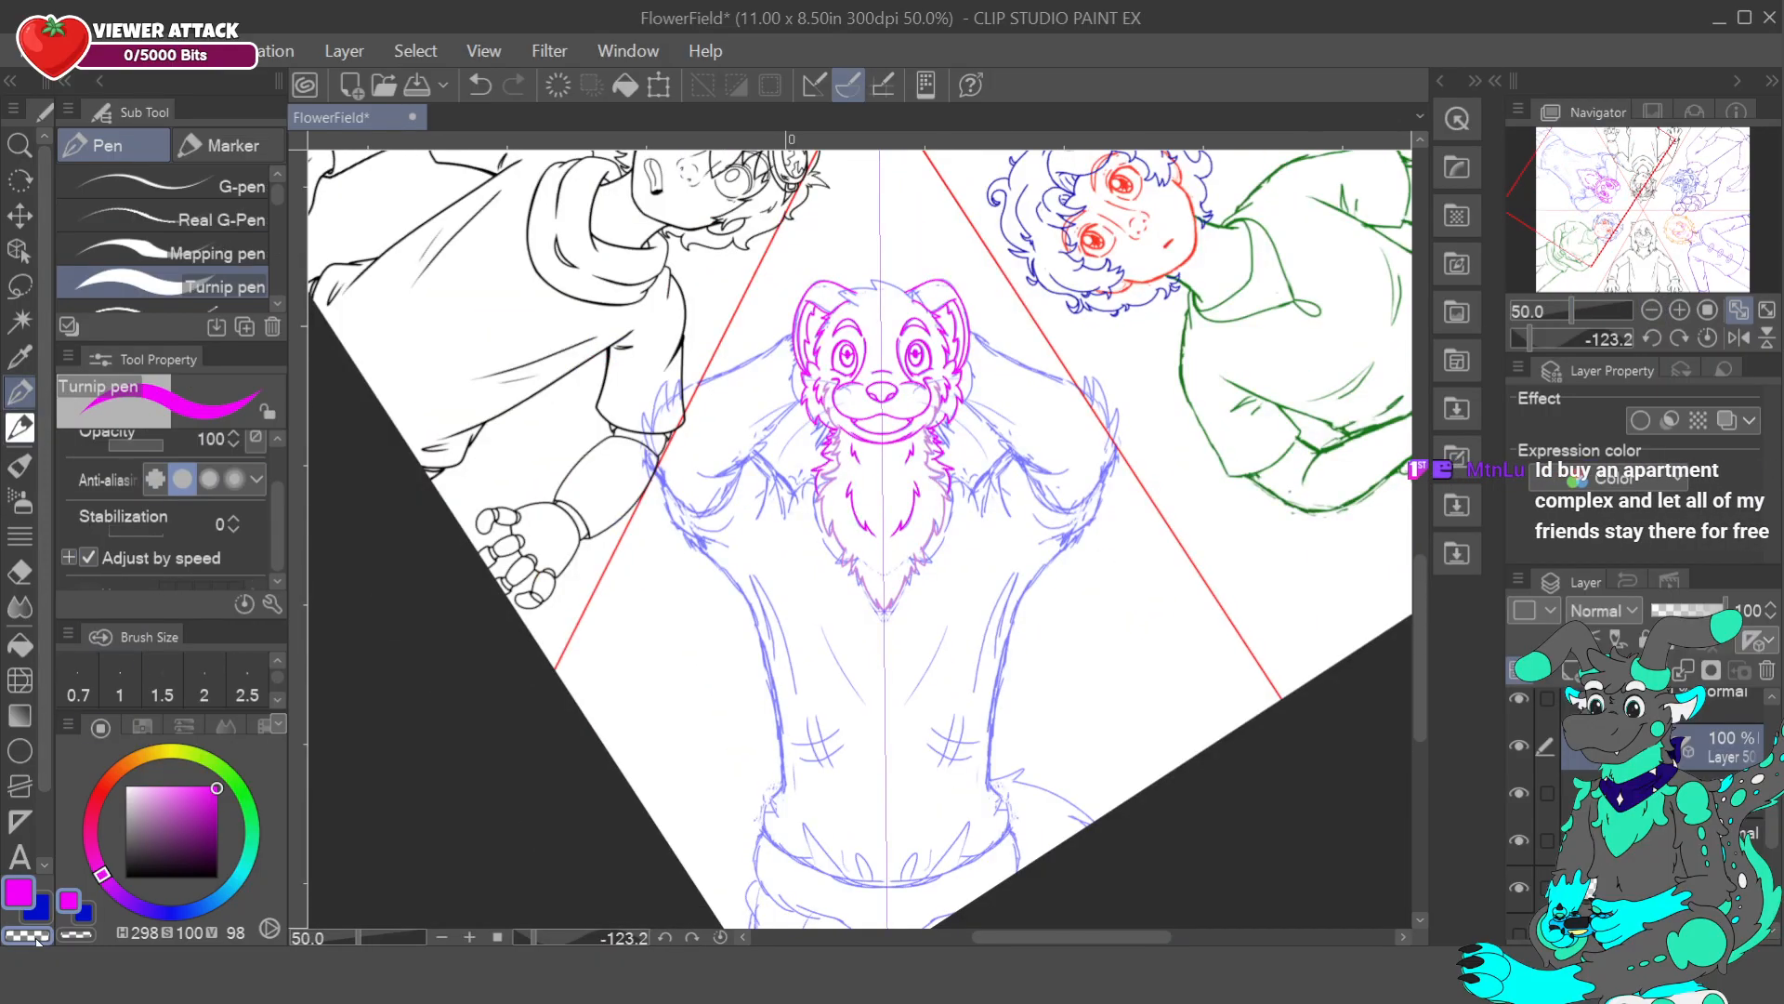
left_click_drag(277, 506, 275, 438)
left_click_drag(138, 457, 152, 456)
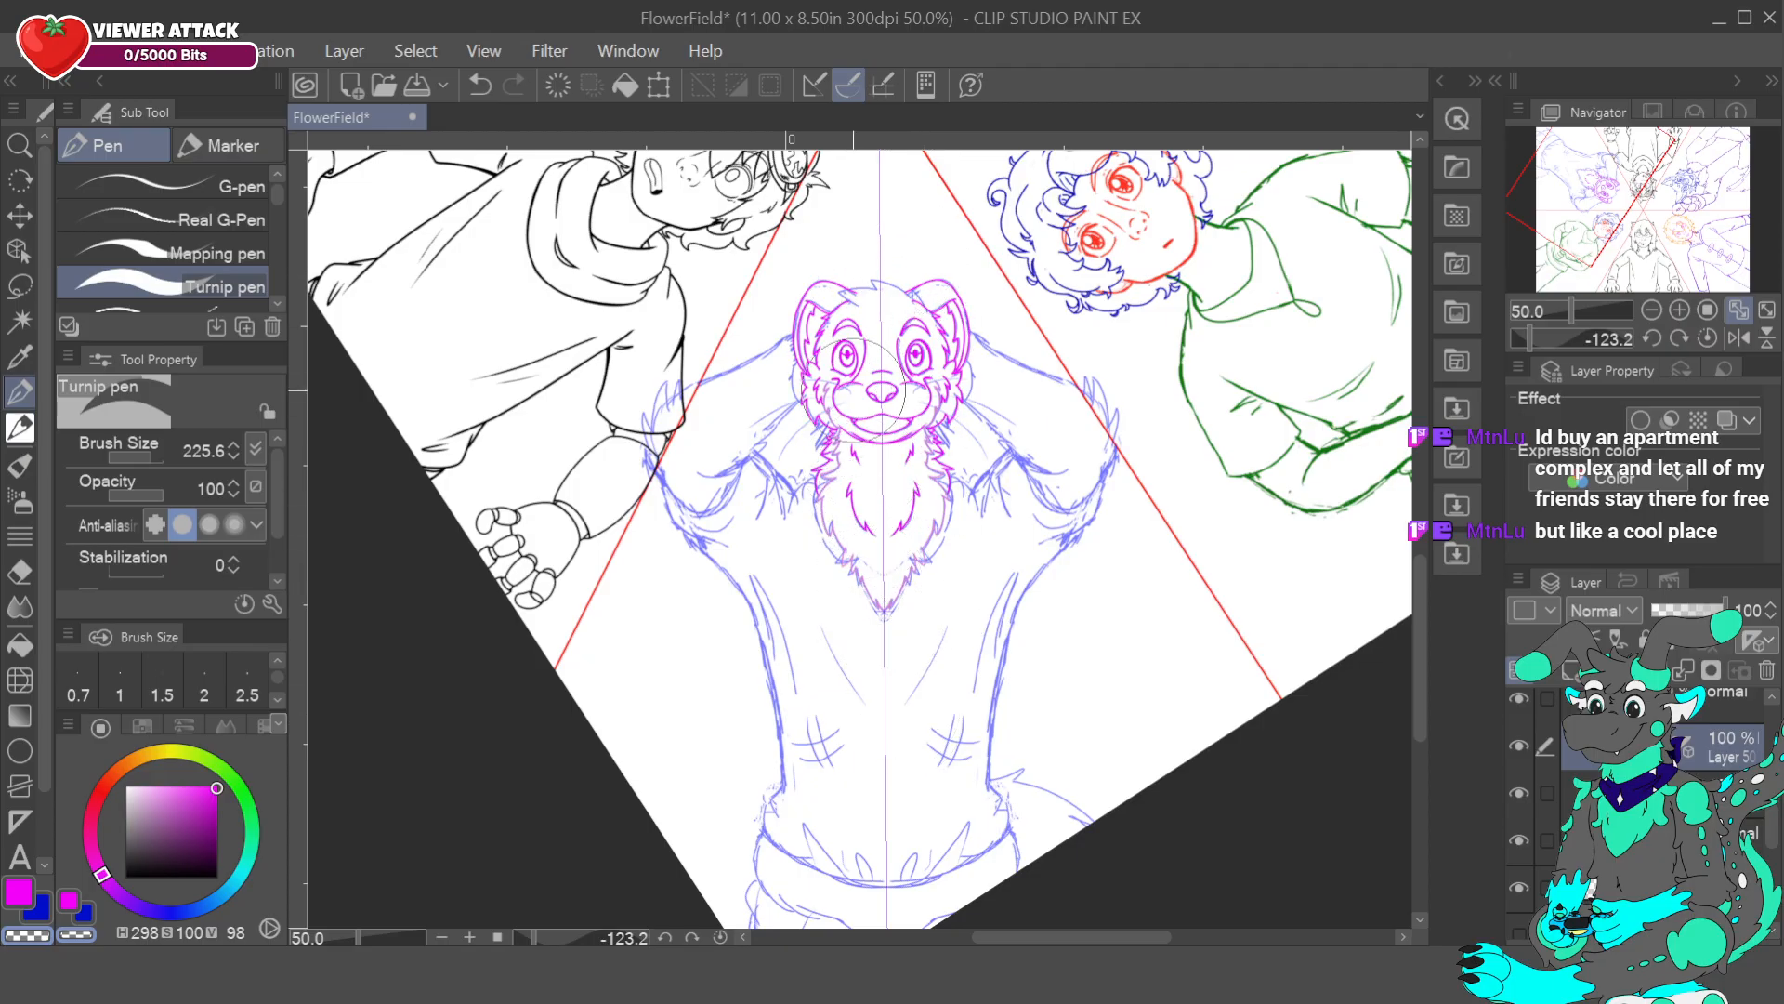
left_click(1519, 792)
left_click(1519, 793)
left_click(20, 427)
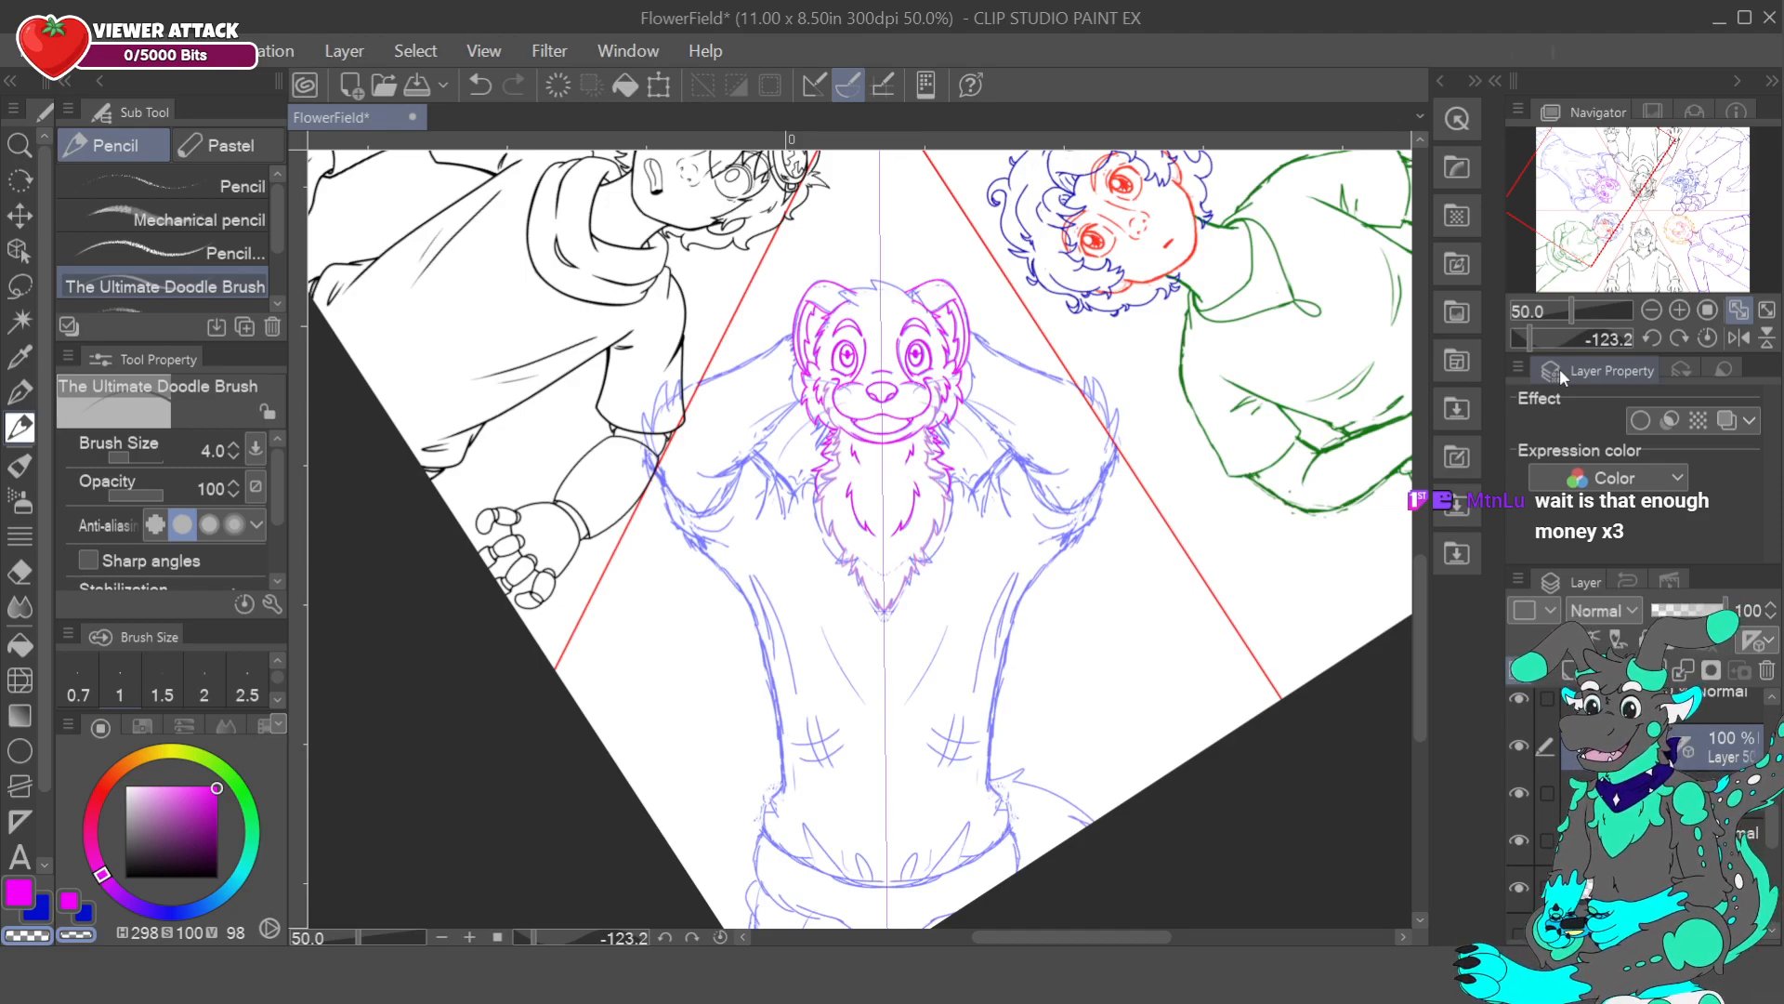
- Add a new layer and trace the asymmetrical hair tuft between the ears in magenta
left_click(1679, 310)
left_click(1679, 310)
left_click_drag(864, 642, 770, 861)
left_click(1571, 669)
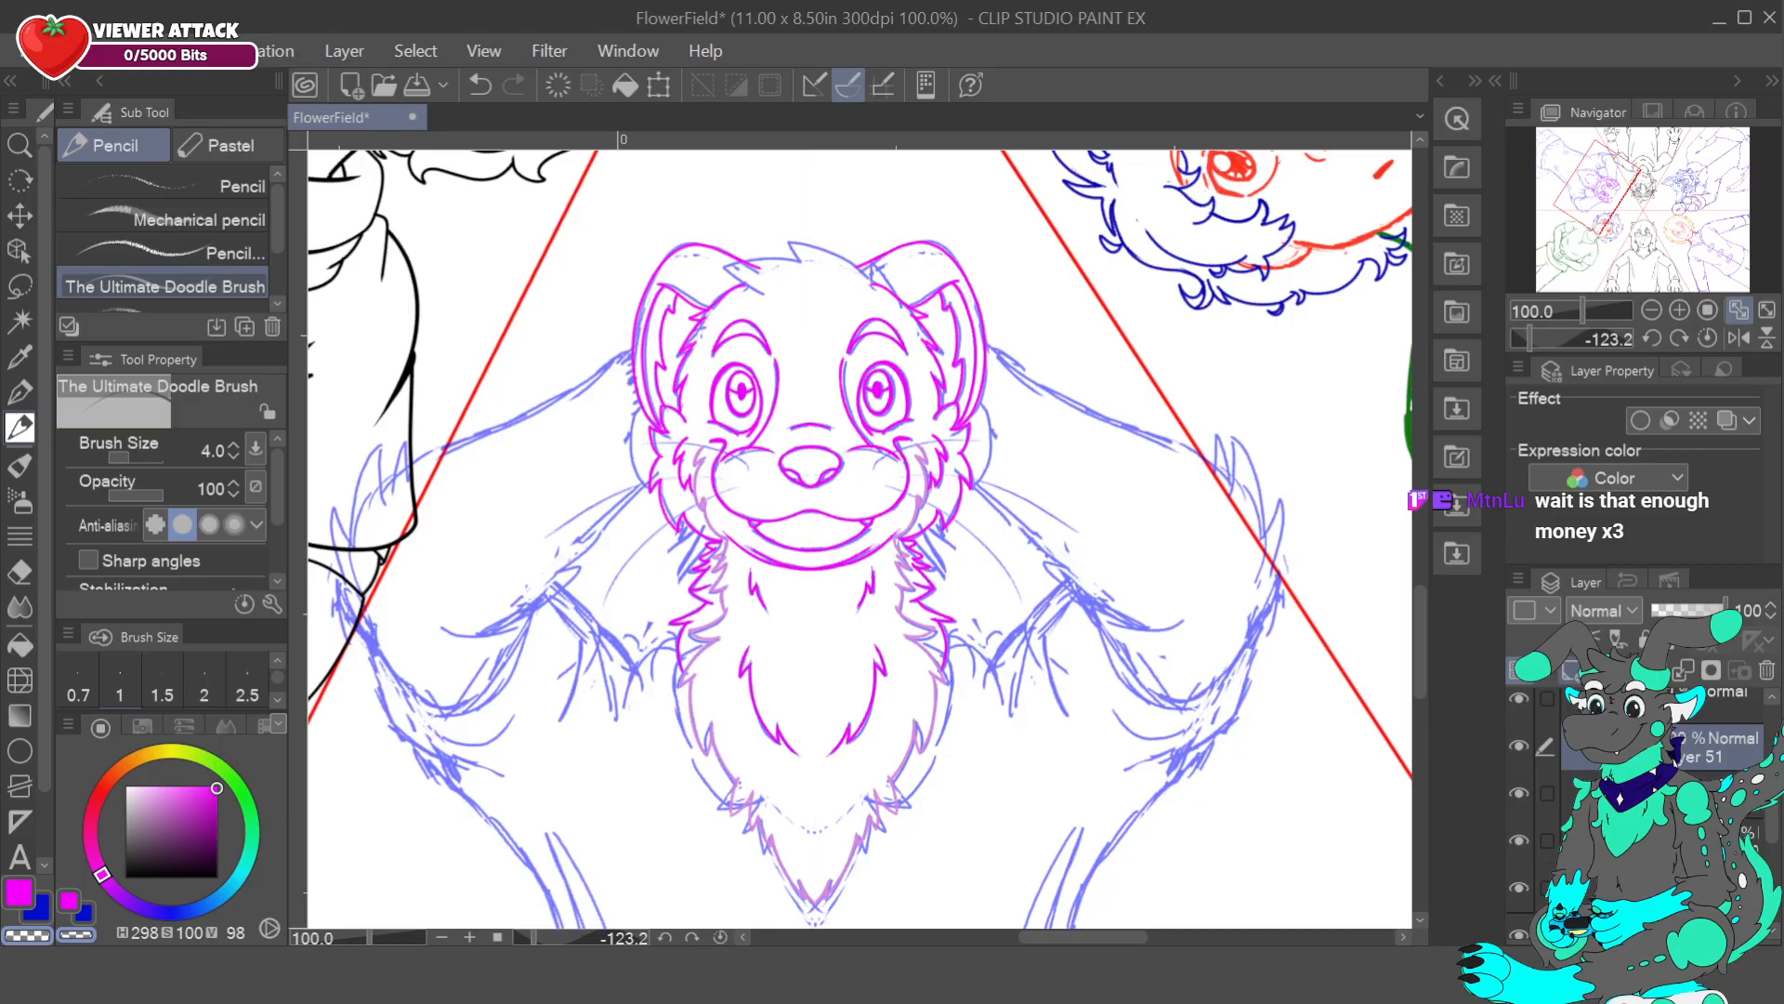
left_click(1679, 310)
left_click(1680, 310)
left_click_drag(1609, 181, 1603, 193)
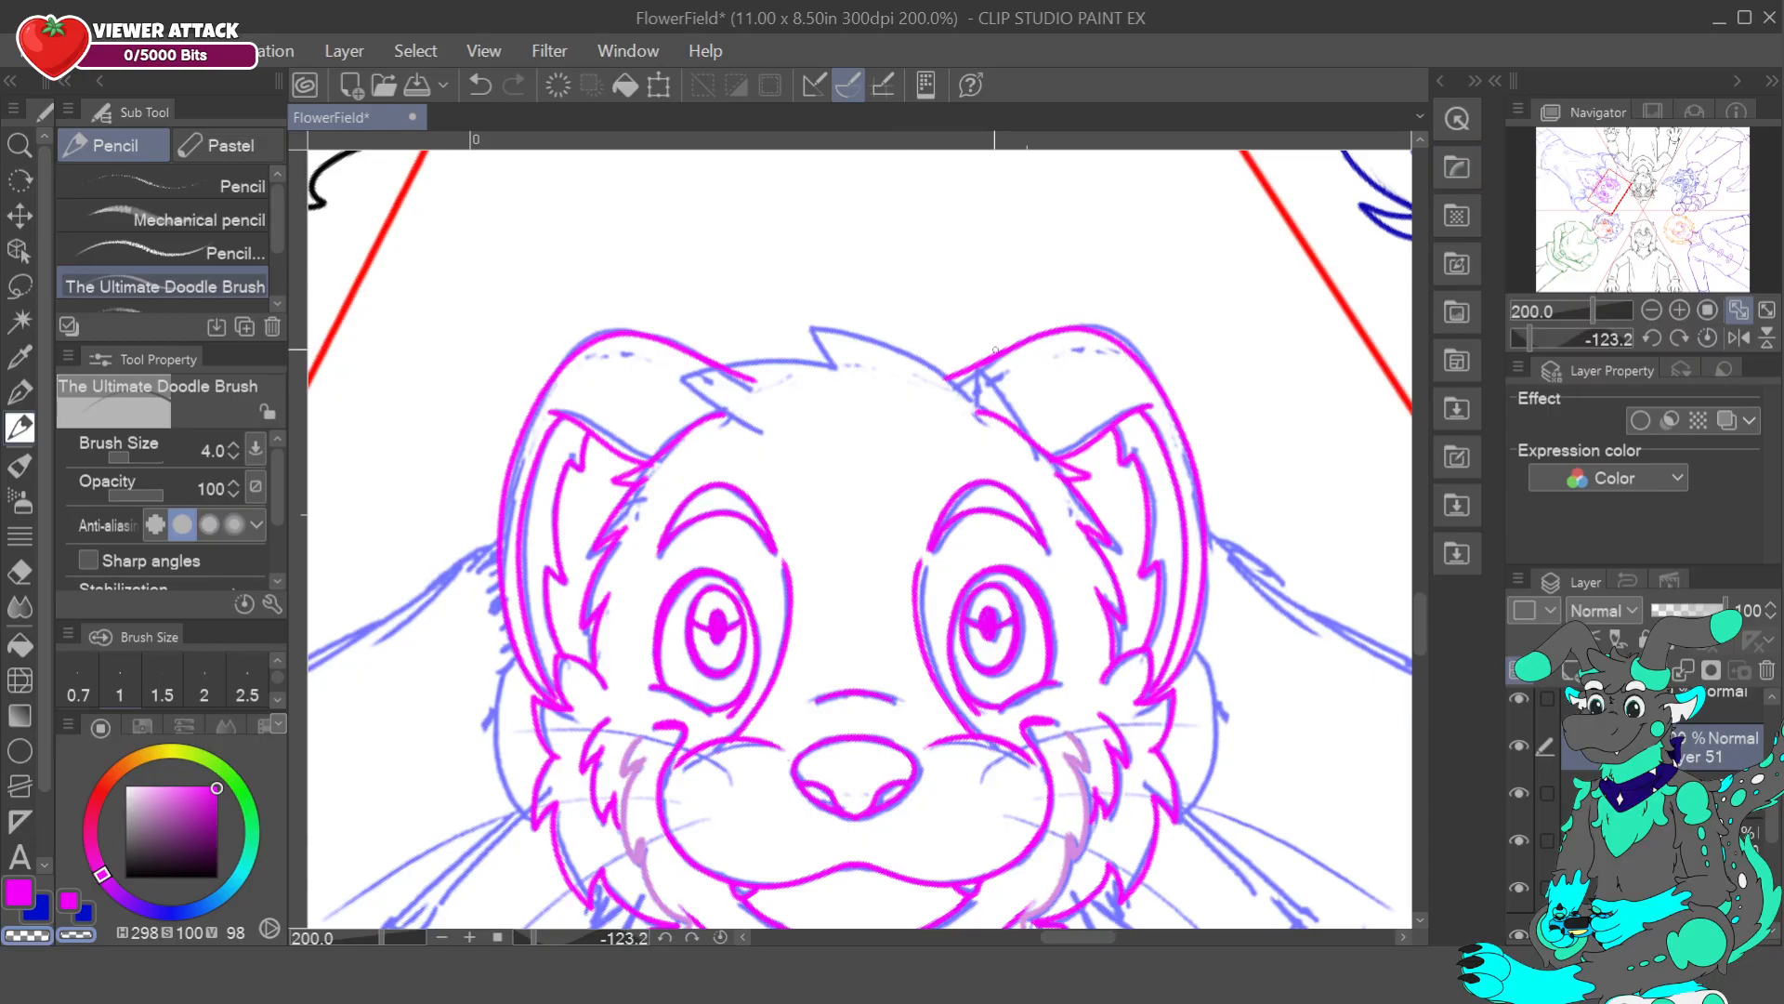
key("c")
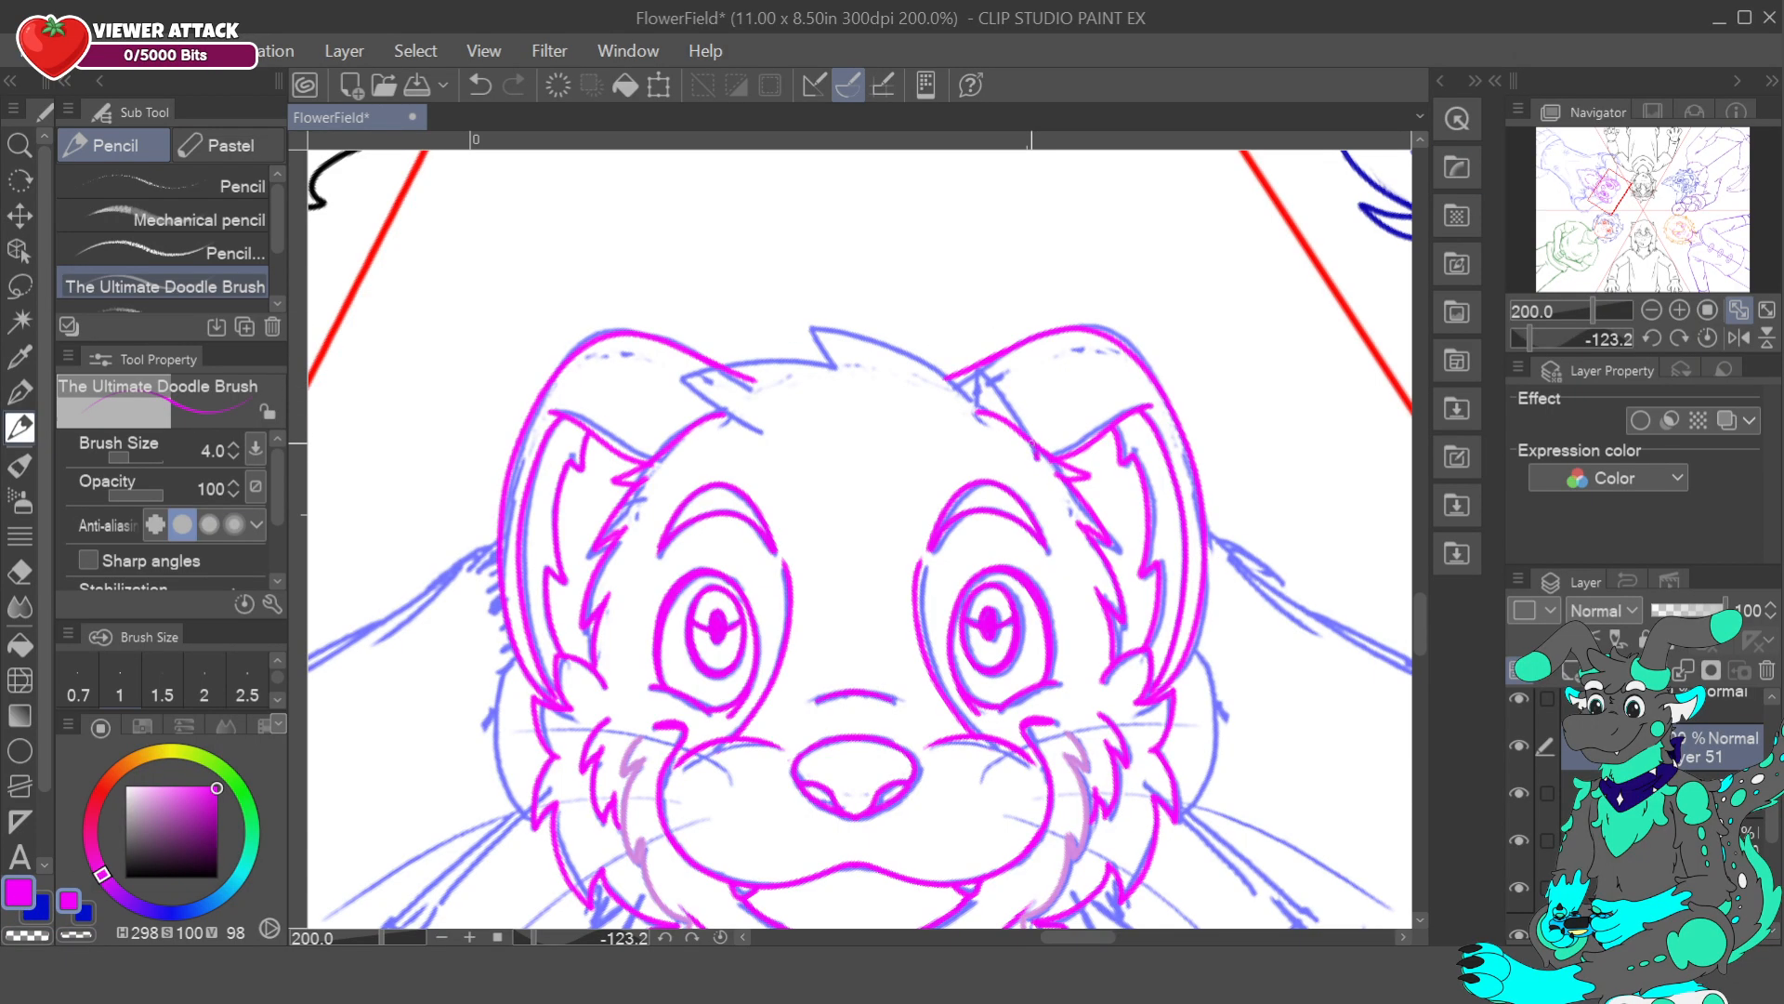
left_click_drag(978, 372, 983, 420)
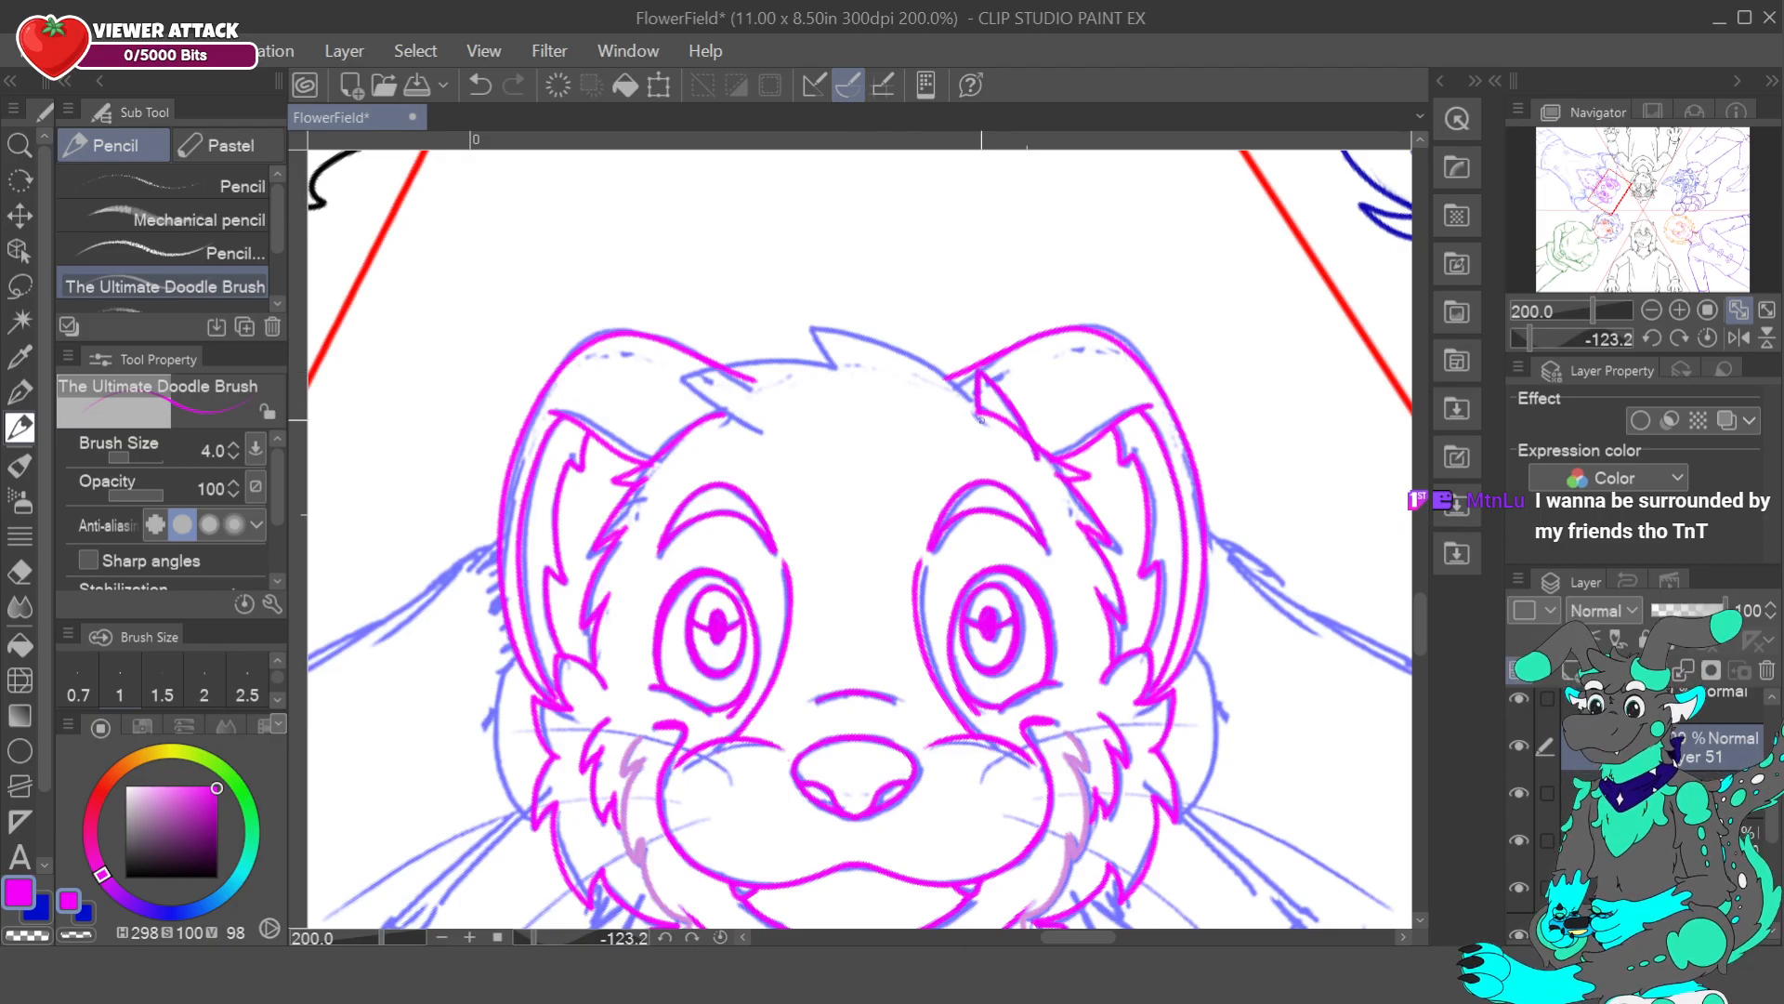
mouse_move(985, 425)
left_mouse_down()
mouse_move(922, 362)
mouse_move(817, 337)
mouse_move(835, 362)
left_mouse_up()
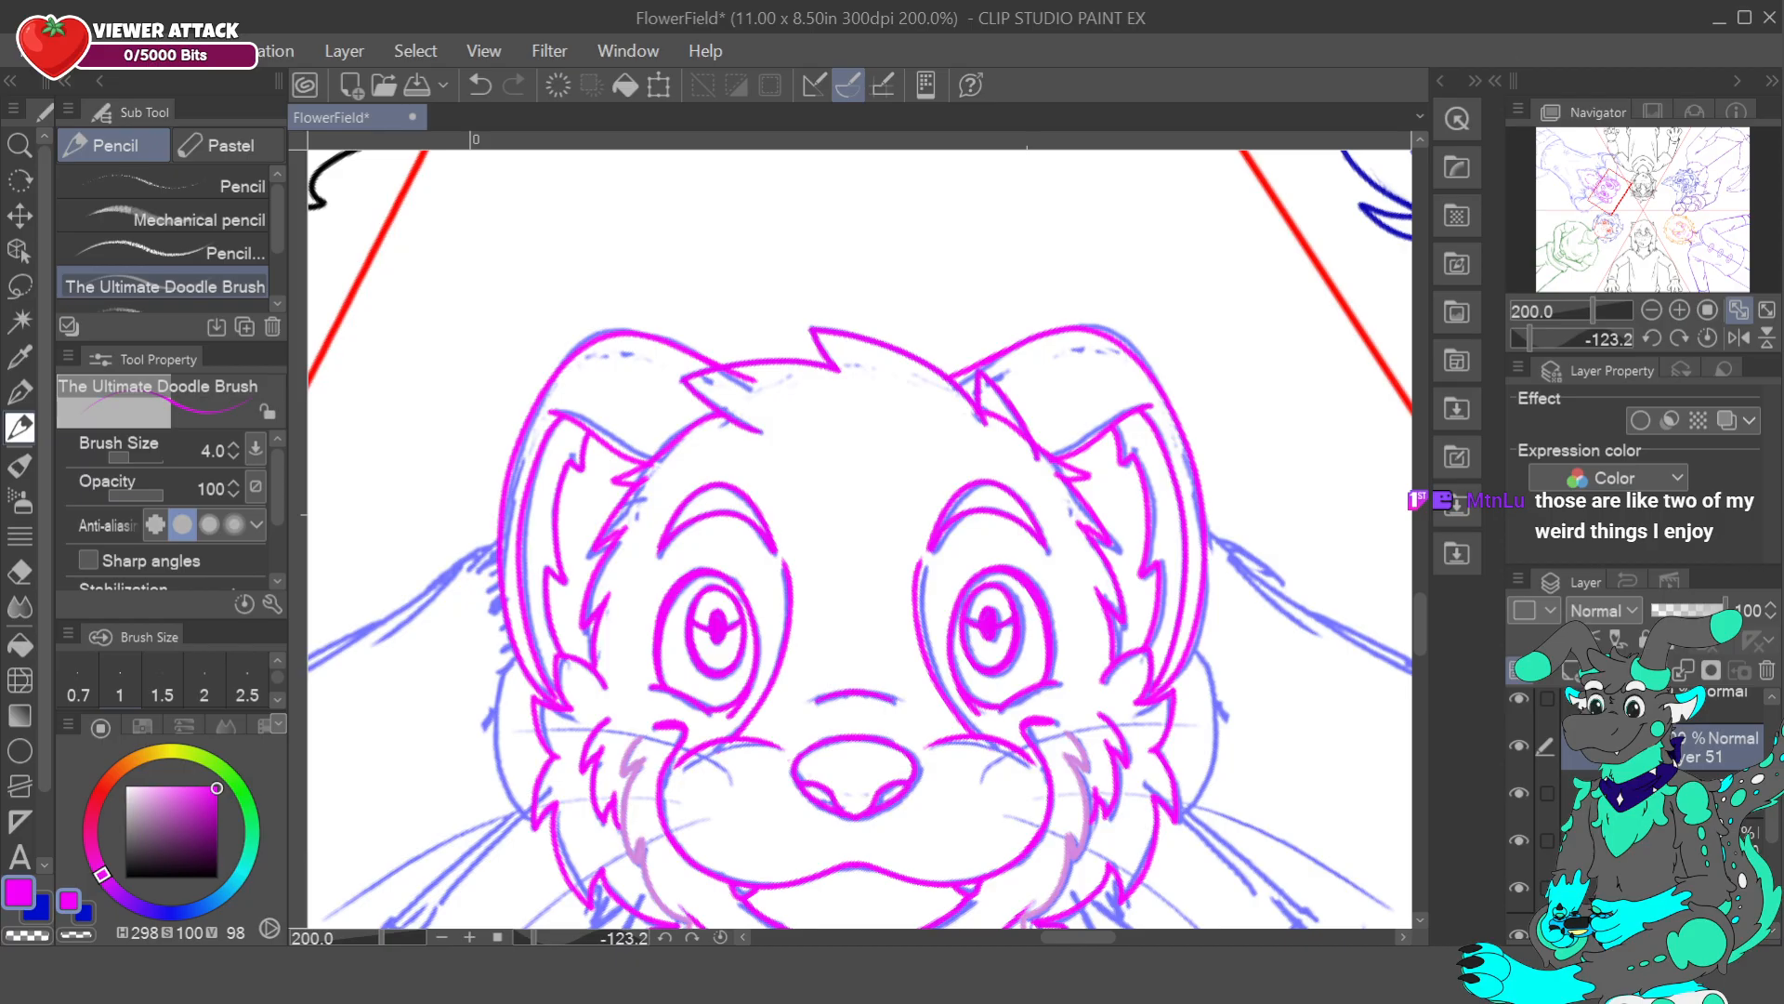
- Erase the parts of the ear lines that overlap the hair tuft on the symmetrical linework layer, and return to the tuft layer
left_click(1594, 796)
left_click(1599, 839)
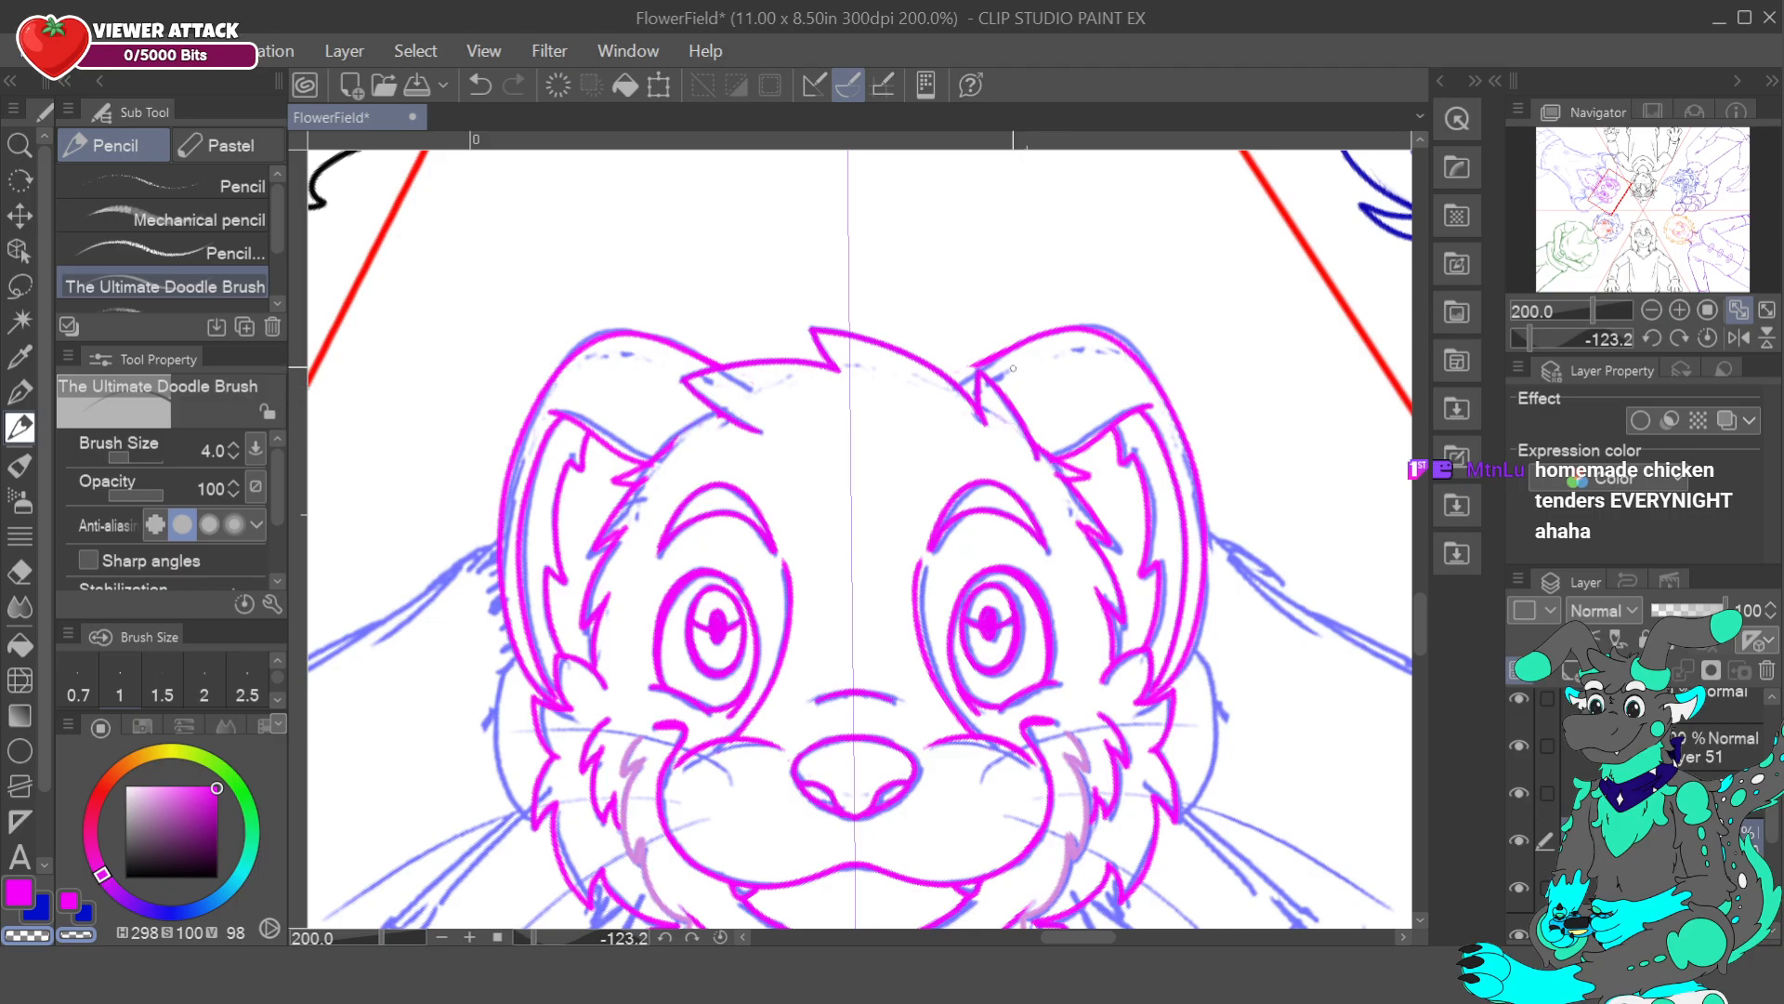
left_click(1556, 766)
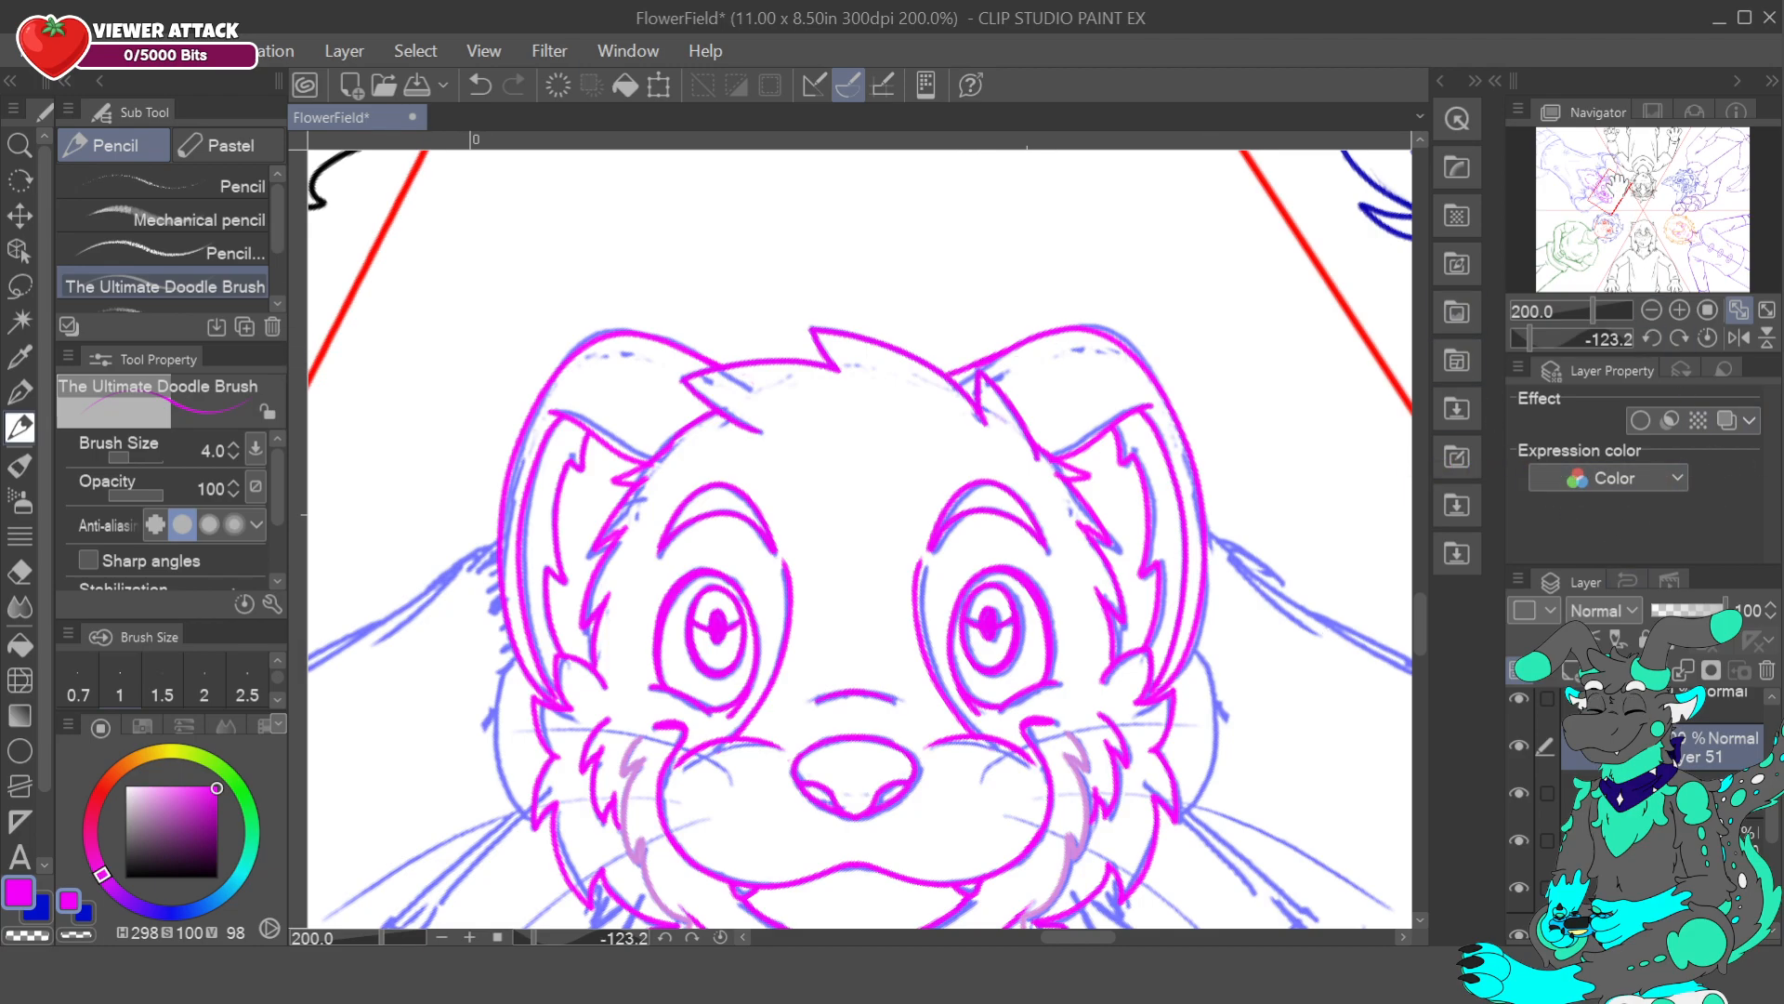
- Select the symmetrical linework layer and choose a darker purple with hue 298, saturation 100 and value 58
mouse_move(1617, 181)
left_mouse_down()
mouse_move(1610, 206)
mouse_move(1612, 187)
left_mouse_up()
left_click(1651, 794)
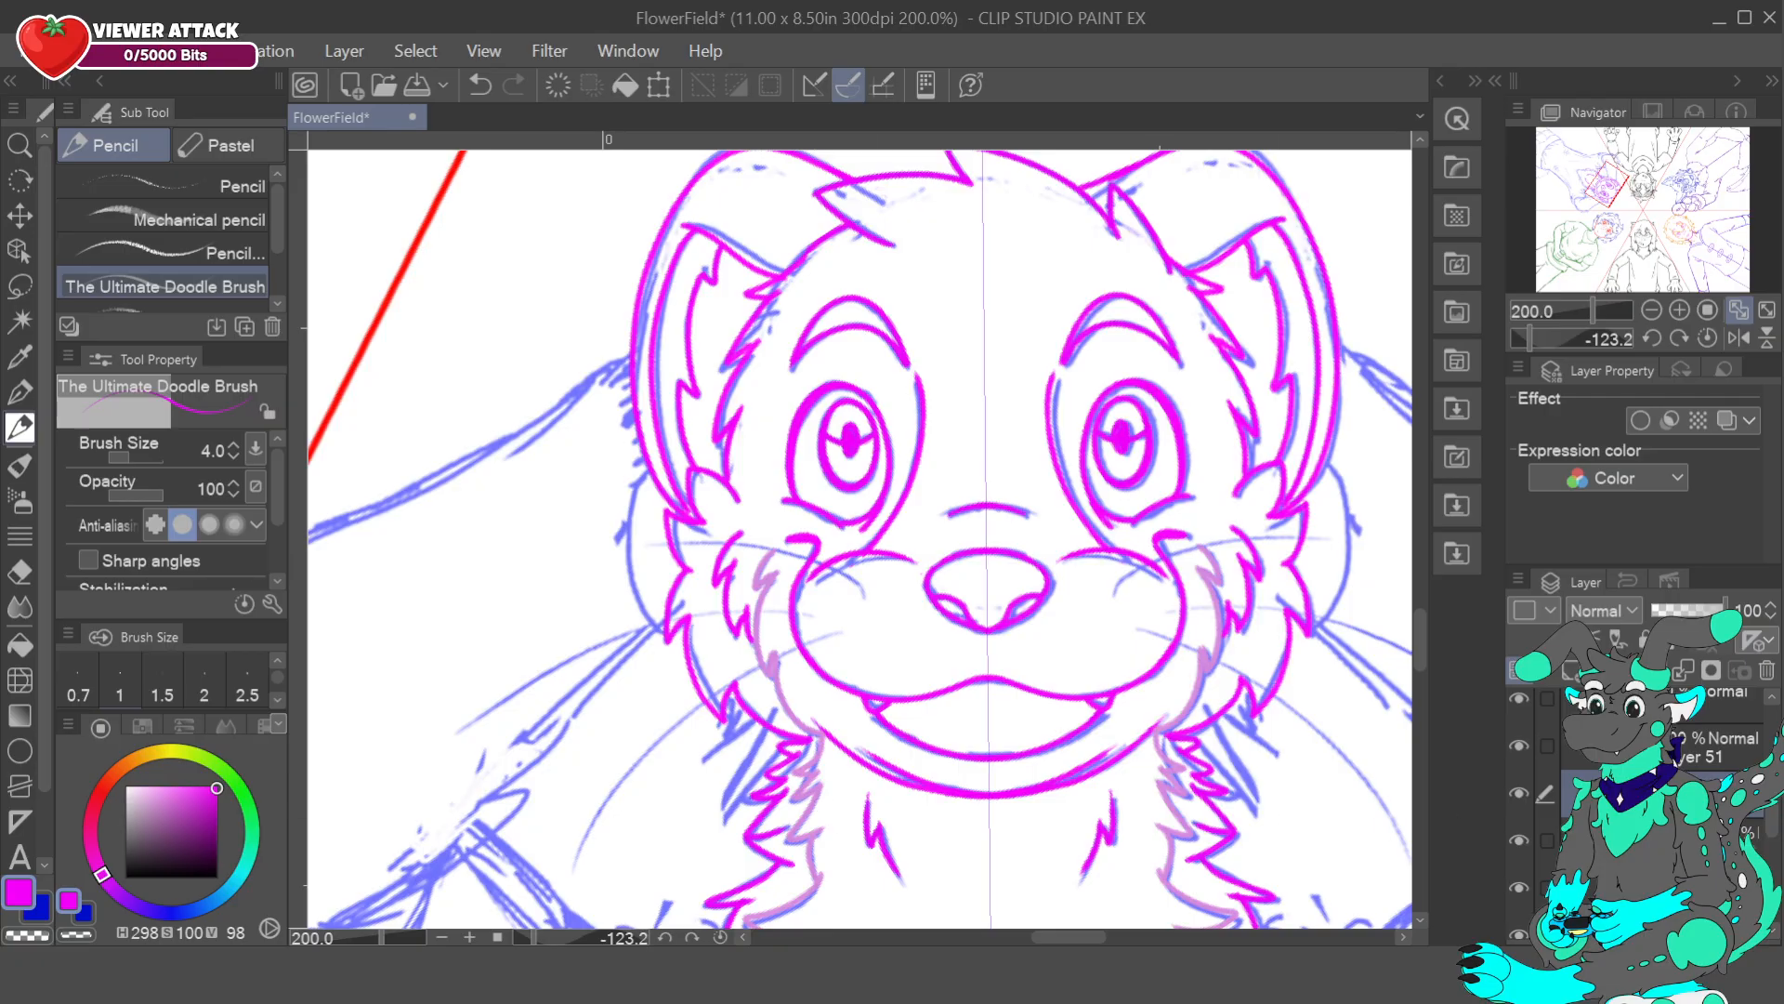
left_click(1650, 840)
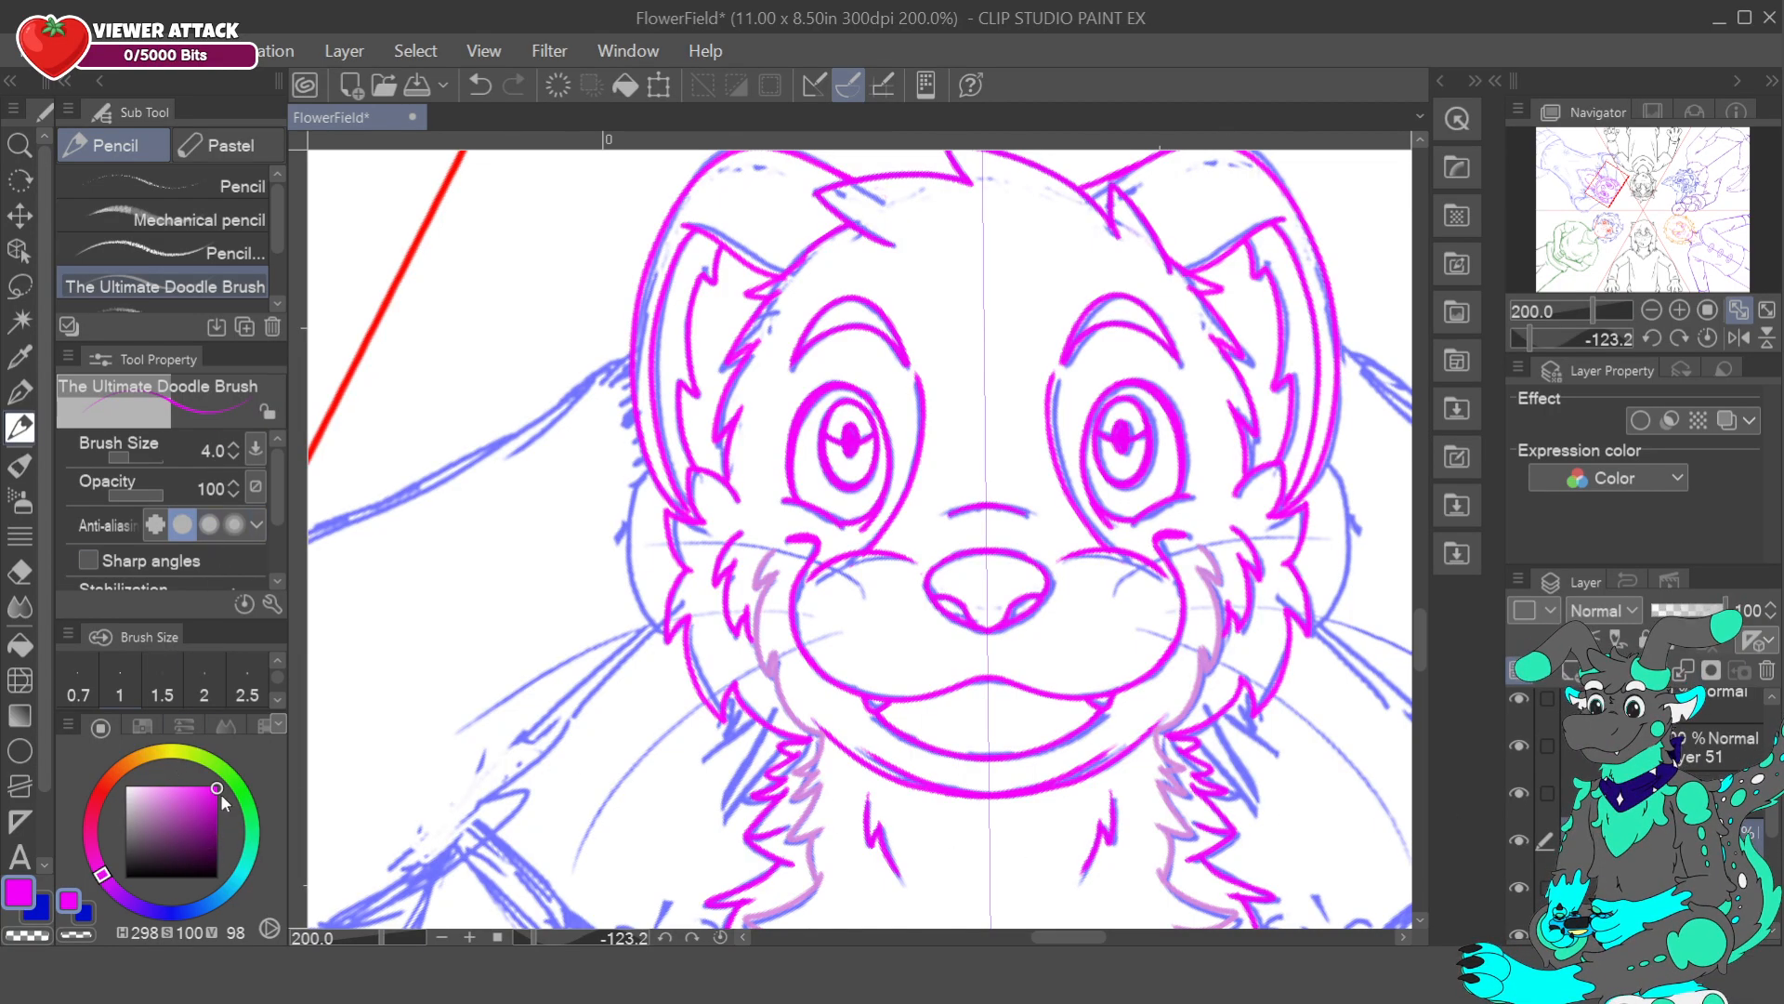
left_click_drag(216, 787, 217, 824)
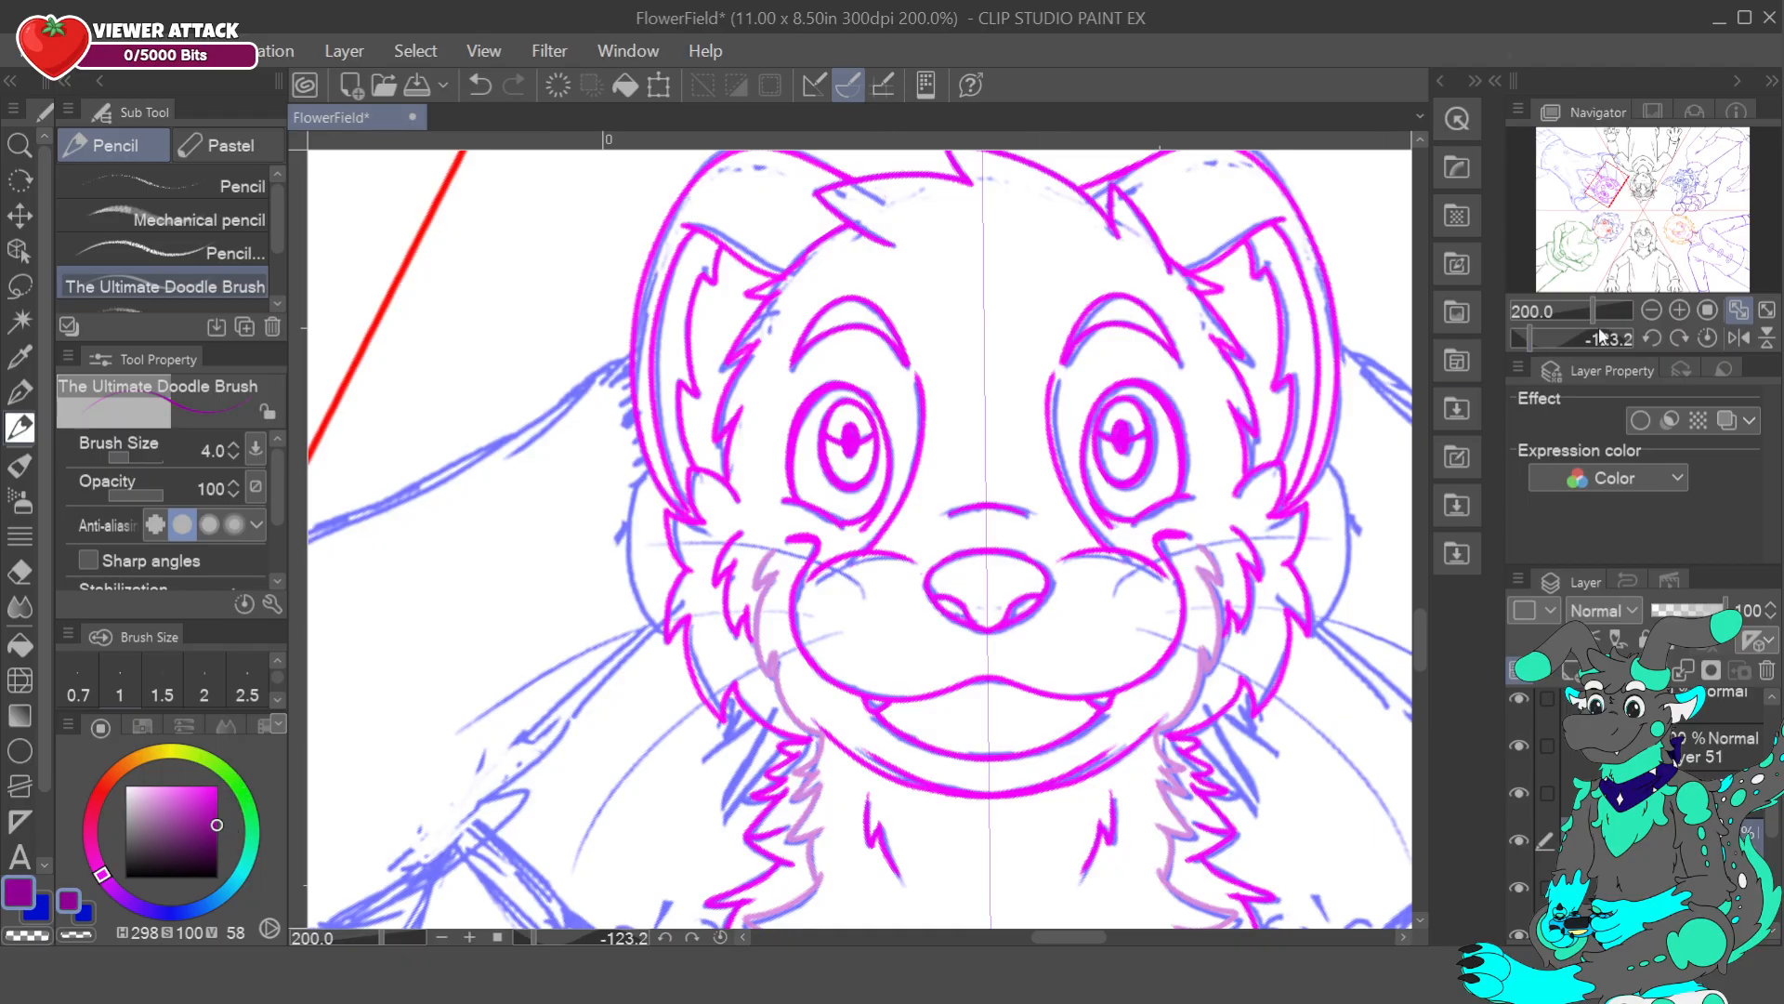
left_click(1652, 310)
left_click(1651, 339)
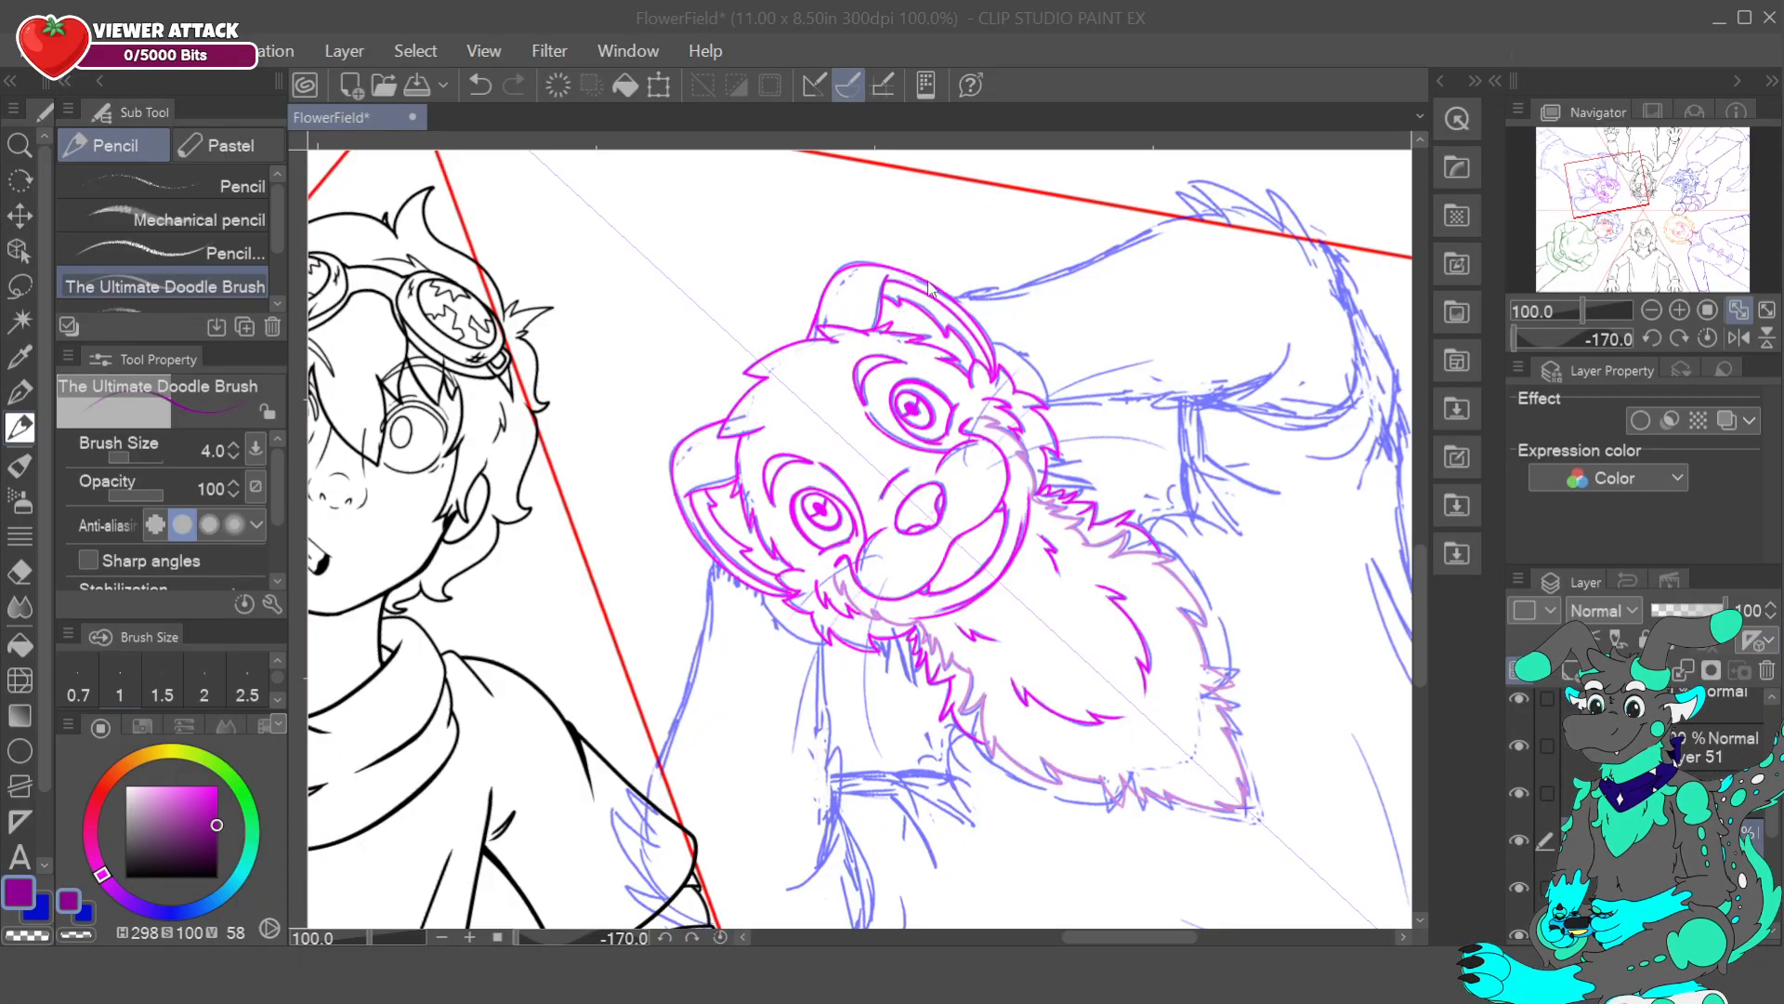
- Open the KitRef.png character reference and place it side by side with the FlowerField drawing
left_click(823, 671)
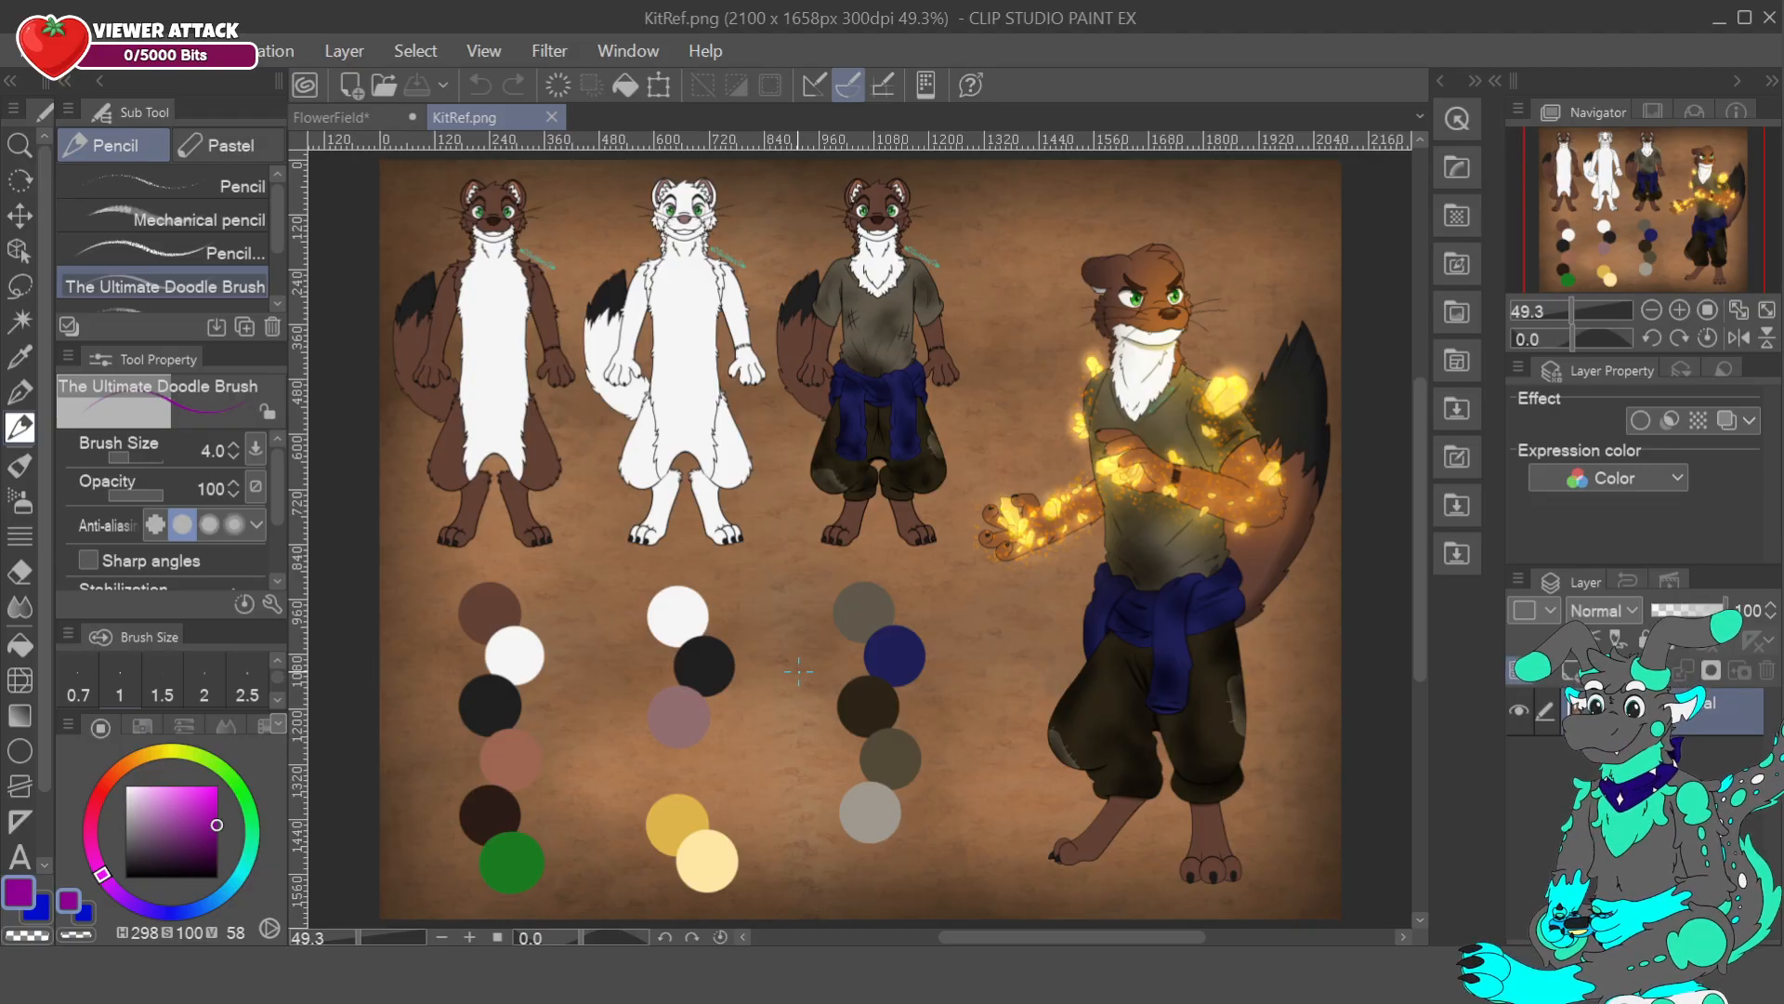
left_click(1679, 310)
left_click_drag(1664, 210, 1699, 180)
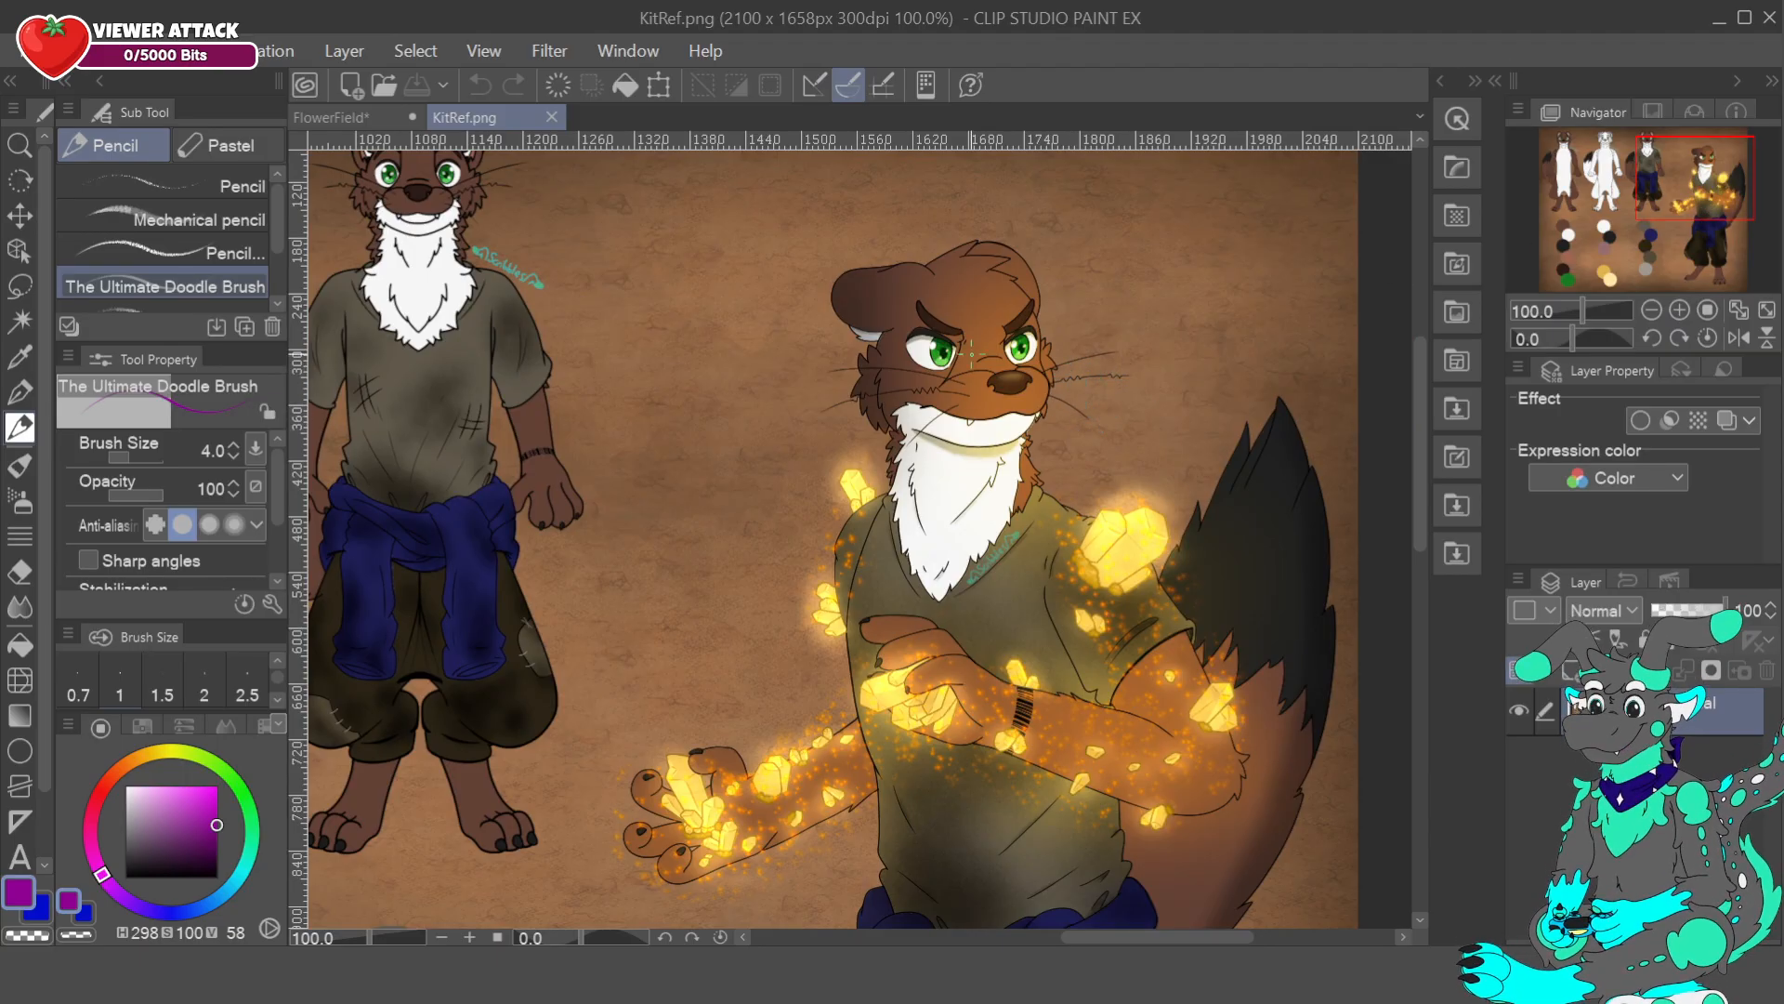
left_click(361, 113)
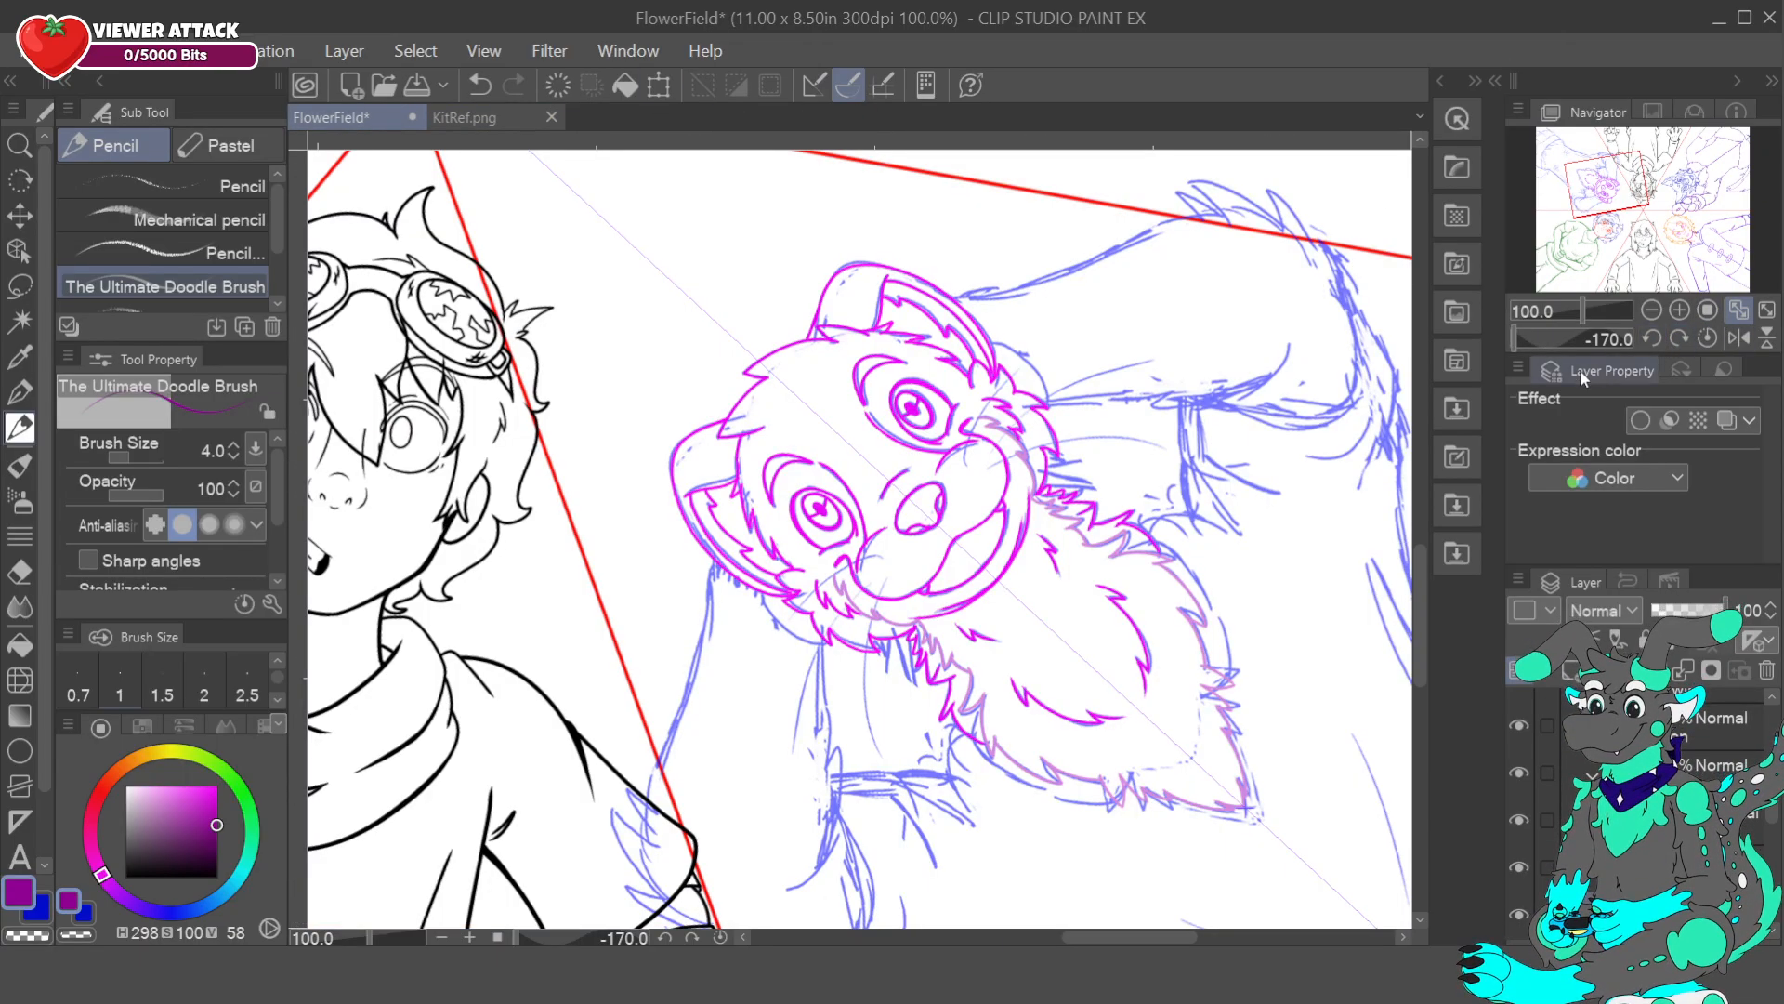
left_click_drag(470, 118, 318, 244)
left_click_drag(1702, 197, 1605, 206)
left_click(902, 123)
- Draw long, thin, curved whiskers sweeping outward from both cheeks in dark purple
left_click(1677, 312)
left_click(1678, 312)
left_click(1678, 312)
left_click(1680, 311)
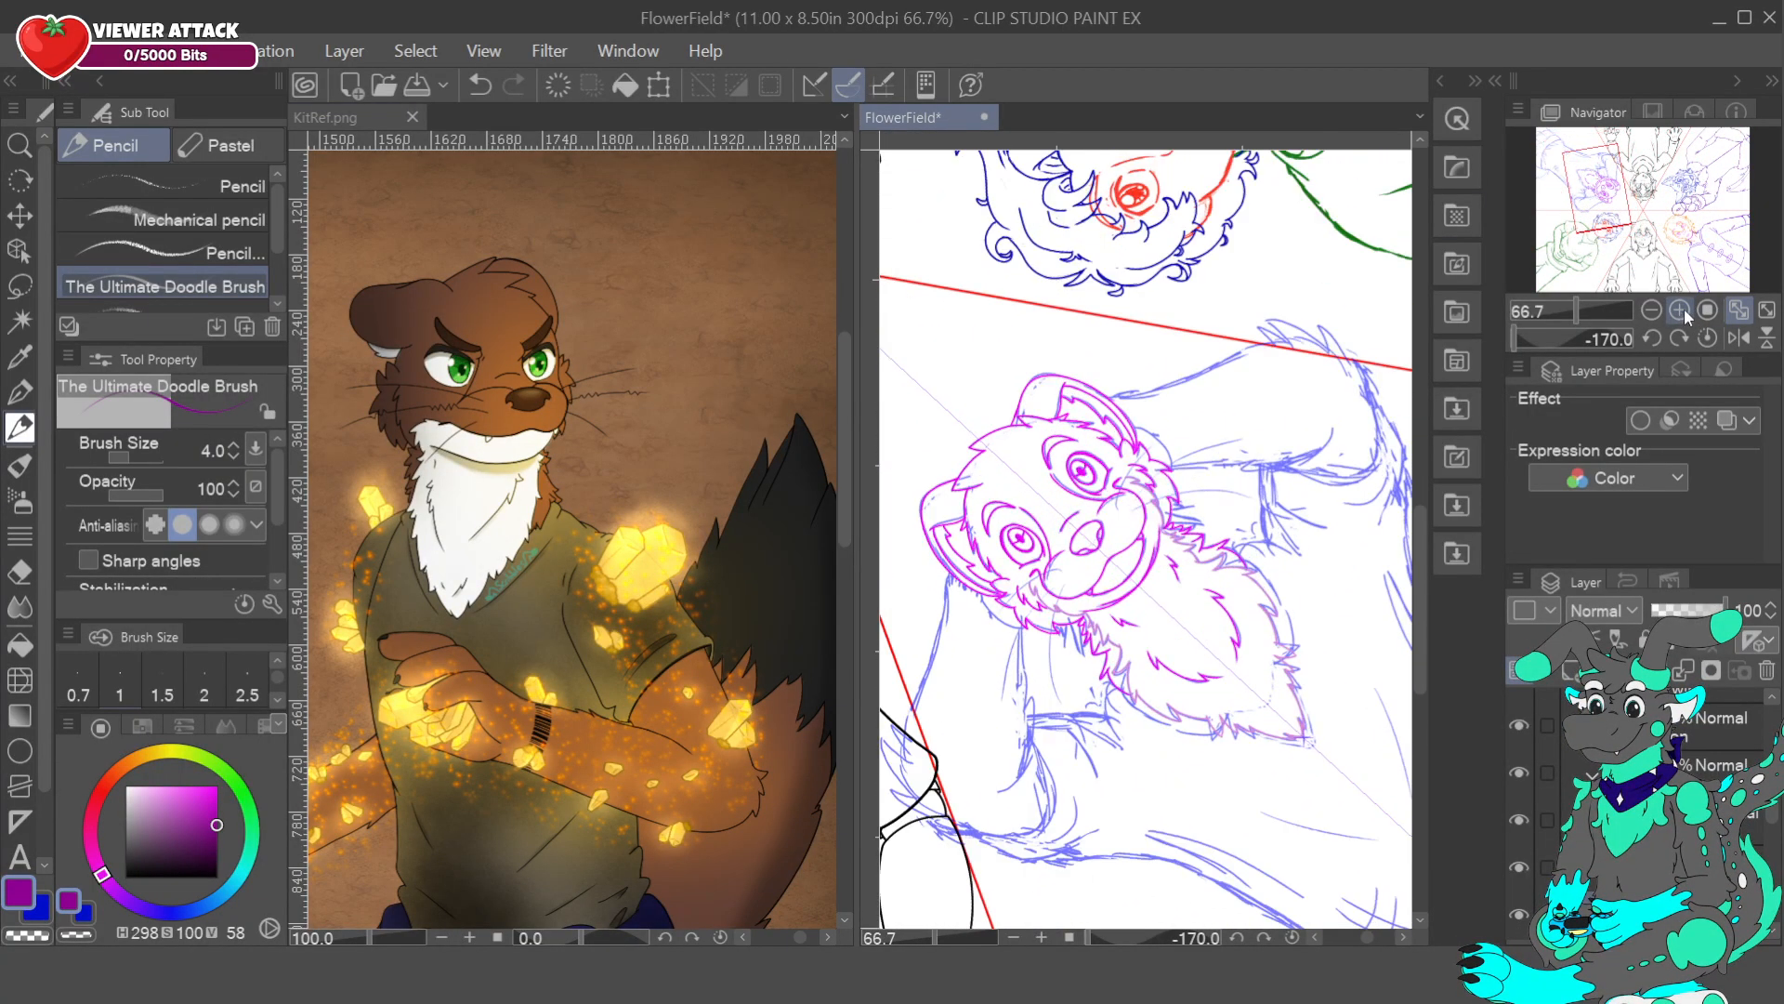
left_click(1680, 311)
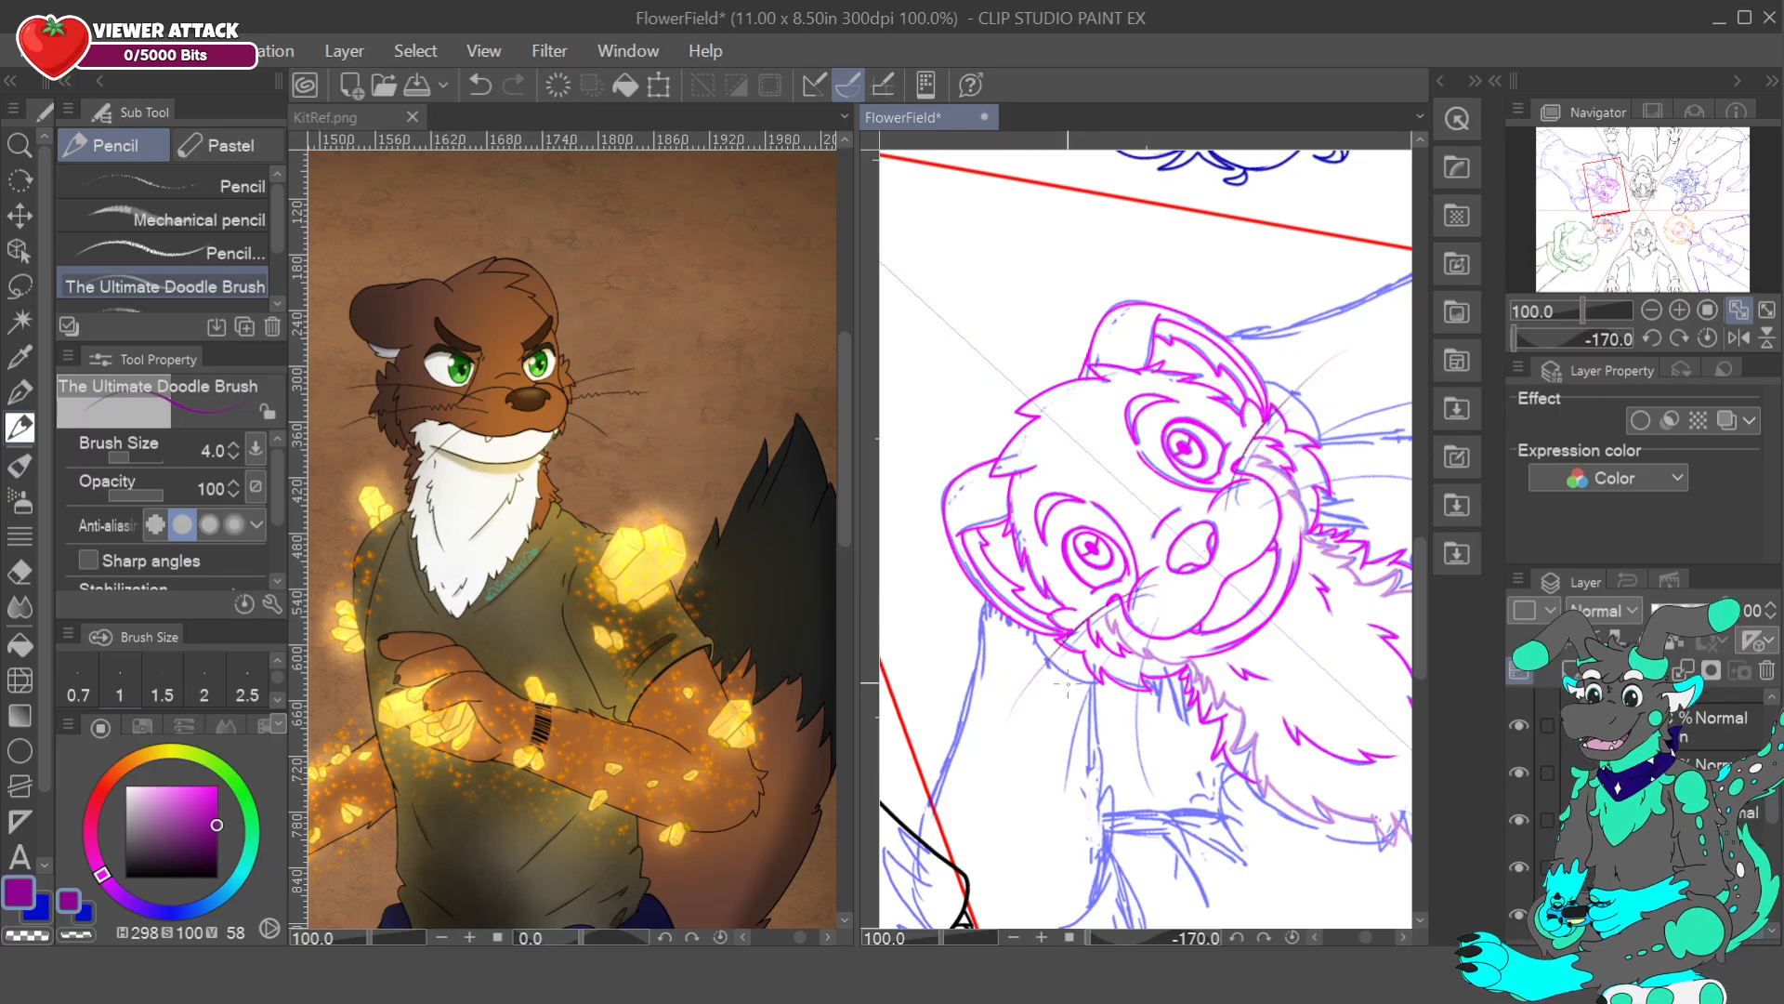
key("ctrl+z")
mouse_move(1294, 371)
left_mouse_down()
mouse_move(1227, 502)
mouse_move(973, 739)
left_mouse_up()
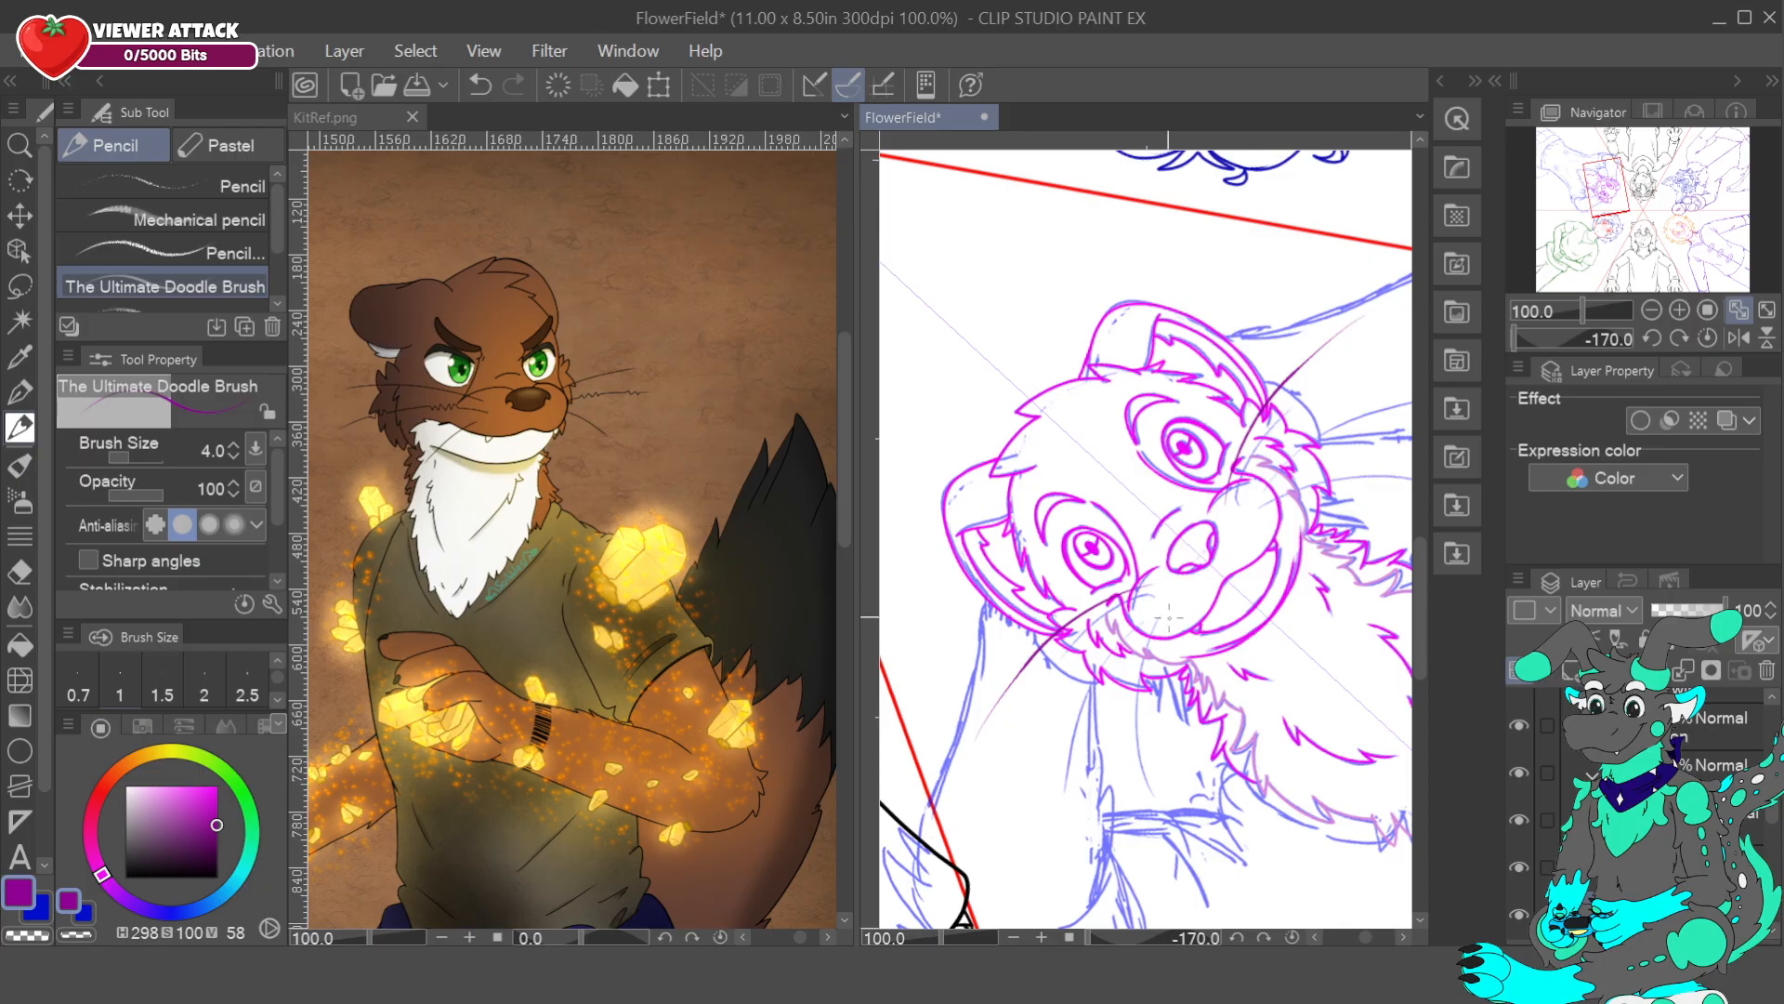
left_click_drag(1168, 606, 1176, 742)
mouse_move(1171, 586)
left_mouse_down()
mouse_move(1080, 679)
mouse_move(1041, 832)
left_mouse_up()
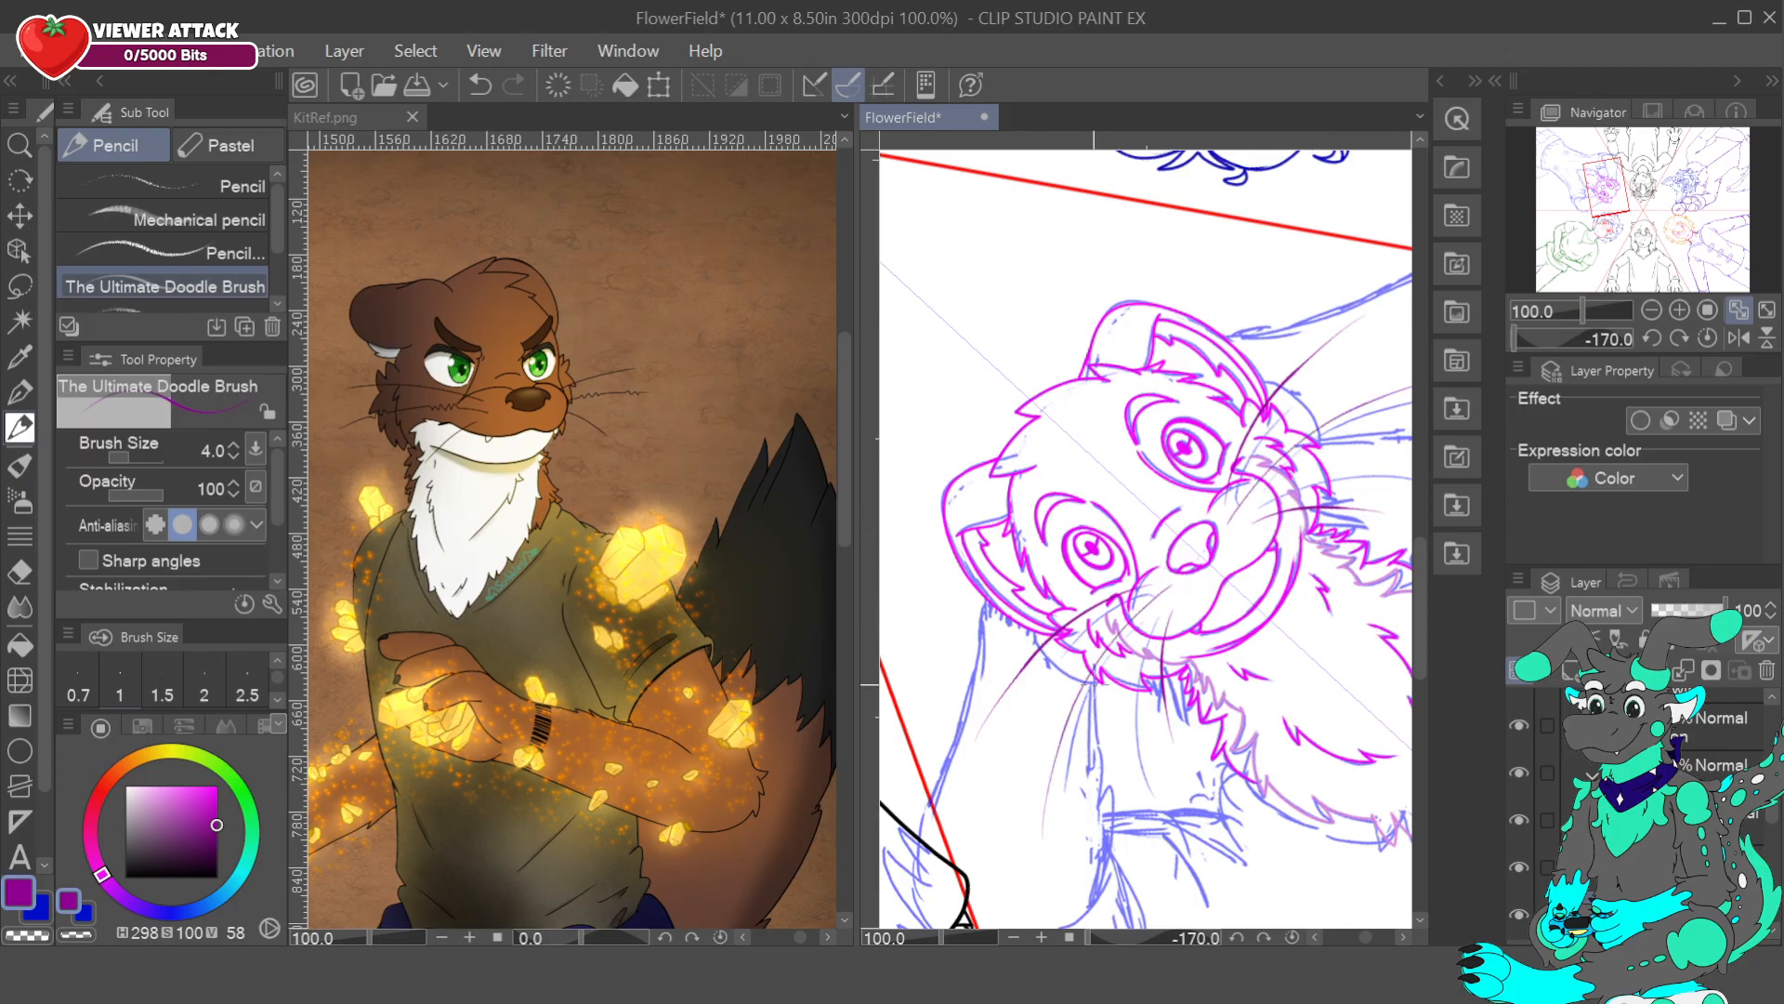
- Try to draw a zigzag whisker beyond each cheek between the smooth whiskers
left_click(1681, 338)
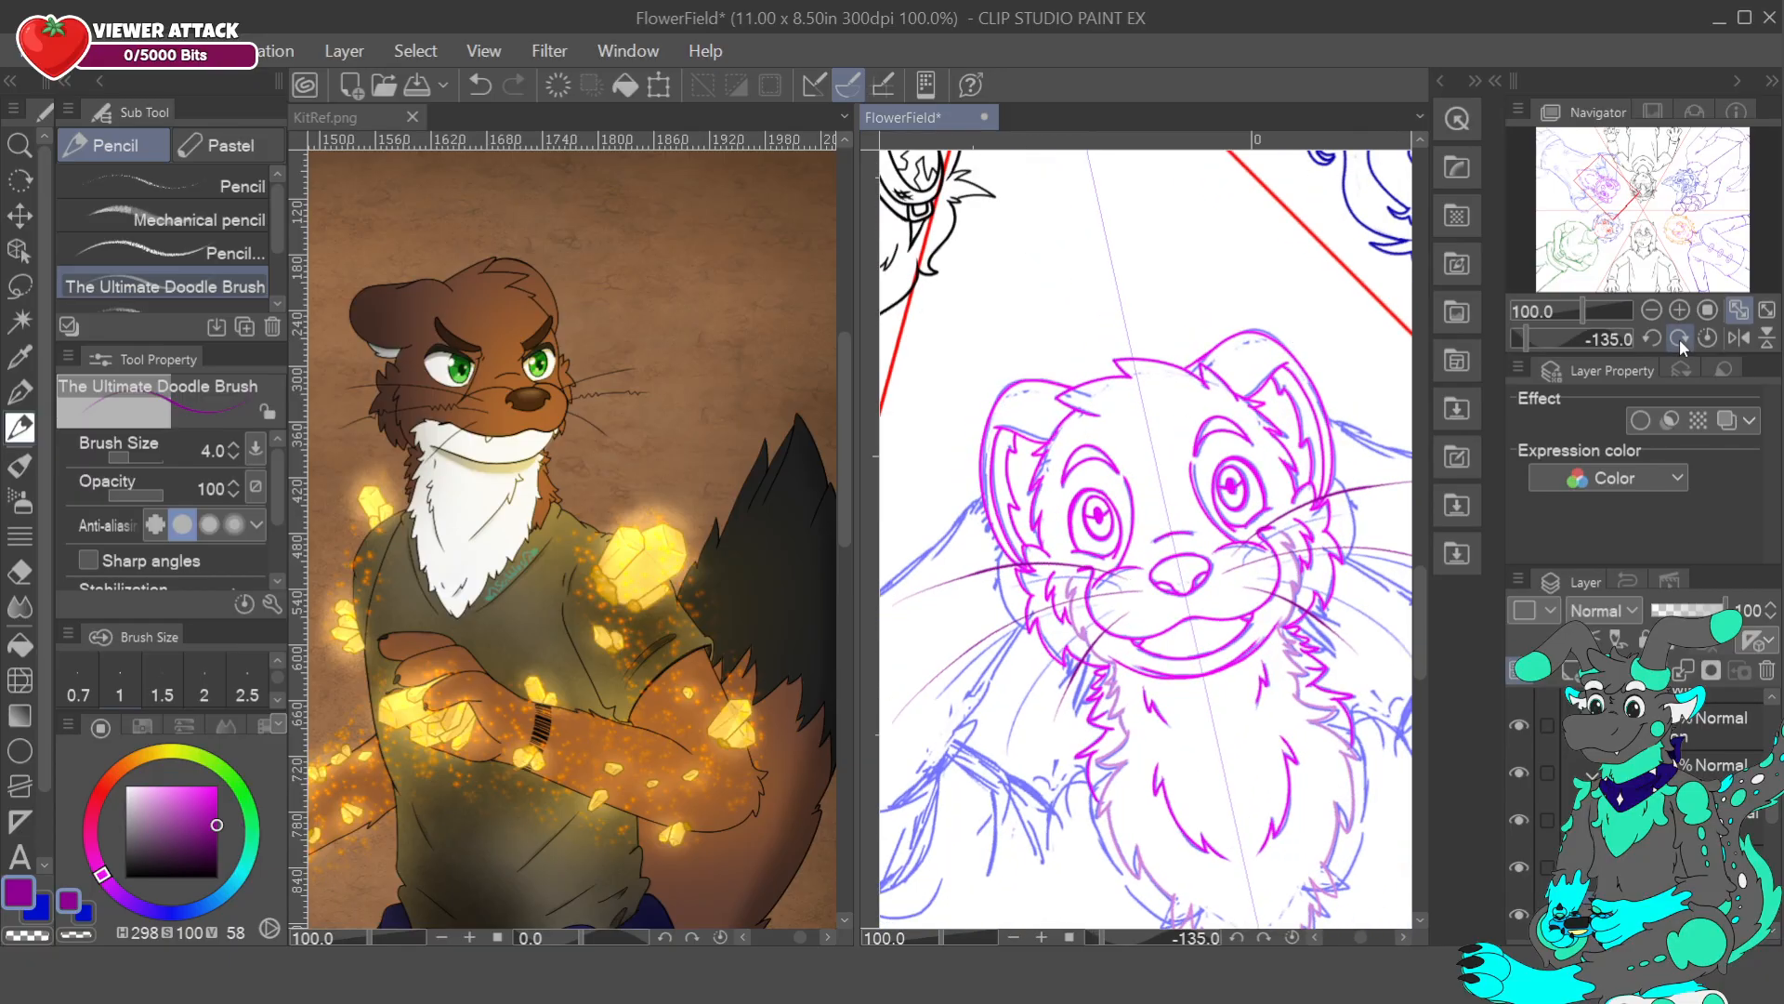
left_click(1680, 338)
left_click_drag(944, 609, 987, 575)
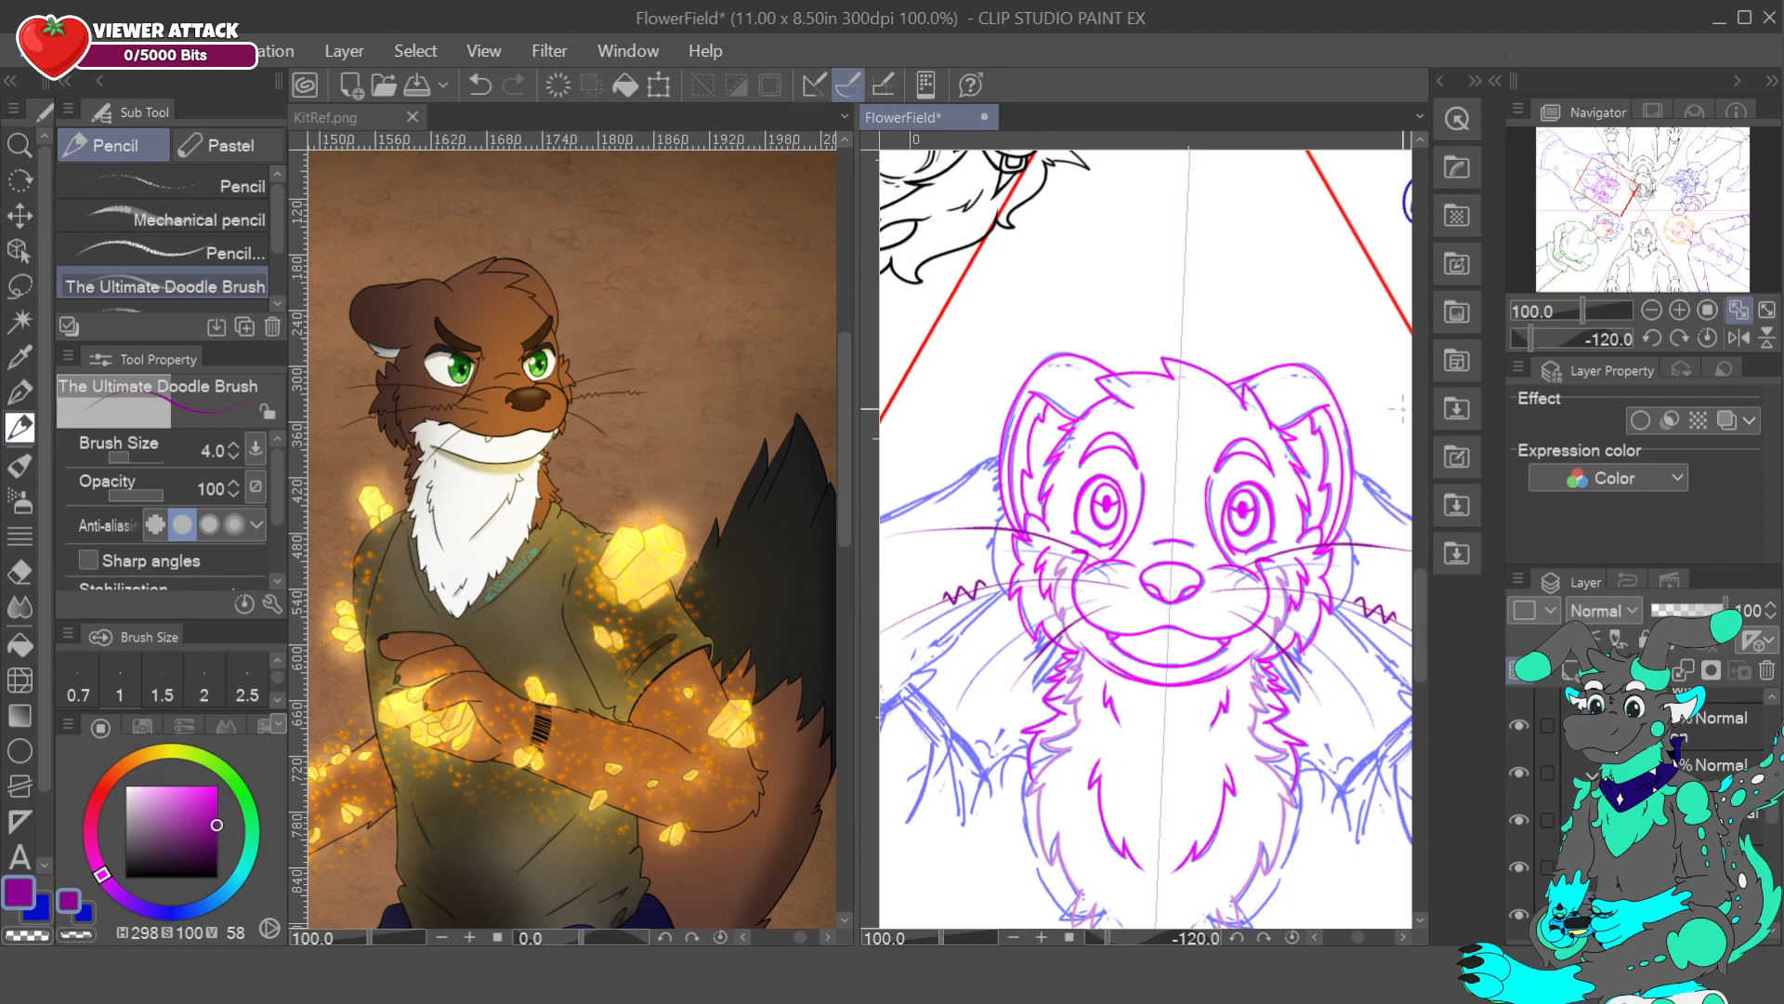
key("ctrl+z")
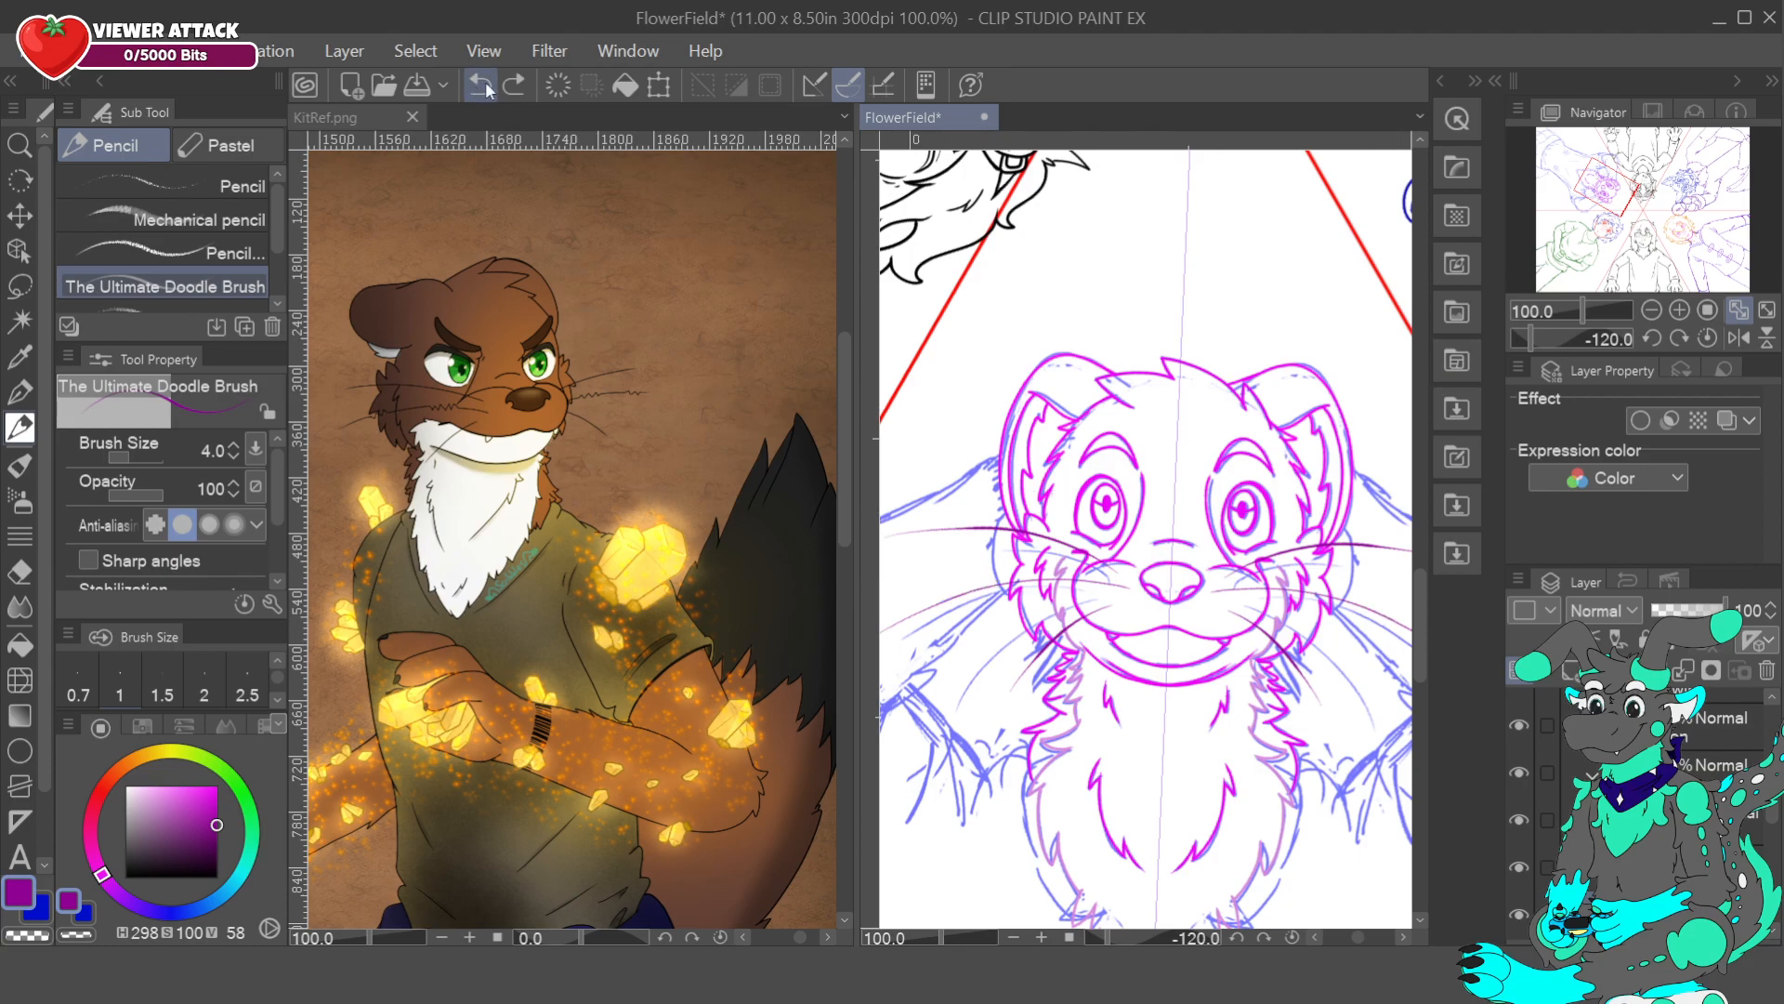
mouse_move(1066, 570)
left_mouse_down()
mouse_move(1052, 566)
mouse_move(1082, 576)
mouse_move(1057, 576)
left_mouse_up()
key("ctrl+z")
left_click(480, 84)
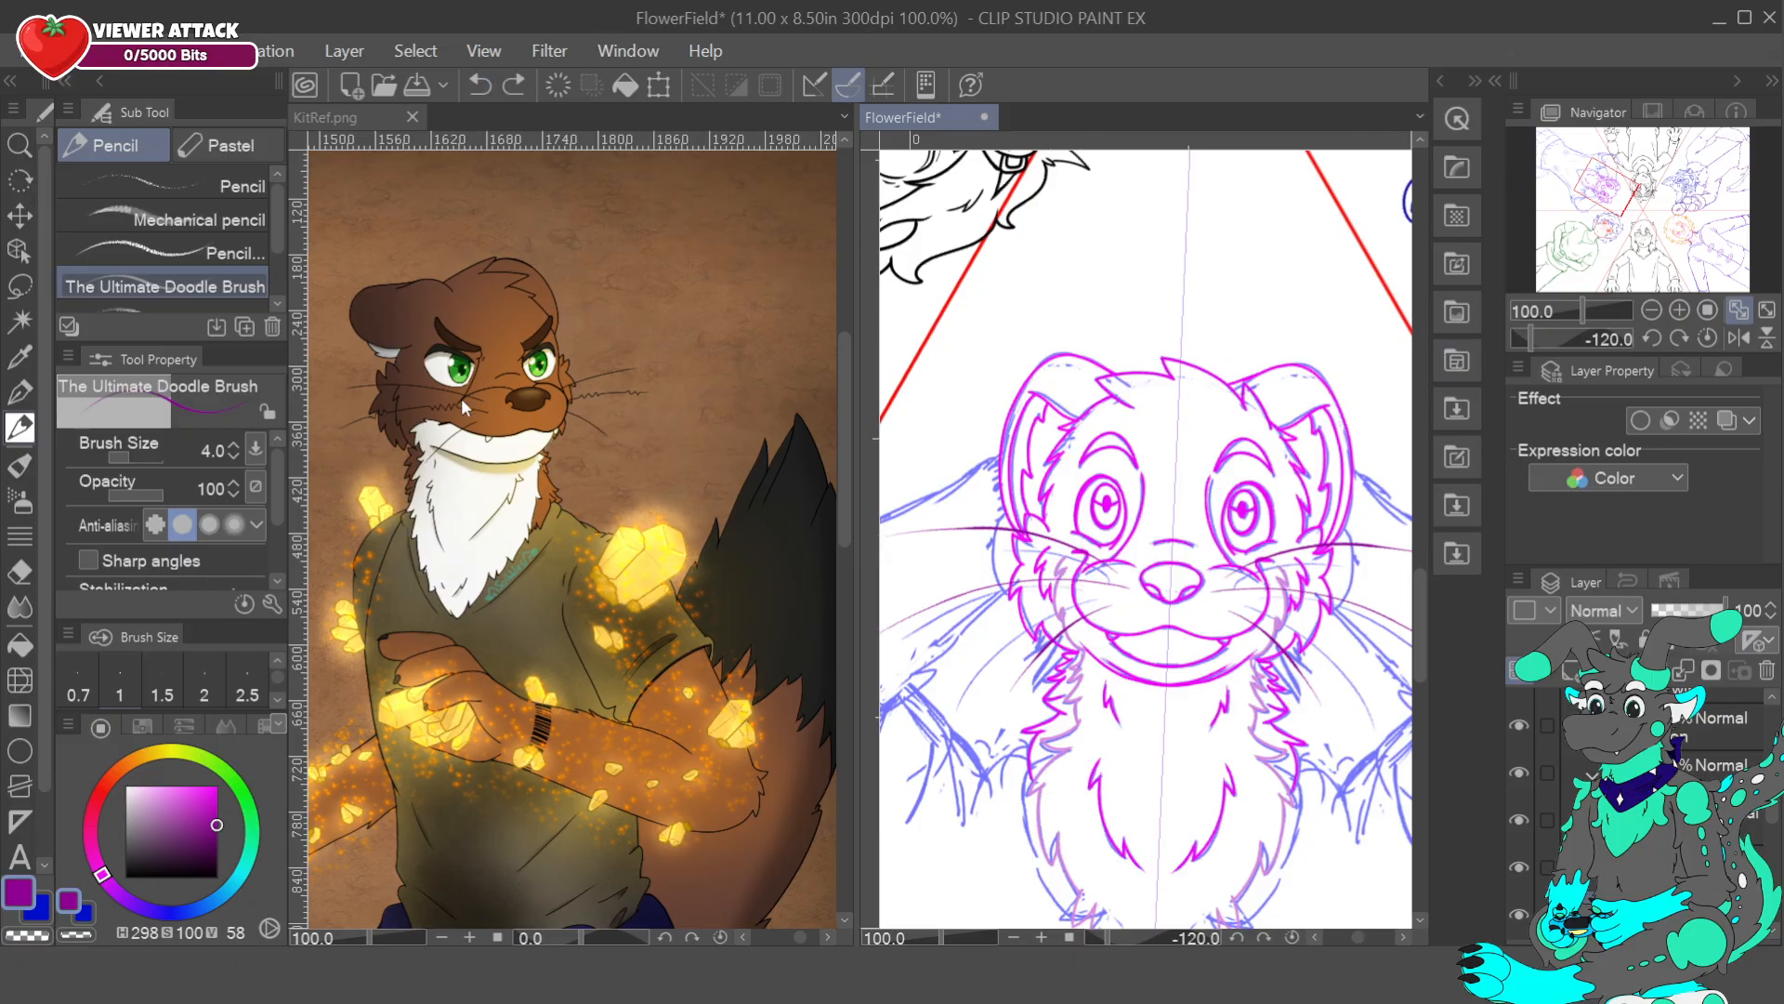
- Set the brush size to 3 and draw a finer zigzag whisker end beyond each cheek in dark purple
left_click(236, 455)
left_click_drag(1098, 583, 1072, 588)
key("ctrl+z")
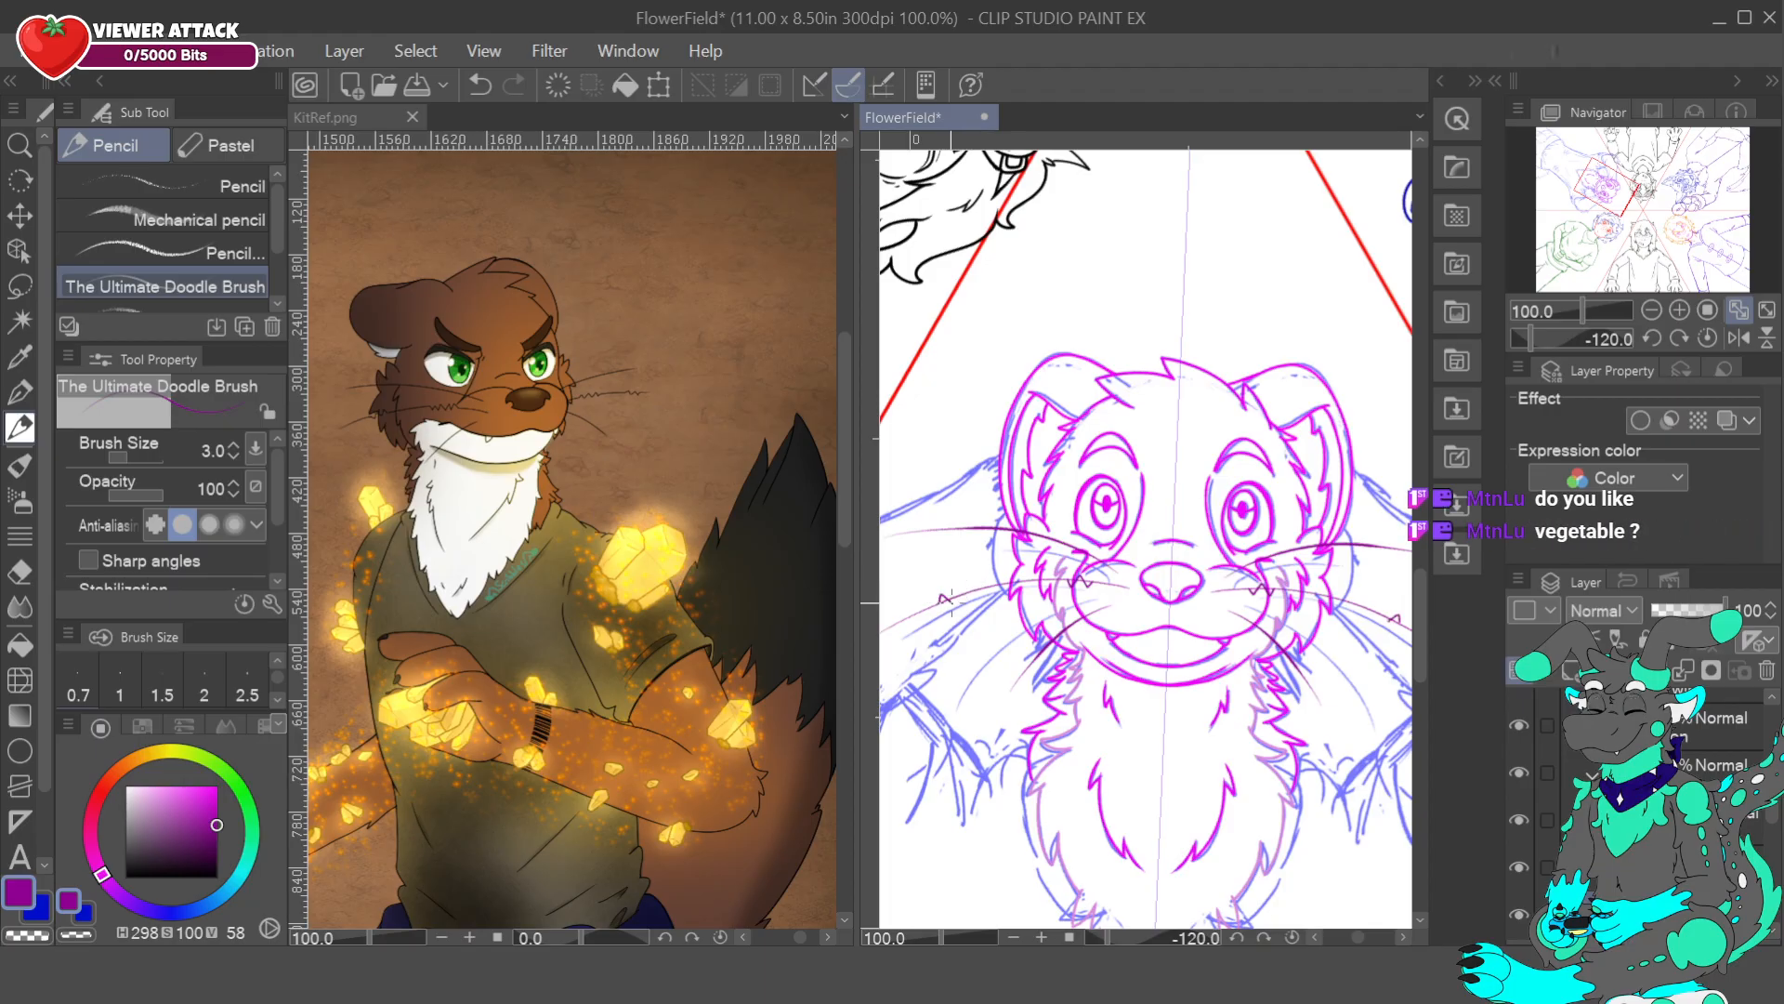
left_click_drag(961, 598, 984, 587)
left_click_drag(949, 581, 892, 697)
key("ctrl+z")
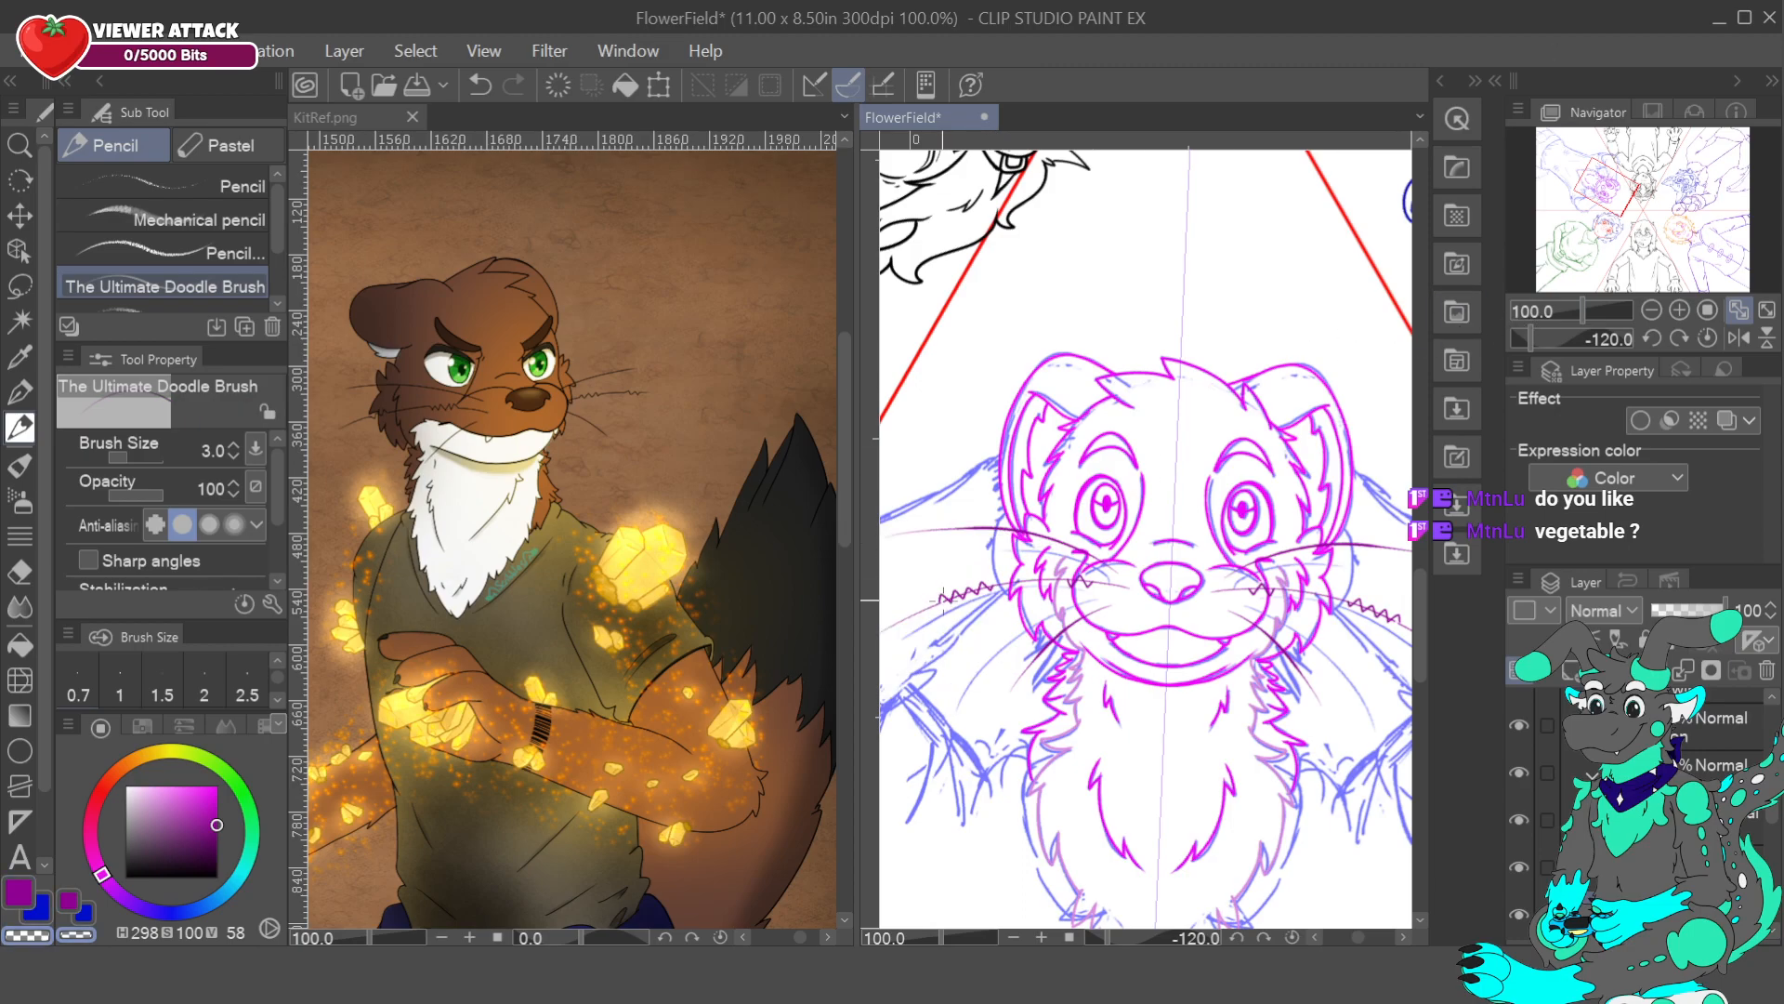
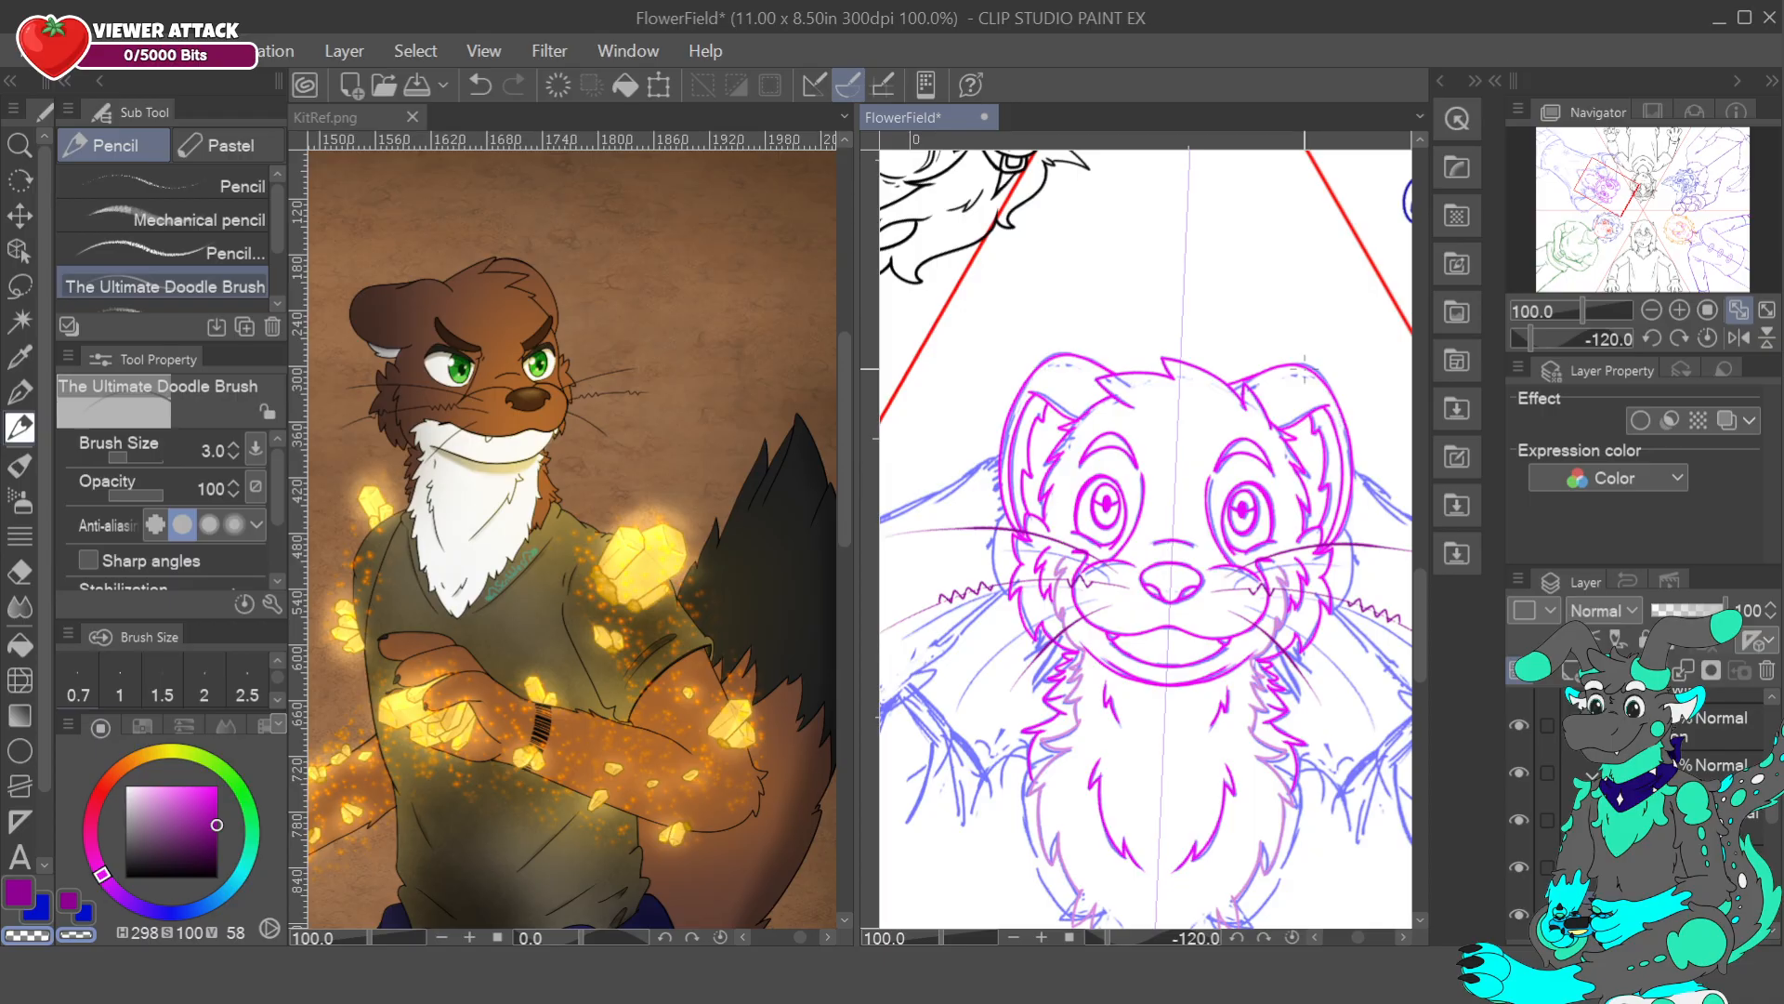
- Erase a short outer section of the middle whisker beyond each cheek and fill the gap with a small dark purple zigzag
left_click(1656, 308)
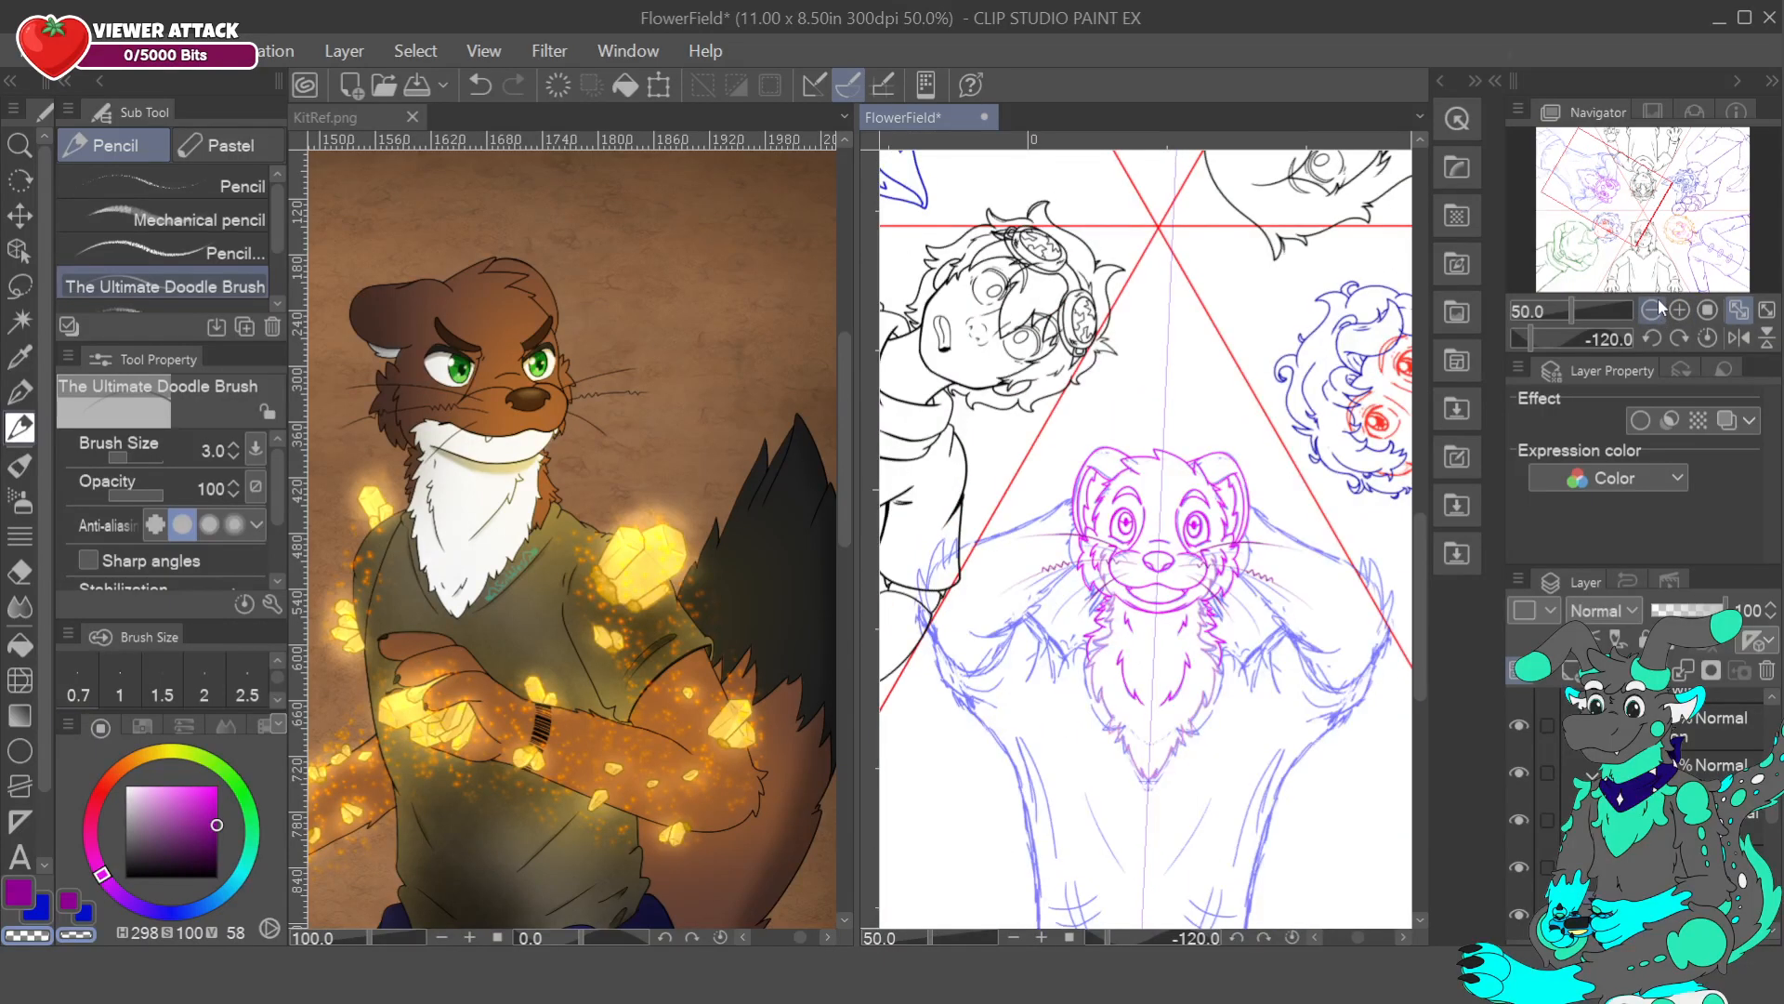
left_click(1679, 309)
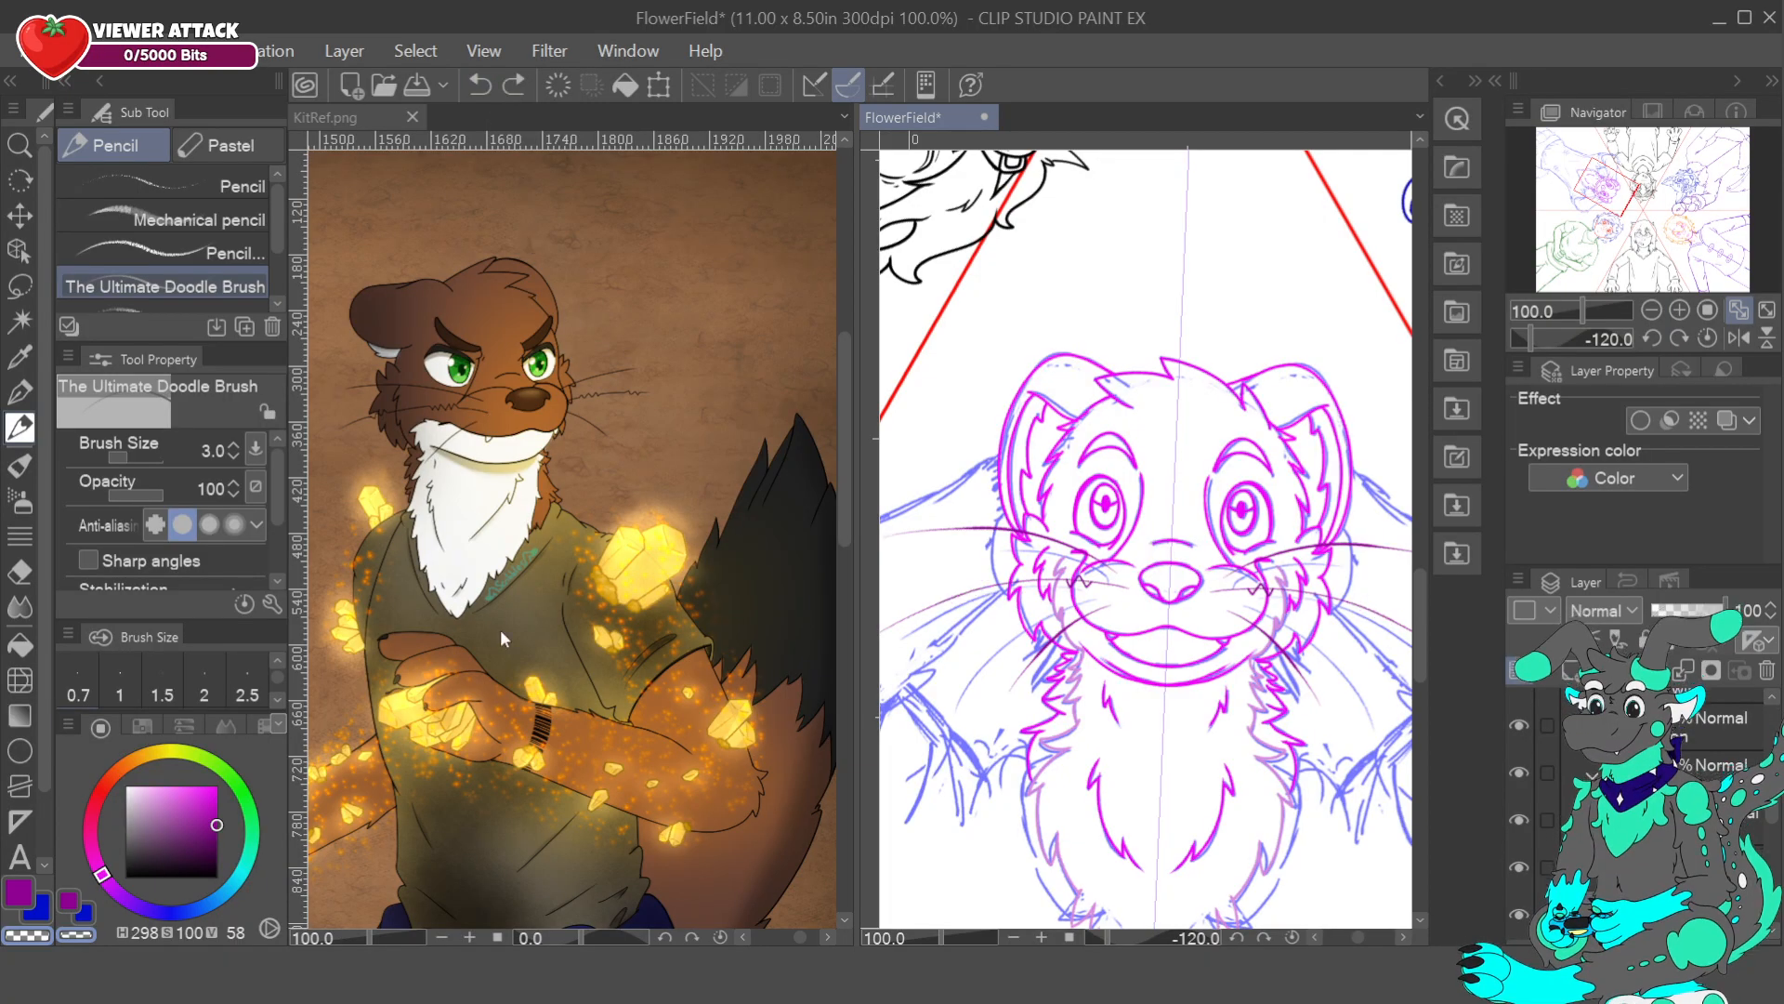
key("c")
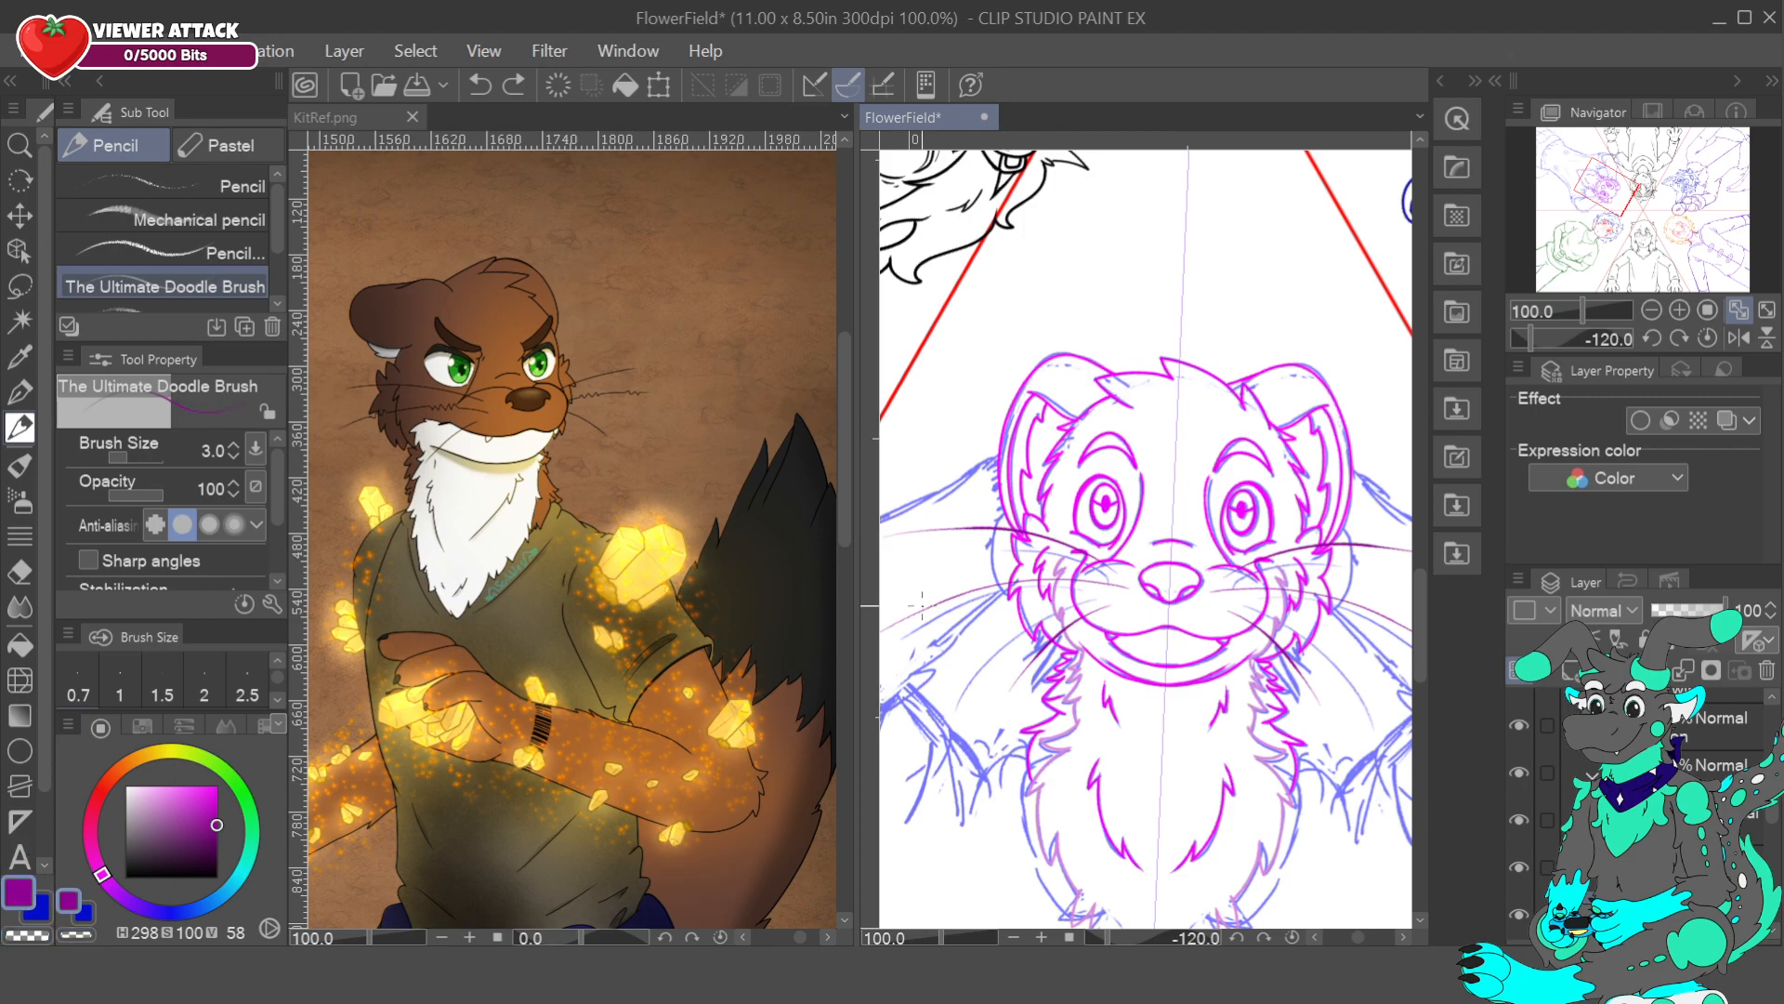
left_click_drag(933, 601, 945, 601)
key("c")
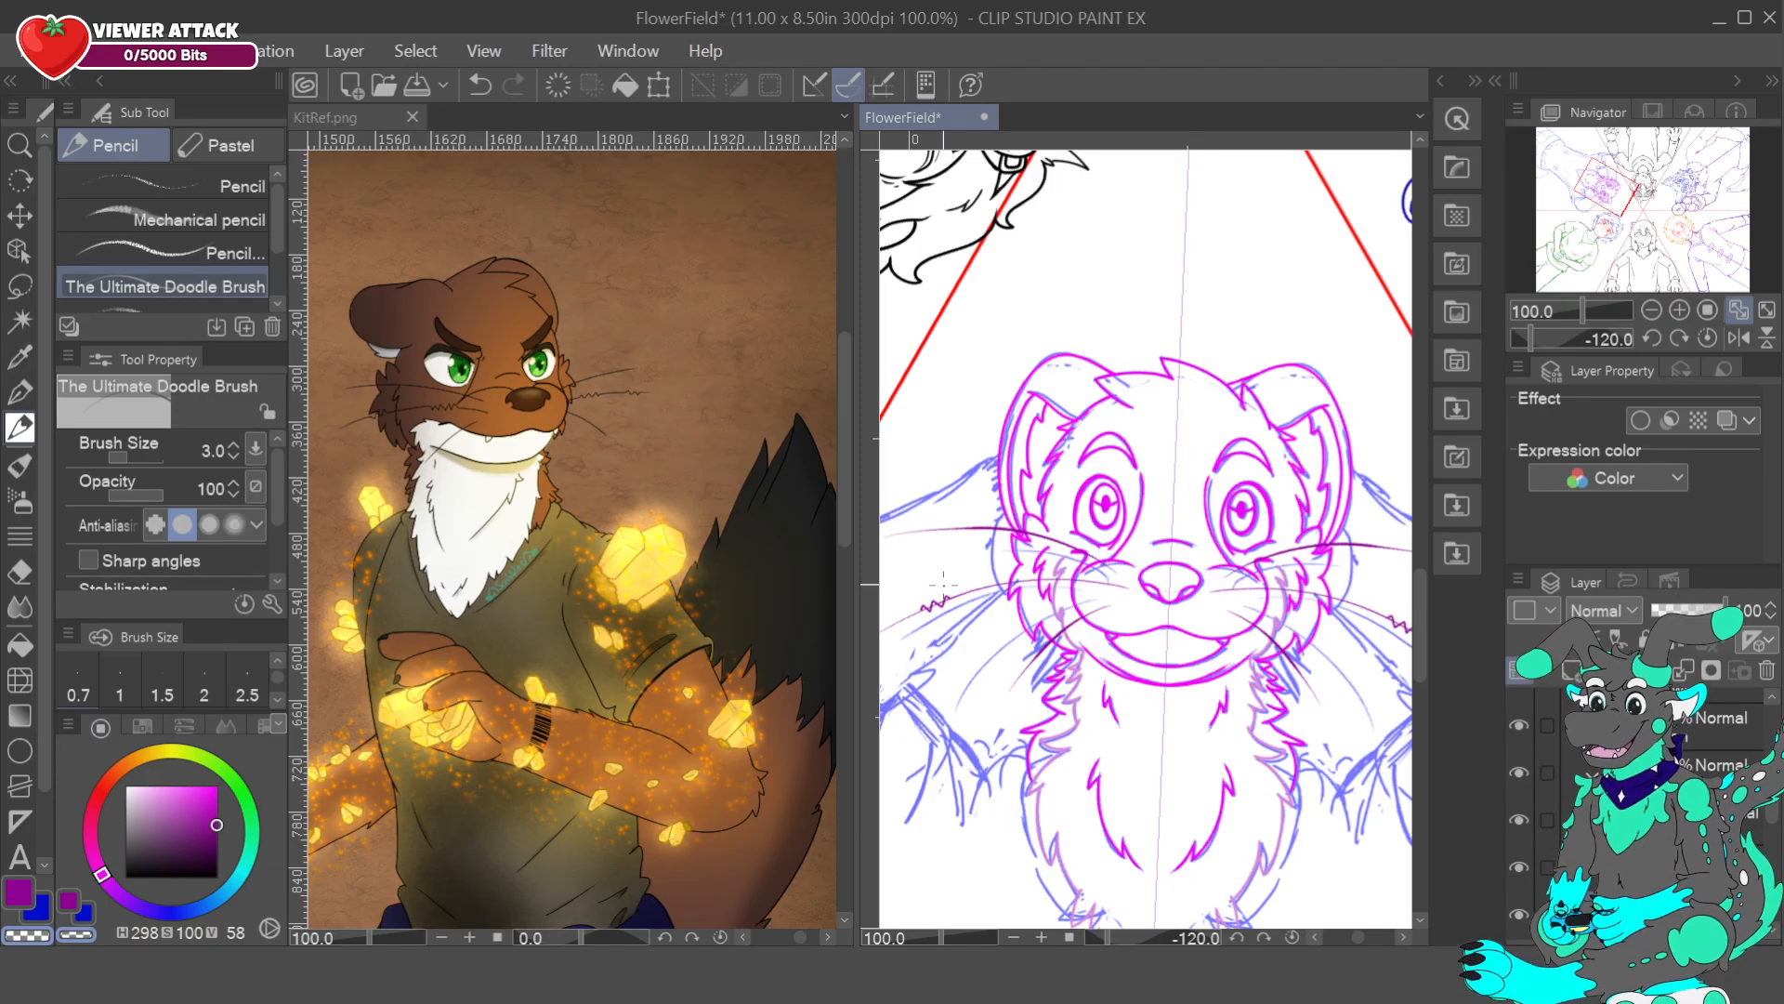
- Replace the part of the middle whisker crossing each cheek's fur with a matching dark purple zigzag
left_click(1679, 310)
left_click_drag(1620, 194, 1627, 181)
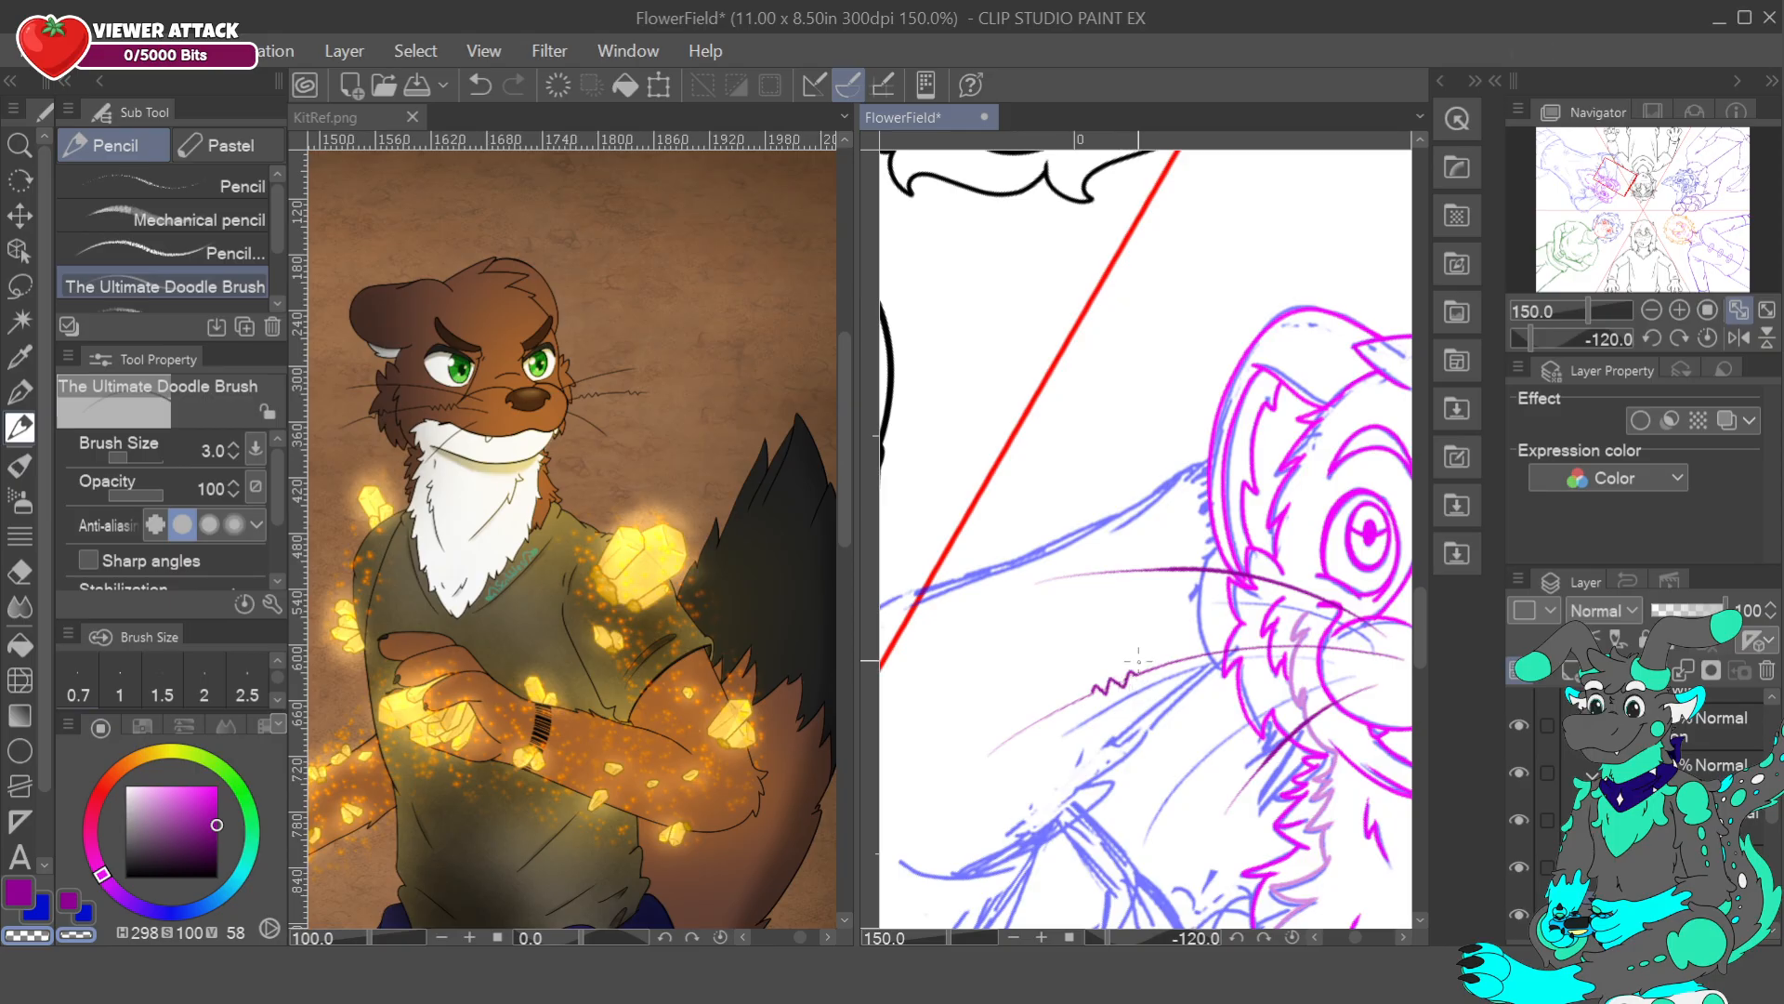
left_click_drag(1138, 661, 969, 571)
key("c")
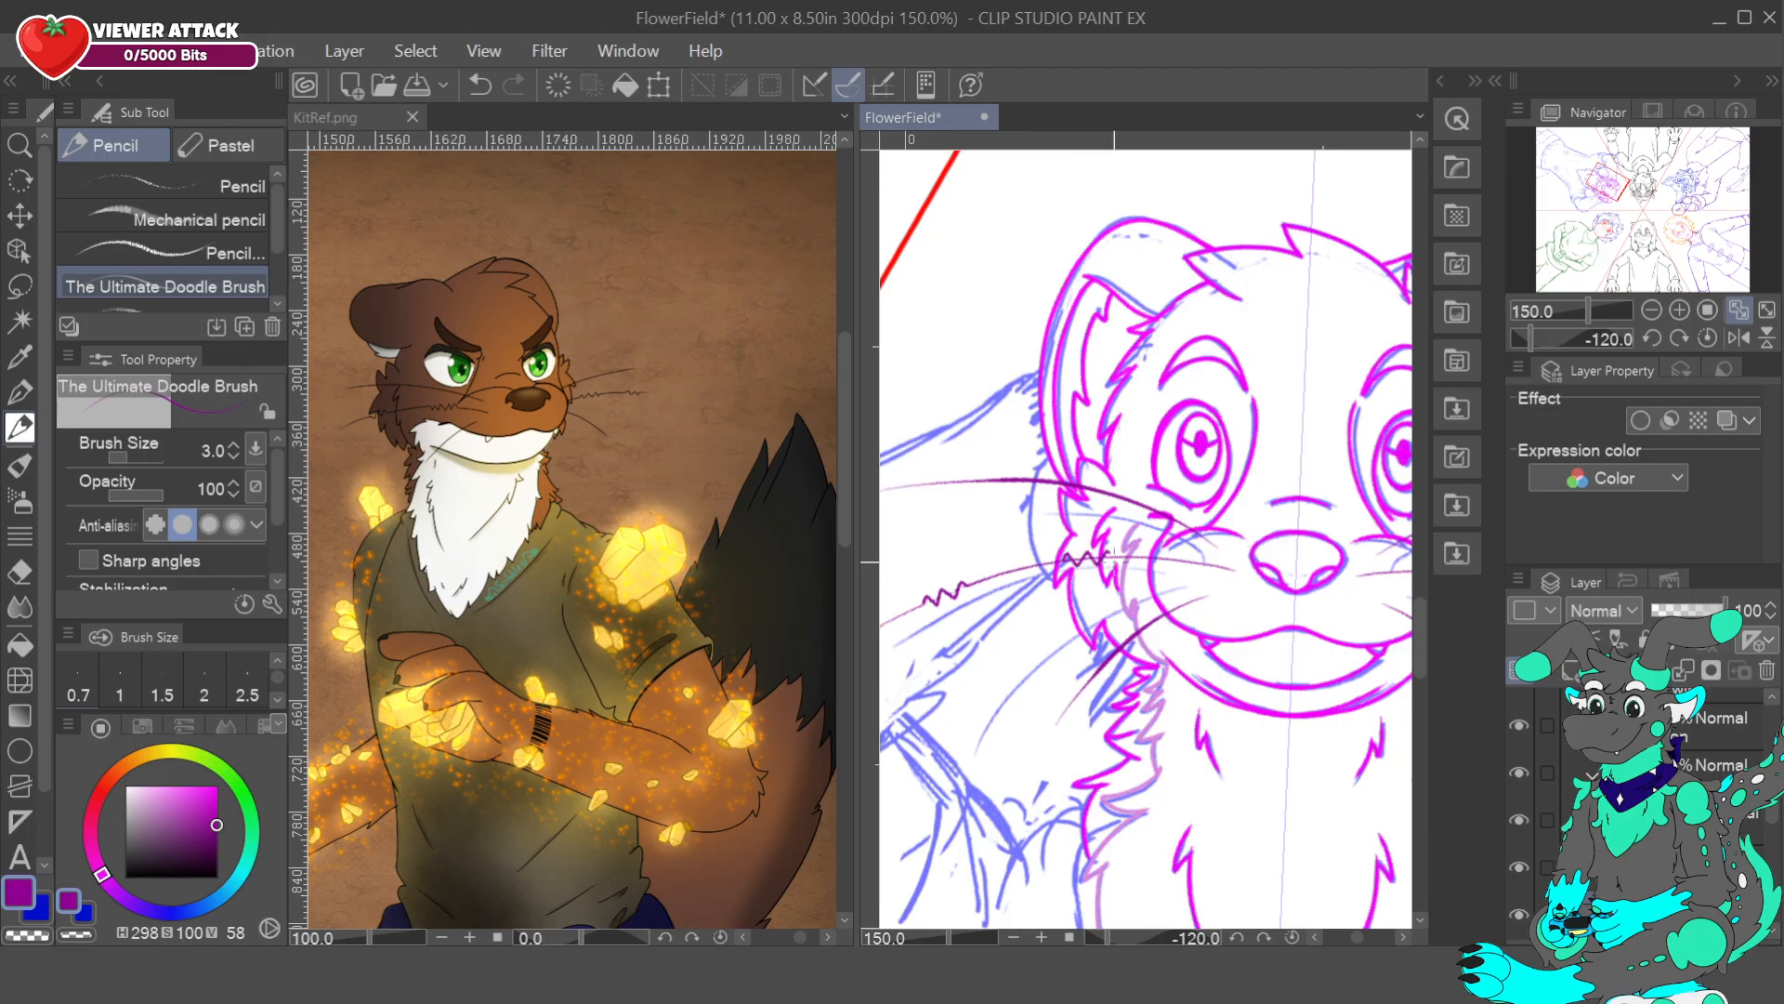
mouse_move(1130, 551)
left_mouse_down()
mouse_move(1140, 564)
mouse_move(1149, 548)
left_mouse_up()
key("c")
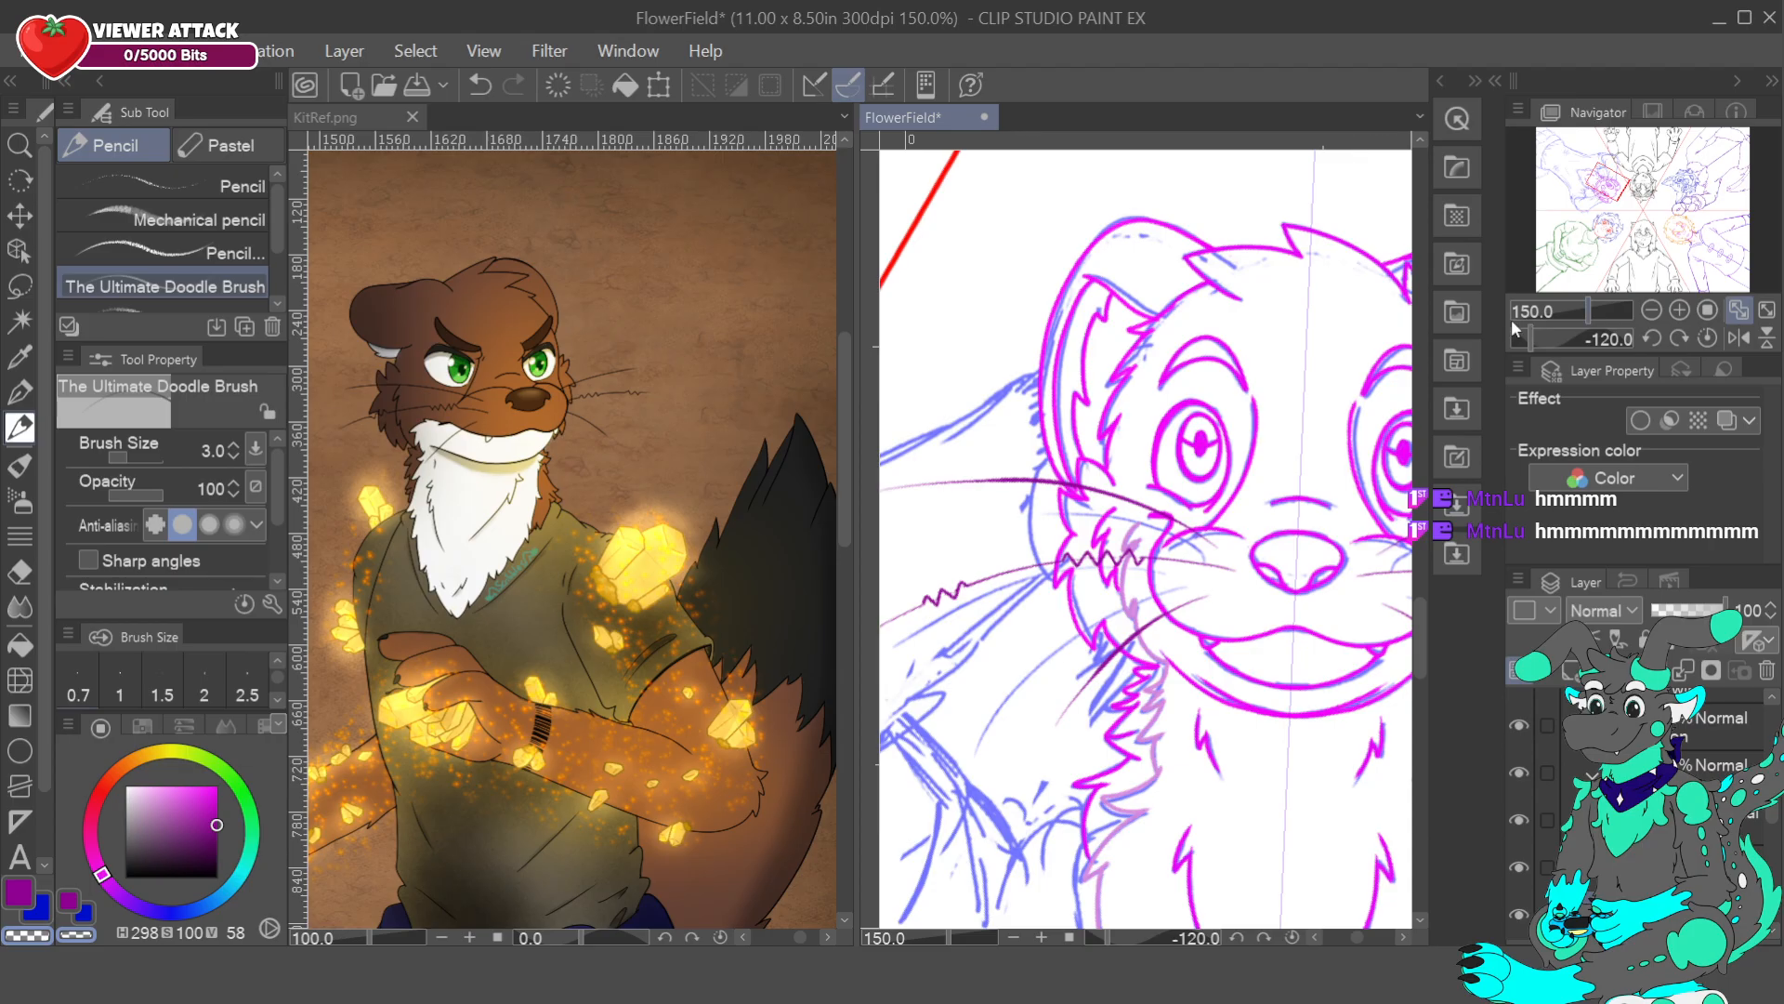
- Select the layer for the body linework and set the drawing color to magenta with H 298, S 79, V 84
left_click(1652, 312)
left_click(1652, 313)
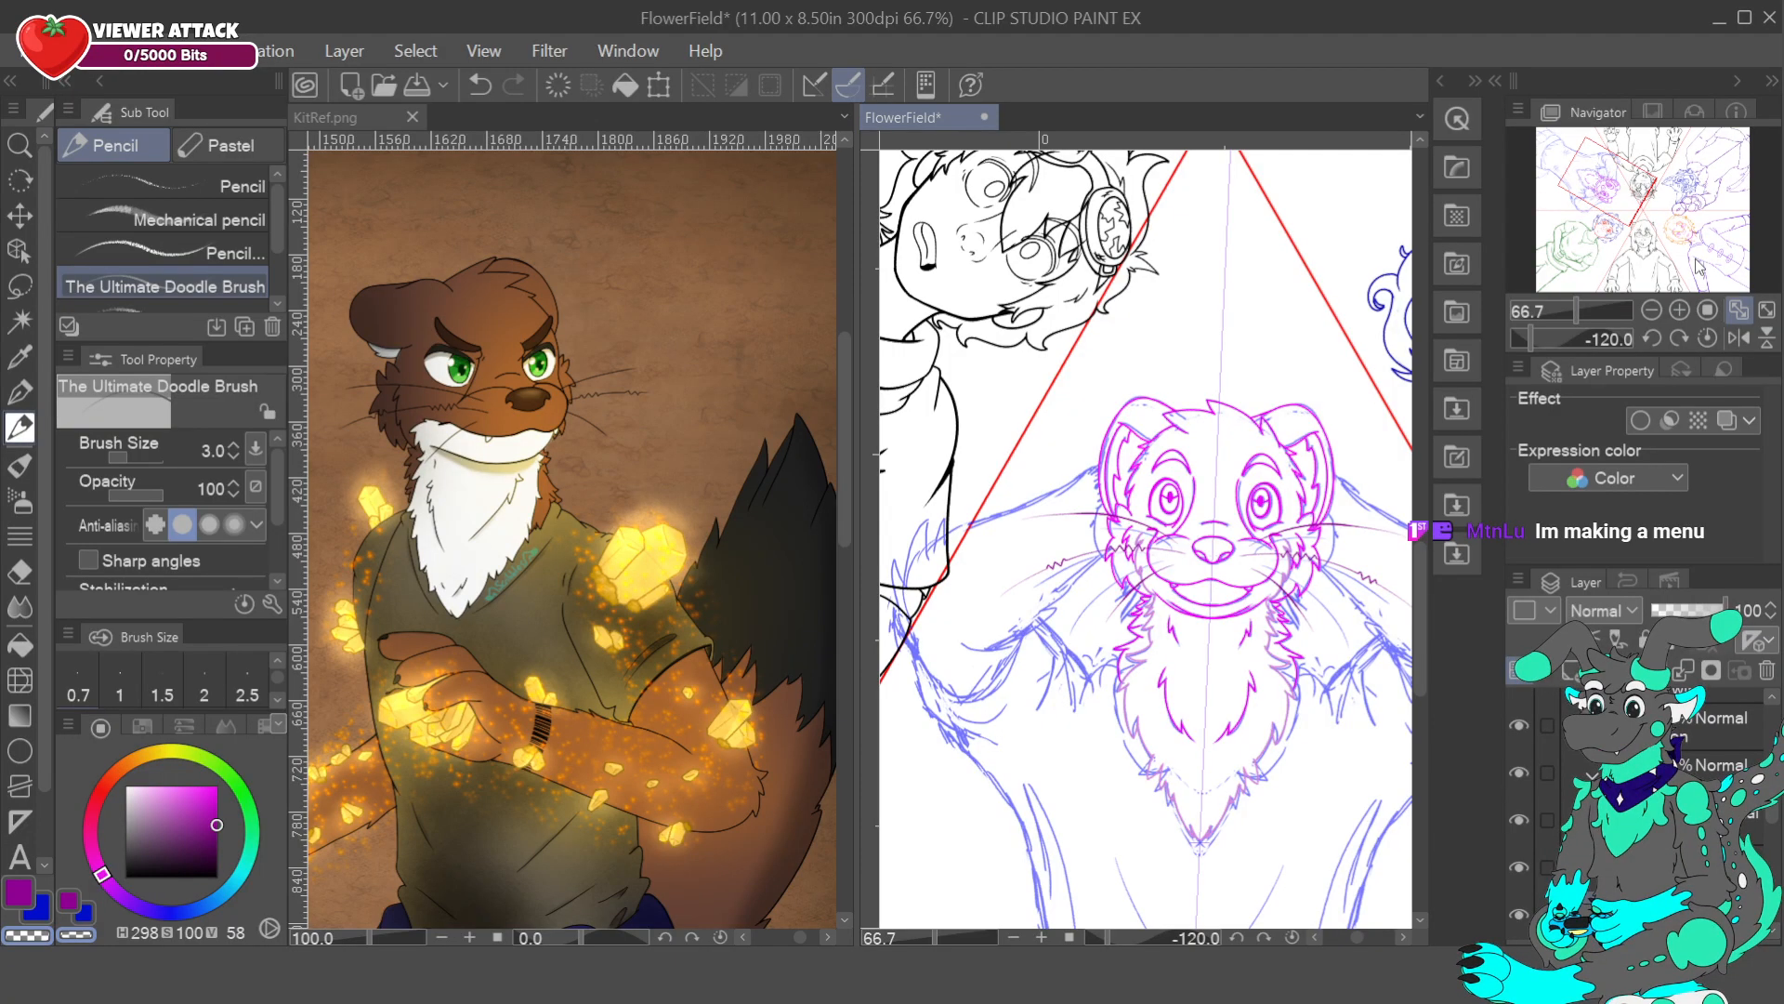
mouse_move(1614, 181)
left_mouse_down()
mouse_move(1585, 206)
mouse_move(1608, 186)
left_mouse_up()
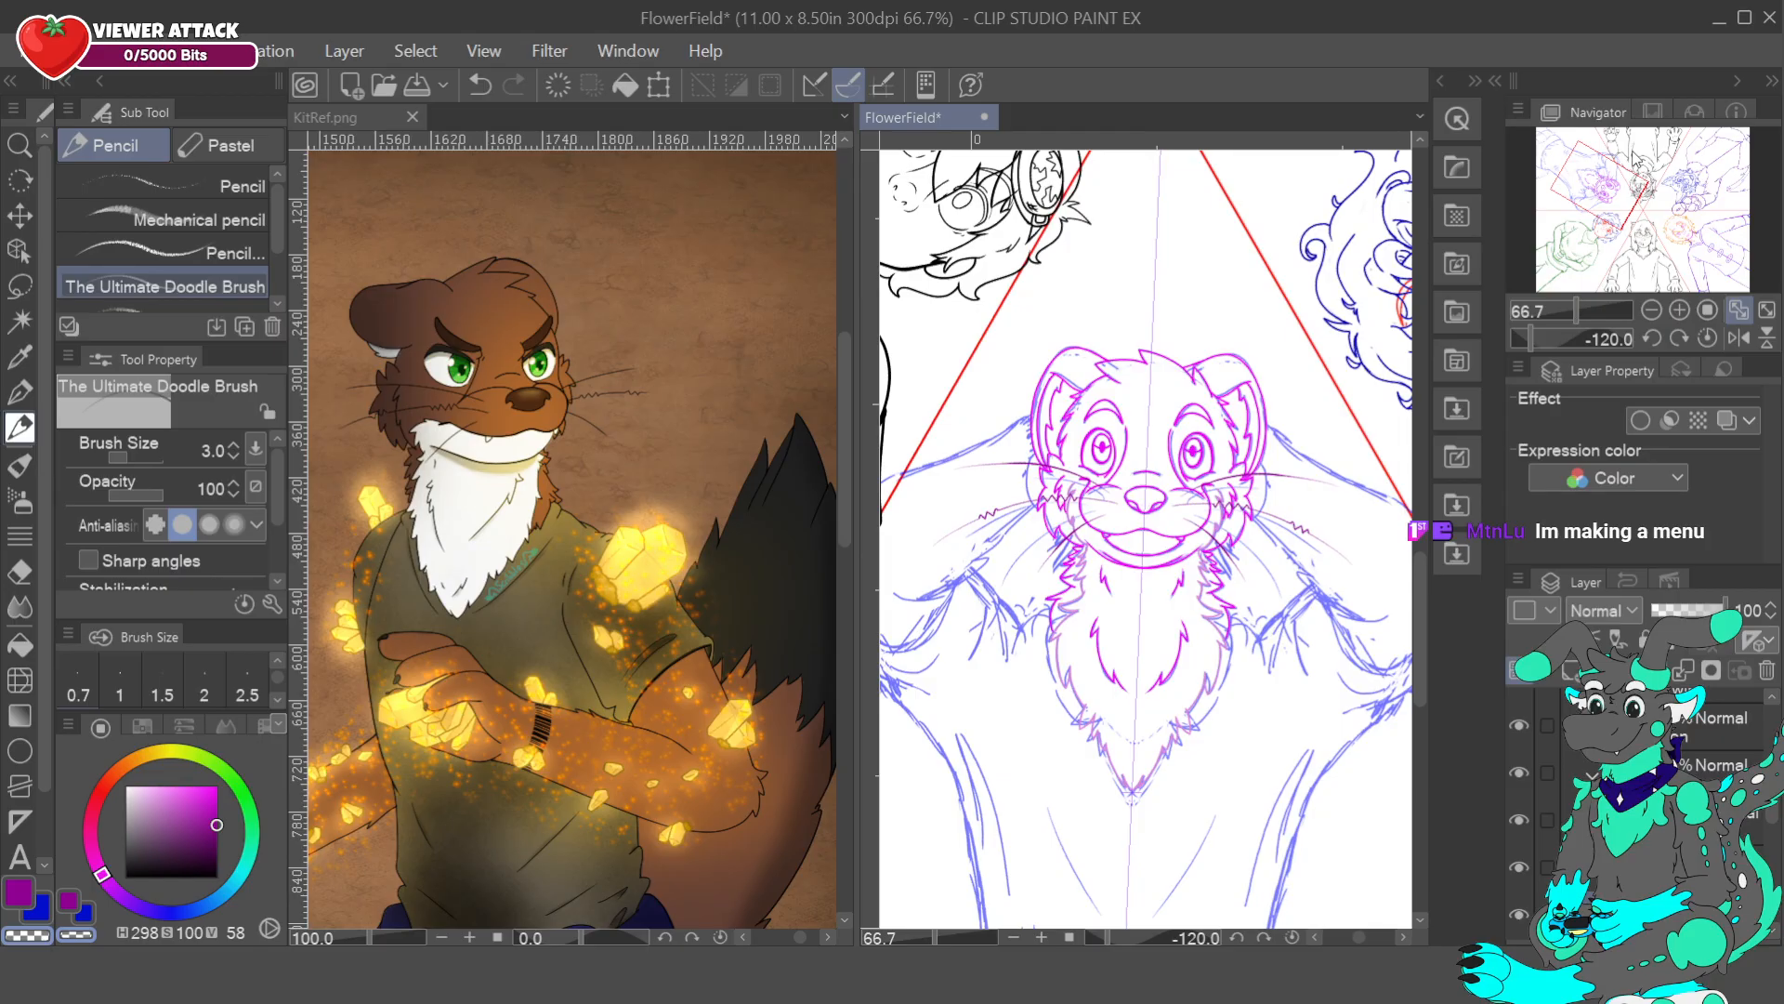
left_click(1678, 309)
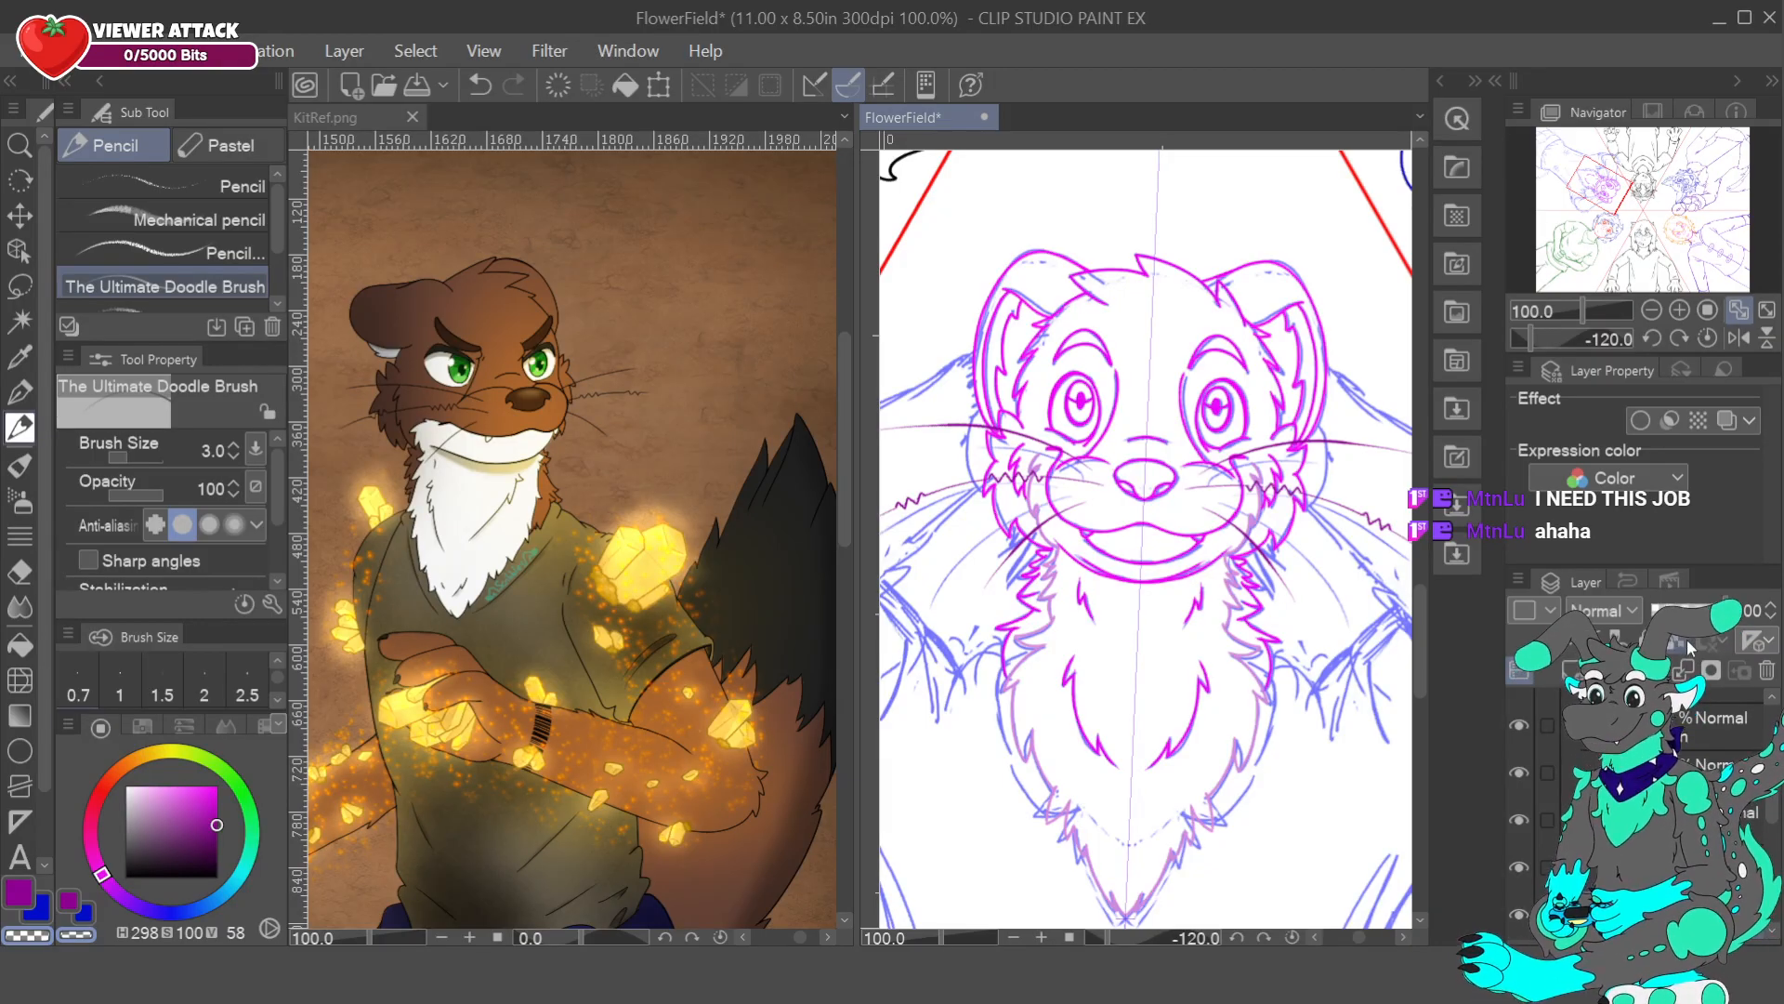
left_click(1612, 870)
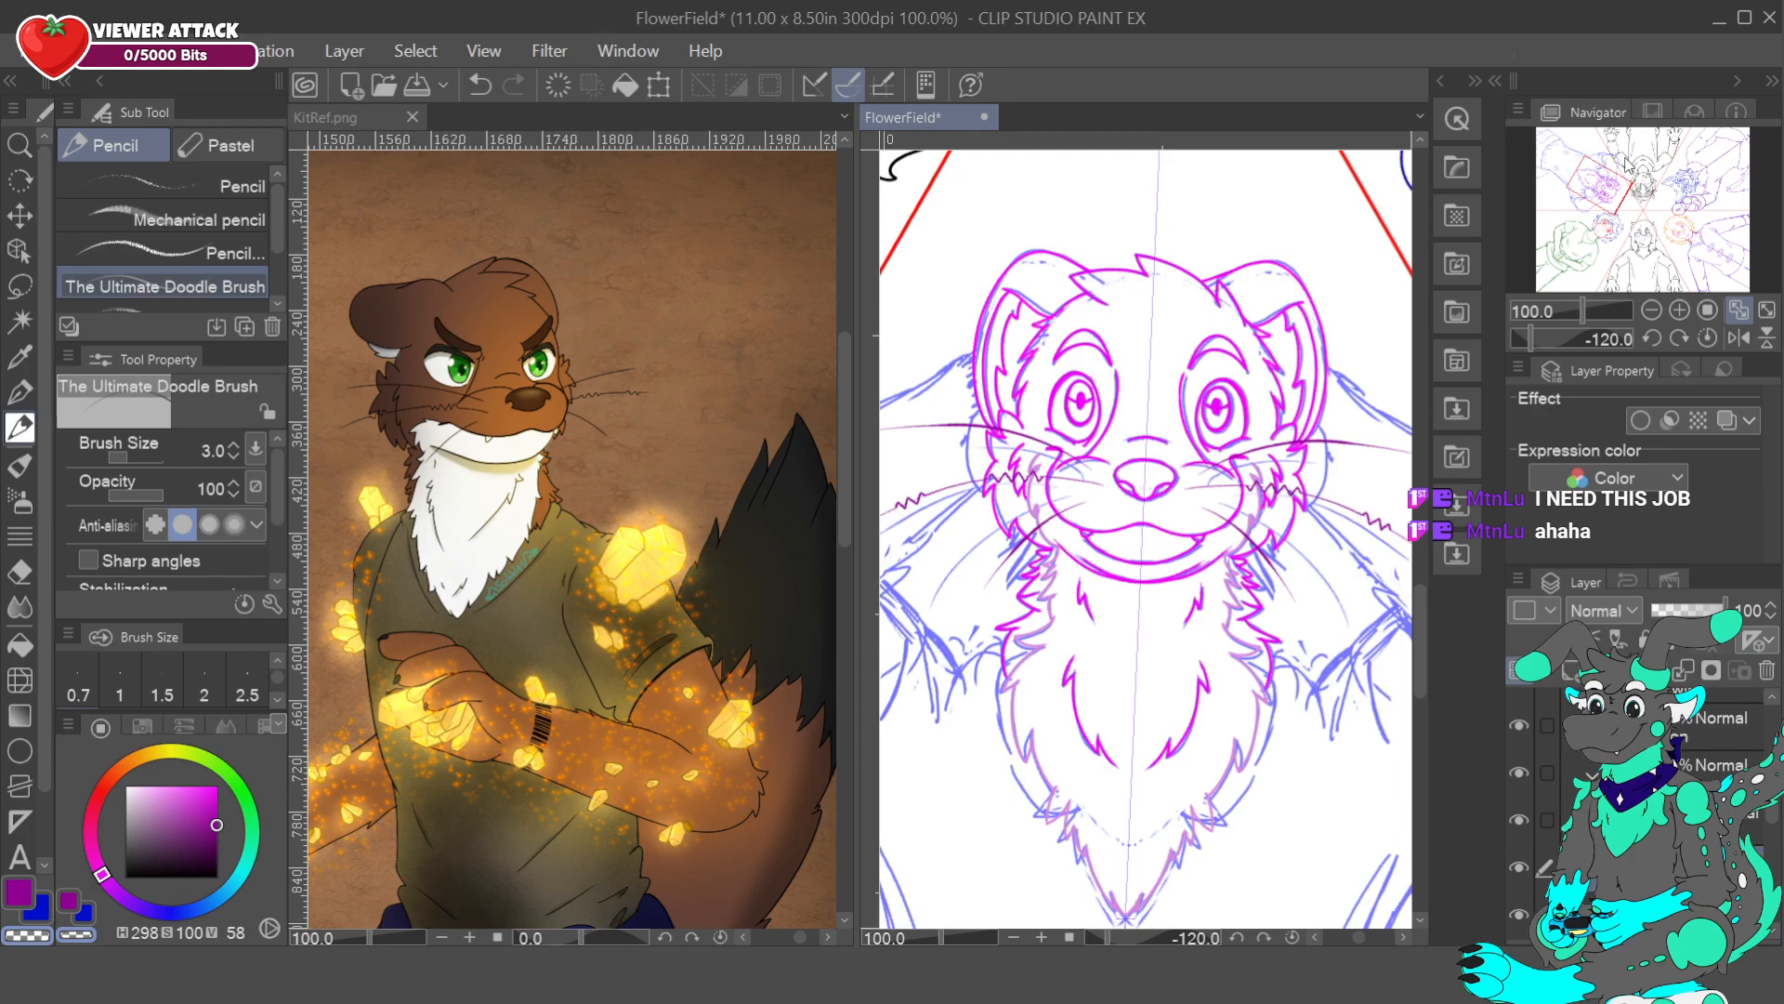
left_click_drag(1622, 181, 1607, 174)
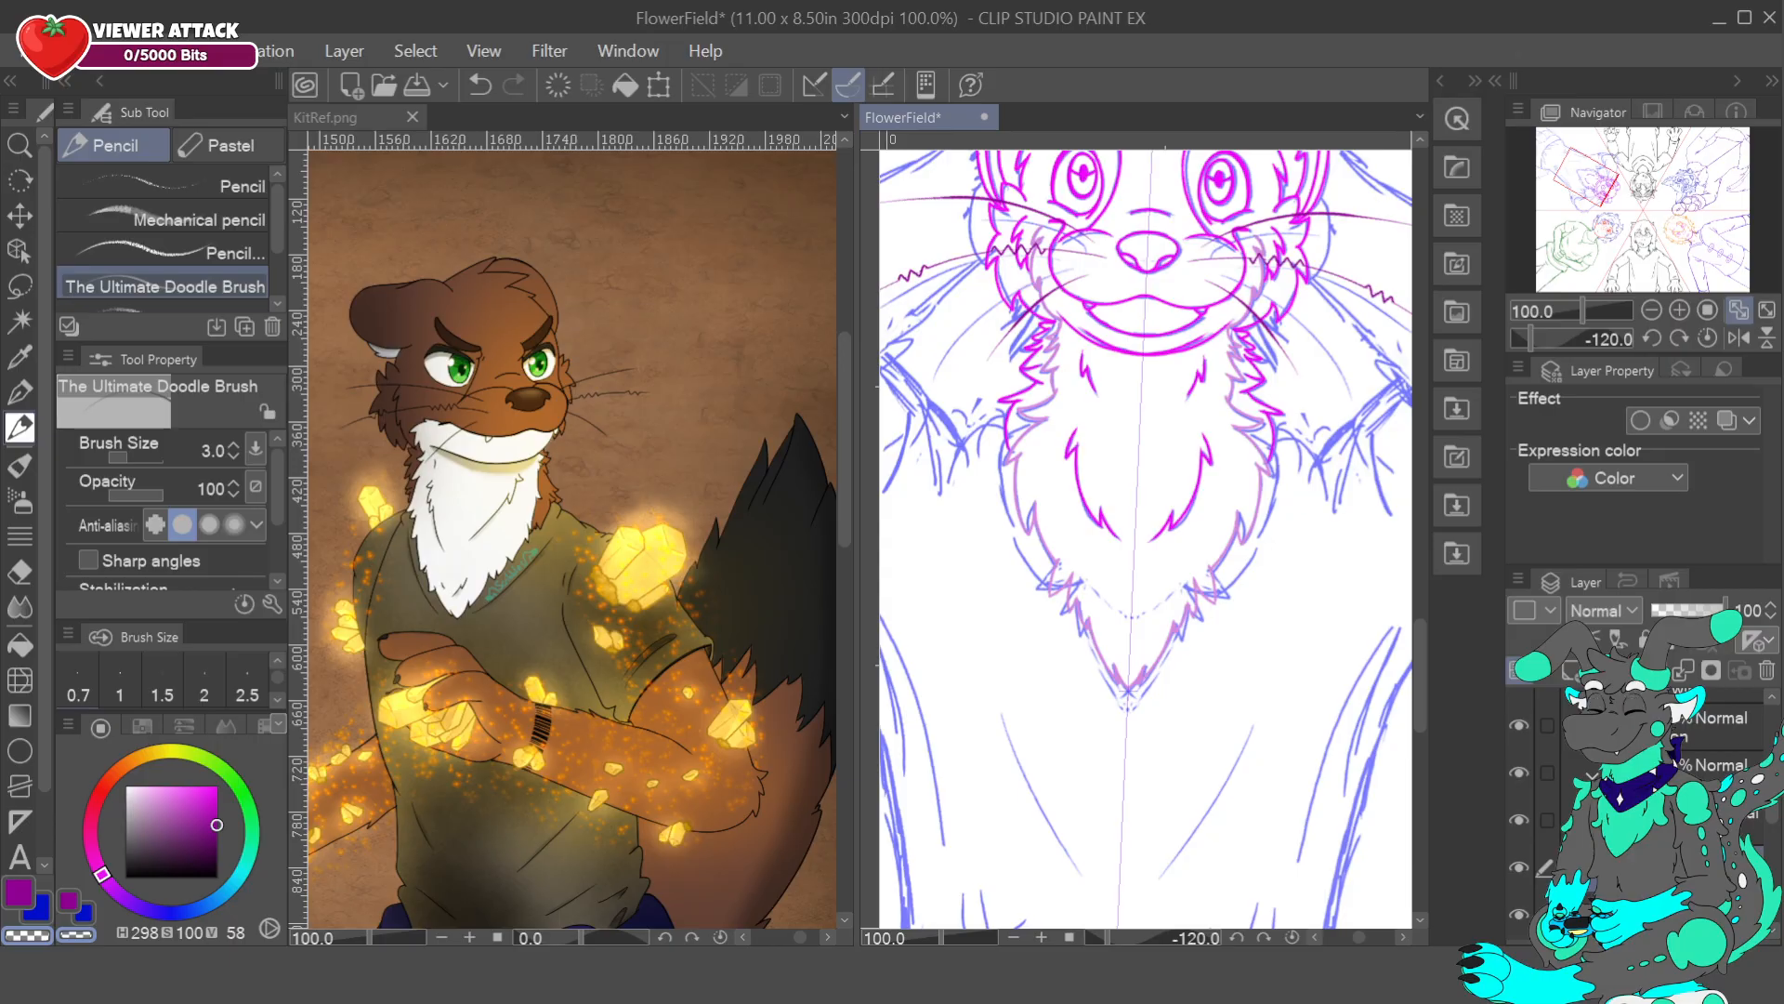
left_click(200, 801)
left_click_drag(200, 802, 198, 800)
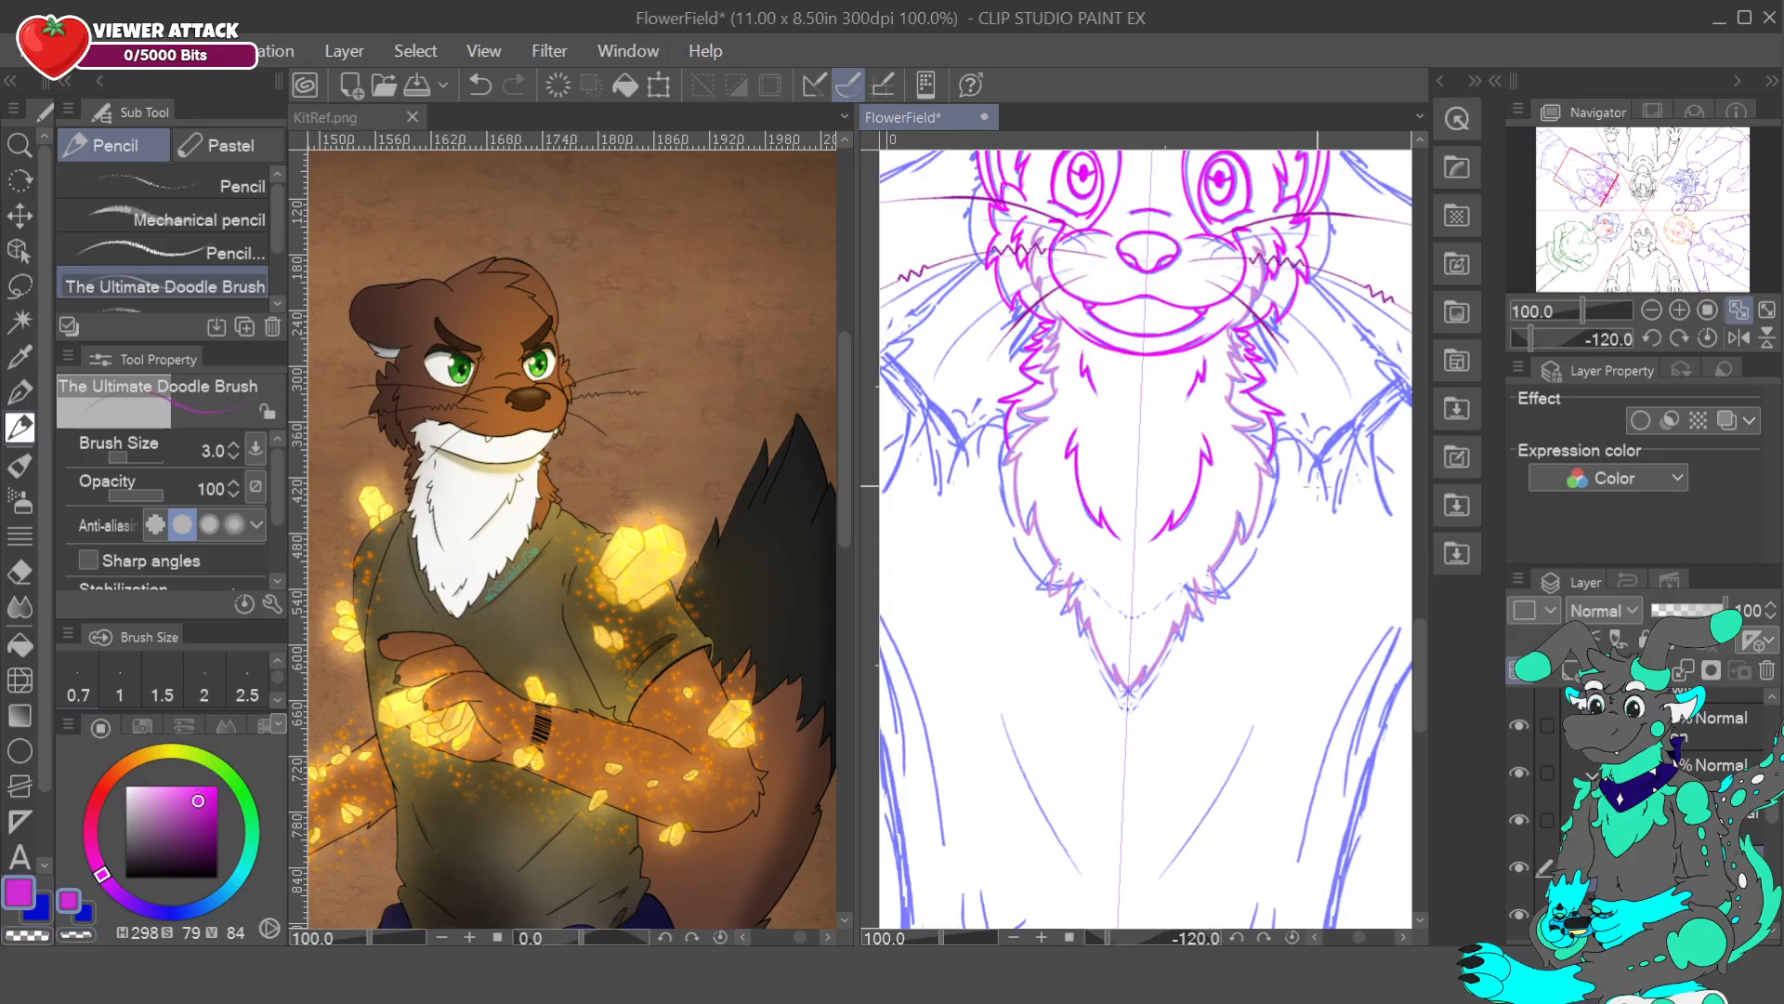
- Toggle the visibility of the body linework layer and the layer below it as a check, and set the brush size to 4
left_click(1679, 311)
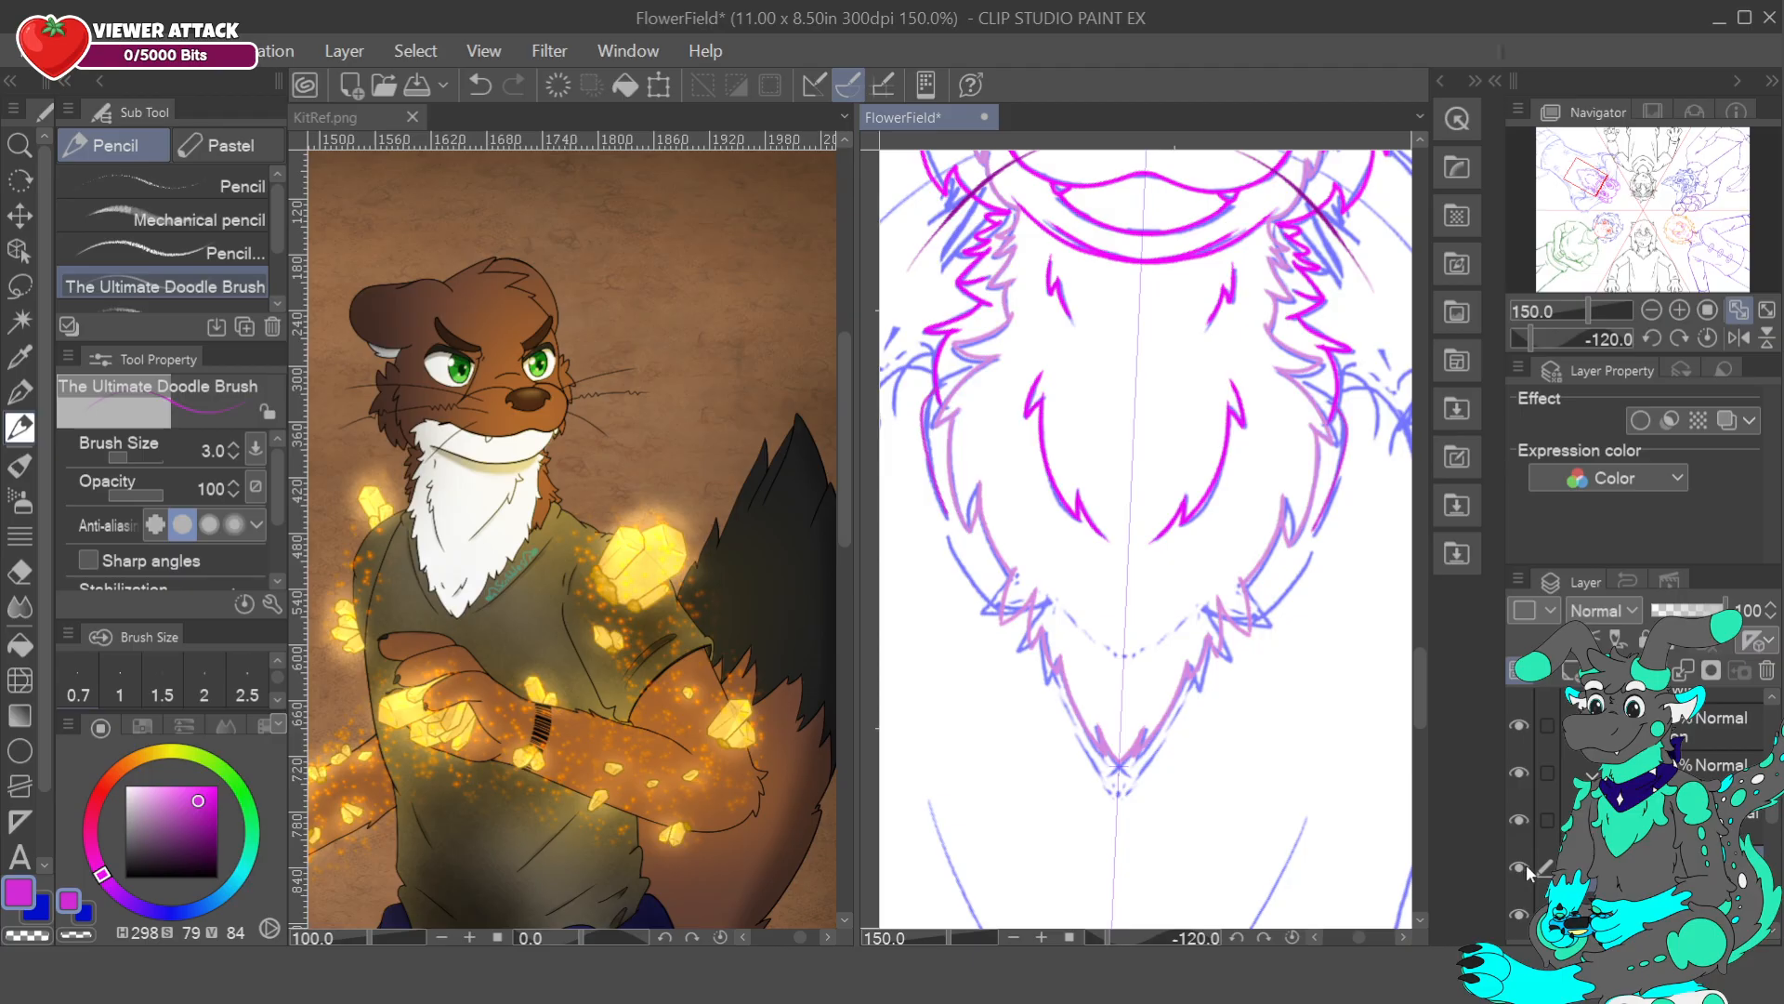
left_click(1524, 864)
left_click(1523, 864)
left_click(1520, 912)
left_click(1520, 911)
left_click(232, 445)
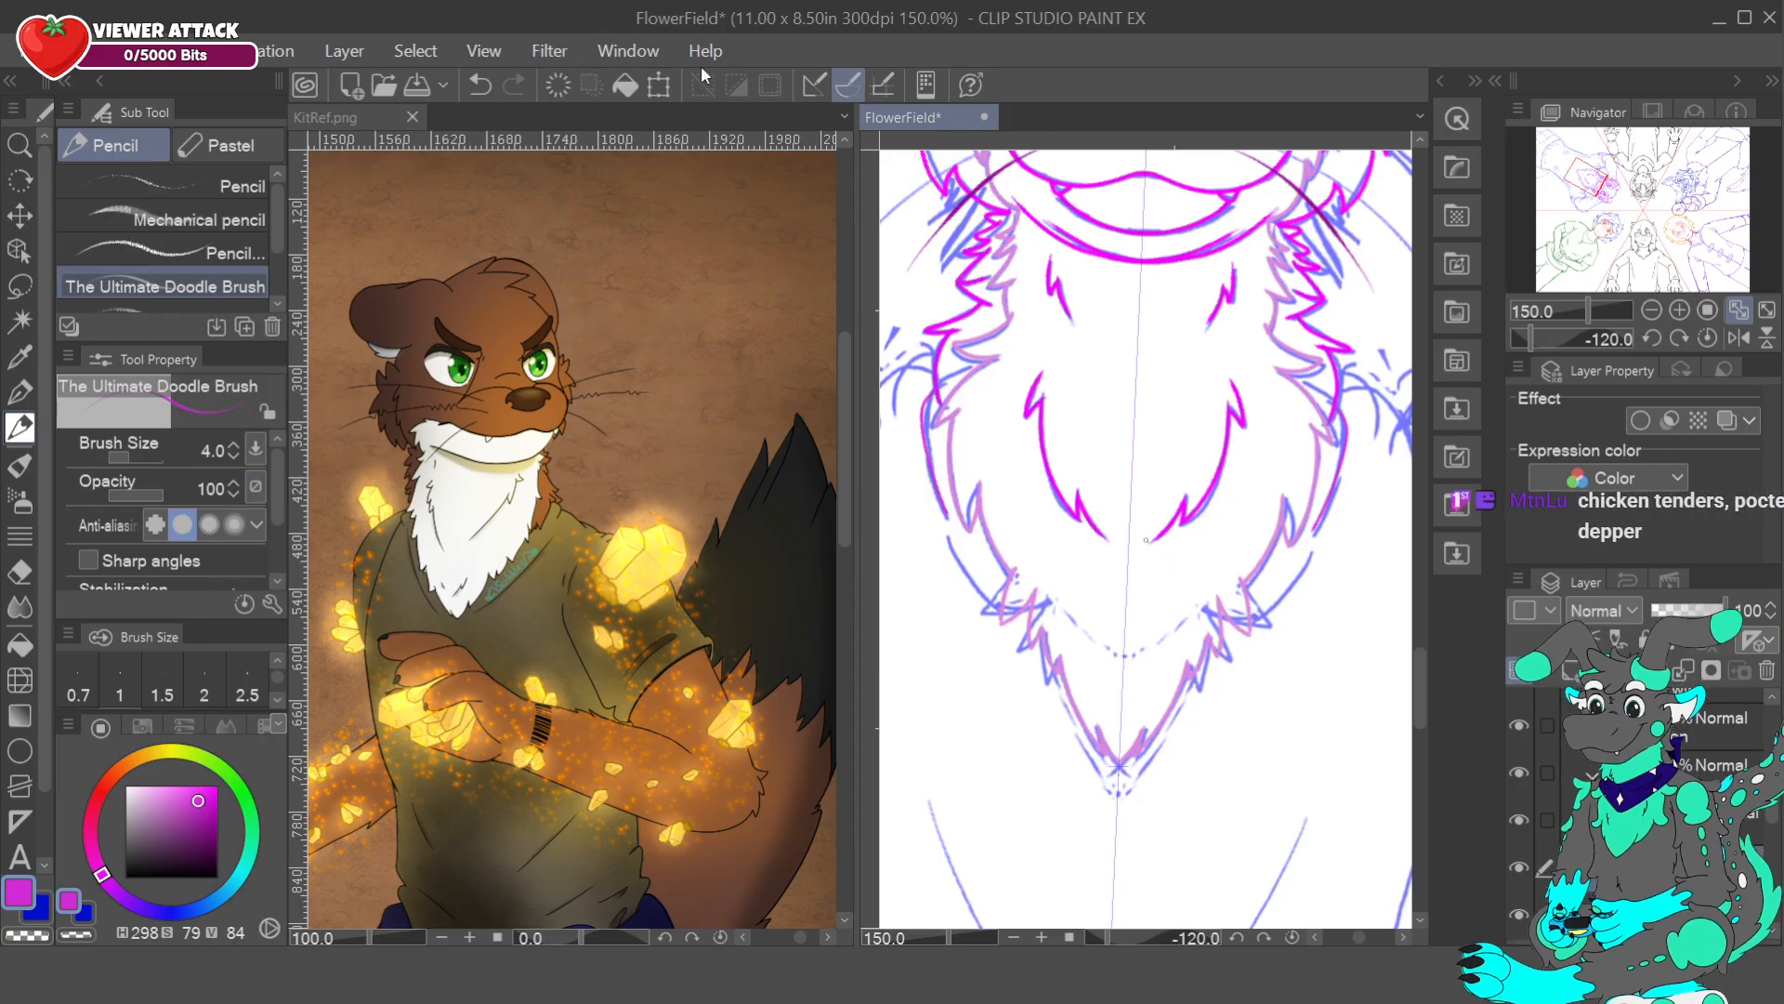
- Draw magenta contour lines along the lower outer sides of the chest fluff, undoing the strokes tried at its pointed tip
left_click(484, 82)
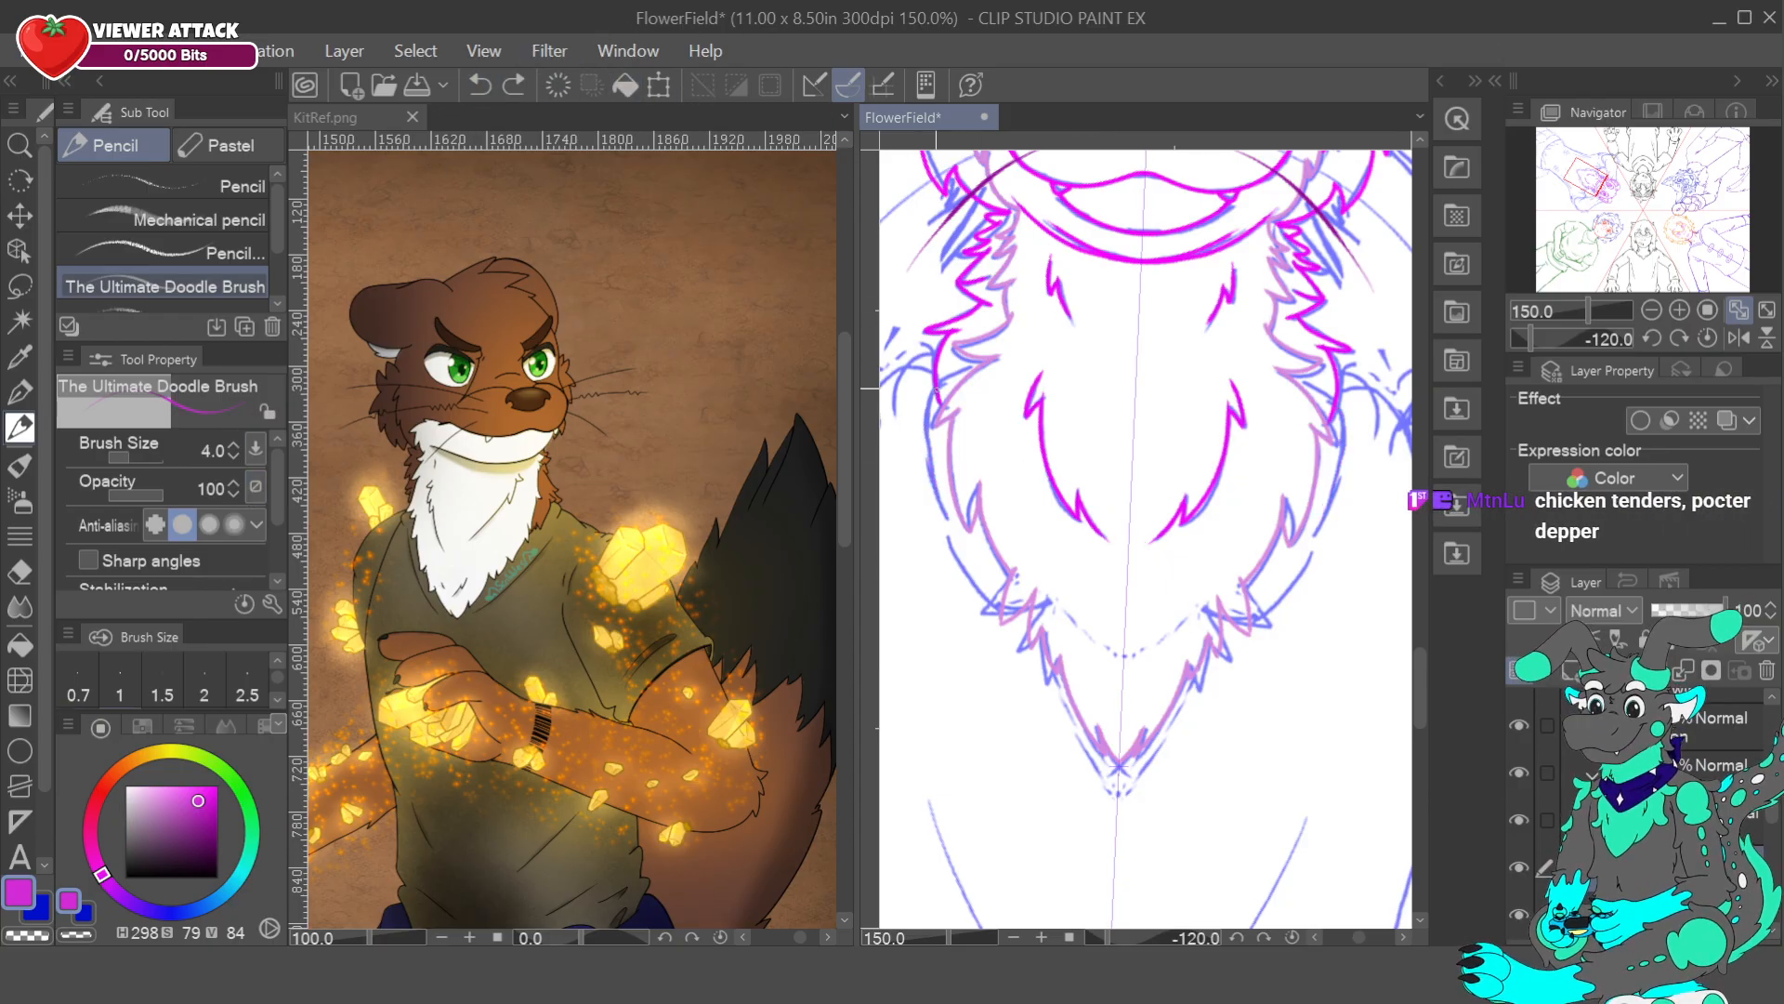
mouse_move(923, 422)
left_mouse_down()
mouse_move(961, 557)
mouse_move(948, 542)
mouse_move(999, 609)
left_mouse_up()
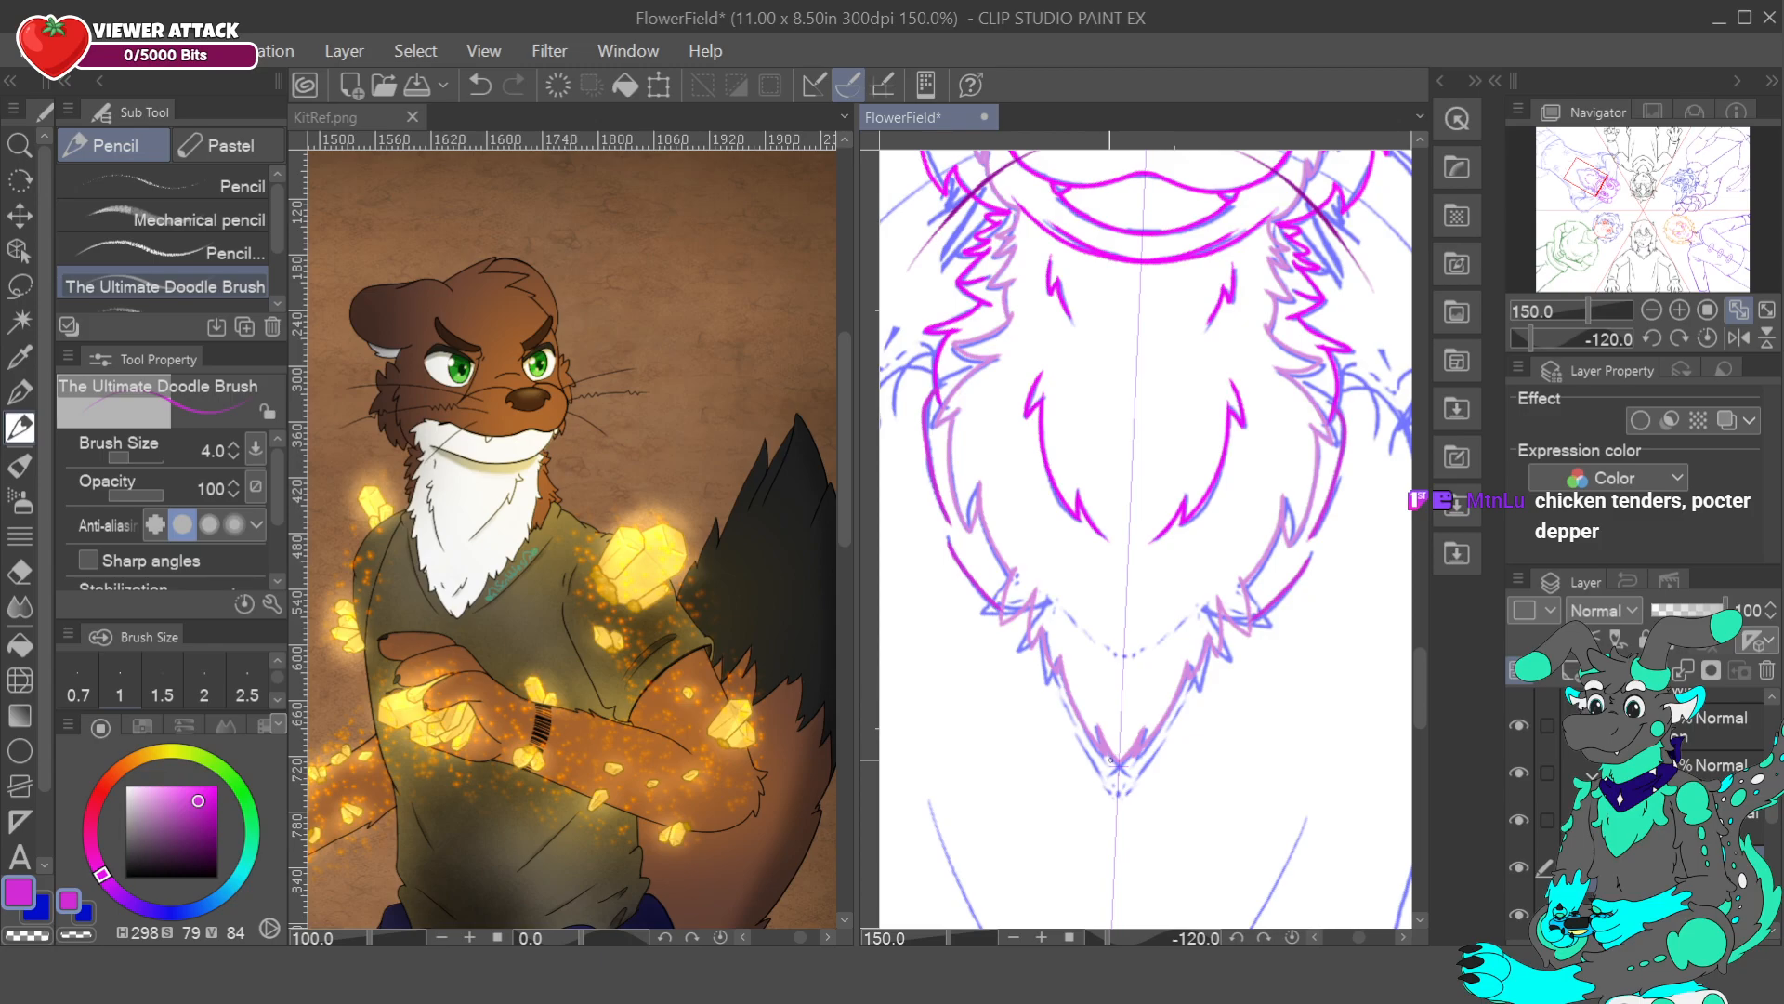
left_click_drag(1073, 734, 1113, 767)
left_click_drag(1615, 195, 1598, 177)
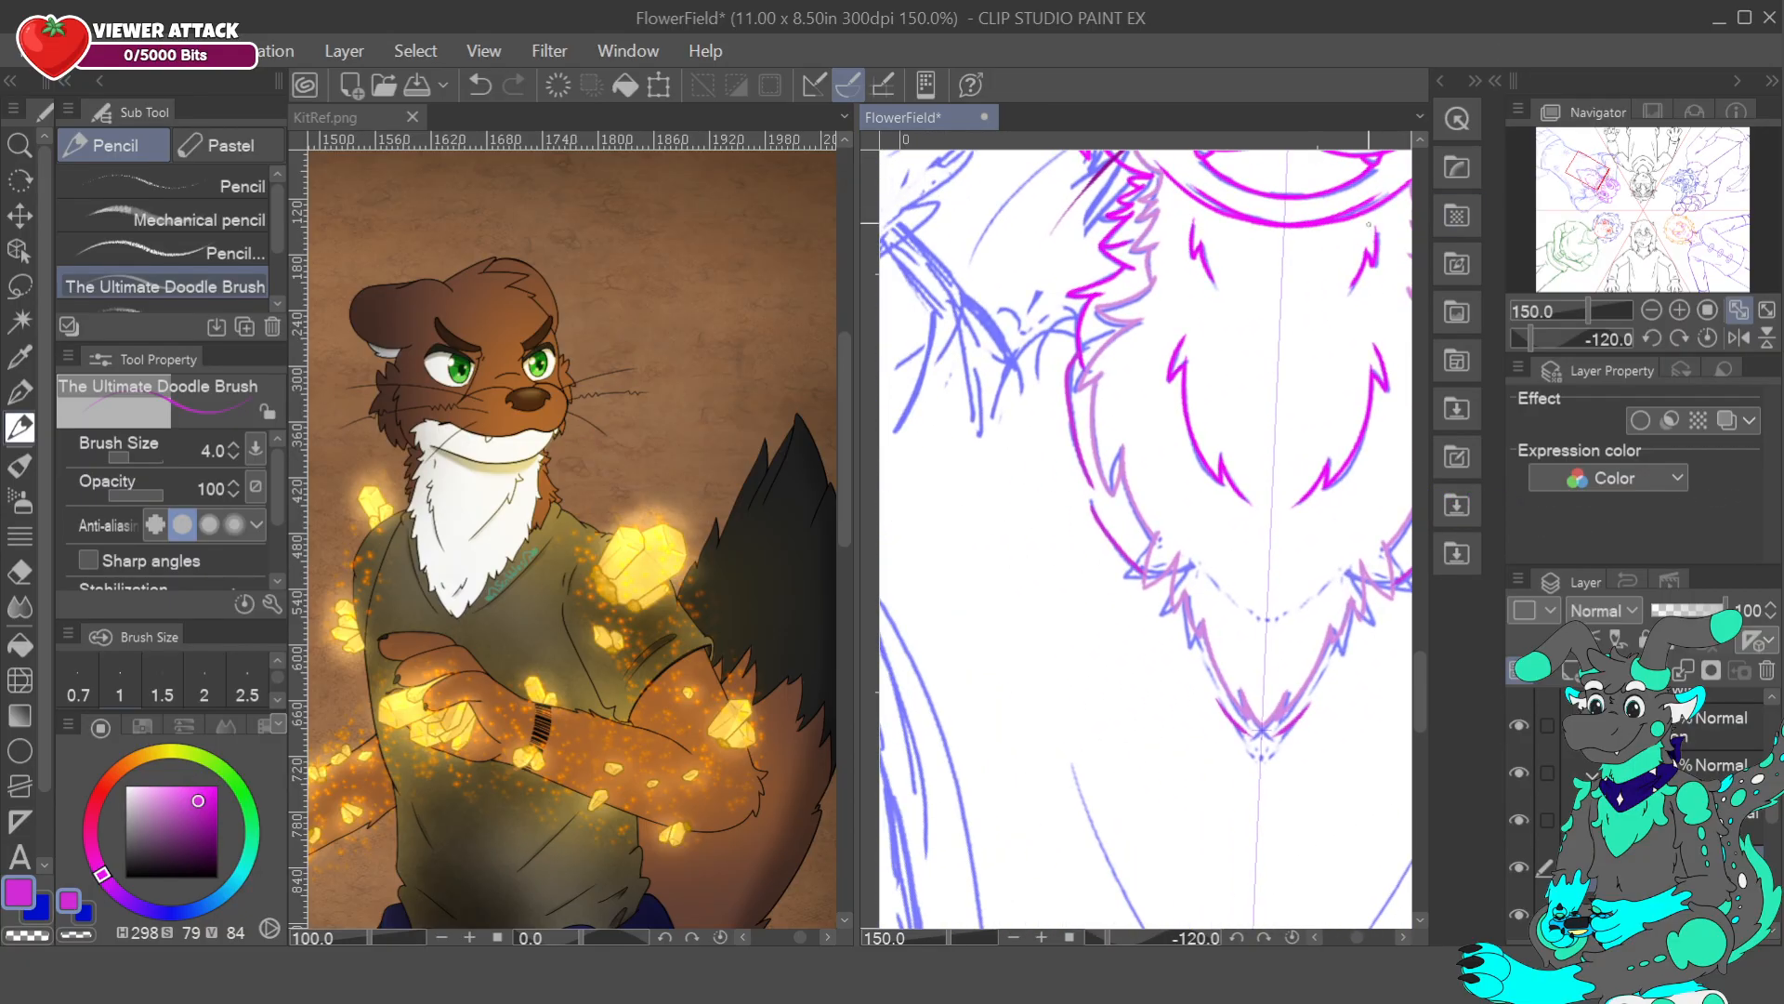
left_click(480, 84)
left_click(1110, 526)
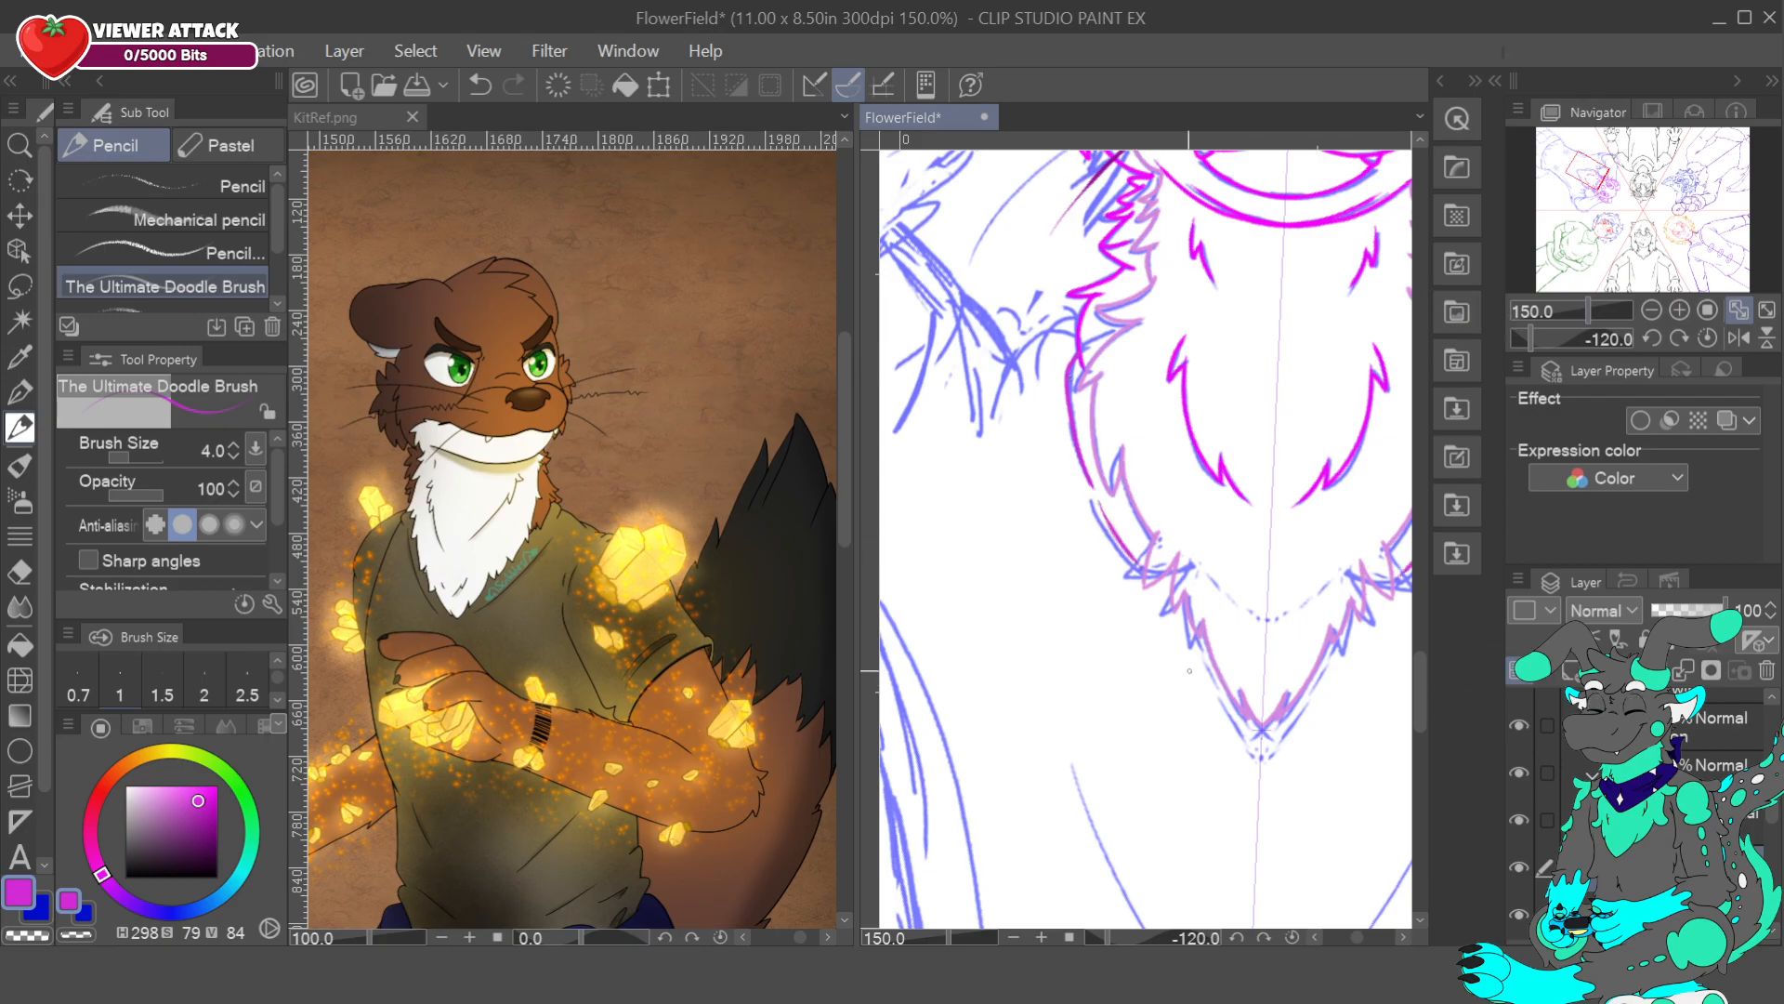
- Draw short, spiky magenta fur strokes over the sketch between the chest fluff and the arm on each side
mouse_move(1596, 174)
left_mouse_down()
mouse_move(1582, 186)
mouse_move(1596, 177)
left_mouse_up()
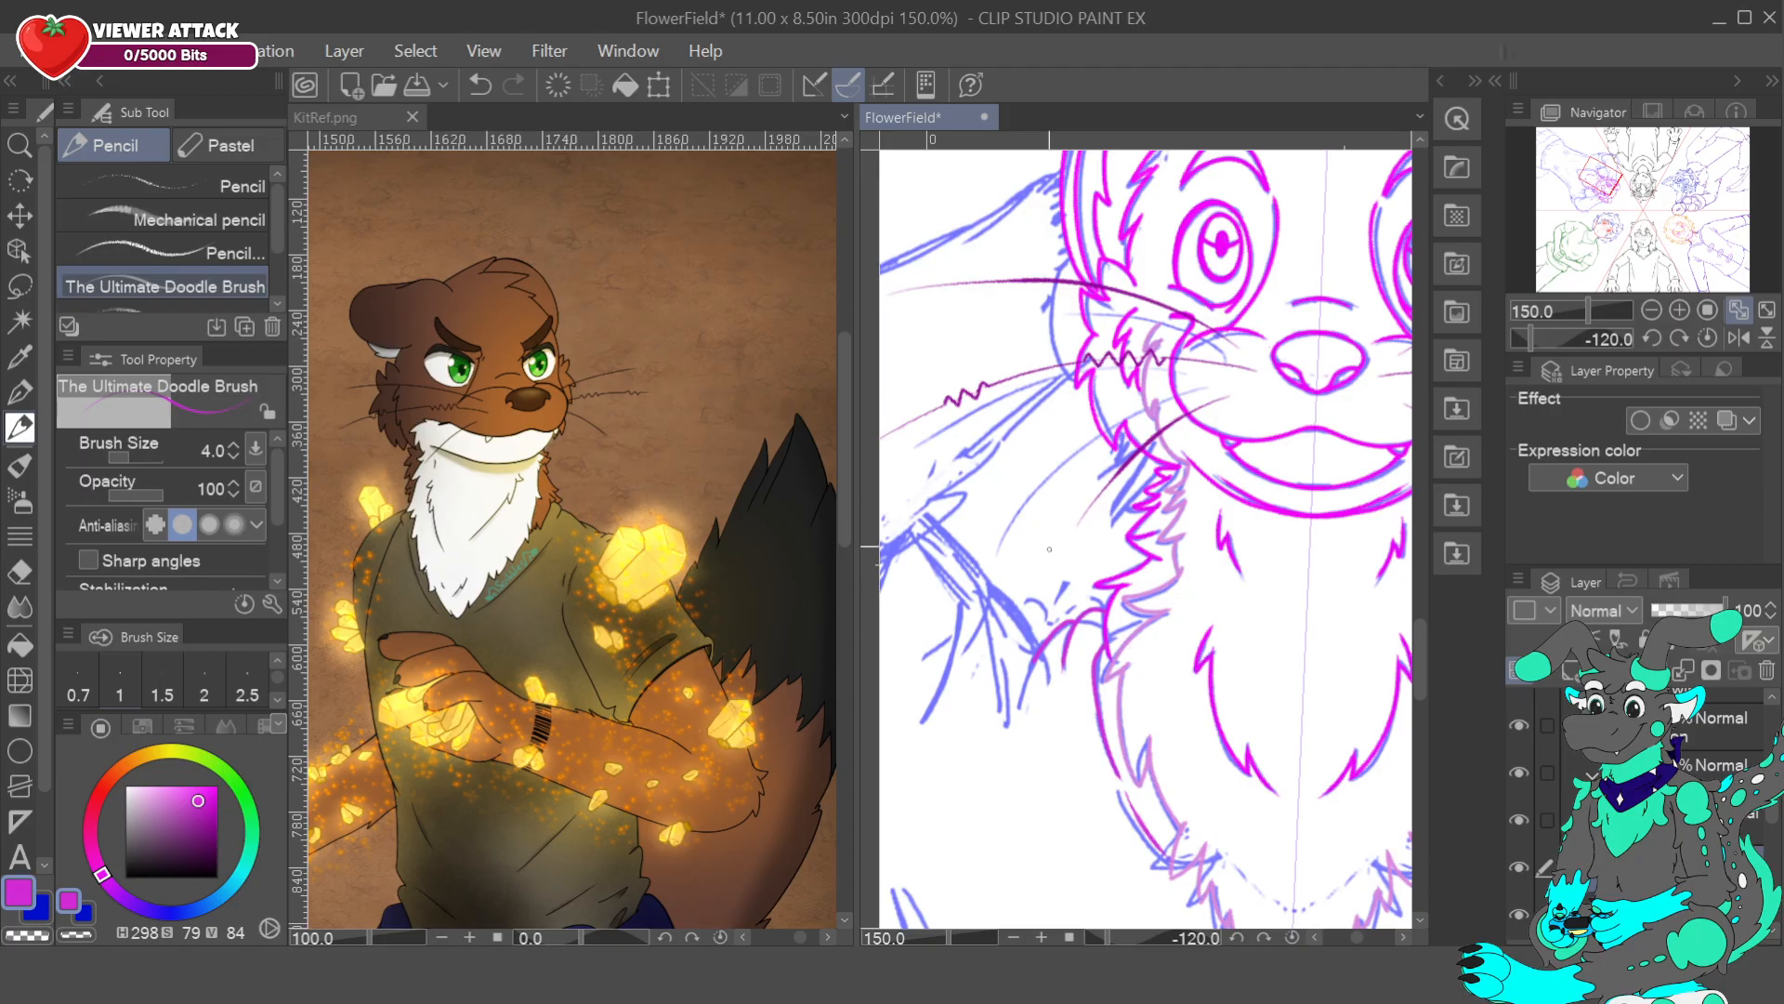
left_click_drag(1052, 682, 1024, 614)
left_click_drag(977, 568, 954, 532)
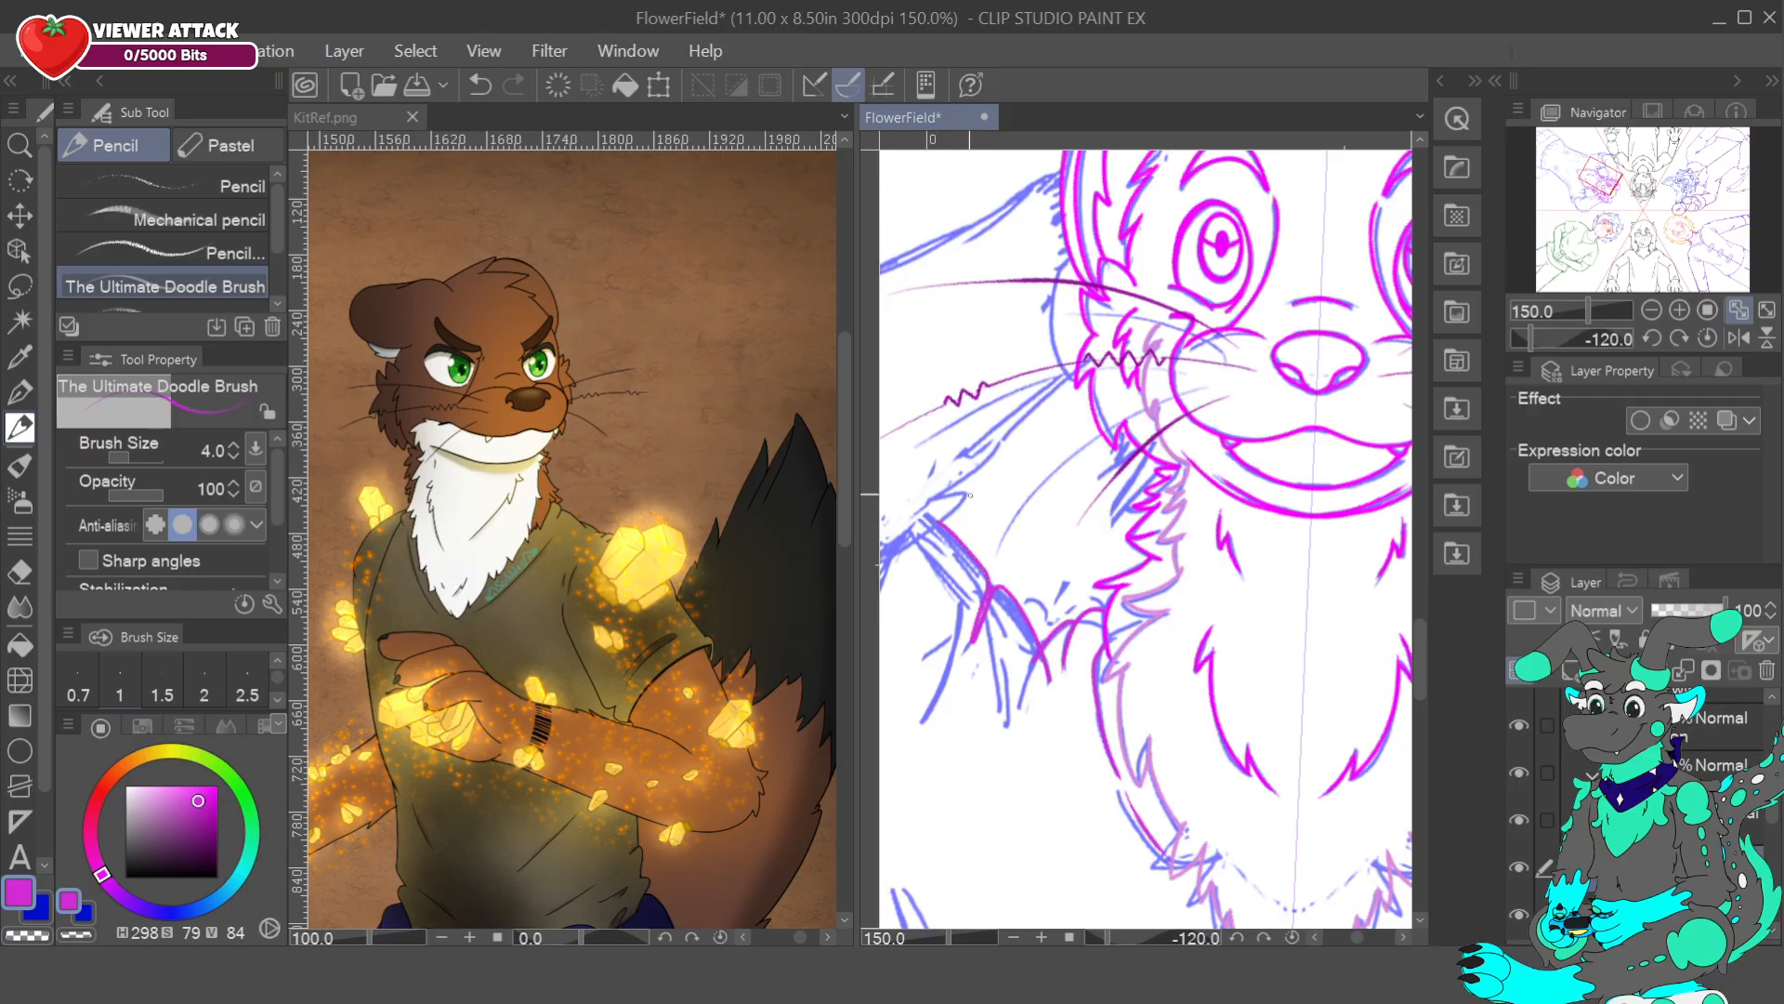
- Trace the arm's long upper edge outward from behind the ear and its lower edge descending from the cheek in magenta
left_click_drag(1606, 176, 1599, 149)
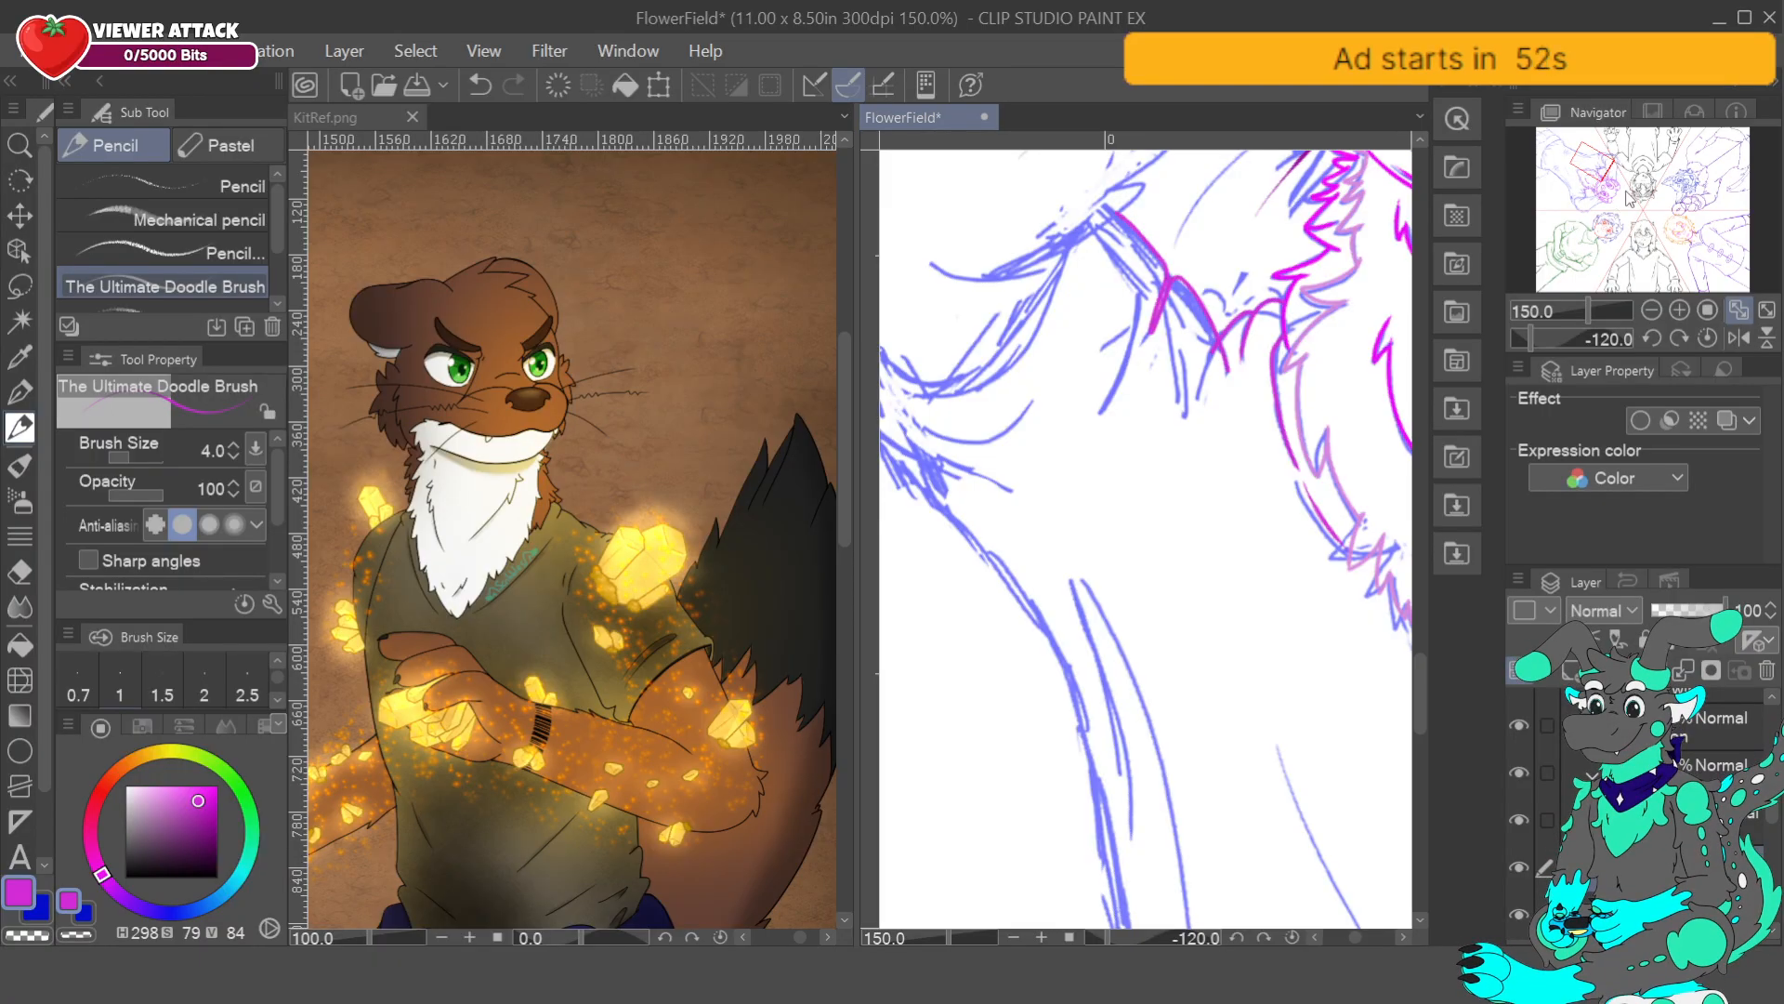
mouse_move(1591, 163)
left_mouse_down()
mouse_move(1612, 167)
mouse_move(1597, 170)
left_mouse_up()
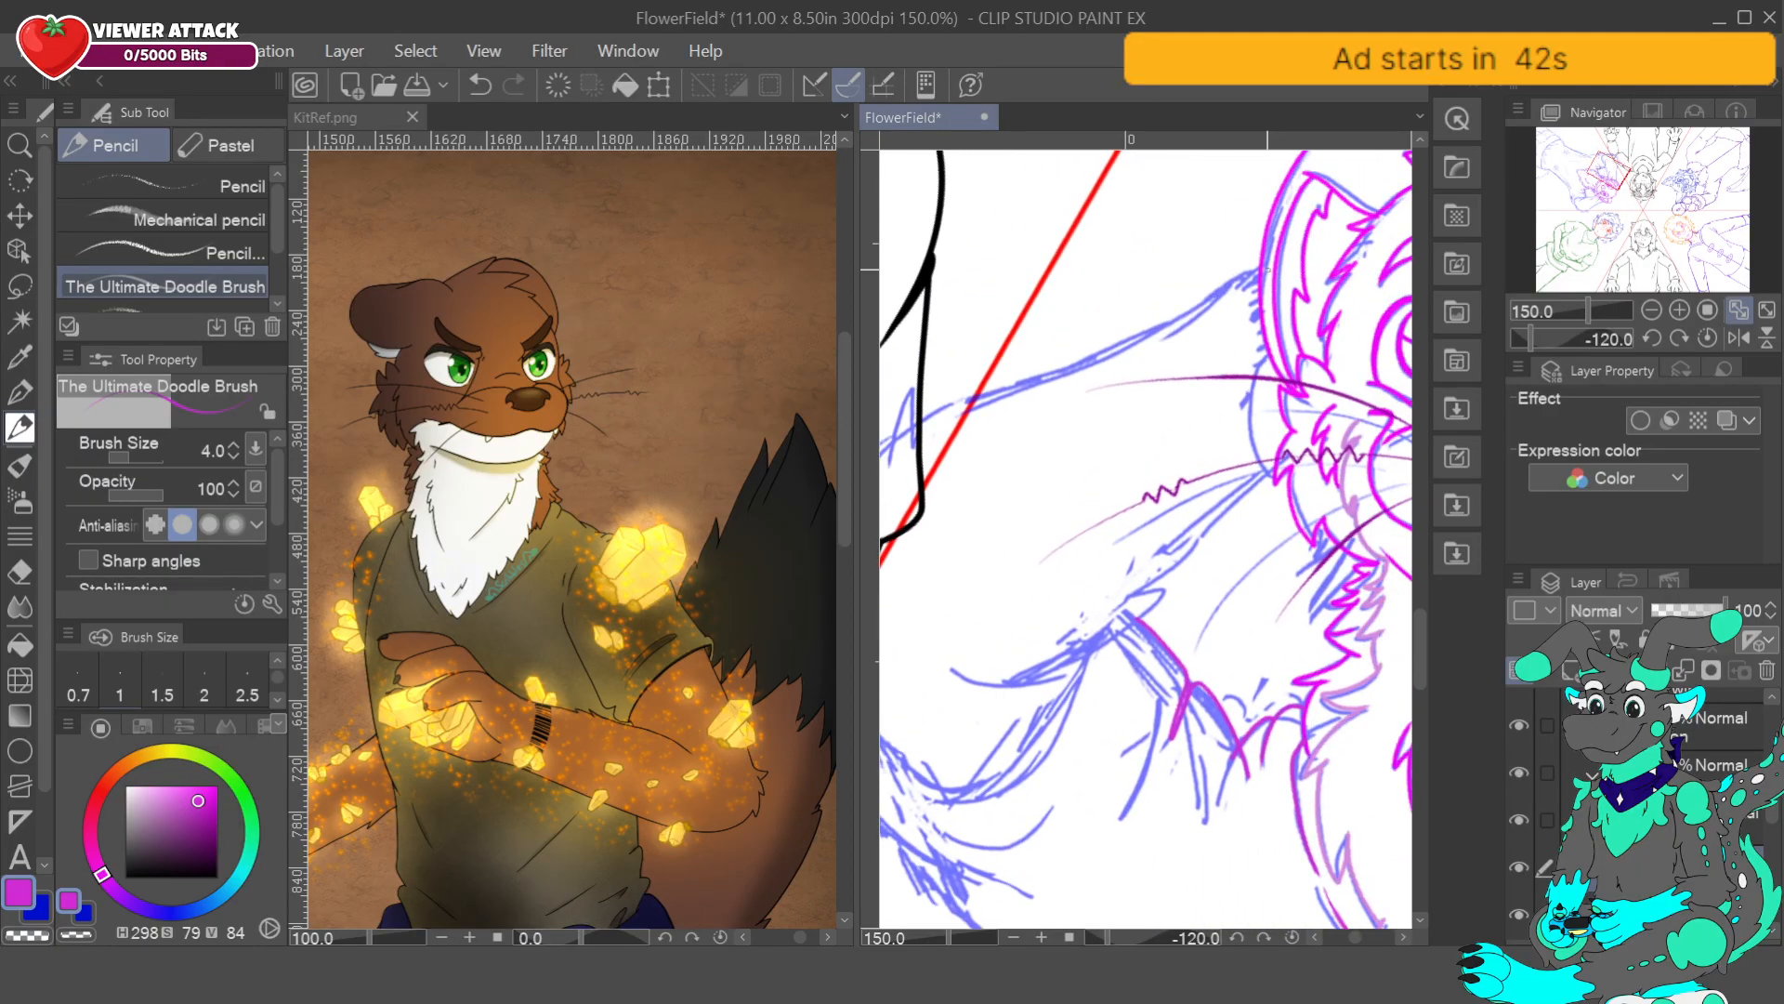
left_click_drag(1609, 170, 1616, 167)
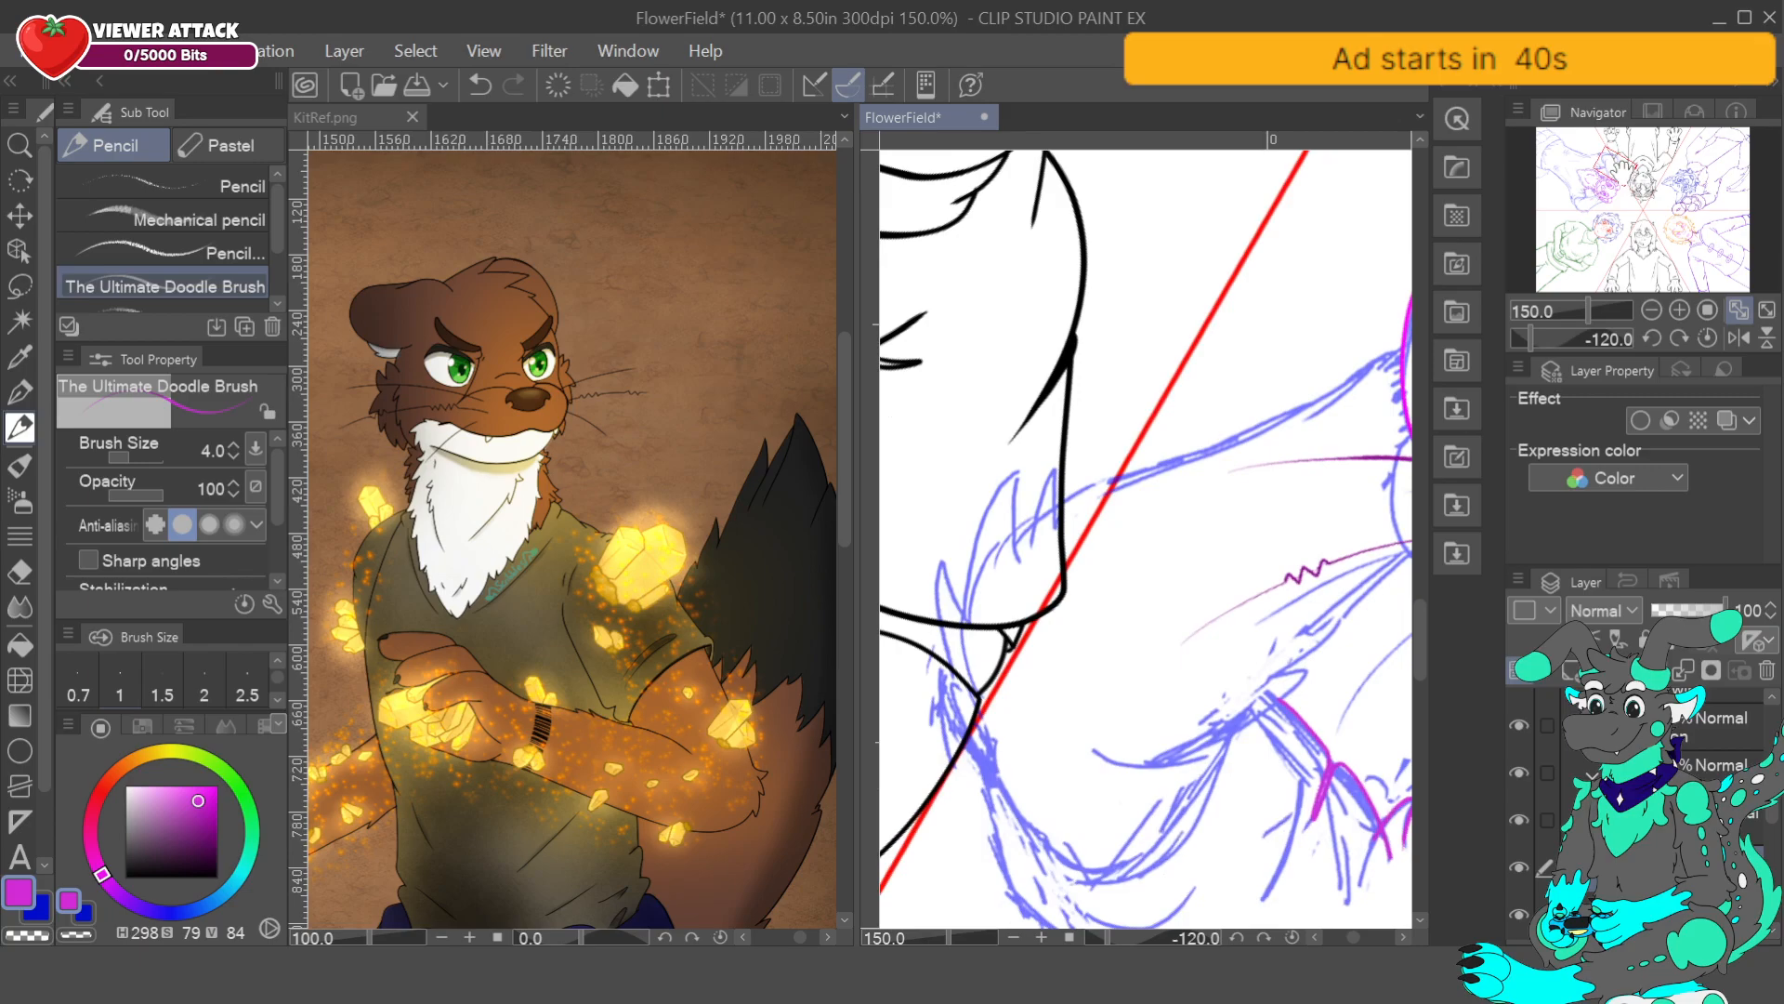
mouse_move(1394, 358)
left_mouse_down()
mouse_move(1265, 433)
mouse_move(1058, 505)
left_mouse_up()
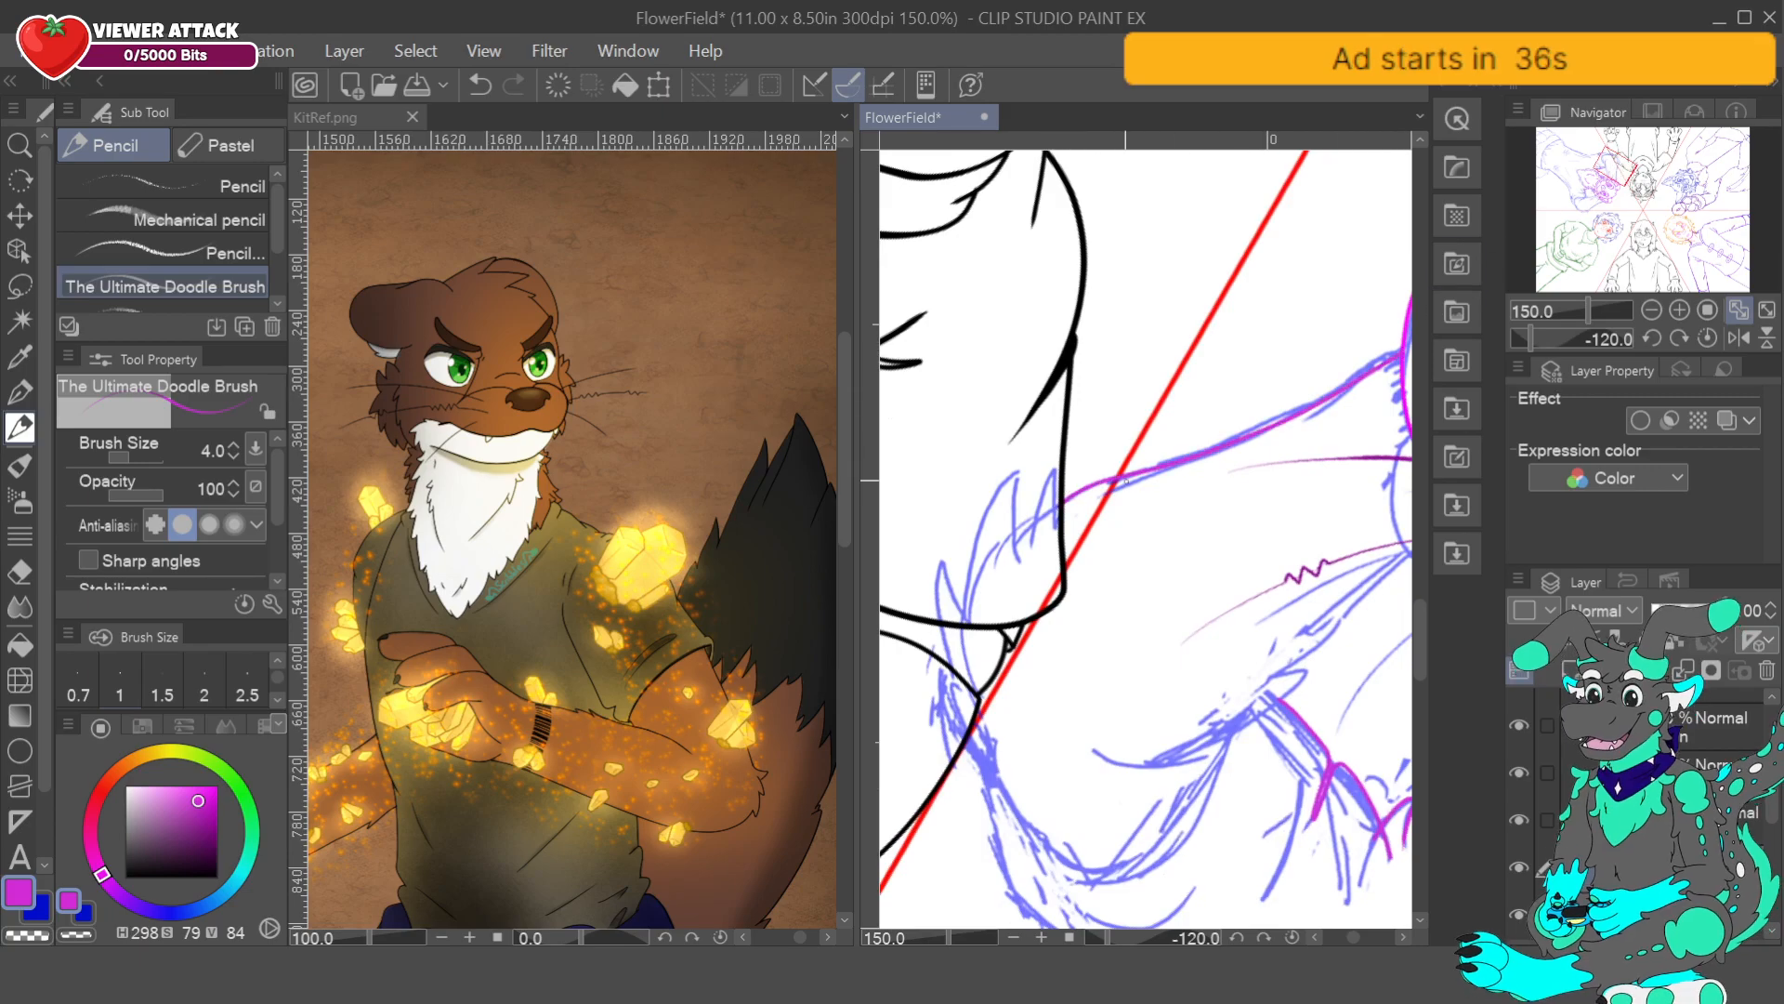
left_click_drag(1616, 168, 1607, 173)
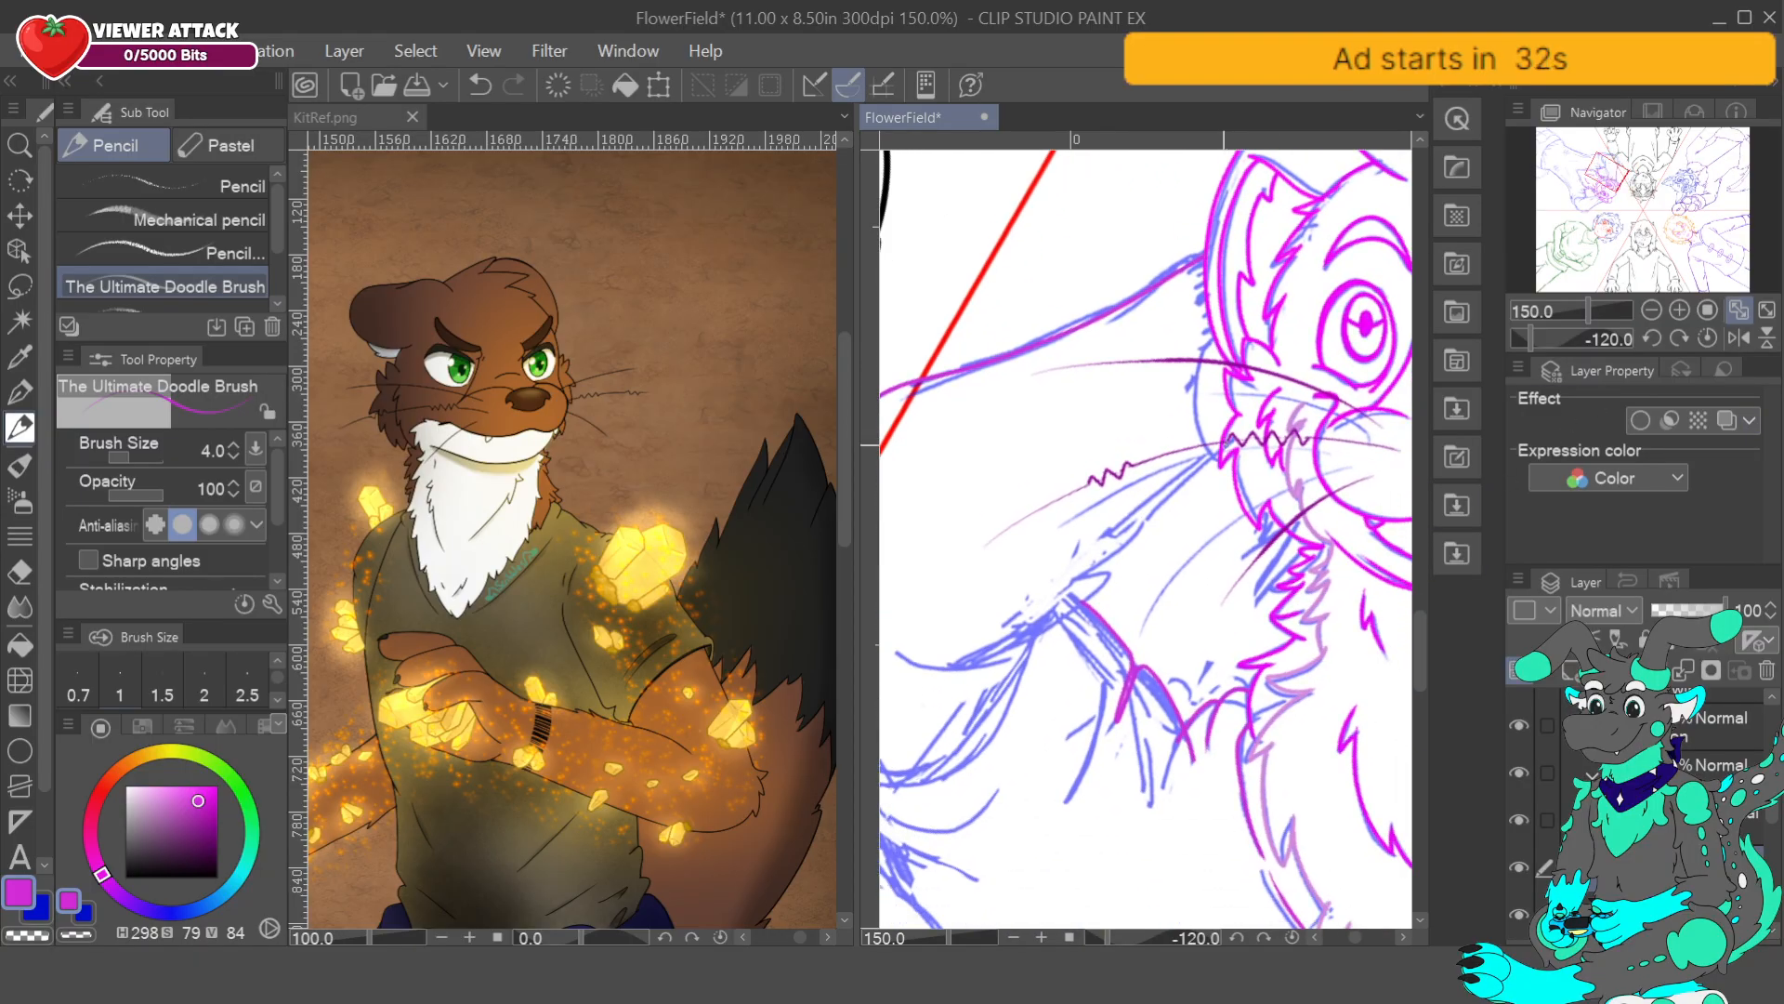
left_click_drag(1182, 478, 1087, 566)
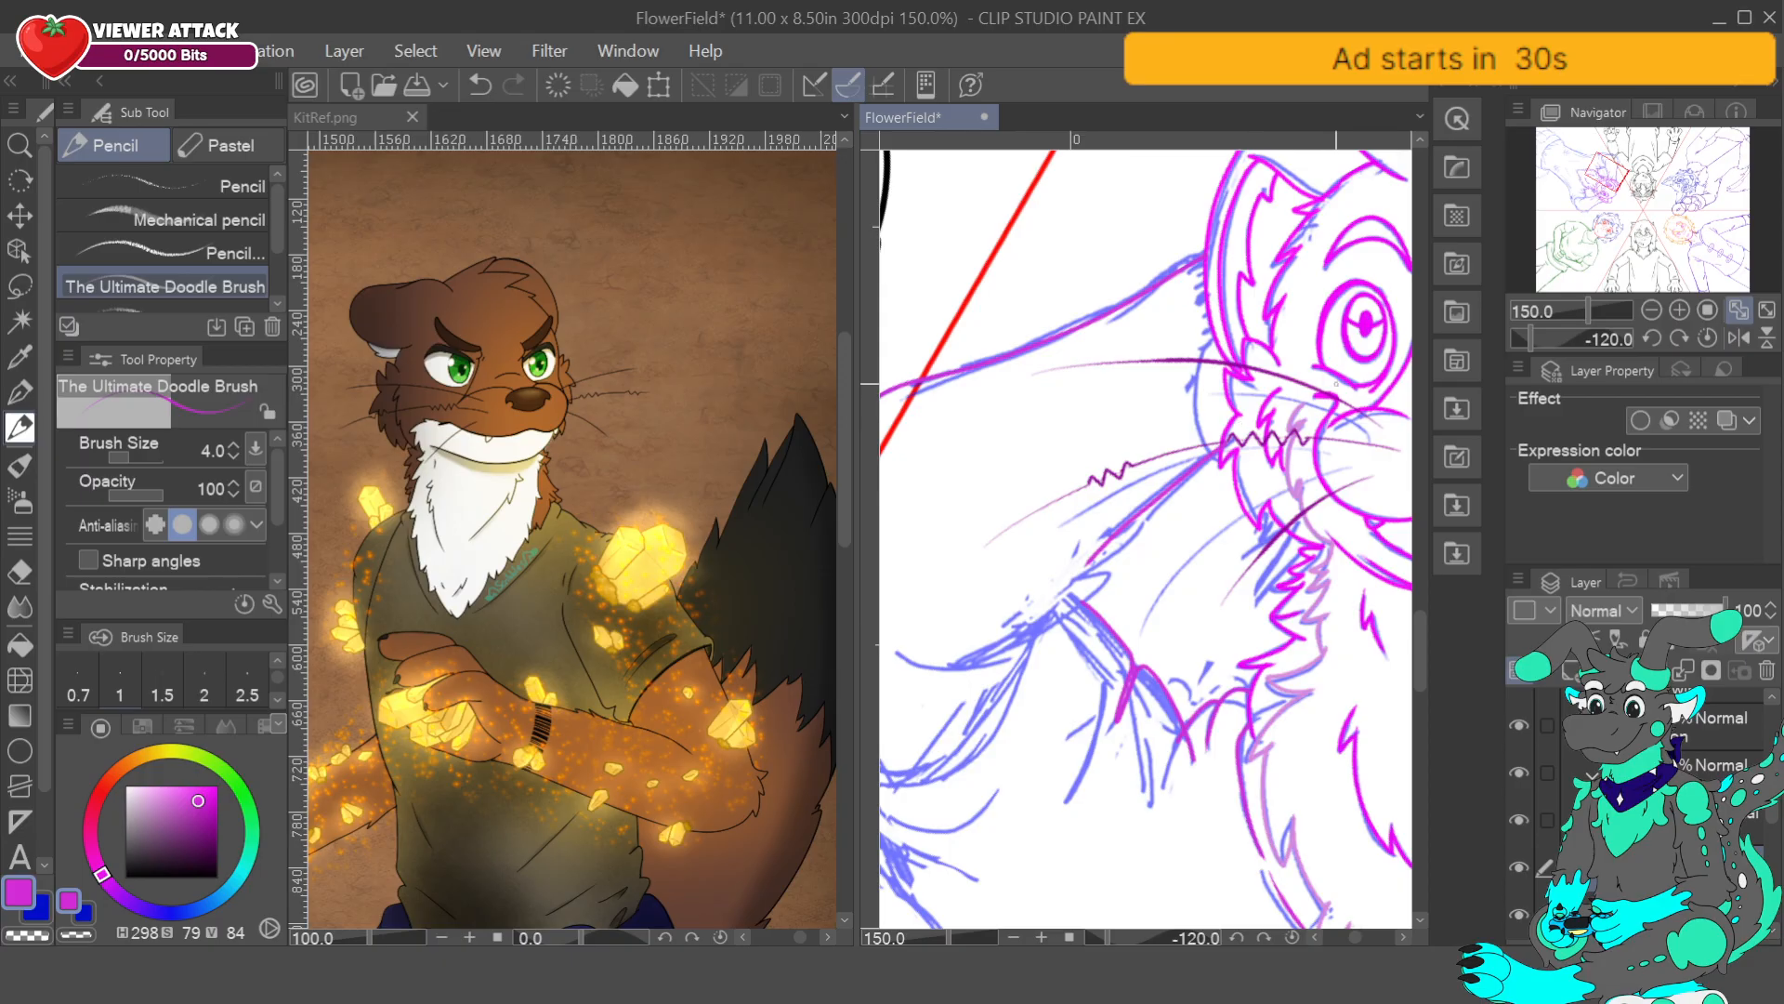
- Draw the curved inner crease of the bent arm in magenta, redoing it with spiky fur tufts where it meets the arm's lower edge
left_click_drag(1652, 188, 1610, 171)
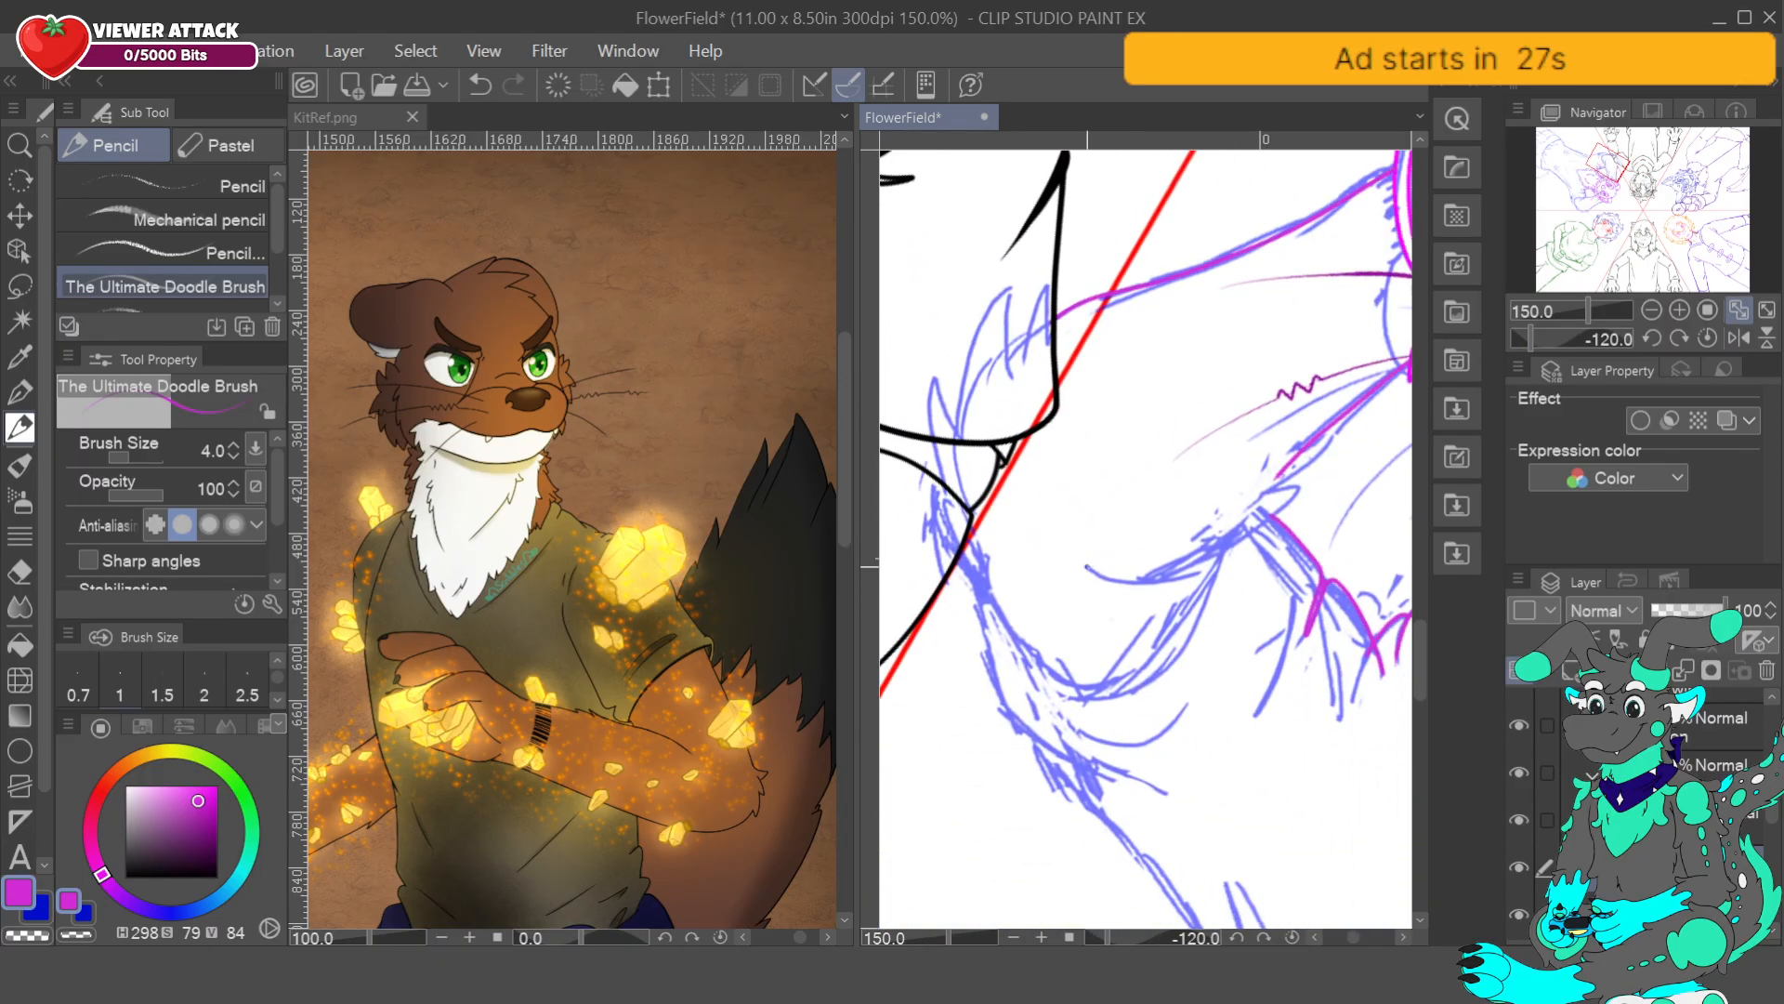
left_click_drag(1086, 567, 1297, 490)
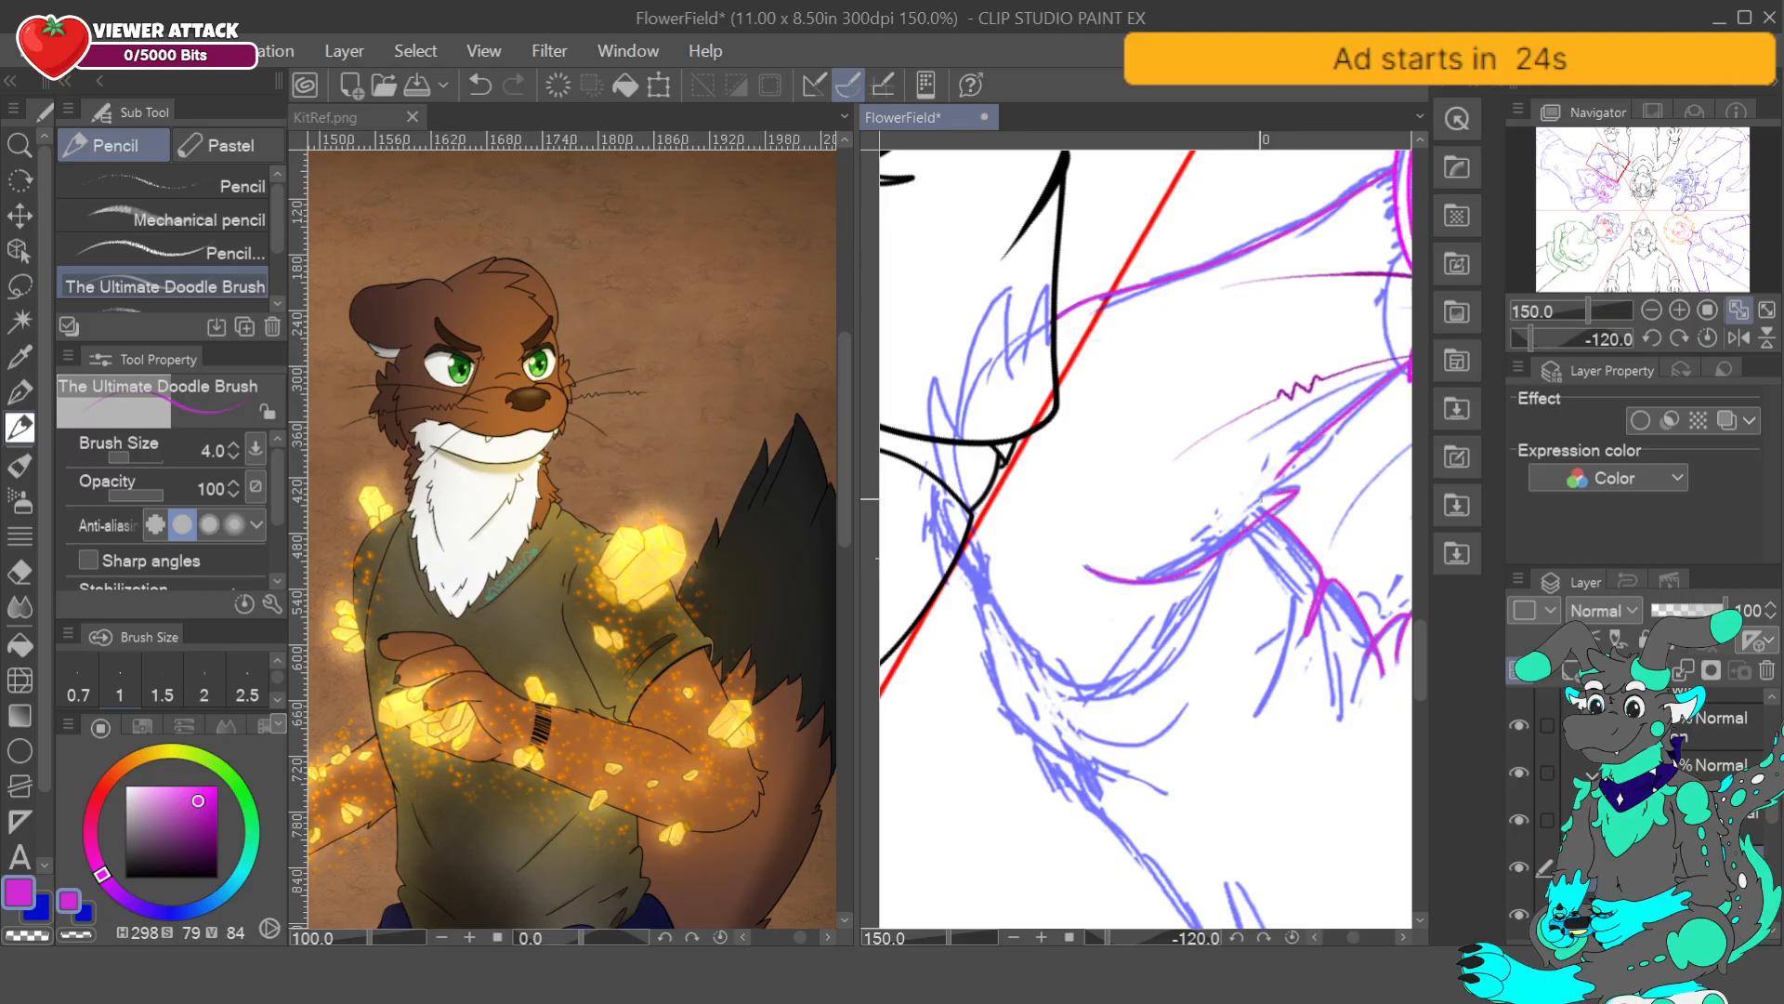
left_click(480, 85)
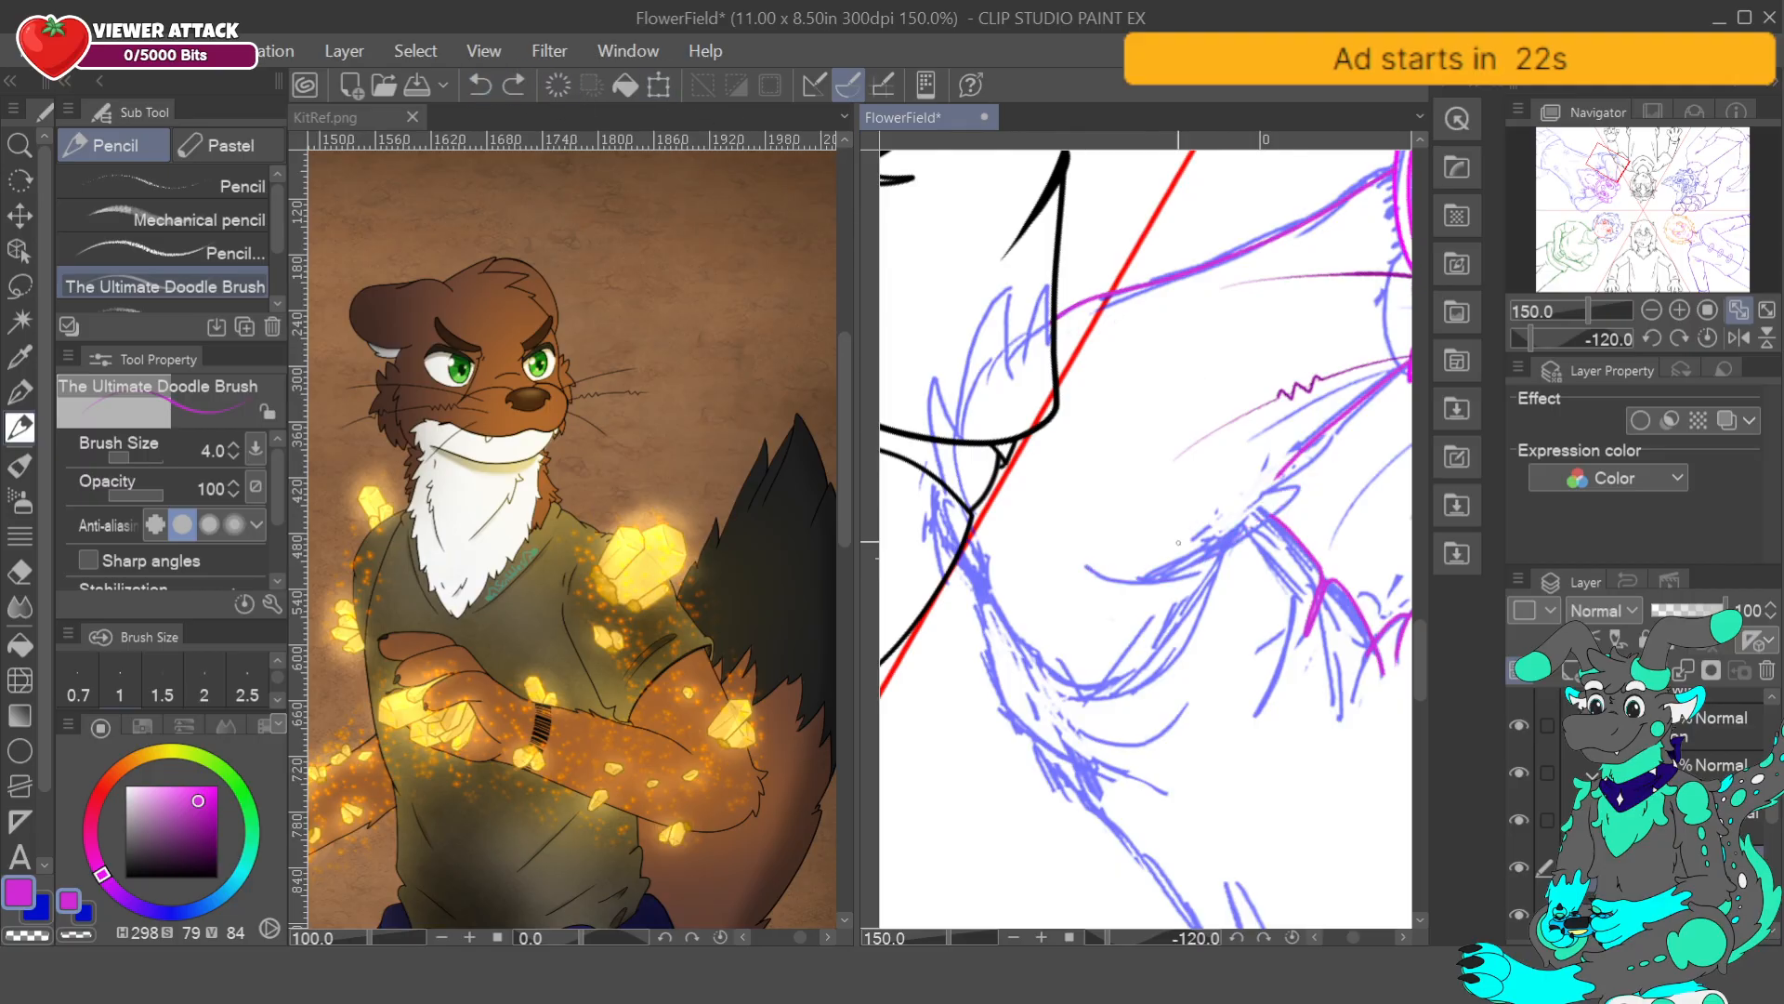
mouse_move(1087, 568)
left_mouse_down()
mouse_move(1149, 585)
mouse_move(1199, 573)
mouse_move(1297, 488)
mouse_move(1261, 494)
left_mouse_up()
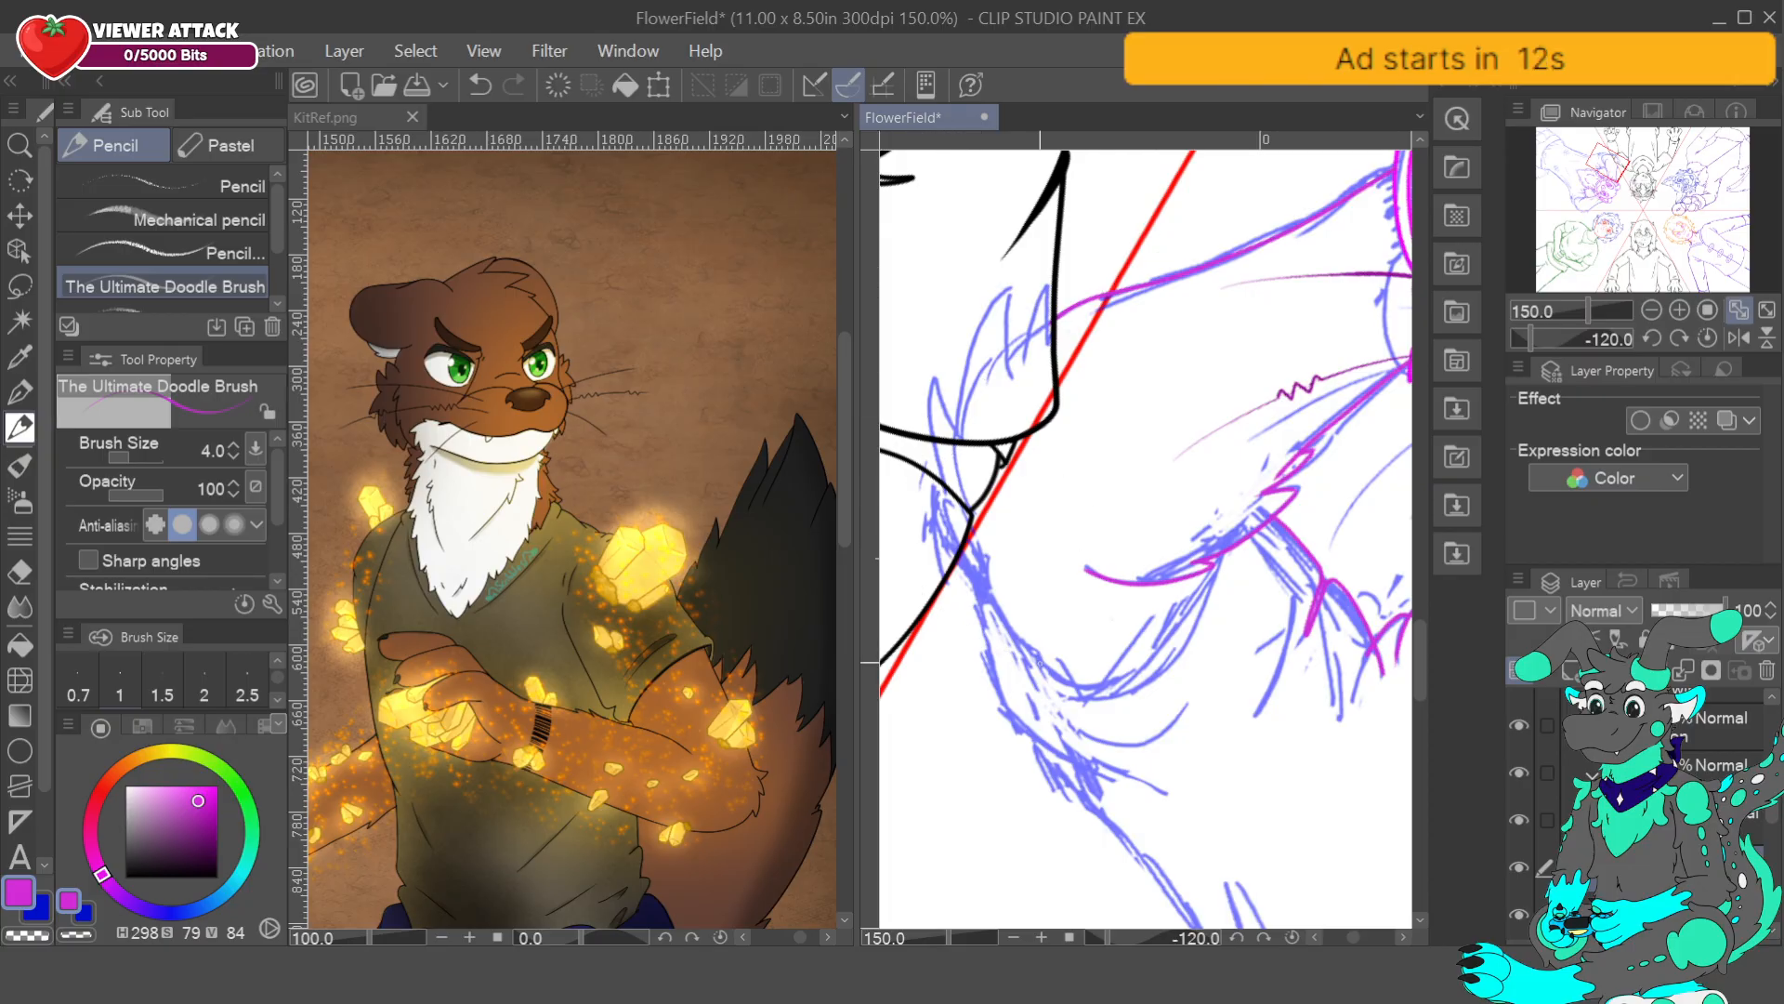
- Draw the rounded outer contour of the bent arm in magenta, redrawing its spiky upper part as a smoother curve with small fur tufts
mouse_move(1132, 671)
left_mouse_down()
mouse_move(1030, 670)
mouse_move(932, 520)
mouse_move(930, 383)
mouse_move(954, 407)
mouse_move(985, 381)
mouse_move(952, 412)
mouse_move(992, 302)
mouse_move(1013, 290)
mouse_move(1014, 342)
mouse_move(1056, 316)
left_mouse_up()
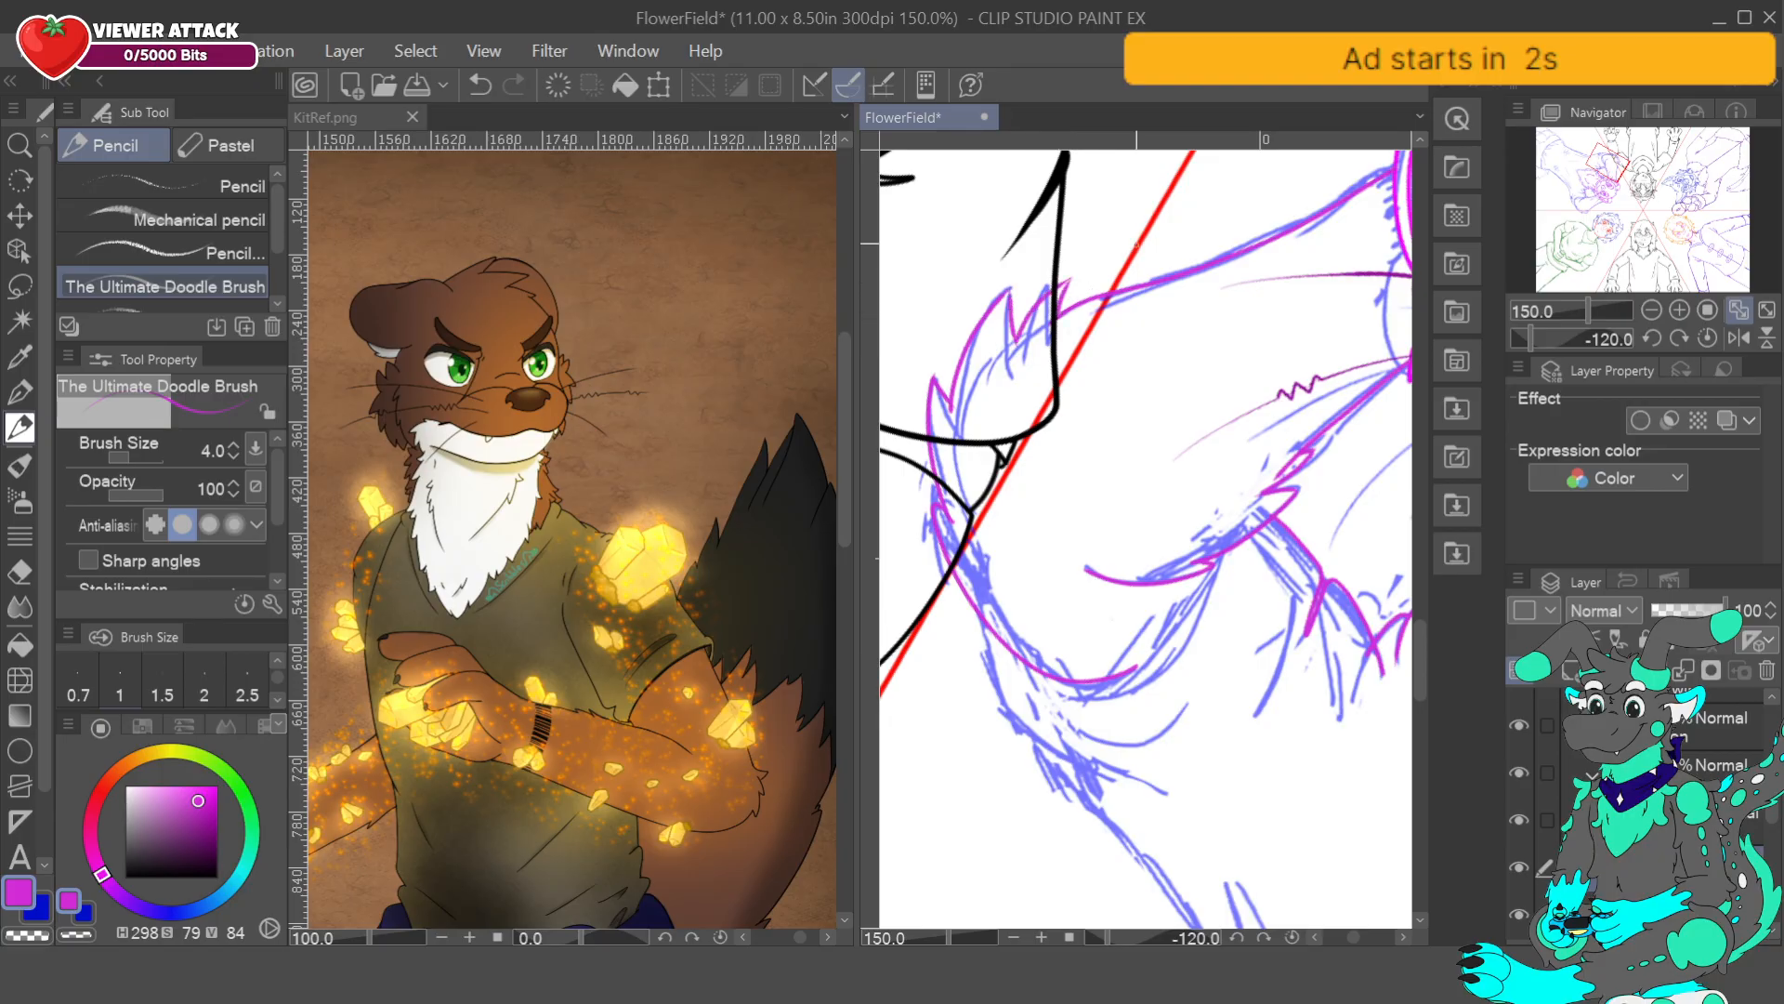
left_click_drag(1161, 483, 1243, 625)
left_click(484, 84)
left_click(483, 86)
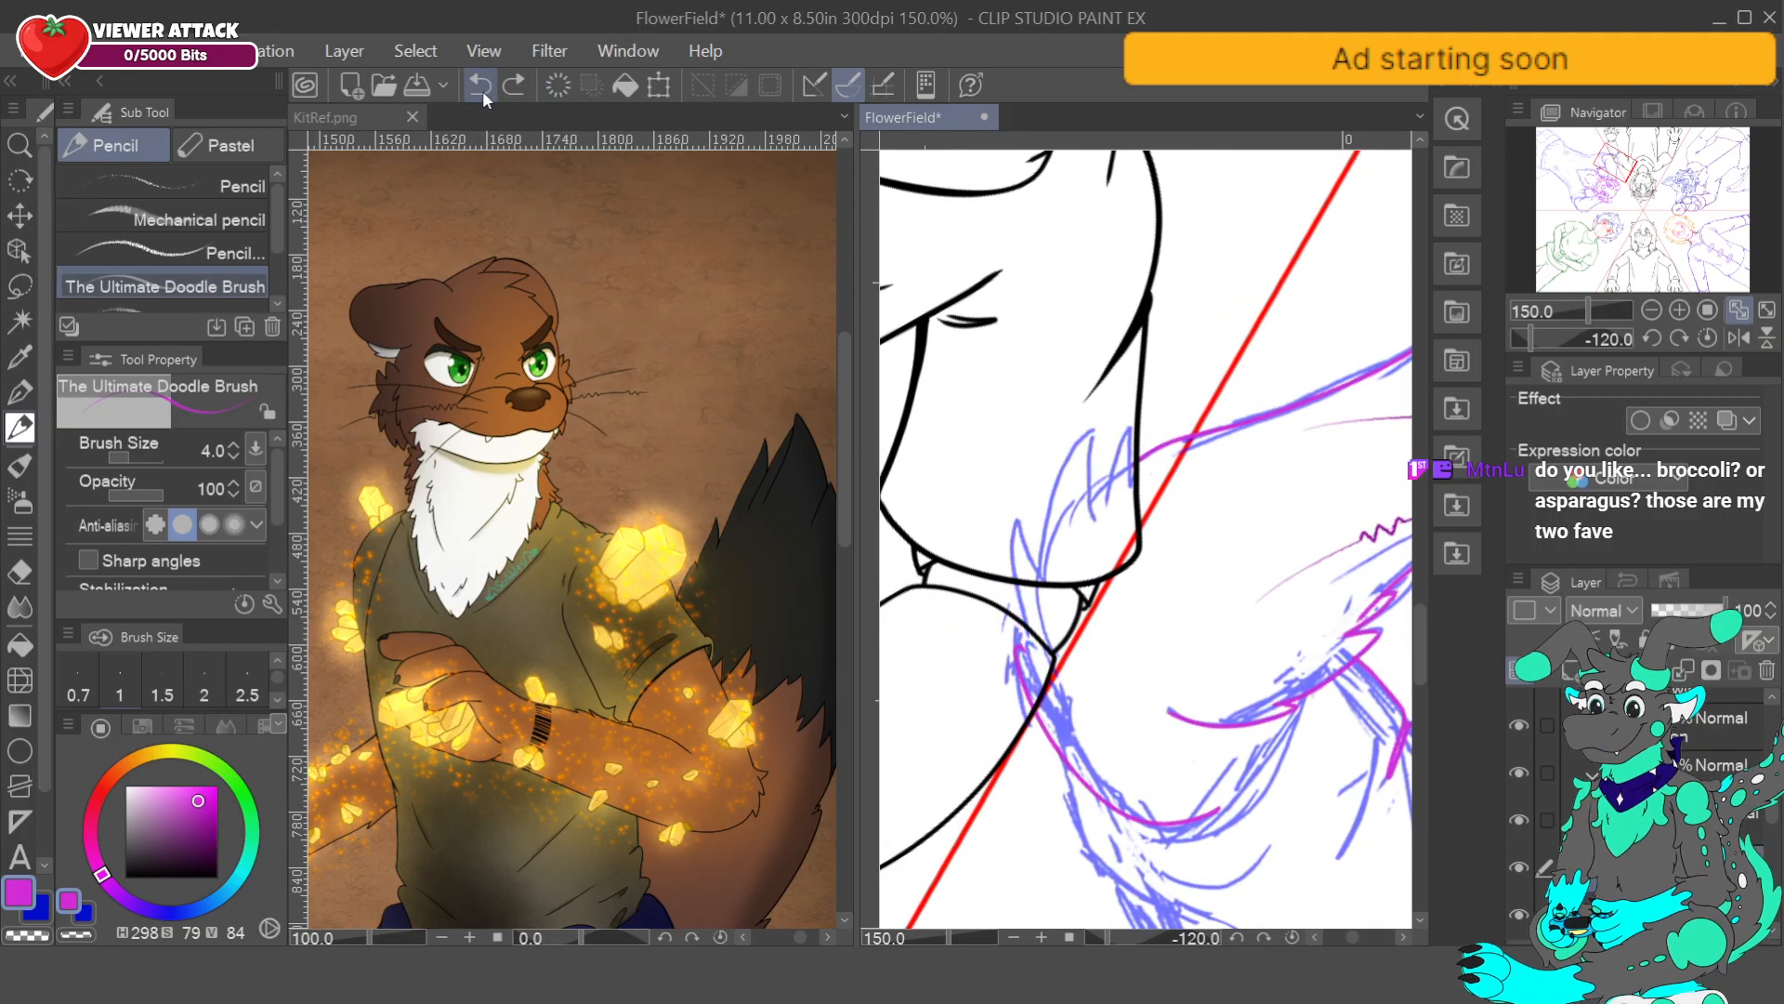
mouse_move(1031, 675)
left_mouse_down()
mouse_move(1019, 527)
mouse_move(1085, 455)
mouse_move(1155, 436)
left_mouse_up()
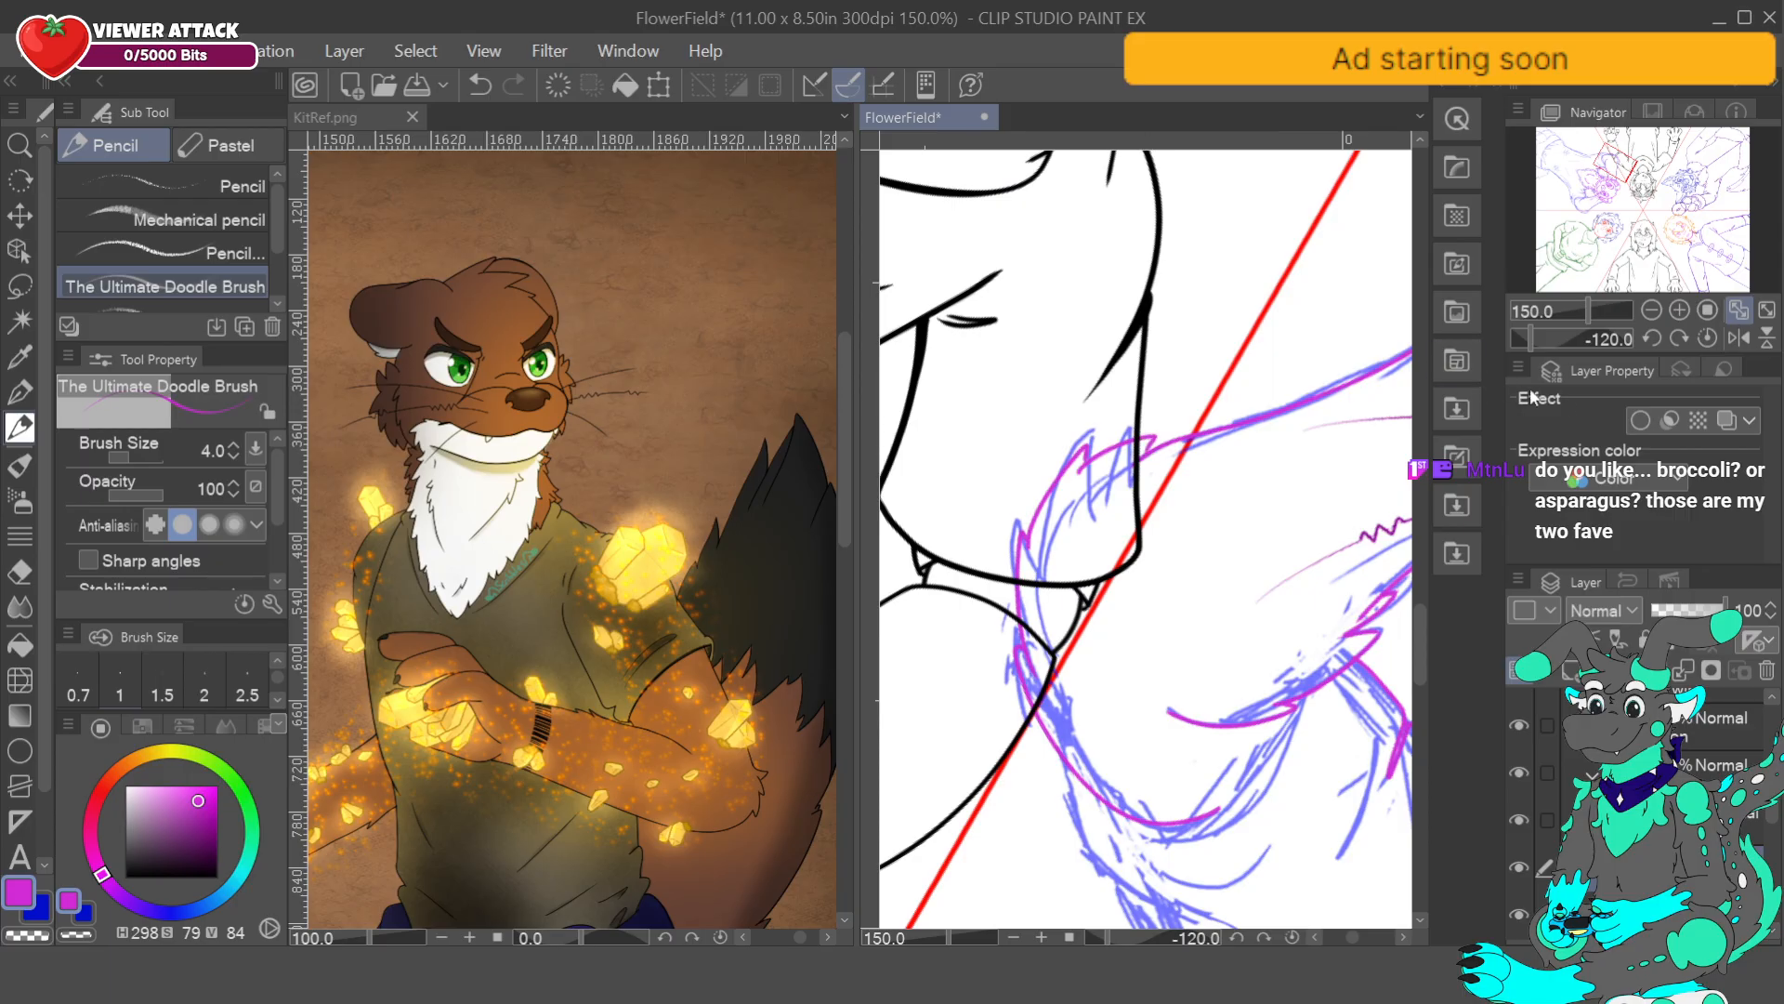
- Try lowering the blue sketch layer's opacity to 8% to judge the magenta lines on the arm and chest
left_click(1652, 310)
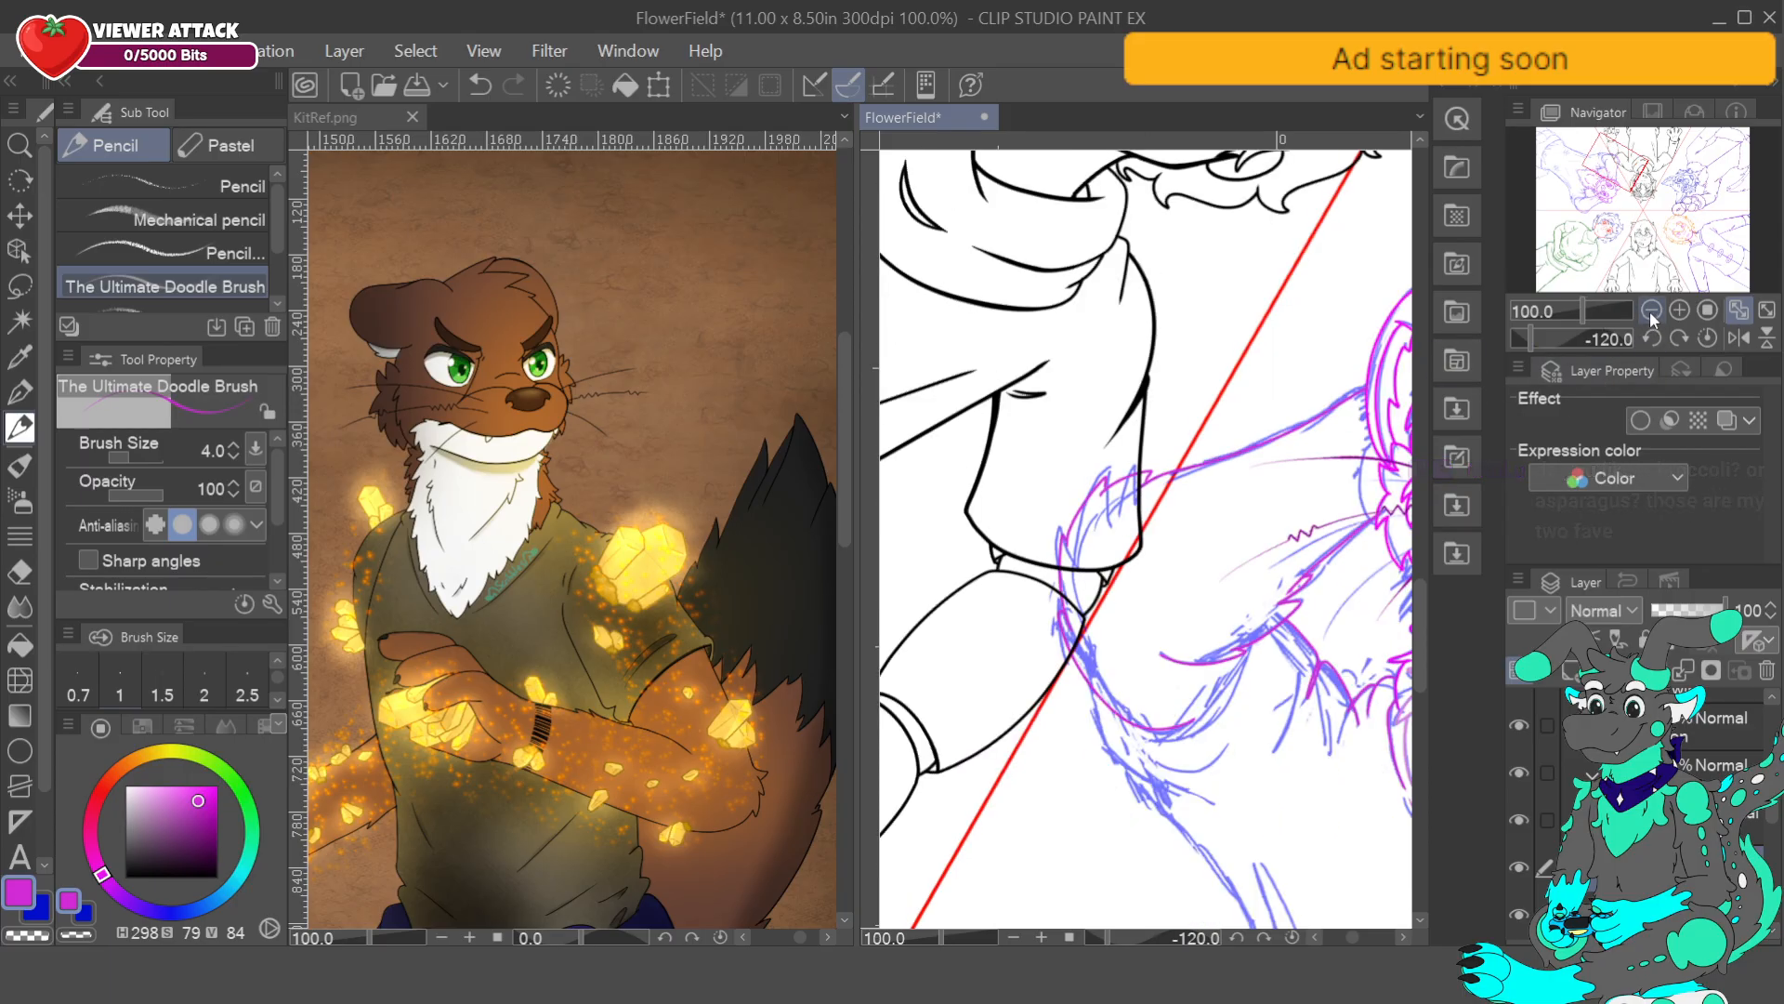
left_click(1651, 309)
left_click_drag(1617, 205, 1602, 193)
scroll(1552, 838, "down", 4)
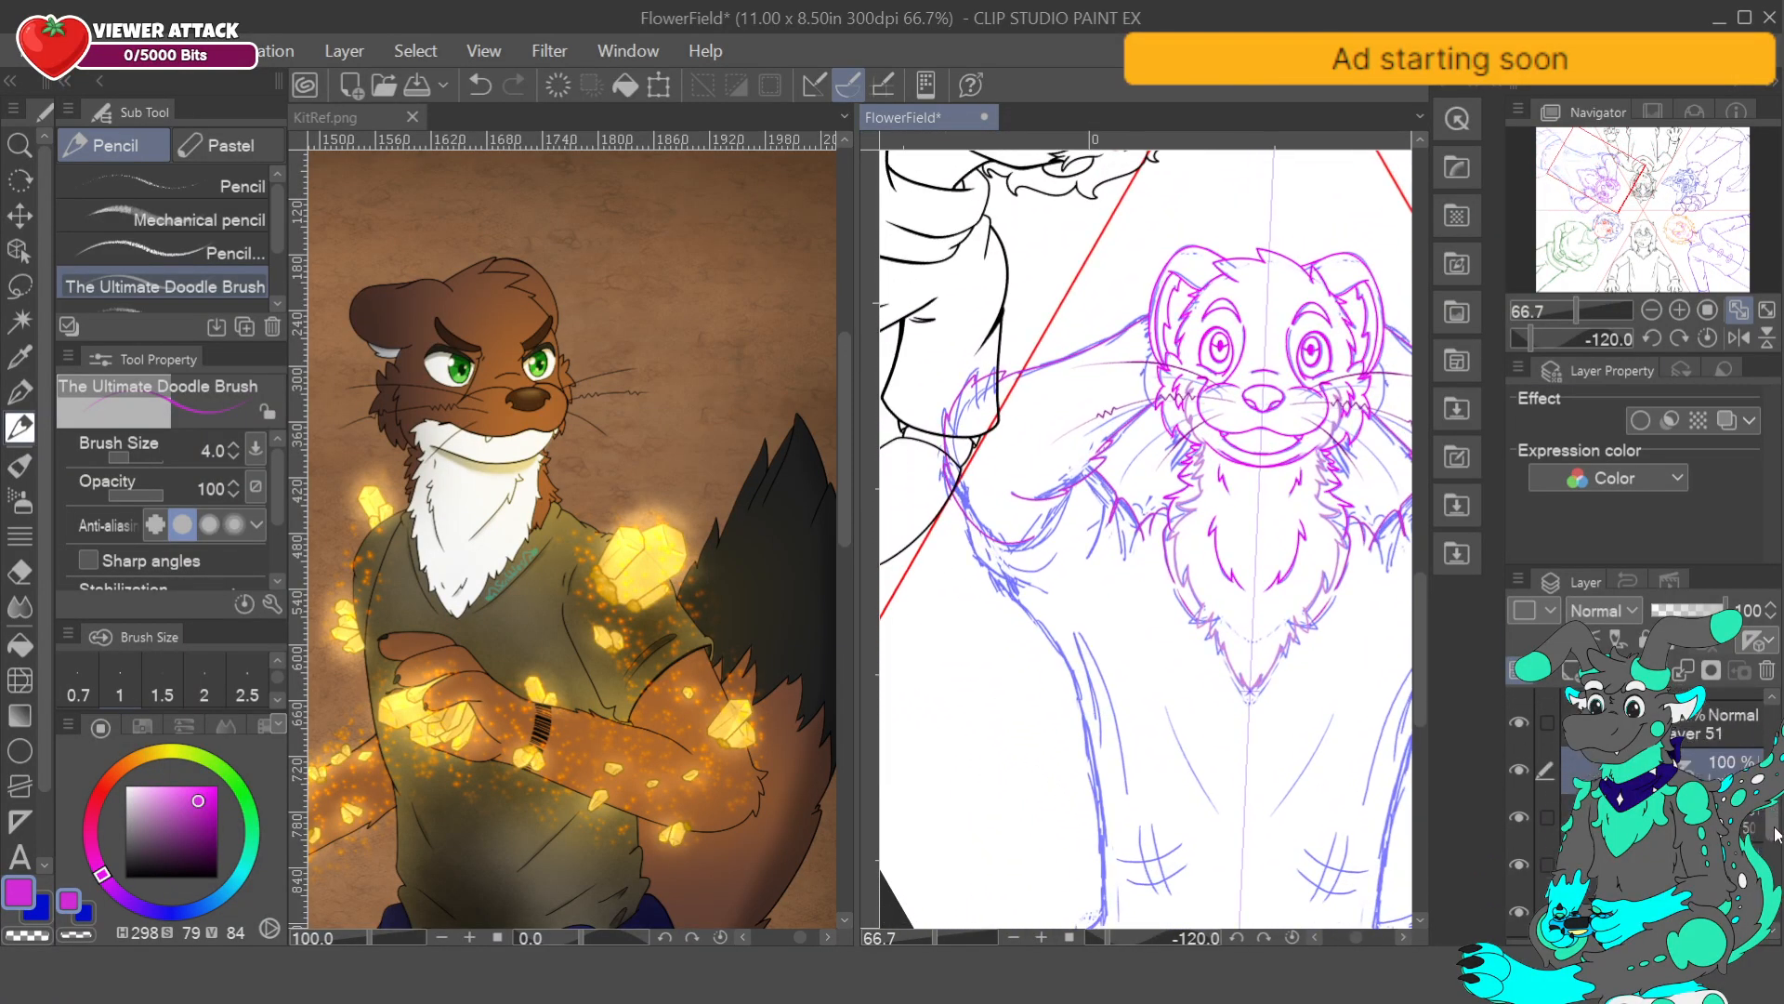
left_click(1552, 838)
left_click_drag(1695, 611, 1656, 610)
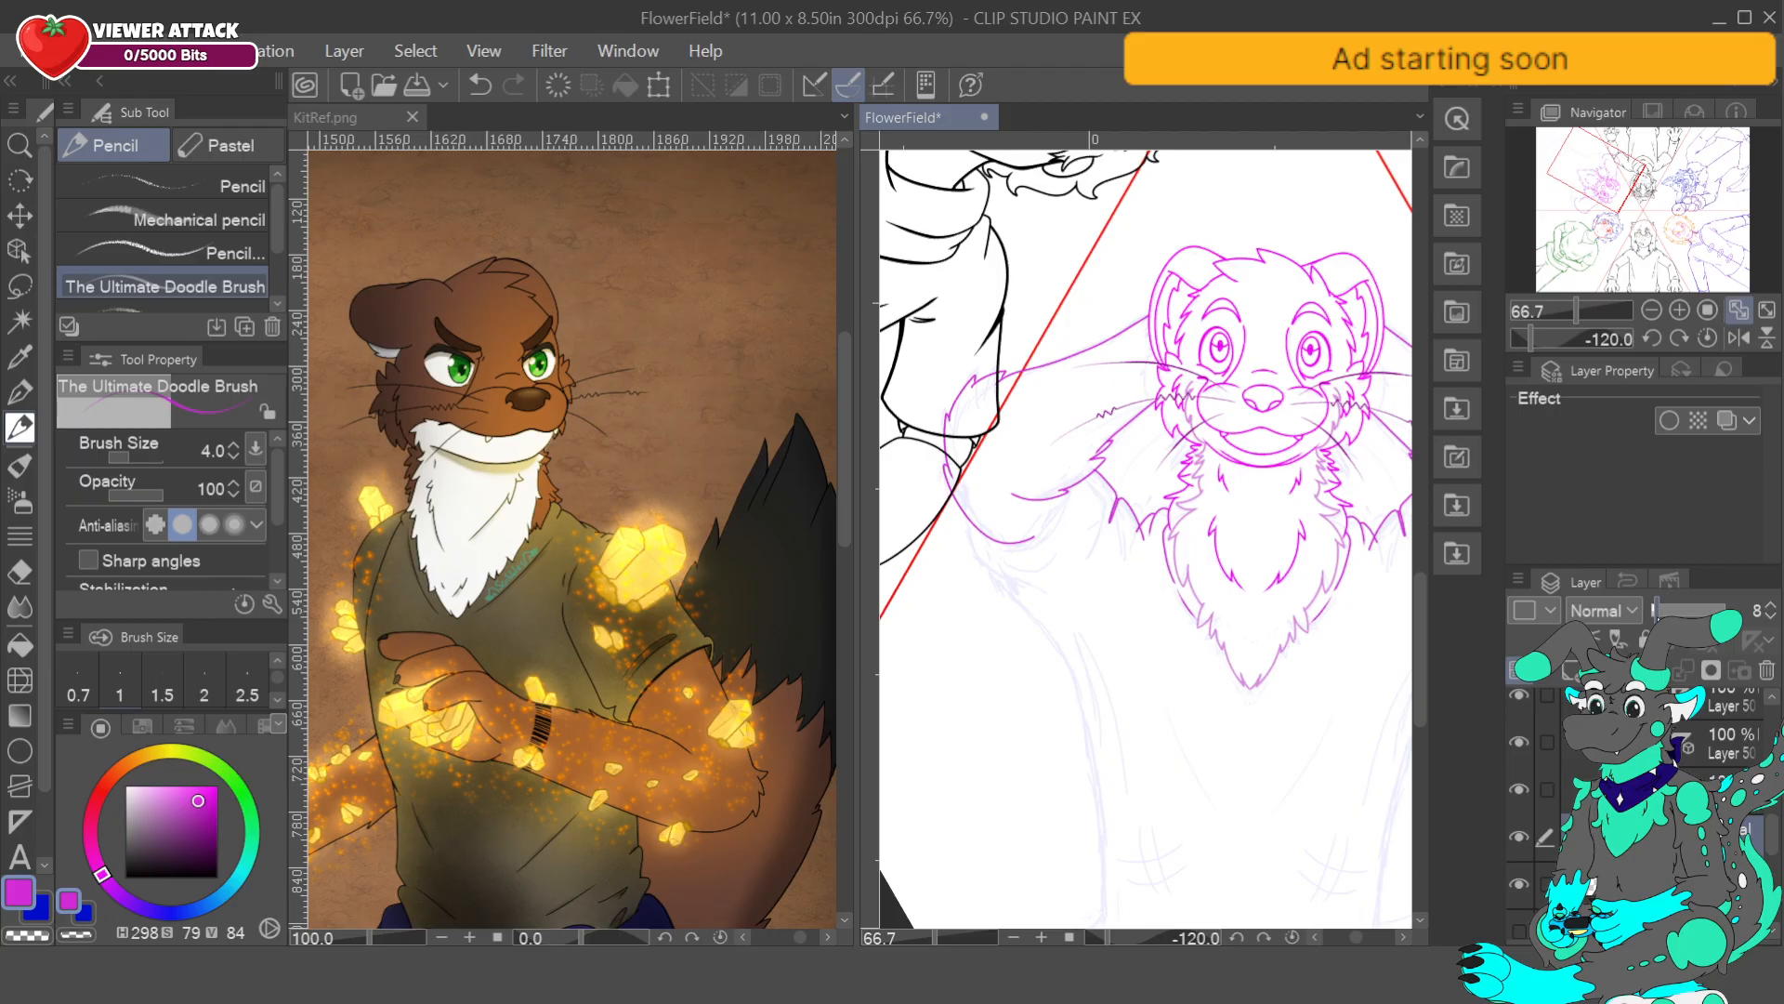
- Undo the sketch opacity change and the bent arm's rounded outer contour, and make the linework layer active, comparing it with the sketch hidden
left_click(482, 86)
left_click(479, 89)
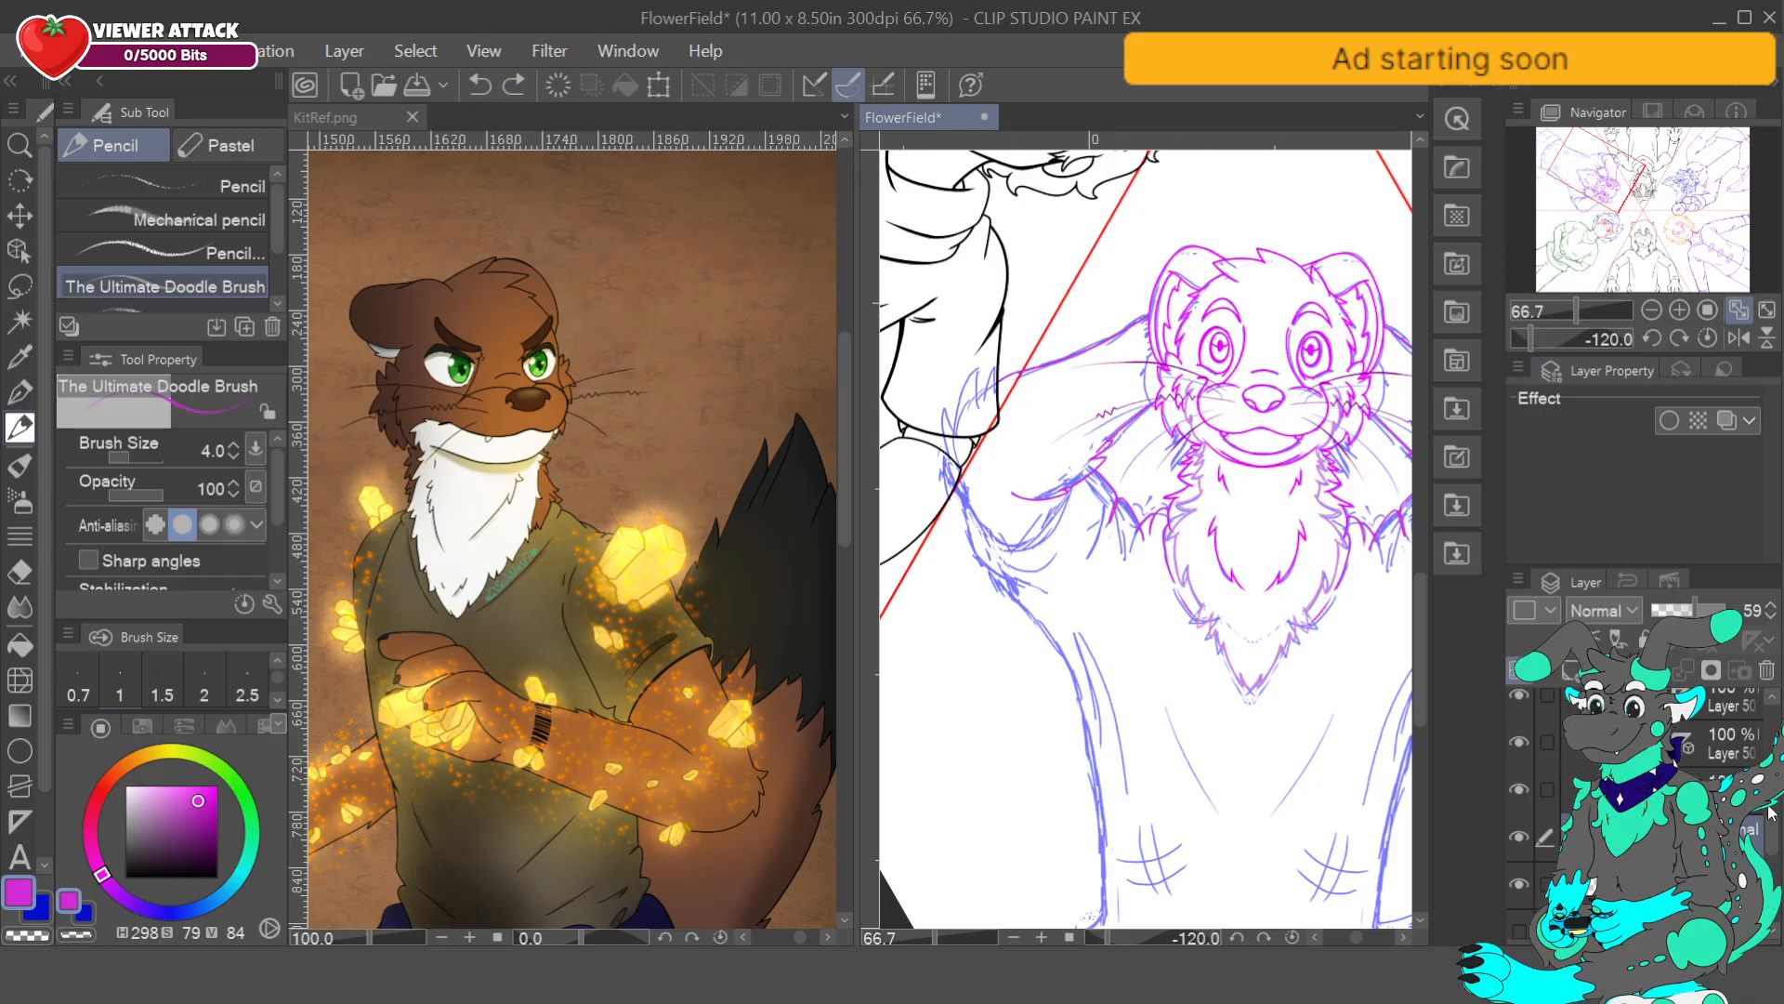
left_click_drag(1773, 811, 1773, 796)
left_click(1655, 775)
left_click(1518, 778)
left_click(1518, 778)
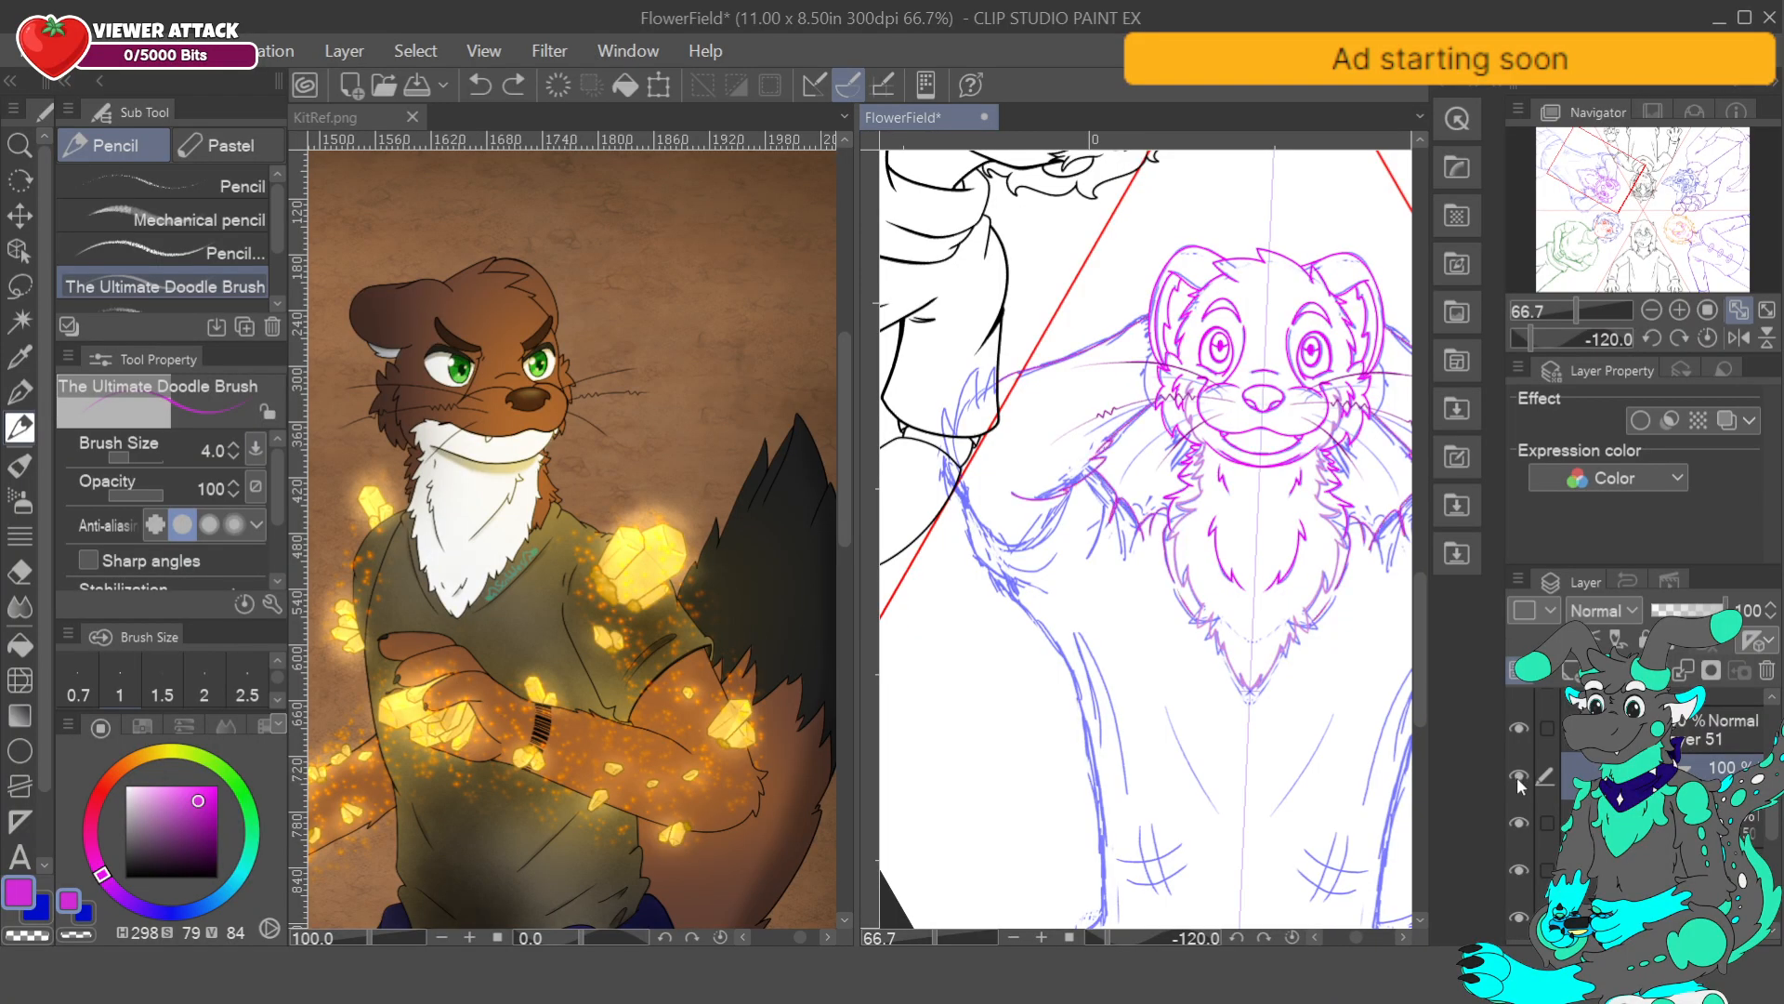
left_click(1520, 918)
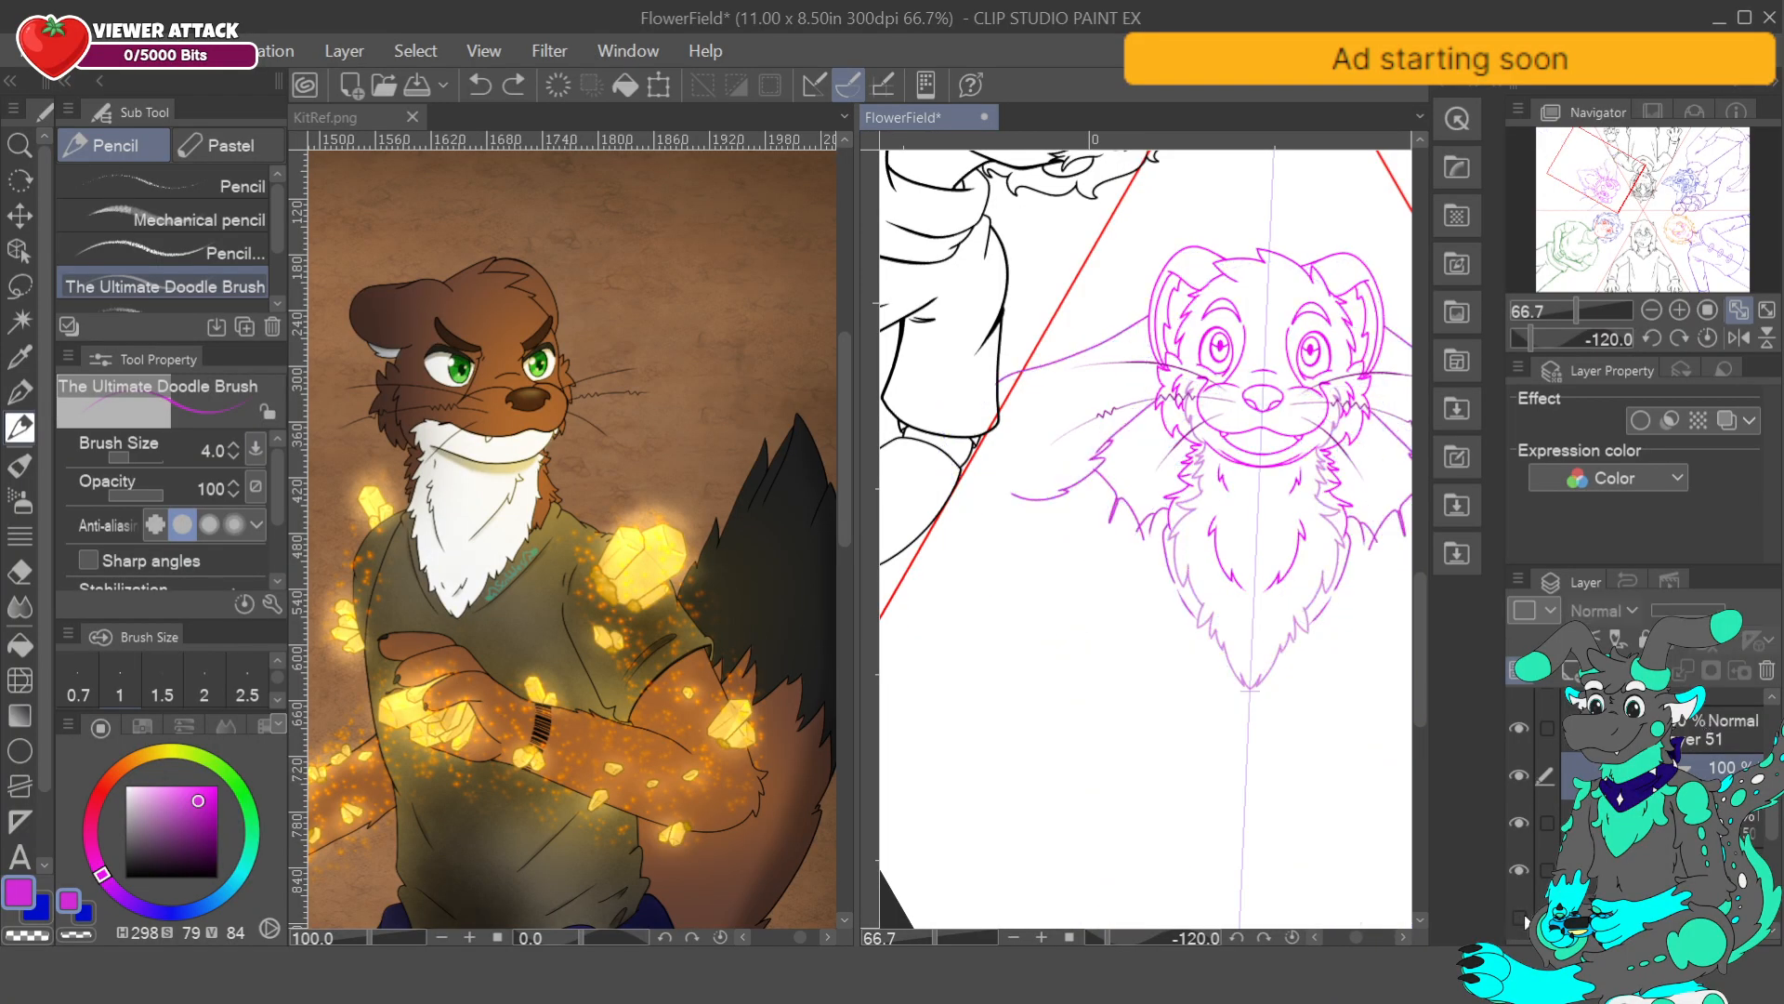
left_click(1520, 917)
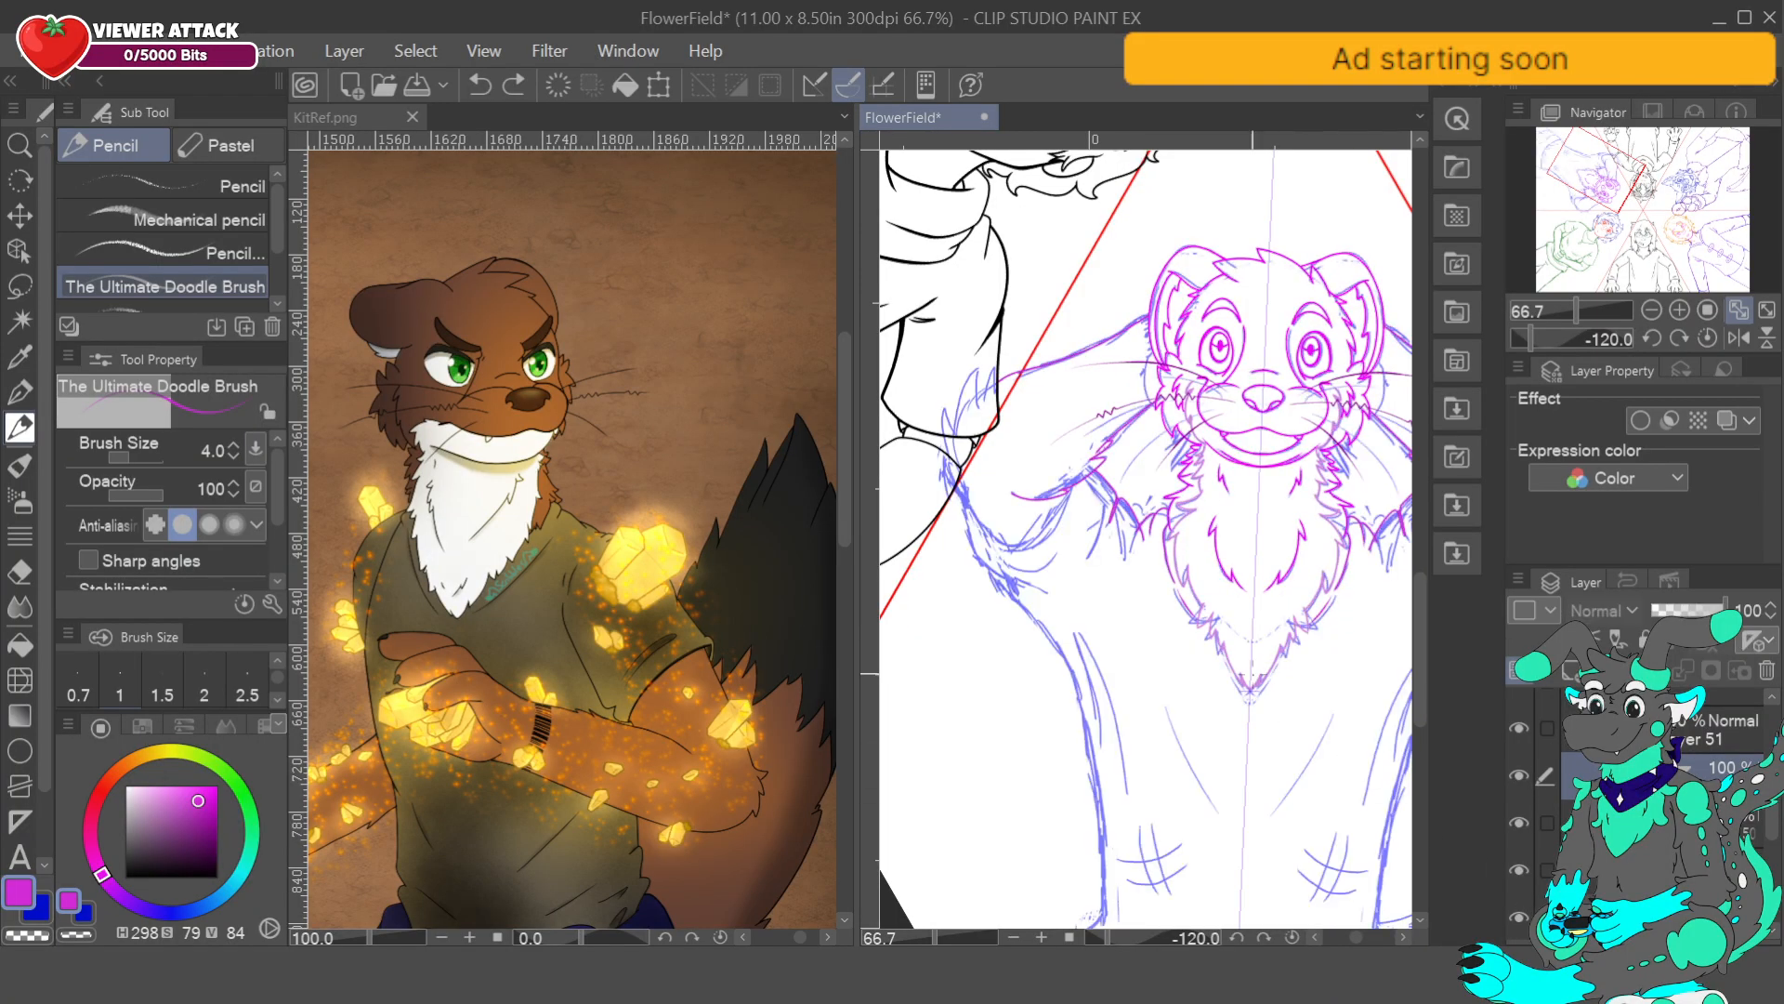
- Draw the short lower curve of the bent arm's outer contour in magenta, redoing the stroke once for a better fit
left_click_drag(1068, 506, 1008, 546)
left_click(480, 85)
left_click_drag(1068, 491, 1009, 546)
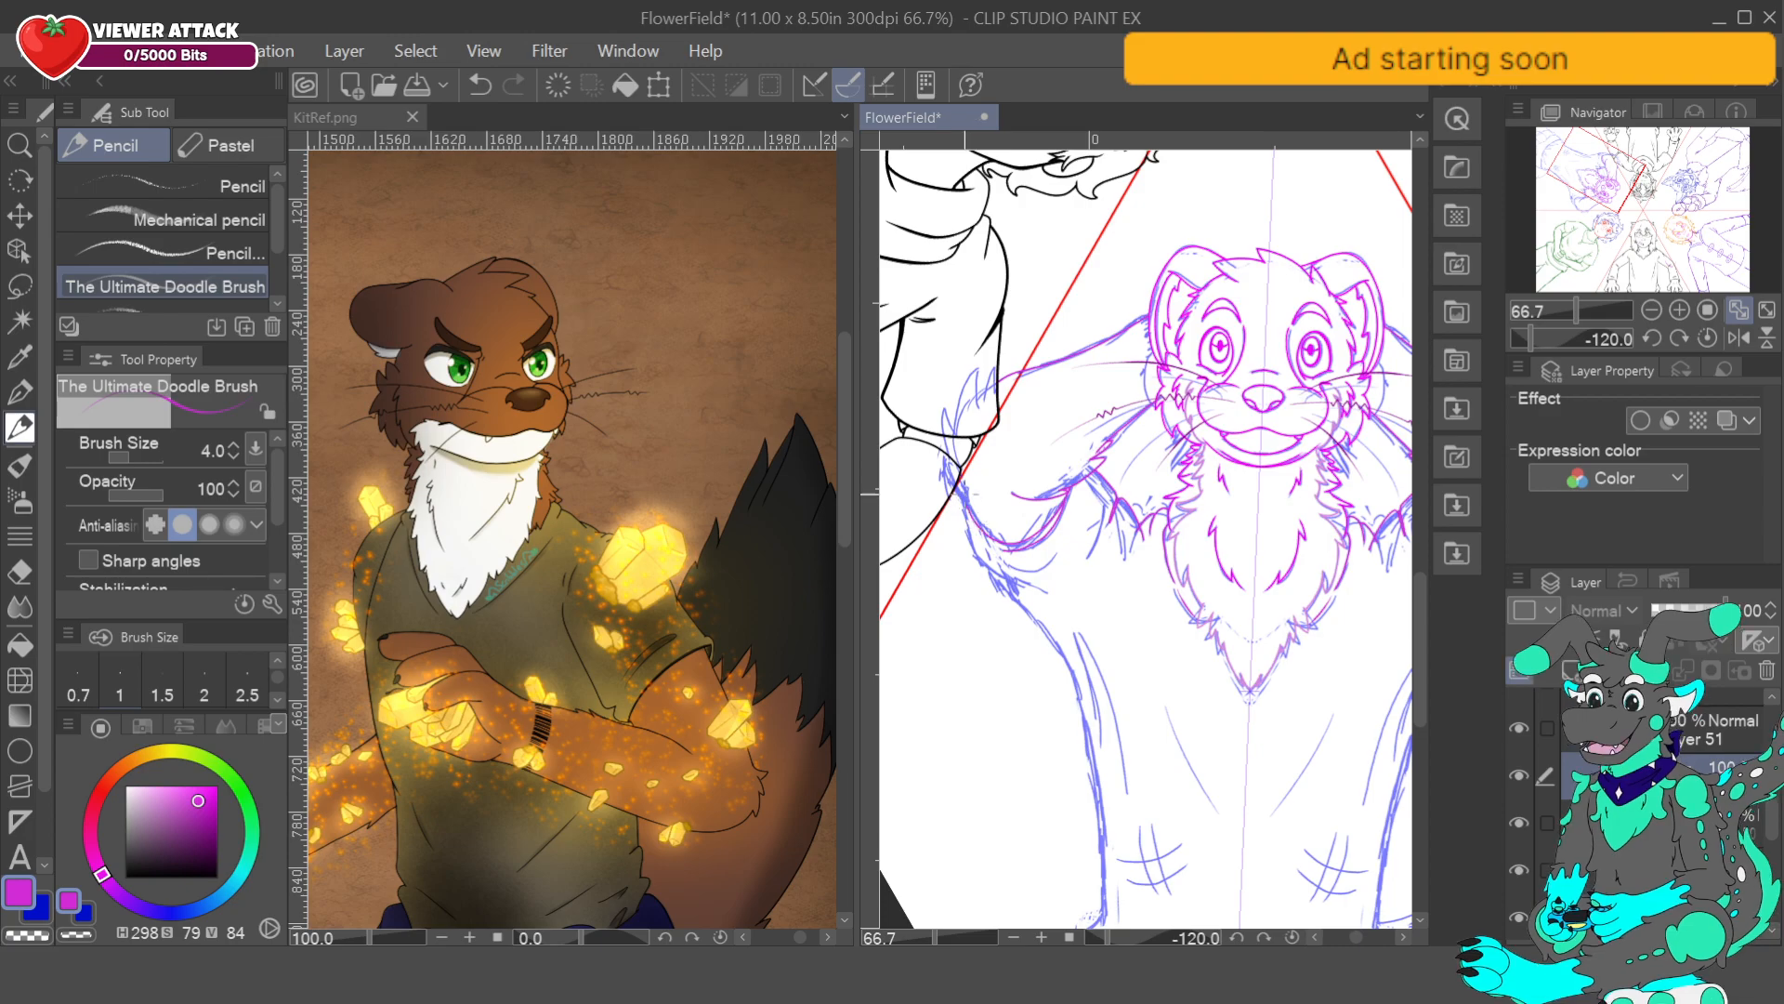
key("ctrl+z")
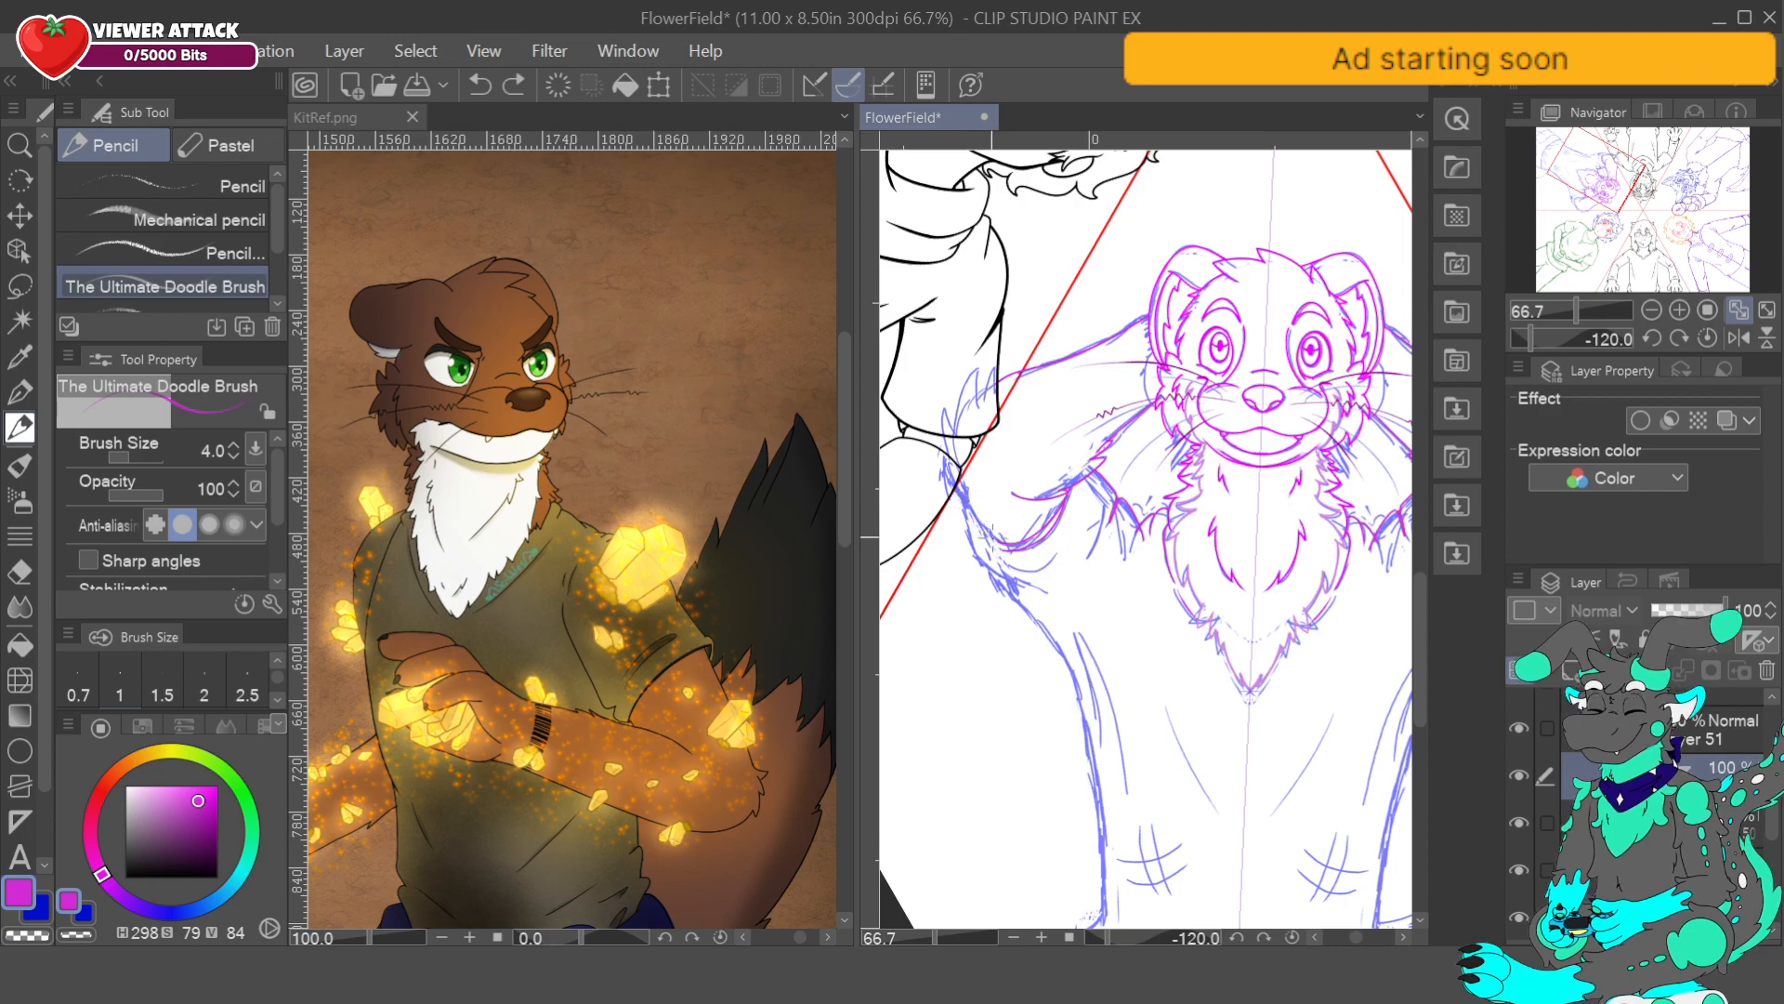
- Try drawing the rounded outer end of the bent arm up to its long upper edge, with the sketch hidden for comparison
left_click_drag(949, 463, 959, 467)
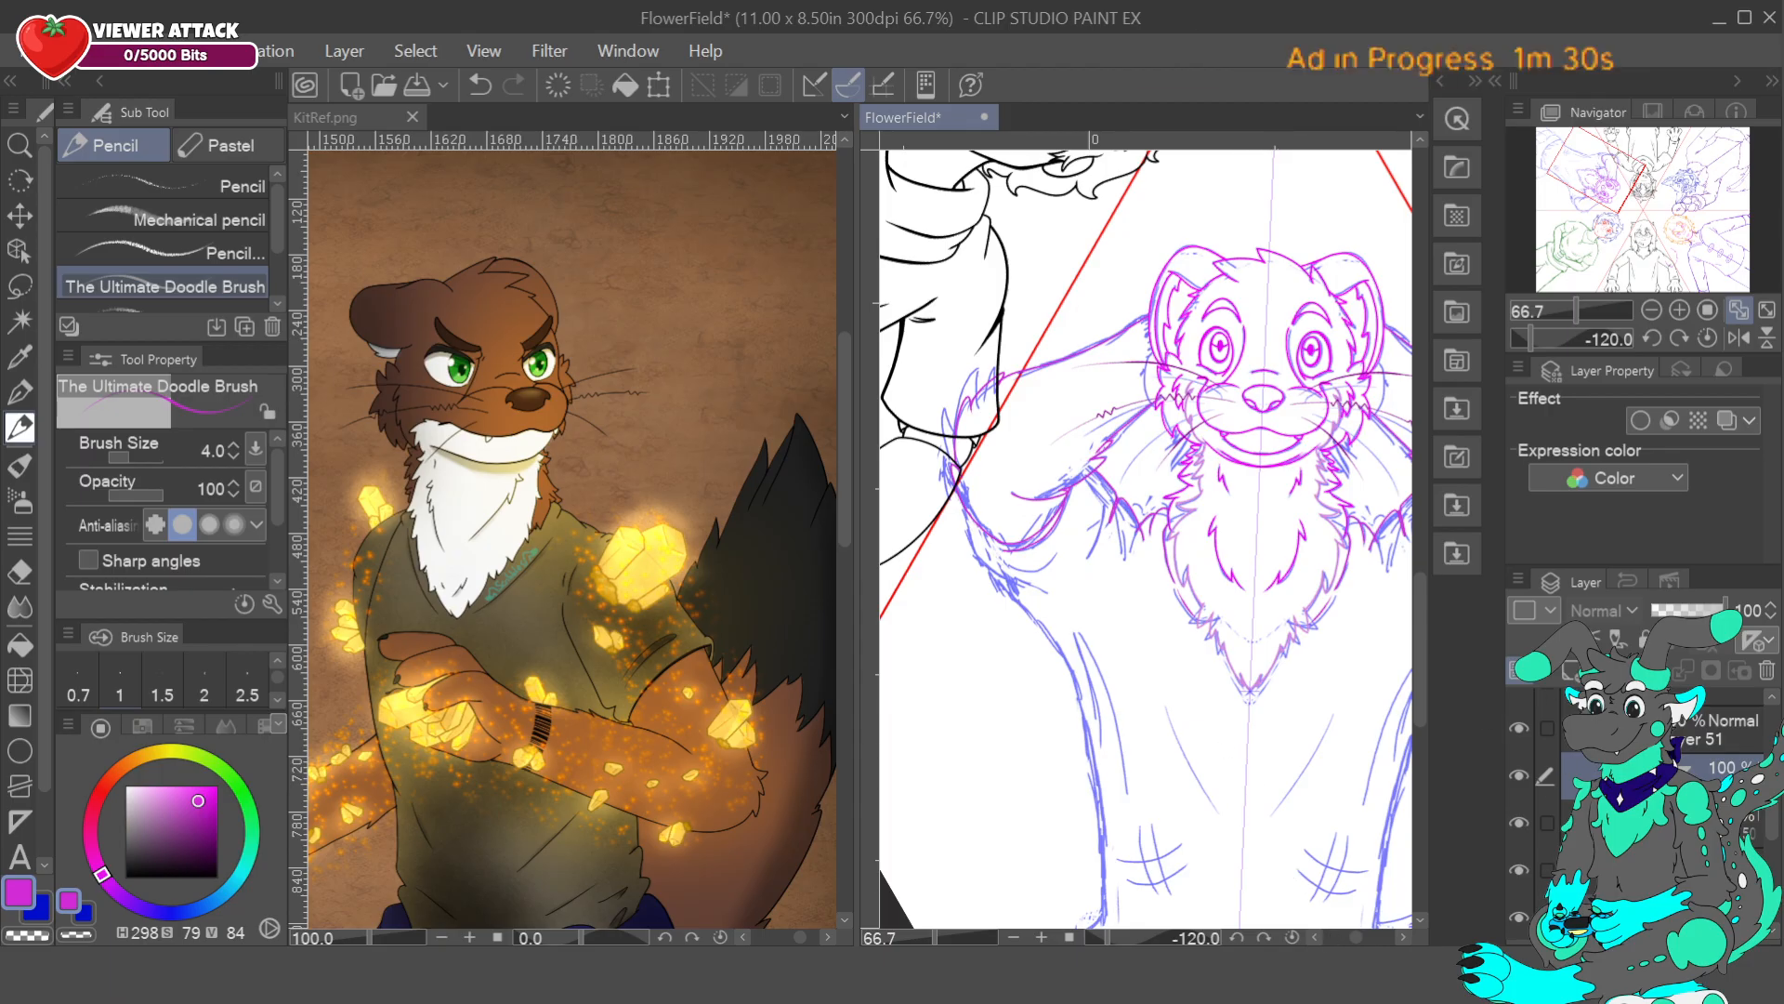
left_click(1519, 918)
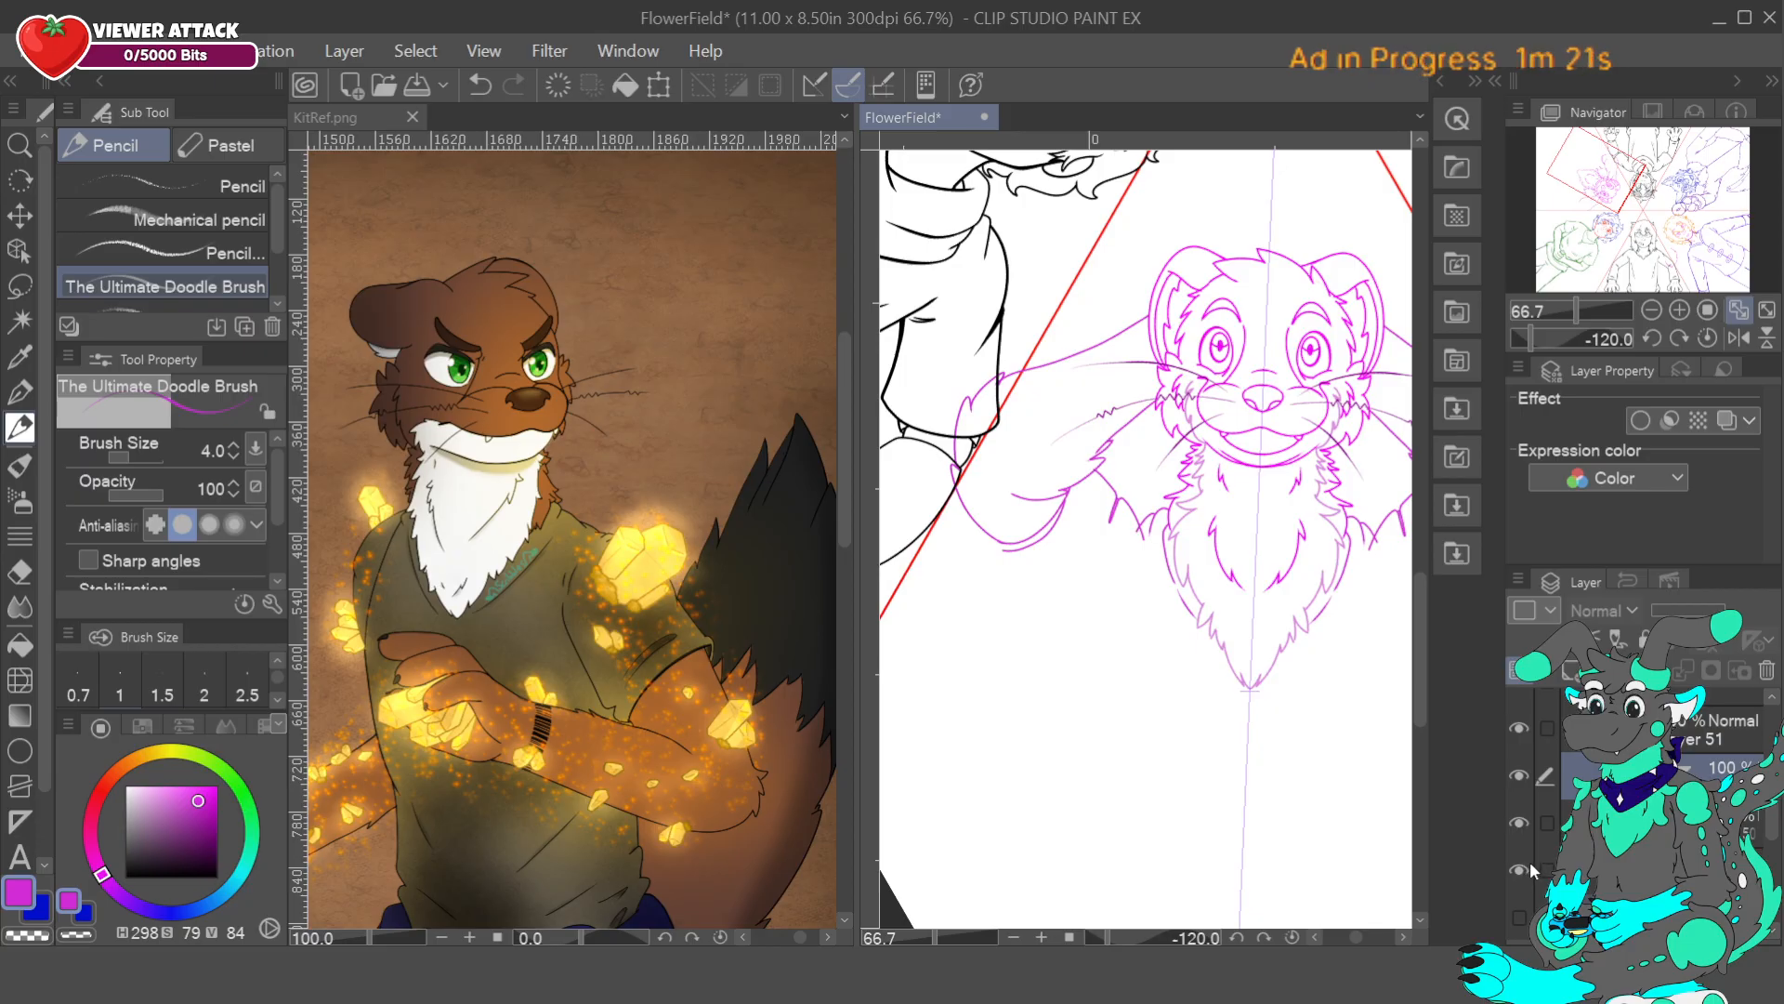
left_click(482, 85)
left_click(482, 88)
left_click(489, 94)
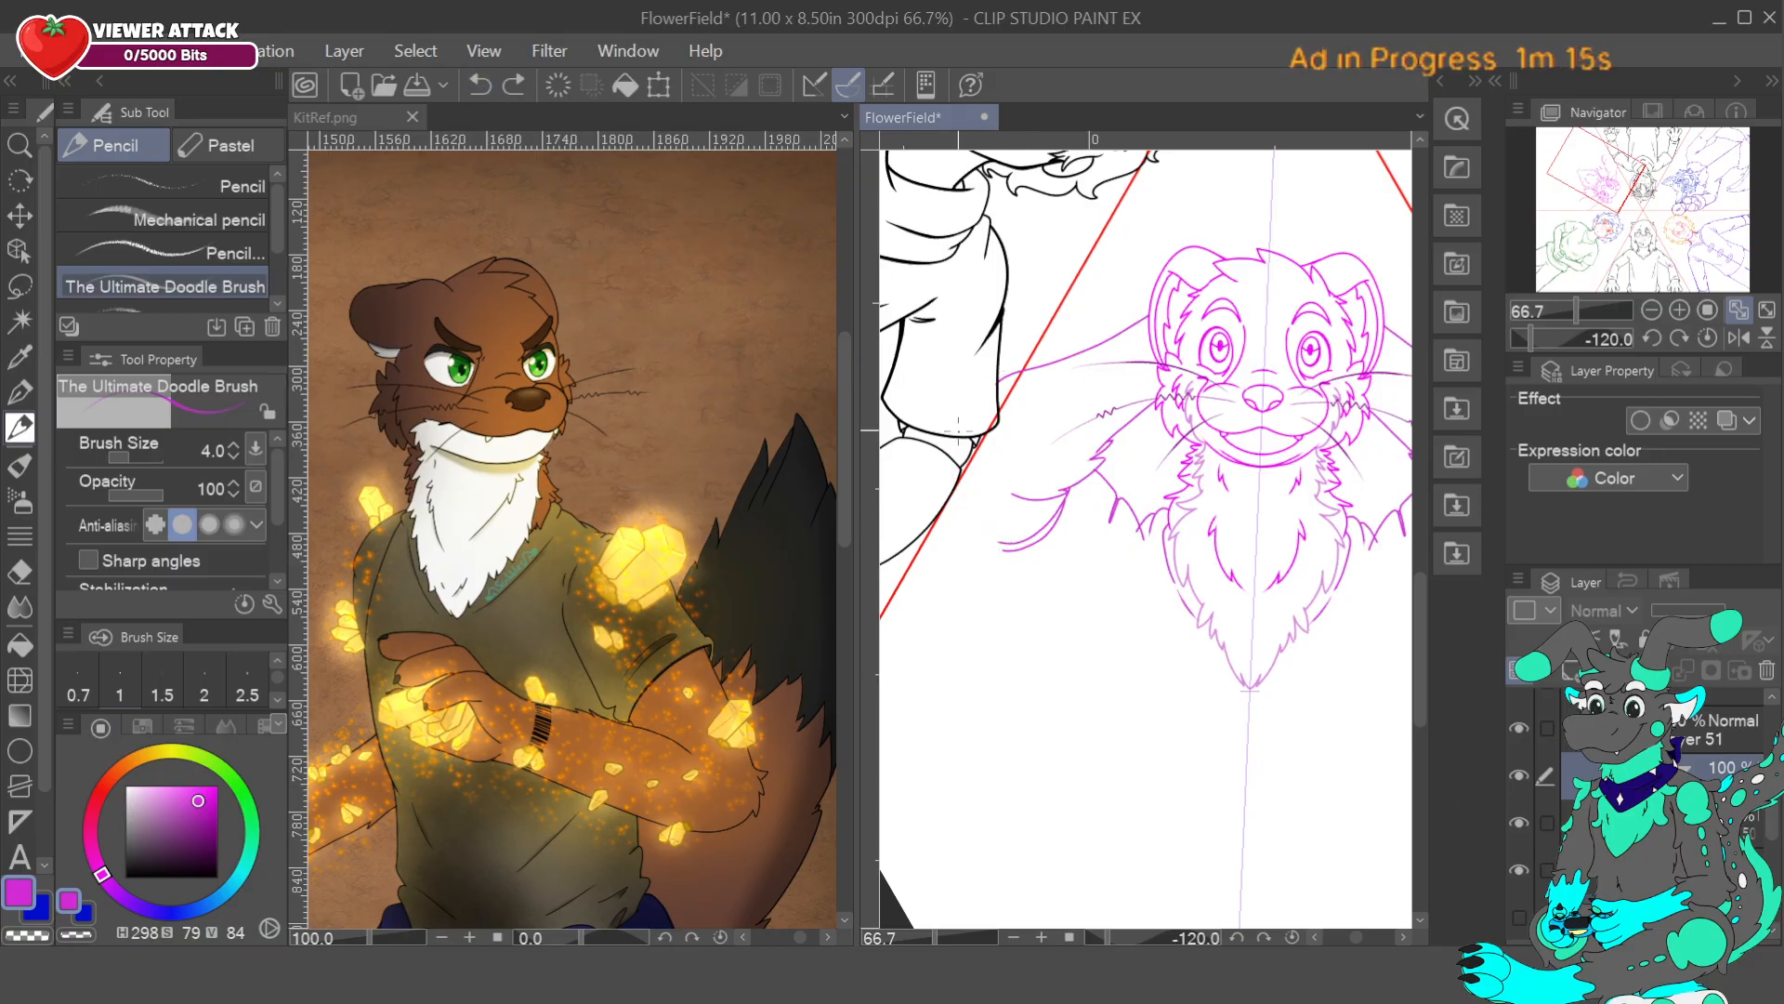
mouse_move(1005, 548)
left_mouse_down()
mouse_move(962, 507)
mouse_move(953, 432)
left_mouse_up()
left_click(481, 85)
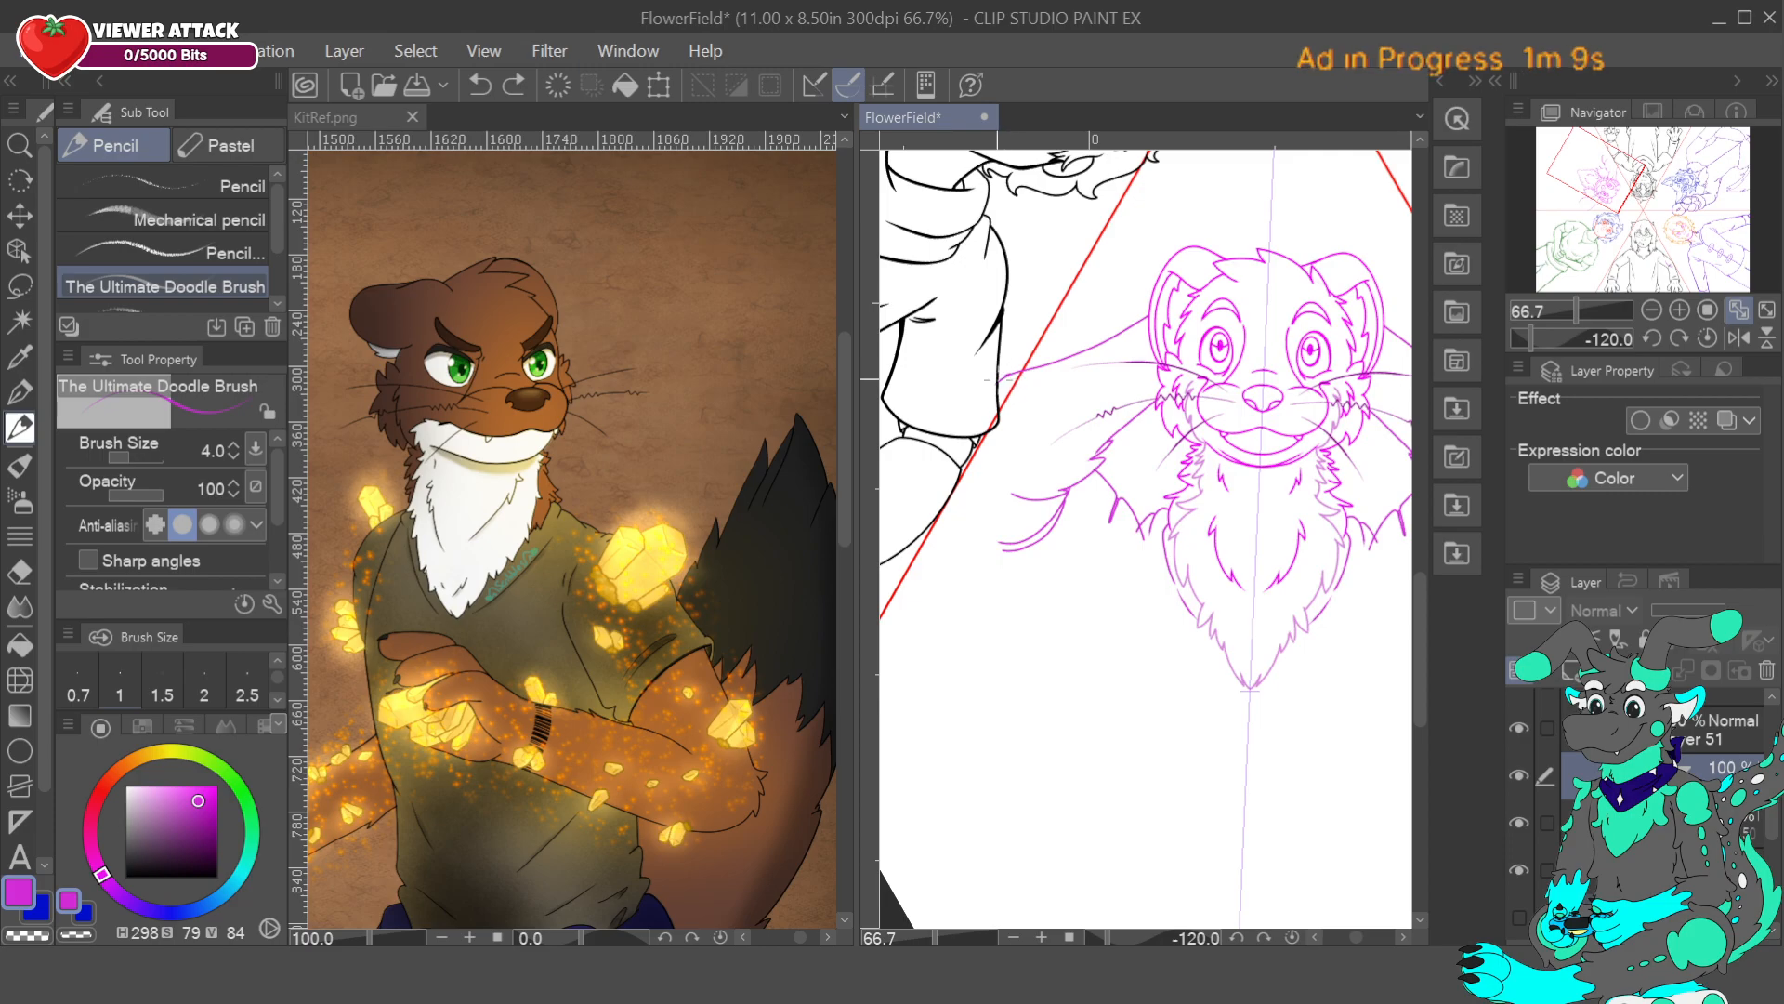
mouse_move(994, 376)
left_mouse_down()
mouse_move(958, 449)
mouse_move(991, 536)
left_mouse_up()
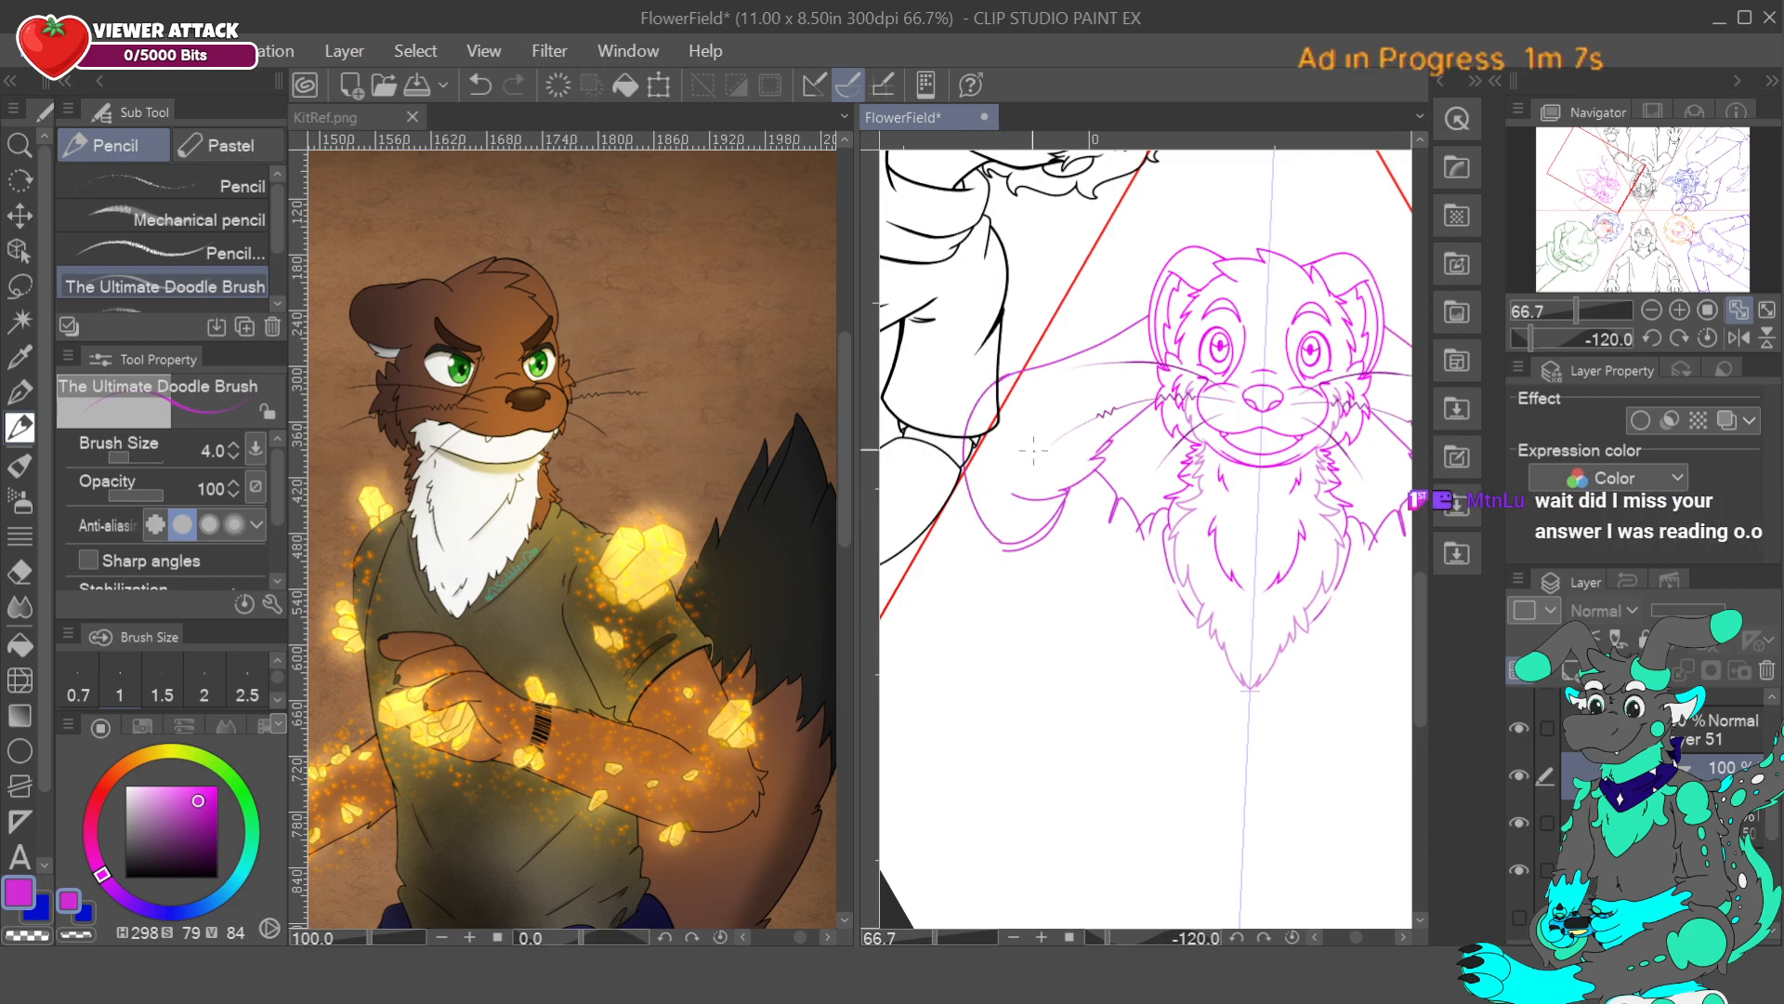
key("ctrl+z")
left_click(1519, 917)
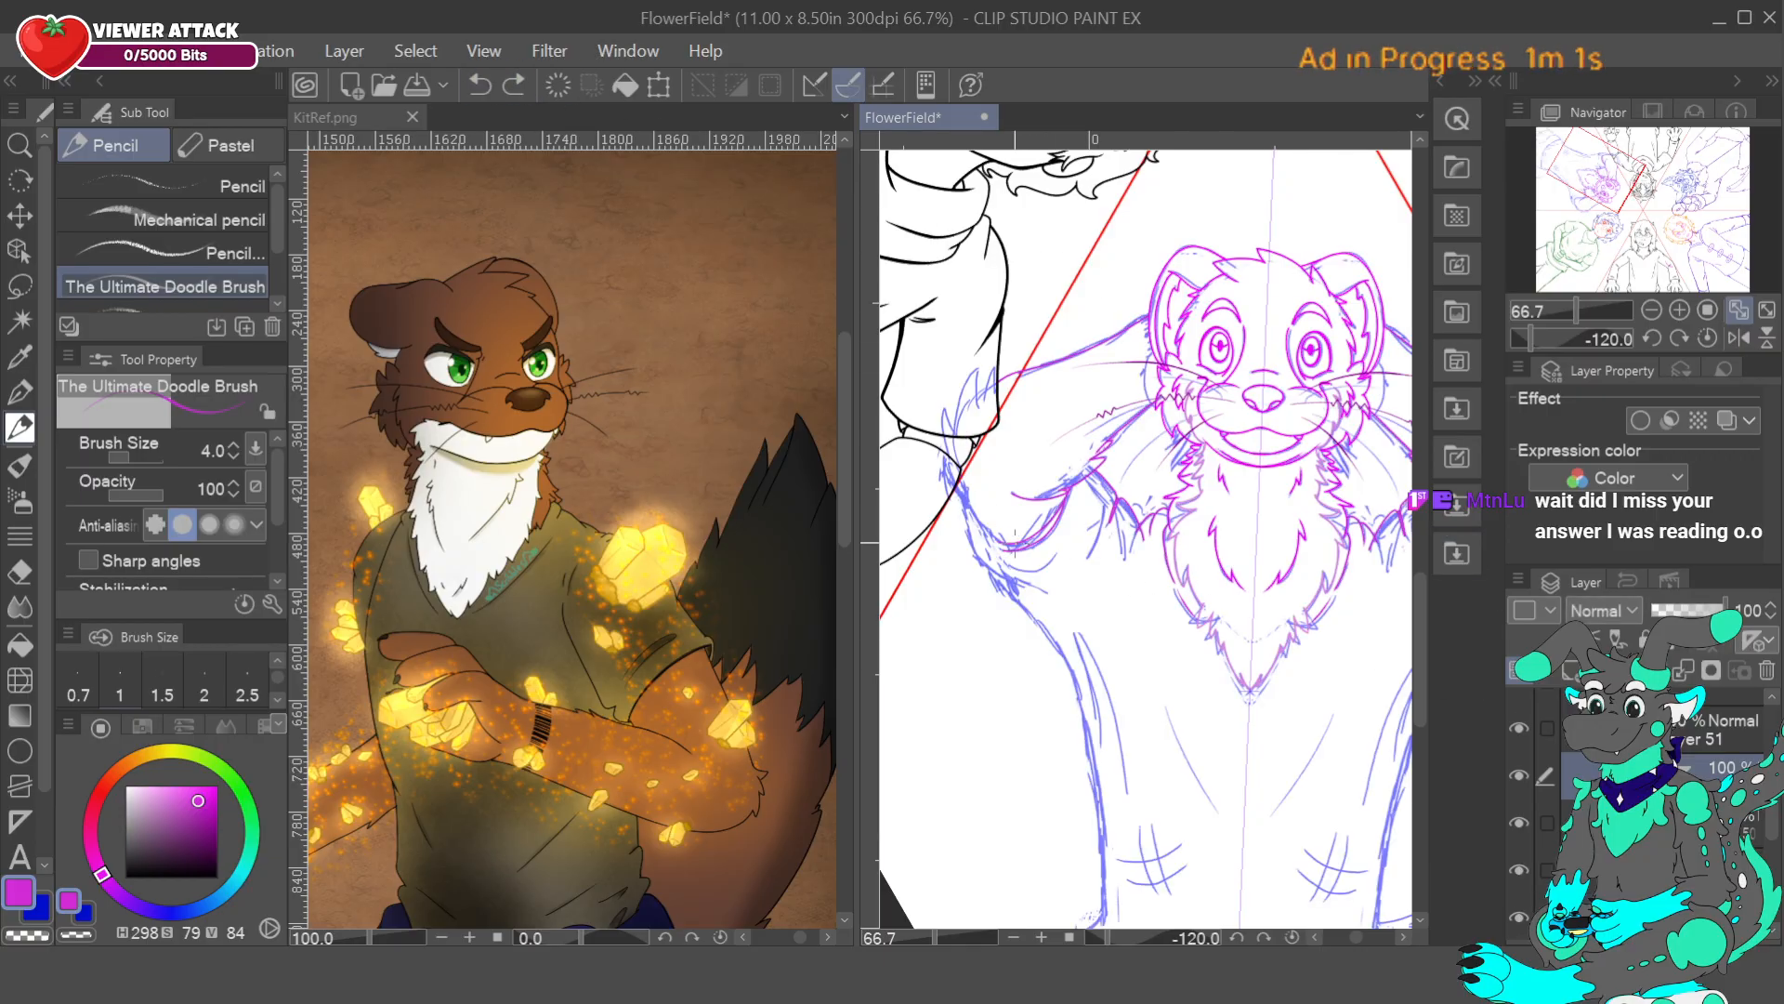
- Trace the bent arm's outer end, the fur strokes beneath it and the curved side of the body in magenta, and hide the sketch
left_click_drag(952, 414, 945, 448)
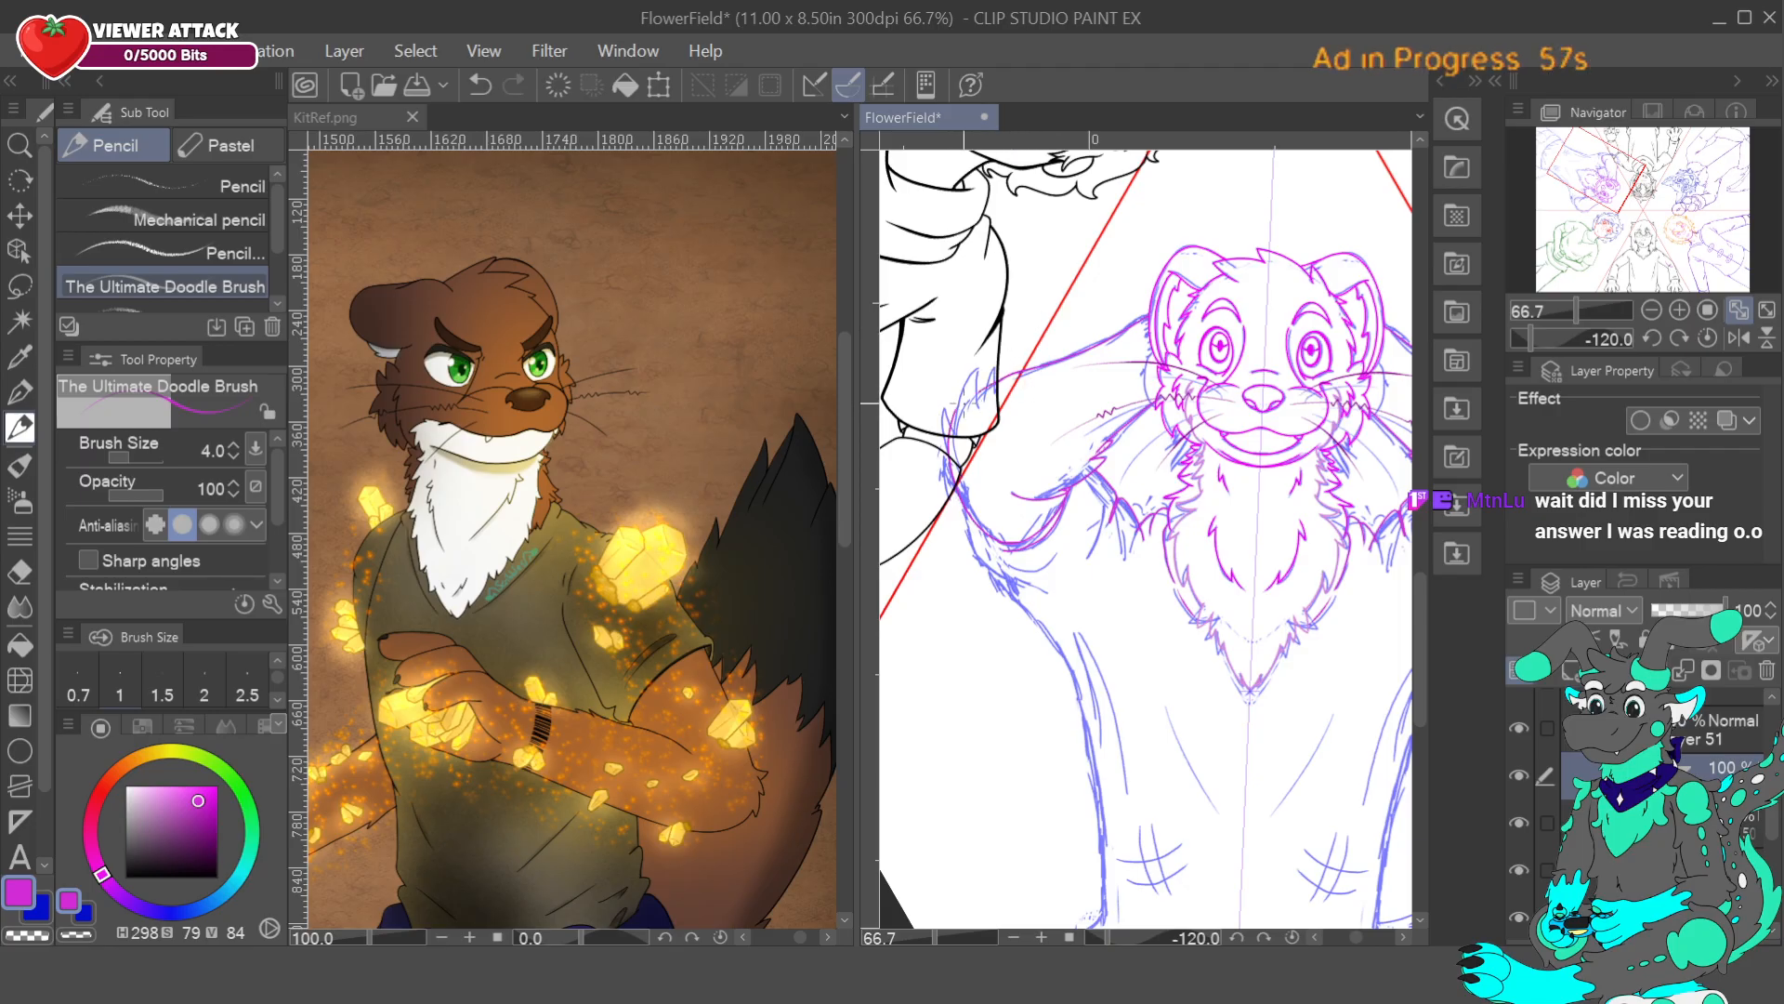
left_click_drag(1000, 379, 950, 430)
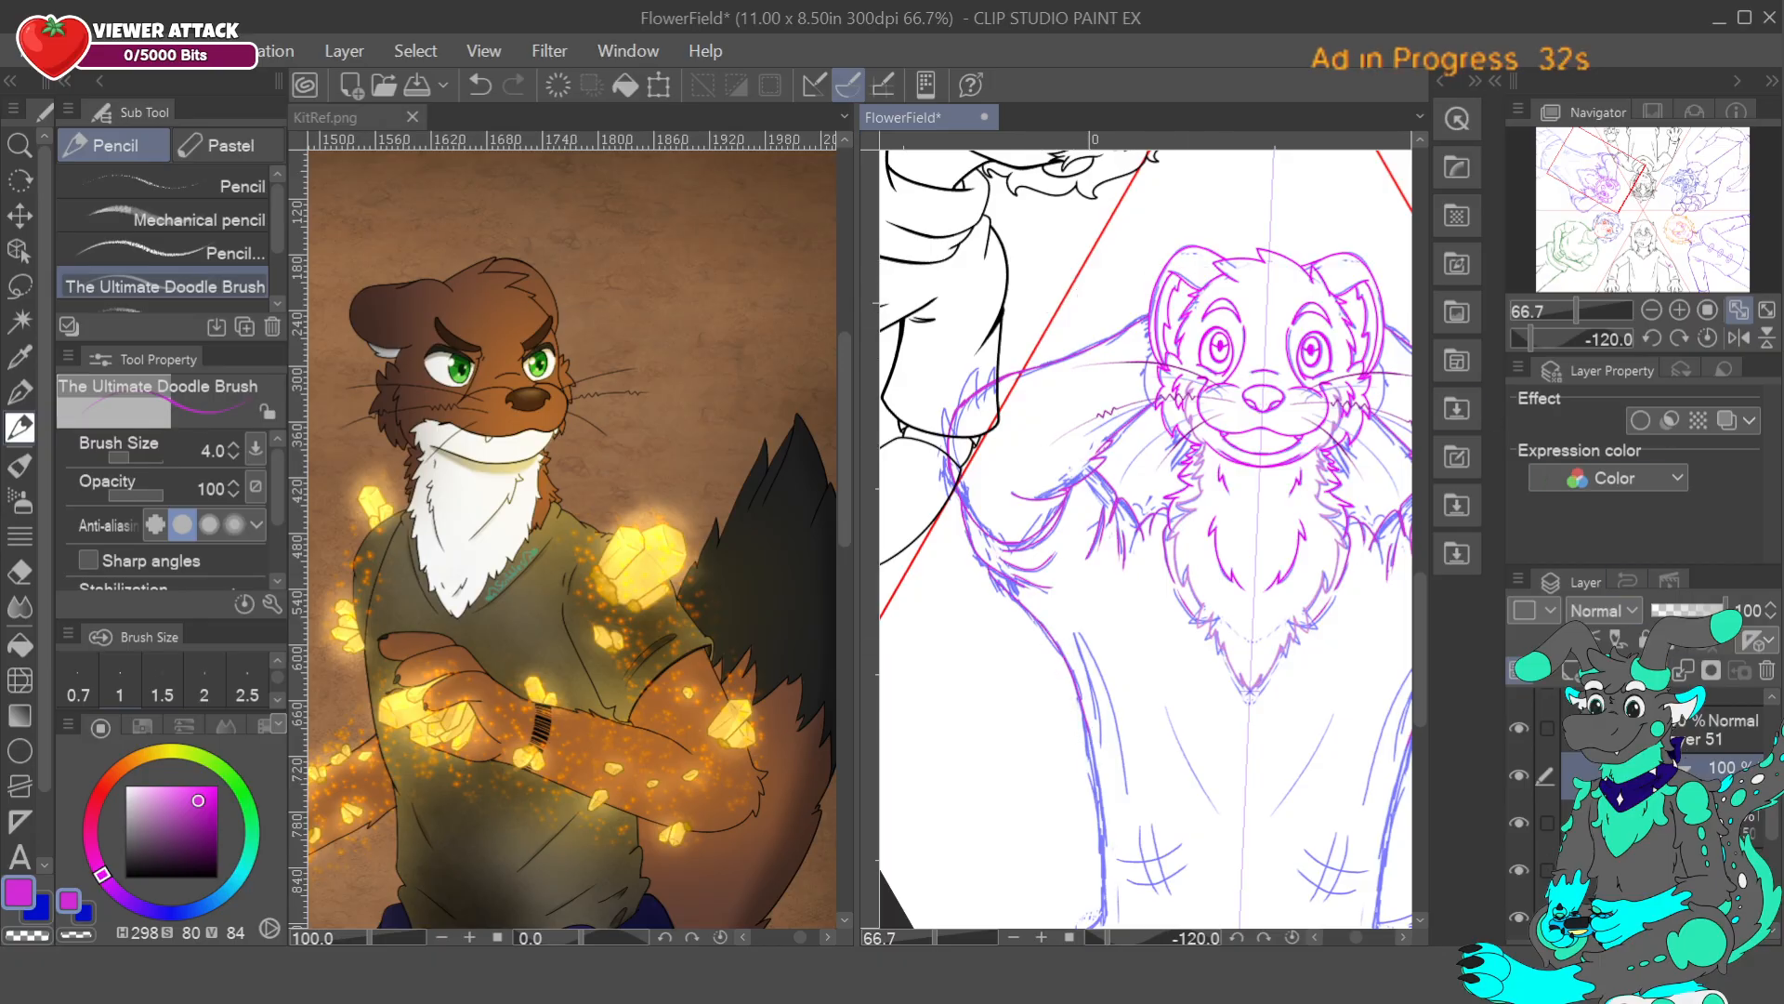
left_click(1519, 917)
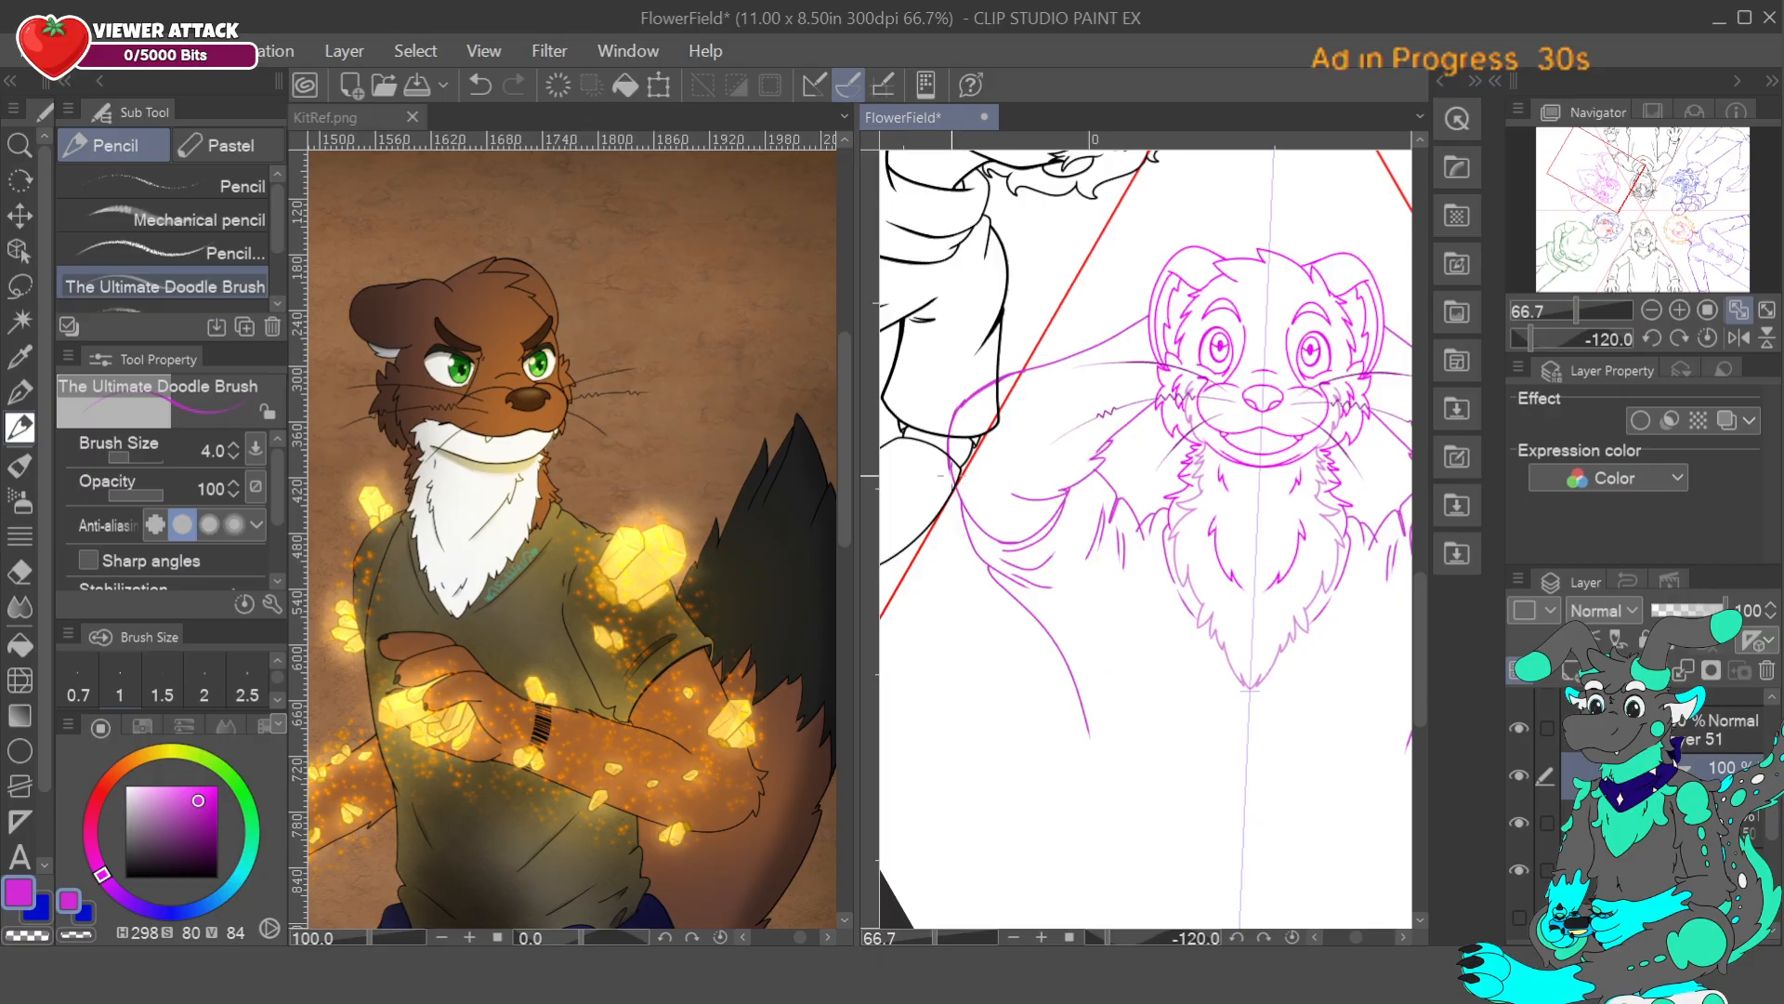
- Replace the smooth upper curve at the bent arm's outer end with spiky magenta fur tufts, erasing the stray line parts
key("ctrl+z")
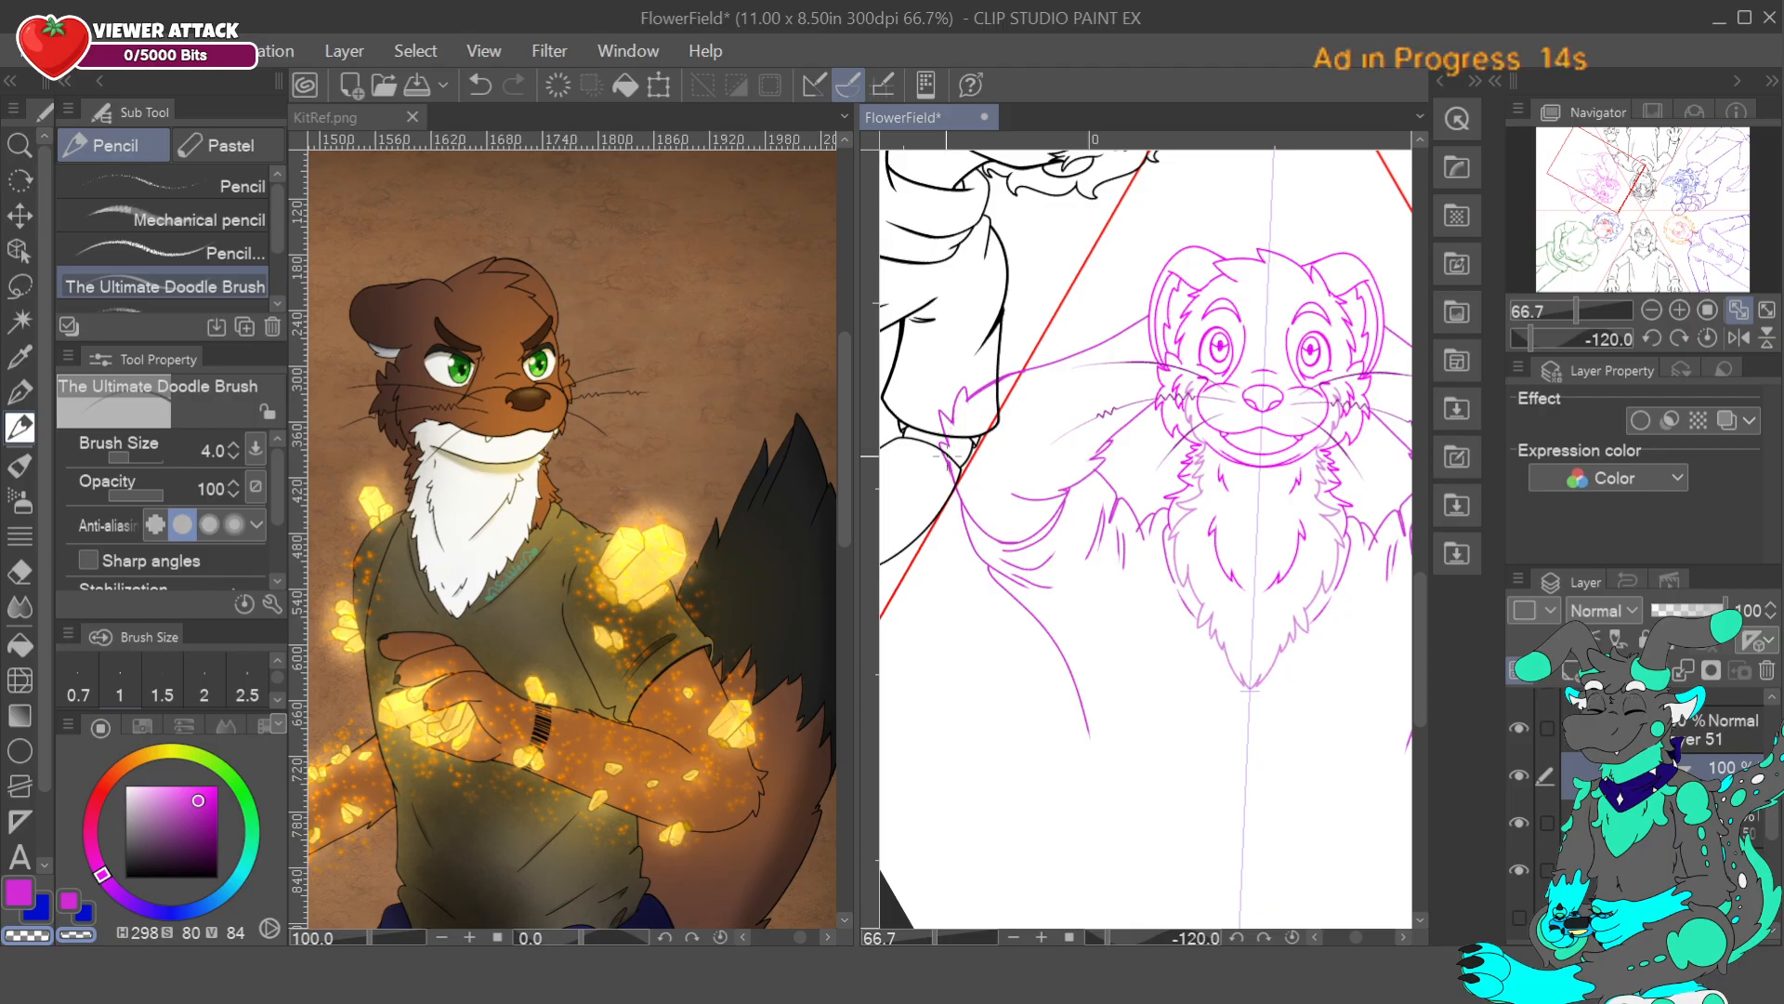
right_click(966, 395)
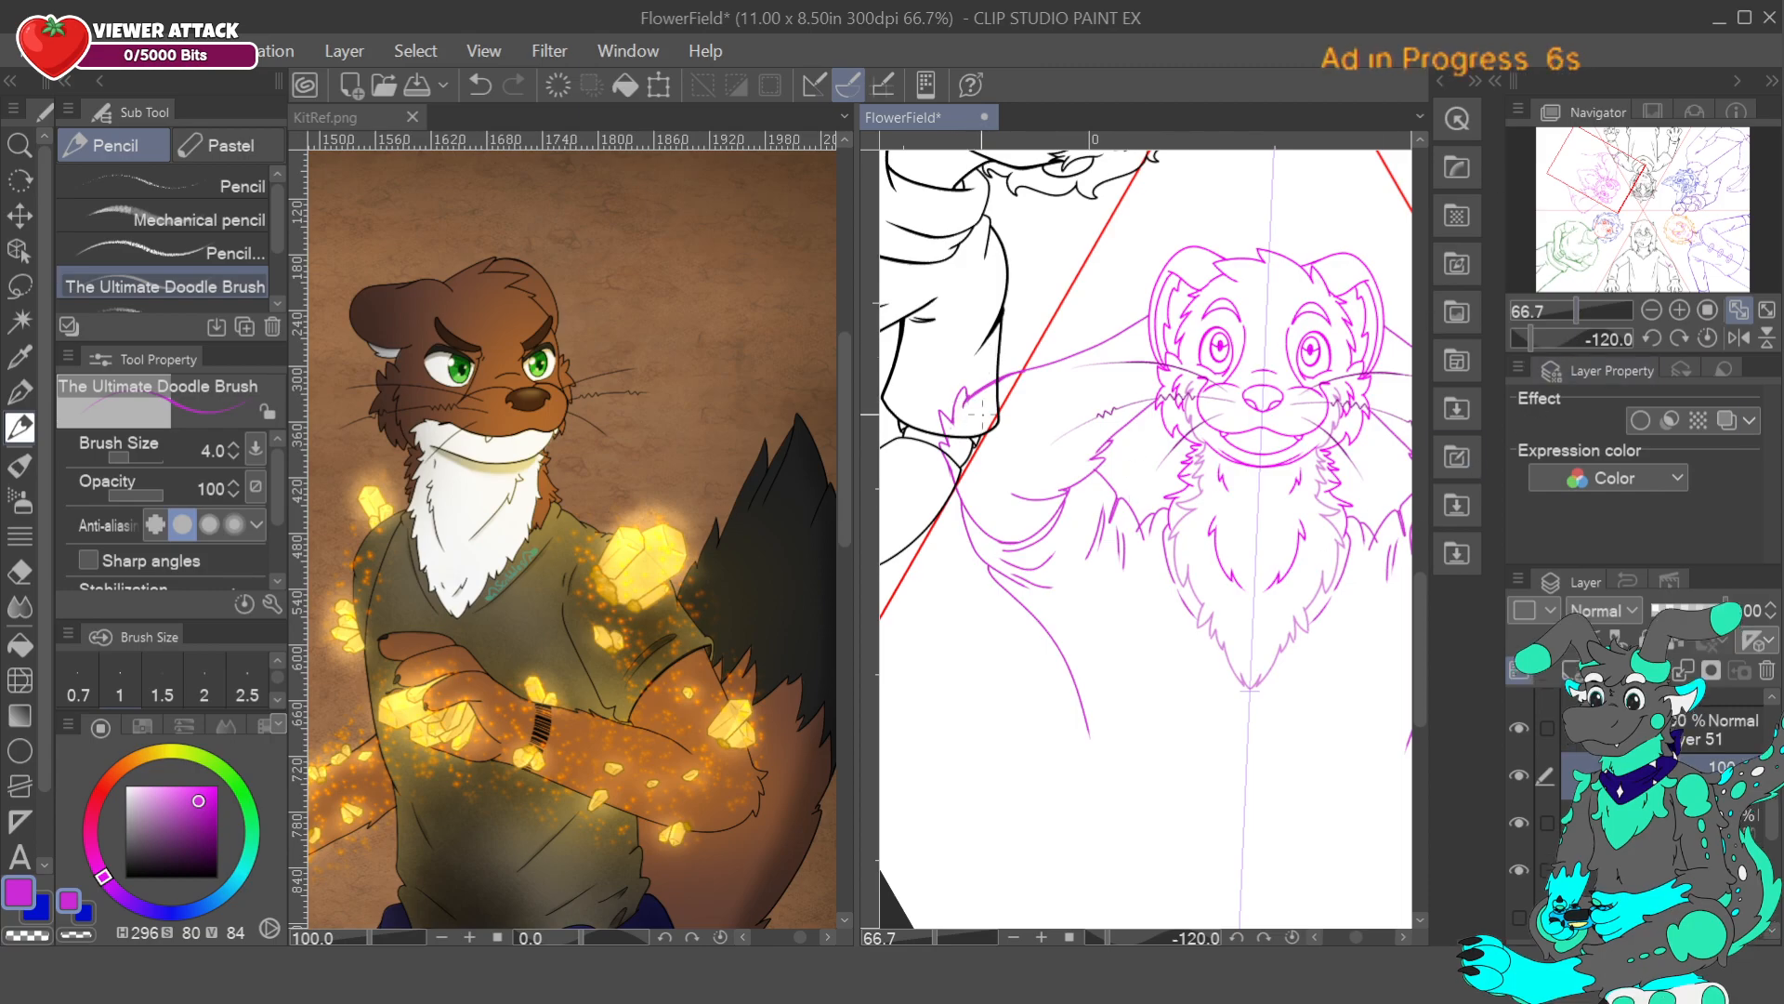
right_click(973, 400)
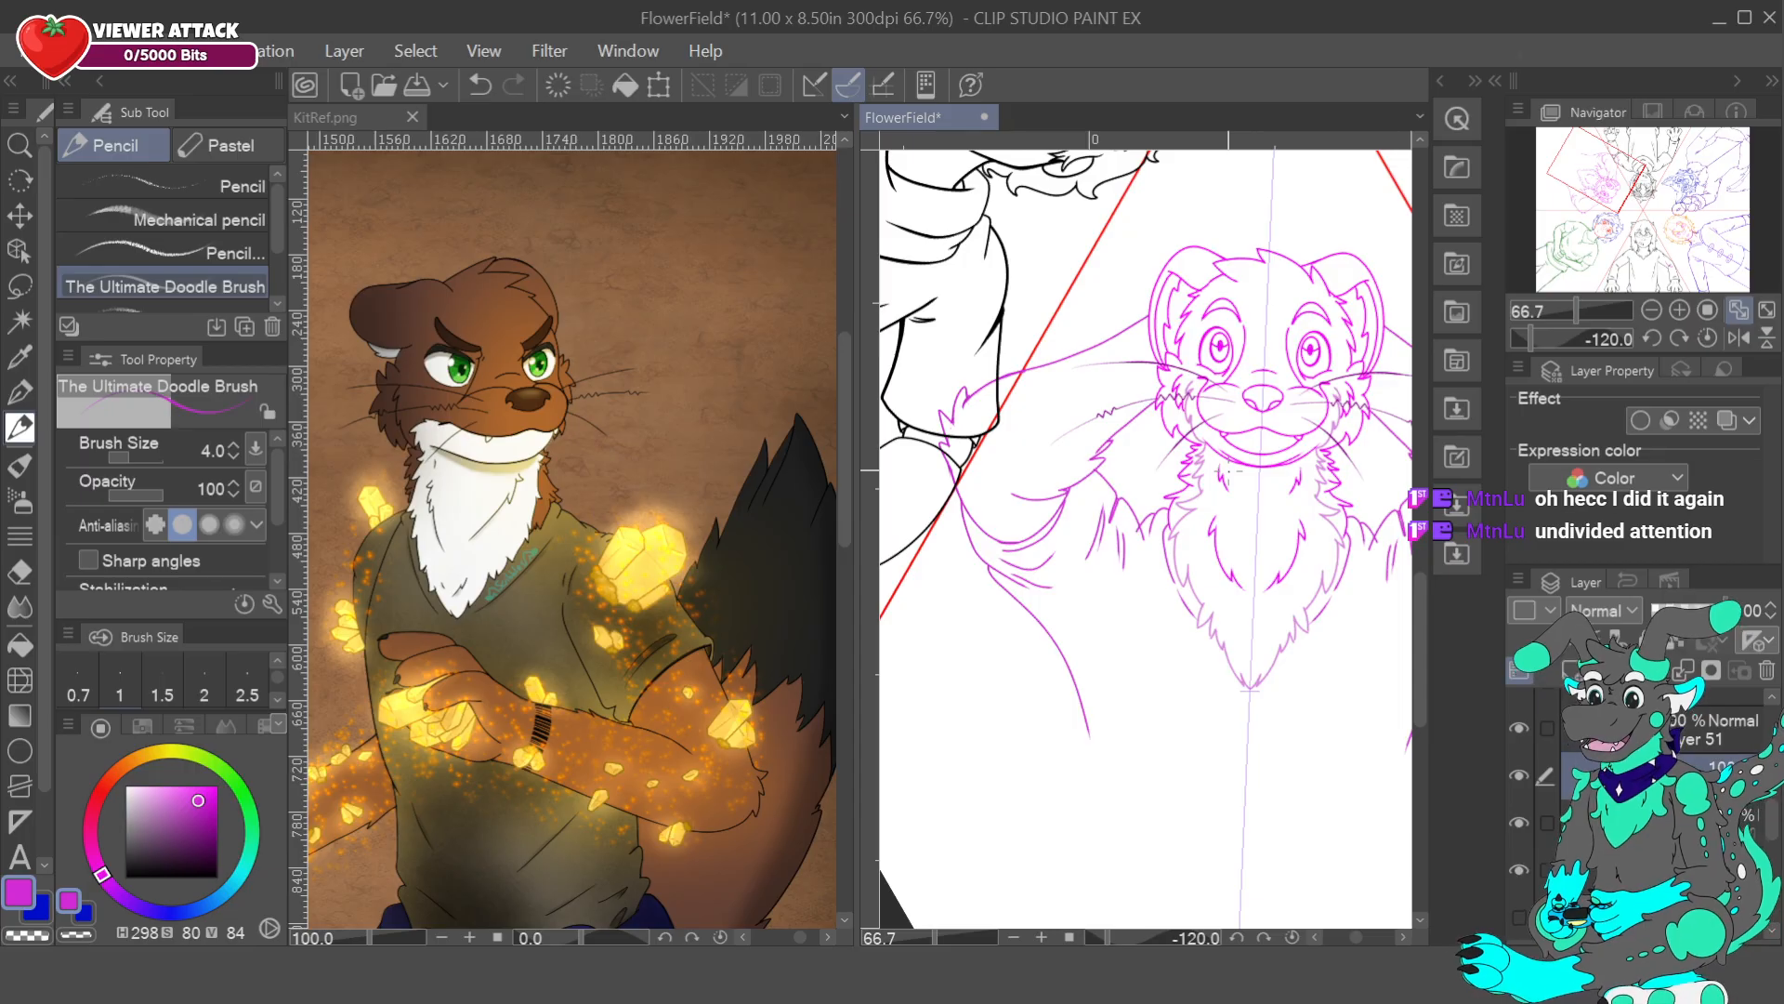
- Sample the line's magenta and redraw the stroke joining the fur tufts to the lower contour at the bent arm's outer end
left_click_drag(1608, 203, 1618, 199)
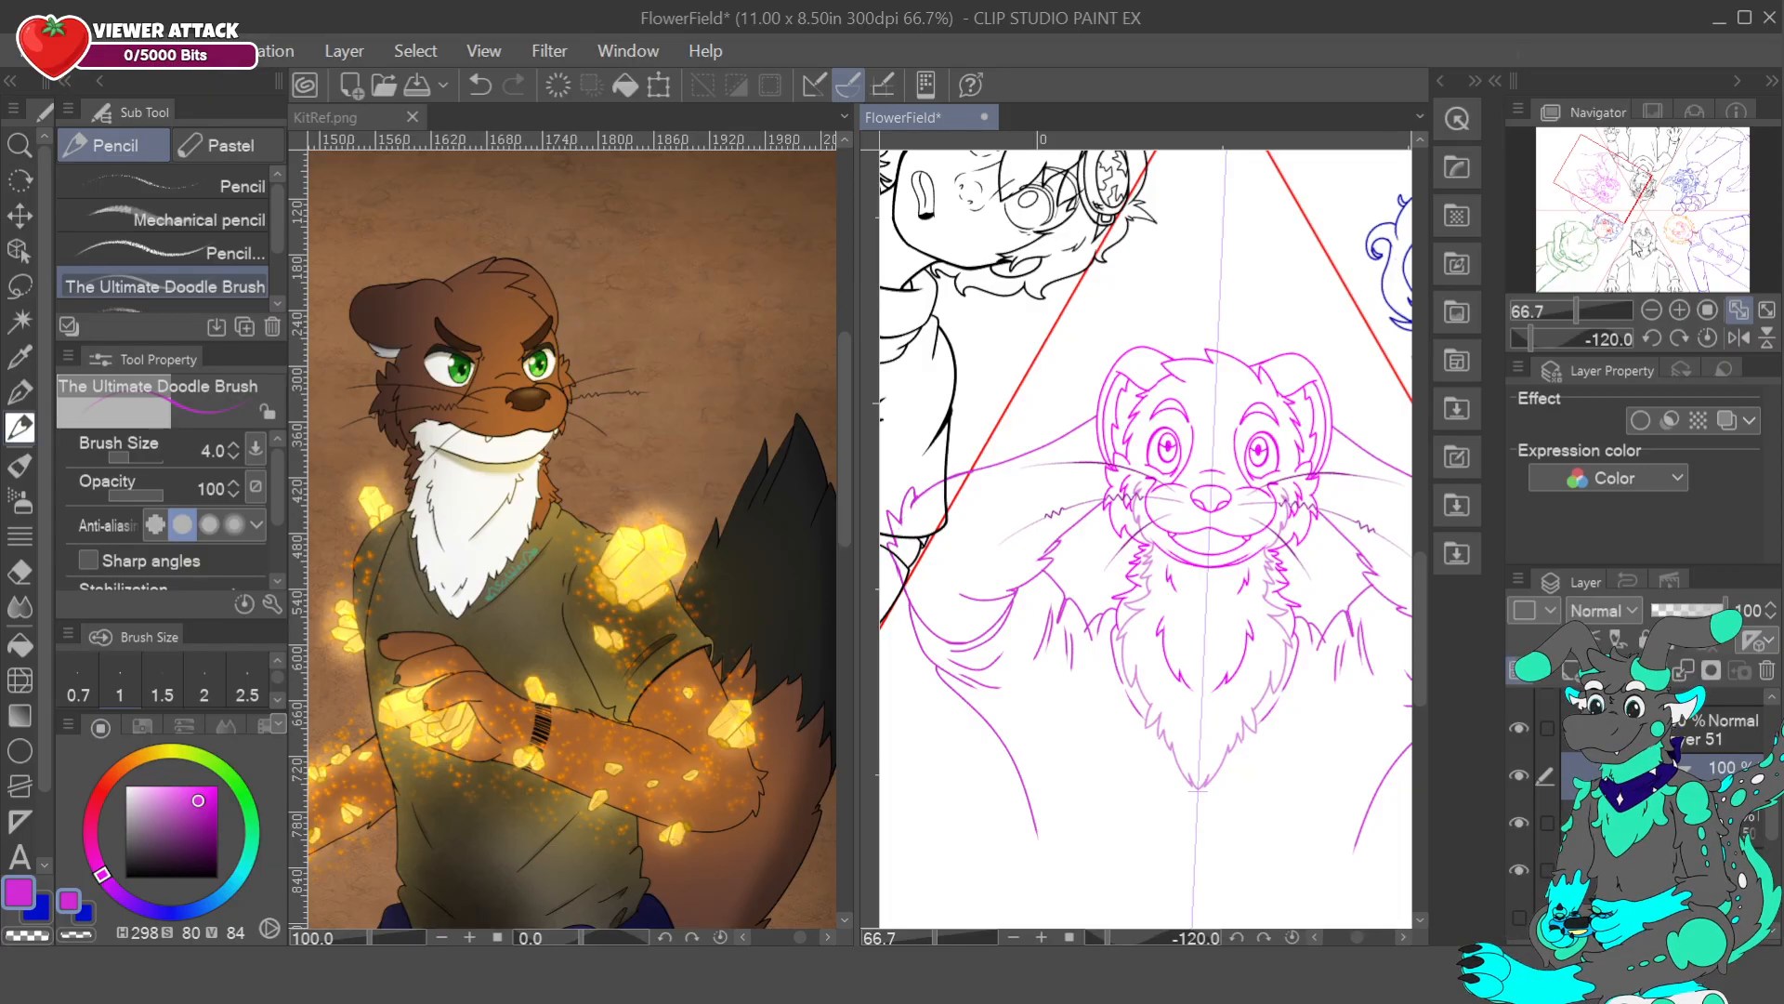
mouse_move(1603, 172)
left_mouse_down()
mouse_move(1600, 196)
mouse_move(1608, 175)
left_mouse_up()
left_click(1679, 310)
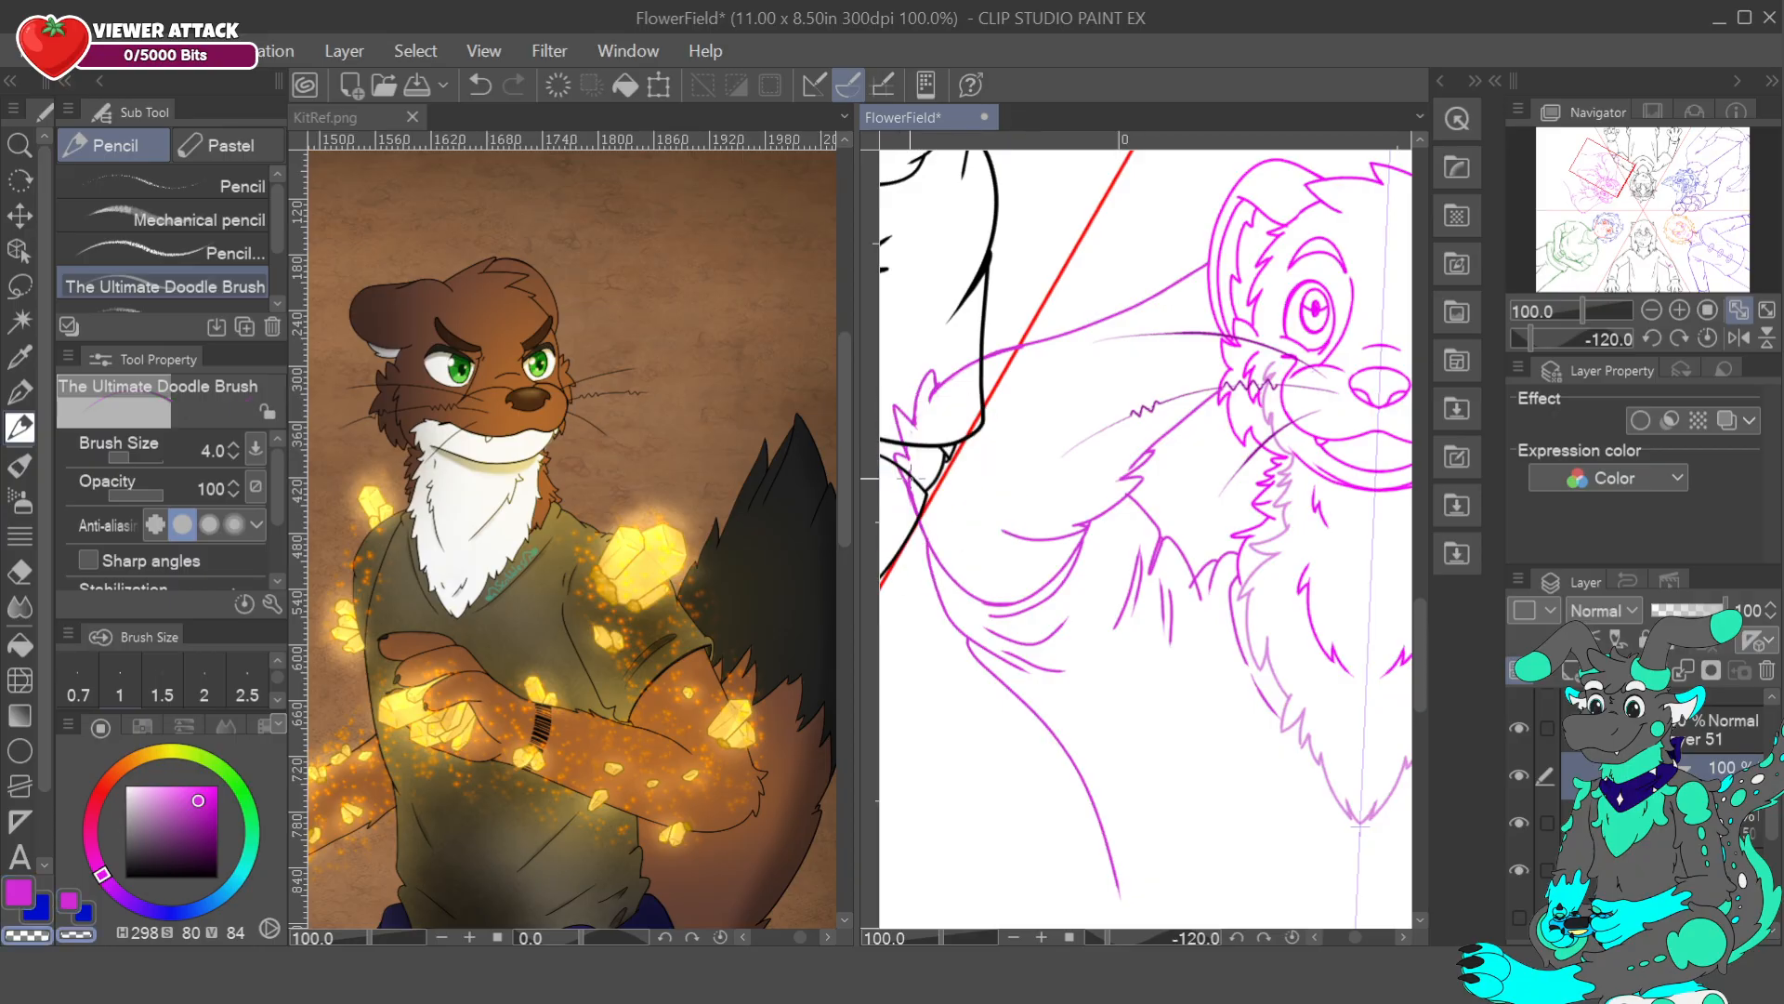
key("alt")
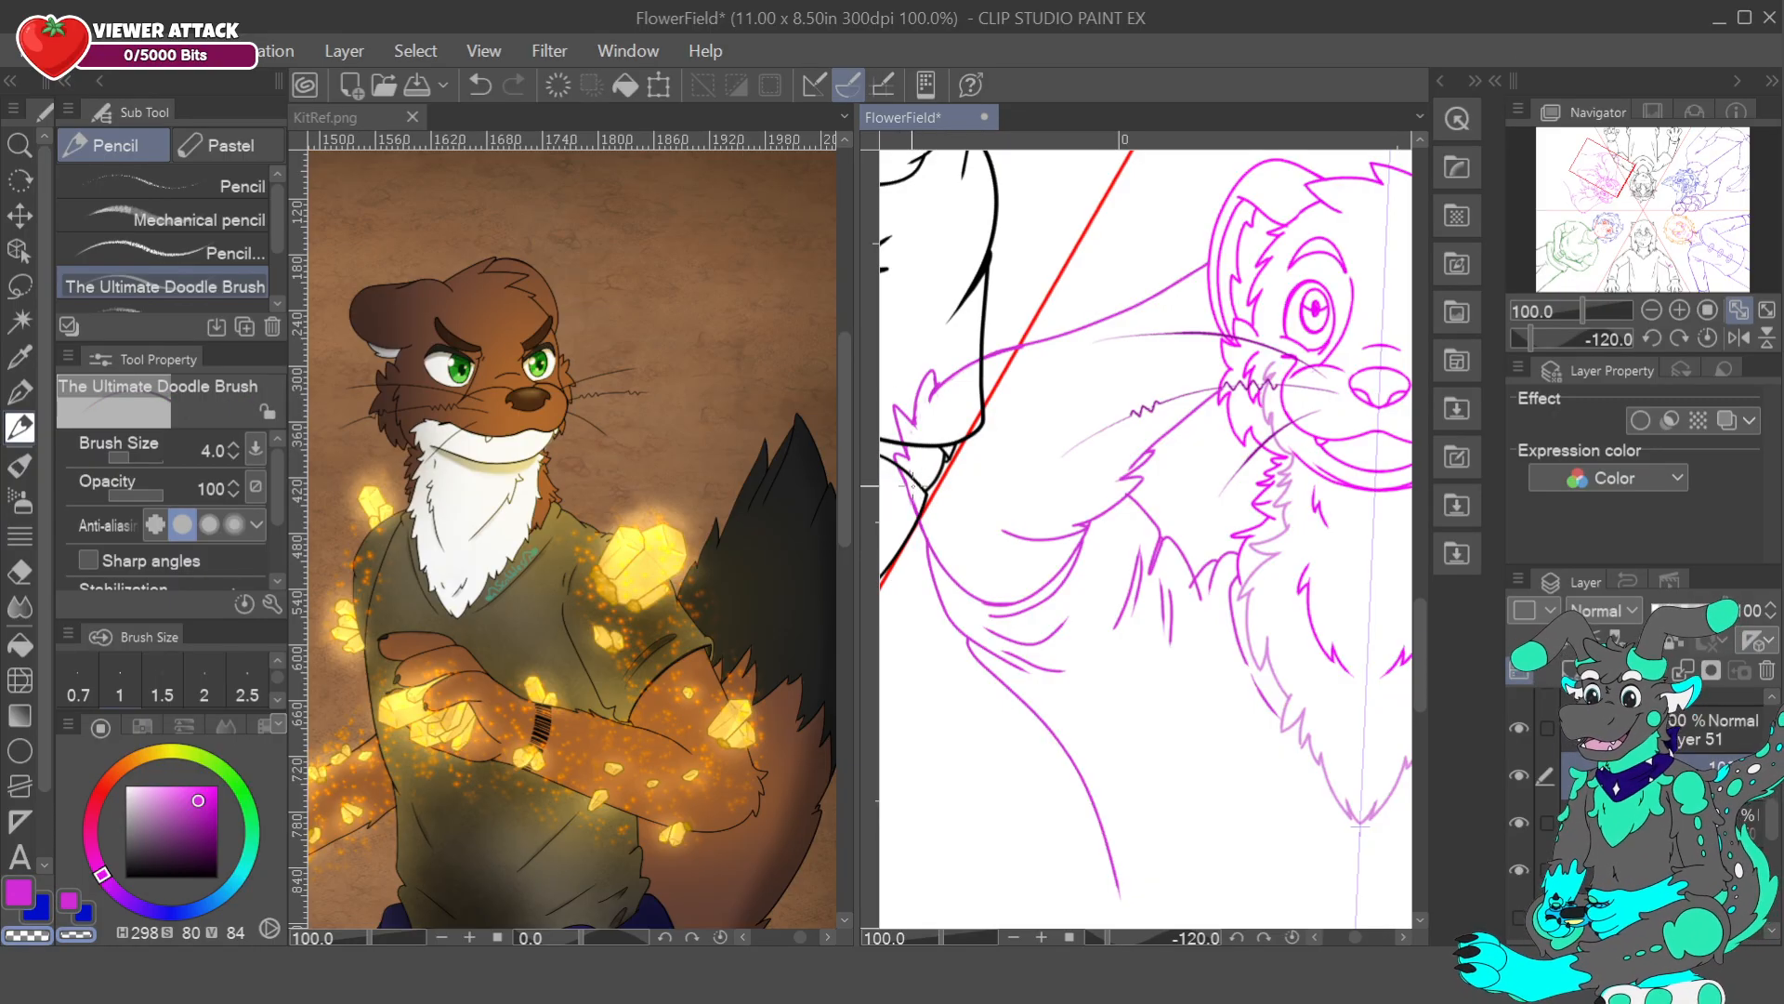
left_click(915, 508, "alt")
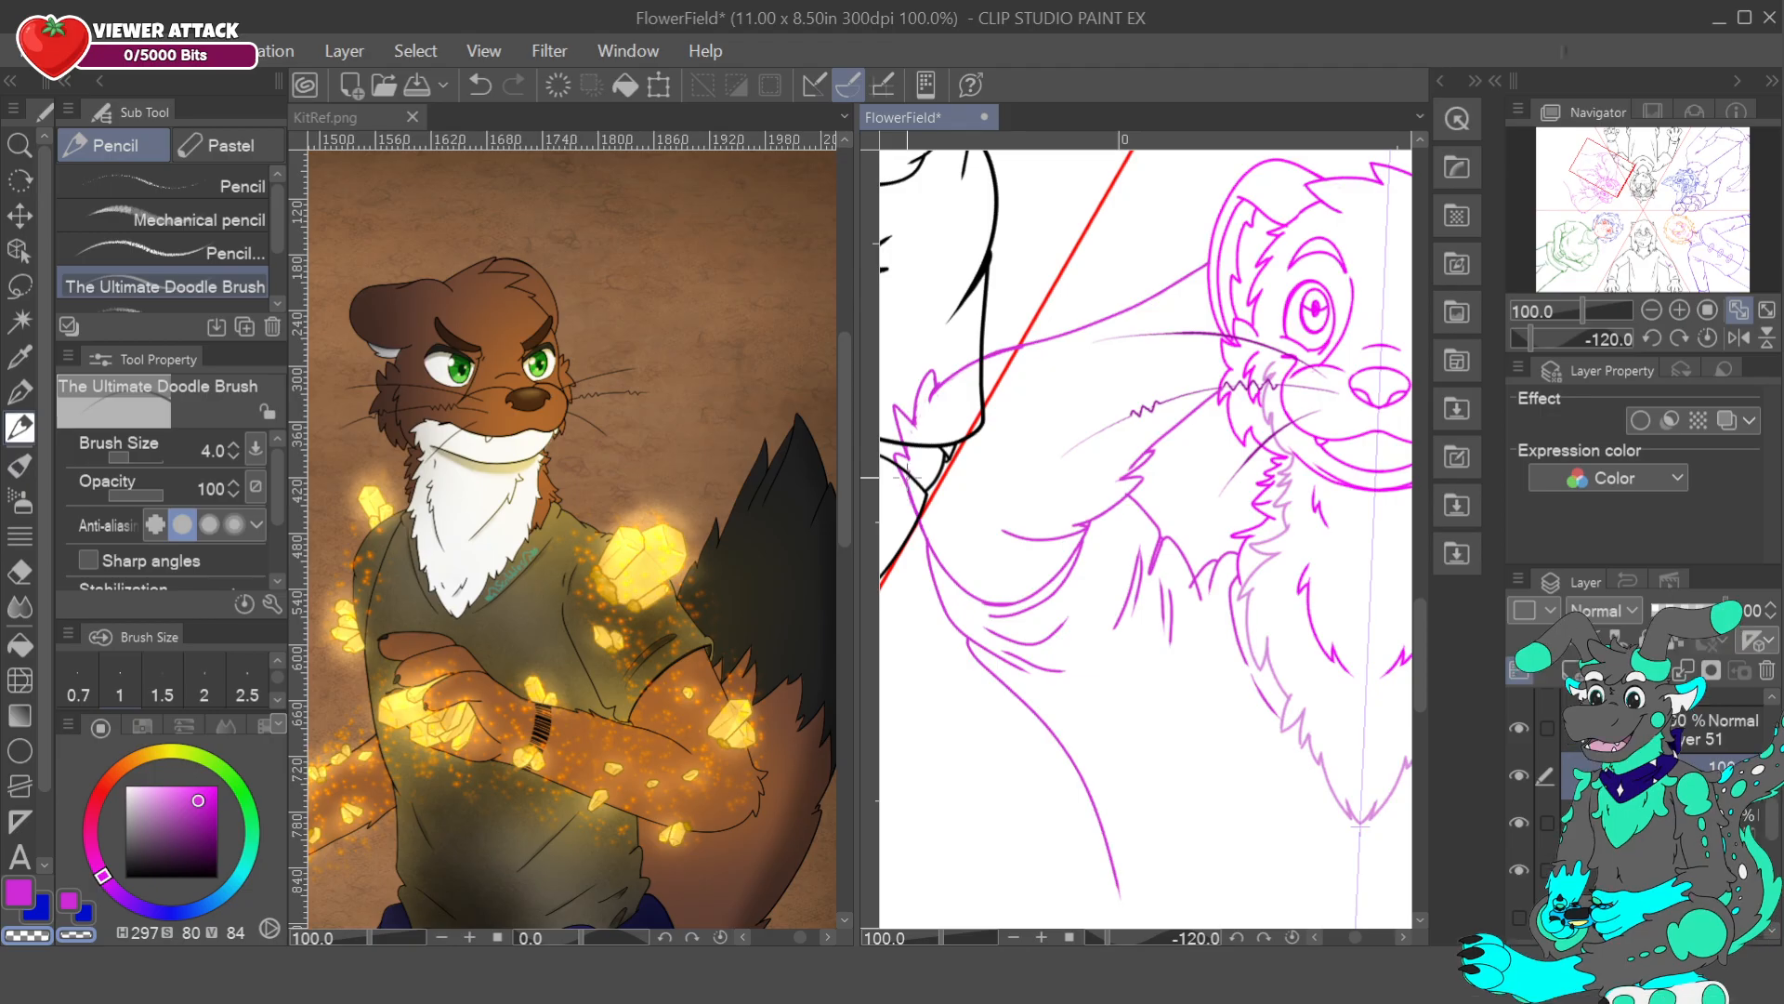
left_click(927, 511, "alt")
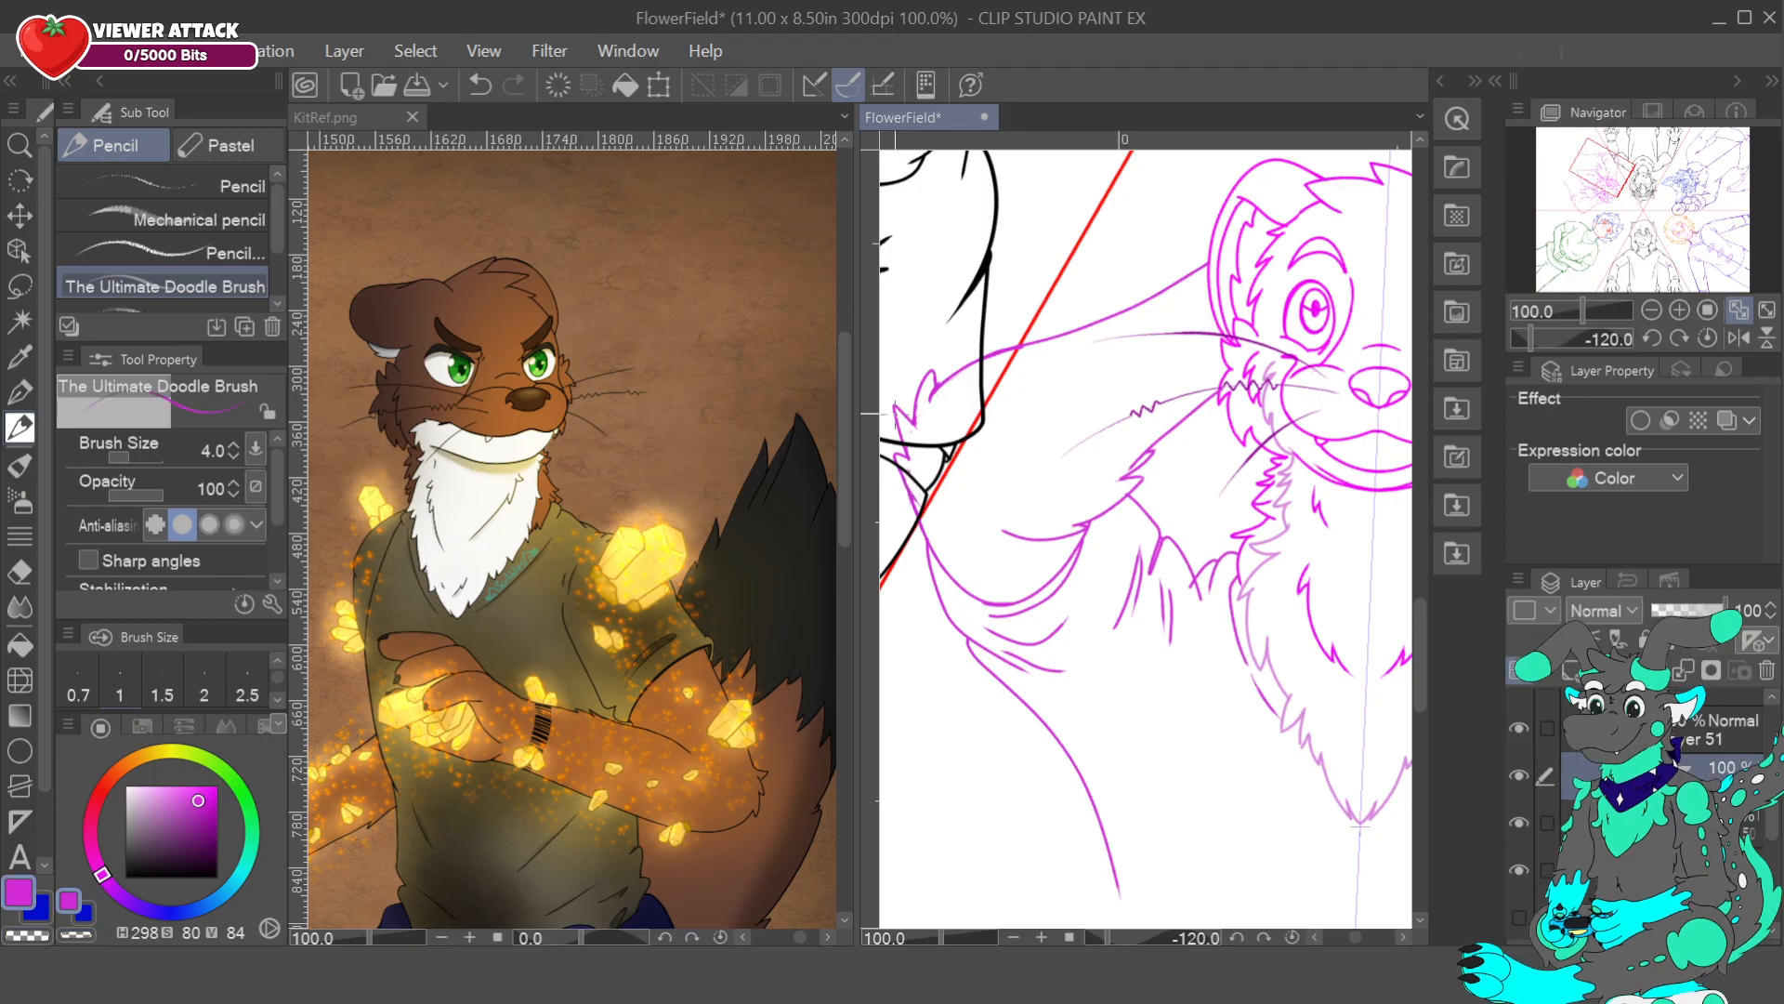
left_click(486, 87)
left_click_drag(918, 513, 898, 456)
- Clean up the join below the bent arm's fur tufts by alternating between transparent colour and magenta strokes
key("c")
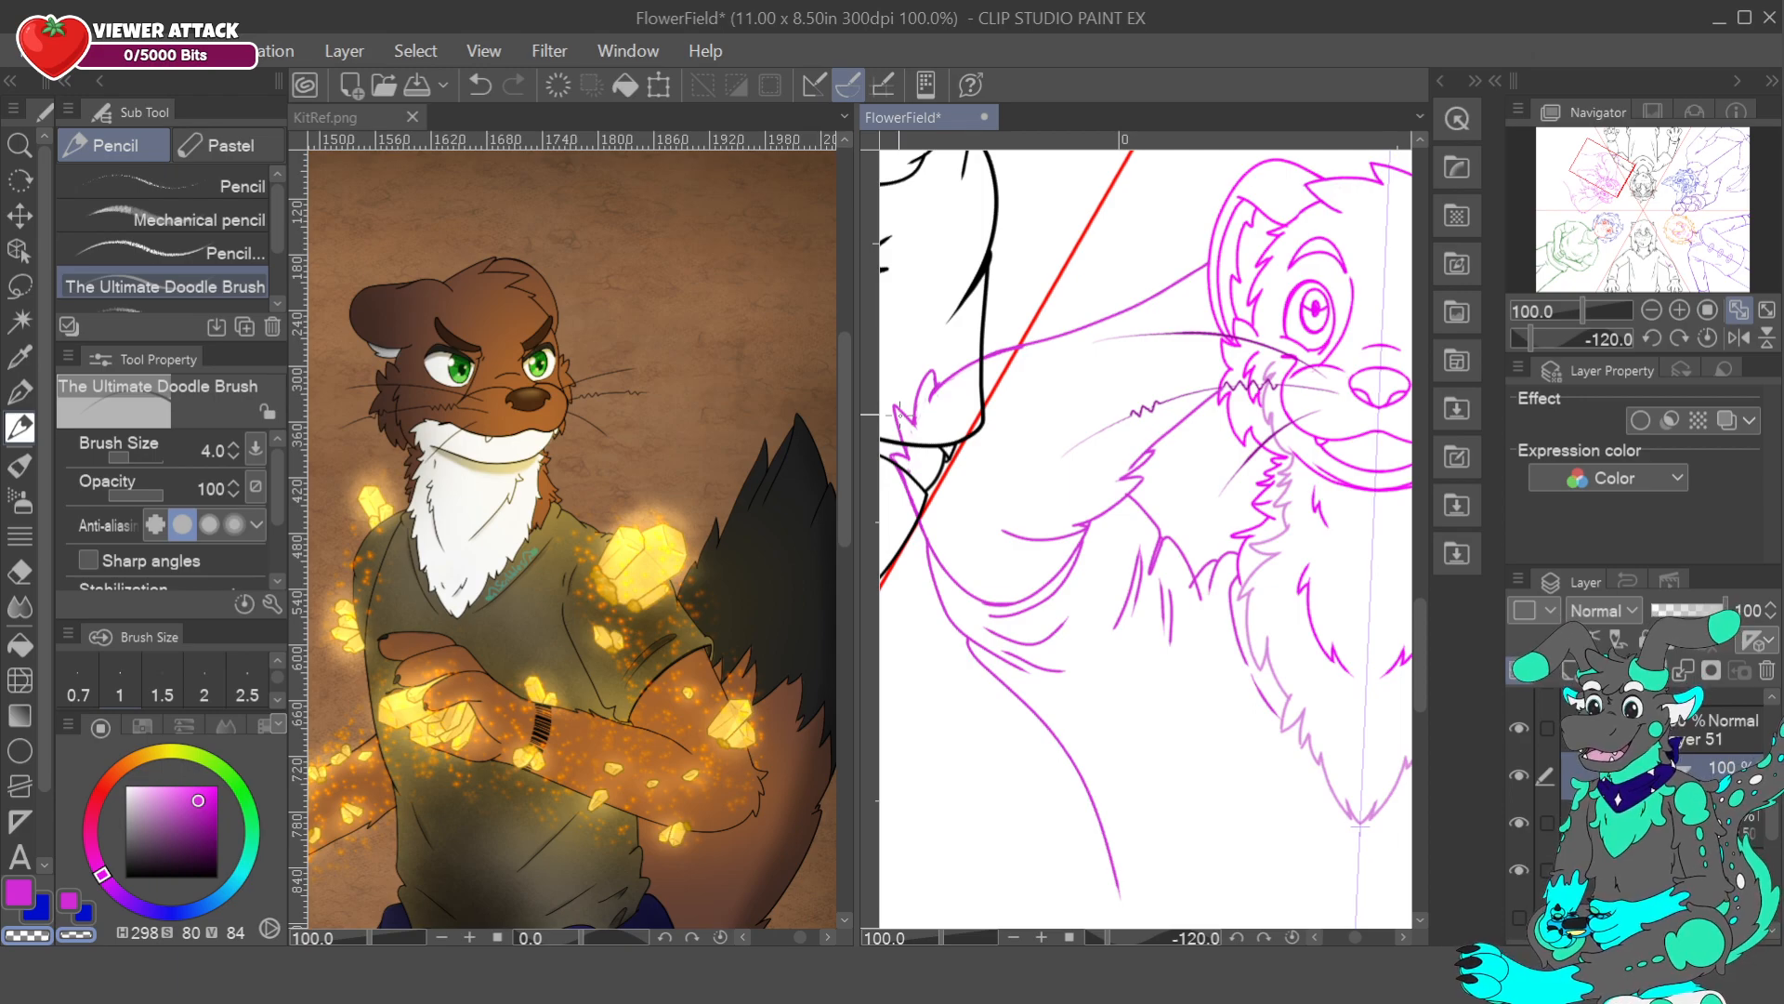
key("c")
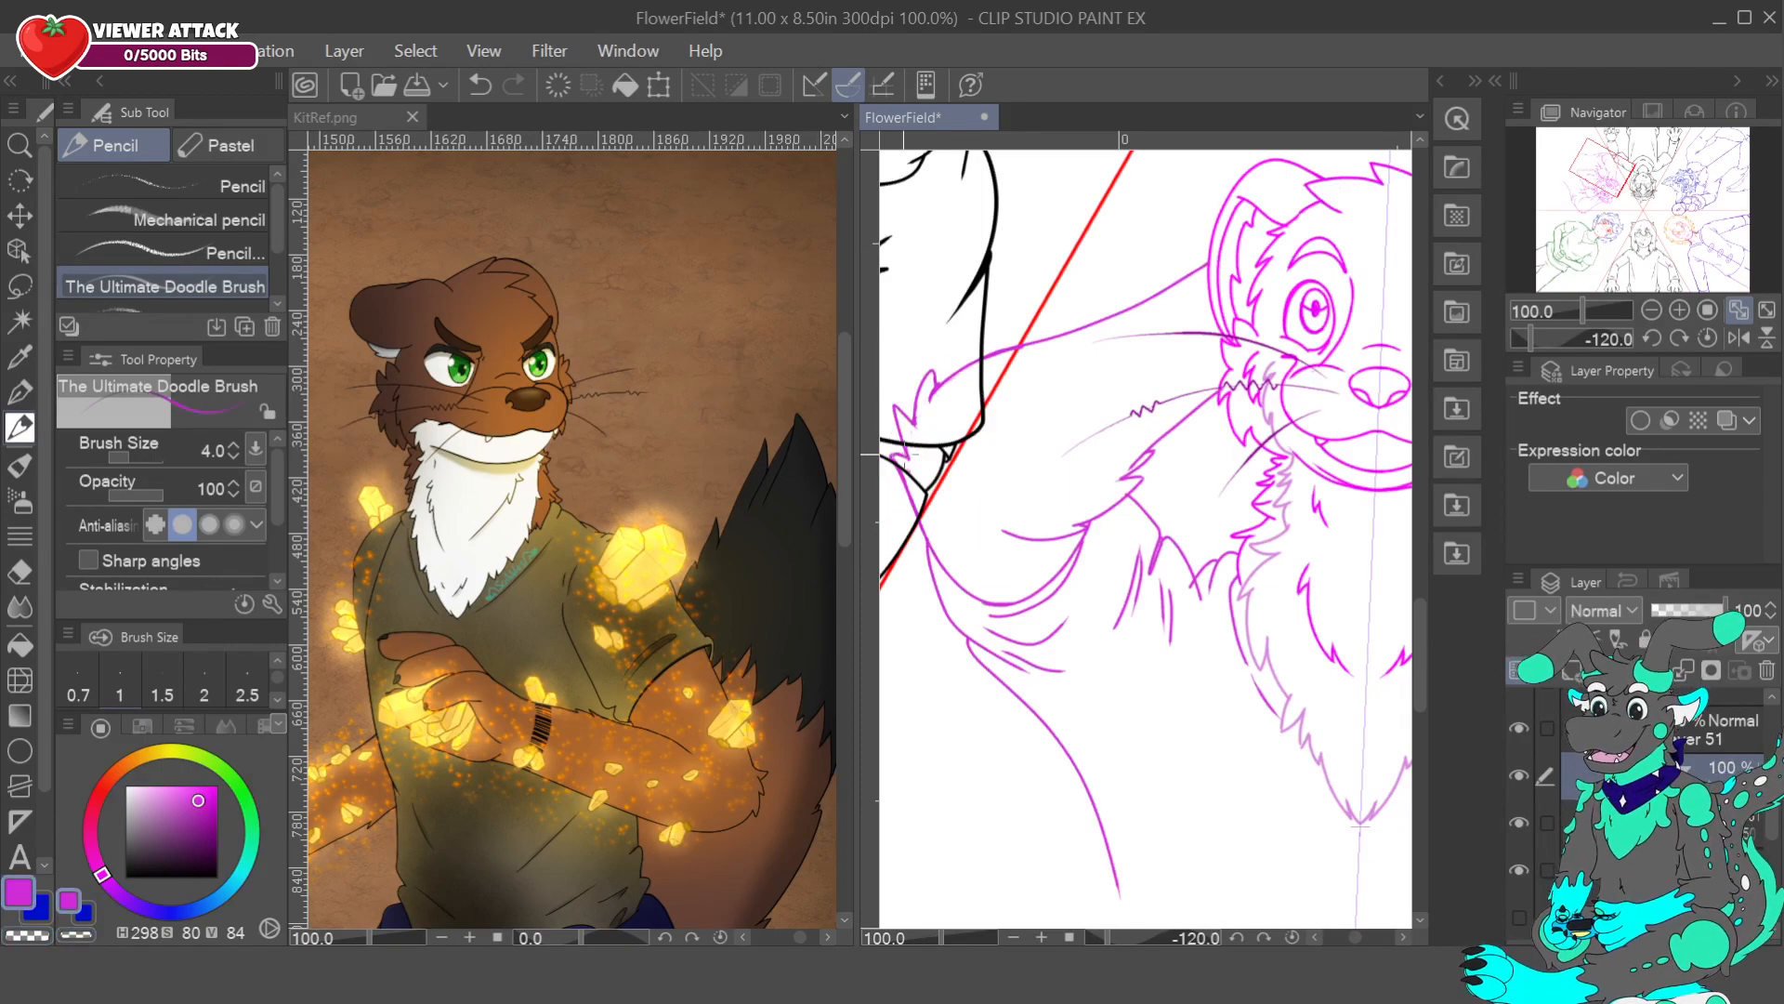
key("c")
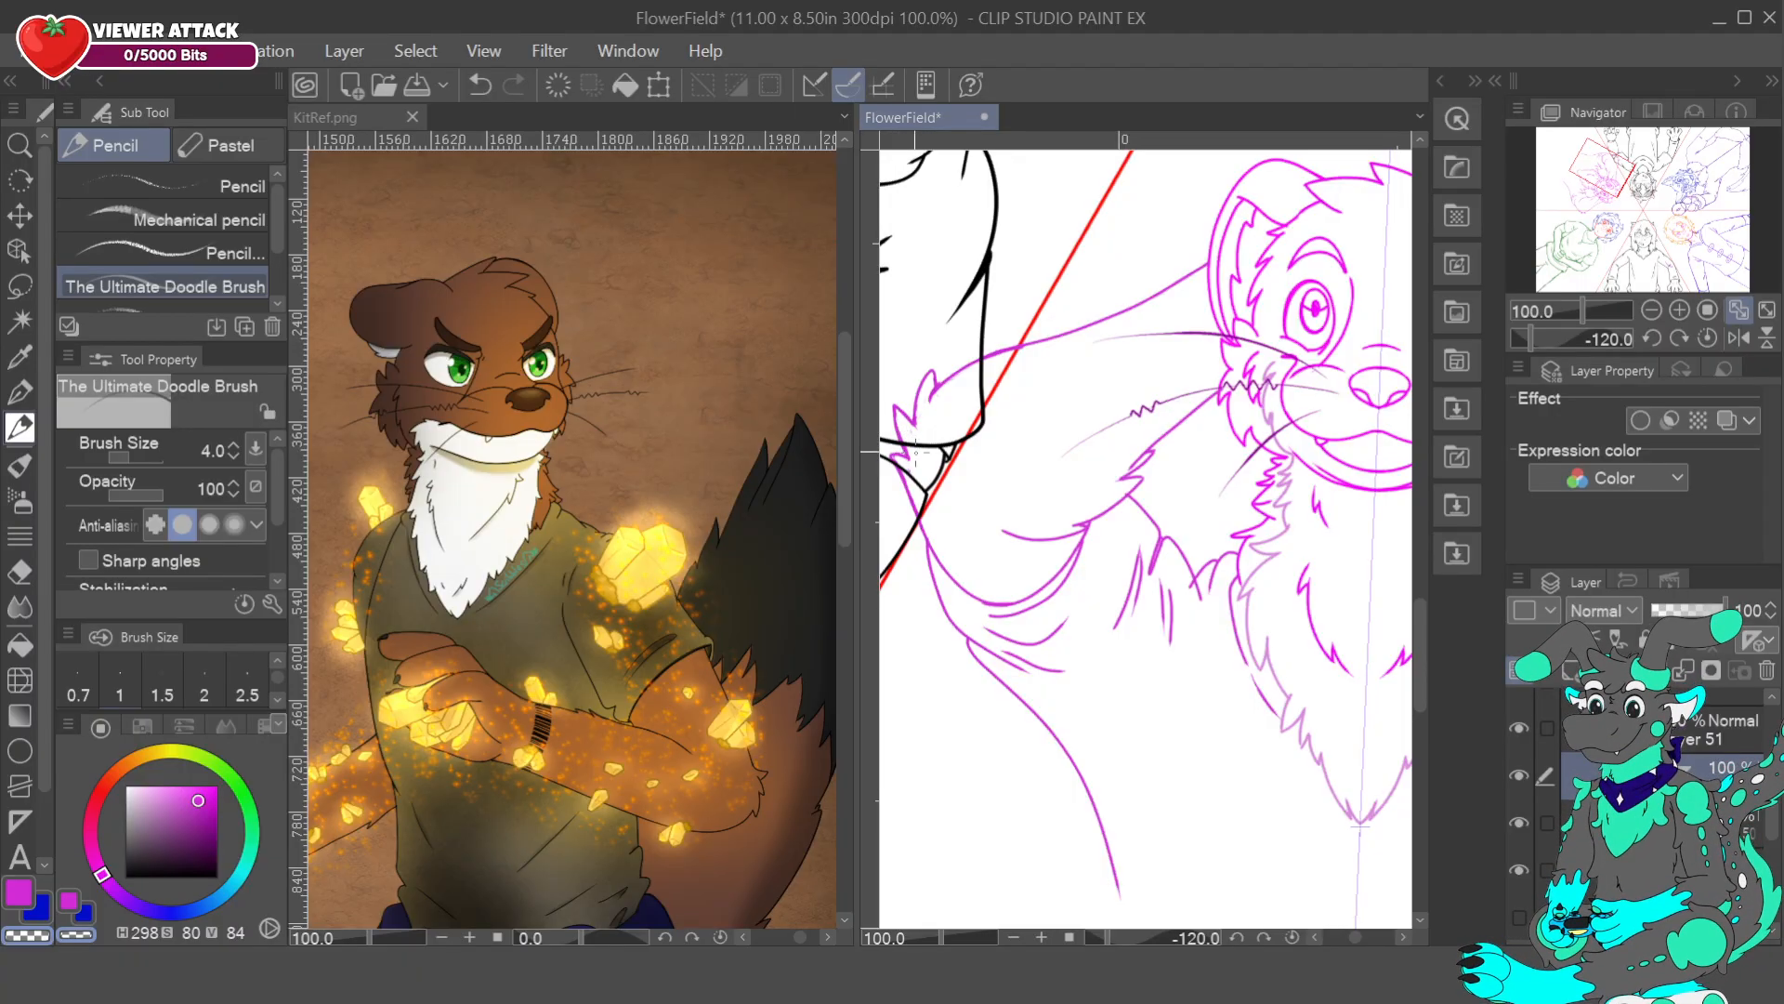
key("c")
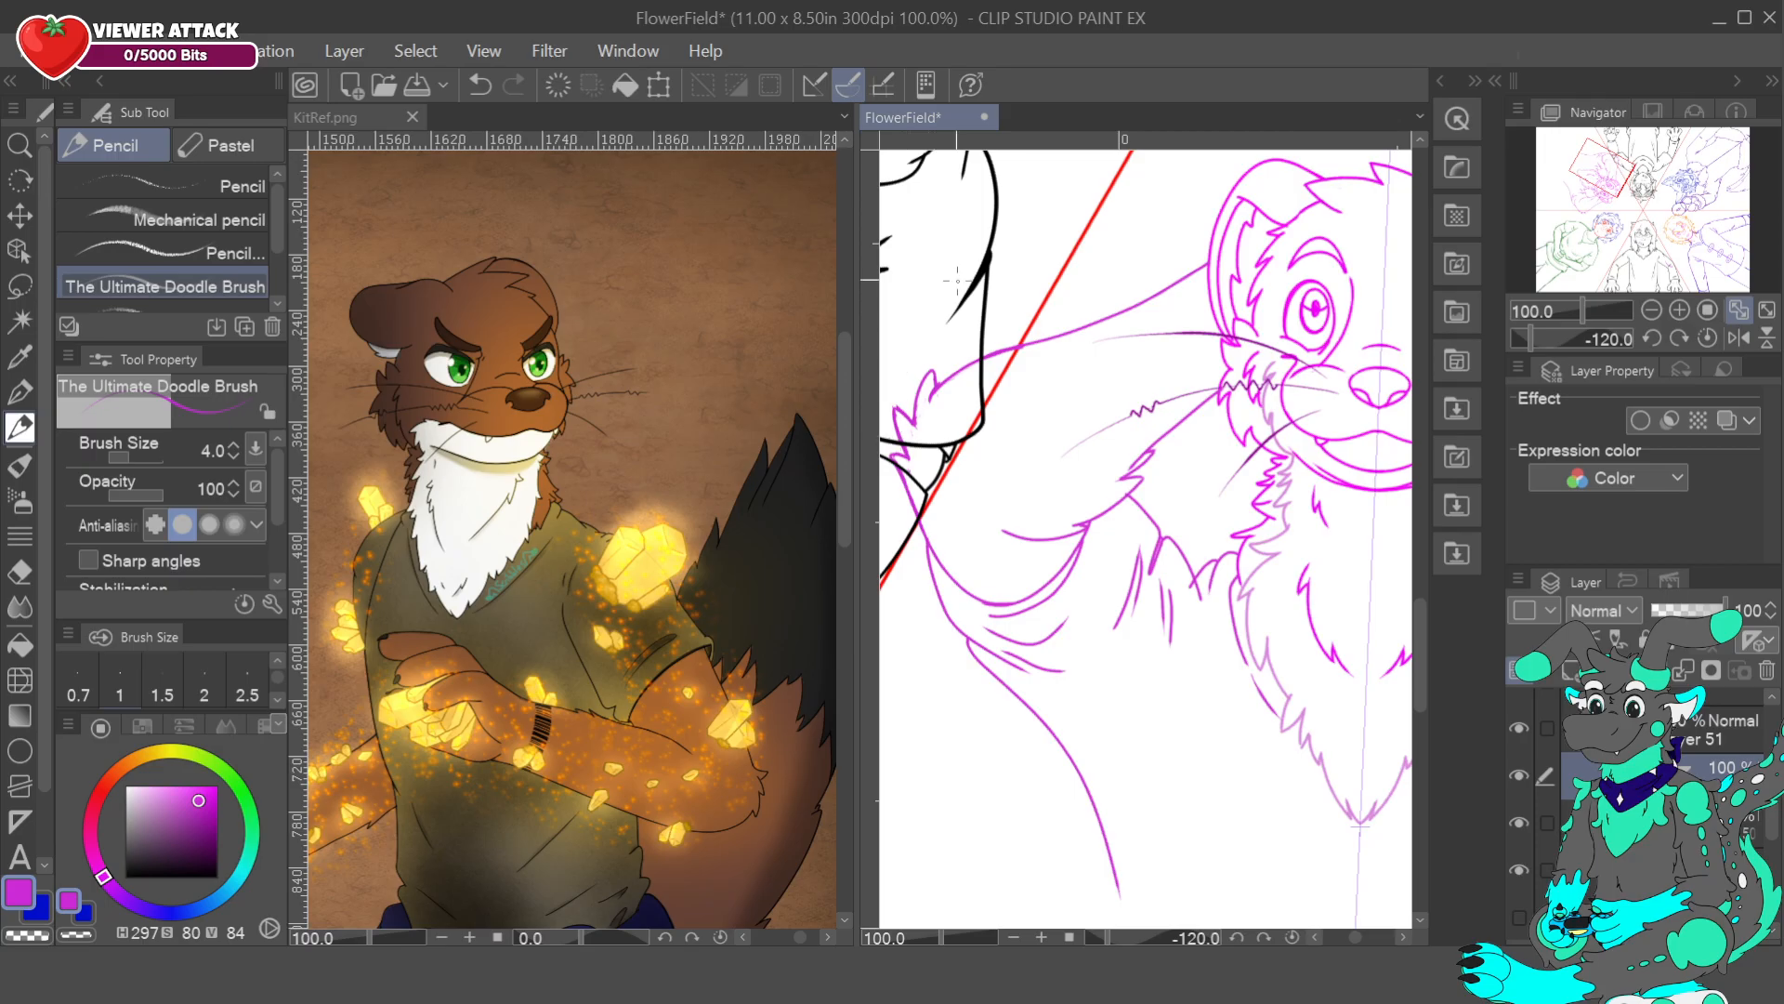
- Check the arm against the sketch, hide the sketch again and thicken the bent arm's lower outer curve with magenta strokes, cleaning its edge
left_click_drag(1614, 173, 1630, 155)
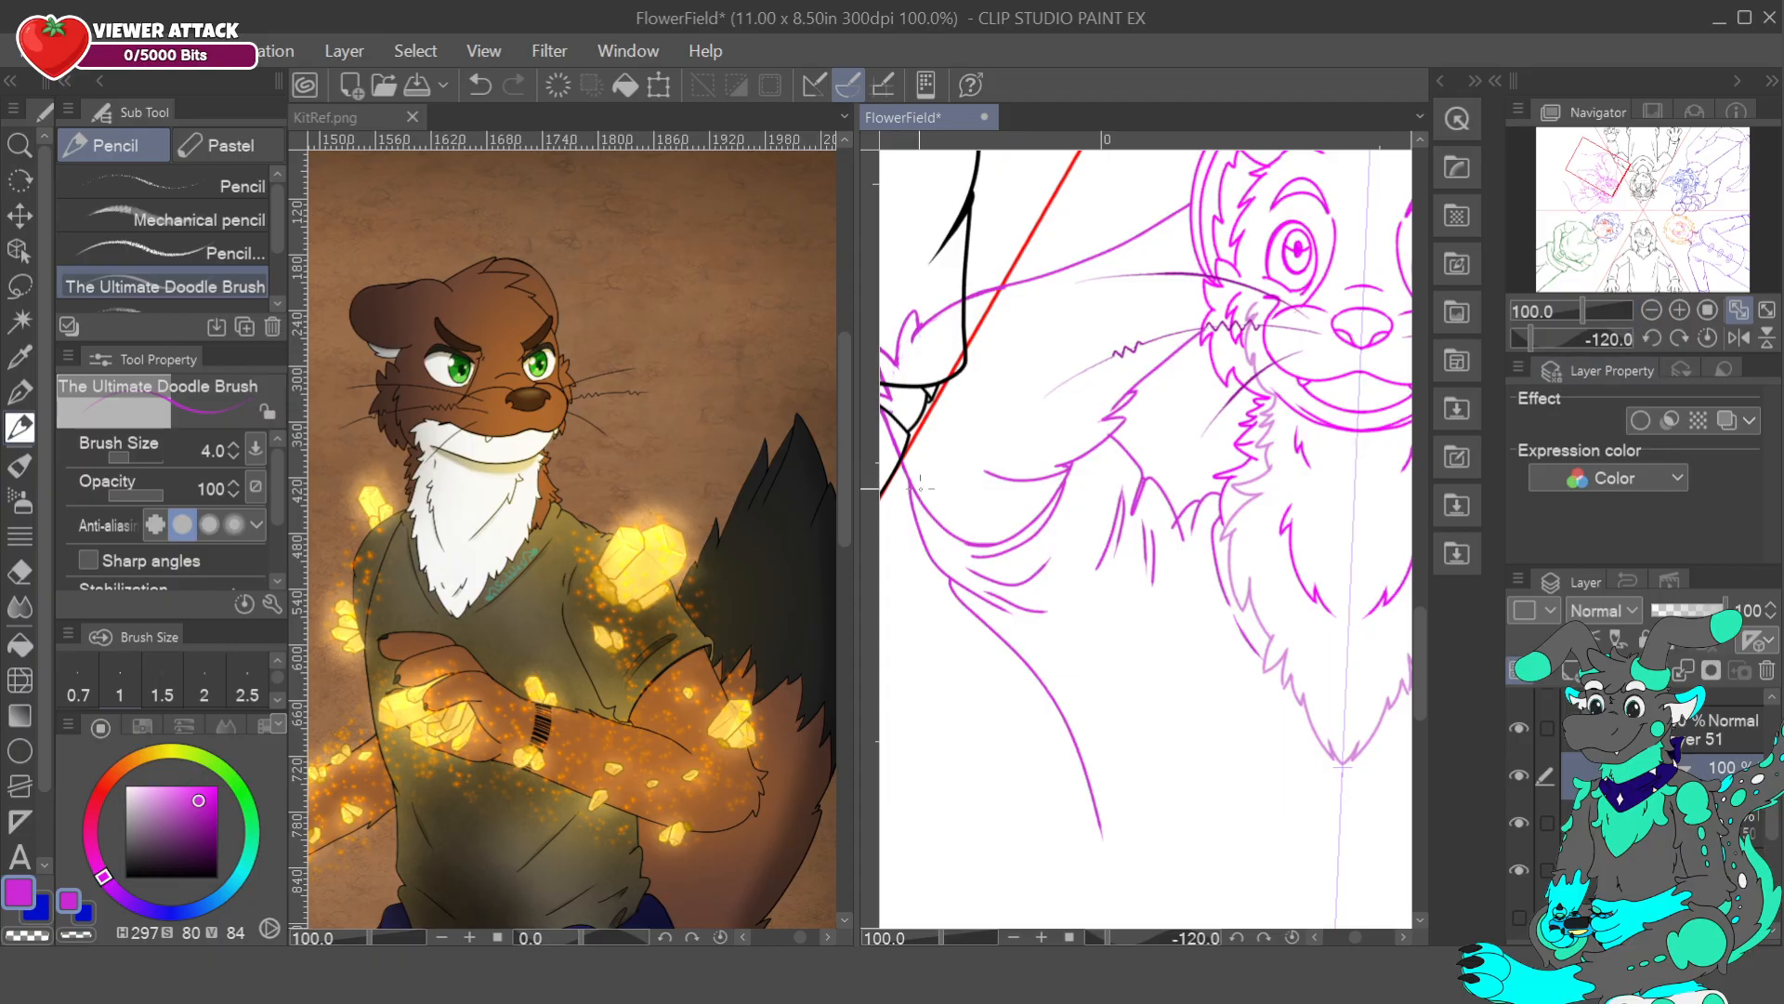
left_click(1520, 918)
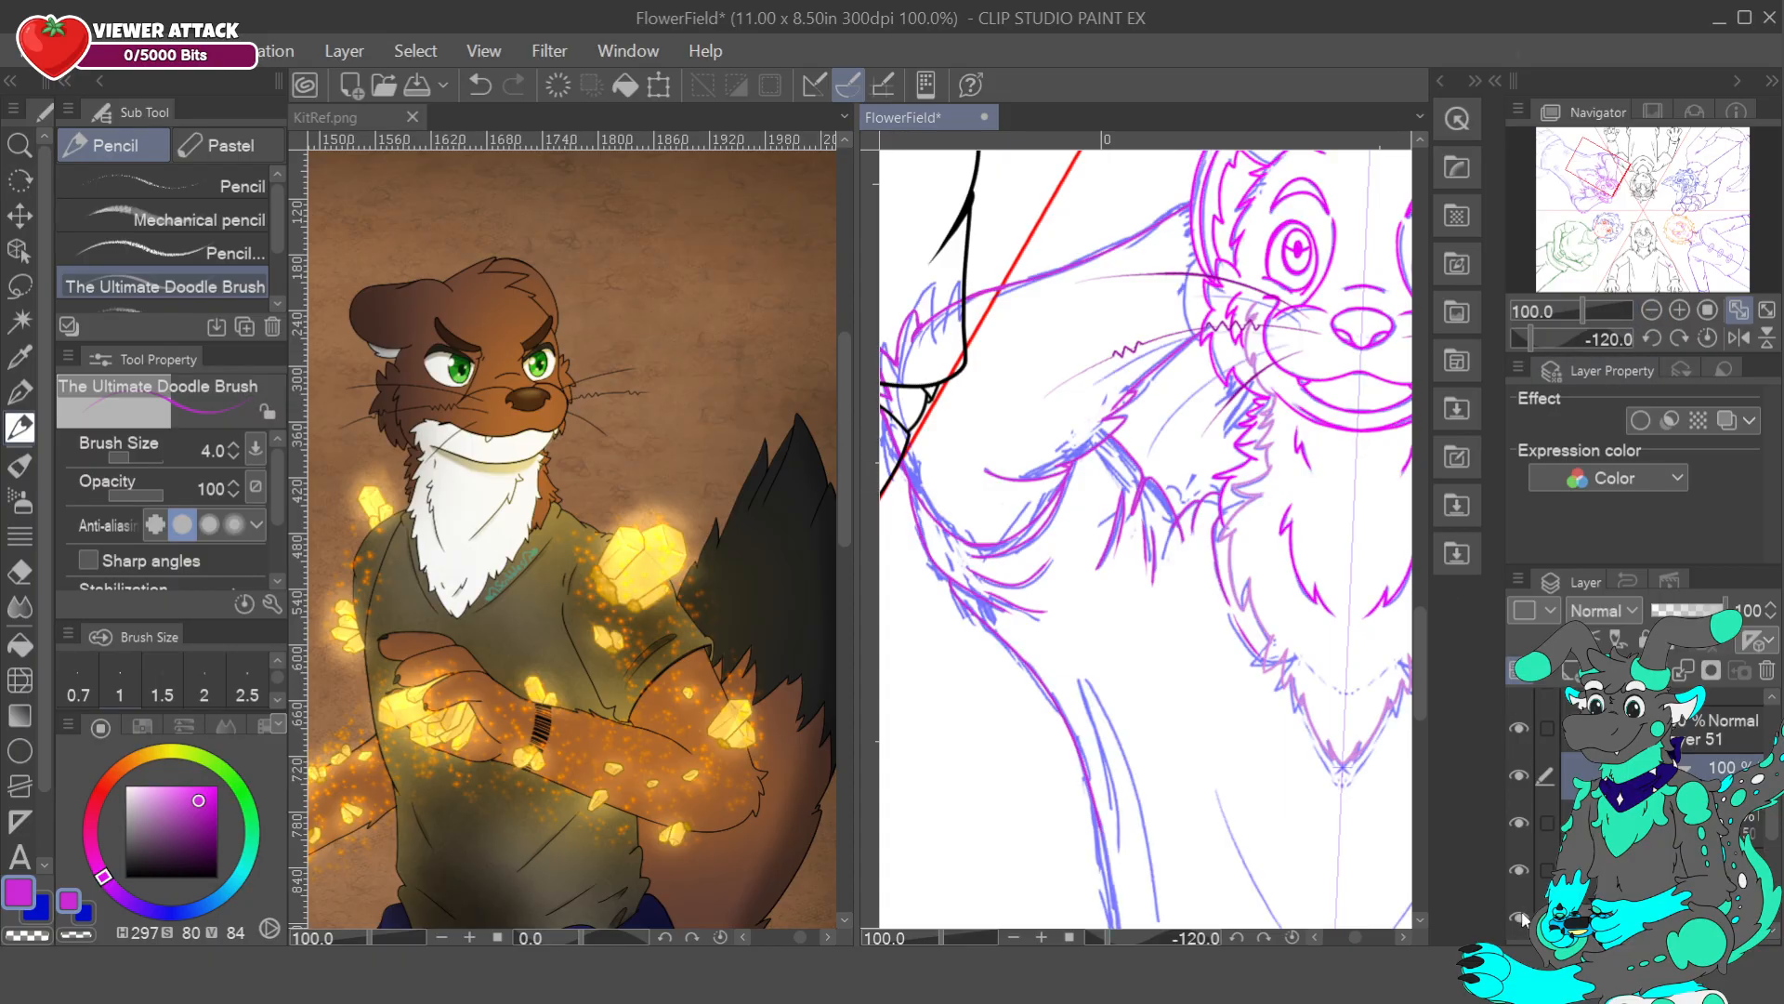
left_click(1520, 918)
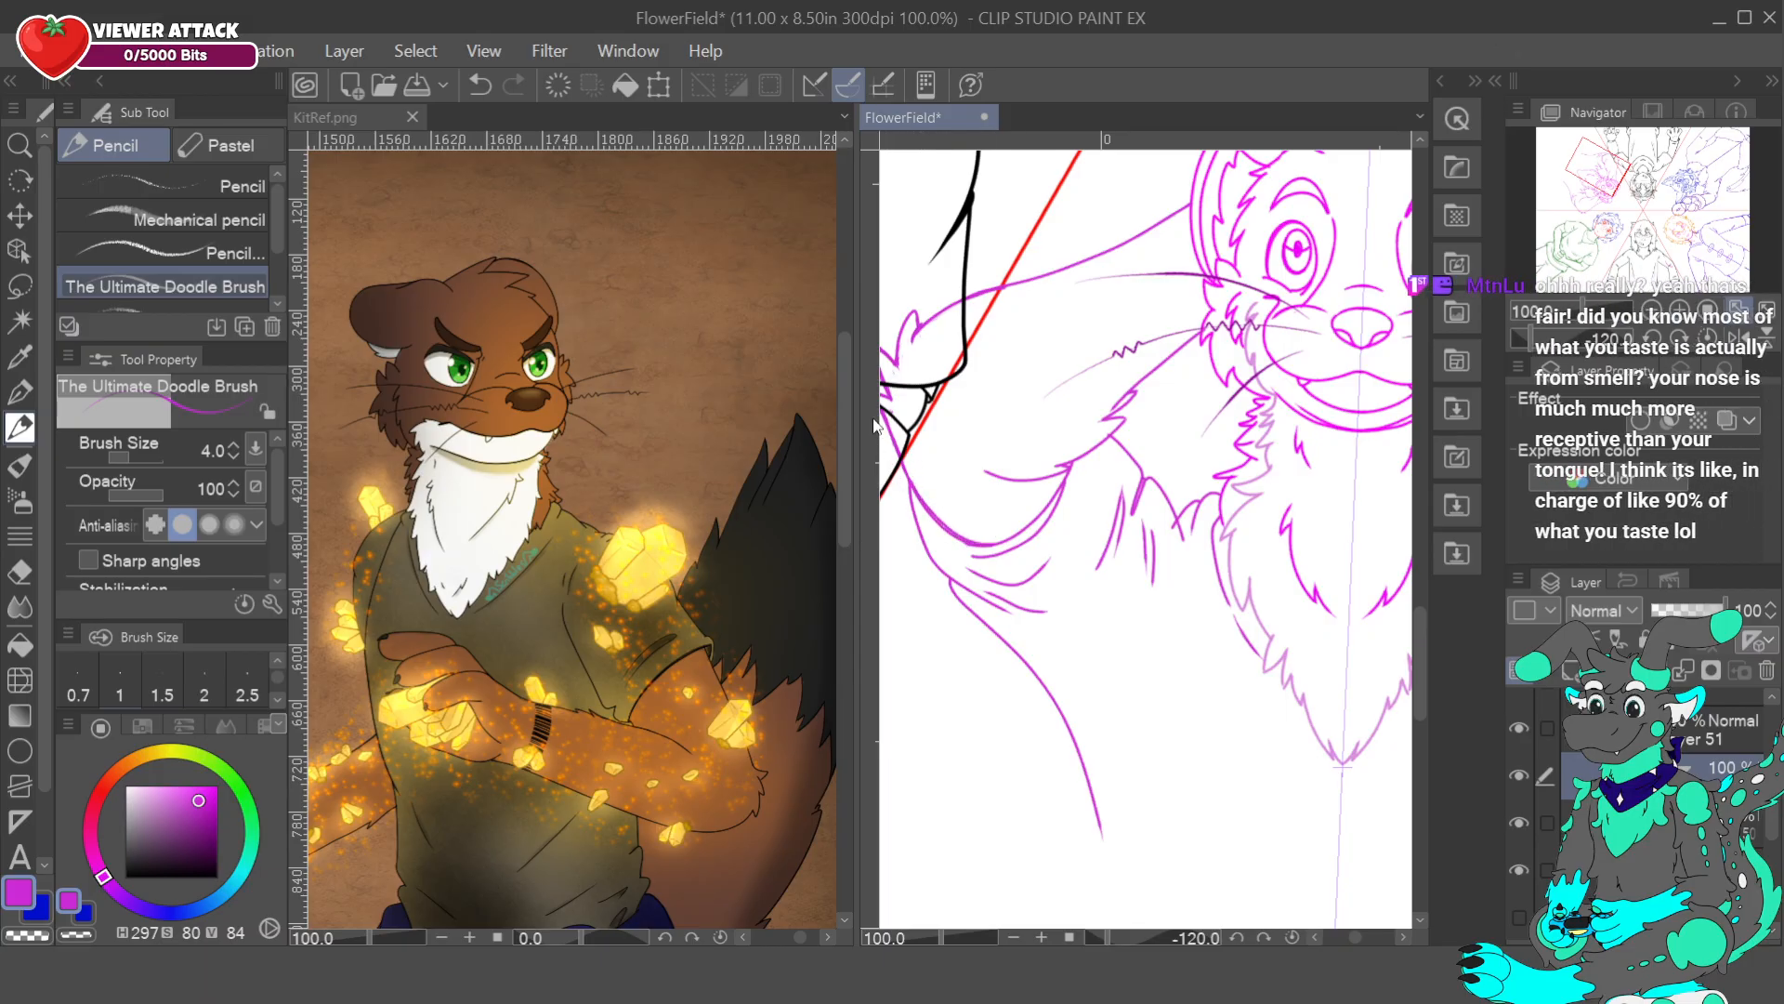
left_click_drag(917, 492, 967, 544)
left_click_drag(1024, 531, 1066, 467)
key("c")
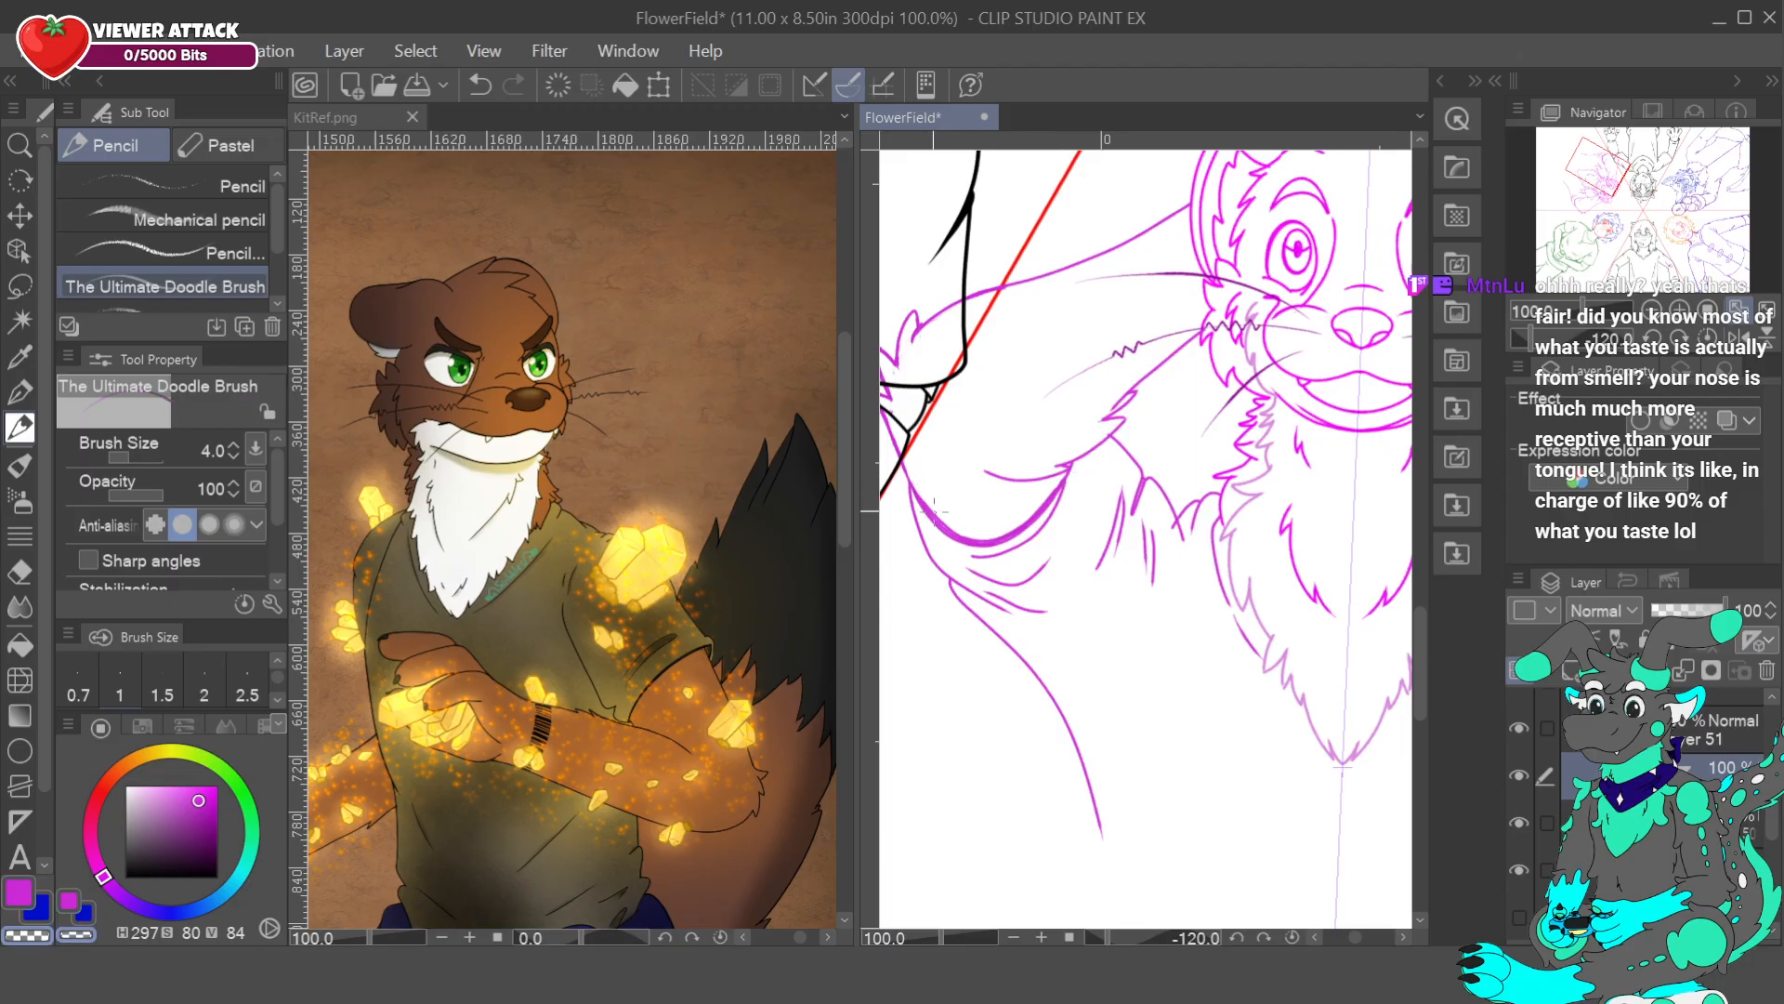
key("c")
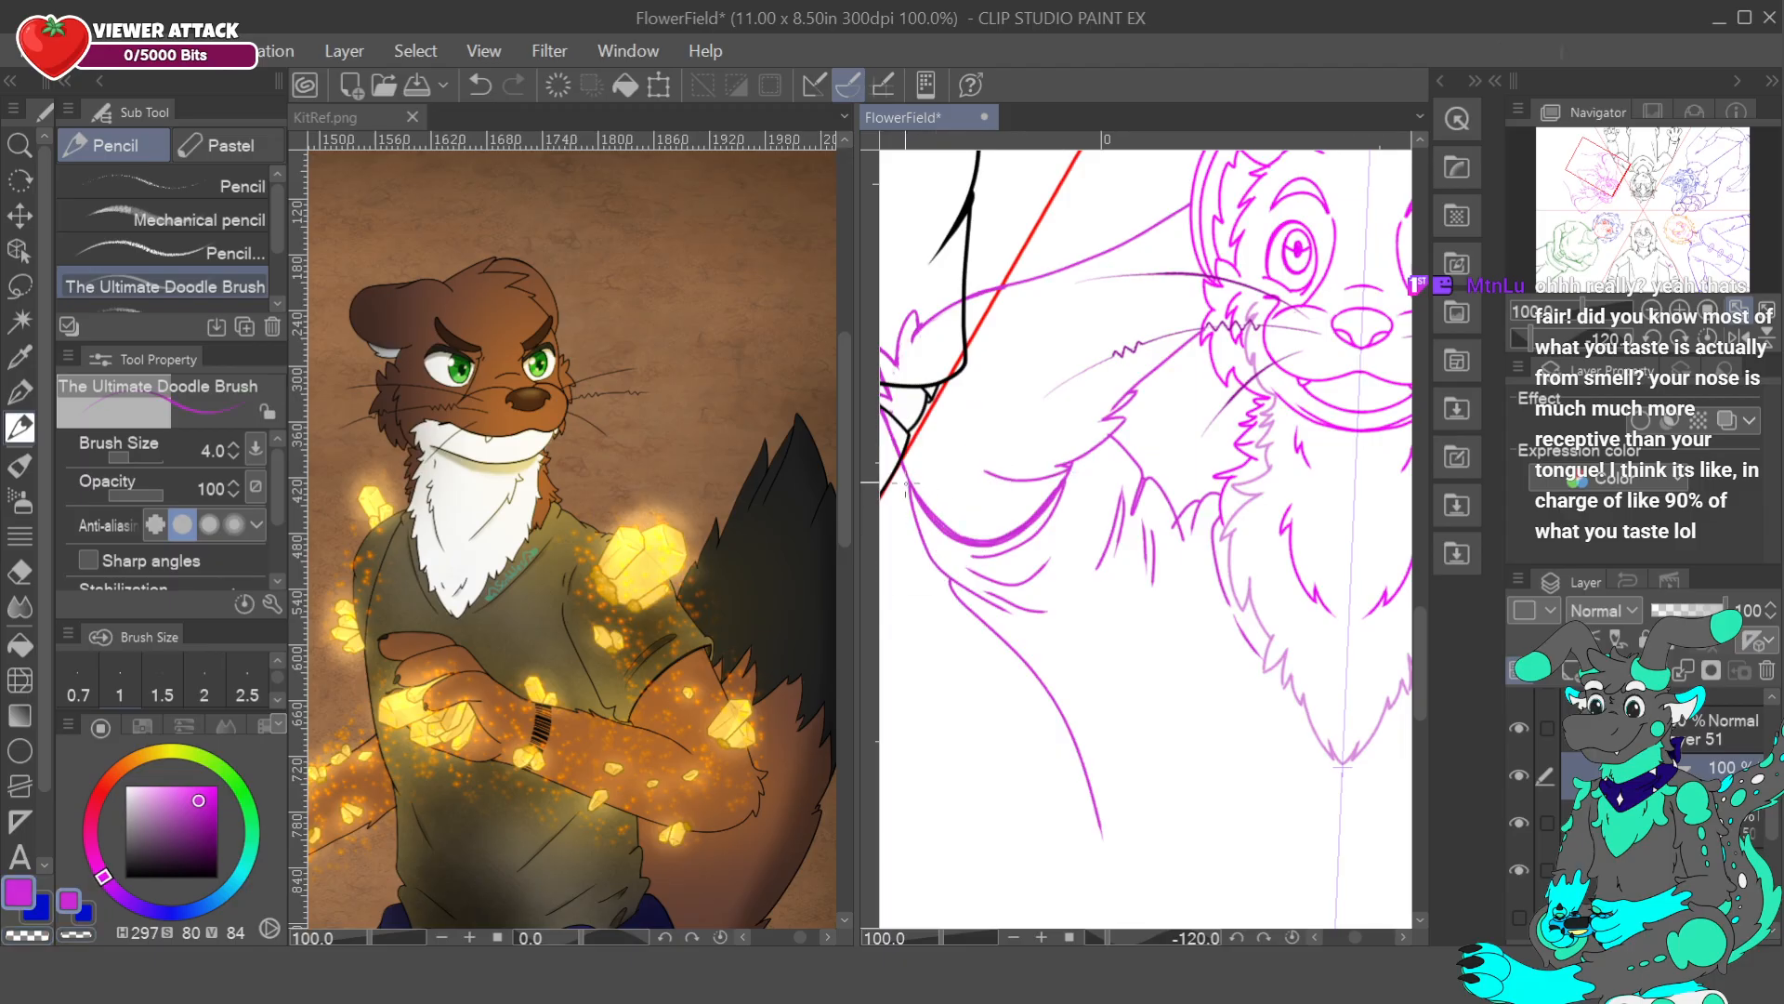
- Erase the bent arm's thickened lower curve and nearby inner fold lines using the Turnip pen at size 15.4 in transparent colour
key("c")
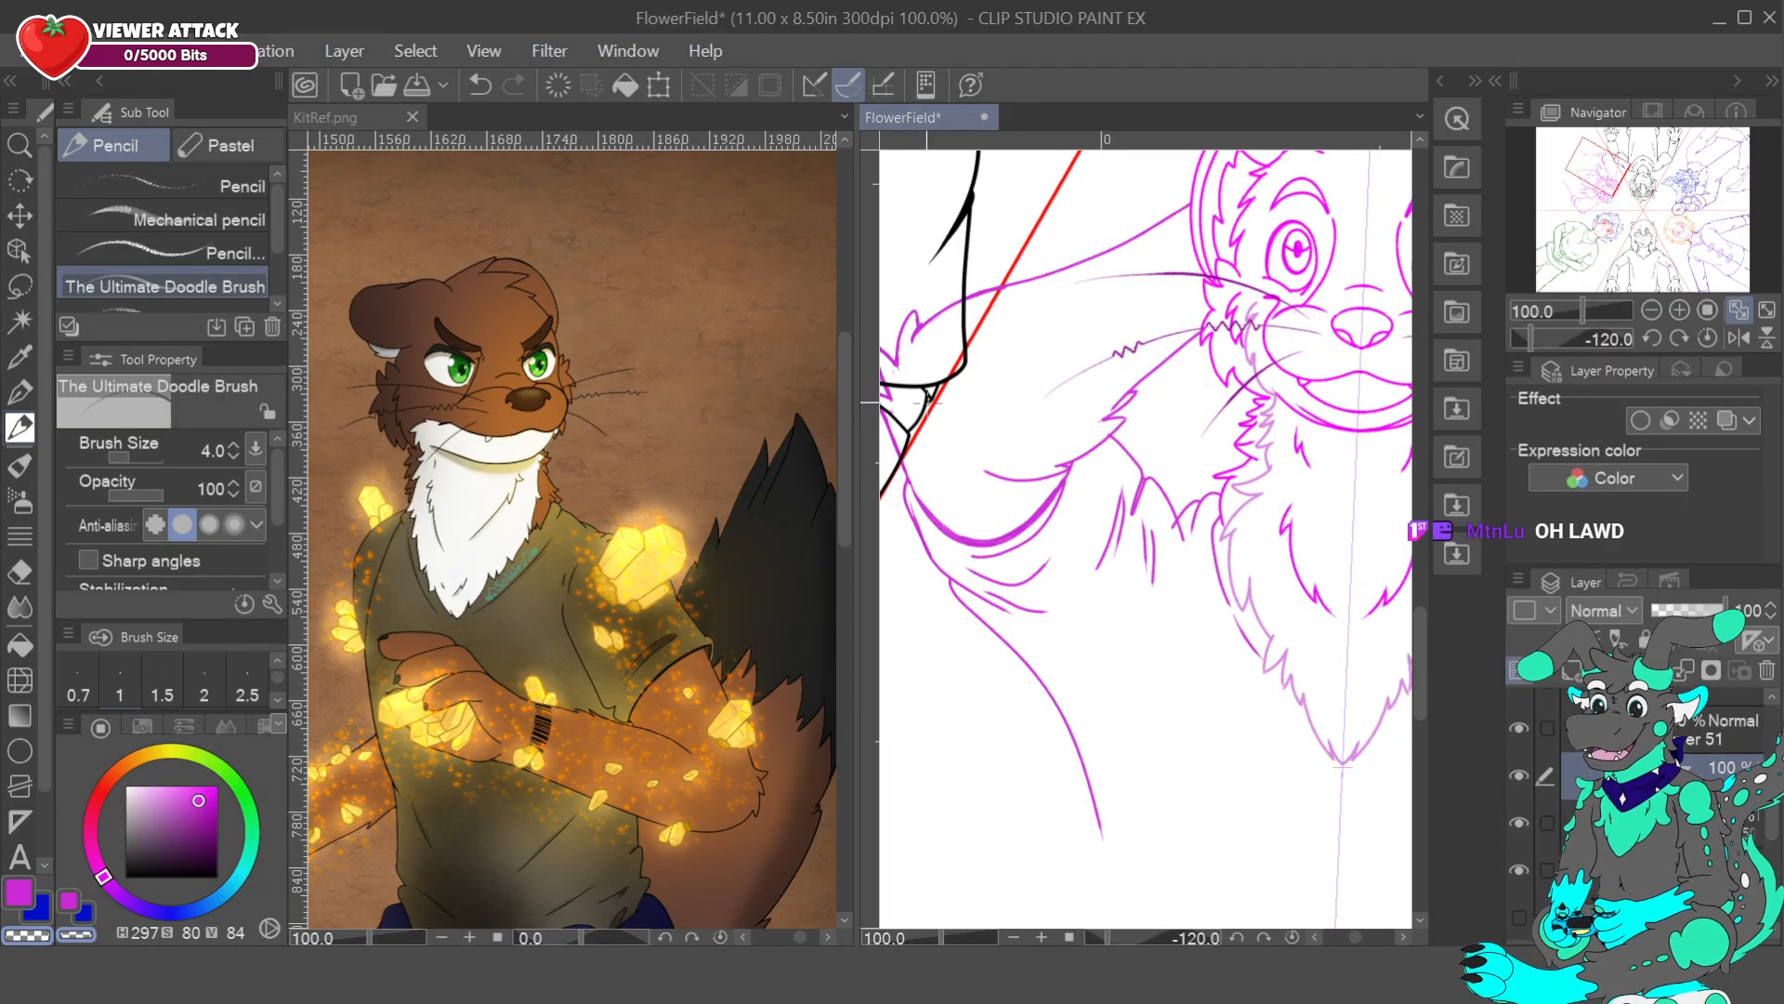
left_click_drag(927, 403, 1008, 370)
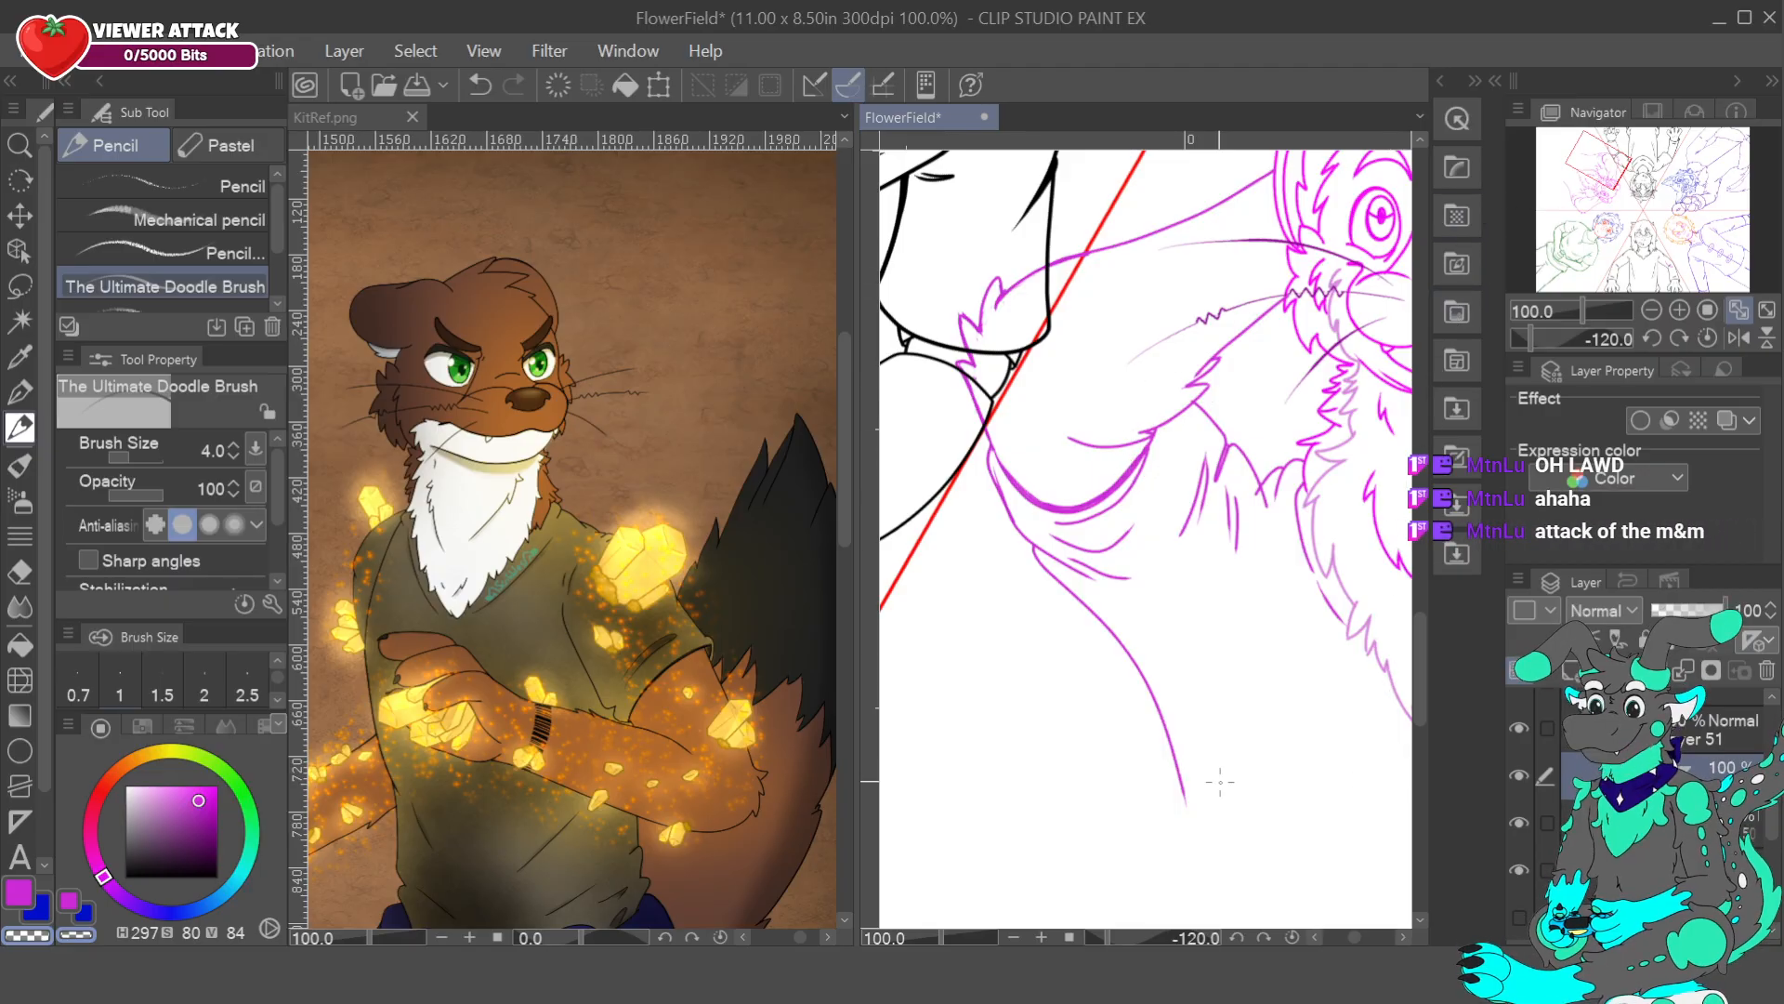
left_click(17, 394)
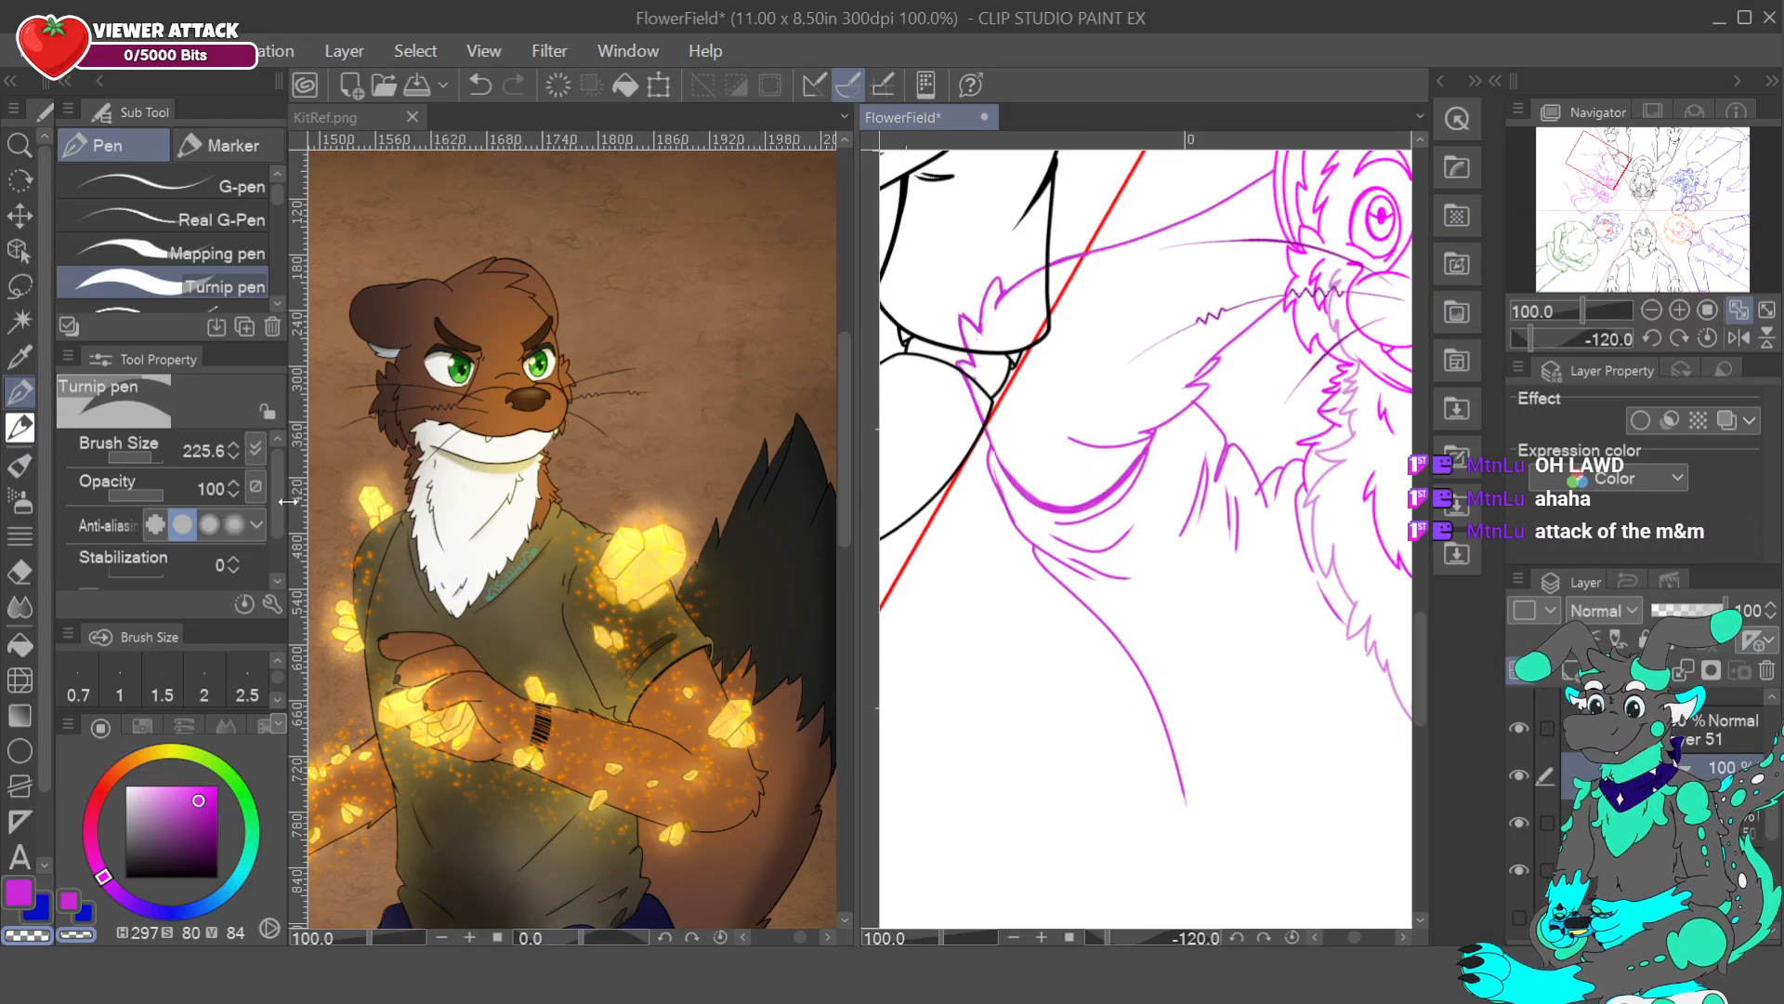
left_click_drag(147, 457, 140, 460)
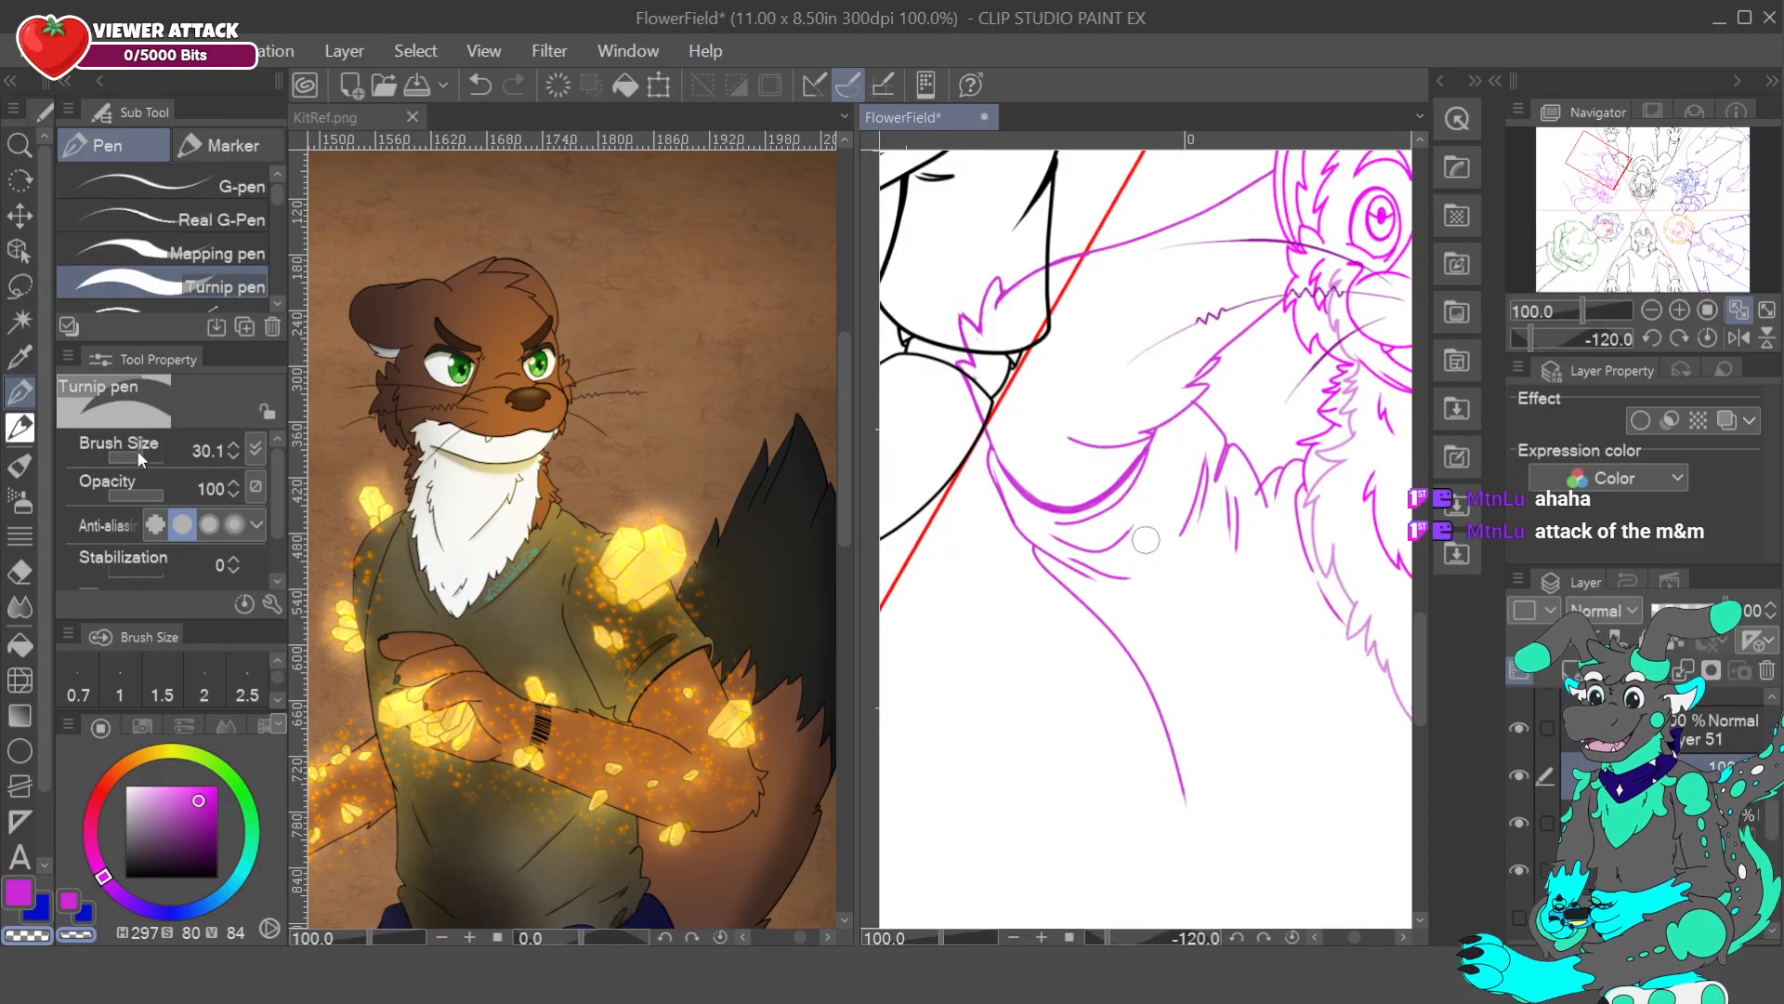
left_click_drag(141, 453, 137, 453)
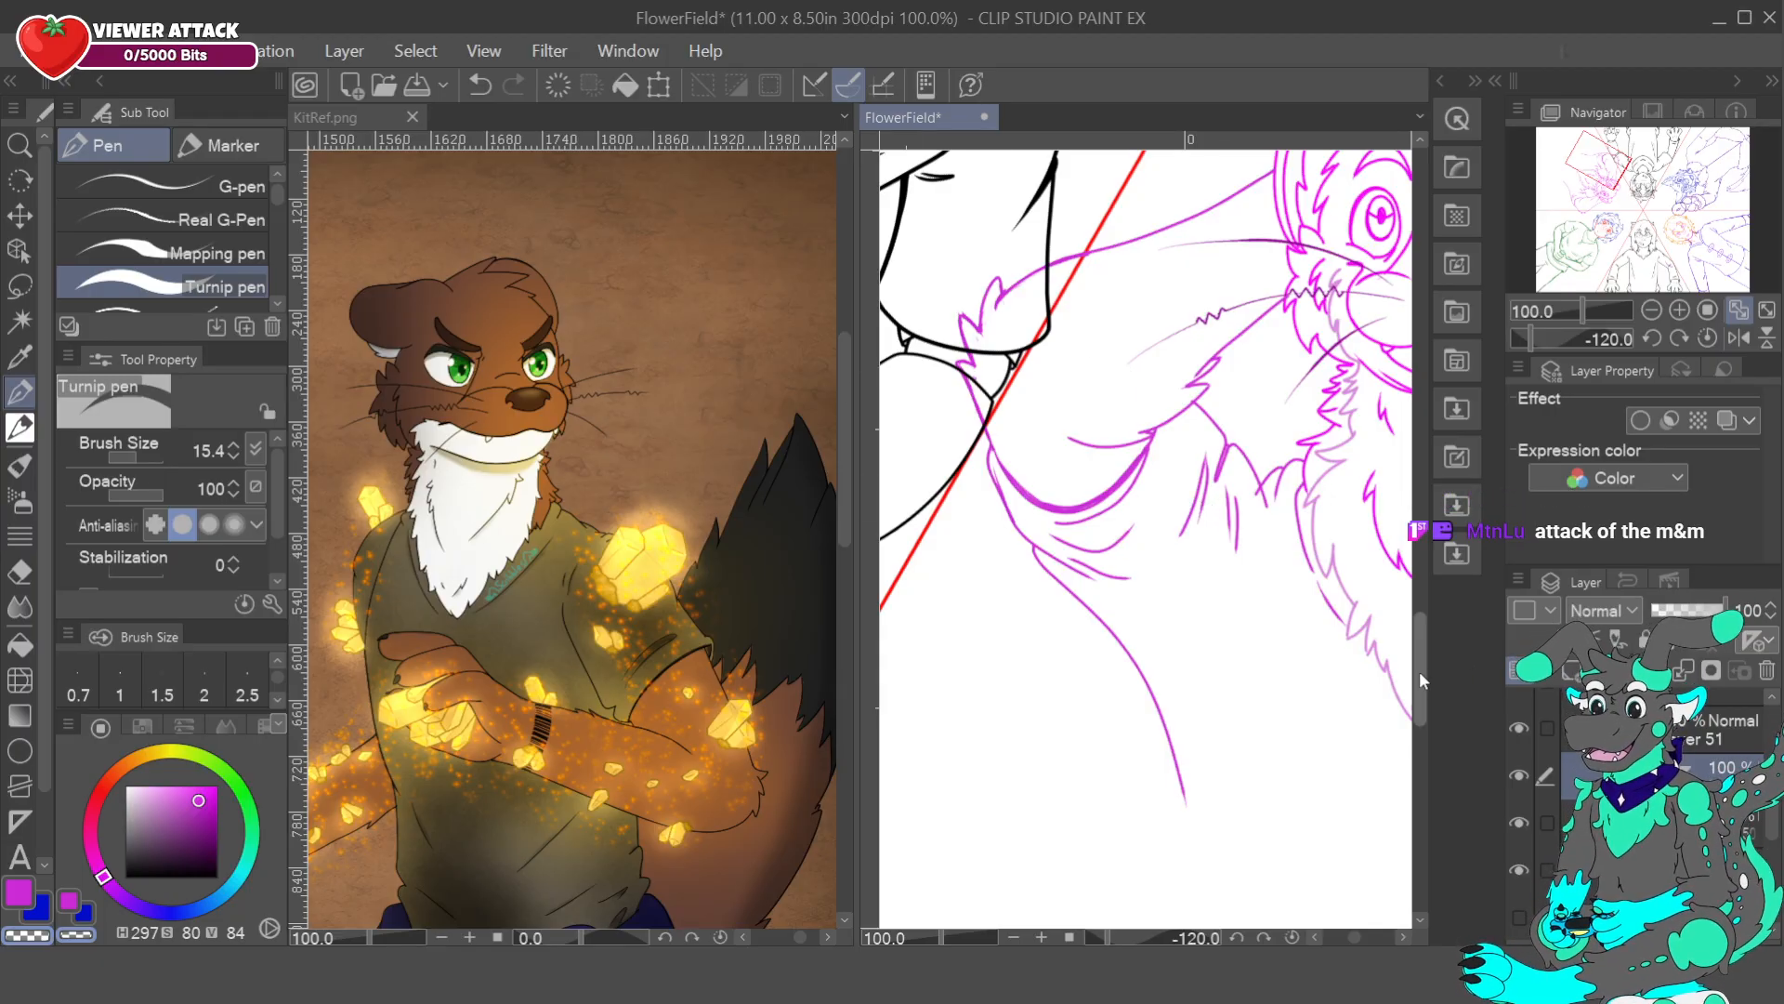
key("ctrl+z")
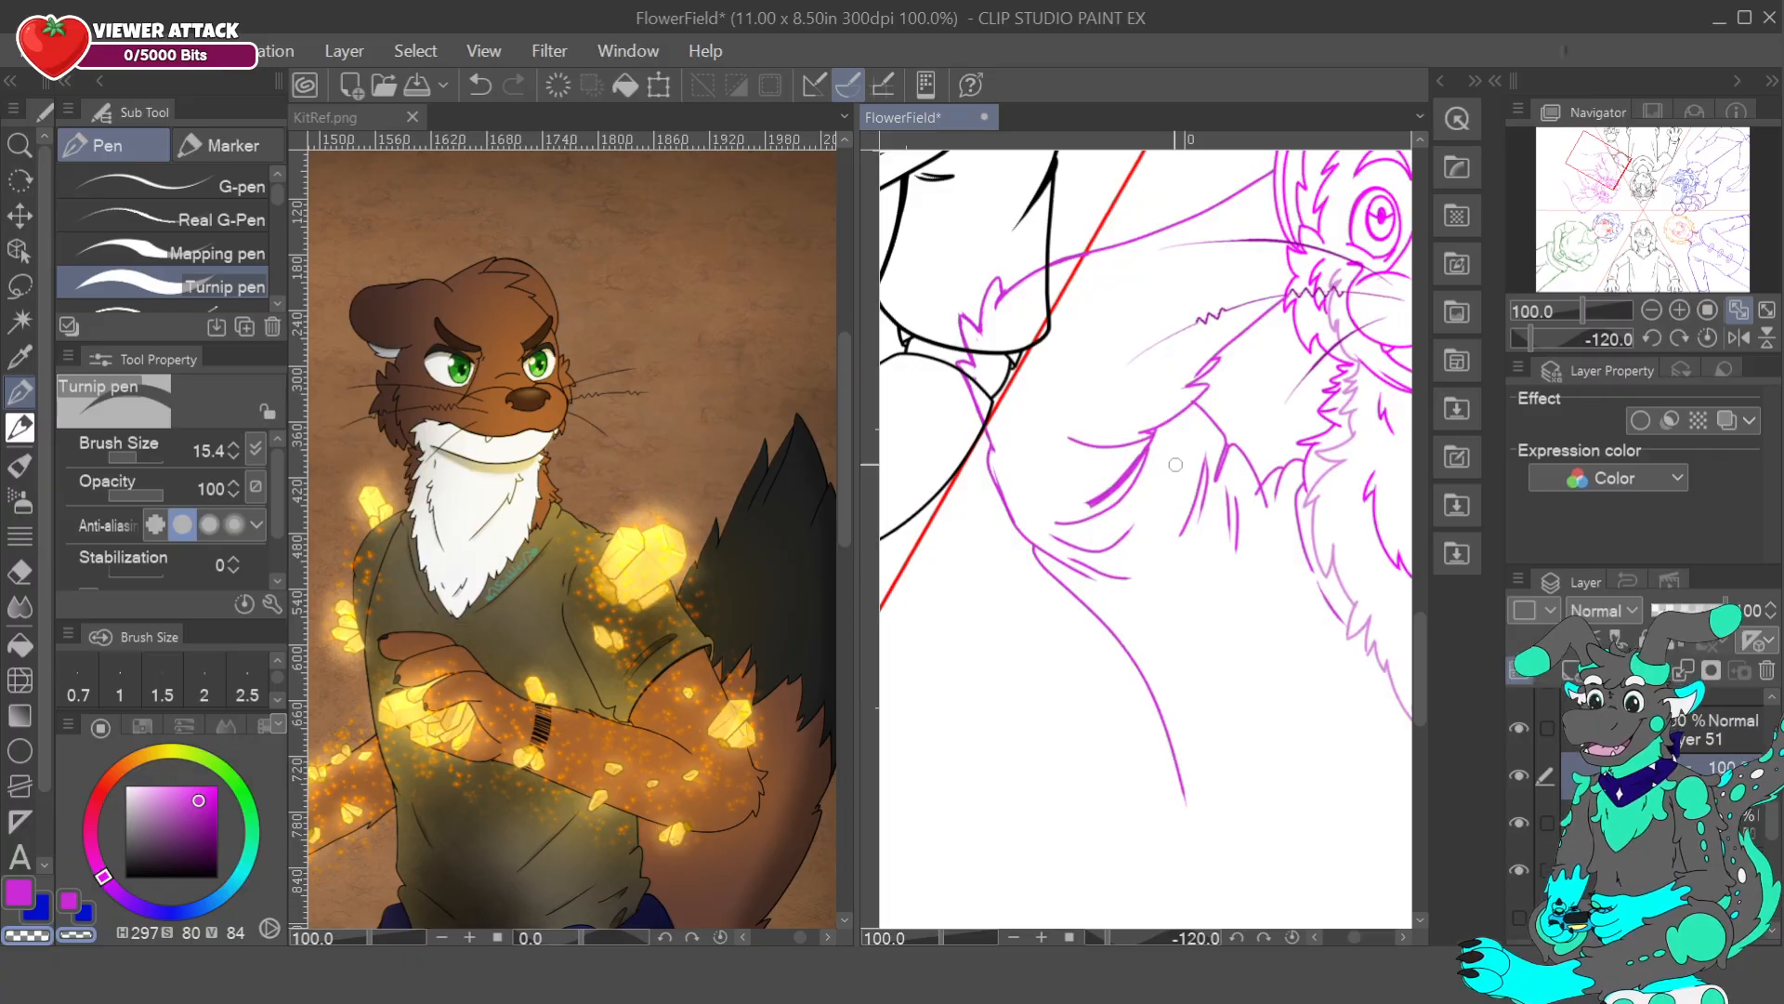
key("ctrl+z")
key("ctrl+z")
key("ctrl+z")
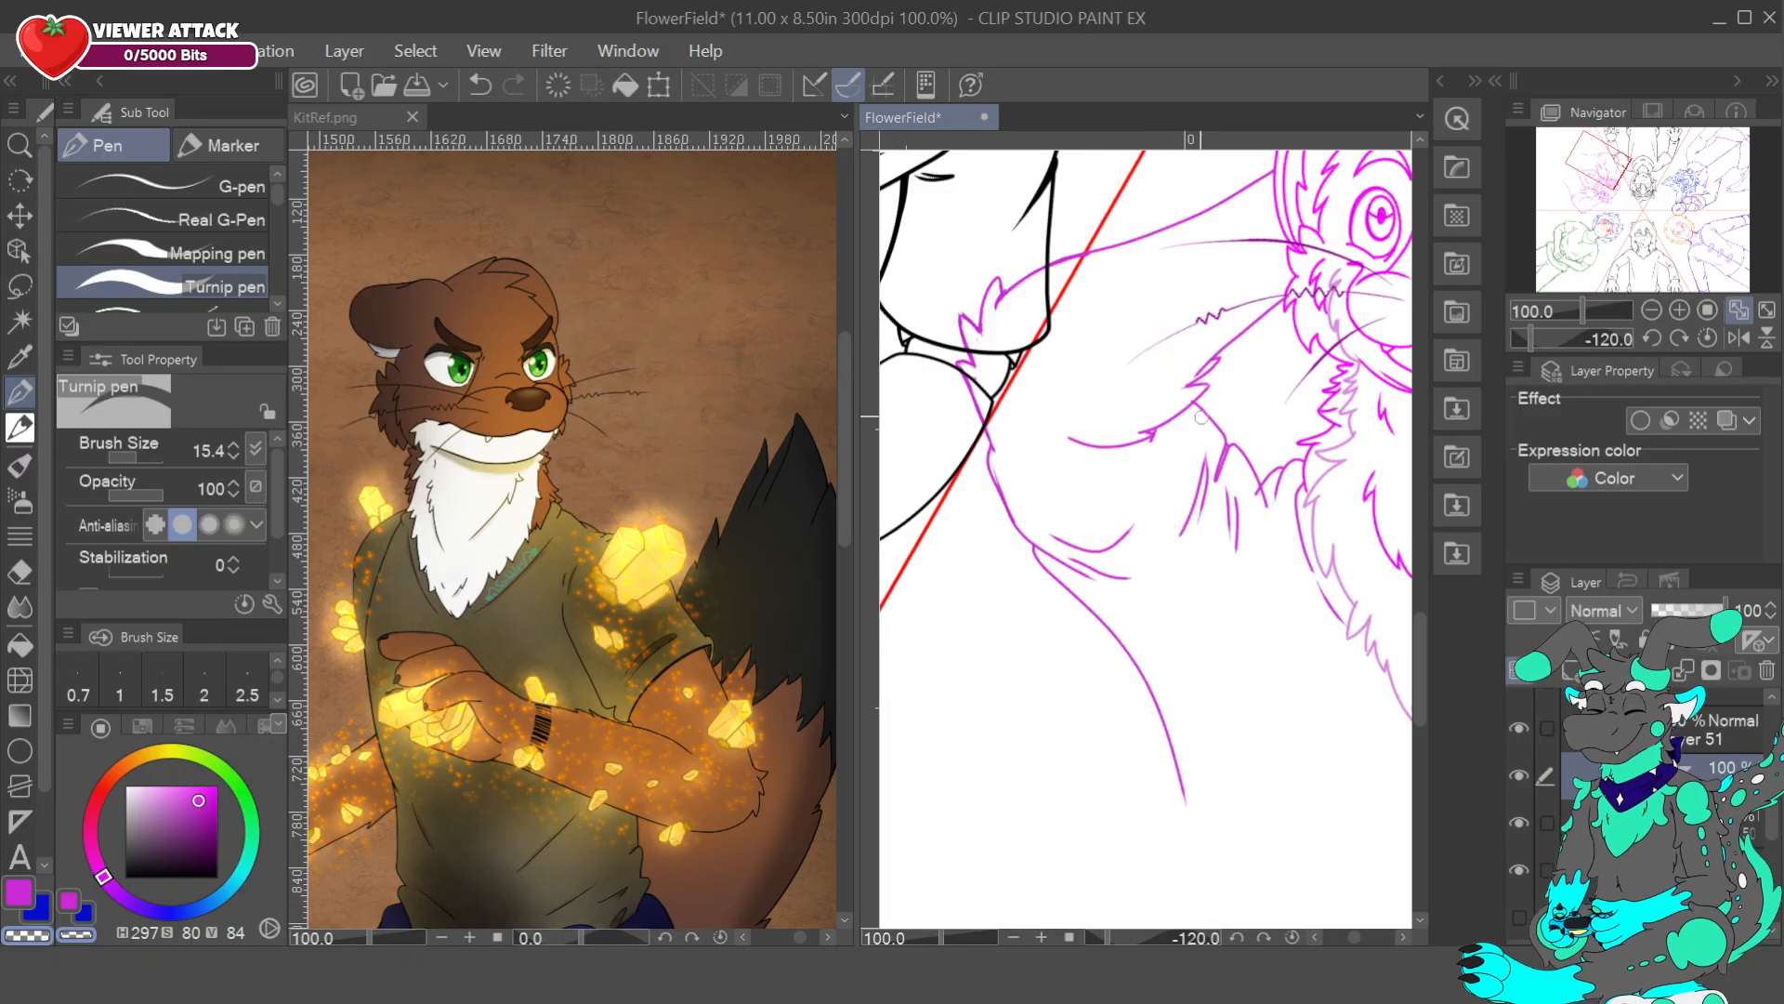
key("ctrl+z")
key("ctrl+z")
- Show the sketch, redraw the bent arm's lower curve in magenta with The Ultimate Doodle Brush, and hide the sketch again
left_click(1524, 901)
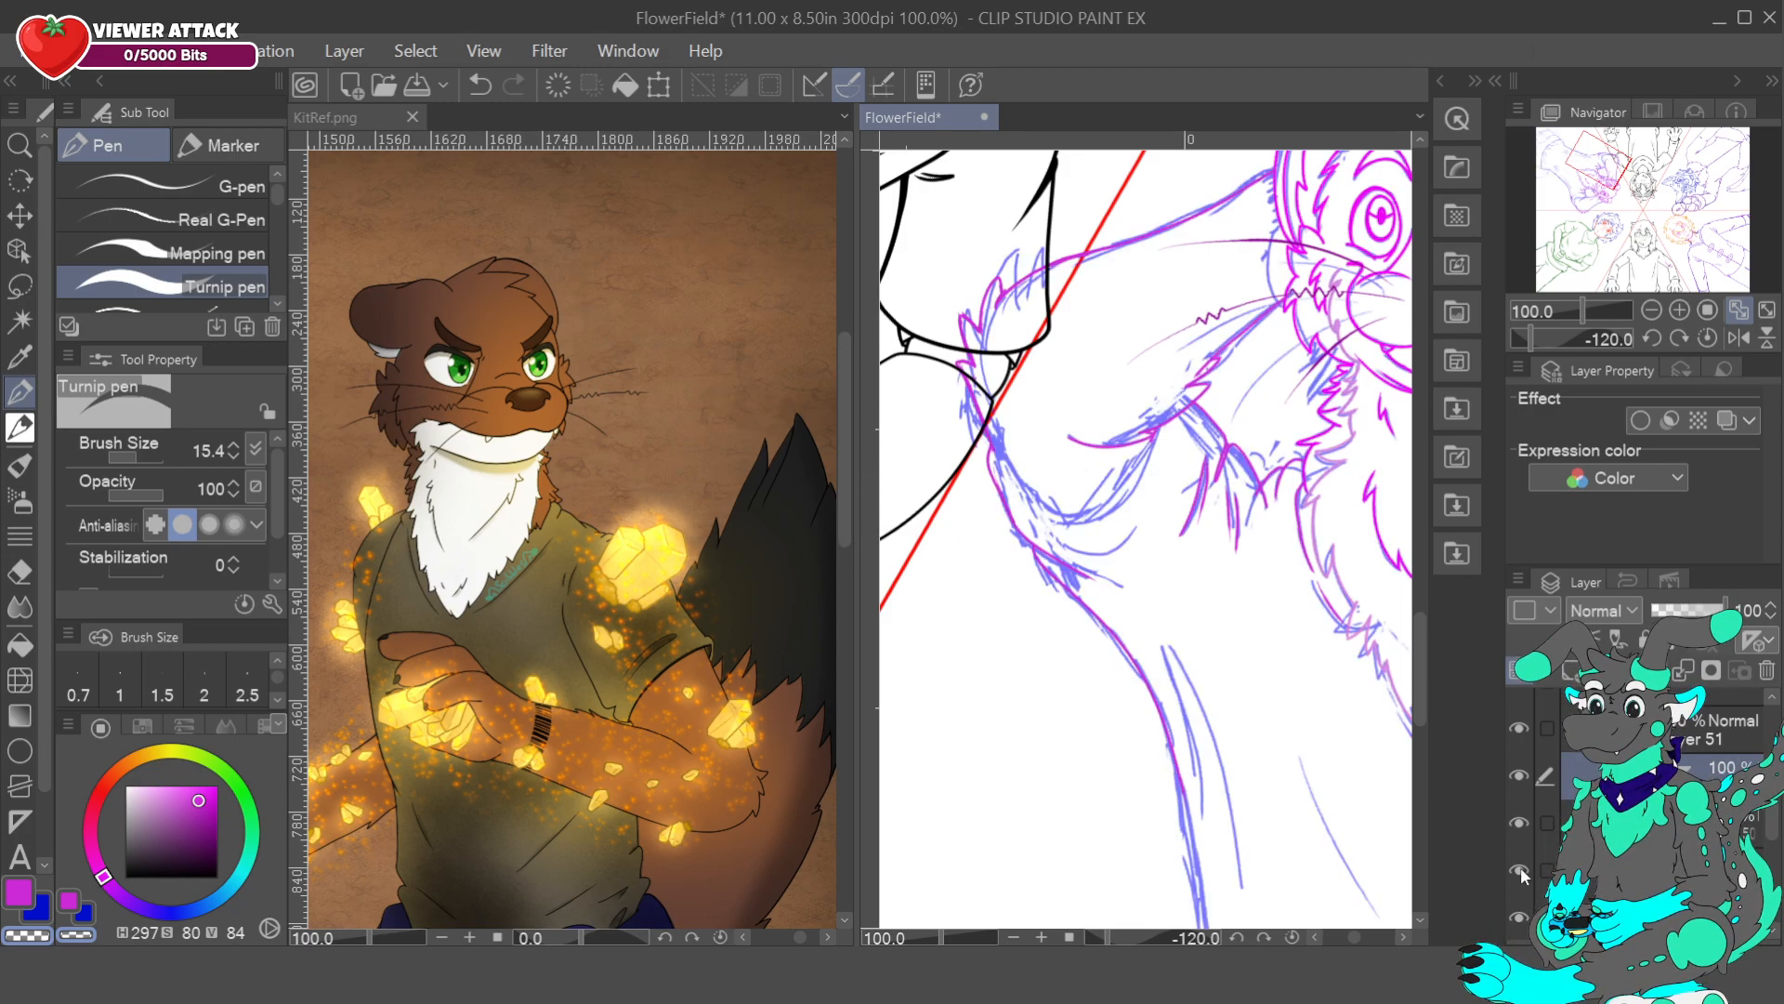
left_click(21, 462)
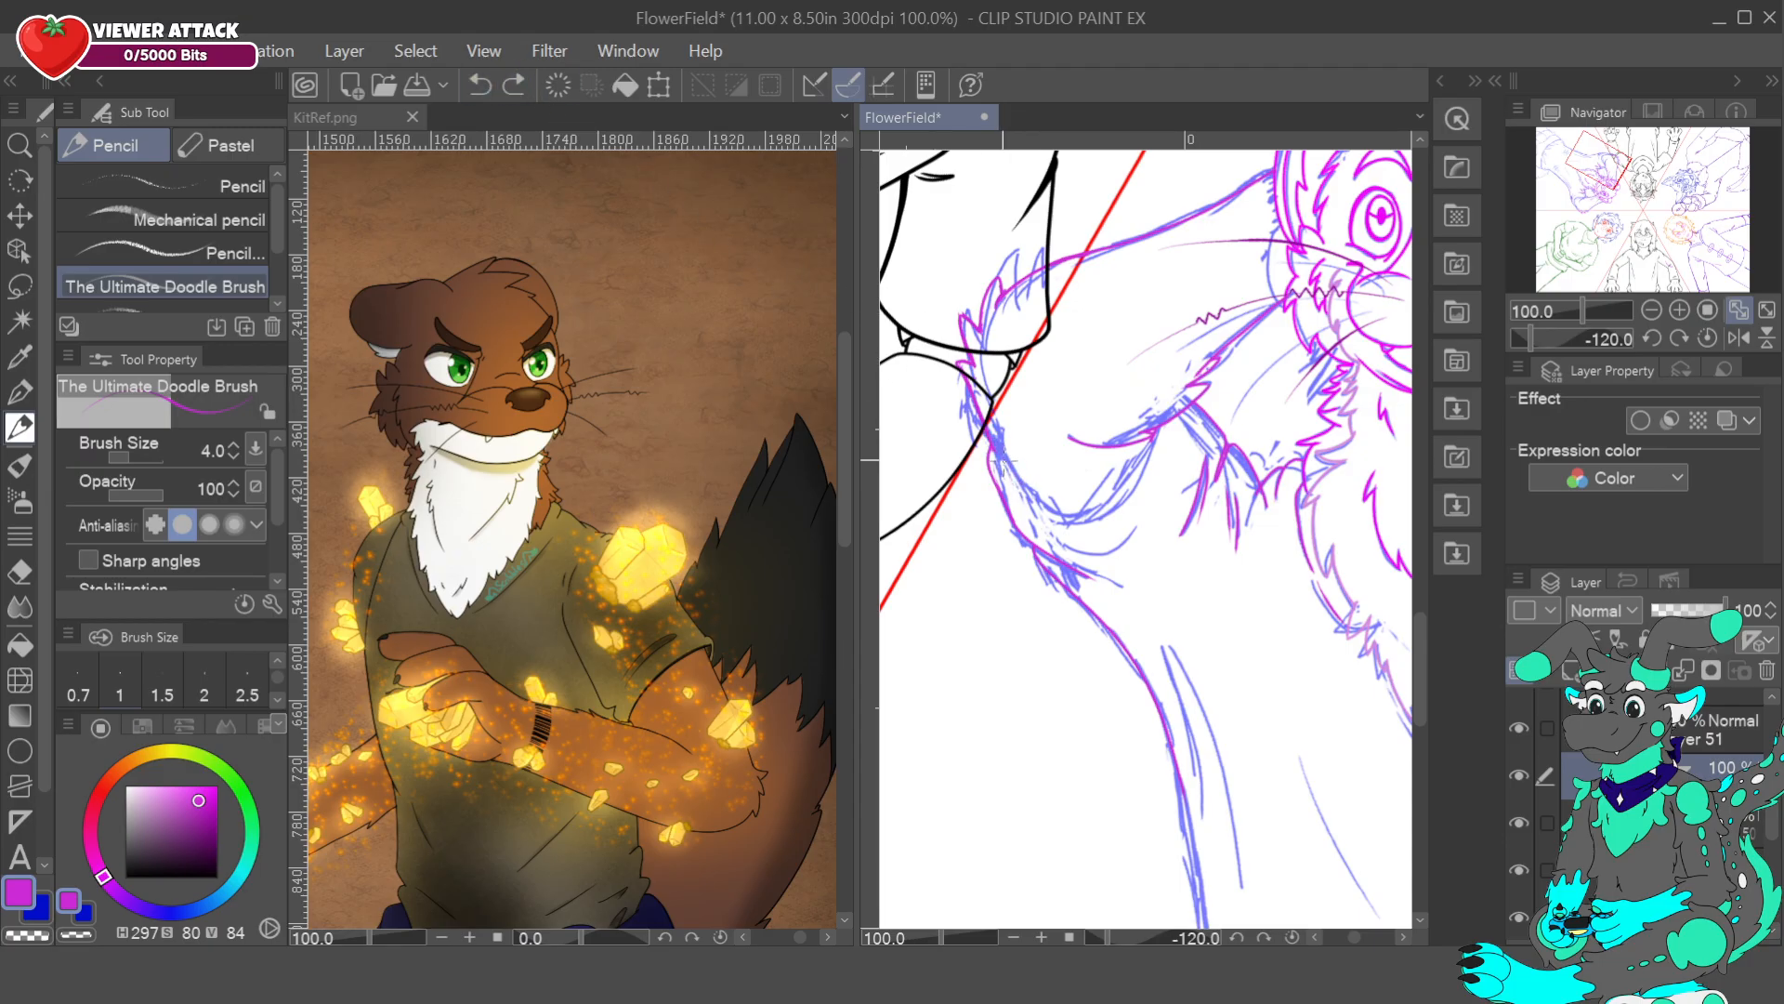
left_click_drag(1074, 522, 1052, 512)
left_click(1518, 918)
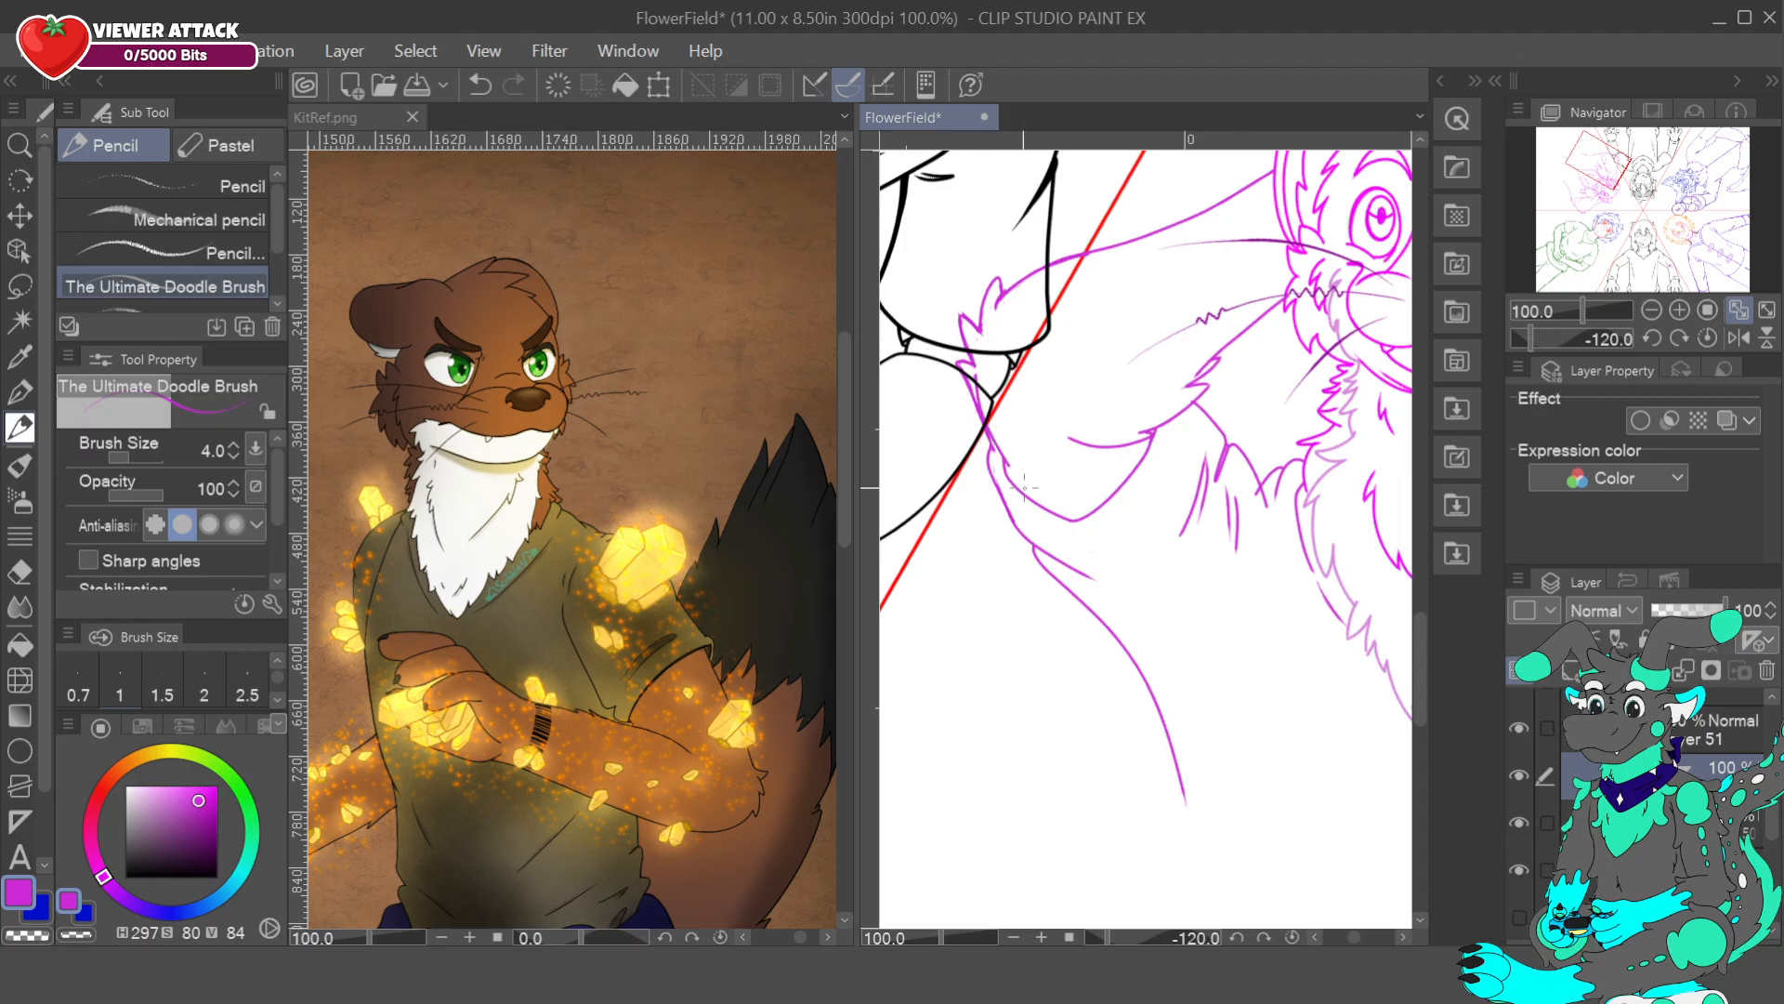
- Clean up the line below the bent arm's fur tufts in transparent colour and redraw it with sampled magenta
key("c")
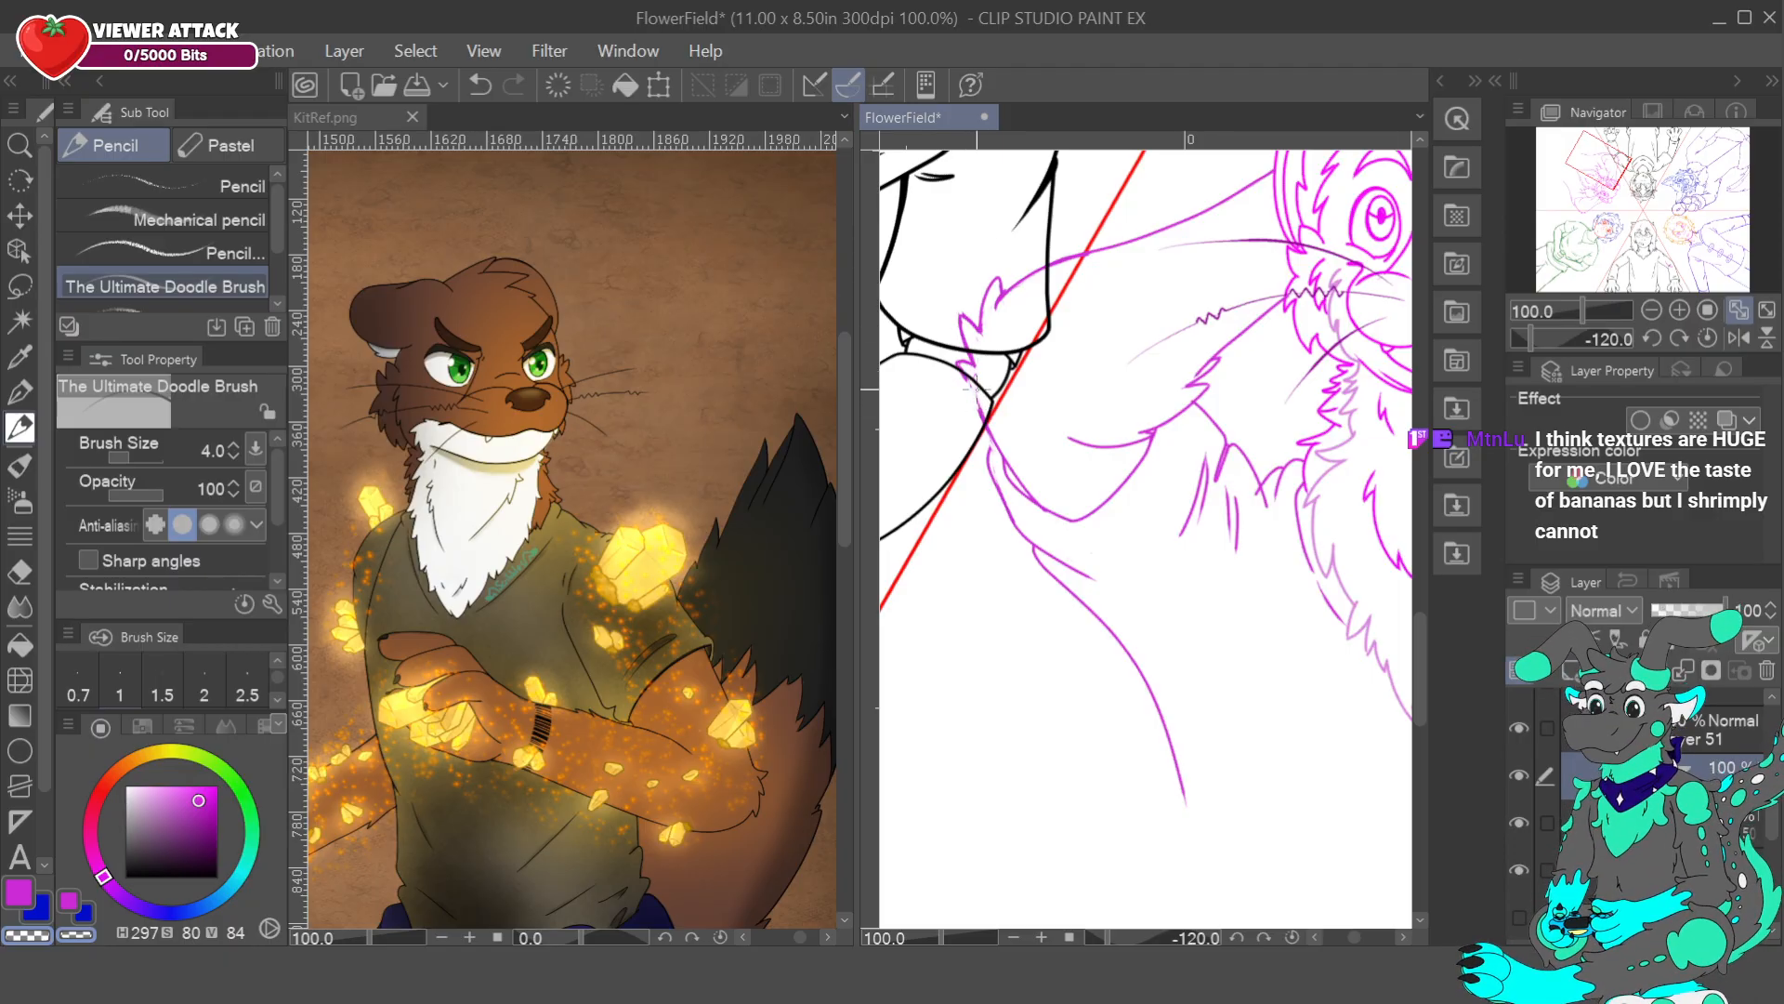
right_click(983, 415)
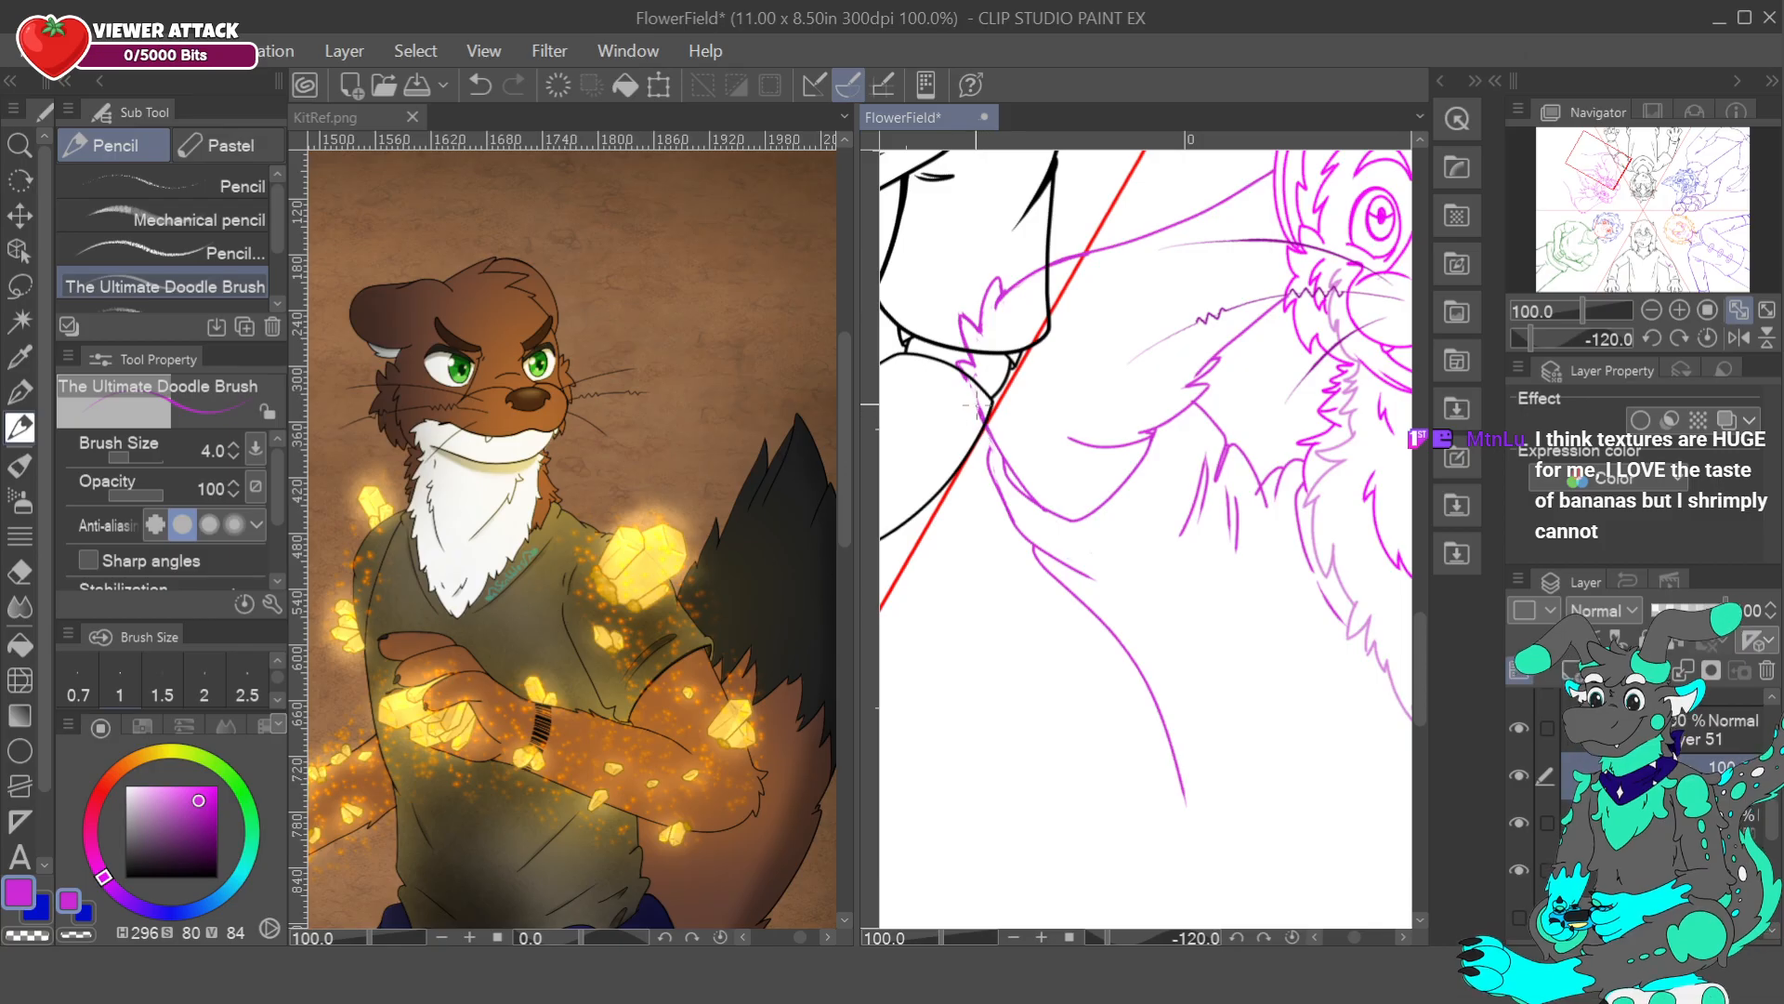
right_click(959, 372)
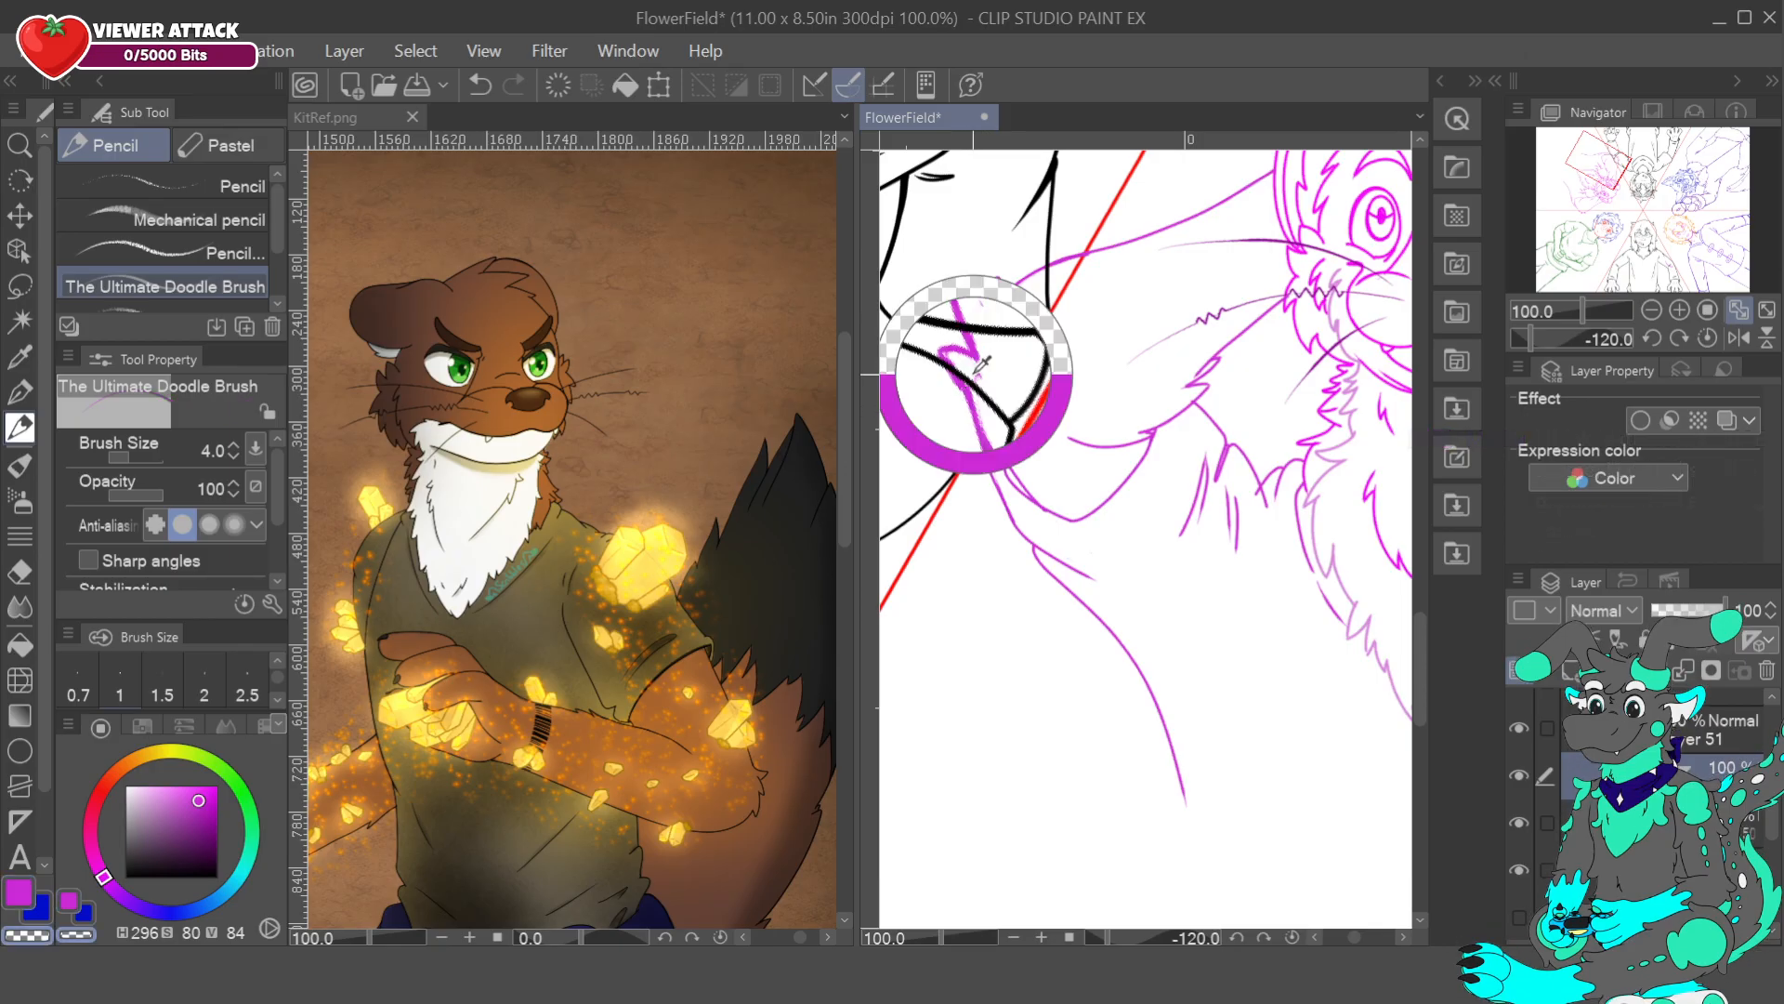
right_click(960, 354)
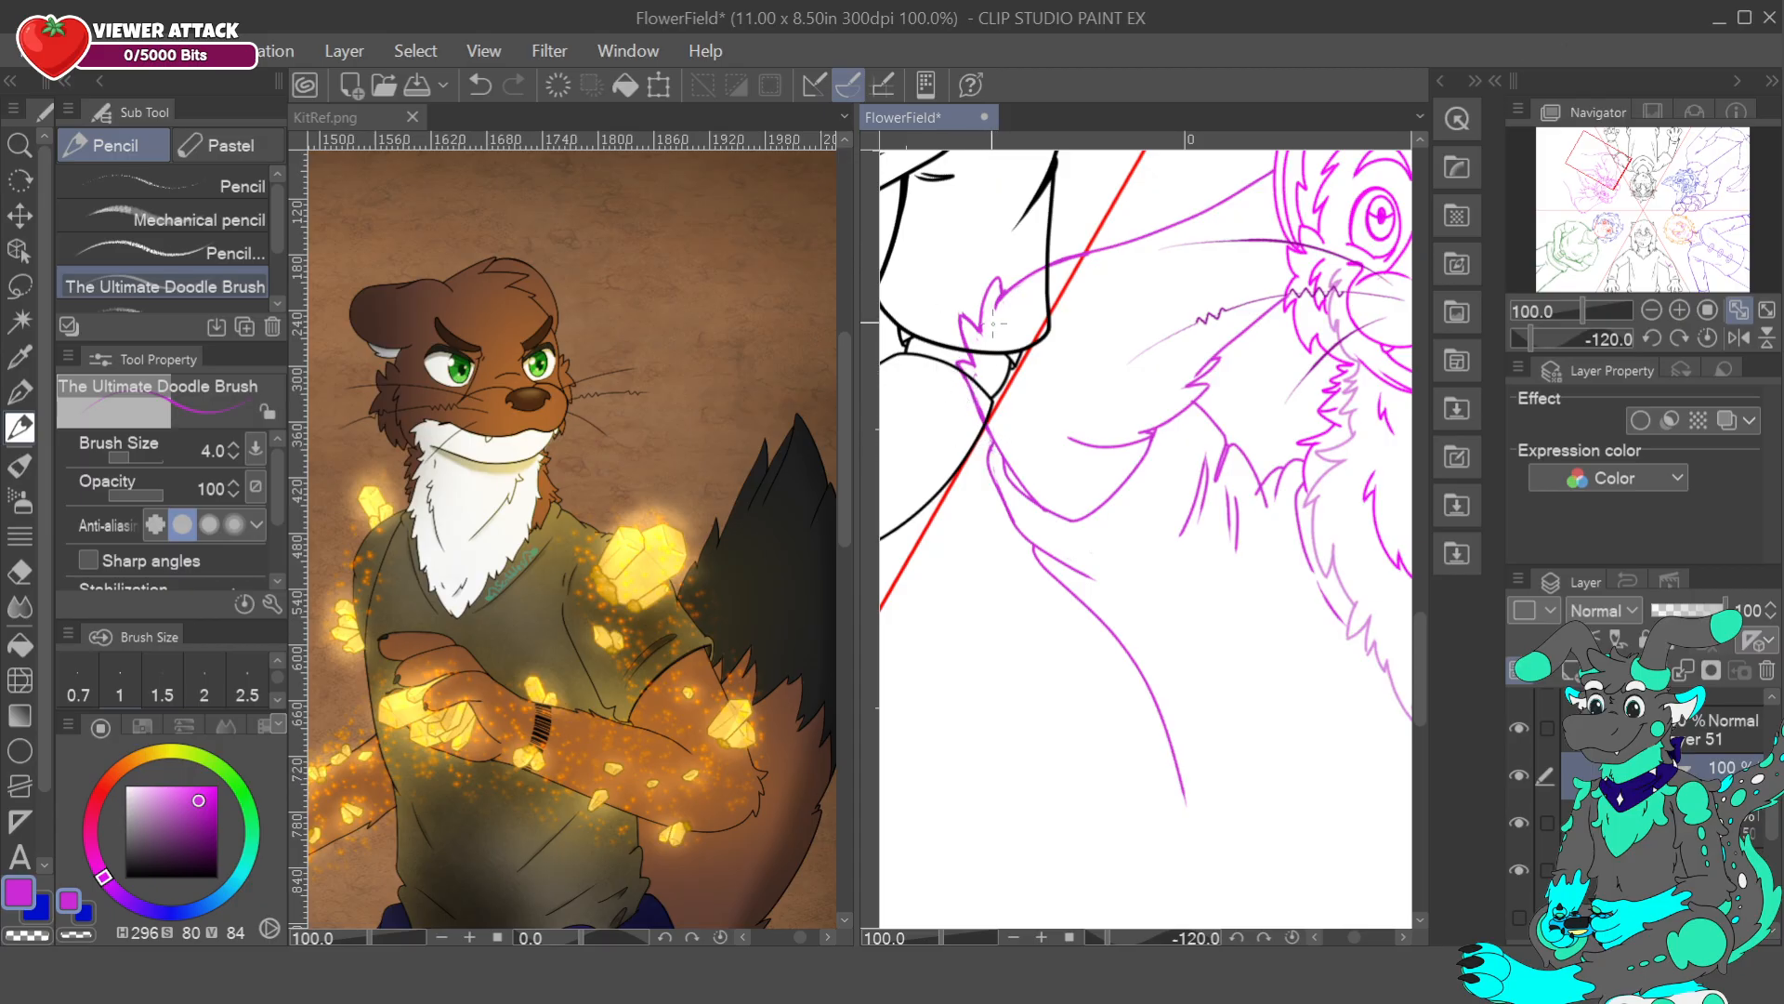
- Thicken both sides of the bent arm's lower curve with magenta strokes, clean its edge and resample the line colour
left_click_drag(1006, 461, 1076, 517)
left_click_drag(1152, 443, 1076, 517)
key("c")
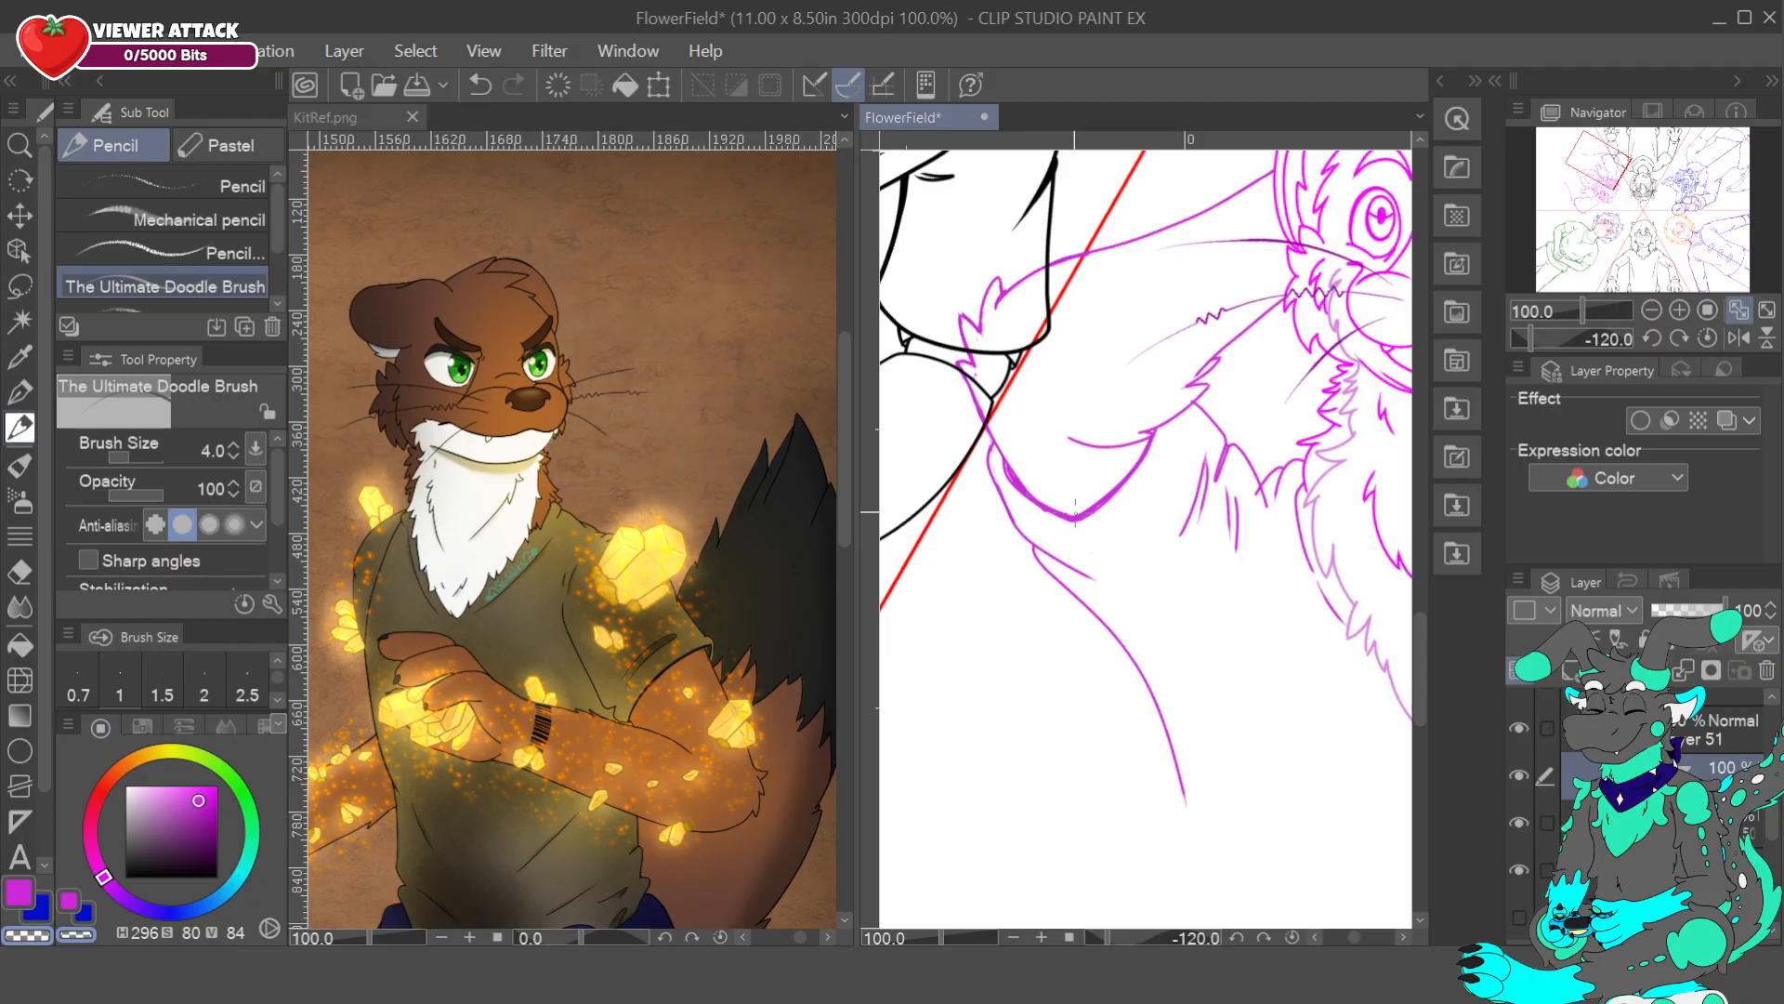
left_click(1060, 513, "alt")
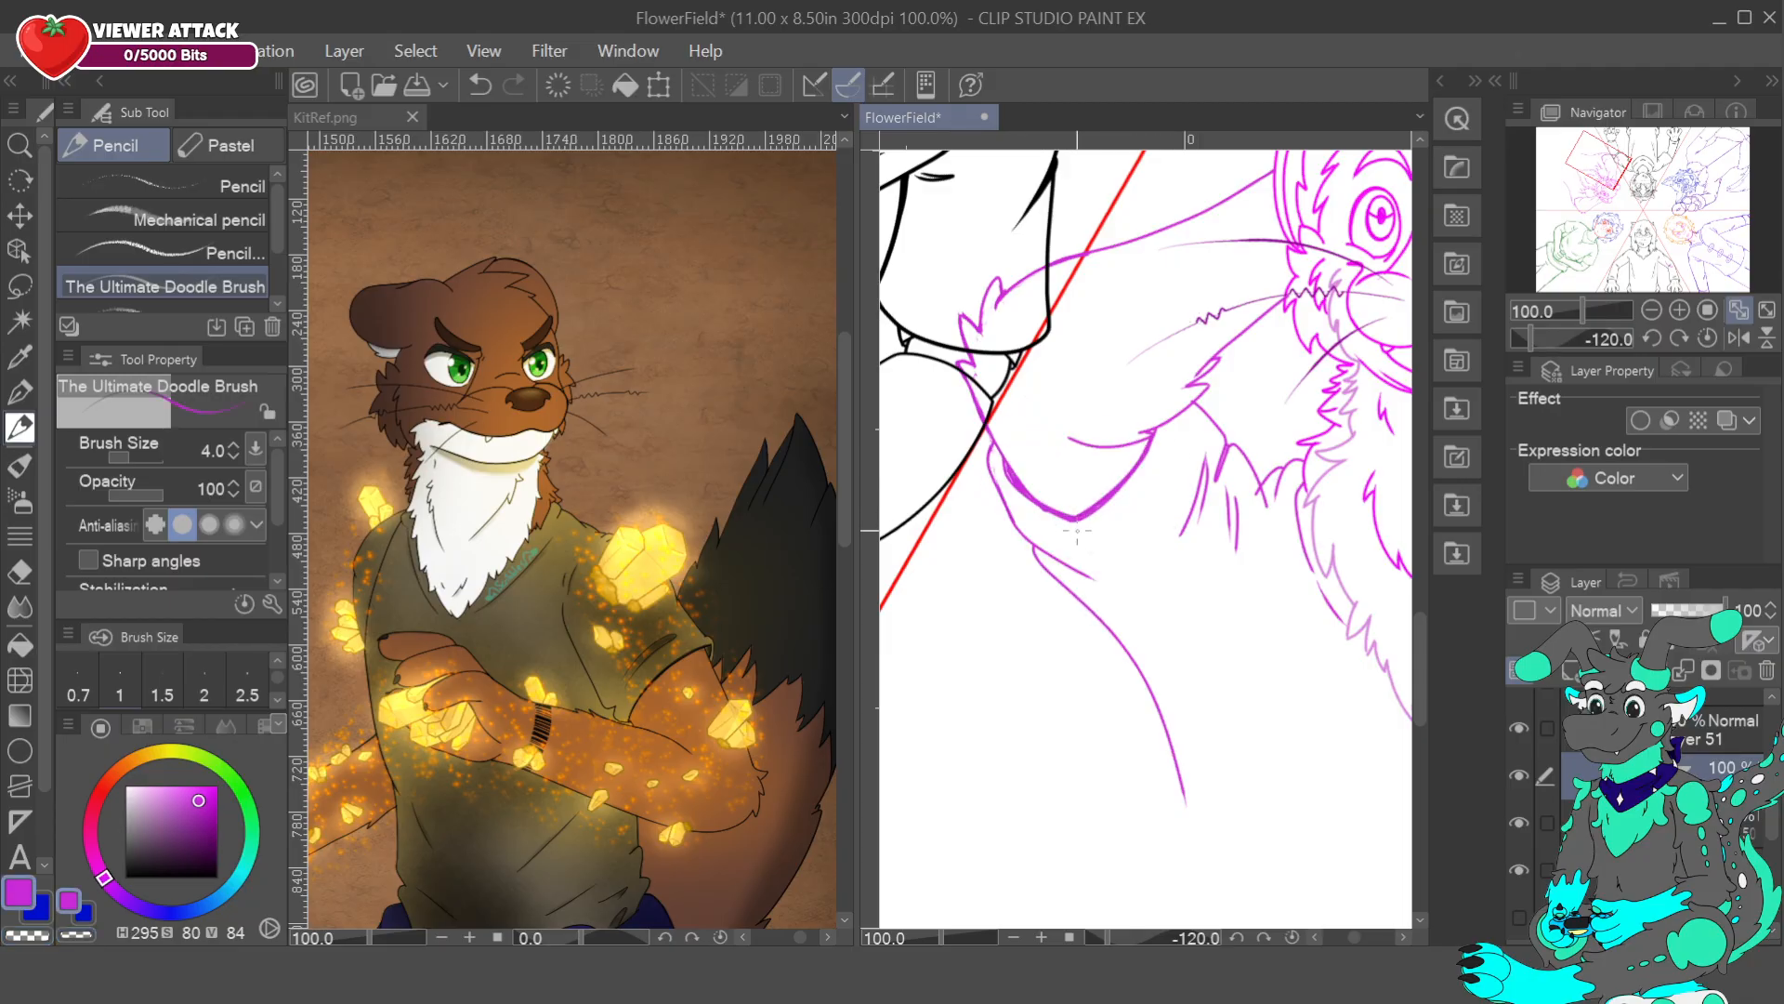
- Draw thin magenta fold lines beneath and beside the bent arm's thickened lower curve
mouse_move(1037, 520)
left_mouse_down()
mouse_move(1097, 534)
mouse_move(1139, 503)
left_mouse_up()
left_click(1680, 310)
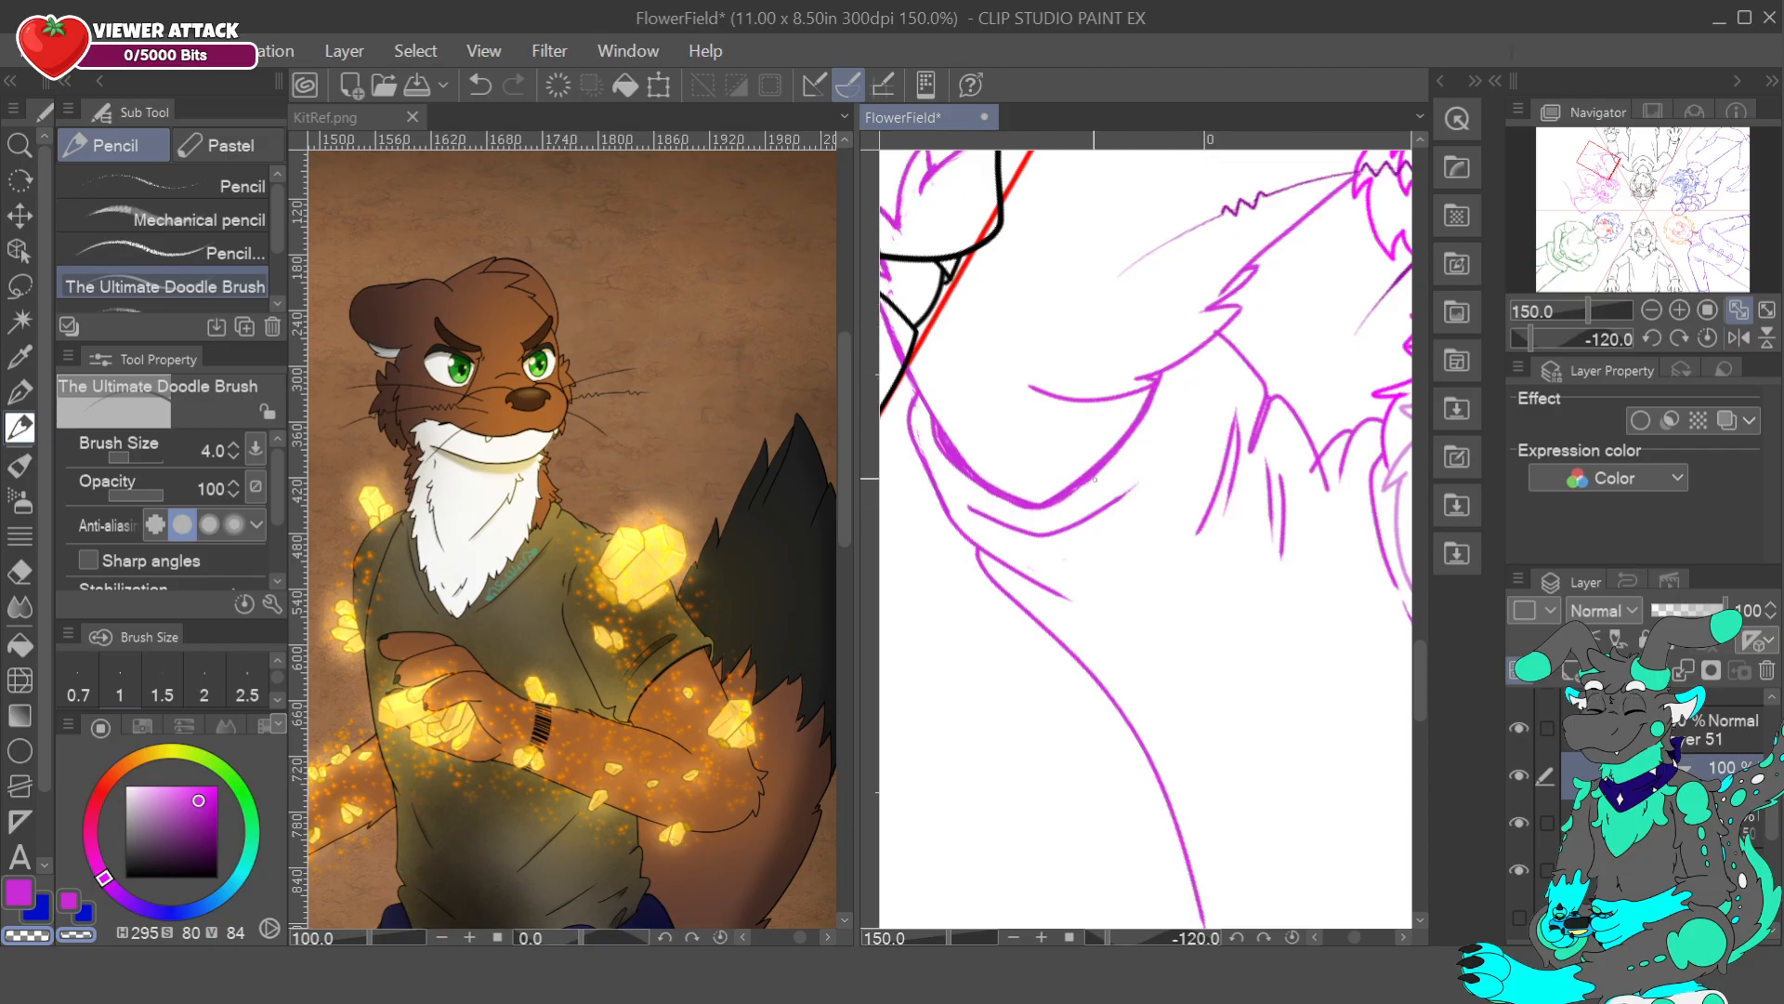
right_click(1157, 375)
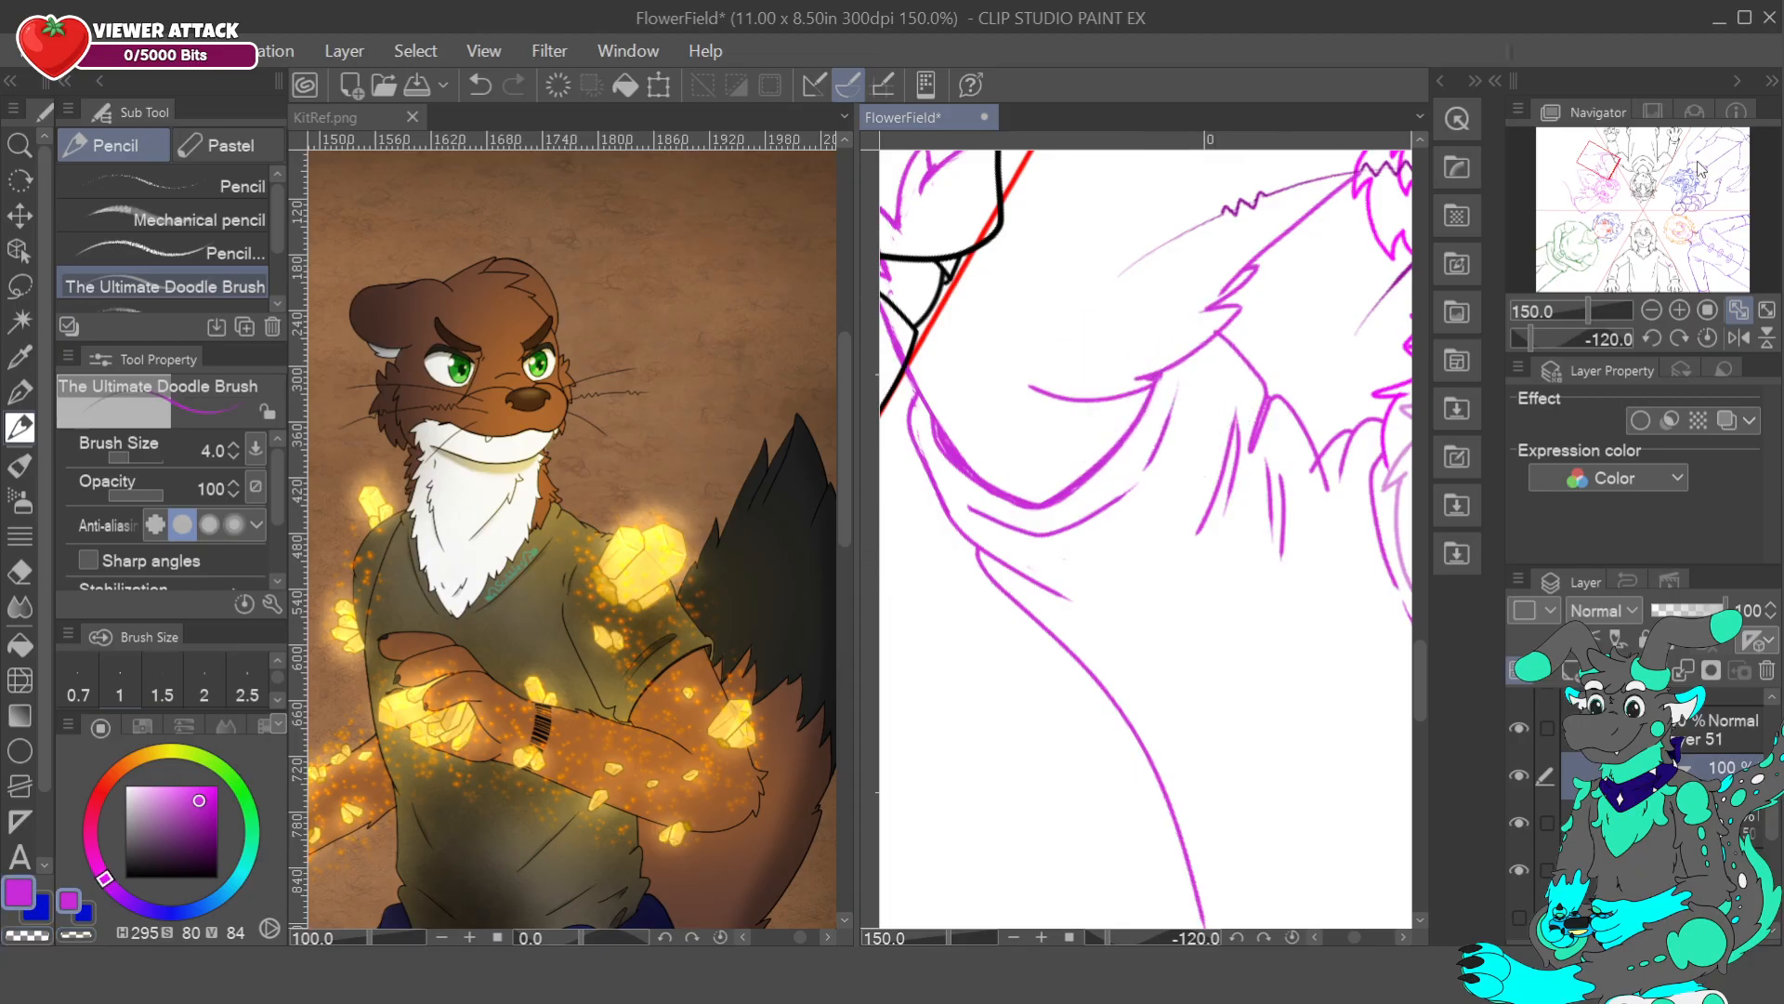
- Examine the ferret's linework against the sketch by toggling the sketch layer with the canvas rotated to -115 degrees
left_click(1652, 311)
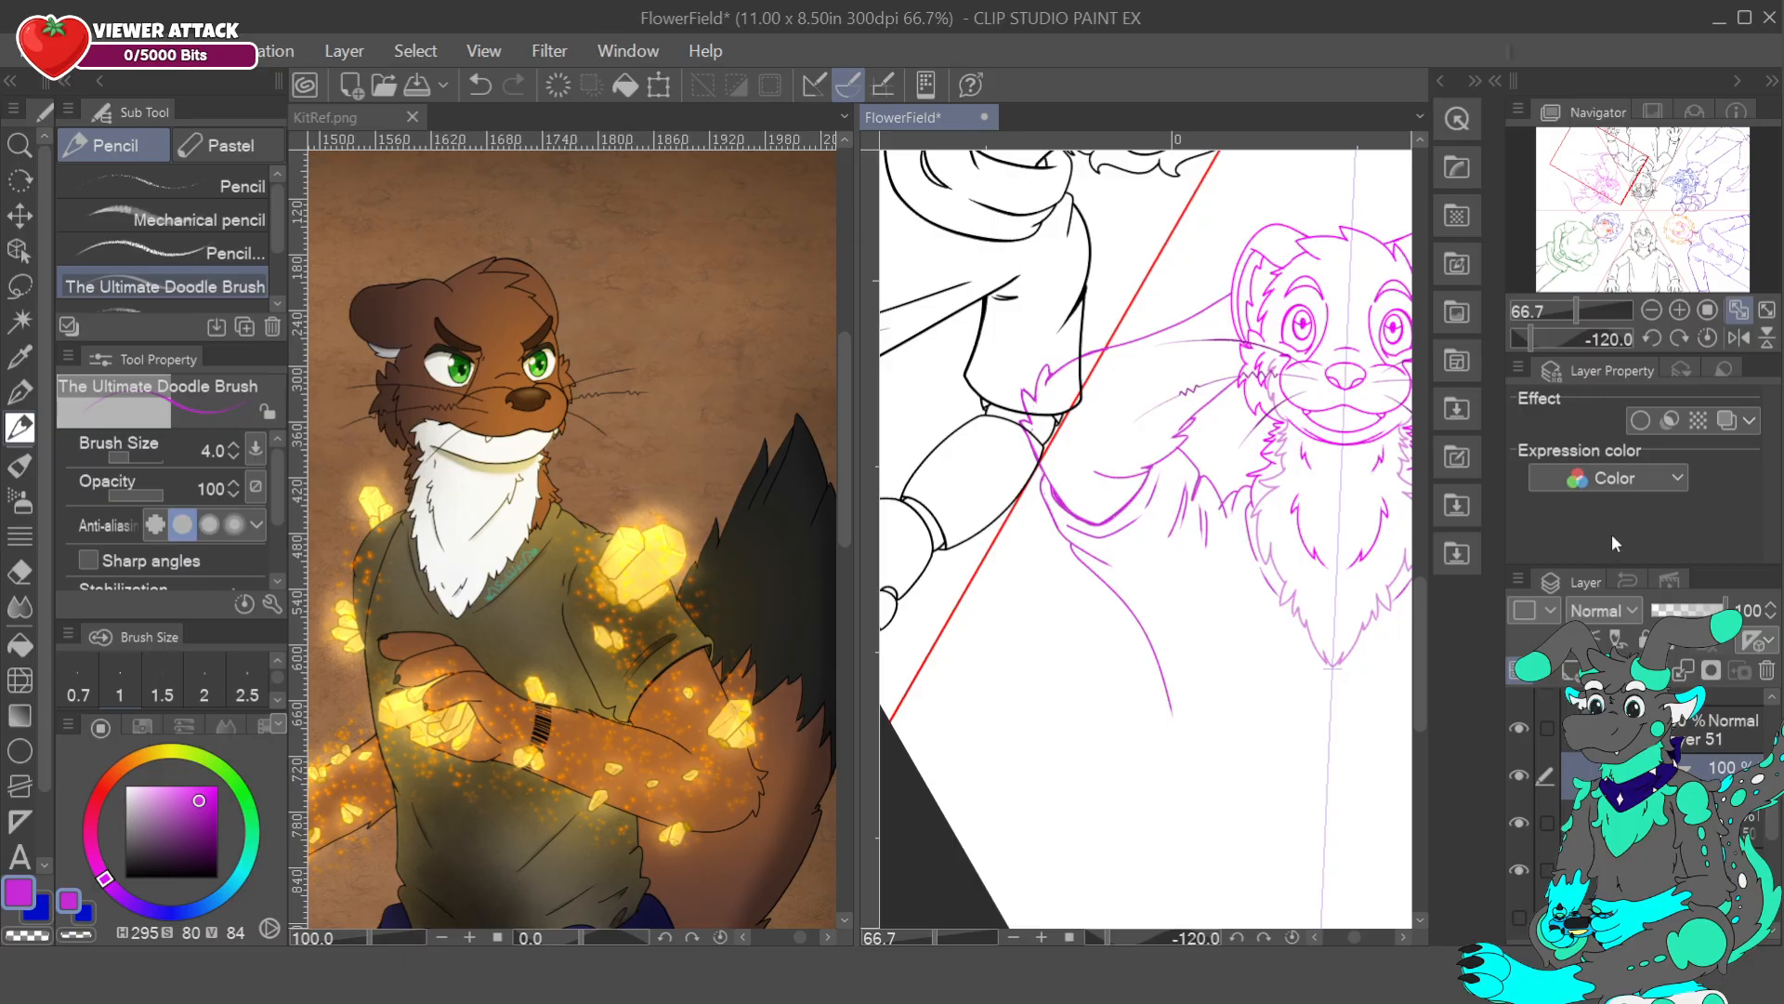
left_click(1677, 338)
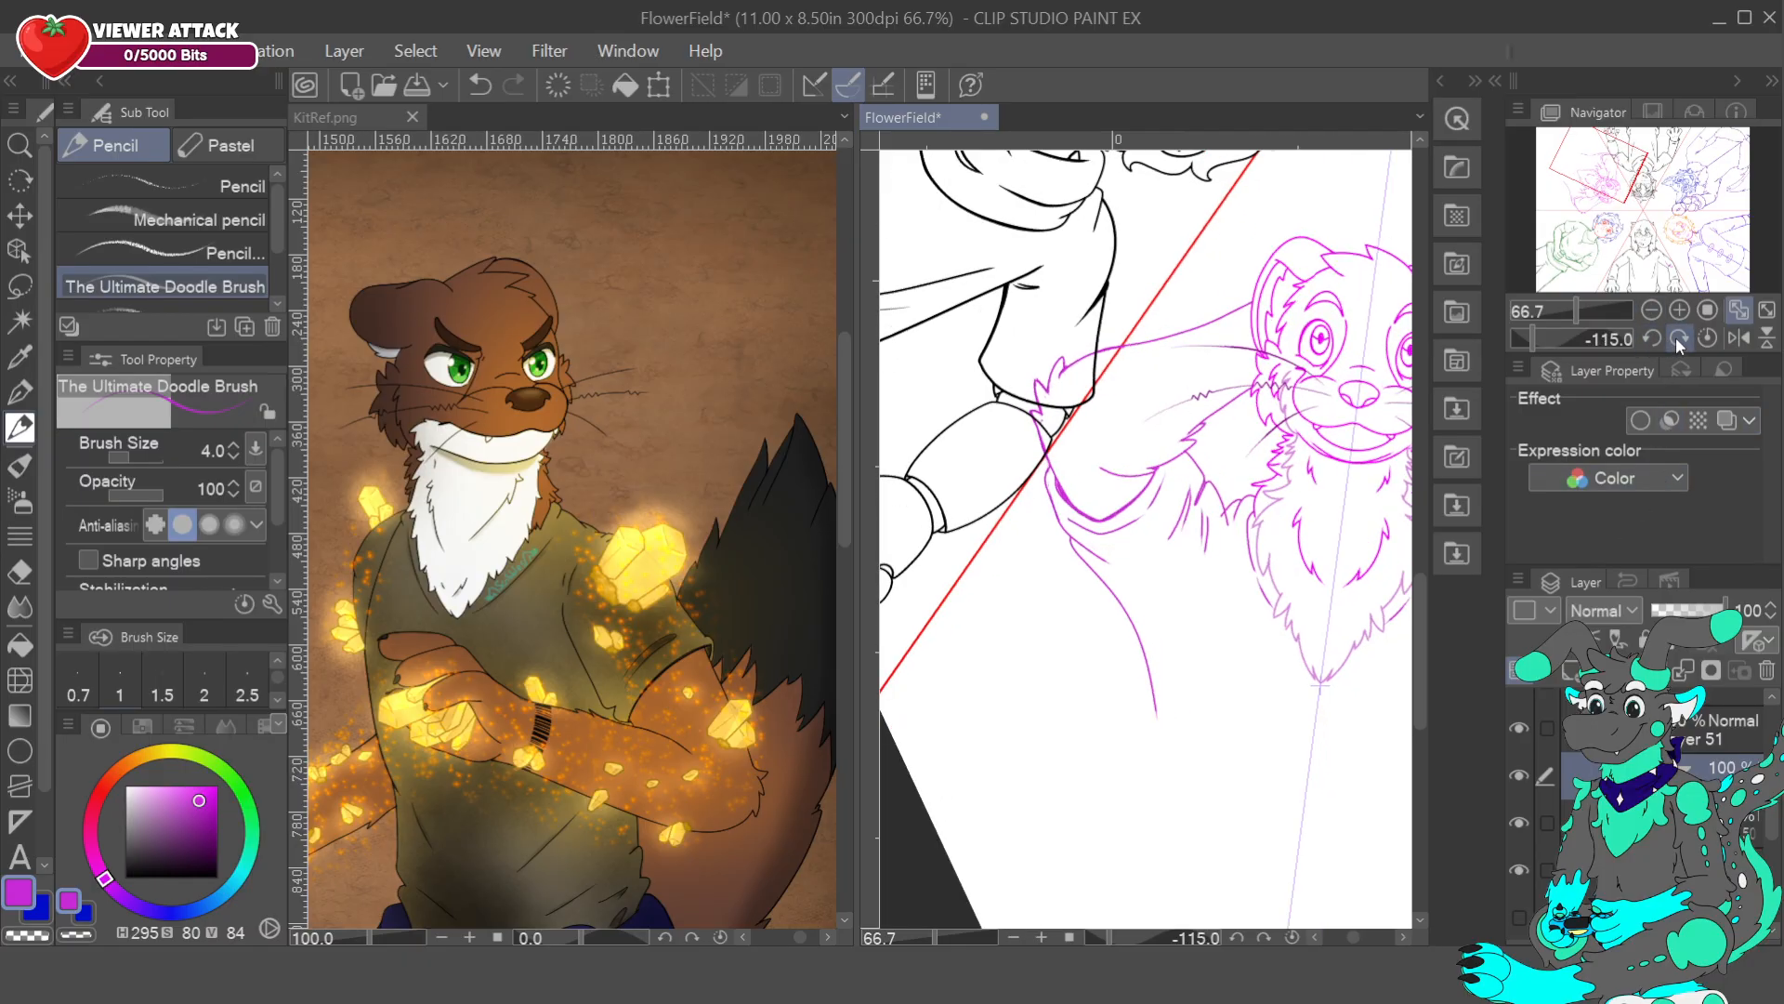
left_click(1654, 312)
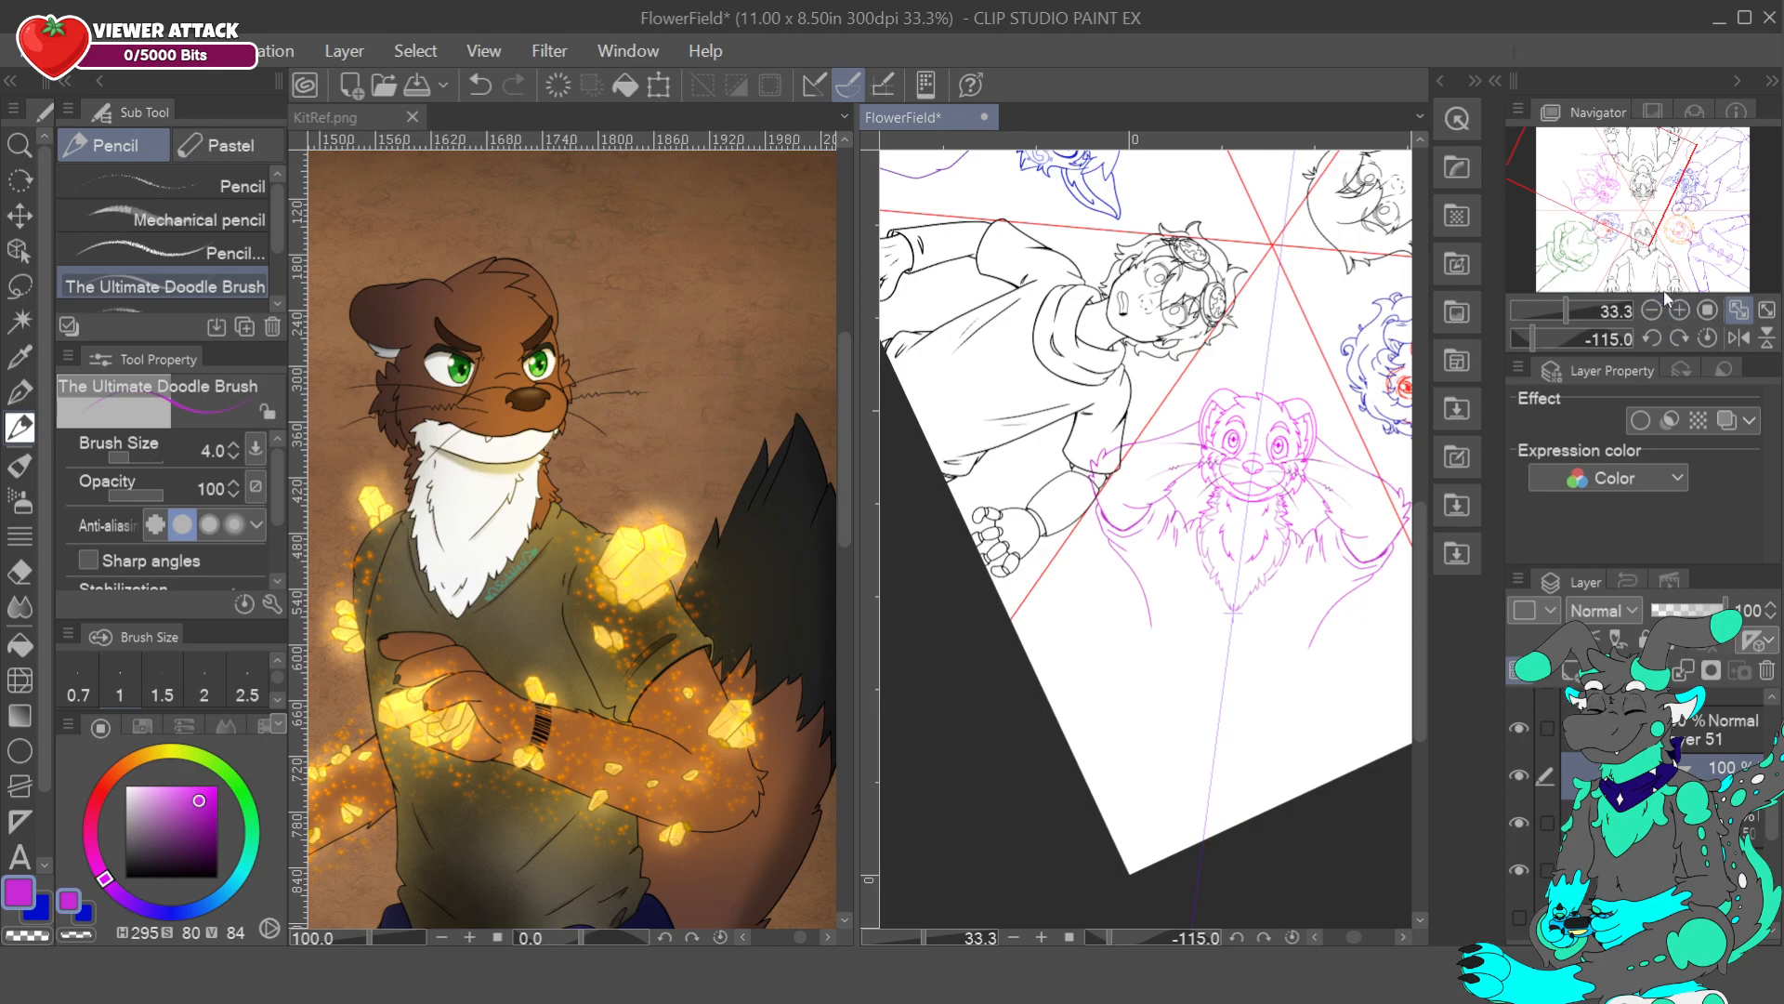
left_click(1678, 310)
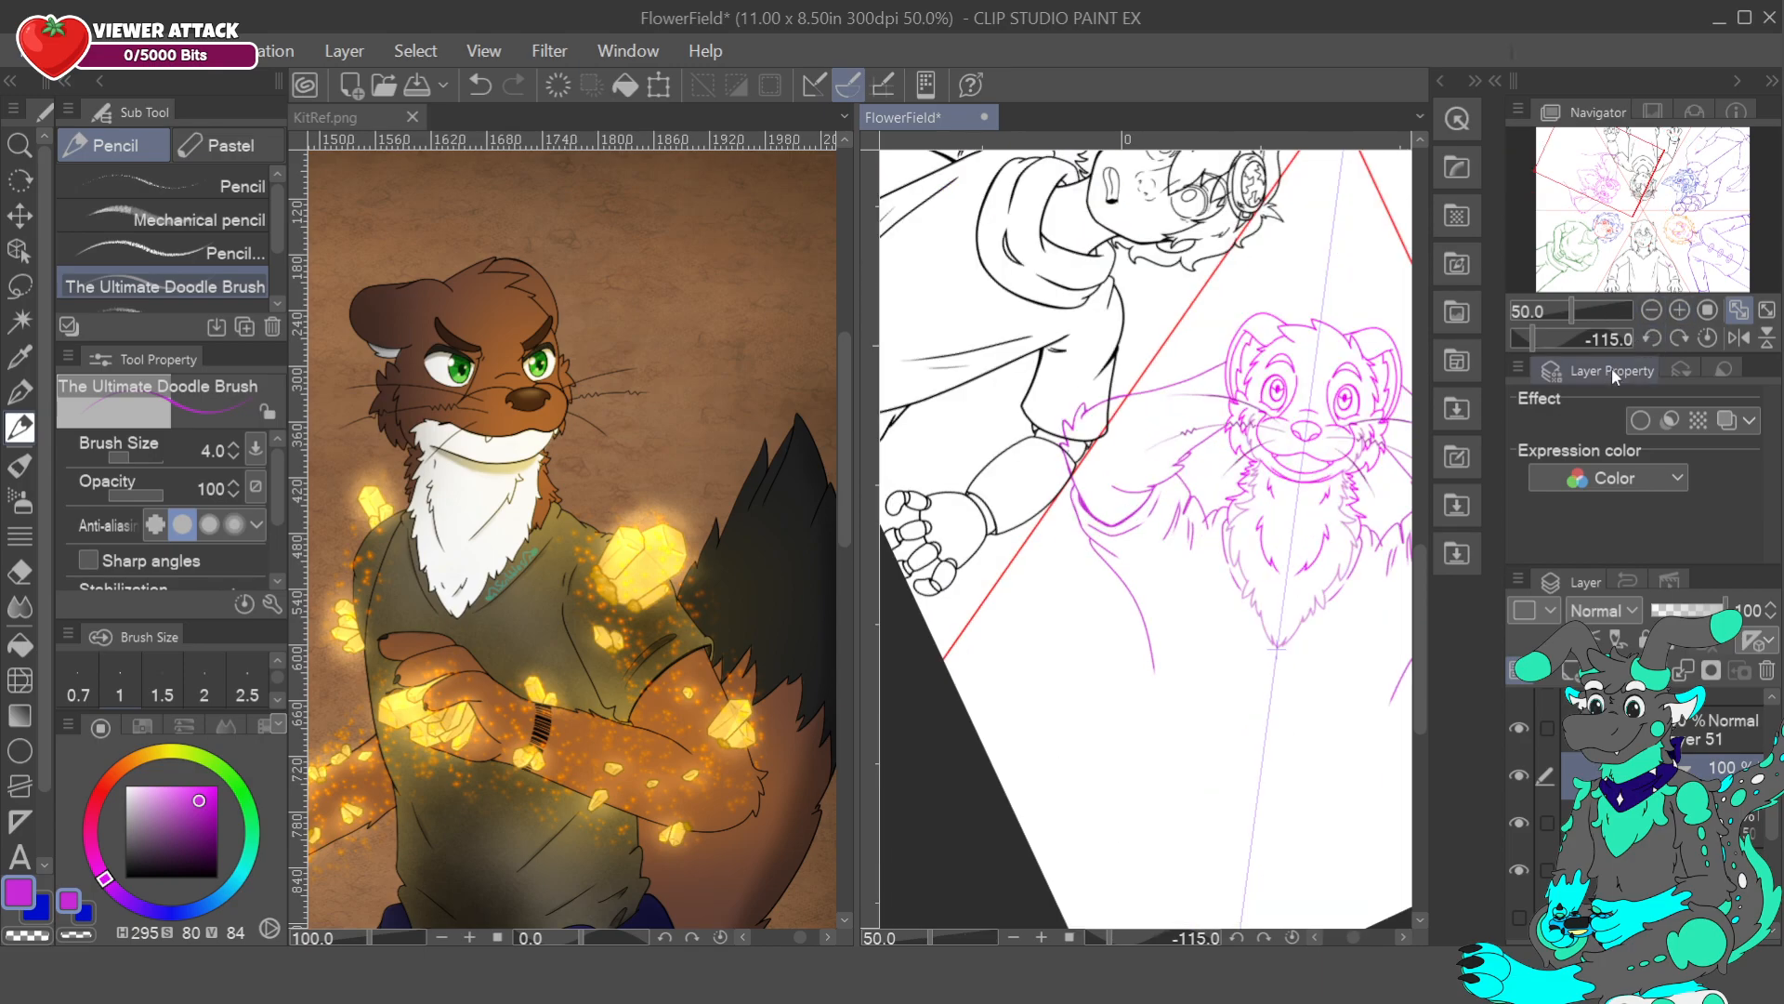
left_click(1680, 310)
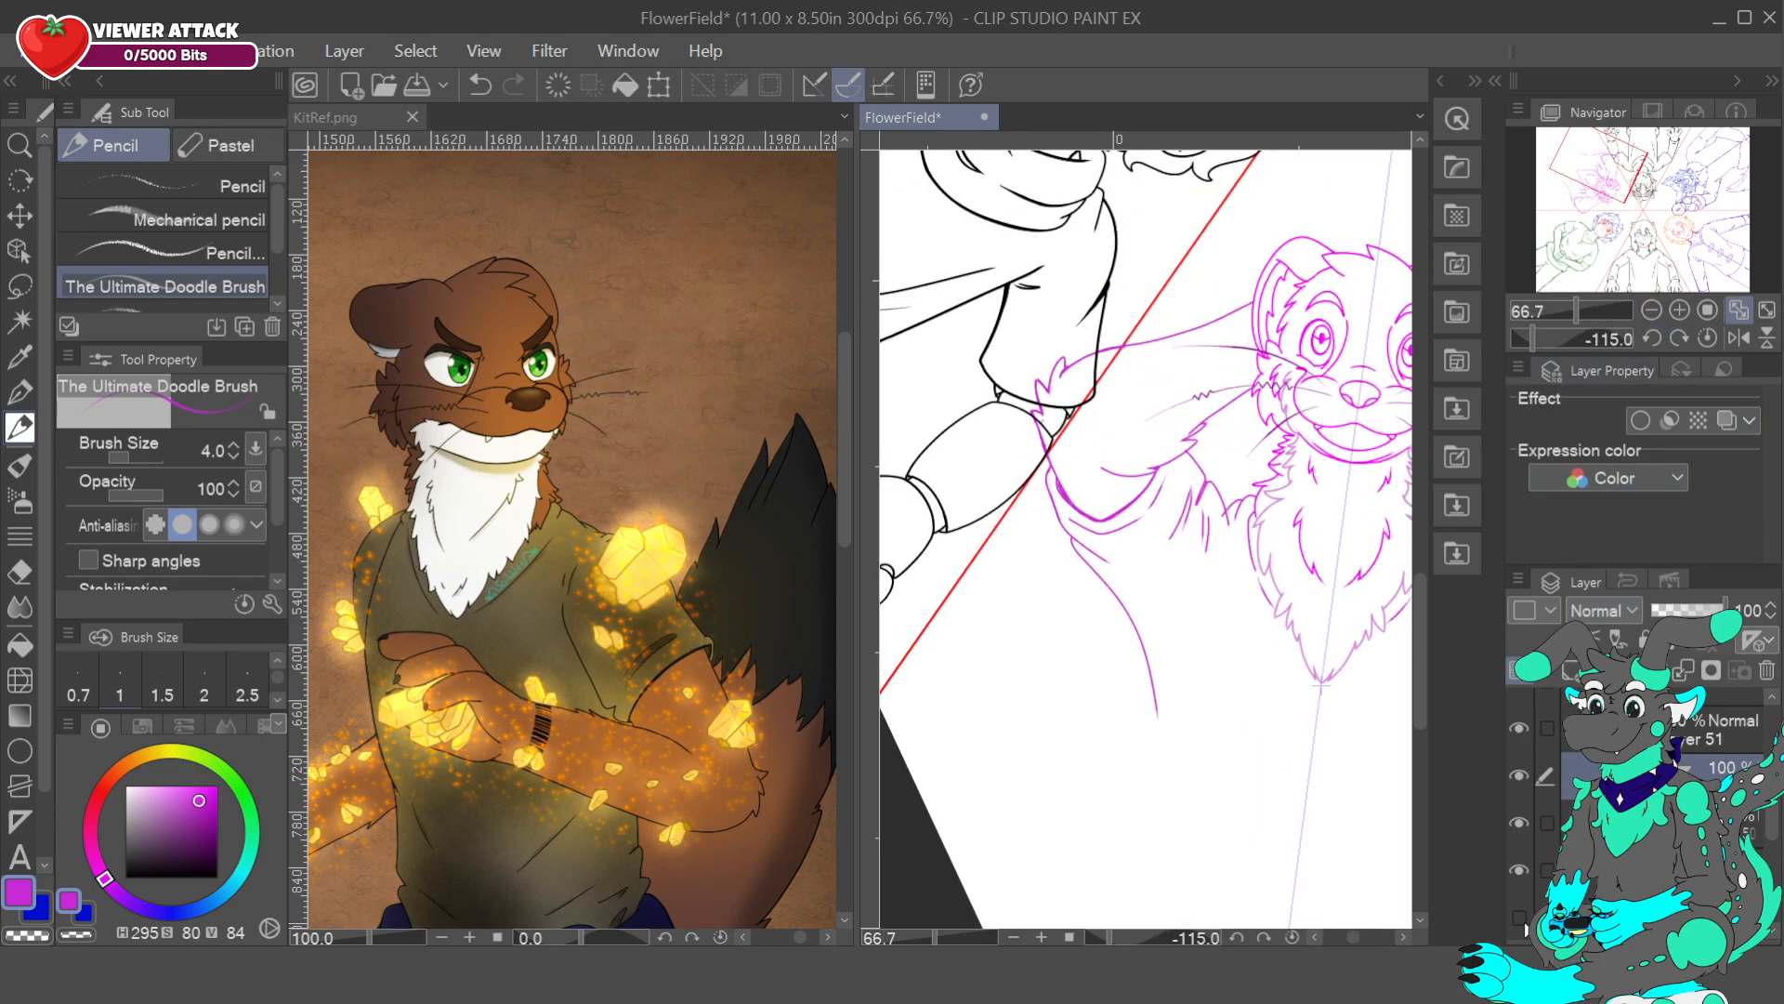
left_click(1520, 910)
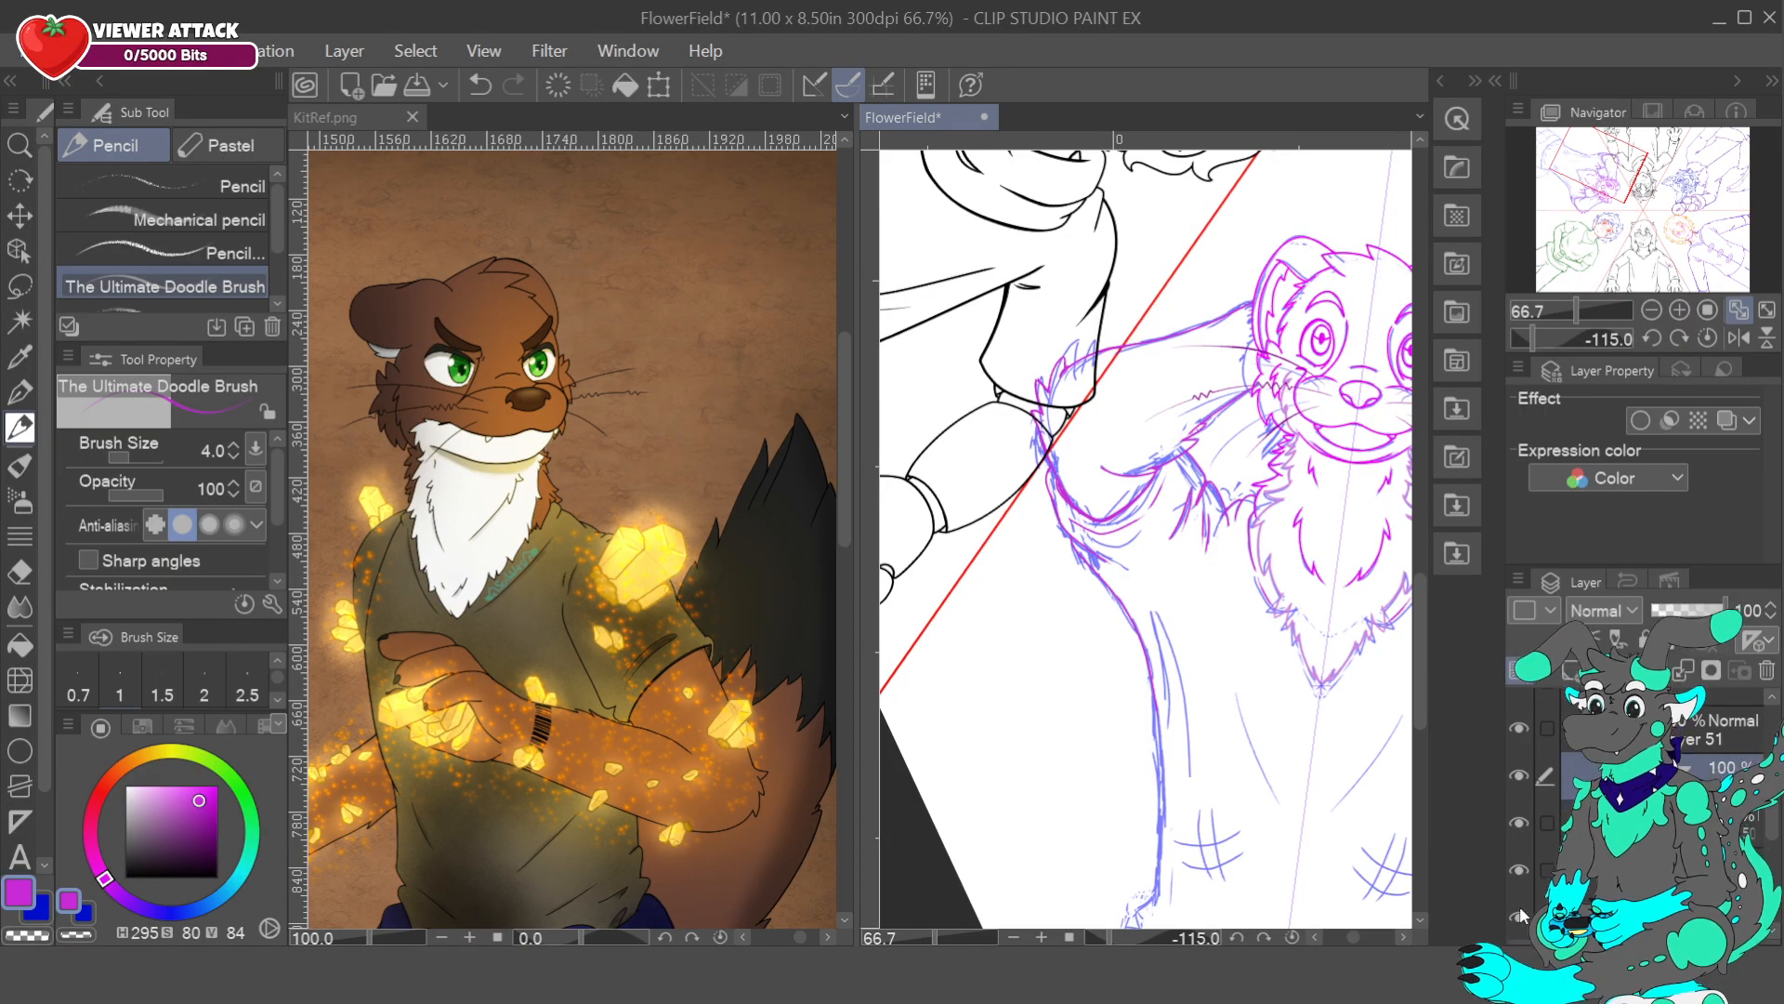
left_click(1519, 908)
left_click(1521, 910)
left_click(1521, 912)
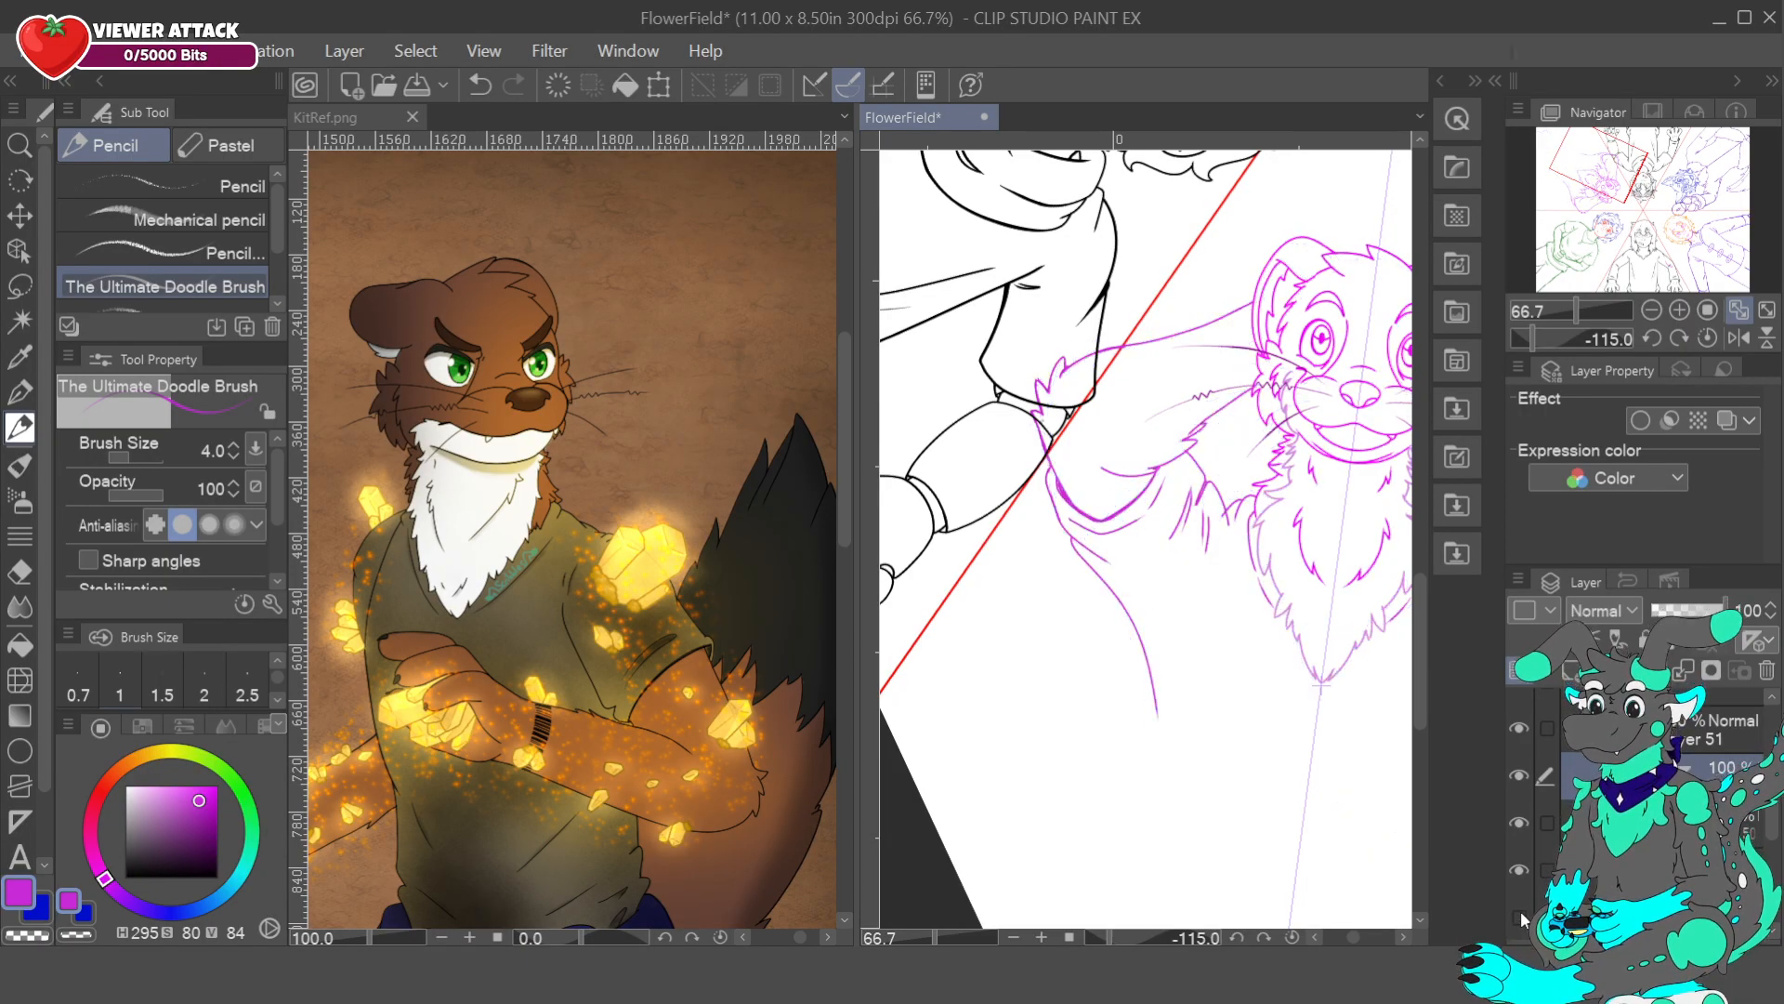
- Show the sketch and trace the torso's side contours, side folds and the belly creases below the chest fur in magenta
left_click(1521, 915)
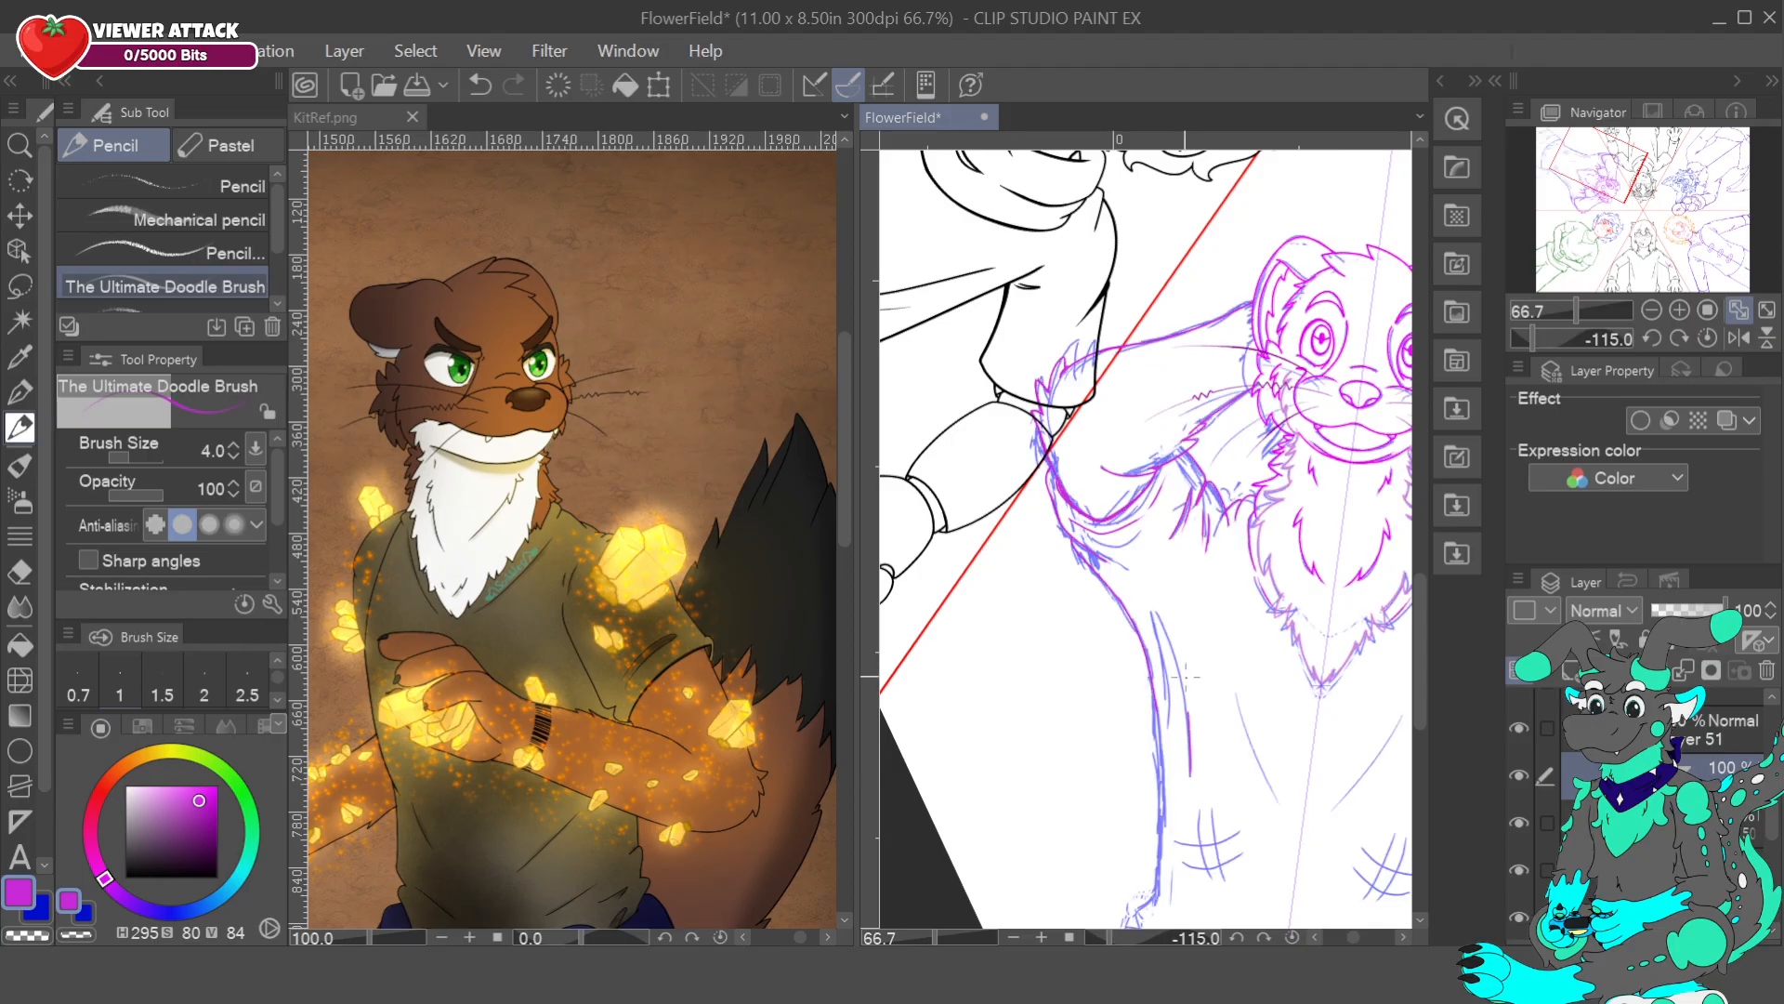
left_click_drag(1185, 675, 1031, 441)
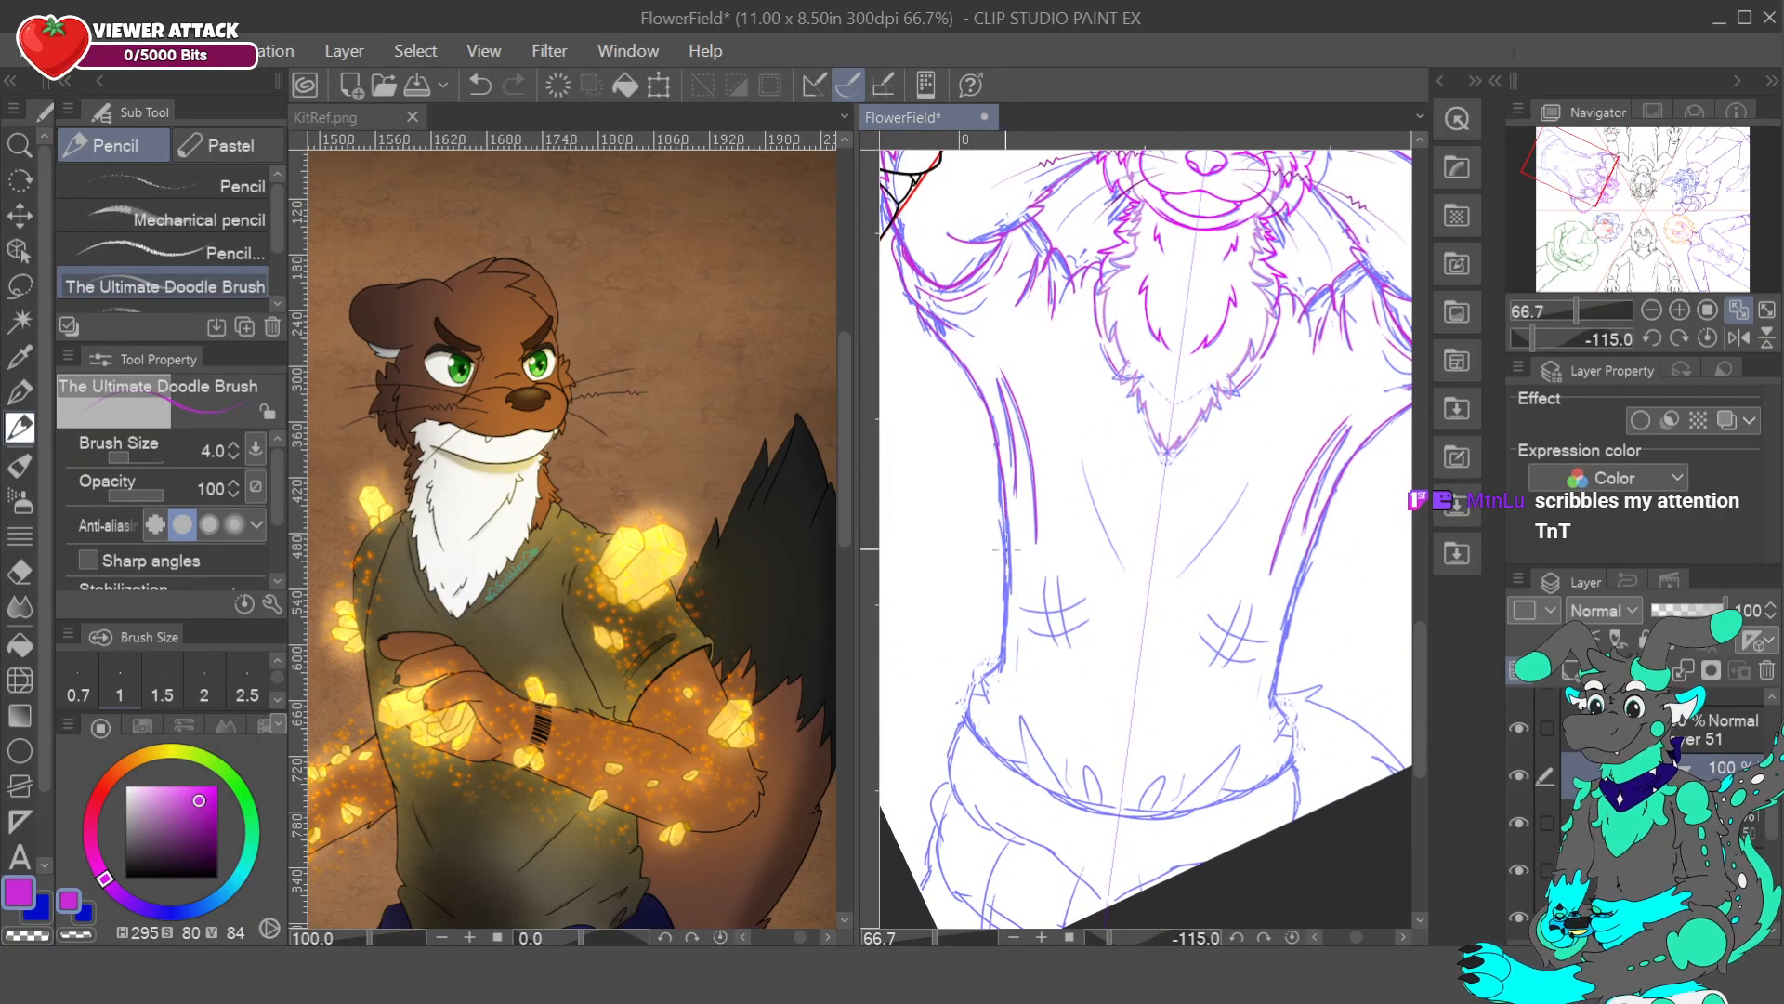
left_click(479, 85)
left_click_drag(1009, 533, 1007, 625)
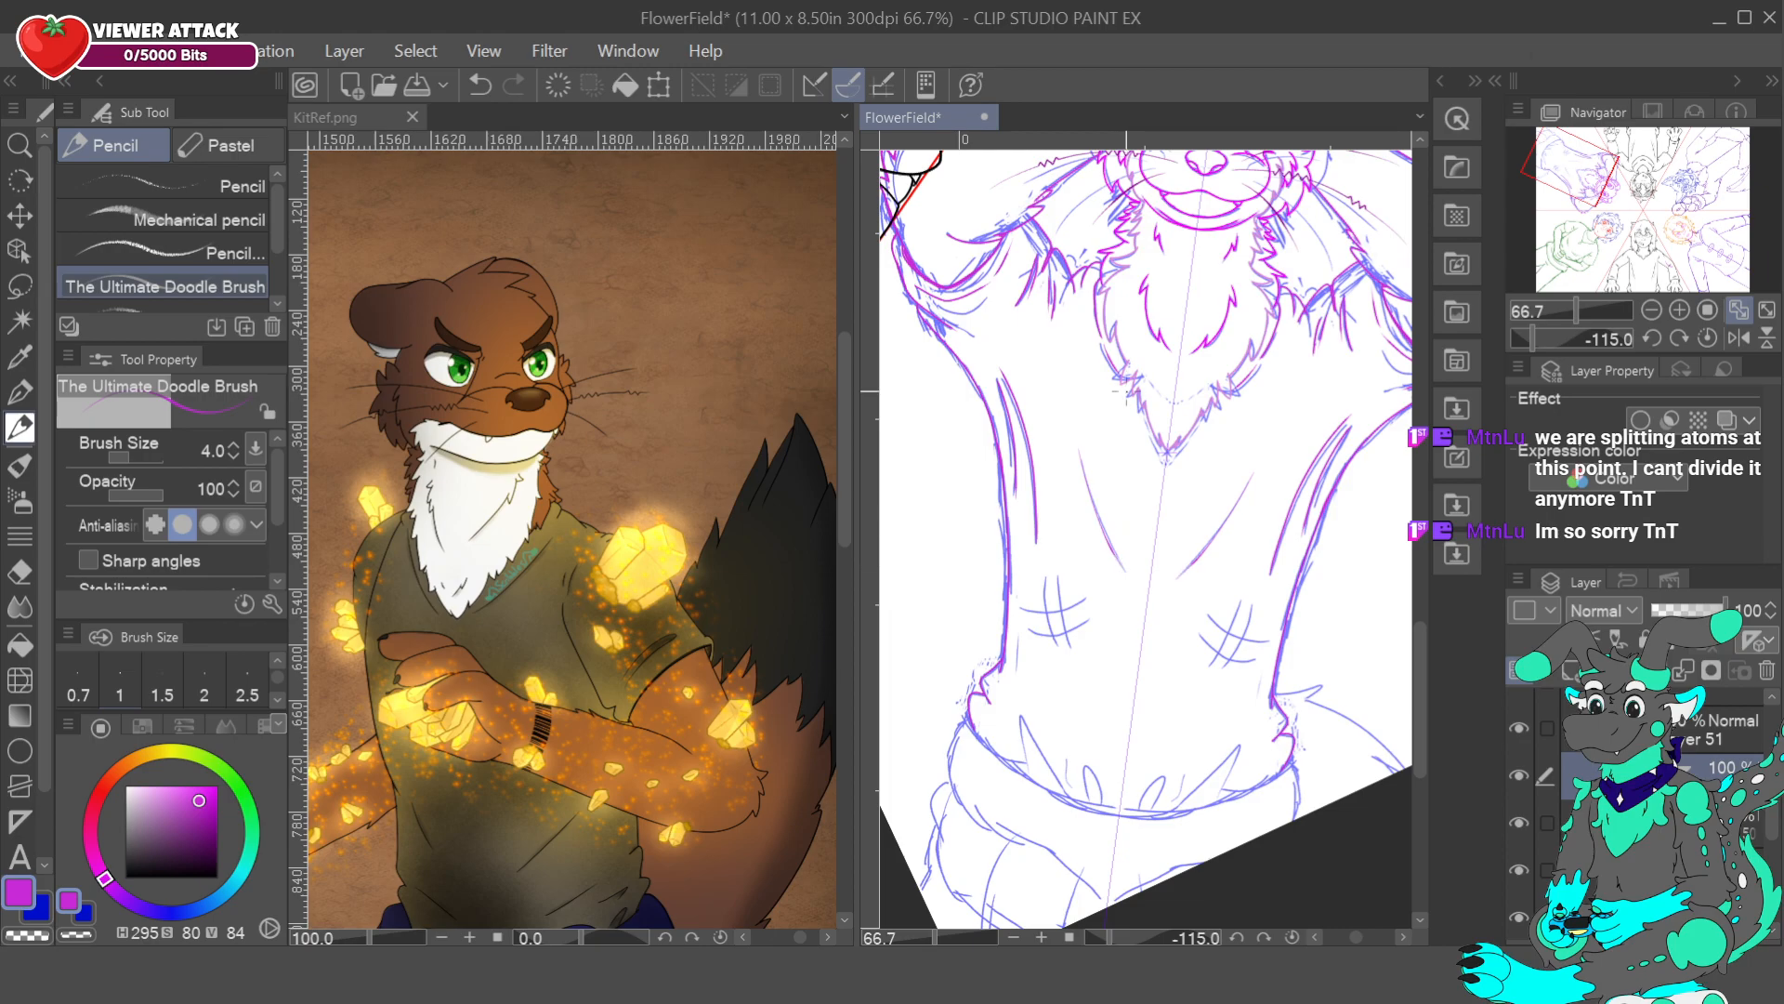
left_click(481, 90)
left_click_drag(1081, 460, 1131, 571)
- Hide the sketch, erase the fur strokes between the bent arm and chest fur with the transparent Turnip pen, and reselect magenta
left_click_drag(1646, 229, 1606, 177)
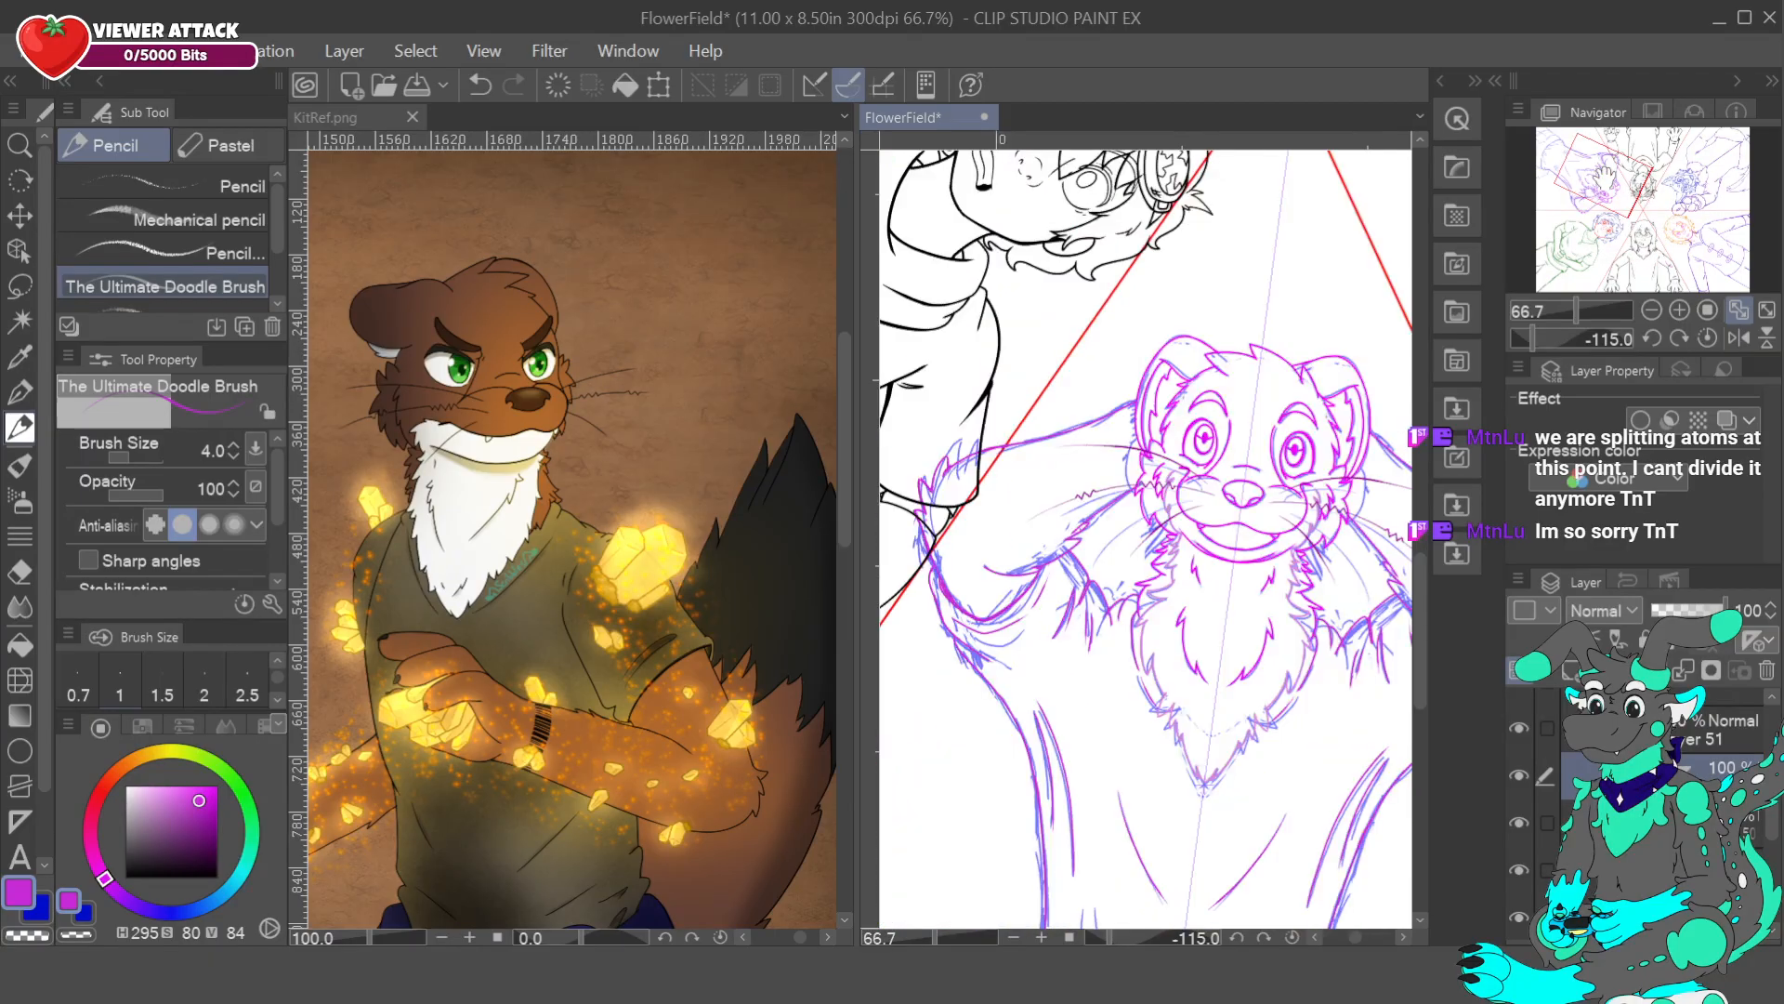
left_click(1615, 312)
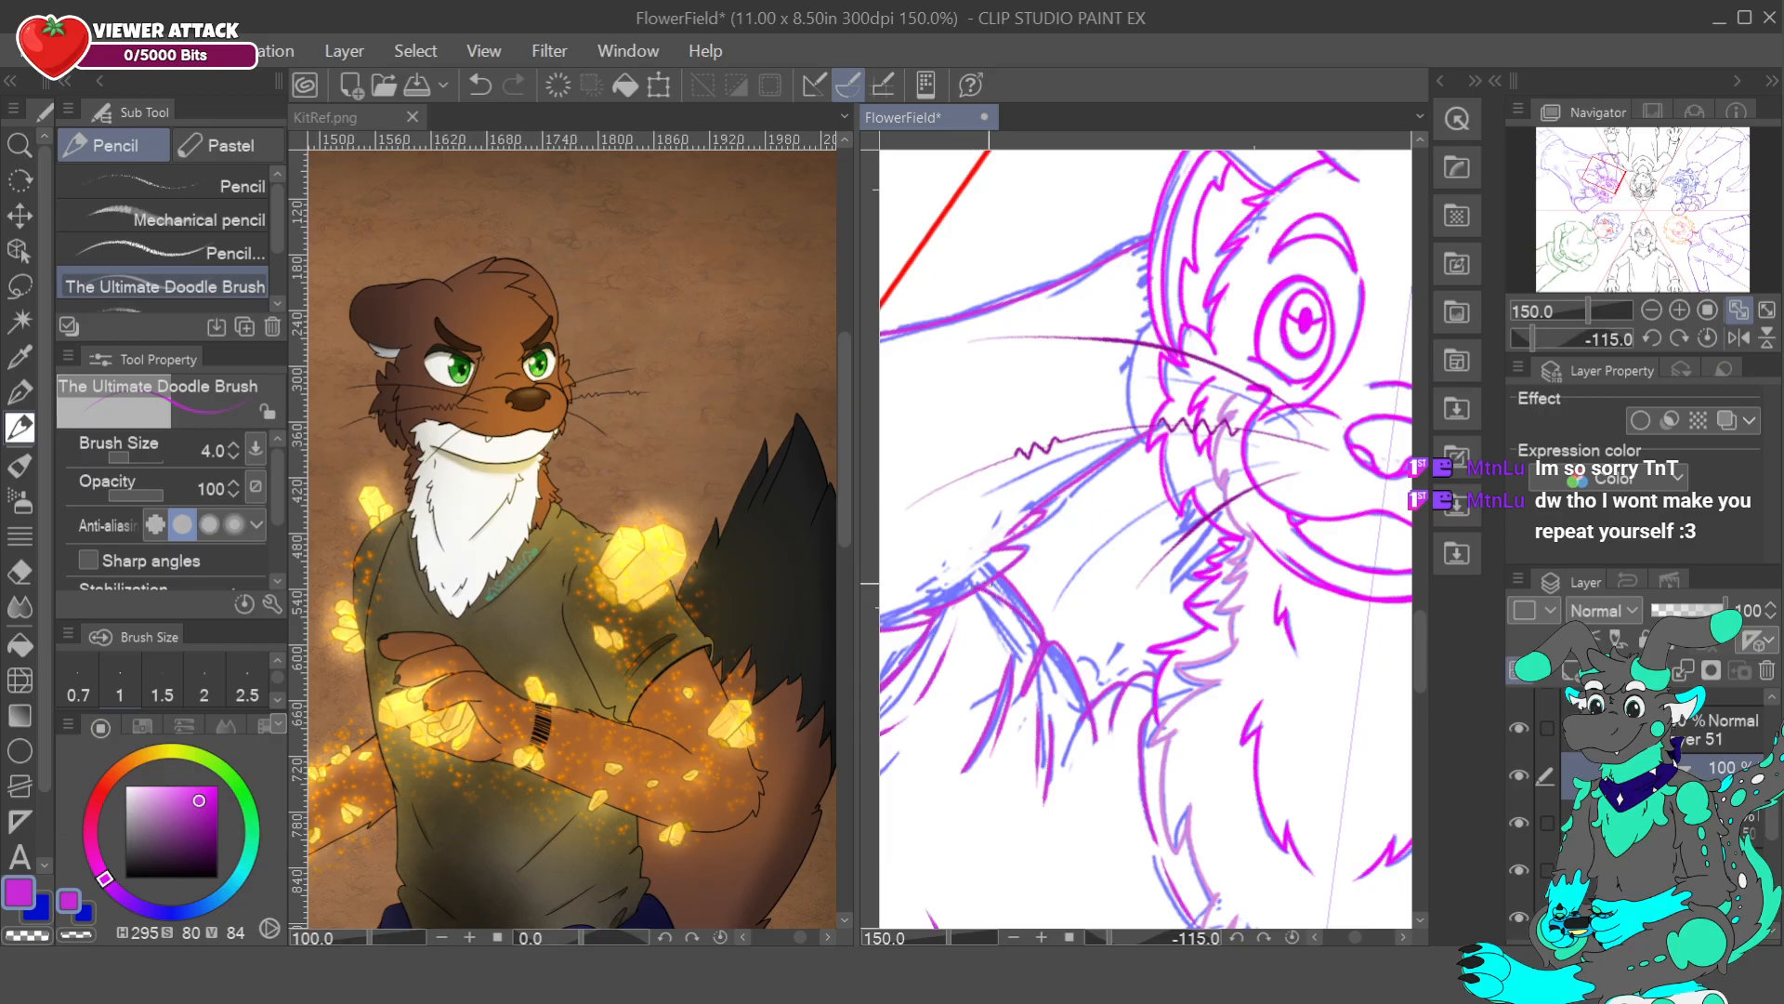
key("c")
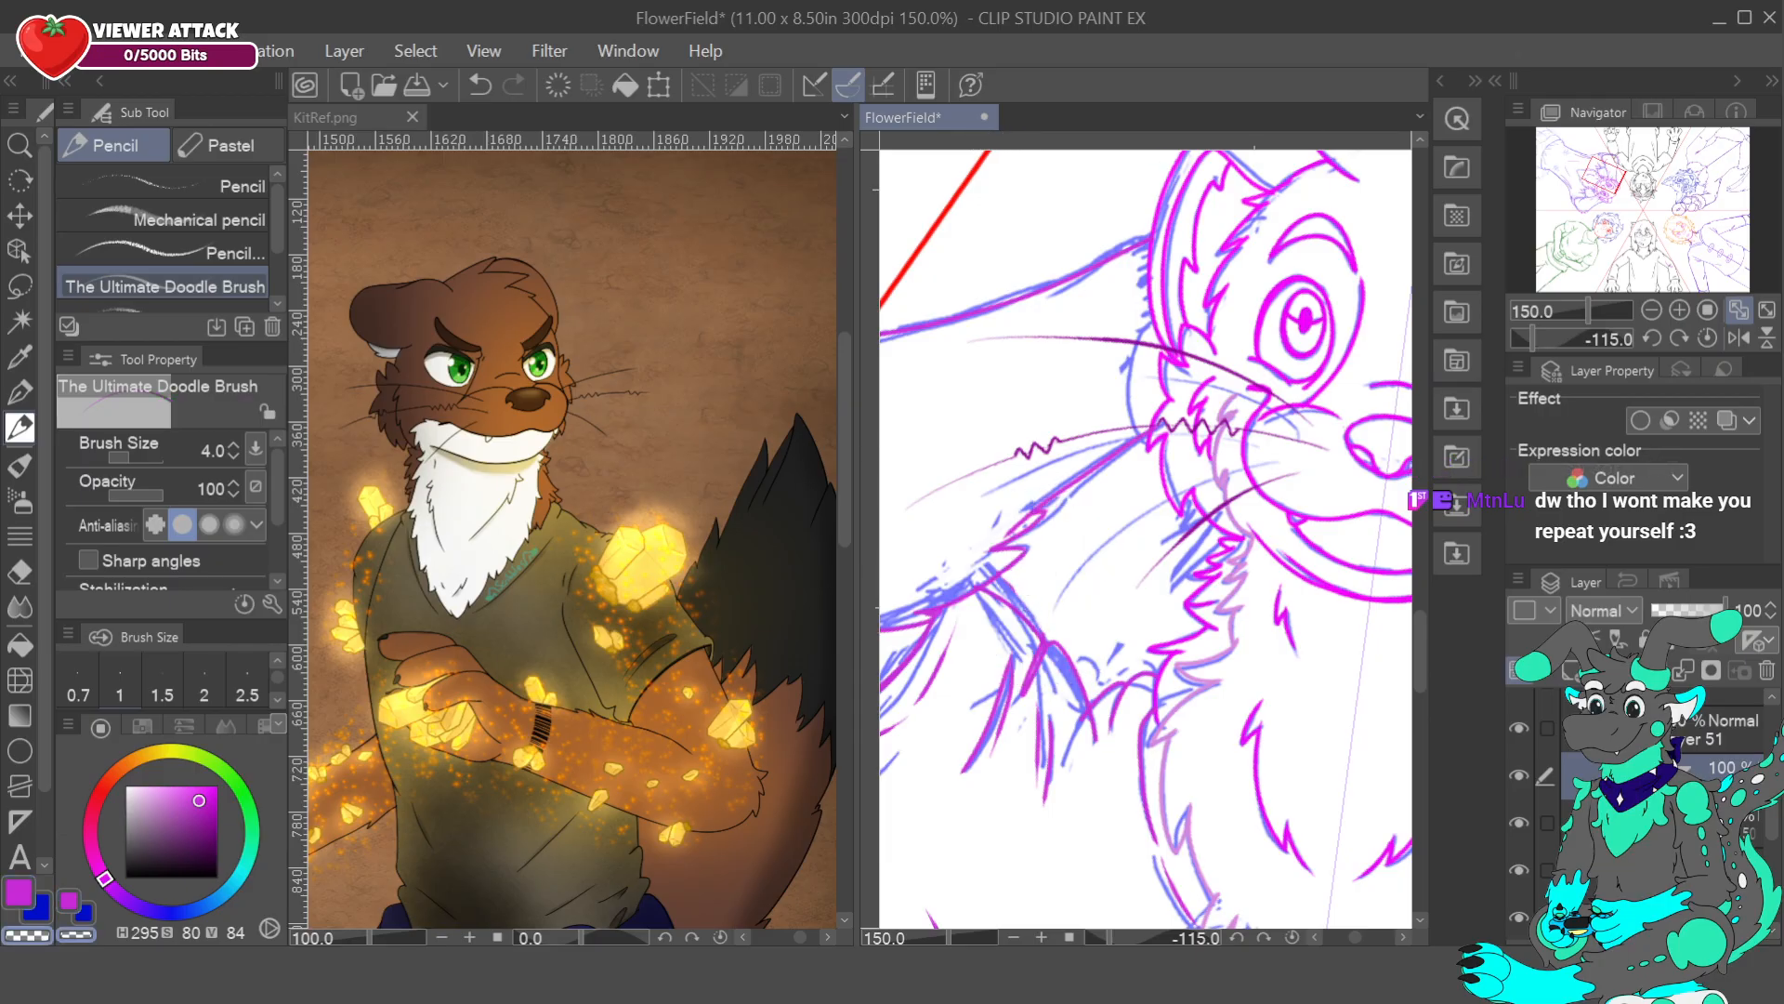
left_click(1519, 917)
double_click(1652, 311)
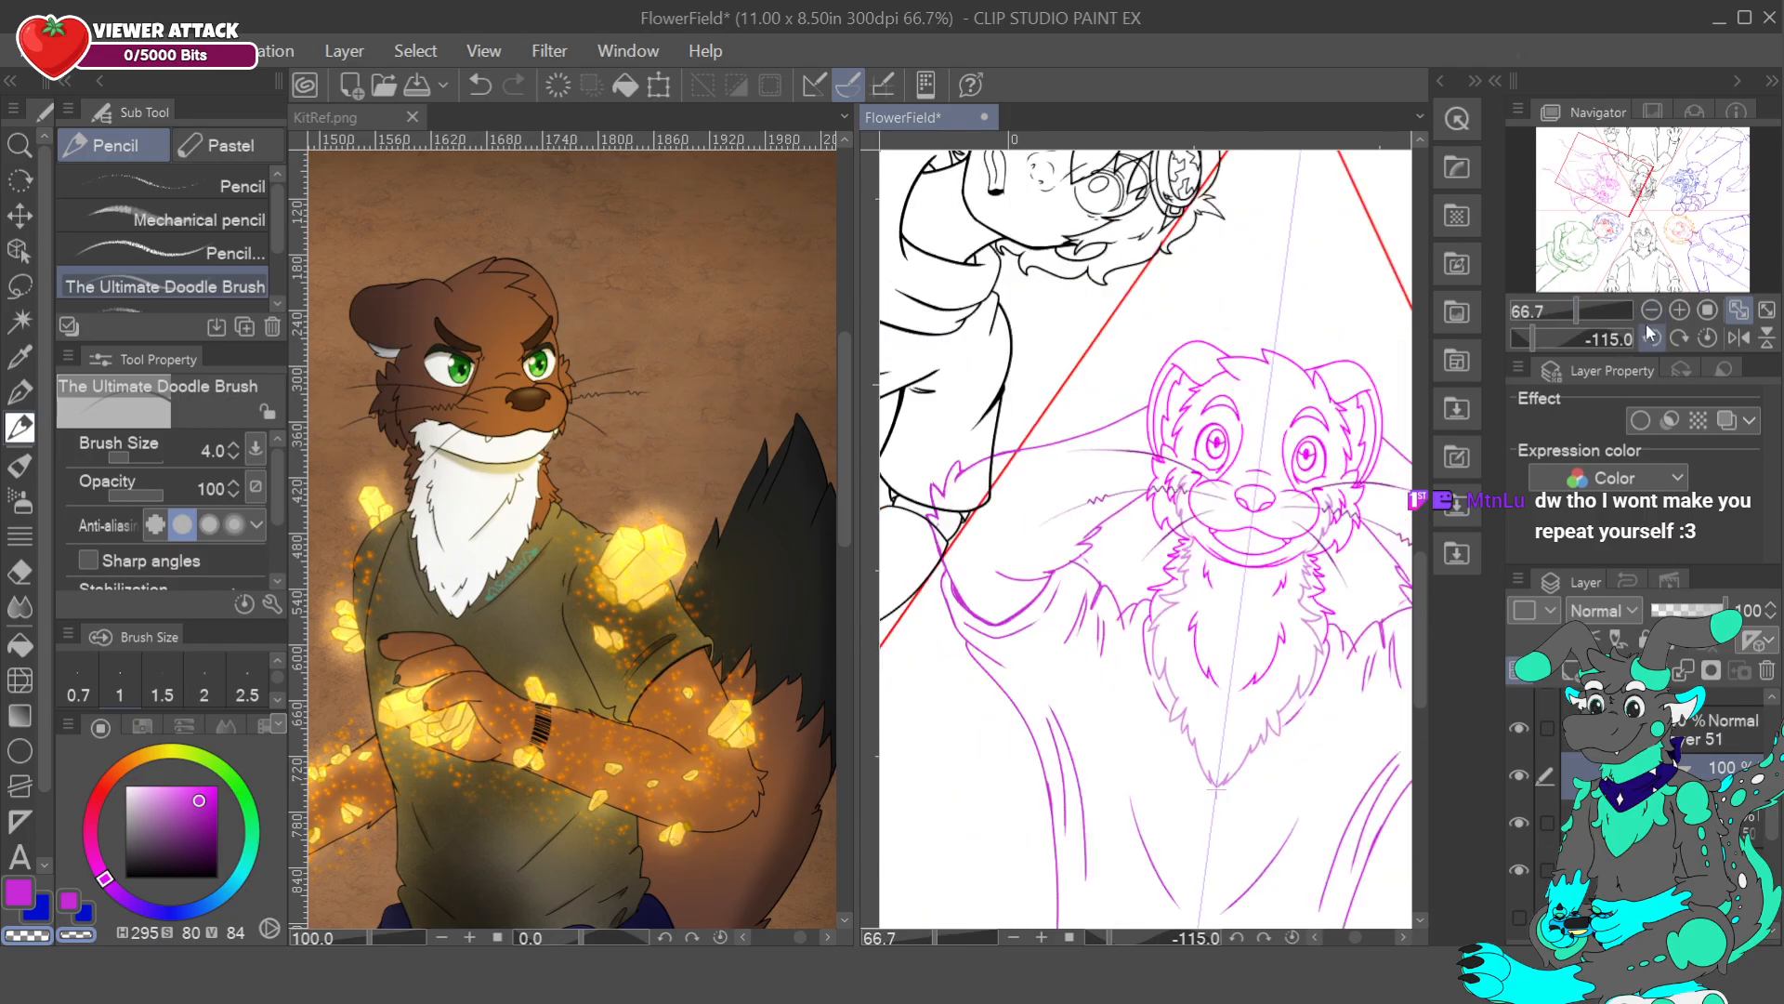
left_click(478, 87)
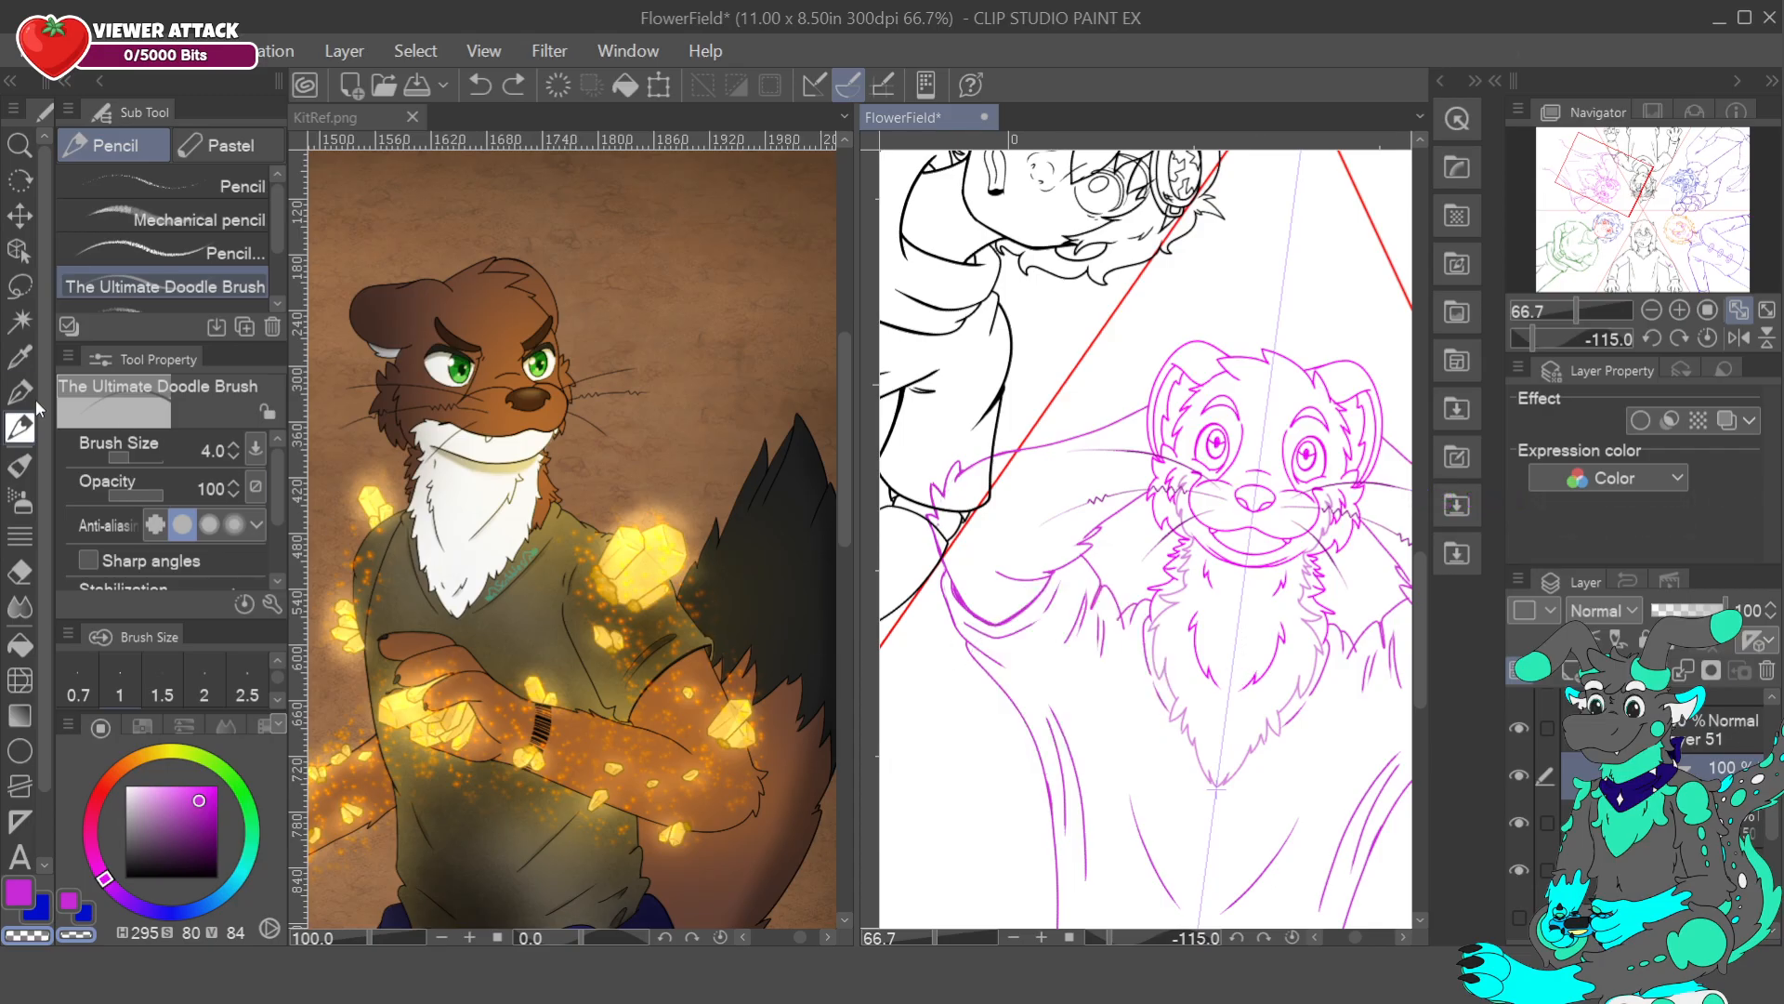
key("p")
mouse_move(1082, 604)
left_mouse_down()
mouse_move(1068, 652)
mouse_move(1103, 658)
left_mouse_up()
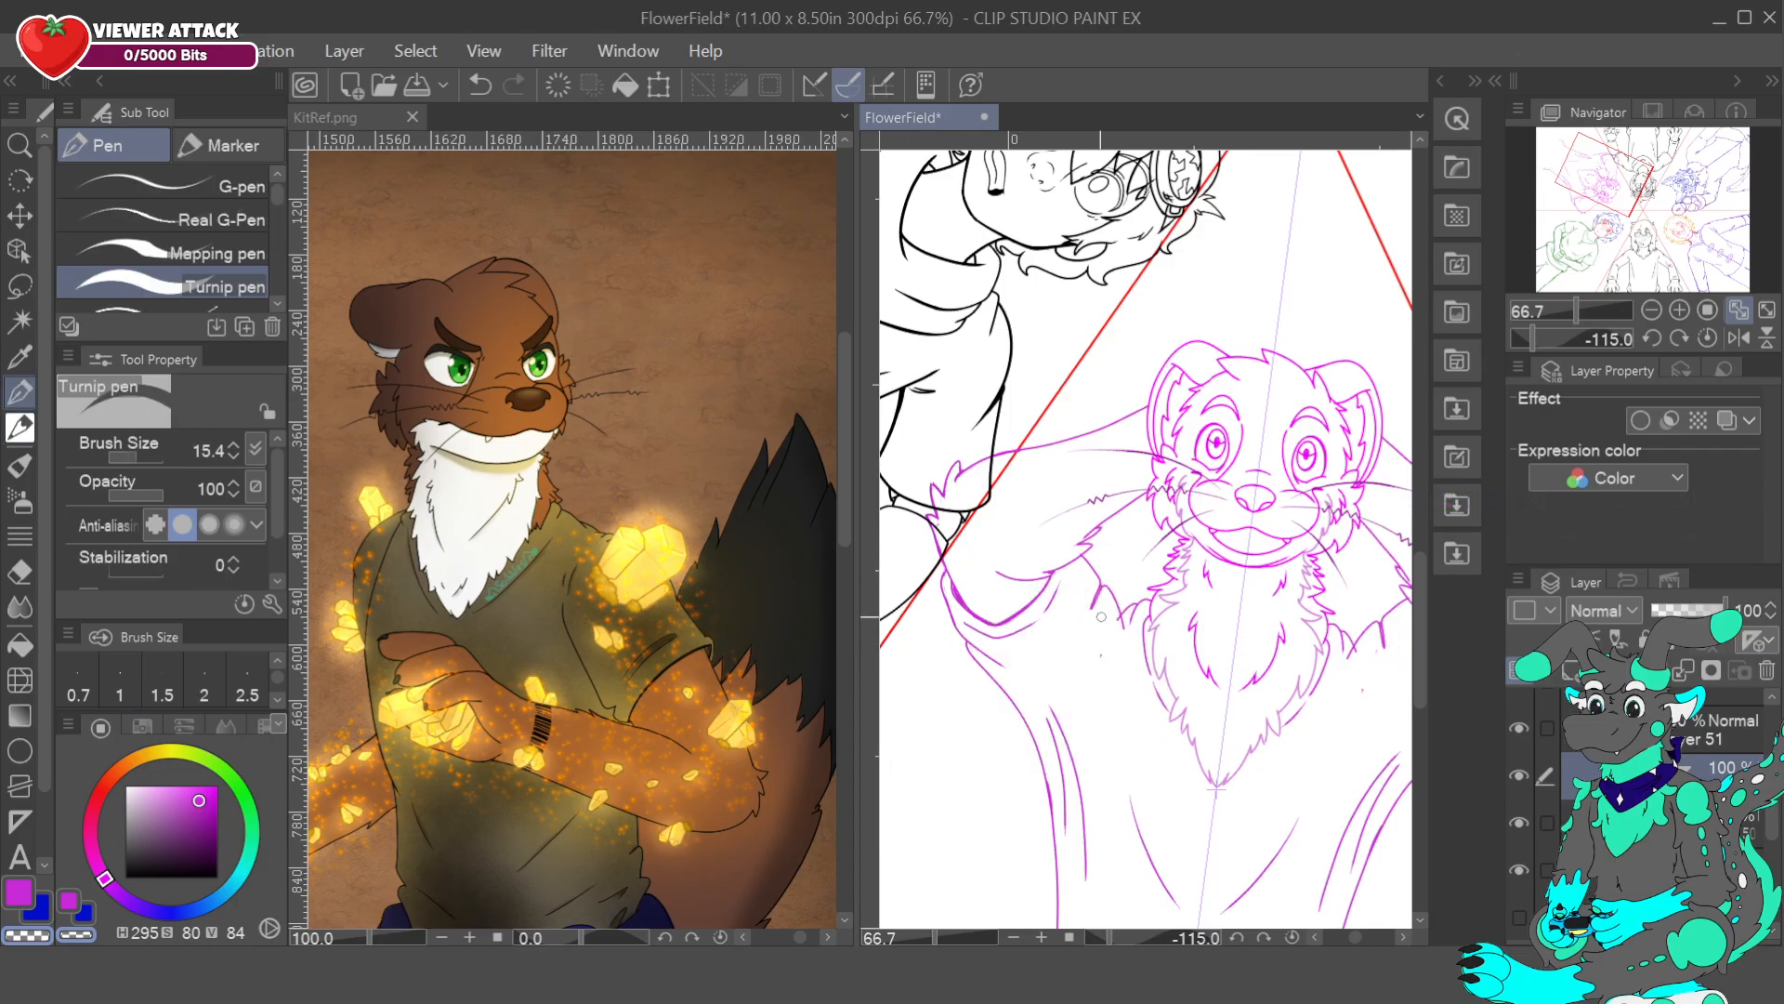
mouse_move(1085, 559)
left_mouse_down()
mouse_move(1093, 620)
mouse_move(1111, 597)
mouse_move(1122, 633)
left_mouse_up()
left_click_drag(1091, 562, 1097, 572)
left_click(73, 895)
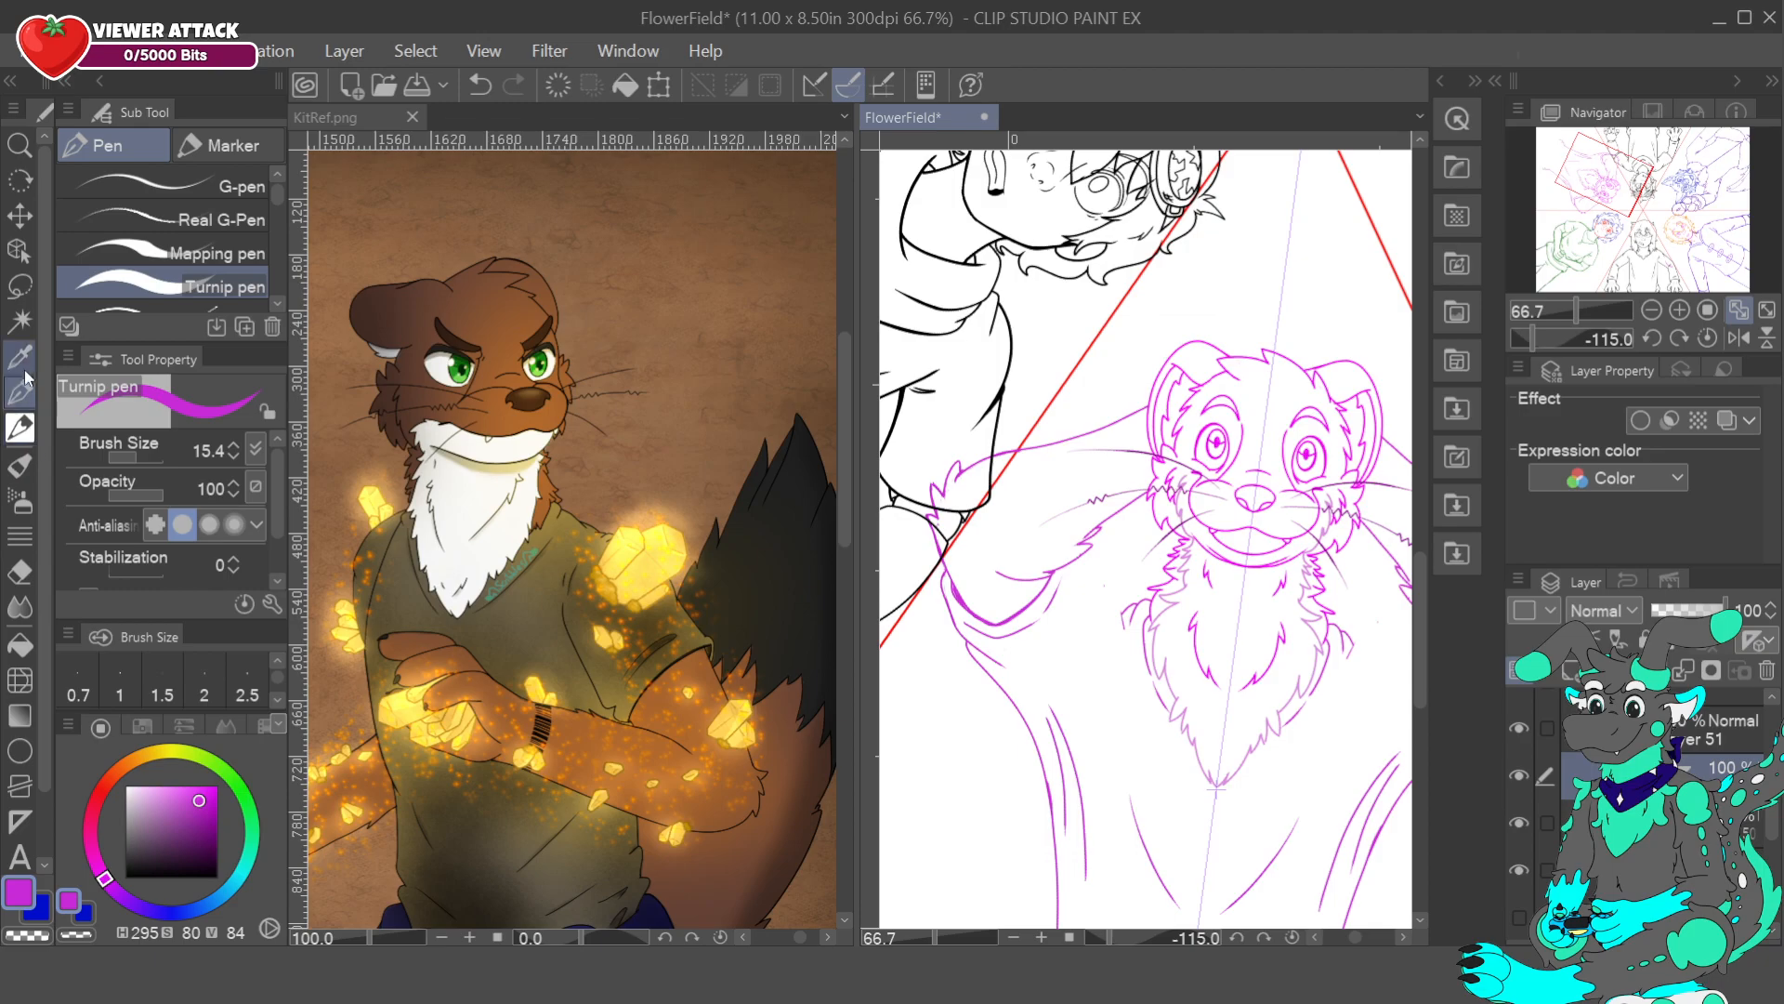
- Add short magenta strokes on the shoulder beside the chest fur and erase the torso's side folds with the transparent Turnip pen
left_click(19, 427)
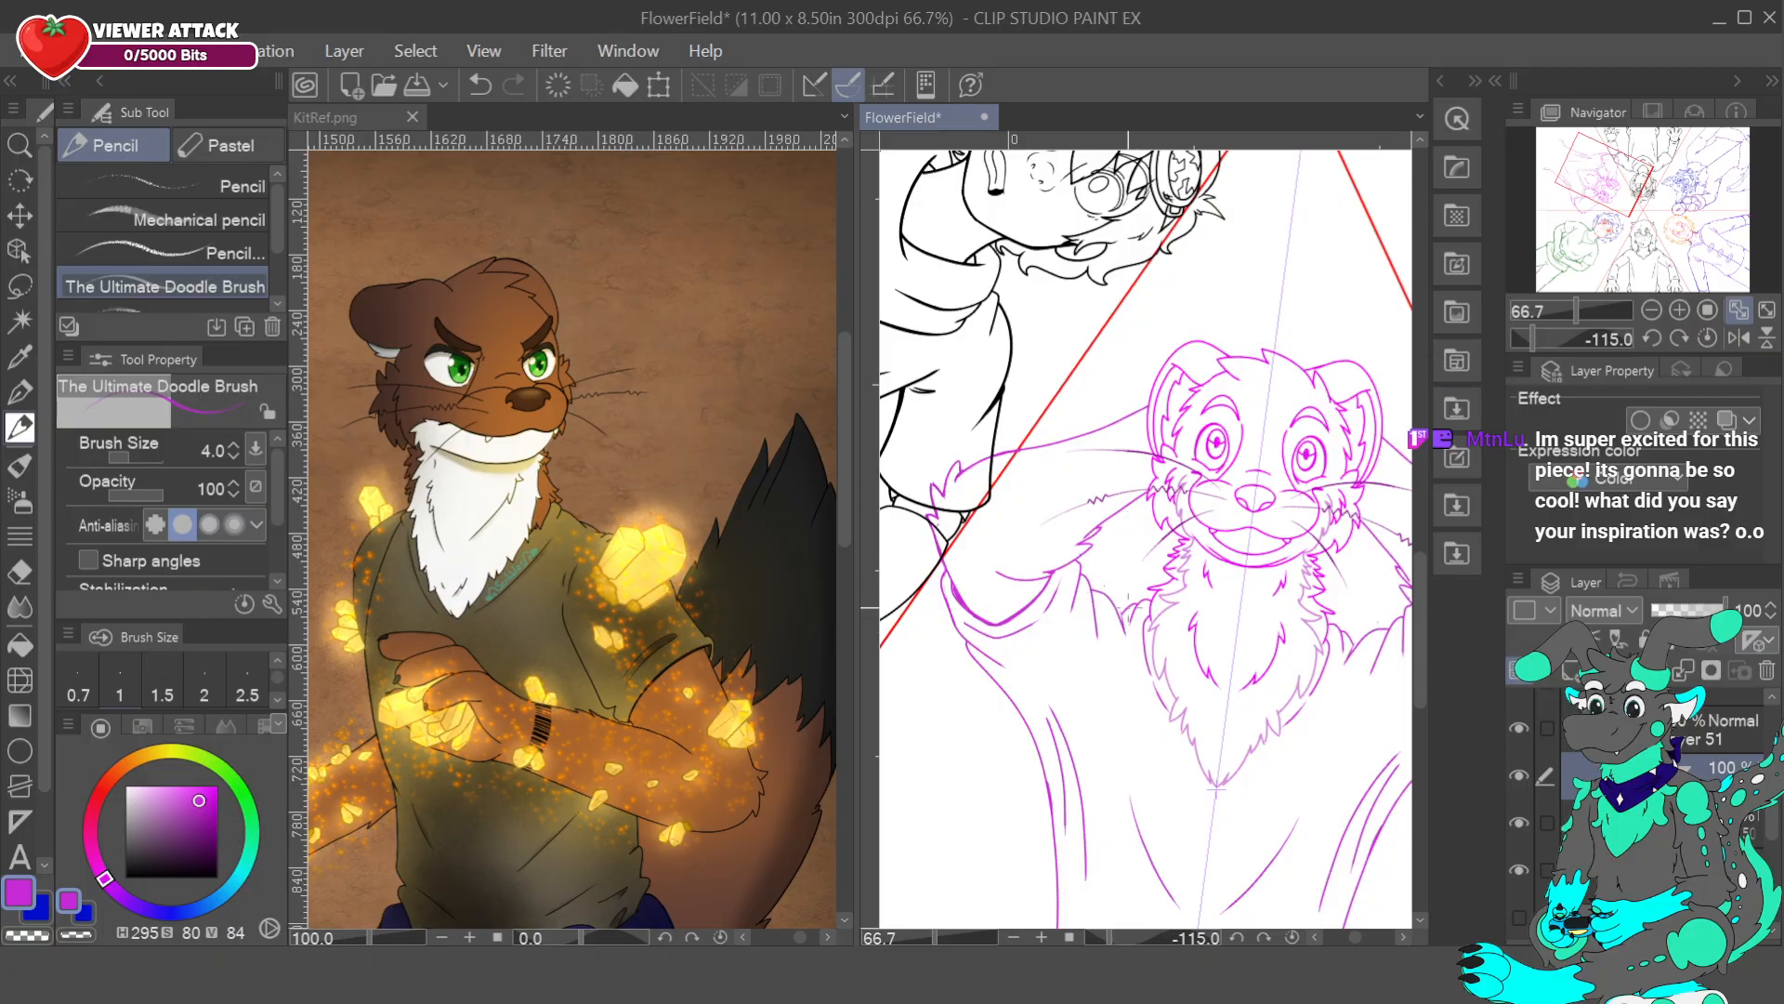
left_click_drag(1121, 628, 1126, 614)
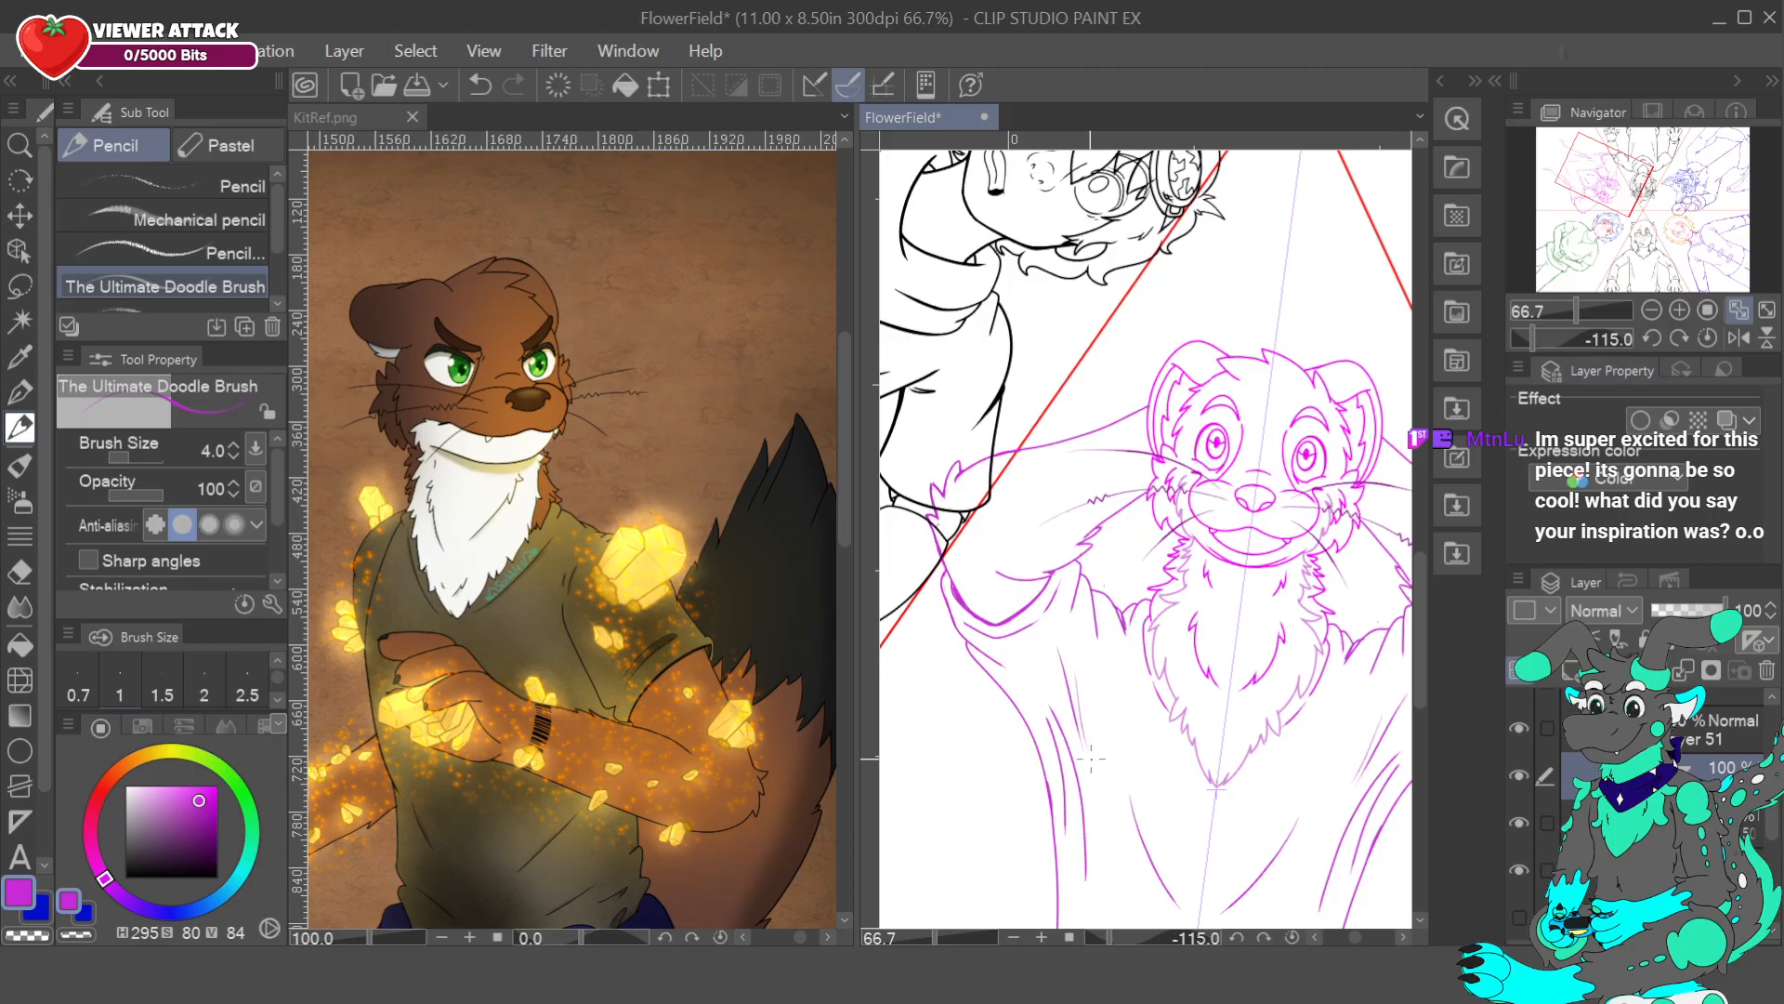
left_click(1659, 308)
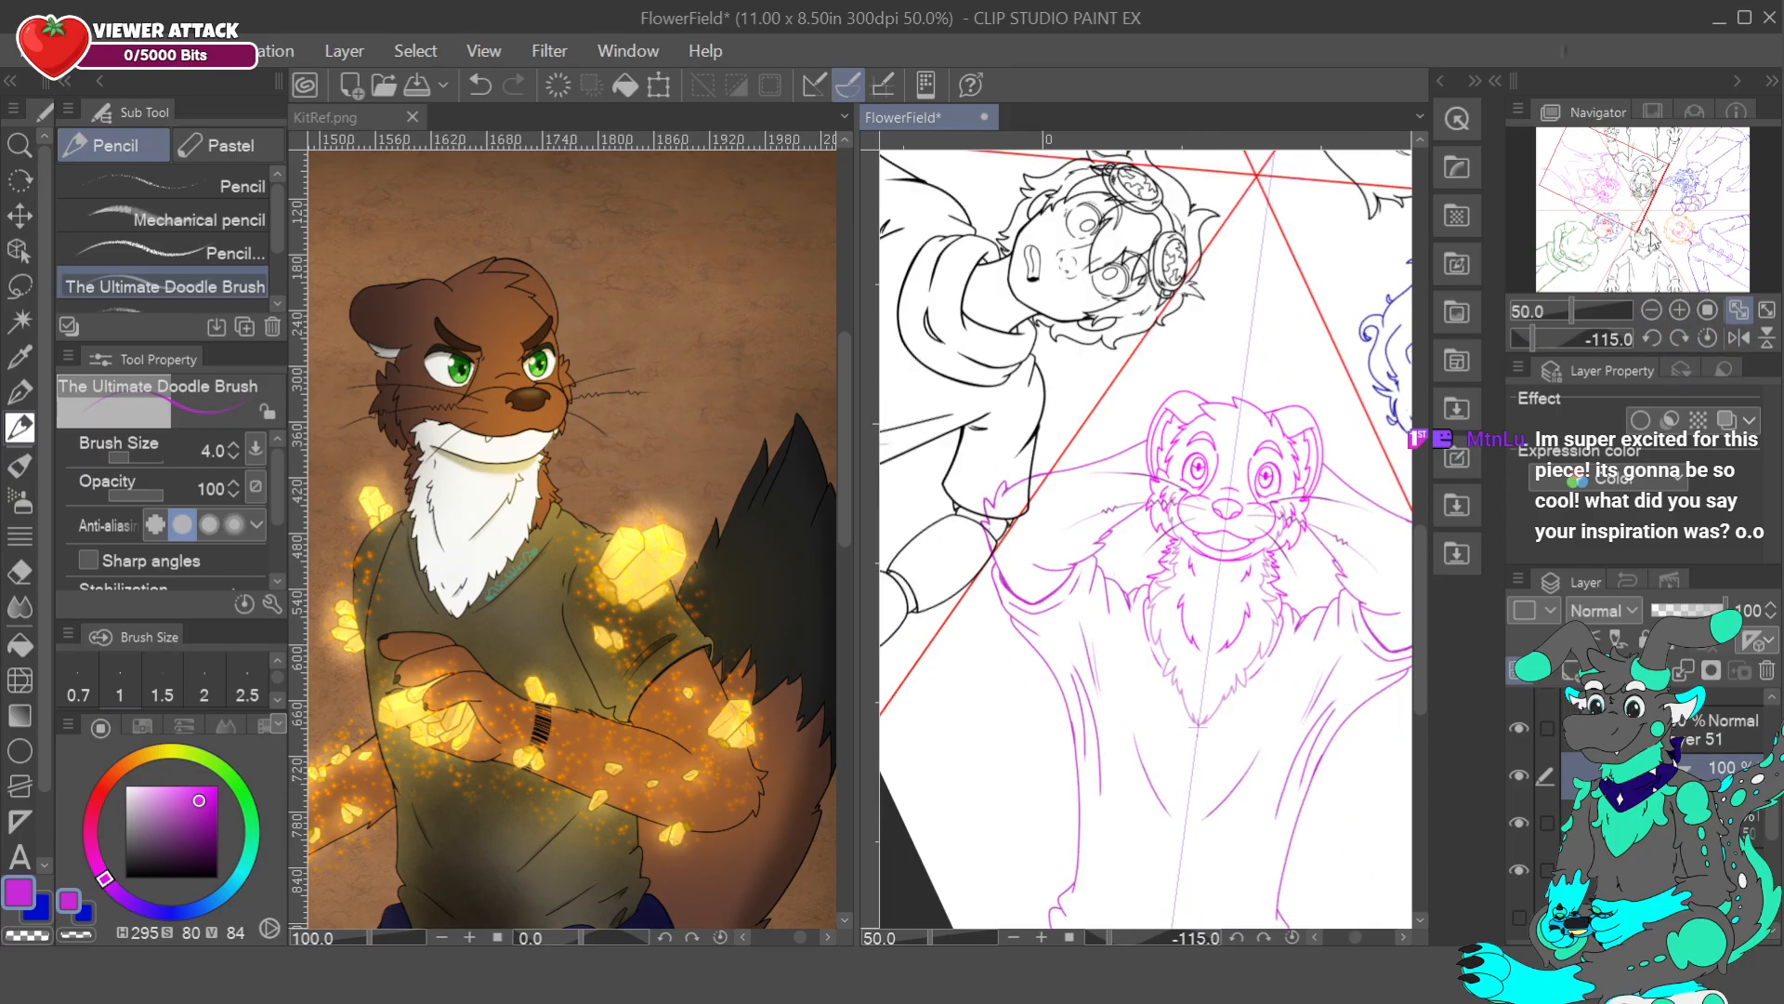
left_click(11, 392)
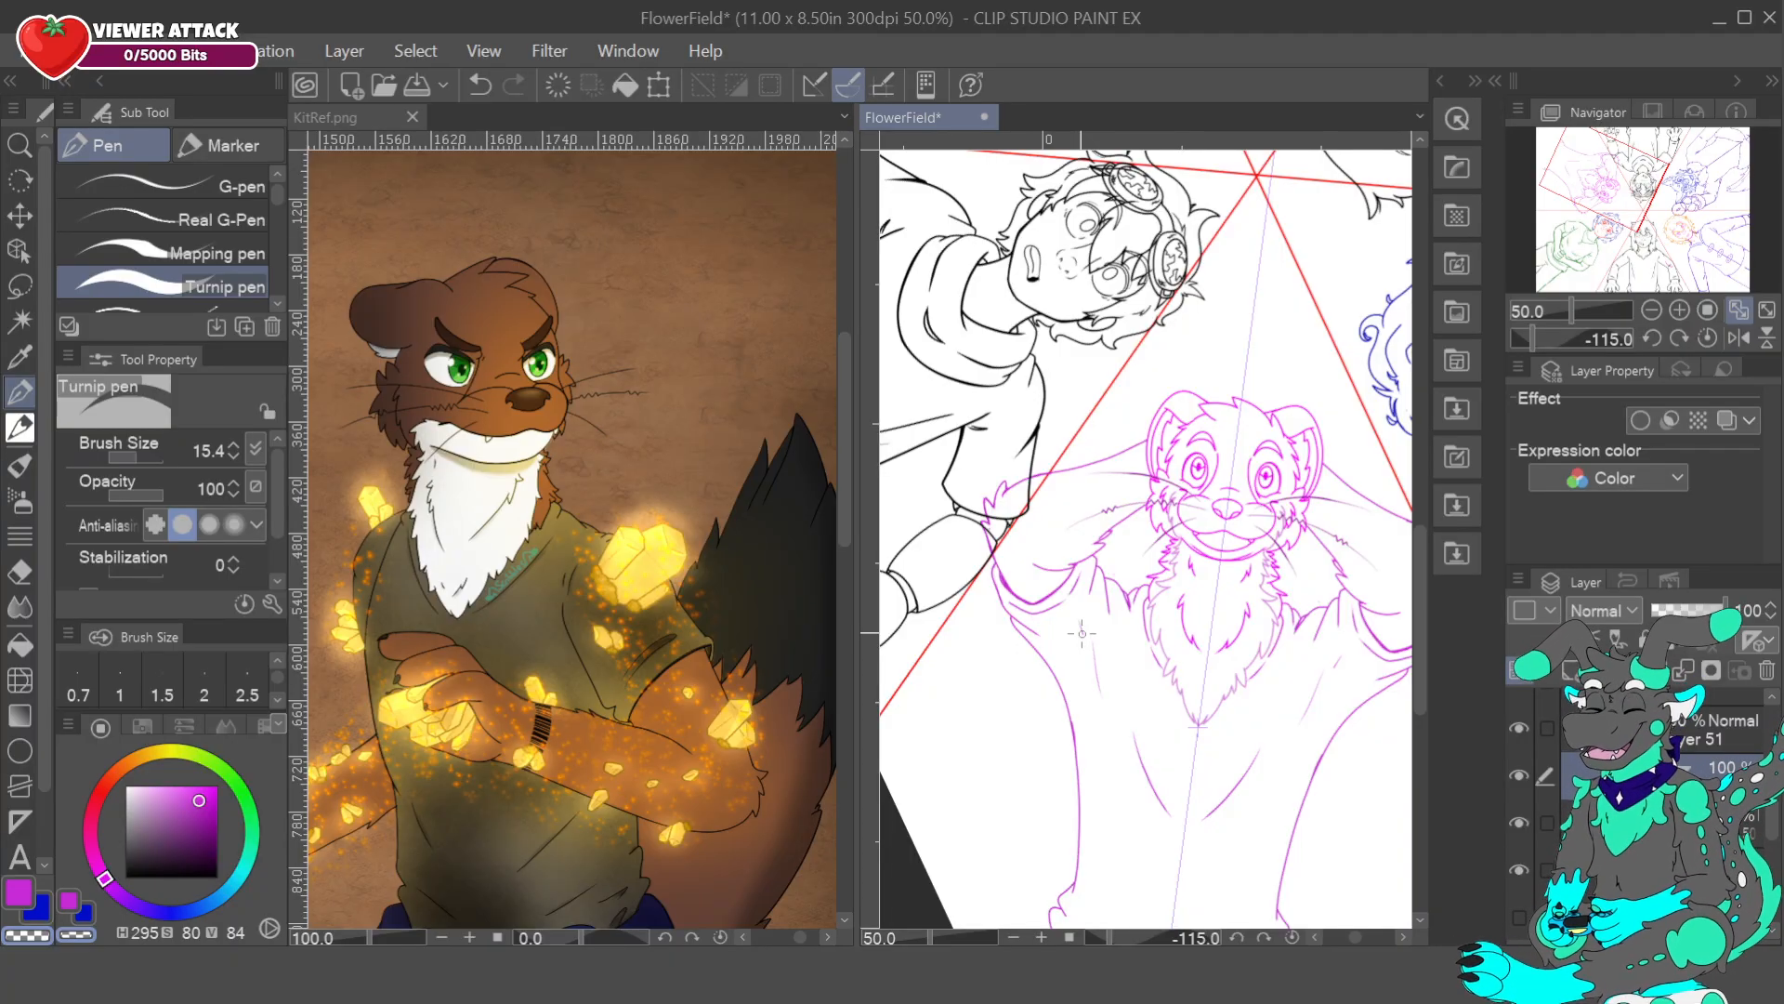
- View the whole FlowerField composition unrotated, open KorwinReading.png to look at that picture and close it again
left_click(1708, 337)
left_click(1738, 312)
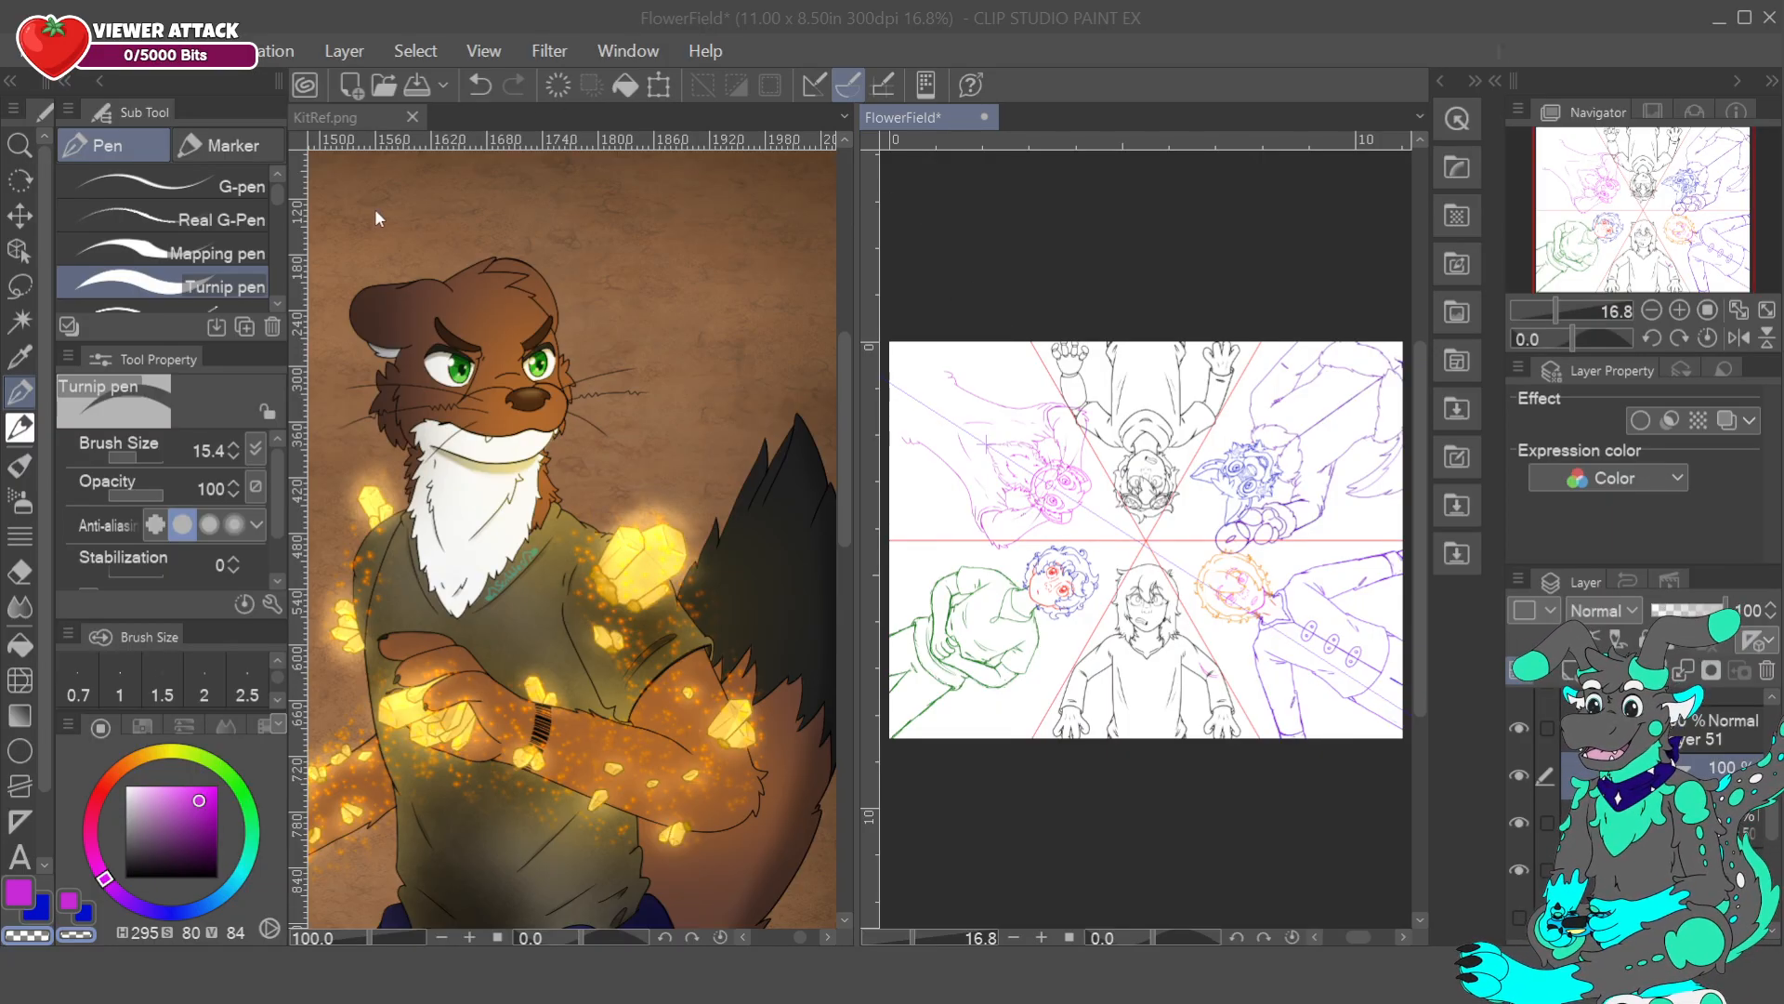
double_click(1347, 649)
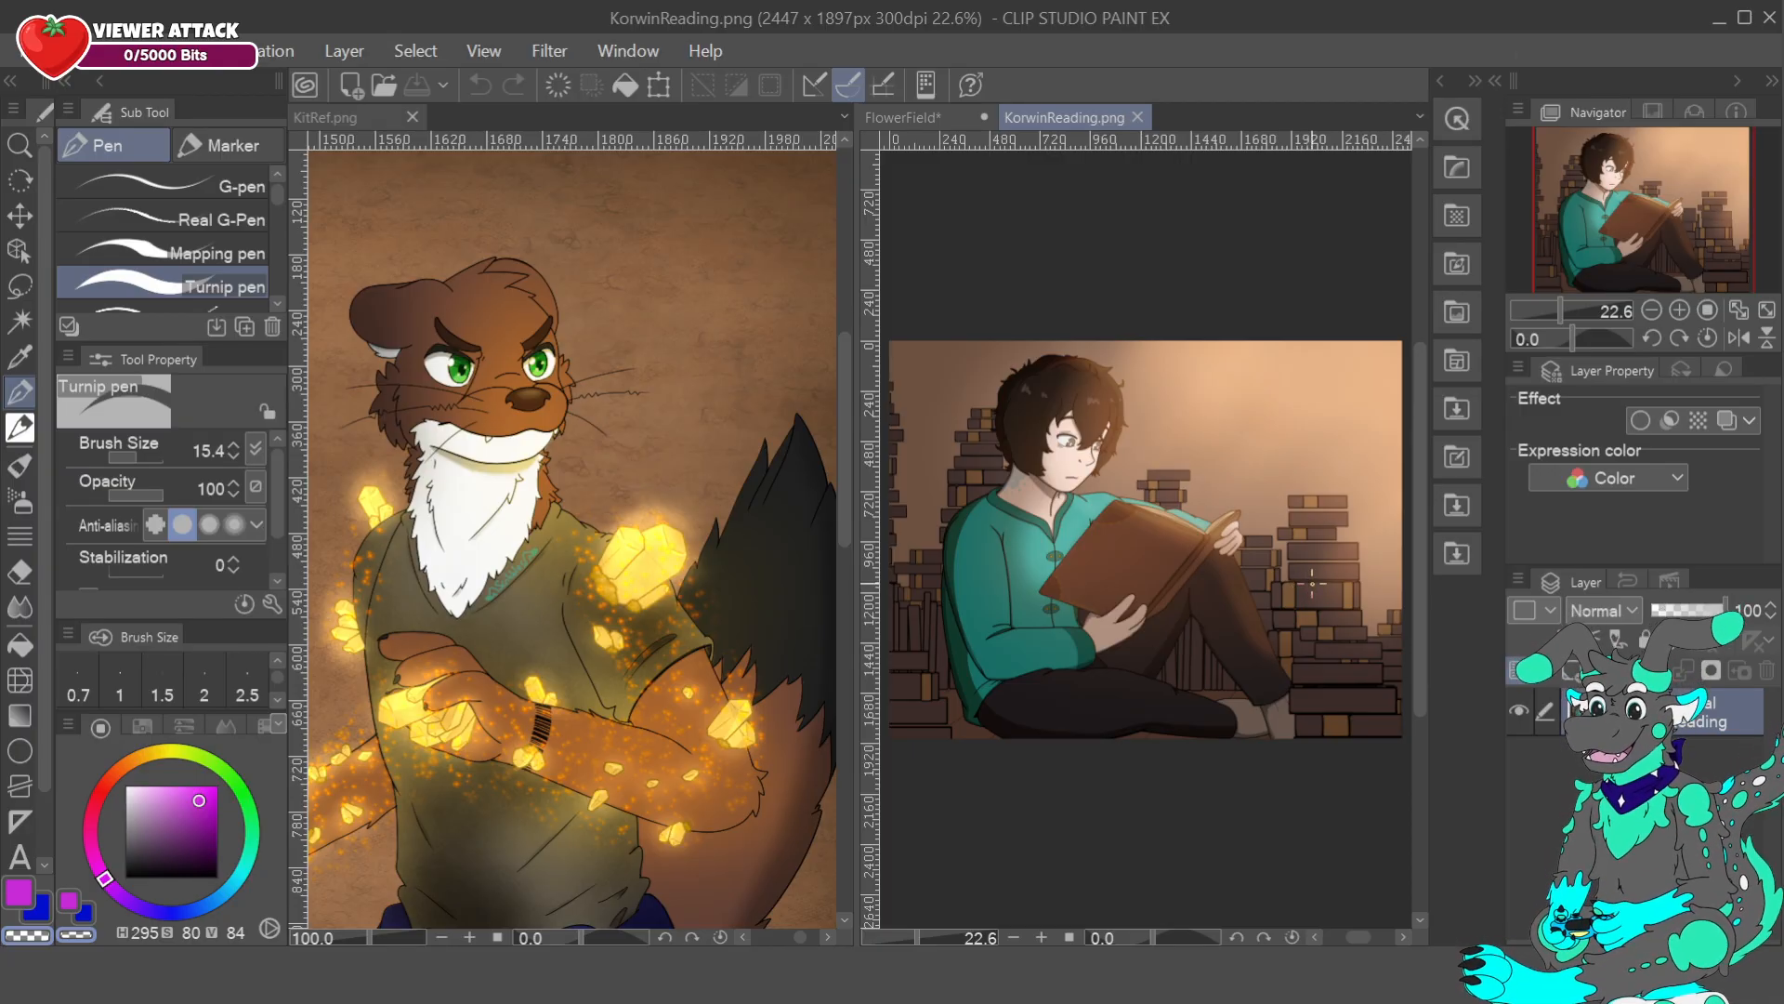
left_click(1138, 116)
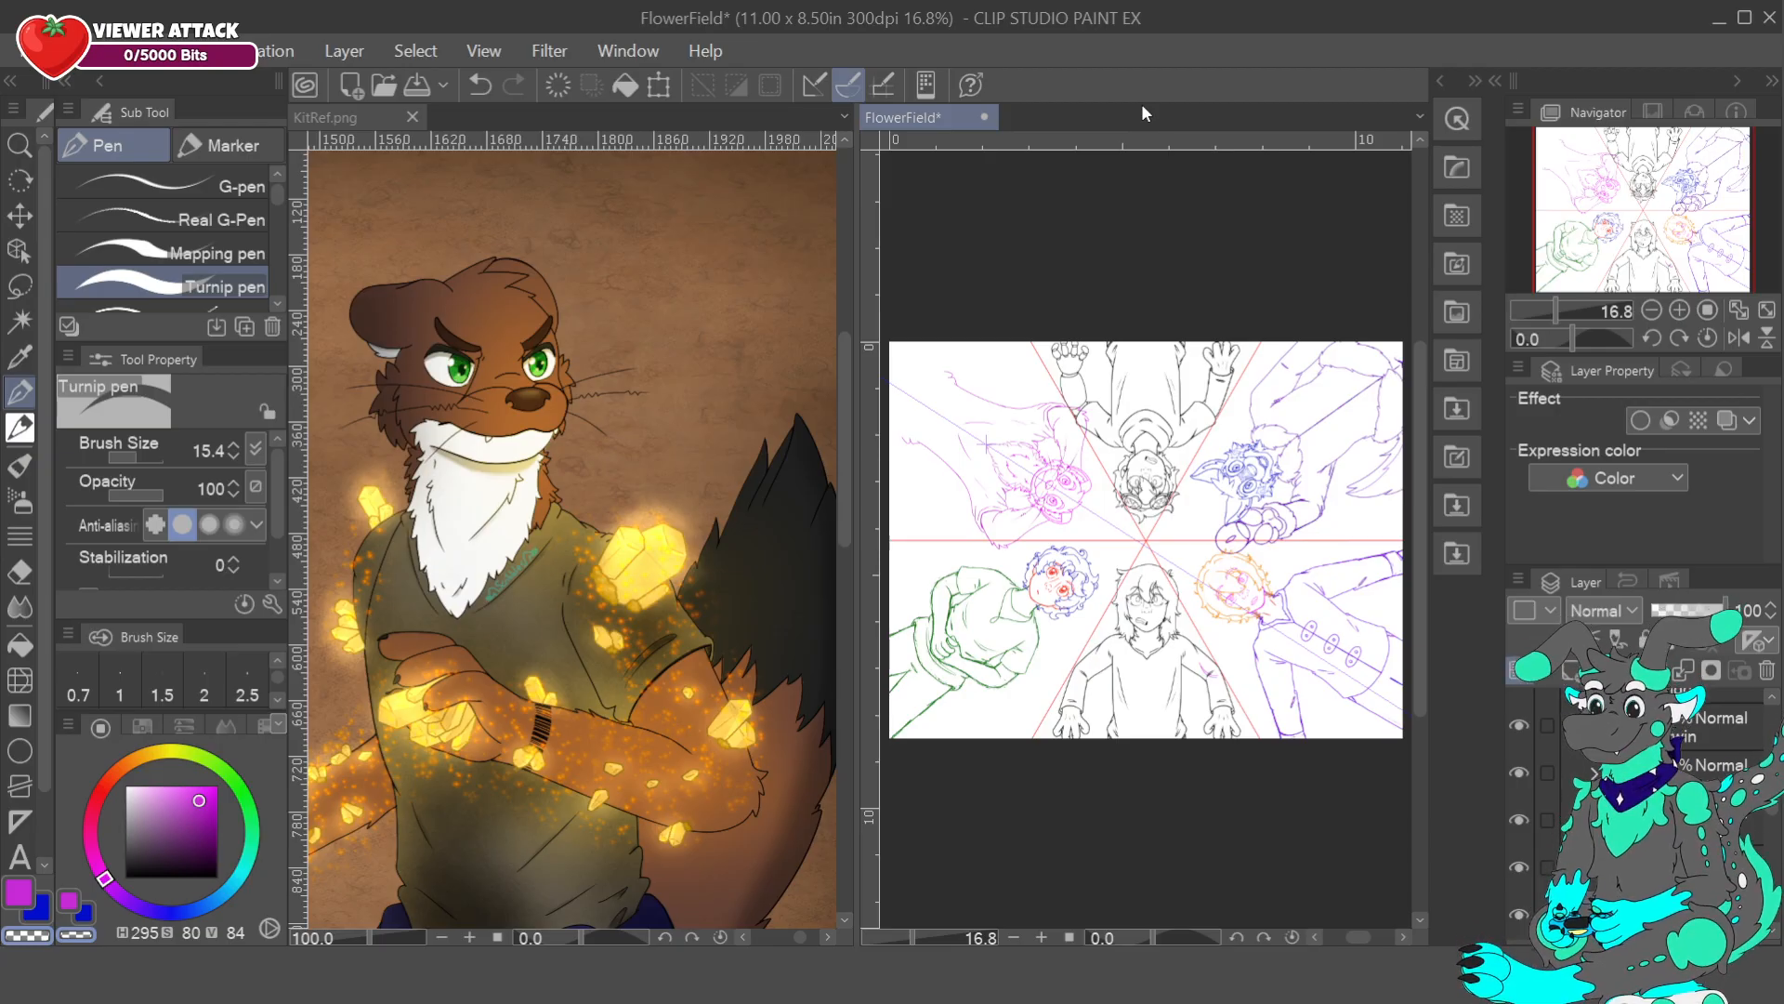
- Redraw the fold lines along both sides of the ferret's torso in magenta with The Ultimate Doodle Brush
left_click(1652, 338)
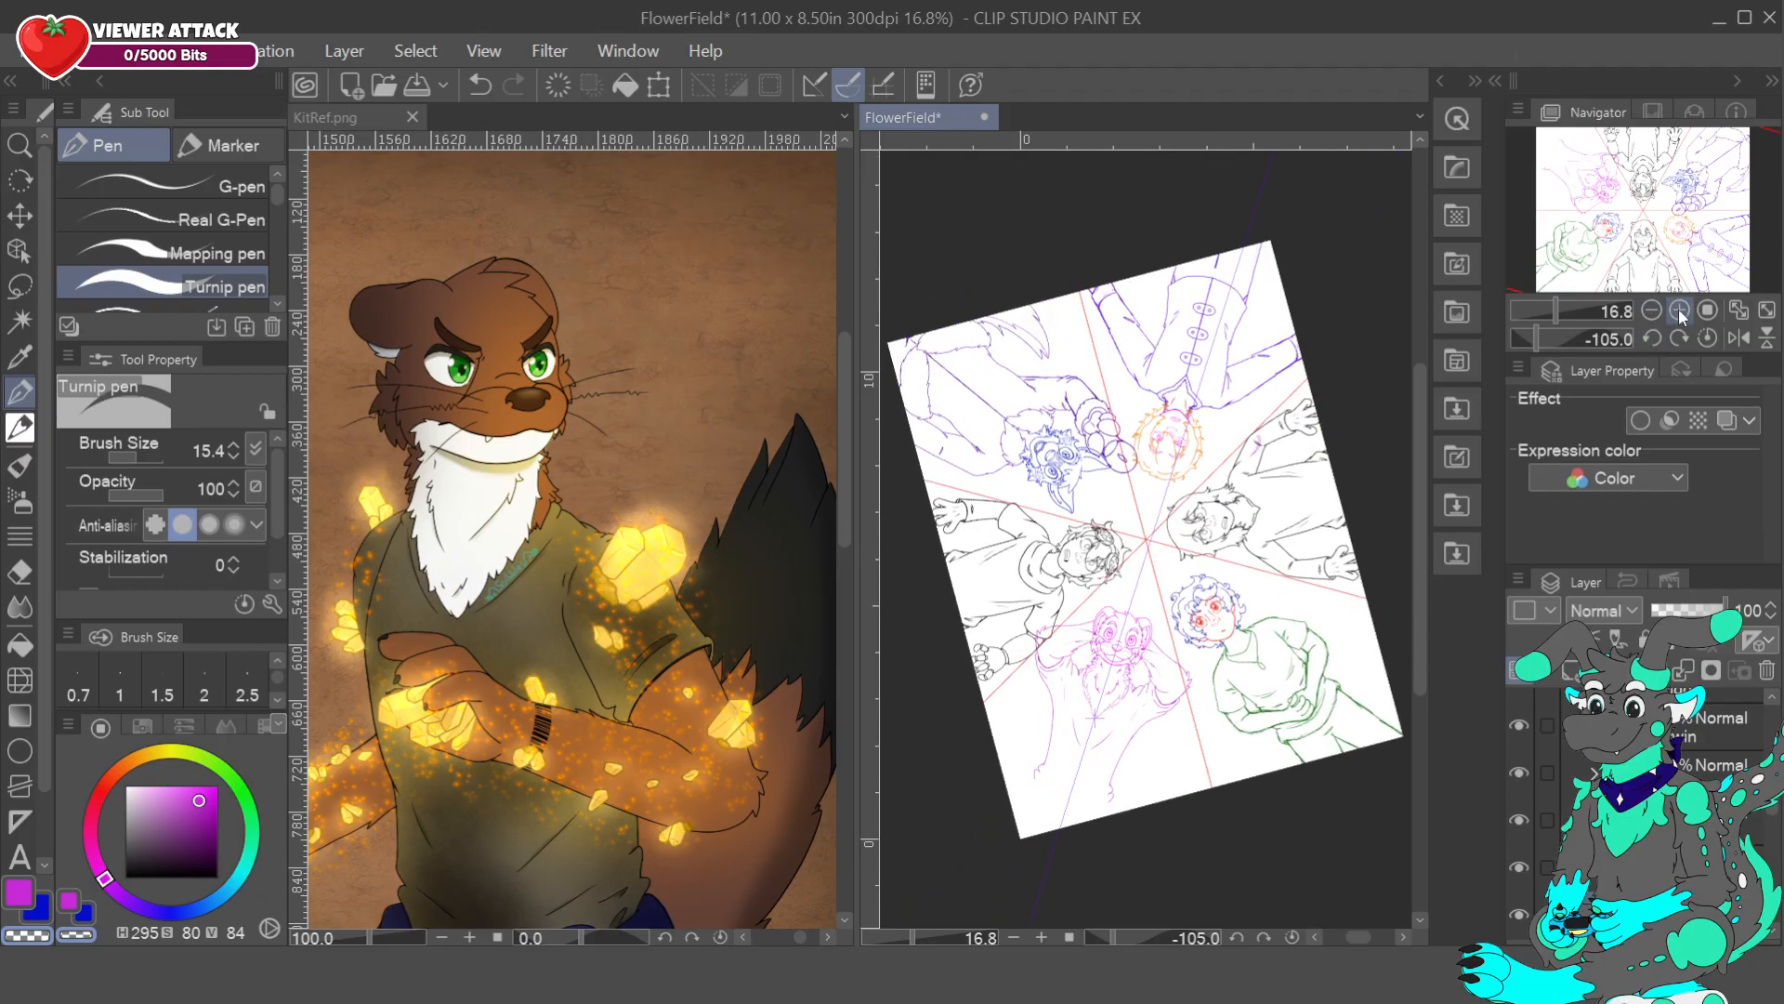
left_click(1679, 309)
left_click(1651, 310)
left_click_drag(1657, 239, 1628, 206)
left_click(1679, 309)
left_click(1651, 339)
left_click(1651, 339)
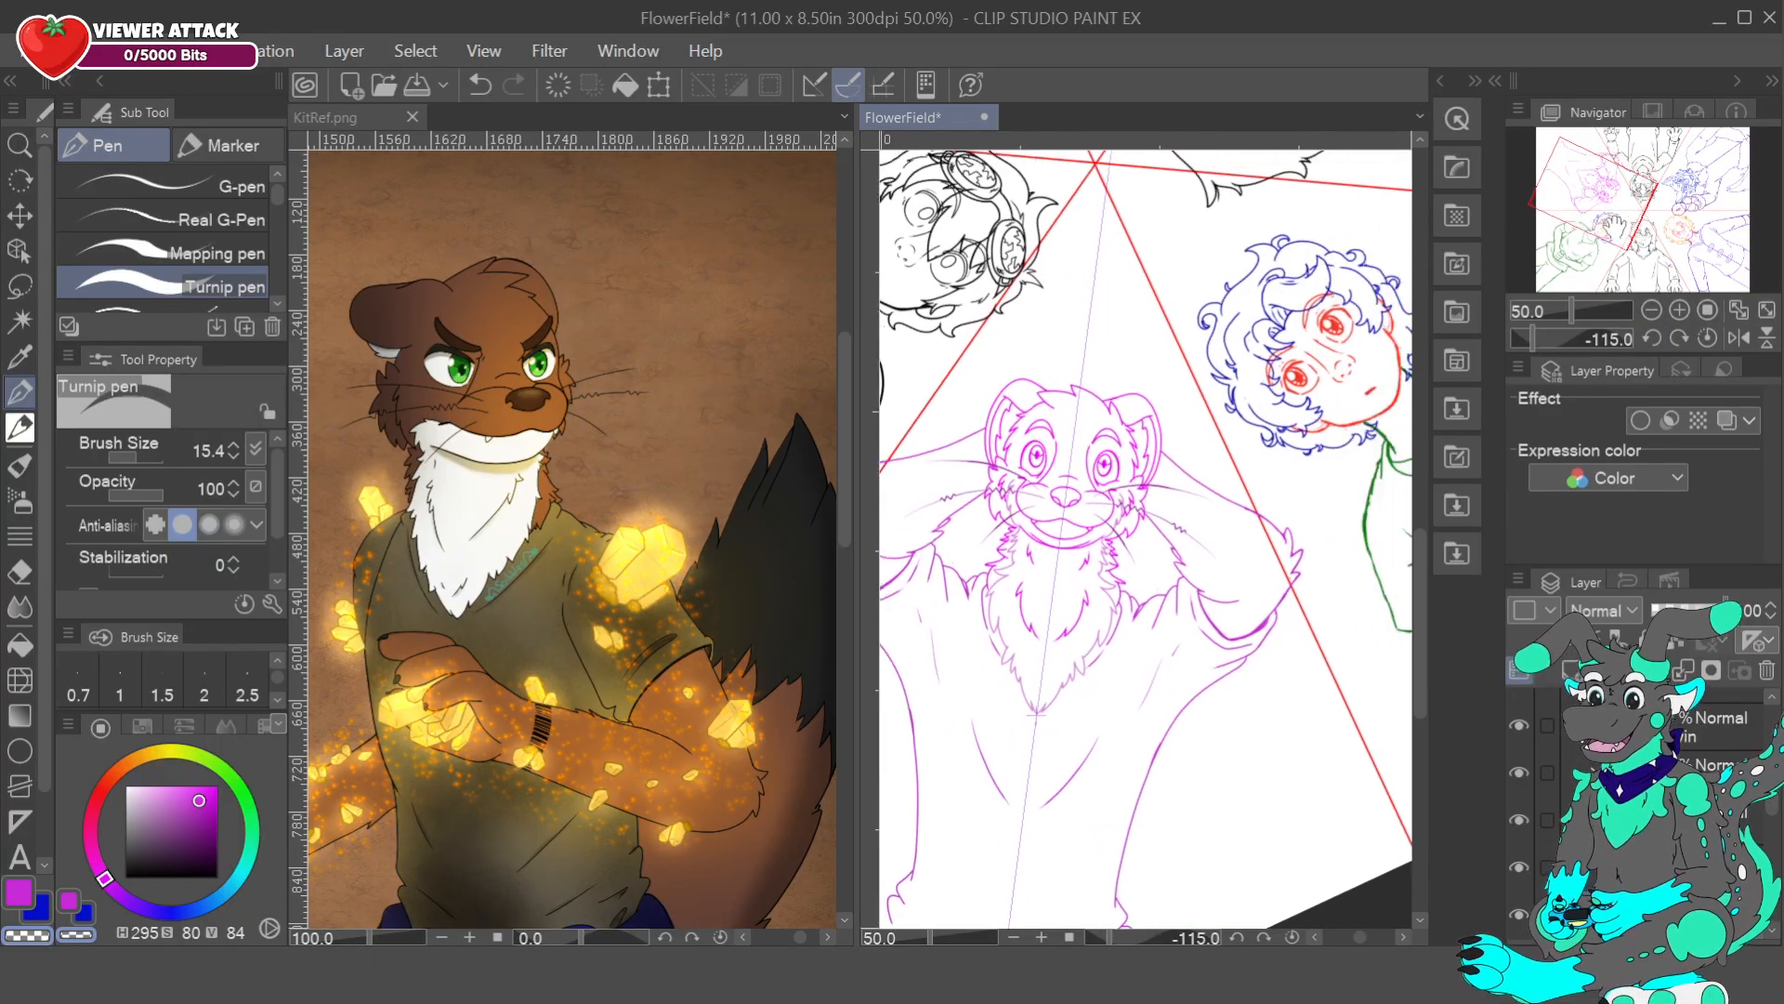
left_click_drag(1630, 186, 1602, 206)
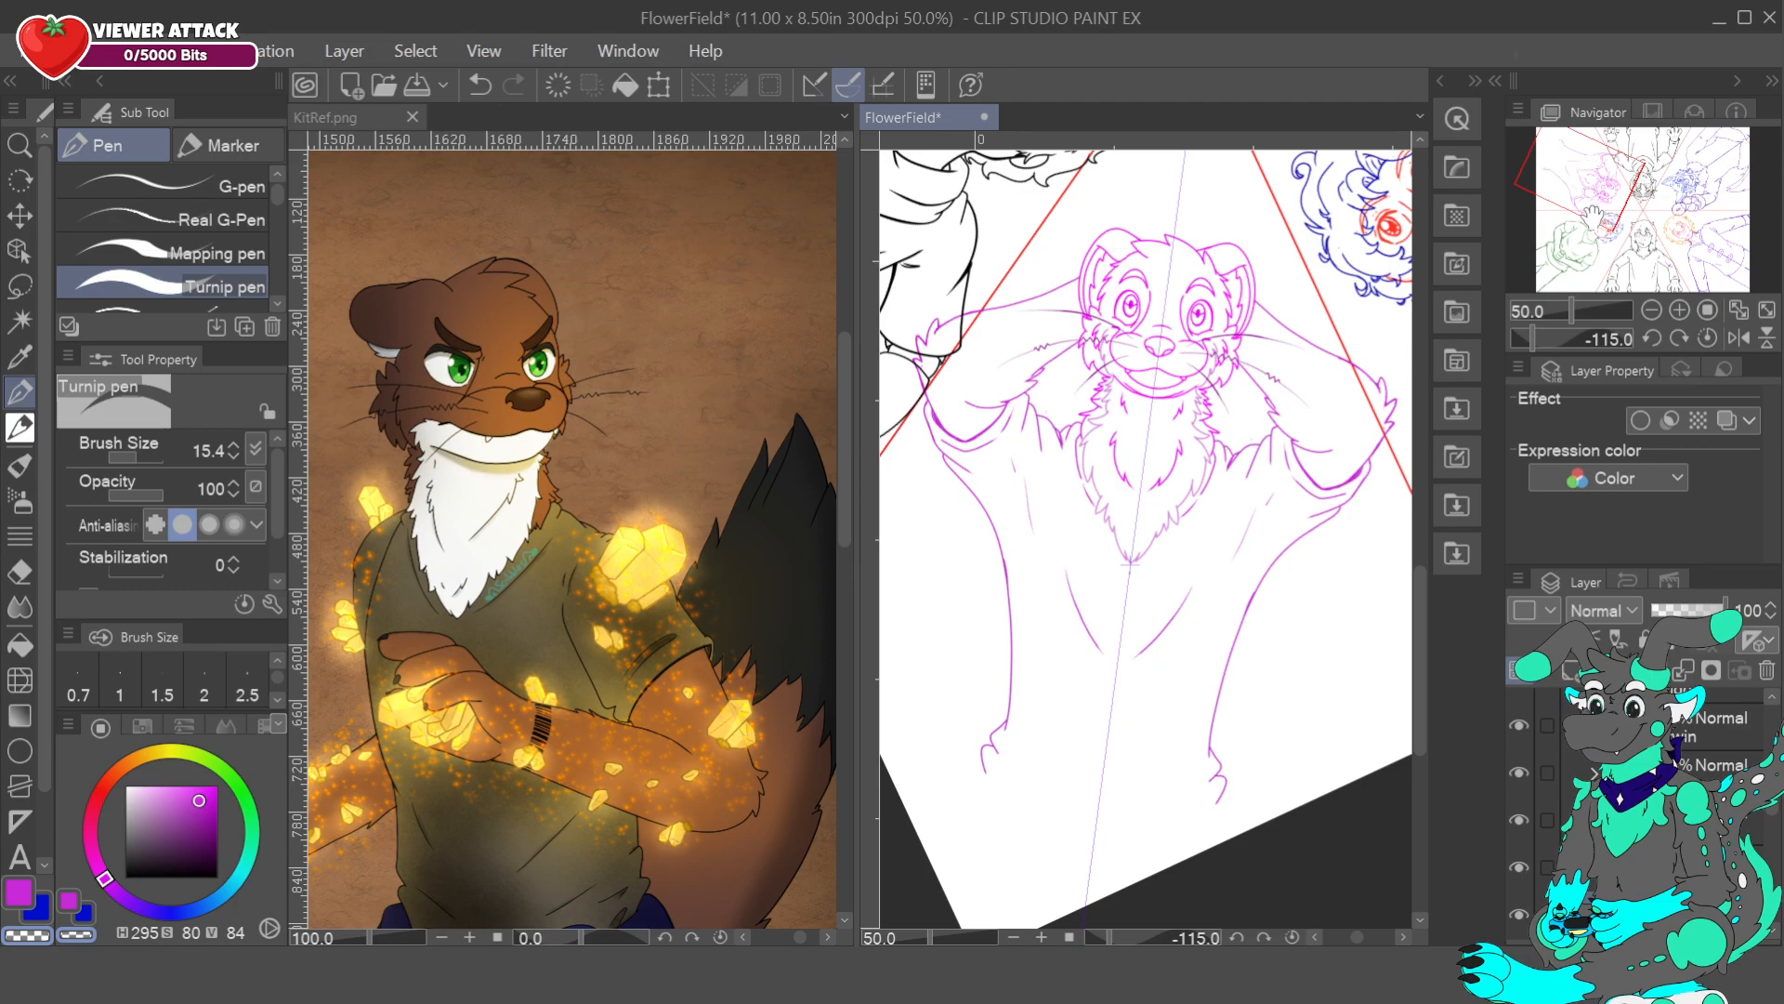
left_click_drag(1598, 199, 1600, 199)
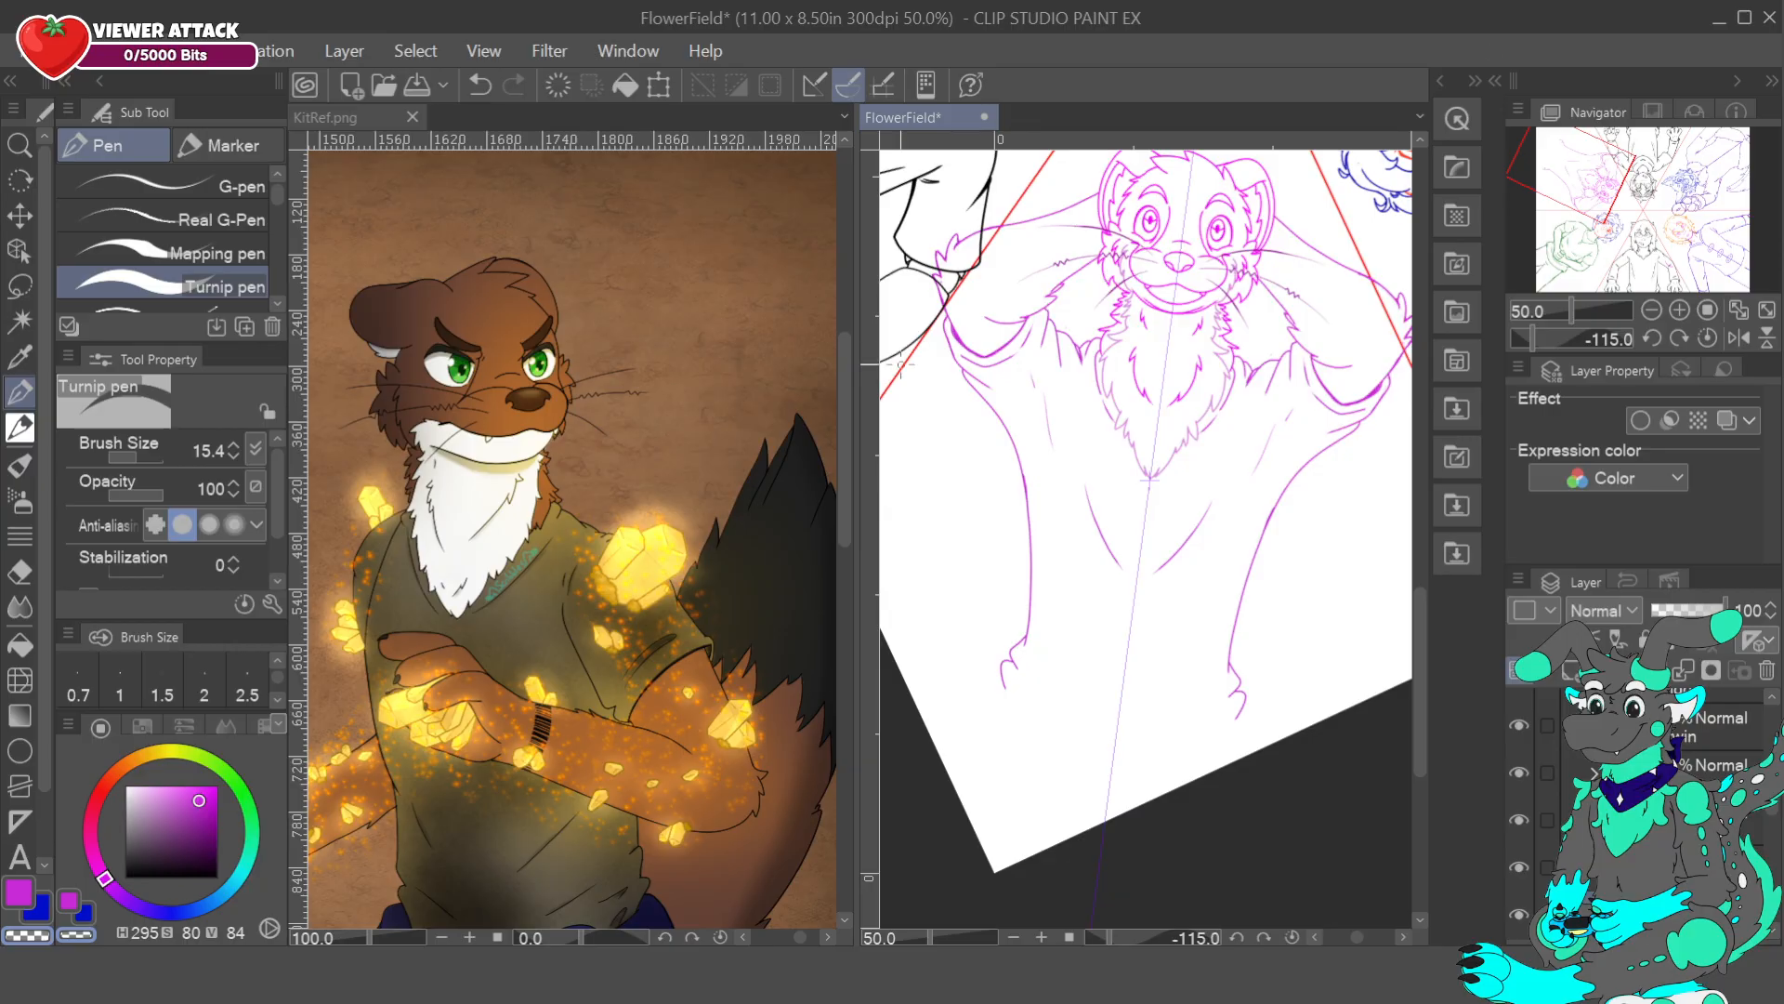
left_click(22, 430)
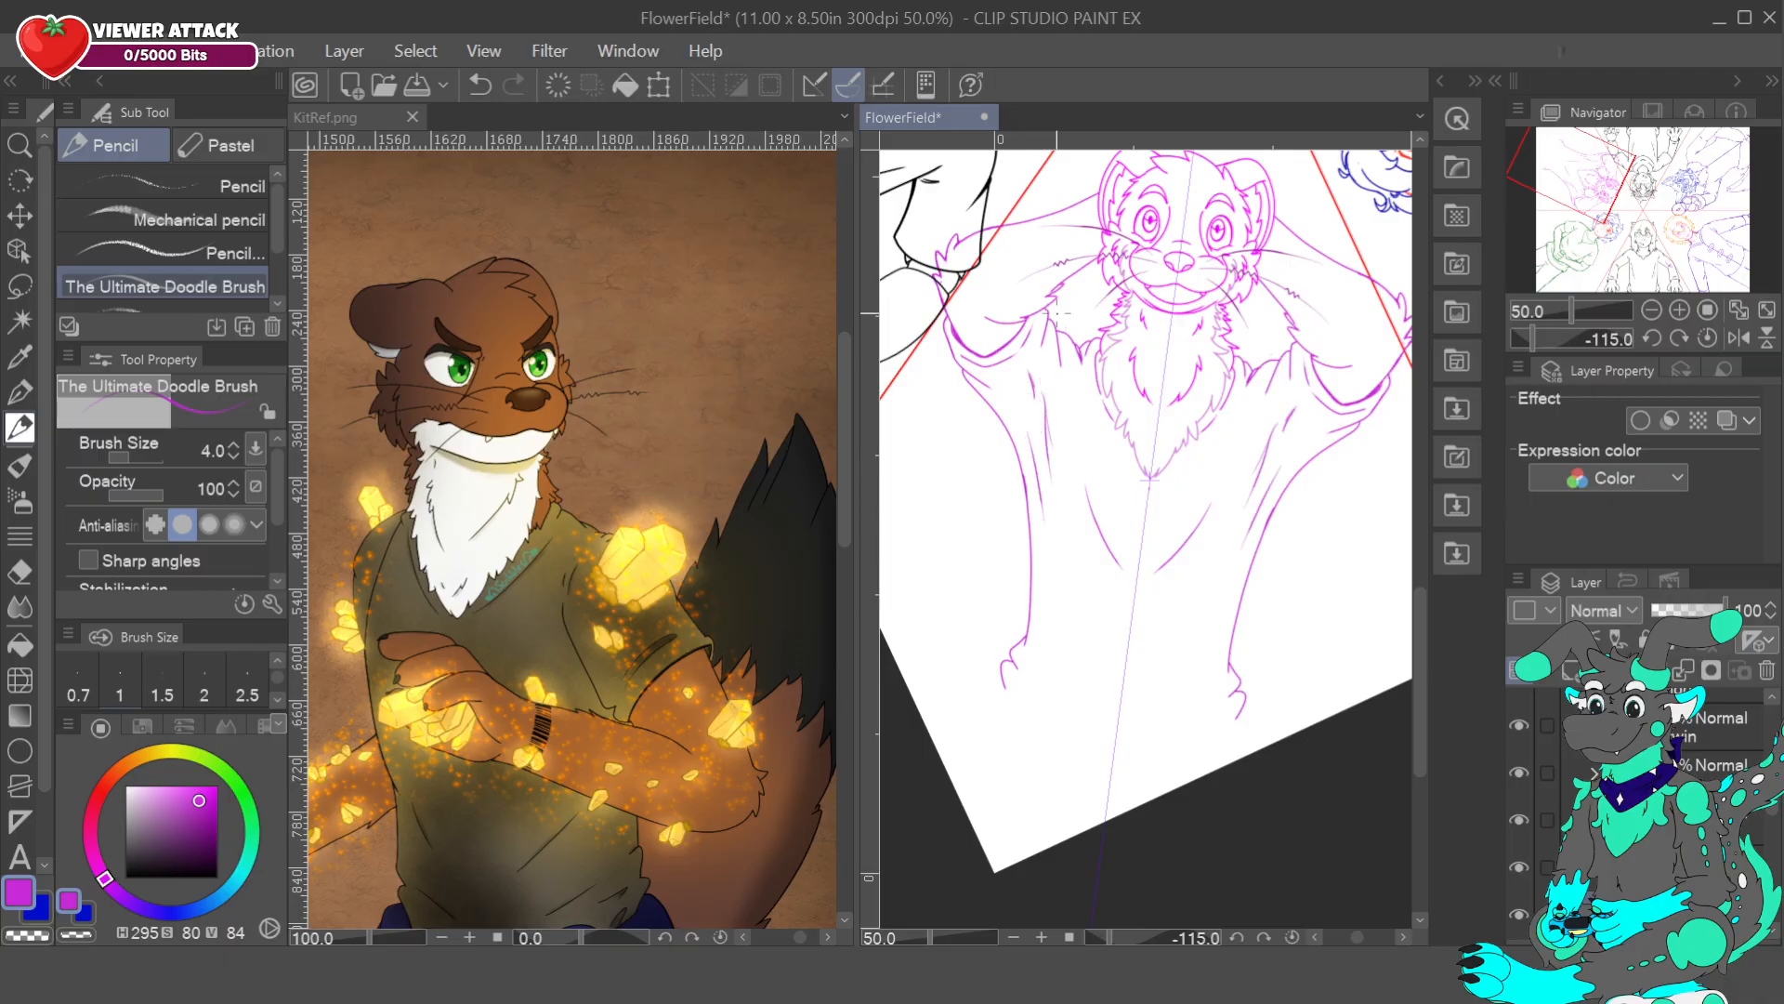
- Remove the two belly creases below the chest fur and reselect The Ultimate Doodle Brush
key("p")
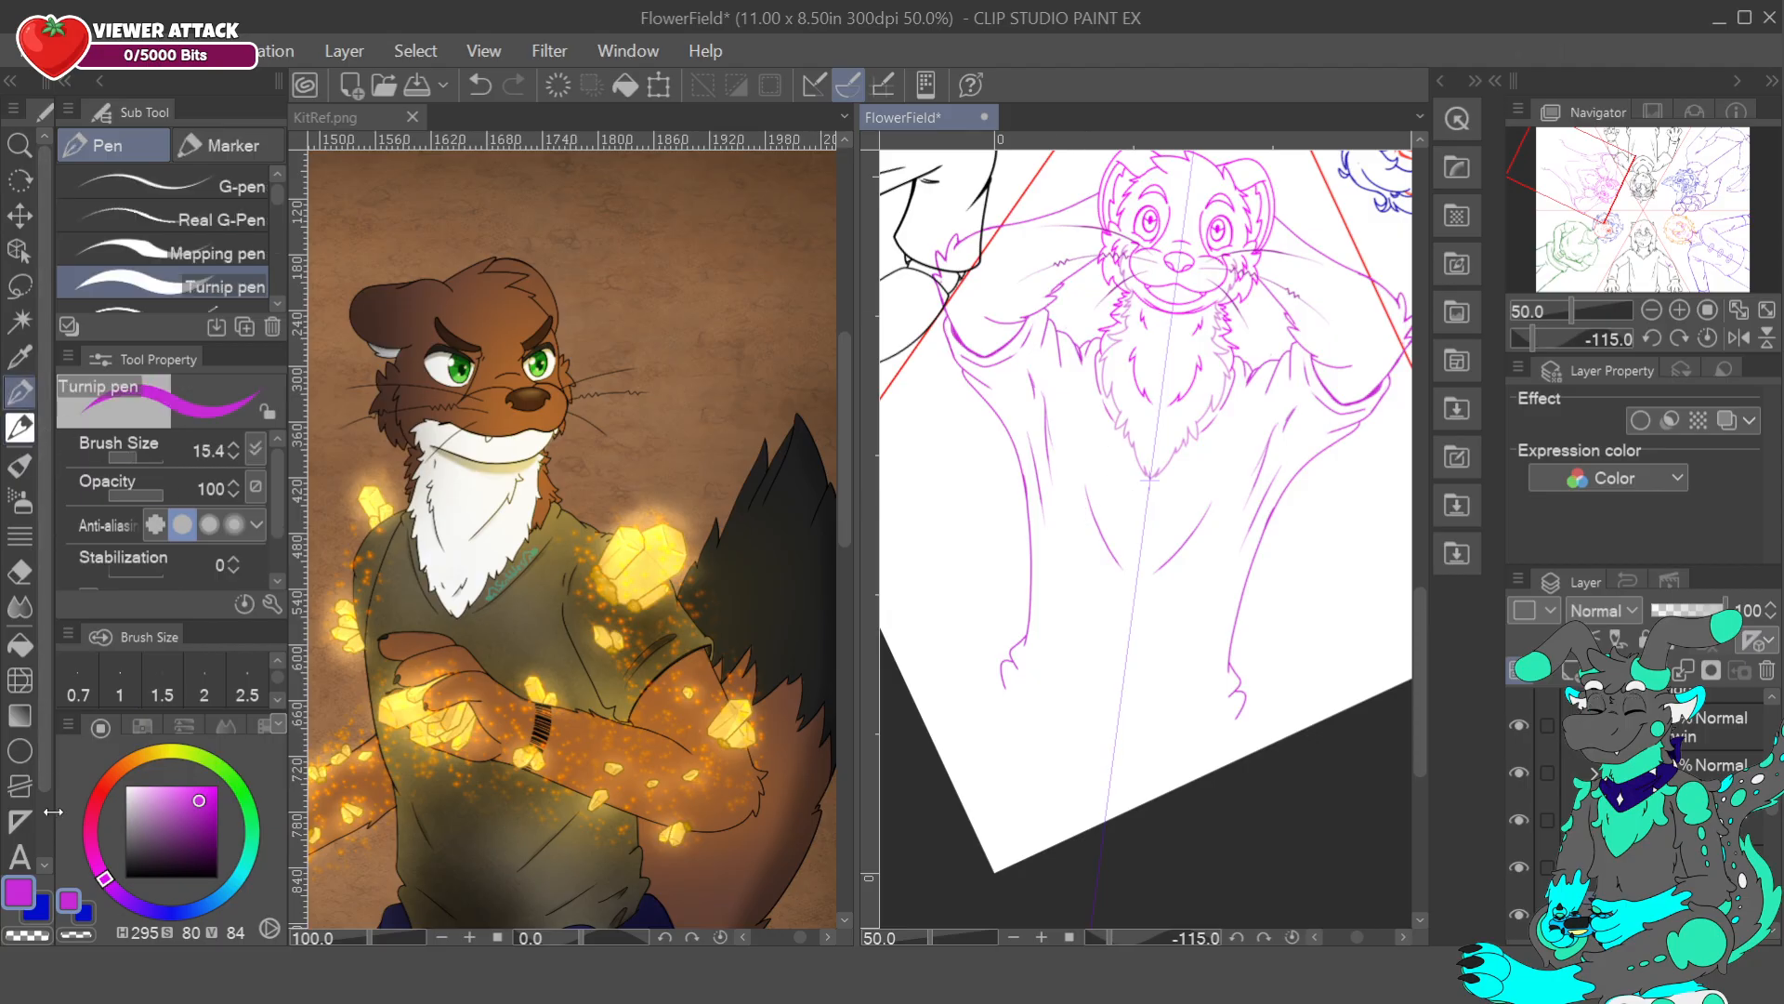
key("ctrl+z")
key("ctrl+z")
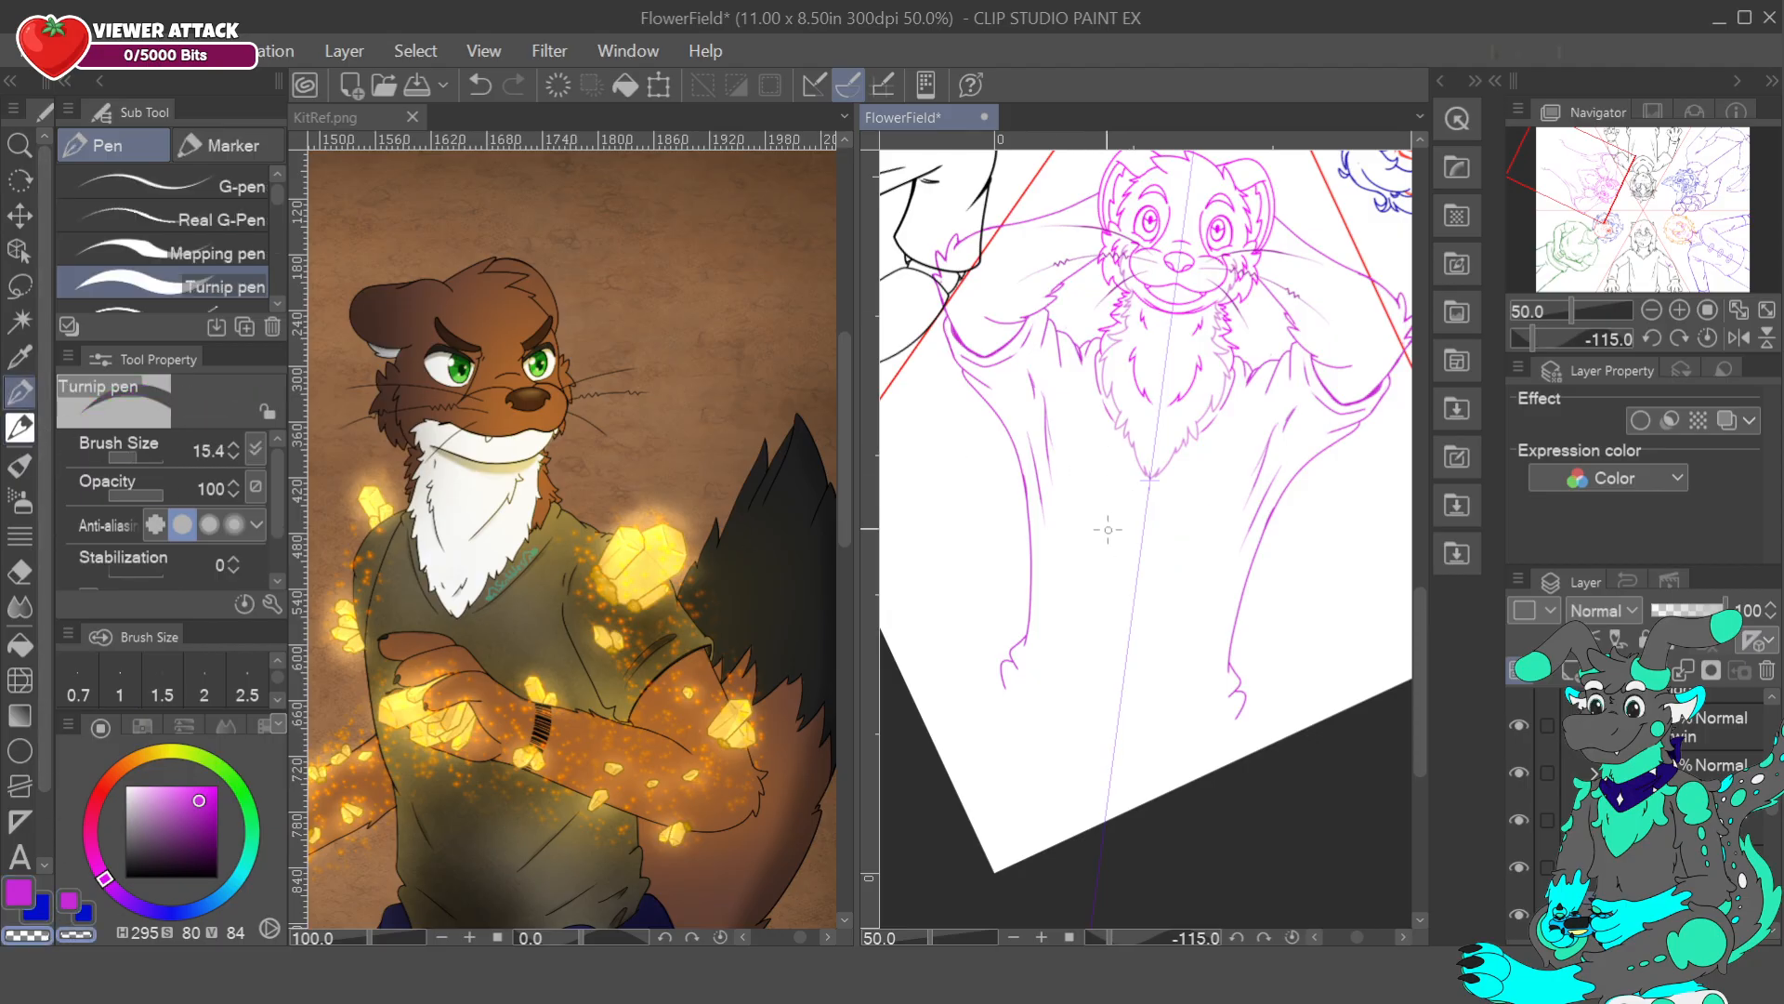
key("p")
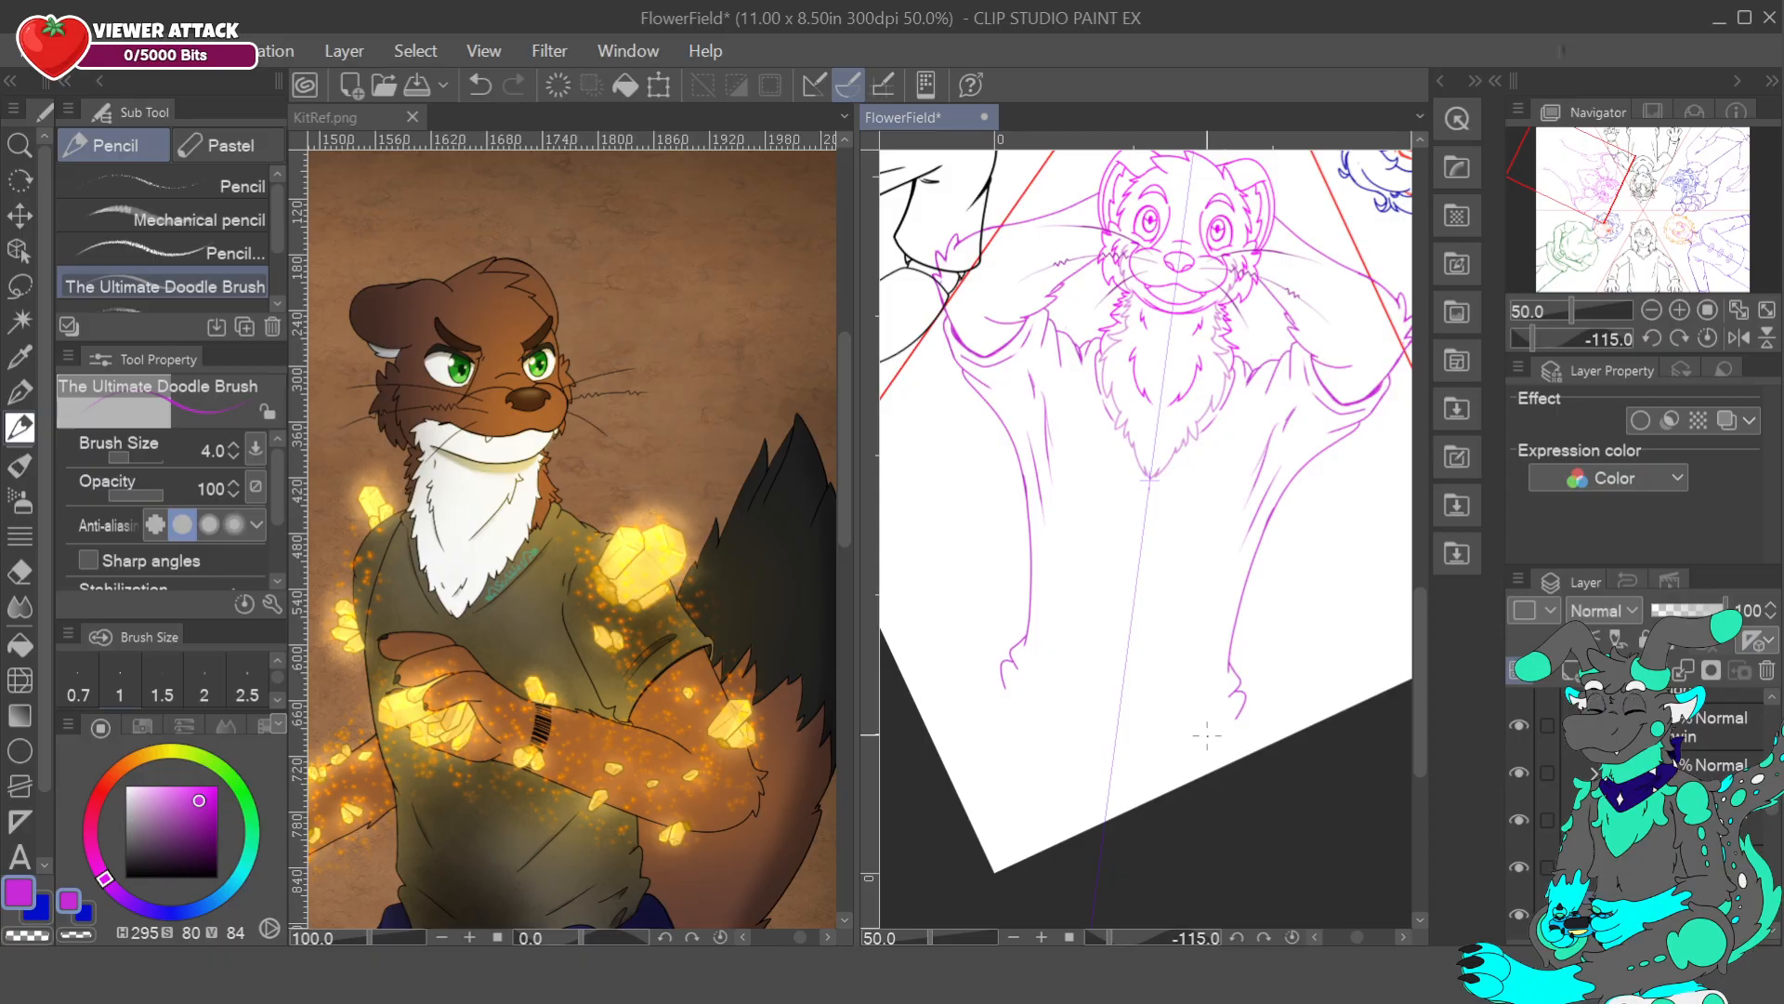
mouse_move(1089, 420)
left_mouse_down()
mouse_move(1140, 526)
mouse_move(1102, 485)
left_mouse_up()
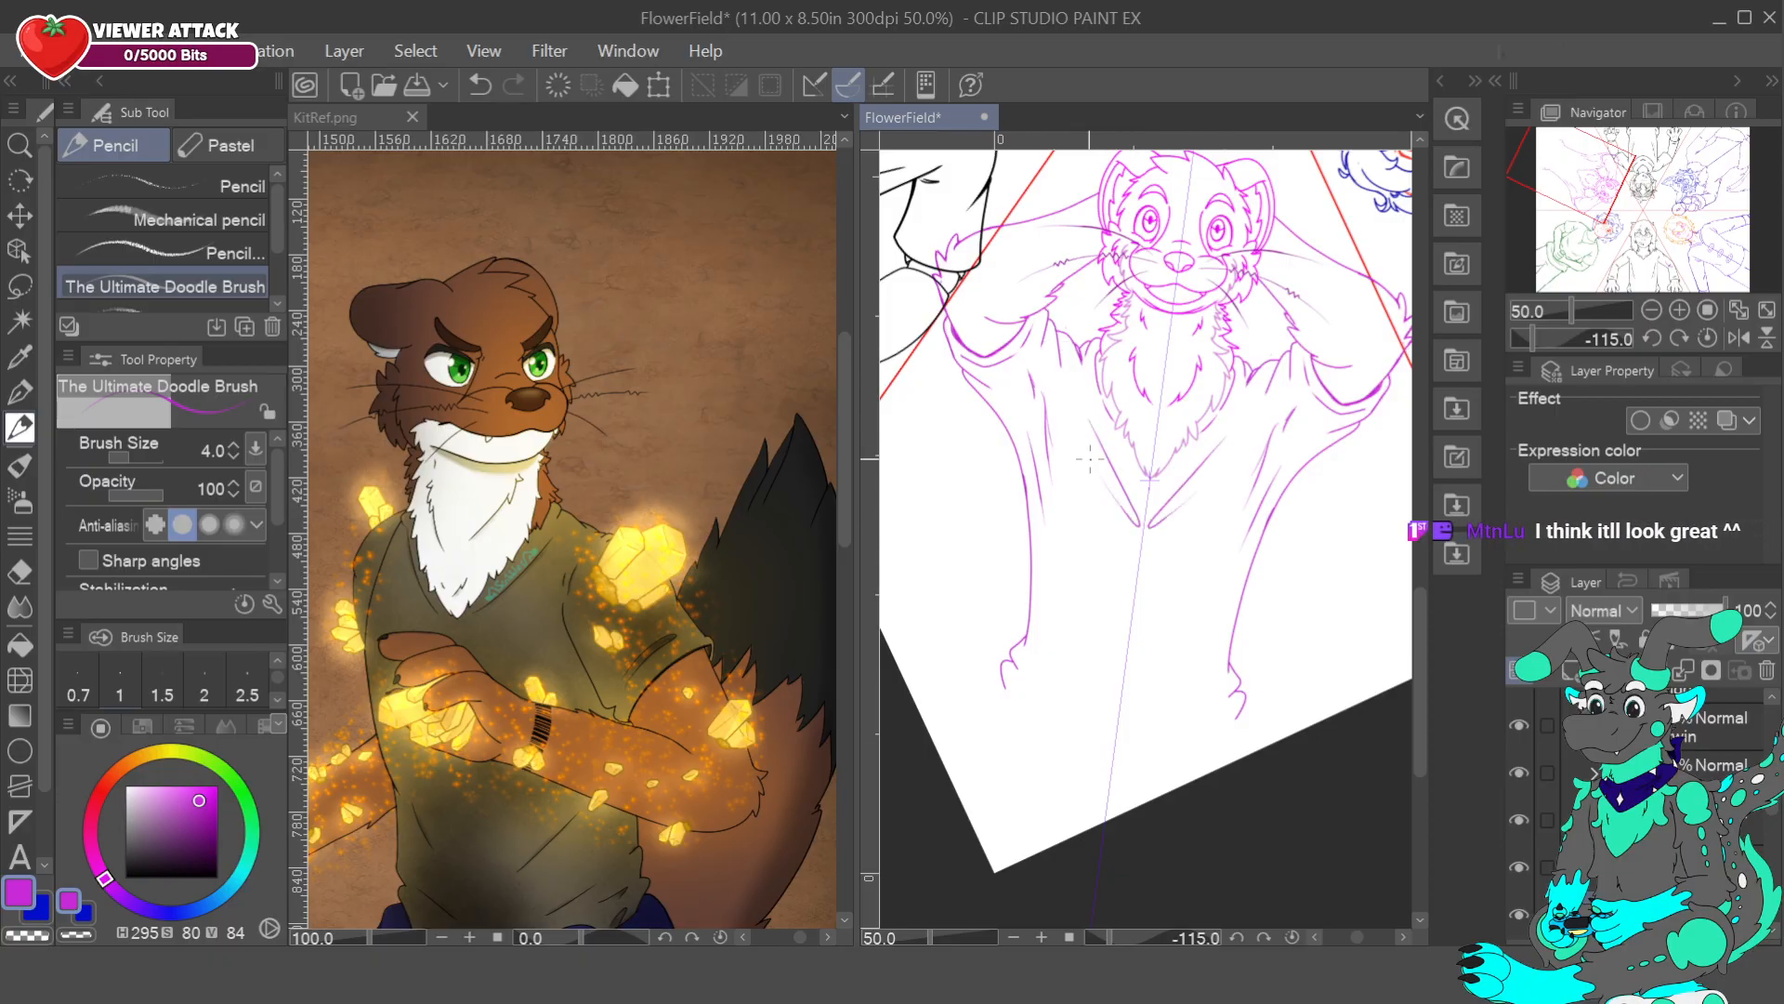
key("ctrl+z")
key("ctrl+z")
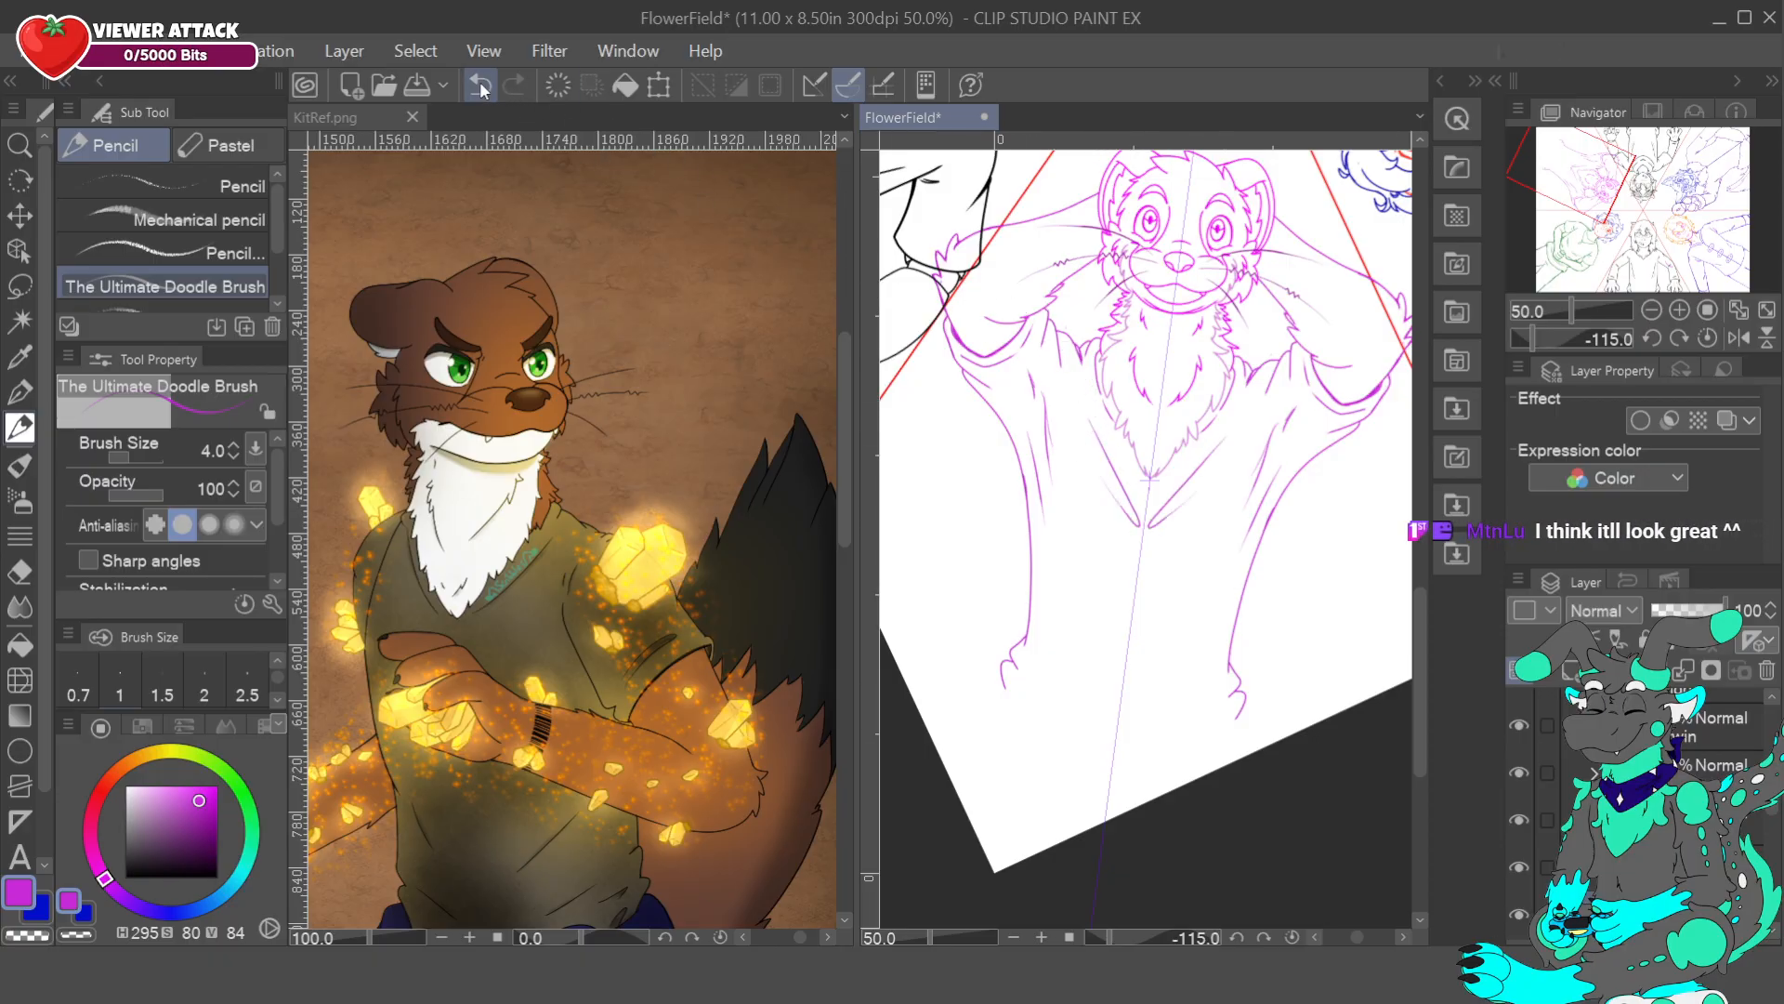
left_click_drag(1095, 428, 1132, 490)
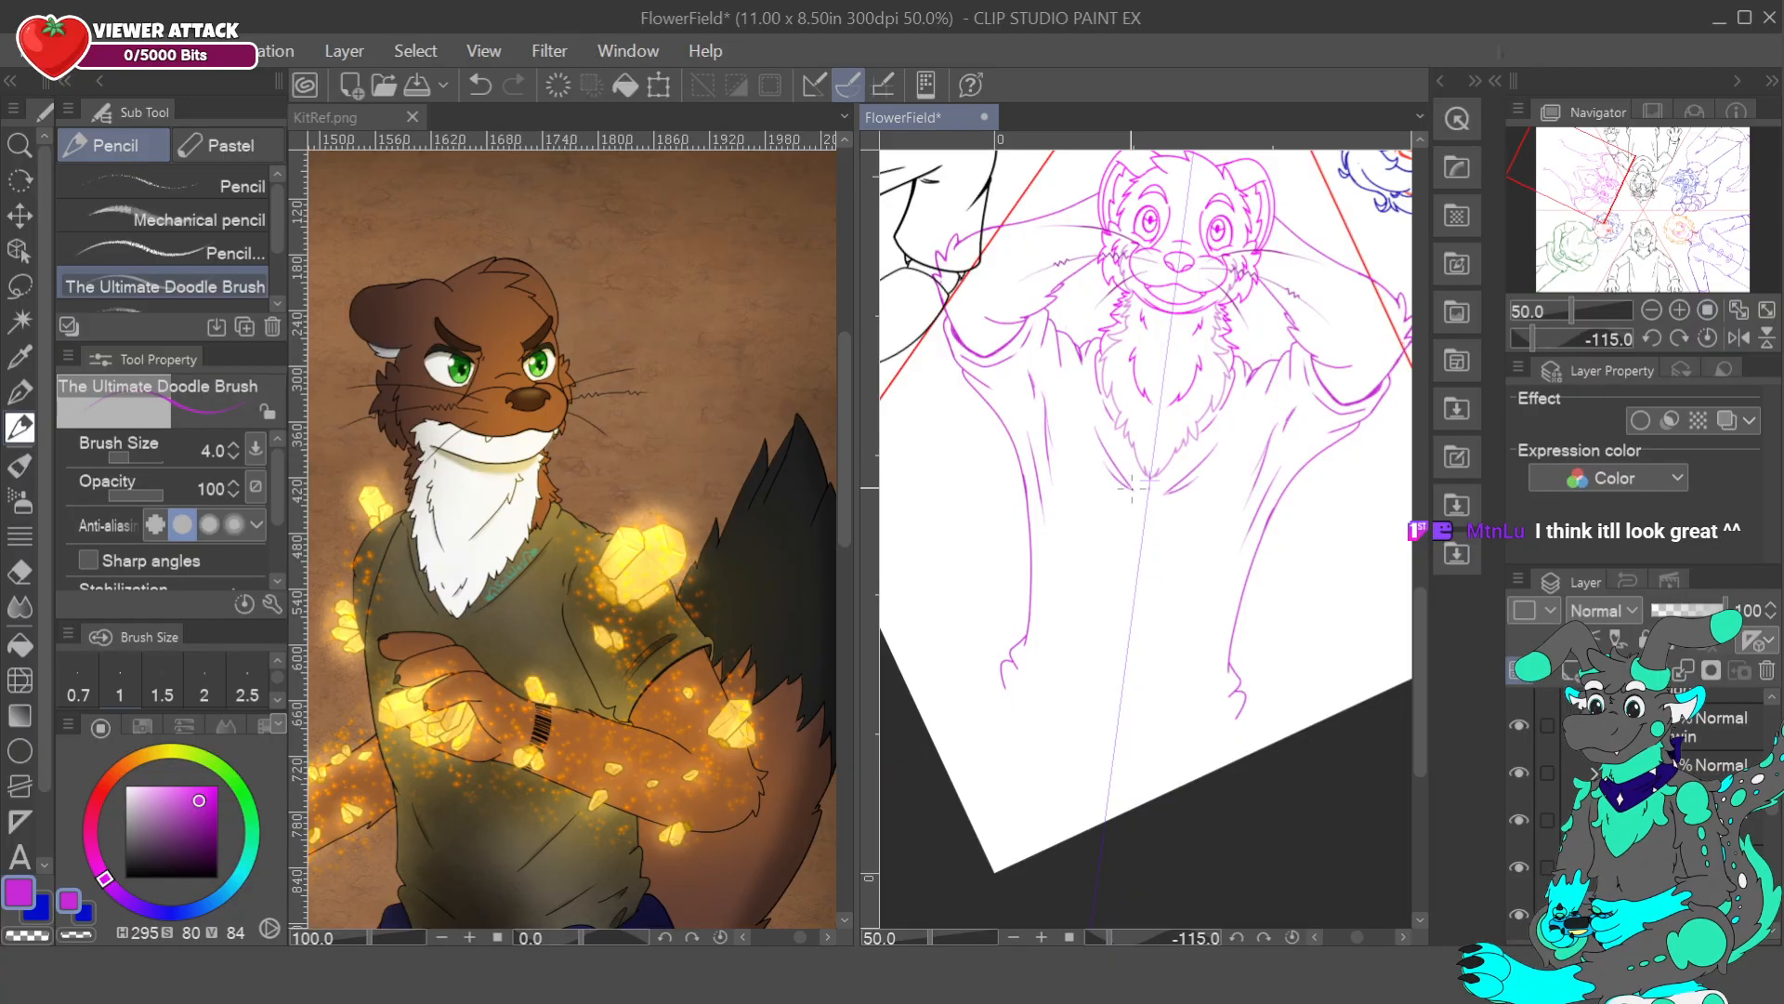
left_click(480, 86)
left_click_drag(1070, 557, 1101, 616)
left_click(480, 86)
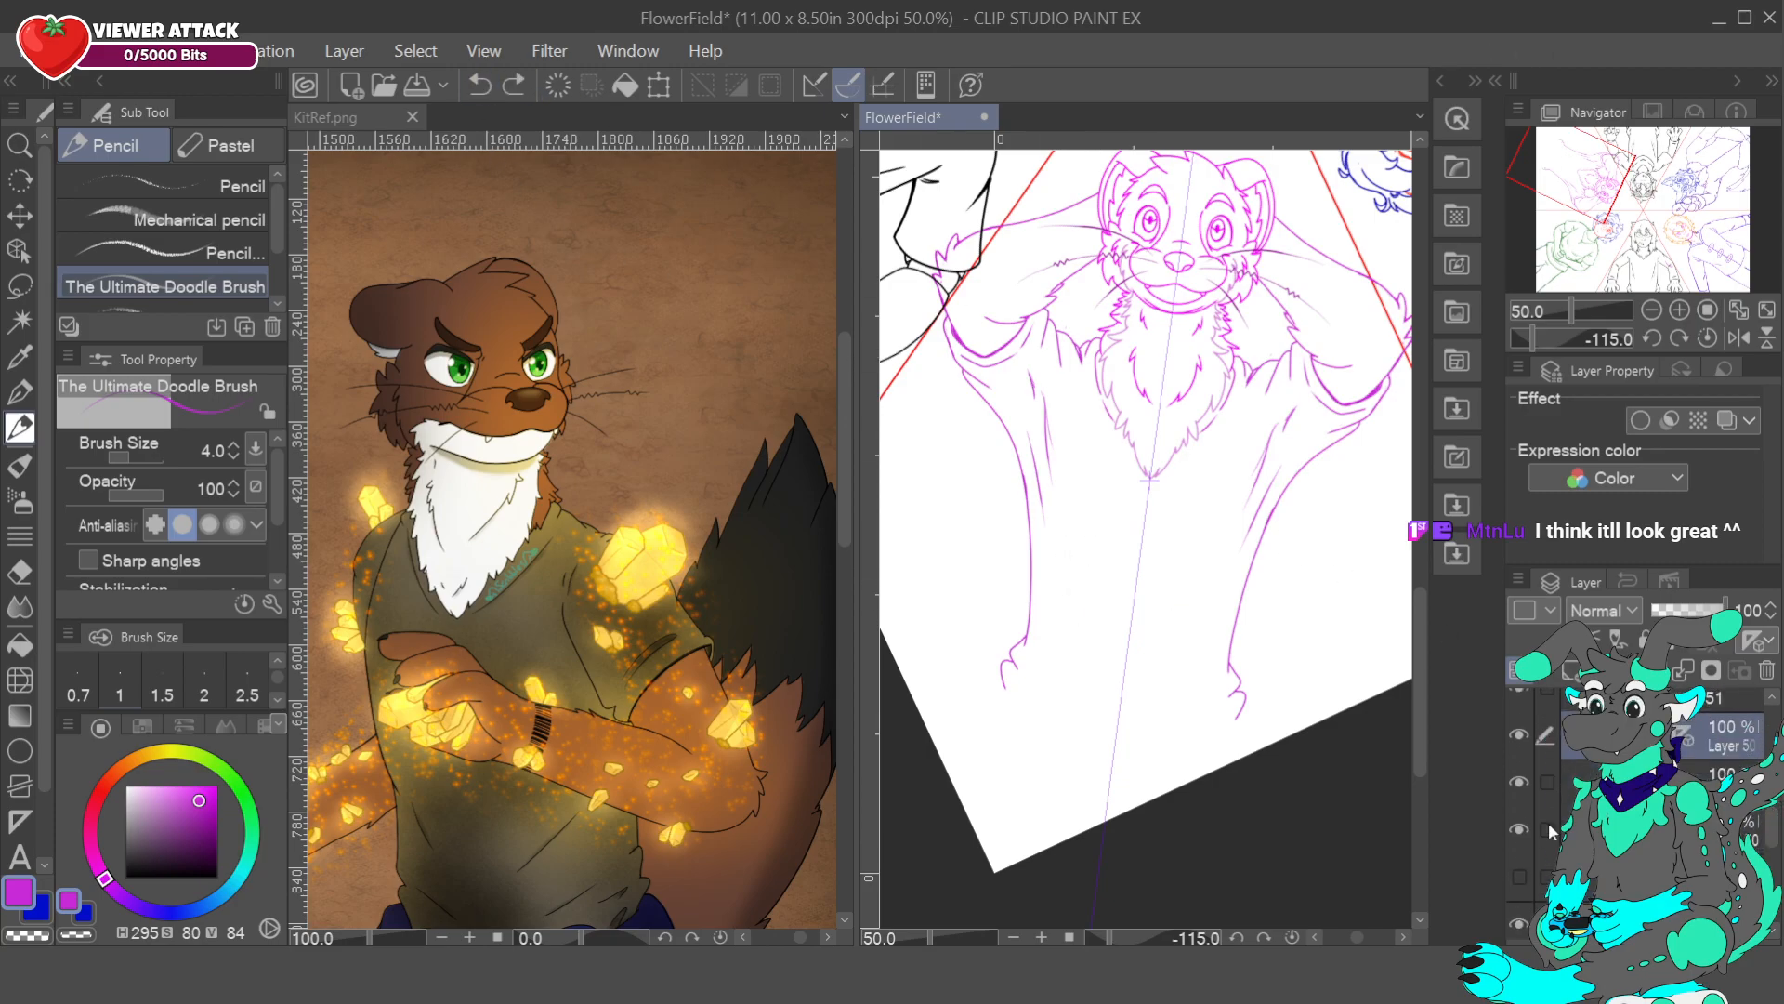
- Show the sketch layer and trace the shirt's curved hem across the waist in magenta, thickening its lower middle
left_click(1519, 872)
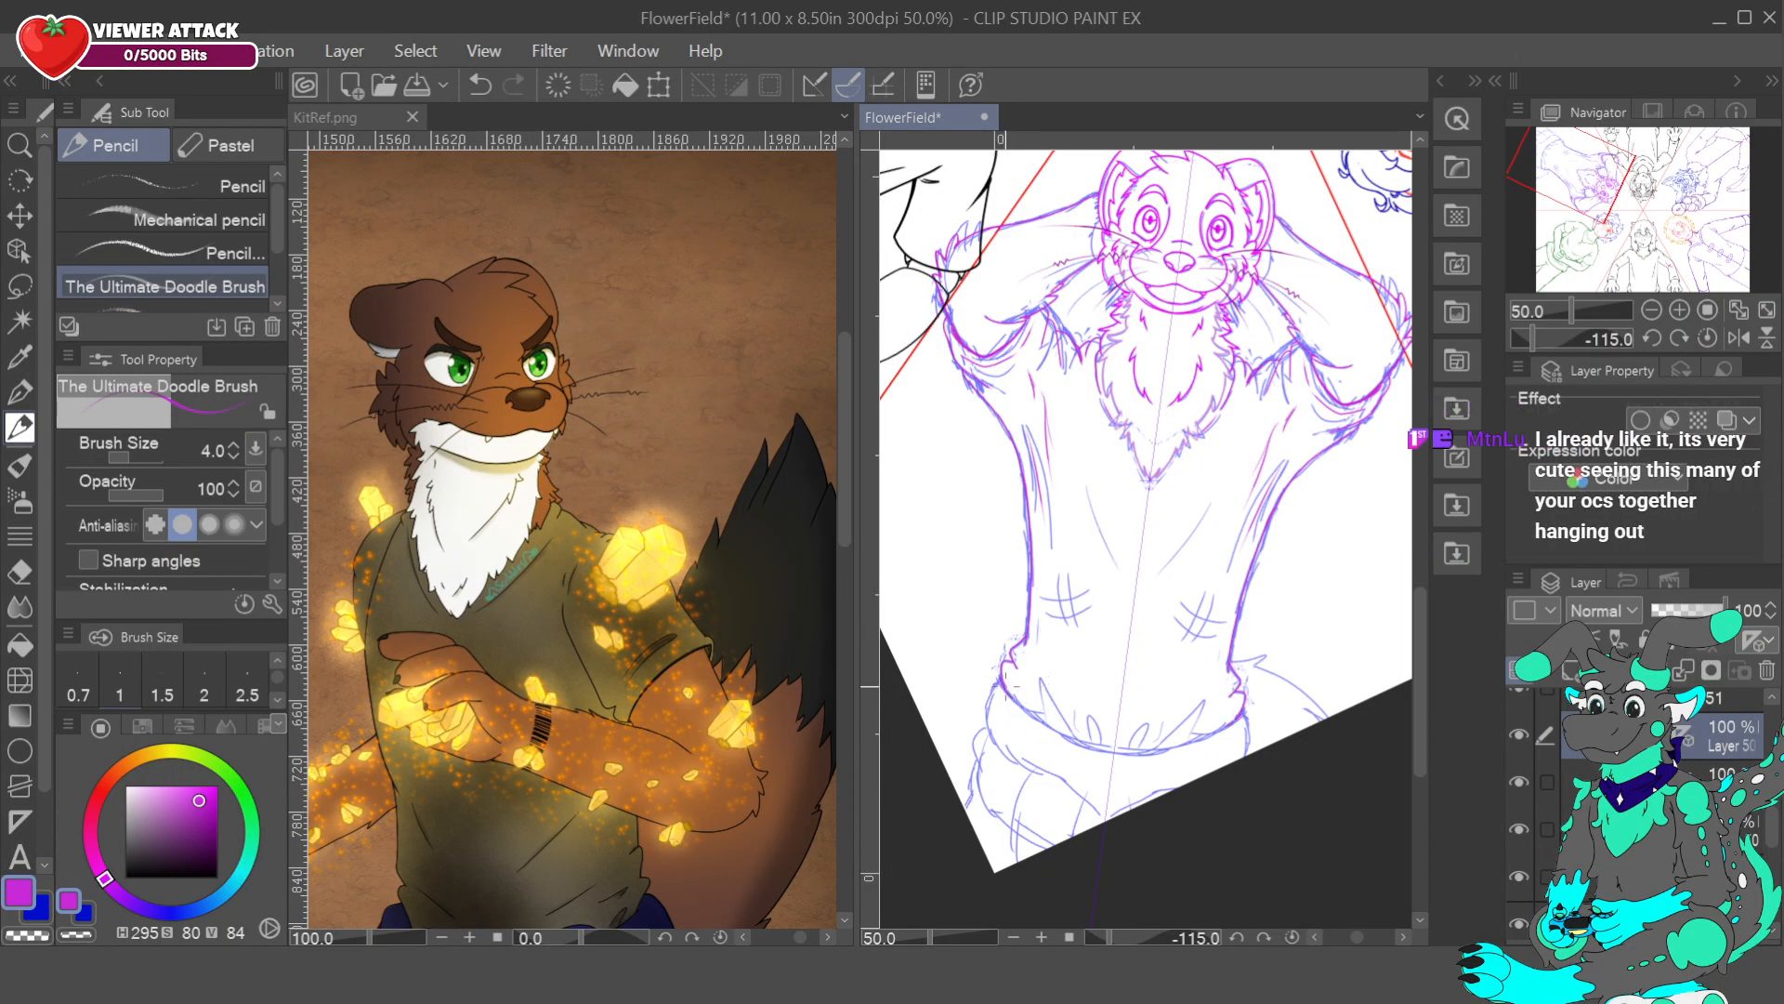
left_click_drag(1051, 730, 1152, 751)
left_click_drag(1005, 687, 1093, 744)
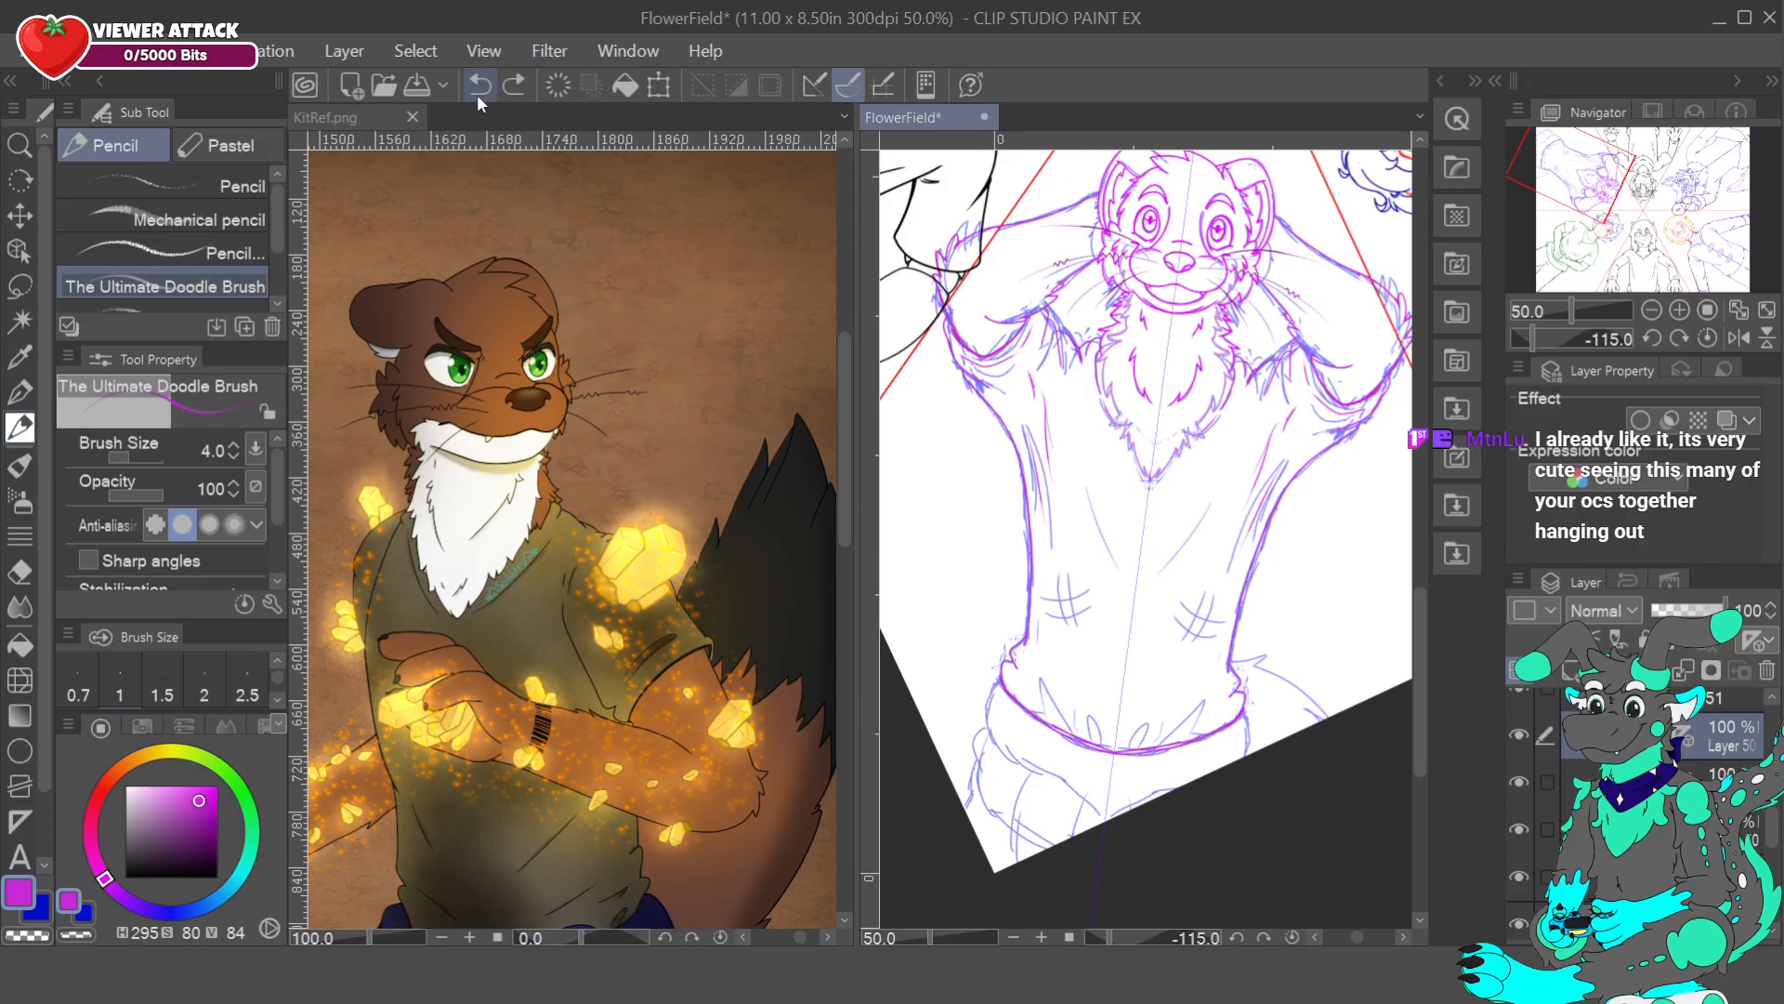
left_click(1679, 309)
left_click_drag(1603, 175, 1563, 175)
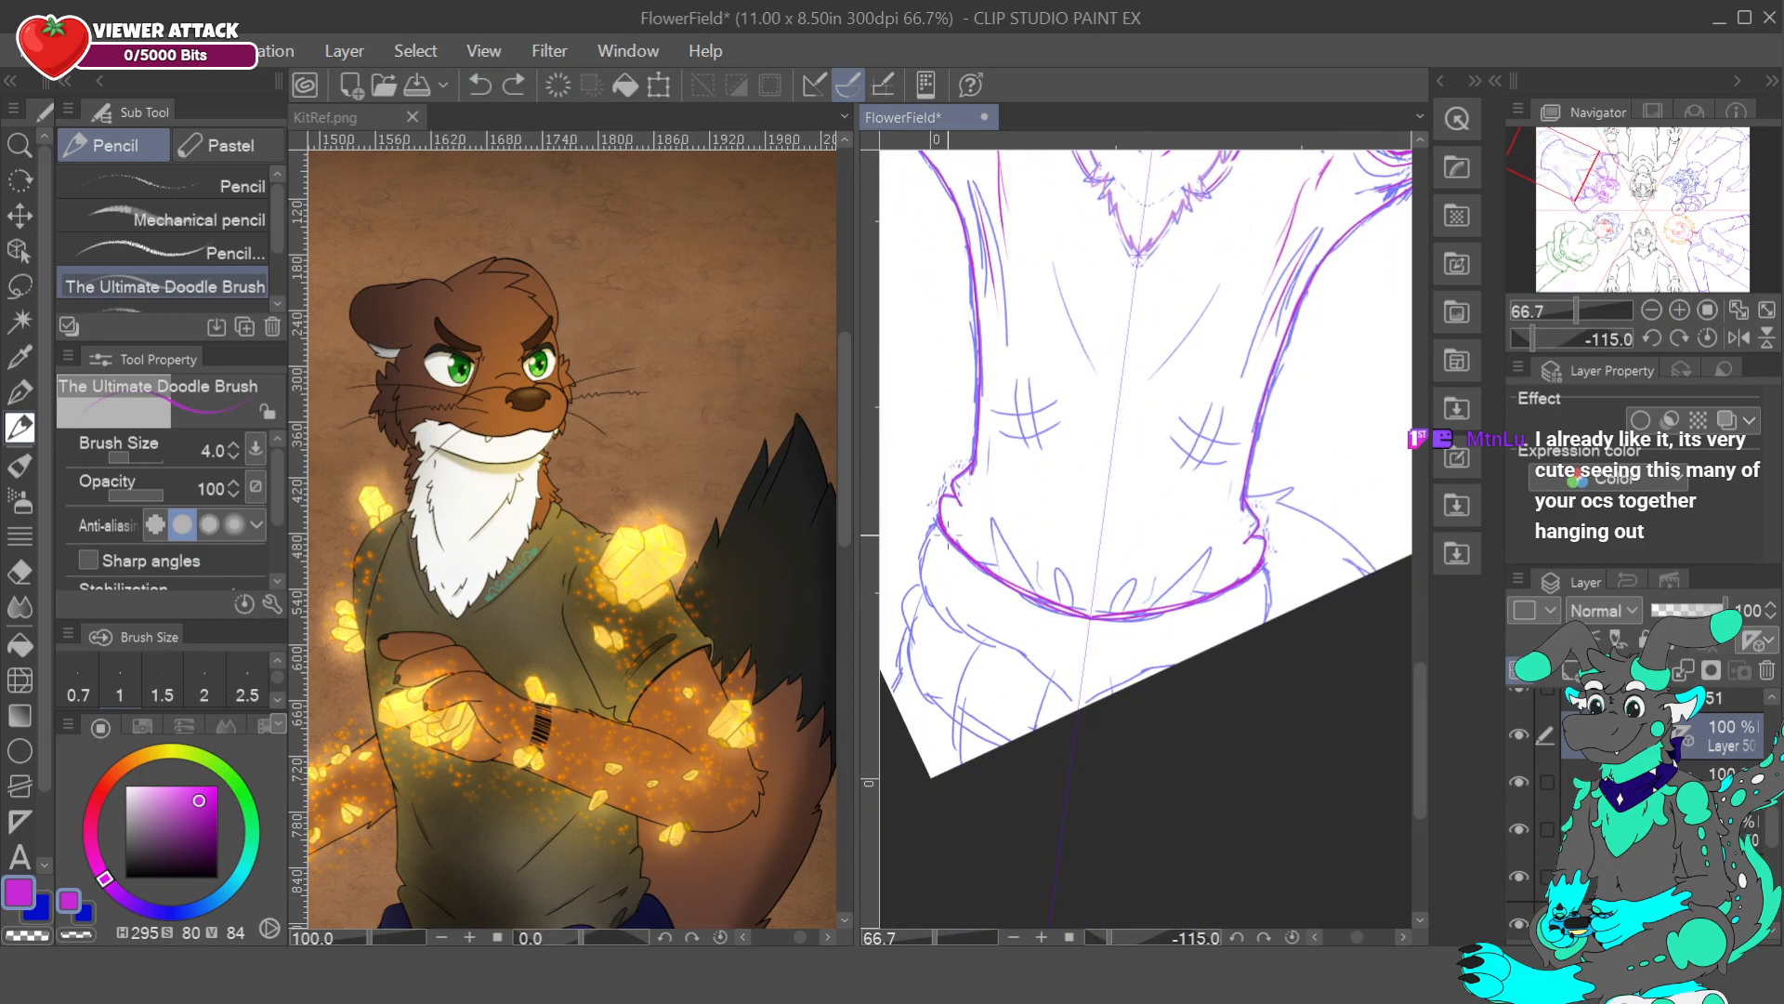
left_click_drag(1016, 588, 1099, 615)
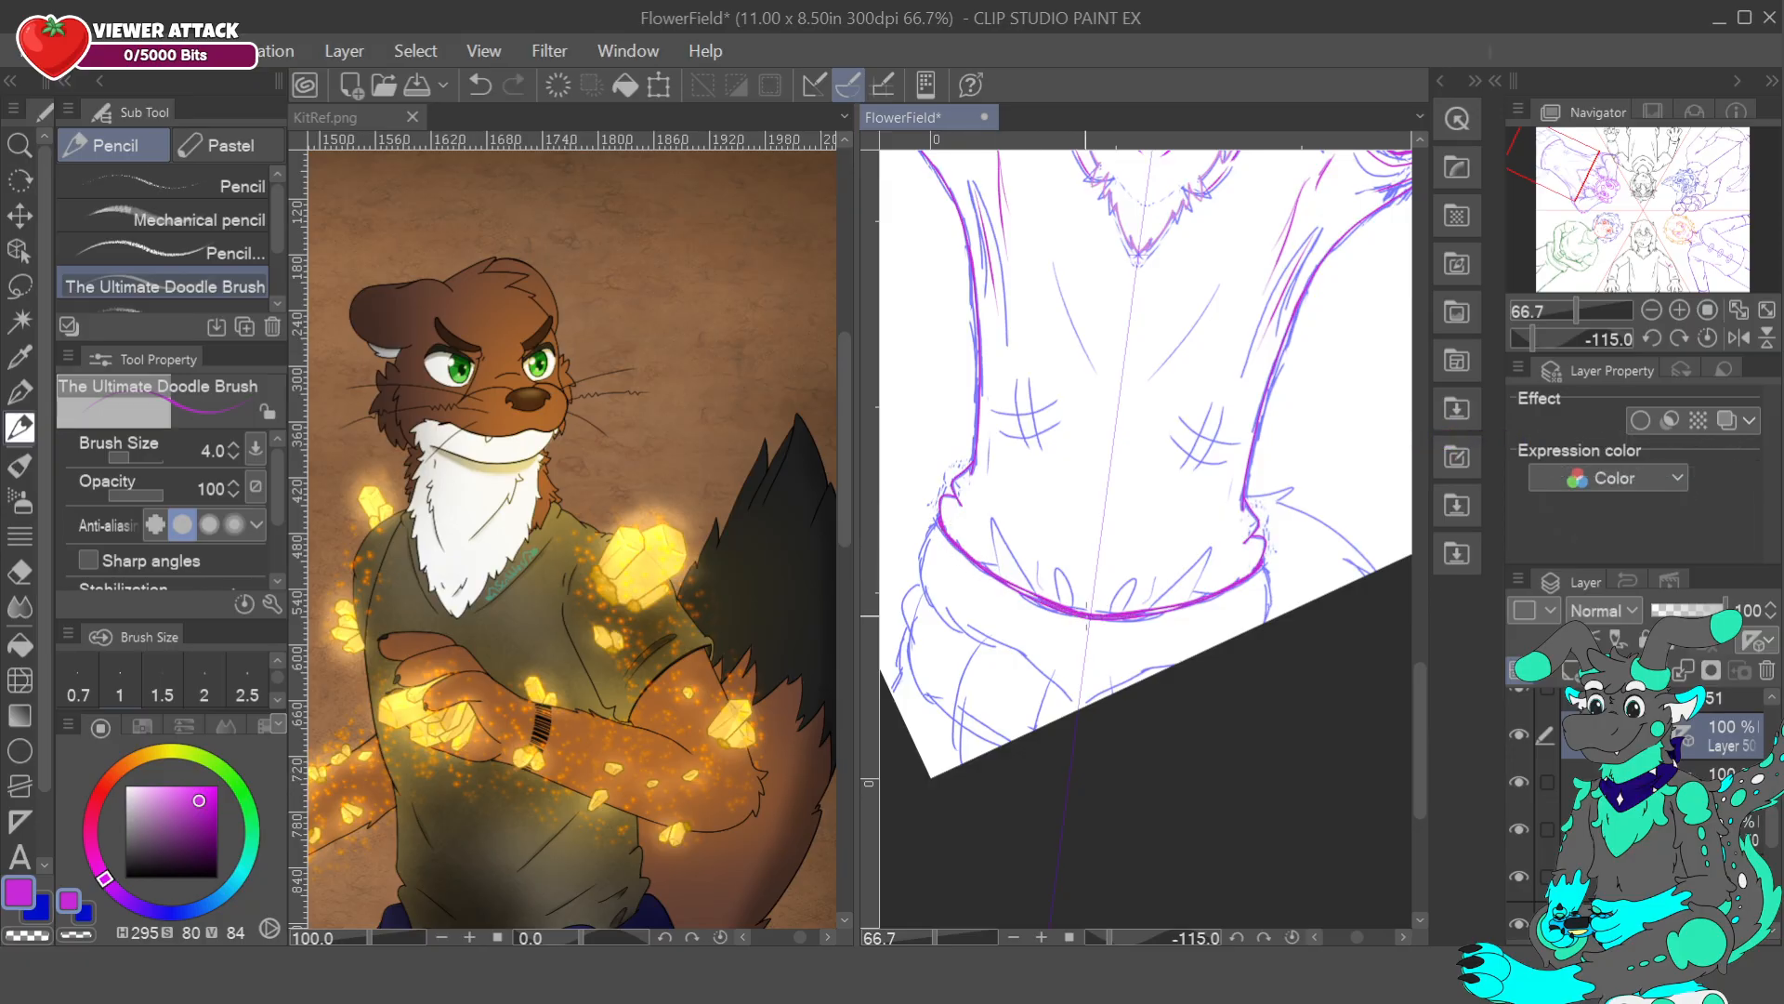
left_click_drag(1046, 602, 1009, 589)
- Consult the standing figure in KitRef and trace the garment tied around the waist below the hem in magenta
left_click(370, 121)
left_click_drag(1717, 205, 1662, 192)
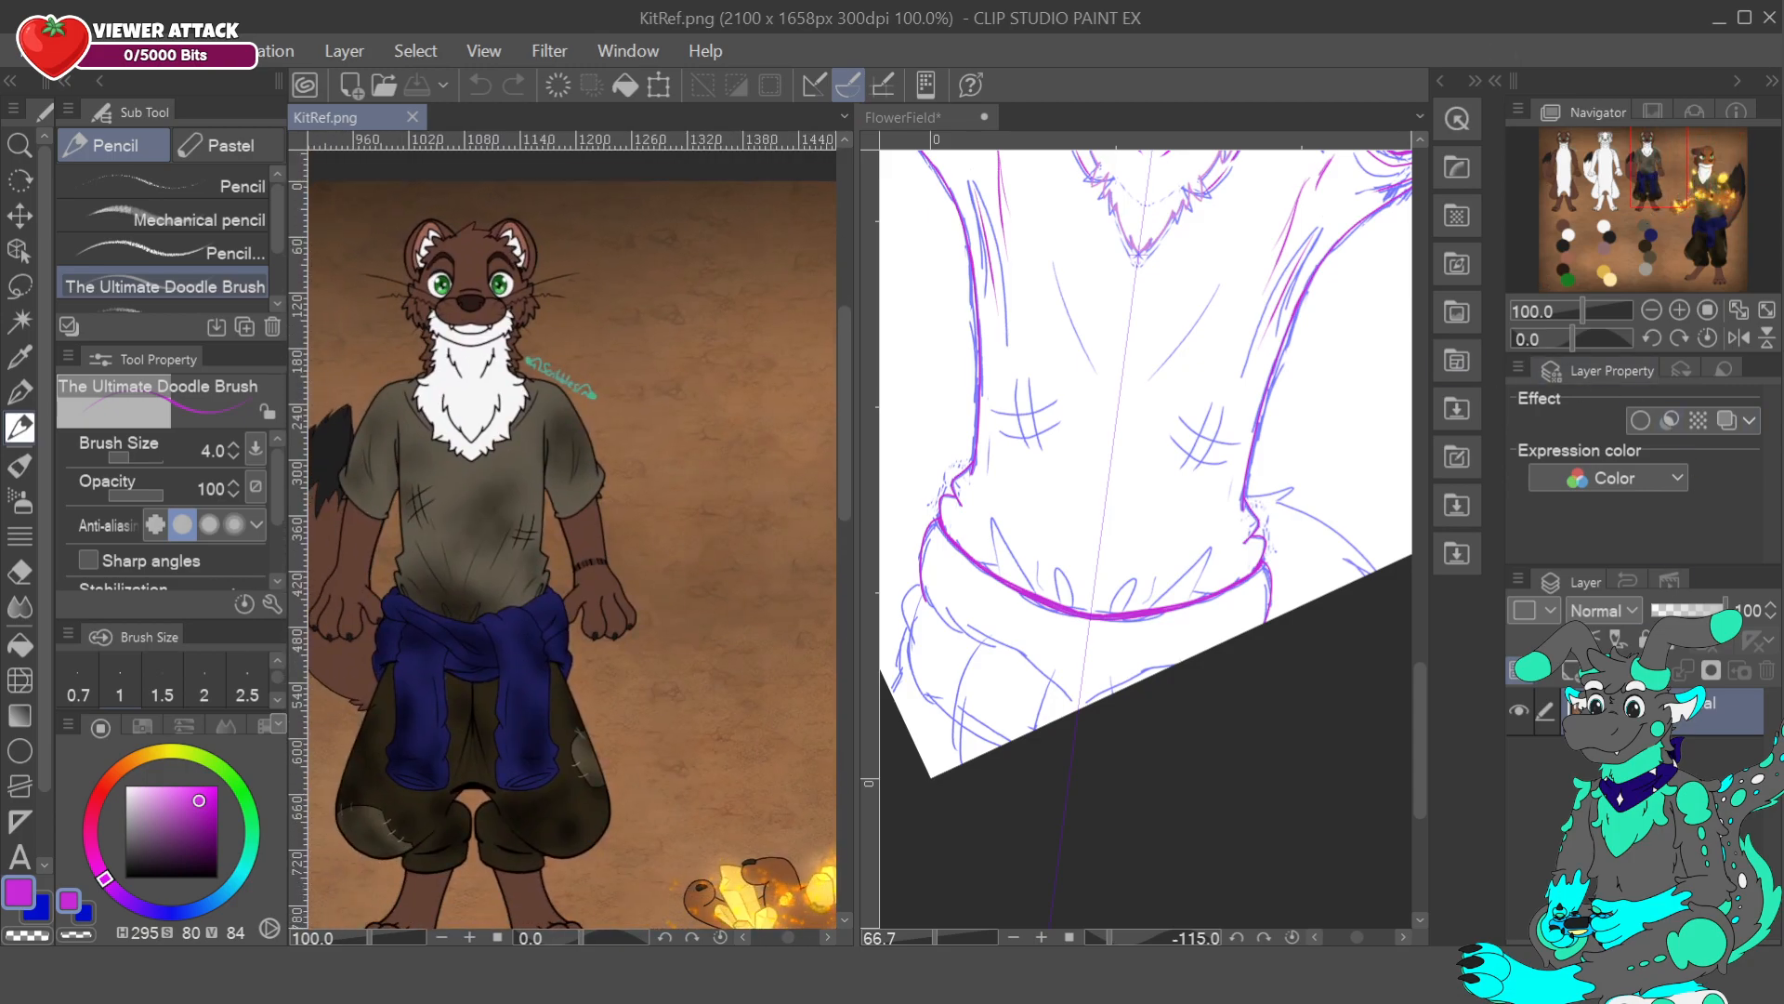
left_click(994, 391)
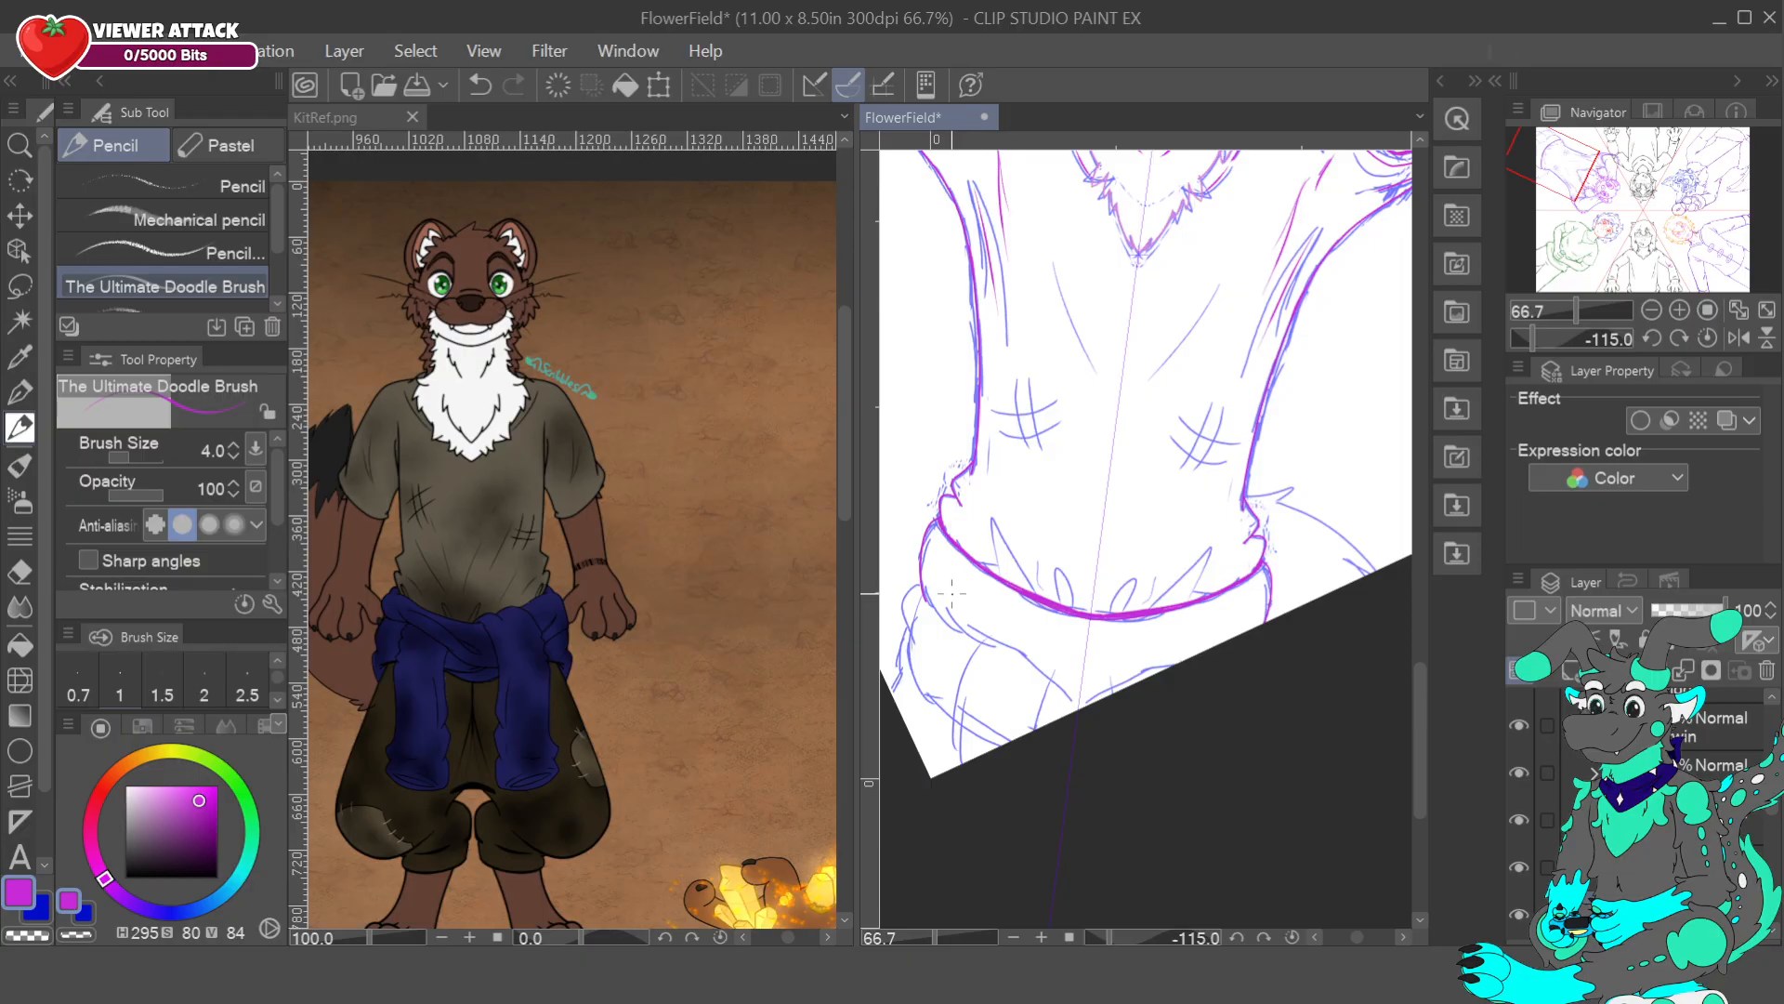
mouse_move(951, 580)
left_mouse_down()
mouse_move(975, 639)
mouse_move(1082, 713)
left_mouse_up()
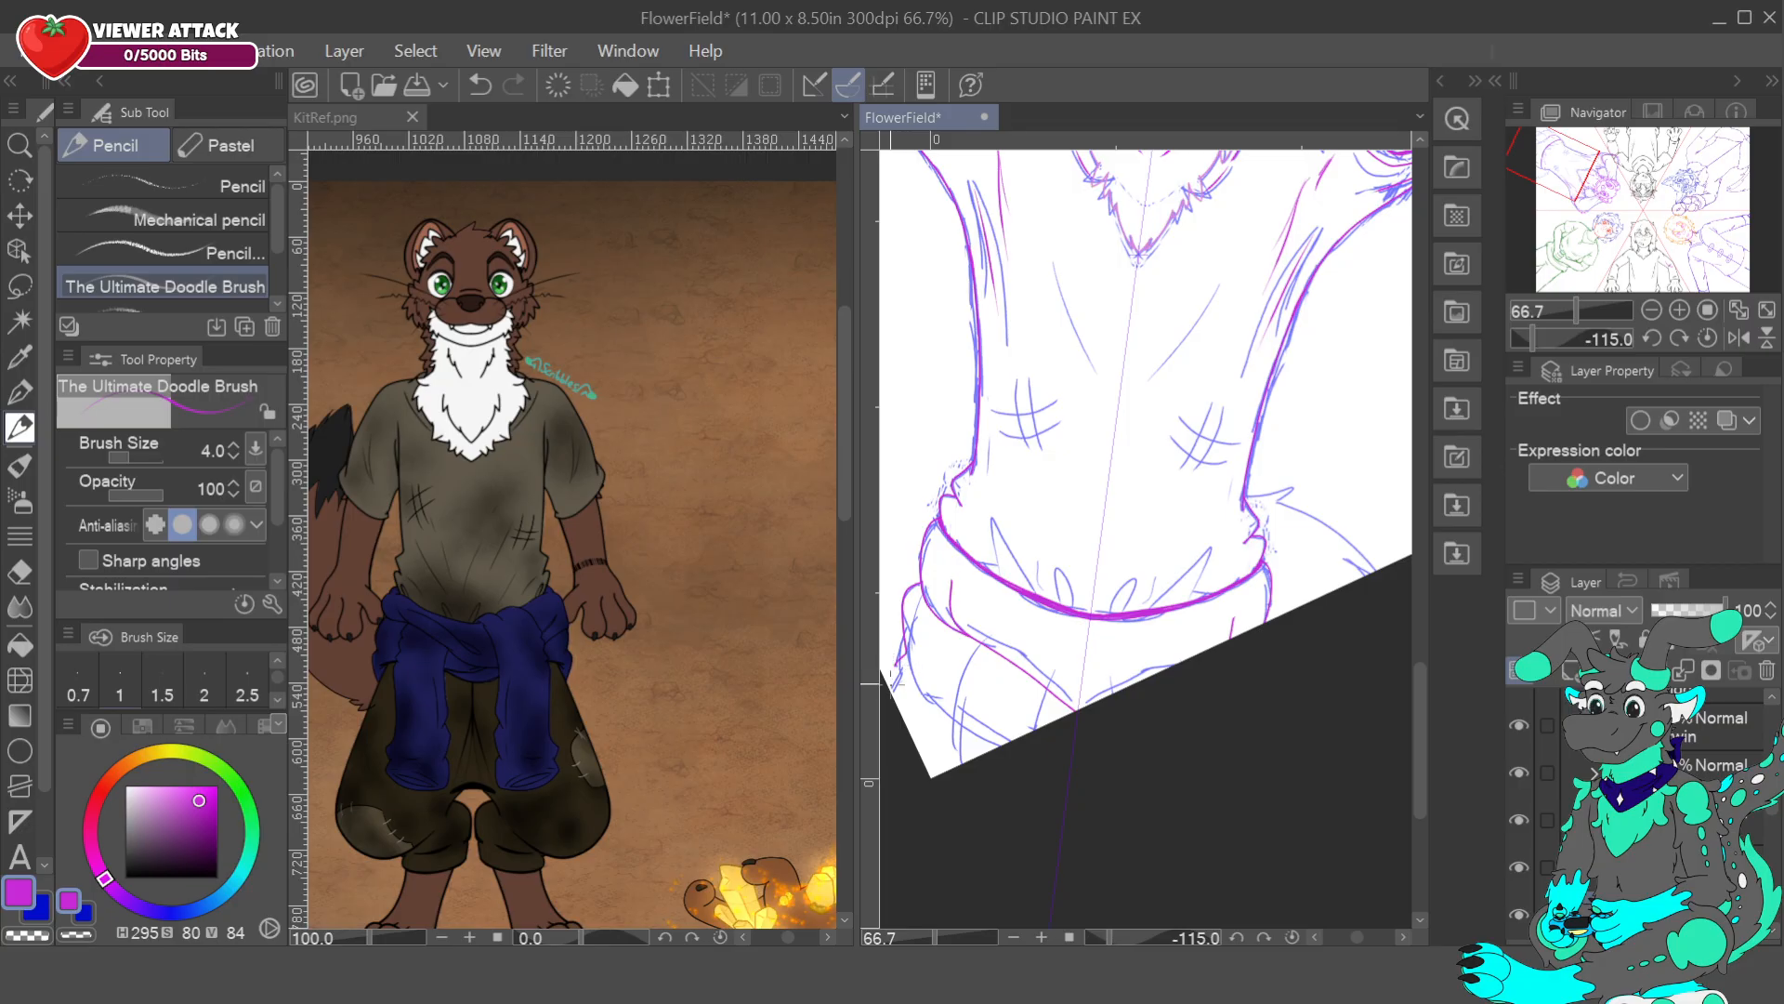
key("ctrl+z")
key("ctrl+z")
key("ctrl+y")
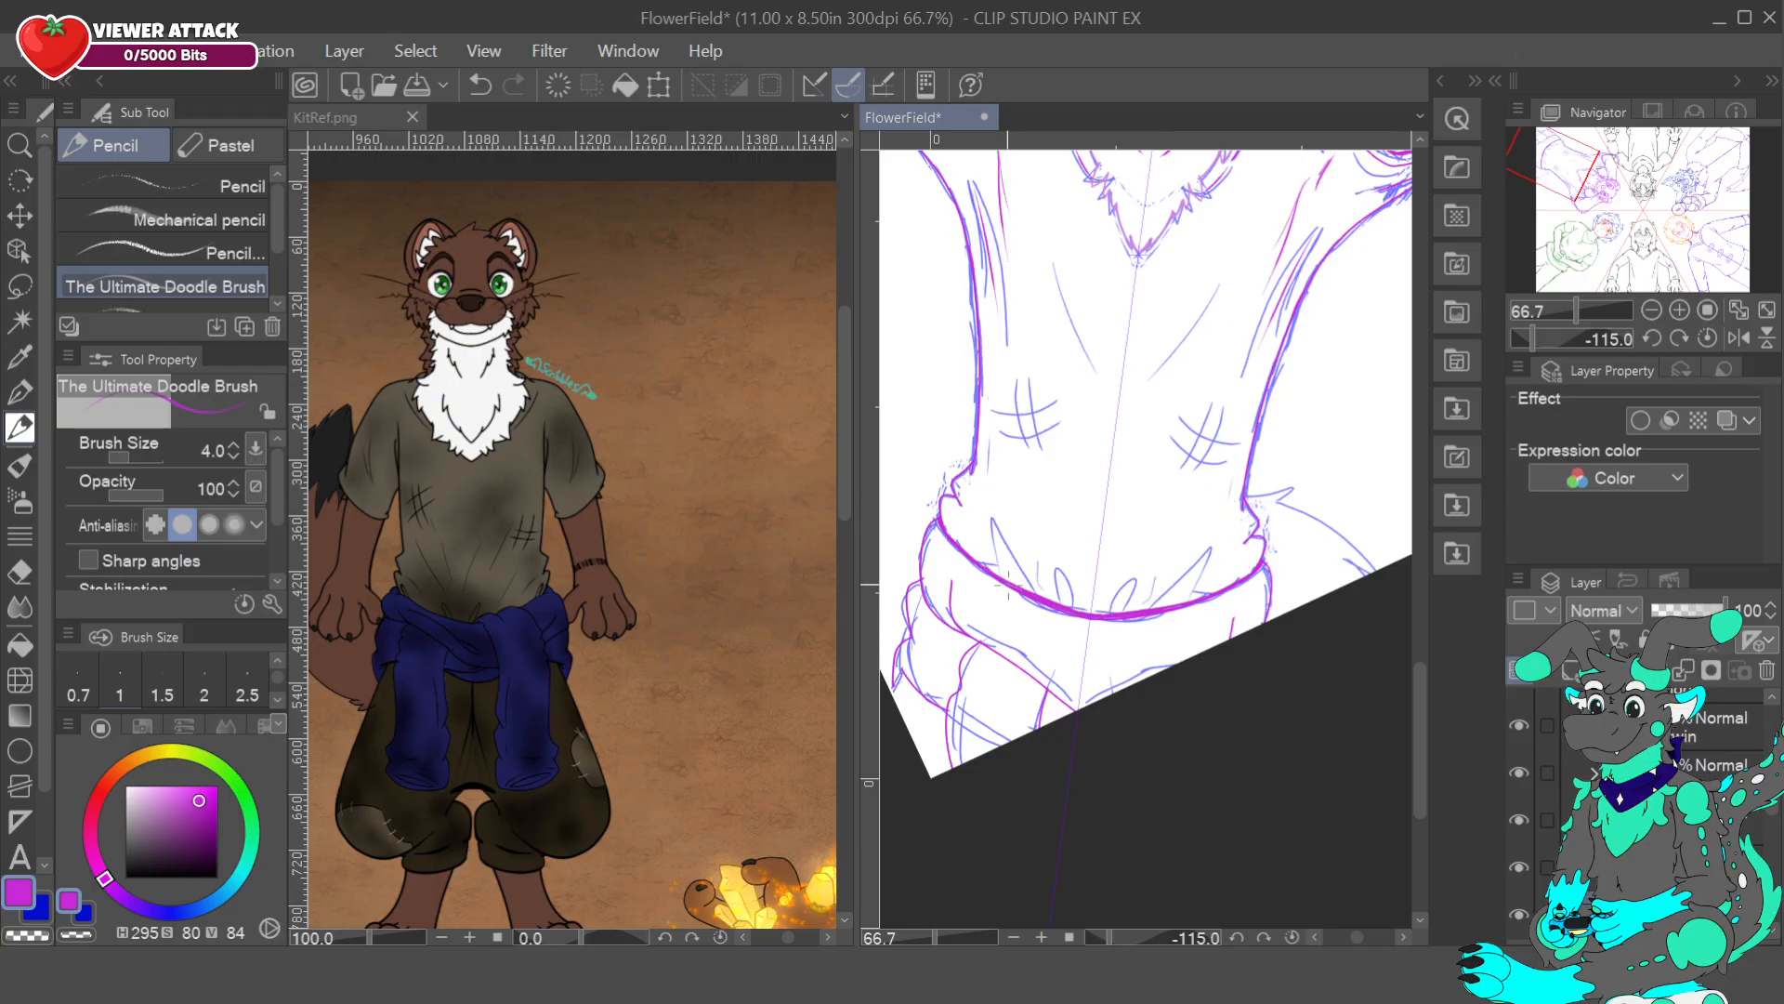
- Draw short pointed magenta creases rising from the shirt's hem along the sketch
left_click_drag(1000, 611, 1125, 681)
left_click(481, 86)
mouse_move(1029, 585)
left_mouse_down()
mouse_move(996, 526)
mouse_move(1002, 567)
mouse_move(1073, 605)
left_mouse_up()
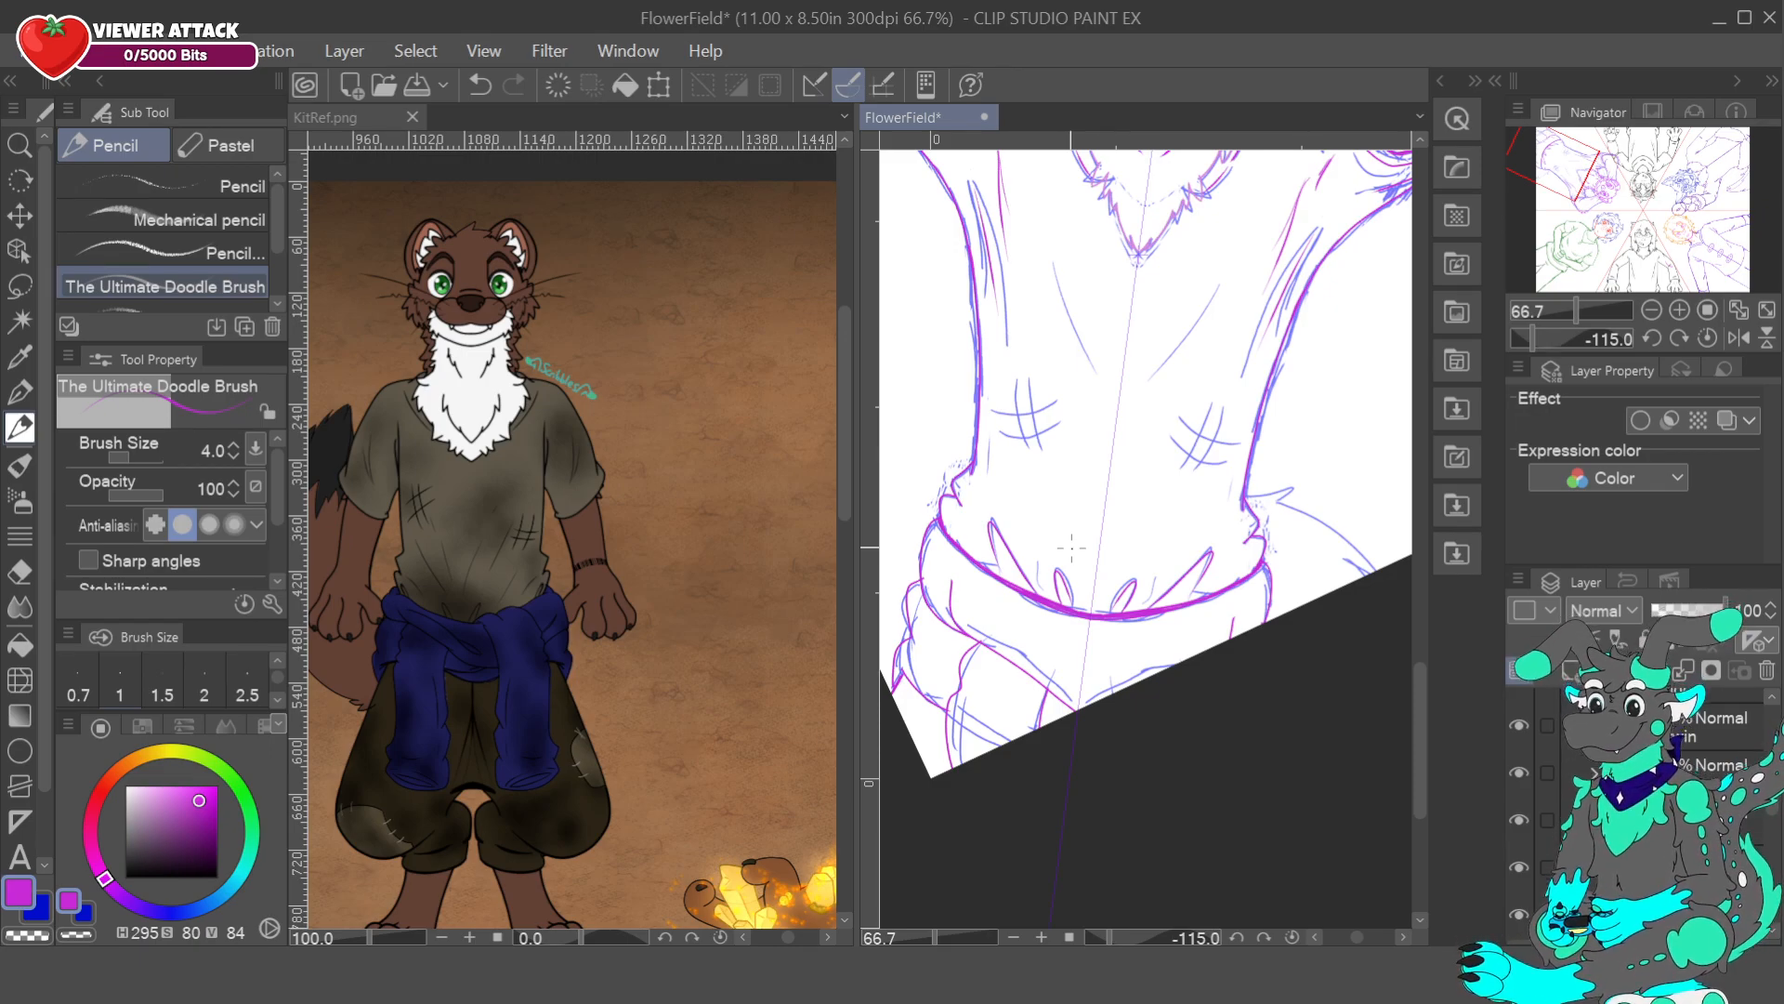
- Examine the whole composition unrotated by toggling the visibility of the character artwork and the early rough layout
left_click(1708, 338)
left_click(1708, 310)
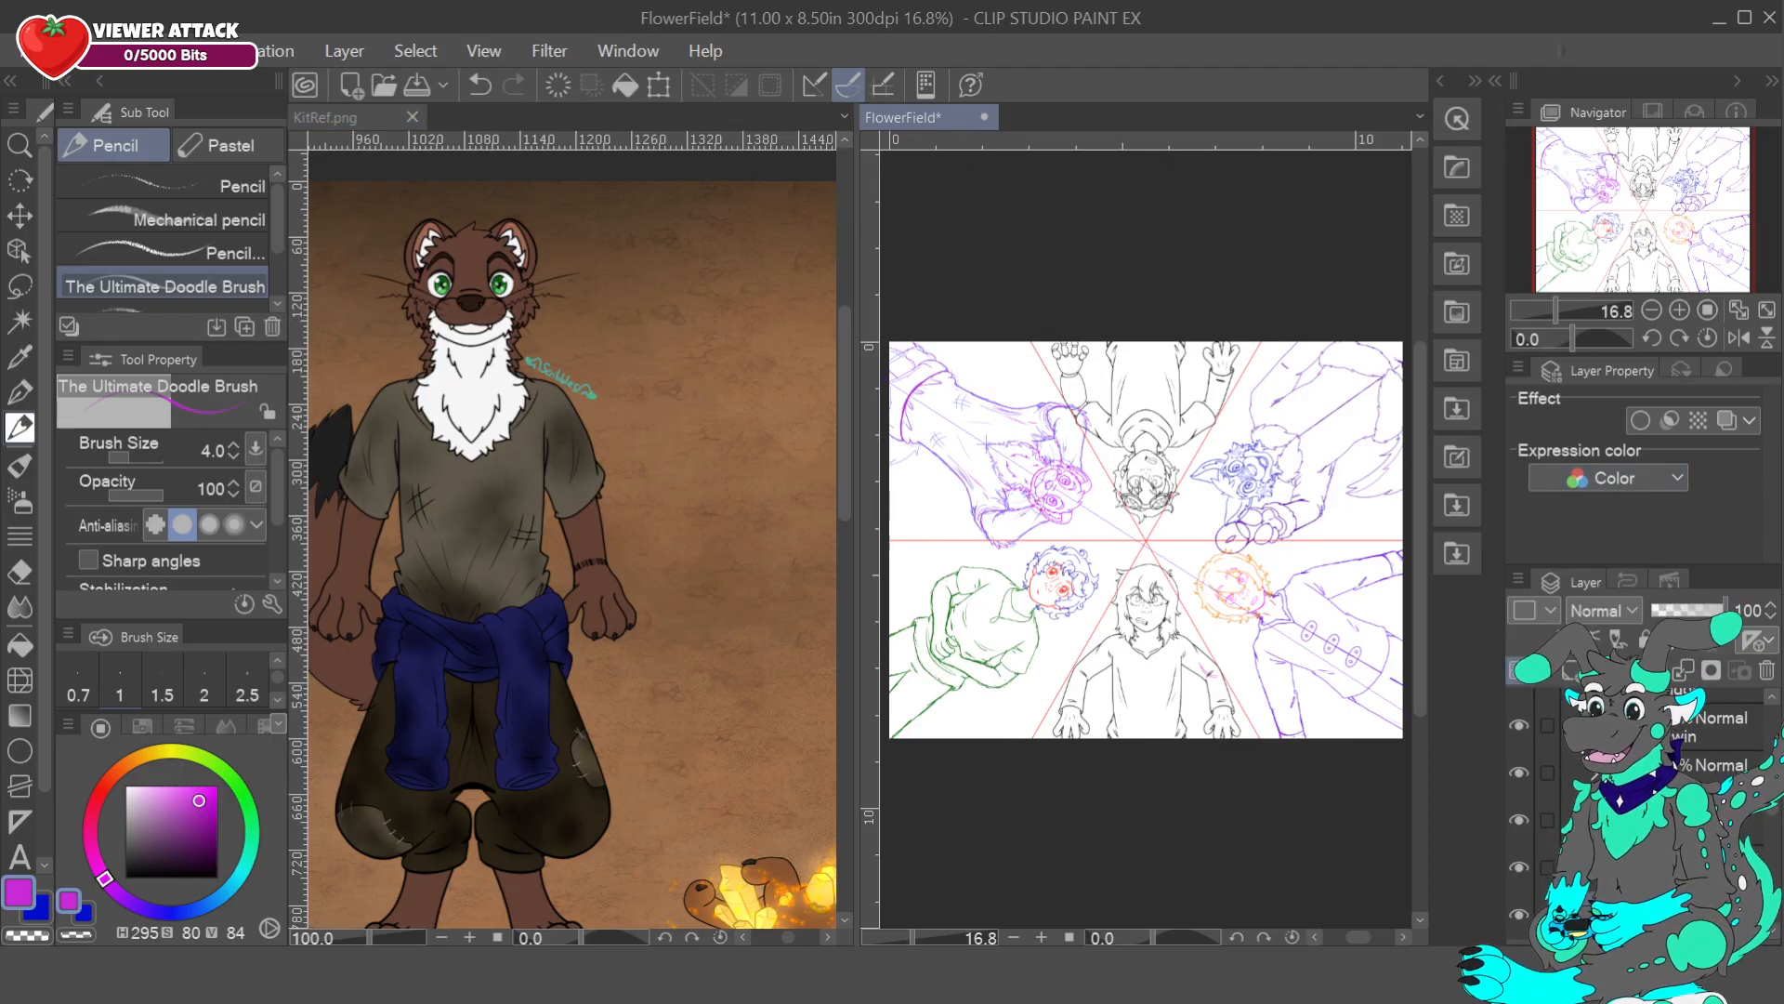
scroll(1635, 809, "up", 5)
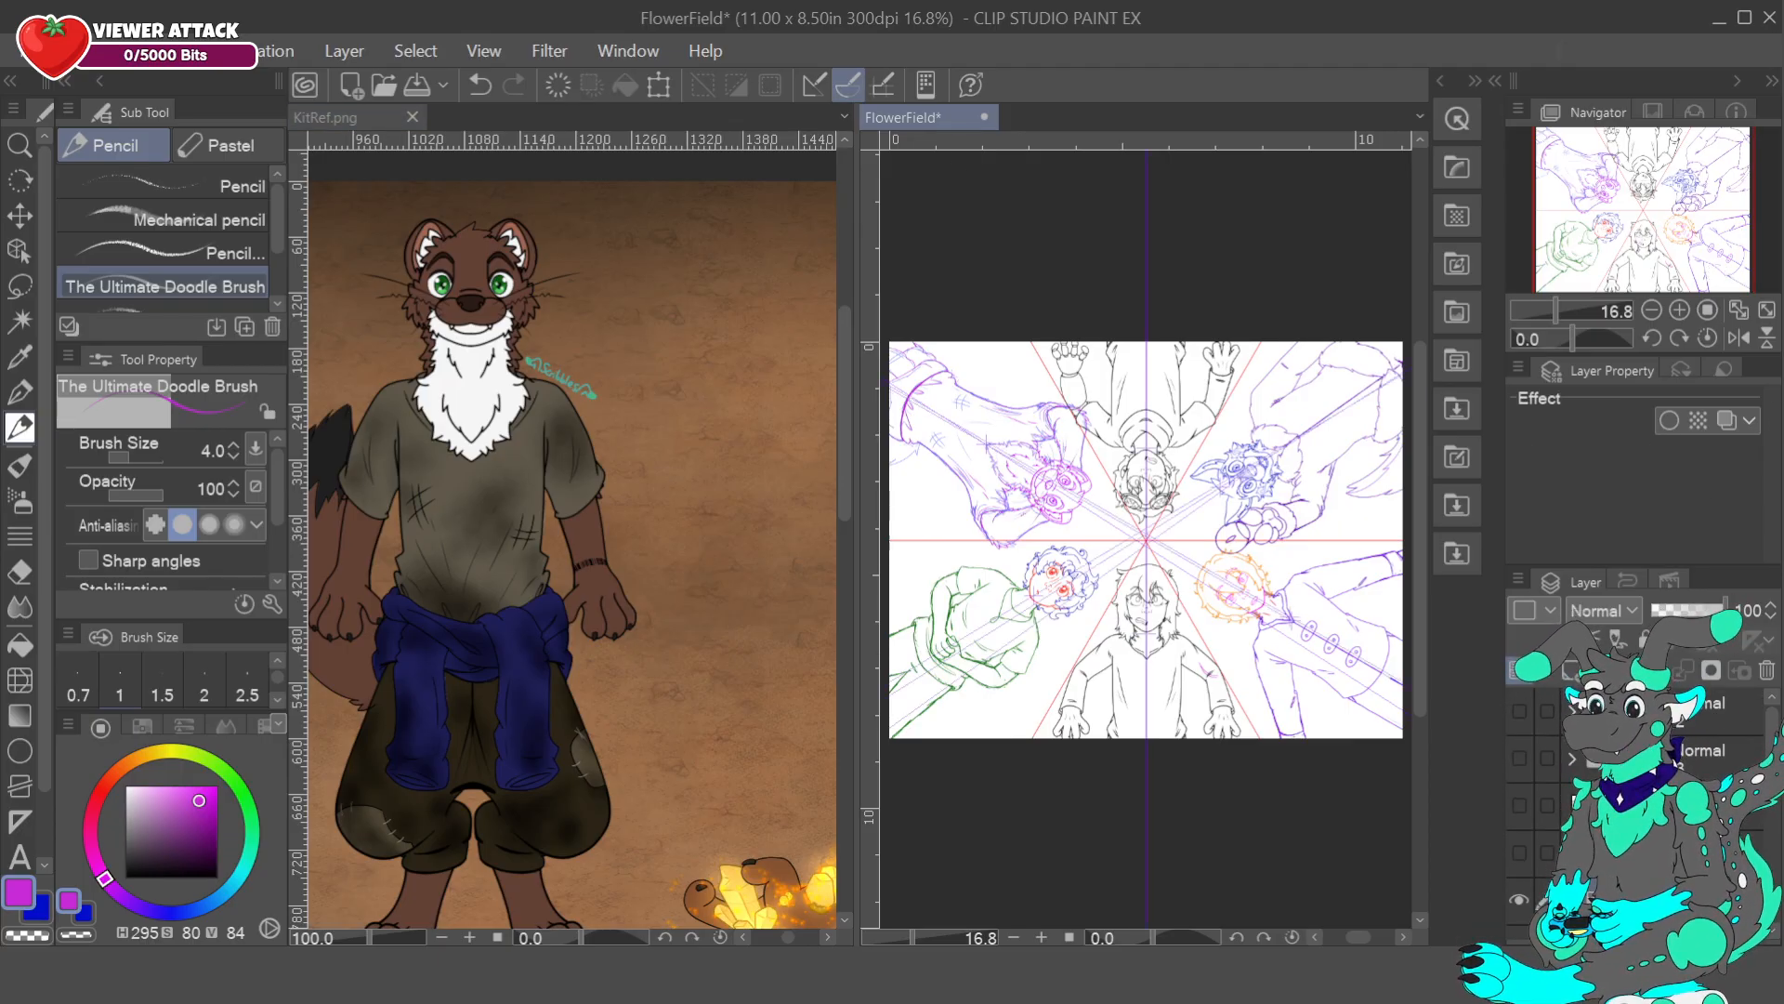
left_click(1519, 899)
left_click(1520, 712)
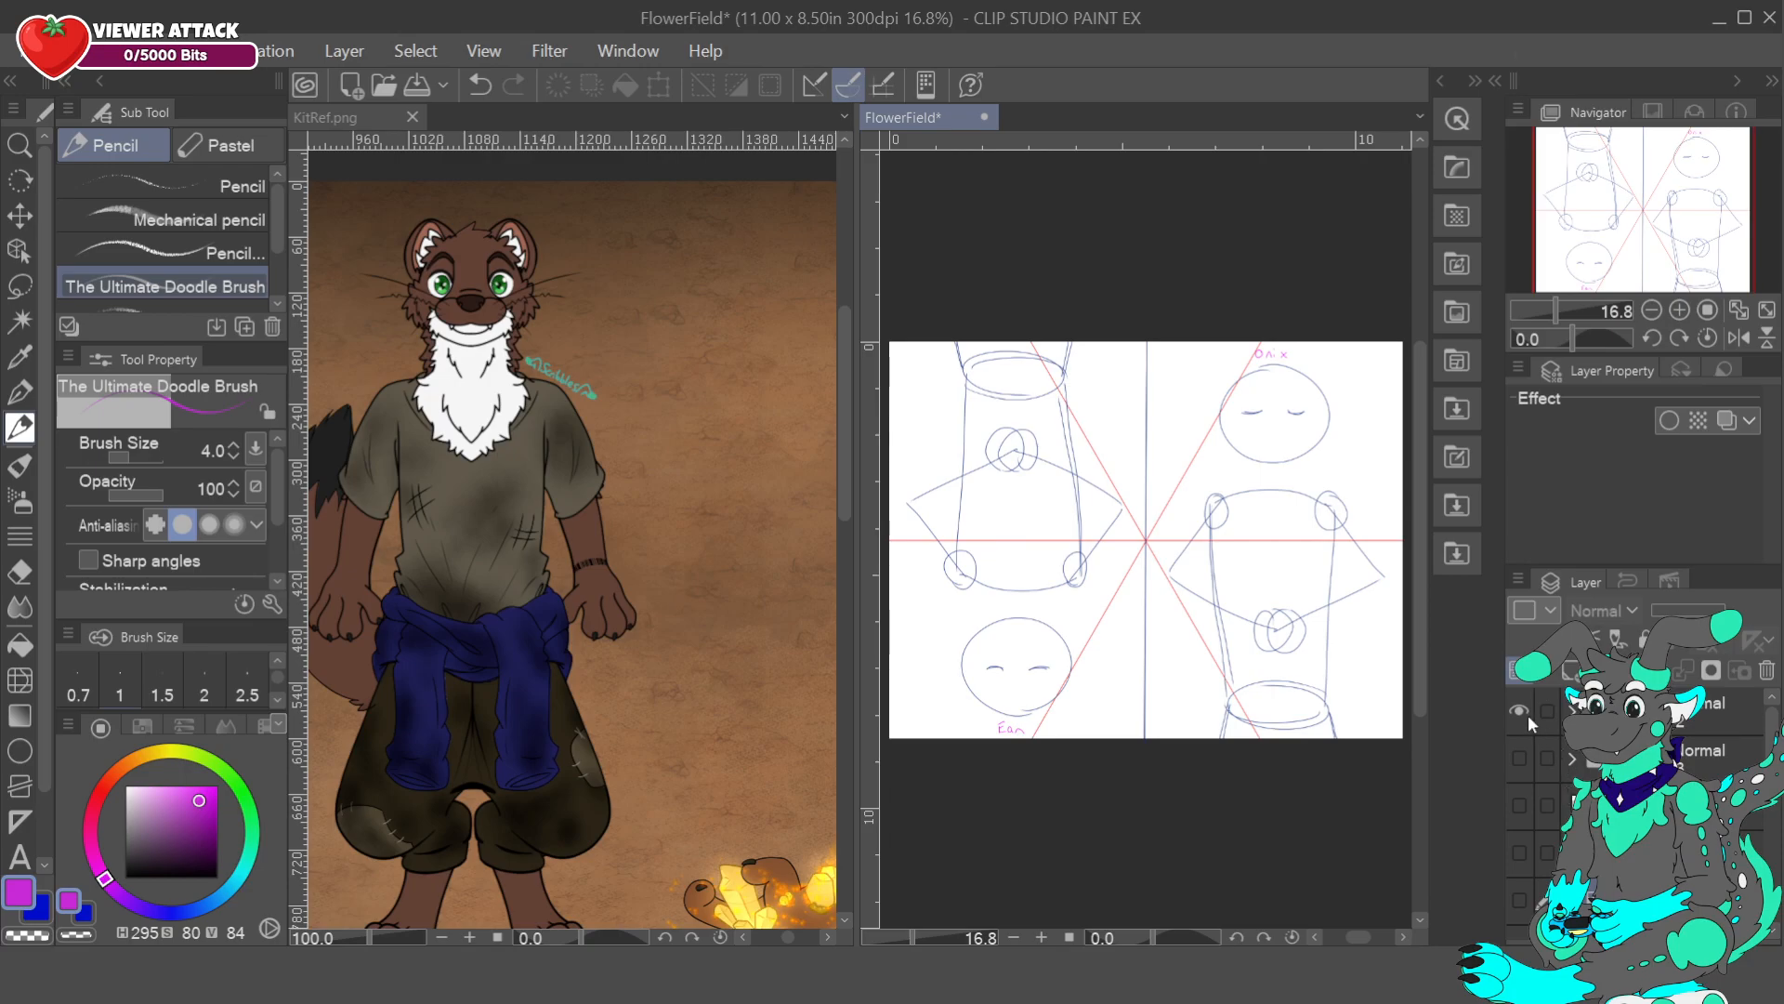
left_click(1520, 712)
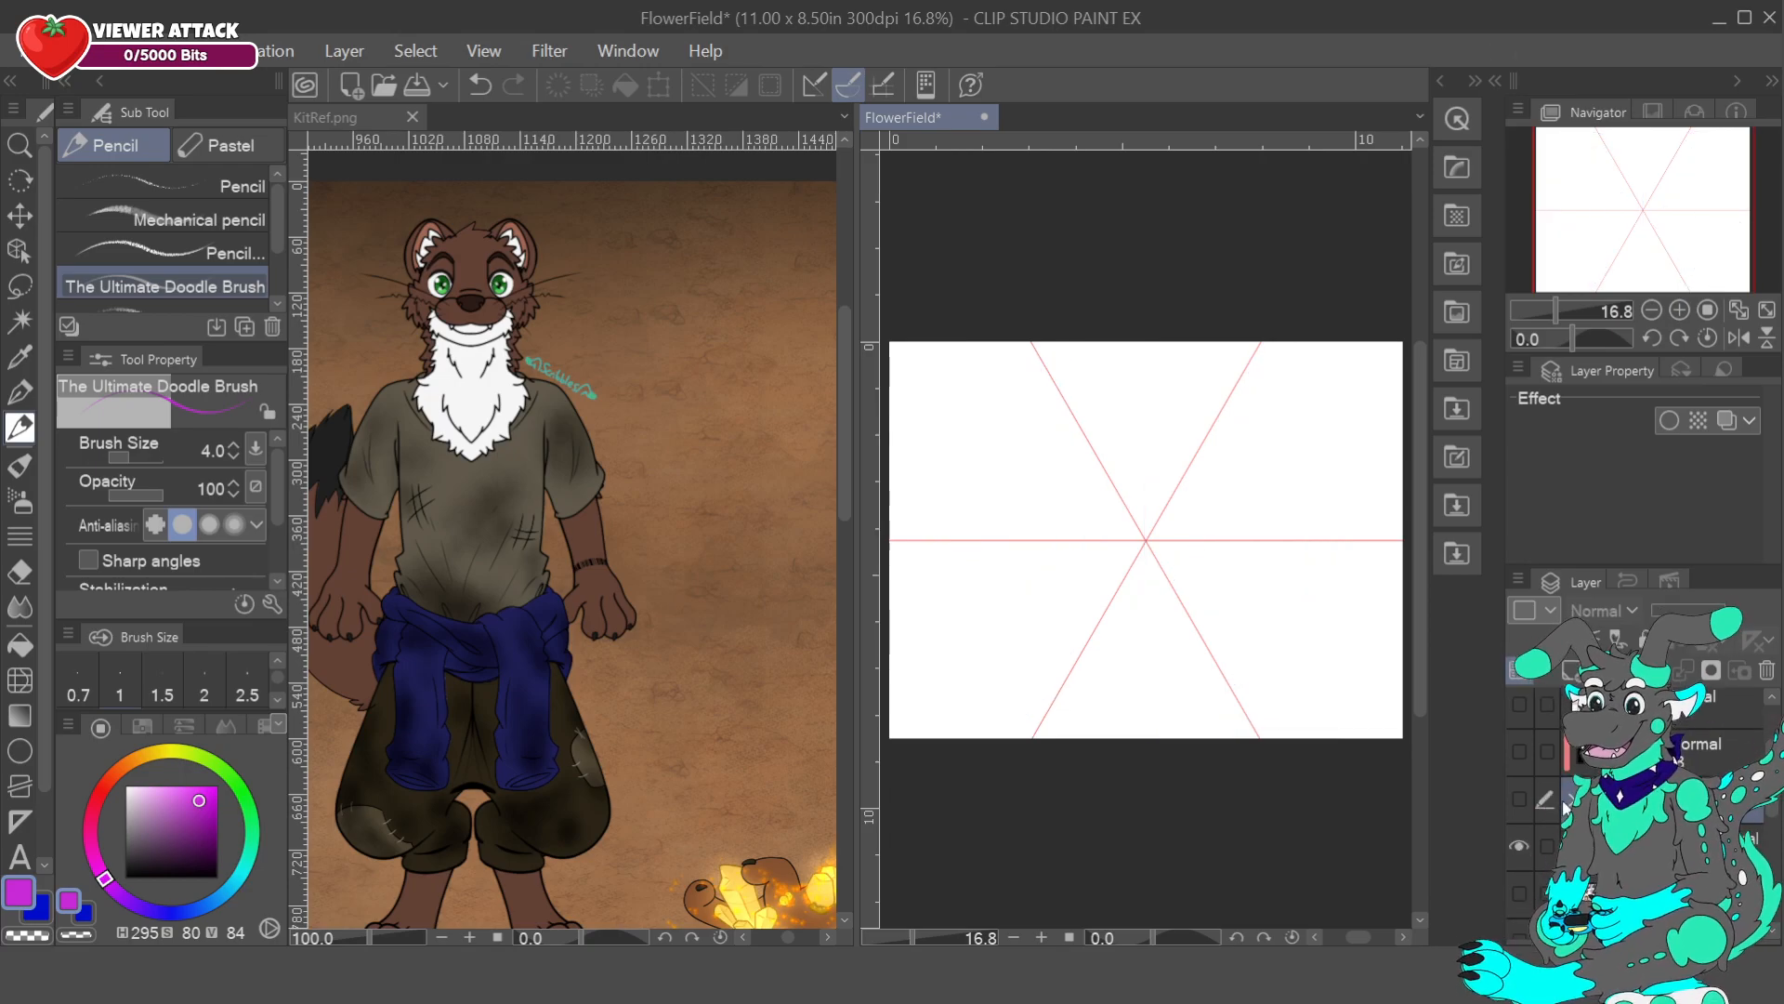
left_click(1520, 800)
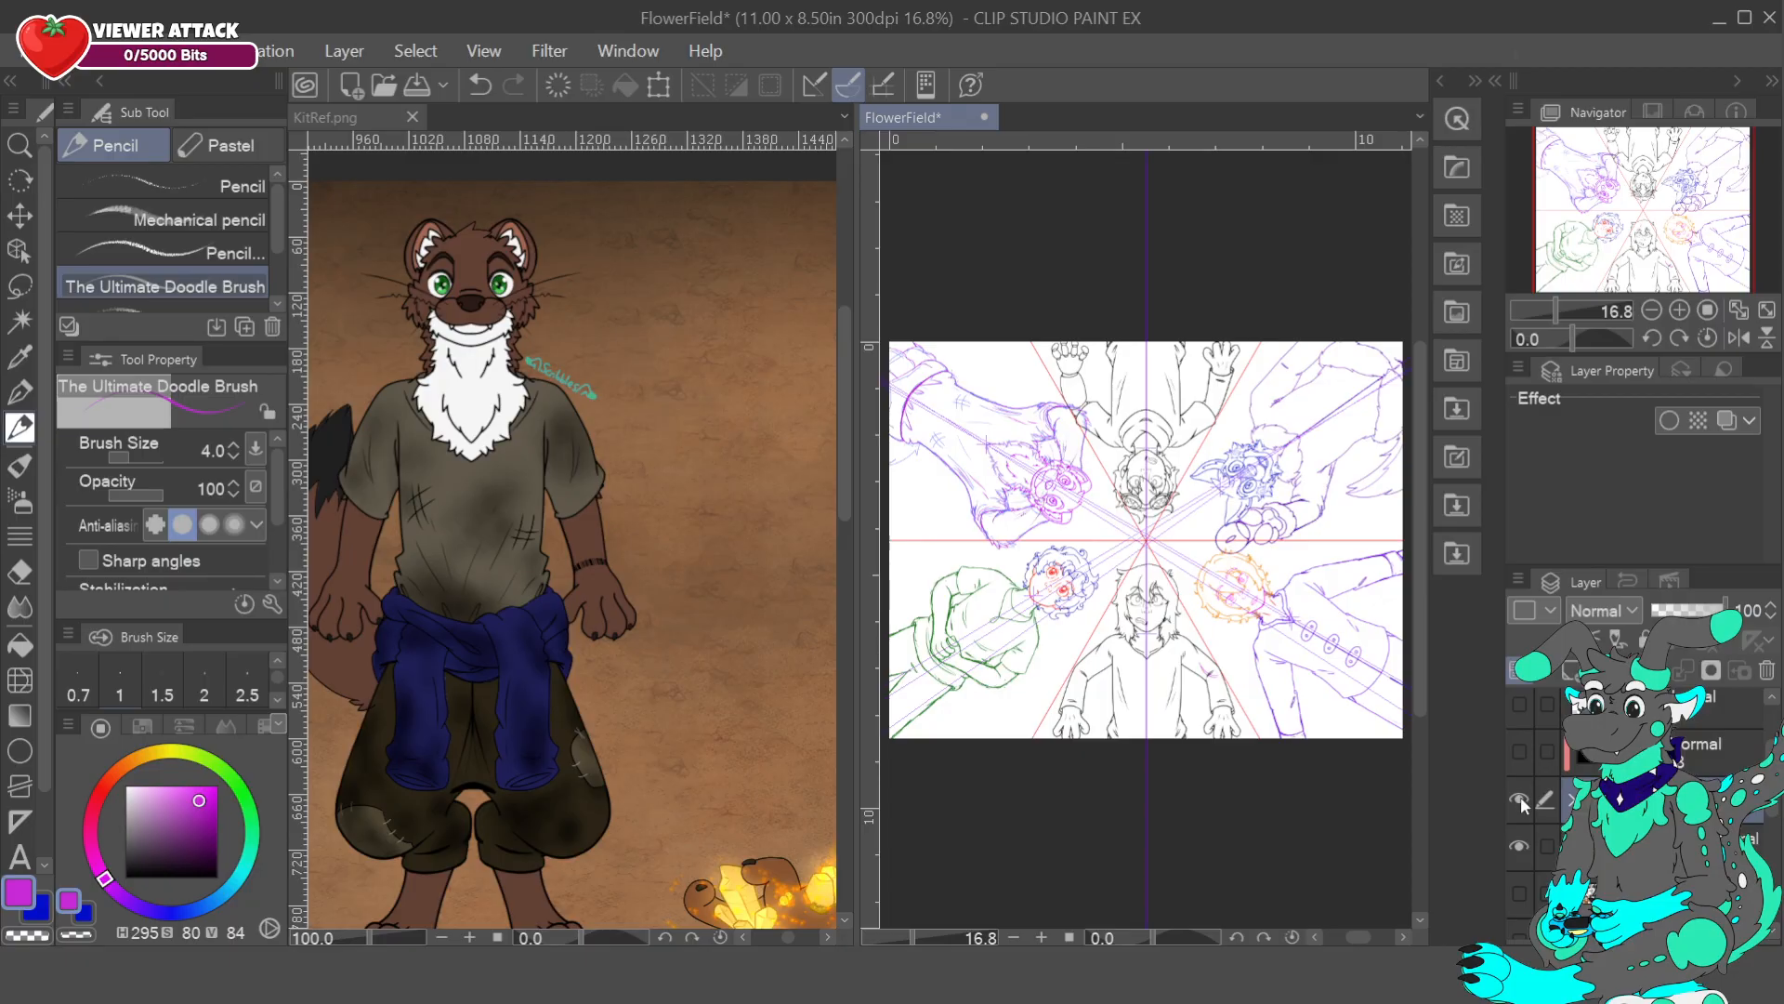
- Compare the ferret's magenta linework with and without its blue sketch at 50% zoom, with the canvas rotated to -110°
left_click(1654, 339)
left_click(1653, 339)
left_click(1651, 340)
left_click(1650, 342)
left_click(1648, 342)
left_click(1649, 342)
left_click(1648, 343)
left_click(1648, 343)
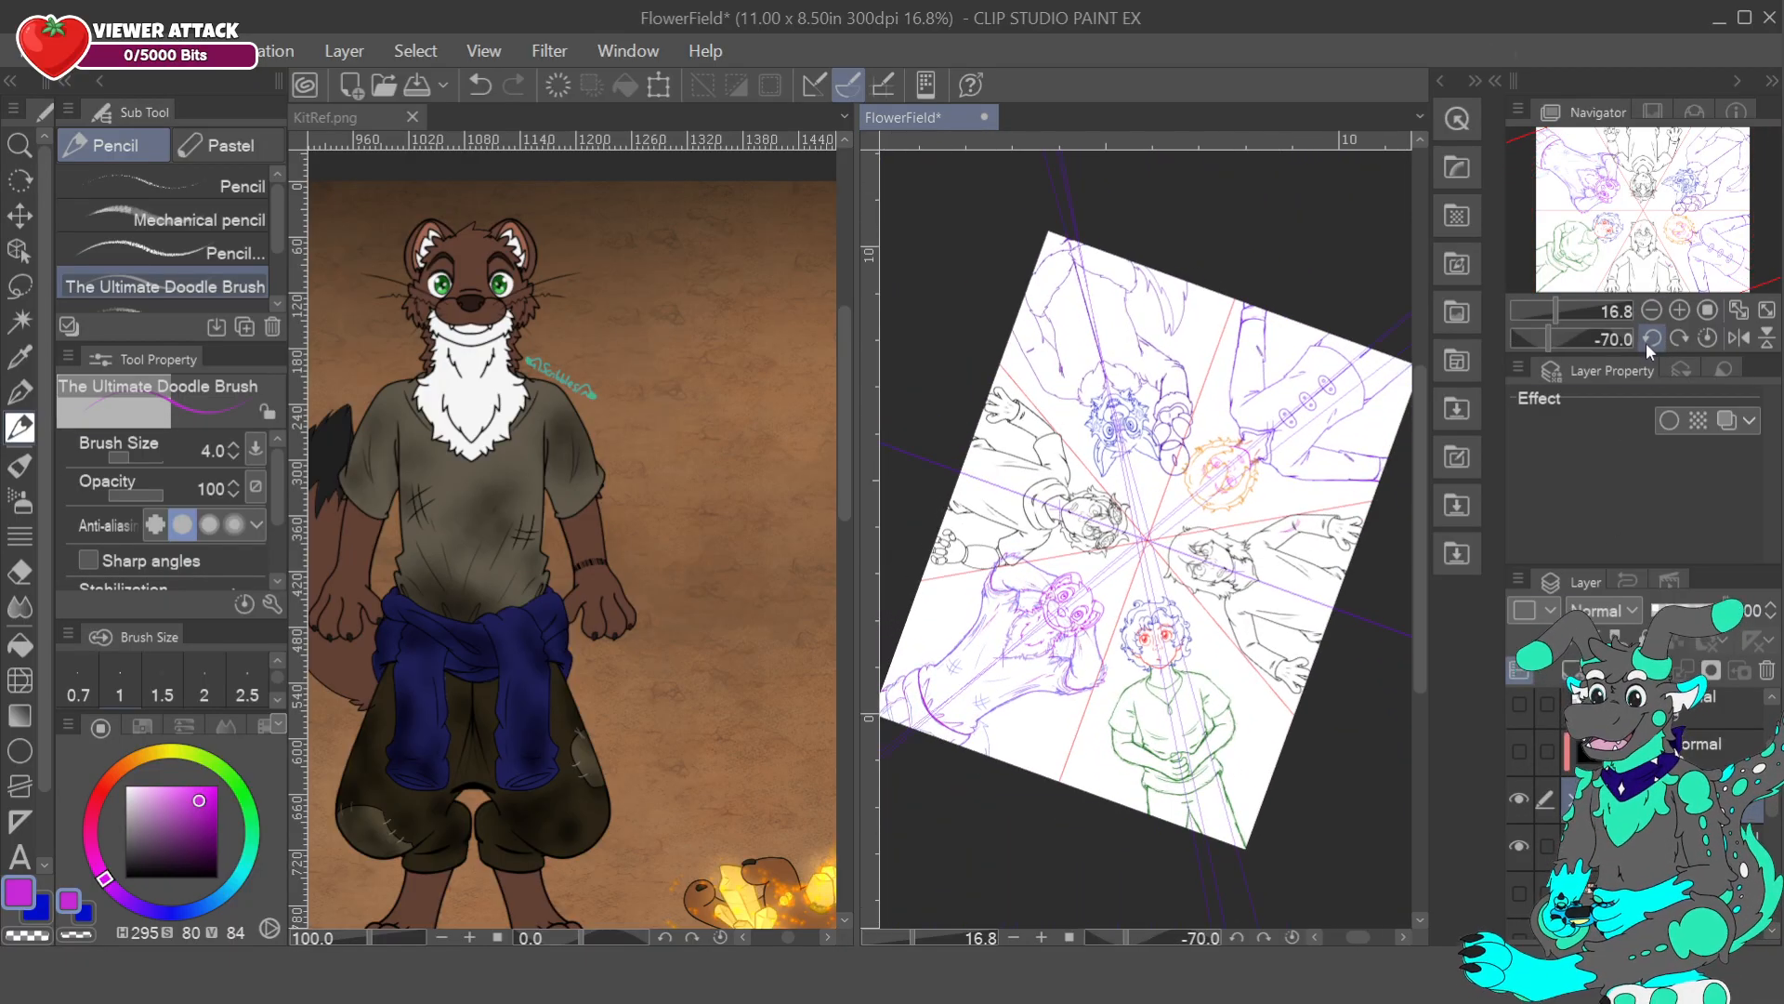
left_click(1647, 342)
left_click(1648, 342)
left_click(1647, 343)
left_click(1682, 313)
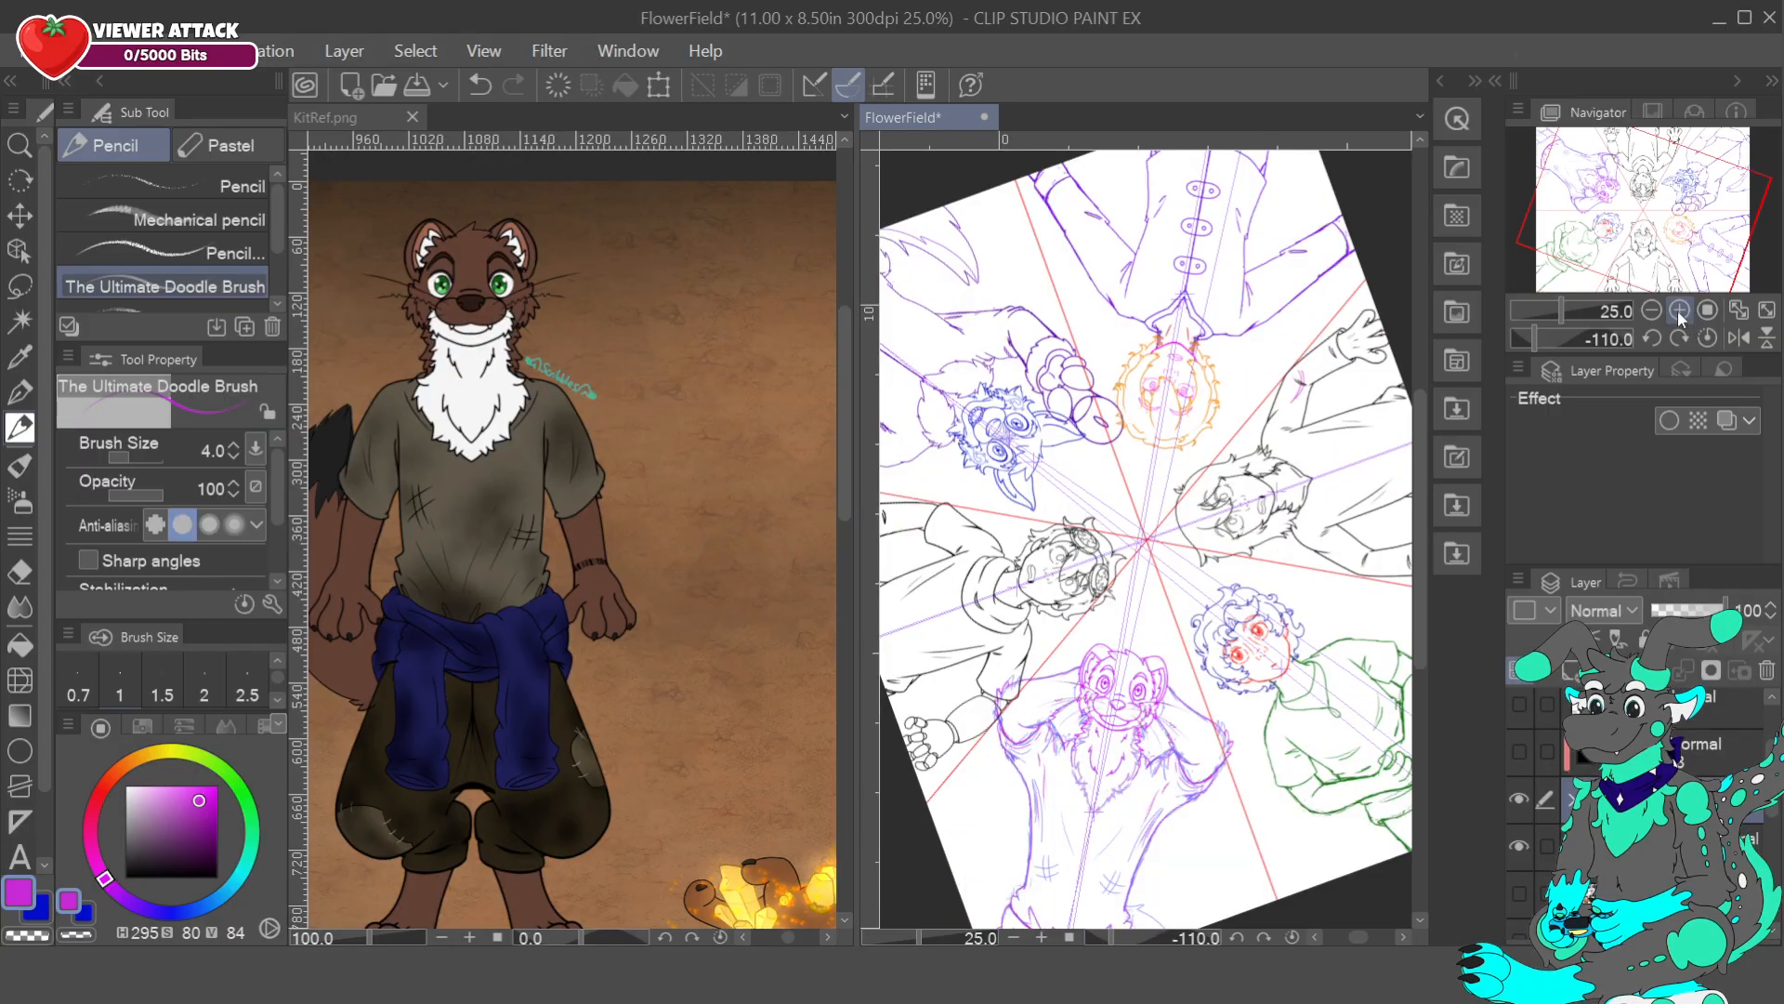
left_click(1681, 313)
mouse_move(1661, 247)
left_mouse_down()
mouse_move(1661, 306)
mouse_move(1637, 200)
mouse_move(1593, 165)
left_mouse_up()
left_click(1680, 311)
left_click(1680, 312)
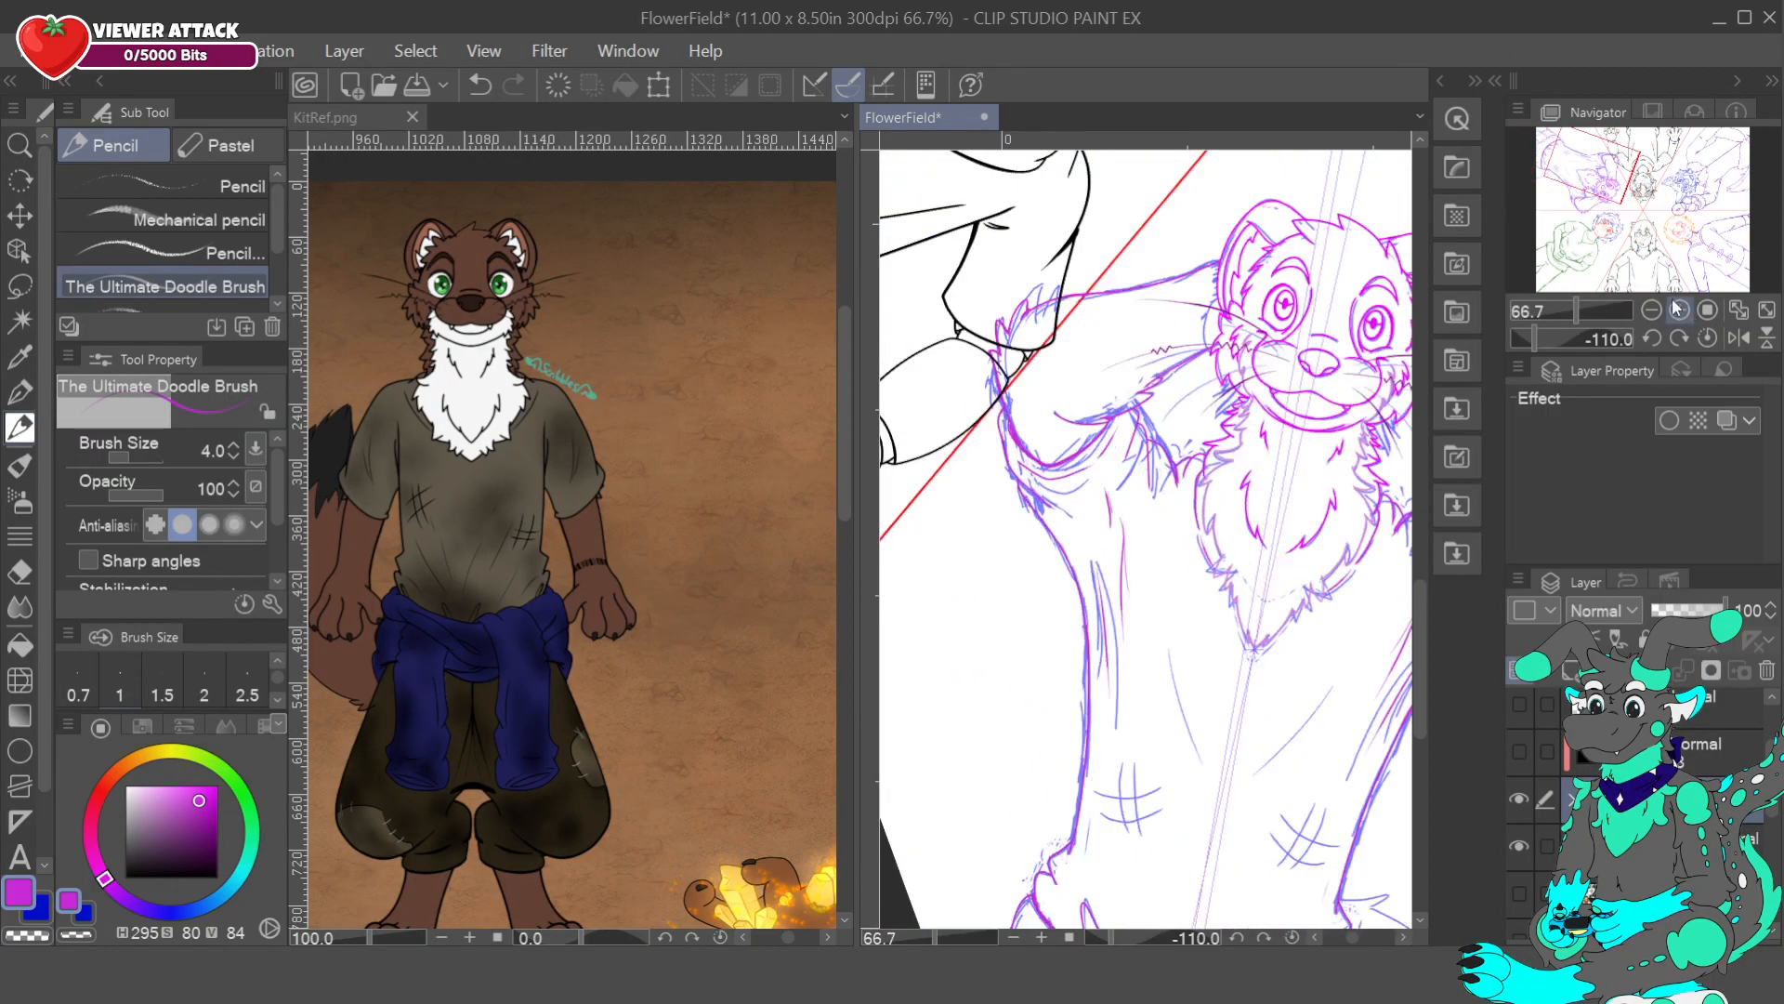
left_click(1652, 311)
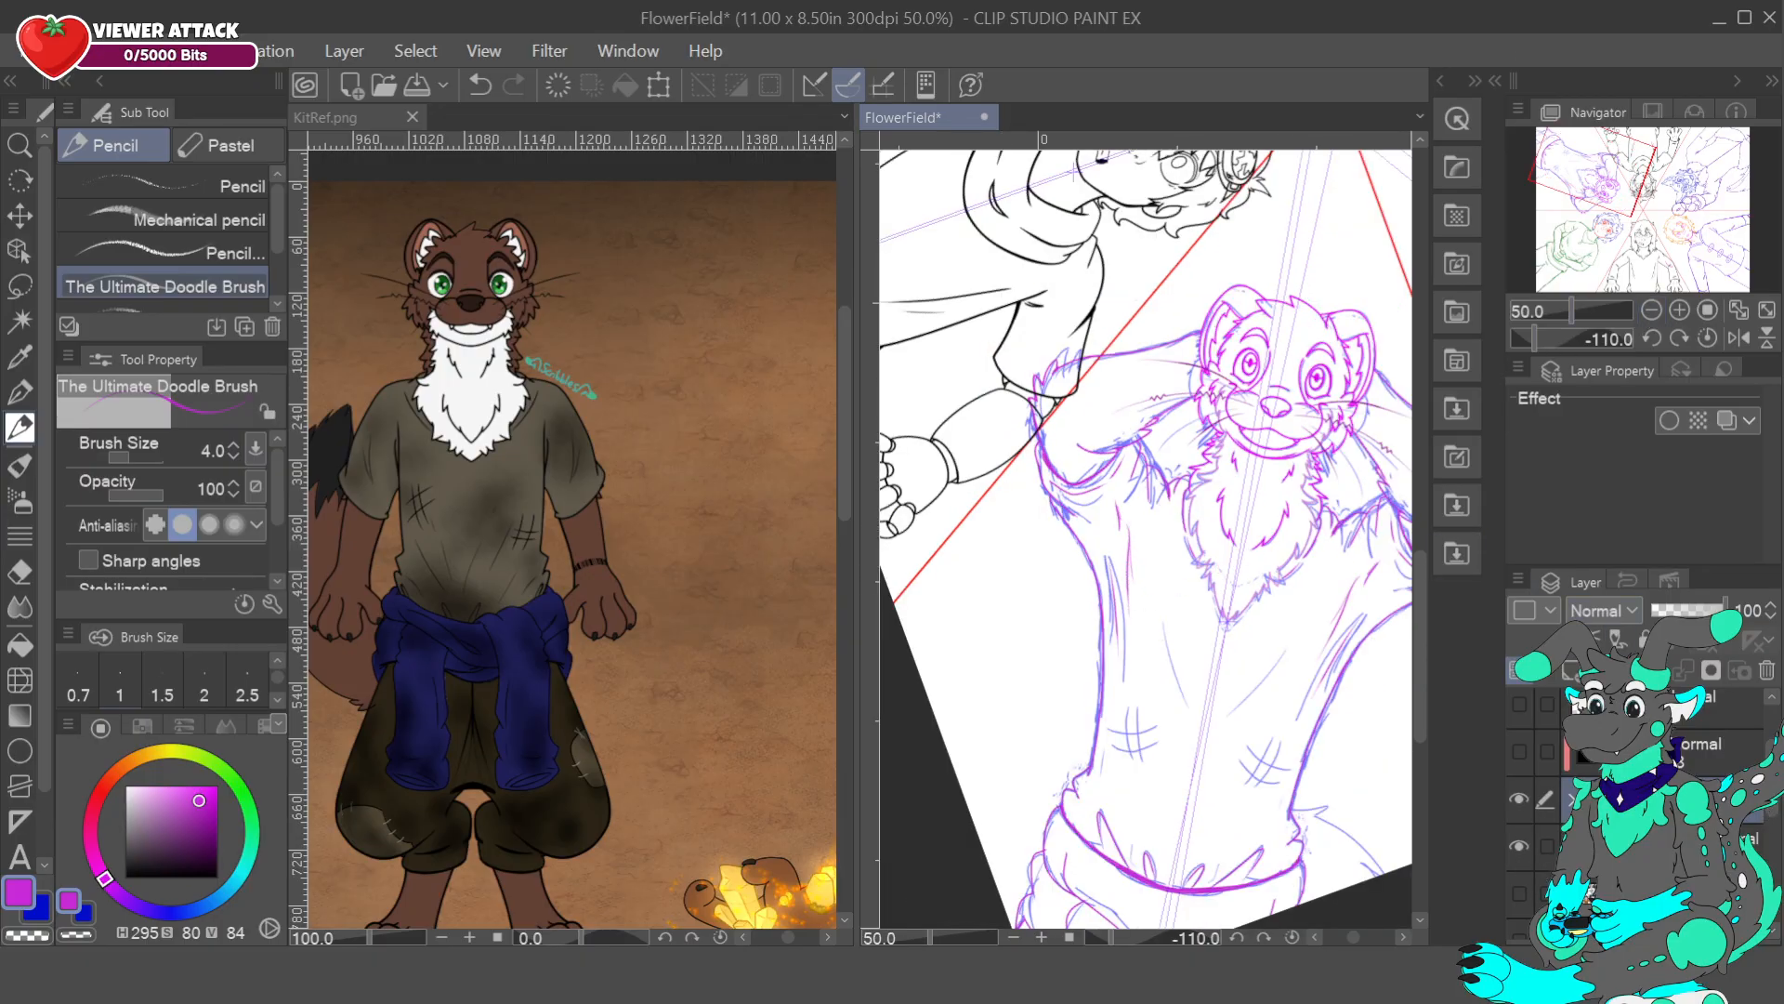
scroll(1773, 853, "down", 3)
left_click_drag(1774, 853, 1773, 844)
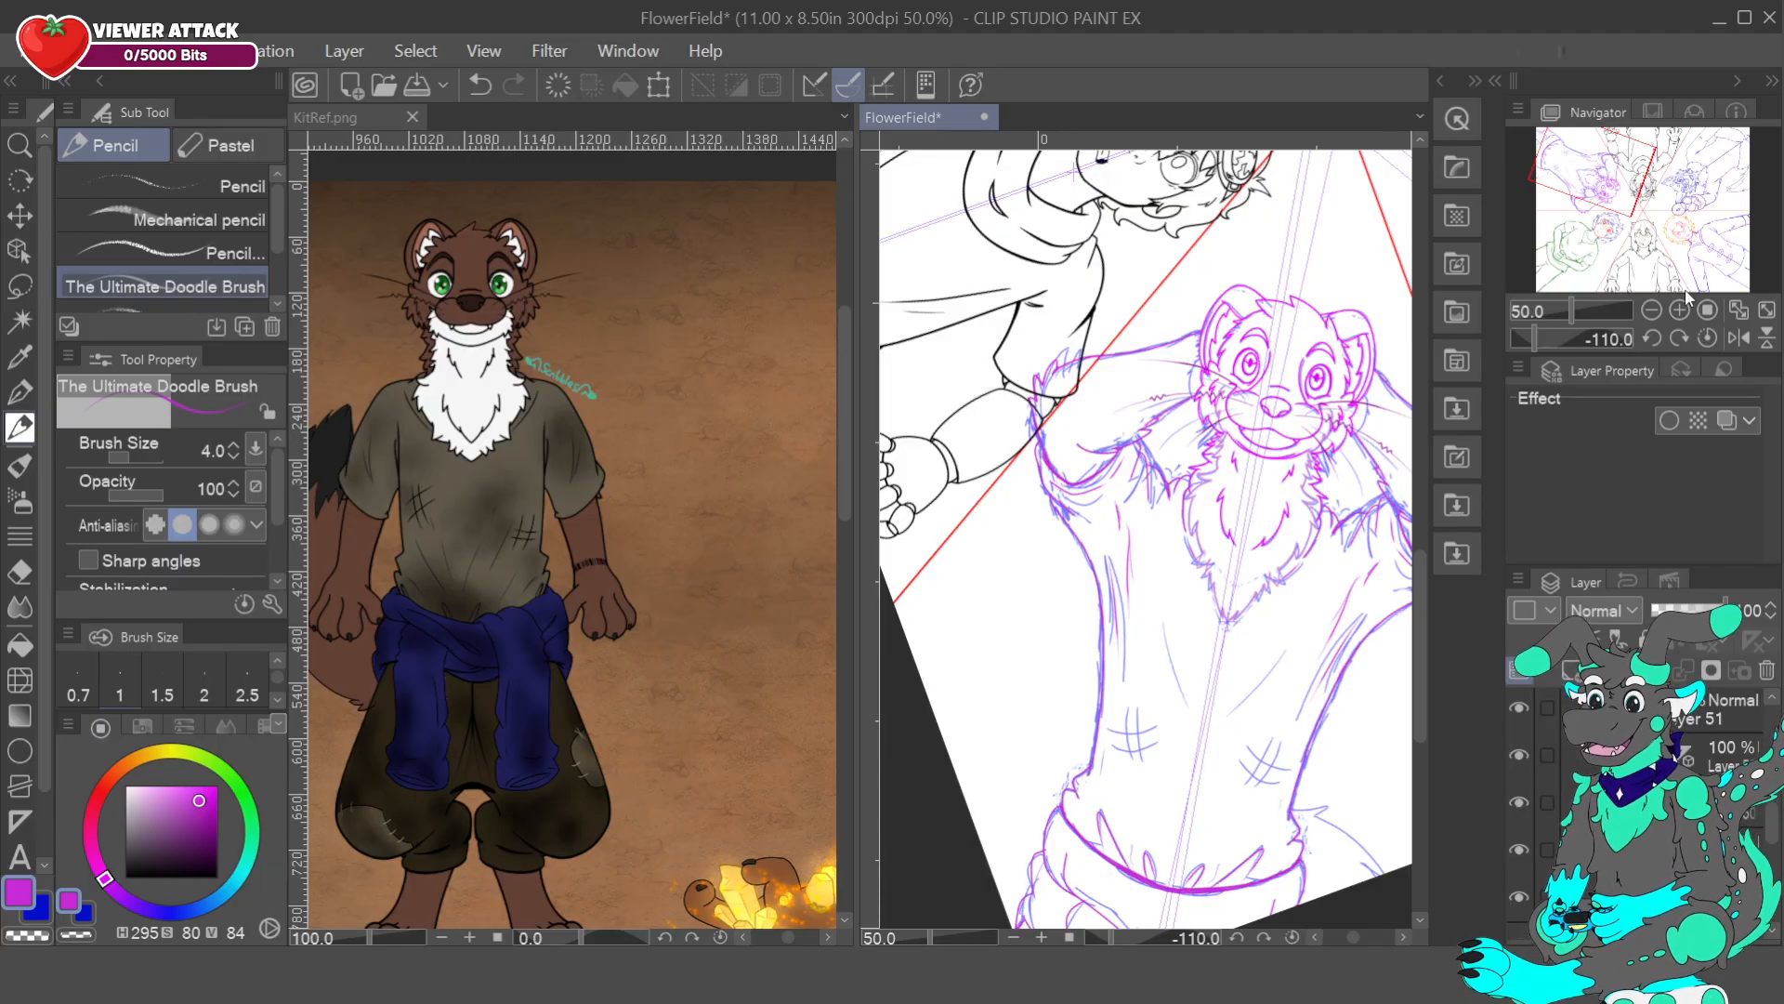
left_click_drag(1627, 177, 1598, 192)
scroll(1763, 822, "down", 1)
left_click(1517, 833)
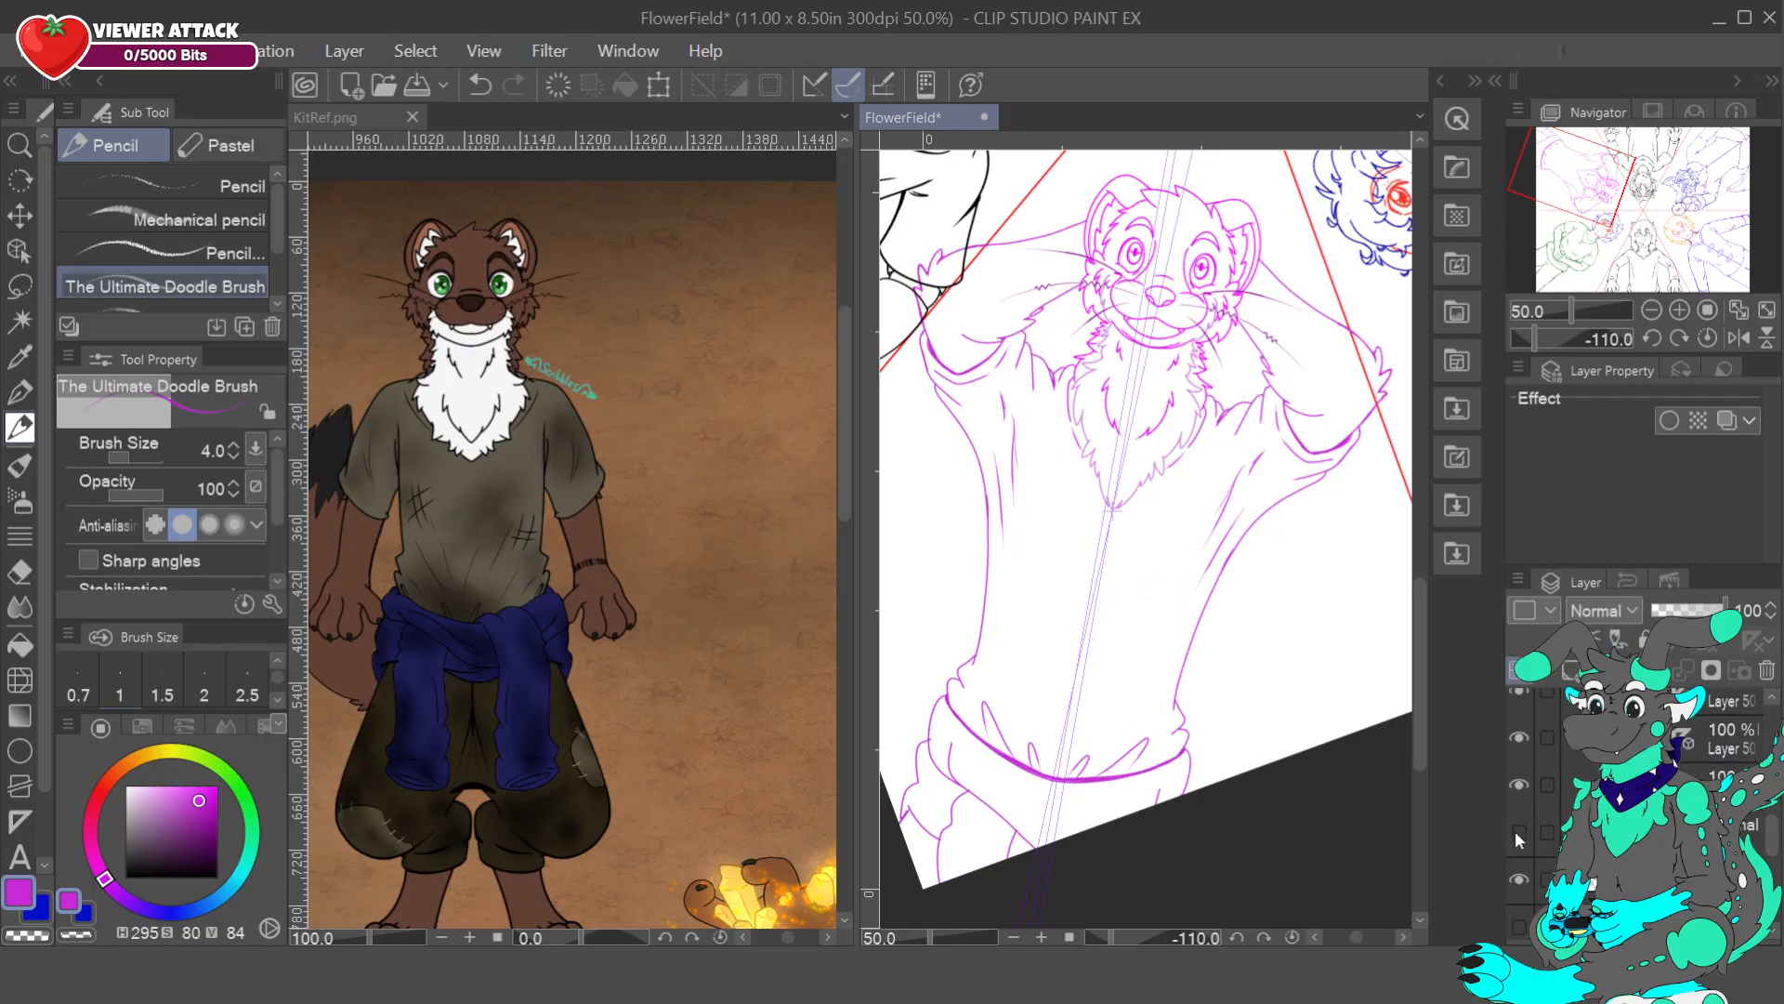
left_click(1520, 831)
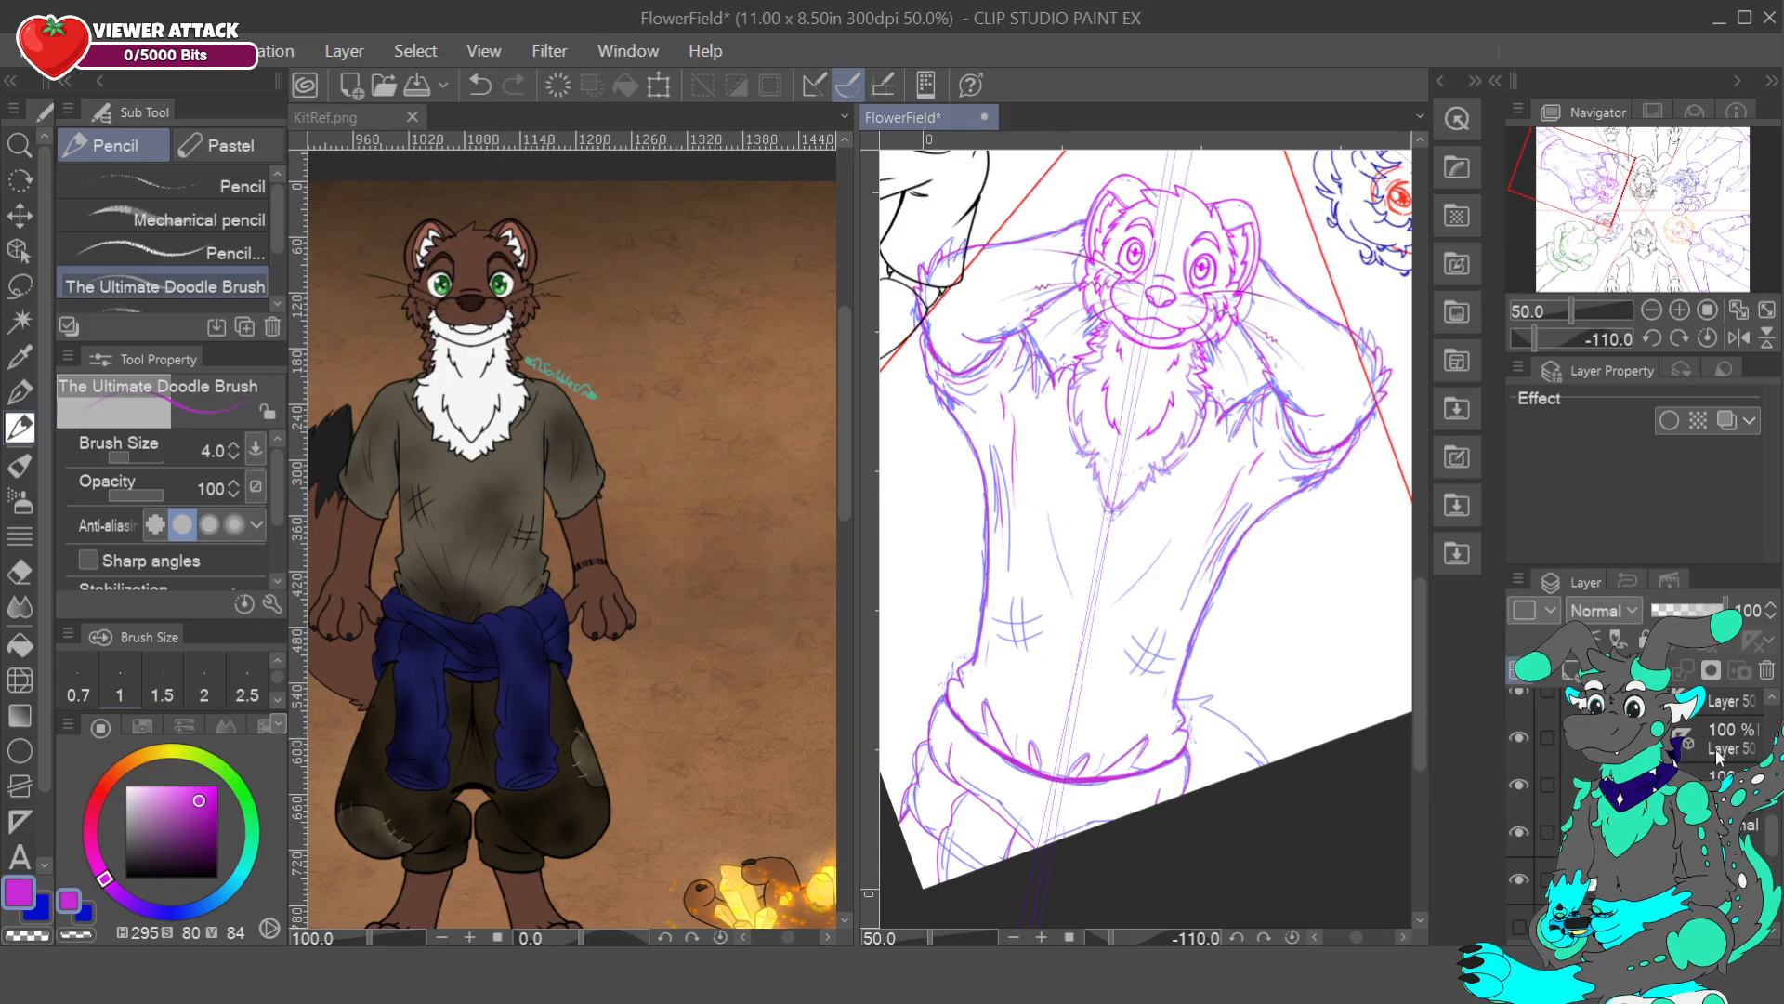
- Hide the blue sketch and redraw the long magenta folds running down the middle of the ferret's shirt
left_click(1520, 695)
left_click(1521, 699)
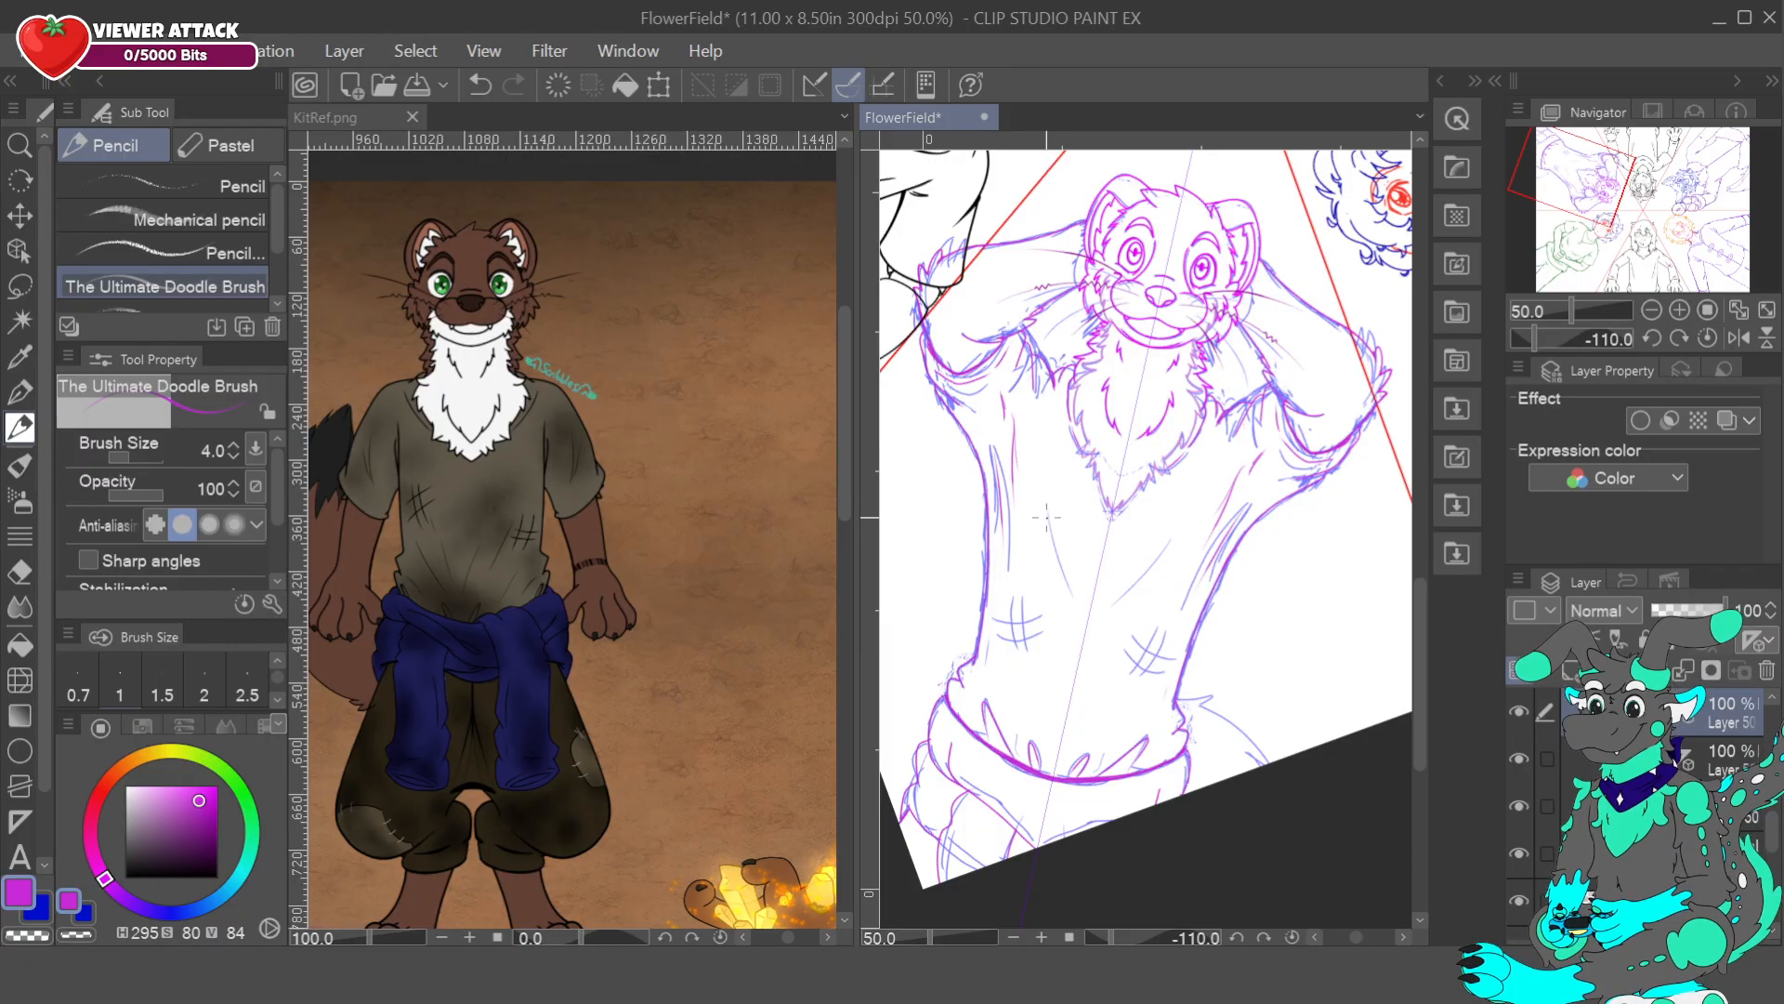
left_click(1518, 855)
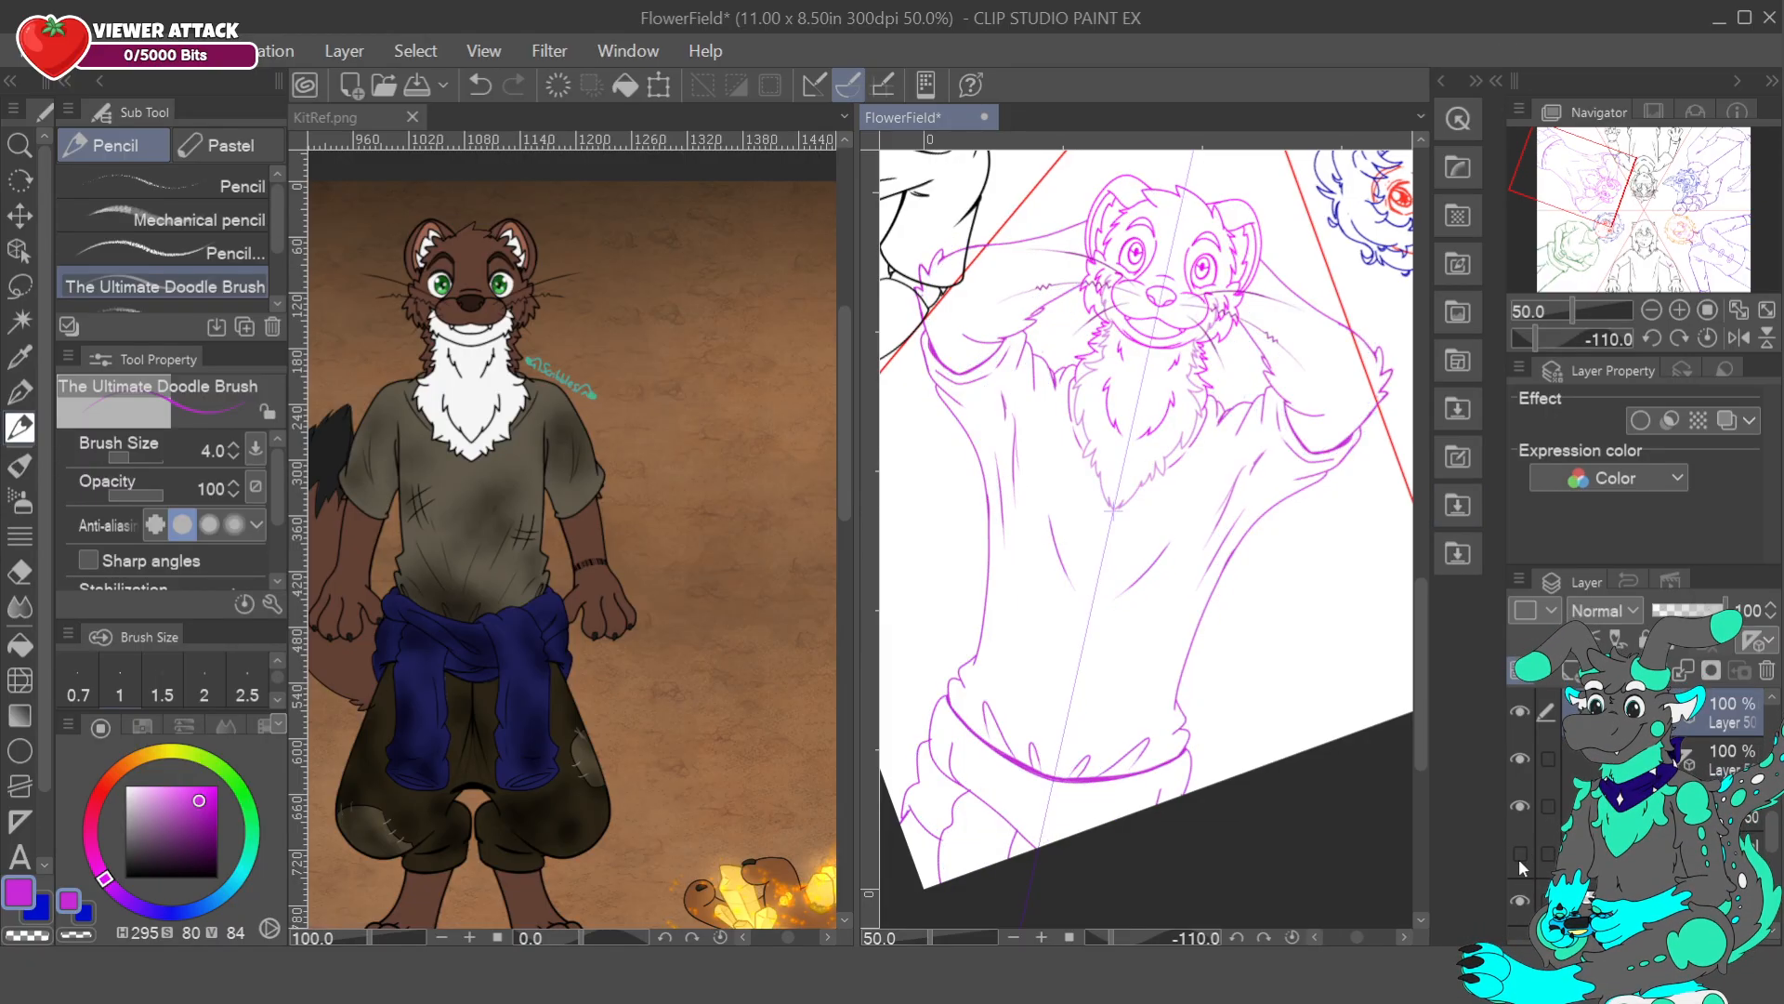
left_click(493, 80)
left_click_drag(1041, 535, 1059, 632)
scroll(1693, 751, "up", 3)
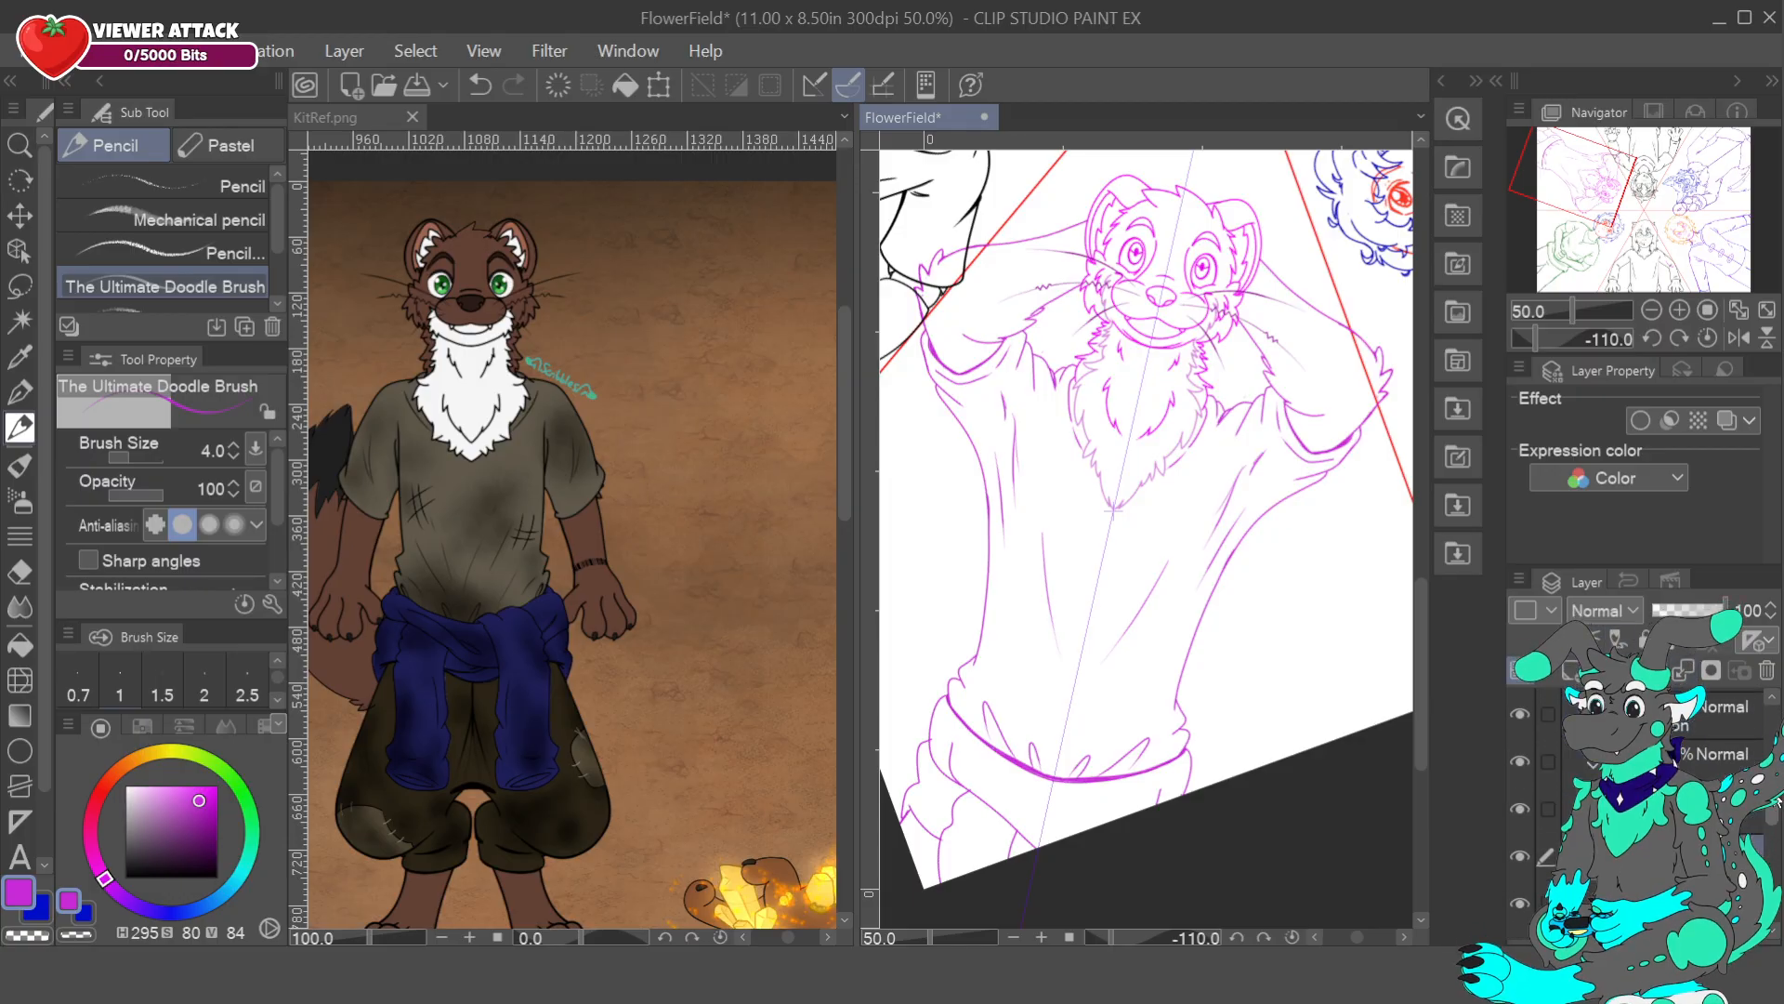
key("ctrl+z")
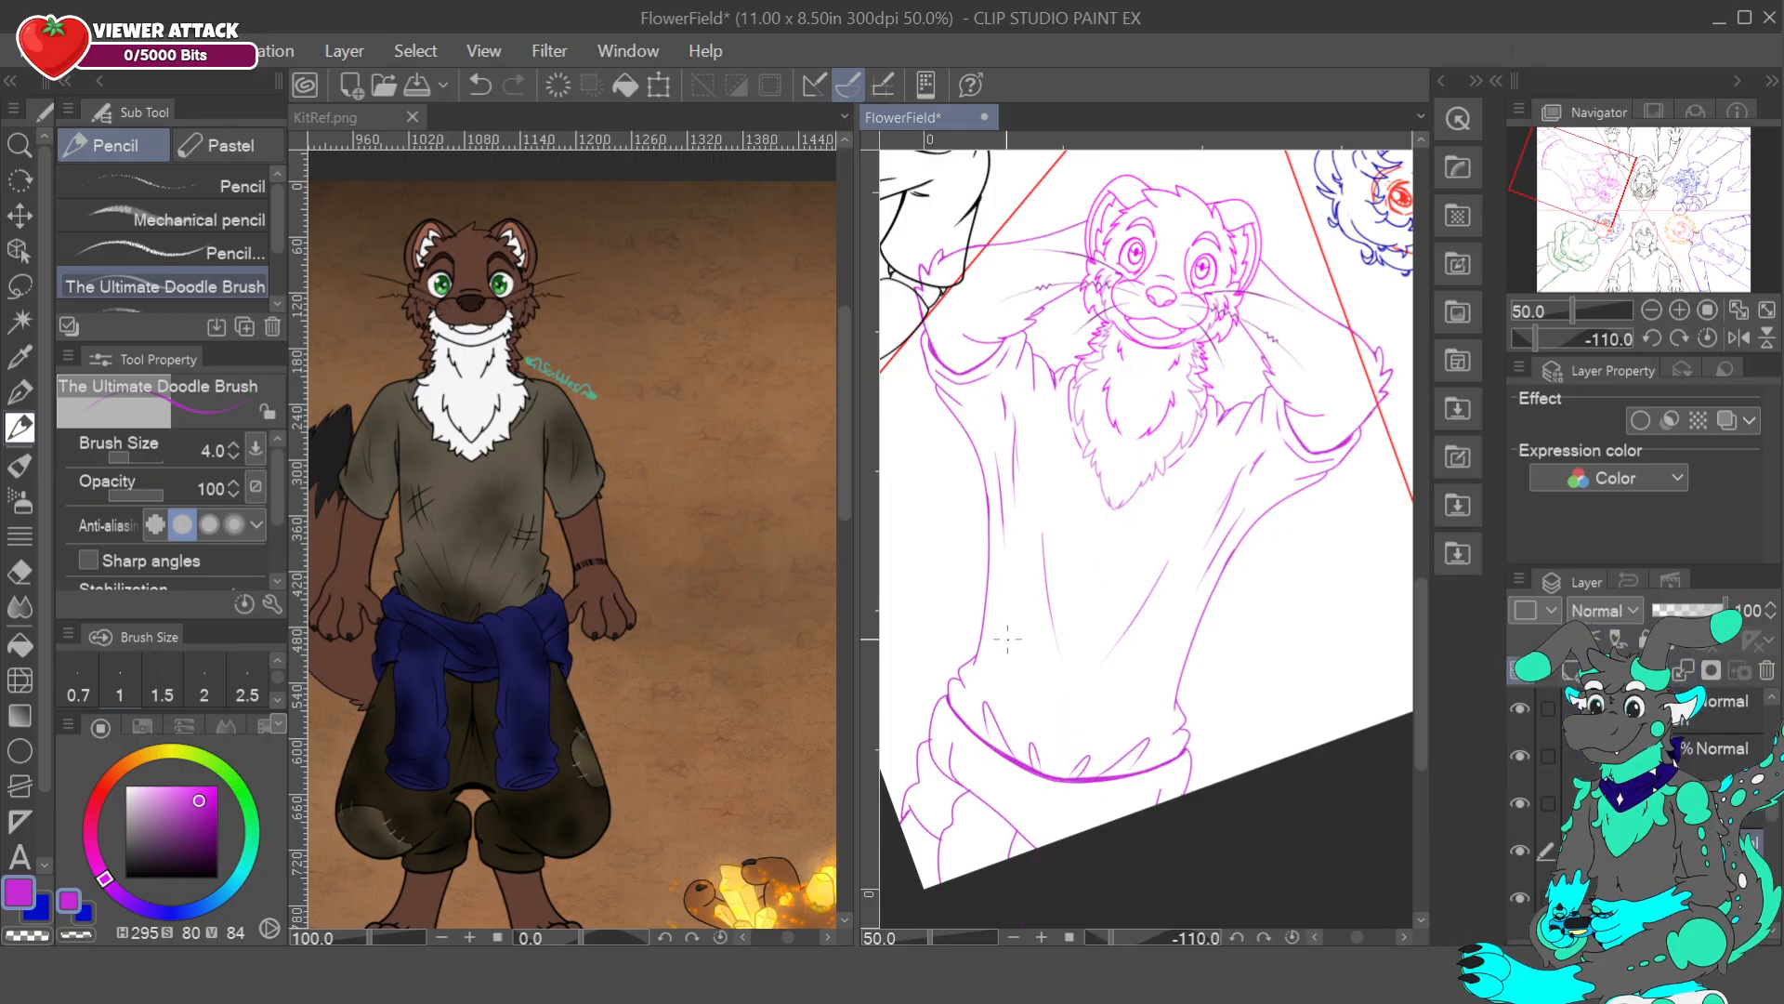
- Draw small crosshatched magenta tear marks on the shirt's left side and just above the hem at its lower right
mouse_move(1016, 567)
left_mouse_down()
mouse_move(1020, 624)
mouse_move(1023, 571)
left_mouse_up()
left_click_drag(1001, 600, 1021, 587)
mouse_move(1141, 686)
left_mouse_down()
mouse_move(1120, 718)
mouse_move(1151, 706)
left_mouse_up()
key("c")
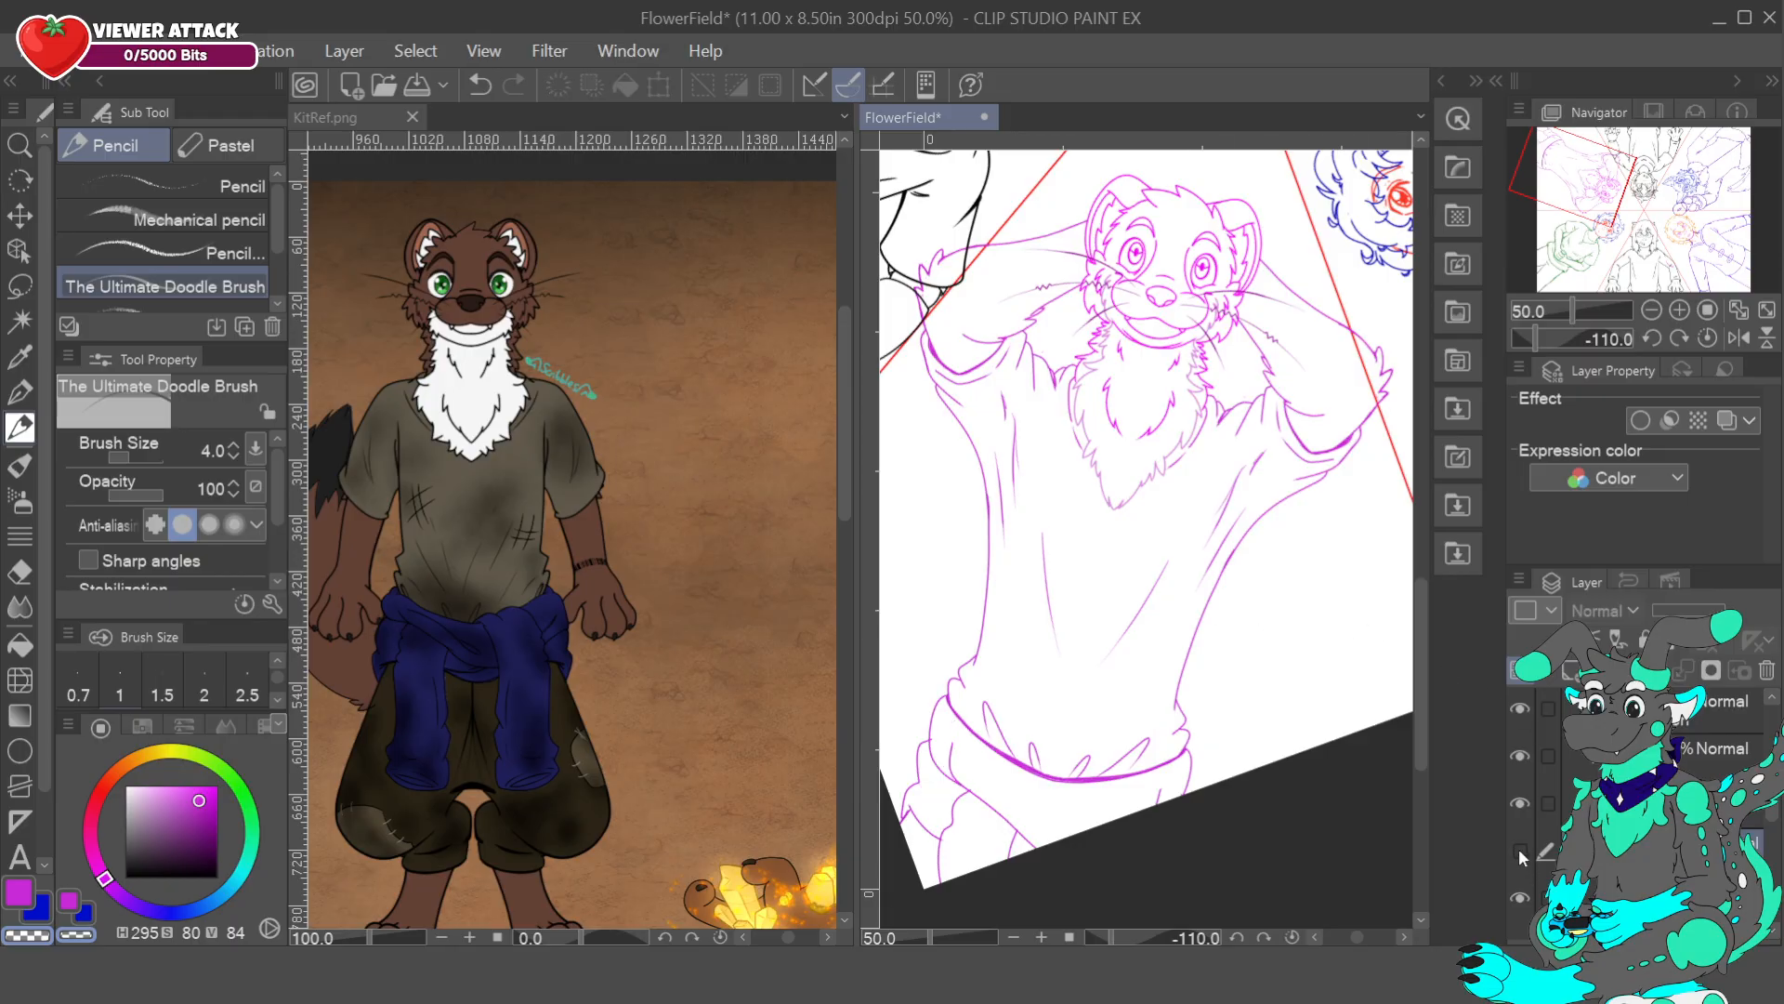
left_click(1520, 898)
left_click(1520, 898)
left_click(1627, 898)
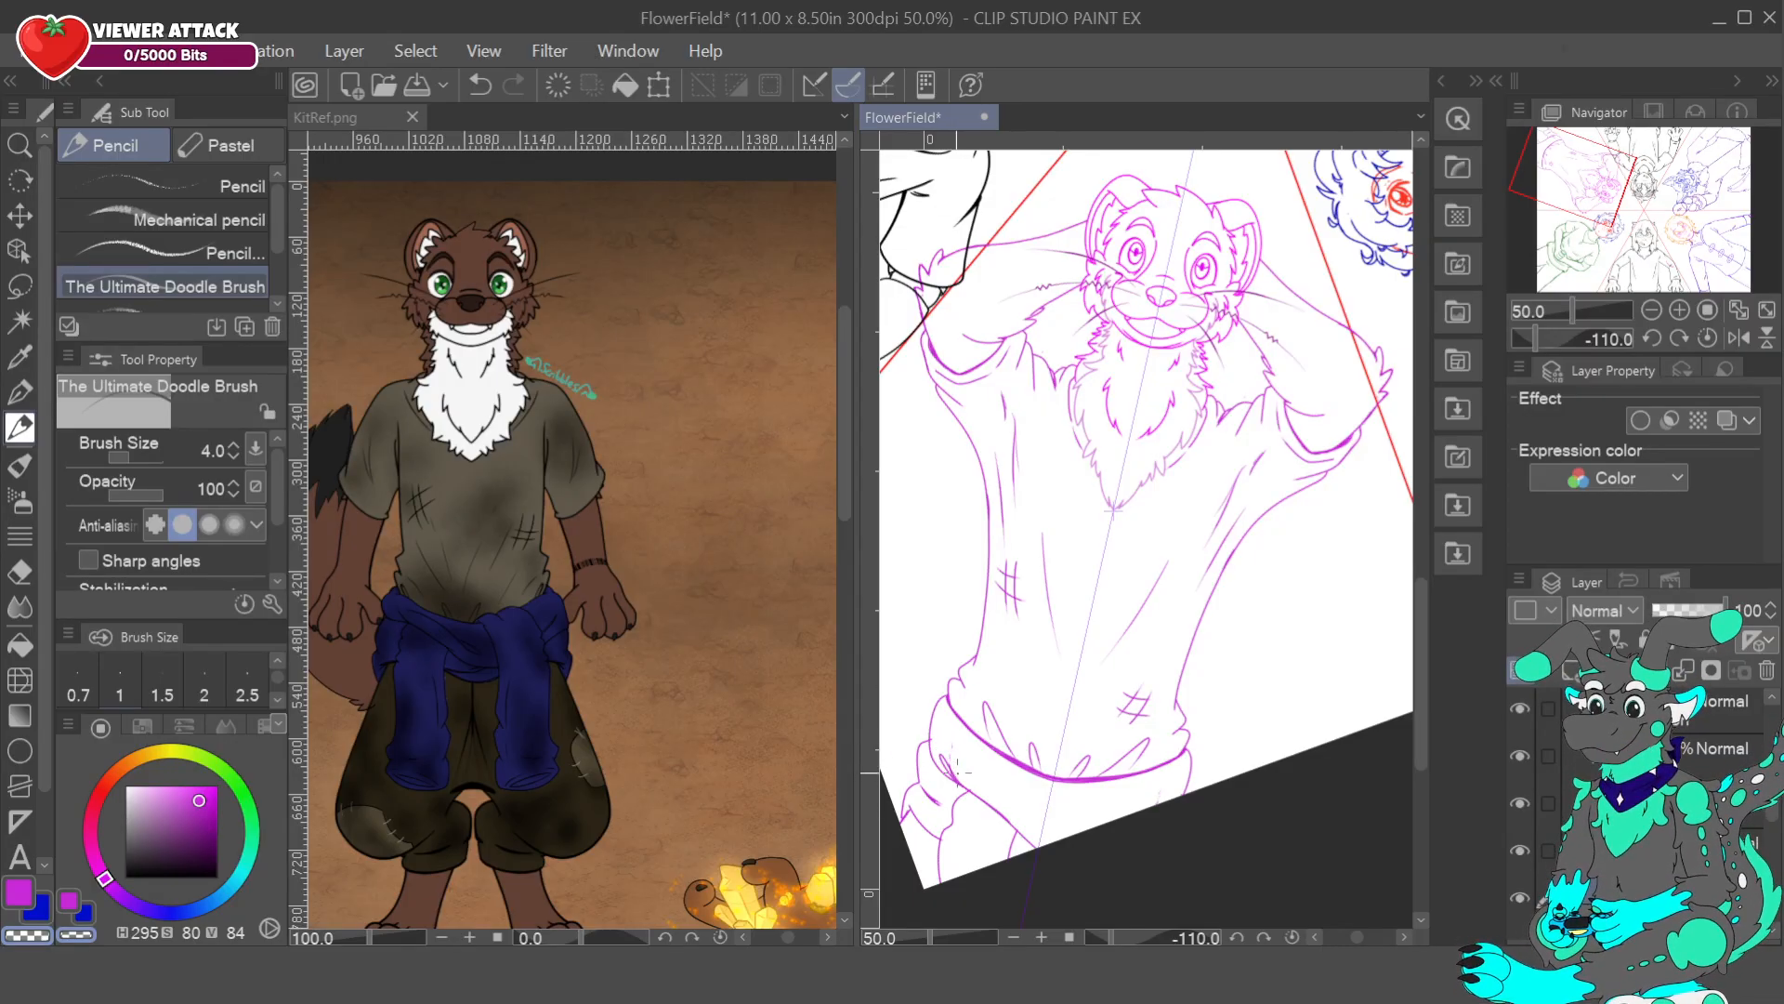
- Sample the line colour and draw the diagonal folds of the waist-tied garment, with short creases at the hem's right half
left_click(1654, 851)
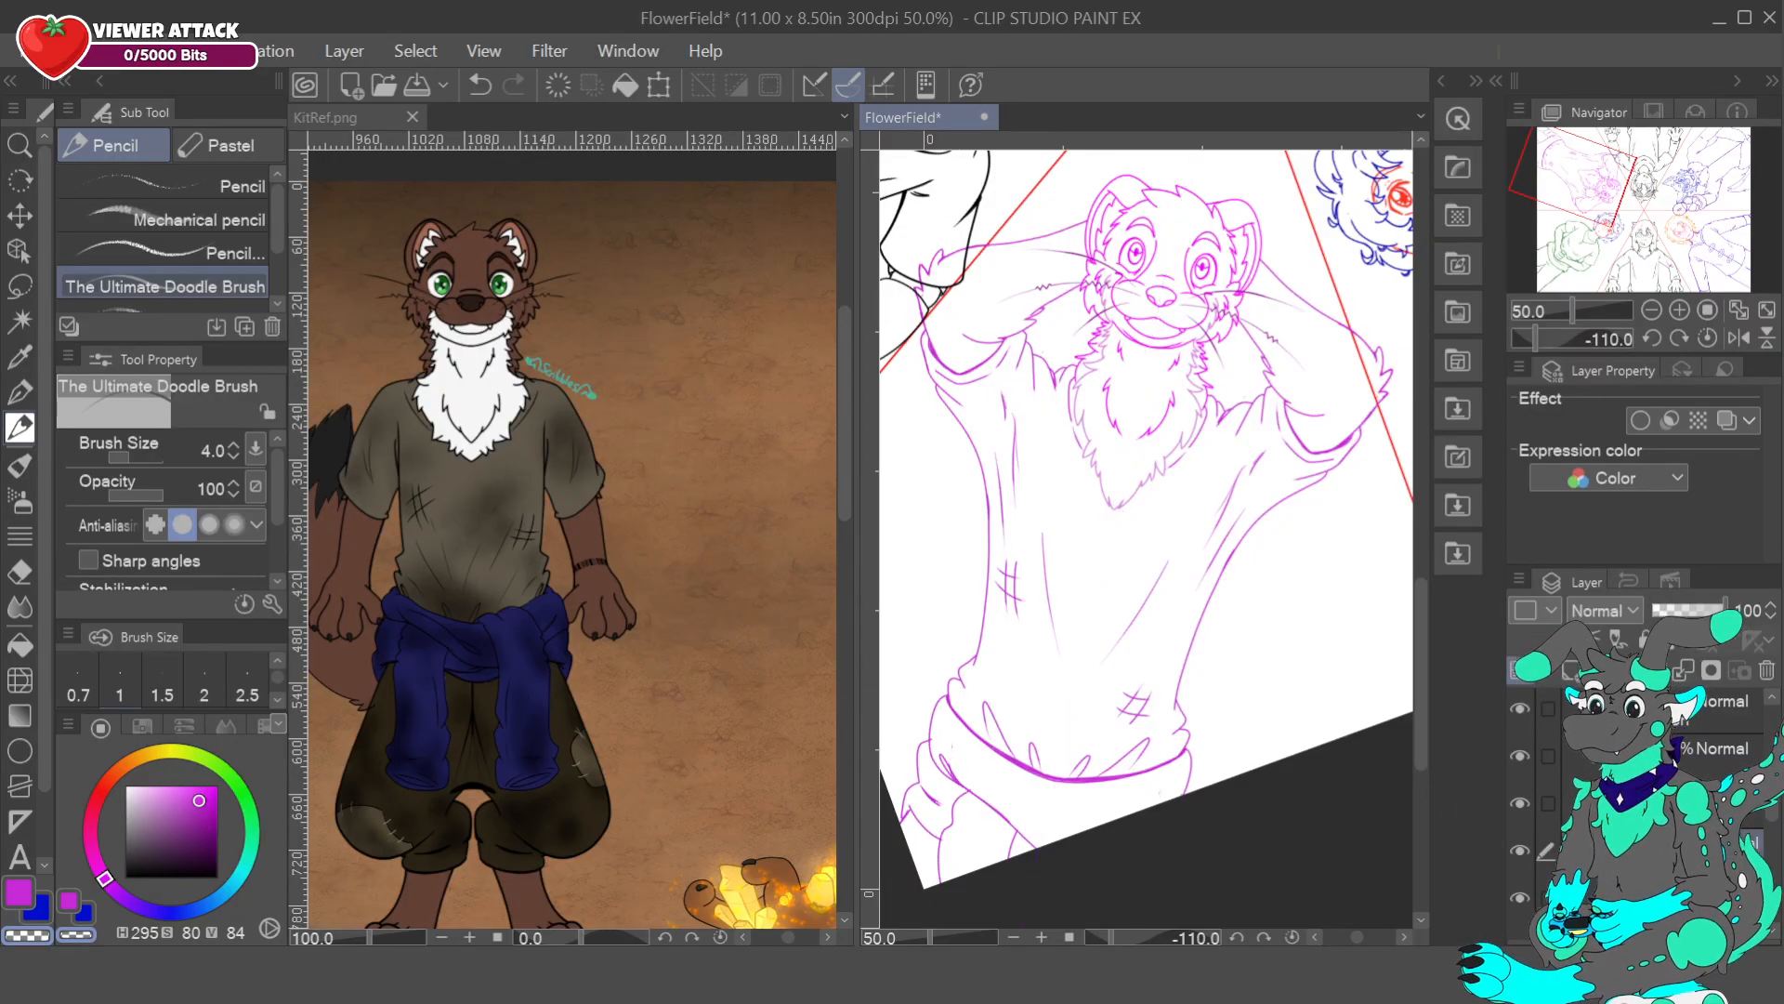
left_click(999, 815, "alt")
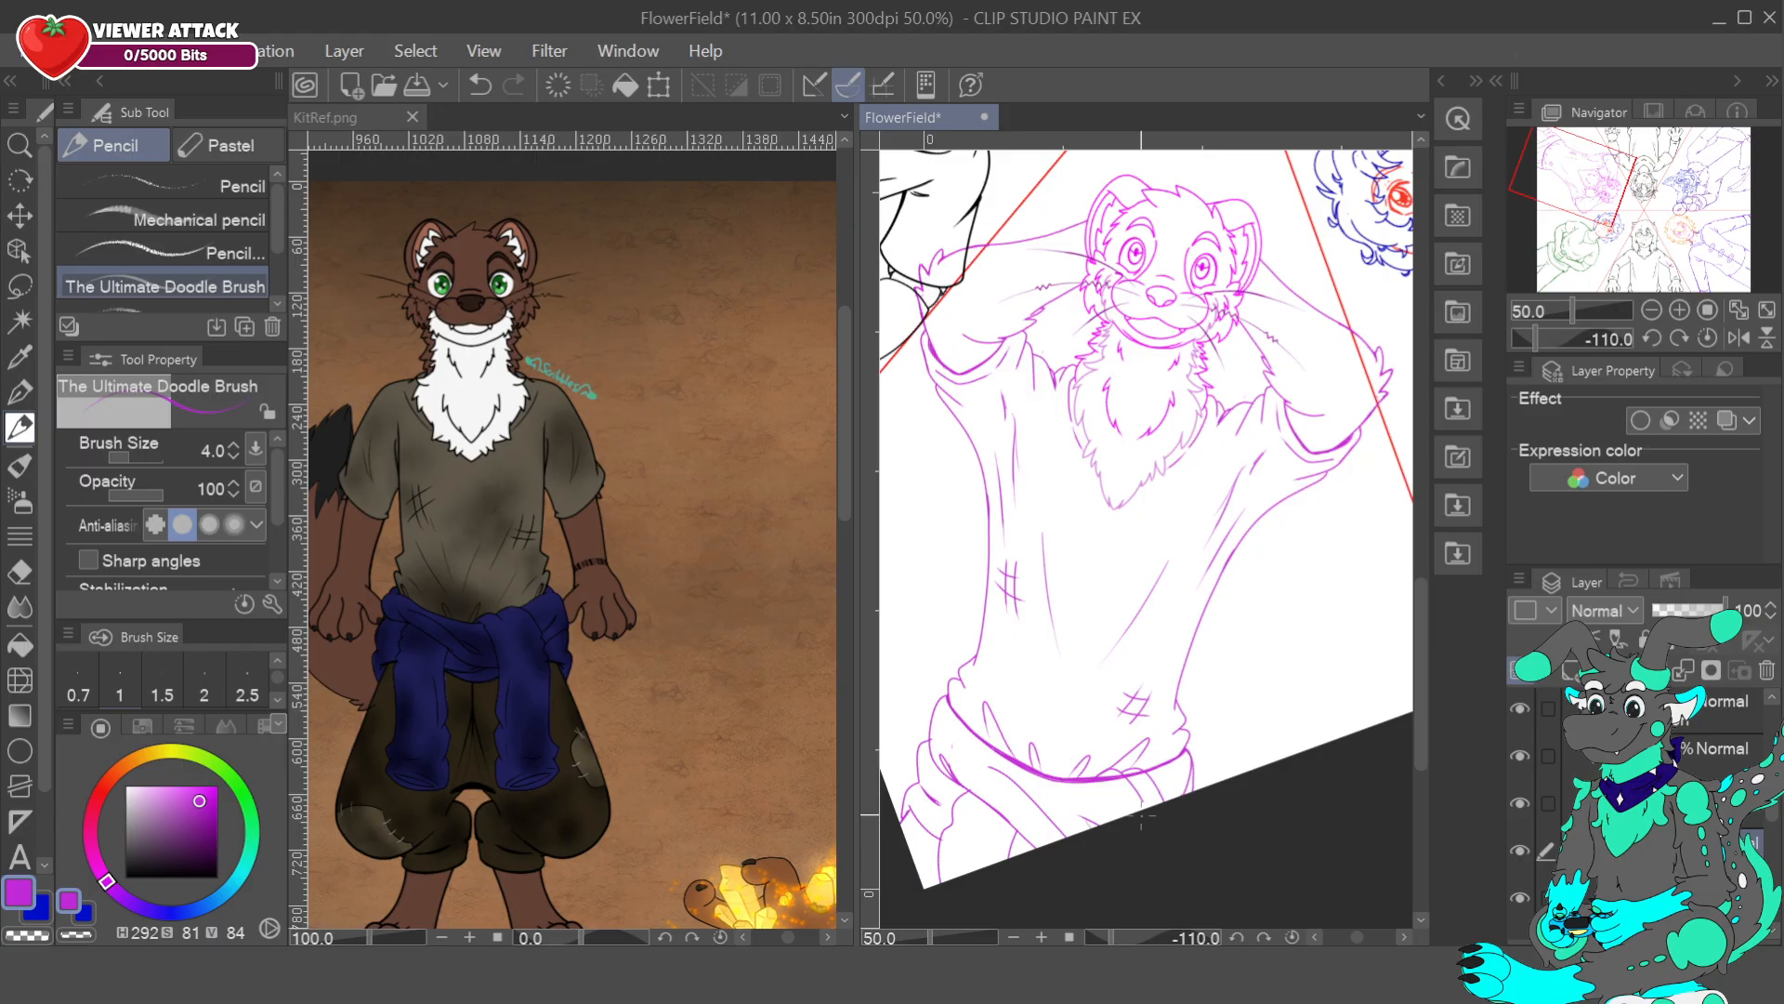
left_click(480, 84)
left_click_drag(1106, 785, 1135, 767)
key("ctrl+z")
left_click_drag(1086, 775, 1097, 781)
left_click(479, 85)
left_click(480, 85)
left_click(479, 85)
left_click_drag(1095, 762, 1170, 802)
left_click(1643, 897)
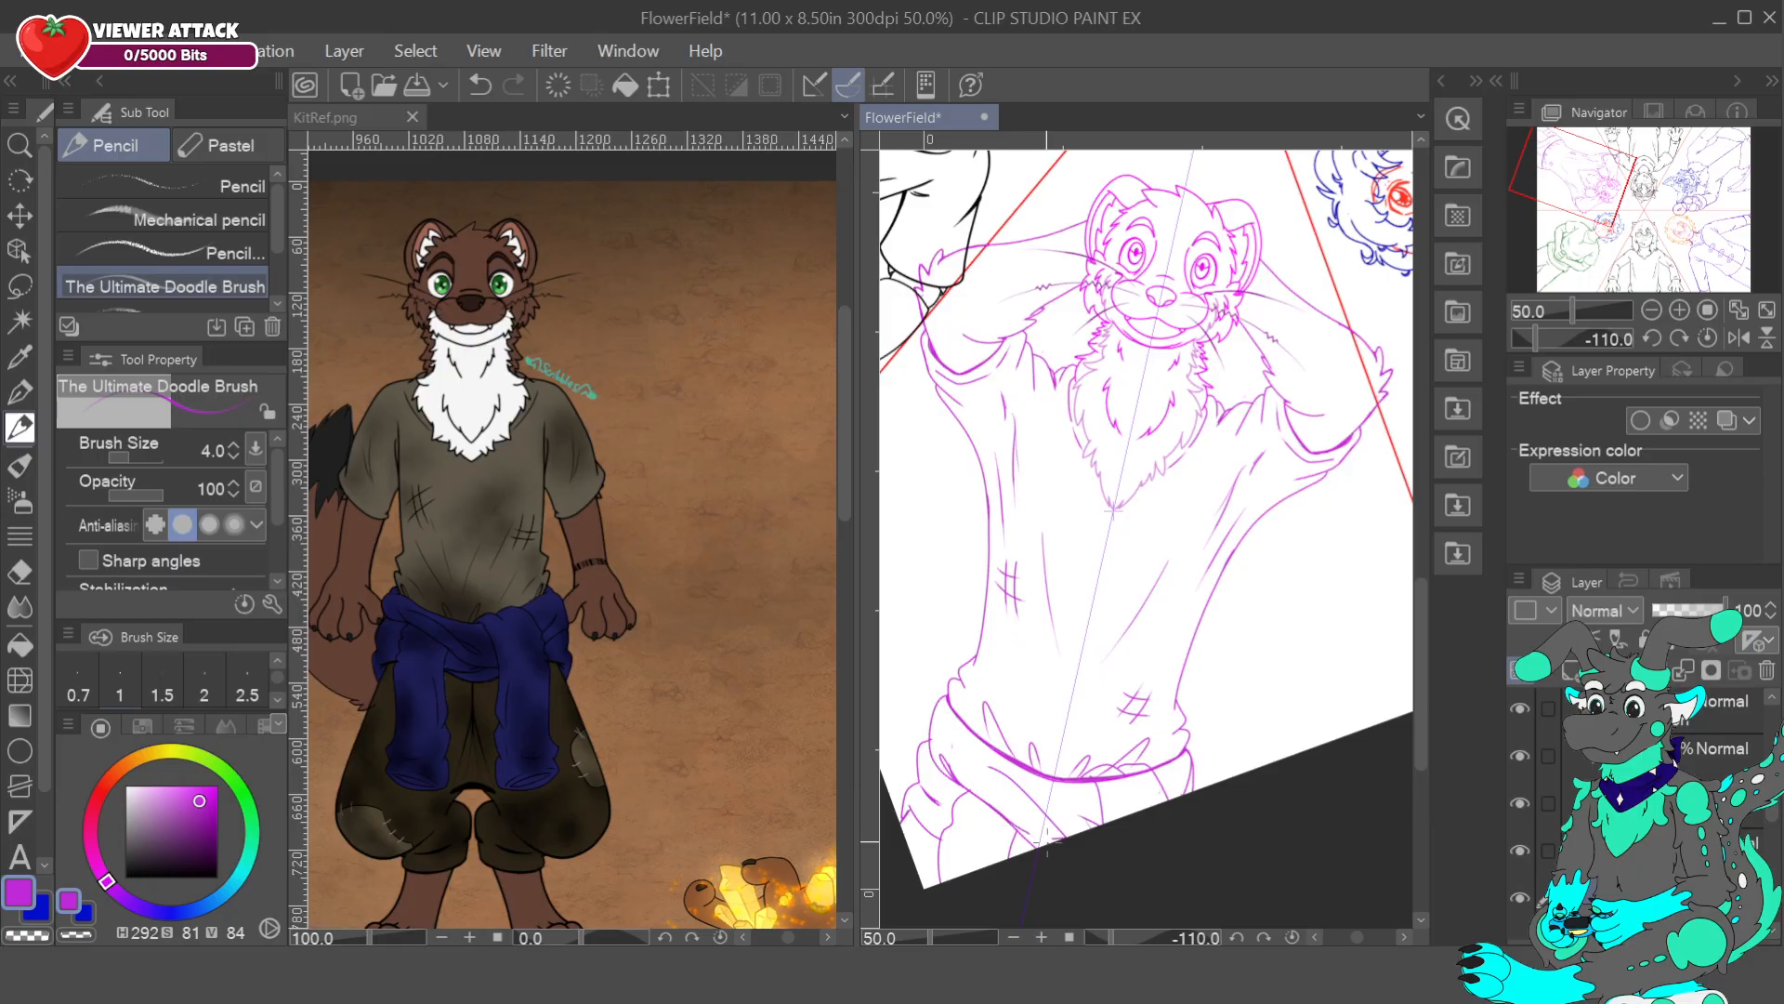
- Rework the waist garment's fold lines below the hem's left half, clearing stray overlap with the transparent colour
key("ctrl+z")
left_click(1005, 828, "alt")
left_click_drag(1039, 851, 1017, 828)
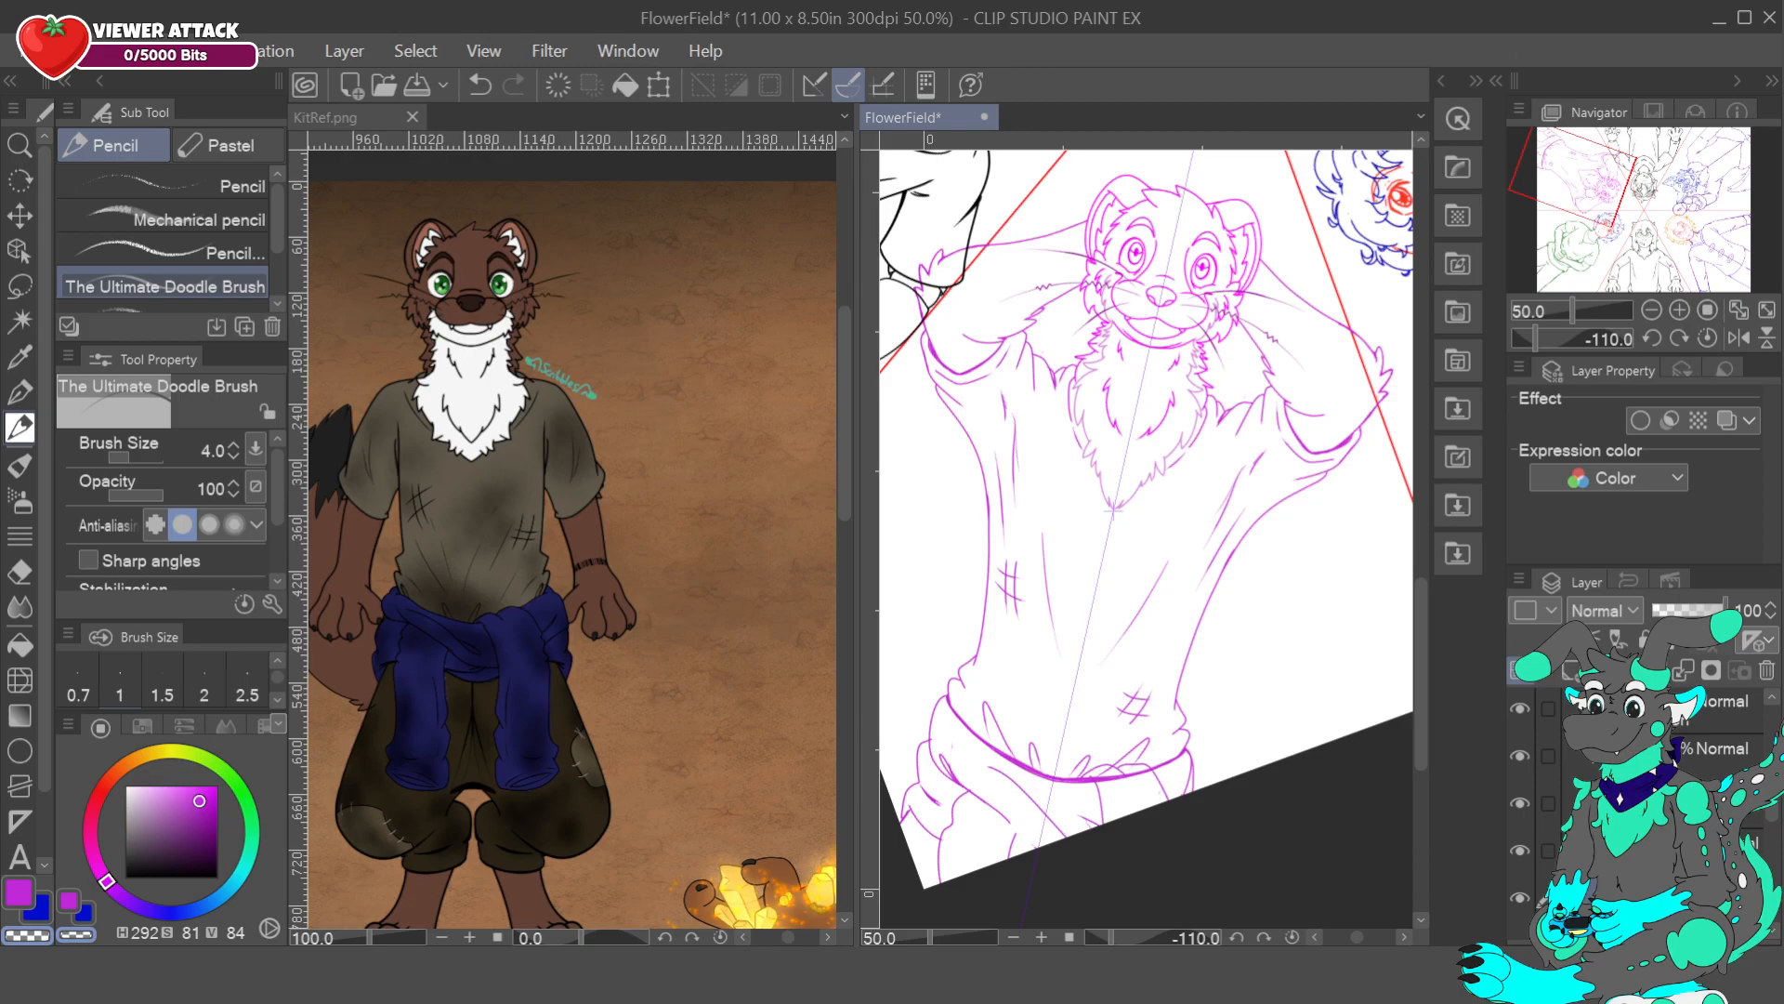
left_click(1664, 849)
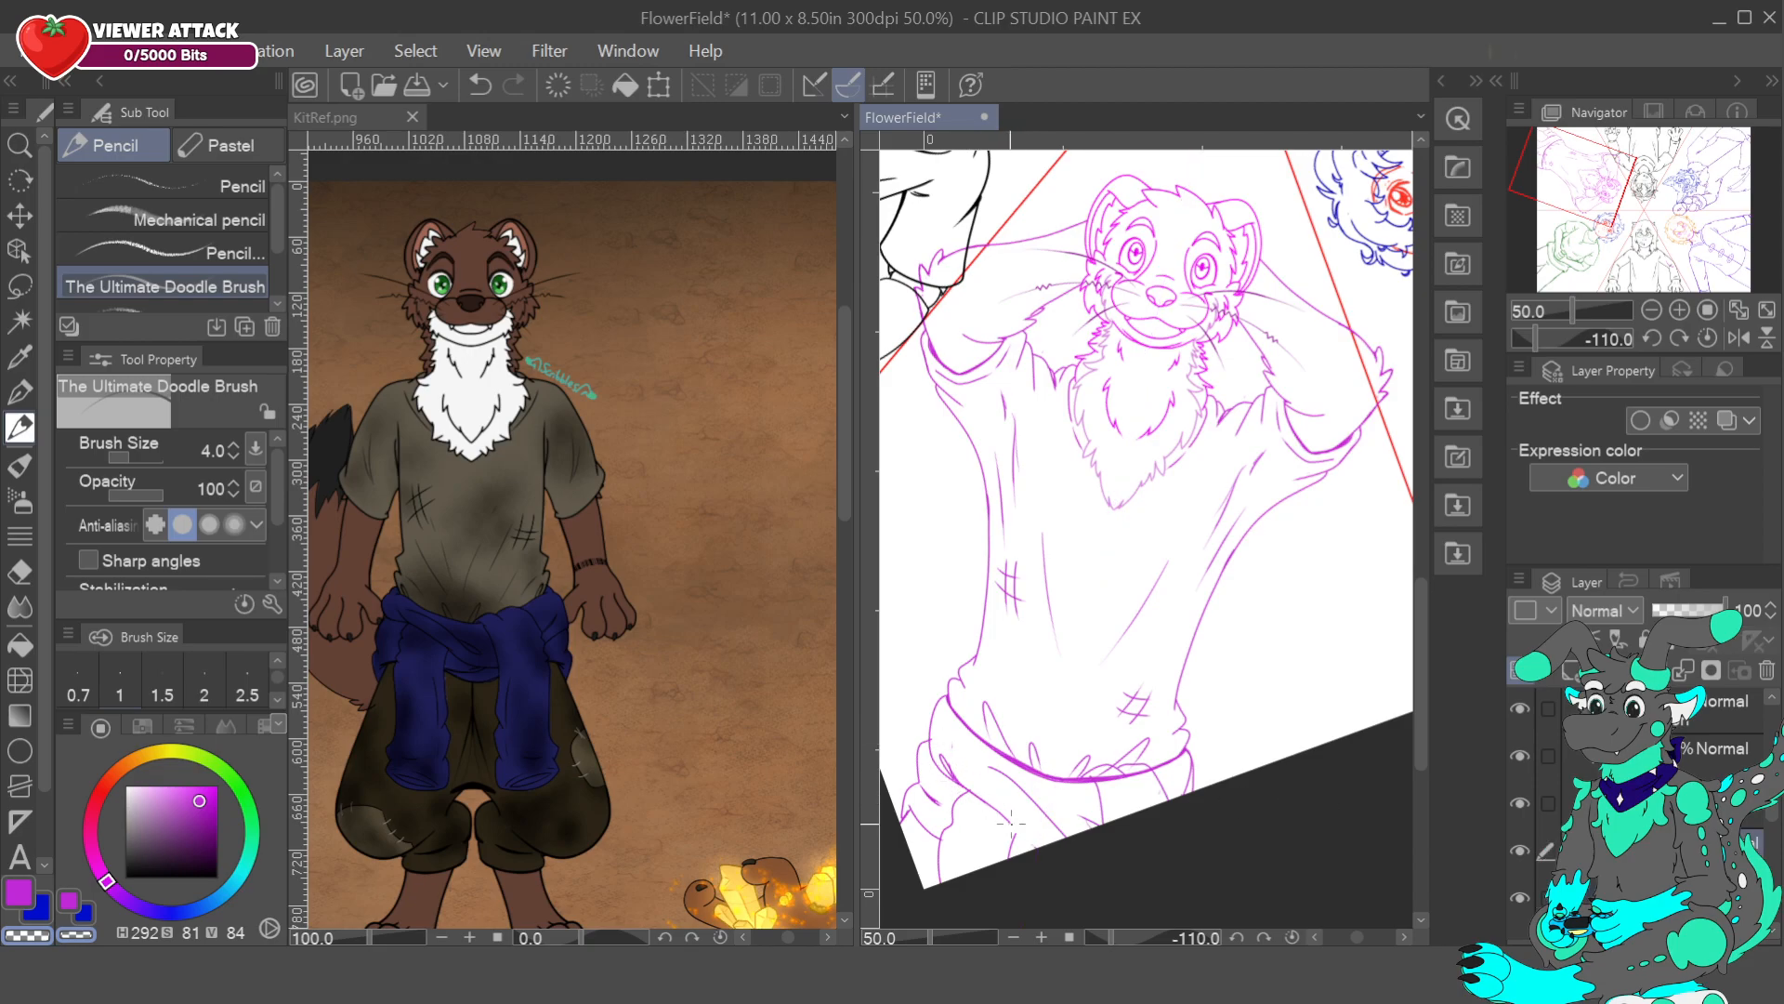
left_click(978, 779, "alt")
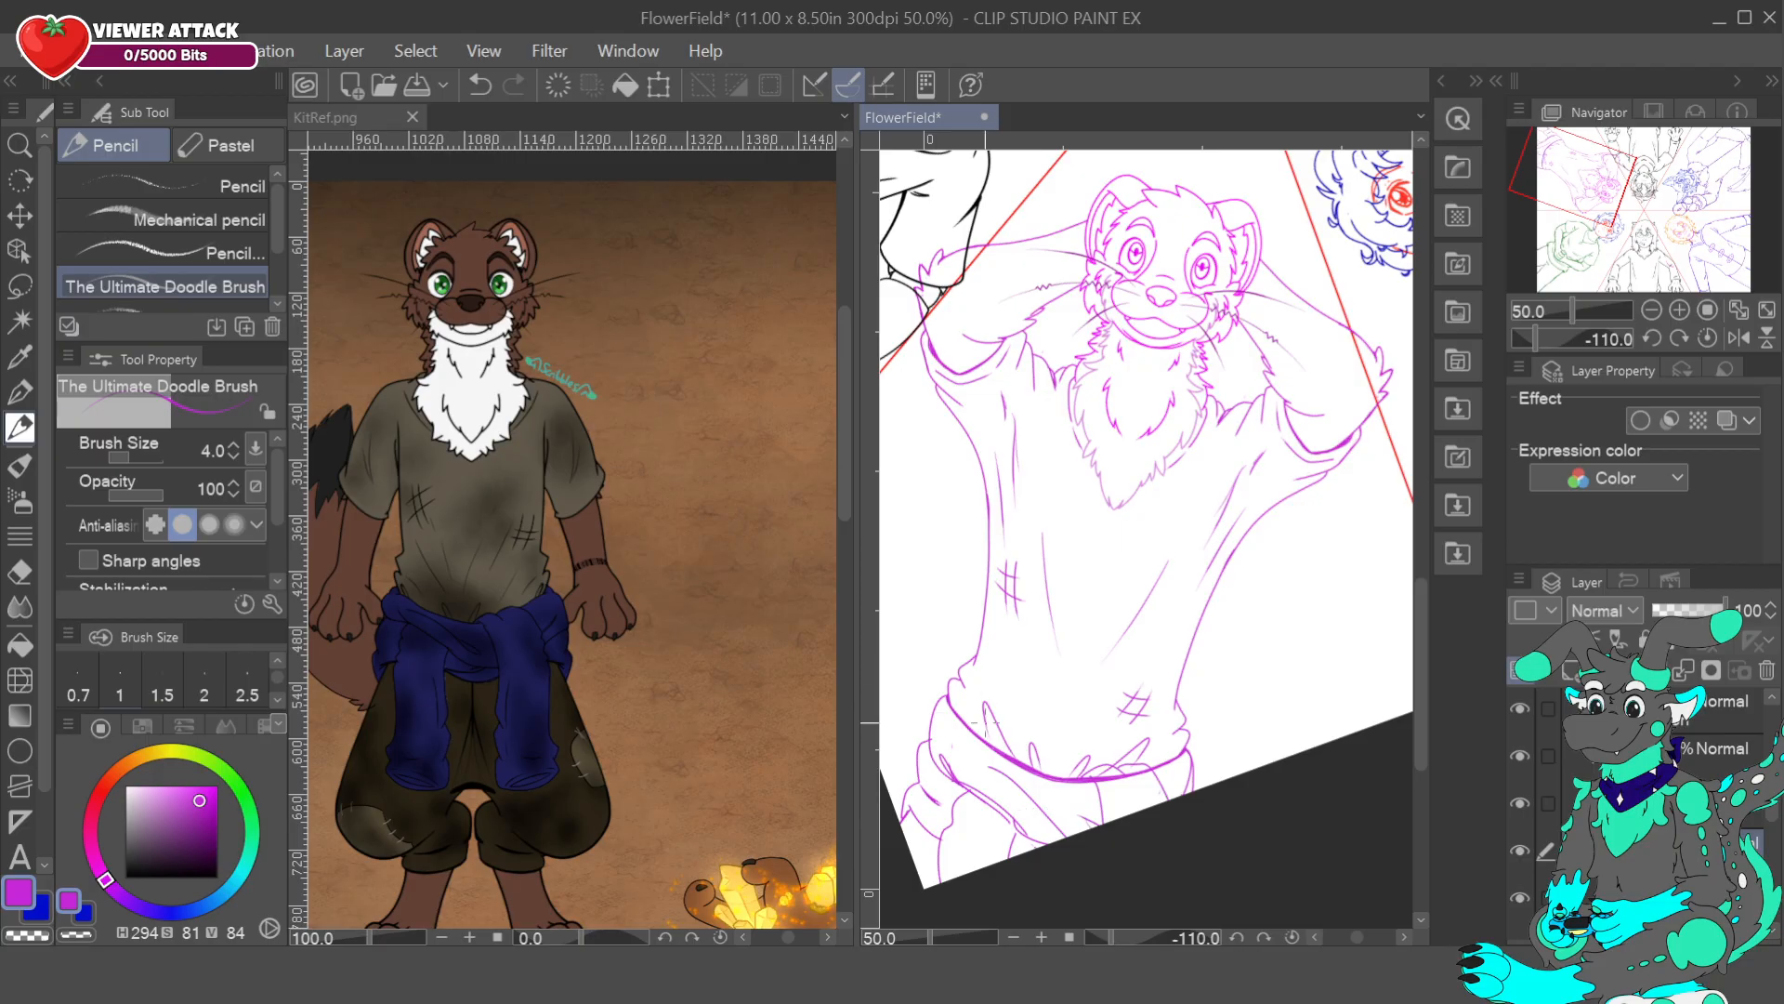
key("ctrl+z")
key("c")
left_click_drag(976, 788, 987, 806)
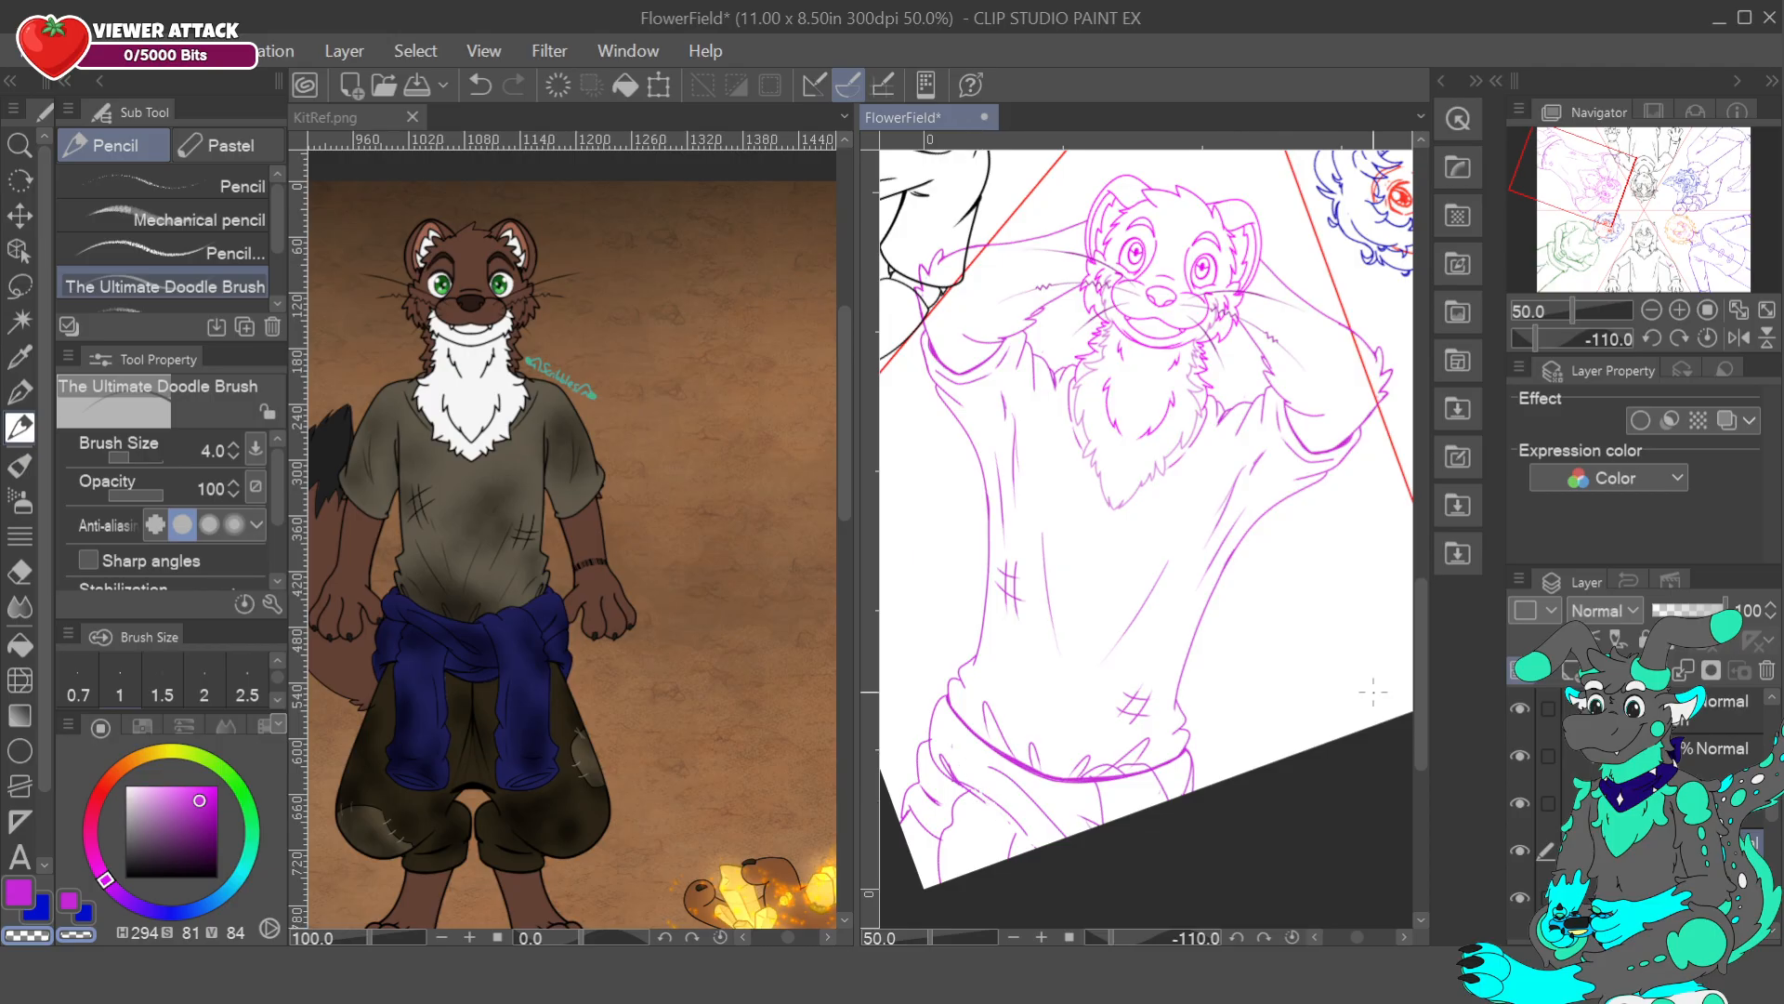
left_click(1663, 894)
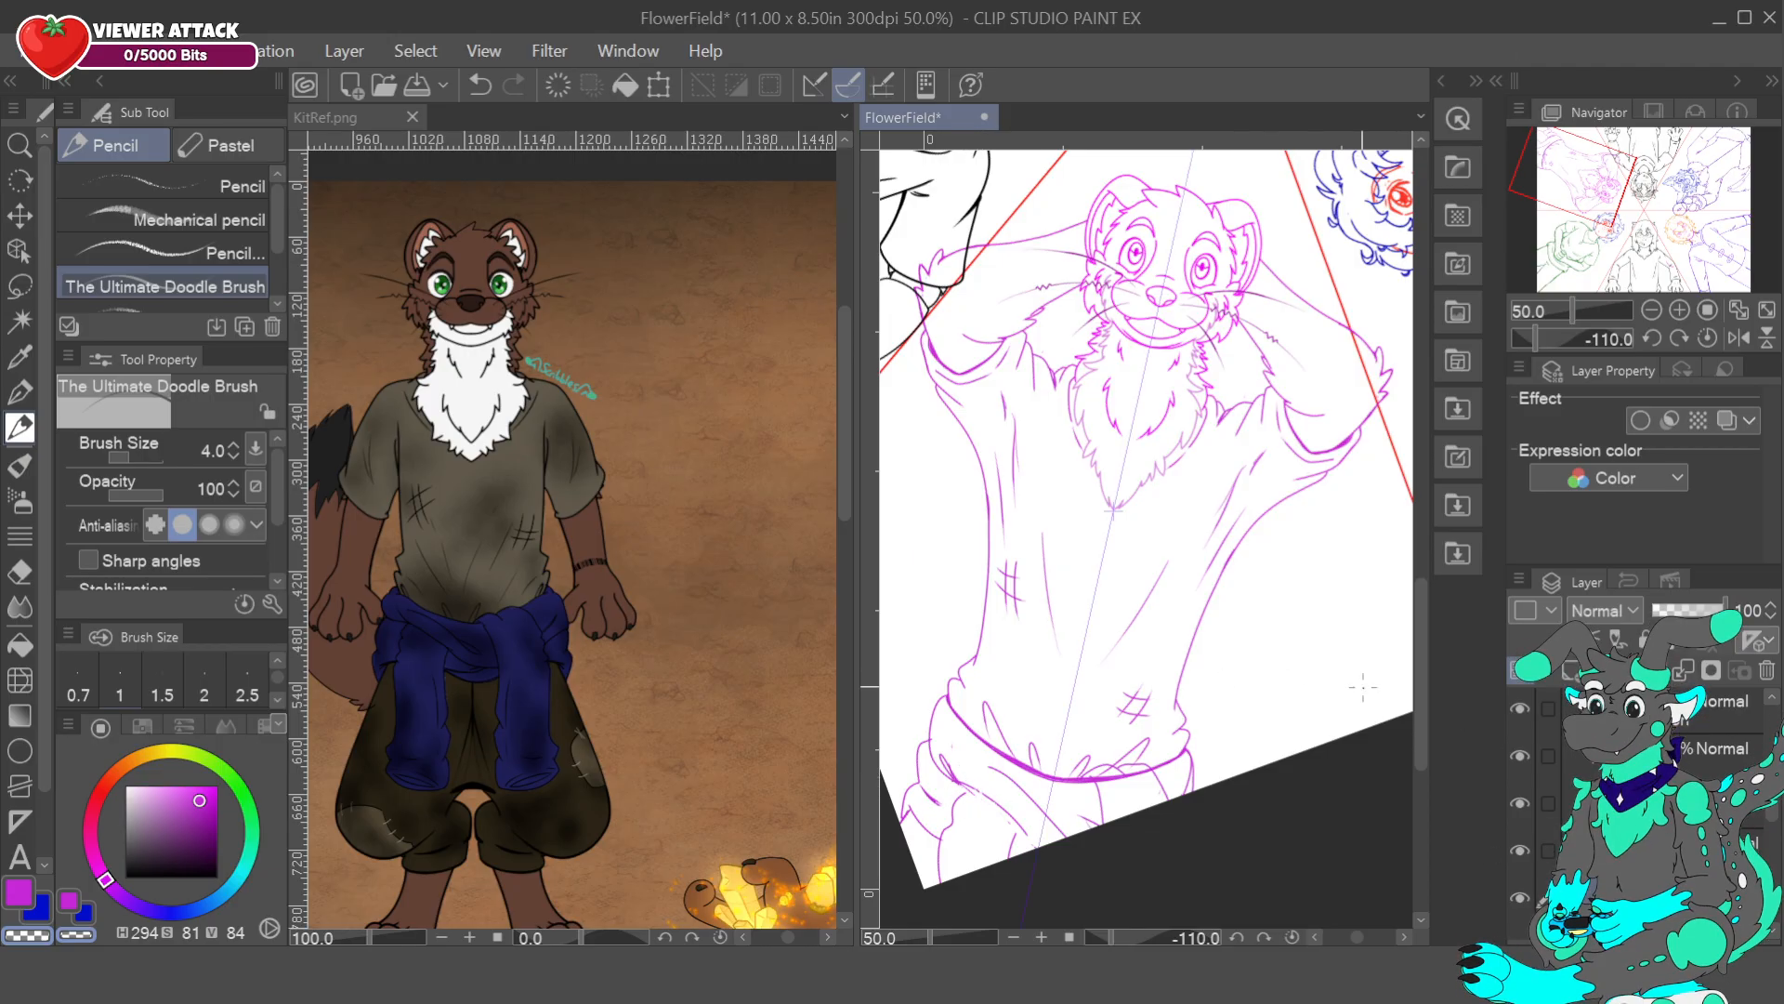
- Sample the line purple and add extra fabric folds and bulges at both ends of the waist-tied garment
left_click(1663, 848)
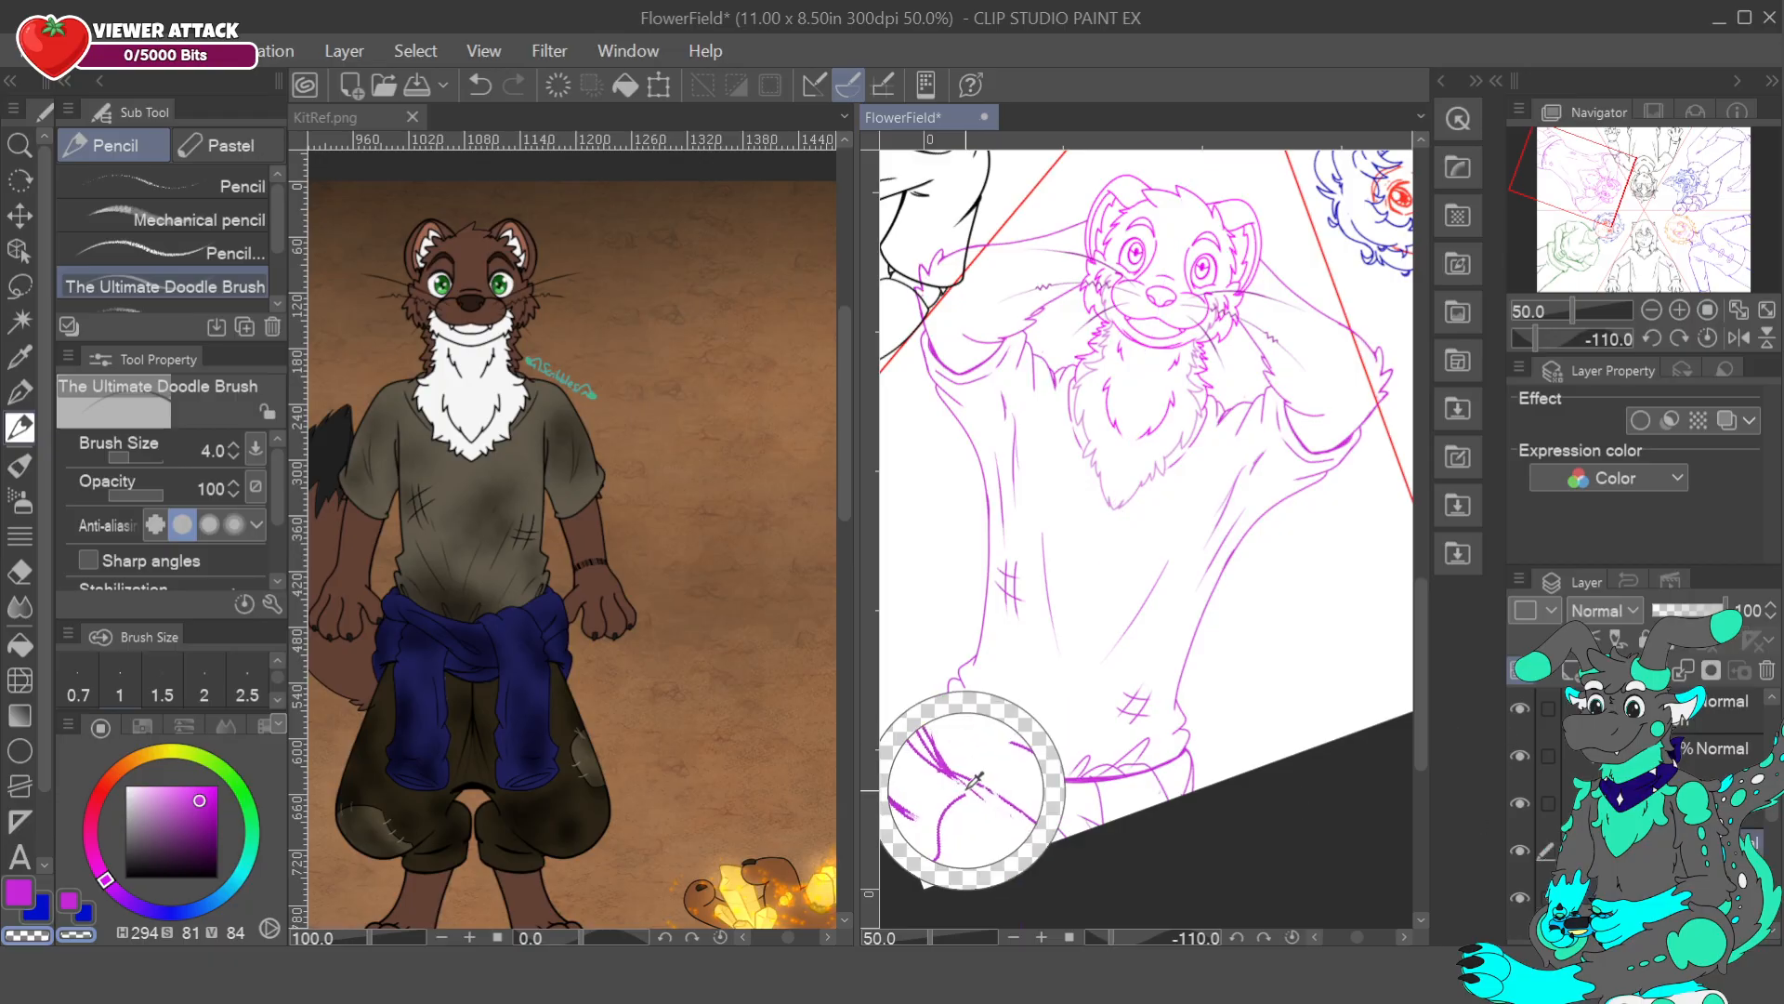
left_click(955, 779, "alt")
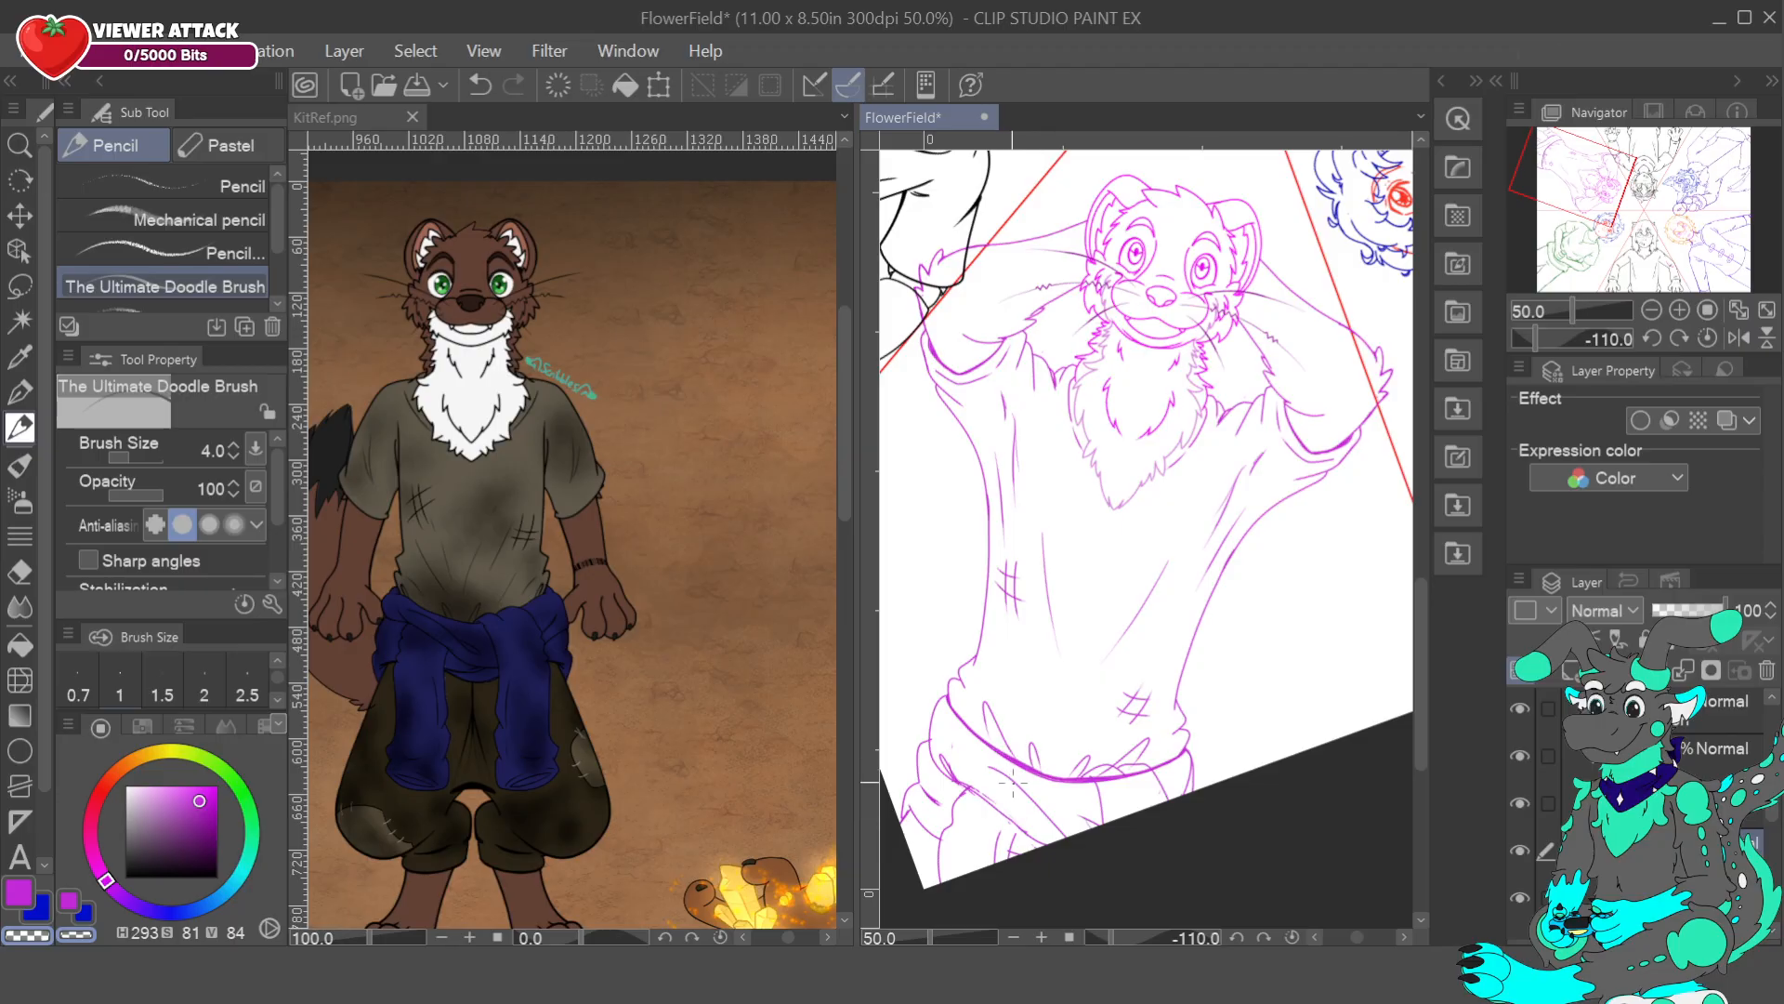
left_click(1015, 785, "alt")
left_click(1672, 894)
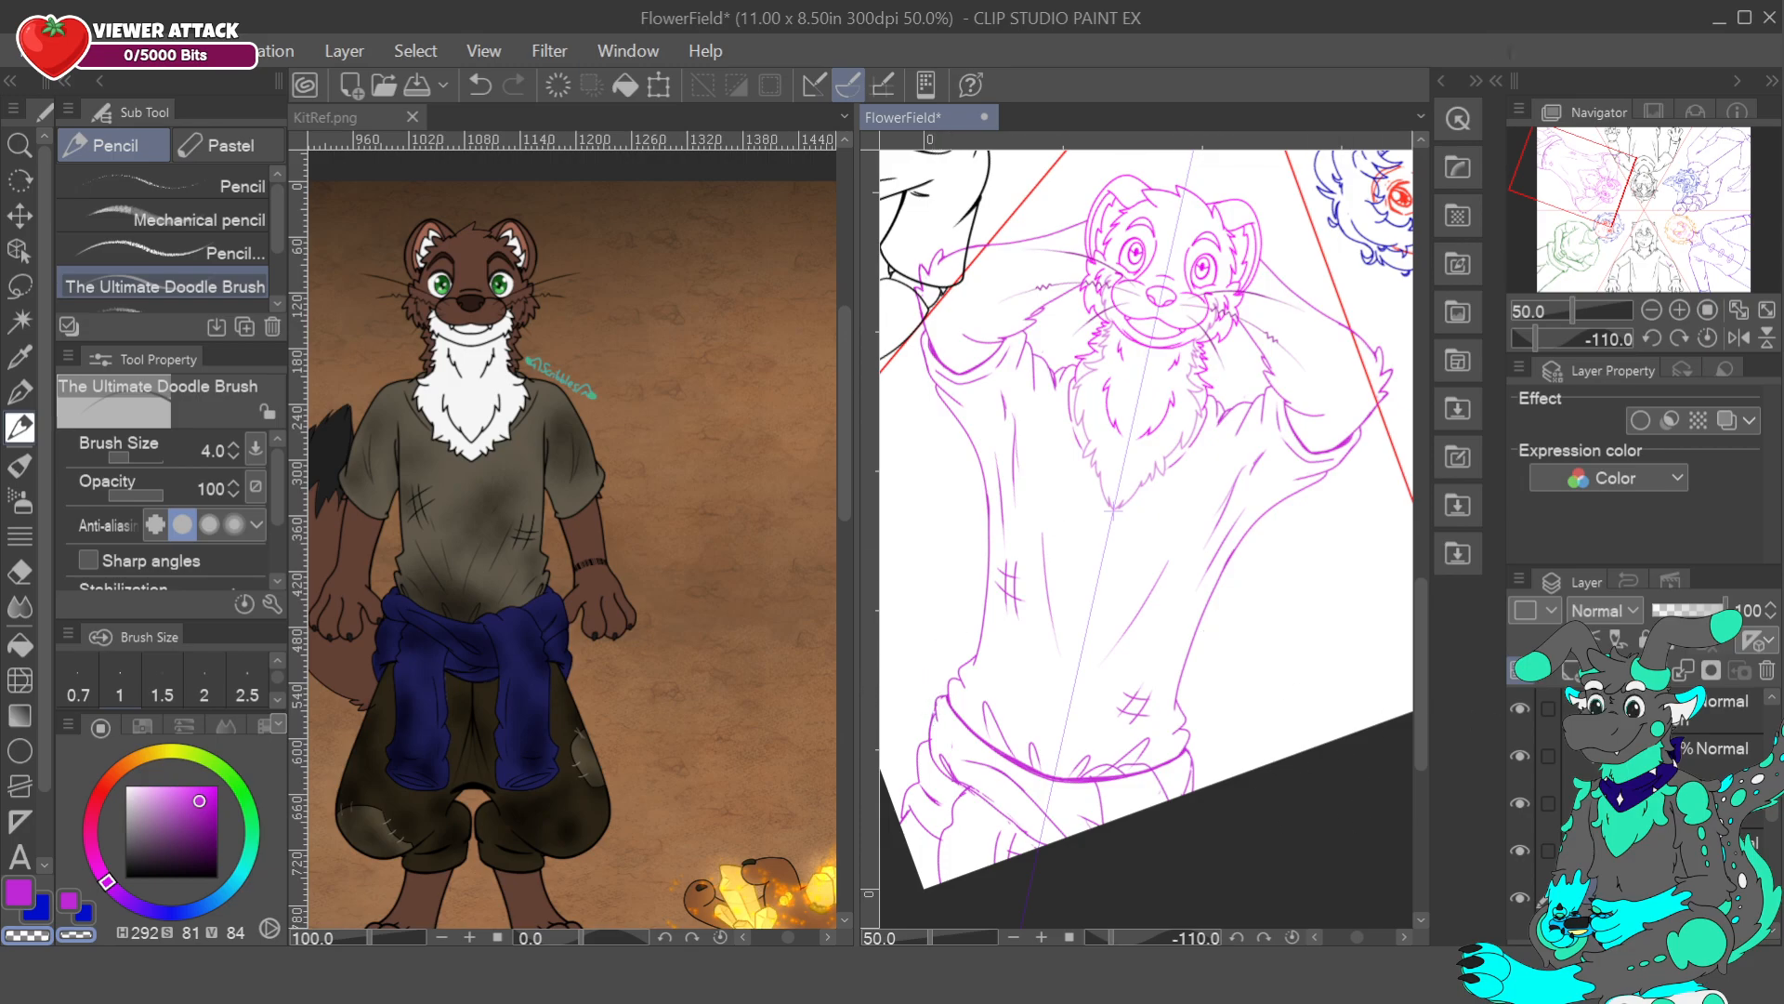
left_click(1168, 797)
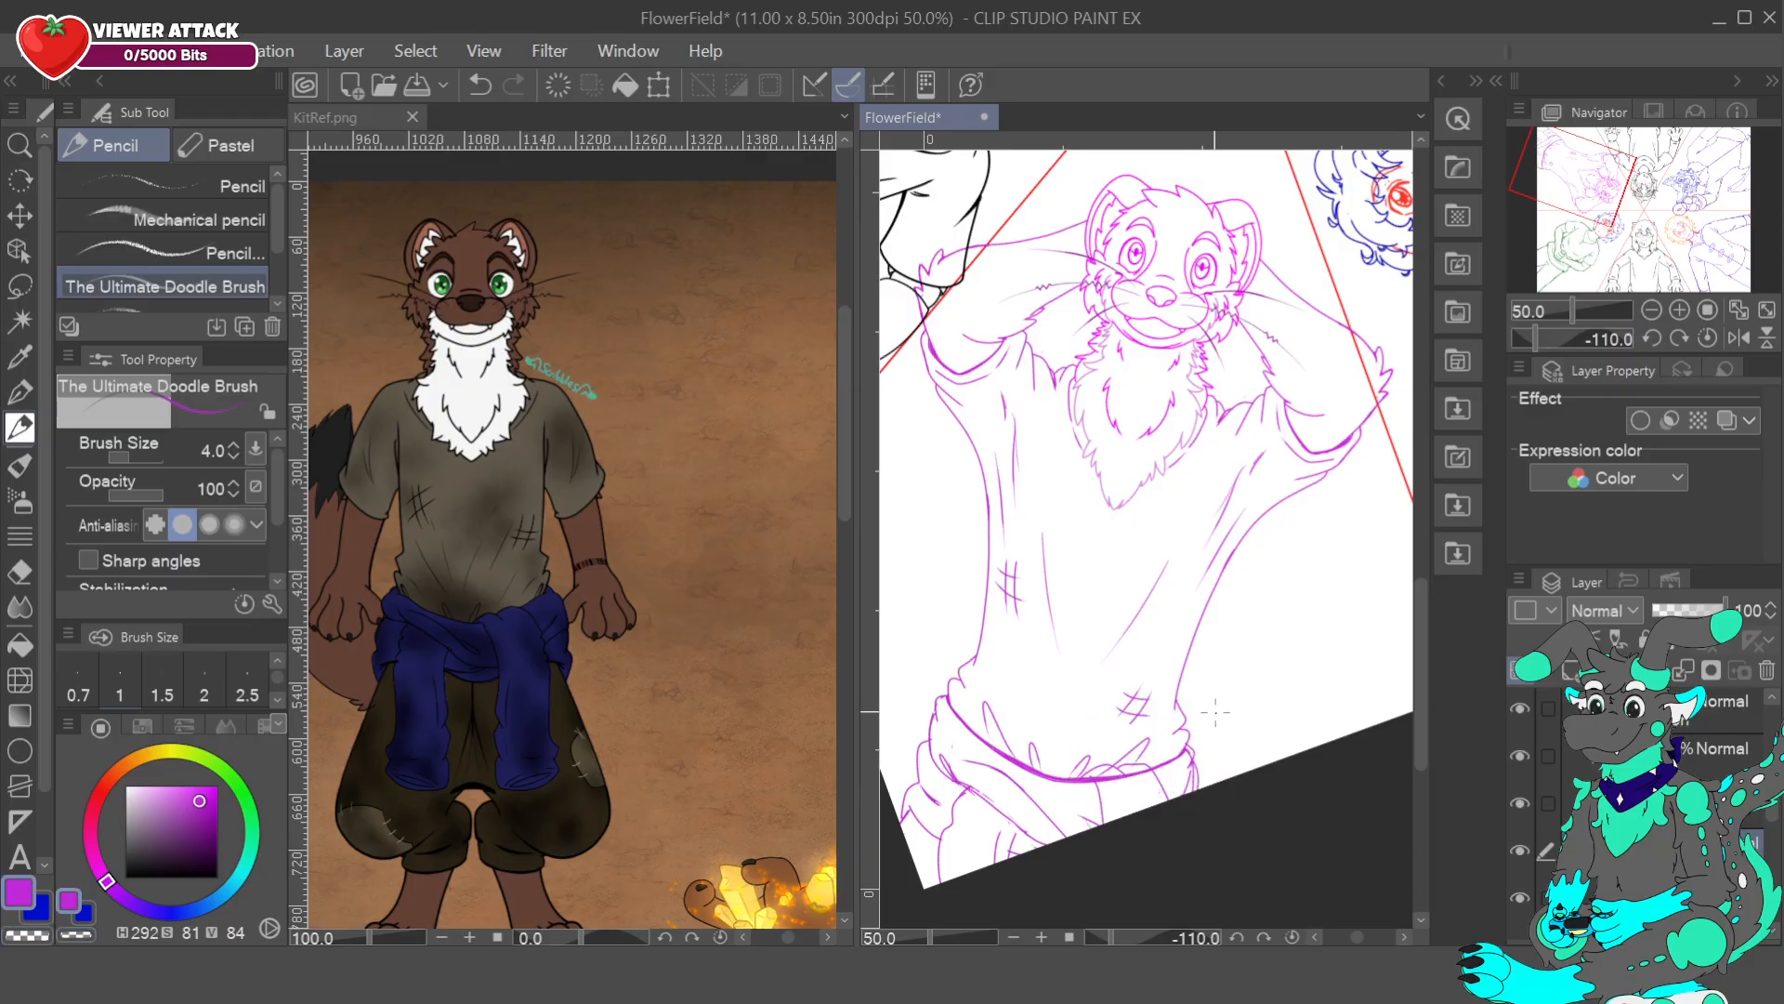
left_click_drag(1030, 883, 1113, 508)
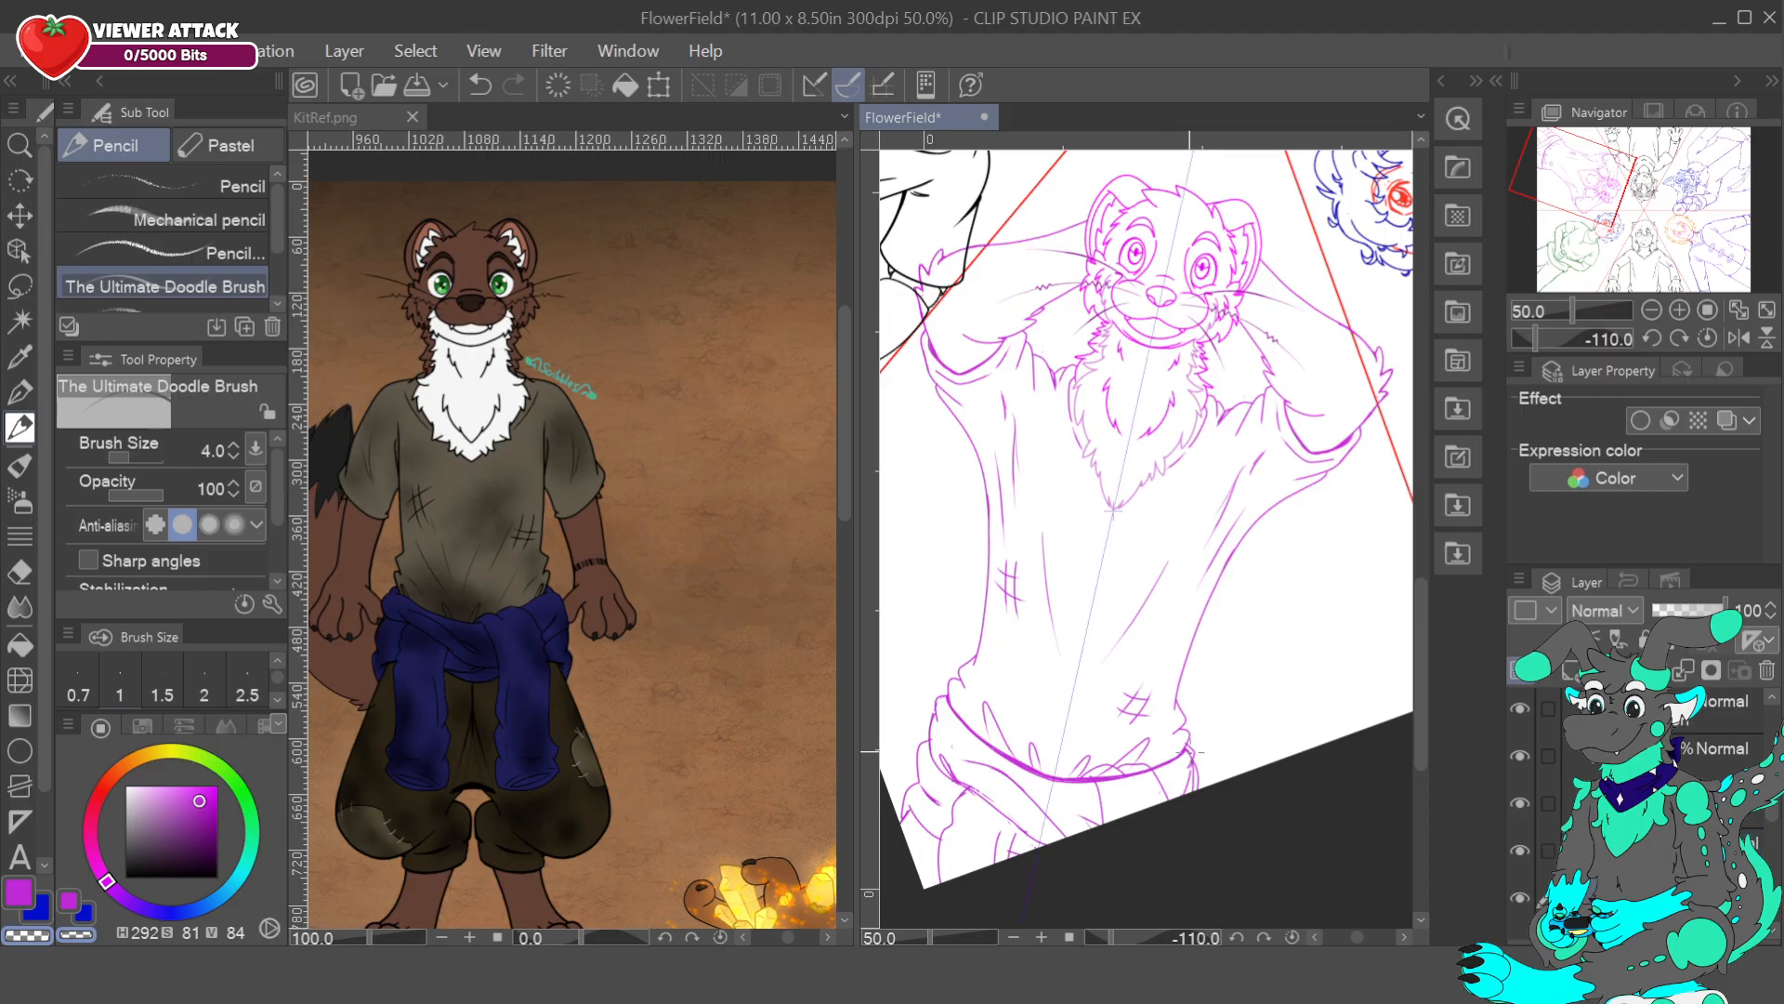
key("ctrl+z")
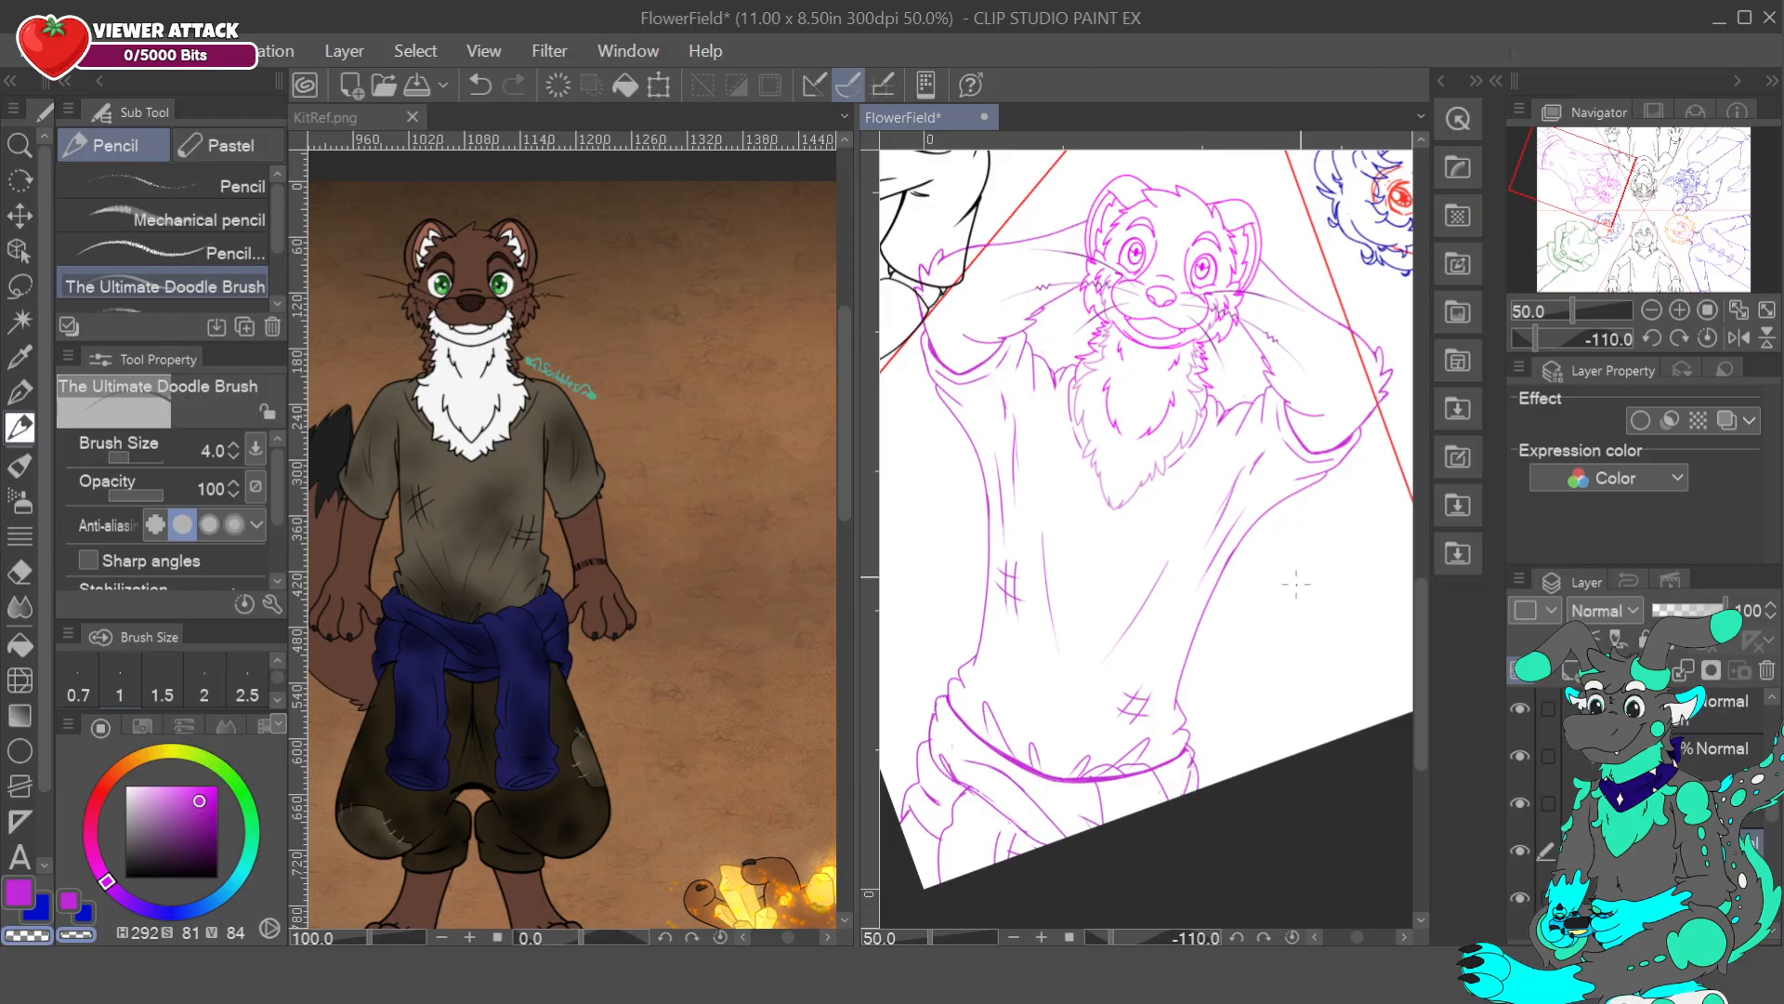
left_click_drag(1192, 797, 1164, 771)
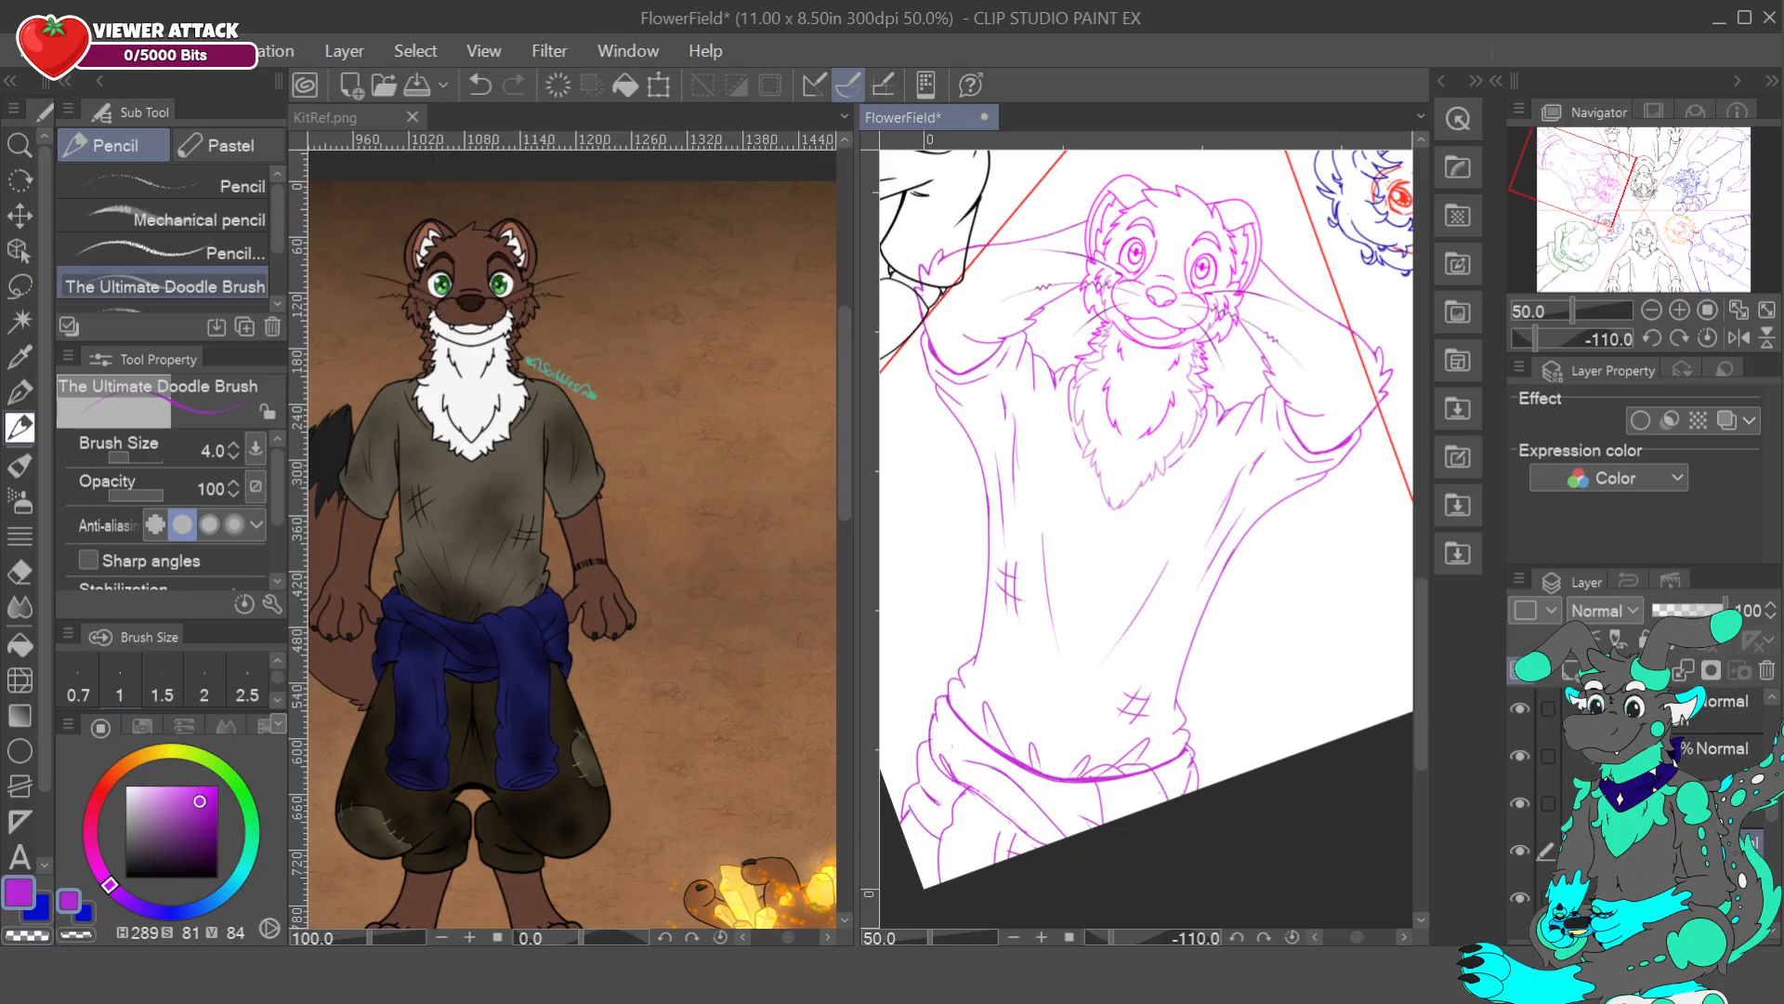
- Show the blue sketch and trace the pointed tip and the long curve extending from the waist's right edge
left_click(1520, 892)
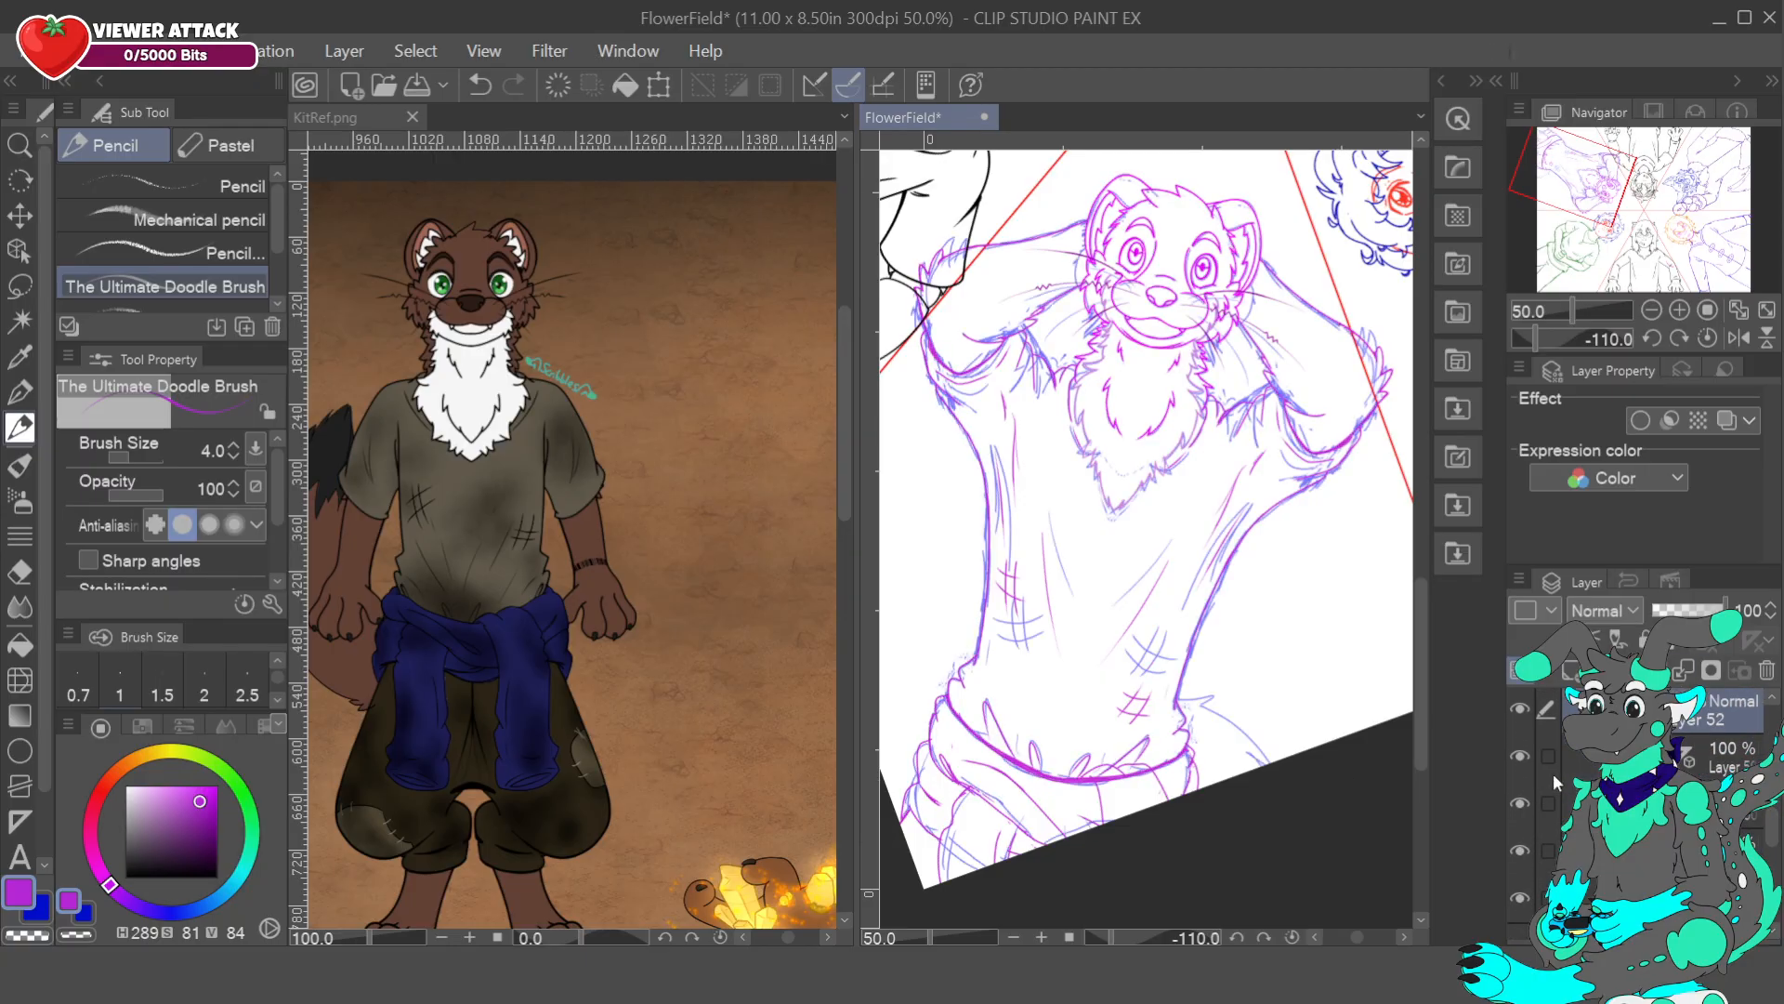
left_click_drag(1654, 254, 1582, 181)
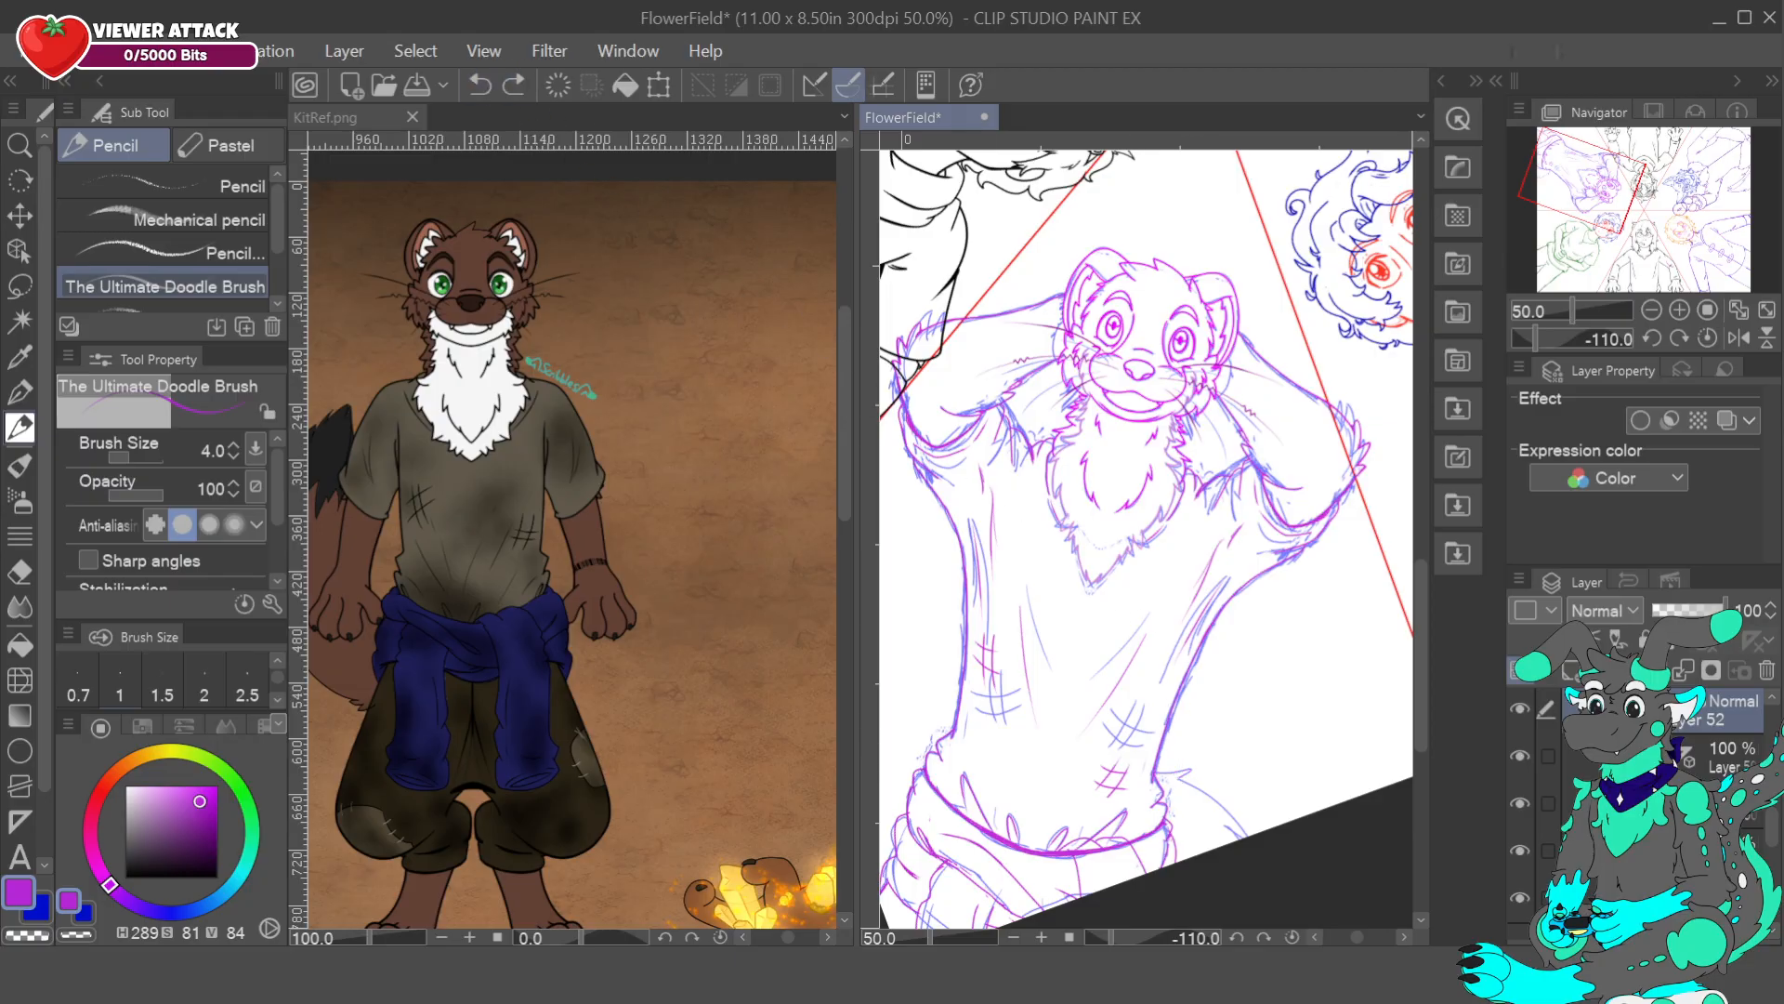
left_click_drag(1158, 772, 1188, 769)
left_click(1671, 311)
left_click(1671, 311)
left_click_drag(1586, 186, 1549, 184)
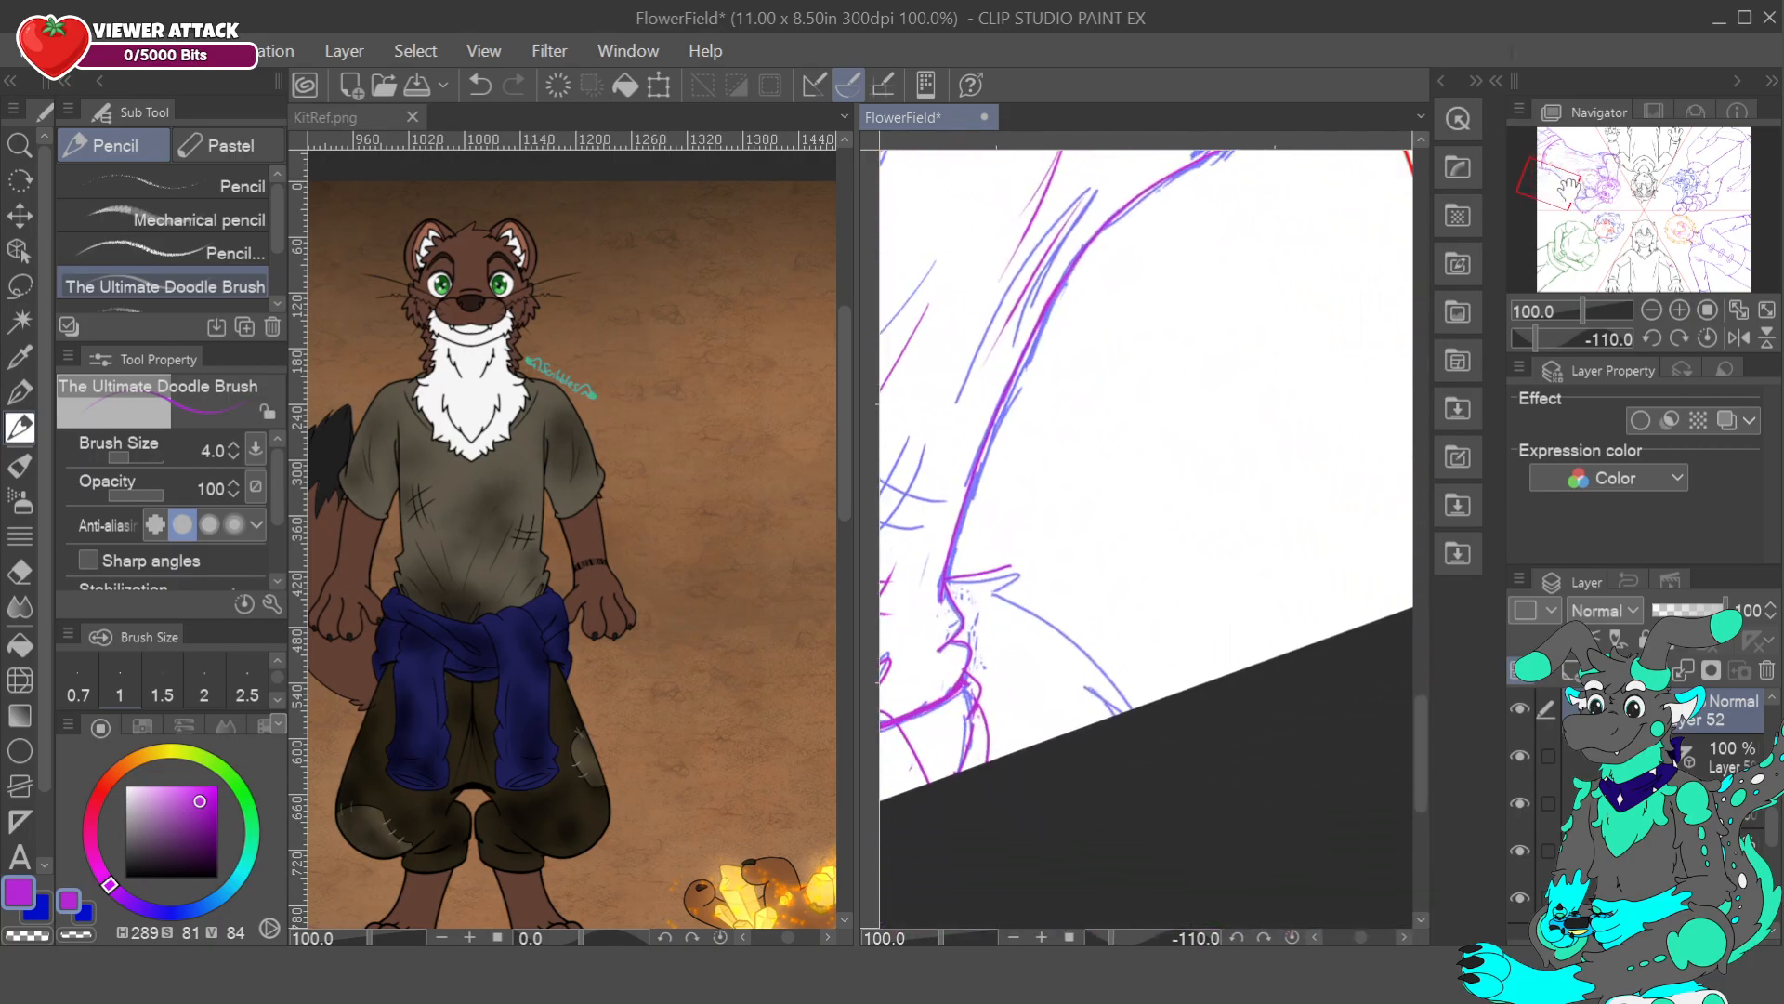
left_click(481, 85)
left_click_drag(957, 583, 1016, 572)
left_click_drag(996, 595, 1148, 710)
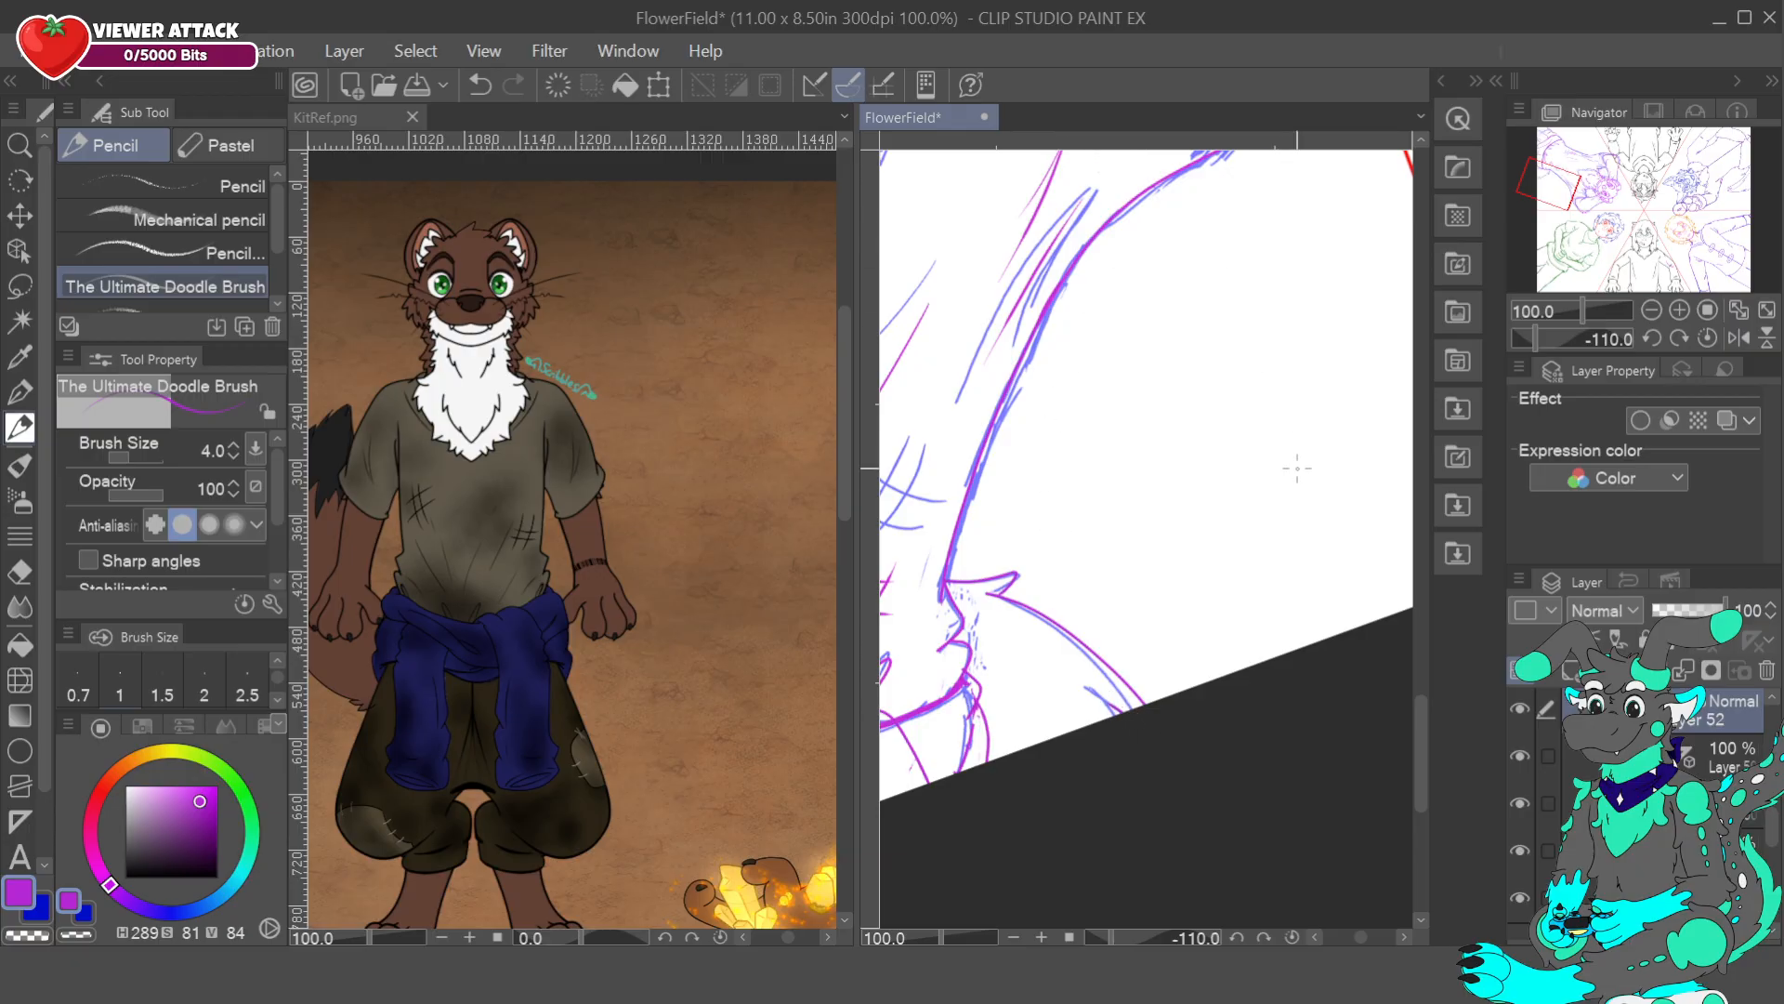
- Hide the blue sketch beneath the ferret's magenta linework and undo the last change
left_click_drag(1578, 163, 1572, 154)
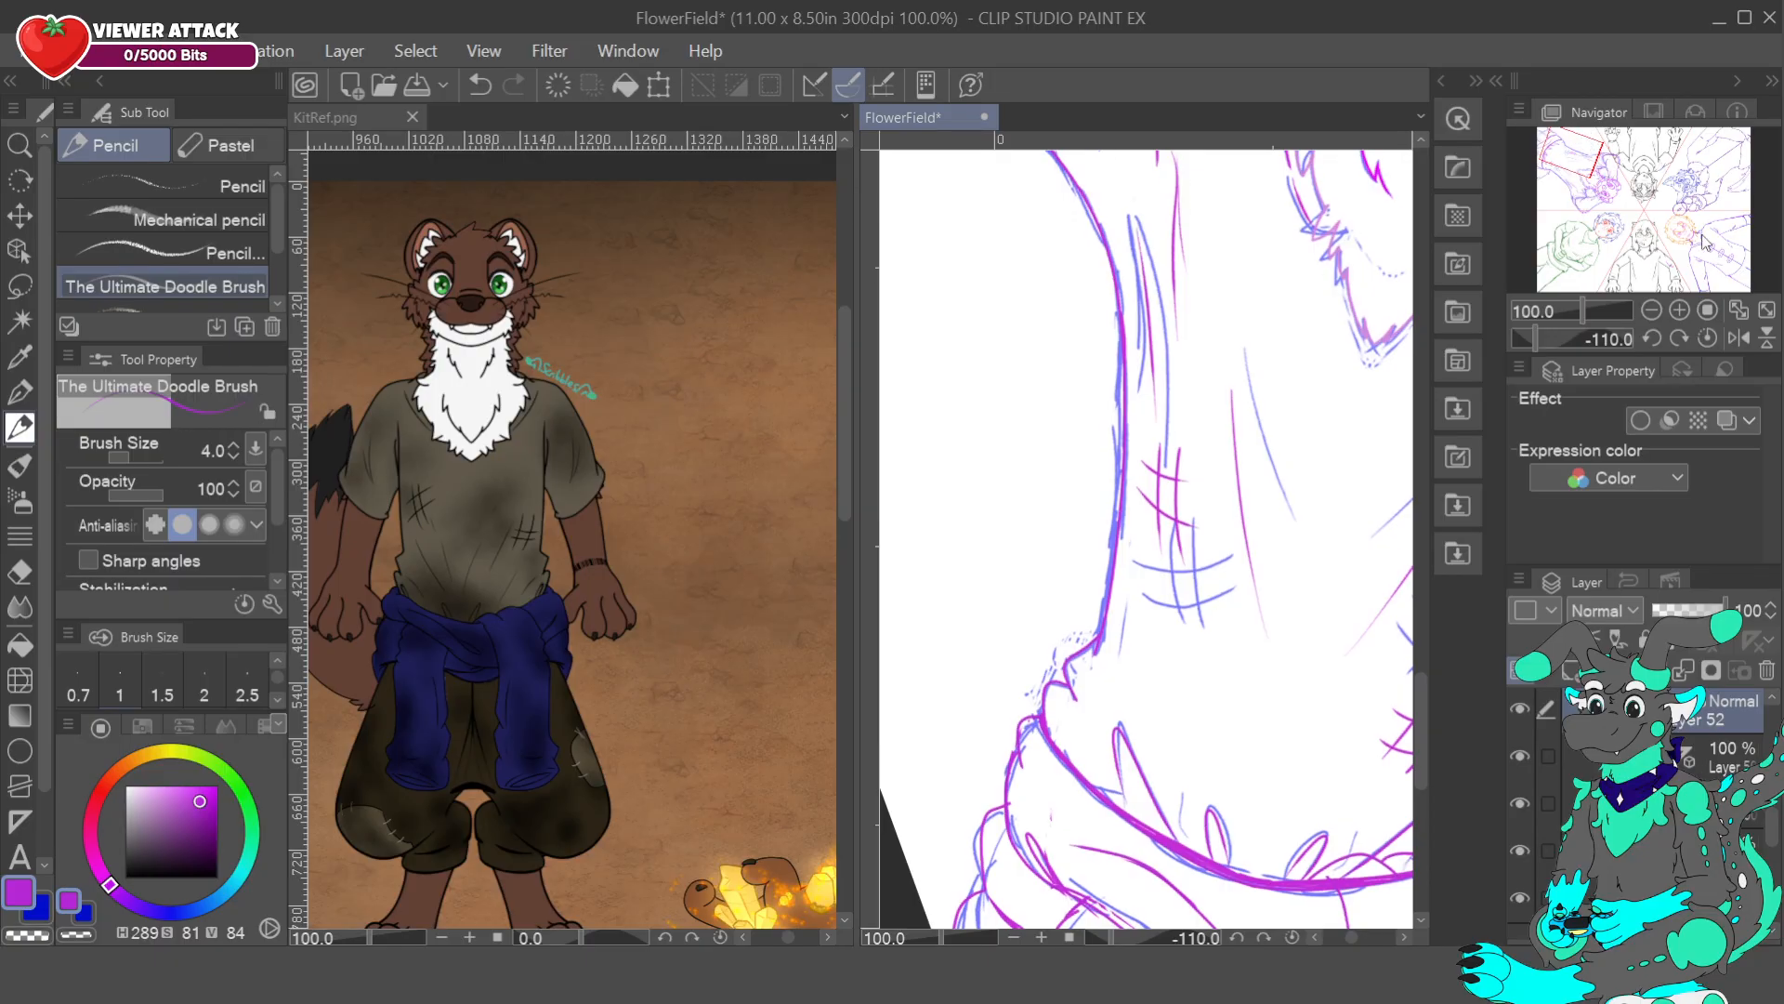
left_click(1638, 313)
mouse_move(1615, 160)
left_mouse_down()
mouse_move(1591, 202)
mouse_move(1636, 190)
left_mouse_up()
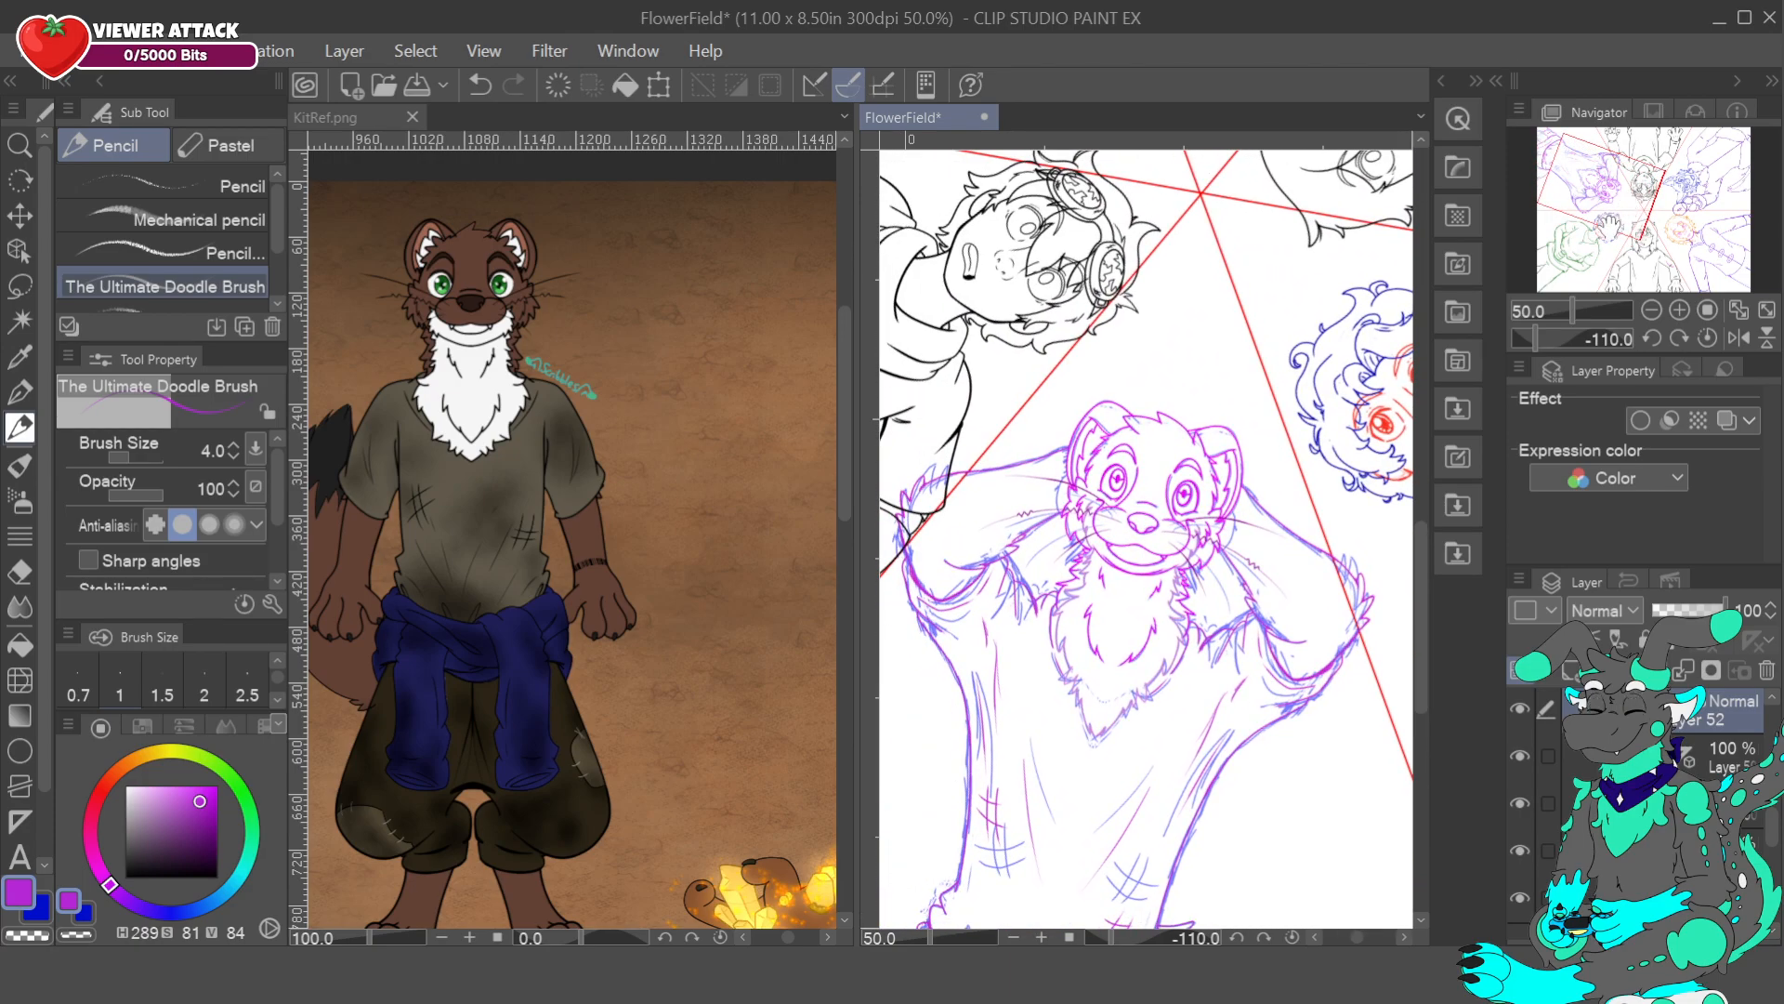
left_click(1680, 338)
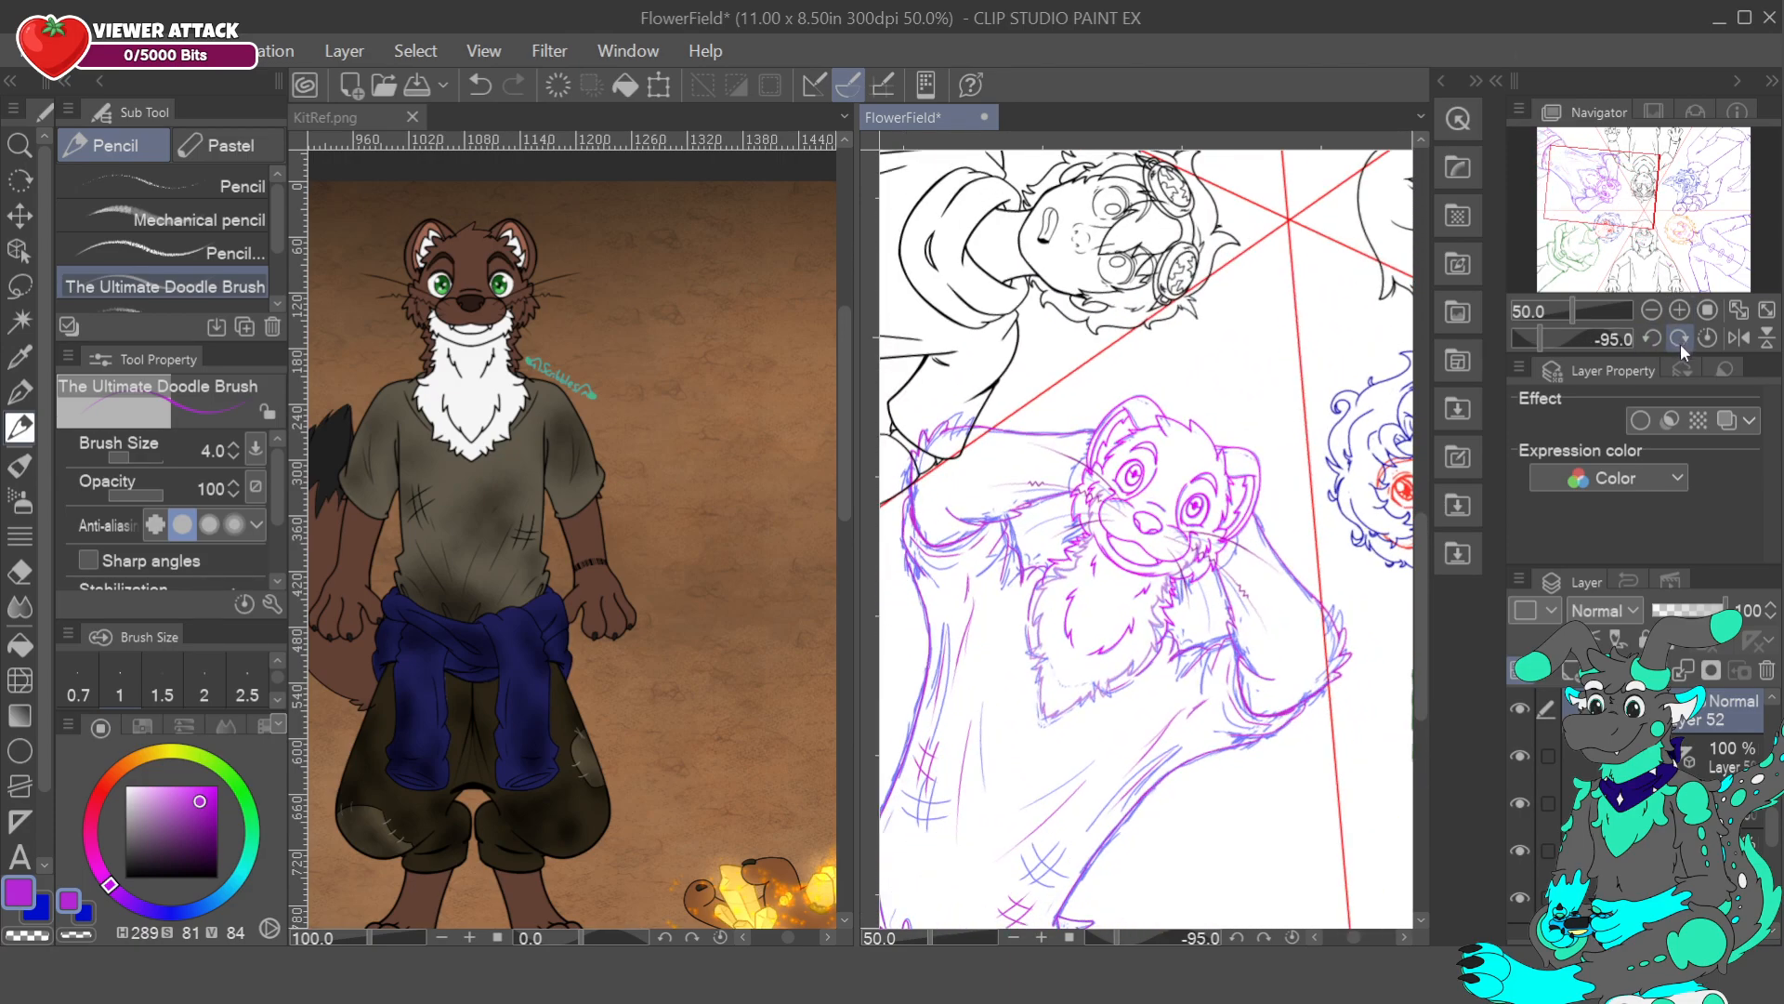
left_click(1680, 311)
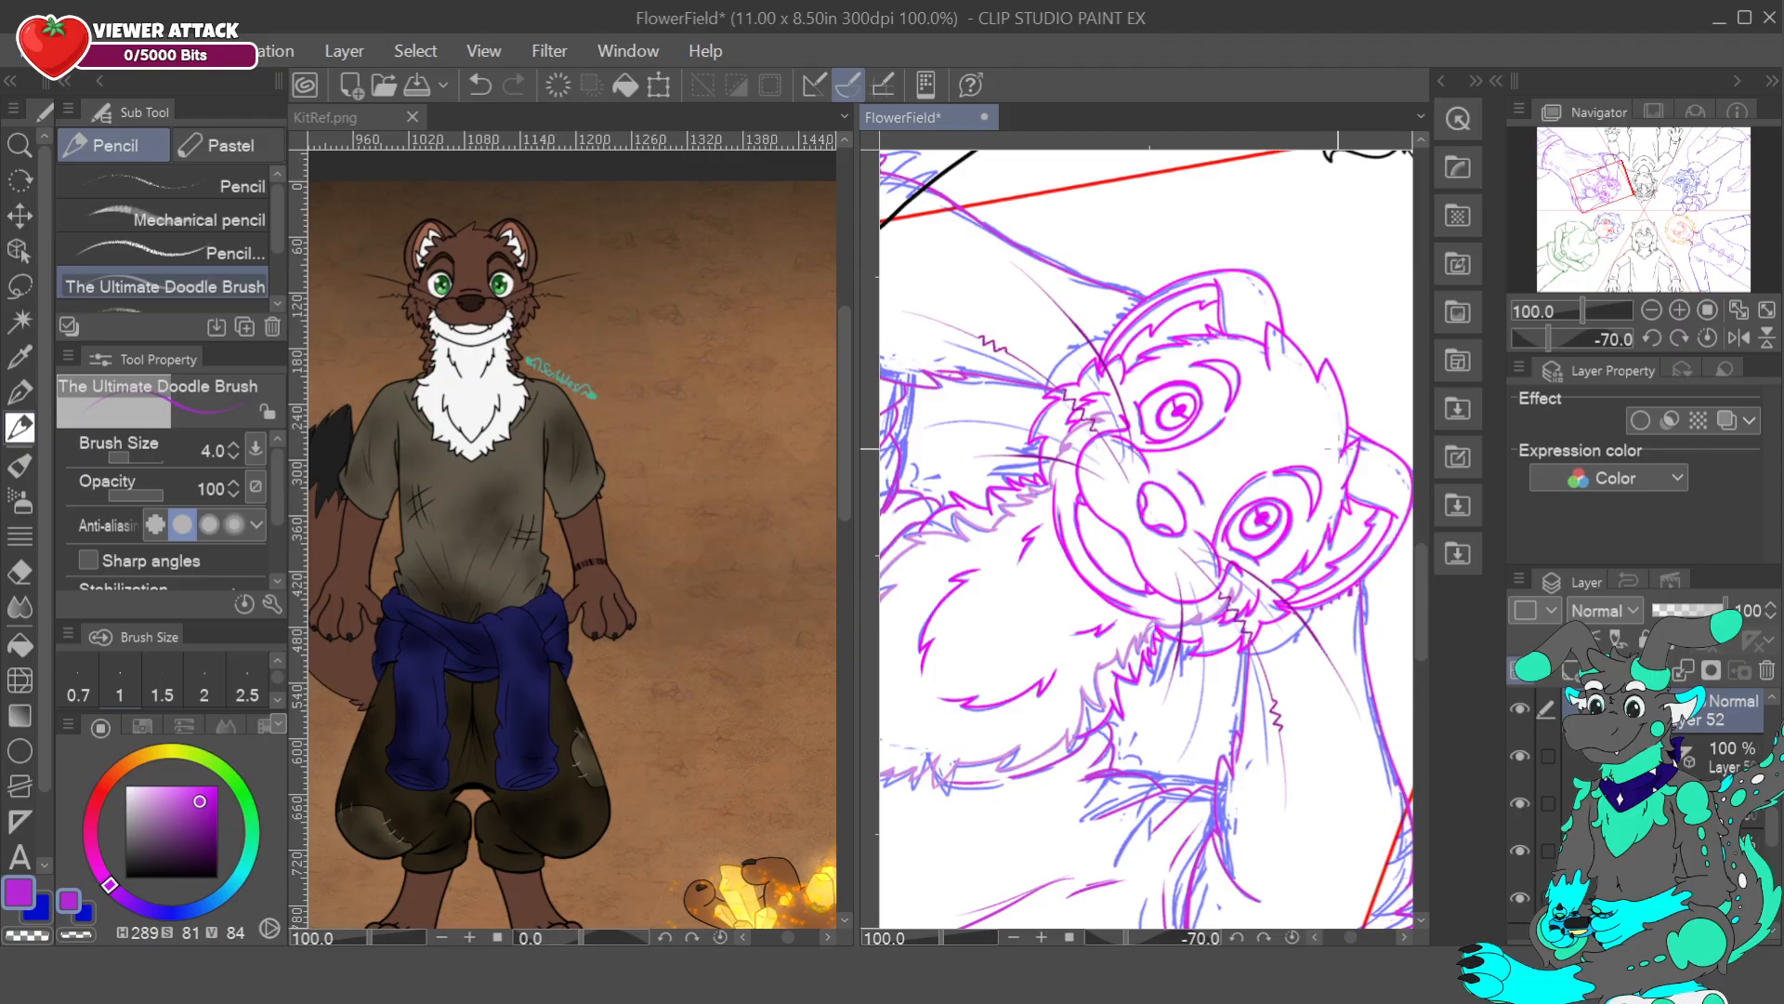
left_click(1520, 898)
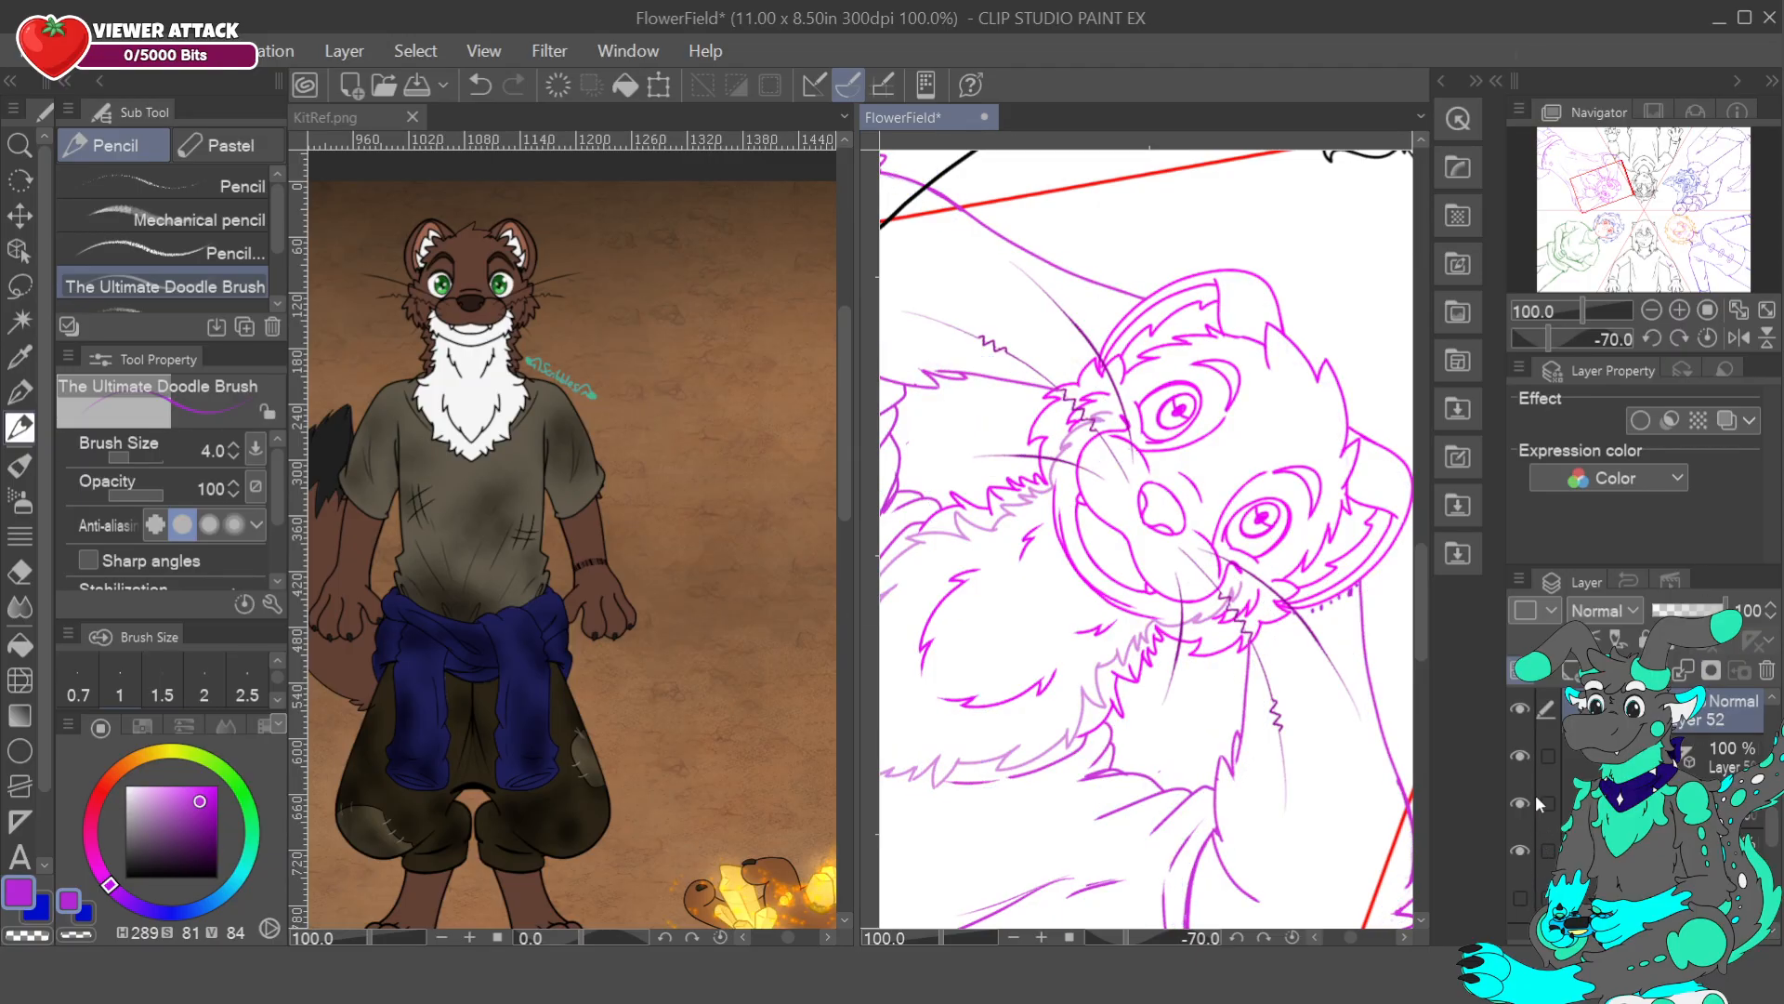
left_click(482, 90)
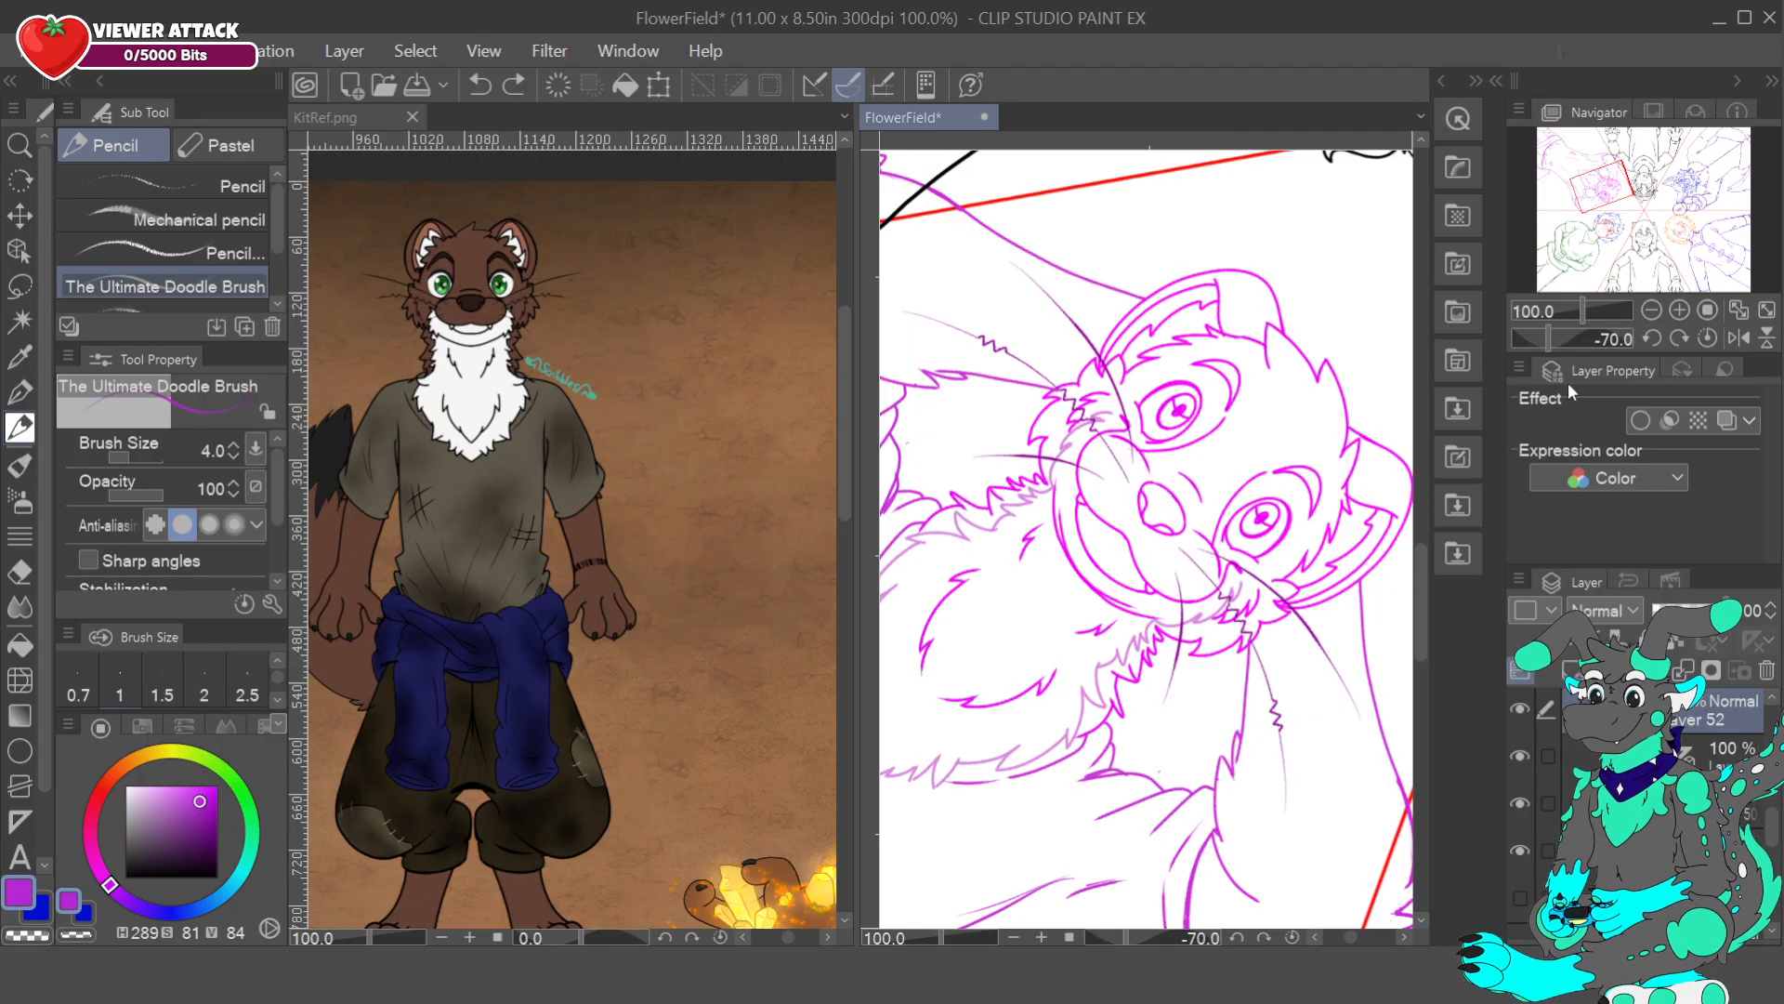
- Examine the ferret's finished linework upright and compare its head, shirt and waist garment with the KitRef.png character
left_click(1652, 338)
left_click(1652, 338)
left_click(1652, 338)
left_click(1651, 339)
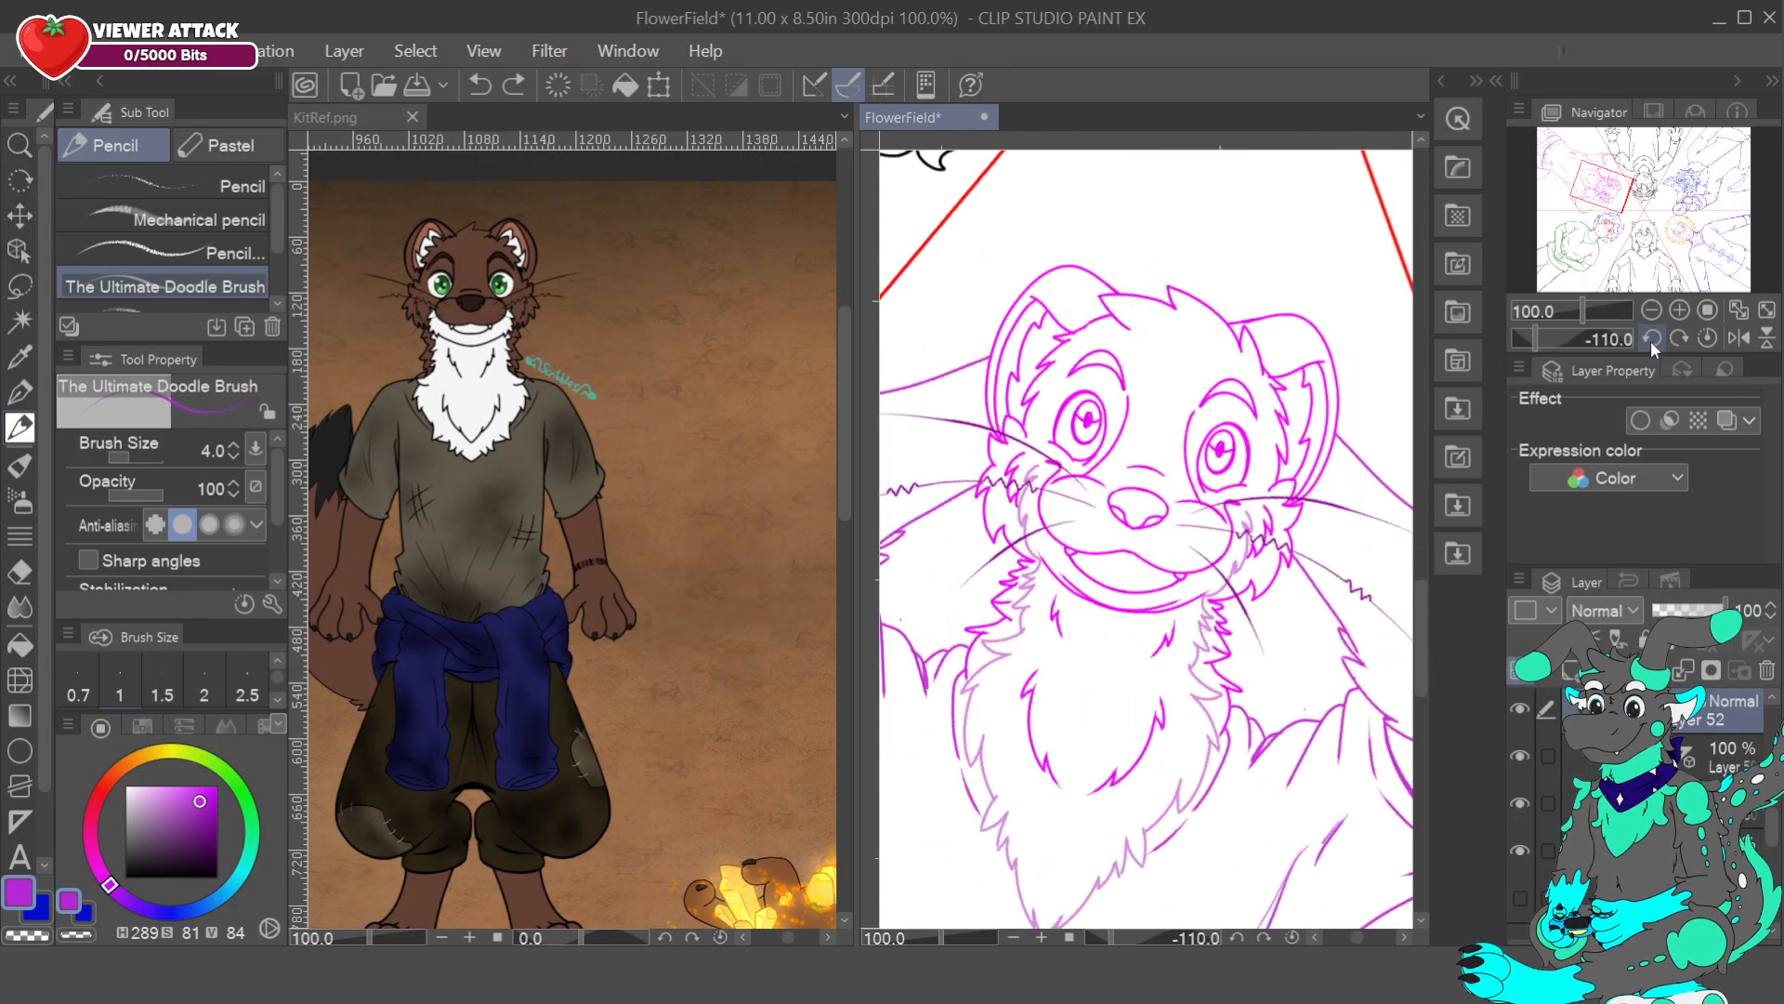
left_click(1651, 339)
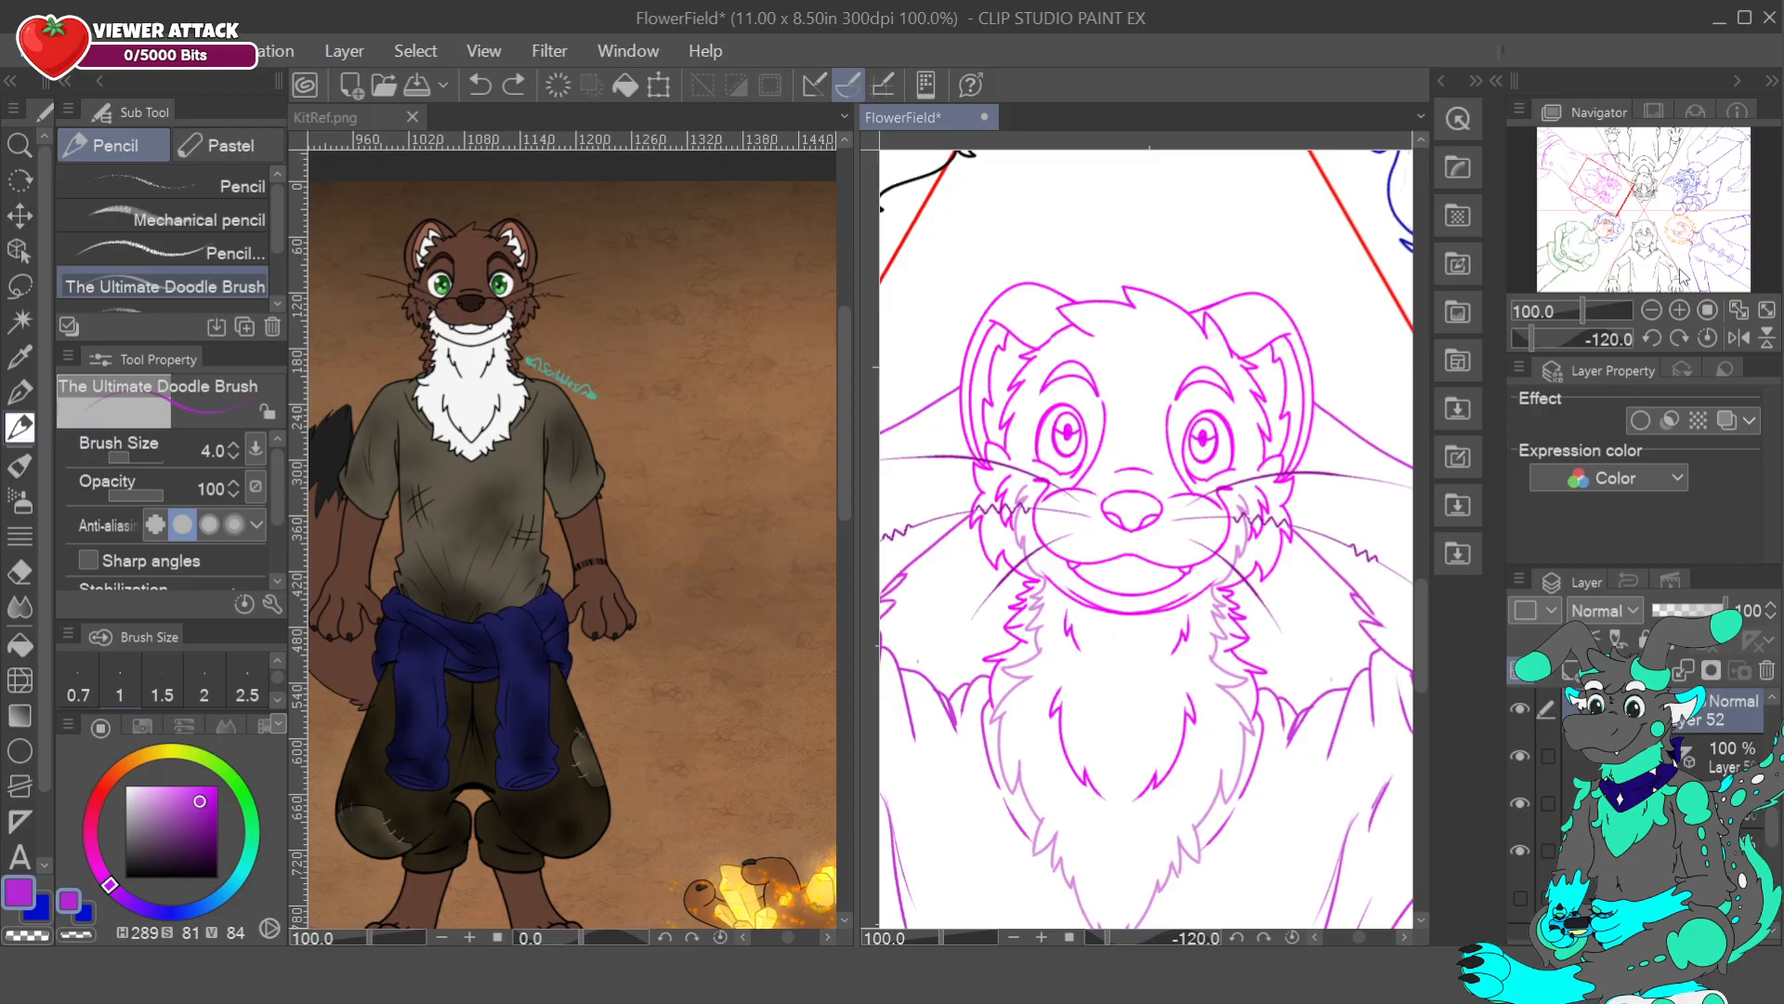
left_click_drag(1582, 310, 1545, 318)
left_click(368, 118)
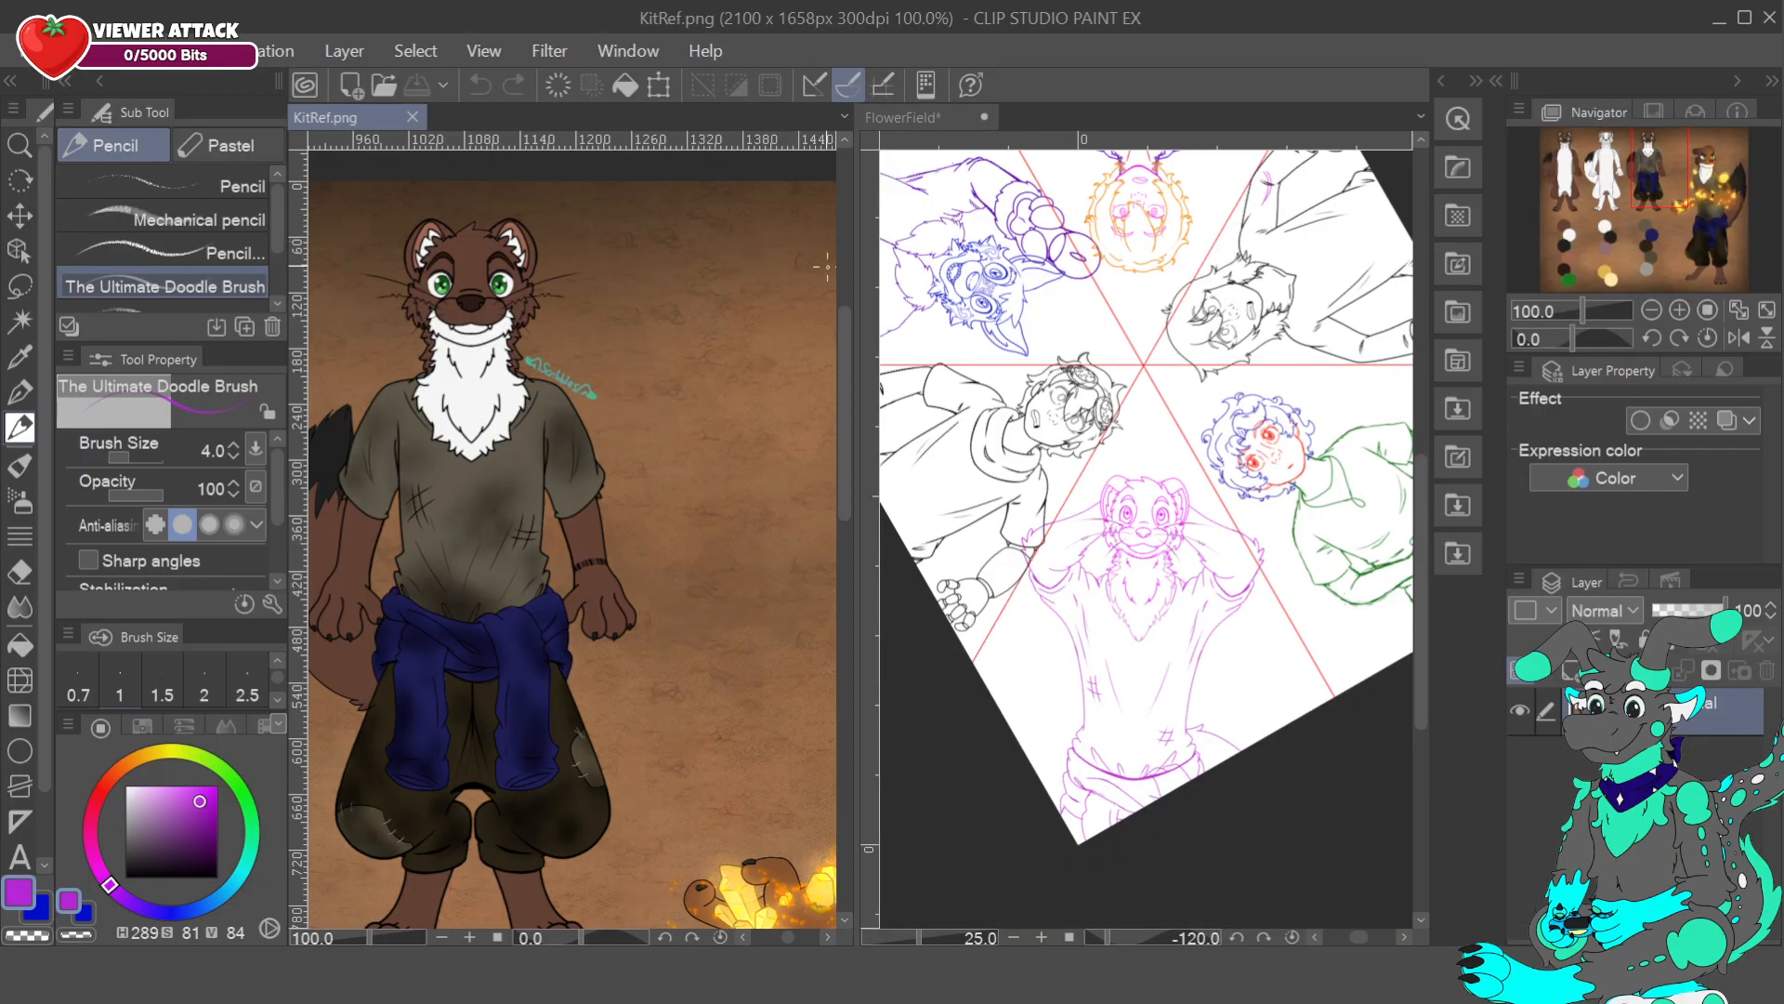
mouse_move(1681, 192)
left_mouse_down()
mouse_move(1722, 195)
mouse_move(1682, 186)
left_mouse_up()
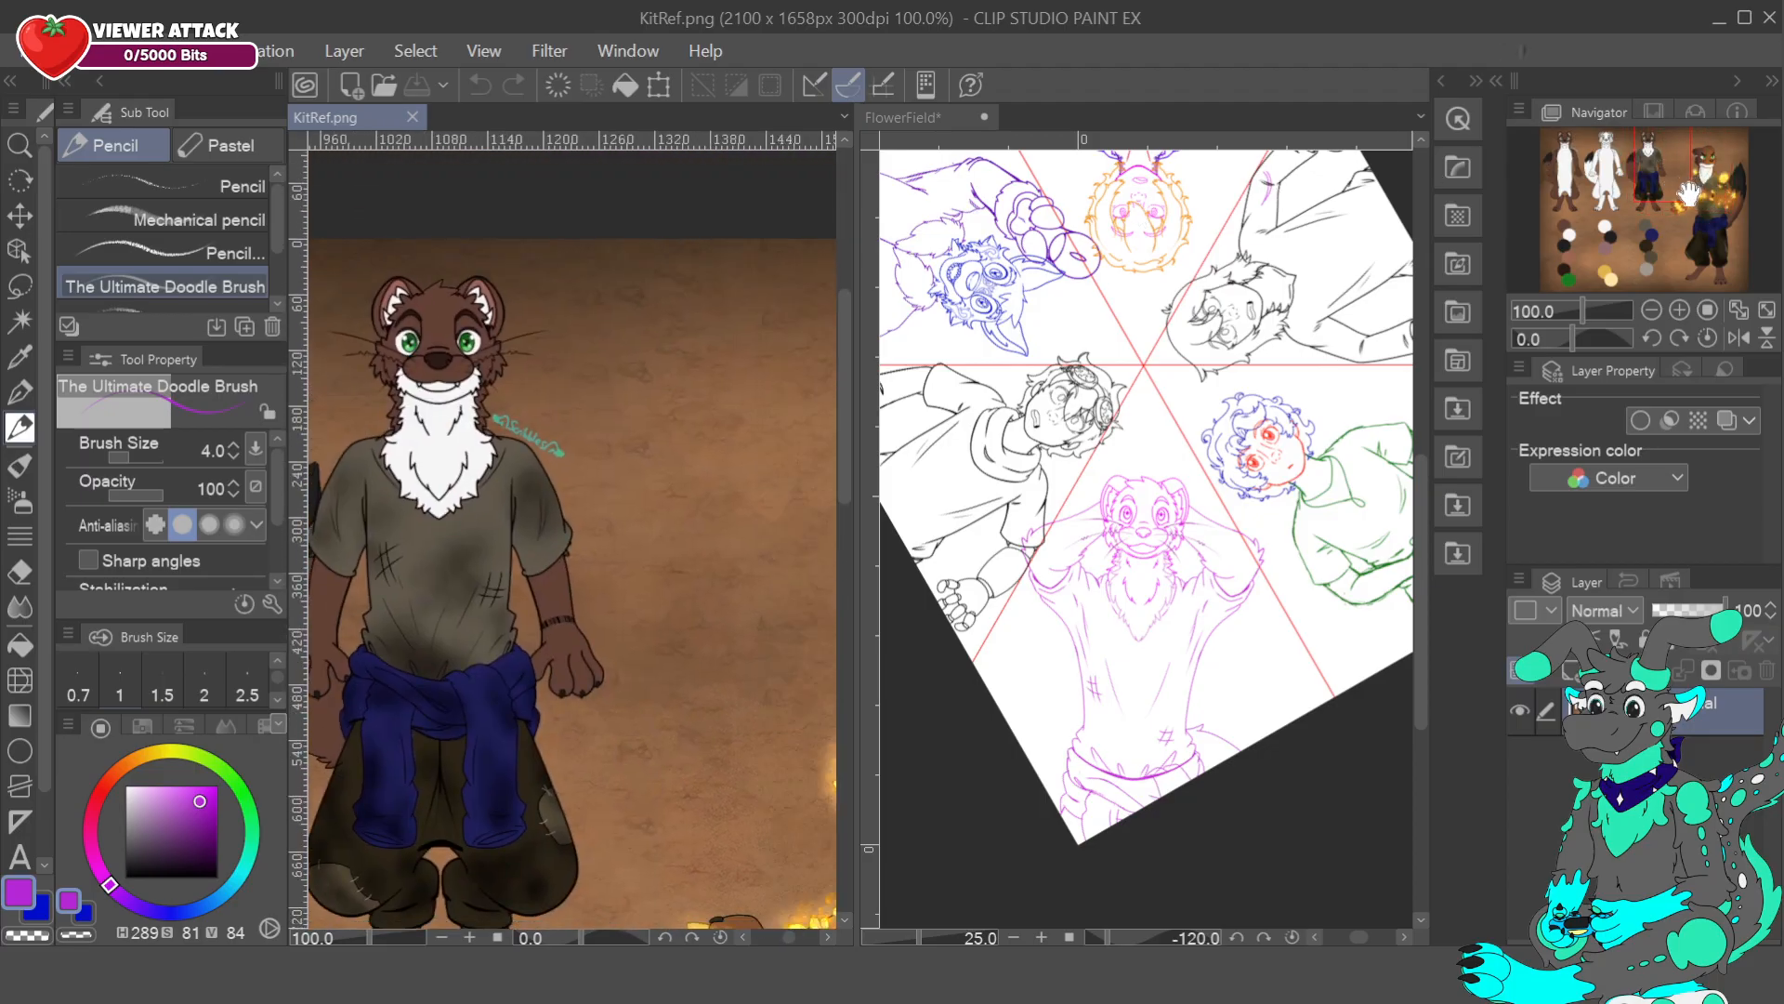
left_click(913, 183)
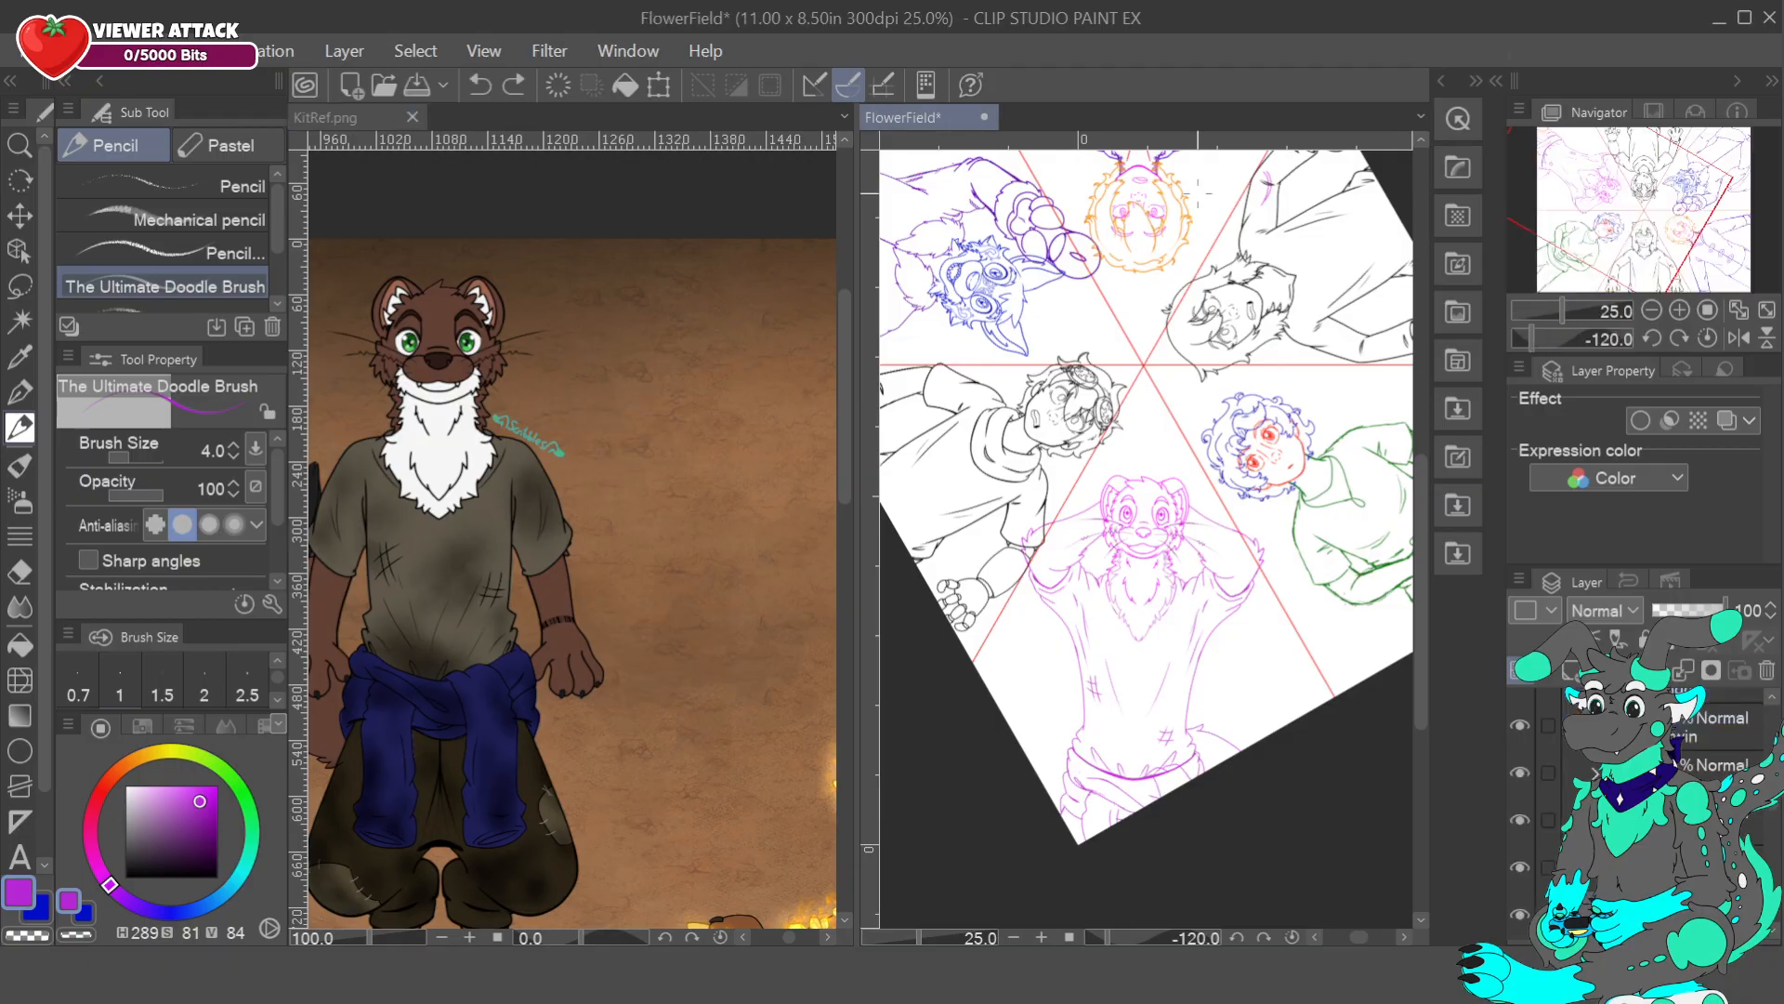
left_click(1679, 311)
left_click_drag(1626, 199, 1620, 189)
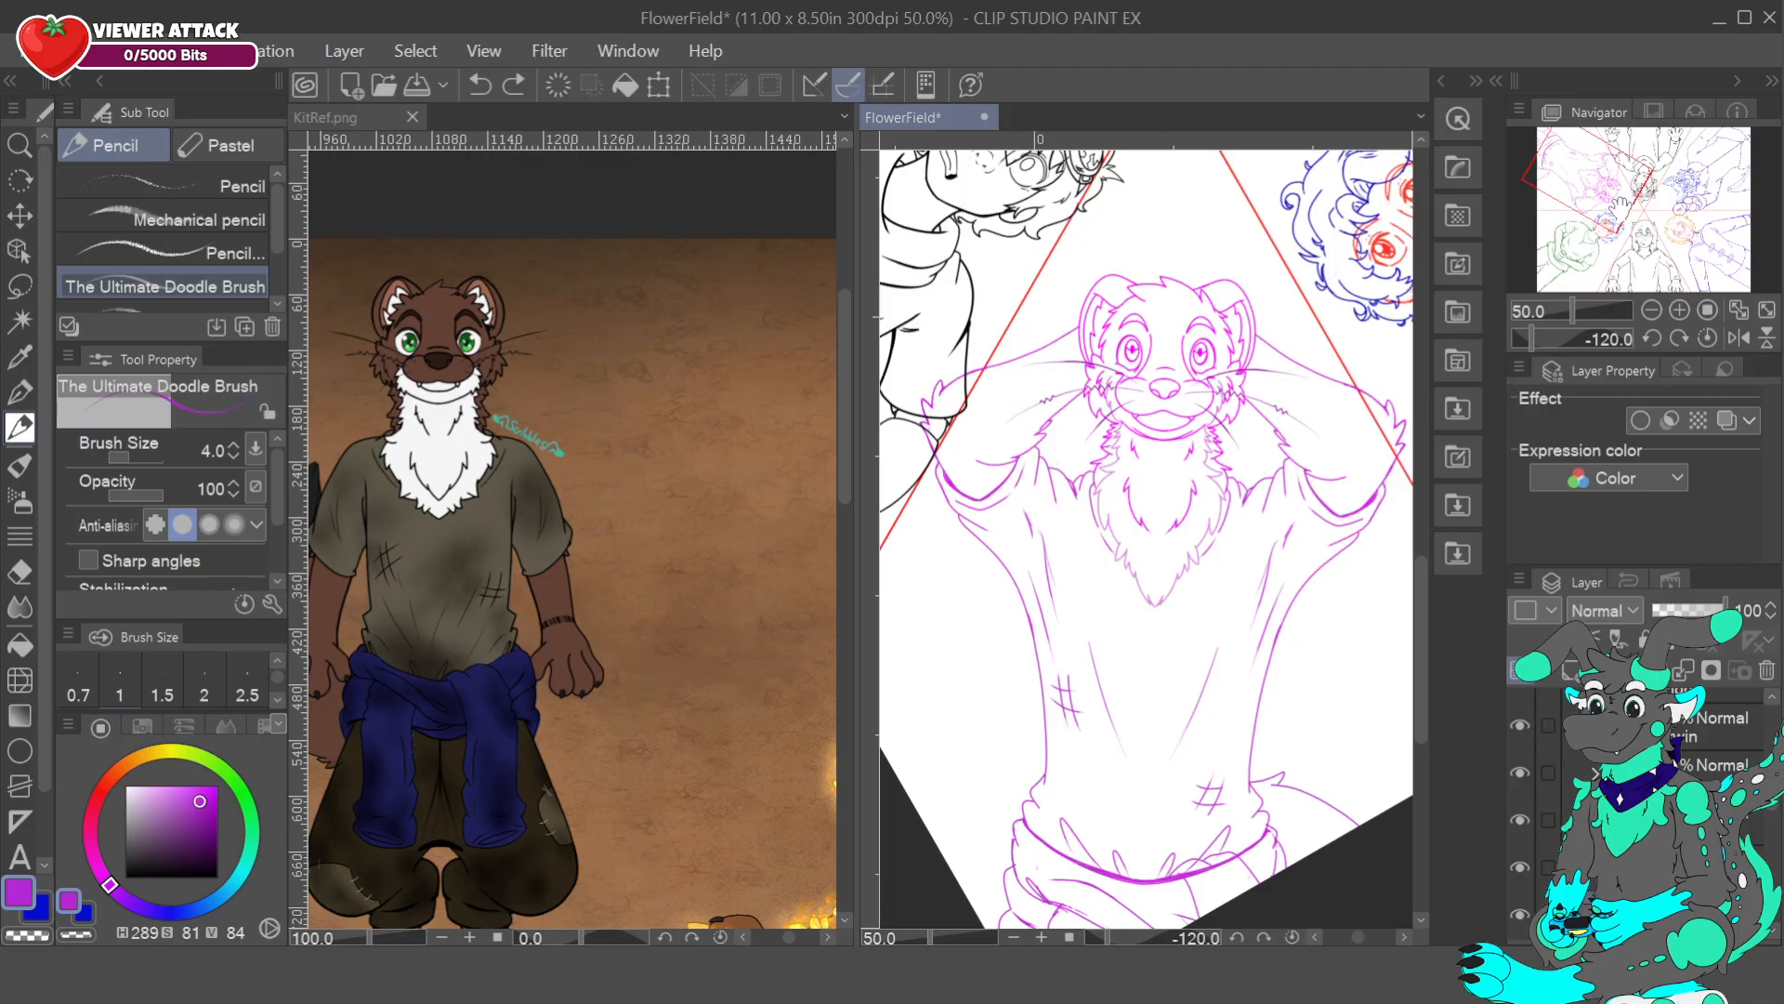
mouse_move(1608, 210)
left_mouse_down()
mouse_move(1595, 190)
mouse_move(1591, 212)
left_mouse_up()
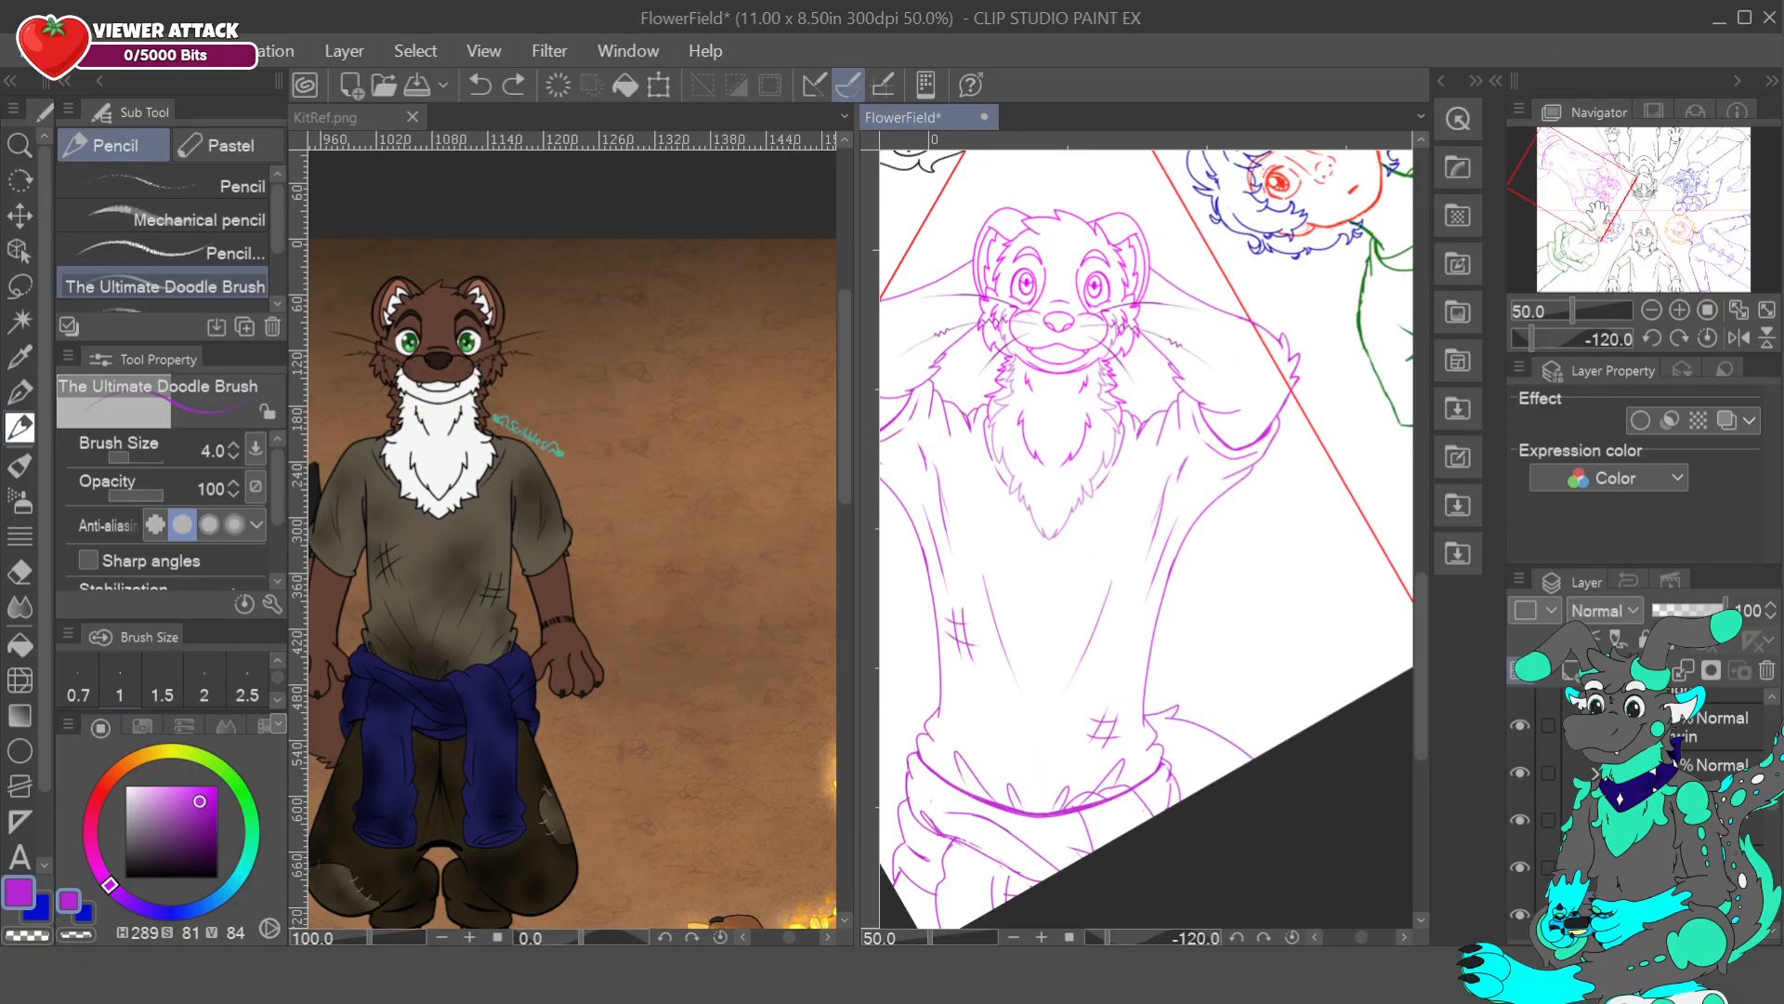
- Close the KitRef.png reference, reset the canvas rotation and fit the whole FlowerField drawing in view
left_click(1709, 339)
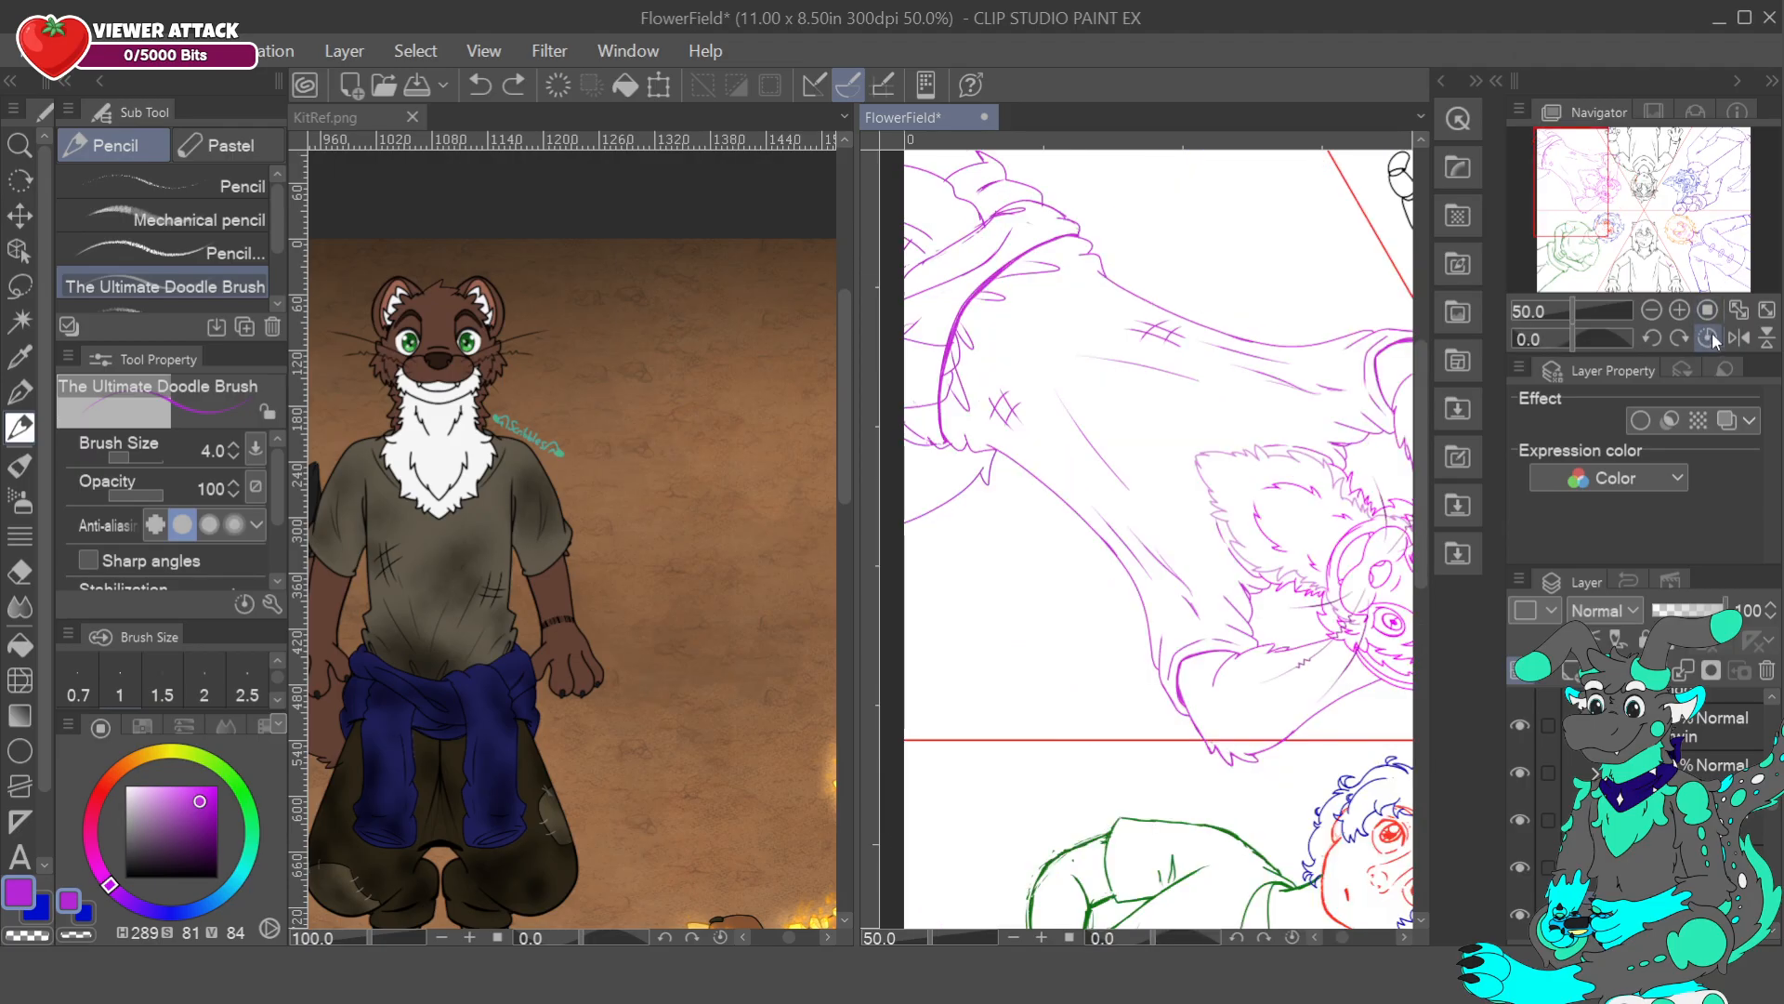
left_click(1736, 313)
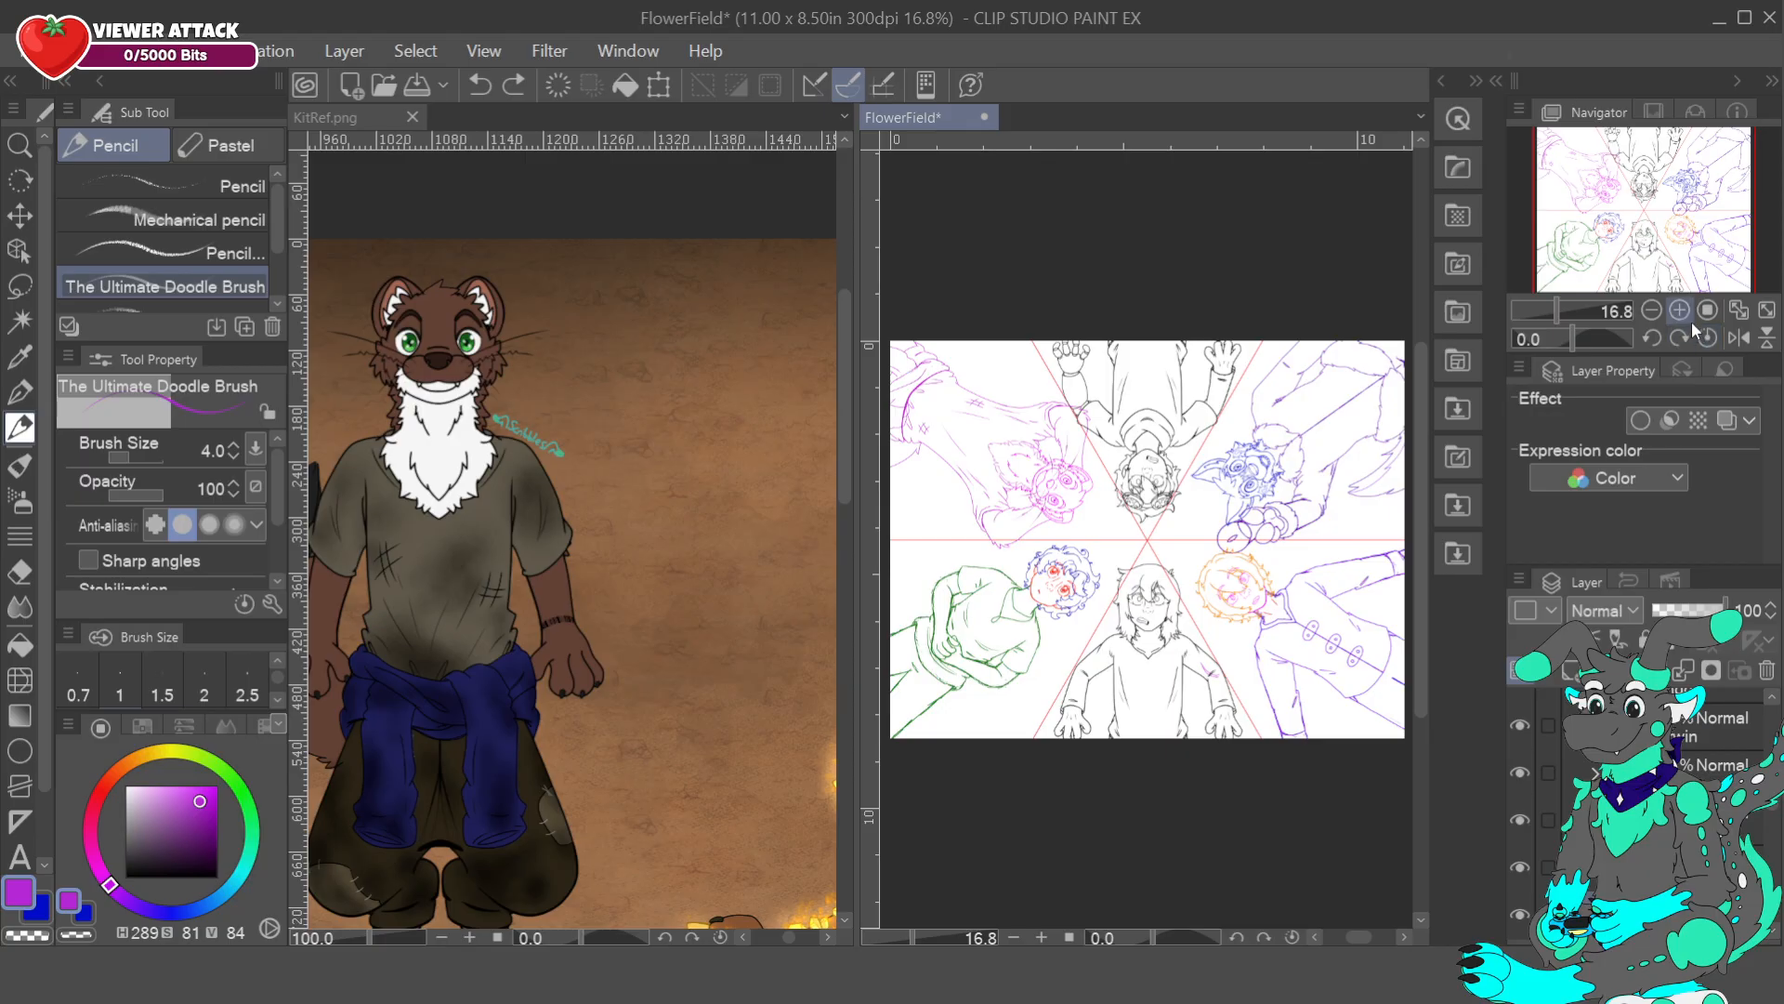
left_click(476, 114)
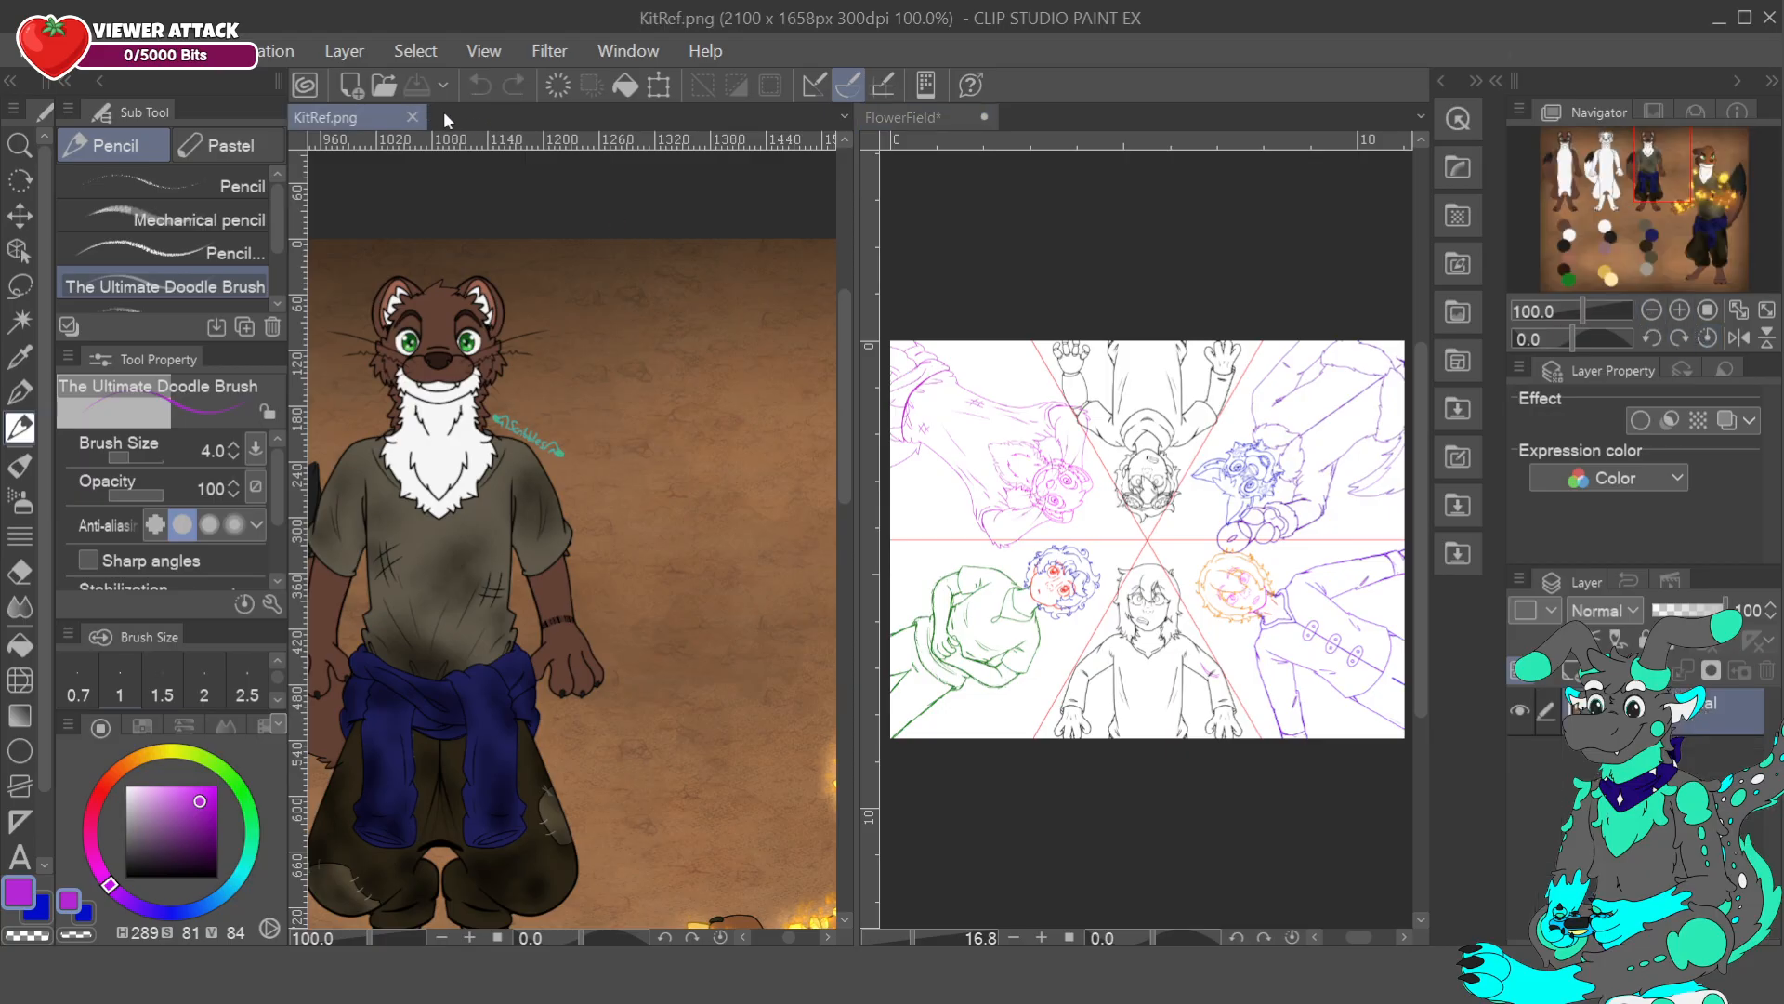
left_click(412, 116)
left_click(1737, 314)
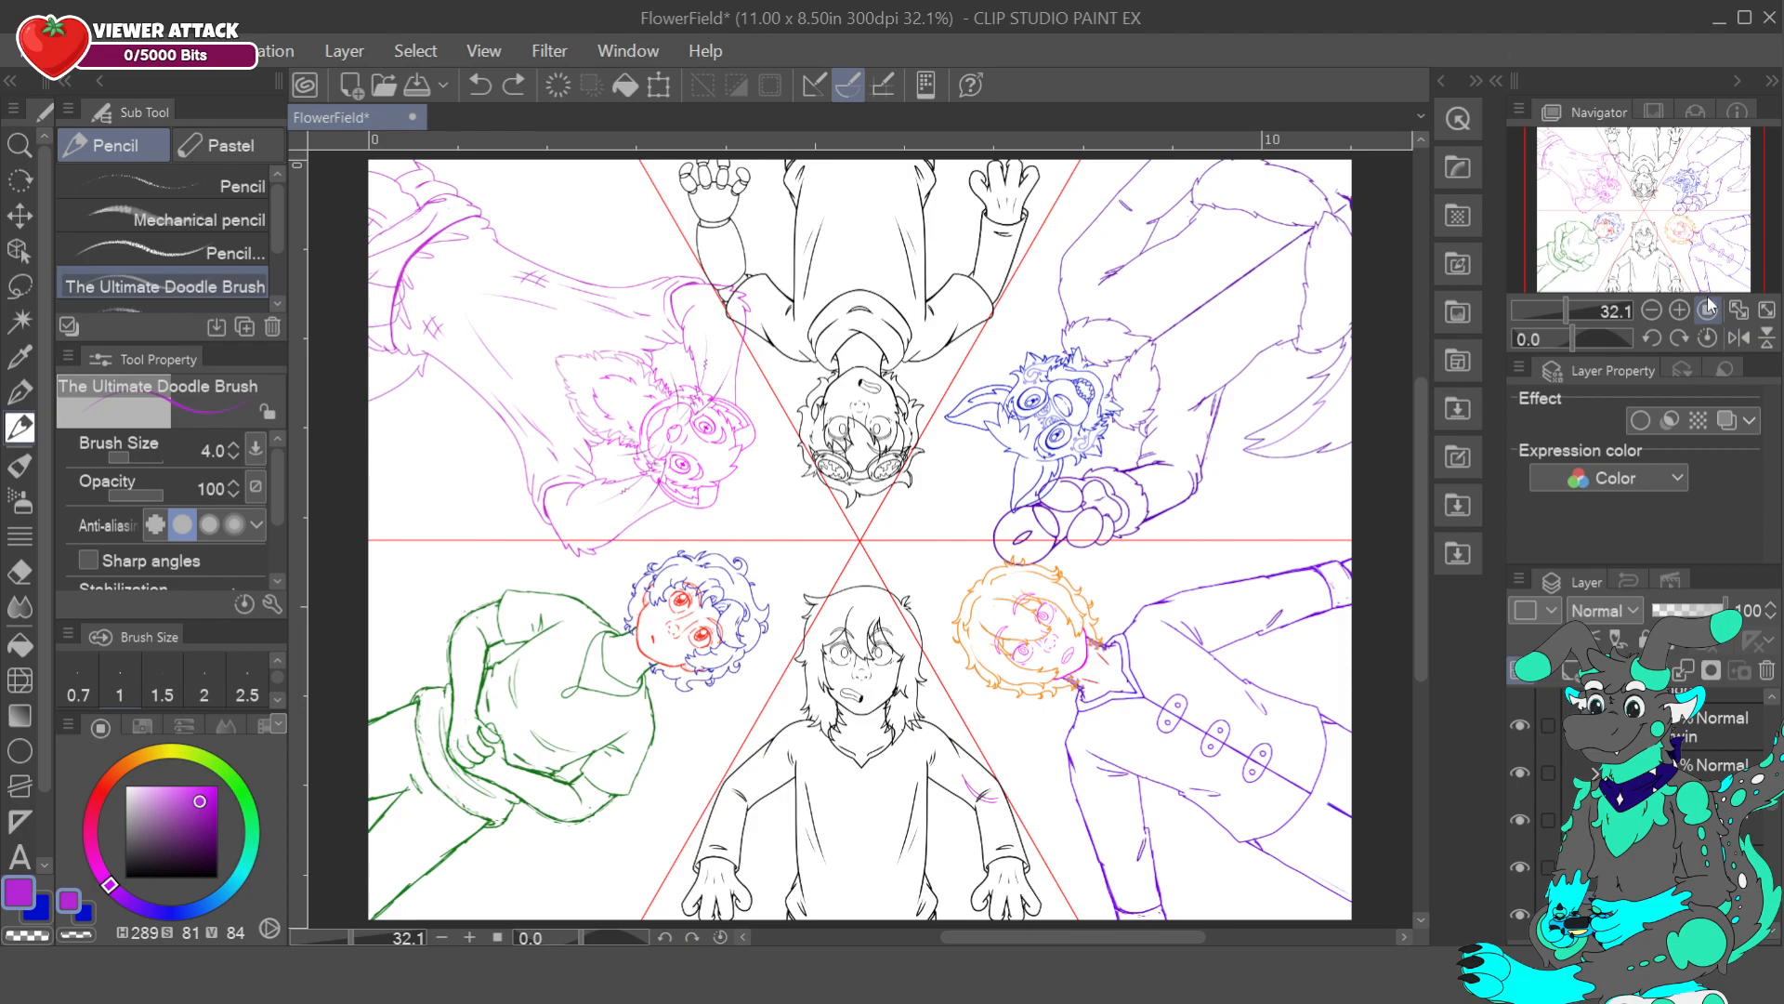
- Try to rotate and shift the ferret's layers slightly with Scale/Rotate, checking the placement in a vertically flipped view
left_click(660, 82)
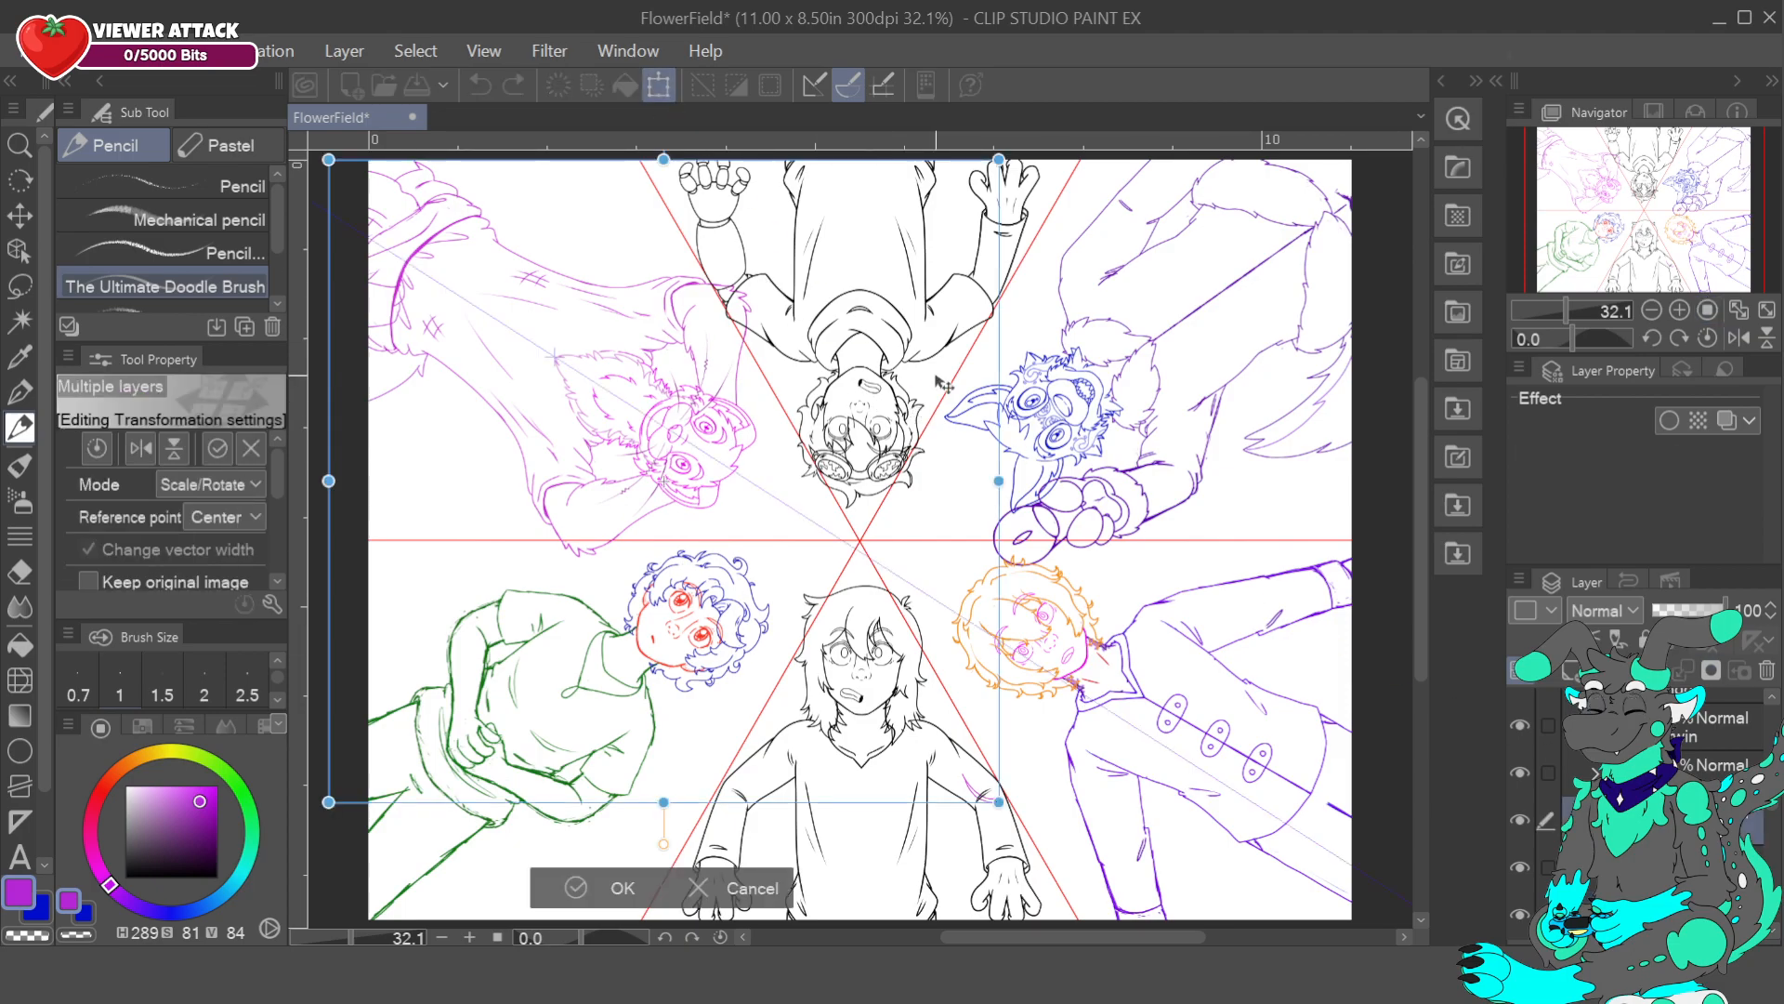
left_click_drag(1143, 358, 1136, 332)
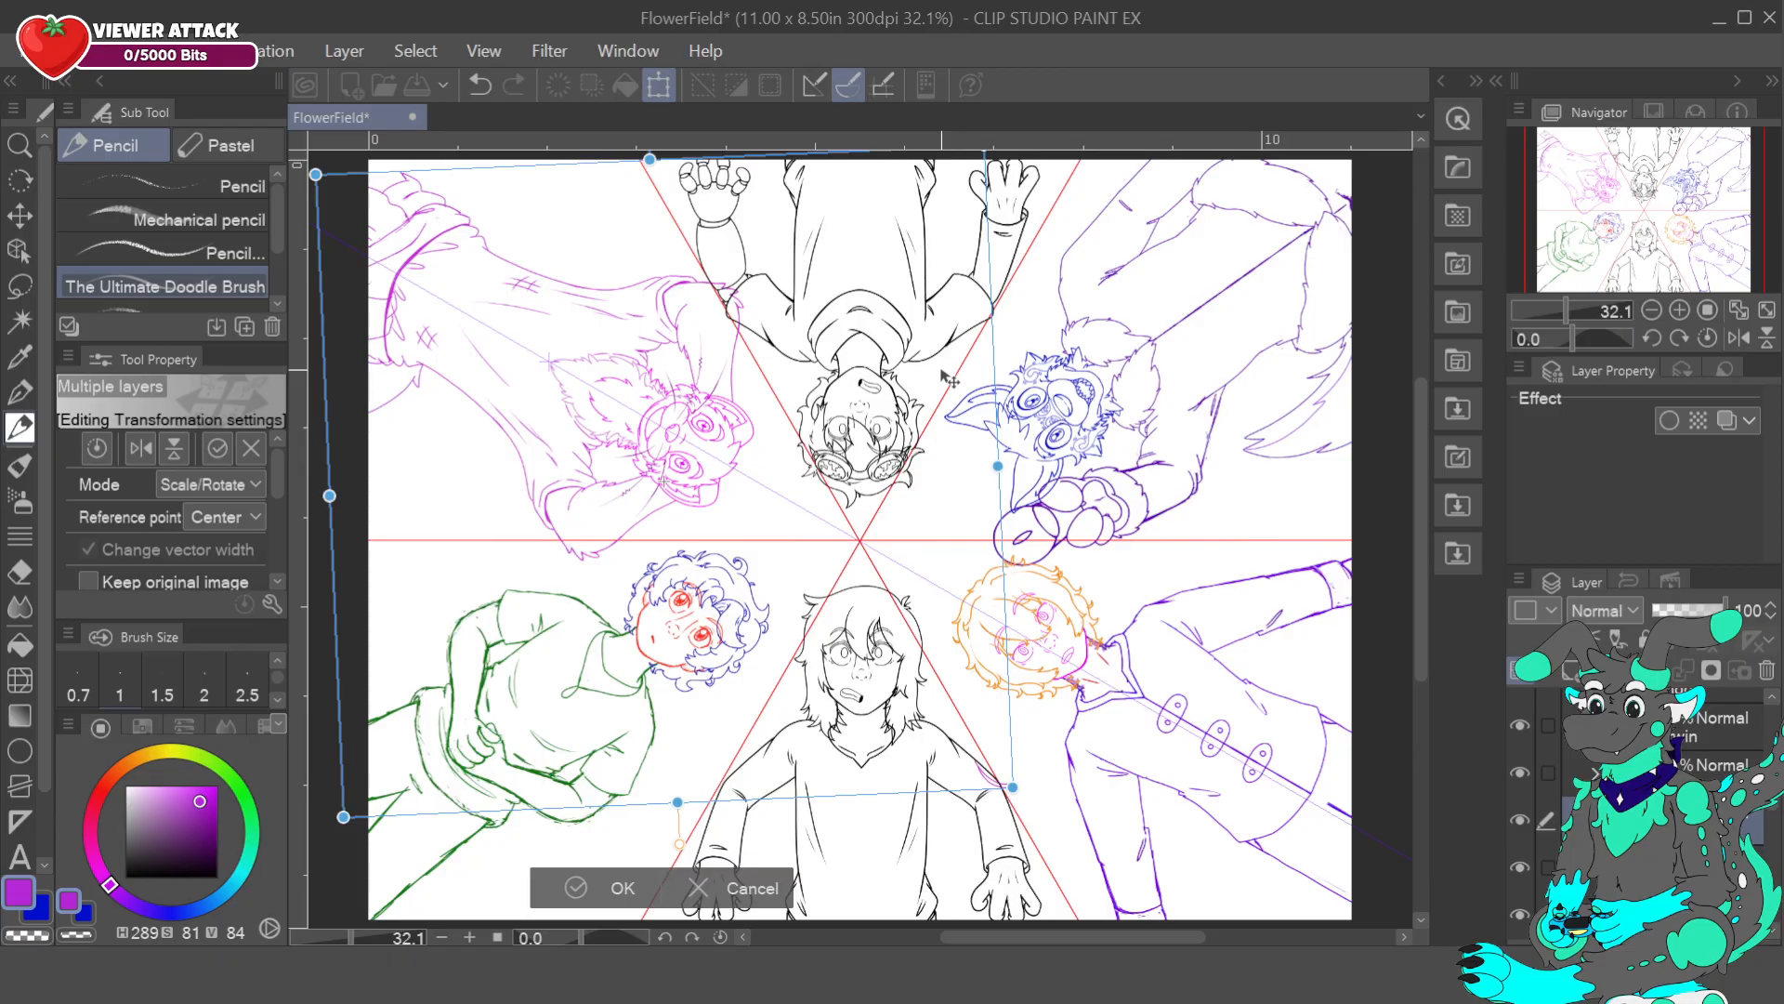
left_click_drag(778, 548, 780, 558)
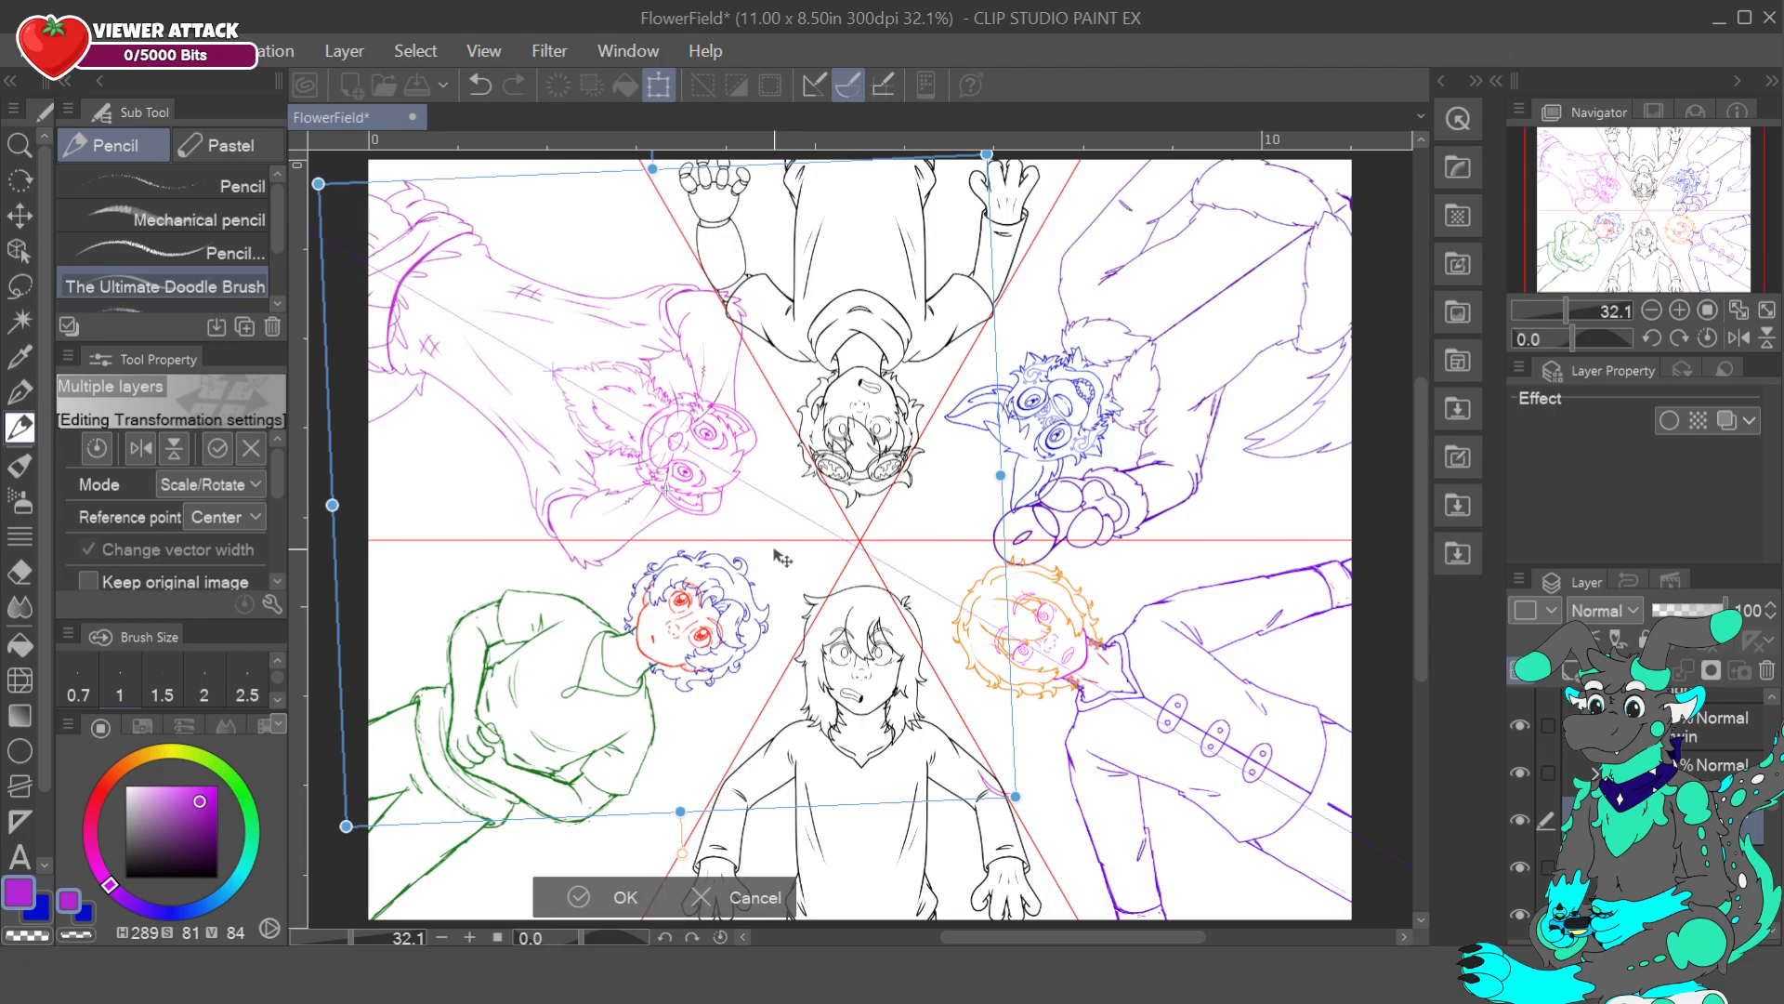
key("ctrl+z")
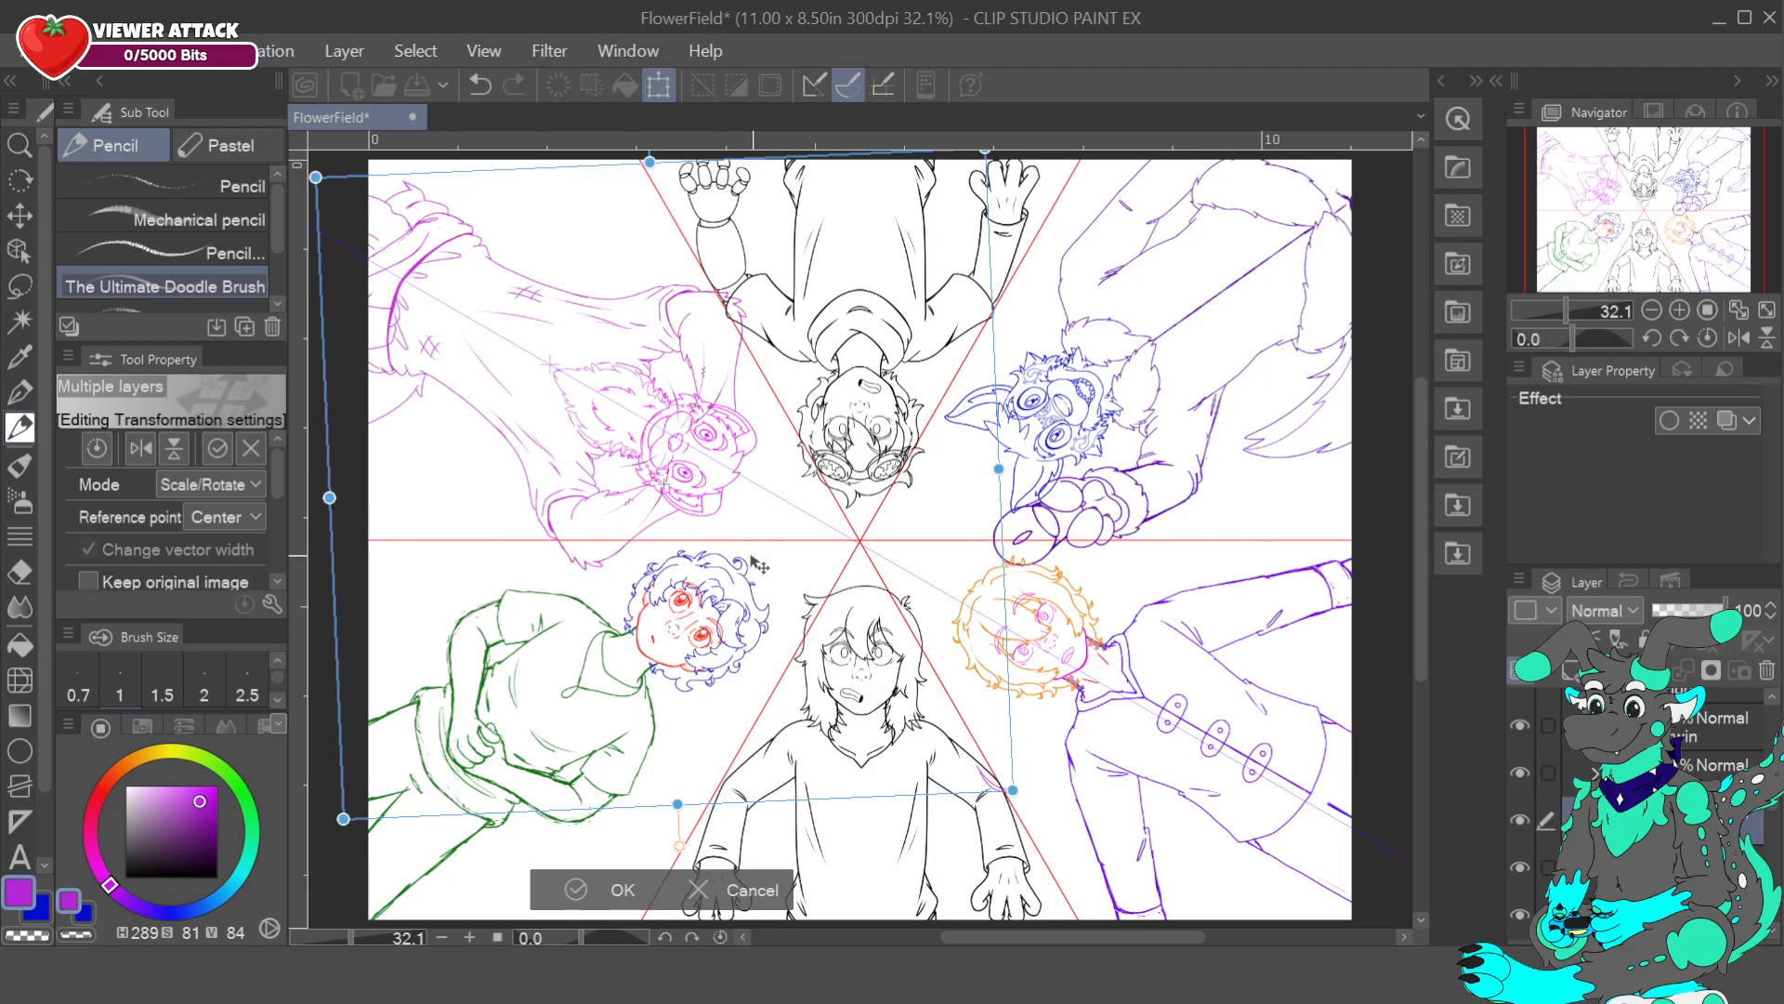
left_click_drag(755, 560, 751, 554)
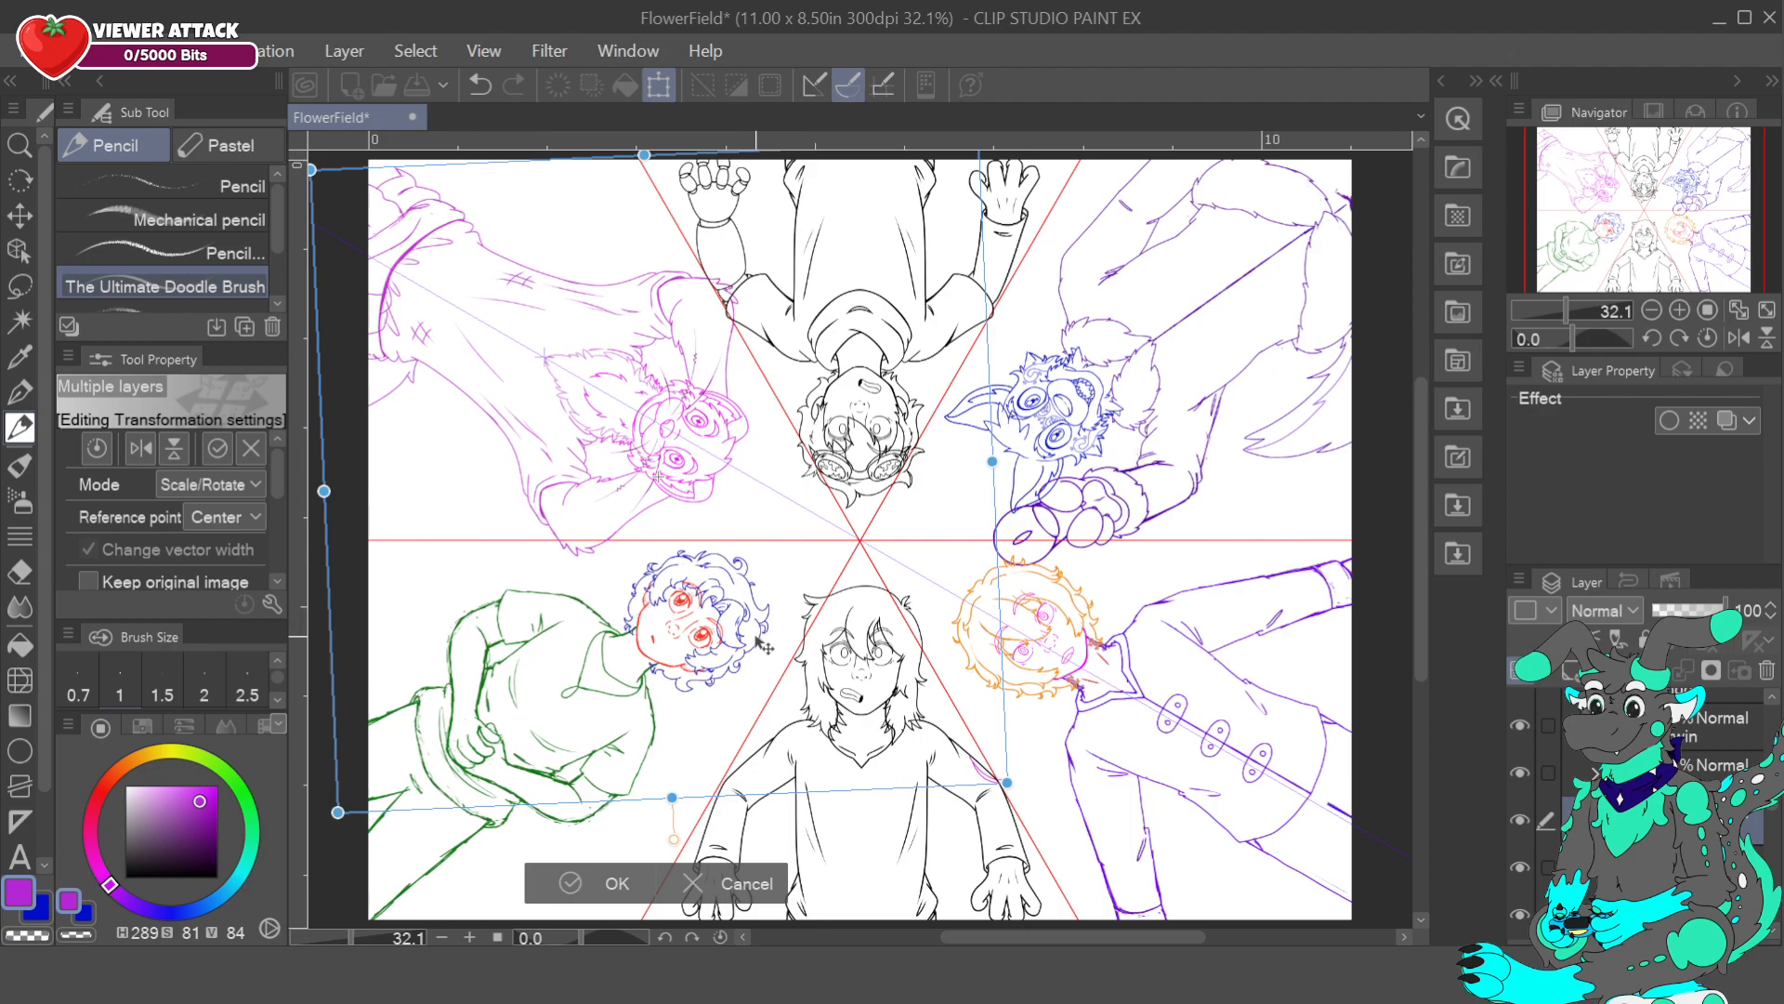
left_click_drag(754, 577, 762, 590)
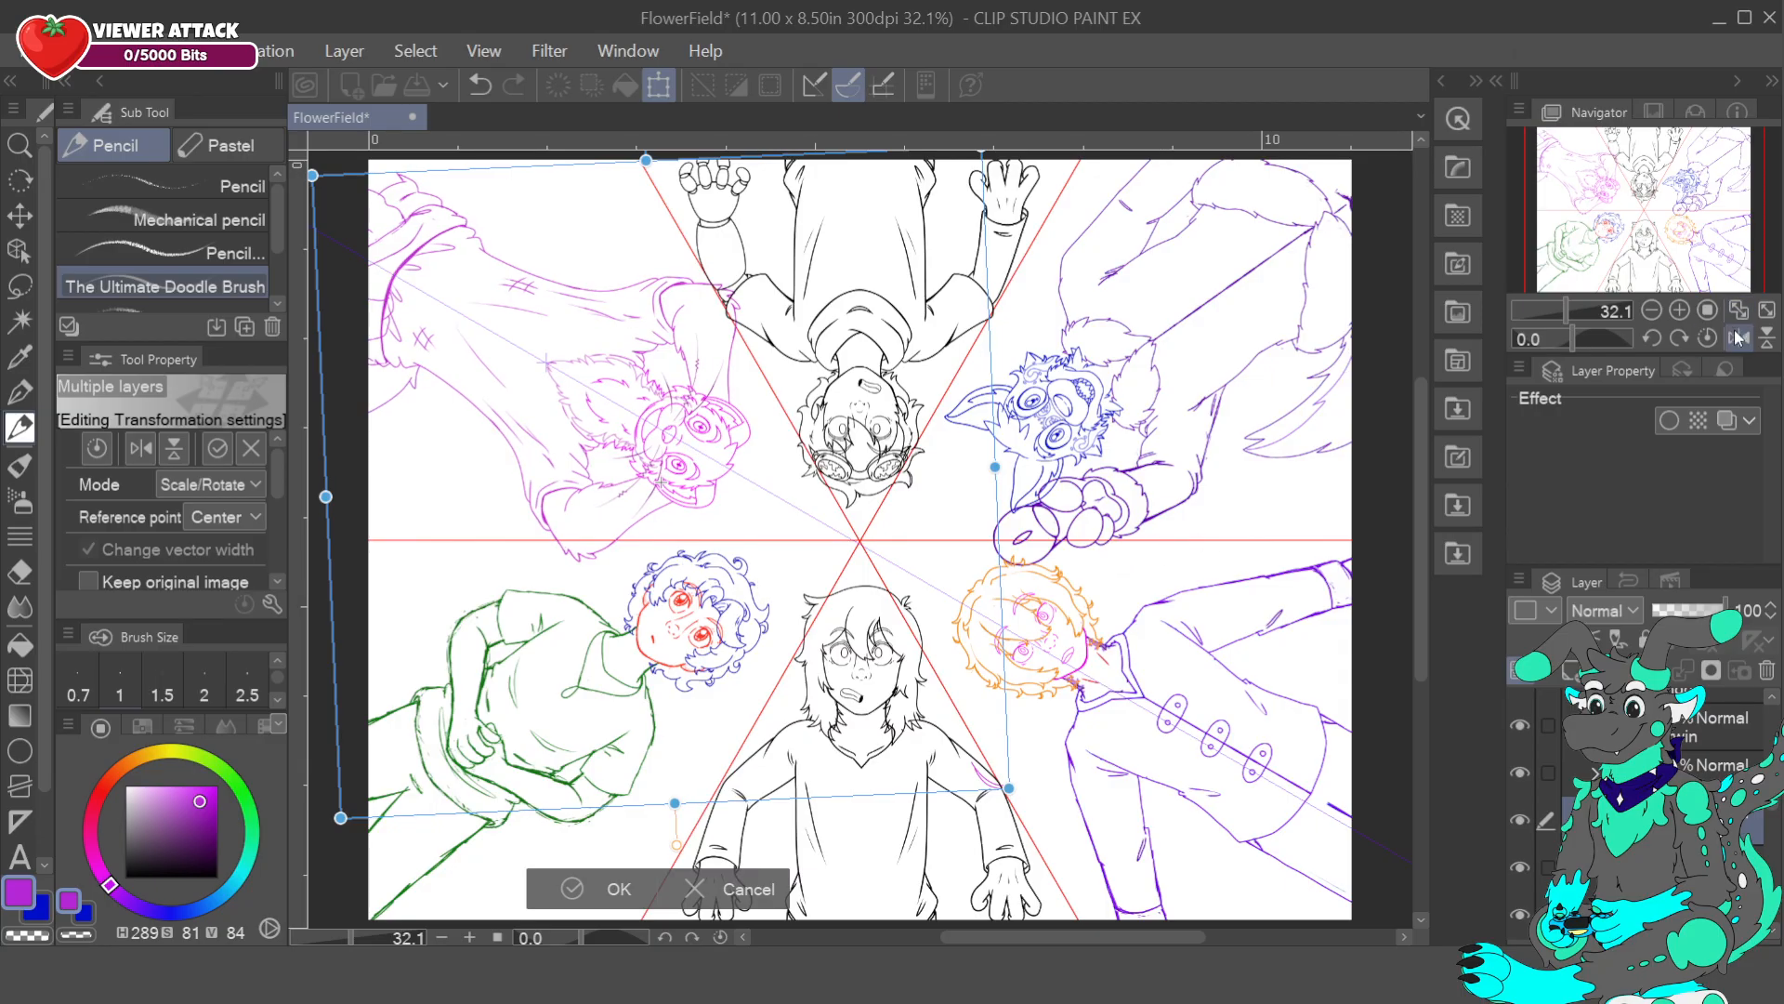
left_click(1763, 340)
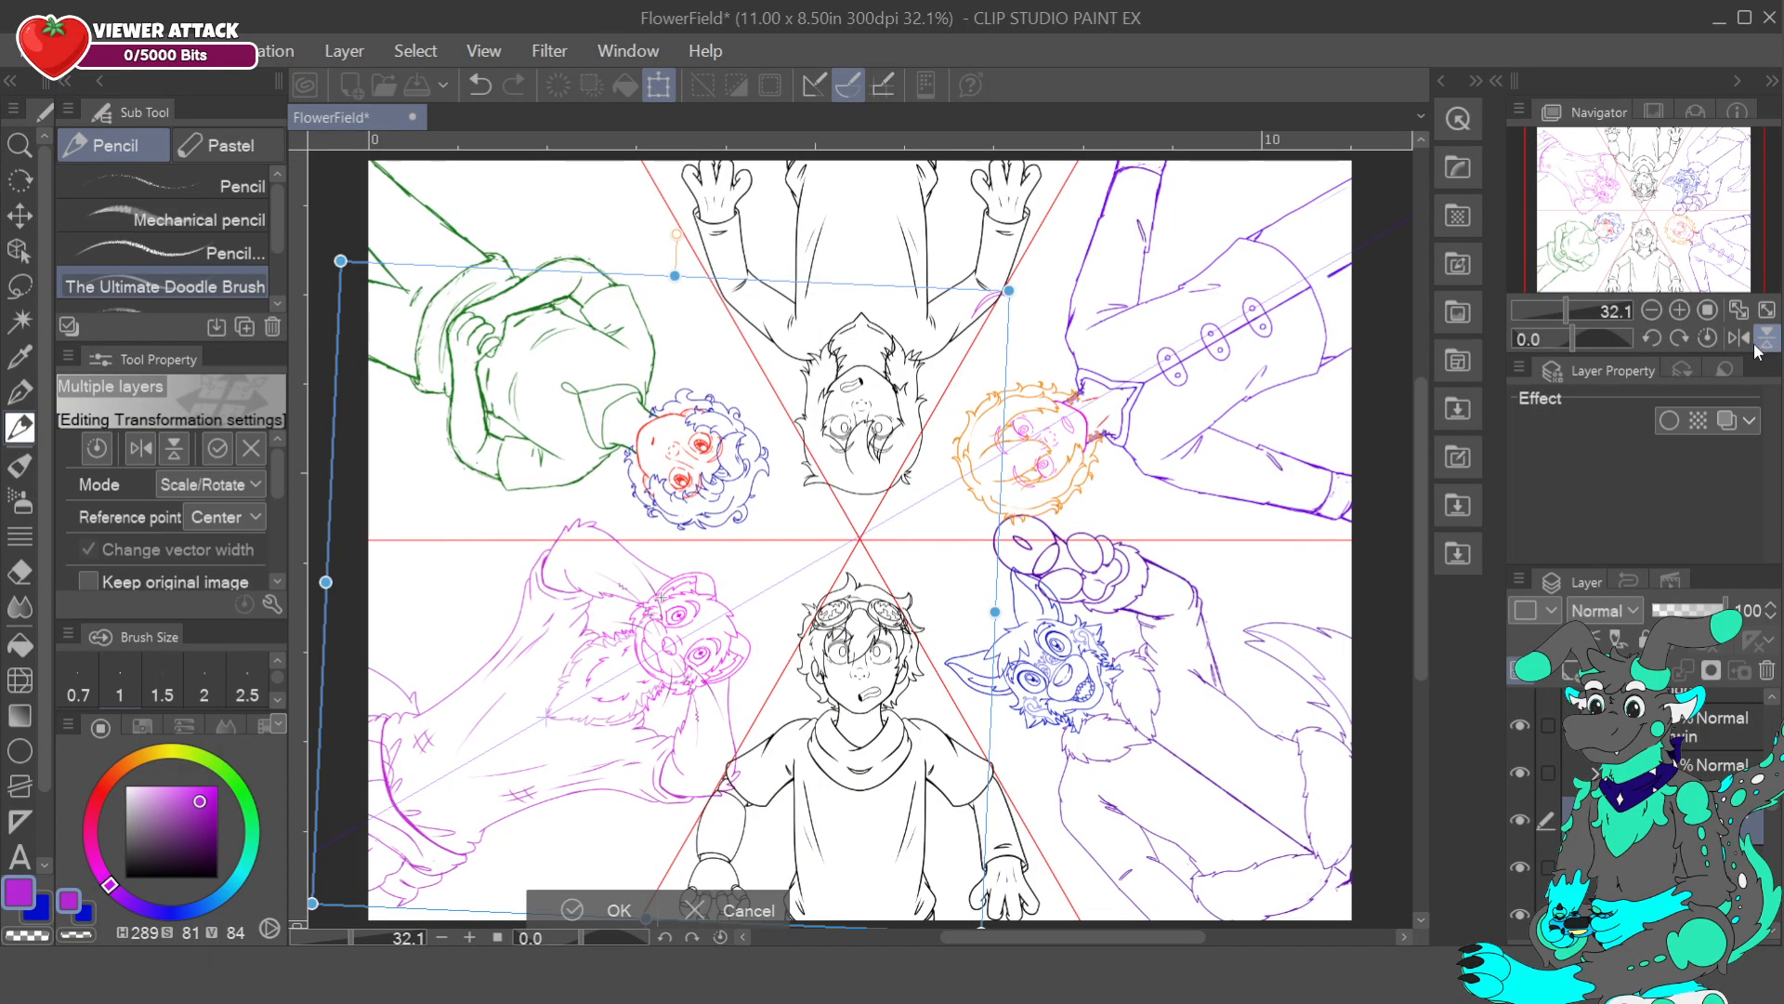
left_click_drag(1144, 673, 1158, 630)
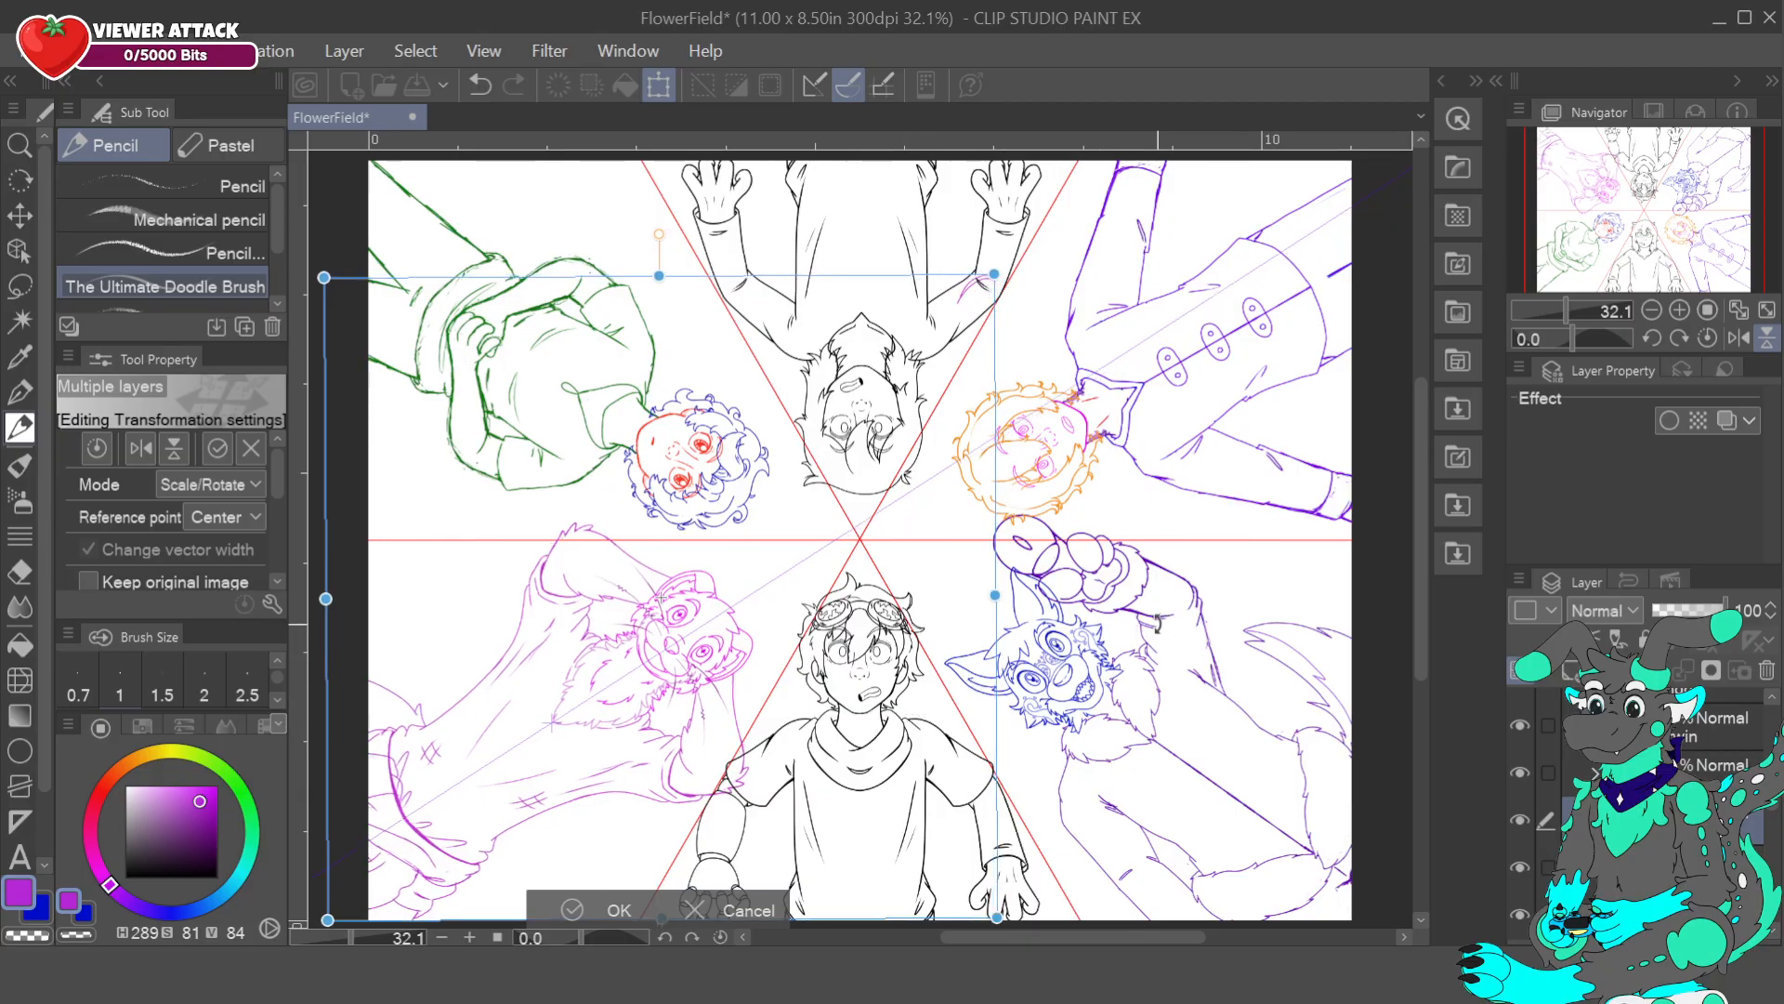
left_click_drag(806, 762, 804, 752)
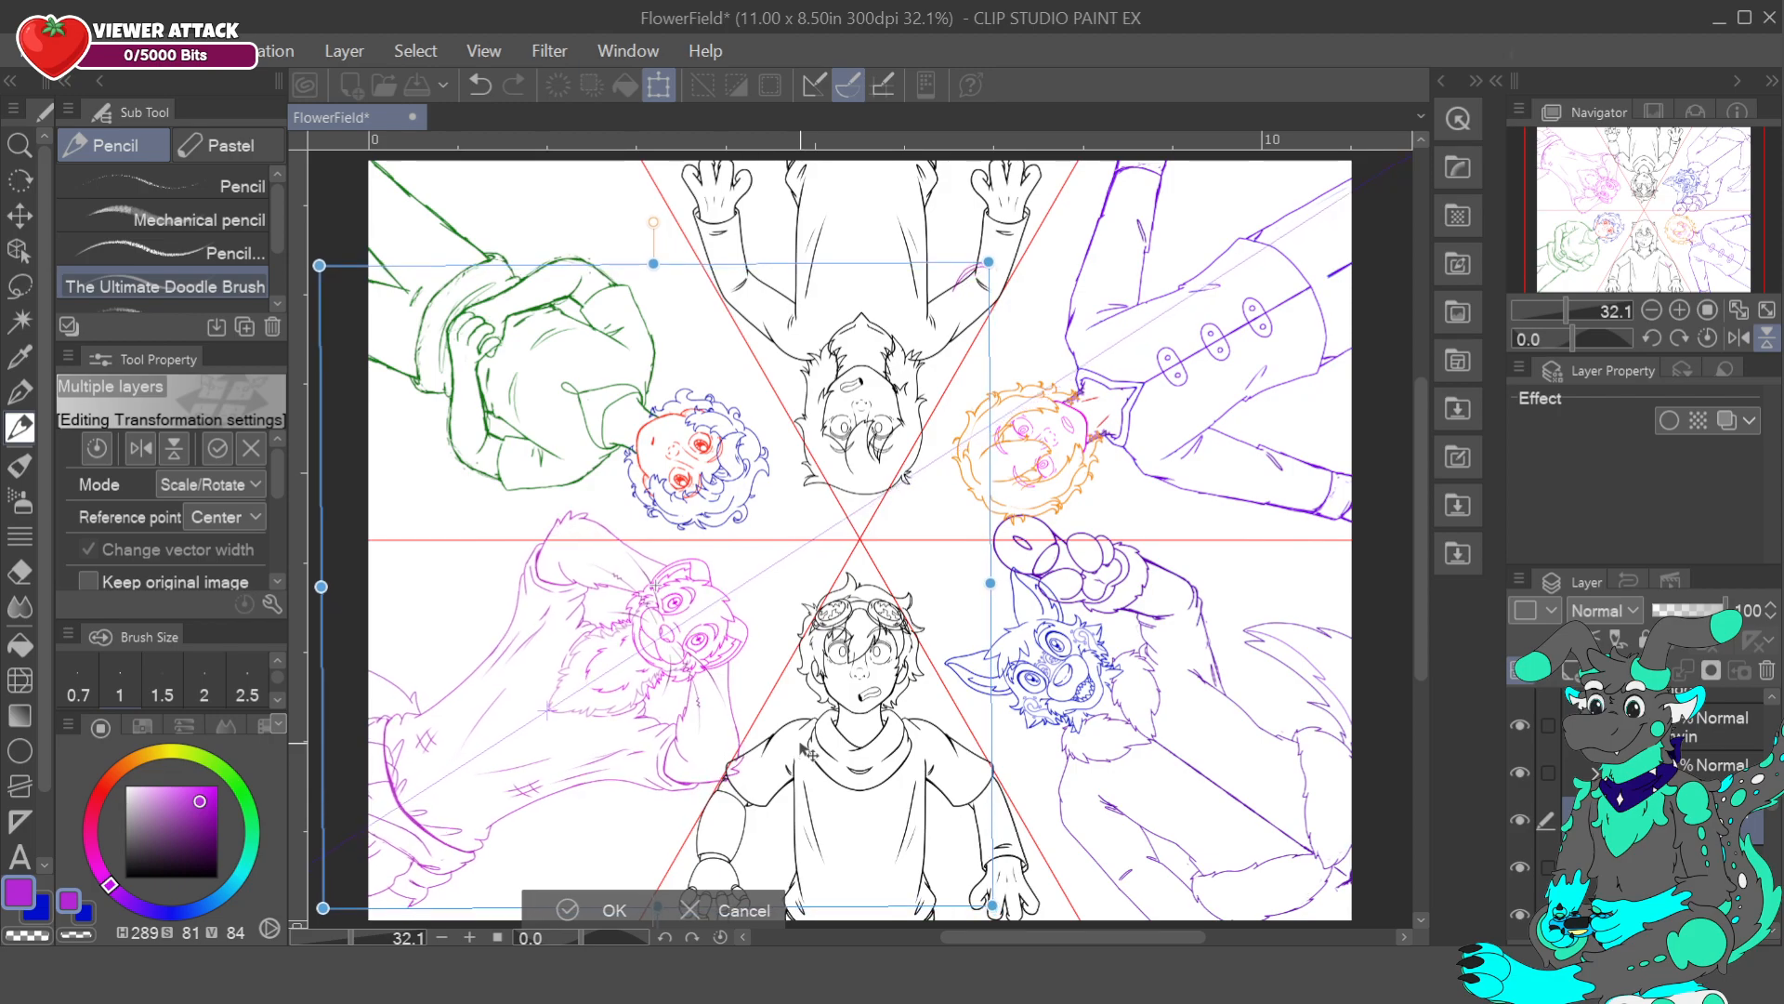
left_click_drag(1042, 718, 1045, 727)
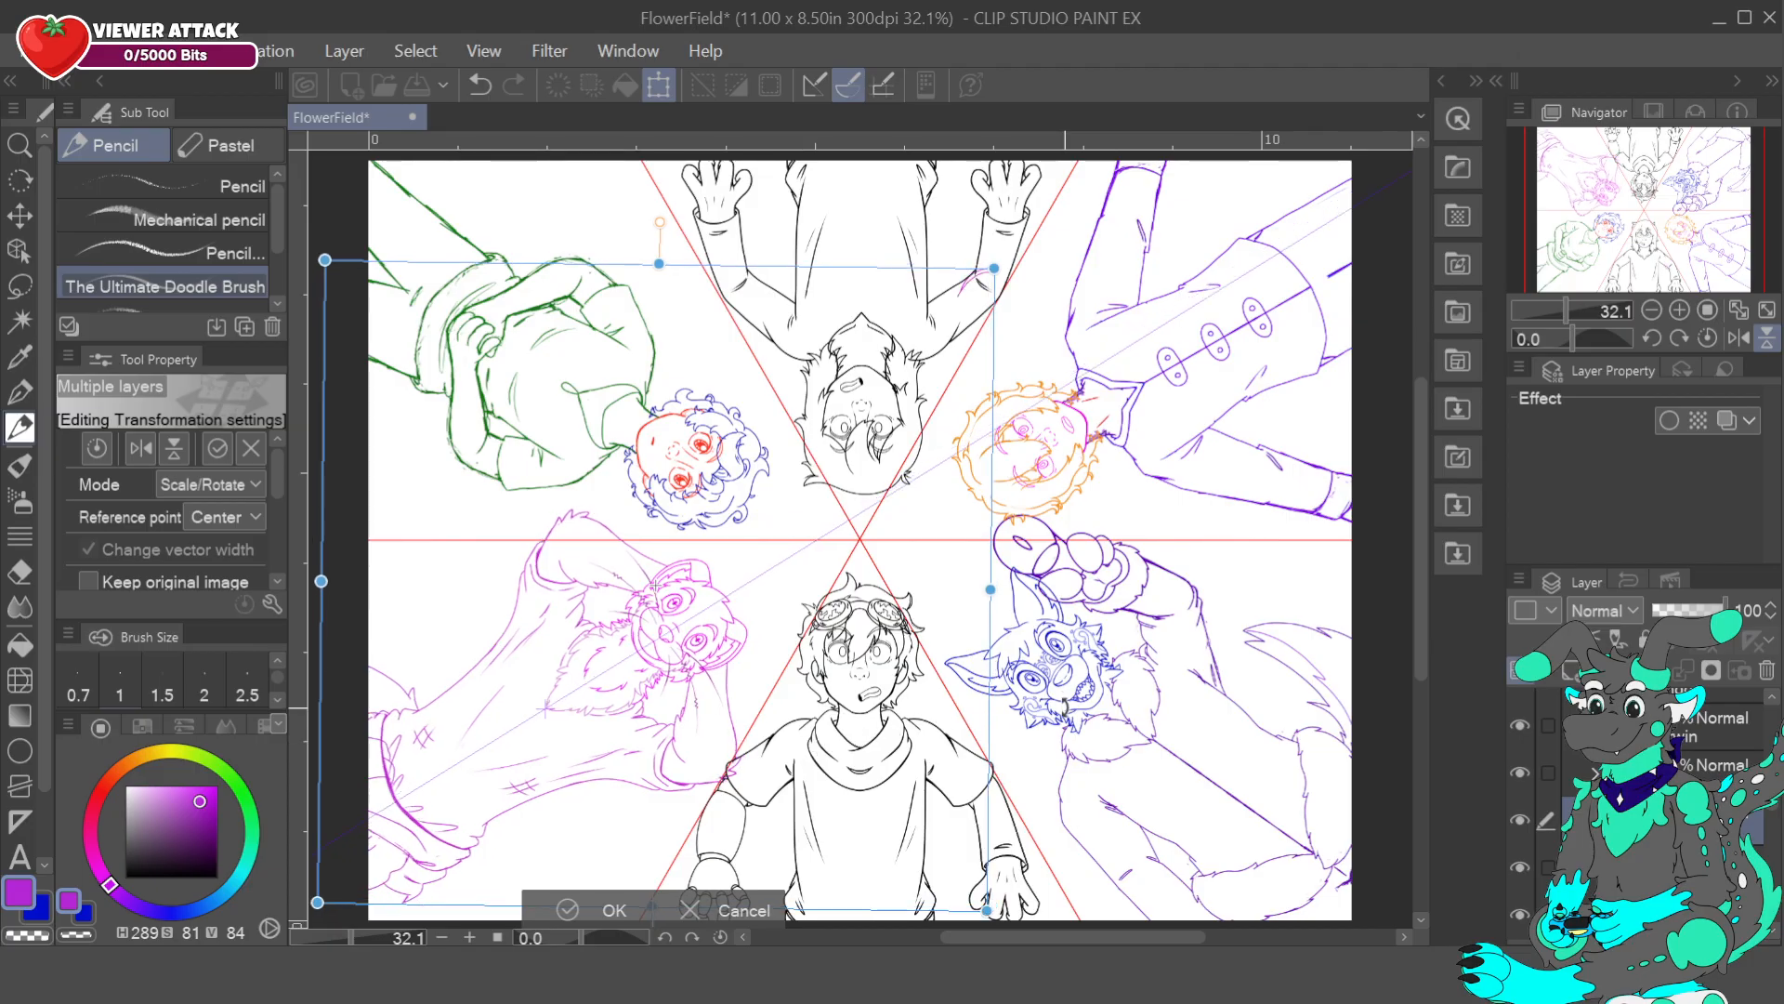
left_click_drag(864, 751, 866, 751)
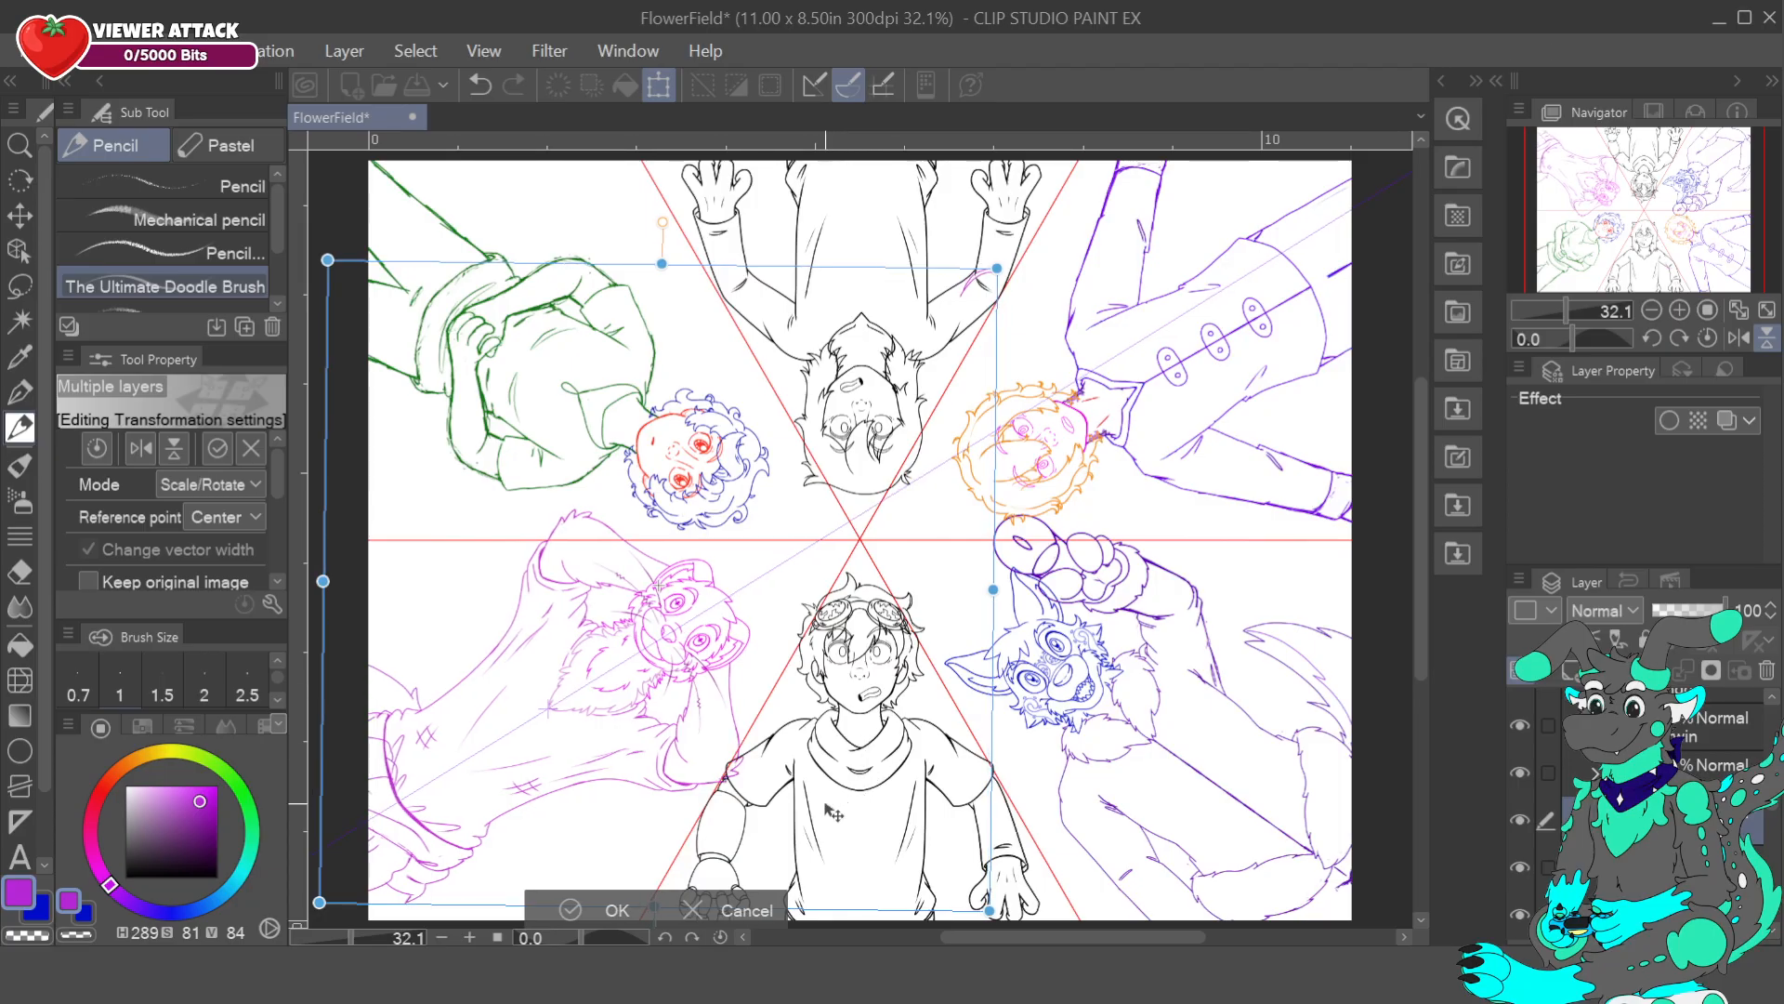
key("Return")
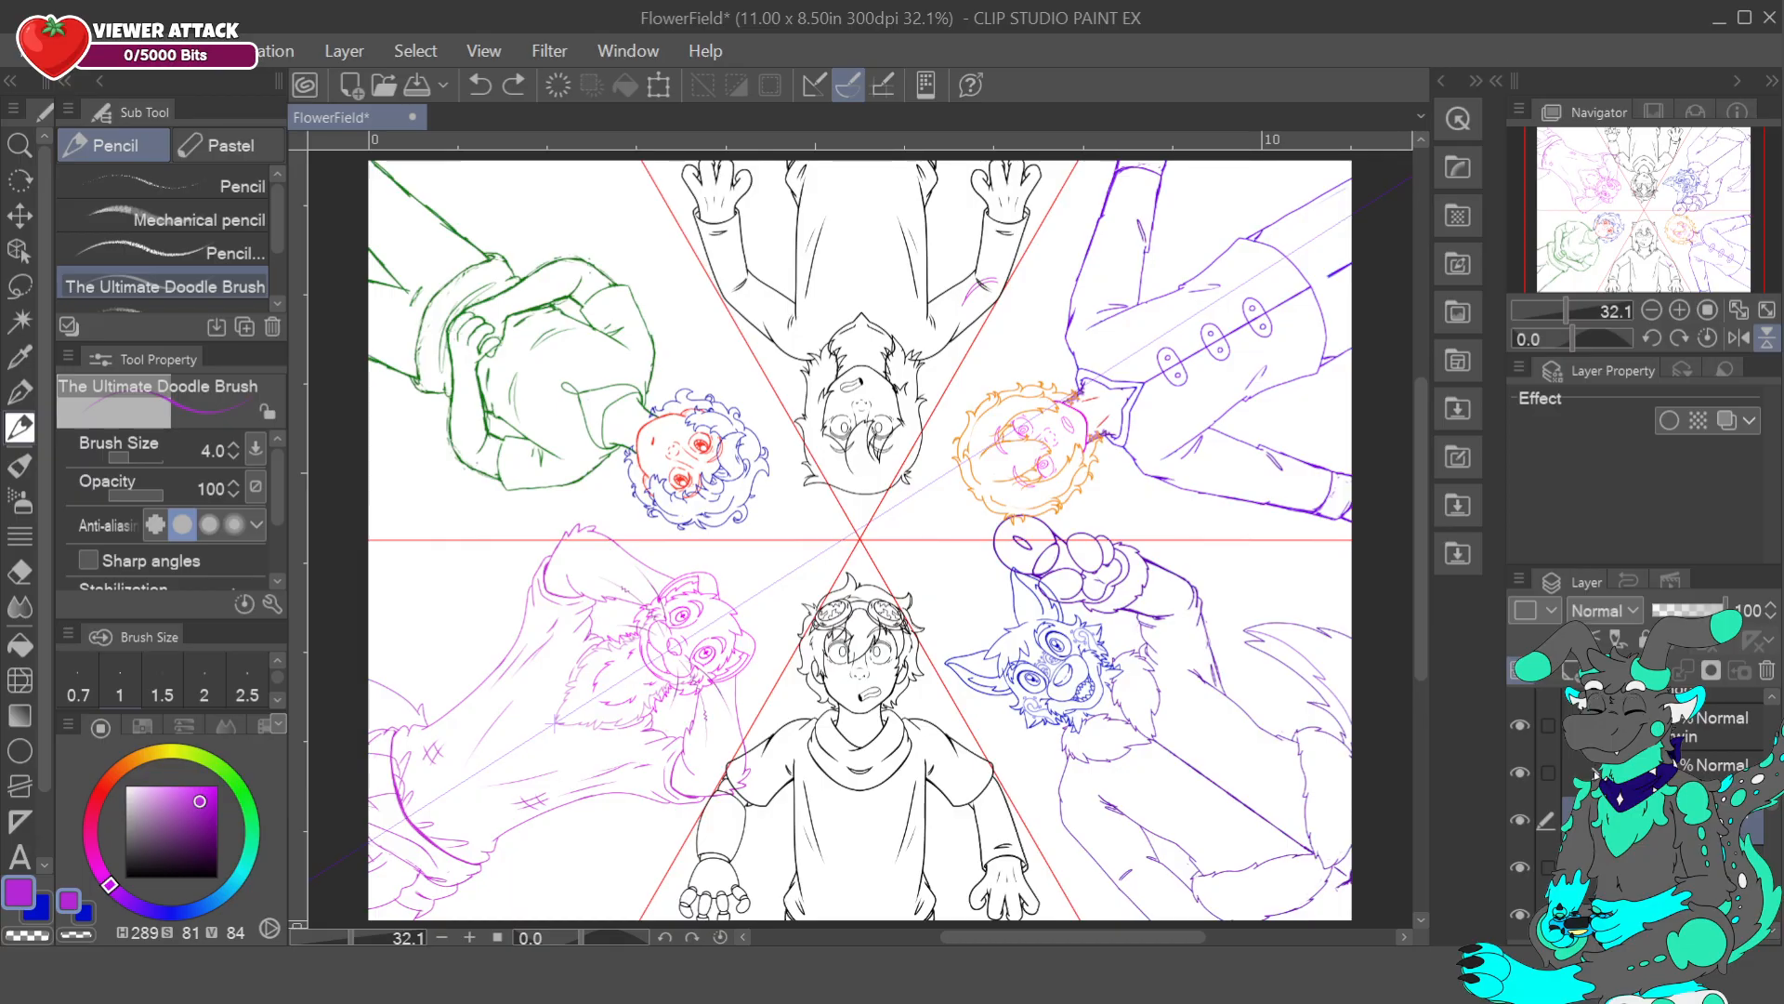
- Select Layer 45 for the purple-bodied character and return the canvas view from its vertical flip
left_click(1521, 818)
left_click(1521, 818)
scroll(1740, 730, "up", 4)
scroll(1654, 808, "up", 2)
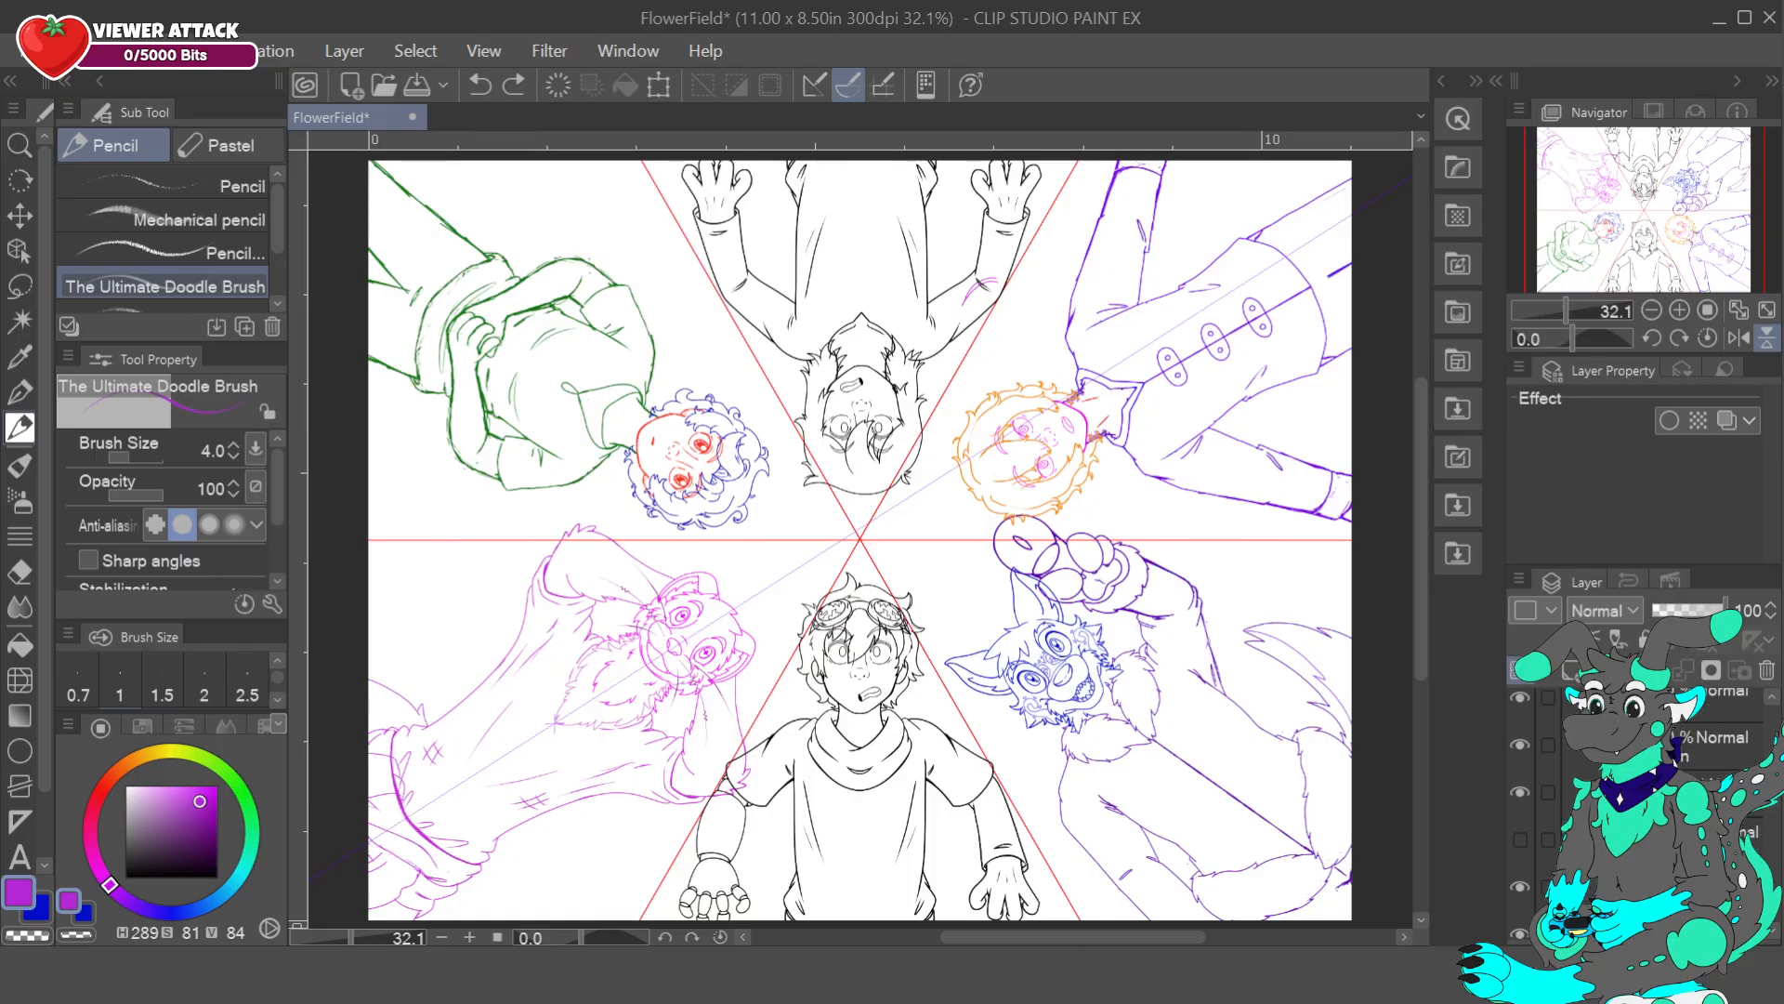
scroll(1552, 817, "up", 1)
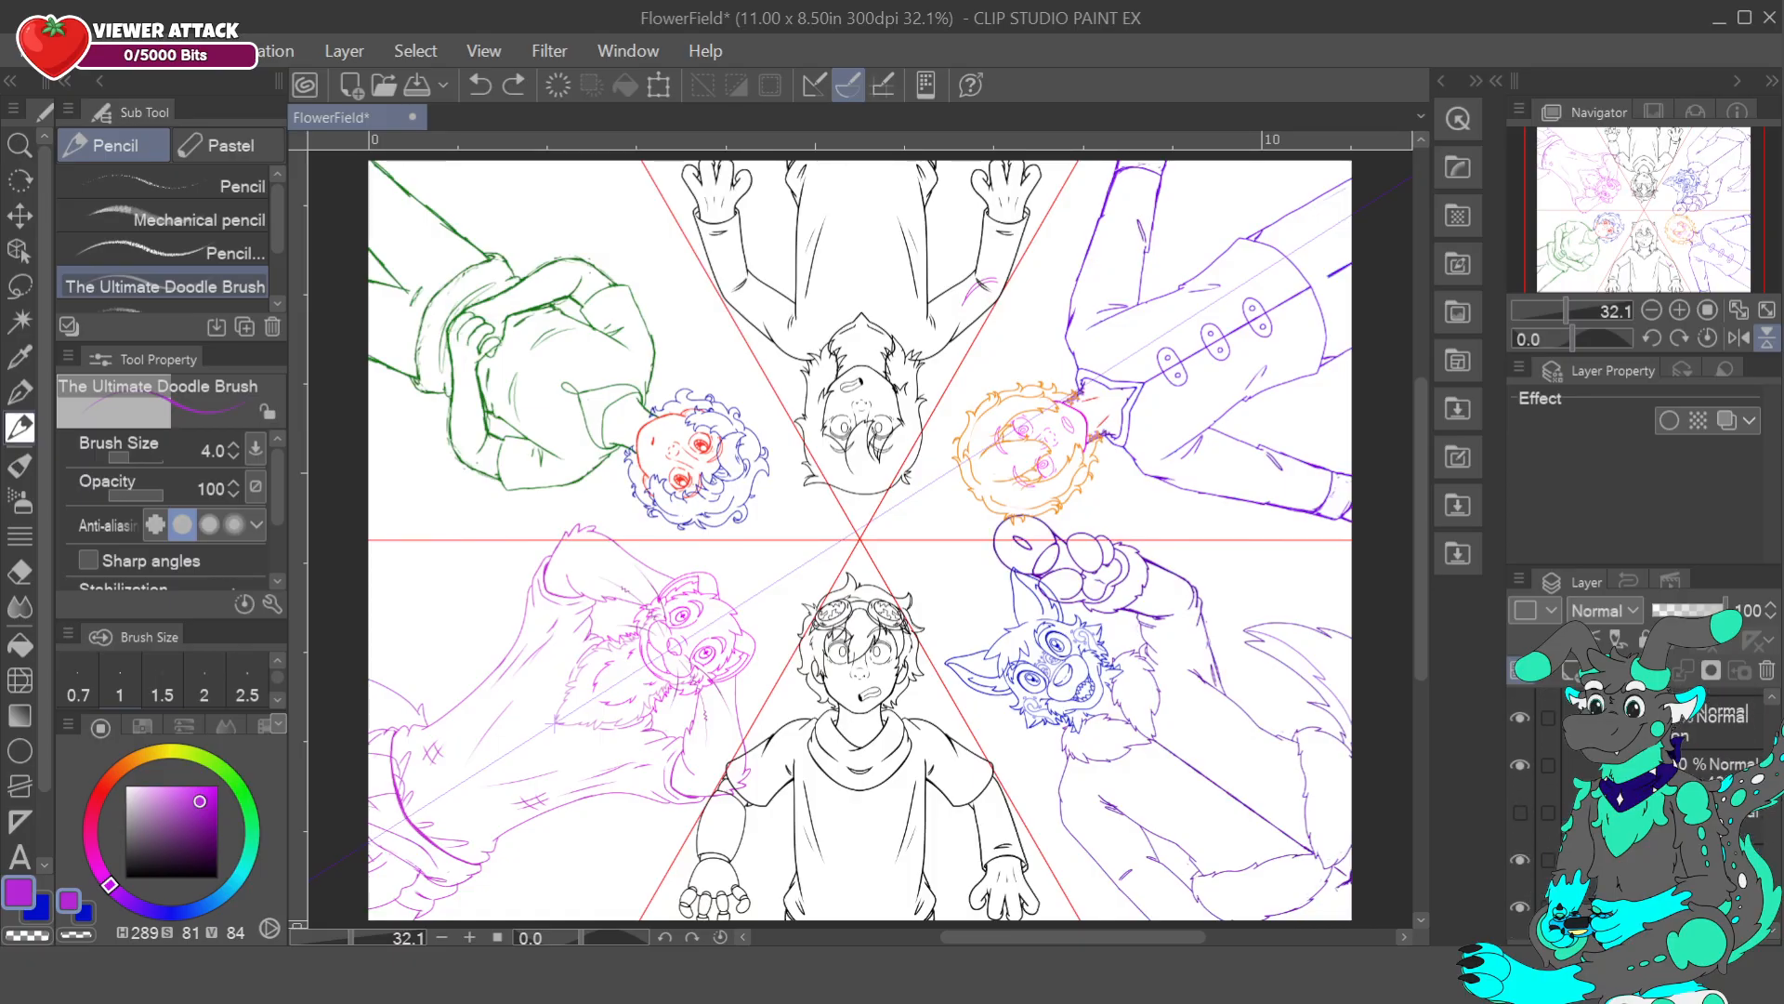
left_click(1521, 750)
left_click(1766, 338)
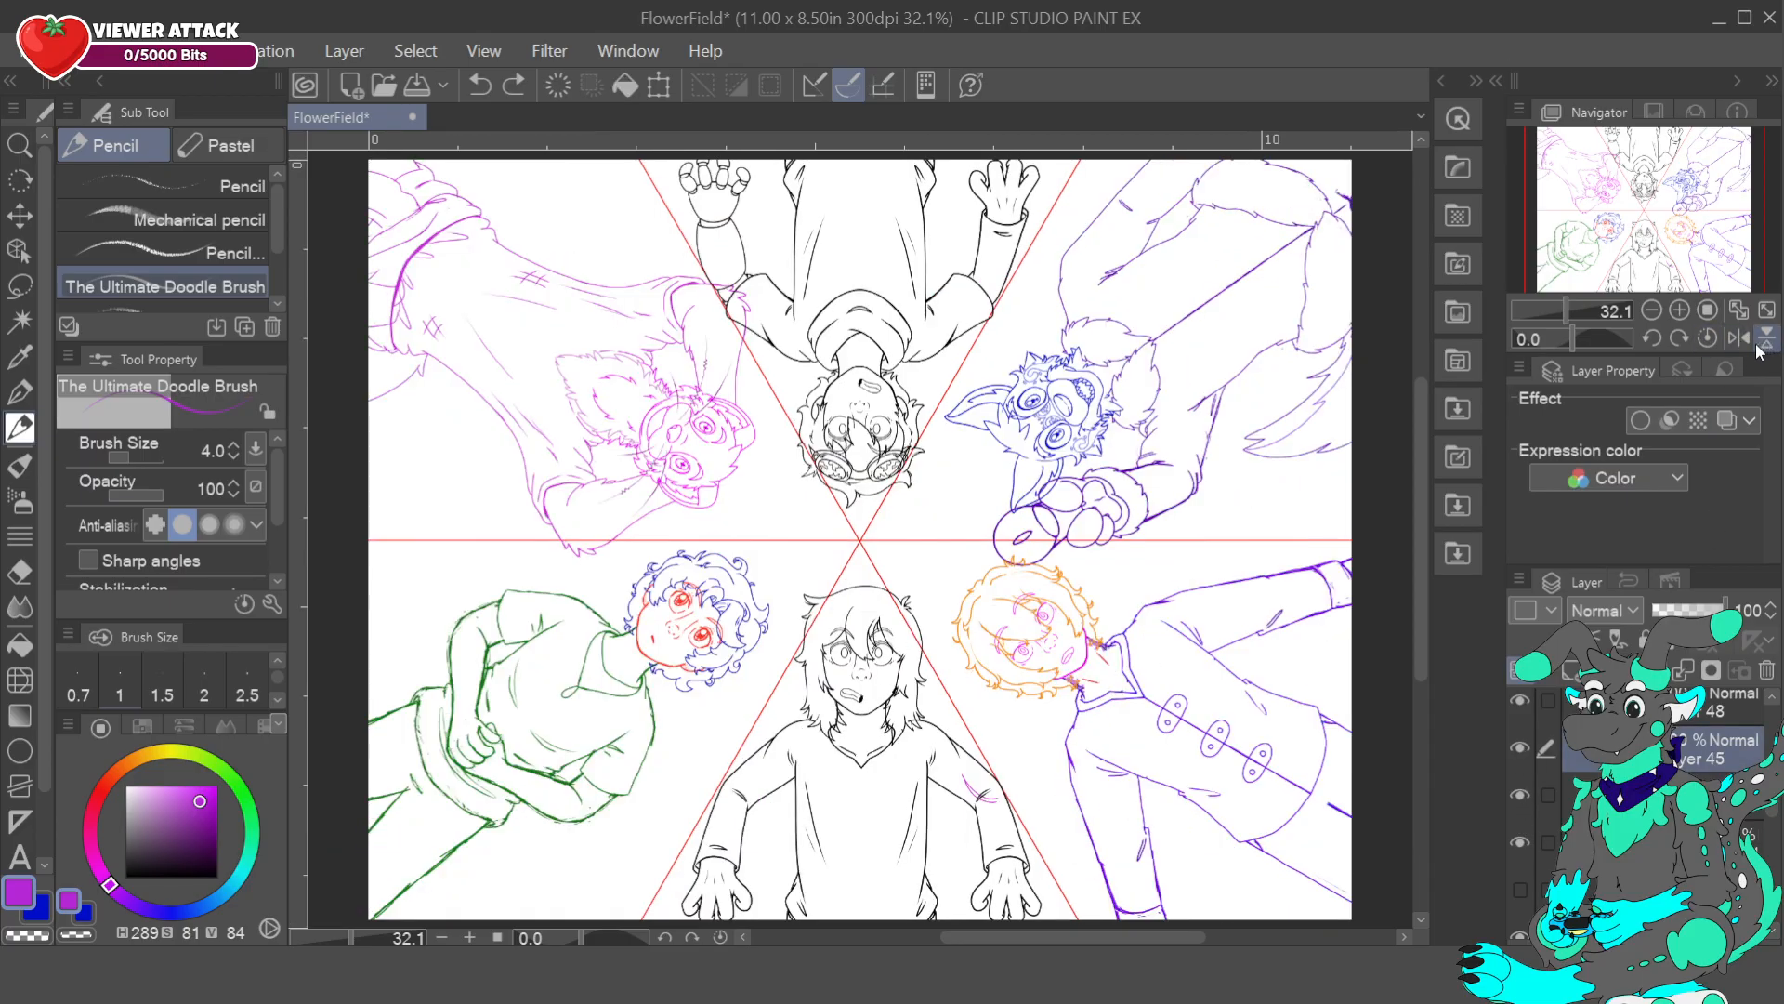
- Sample the dark purple, redraw the outer forearm line of the blue-faced character, clear the old line and switch to the Turnip pen
left_click_drag(1574, 337, 1621, 338)
mouse_move(1676, 227)
left_mouse_down()
mouse_move(1678, 165)
mouse_move(1633, 161)
mouse_move(1656, 114)
mouse_move(1680, 228)
left_mouse_up()
left_click(1682, 311)
left_click(1681, 311)
left_click(1681, 311)
left_click(1017, 397, "alt")
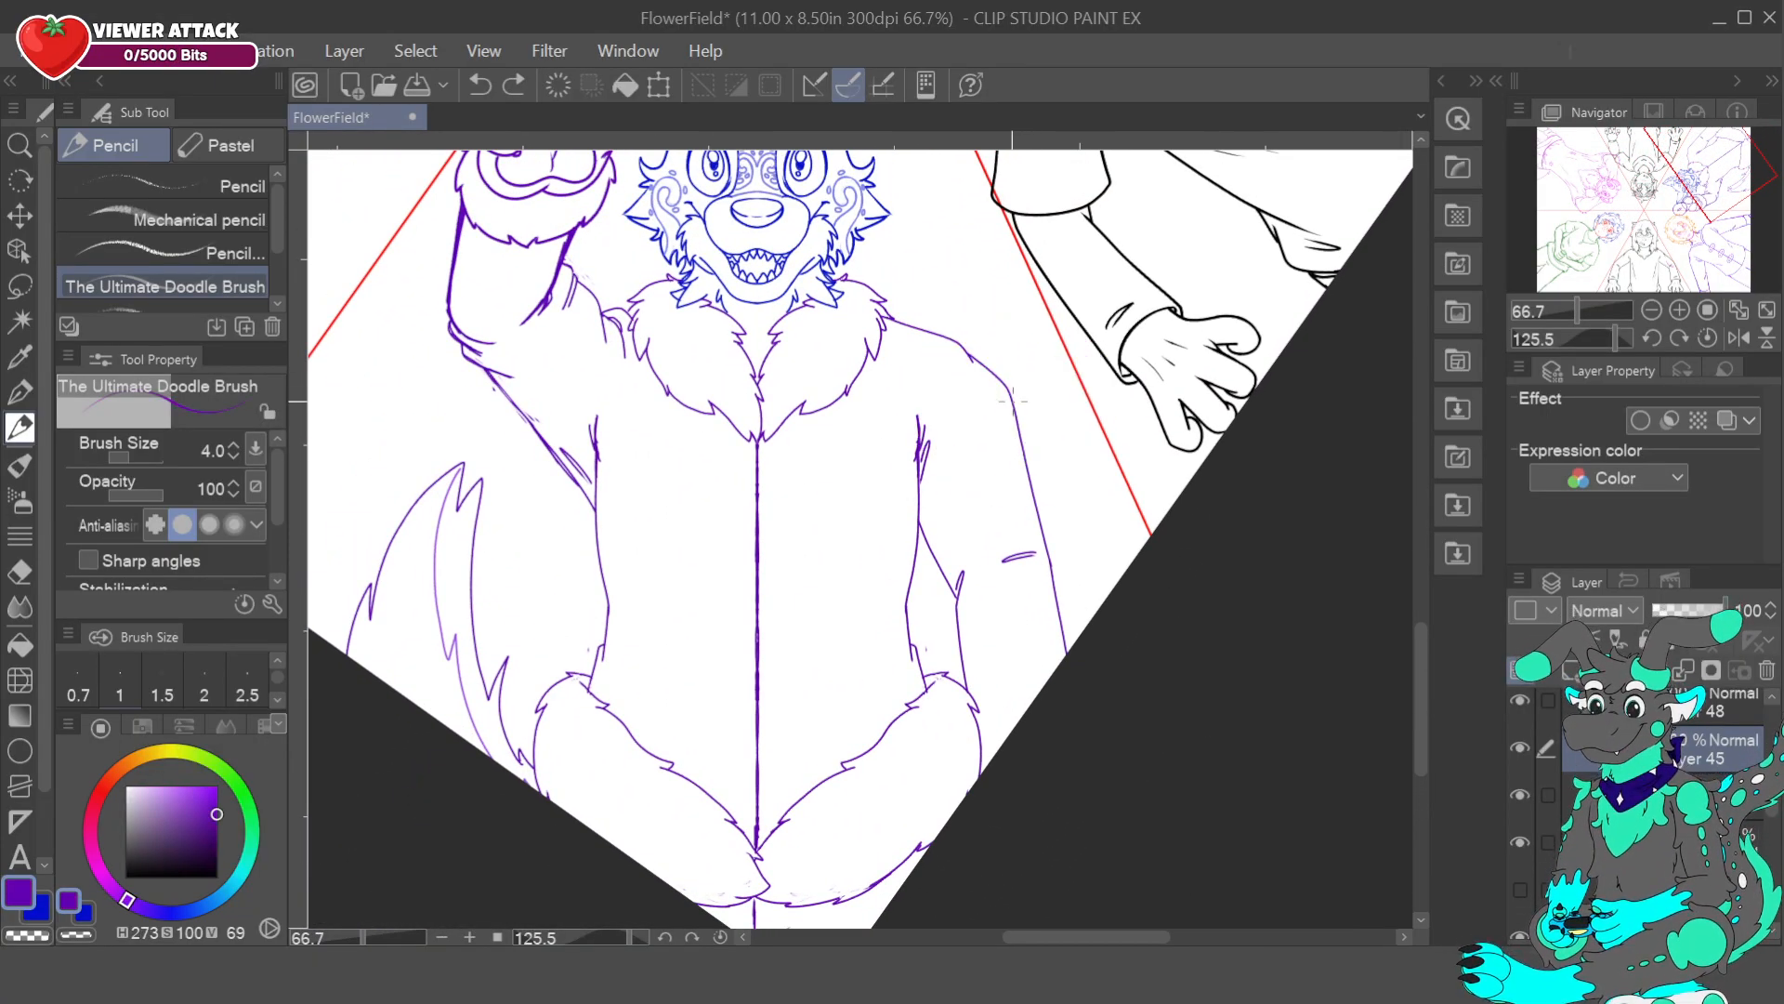
left_click_drag(1043, 520, 1074, 643)
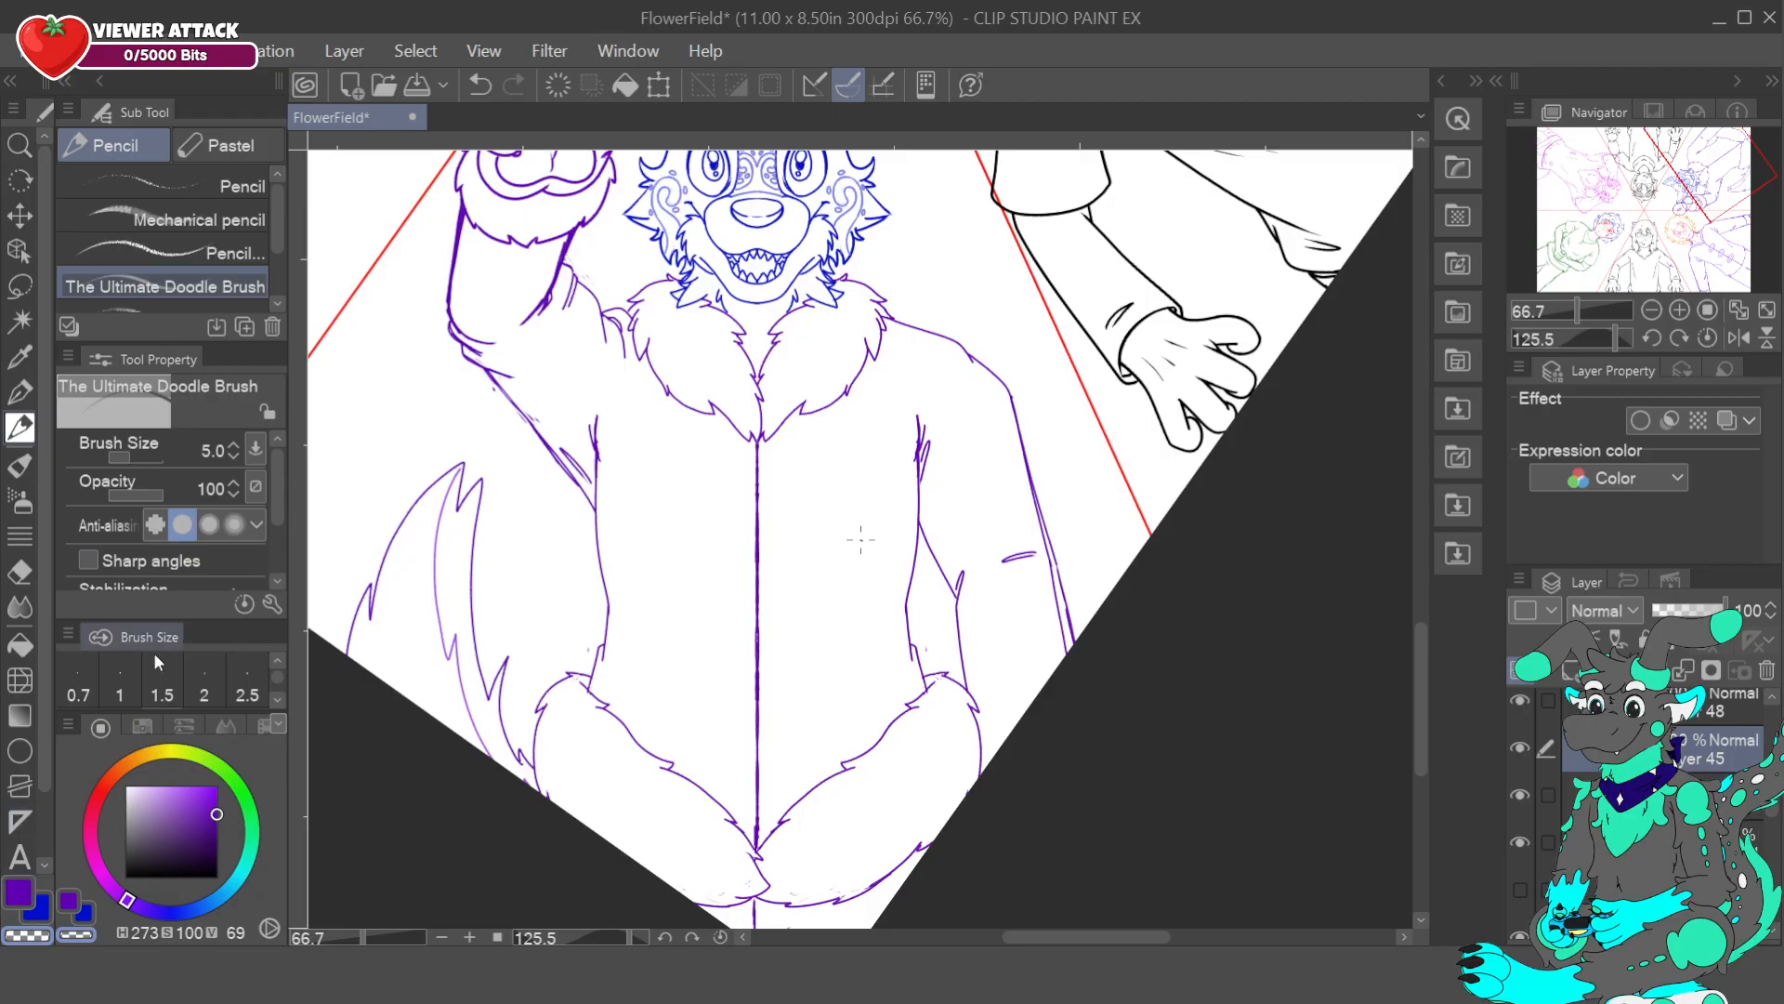
left_click(19, 392)
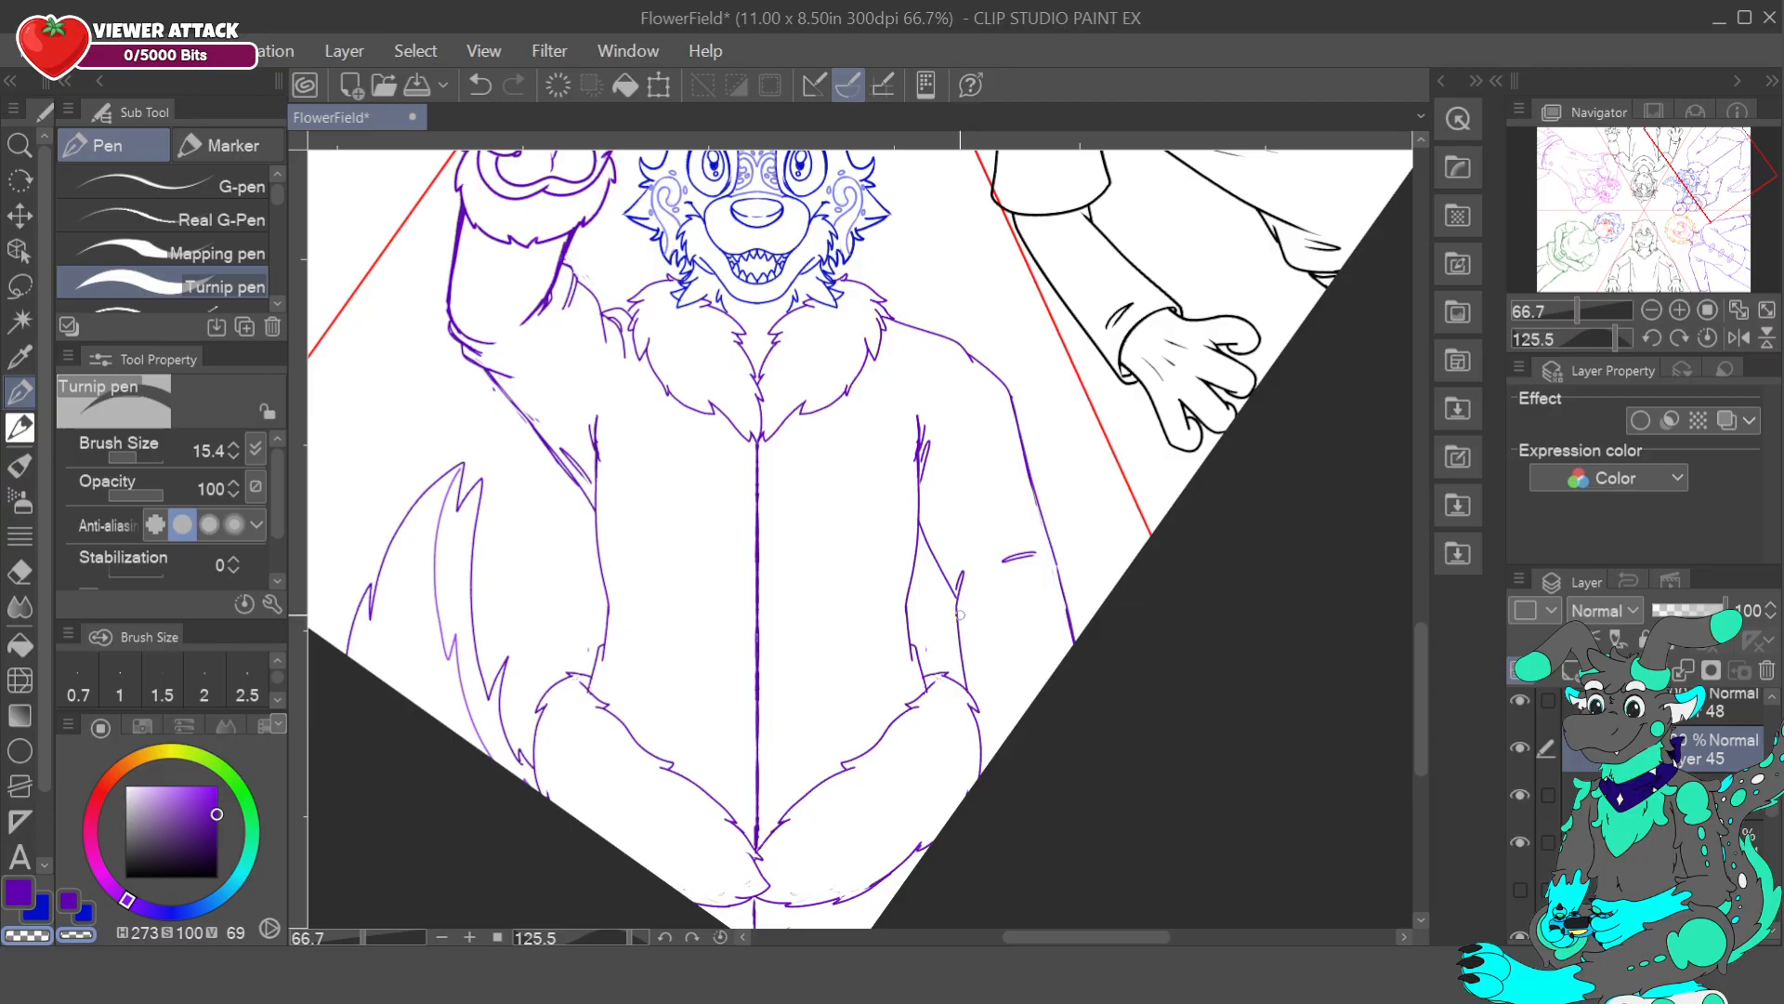
- Switch to The Ultimate Doodle Brush and try an inner forearm line for the blue-faced character, checking it against the wider drawing
left_click_drag(958, 612, 969, 682)
key("p")
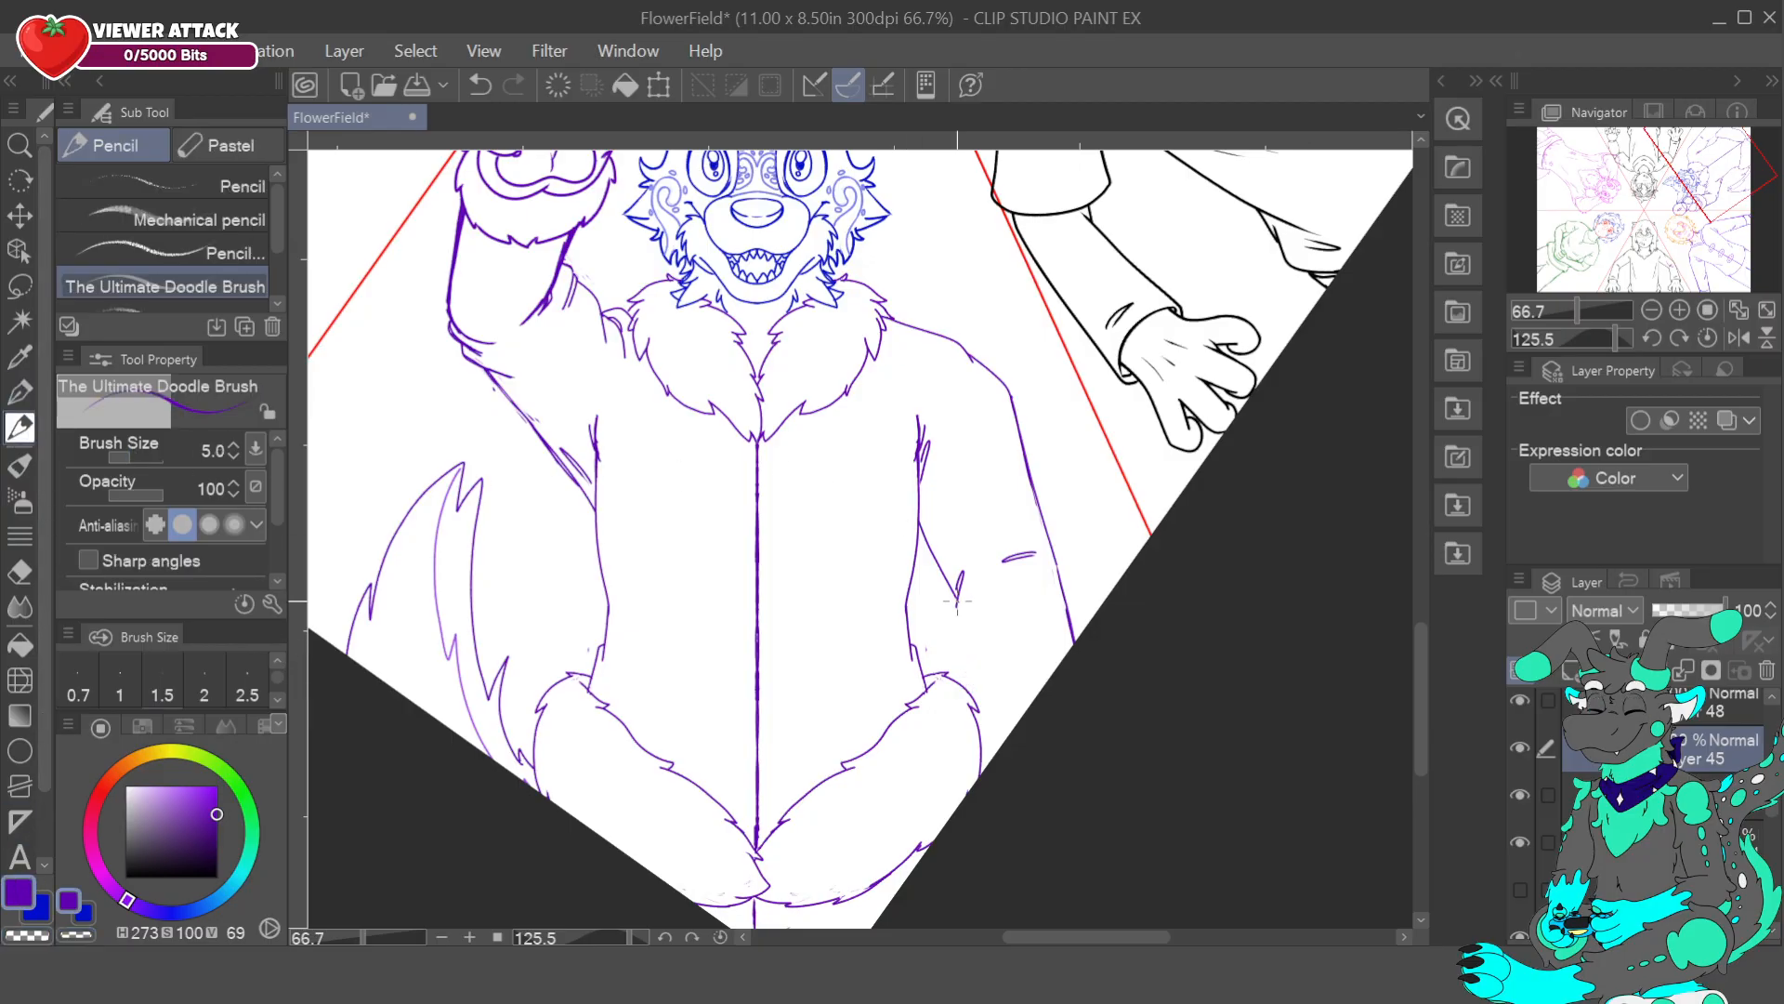
left_click_drag(965, 675, 974, 710)
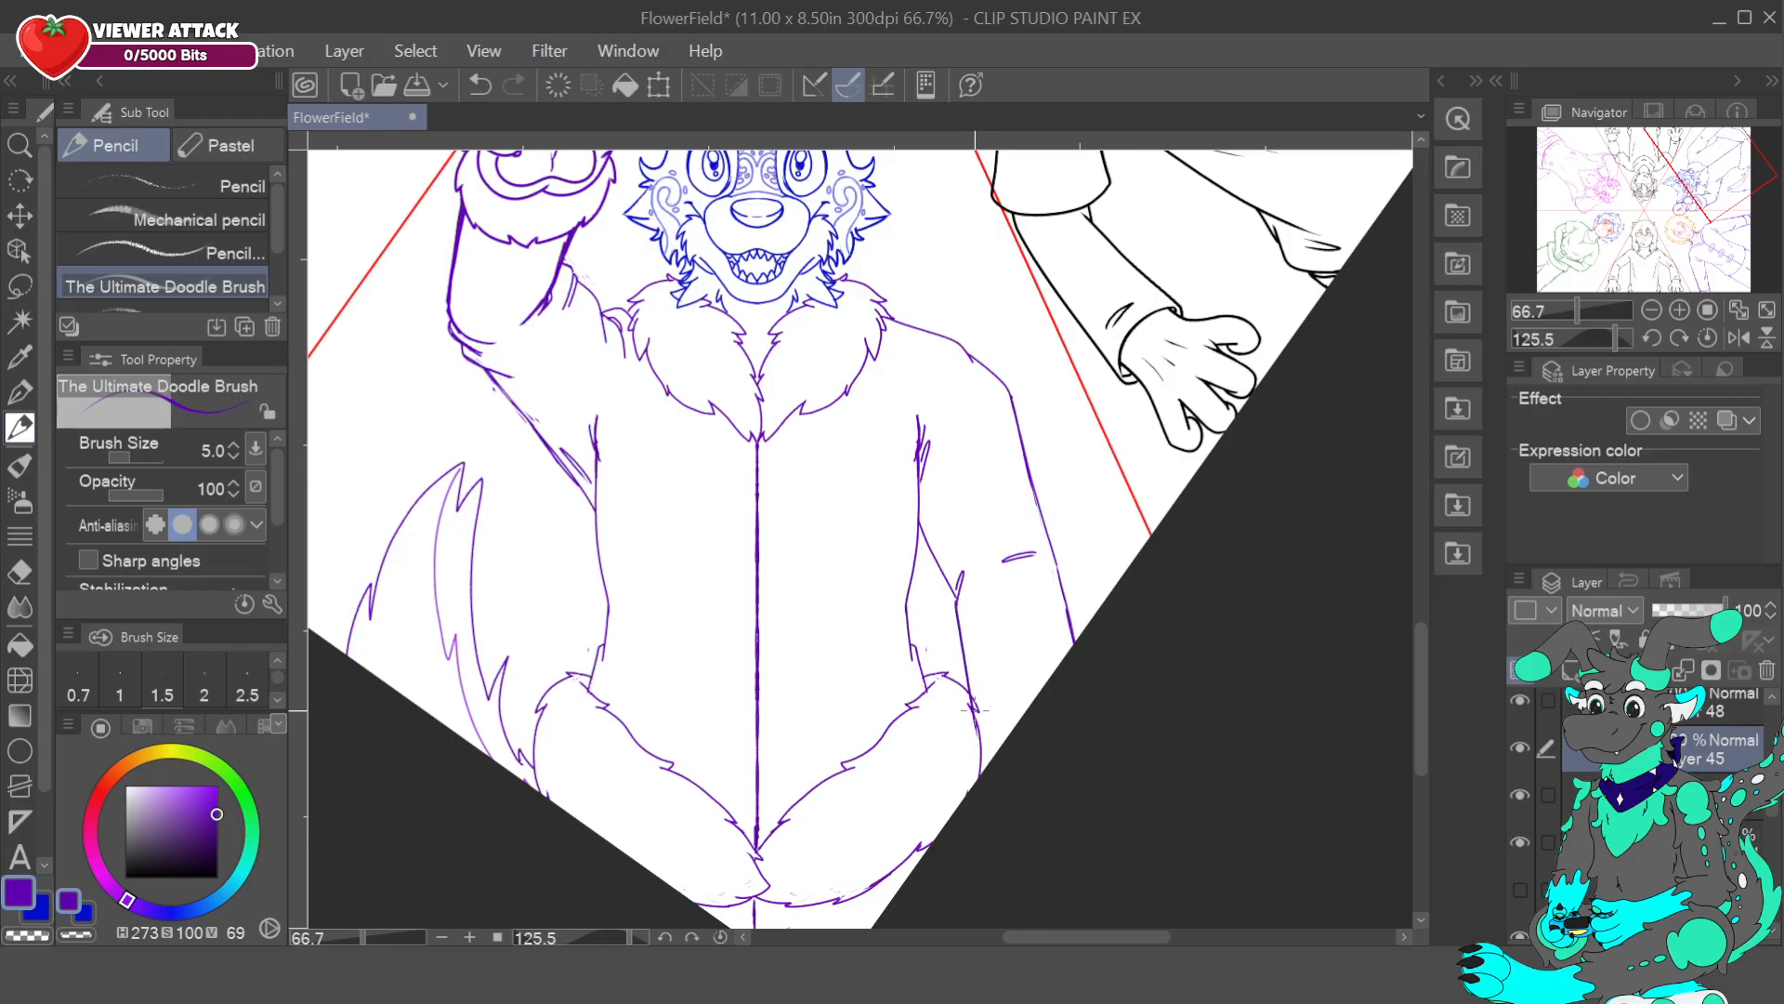
key("ctrl+z")
left_click_drag(958, 621, 983, 728)
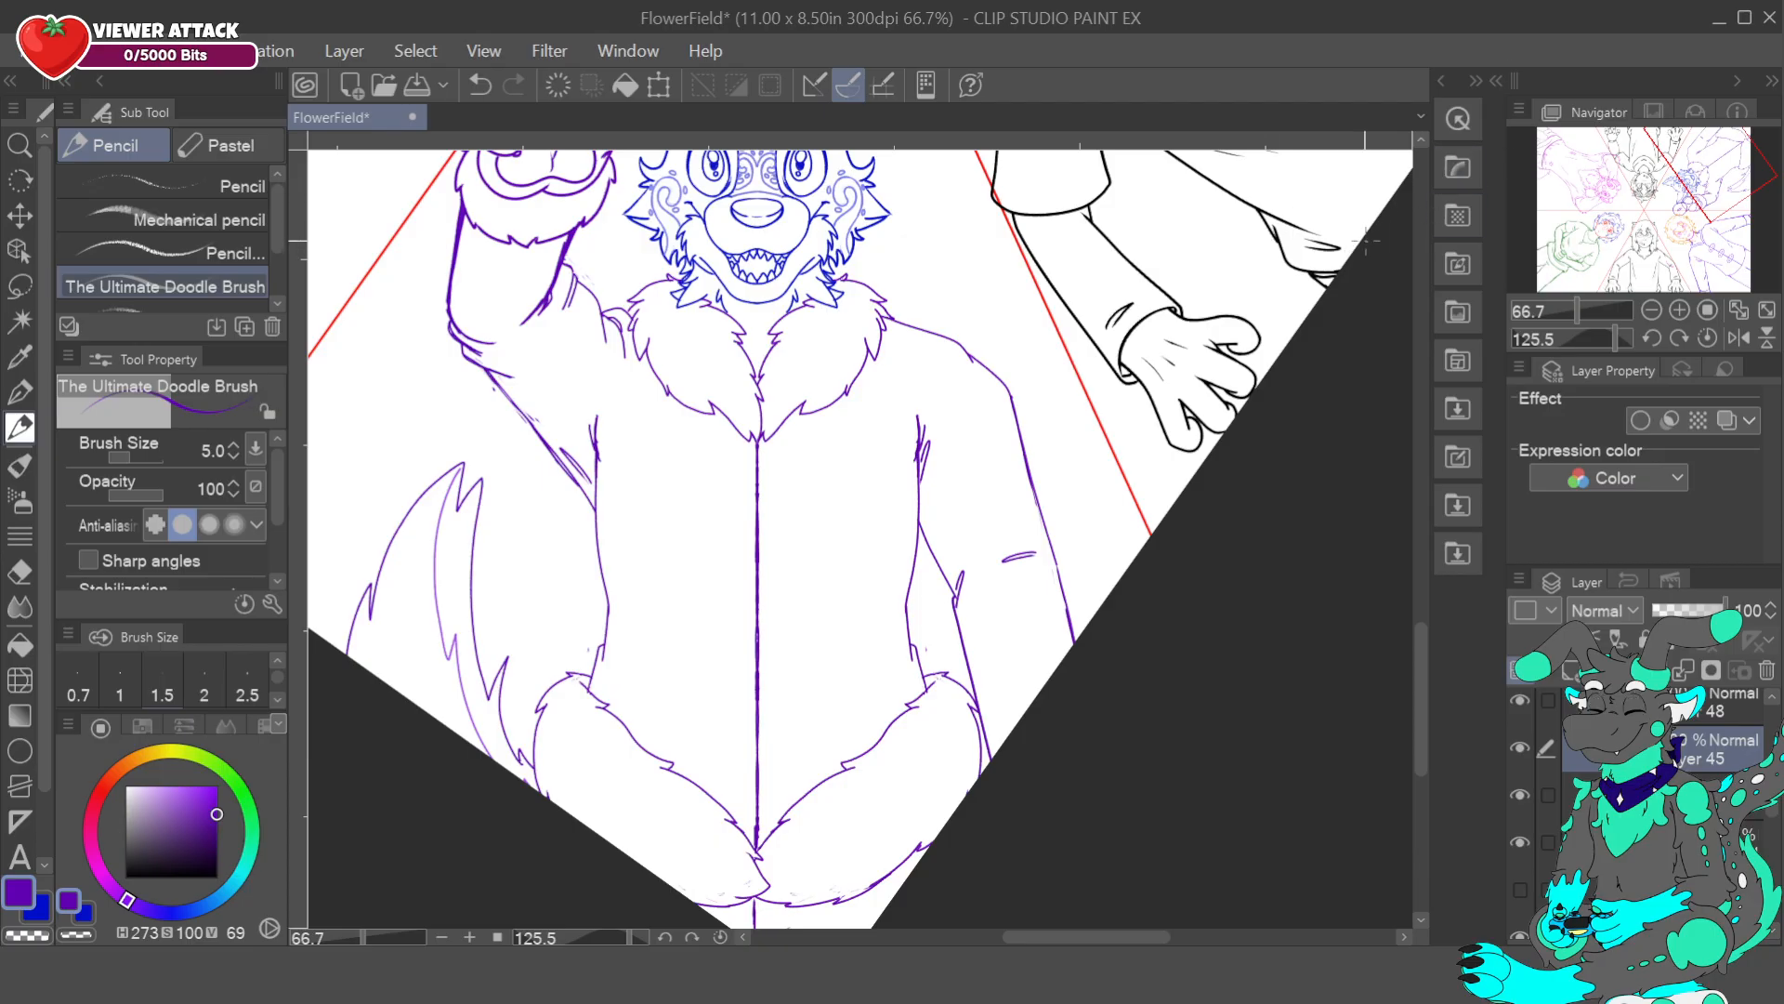
left_click(1652, 312)
left_click(1653, 312)
left_click(1652, 312)
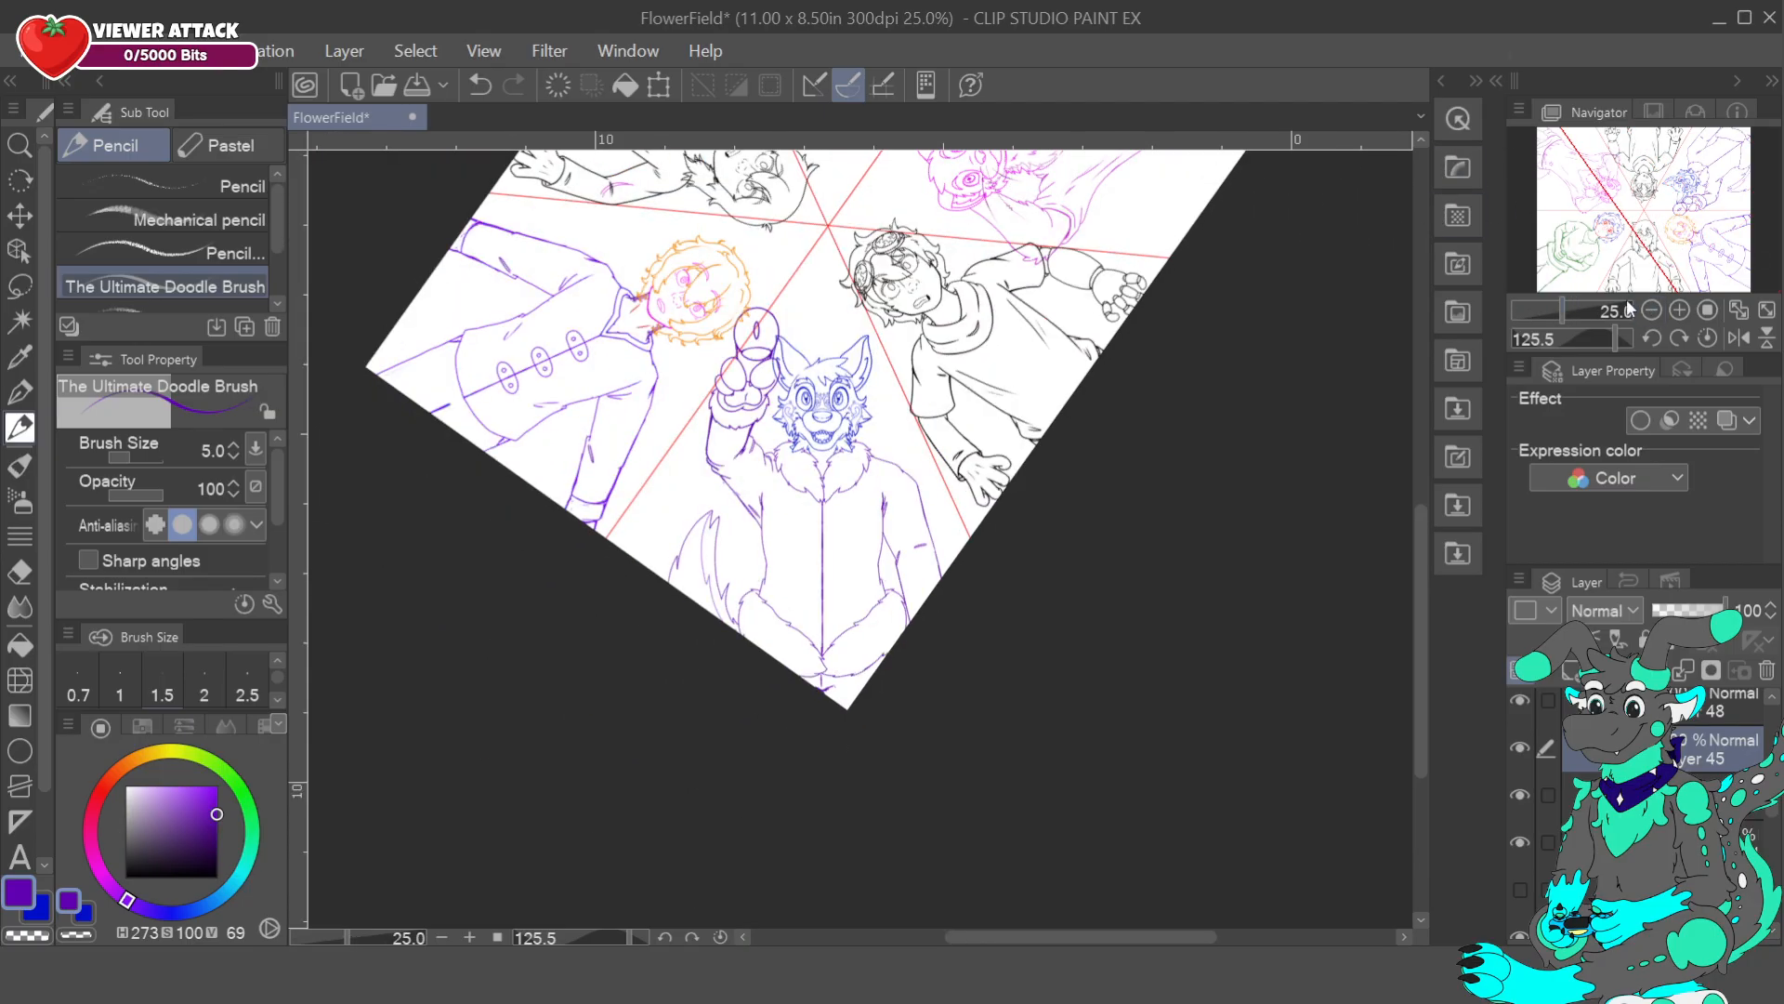
left_click(1680, 310)
left_click(1680, 311)
left_click(1680, 311)
- Undo the last inner forearm line, set the brush size to 4.0 and redraw it down to the page edge
left_click(480, 84)
left_click(233, 456)
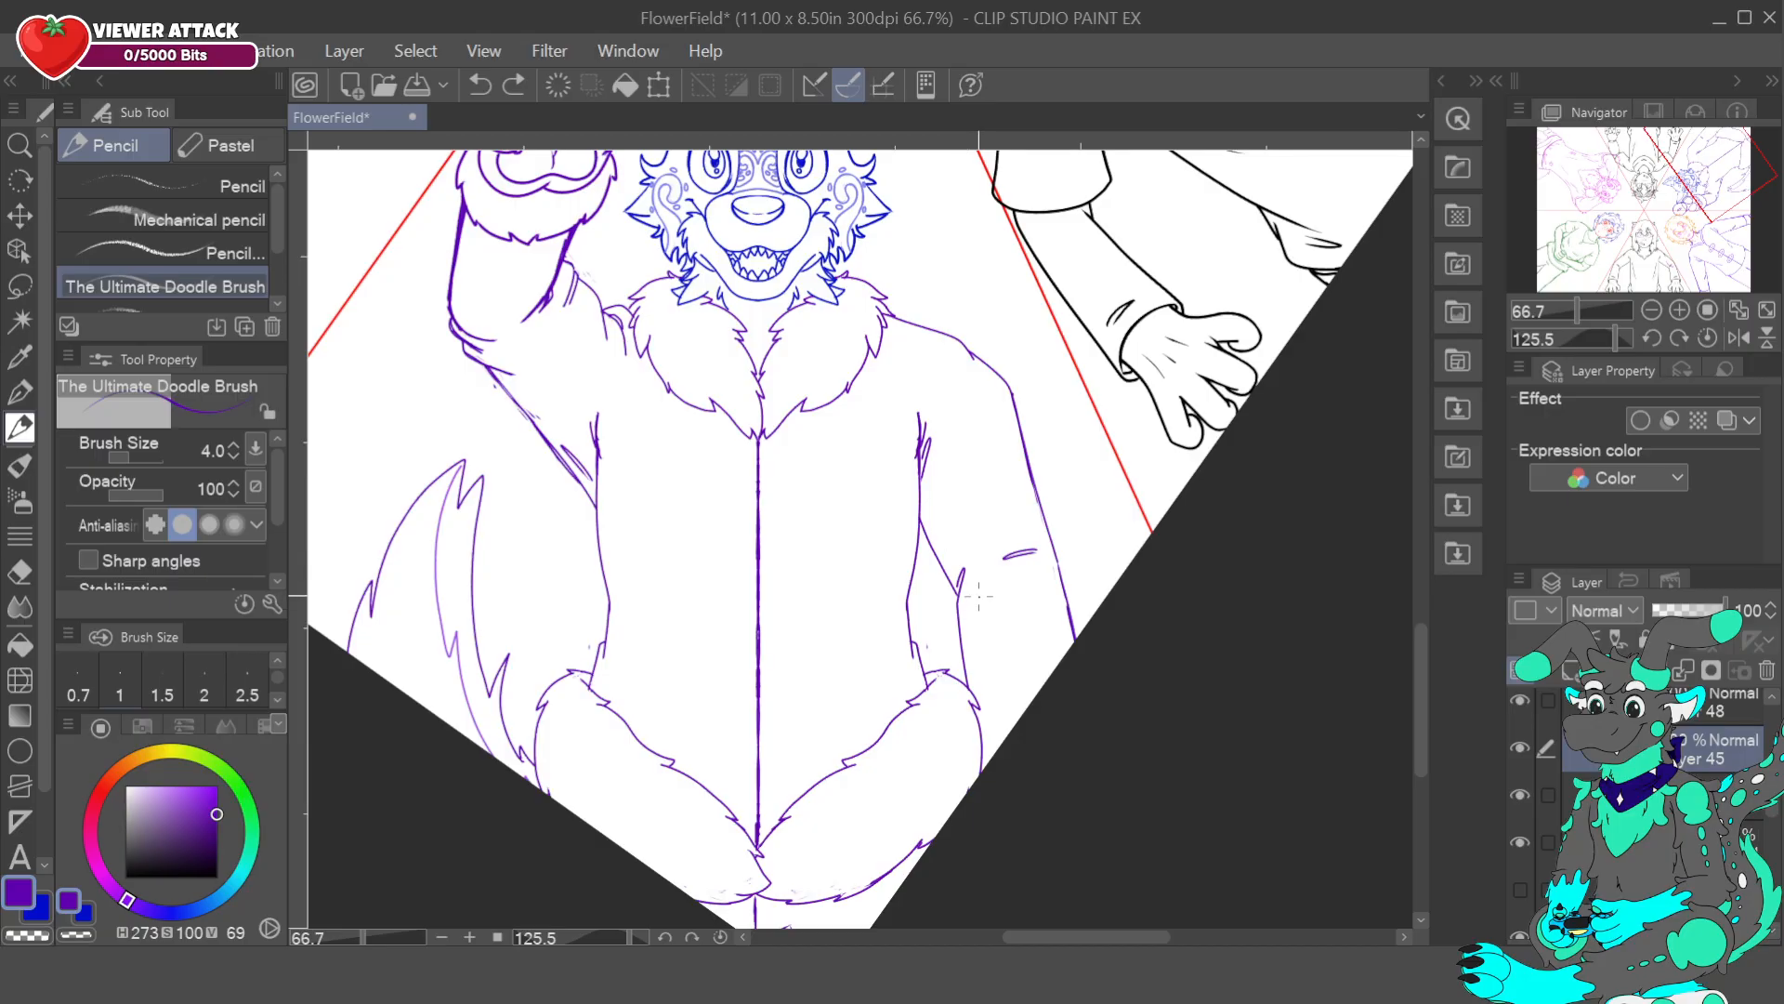
left_click(482, 85)
left_click(482, 85)
left_click(516, 87)
left_click(516, 87)
left_click(484, 85)
left_click_drag(957, 611, 997, 750)
left_click(1653, 312)
left_click(1653, 313)
left_click(1653, 312)
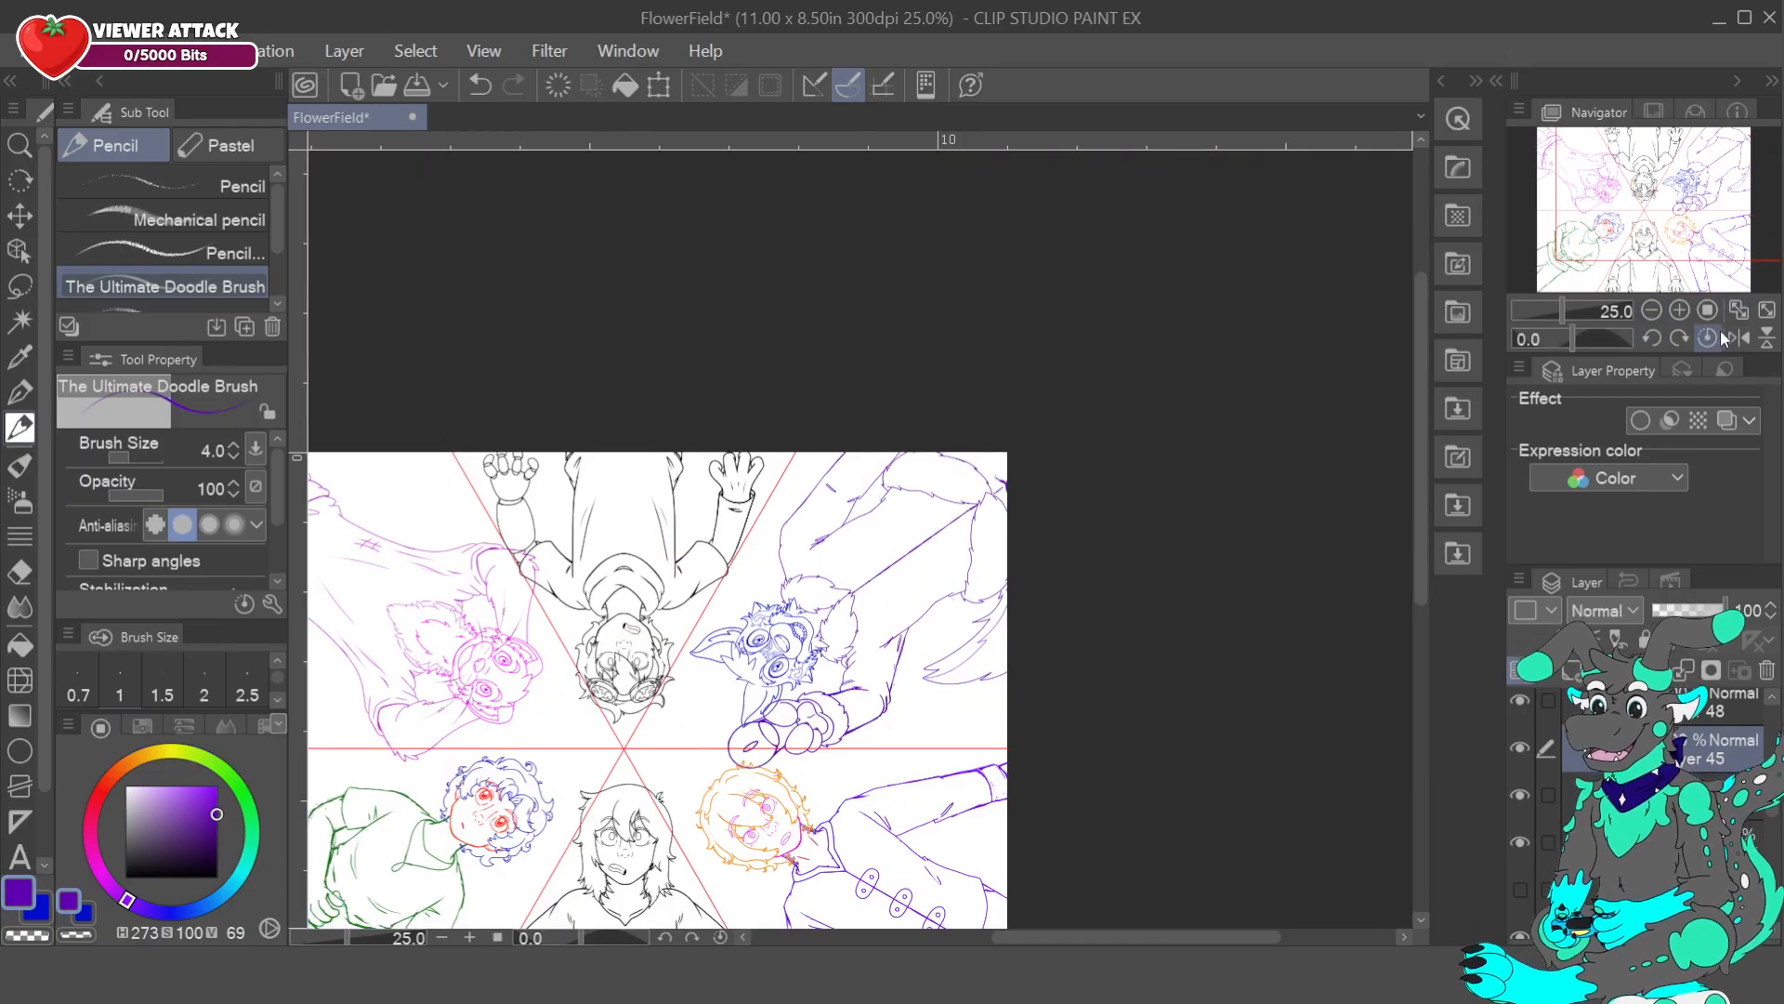
left_click(1708, 338)
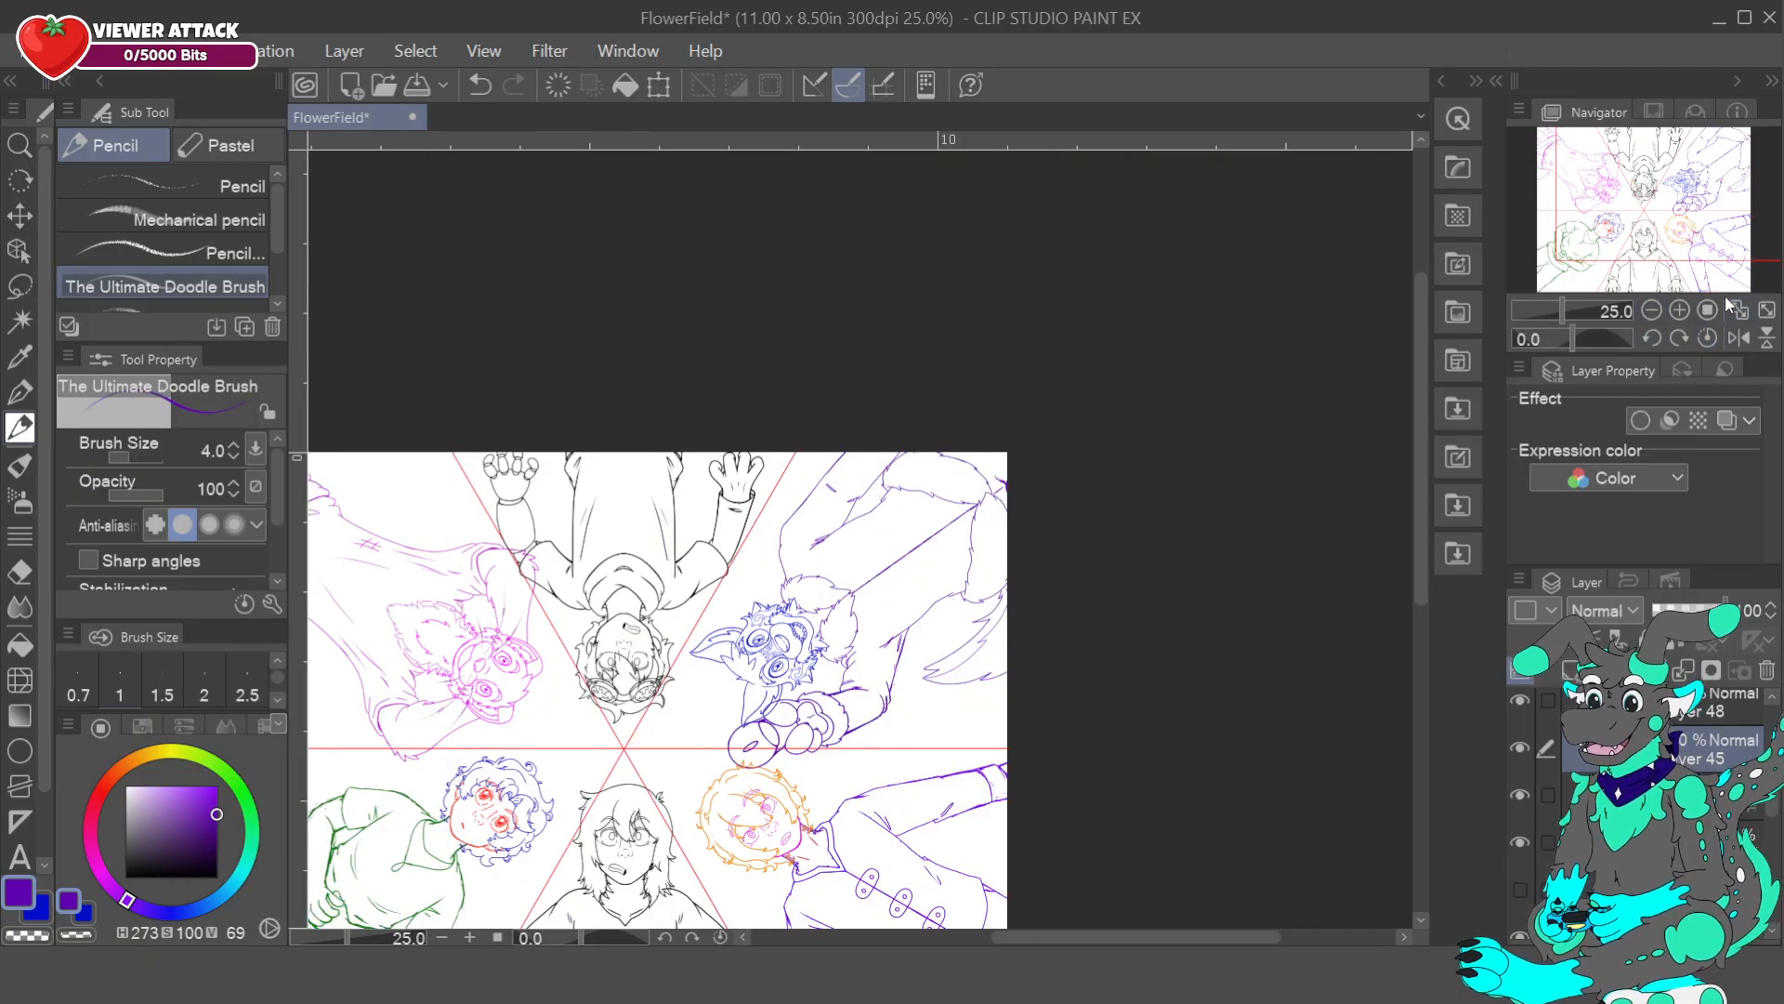
- Thin the blue-faced character's outer forearm line with the transparent colour and redraw its end at the page edge in the sampled purple
left_click(1680, 310)
left_click(1680, 311)
left_click(1680, 310)
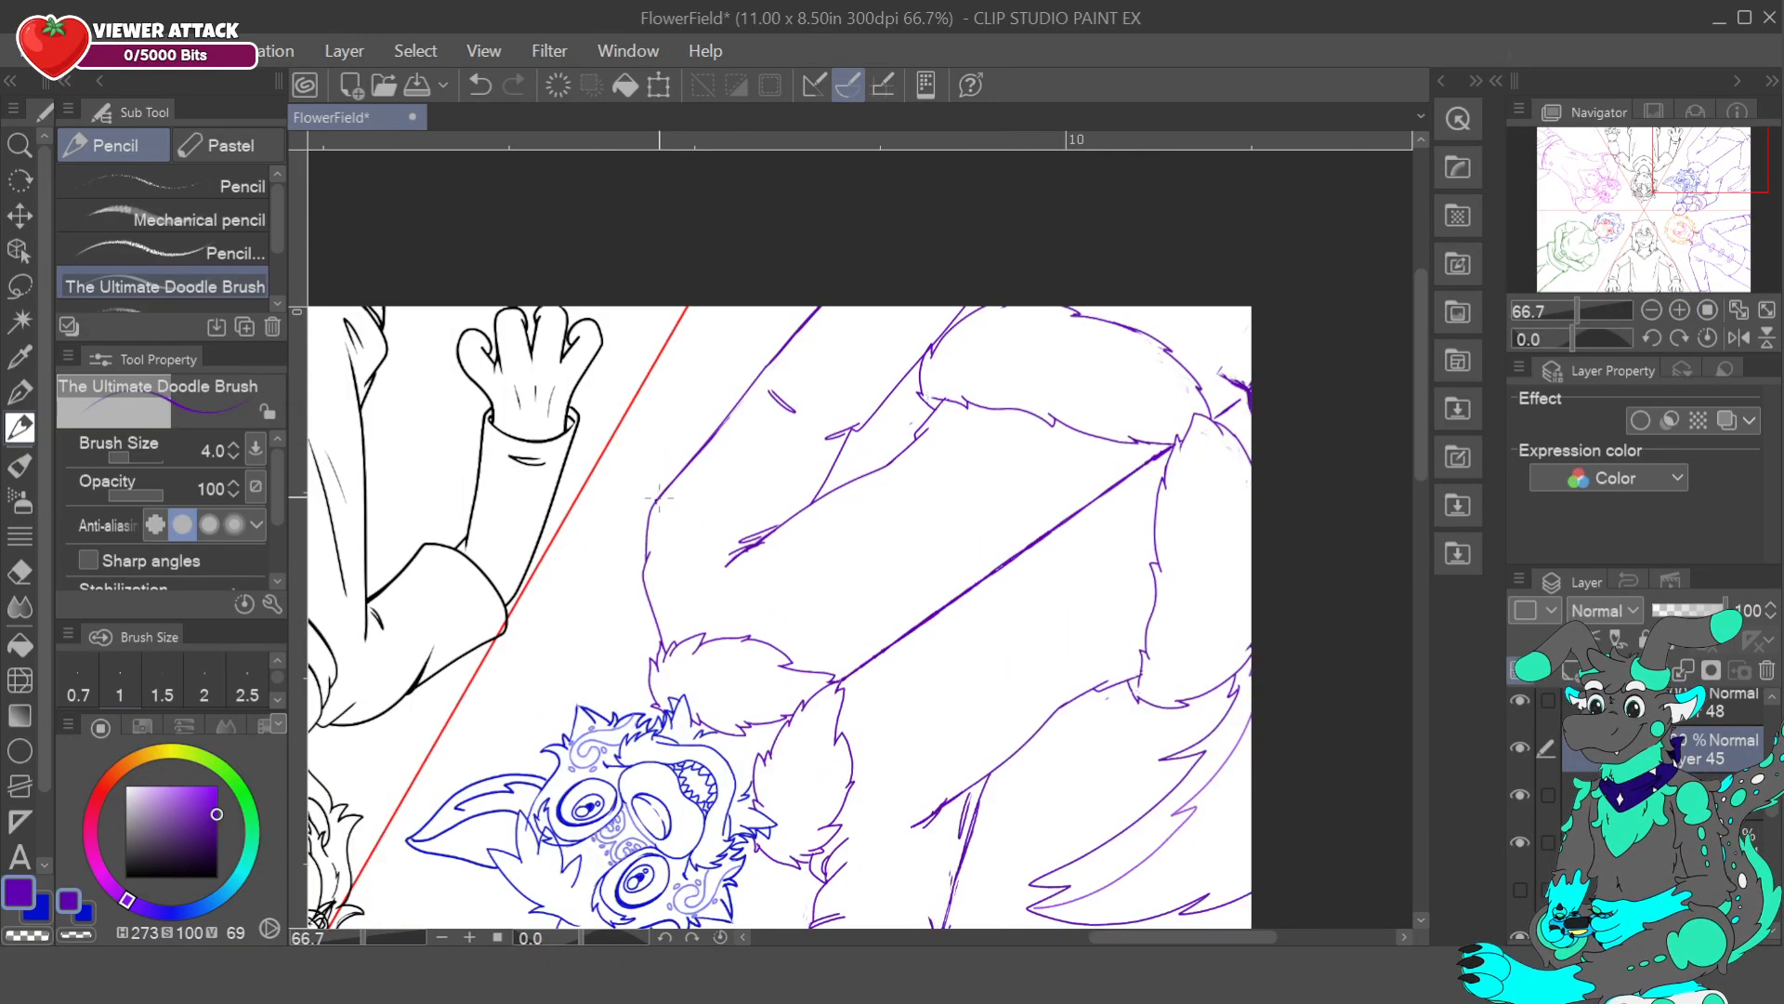
key("c")
left_click_drag(746, 390, 666, 494)
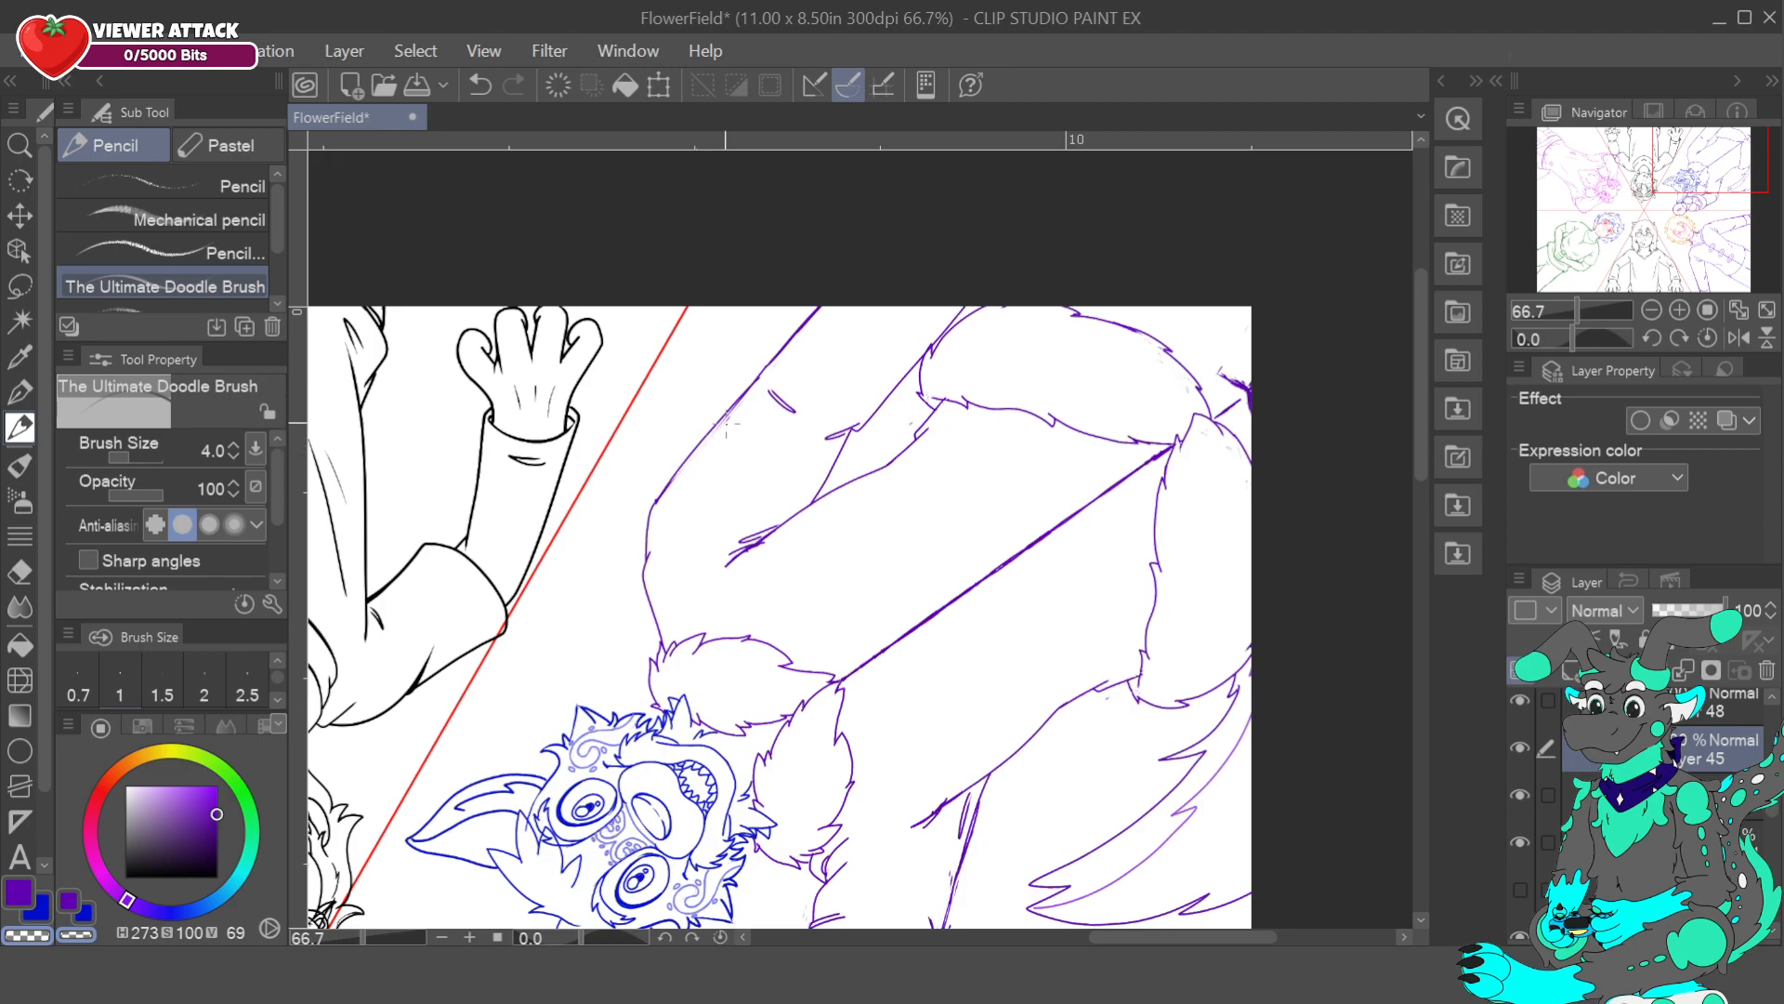
mouse_move(810, 319)
left_mouse_down()
mouse_move(776, 357)
mouse_move(810, 309)
left_mouse_up()
left_click(762, 374, "alt")
left_click_drag(764, 372, 812, 307)
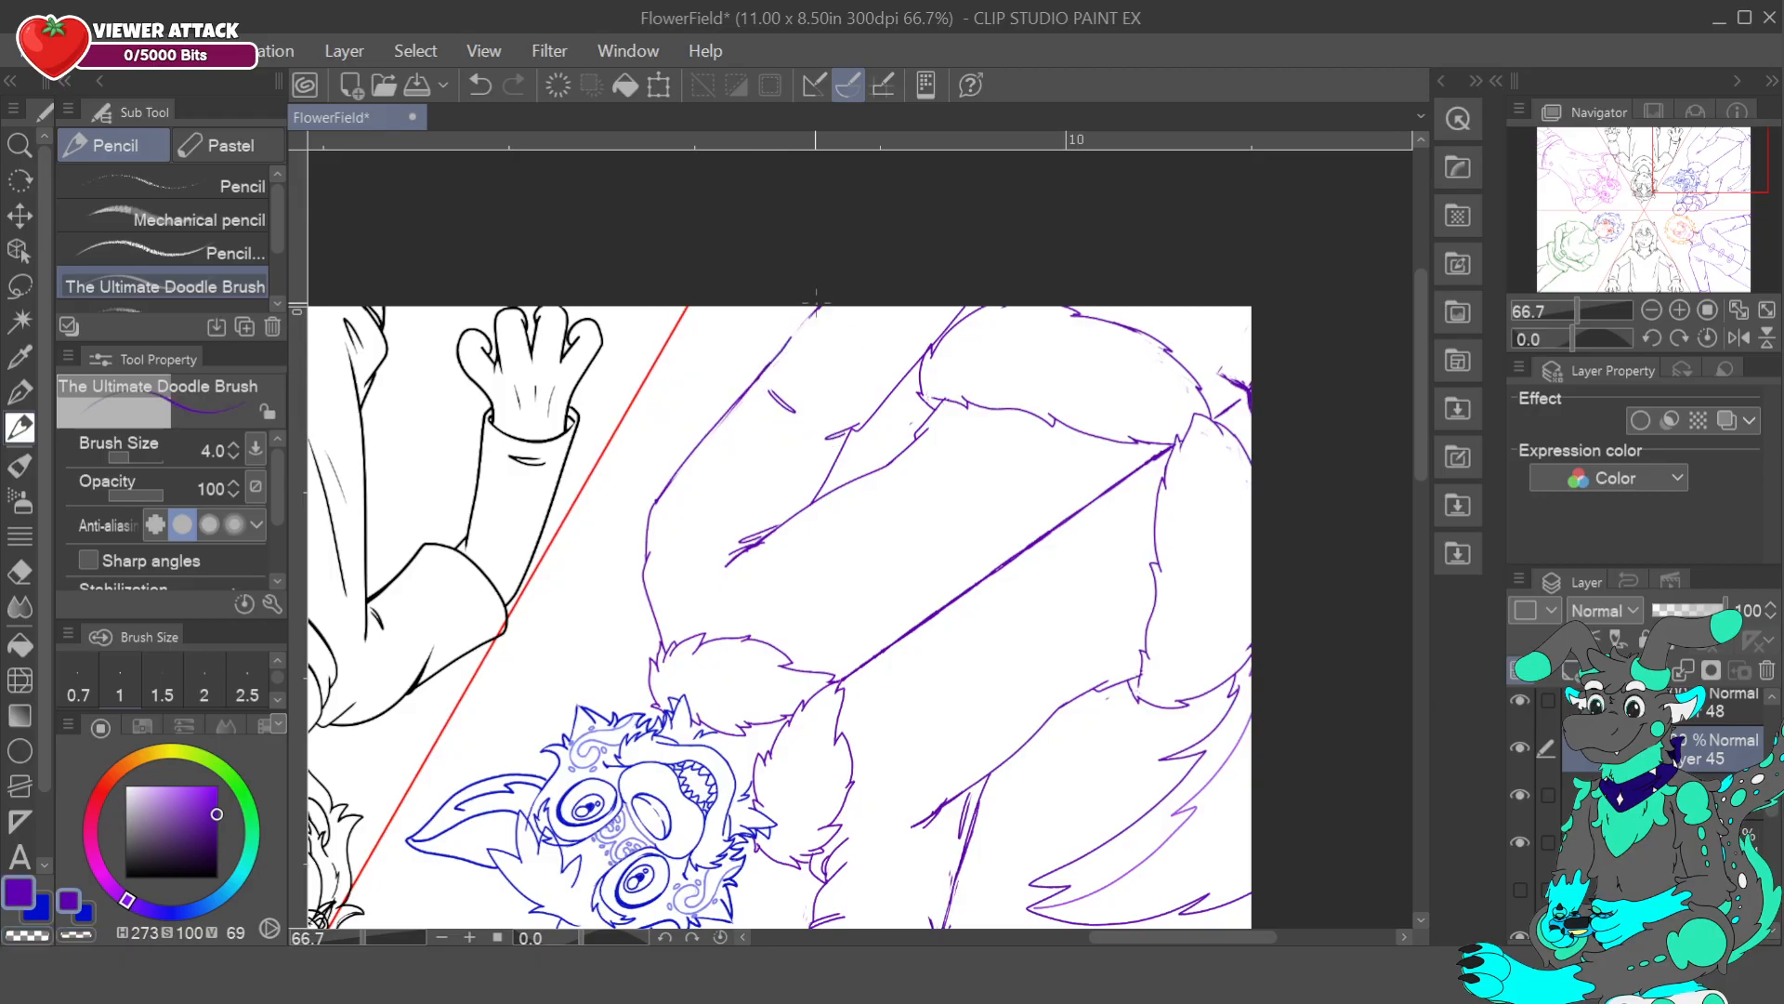
key("c")
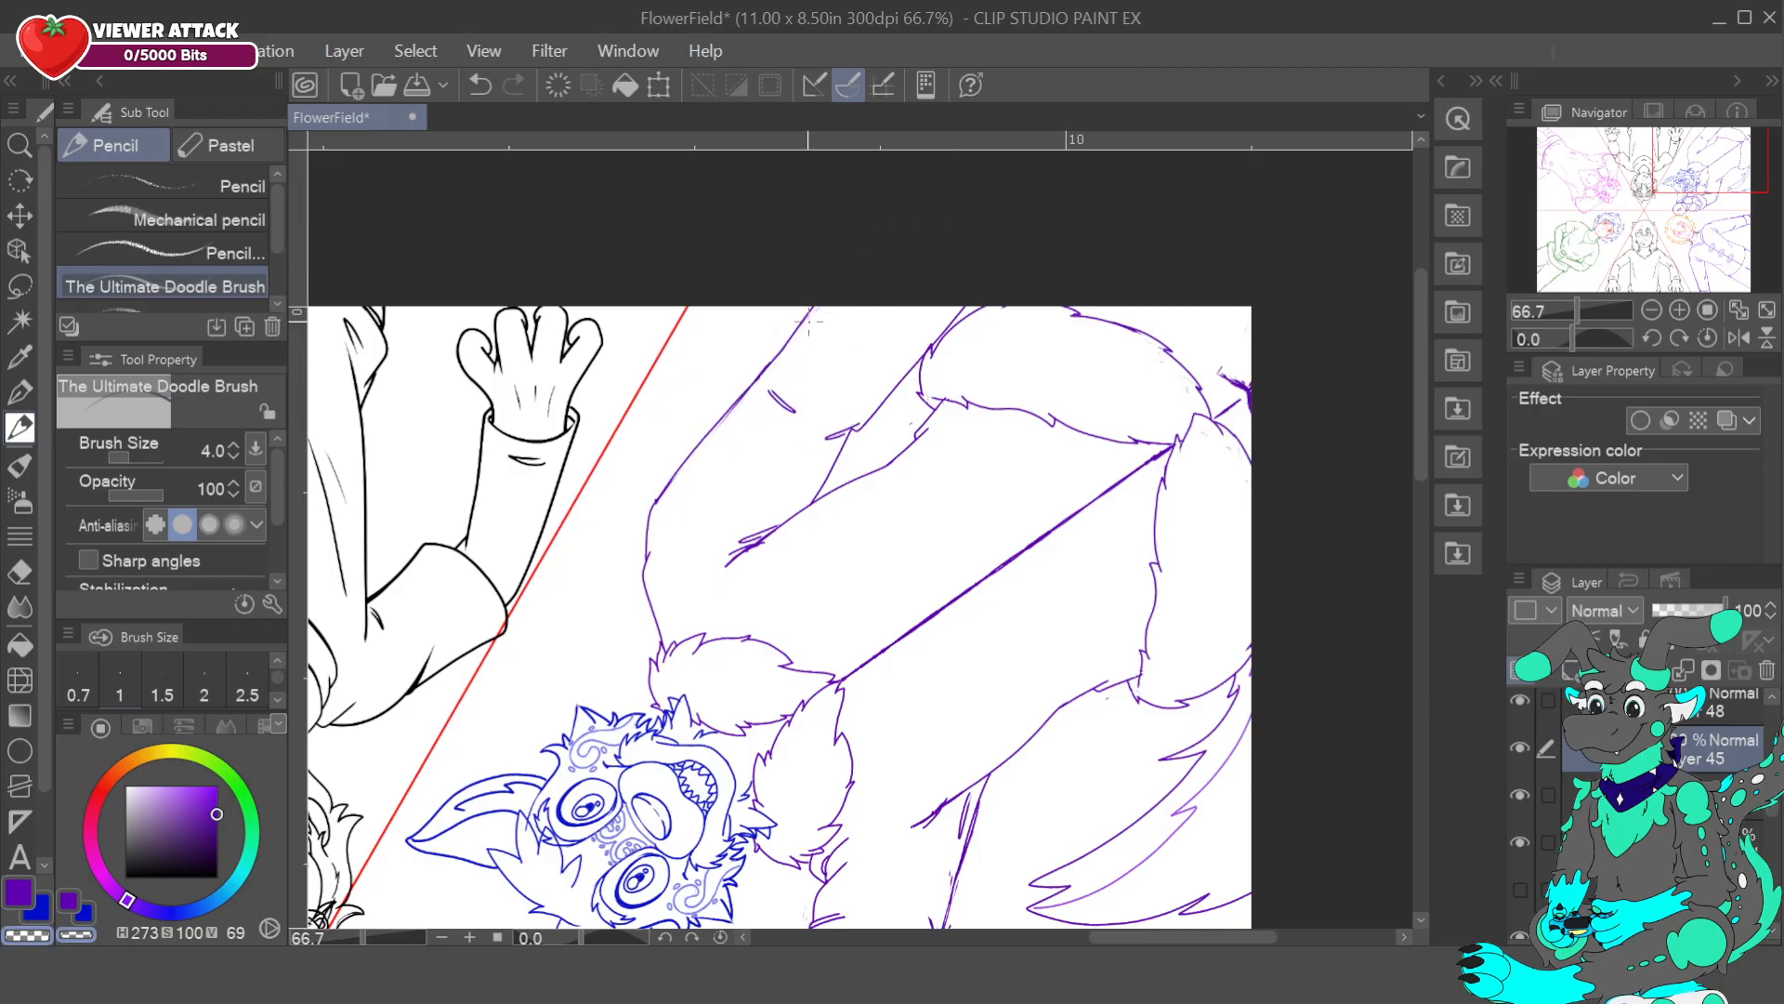
- Sample the purple, refine the inner forearm line from the elbow to the page edge, and fit the whole unrotated drawing in view
left_click(867, 417, "alt")
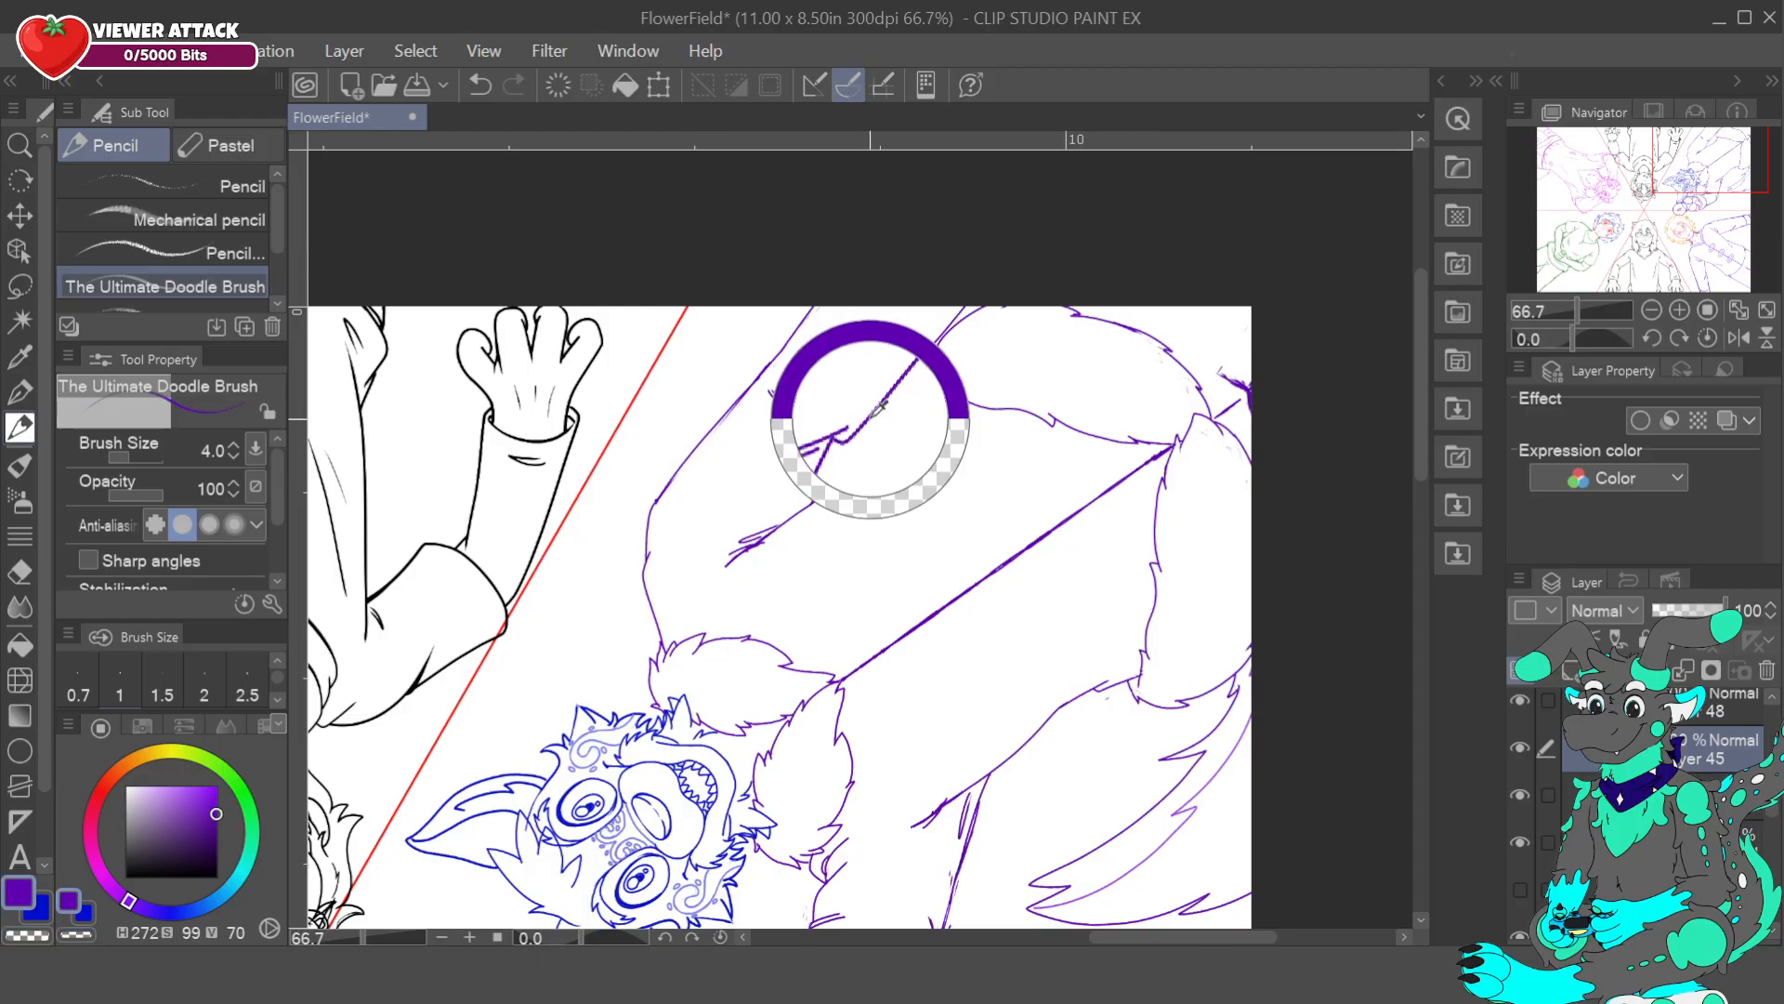
left_click_drag(898, 384, 948, 318)
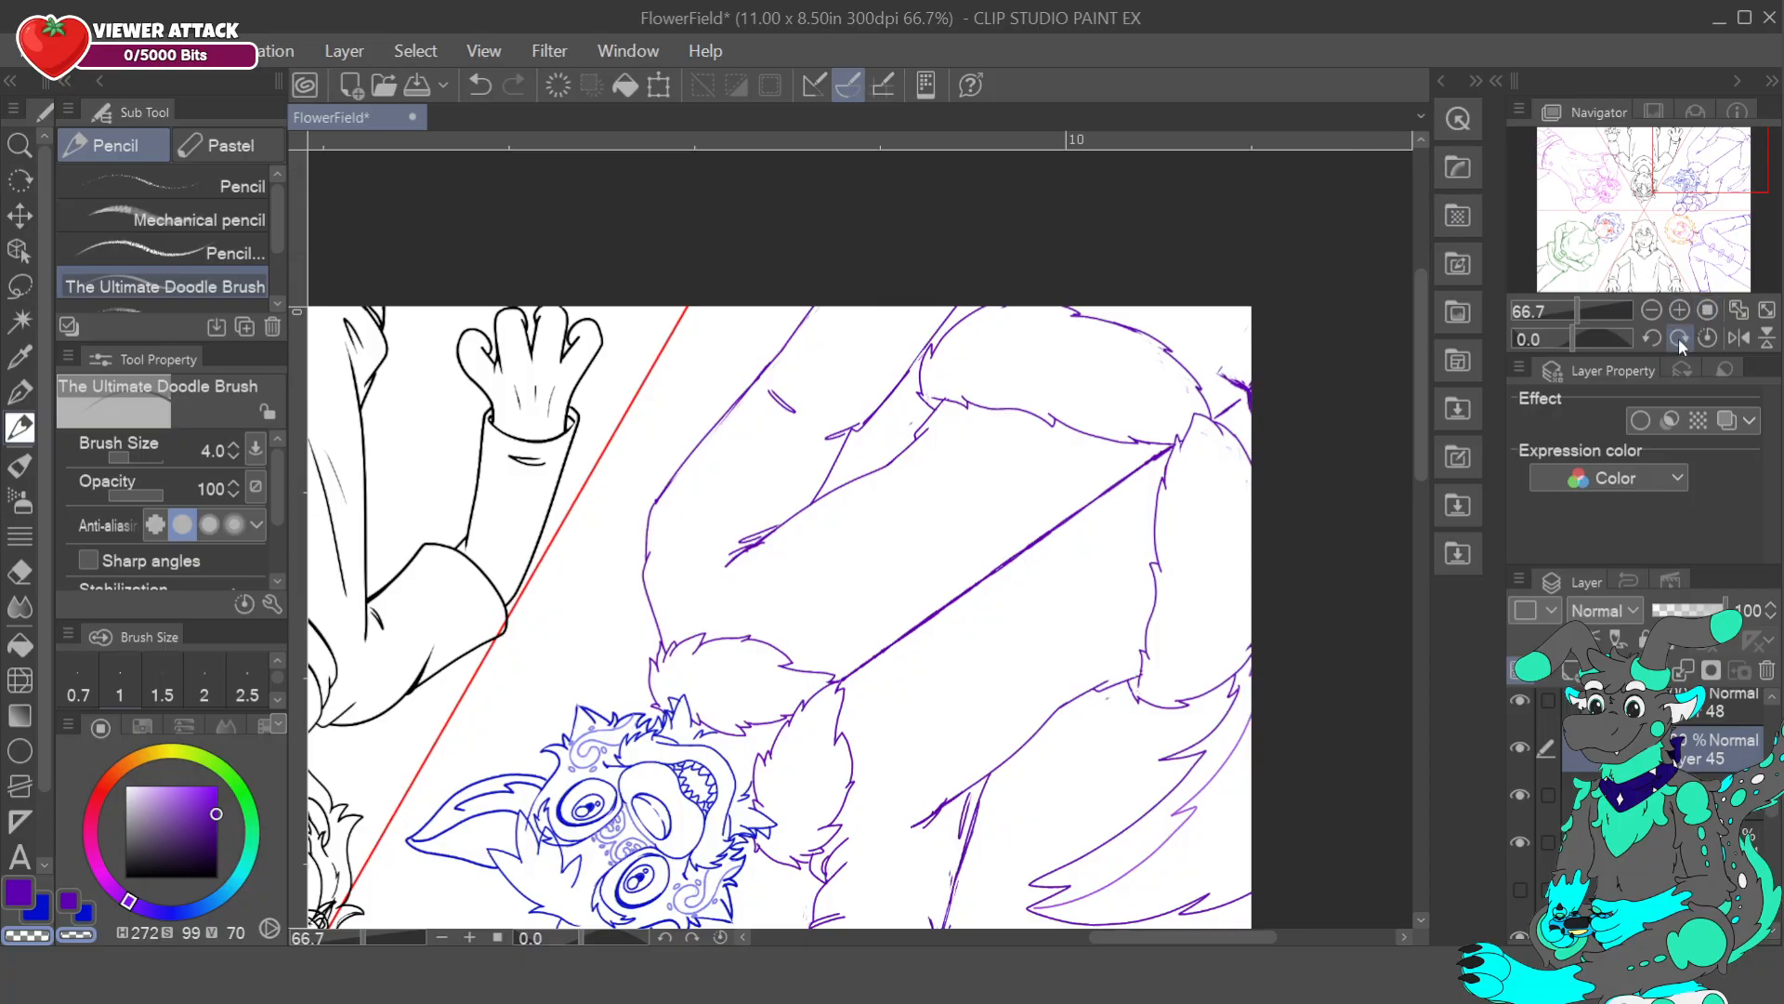
left_click_drag(1572, 340, 1614, 349)
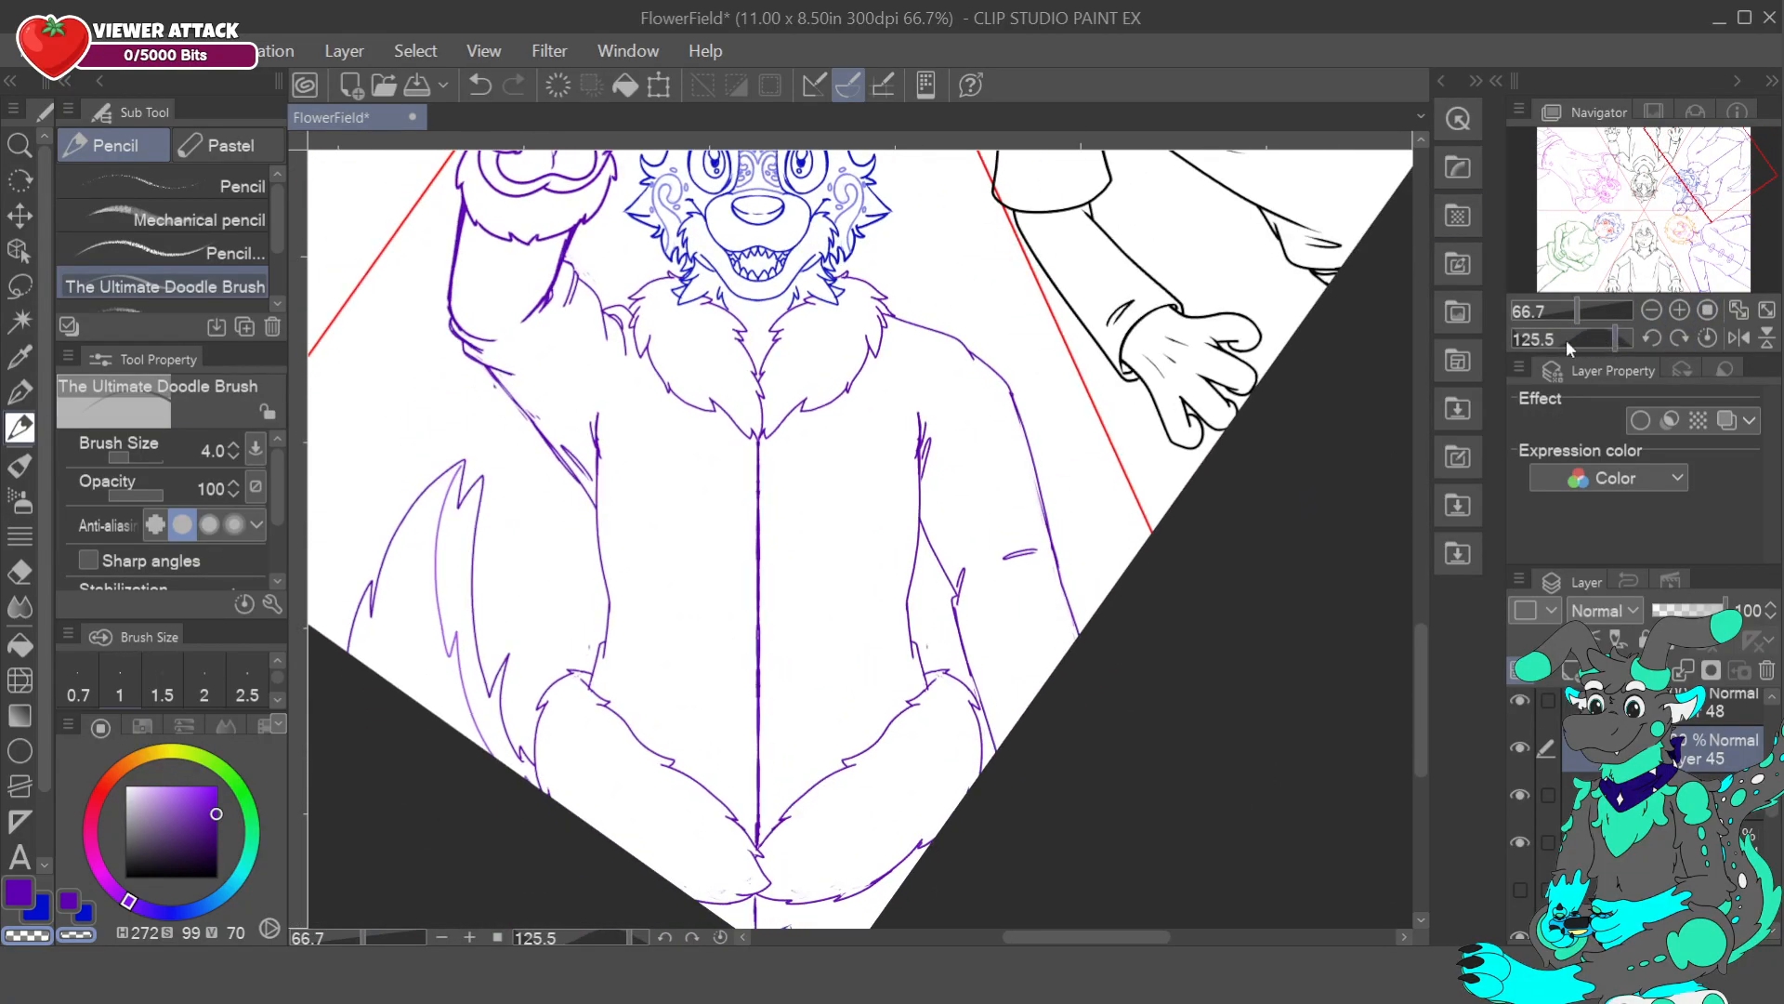
left_click_drag(954, 607, 996, 754)
key("c")
key("c")
left_click_drag(973, 669, 996, 755)
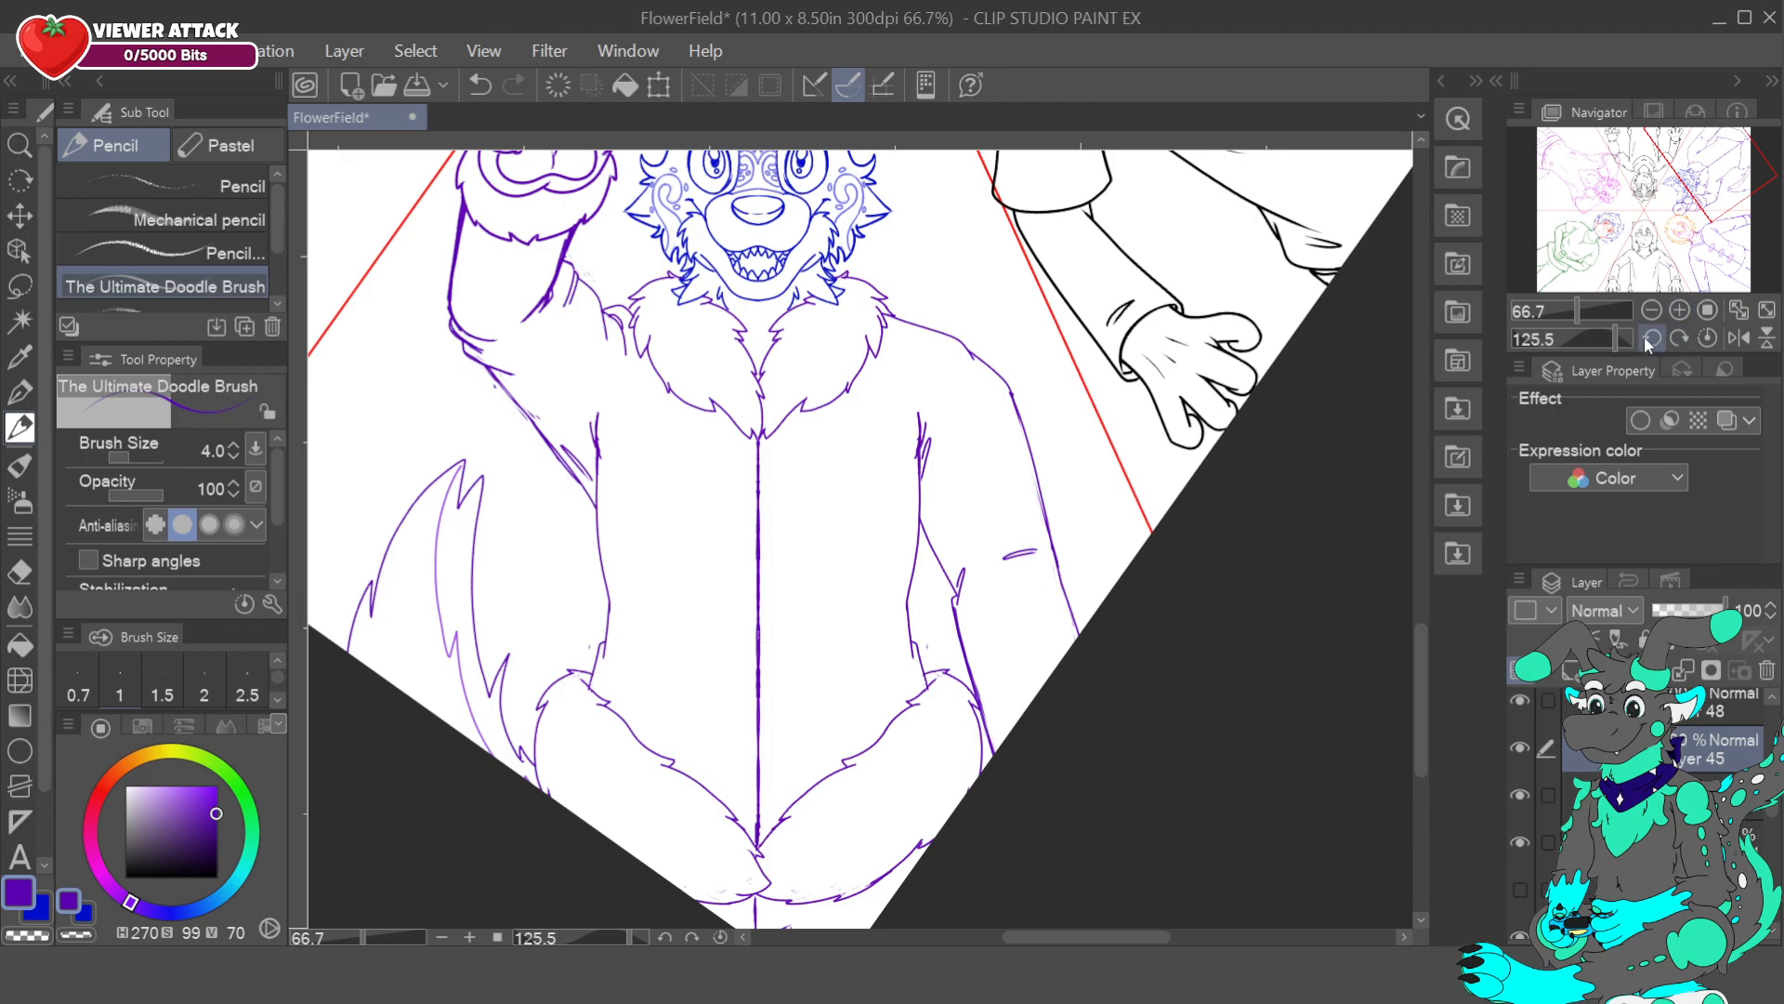
left_click(1710, 339)
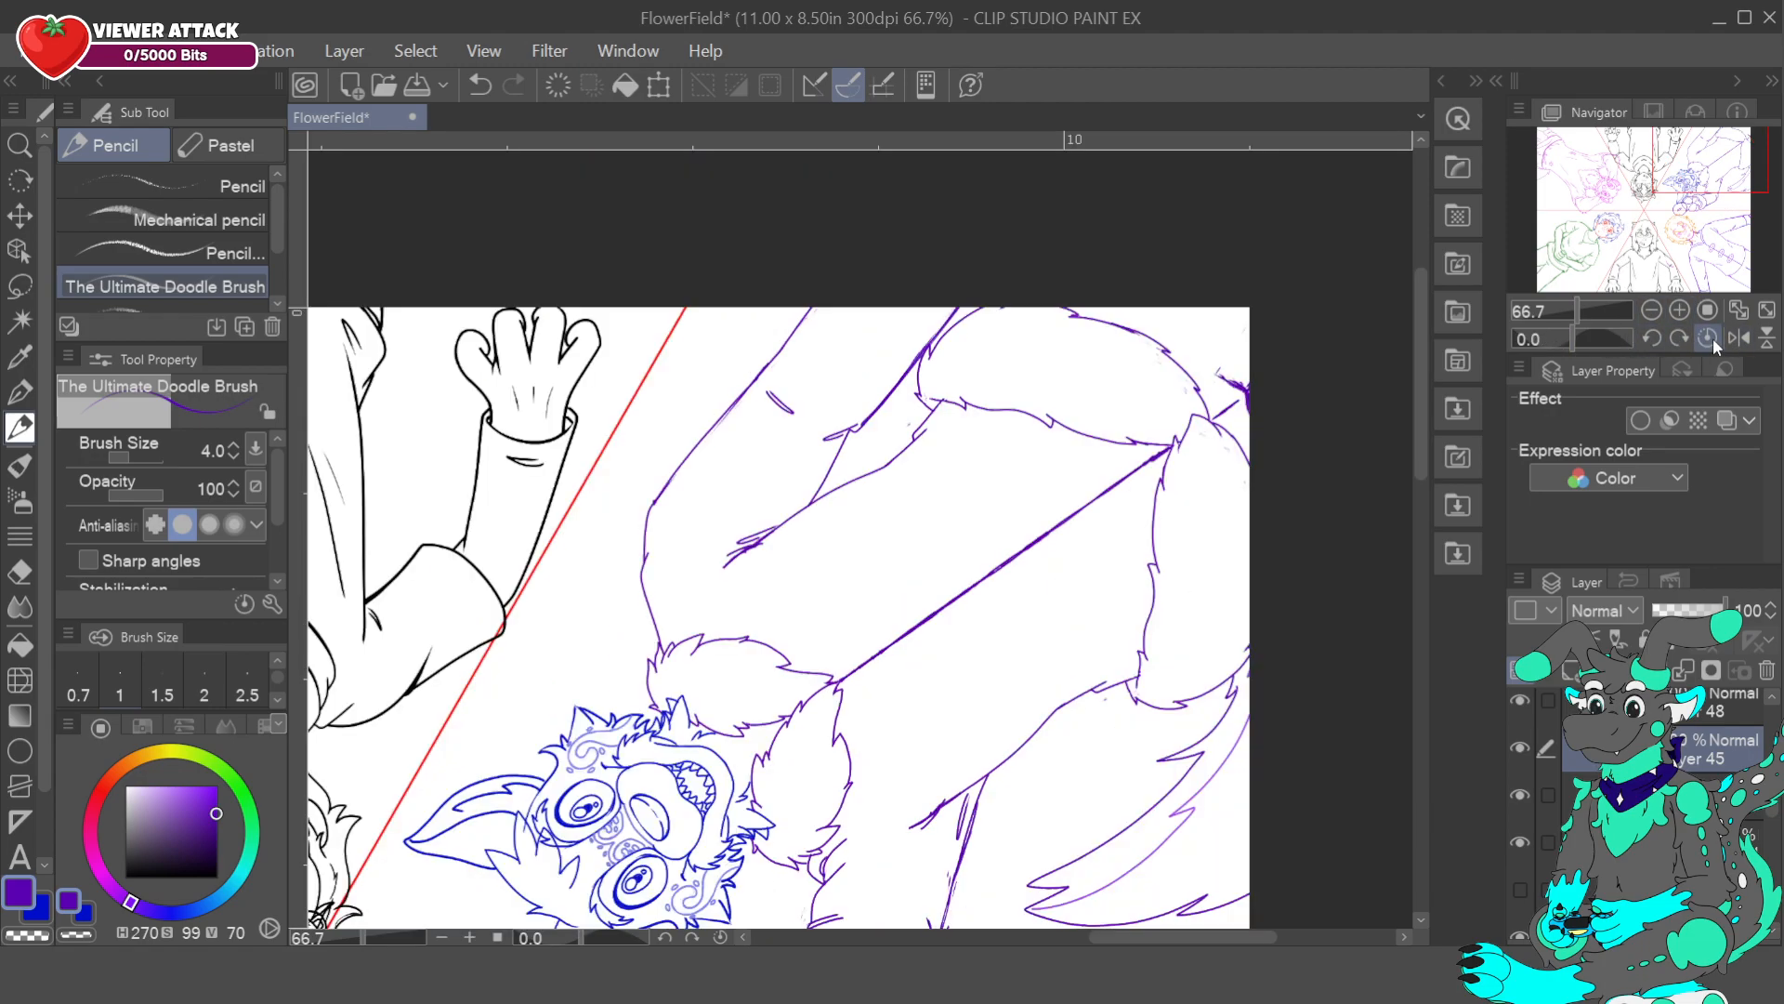
left_click(1708, 311)
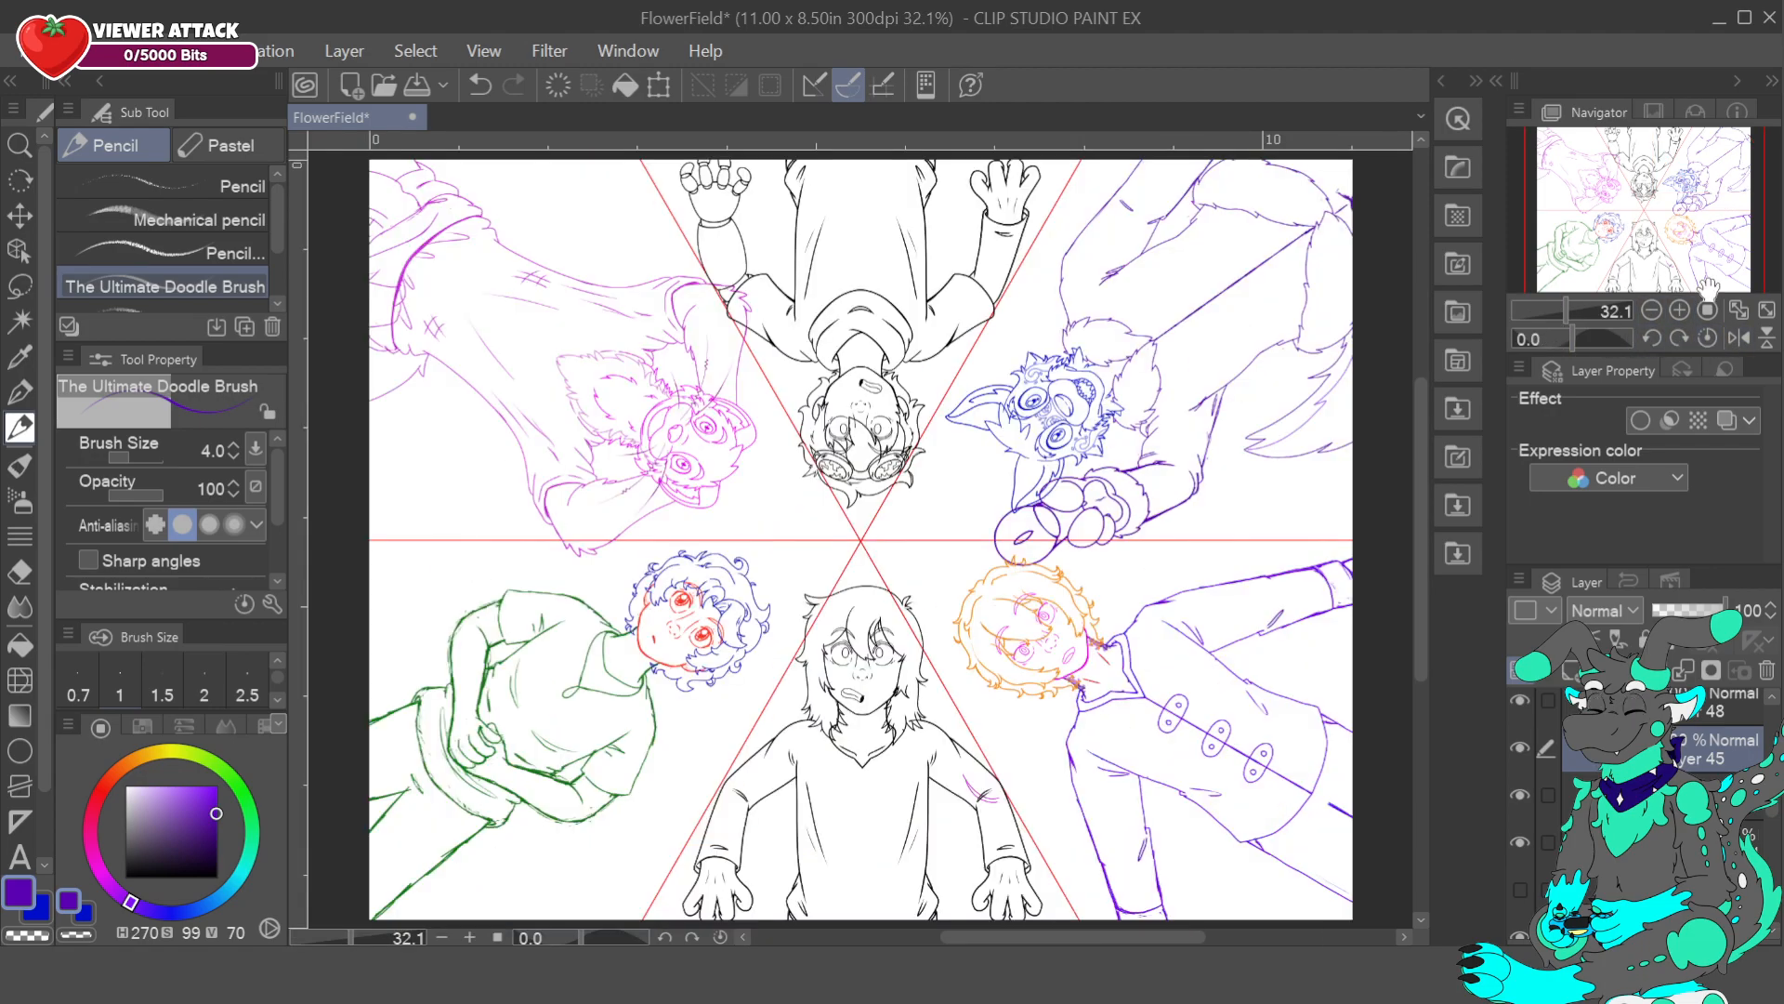
- Touch up the short fold lines on the upper purple furry character's limb, sampling the line art's purple
left_click(1680, 310)
left_click(1680, 310)
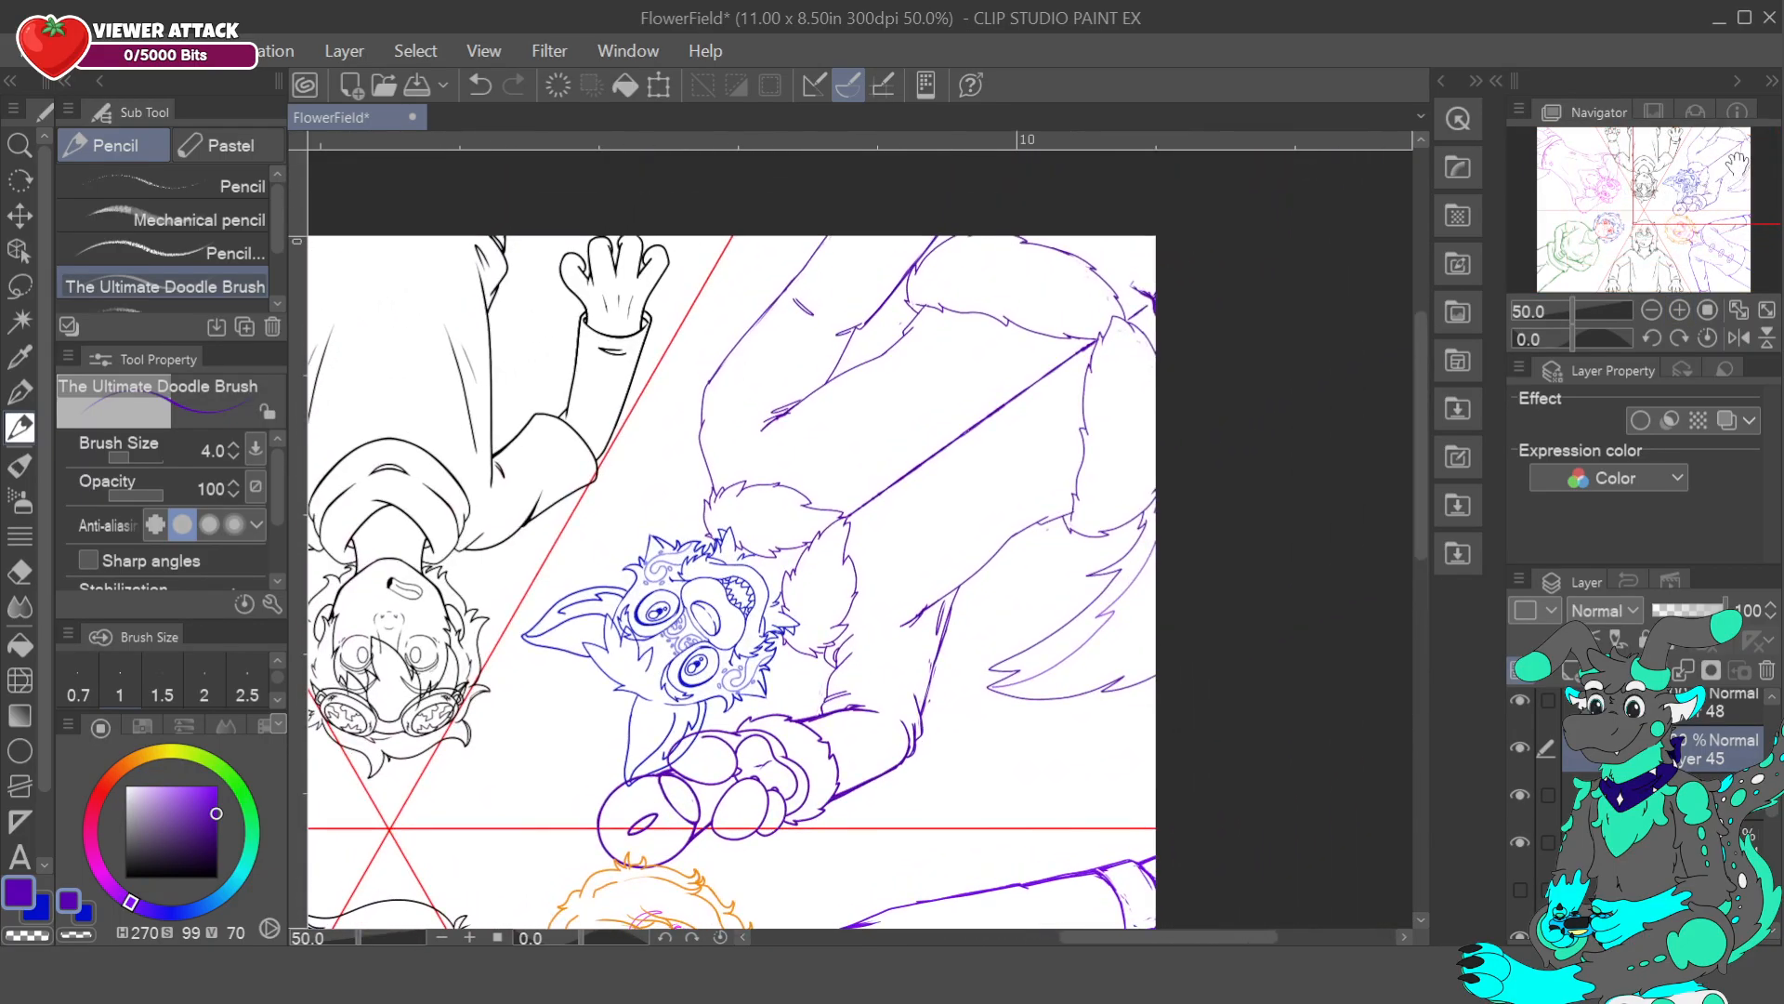
left_click(855, 328, "alt")
left_click_drag(853, 334, 833, 371)
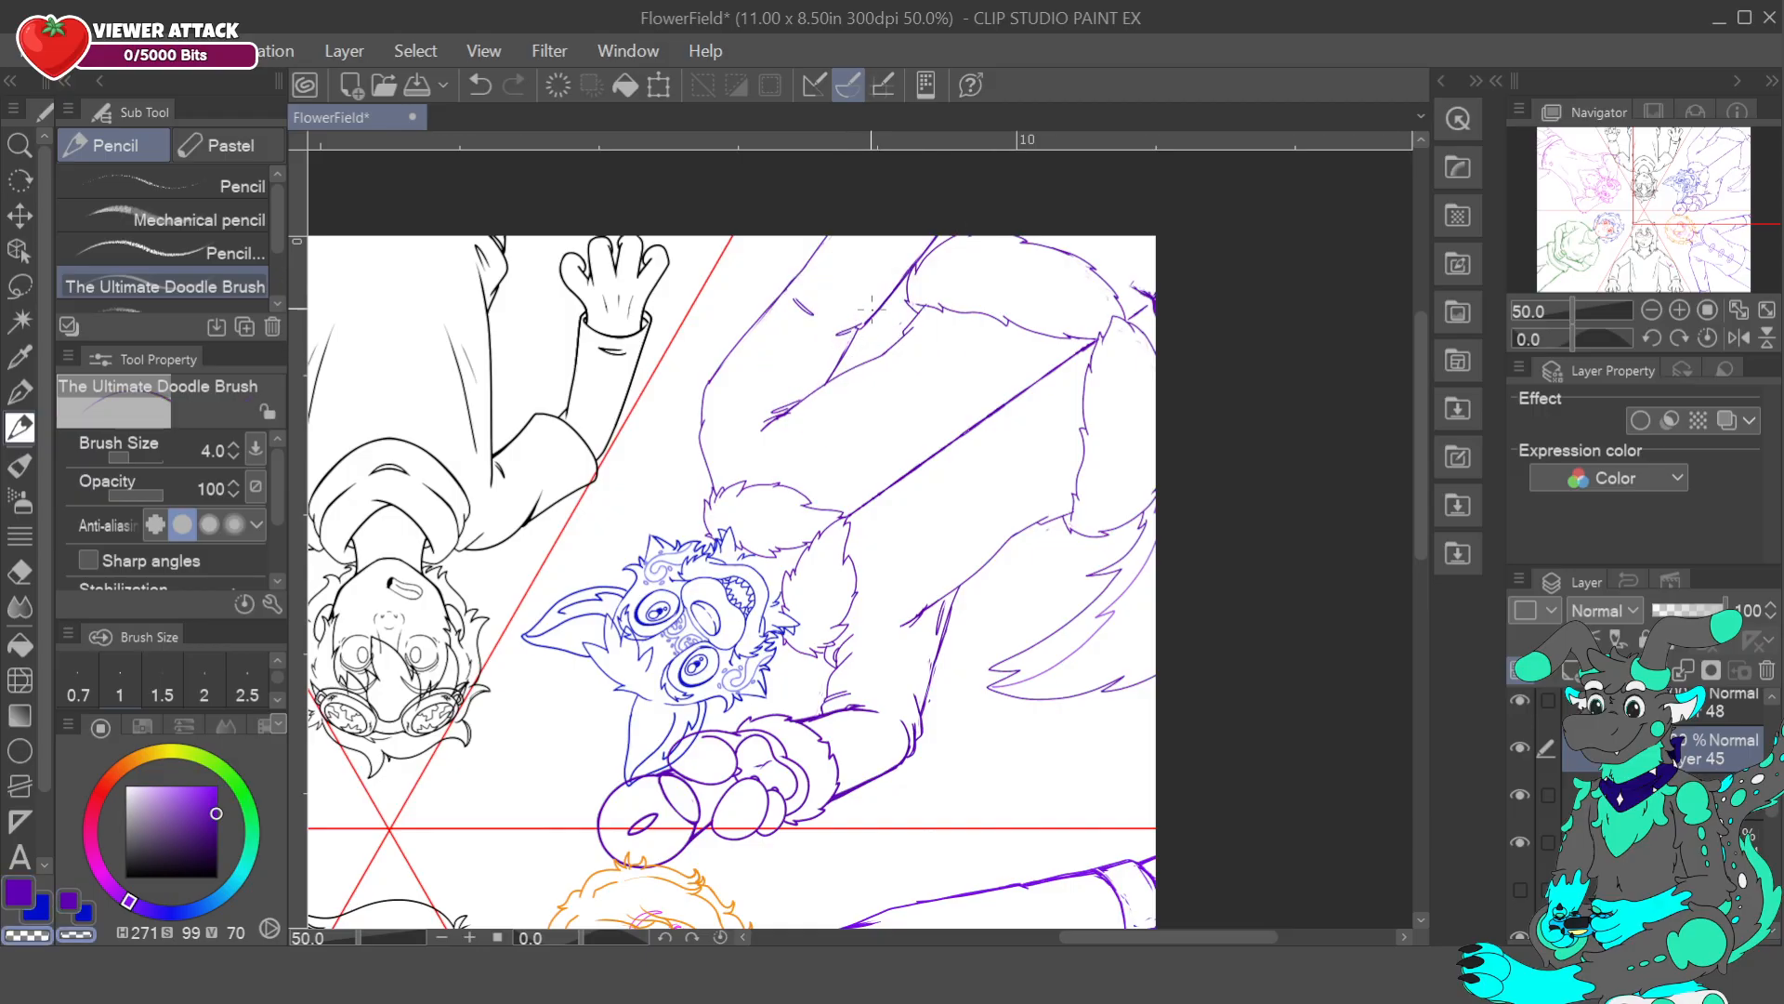
- Review the whole drawing rotated by 180 degrees, and reset the canvas to its upright orientation
left_click(1739, 309)
left_click_drag(1572, 338, 1637, 332)
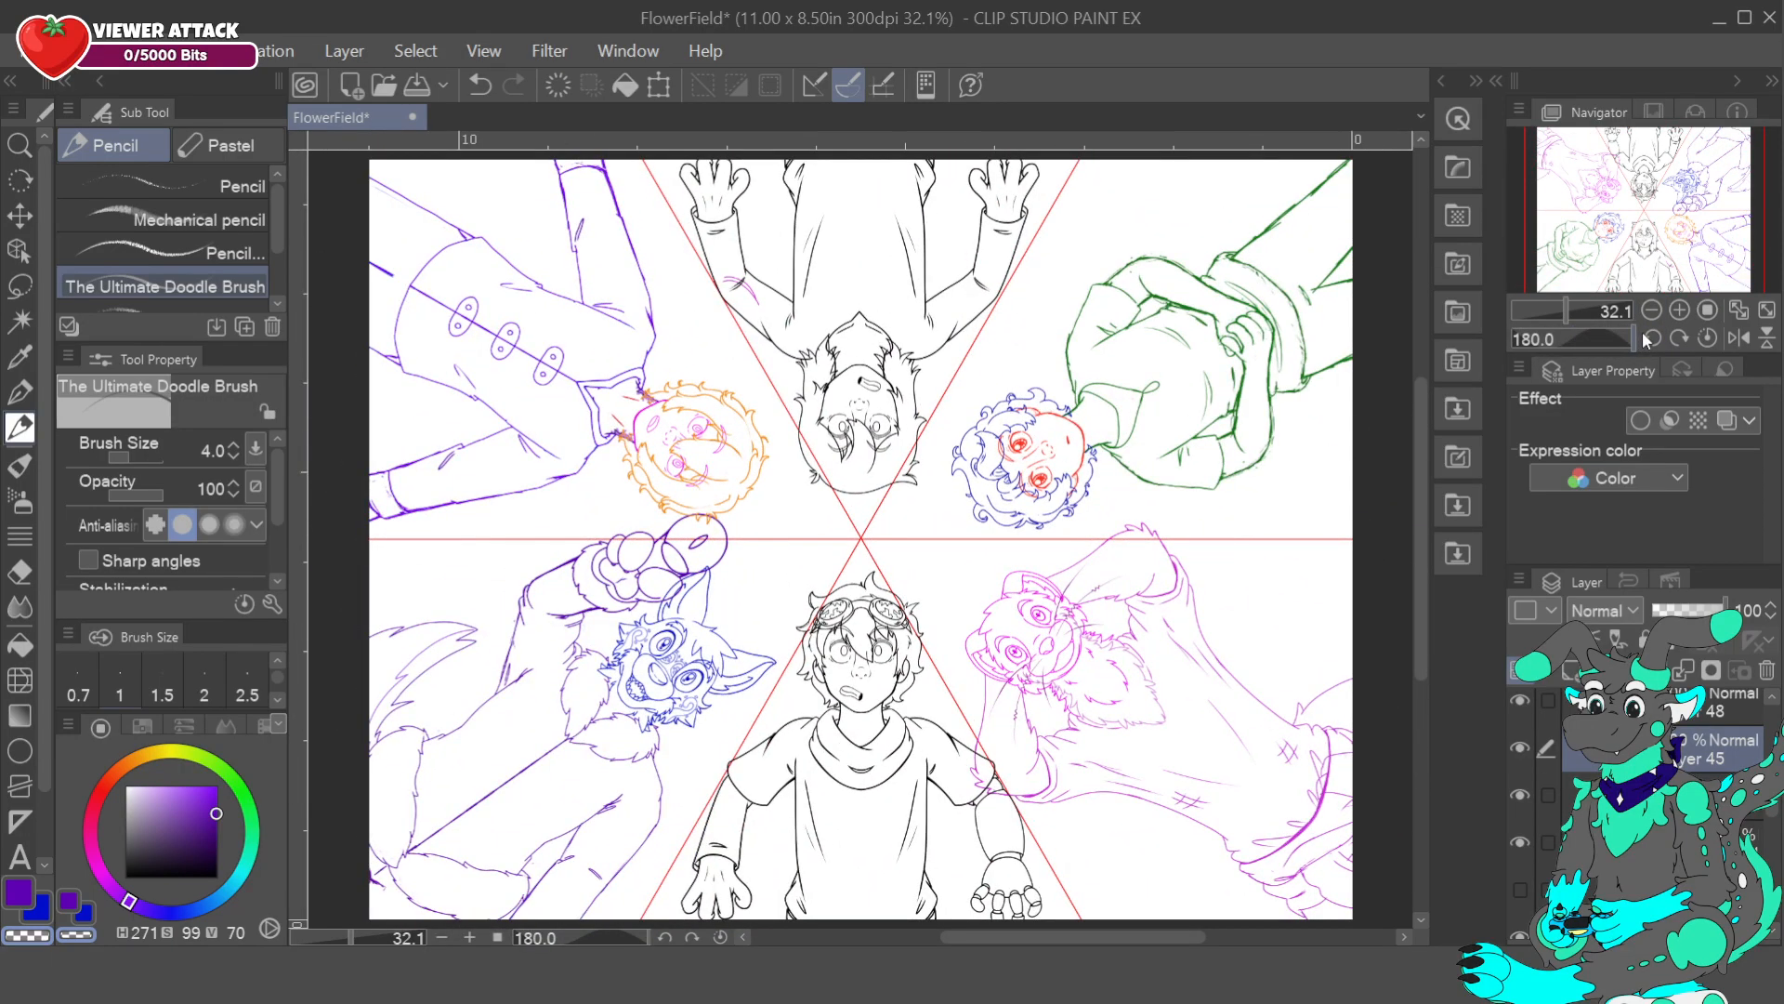
left_click_drag(1633, 338, 1570, 336)
left_click(1739, 311)
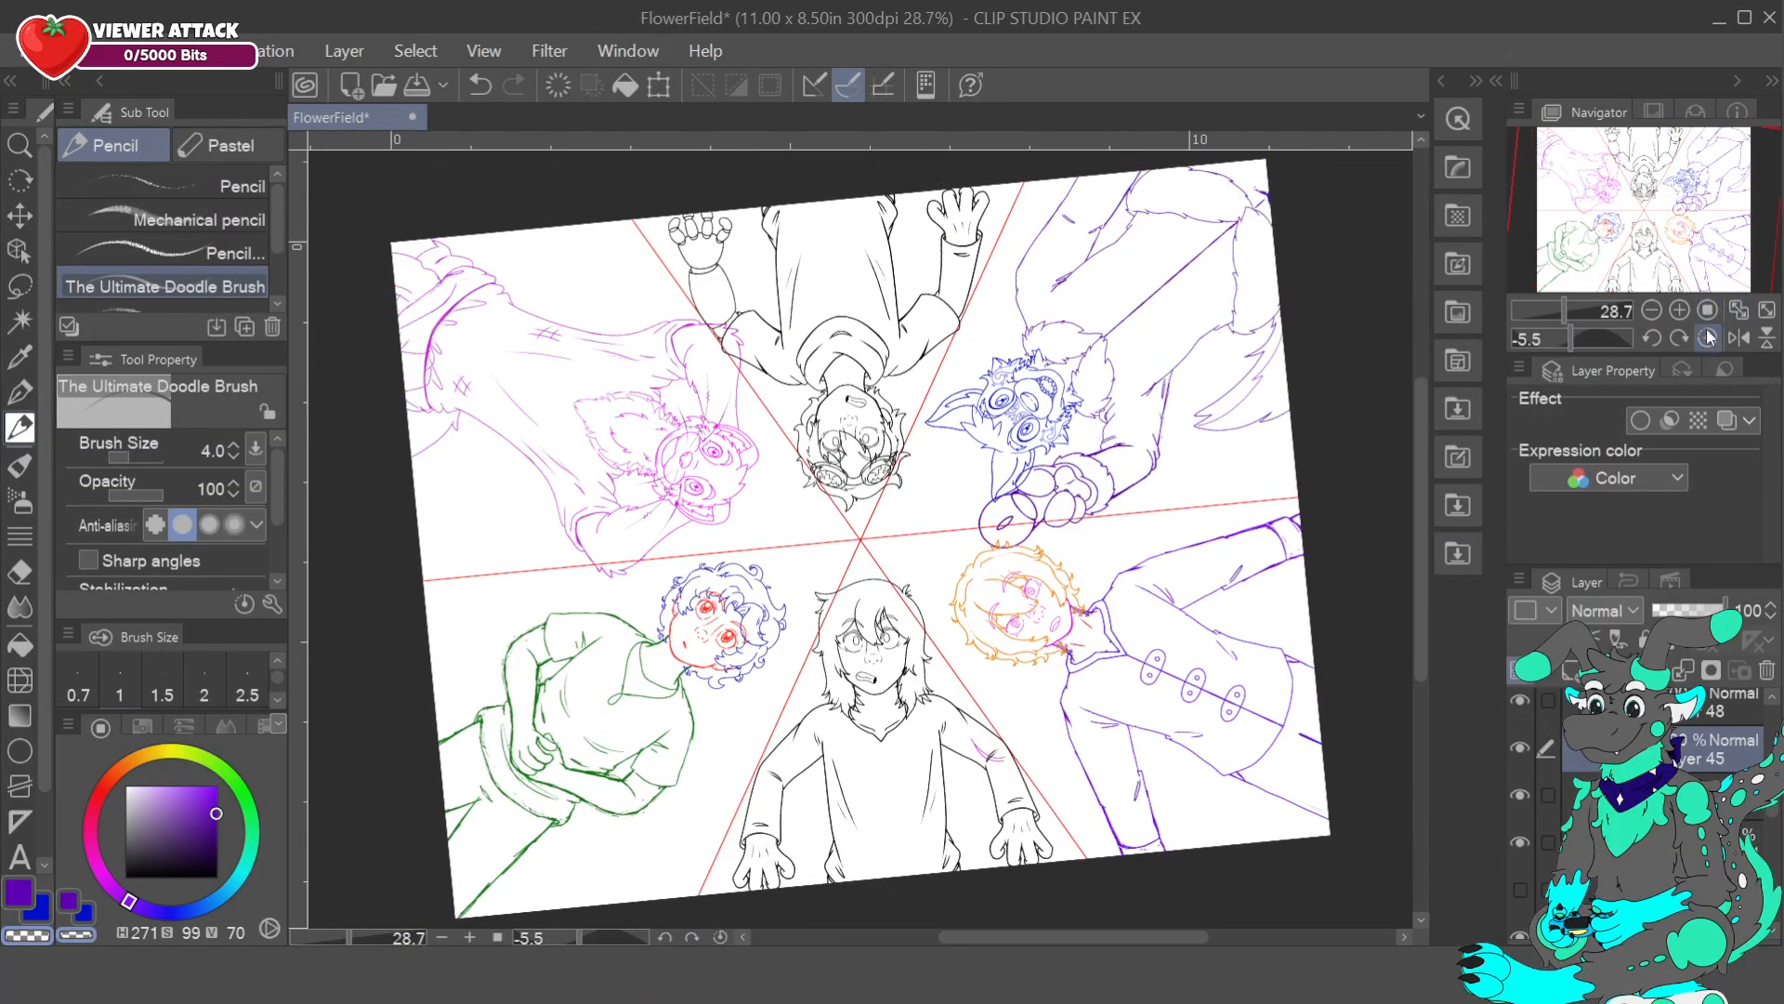
left_click(1707, 338)
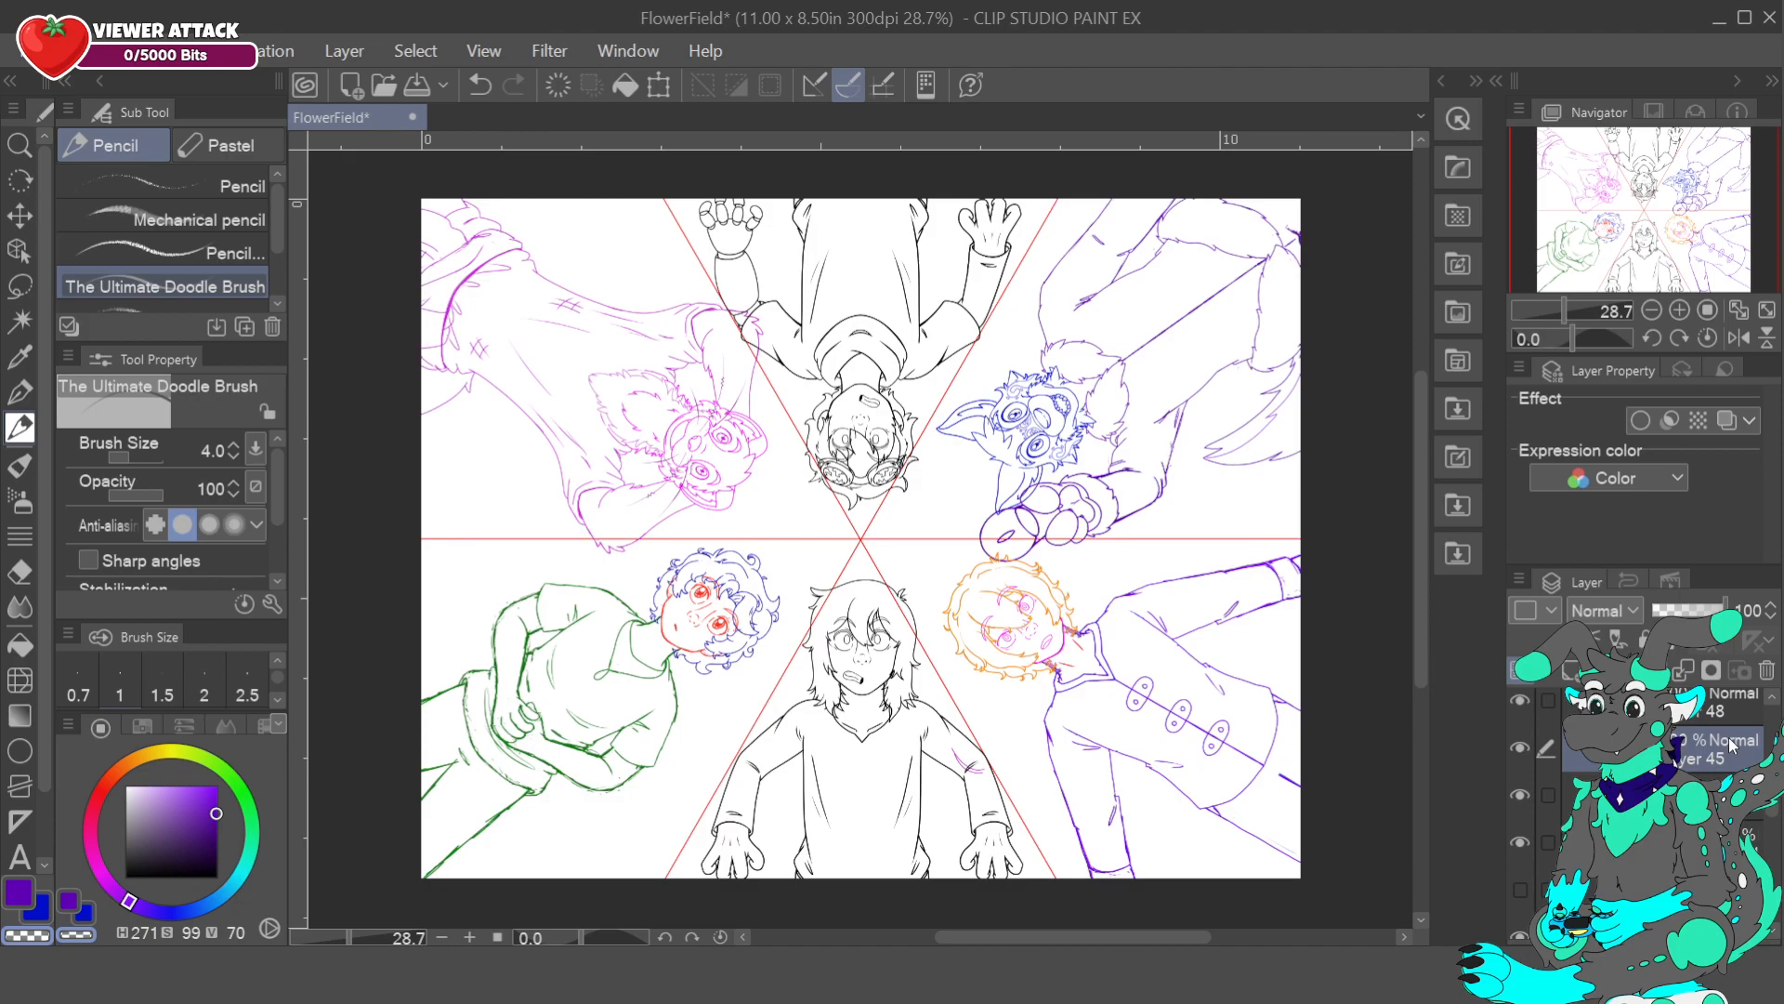
- Select the vector layer numbered 32 and save the FlowerField drawing
left_click_drag(1771, 809, 1770, 778)
left_click(1721, 773)
left_click(1594, 775)
left_click(1654, 819)
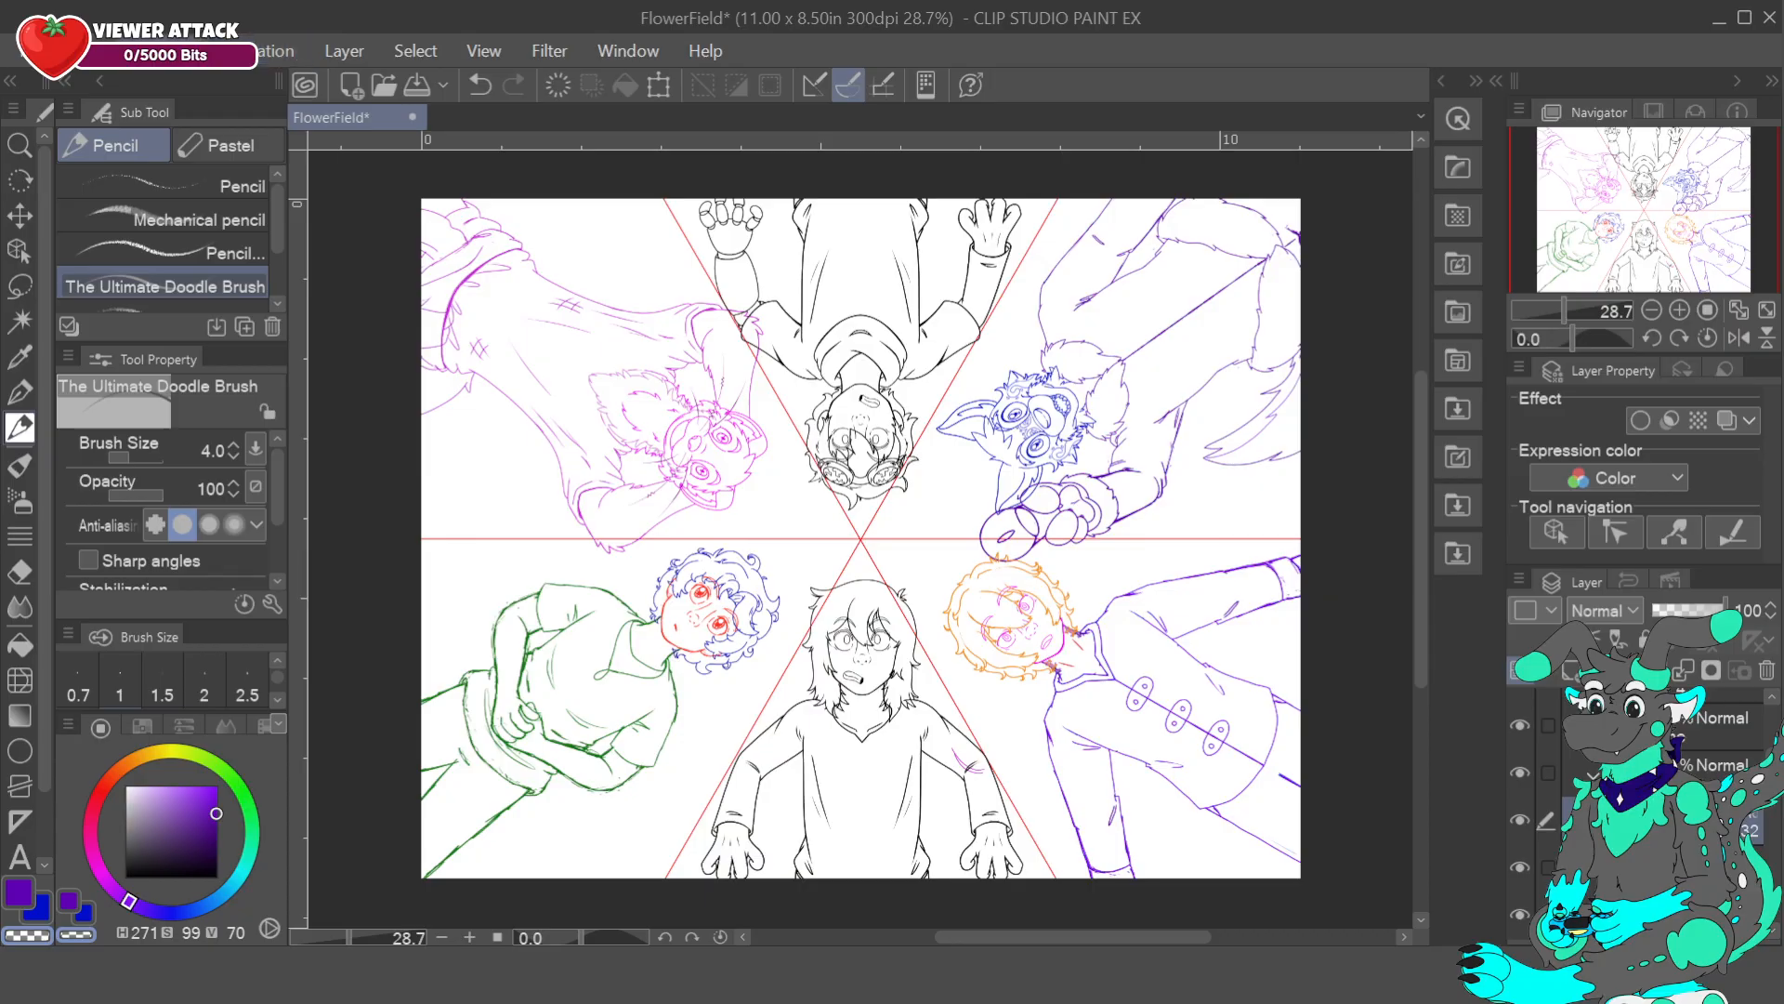
key("ctrl+s")
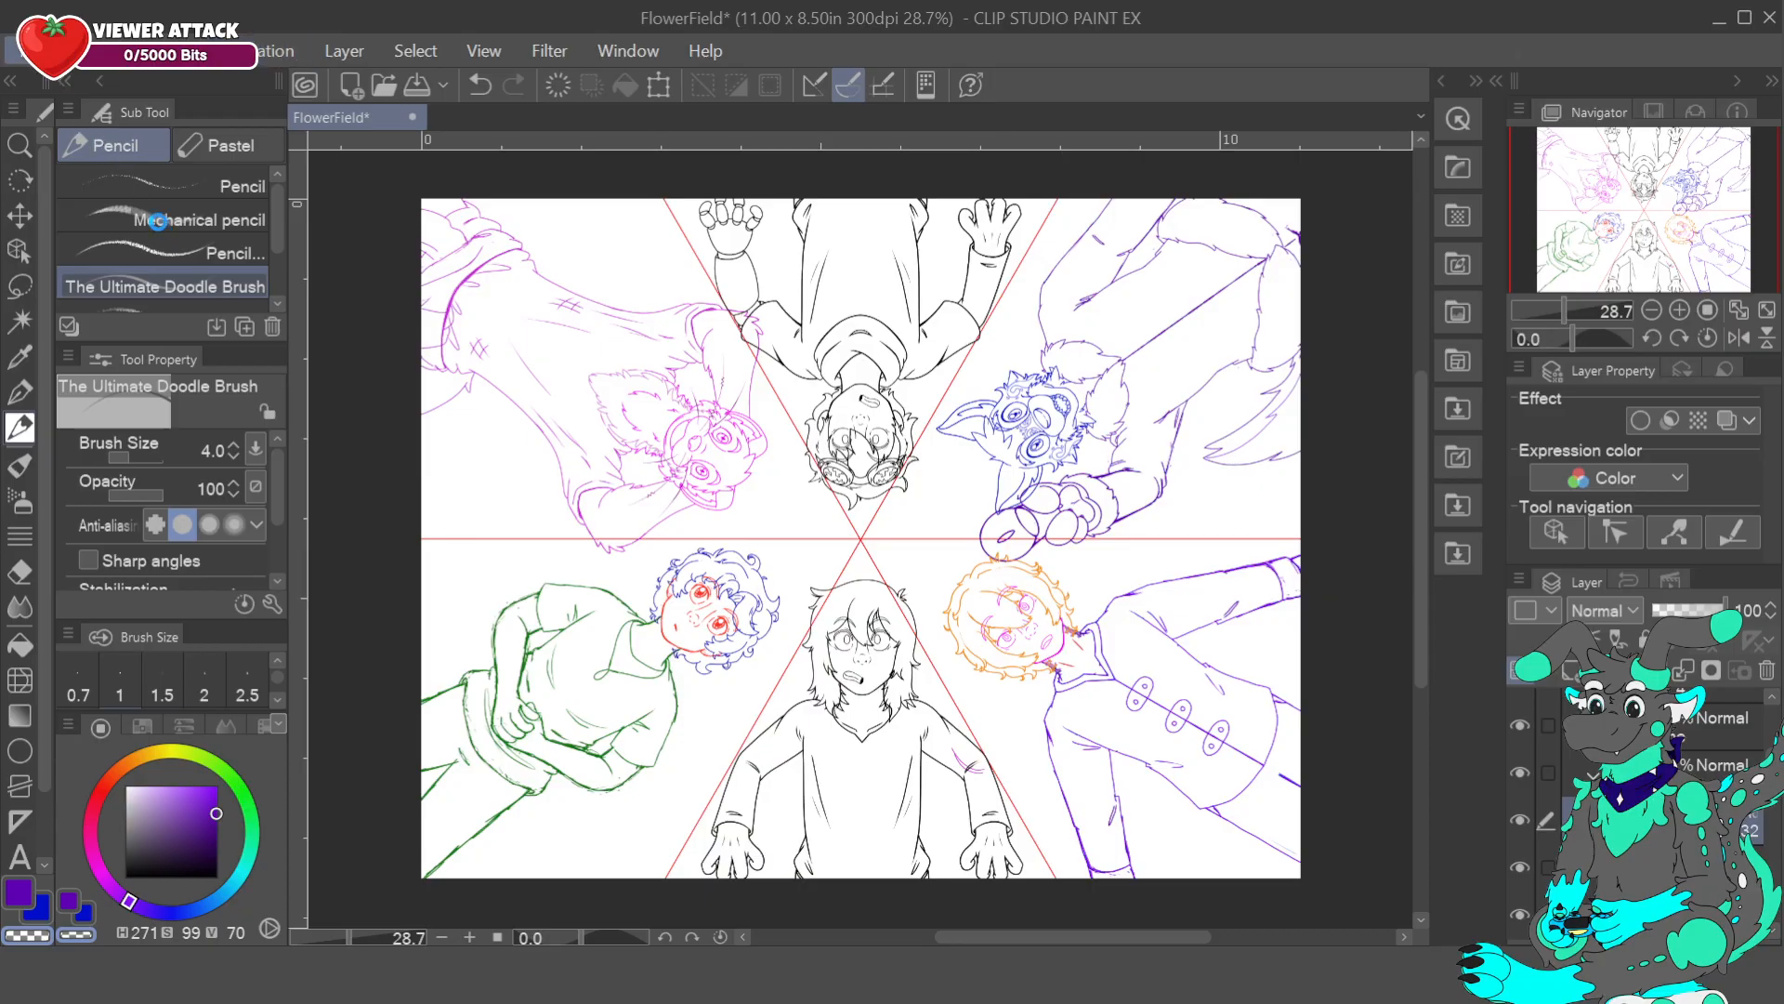
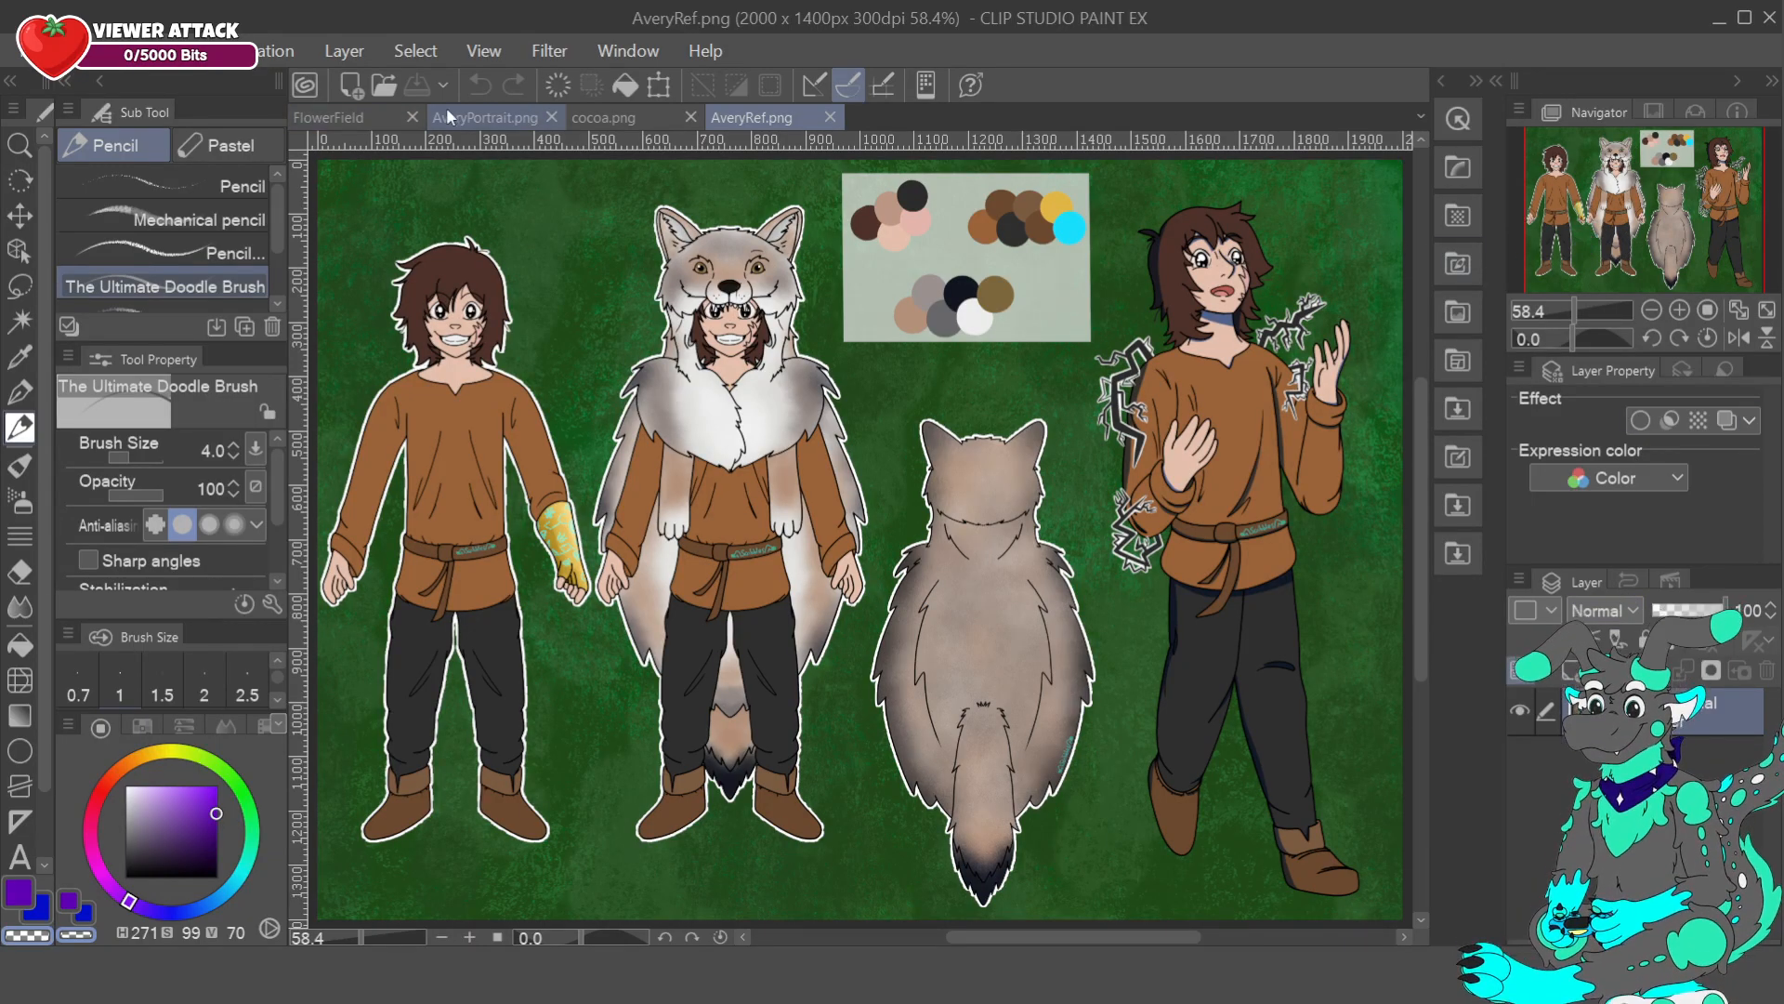
- Examine the AveryPortrait.png and cocoa.png references and compare them with the lower black-lined character's face in FlowerField
left_click(505, 108)
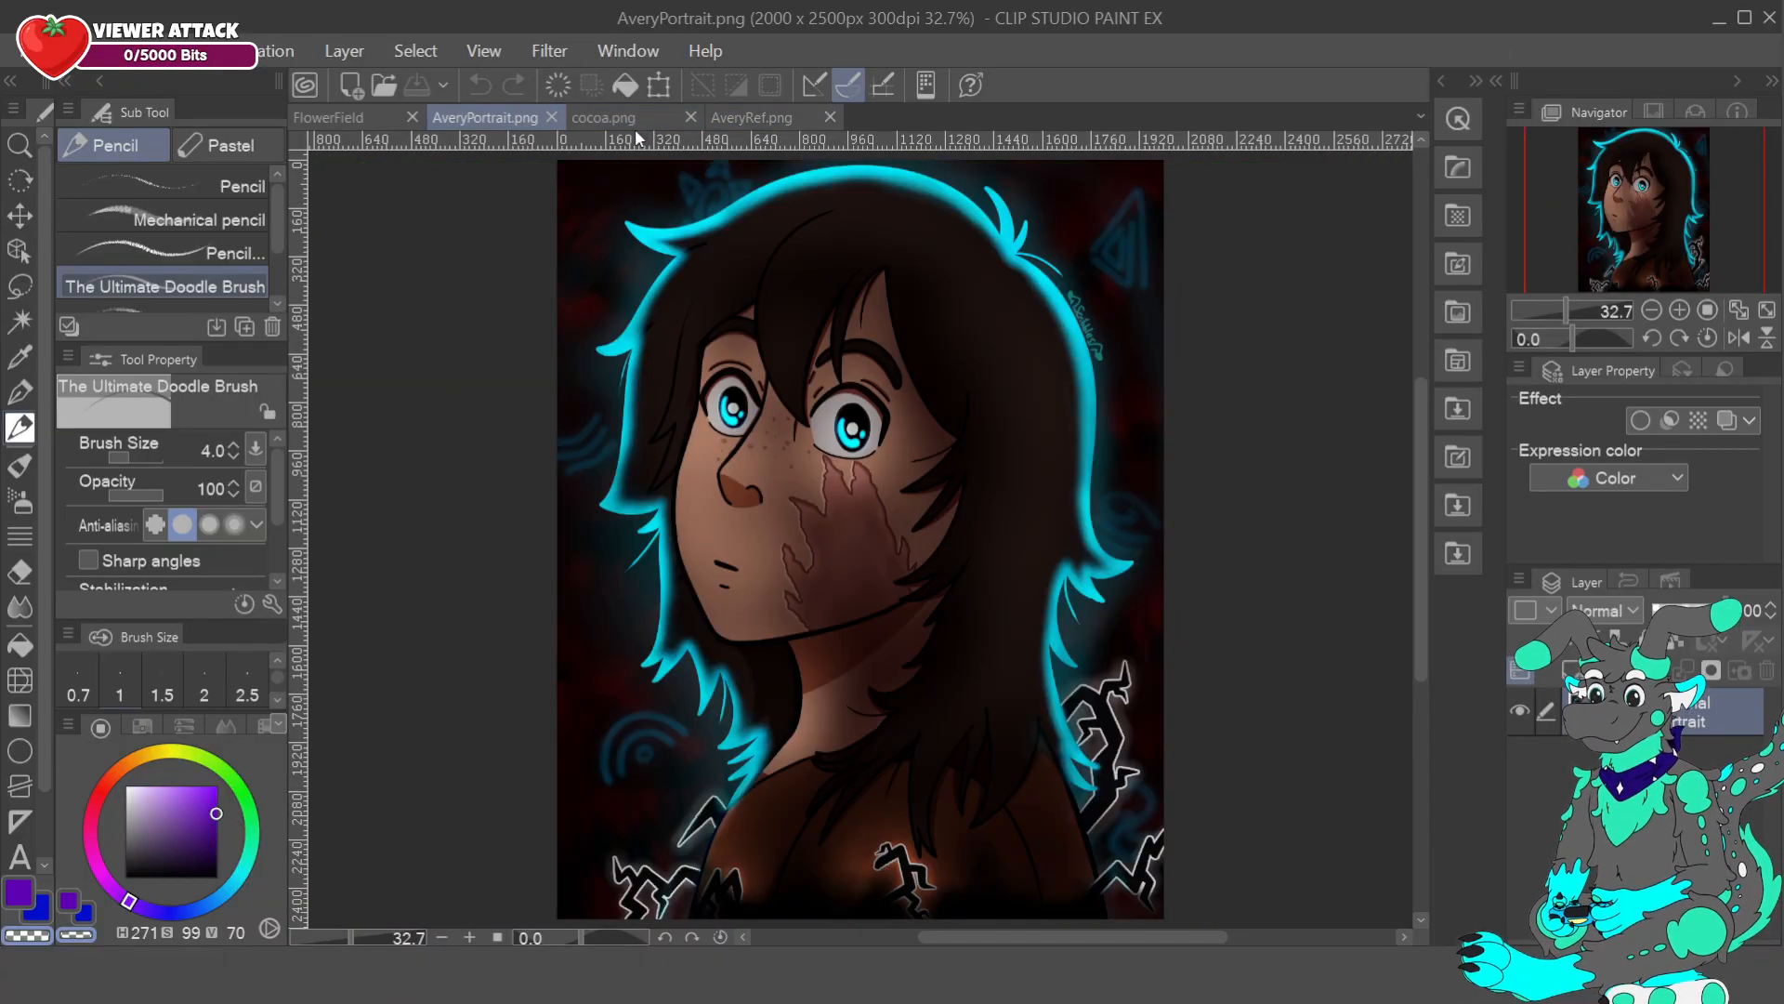
left_click(624, 118)
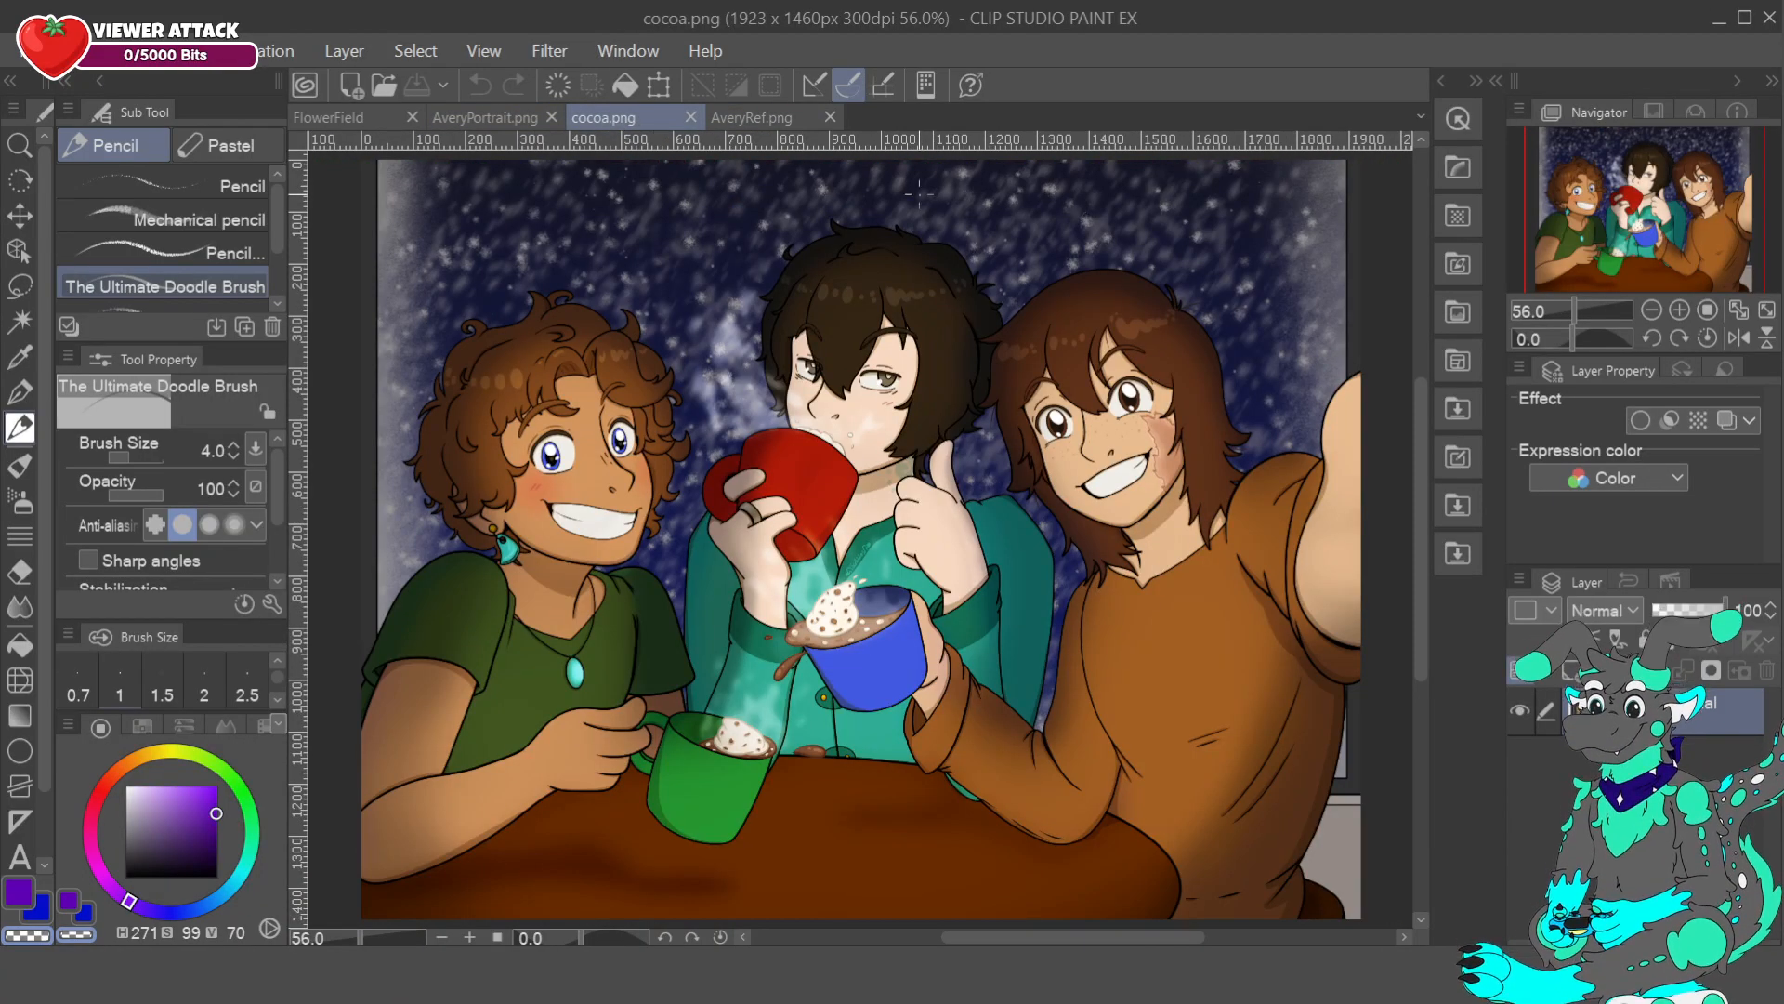
left_click(331, 117)
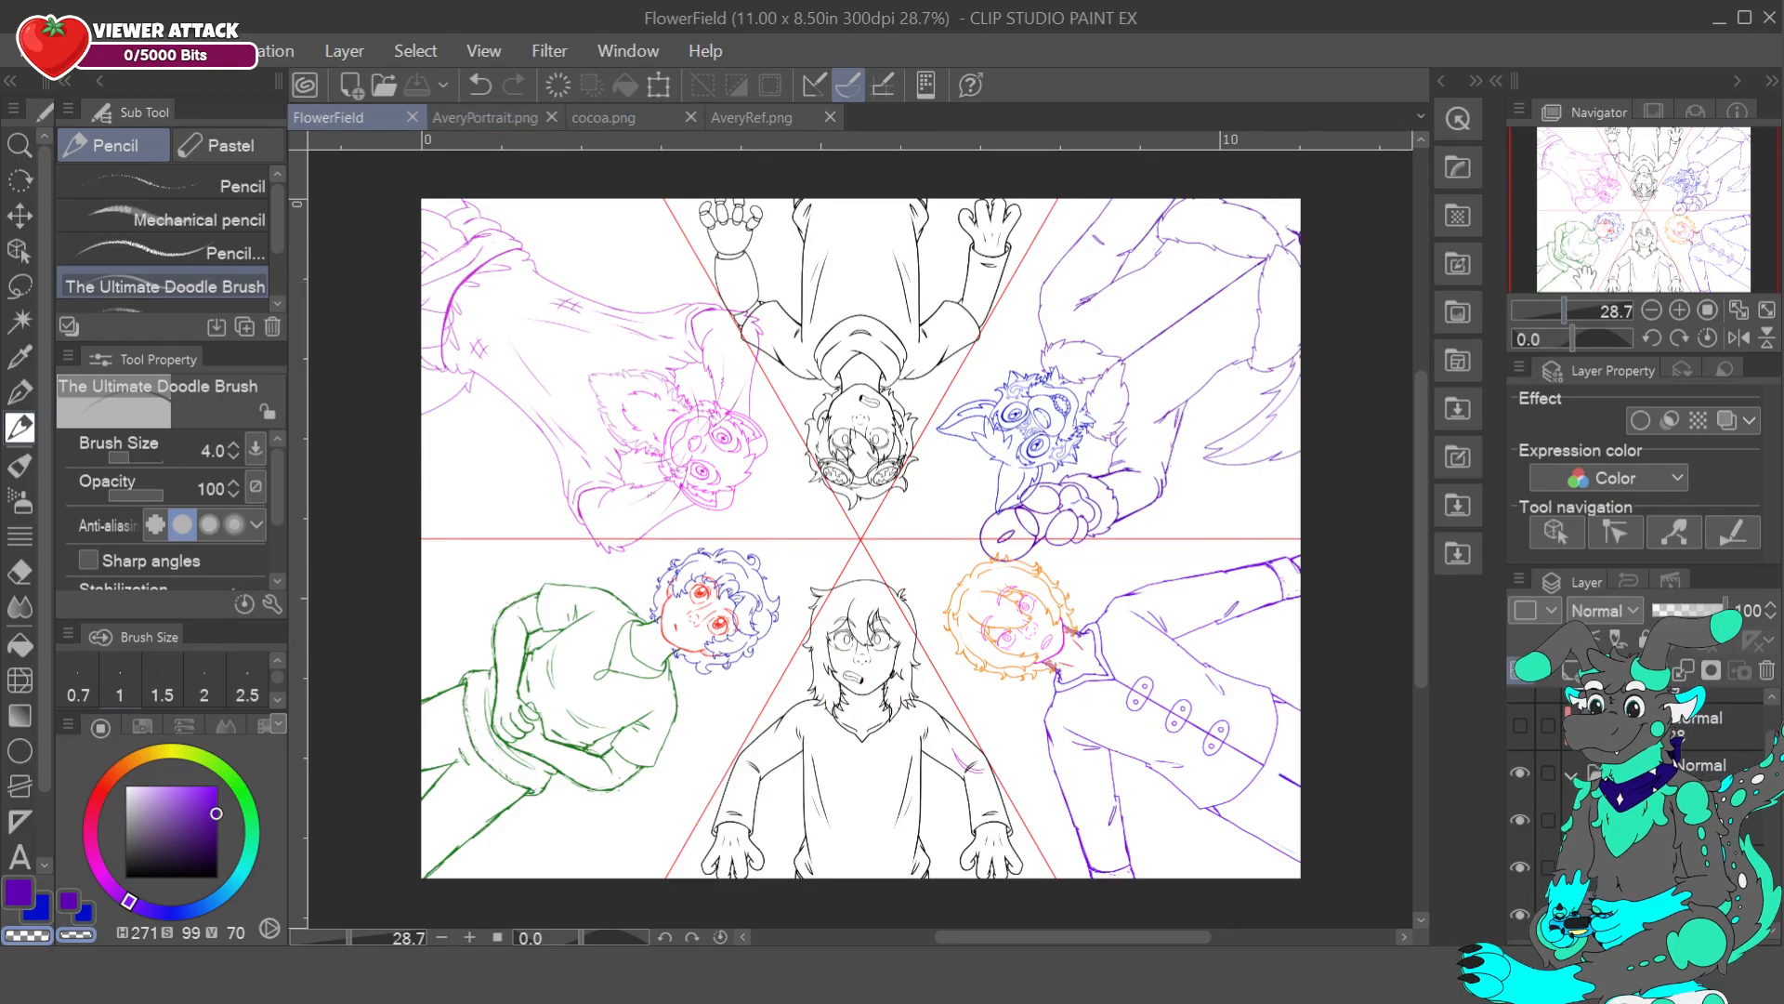
left_click(1680, 310)
left_click_drag(1648, 208, 1651, 243)
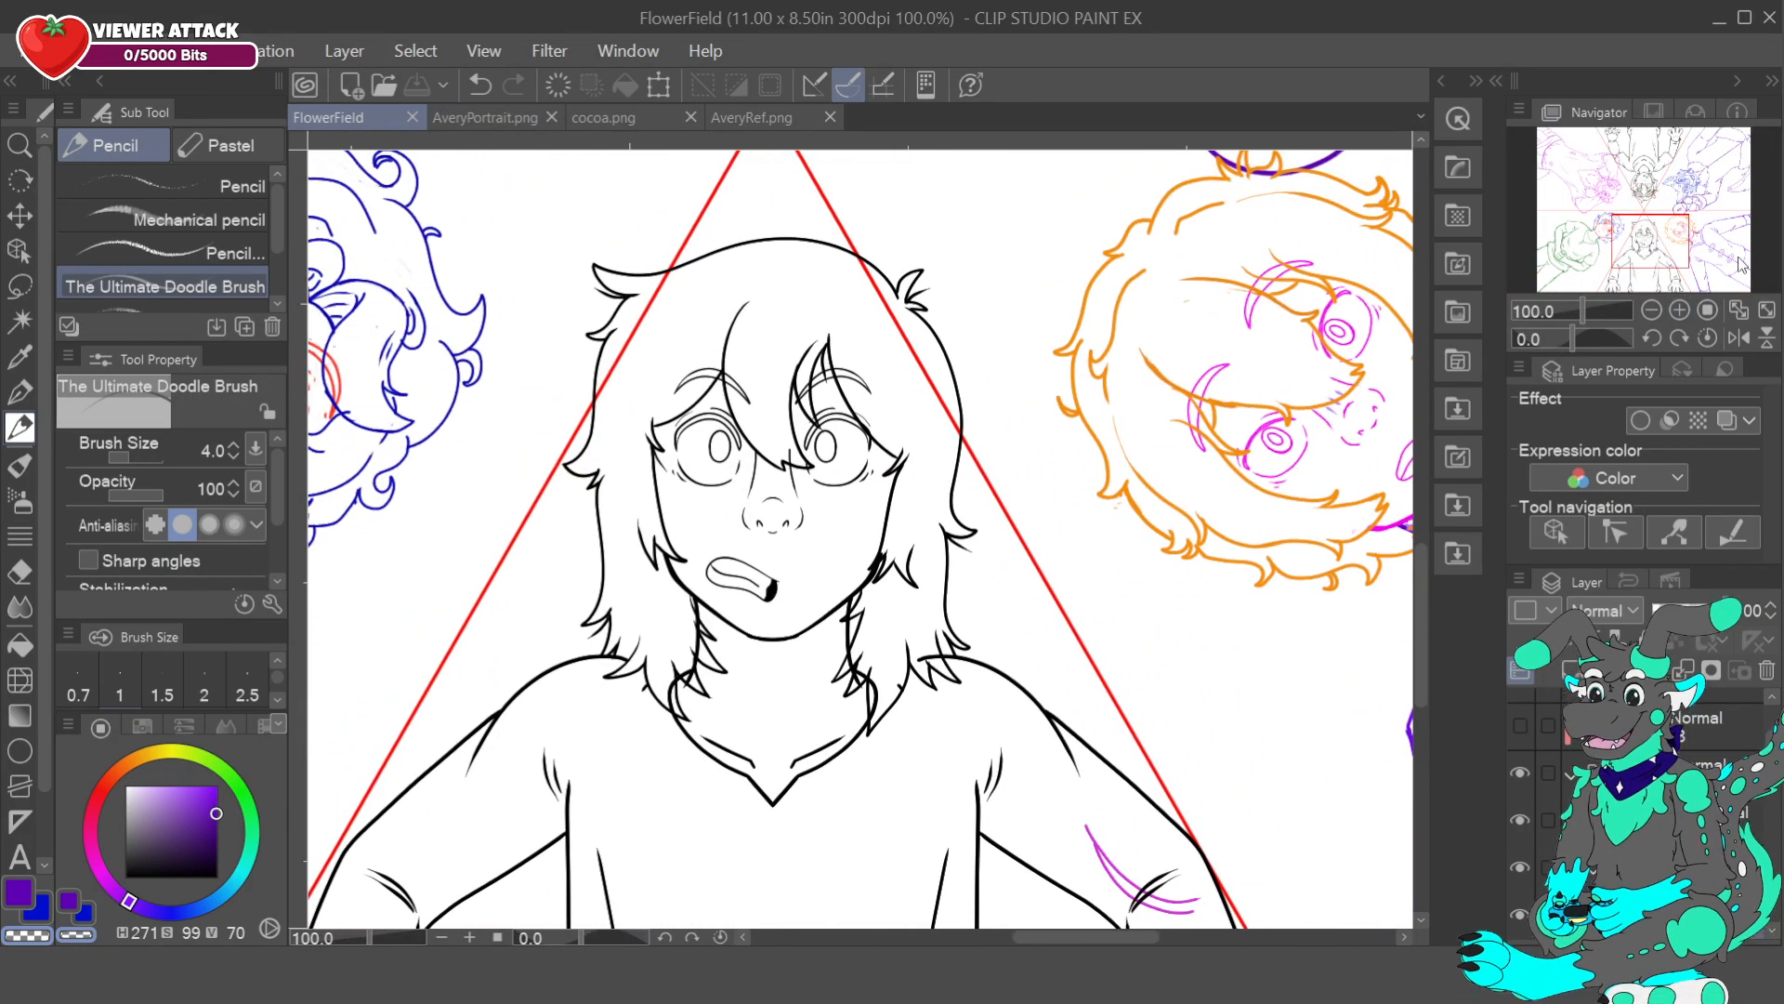
left_click(1738, 311)
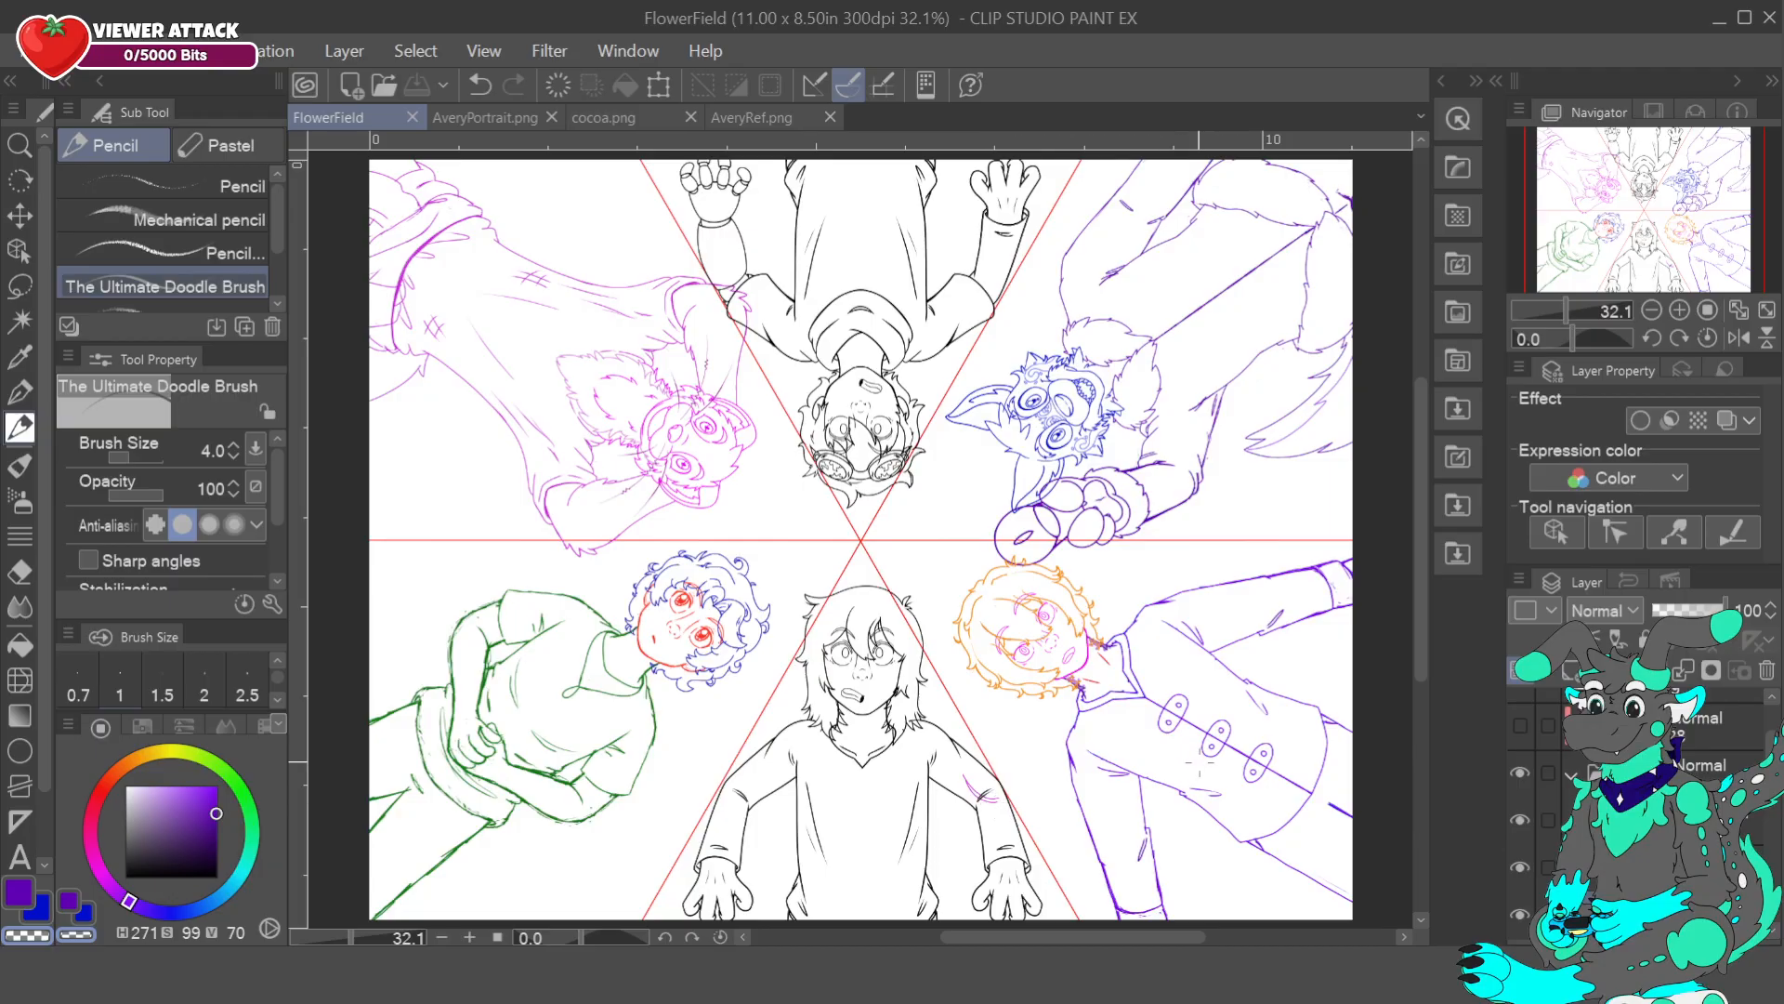
- Toggle layers and folders off and on one at a time to identify which character's line art each holds
left_click(1521, 818)
left_click(1518, 863)
left_click(1519, 862)
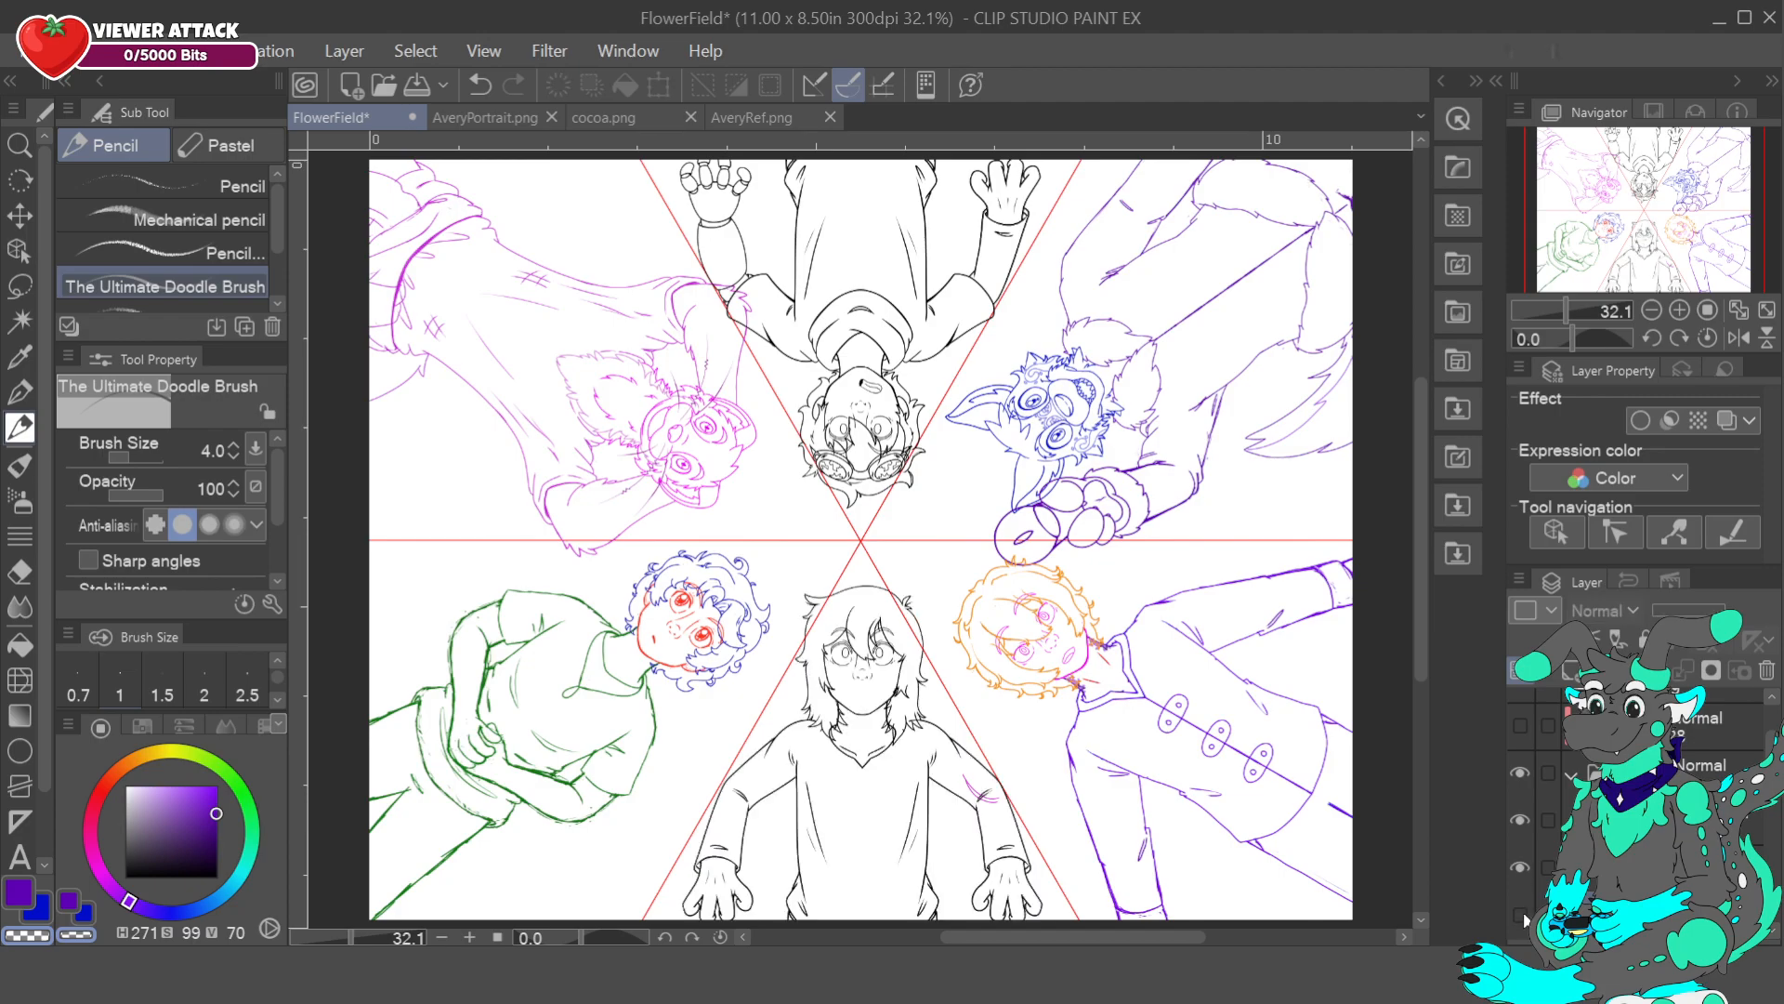
left_click(1598, 867)
left_click(1522, 915)
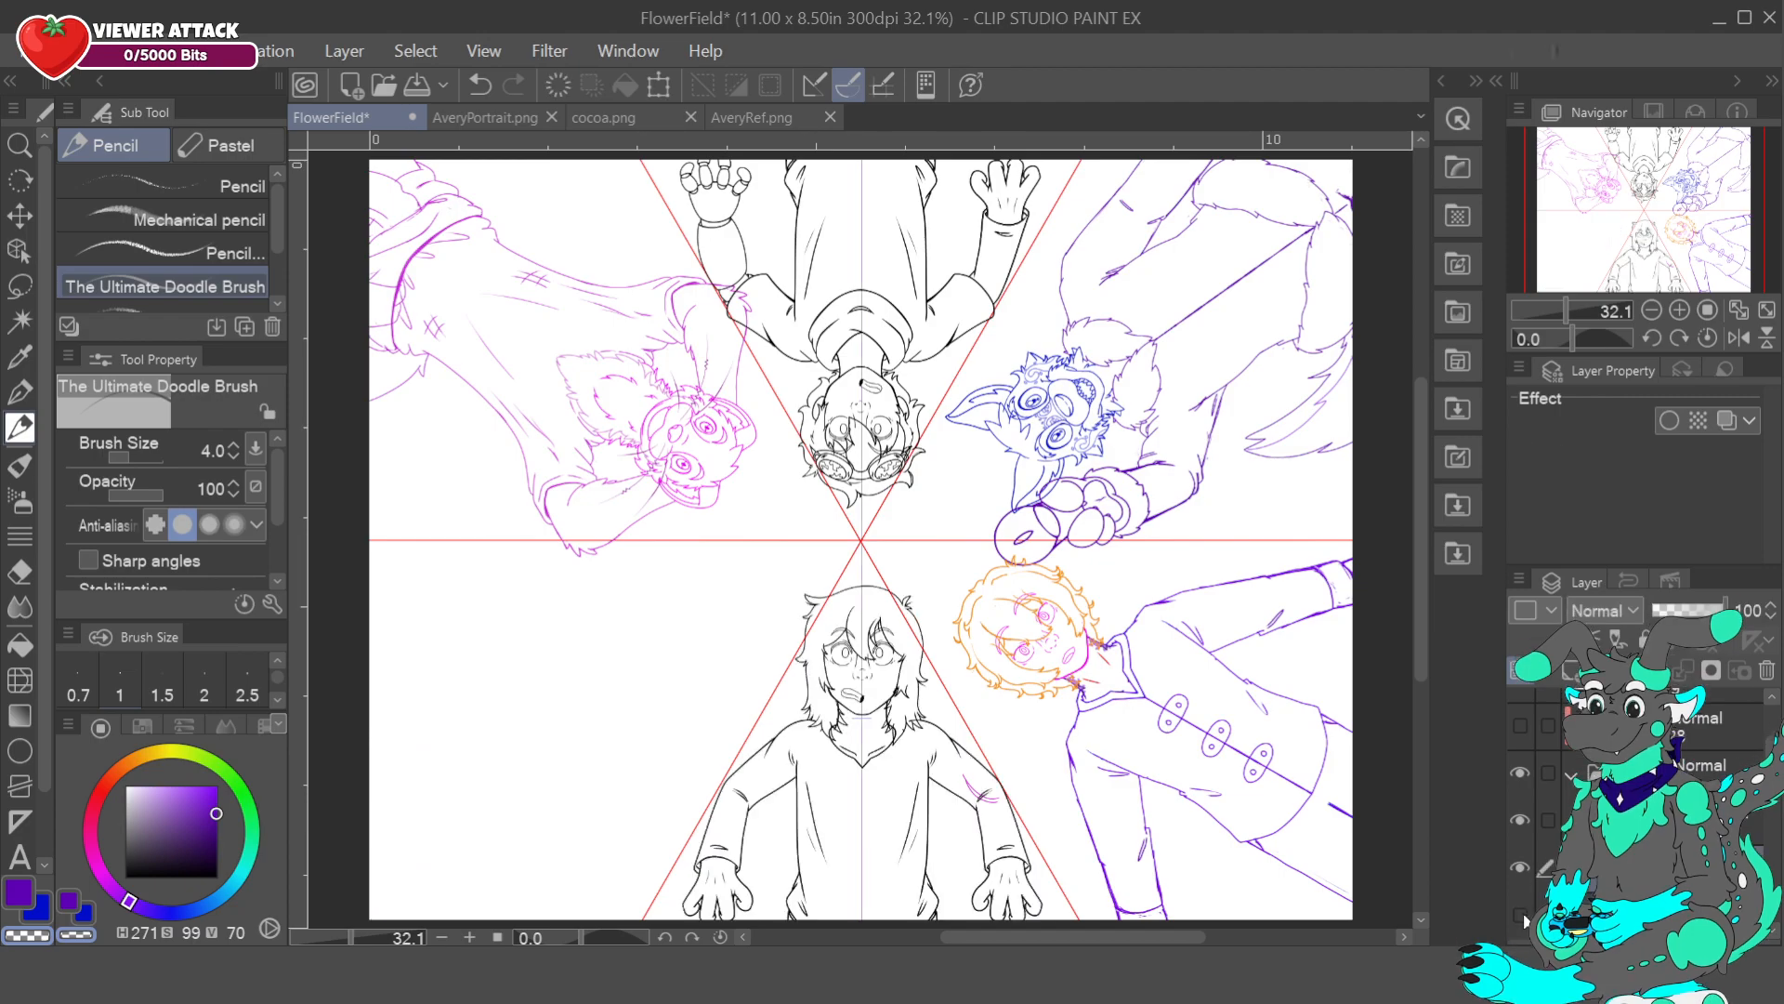
left_click(1524, 912)
scroll(1528, 883, "down", 2)
left_click(1521, 785)
left_click(1521, 785)
left_click(1518, 879)
left_click(1520, 883)
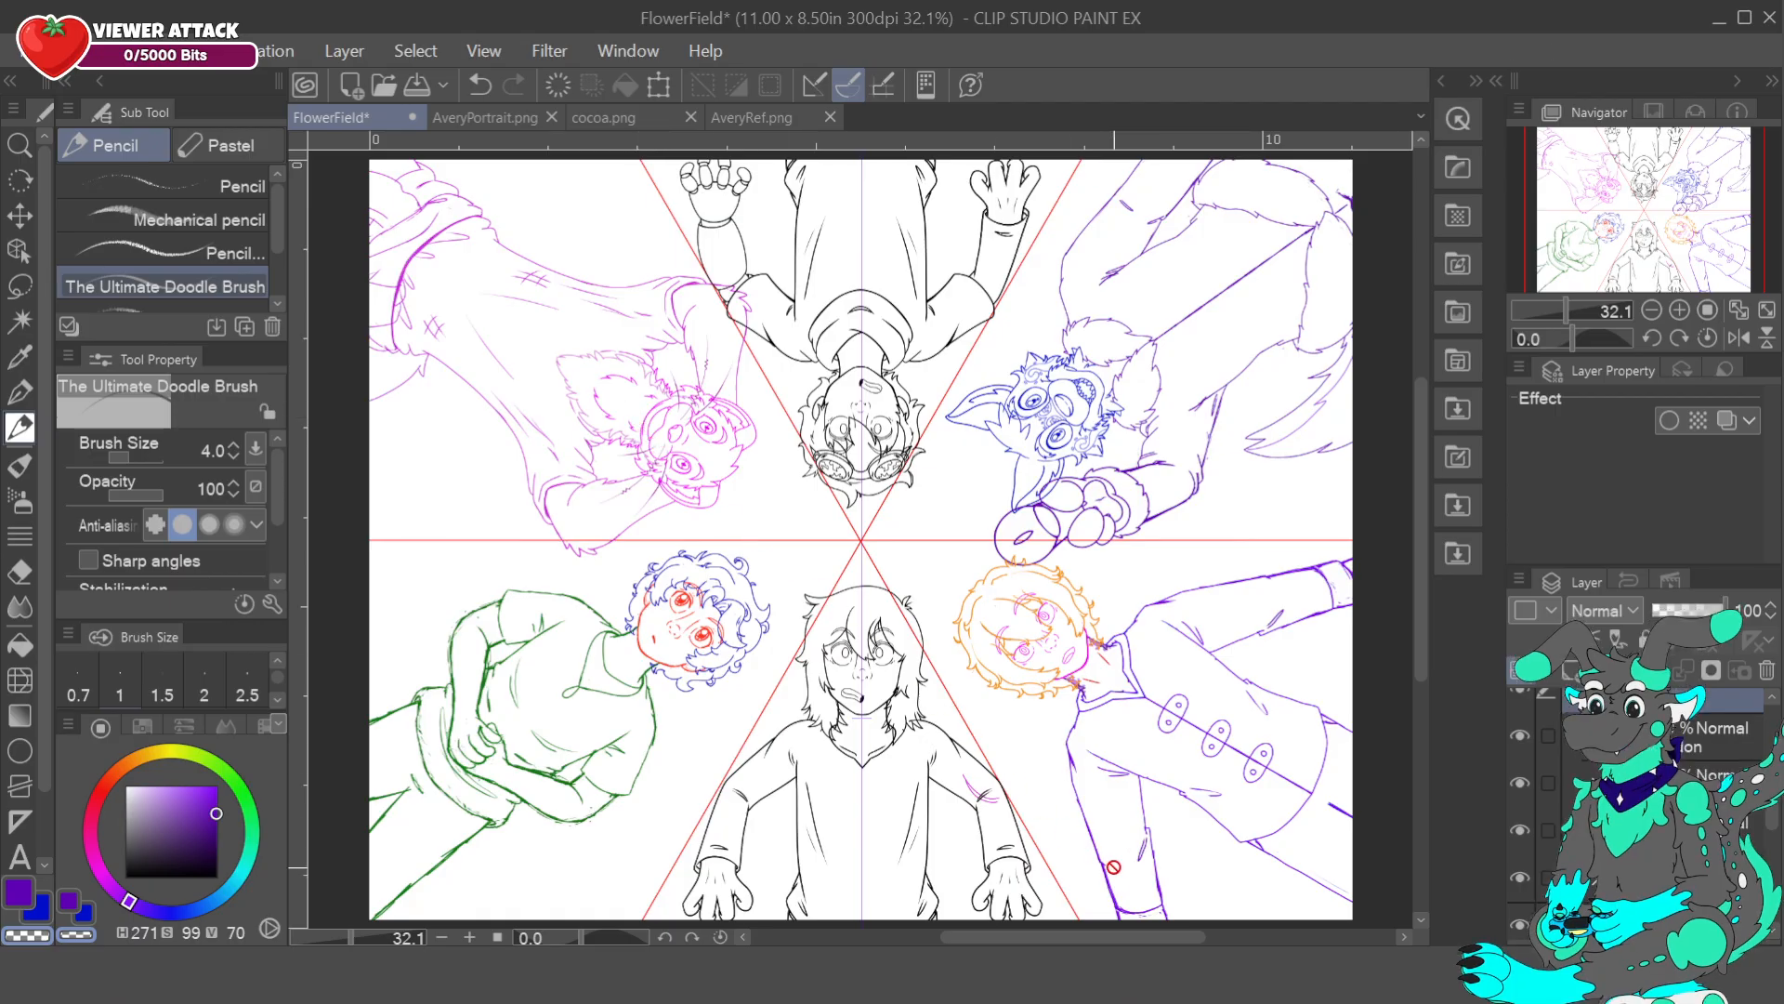
left_click(1520, 829)
left_click(1520, 829)
left_click(1521, 874)
left_click(1521, 874)
left_click(1598, 877)
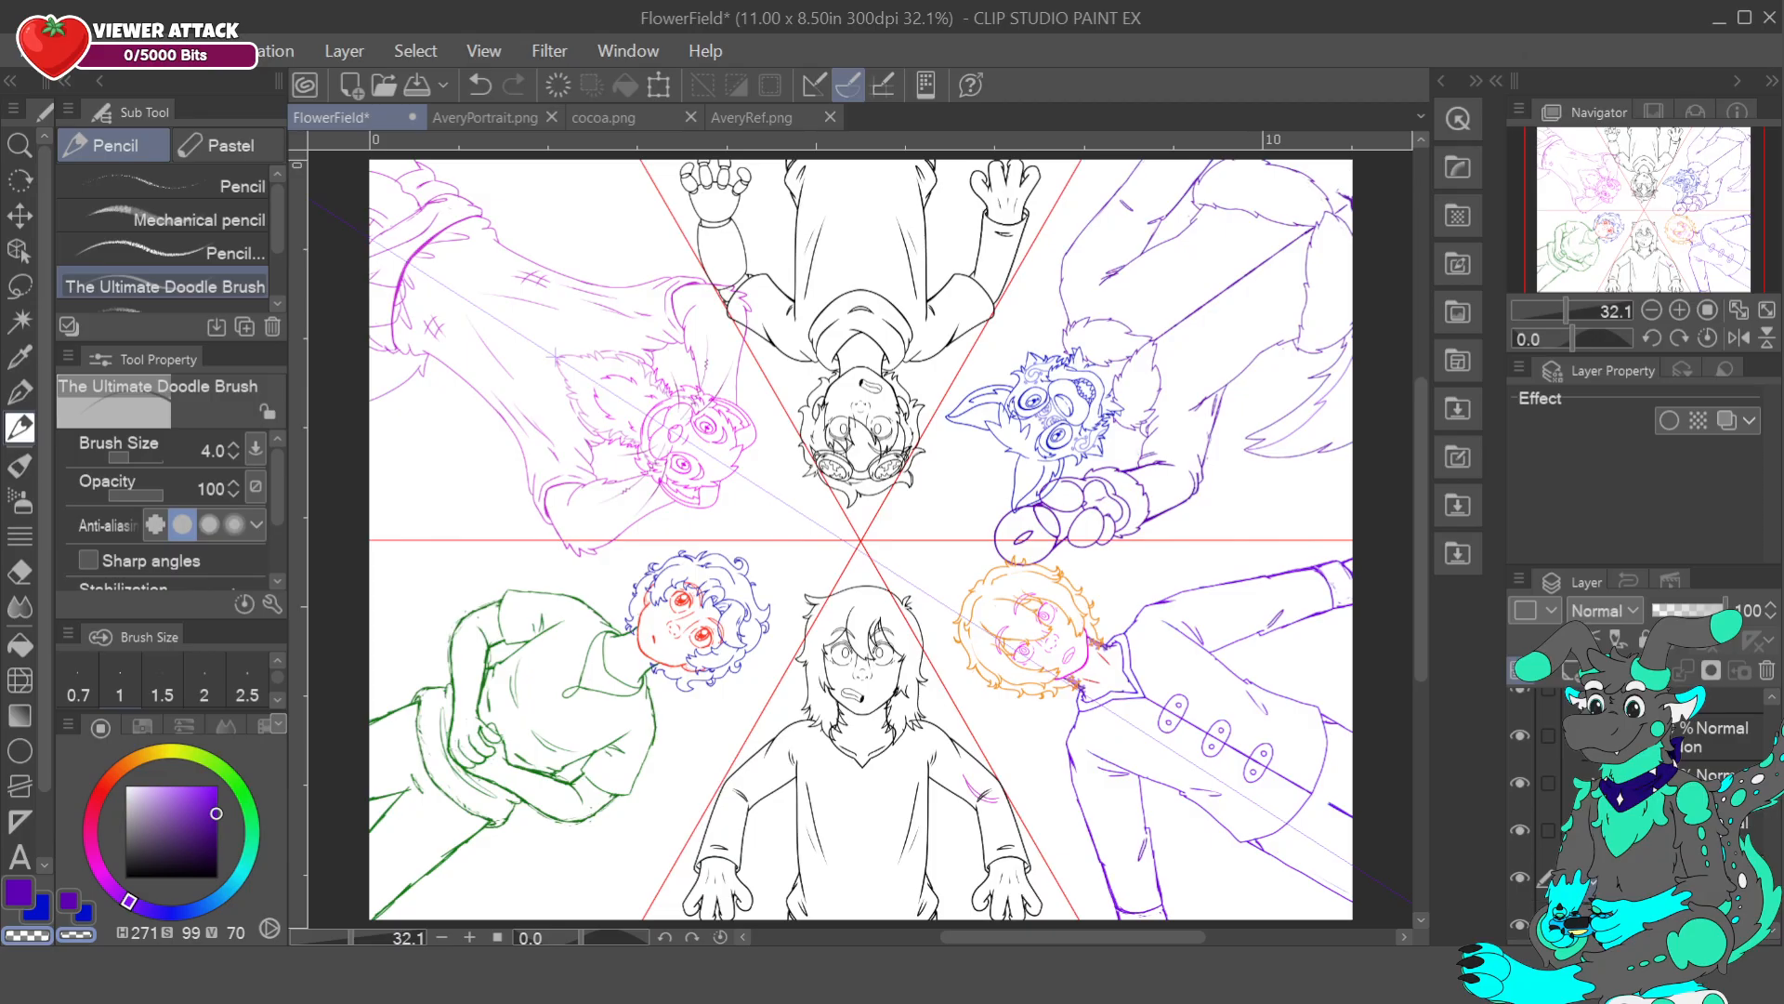
scroll(1599, 873, "down", 3)
left_click(1517, 771)
left_click(1517, 771)
left_click(1515, 816)
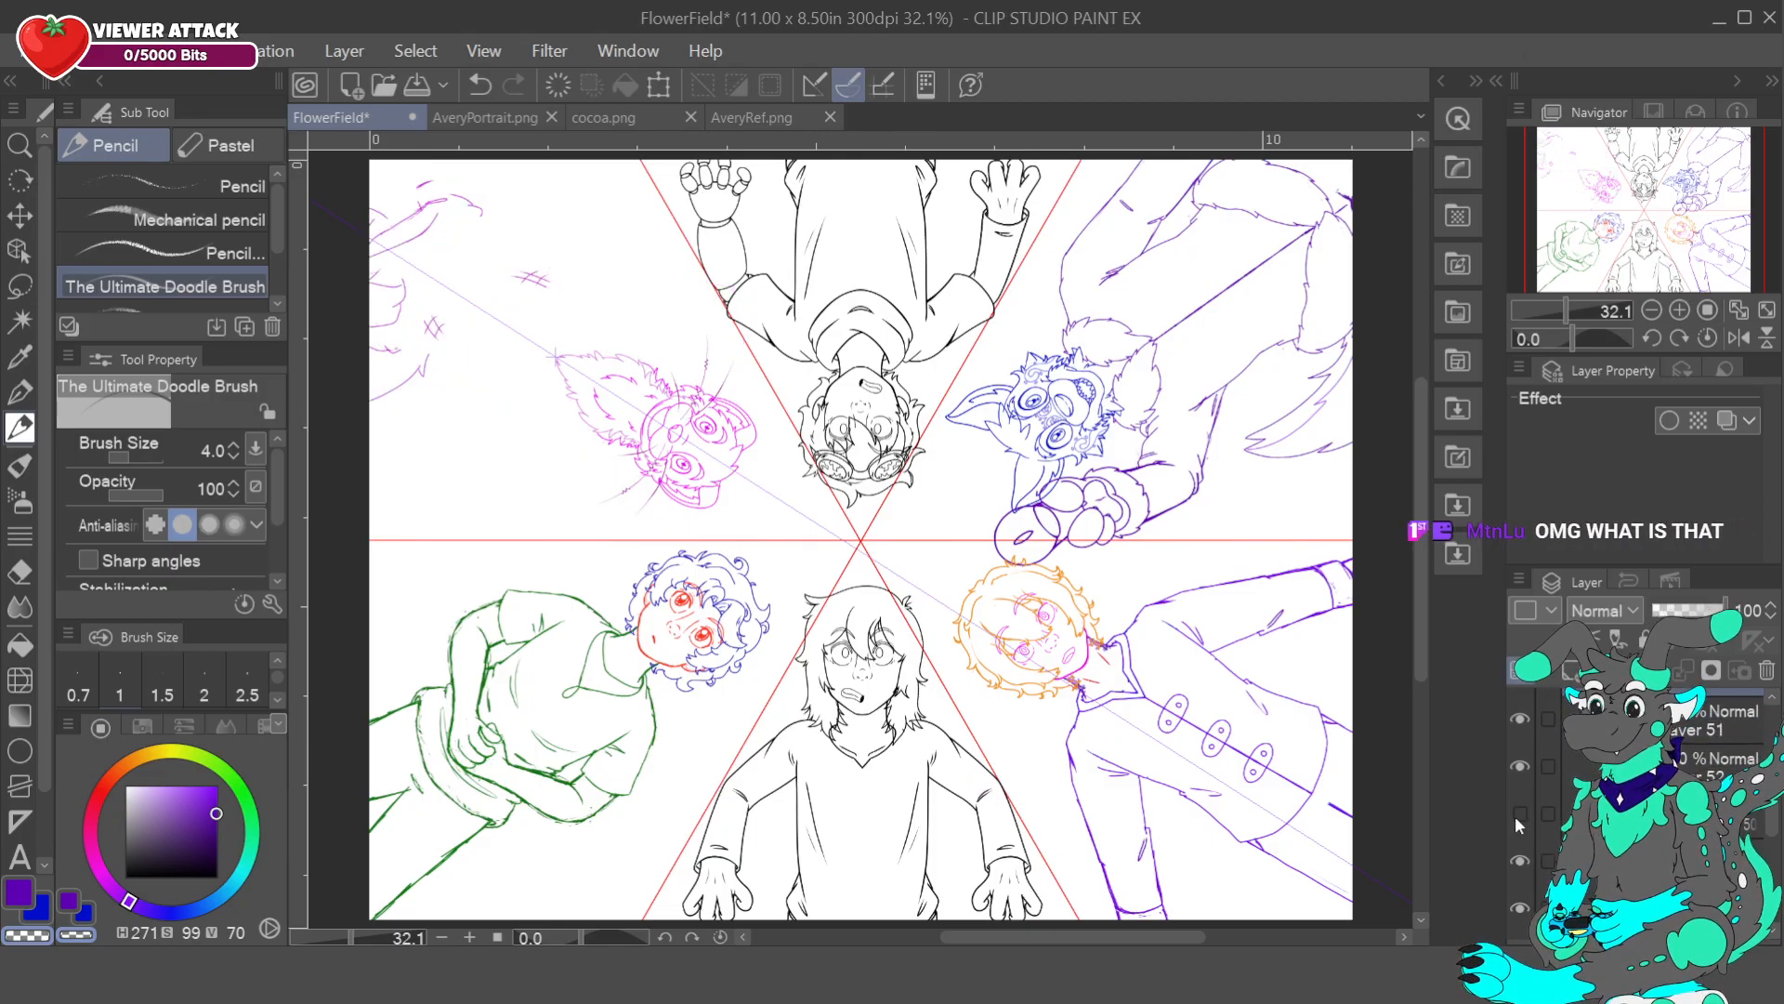
left_click(1515, 816)
left_click(1575, 816)
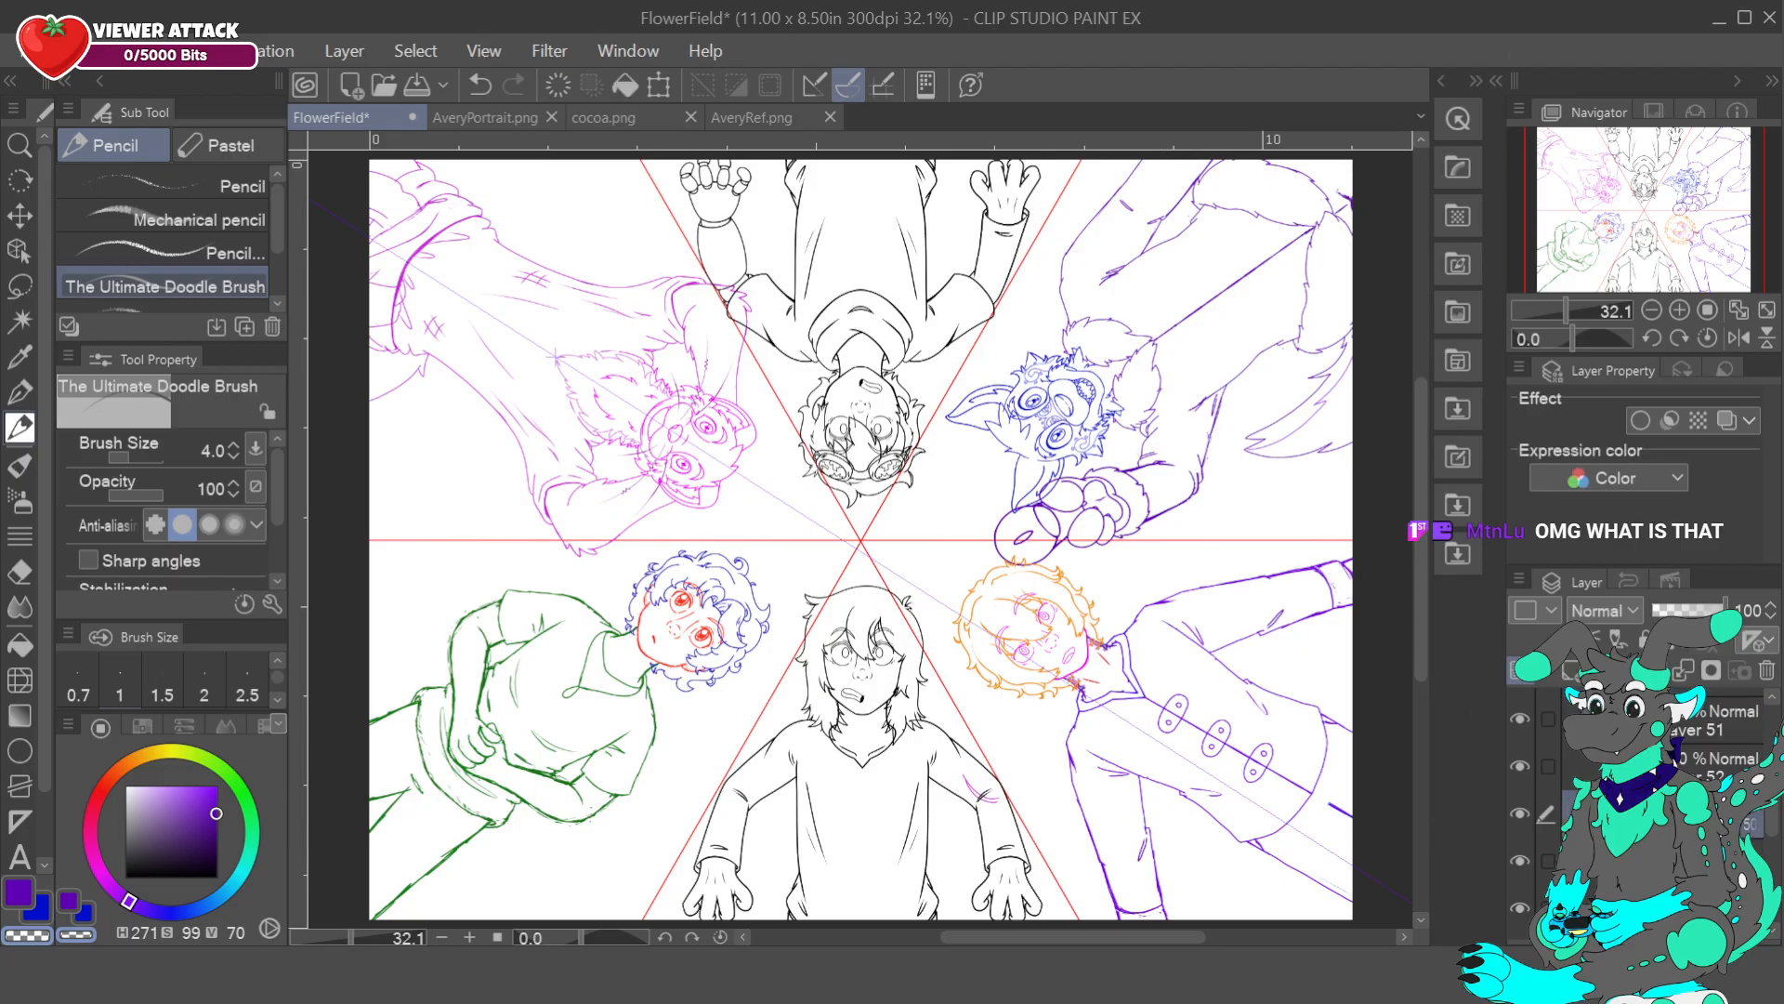
- Select the vector layer numbered 53 and set up the Turnip pen with brush size 4.0, stabilization 100 and black
key("p")
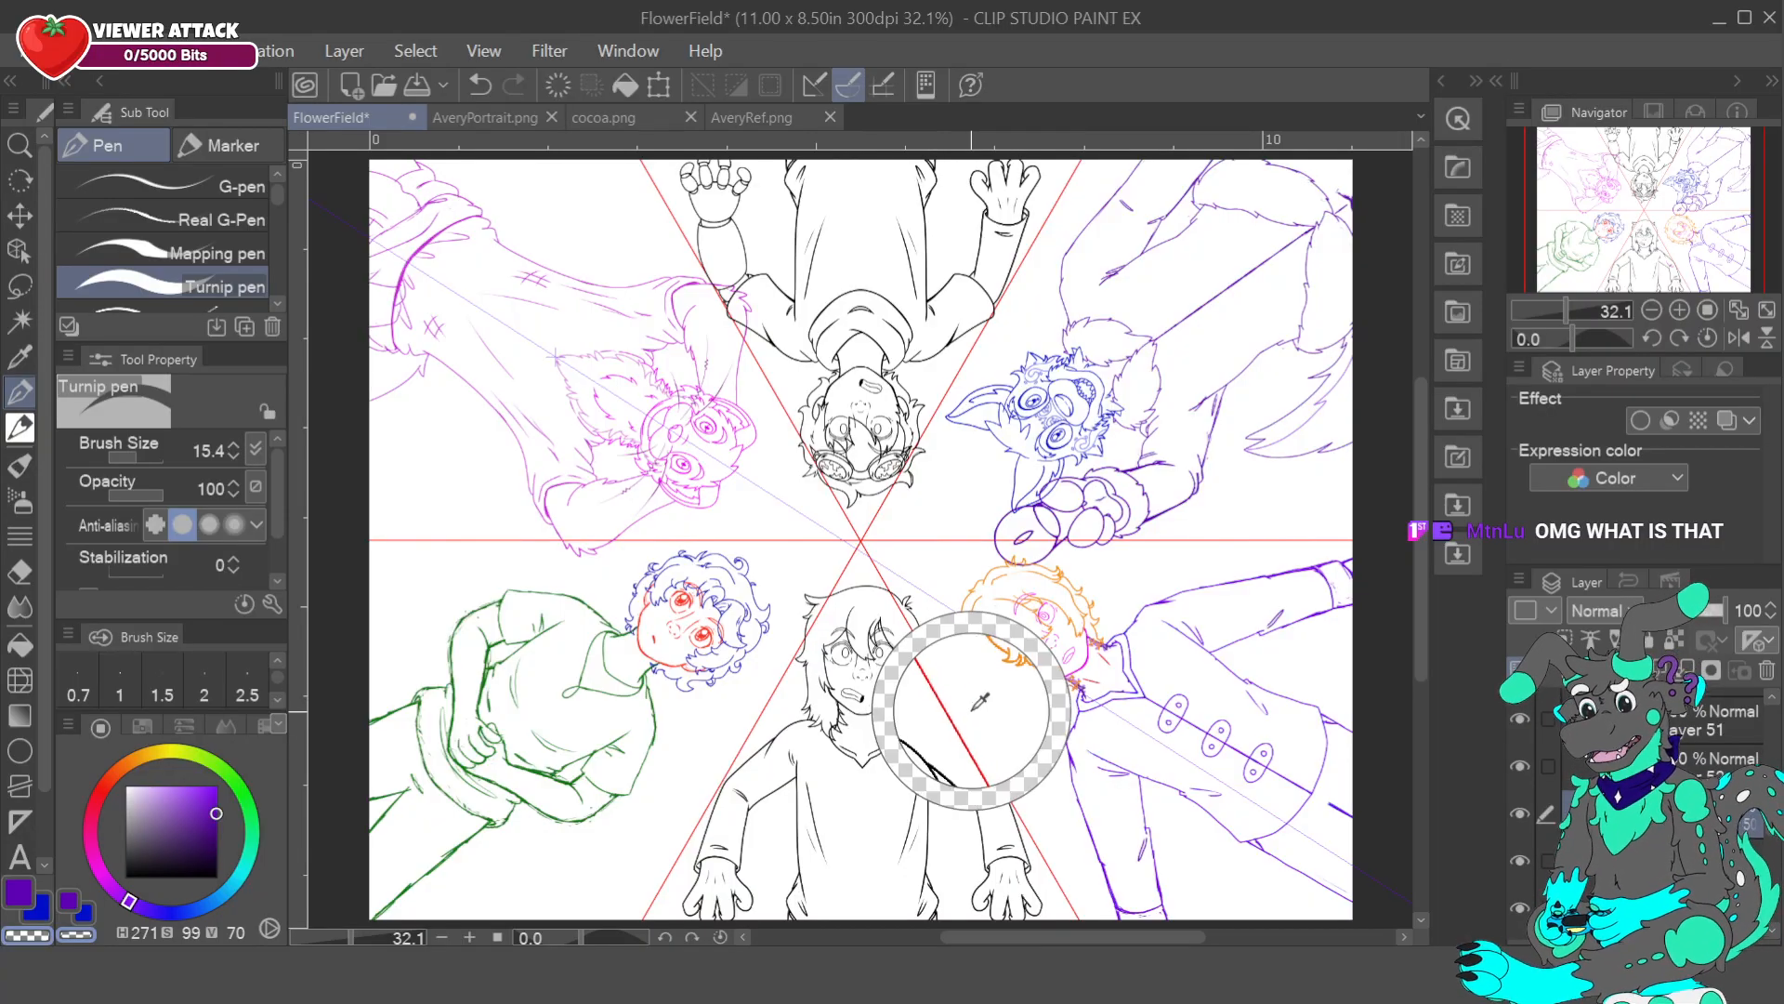
left_click_drag(135, 456, 141, 459)
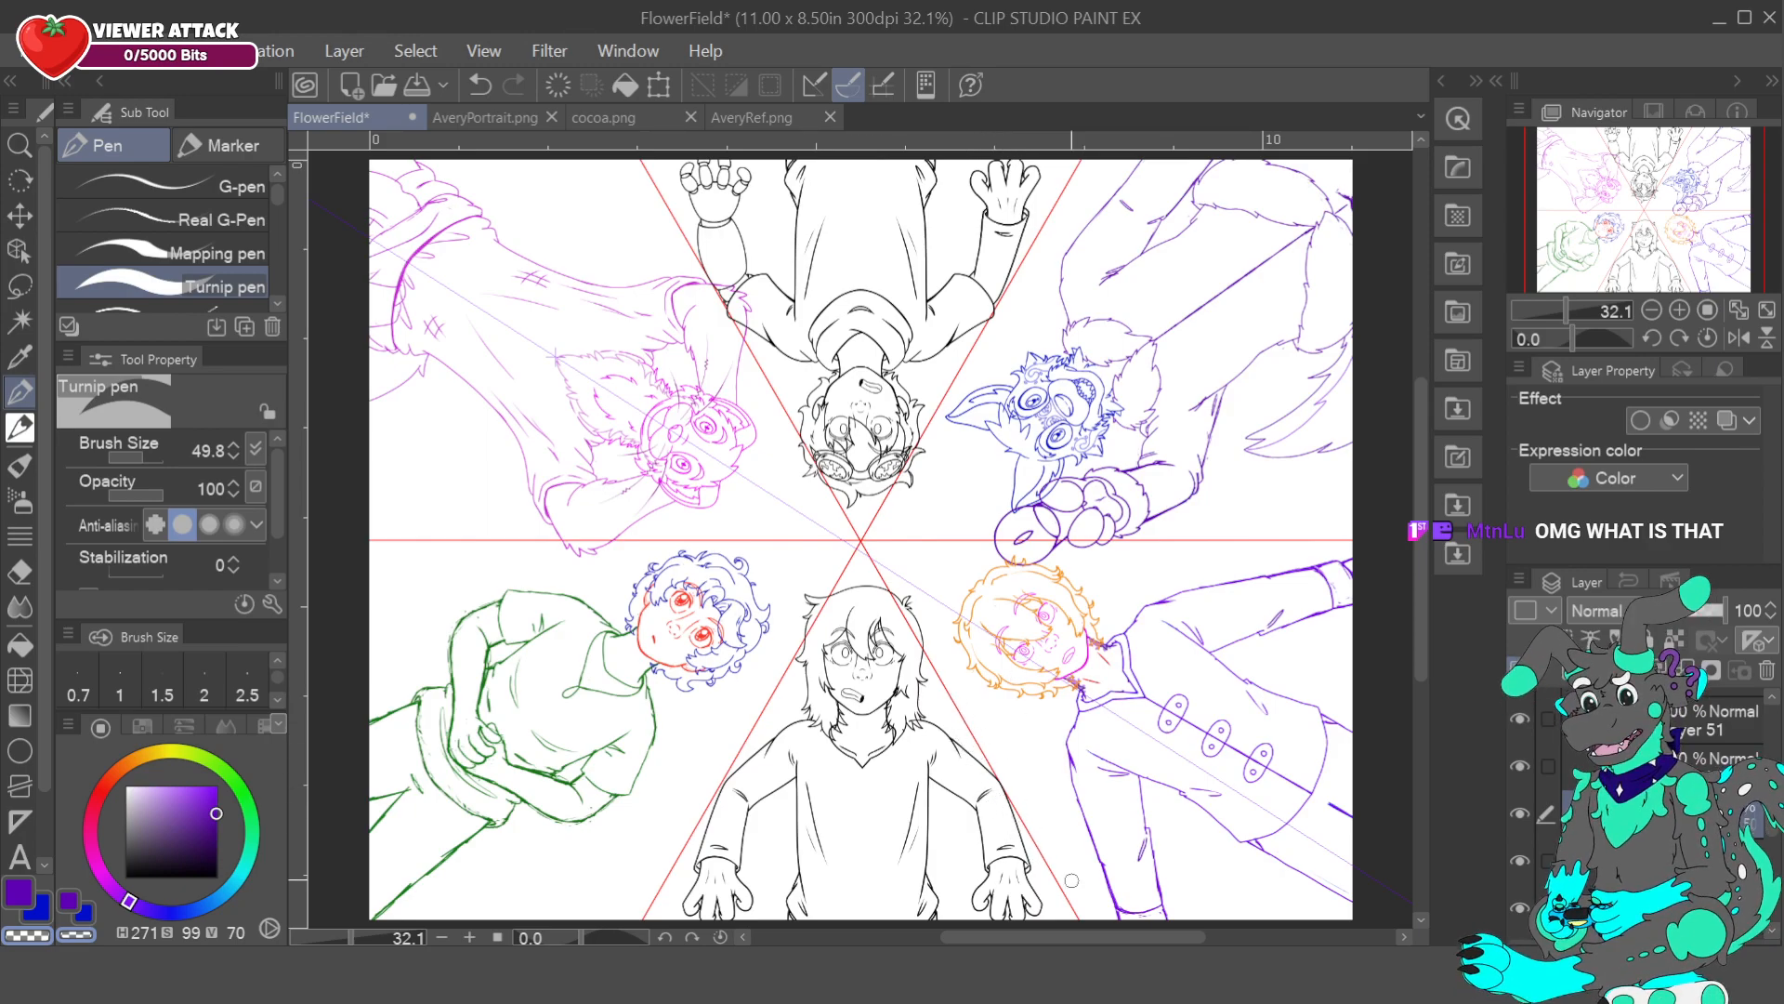
left_click(1719, 860)
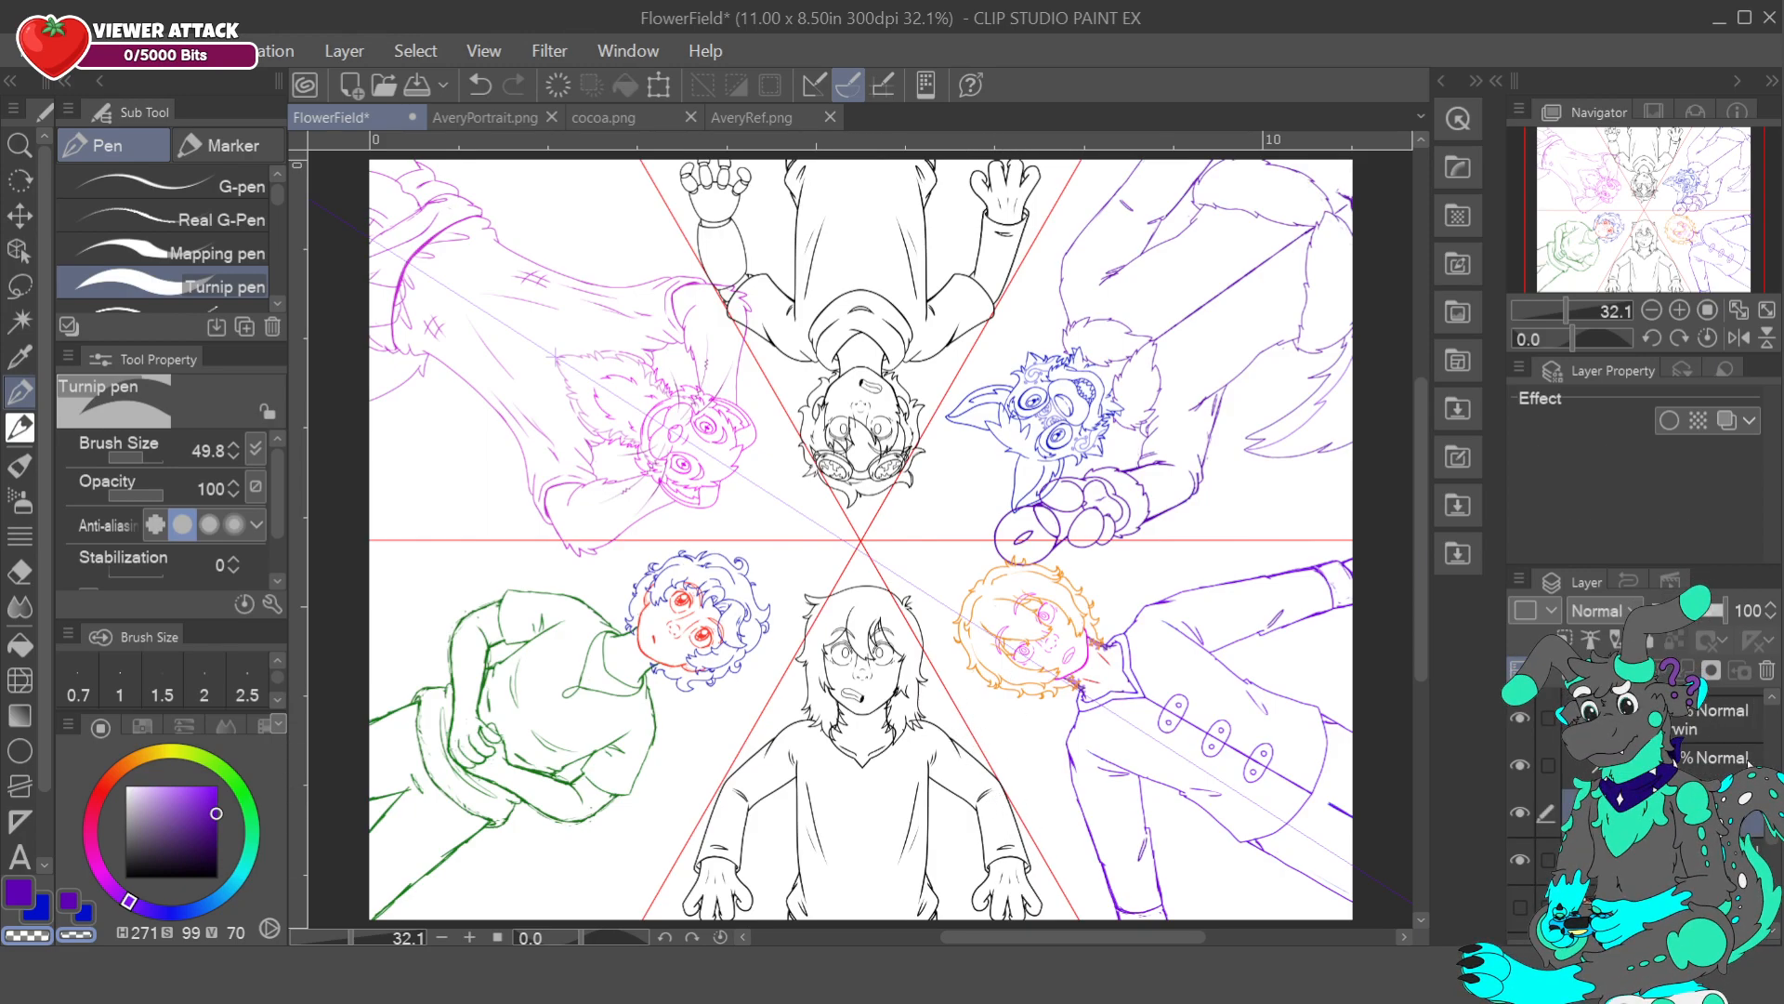
scroll(1719, 836, "down", 5)
scroll(1719, 808, "up", 3)
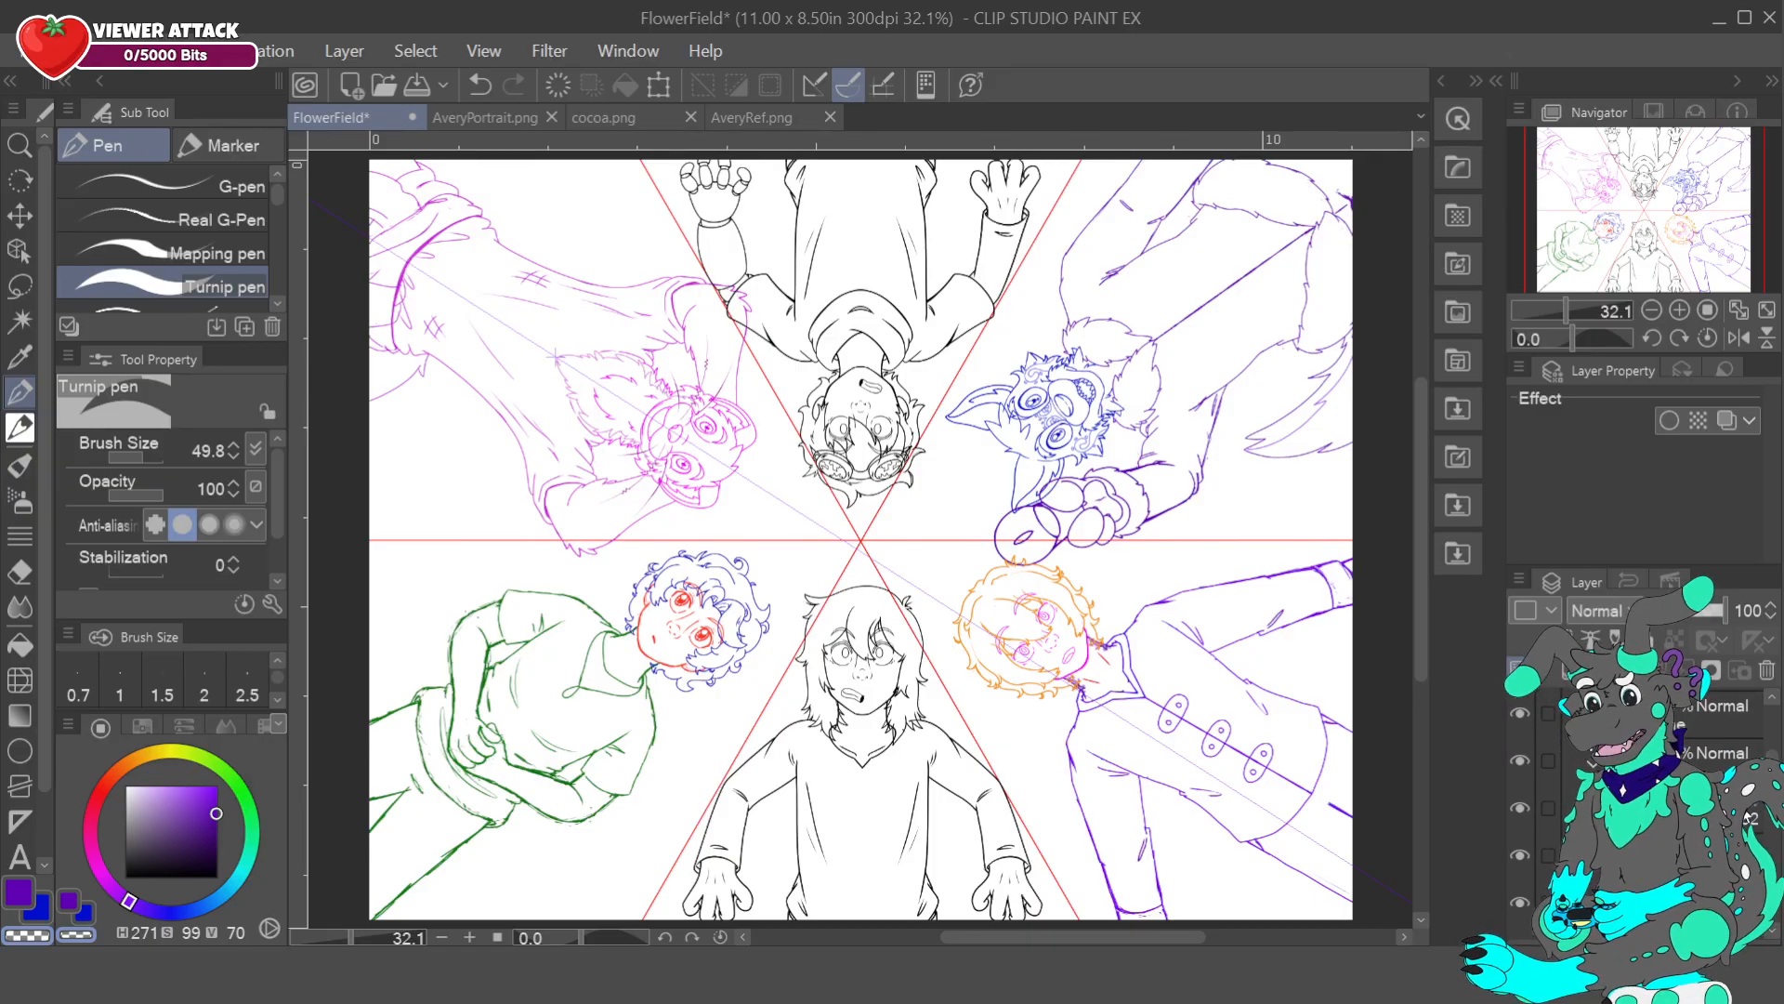
left_click(1719, 808)
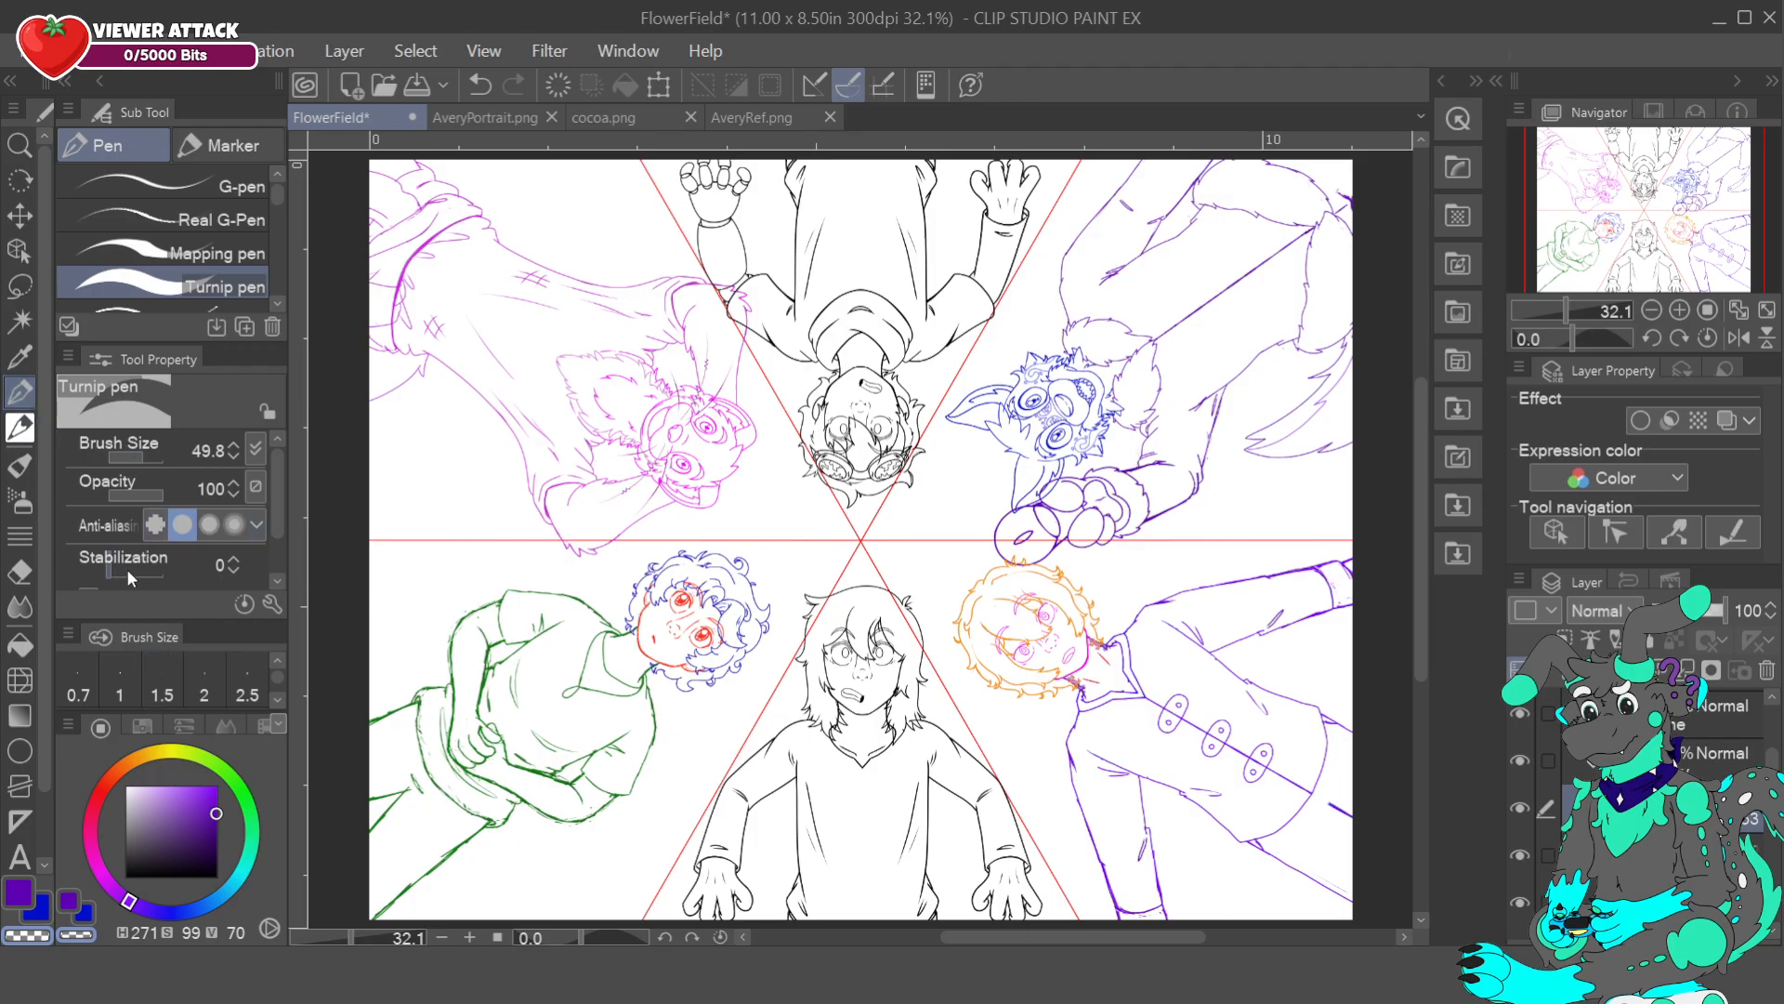
left_click_drag(141, 458, 131, 458)
left_click(234, 457)
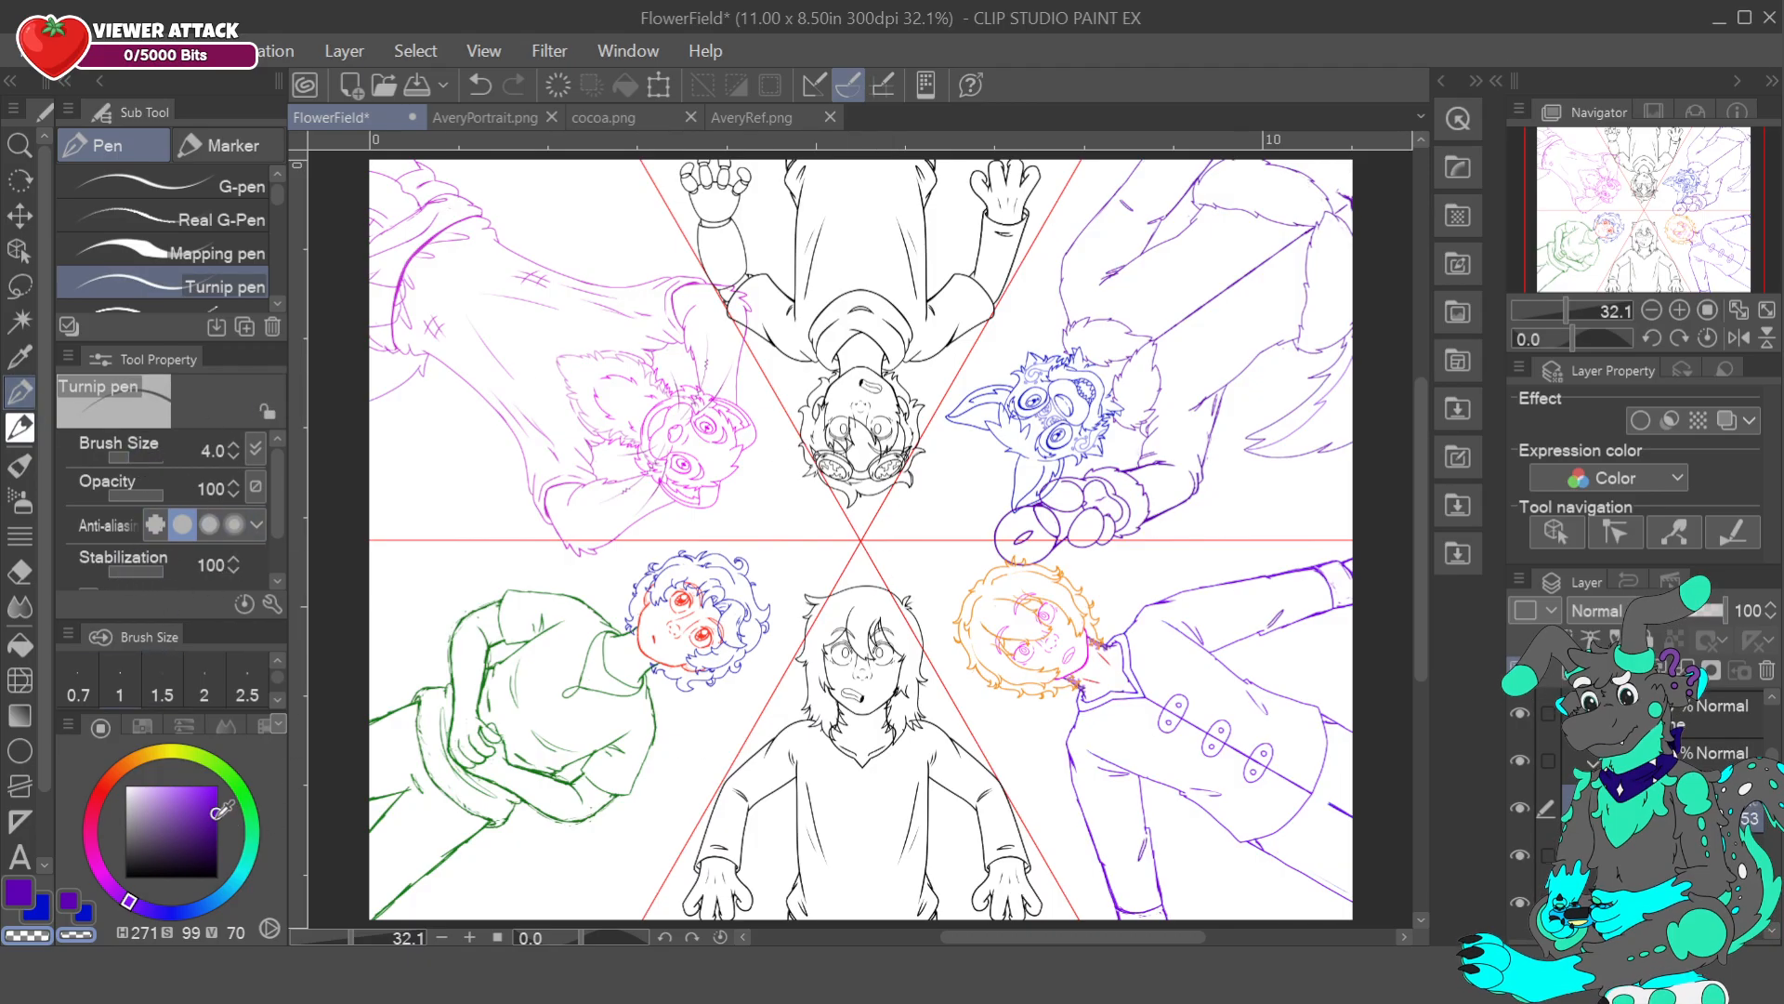
left_click(126, 878)
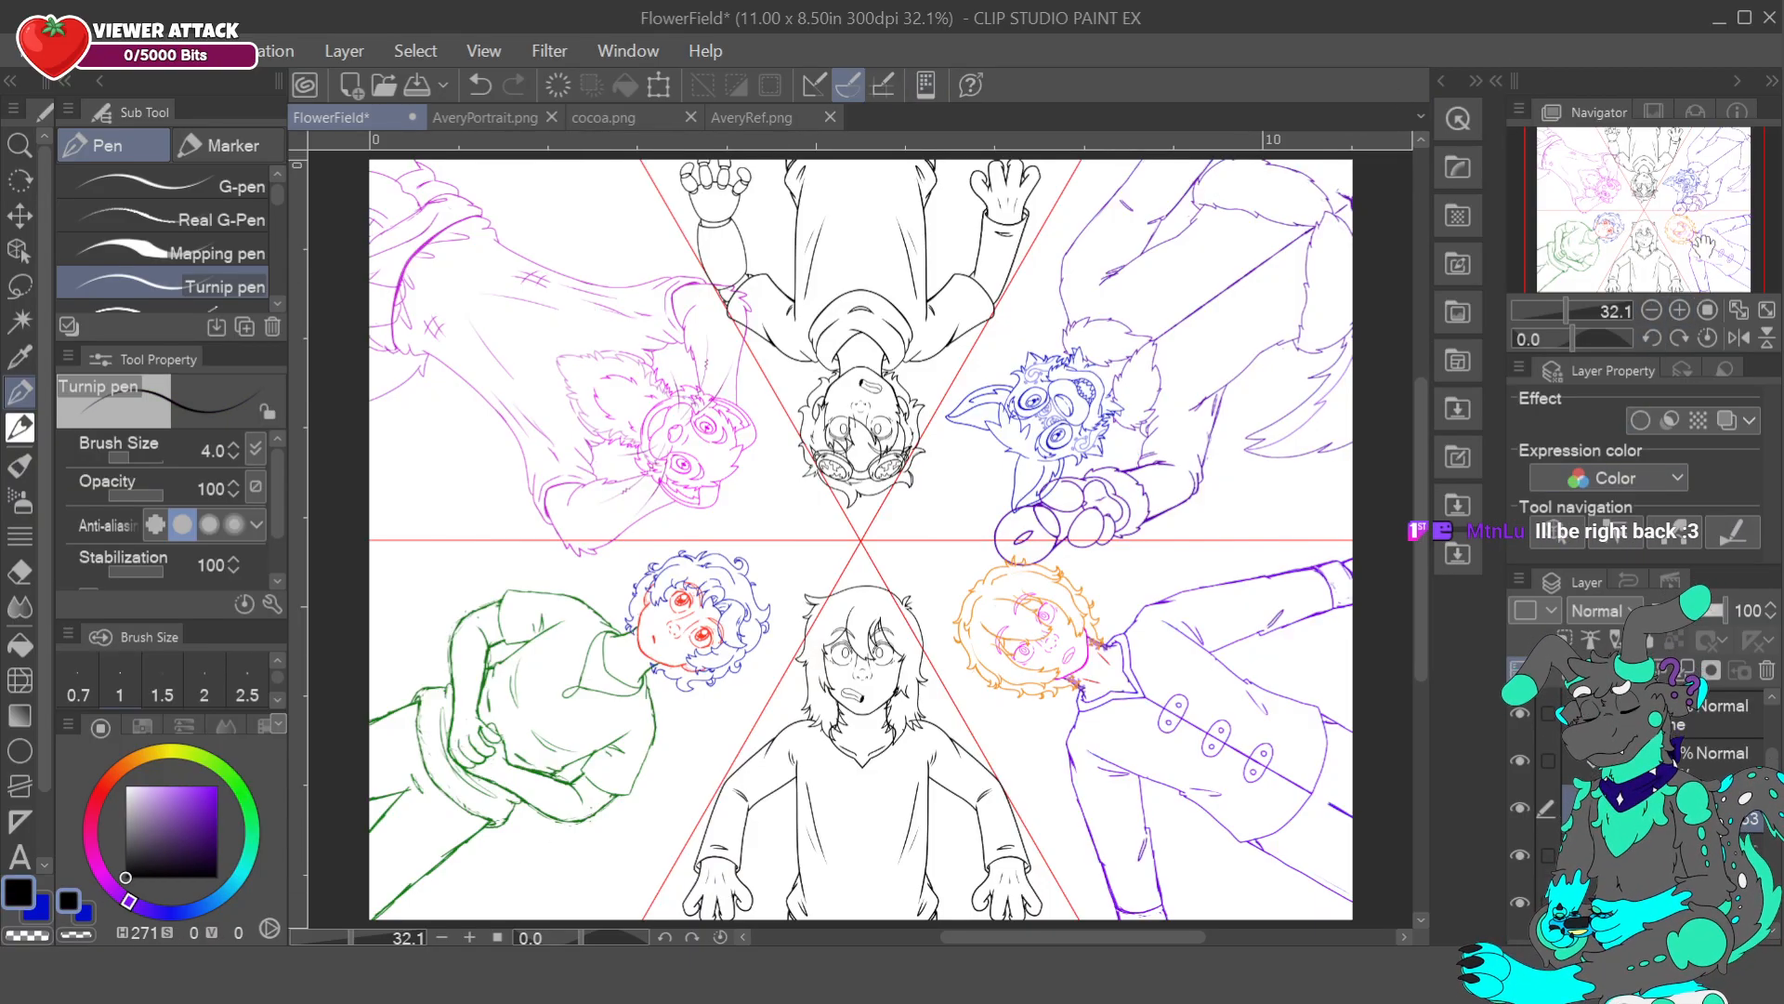
- Set the pen's brush size to 3.0 for the lower black-lined character's face and check its details in AveryRef.png
left_click(1682, 311)
left_click(1684, 313)
left_click_drag(1657, 230, 1652, 241)
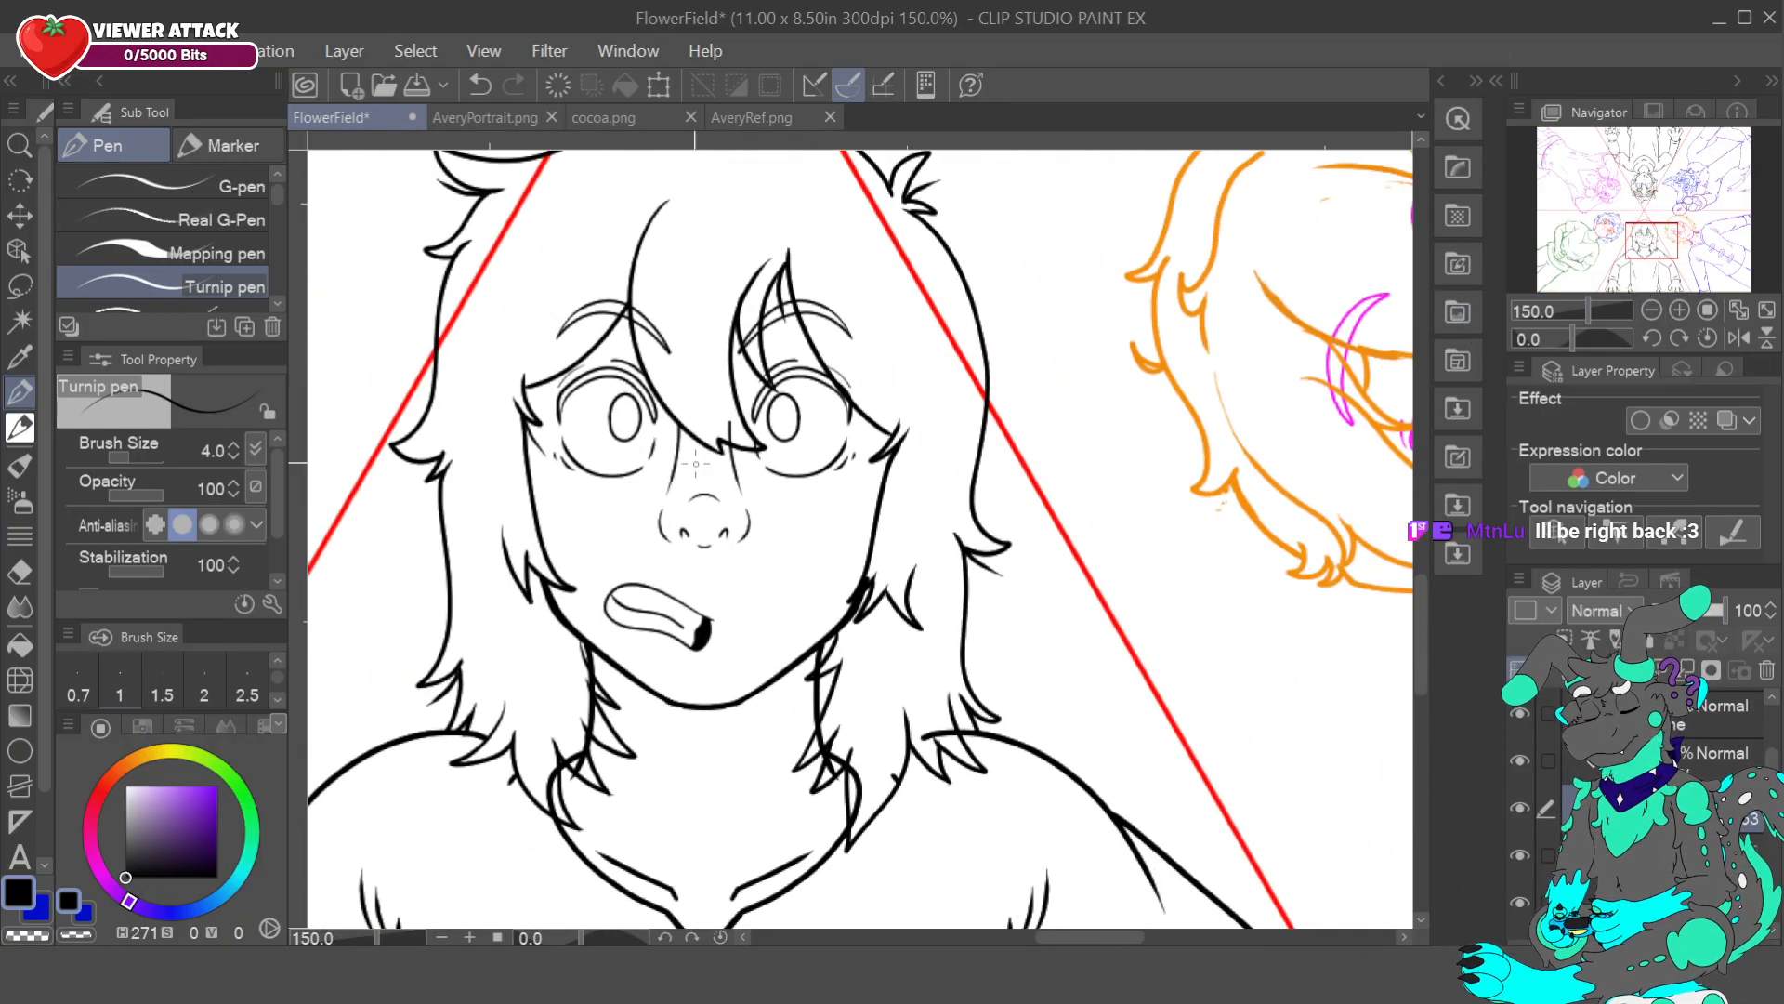
left_click(233, 455)
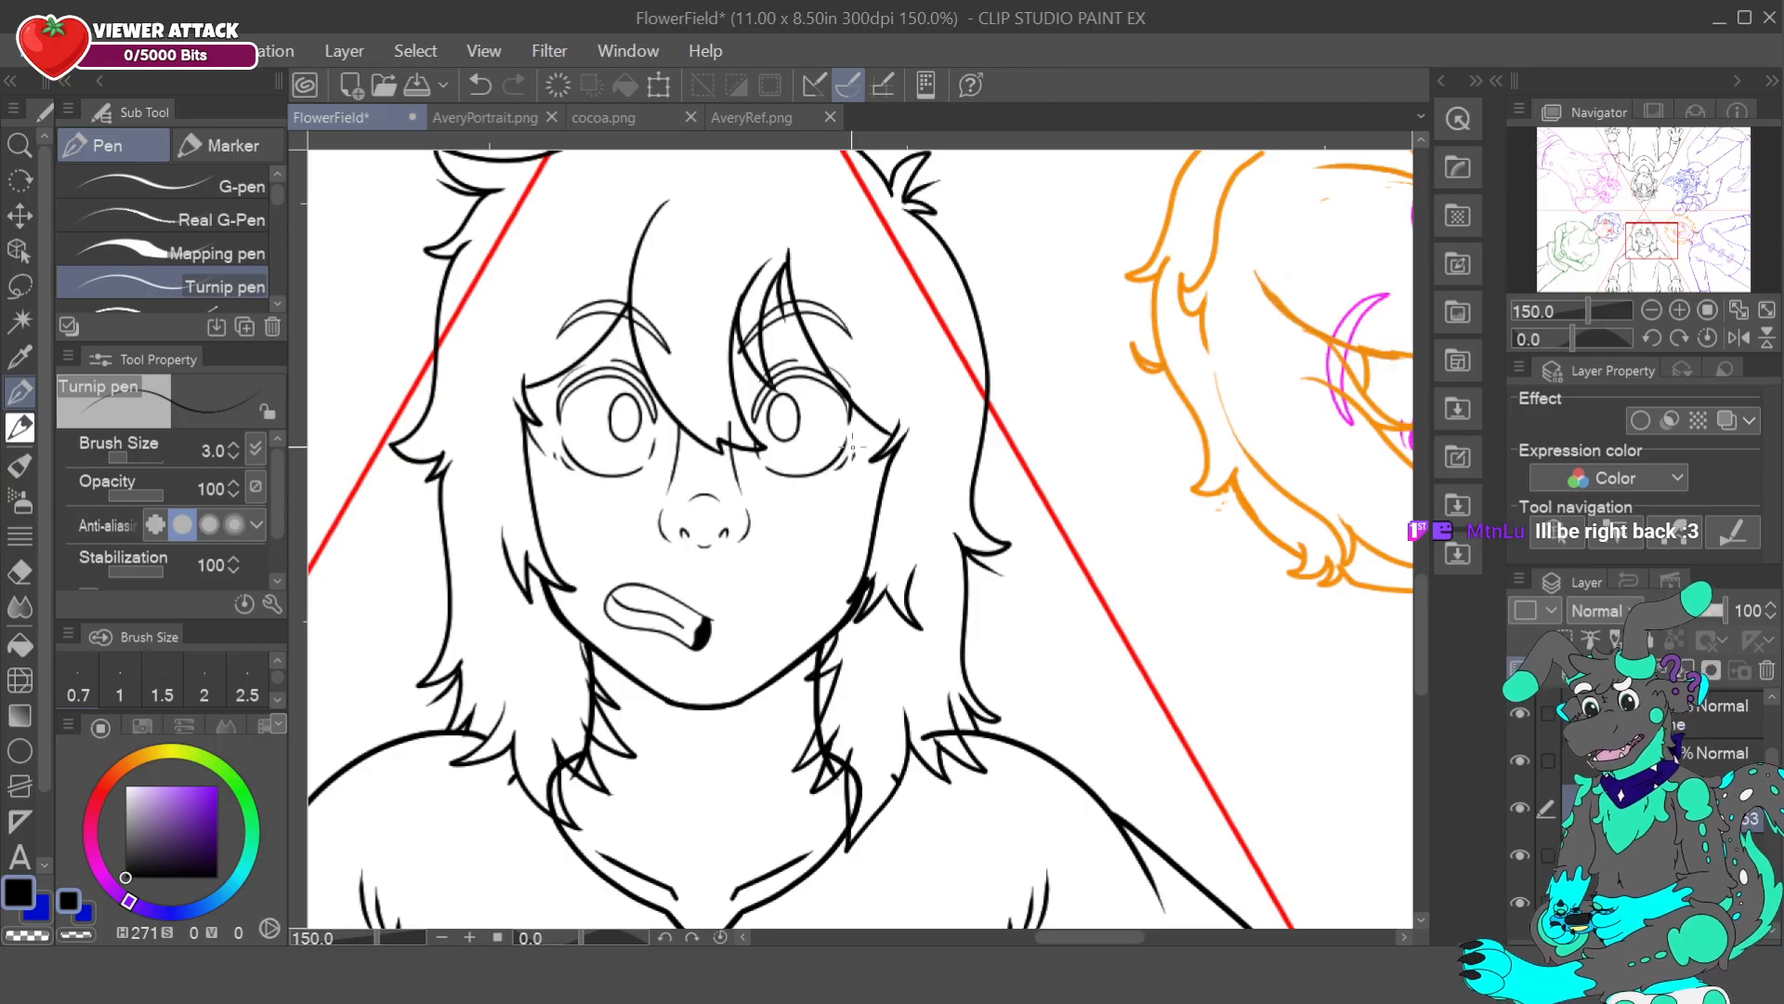
left_click(751, 117)
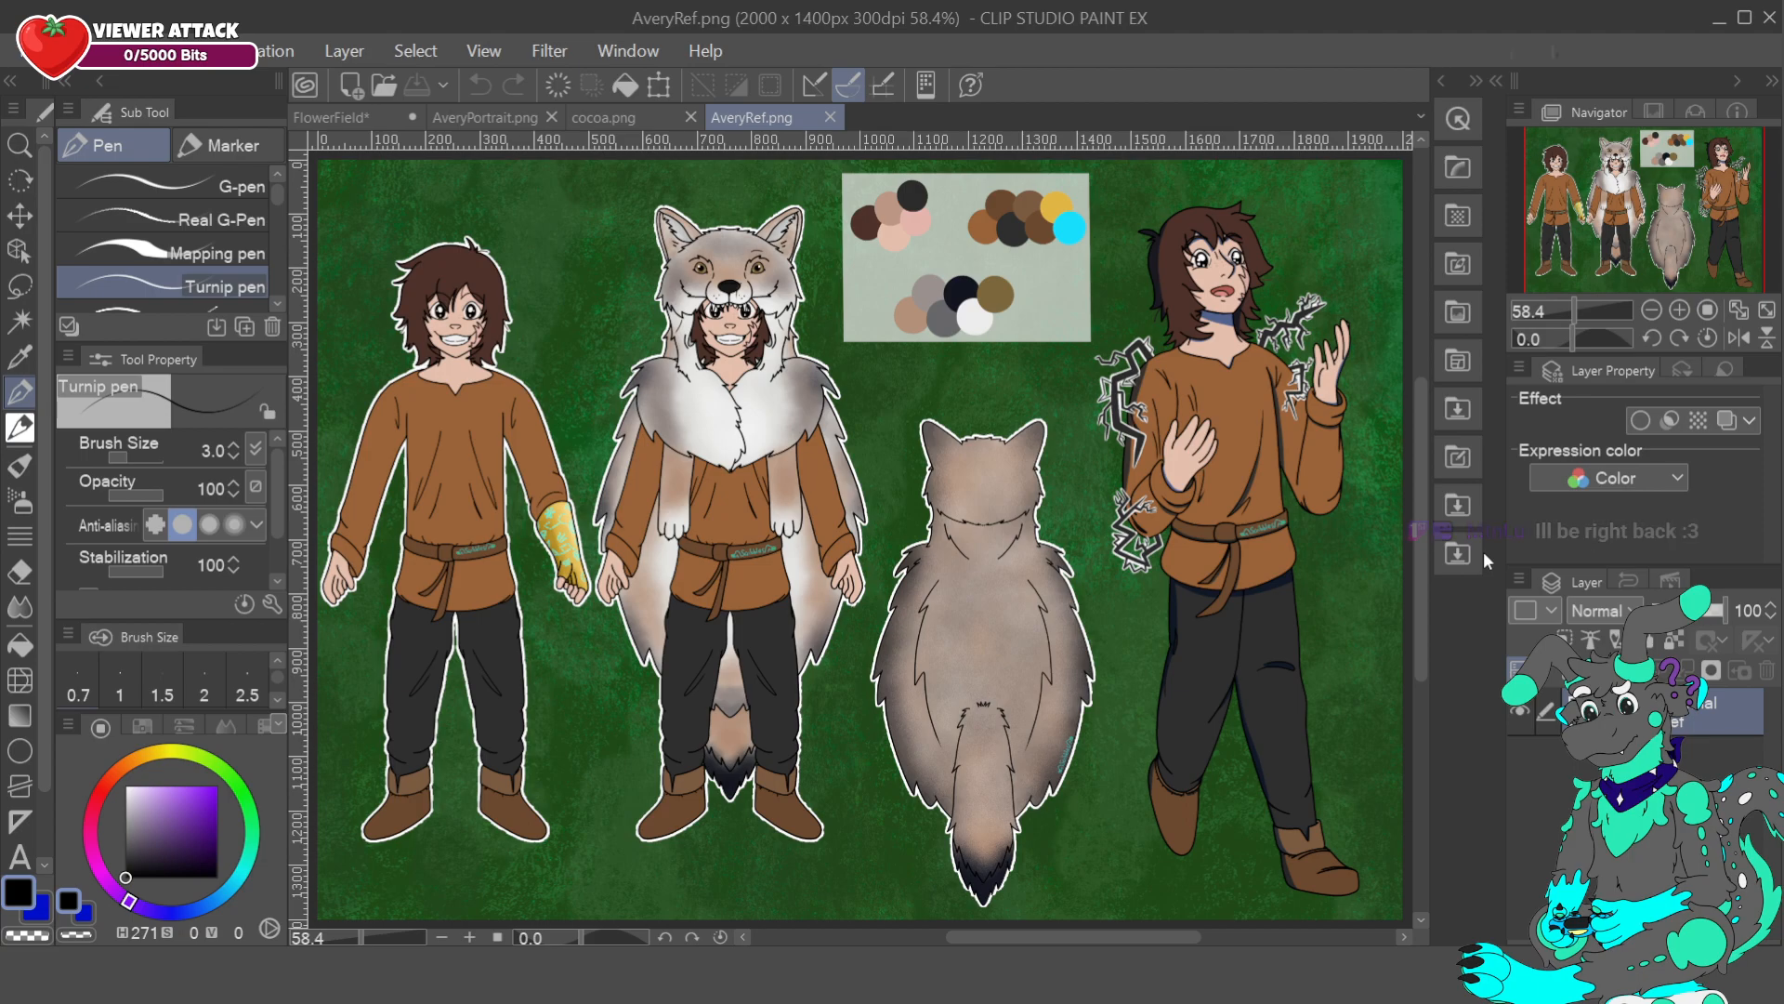
left_click(342, 121)
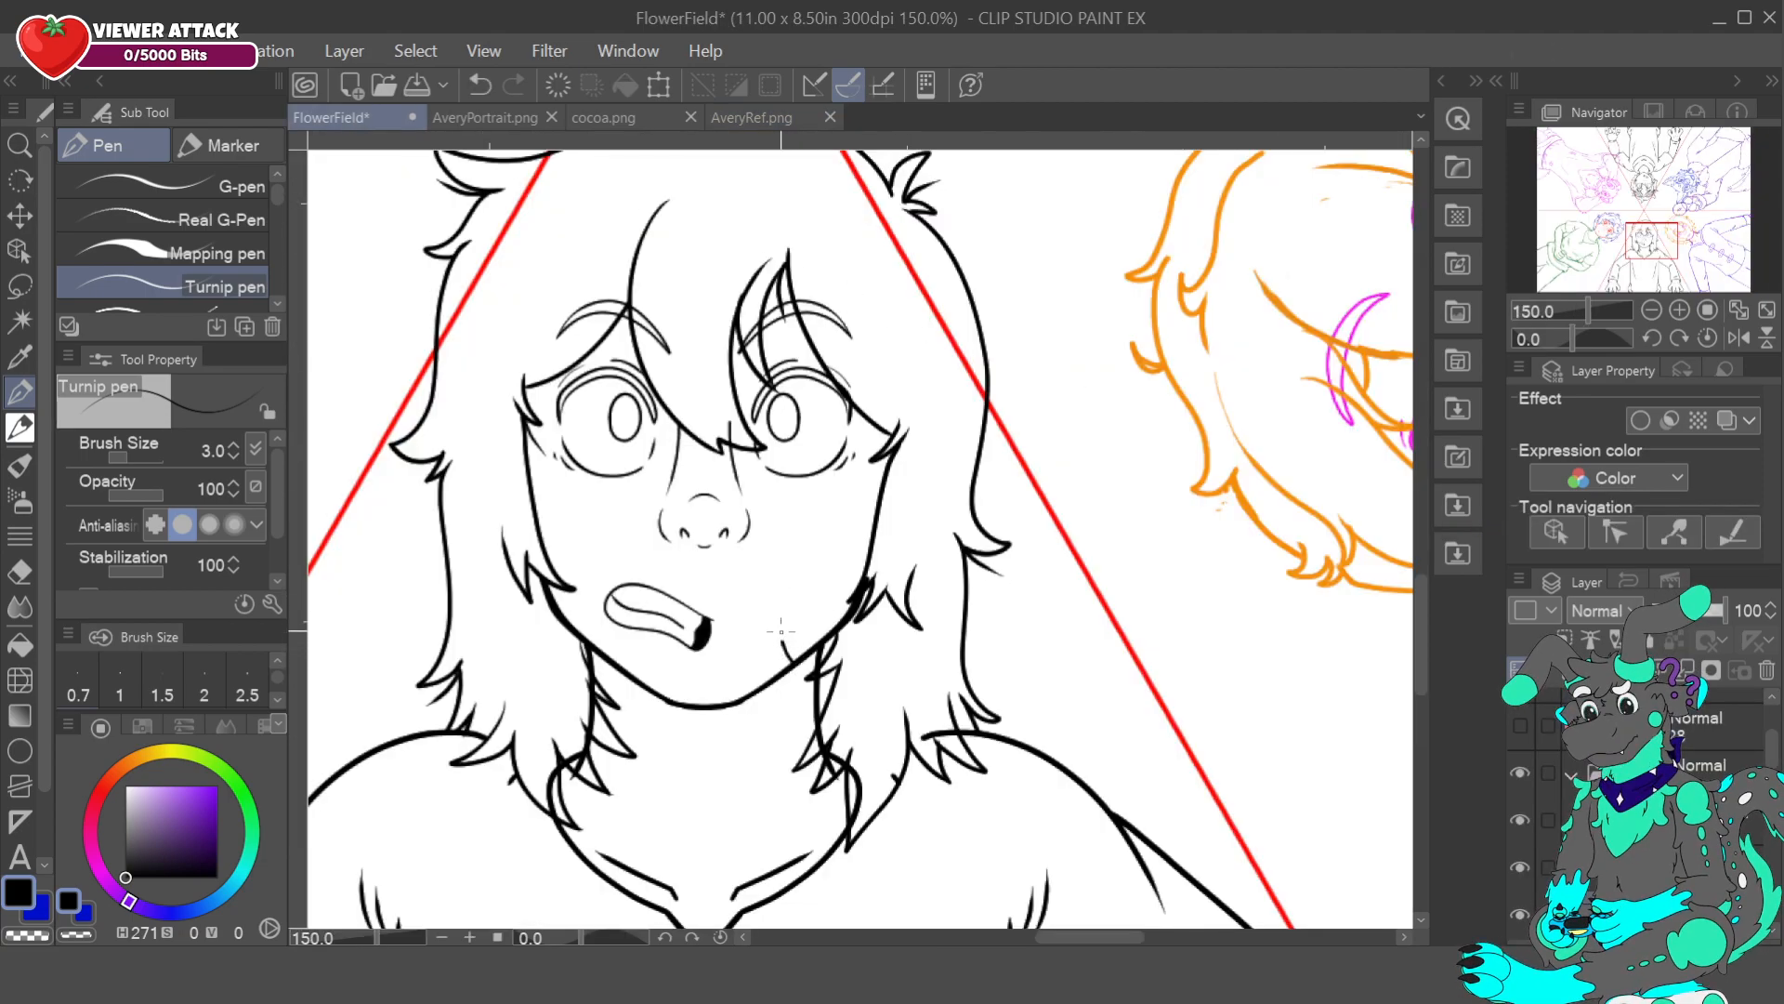
left_click_drag(785, 646, 790, 591)
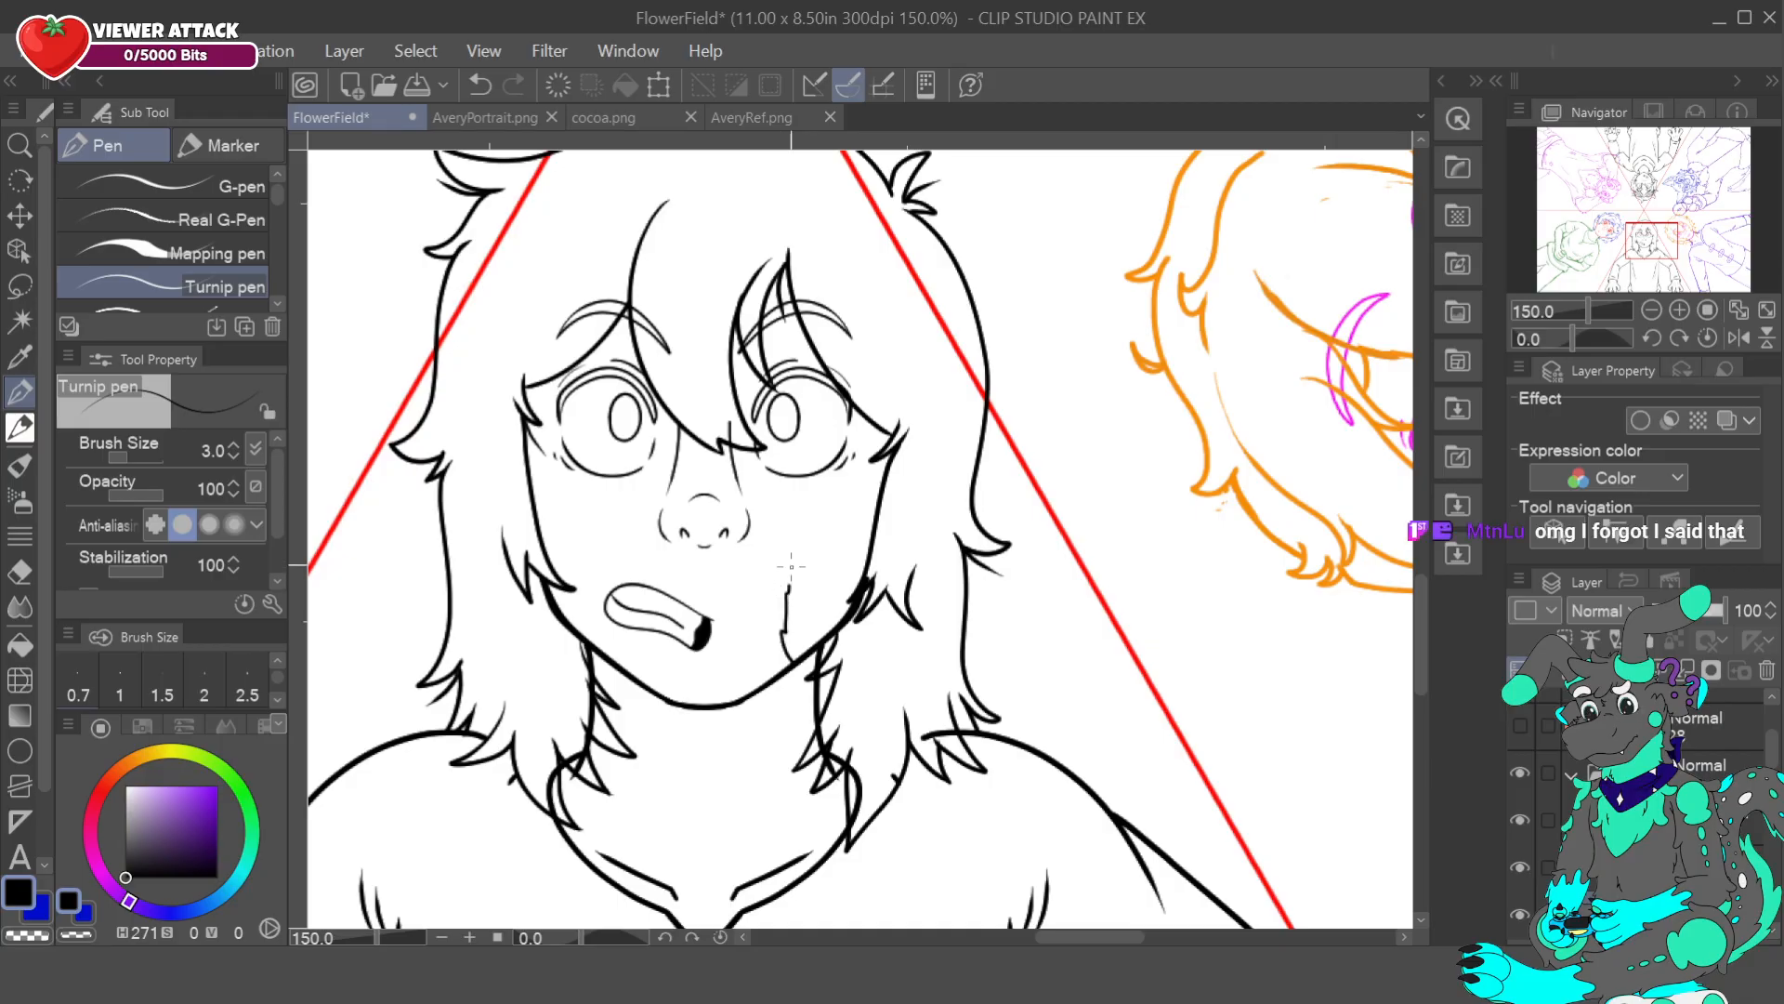
mouse_move(794, 519)
left_mouse_down()
mouse_move(798, 503)
mouse_move(847, 531)
left_mouse_up()
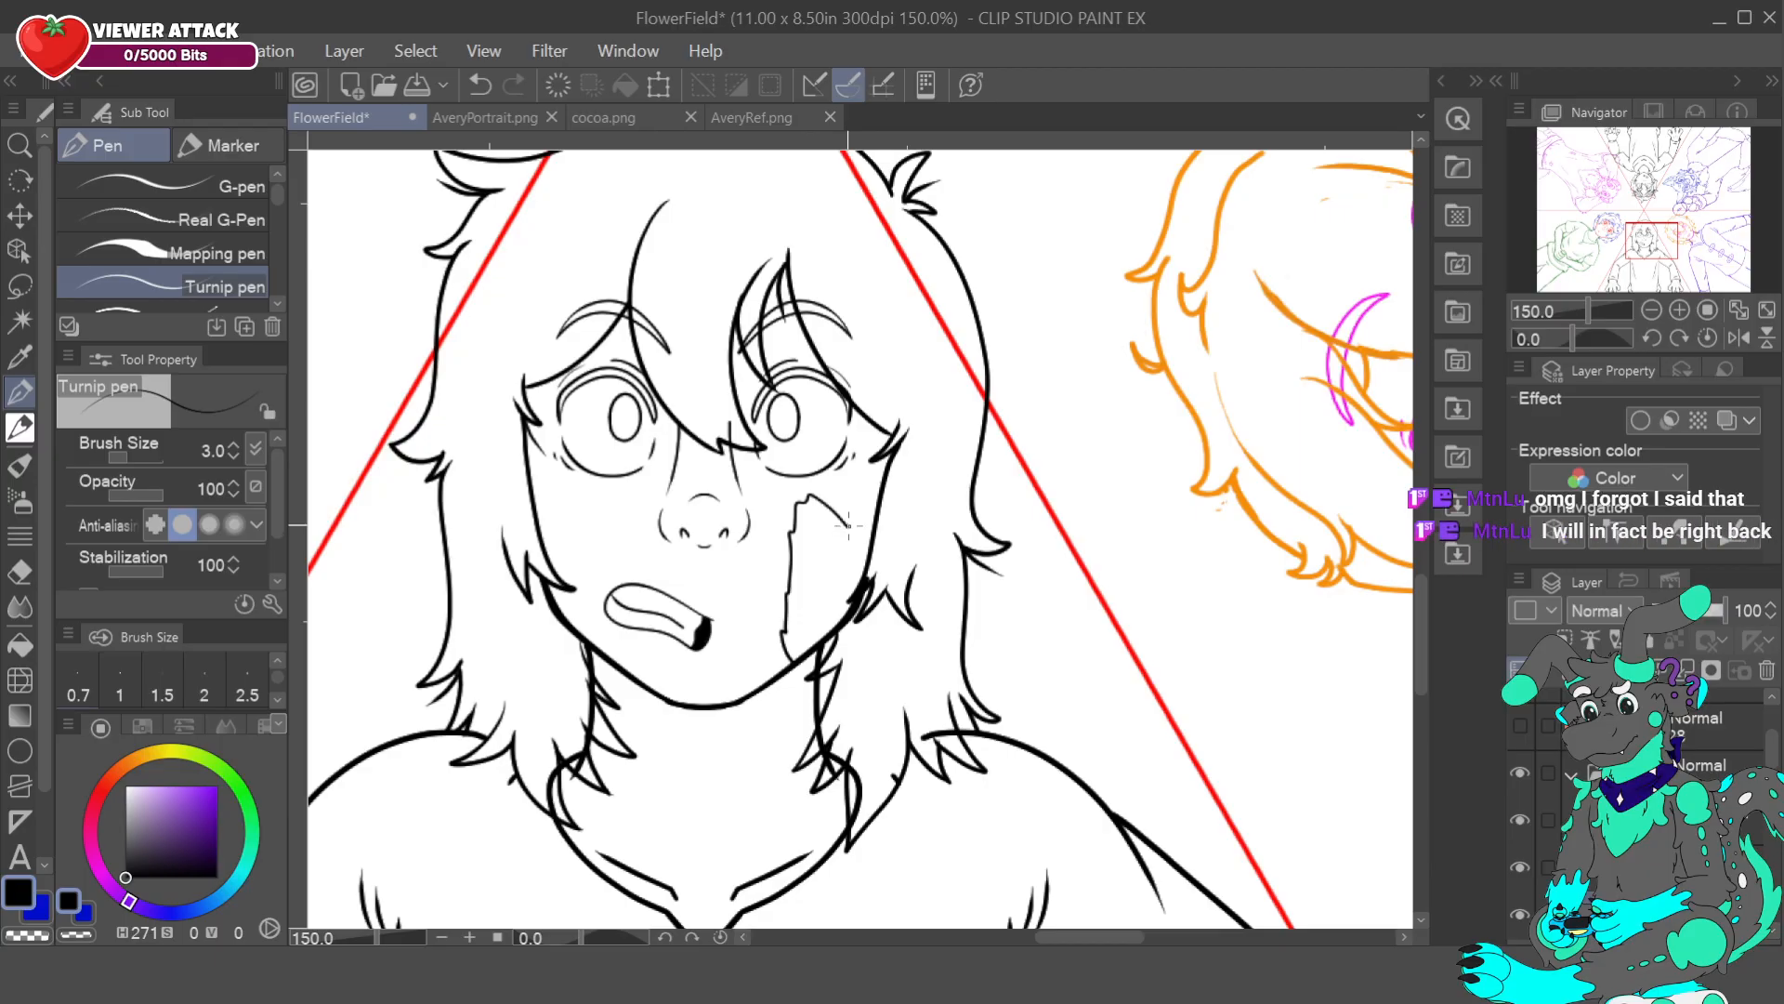
left_click(480, 85)
- Set stabilization to 0, outline a jagged scar from jaw to hair on the character's cheek, and compare it with AveryPortrait.png
left_click_drag(146, 573, 93, 579)
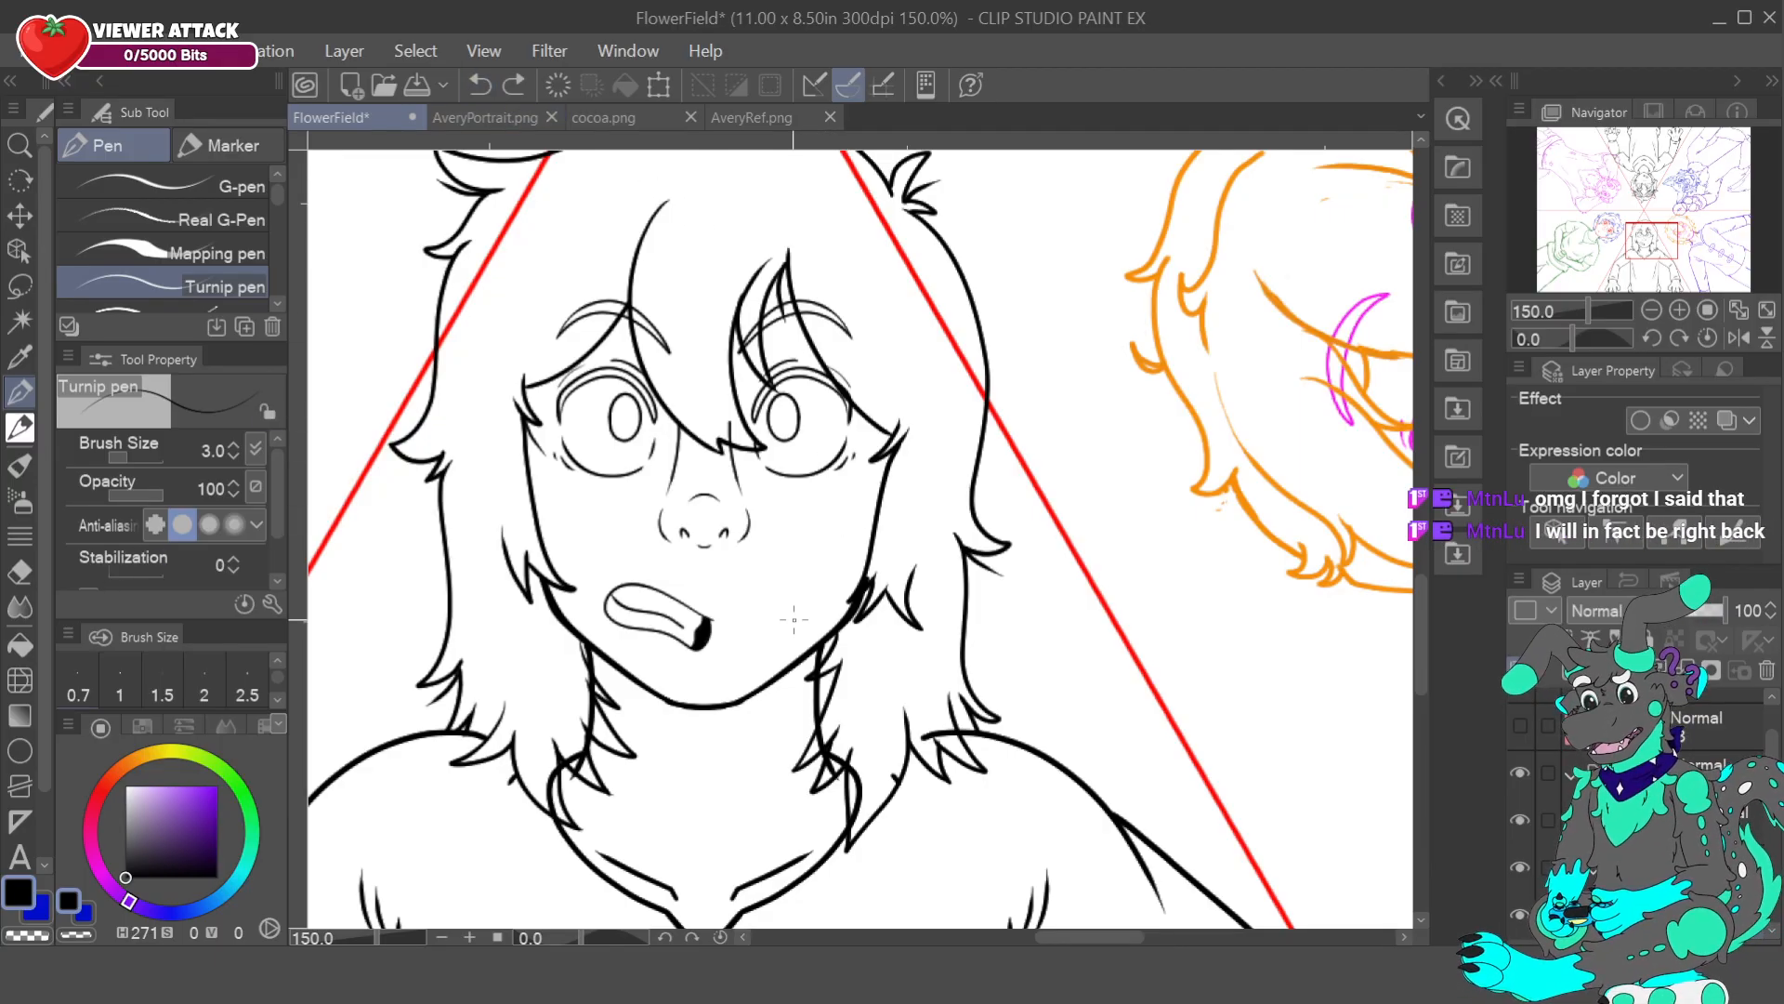
mouse_move(790, 664)
left_mouse_down()
mouse_move(798, 499)
mouse_move(877, 528)
left_mouse_up()
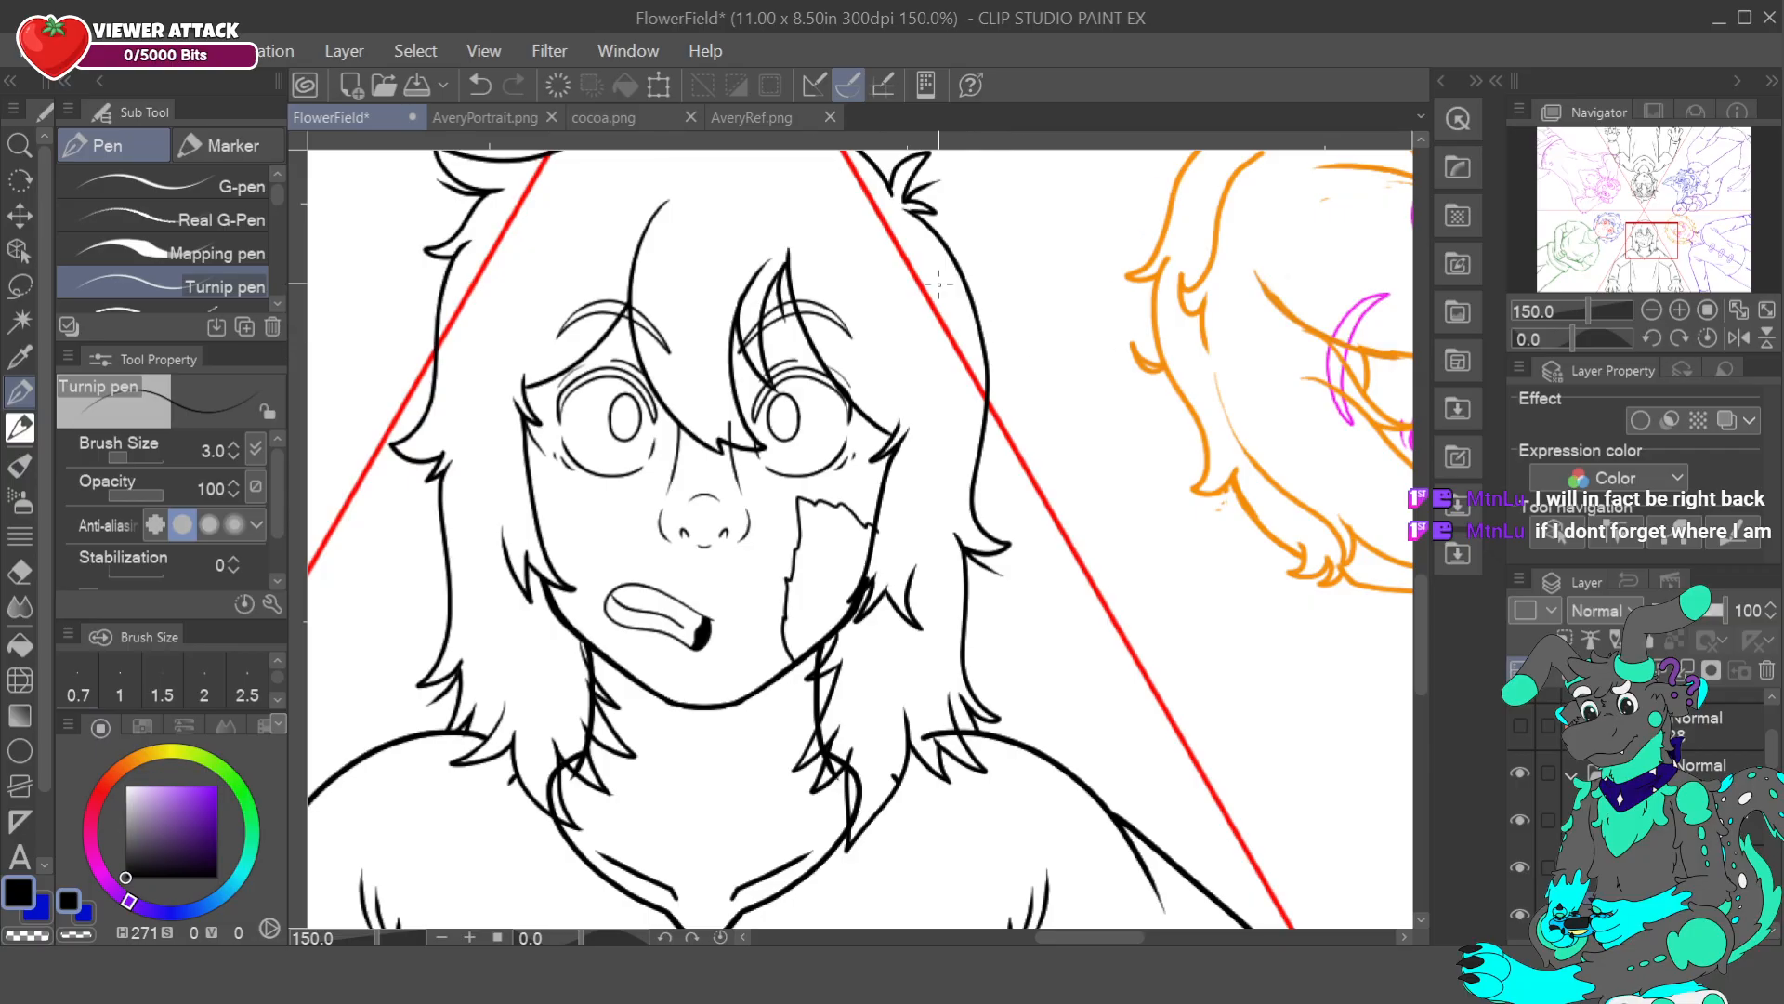
left_click(505, 118)
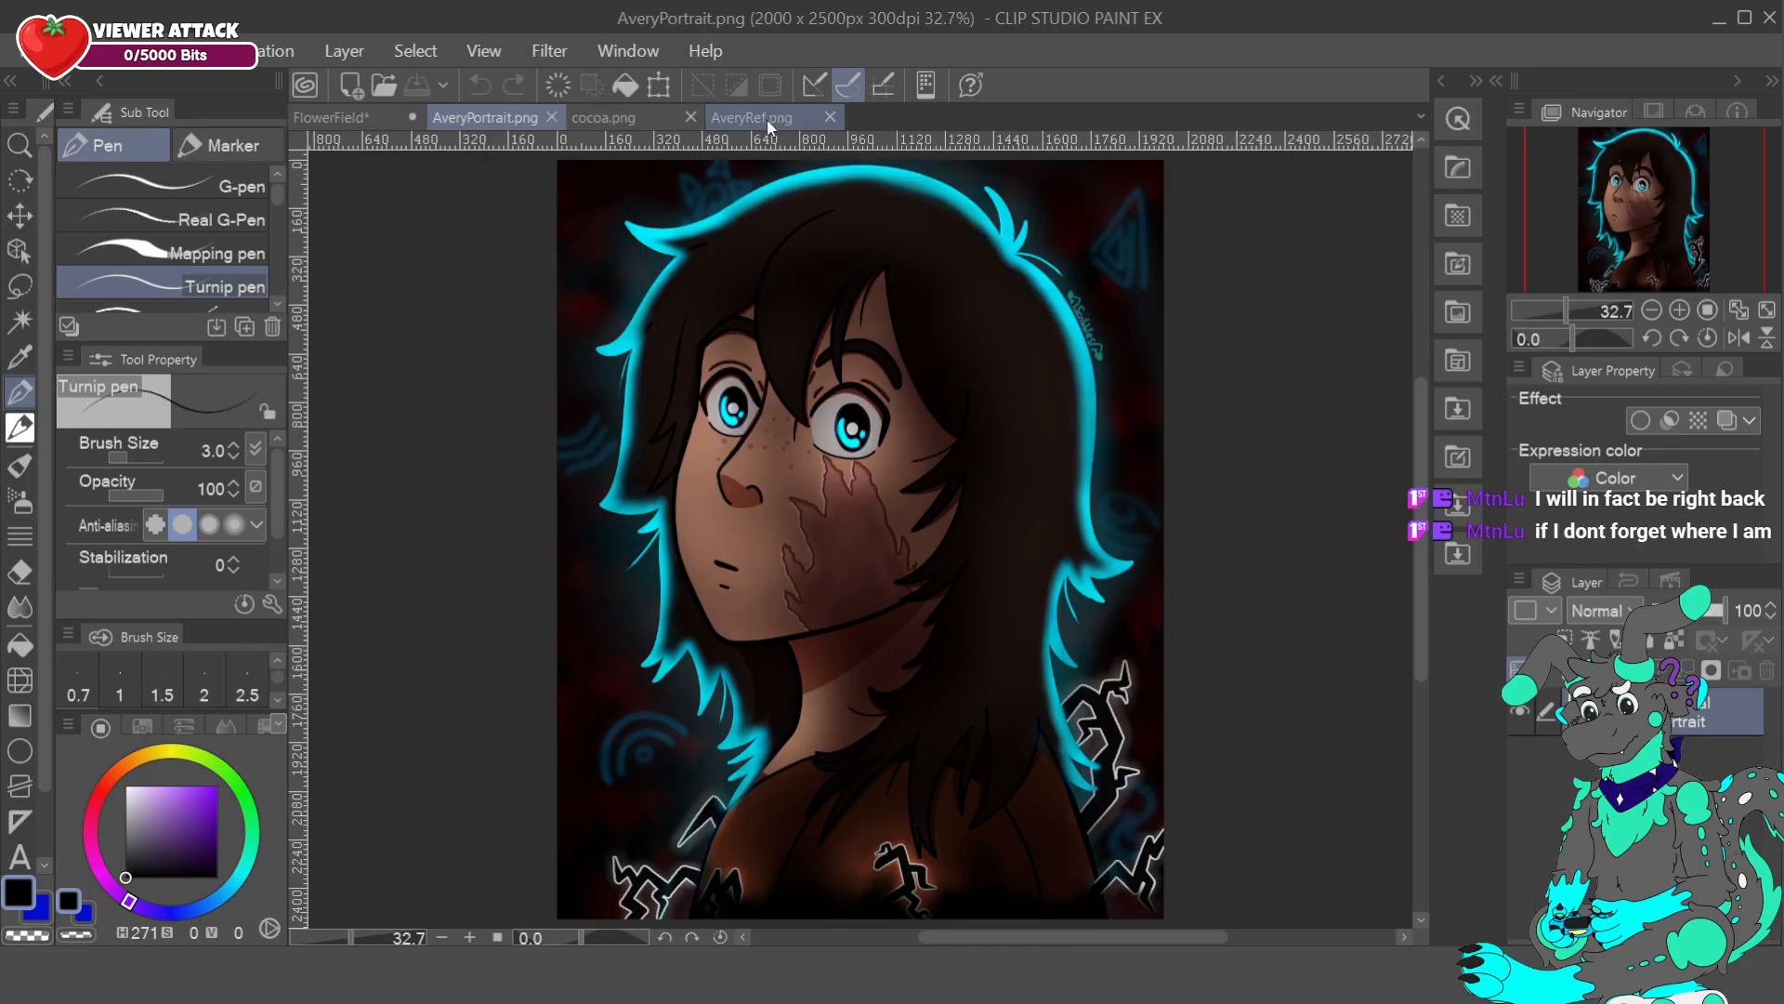
- Split AveryRef.png into its own pane beside the other documents and check the character's facial scar in cocoa.png
left_click_drag(697, 154, 320, 241)
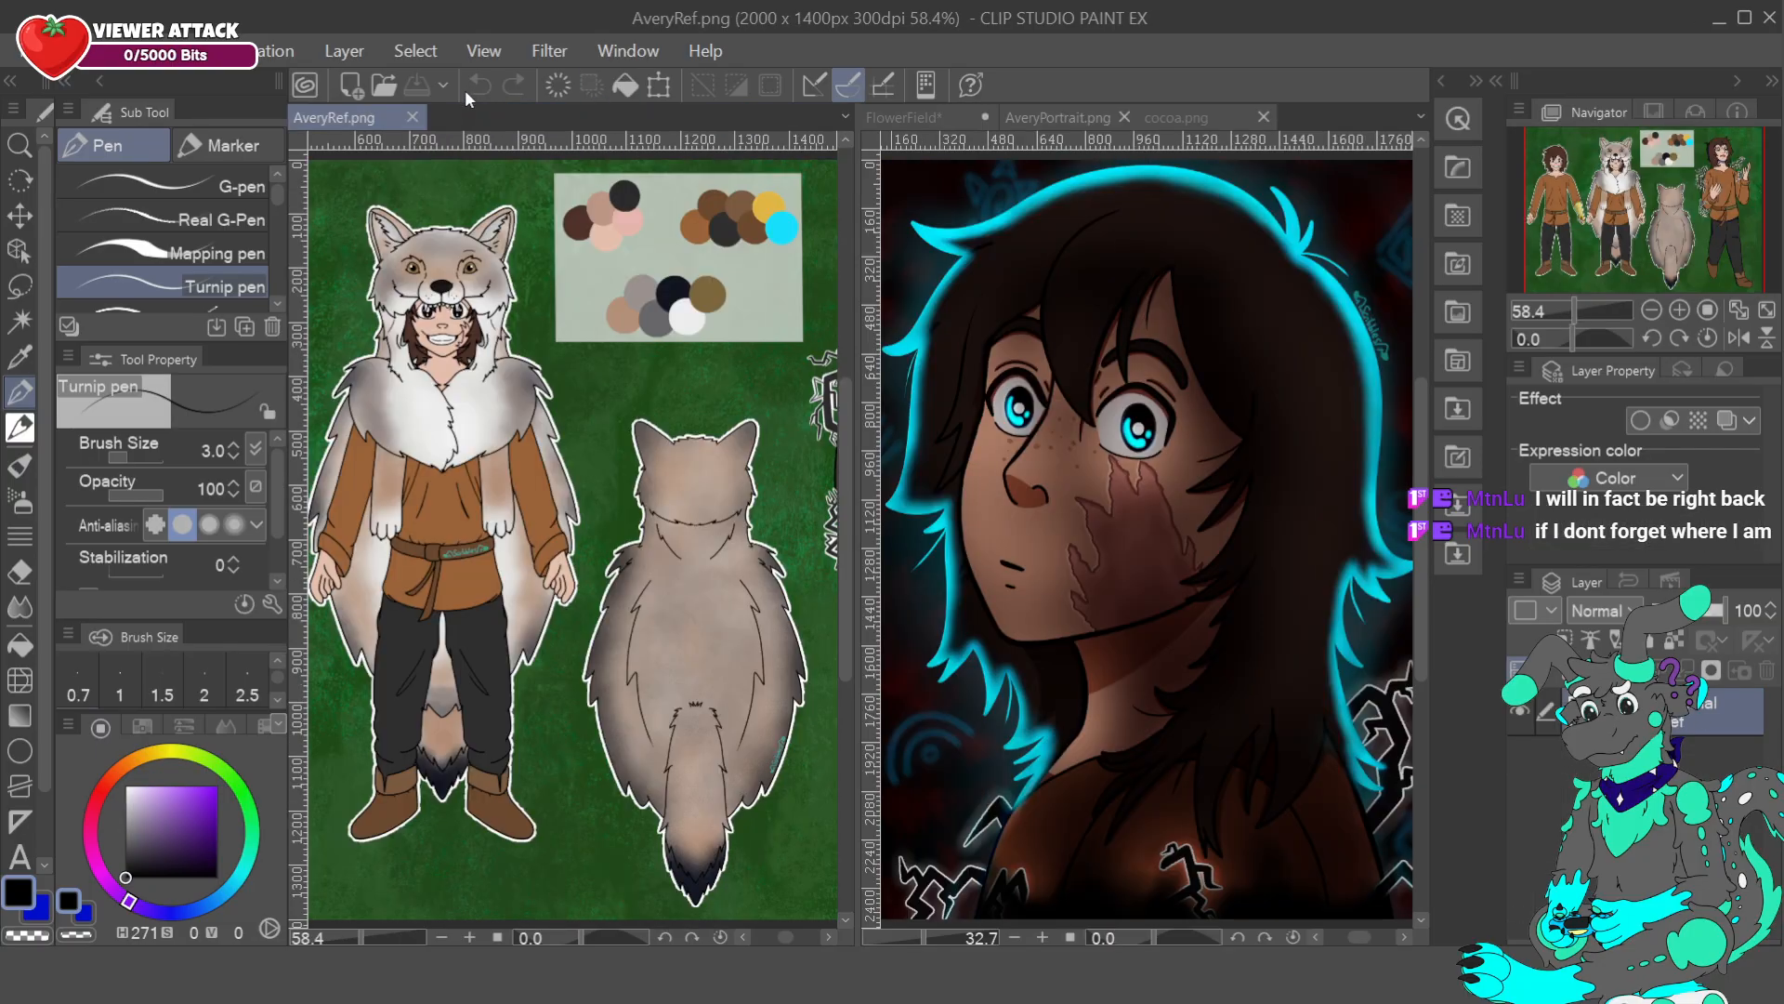
left_click(1176, 118)
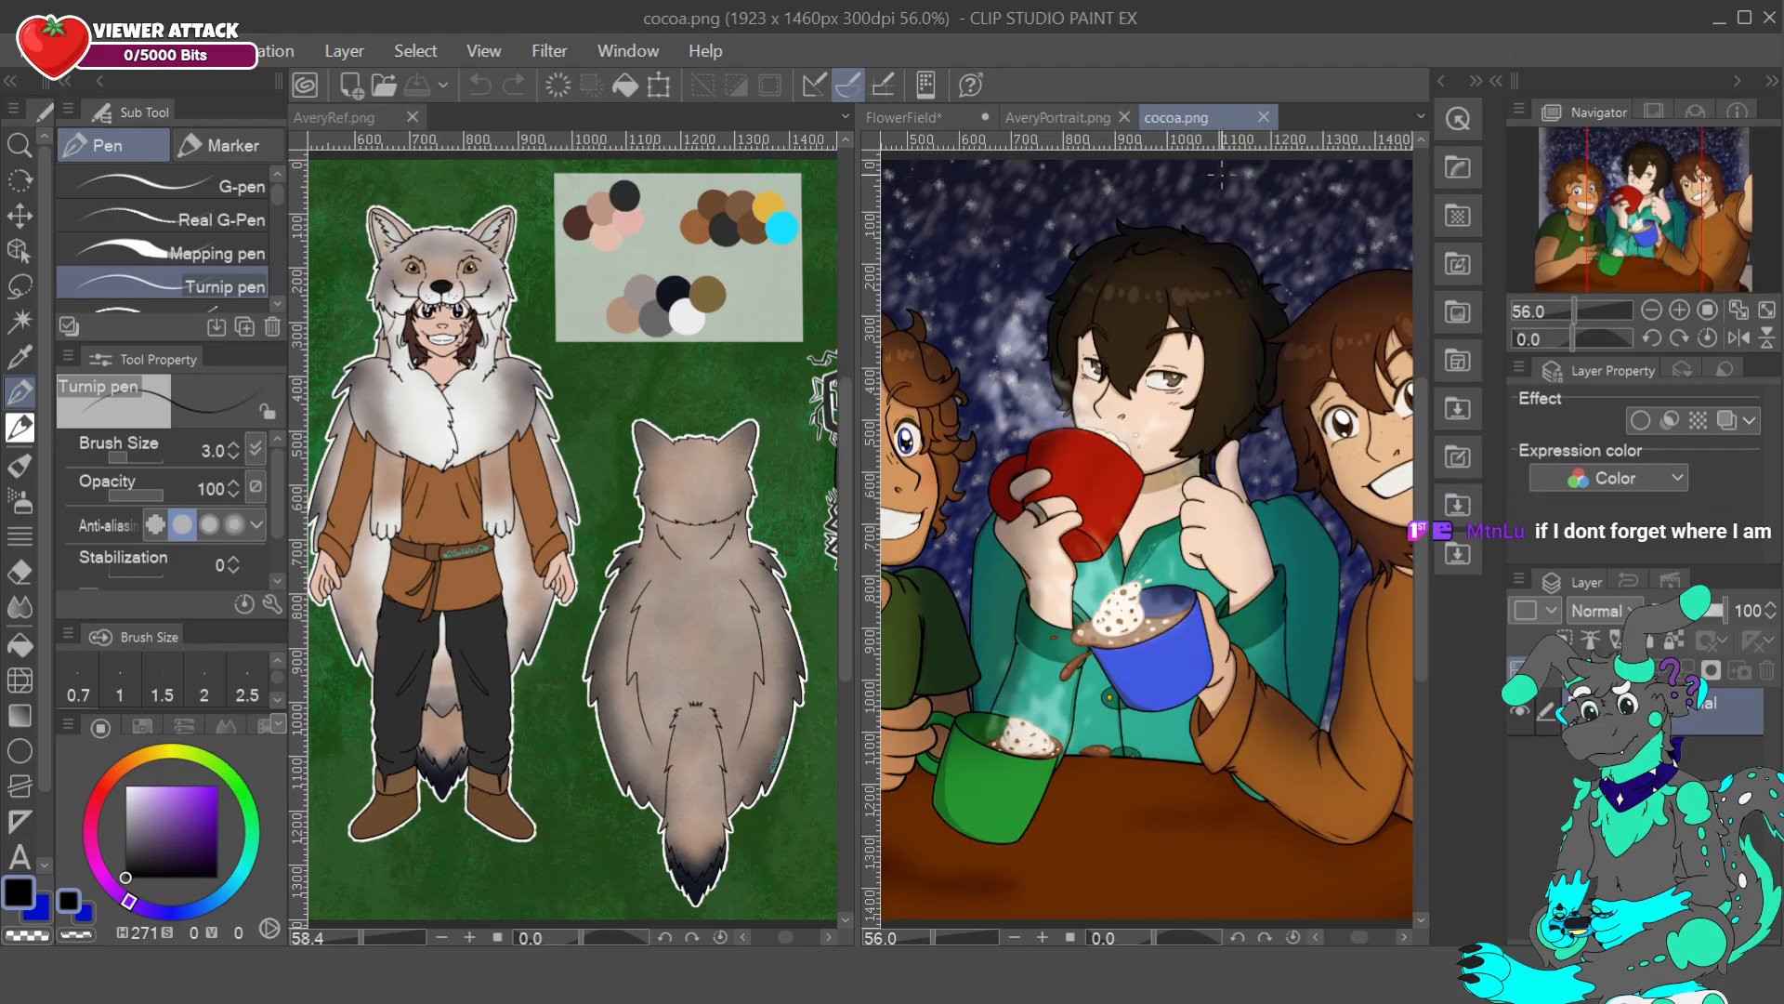
left_click_drag(1640, 228, 1714, 227)
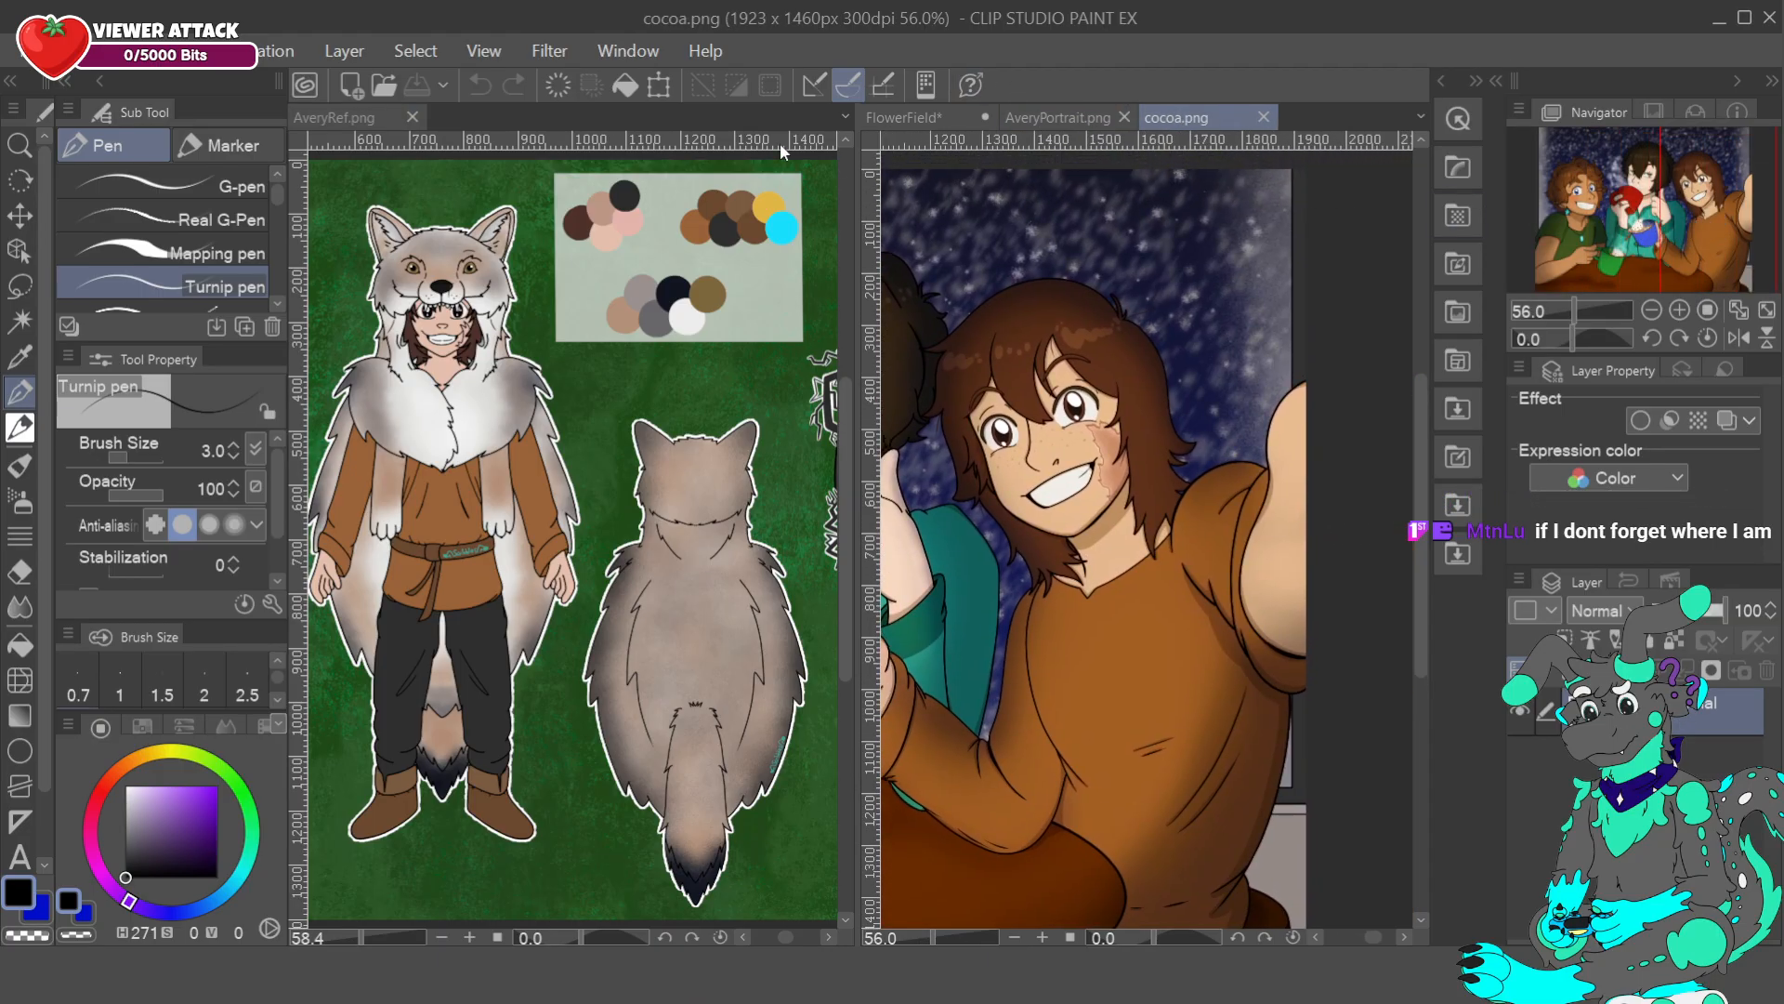
left_click(443, 121)
left_click(901, 117)
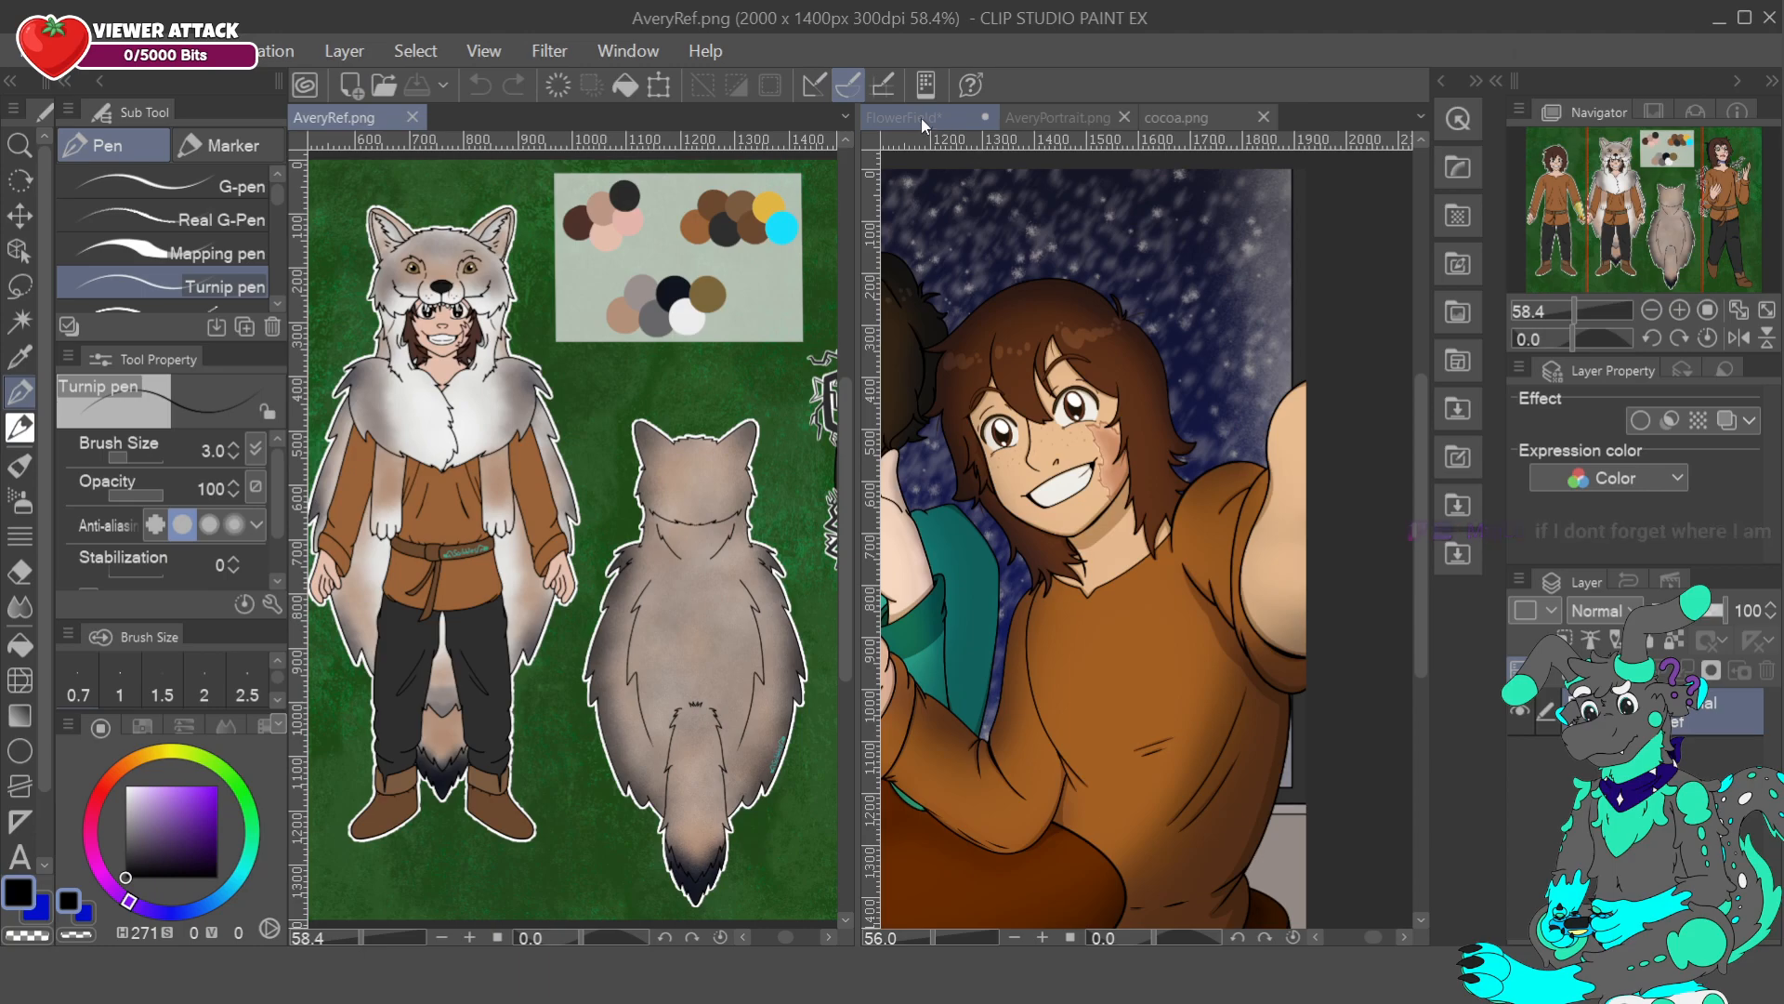
- Undo the cheek scar outline in FlowerField and place AveryPortrait.png beside the canvas as the scar reference
key("ctrl+z")
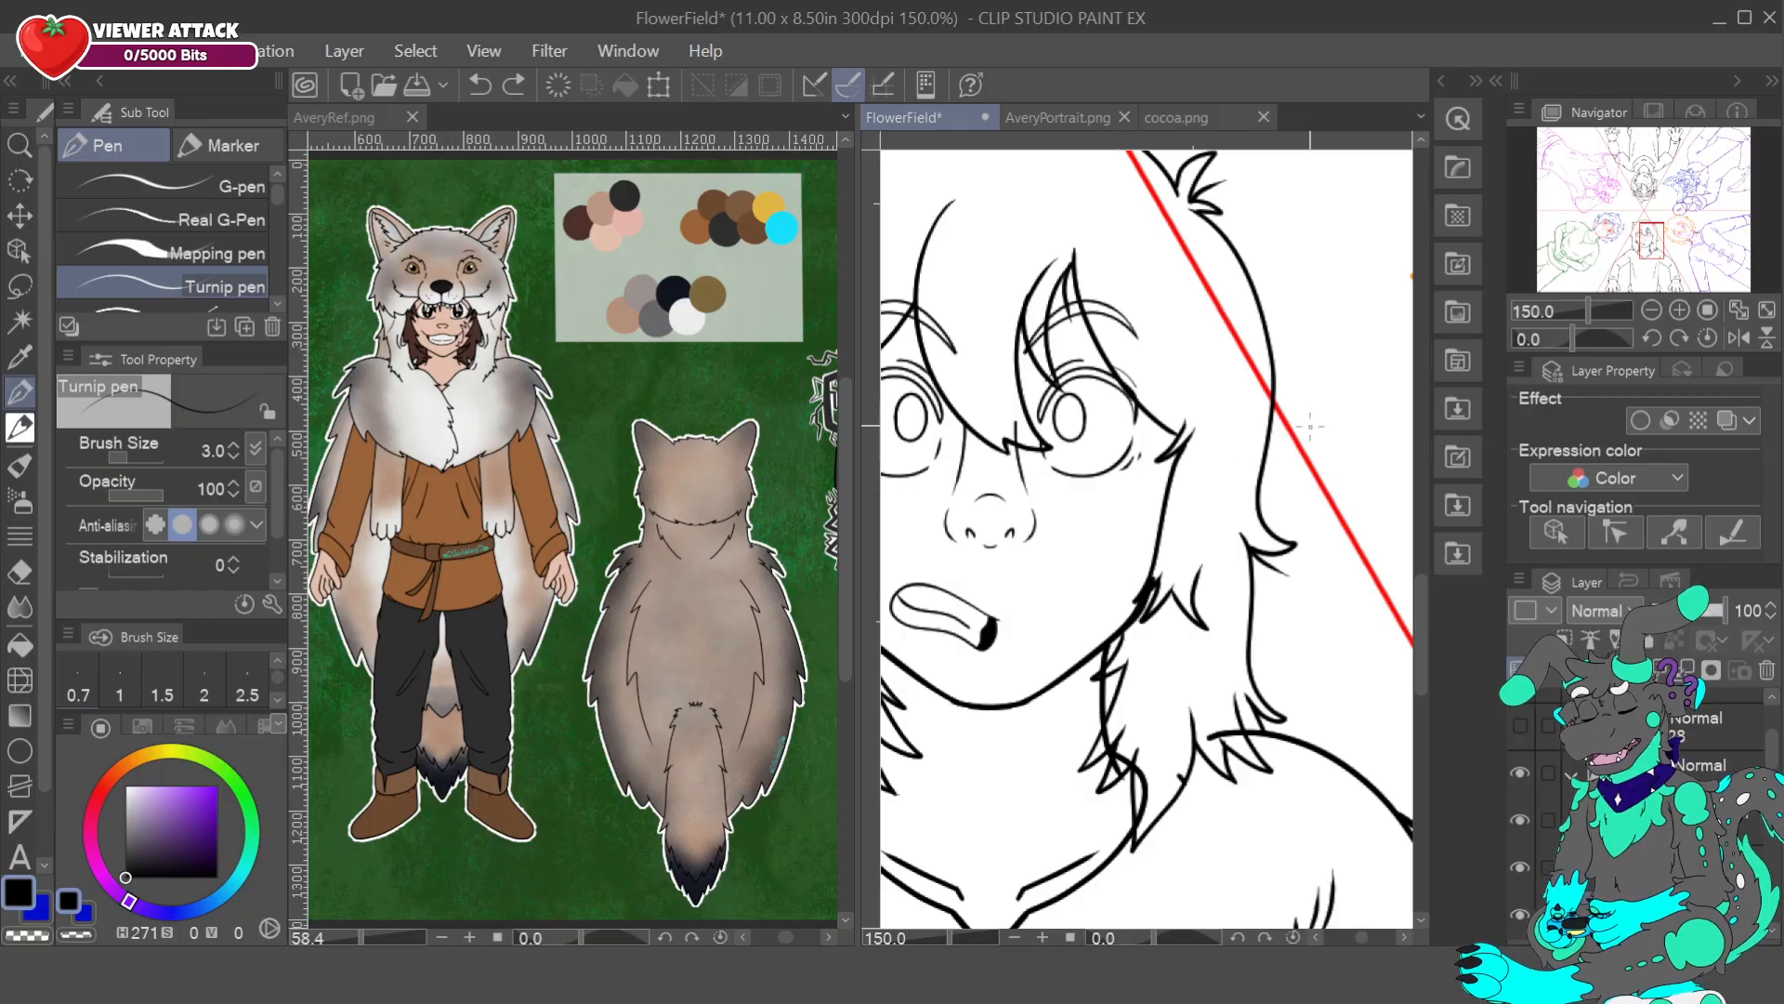
left_click_drag(1595, 320, 1597, 321)
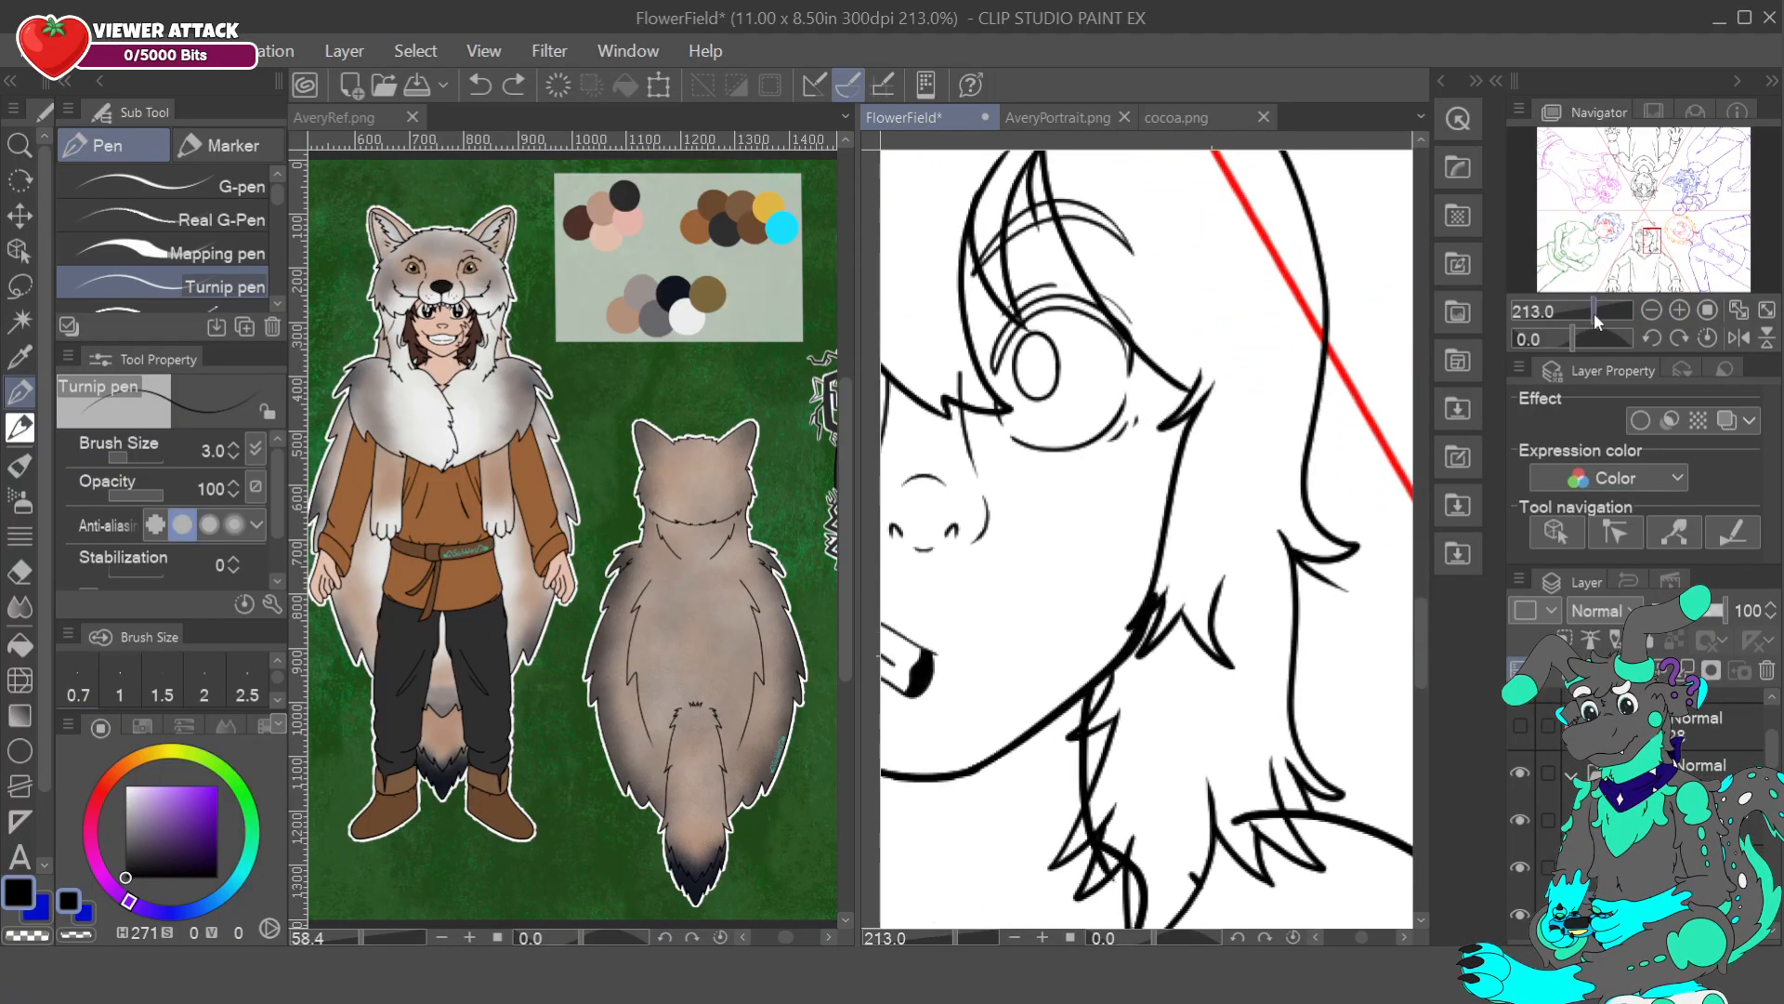
left_click(696, 223)
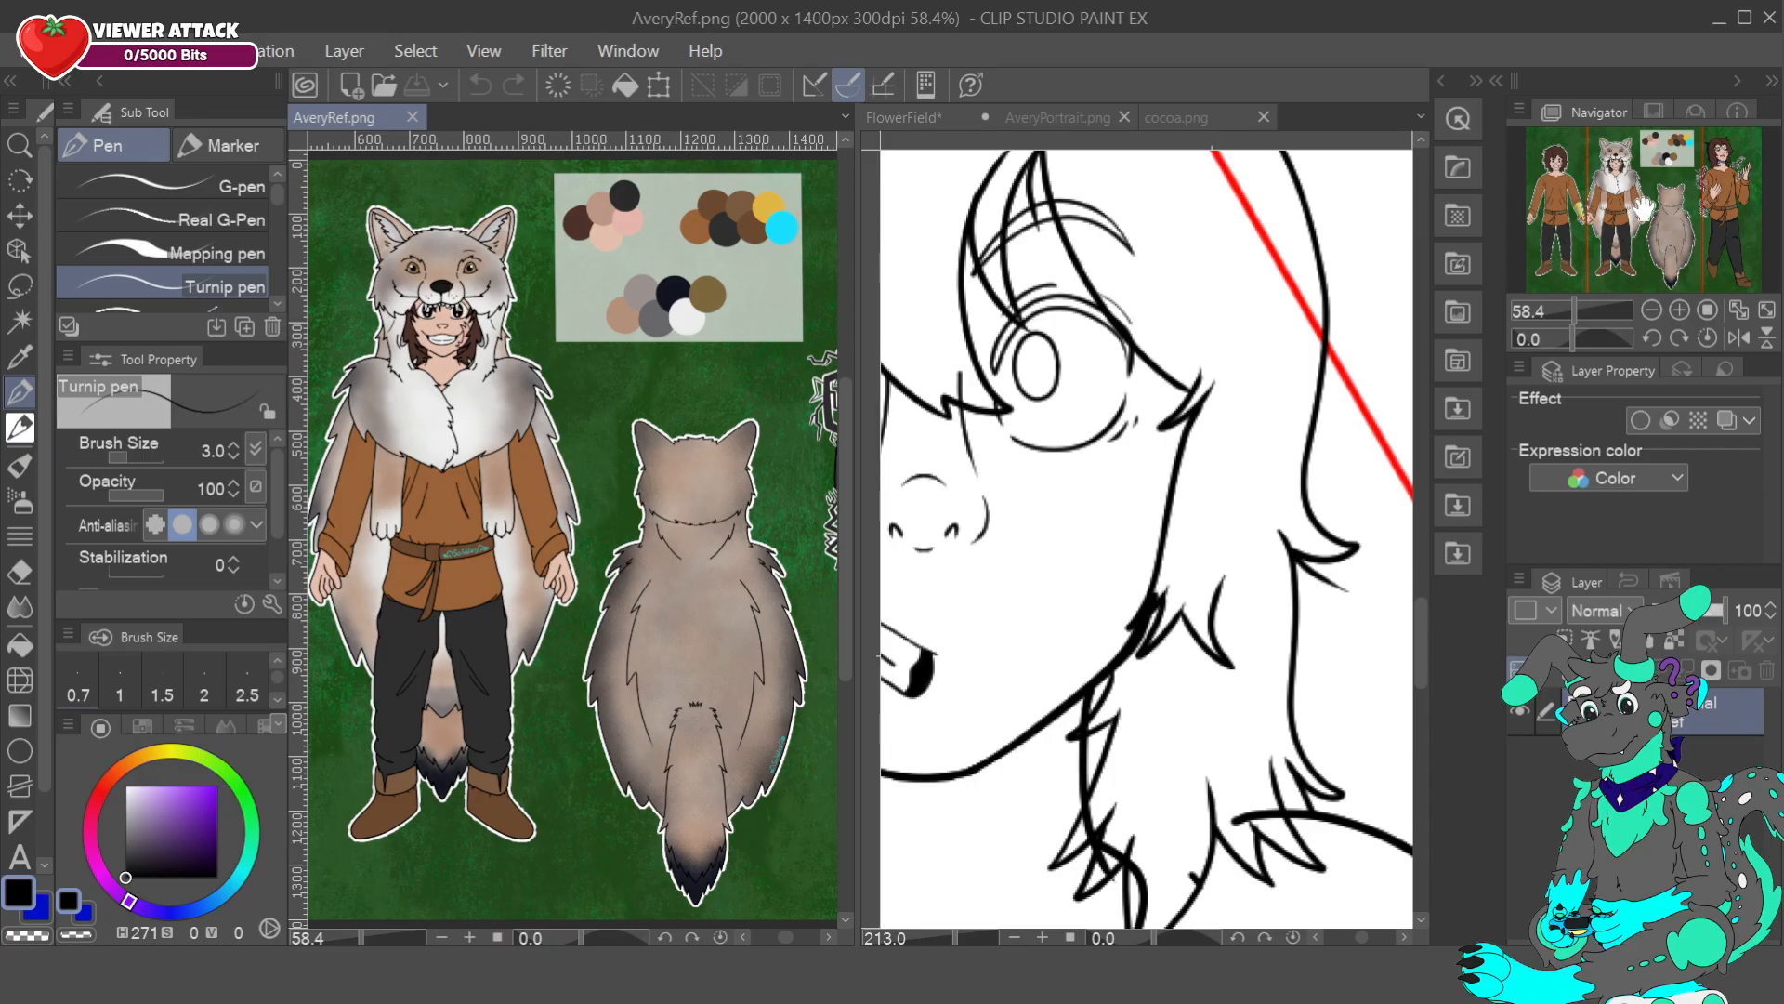
left_click_drag(1058, 117, 490, 112)
left_click_drag(521, 489, 483, 537)
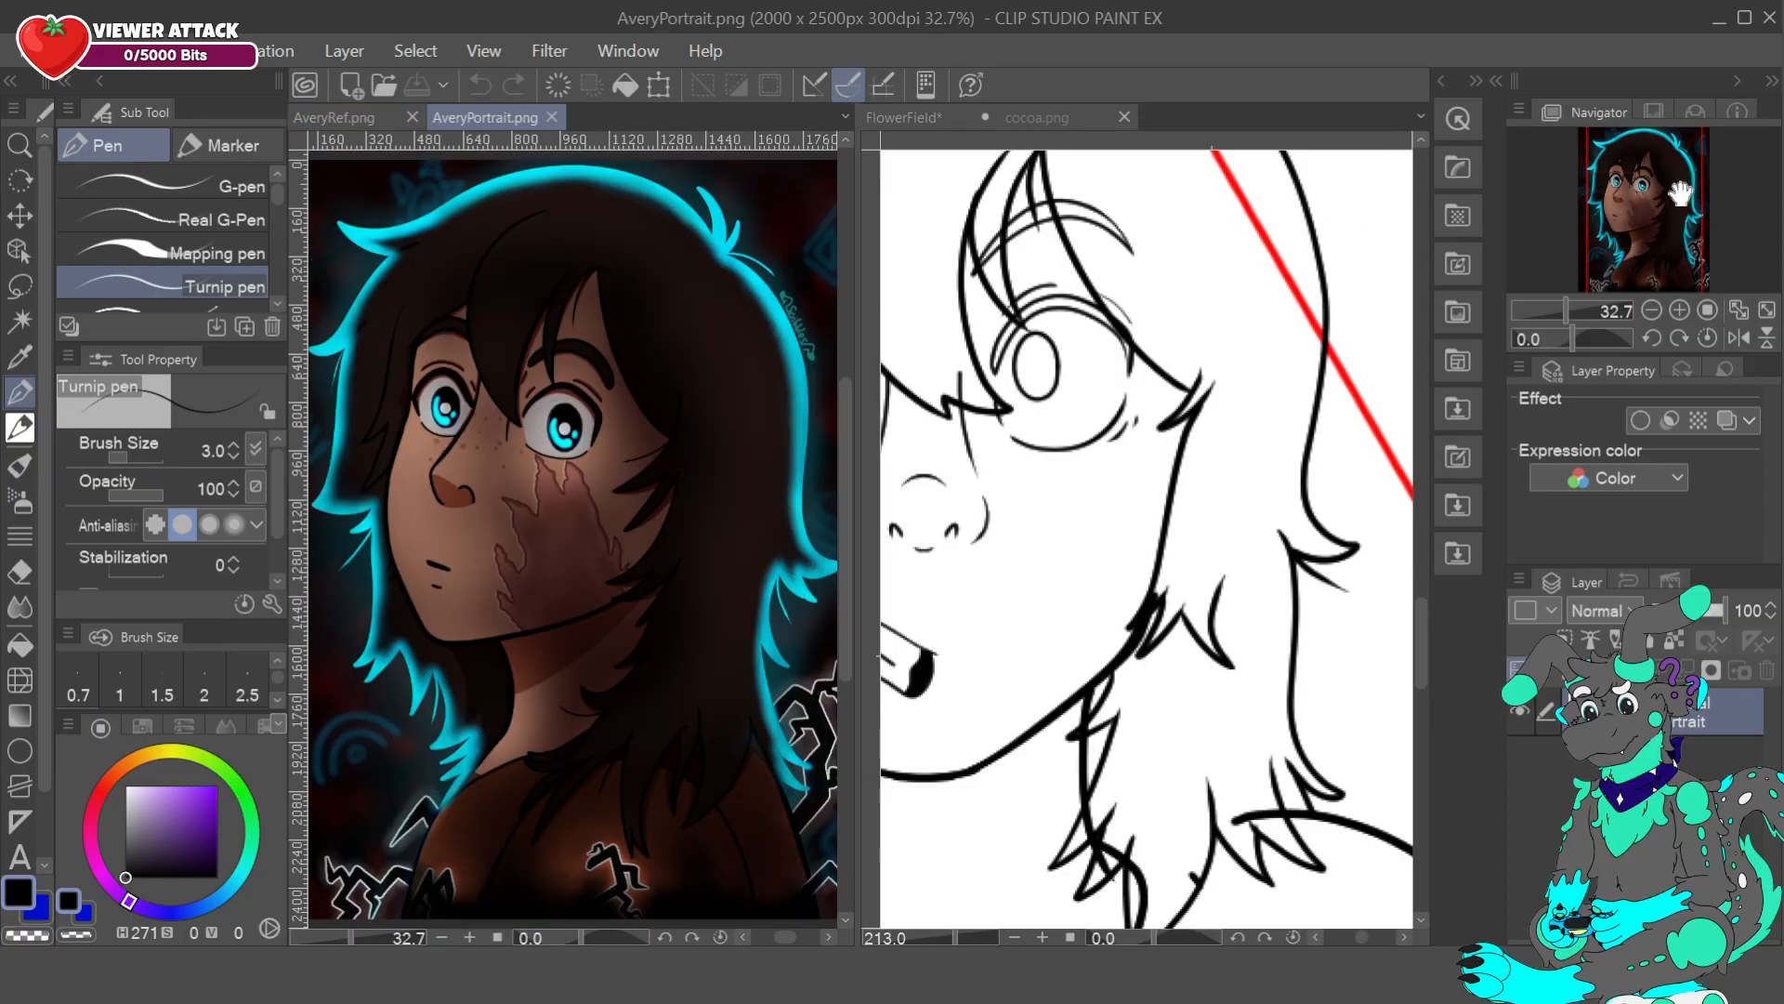
left_click(892, 119)
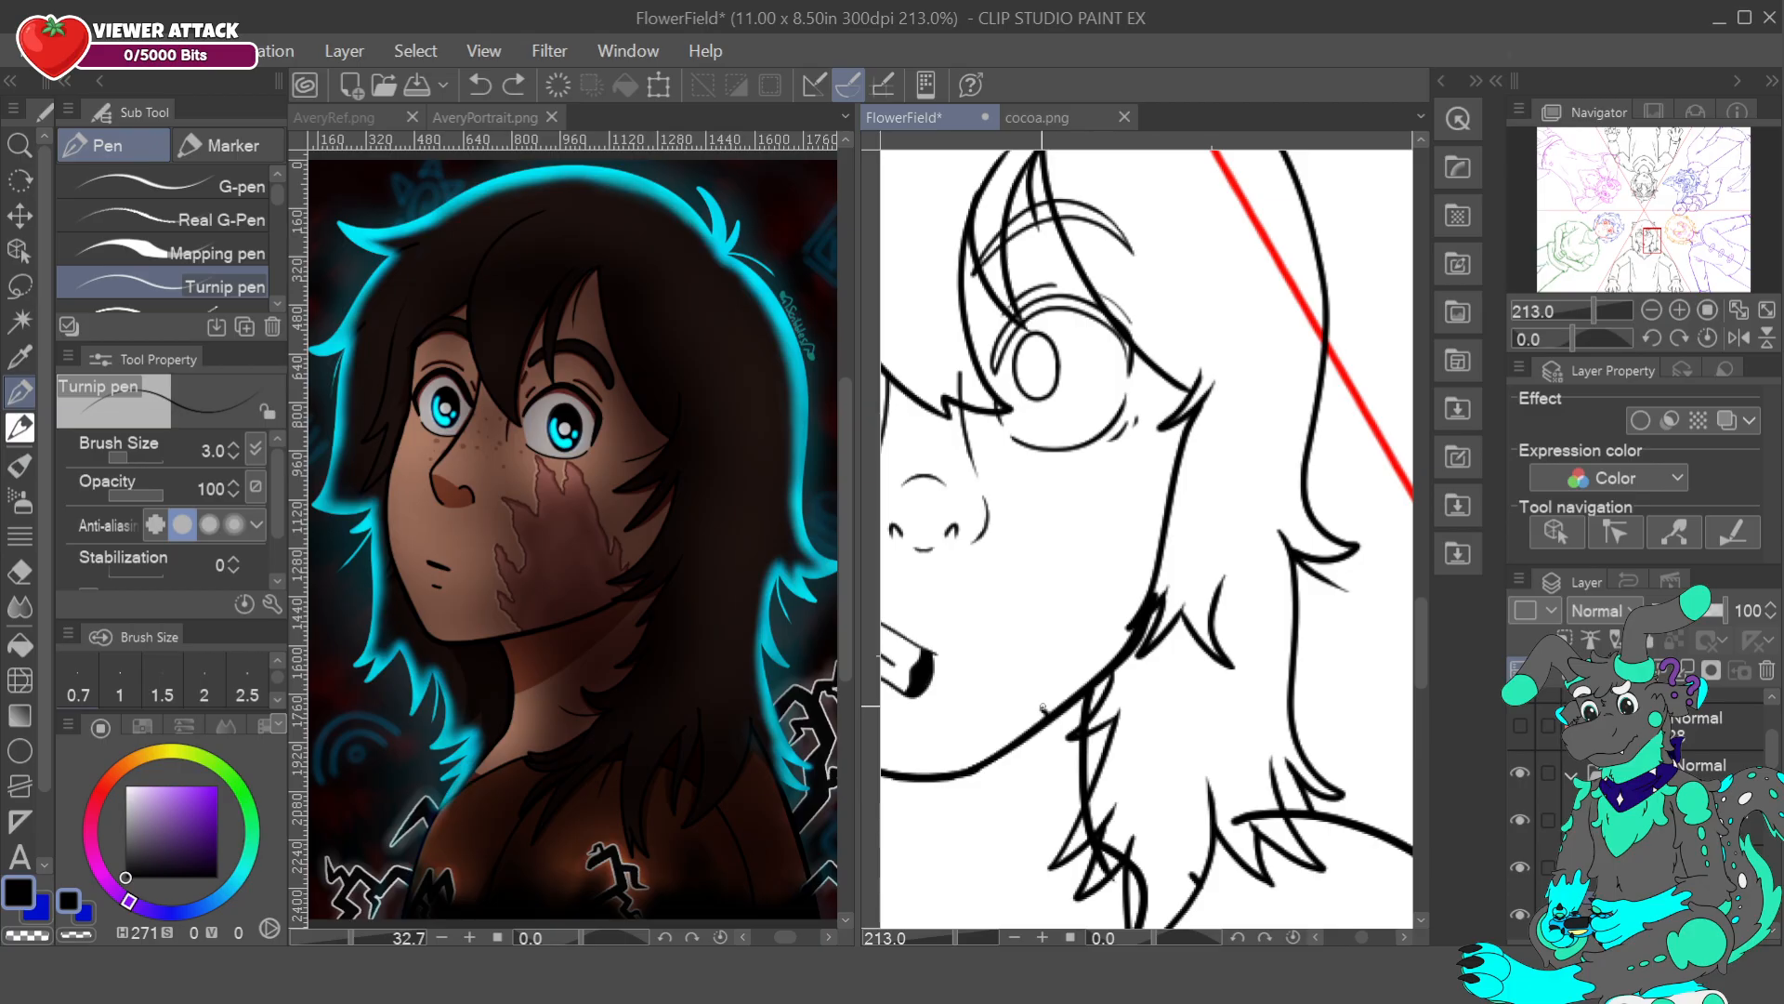
- Redraw the jagged scar outline on the character's cheek from the jaw up below the eye and across to the hair, tidying its lower end
mouse_move(1037, 684)
left_mouse_down()
mouse_move(1018, 650)
mouse_move(1023, 604)
mouse_move(1039, 615)
mouse_move(1046, 597)
left_mouse_up()
left_click_drag(1026, 535, 1053, 546)
mouse_move(1054, 526)
left_mouse_down()
mouse_move(1065, 468)
mouse_move(1091, 511)
mouse_move(1113, 494)
mouse_move(1150, 569)
mouse_move(1162, 537)
left_mouse_up()
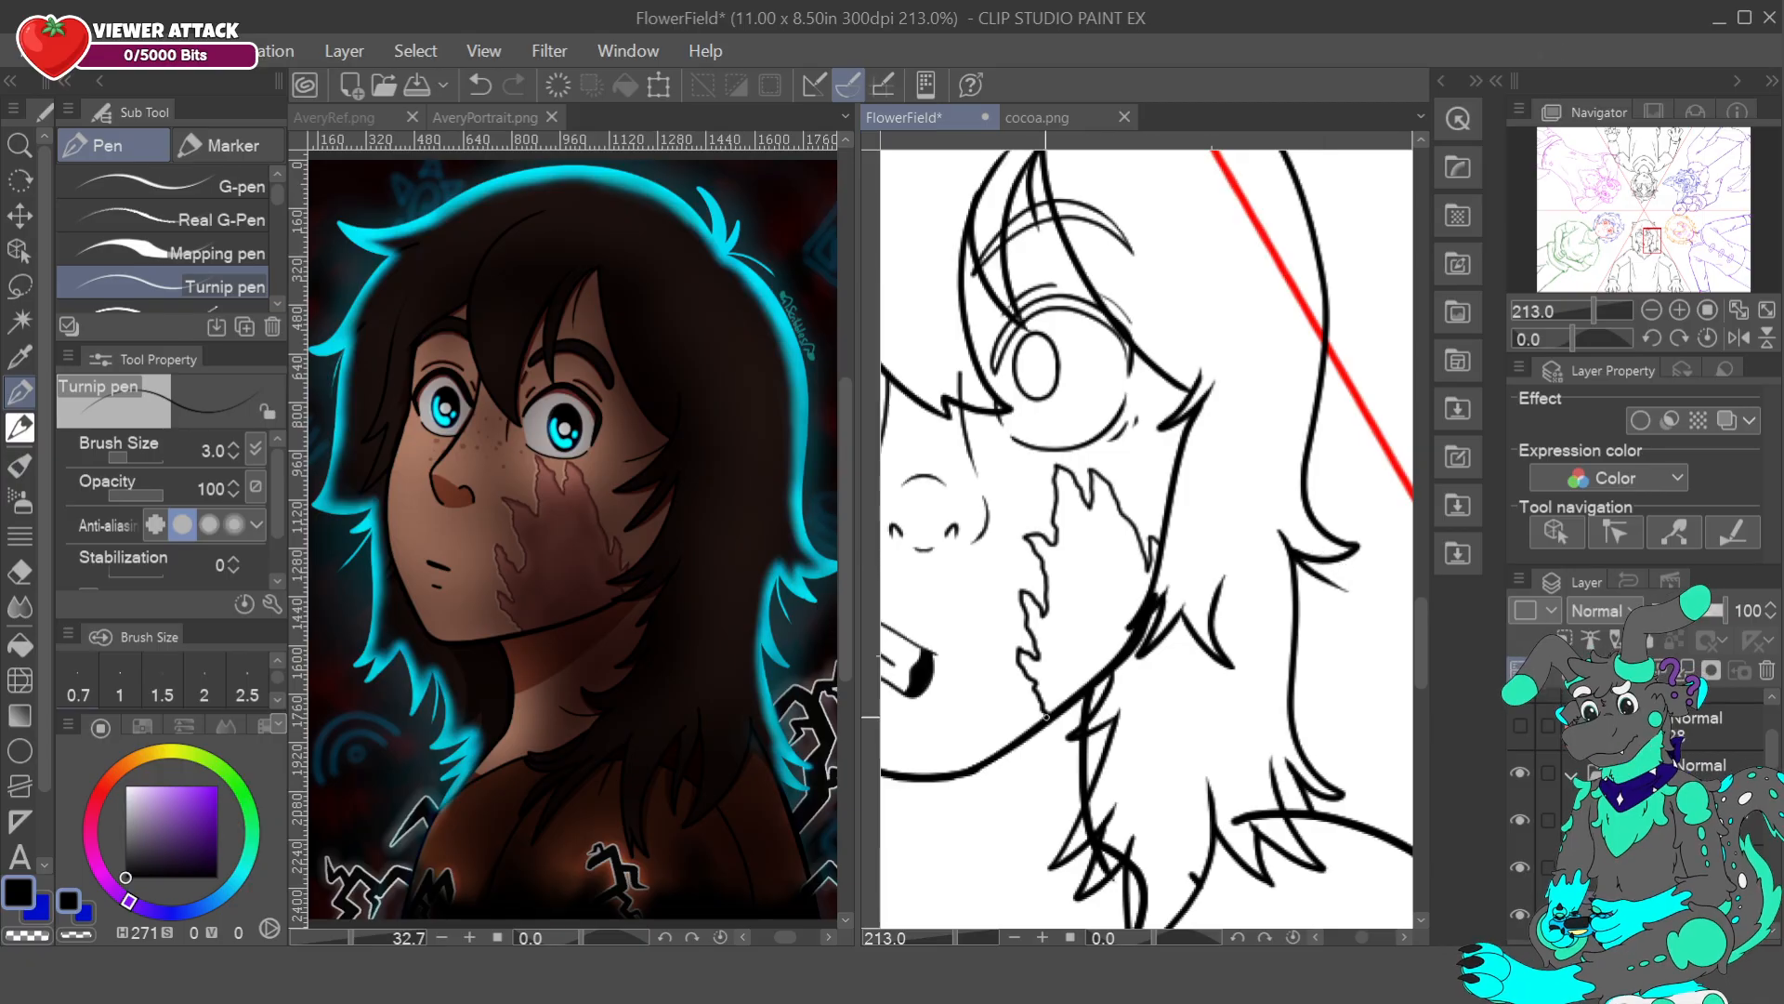
mouse_move(1045, 718)
left_mouse_down()
mouse_move(1021, 651)
mouse_move(1042, 699)
left_mouse_up()
key("c")
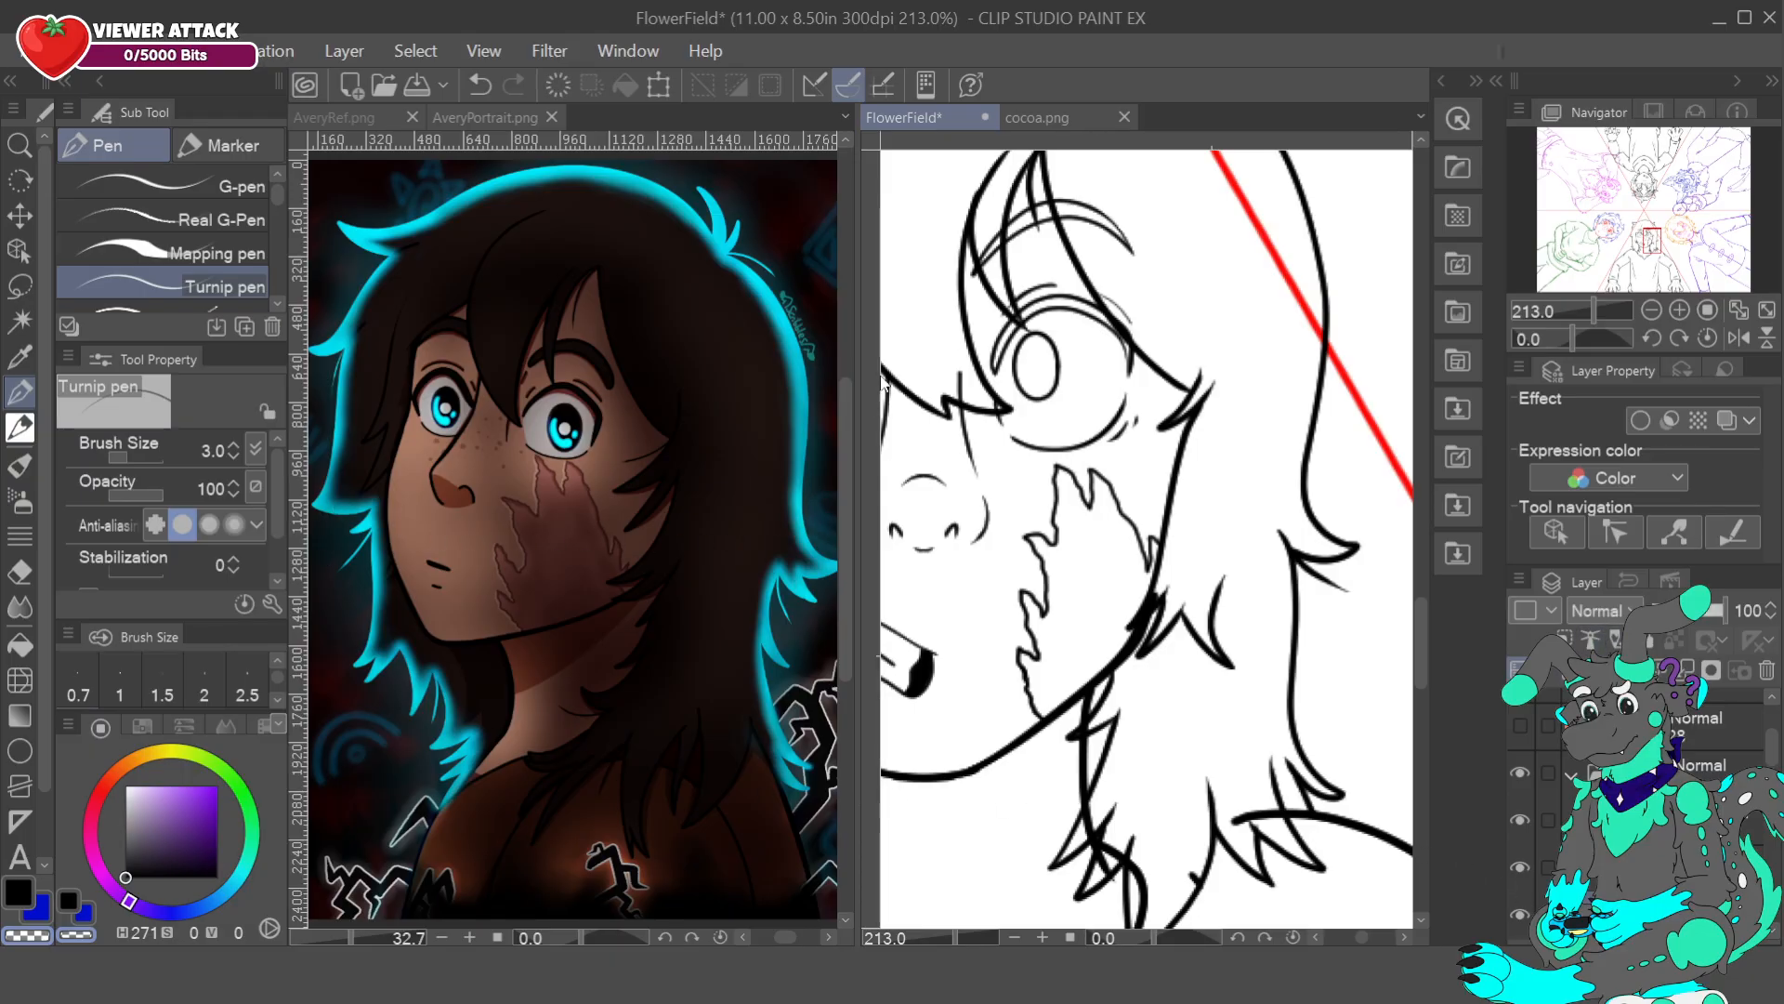
- Sample the light brown skin tone from the AveryRef.png palette as the drawing color for FlowerField
left_click(335, 117)
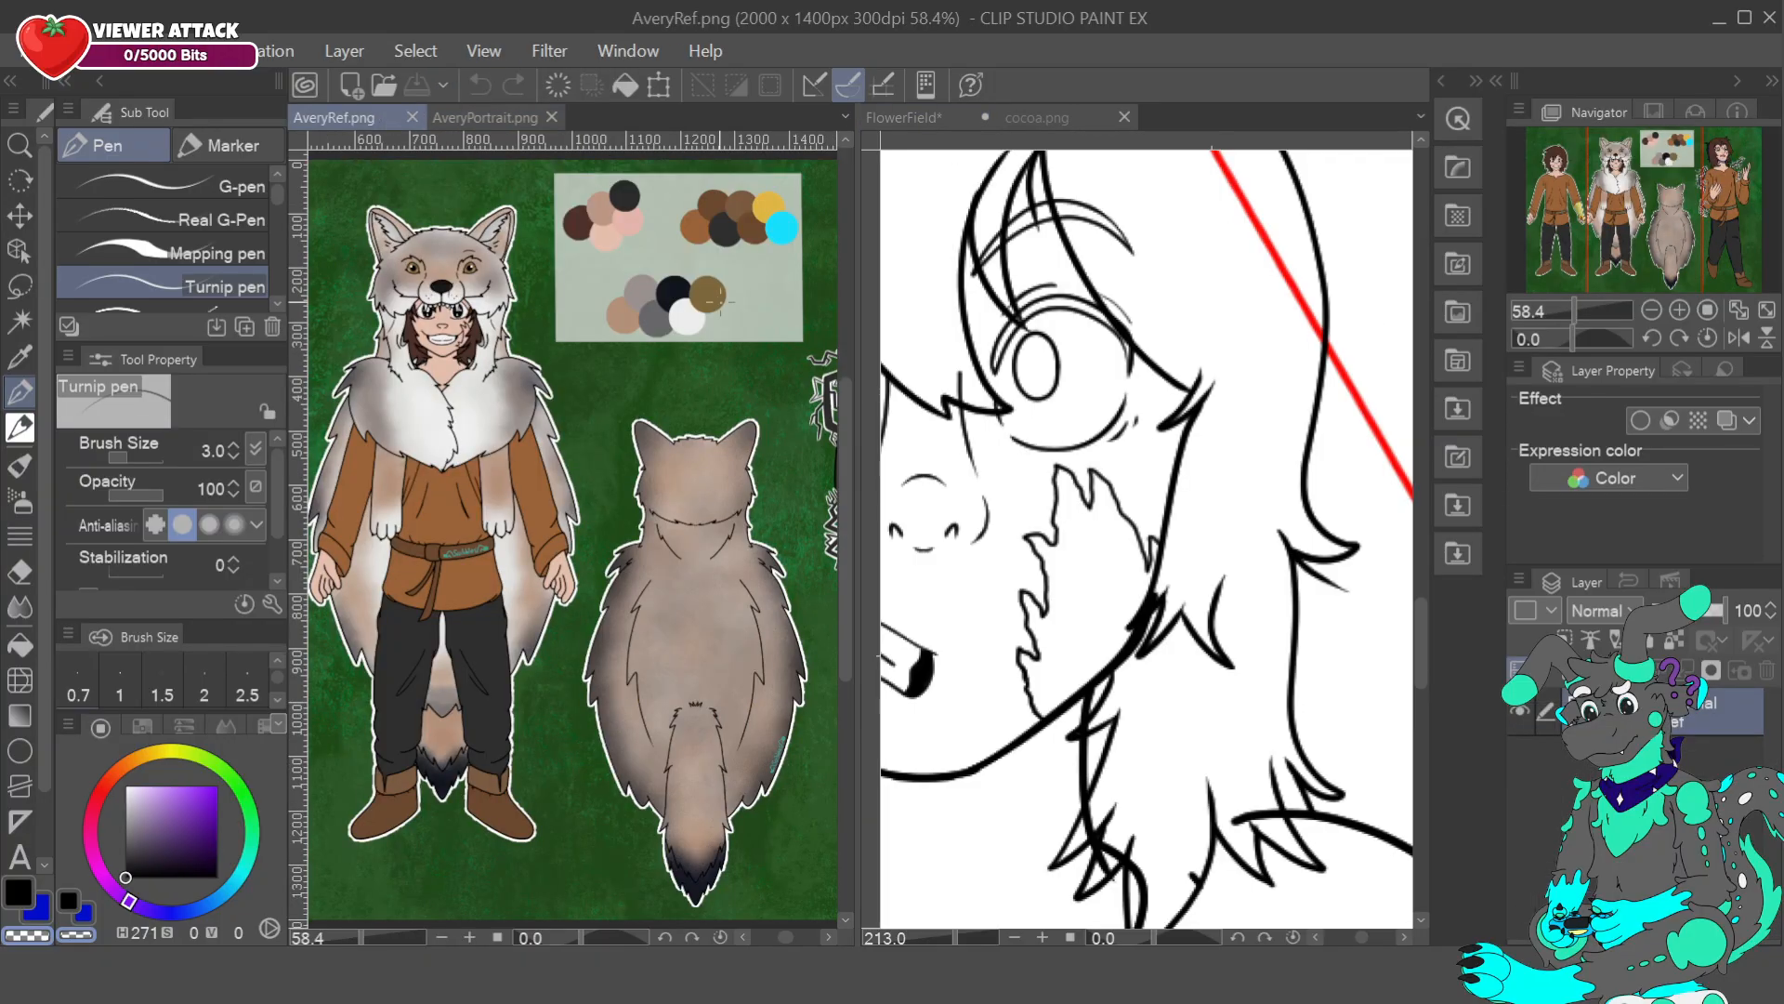
left_click(607, 200, "alt")
left_click(480, 115)
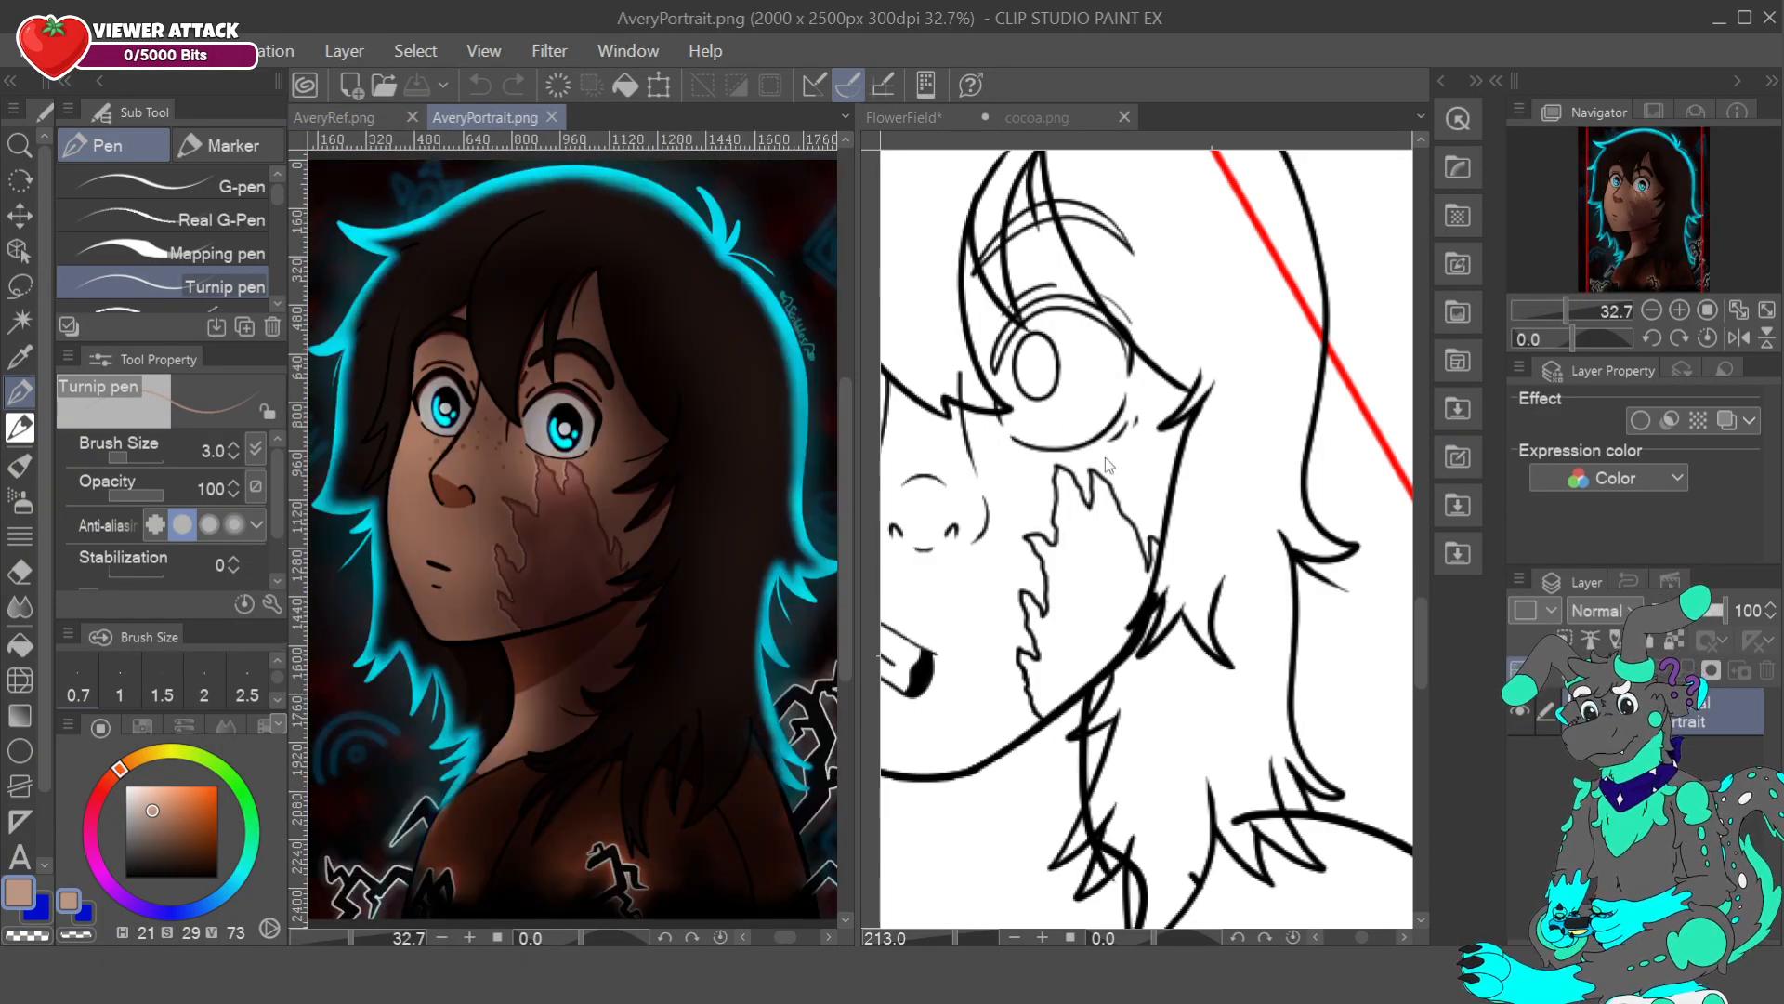
left_click(991, 481)
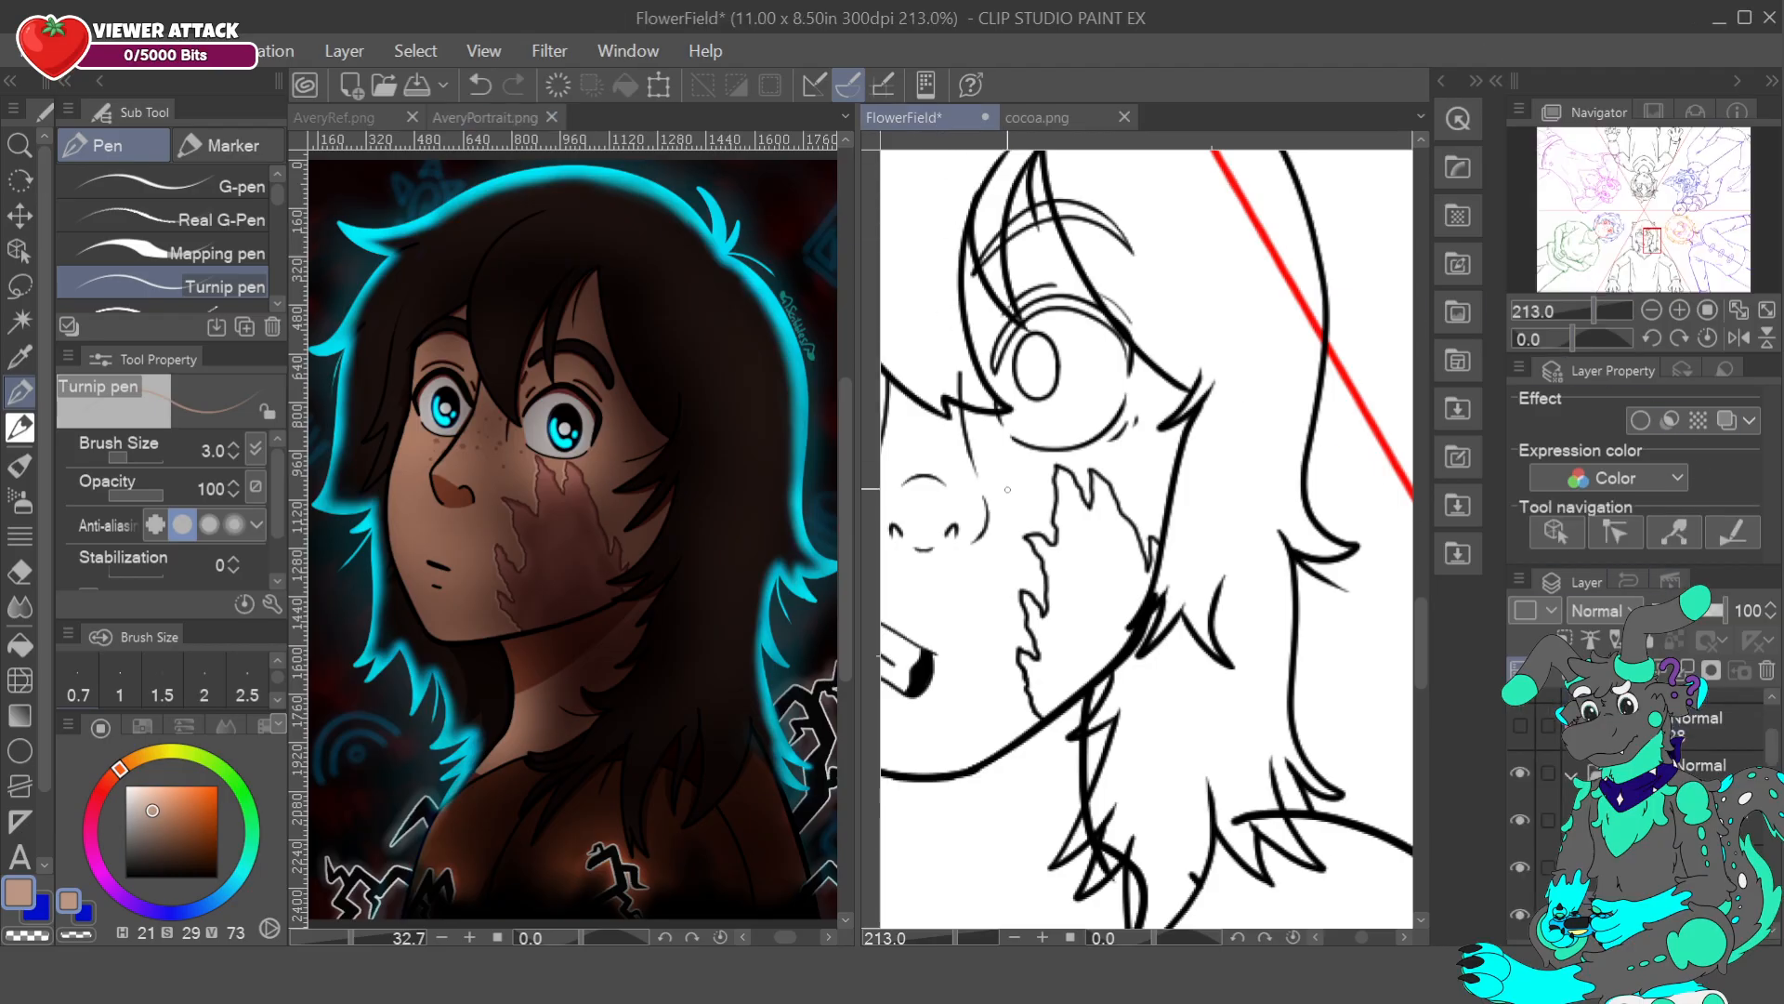
- Dot light brown freckles across the bridge of the character's nose and both cheeks
left_click_drag(996, 486, 1168, 515)
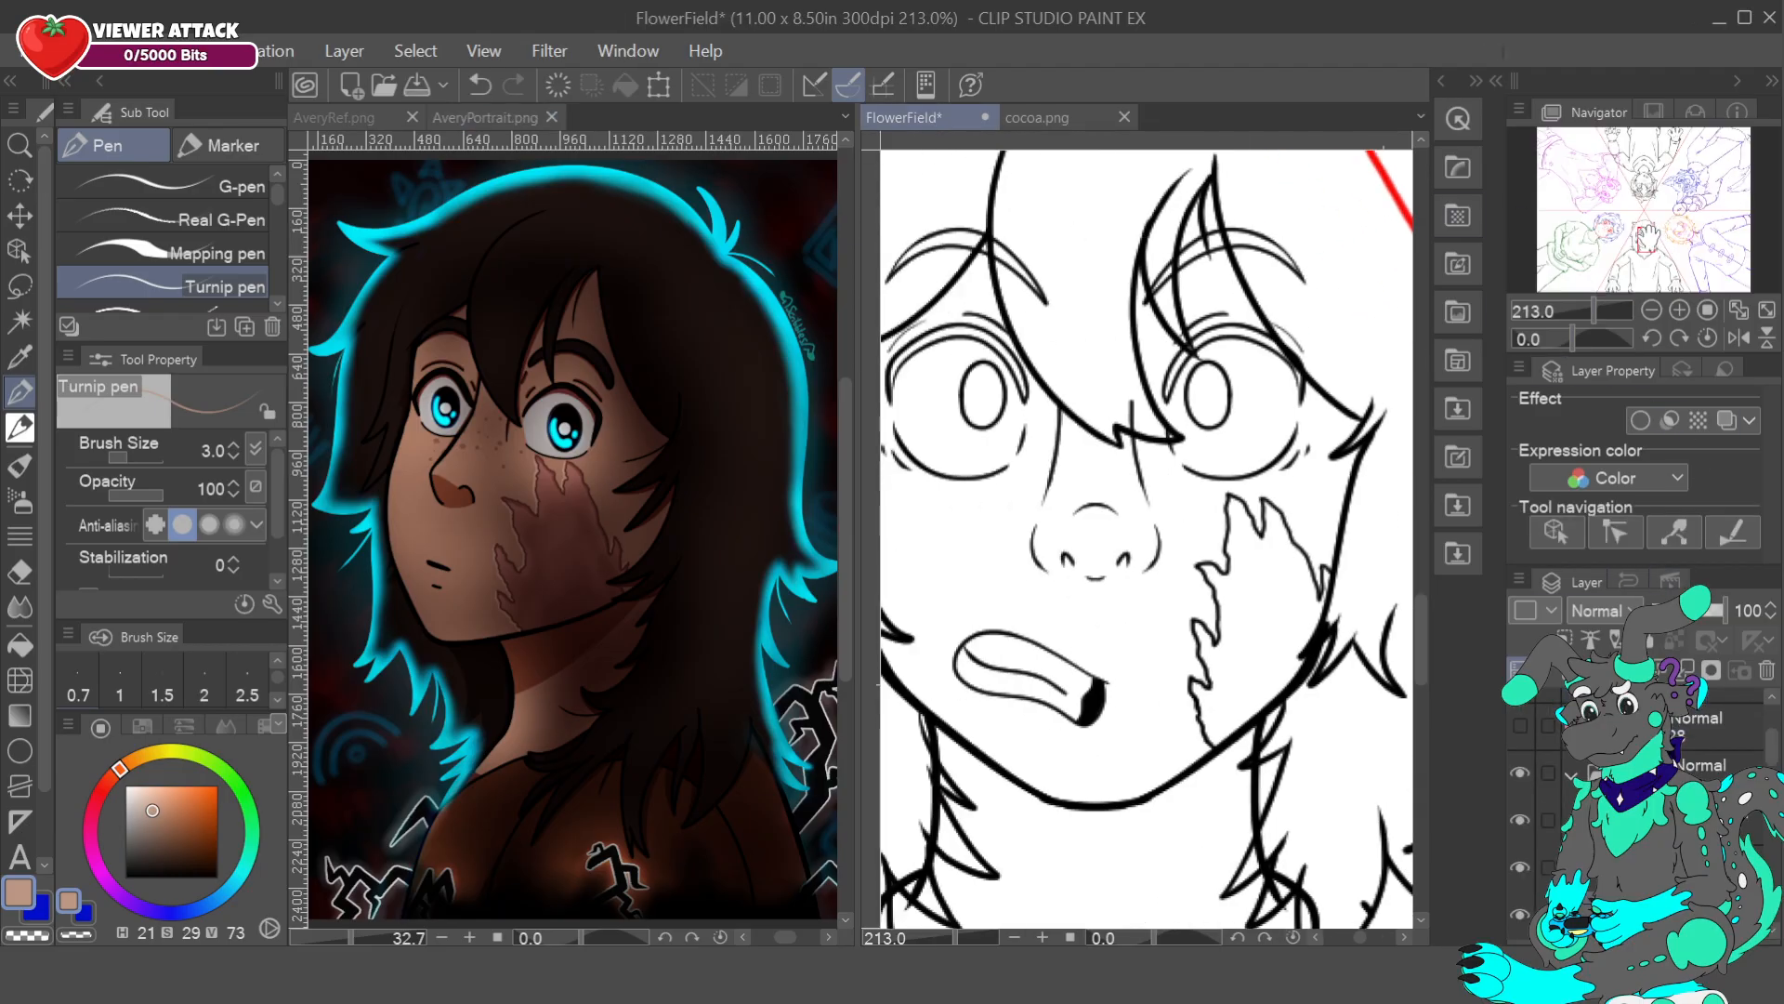
left_click(943, 510)
left_click(991, 512)
key("ctrl+z")
left_click(480, 85)
key("ctrl+y")
left_click(1166, 513)
left_click(1192, 496)
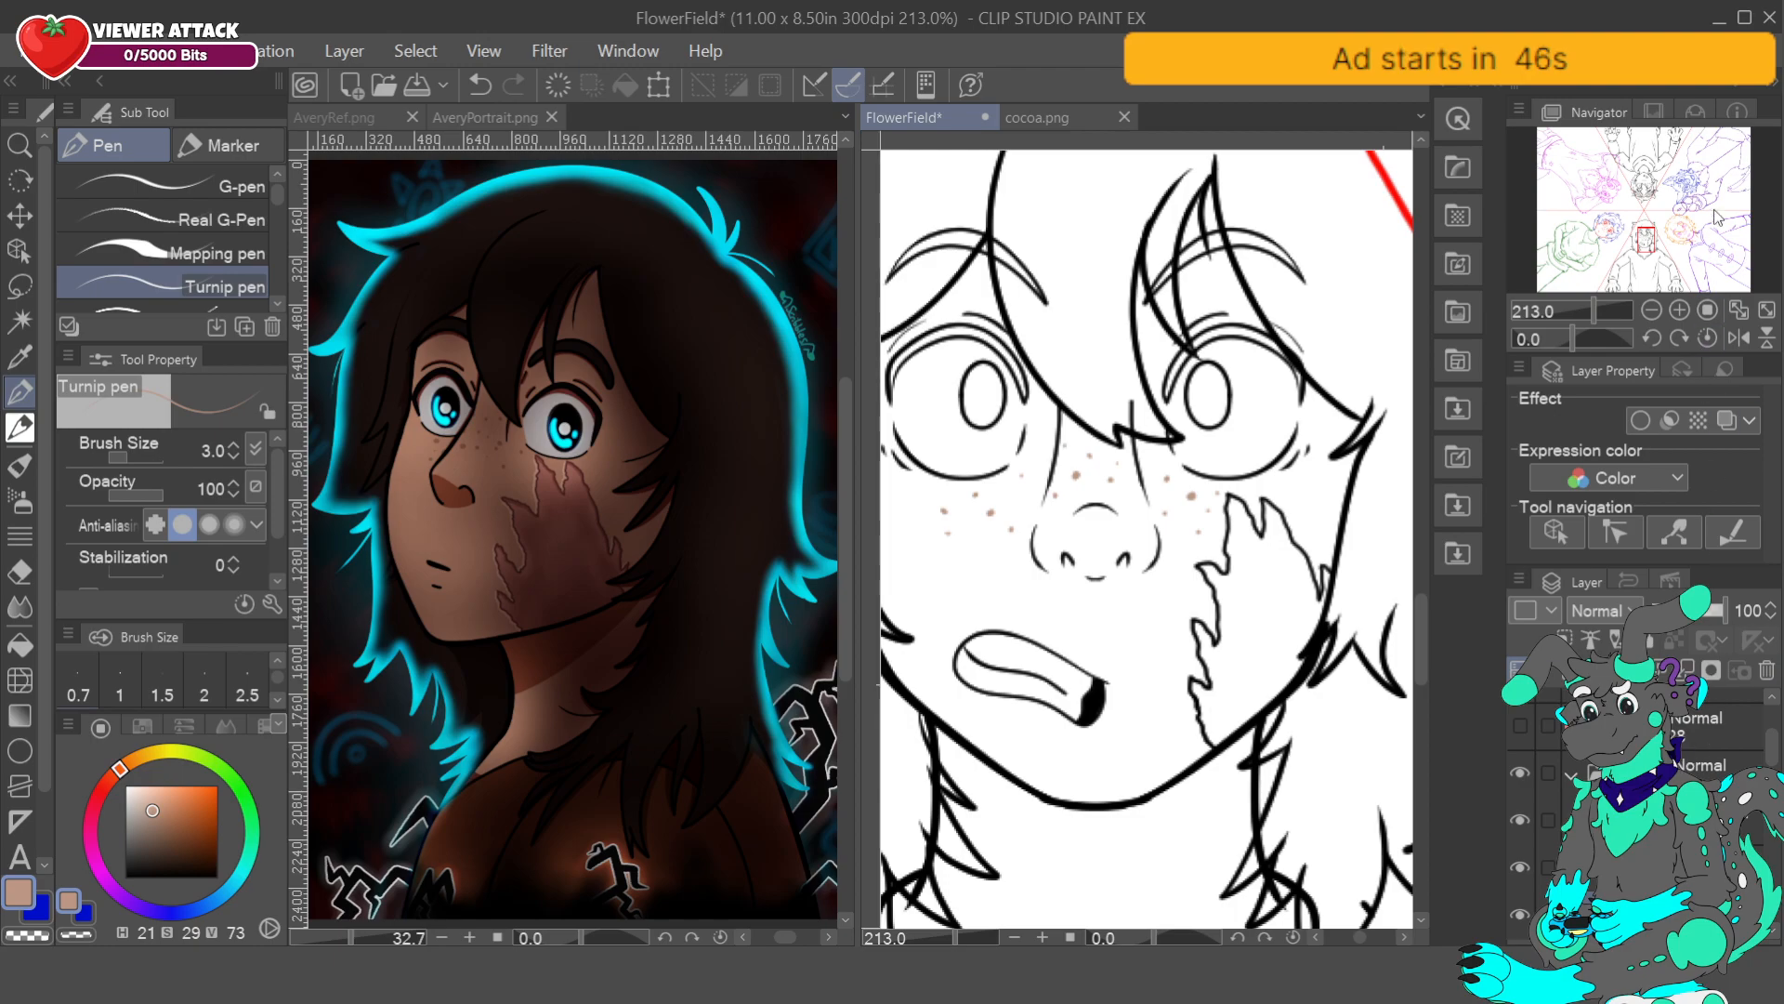
- Merge all documents back into one pane and examine the curly-haired character with the earring in cocoa.png
left_click(1737, 310)
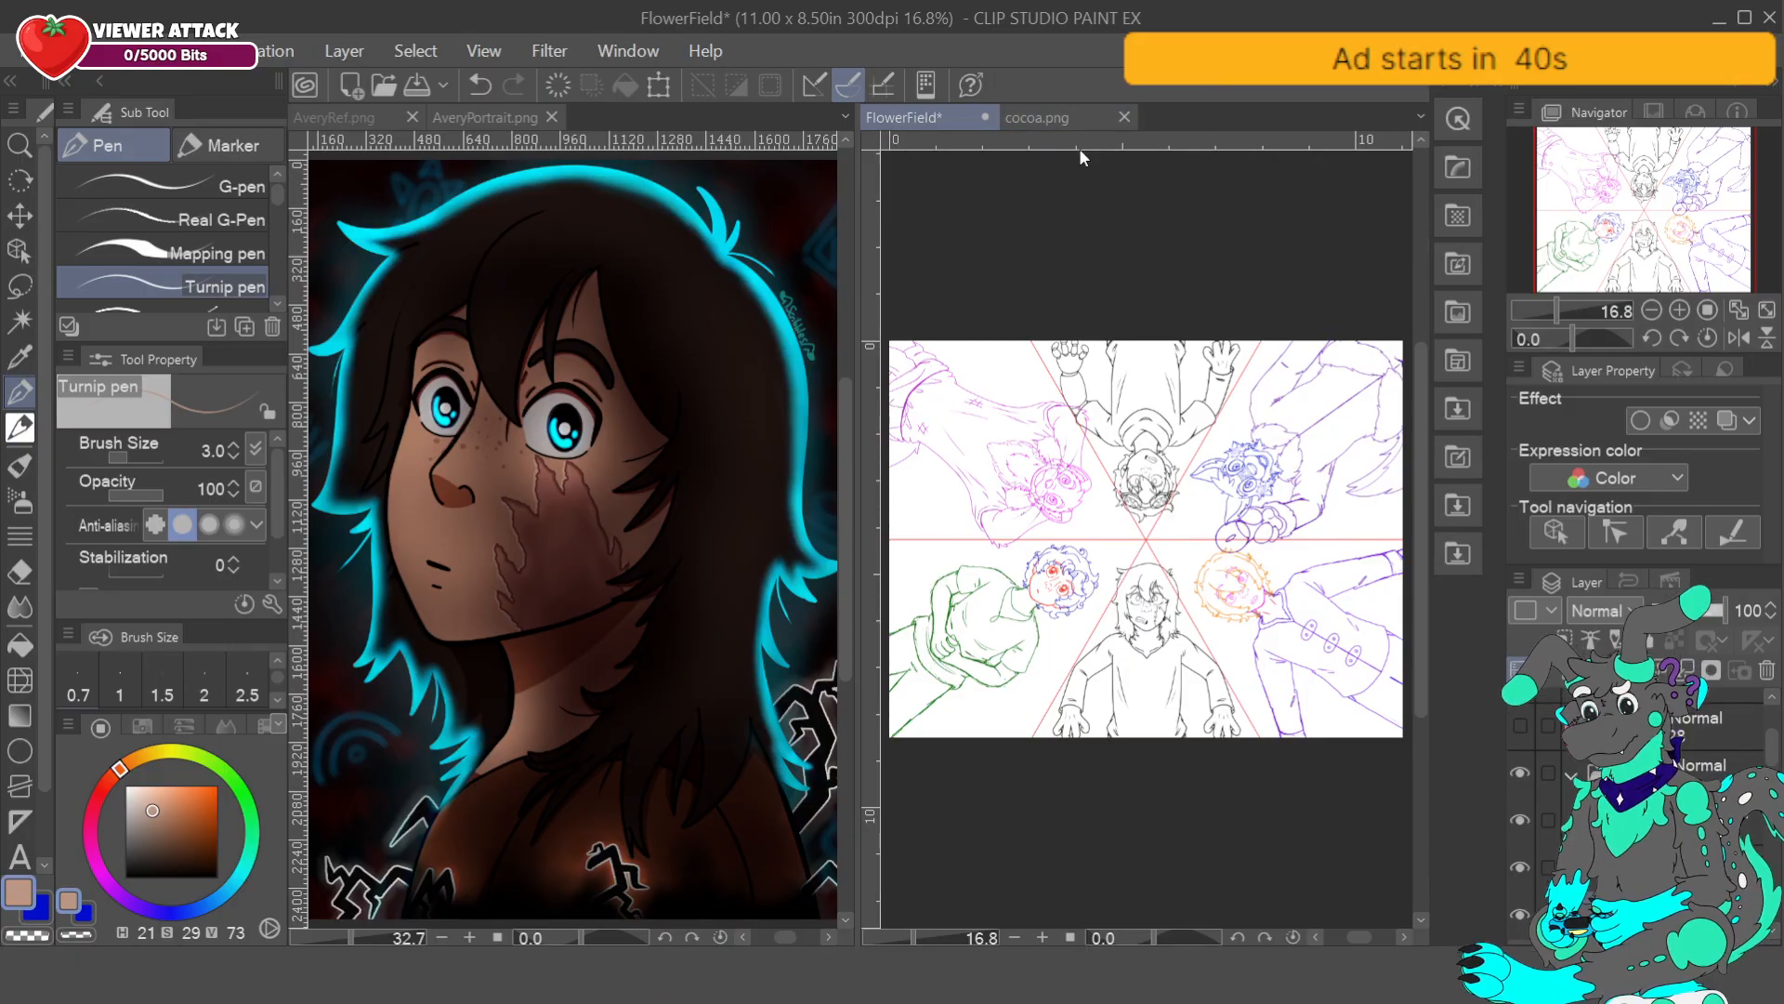
left_click_drag(949, 147, 1125, 119)
left_click_drag(1300, 126, 1293, 126)
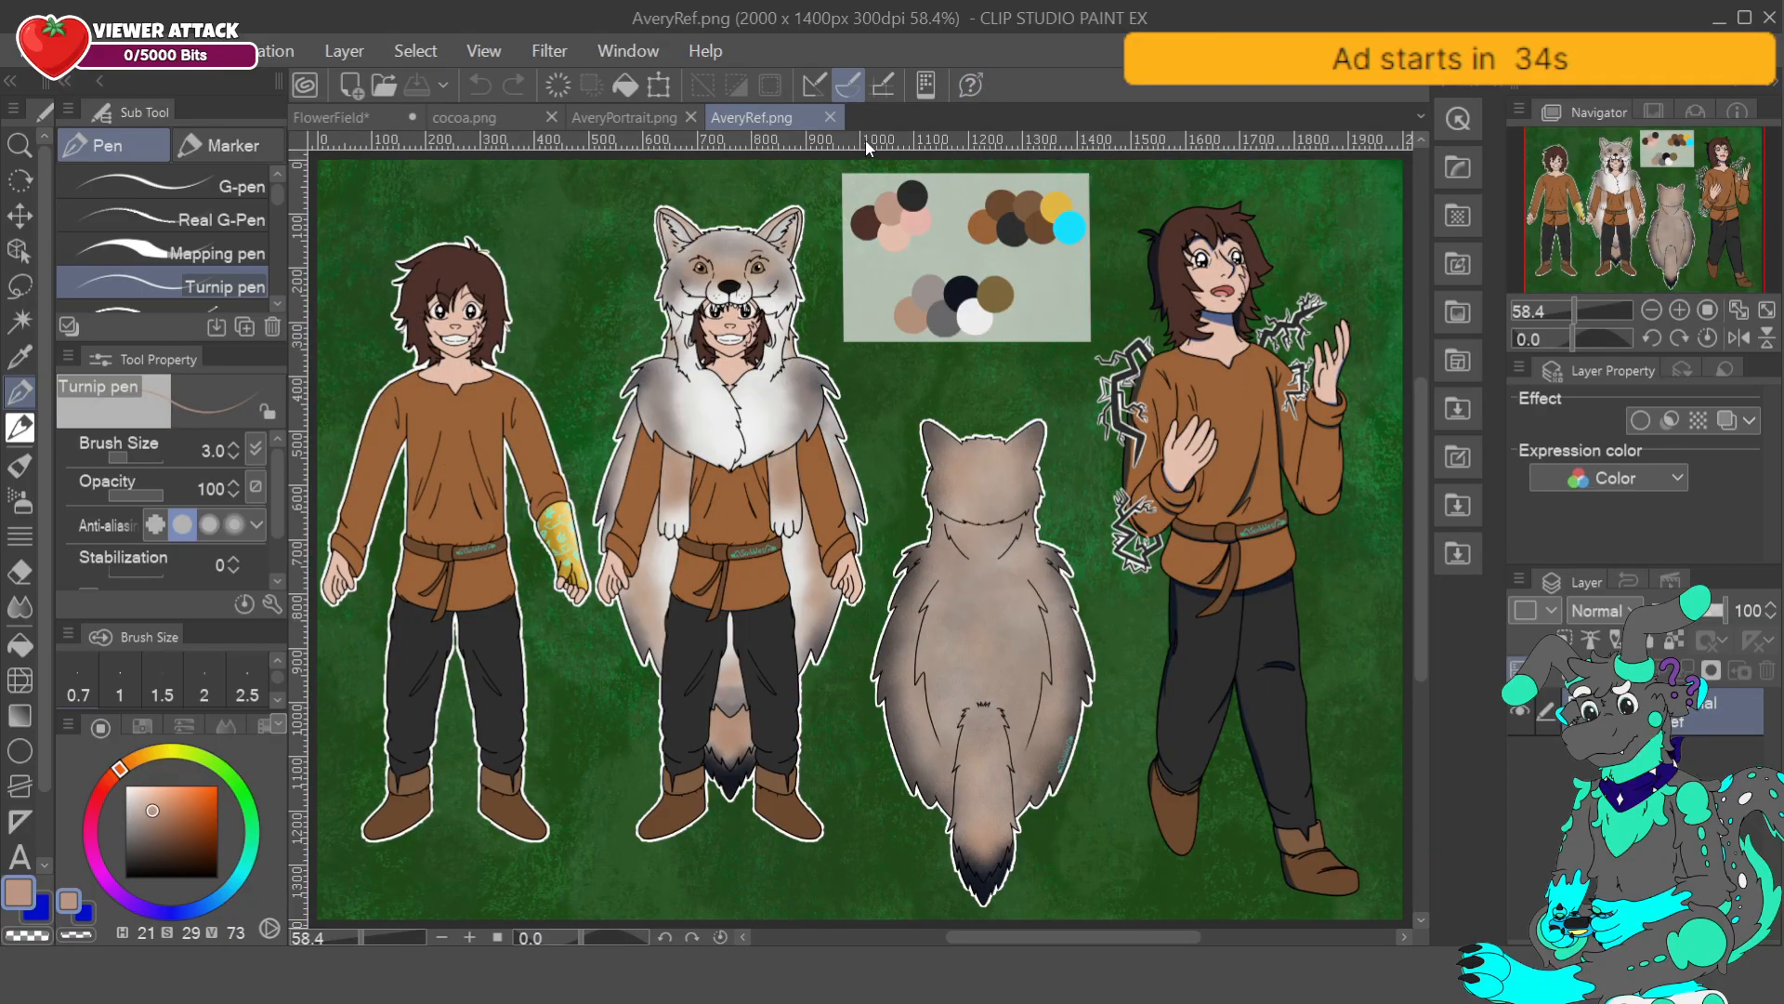
left_click(481, 117)
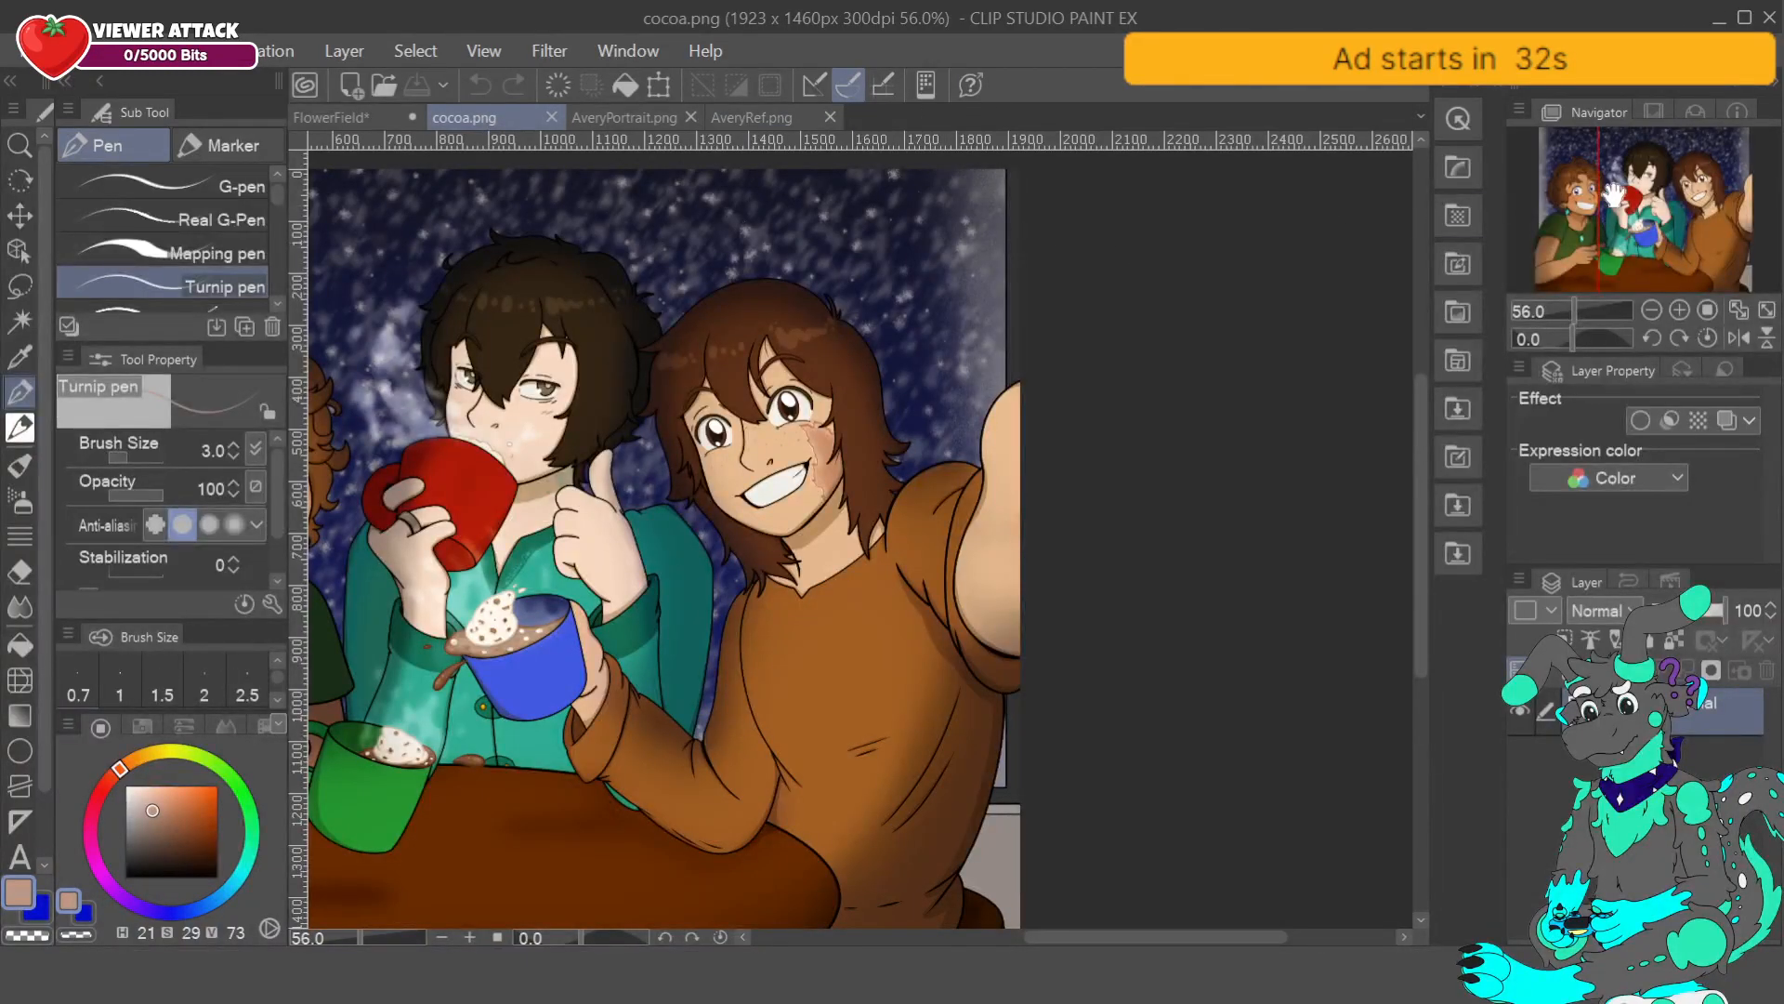
left_click_drag(1676, 189, 1592, 198)
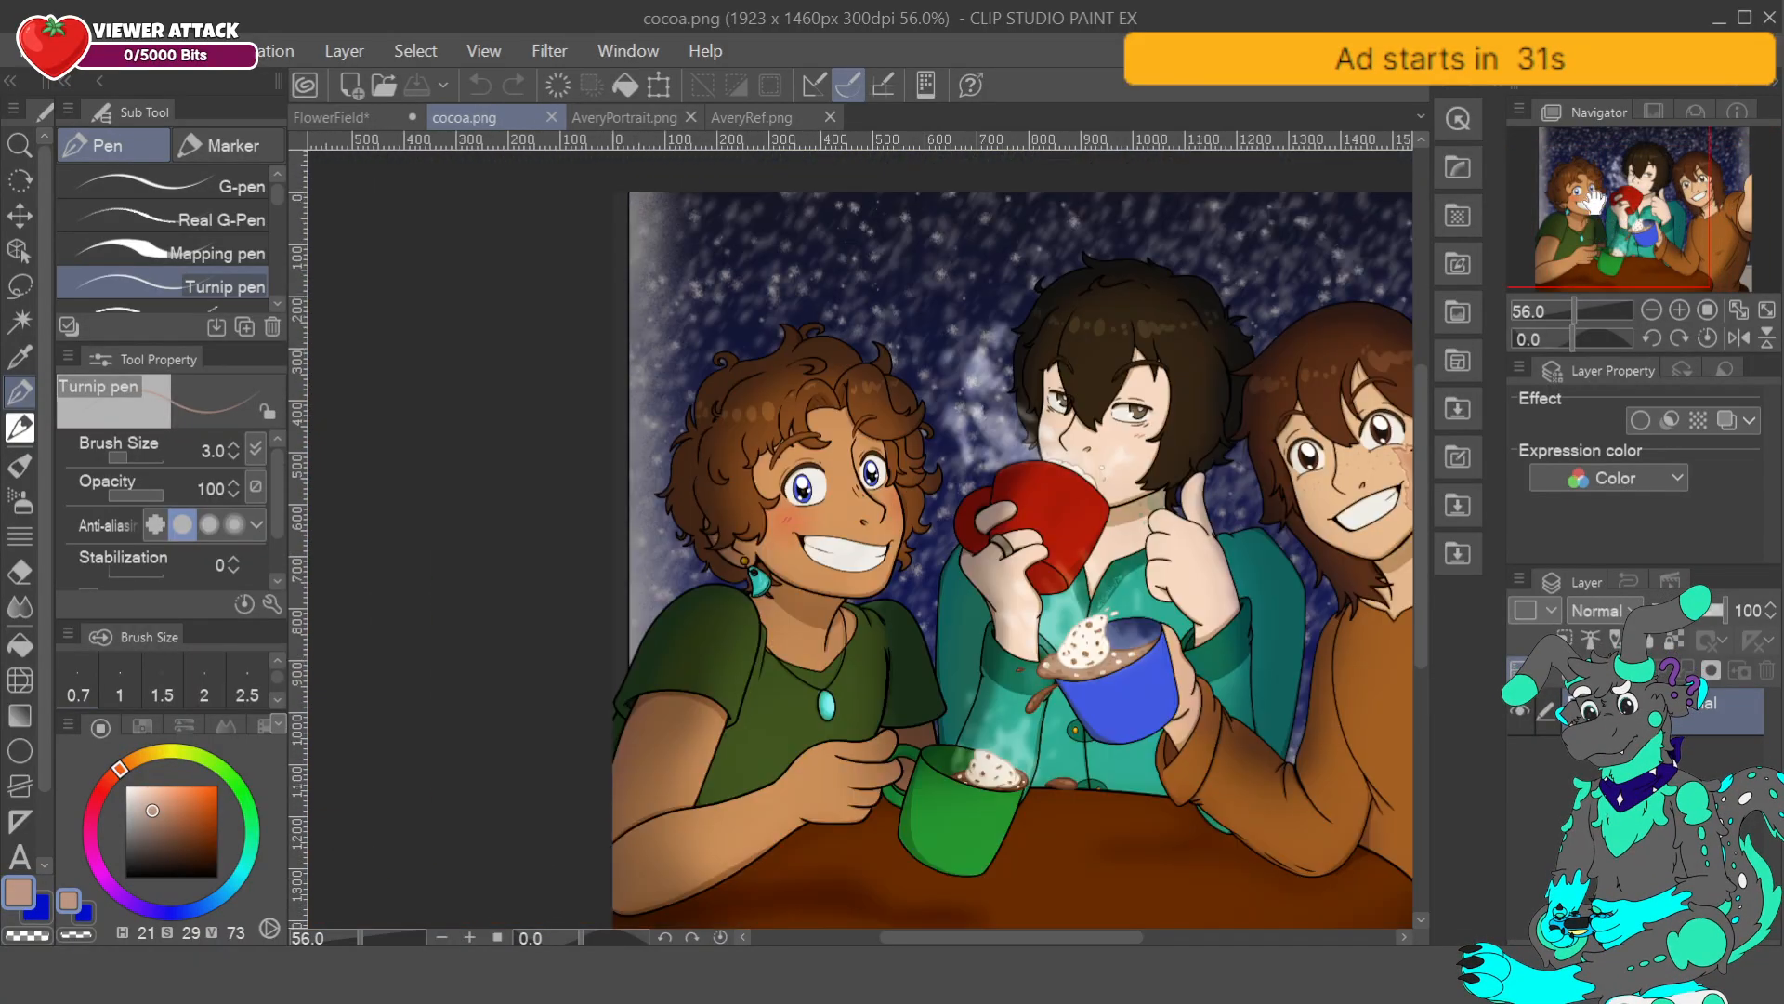
key("ctrl+shift+Tab")
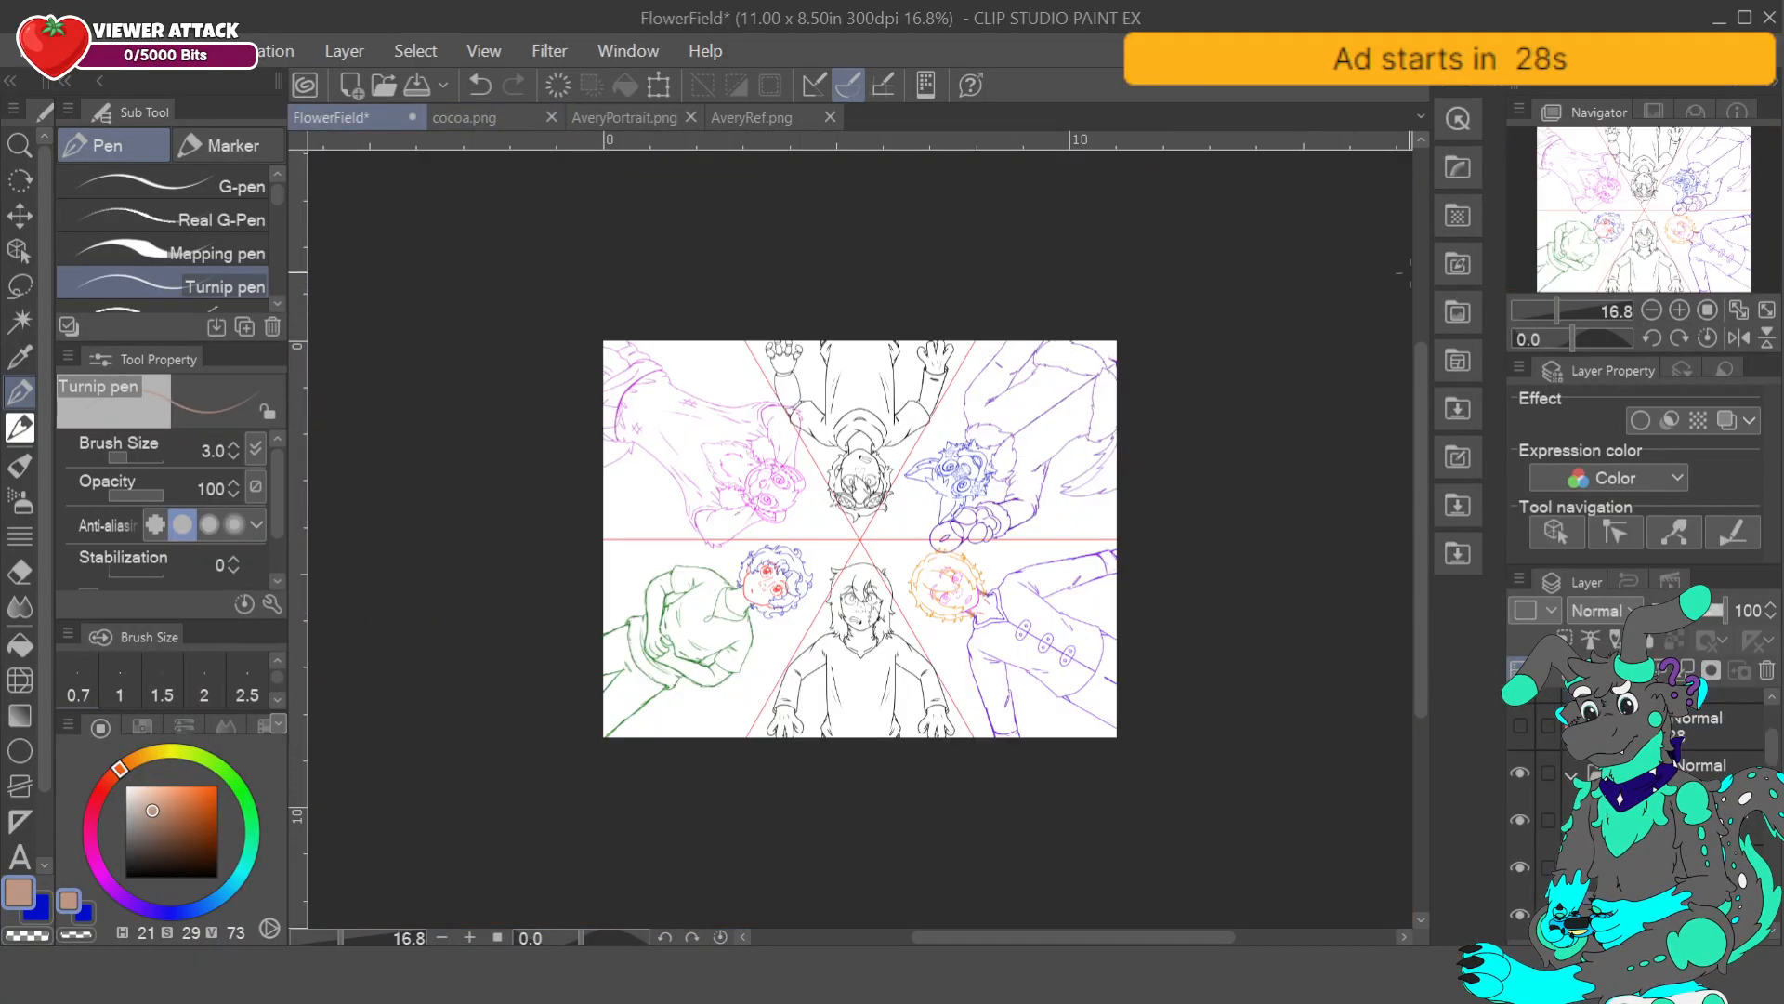
- Rotate the FlowerField view to -65.5 degrees and enlarge the green-shirted character's head to 100%
left_click(1679, 338)
left_click_drag(1572, 337, 1550, 334)
left_click(1653, 309)
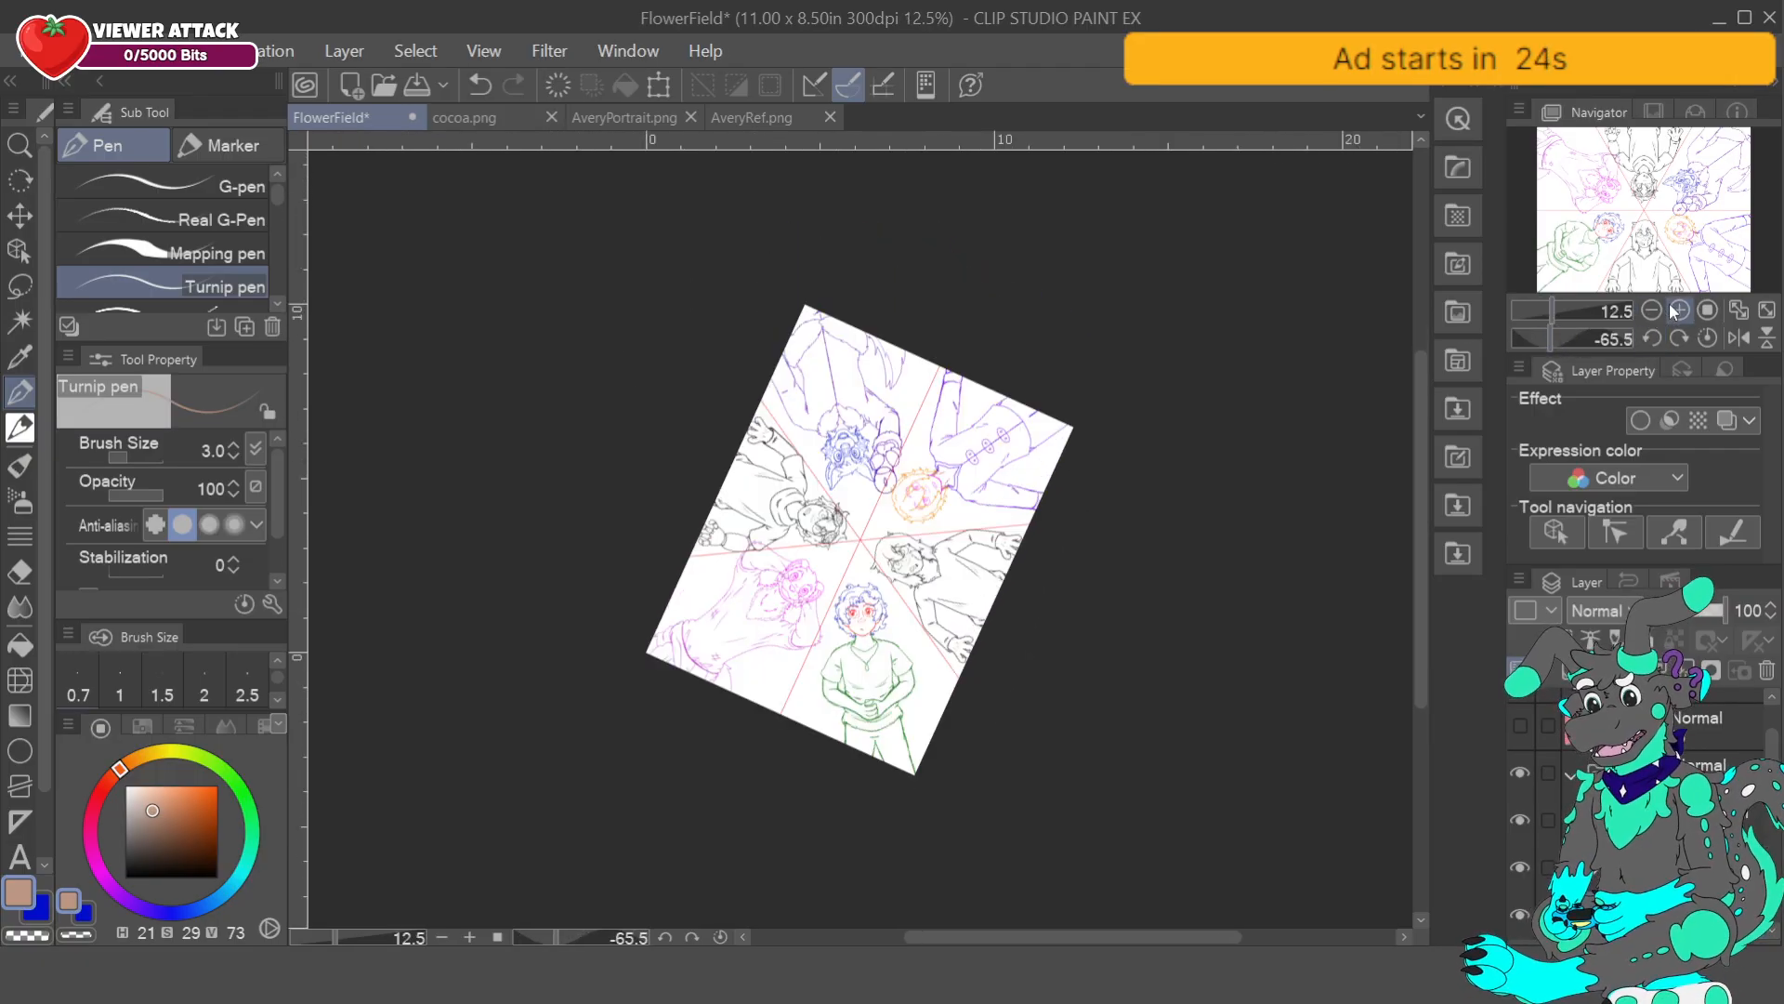
left_click(1676, 312)
left_click(1676, 311)
left_click(1676, 311)
left_click(1675, 312)
left_click(1675, 313)
mouse_move(1591, 235)
left_mouse_down()
mouse_move(1616, 220)
mouse_move(1601, 222)
left_mouse_up()
left_click(1679, 308)
scroll(1663, 853, "down", 1)
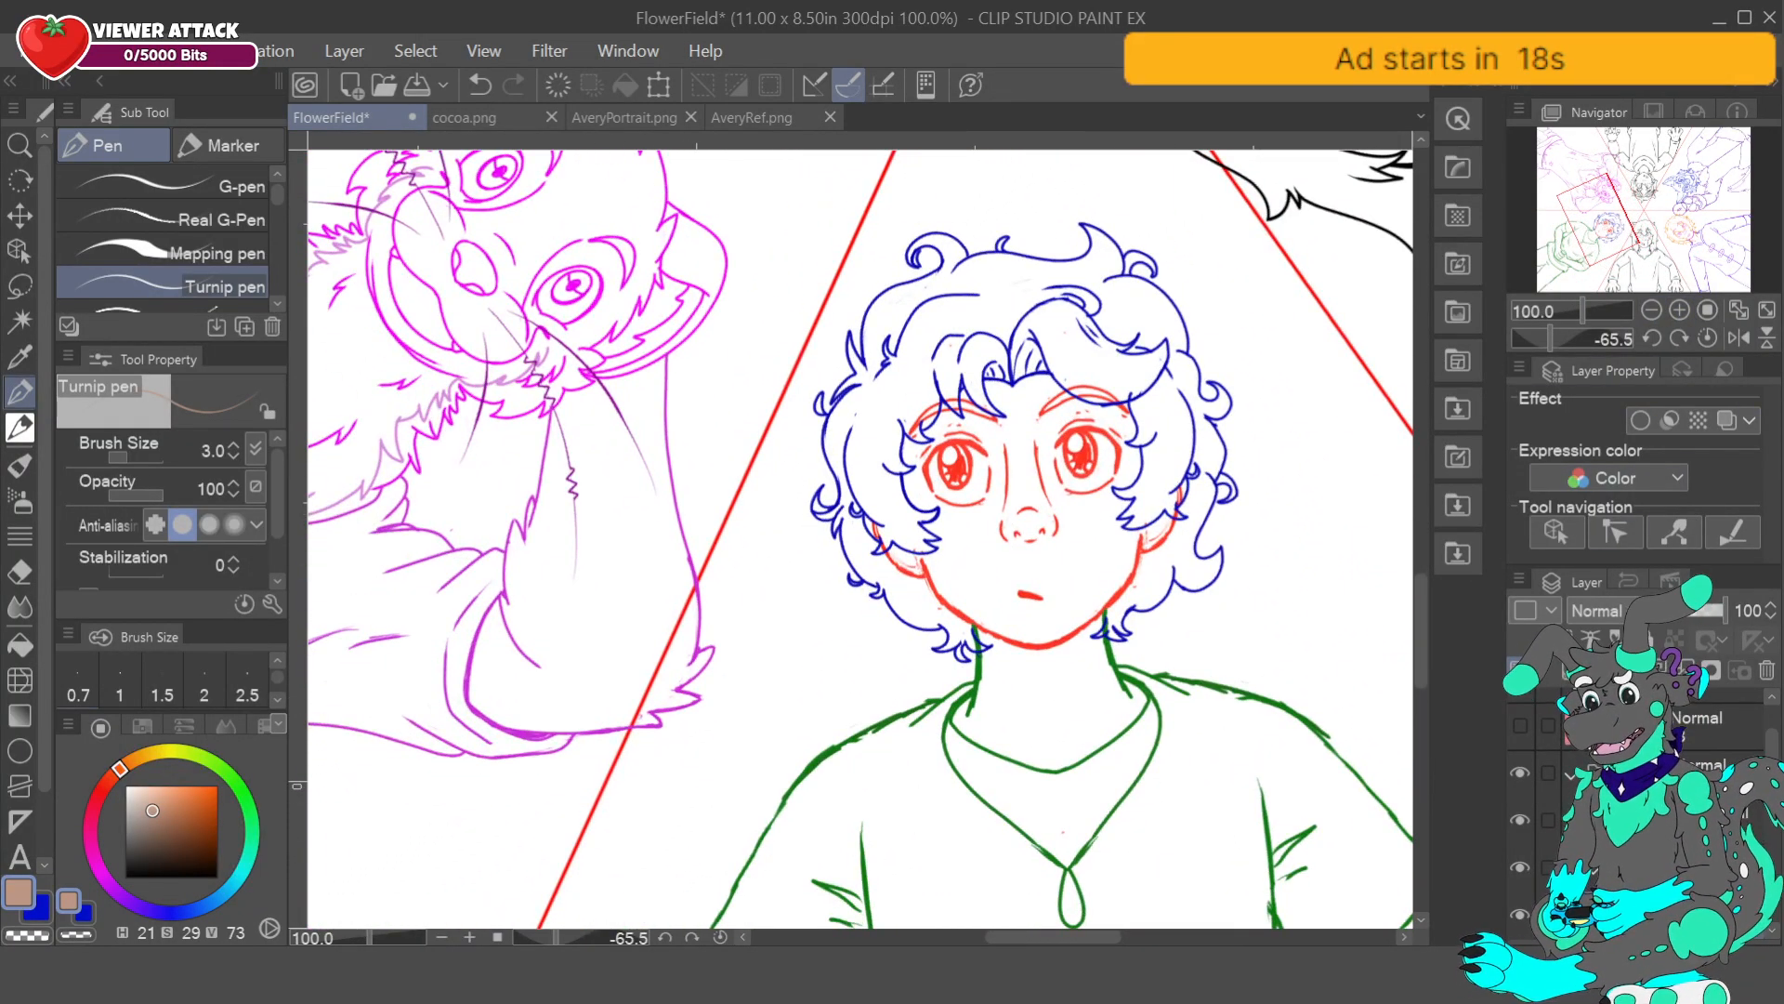
- Toggle layers to find the green-shirted character's lilac hair and earring sketch, and show that sketch
left_click(1663, 853)
scroll(1663, 818, "down", 3)
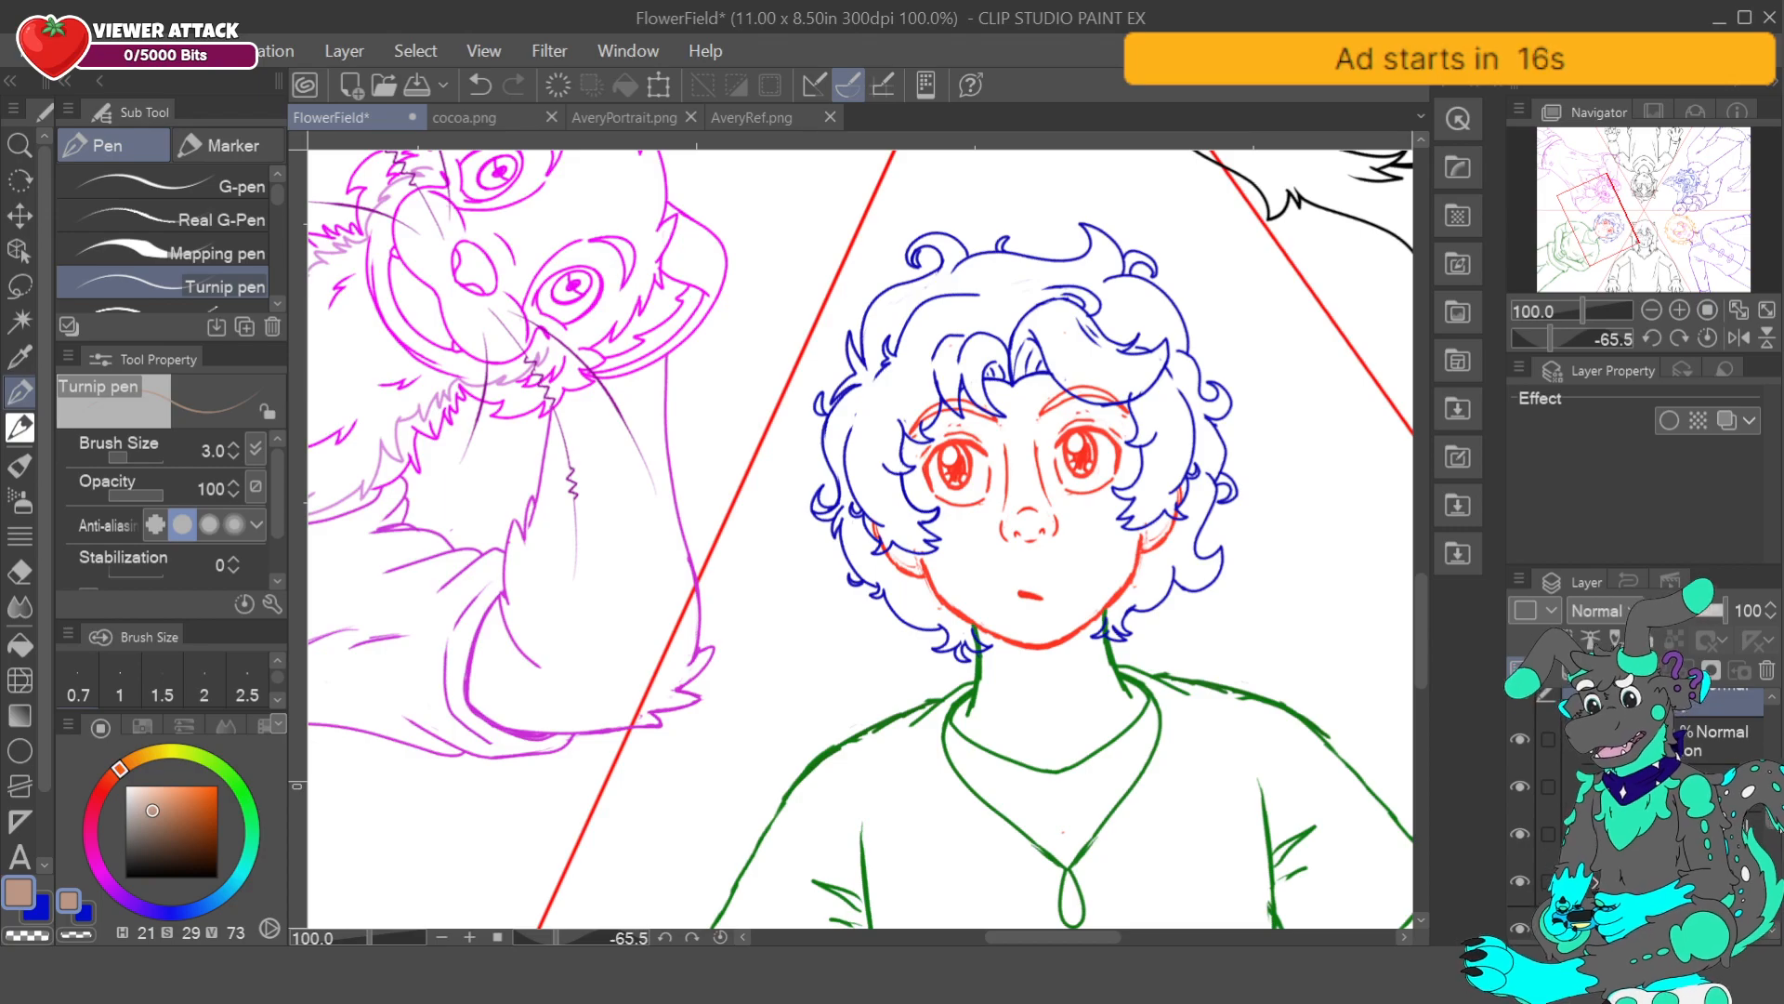
scroll(1663, 818, "down", 6)
left_click_drag(1771, 835, 1772, 835)
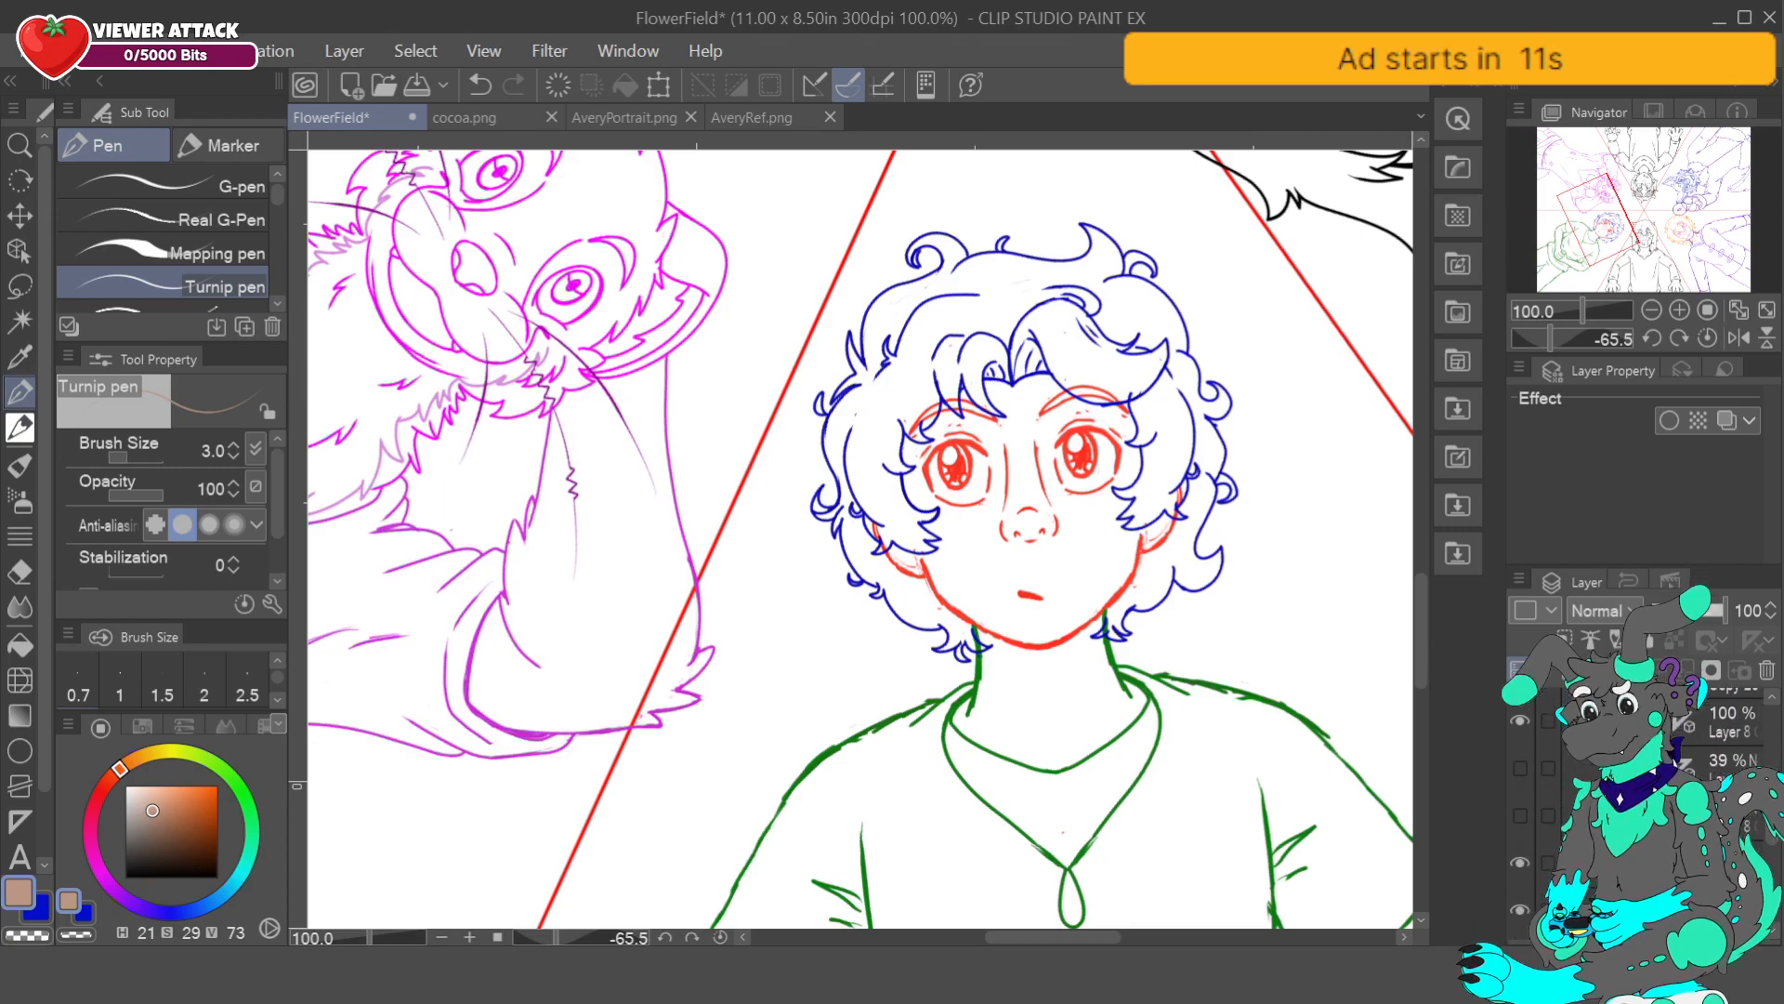
left_click(1519, 816)
left_click(1519, 814)
left_click(1520, 770)
left_click(1519, 769)
left_click_drag(1772, 835, 1771, 790)
left_click(1518, 792)
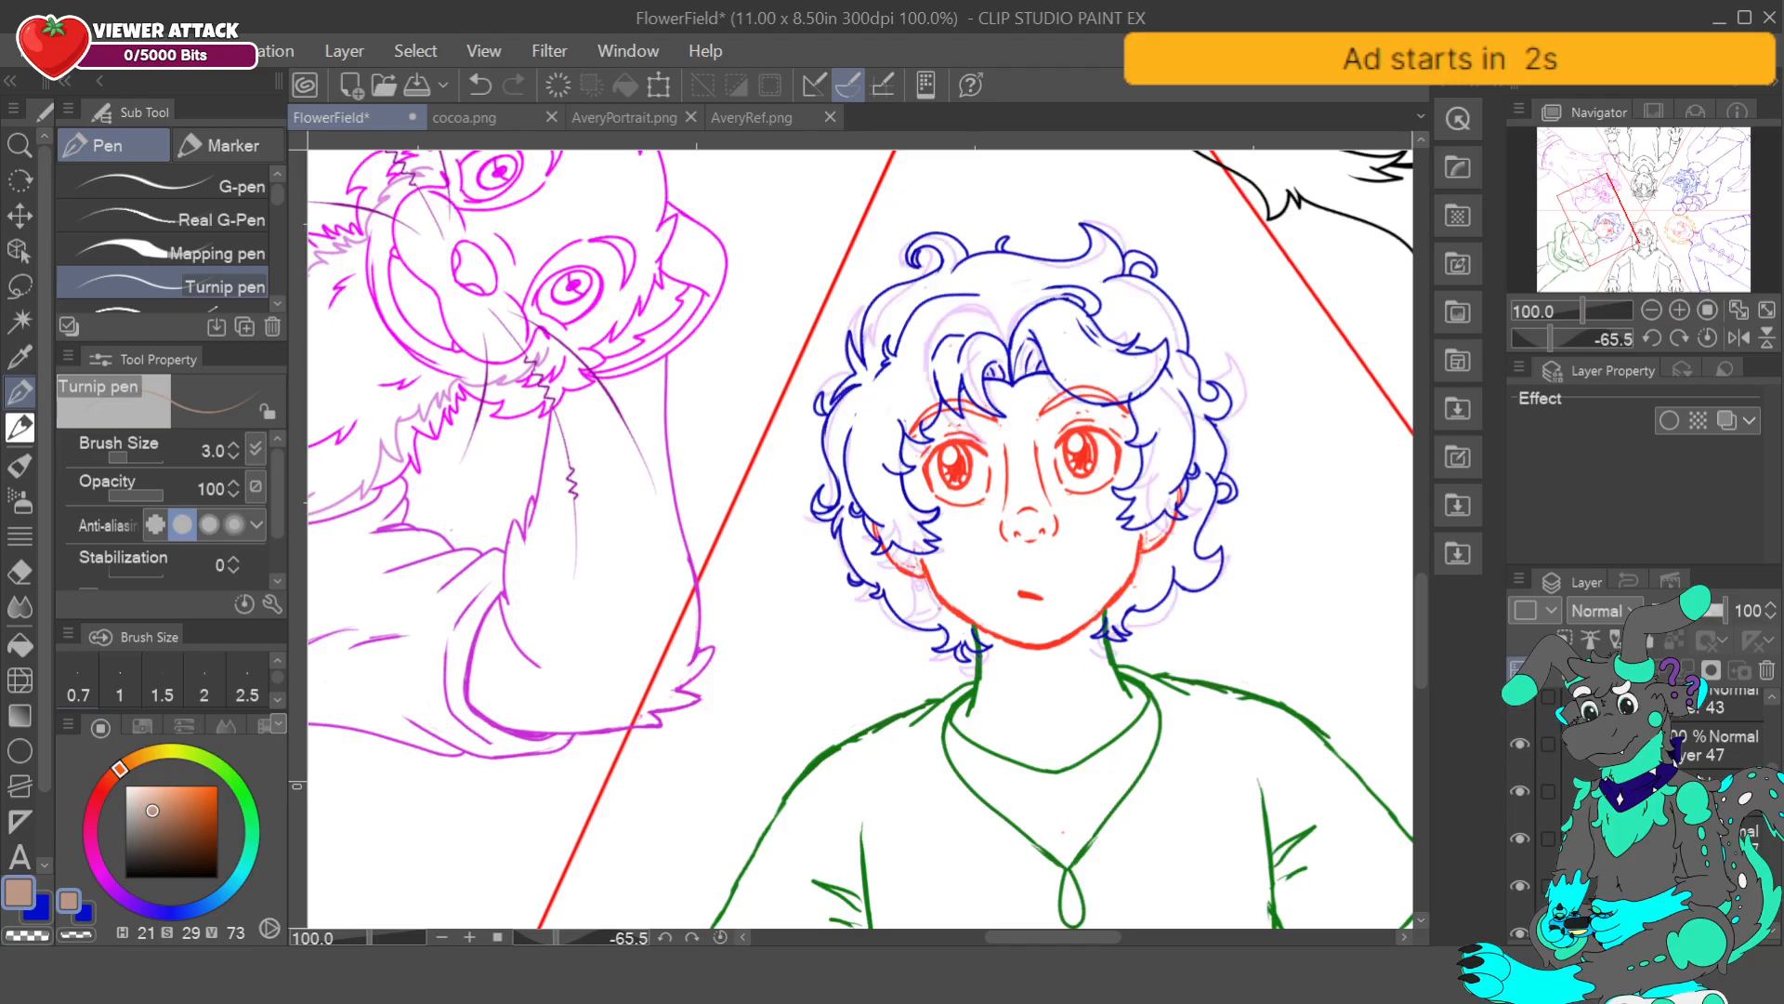
- Set the opacity of the lilac hair and earring sketch layer to 46
left_click(1704, 716)
left_click_drag(1671, 610, 1754, 621)
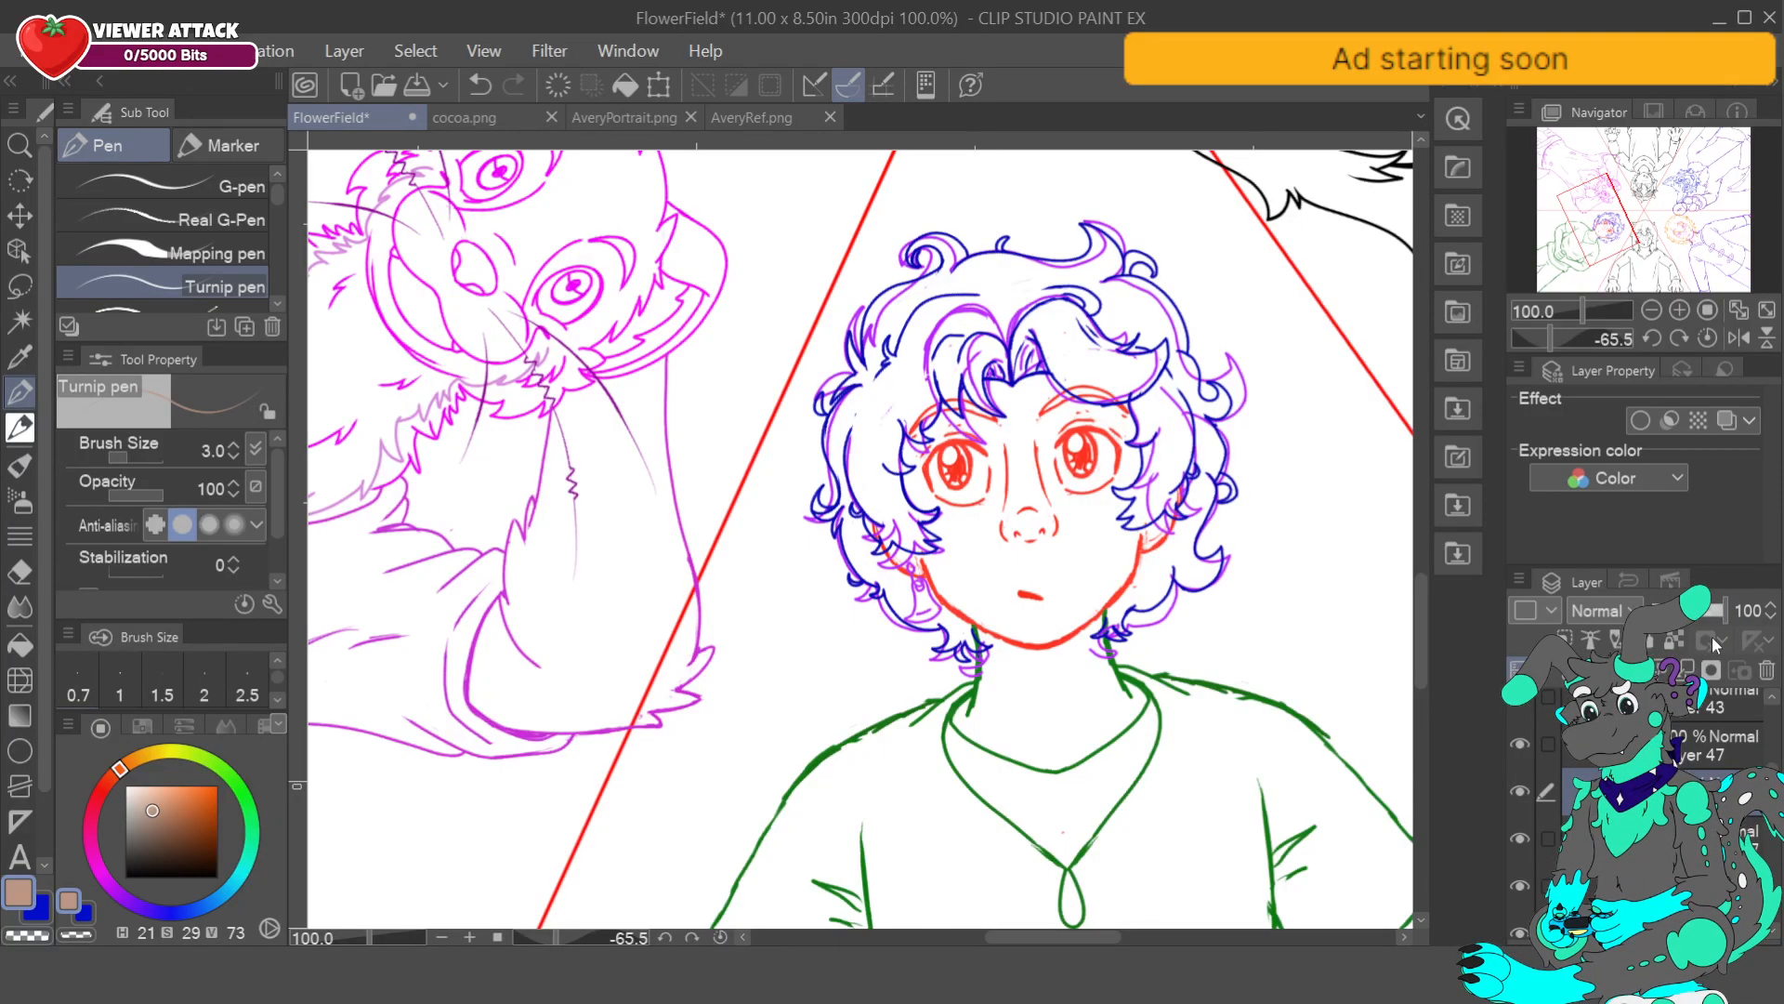
left_click_drag(1711, 637, 1691, 640)
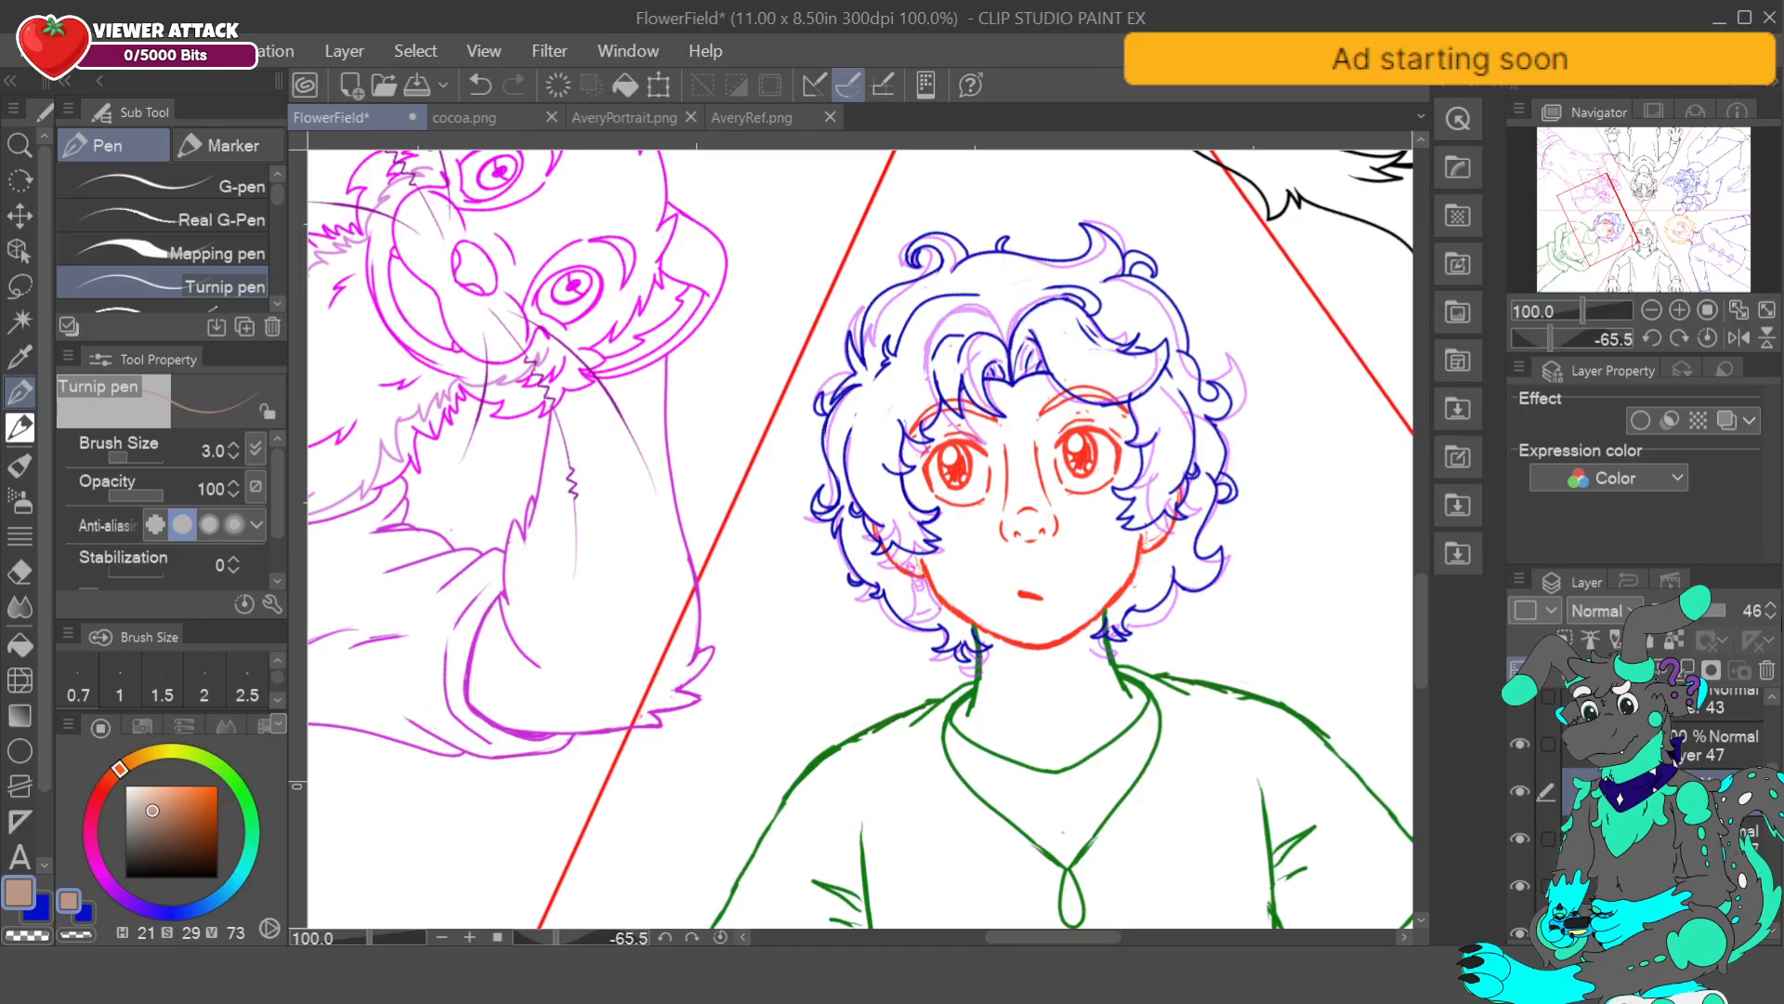
- Trace the sketched dangling bell-shaped earring below the character's ear in bright blue (H 239, S 100, V 100)
scroll(1642, 808, "up", 1)
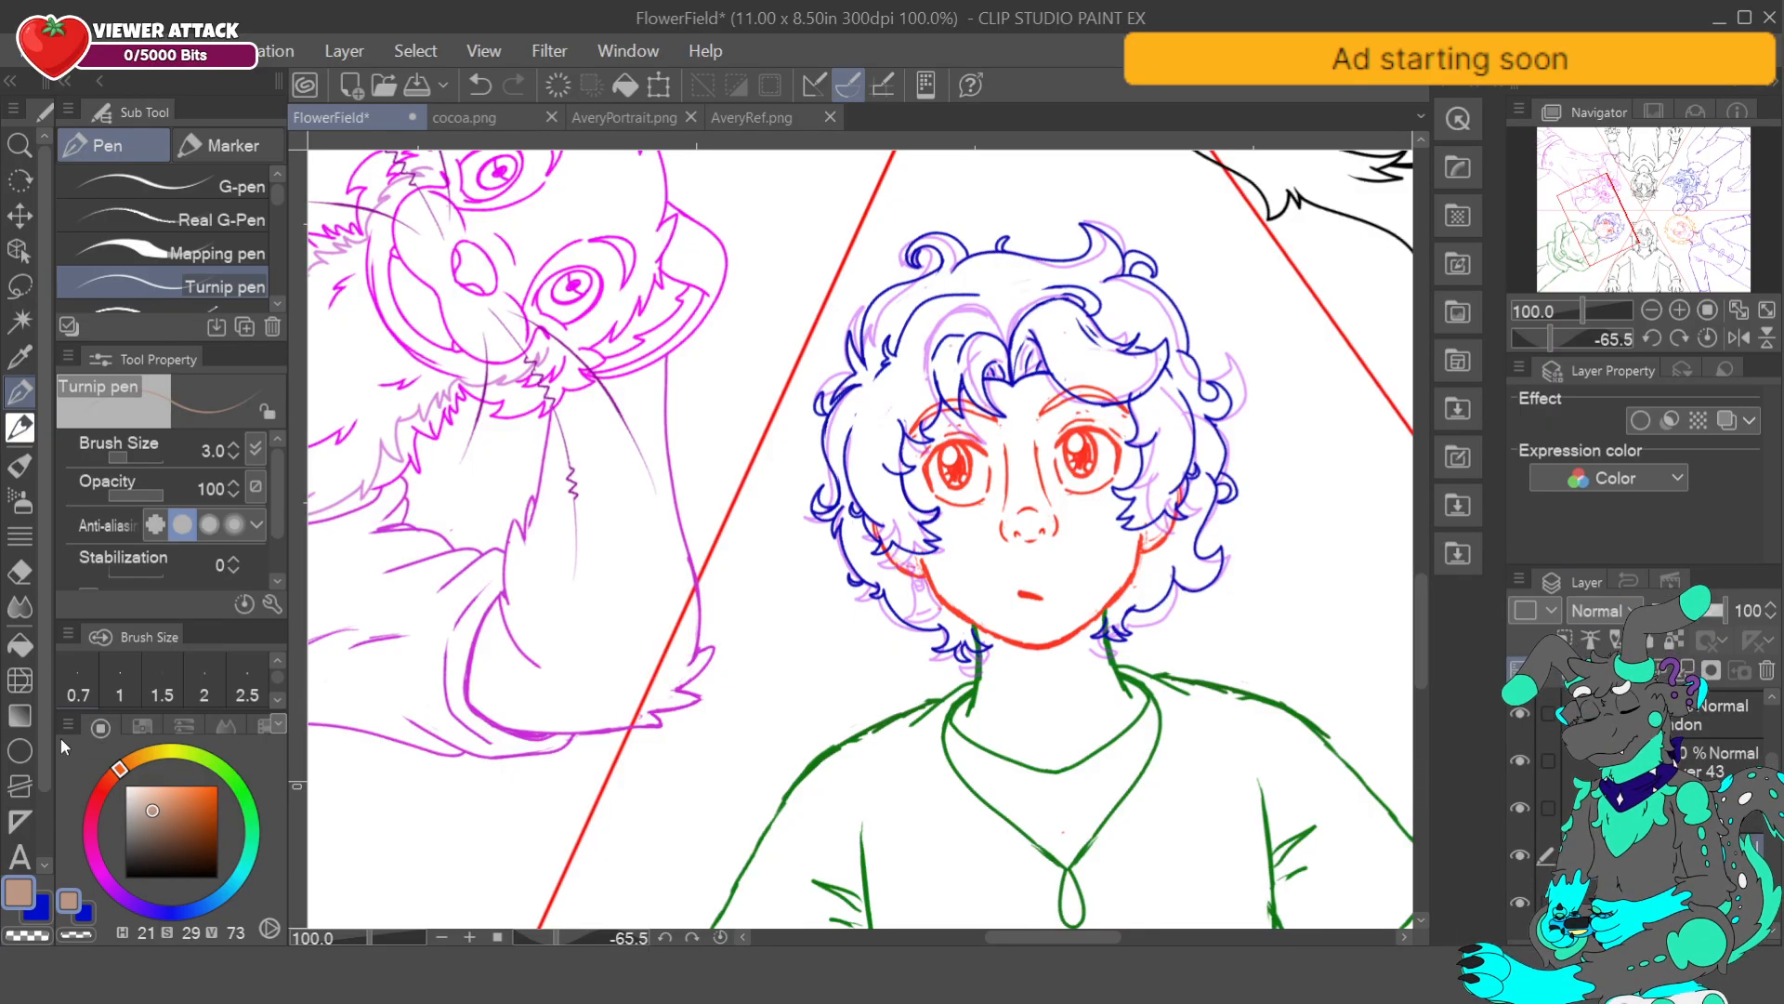
left_click(174, 907)
left_click_drag(156, 804, 289, 761)
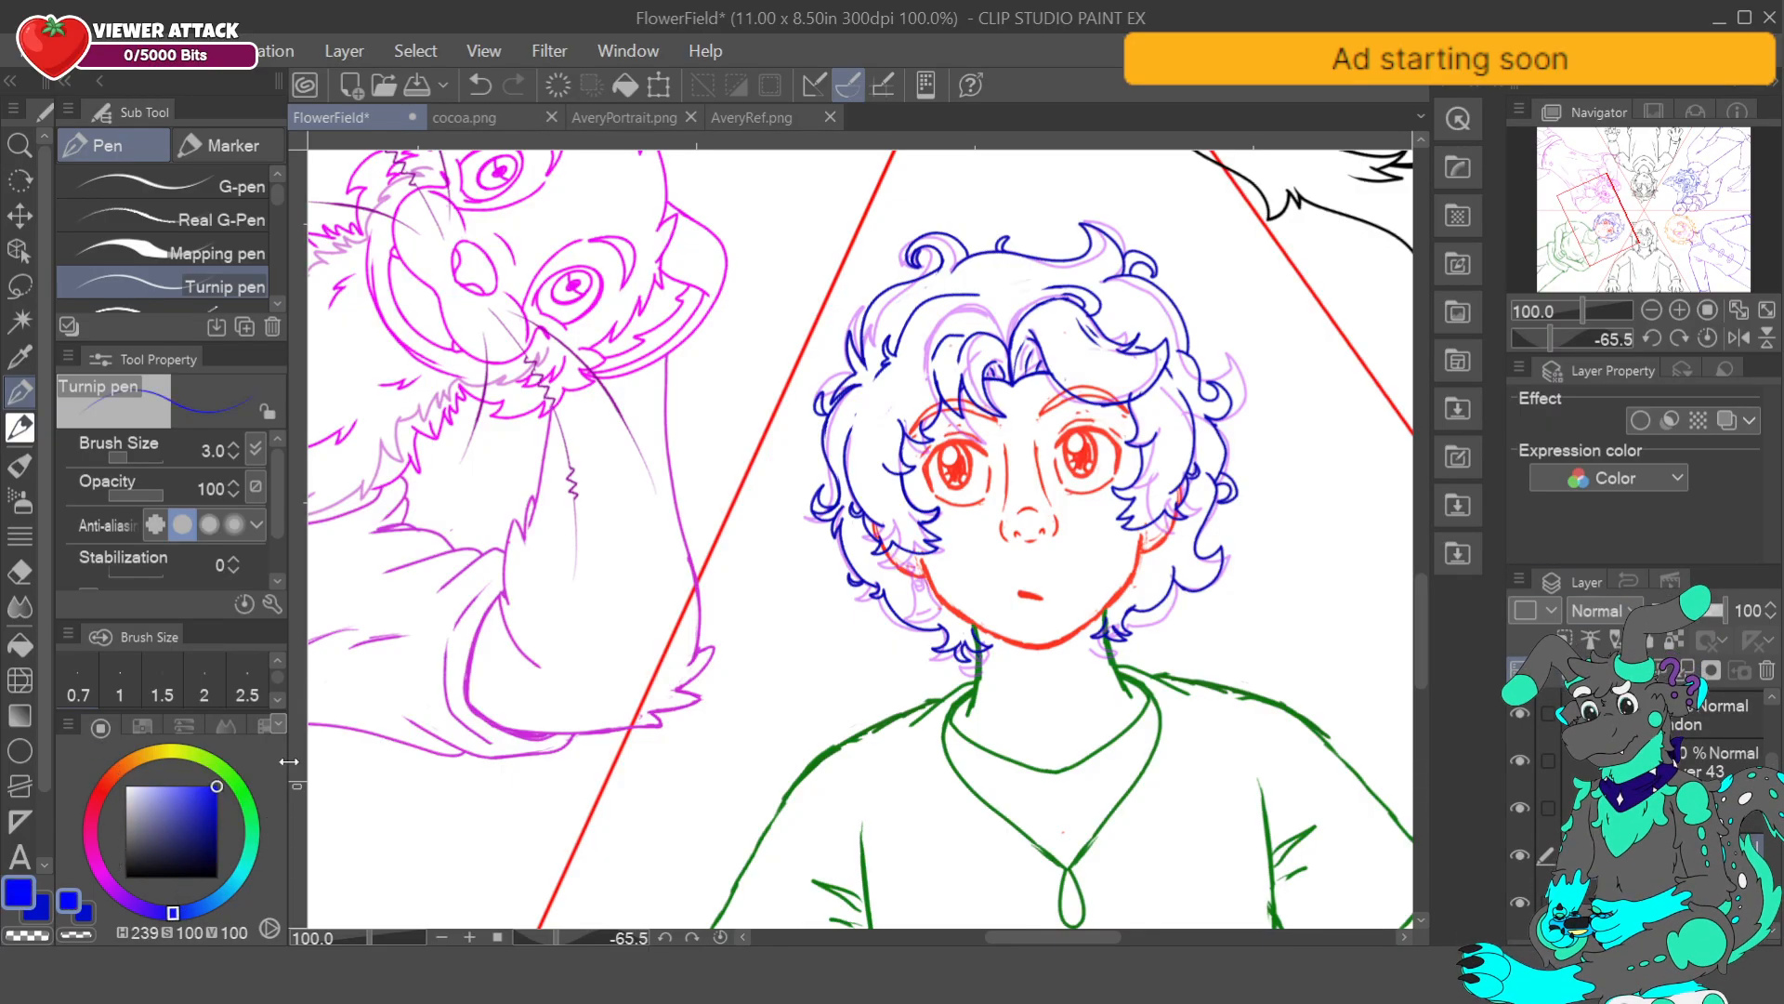
left_click(1678, 312)
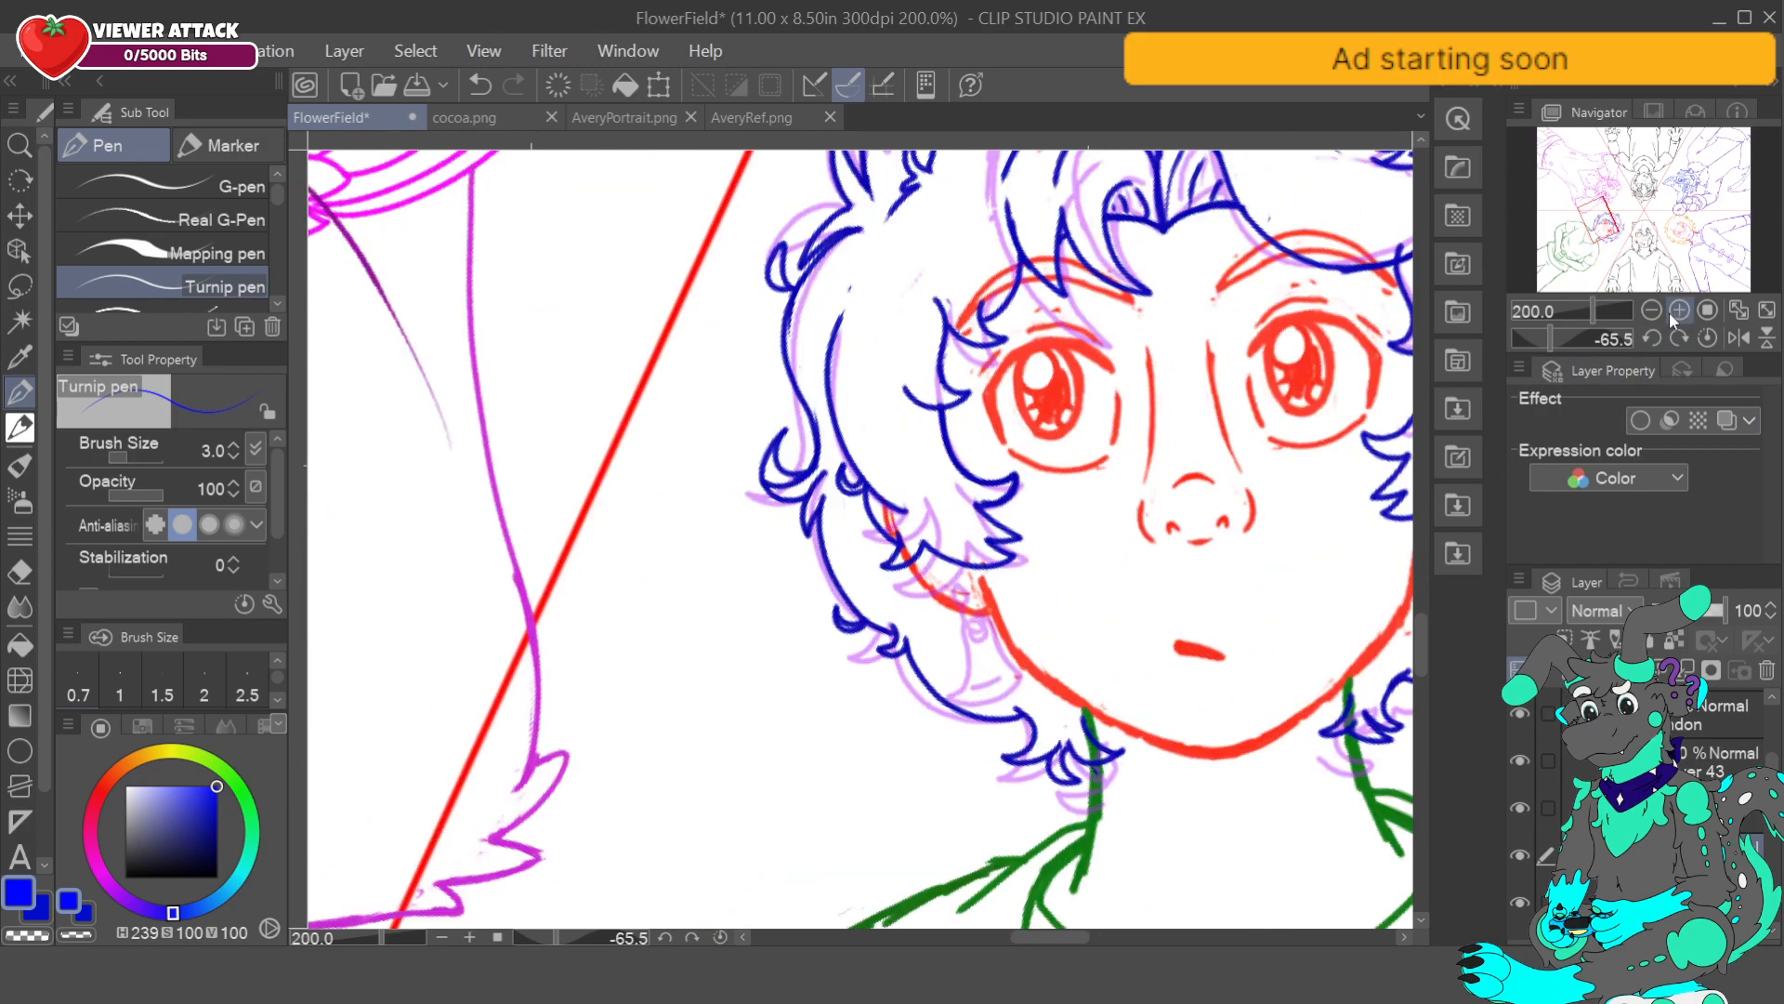
left_click_drag(963, 587, 964, 586)
key("ctrl+z")
key("ctrl+y")
mouse_move(980, 641)
left_mouse_down()
mouse_move(965, 633)
mouse_move(980, 637)
left_mouse_up()
mouse_move(955, 694)
left_mouse_down()
mouse_move(1009, 699)
mouse_move(1019, 681)
mouse_move(993, 641)
left_mouse_up()
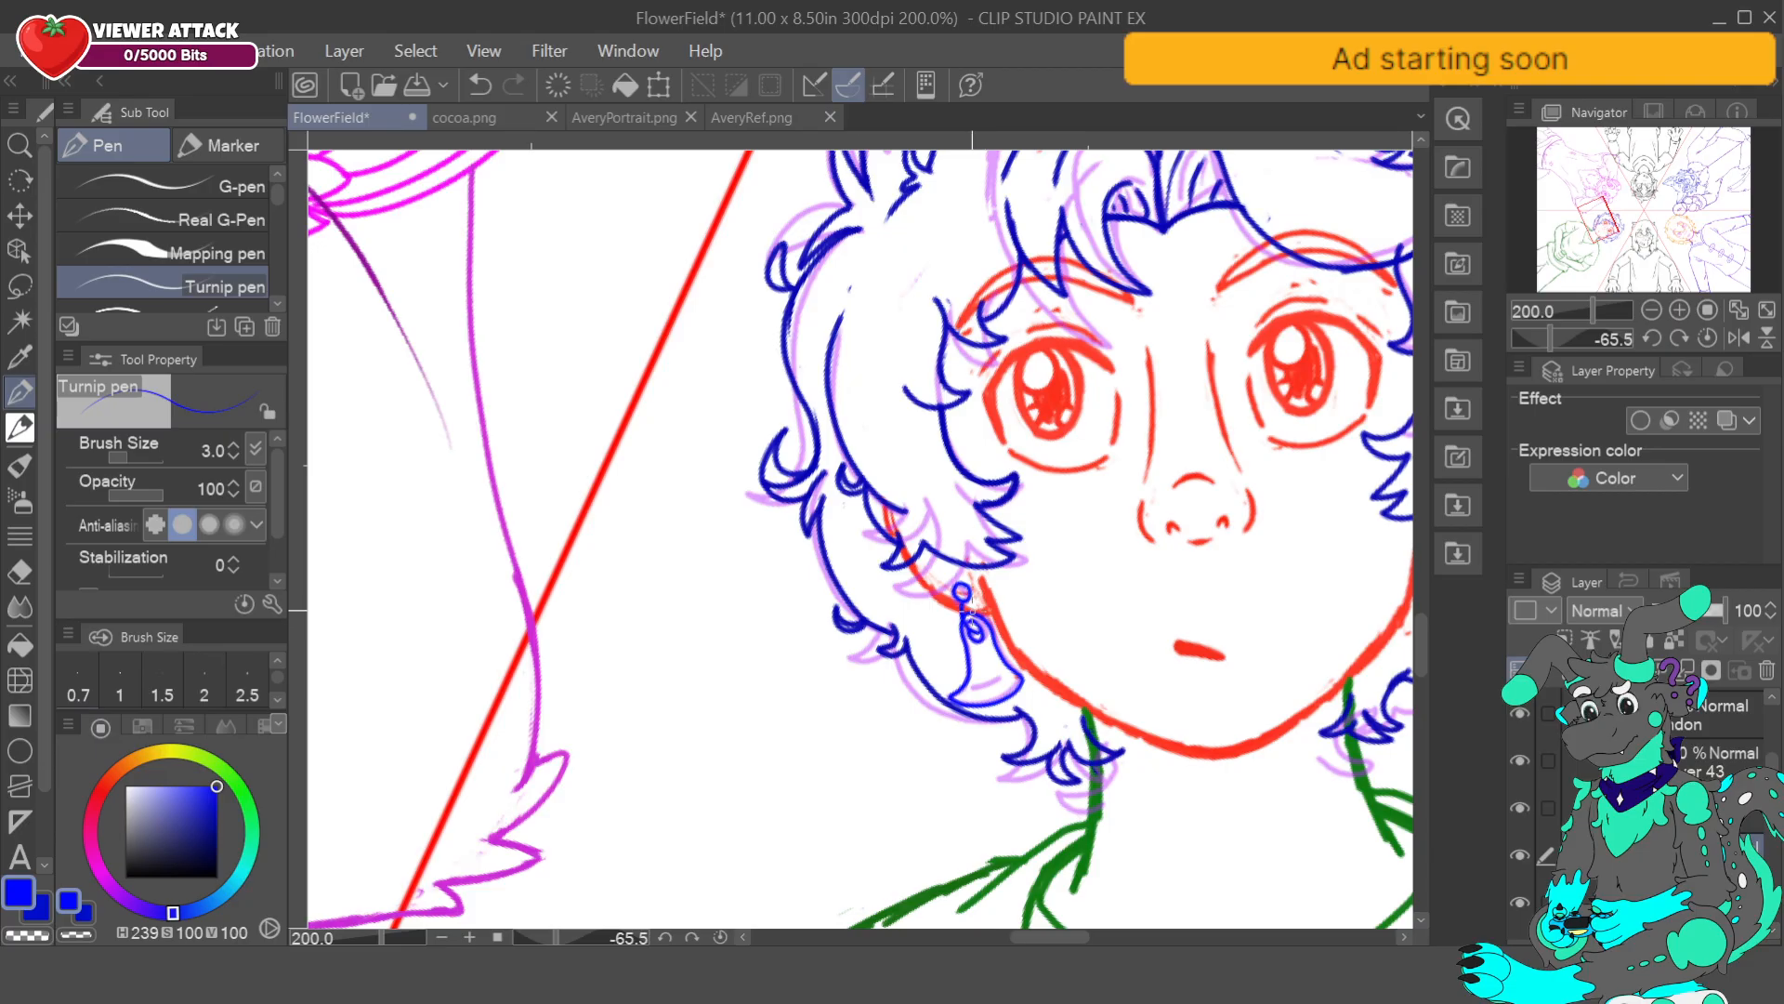
- Refine the blue earring by redrawing its curved lower rim and erasing stray bits of its outline
left_click(991, 651, "alt")
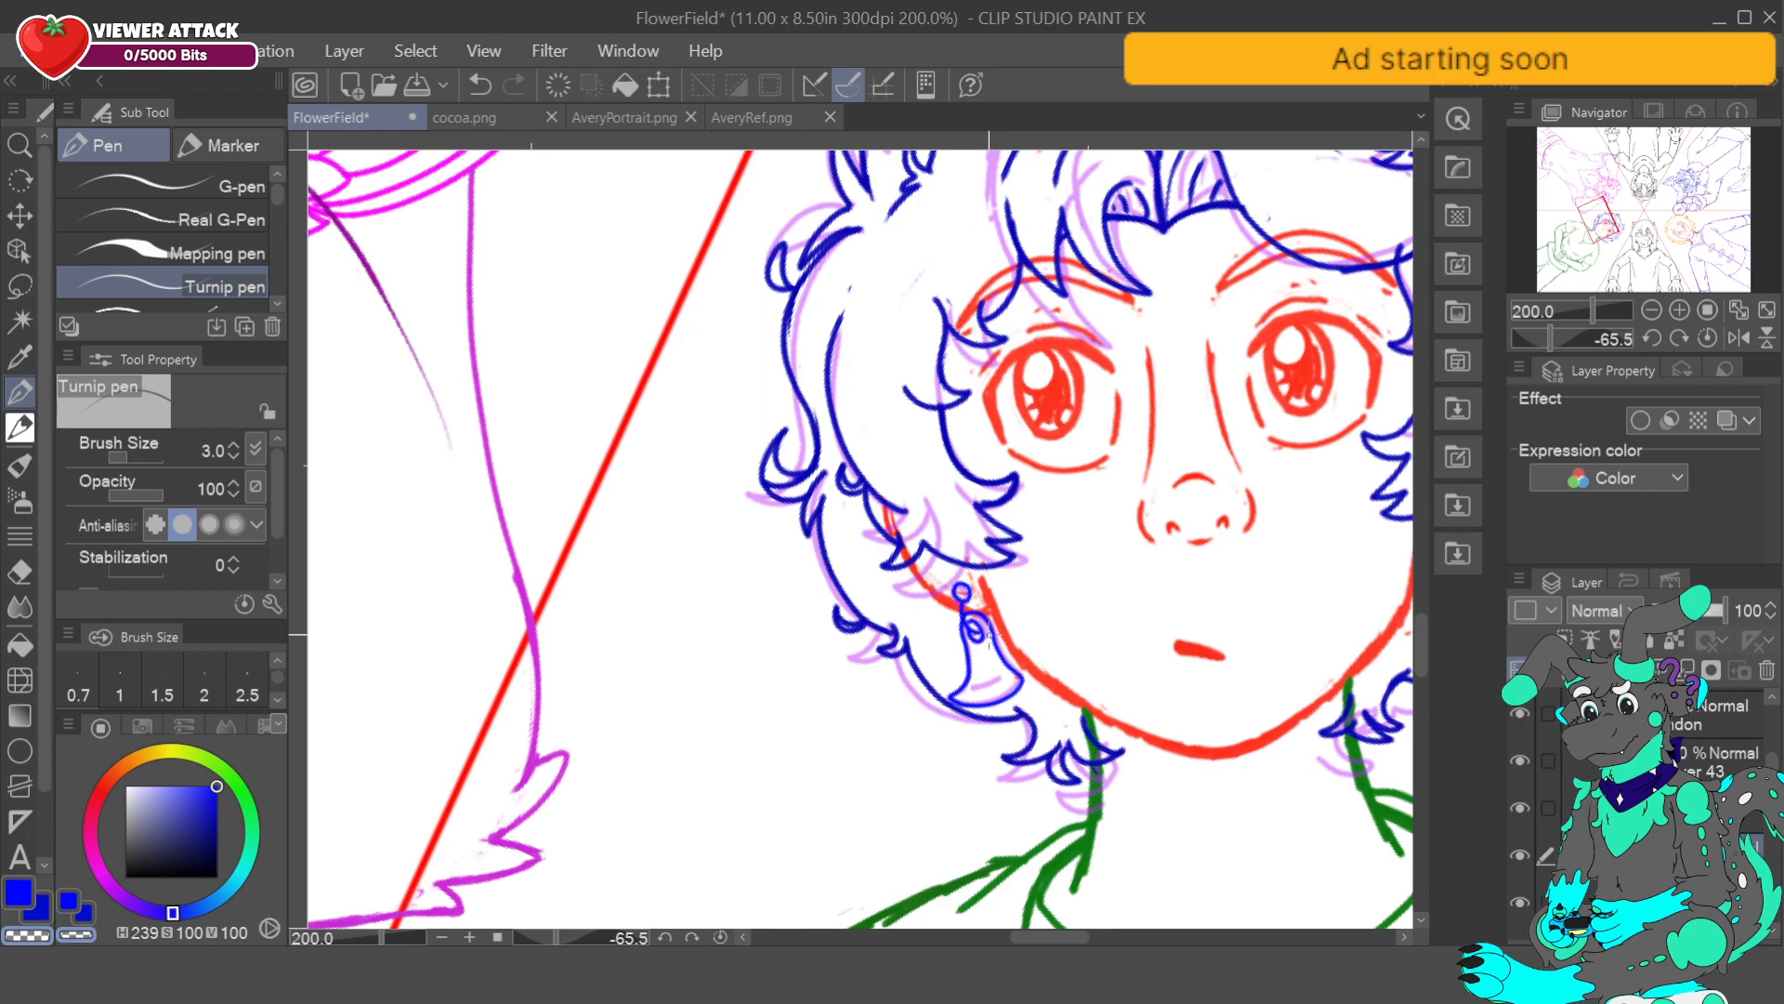
key("c")
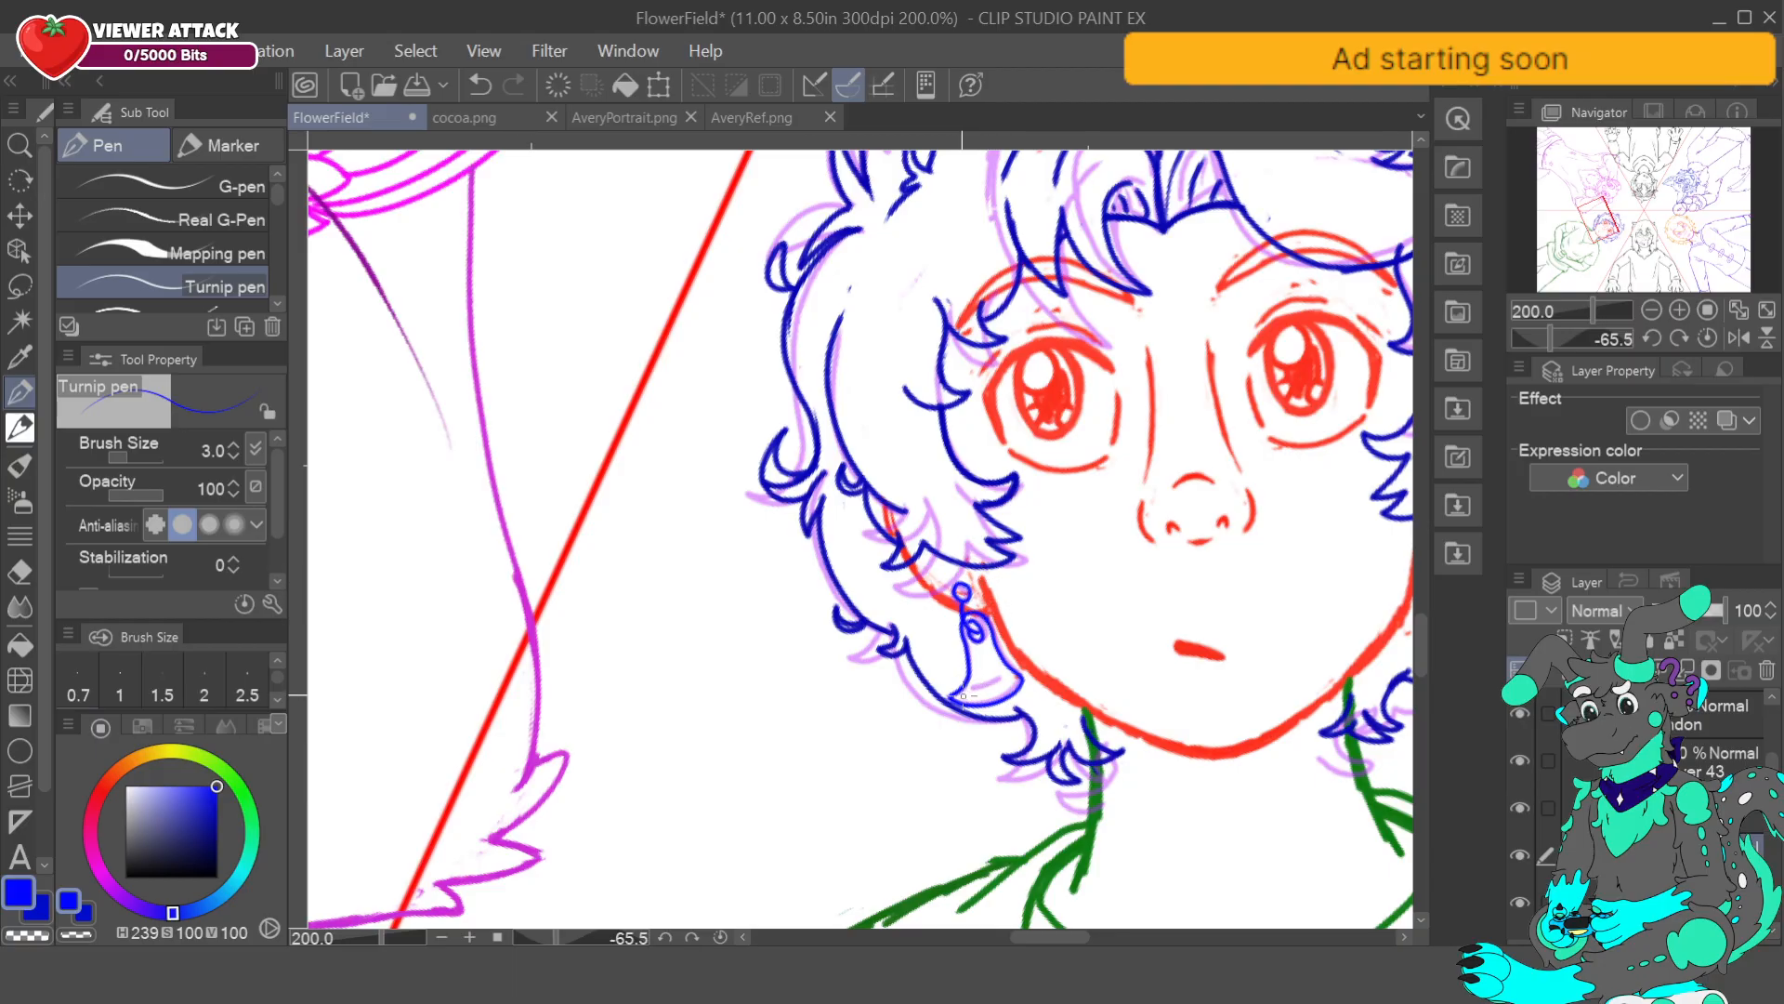
left_click_drag(968, 701, 1014, 681)
key("ctrl+z")
left_click_drag(968, 697, 1016, 673)
left_click_drag(962, 620, 963, 704)
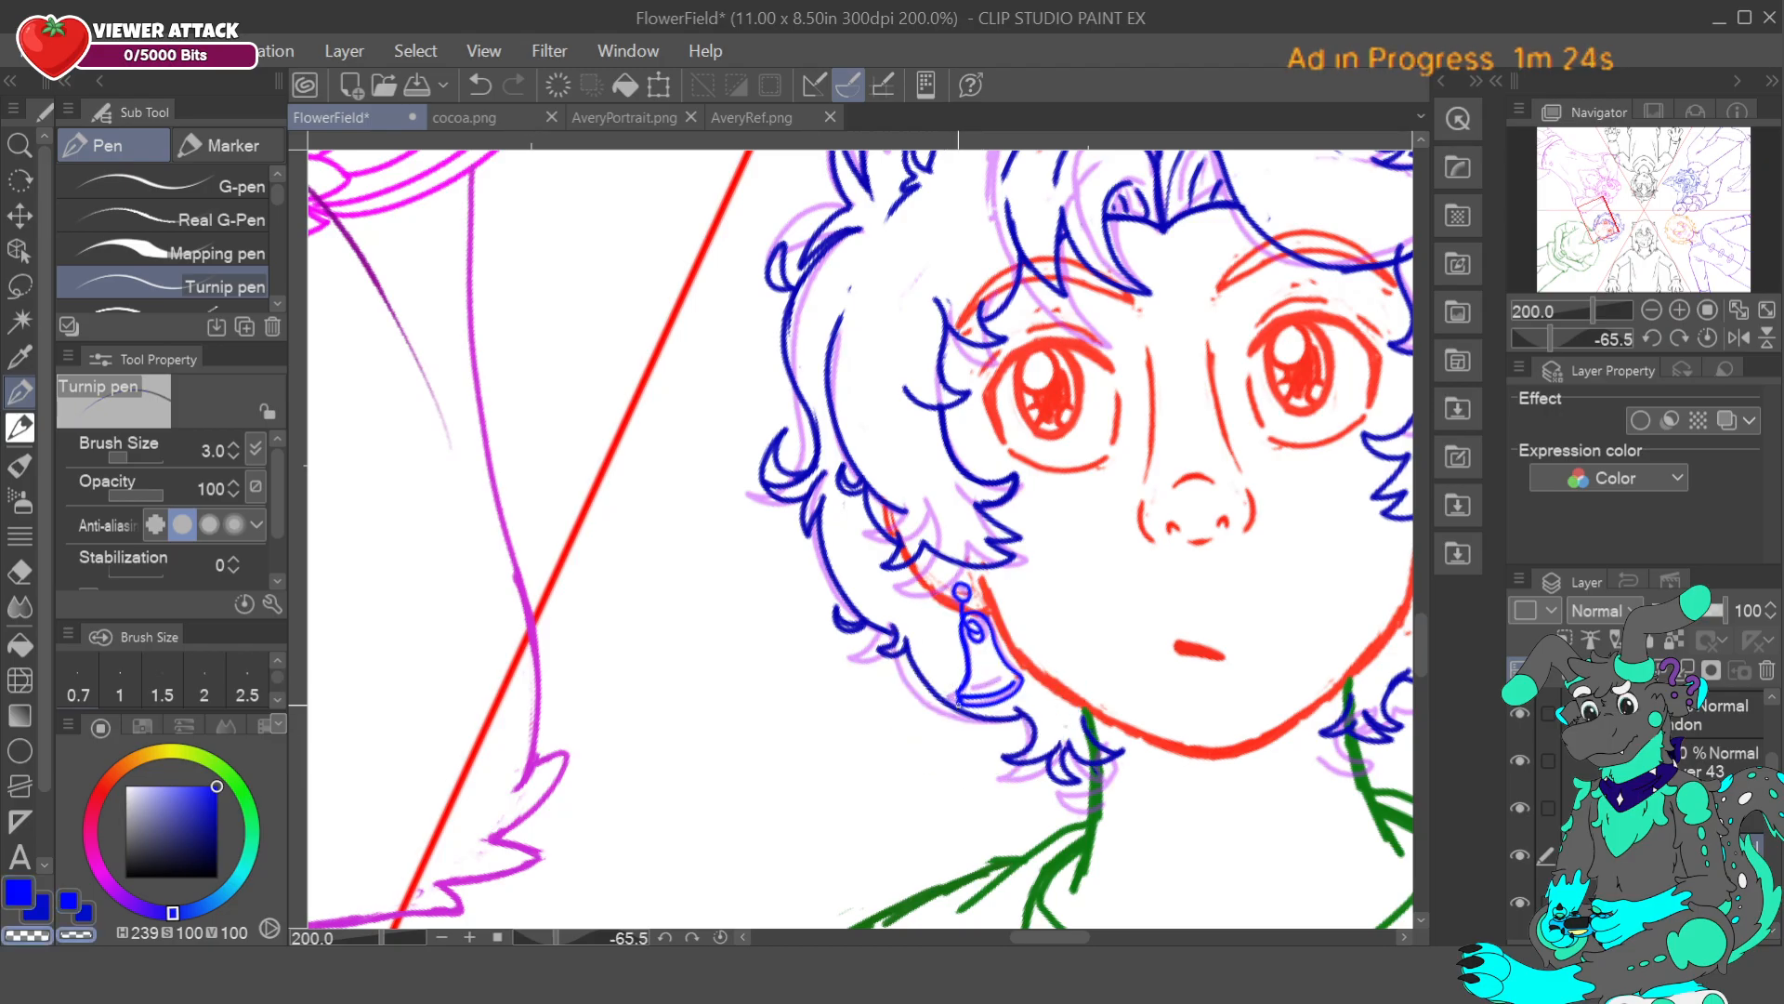
- Clean up the blue bell earring's lower rim and side outline, checking it against the cocoa.png reference
key("c")
left_click_drag(953, 697, 963, 699)
right_click(970, 688)
right_click(1006, 668)
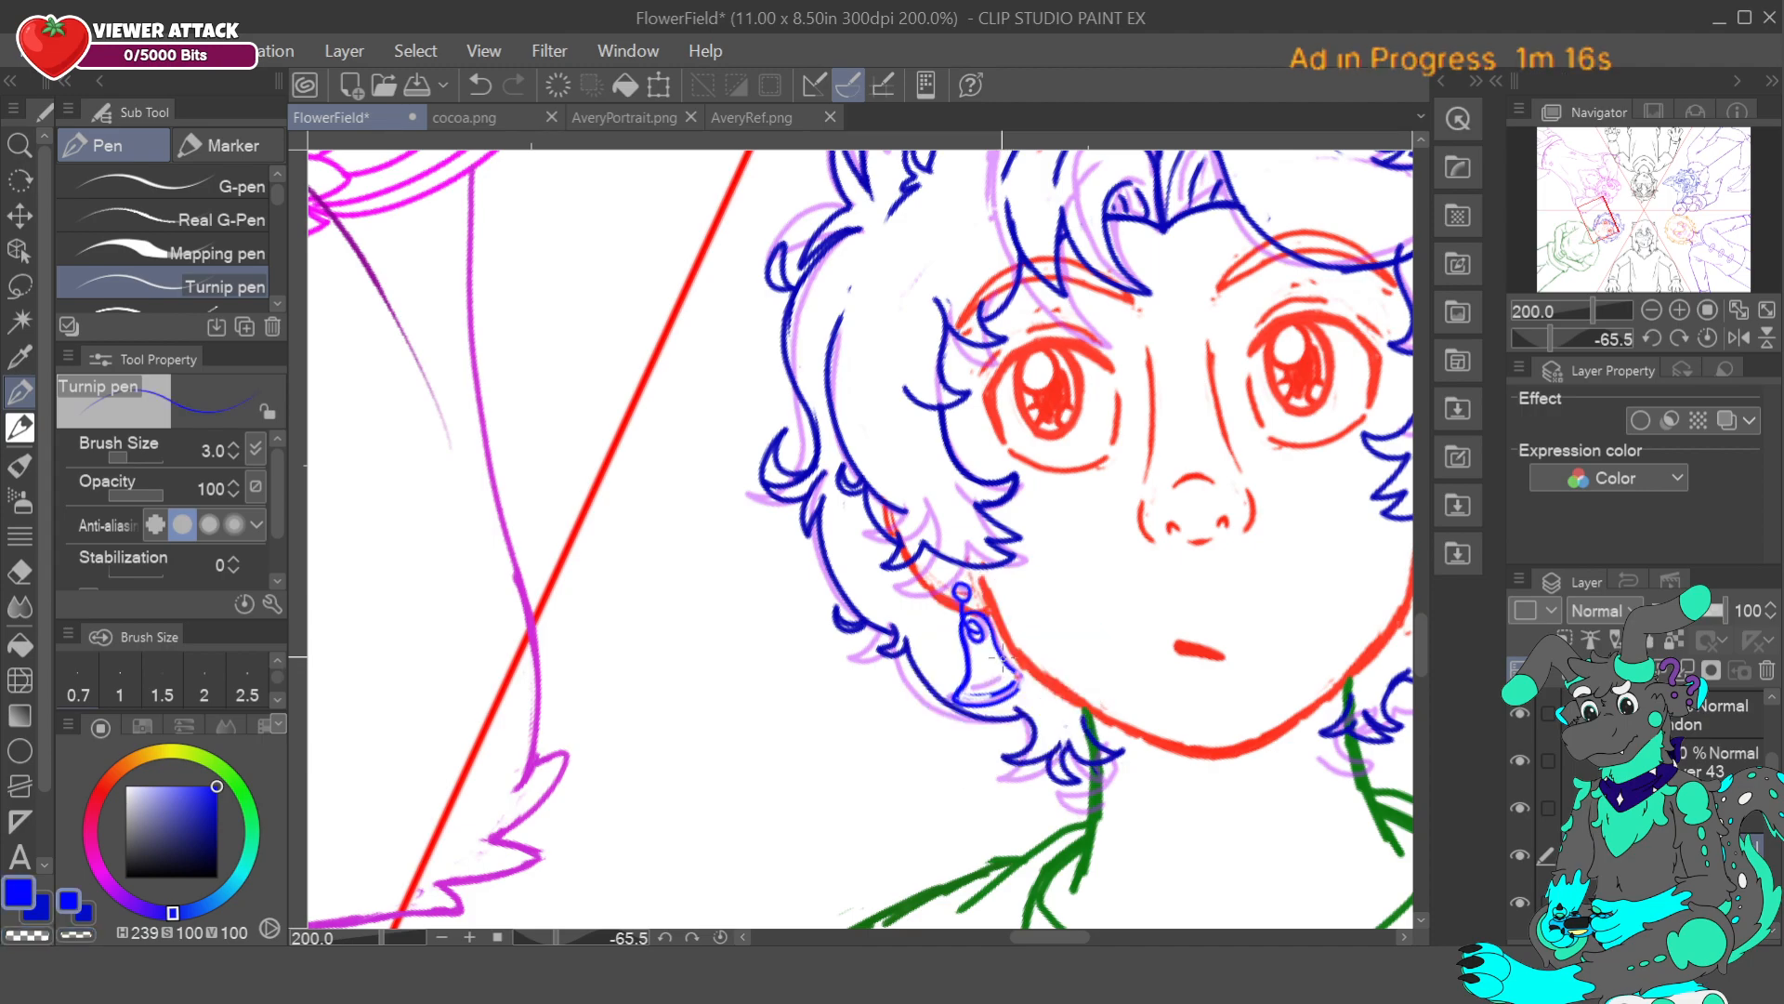
key("c")
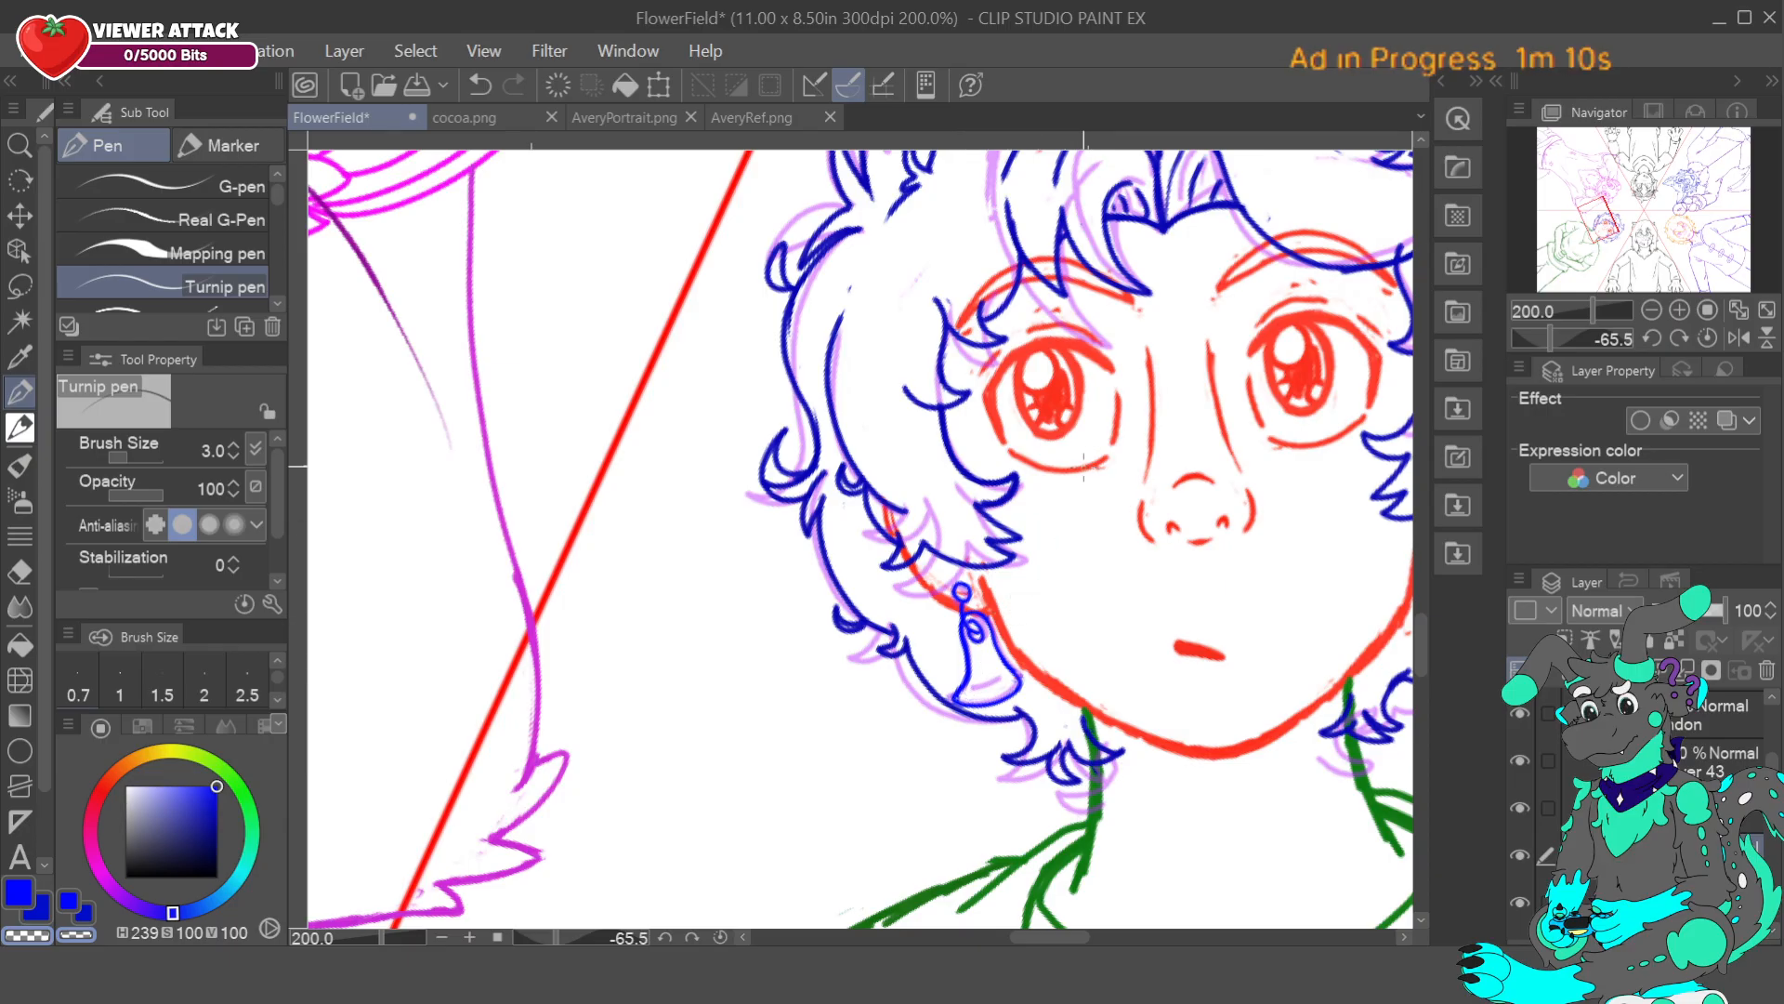
left_click(500, 118)
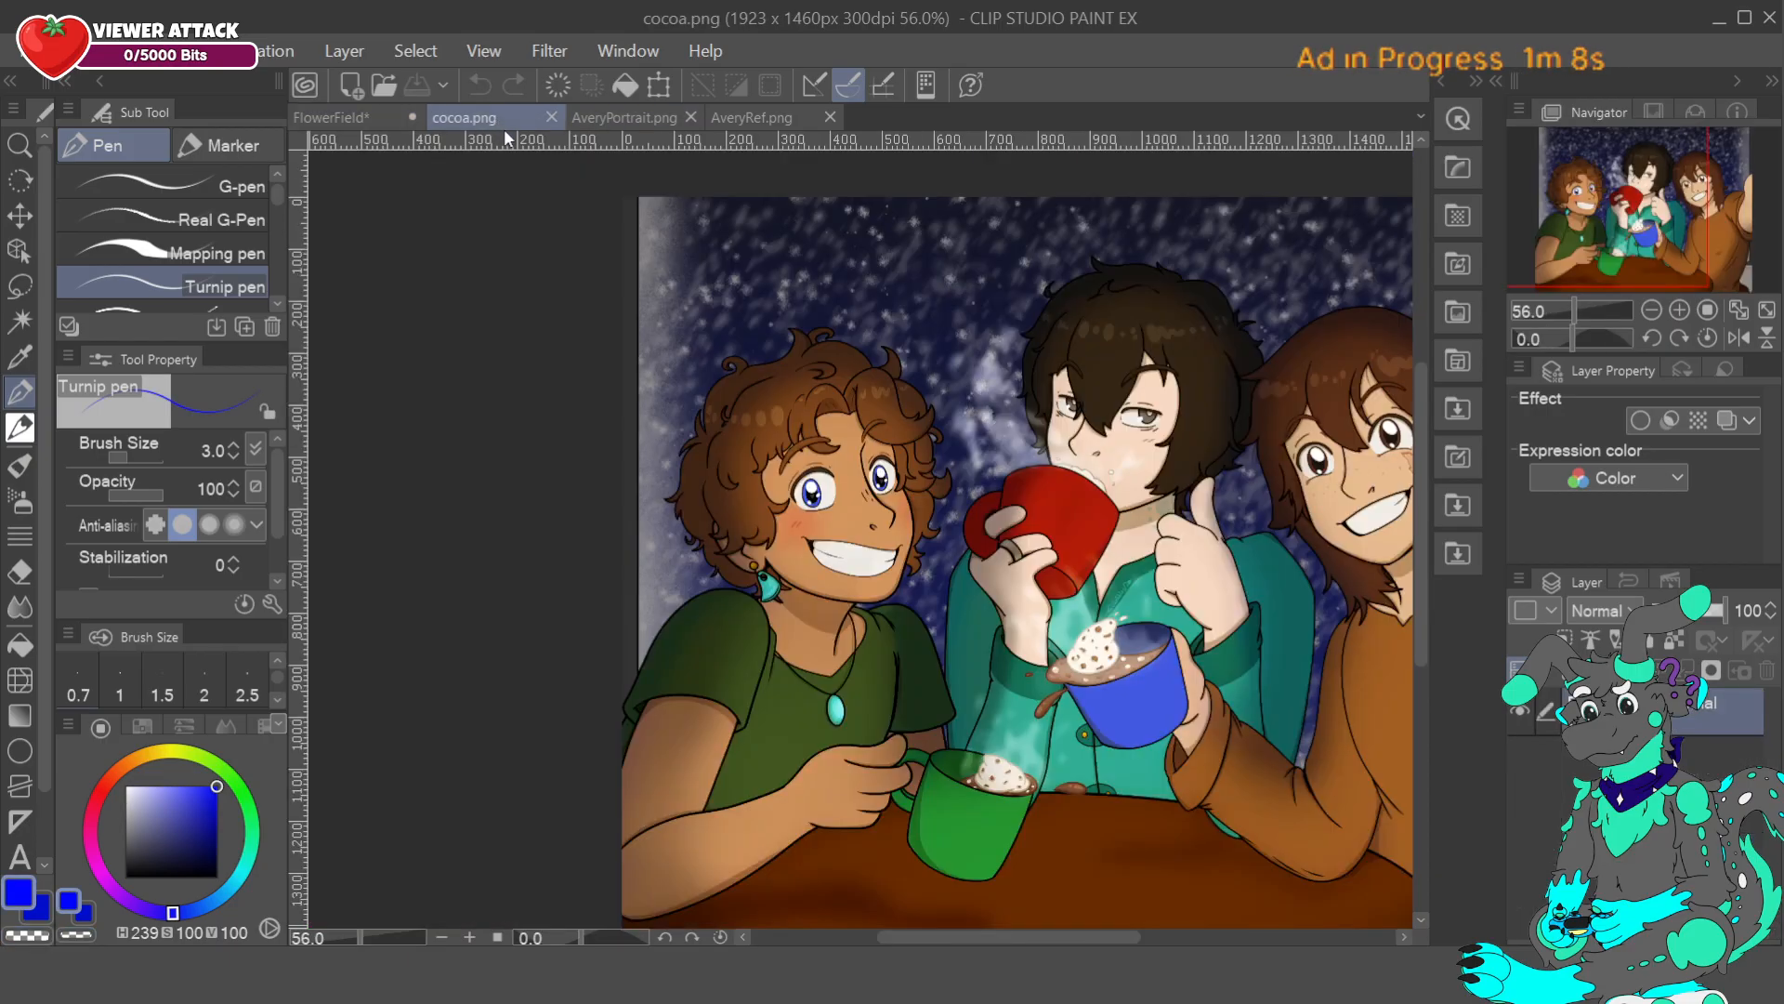
left_click(331, 118)
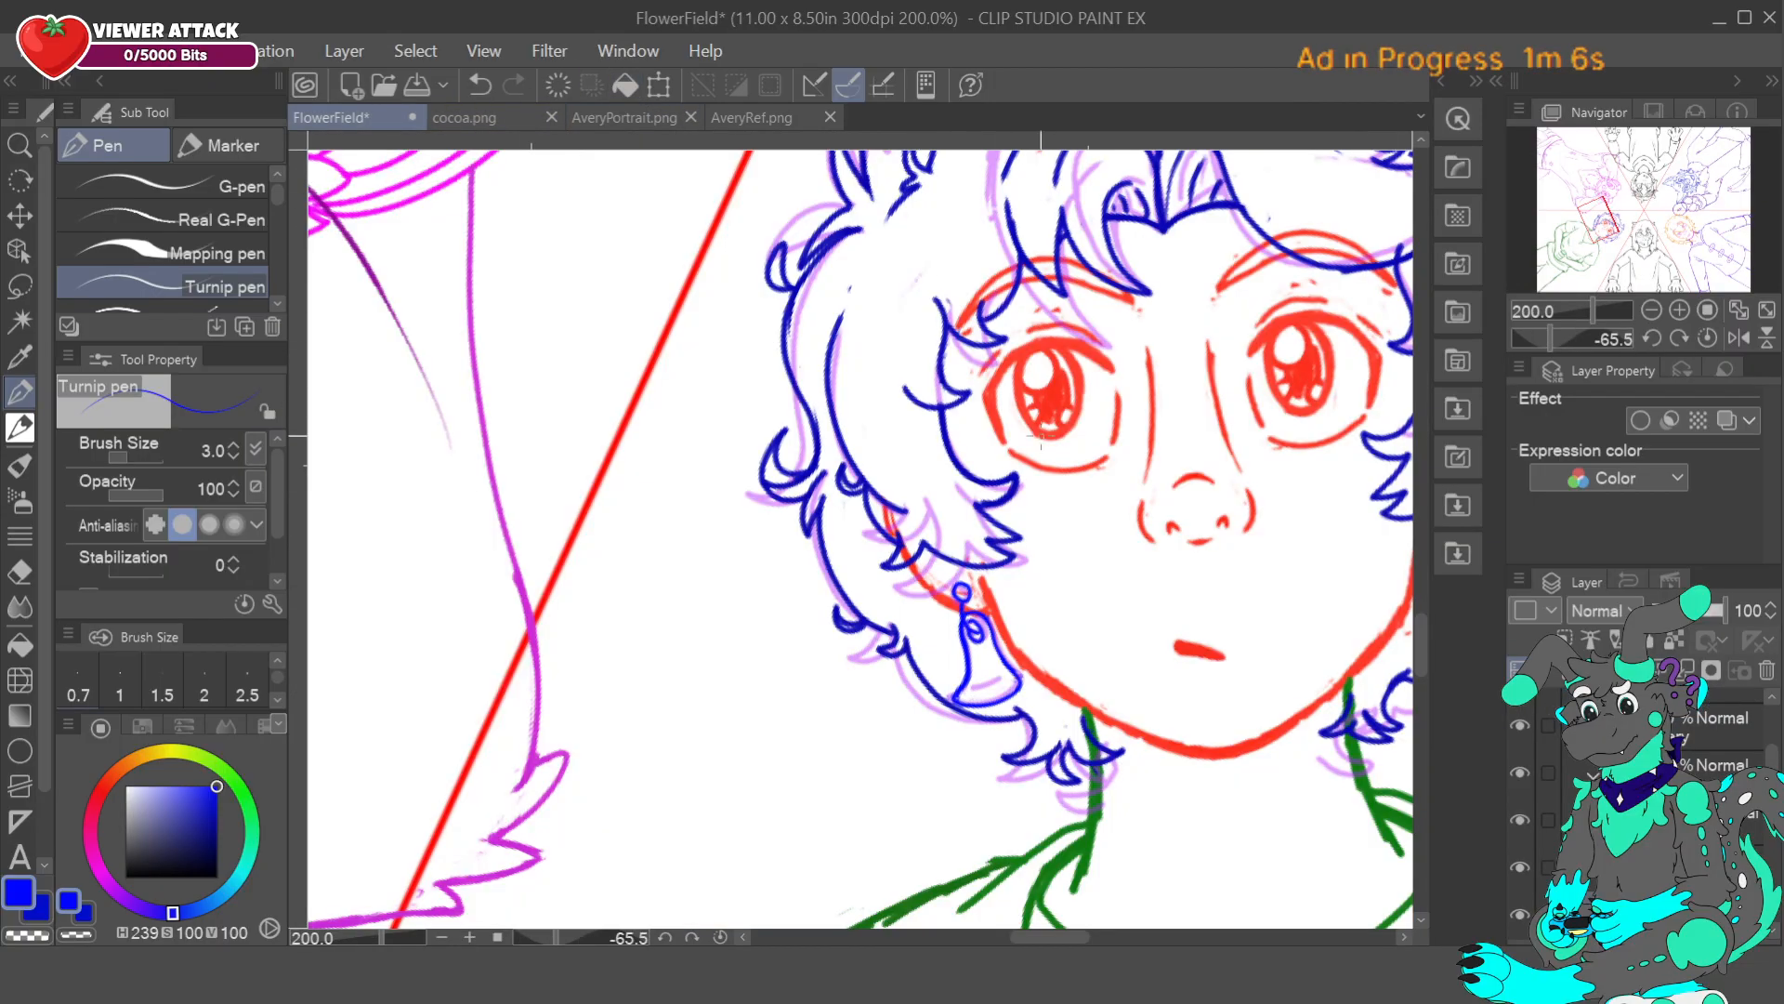
- Rework the slanted side edges of the blue bell earring with short pen and eraser strokes
left_click_drag(962, 637, 961, 686)
key("c")
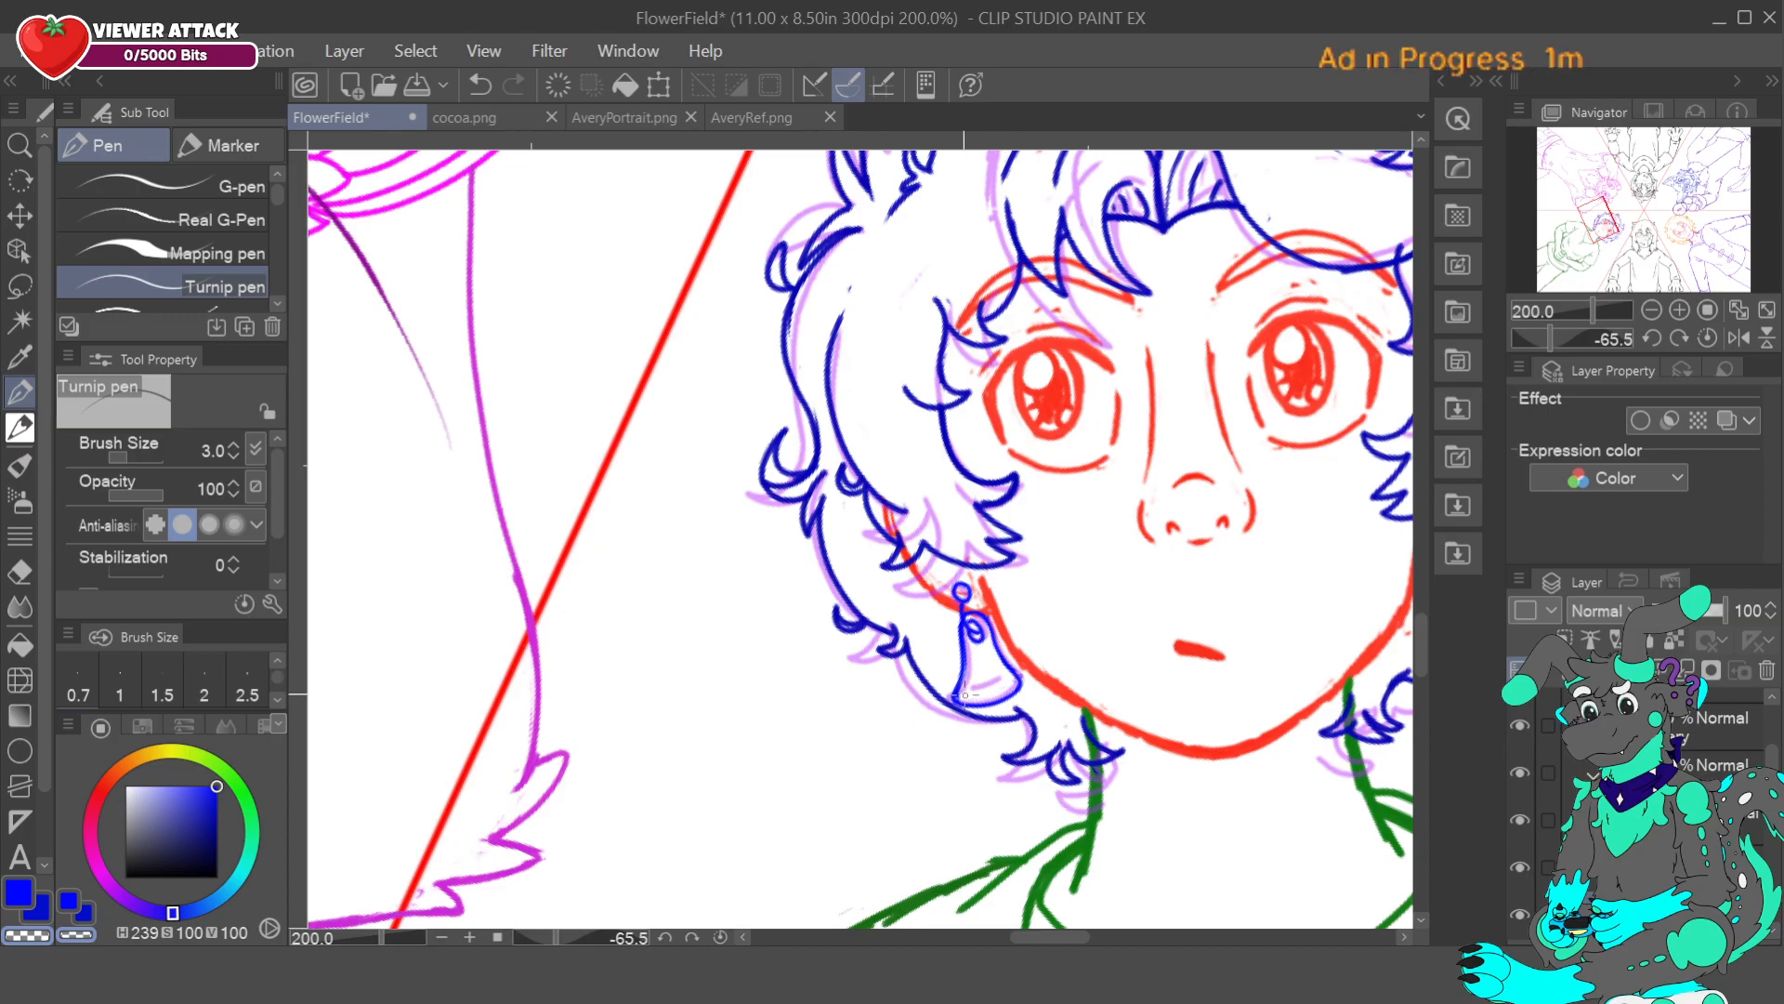
key("ctrl+z")
left_click_drag(984, 614, 1011, 689)
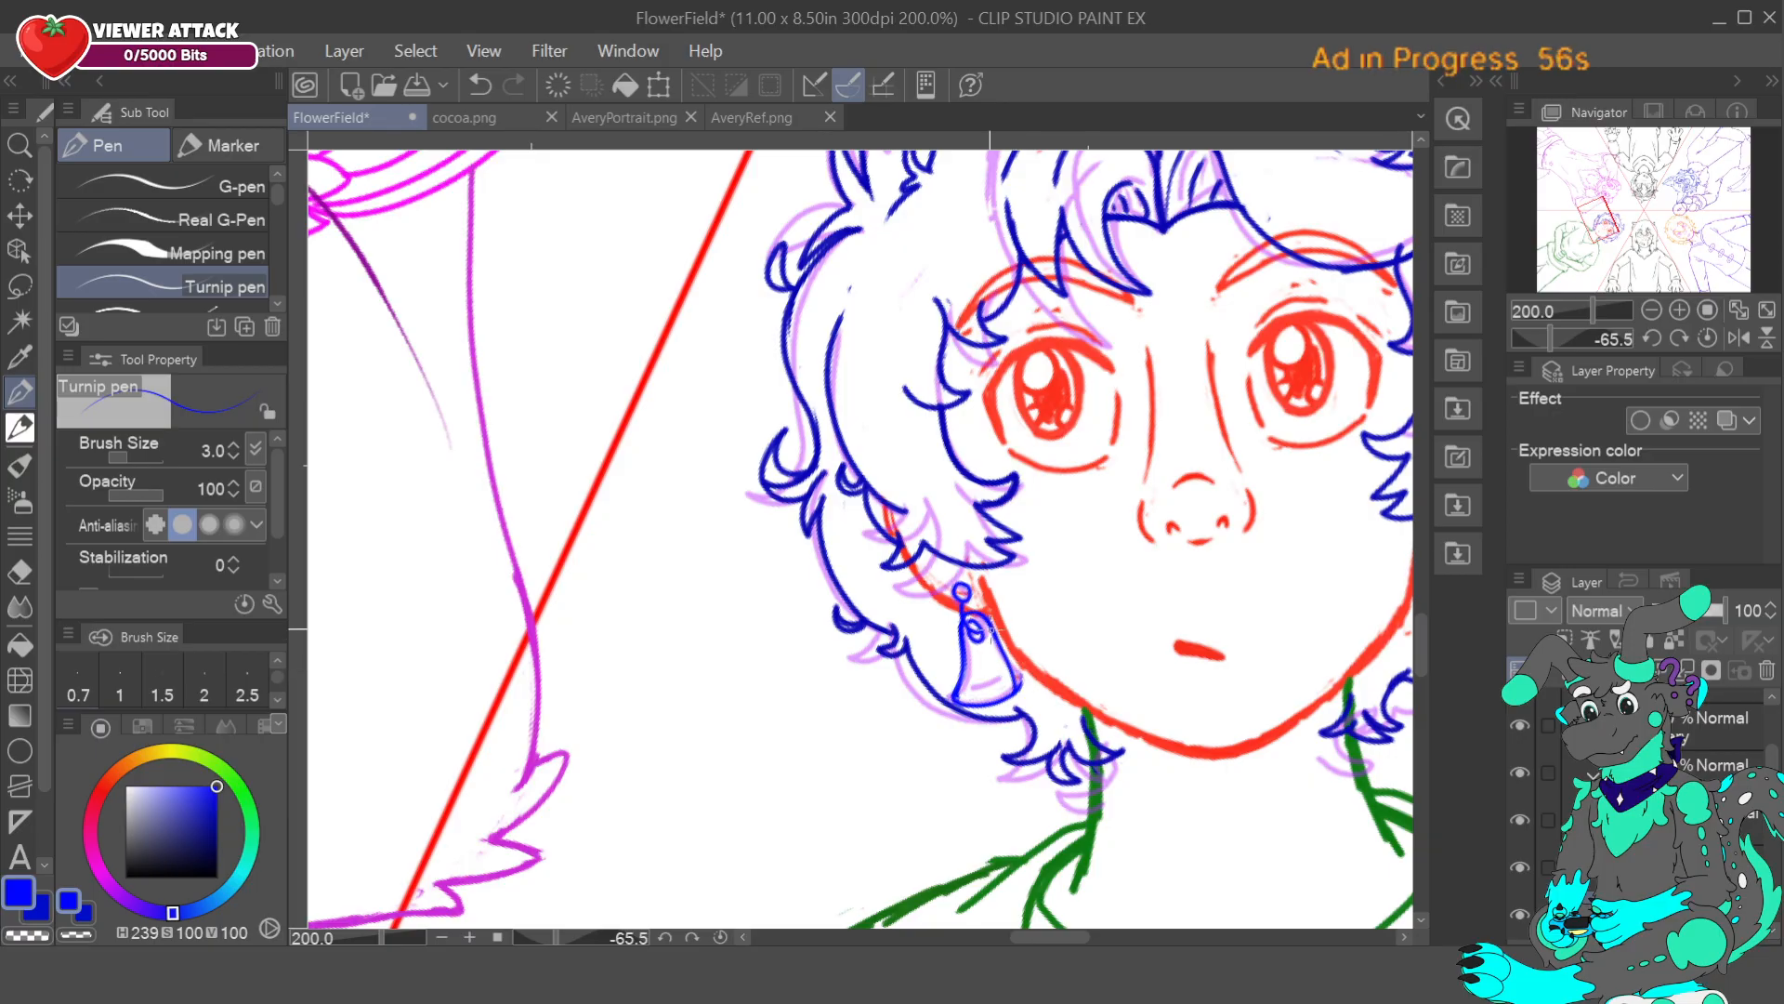
key("c")
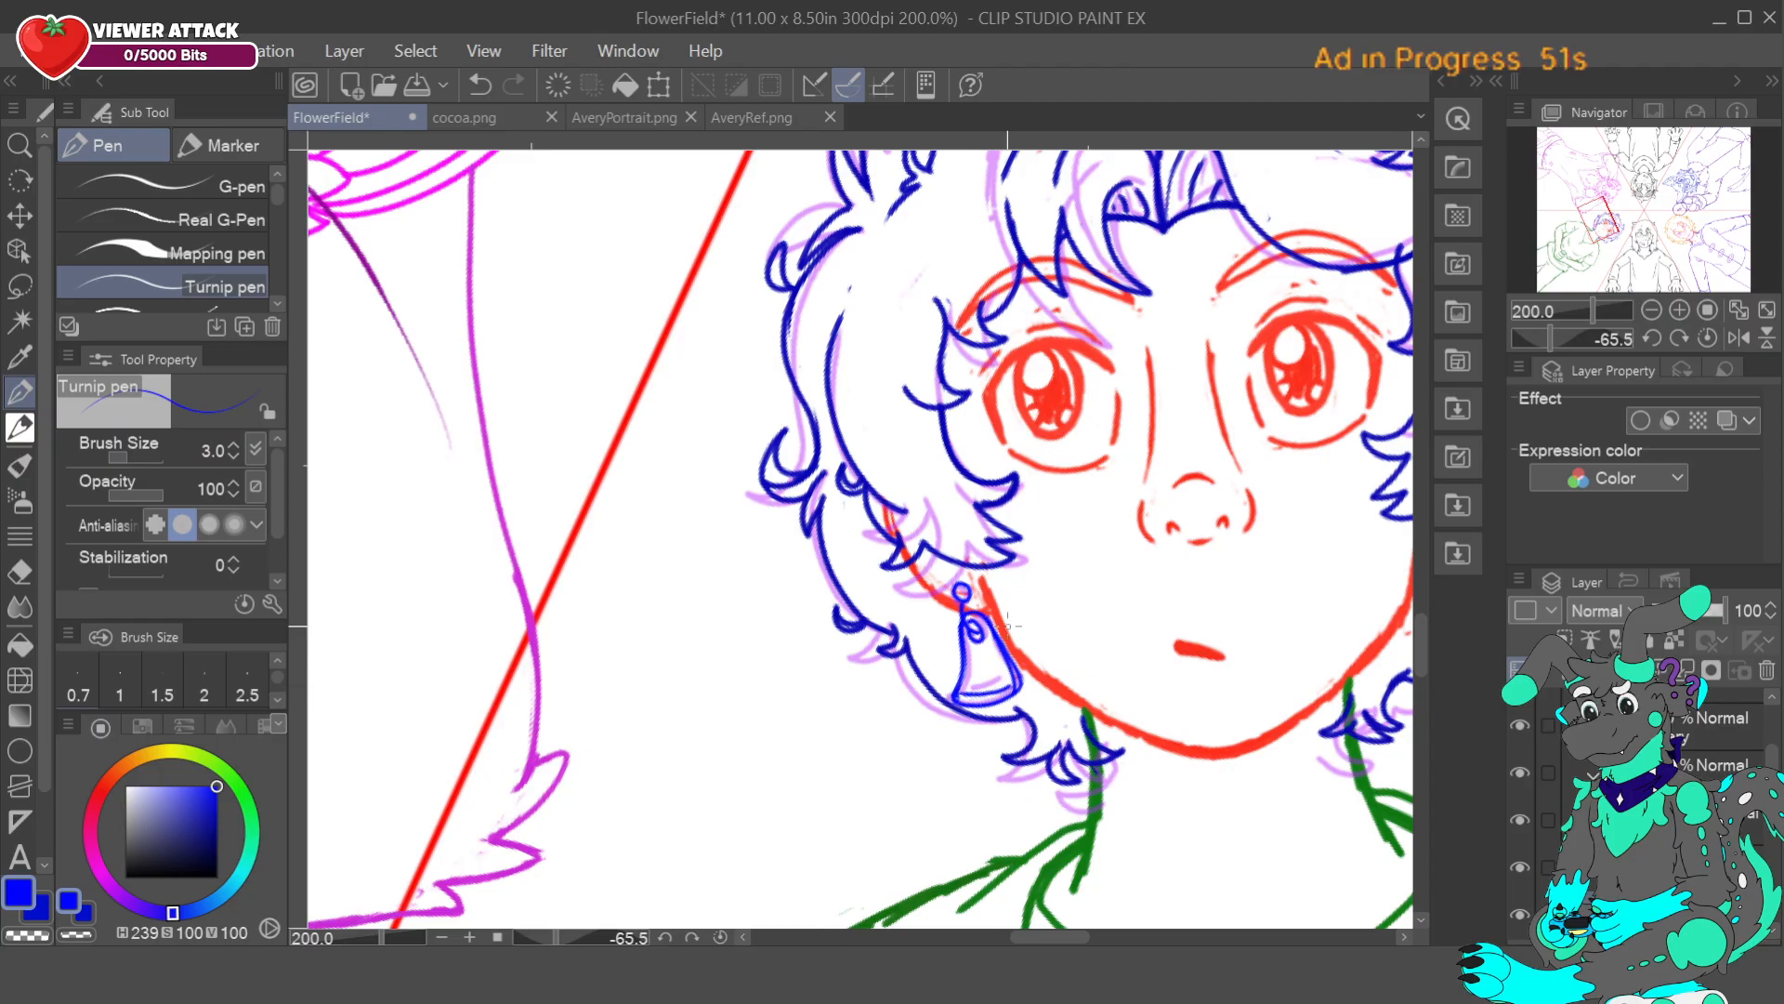
left_click(481, 85)
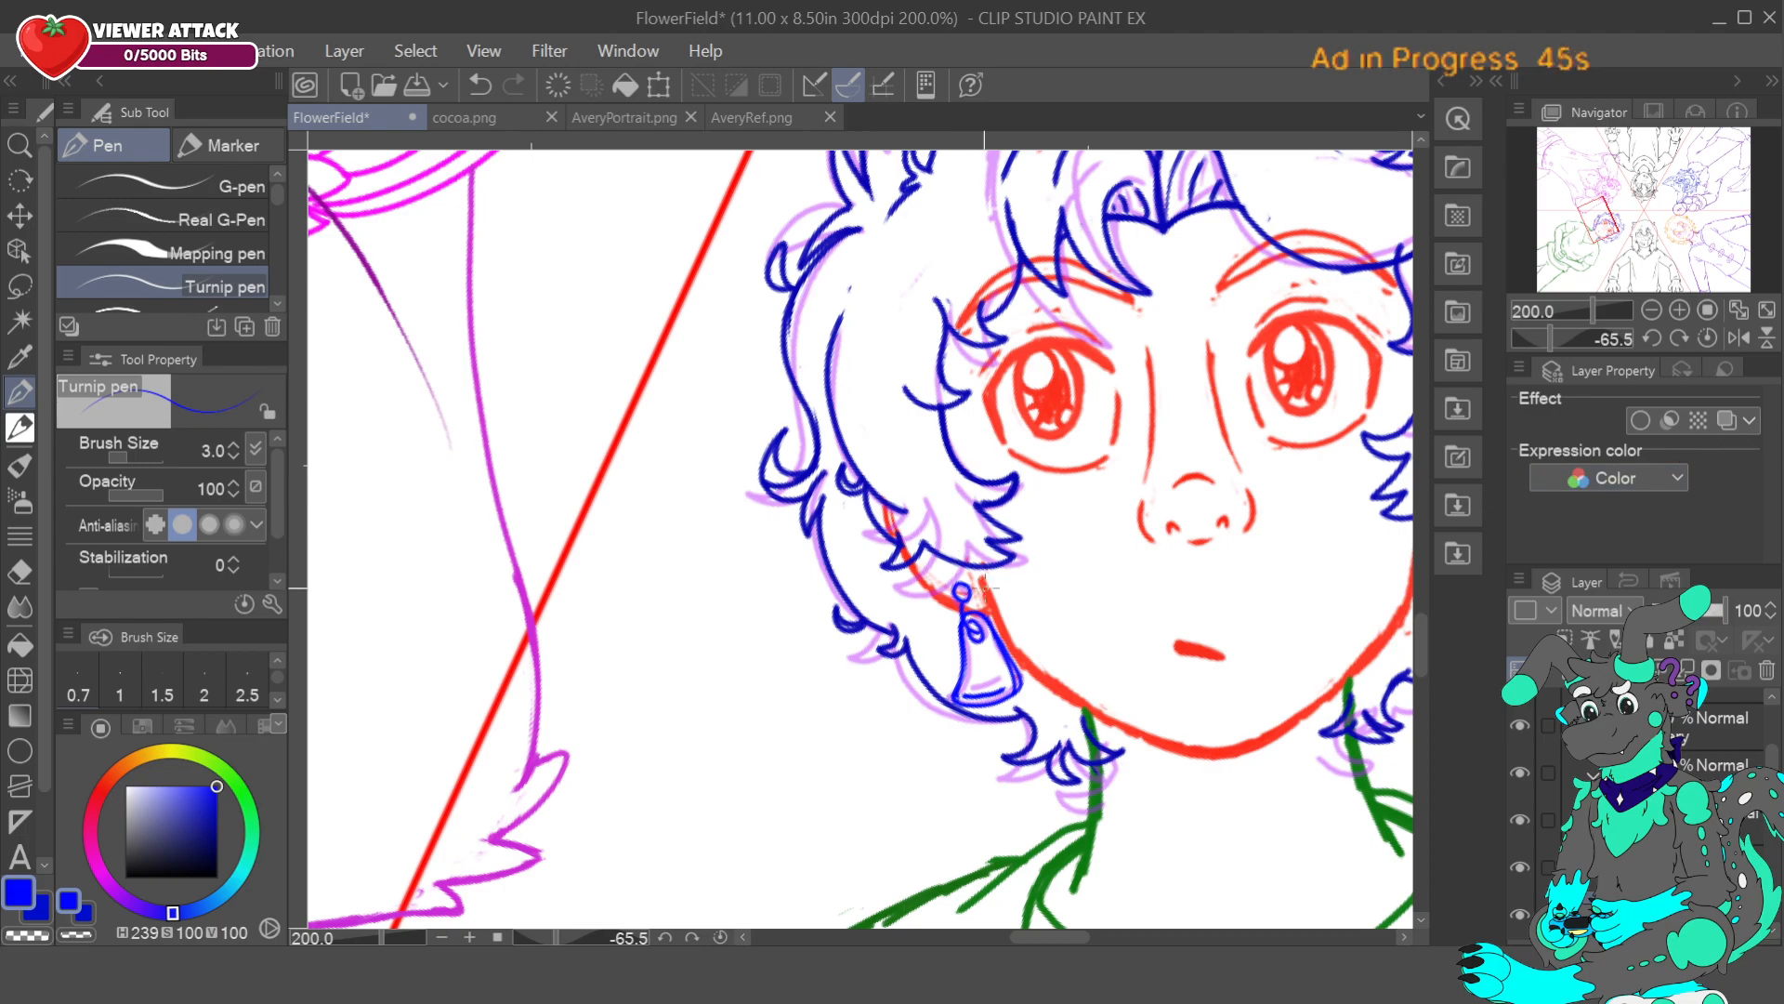
- Hide the lilac hair and earring sketch layer of the green-shirted character
left_click(1738, 312)
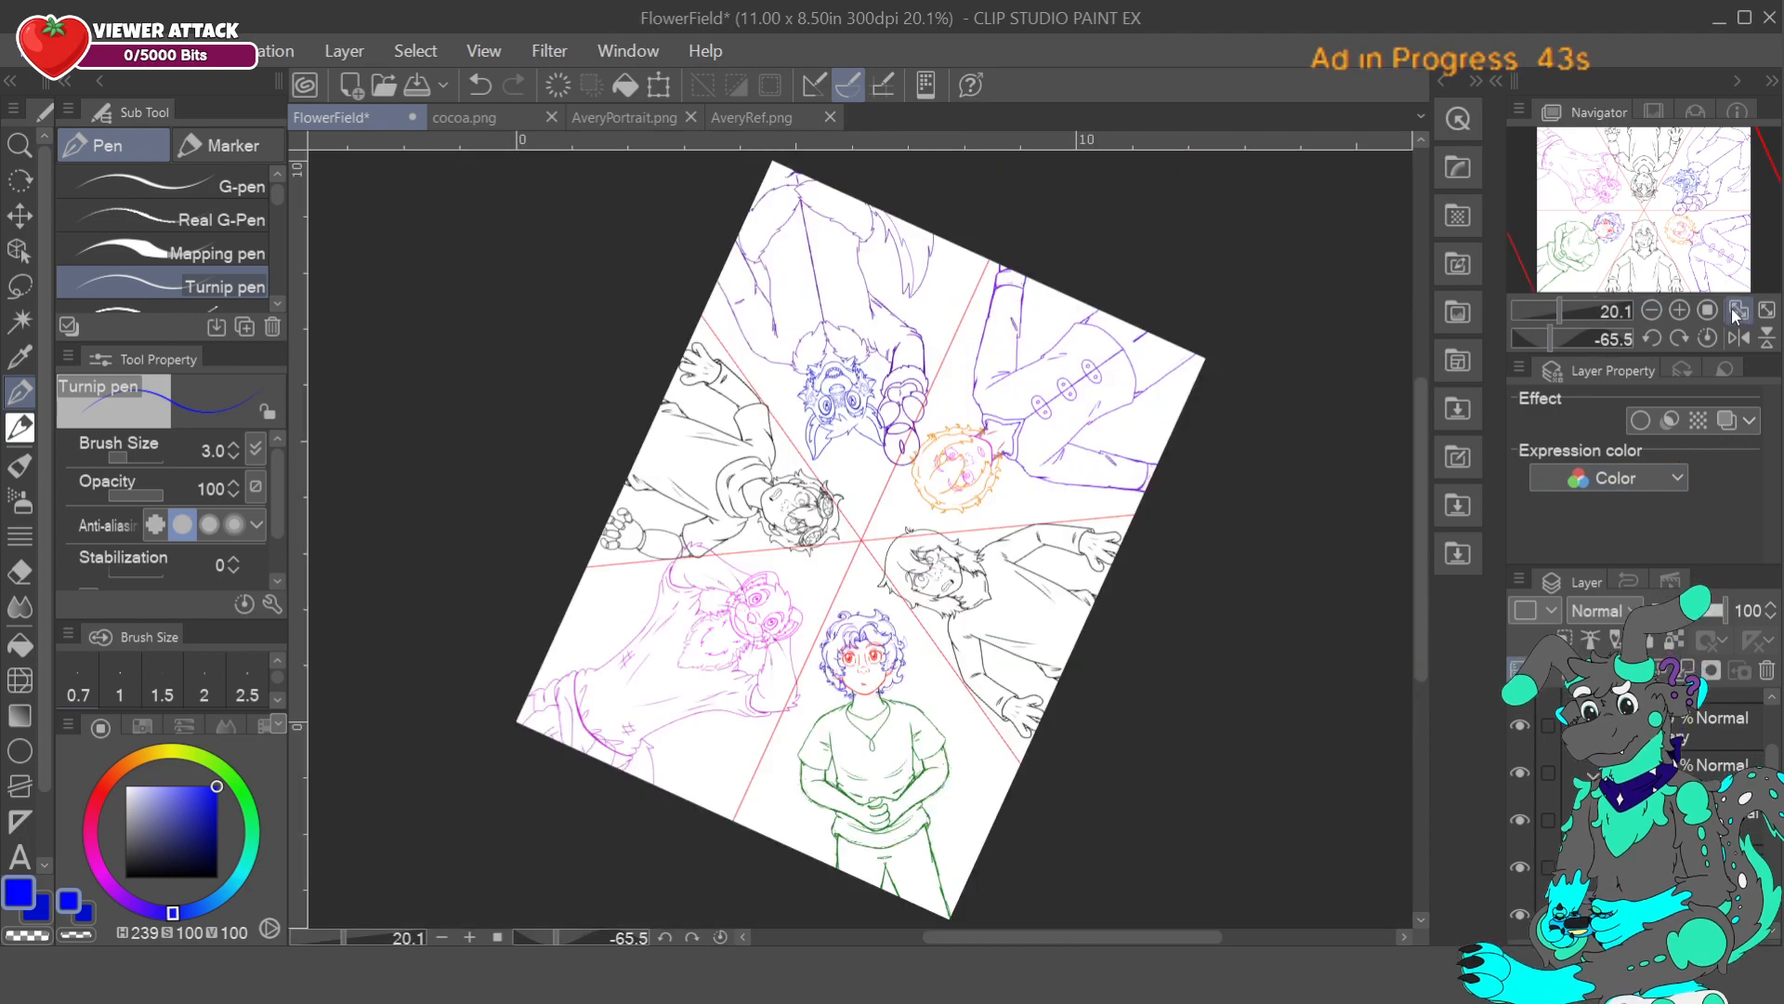
scroll(1651, 244, "up", 4)
left_click_drag(1652, 243, 1596, 234)
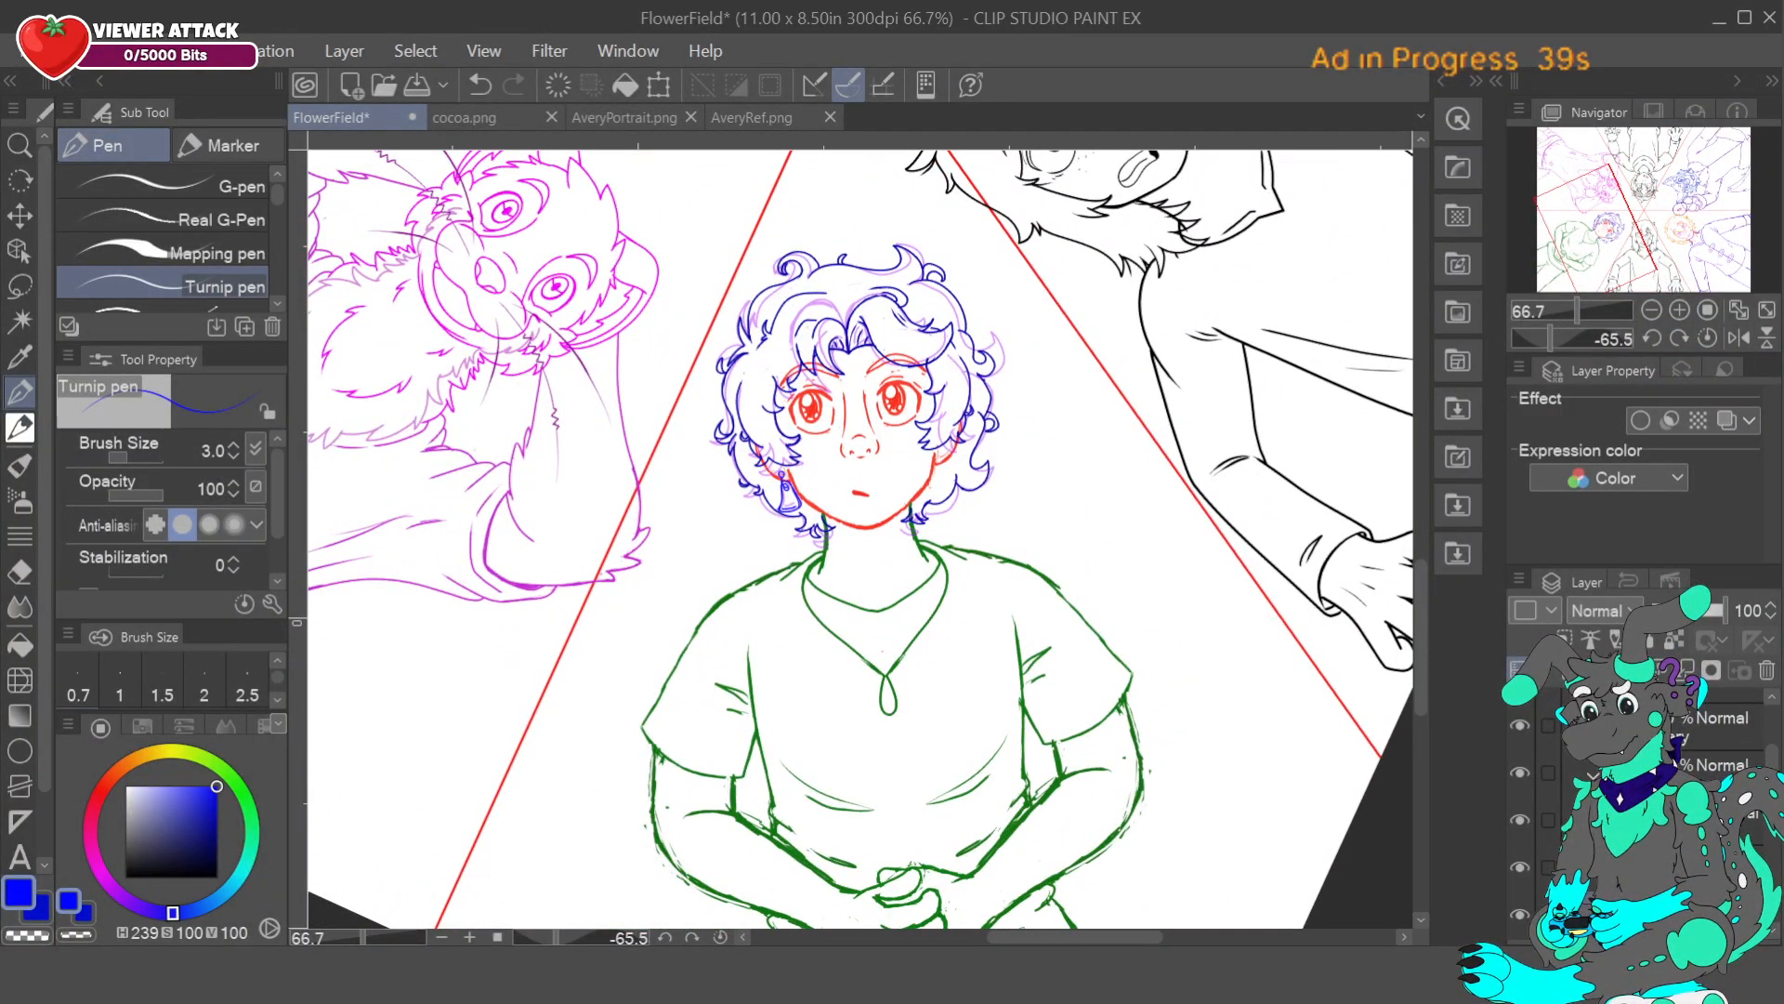
scroll(1654, 818, "down", 4)
left_click(1654, 825)
left_click(1520, 826)
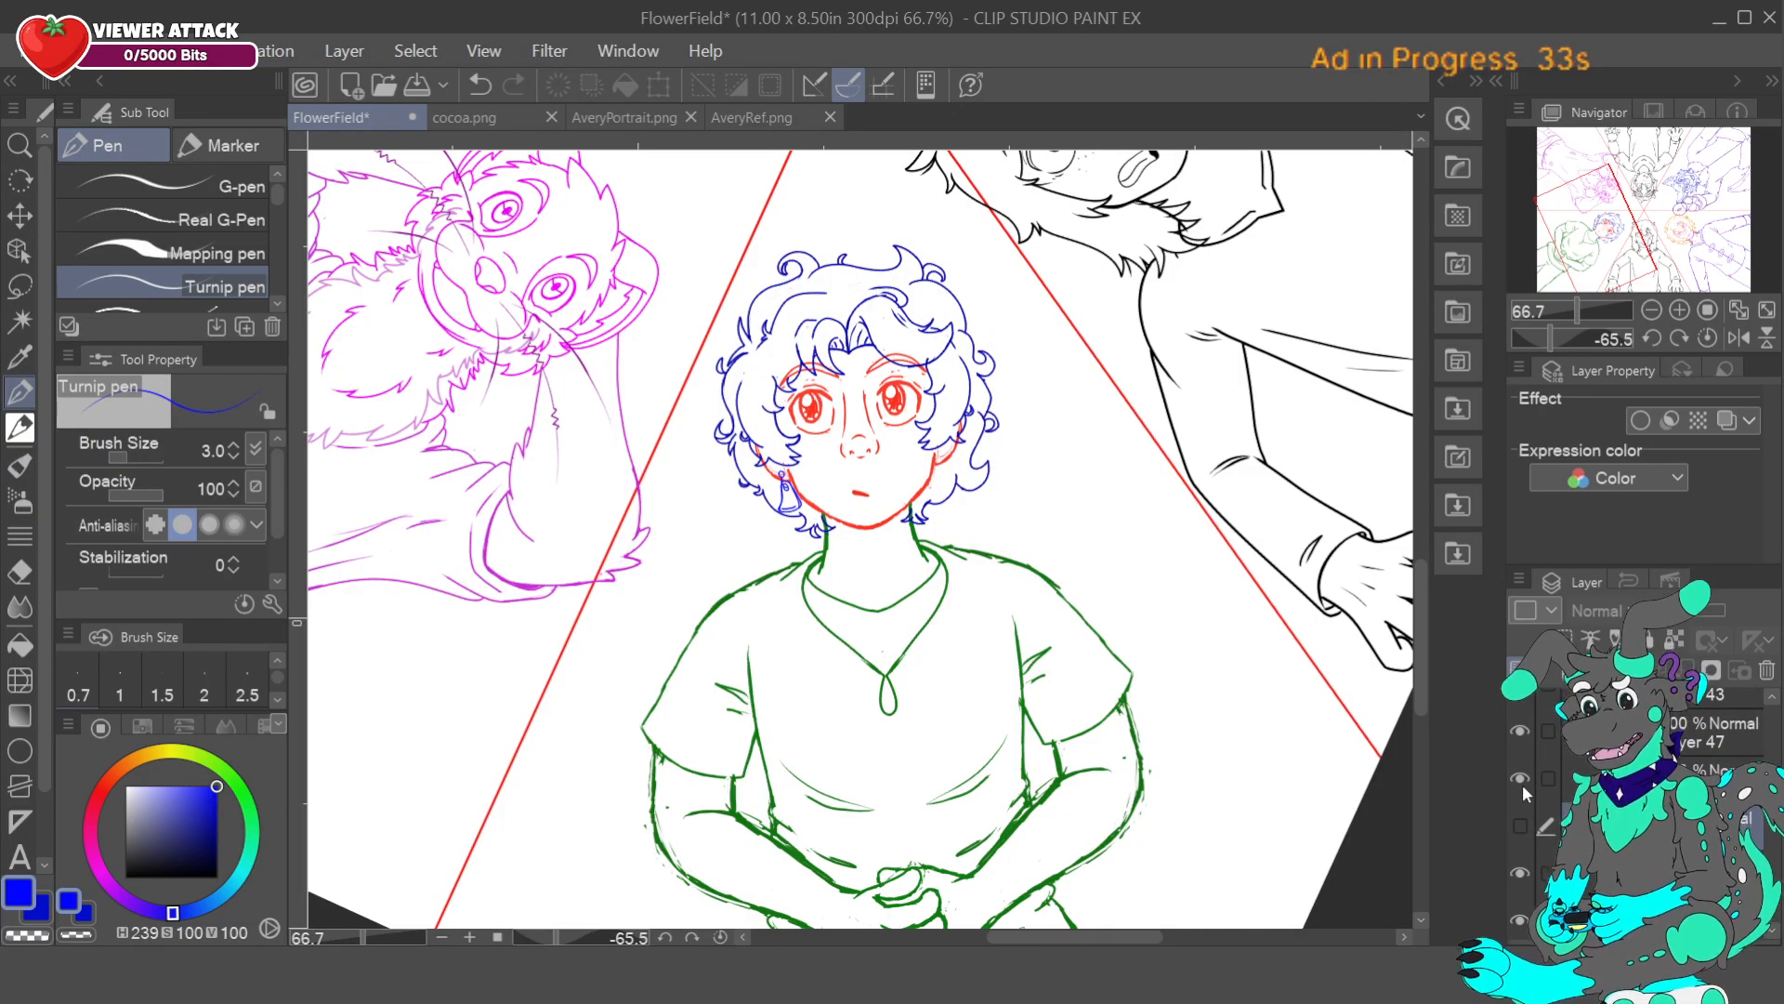
- Check the earring's side and shape in cocoa.png, LandonRefNew.png and LandonPortrait.png, and return to the FlowerField drawing
left_click(465, 117)
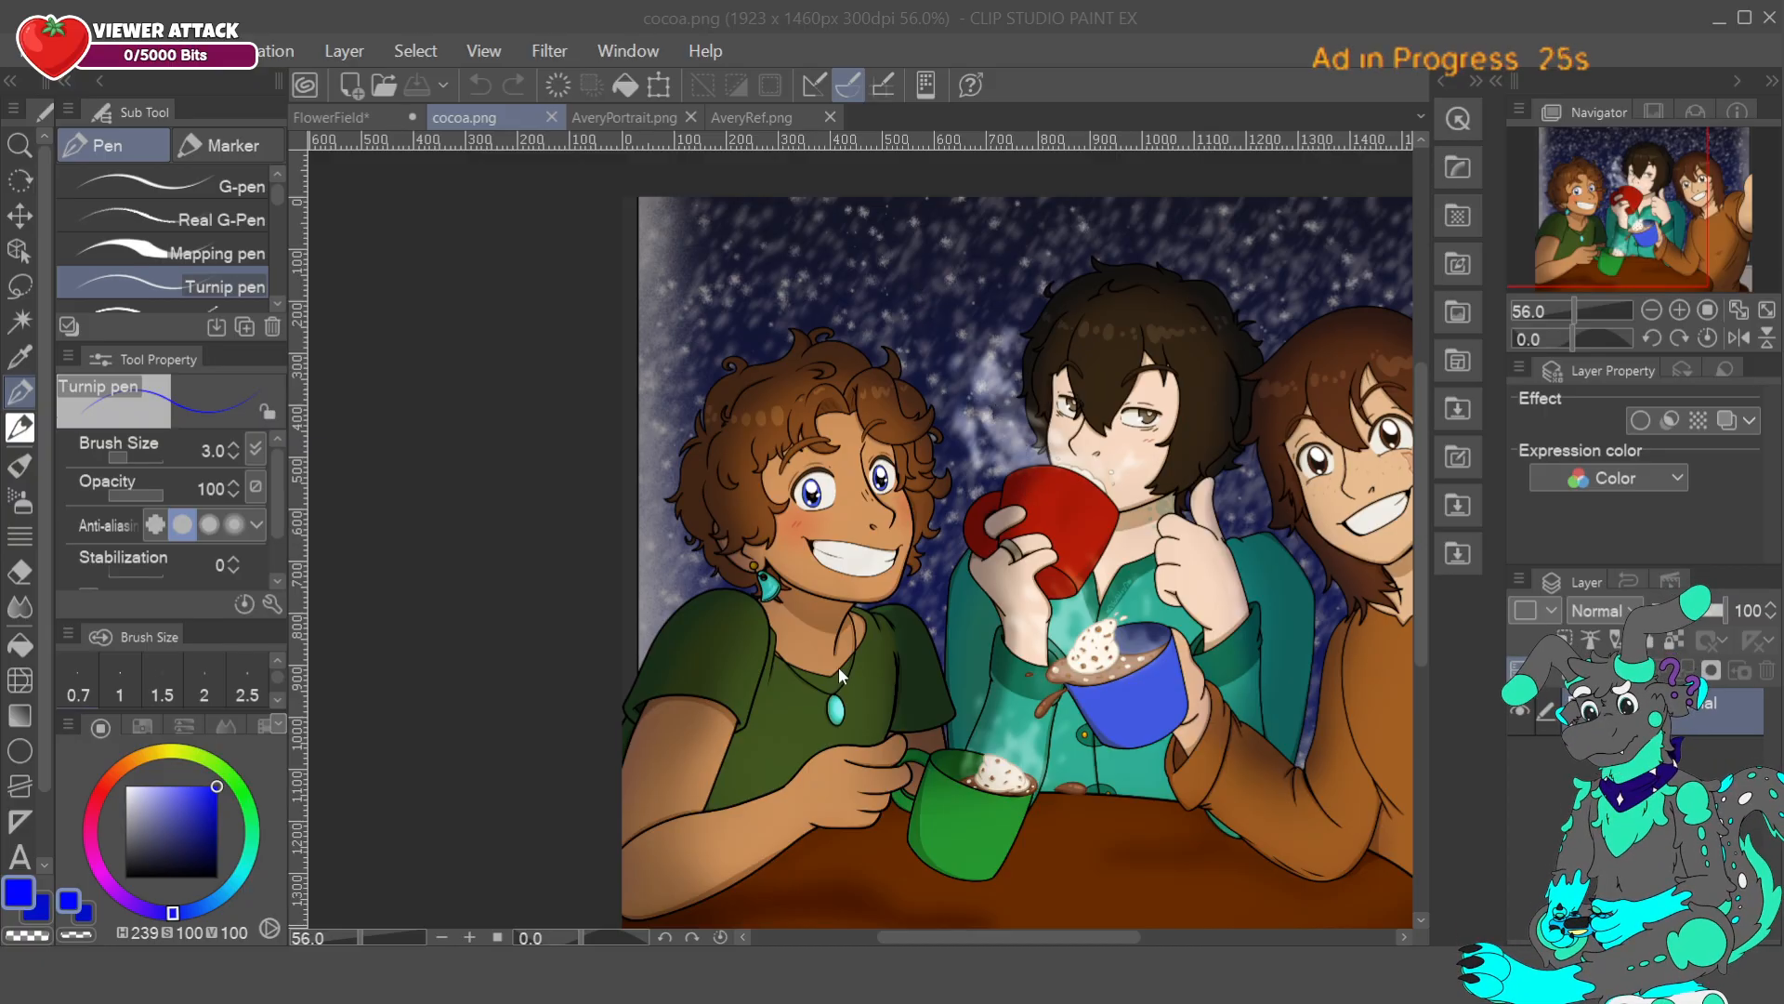
double_click(831, 643)
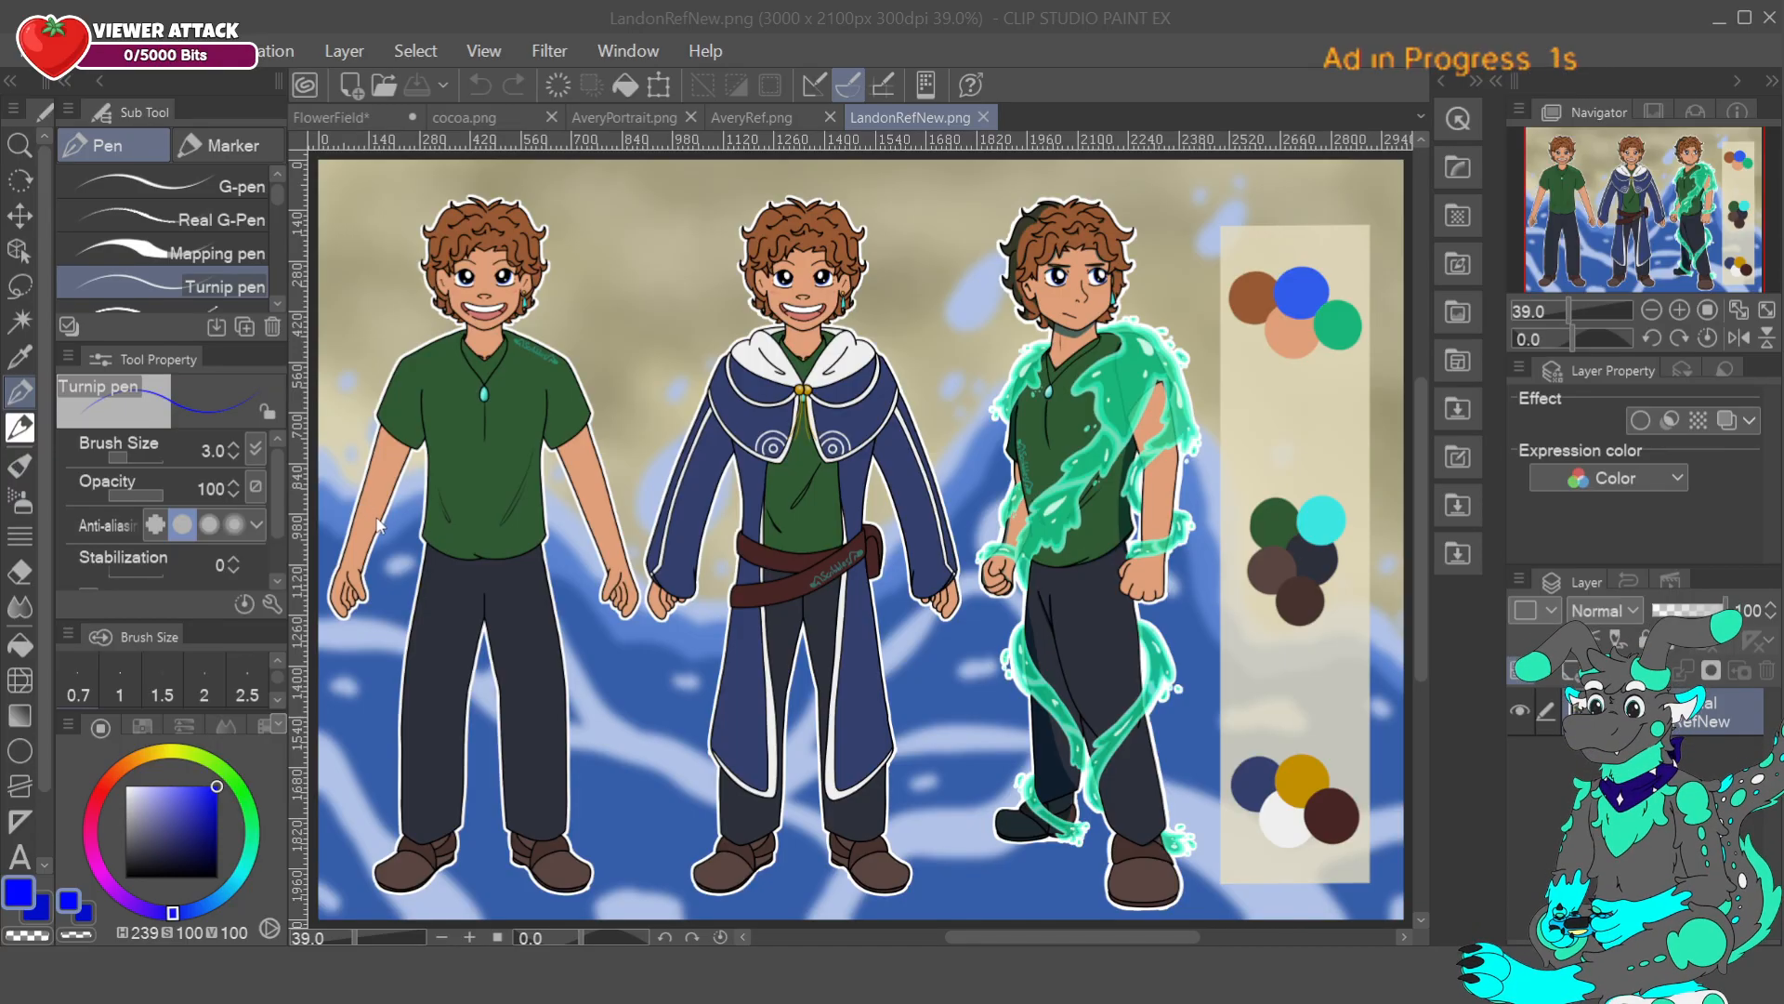
double_click(833, 694)
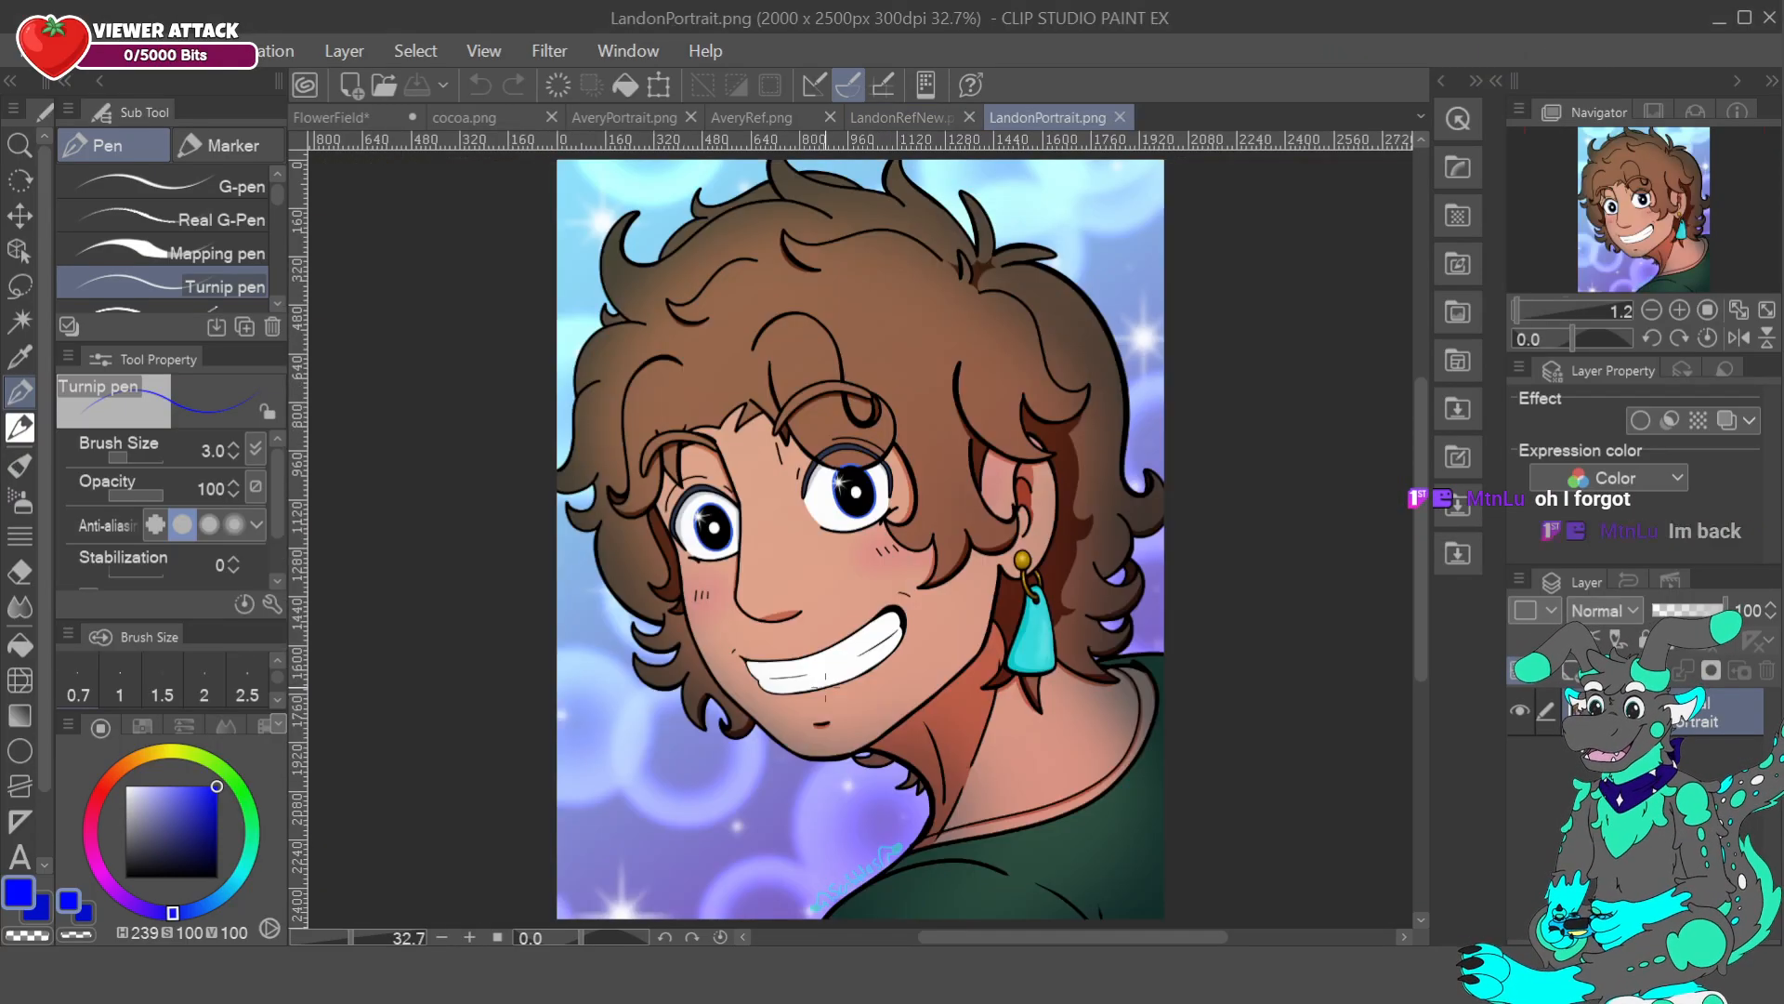
left_click(1742, 340)
left_click(1741, 340)
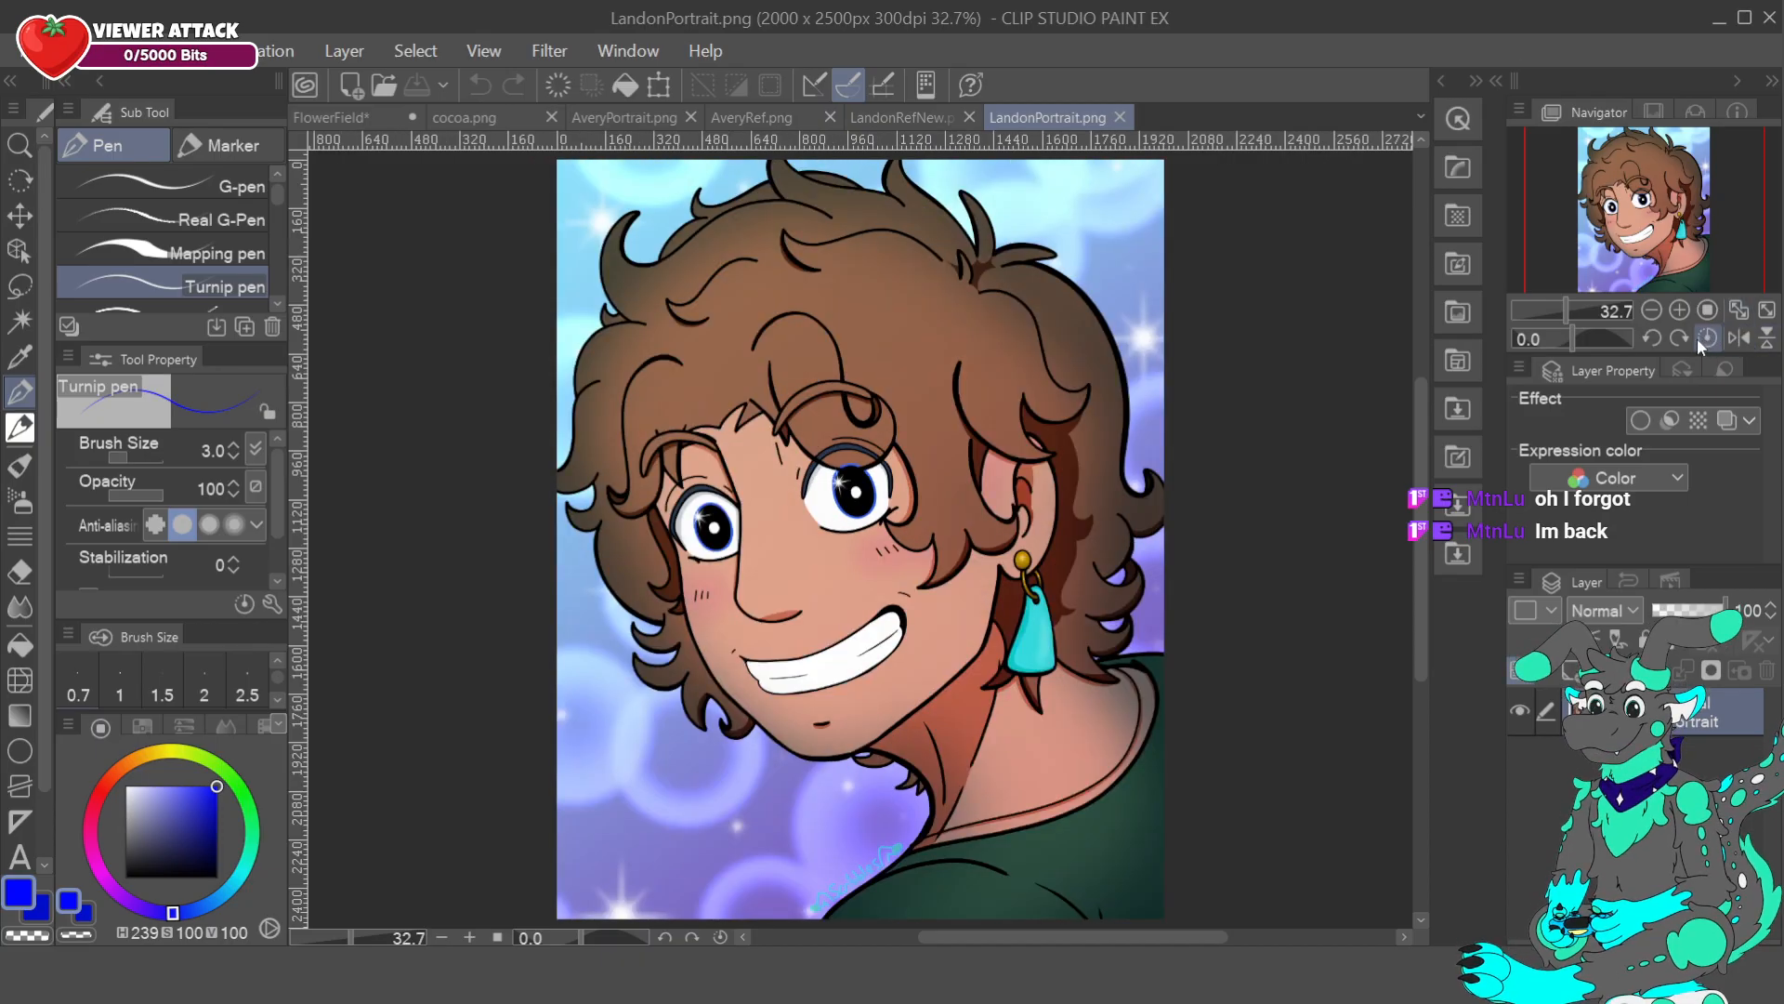
left_click(330, 117)
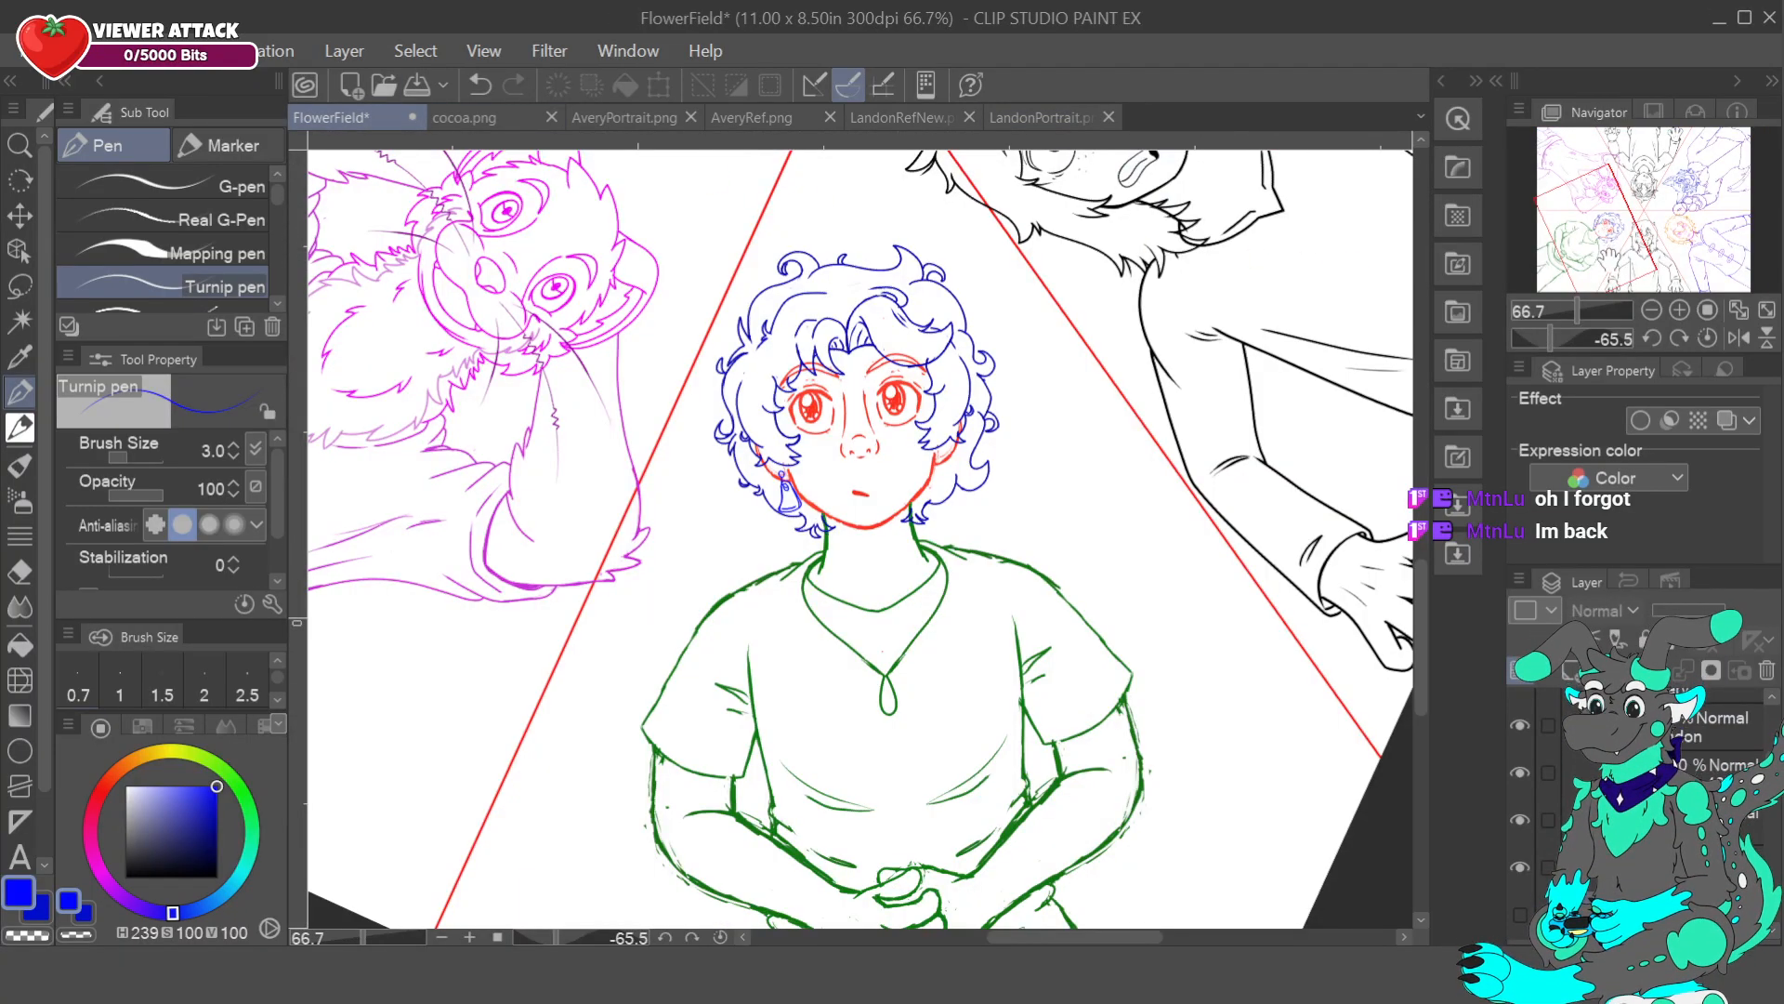
key("ctrl+t")
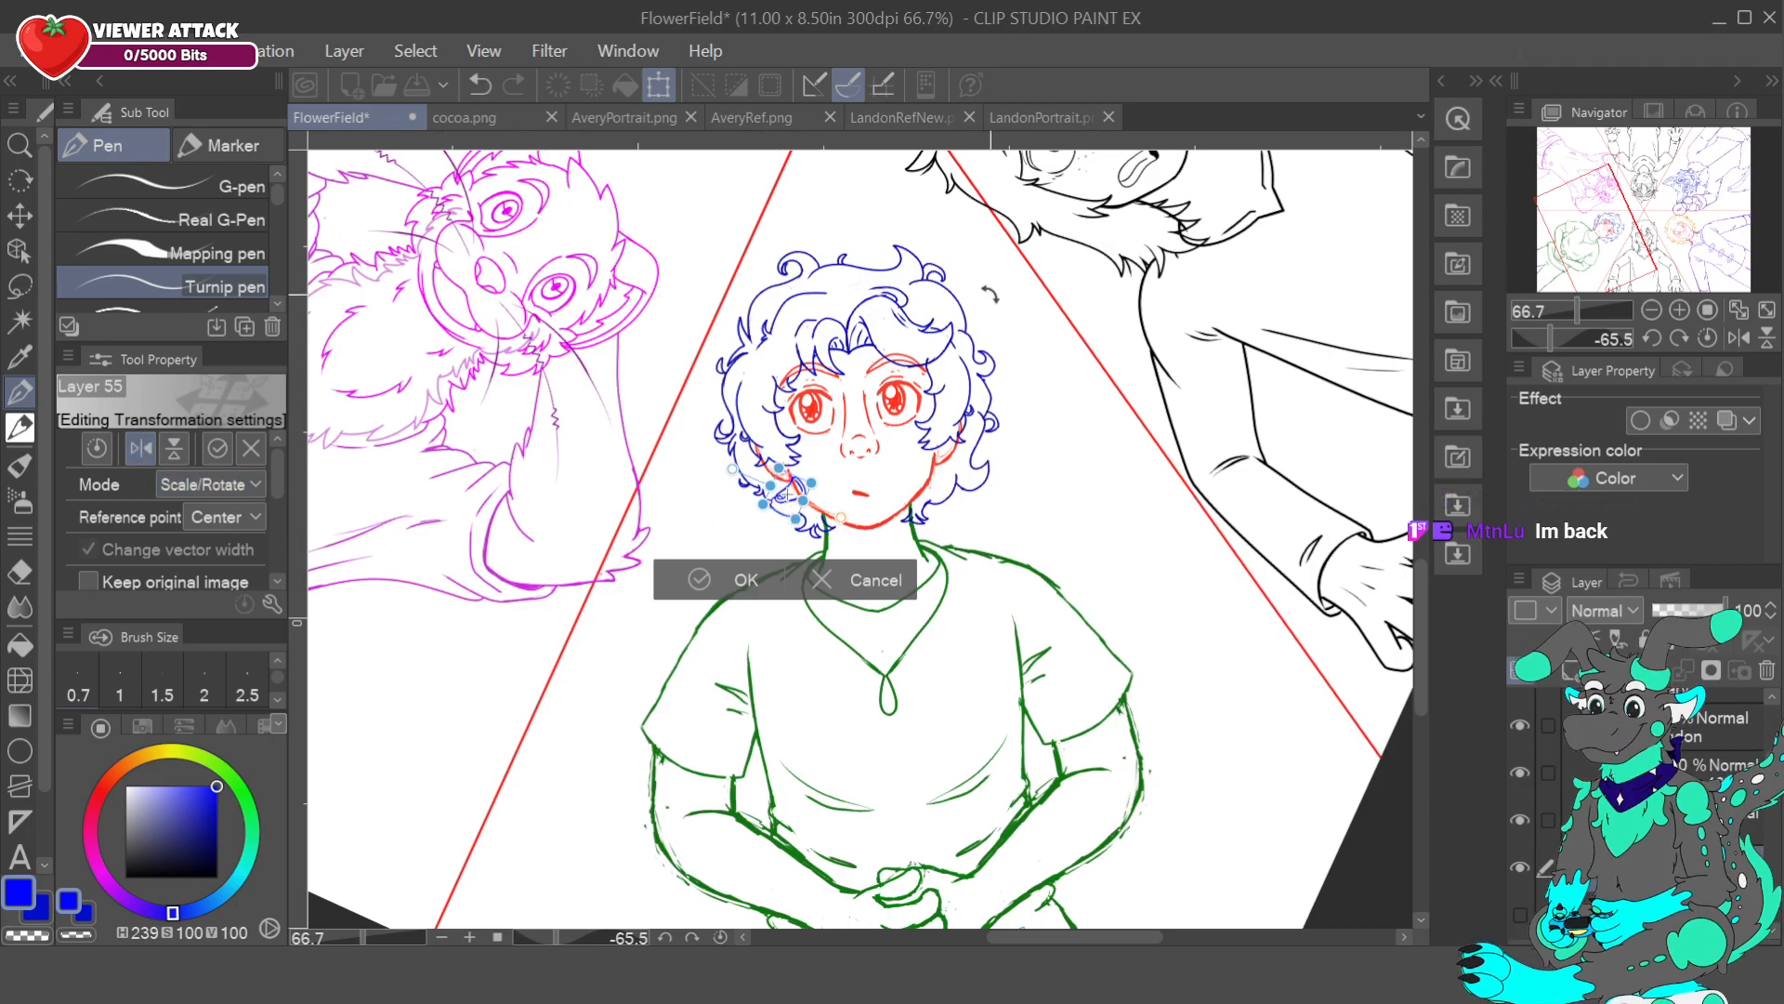
left_click(1680, 310)
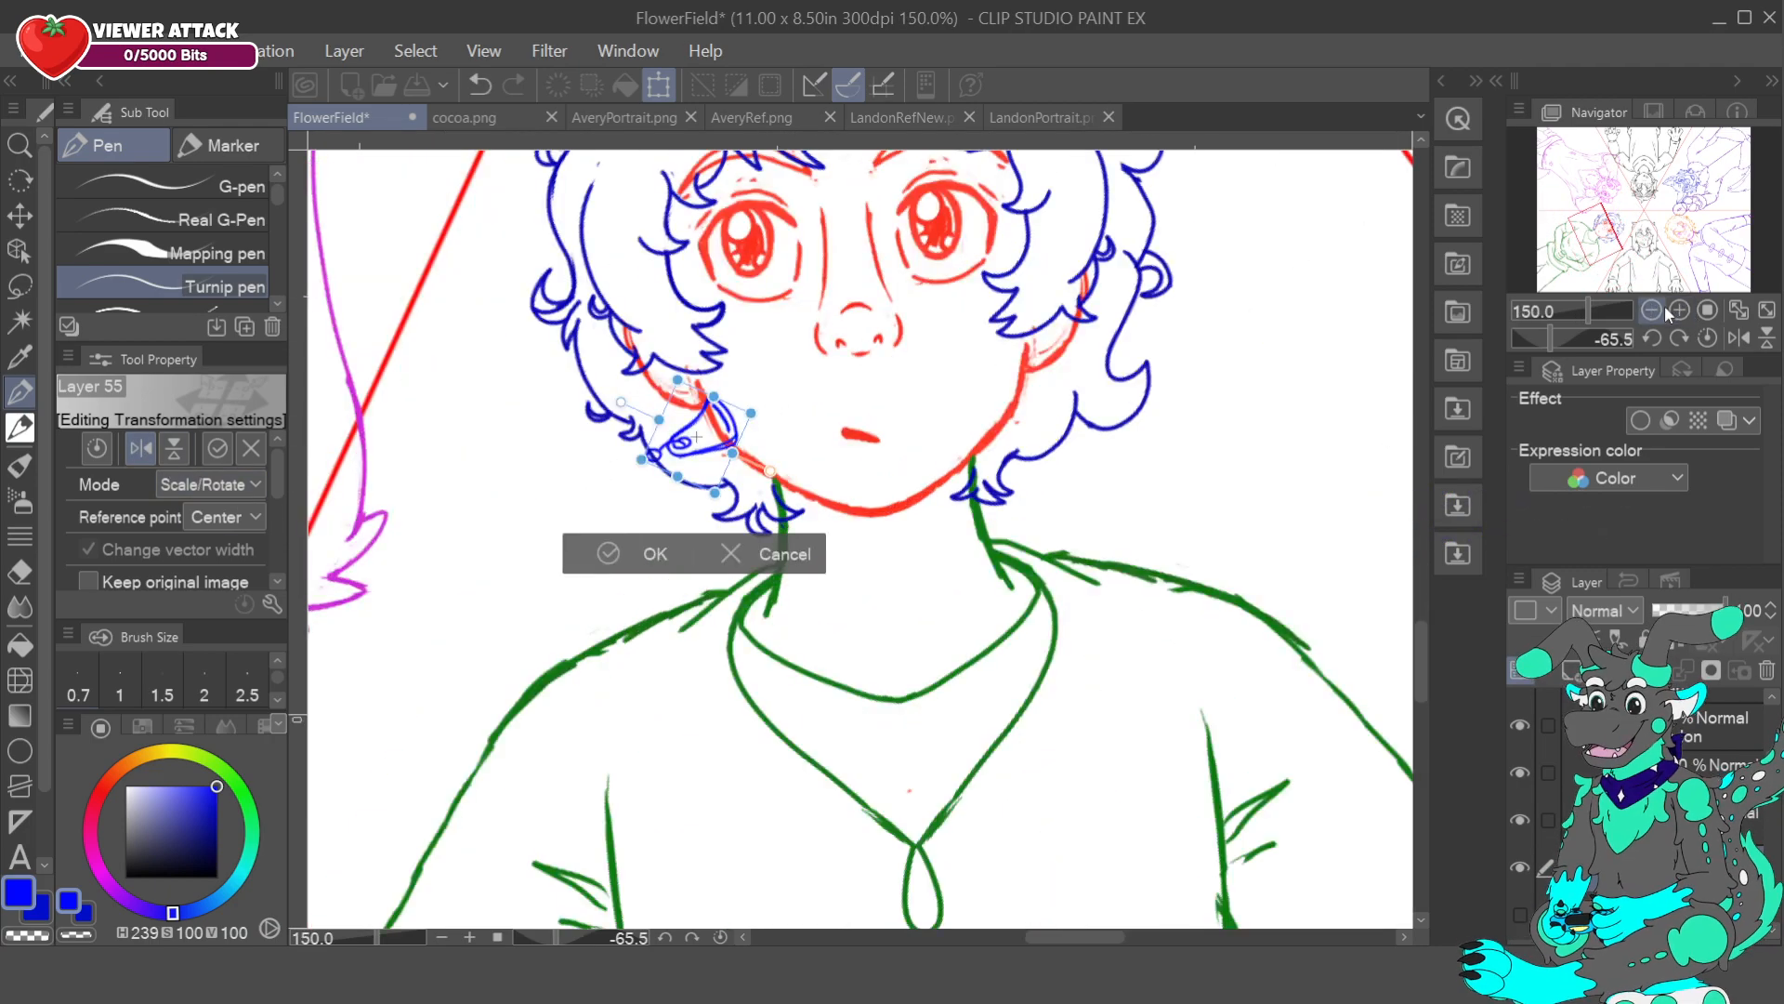
left_click_drag(770, 471, 1081, 423)
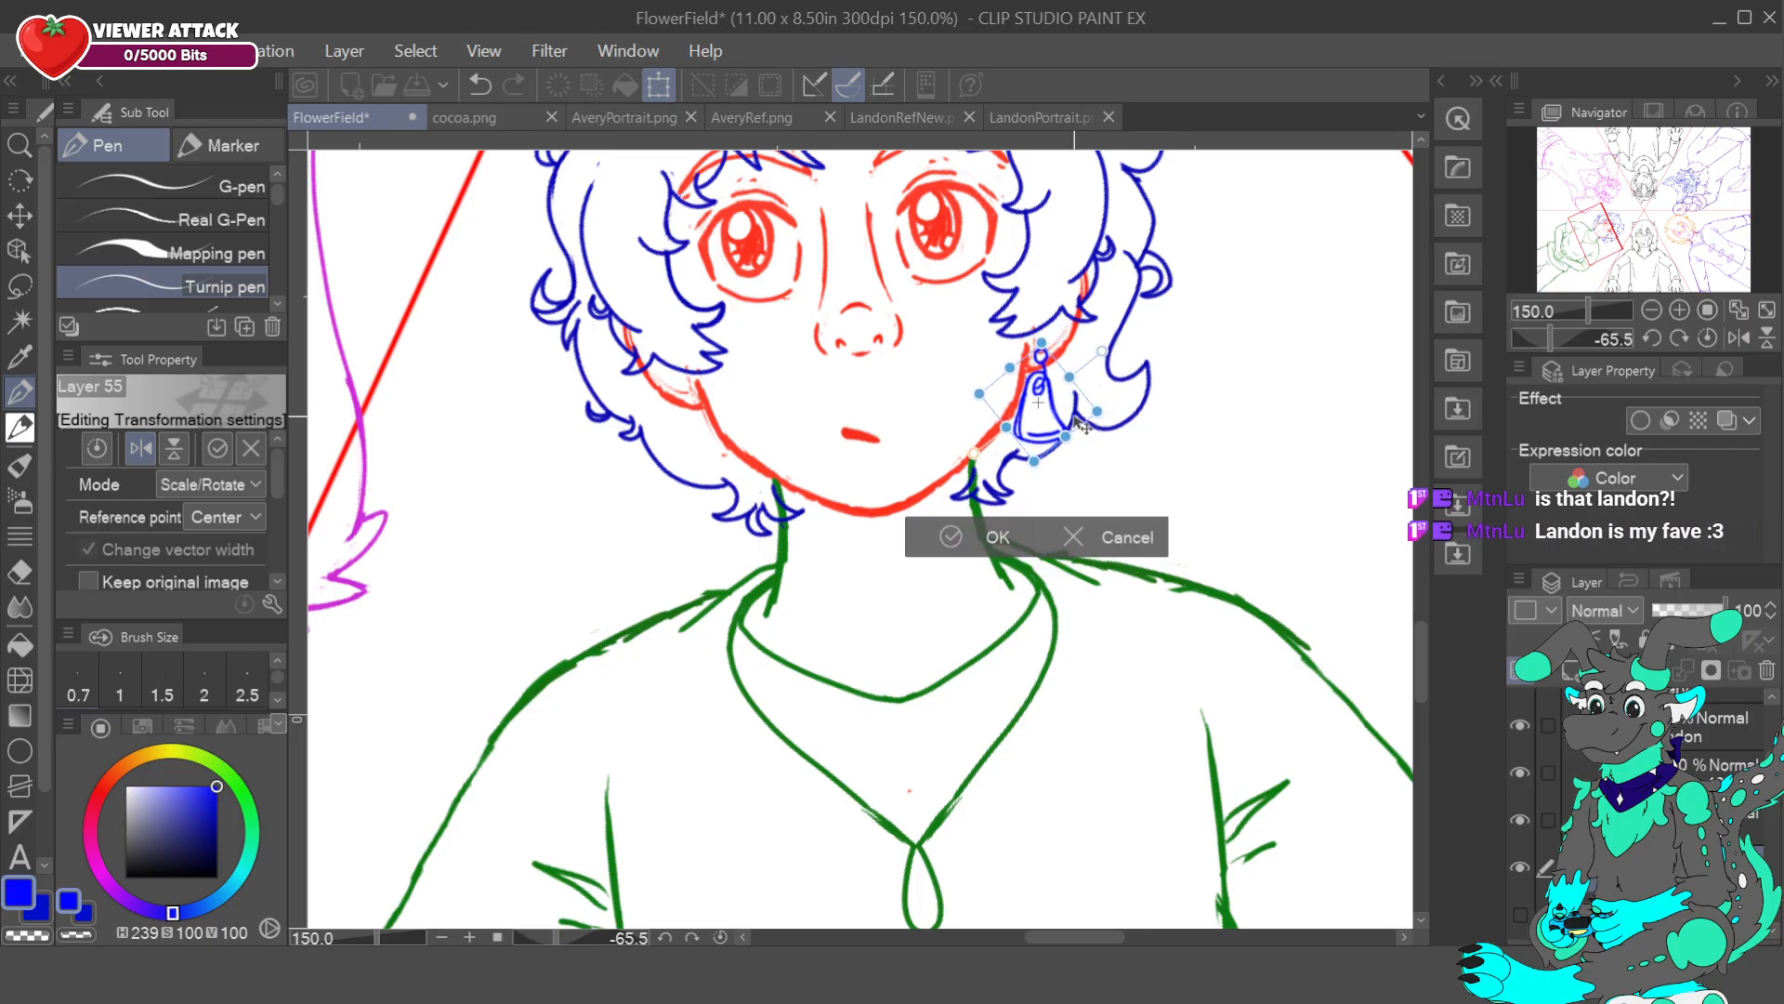
left_click_drag(1088, 414, 1083, 409)
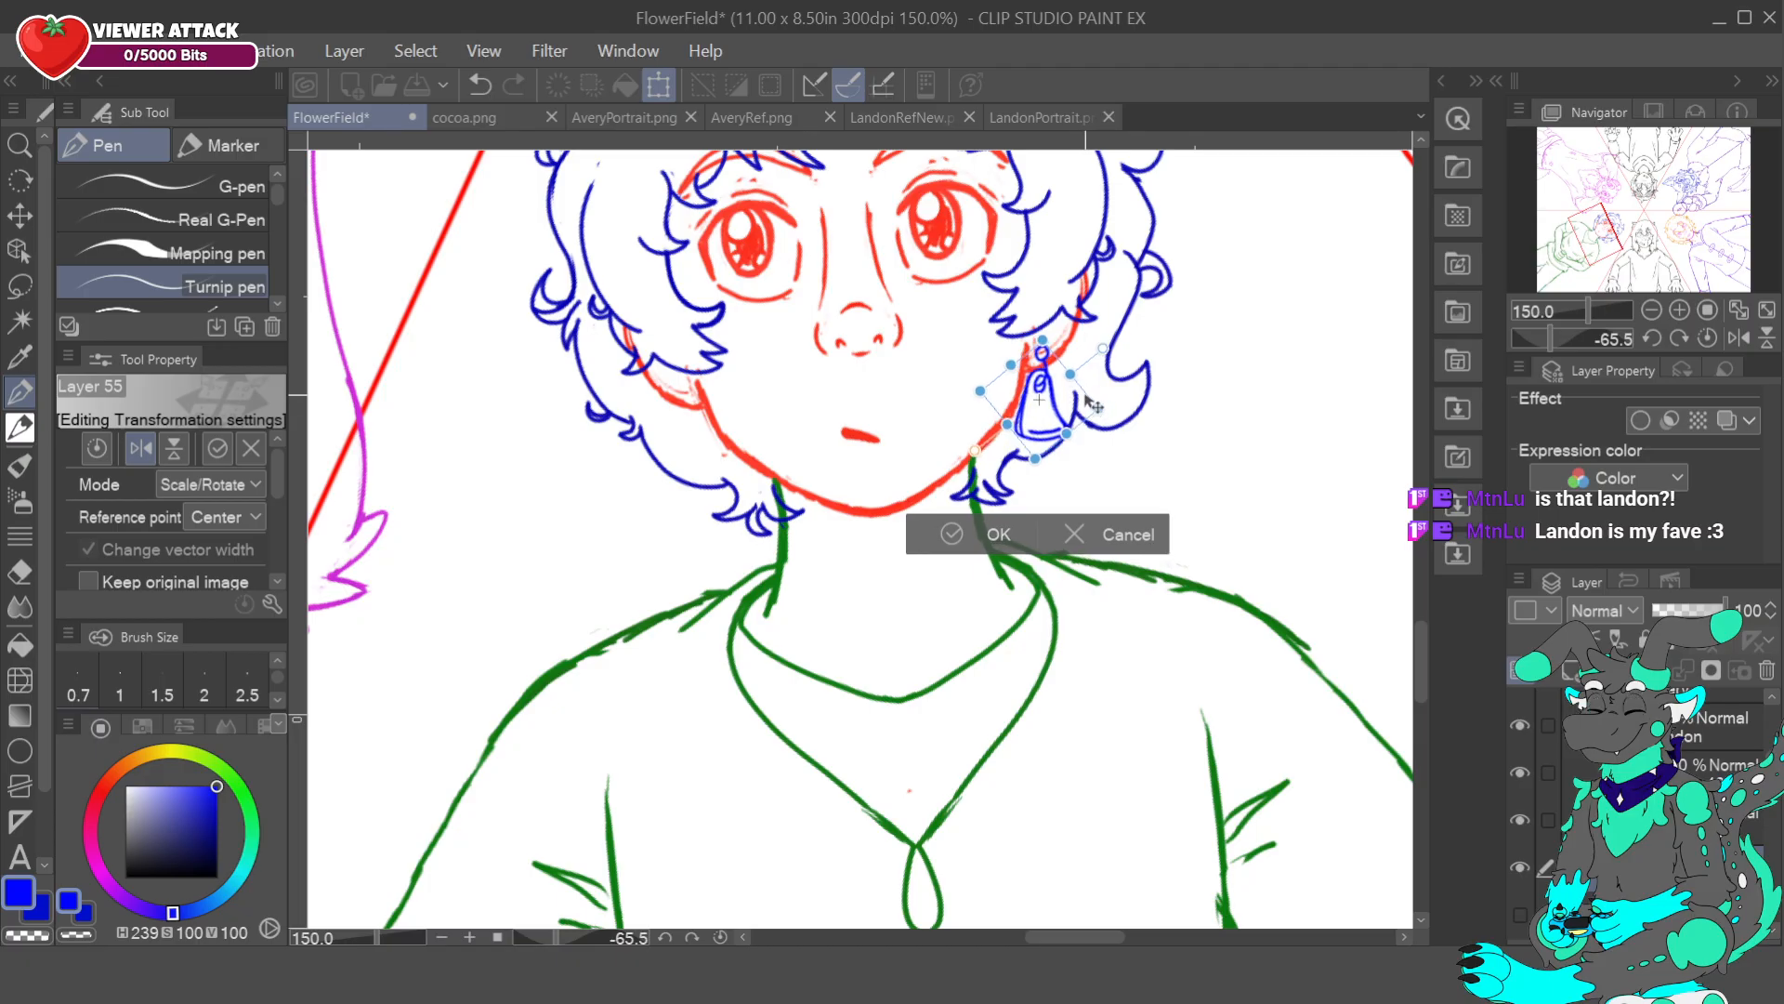
left_click(1126, 537)
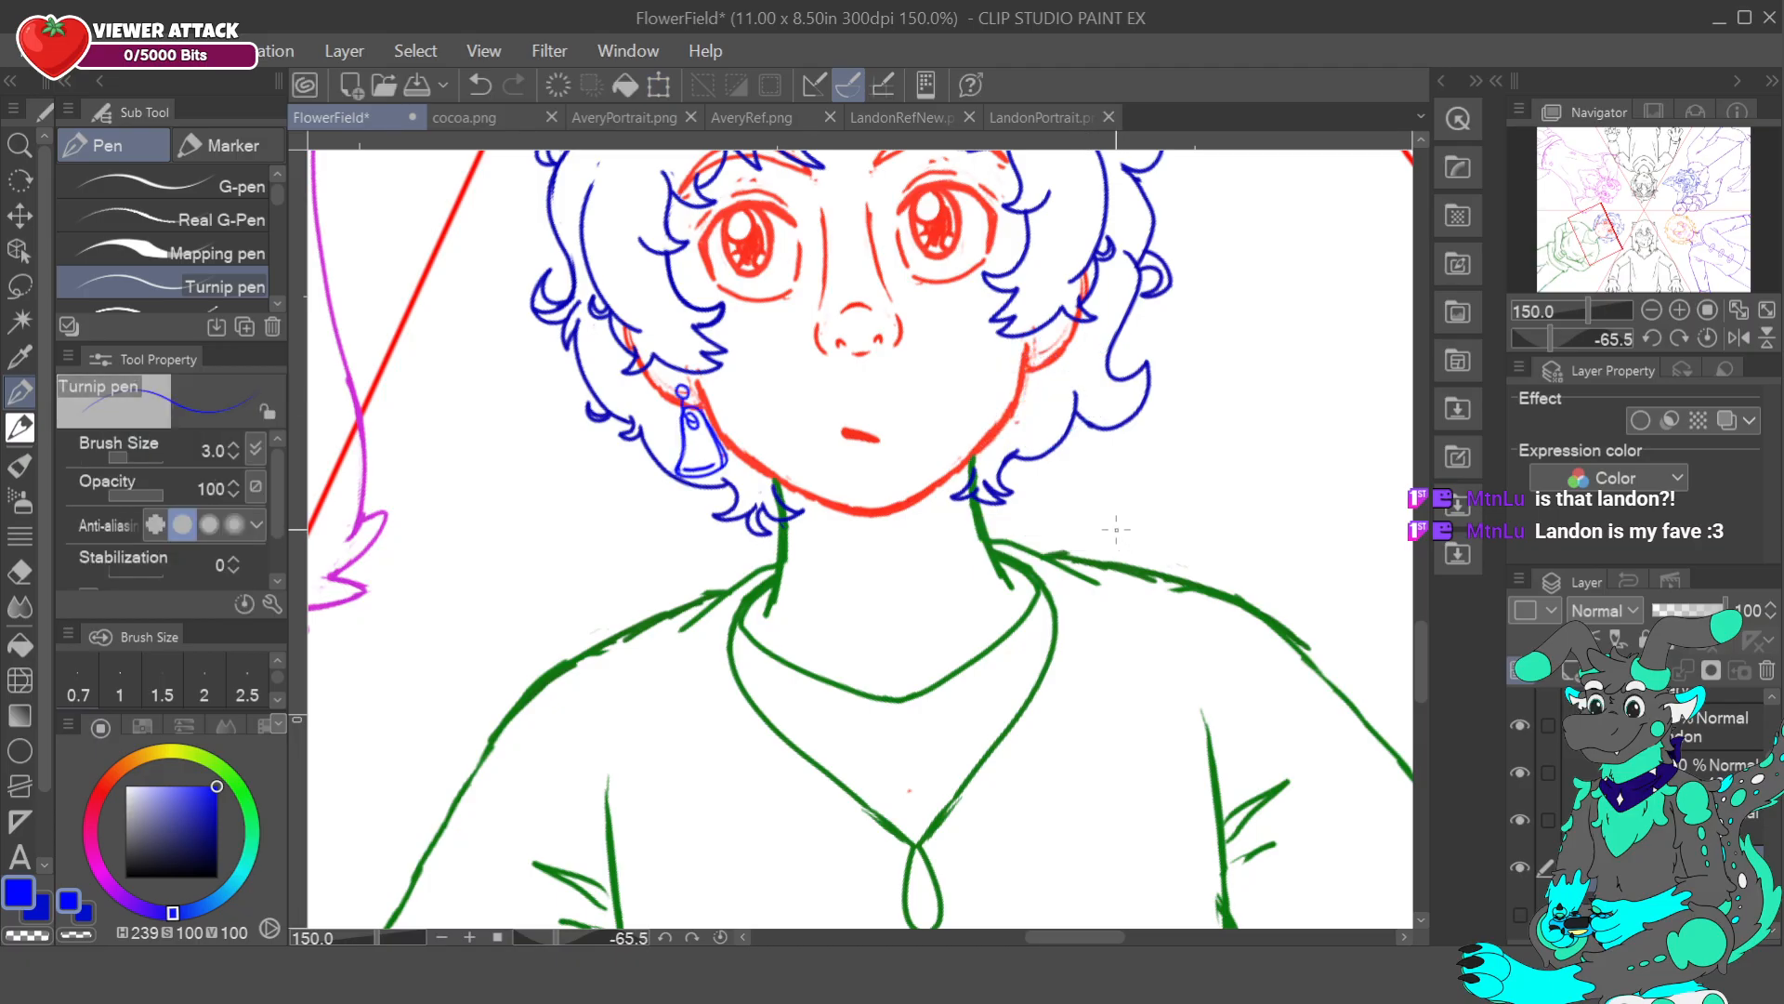
key("ctrl+t")
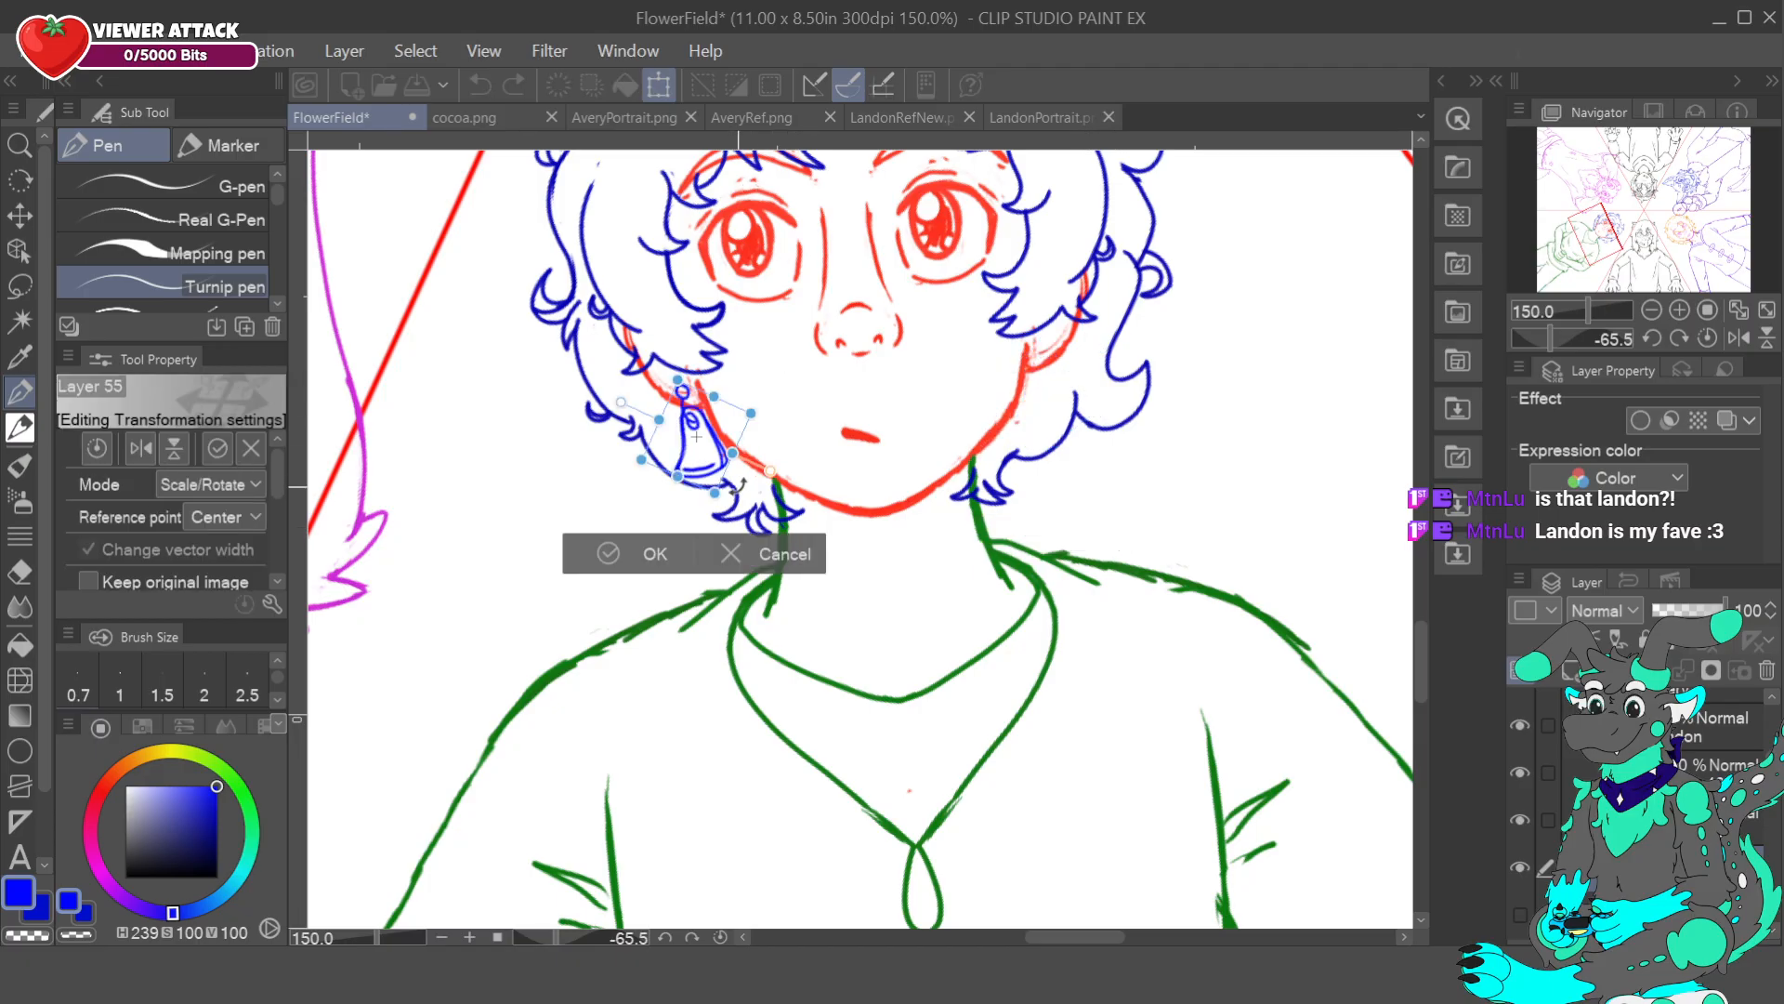
key("Down")
key("Down")
key("Down")
key("Down")
key("Down")
key("Down")
key("Down")
key("Down")
key("Down")
key("Down")
key("Down")
key("Down")
key("Down")
key("Down")
key("Down")
key("Down")
key("Down")
key("Down")
key("Down")
key("Down")
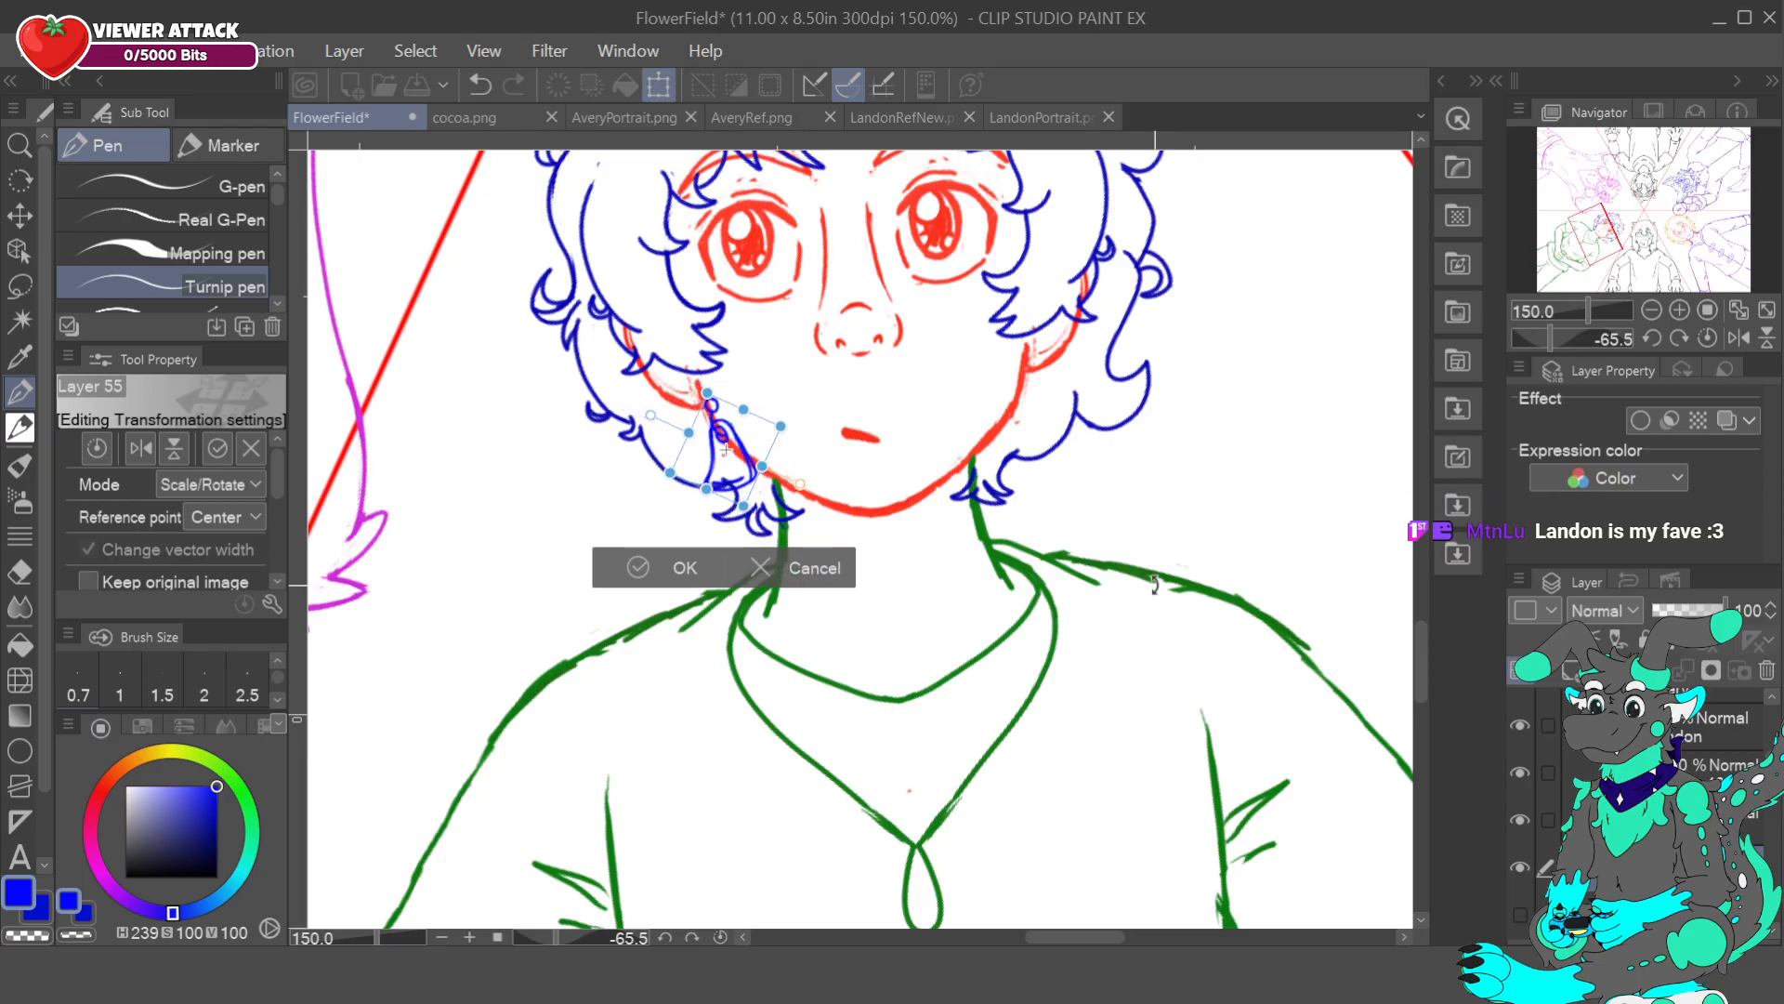
key("Down")
key("Down")
key("Down")
key("Down")
key("Down")
key("Down")
key("Down")
key("Down")
key("Down")
key("Down")
key("Down")
key("Down")
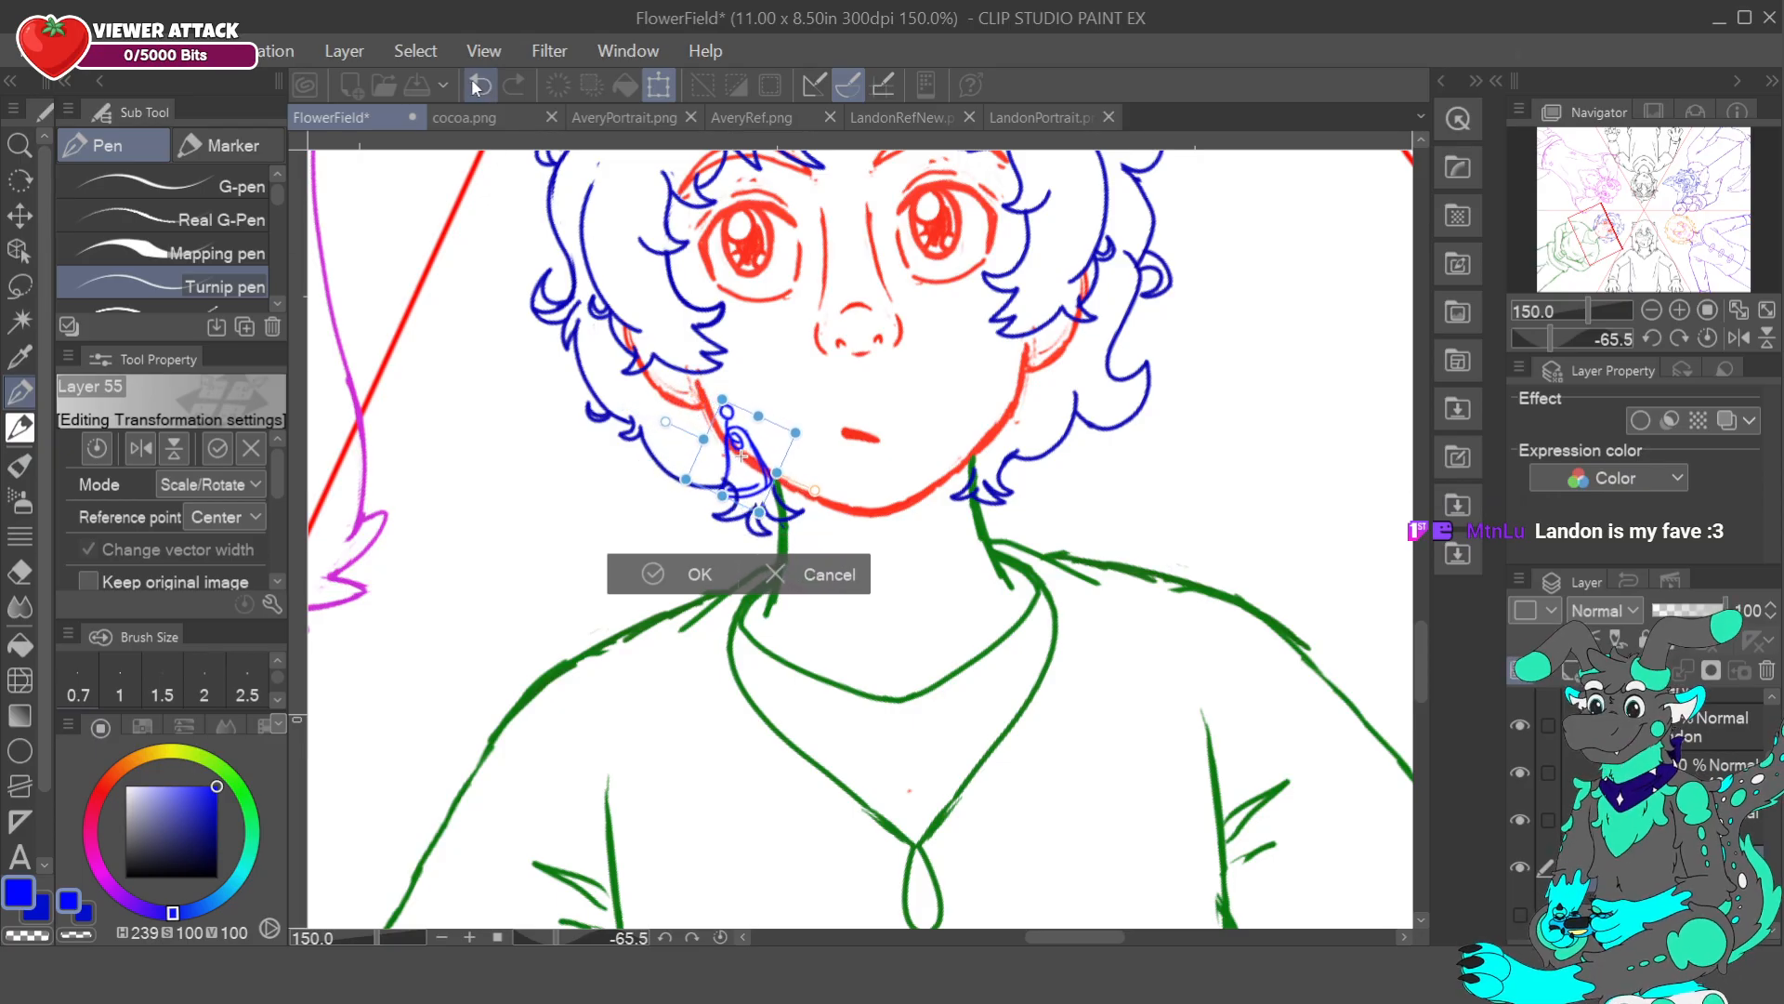
key("Up")
key("Up")
key("Up")
key("Up")
key("Up")
key("Up")
key("Up")
key("Up")
key("Up")
key("Up")
key("Up")
key("Up")
key("Up")
key("Up")
key("Up")
key("Up")
key("Up")
key("Up")
key("Up")
key("Up")
key("Right")
key("Right")
key("Right")
key("Right")
key("Right")
key("Right")
key("Right")
key("Right")
key("Right")
key("Right")
key("Right")
key("Right")
key("Right")
key("Right")
key("Right")
key("Right")
key("Right")
key("Right")
key("Right")
key("Right")
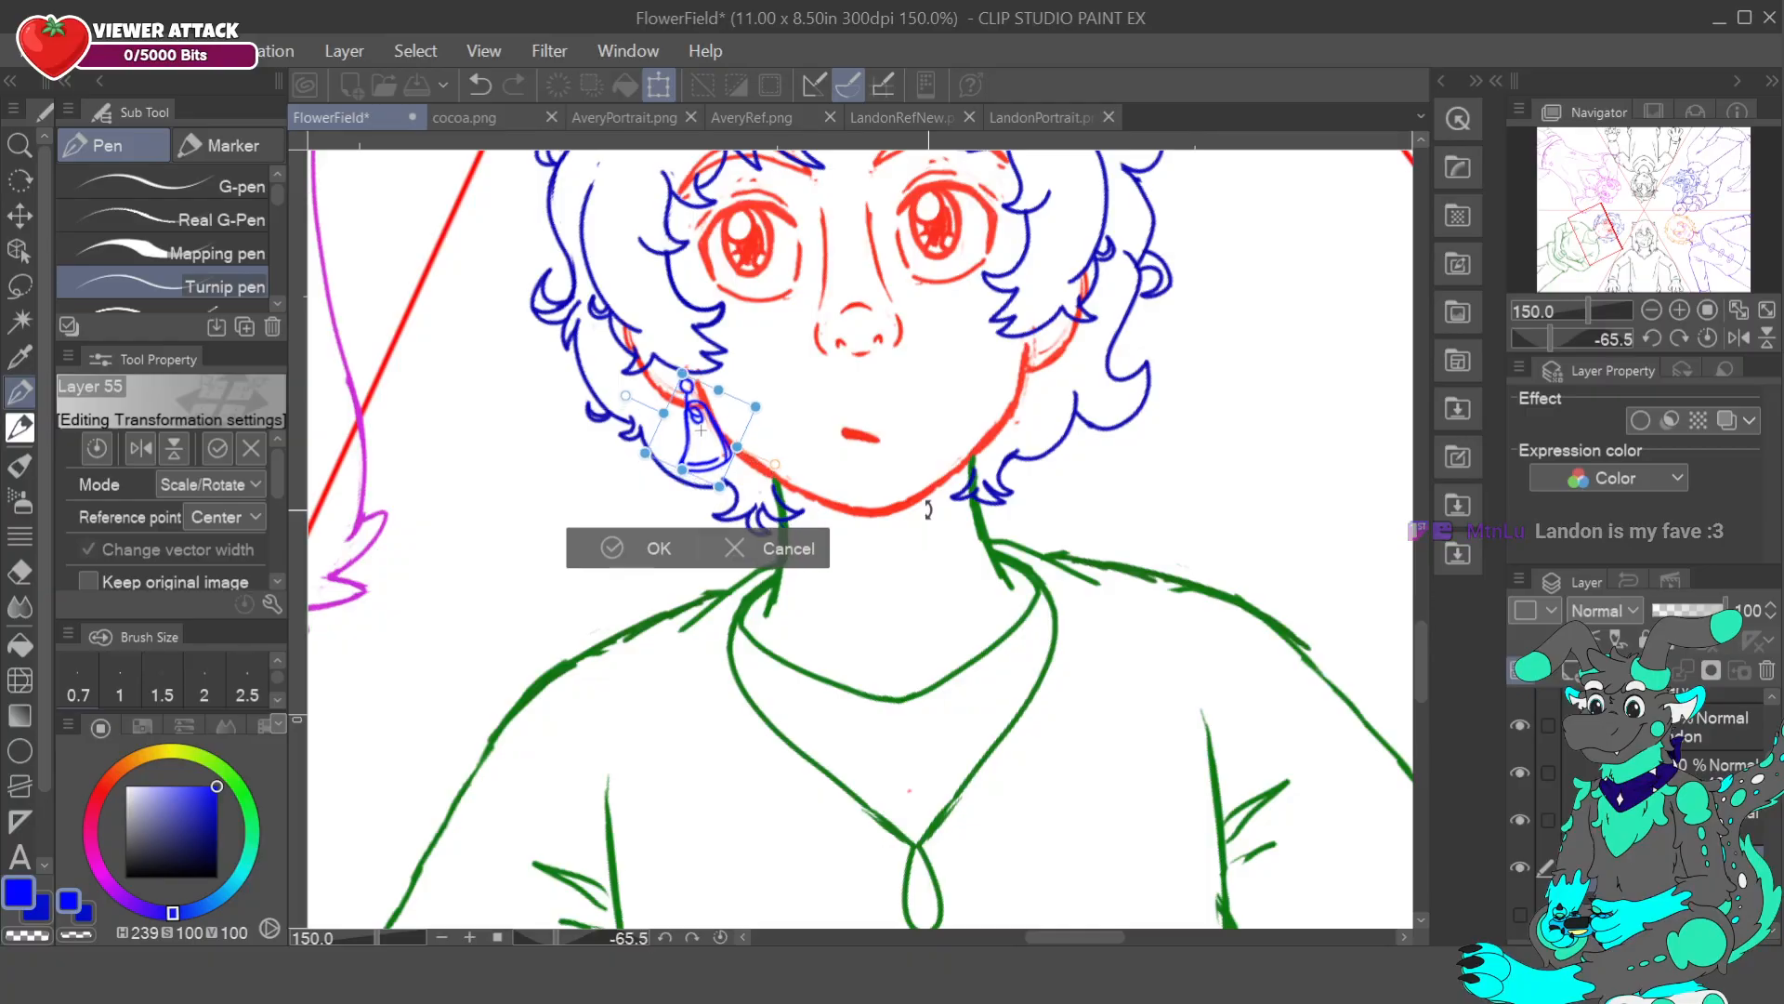
key("Right")
key("Right")
key("Right")
key("Right")
key("Right")
key("Right")
key("Right")
key("Right")
key("Right")
key("Right")
key("Right")
key("Right")
key("Right")
key("Right")
key("Right")
key("Right")
key("Right")
key("Right")
key("Right")
key("Right")
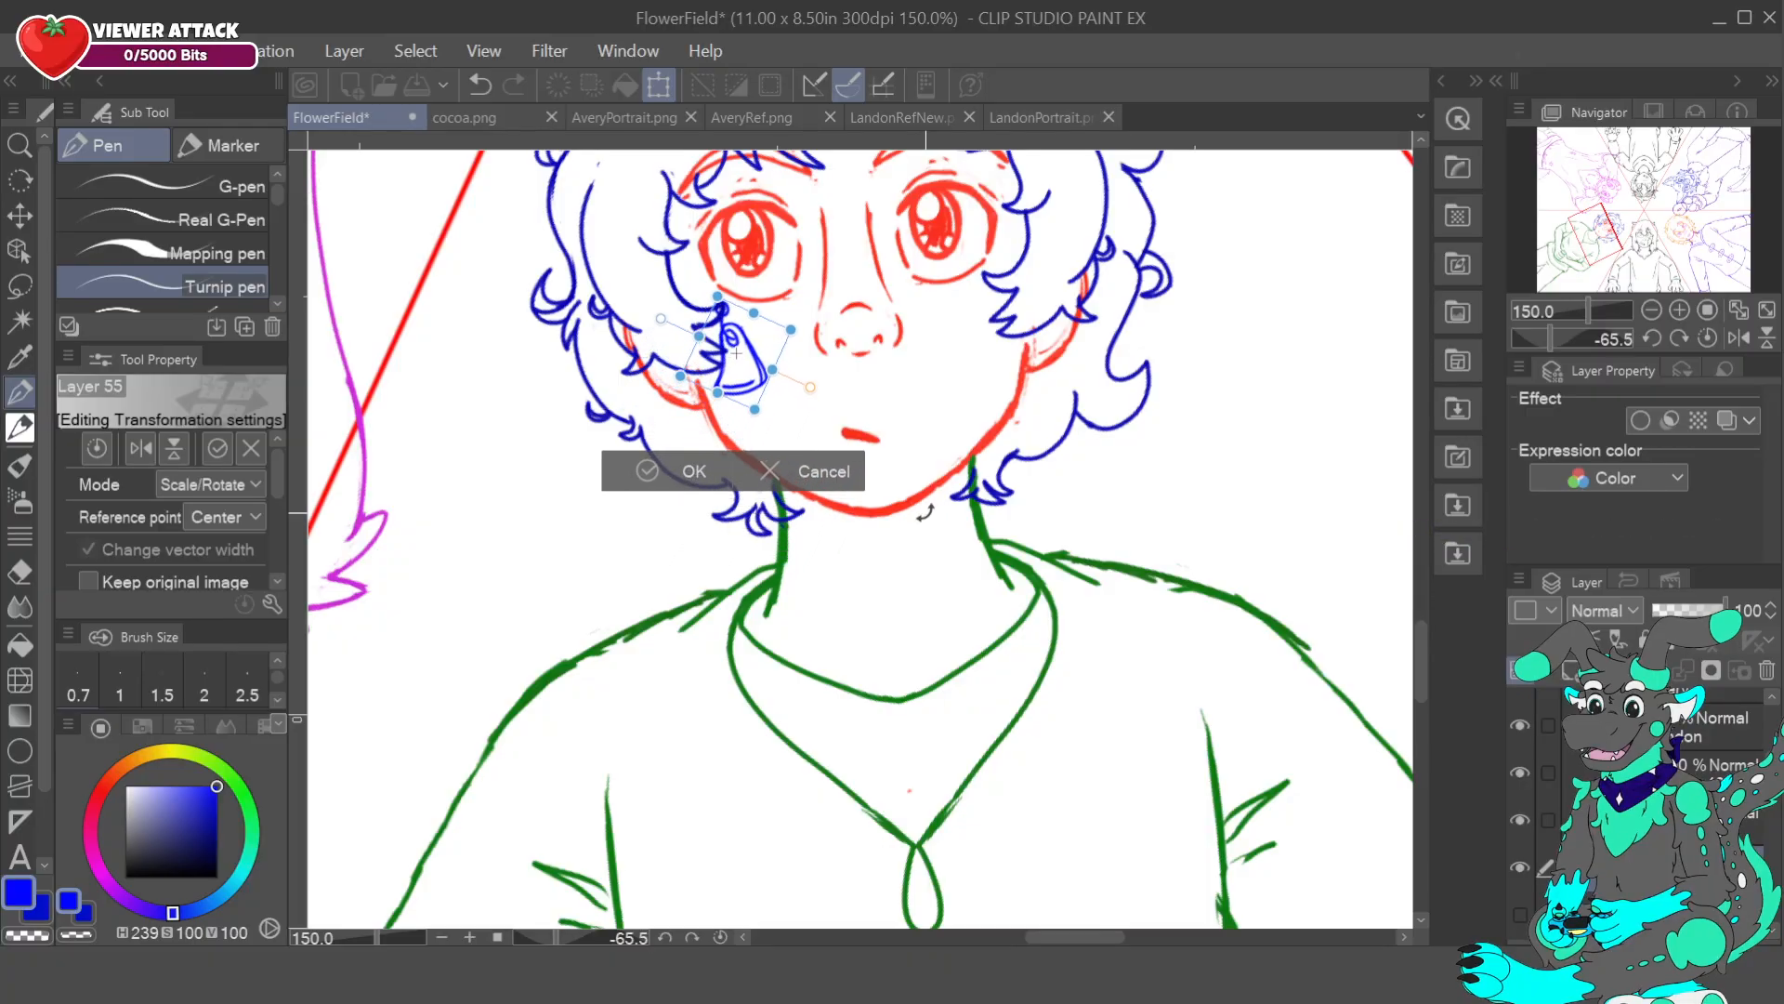
left_click(471, 89)
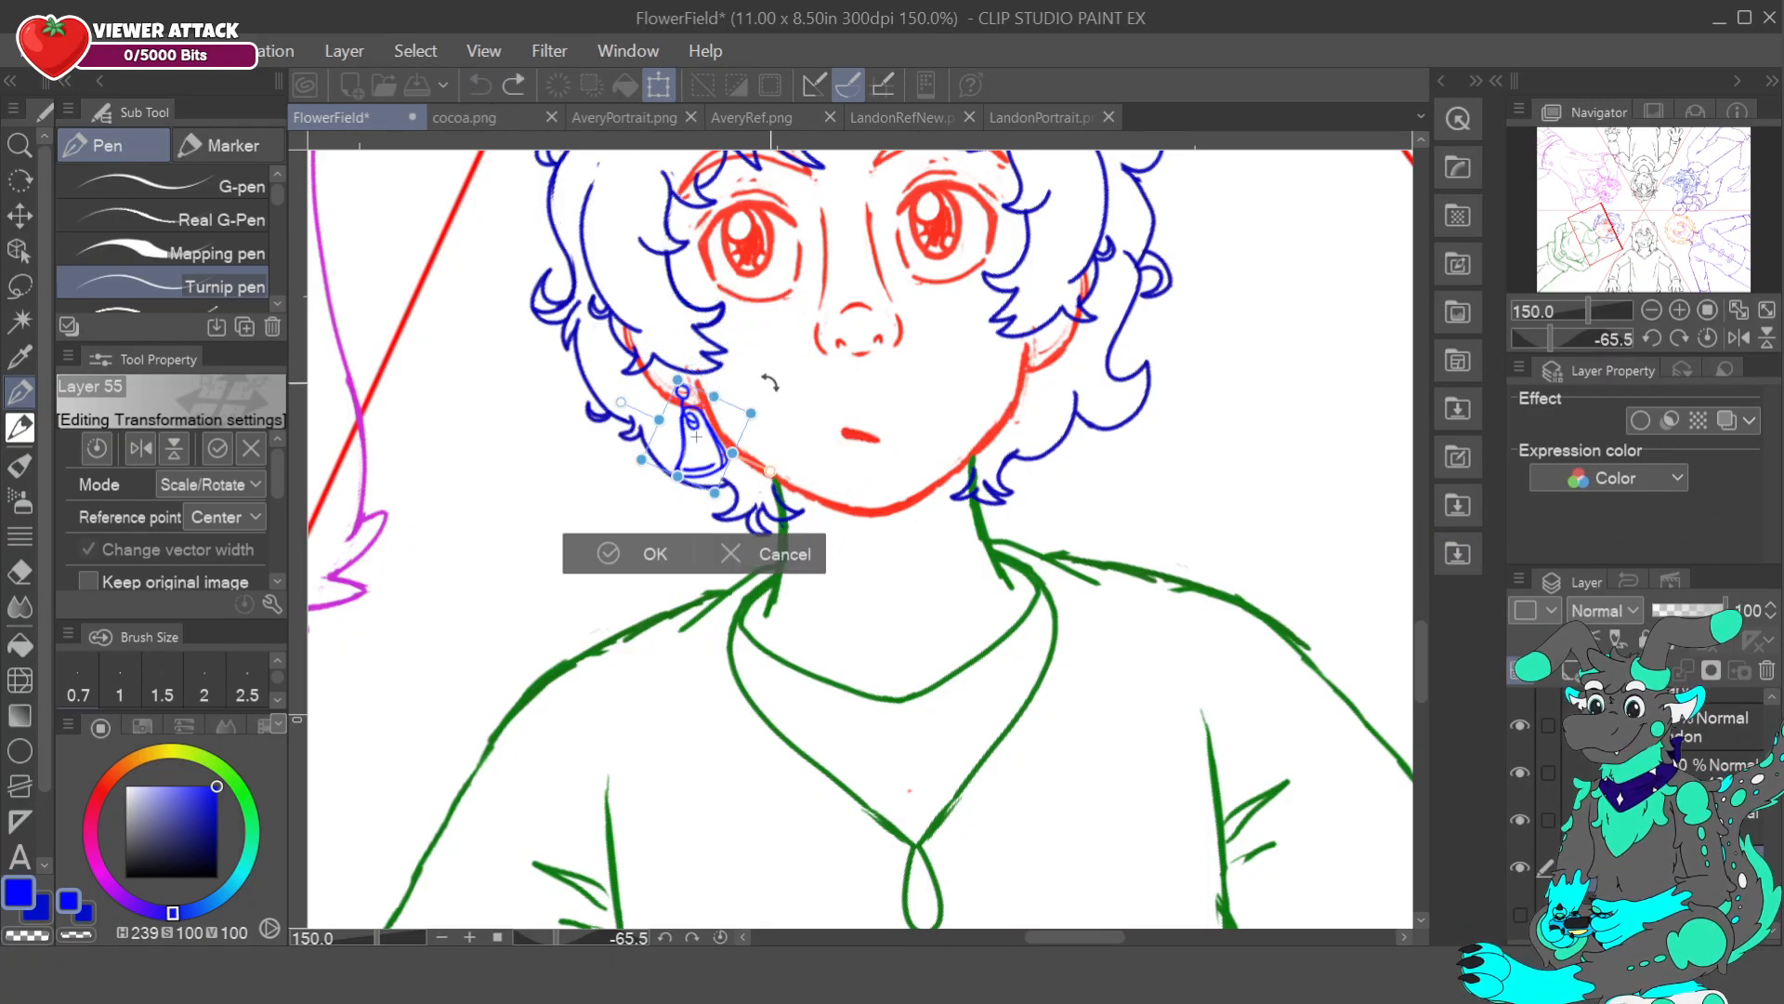
left_click_drag(719, 438, 985, 567)
left_click(140, 449)
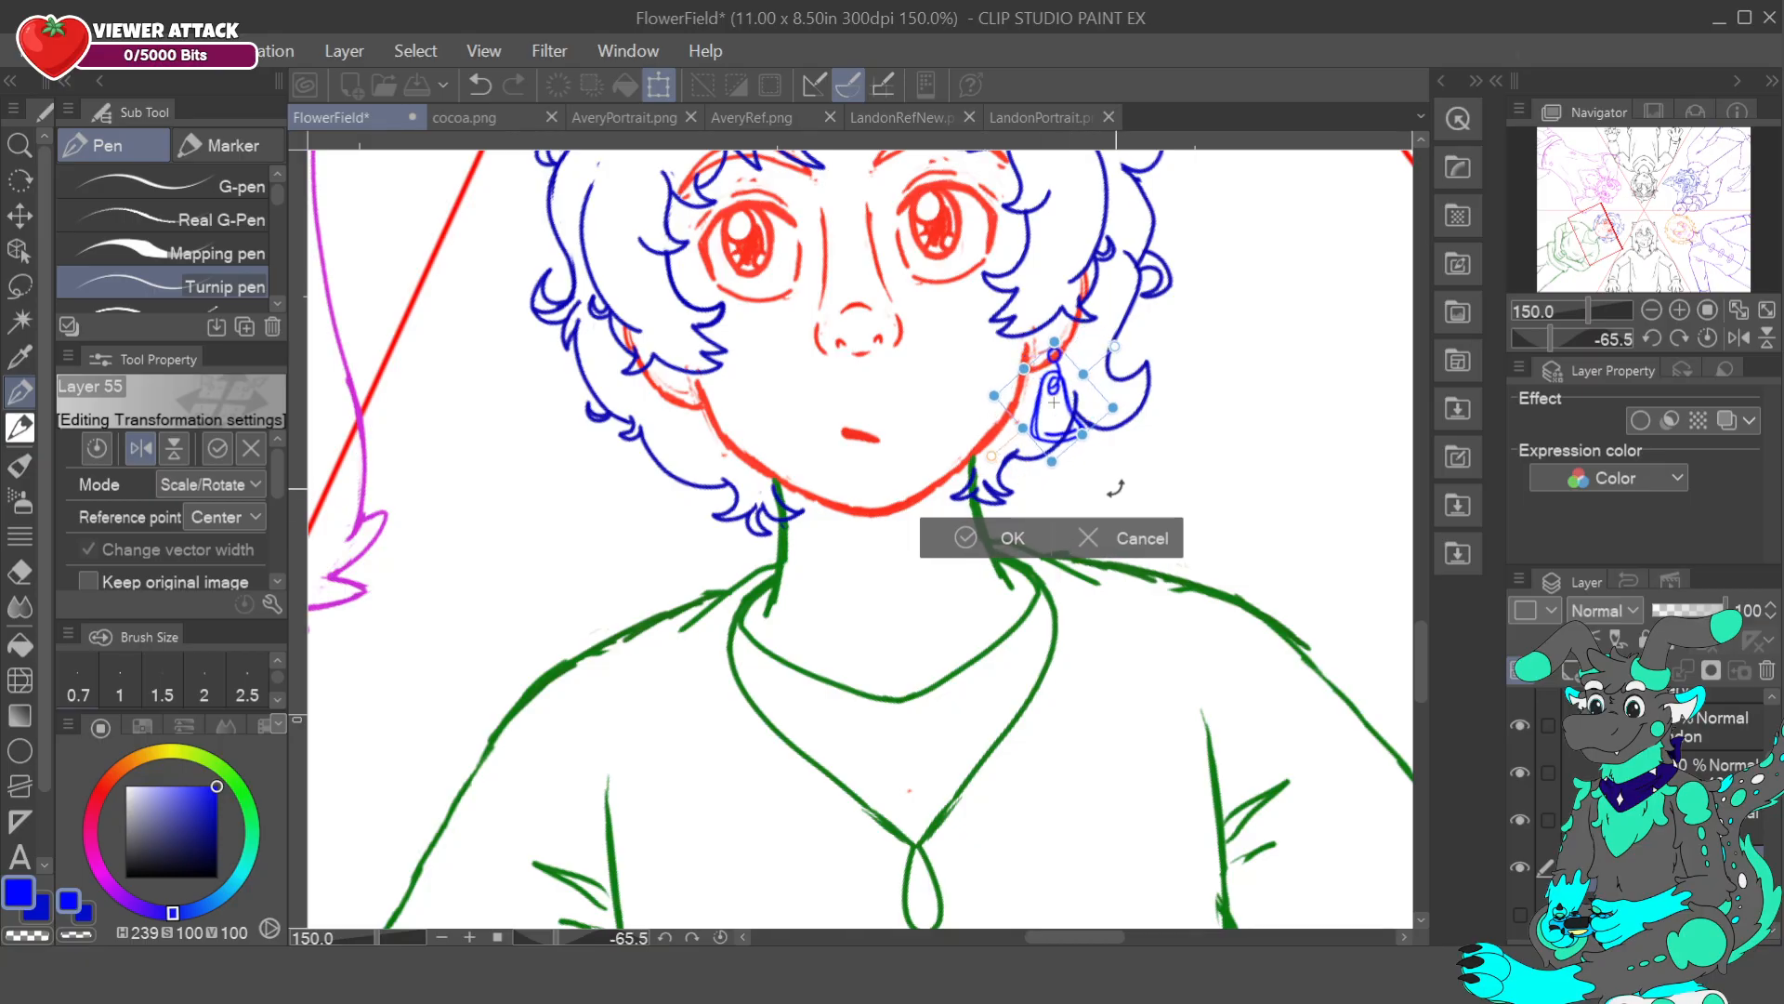
left_click(1088, 537)
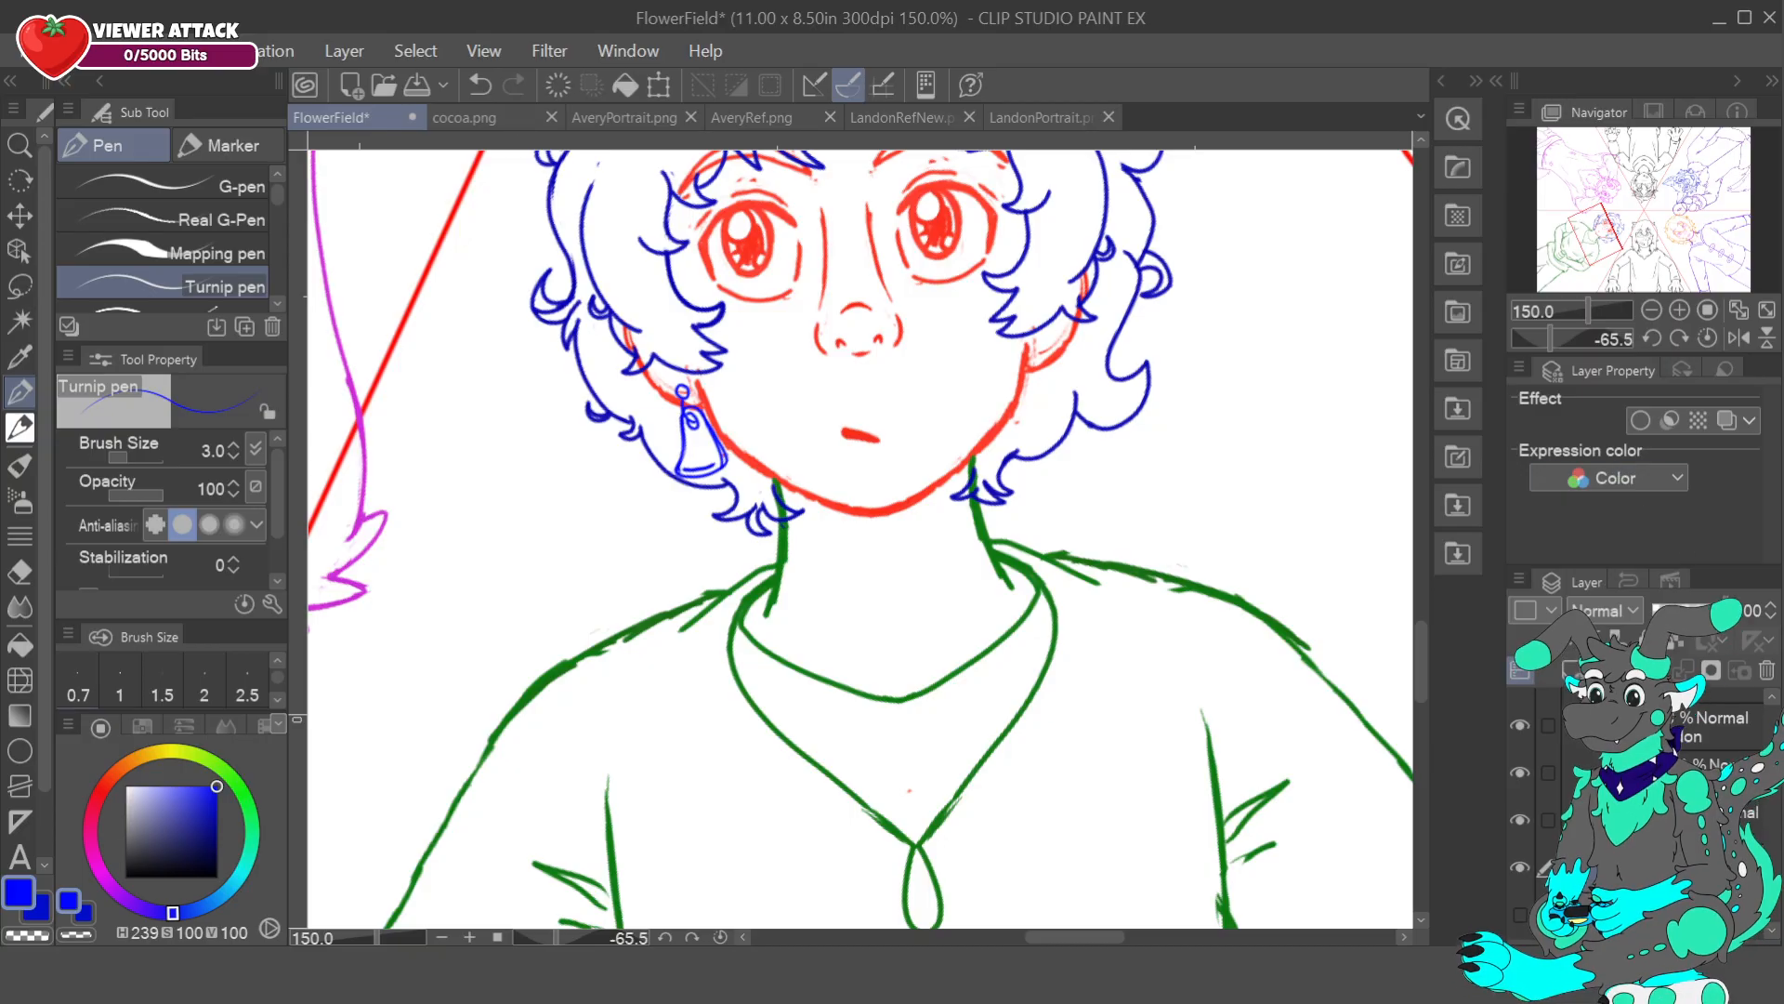
- Duplicate the blue earring layer and flip the copy horizontally beside the original
left_click(659, 85)
left_click_drag(717, 462, 786, 448)
left_click(141, 449)
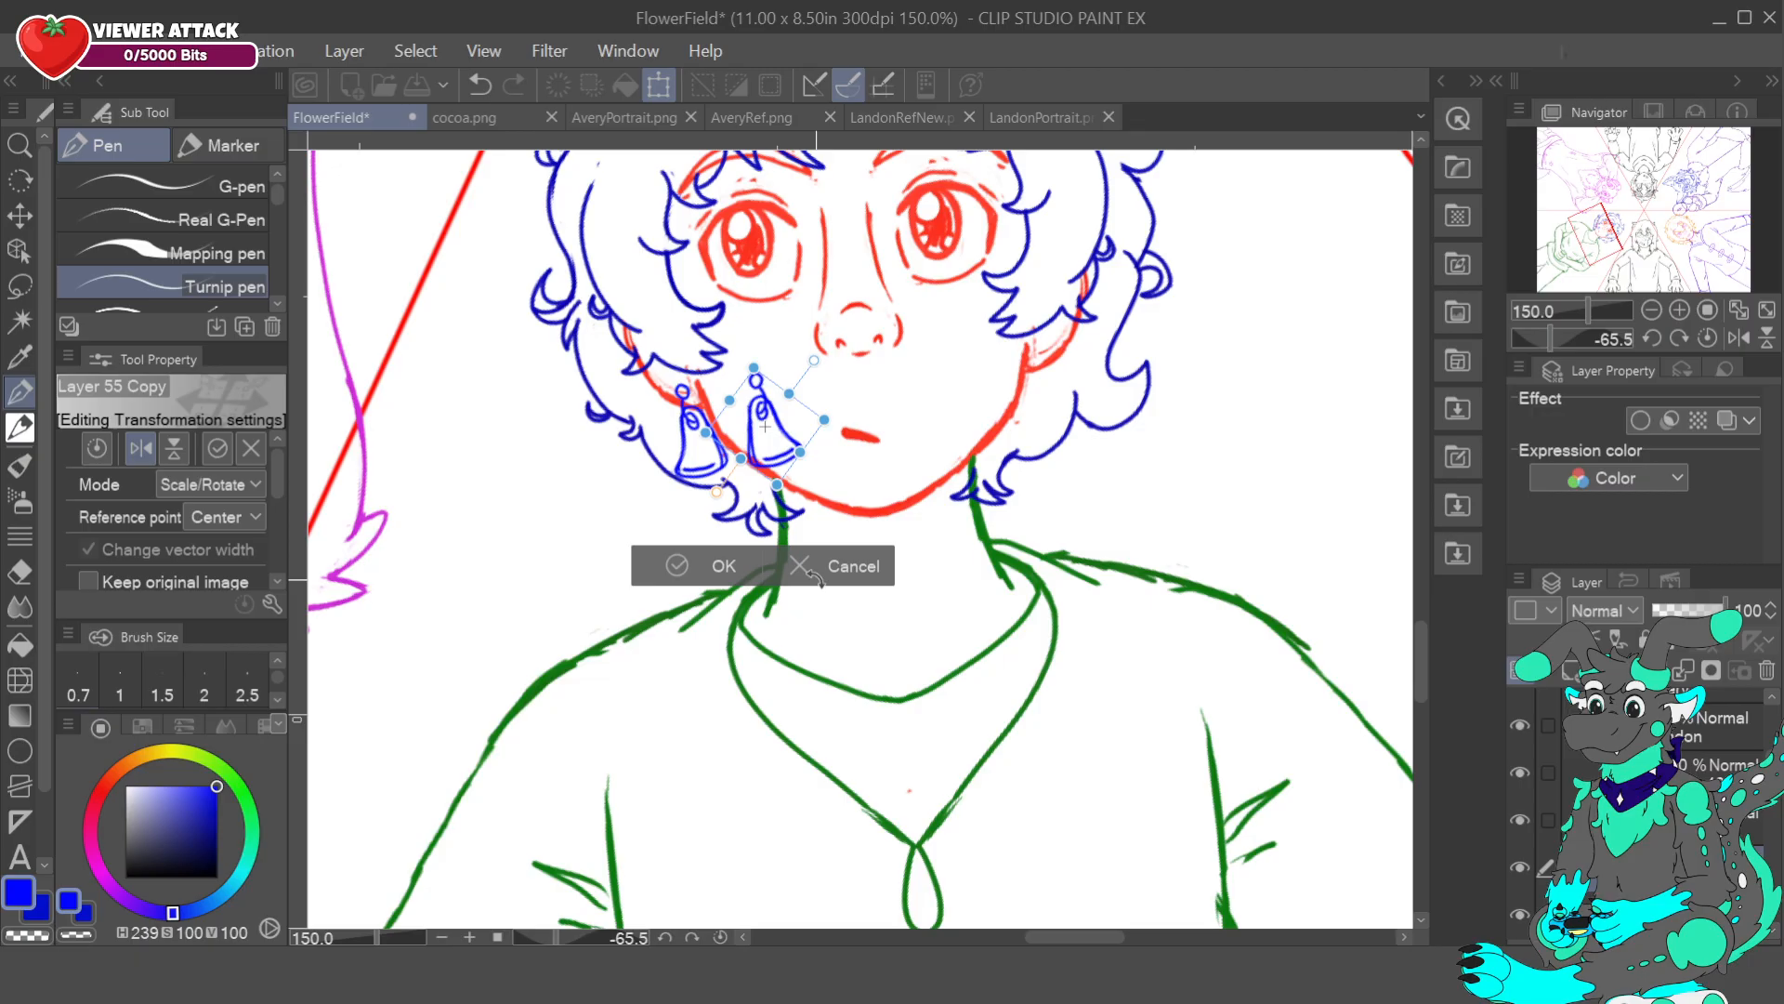
- Place the mirrored earring copy below the character's opposite ear, apply the transformation, and remove the original earring from view
left_click(1683, 339)
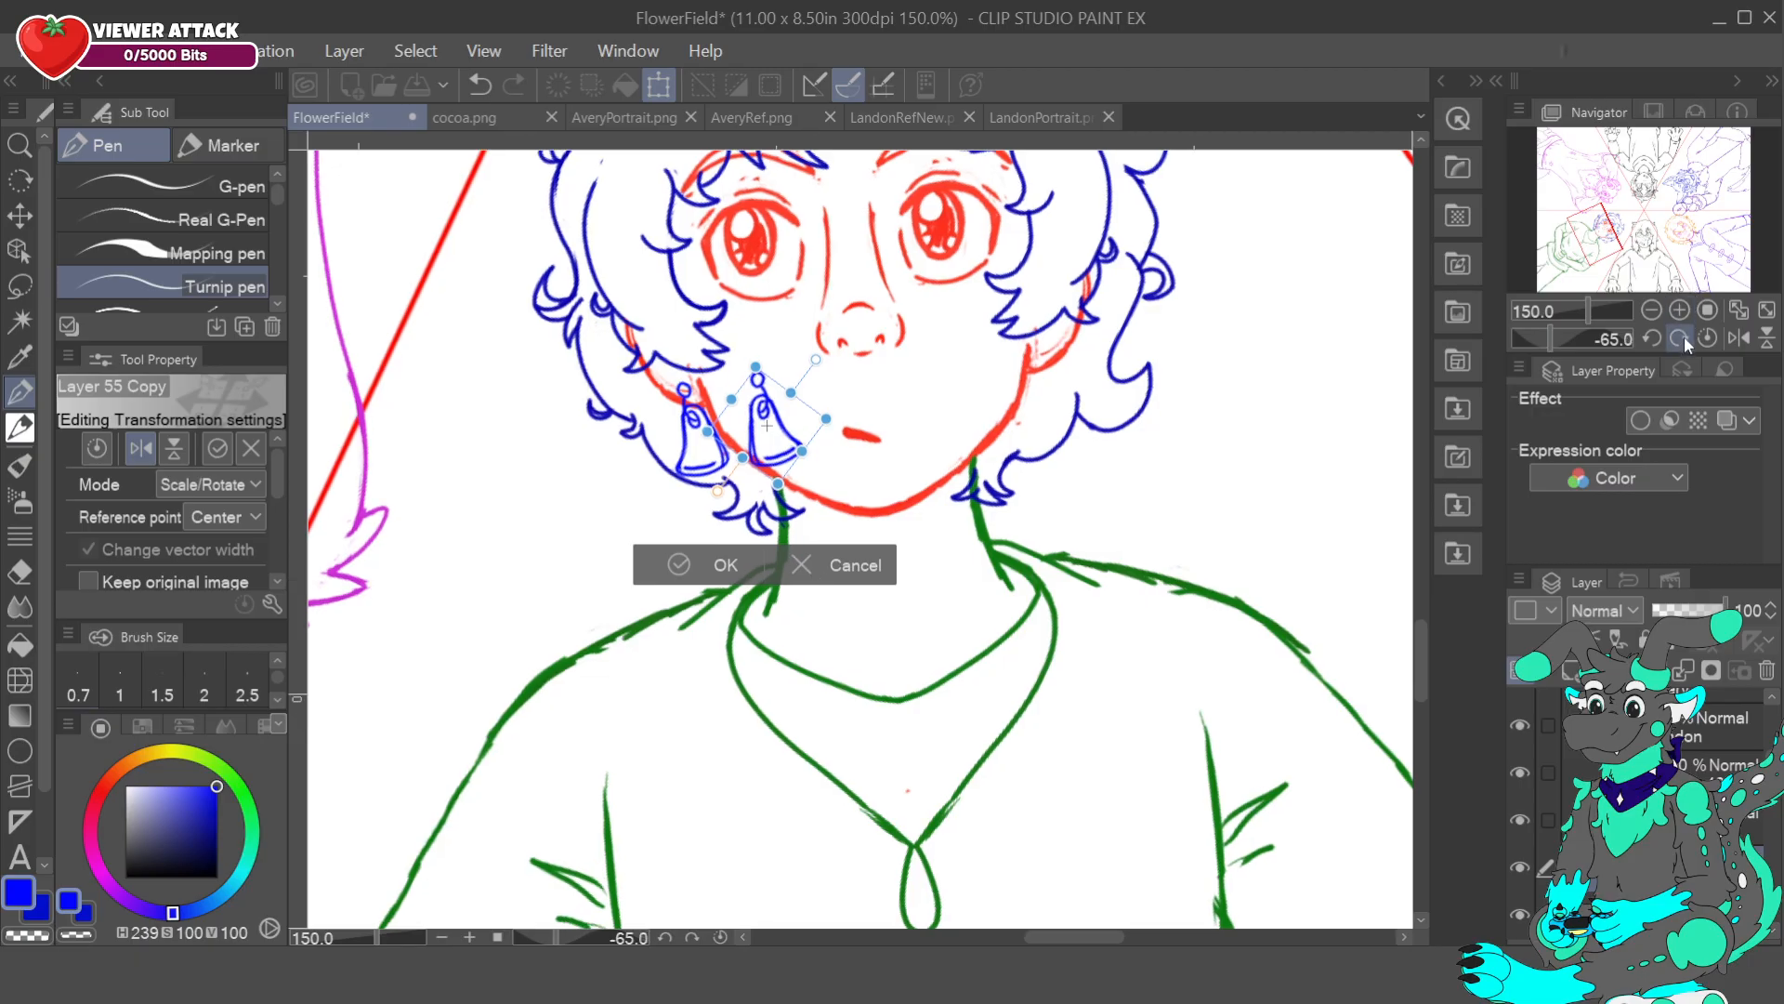
left_click(1684, 339)
left_click(1684, 339)
left_click(1684, 338)
left_click(1652, 339)
left_click(1652, 339)
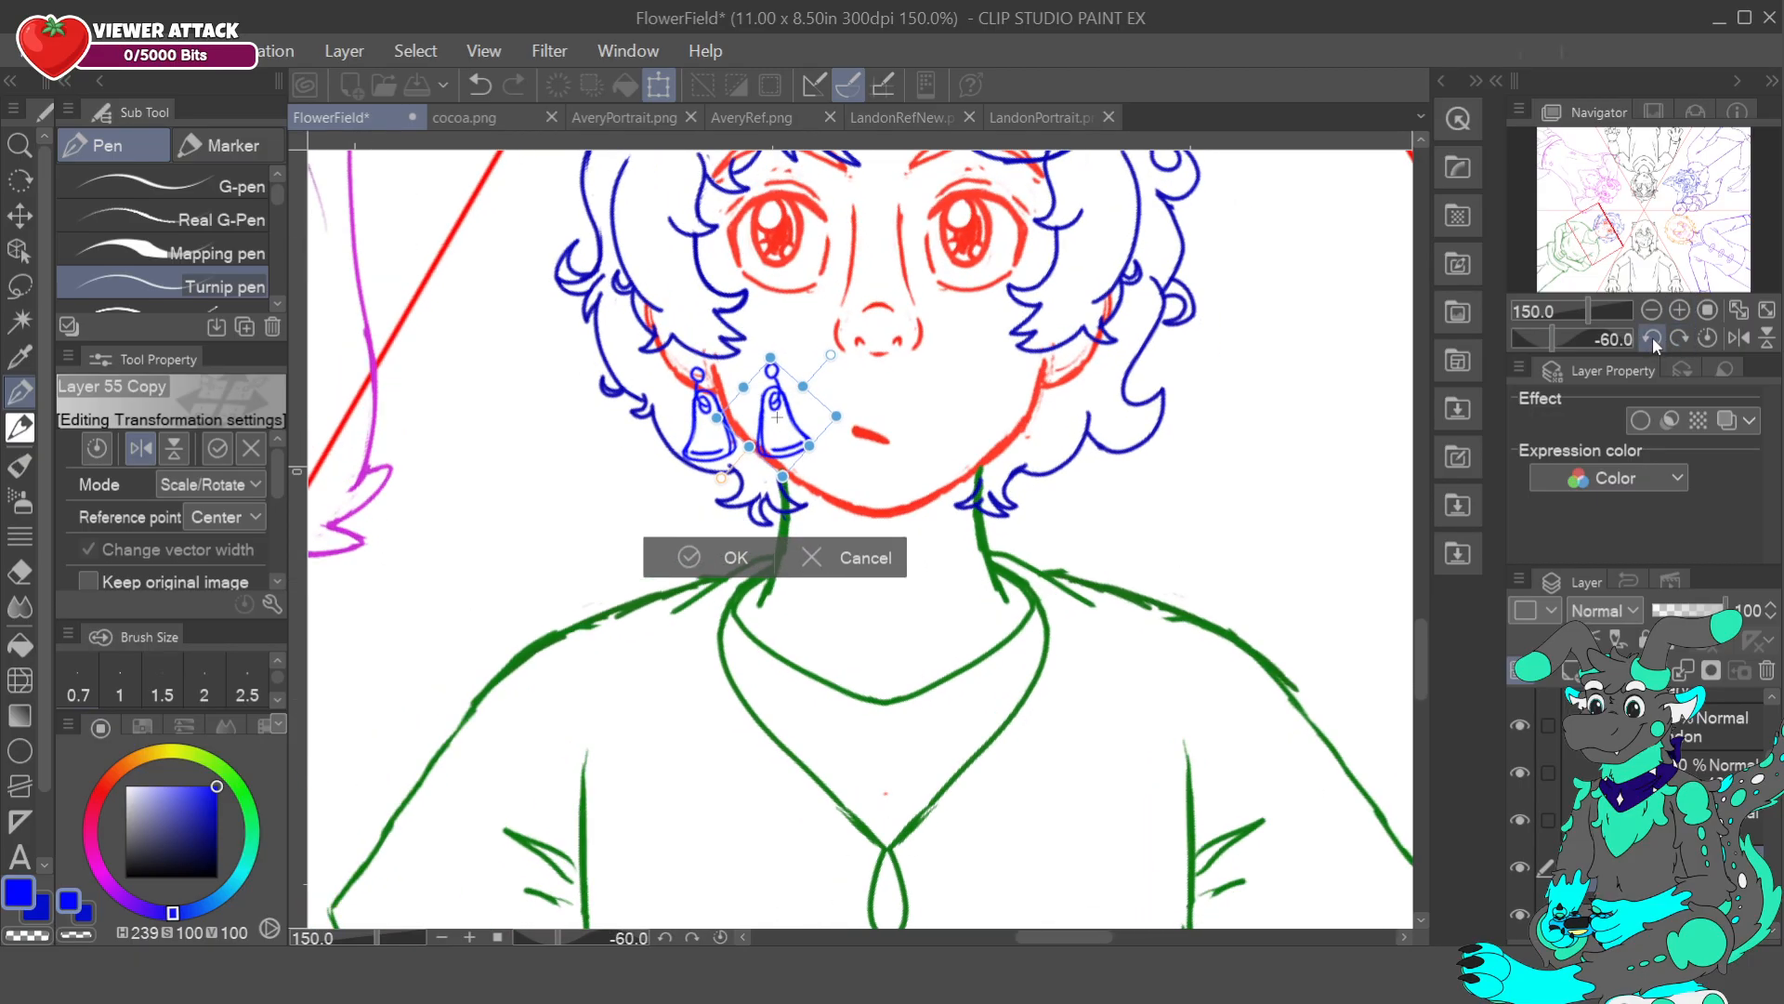
left_click_drag(884, 428, 1093, 433)
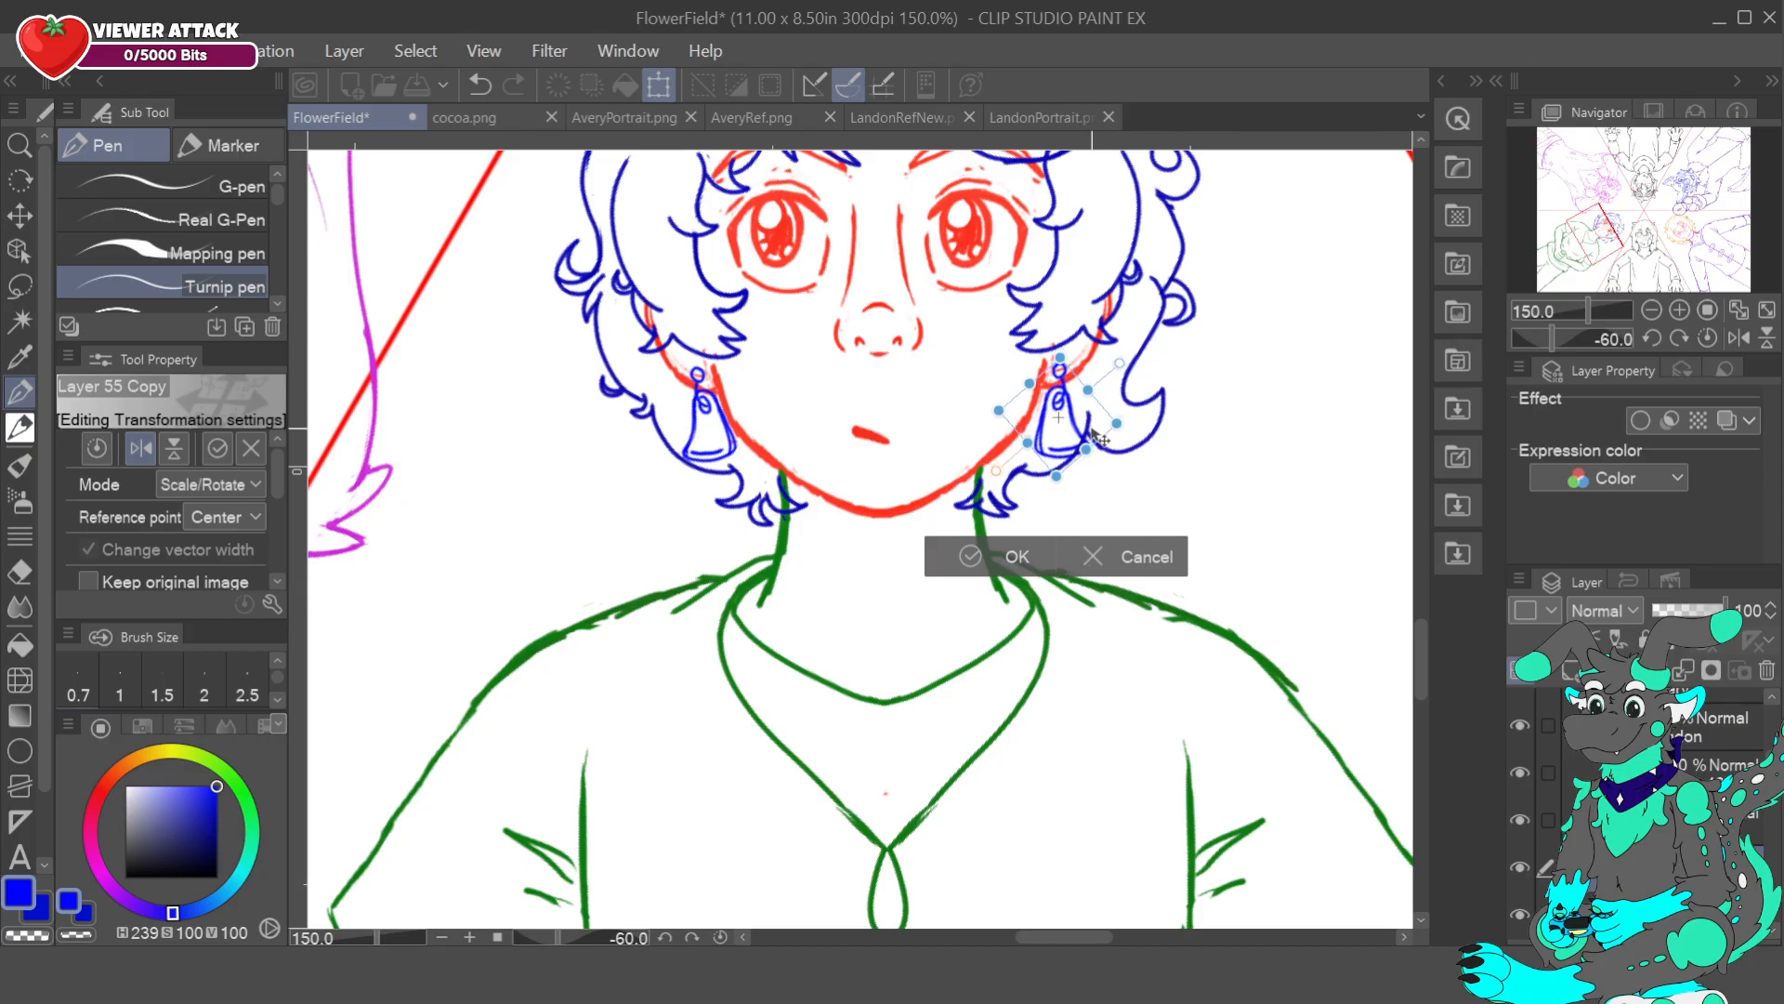
left_click(996, 564)
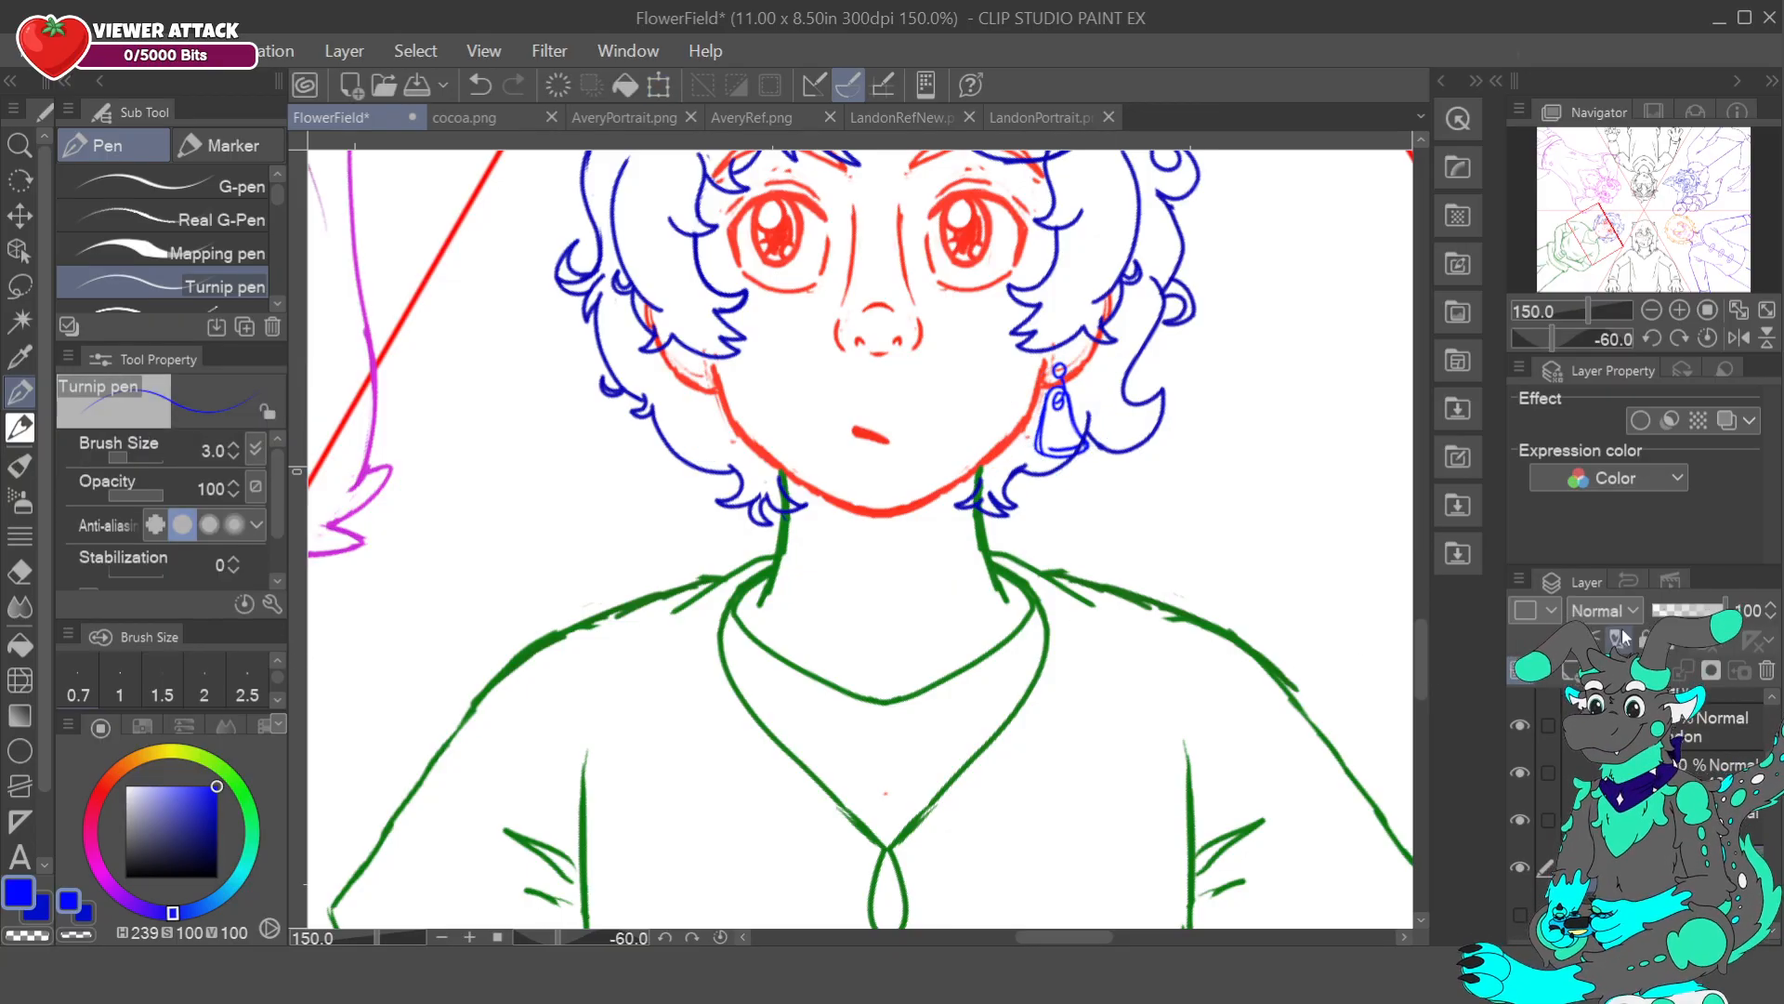
left_click(1653, 310)
left_click(1653, 309)
left_click(1652, 309)
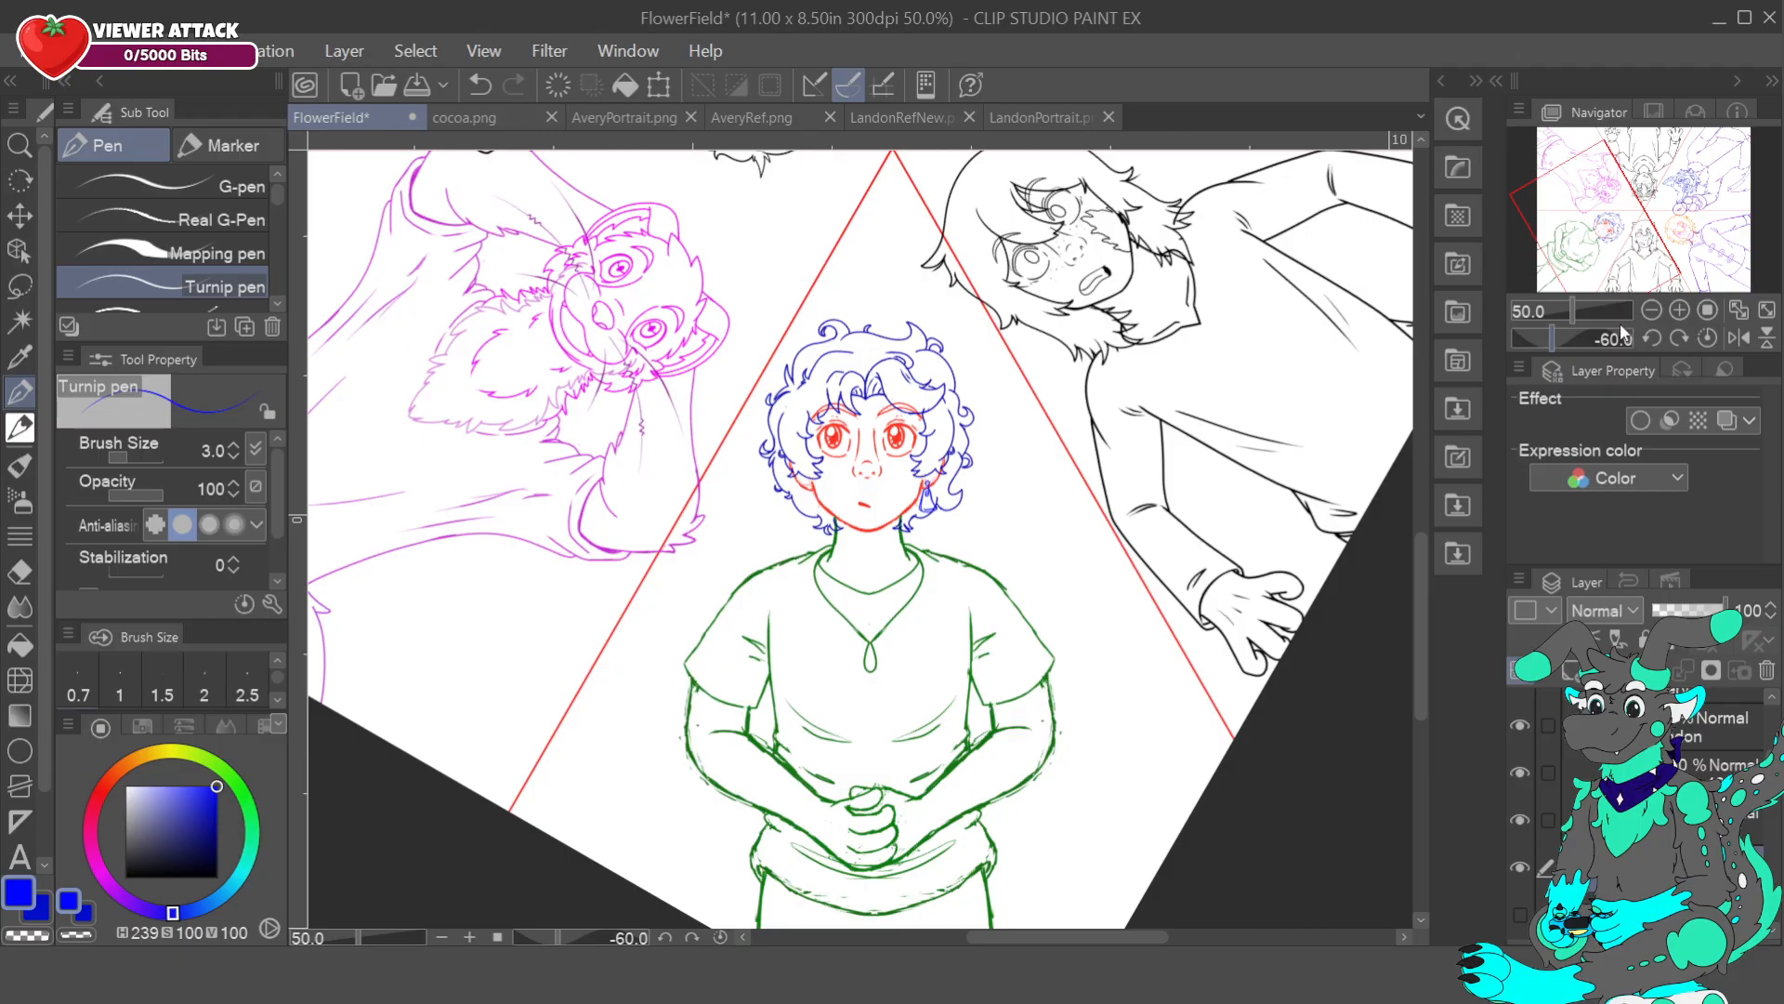
- Check the earring's side in LandonPortrait.png, cocoa.png, AveryPortrait.png and LandonRefNew.png, and return to the FlowerField drawing
left_click(1033, 113)
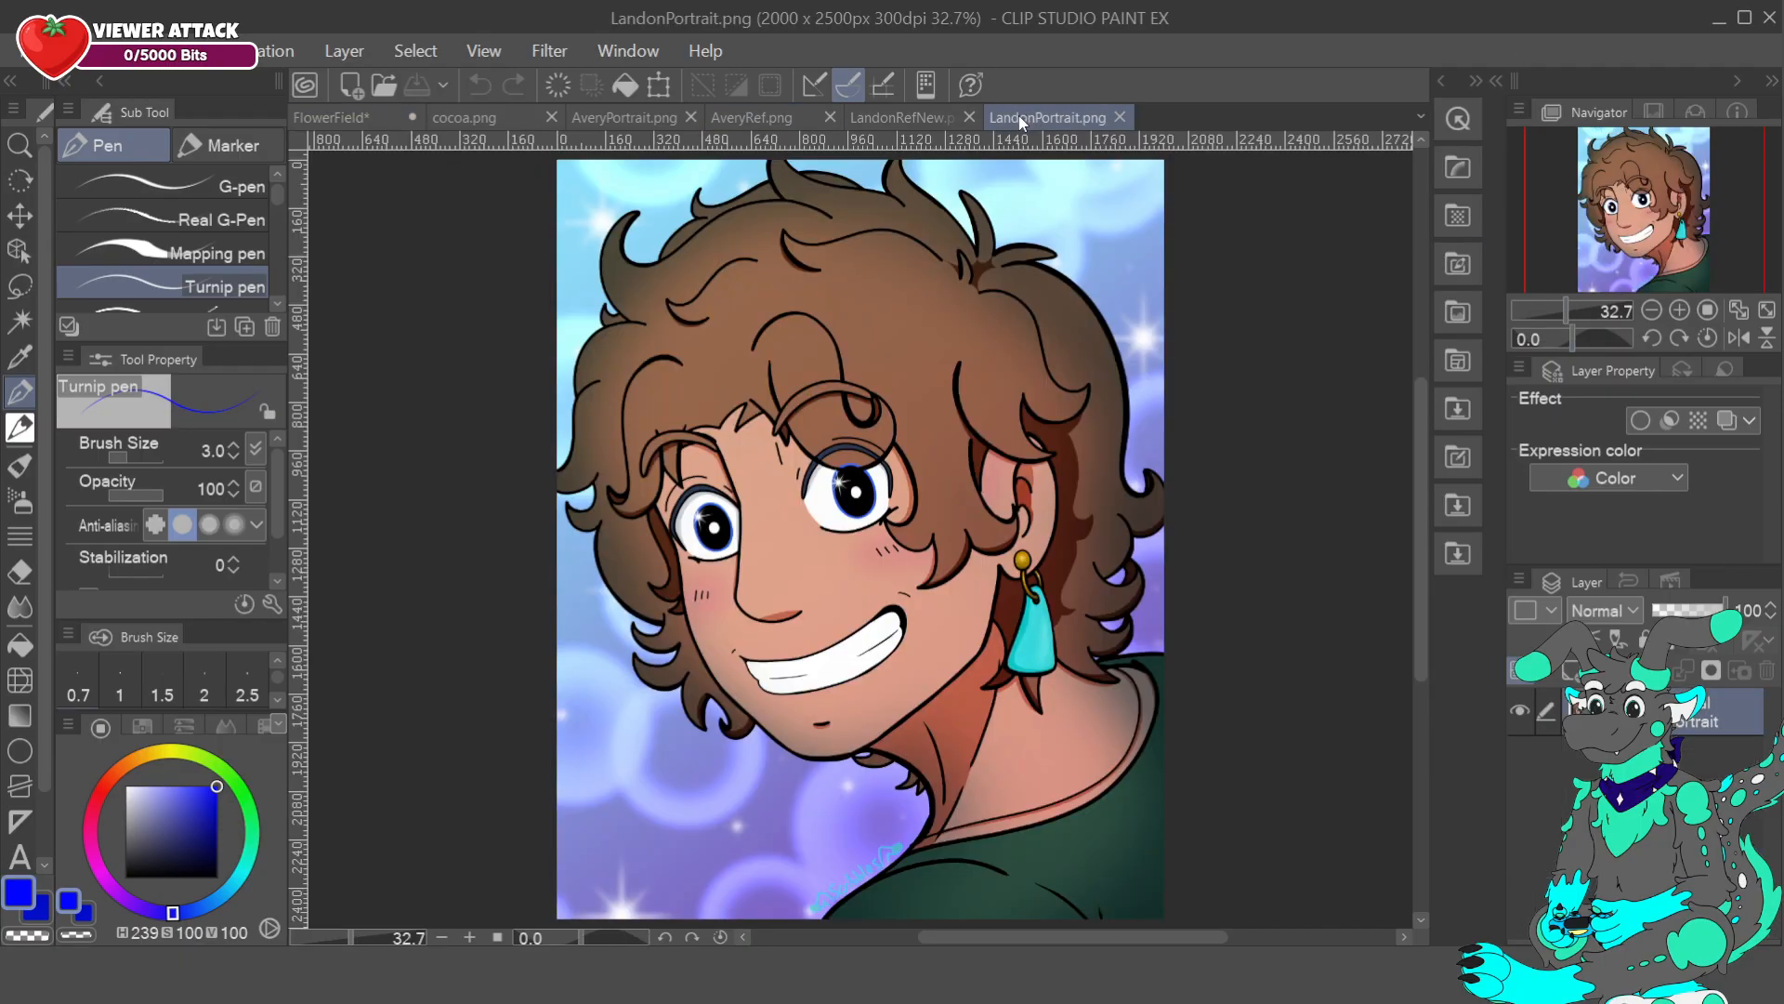
left_click(500, 124)
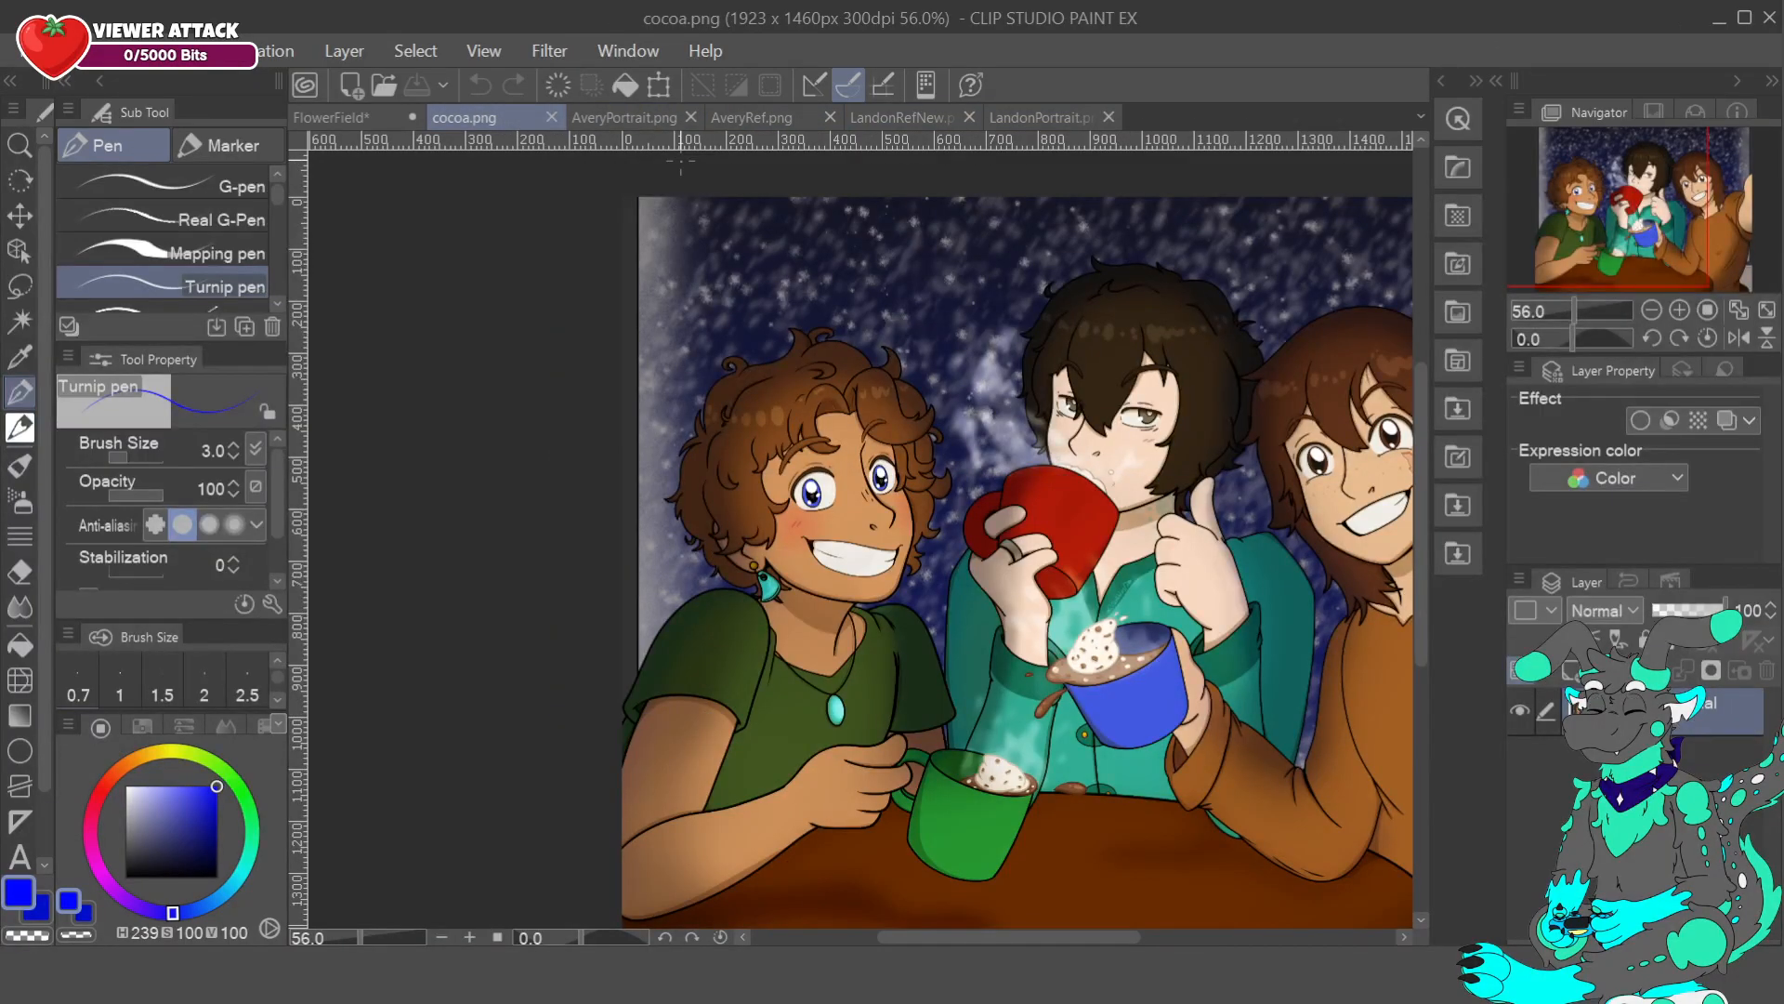
left_click(637, 120)
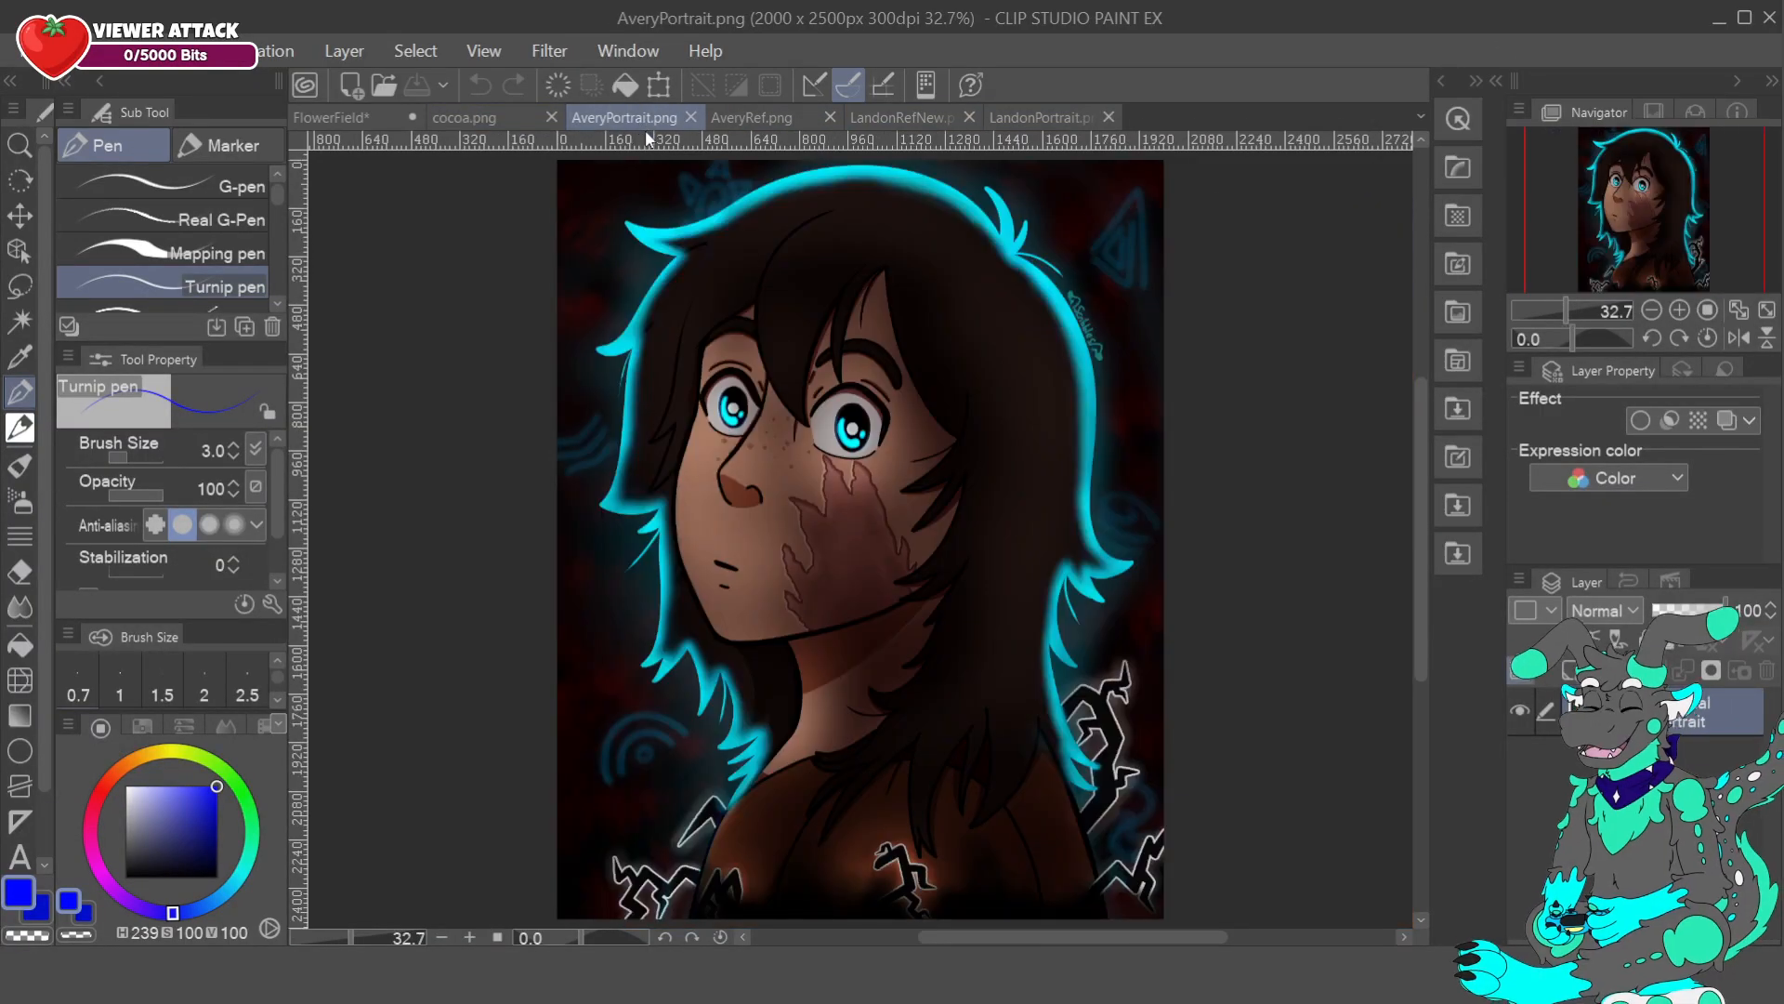
left_click(784, 115)
left_click(907, 114)
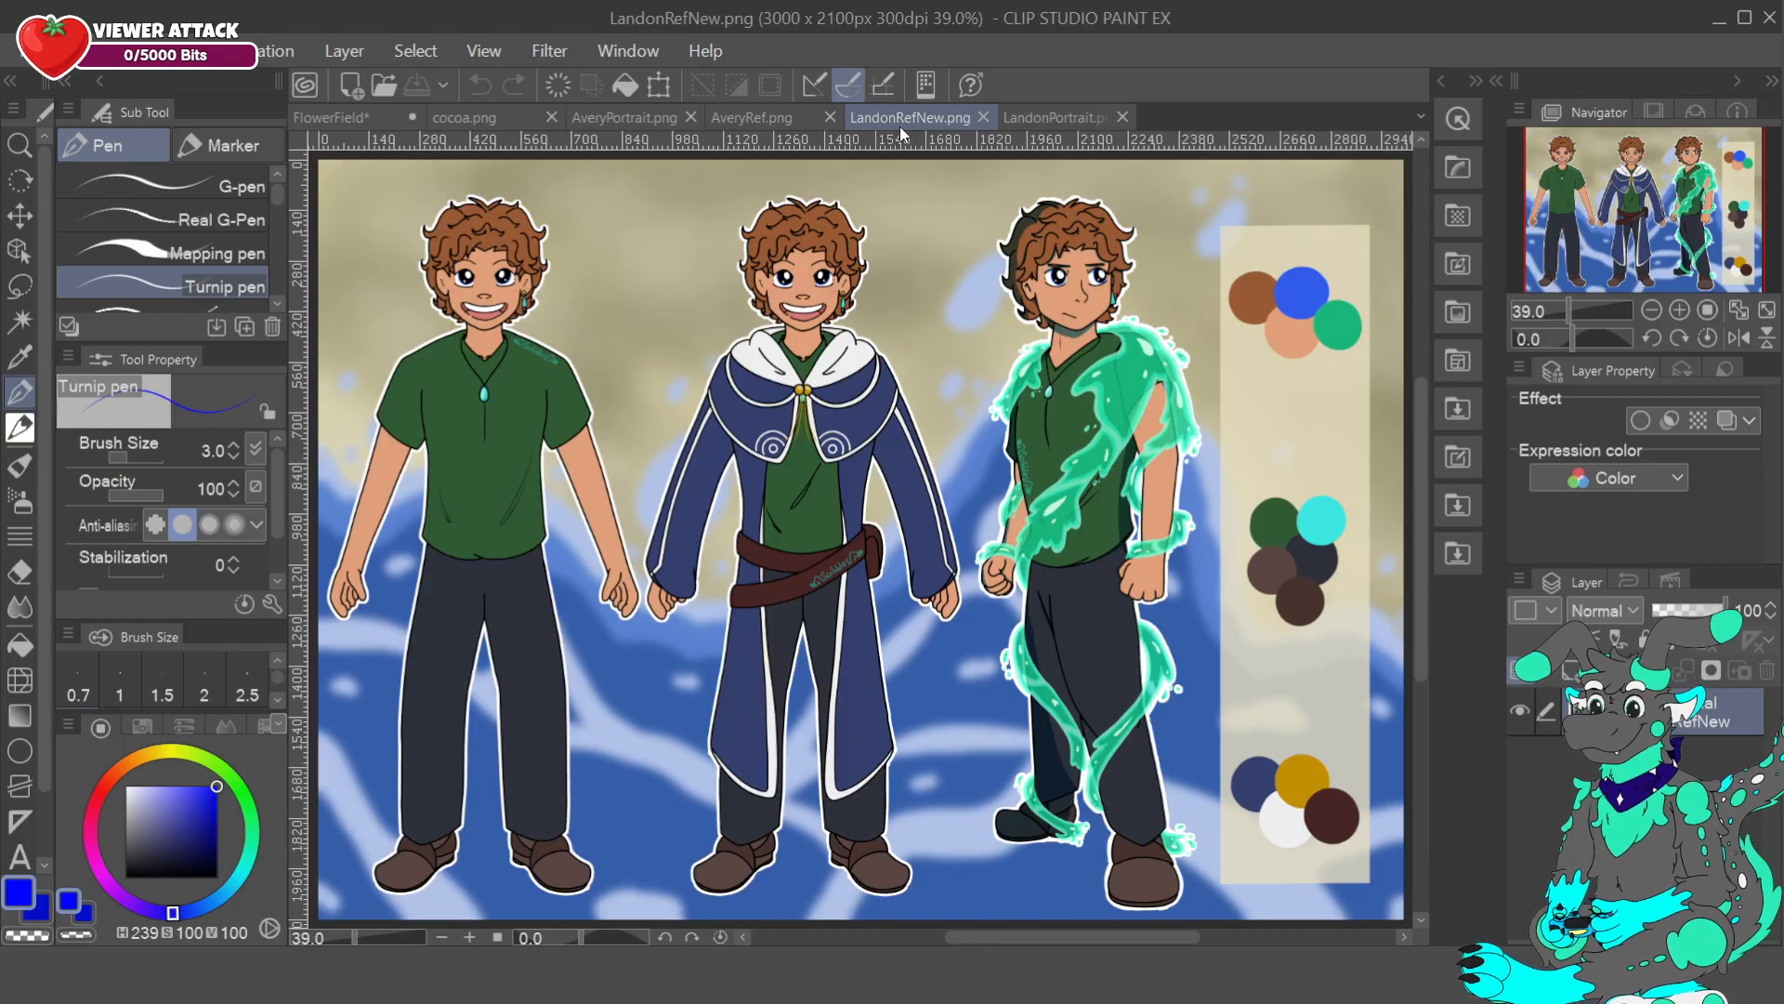
left_click(464, 117)
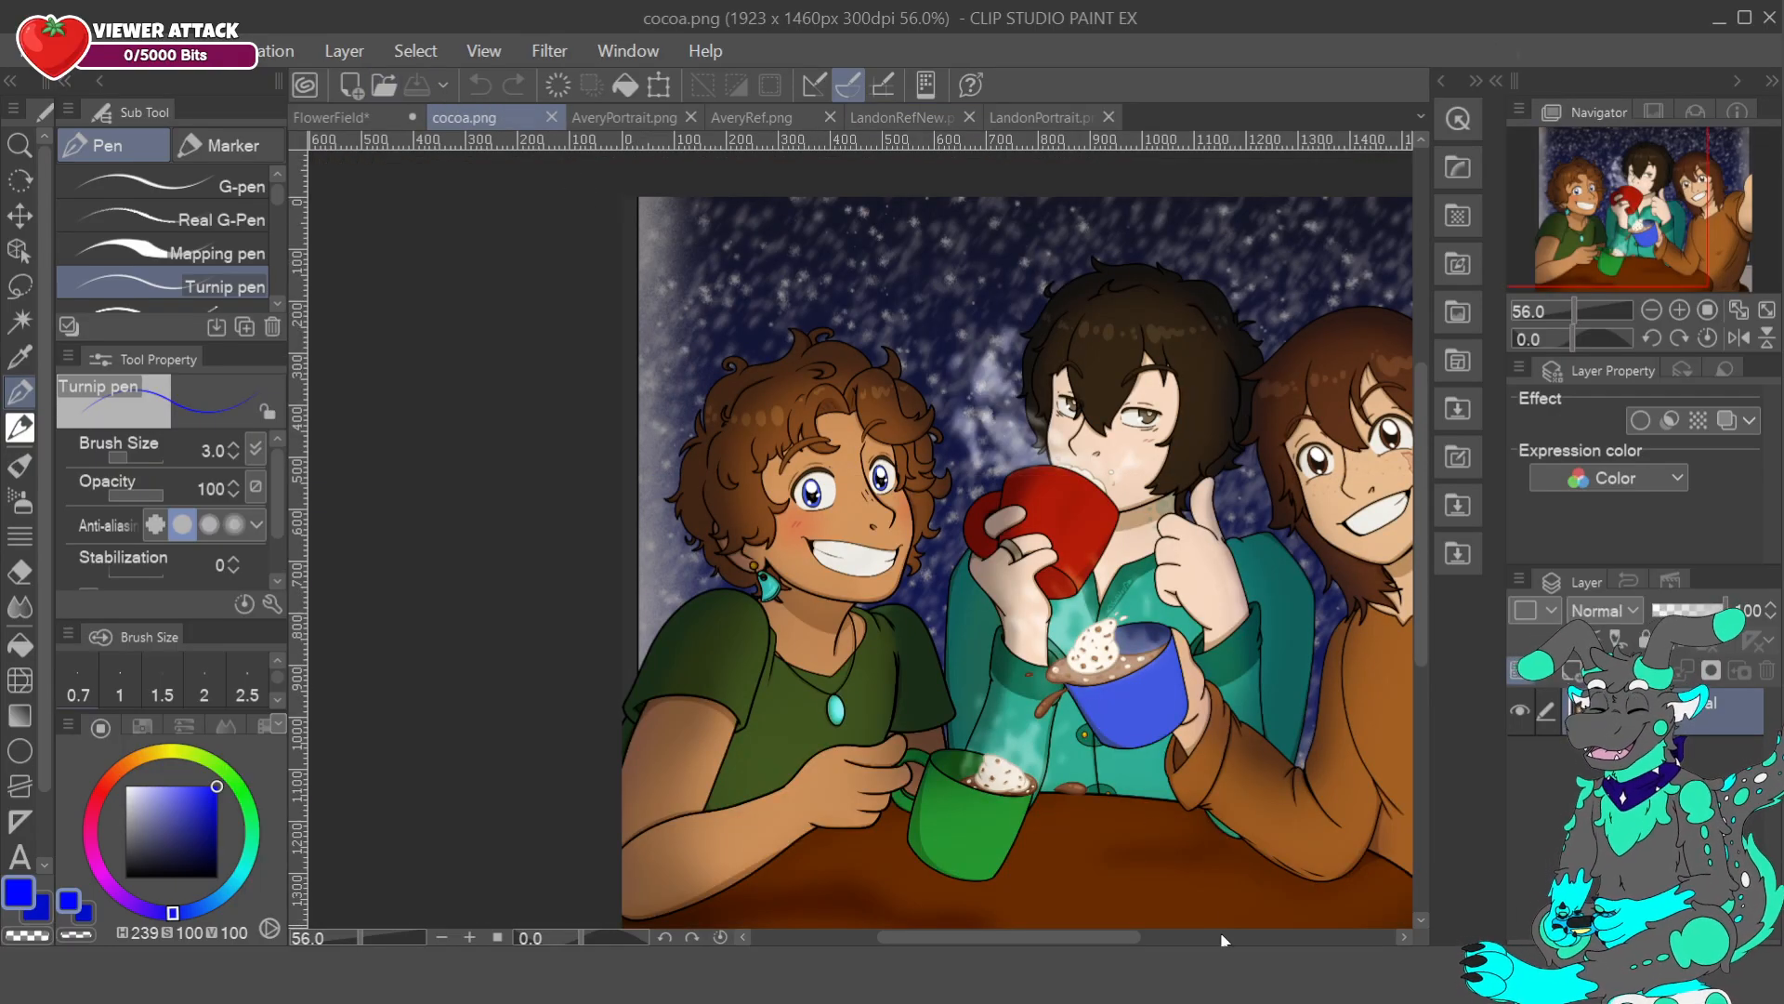
left_click(331, 117)
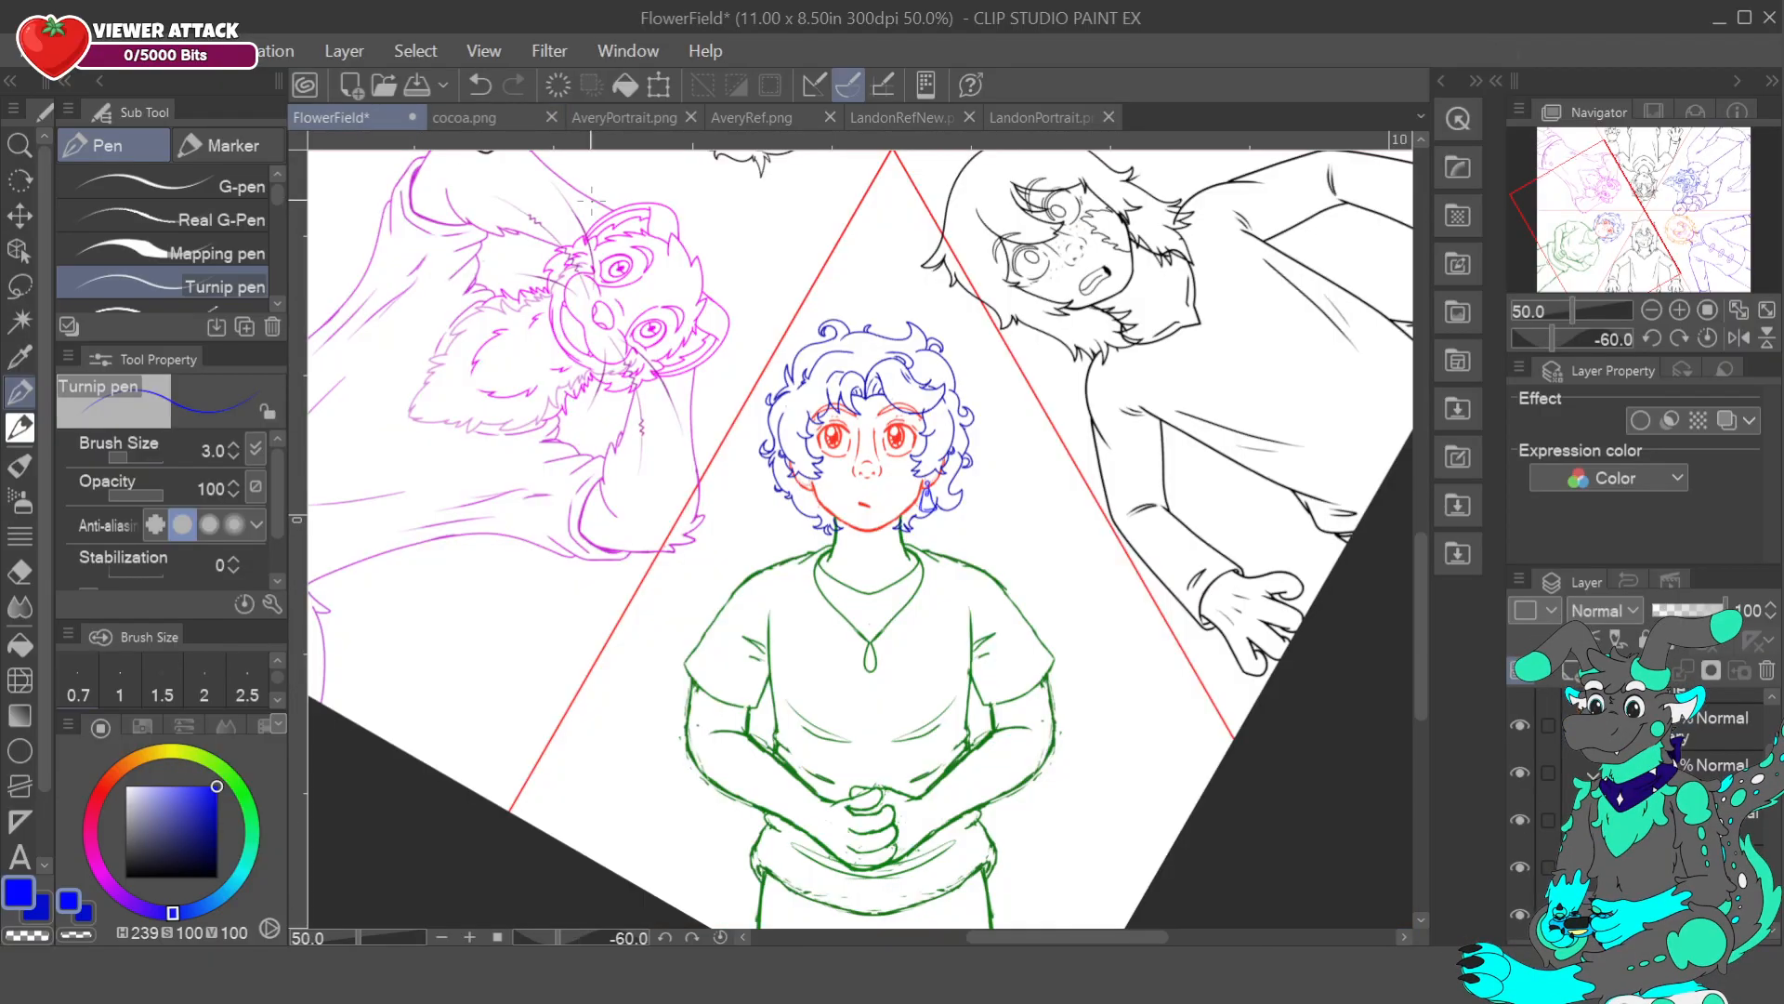
- Compare the original earring layer with its mirrored copy by alternating their visibility, leaving the original shown and the copy hidden
scroll(1522, 721, "down", 3)
left_click(1521, 710)
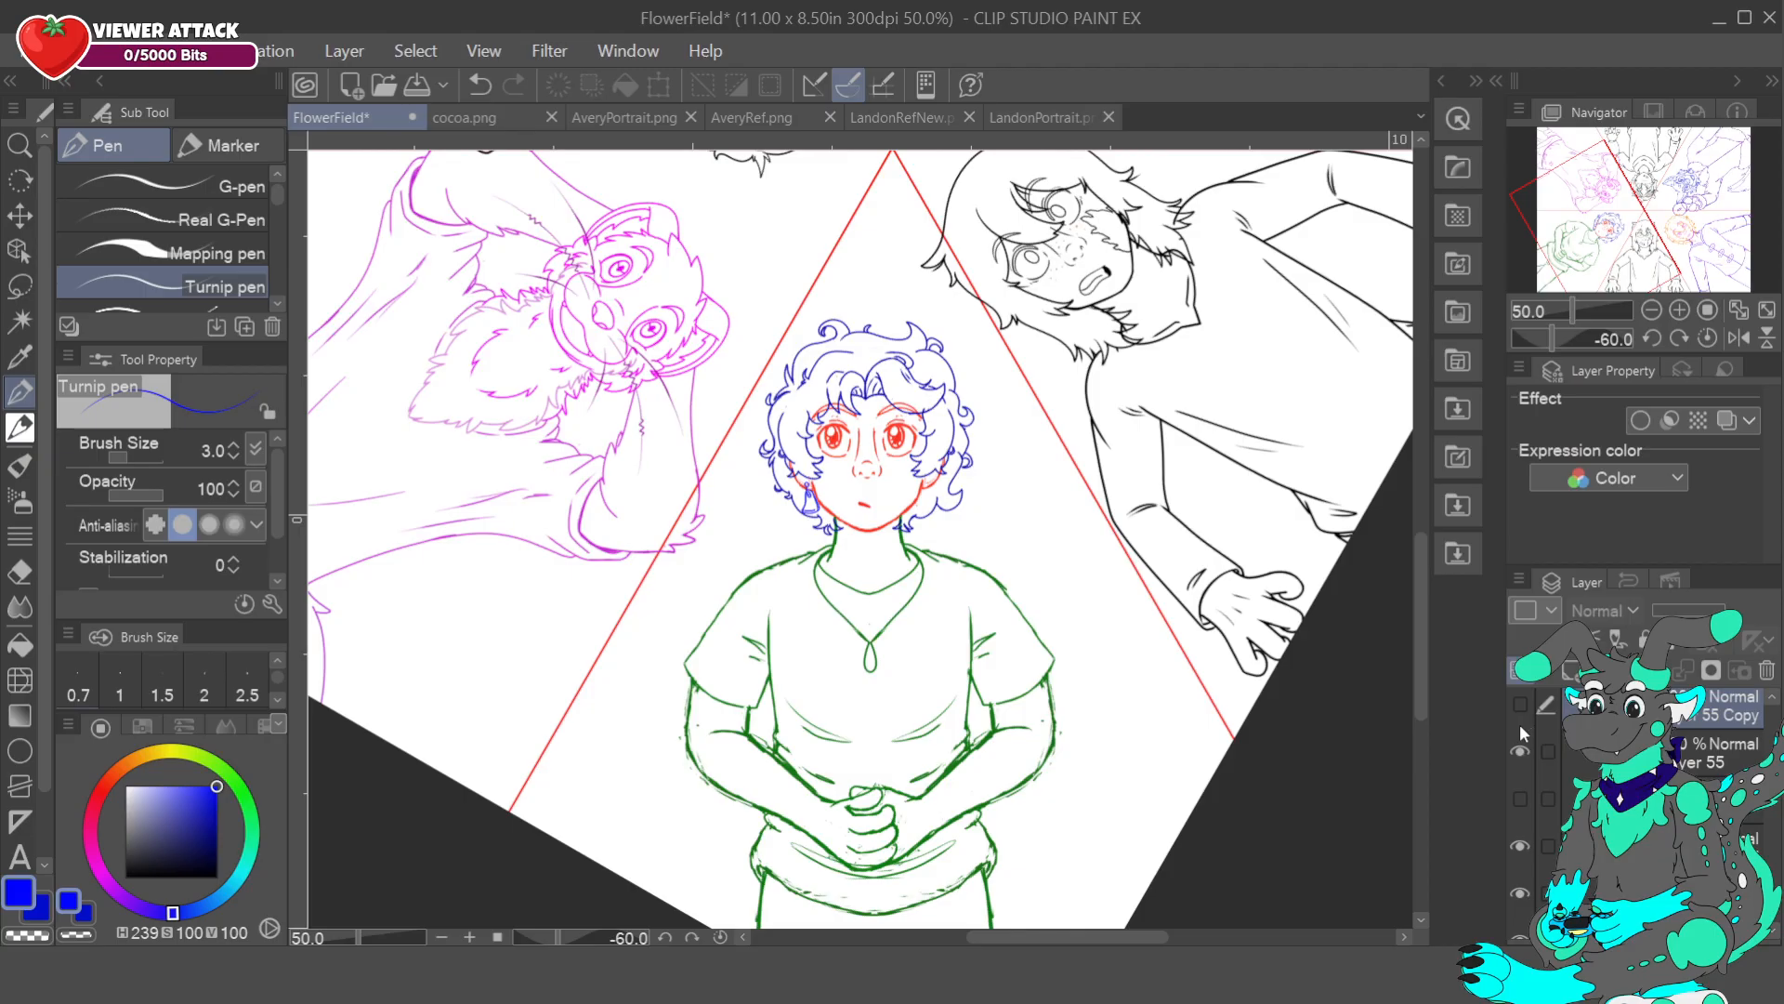
left_click(1516, 715)
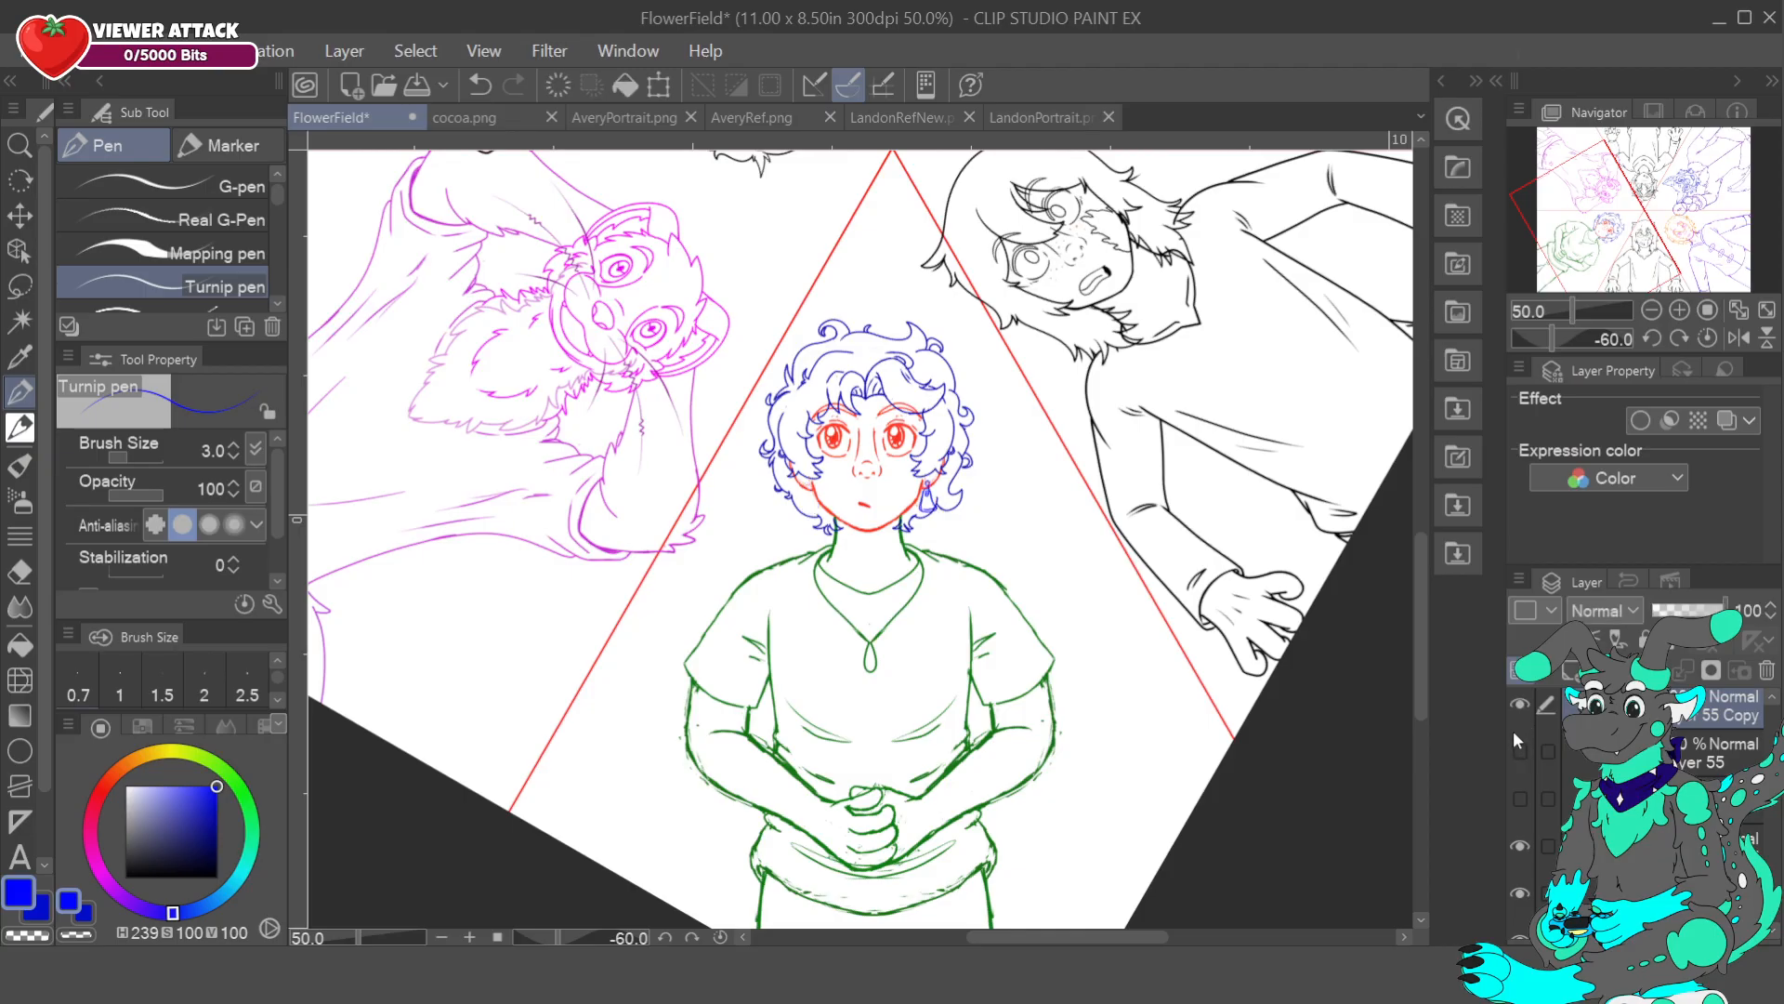
left_click_drag(1515, 736, 1516, 711)
left_click(1516, 711)
left_click(1518, 740)
left_click(1519, 739)
left_click(1518, 744)
left_click(1518, 727)
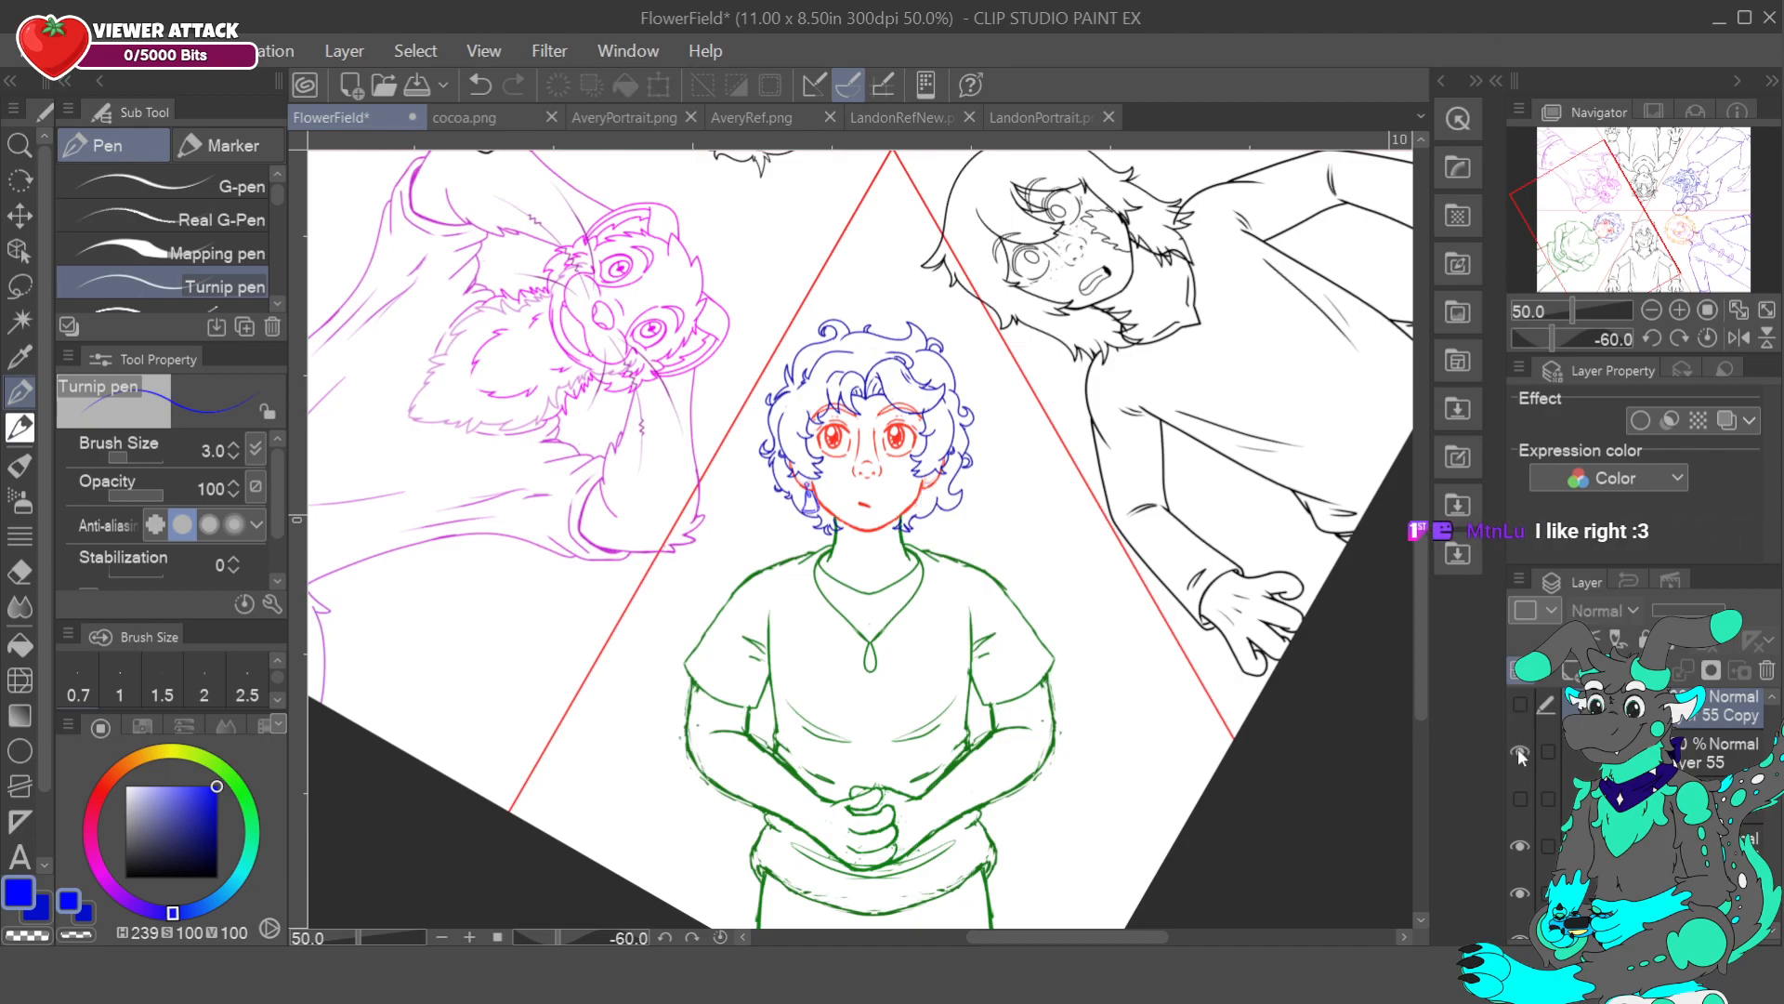
left_click(1518, 744)
left_click(1521, 706)
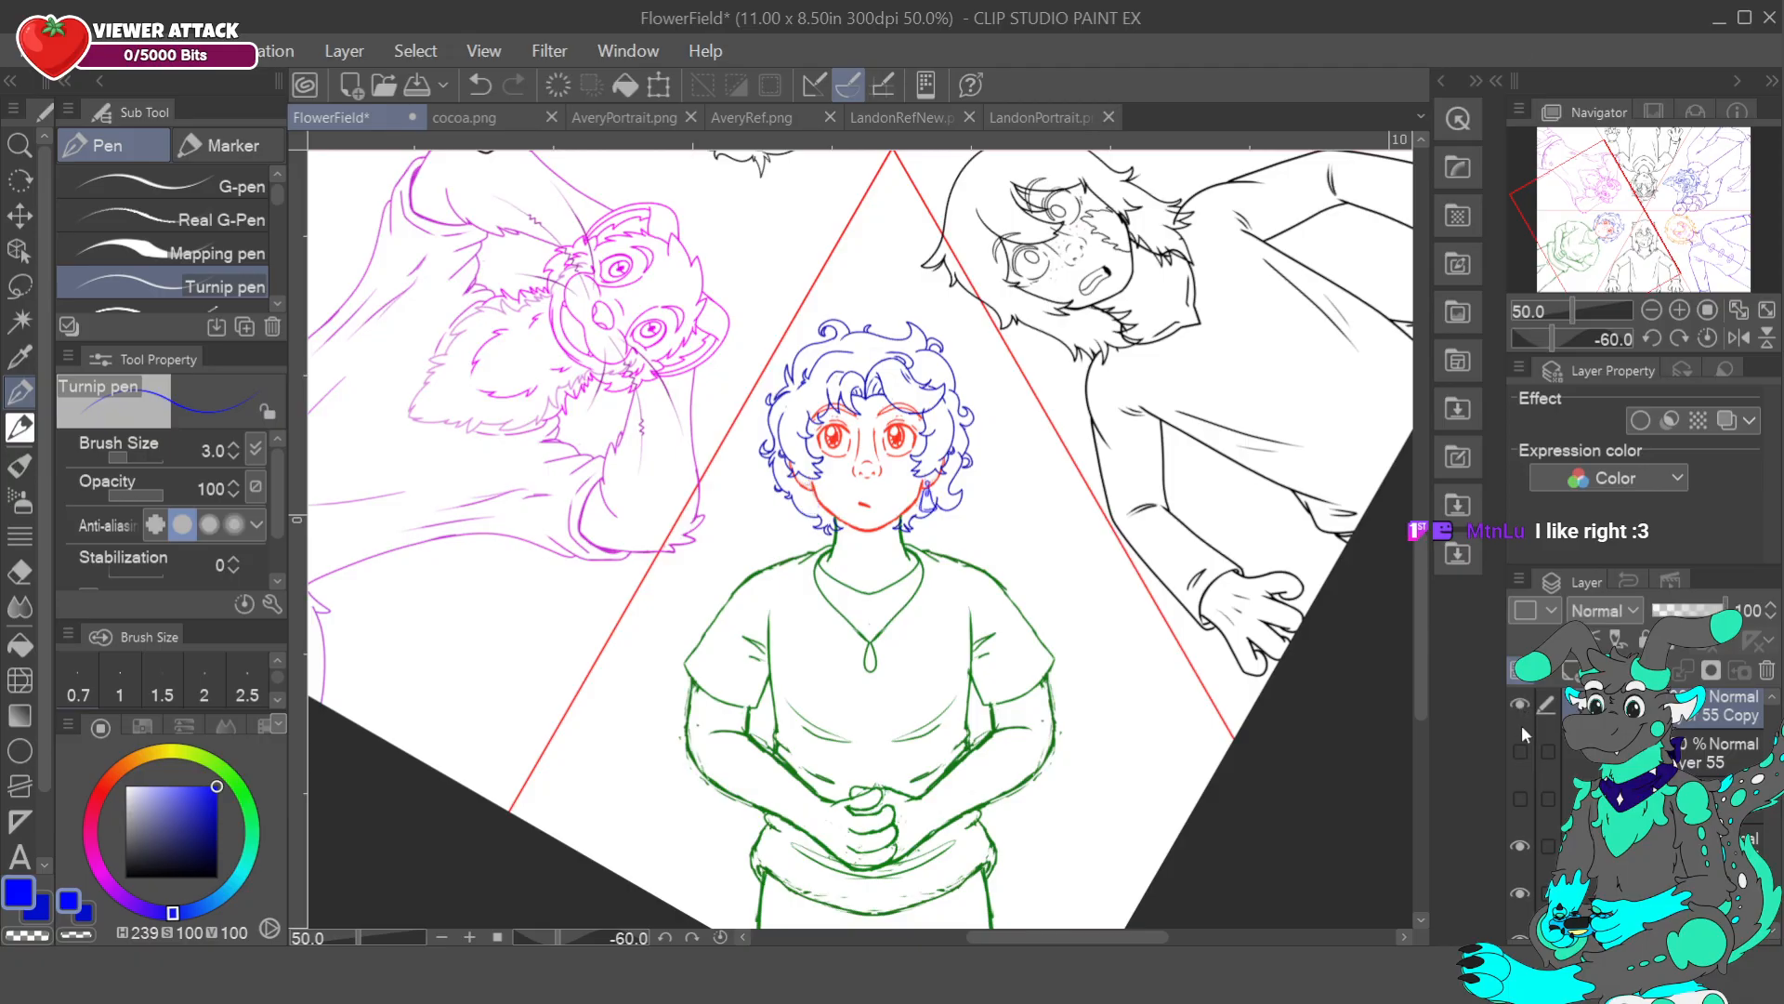
left_click(1521, 706)
left_click(1520, 749)
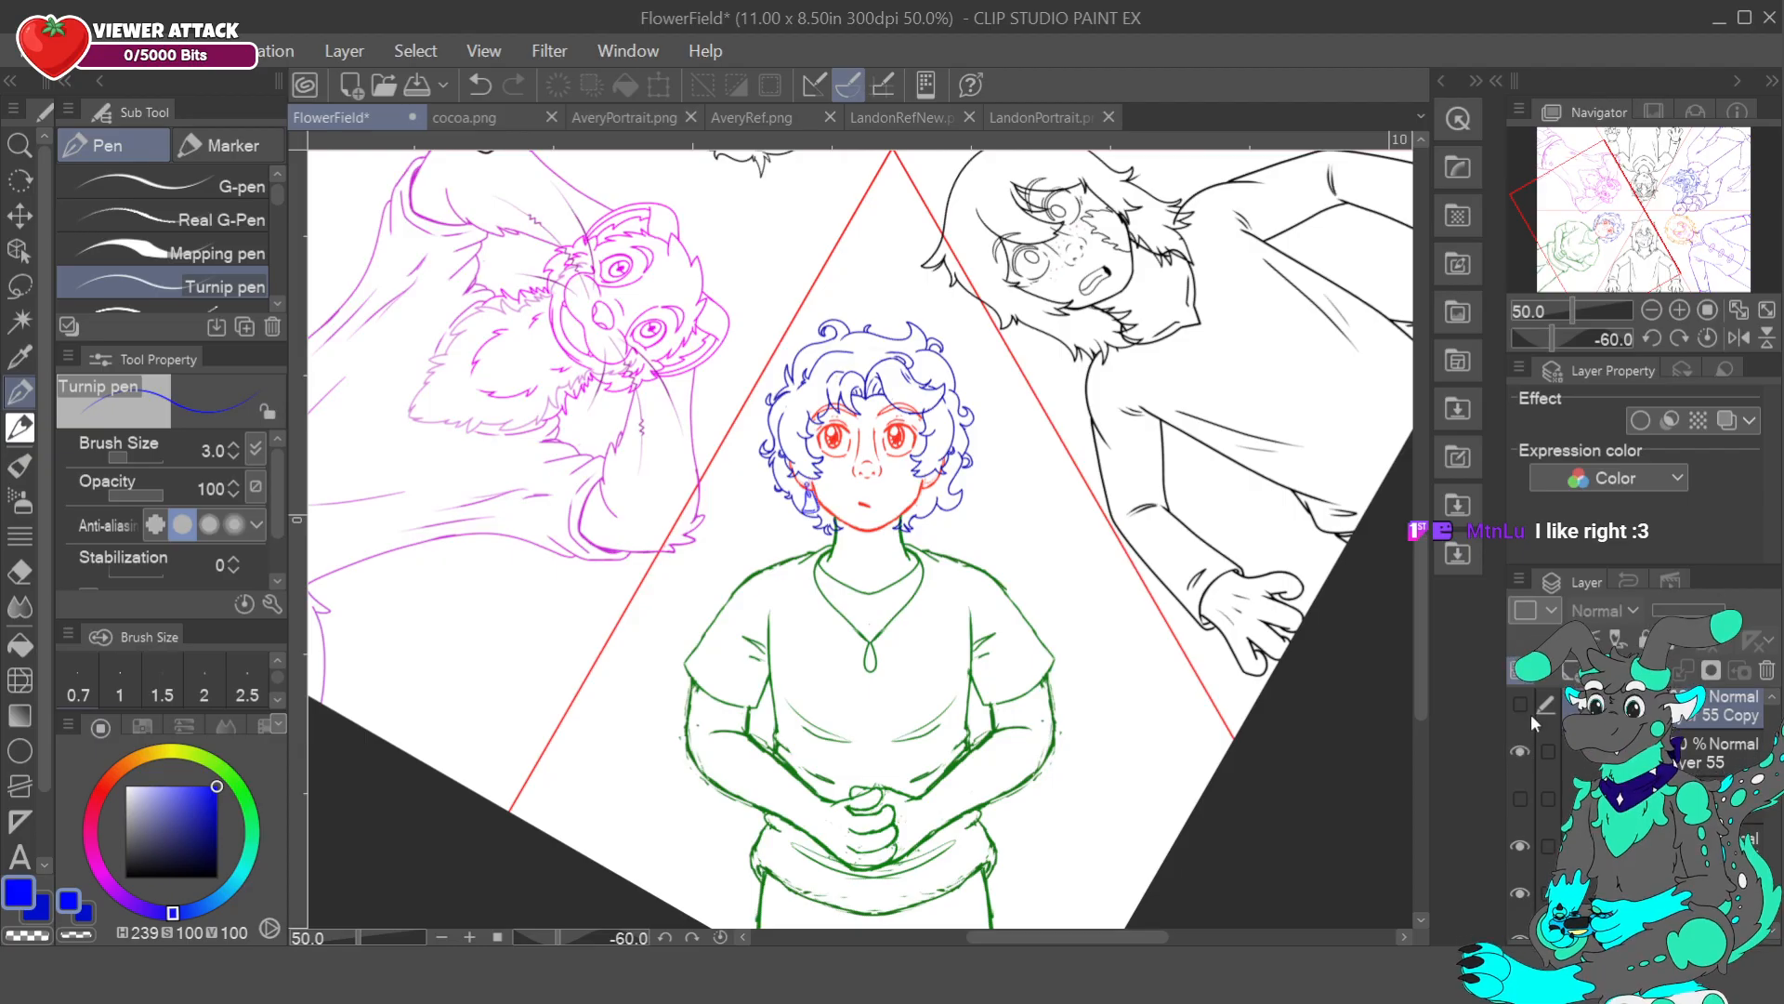
- Examine the face and earring details in LandonPortrait.png against the green-shirted character in the FlowerField drawing
scroll(1710, 718, "up", 1)
scroll(1710, 717, "down", 5)
left_click(1710, 772)
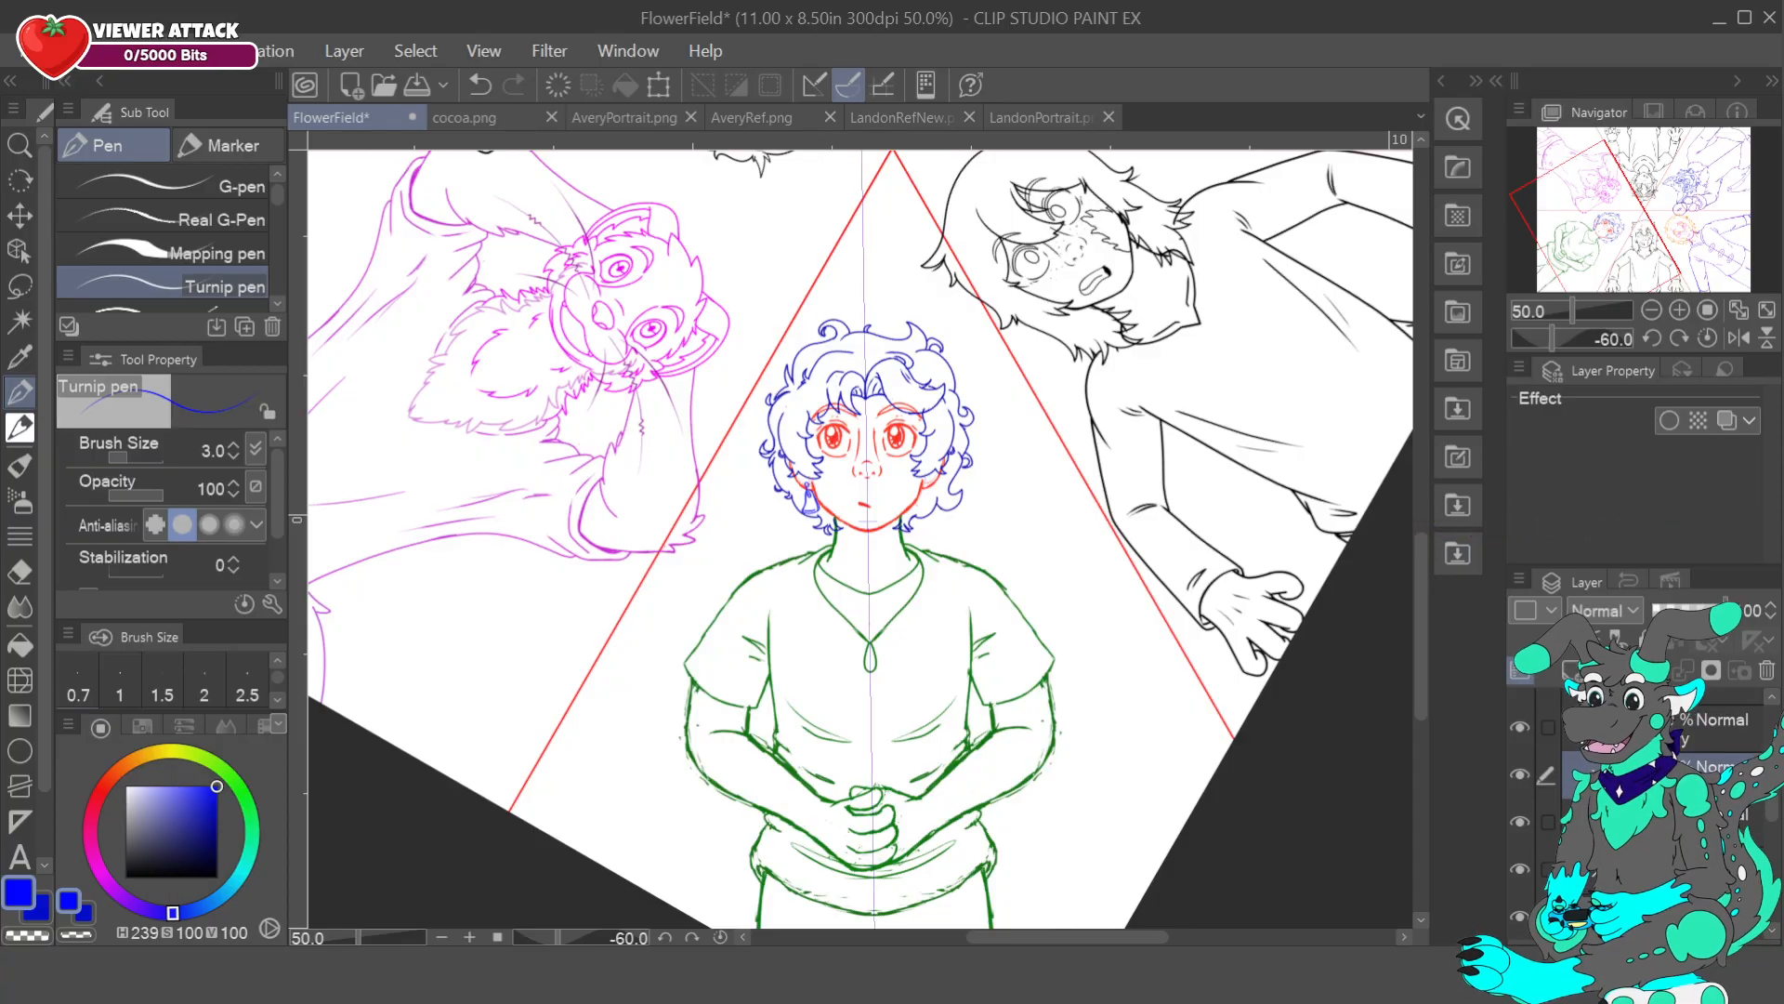
left_click(1066, 115)
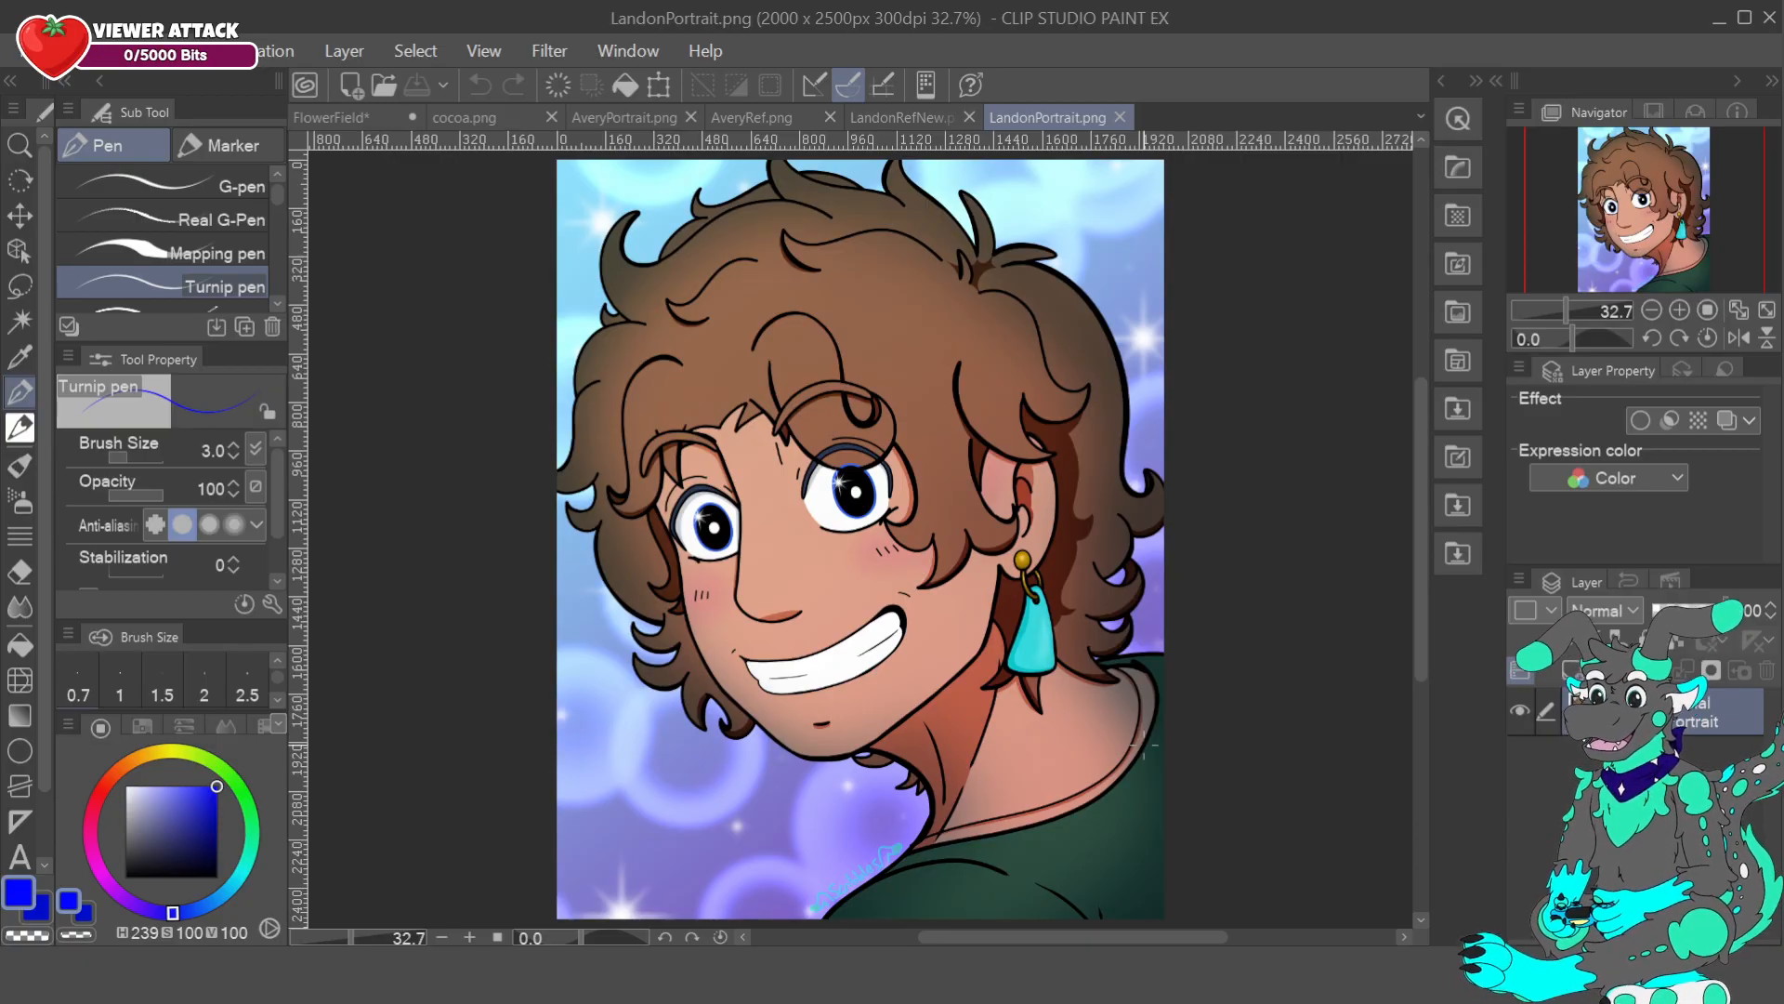
left_click(411, 121)
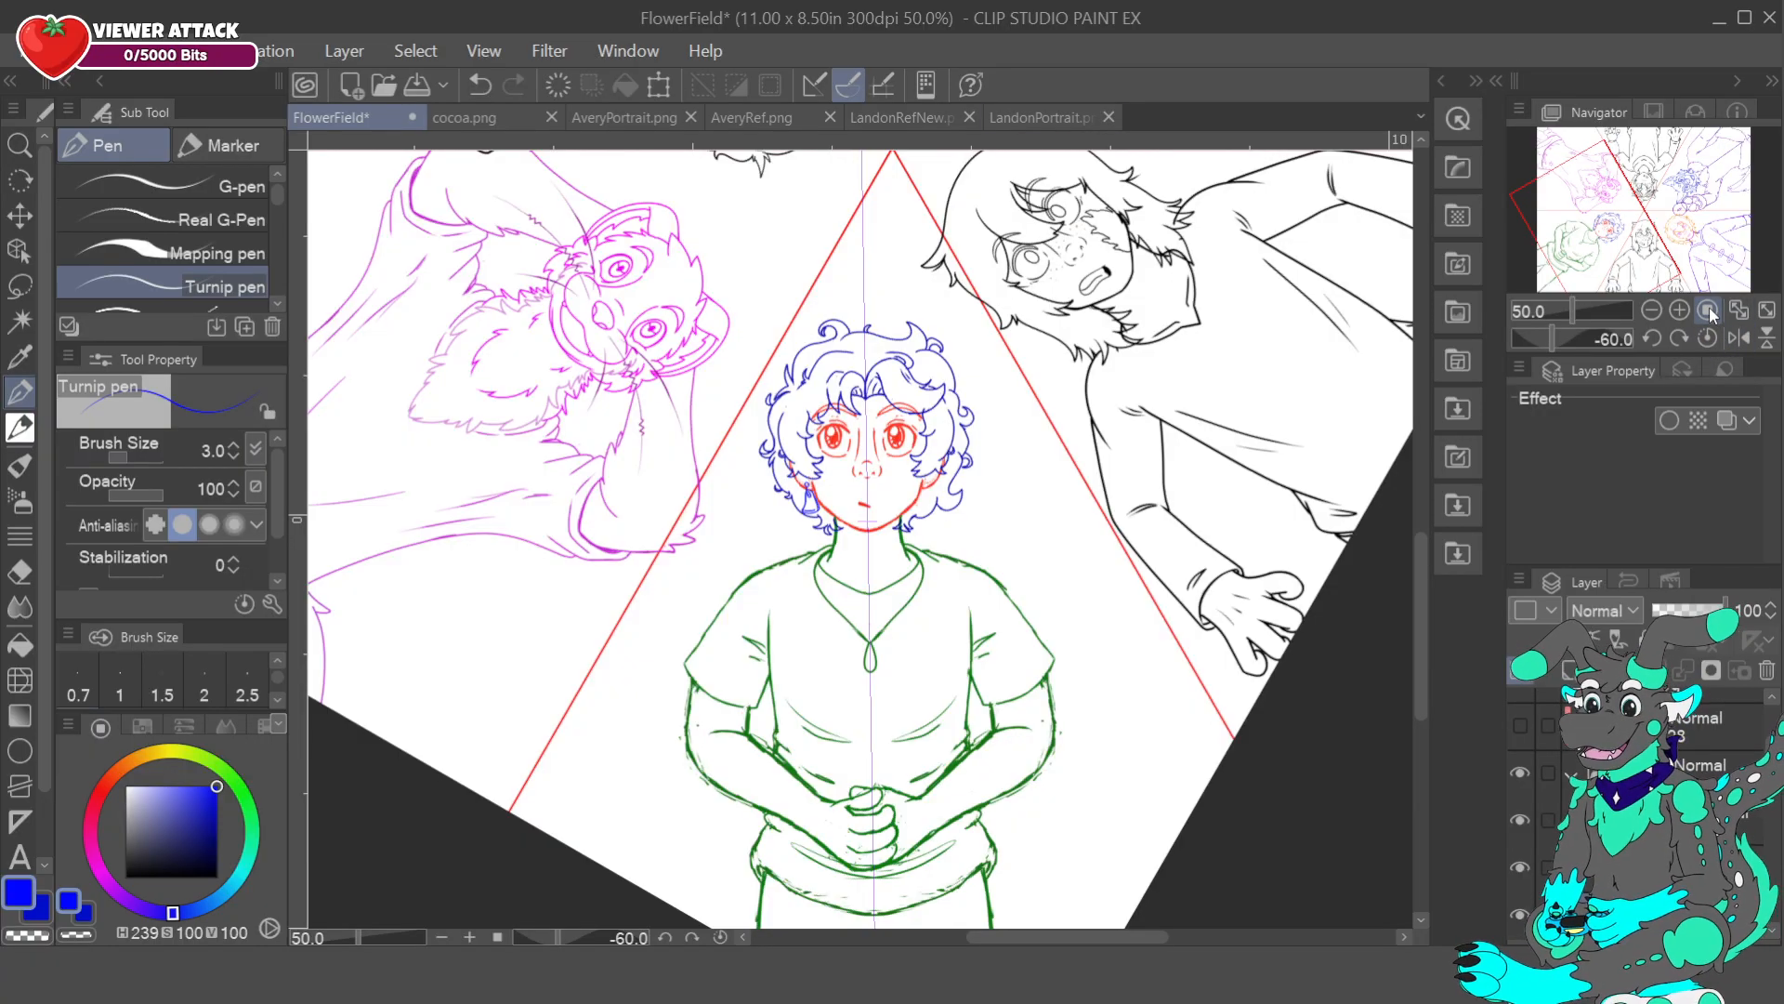
left_click(1053, 119)
left_click(354, 118)
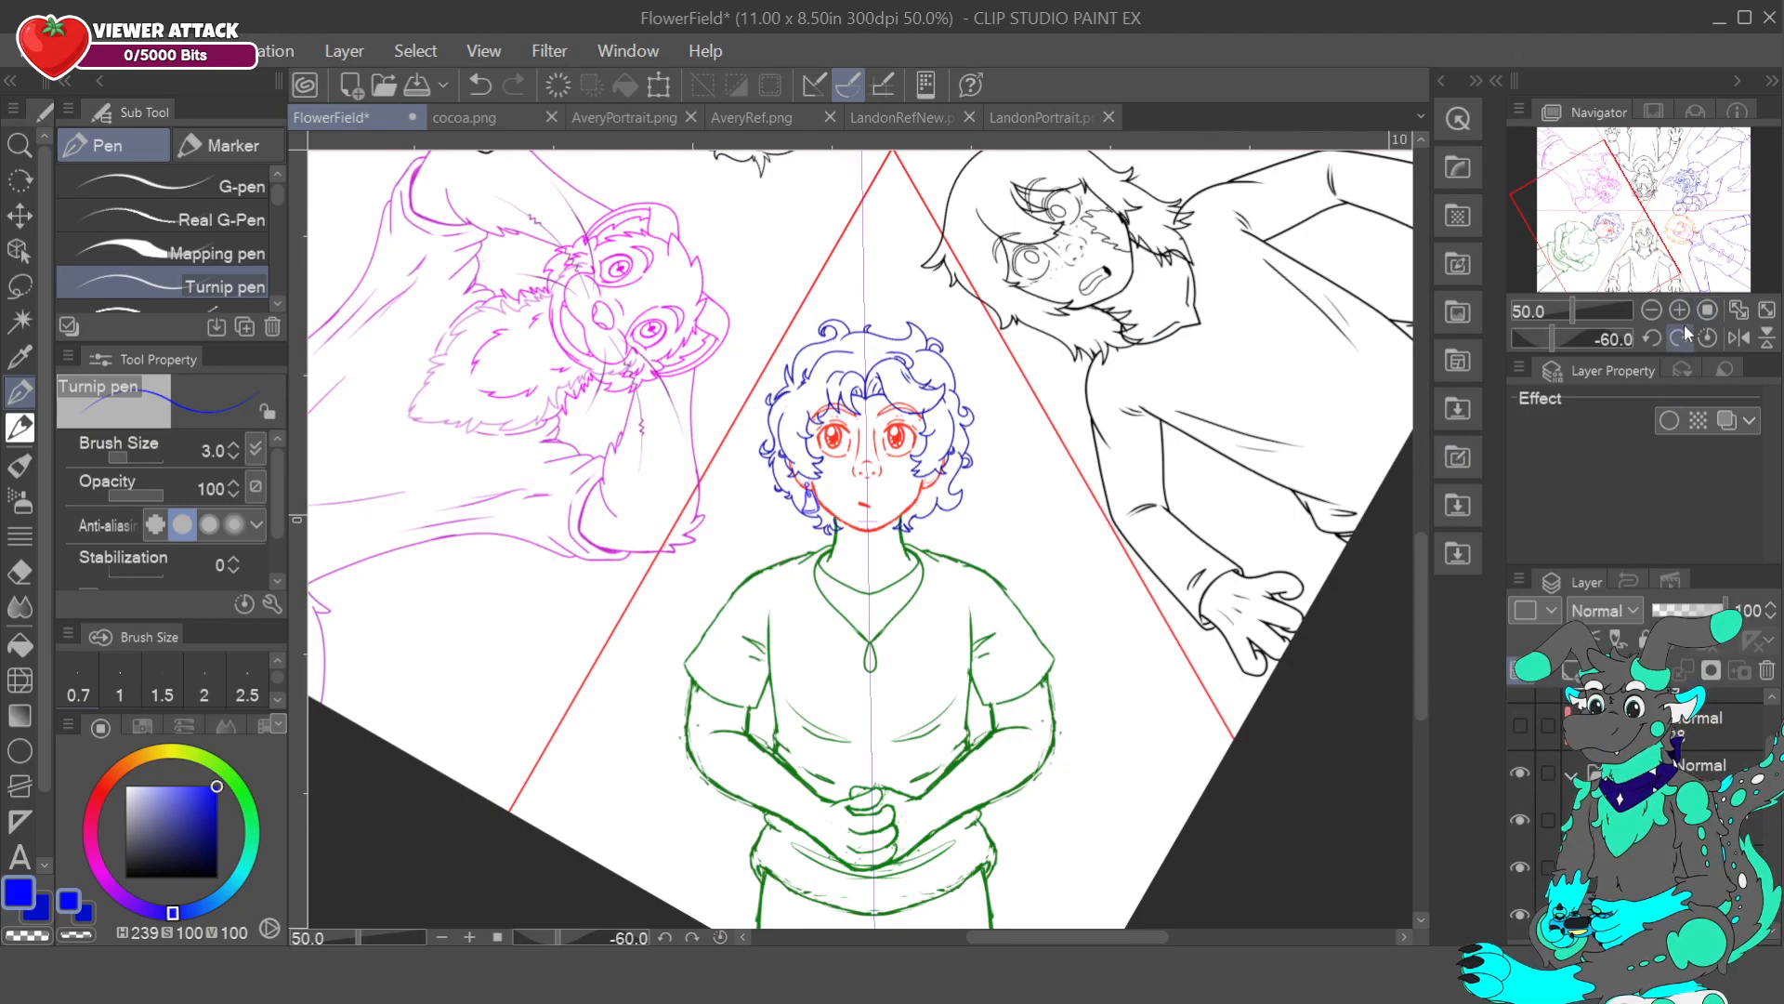
- Compare the character's facial details across LandonRefNew.png, LandonPortrait.png and cocoa.png, and return to the FlowerField drawing
left_click(914, 117)
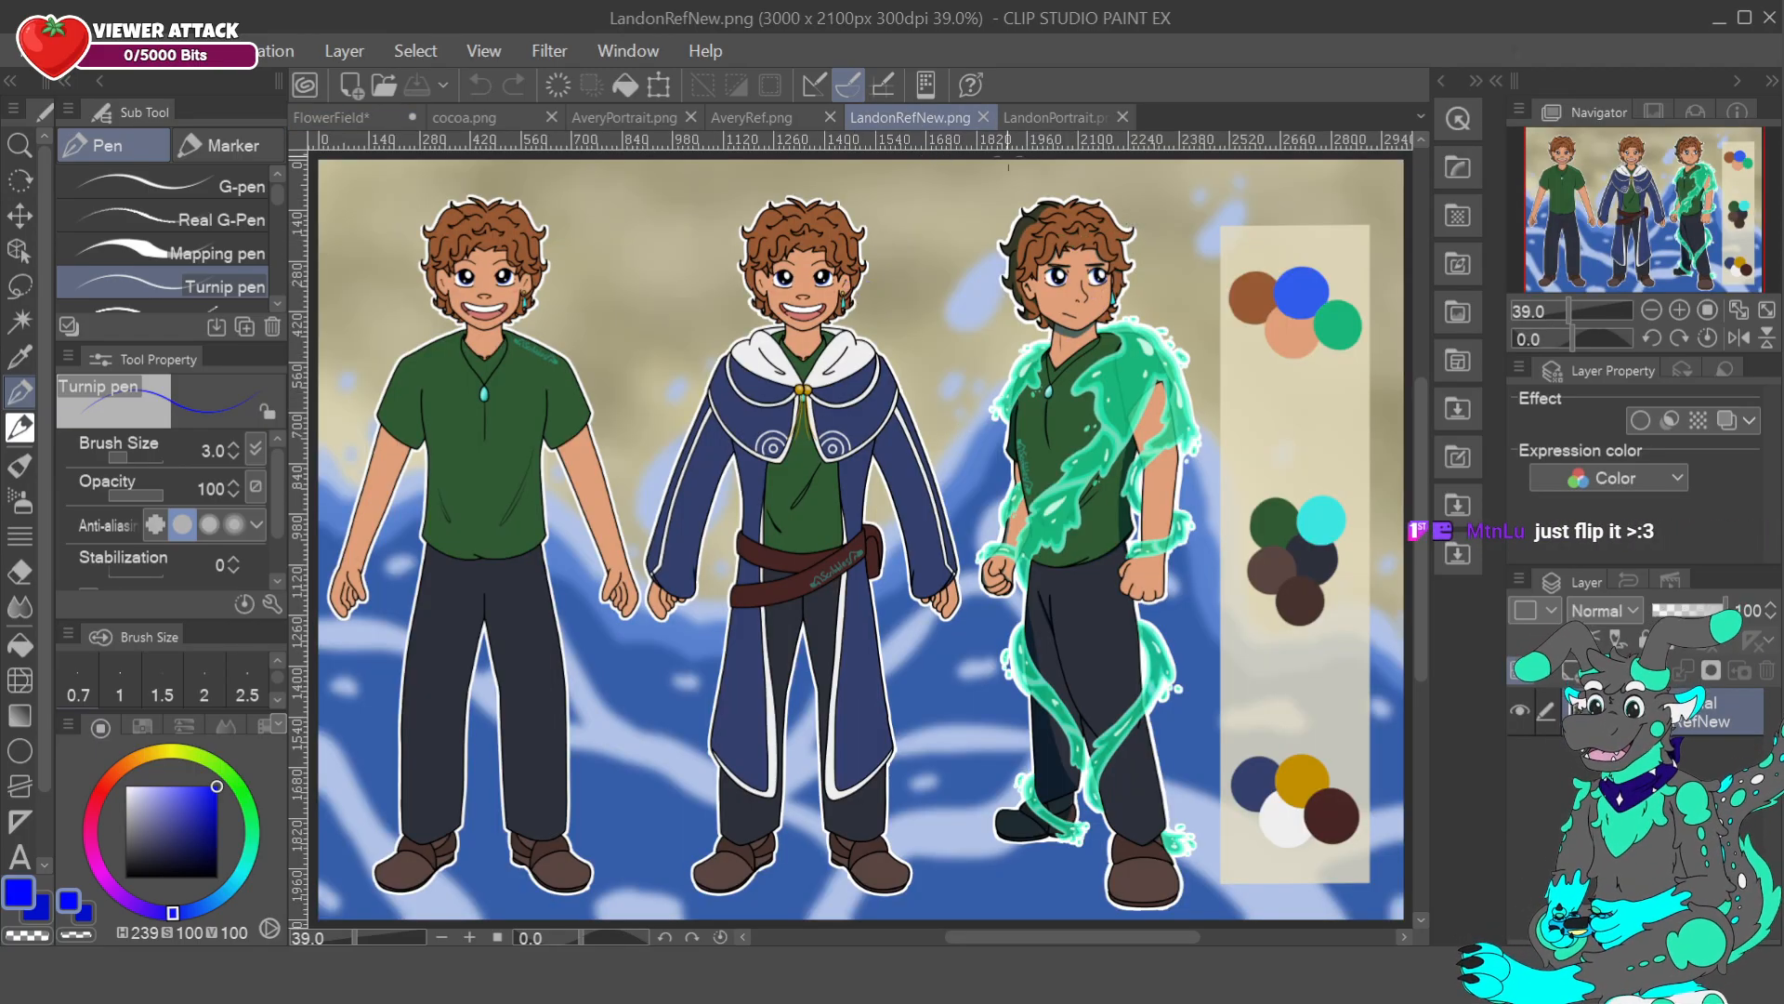
left_click(1080, 117)
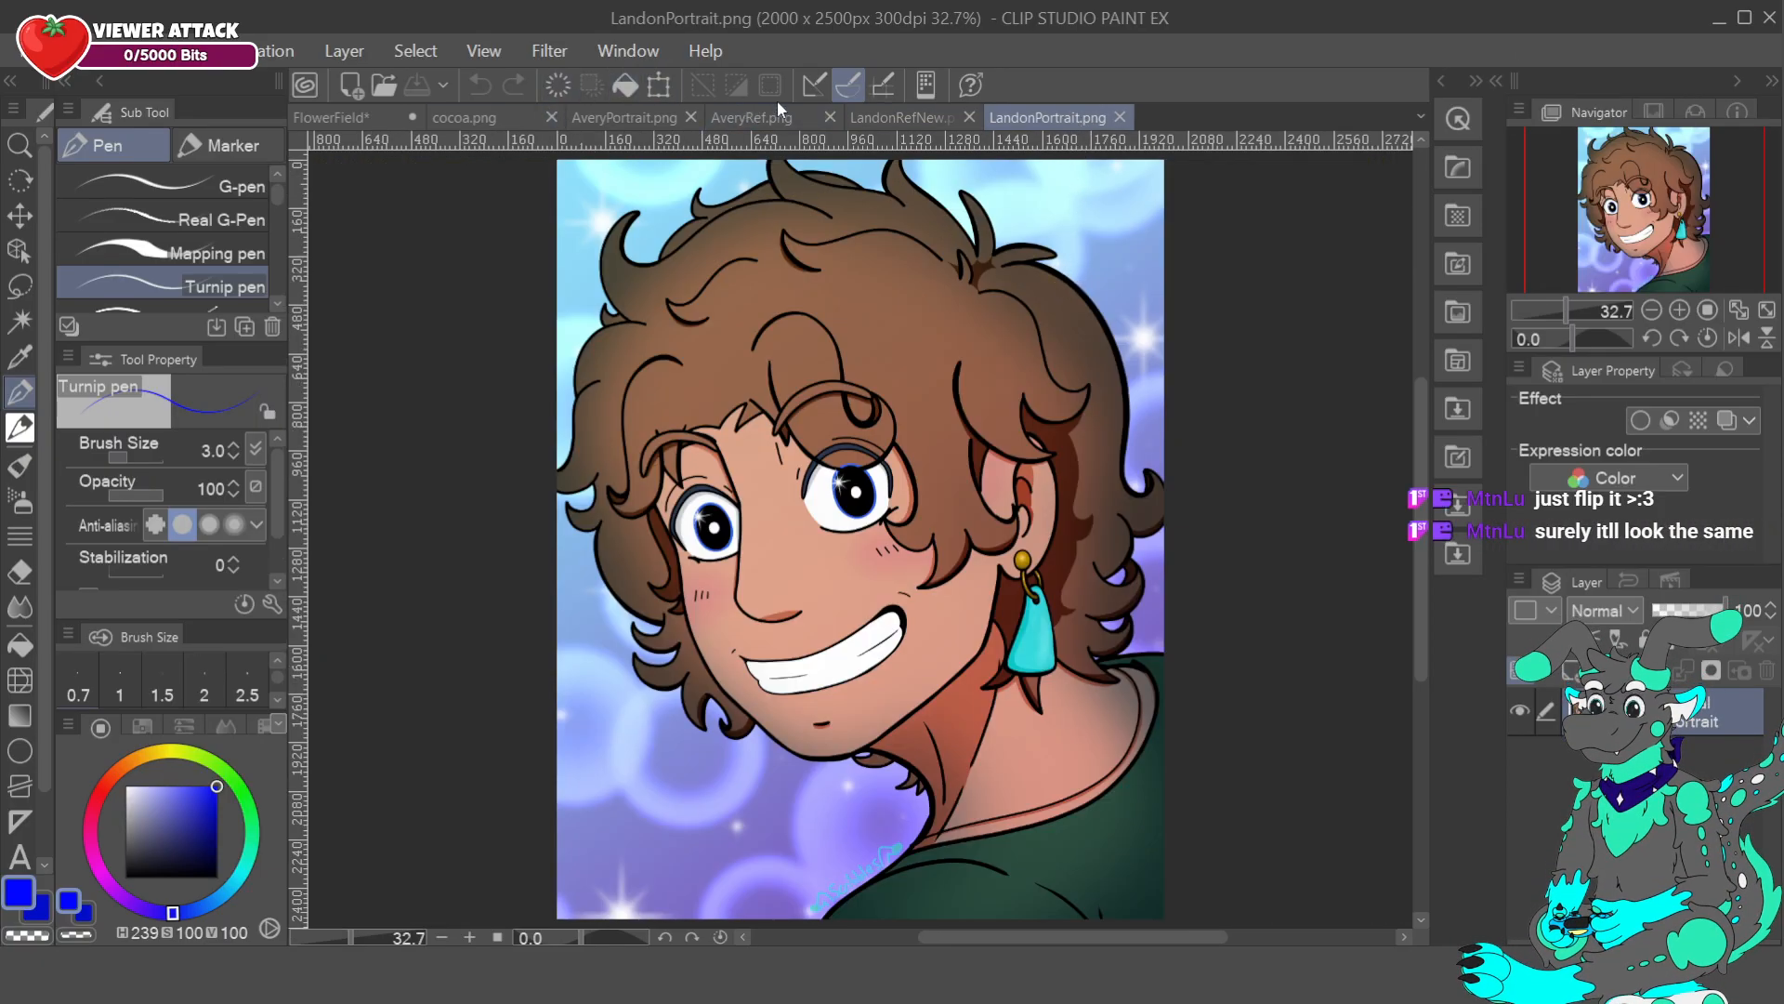
left_click(929, 115)
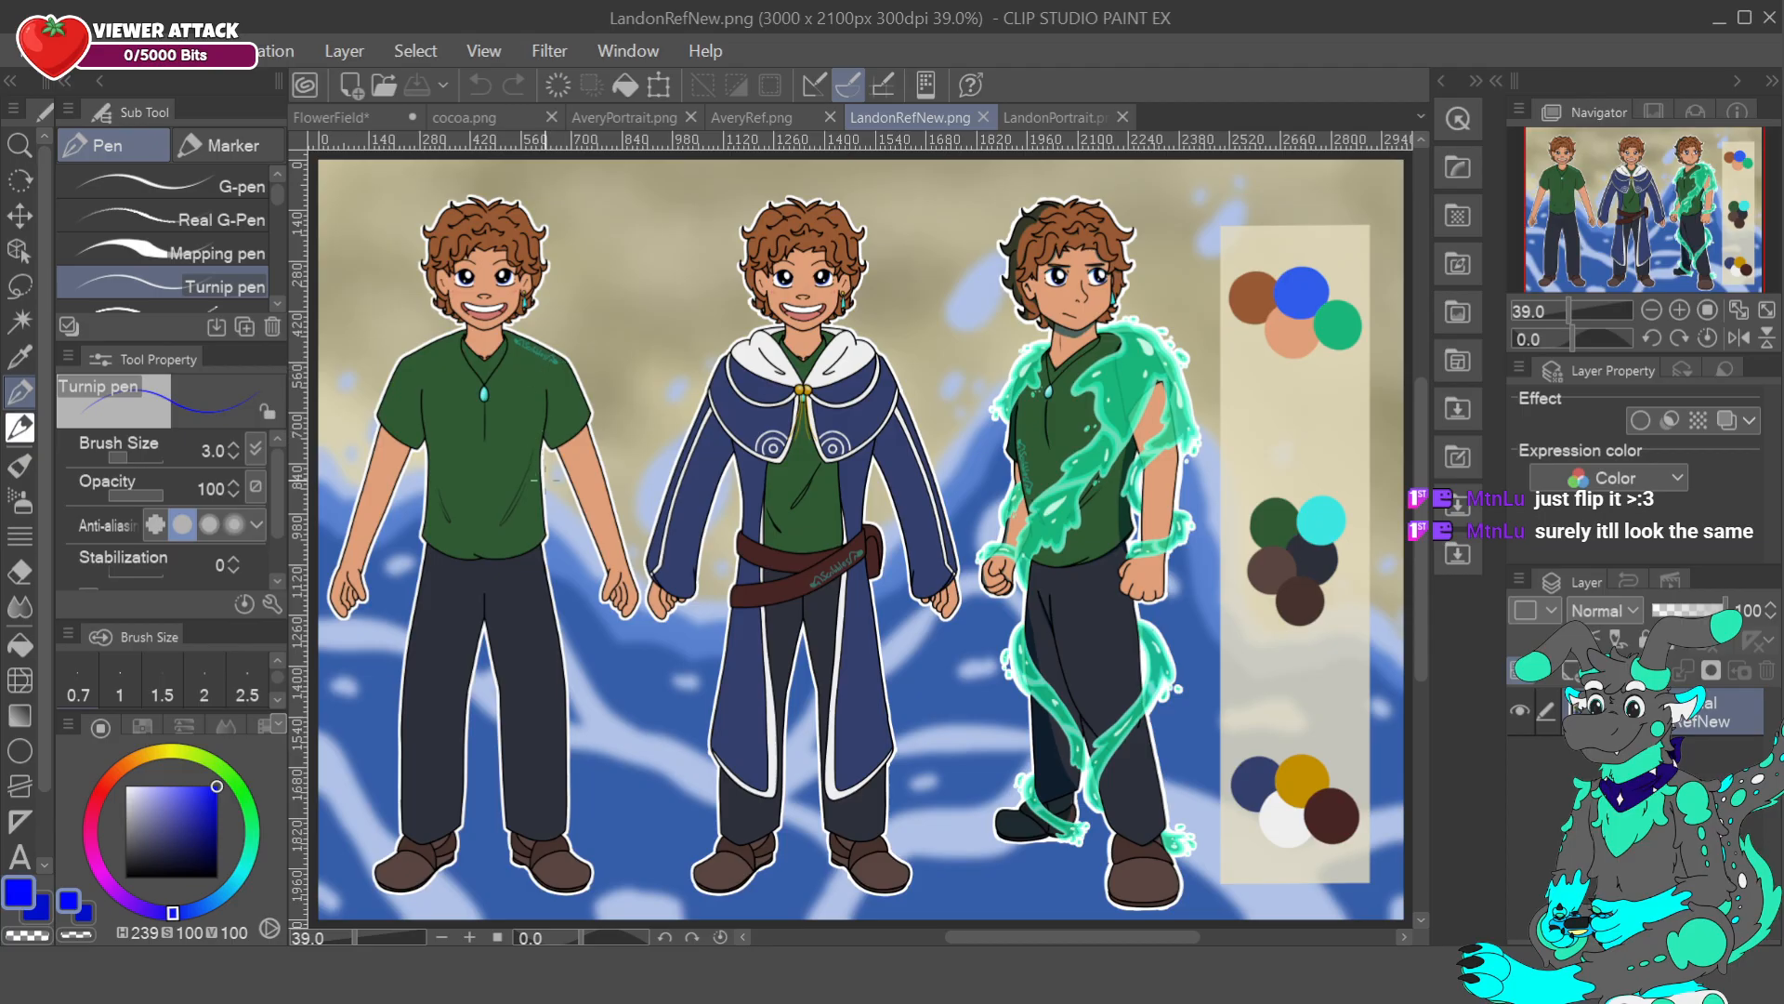
left_click(330, 117)
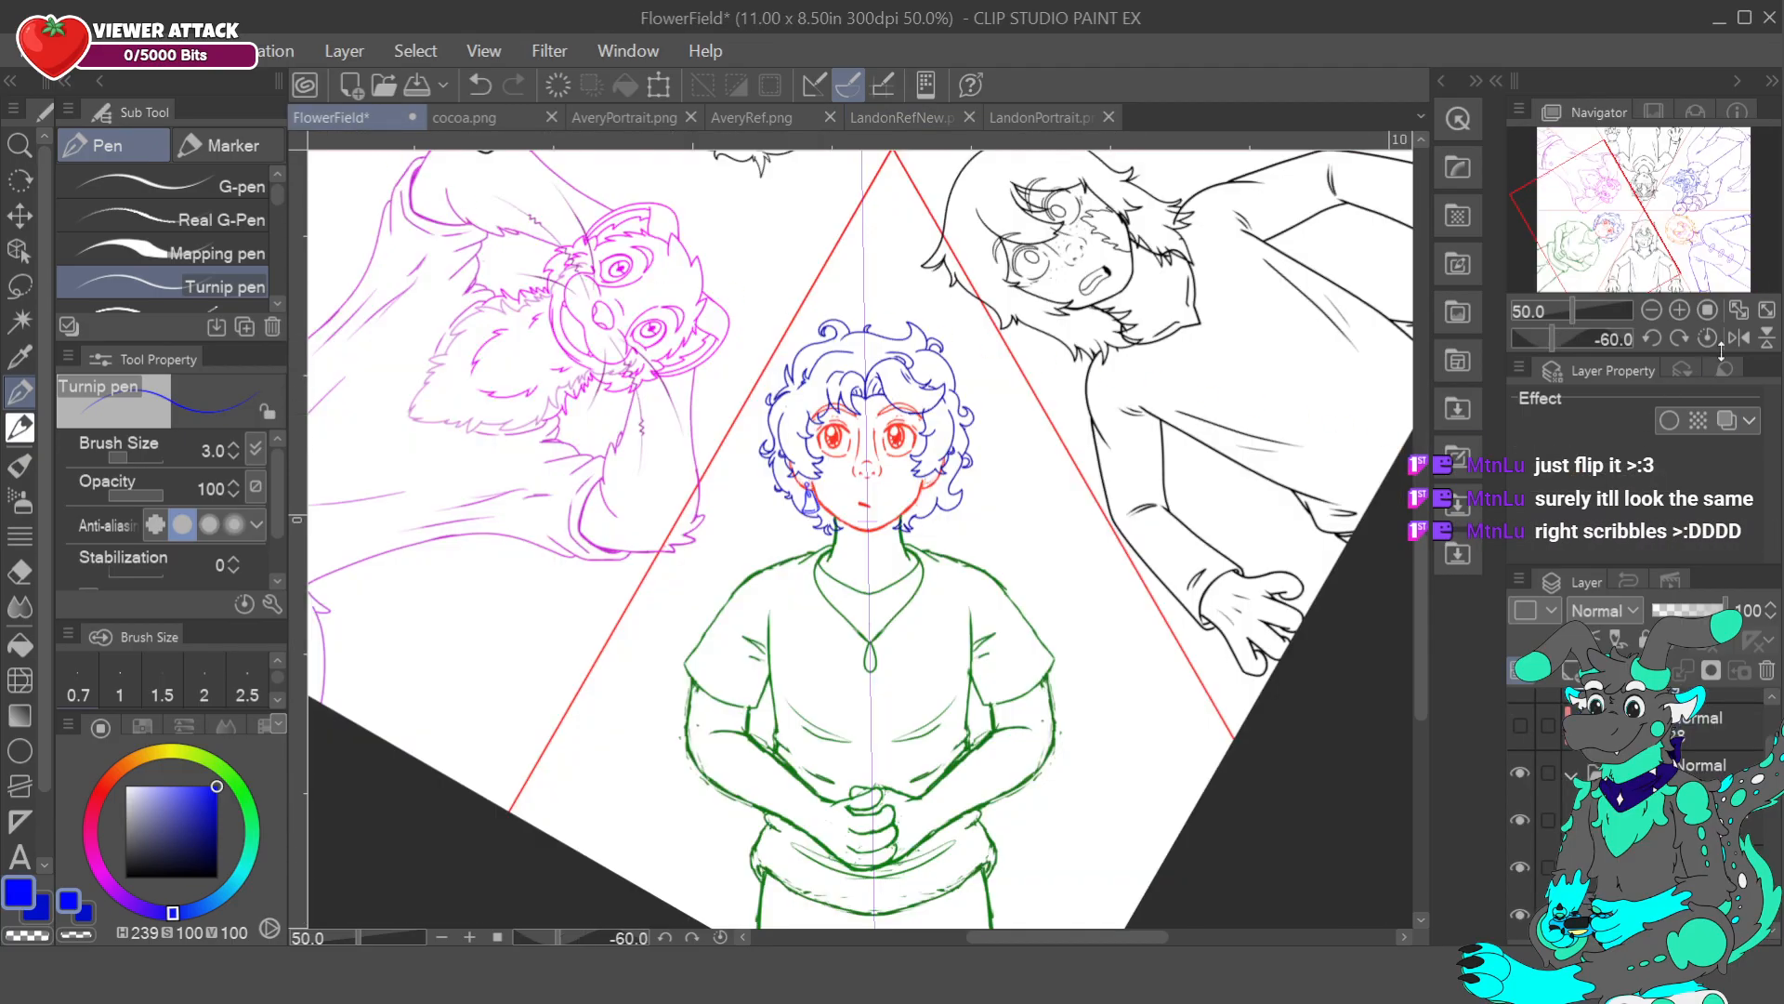
scroll(1655, 790, "down", 4)
left_click(1705, 780)
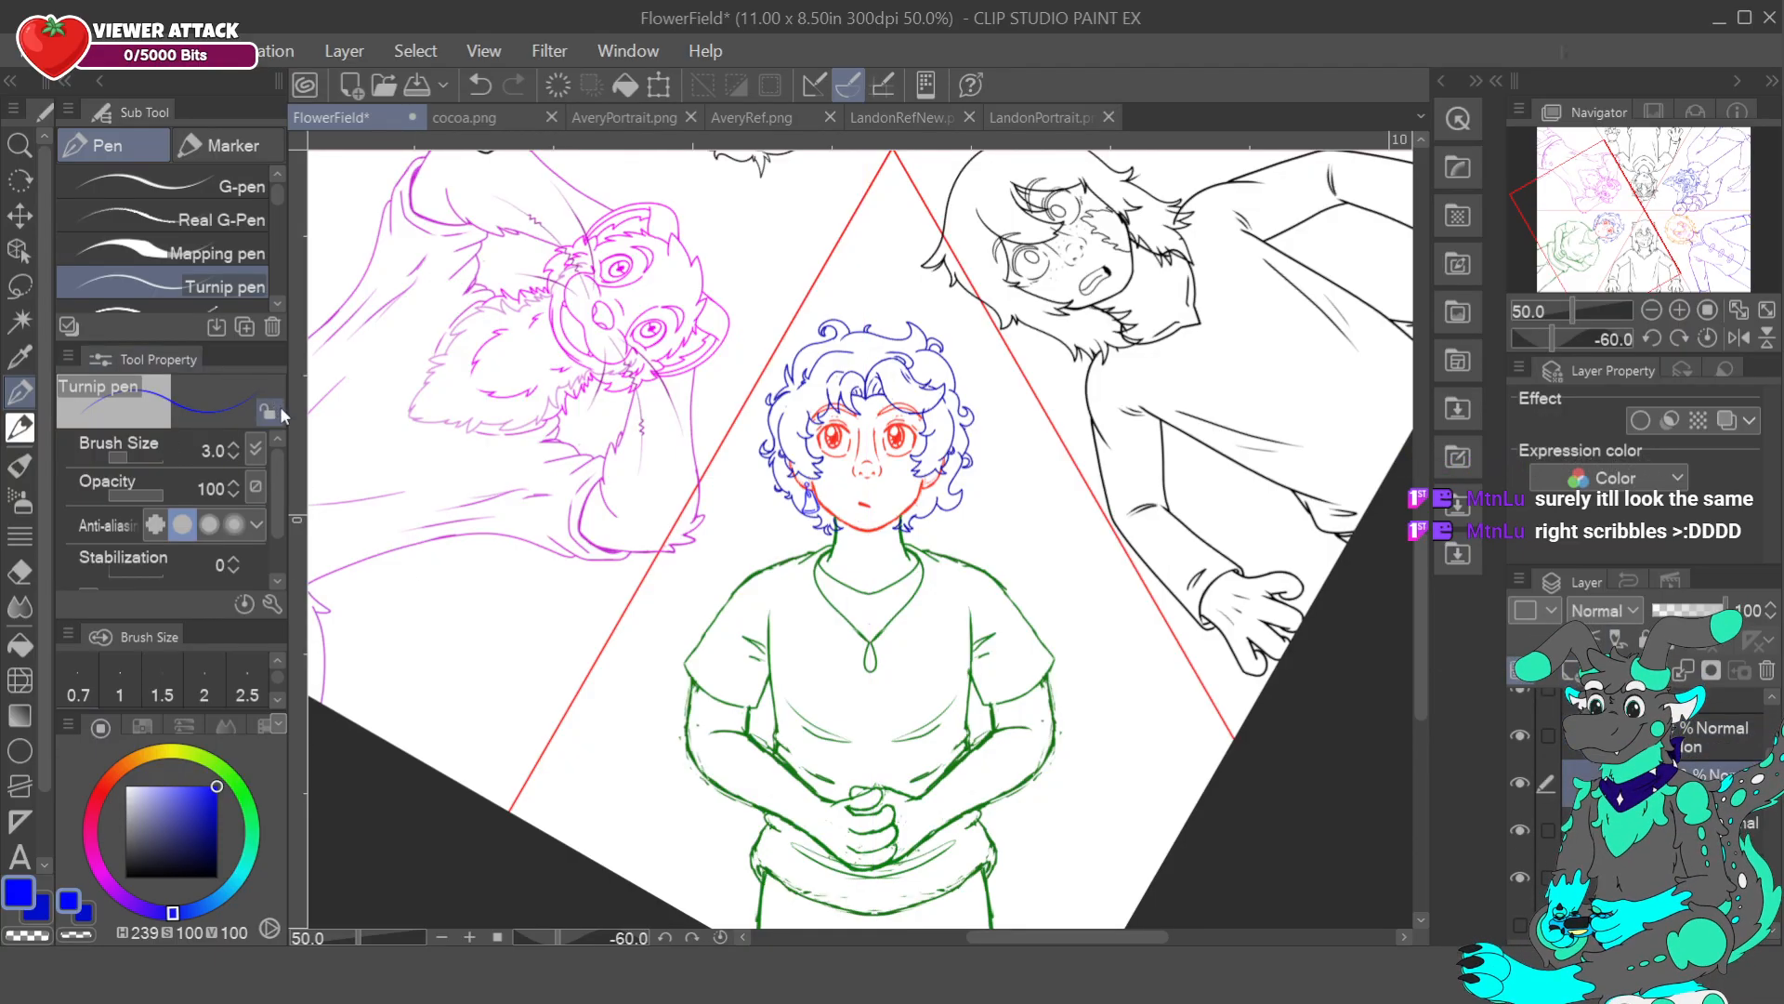
left_click(493, 121)
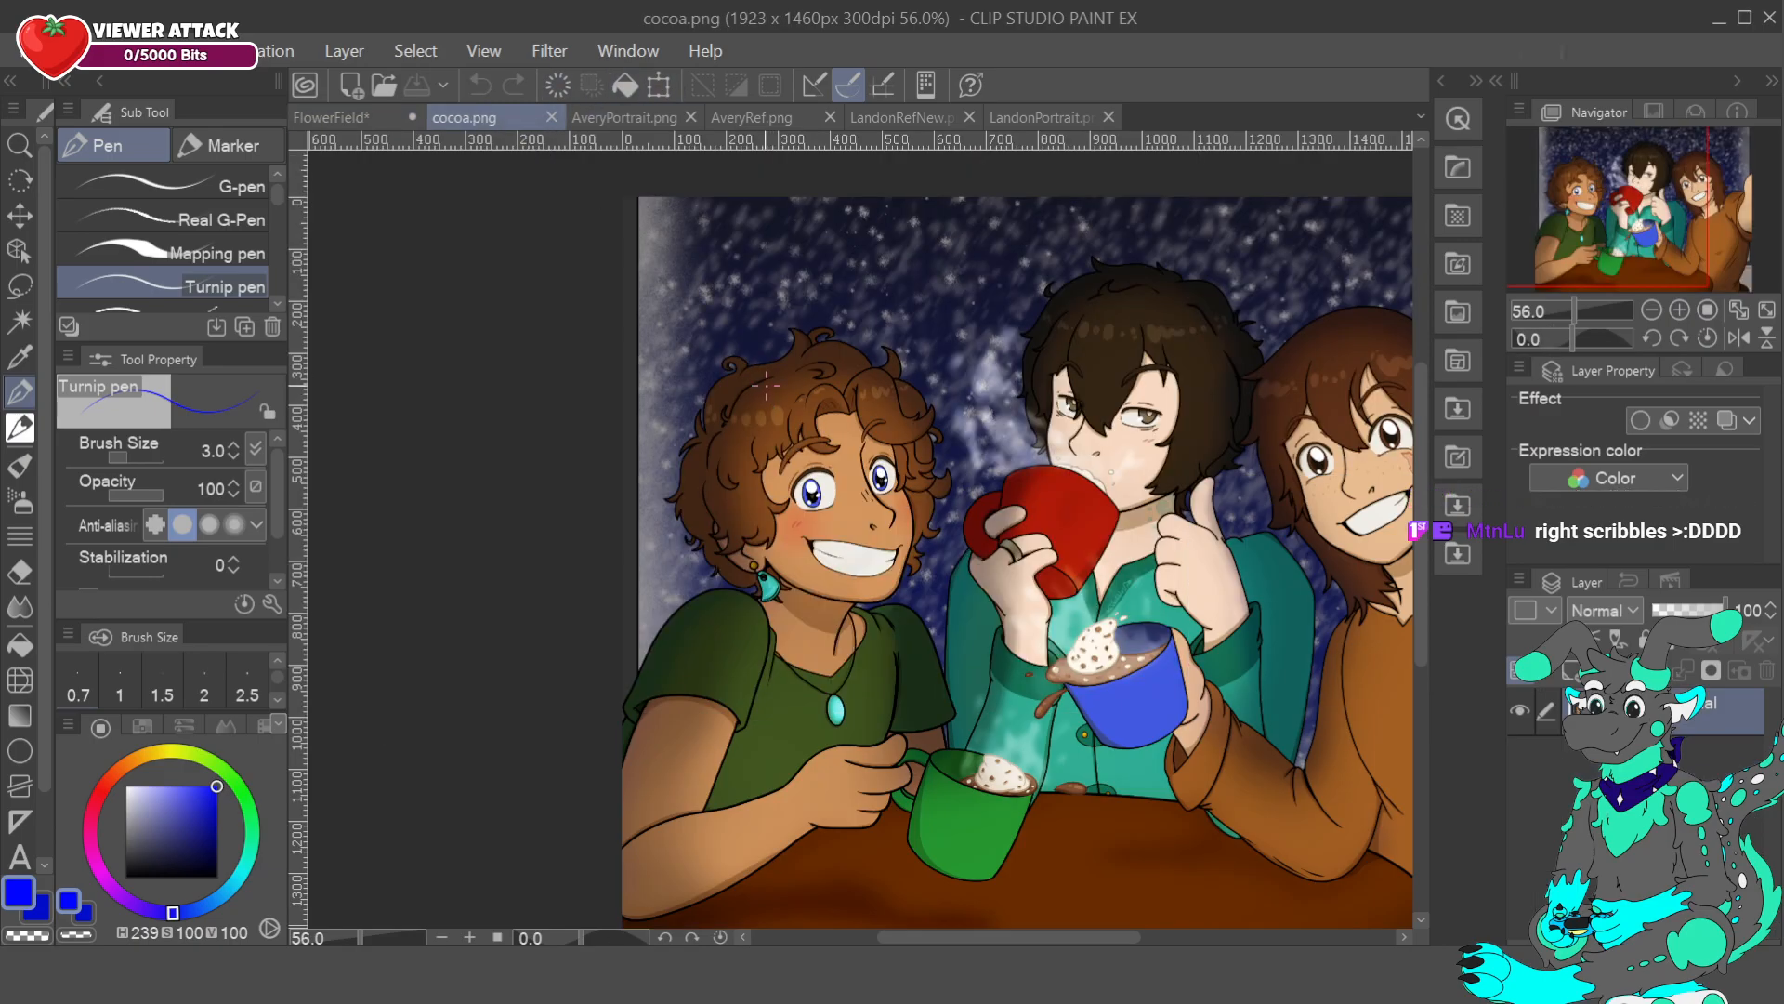
left_click(419, 119)
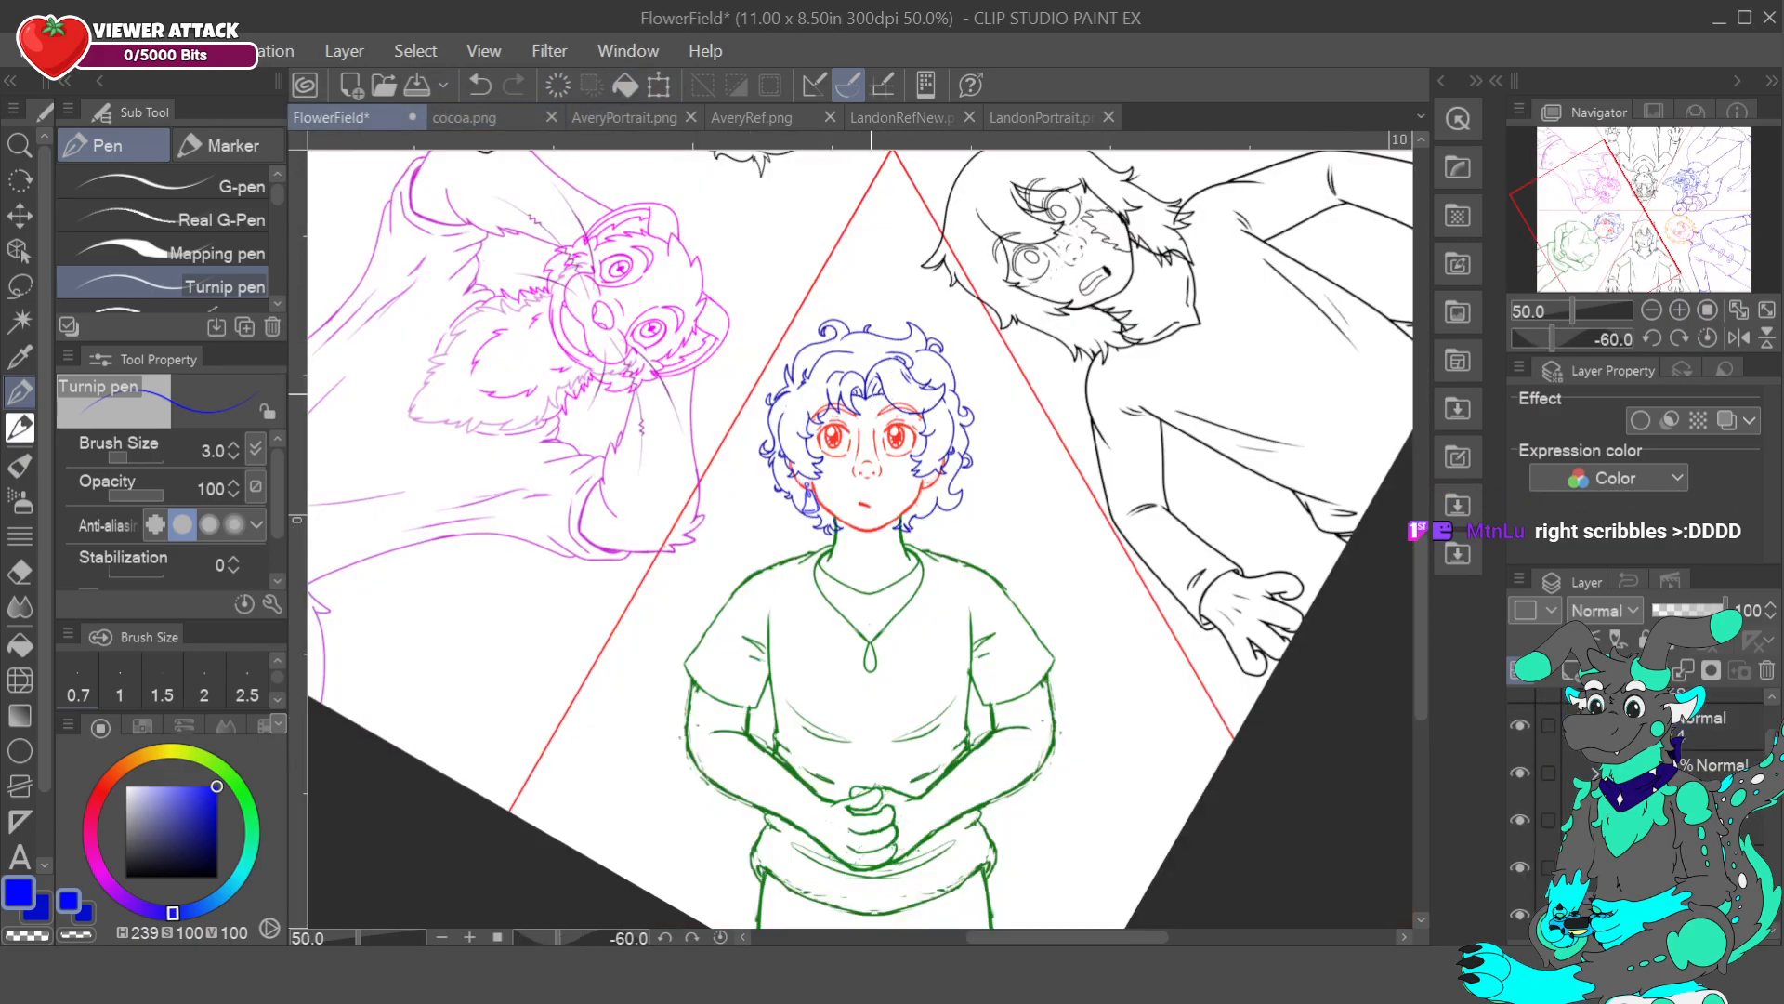
- Draw short red blush strokes with the Turnip pen on both cheeks of the green-shirted character, on the face layer with the symmetry ruler
left_click(1682, 310)
left_click_drag(1592, 212, 1598, 210)
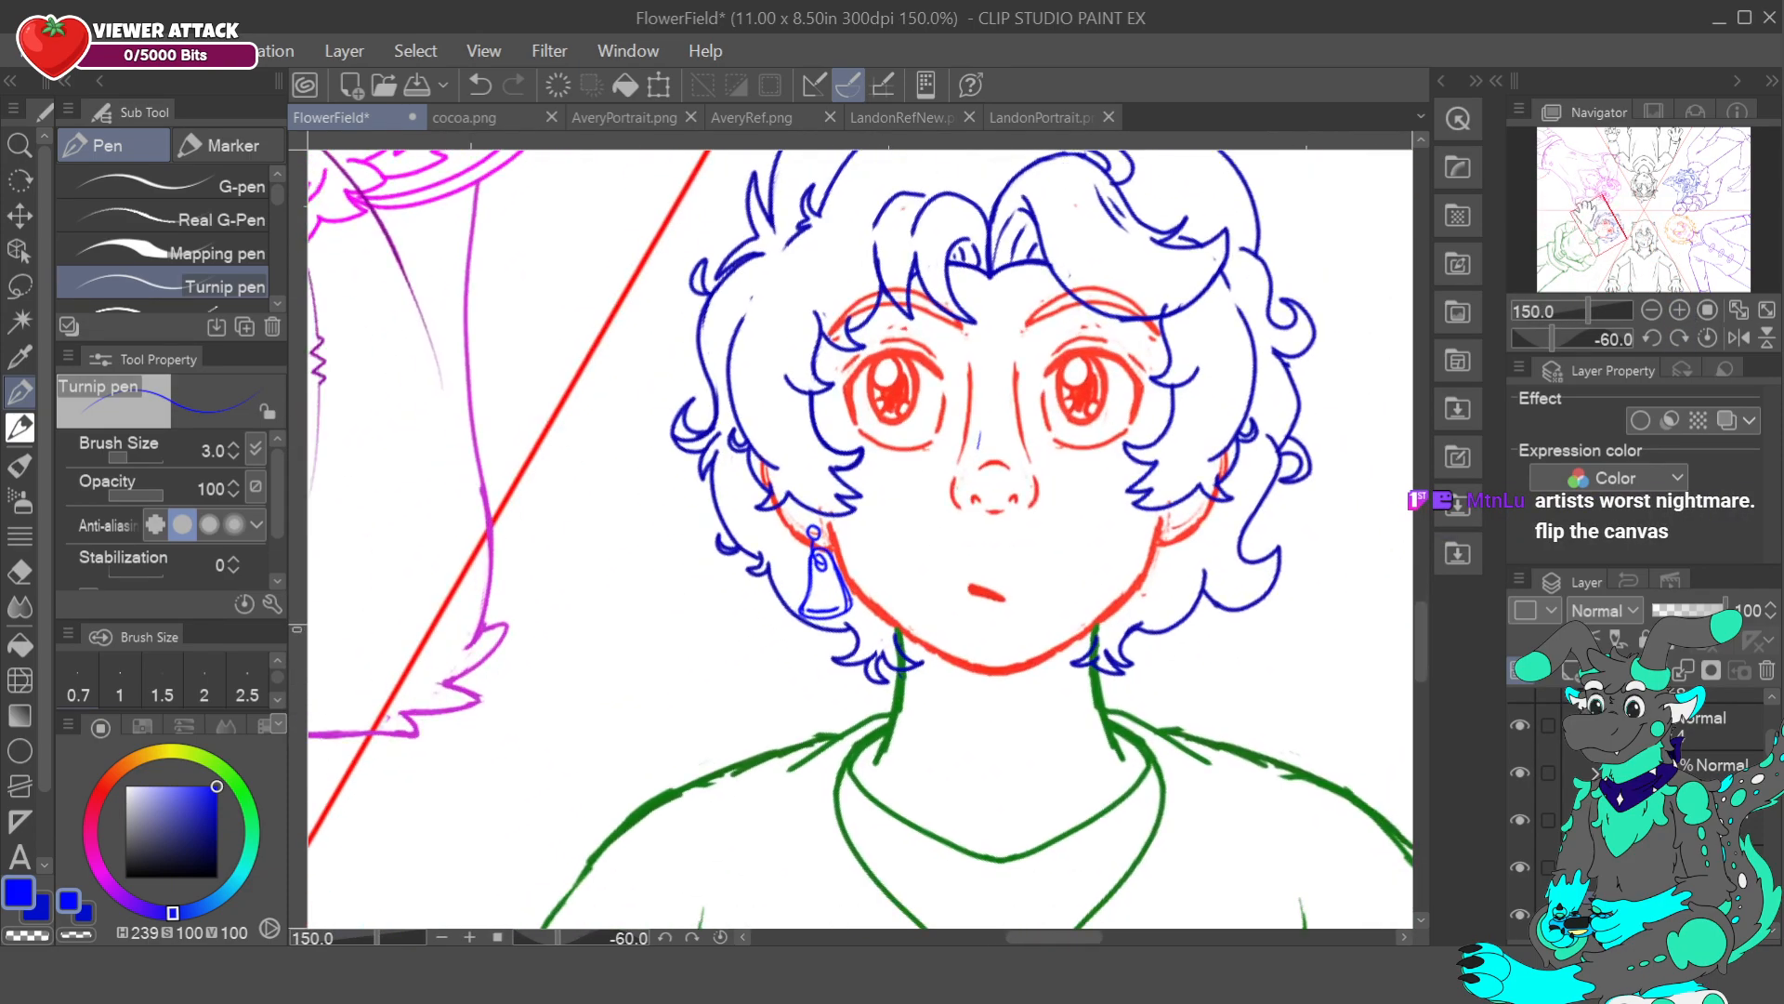
left_click(107, 786)
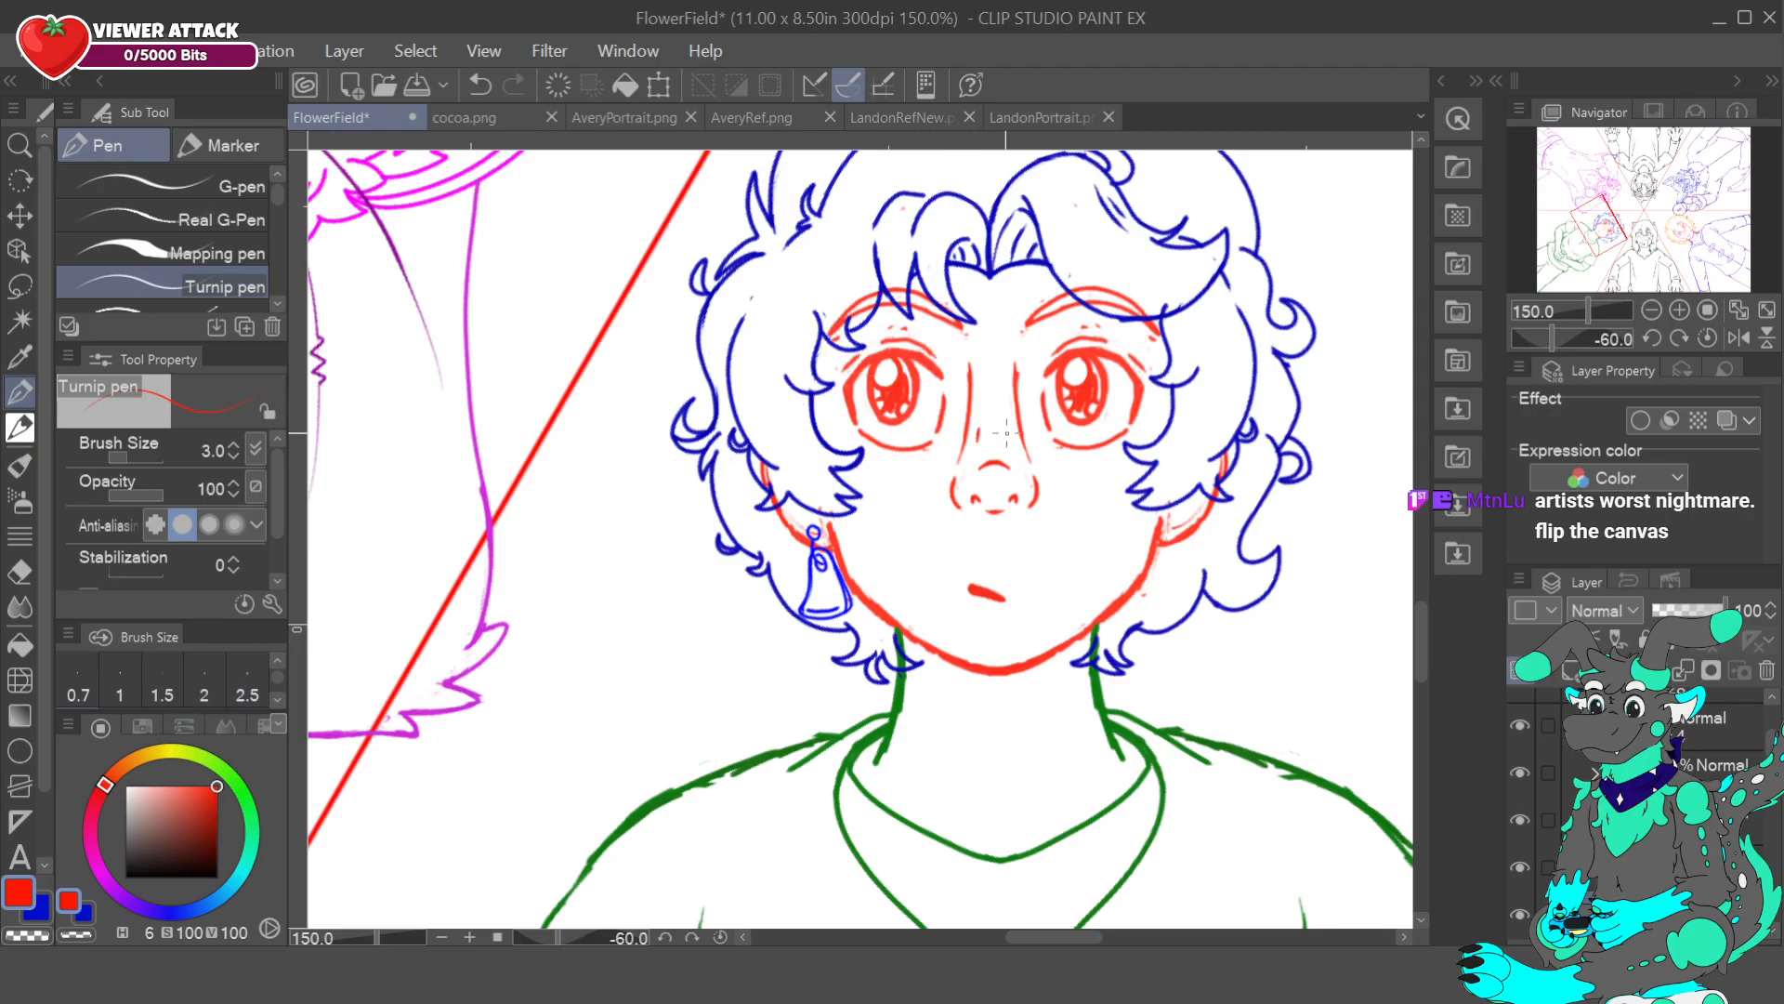
left_click(480, 84)
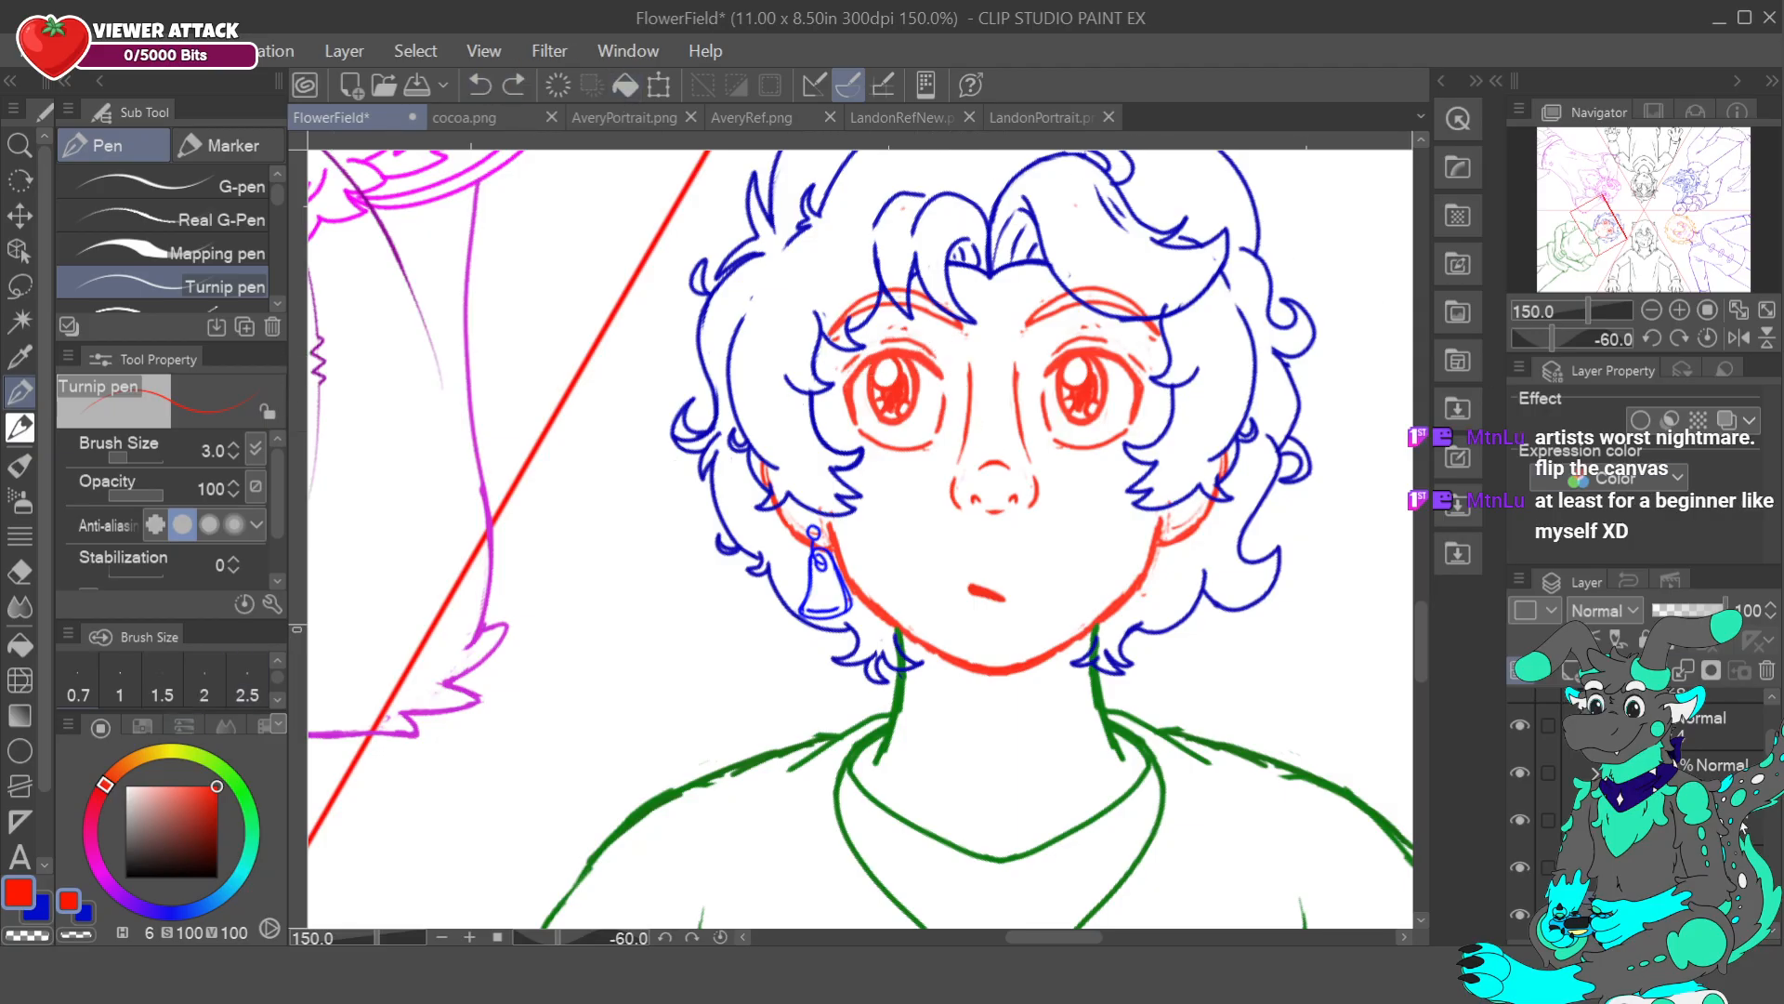
scroll(1714, 763, "down", 3)
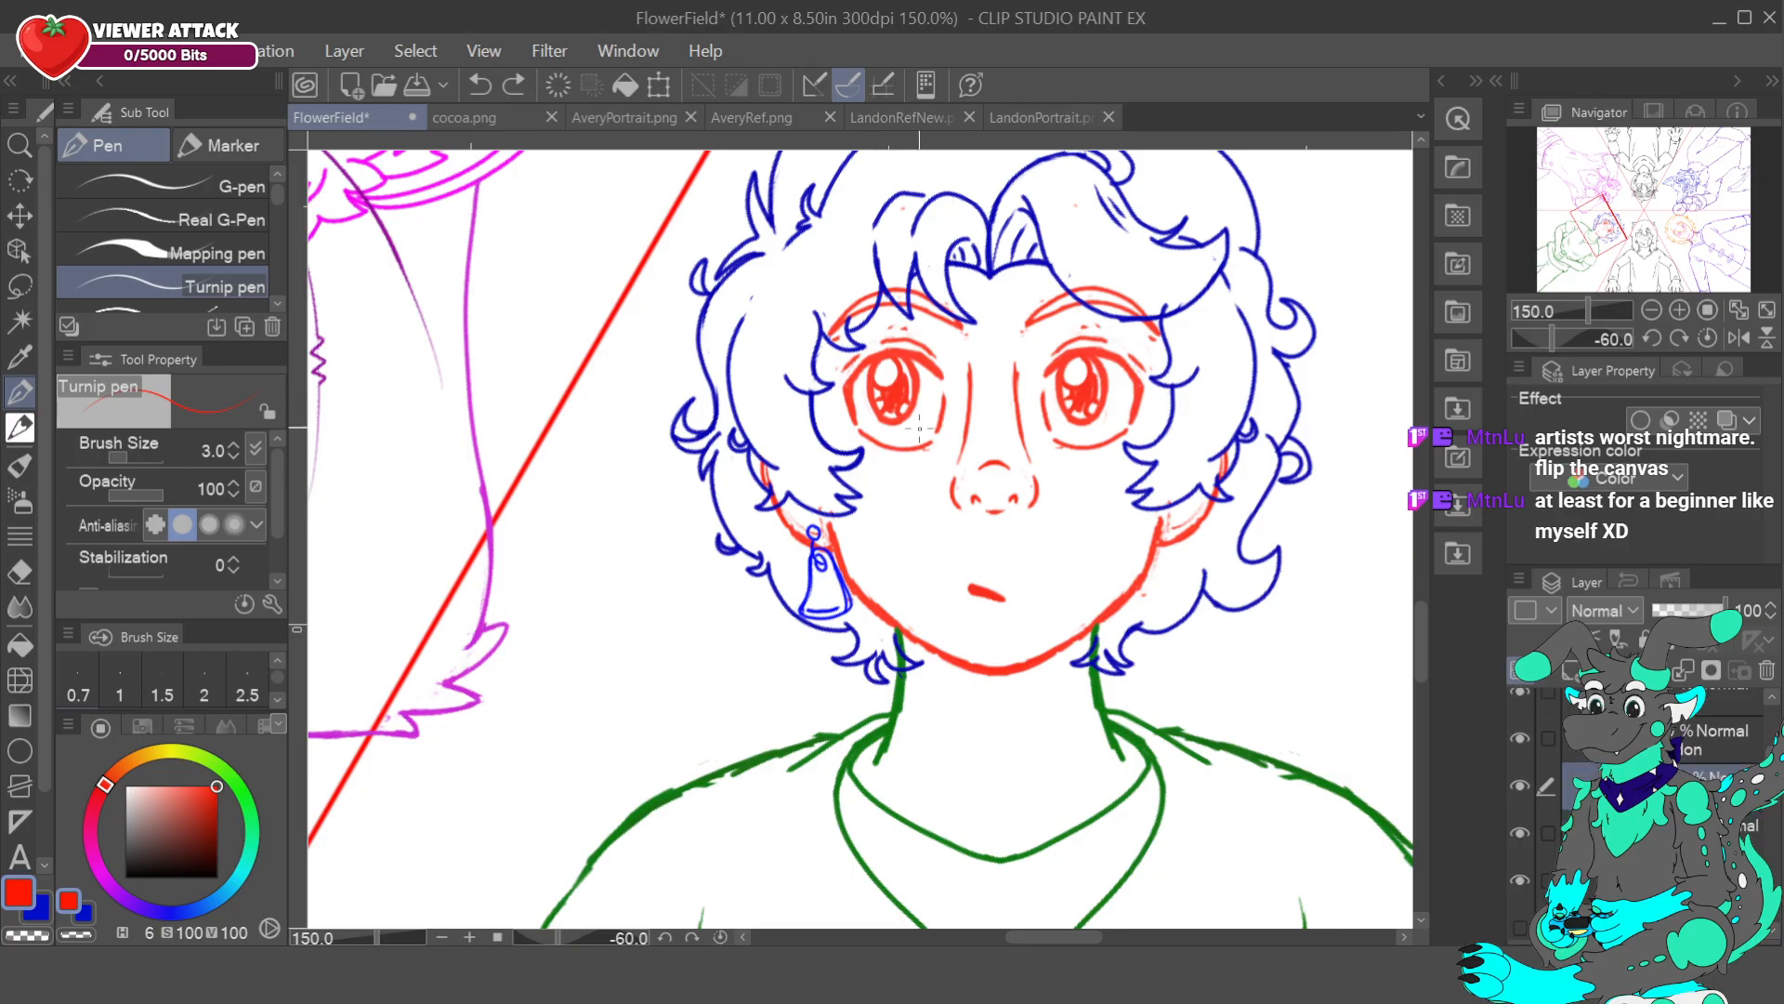
left_click_drag(1774, 780, 1777, 827)
left_click(1521, 787)
left_click(1522, 787)
left_click(1522, 931)
left_click(1522, 931)
left_click(1640, 930)
left_click(871, 488)
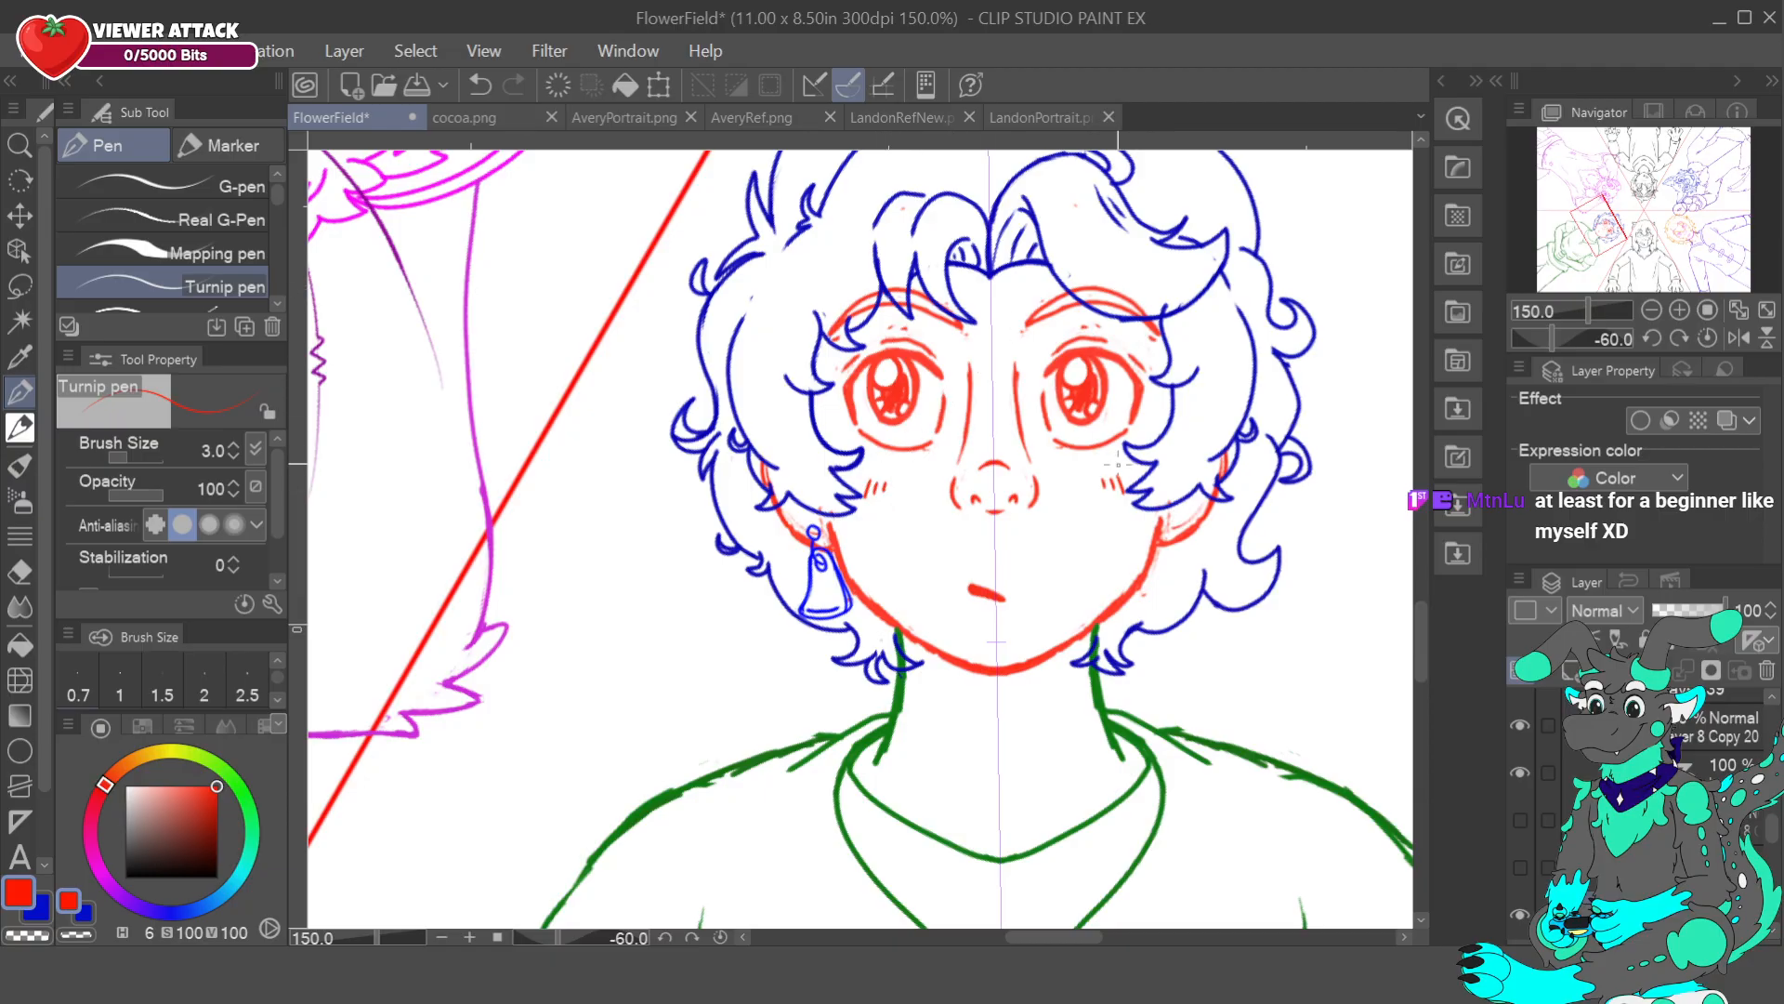
- Try adding short red vertical strokes across the bridge of the character's nose, and undo them
left_click_drag(980, 441, 995, 415)
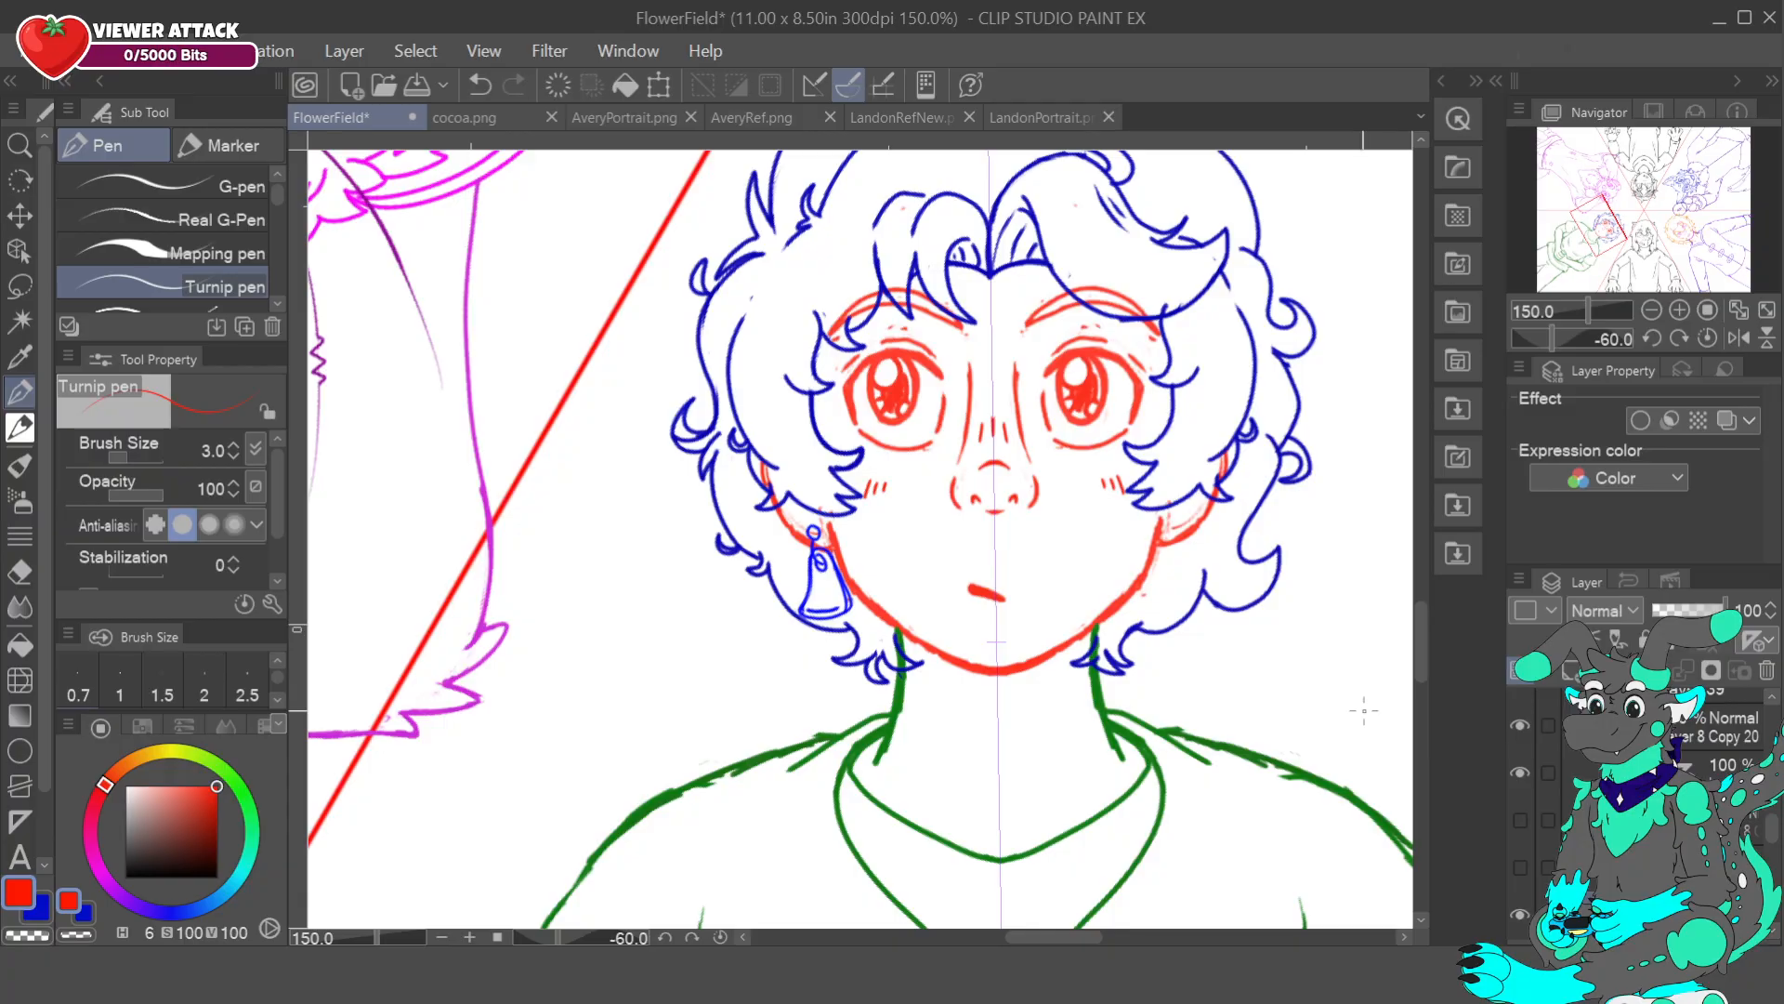
left_click(1673, 868)
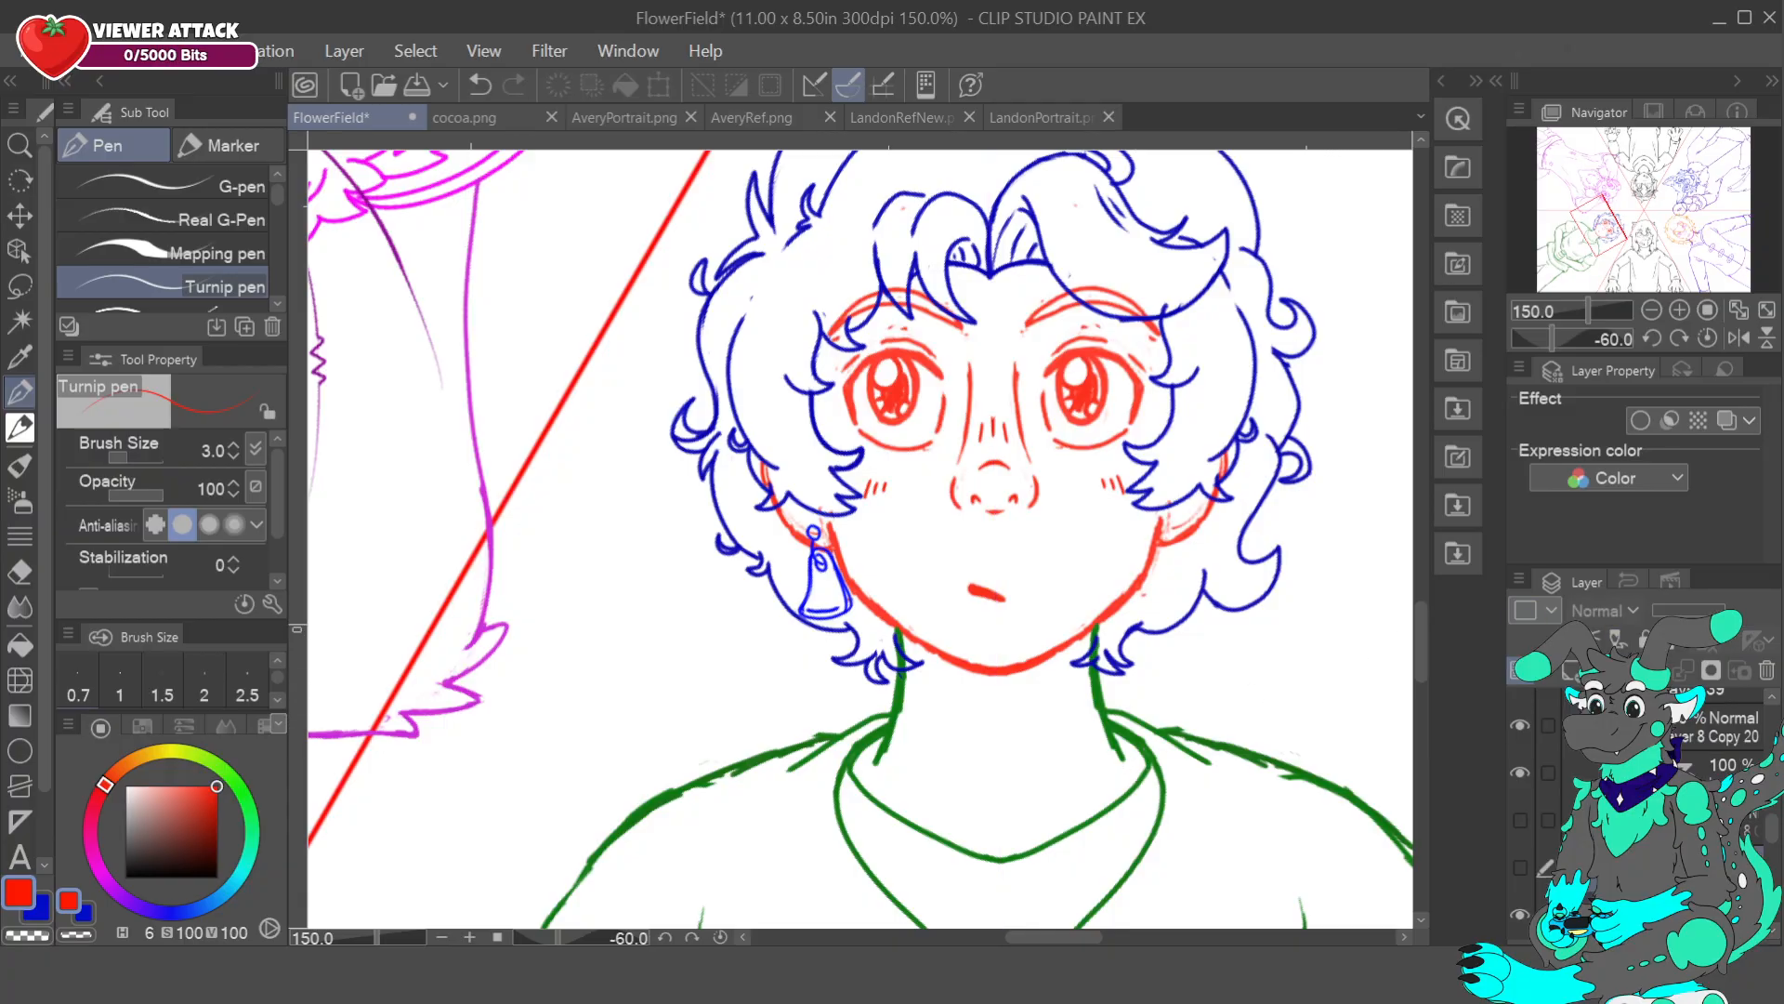
left_click(482, 84)
- Check the nose and cheek details in LandonRefNew.png and cocoa.png, and return to the FlowerField drawing
left_click(905, 119)
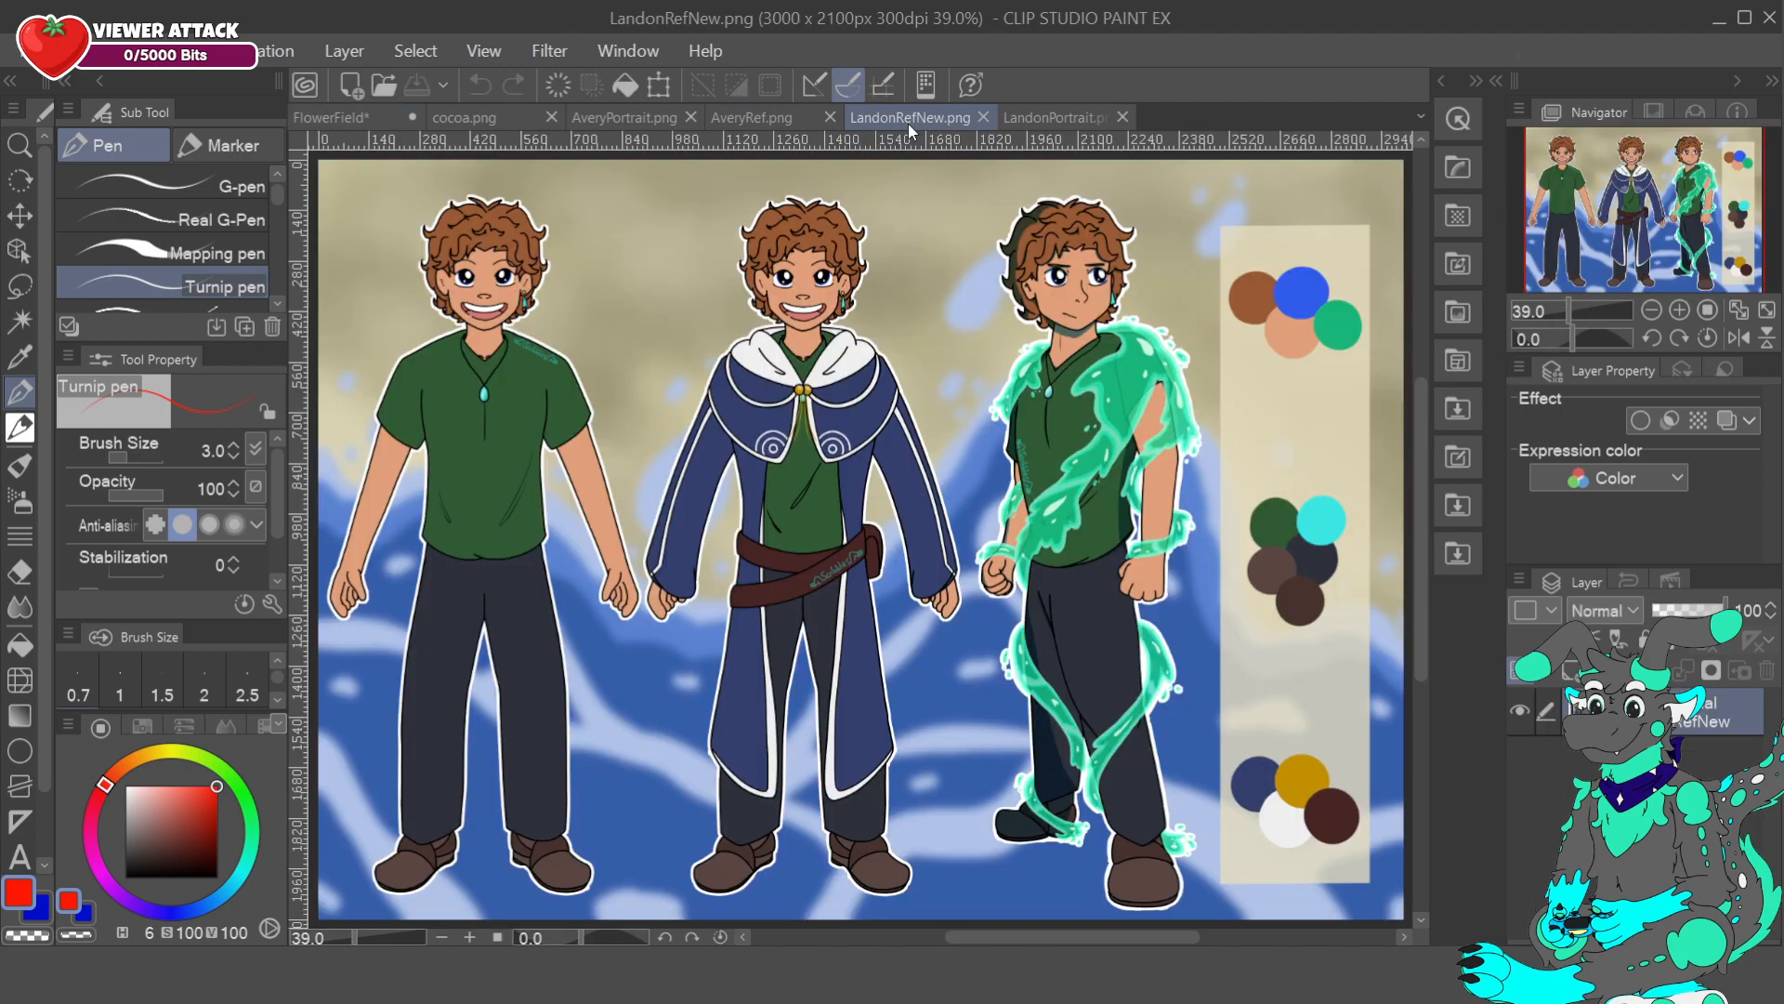
left_click(464, 117)
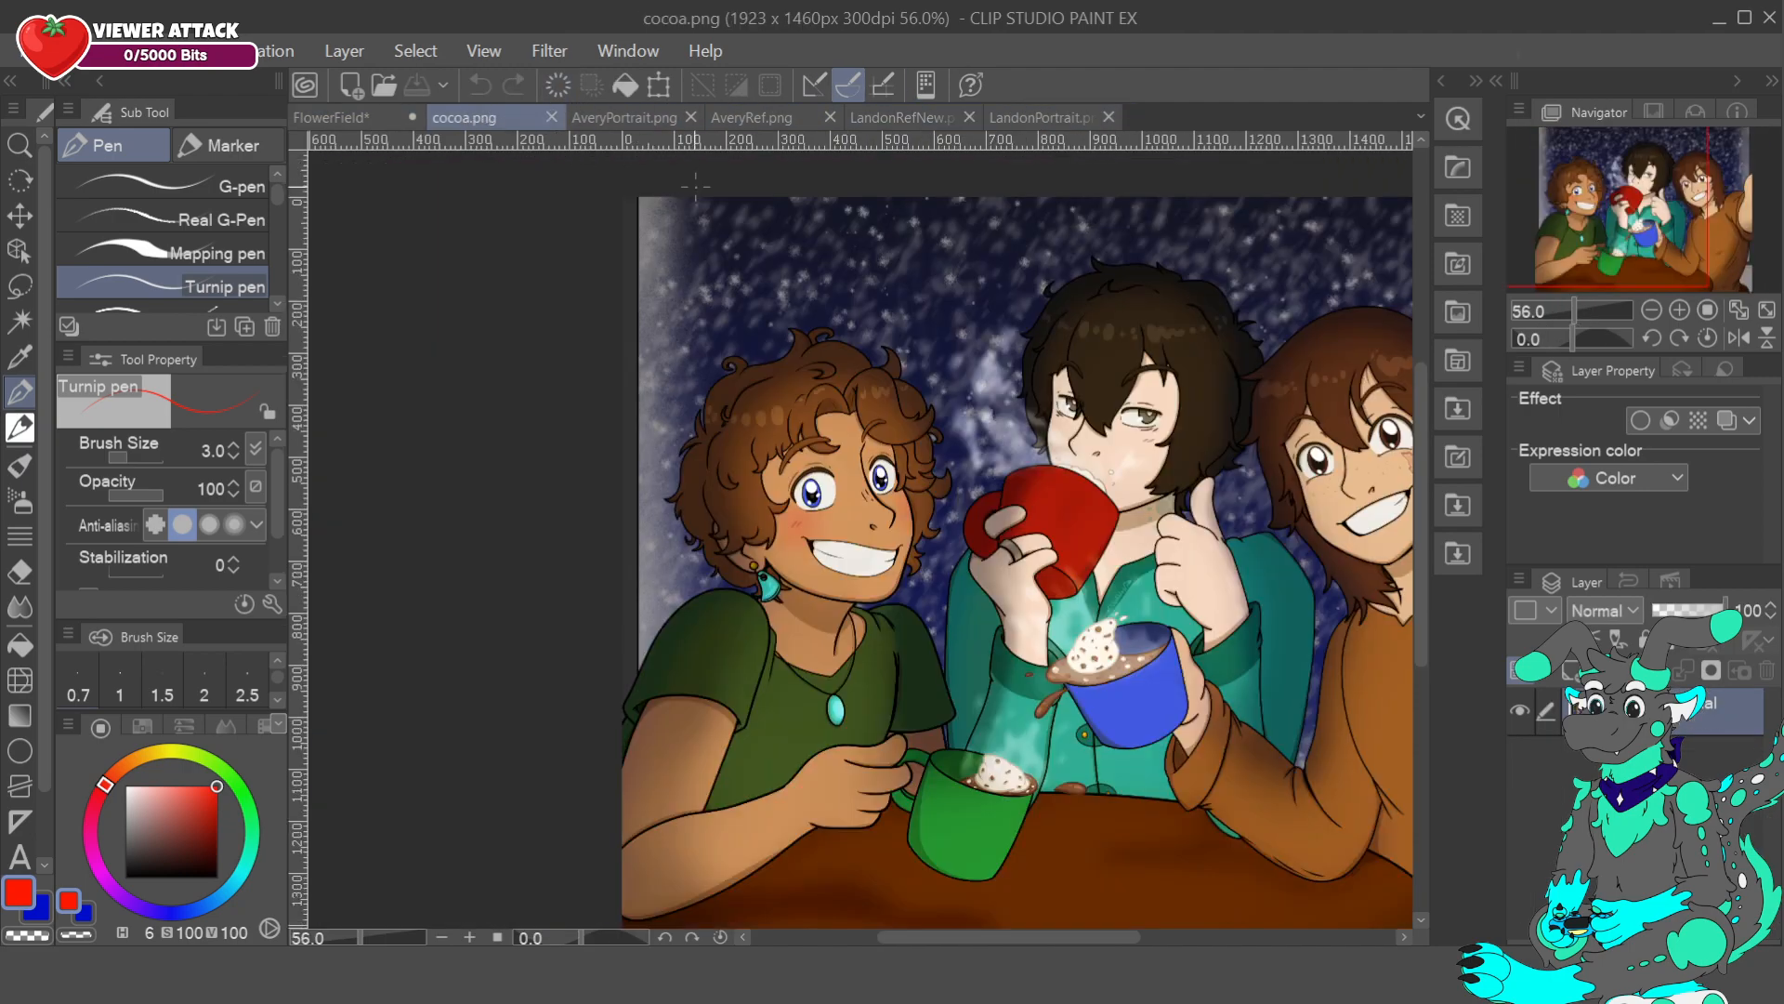
left_click(330, 118)
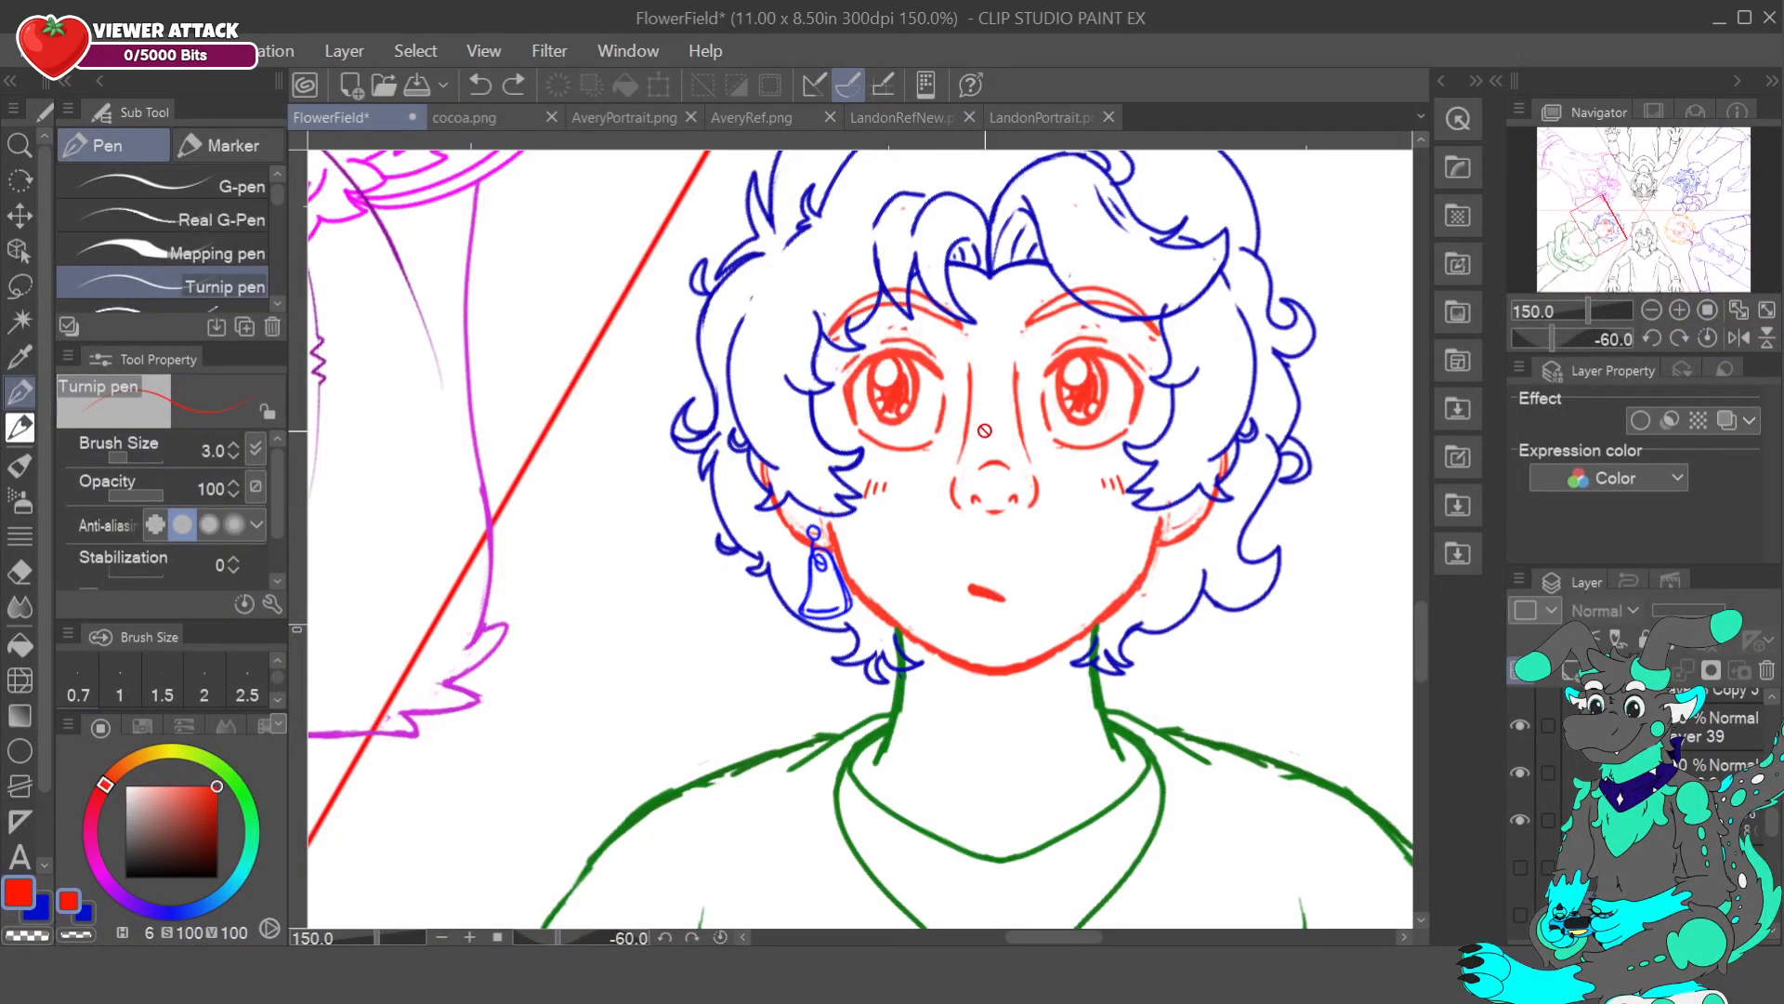
- Draw short mirrored red strokes on the bridge of the character's nose on the symmetry-ruler face layer
left_click_drag(1772, 831, 1772, 837)
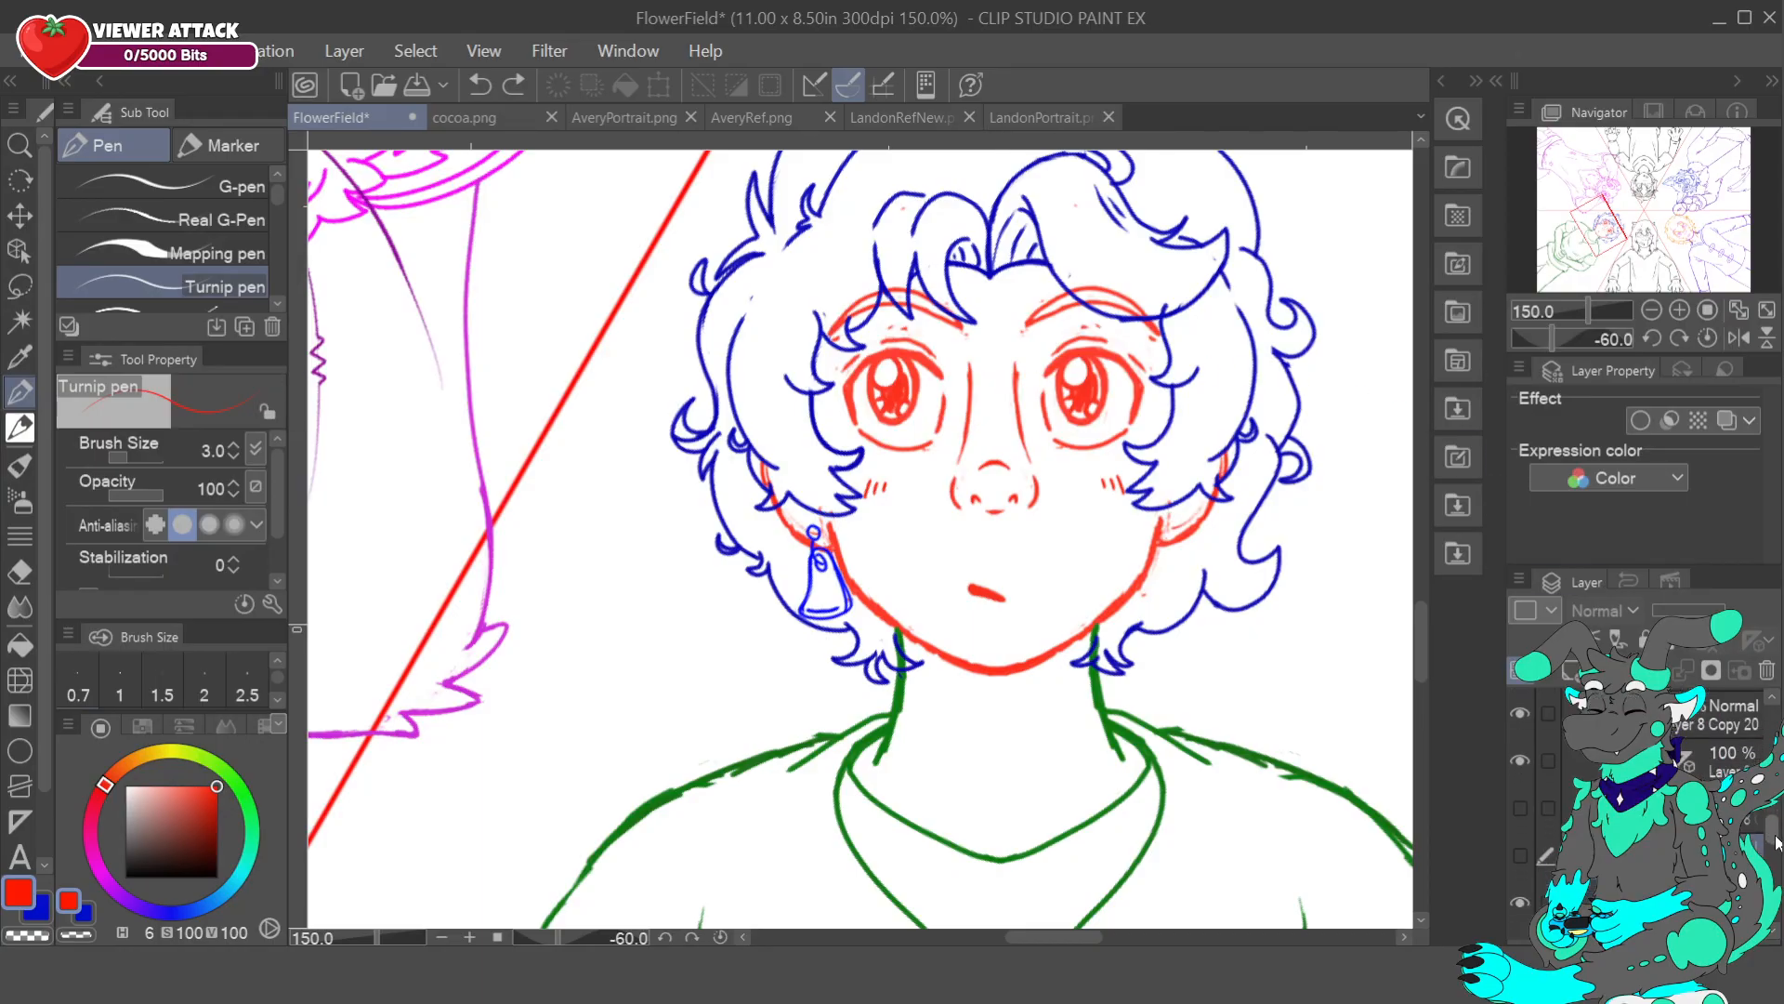
left_click(1672, 901)
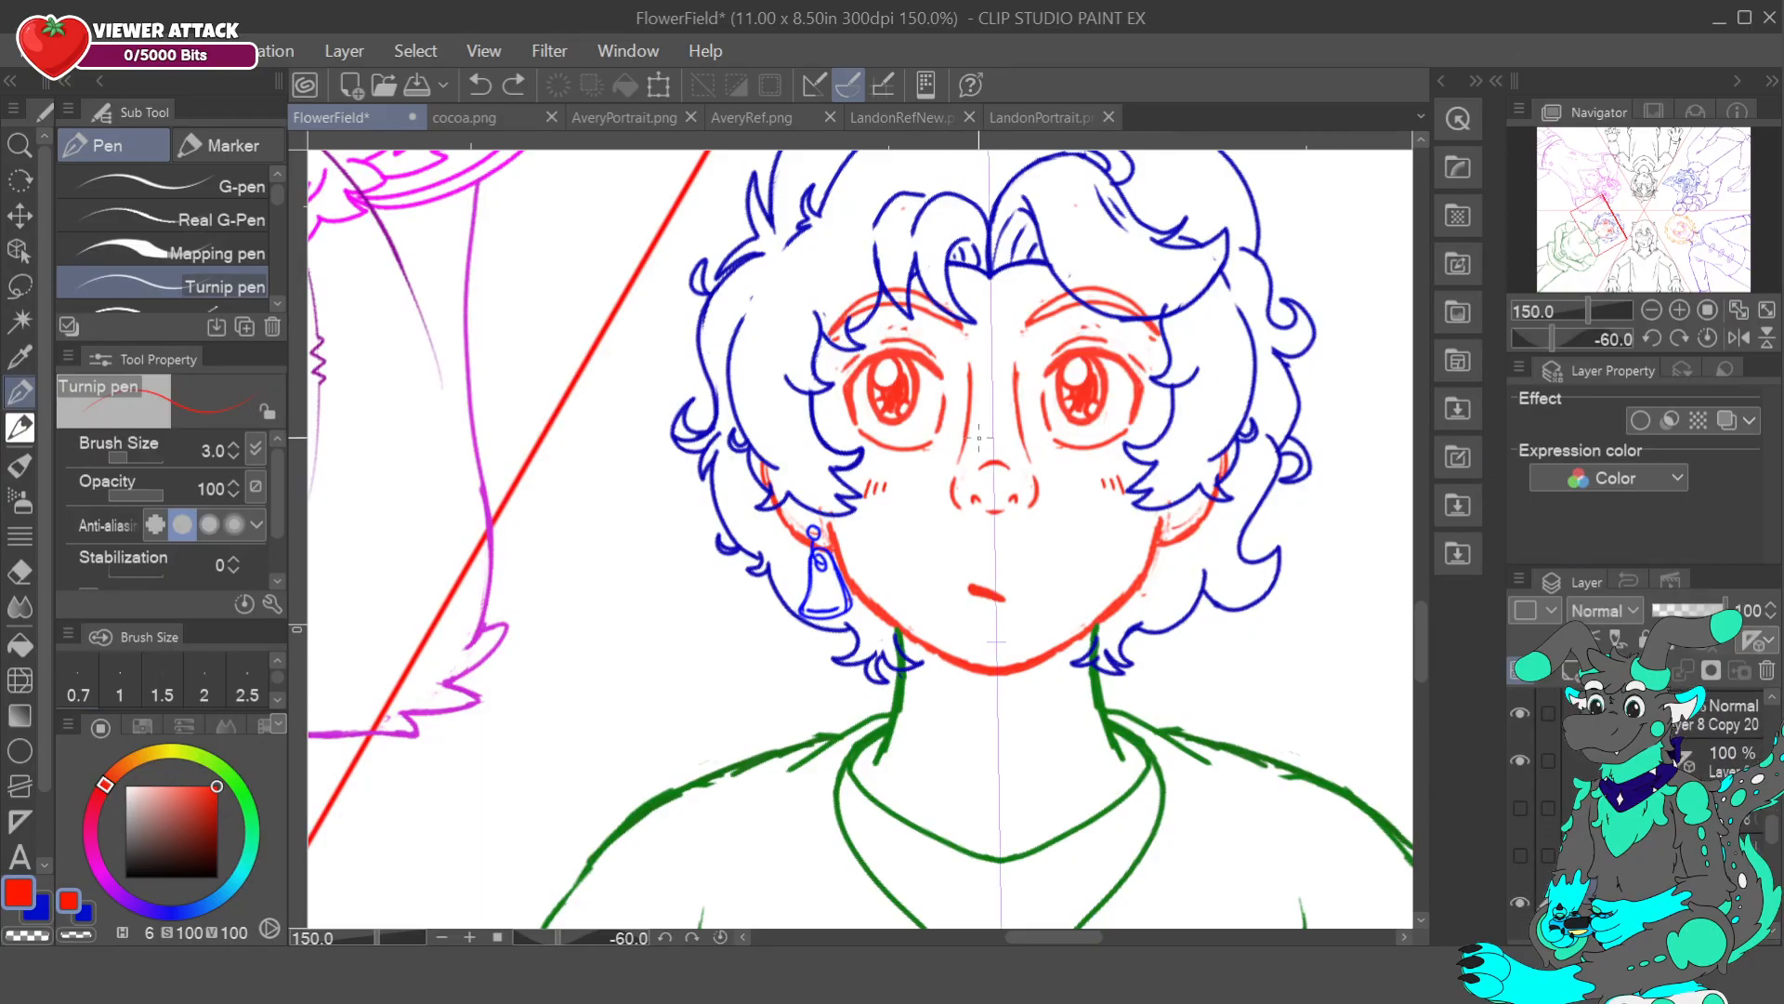
mouse_move(978, 441)
left_mouse_down()
mouse_move(988, 405)
mouse_move(994, 457)
left_mouse_up()
left_click(480, 85)
left_click(1710, 855)
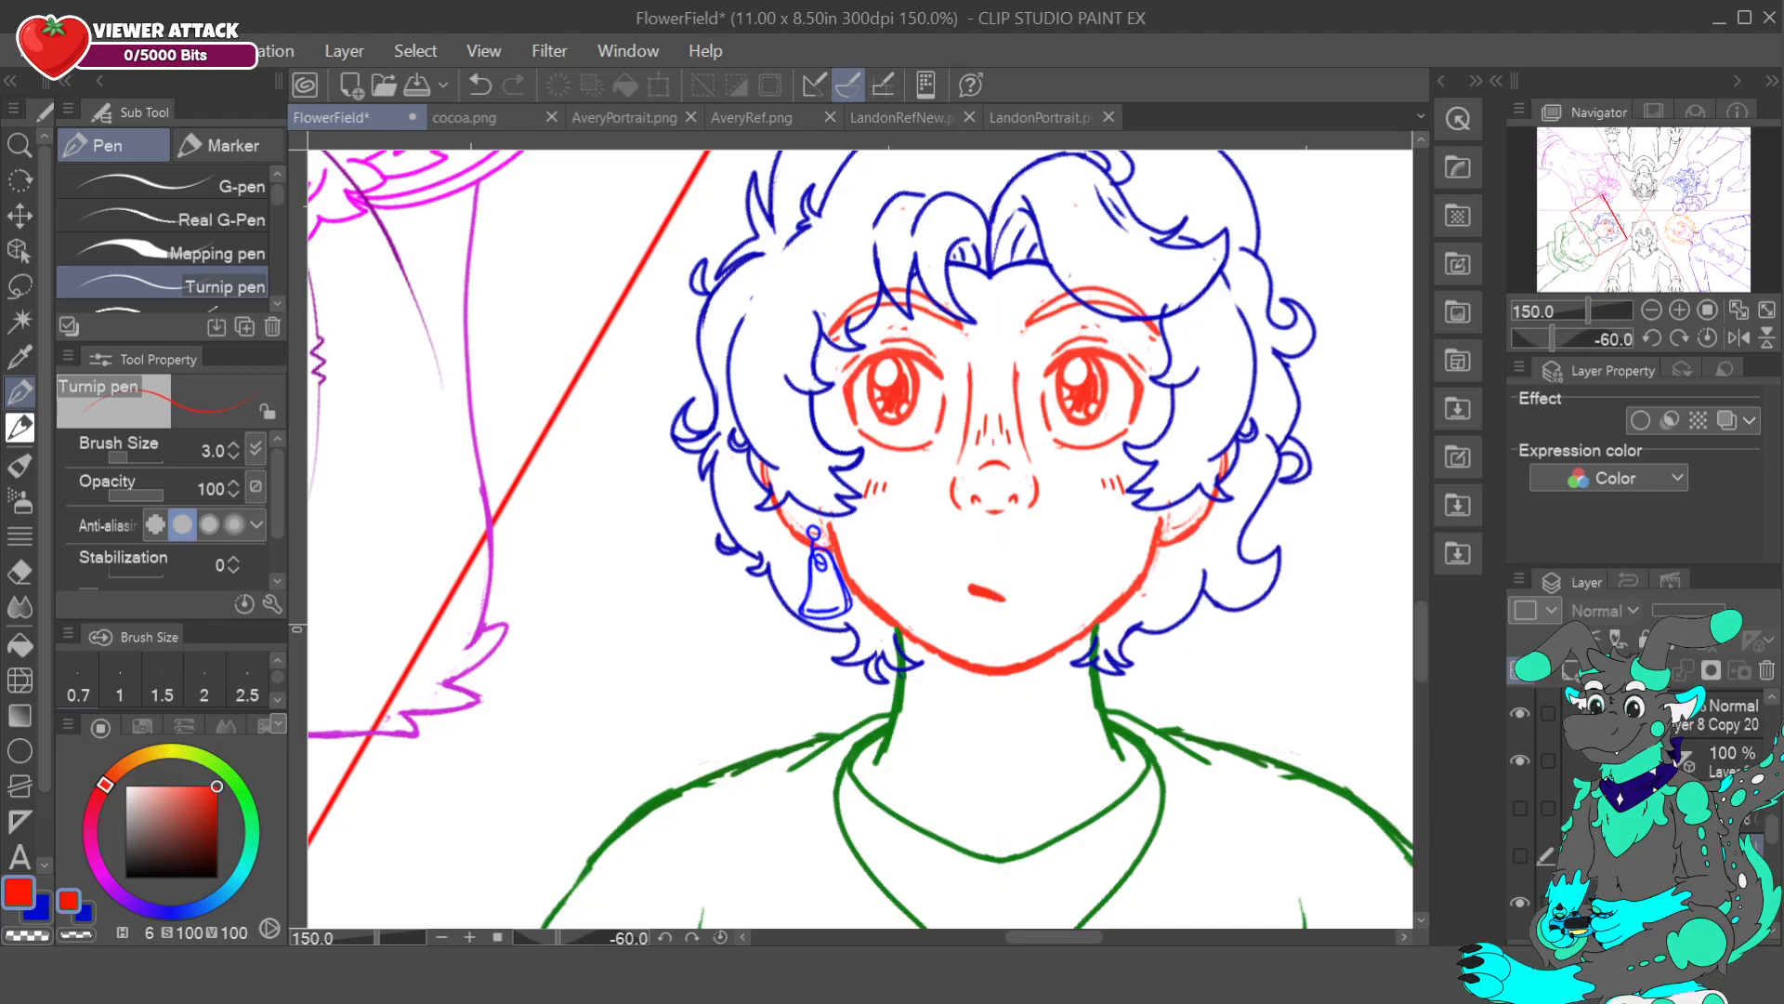
- Undo the last mirrored strokes on the bridge of the green-shirted character's nose
left_click(486, 85)
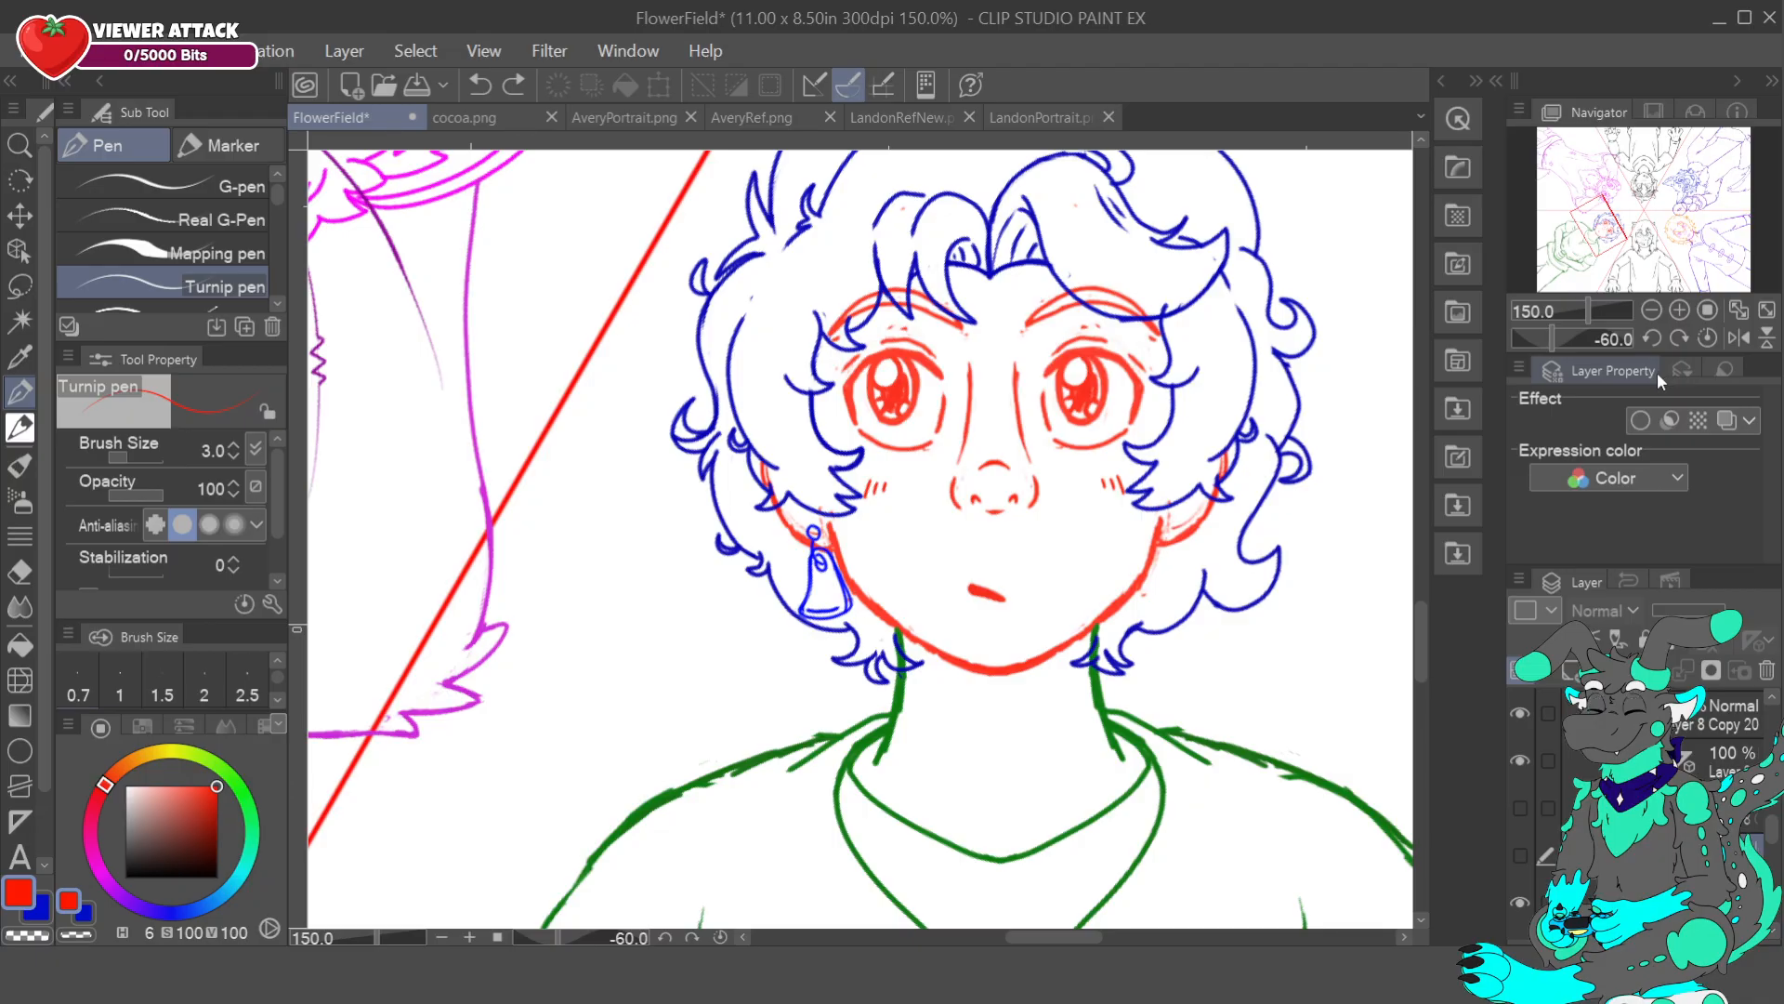
left_click(1708, 310)
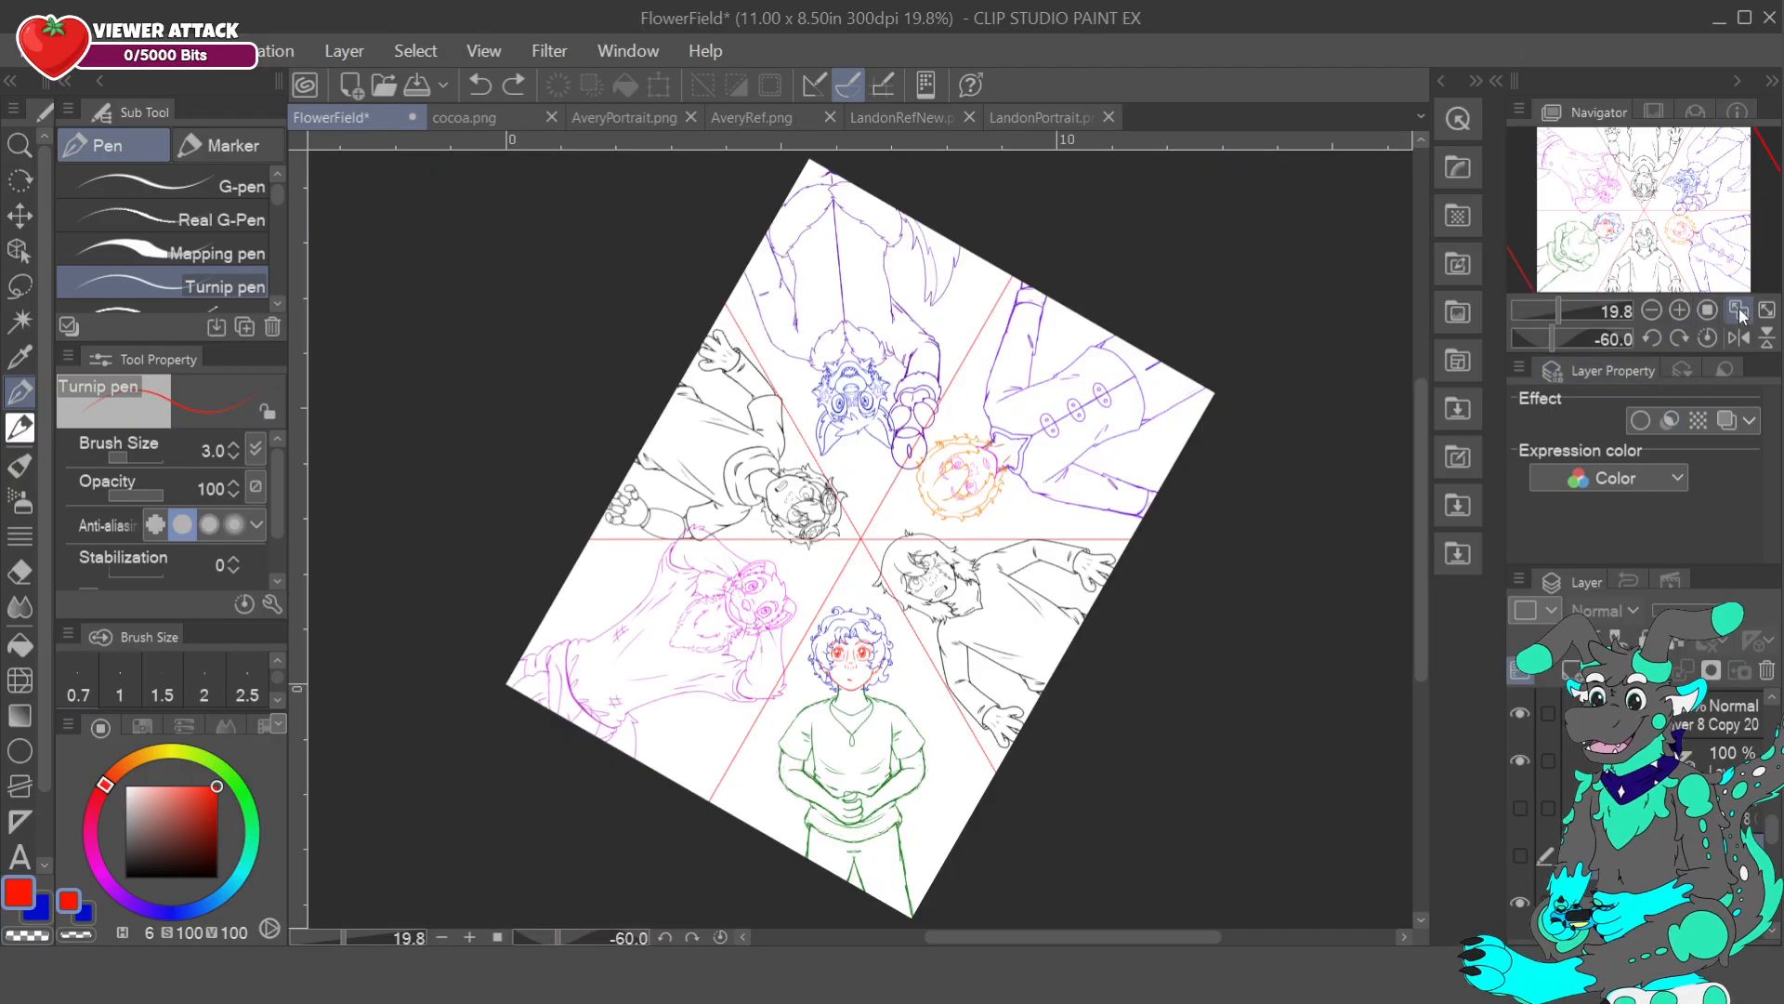
left_click(1708, 338)
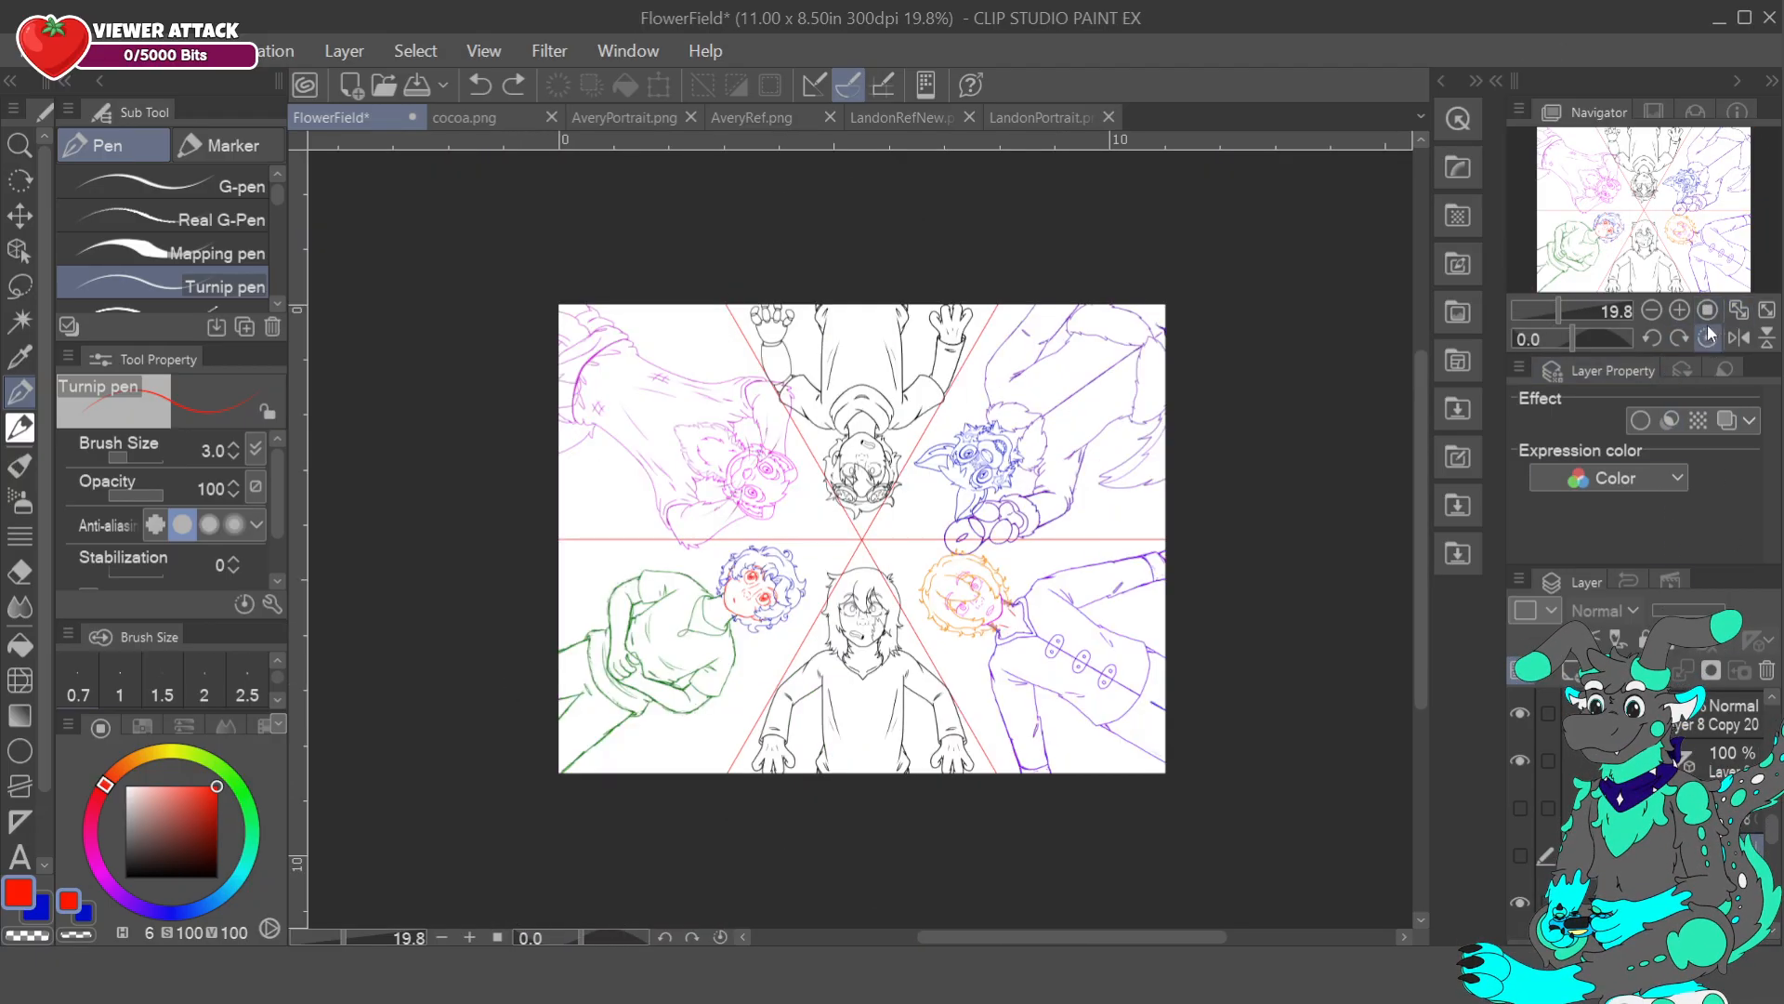
- Check the green-shirted character's features in cocoa.png, LandonRefNew.png and LandonPortrait.png, and return to the FlowerField drawing
left_click(482, 115)
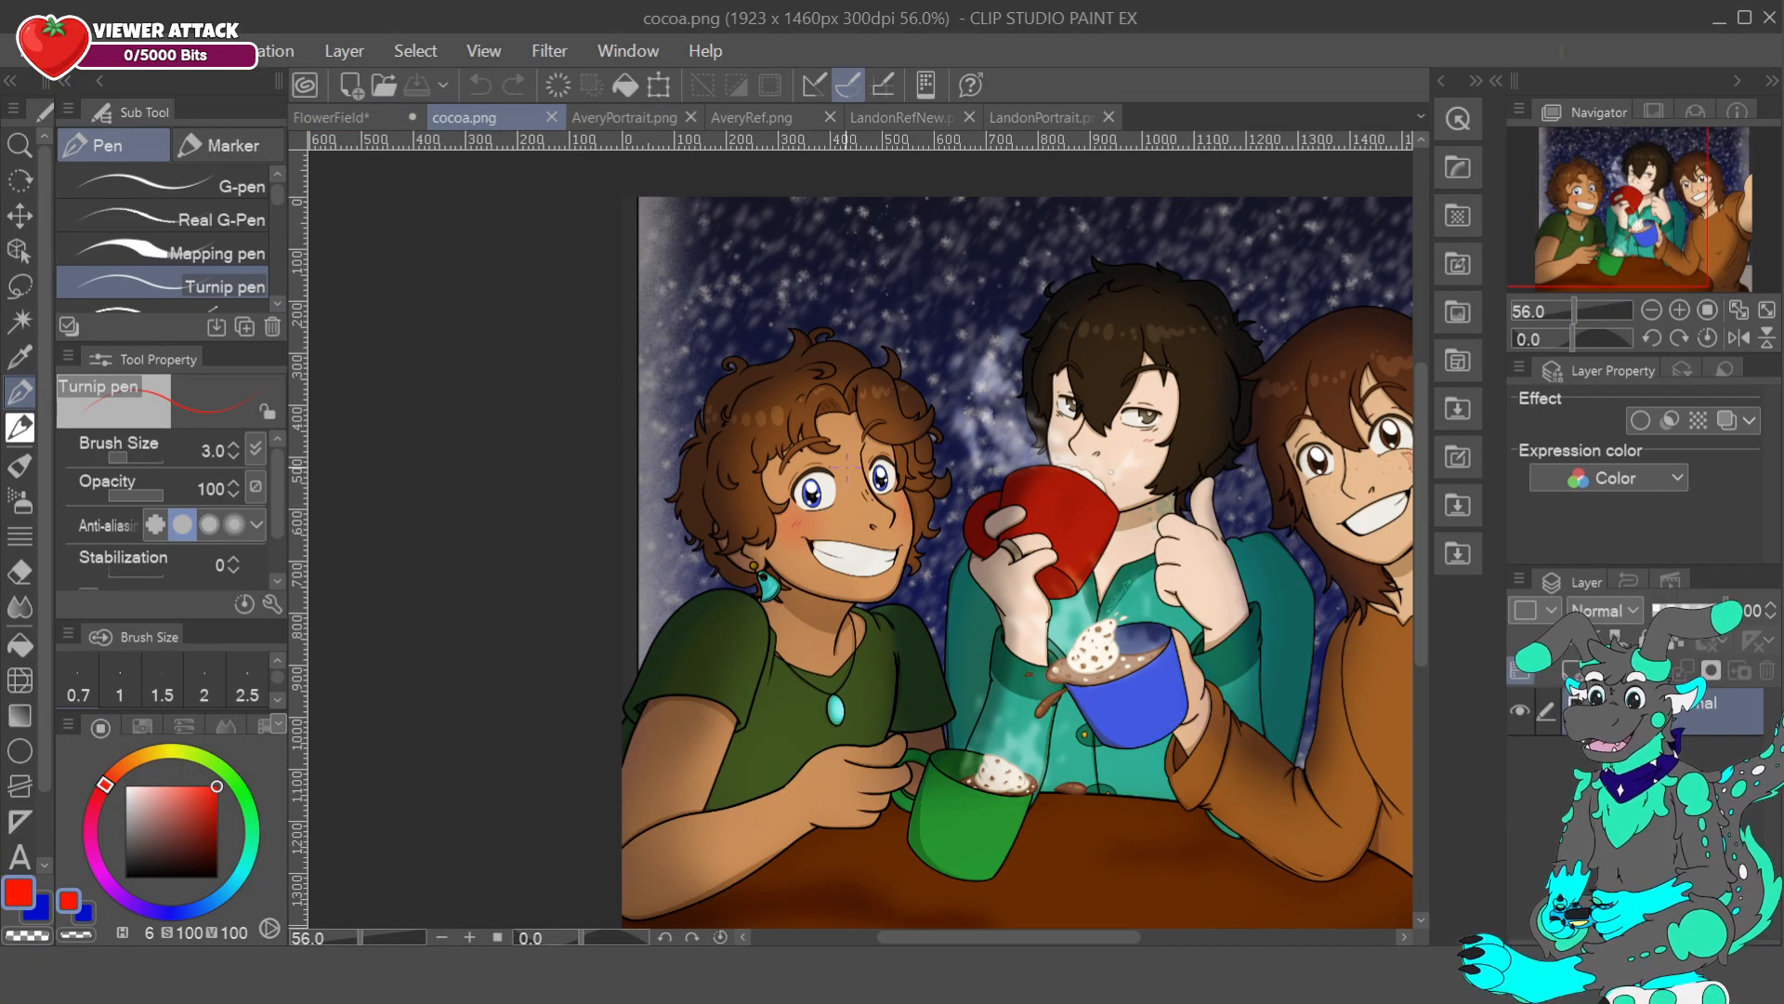
left_click(920, 117)
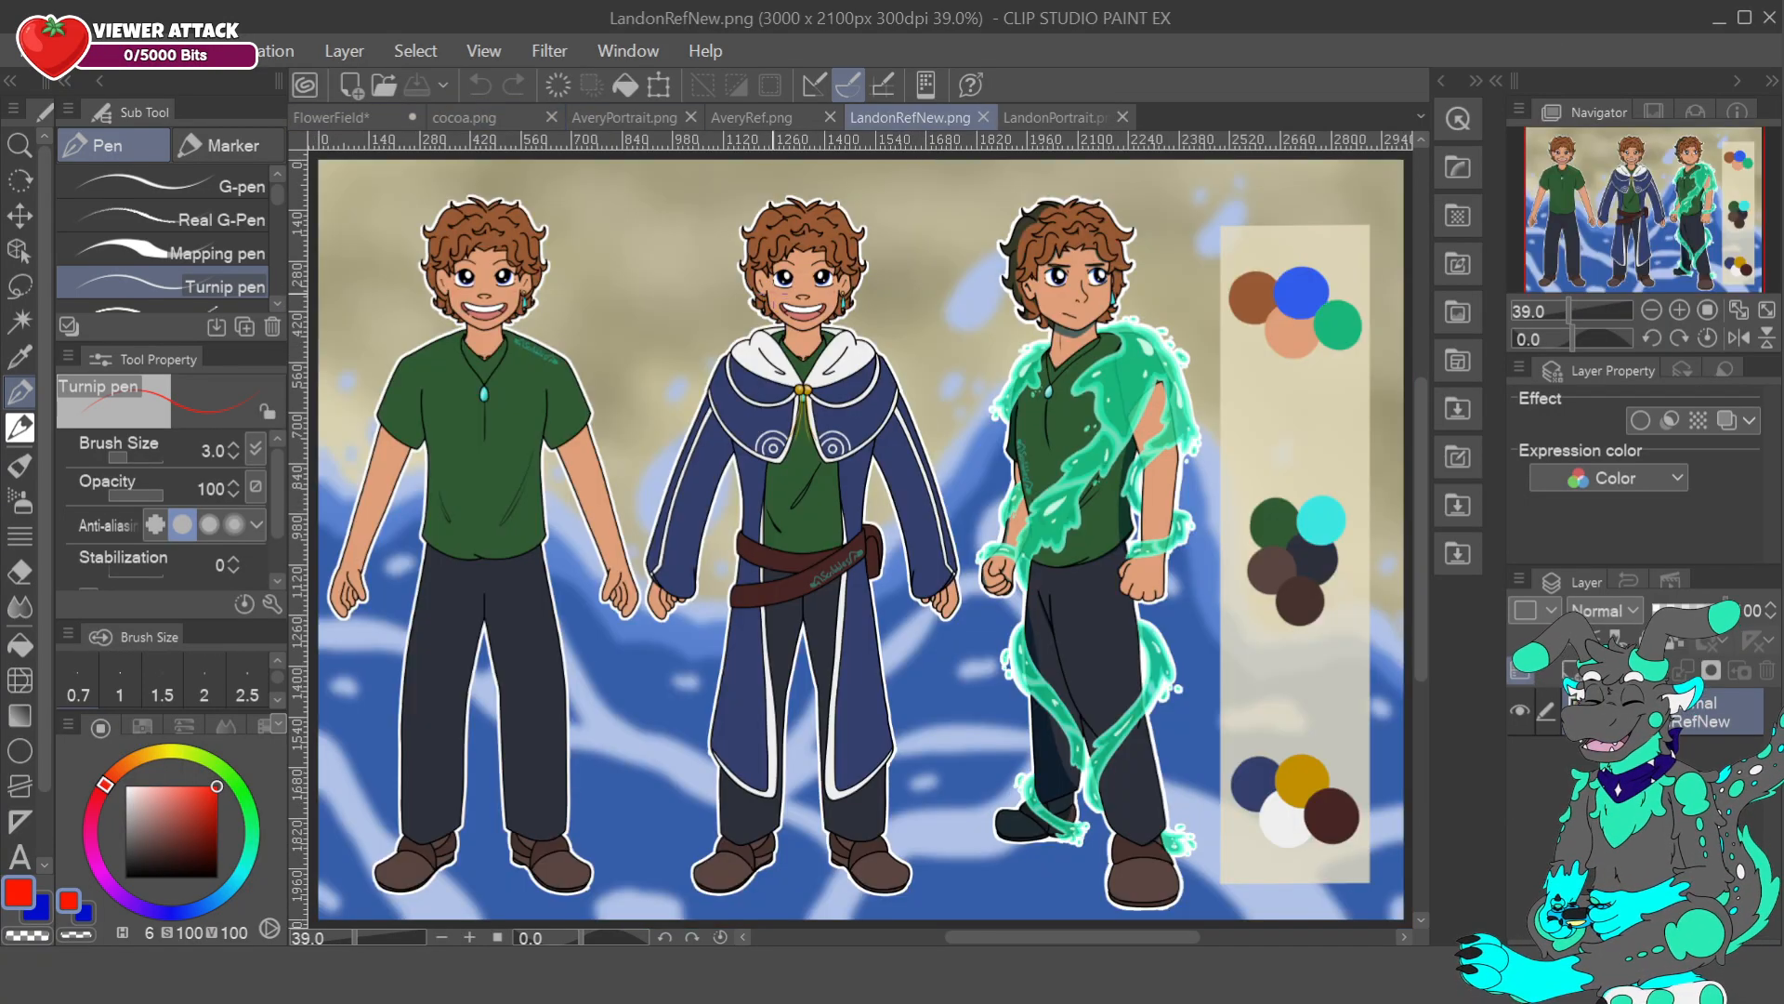
key("ctrl+plus")
key("ctrl+plus")
left_click_drag(830, 231, 1036, 589)
left_click(1055, 117)
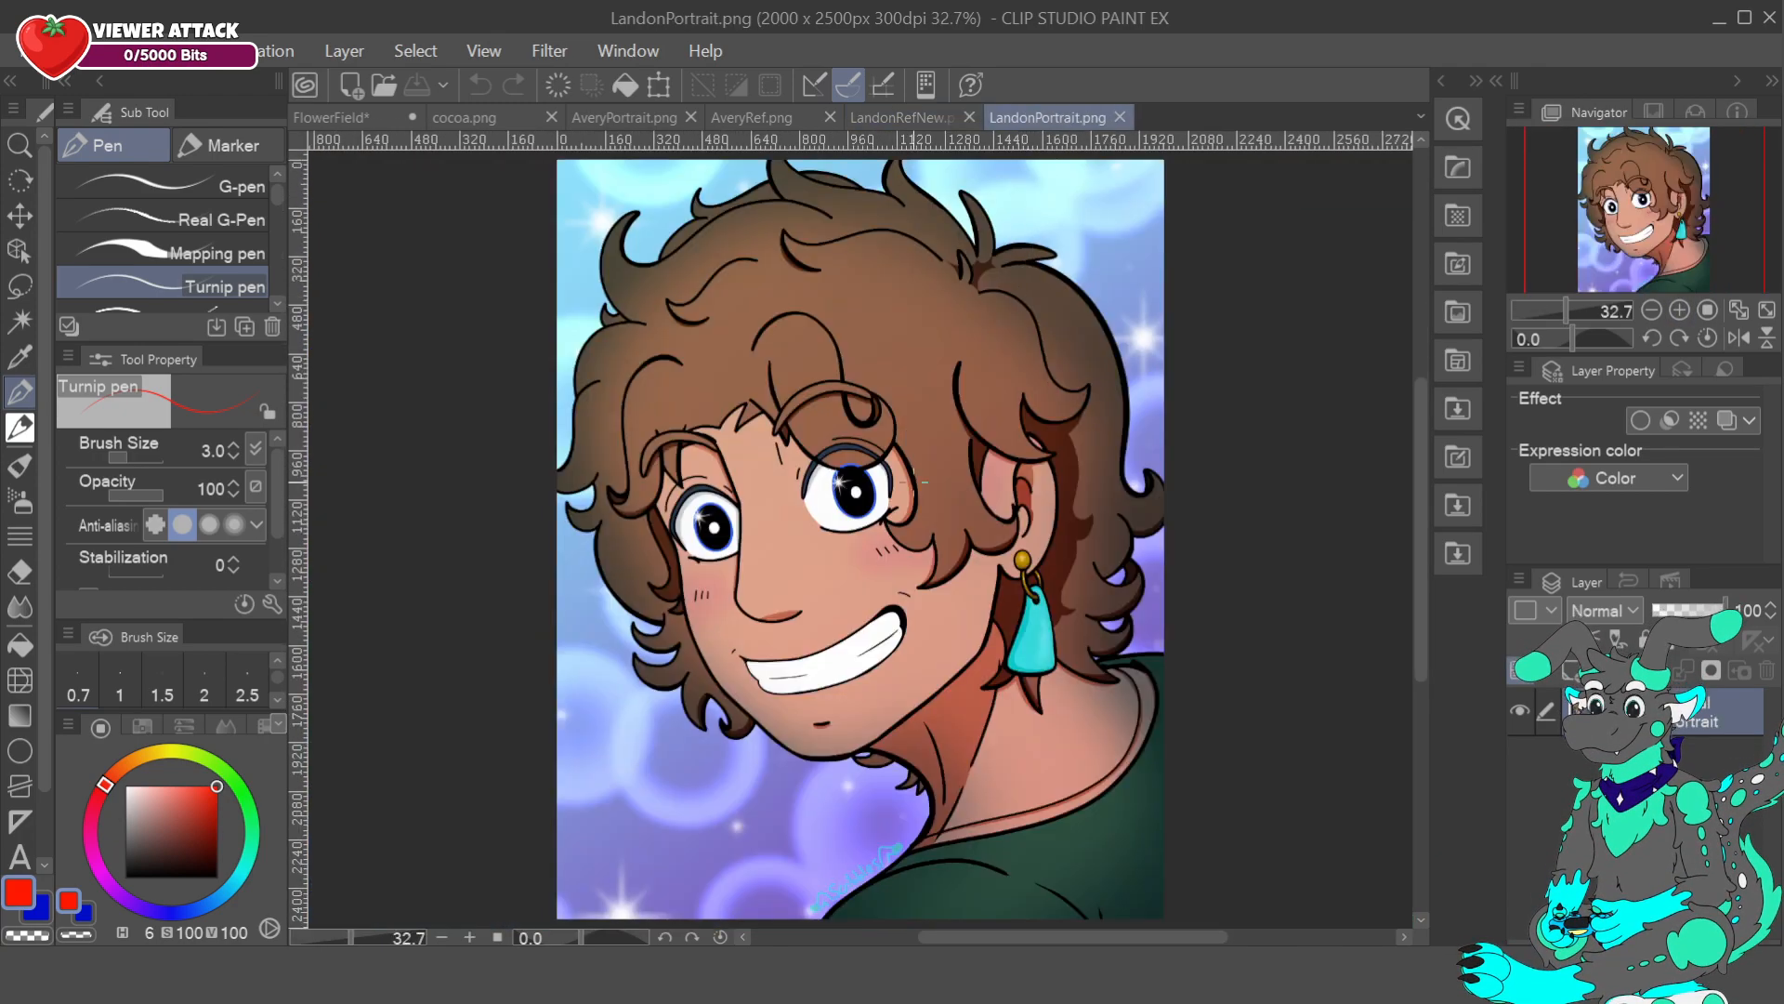
left_click(349, 126)
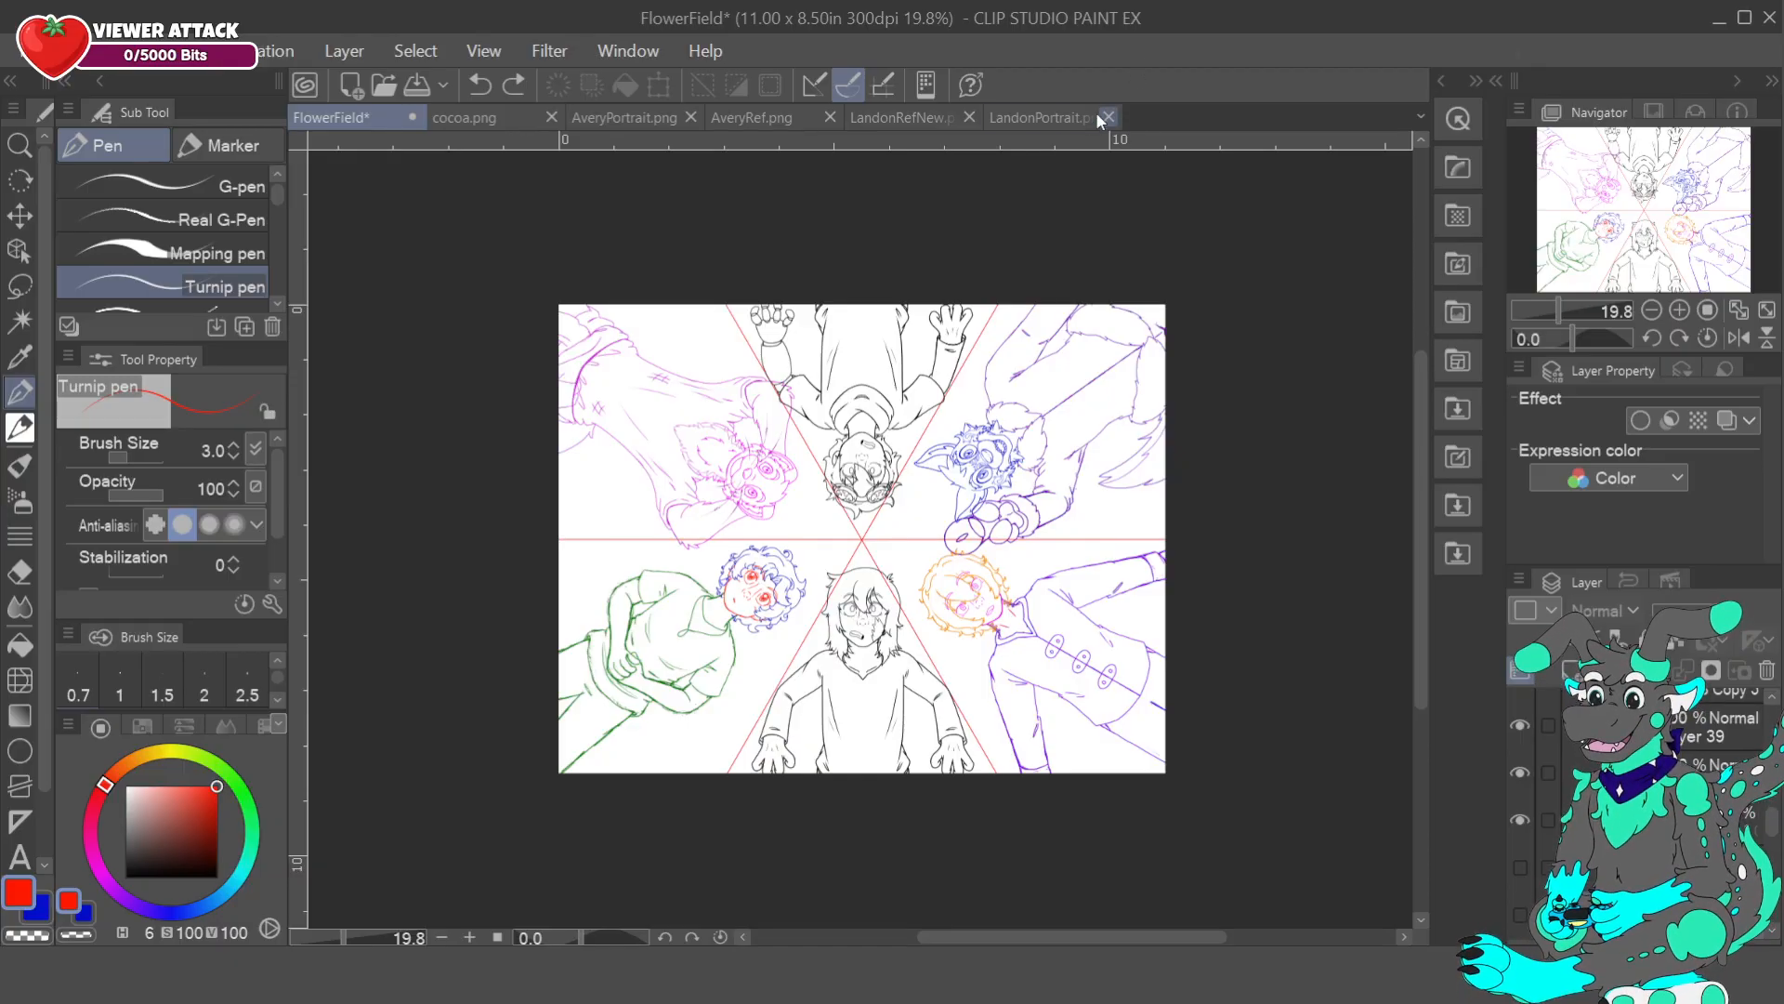
- Examine LandonPortrait.png flipped horizontally and in its normal orientation, and return to the FlowerField drawing
left_click(1039, 119)
left_click(1742, 340)
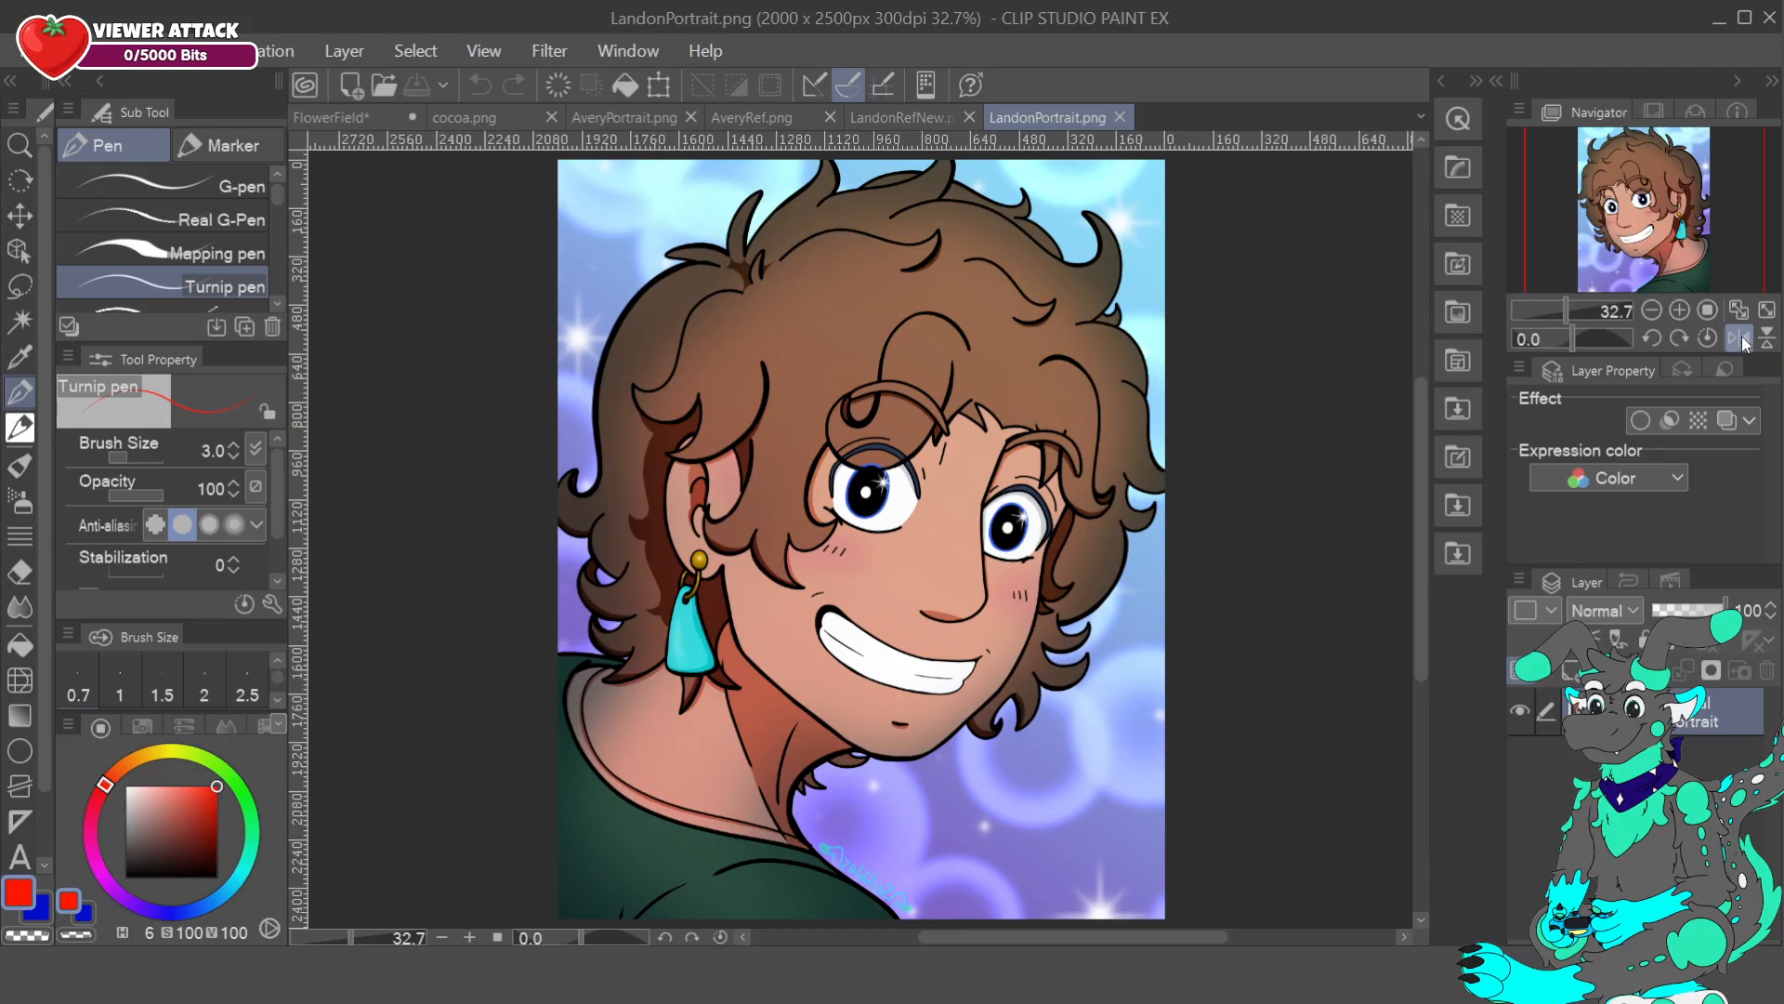
left_click(1739, 341)
left_click(1742, 340)
left_click(1743, 342)
left_click(1743, 342)
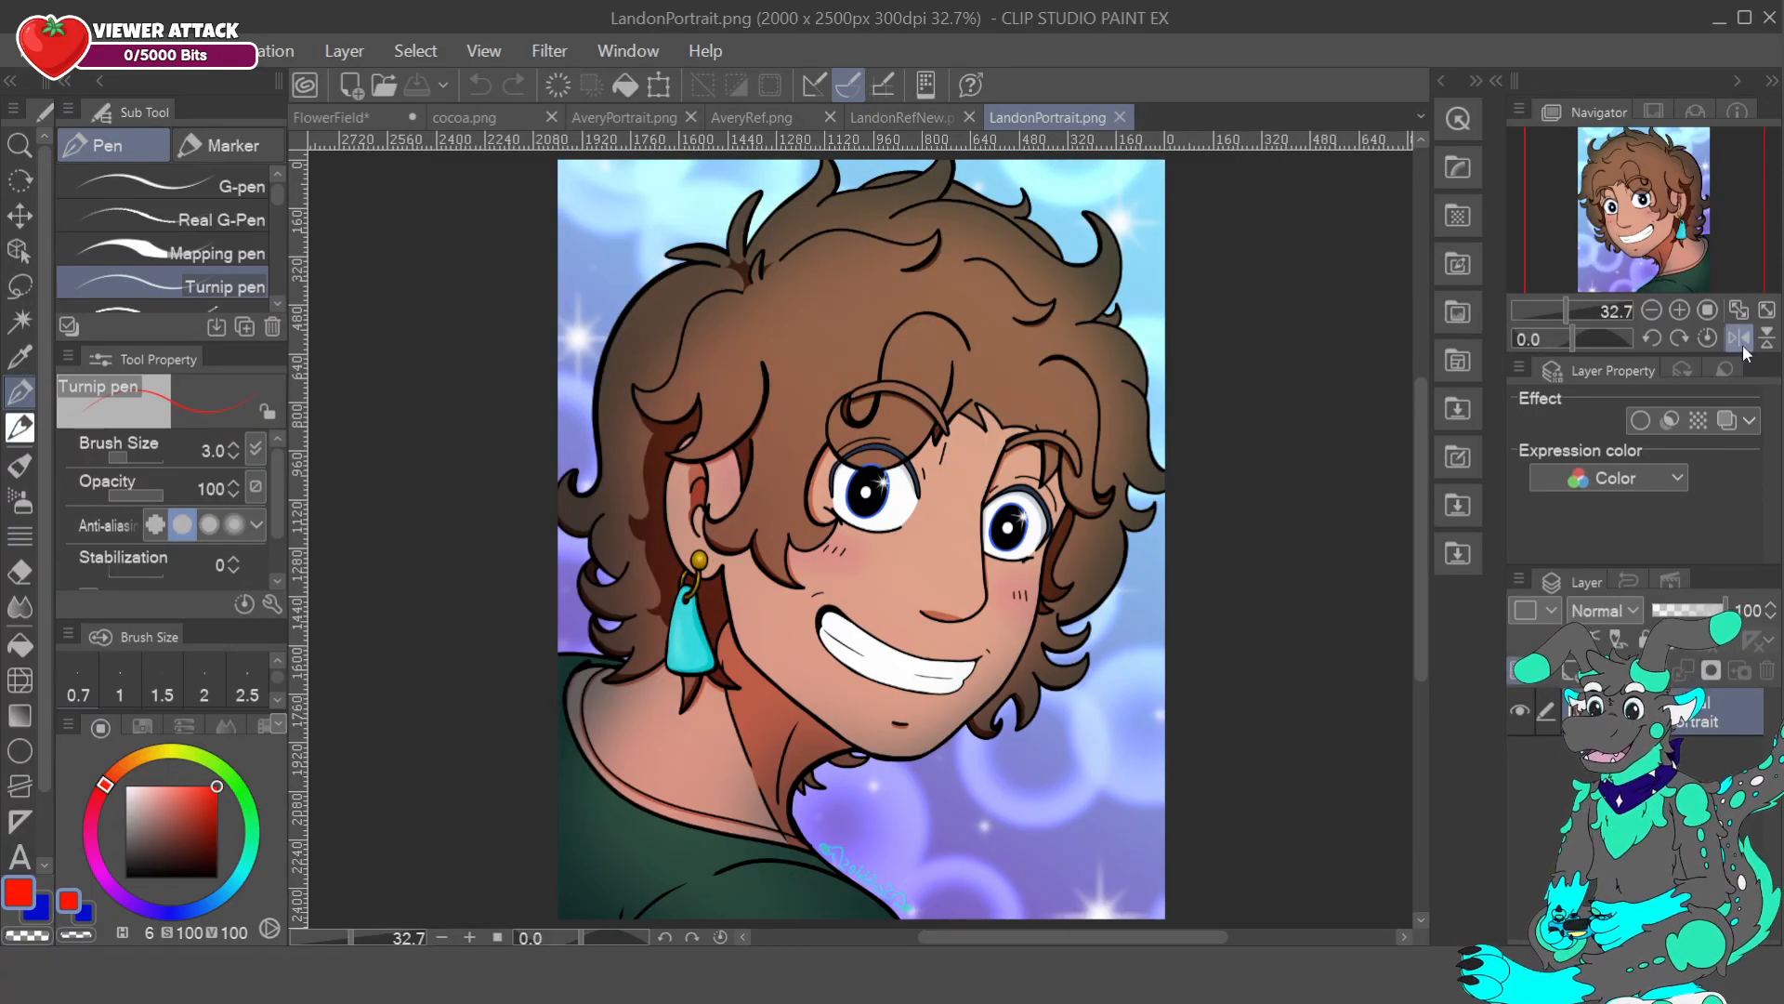
left_click(1741, 343)
left_click(1738, 342)
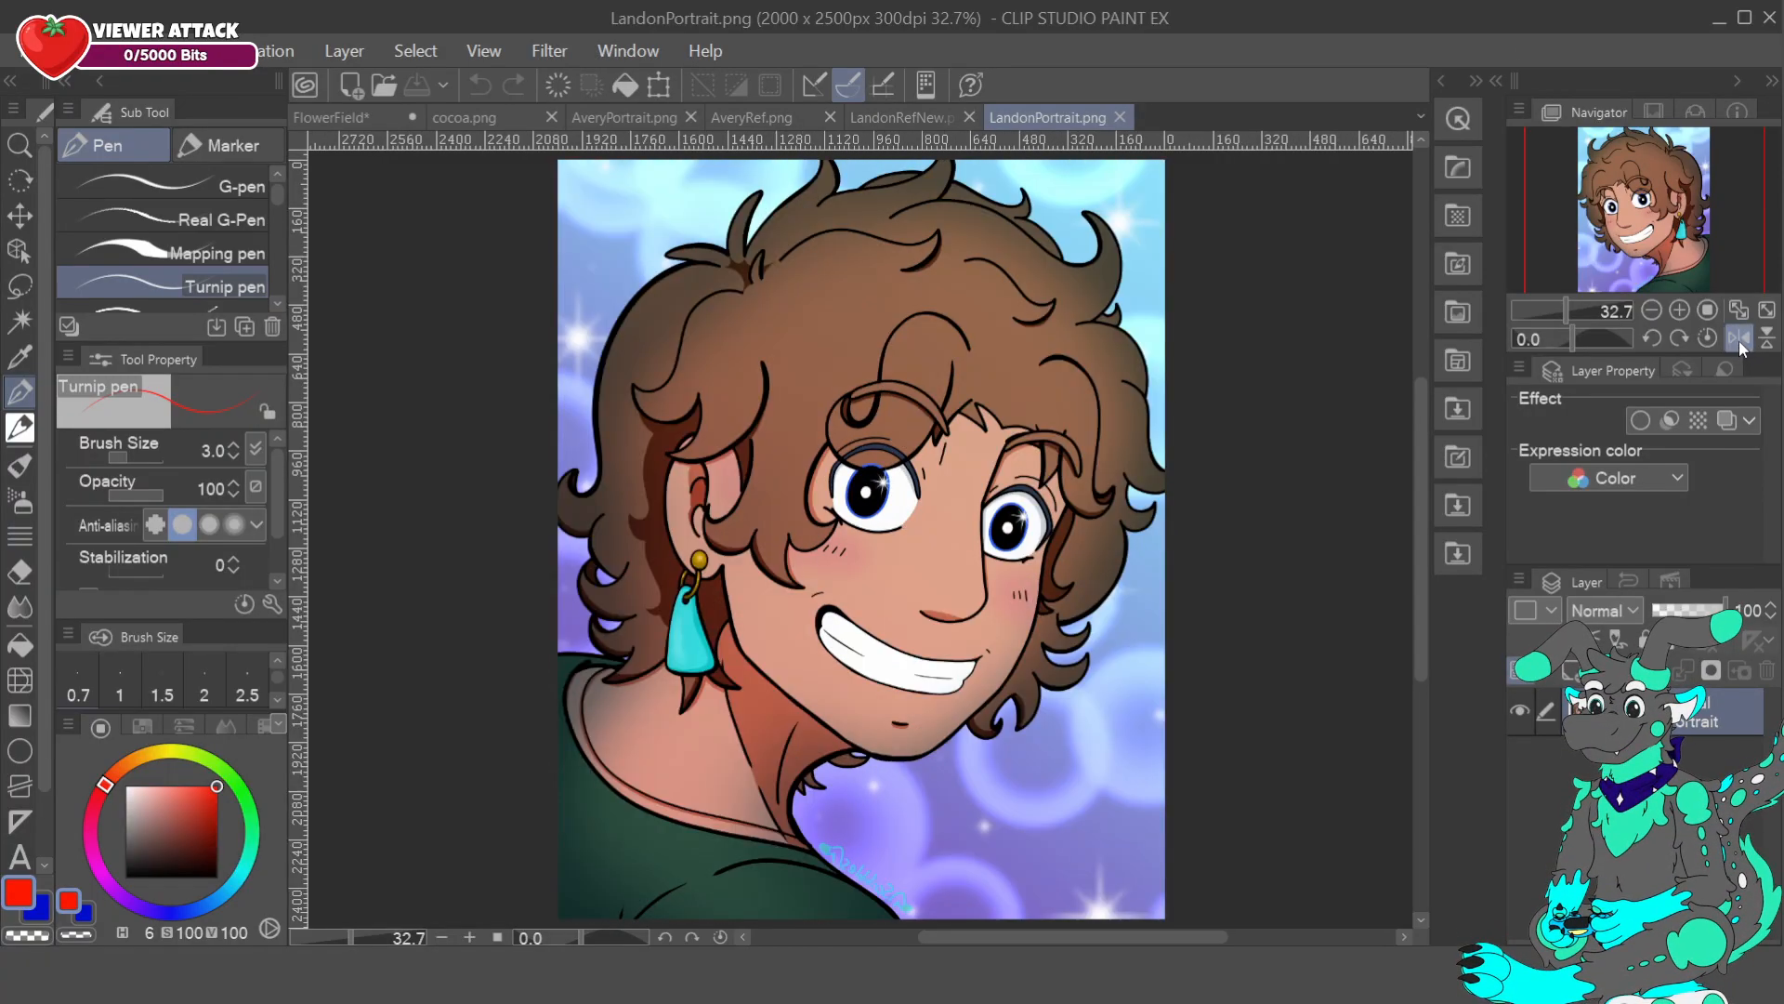
left_click(1740, 342)
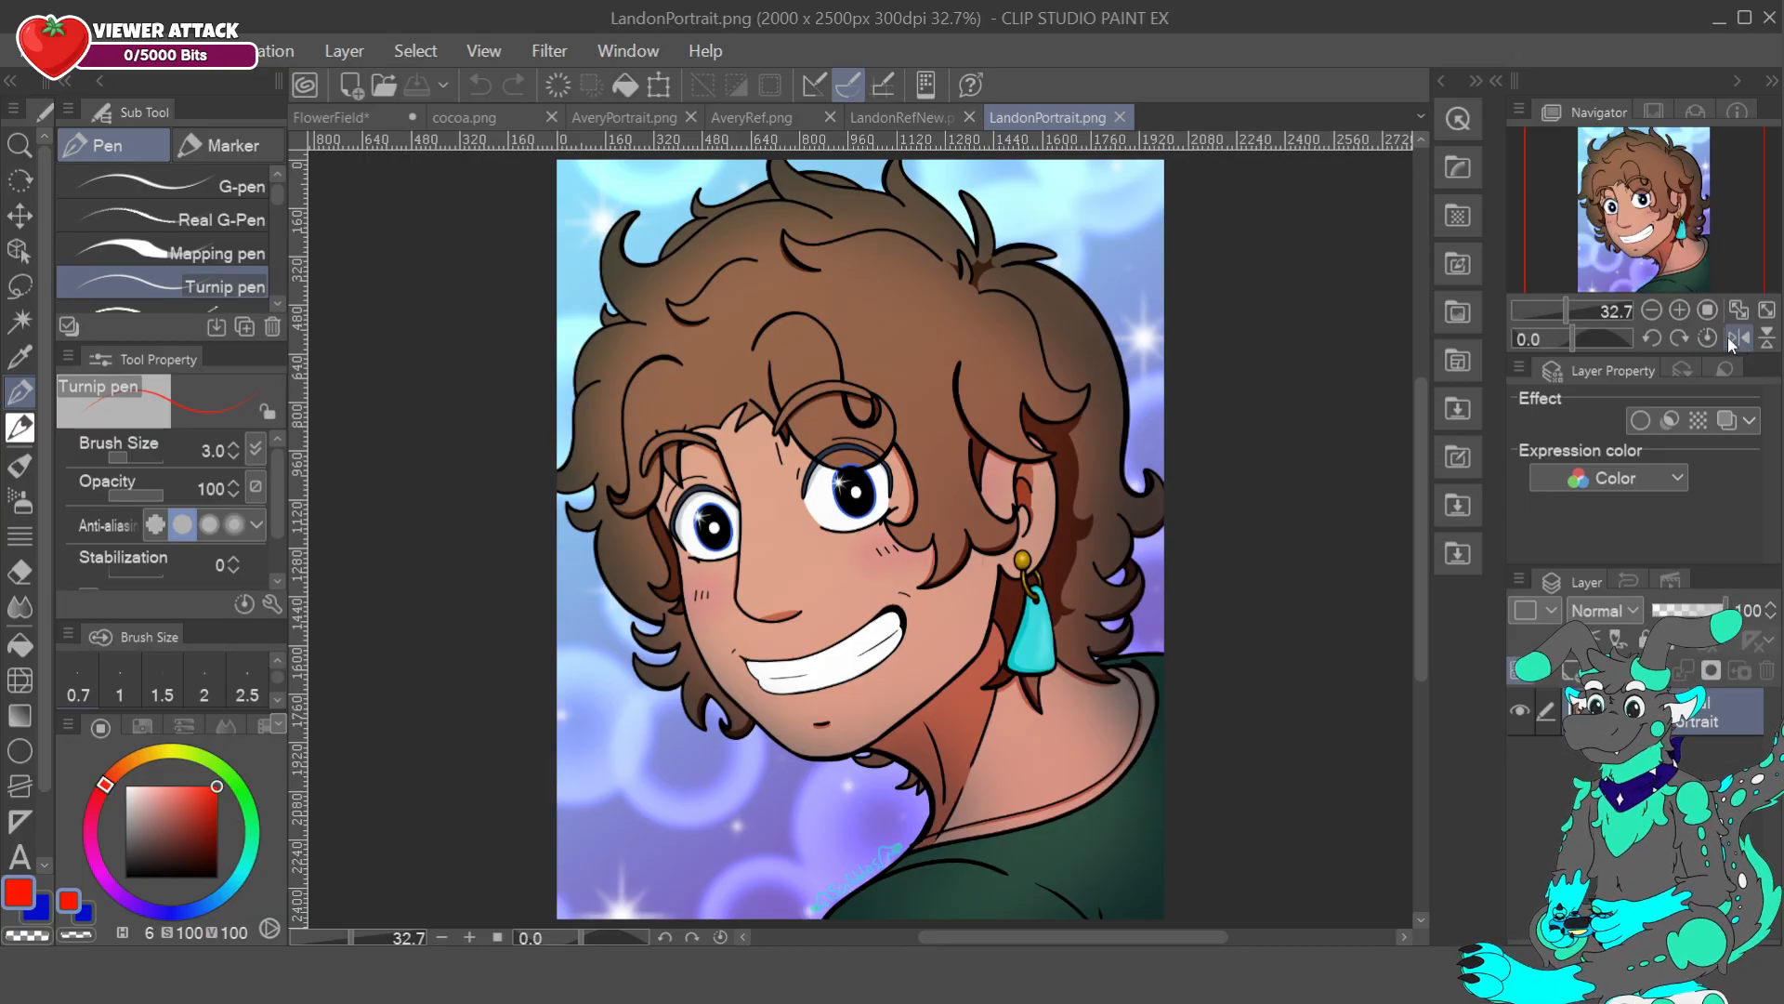
left_click(1743, 336)
left_click(1742, 335)
key("ctrl+Tab")
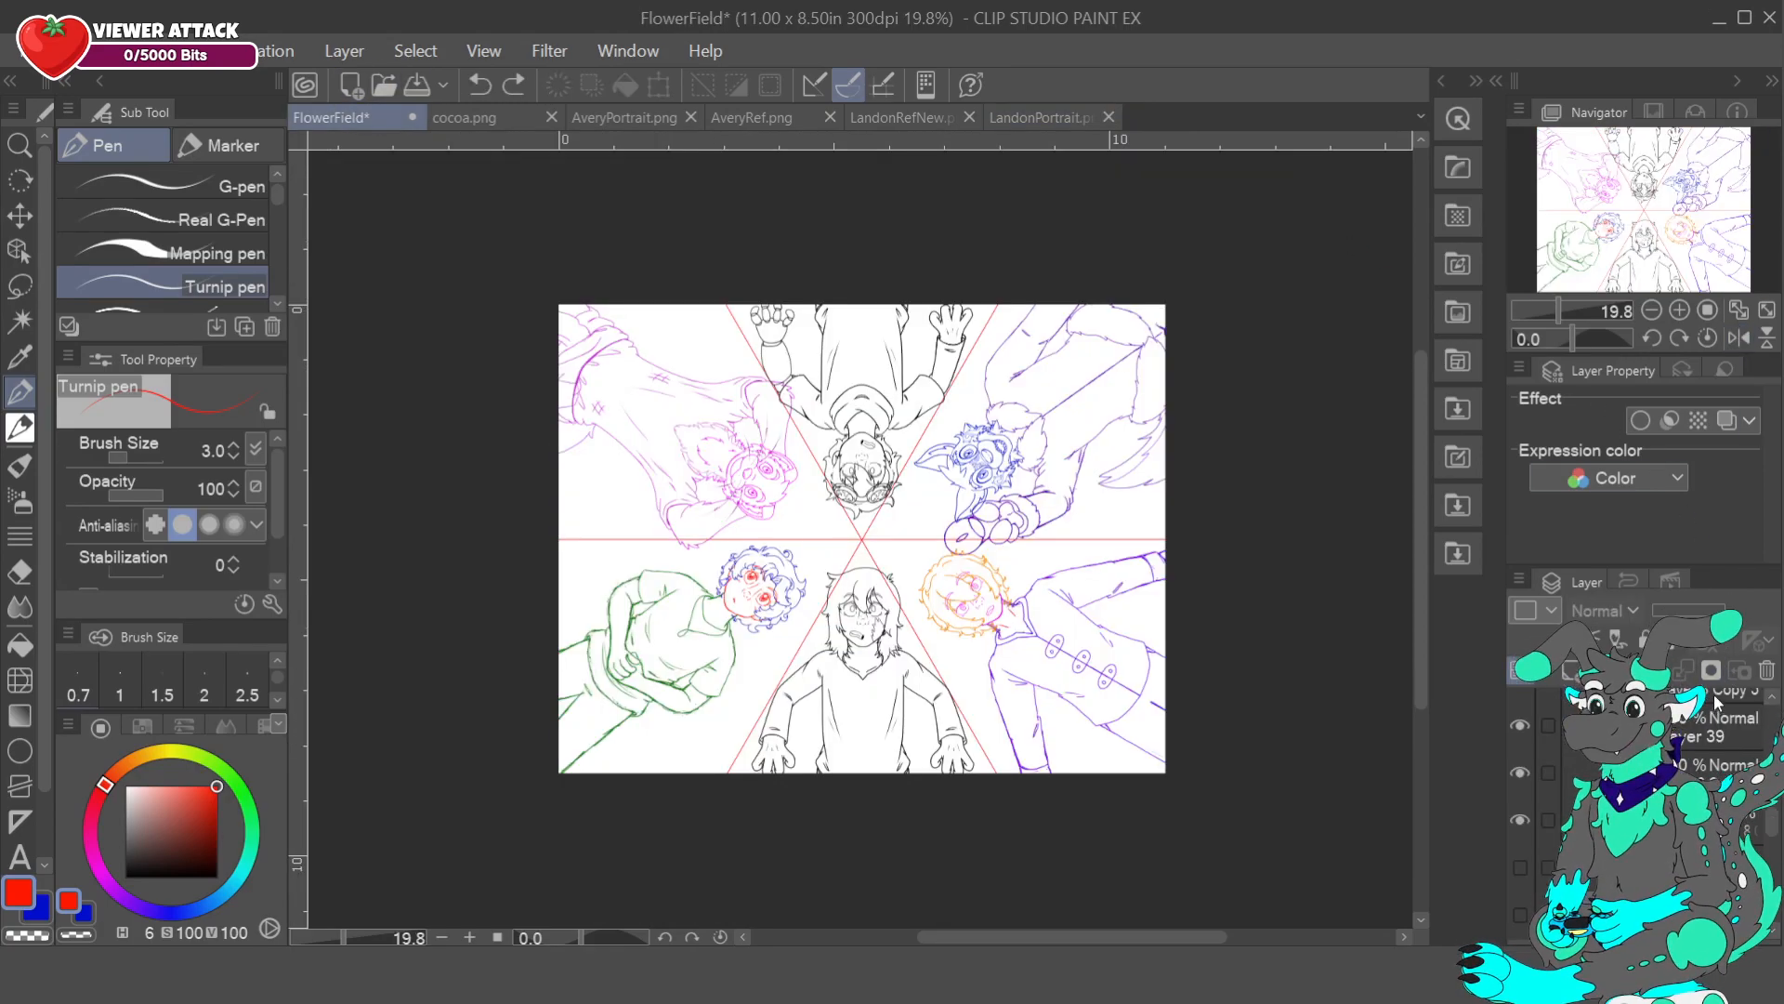
- Close the LandonPortrait.png and LandonRefNew.png reference images
left_click(1712, 311)
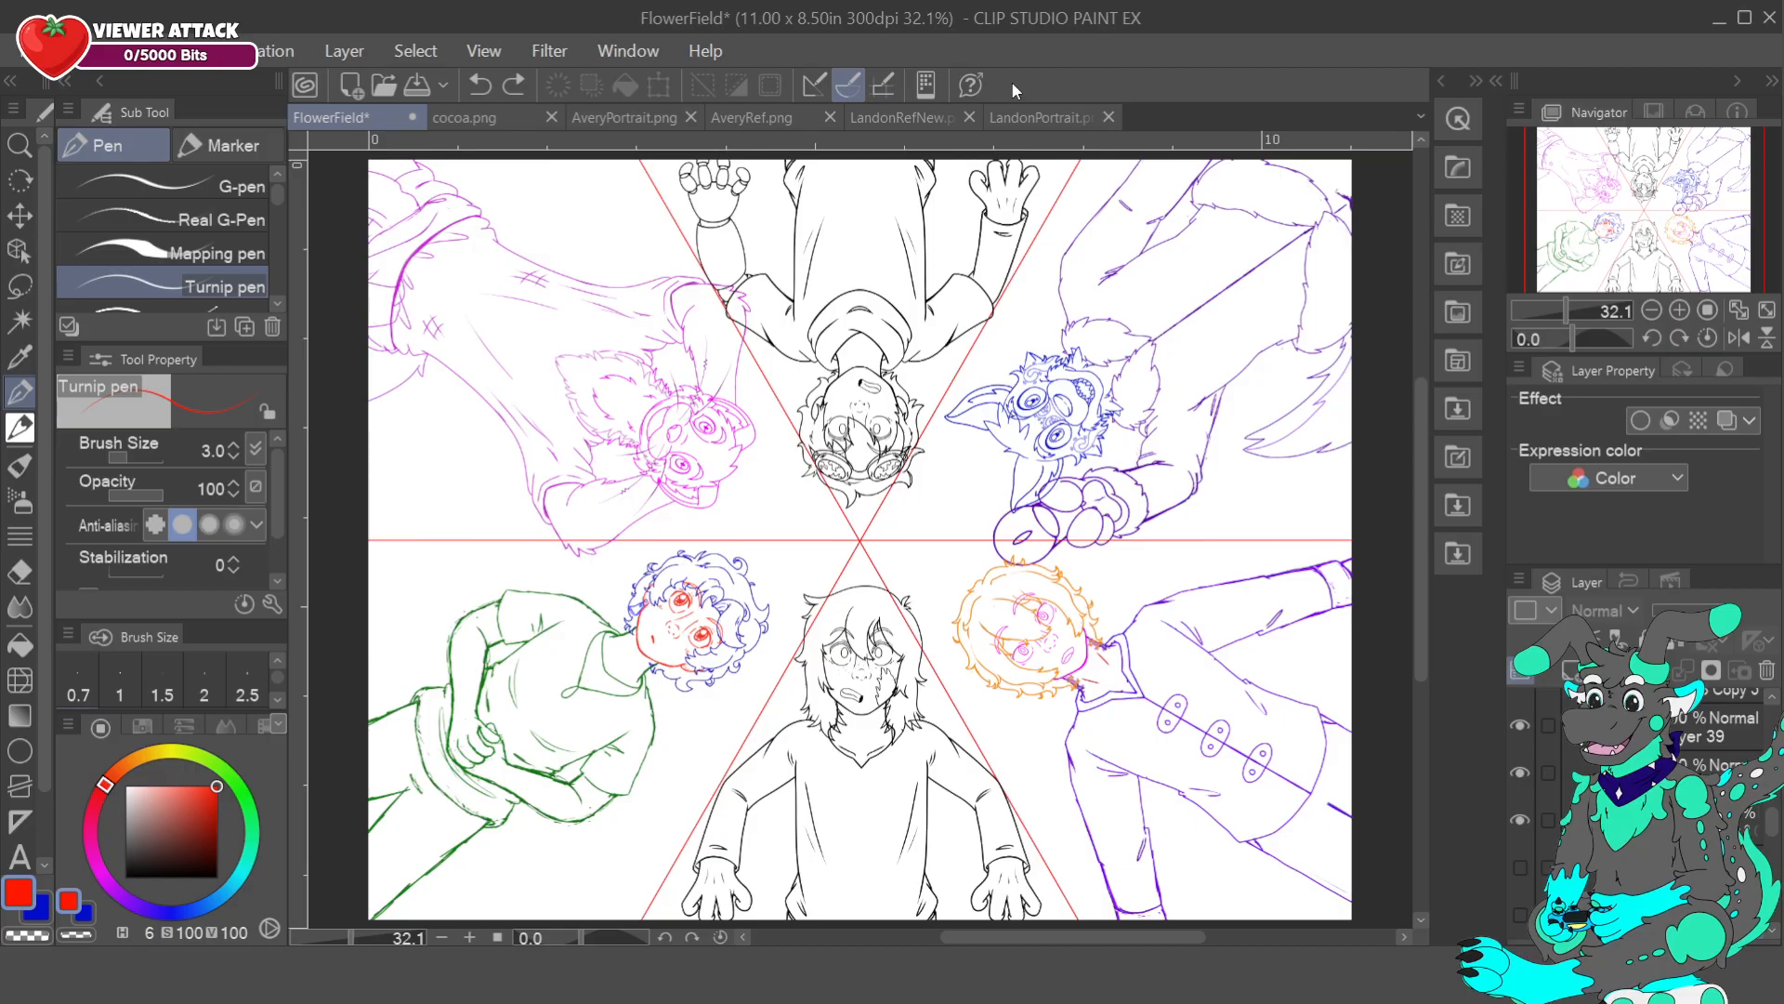
left_click(1109, 117)
left_click(968, 118)
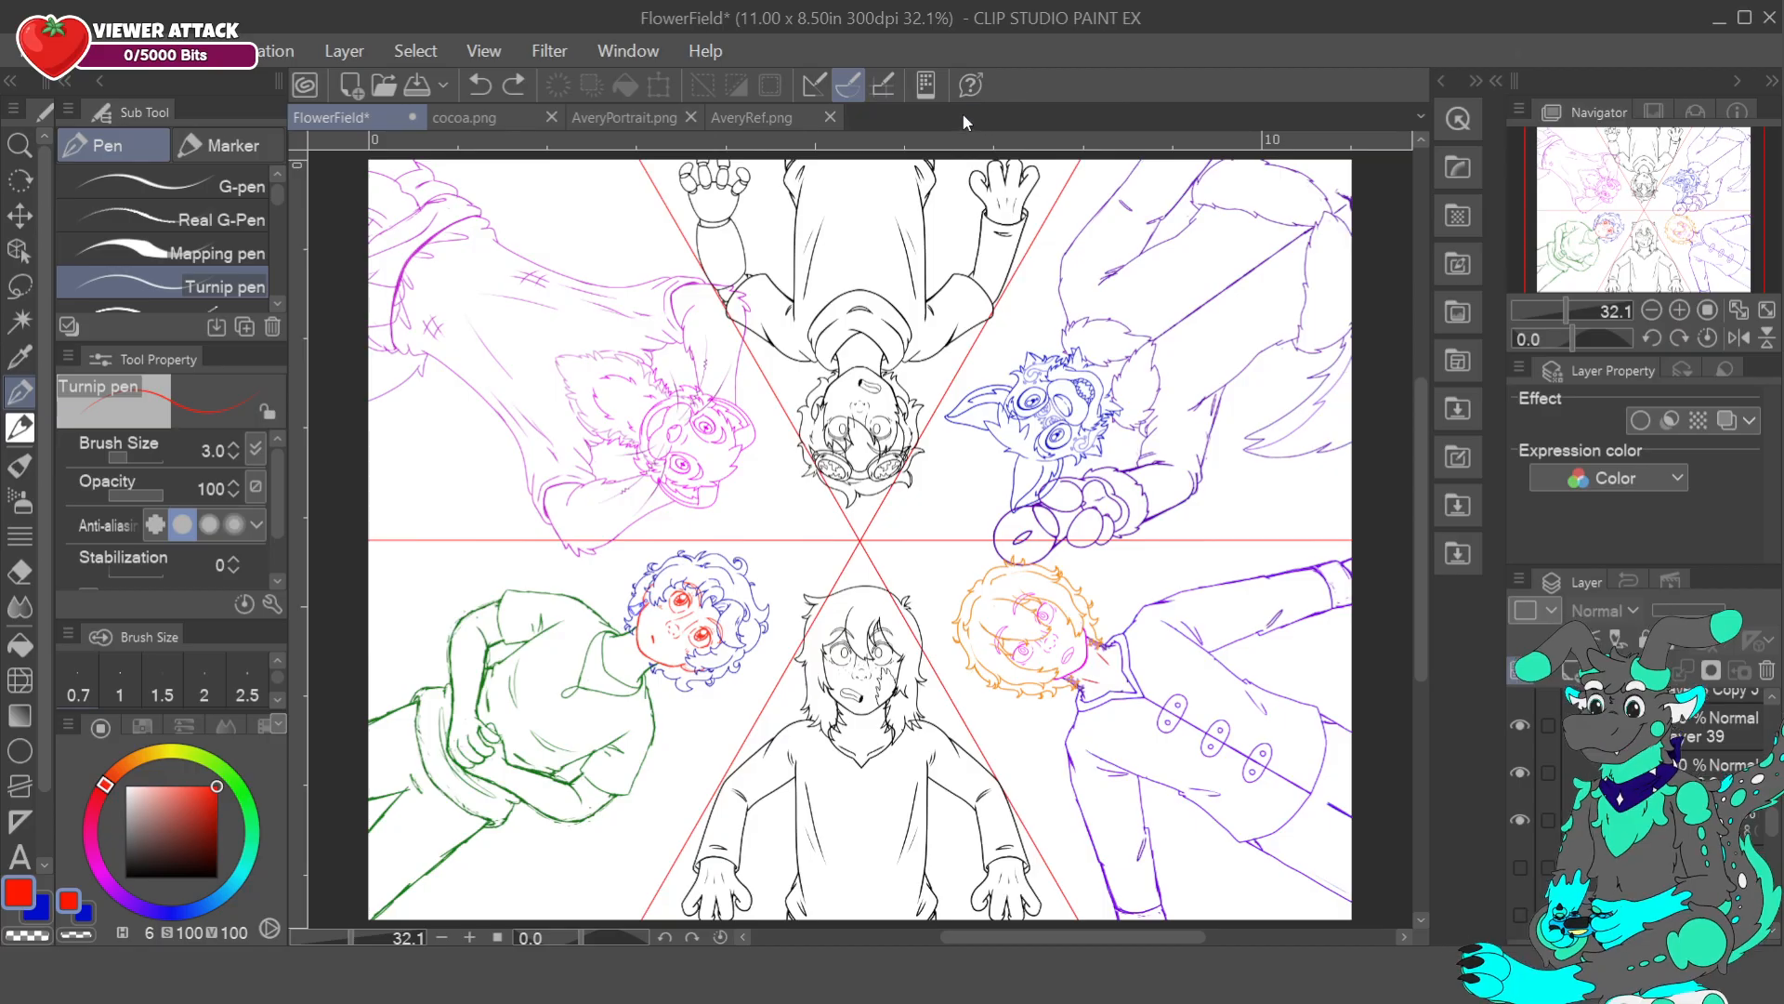
- Review the cocoa.png, AveryPortrait.png and AveryRef.png references, and return to the FlowerField drawing
left_click(489, 119)
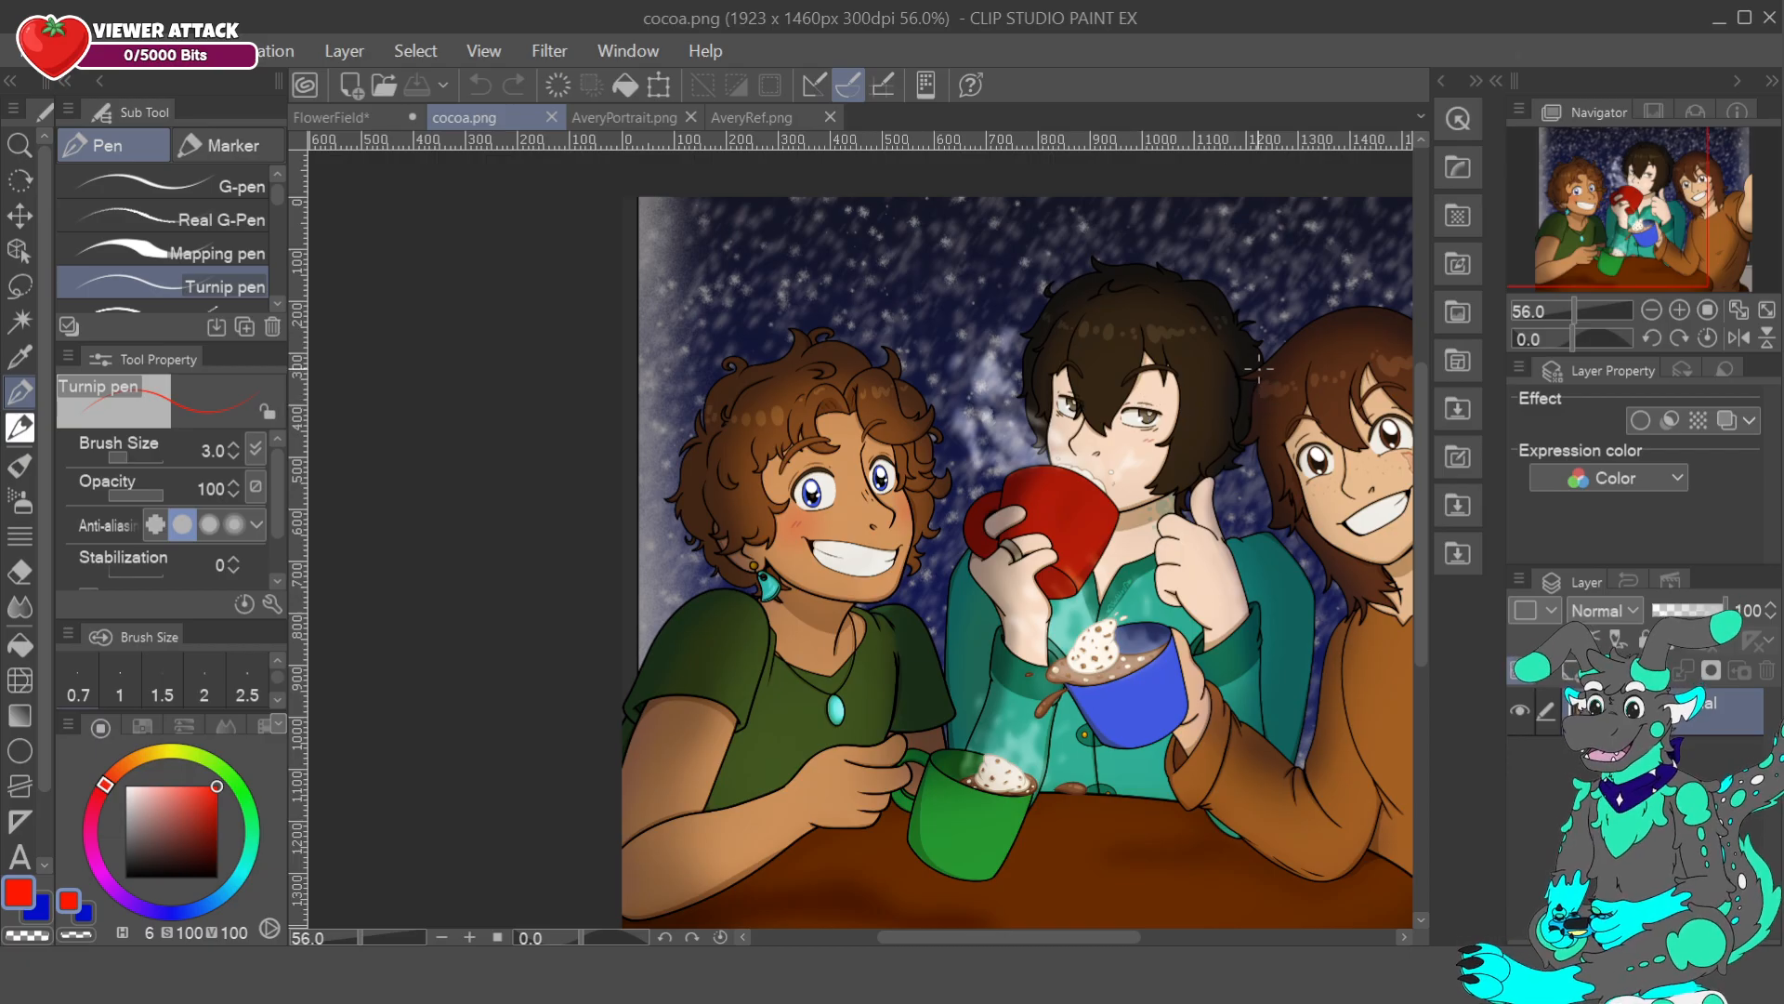
left_click(332, 117)
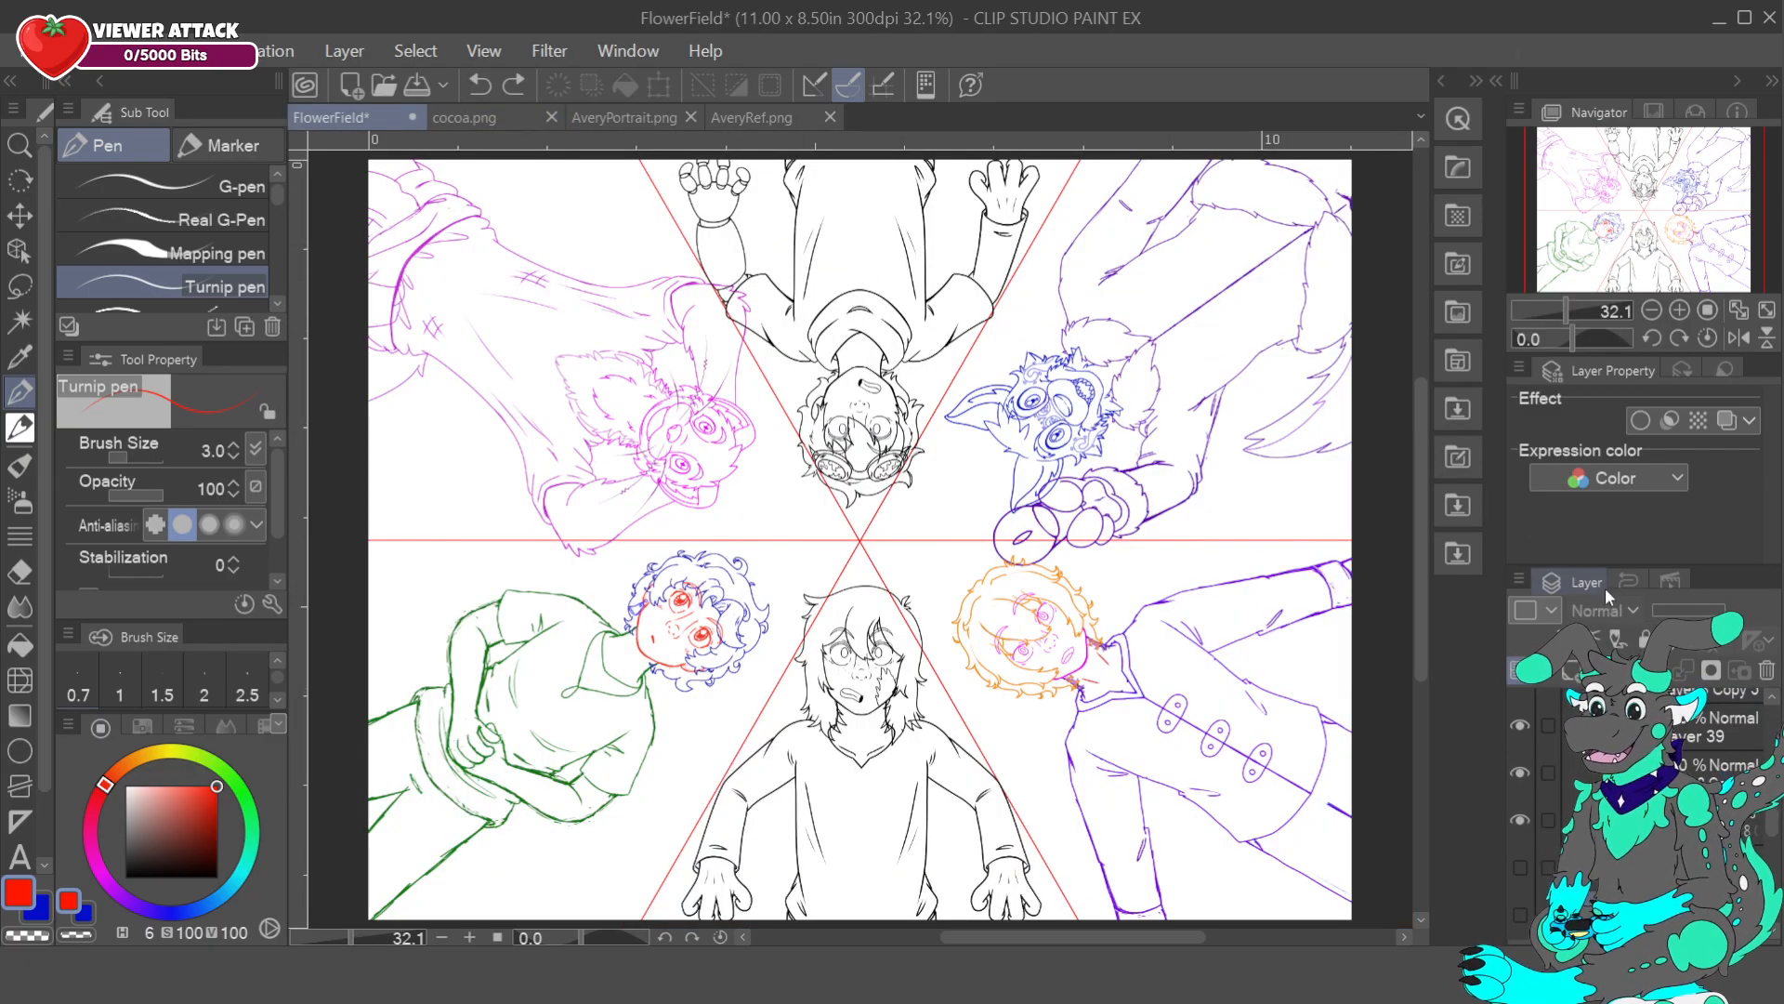
left_click(464, 117)
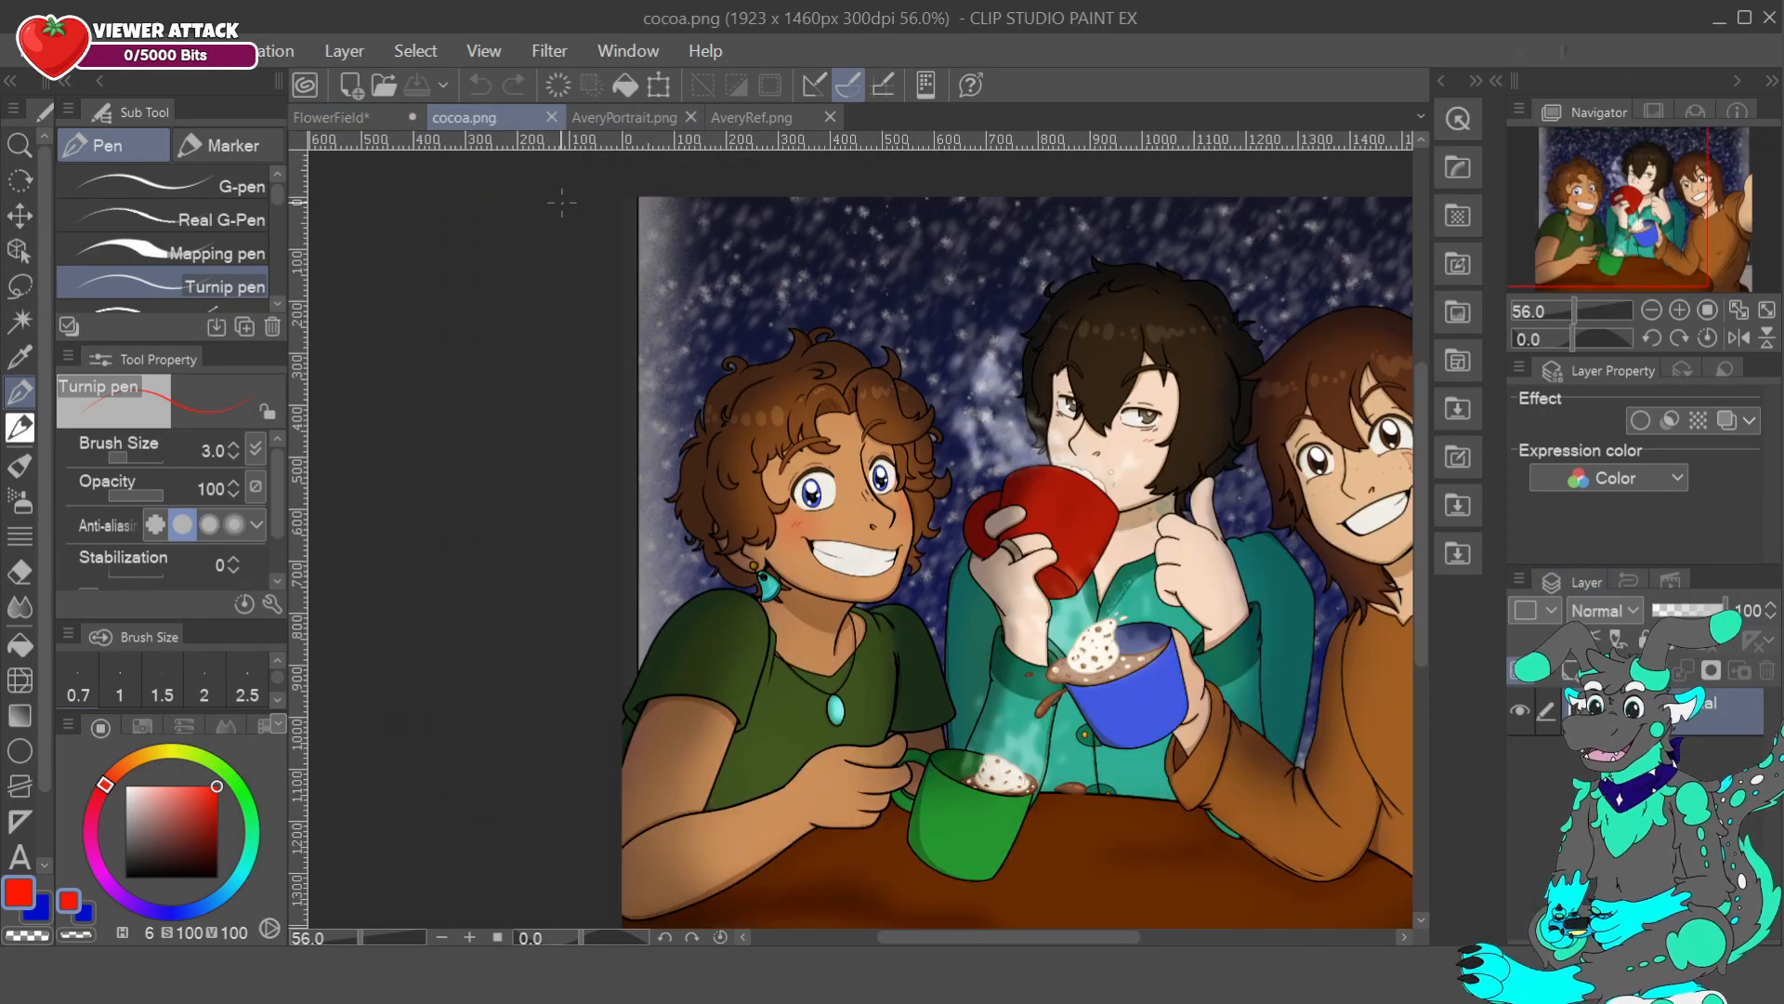
left_click(624, 117)
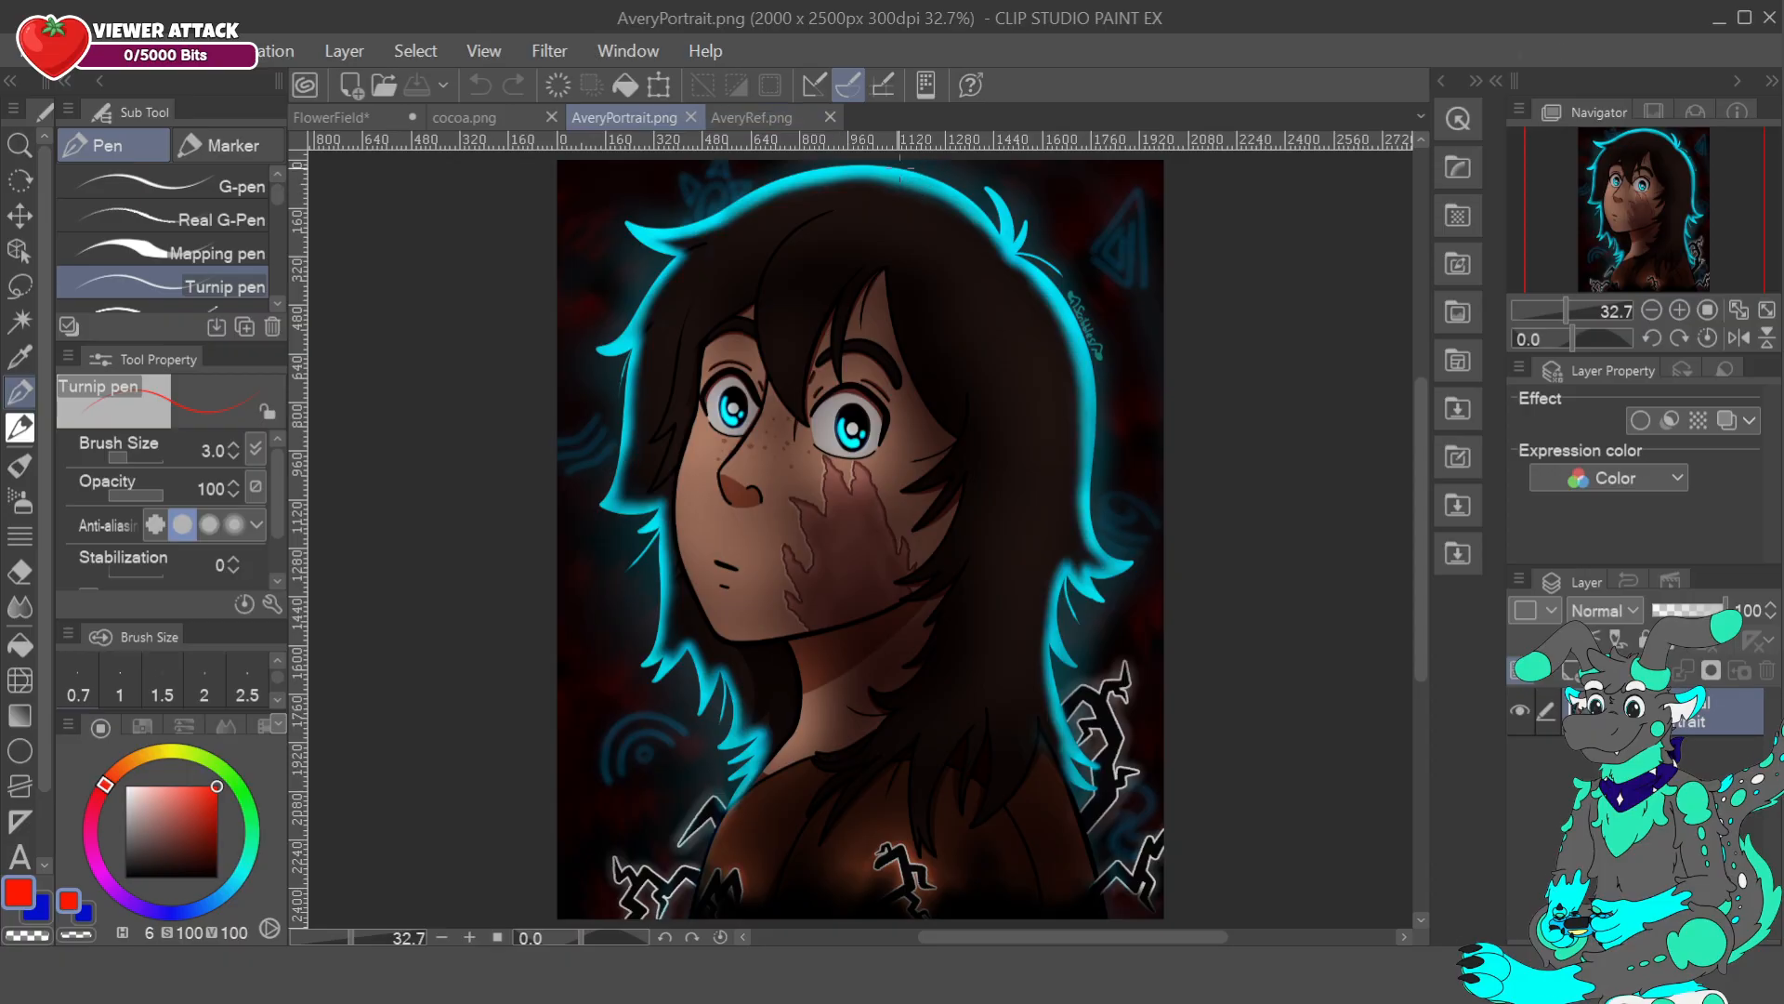
left_click(769, 119)
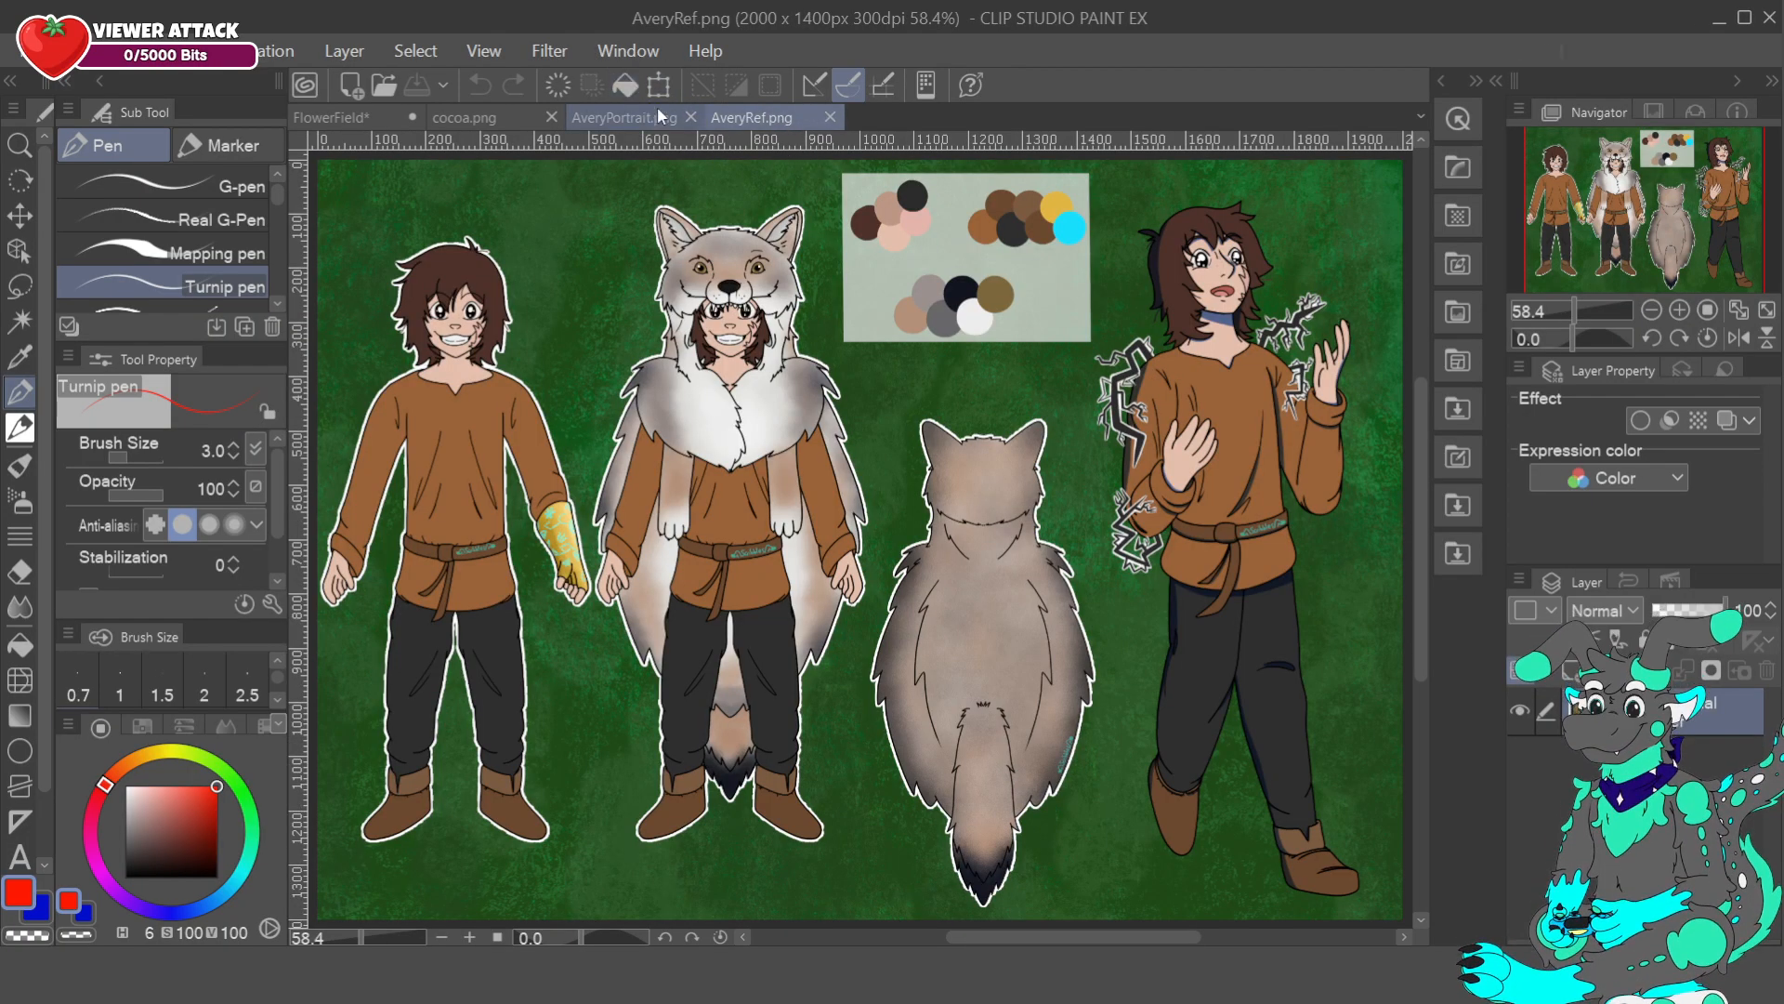
left_click(327, 118)
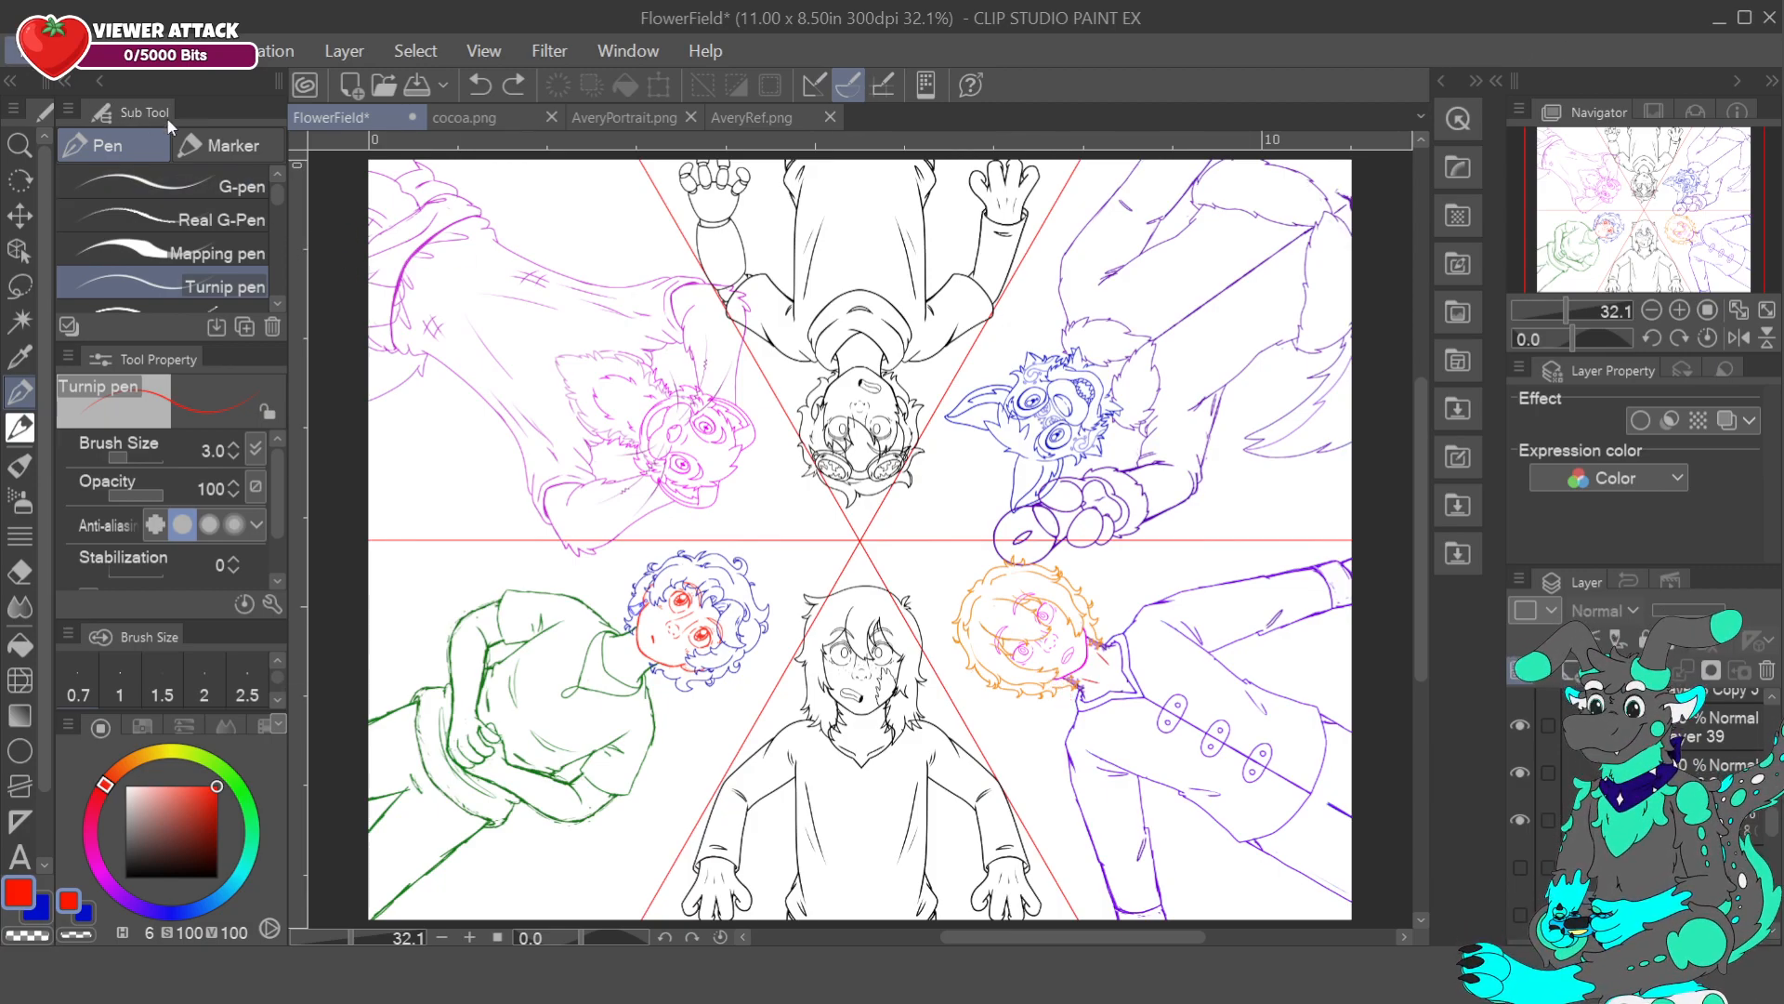
- Close AveryRef.png and AveryPortrait.png, and open KorwinPortrait.png and KorwinReading.png as references
left_click(829, 117)
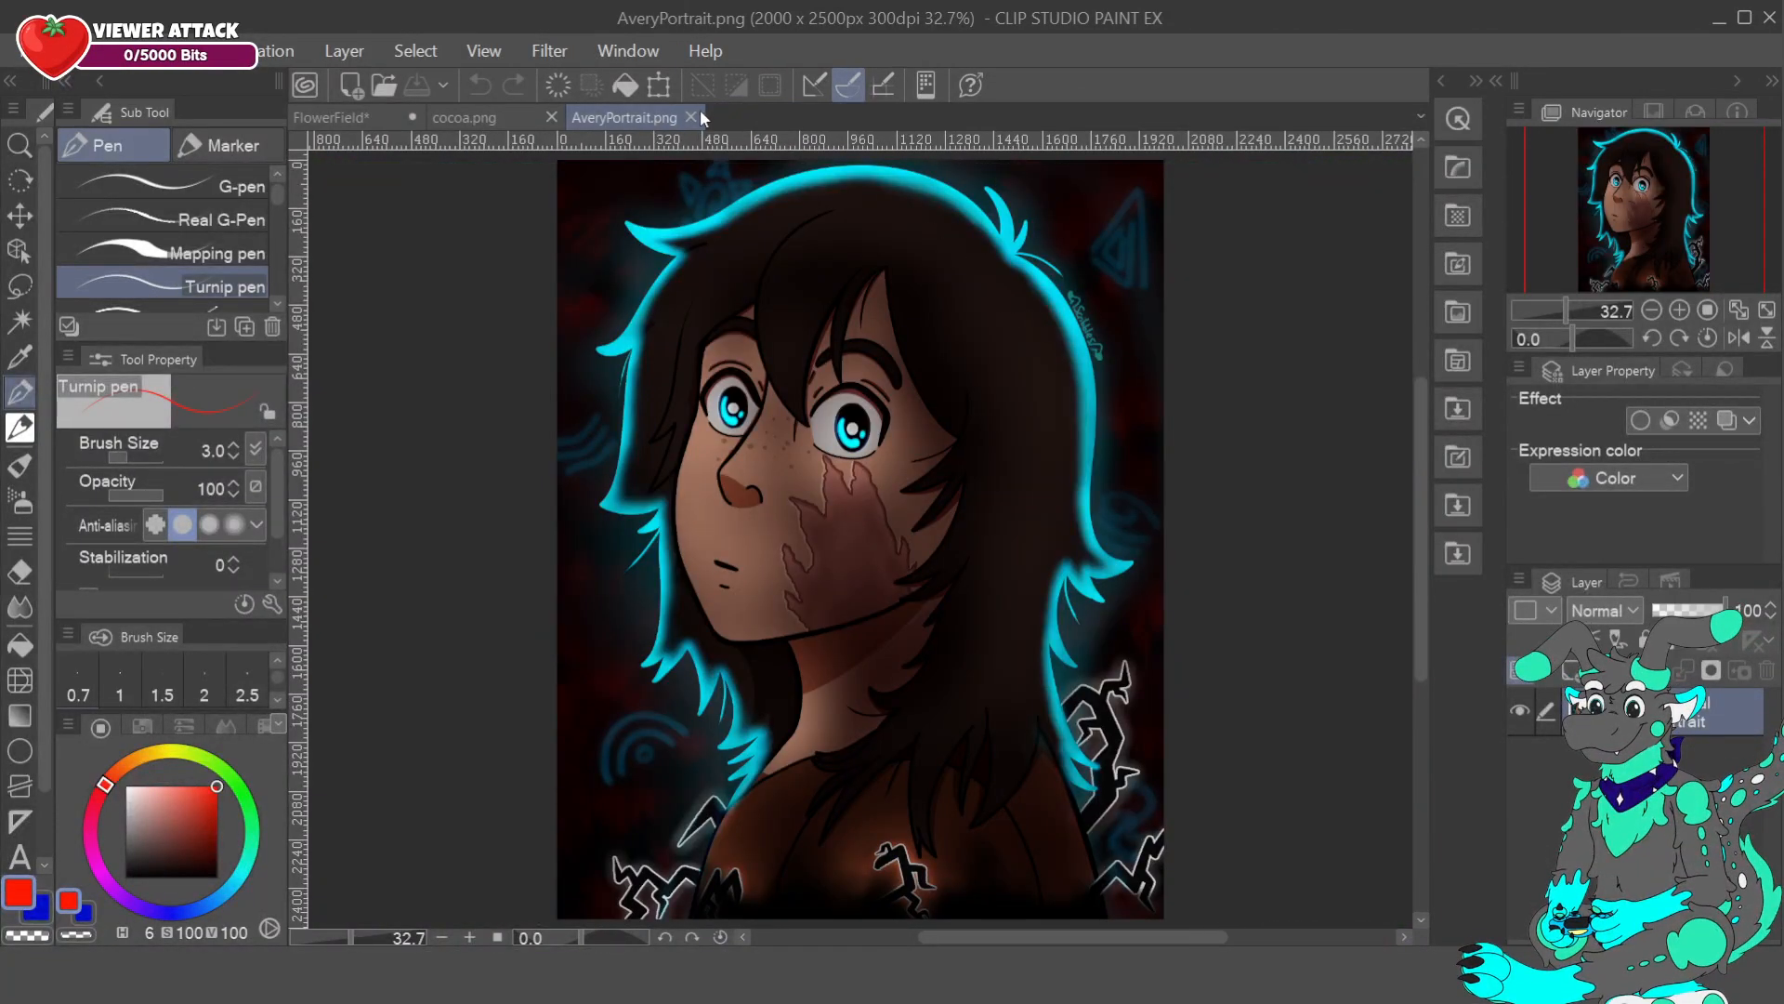
left_click(691, 116)
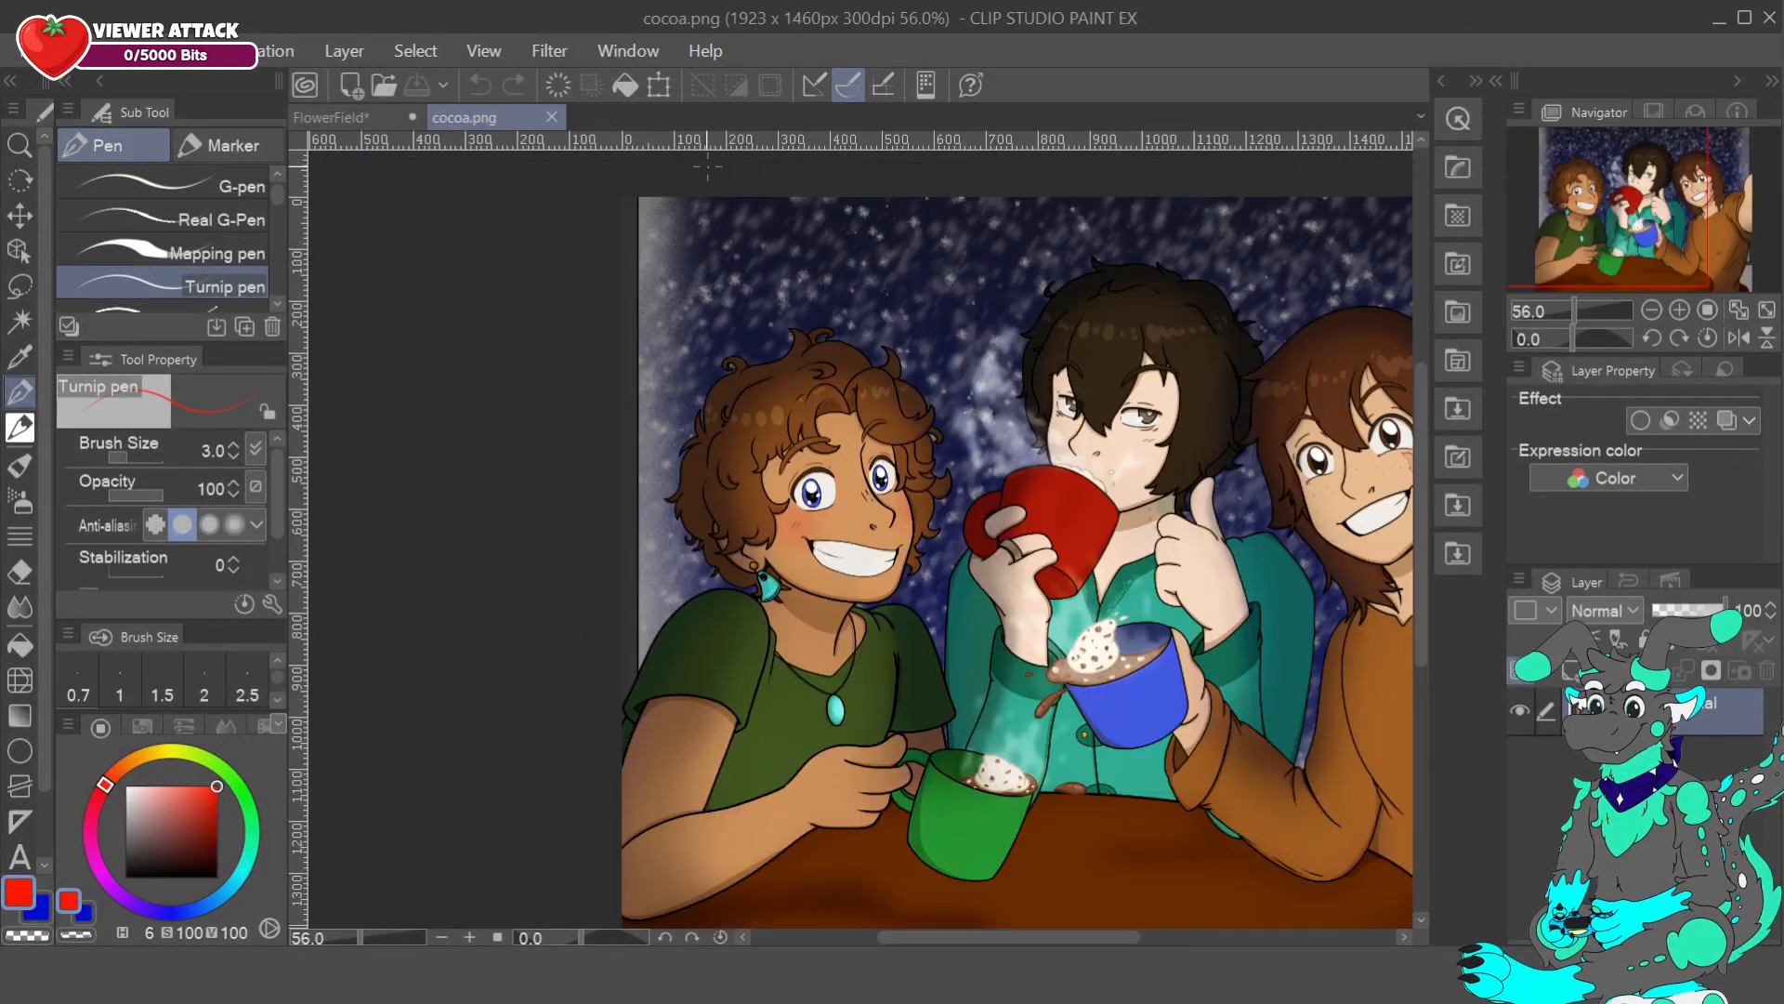
scroll(602, 236, "right", 5)
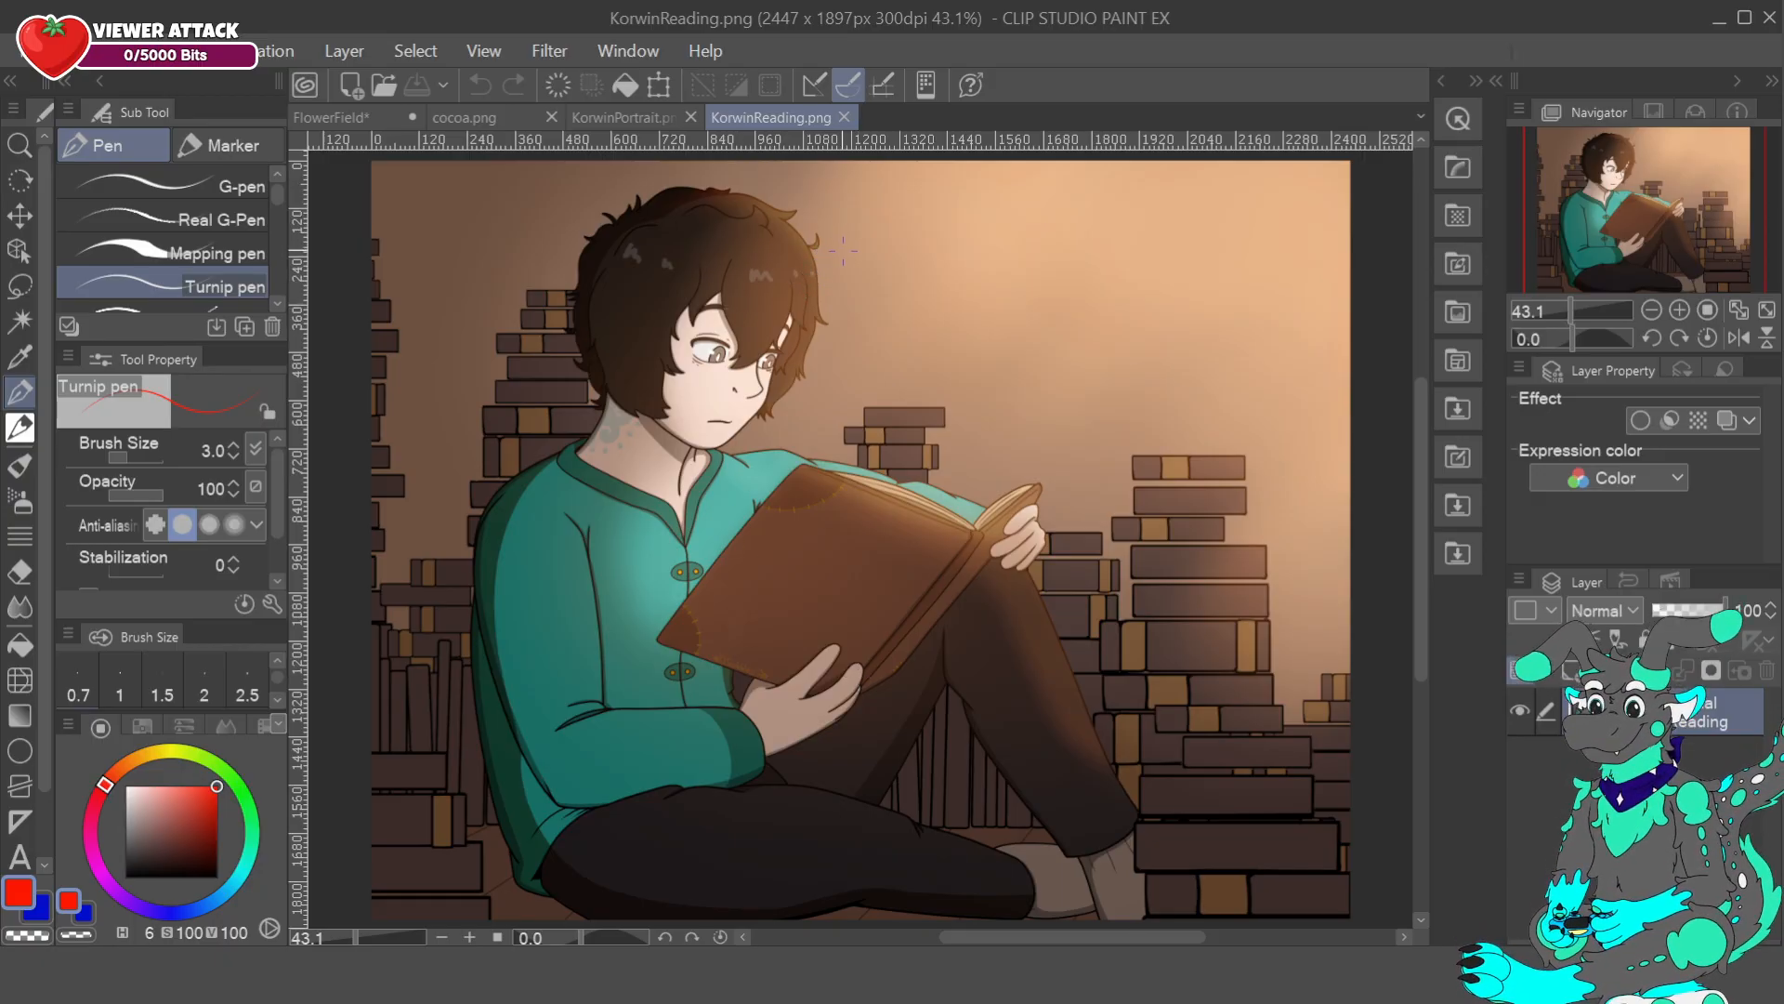
- Compare the orange-haired character's face and collar in FlowerField with the KorwinPortrait.png reference
left_click(624, 116)
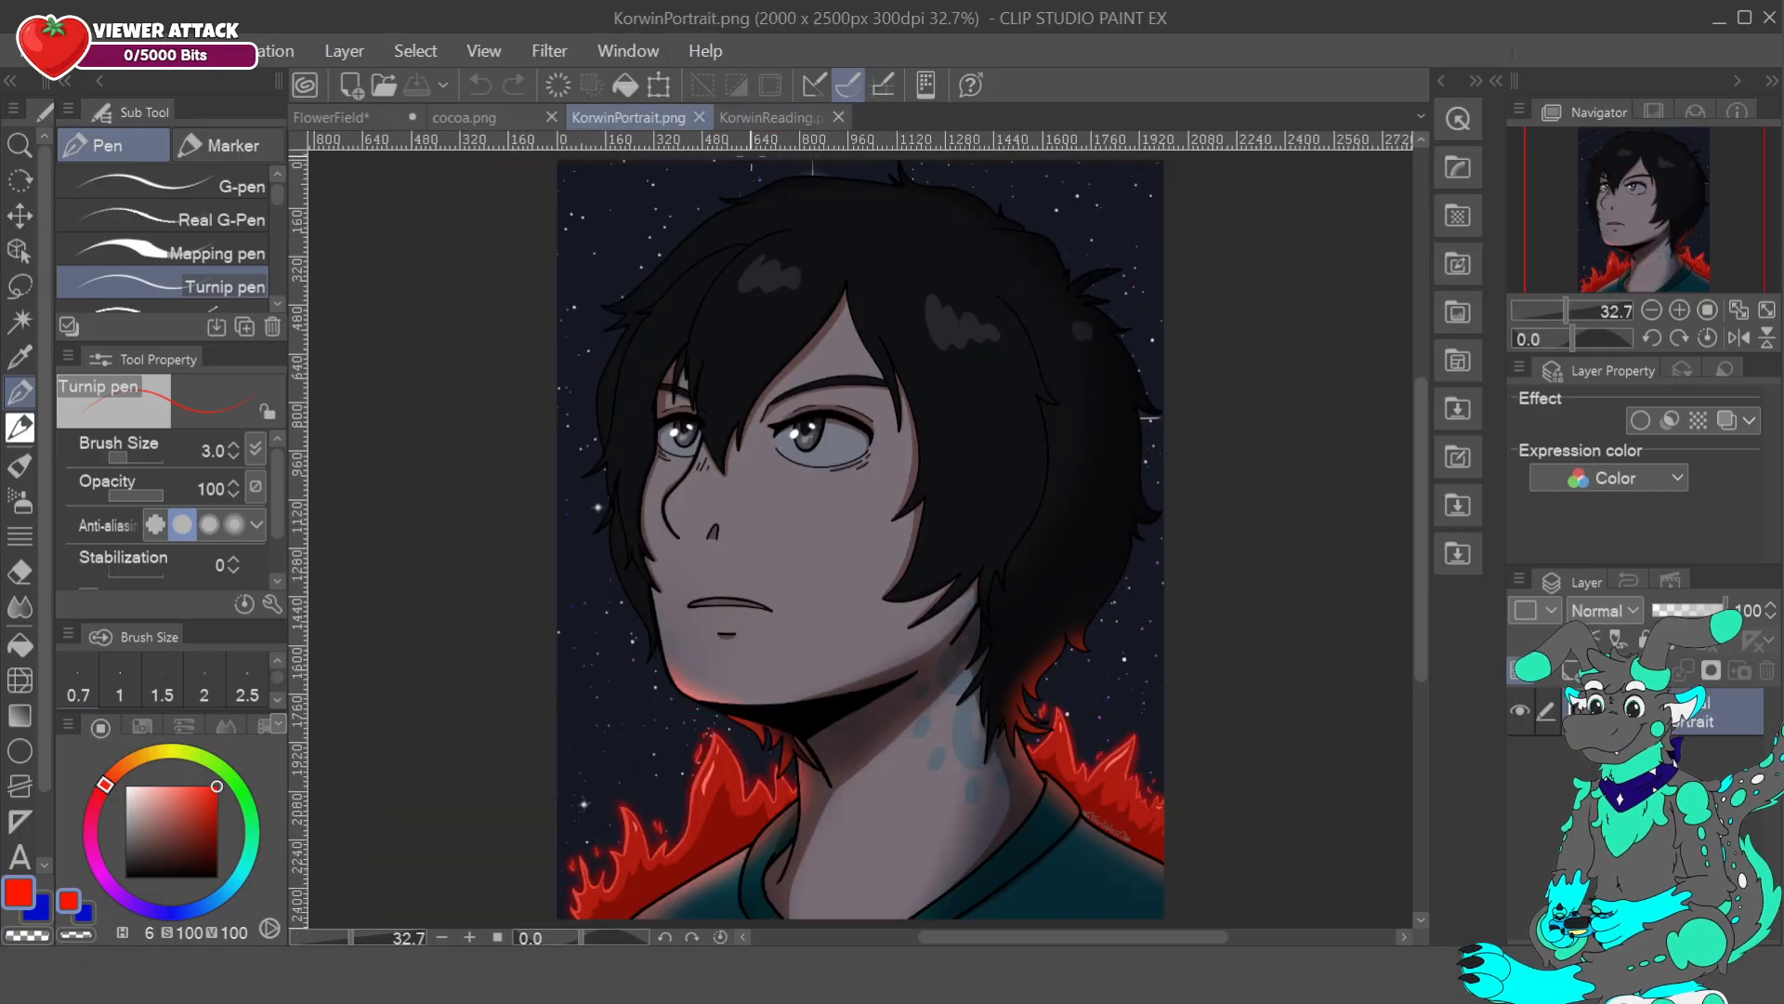
left_click(371, 115)
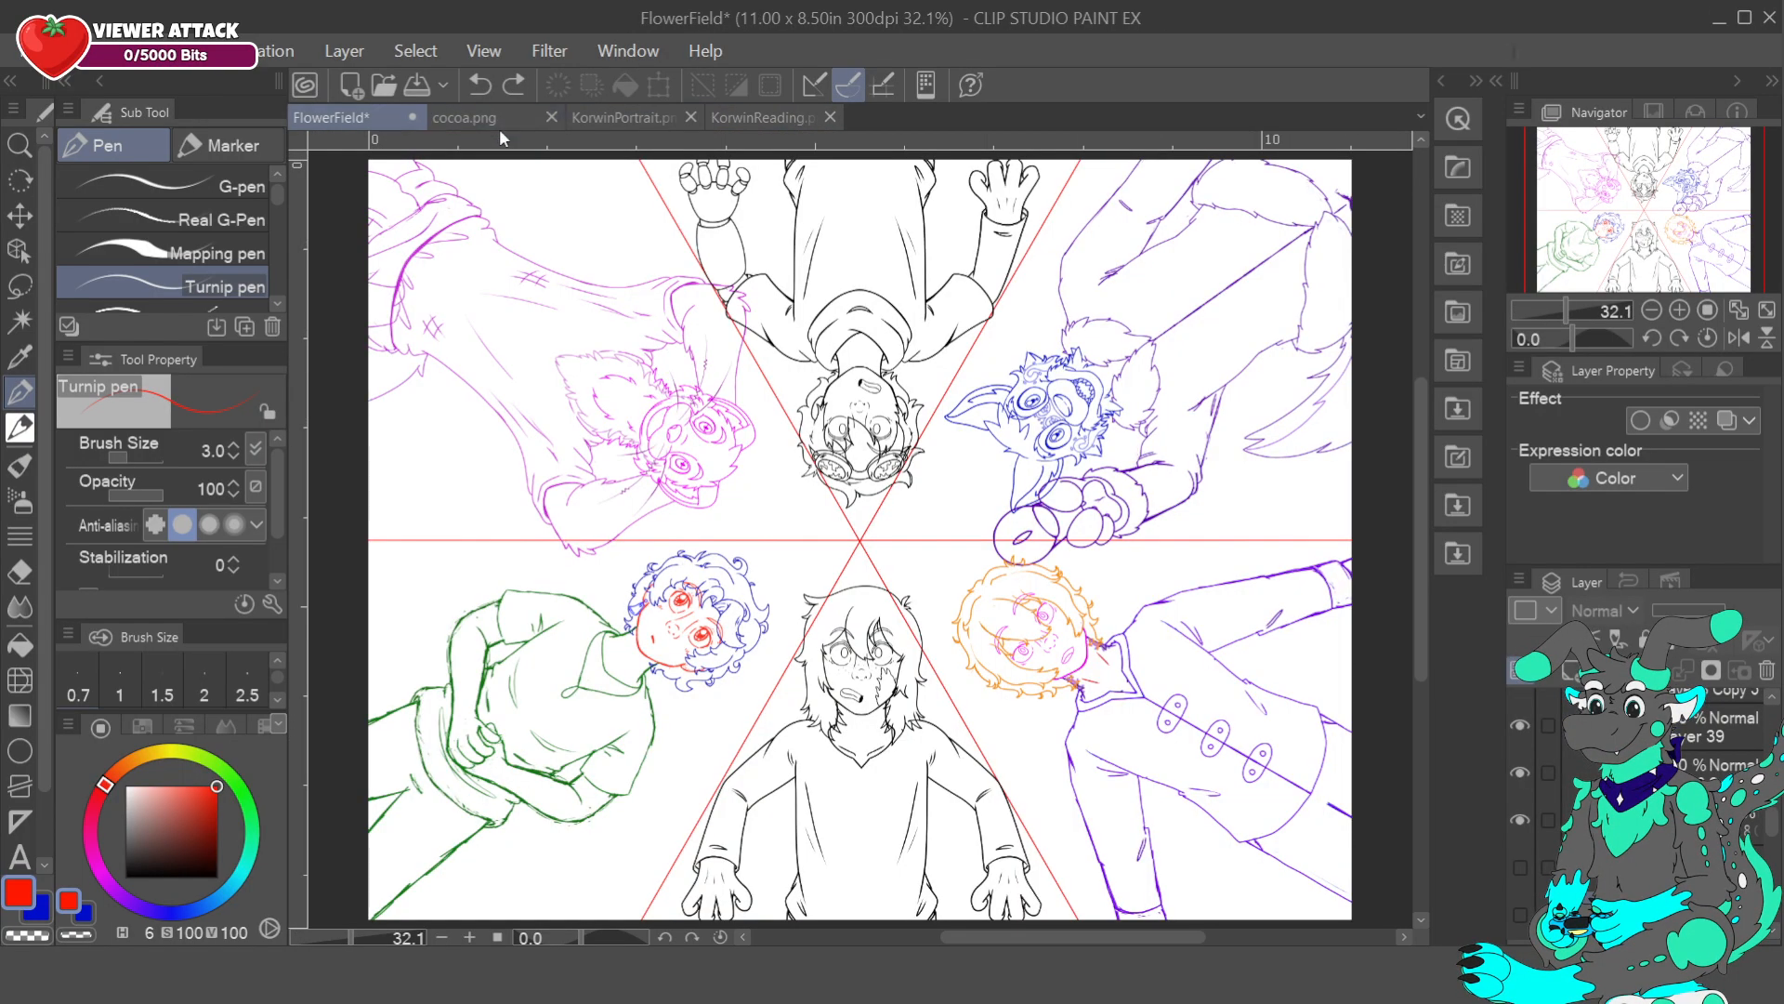
left_click(1682, 340)
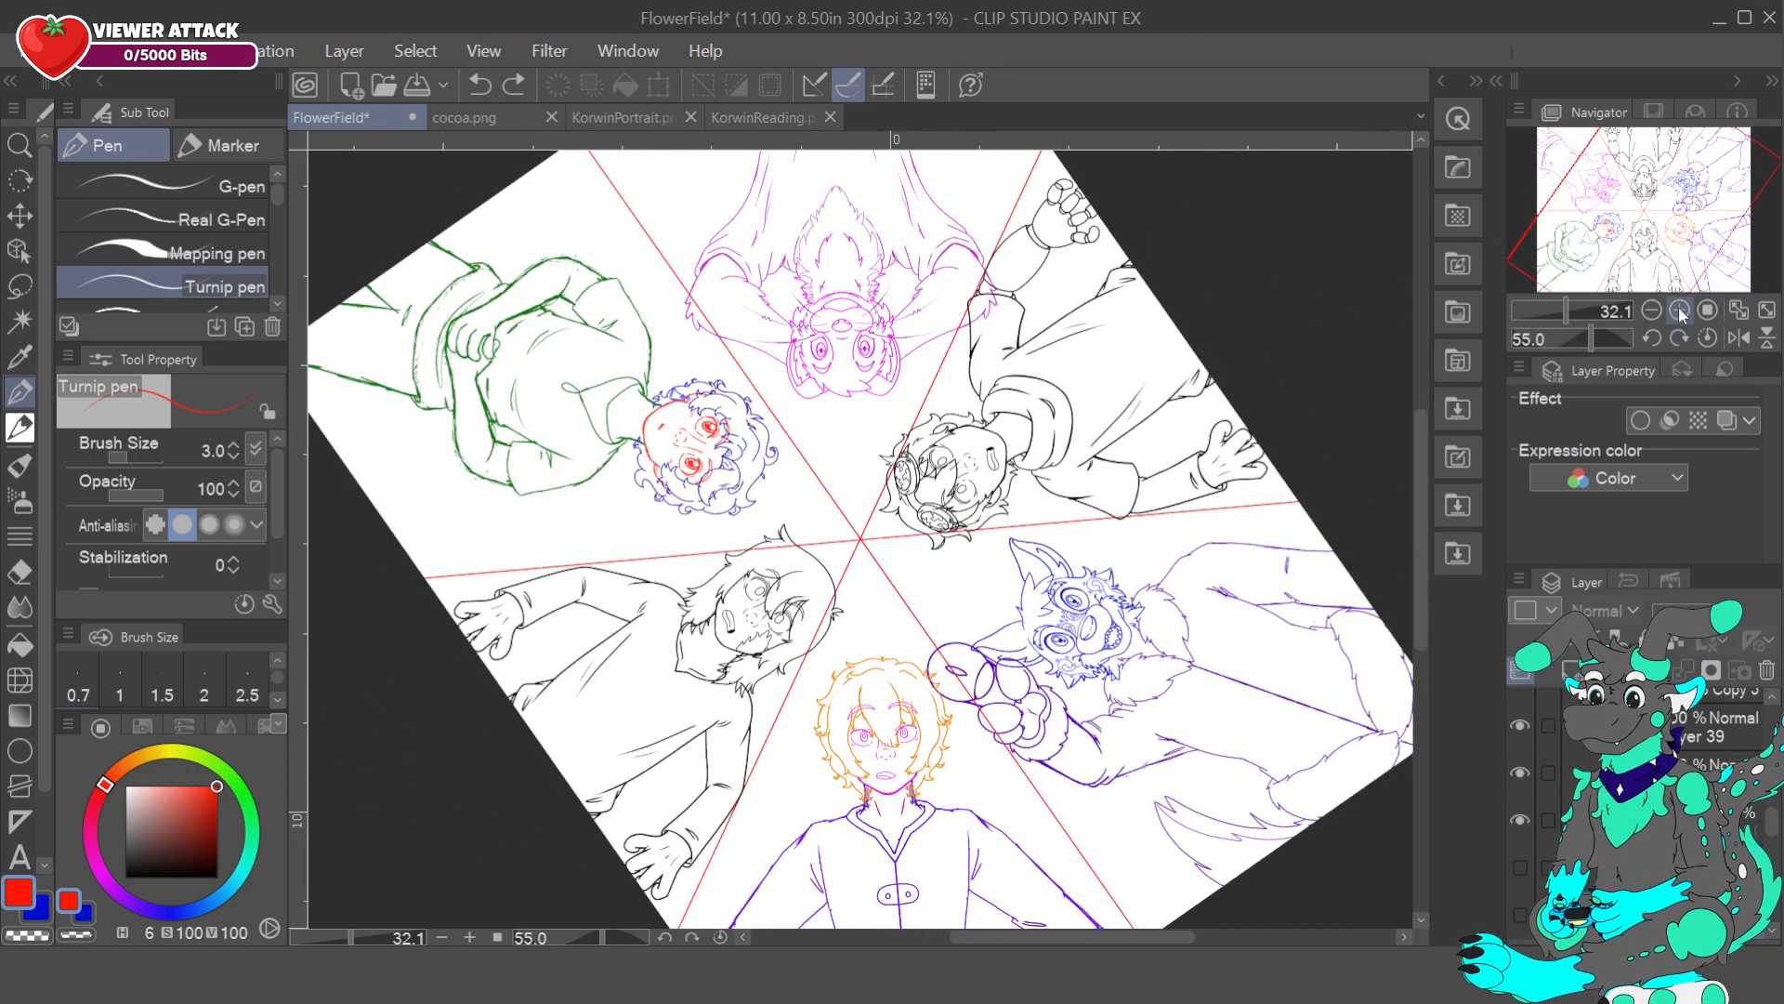
left_click(1686, 342)
left_click(1686, 342)
left_click(1681, 312)
left_click(1680, 311)
left_click_drag(1633, 234, 1684, 262)
left_click(1681, 311)
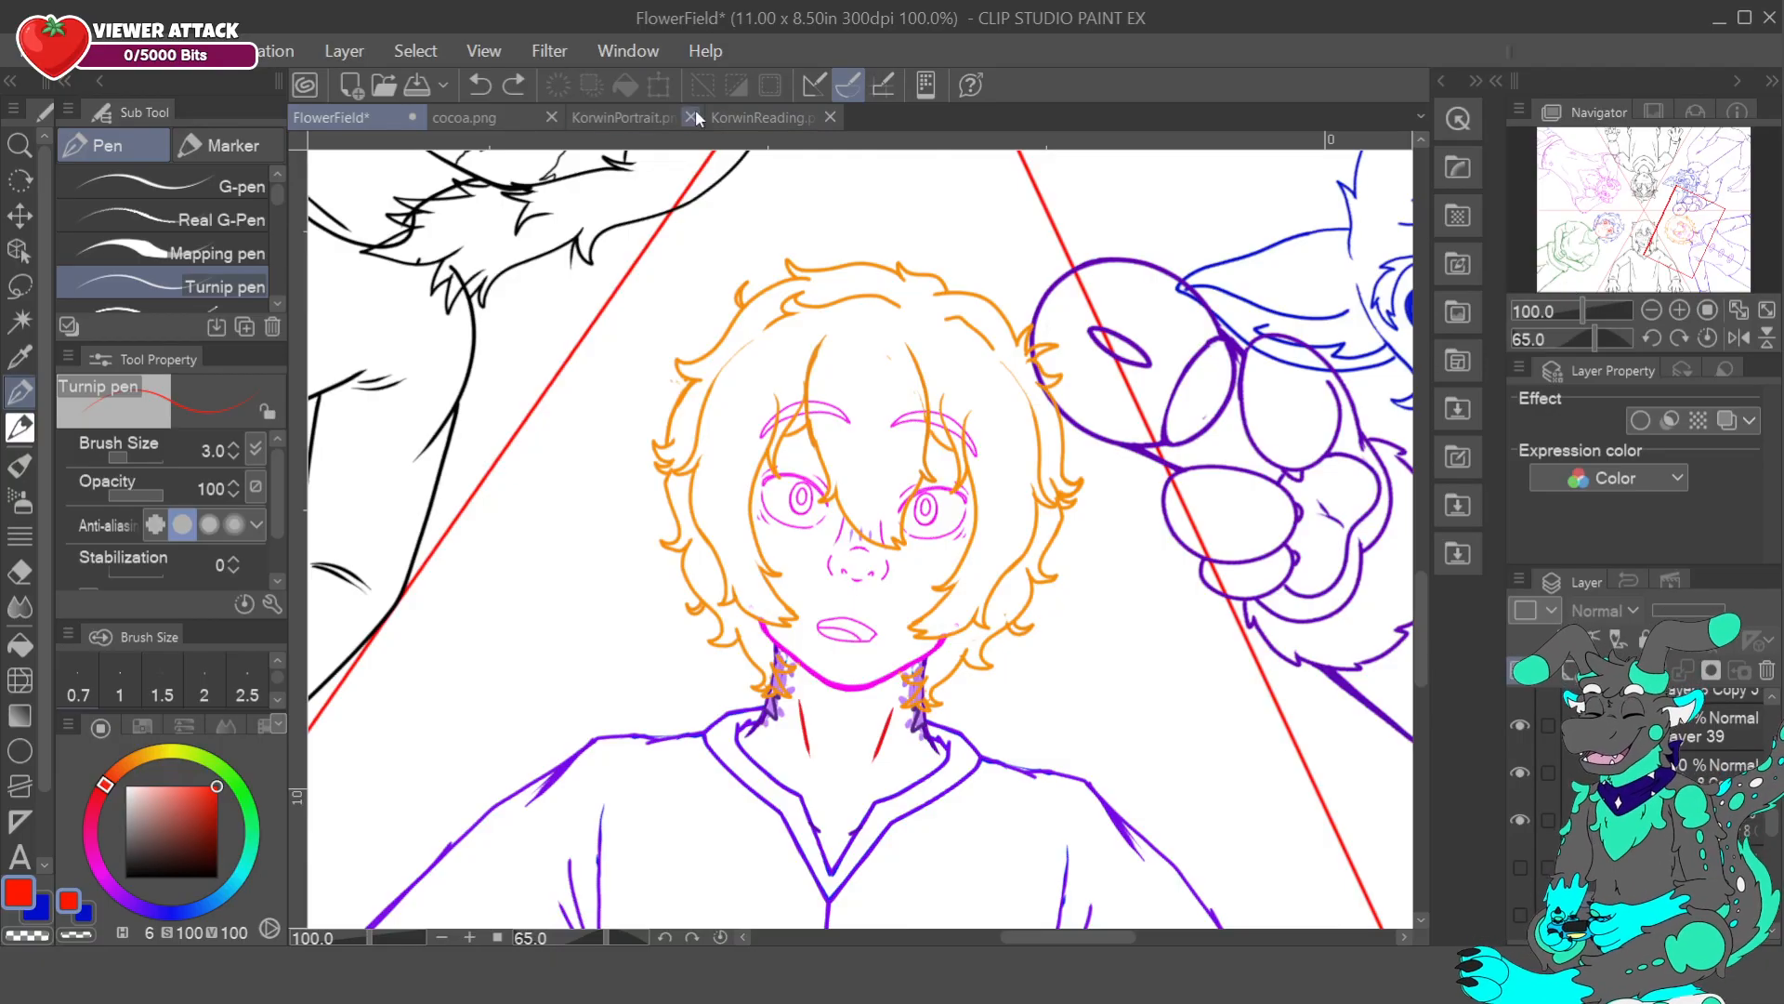
left_click(632, 117)
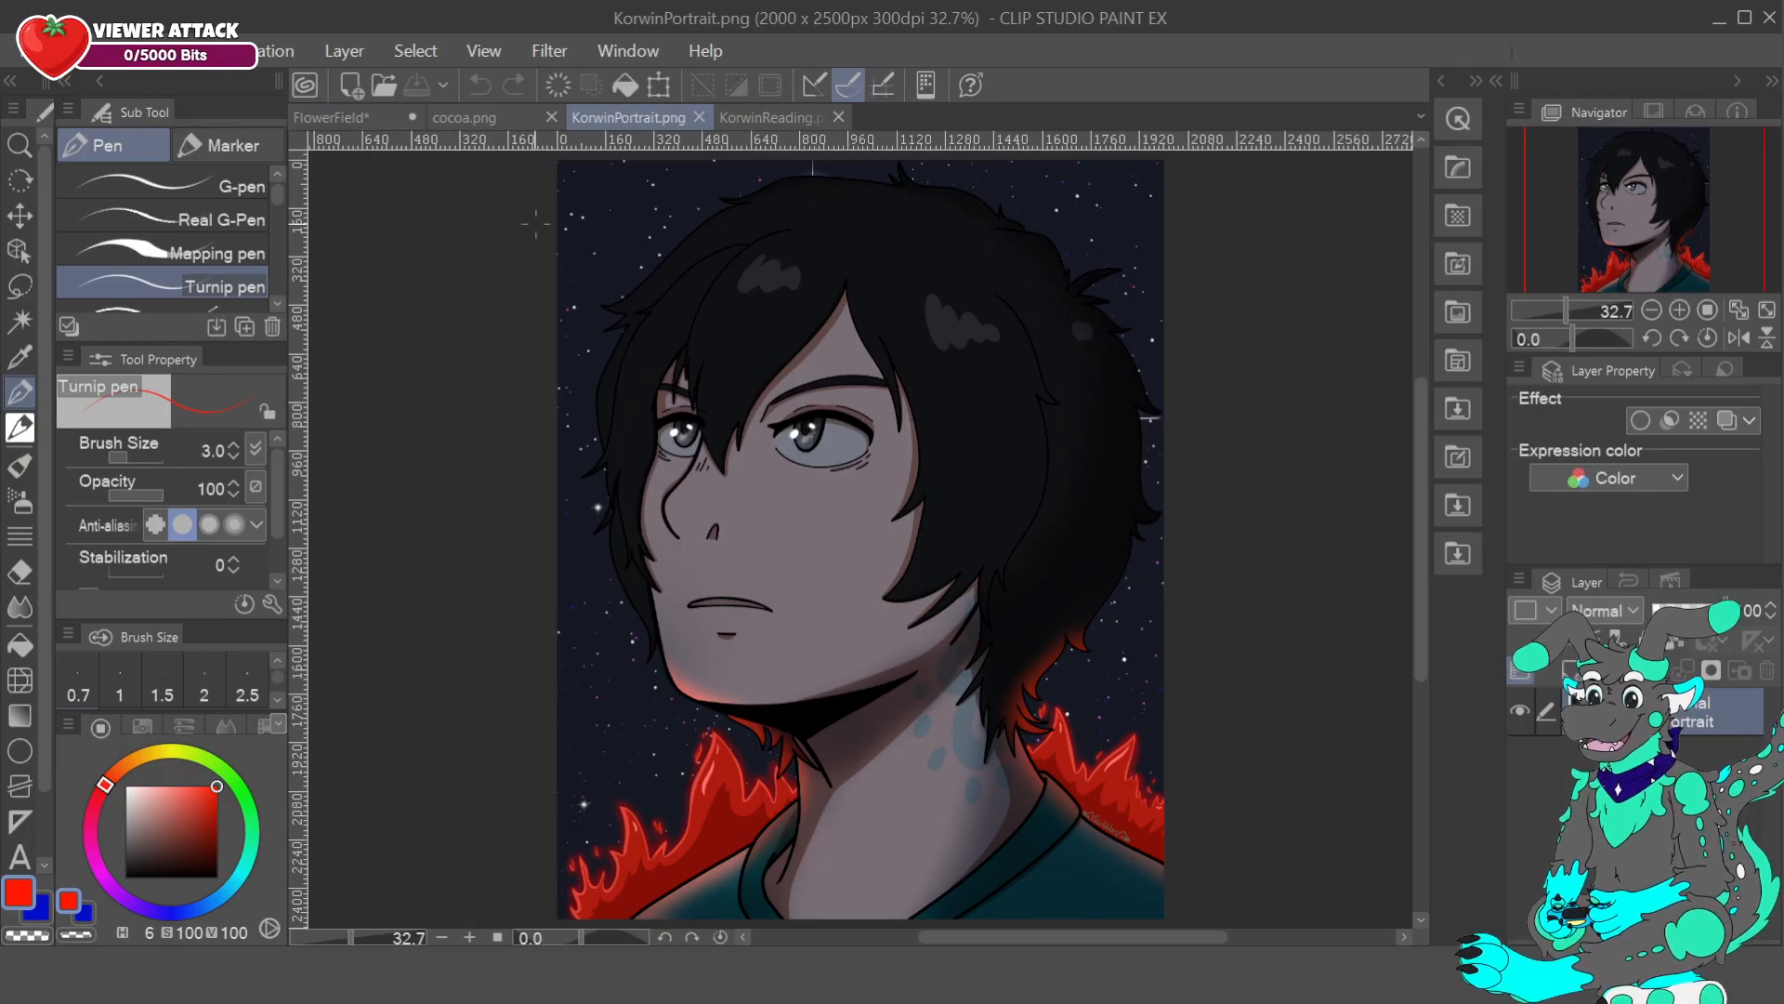
left_click(398, 123)
mouse_move(1681, 219)
left_mouse_down()
mouse_move(1669, 194)
mouse_move(1696, 232)
left_mouse_up()
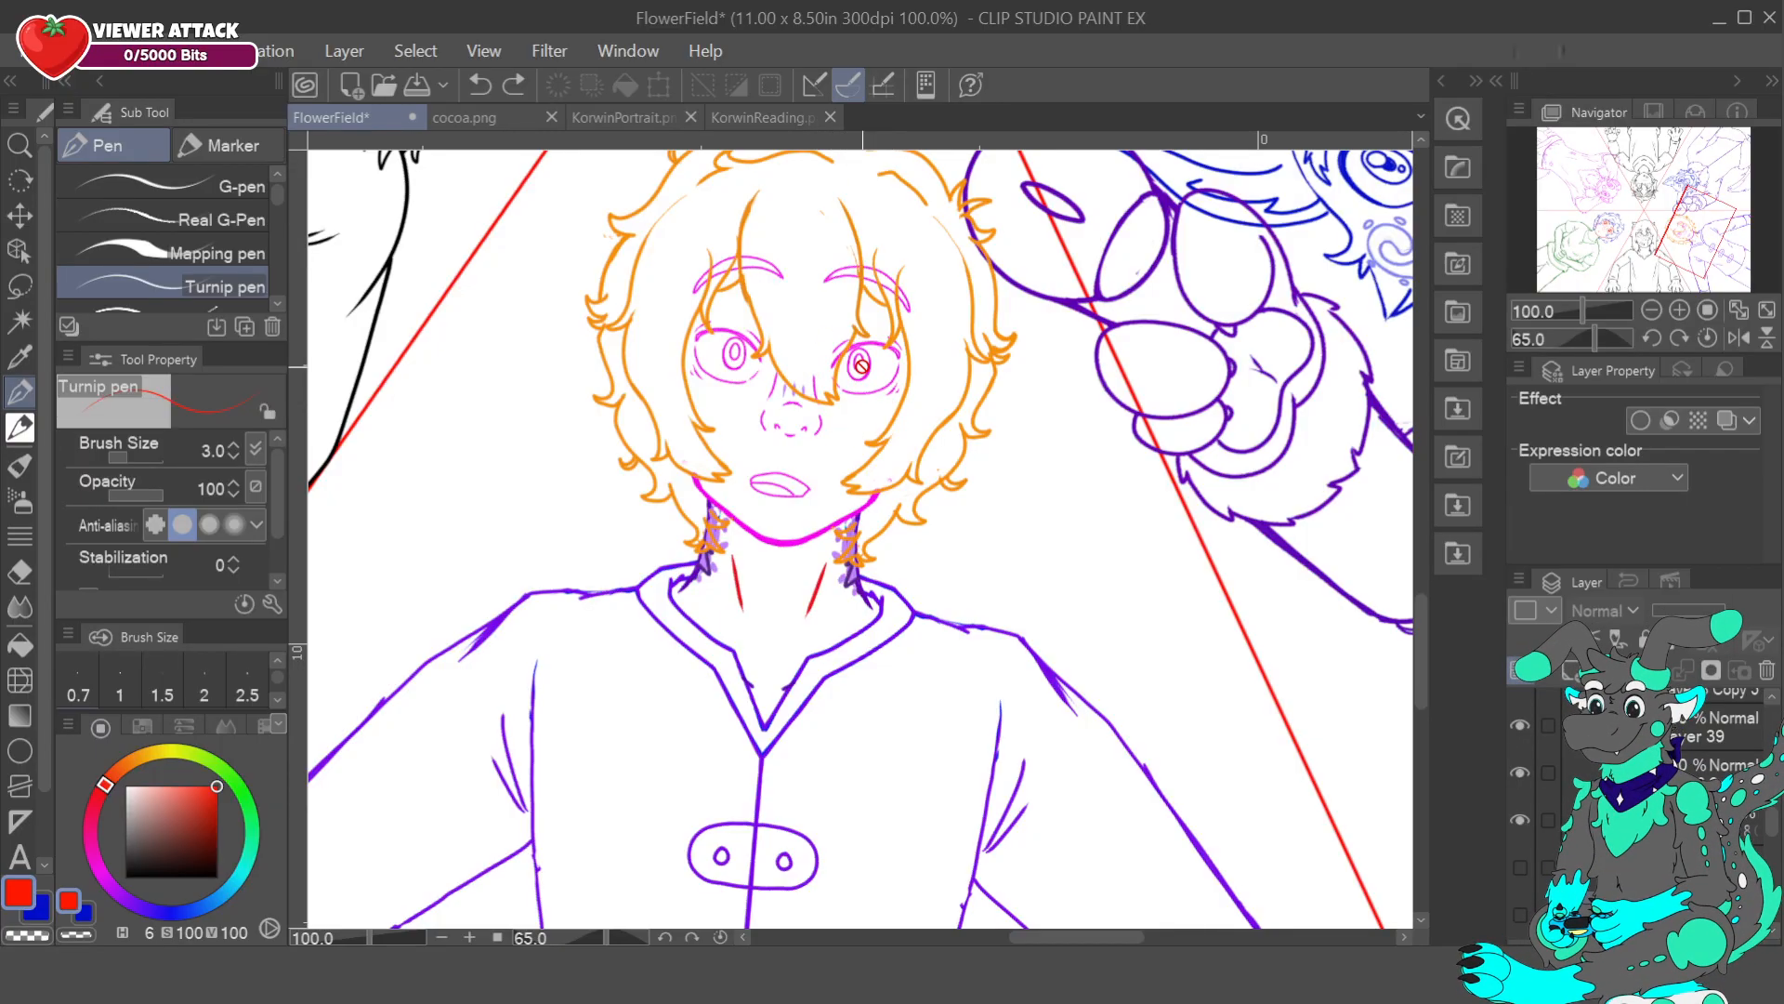
- Examine the orange-haired character in the FlowerField drawing, both the whole figure and the face up close
left_click(1651, 310)
left_click(1651, 310)
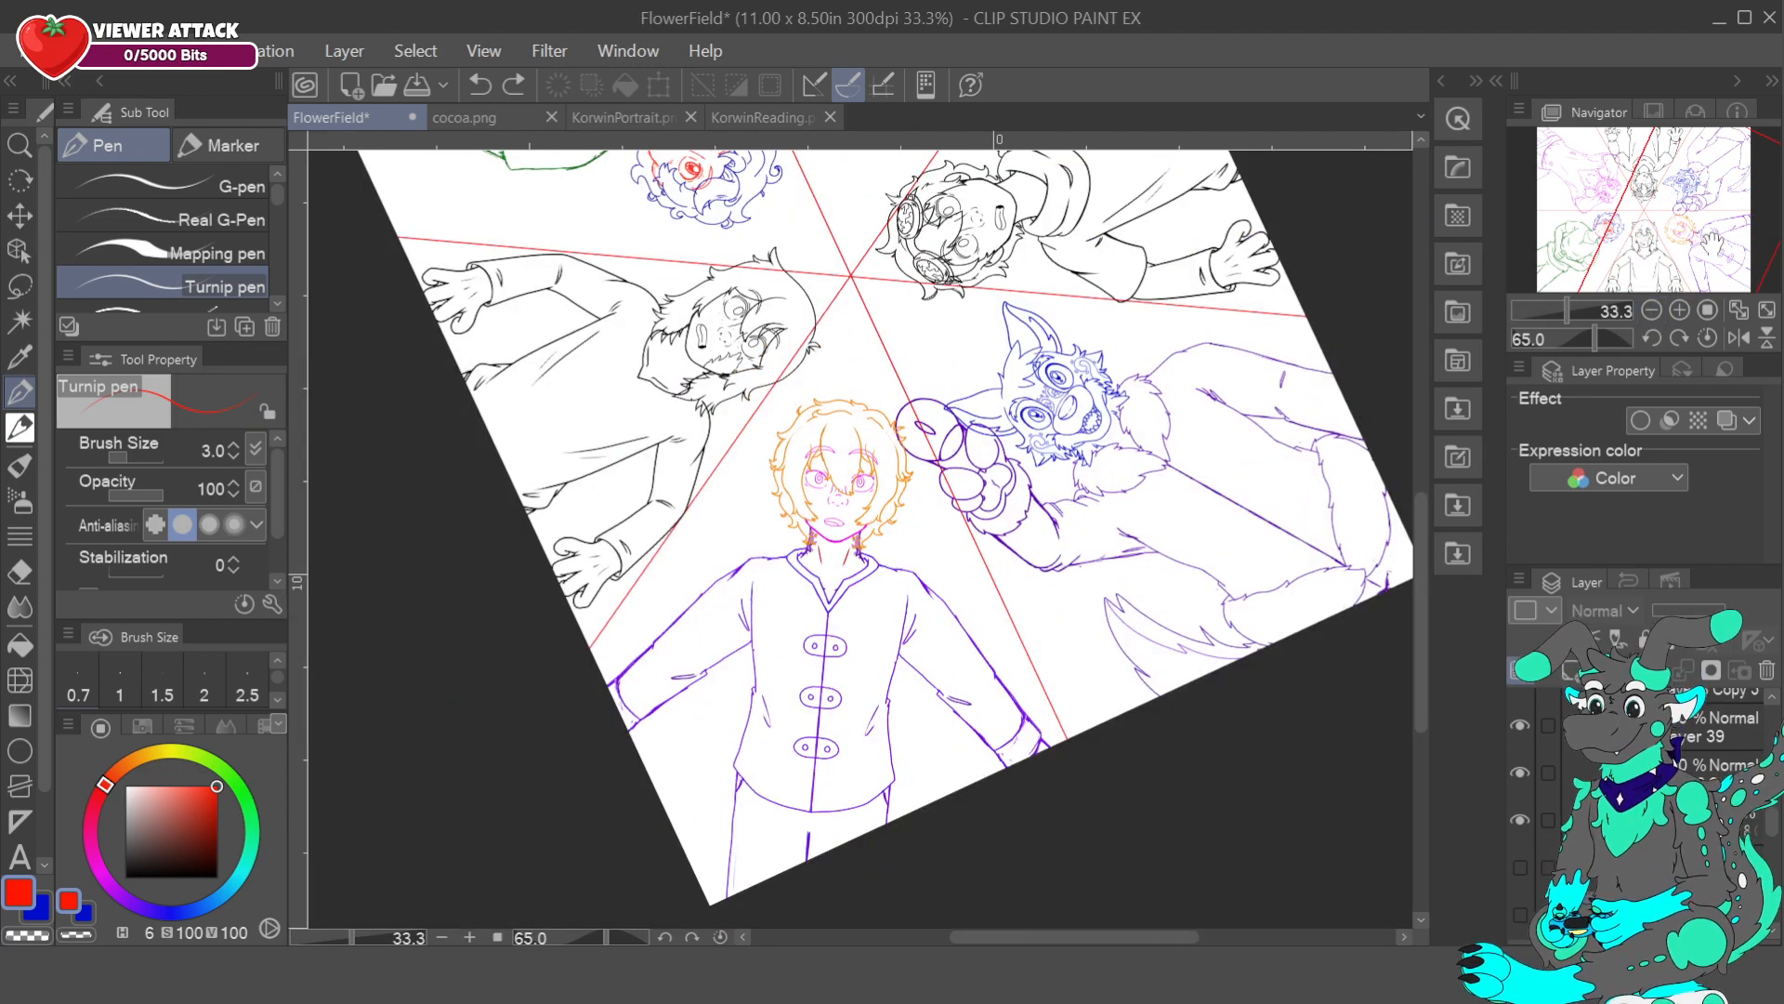
left_click(1679, 310)
left_click(1679, 311)
left_click(1651, 312)
left_click(1651, 311)
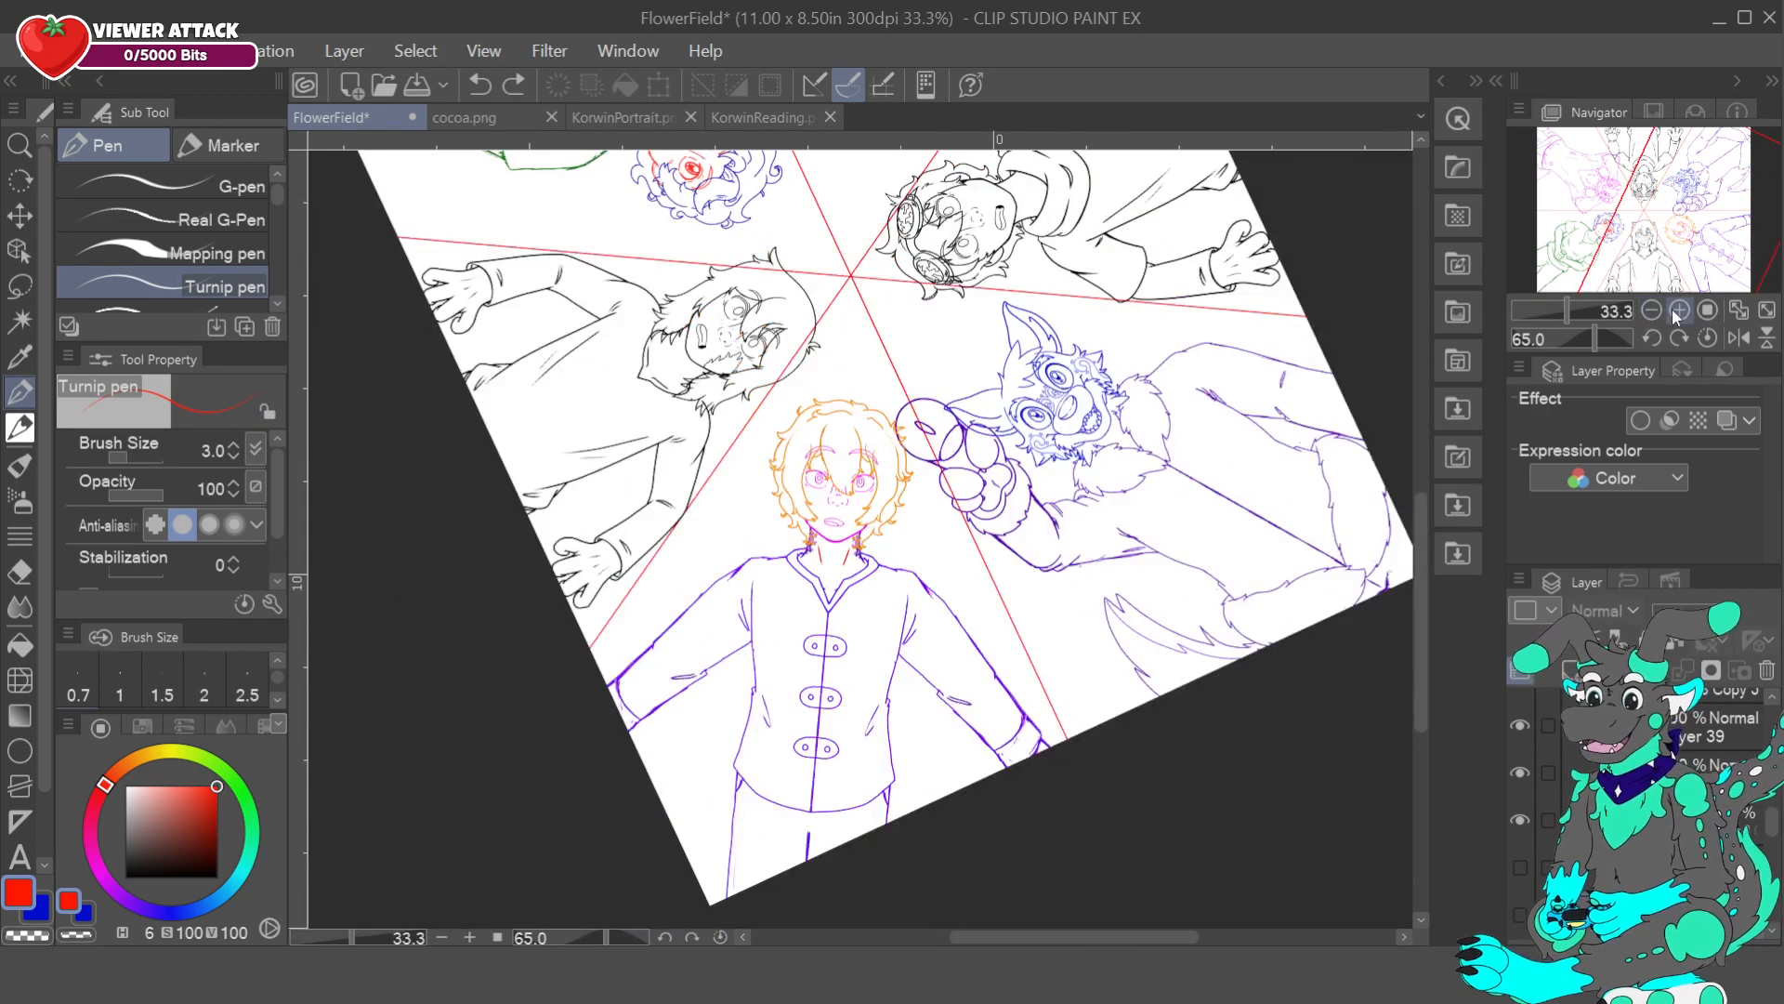
left_click(1678, 310)
left_click(1678, 310)
left_click(1678, 310)
mouse_move(1688, 244)
left_mouse_down()
mouse_move(1661, 250)
mouse_move(1678, 258)
left_mouse_up()
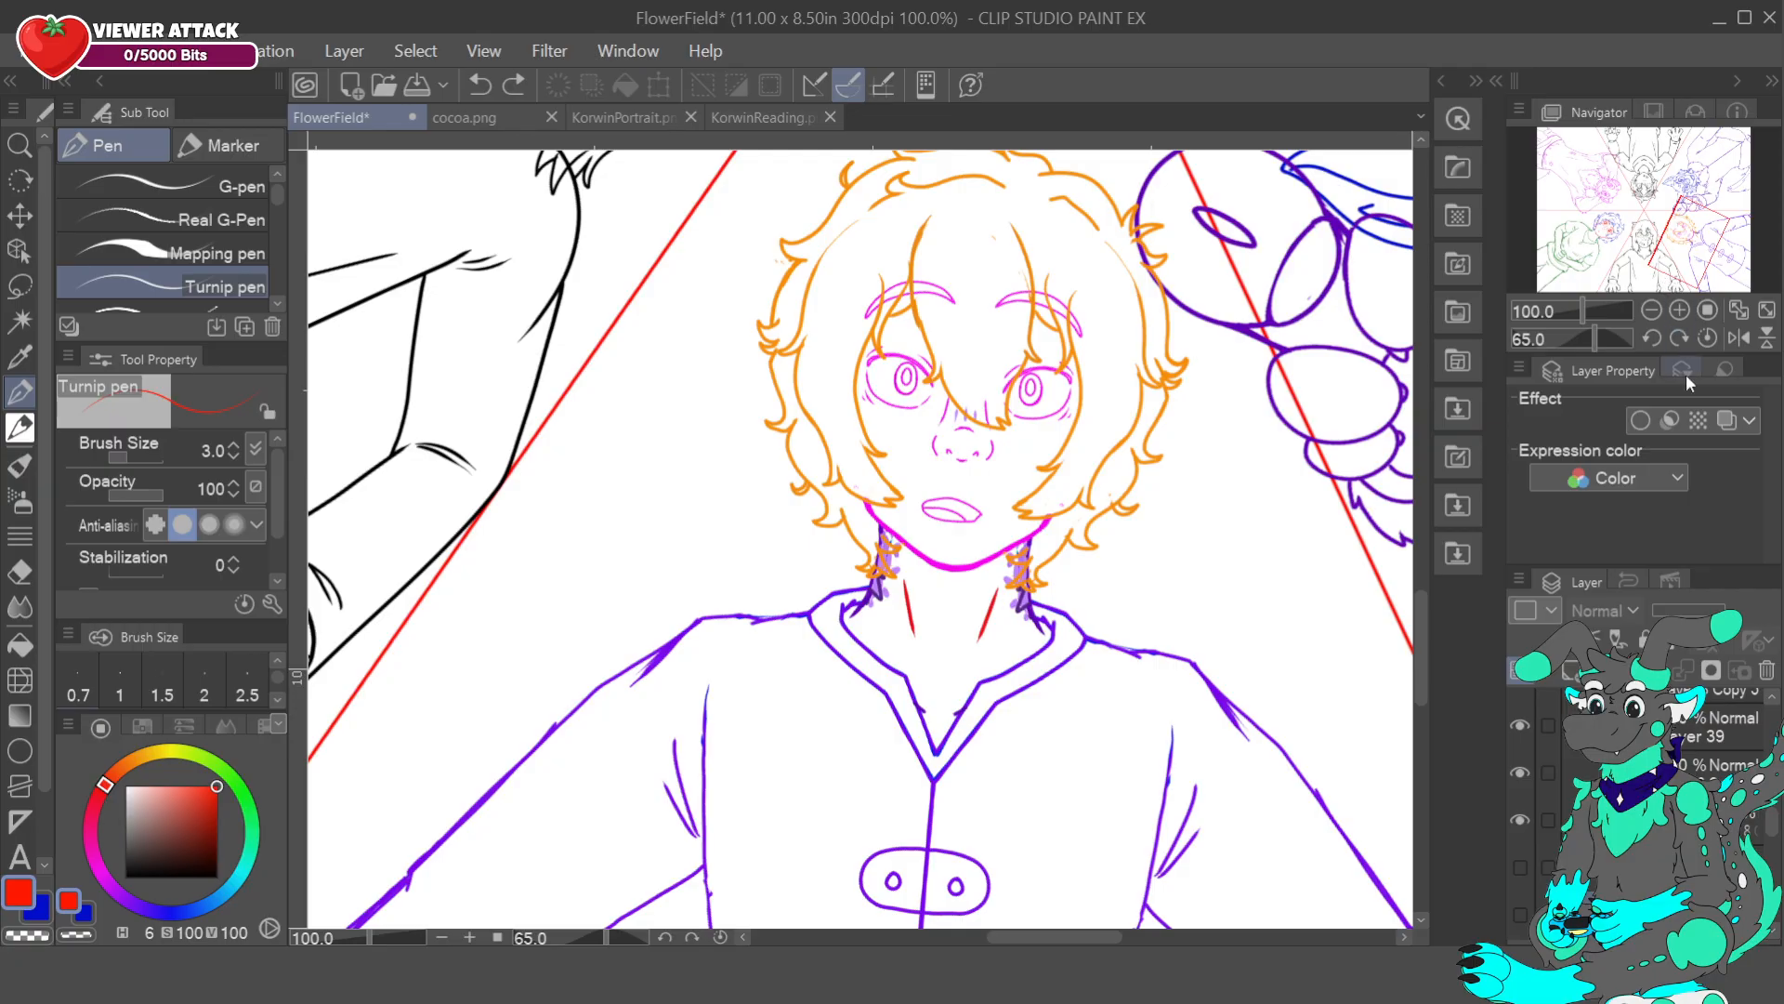
- Toggle layer visibility to identify the orange-haired character's line layers, and select the one that uses the symmetry ruler
left_click_drag(1772, 822, 1773, 764)
left_click(1673, 843)
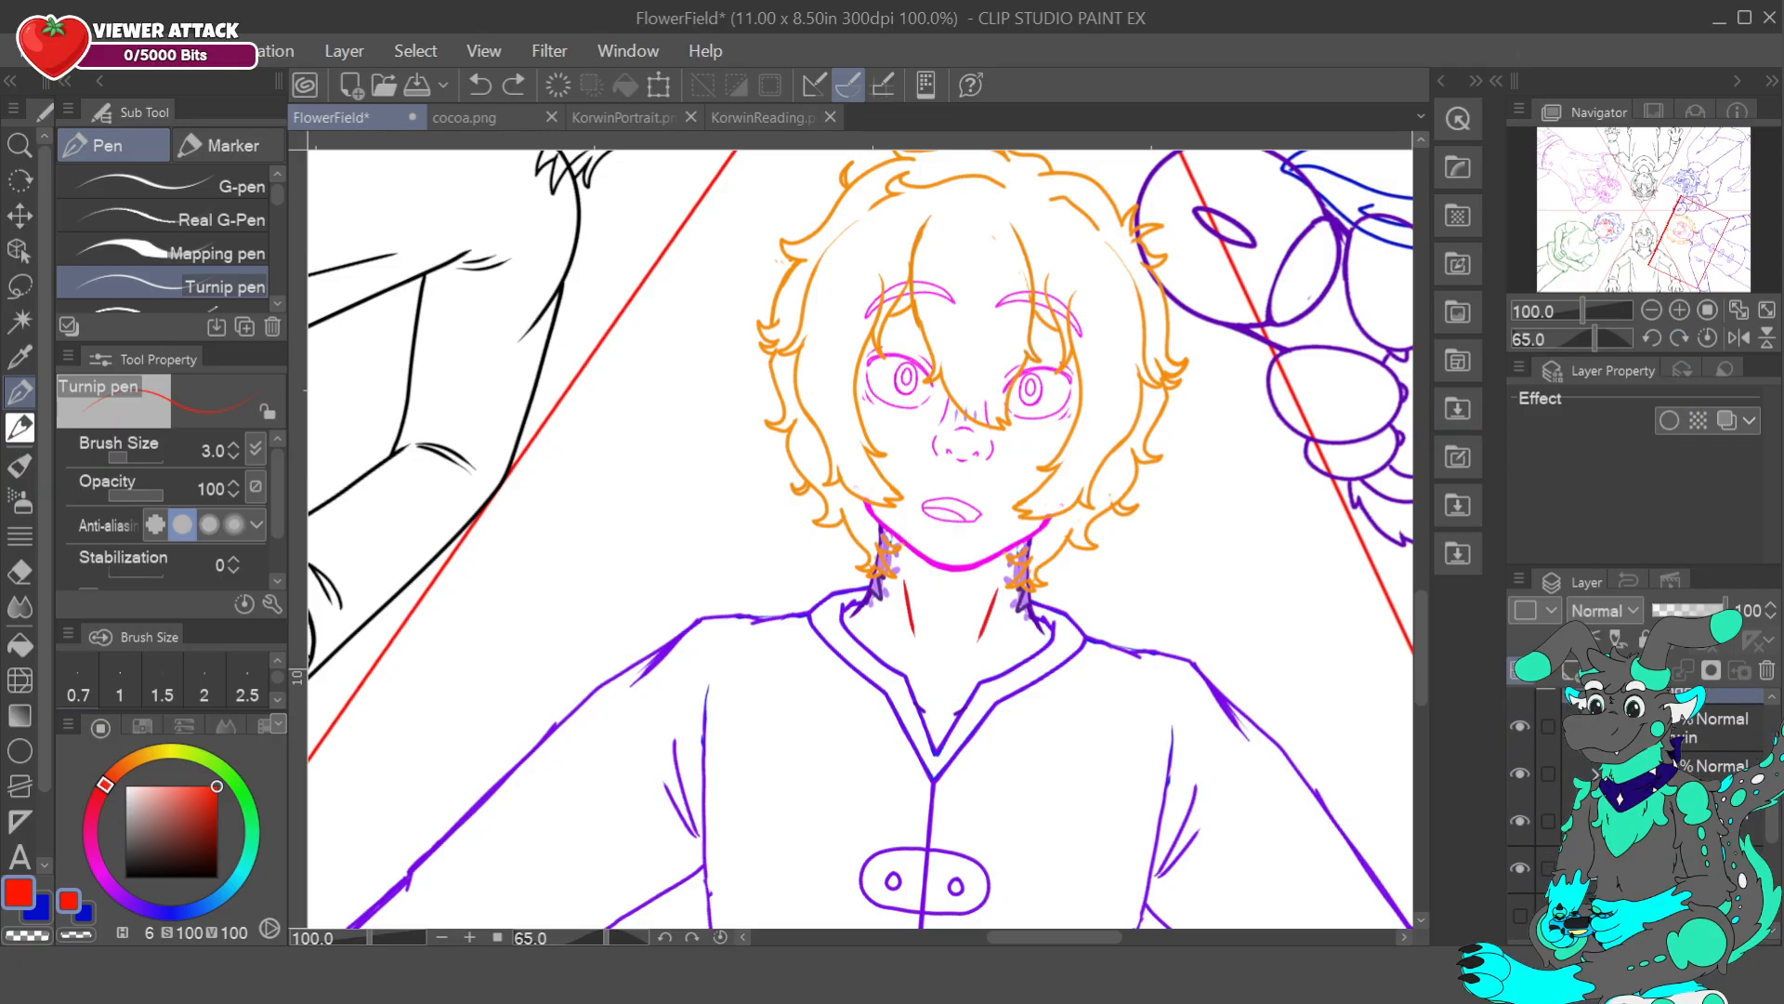
left_click(1724, 773)
left_click(1521, 772)
left_click(1521, 772)
scroll(1766, 824, "down", 2)
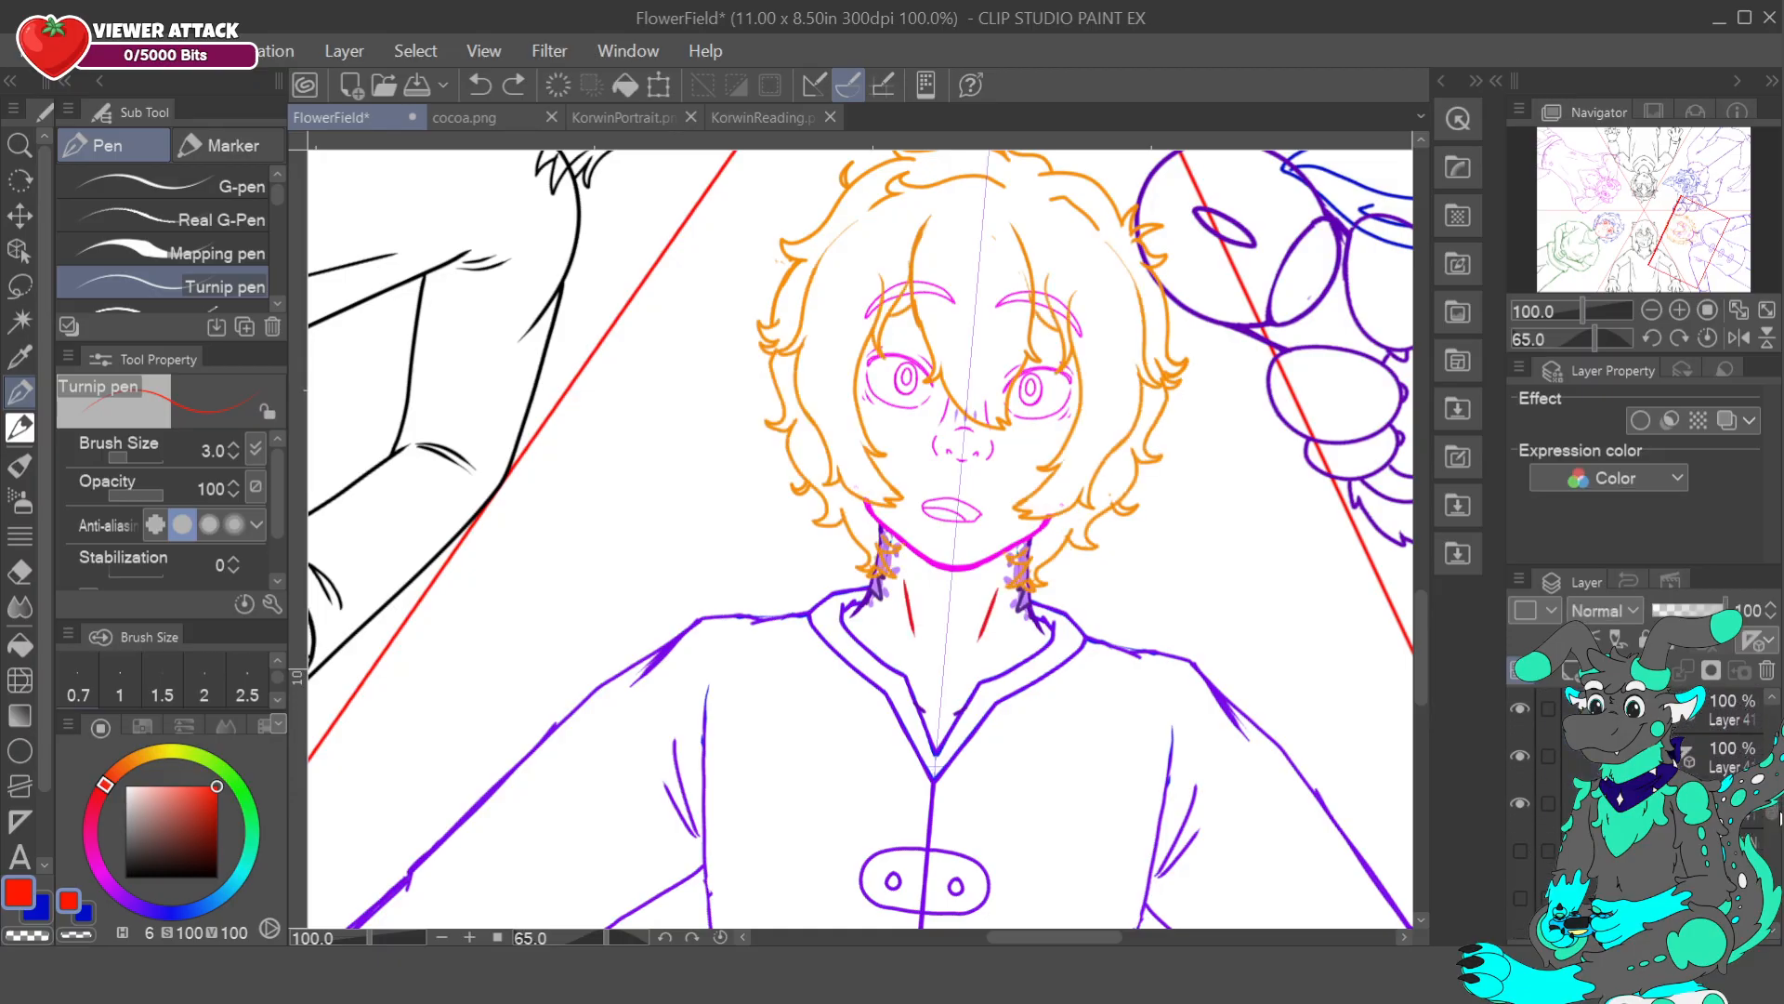
left_click(1520, 803)
left_click(1521, 801)
left_click(1519, 756)
left_click(1518, 756)
left_click(1519, 710)
left_click(1519, 710)
left_click(1580, 711)
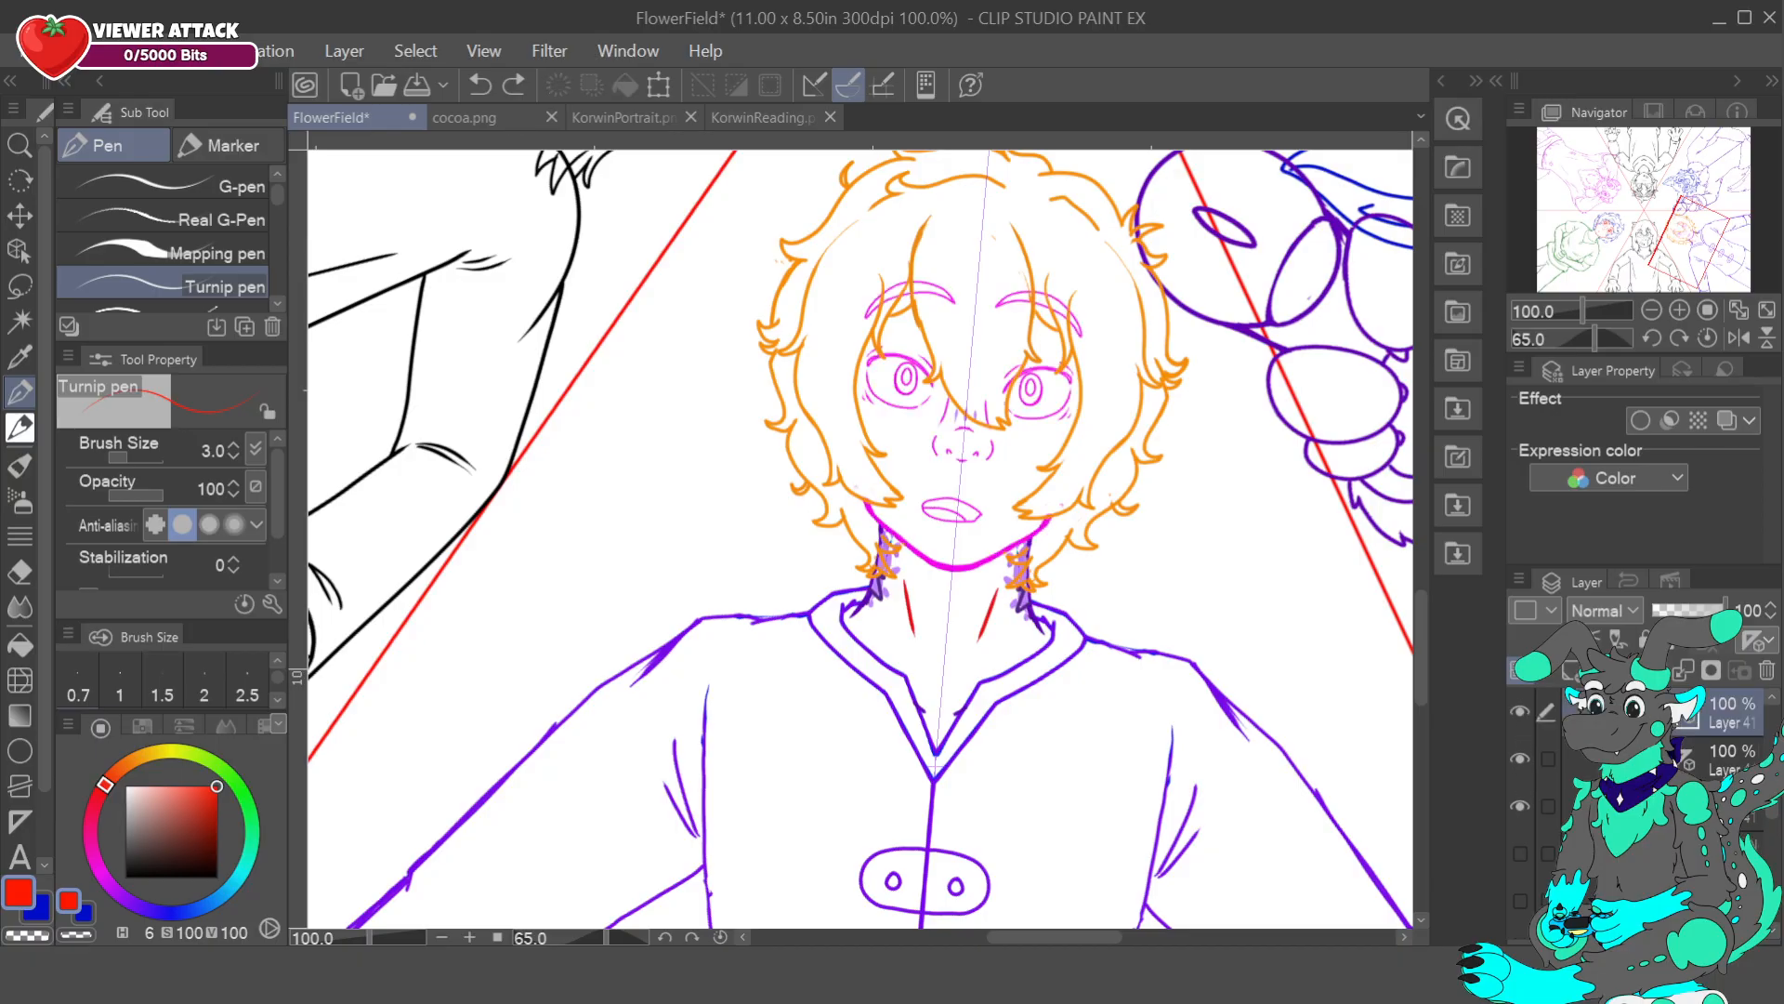
- Try pale pink pen marks on the eyes of the orange-haired character, and undo them
left_click(1685, 315)
left_click(1685, 315)
mouse_move(1692, 233)
left_mouse_down()
mouse_move(1695, 250)
mouse_move(1680, 225)
left_mouse_up()
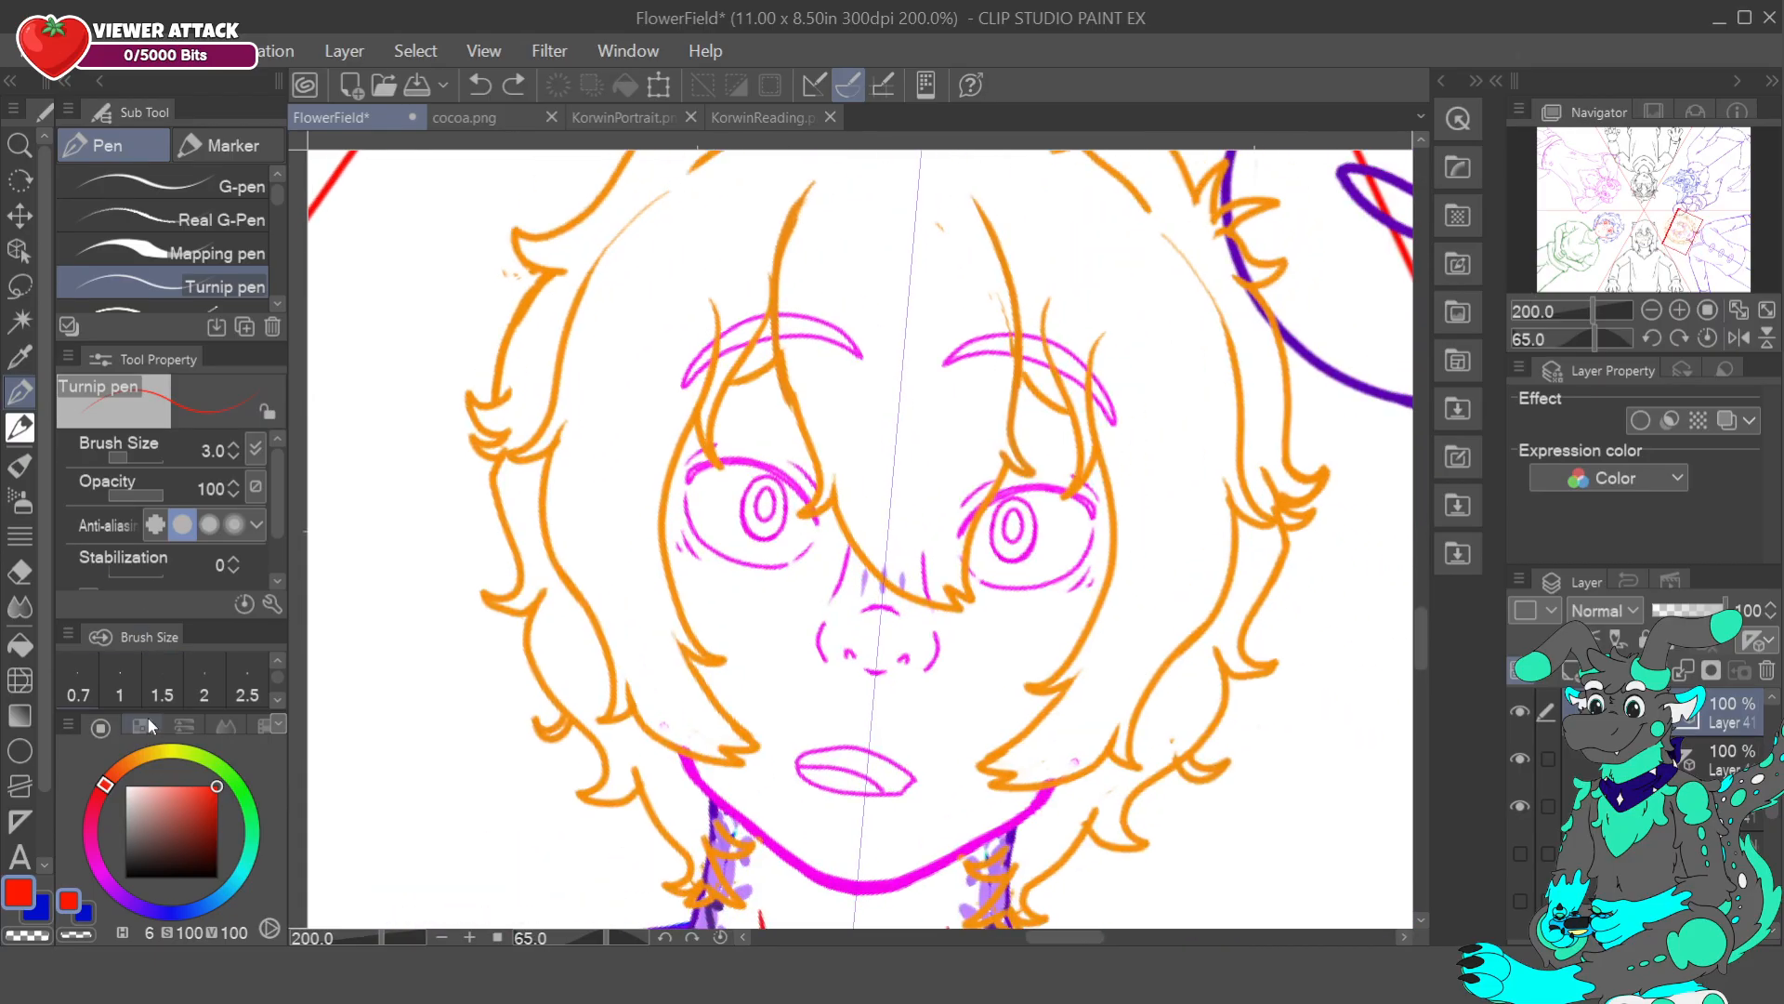
left_click(100, 870)
left_click(151, 785)
left_click(148, 786)
left_click_drag(779, 496, 785, 496)
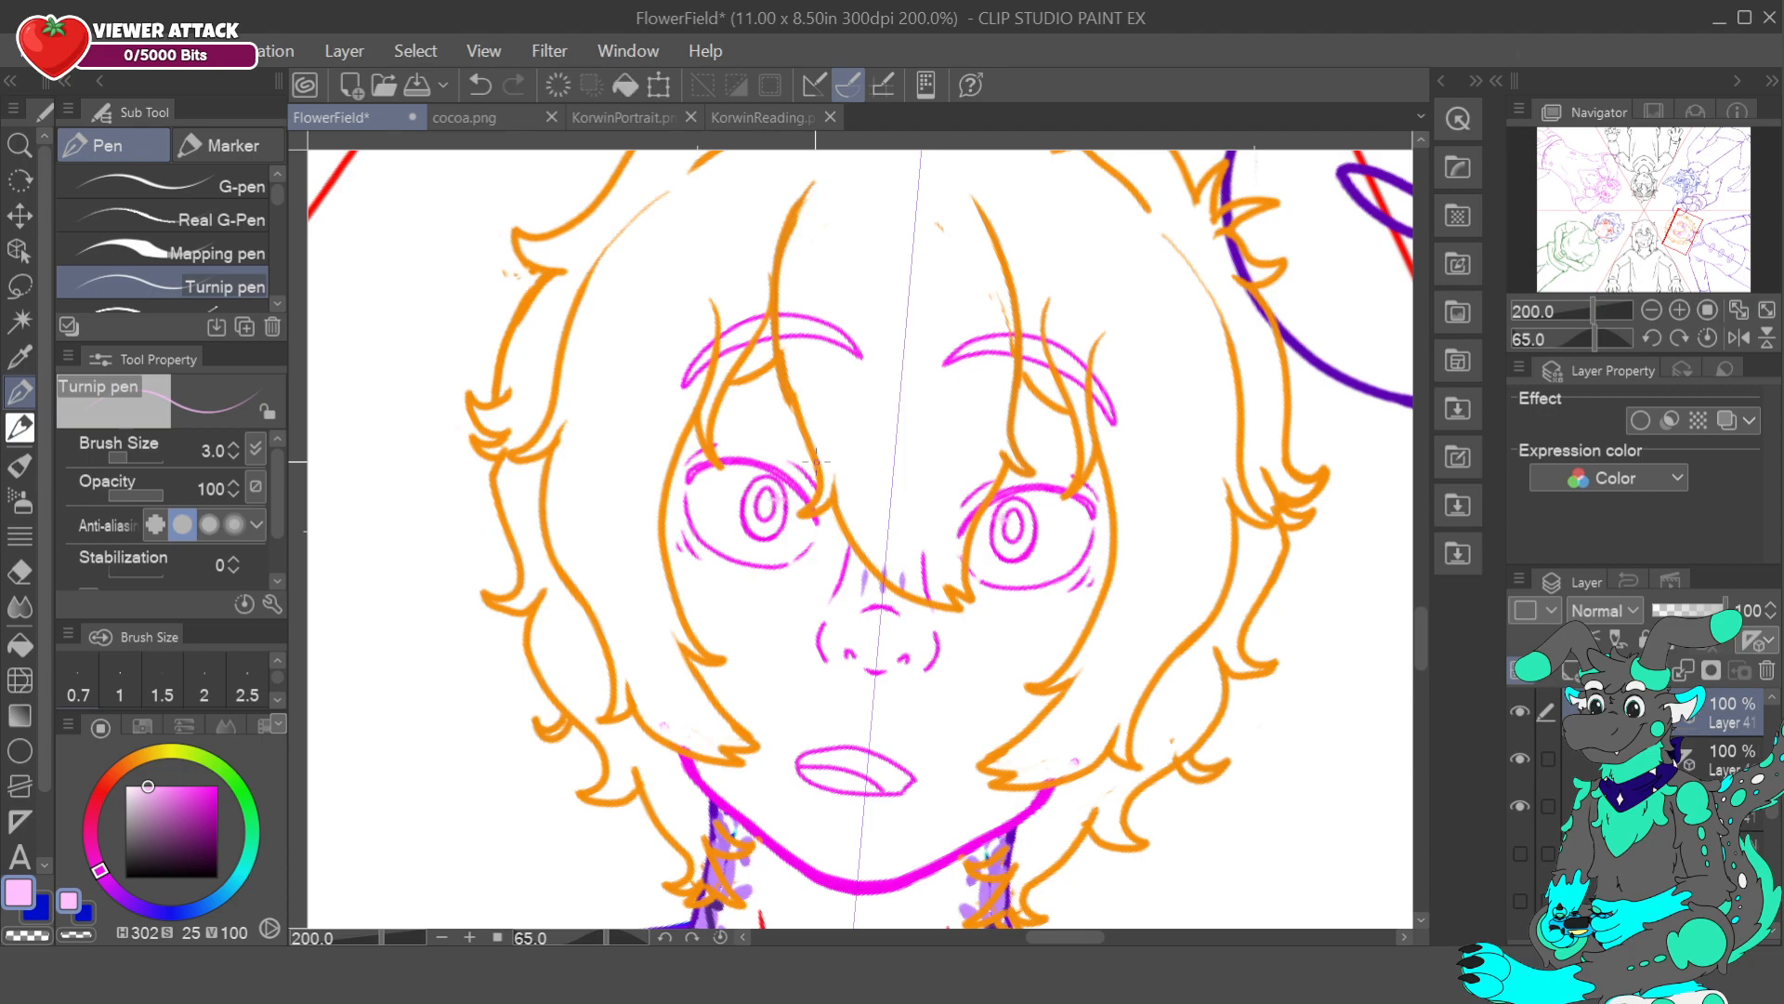
left_click(479, 84)
left_click_drag(762, 506, 763, 505)
left_click(477, 86)
- Rotate the canvas to 128.2 degrees with the whole illustration in view and the wolf upright, and select the orange-haired character's layer folder
left_click_drag(1675, 237, 1680, 272)
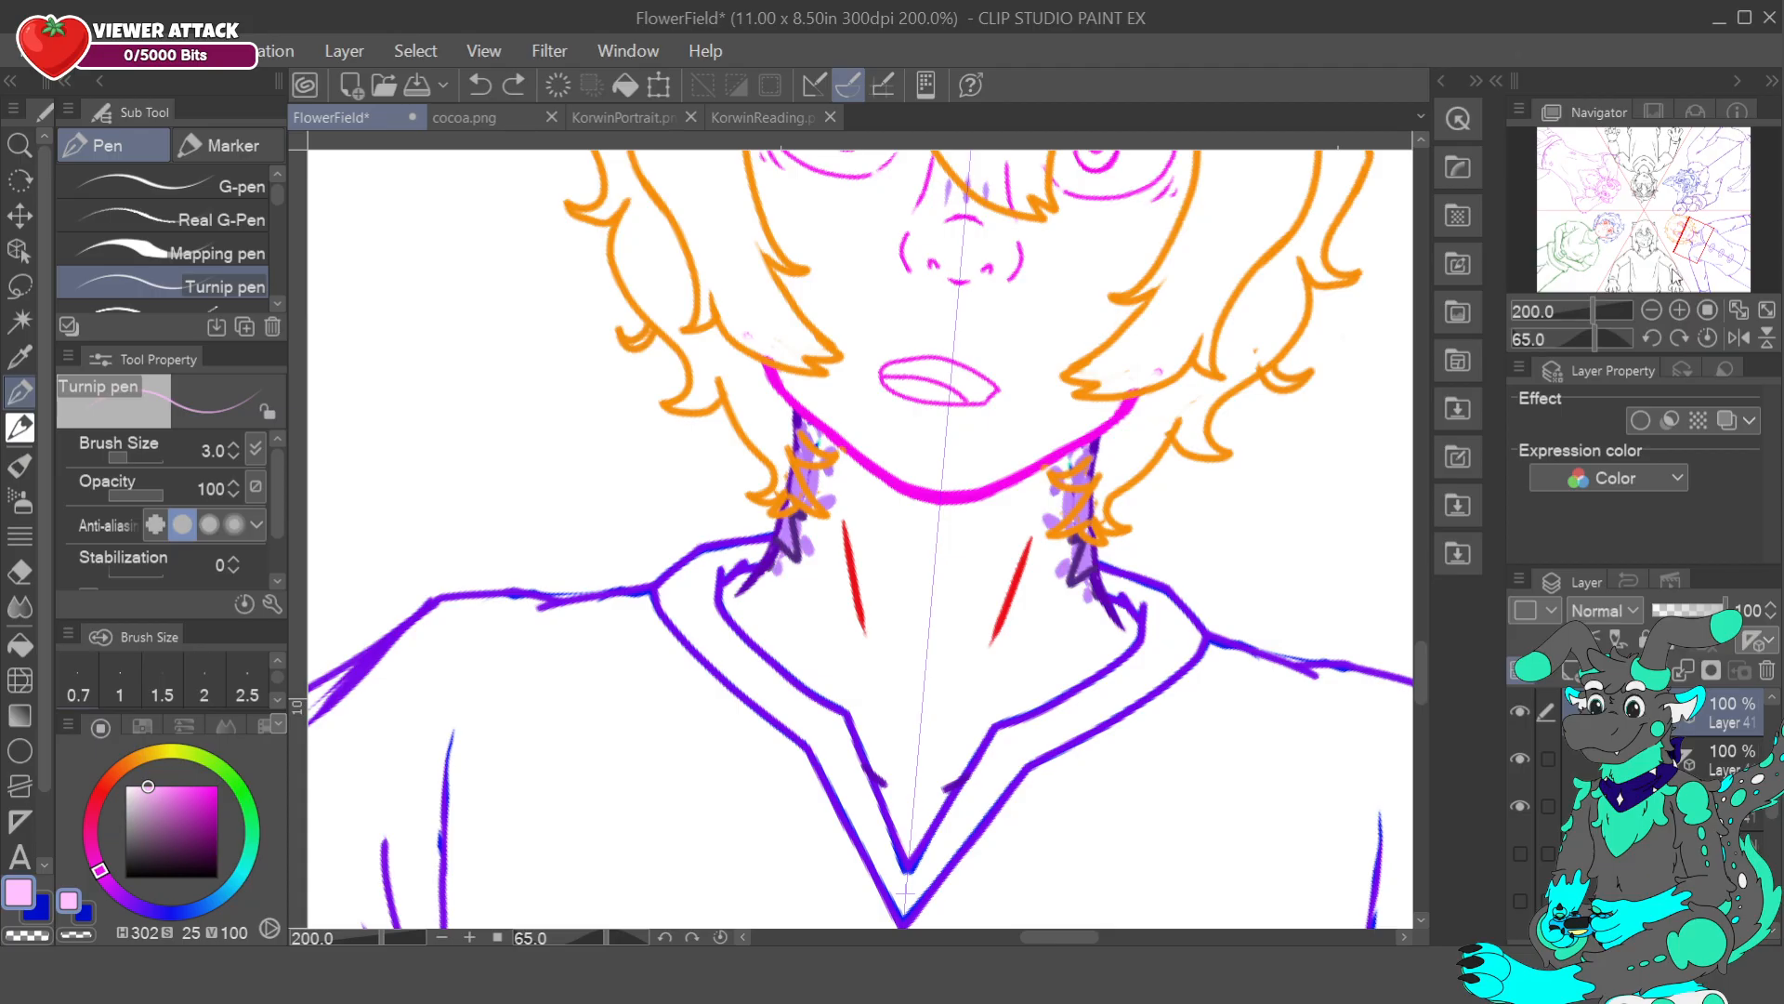
left_click(1737, 309)
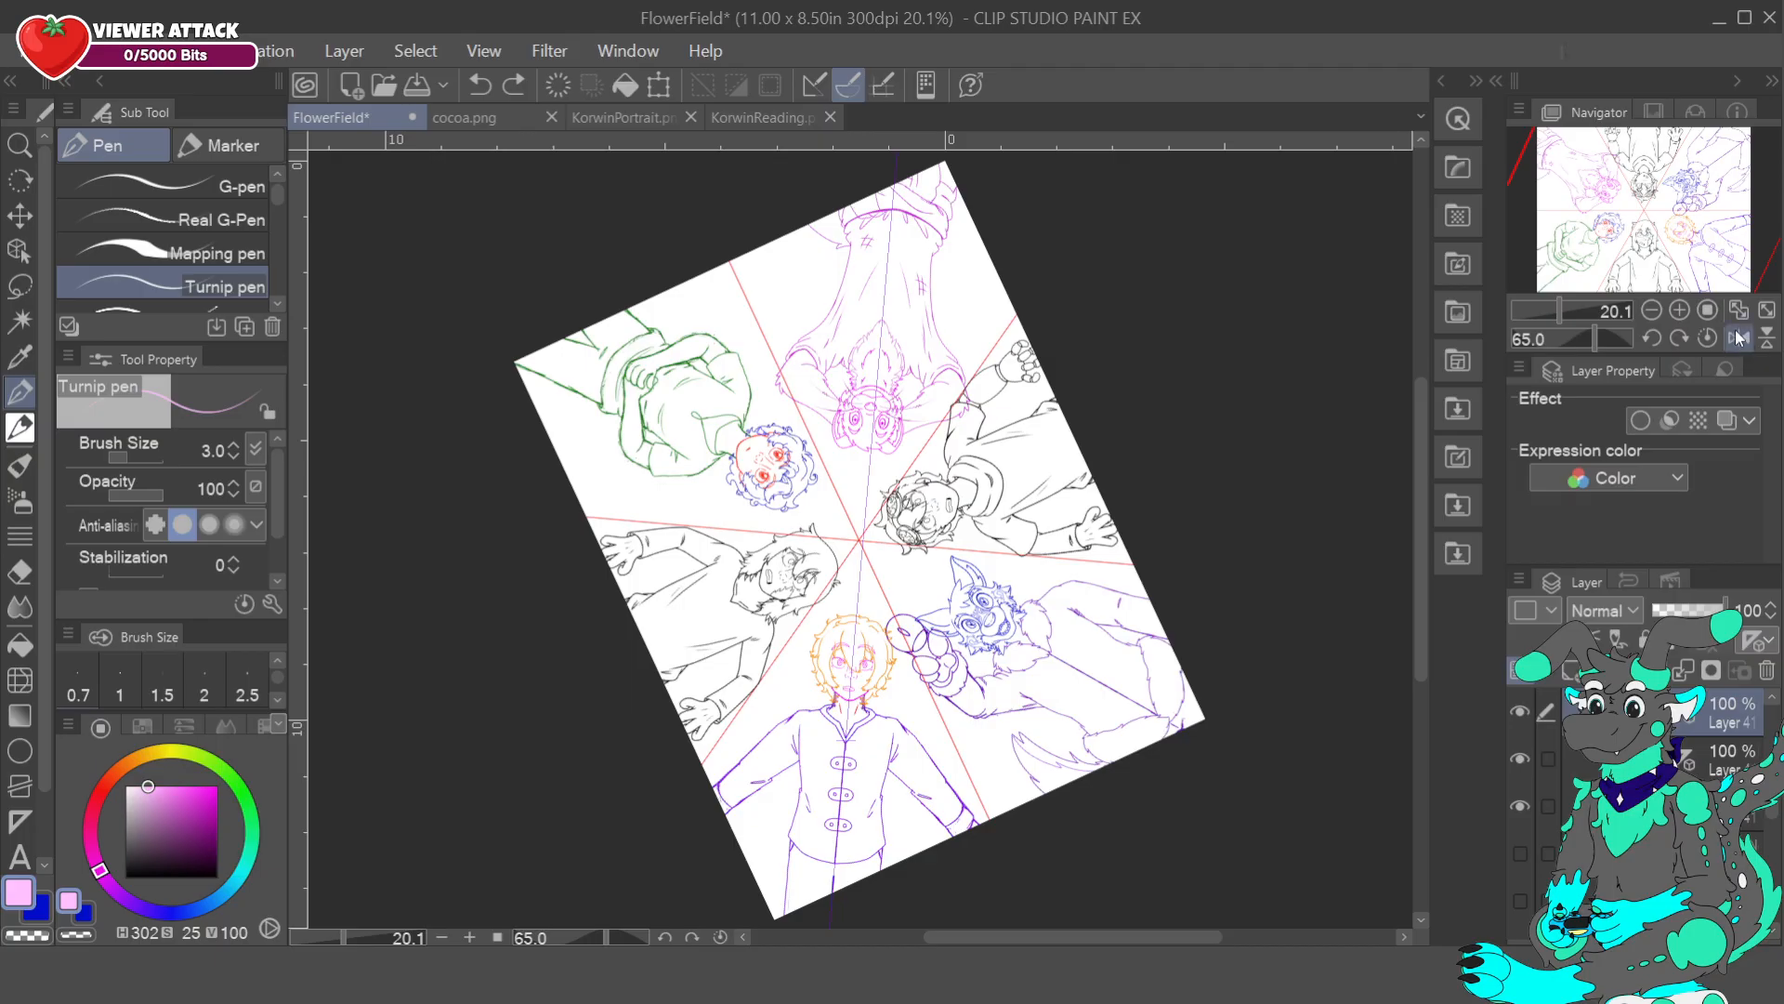
left_click(1708, 338)
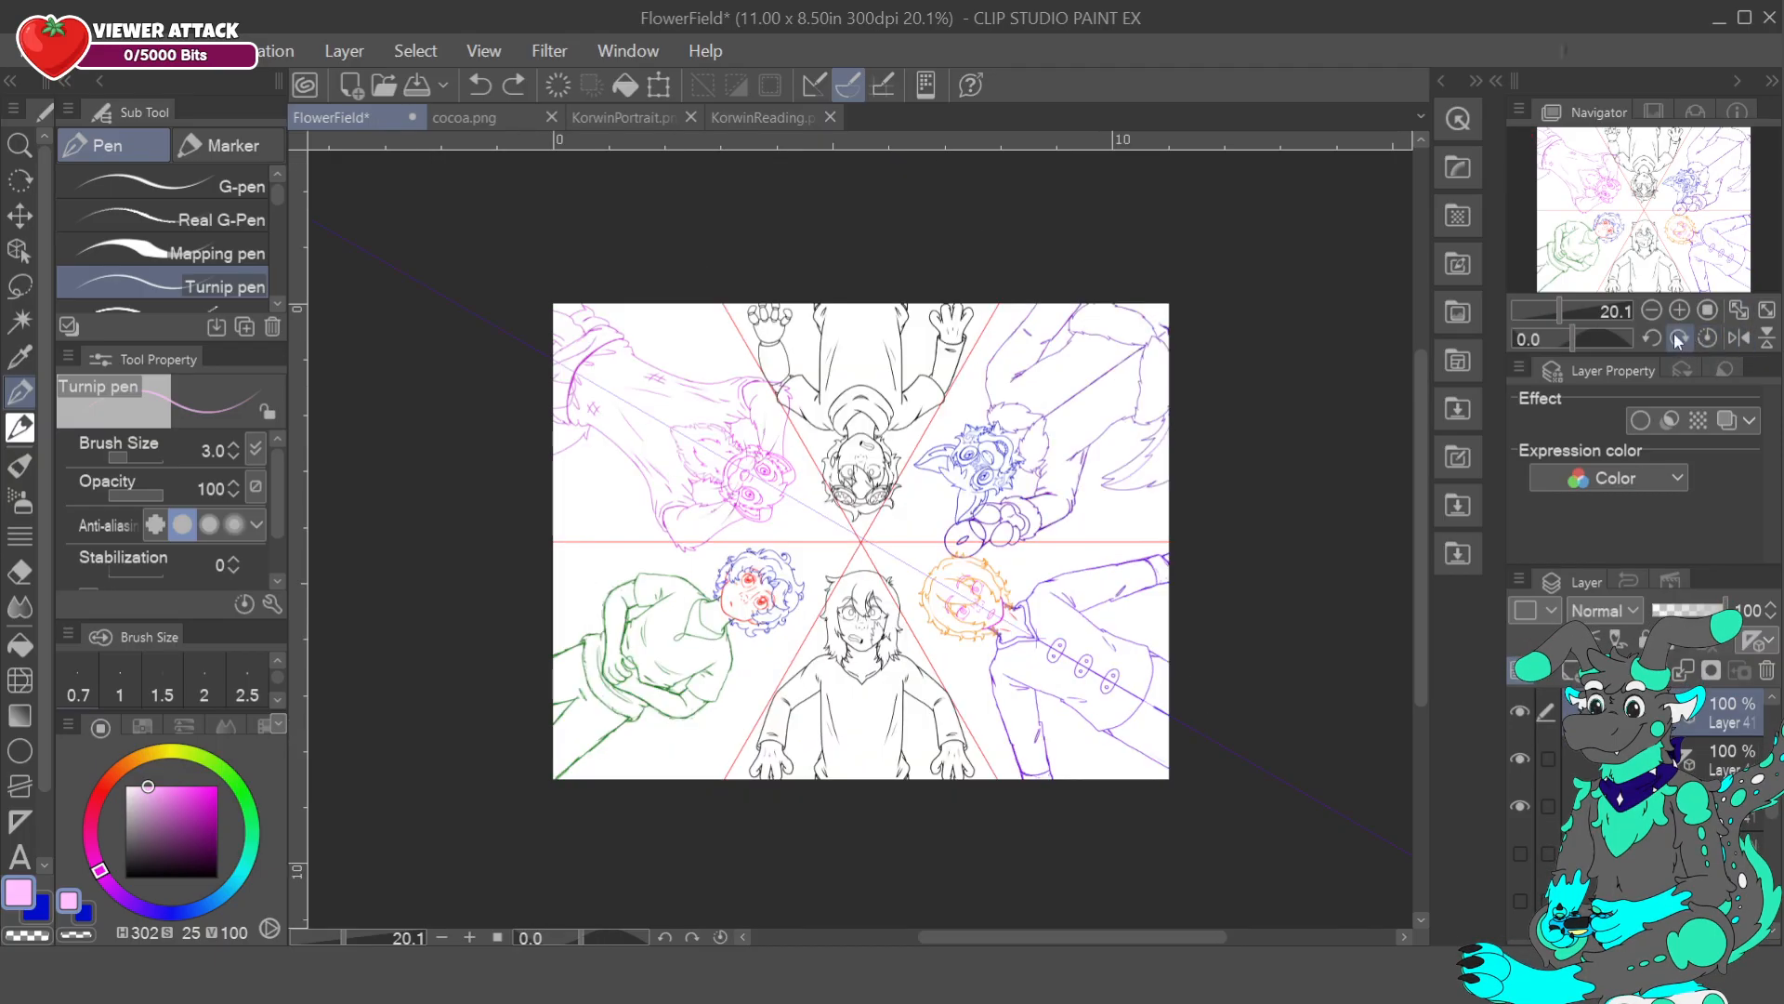
left_click_drag(1572, 337, 1614, 336)
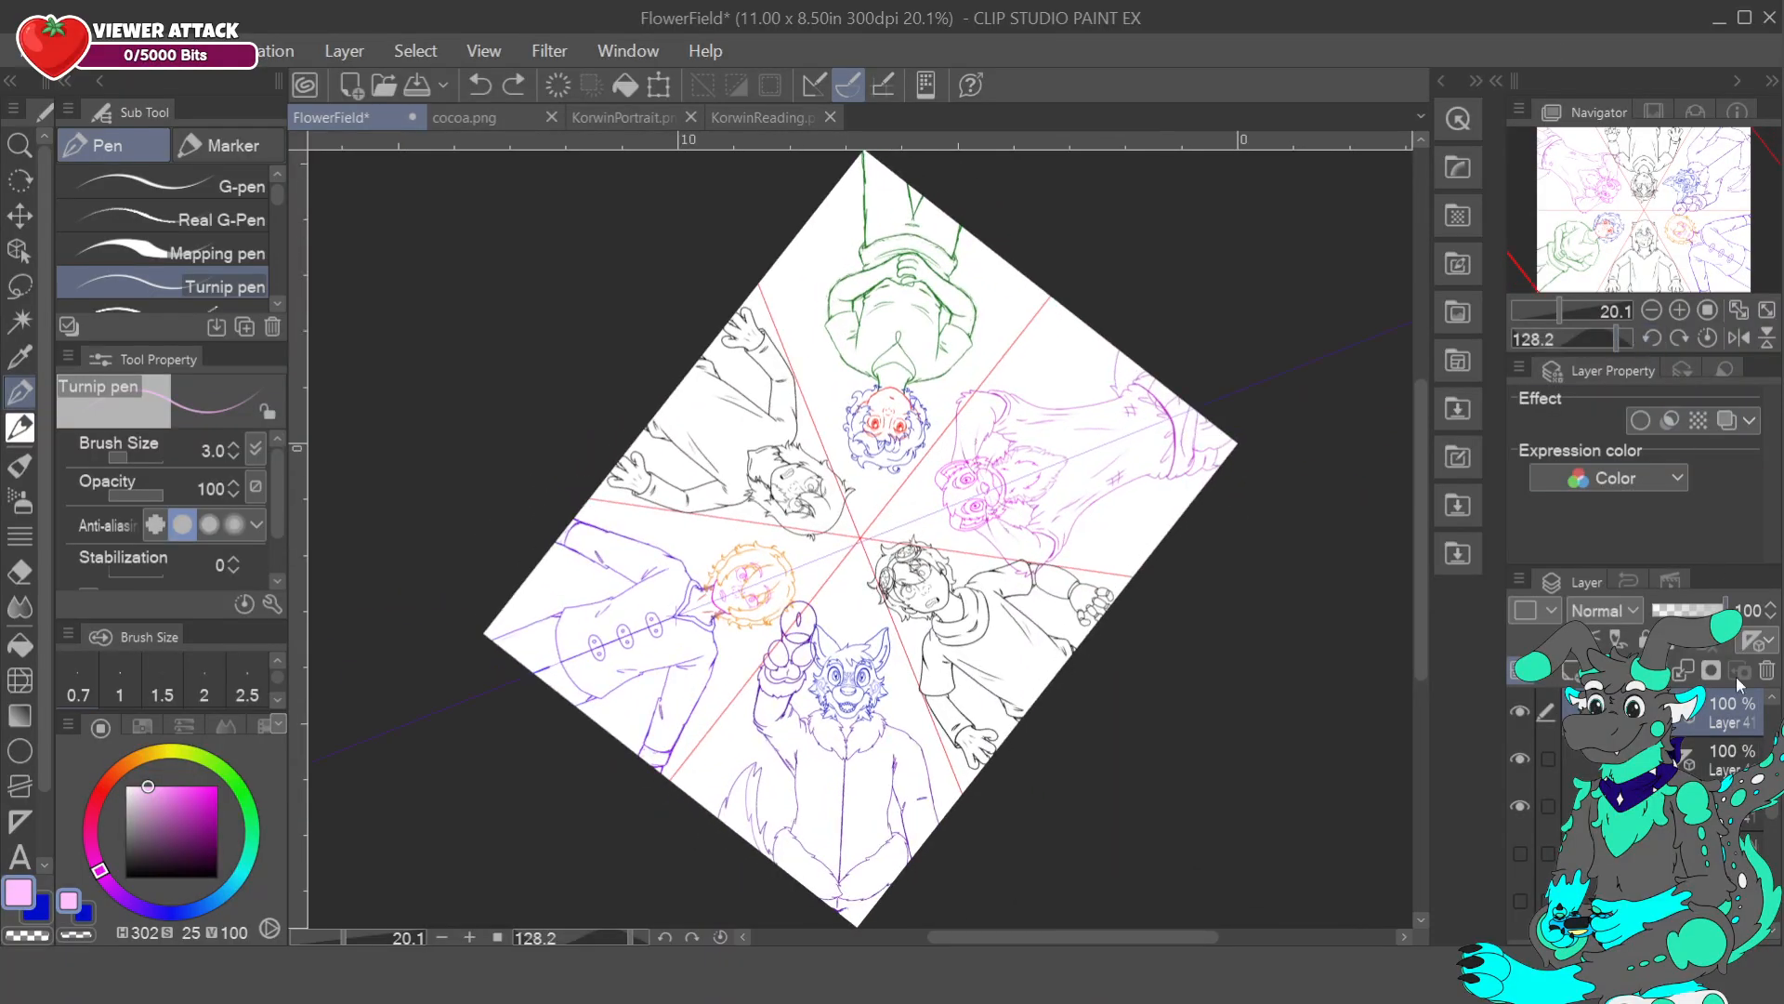
left_click(1578, 733)
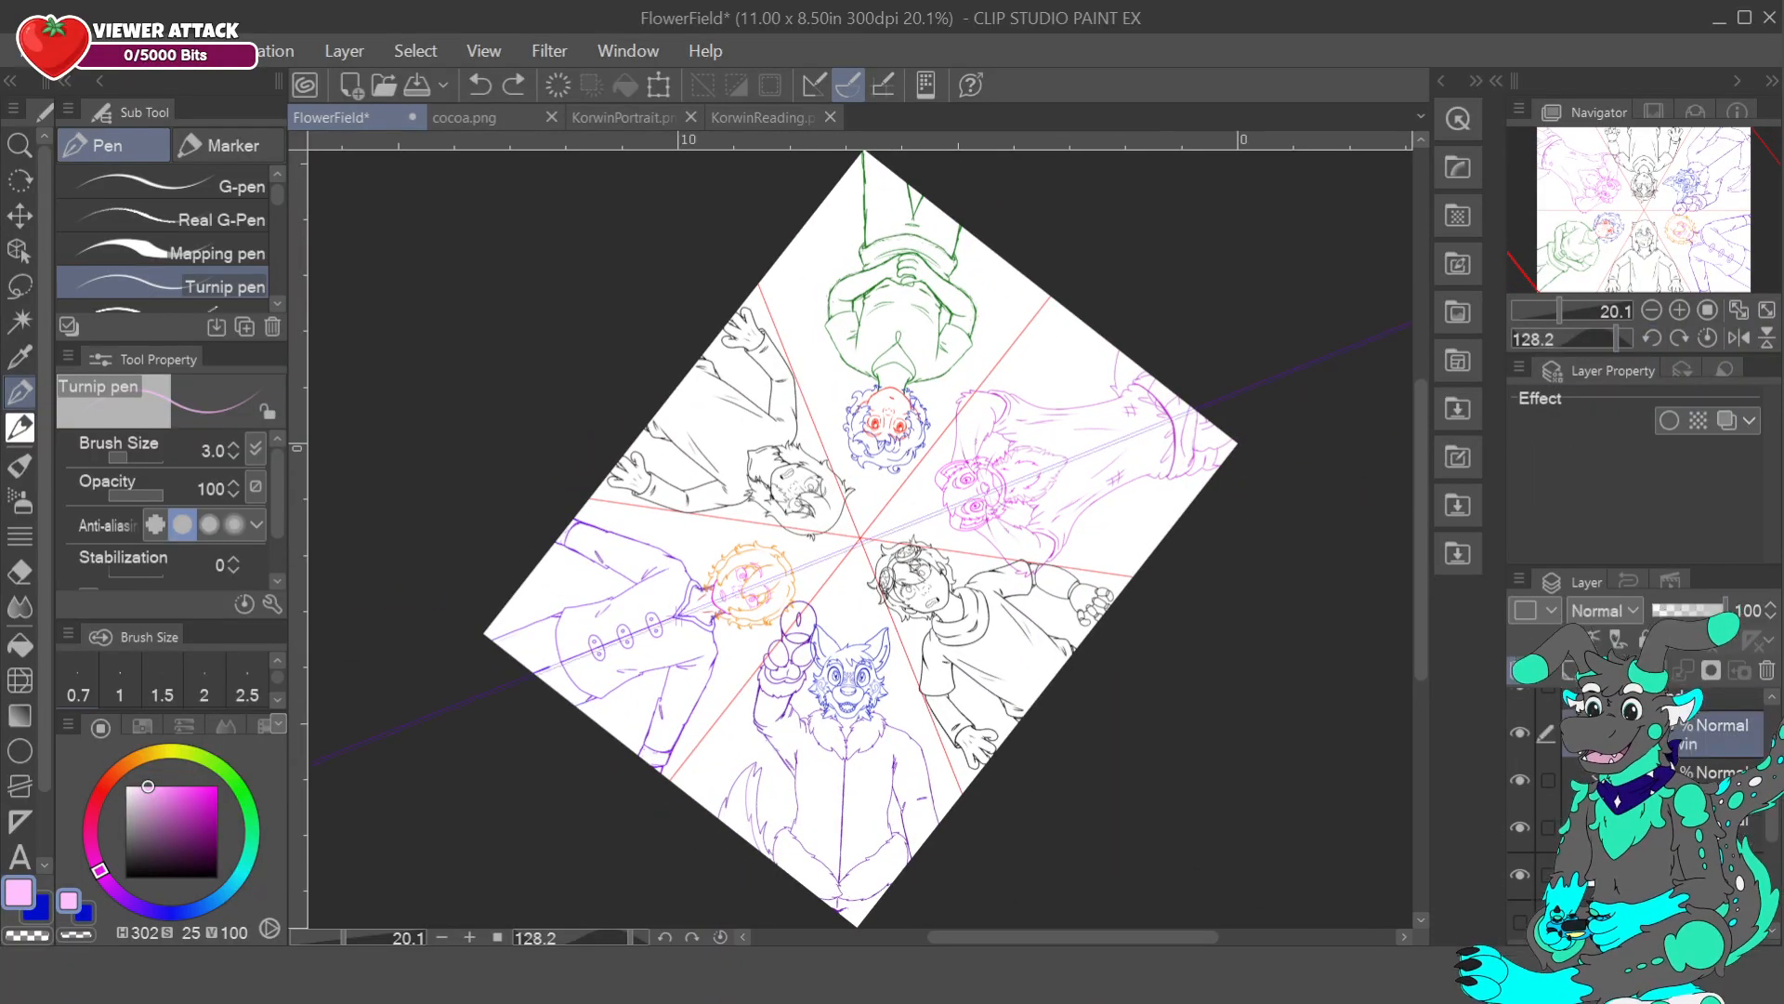
- Close KorwinReading.png, KorwinPortrait.png and cocoa.png, and open KitRef.png and TalonRef.png as references
left_click(790, 115)
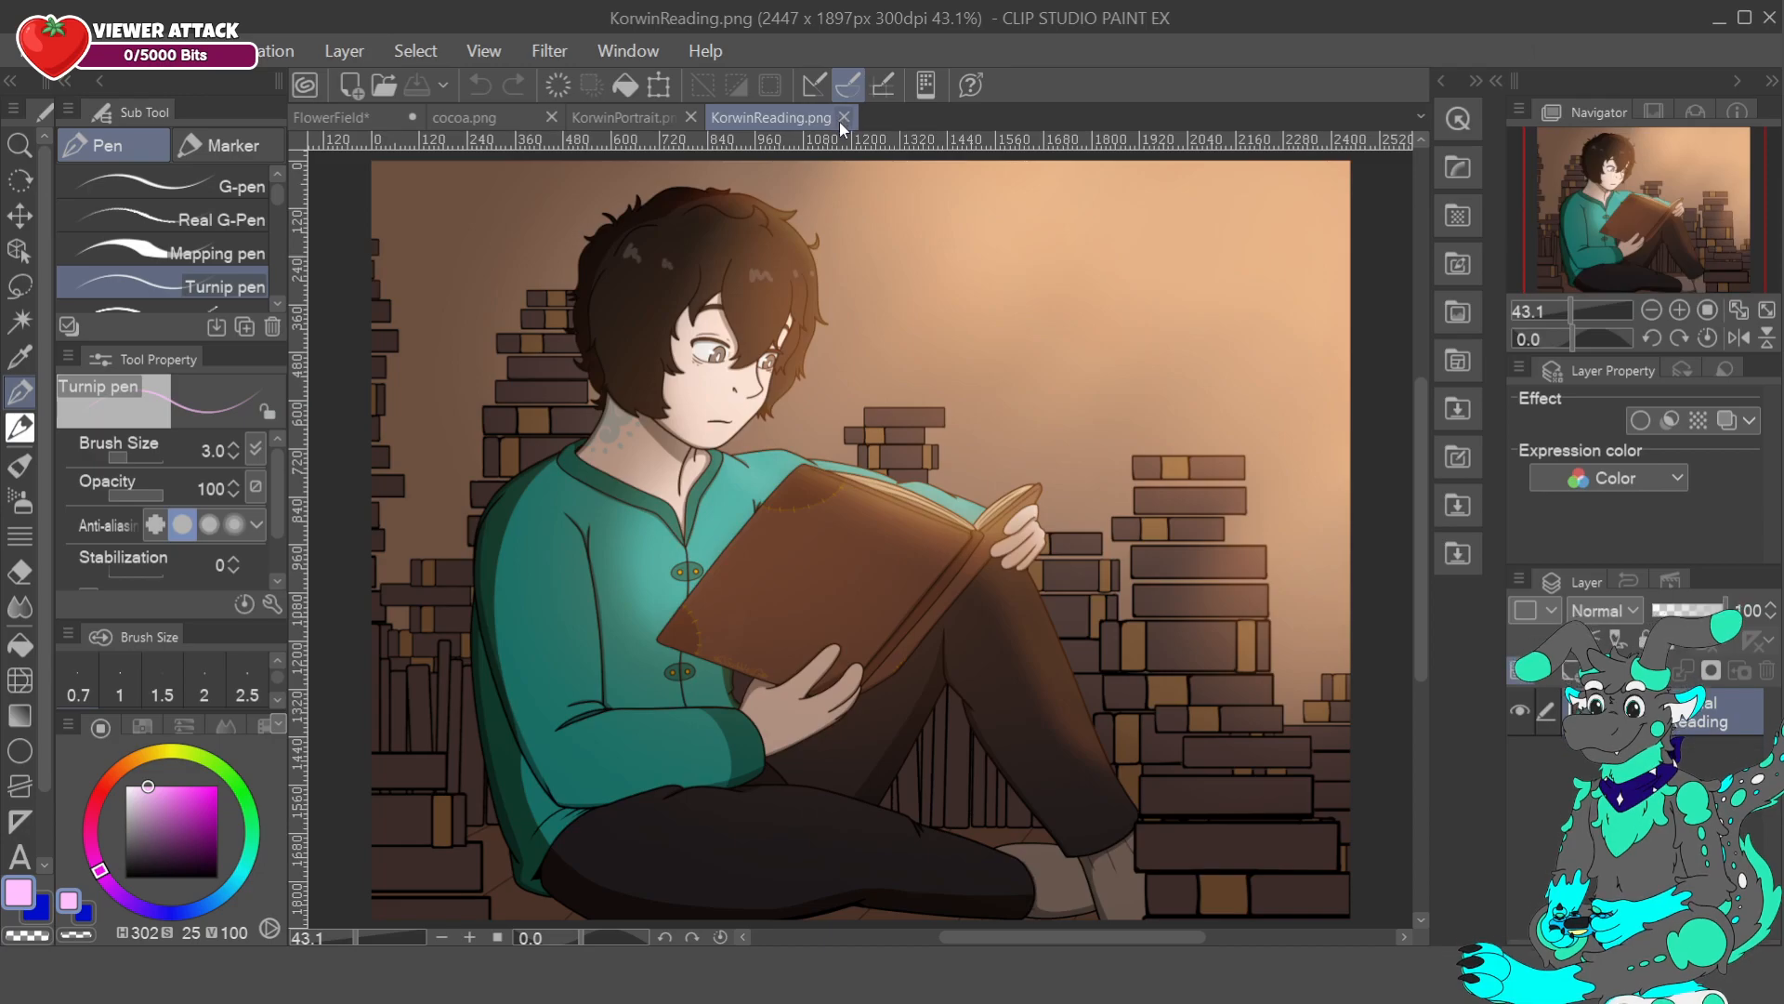
left_click(842, 119)
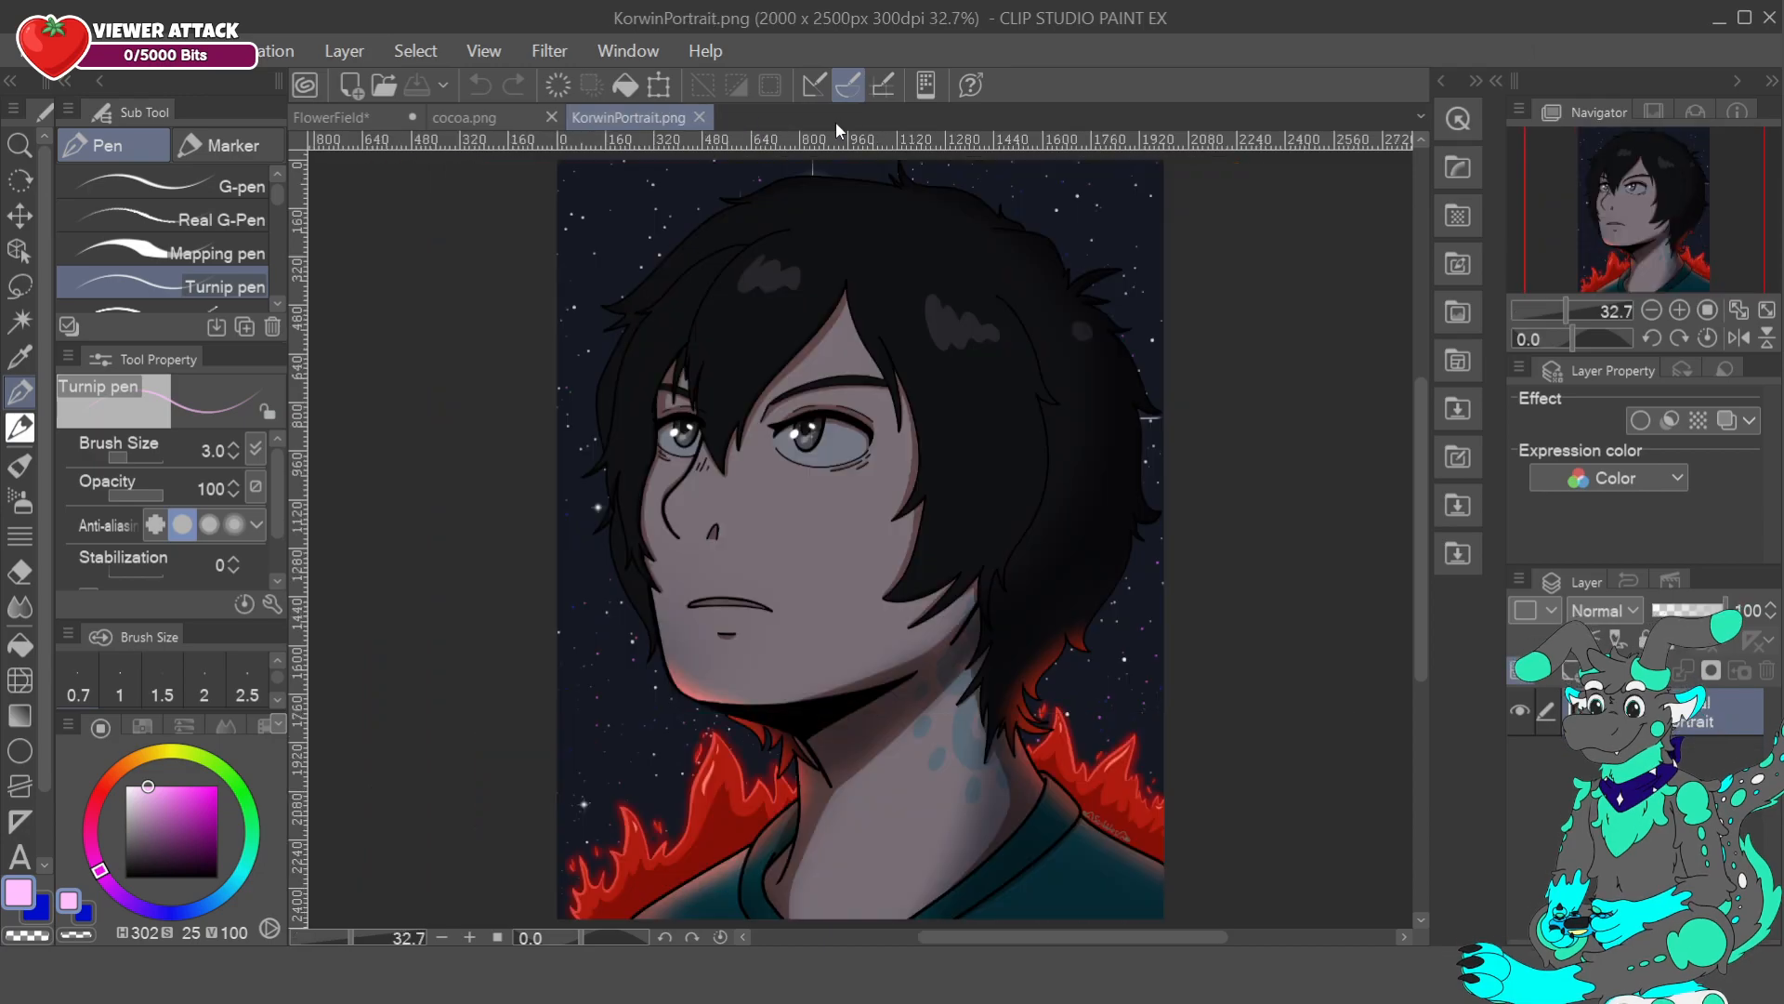
left_click(699, 117)
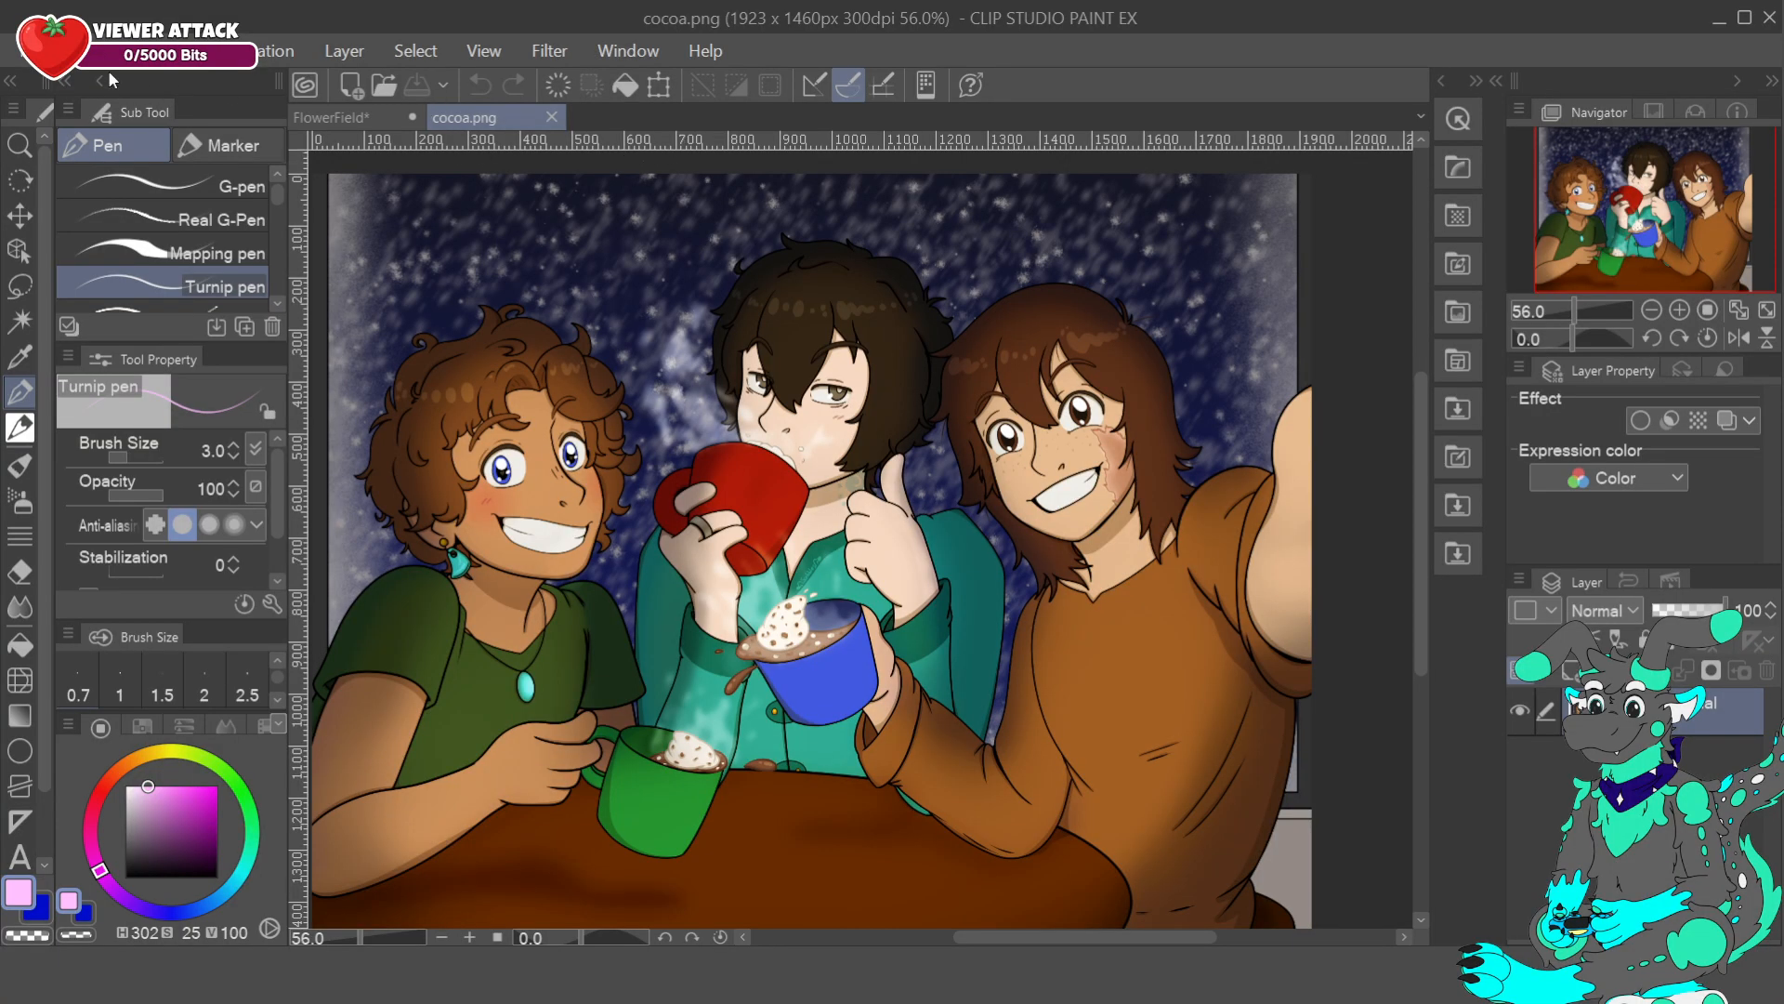
left_click(551, 118)
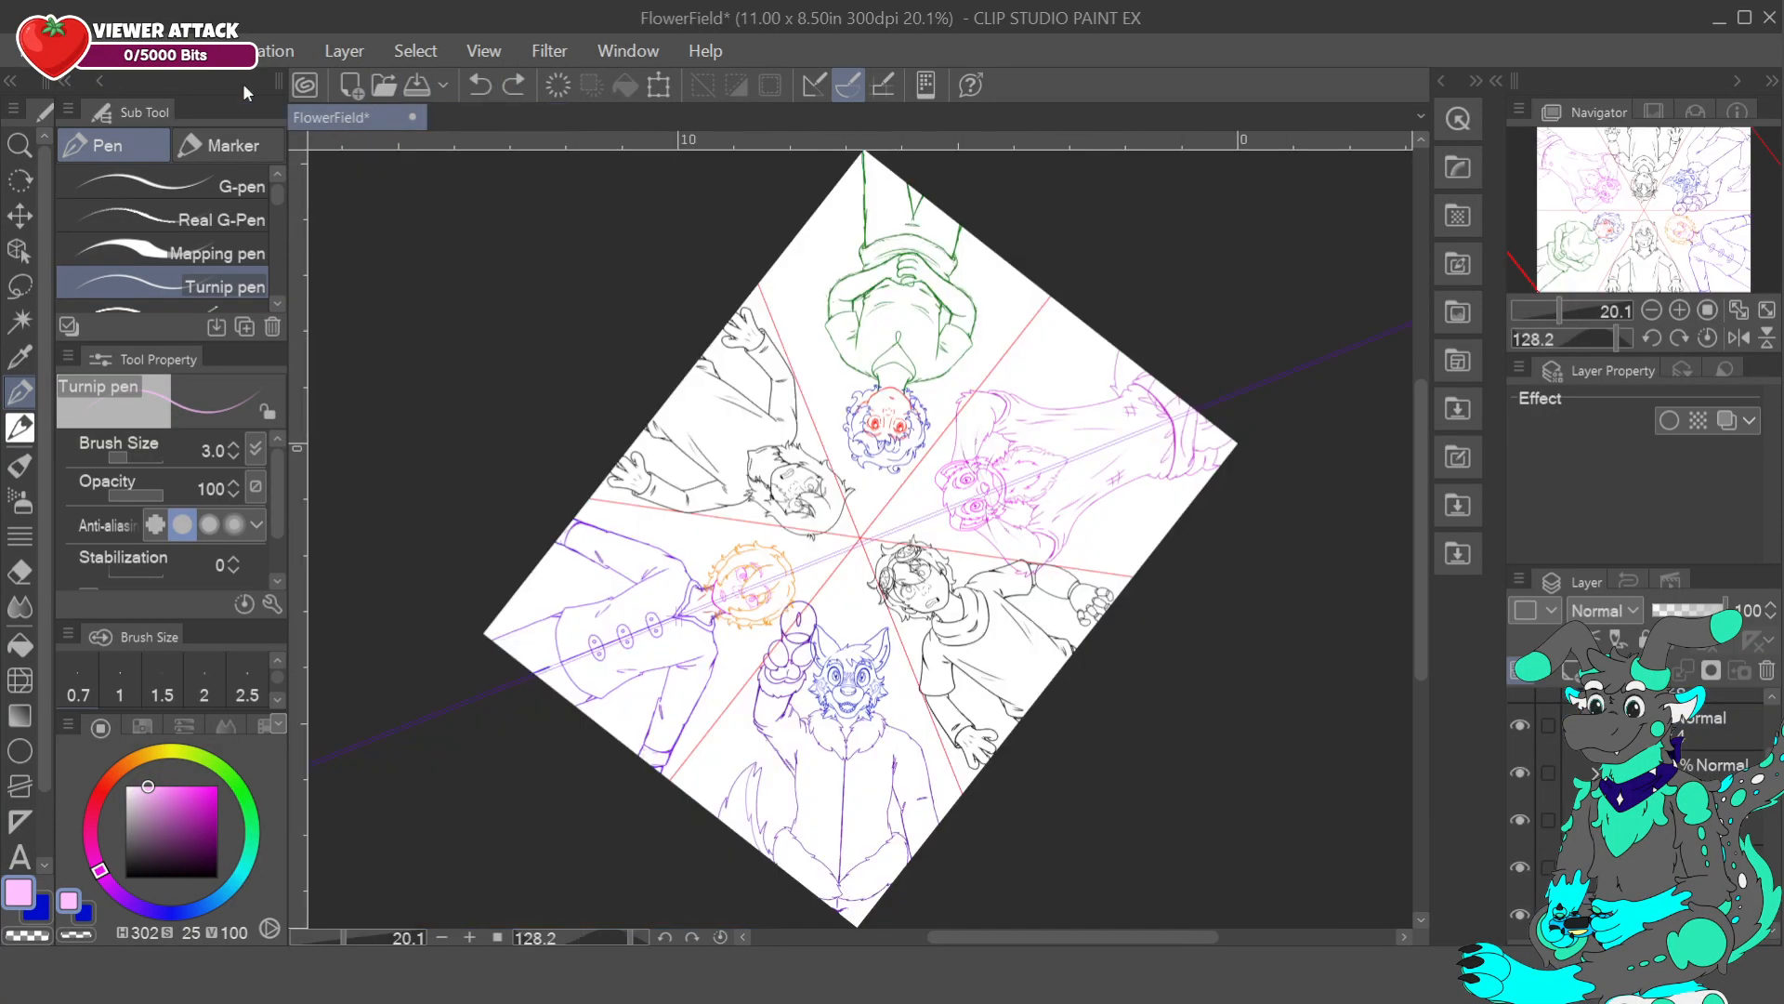
left_click(203, 162)
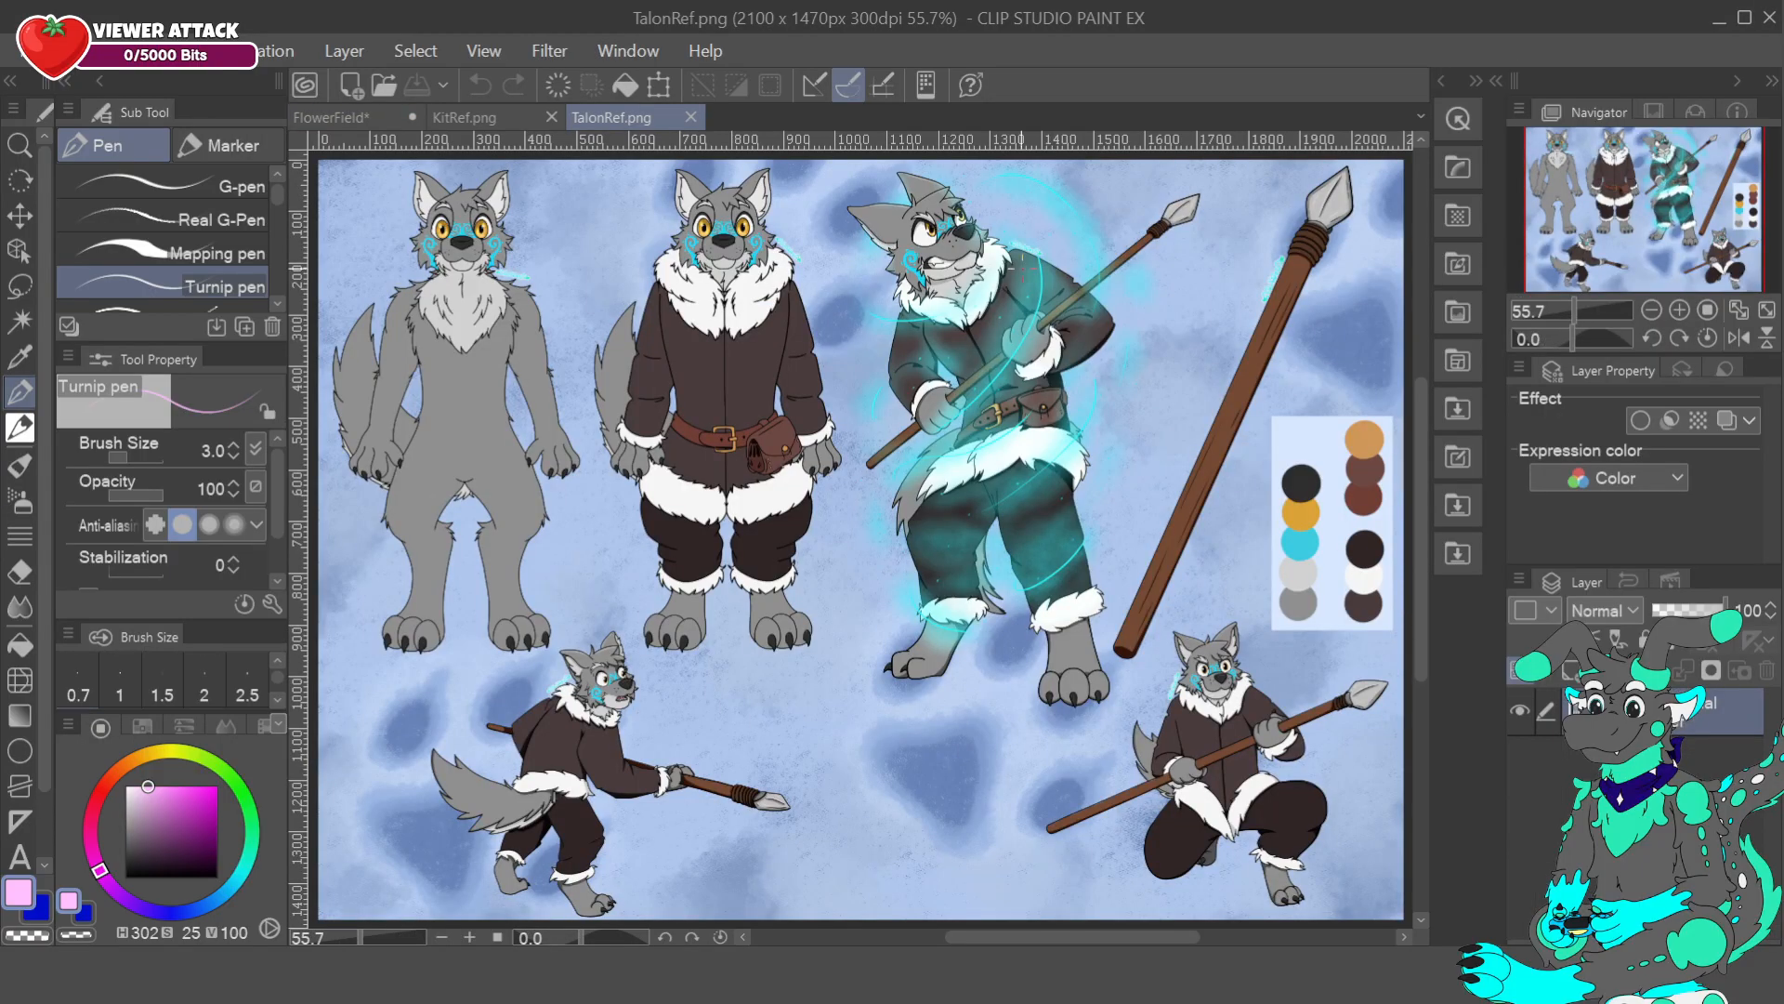
- Examine the wolf's face markings and chest fur up close in TalonRef.png, and return to FlowerField
left_click(1680, 310)
left_click(1680, 310)
left_click_drag(1584, 169, 1588, 150)
left_click(714, 348)
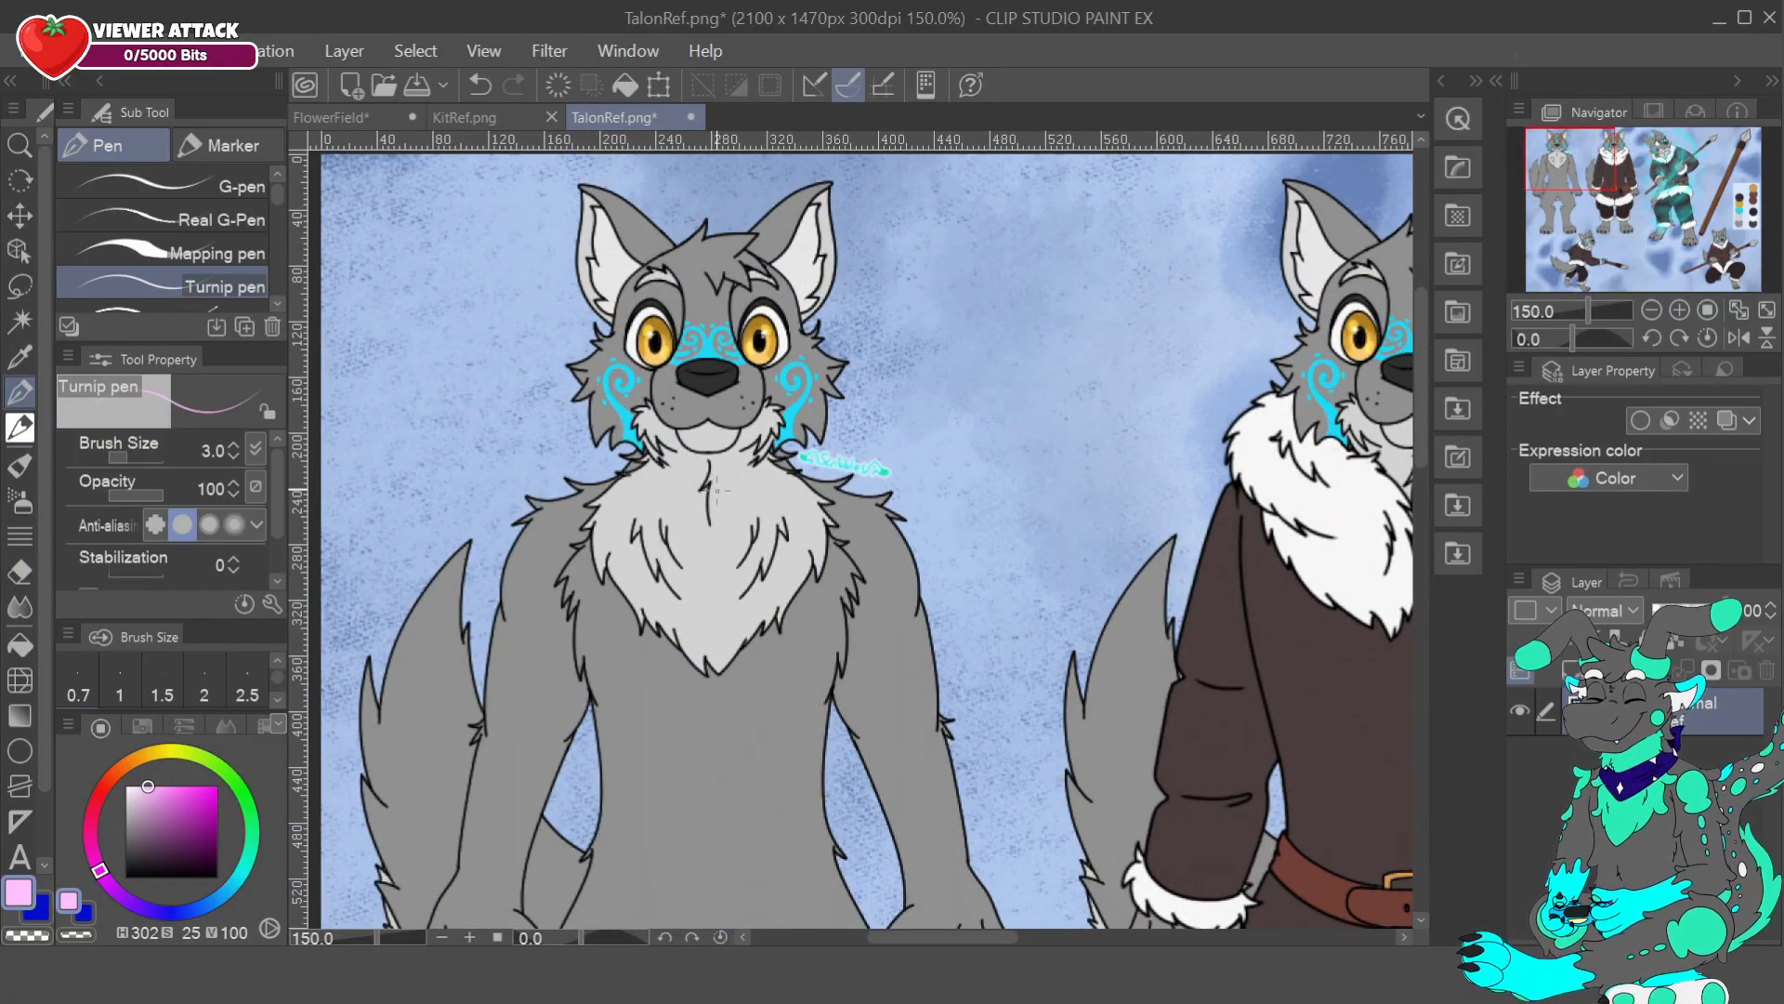
left_click(480, 86)
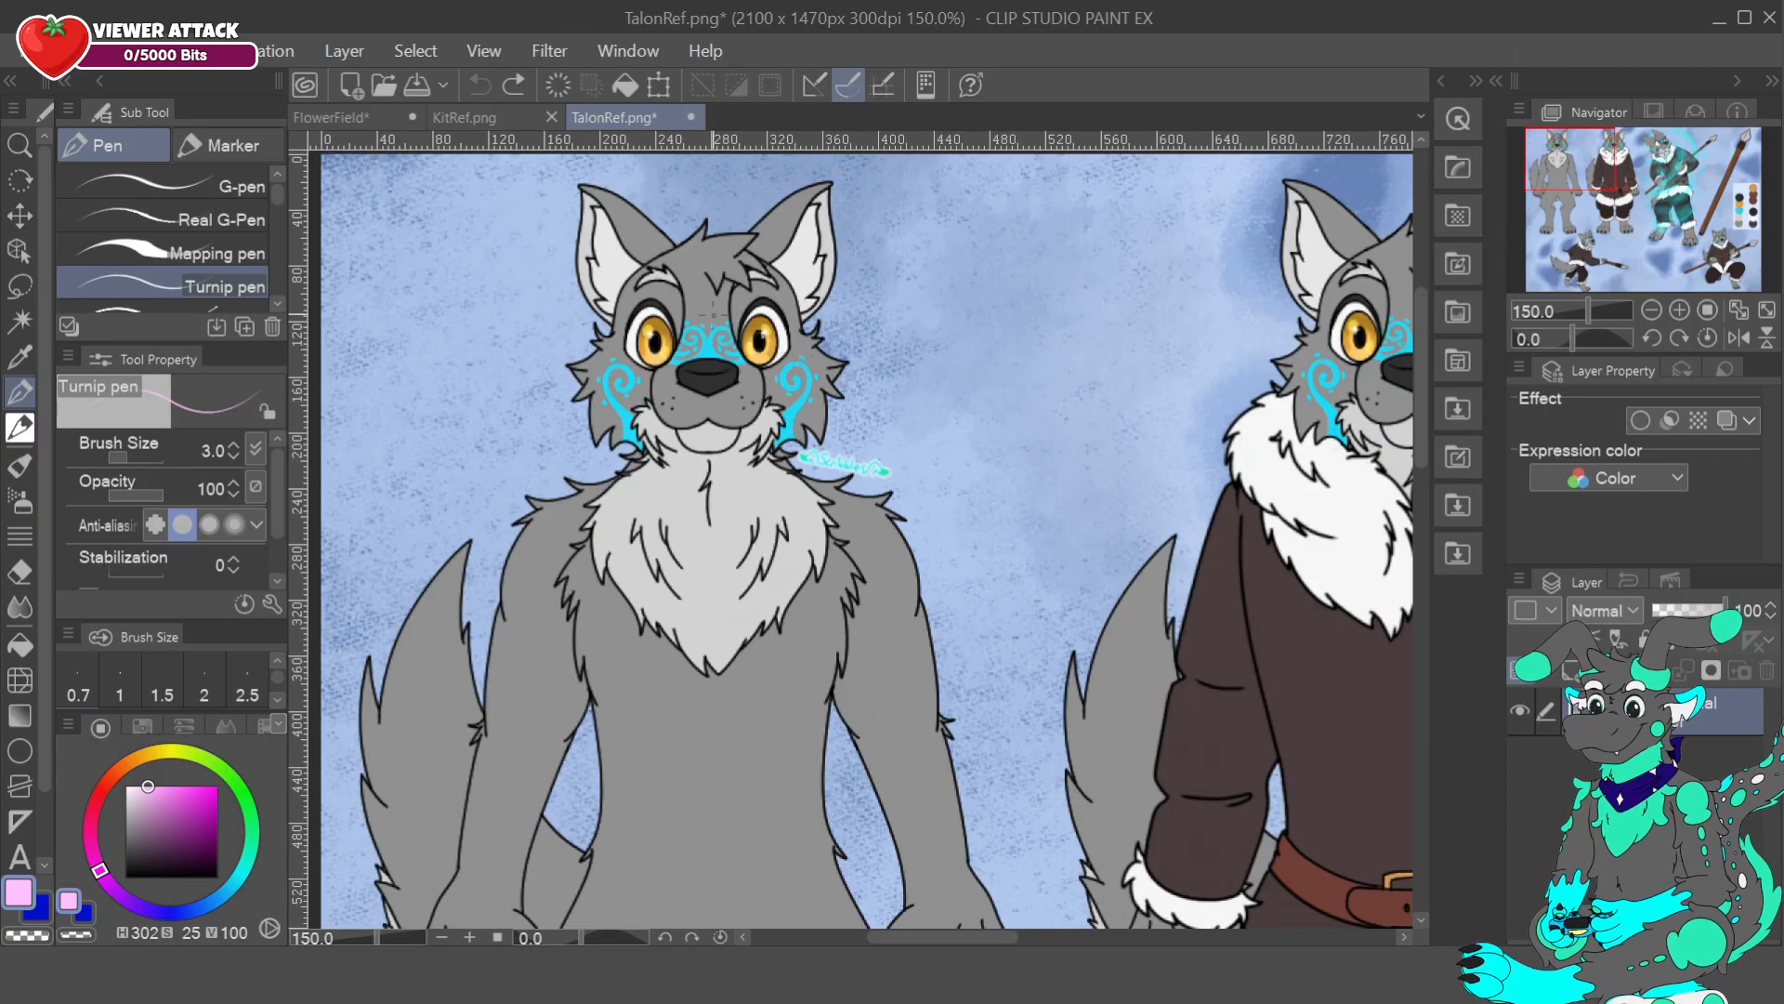
left_click(463, 117)
left_click(377, 118)
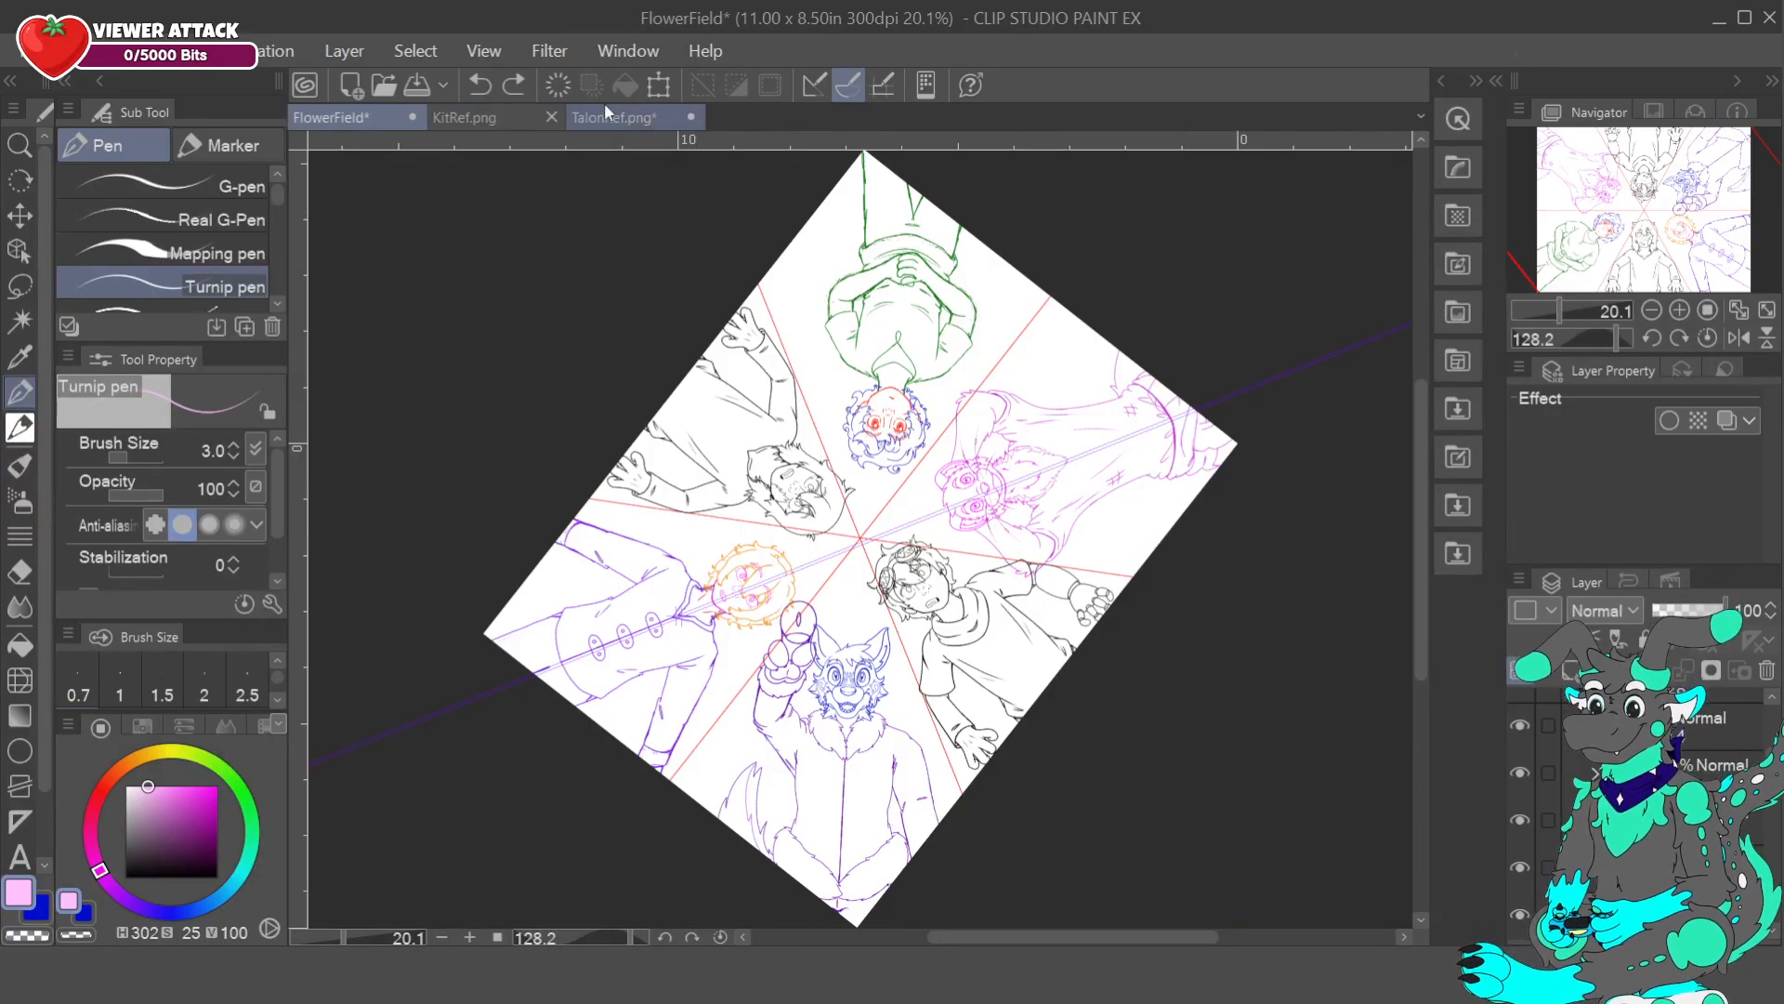
- Compare the wolf's face and markings in FlowerField with the TalonRef.png reference
left_click(1679, 310)
left_click(1679, 310)
left_click(1679, 310)
left_click(1679, 310)
left_click_drag(1673, 214, 1729, 197)
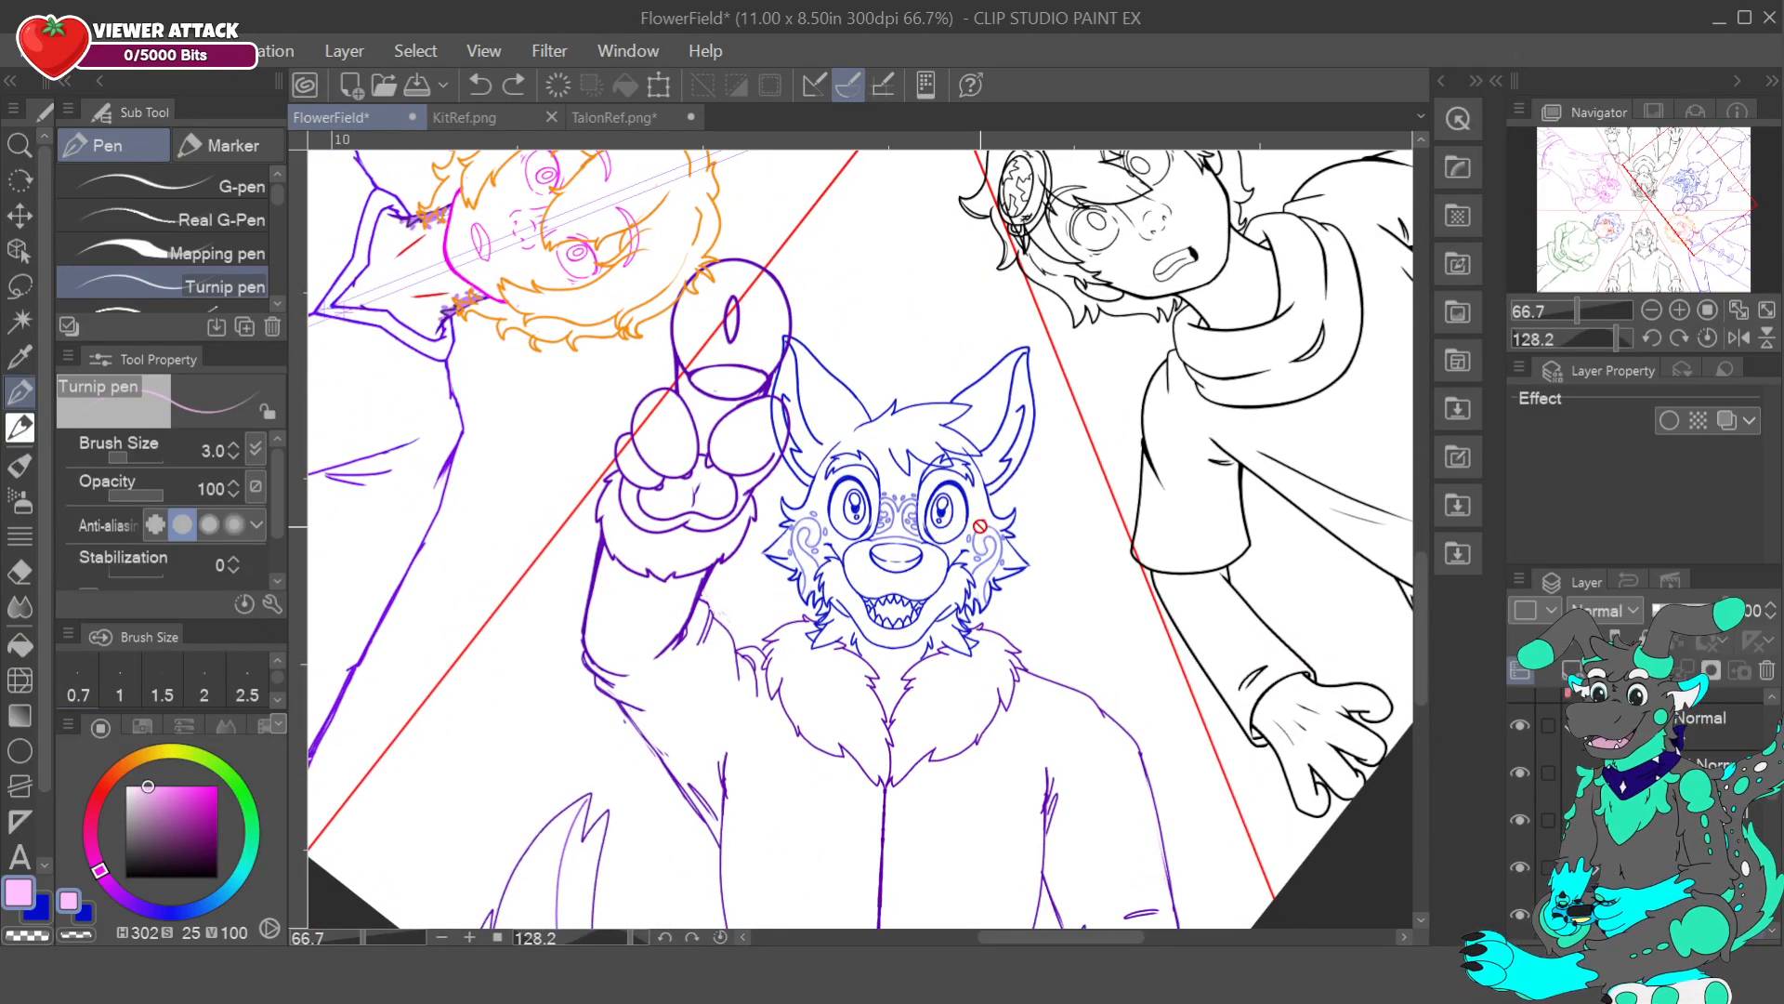
left_click(1679, 311)
left_click(1680, 310)
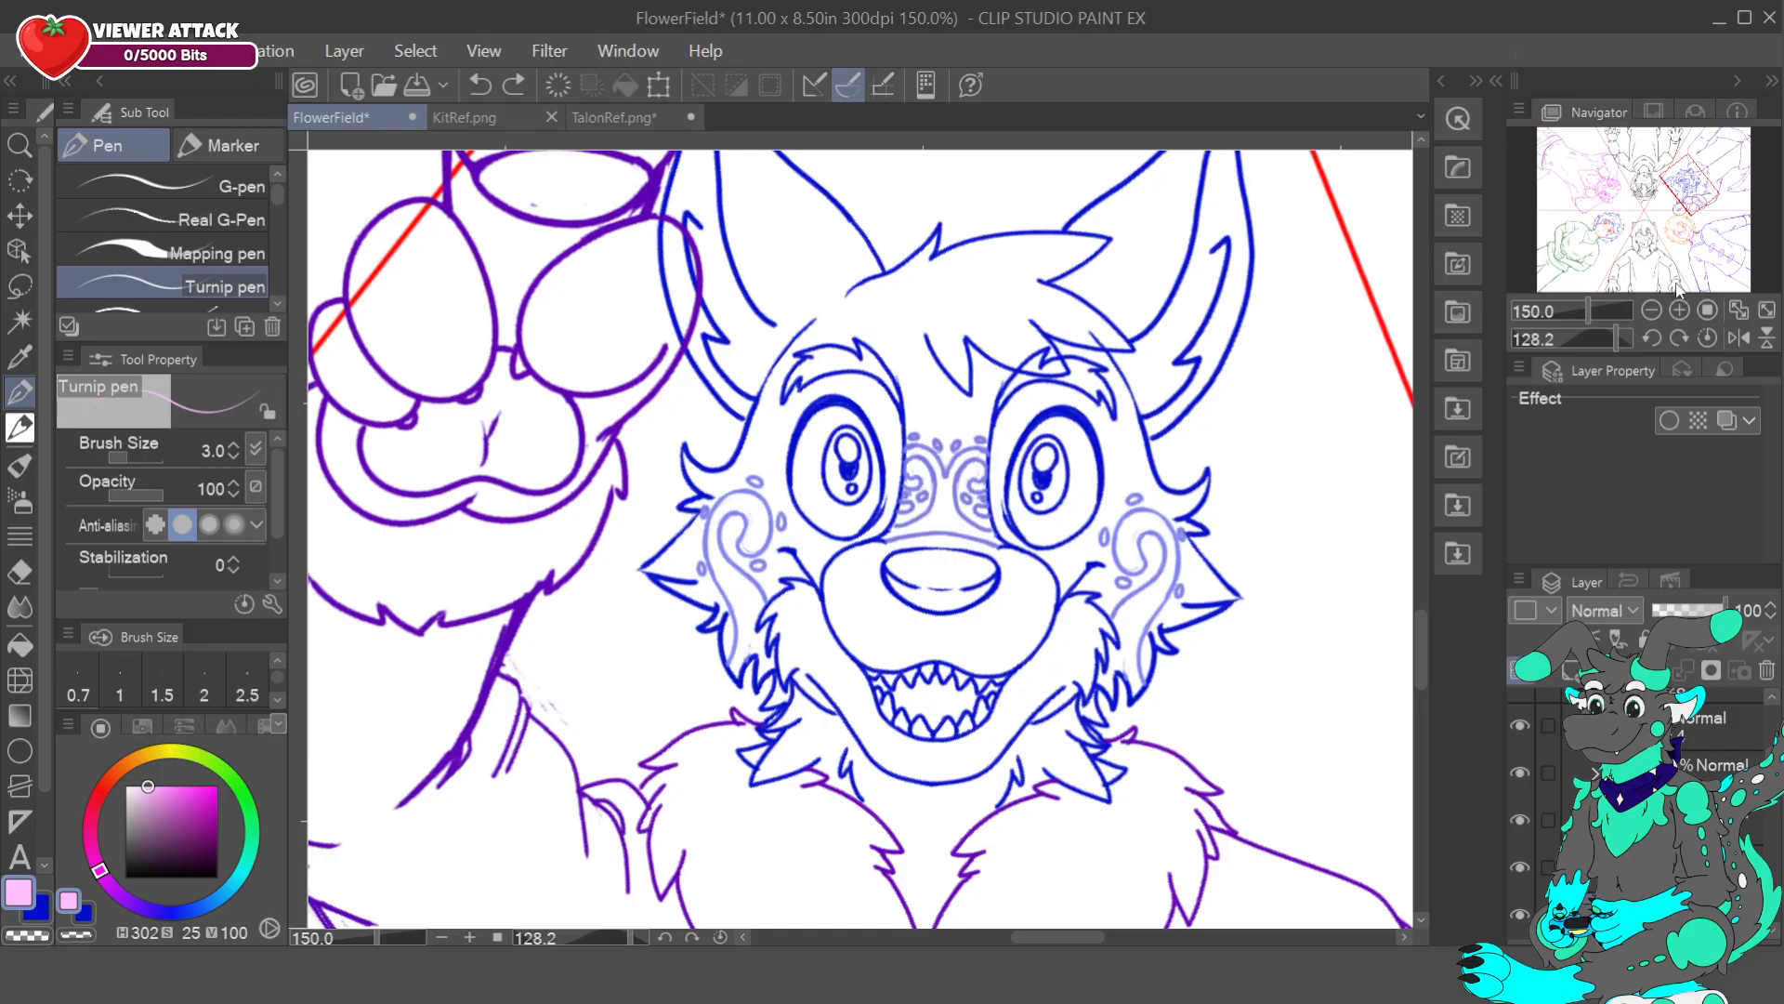
left_click(628, 115)
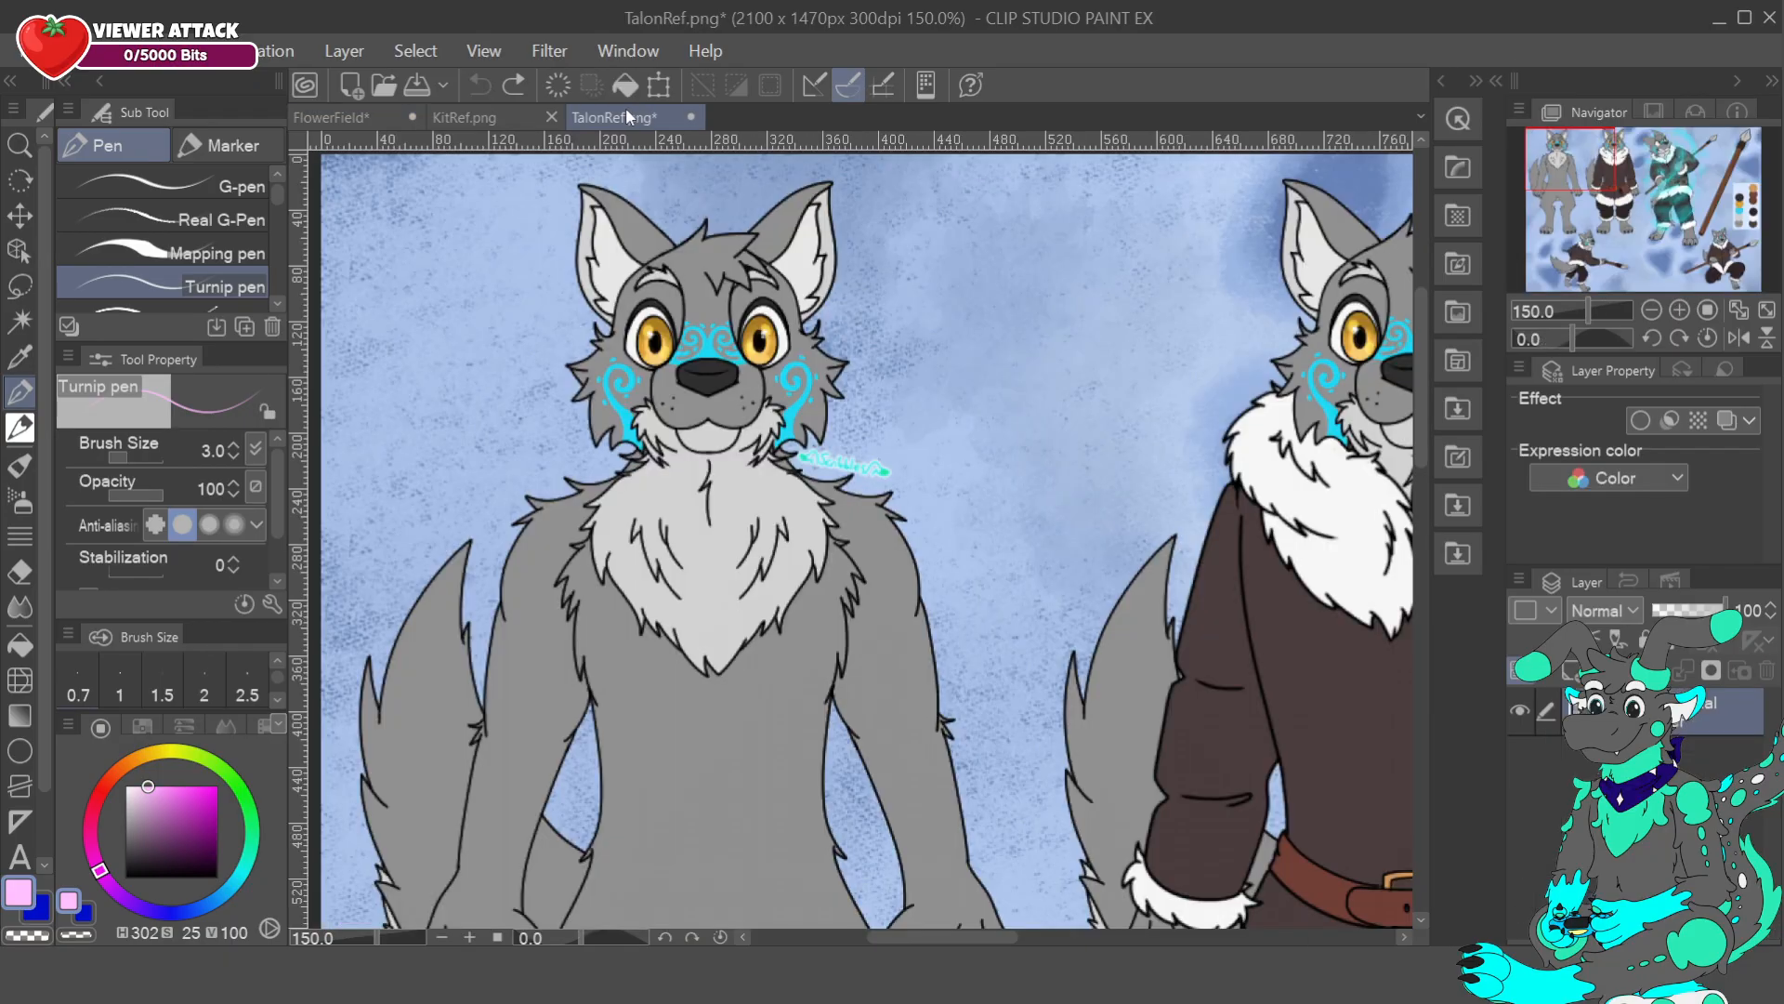
left_click(342, 115)
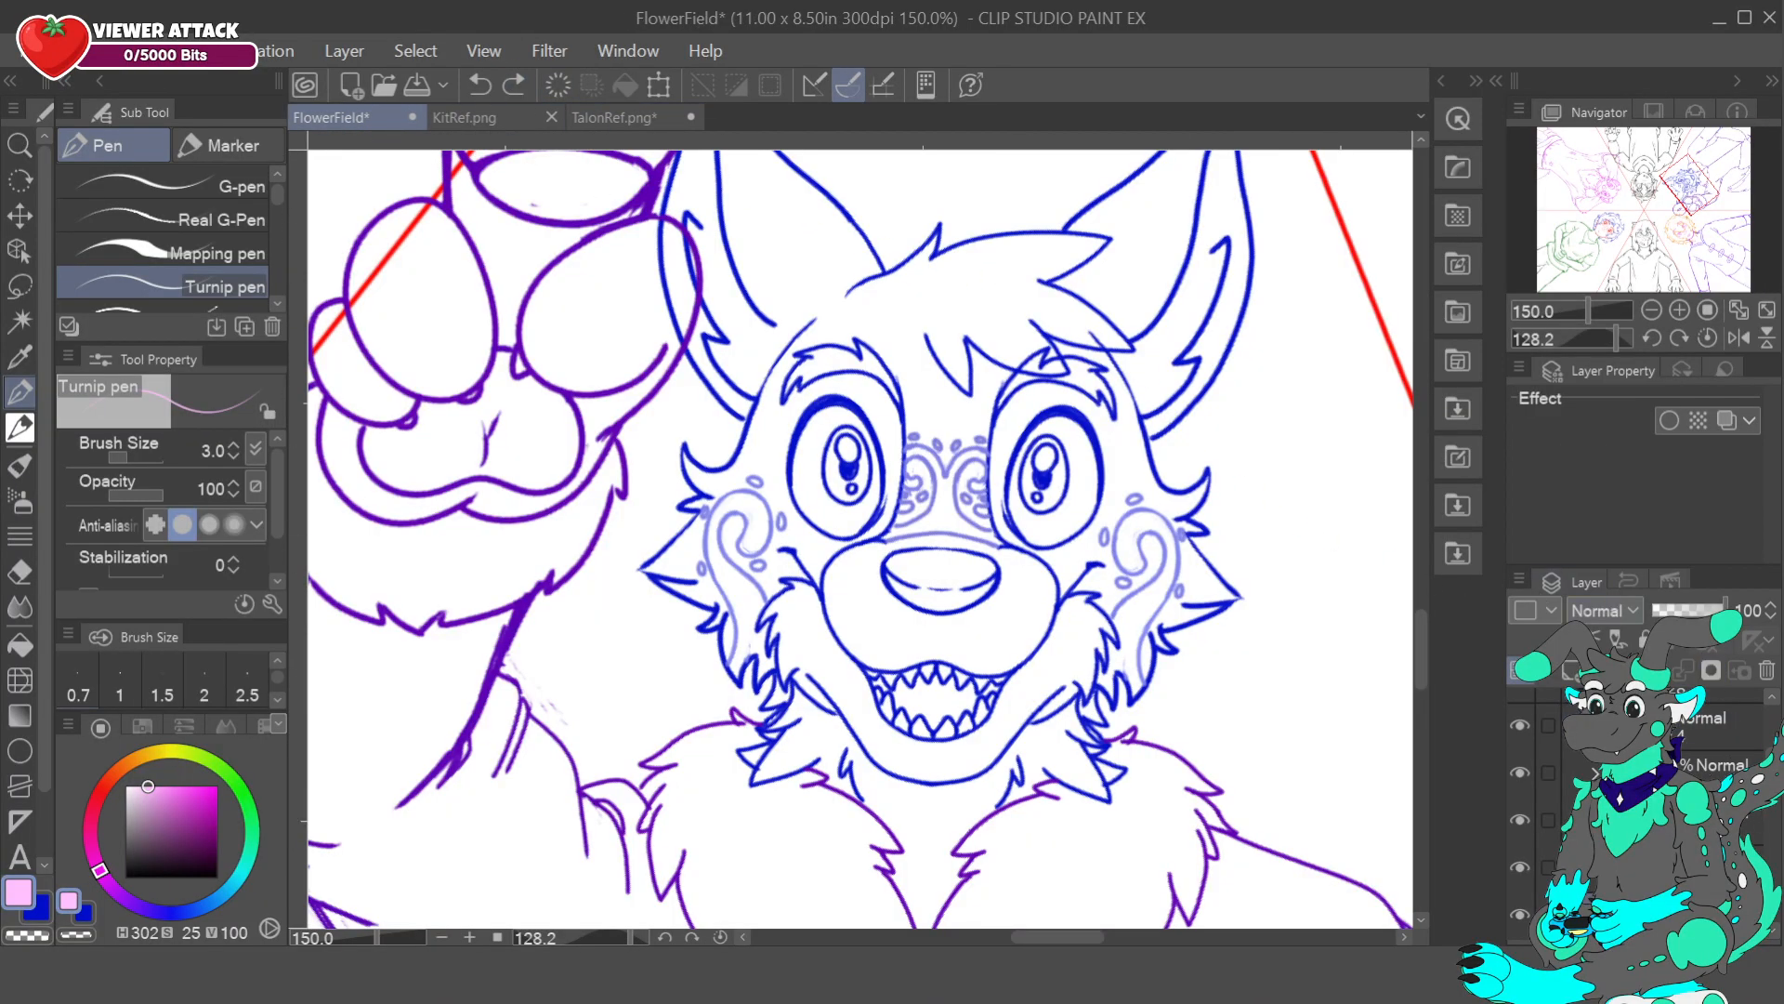
- Toggle layer visibility to identify the wolf's line layers, and select the one that holds the face
scroll(1641, 808, "down", 5)
scroll(1641, 808, "down", 1)
left_click(1521, 764)
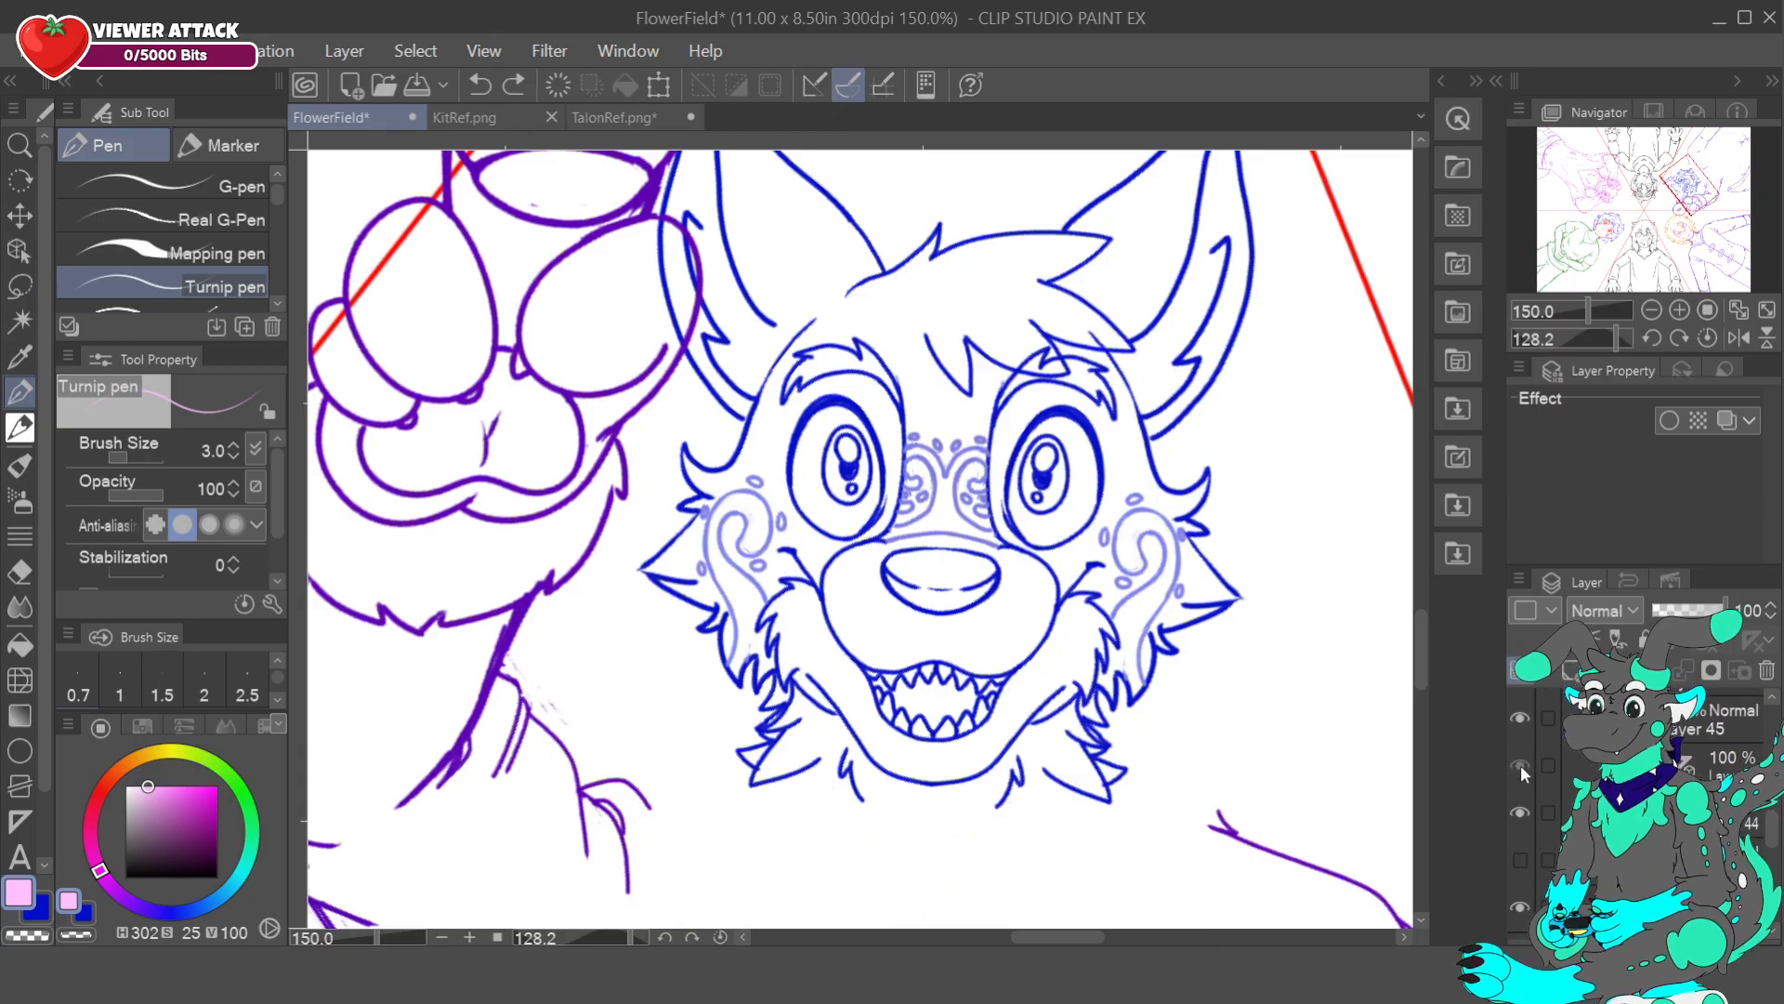
left_click(1520, 764)
left_click(1522, 811)
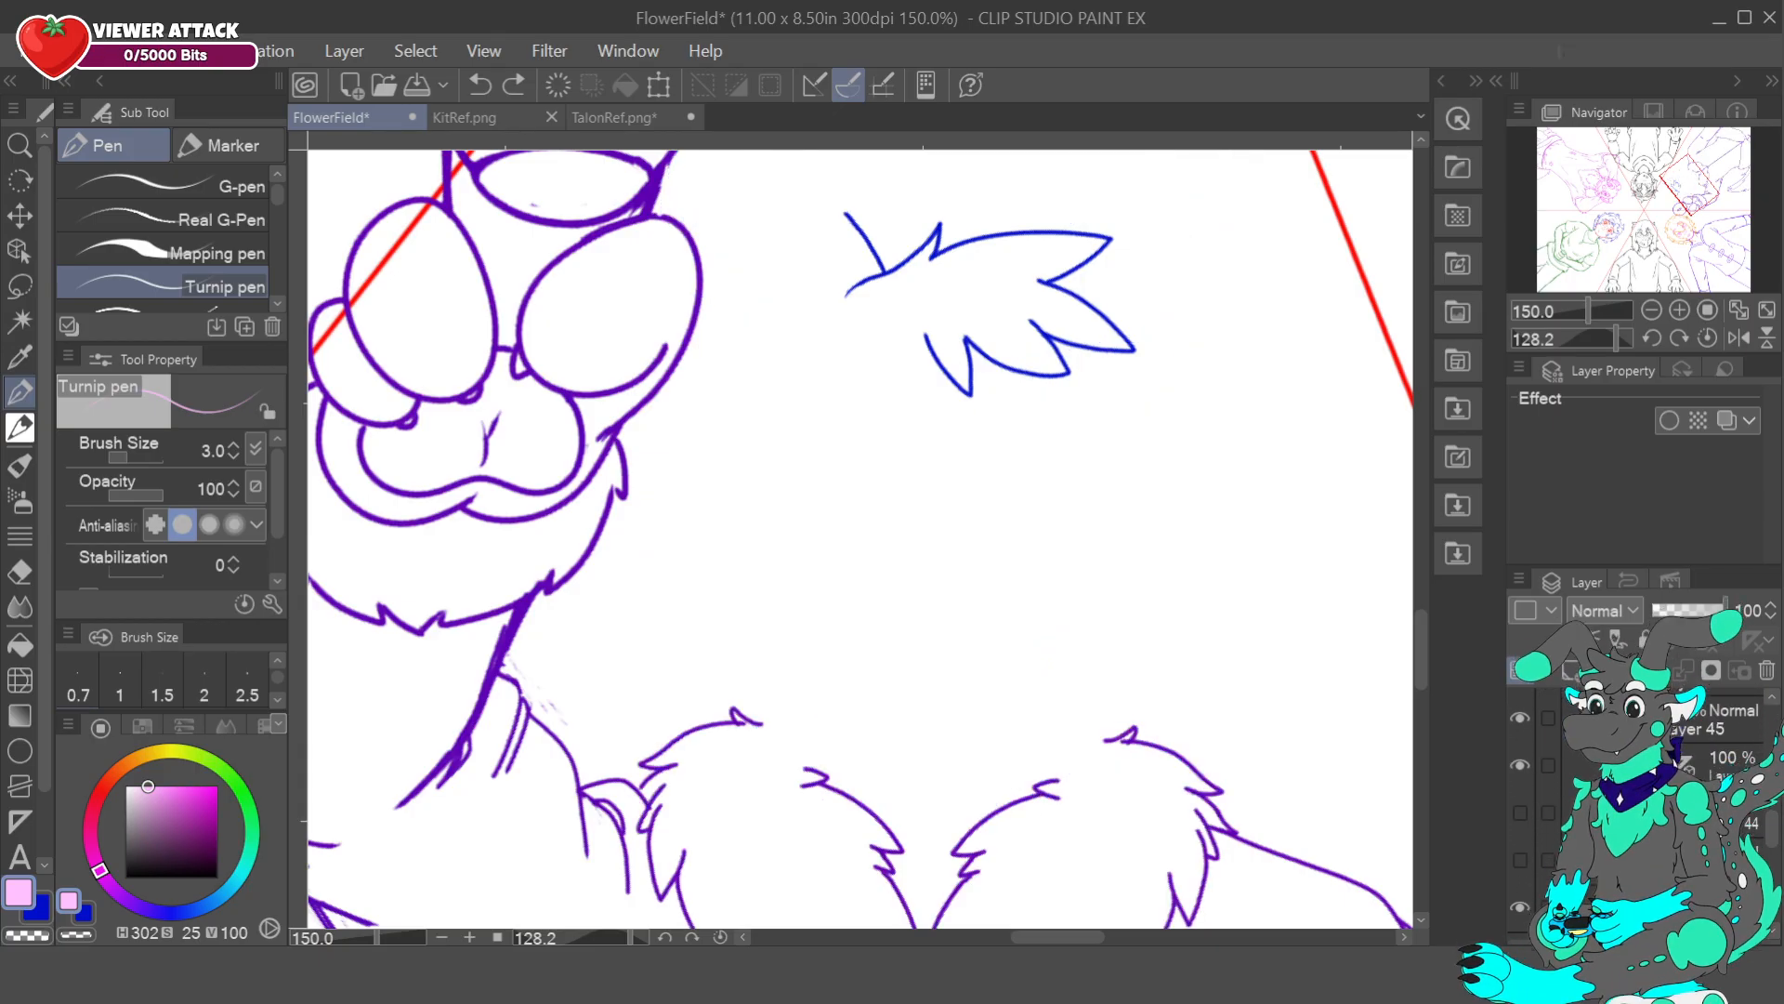
left_click(1534, 809)
left_click(1522, 812)
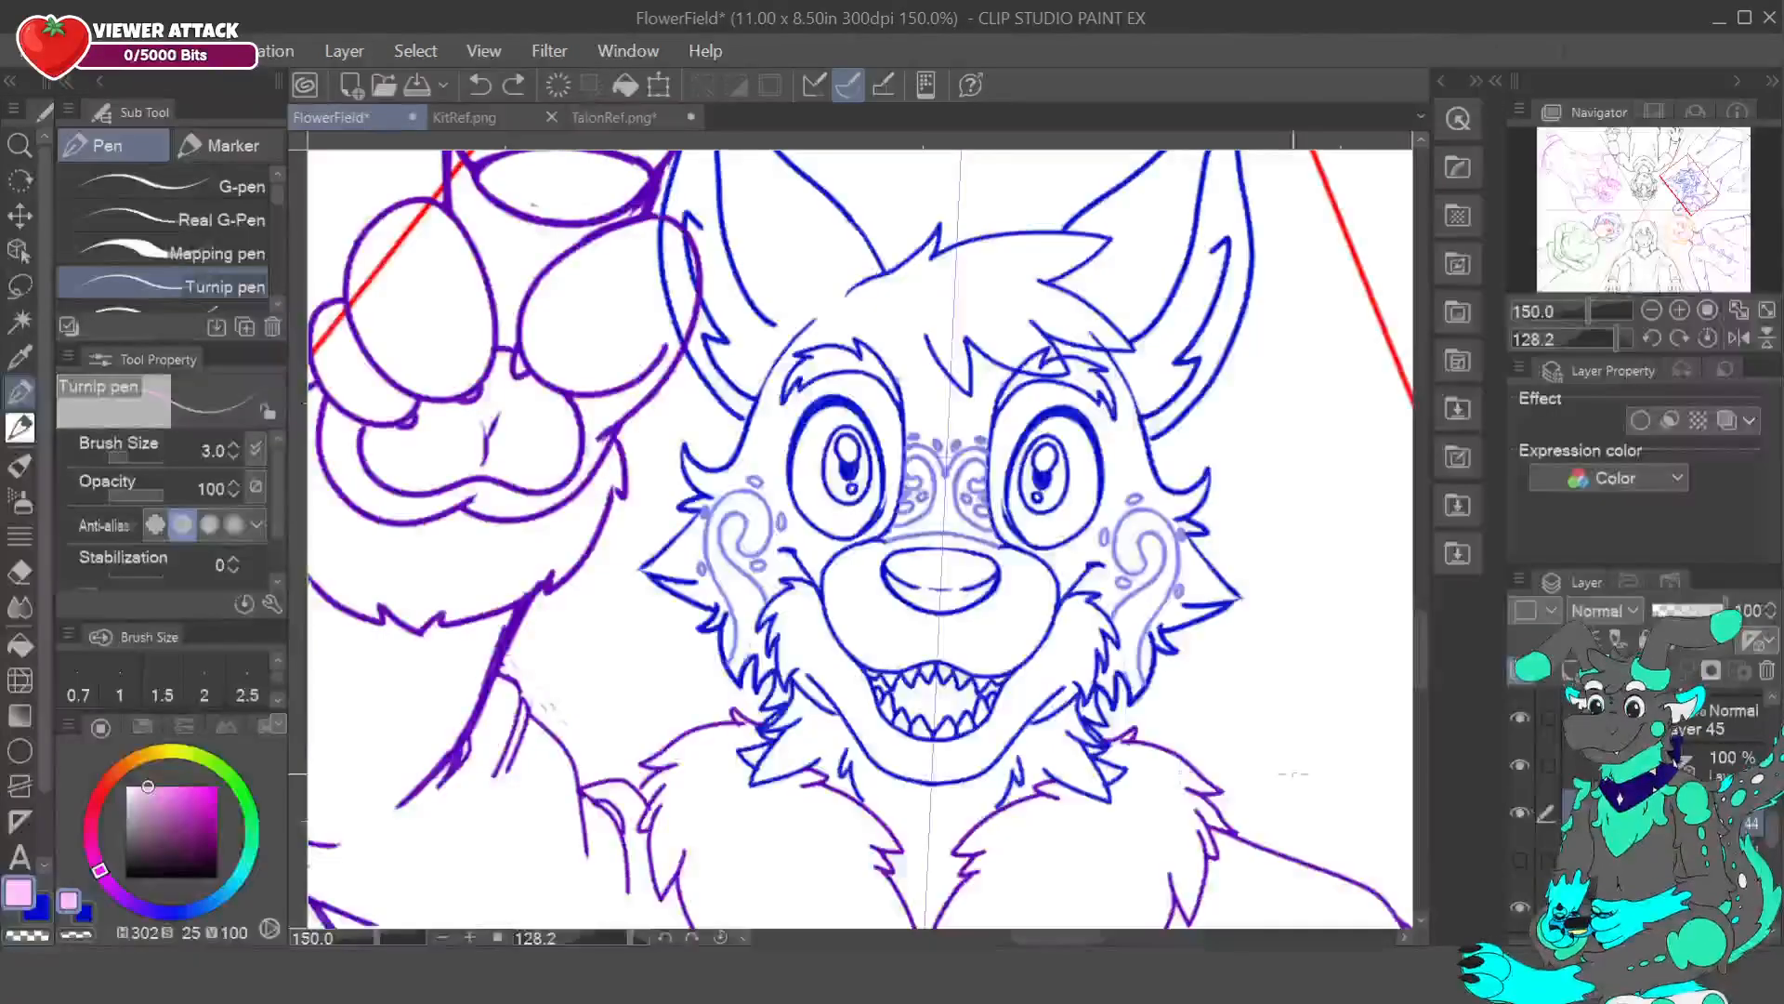
- Add small whisker dots on both sides of the wolf's muzzle in the dark blue of the face lines
left_click(822, 597, "alt")
left_click(852, 591)
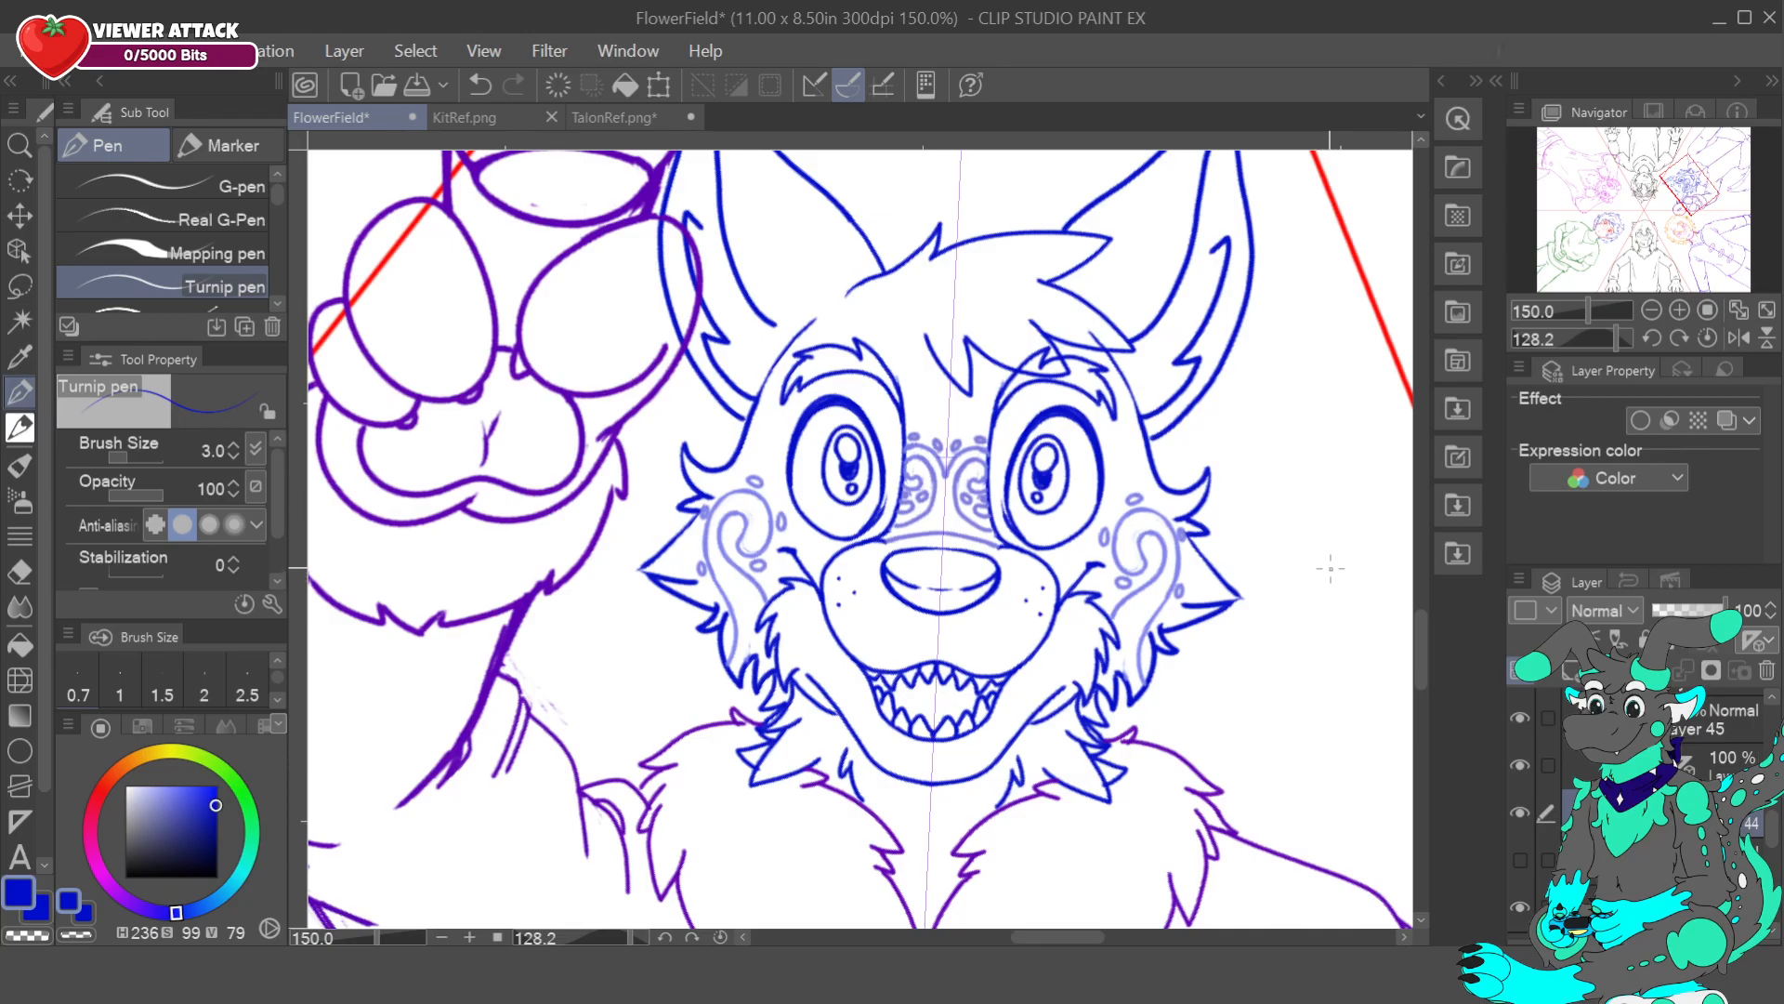
- Erase and redraw the light blue curve that closes the bridge marking just above the wolf's nose
left_click(923, 525, "alt")
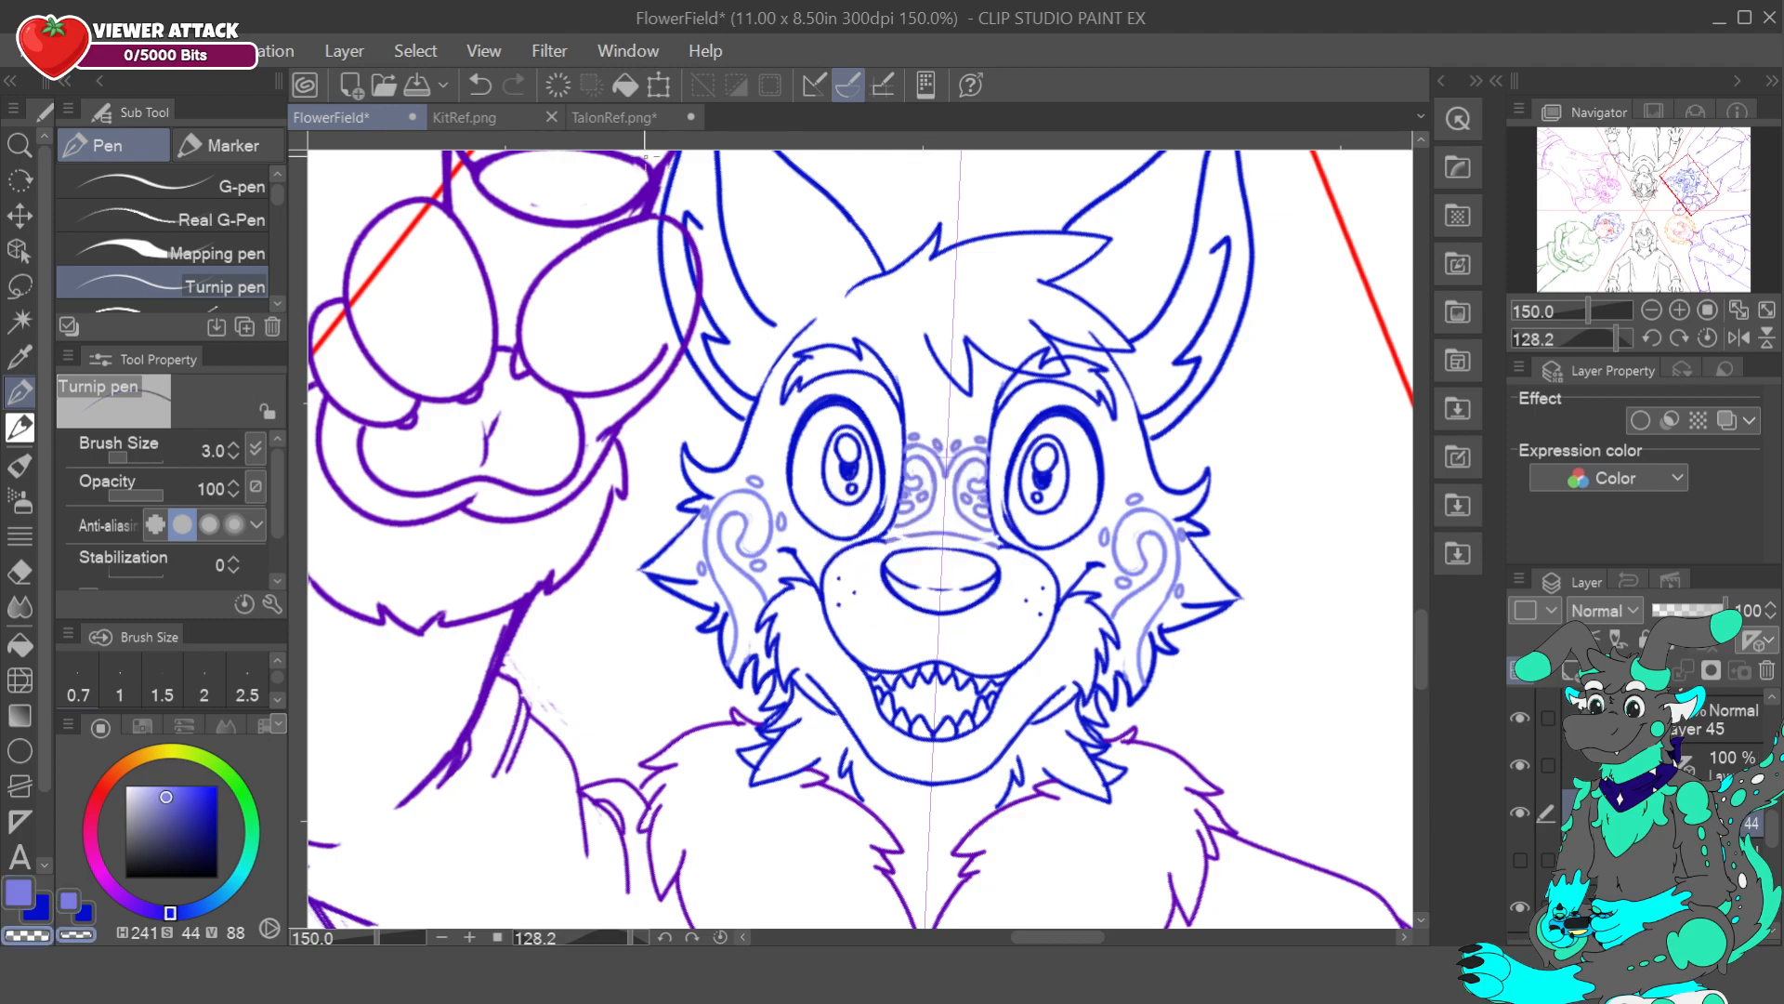
left_click(918, 536, "alt")
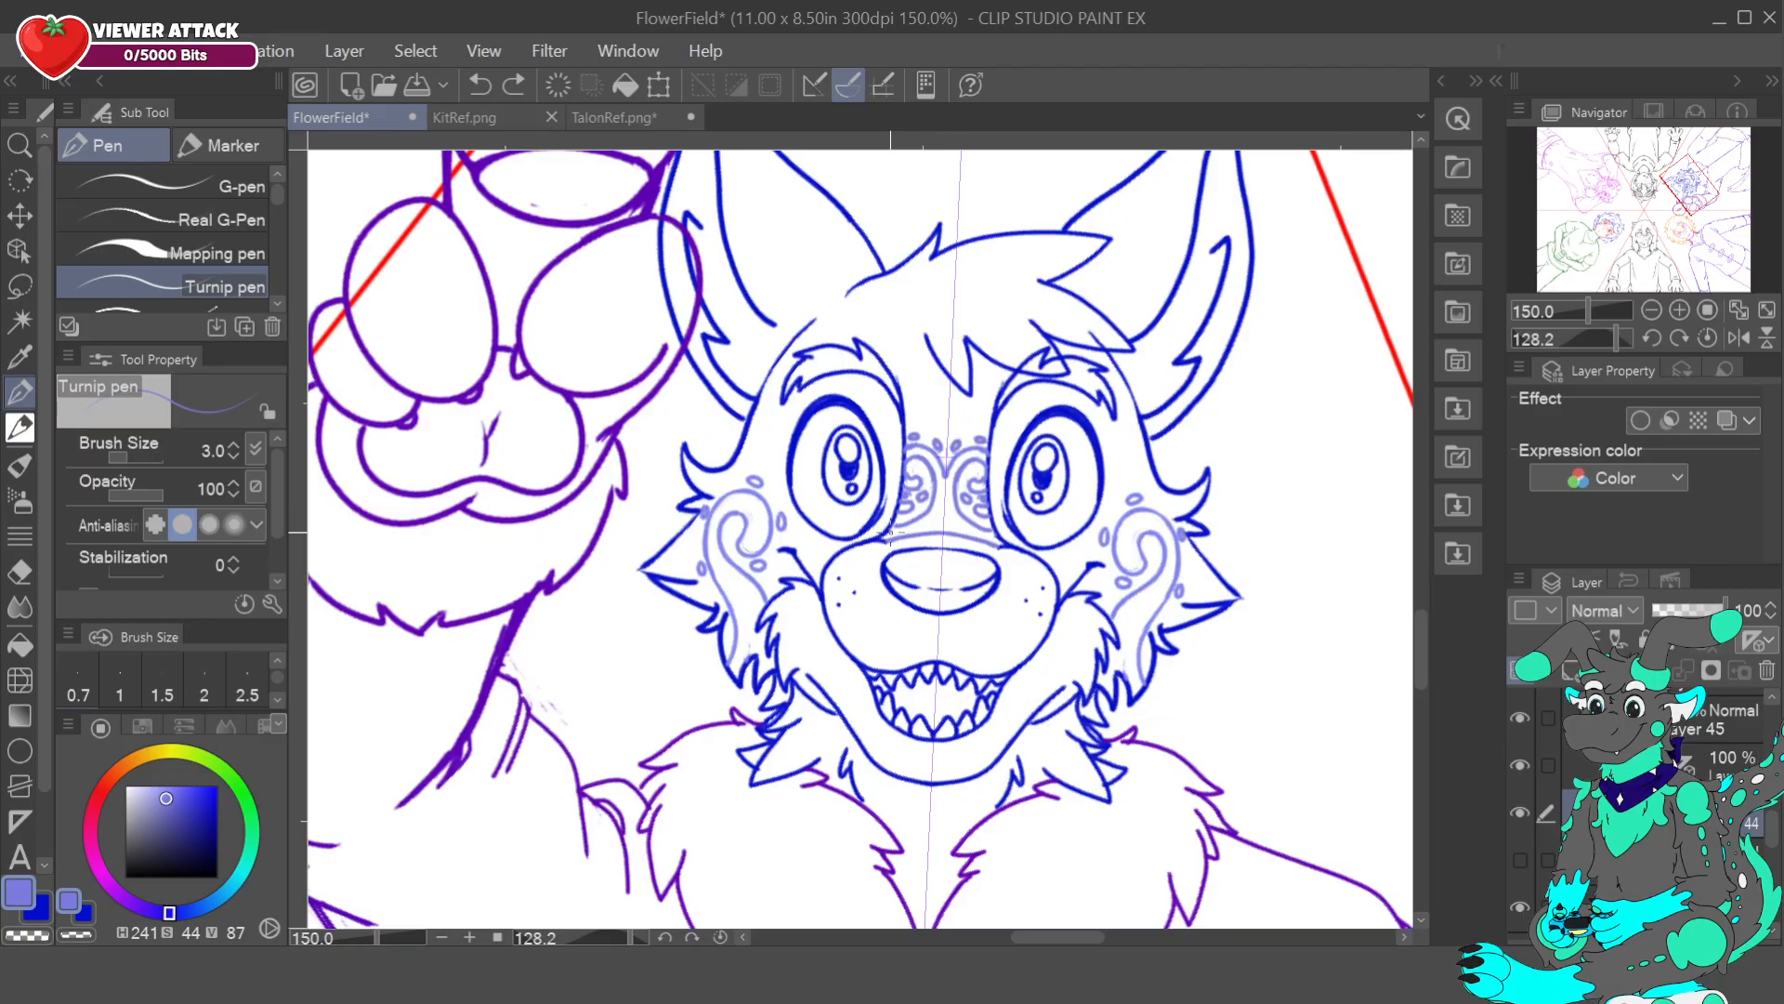
left_click_drag(938, 543, 951, 543)
left_click(477, 88)
left_click_drag(890, 543, 942, 544)
right_click(922, 529)
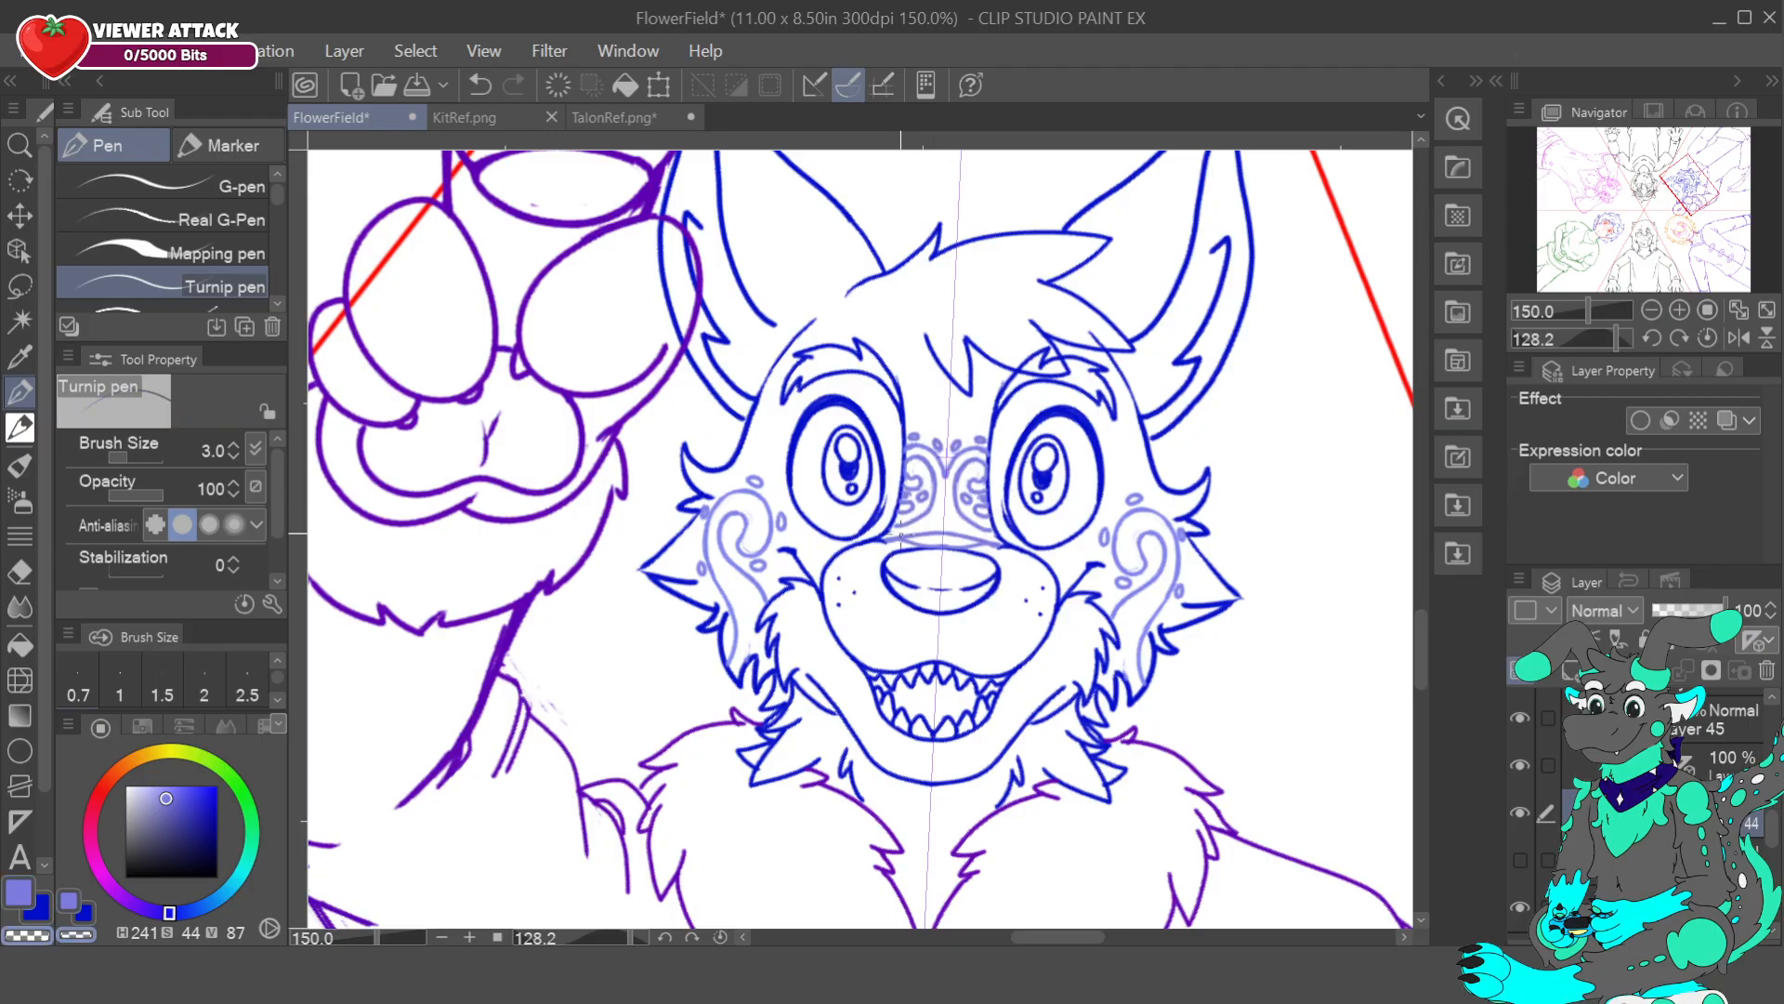
left_click_drag(916, 537, 923, 529)
right_click(899, 526)
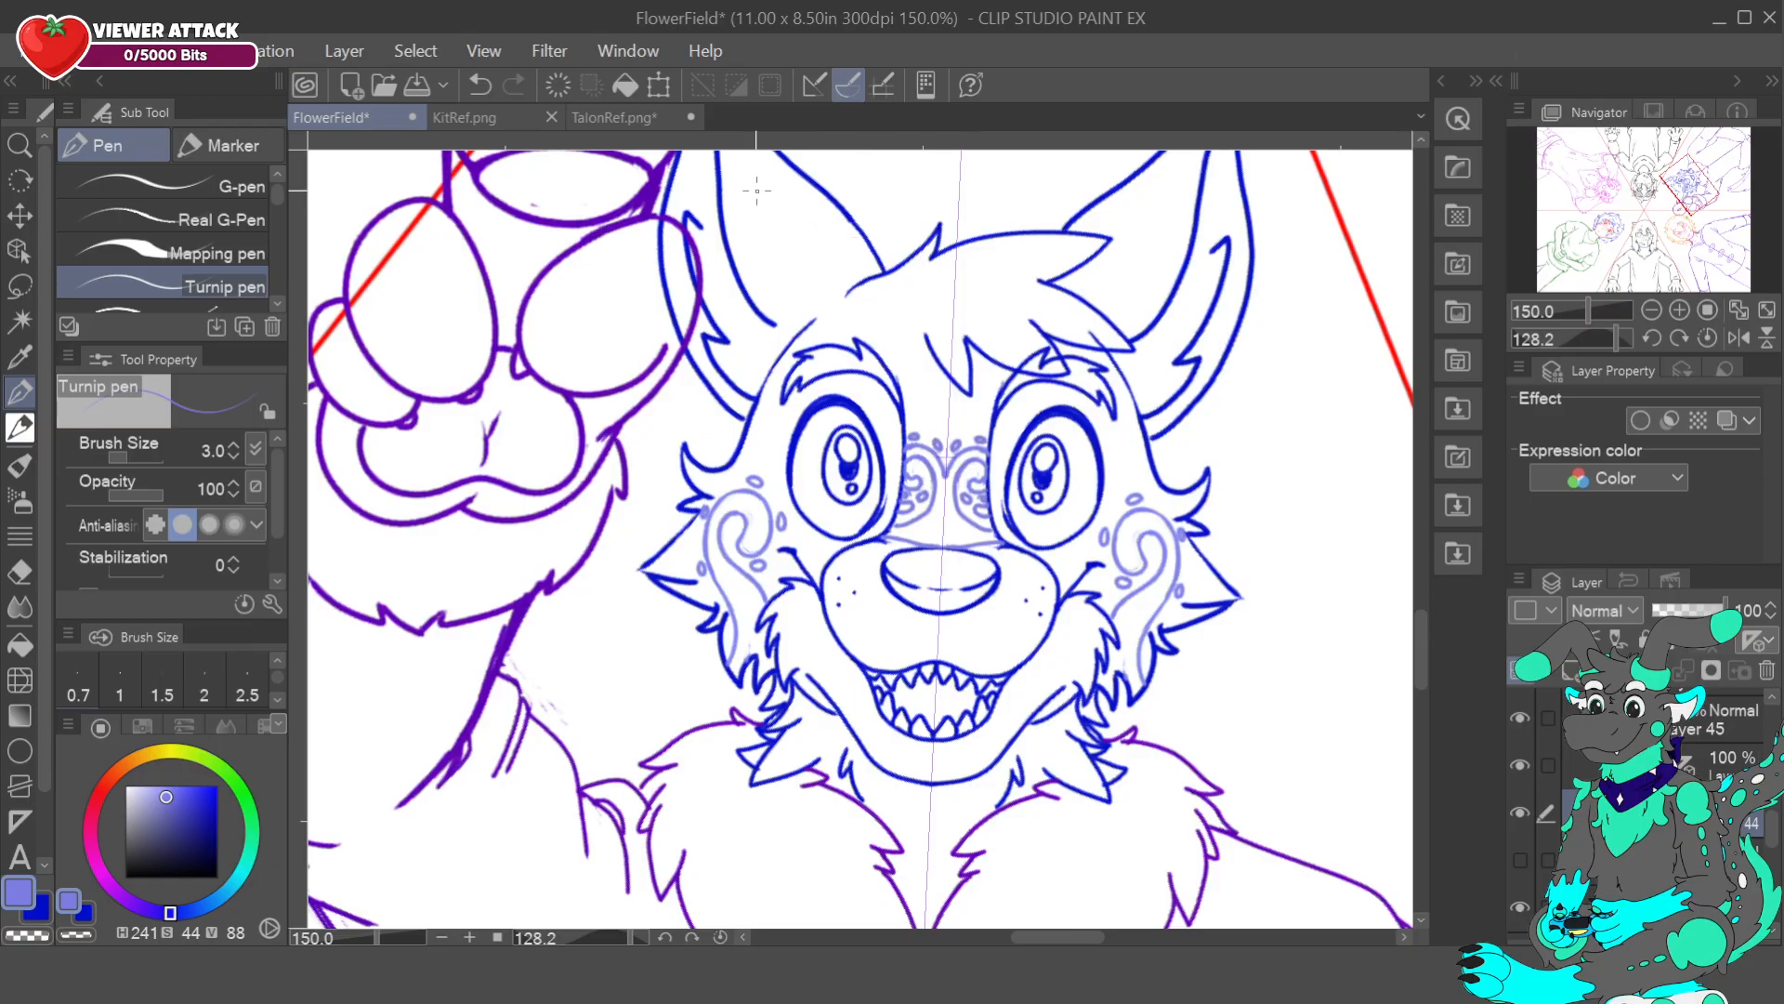
left_click(477, 88)
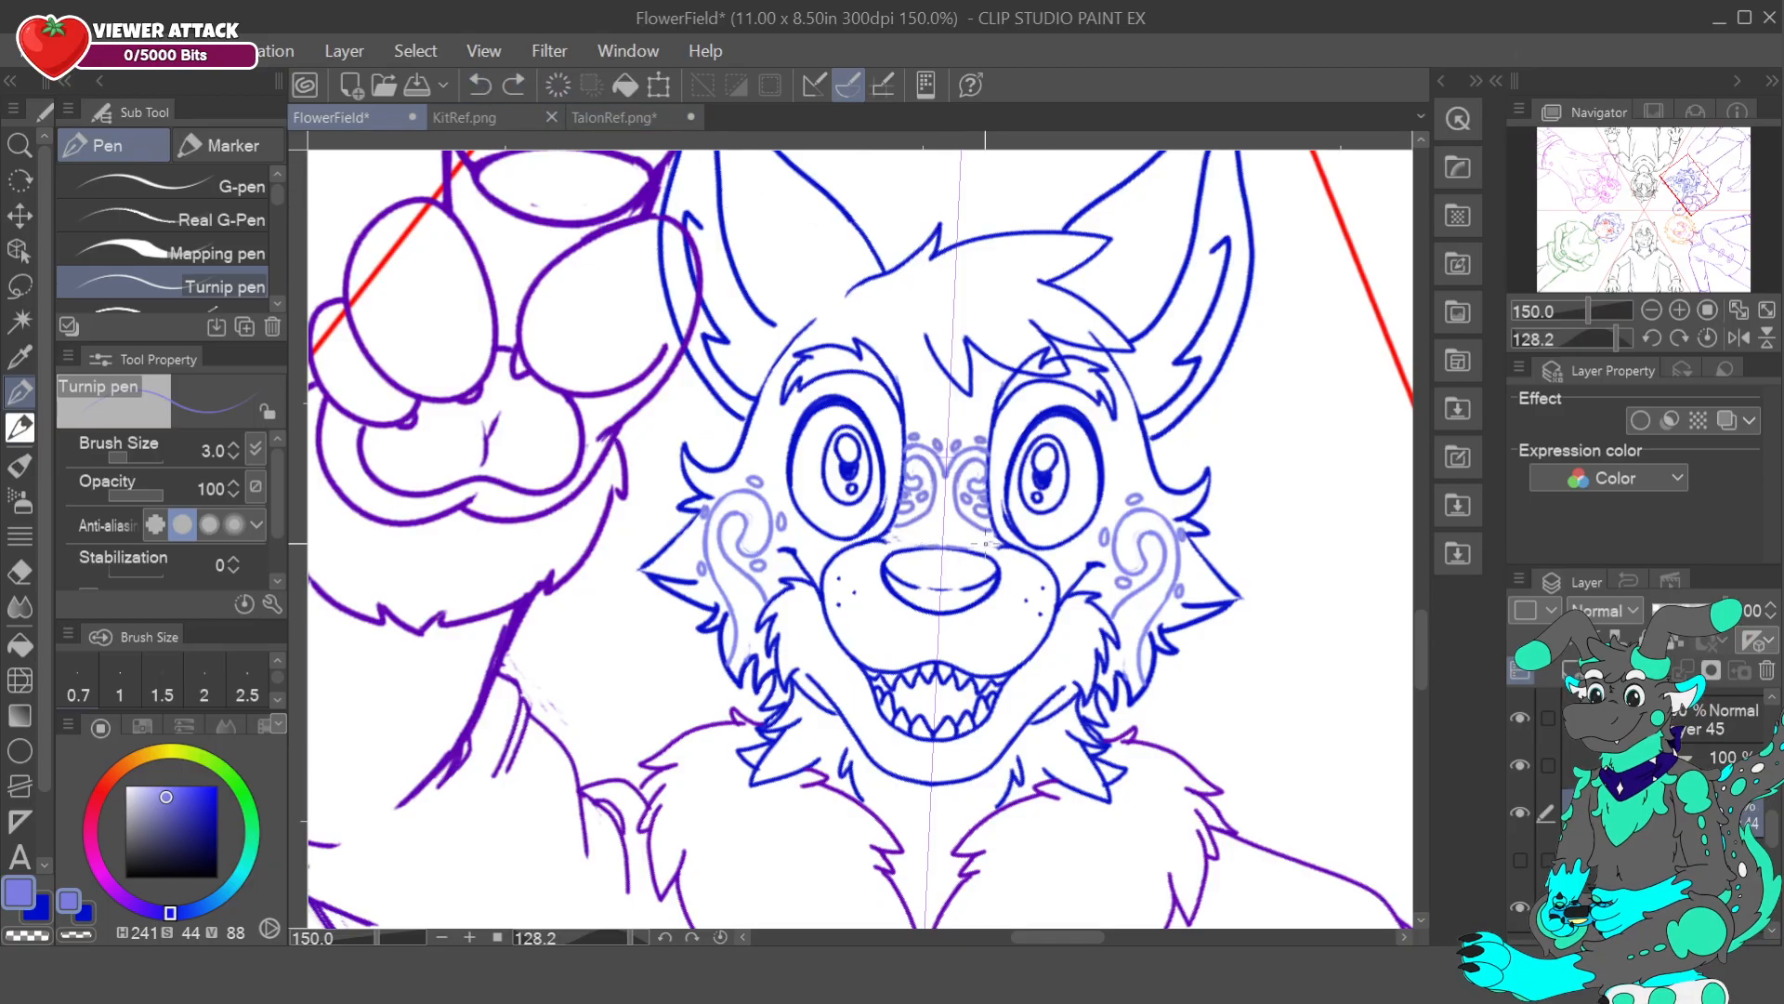
mouse_move(883, 537)
left_mouse_down()
mouse_move(991, 536)
mouse_move(956, 538)
left_mouse_up()
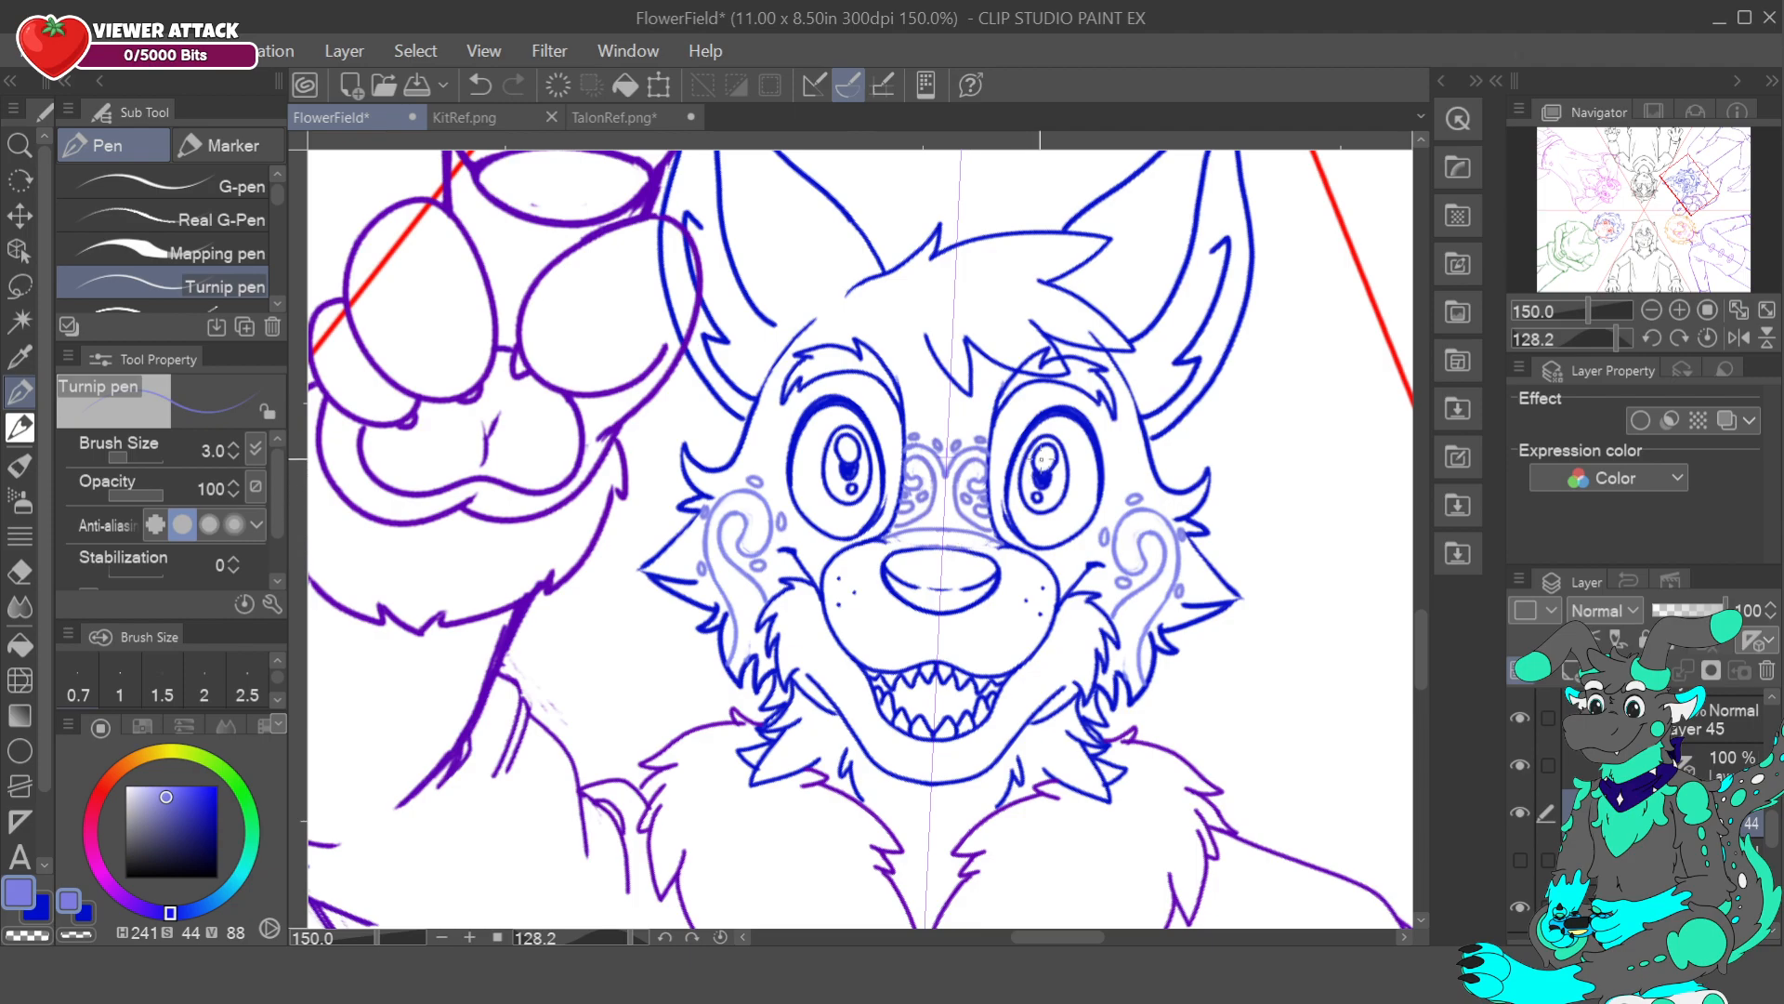
key("ctrl+z")
mouse_move(890, 537)
left_mouse_down()
mouse_move(942, 532)
mouse_move(890, 539)
left_mouse_up()
- Check the wolf's eyes in TalonRef.png, and rework their lower outline in dark blue with brush size 4
left_click(640, 115)
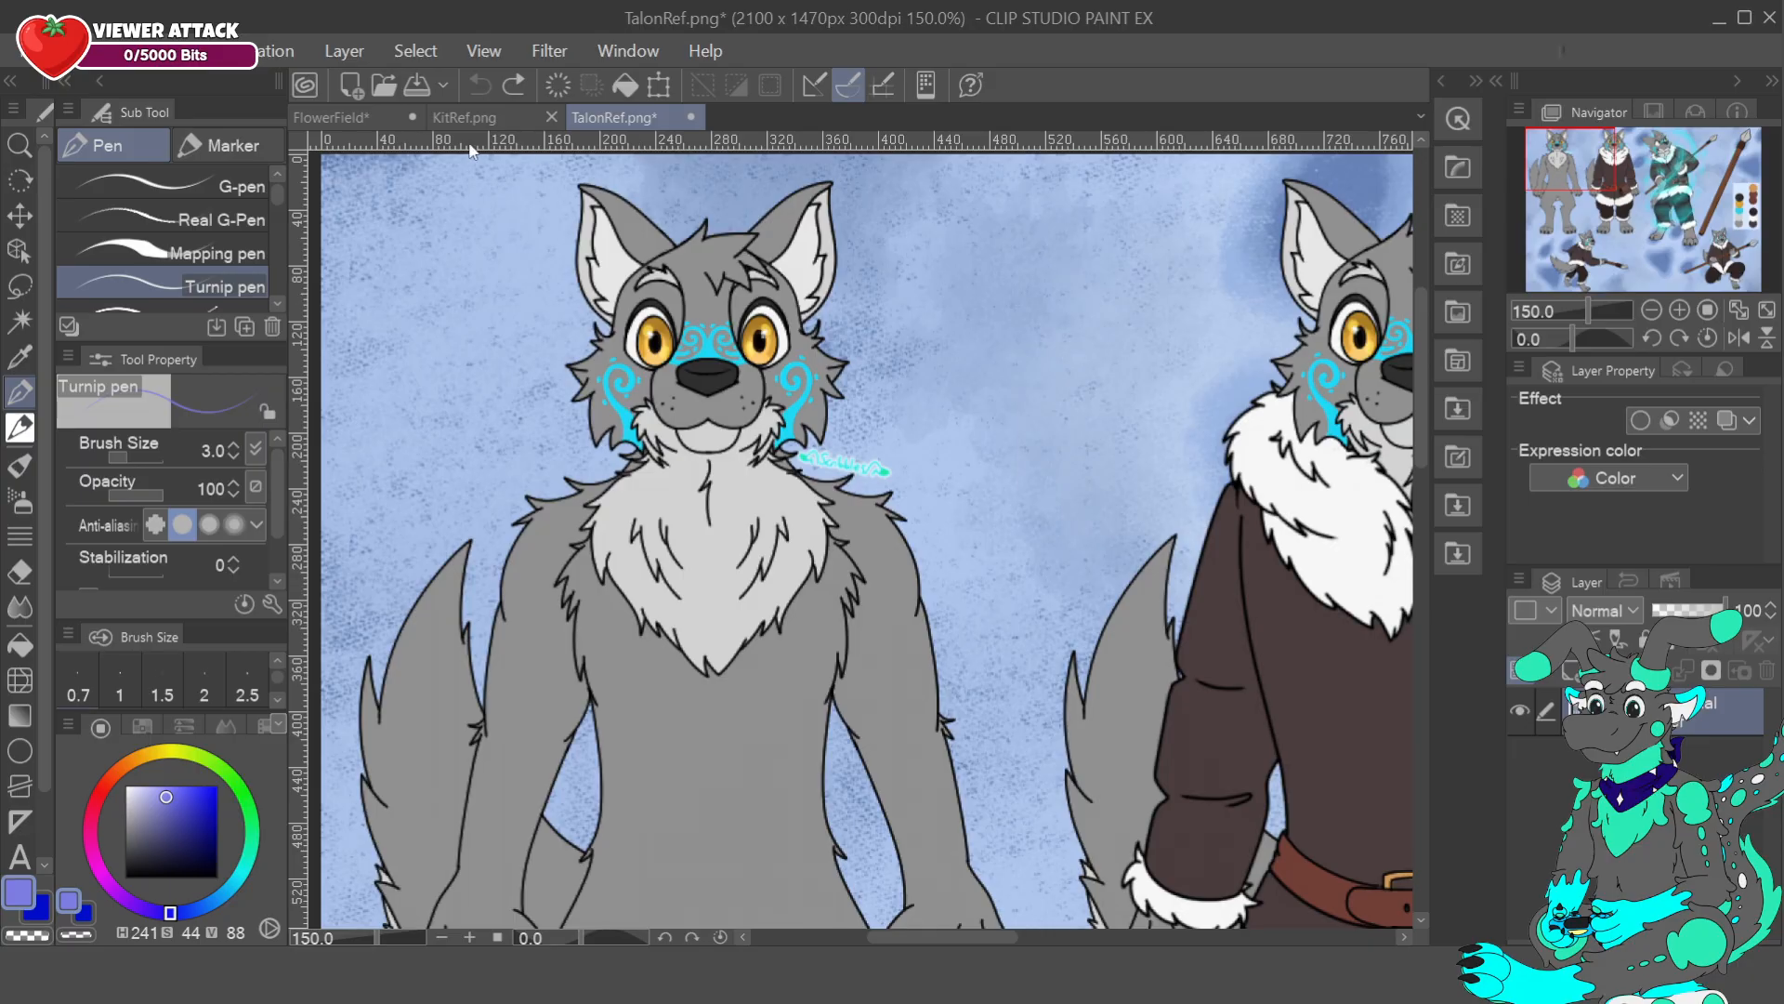
left_click(353, 118)
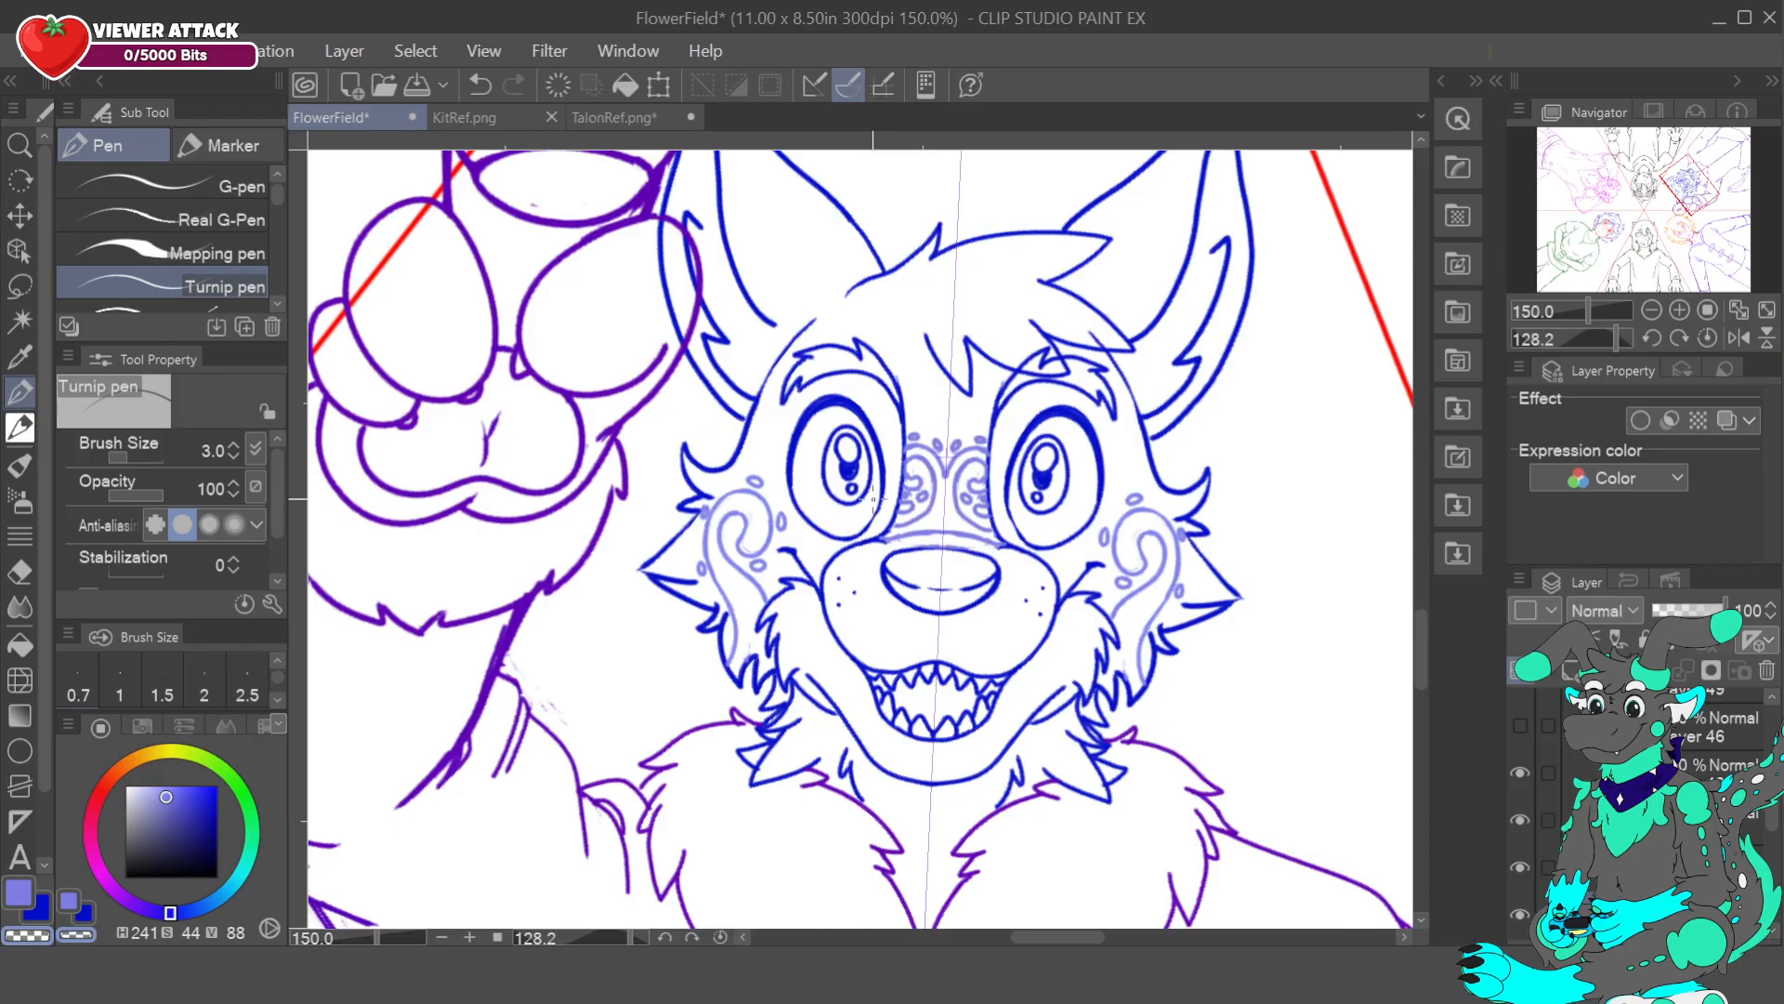
left_click(857, 533, "alt")
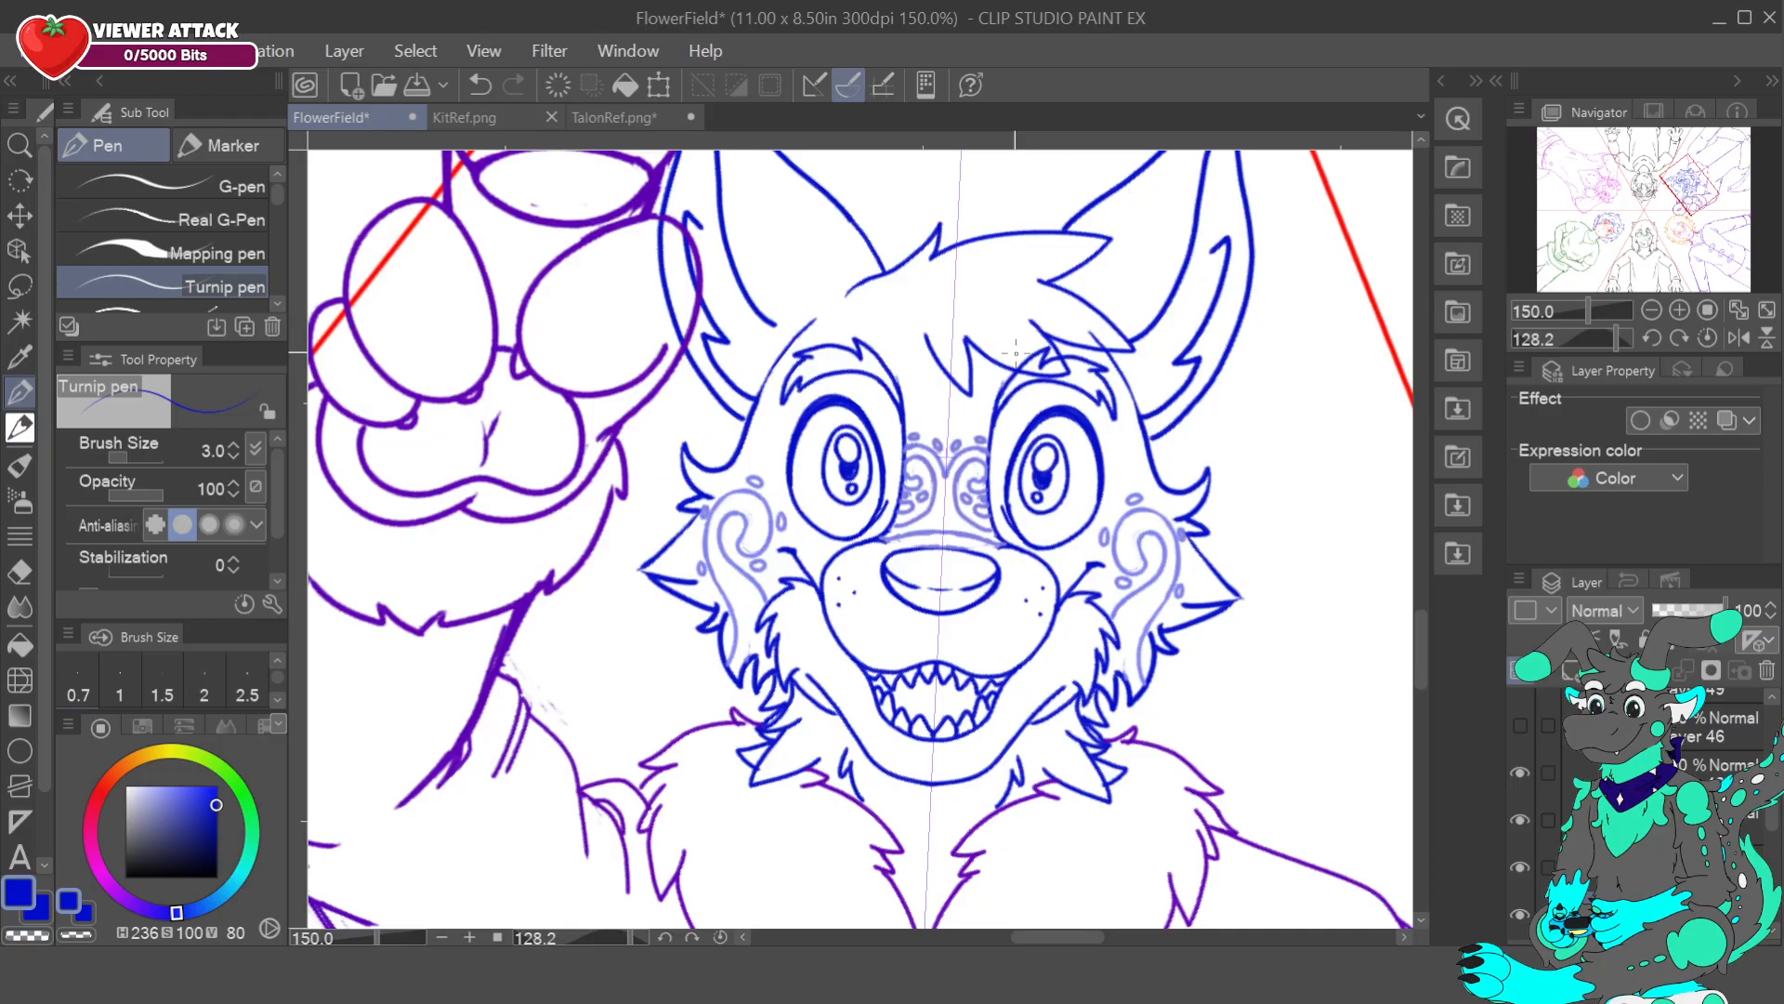
key("ctrl+z")
left_click_drag(811, 525, 784, 485)
key("ctrl+z")
key("ctrl+z")
key("bracketright")
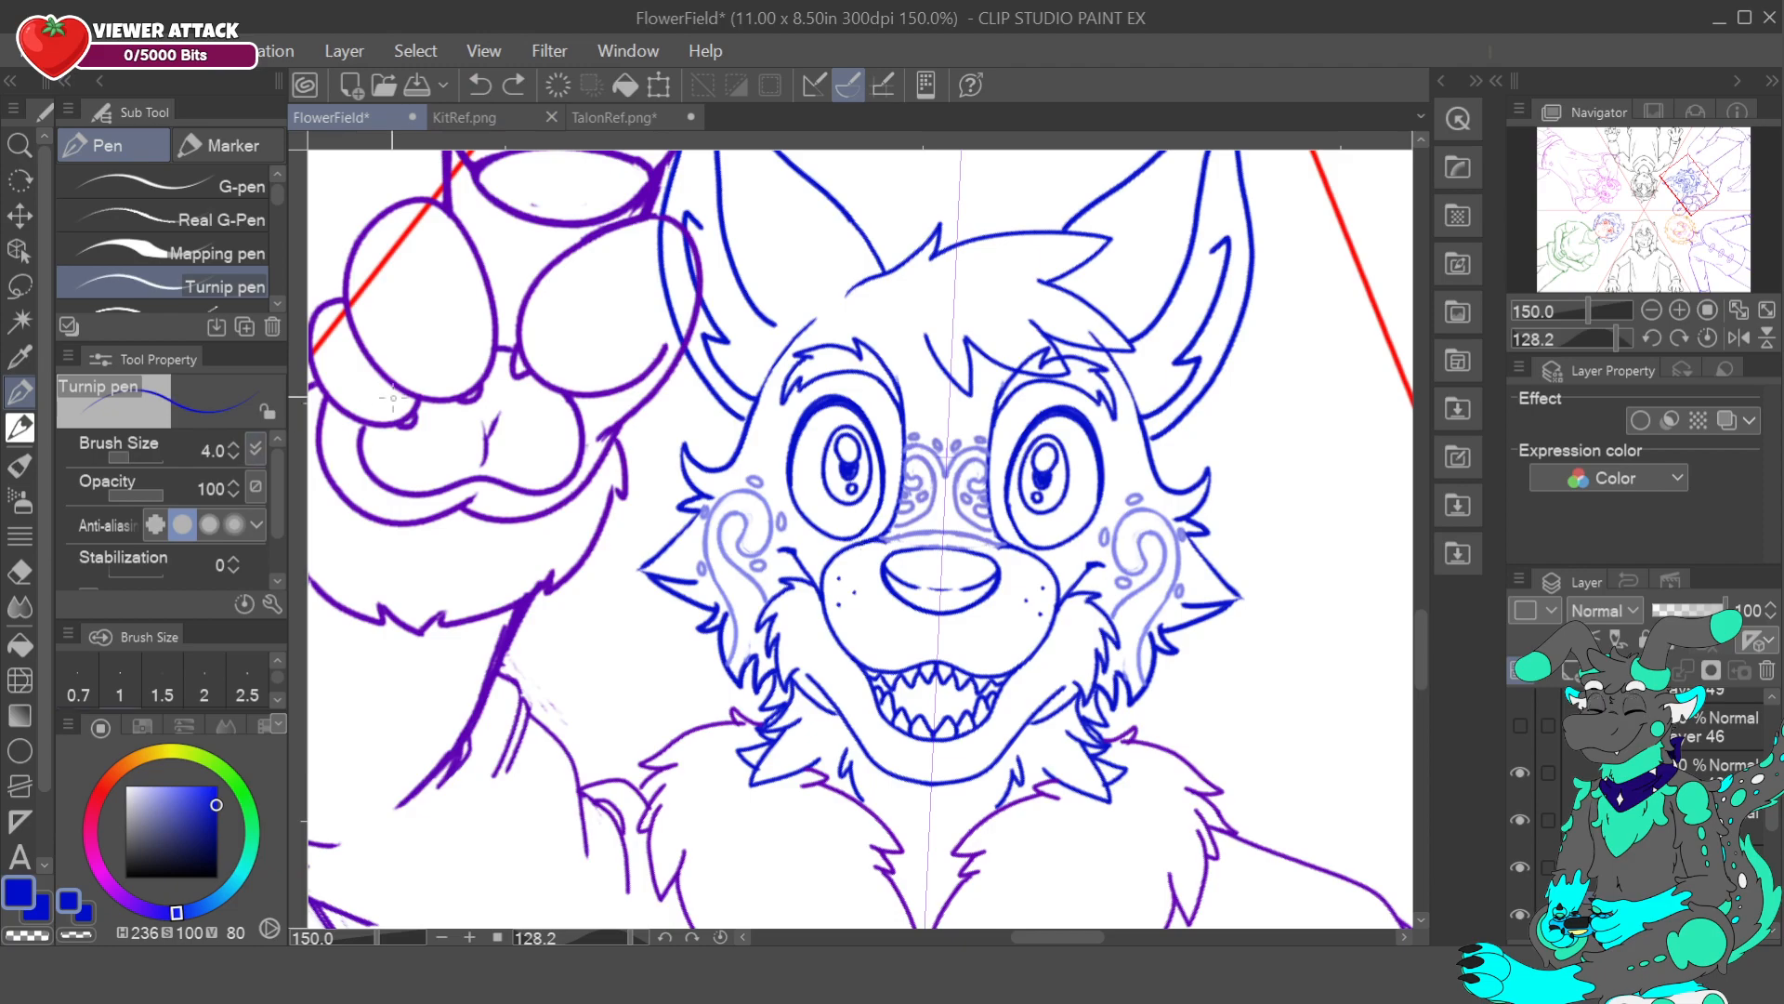
left_click_drag(860, 536, 871, 527)
left_click(480, 85)
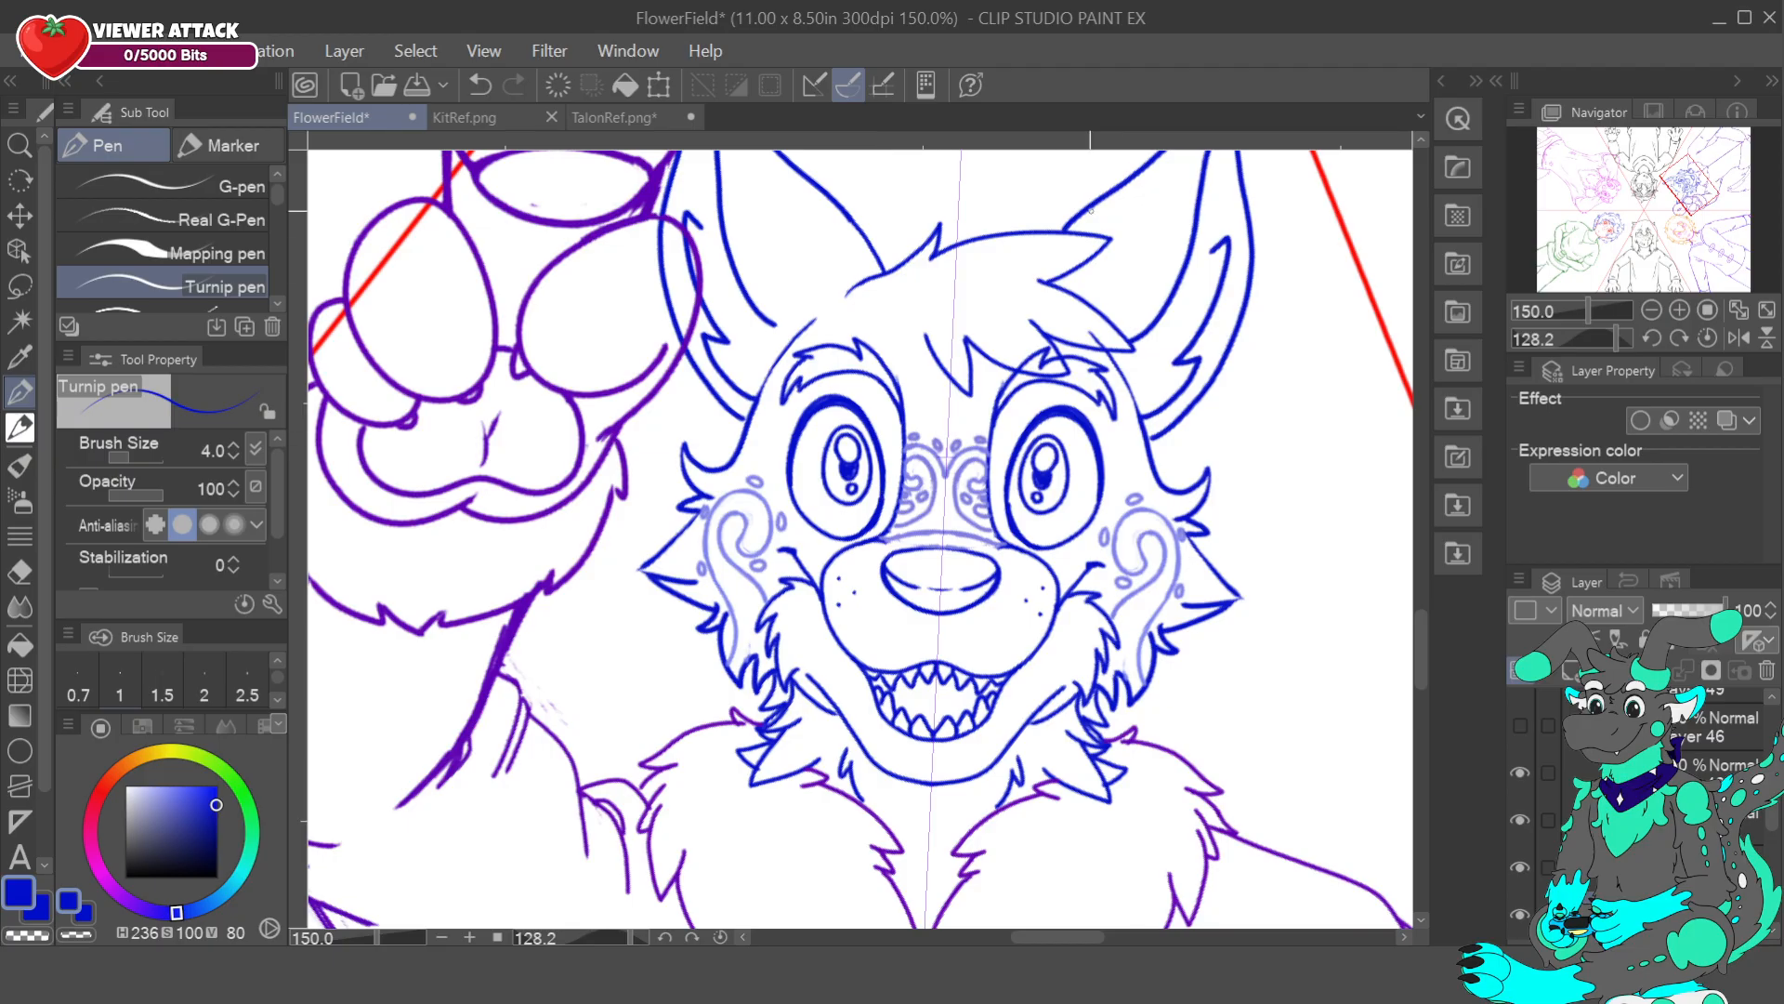
right_click(859, 514)
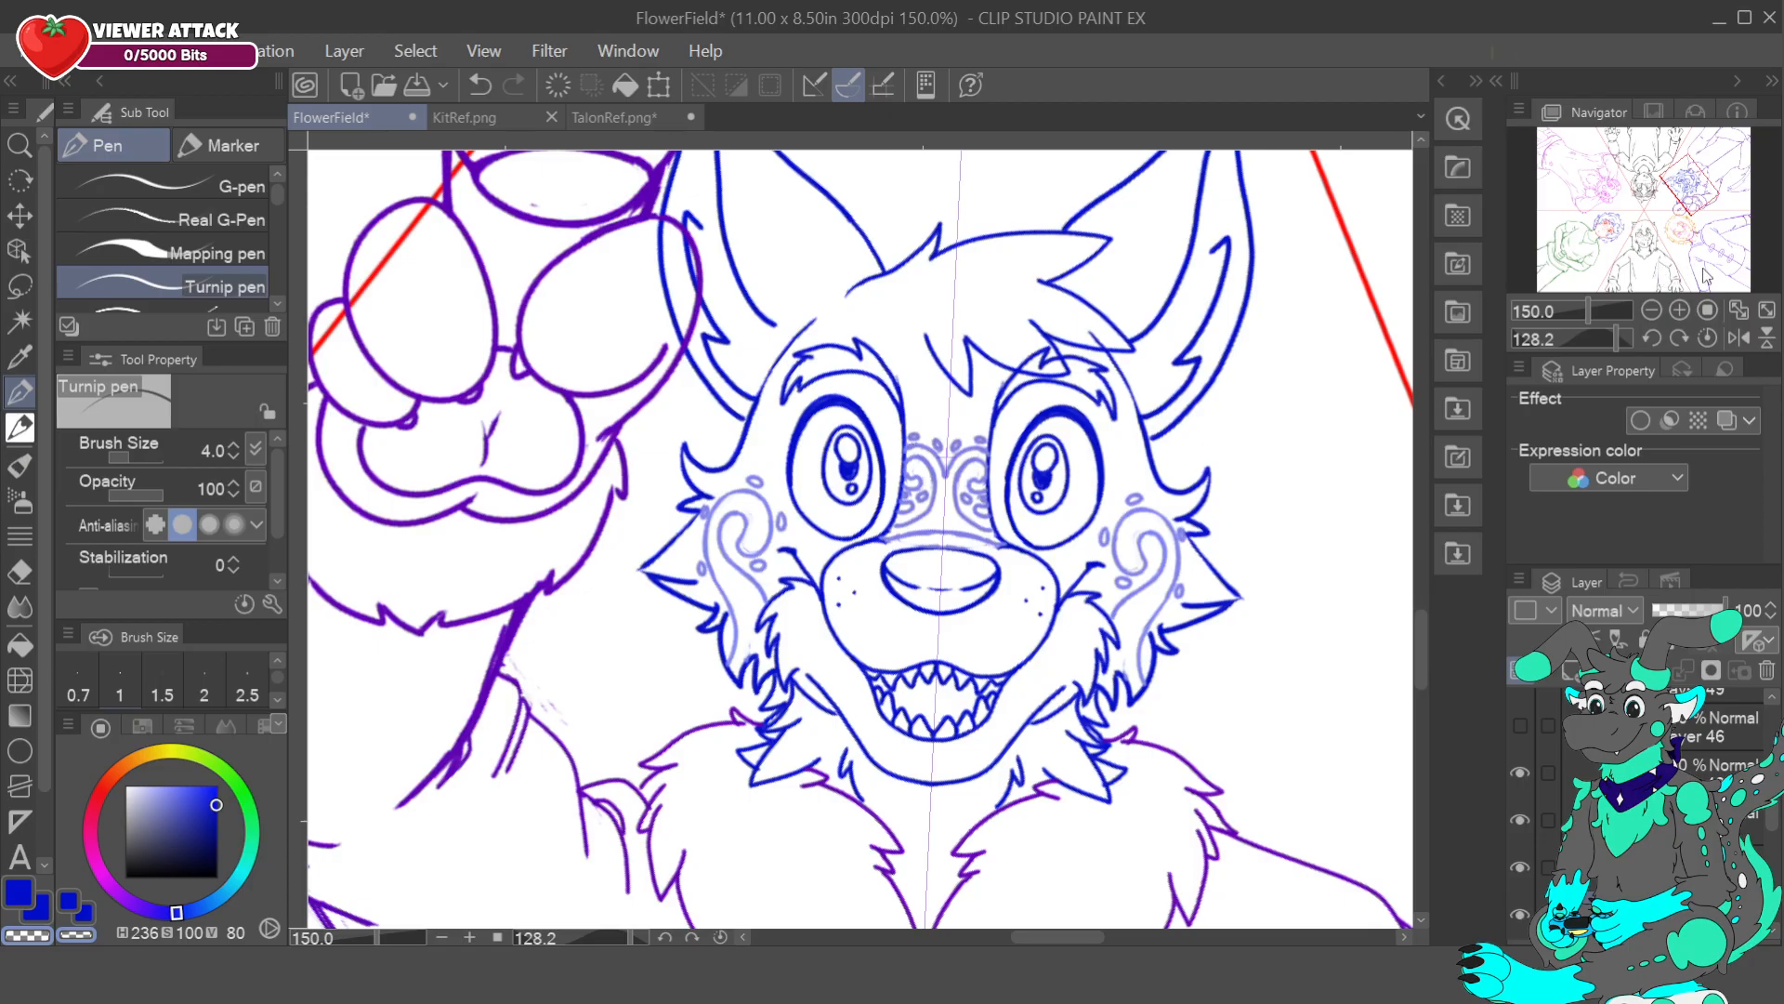
- Compare the wolf's torso and arms in the FlowerField illustration with the clothed figure in TalonRef.png
left_click(1738, 310)
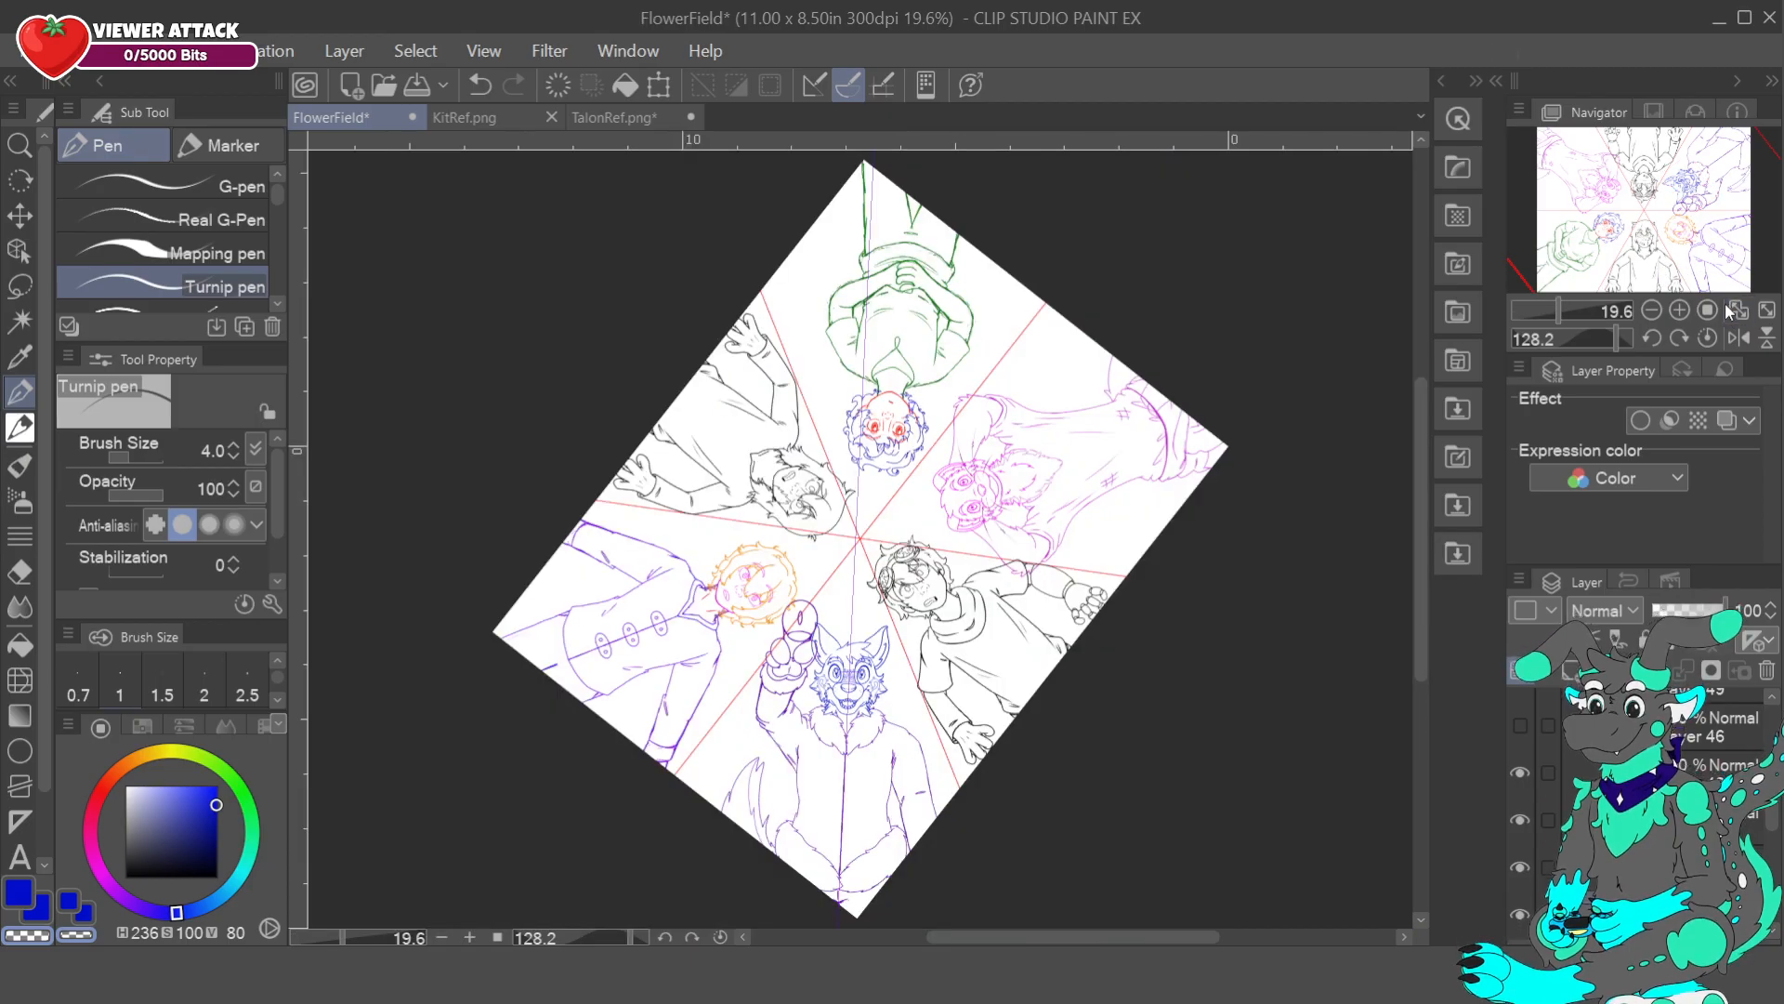
left_click(616, 113)
mouse_move(1605, 185)
left_mouse_down()
mouse_move(1602, 222)
mouse_move(1673, 219)
mouse_move(1618, 273)
mouse_move(1625, 207)
left_mouse_up()
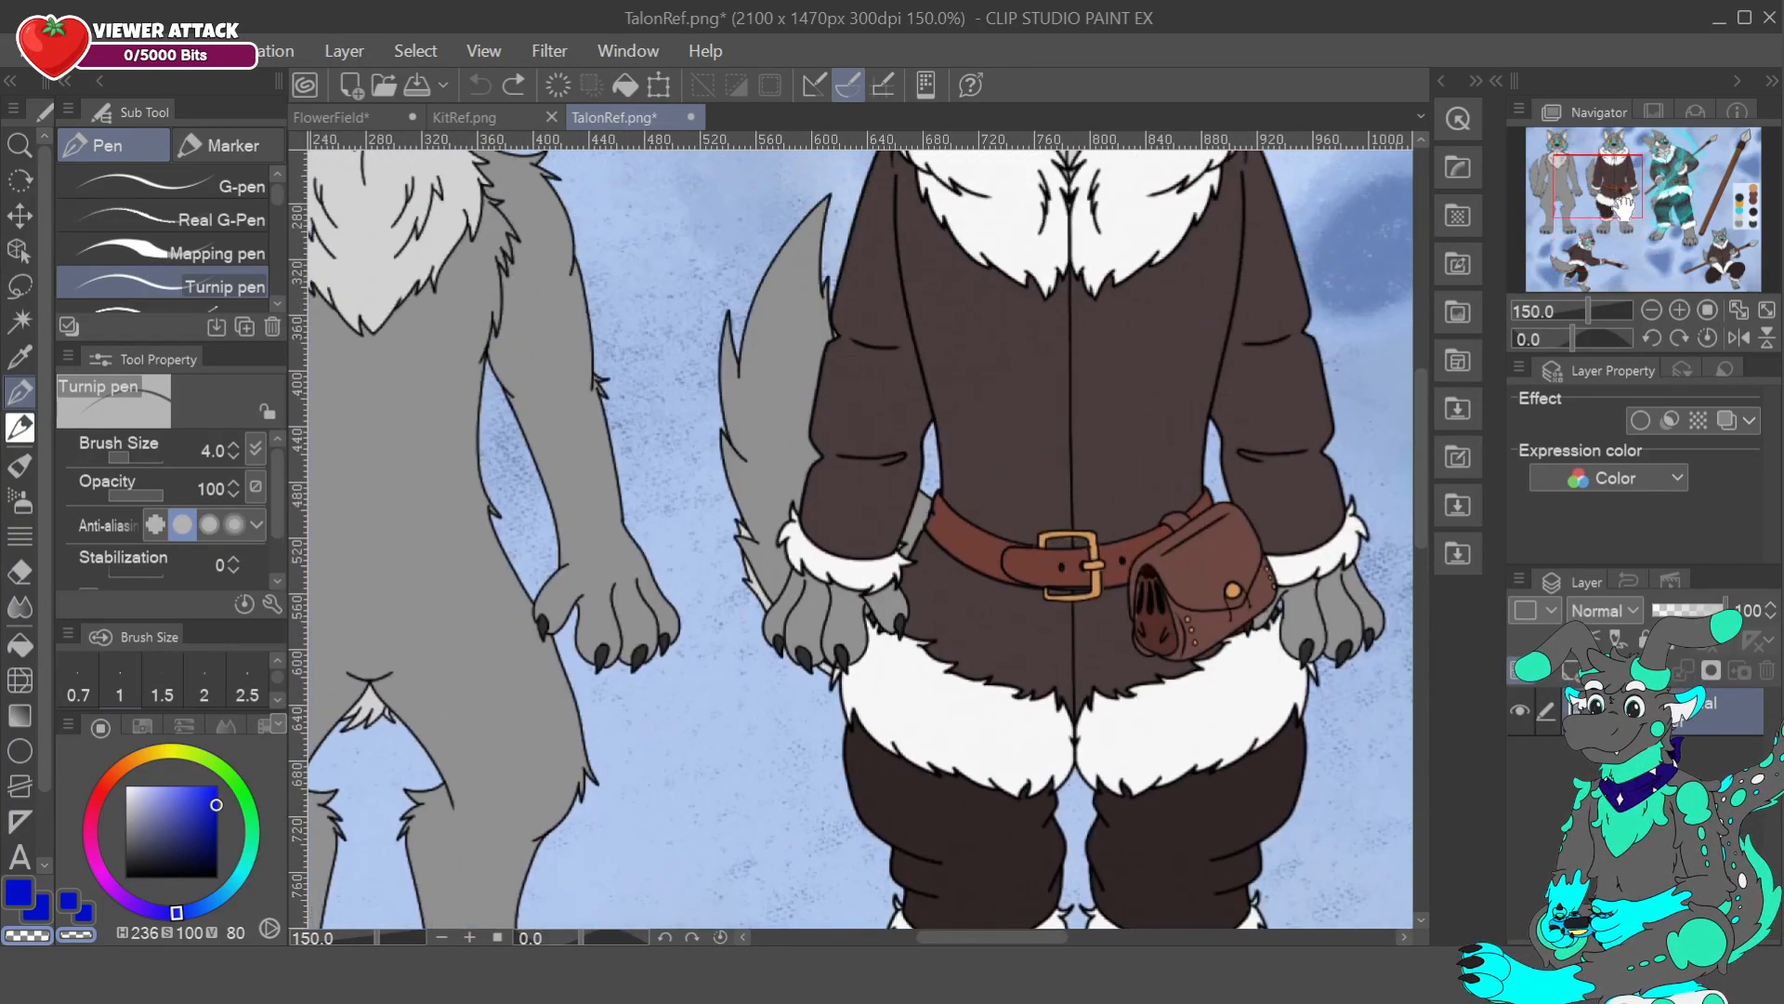
left_click(358, 109)
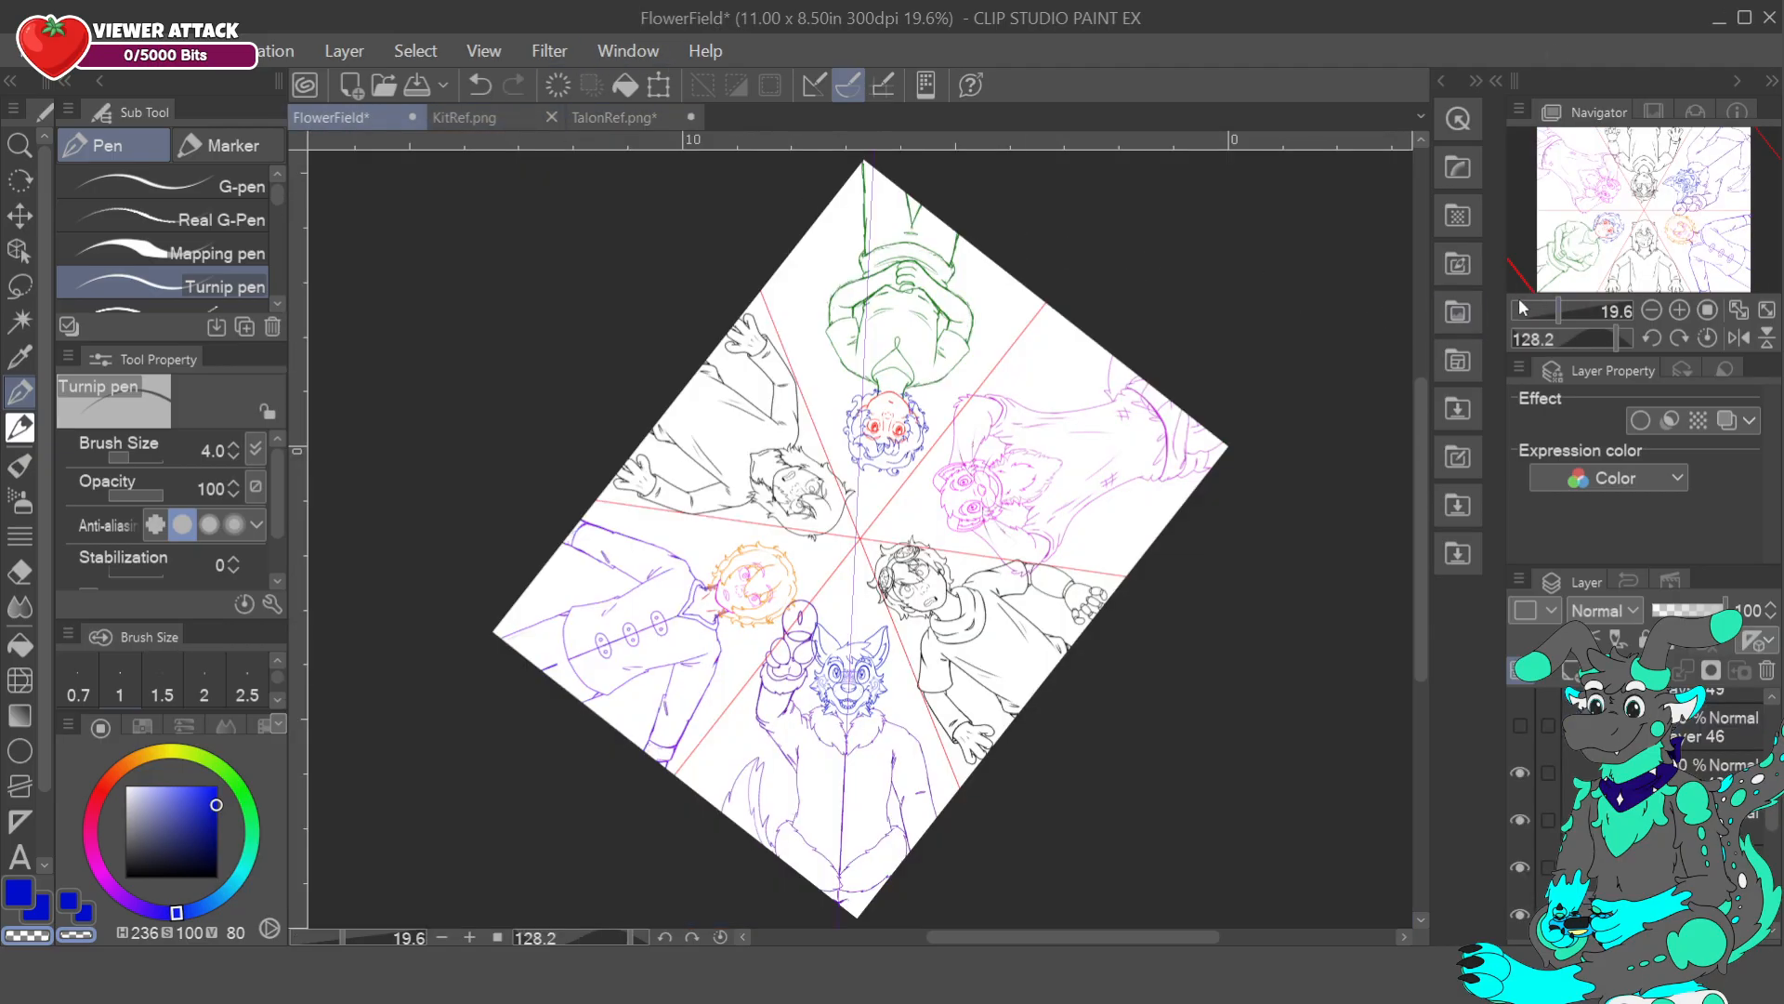
left_click(1680, 312)
left_click(1681, 311)
left_click(1680, 311)
left_click_drag(1646, 219, 1689, 191)
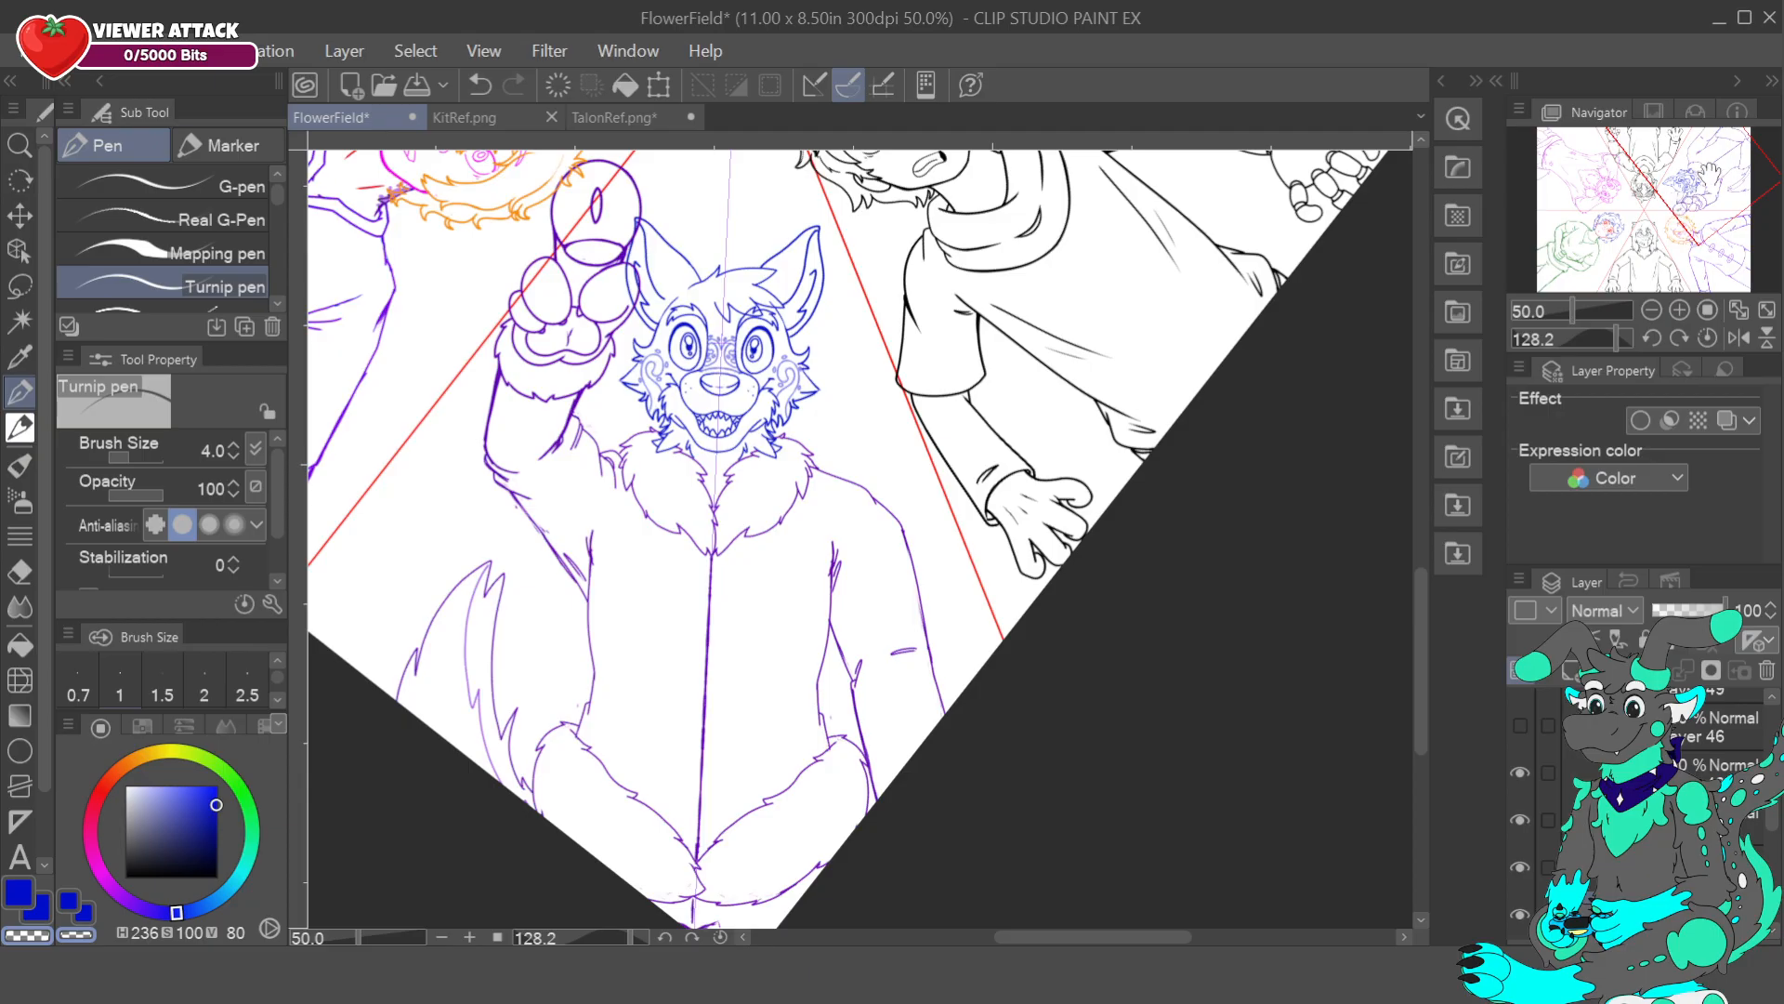
left_click(613, 117)
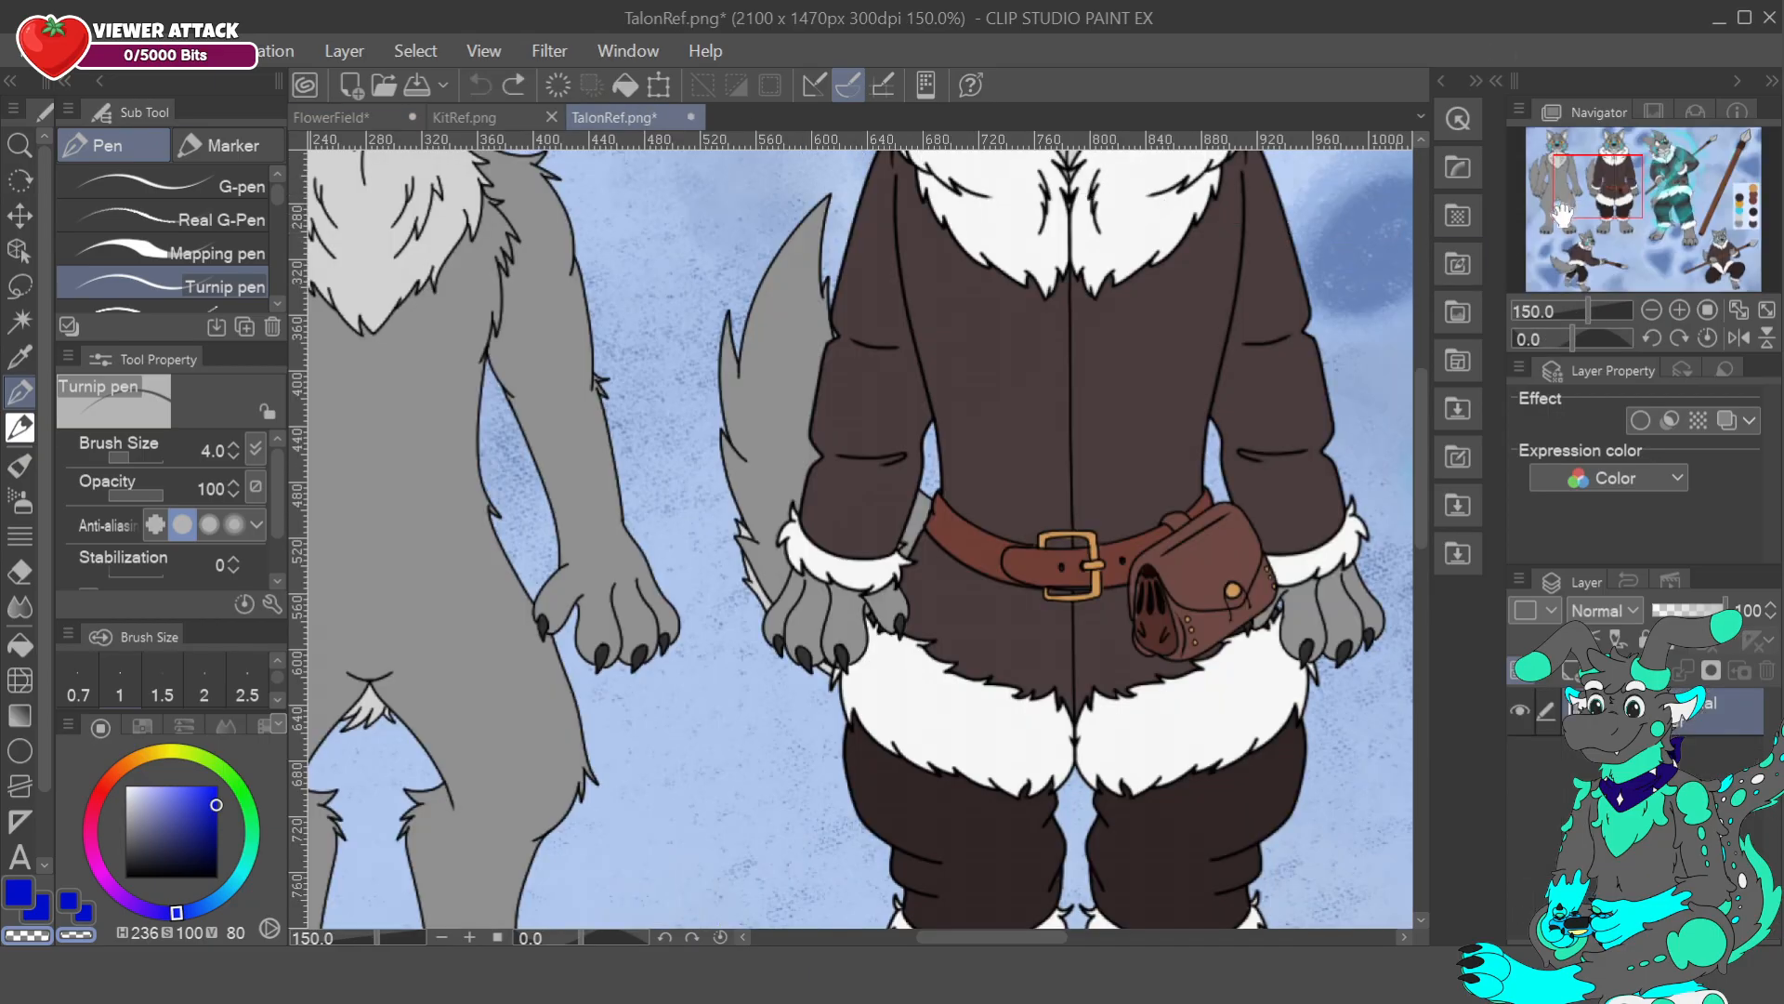
left_click(348, 117)
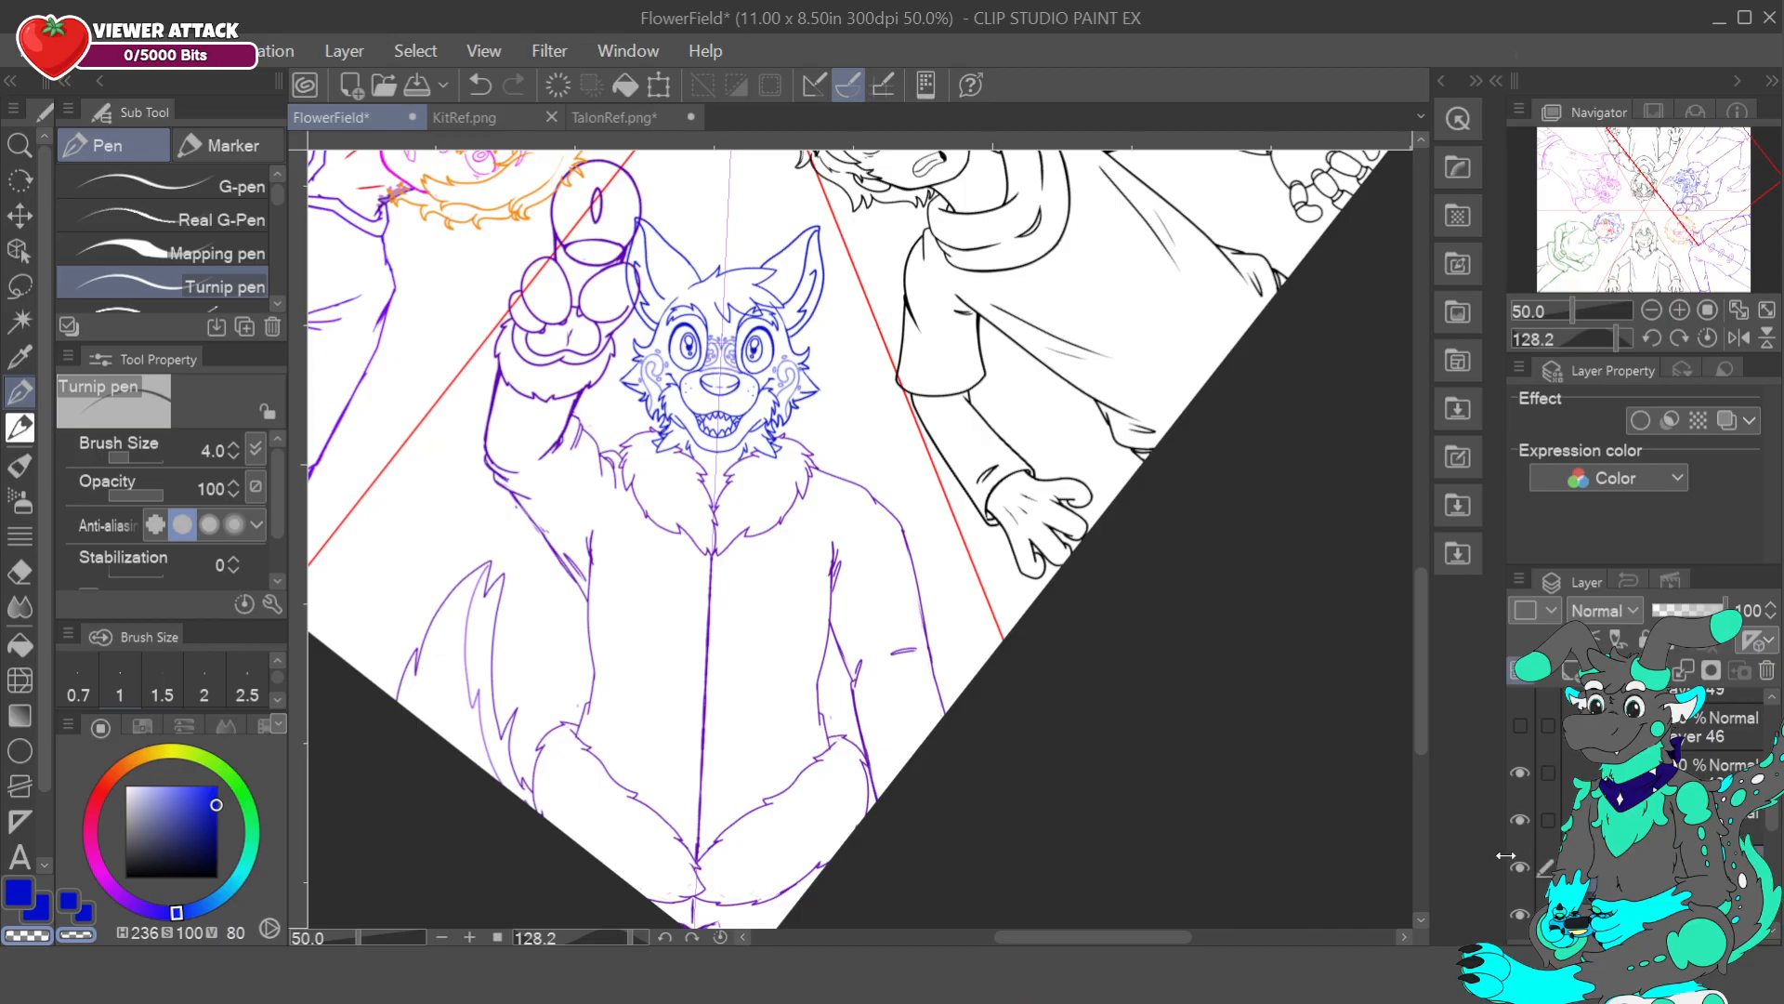
- Add a short crease stroke on each side of the wolf's lower torso in the purple of the body lines, checking against TalonRef.png
left_click(739, 816, "alt")
key("c")
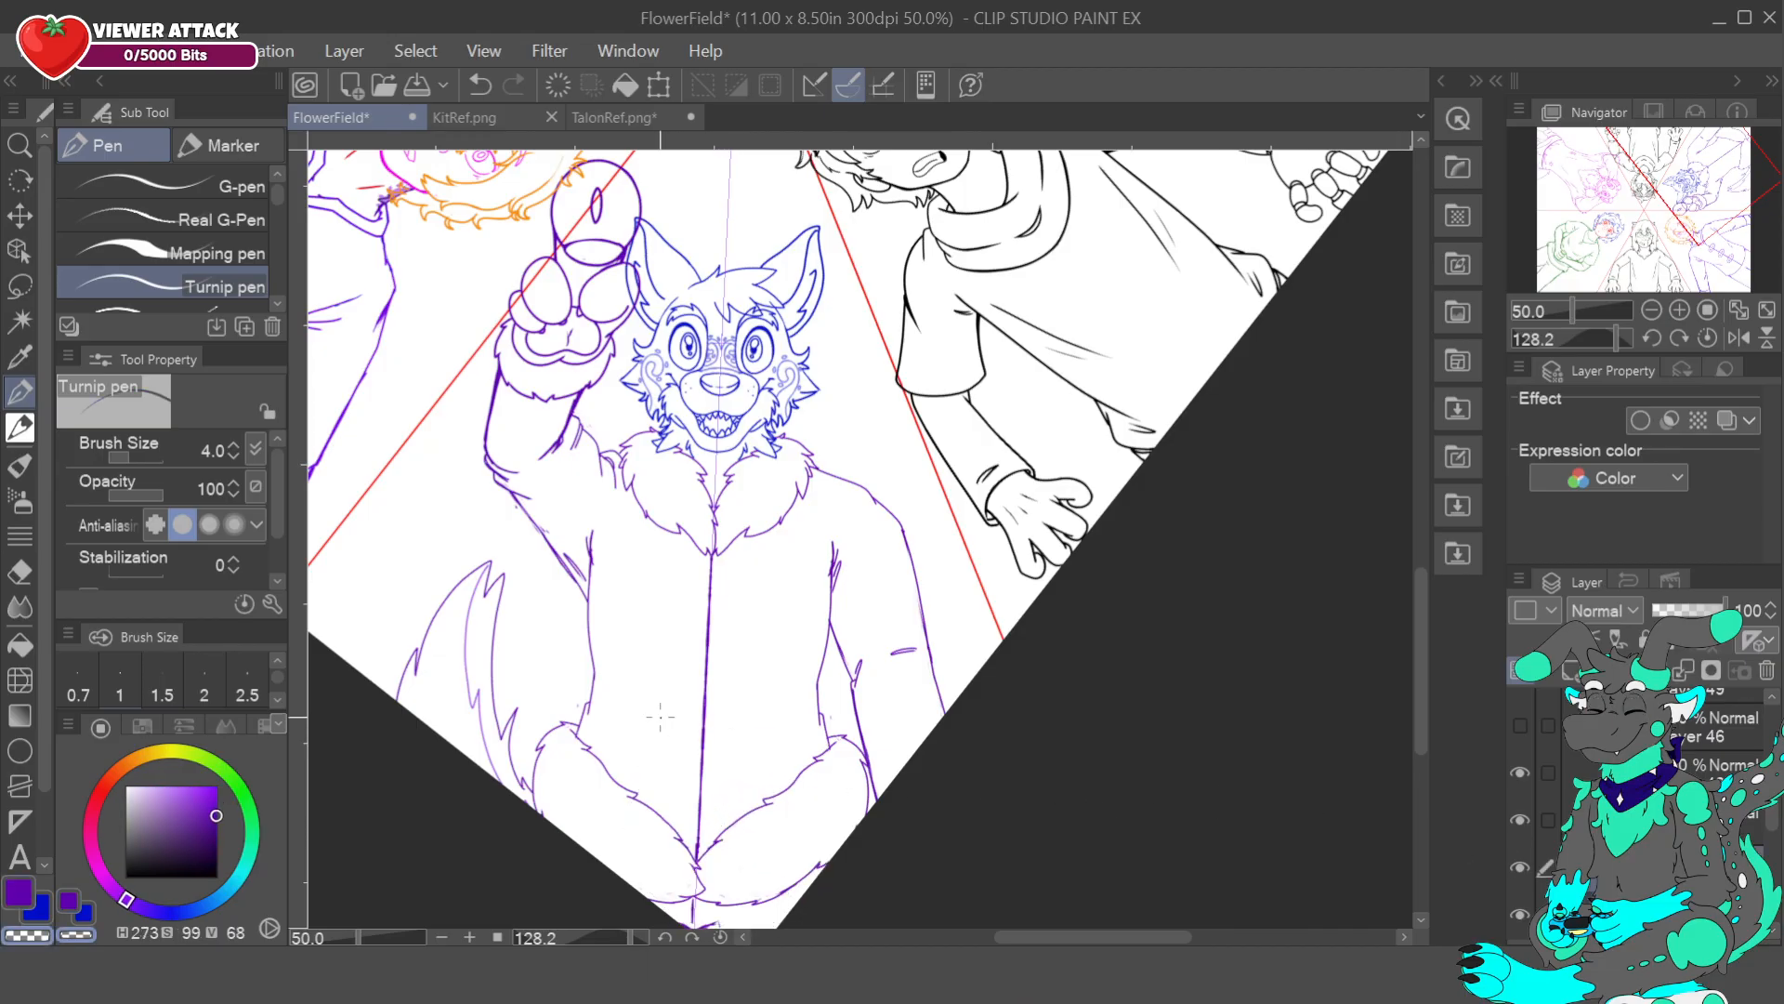
key("c")
left_click_drag(619, 726, 651, 743)
left_click_drag(789, 734, 753, 748)
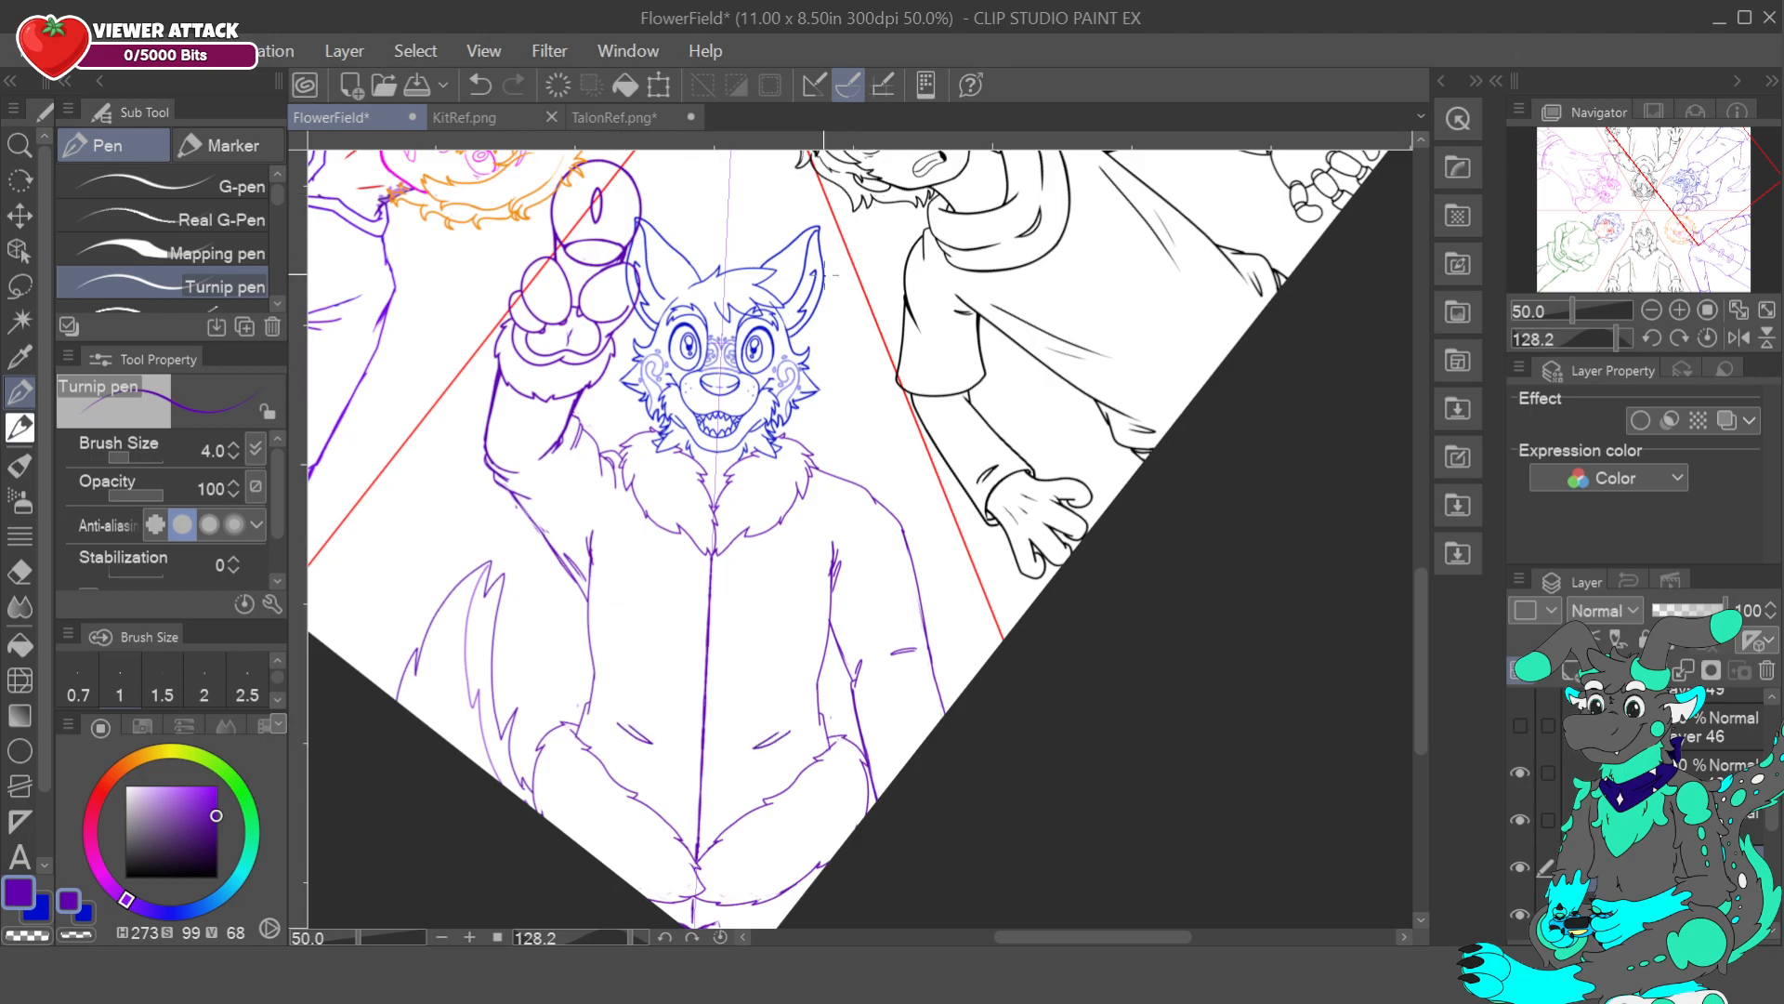
left_click(613, 118)
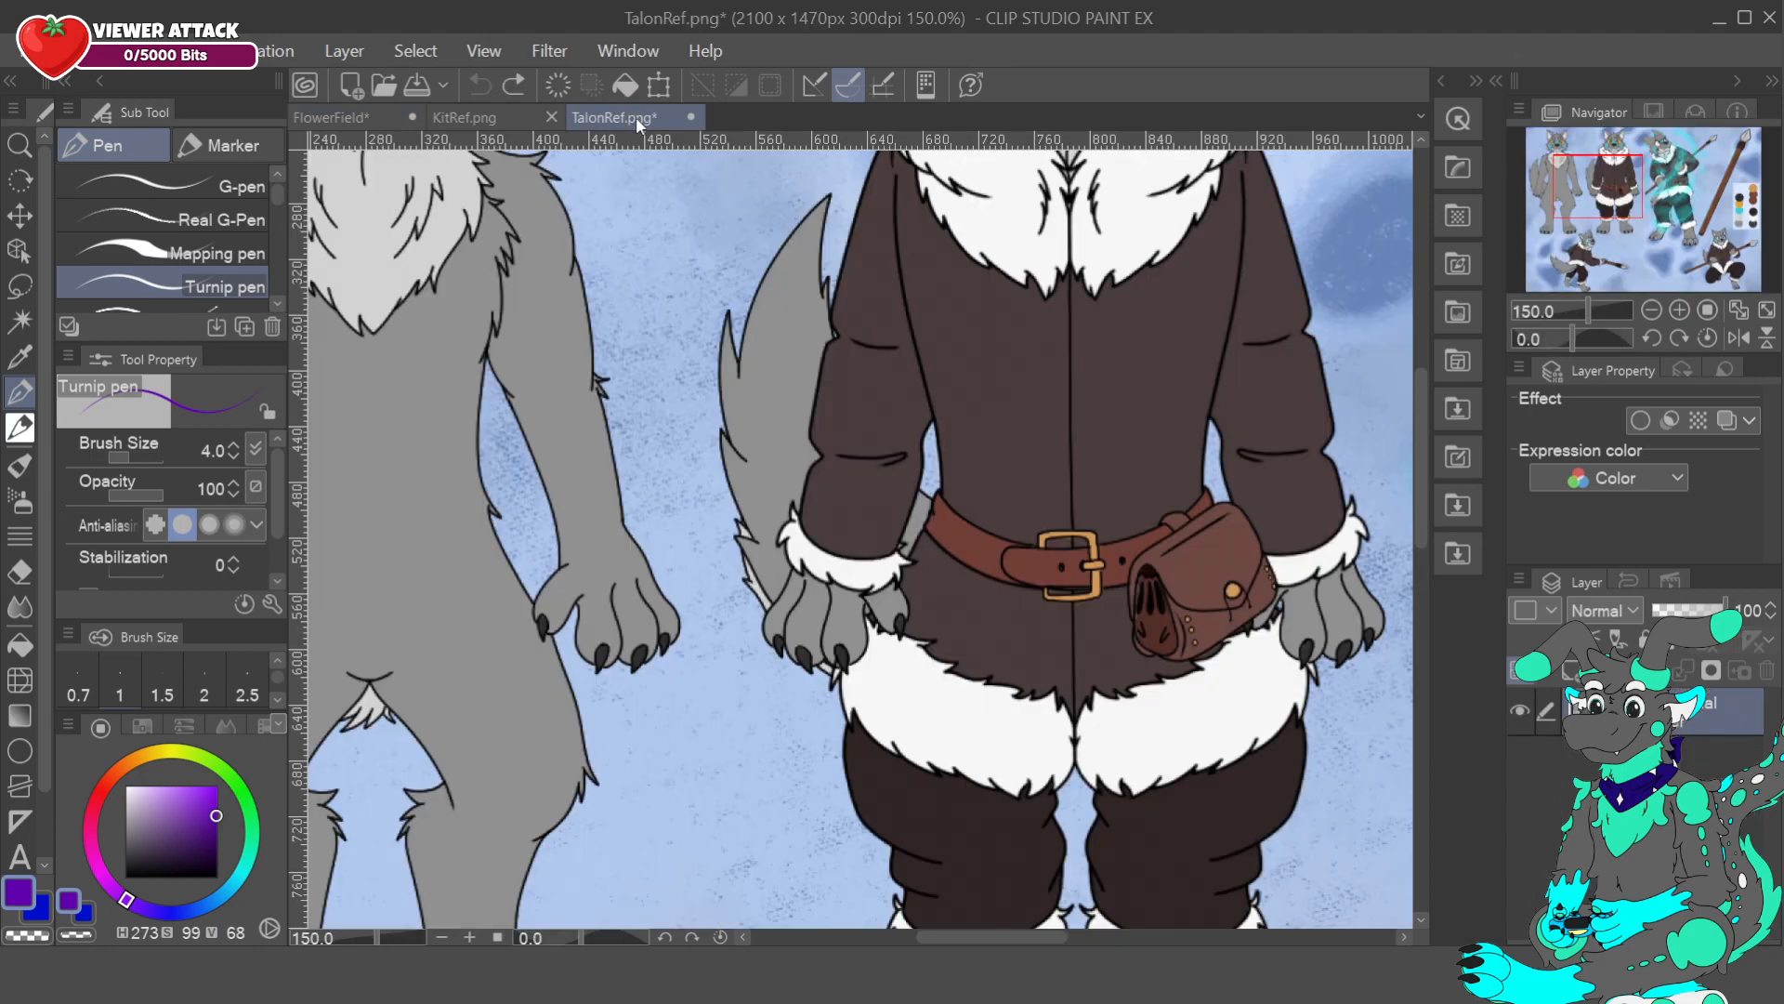
left_click(370, 119)
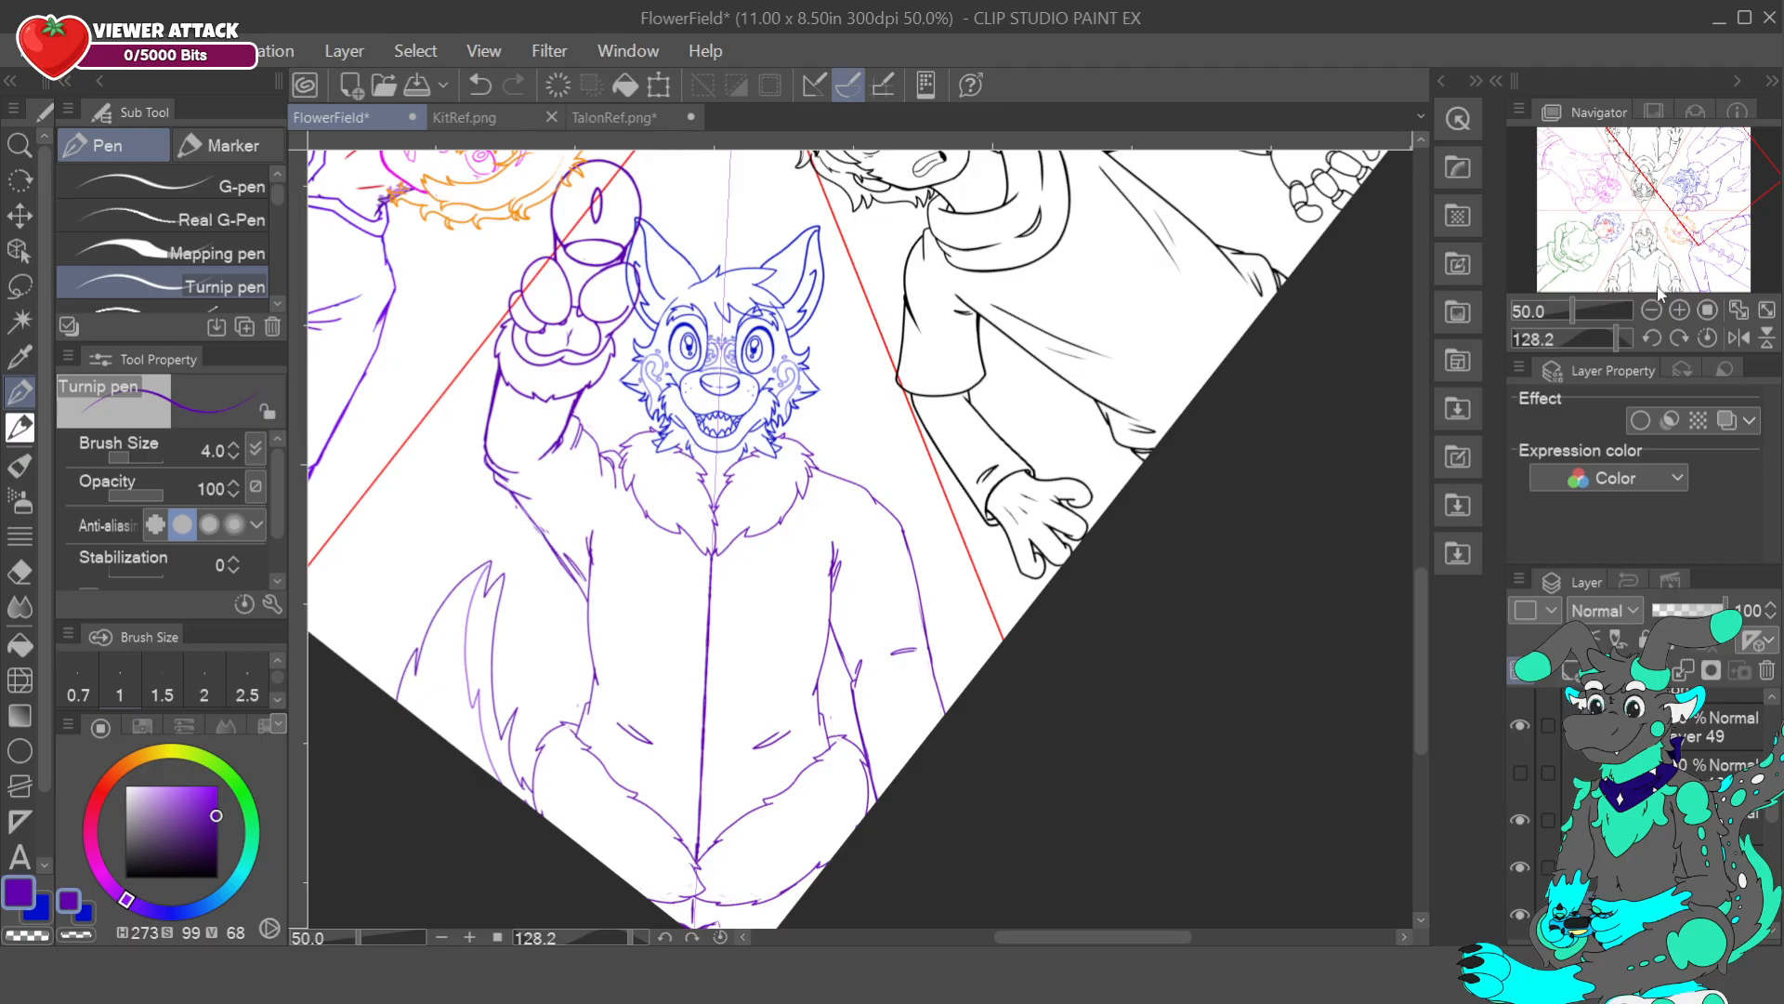
- Look over the goggled boy and the magenta ferret, turning the canvas to -114.5° so the ferret stands upright
left_click_drag(1773, 815, 1773, 805)
left_click(1664, 833)
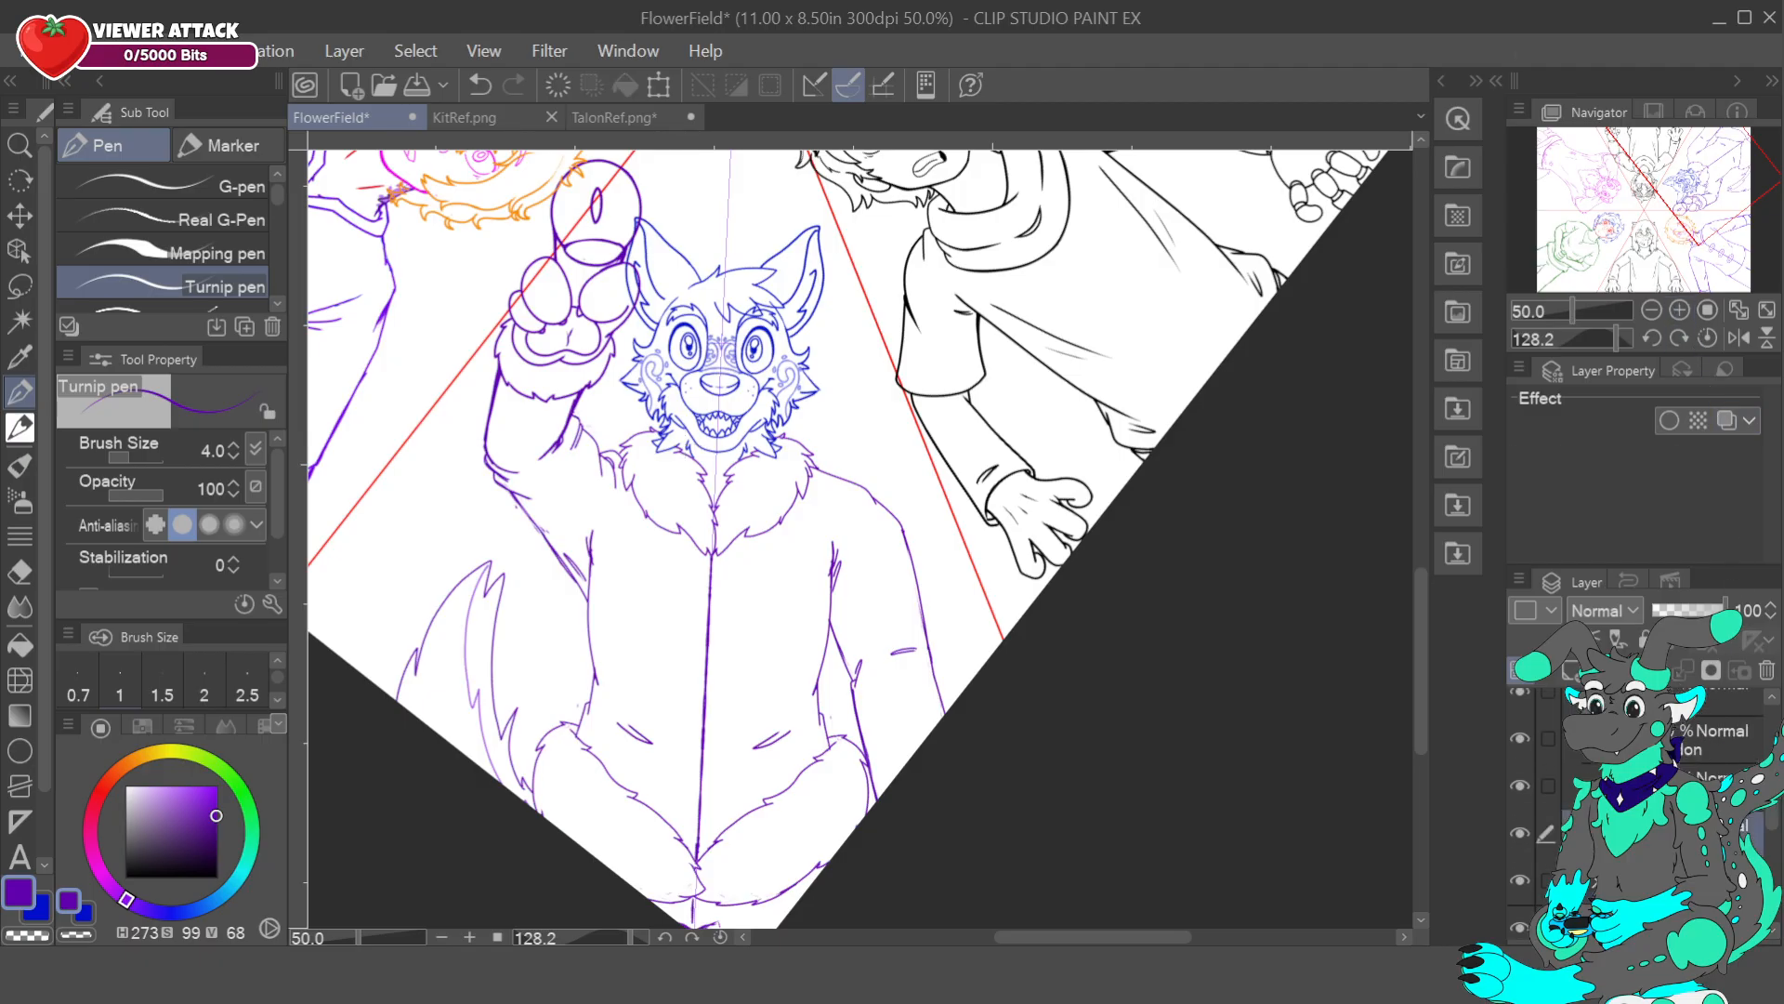
left_click(1672, 880)
left_click_drag(1600, 342, 1636, 346)
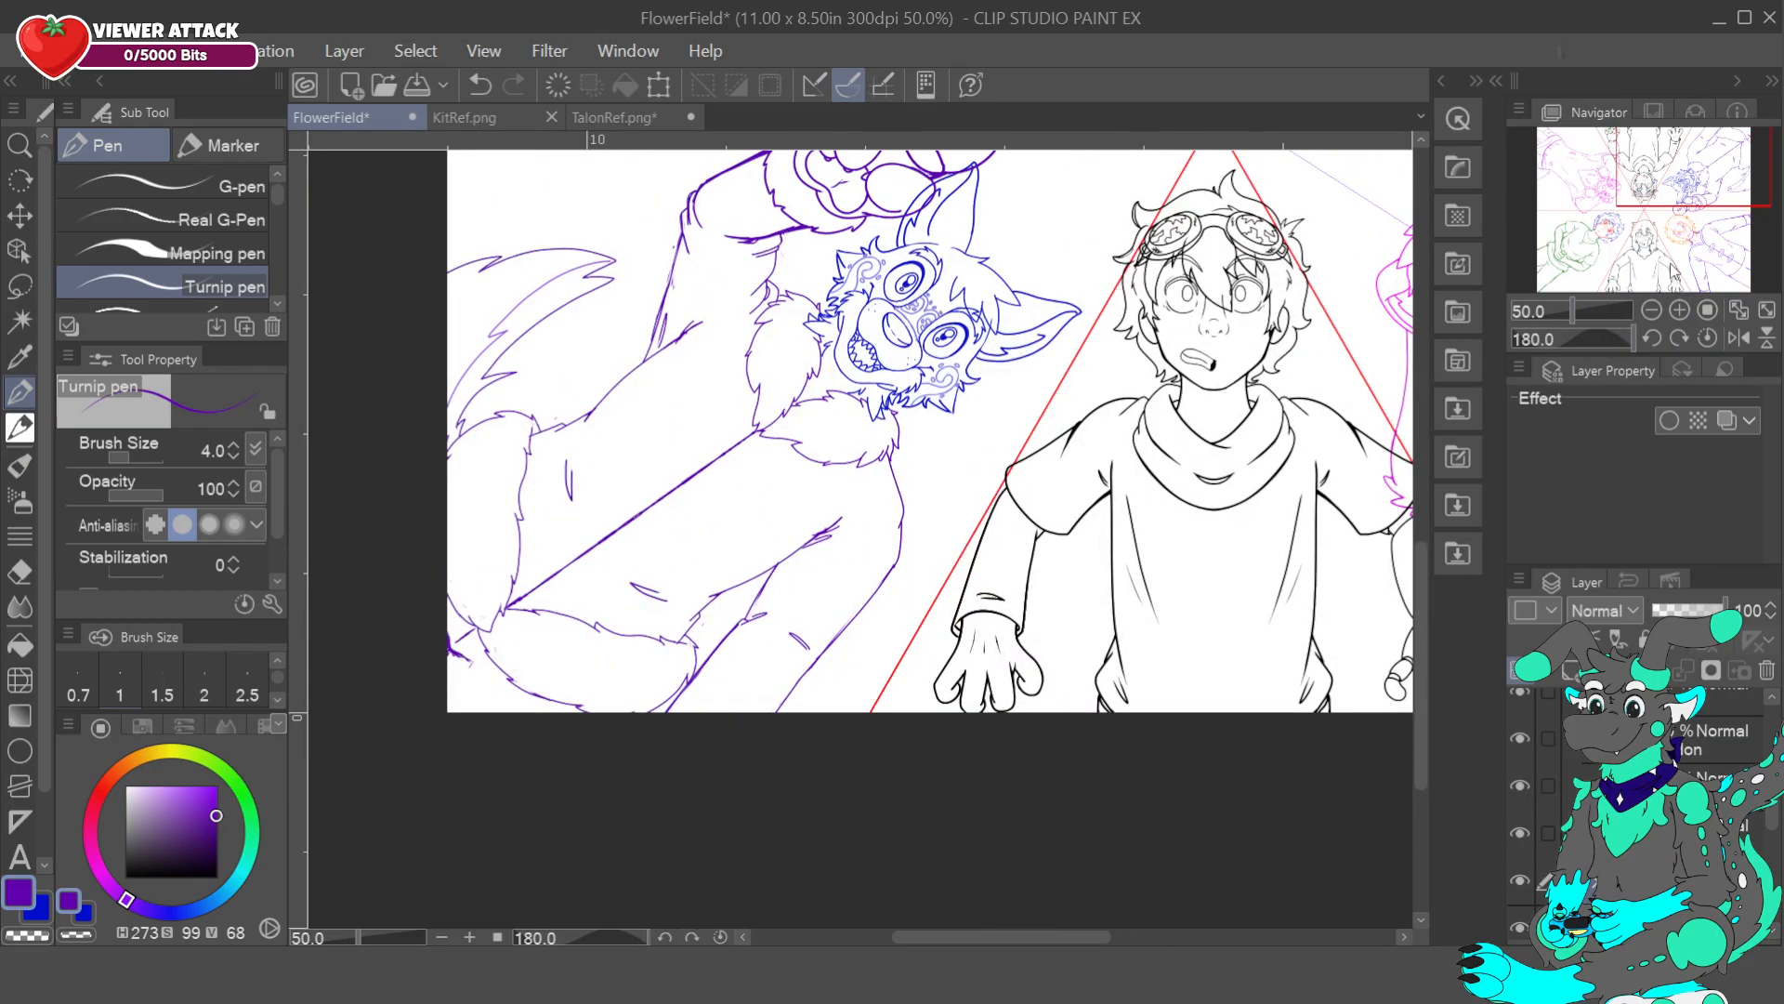
left_click(1631, 161)
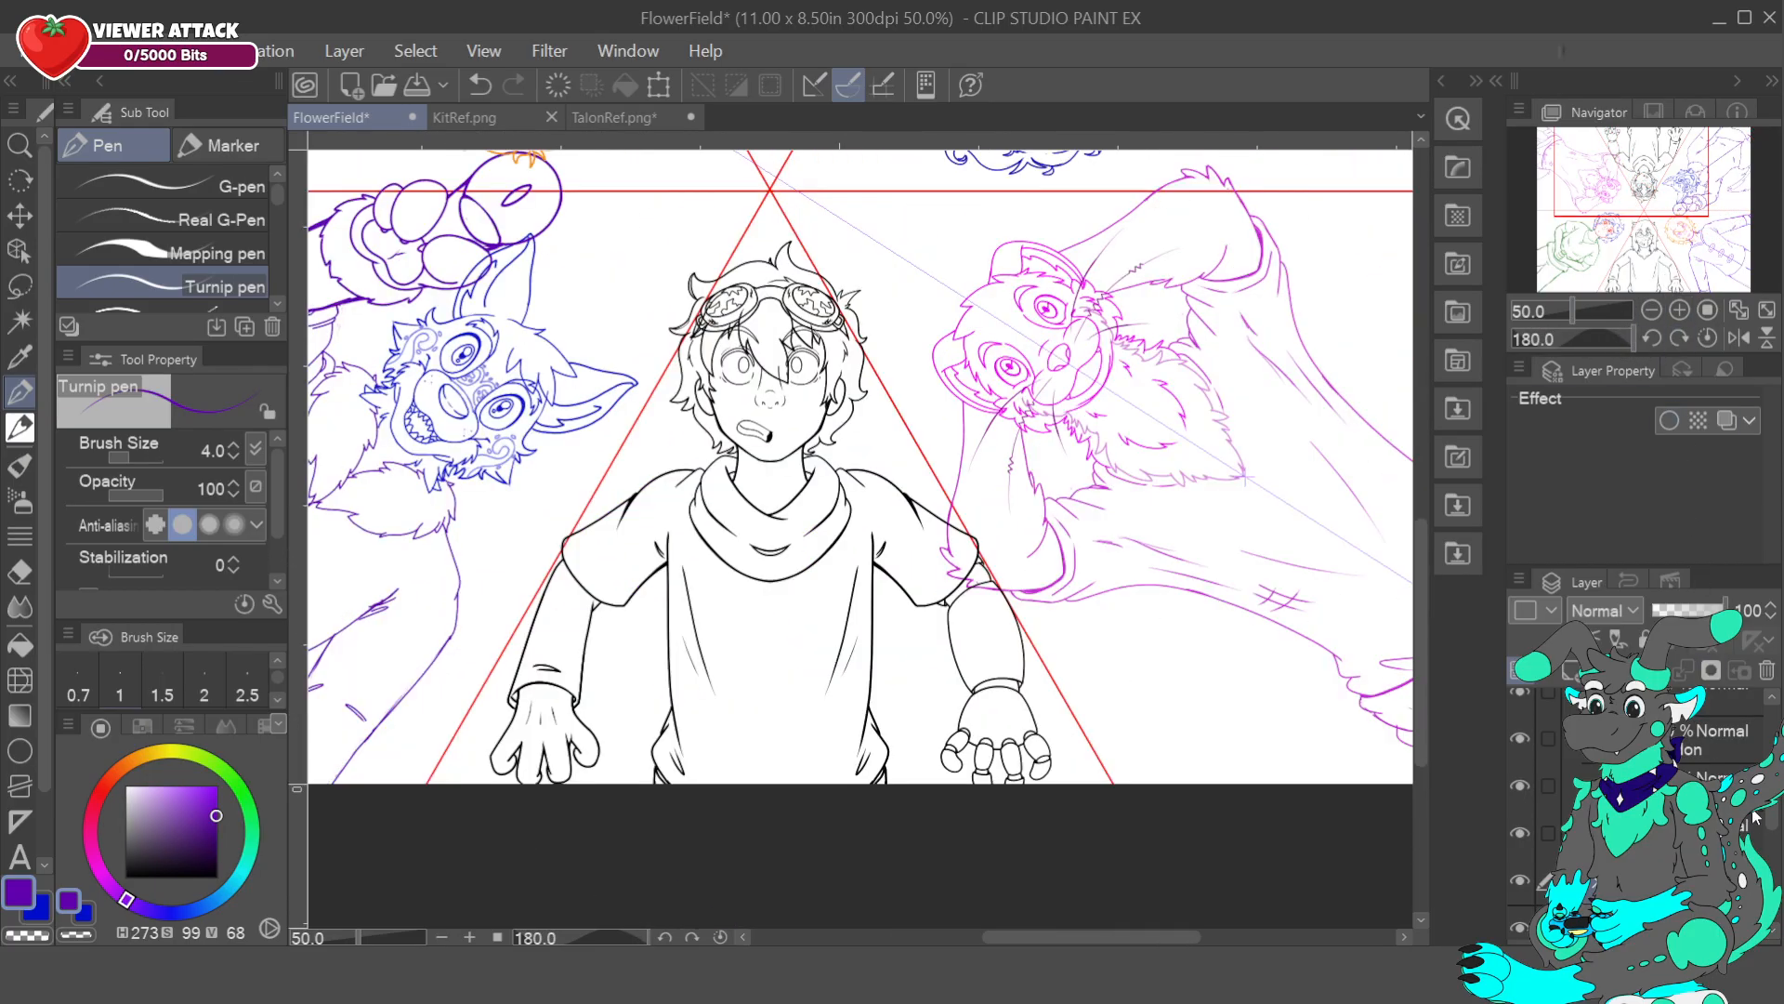
left_click_drag(1772, 818, 1772, 810)
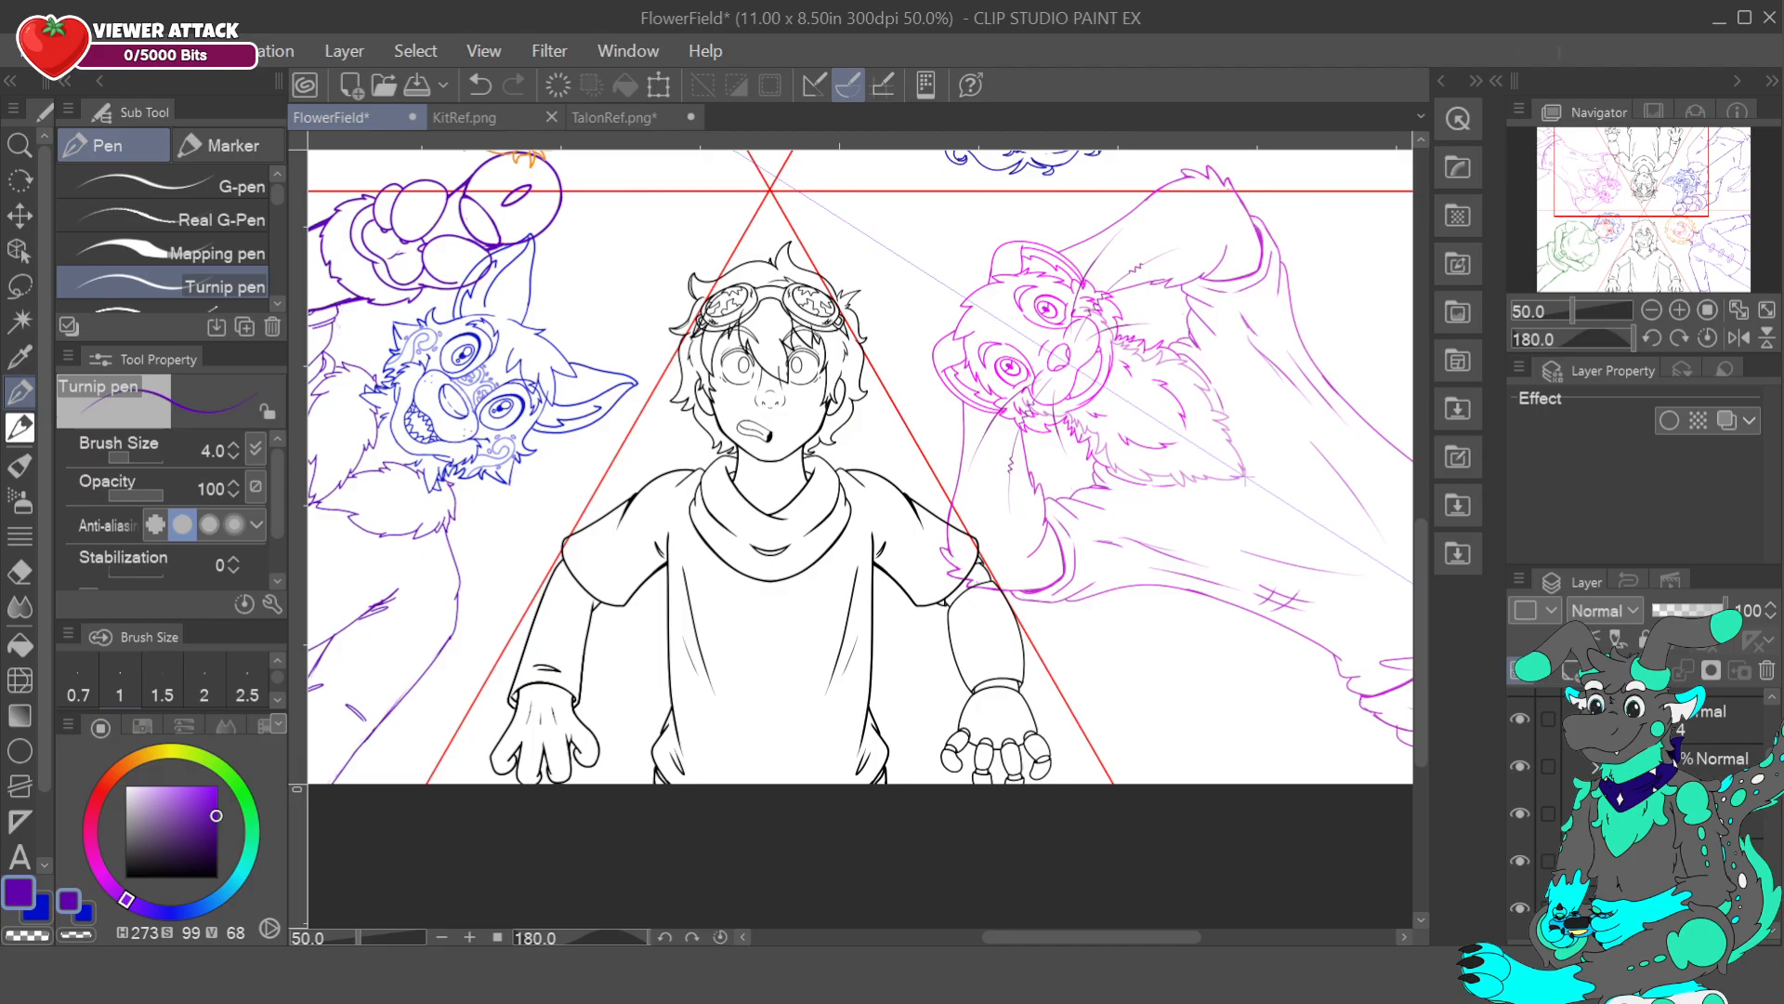
left_click_drag(1682, 194, 1619, 201)
left_click_drag(1636, 338, 1535, 351)
mouse_move(1587, 180)
left_mouse_down()
mouse_move(1580, 195)
mouse_move(1593, 188)
left_mouse_up()
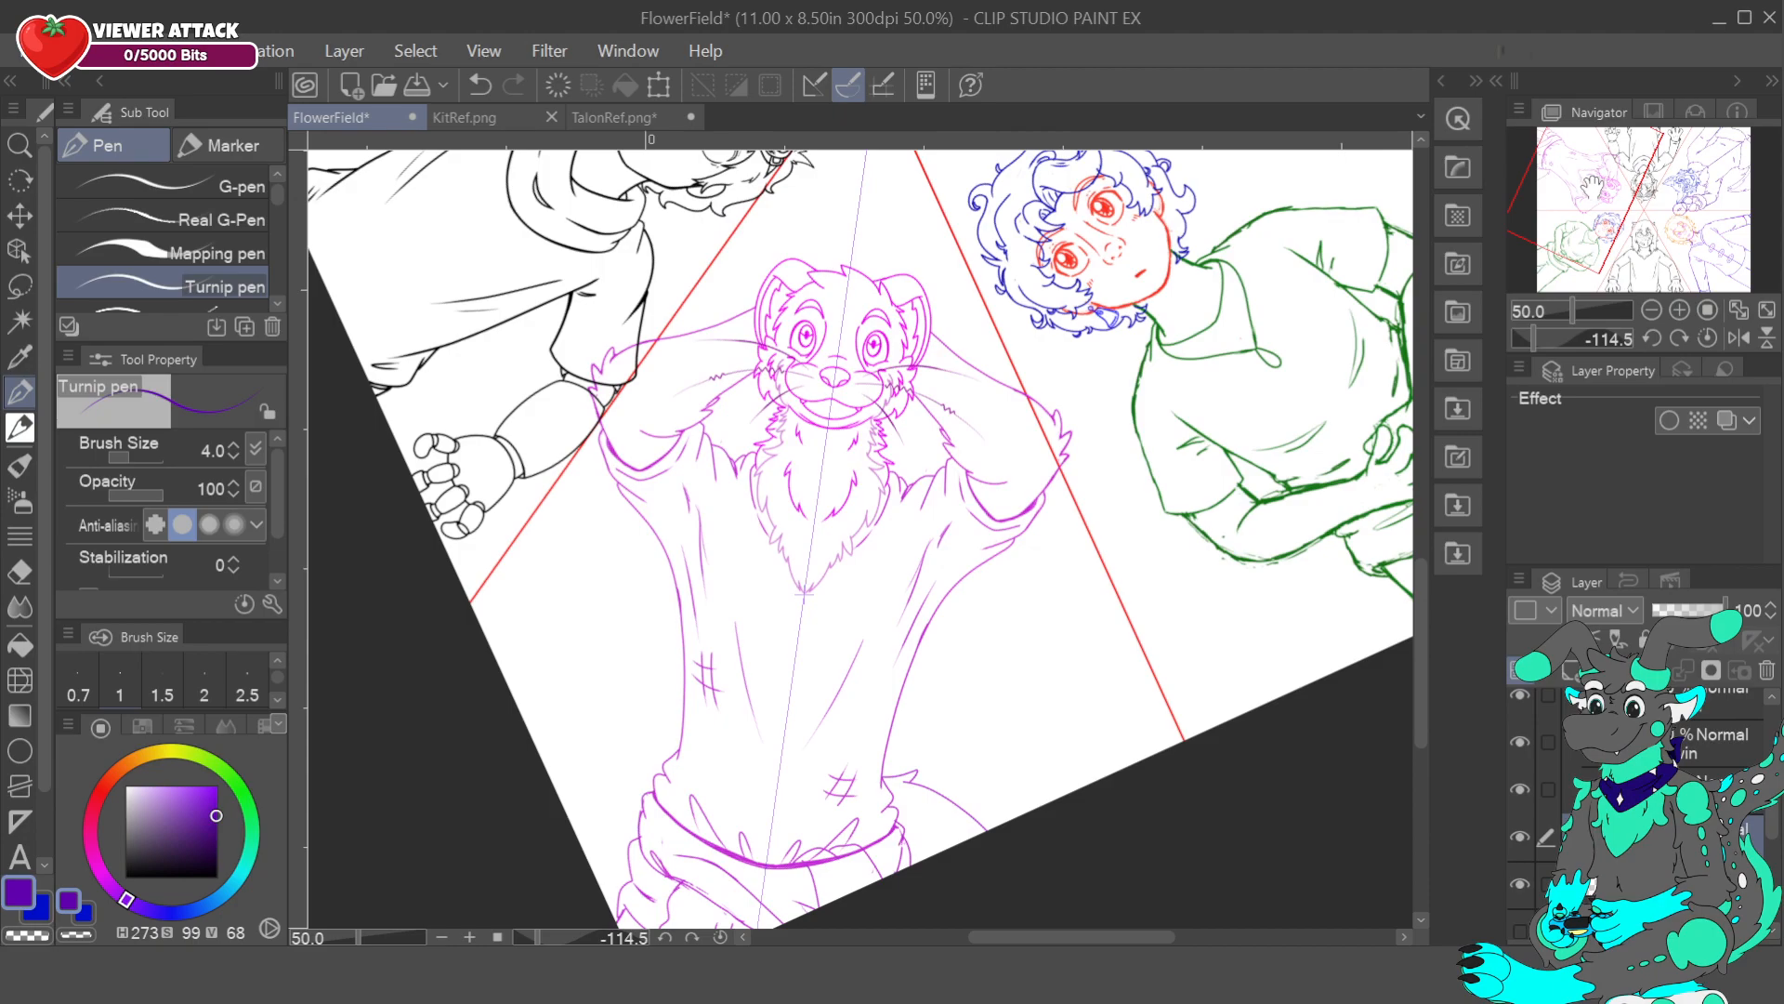
- Close the TalonRef.png reference
left_click(633, 122)
left_click(693, 117)
left_click(951, 384)
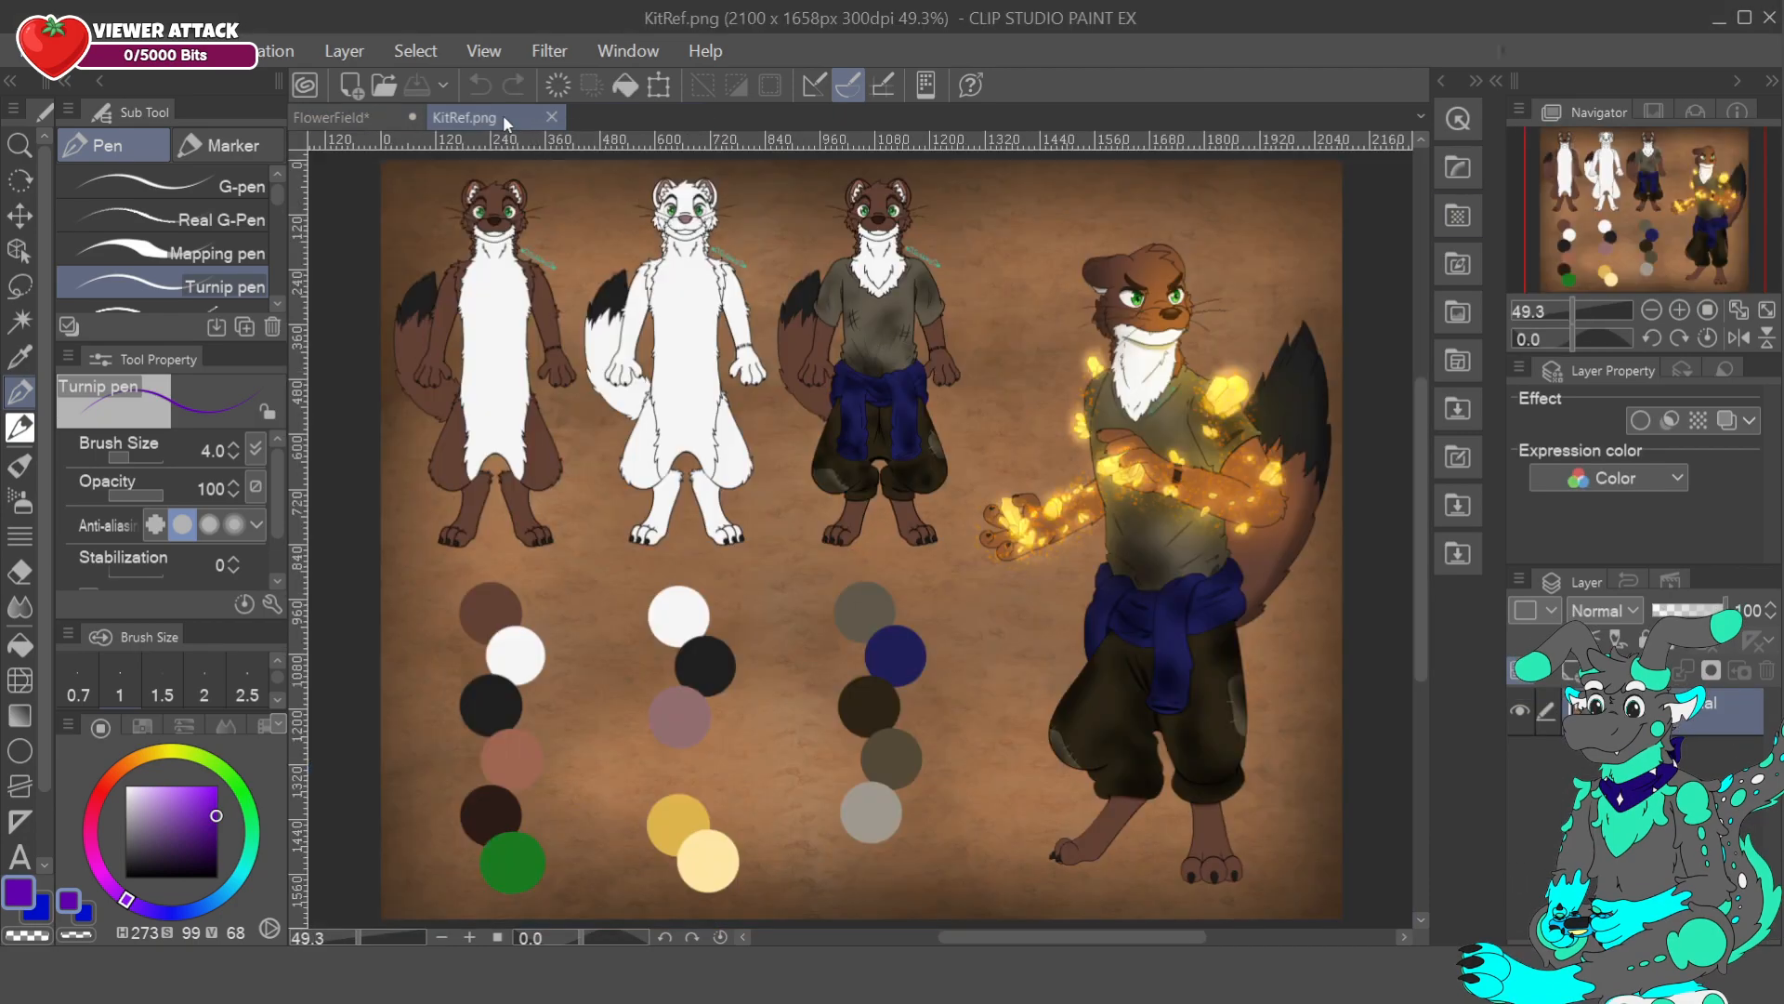
- Examine the ferret's head and upper body in KitRef.png at 150% for comparison with the illustration
left_click(1681, 311)
left_click(1681, 310)
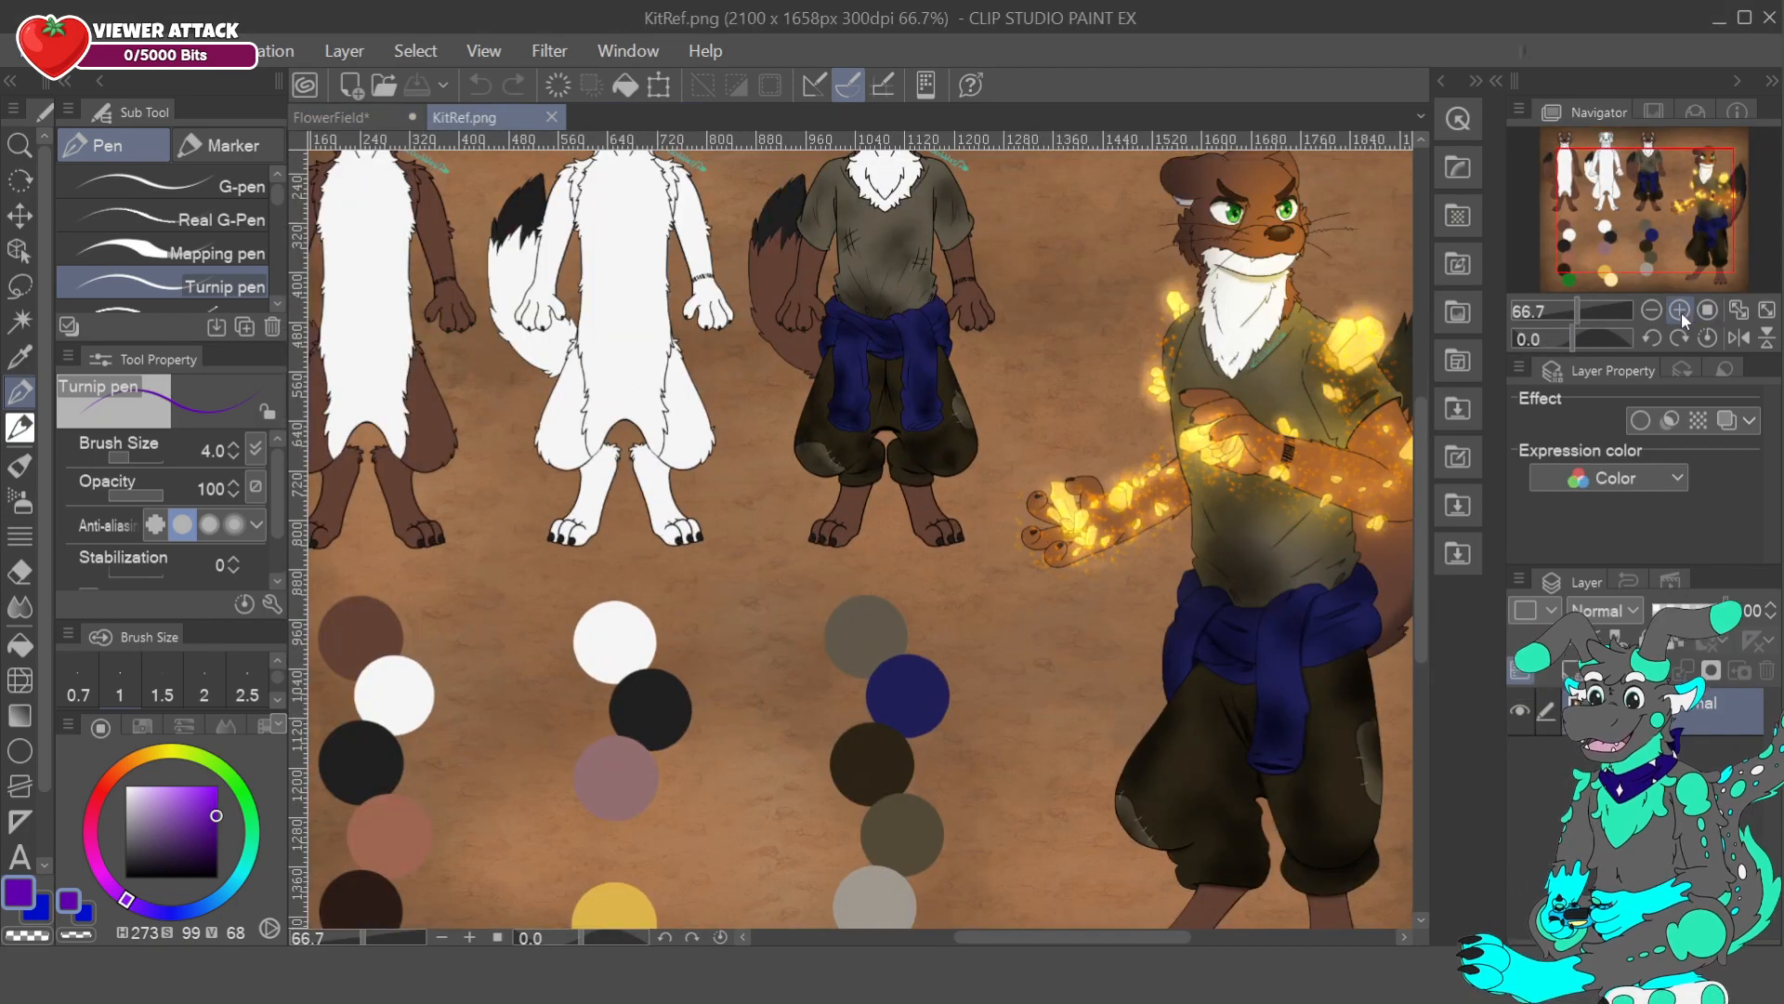
left_click(1681, 310)
left_click(1682, 310)
left_click_drag(1717, 189, 1579, 154)
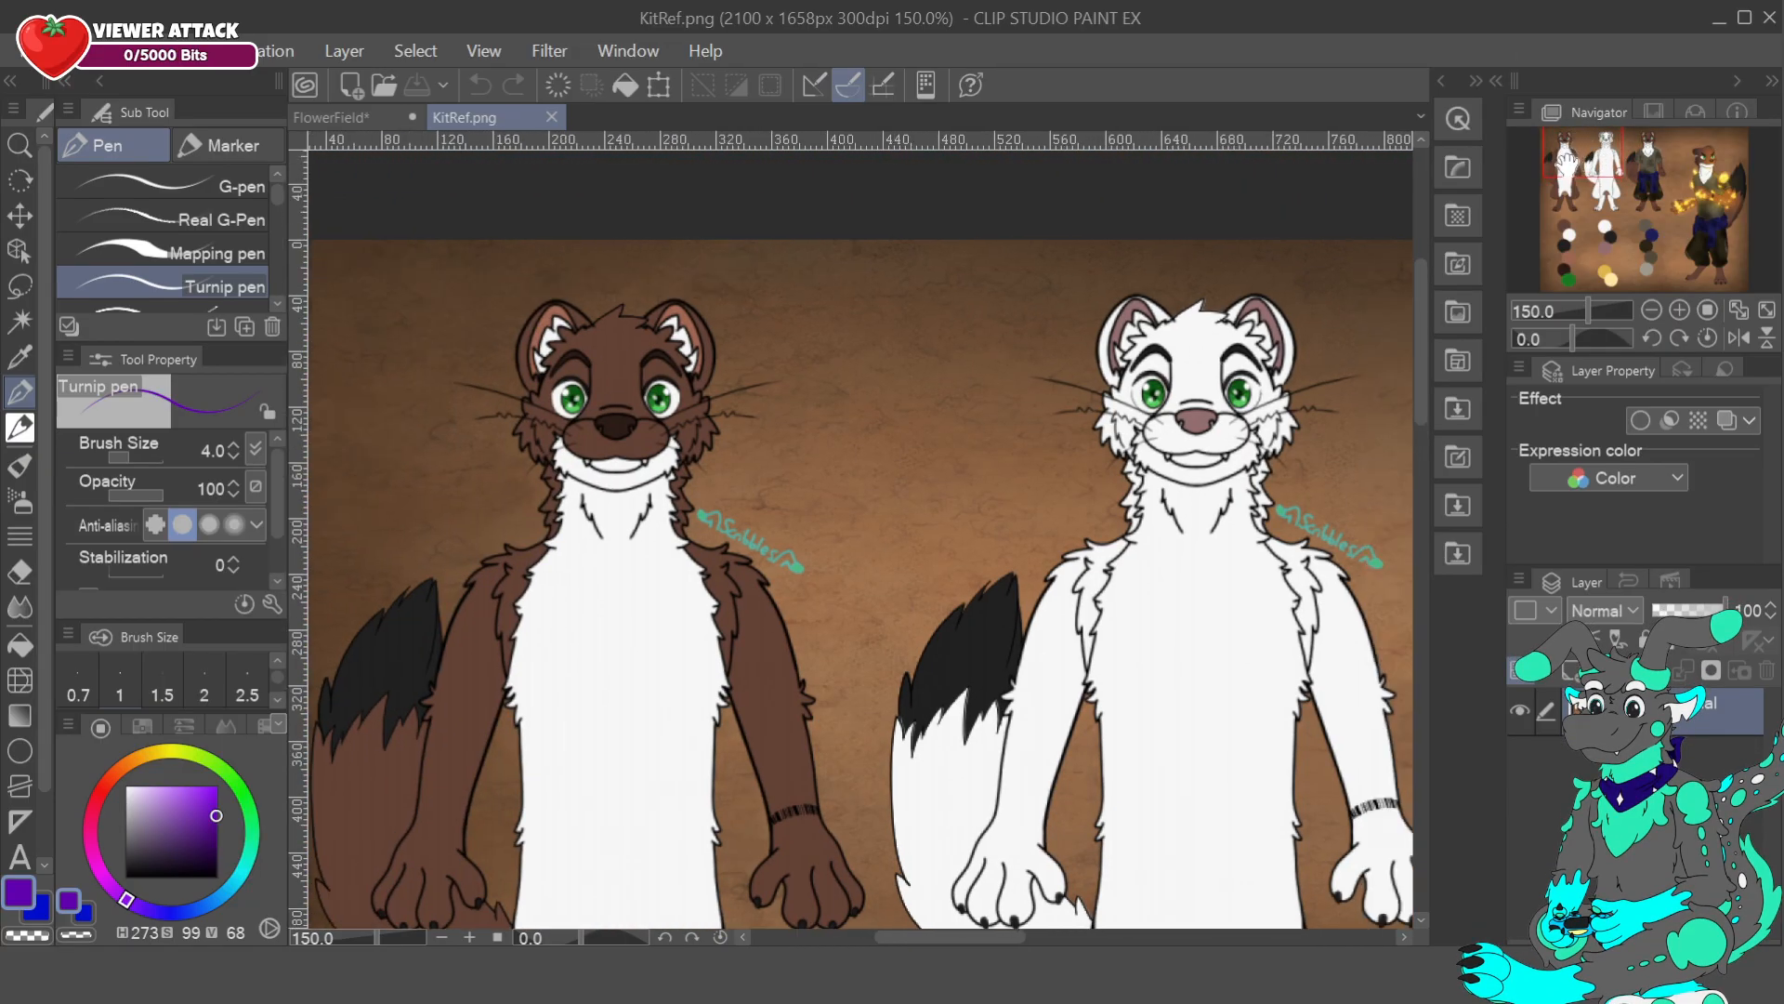
left_click(333, 117)
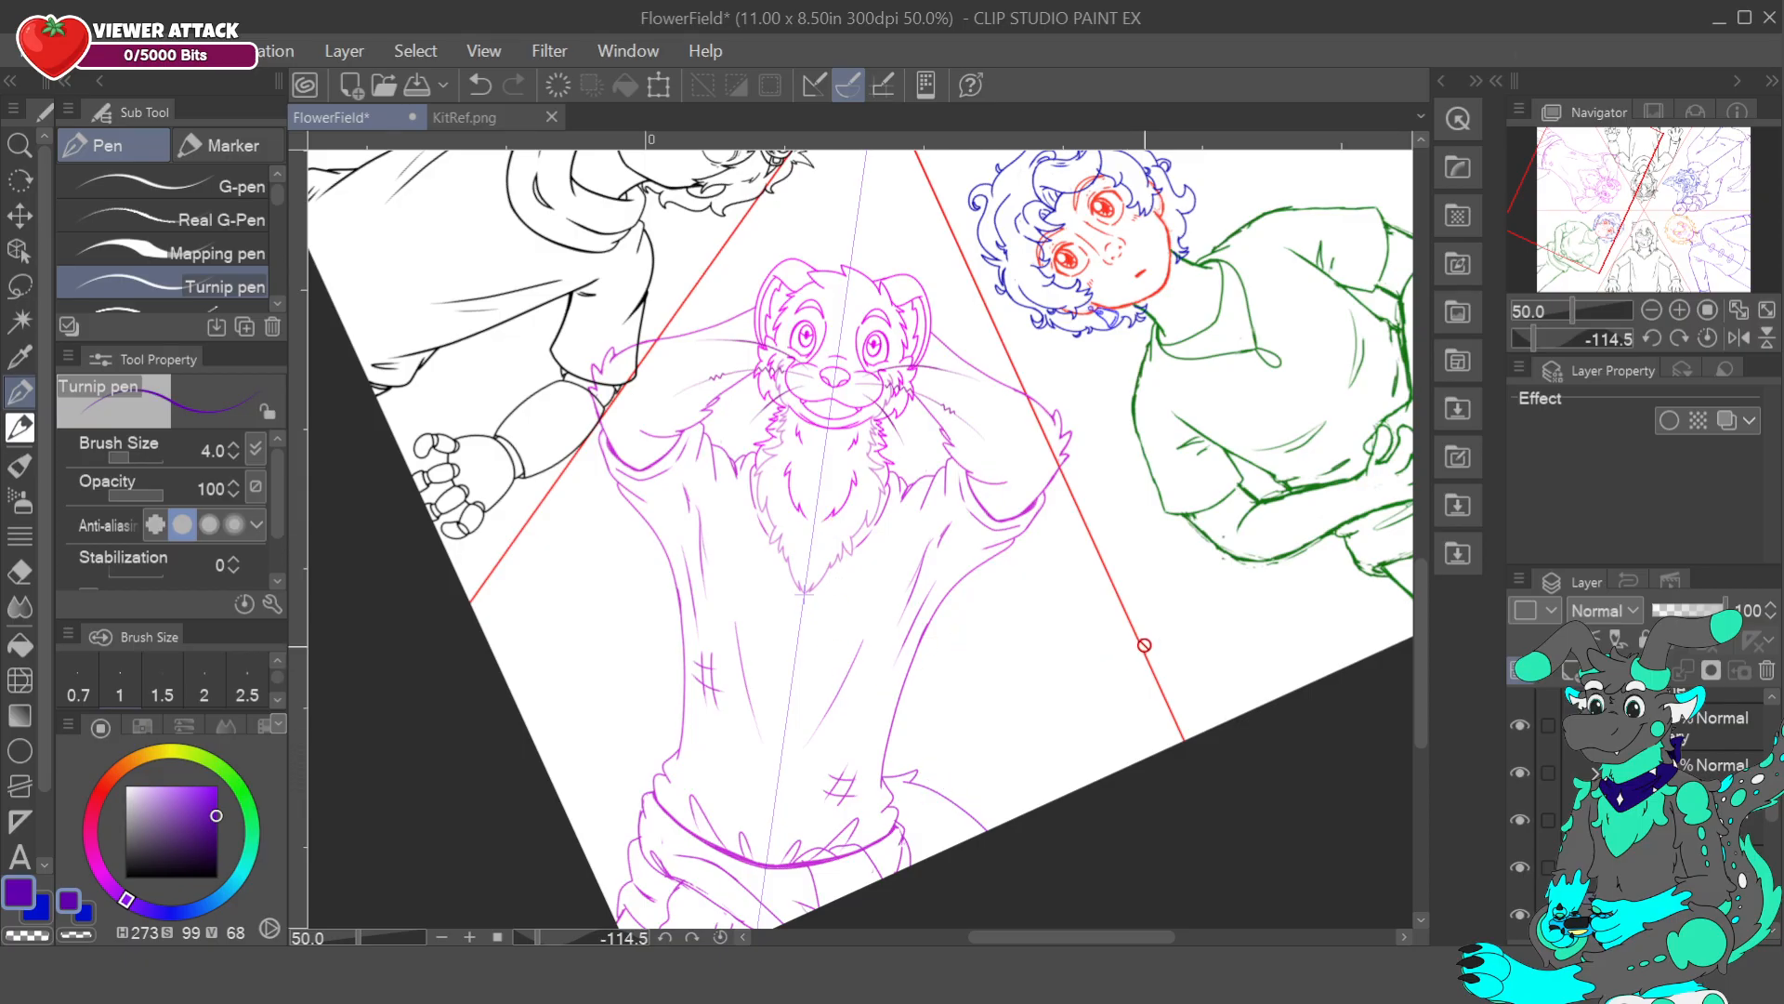
- Close KitRef.png, and open XaneRef.png and XanePortrait.png as references for the goggled boy
left_click(551, 116)
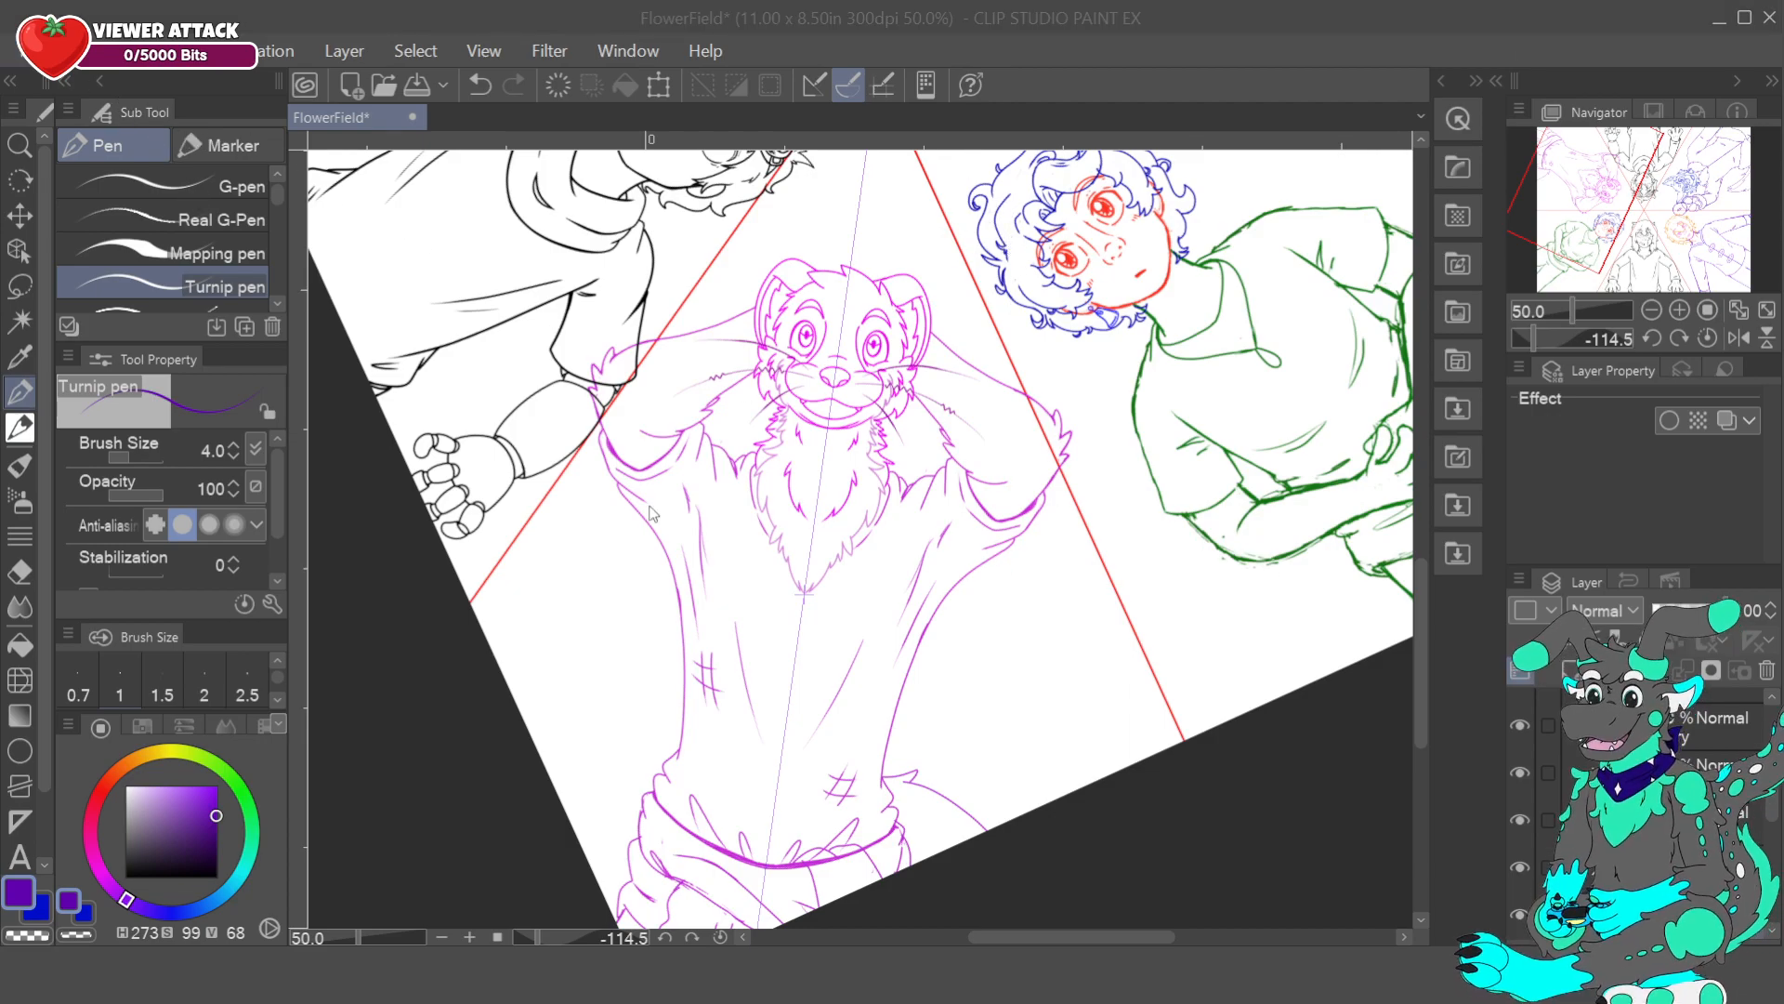
left_click(1515, 806)
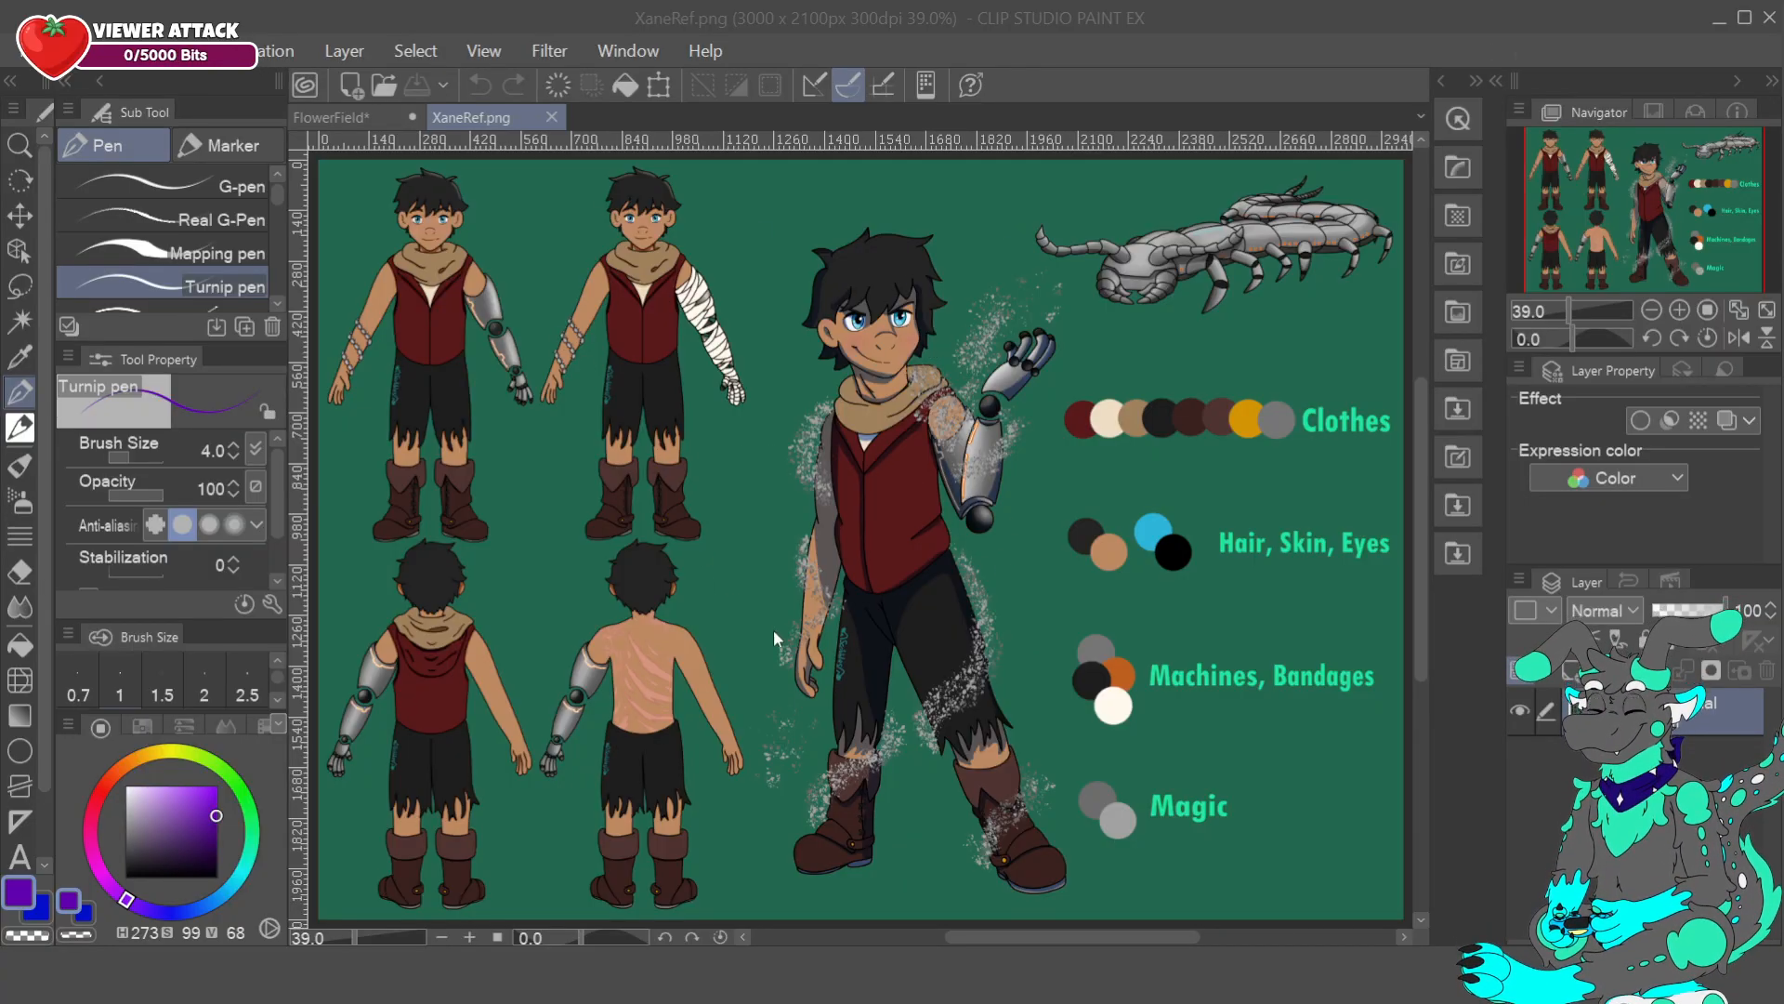
left_click(1475, 683)
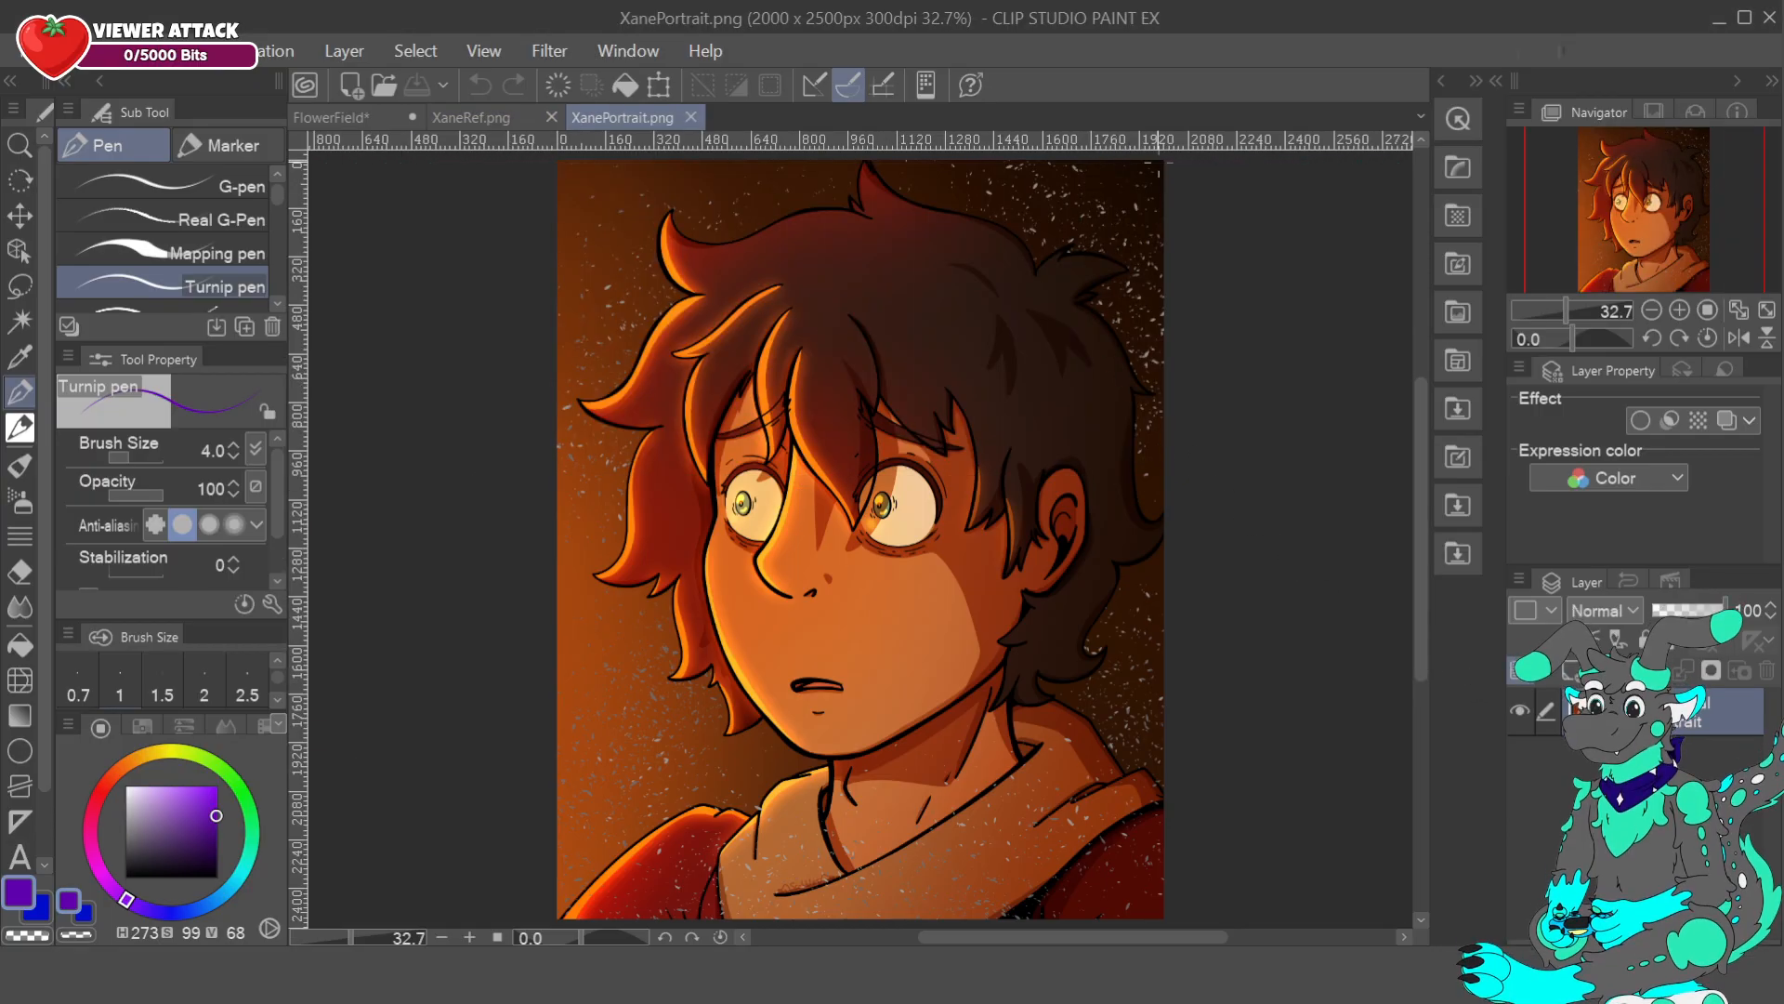
left_click(484, 118)
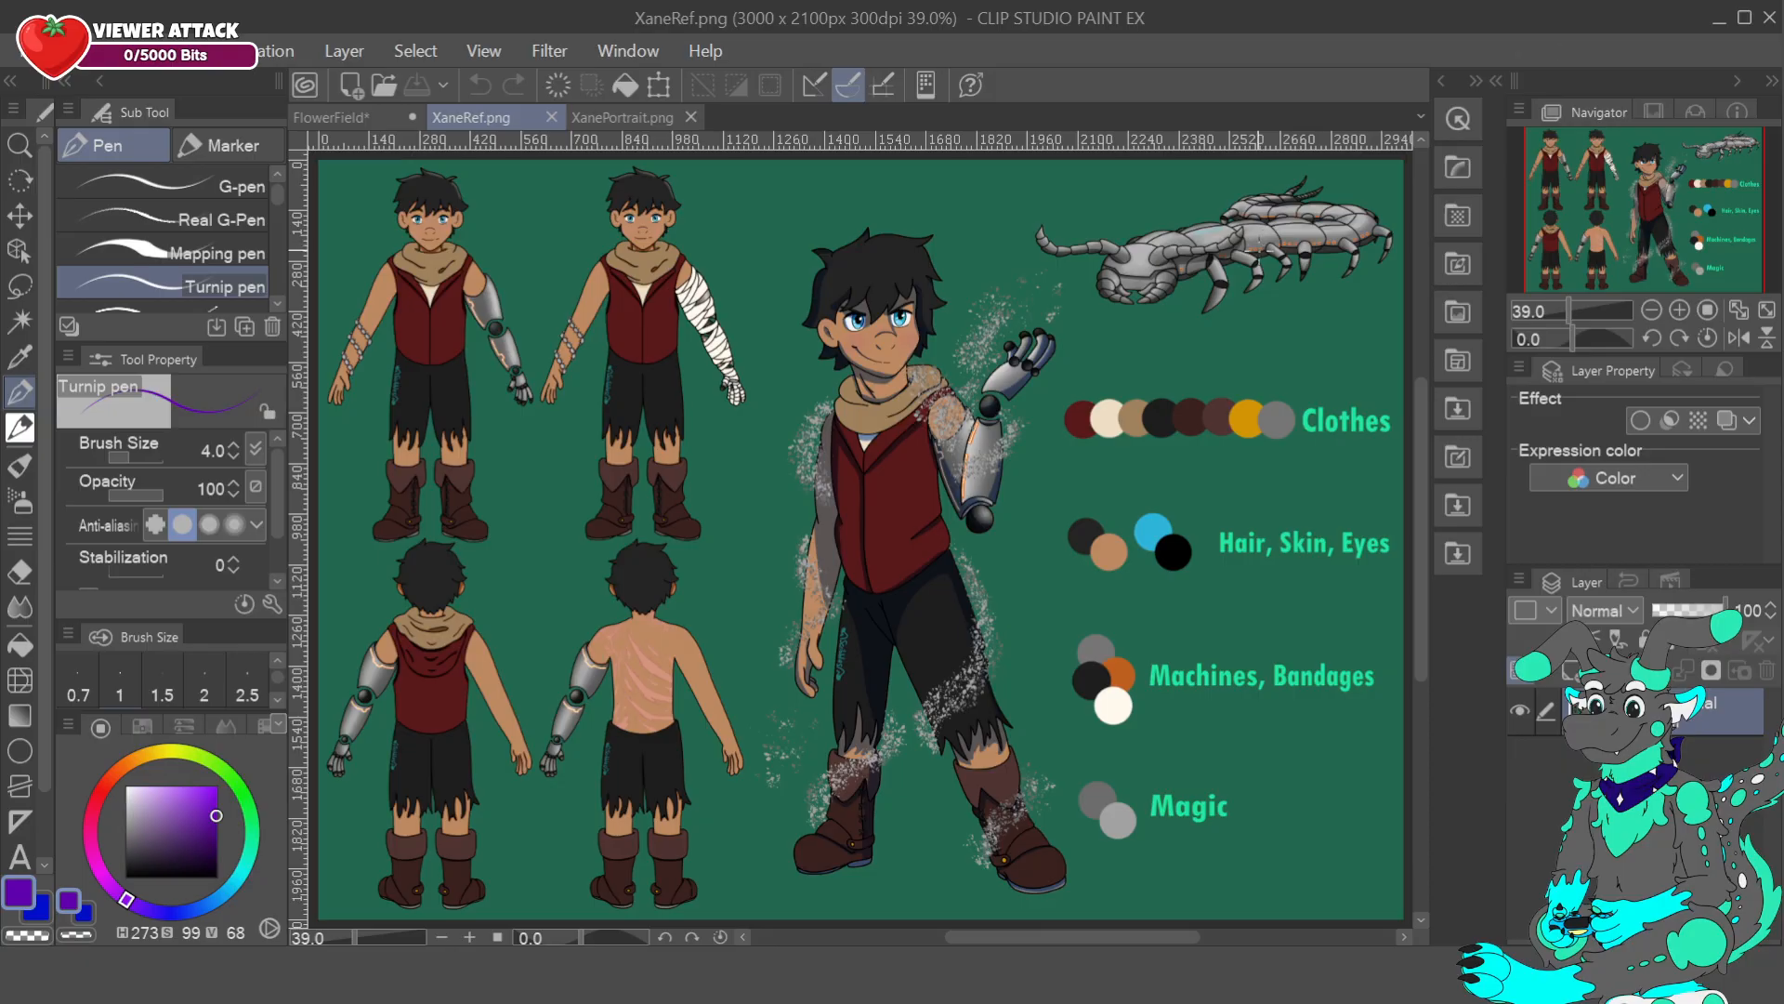
- Turn the FlowerField canvas to 180° and inspect the goggled boy's face and scarf at 150%
left_click(371, 117)
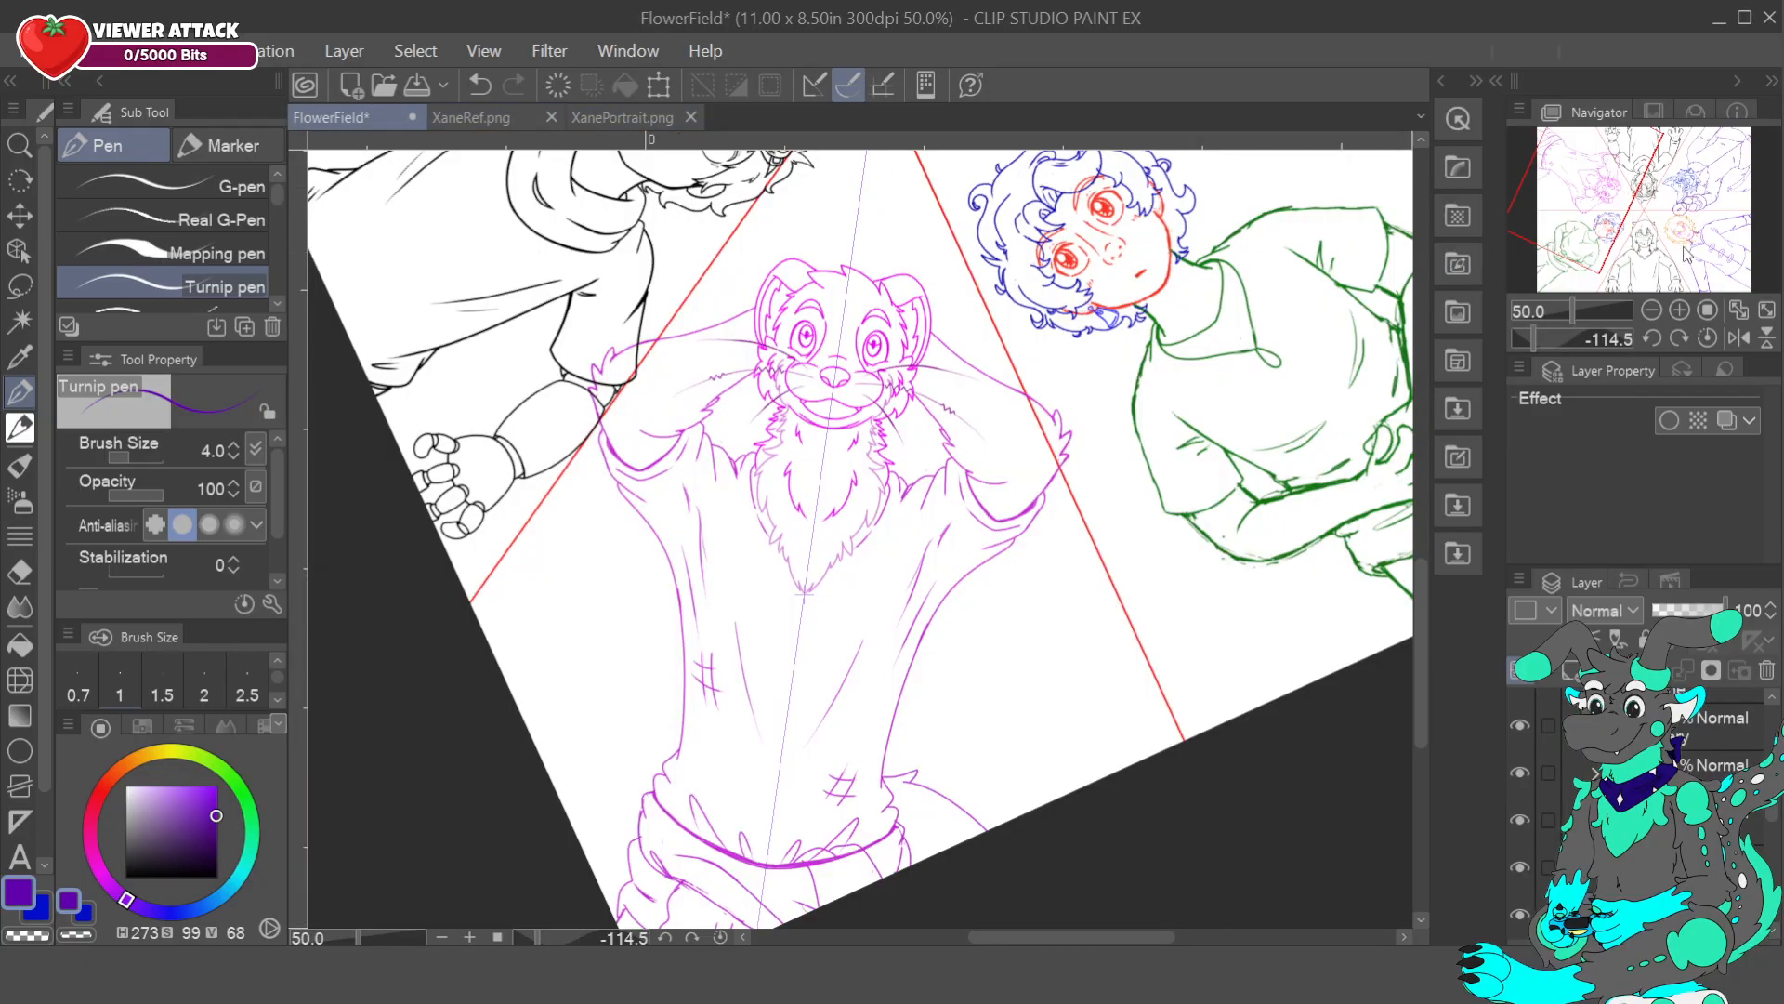
left_click_drag(1572, 340, 1640, 342)
mouse_move(1626, 185)
left_mouse_down()
mouse_move(1573, 165)
mouse_move(1650, 176)
mouse_move(1643, 236)
mouse_move(1643, 186)
left_mouse_up()
left_click(1678, 309)
left_click(1678, 309)
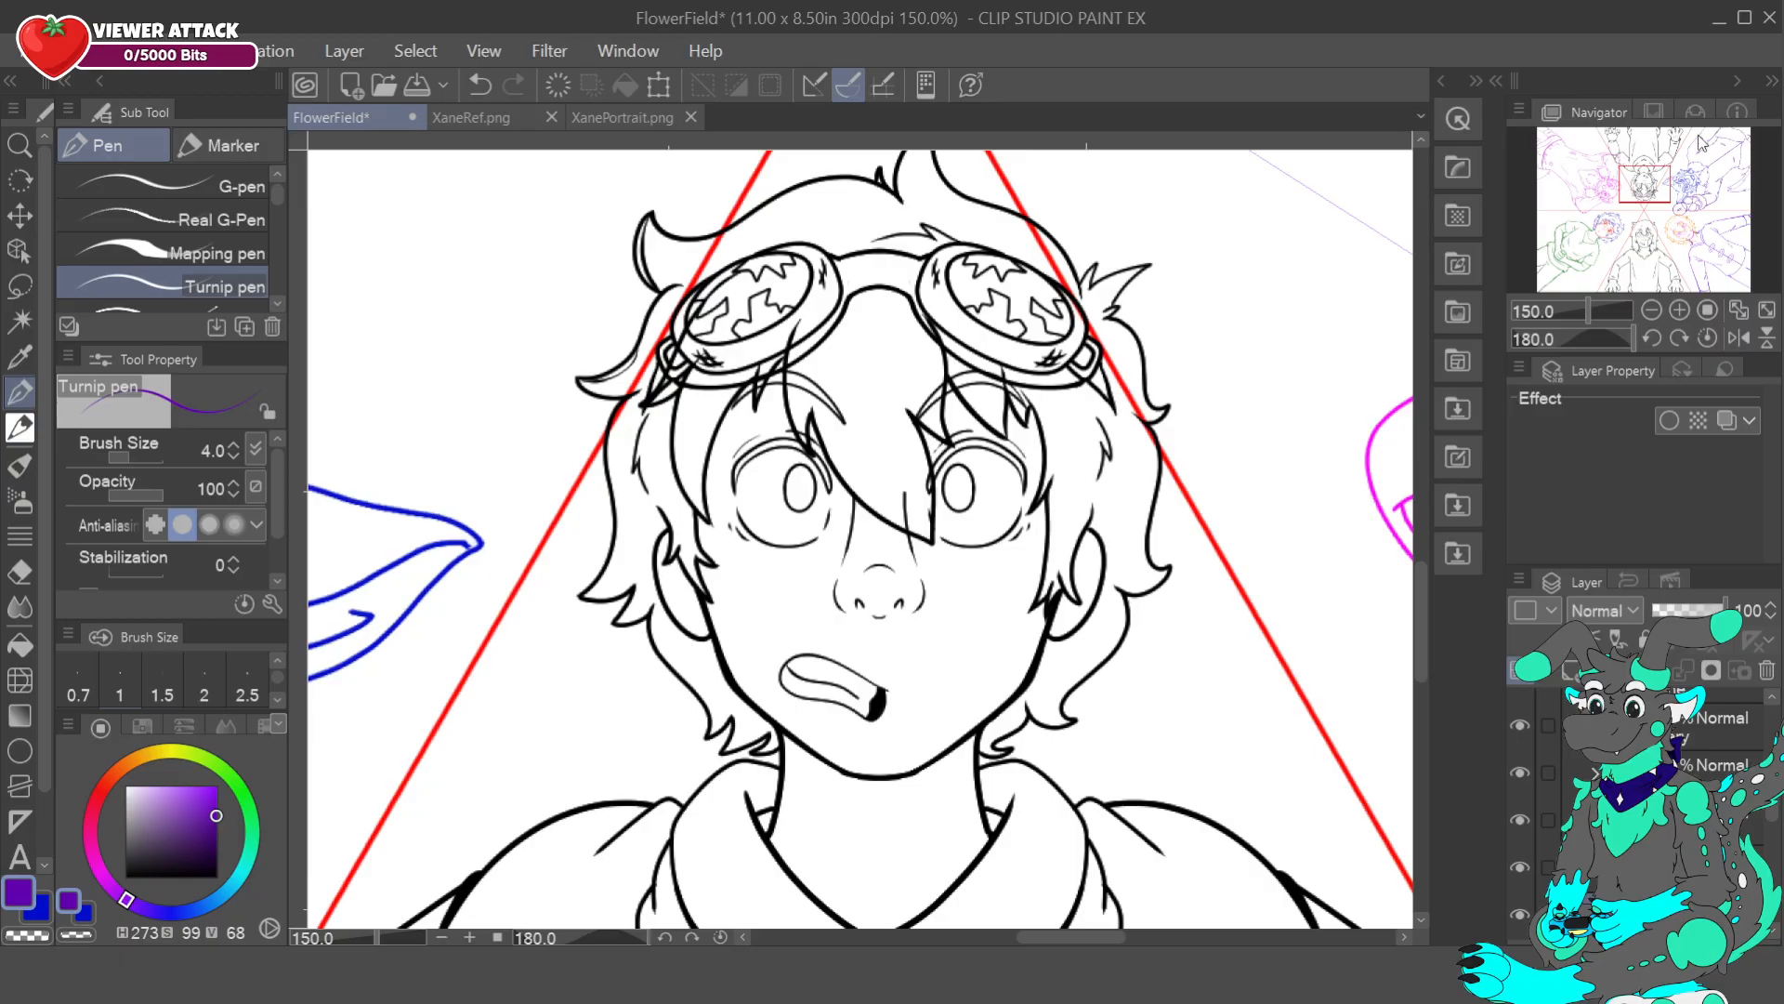
left_click_drag(1644, 166, 1644, 173)
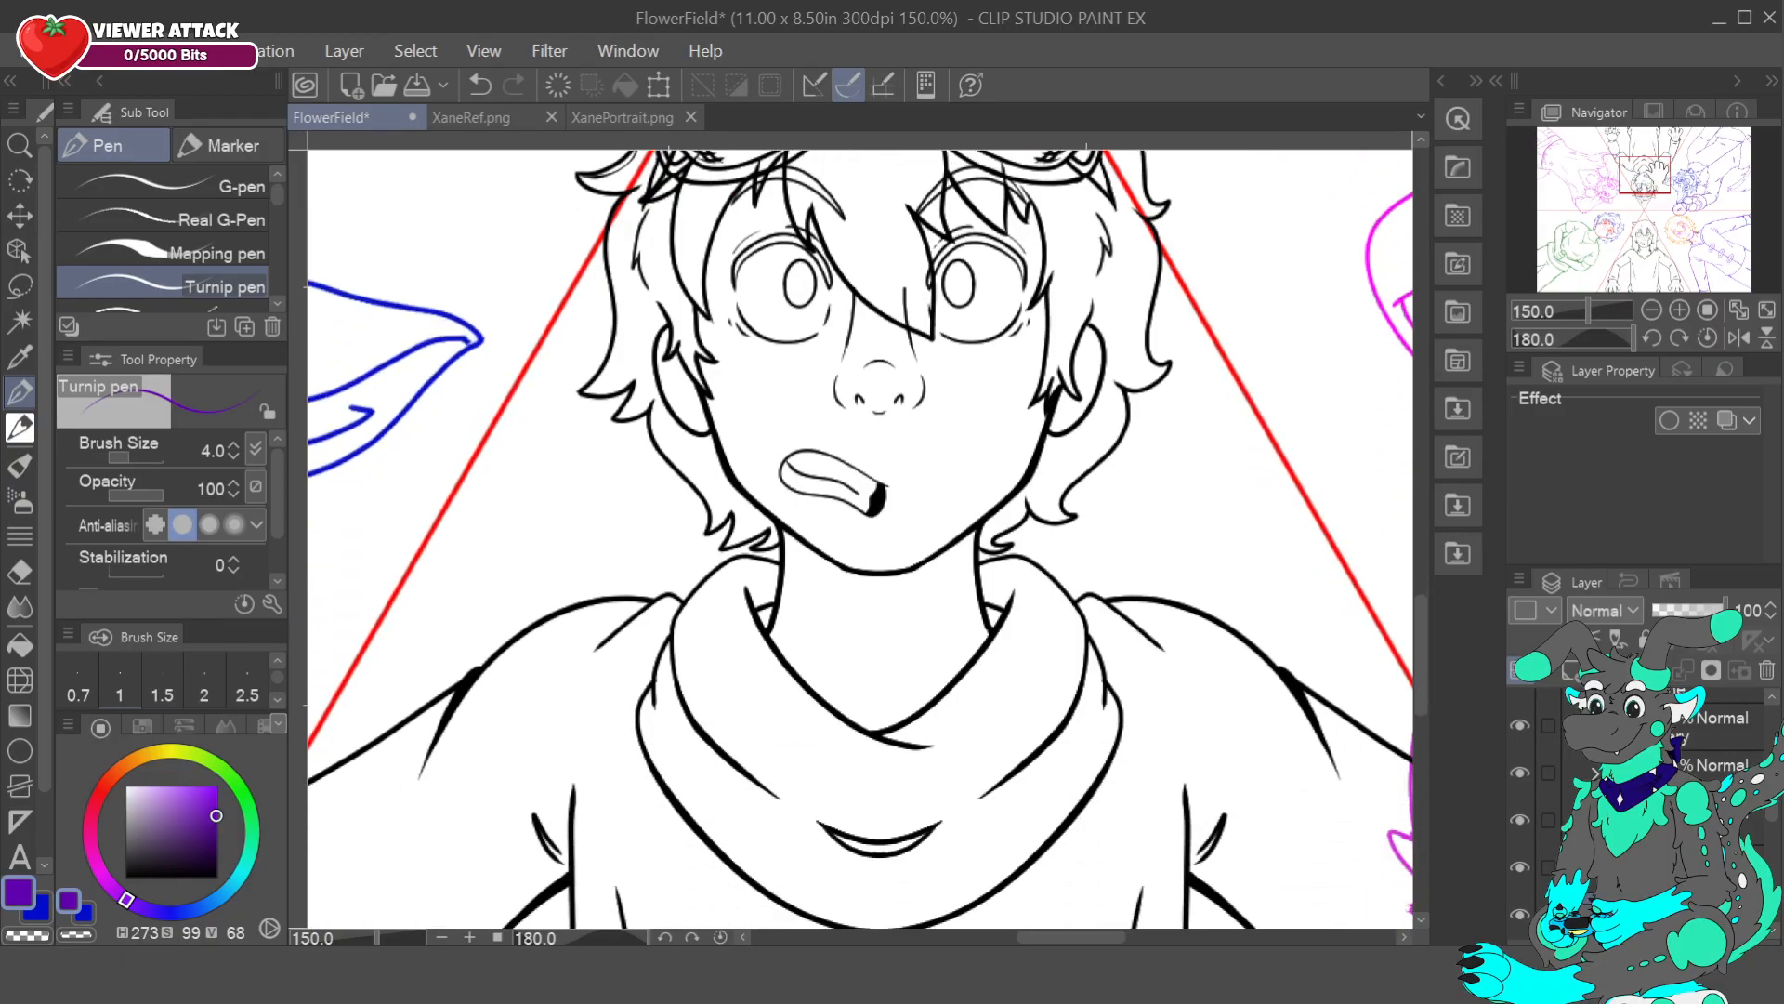
- Examine the boy's back view in XaneRef.png at 150% and his face in XanePortrait.png
left_click(438, 117)
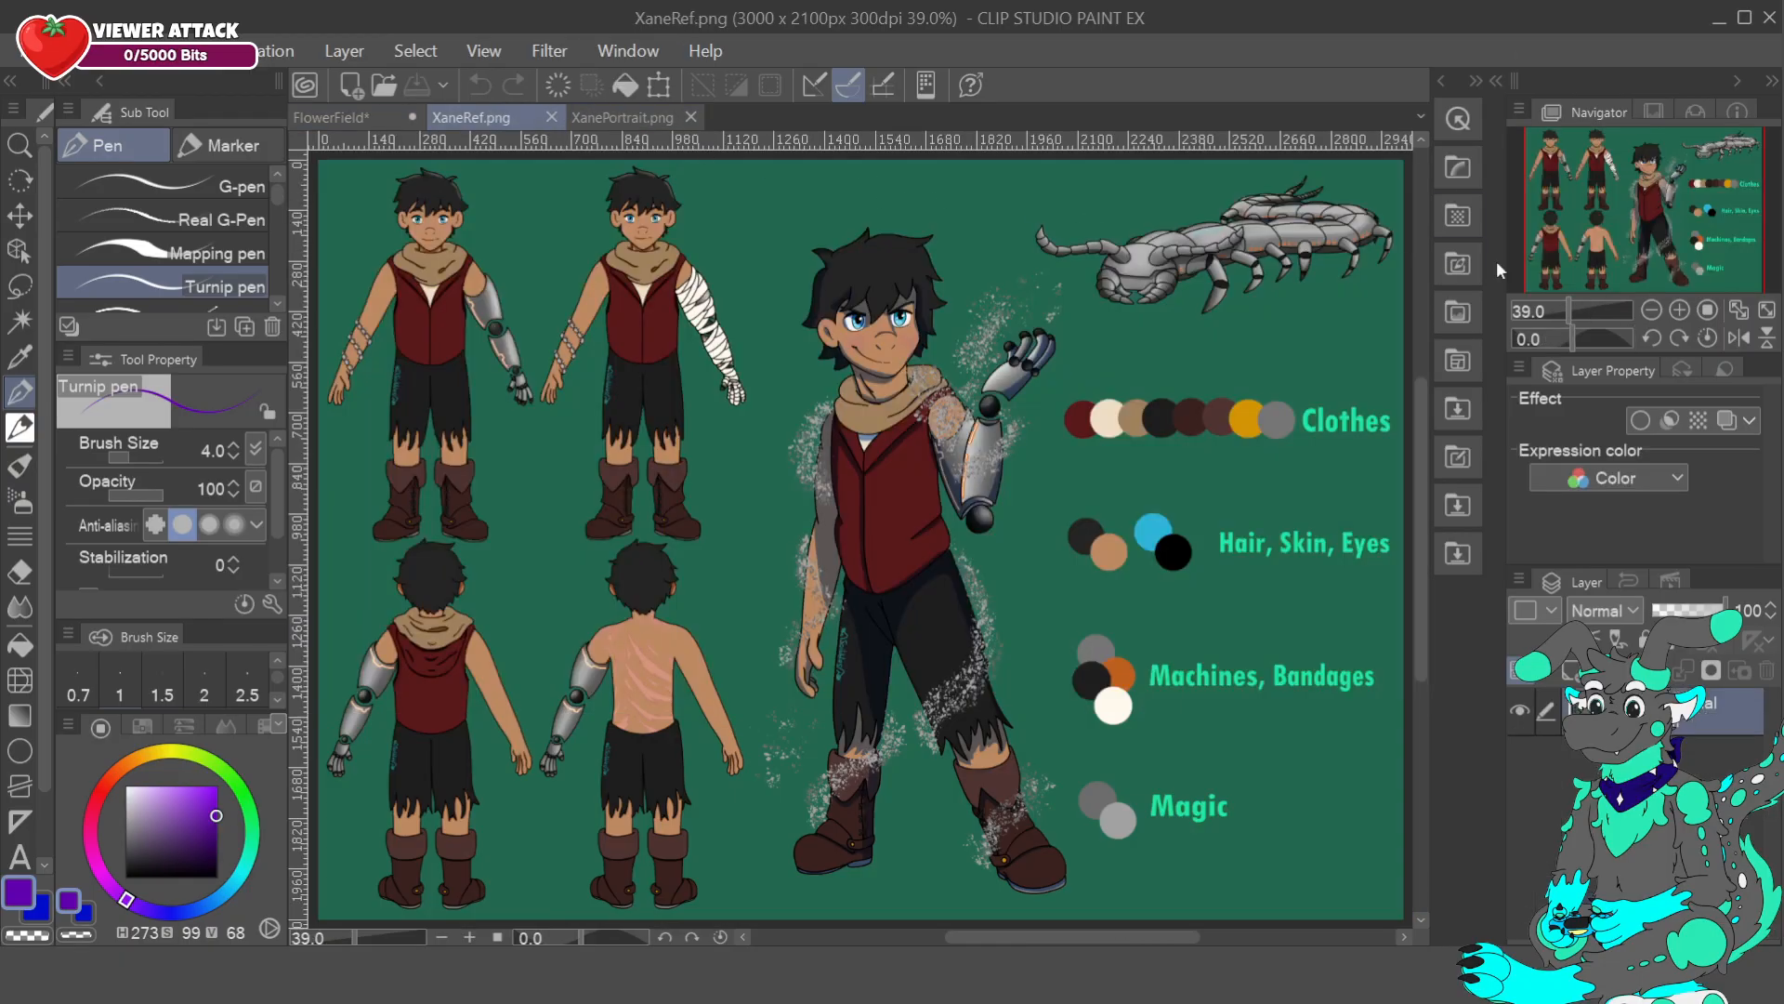
left_click(1681, 309)
left_click(1680, 310)
left_click(1680, 309)
mouse_move(1641, 212)
left_mouse_down()
mouse_move(1608, 228)
mouse_move(1608, 166)
mouse_move(1617, 178)
mouse_move(1664, 154)
mouse_move(1610, 222)
mouse_move(1563, 223)
mouse_move(1617, 211)
left_mouse_up()
left_click(1681, 309)
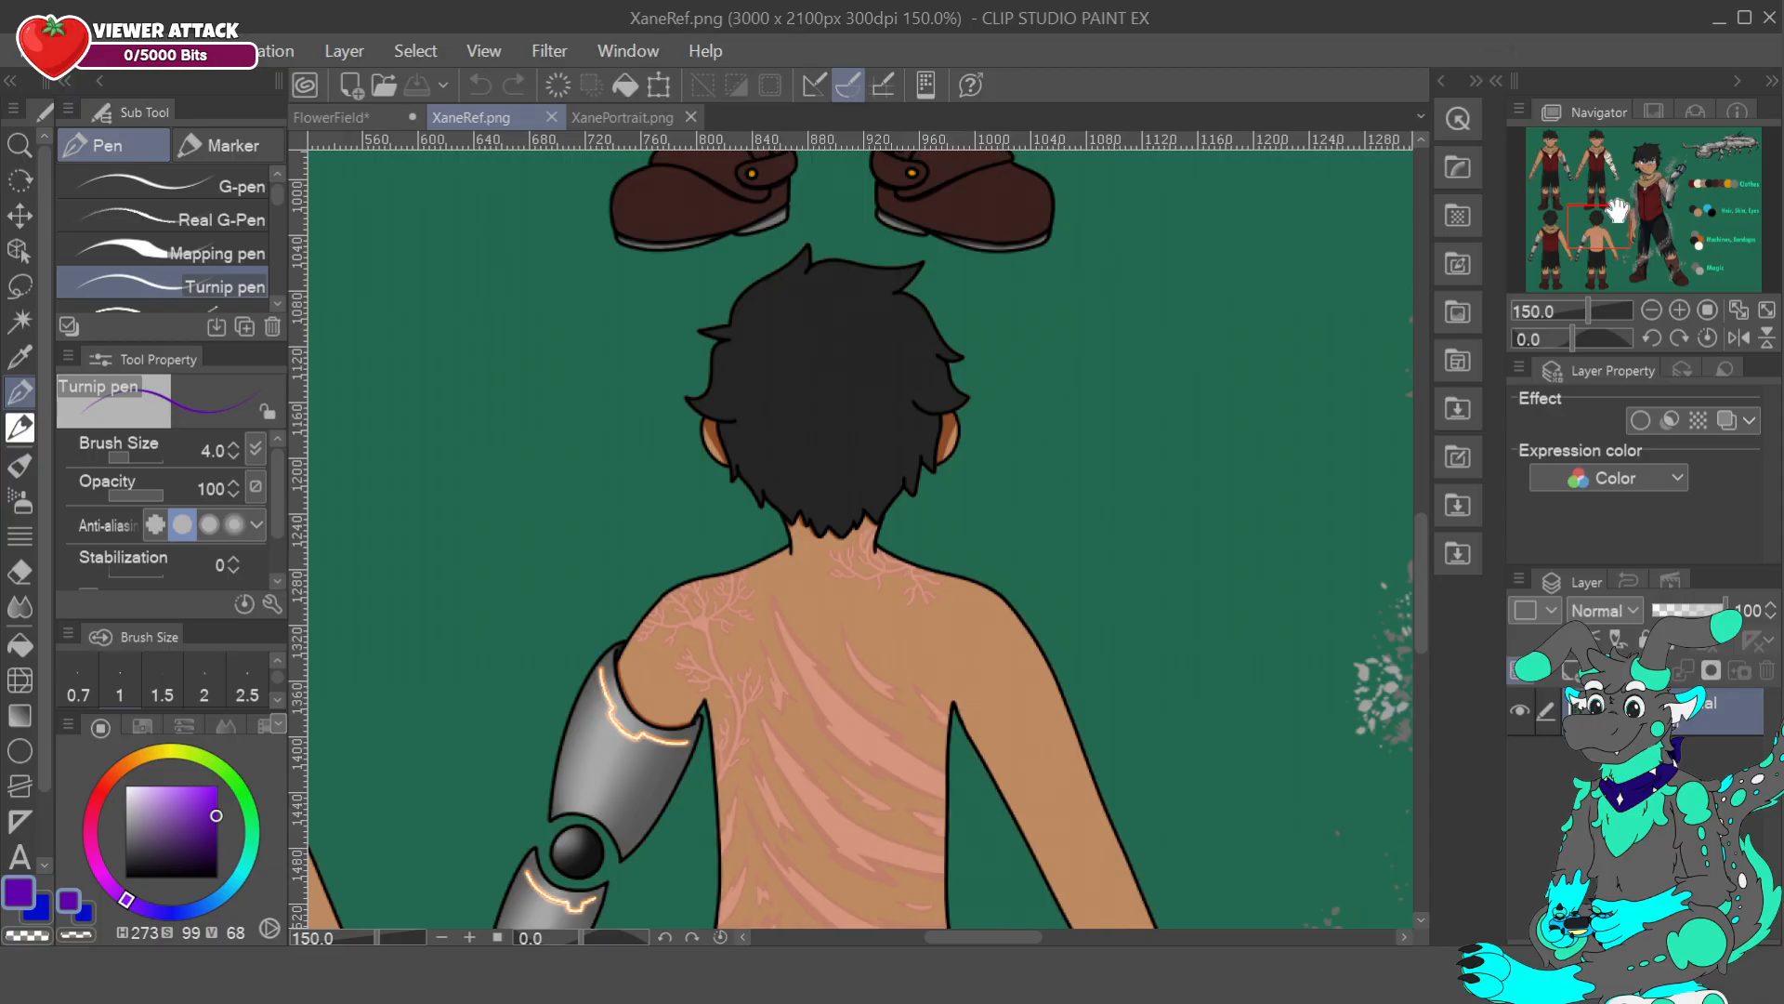
left_click(630, 117)
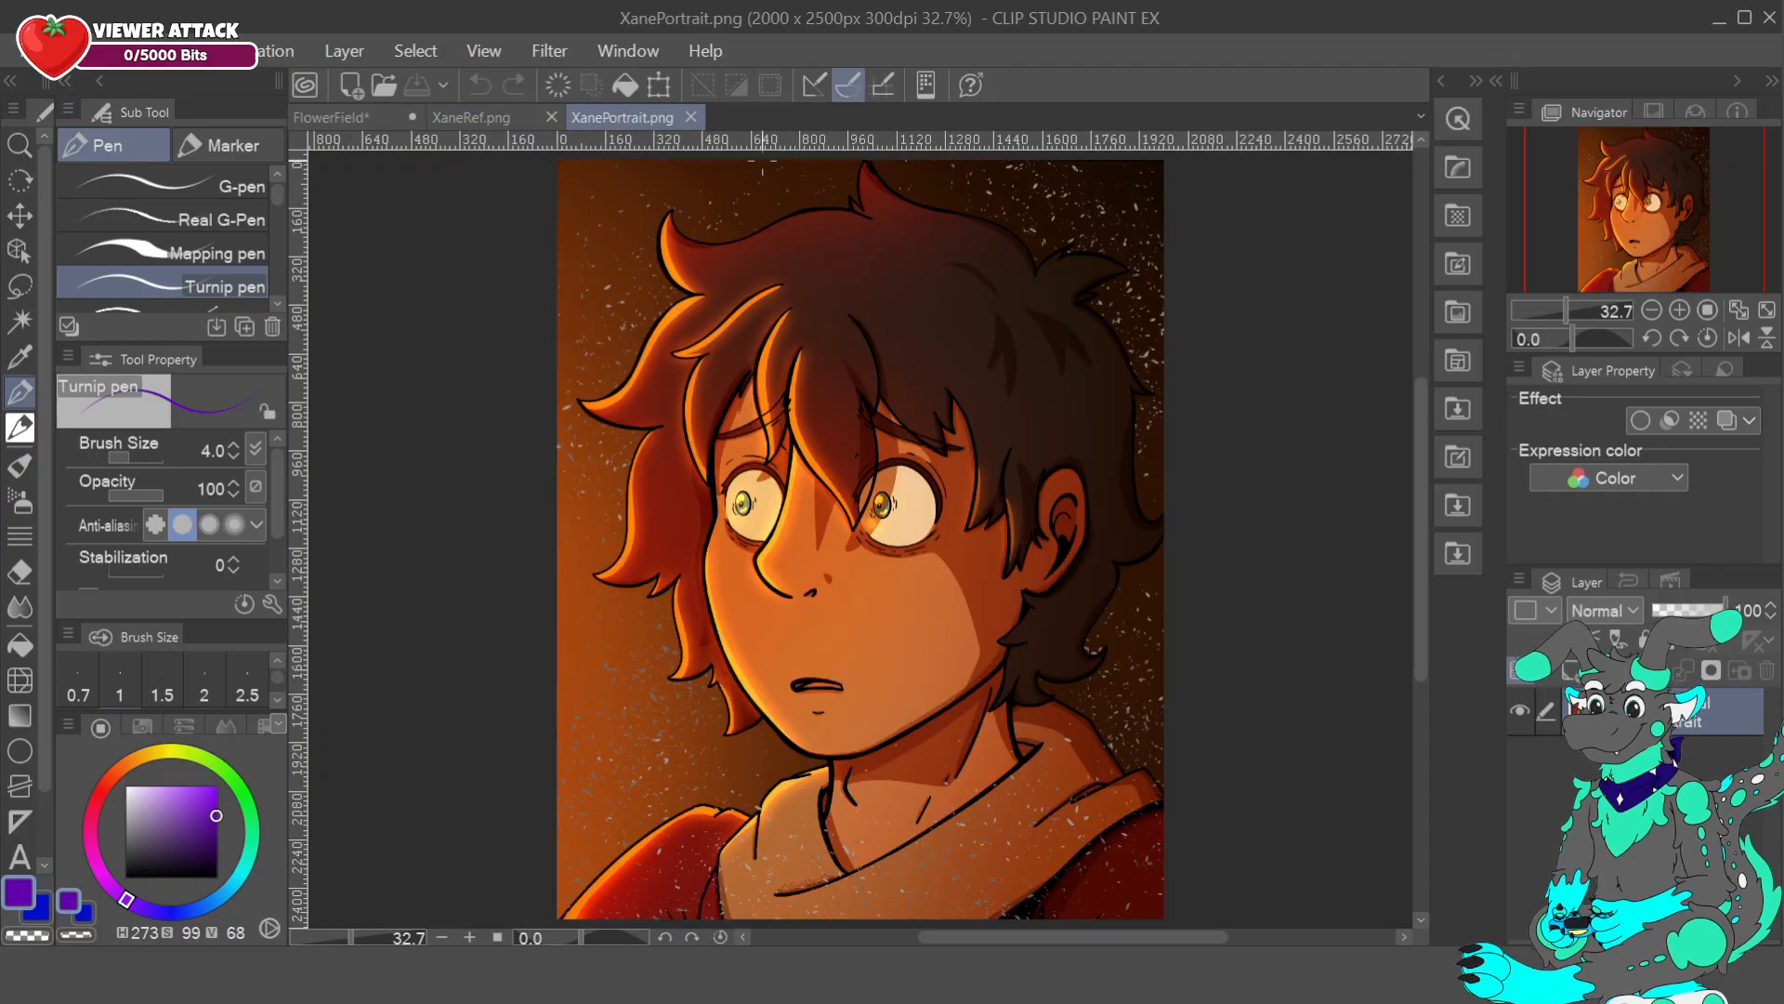
left_click(344, 117)
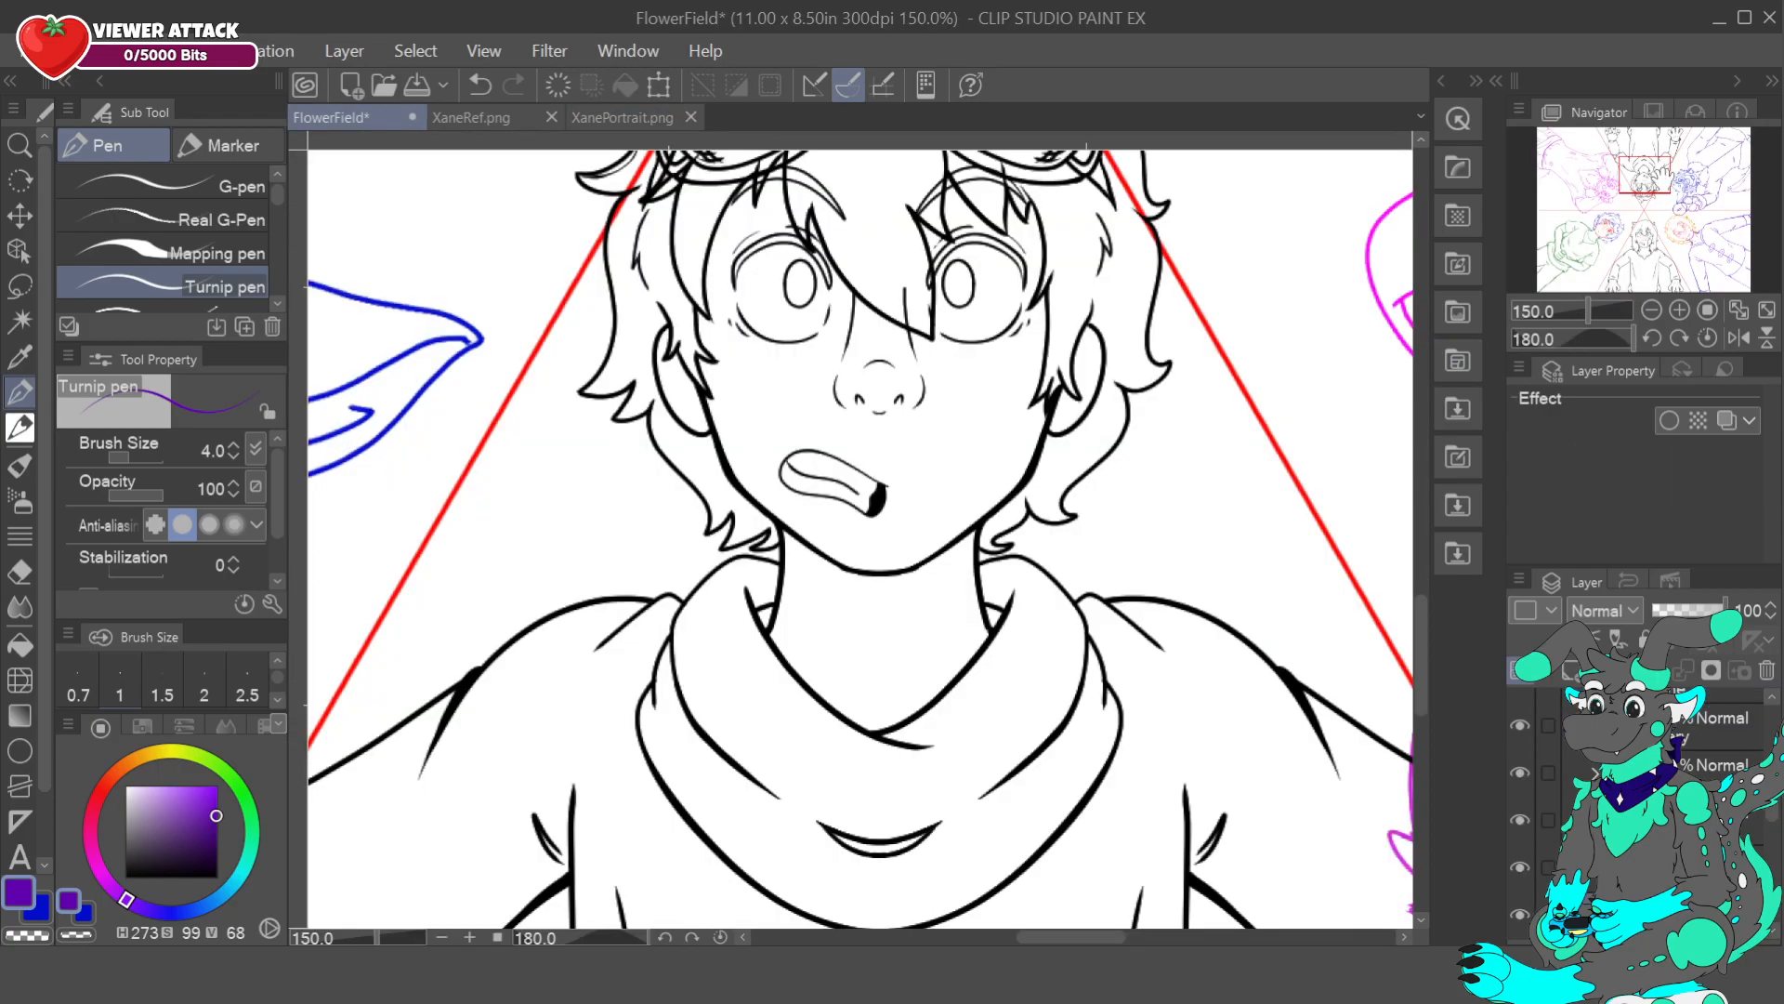
left_click(1657, 309)
left_click(1654, 311)
left_click(1653, 312)
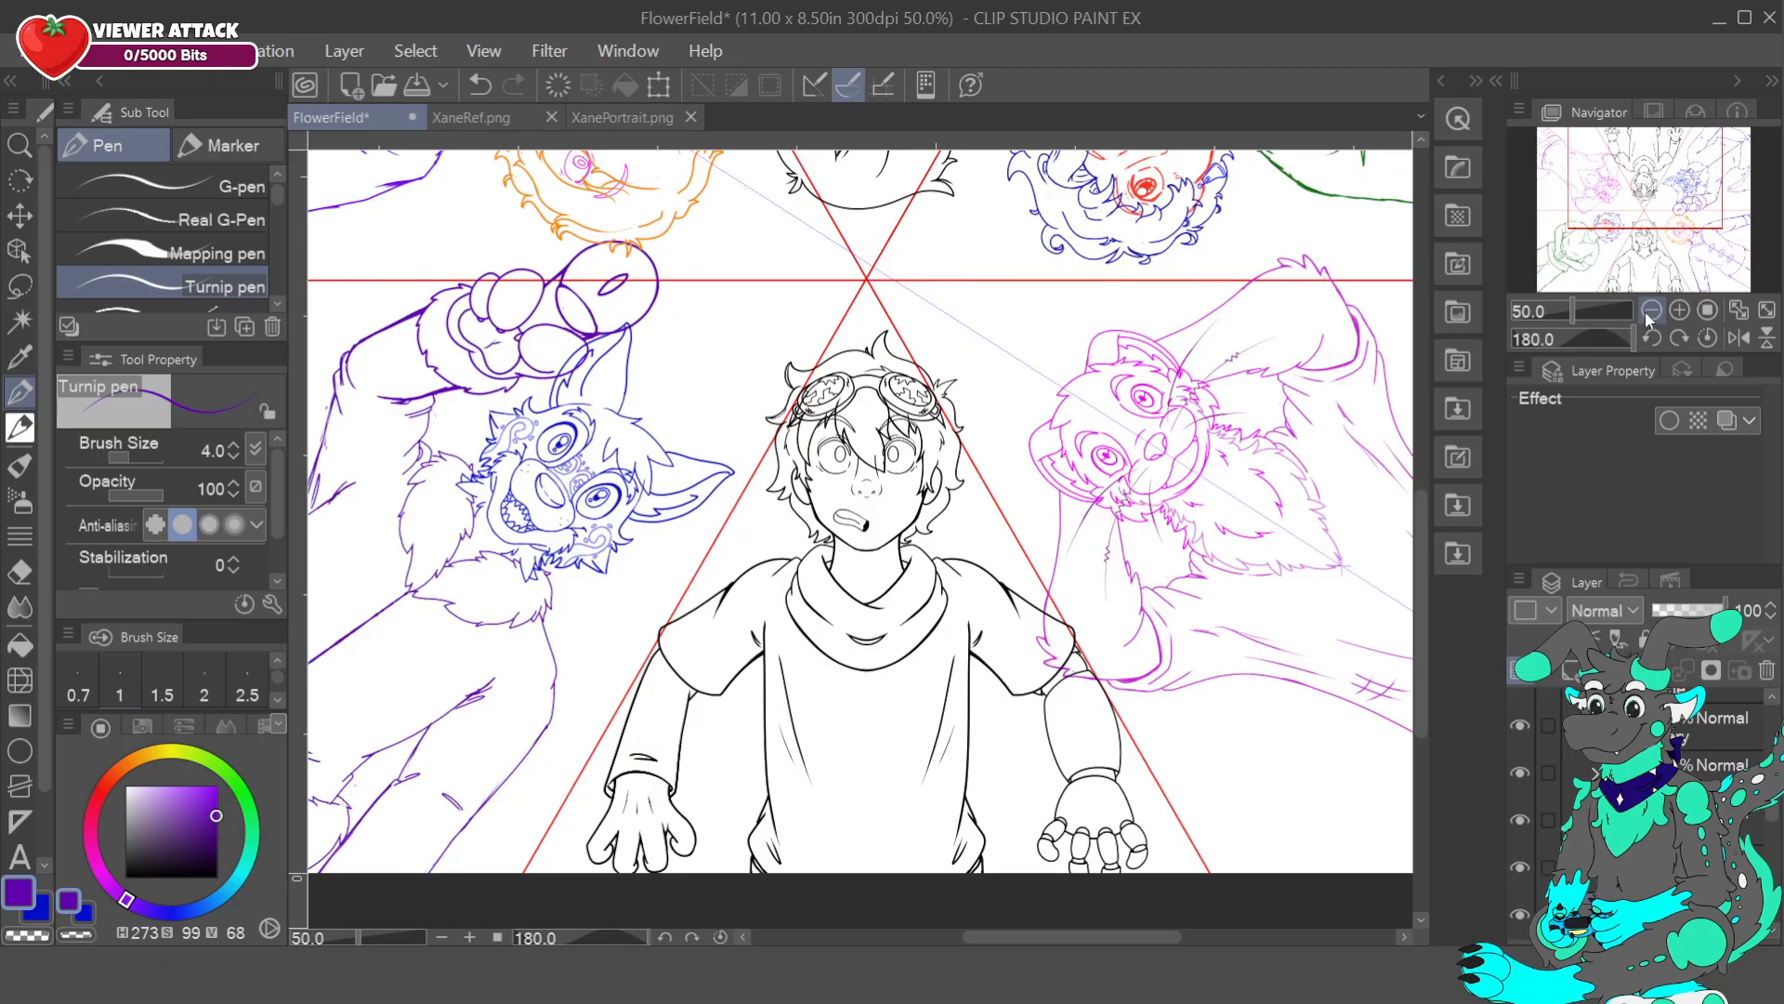
left_click(1679, 311)
left_click(1679, 310)
left_click(1679, 310)
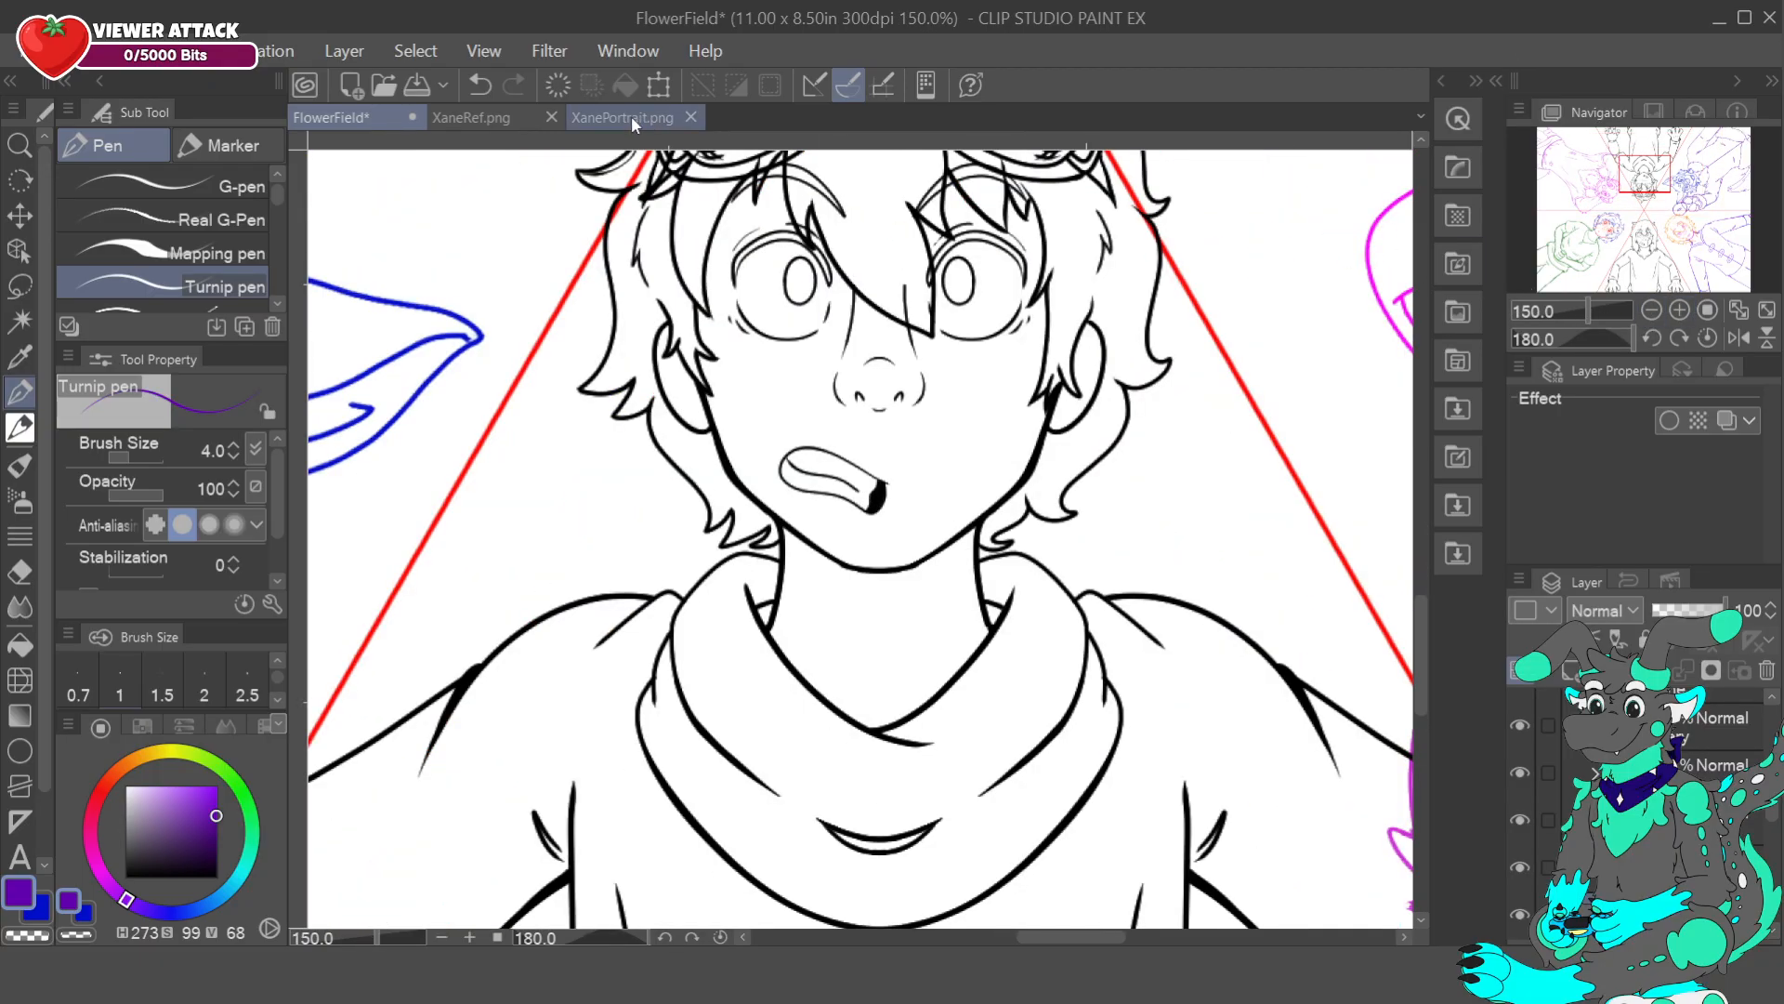
- Place XaneRef.png side by side with the FlowerField illustration, and select the boy's layer that has the vertical symmetry ruler
left_click_drag(487, 119, 295, 282)
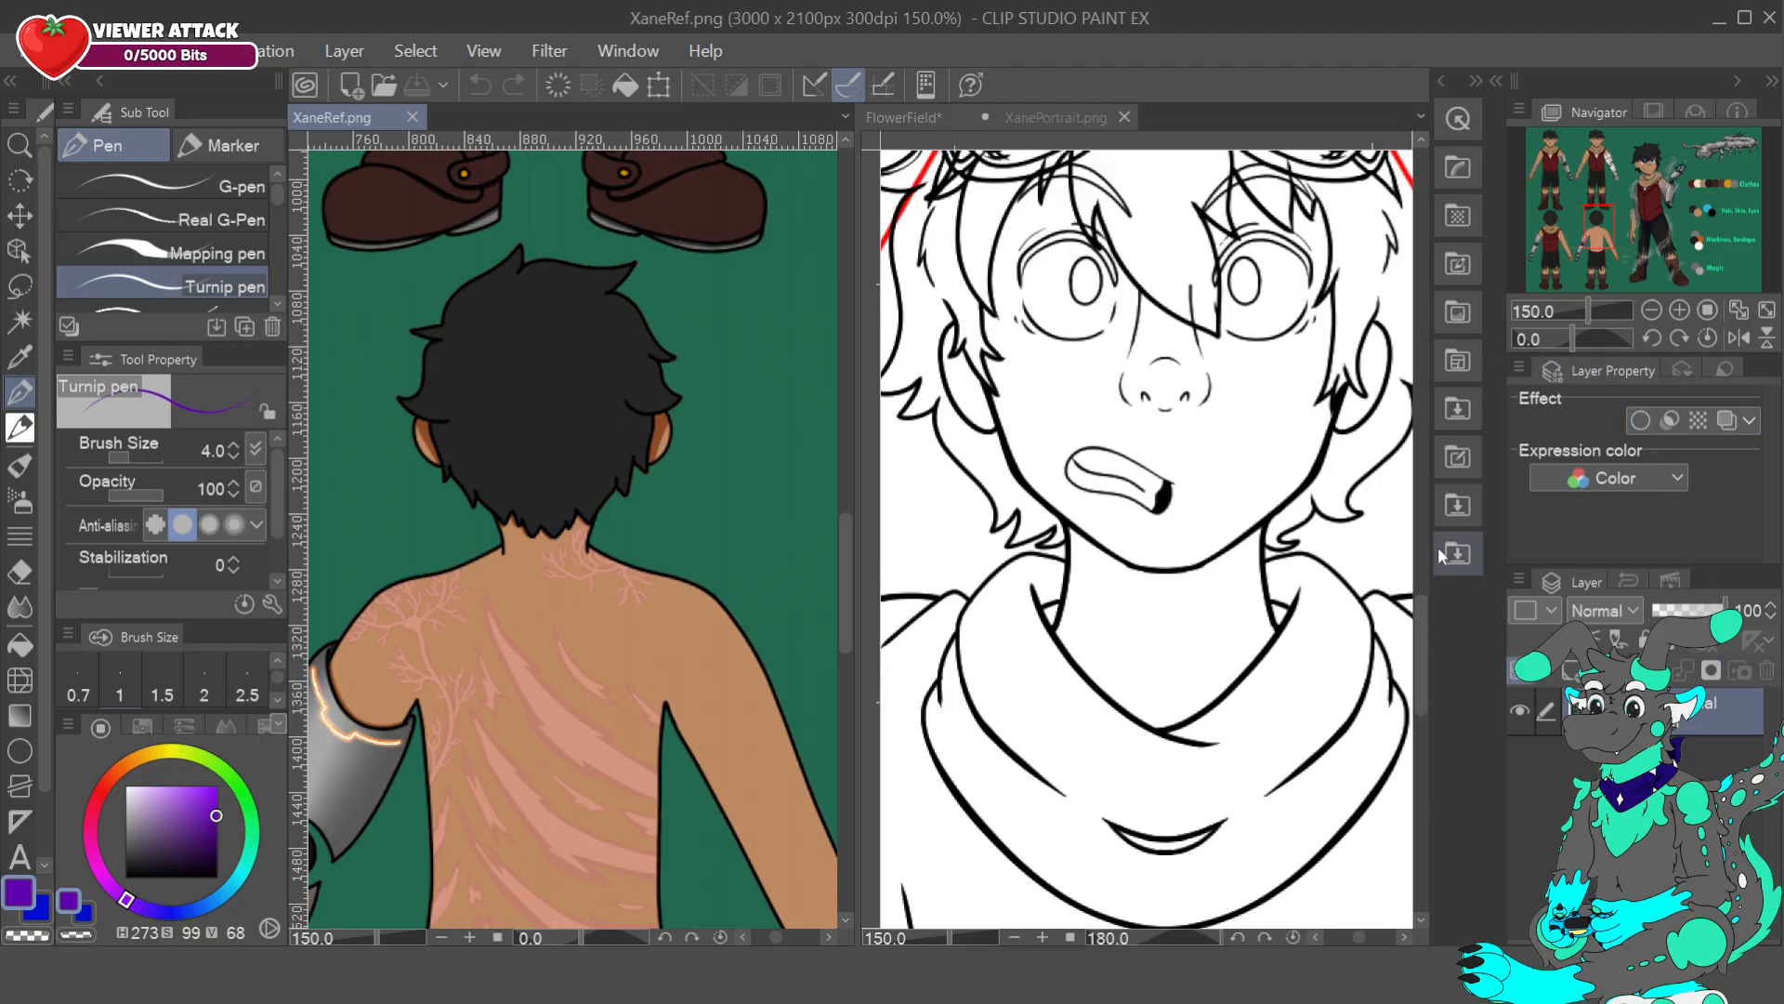
left_click(935, 117)
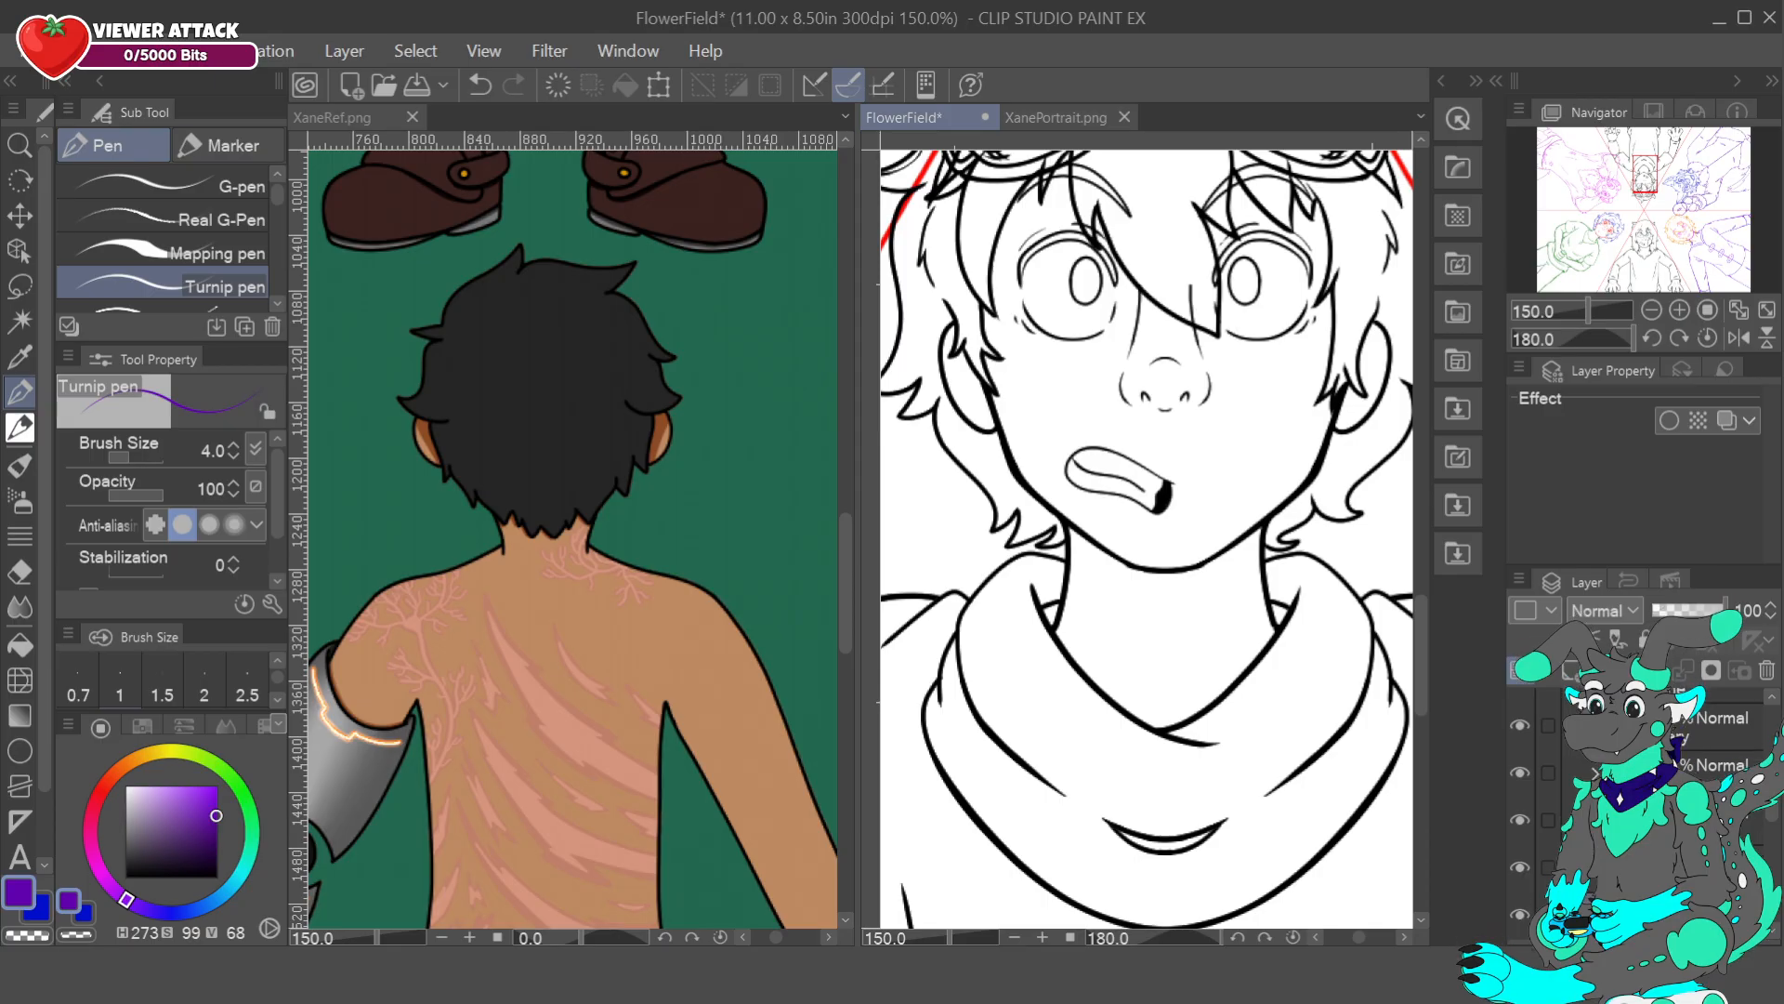
left_click_drag(1769, 814, 1771, 745)
left_click(1710, 795)
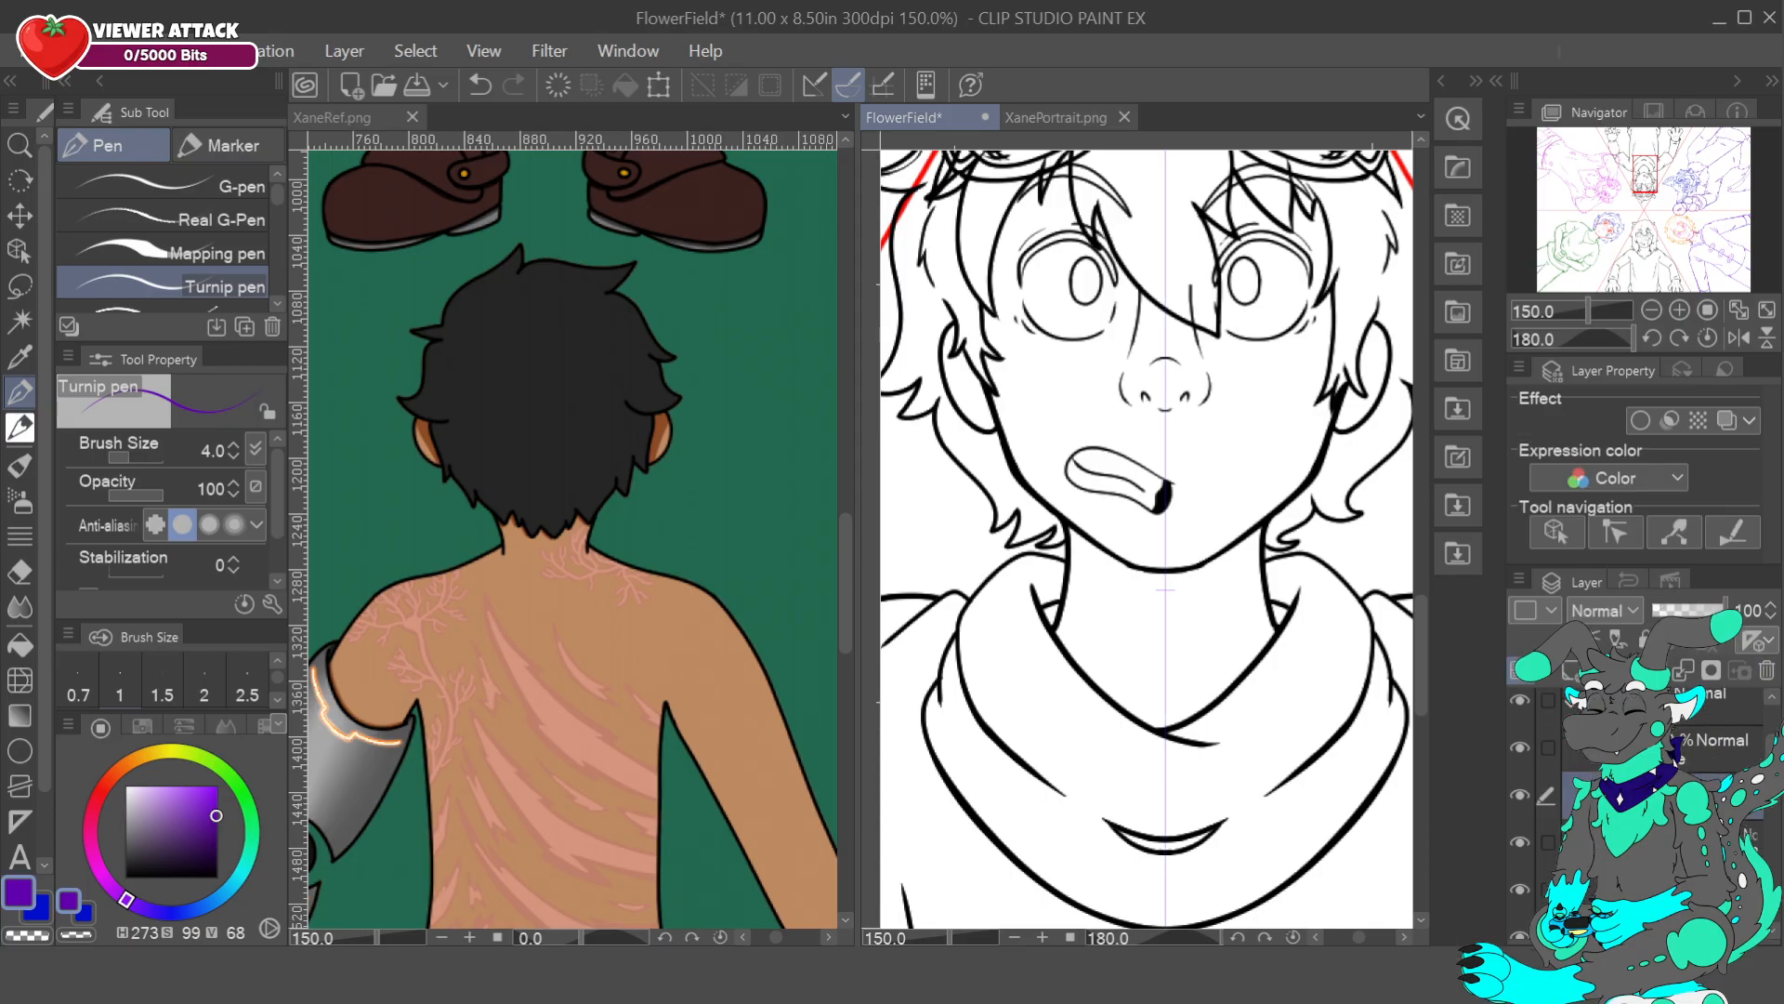
- Draw black branching lightning scars on both sides of the boy's neck with the Turnip pen at size 3
left_click_drag(1710, 795, 1717, 844)
left_click_drag(219, 810, 127, 877)
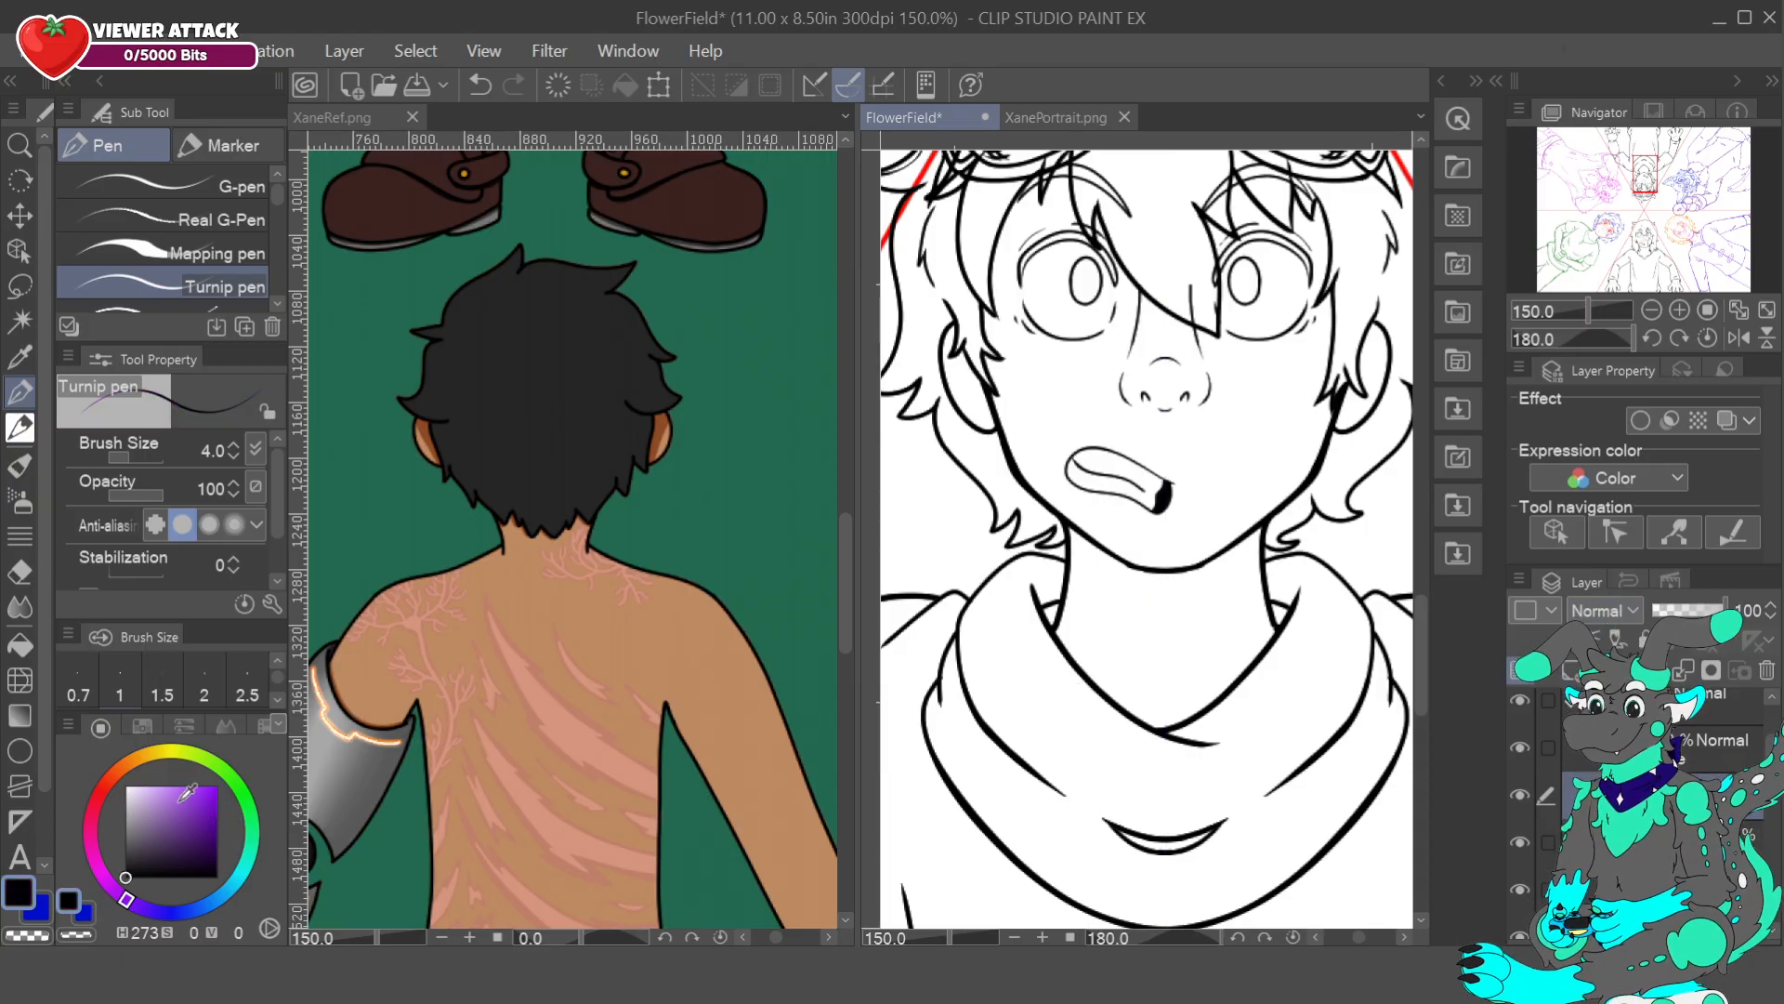
left_click(234, 456)
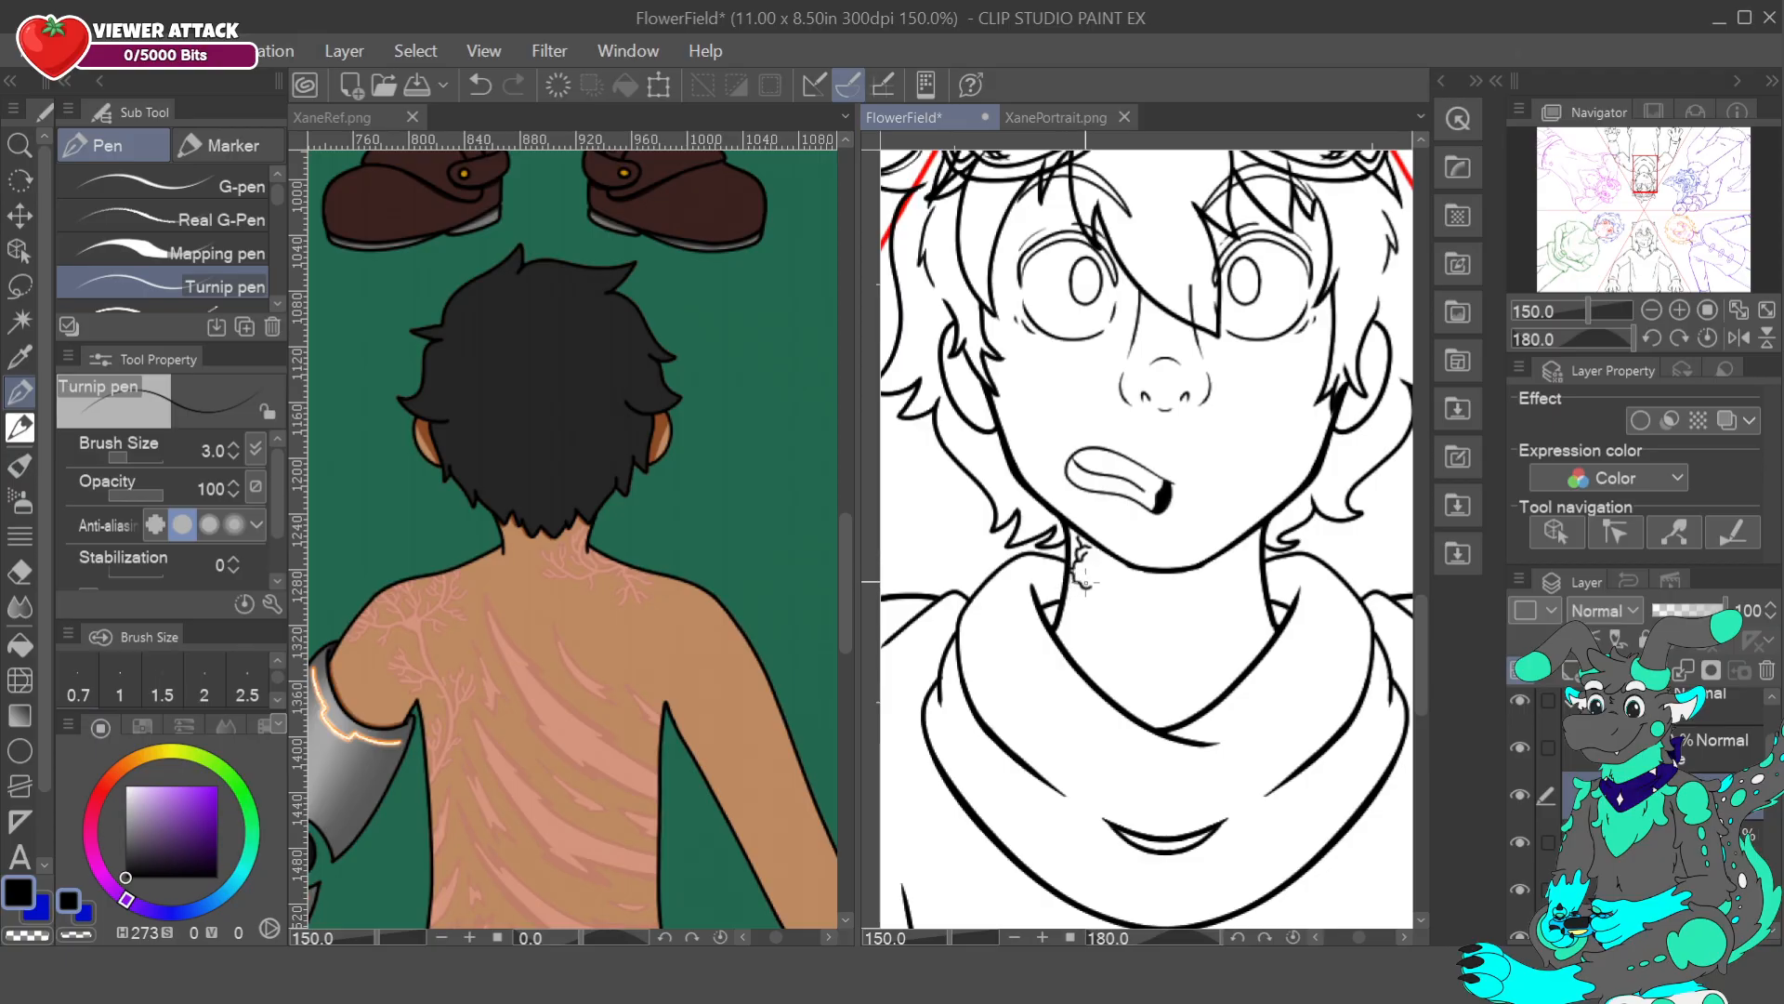
left_click_drag(1085, 579, 1093, 565)
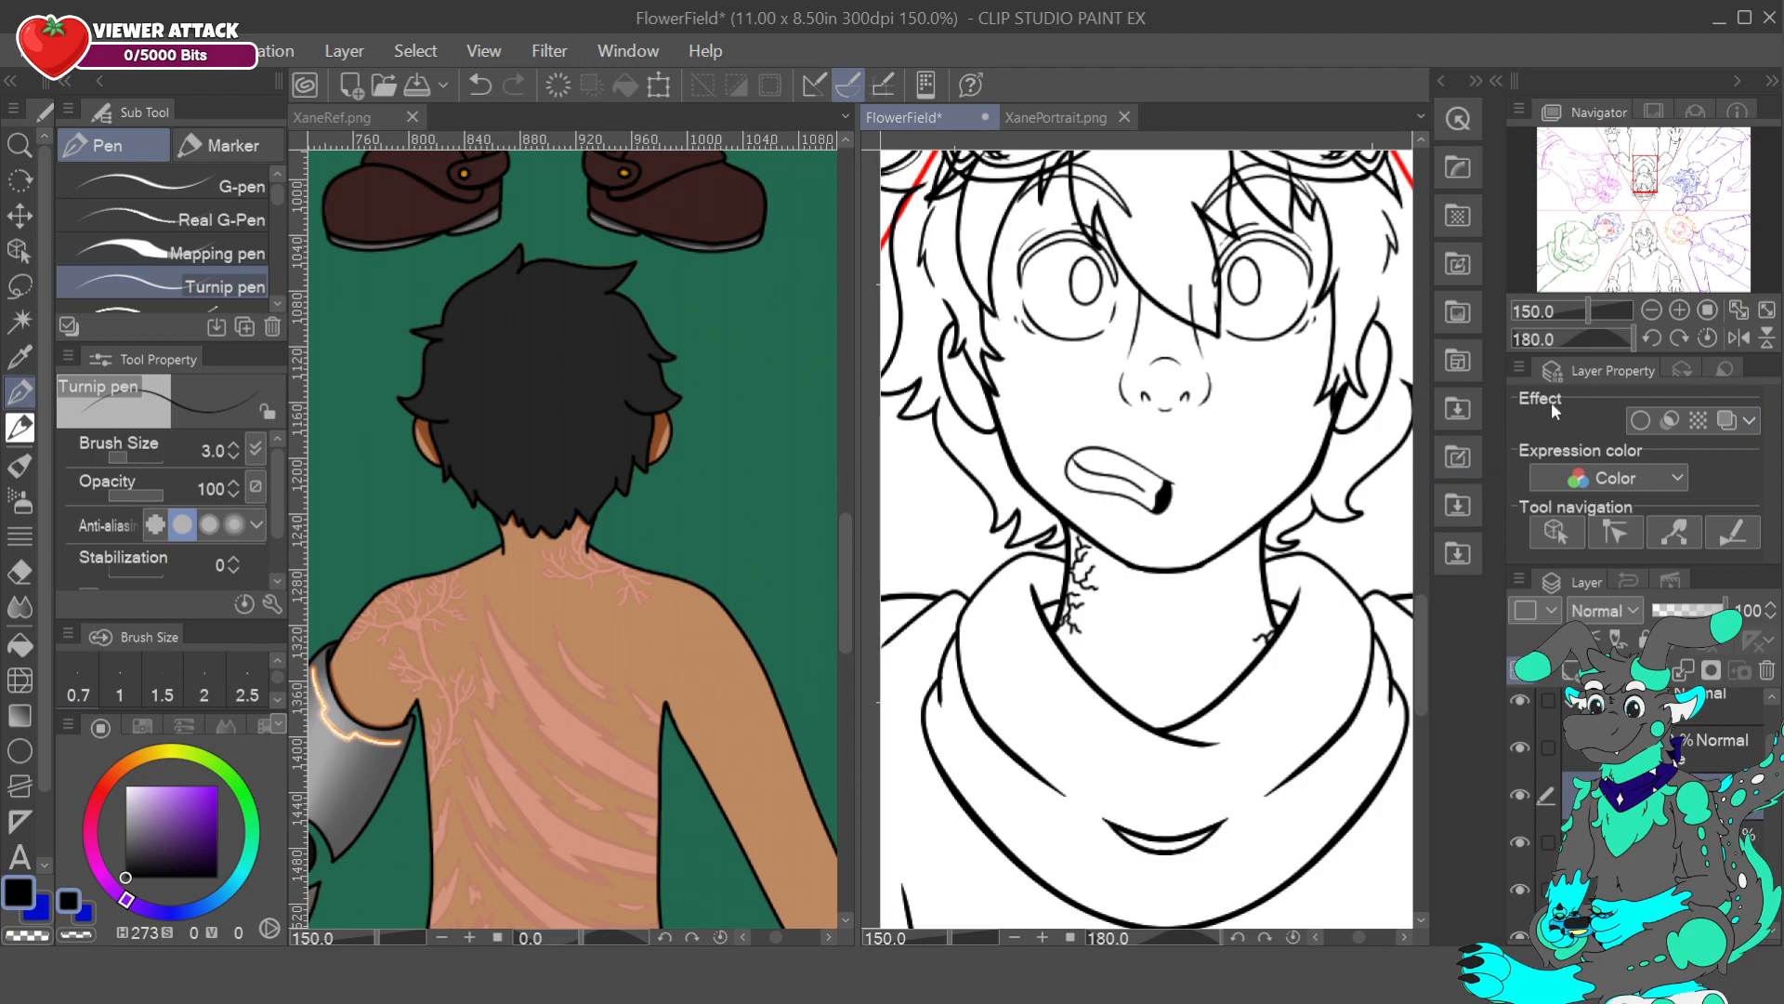
- Show the mechanical arm in XaneRef.png's front view beside the boy's mechanical forearm in FlowerField at 150%
left_click(1652, 310)
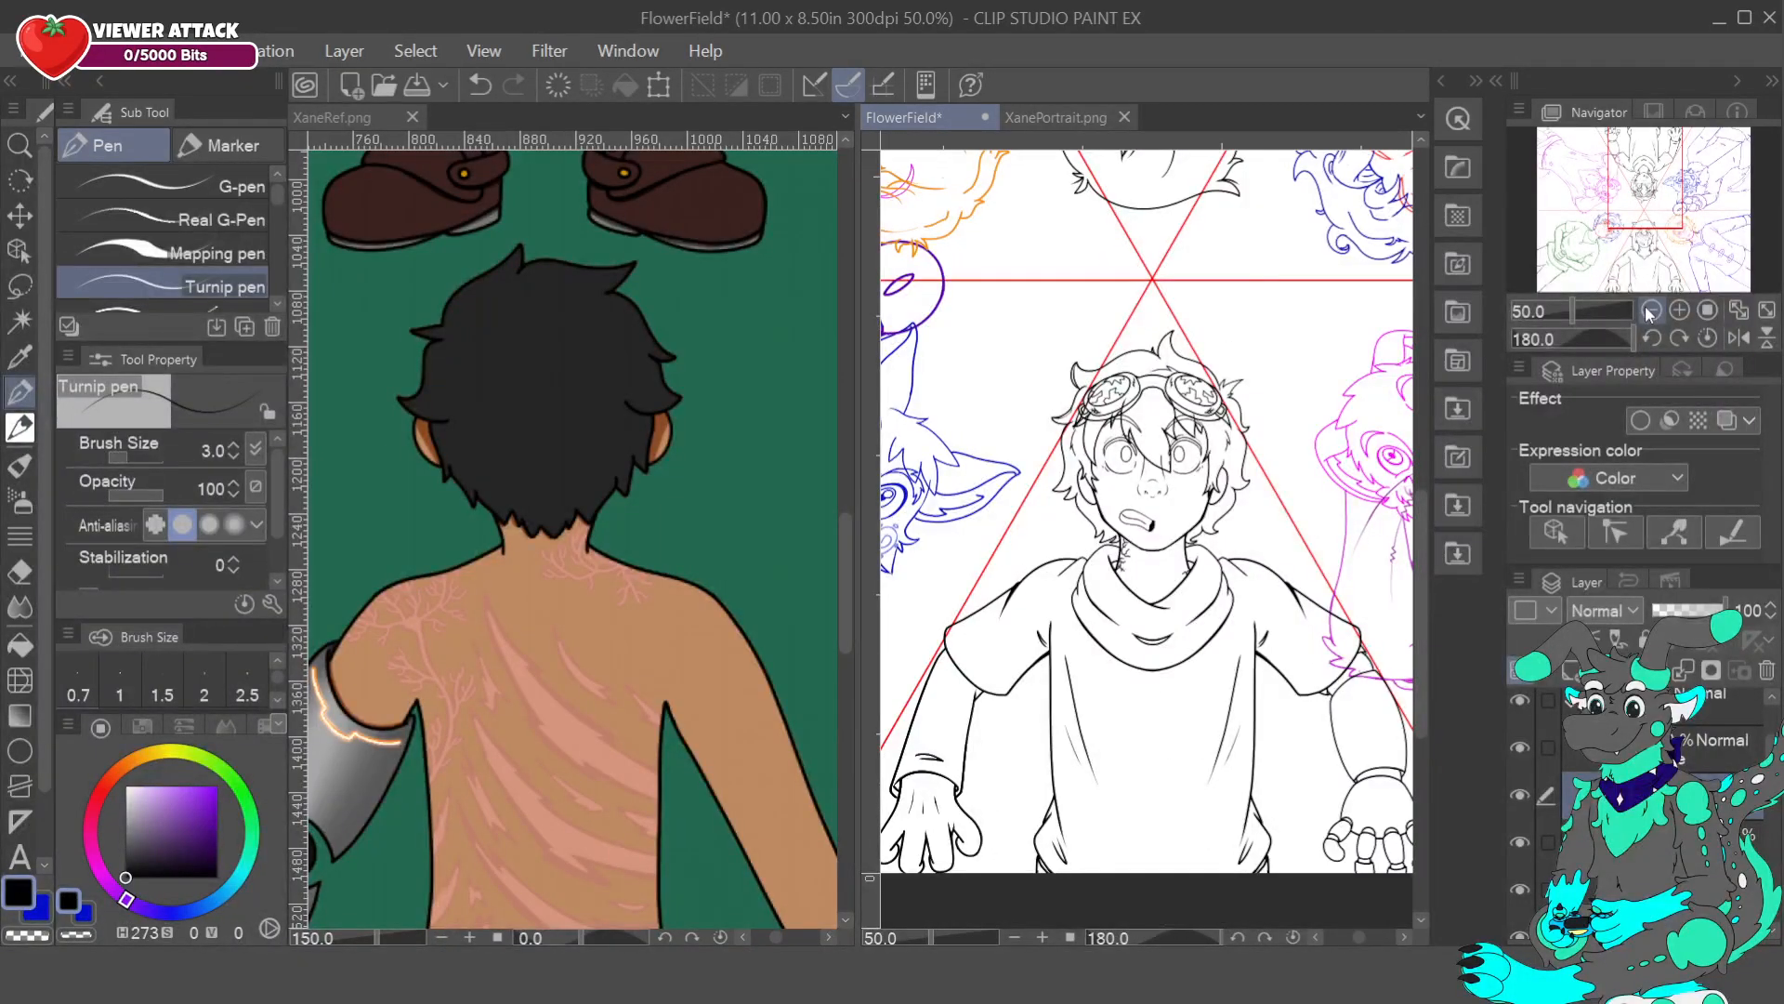
left_click_drag(1655, 208, 1553, 165)
left_click(406, 119)
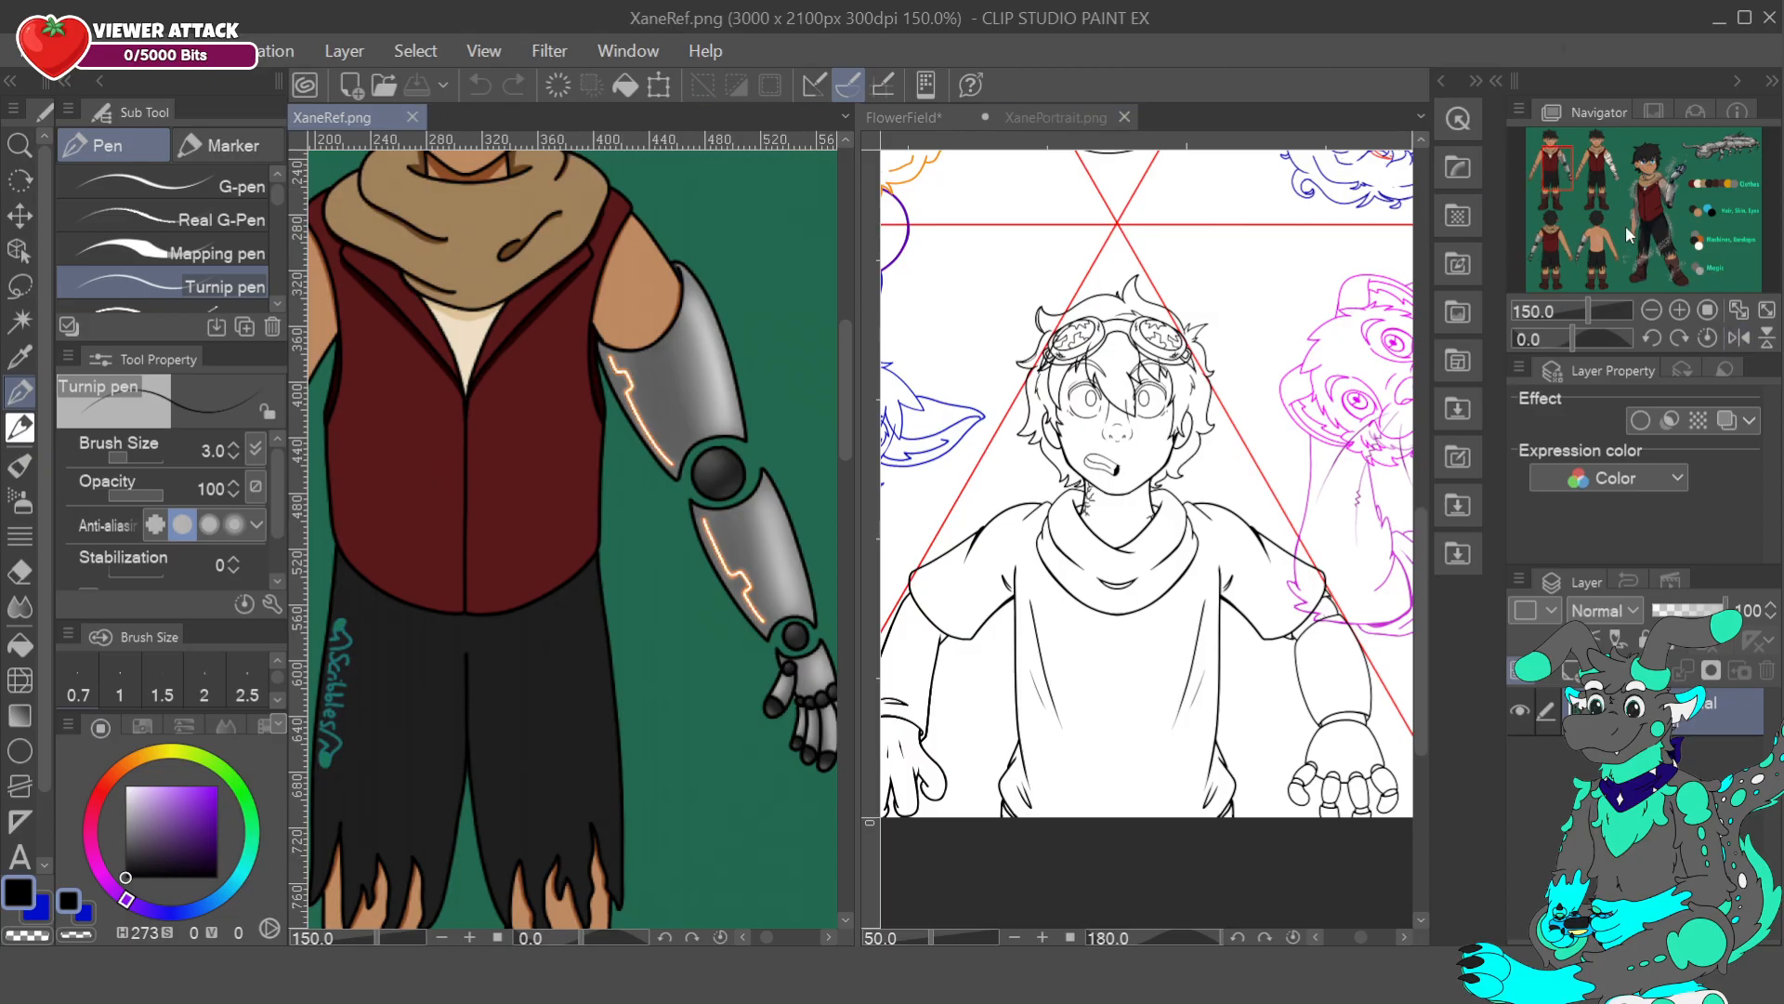
left_click(957, 116)
left_click_drag(1652, 198, 1611, 198)
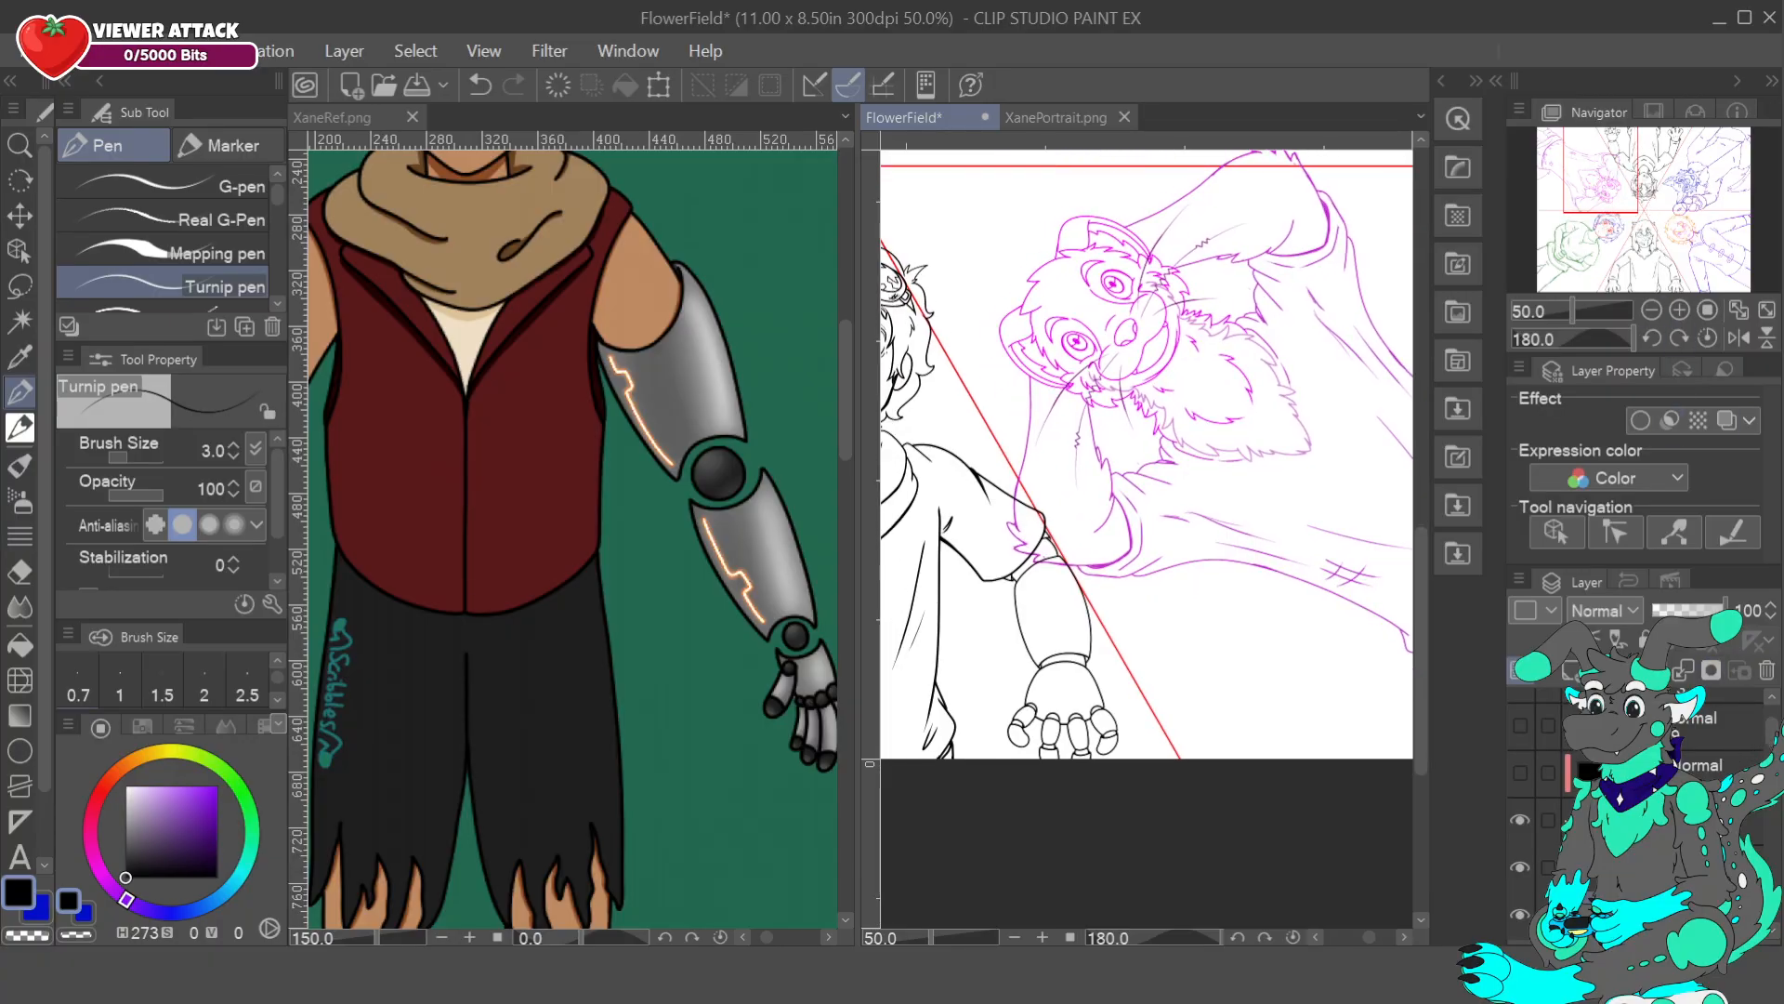
left_click(1679, 310)
left_click(1679, 309)
left_click(1679, 309)
mouse_move(1601, 166)
left_mouse_down()
mouse_move(1617, 185)
mouse_move(1615, 152)
left_mouse_up()
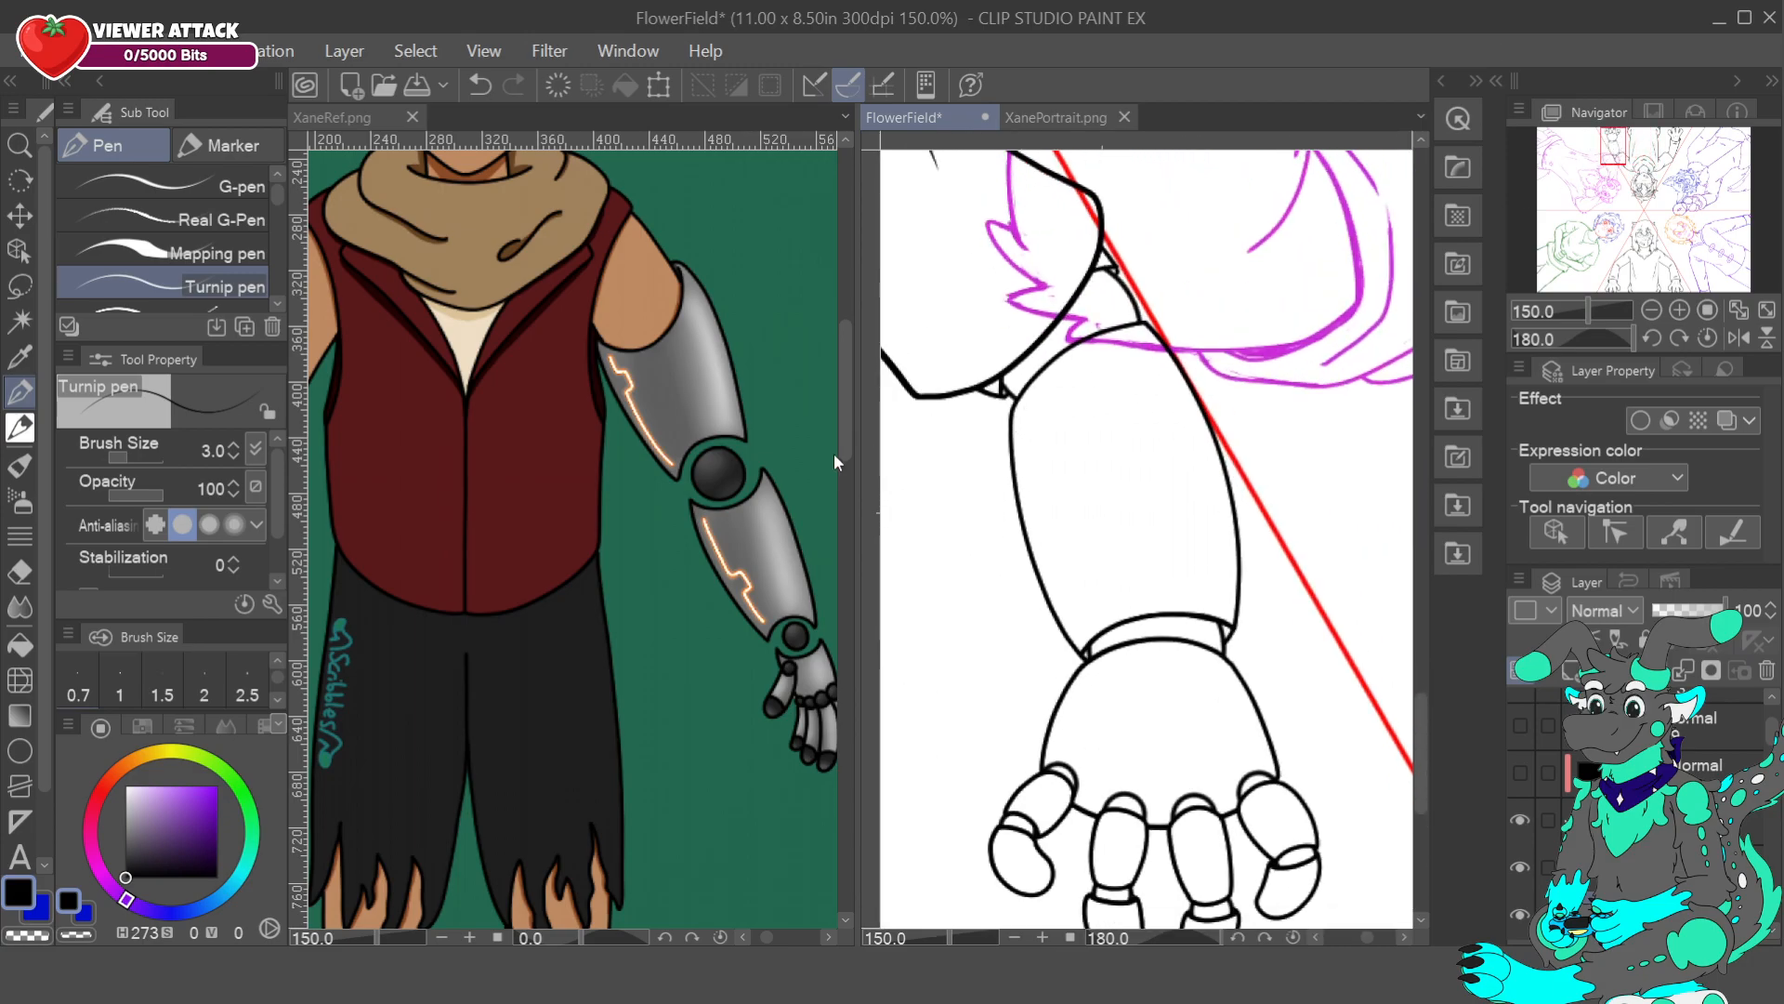
- Draw a stepped panel line along the inner edge of the mechanical forearm with the Turnip pen at size 4
left_click(233, 444)
left_click_drag(1015, 409, 1019, 439)
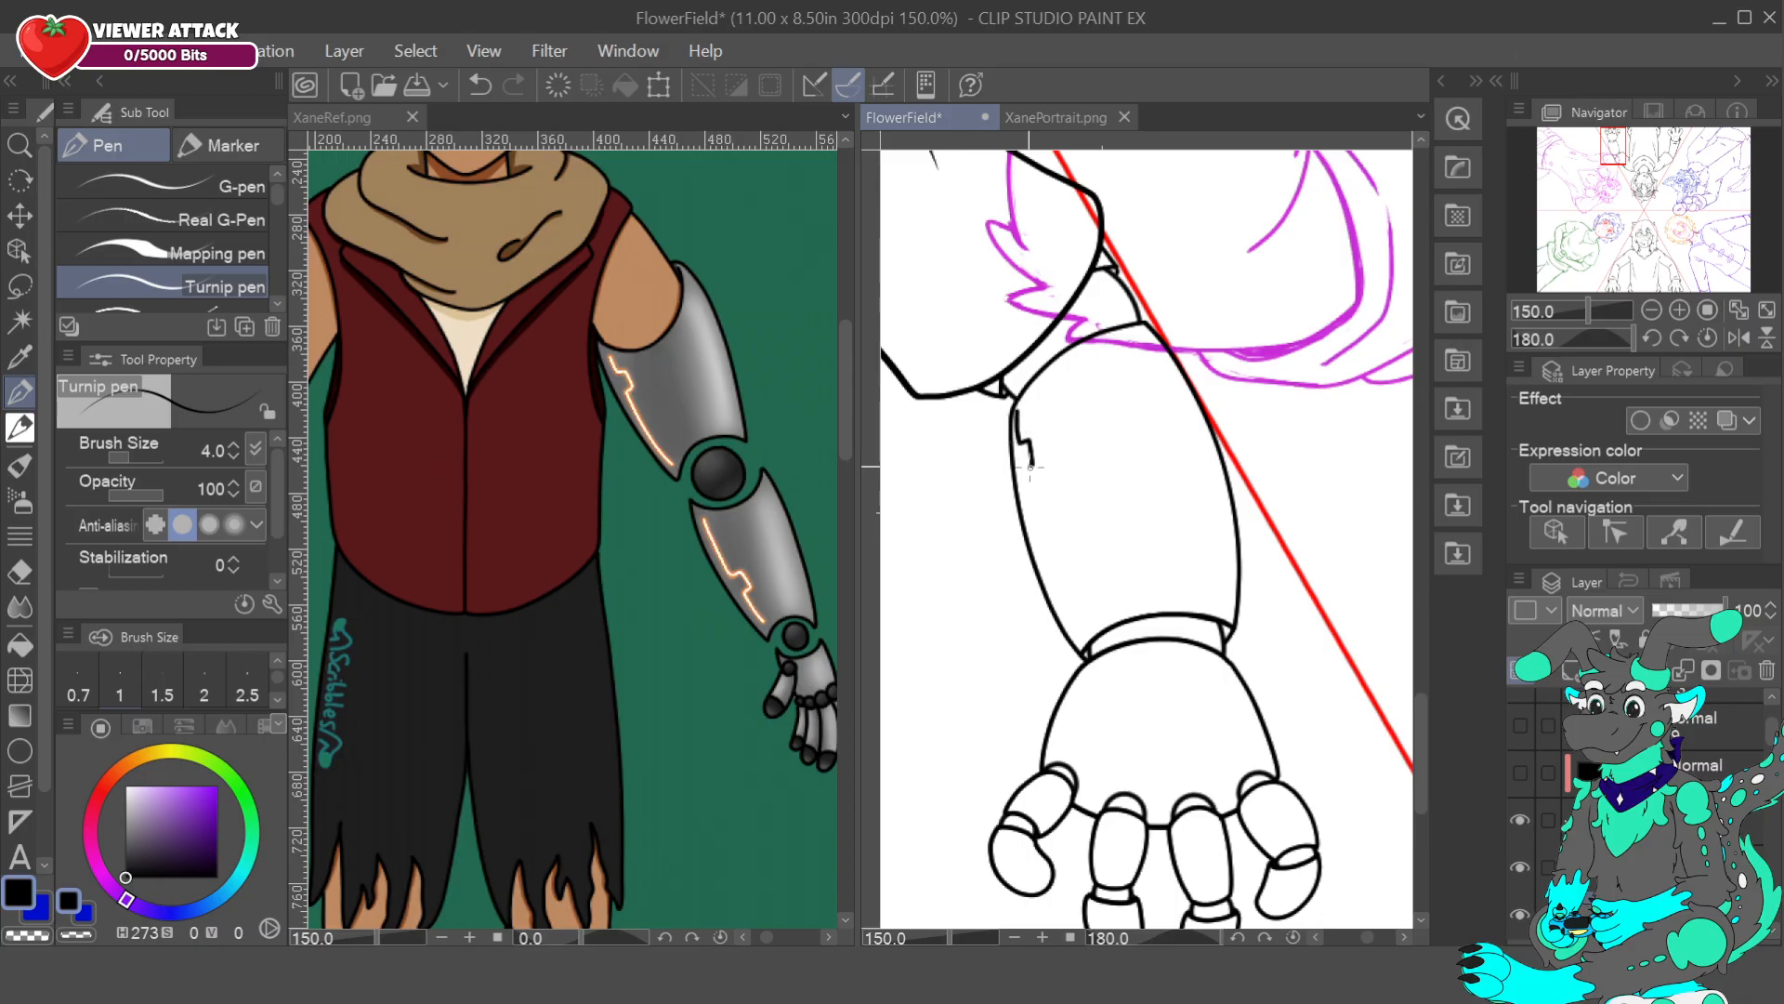
left_click_drag(1025, 472, 1079, 630)
left_click(480, 84)
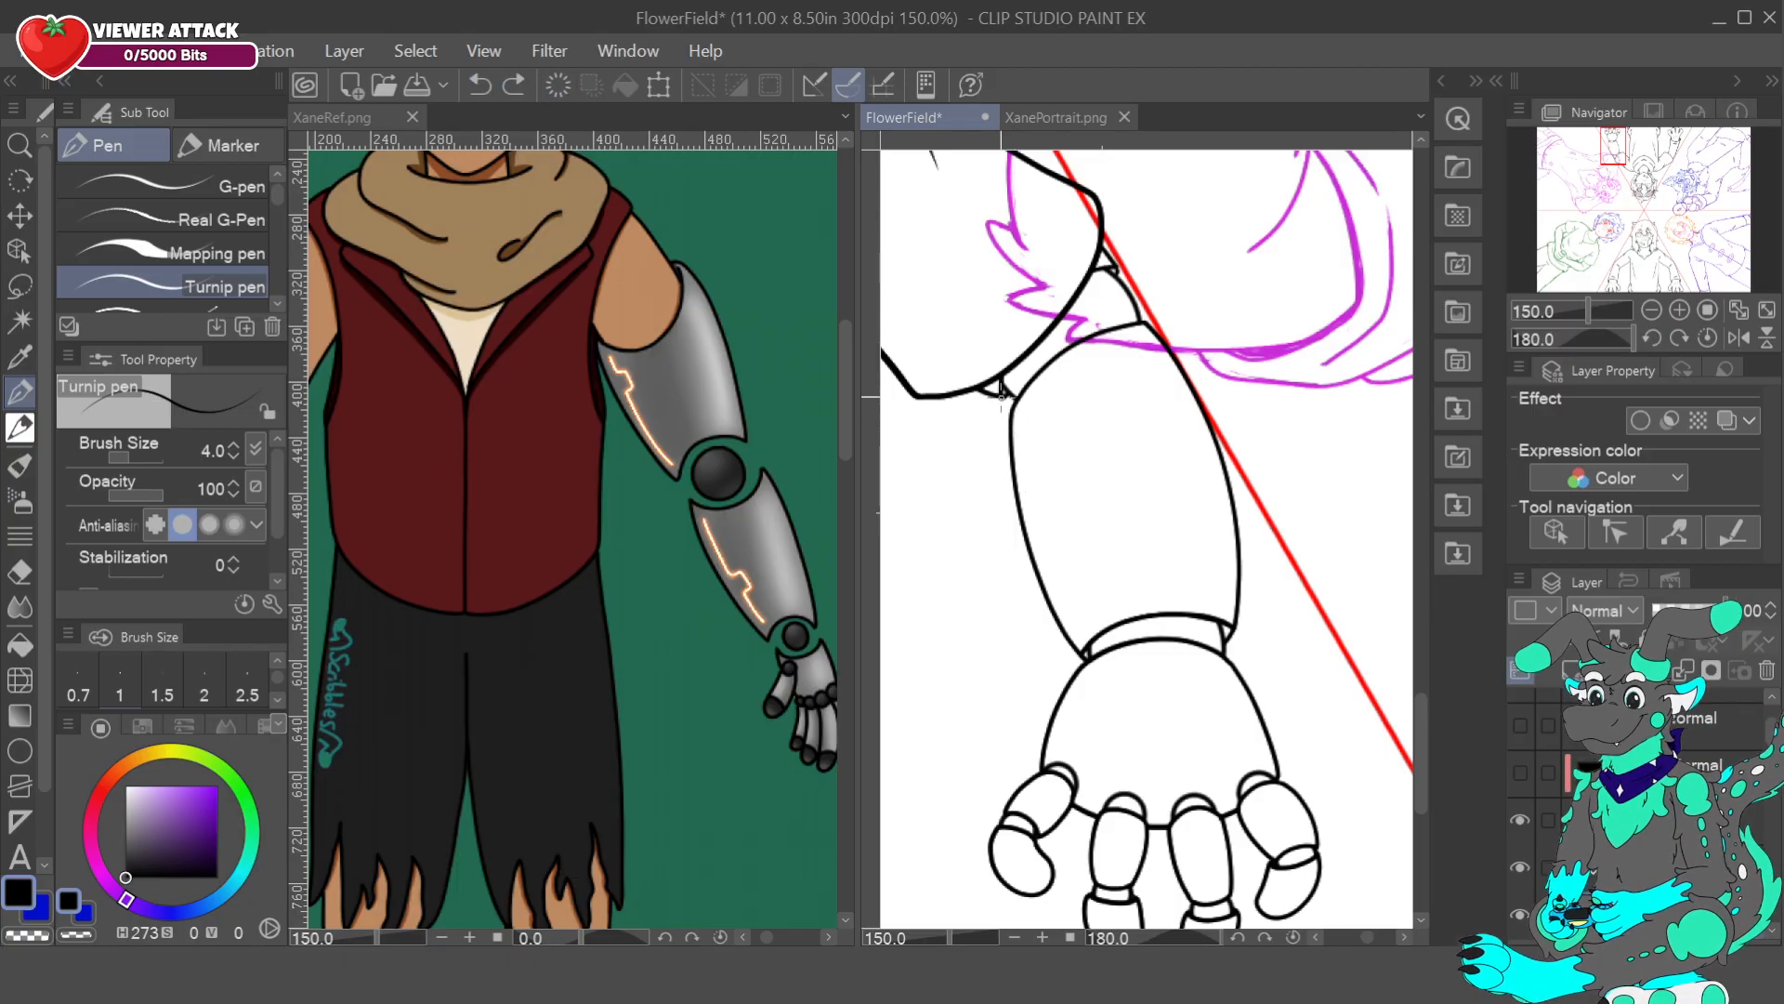
left_click_drag(1018, 415, 1078, 638)
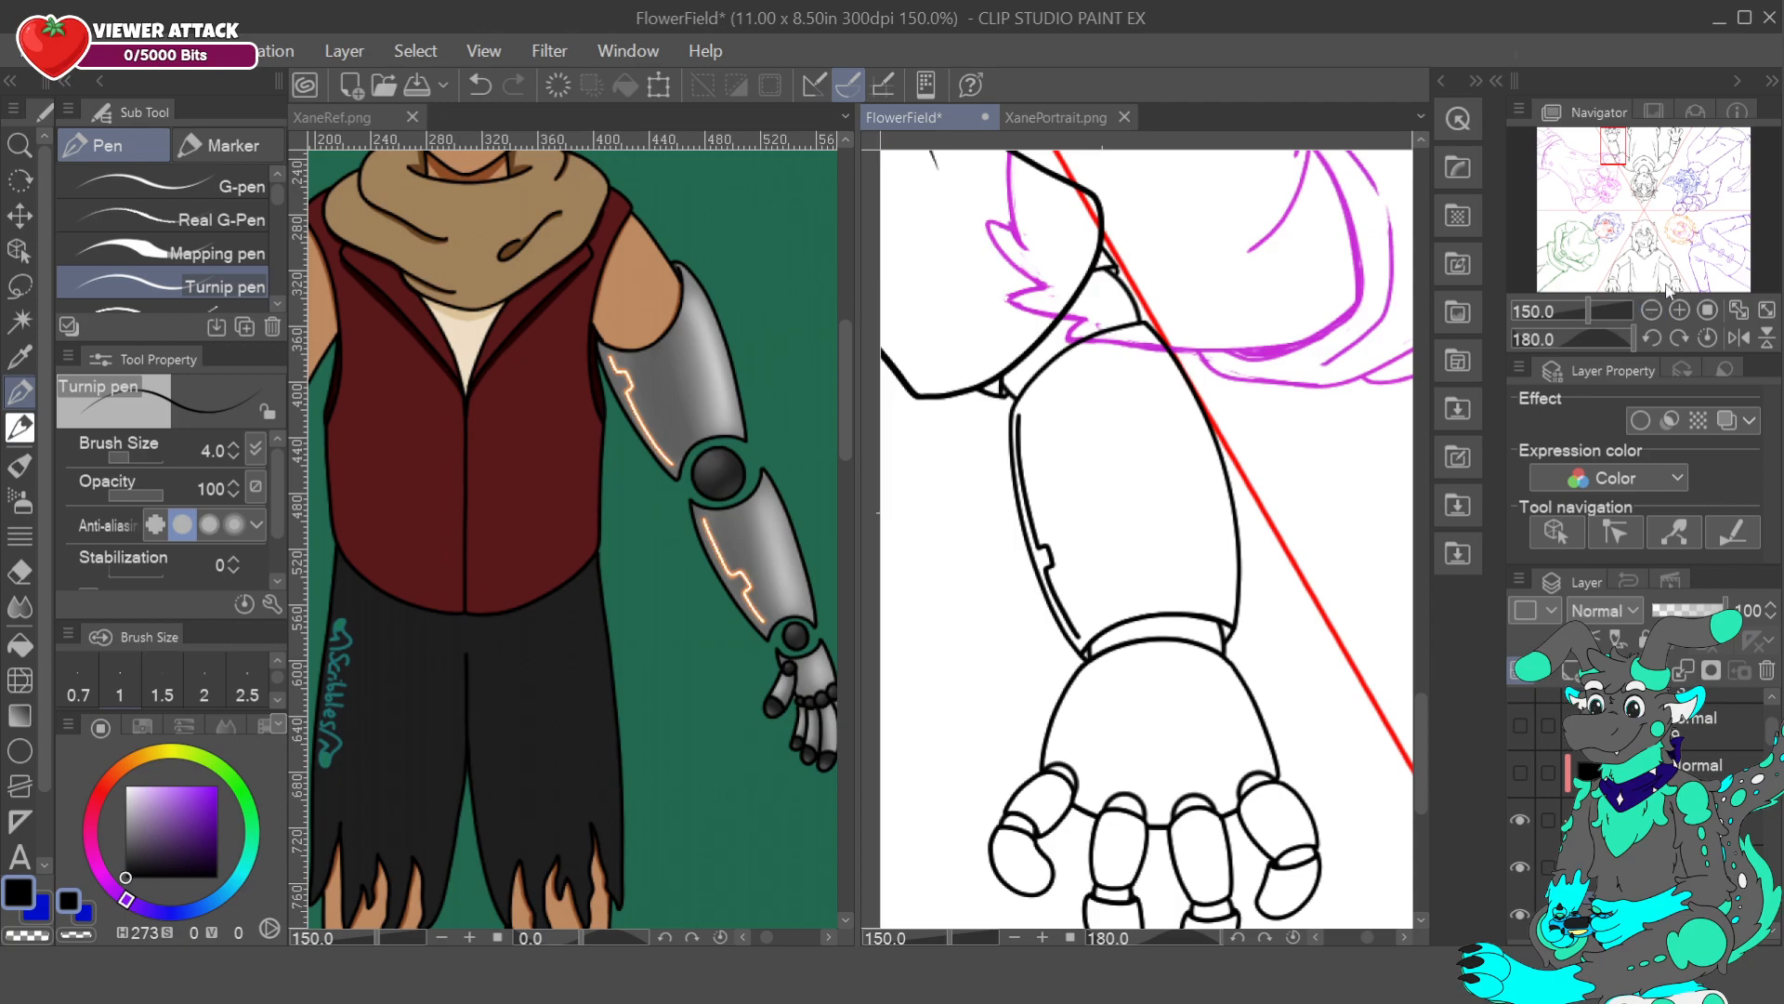
- Examine the arms in XaneRef.png's back and front views, and bring up the boy's sleeved hand in FlowerField
left_click(372, 117)
left_click_drag(1565, 184, 1584, 238)
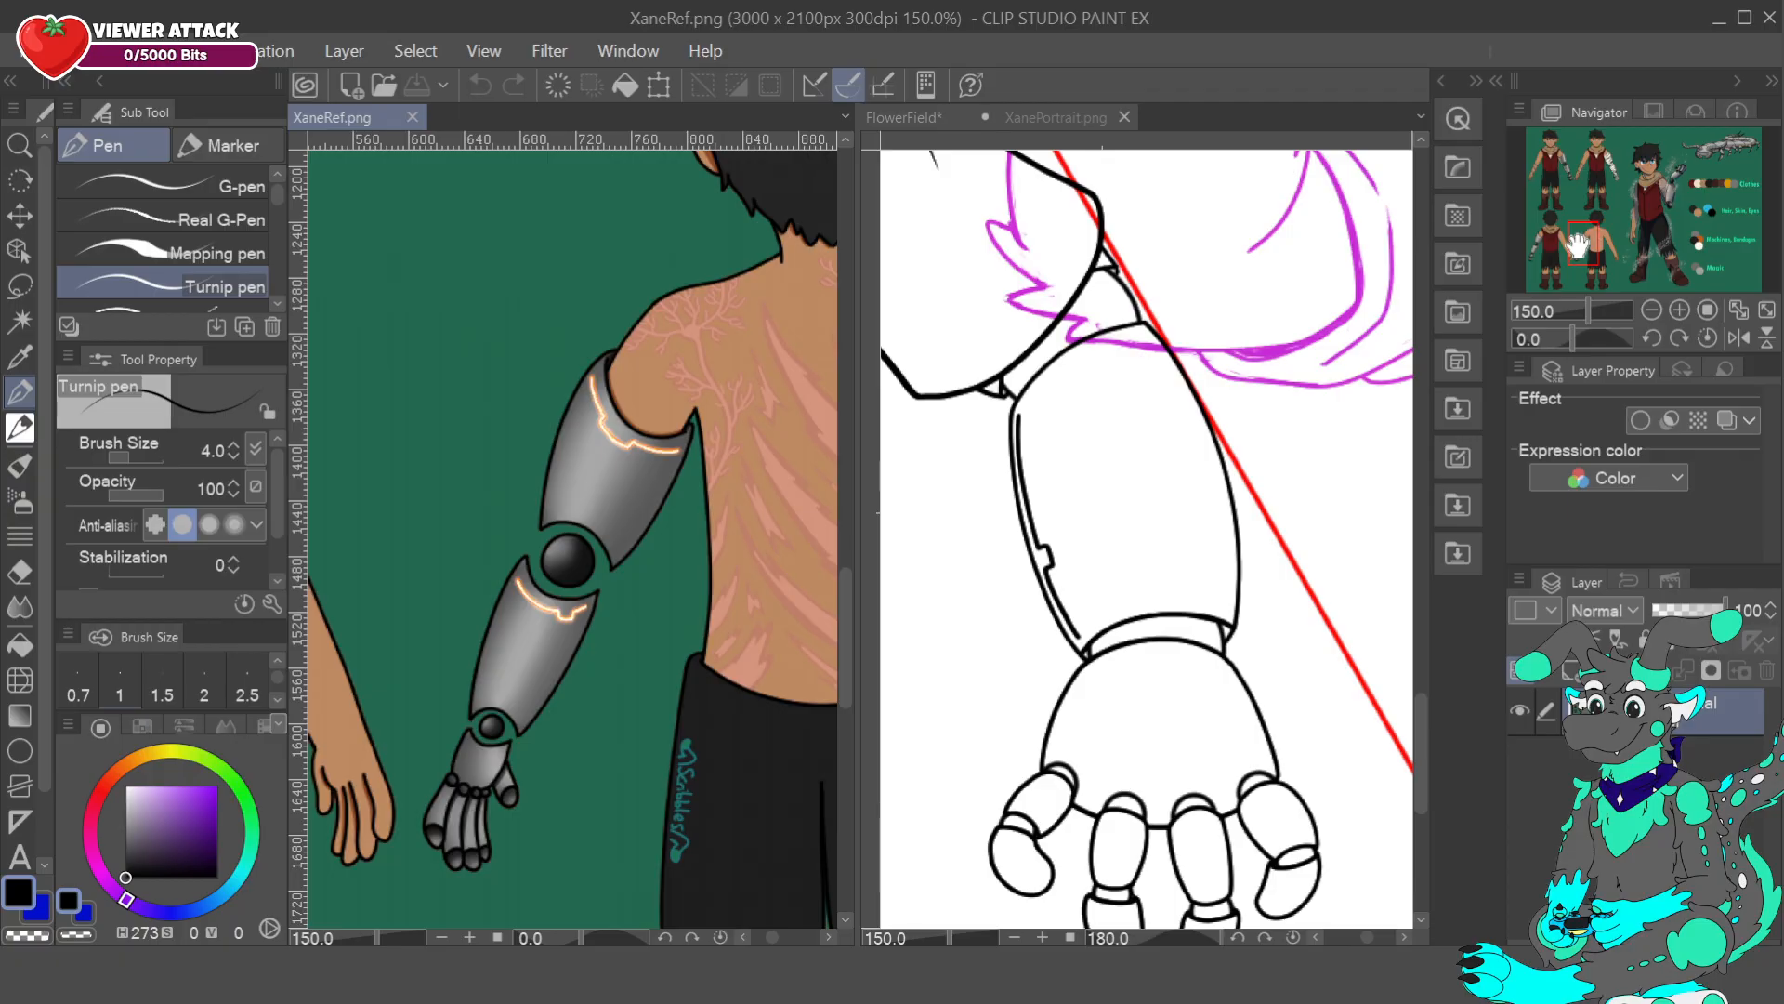
left_click_drag(1585, 232, 1605, 177)
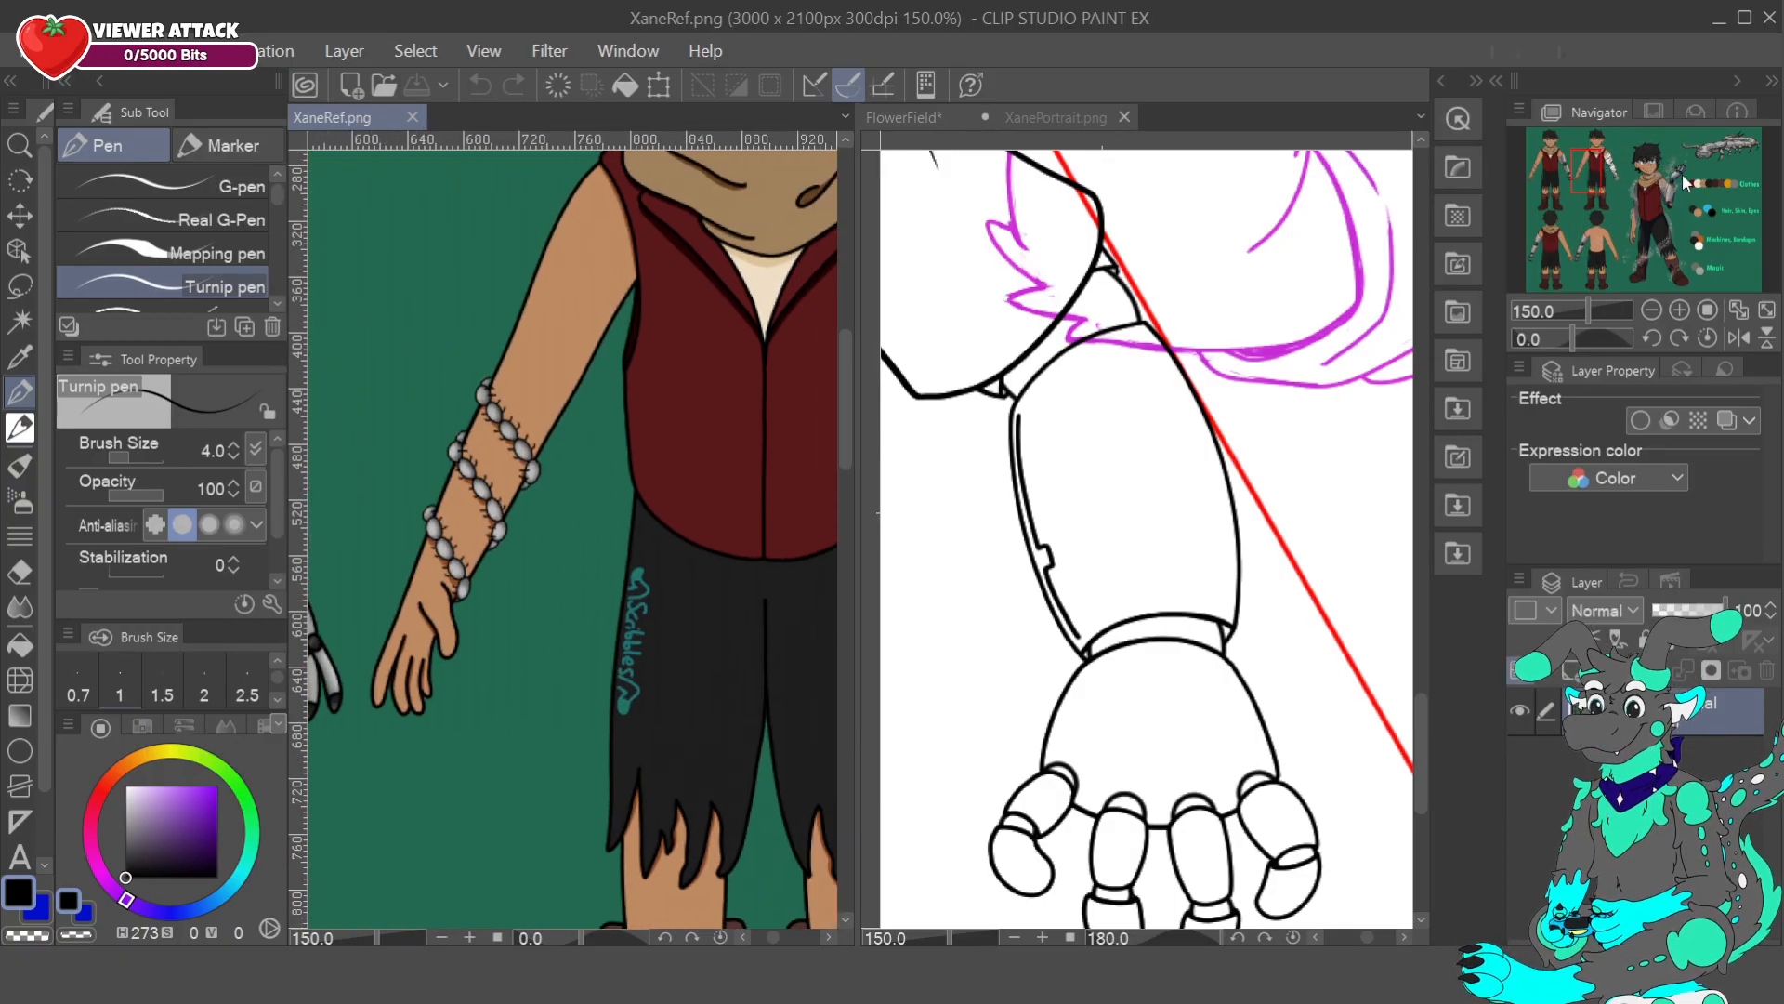
left_click(894, 120)
left_click_drag(1627, 153, 1672, 147)
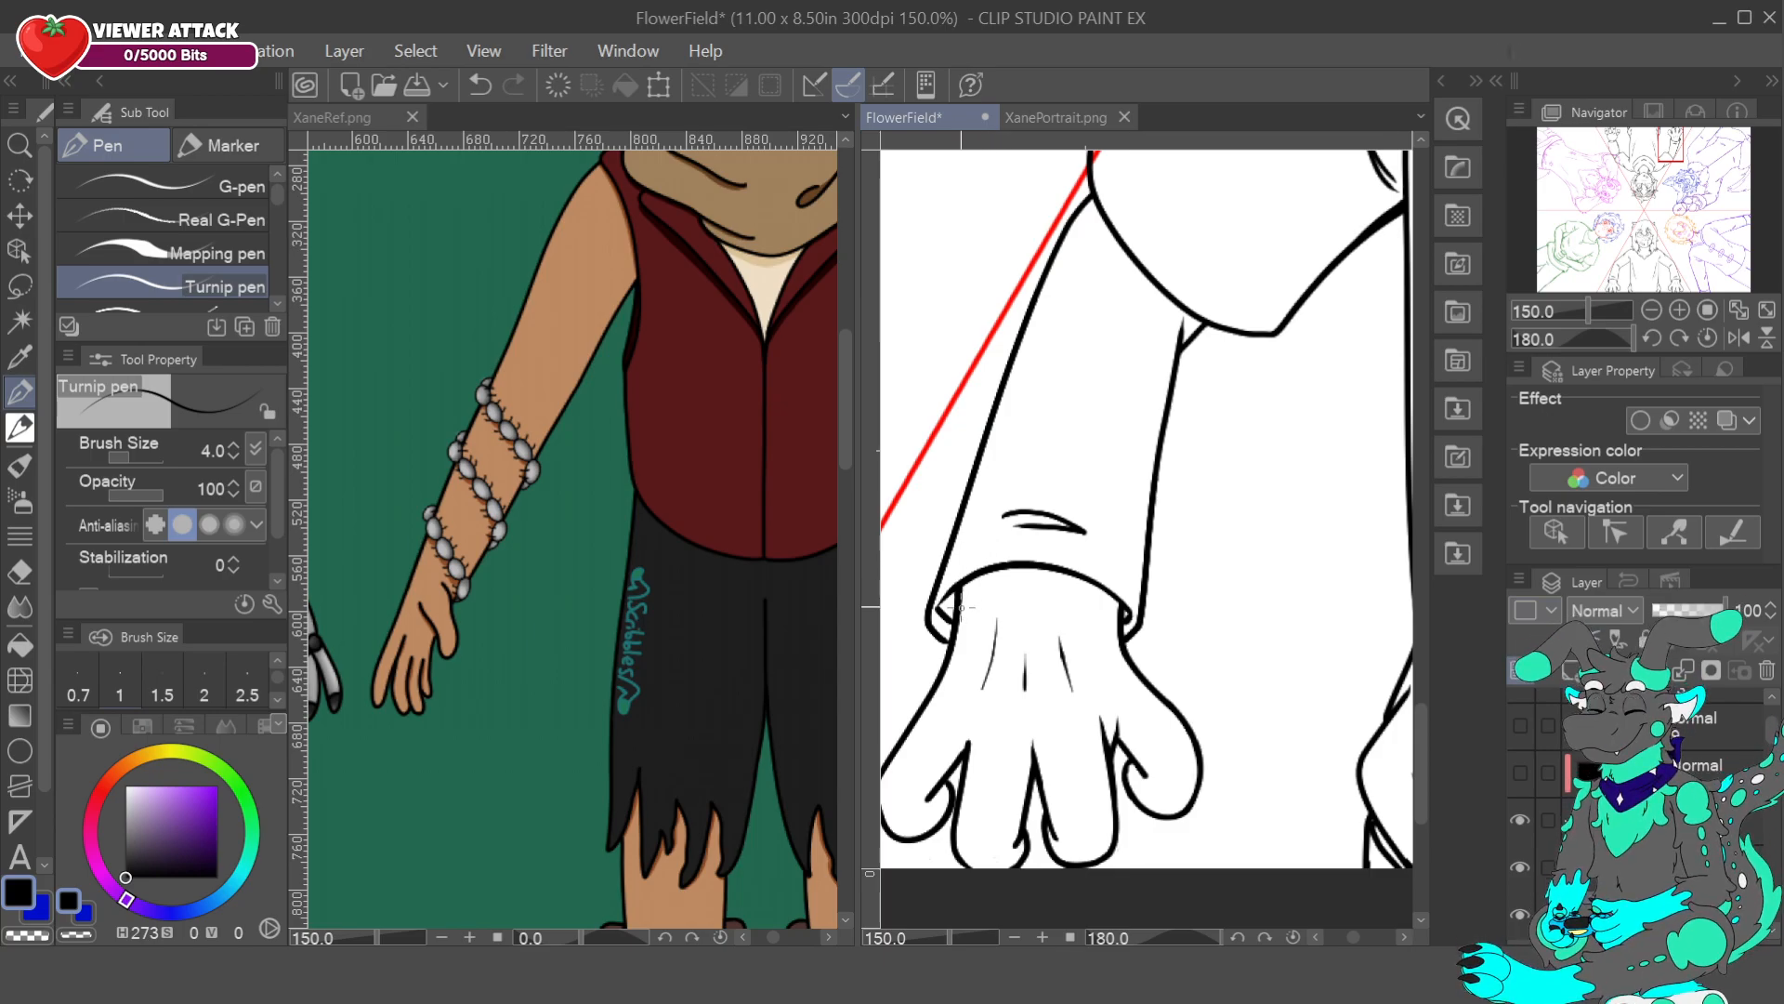
- Try to draw the bracelet's oval segments in black across the wrist just below the sleeve cuff
mouse_move(963, 602)
left_mouse_down()
mouse_move(974, 586)
mouse_move(989, 604)
mouse_move(957, 623)
mouse_move(962, 598)
mouse_move(1013, 585)
mouse_move(983, 612)
left_mouse_up()
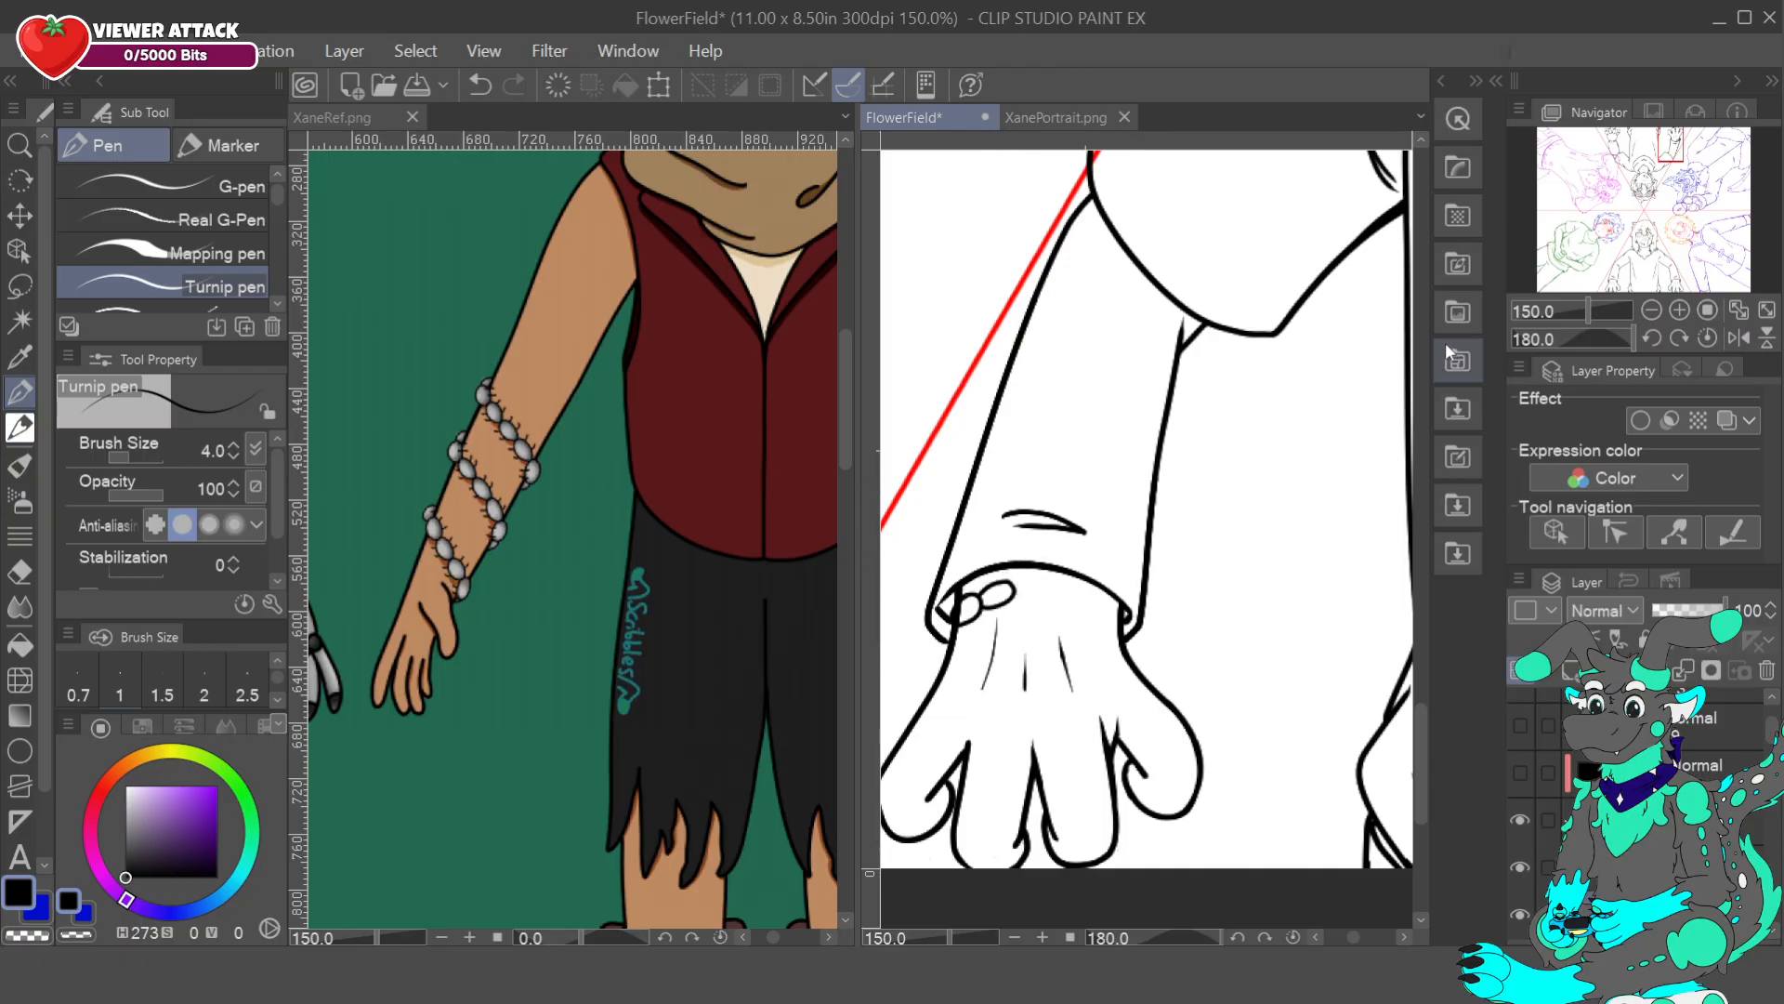
left_click(479, 85)
left_click_drag(1069, 591, 1089, 583)
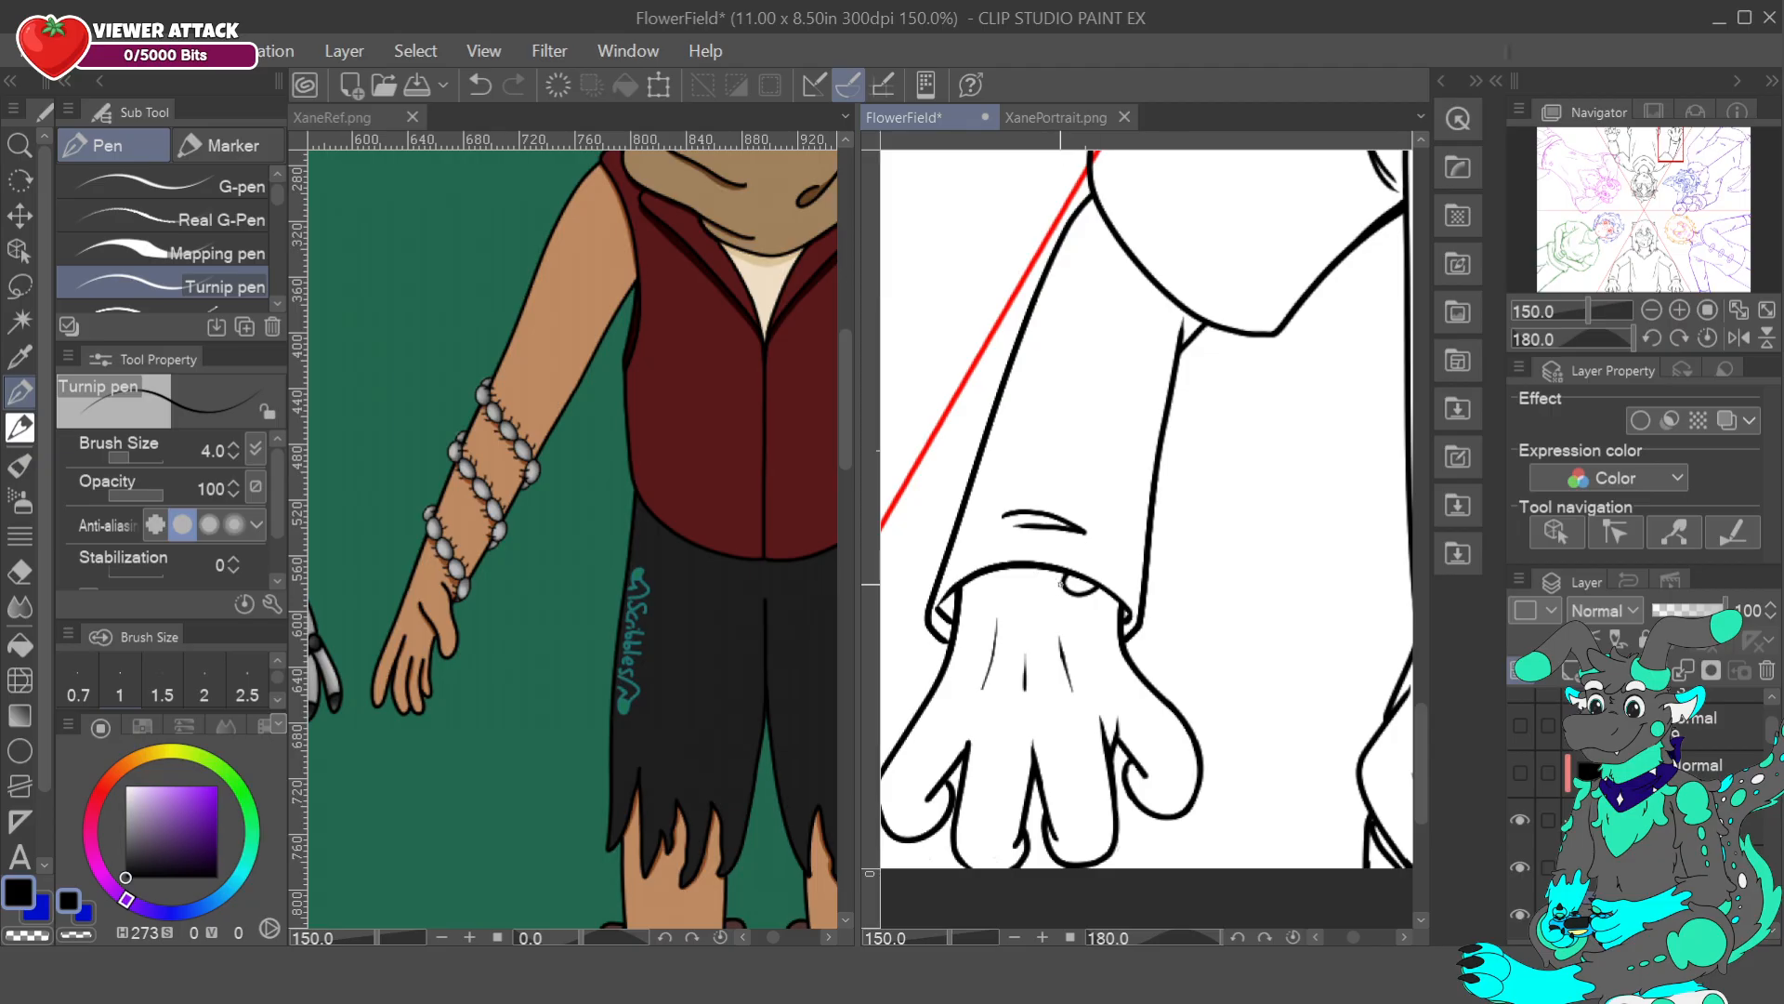
mouse_move(1049, 590)
left_mouse_down()
mouse_move(1057, 610)
mouse_move(1070, 591)
left_mouse_up()
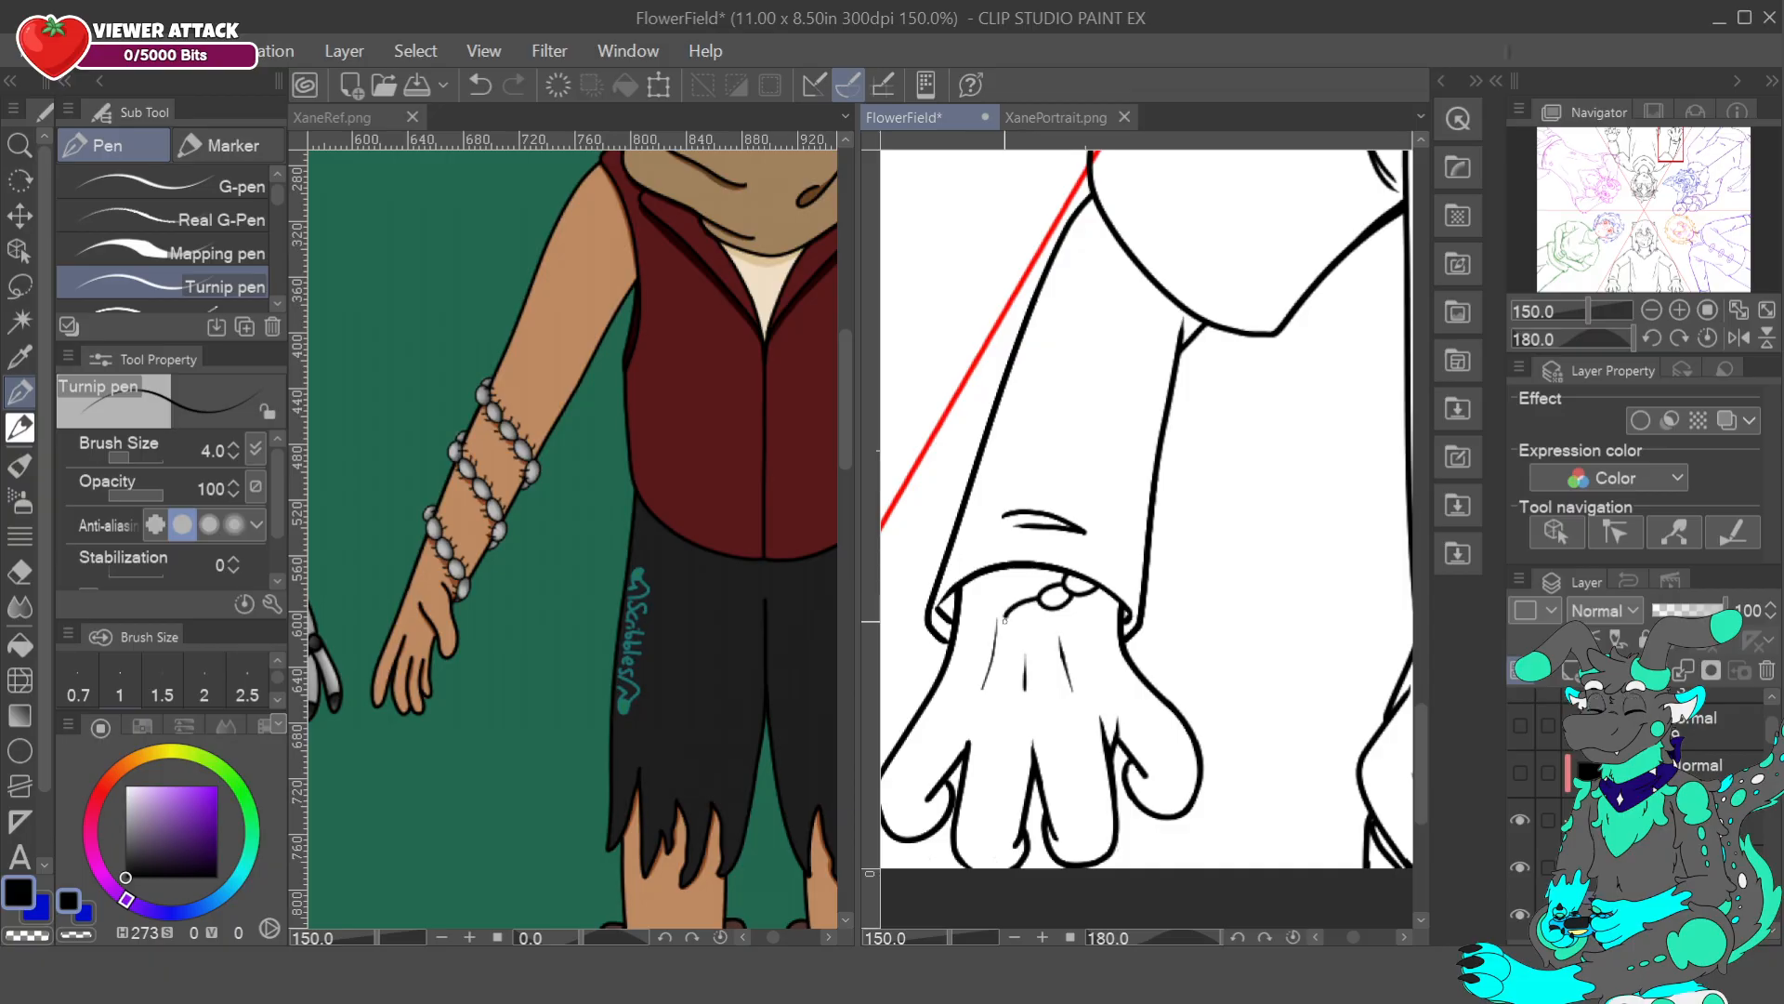
left_click(469, 82)
left_click(468, 82)
left_click(476, 88)
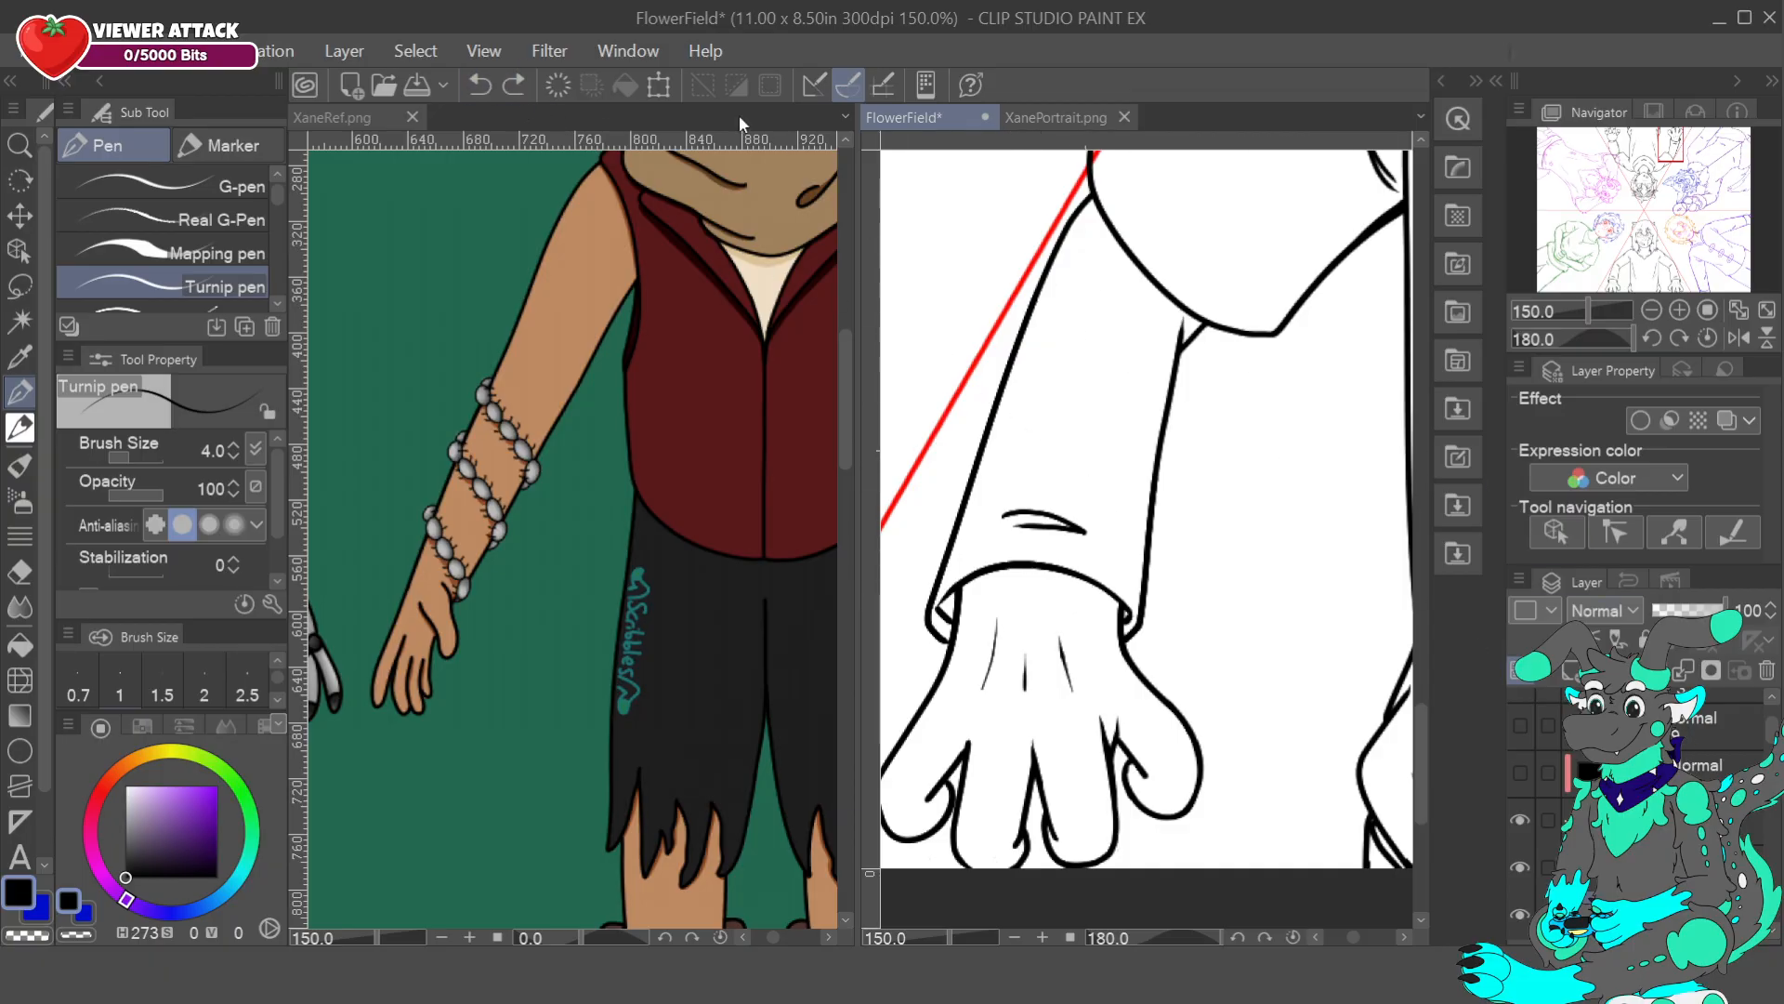
- Add a new layer for the bracelet sketch and set the drawing colour to light purple (H 273, S 48, V 80)
left_click_drag(1673, 149, 1618, 146)
left_click(1519, 918)
left_click(1519, 917)
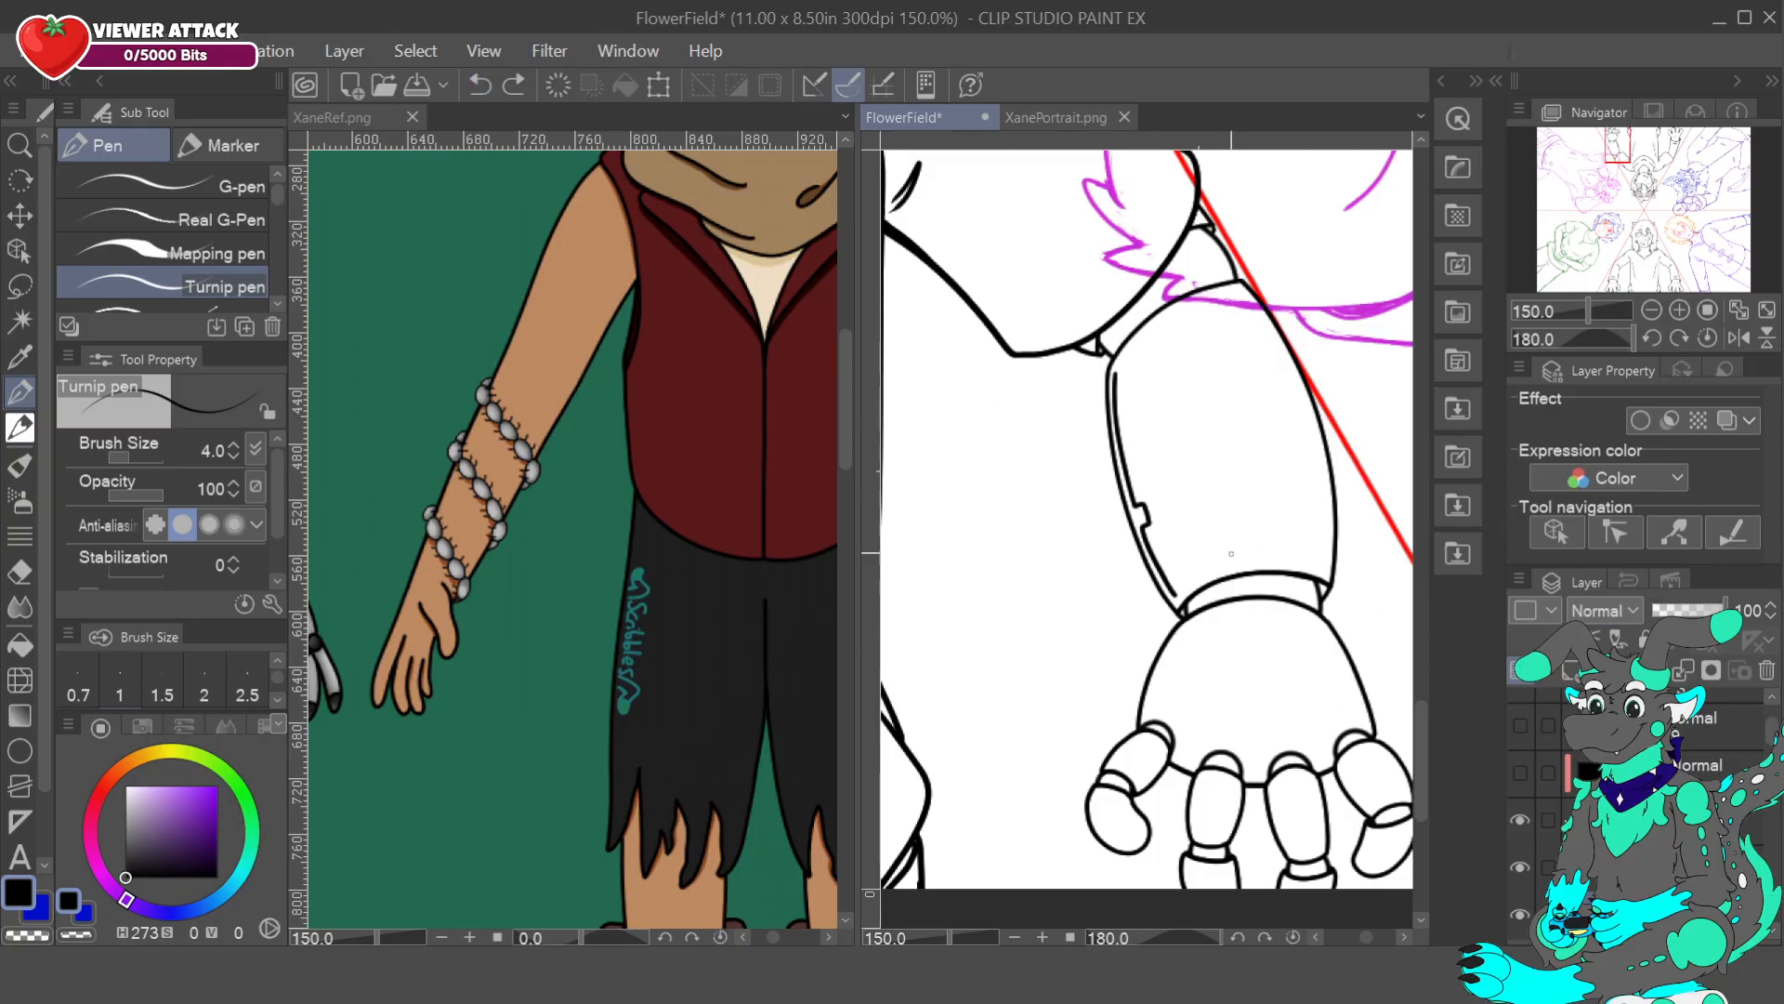
left_click(1520, 916)
left_click(1519, 916)
left_click(1571, 670)
left_click(213, 824)
left_click(169, 804)
left_click(1675, 149)
mouse_move(1675, 149)
left_mouse_down()
mouse_move(1685, 134)
mouse_move(1669, 140)
left_mouse_up()
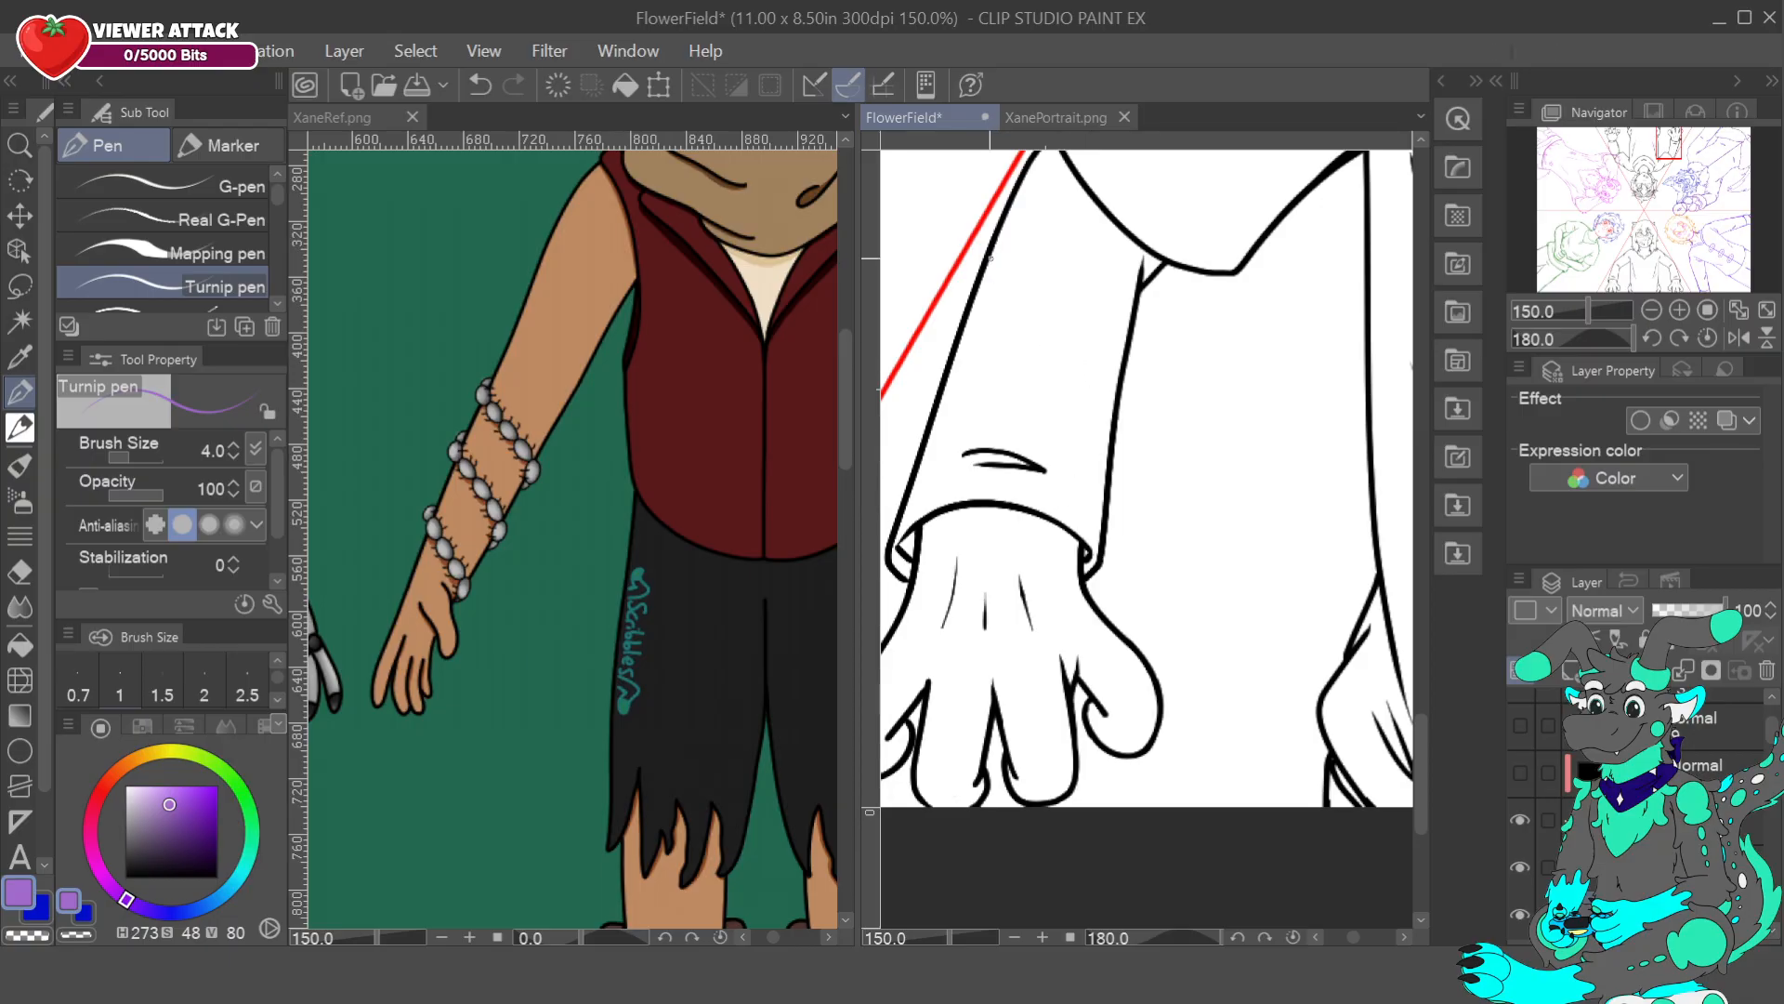
- Try to sketch a purple curve coiling down the sleeved forearm from its outer edge
mouse_move(991, 258)
left_mouse_down()
mouse_move(1090, 378)
mouse_move(936, 383)
mouse_move(985, 441)
mouse_move(1095, 499)
mouse_move(913, 577)
left_mouse_up()
left_click(480, 87)
left_click(481, 86)
left_click(480, 86)
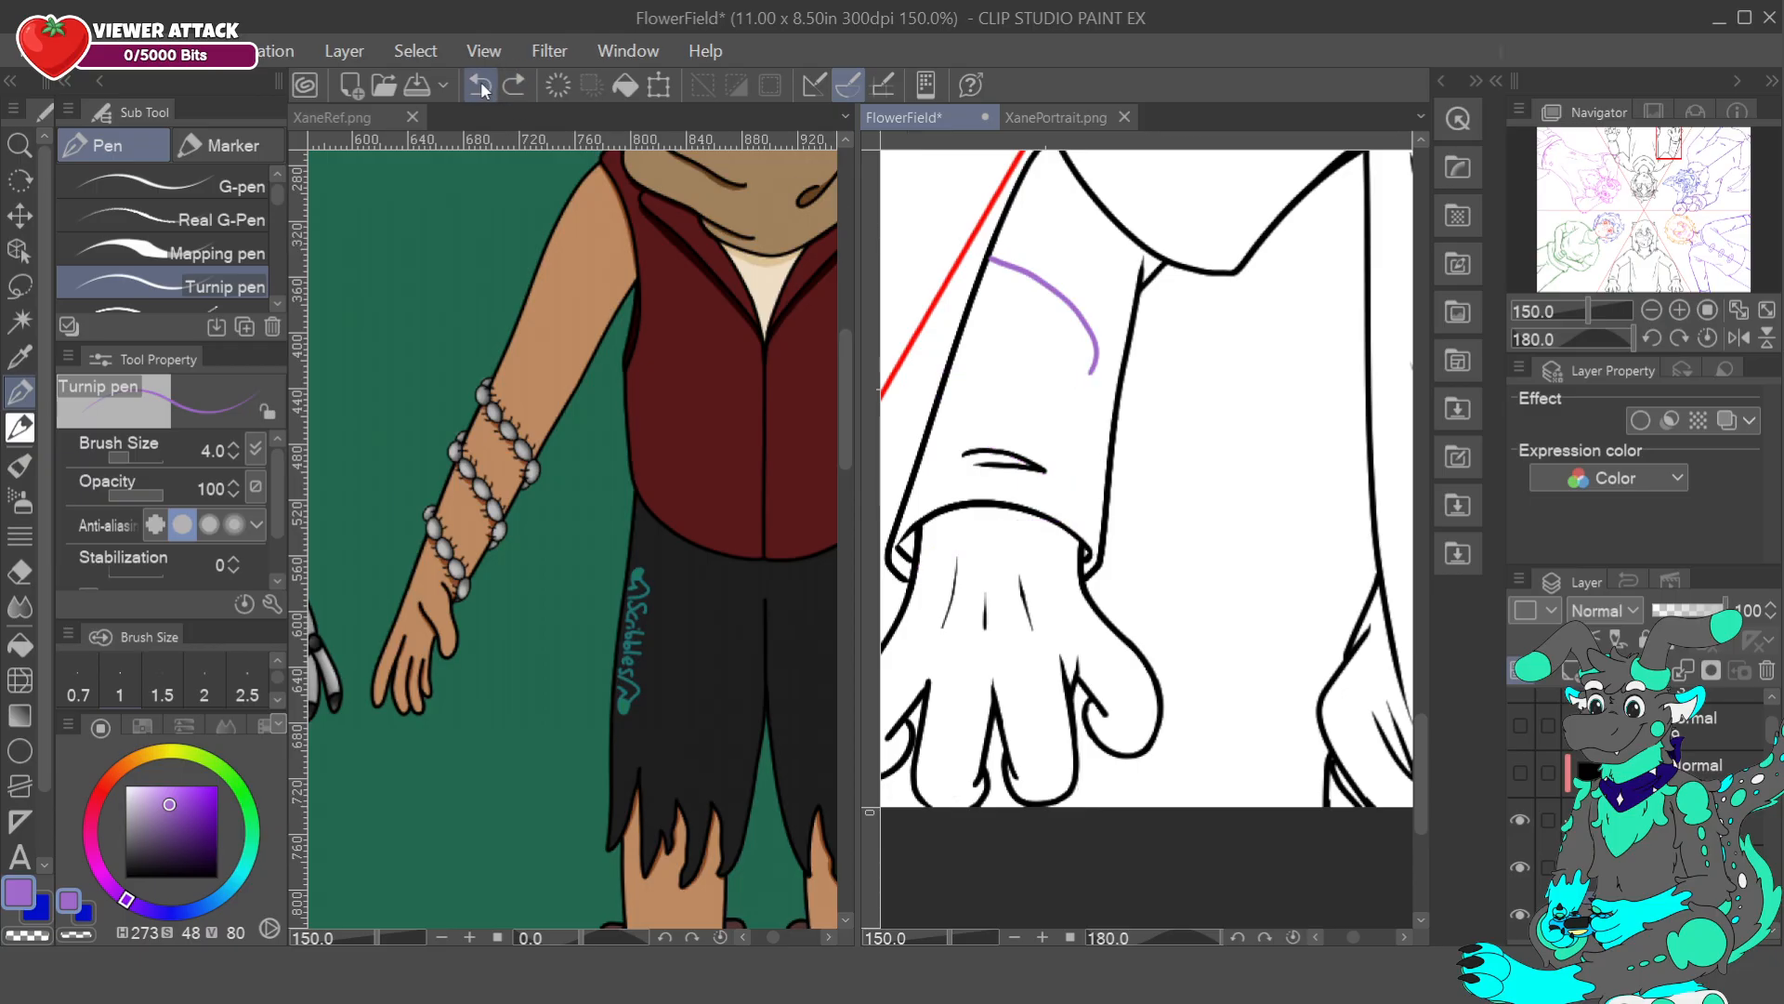
left_click(483, 91)
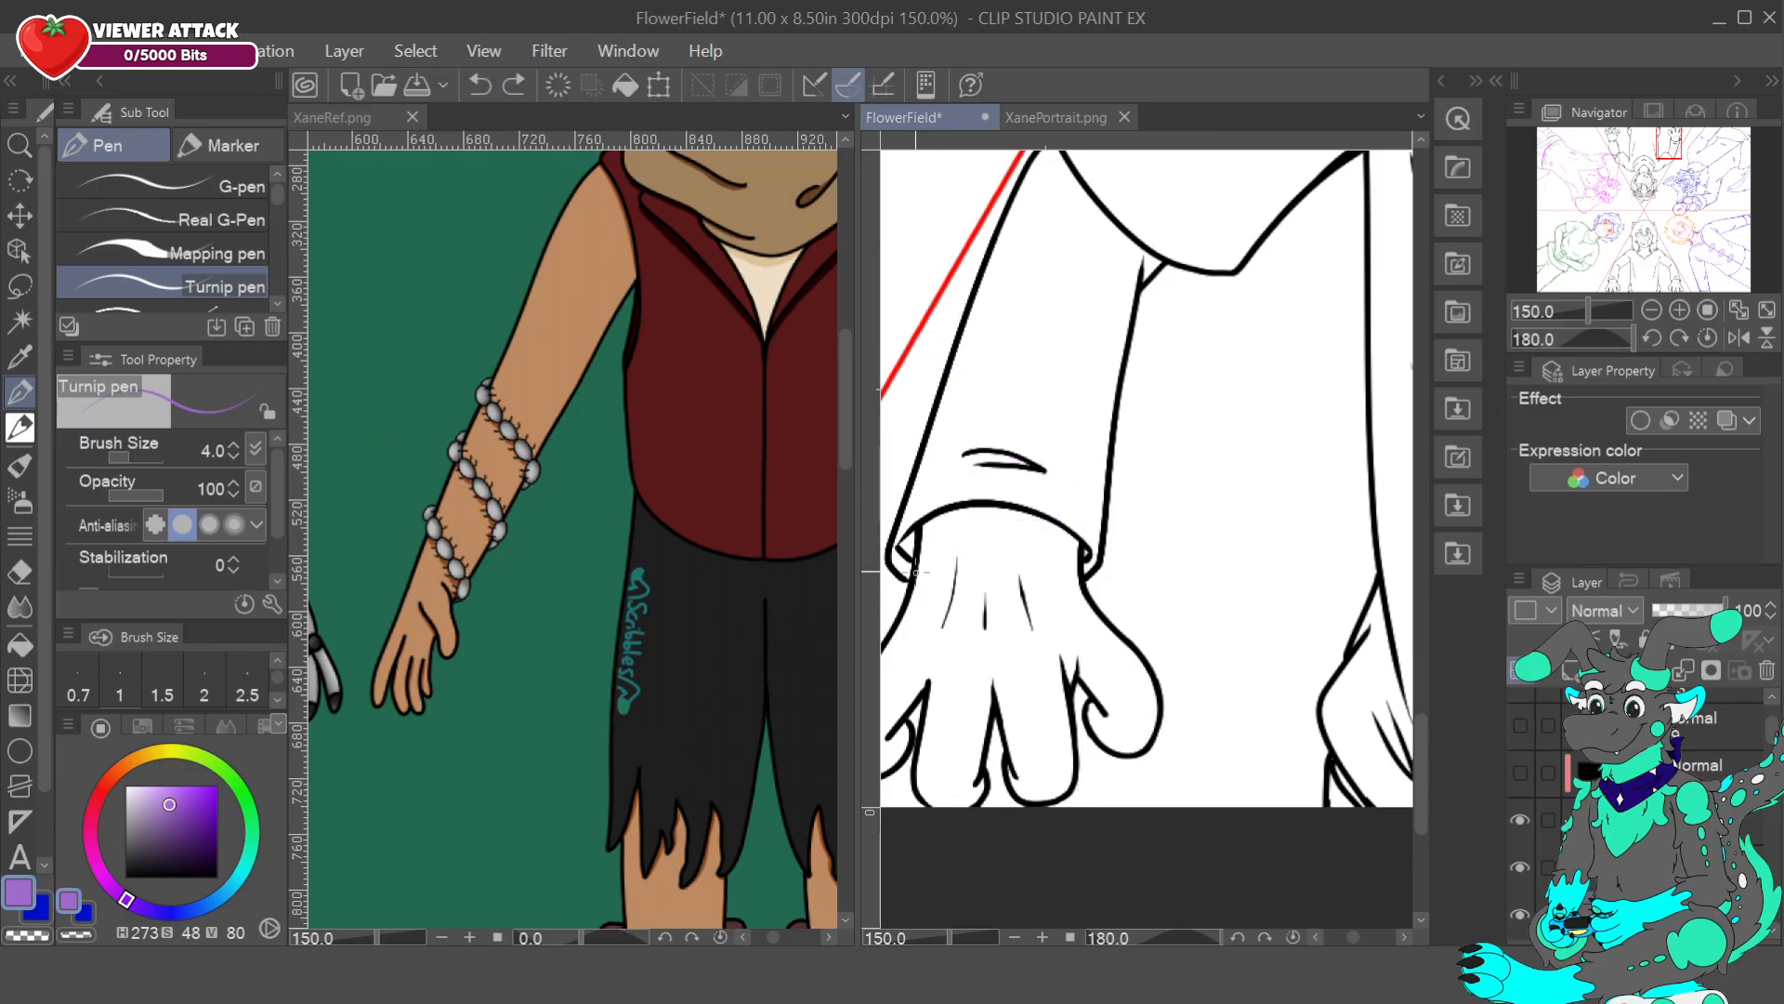
- Sketch a purple guideline winding up the forearm with small cuff segments, check the centipede's head in XaneRef.png, and undo the last segments
mouse_move(910, 569)
left_mouse_down()
mouse_move(1000, 482)
mouse_move(1059, 470)
mouse_move(931, 466)
mouse_move(967, 407)
mouse_move(1081, 376)
mouse_move(1094, 392)
mouse_move(1039, 399)
mouse_move(981, 316)
mouse_move(1119, 296)
left_mouse_up()
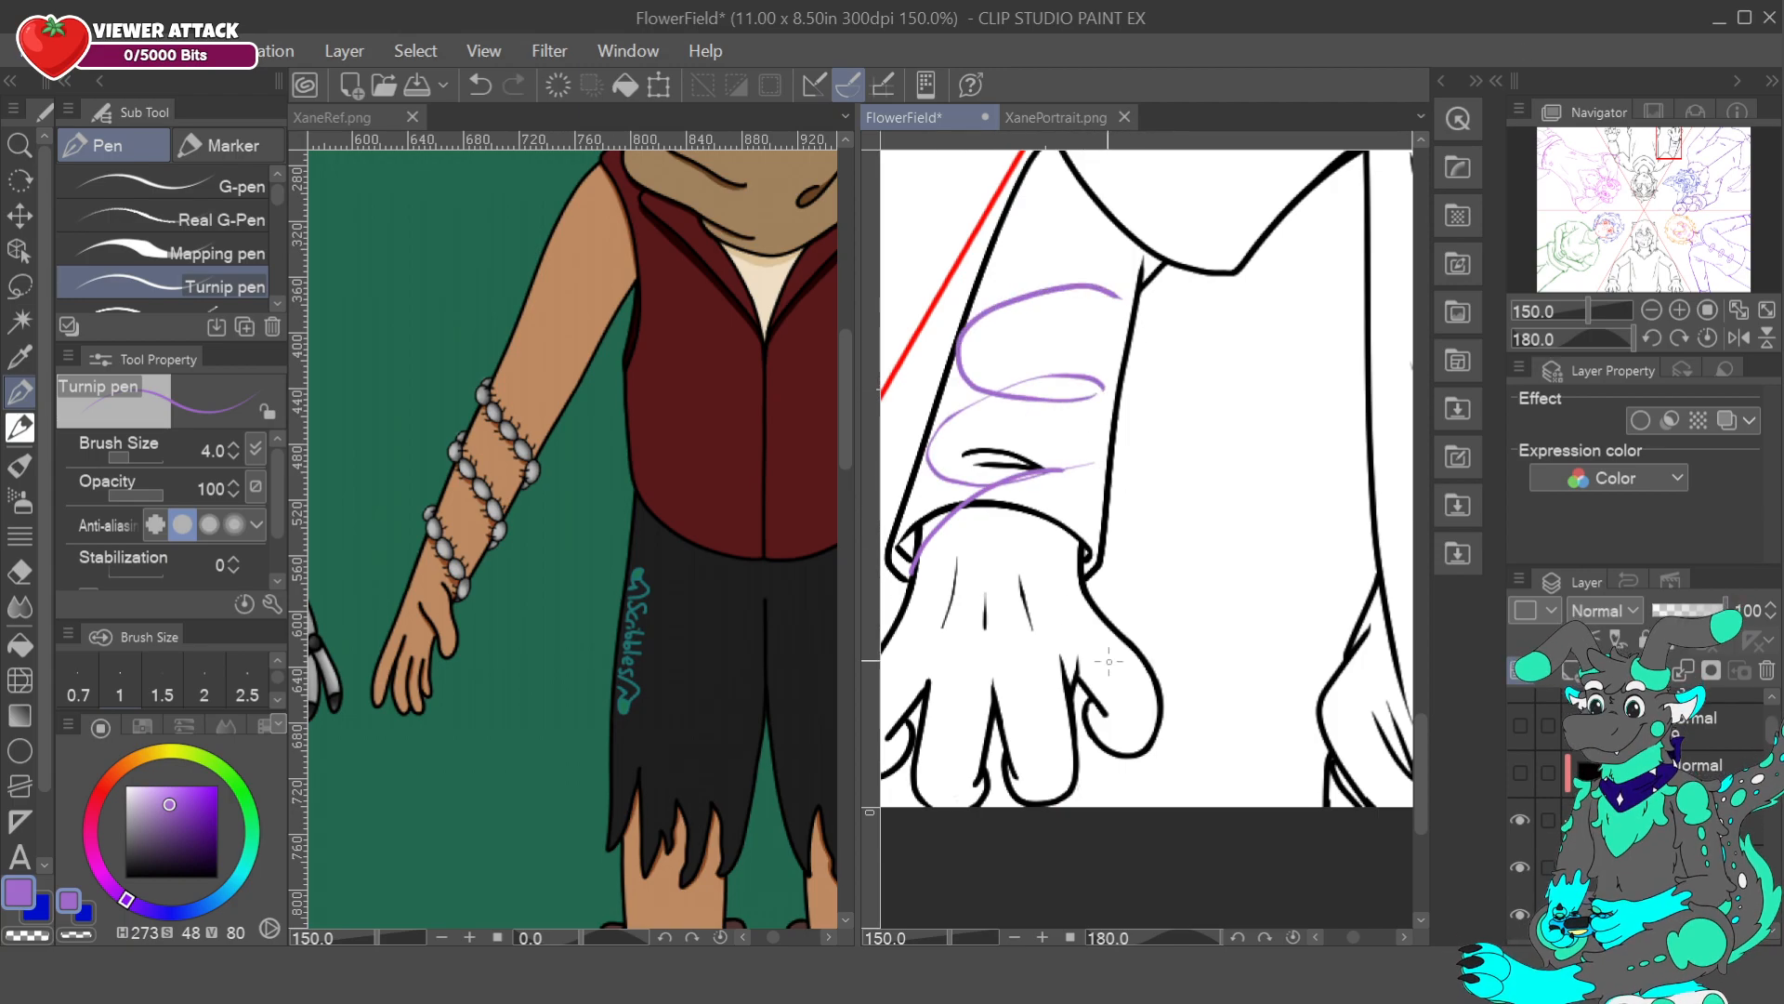
mouse_move(943, 511)
left_mouse_down()
mouse_move(920, 532)
mouse_move(940, 531)
left_mouse_up()
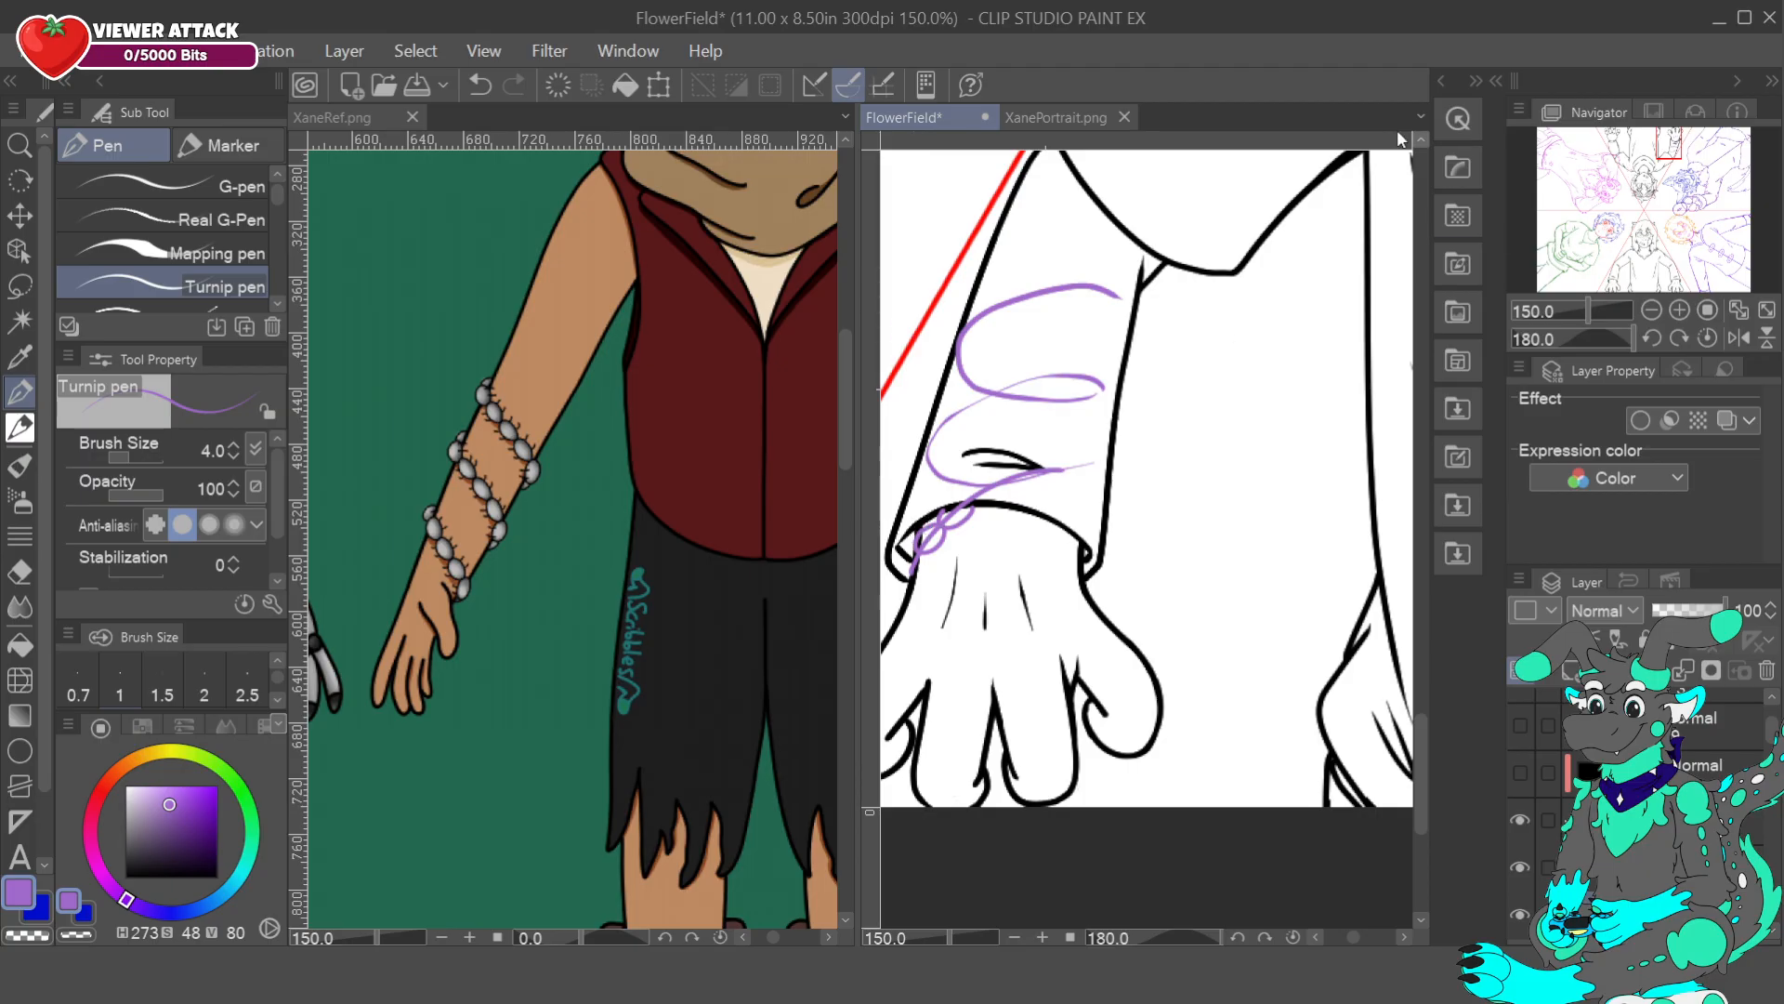
left_click(348, 119)
left_click_drag(1660, 131, 1695, 153)
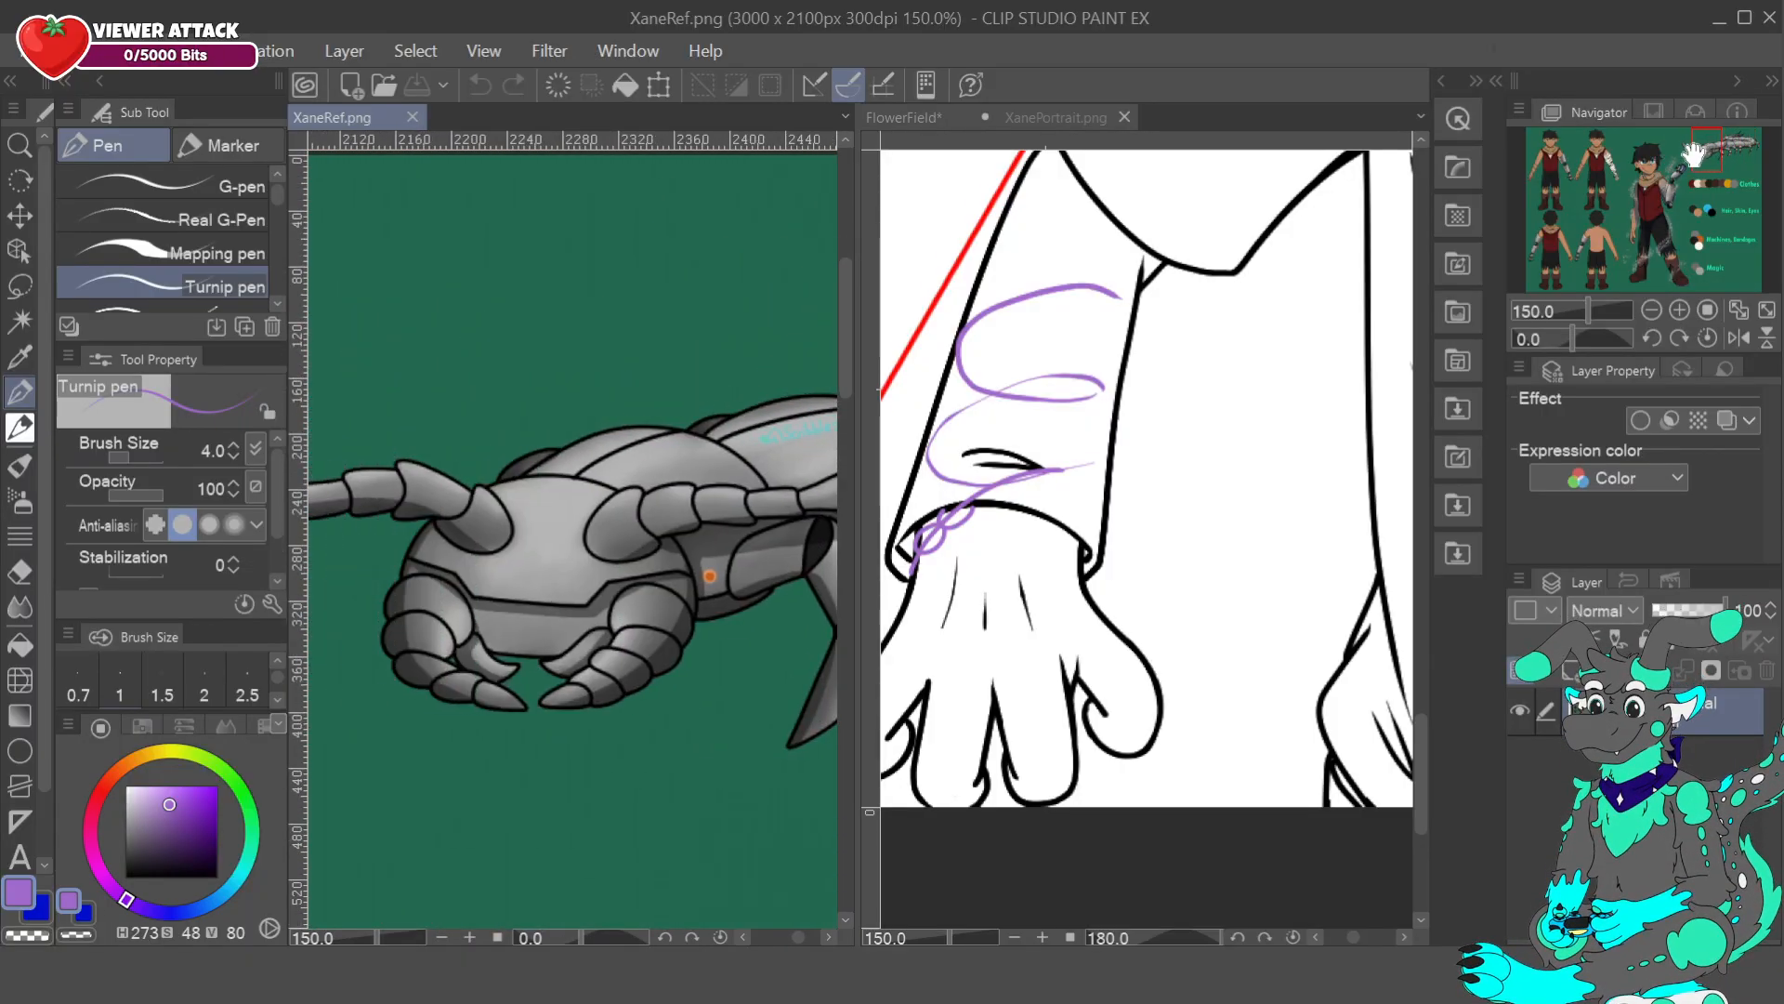
left_click(907, 116)
left_click(479, 85)
left_click(479, 86)
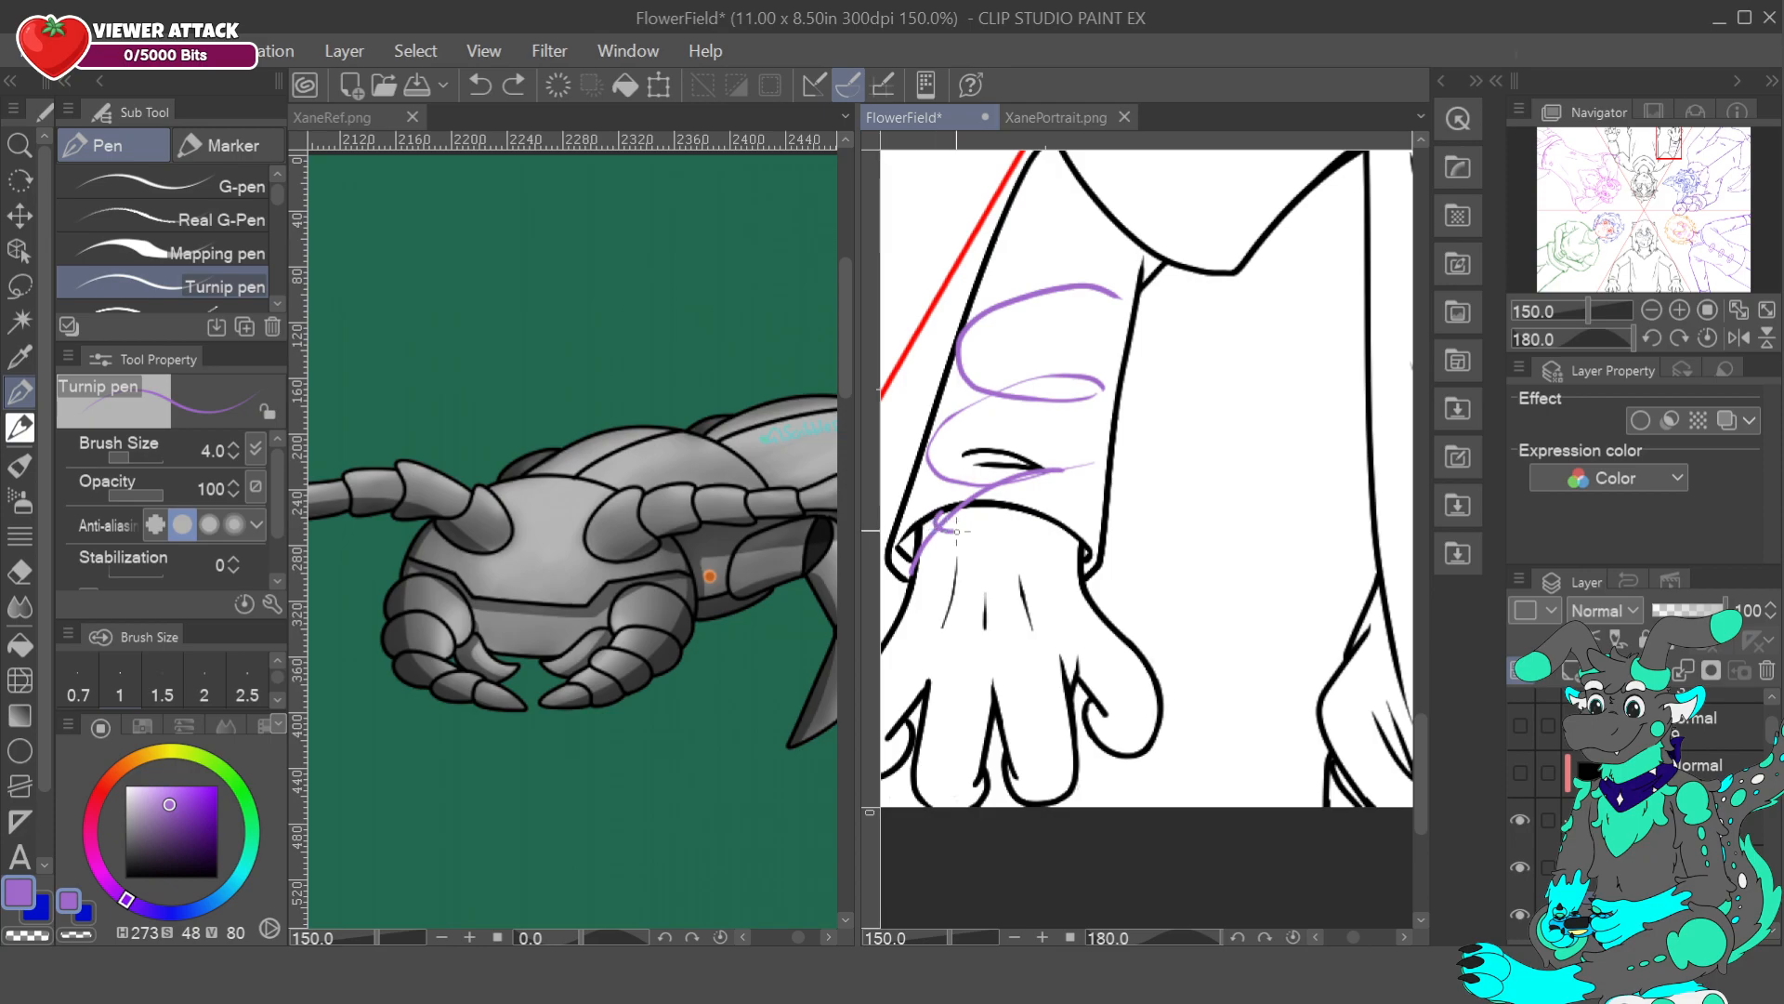
- Try several versions of the centipede's head and segments at the lower end of the winding guideline
left_click_drag(972, 514, 962, 507)
left_click(479, 86)
left_click_drag(969, 514, 963, 508)
left_click(480, 86)
left_click_drag(963, 522, 938, 523)
left_click(482, 93)
left_click_drag(930, 562, 944, 514)
- Check the centipede's body in XaneRef.png, add to the head sketch, and undo the whole purple sketch
left_click(368, 115)
left_click_drag(1714, 149, 1725, 155)
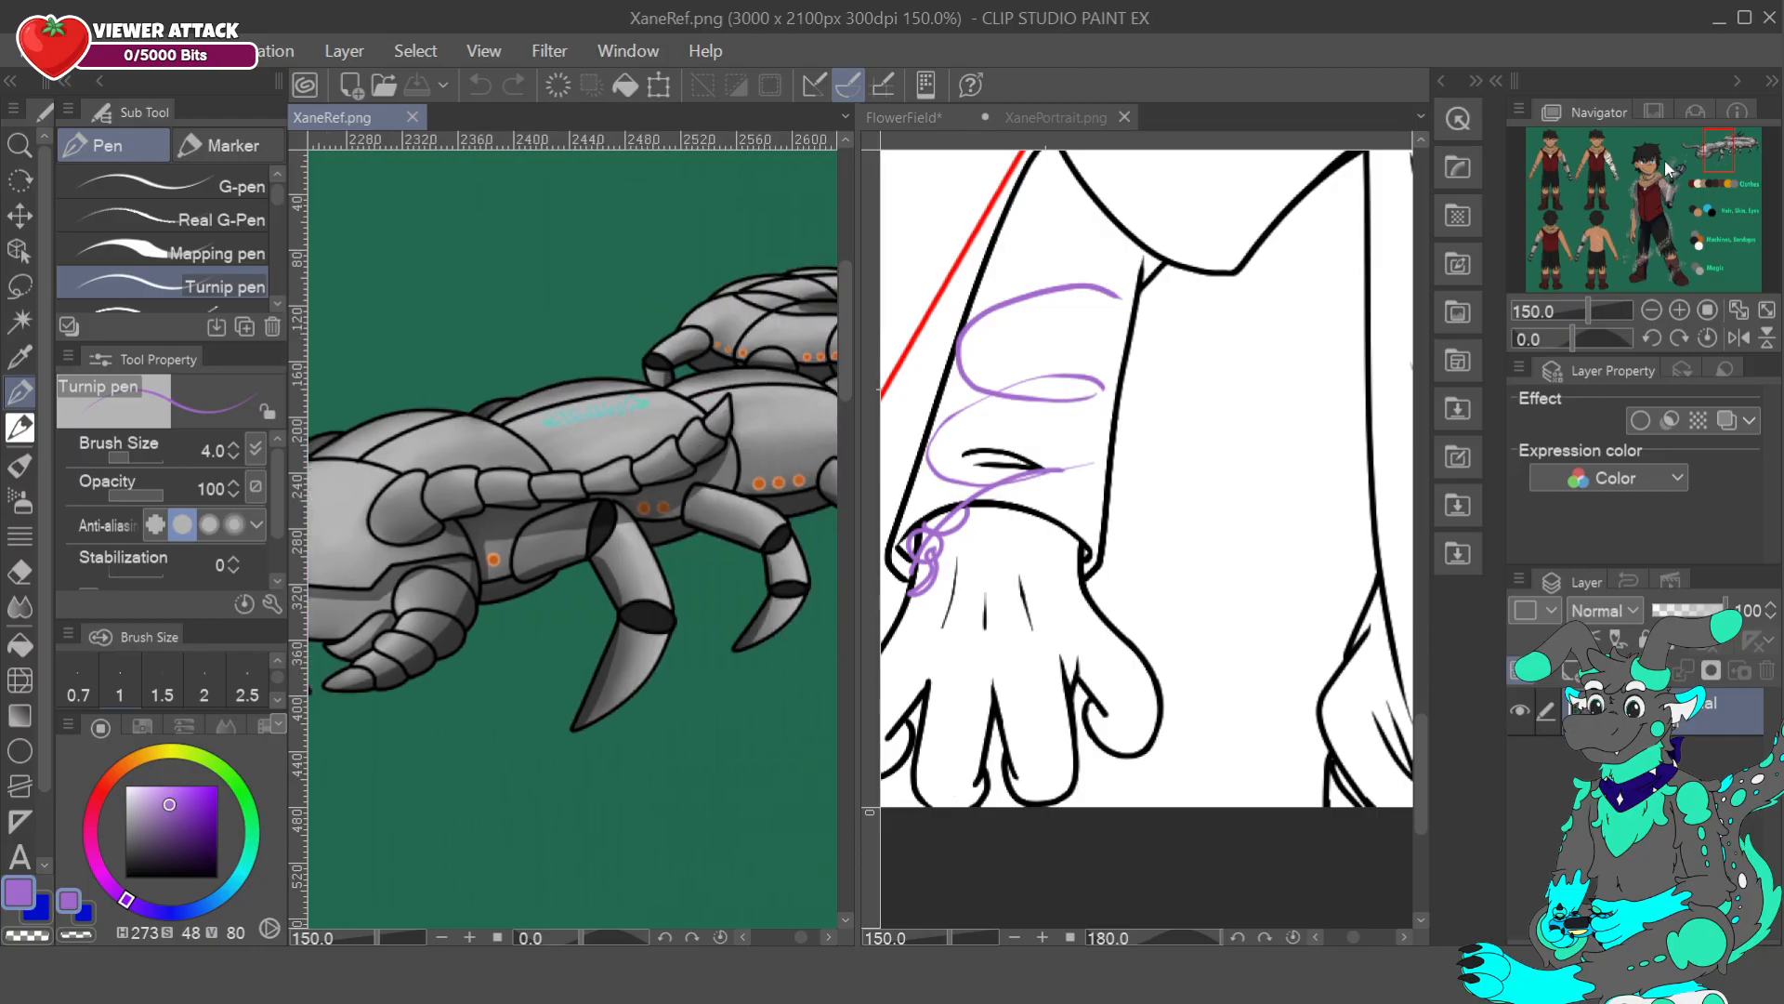
left_click(914, 117)
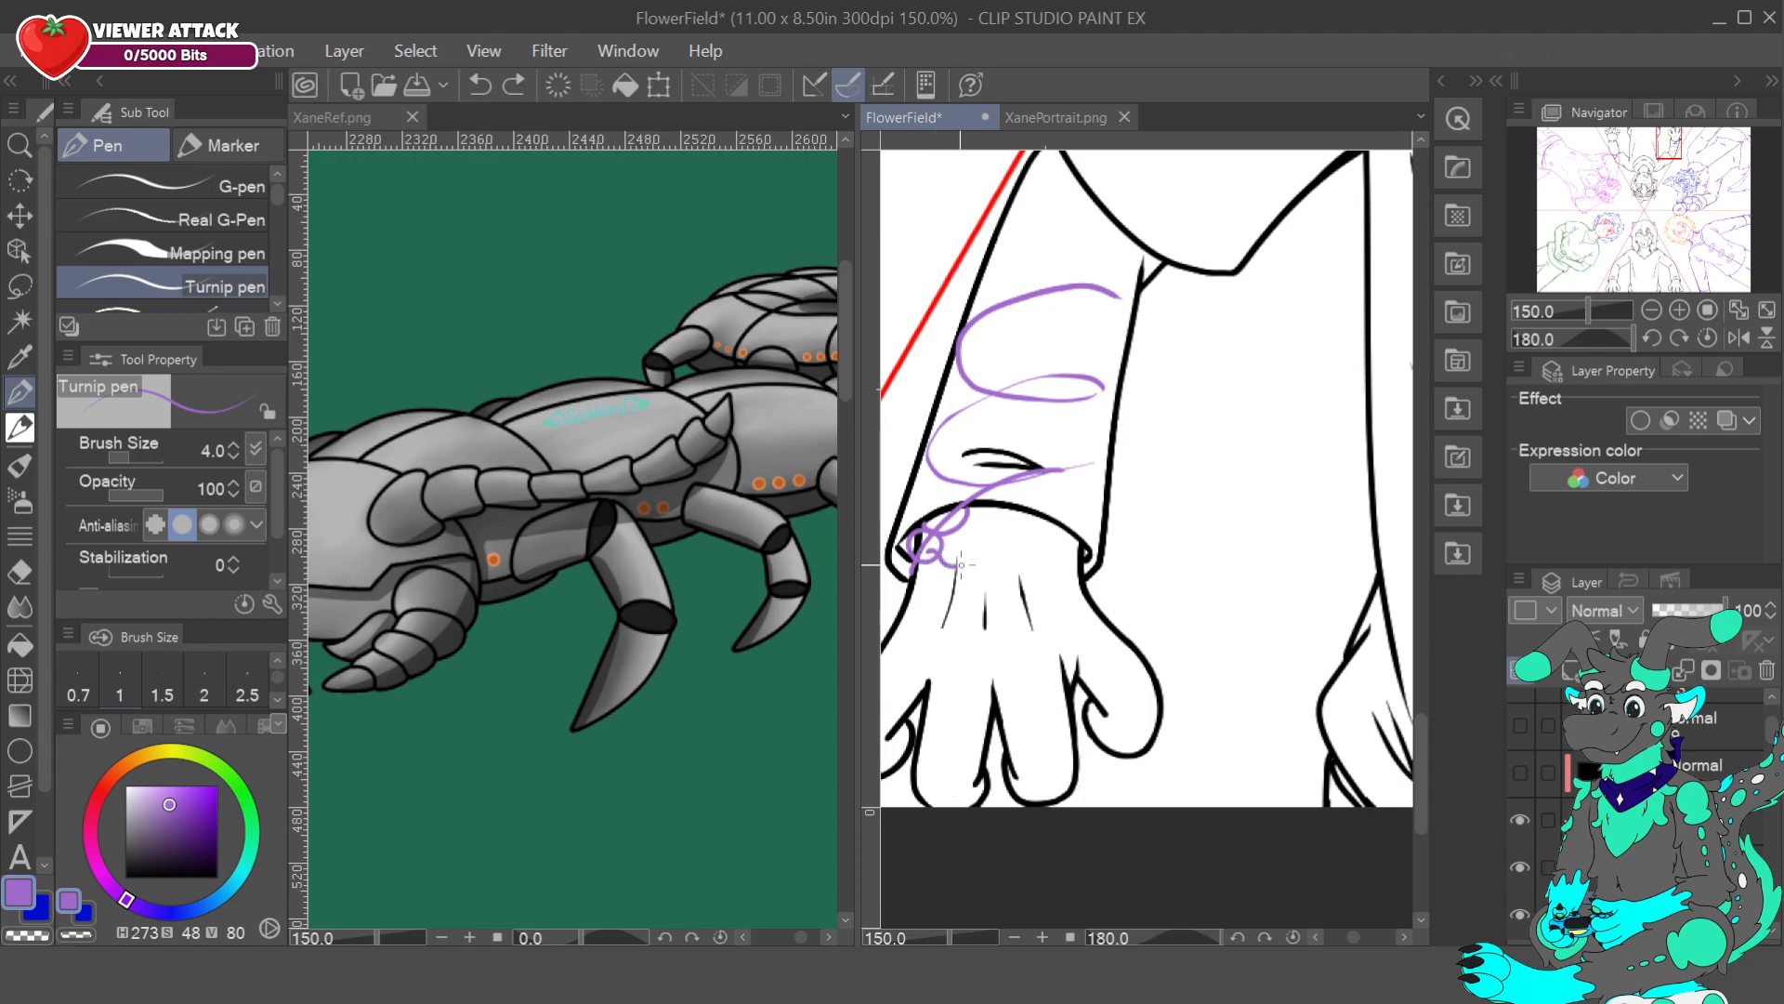
left_click_drag(925, 555, 937, 548)
left_click(486, 84)
left_click(485, 86)
left_click(483, 86)
left_click(483, 87)
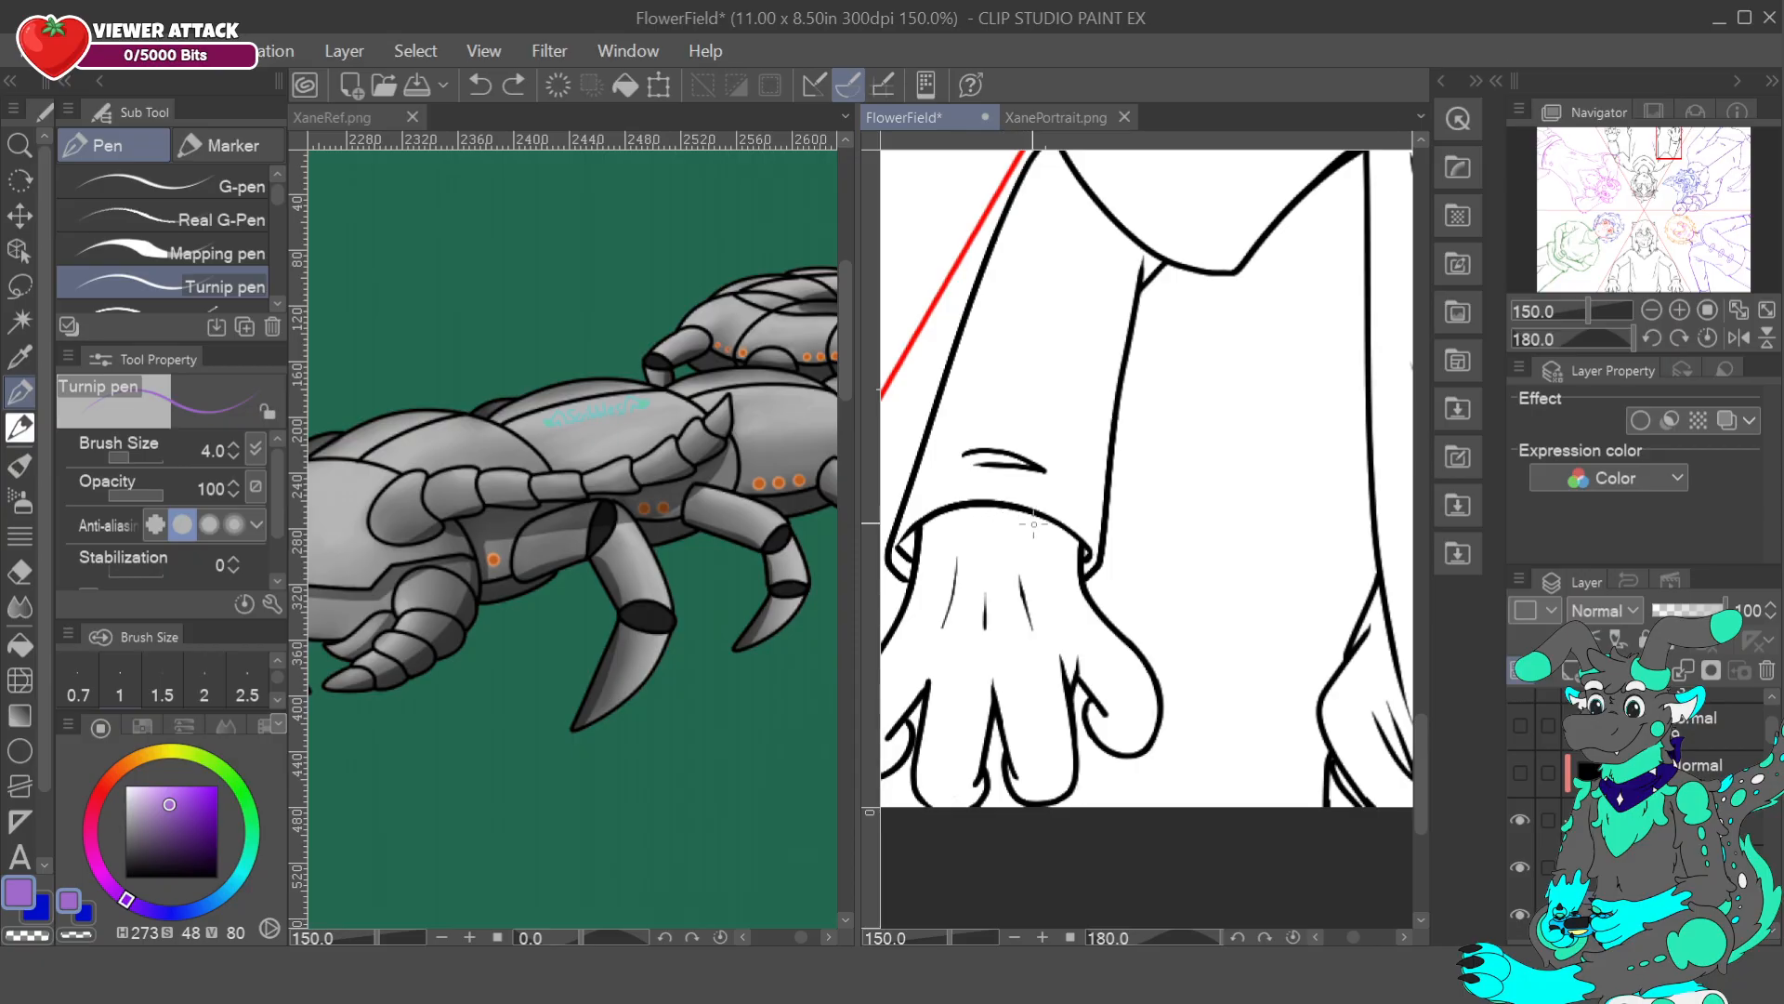
- Sketch a small purple centipede head with pincers on the wrist below the cuff, undoing the last antenna strokes
left_click_drag(1034, 524, 1030, 526)
mouse_move(1033, 526)
left_mouse_down()
mouse_move(986, 543)
mouse_move(1056, 530)
left_mouse_up()
mouse_move(1020, 542)
left_mouse_down()
mouse_move(1018, 559)
mouse_move(1035, 546)
left_mouse_up()
left_click_drag(1004, 529, 994, 510)
key("ctrl+z")
mouse_move(1007, 513)
left_mouse_down()
mouse_move(1029, 521)
mouse_move(987, 506)
left_mouse_up()
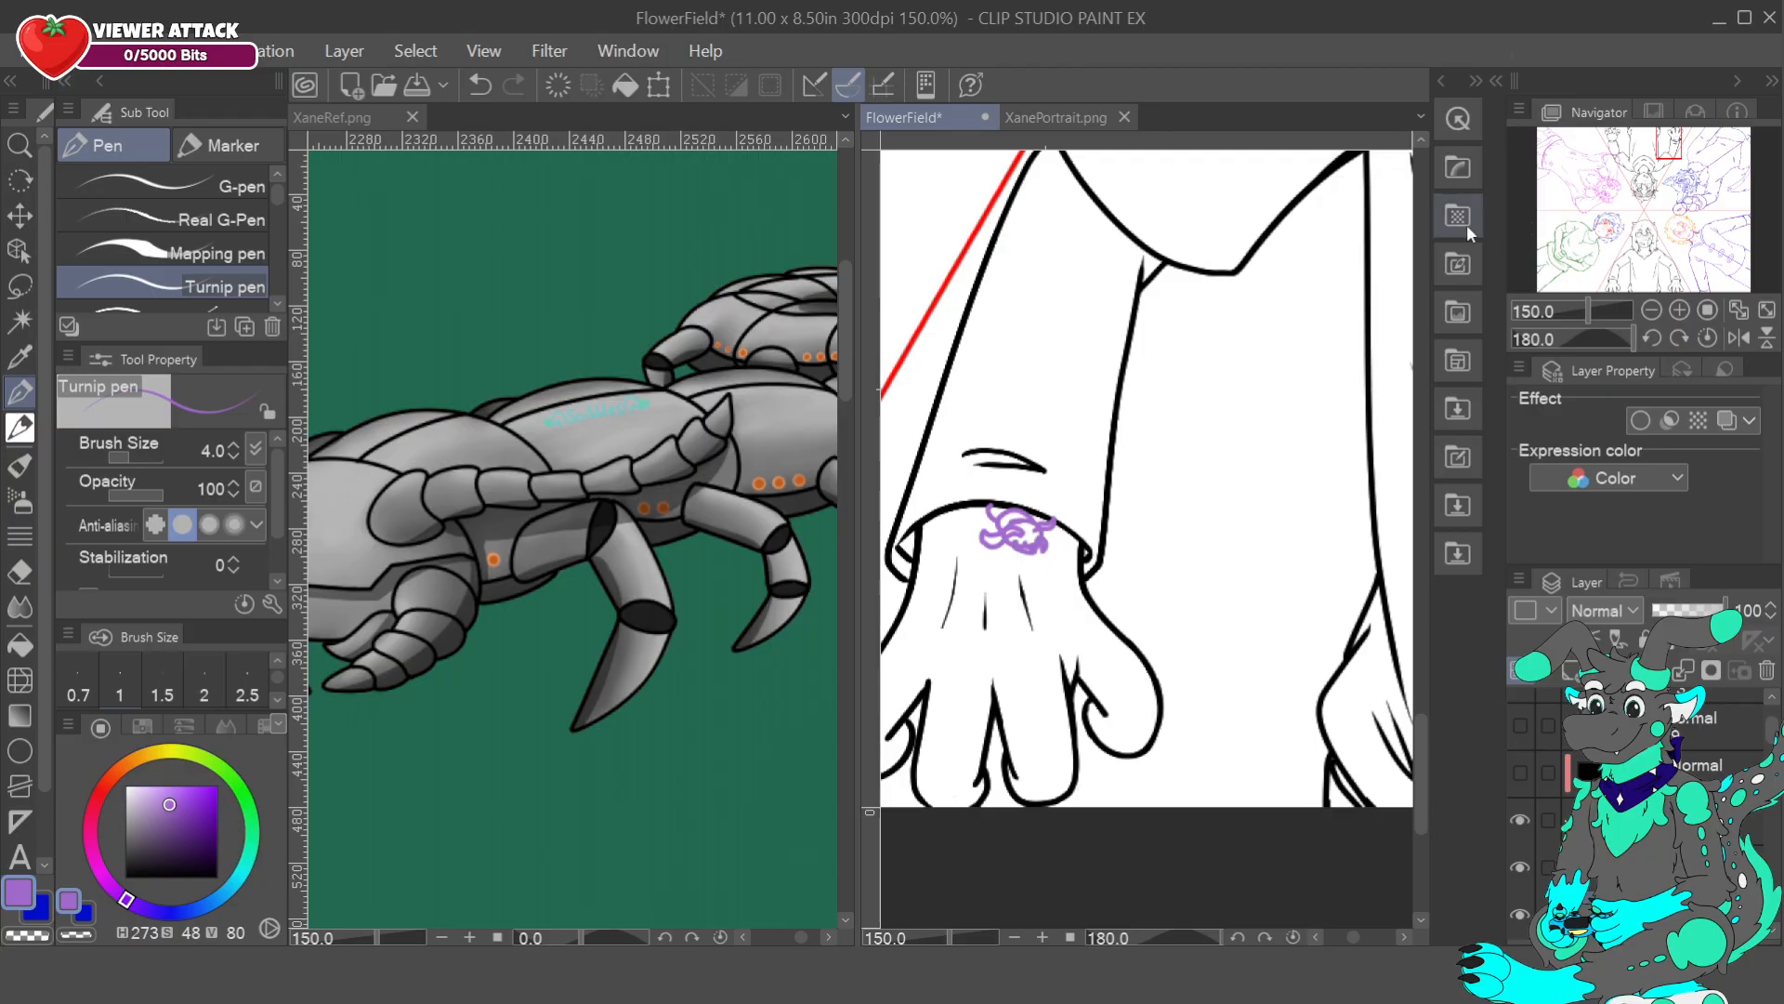
key("ctrl+z")
key("ctrl+z")
- Move the centipede head sketch toward the thumb side of the wrist and rotate it slightly
key("ctrl+t")
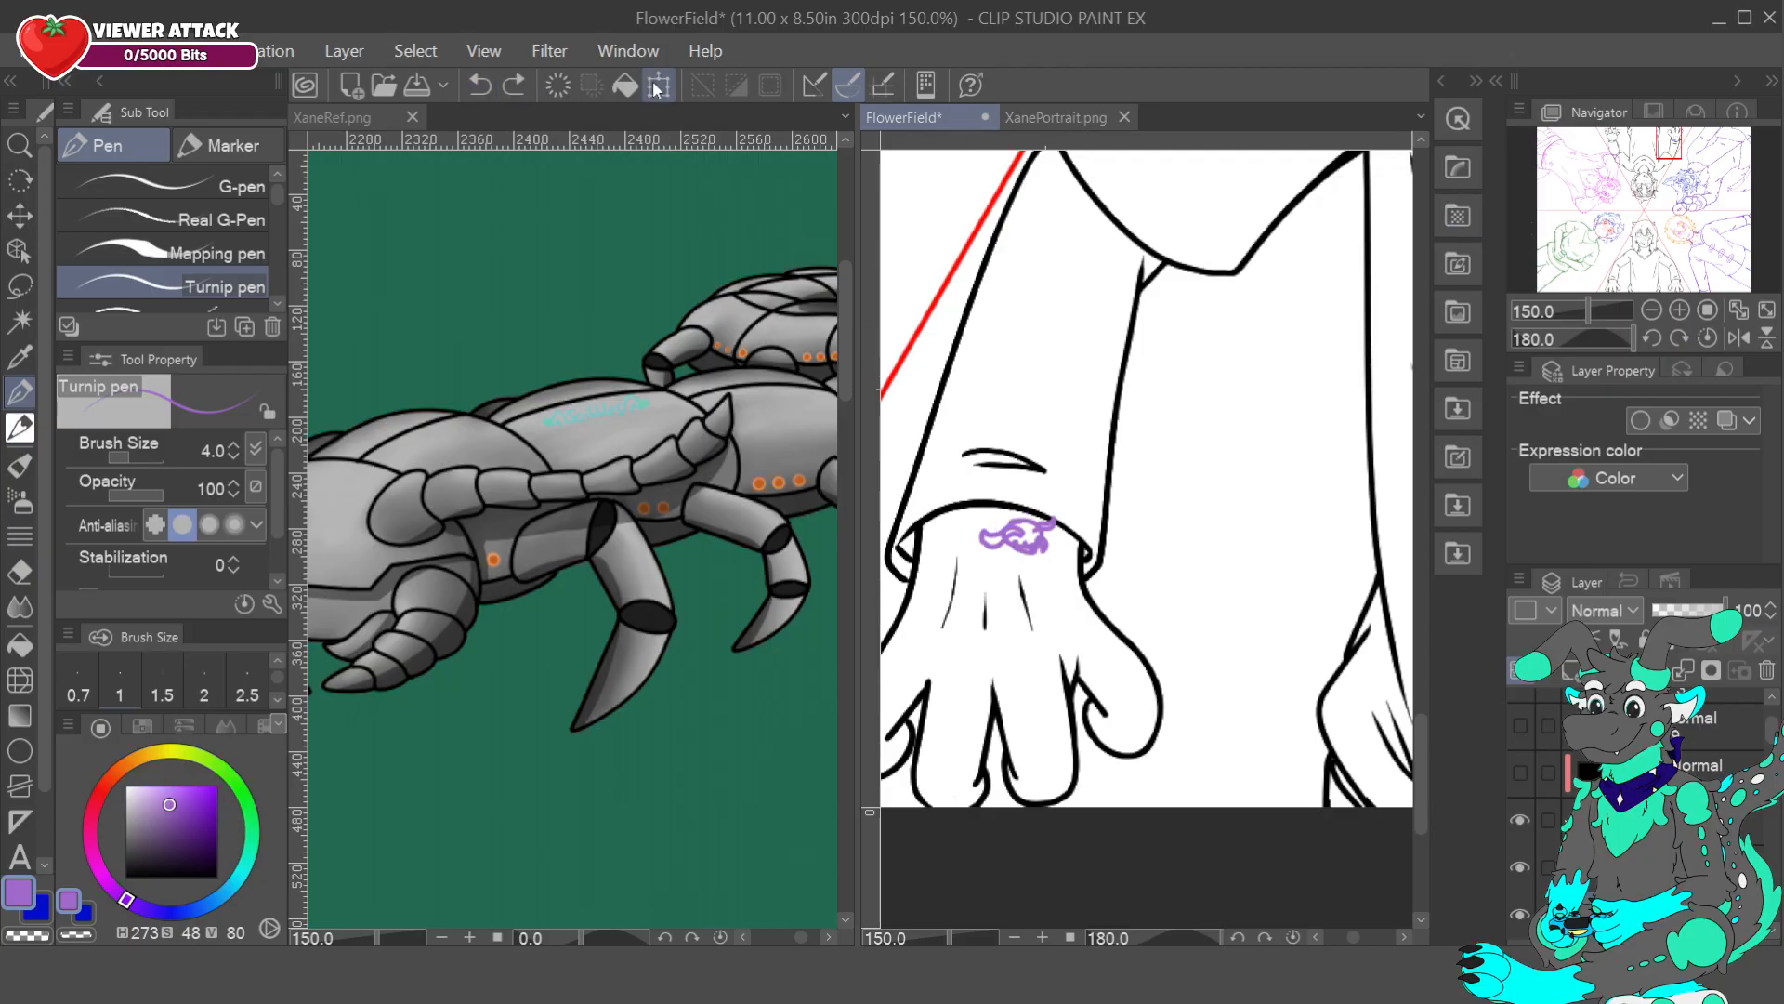
left_click_drag(1048, 551, 1071, 561)
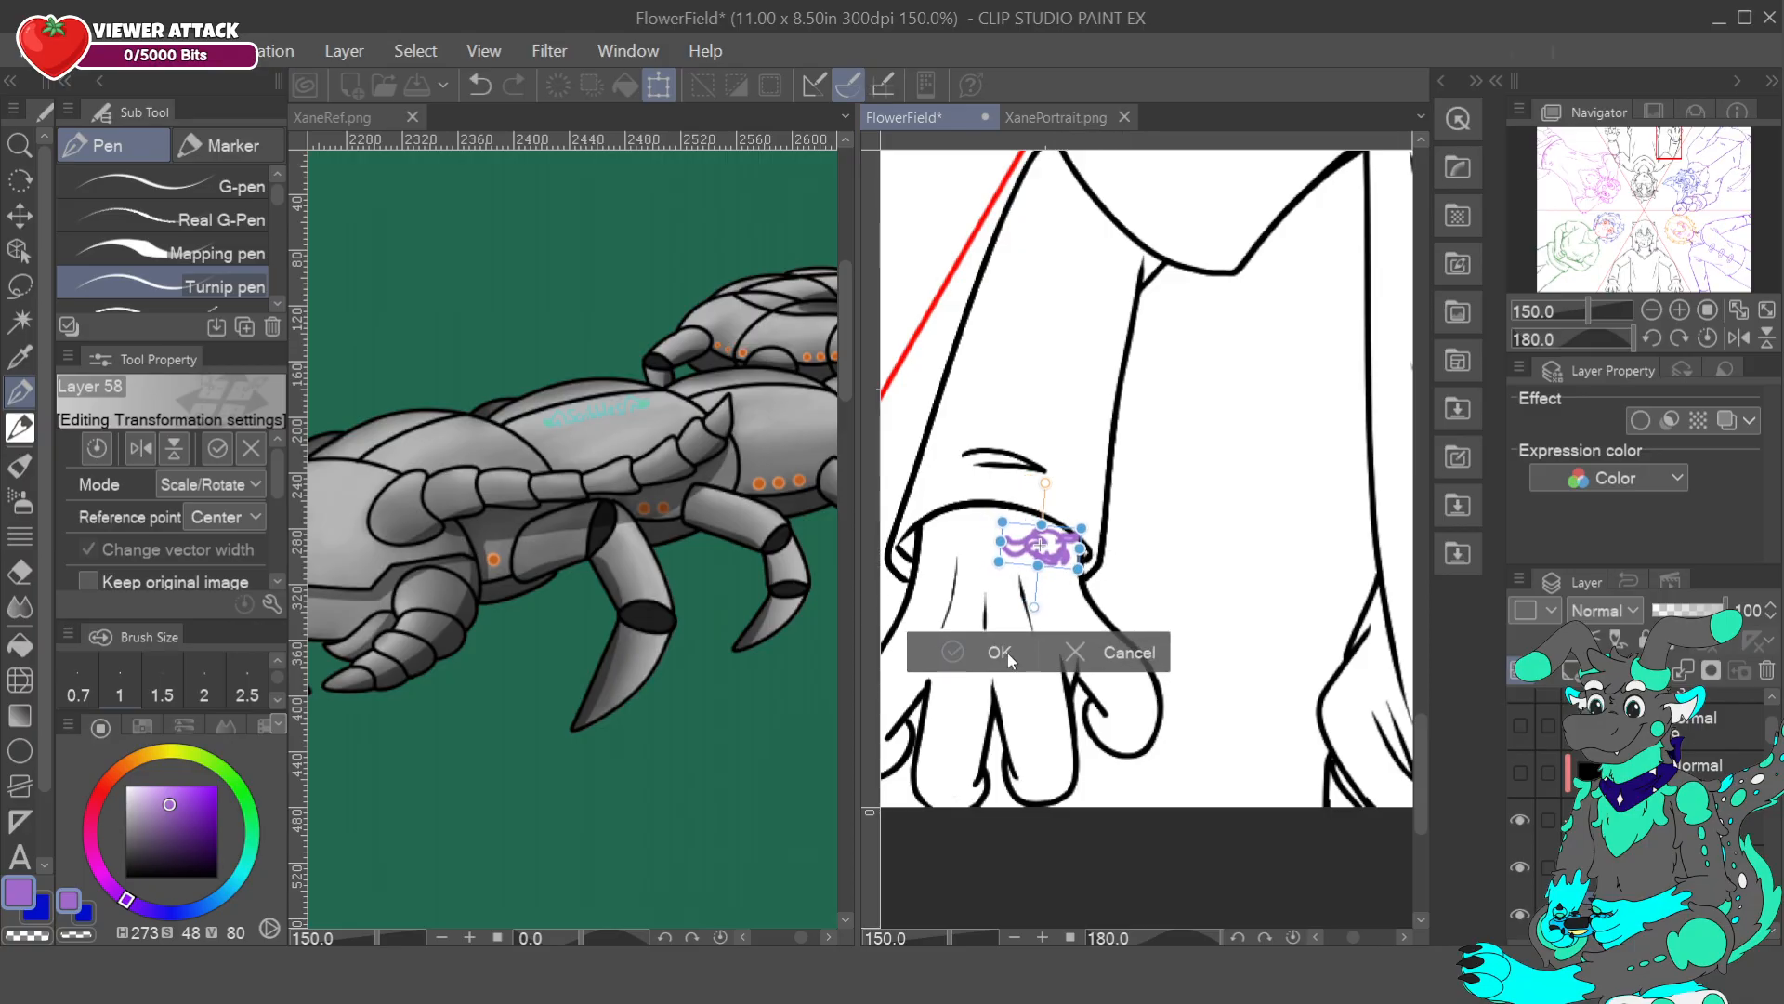
left_click(975, 651)
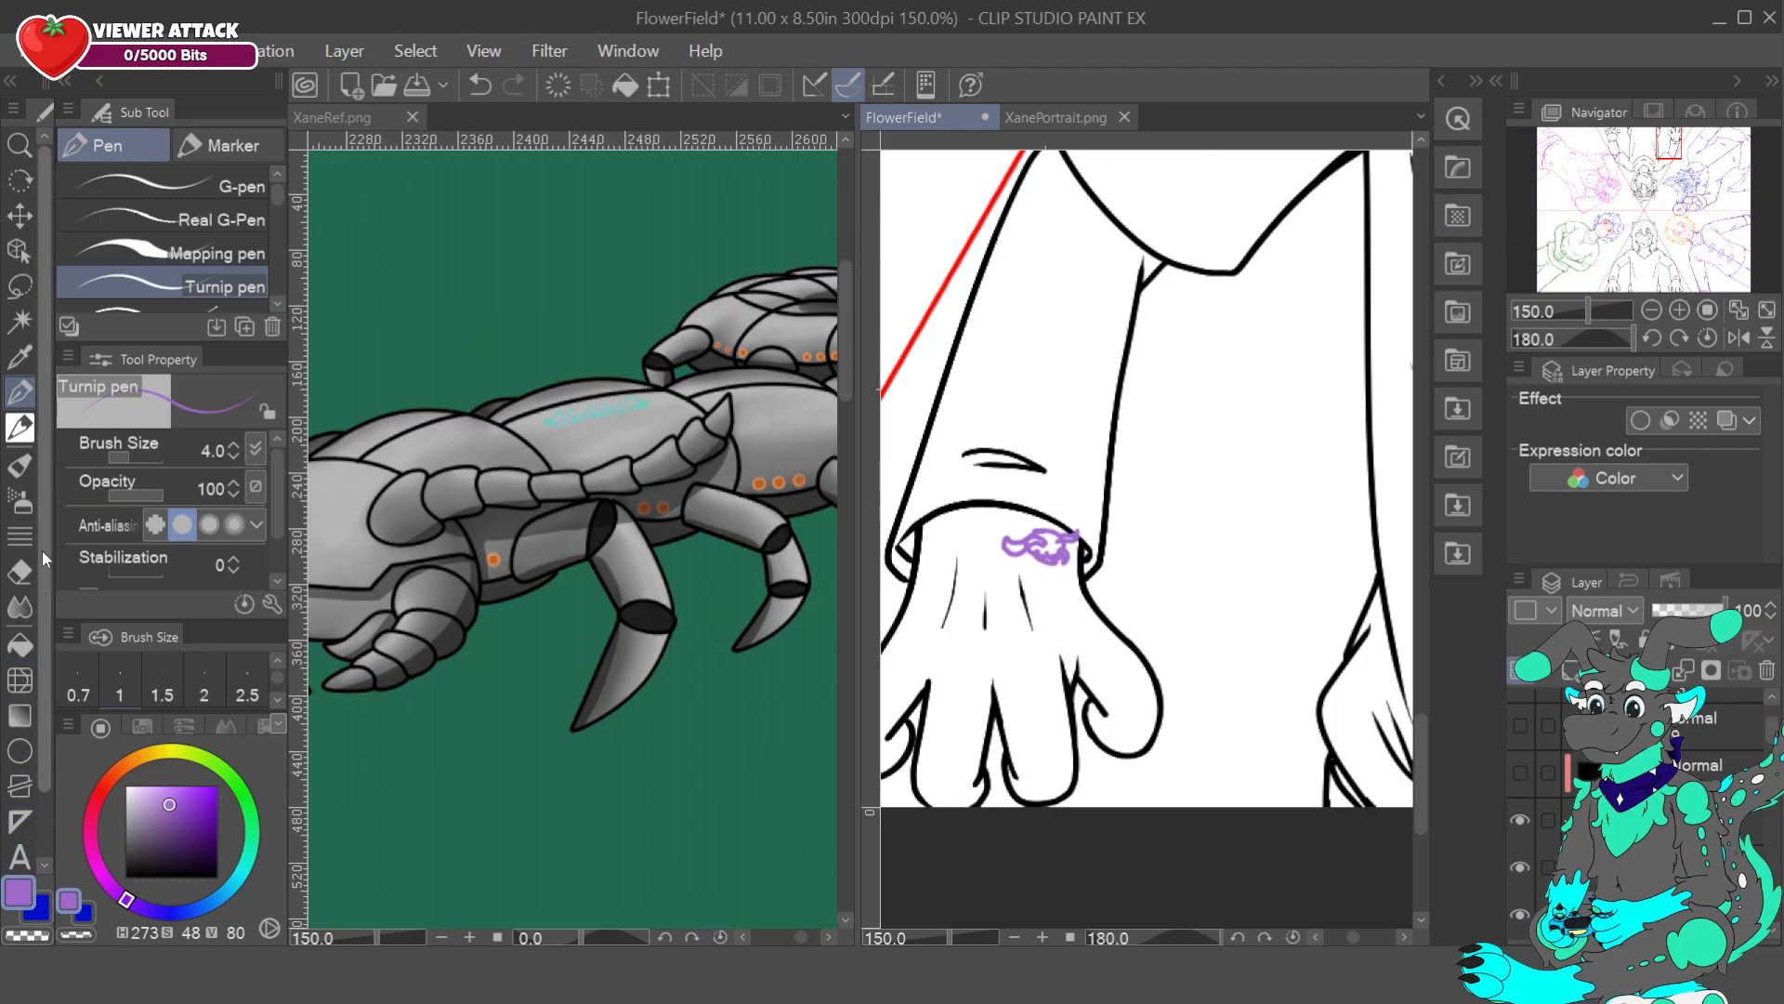
- Try to sketch curves trailing from the centipede's head over the cuff with The Ultimate Doodle Brush
key("p")
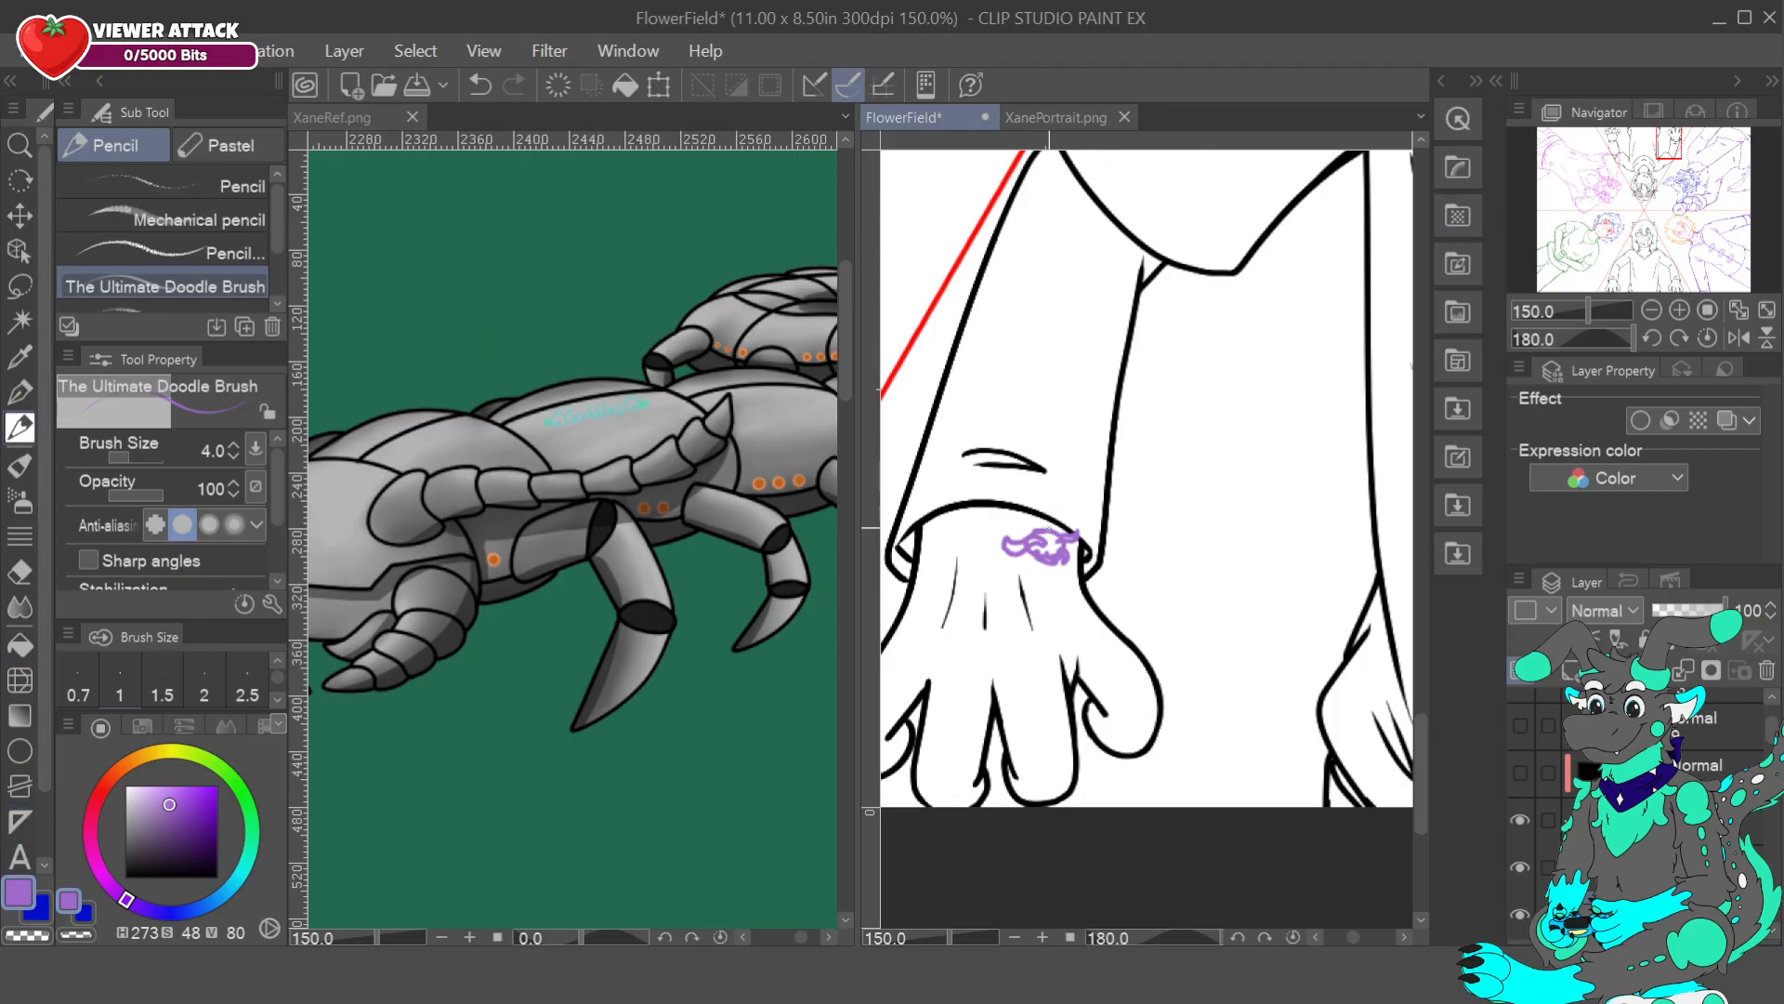
left_click_drag(1039, 530, 1013, 526)
mouse_move(1015, 517)
left_mouse_down()
mouse_move(995, 511)
mouse_move(993, 535)
mouse_move(1011, 537)
left_mouse_up()
left_click(483, 87)
left_click(485, 86)
left_click(487, 82)
left_click_drag(1023, 532, 979, 470)
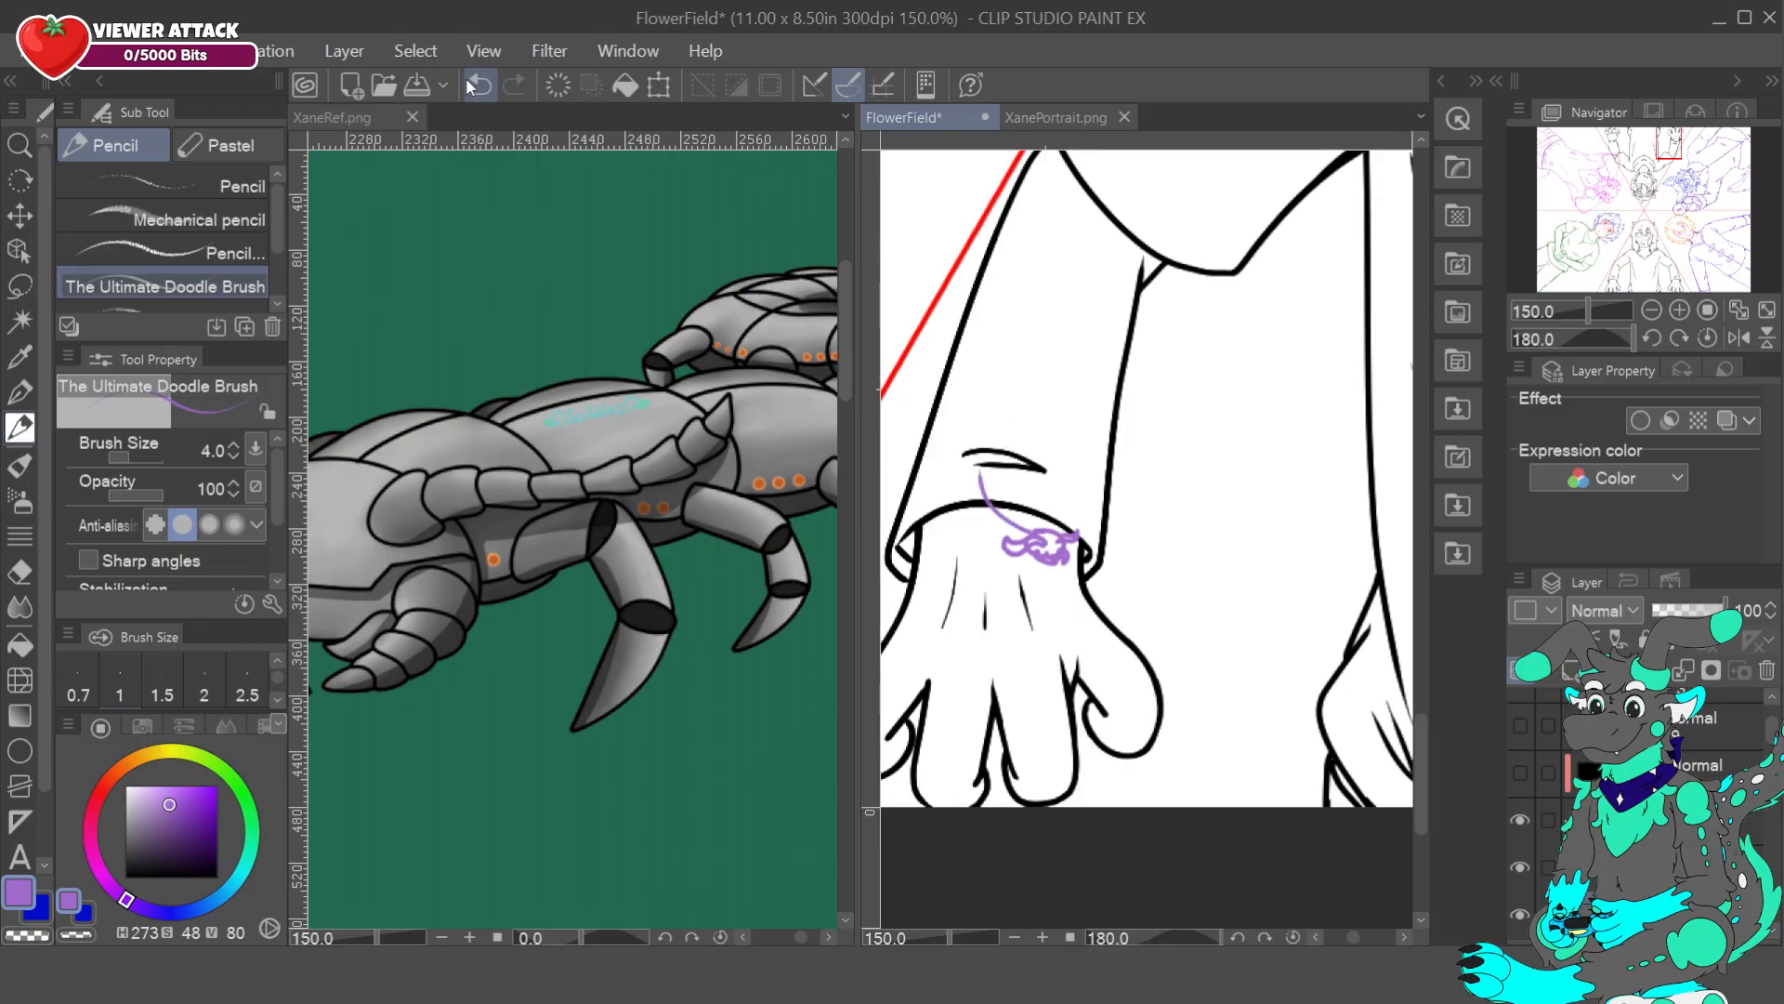
- Flip the purple centipede head sketch horizontally and move it to the opposite side of the wrist below the cuff
left_click(659, 85)
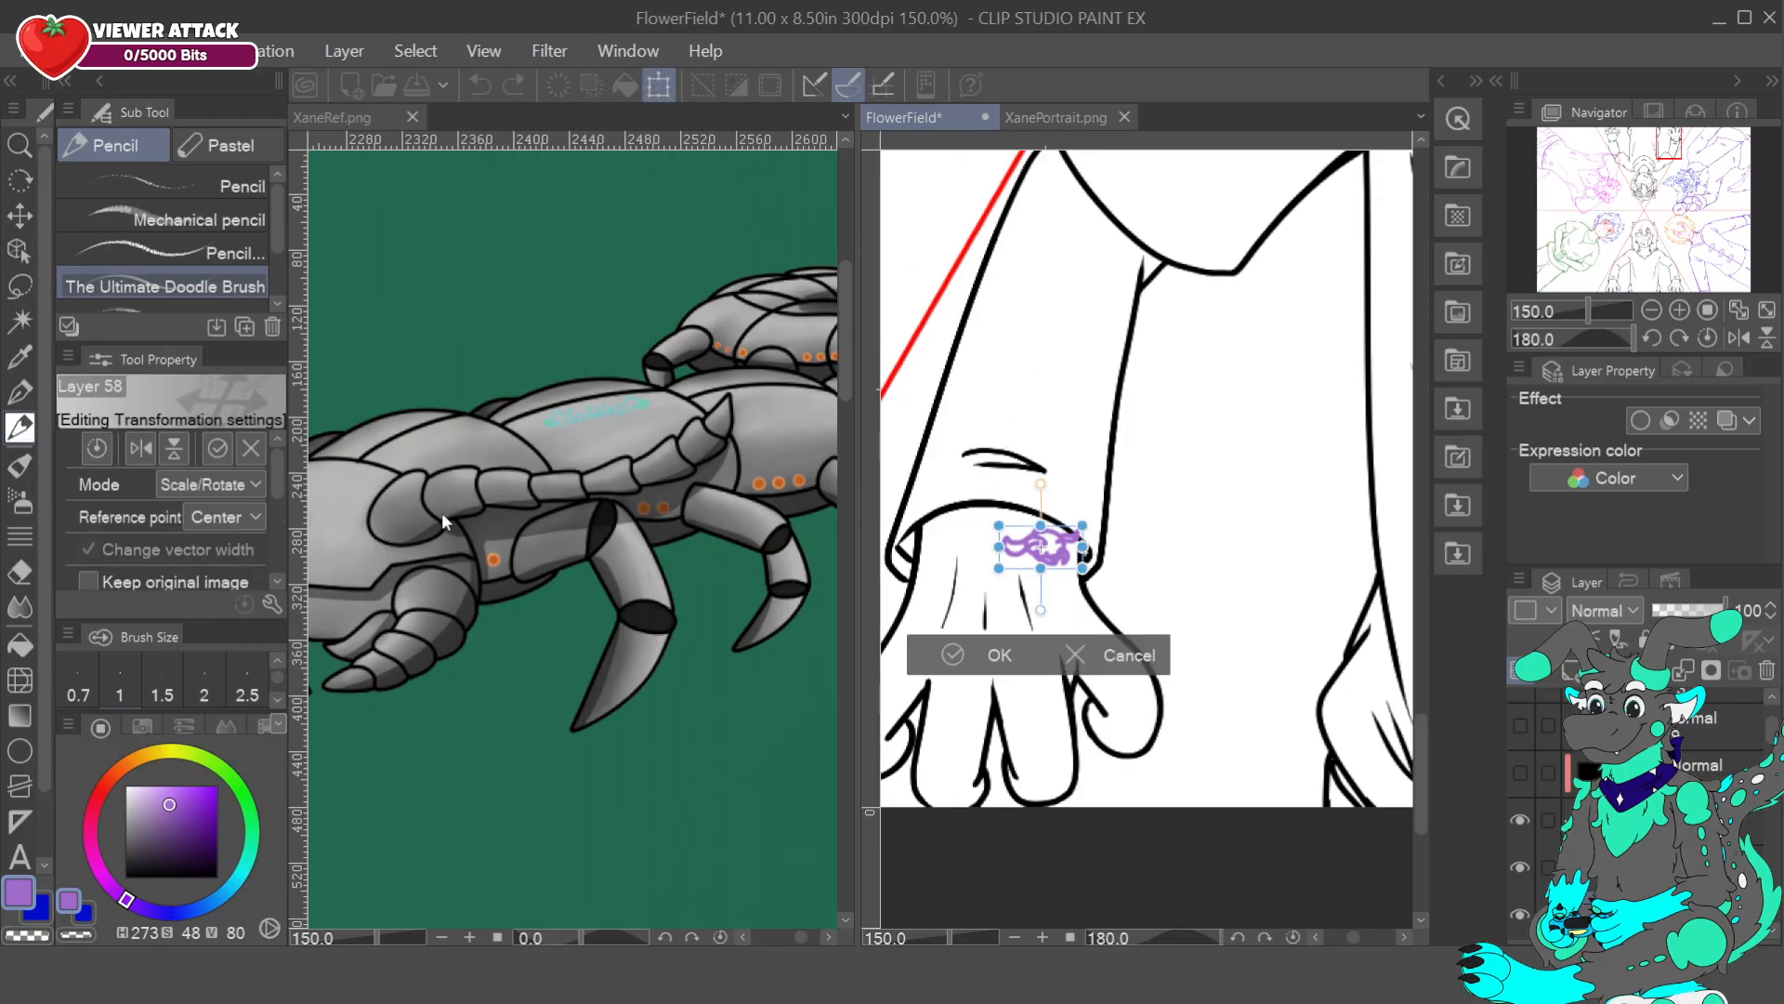
left_click(154, 446)
mouse_move(1062, 563)
left_mouse_down()
mouse_move(967, 561)
mouse_move(1031, 565)
mouse_move(1029, 545)
left_mouse_up()
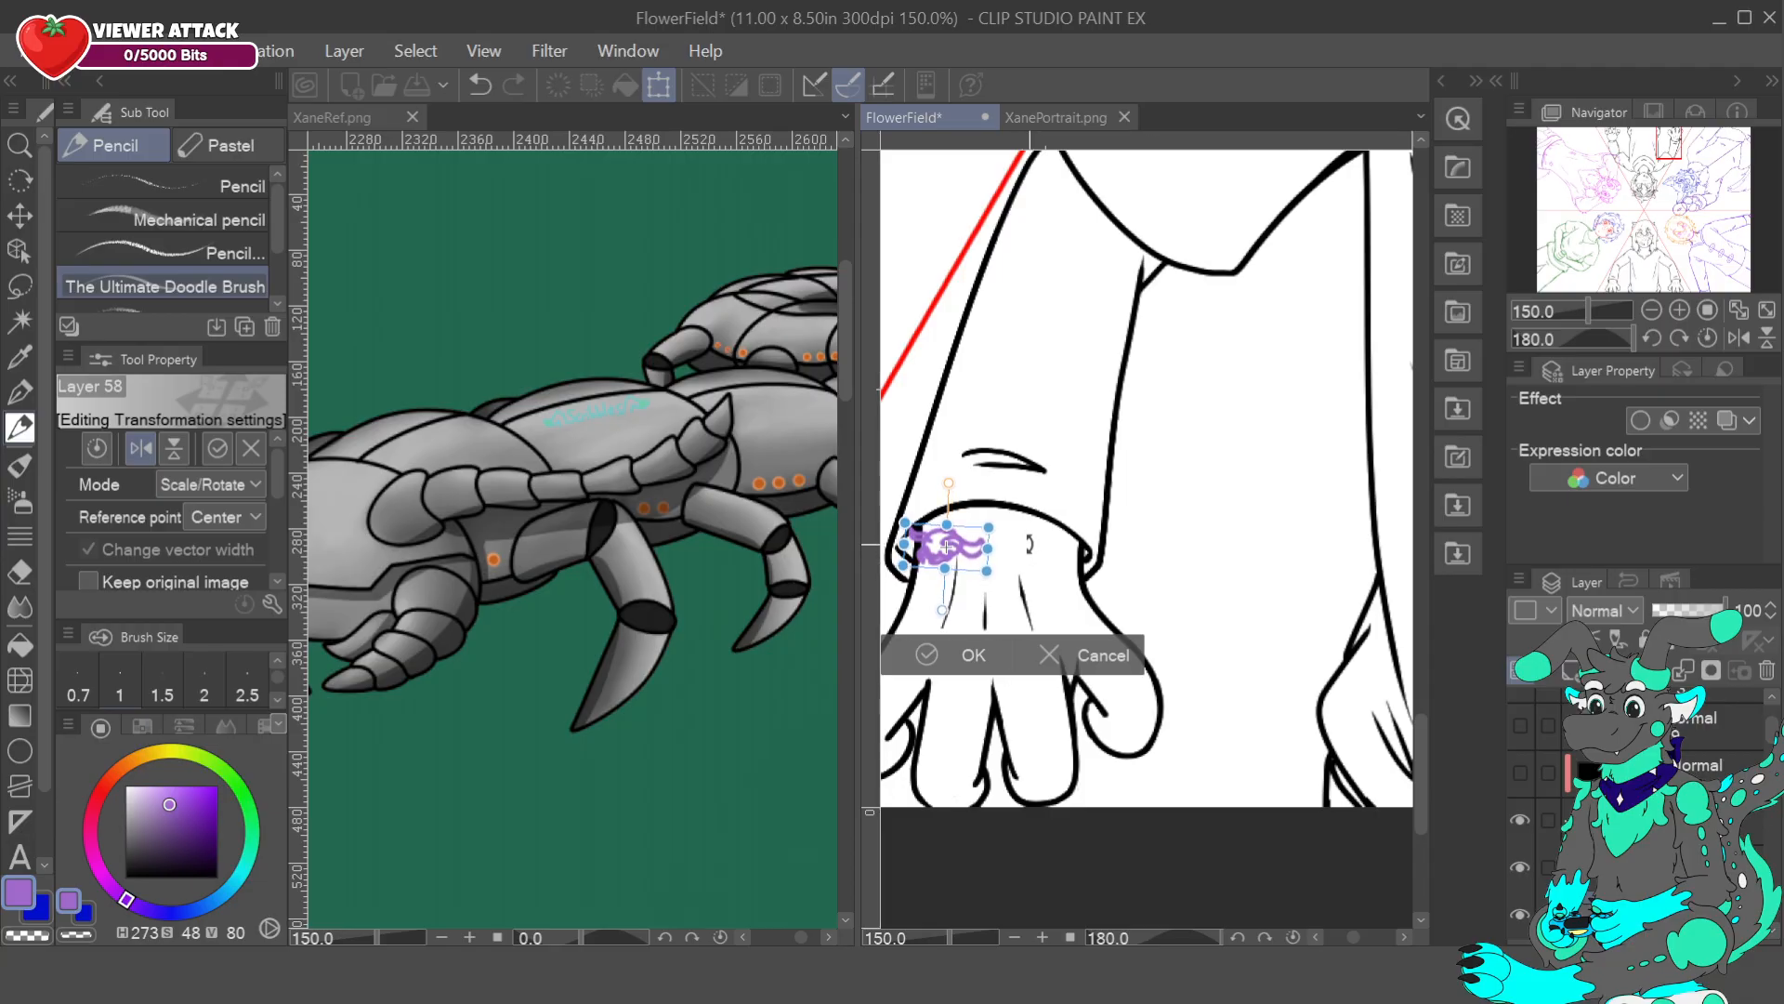
left_click(956, 659)
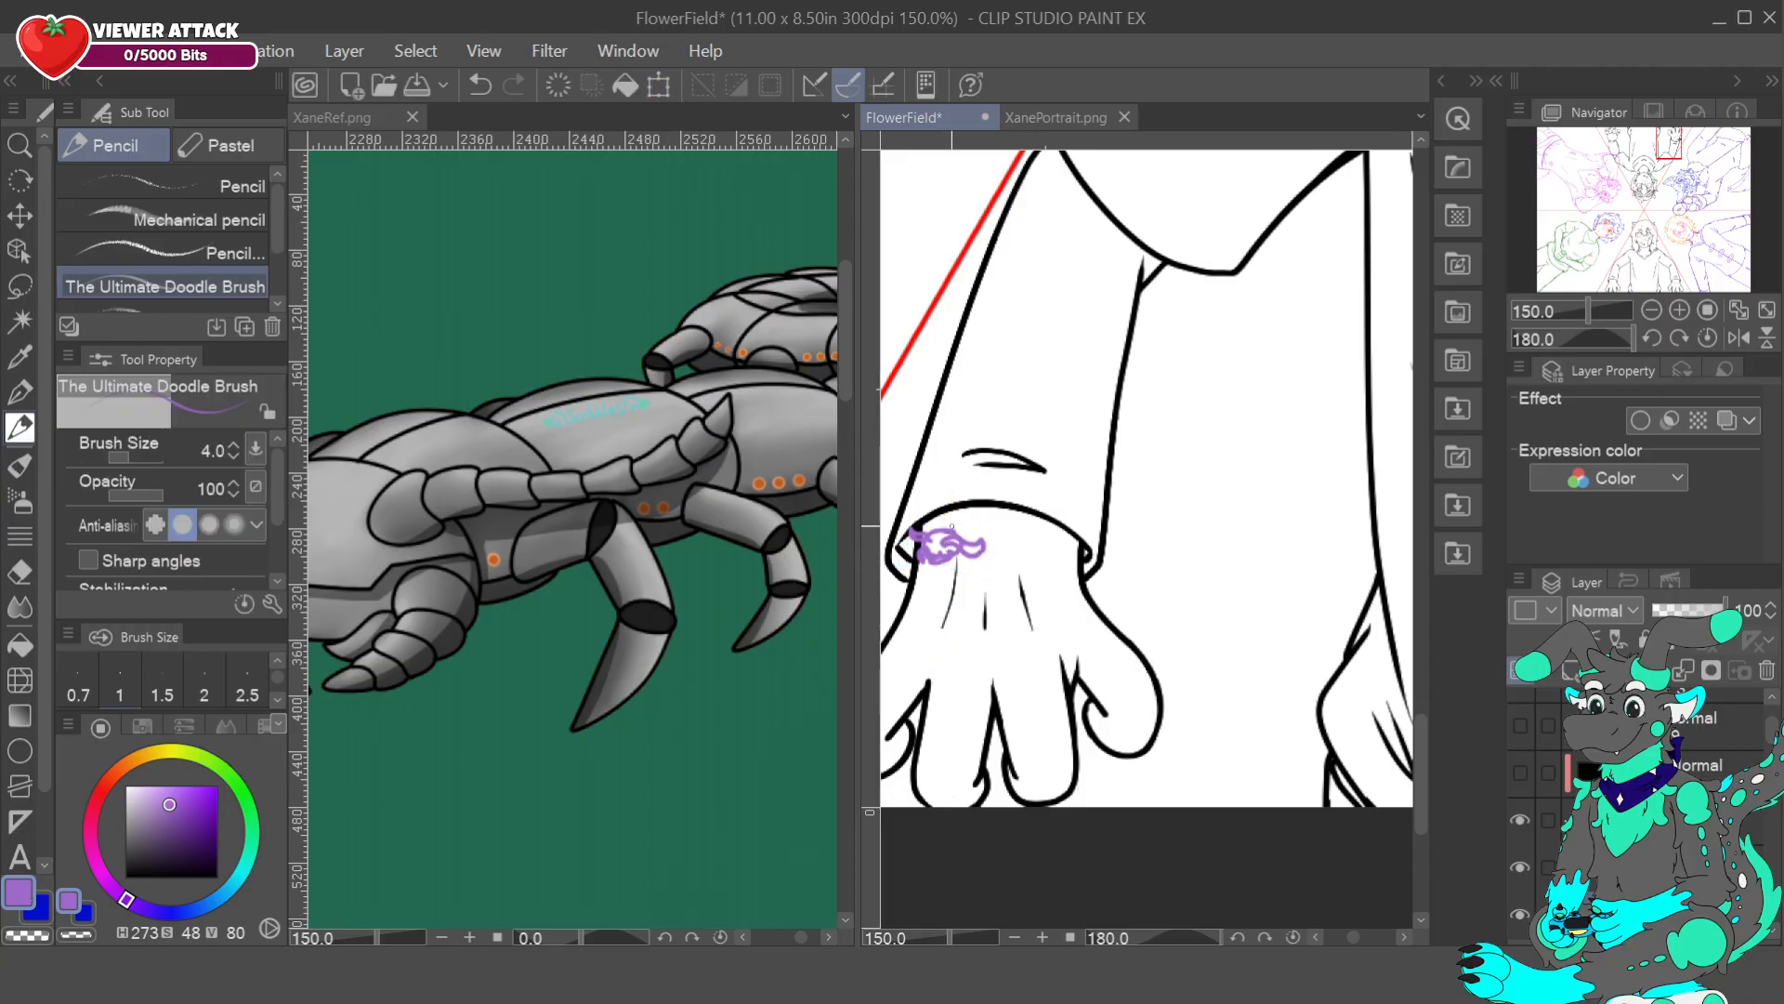
- Sketch the centipede's body curve over the cuff and small leg shapes beside its head in purple
left_click_drag(946, 534, 1106, 474)
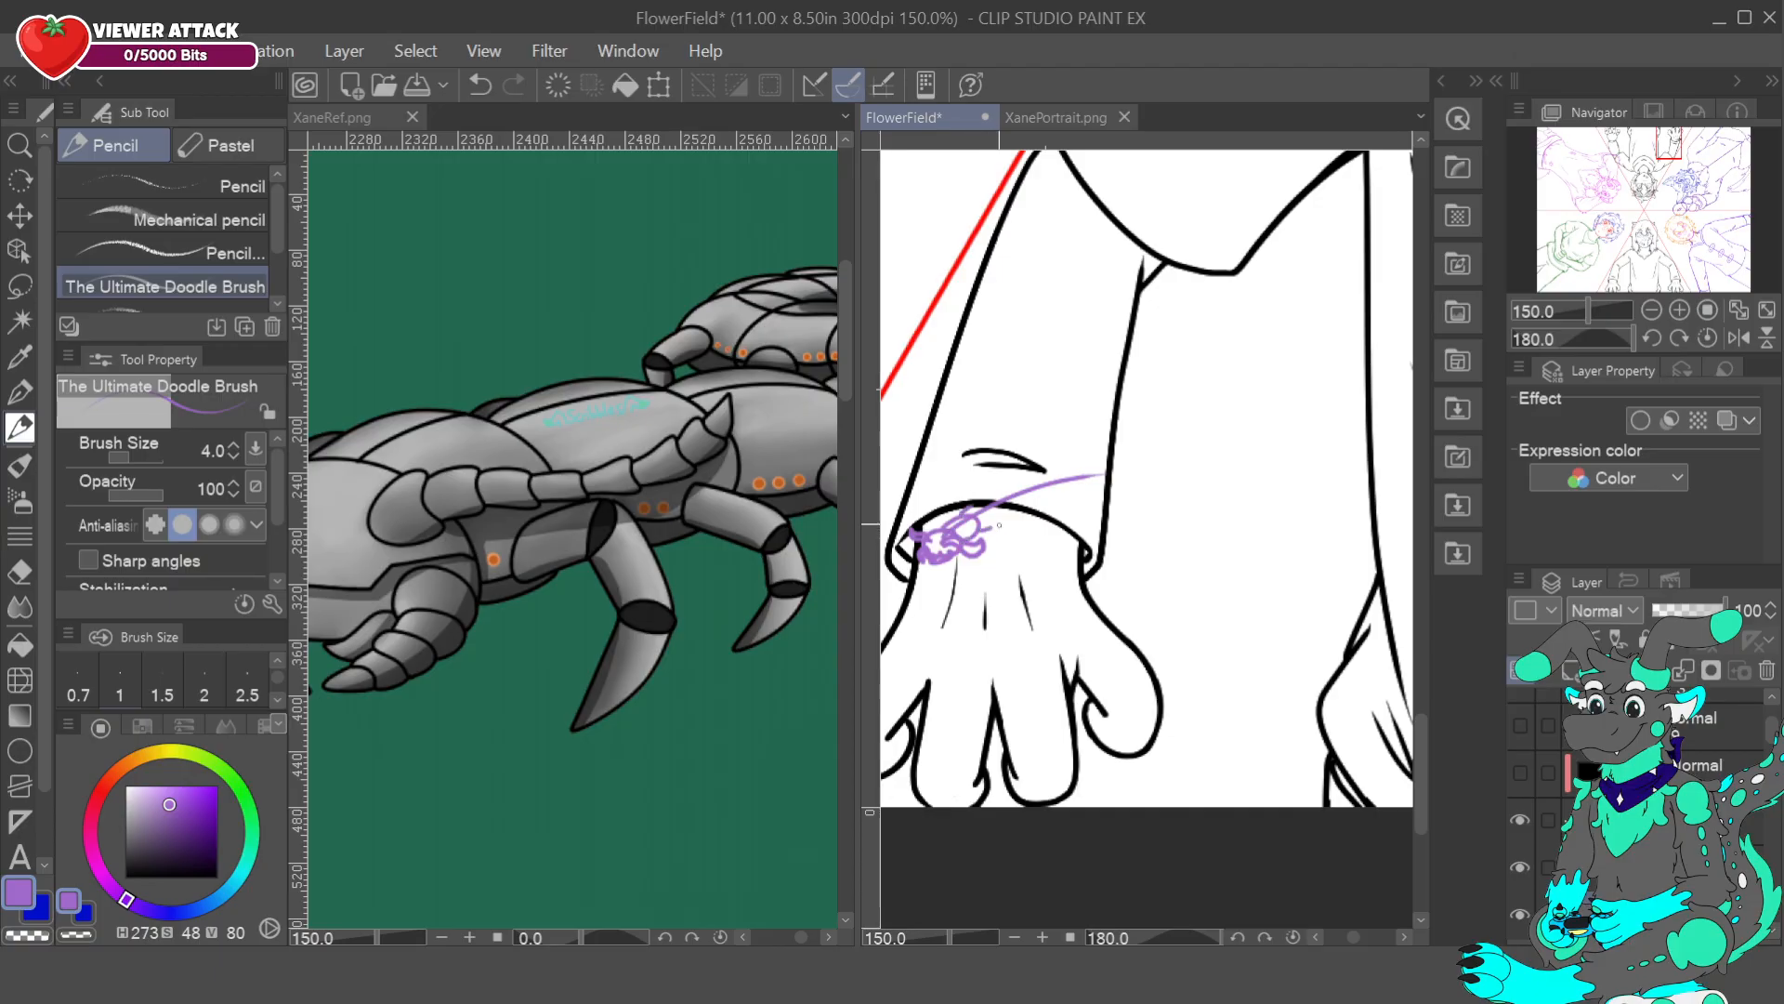
key("ctrl+z")
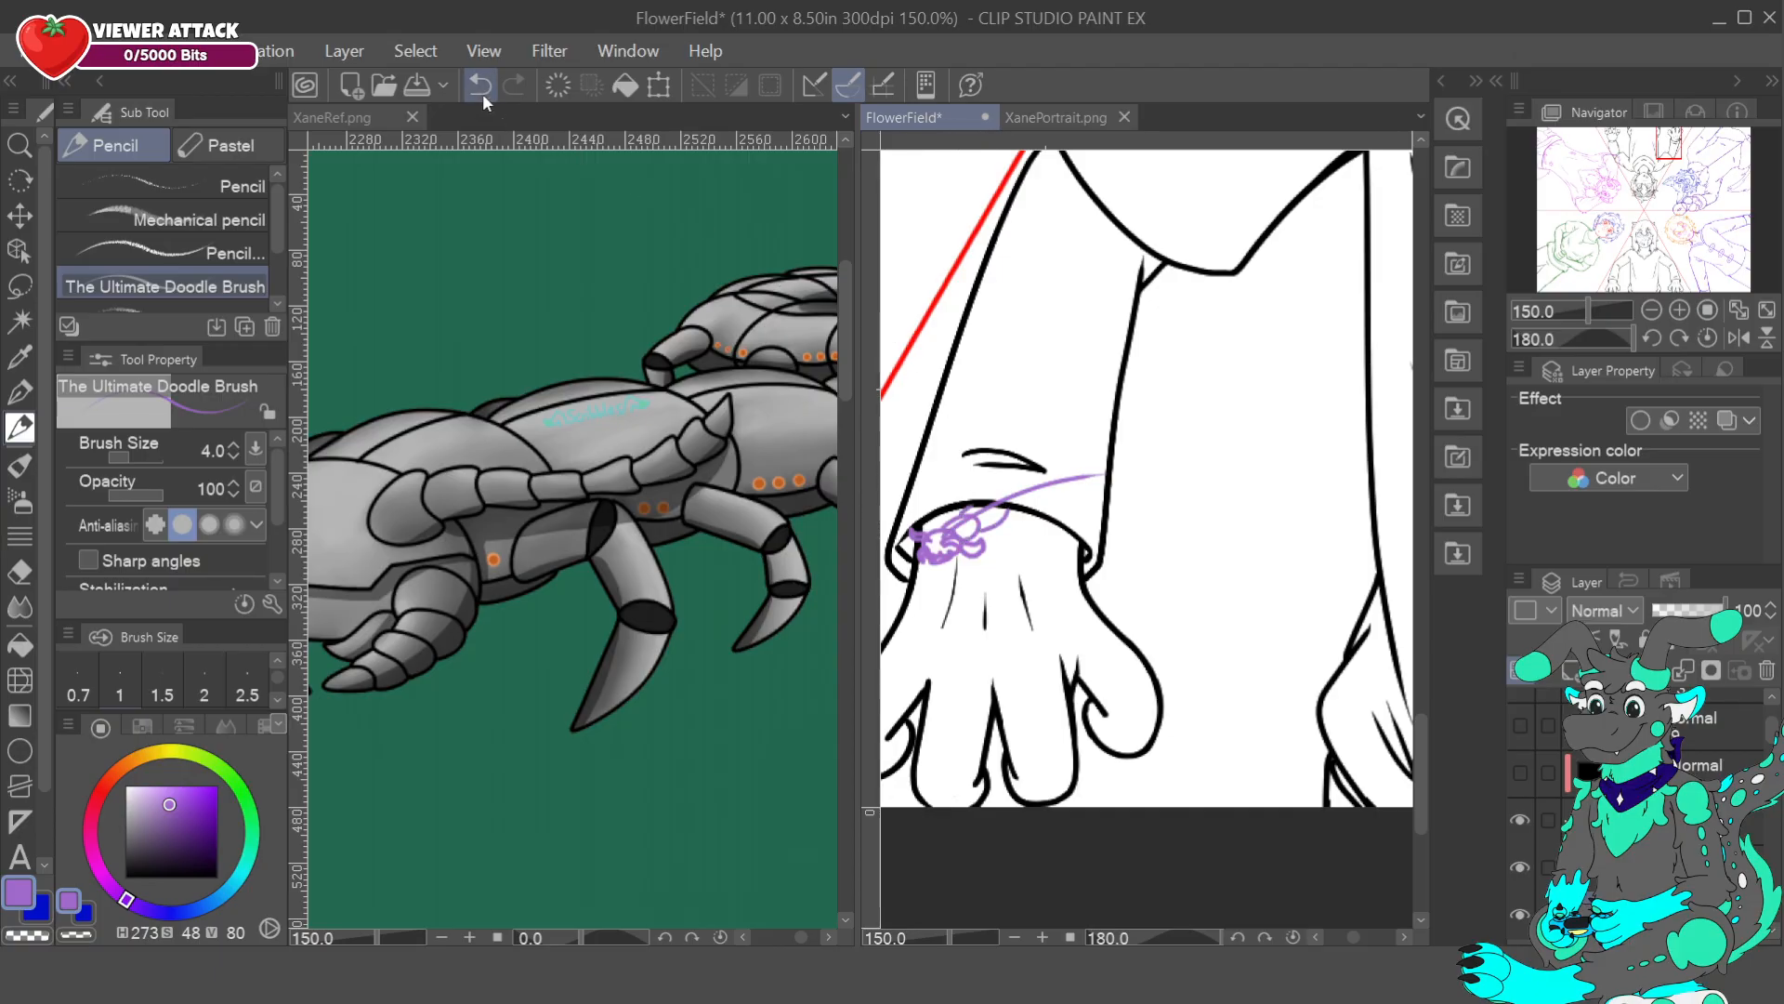
left_click_drag(997, 520, 1003, 509)
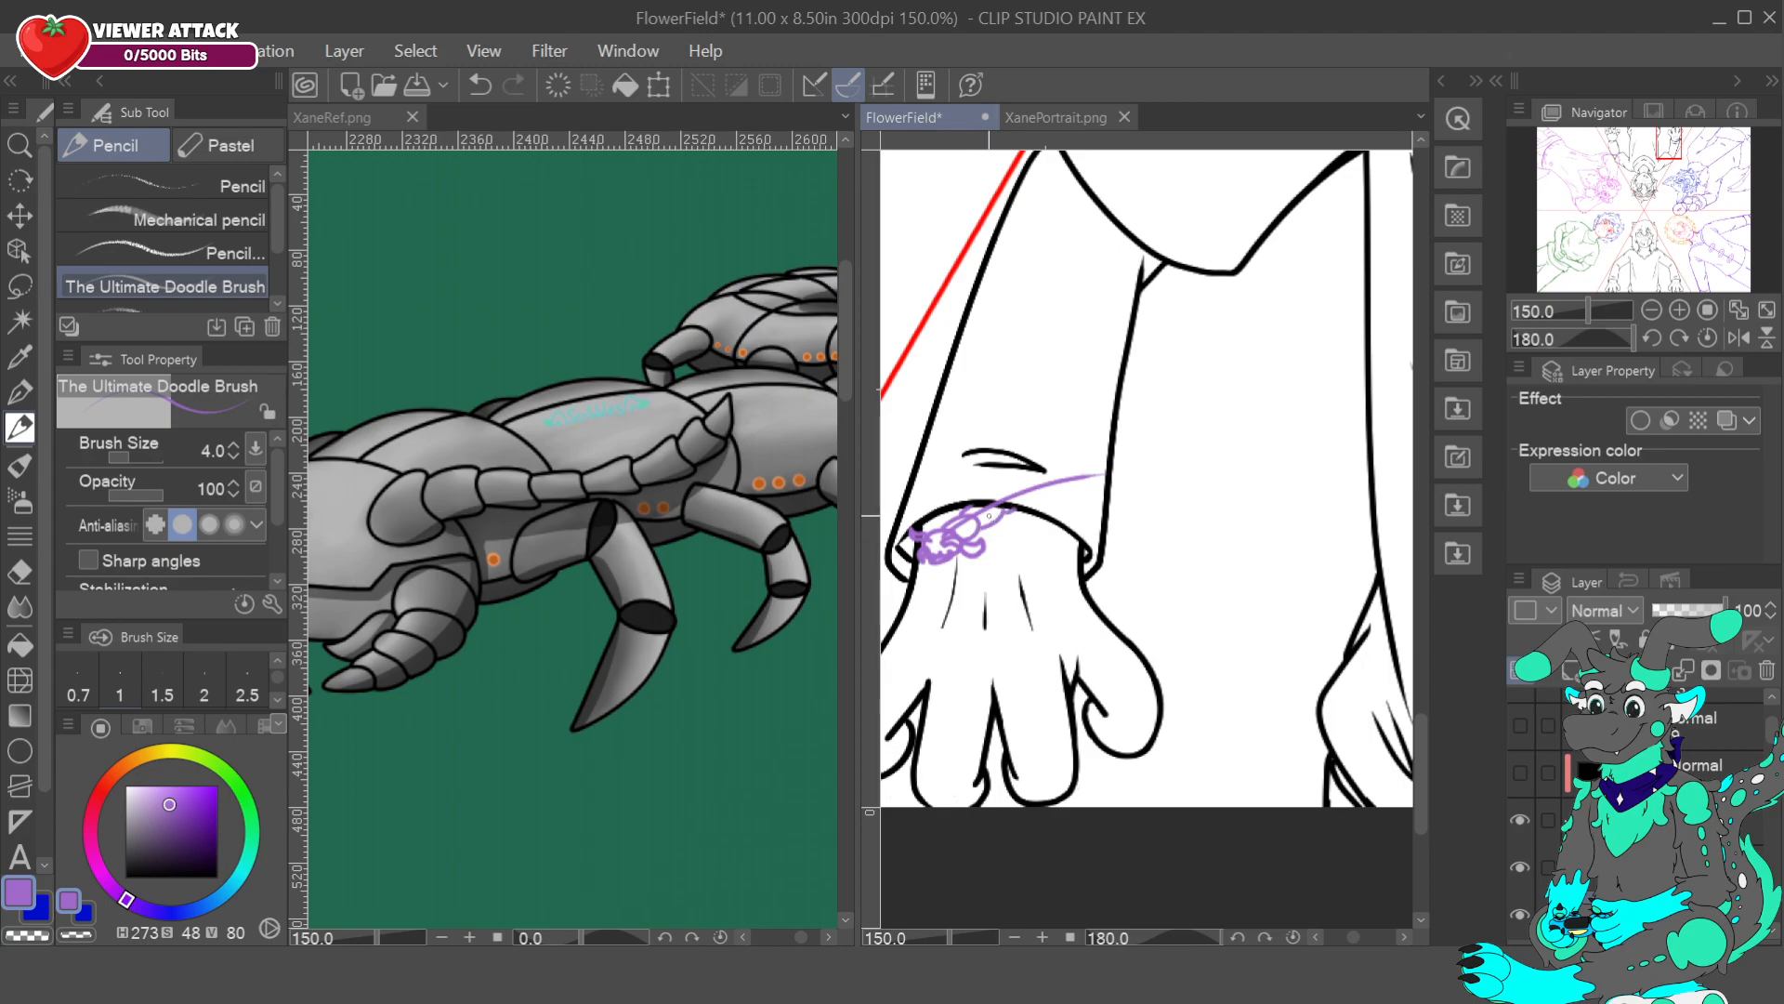
mouse_move(1004, 526)
left_mouse_down()
mouse_move(997, 510)
mouse_move(981, 554)
left_mouse_up()
- Enlarge the wrist sketch to 400%, place XaneRef.png above the FlowerField canvas, and frame the reference centipede at 120.8%
left_click_drag(1673, 144, 1665, 145)
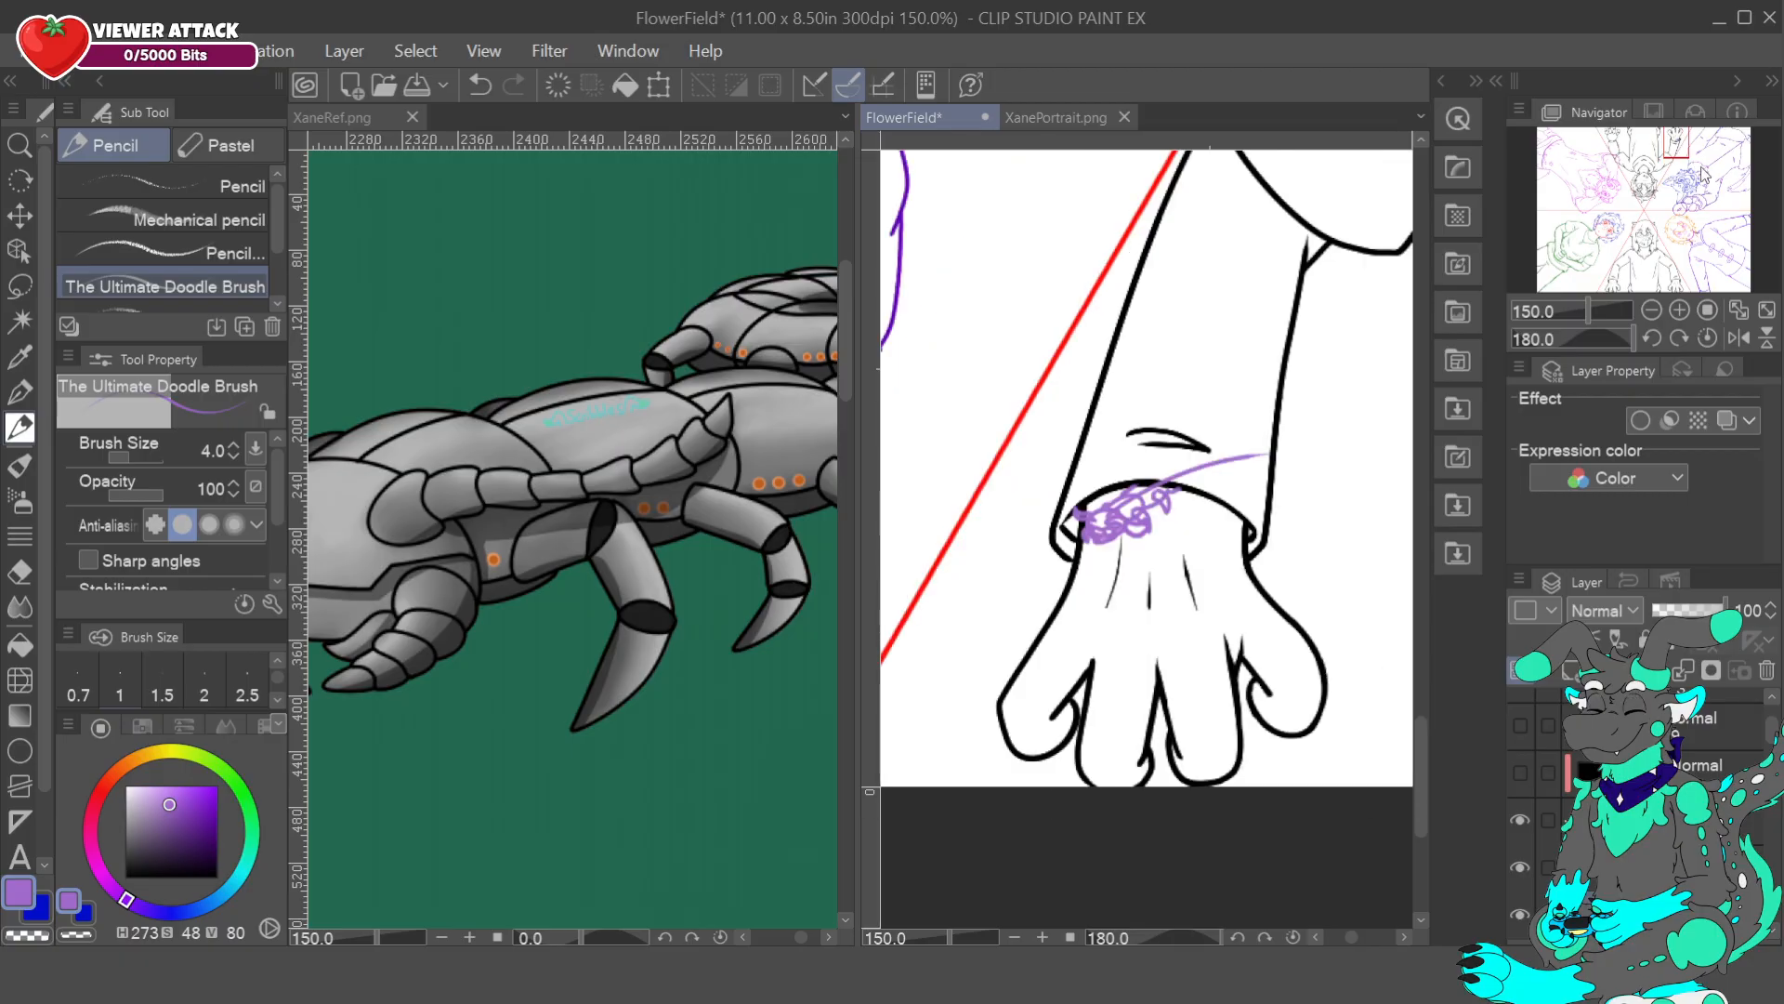
left_click(1679, 310)
left_click(1679, 310)
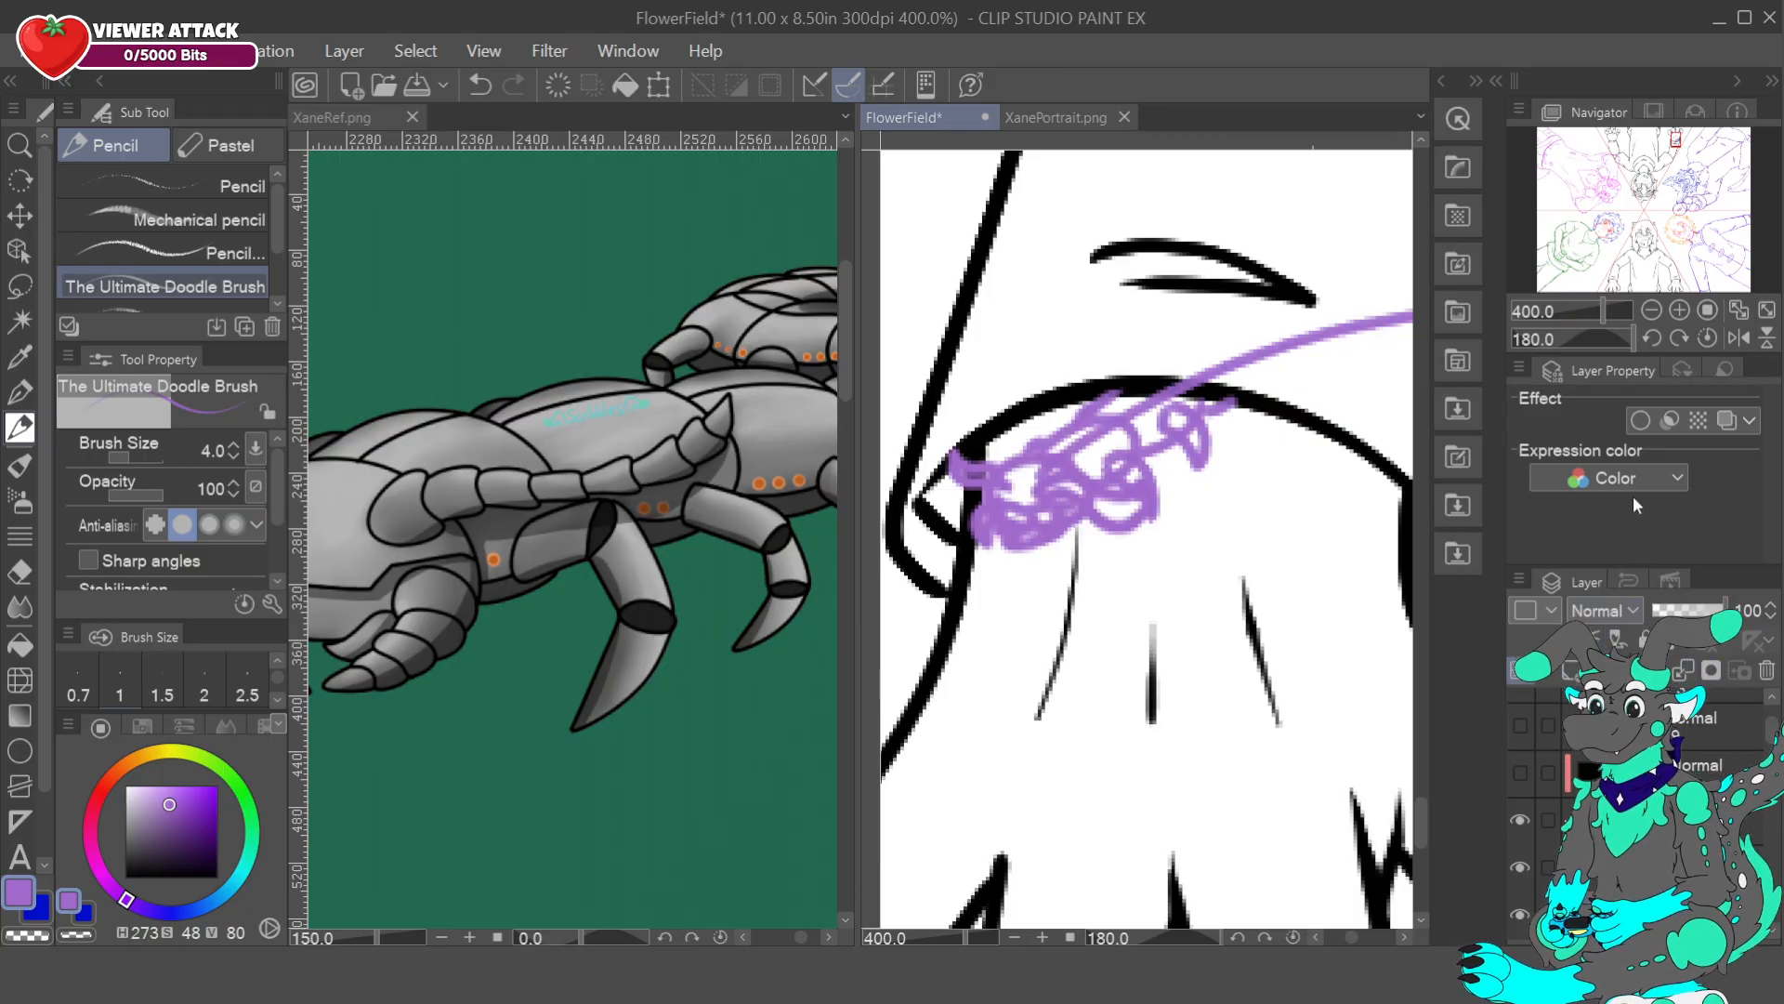
left_click(332, 117)
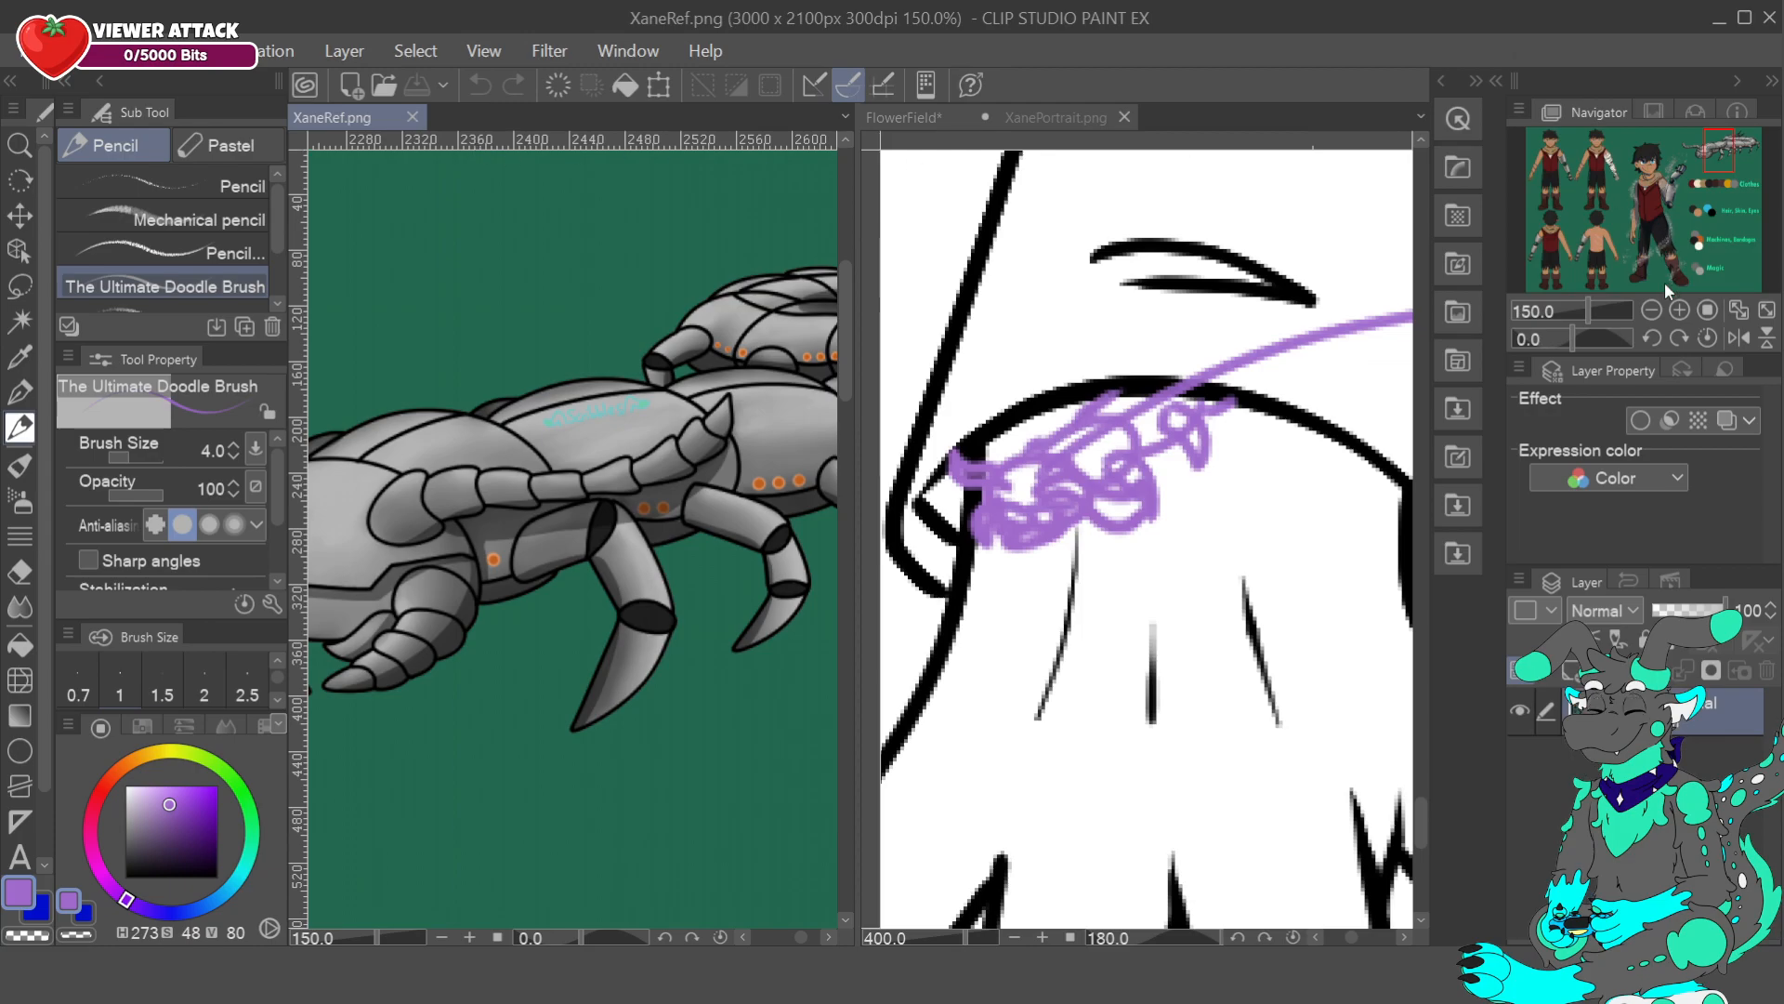
left_click_drag(1573, 339, 1572, 310)
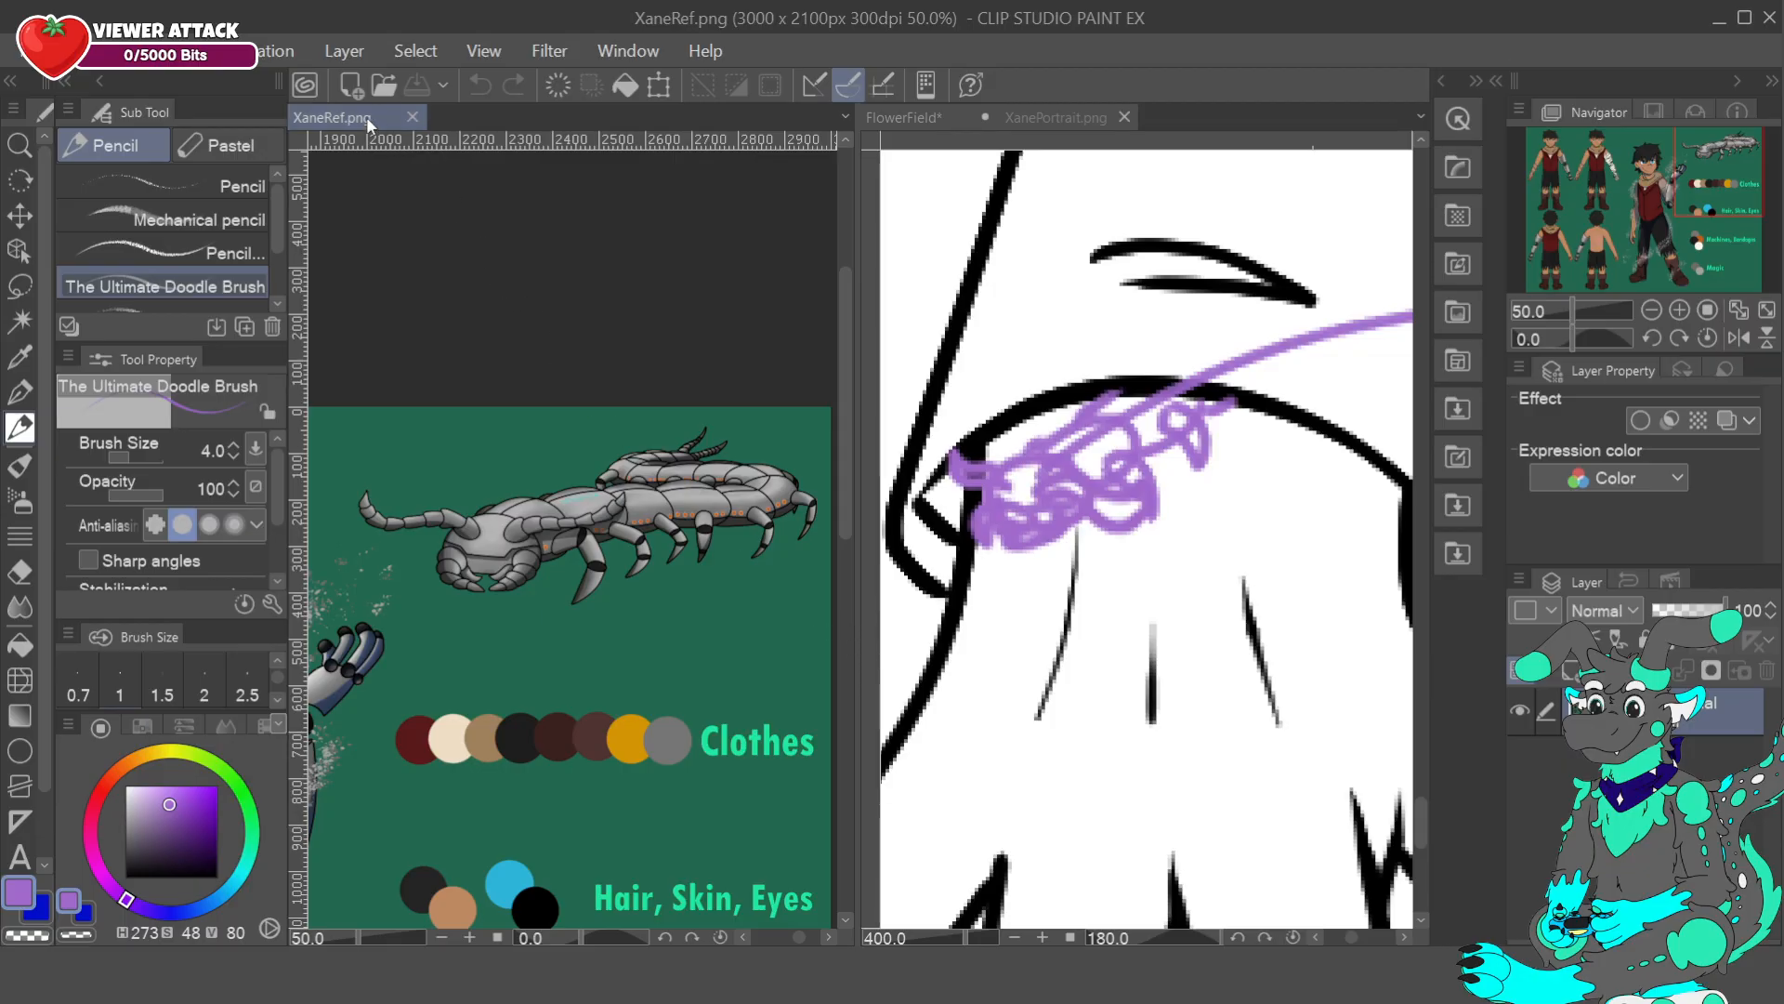
left_click(980, 92)
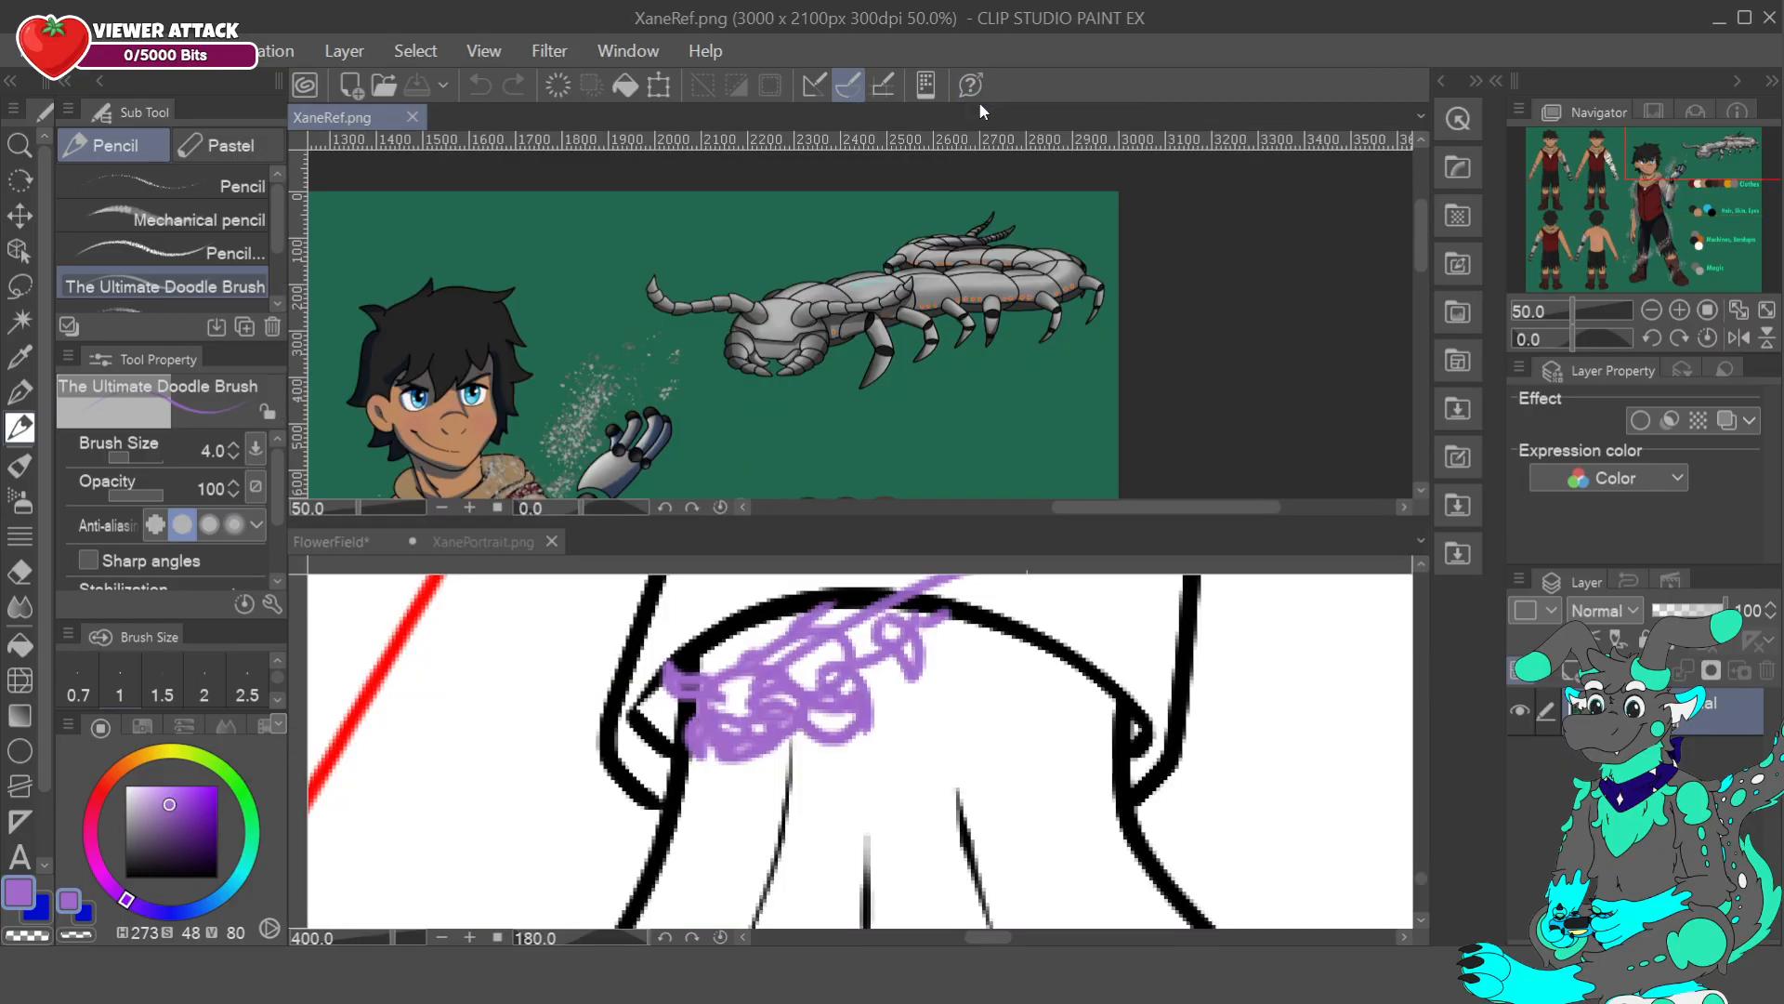
left_click(1581, 309)
left_click_drag(1582, 310, 1585, 309)
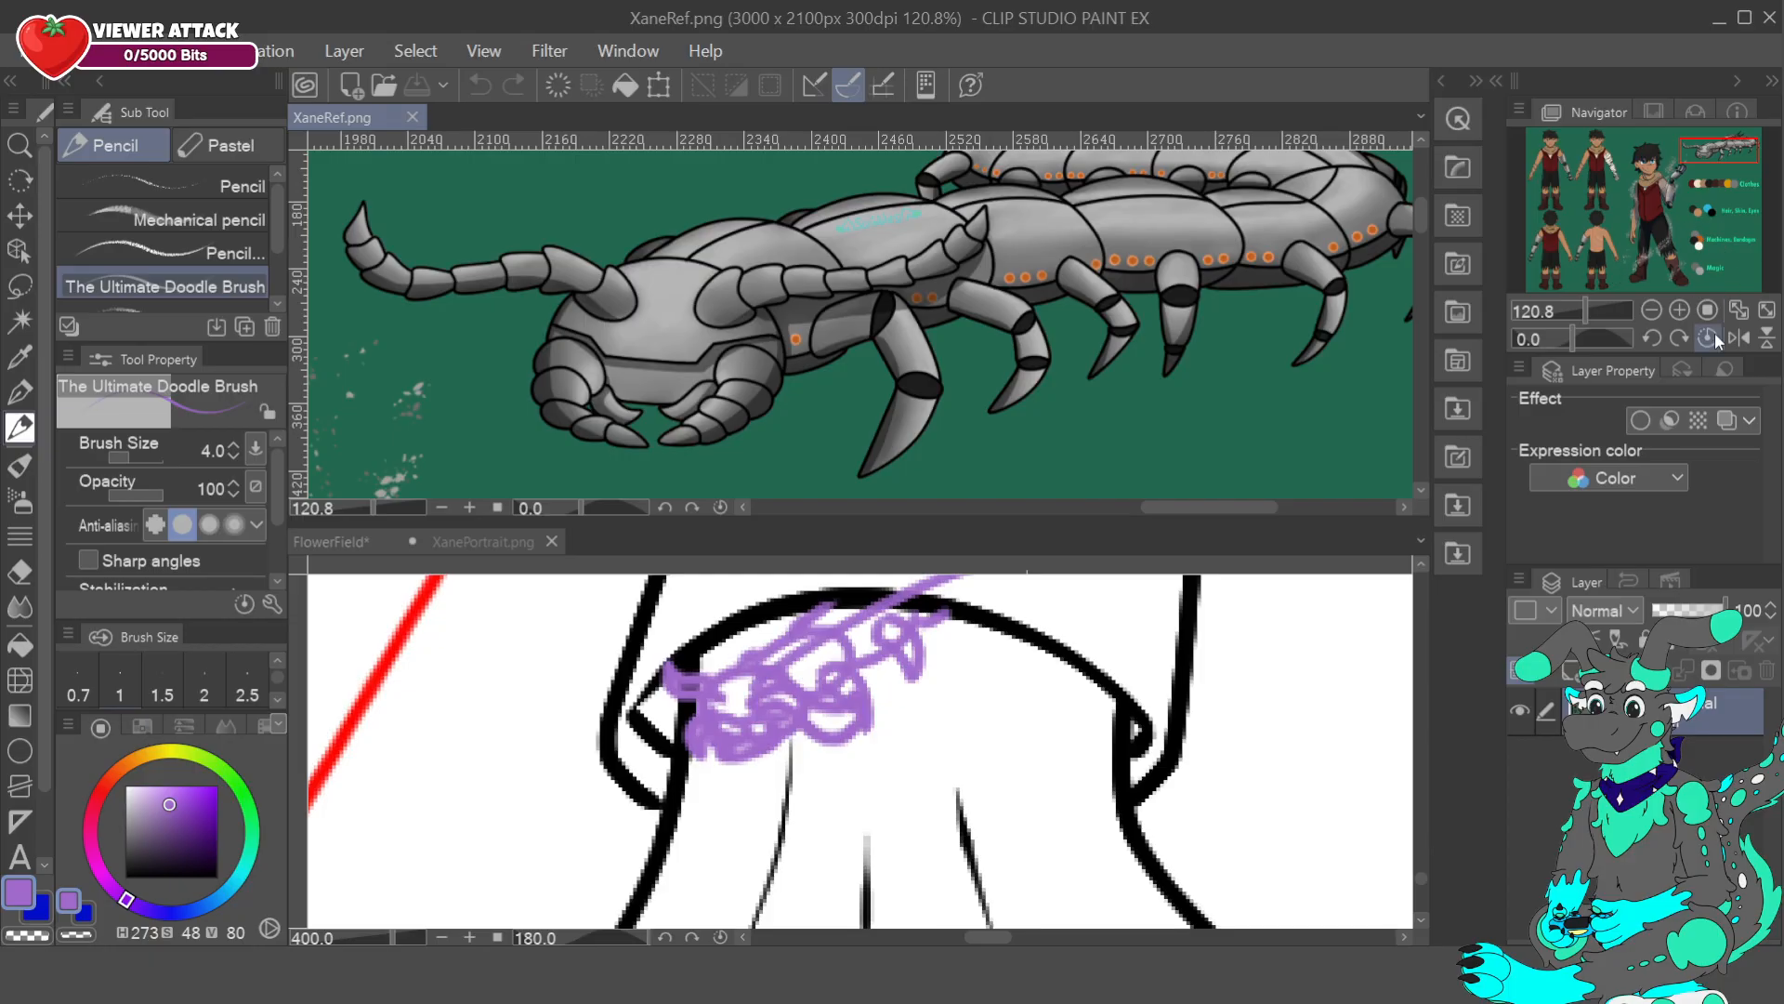
left_click_drag(979, 518, 979, 476)
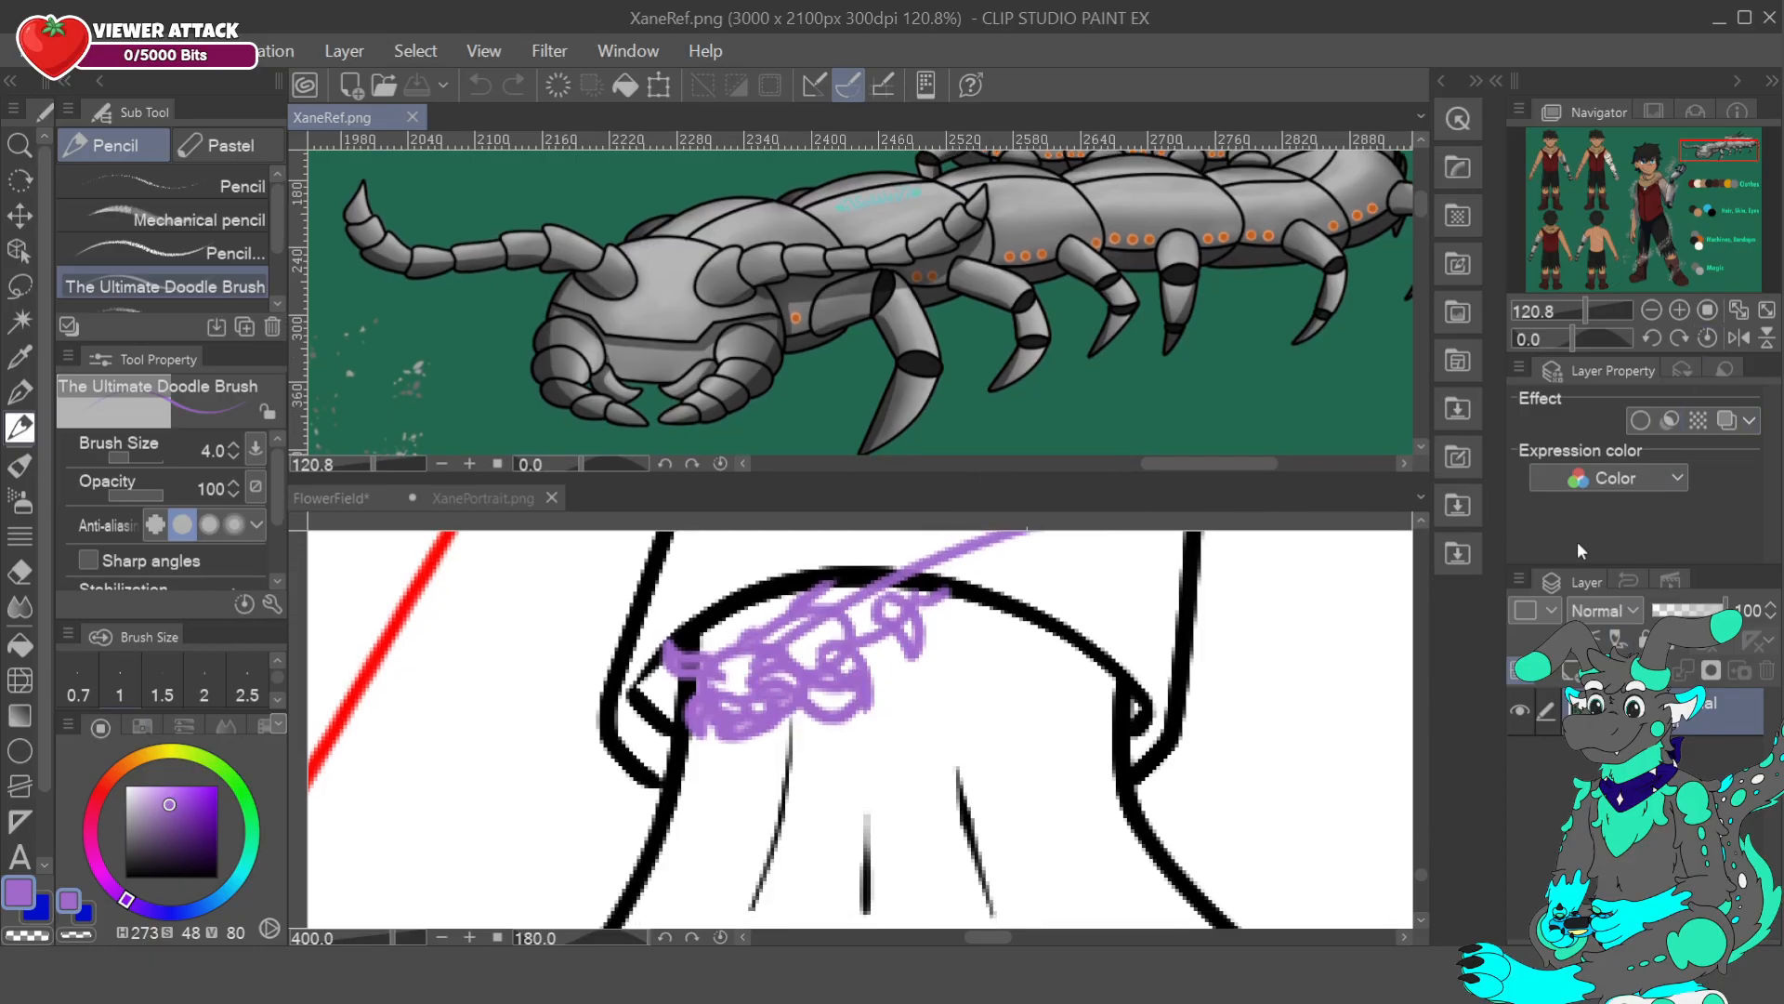
- Add a new vector layer in FlowerField and set the doodle brush to size 3.0 in black
left_click(937, 548)
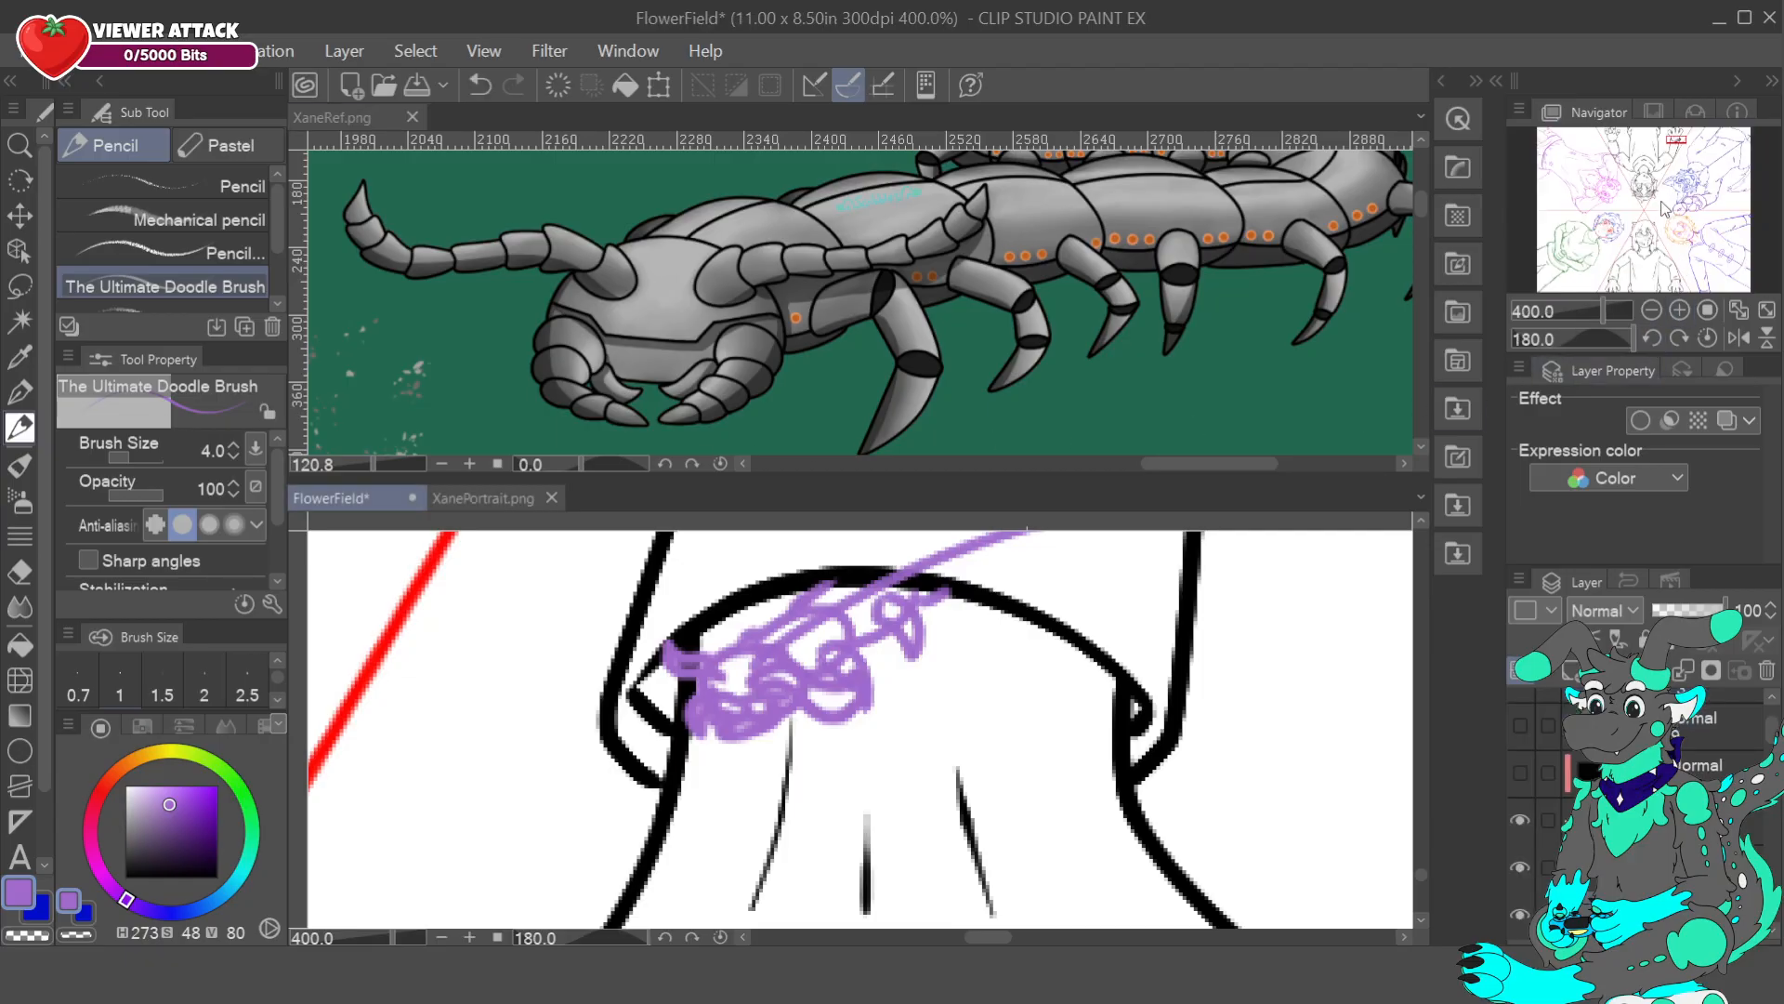
left_click_drag(864, 873, 970, 501)
left_click_drag(1132, 539, 1027, 914)
left_click_drag(1771, 729, 1768, 736)
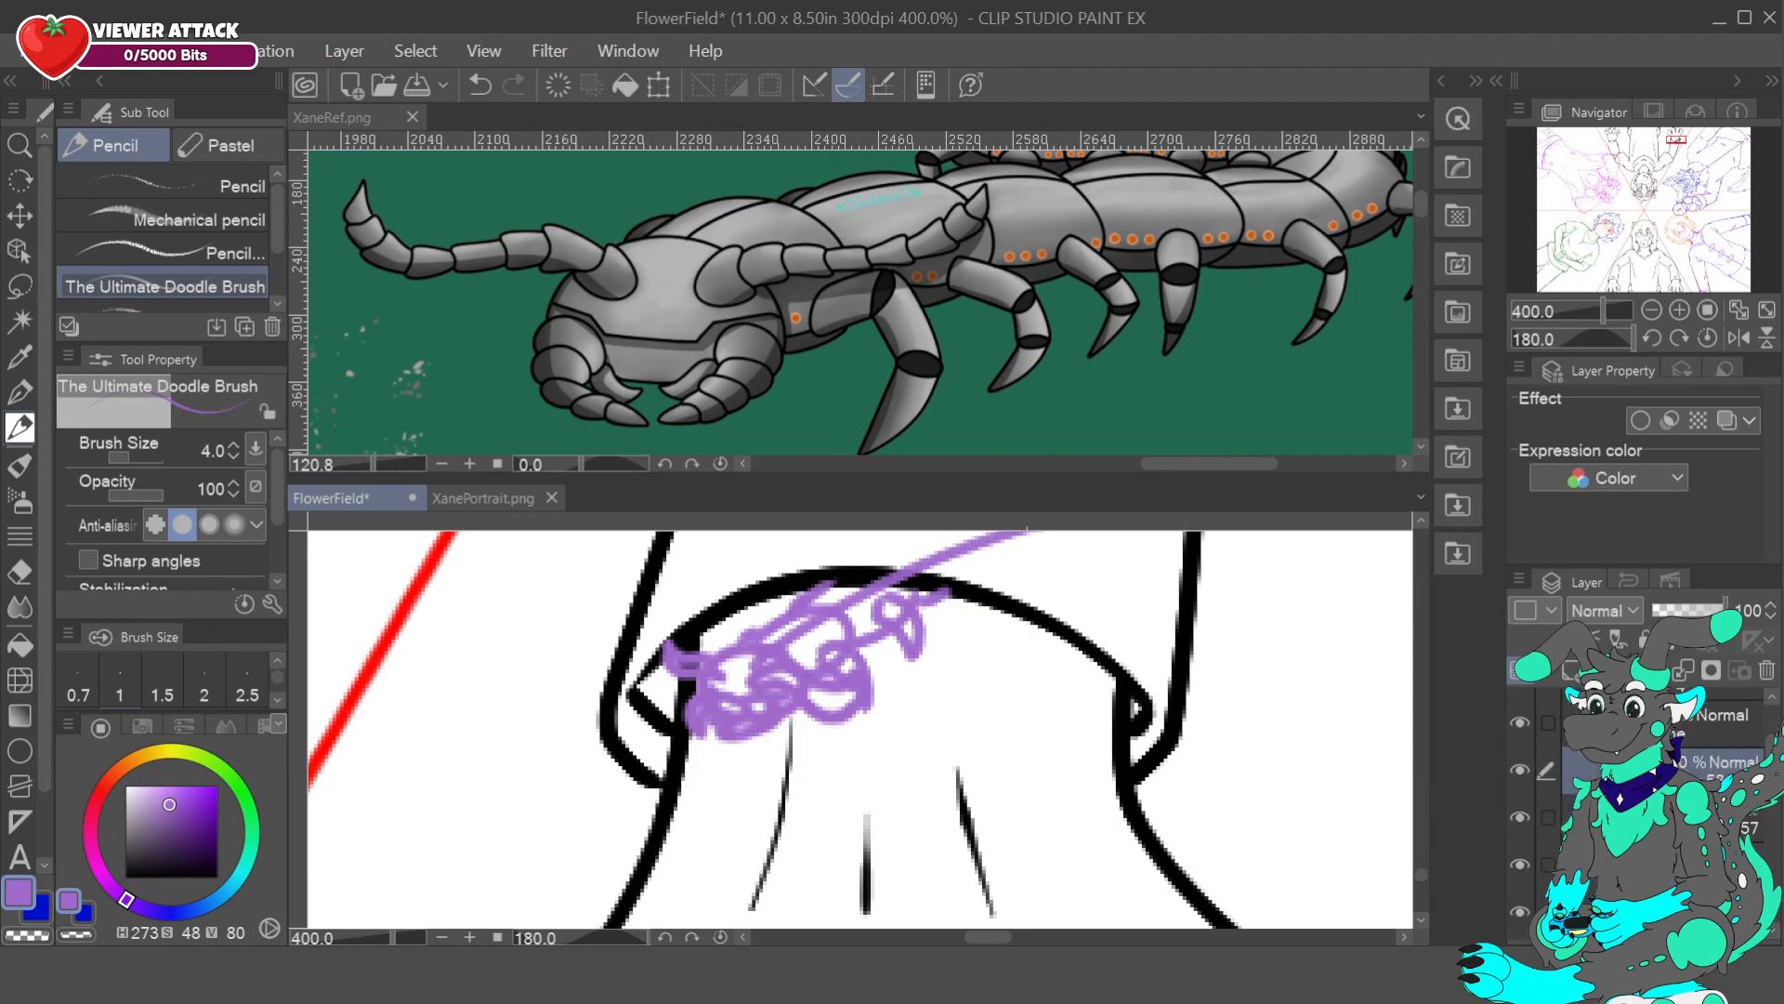
left_click(1599, 670)
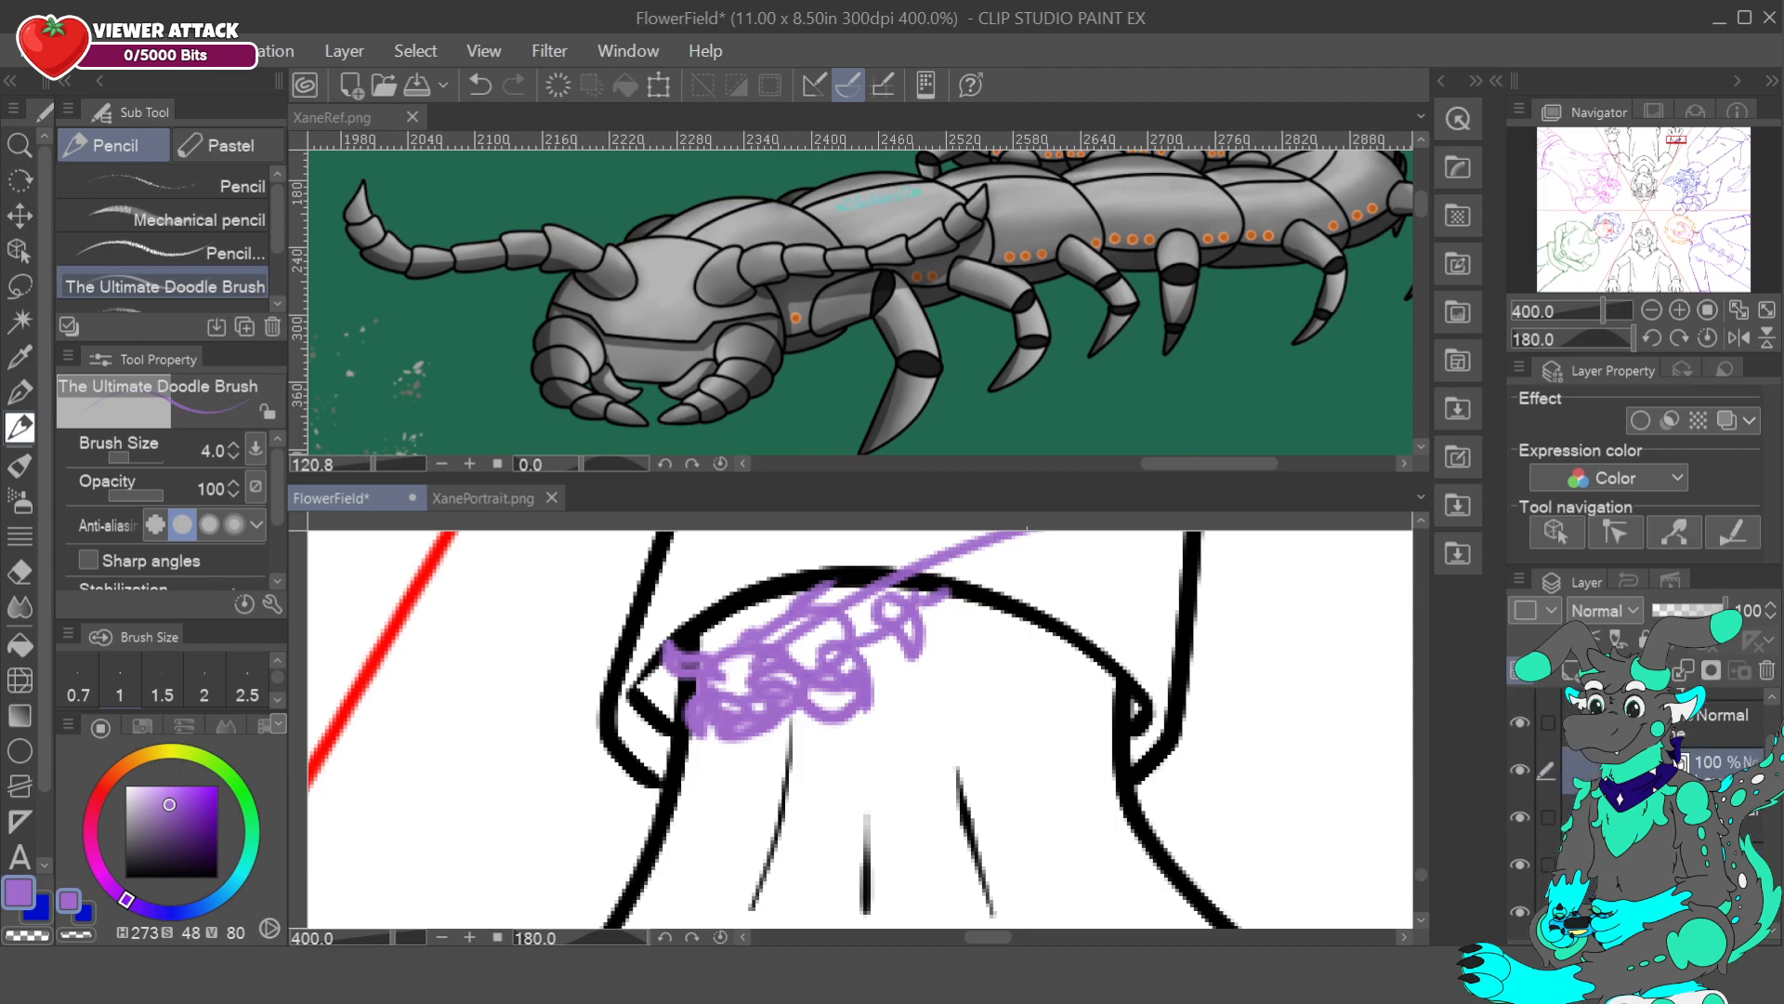
left_click(235, 456)
left_click(126, 878)
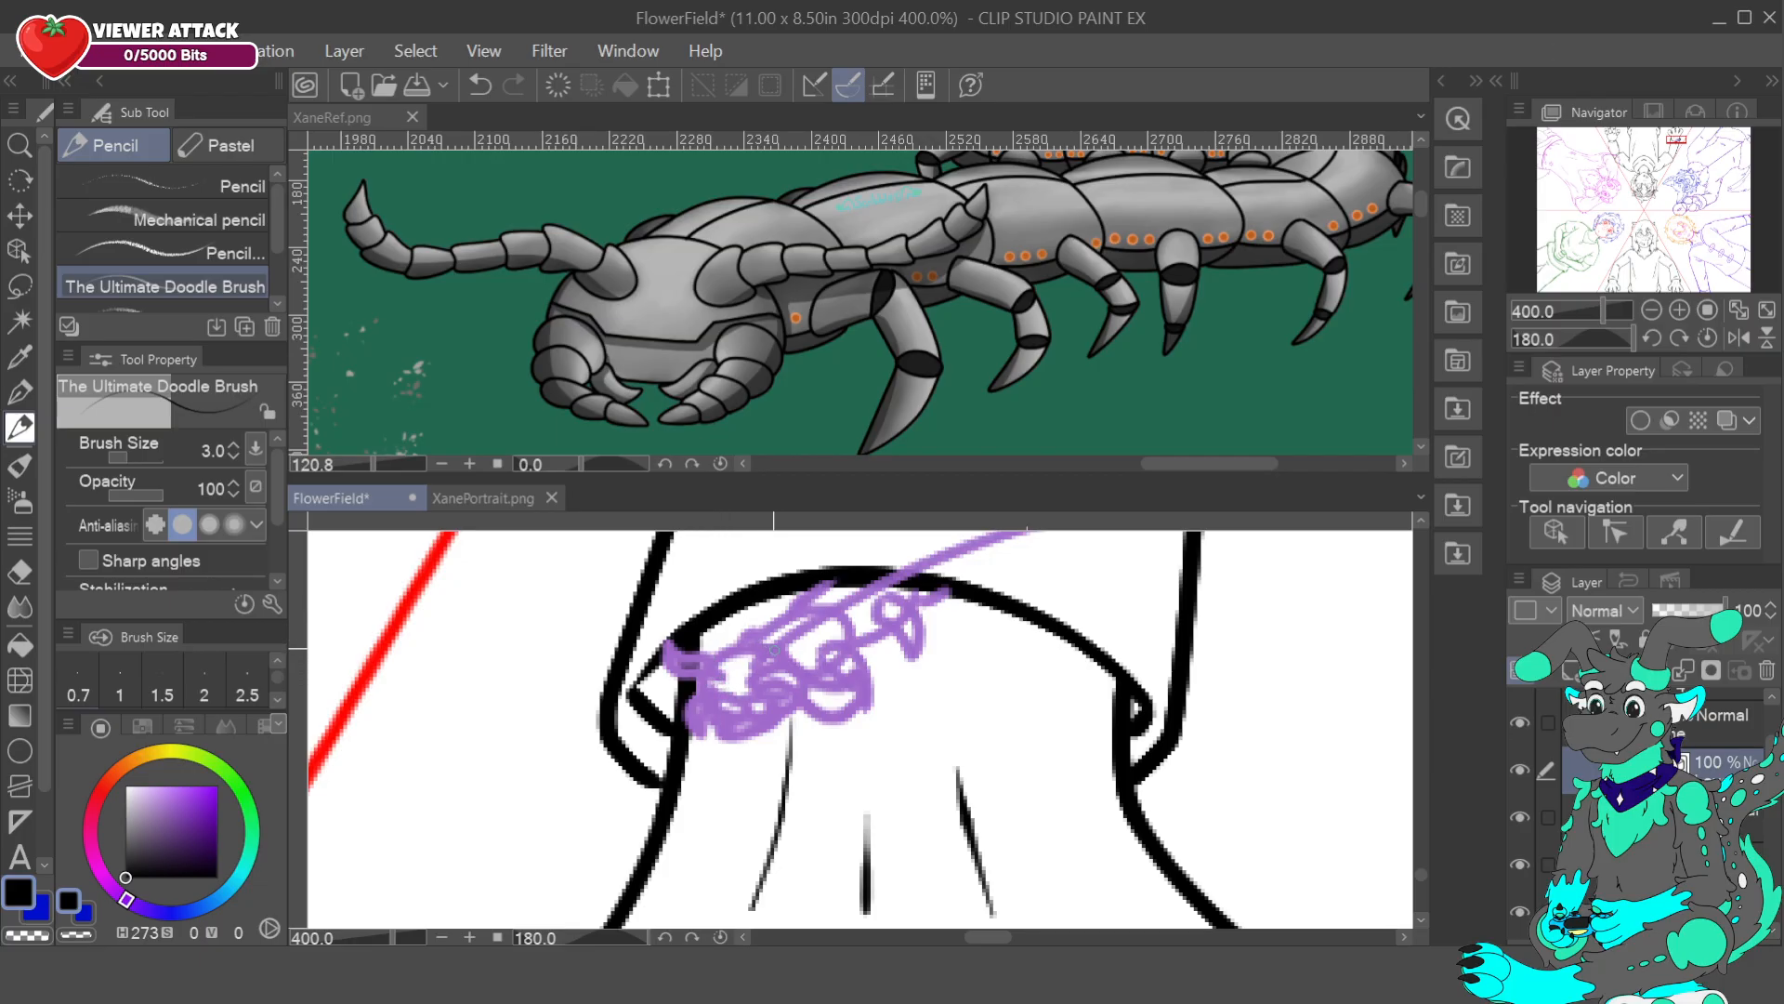
- Ink the top of the centipede's head and its outer antenna base in black, redoing the antenna strokes as needed
left_click_drag(776, 652, 708, 658)
mouse_move(723, 680)
left_mouse_down()
mouse_move(683, 642)
mouse_move(720, 629)
mouse_move(707, 616)
mouse_move(674, 628)
mouse_move(704, 657)
left_mouse_up()
left_click(479, 85)
left_click_drag(692, 667, 676, 671)
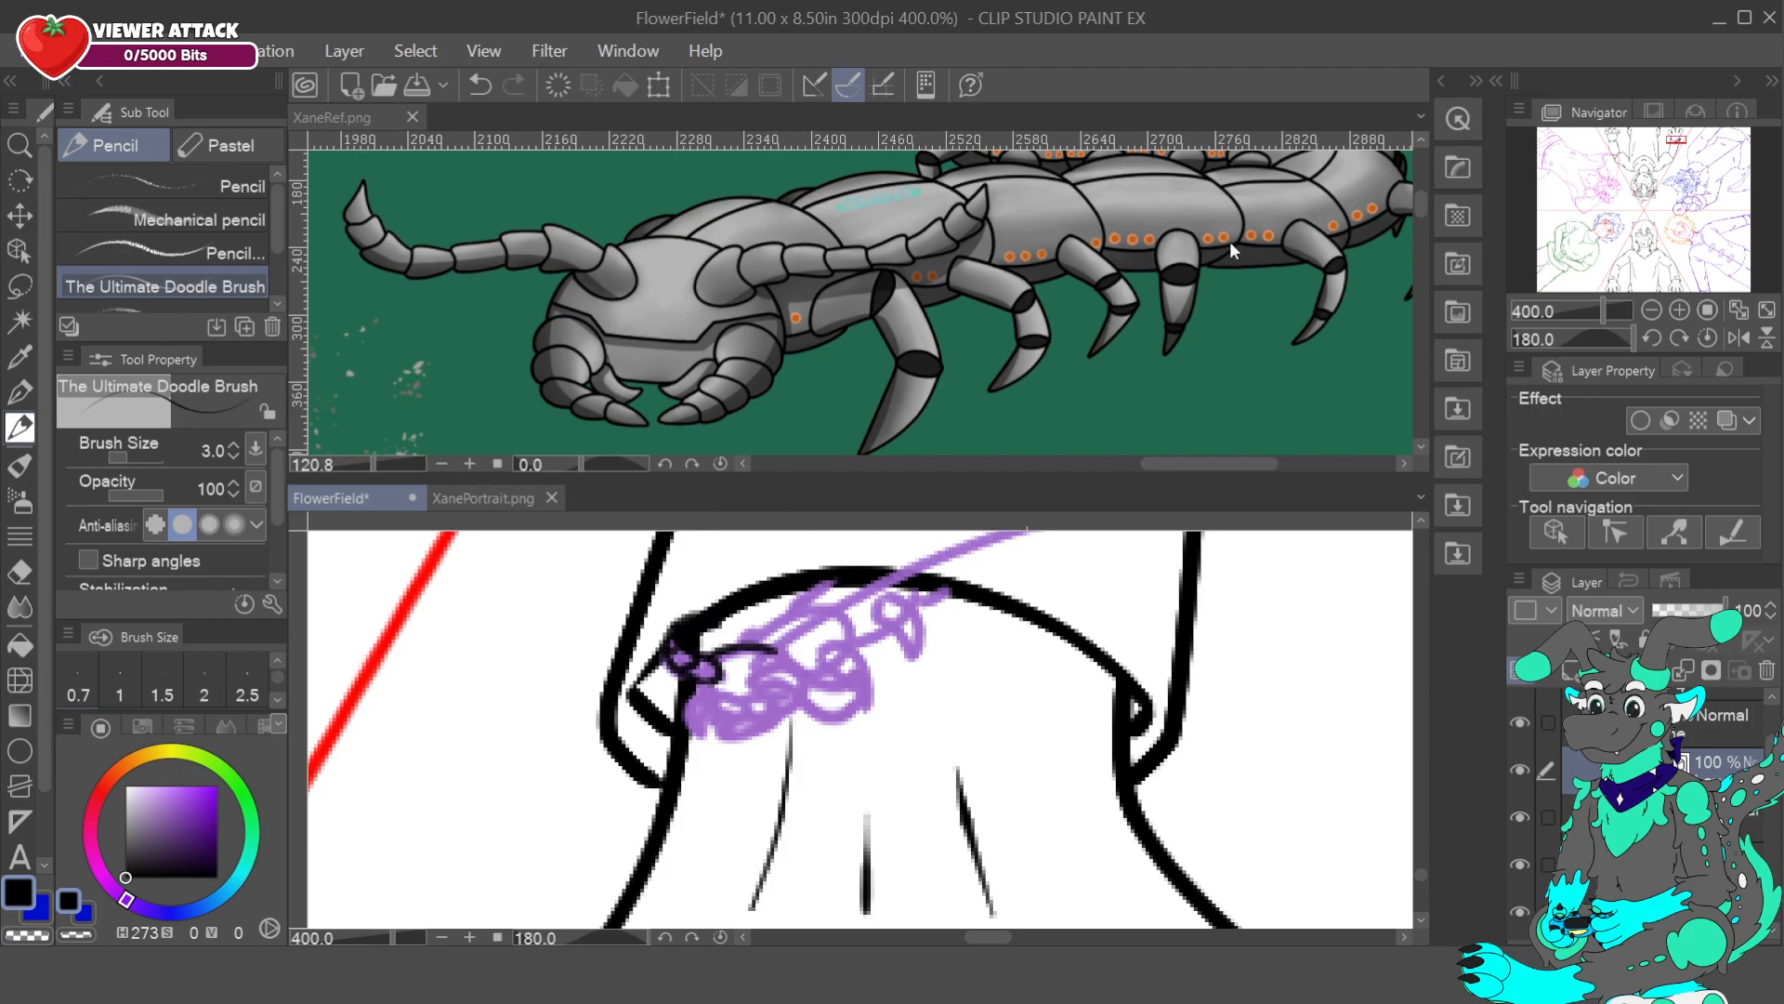
left_click(470, 91)
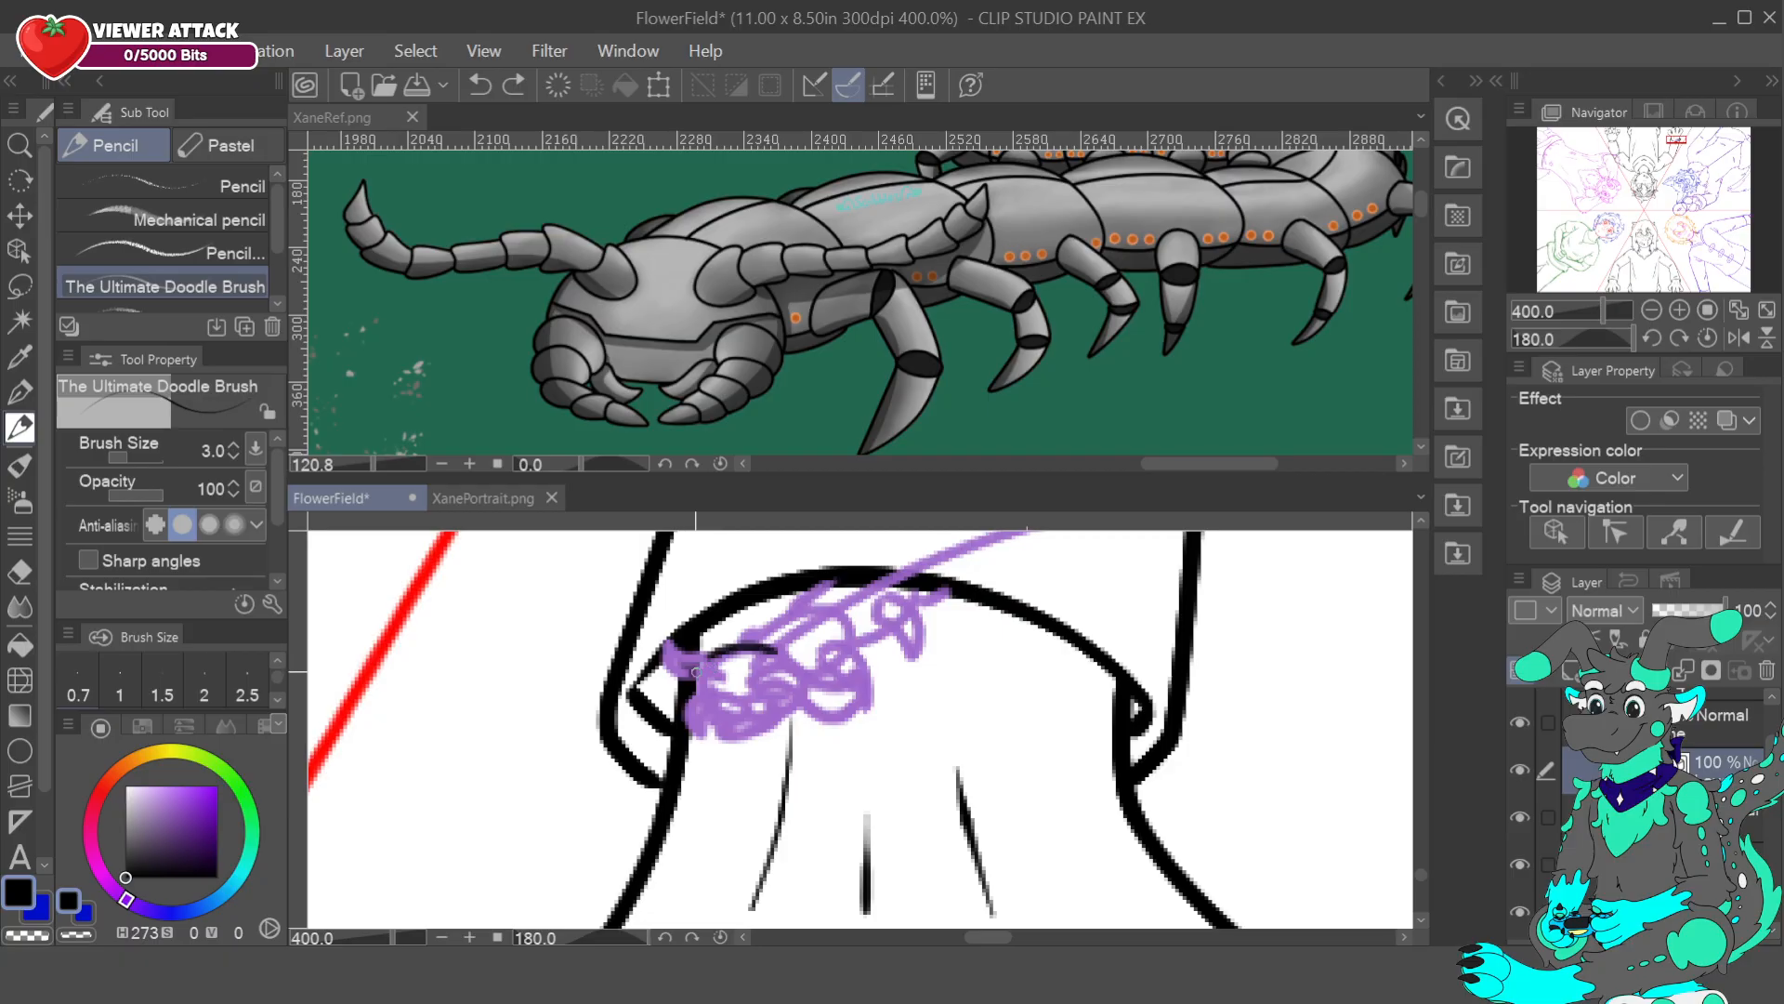
mouse_move(706, 656)
left_mouse_down()
mouse_move(723, 664)
mouse_move(709, 685)
mouse_move(689, 653)
left_mouse_up()
key("ctrl+z")
mouse_move(674, 662)
left_mouse_down()
mouse_move(699, 664)
mouse_move(683, 678)
mouse_move(693, 652)
left_mouse_up()
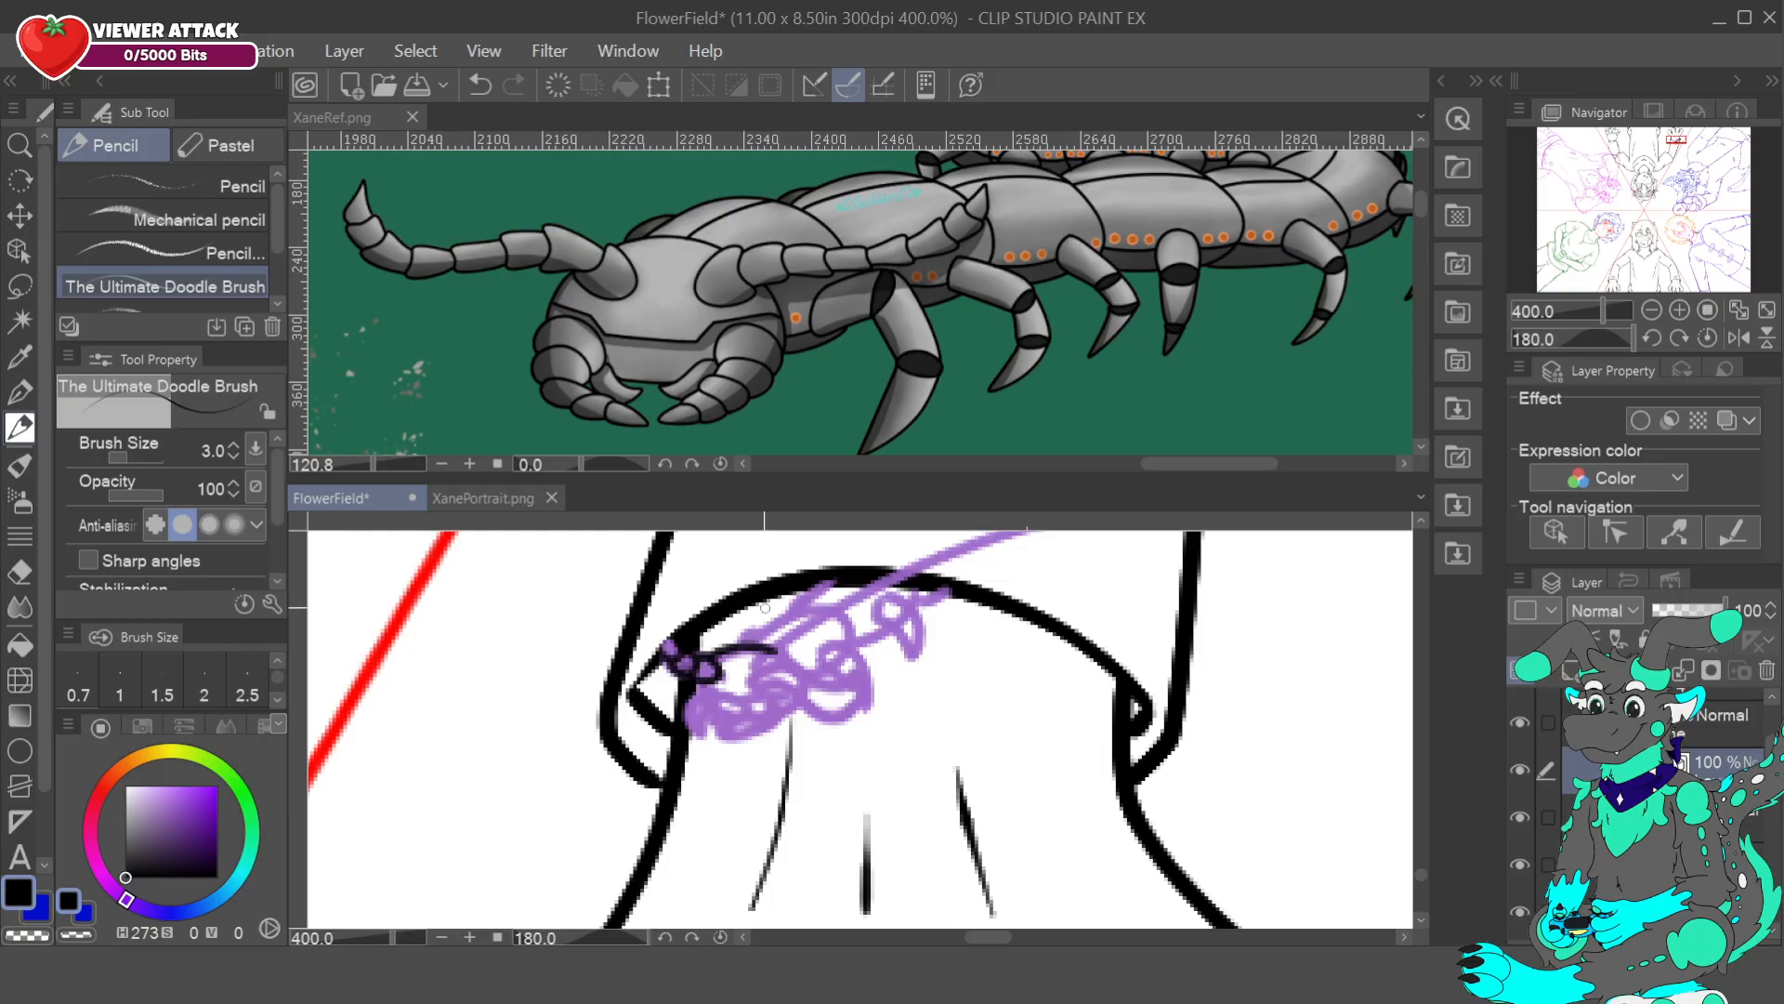
- Ink the lower outline of the centipede's head, undoing the trial strokes for the inner antenna
mouse_move(760, 665)
left_mouse_down()
mouse_move(766, 679)
mouse_move(775, 656)
mouse_move(782, 683)
mouse_move(762, 679)
mouse_move(797, 643)
mouse_move(808, 655)
mouse_move(790, 666)
left_mouse_up()
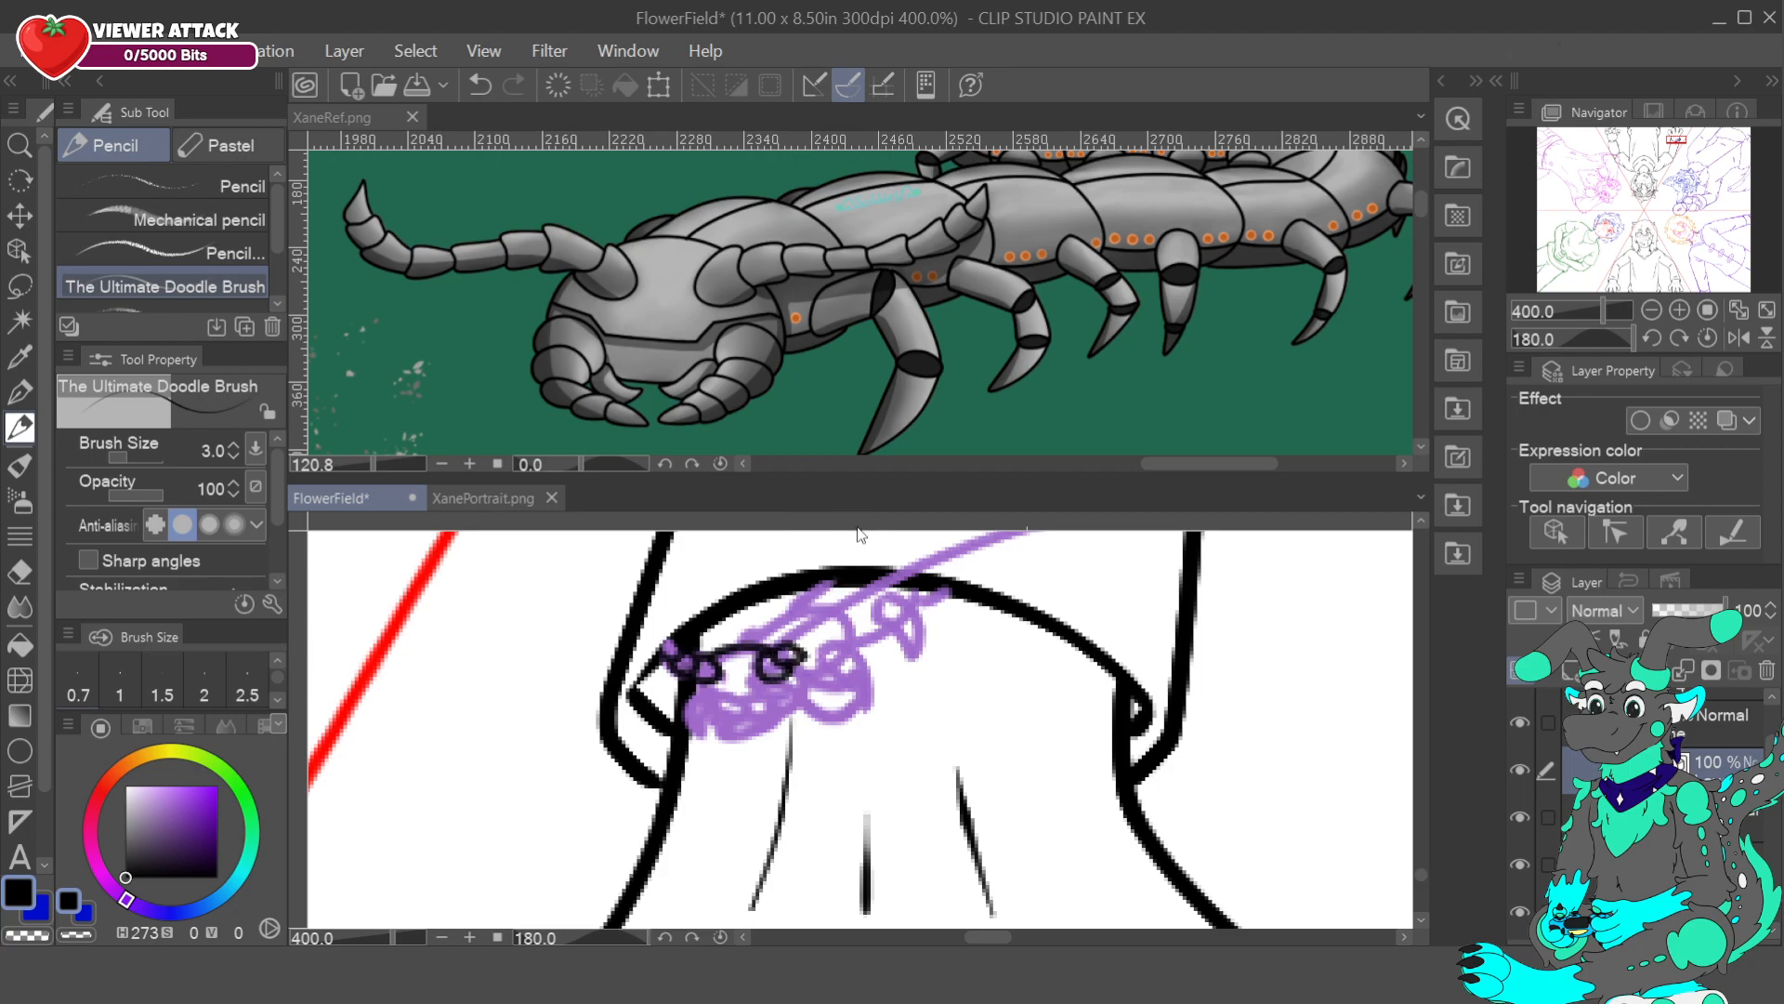
mouse_move(796, 648)
left_mouse_down()
mouse_move(818, 652)
mouse_move(848, 619)
mouse_move(837, 634)
left_mouse_up()
left_click(480, 88)
left_click(481, 89)
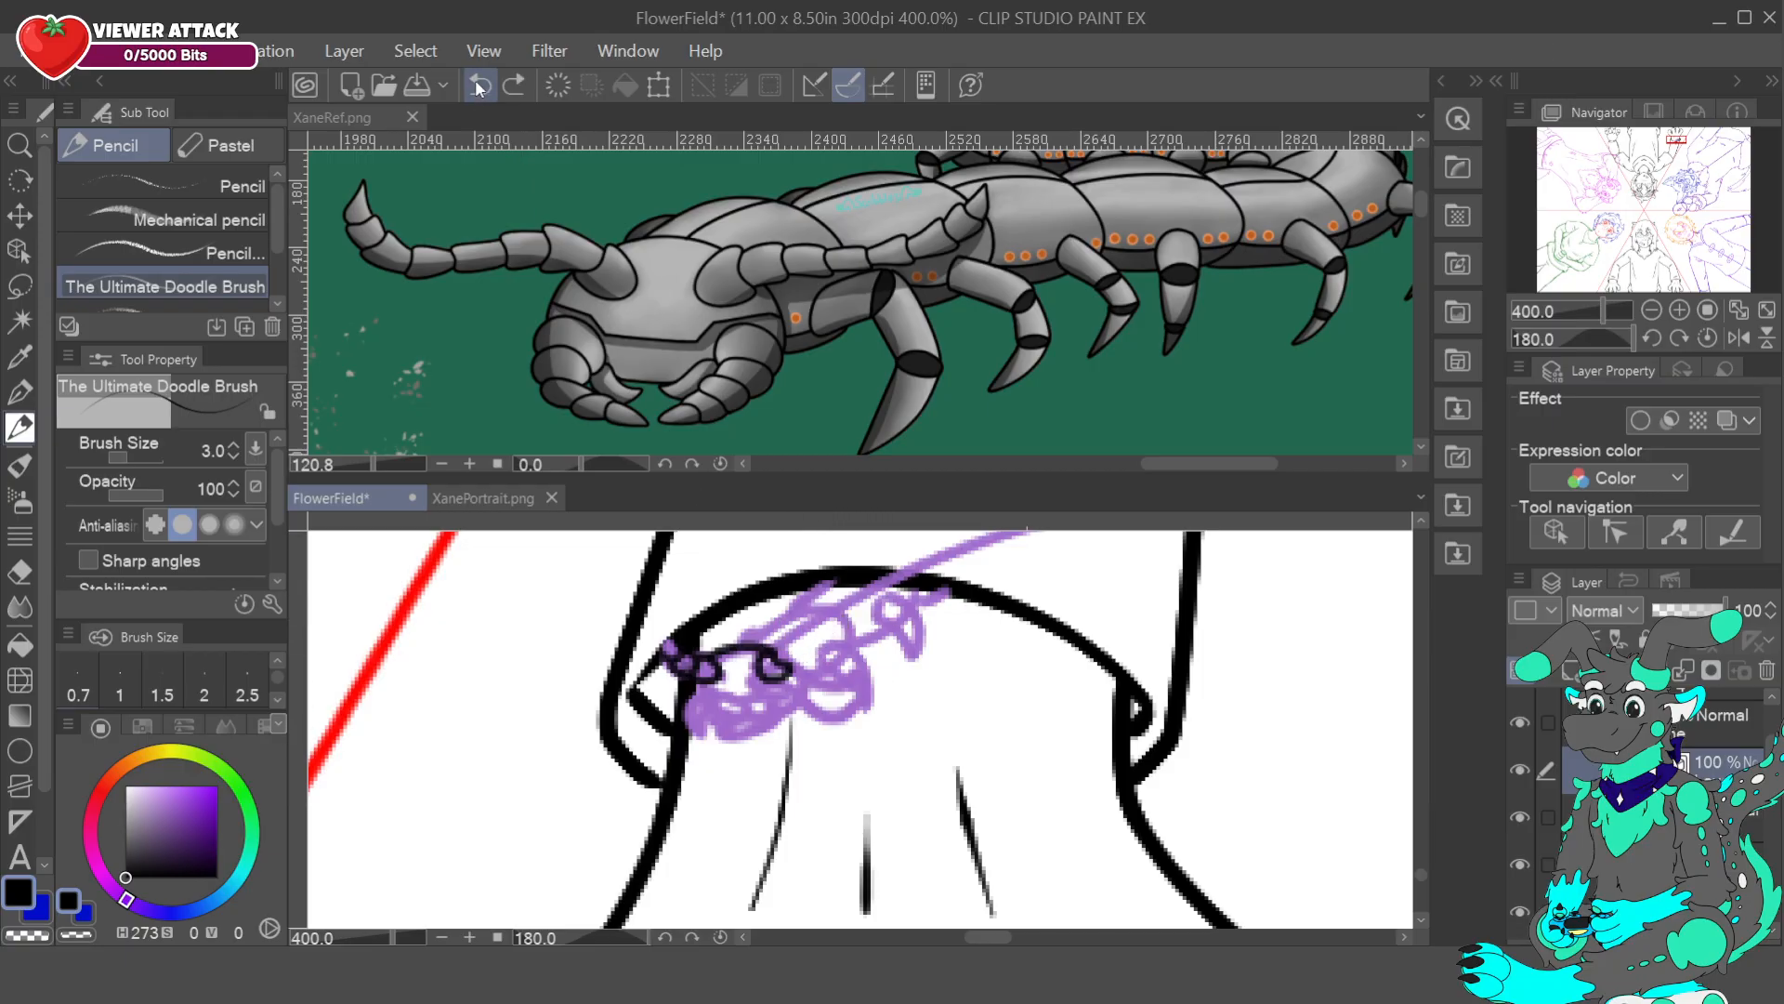
left_click(480, 88)
left_click(480, 86)
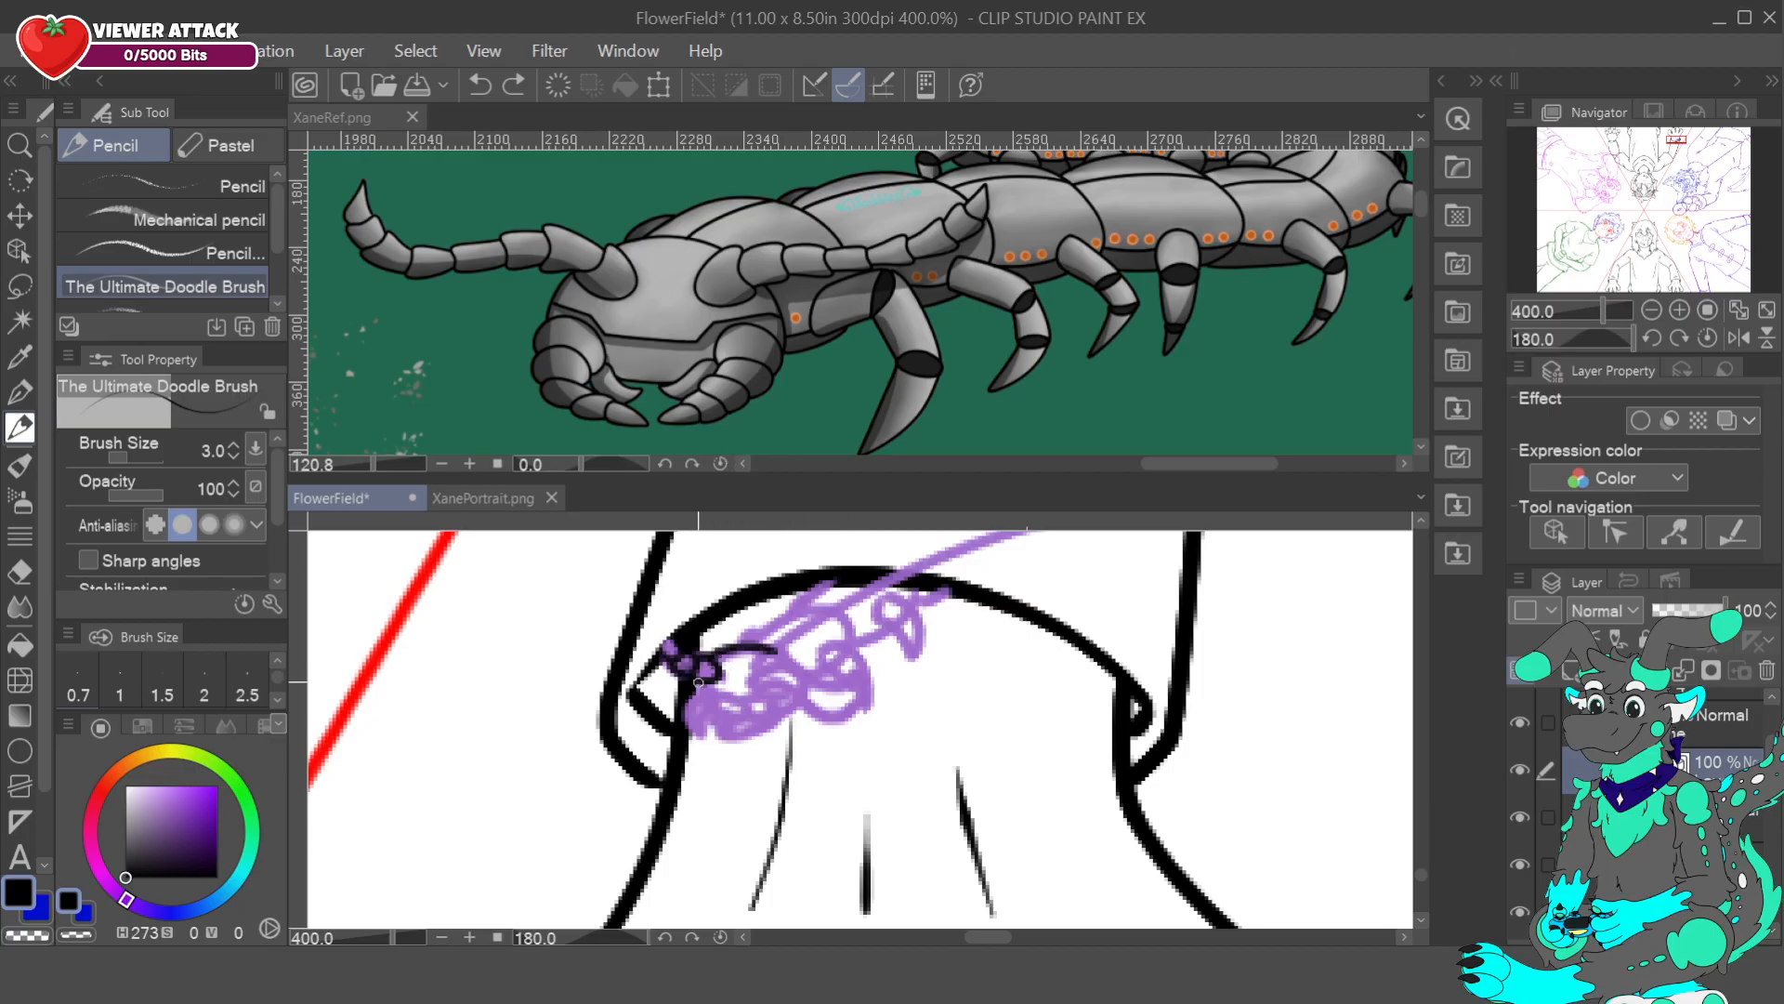
mouse_move(703, 696)
left_mouse_down()
mouse_move(776, 712)
mouse_move(805, 685)
left_mouse_up()
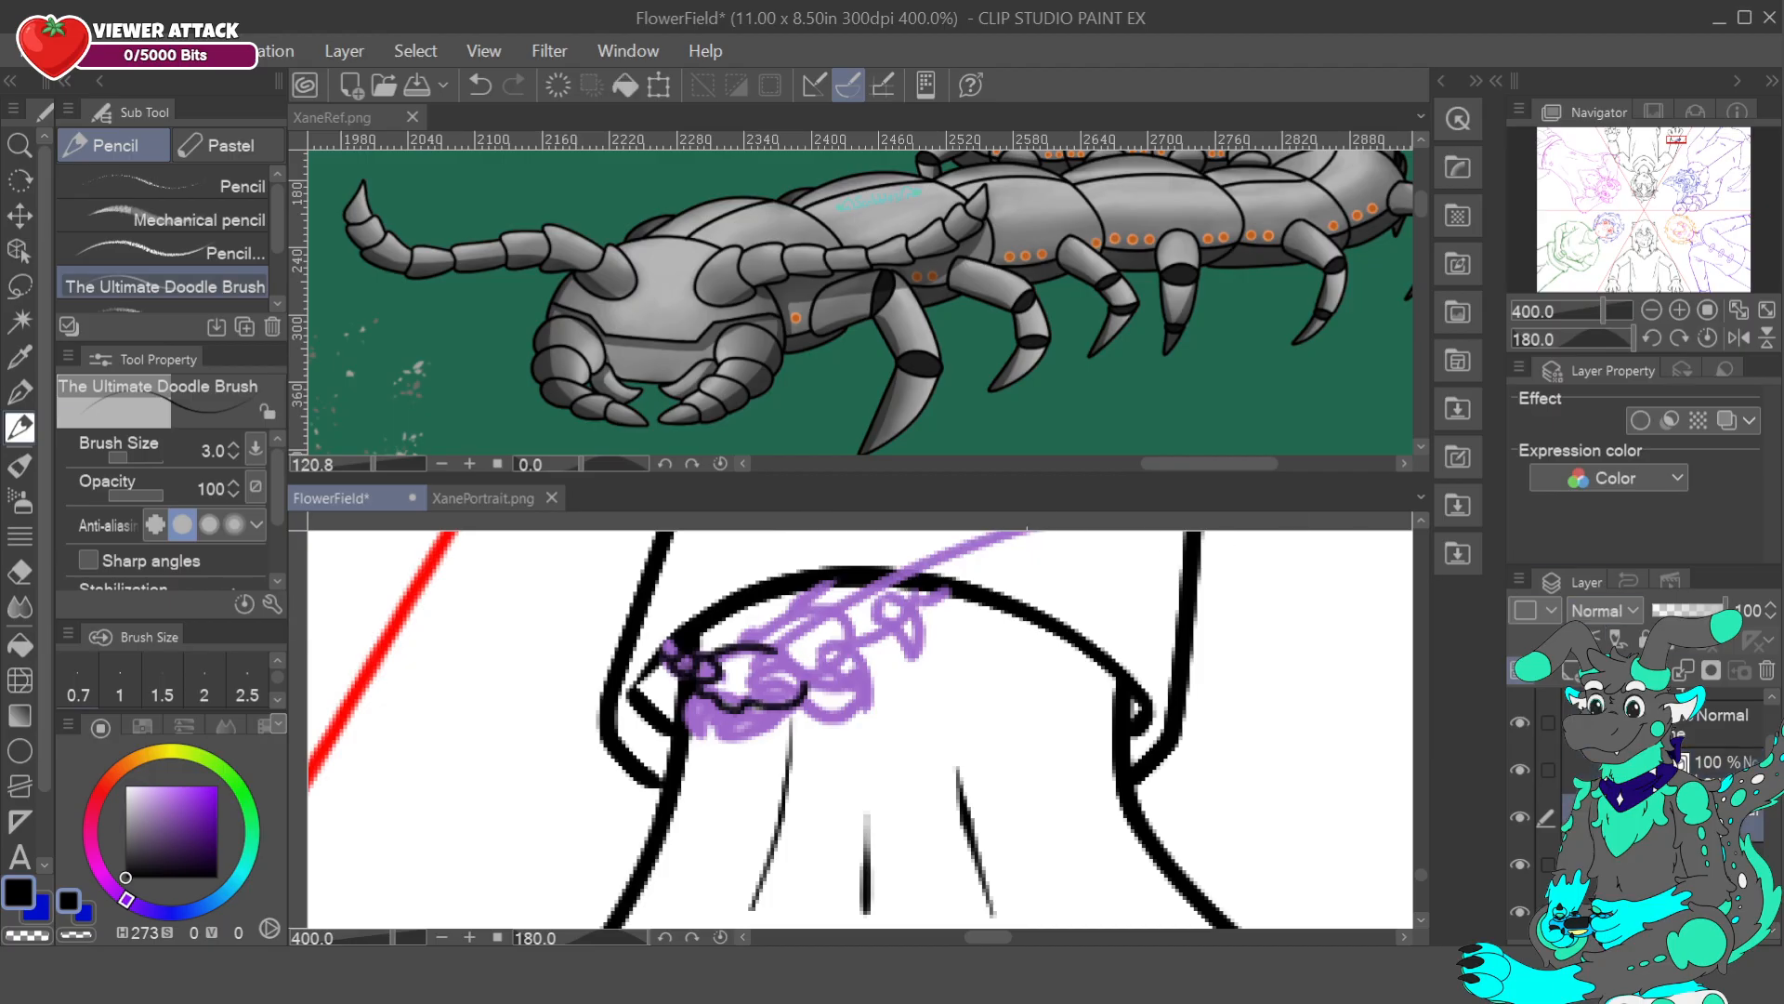
- Draw a blue guide curve for the inner antenna on the sketch layer, undoing the trial strokes
left_click(146, 833)
left_click(144, 822)
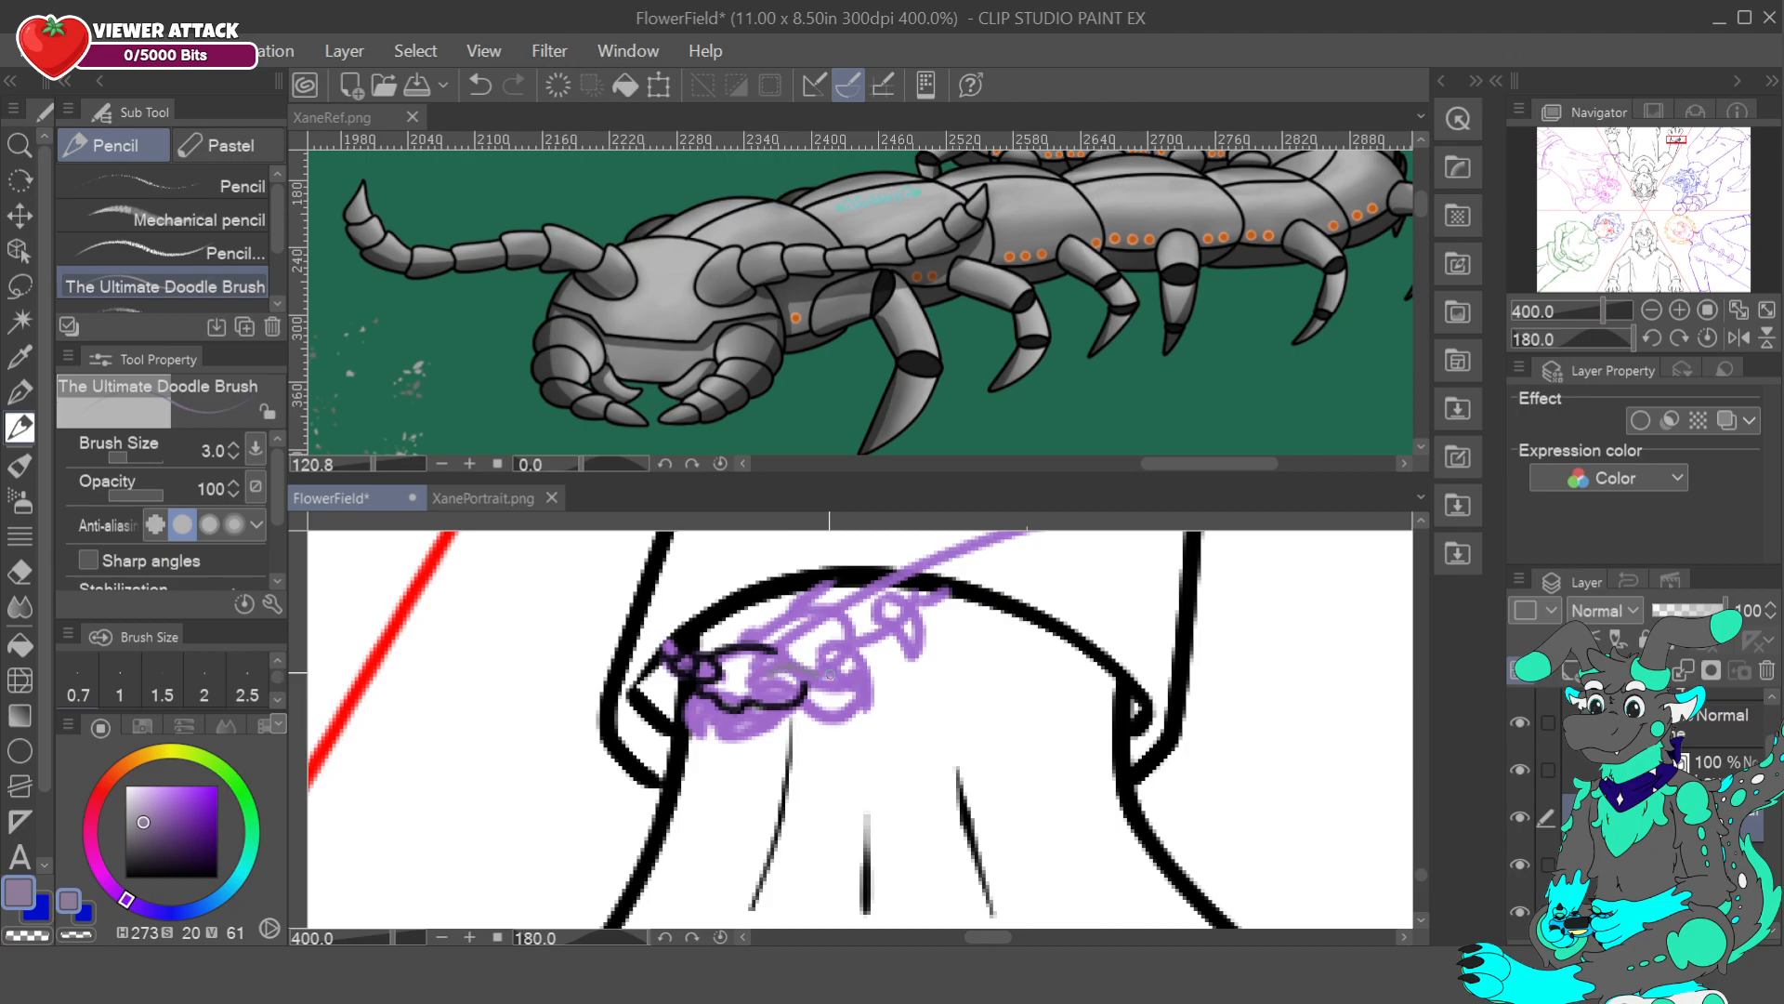
left_click(480, 85)
left_click(176, 913)
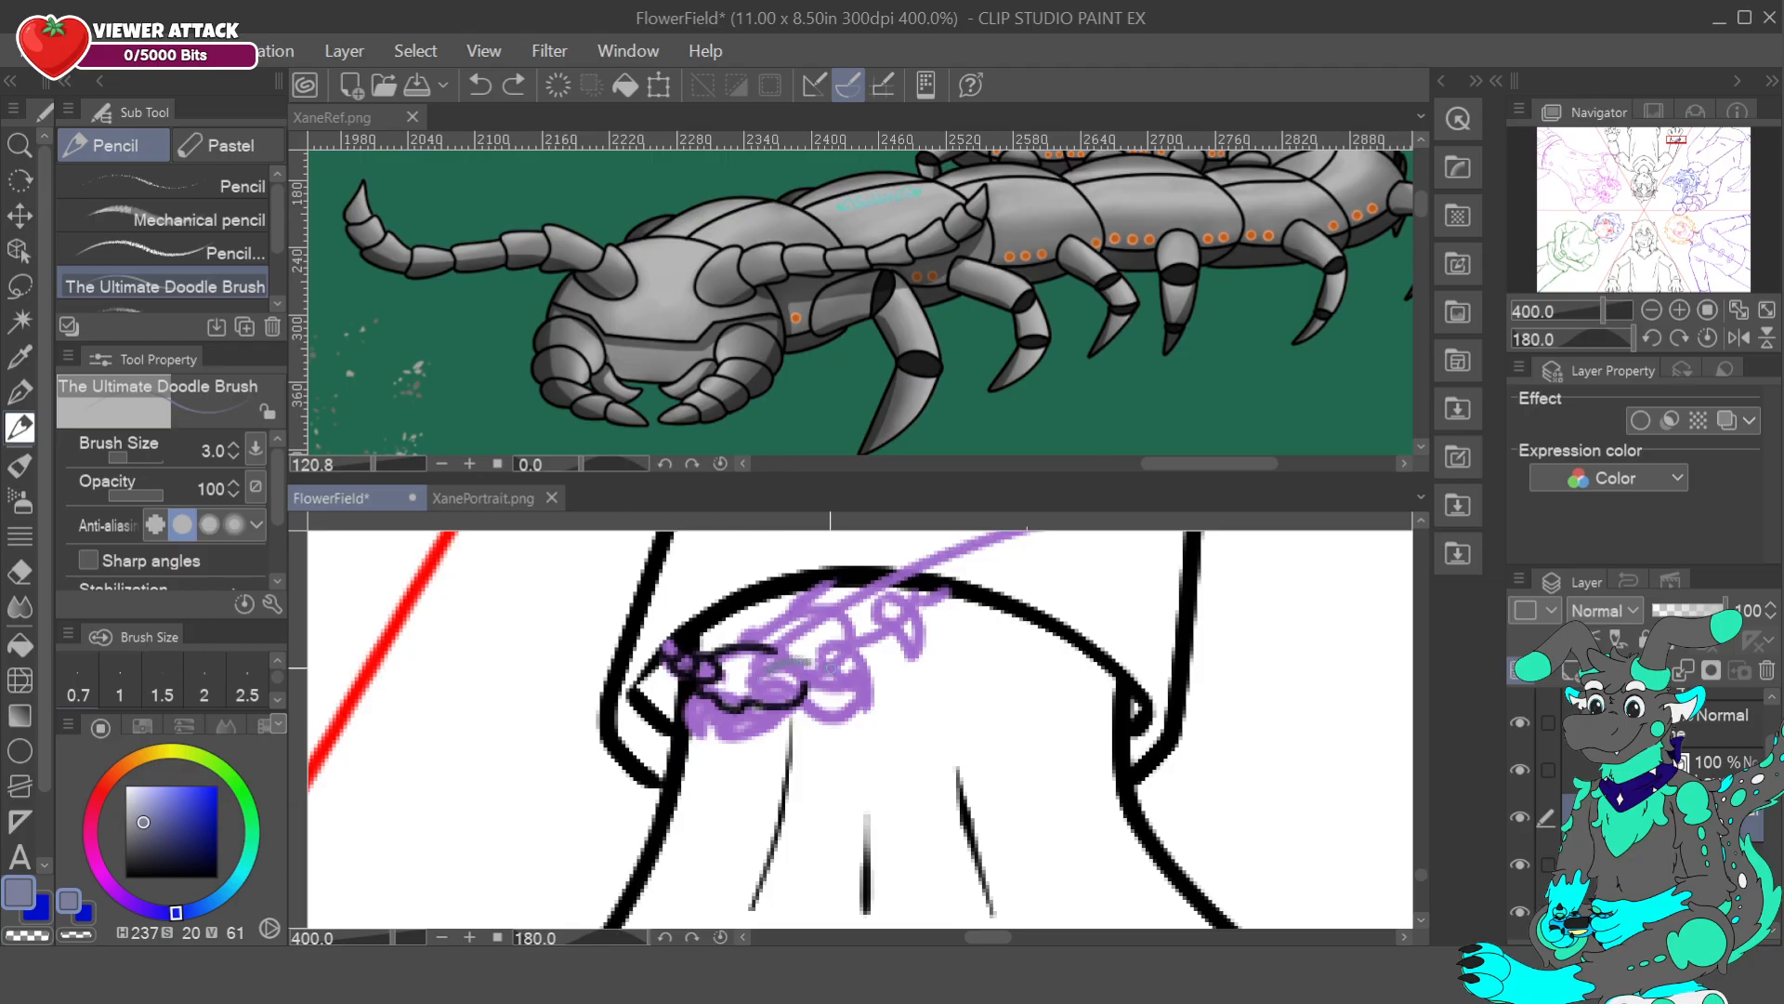
left_click(211, 798)
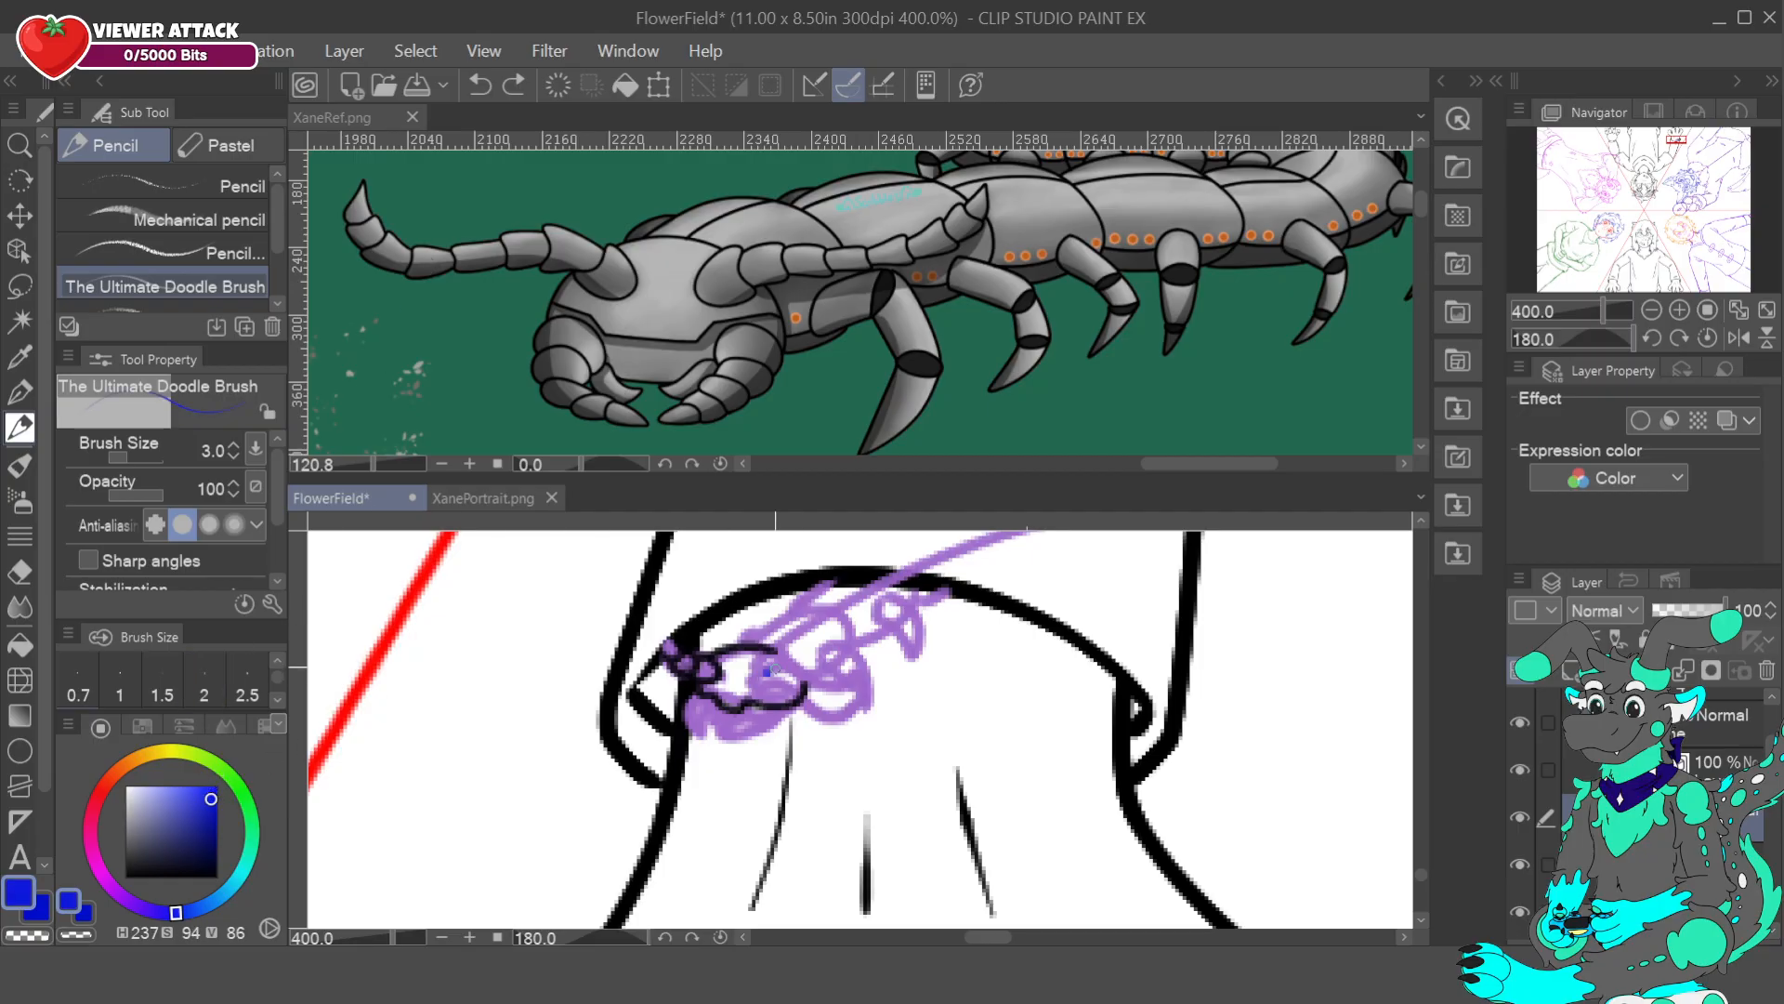
left_click_drag(771, 669, 841, 648)
key("ctrl+z")
mouse_move(771, 669)
left_mouse_down()
mouse_move(832, 674)
mouse_move(865, 650)
left_mouse_up()
- Return to the vector layer and ink the inner antenna's segments in black along the blue guide curve
left_click(1736, 766)
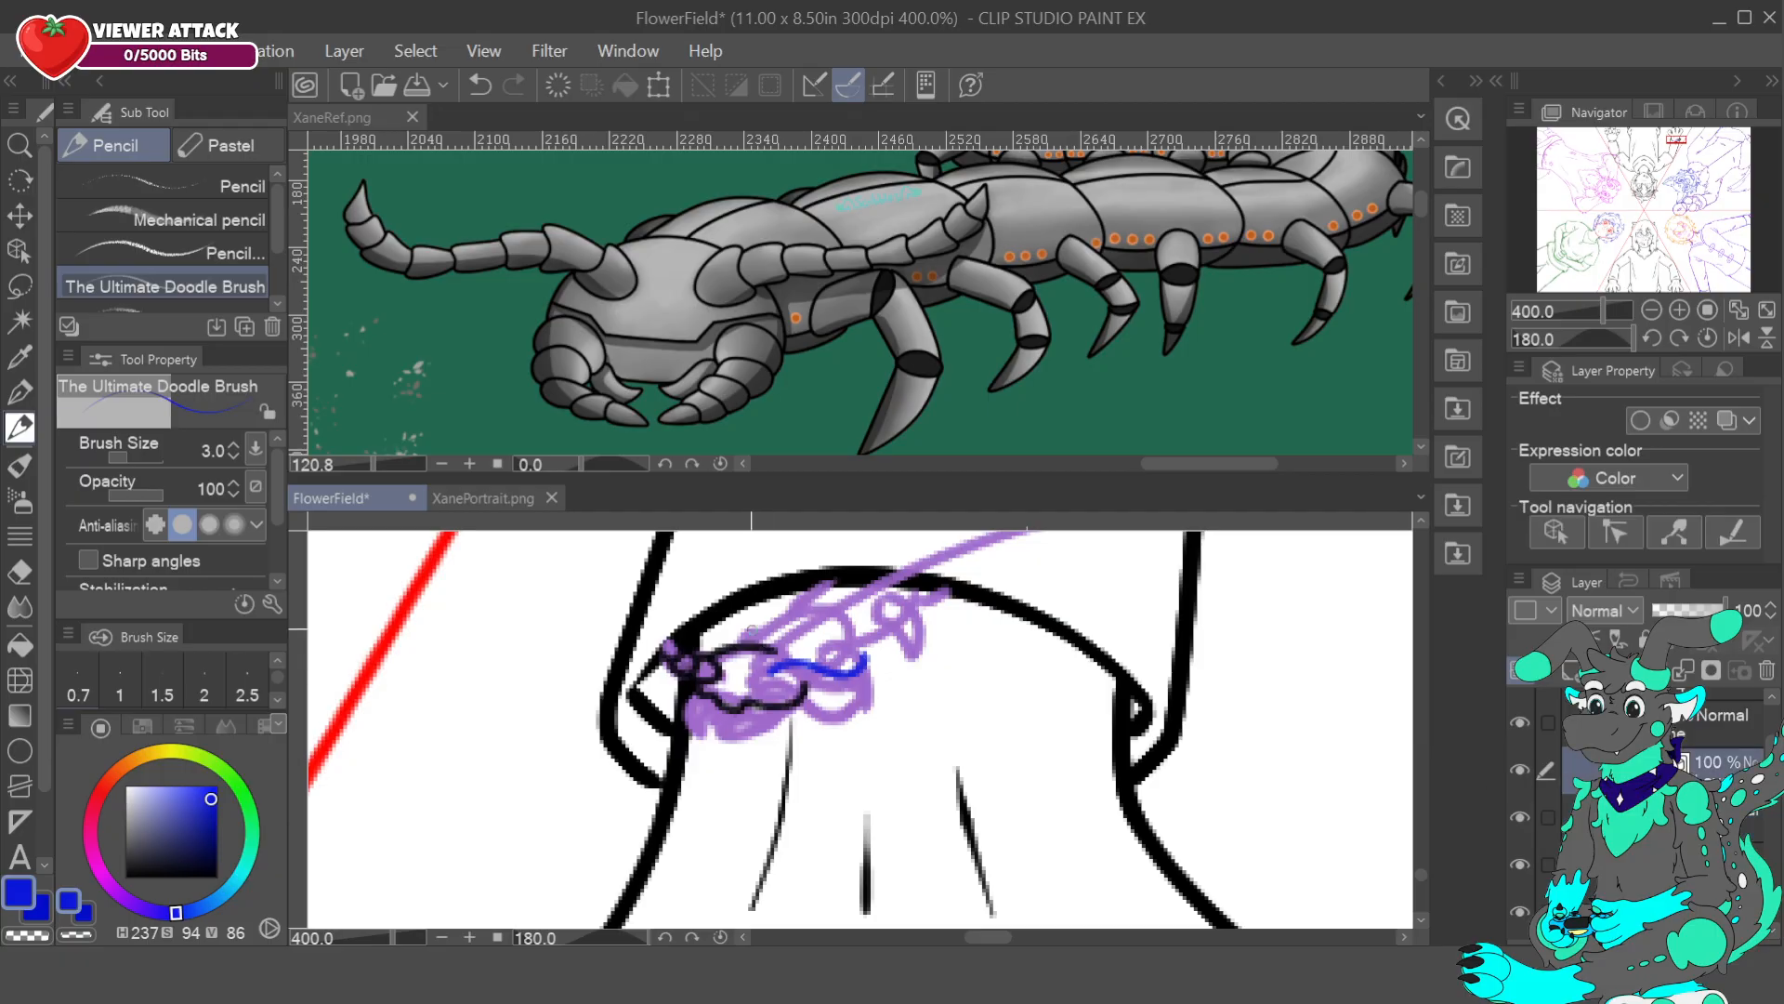
left_click(118, 866)
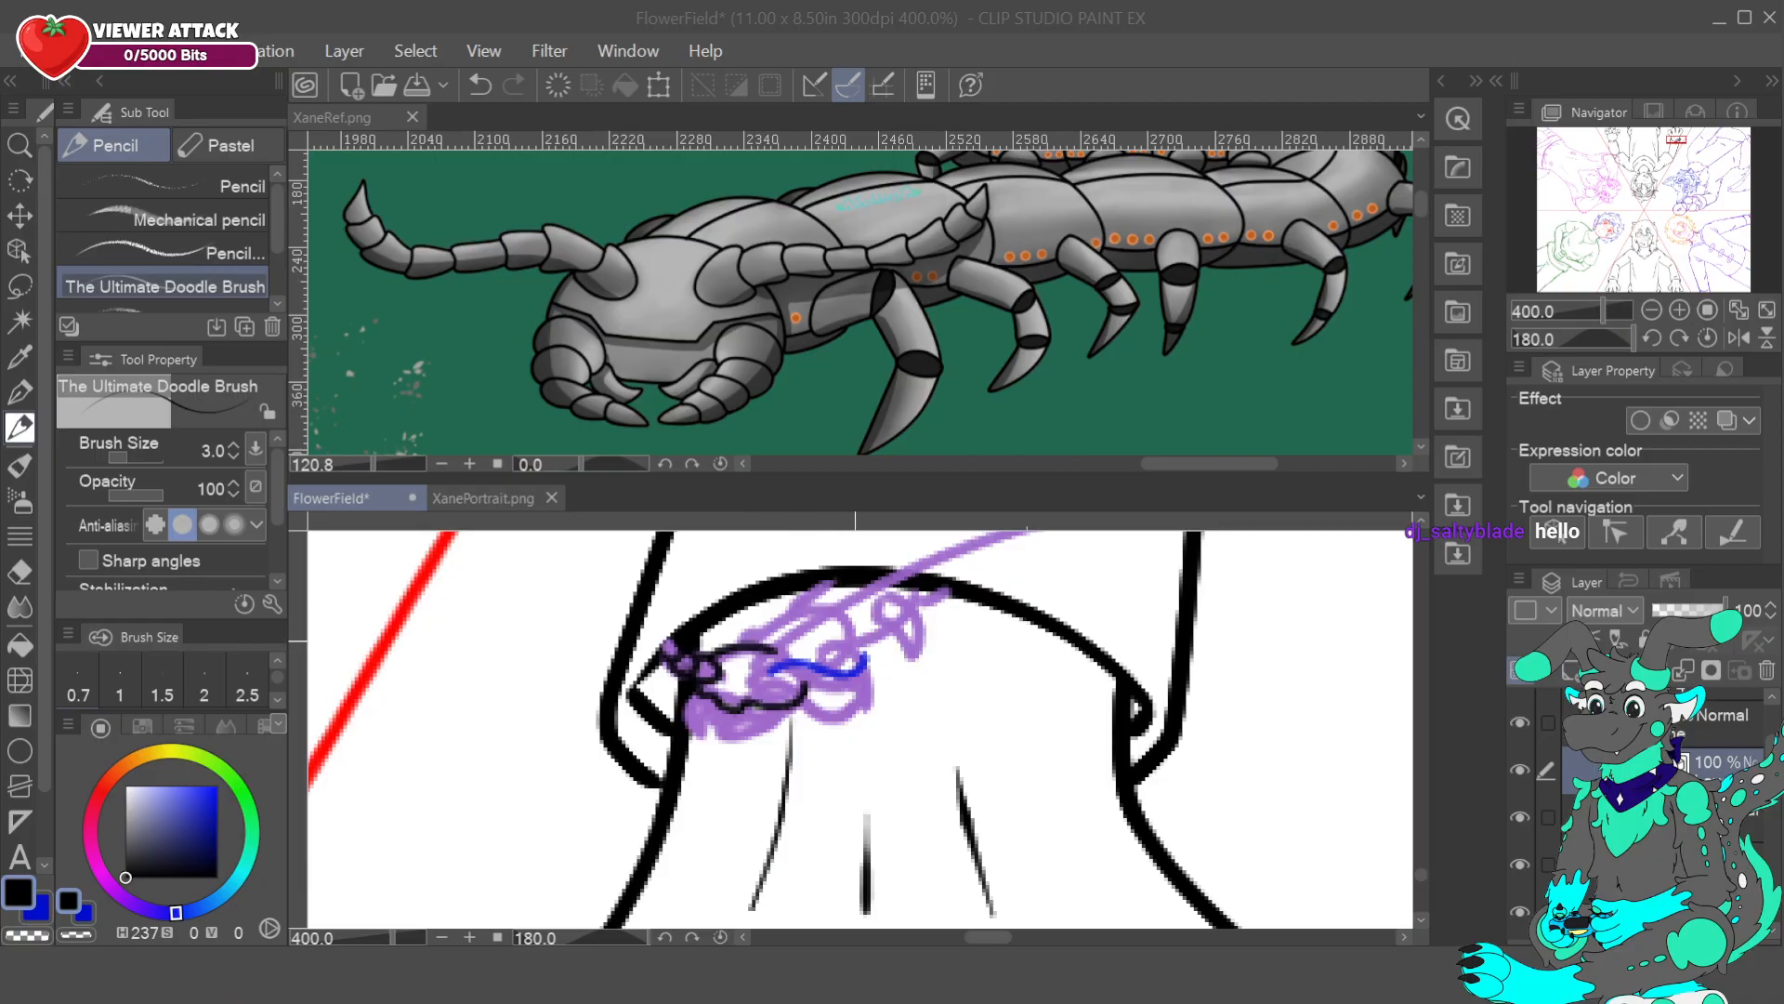
mouse_move(859, 654)
left_mouse_down()
mouse_move(871, 641)
mouse_move(851, 677)
mouse_move(871, 664)
mouse_move(855, 650)
mouse_move(825, 676)
mouse_move(854, 673)
mouse_move(775, 657)
mouse_move(762, 678)
mouse_move(777, 689)
mouse_move(805, 665)
left_mouse_up()
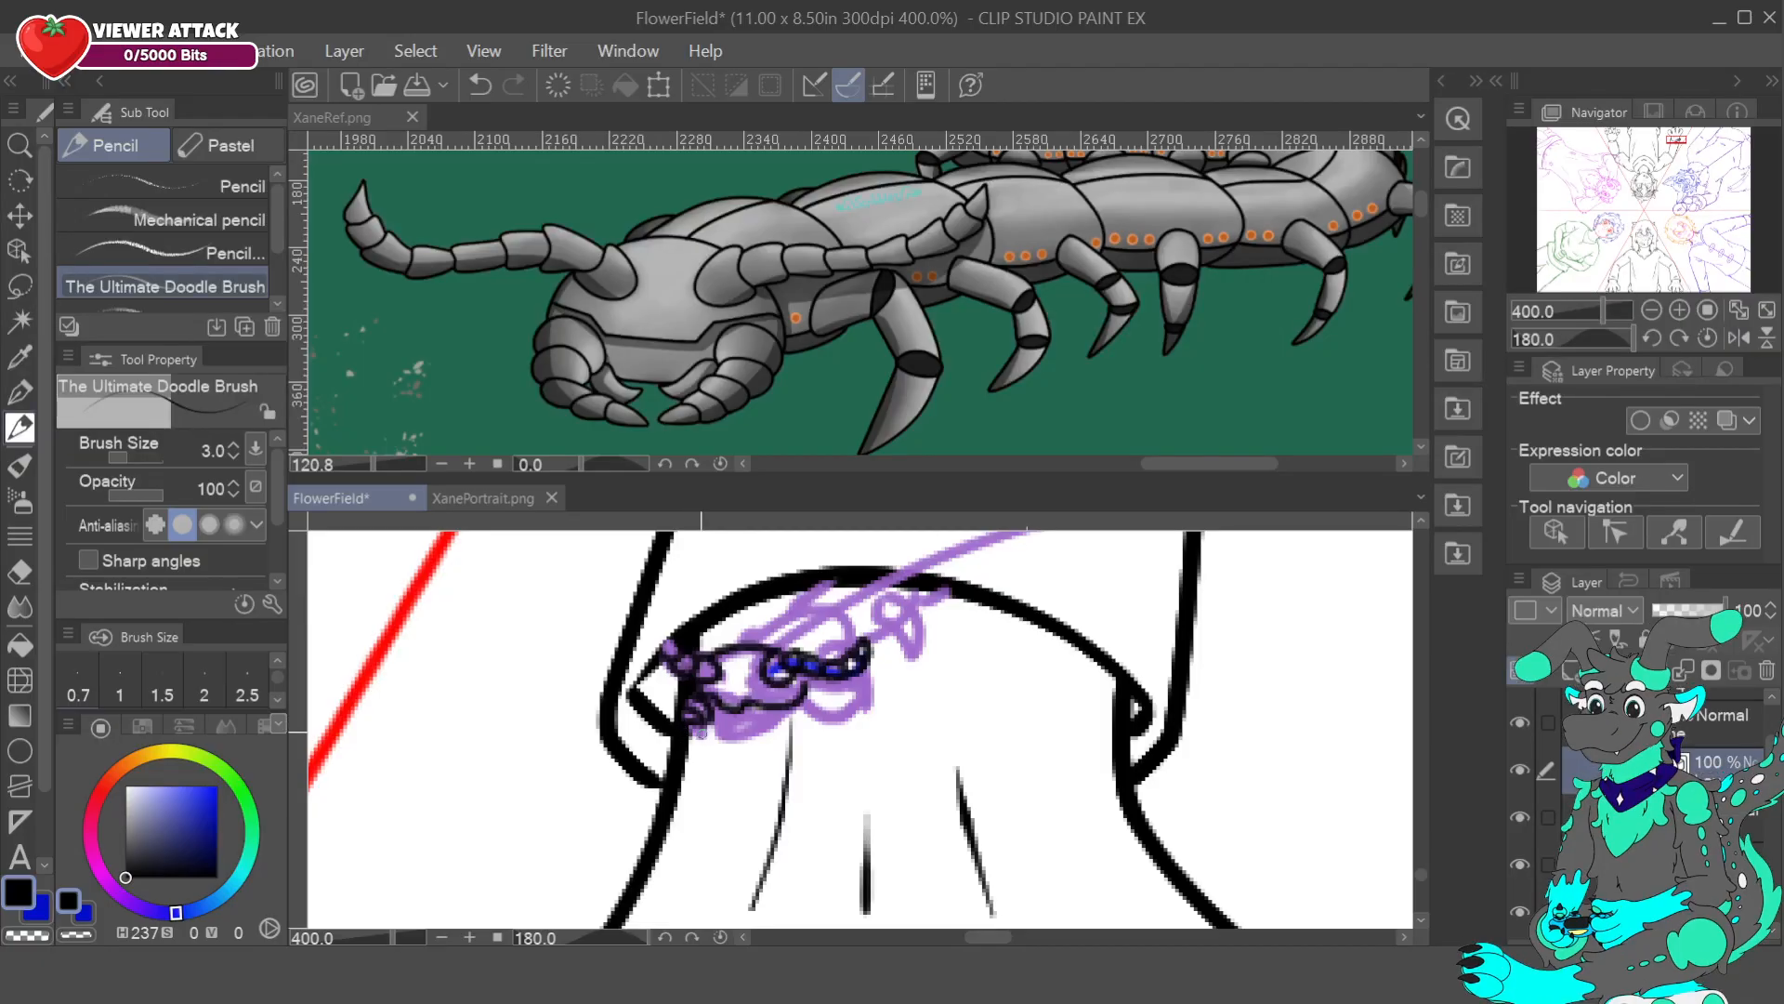
- Ink the centipede's segmented pincers and the mouth details between them in black
mouse_move(699, 730)
left_mouse_down()
mouse_move(722, 749)
mouse_move(702, 738)
left_mouse_up()
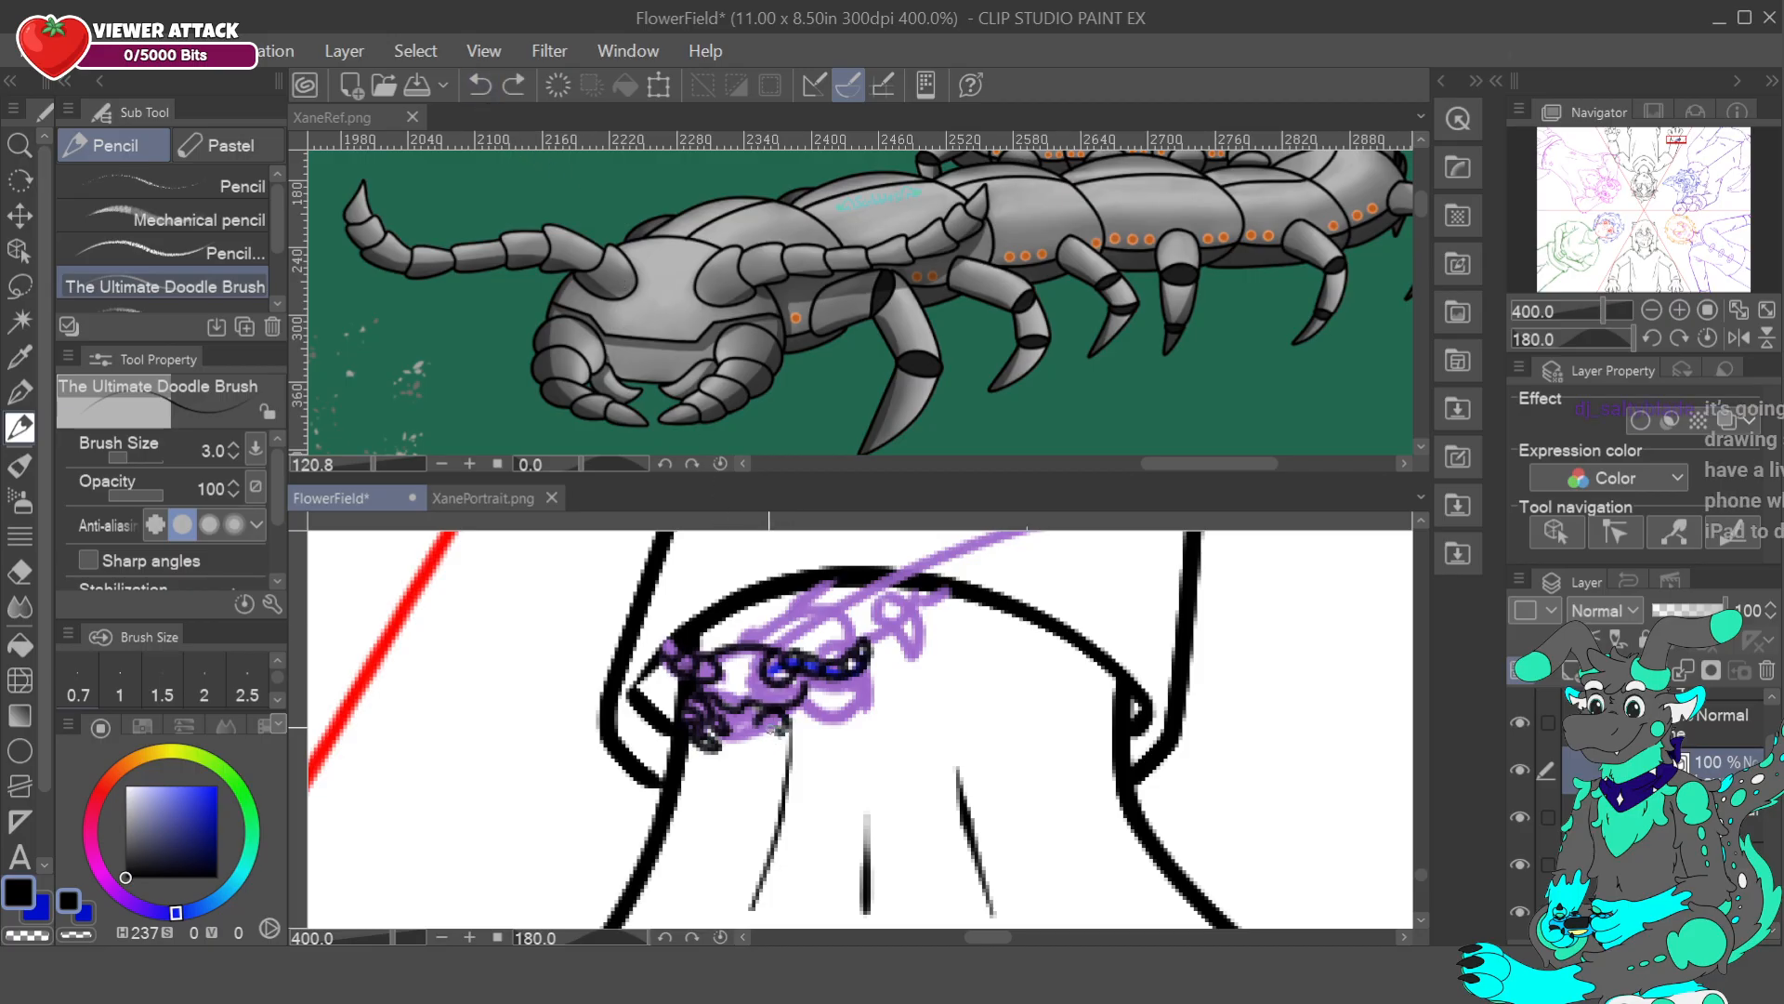
left_click_drag(760, 723, 785, 731)
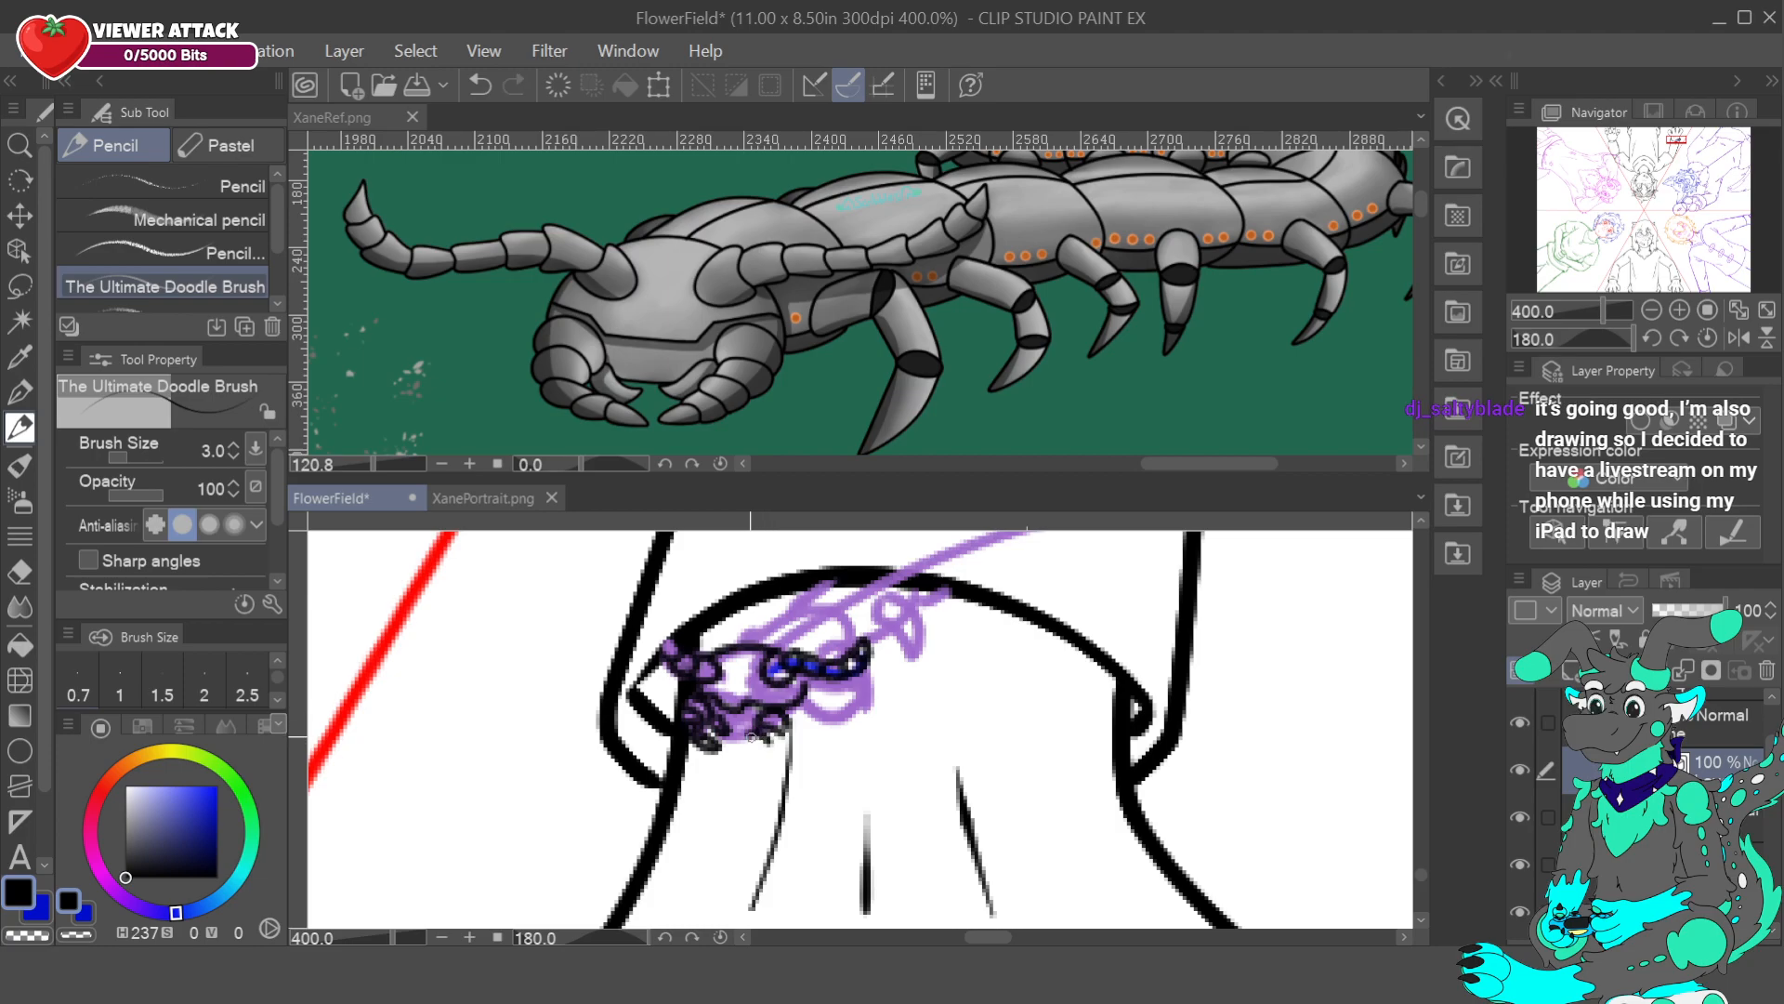
mouse_move(754, 746)
left_mouse_down()
mouse_move(732, 753)
mouse_move(786, 728)
left_mouse_up()
left_click_drag(727, 727, 749, 719)
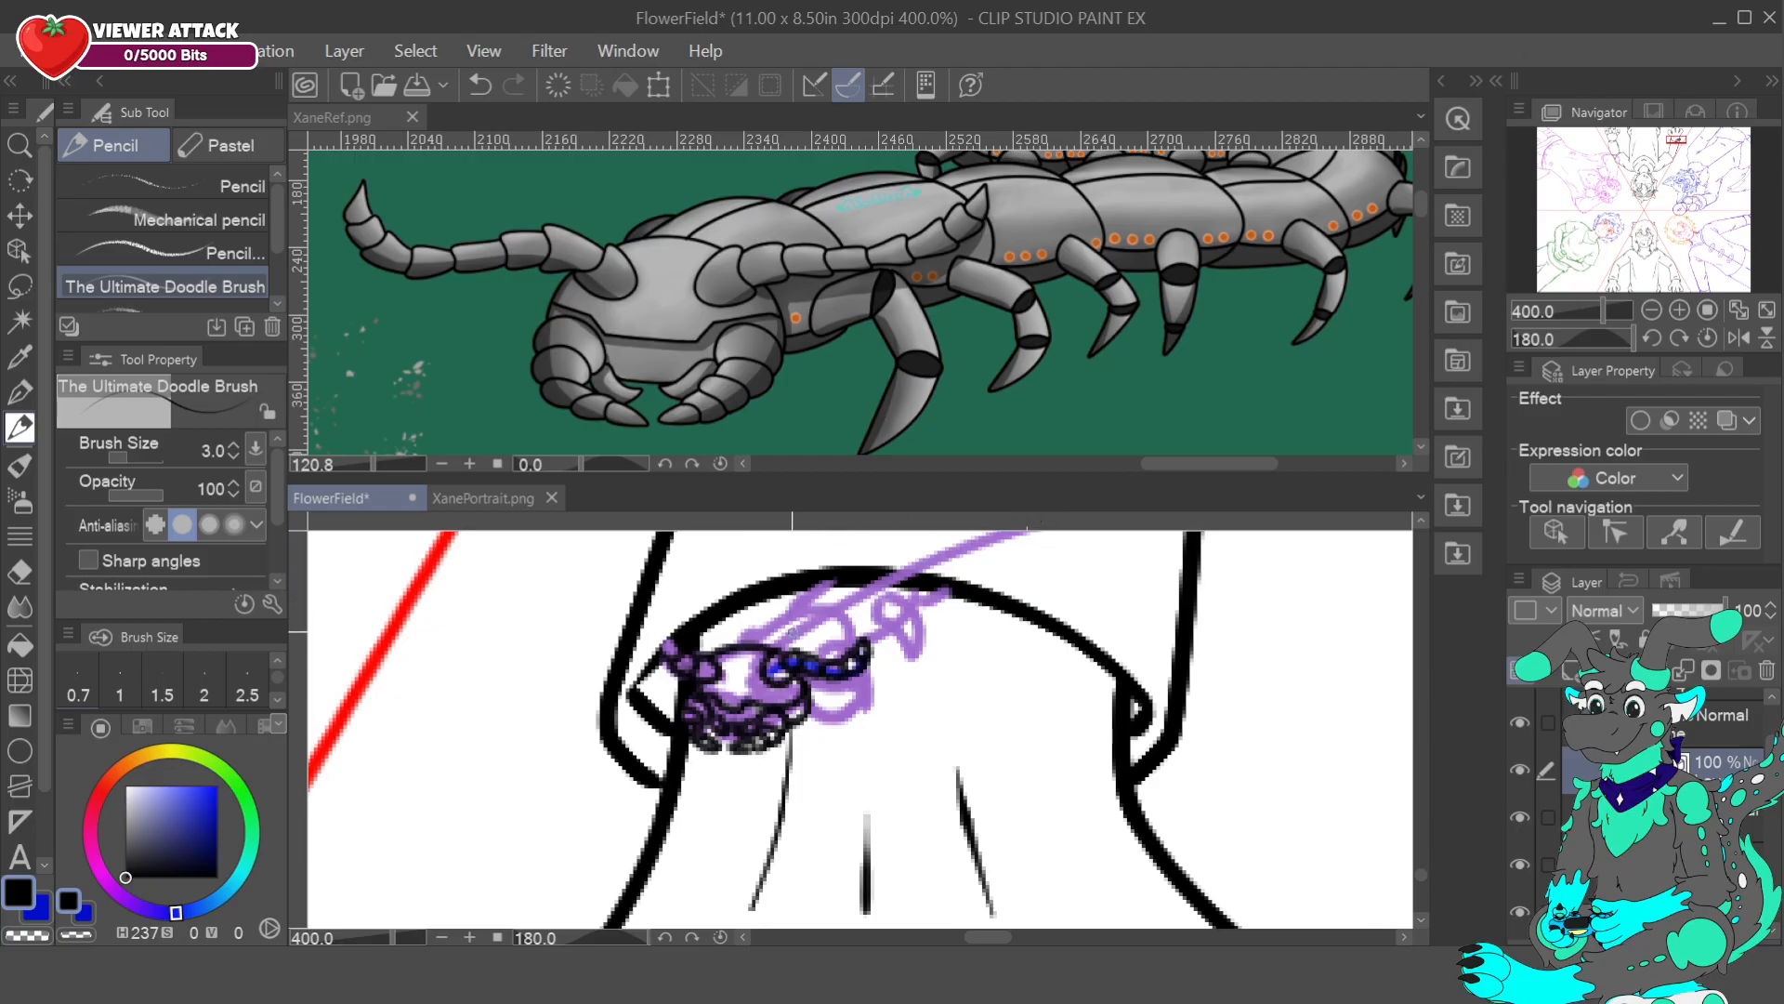
- Ink the centipede's first body segments behind the head in black, together with its first two clawed legs
mouse_move(748, 646)
left_mouse_down()
mouse_move(818, 608)
mouse_move(867, 635)
left_mouse_up()
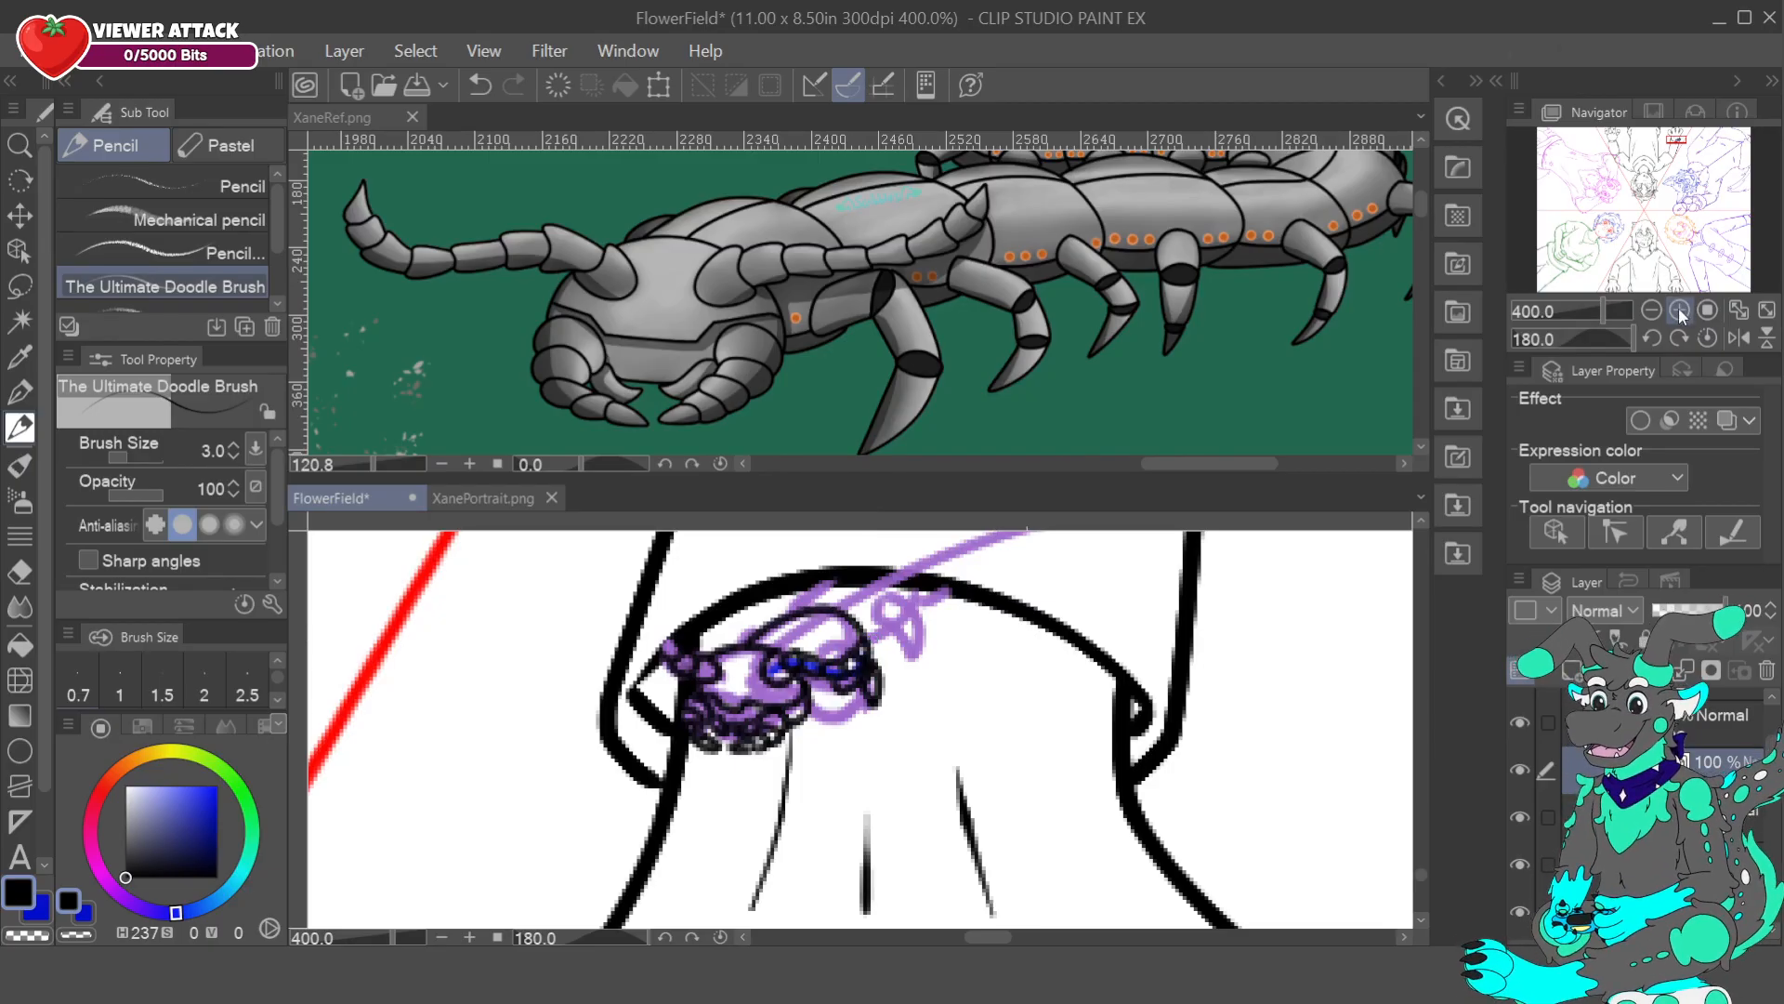
left_click_drag(869, 710, 866, 720)
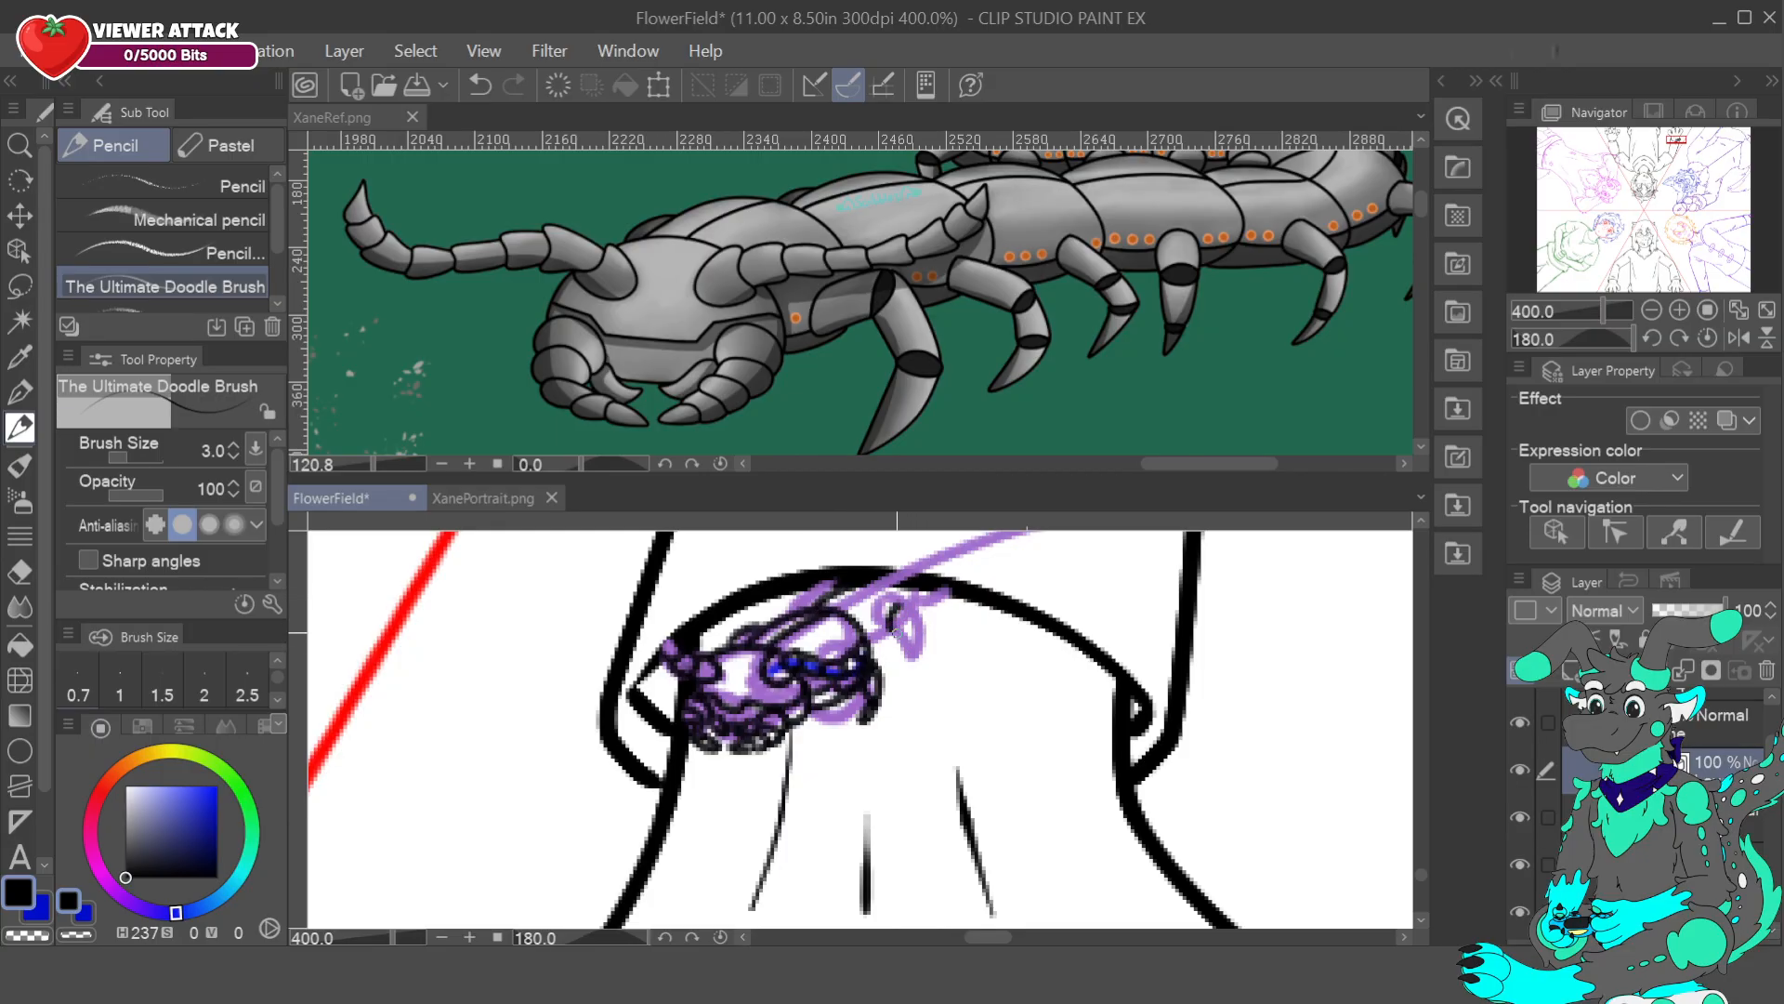
mouse_move(922, 639)
left_mouse_down()
mouse_move(920, 615)
mouse_move(933, 657)
mouse_move(909, 685)
mouse_move(930, 656)
mouse_move(887, 648)
mouse_move(903, 638)
left_mouse_up()
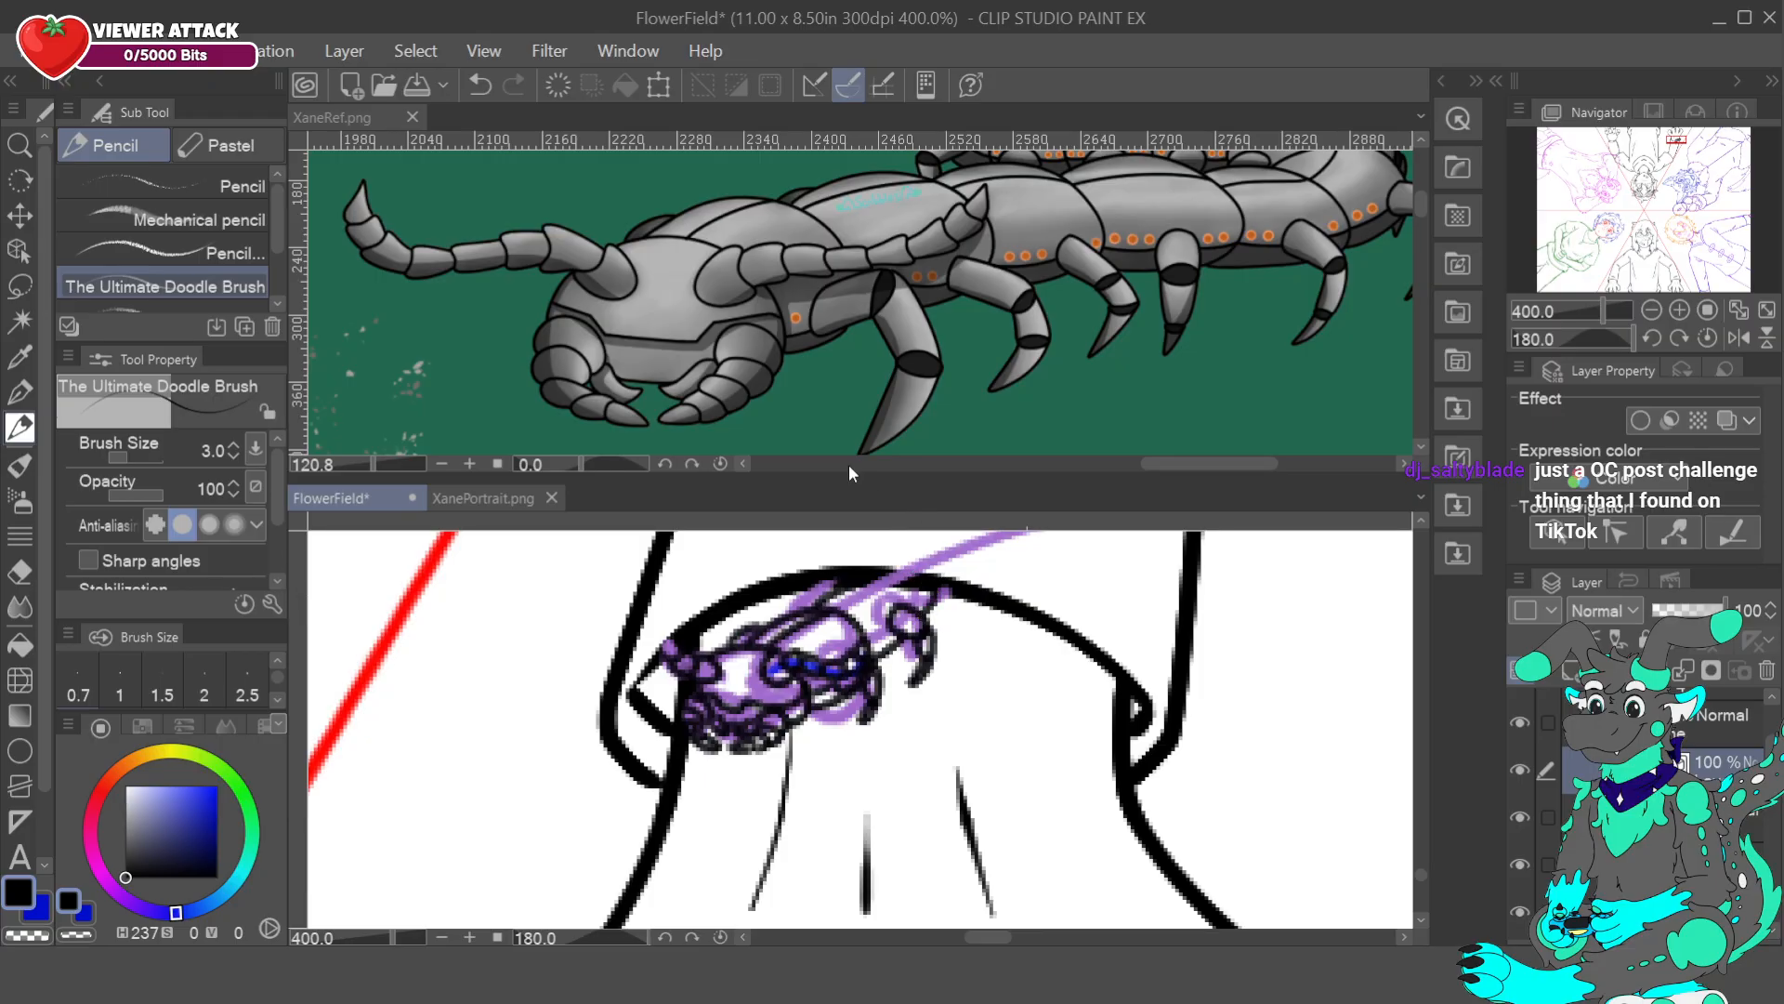
- Ink the rear body outline and the small leg beside the sleeve cuff, undoing the trial strokes
key("ctrl+z")
left_click(480, 86)
left_click_drag(904, 643, 874, 659)
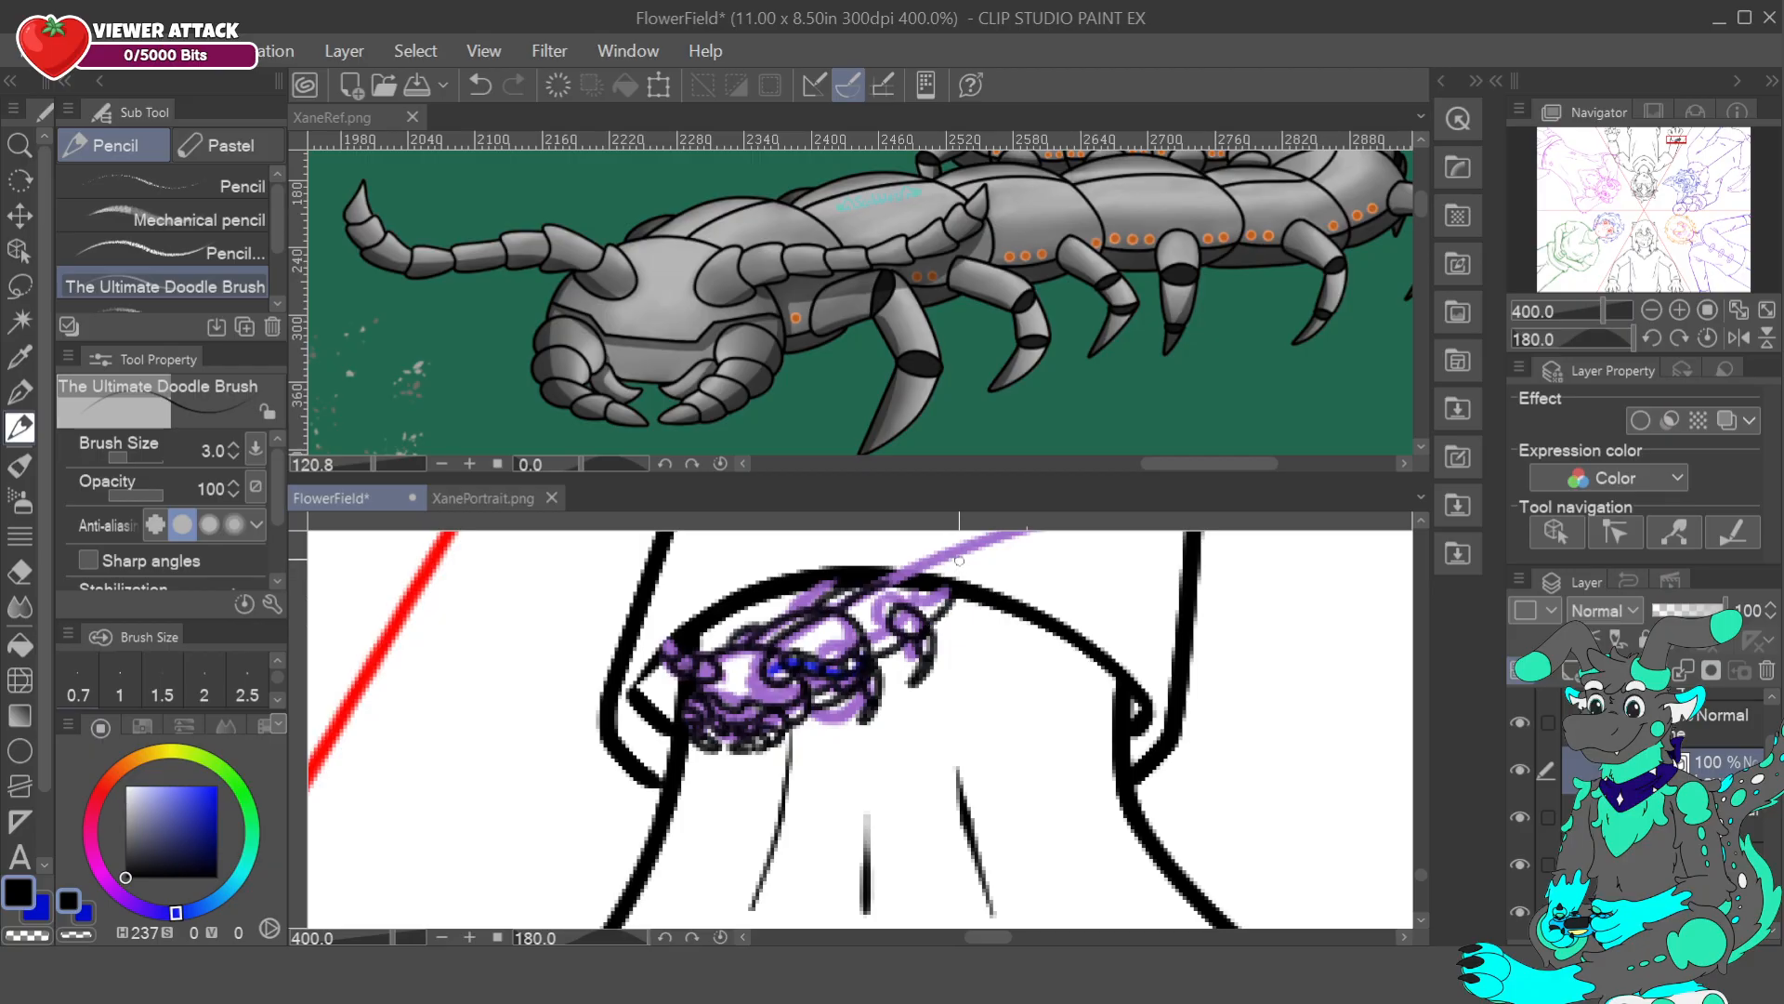
left_click(479, 85)
left_click_drag(927, 591, 935, 635)
left_click_drag(967, 604, 971, 624)
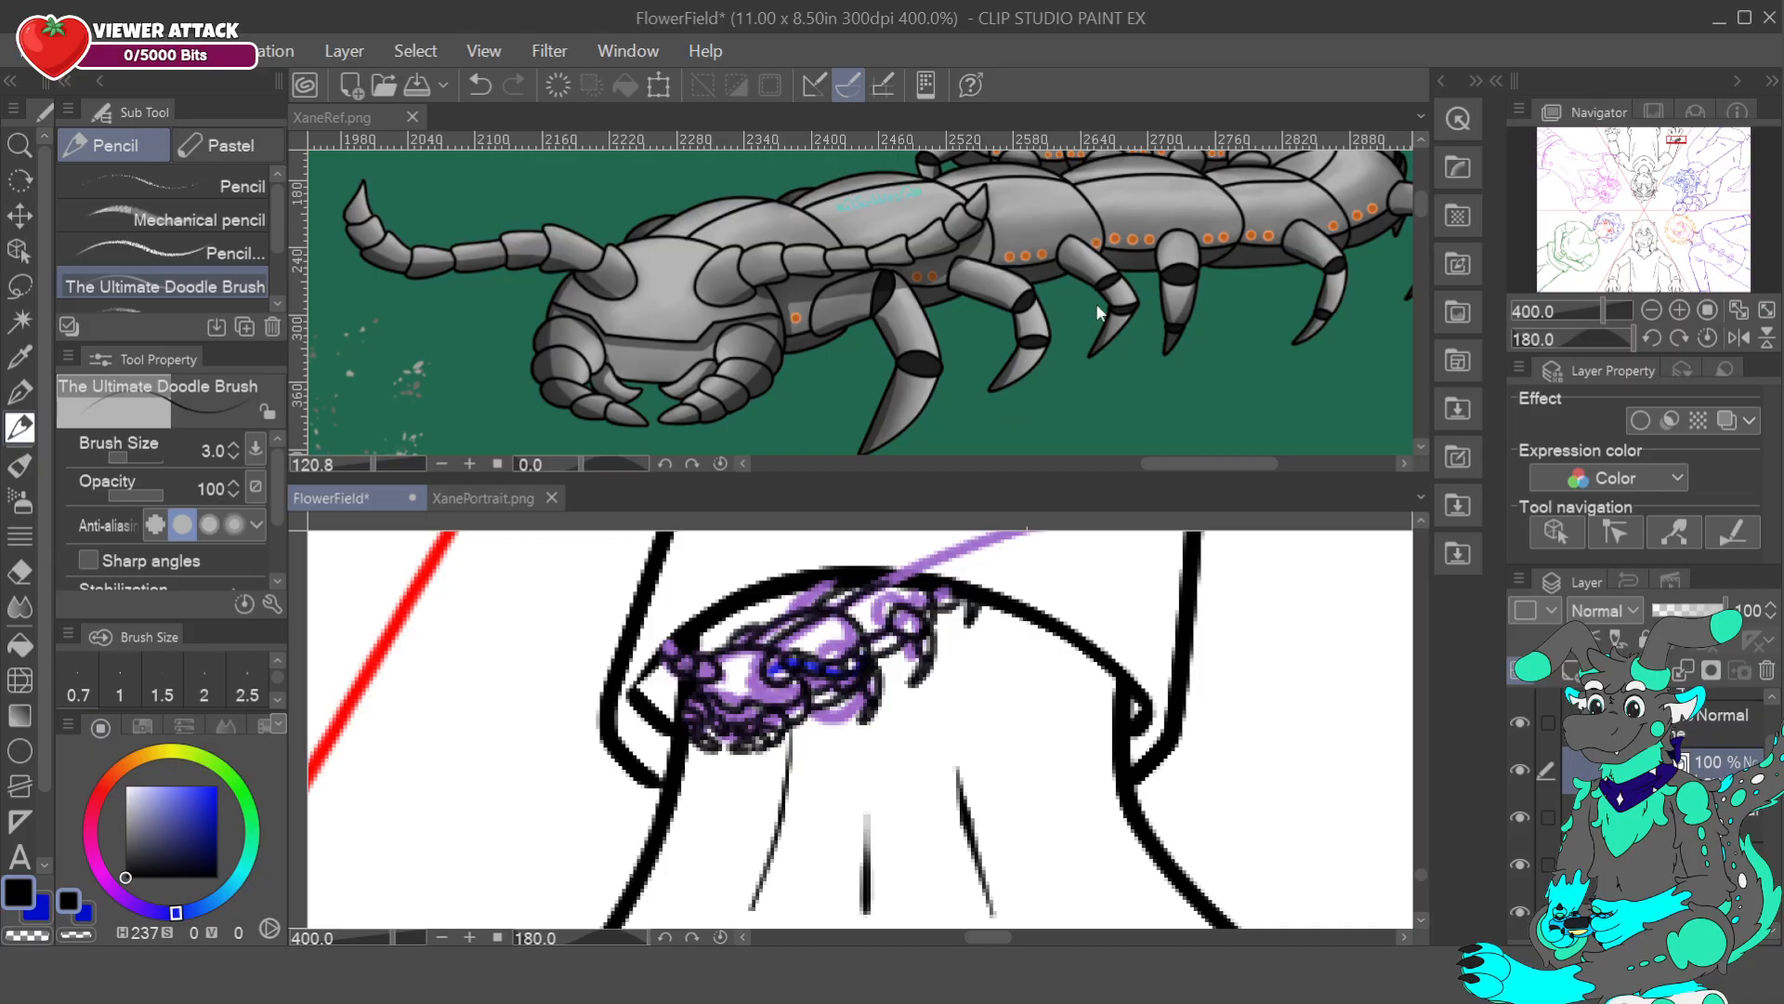
- Hide the purple bracelet sketch layer and dock XaneRef.png back alongside the other open documents
left_click(1521, 817)
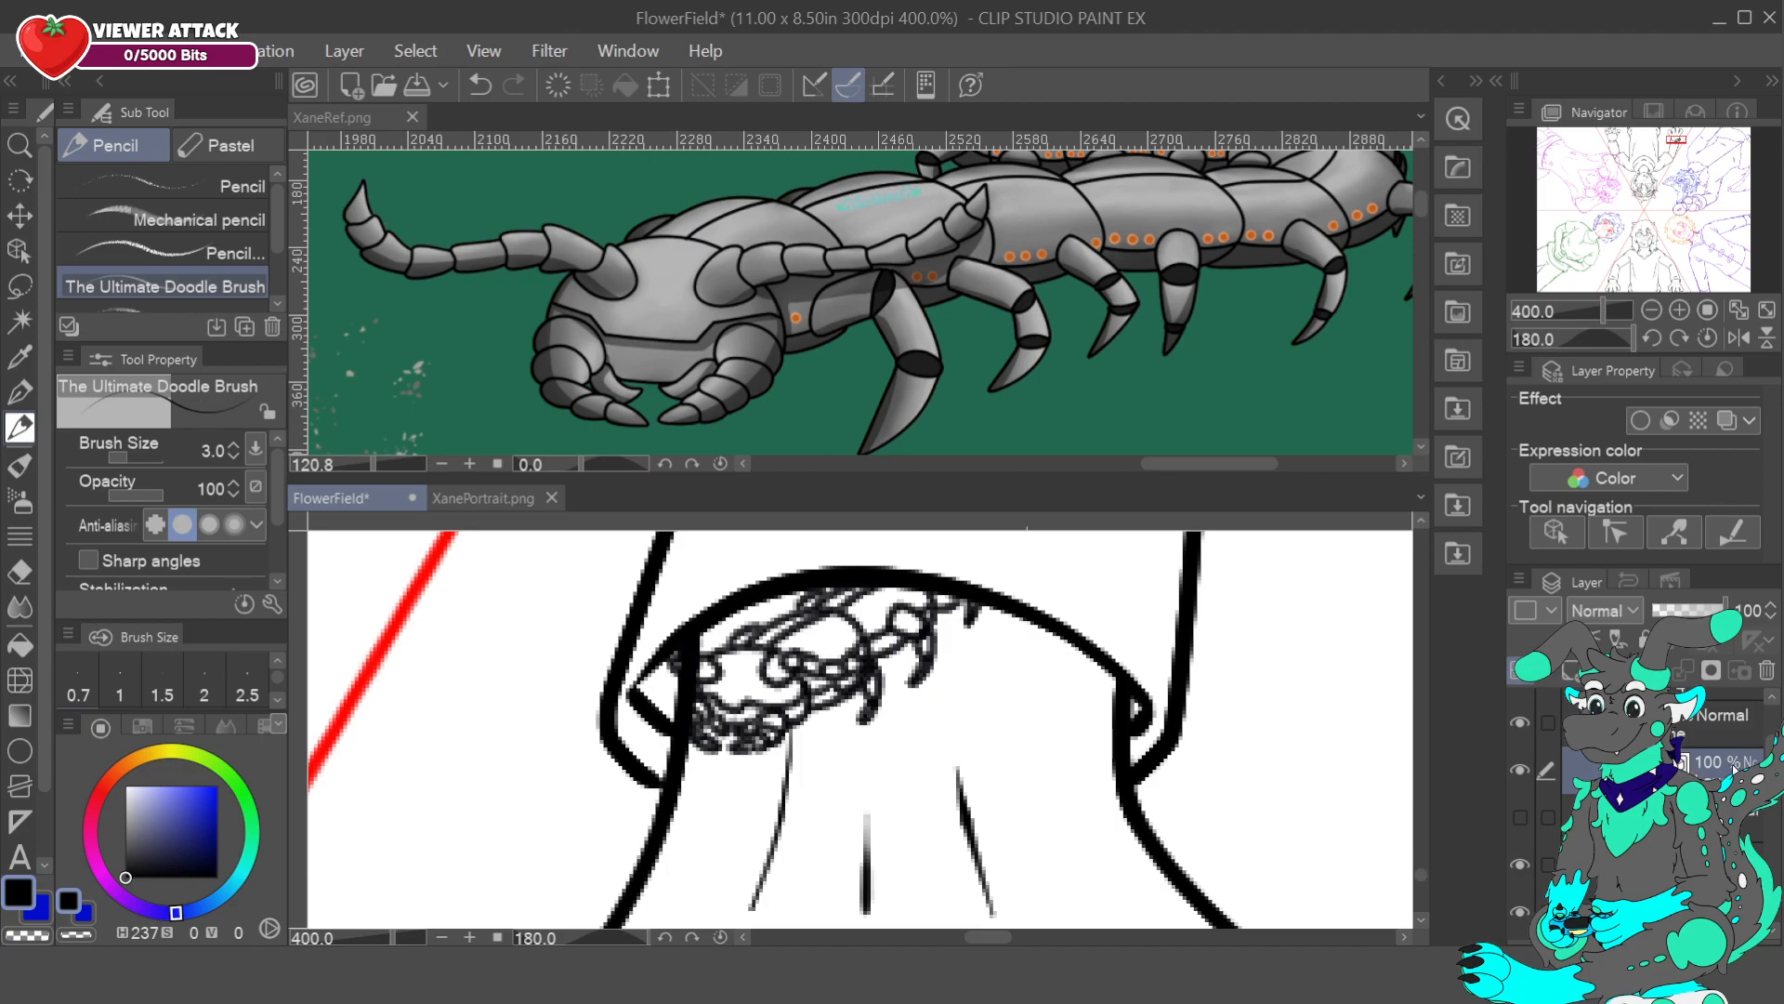
left_click(1739, 312)
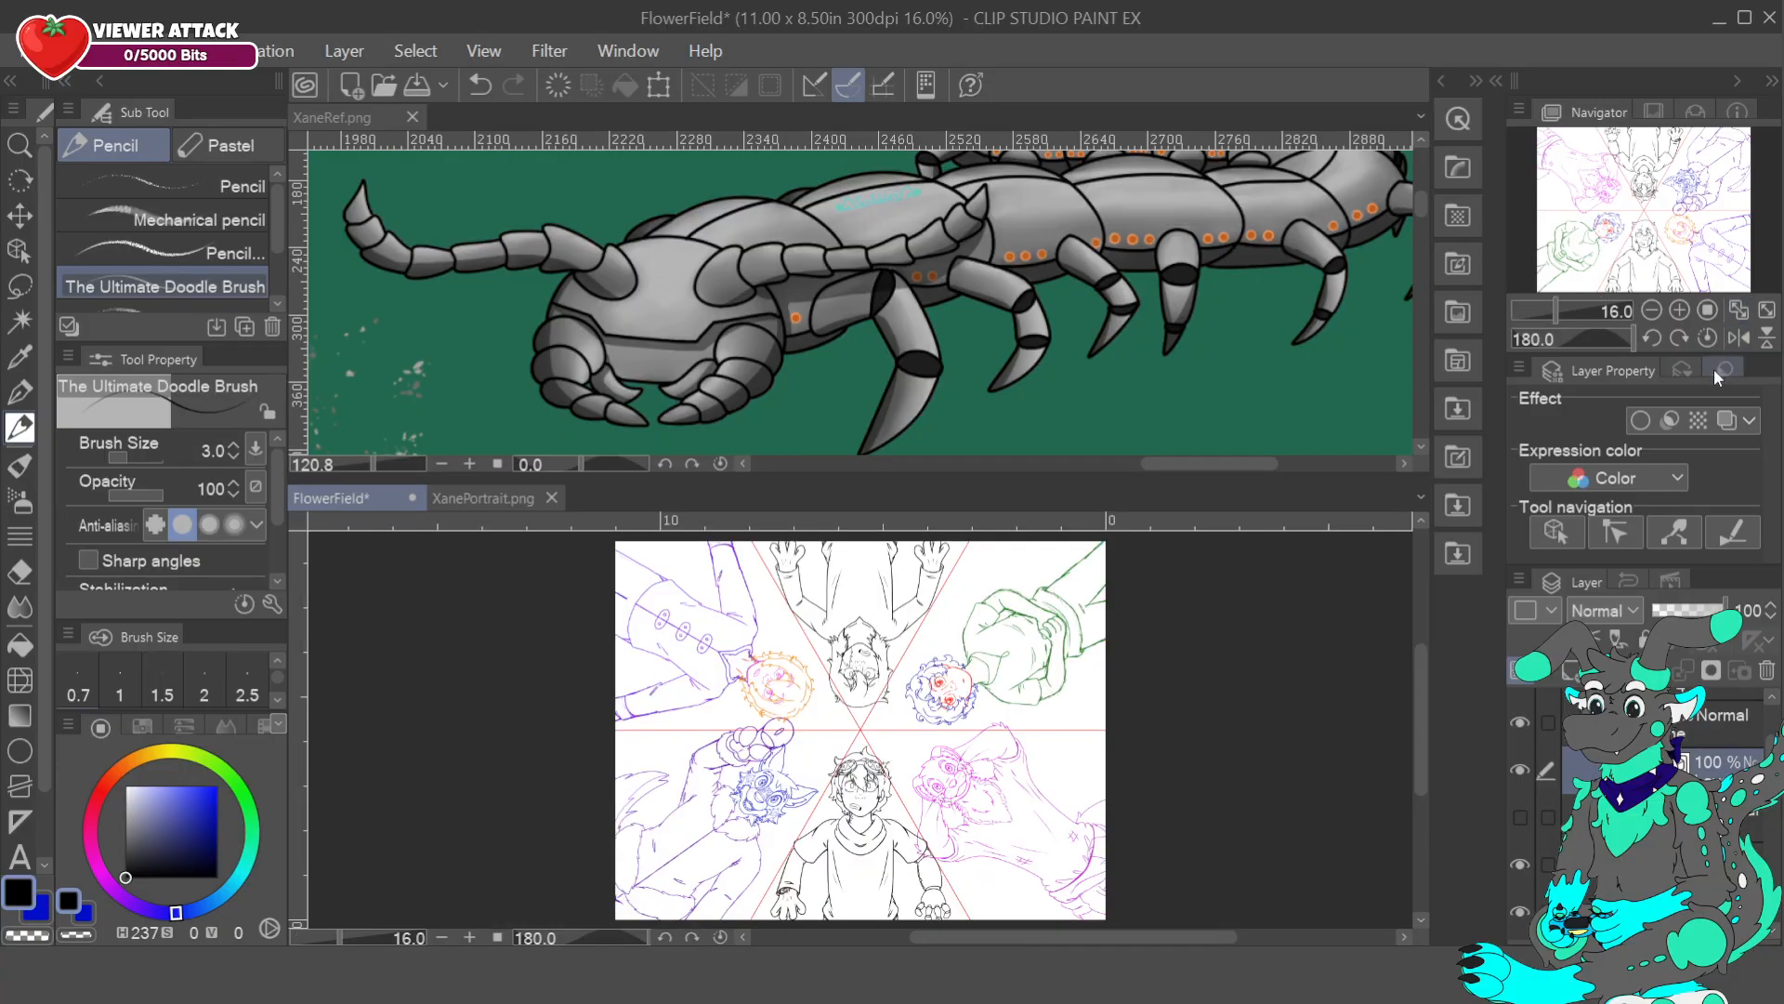
left_click(1679, 310)
left_click(1679, 310)
left_click_drag(1684, 215, 1688, 155)
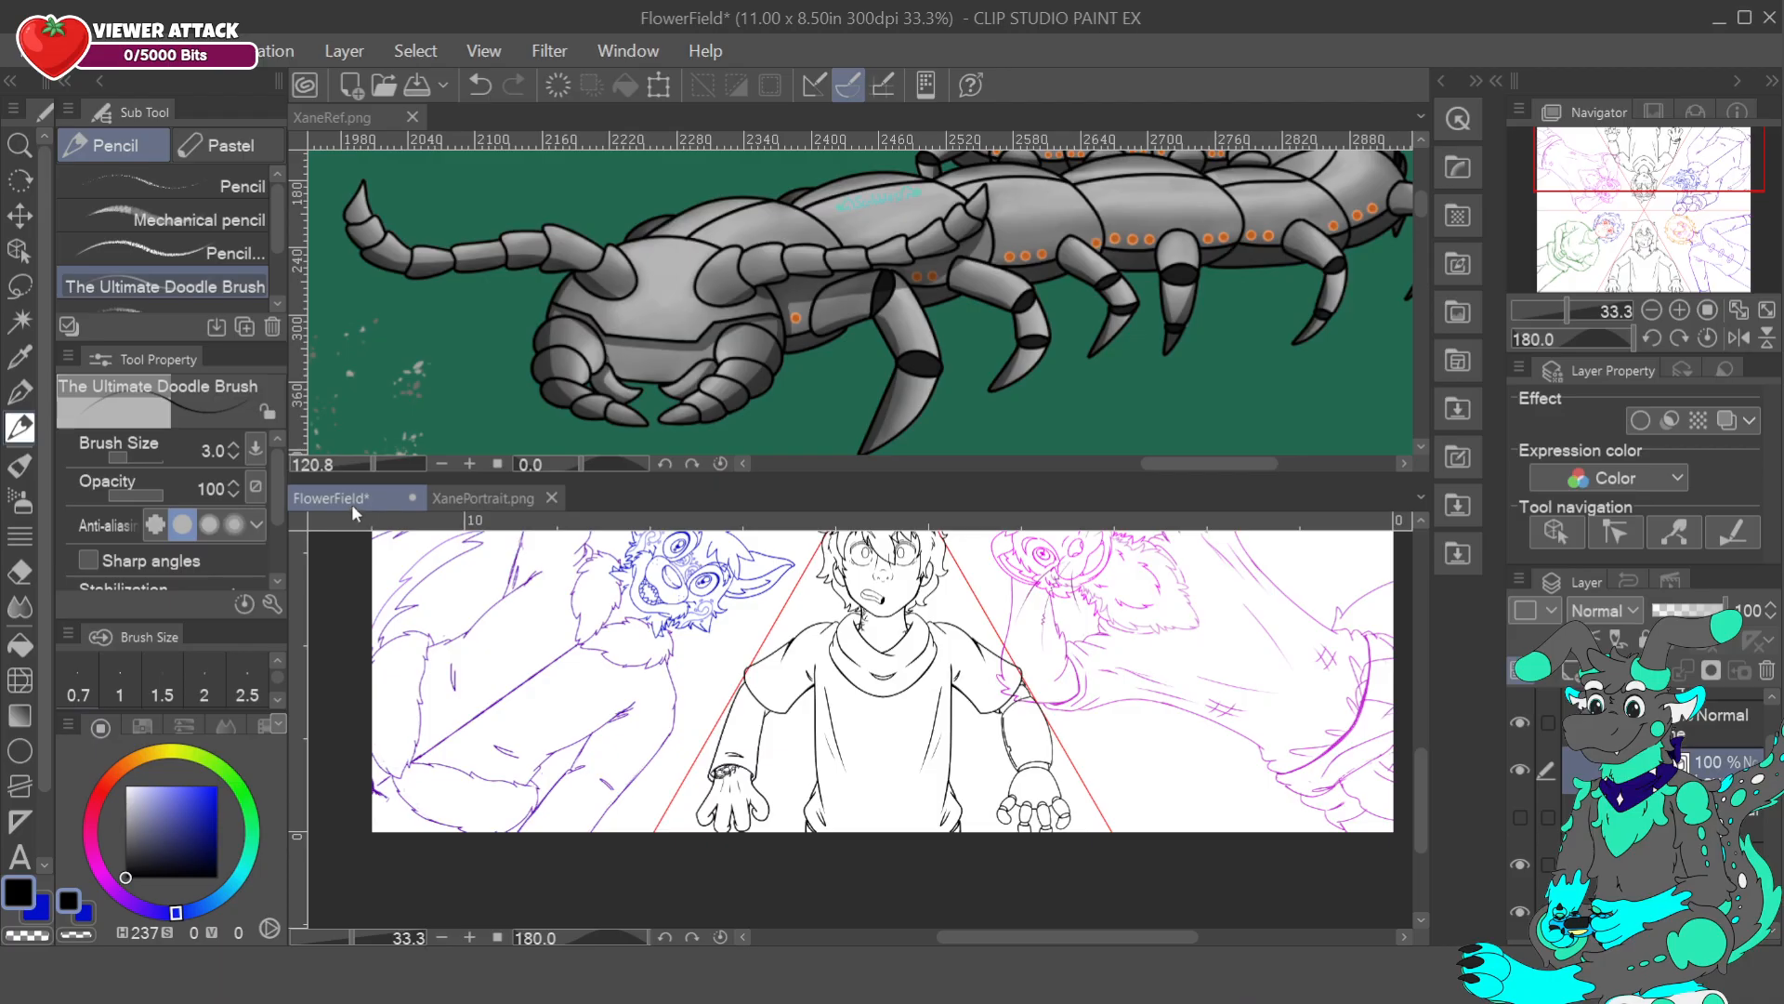
left_click(331, 117)
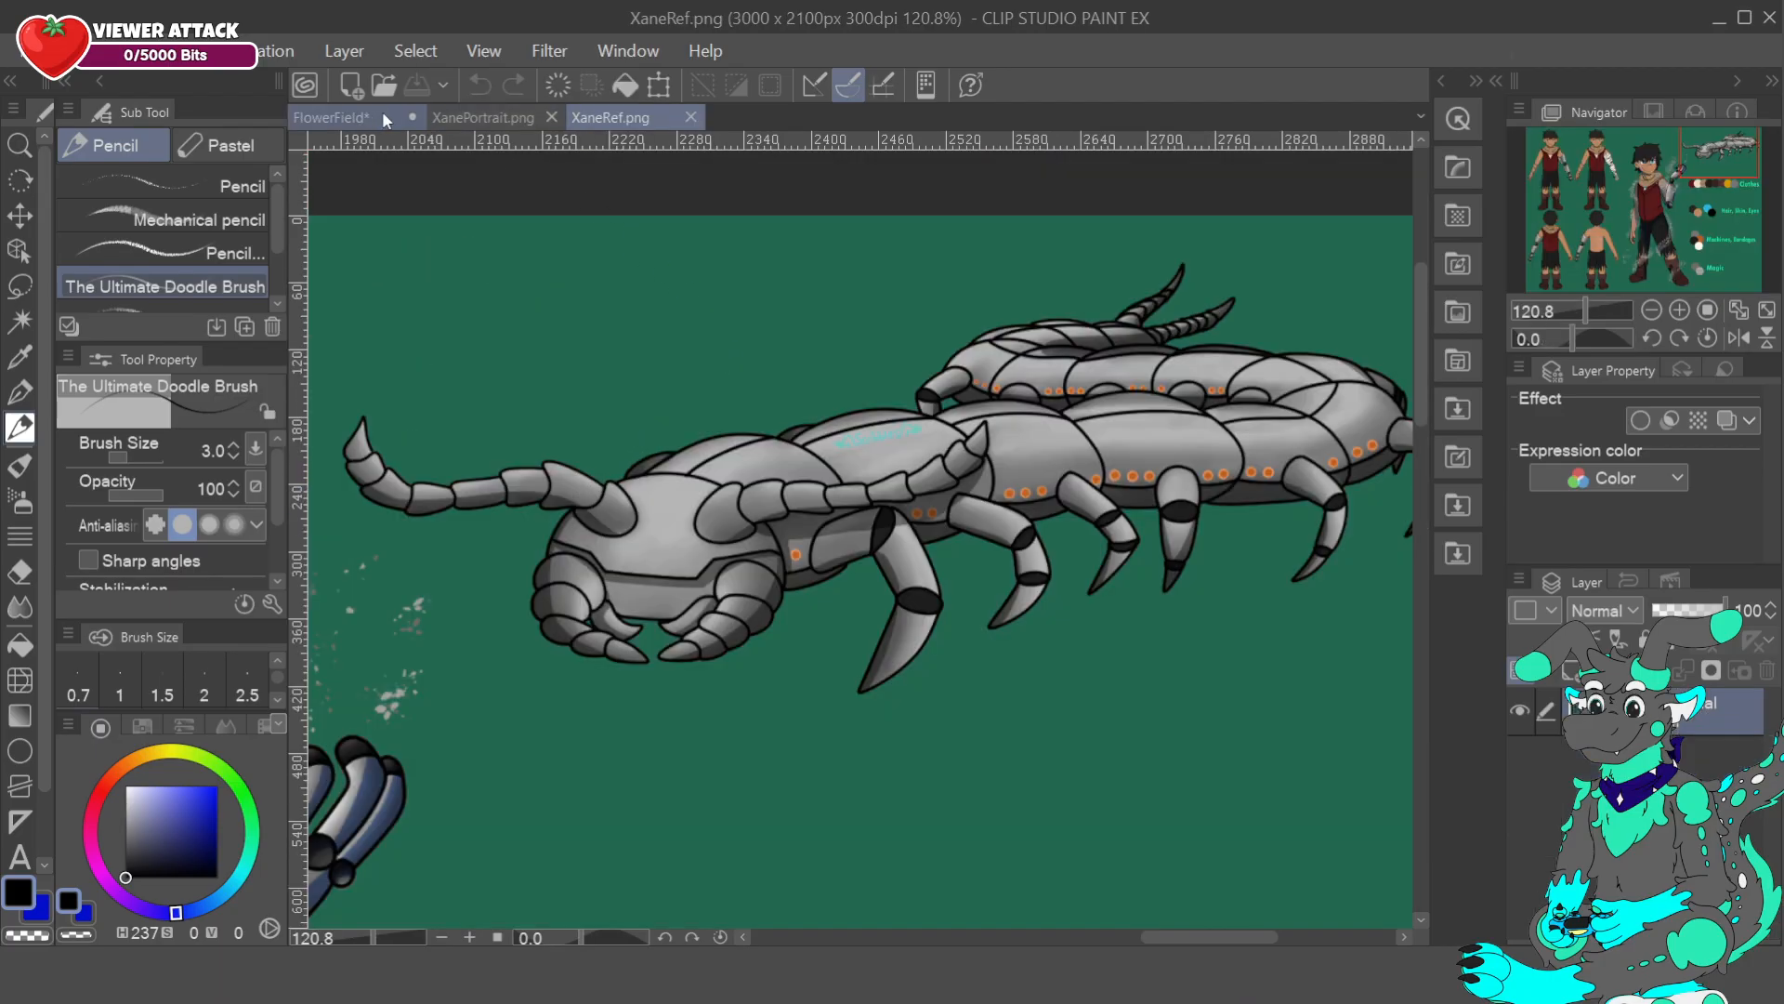
- Examine the inked centipede bracelet on the goggled boy's wrist up close and within the whole illustration
left_click(1681, 311)
left_click(1681, 311)
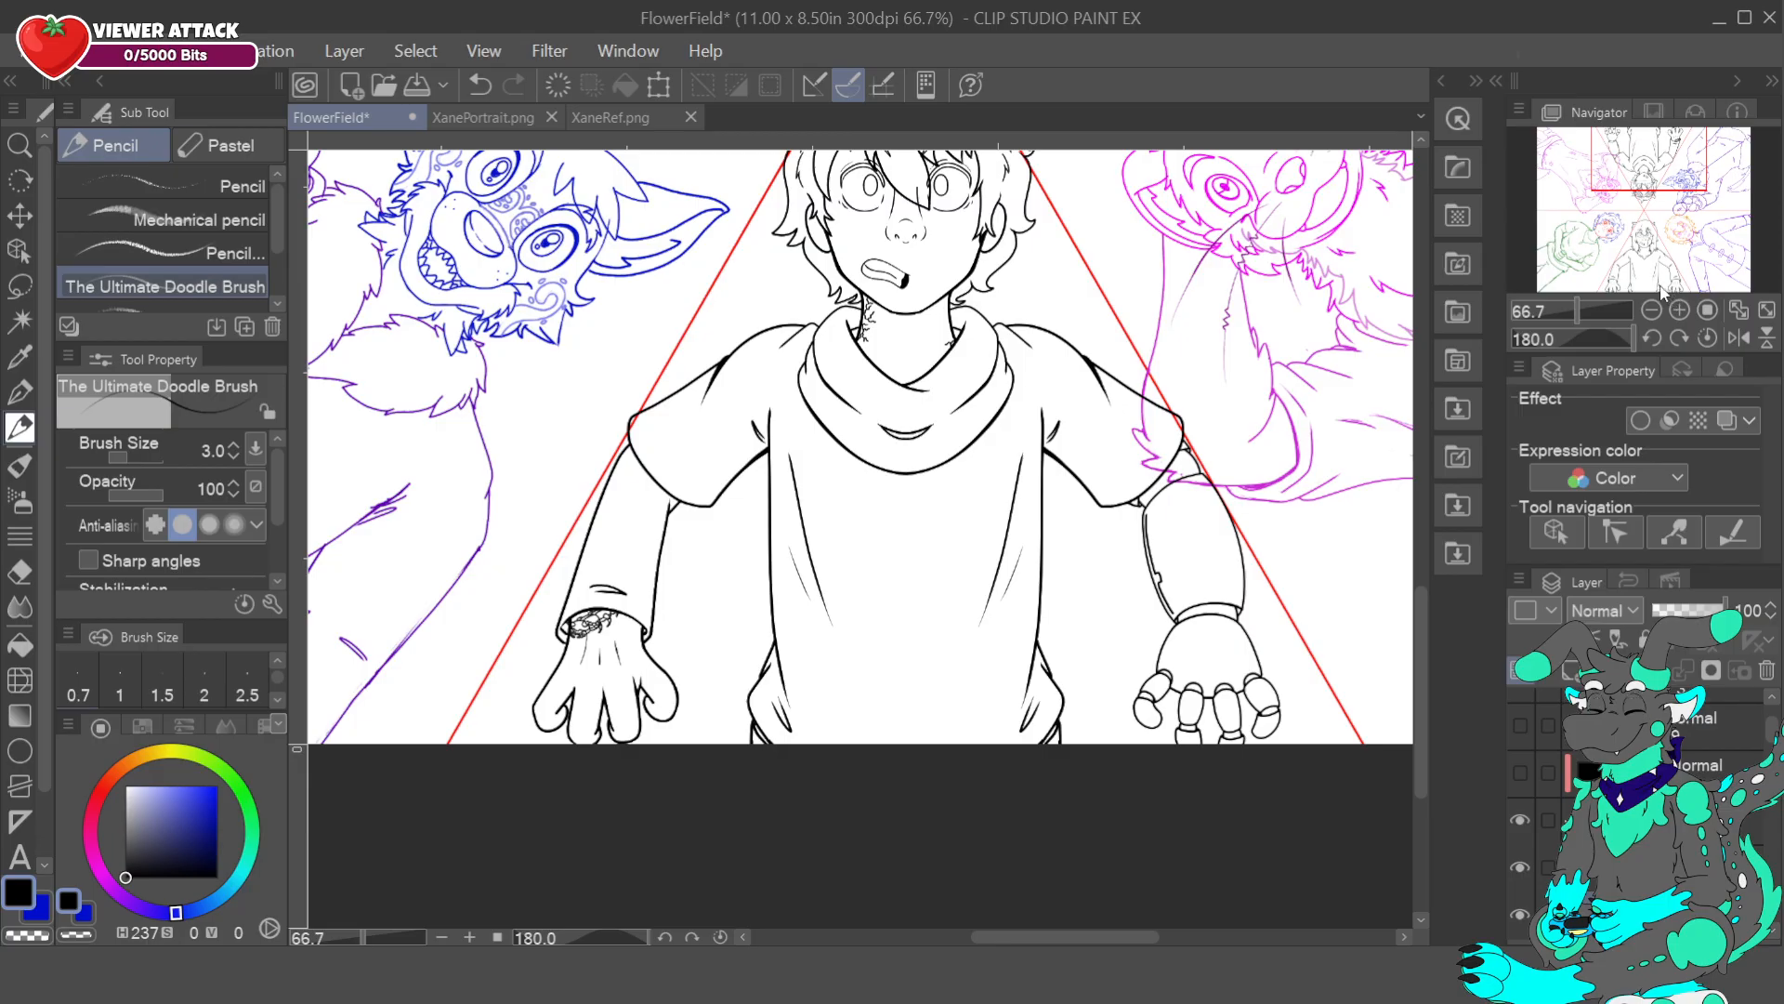
left_click(1681, 312)
left_click(1681, 312)
left_click_drag(1636, 150, 1676, 139)
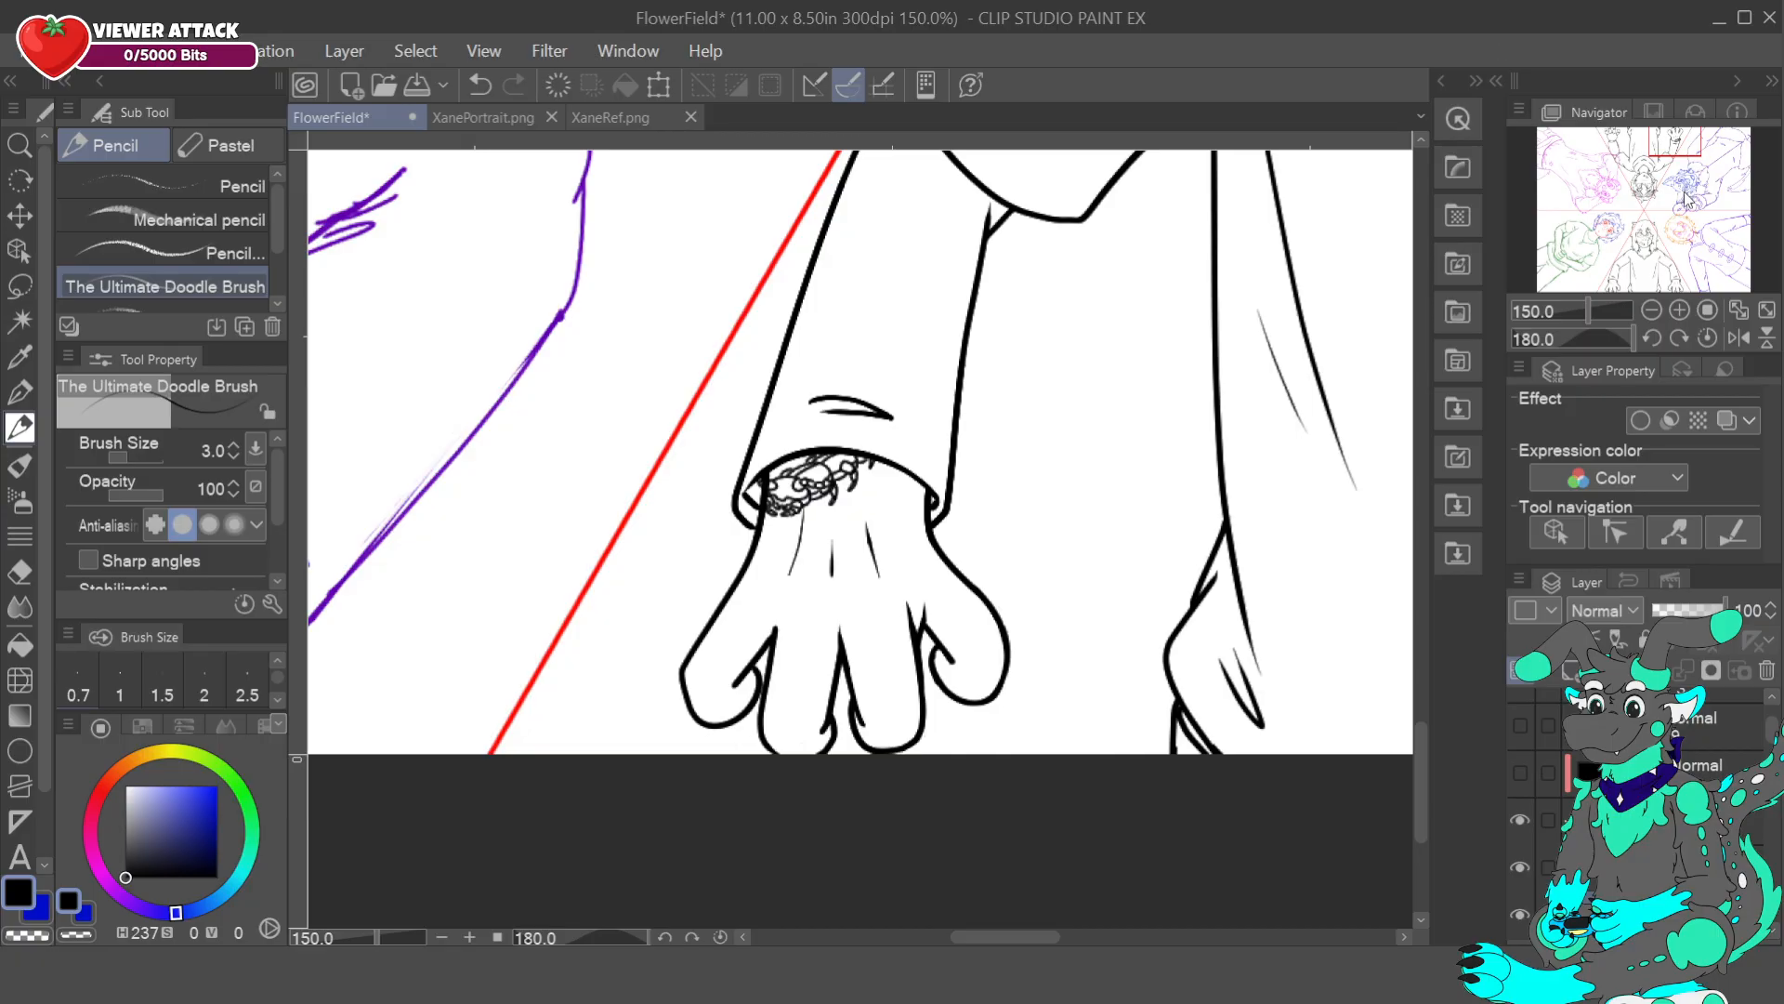
scroll(1685, 198, "down", 5)
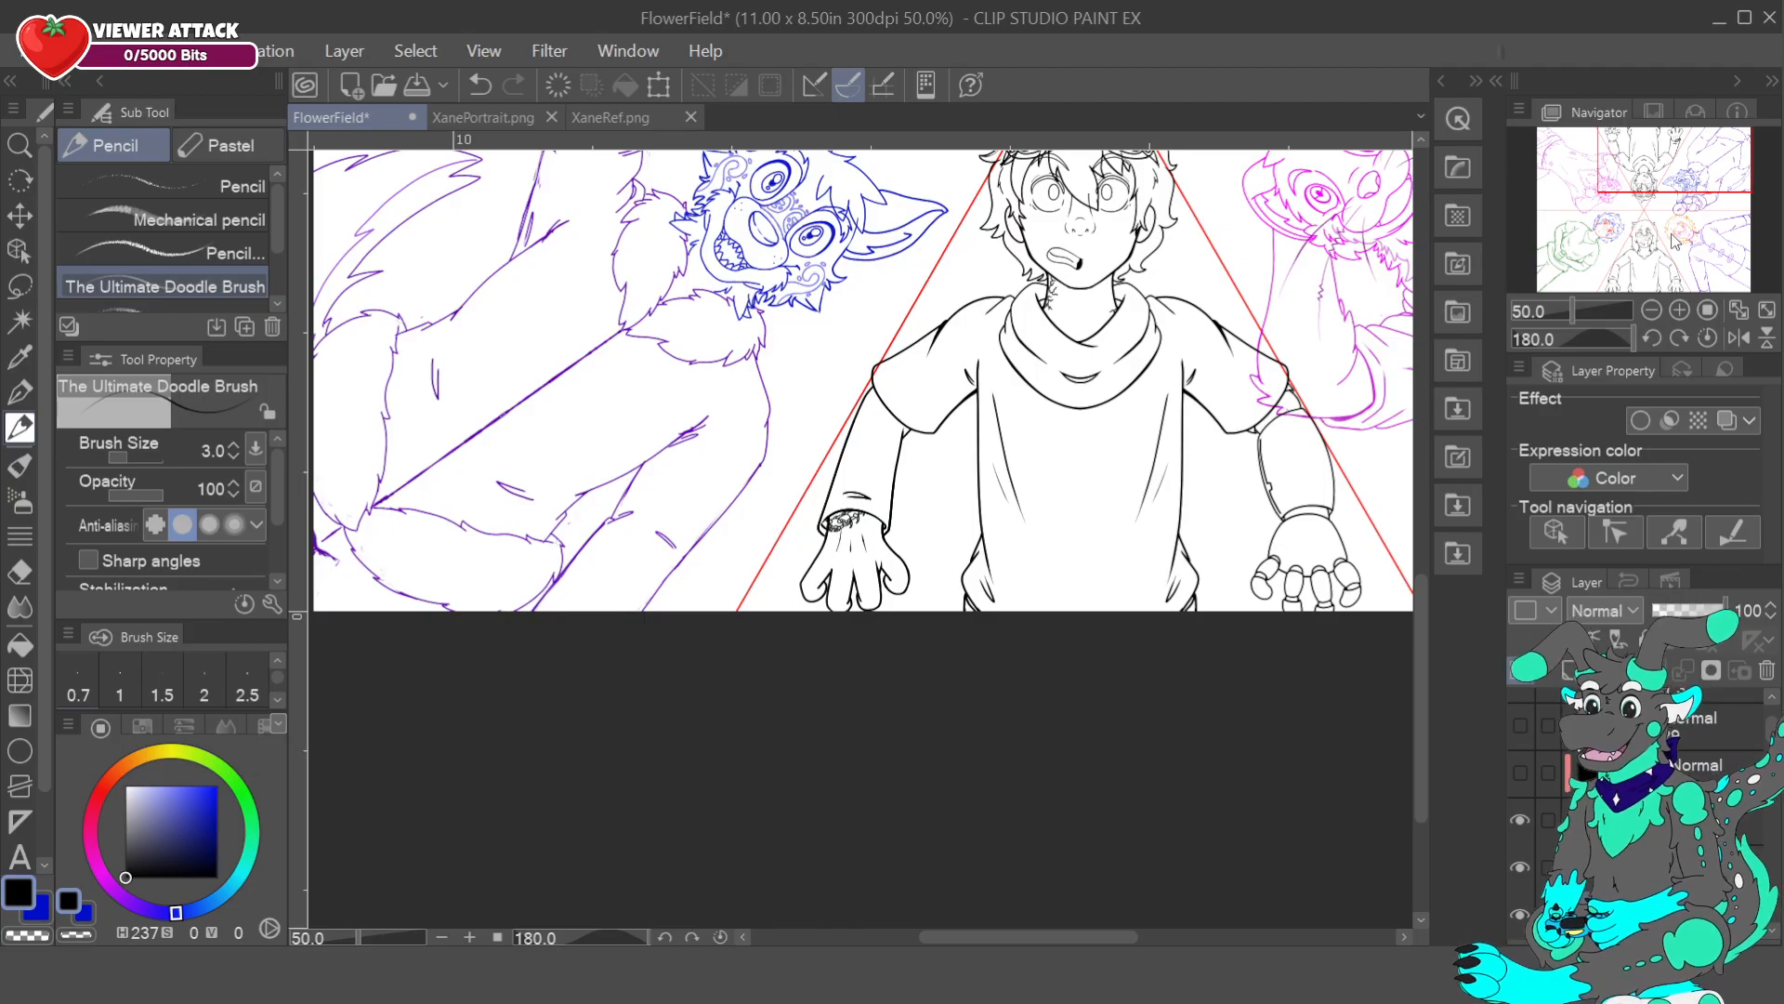
left_click(1739, 311)
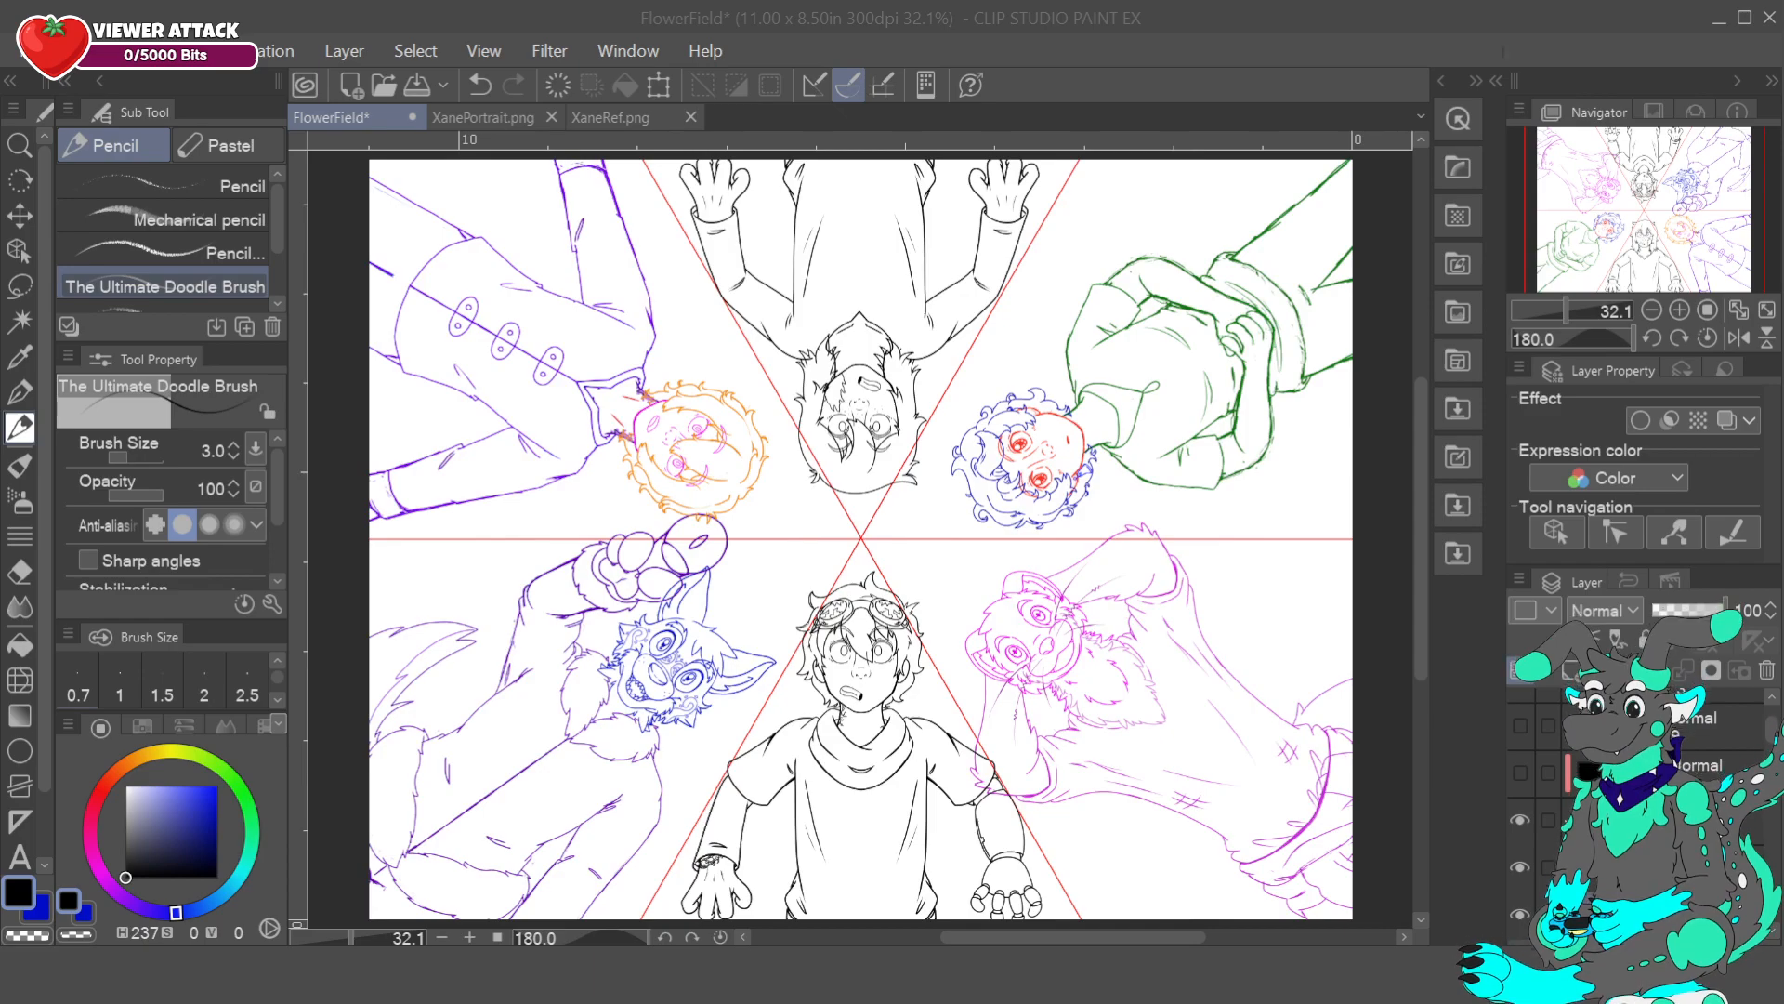
key("alt+Tab")
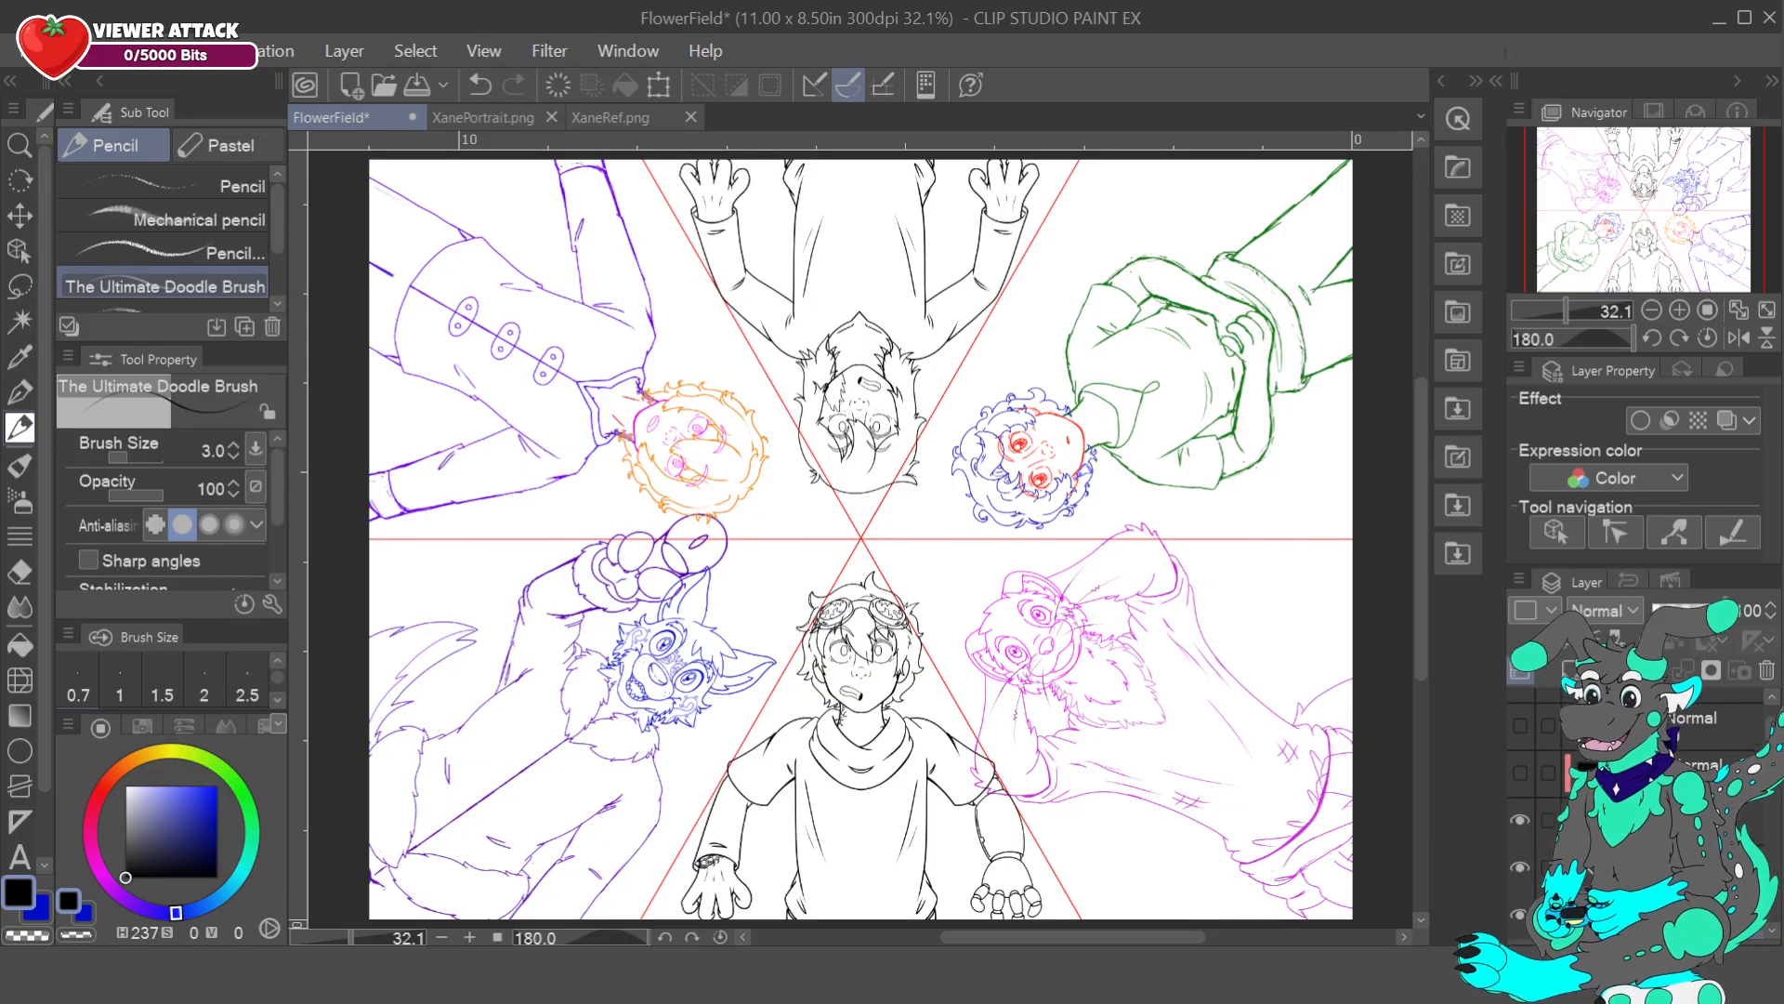
- Transform the centipede line art in Scale/Rotate mode, rotating it slightly and shifting it across the wrist below the cuff
left_click(1680, 311)
left_click(1682, 314)
left_click(1682, 314)
left_click(1682, 315)
left_click(1682, 314)
left_click(1682, 314)
left_click_drag(1643, 221, 1675, 165)
left_click(659, 85)
left_click_drag(1059, 574, 1062, 605)
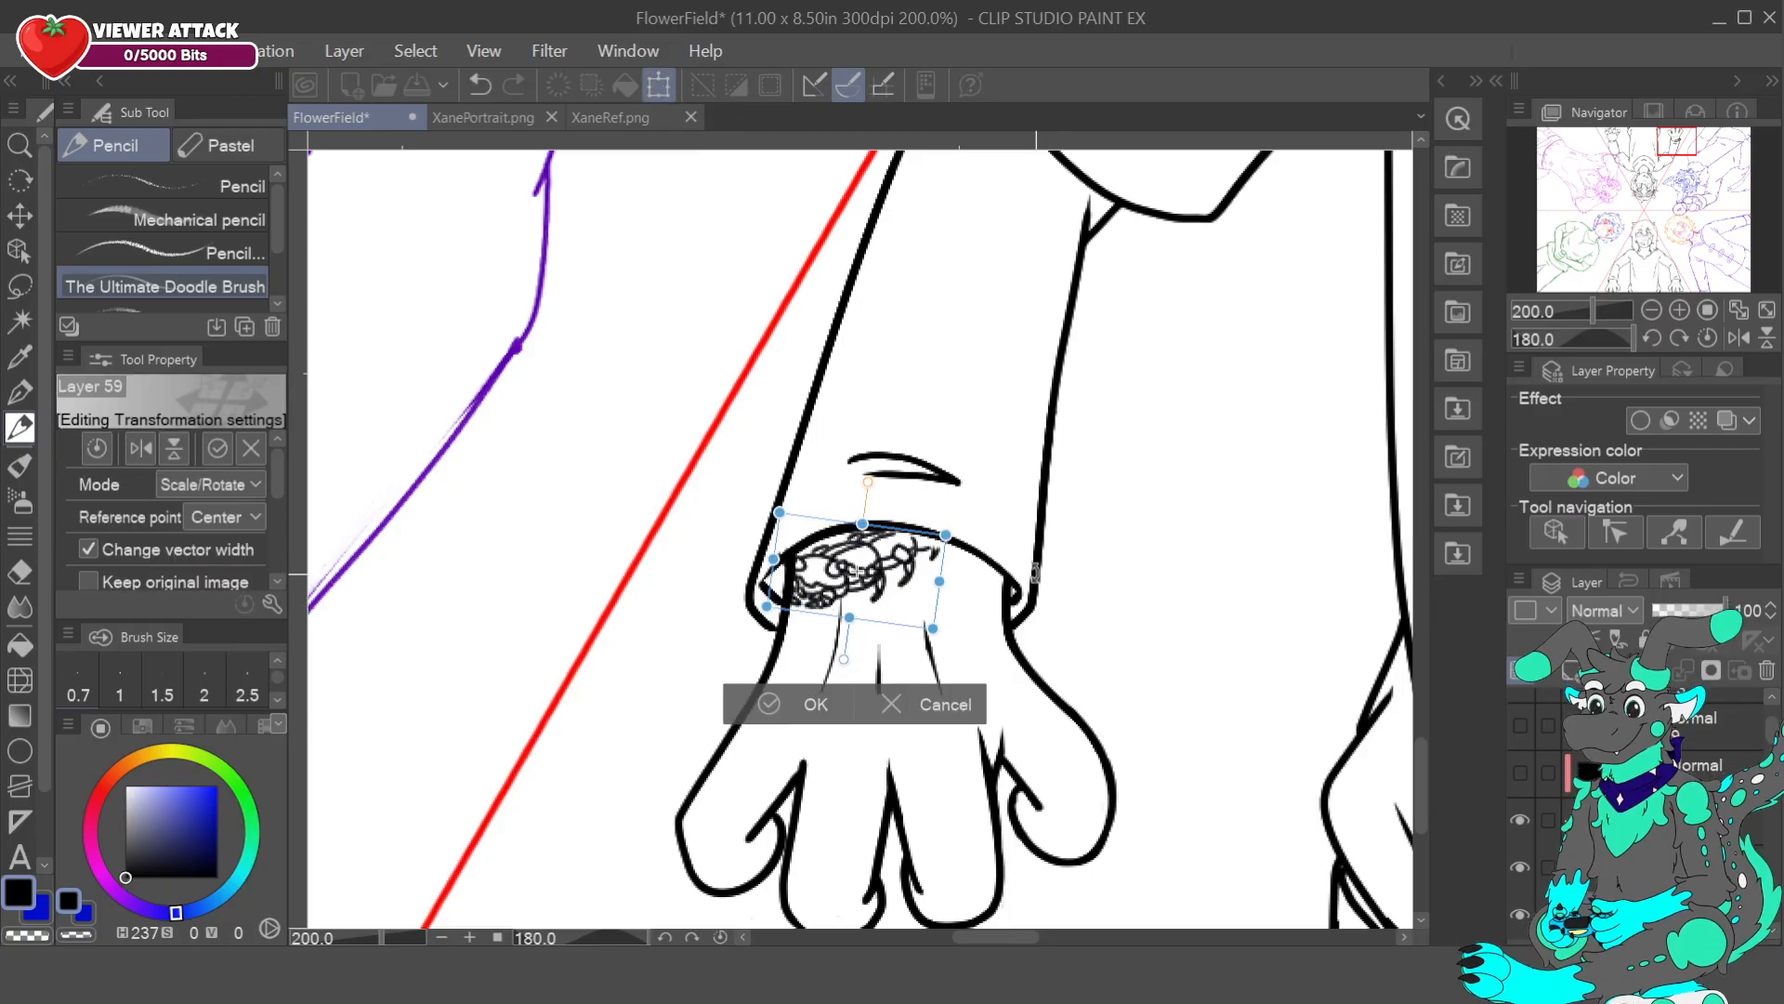
left_click_drag(907, 604, 920, 604)
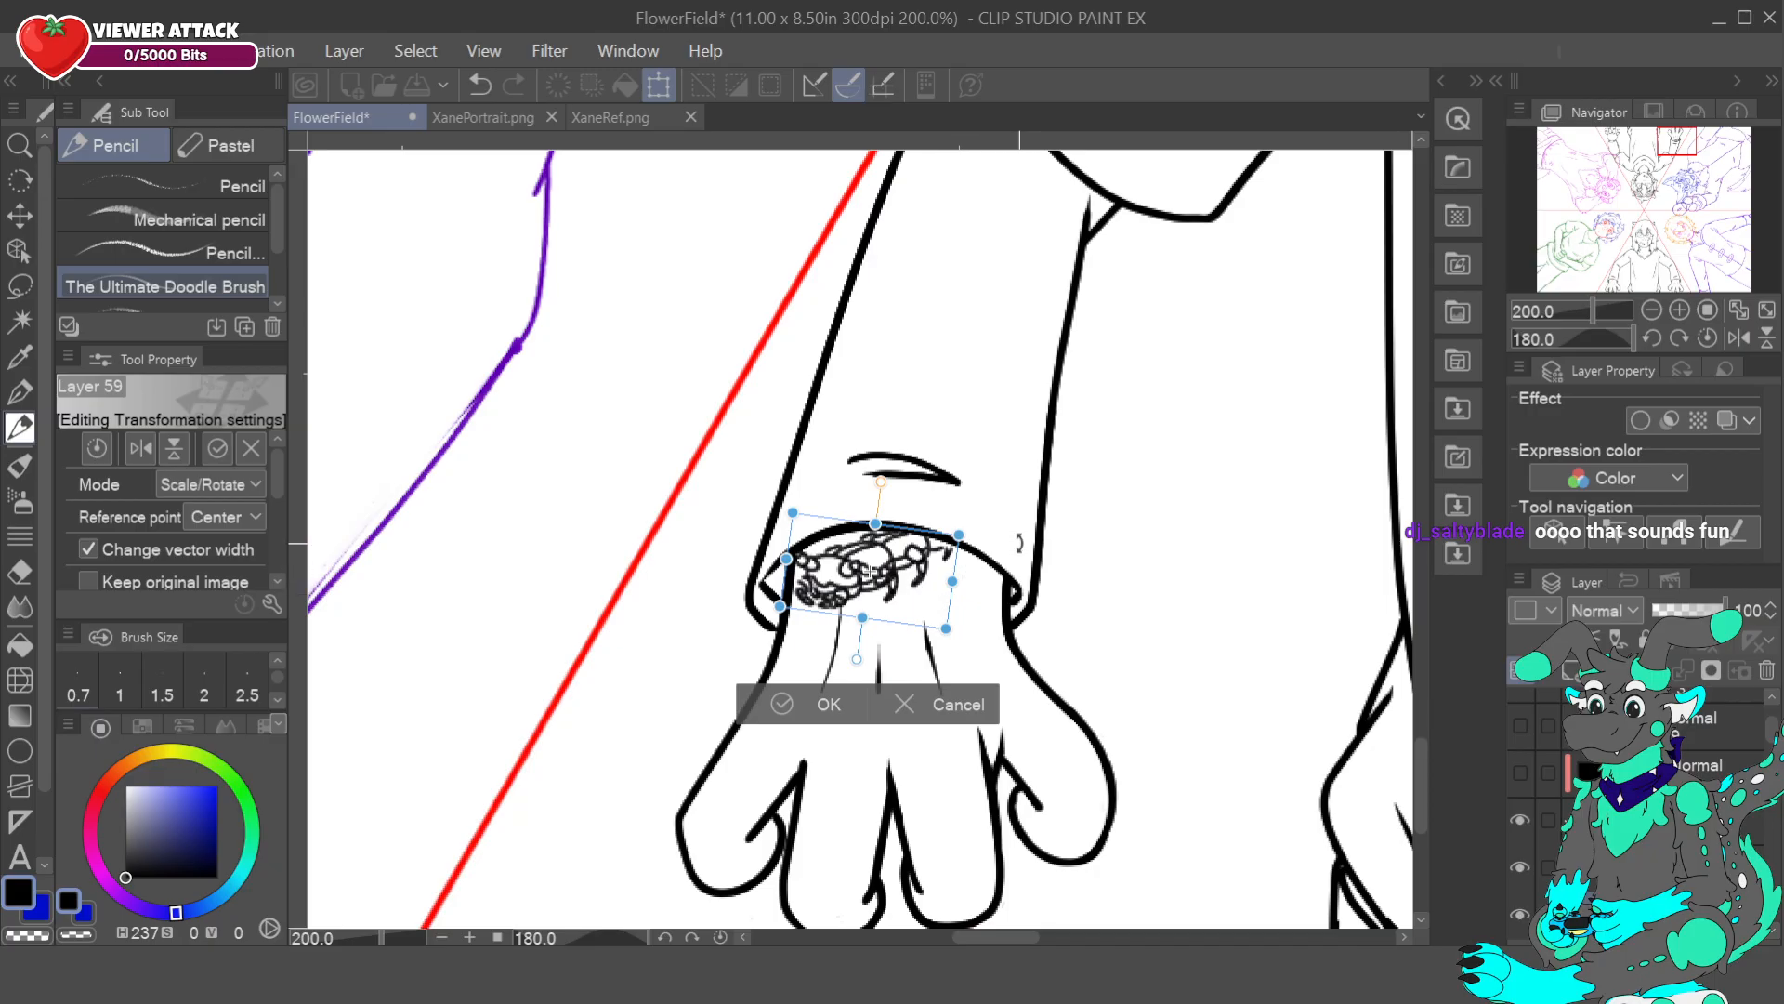
left_click_drag(1017, 559, 1017, 565)
left_click_drag(912, 597, 1050, 588)
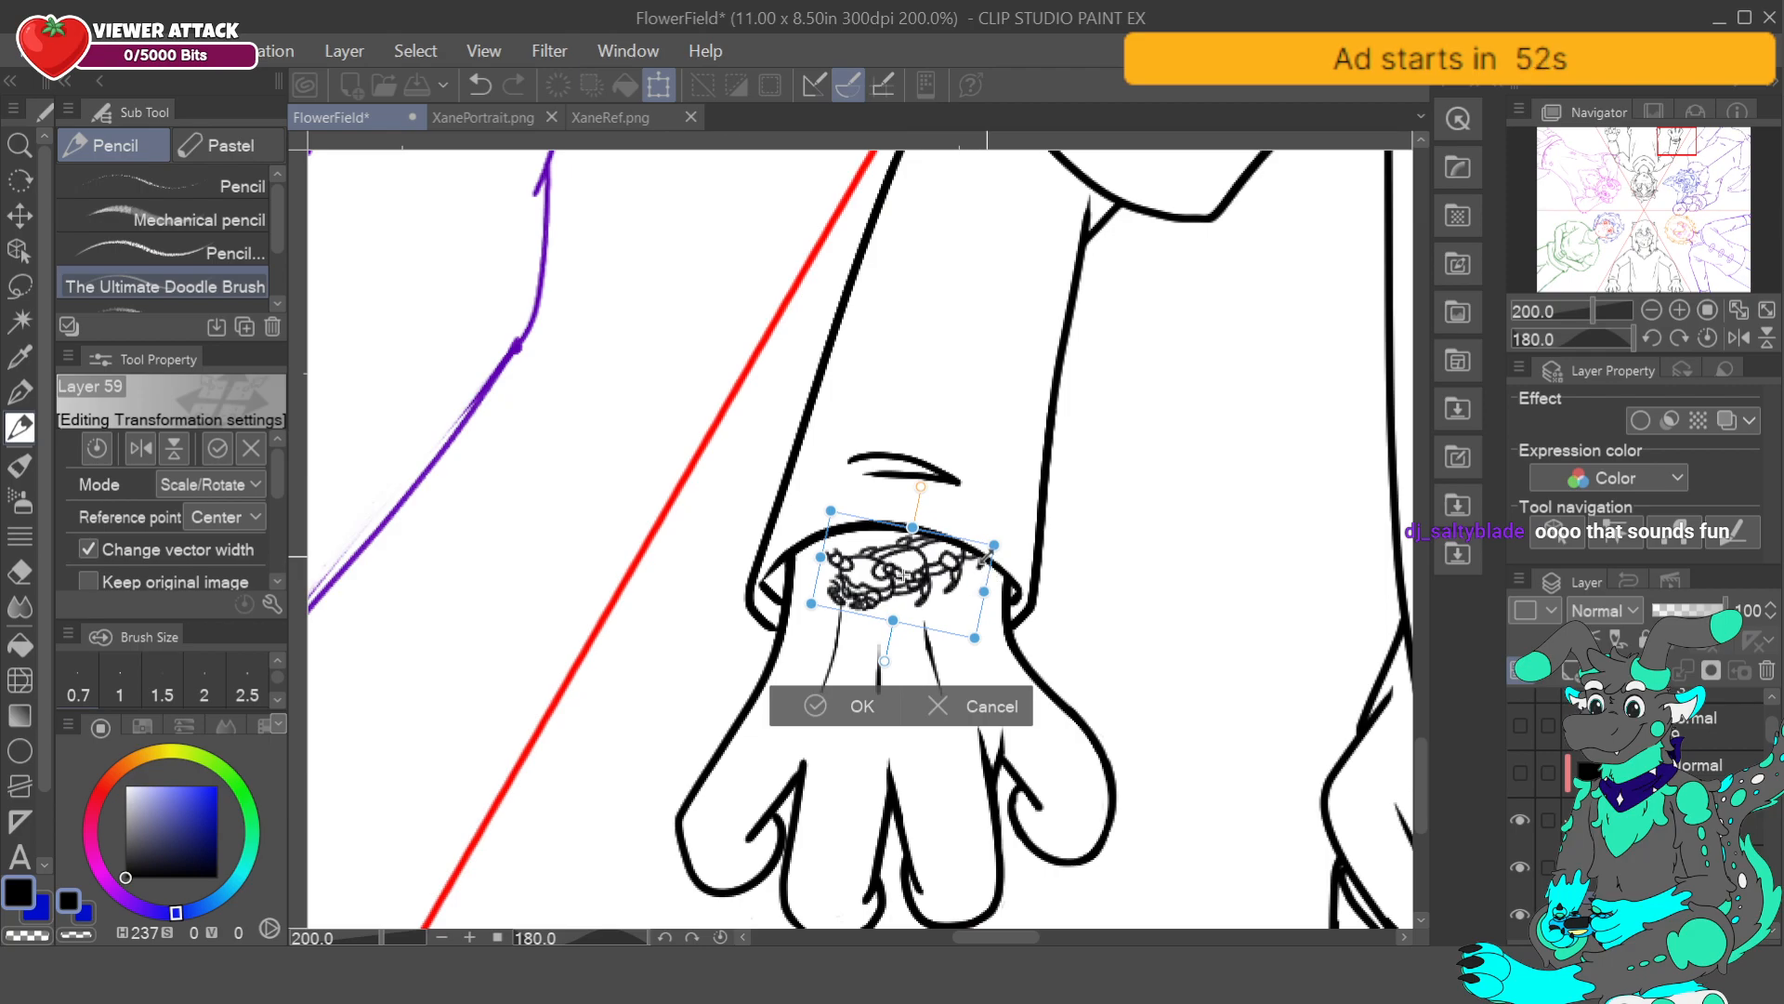
left_click_drag(964, 597, 922, 607)
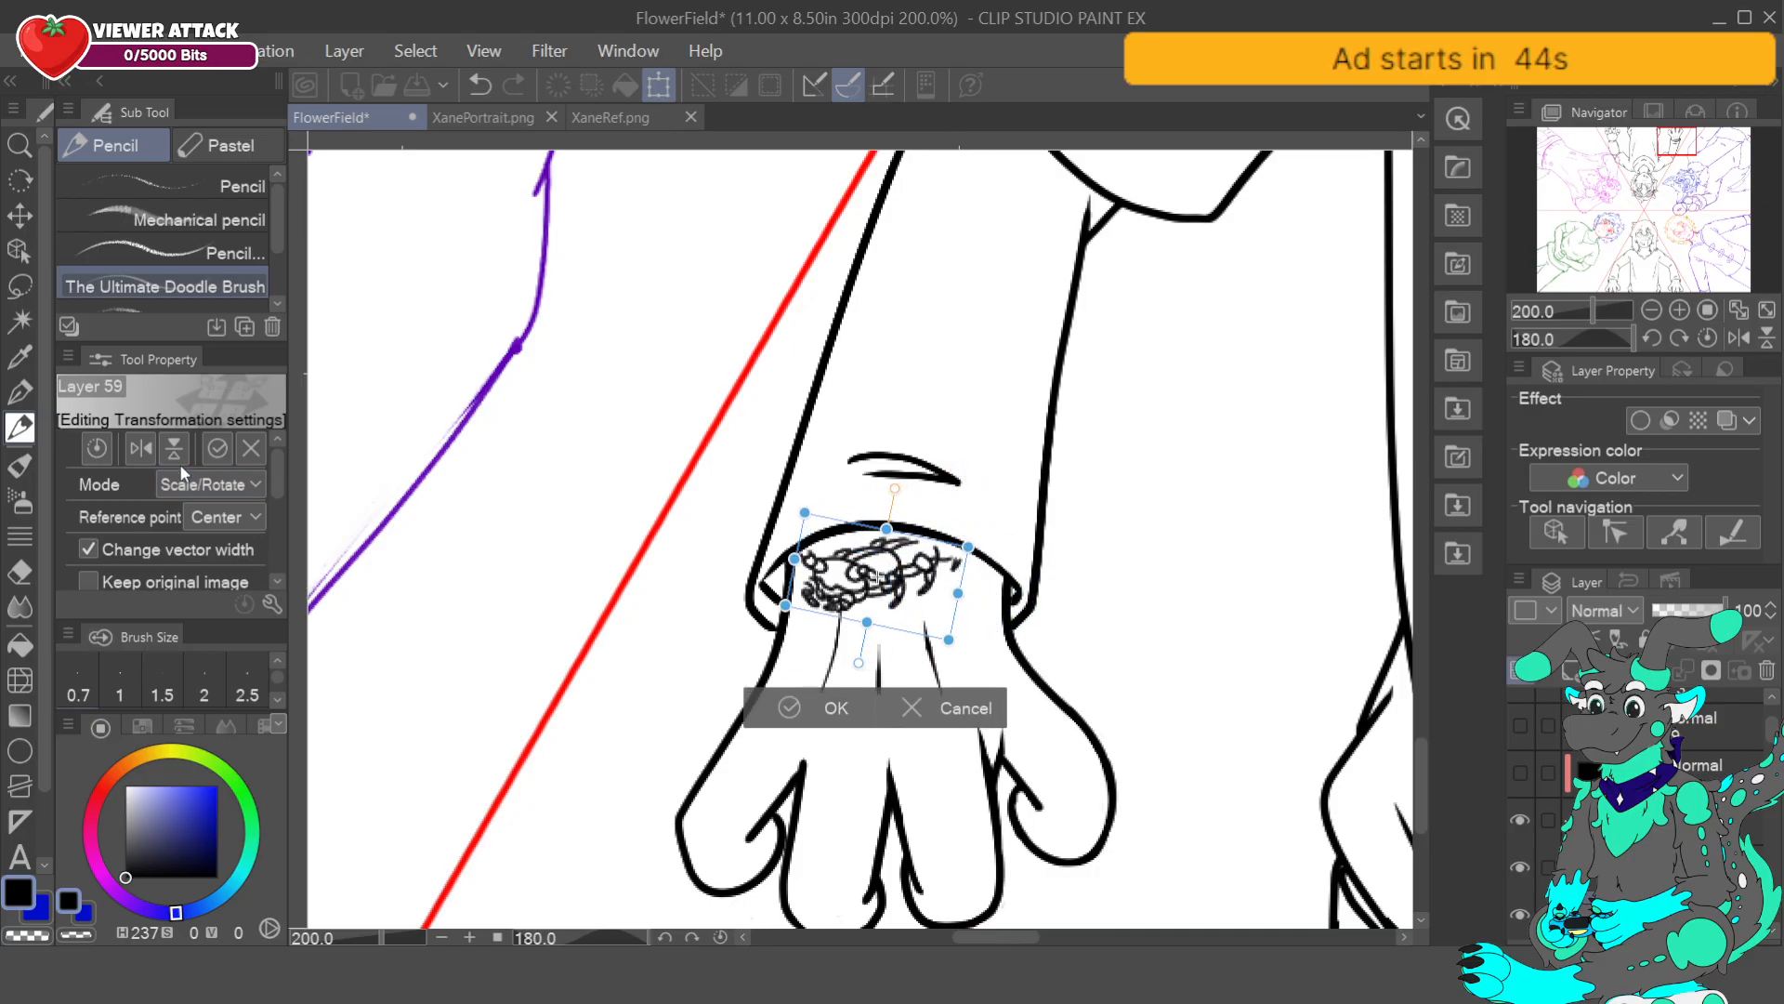
- Flip the centipede horizontally, fit it along the cuff edge on the wrist side nearest the torso, and apply the transformation
left_click(140, 448)
left_click_drag(933, 602, 1028, 613)
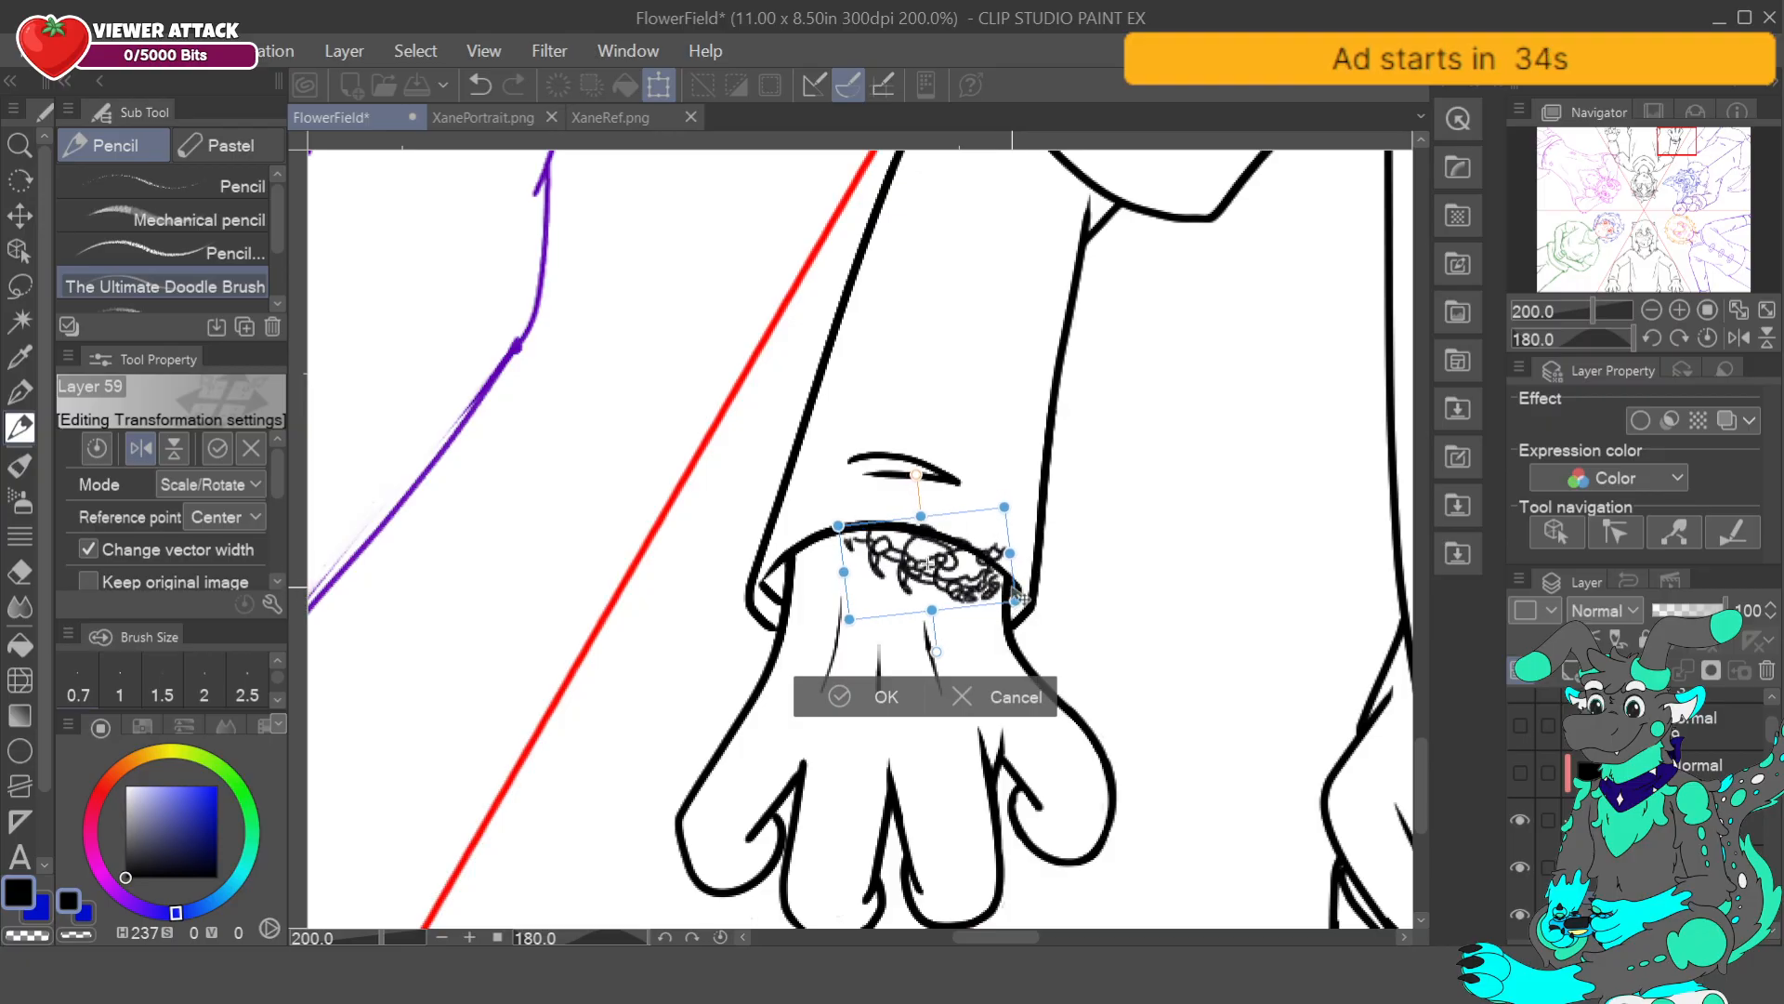
left_click_drag(932, 564, 1042, 599)
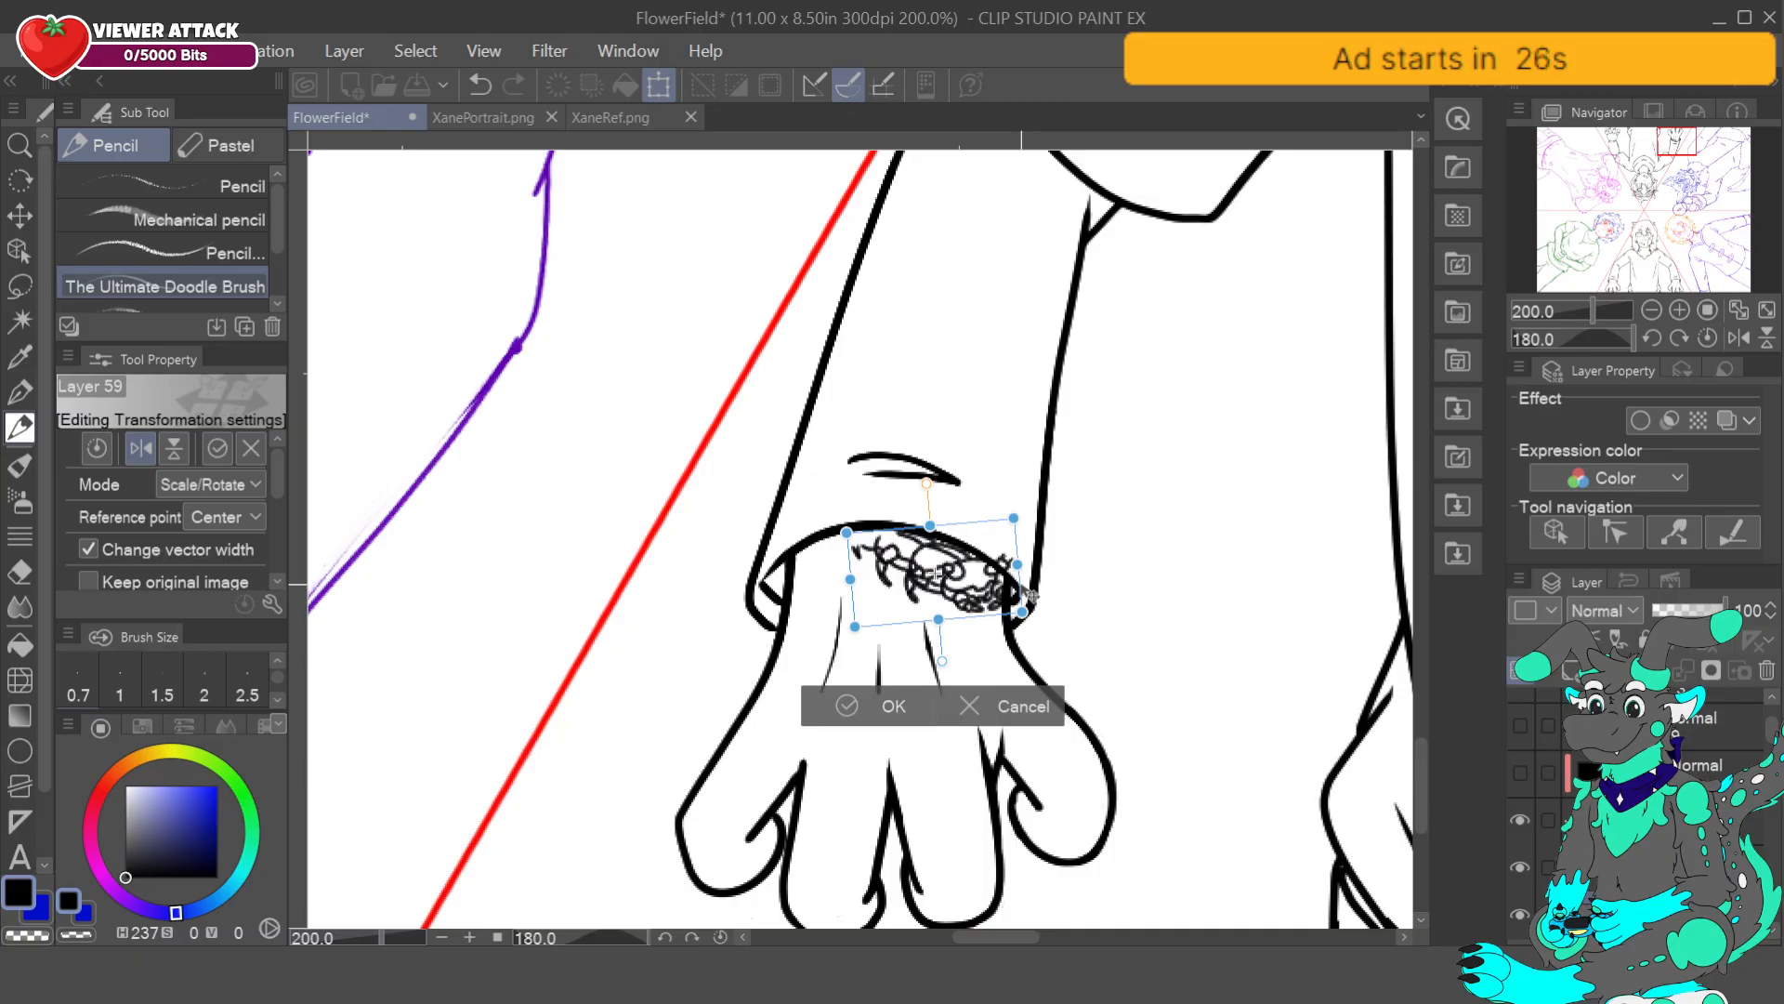
left_click_drag(975, 593, 979, 580)
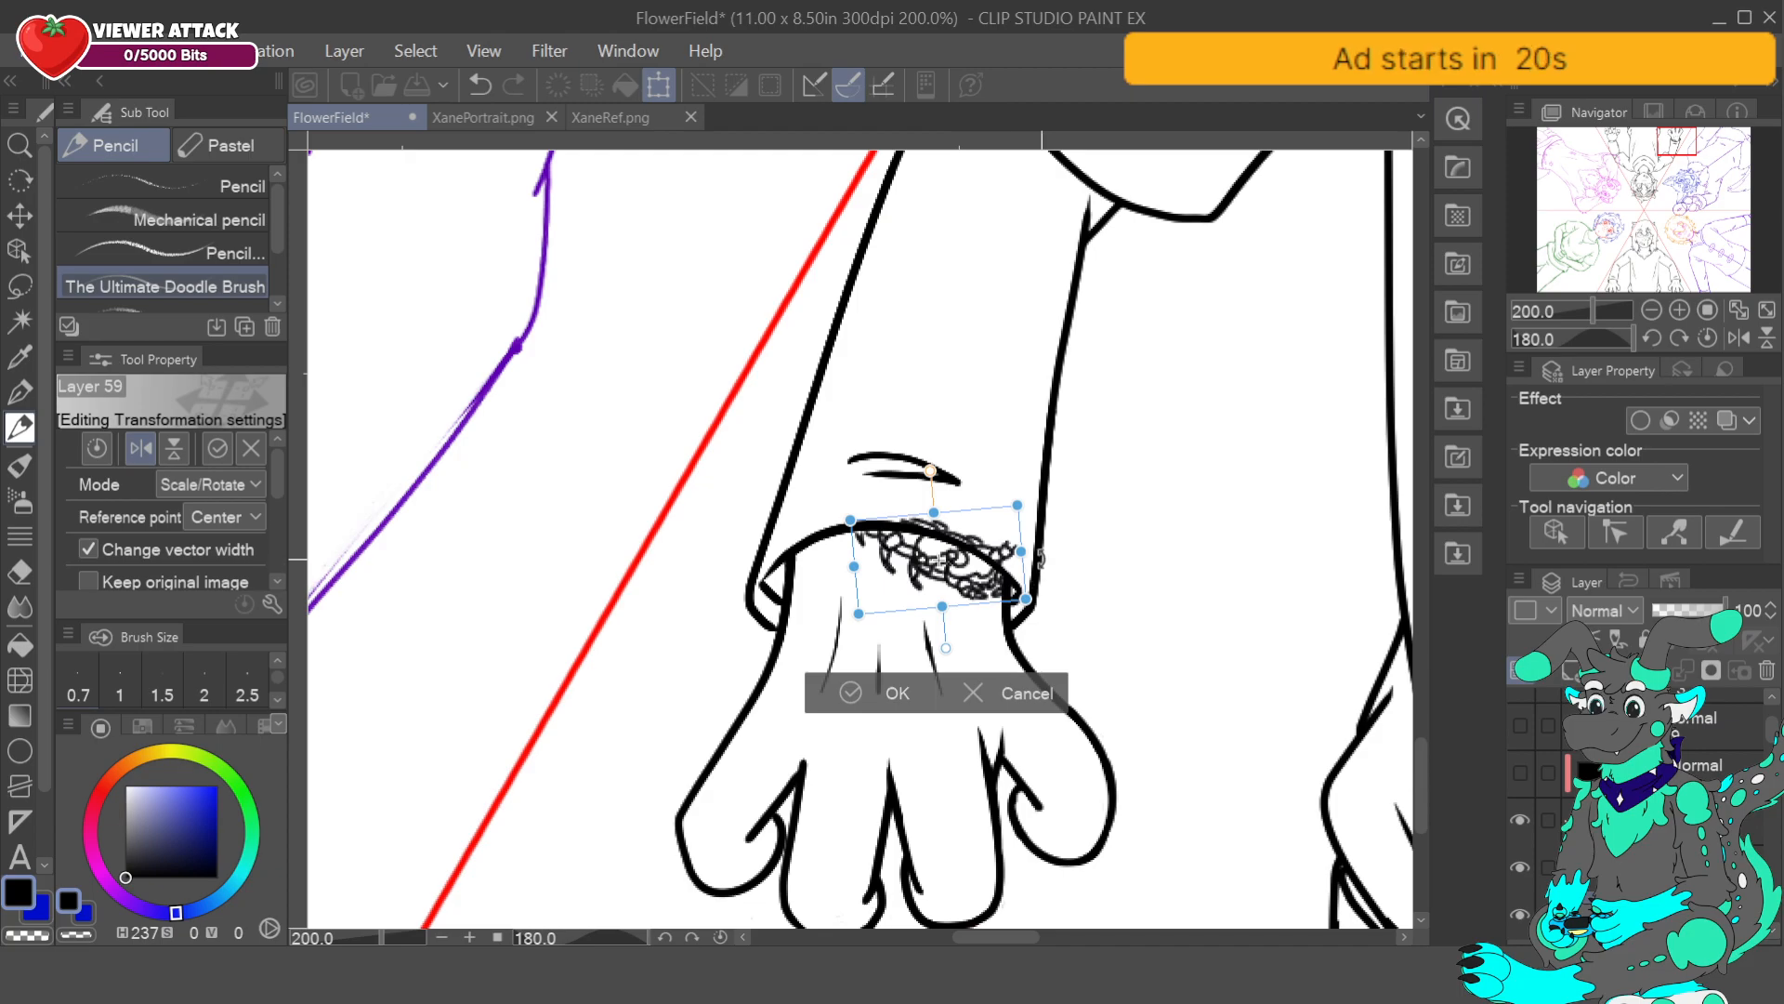
left_click(897, 693)
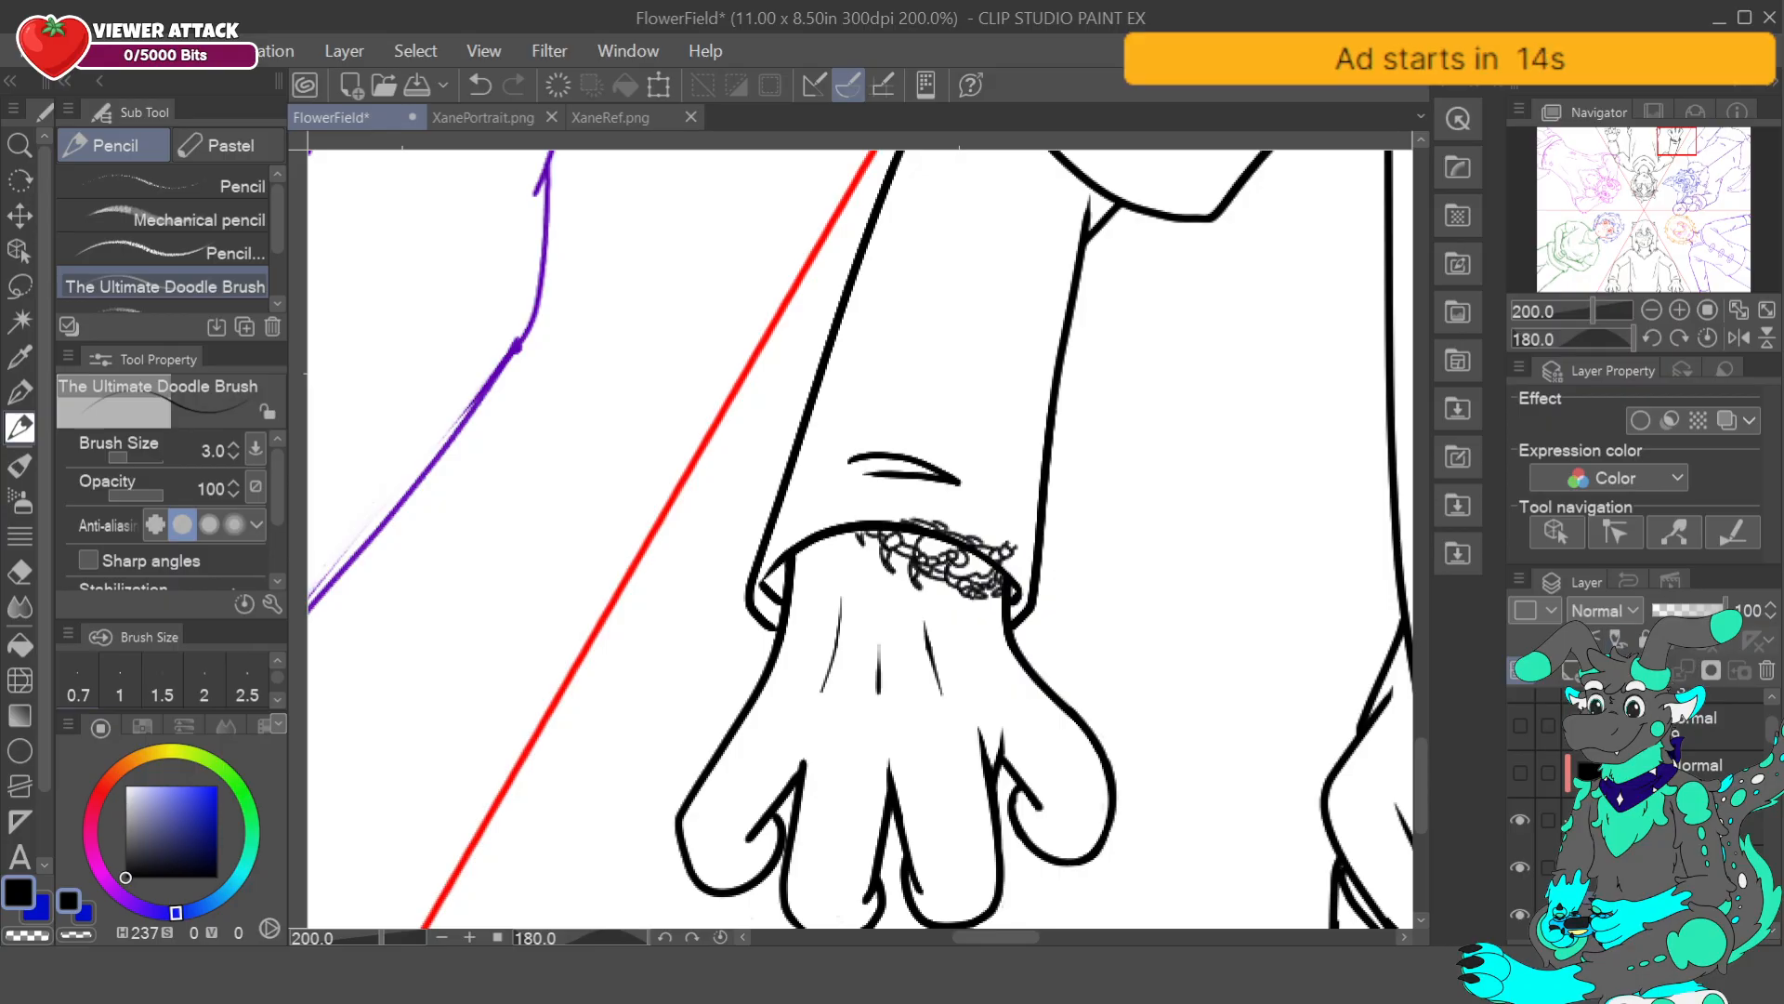
- Sample the orange of the centipede's side dots in XaneRef.png and return to the FlowerField drawing
left_click(493, 117)
left_click(611, 117)
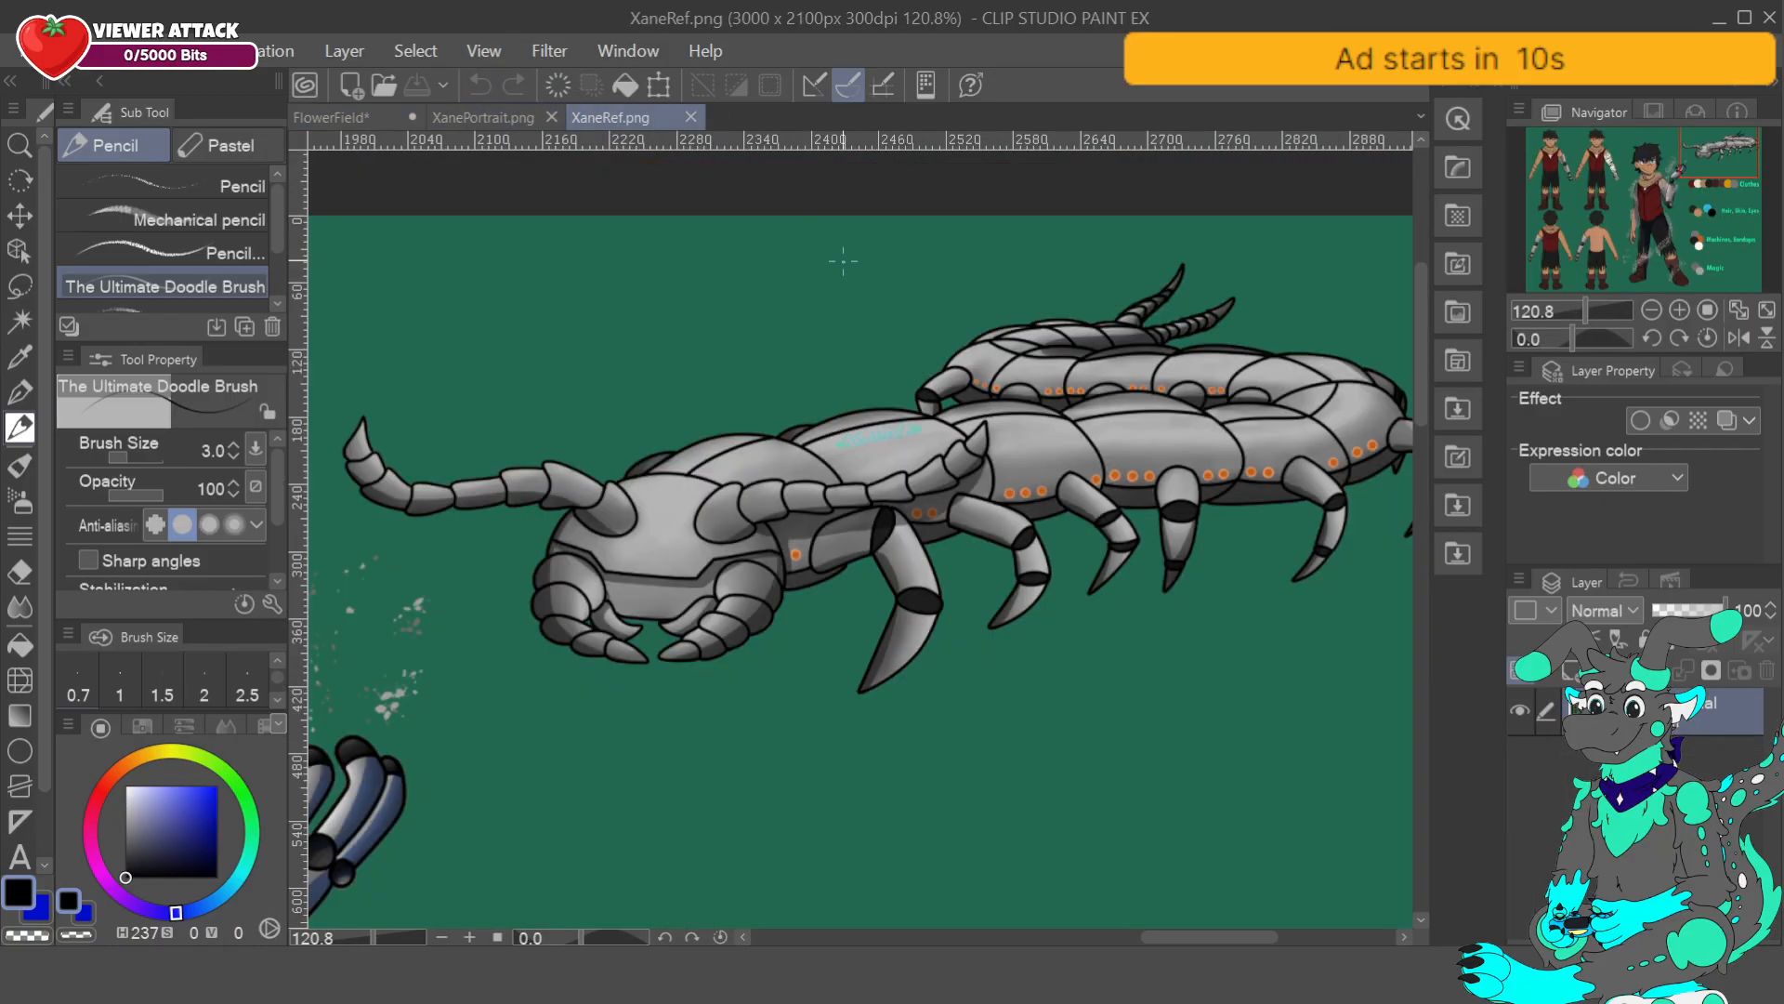
left_click(796, 554, "alt")
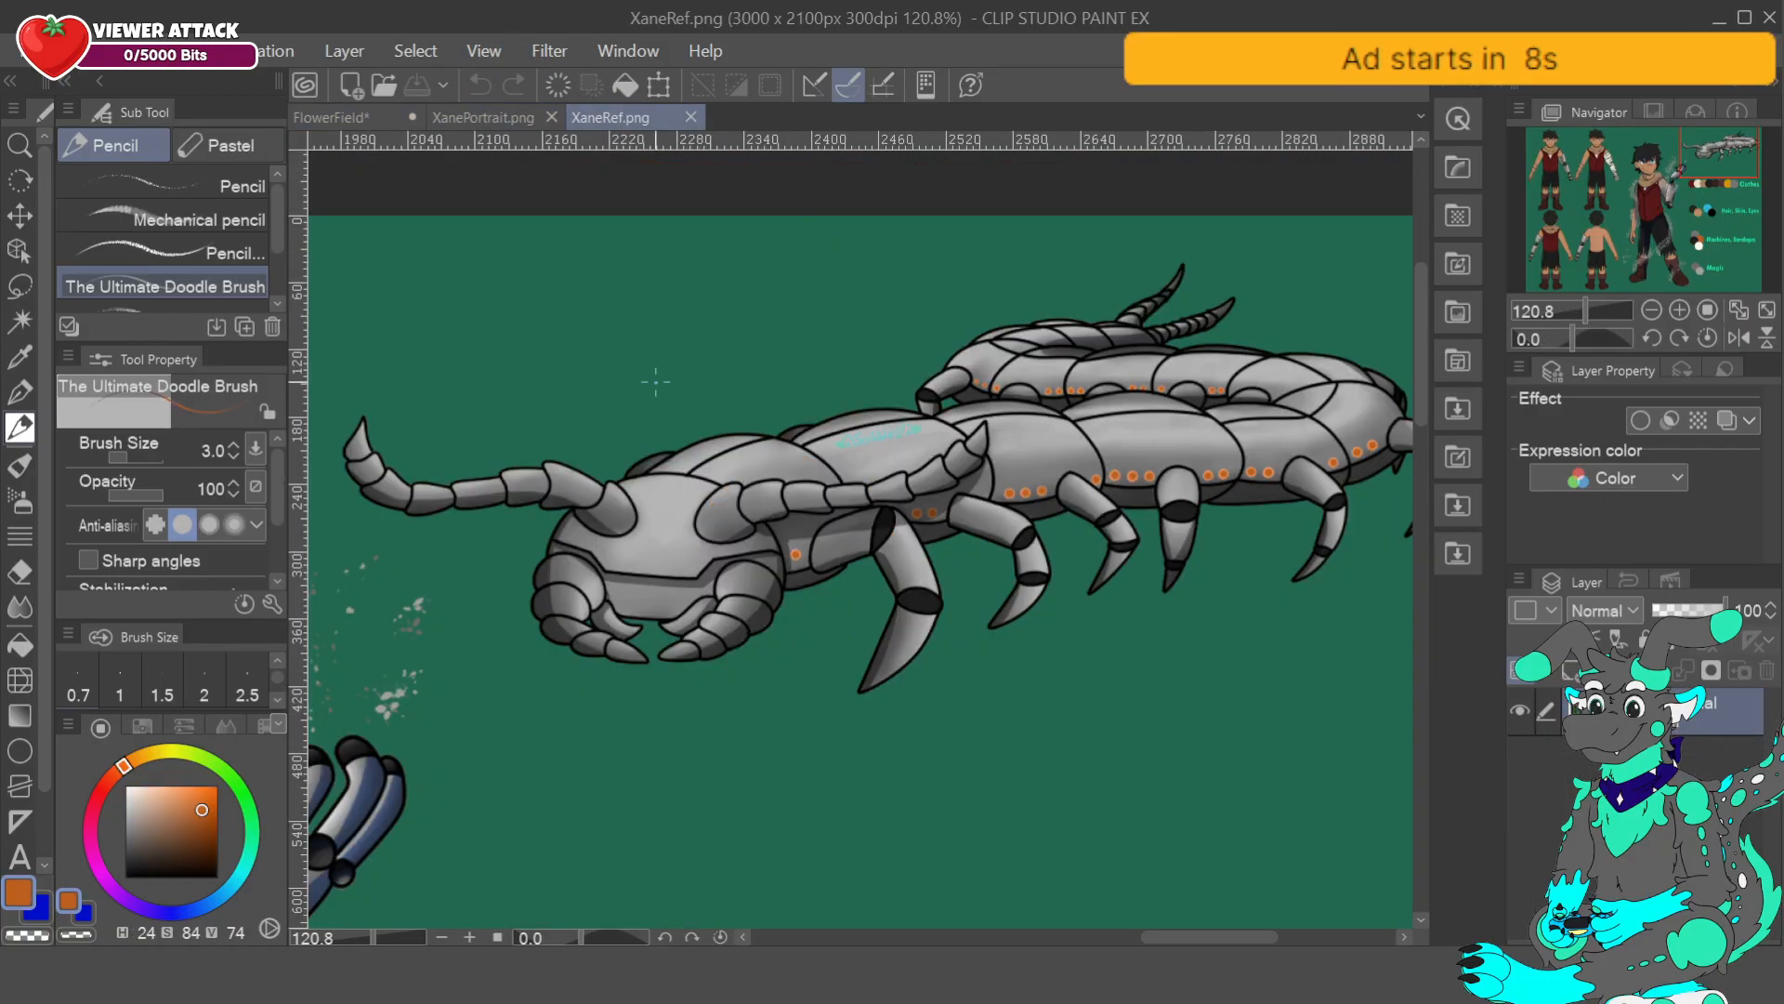
left_click(330, 117)
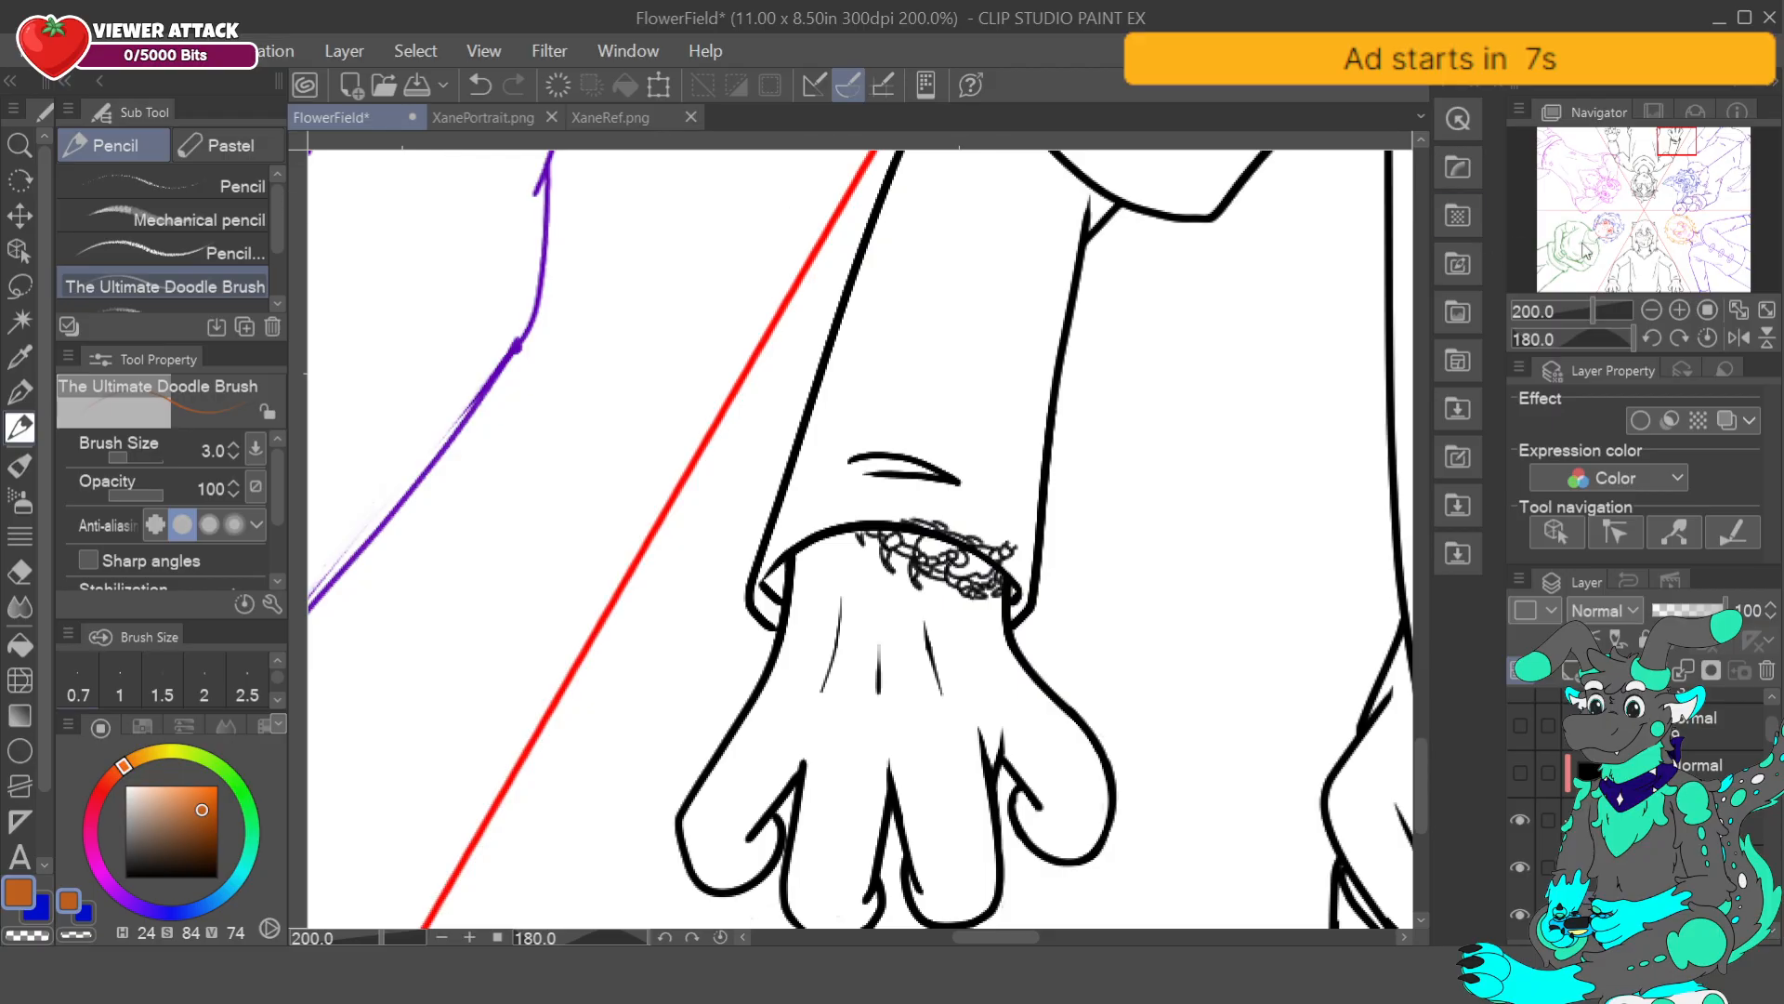
- Dab three orange dots along the side of the centipede's body segments
double_click(1684, 316)
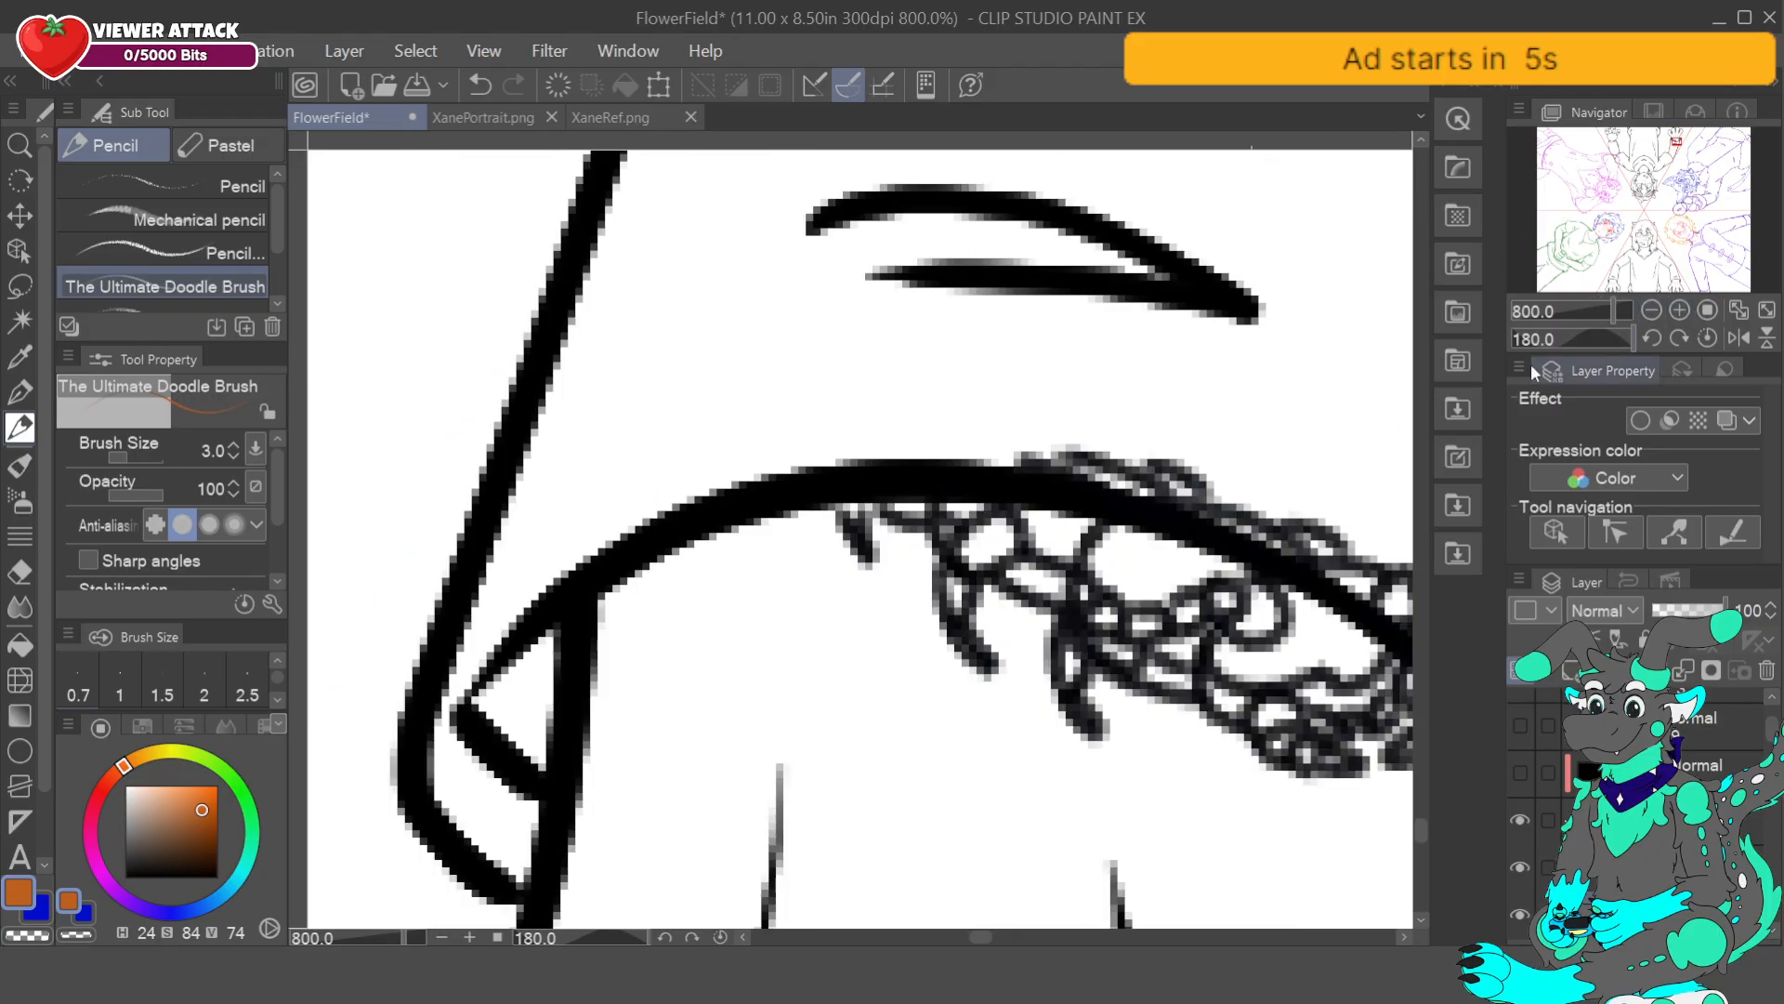
left_click(1178, 645)
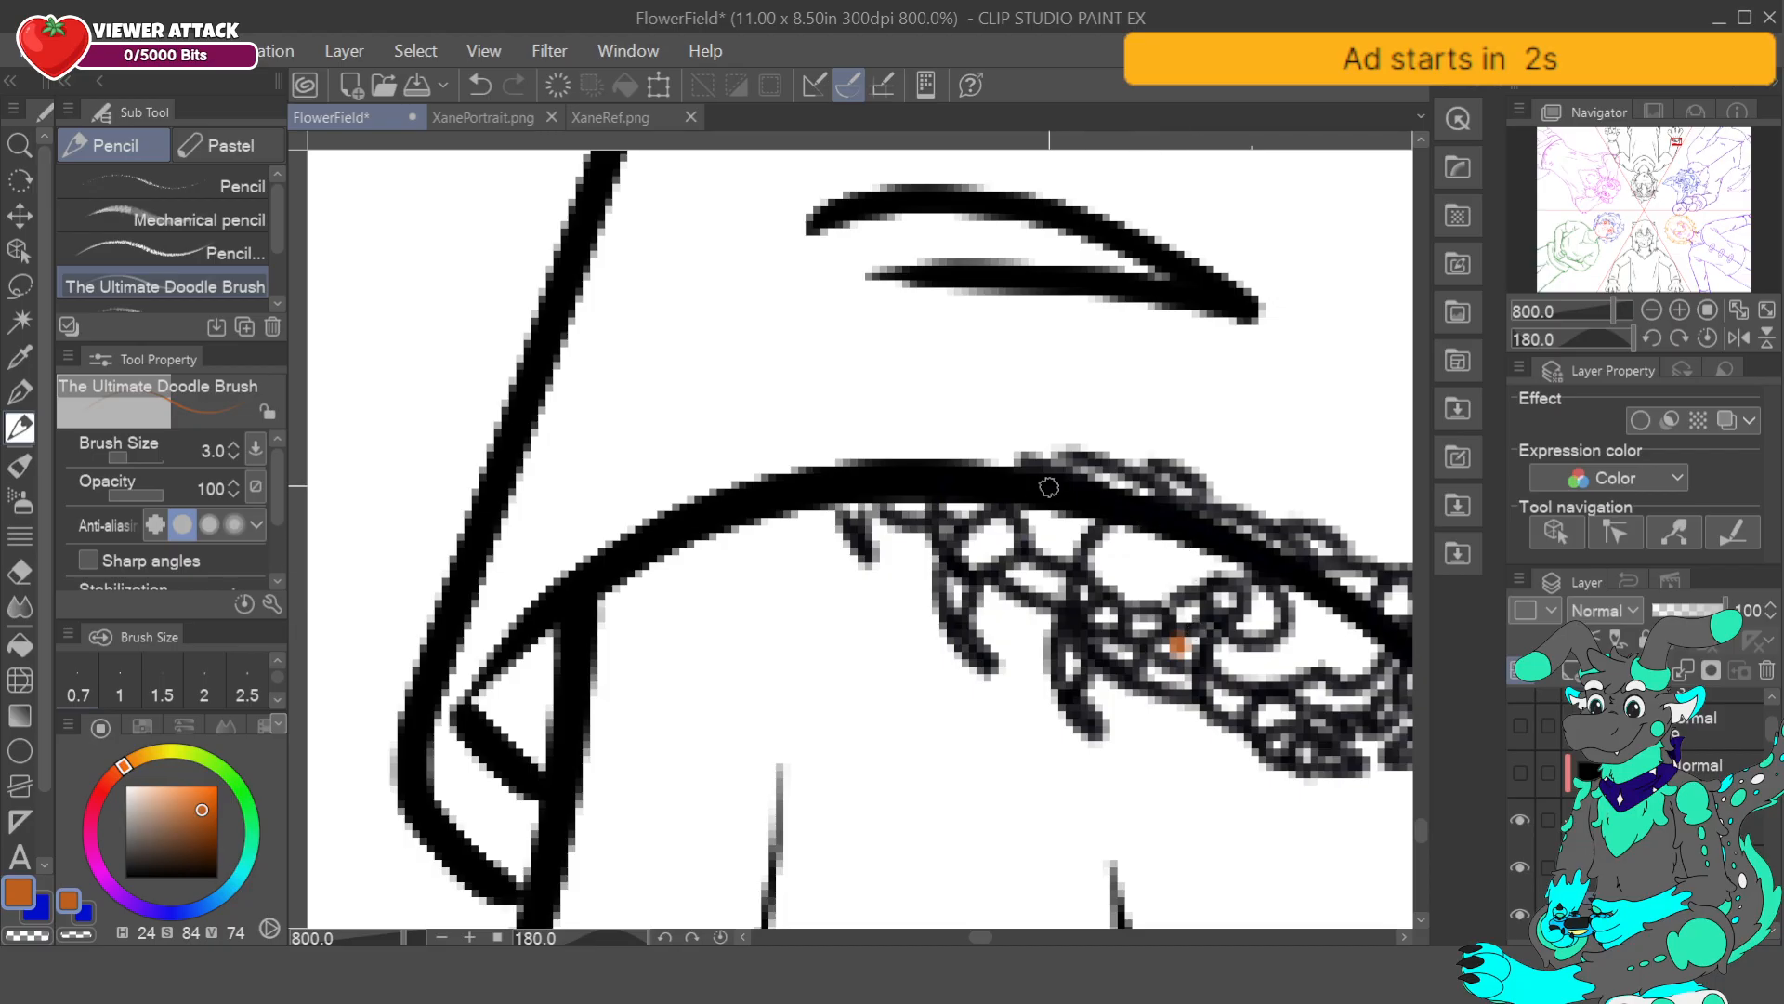
left_click(1057, 547)
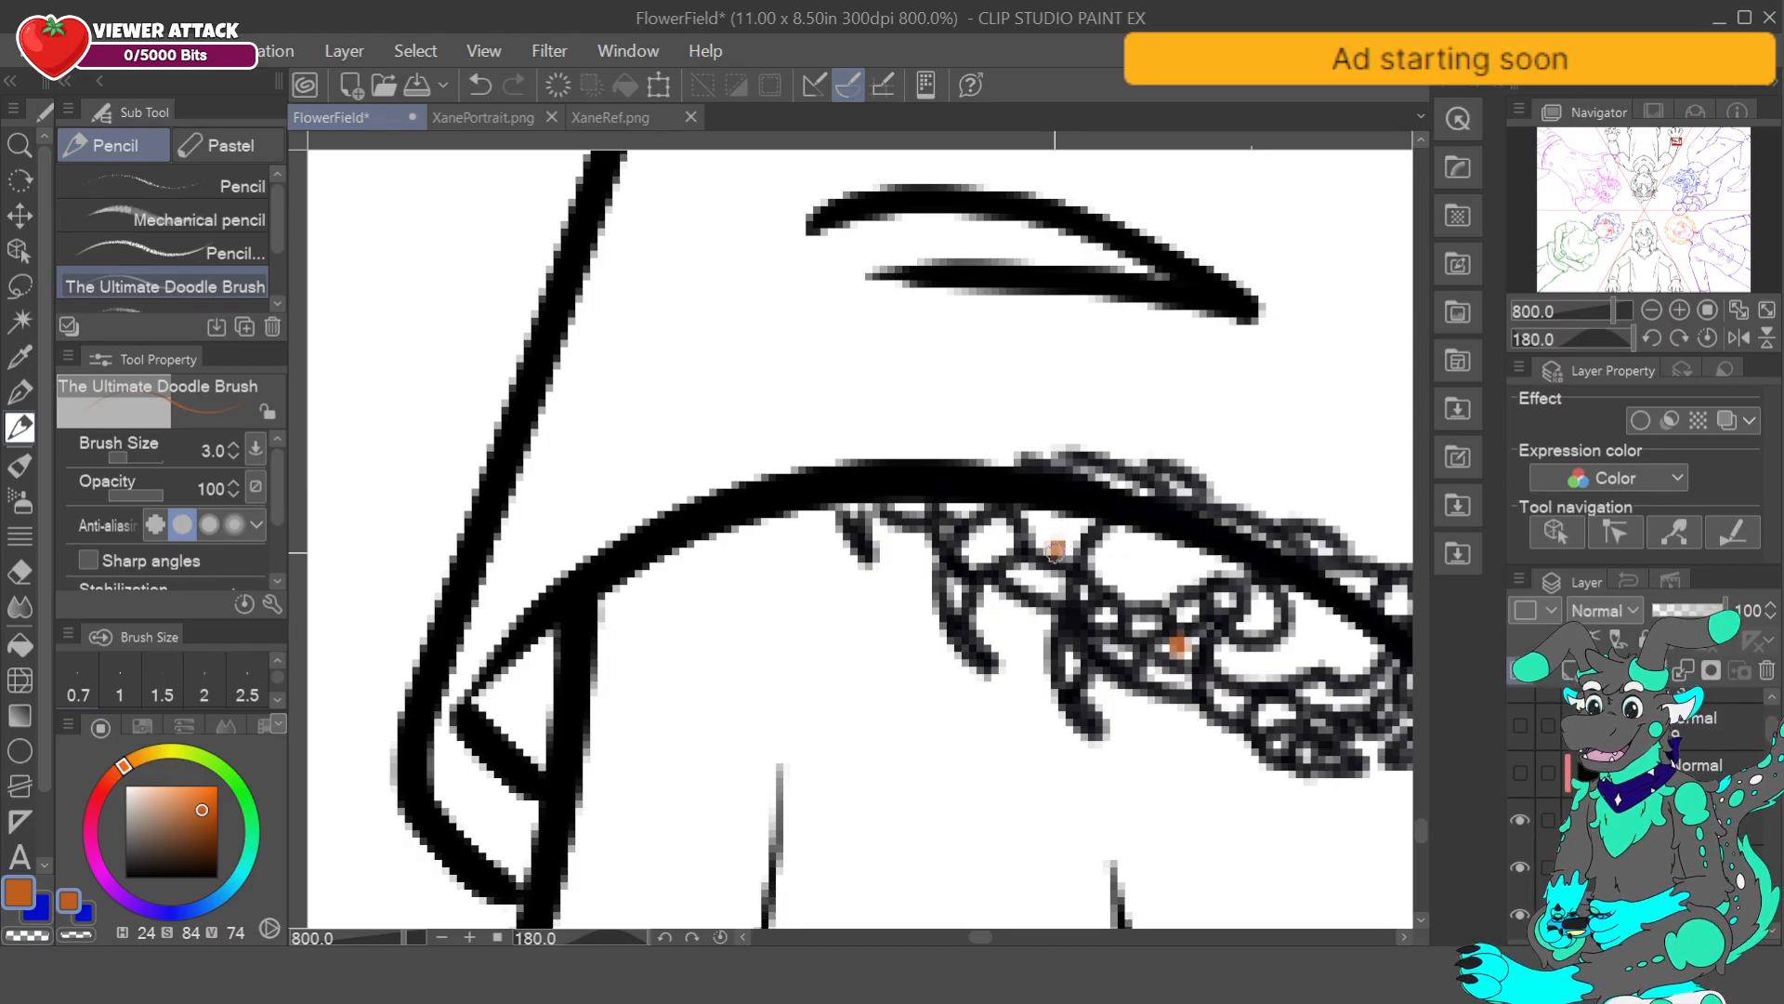
left_click(960, 507)
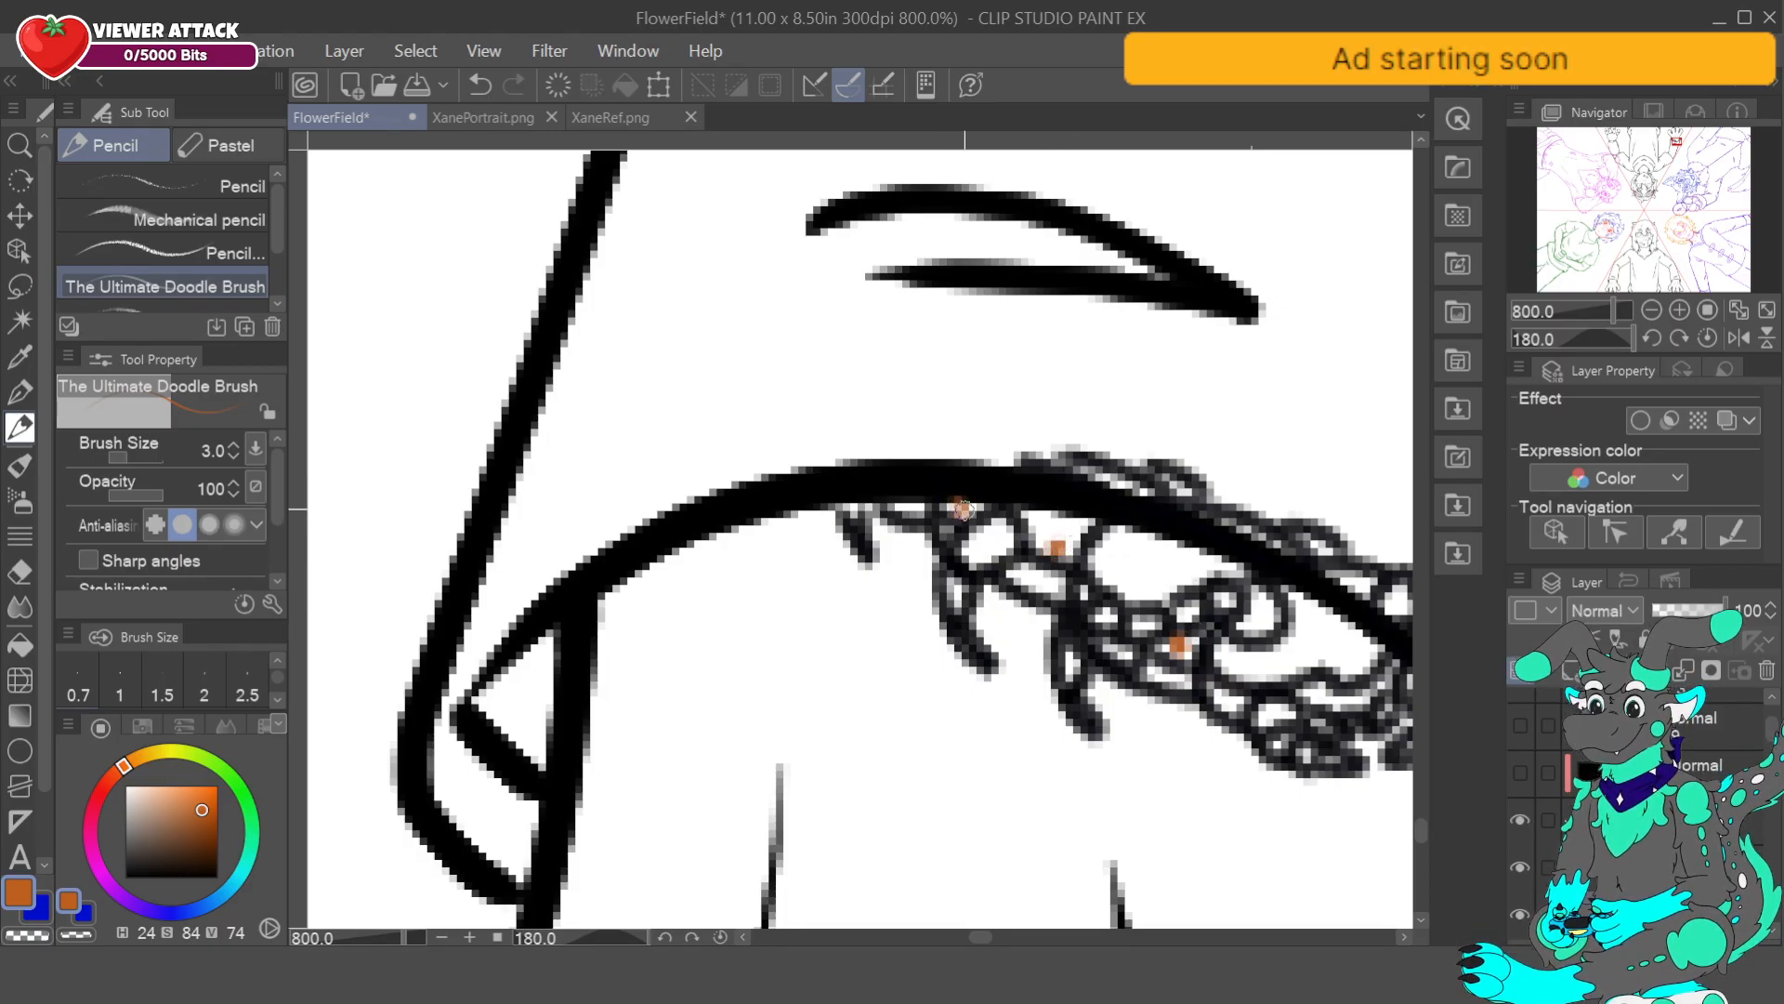
- Compare the whole FlowerField illustration with the centipede reference in XaneRef.png
left_click(1737, 311)
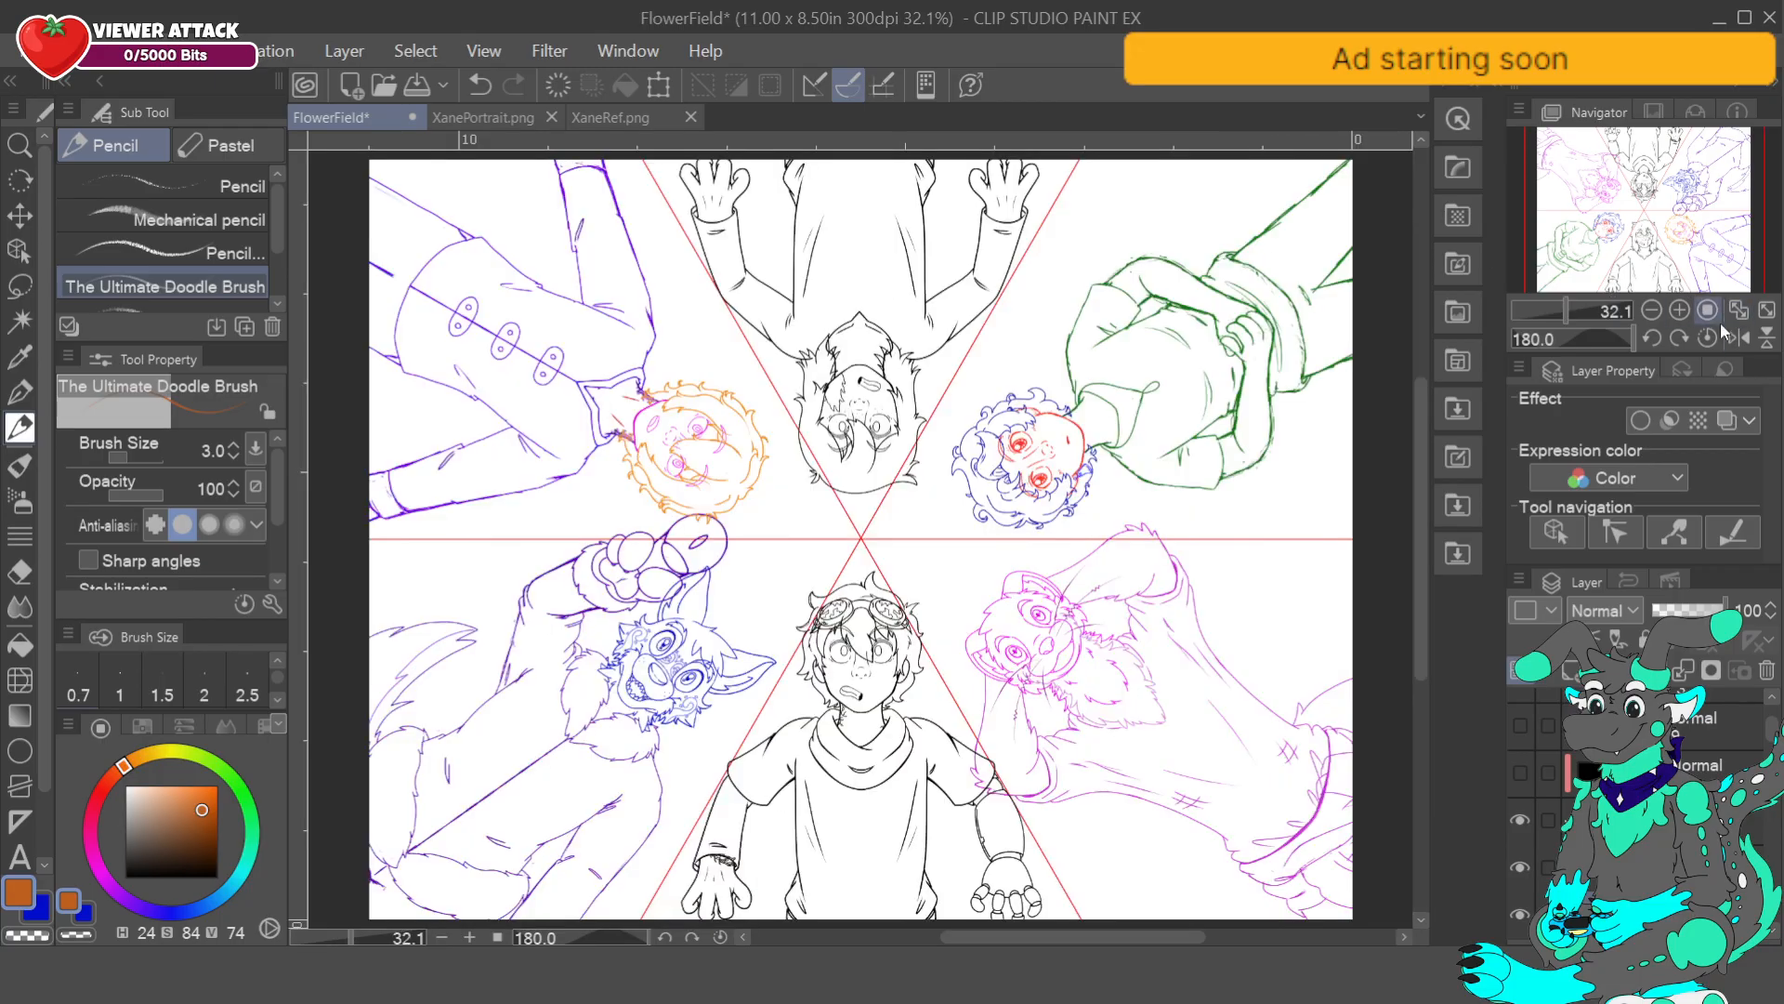
left_click(611, 119)
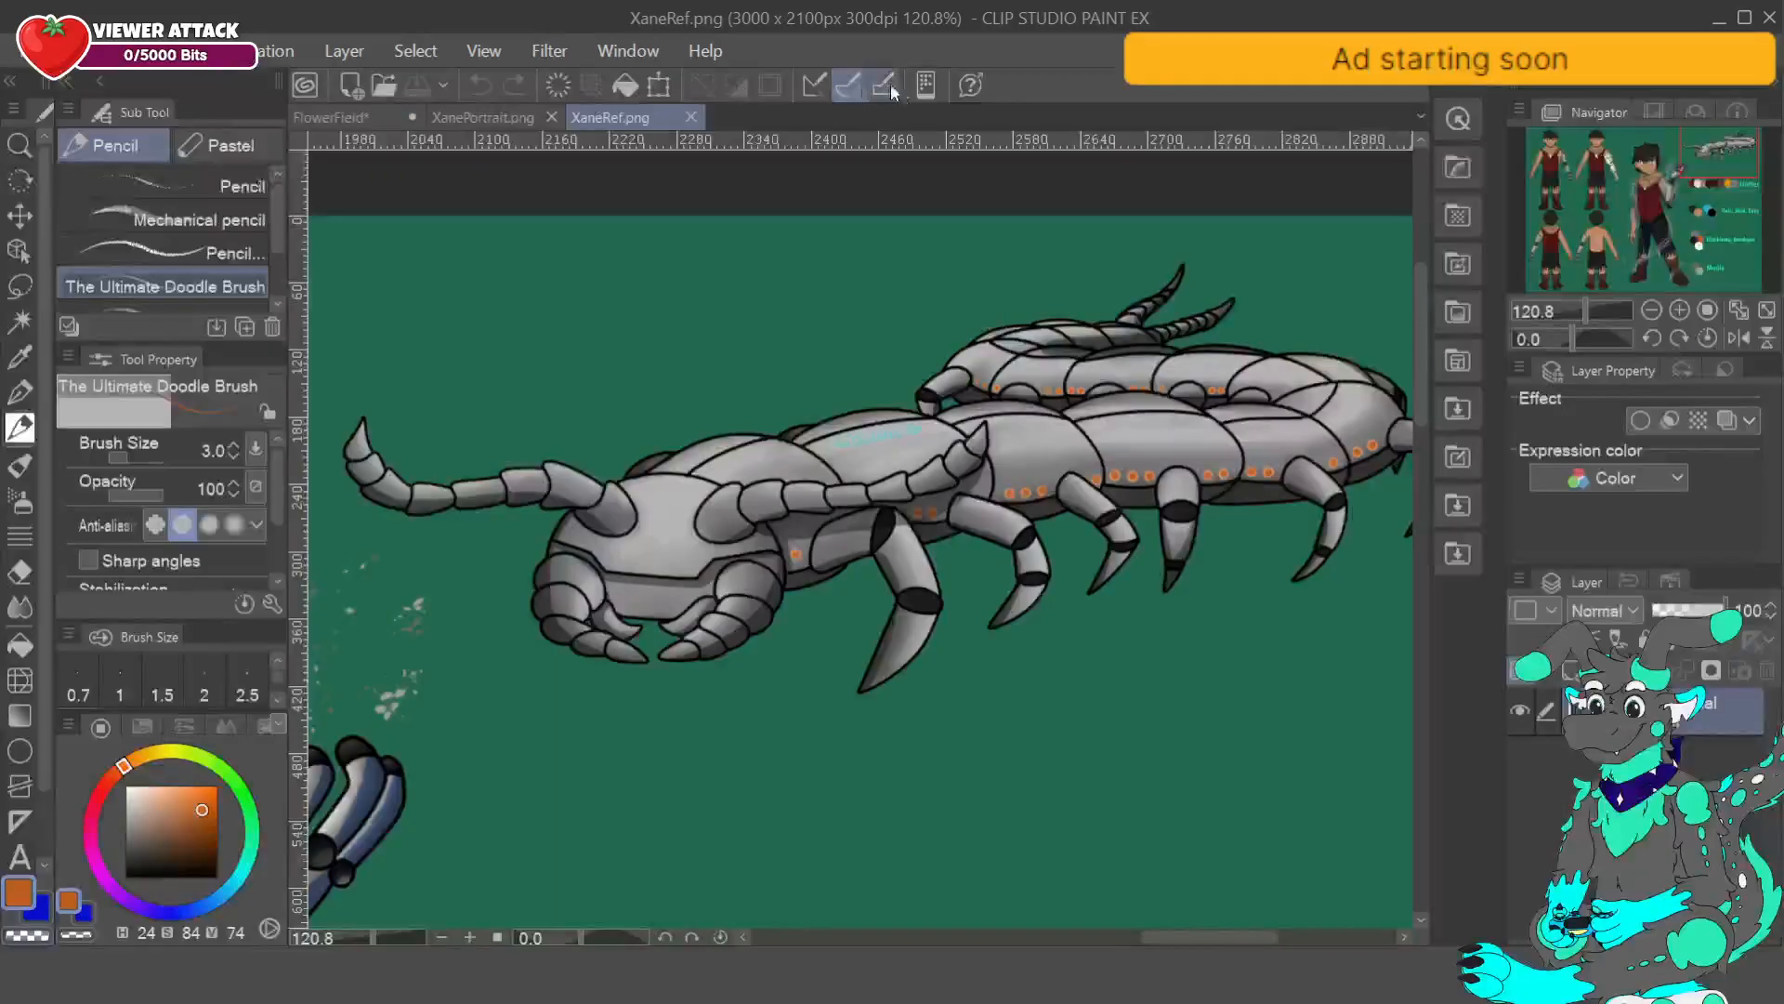
left_click(476, 121)
left_click(353, 120)
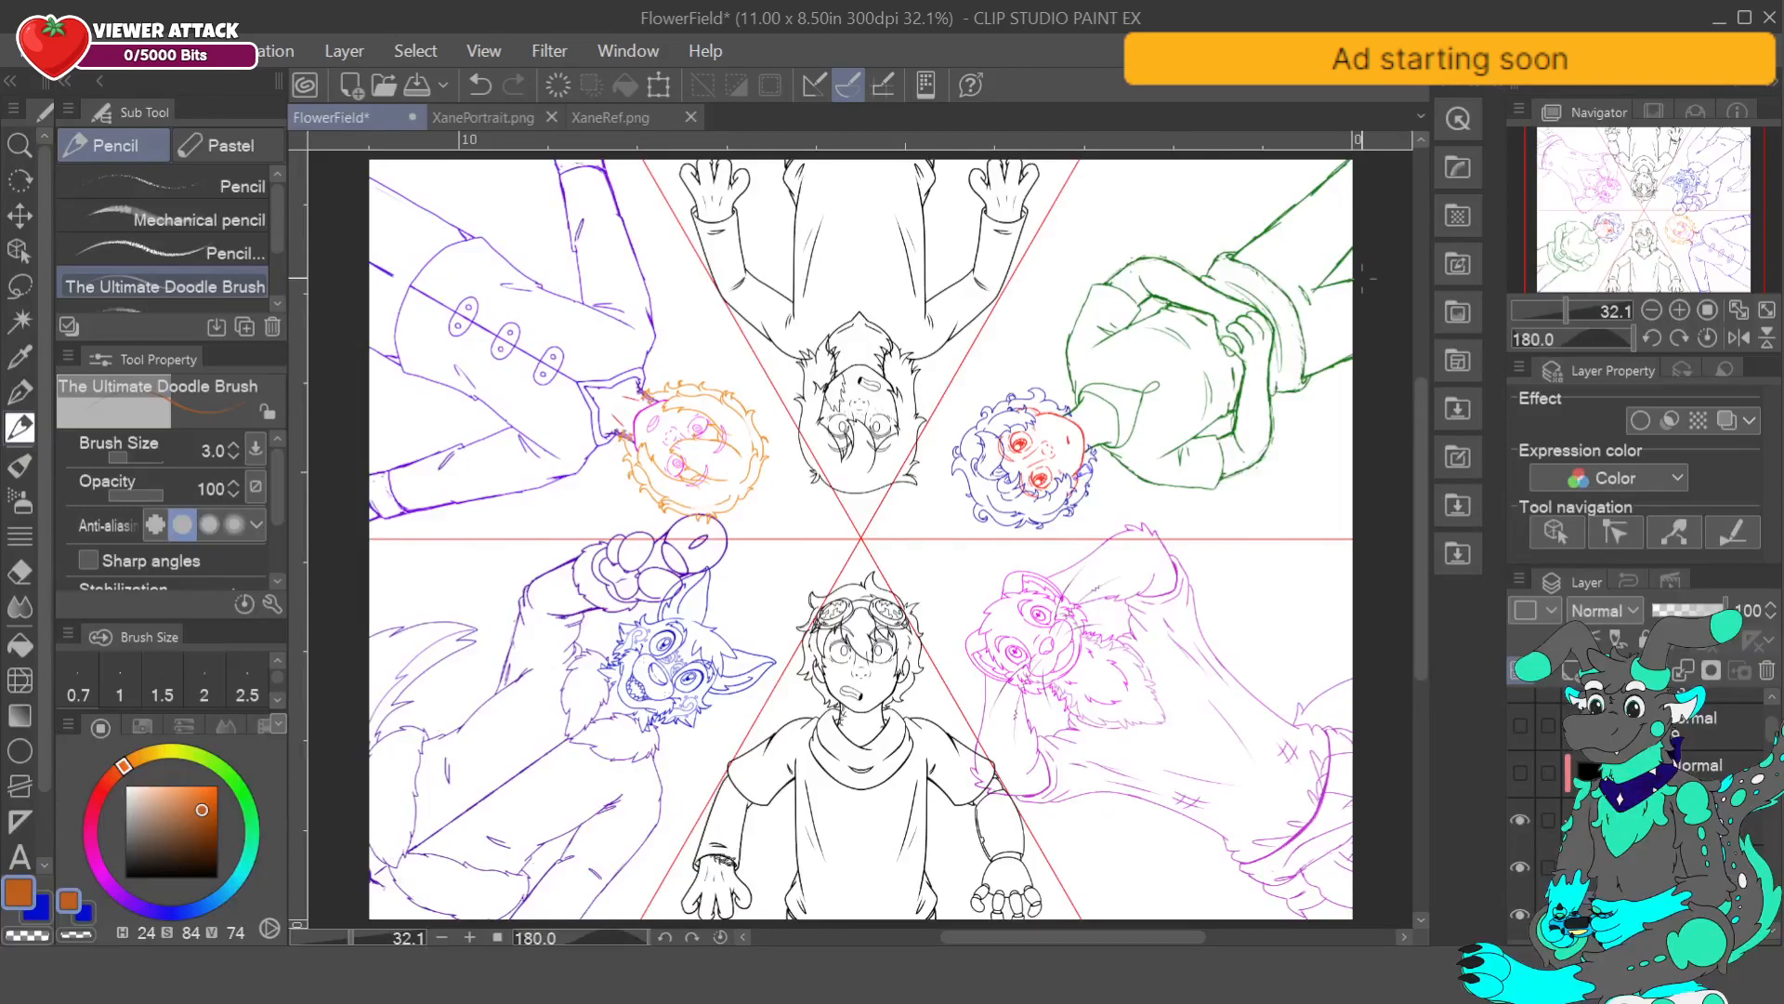
left_click(502, 118)
left_click(650, 118)
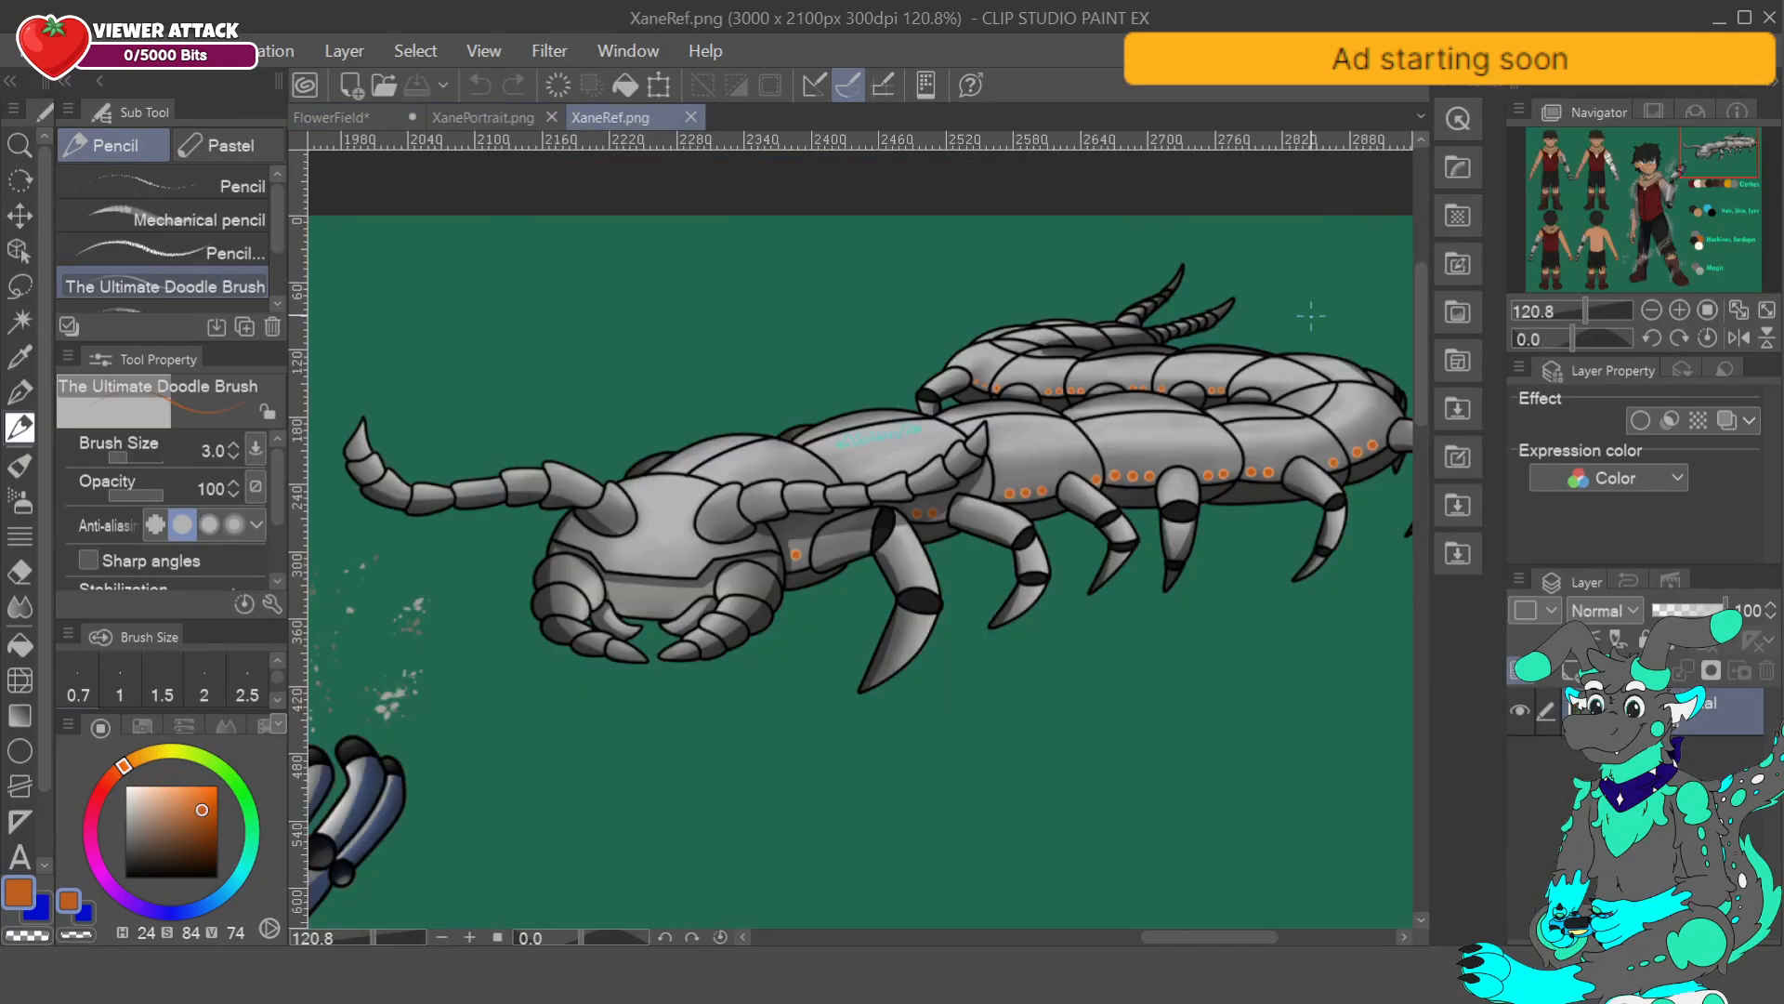
left_click(342, 123)
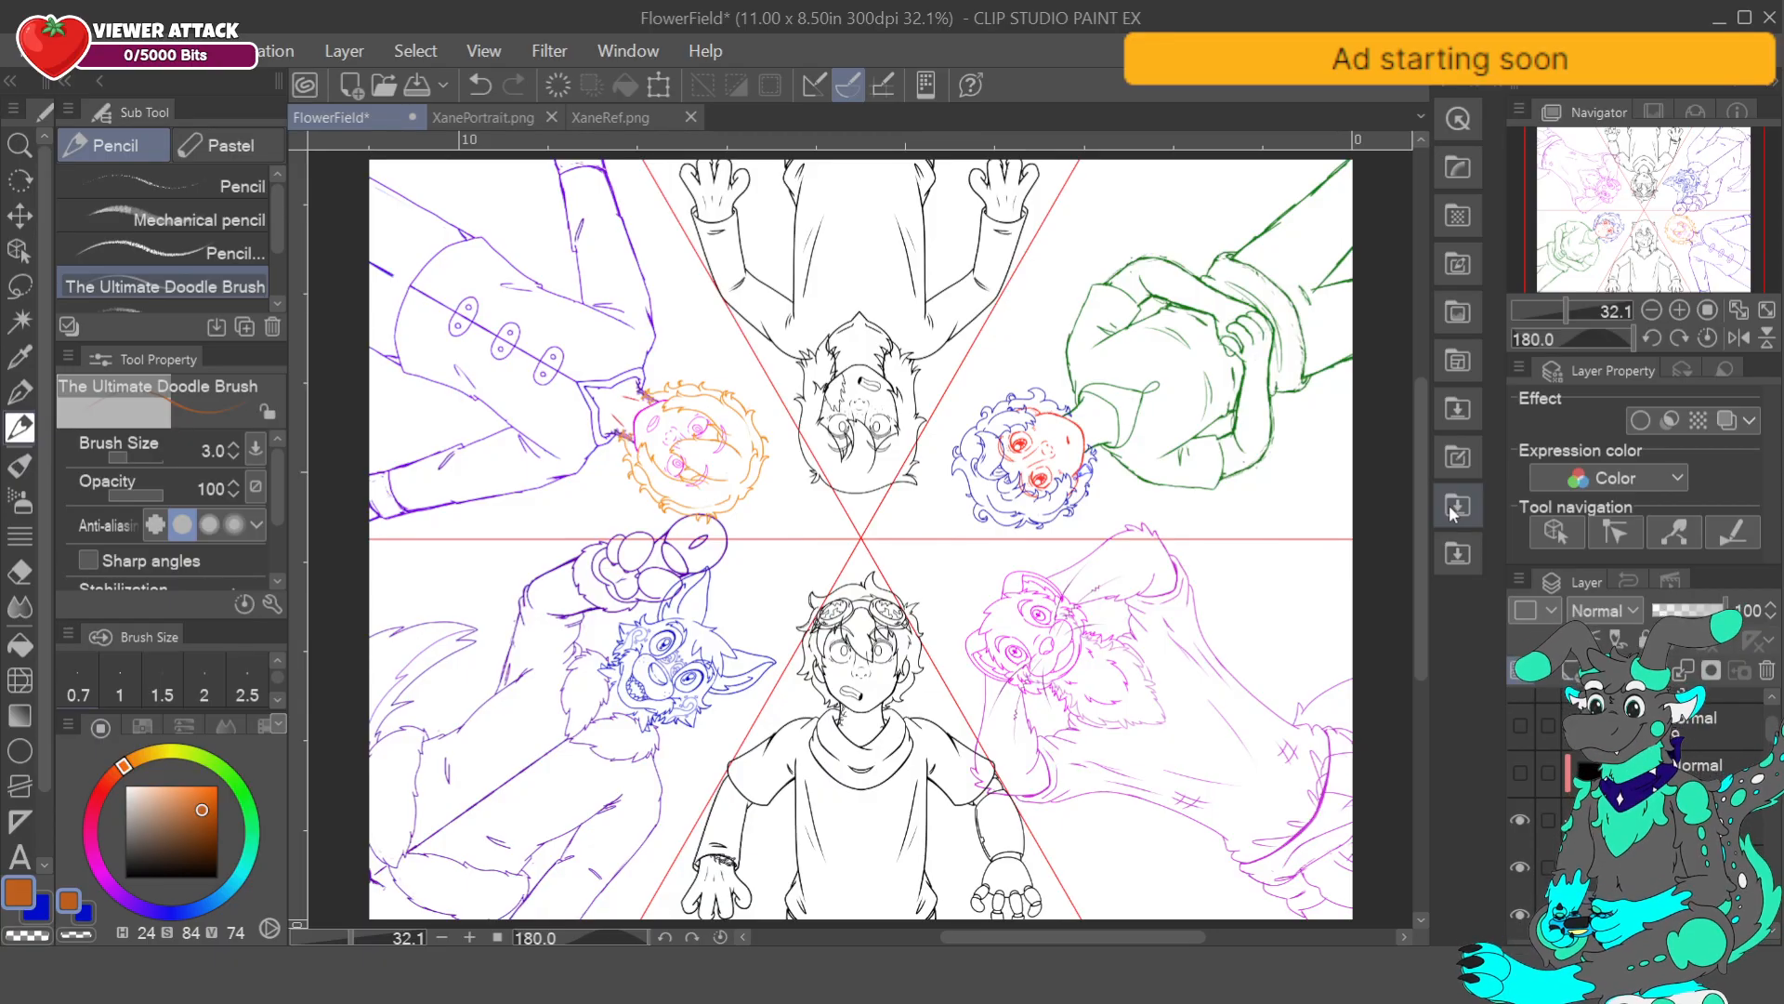
left_click(1740, 319)
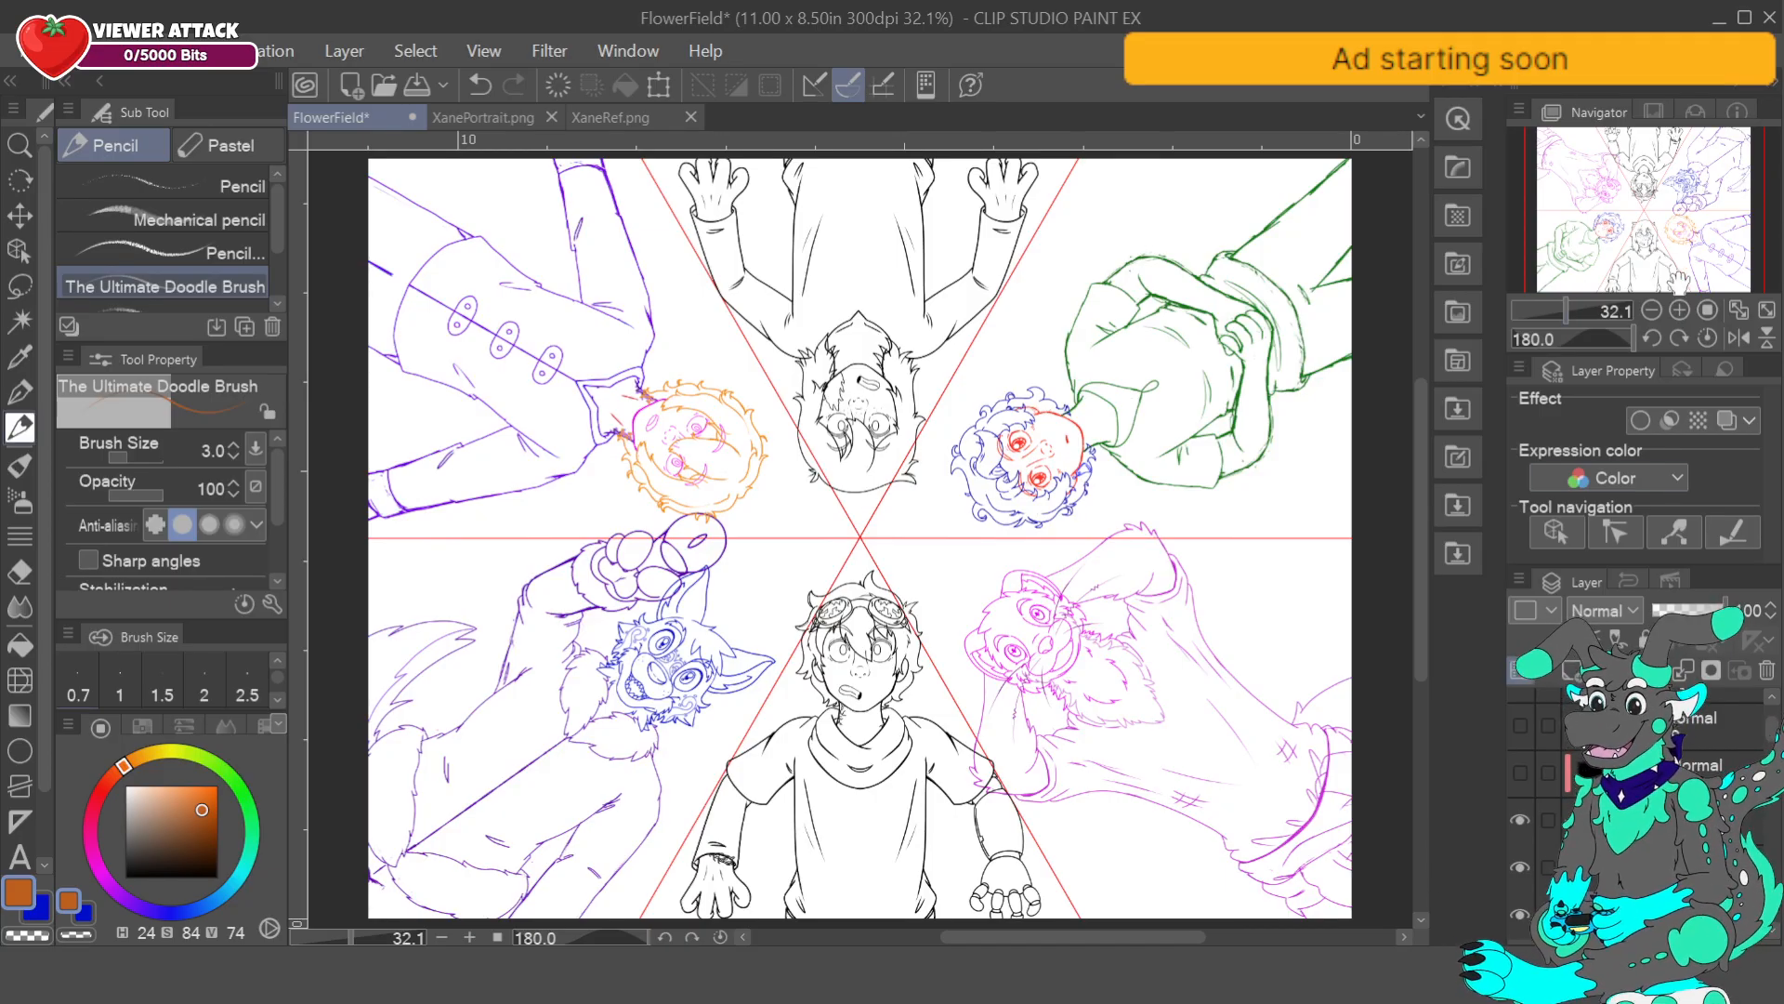
- Compare the goggled boy's line art with XaneRef.png and XanePortrait.png, and return to the upright full FlowerField page
left_click(1683, 311)
left_click(1683, 311)
left_click_drag(1674, 232, 1661, 192)
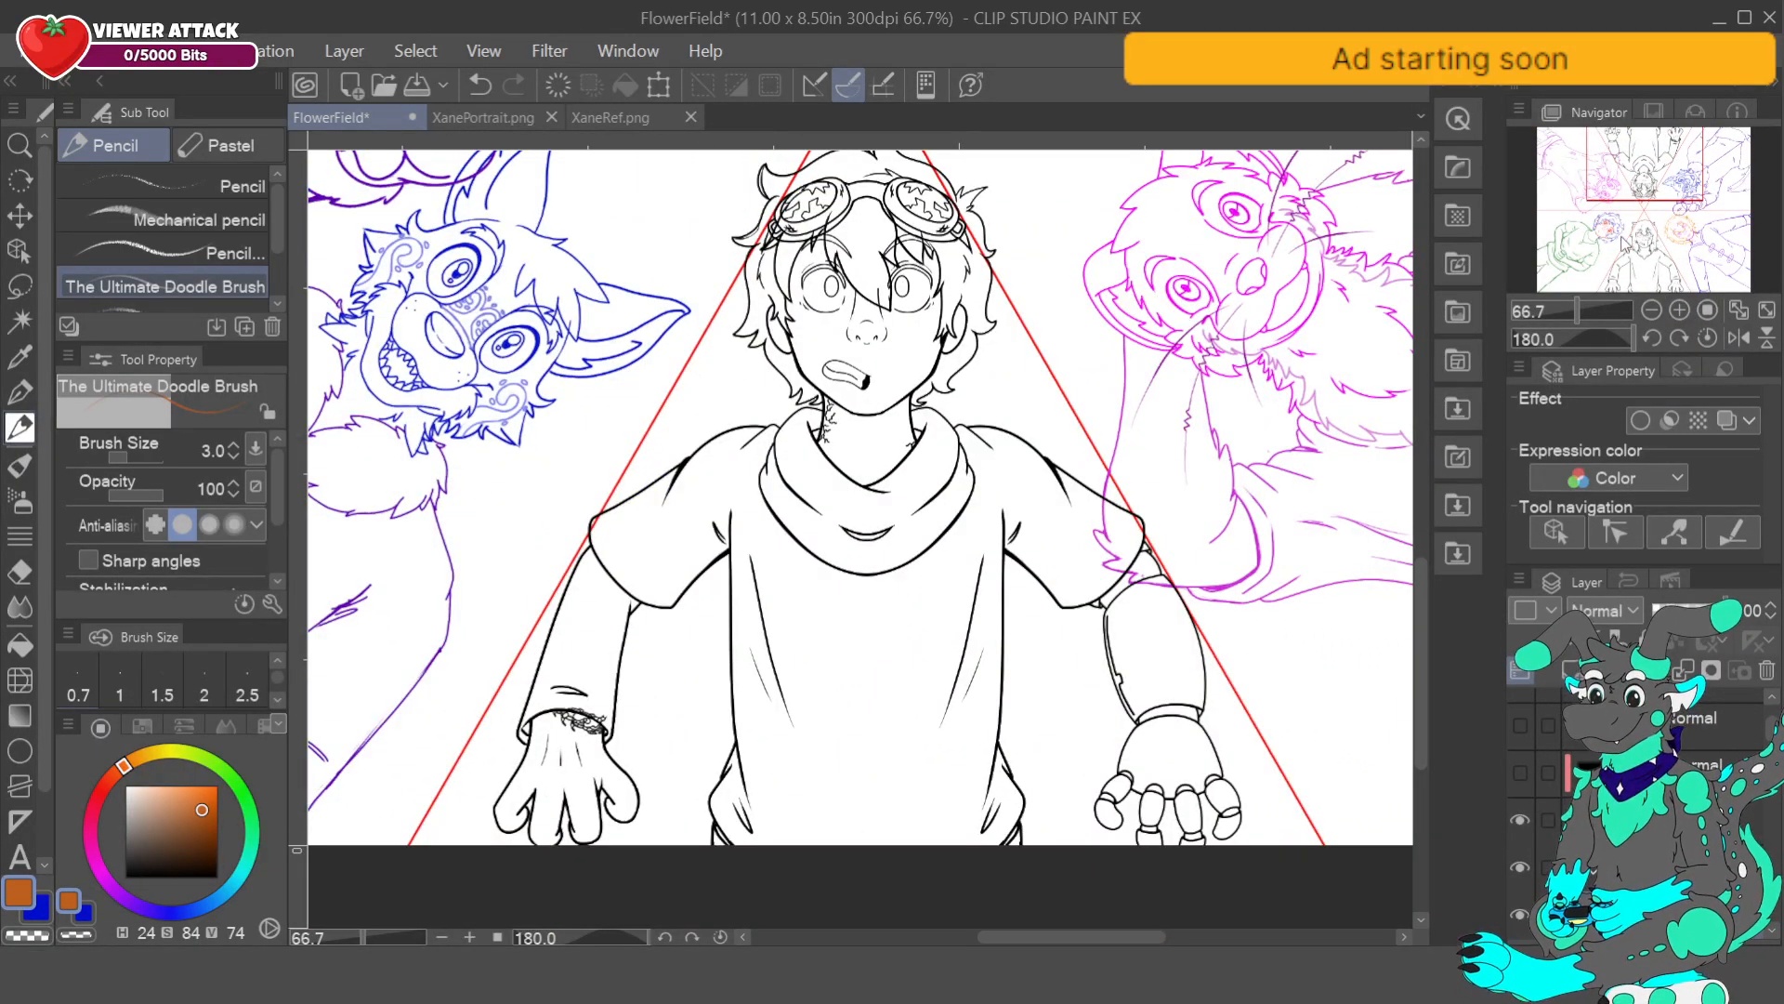
left_click(641, 117)
mouse_move(1638, 198)
left_mouse_down()
mouse_move(1639, 264)
mouse_move(1639, 183)
left_mouse_up()
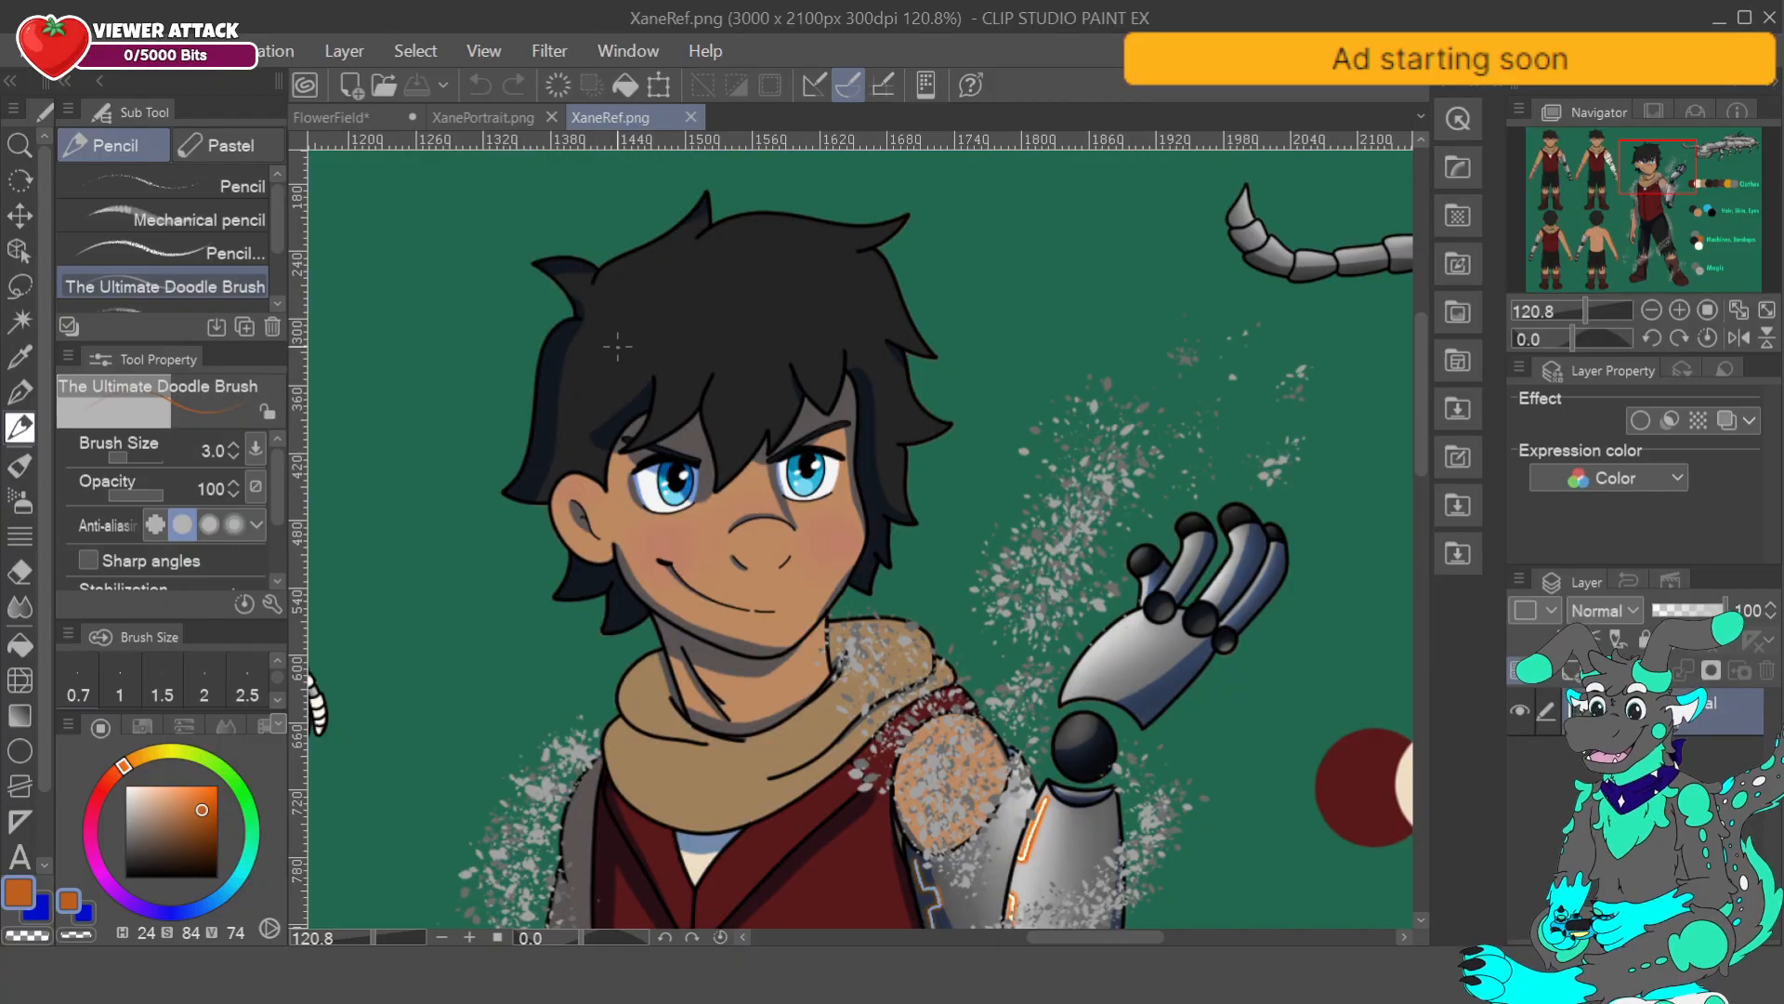
left_click(478, 118)
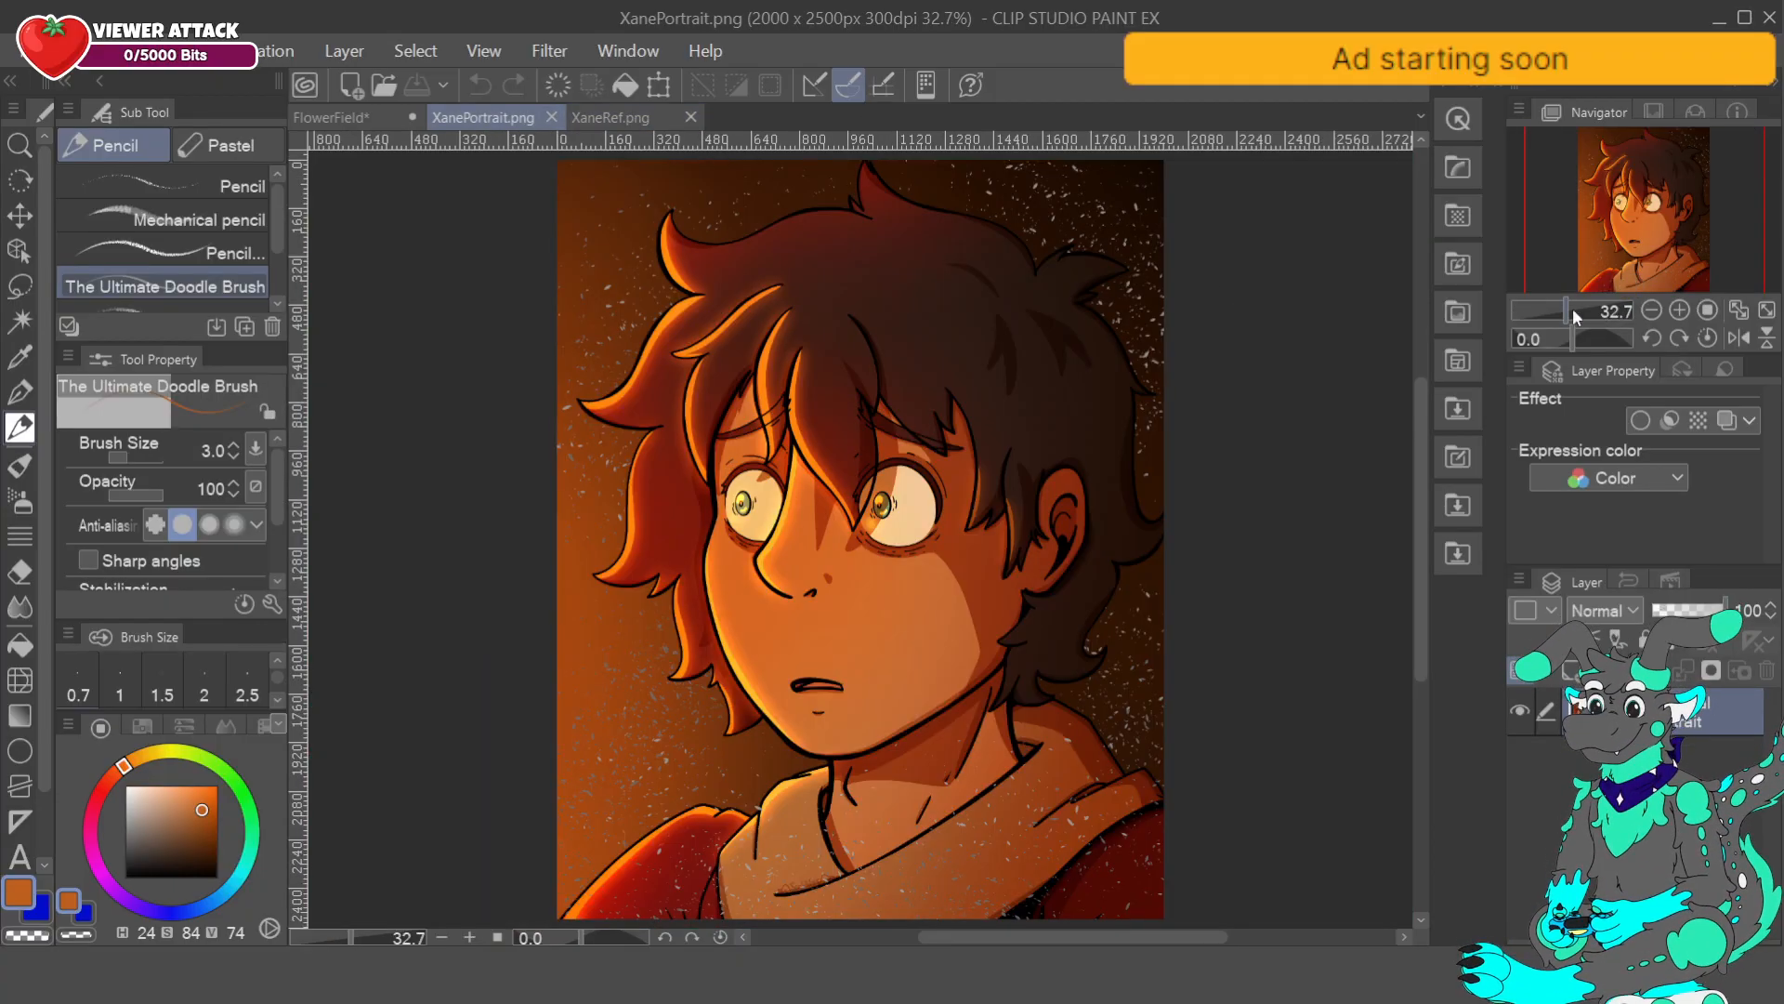
left_click(330, 117)
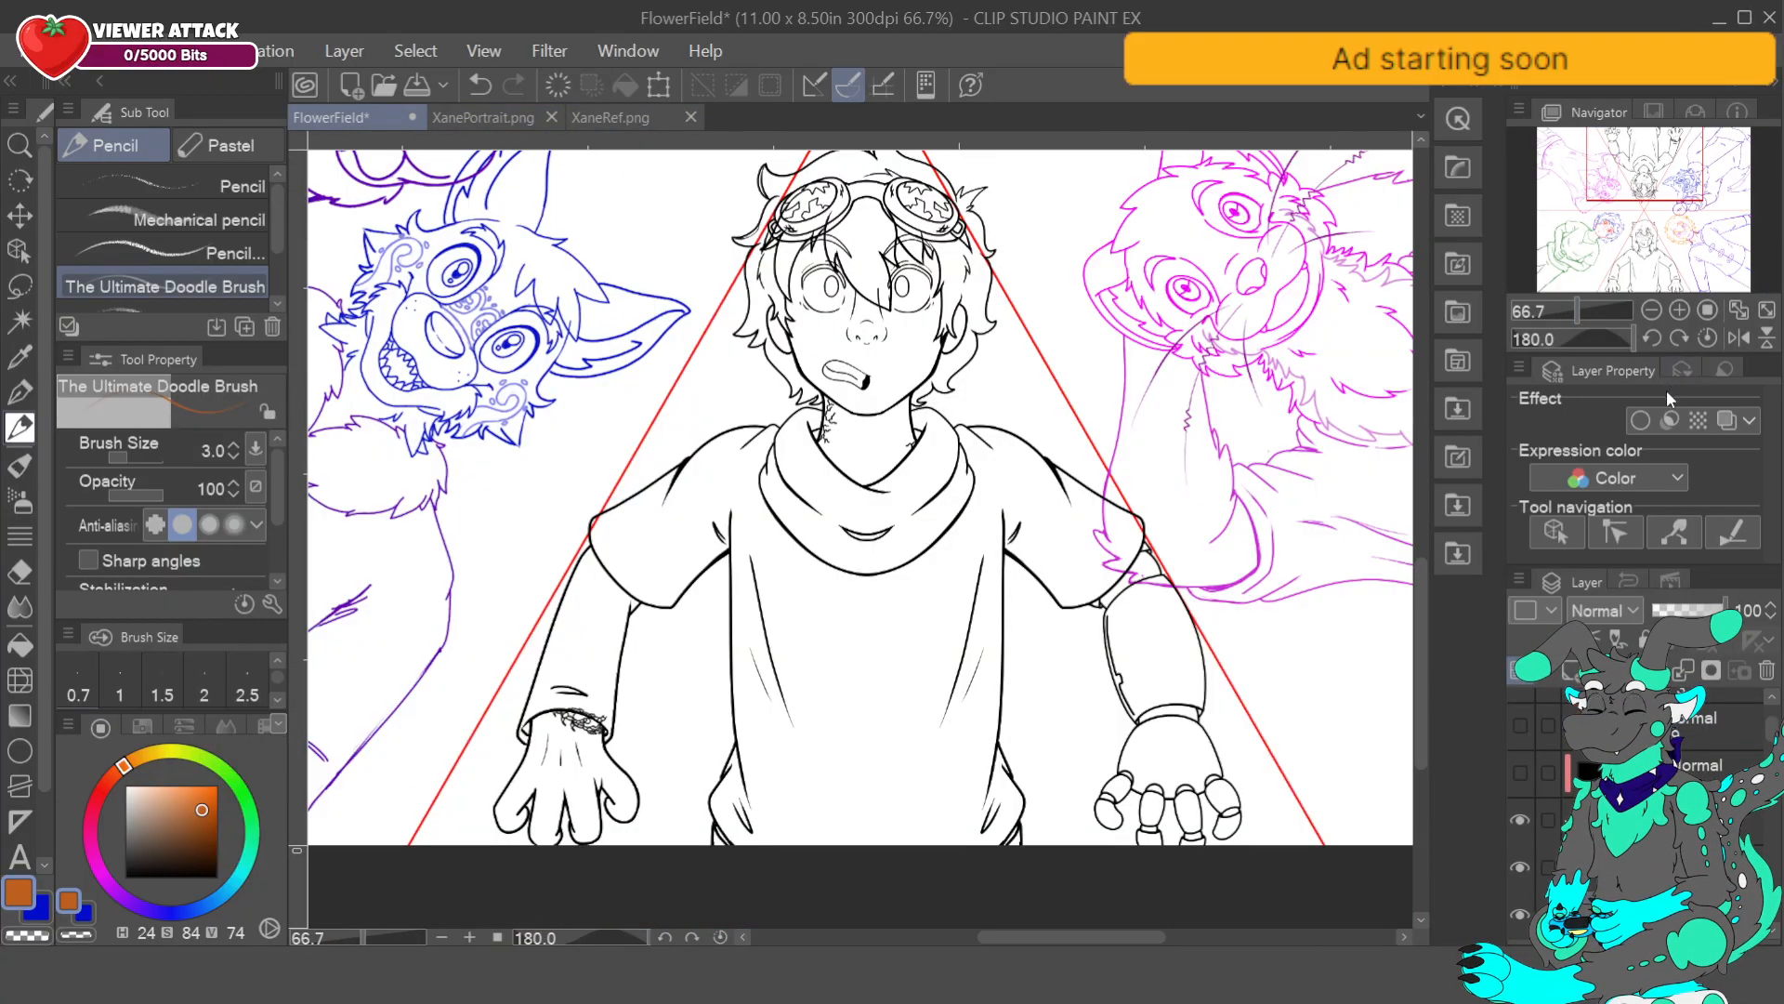
left_click(1710, 339)
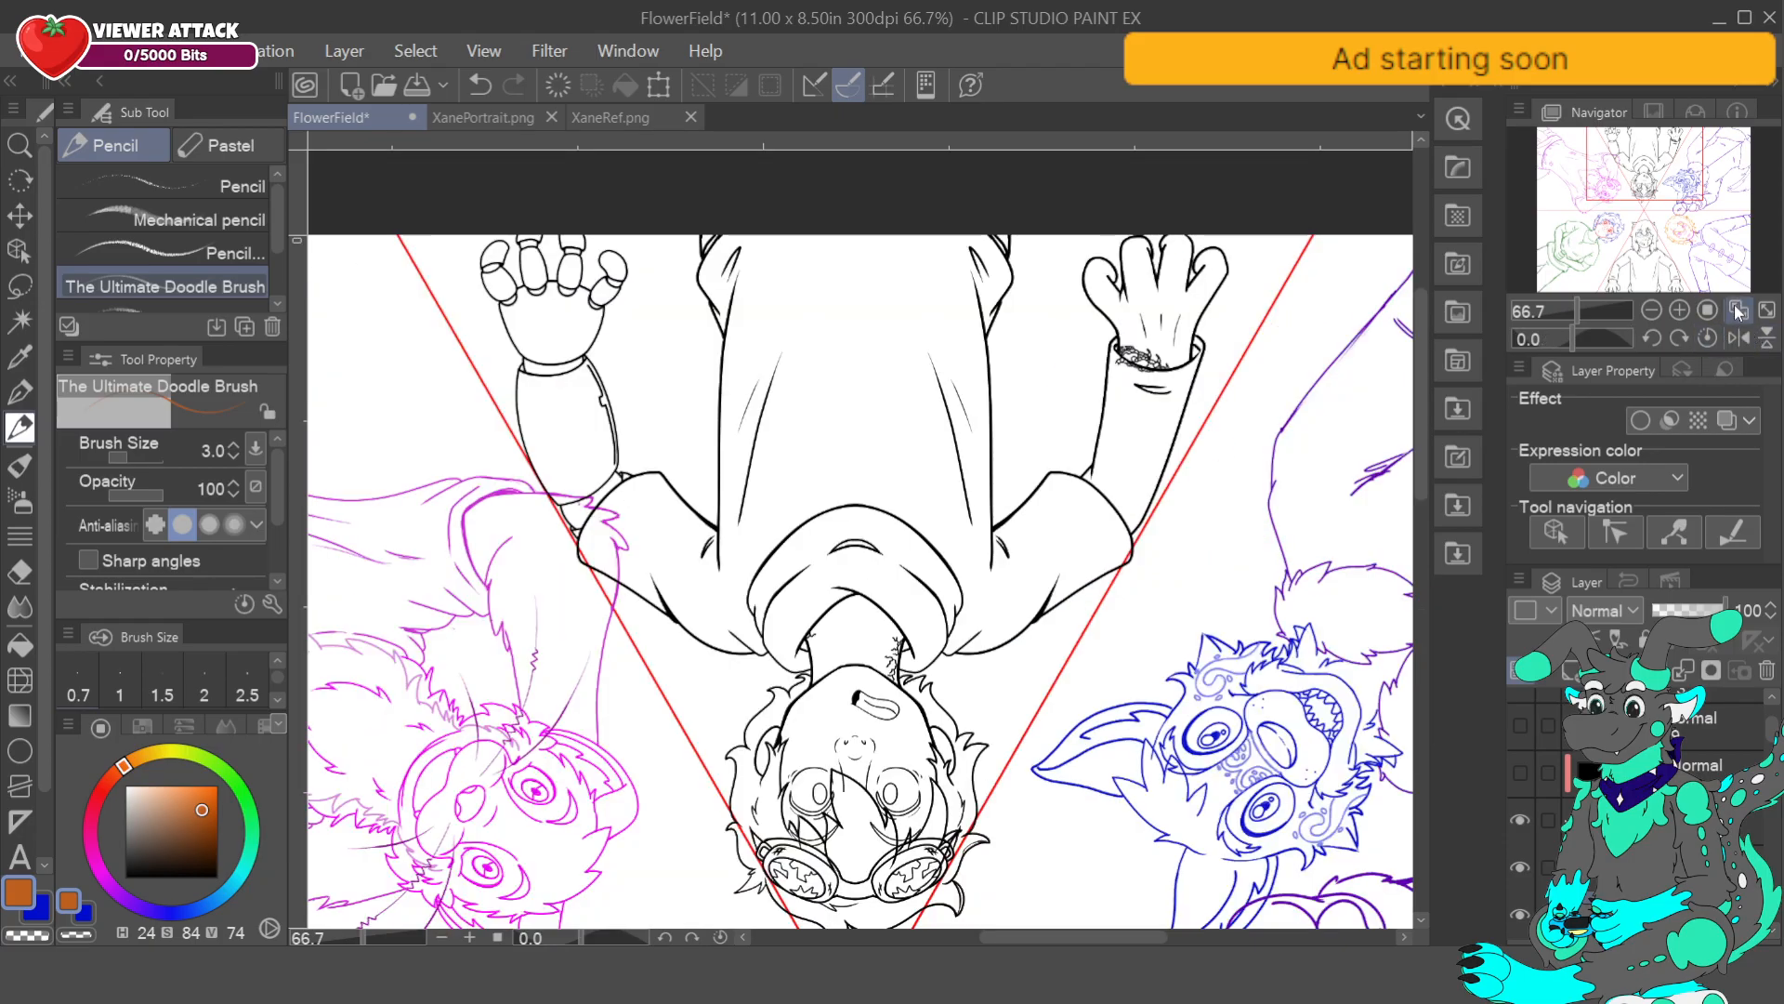
left_click(1738, 310)
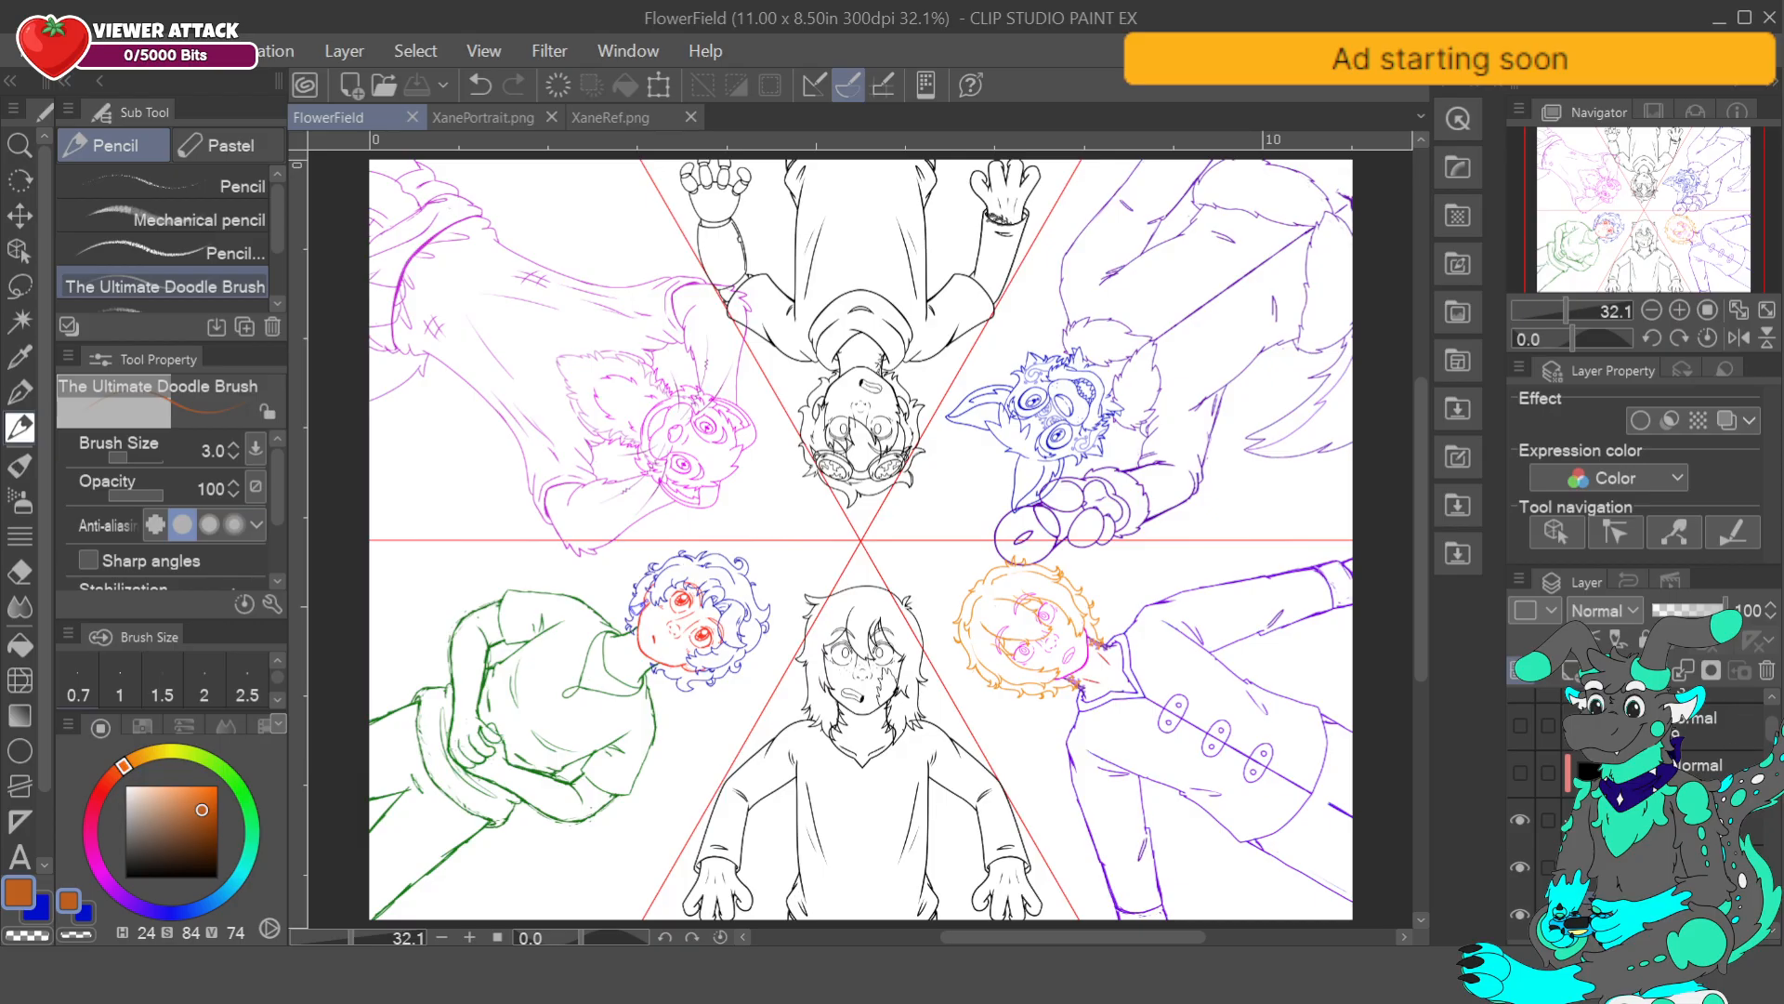
- Show all characters in black line art over the flowers and green grass, with the flat colours and red guide lines hidden
left_click(1572, 820)
left_click(1520, 772)
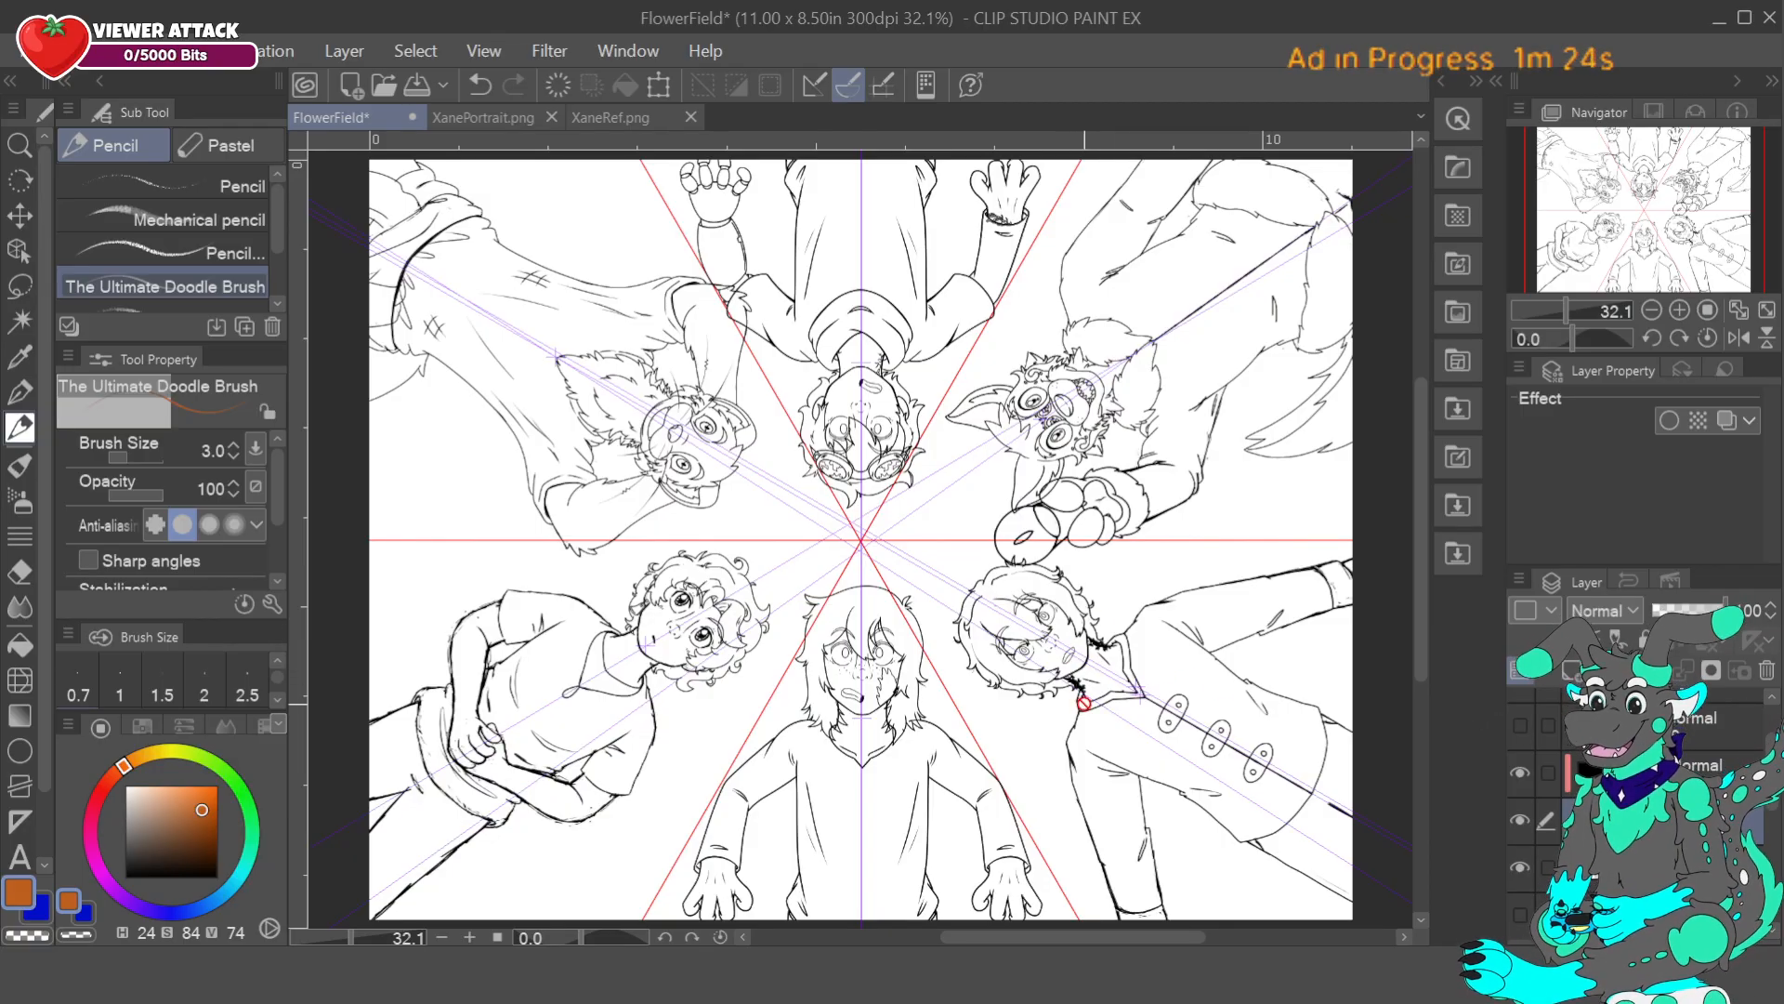
scroll(1743, 715, "down", 3)
left_click(1520, 744)
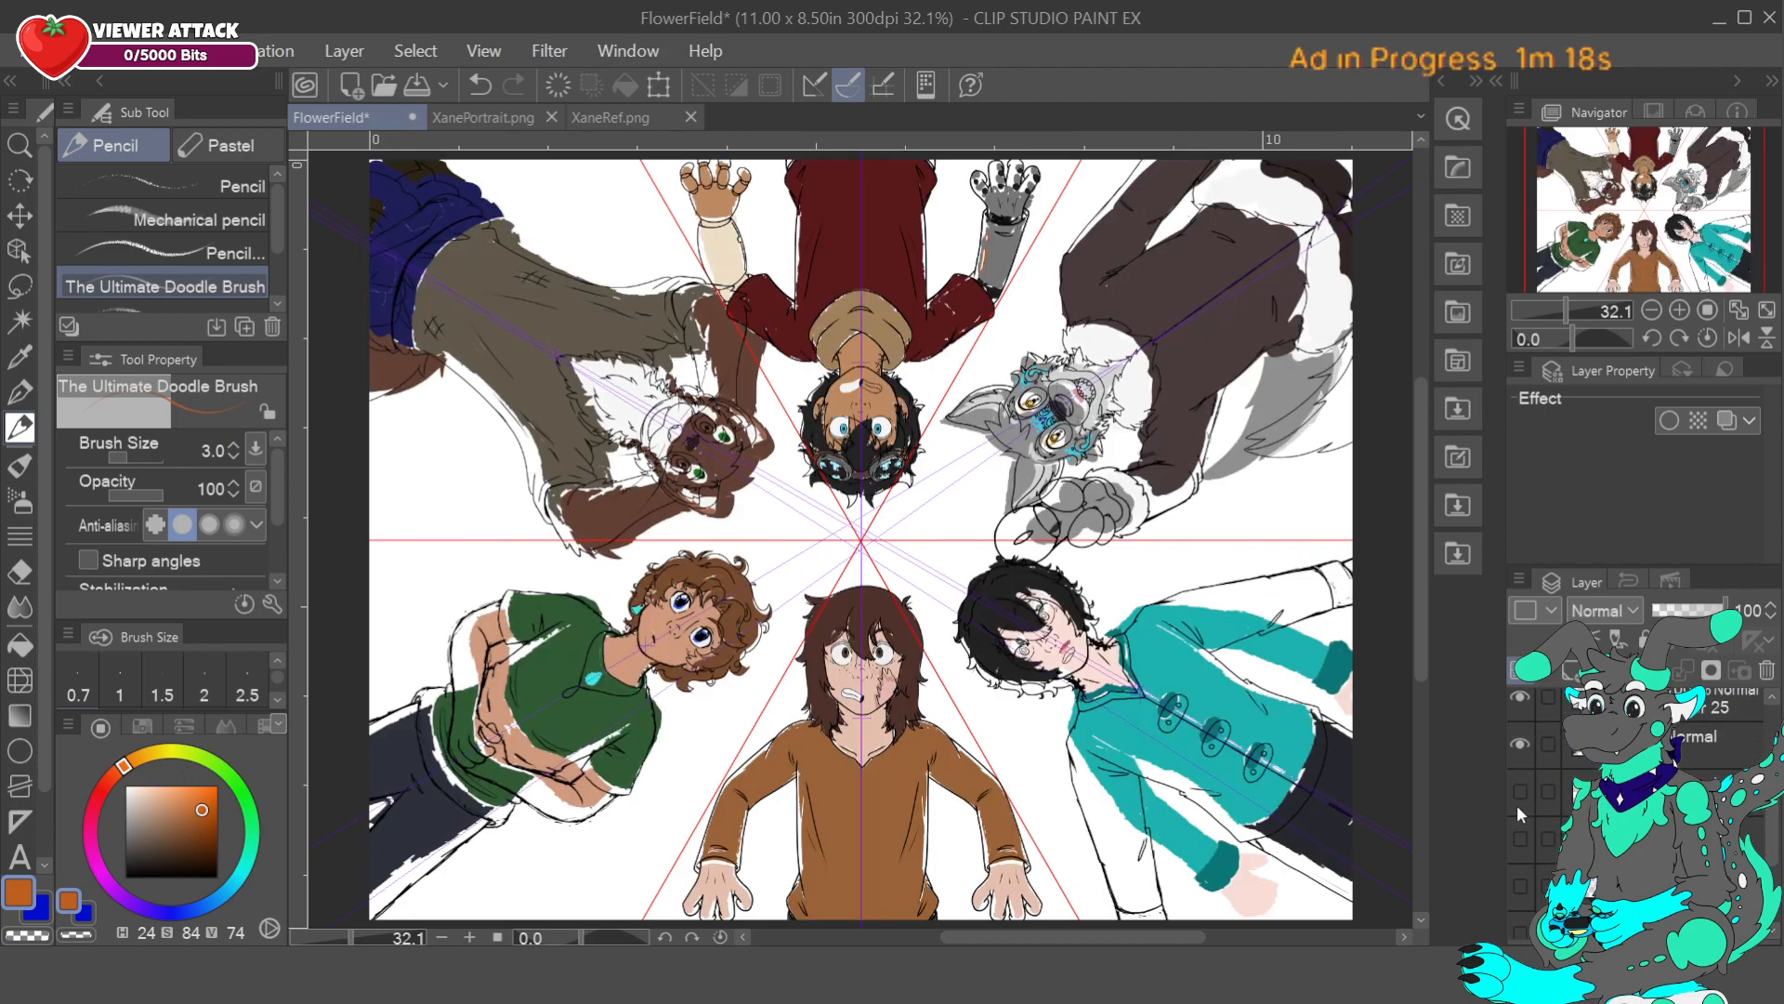
left_click(1518, 798)
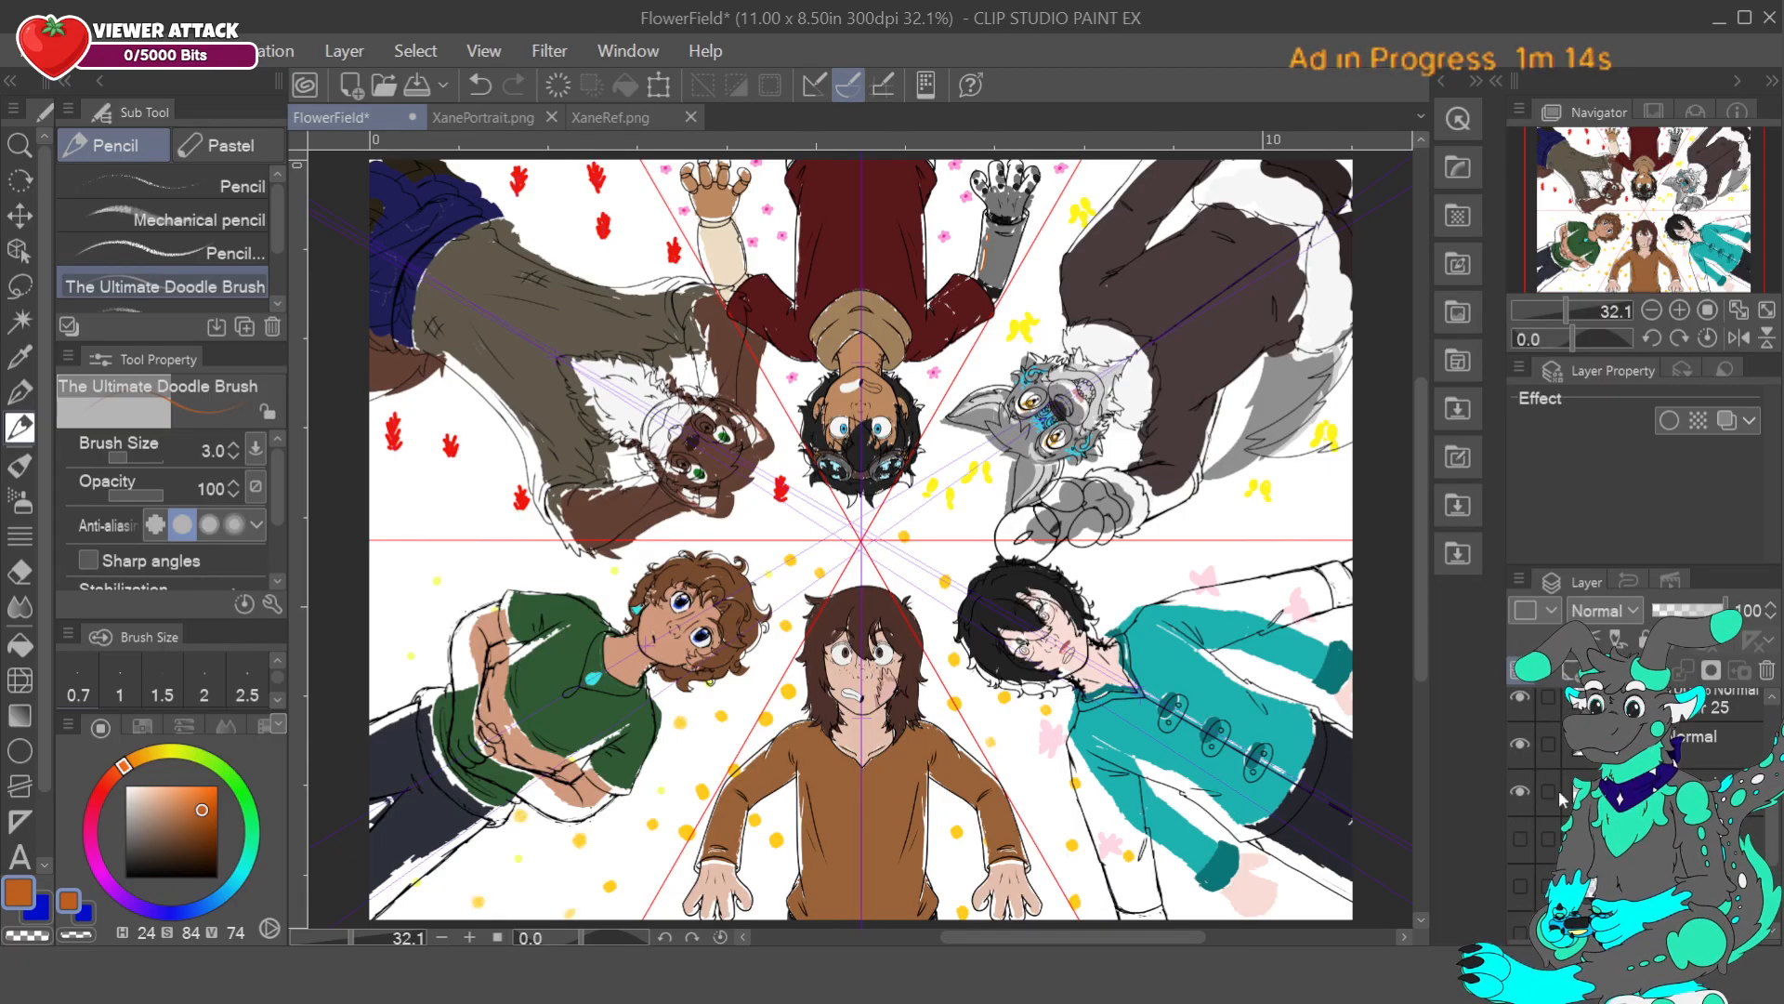
left_click(1520, 838)
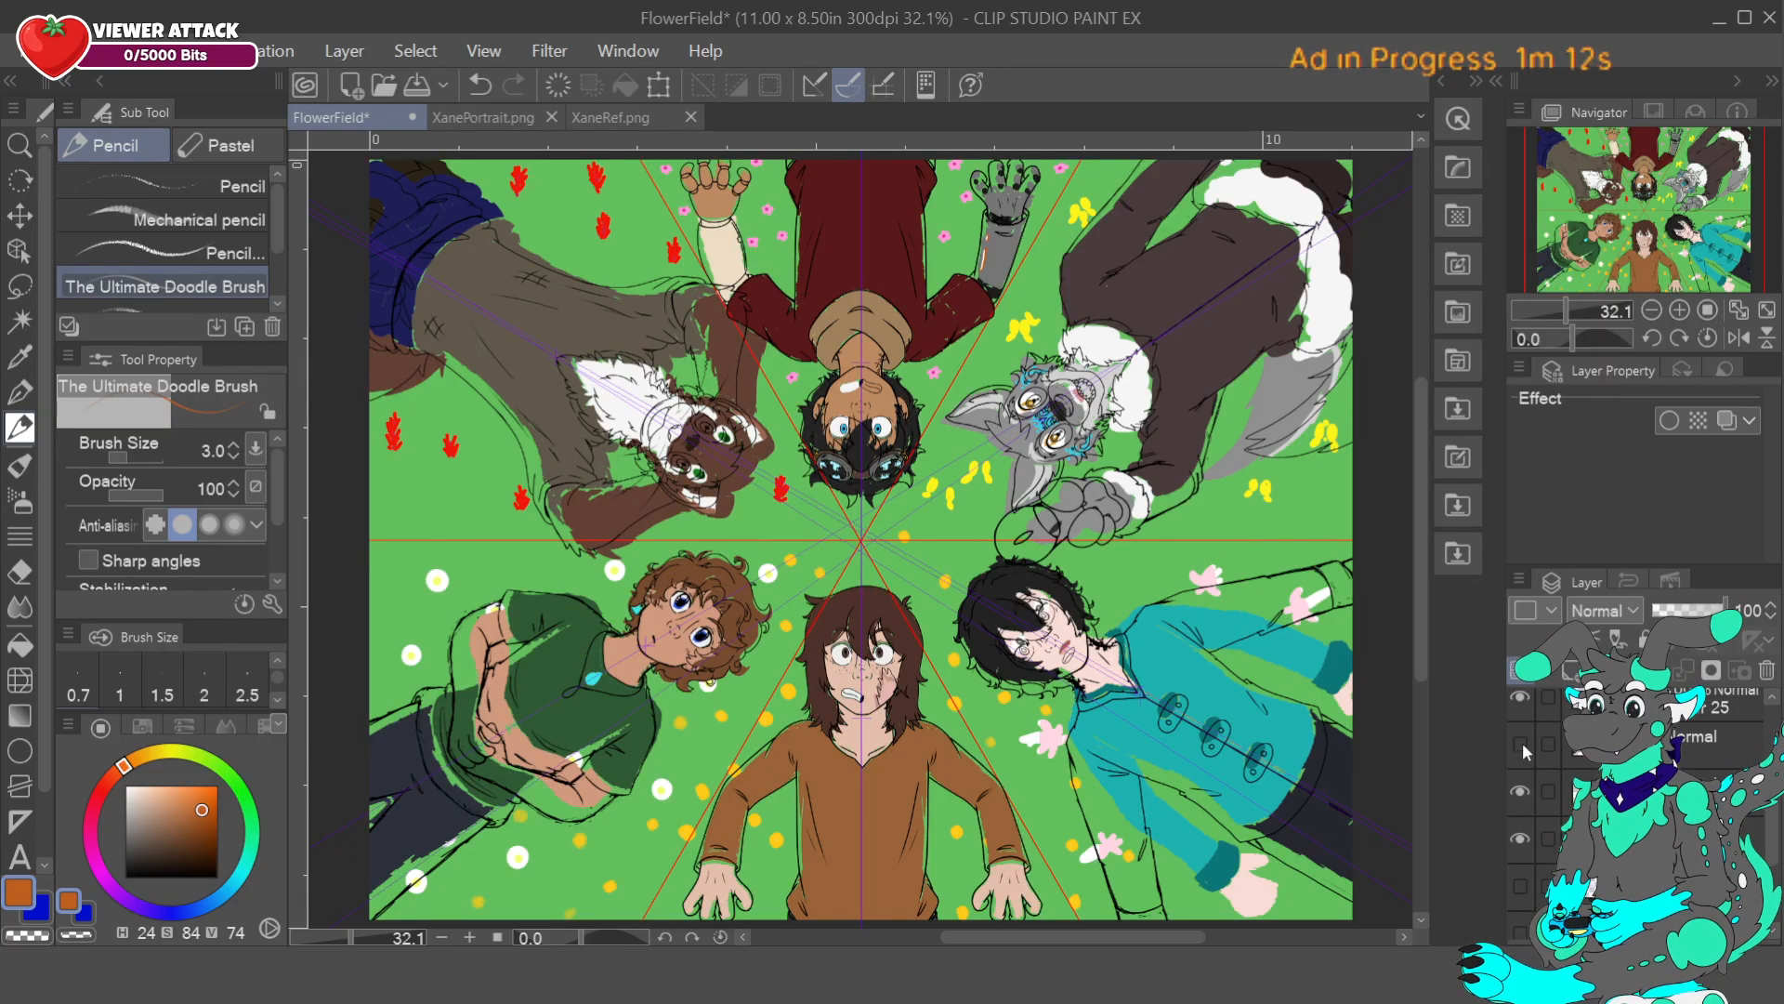
left_click(1520, 749)
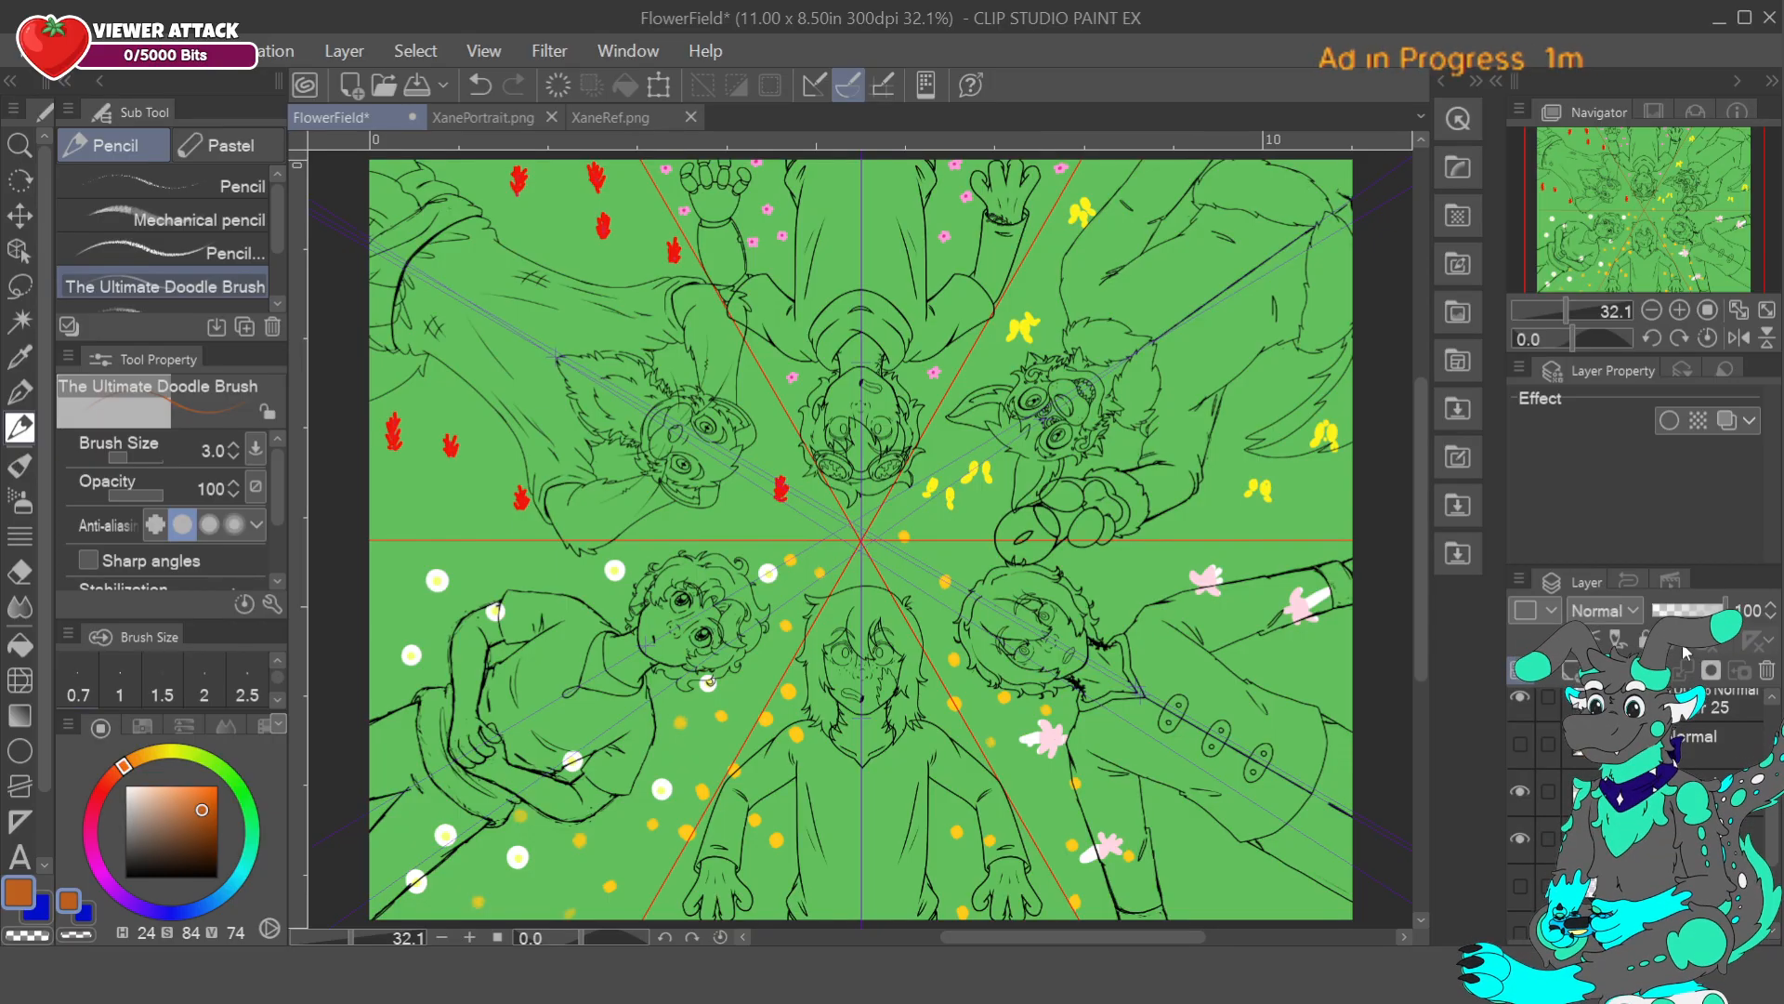
left_click(1636, 792)
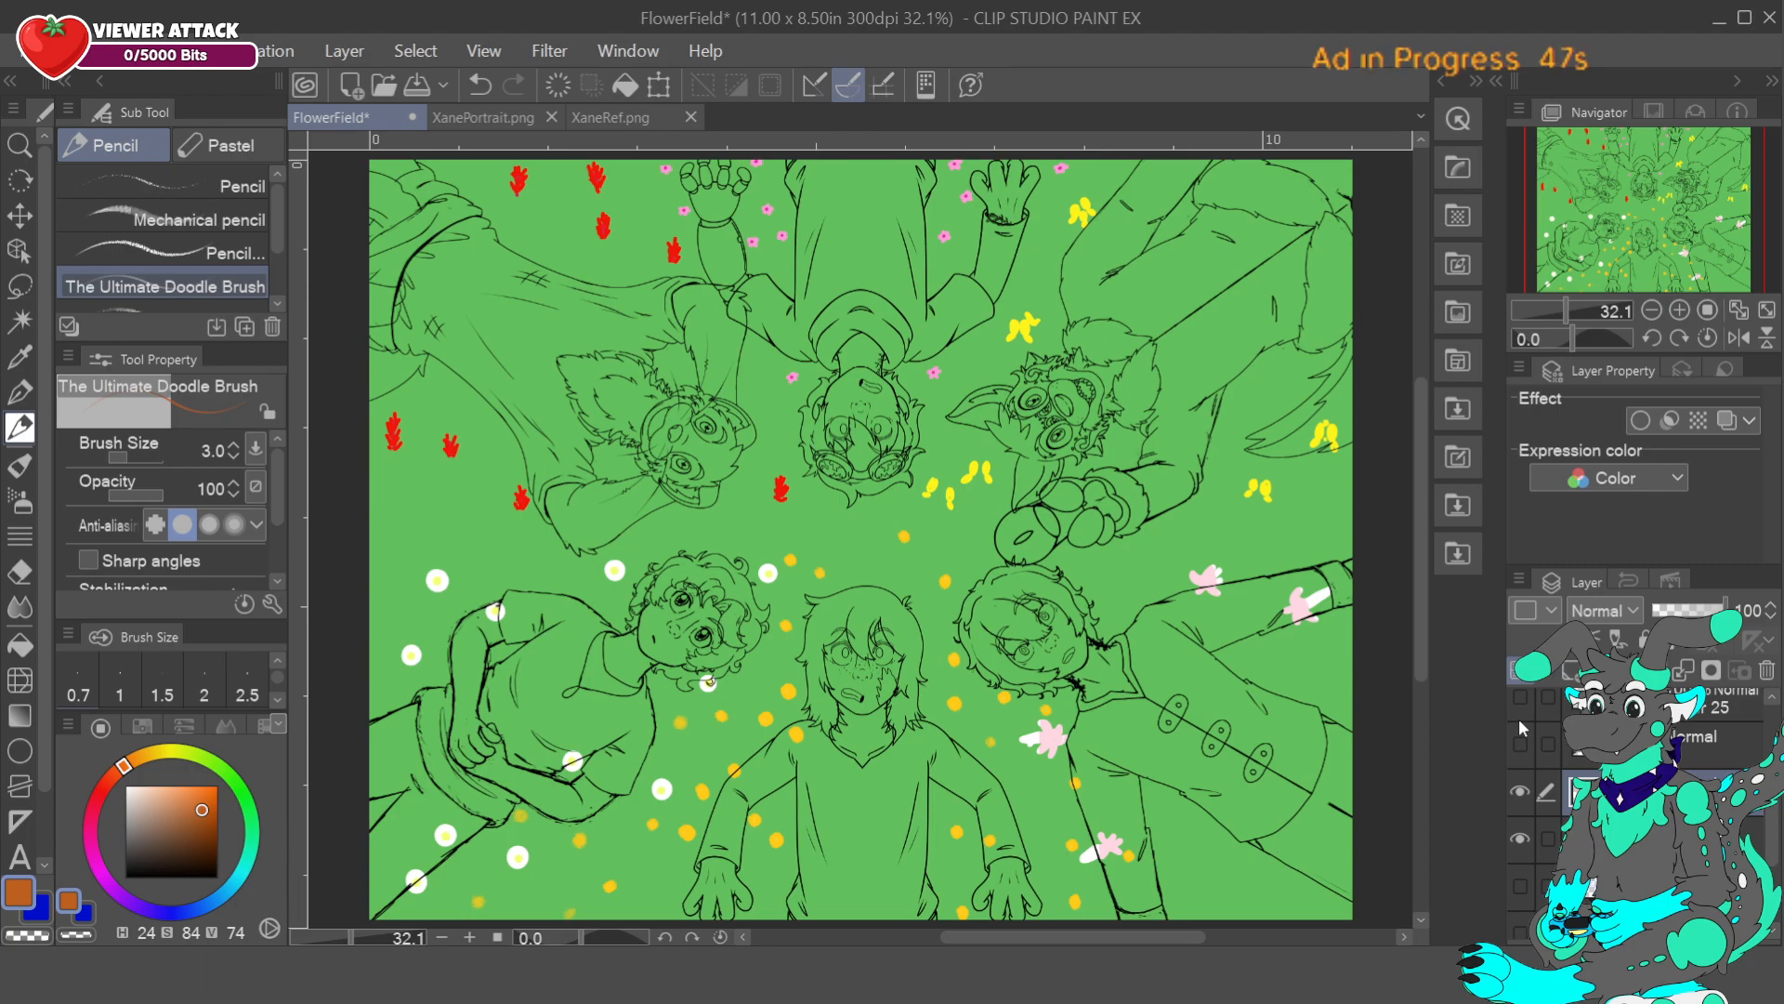
- Select the layers of the furry character in the canvas's upper-left section, move it slightly down, and apply the transformation
scroll(1770, 836, "down", 2)
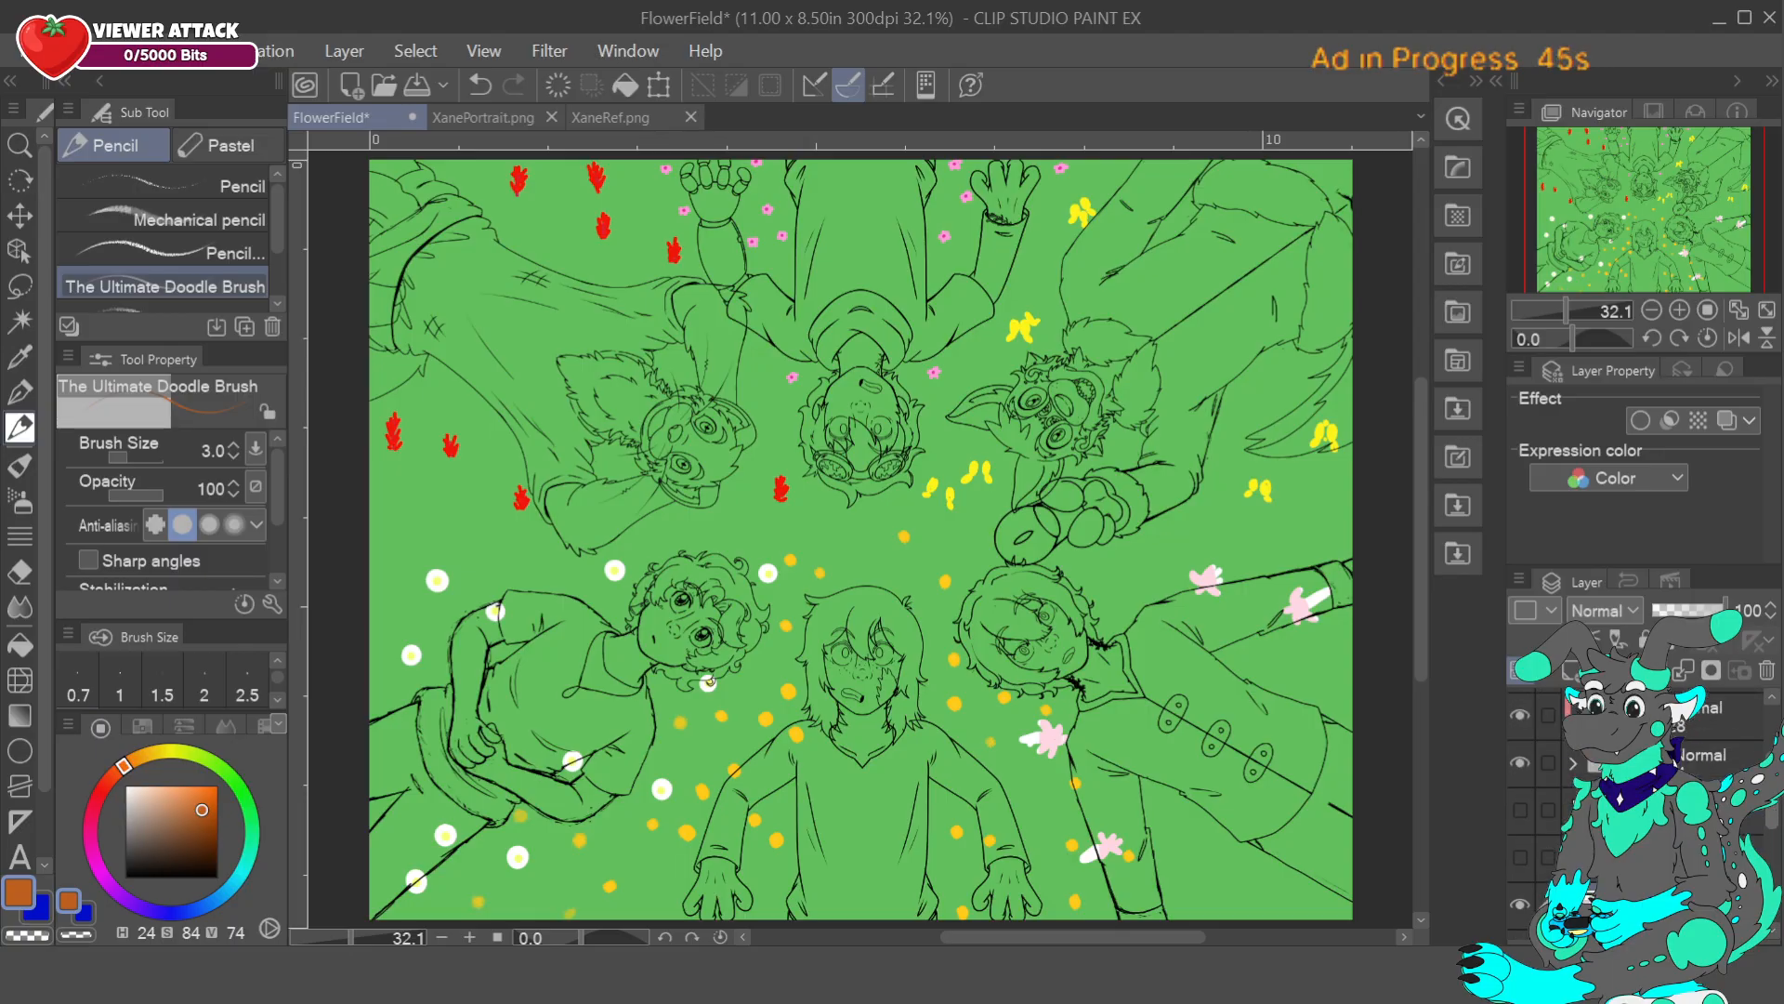
left_click(1572, 763)
scroll(1655, 800, "down", 1)
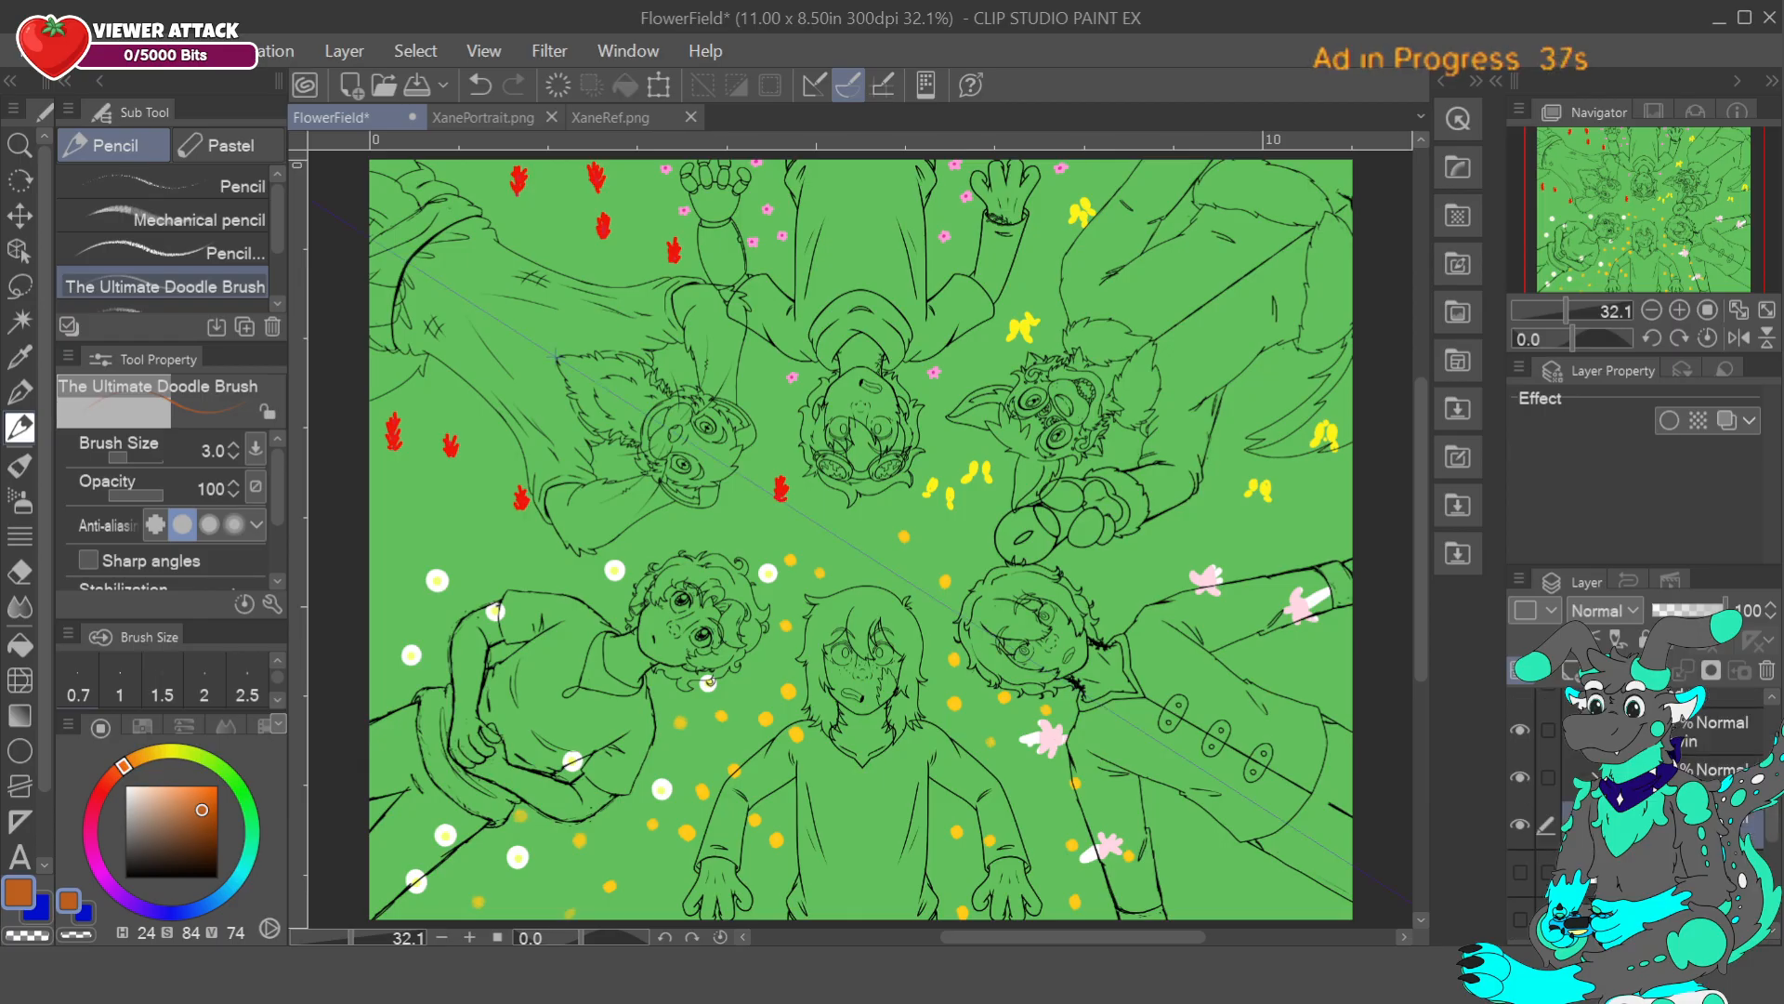
key("ctrl+t")
left_click_drag(686, 469, 684, 490)
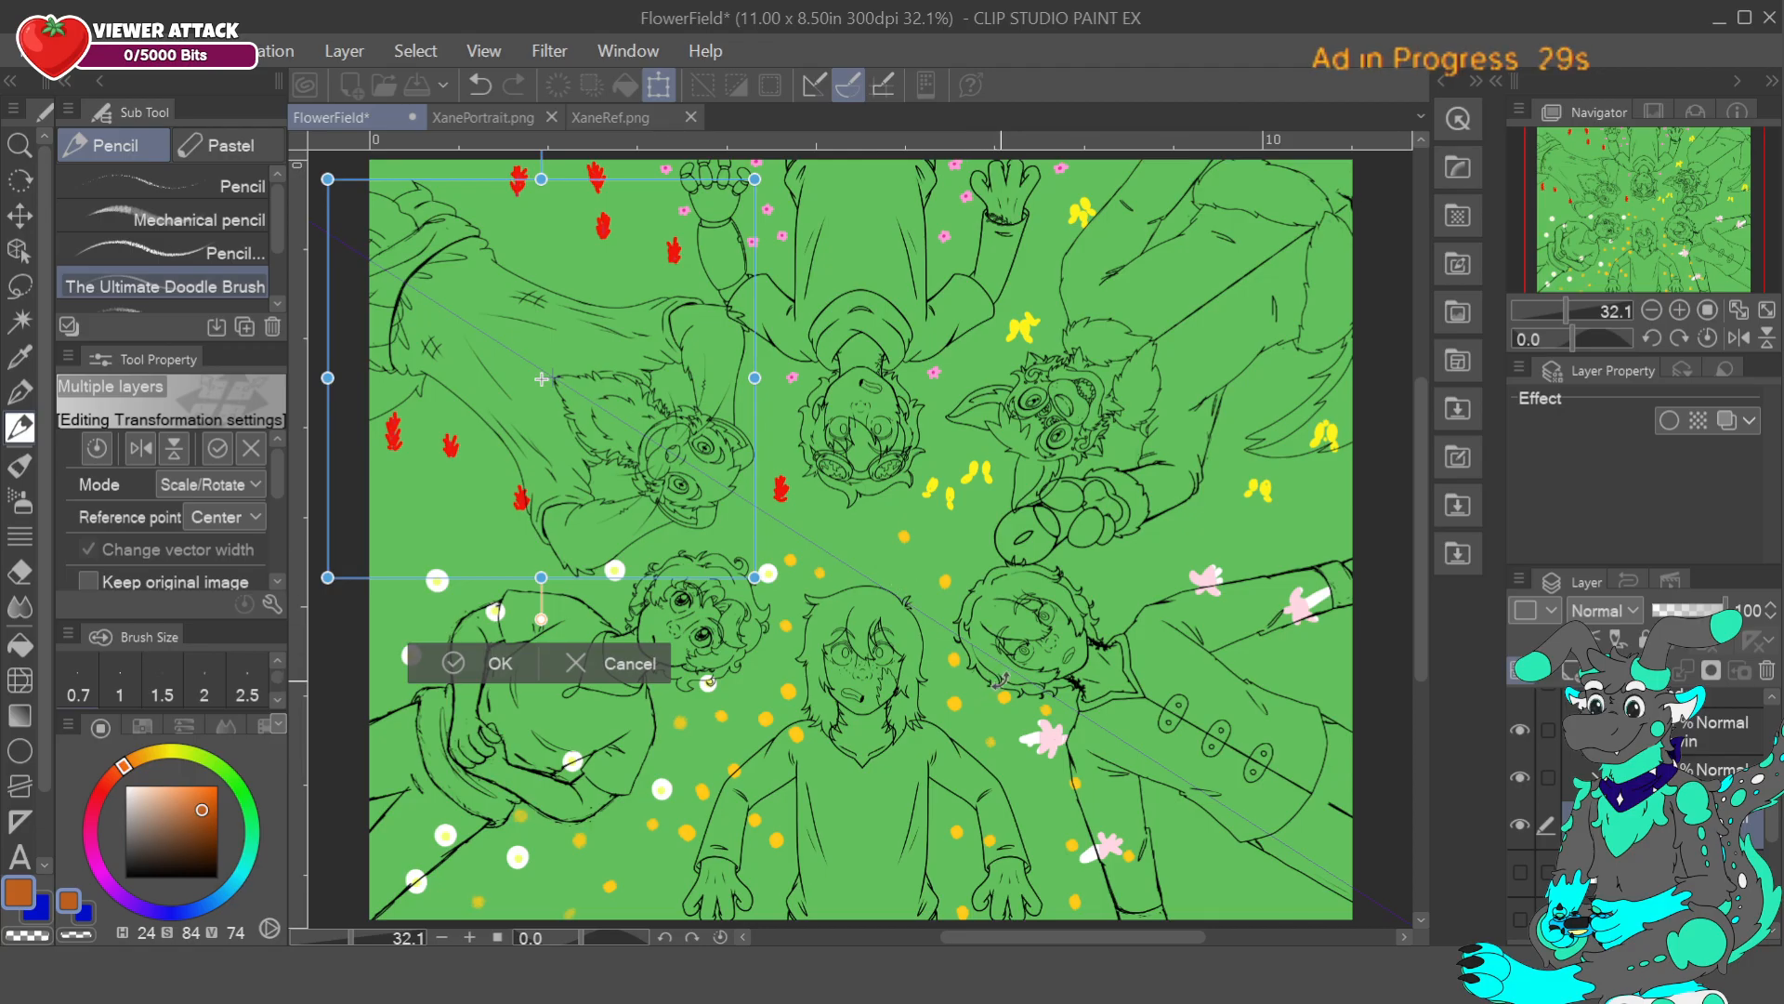
left_click(453, 663)
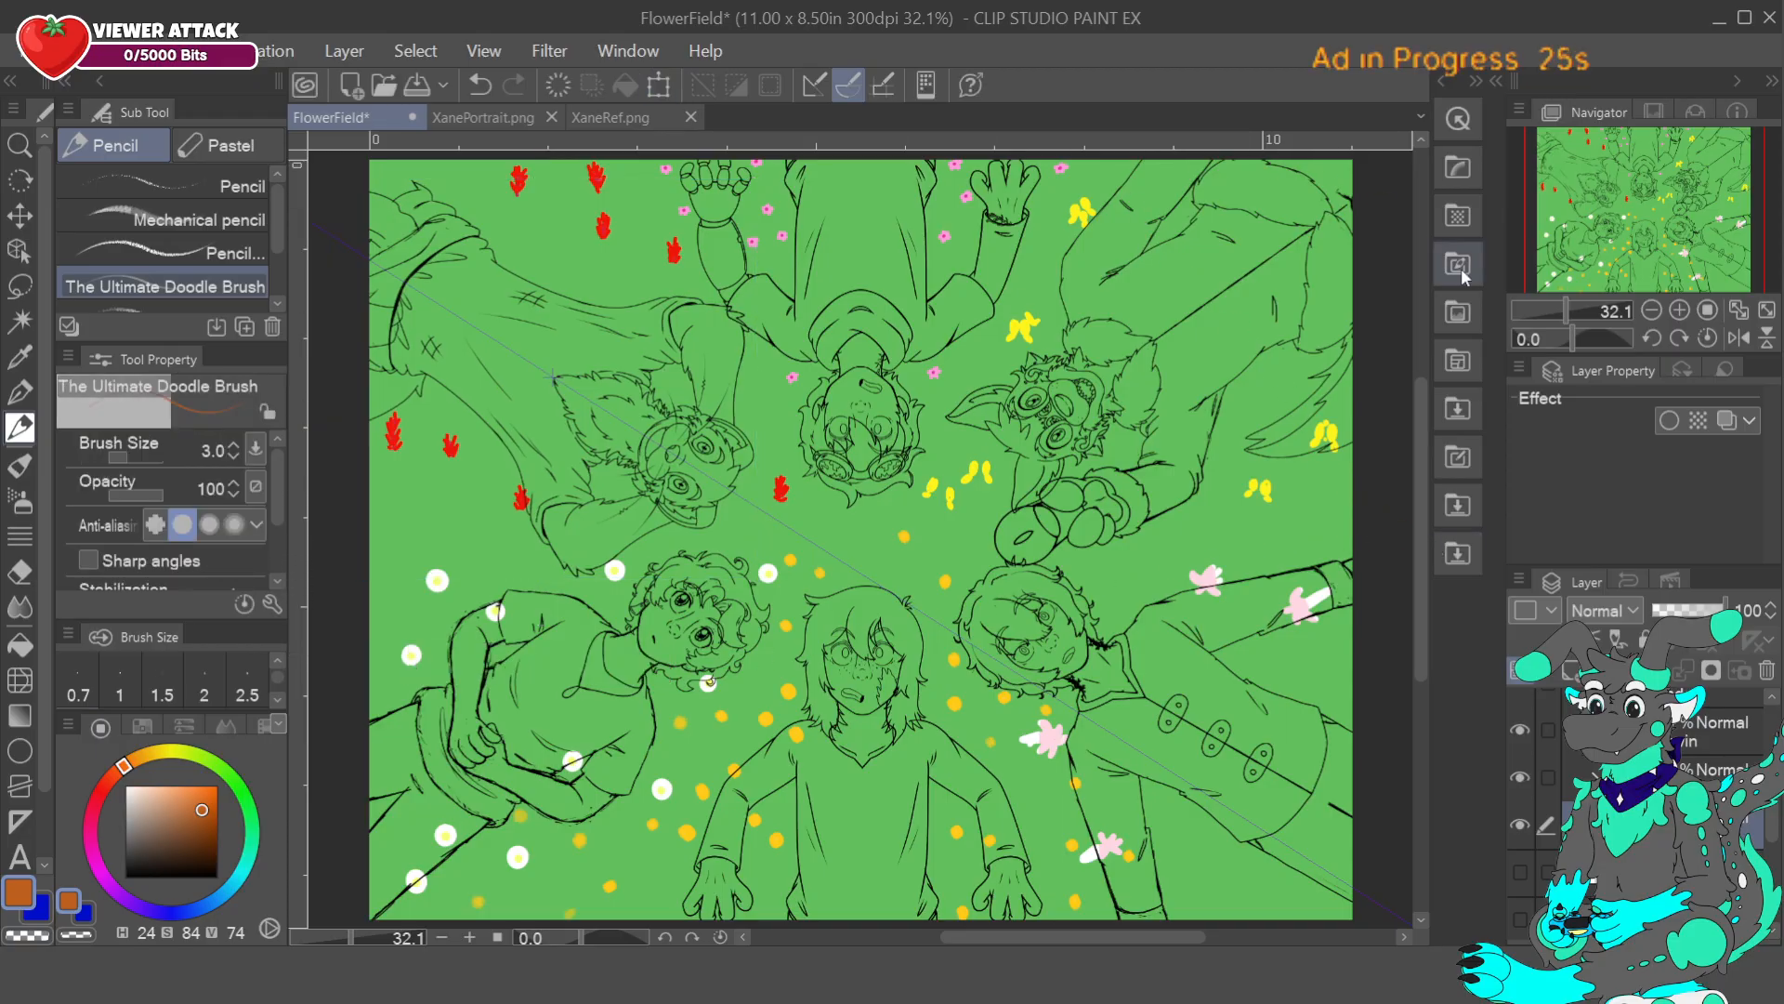
key("ctrl+t")
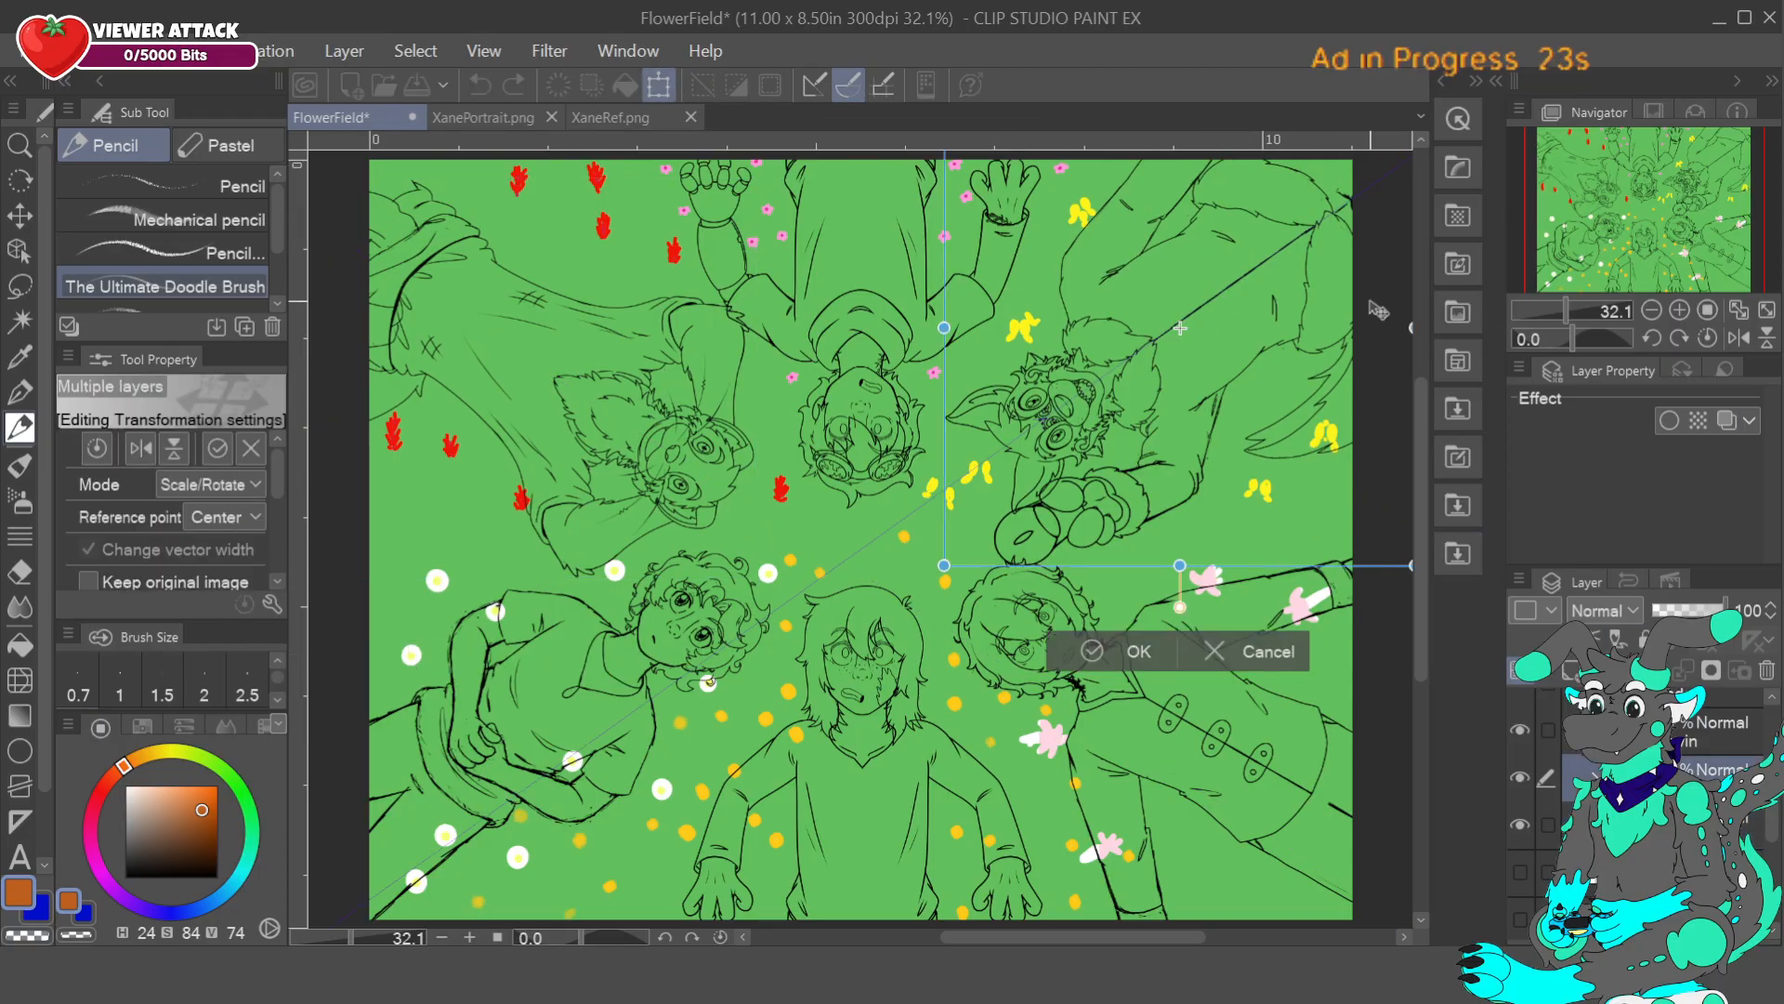
mouse_move(1363, 341)
left_mouse_down()
mouse_move(1366, 319)
mouse_move(1356, 358)
left_mouse_up()
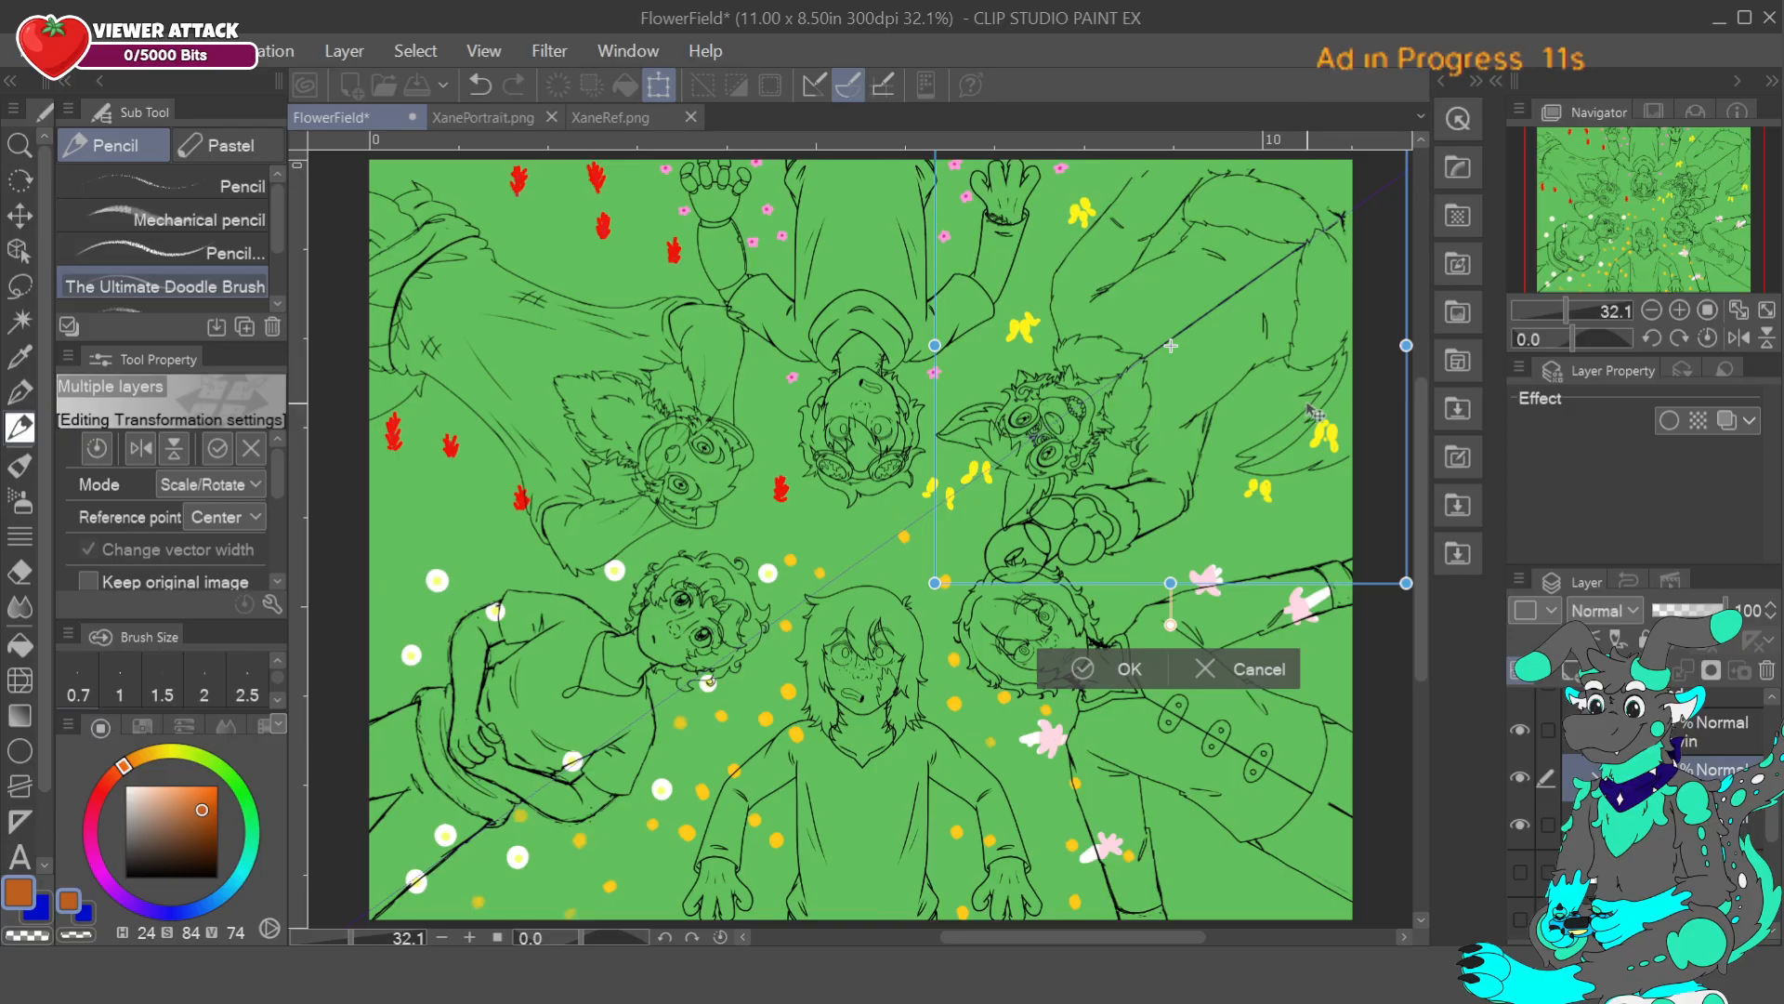
left_click(1206, 668)
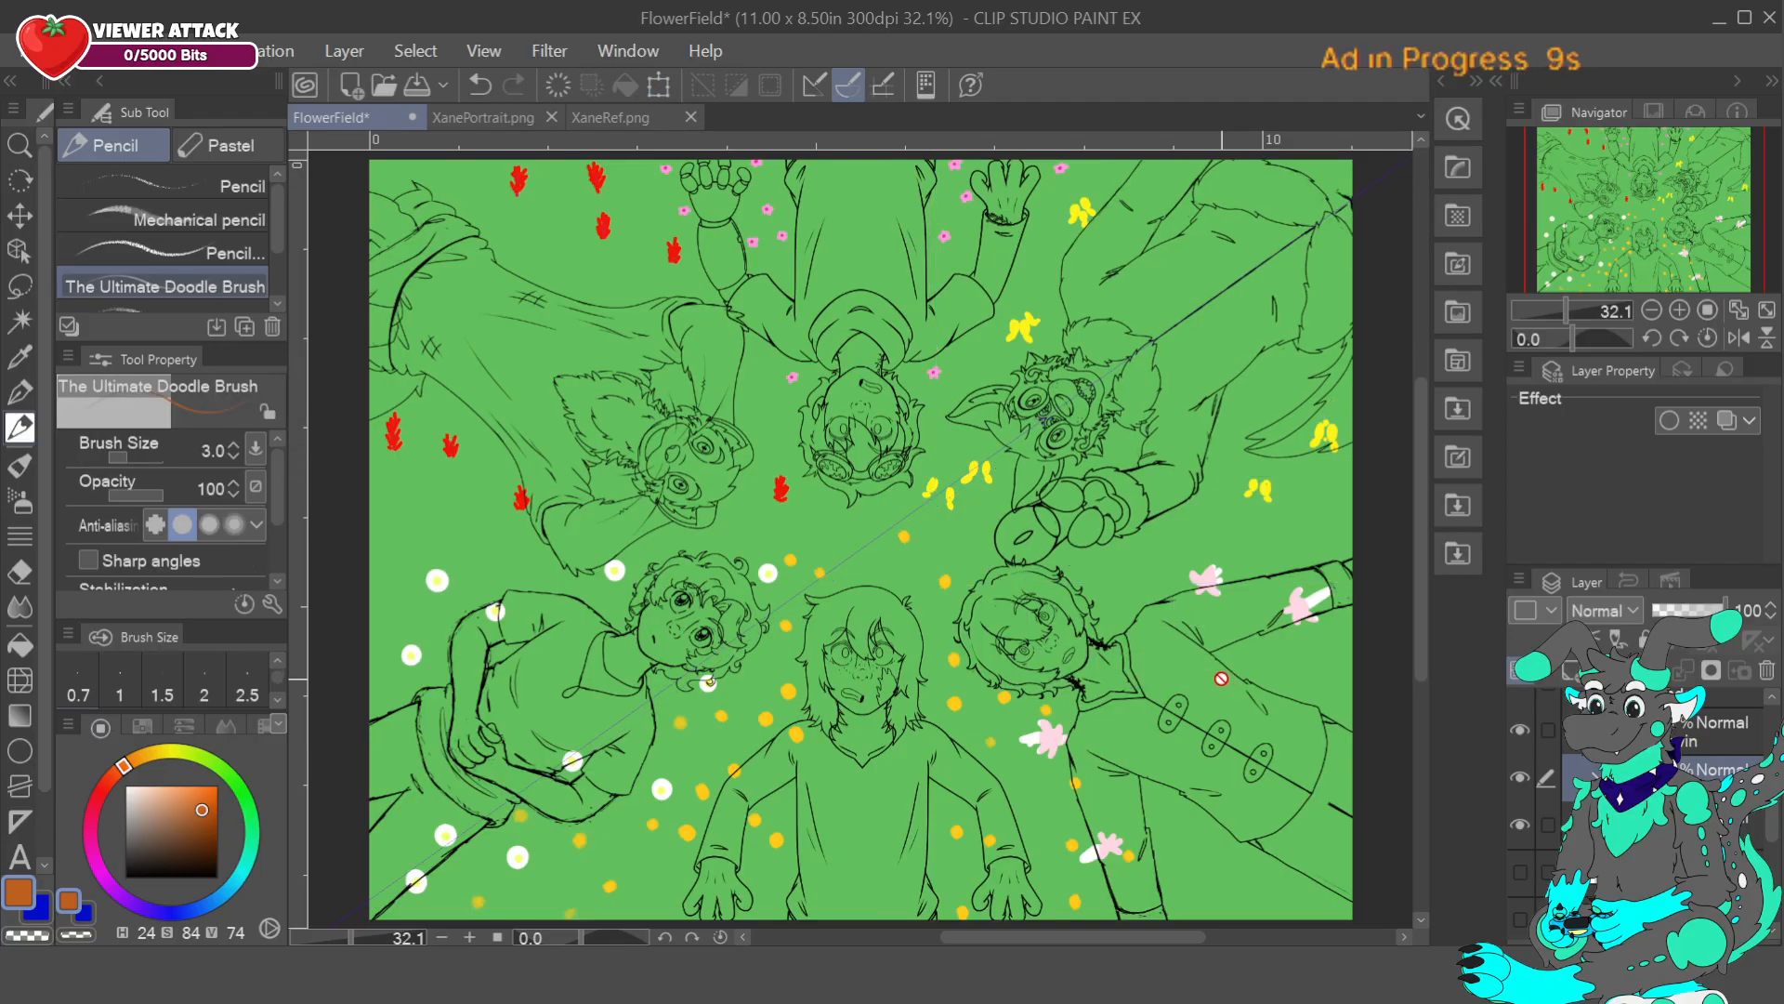
- Try rotating the upper-left furry character slightly clockwise and shifting it, cancel the attempt, and undo its earlier move
key("alt+[")
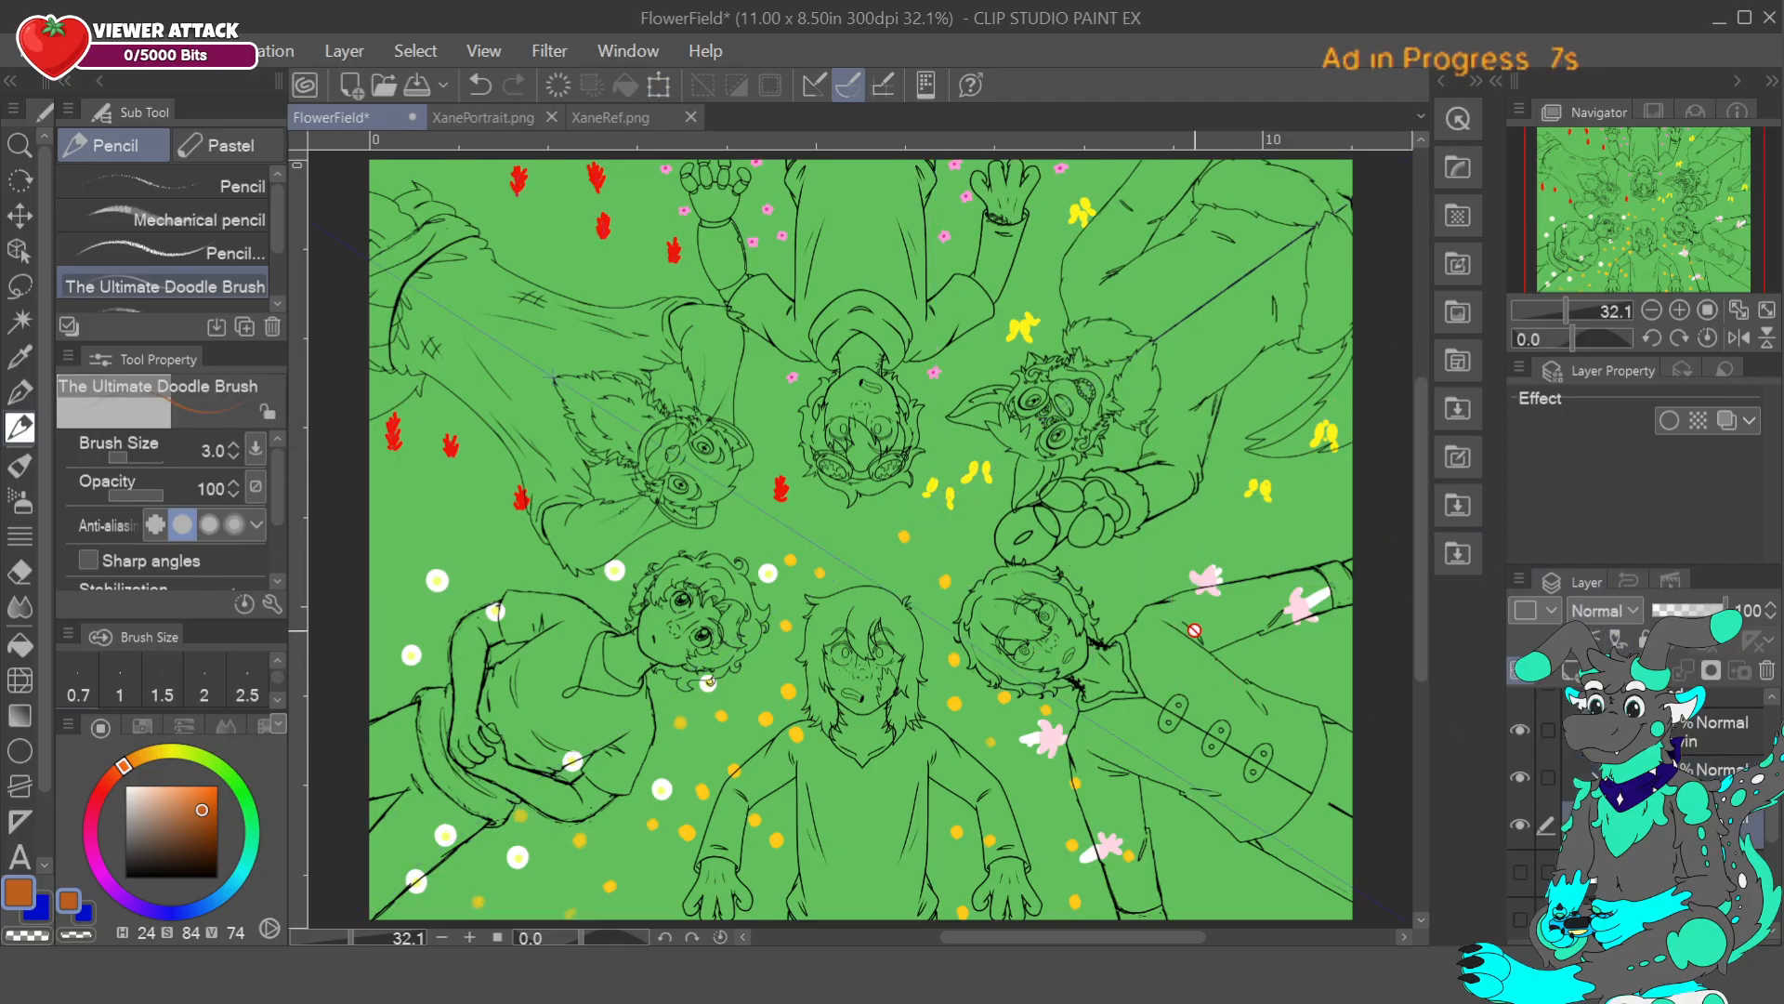
left_click(659, 86)
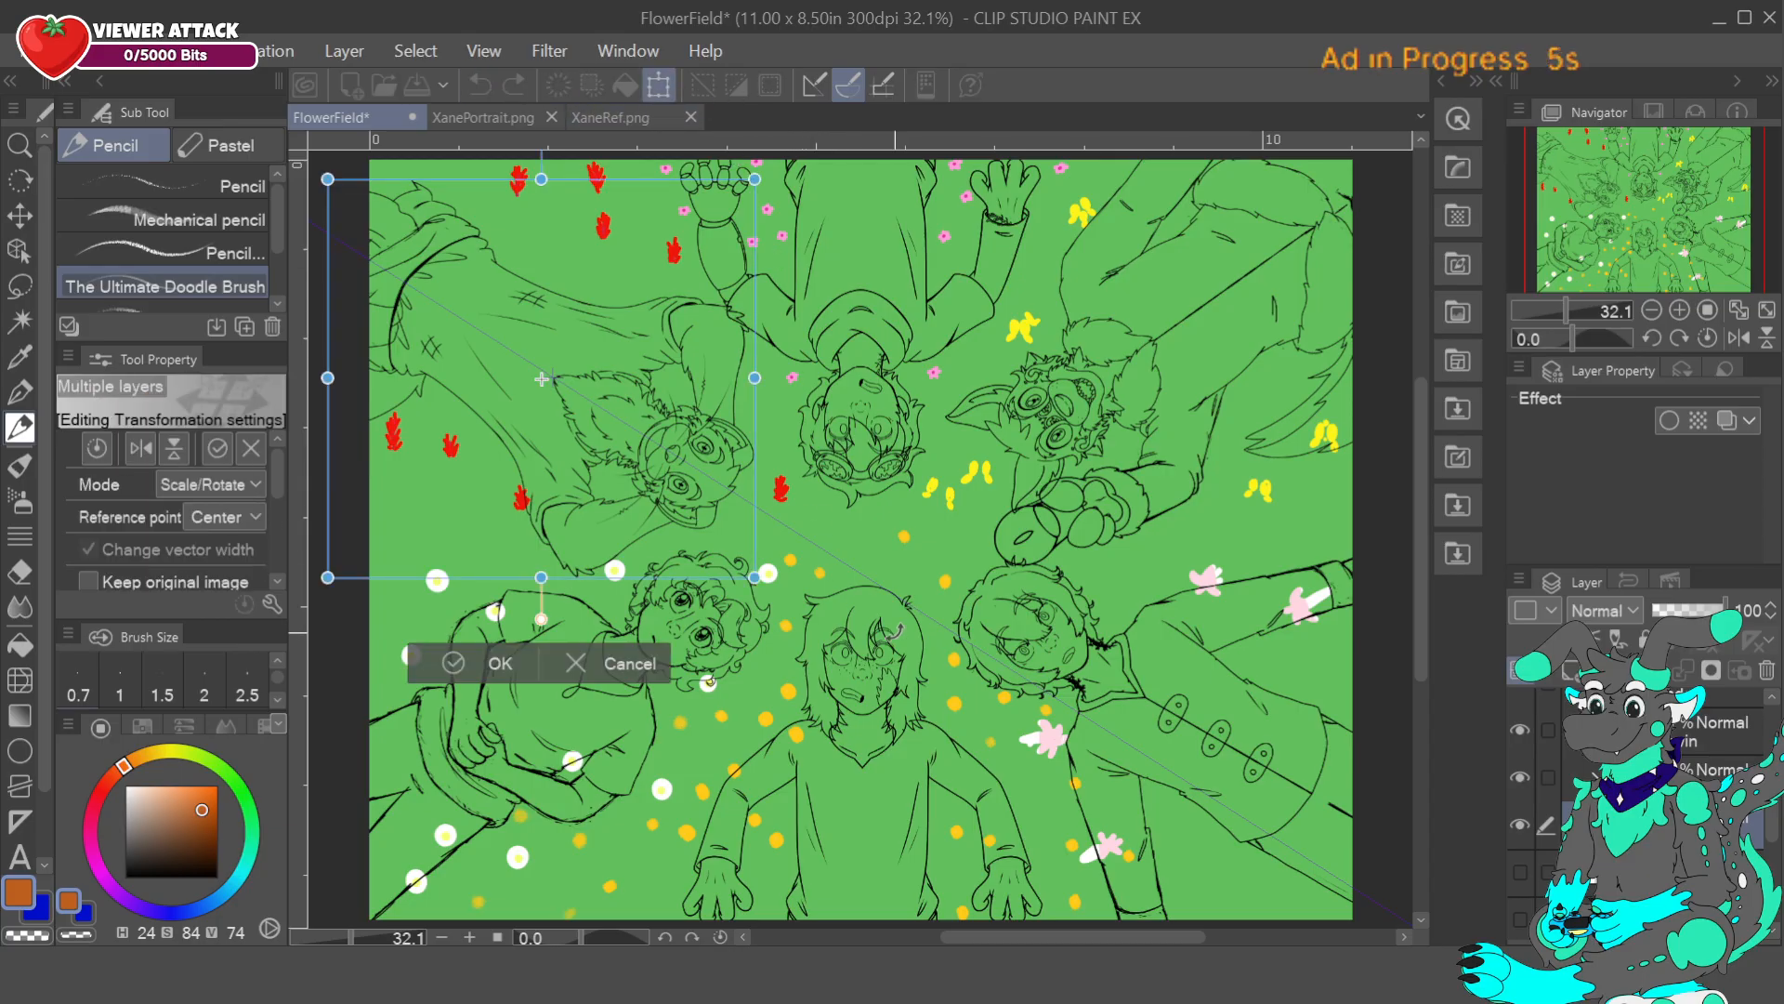
left_click_drag(705, 557, 685, 529)
left_click_drag(1009, 527, 1007, 547)
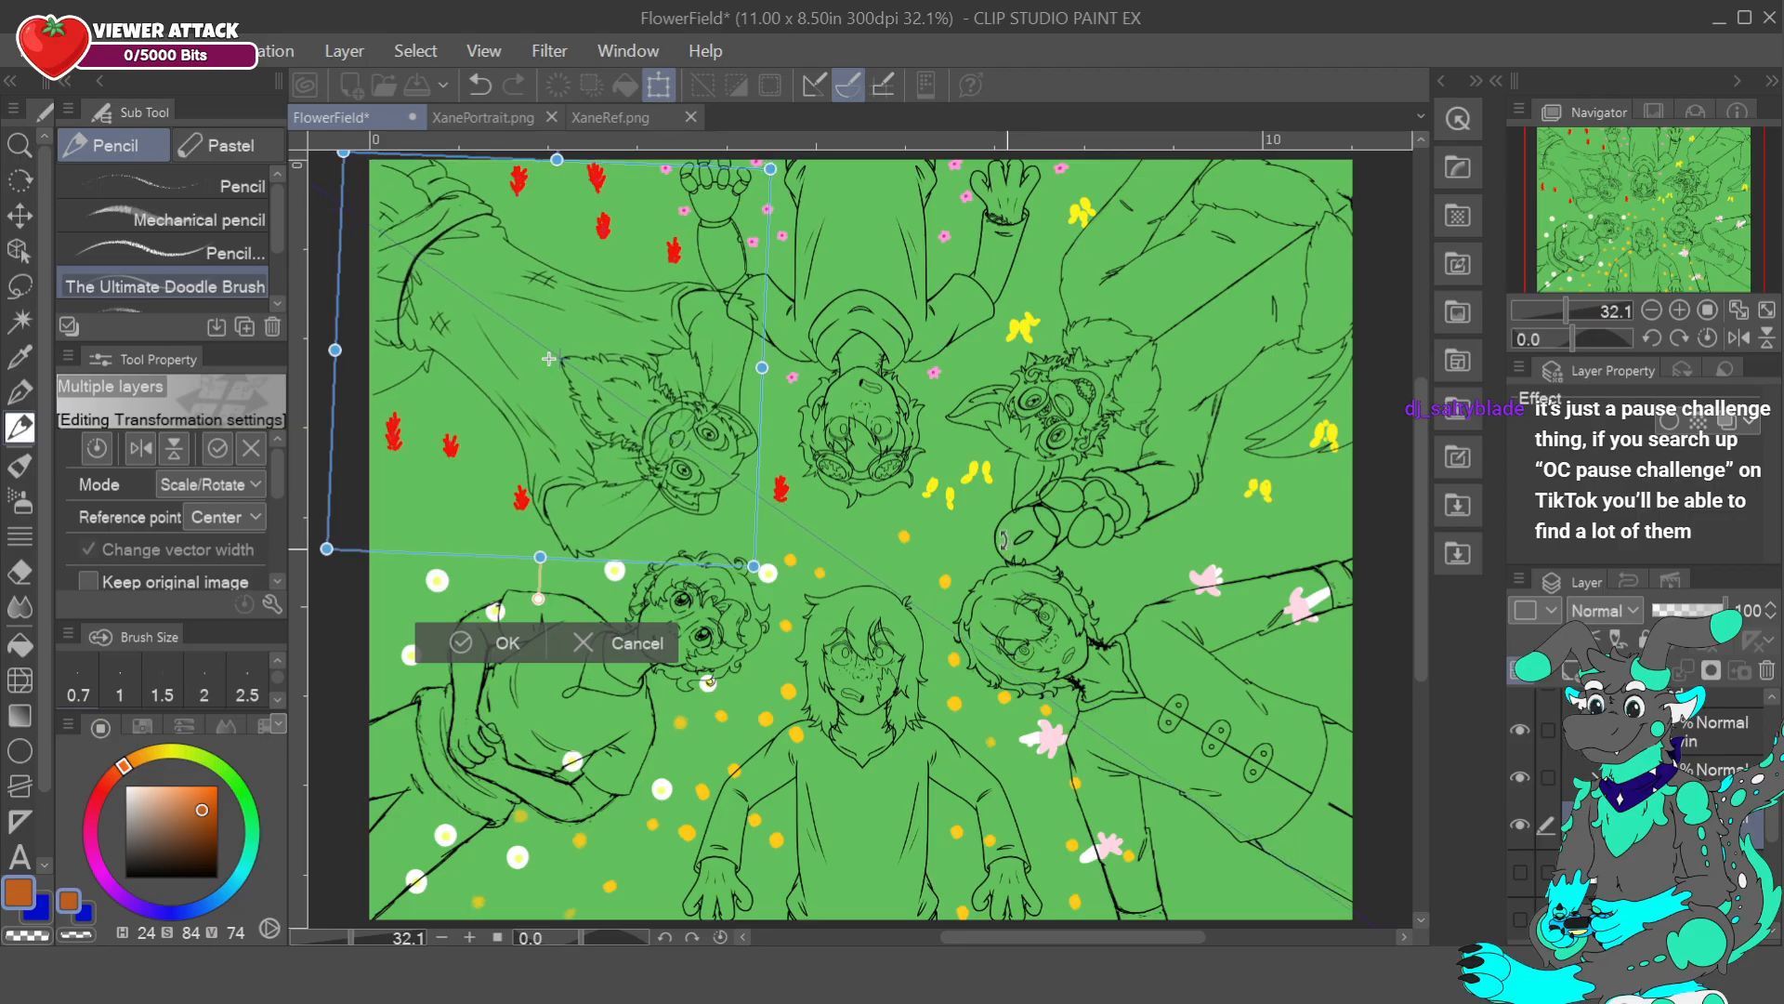
left_click_drag(712, 539, 703, 531)
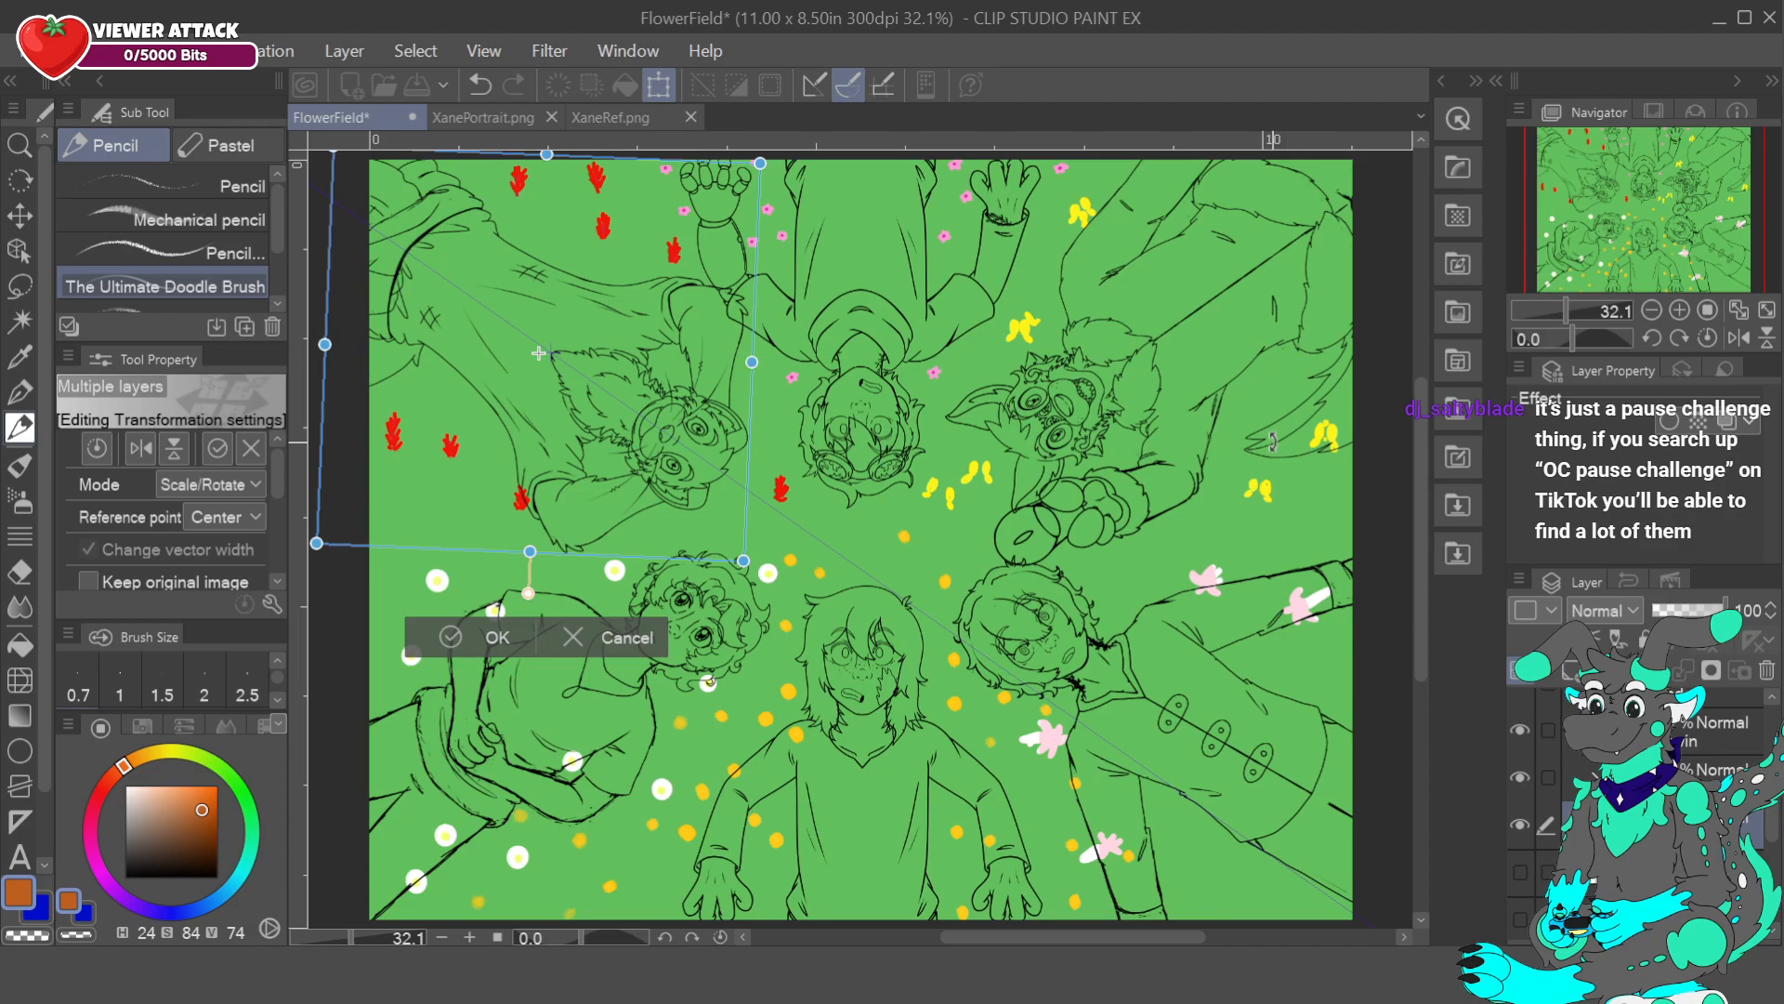
left_click(645, 639)
left_click(479, 86)
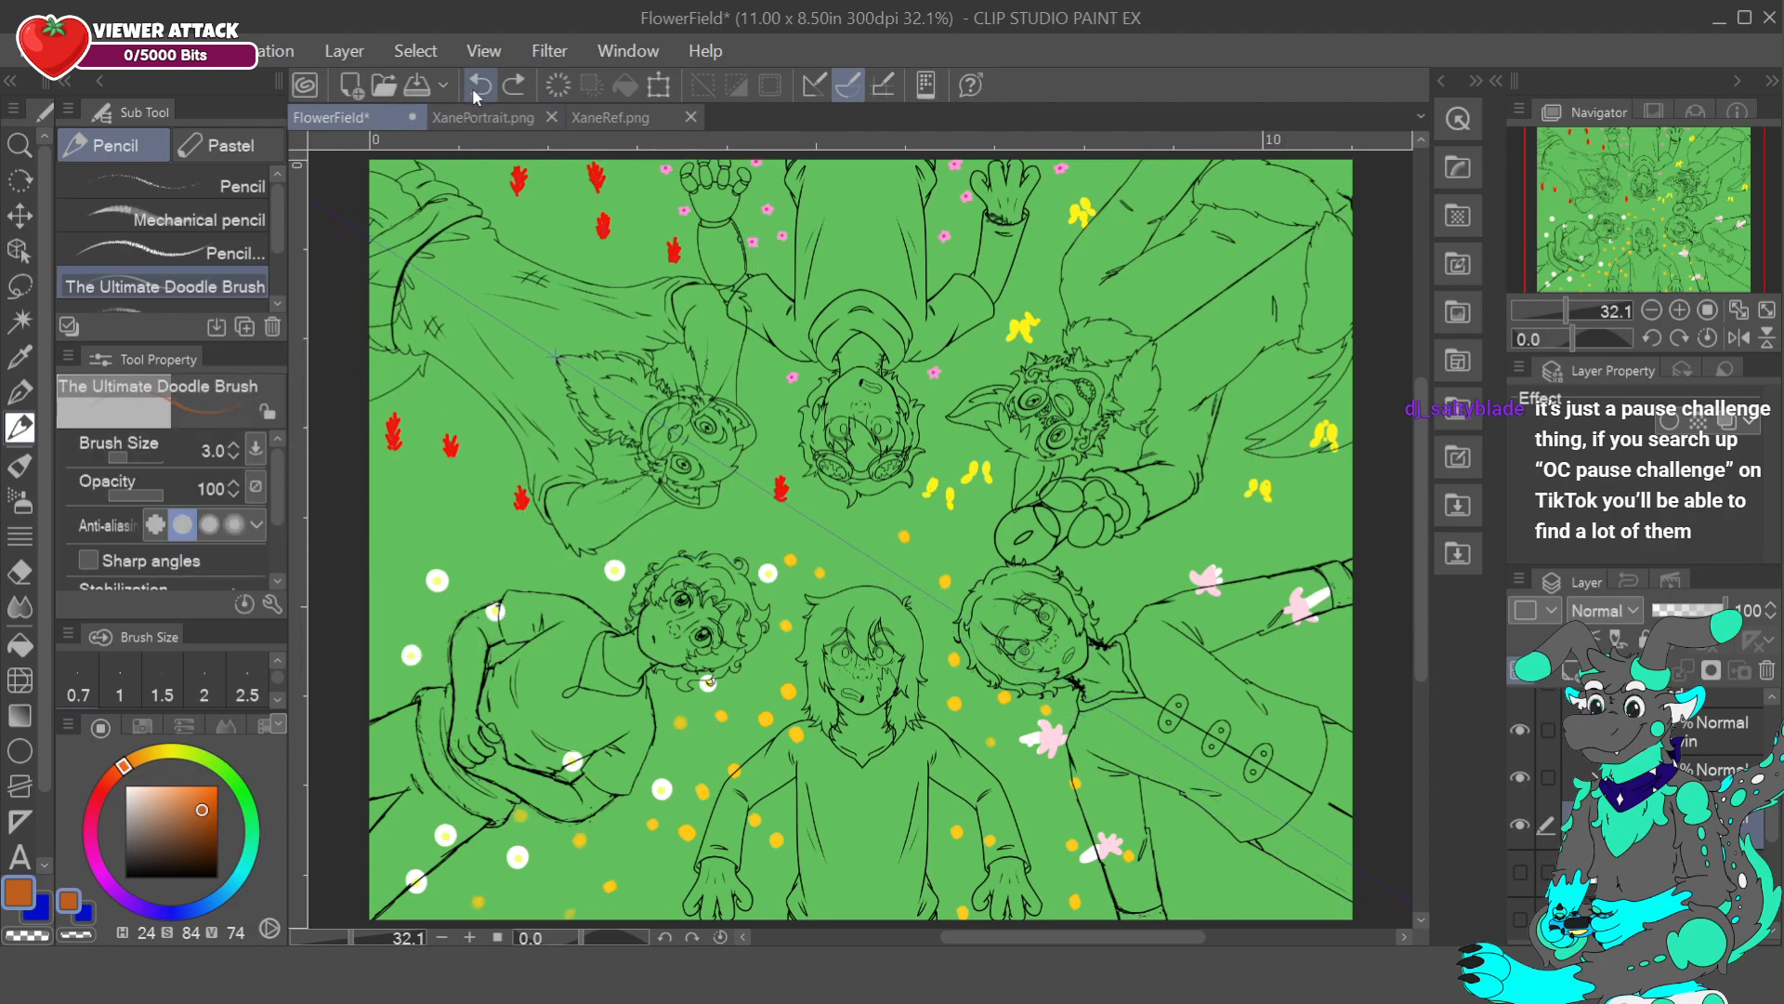
- Rotate the upper-left furry character slightly clockwise, shift it a little down and toward the canvas's left edge, and apply the transformation
left_click(659, 85)
left_click_drag(922, 544, 921, 559)
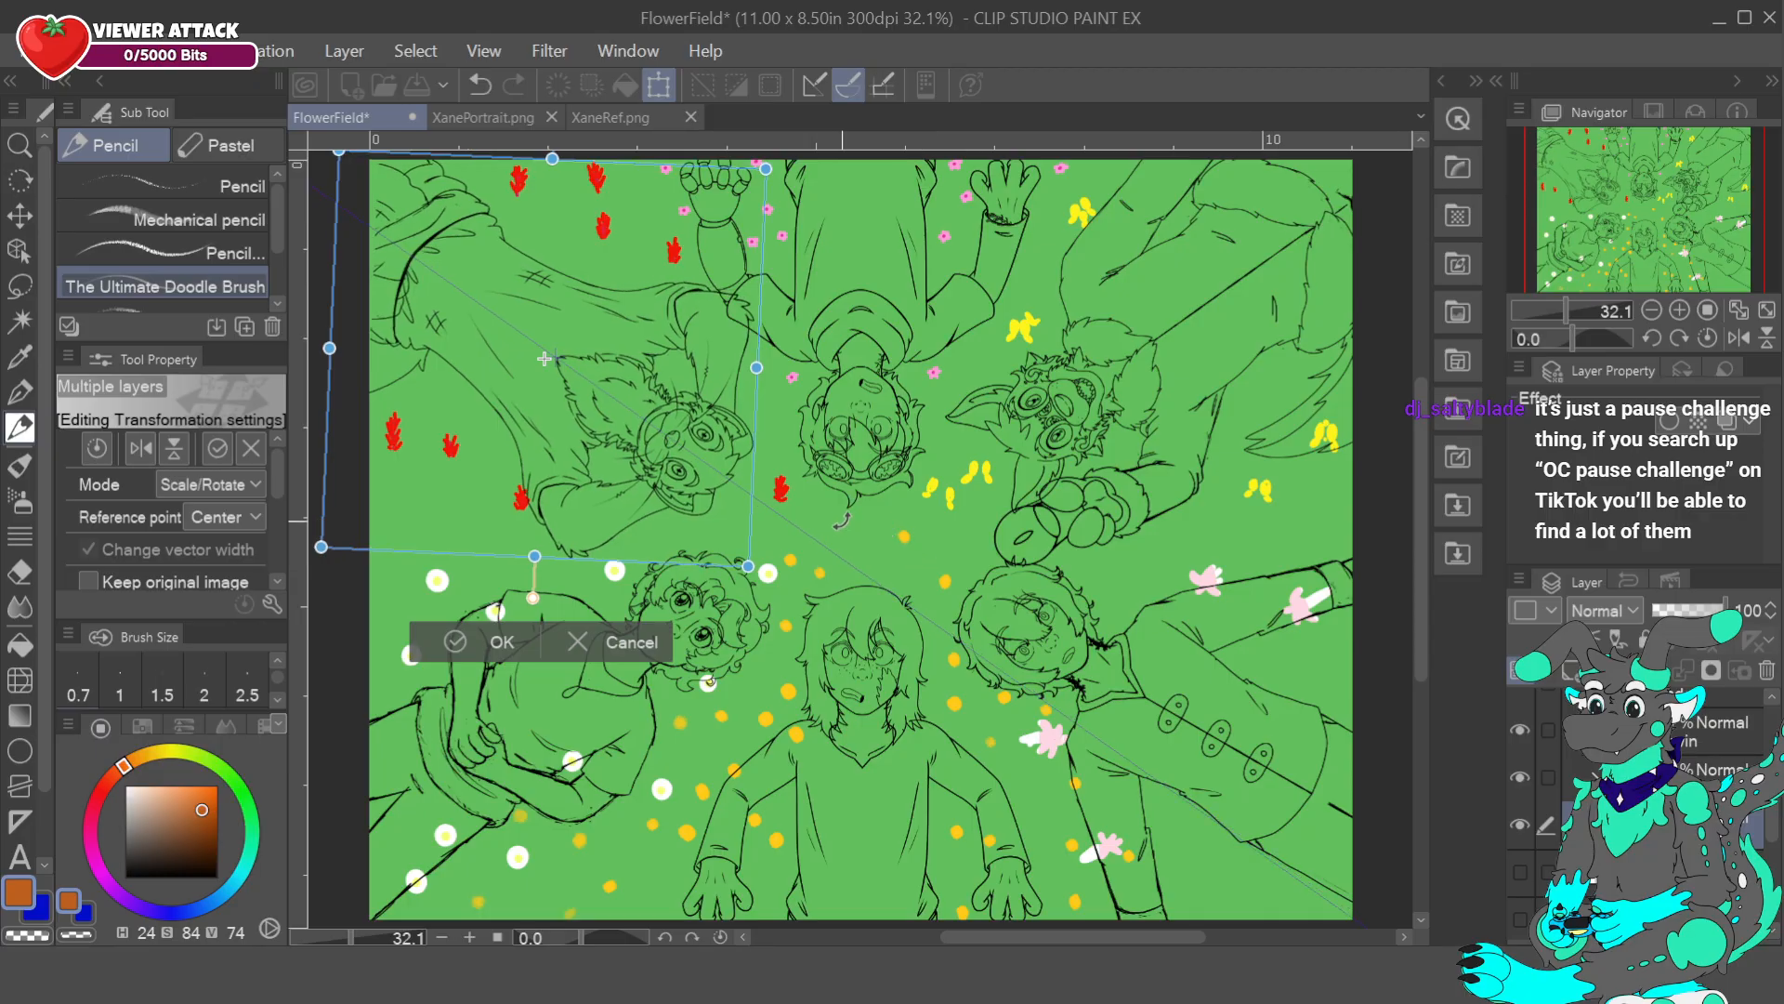
left_click_drag(704, 542, 689, 532)
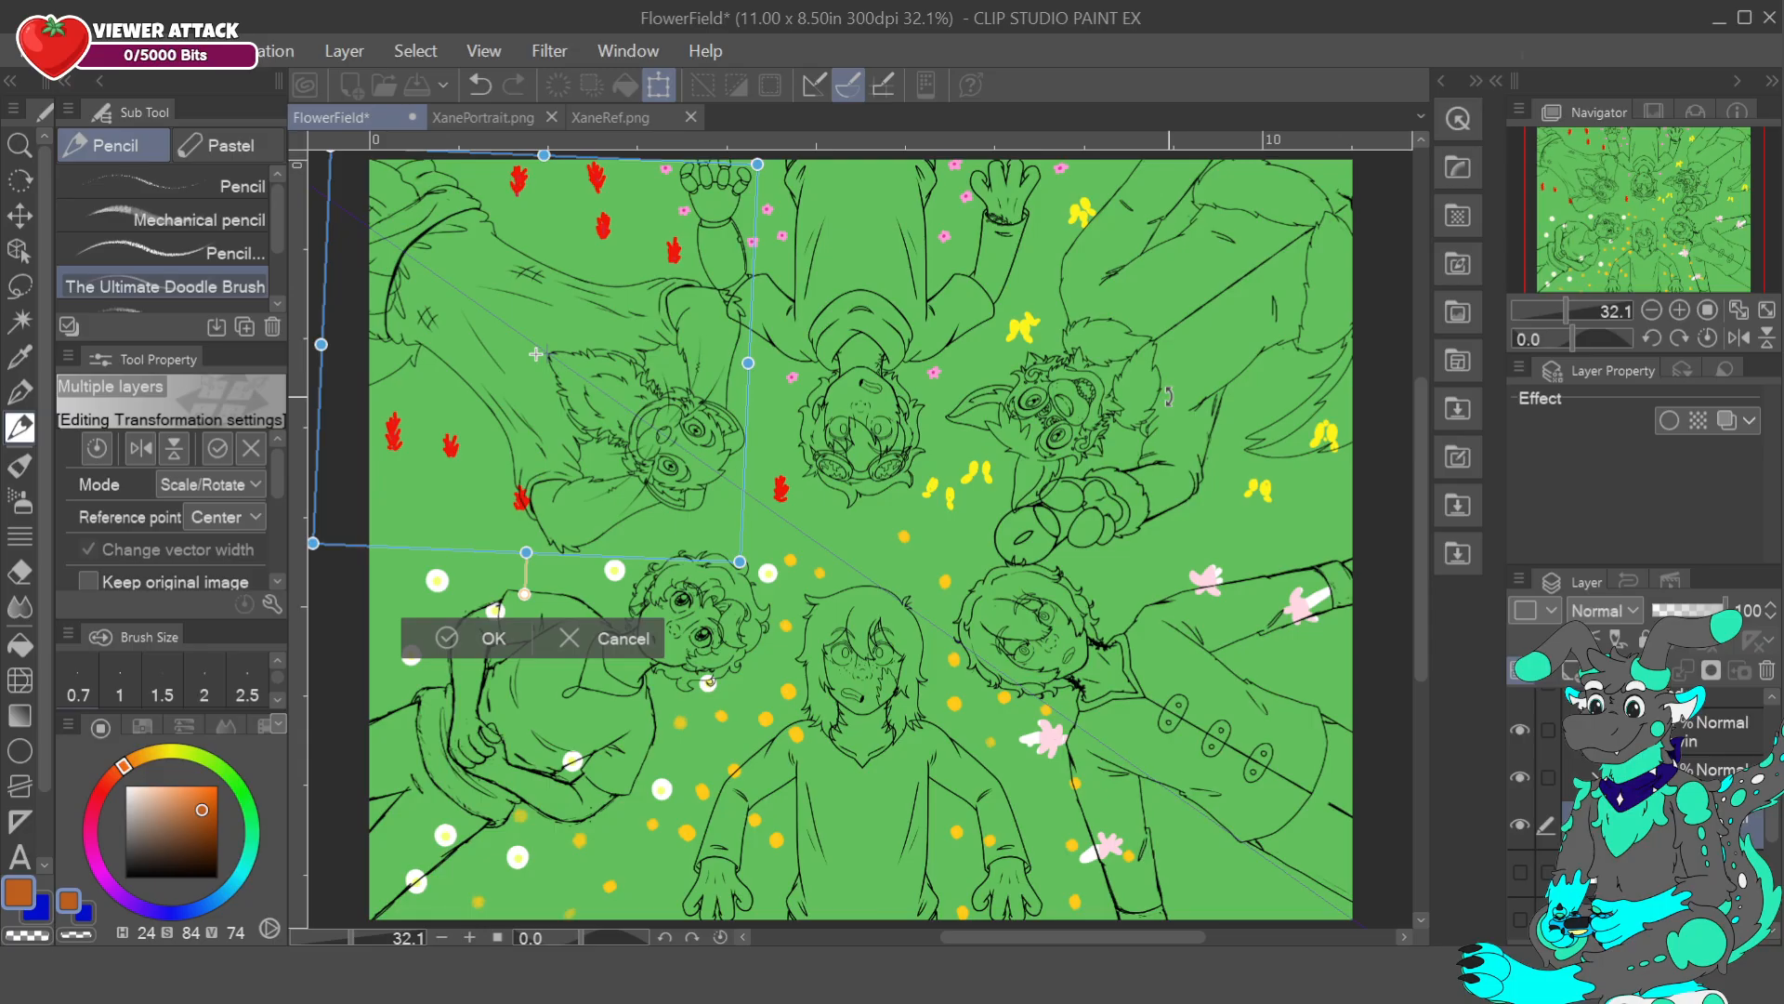
left_click_drag(681, 541, 672, 559)
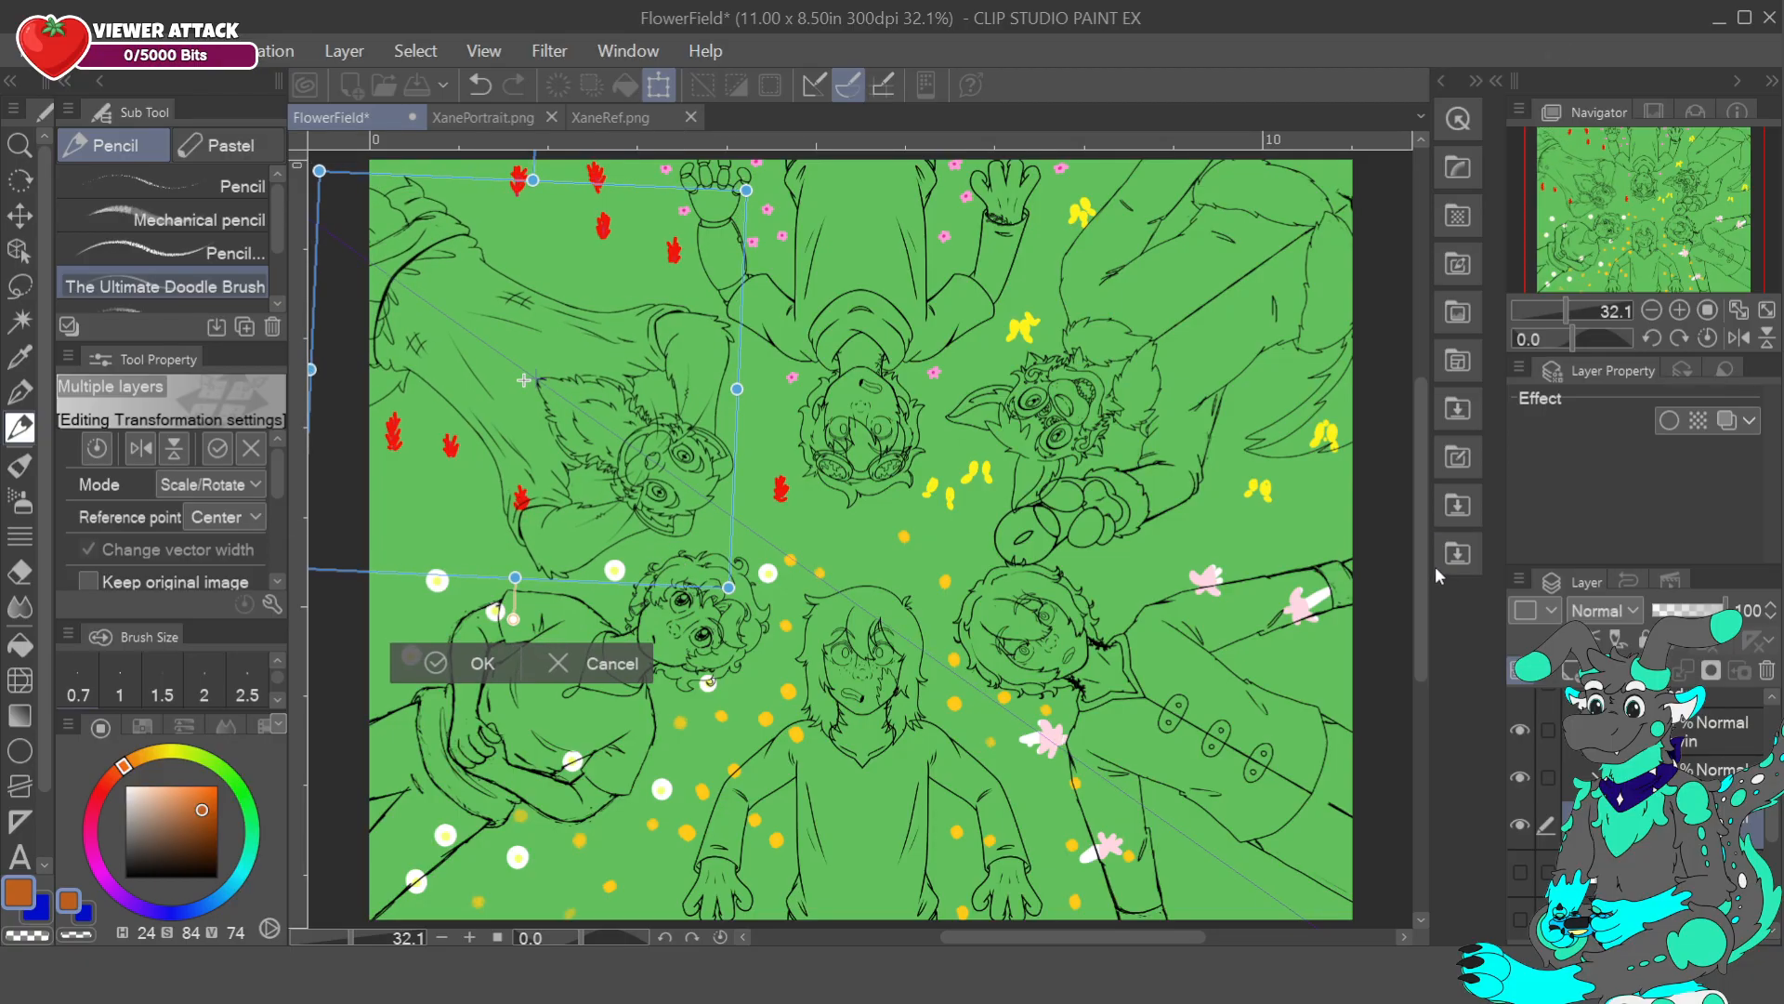
left_click_drag(712, 547, 711, 542)
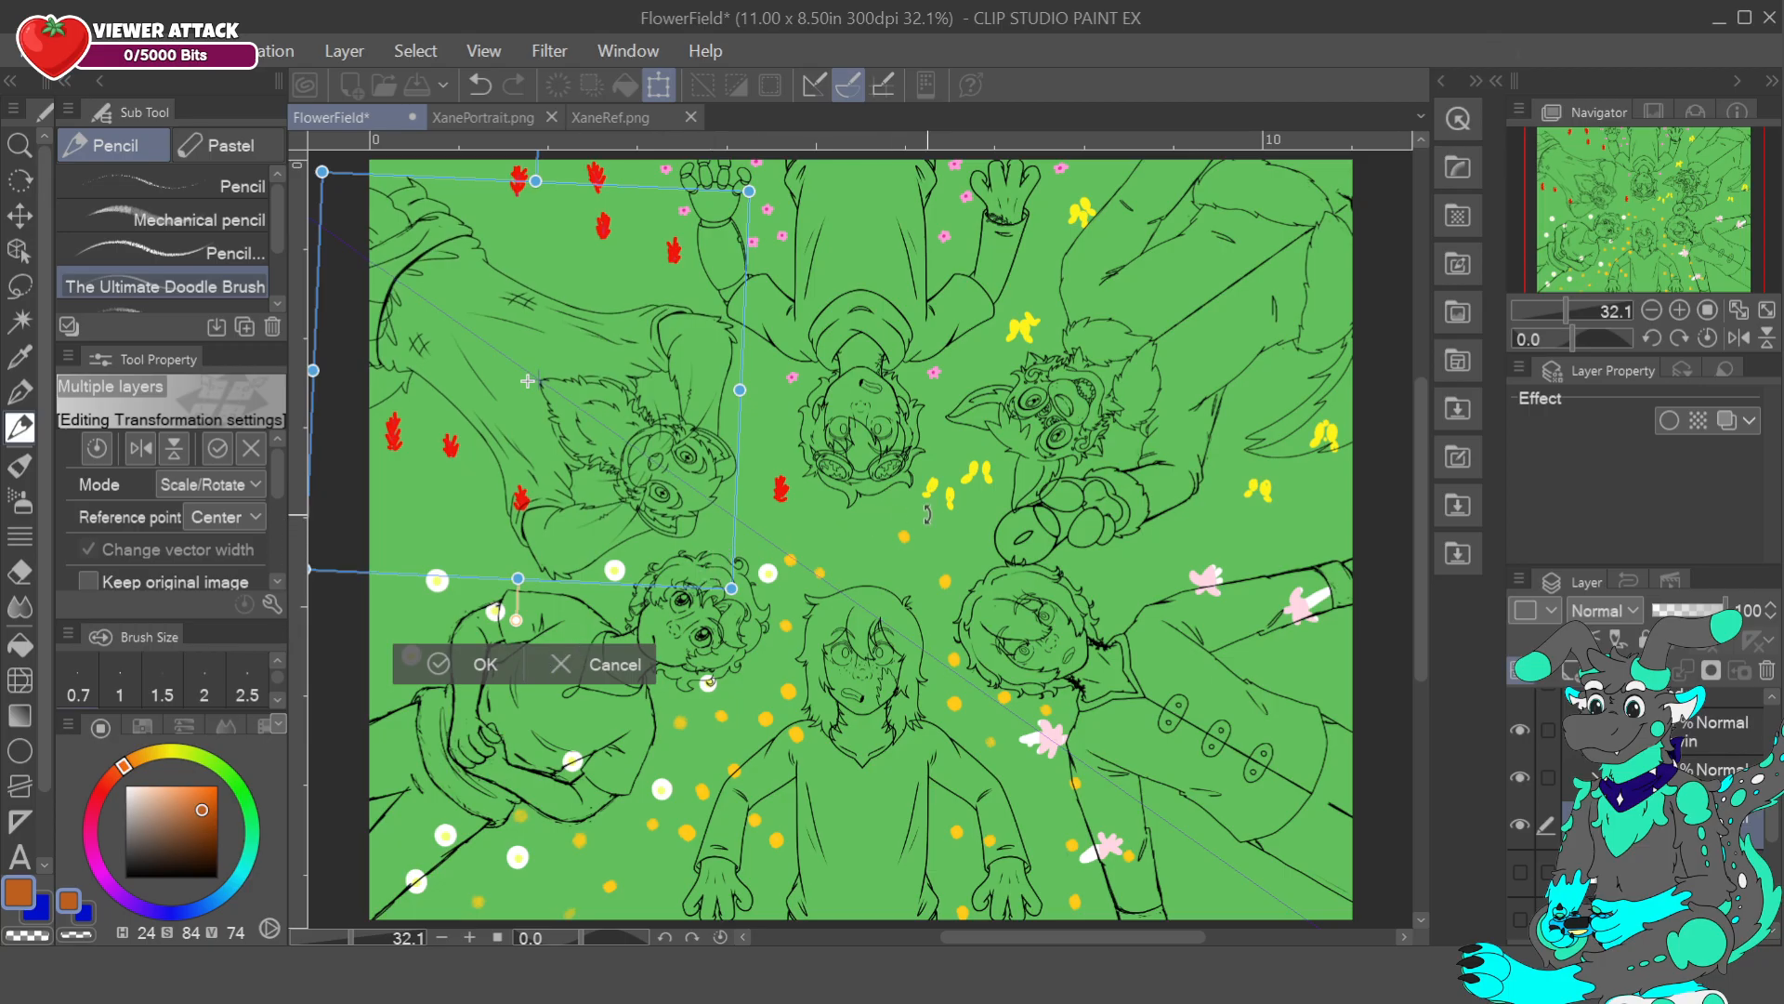
left_click_drag(963, 510, 969, 504)
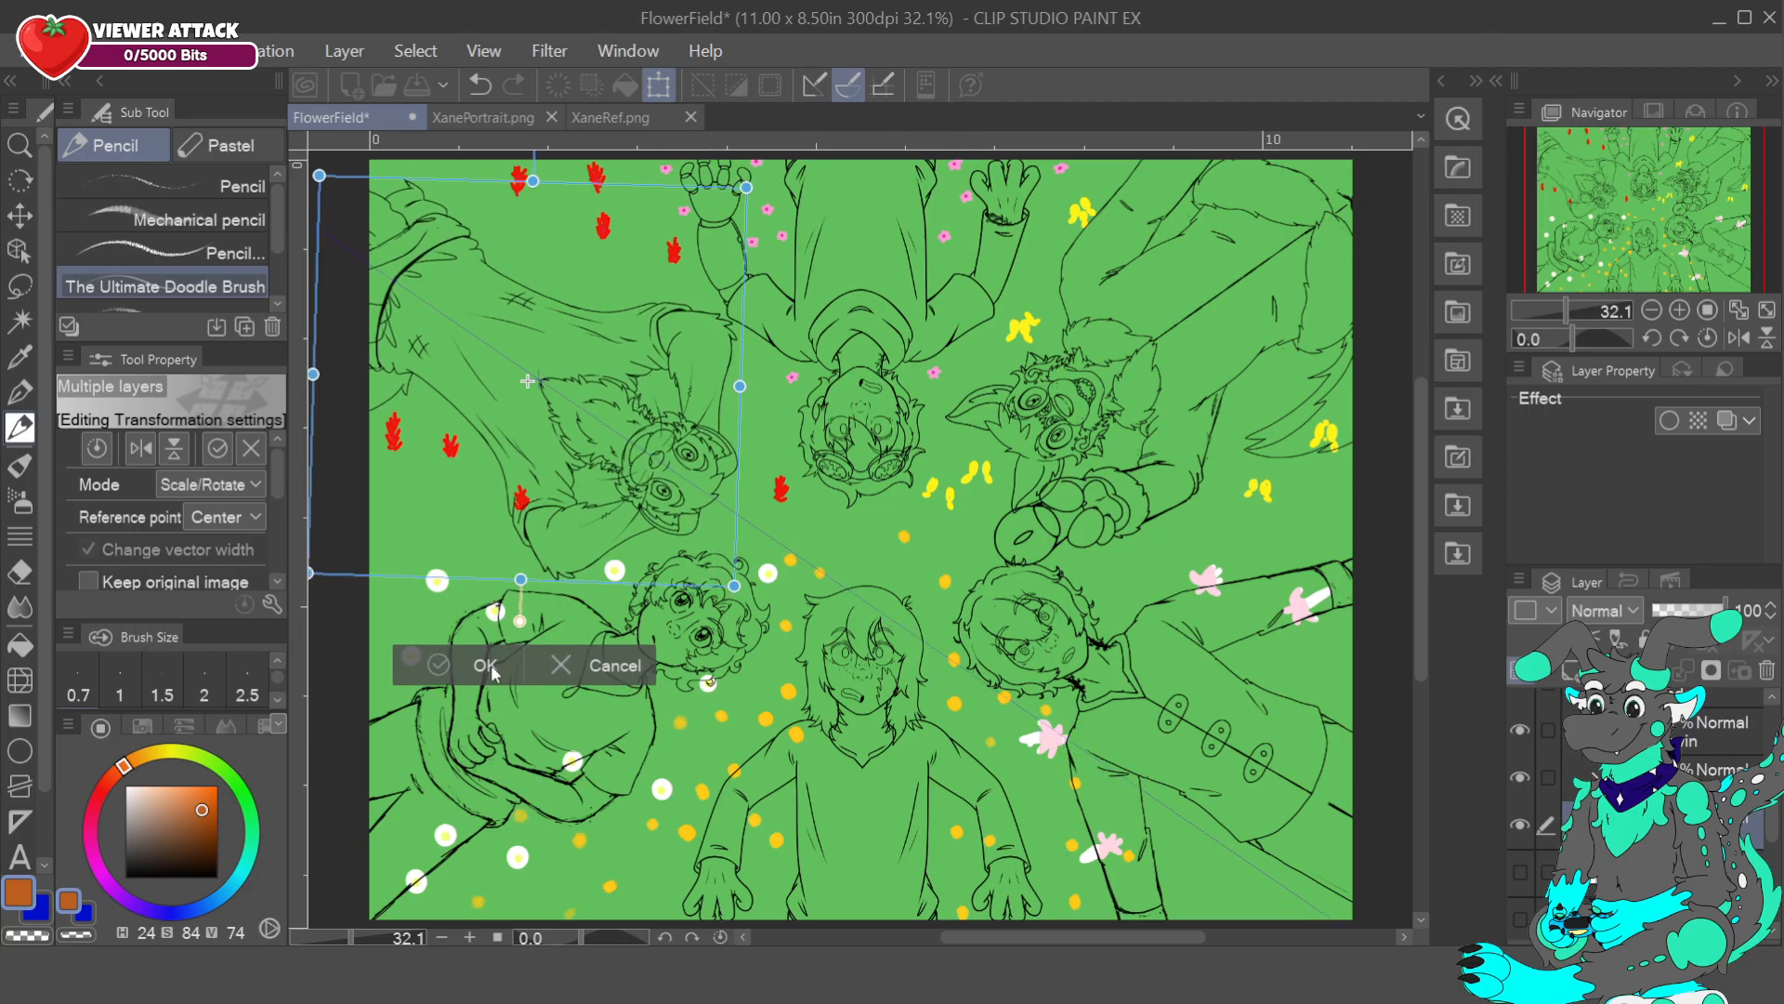
key("Return")
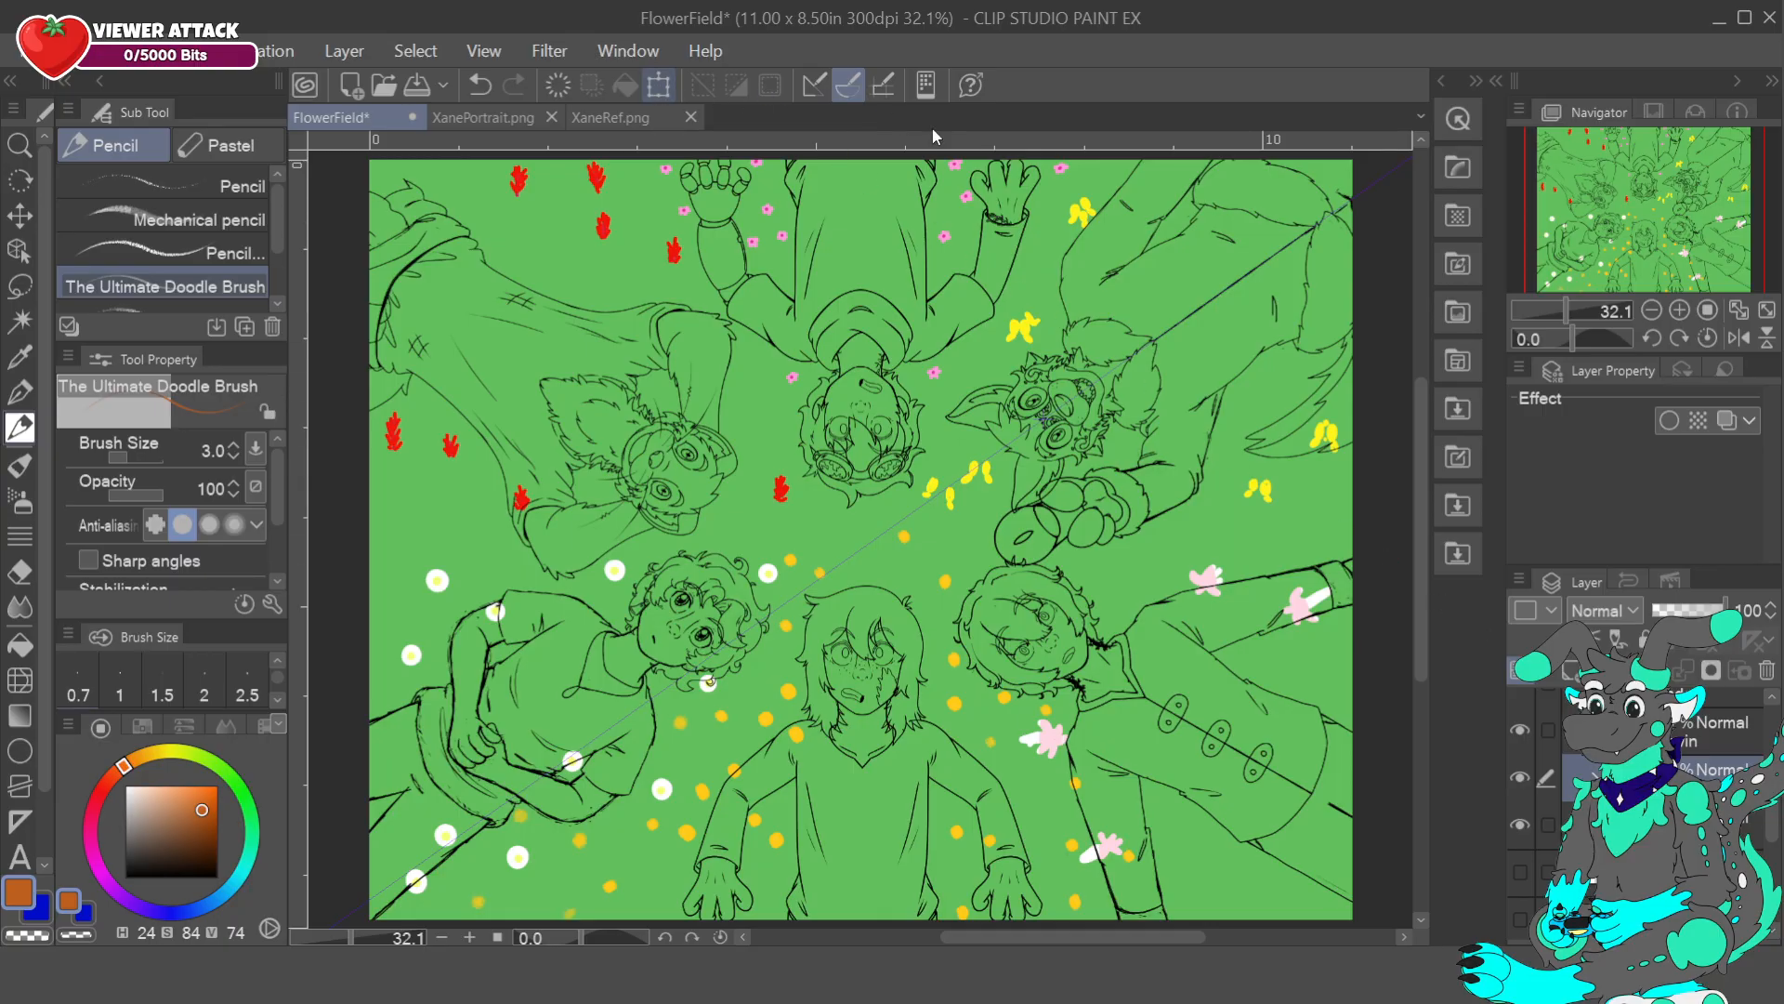
- Try rotating the upper-right furry character slightly in both directions and shifting it, then cancel the transformation
key("ctrl+t")
left_click(1652, 310)
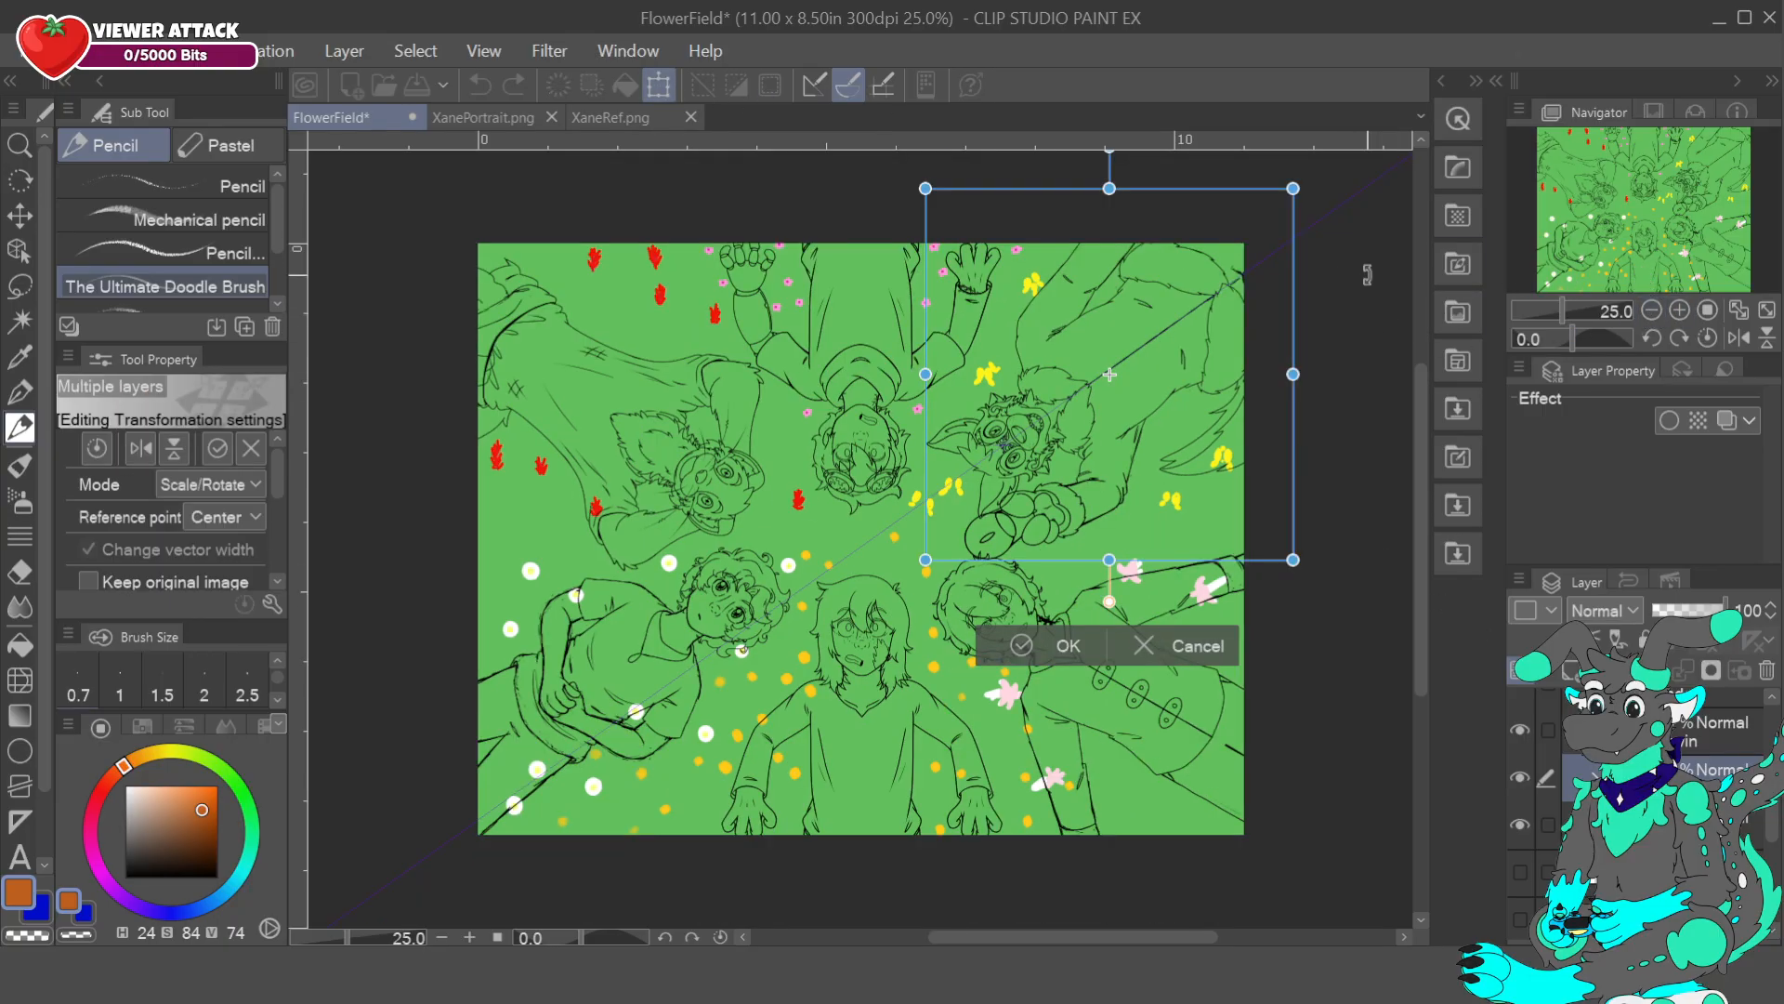
left_click_drag(1382, 320, 1385, 293)
left_click_drag(1186, 397, 1180, 407)
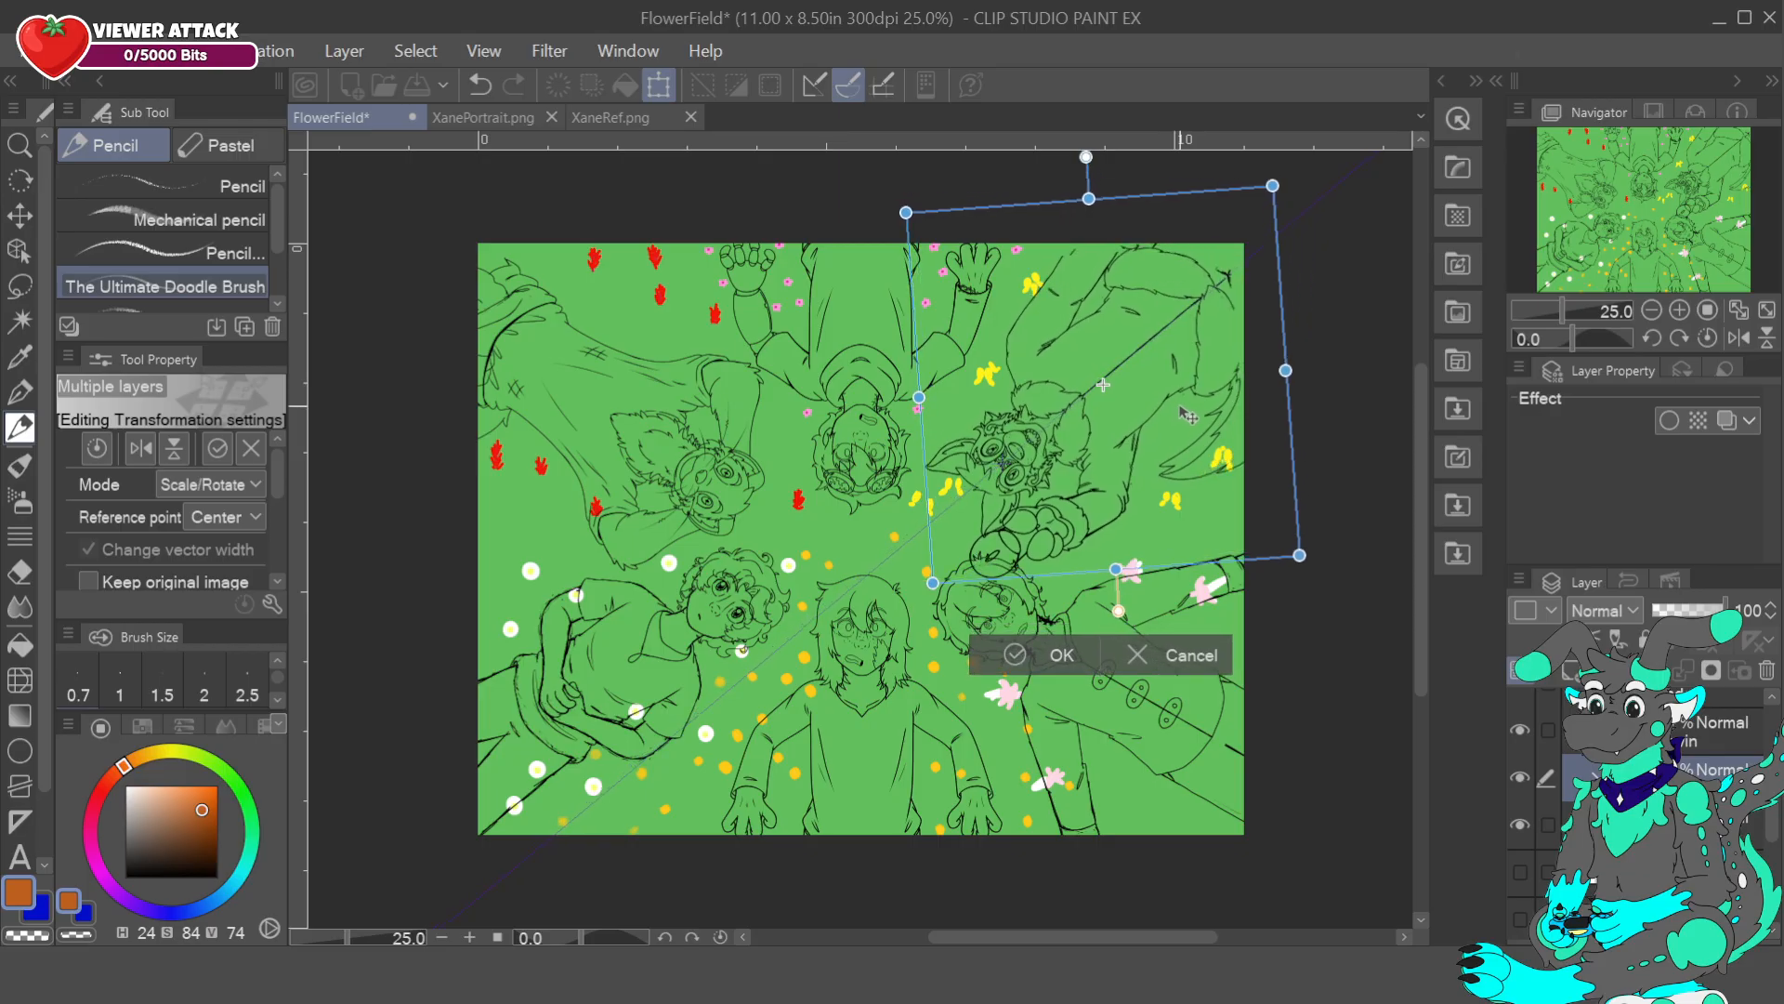
left_click_drag(1332, 342, 1325, 334)
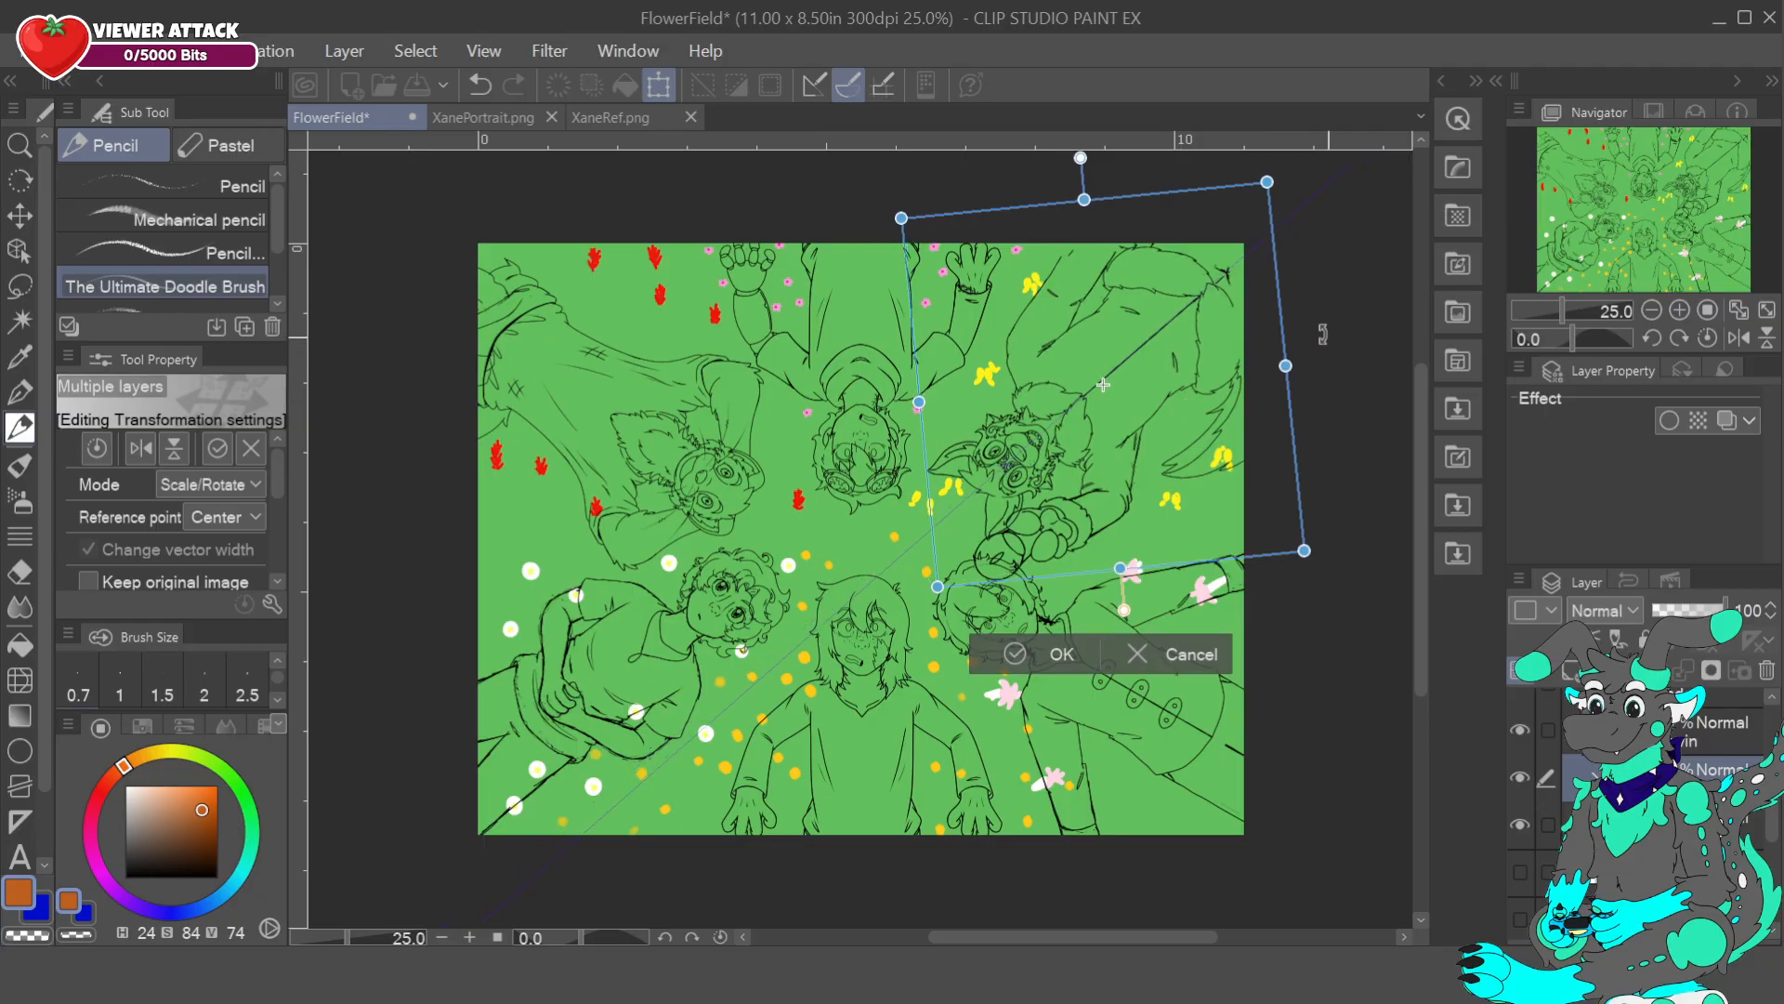
left_click_drag(1216, 413, 1215, 409)
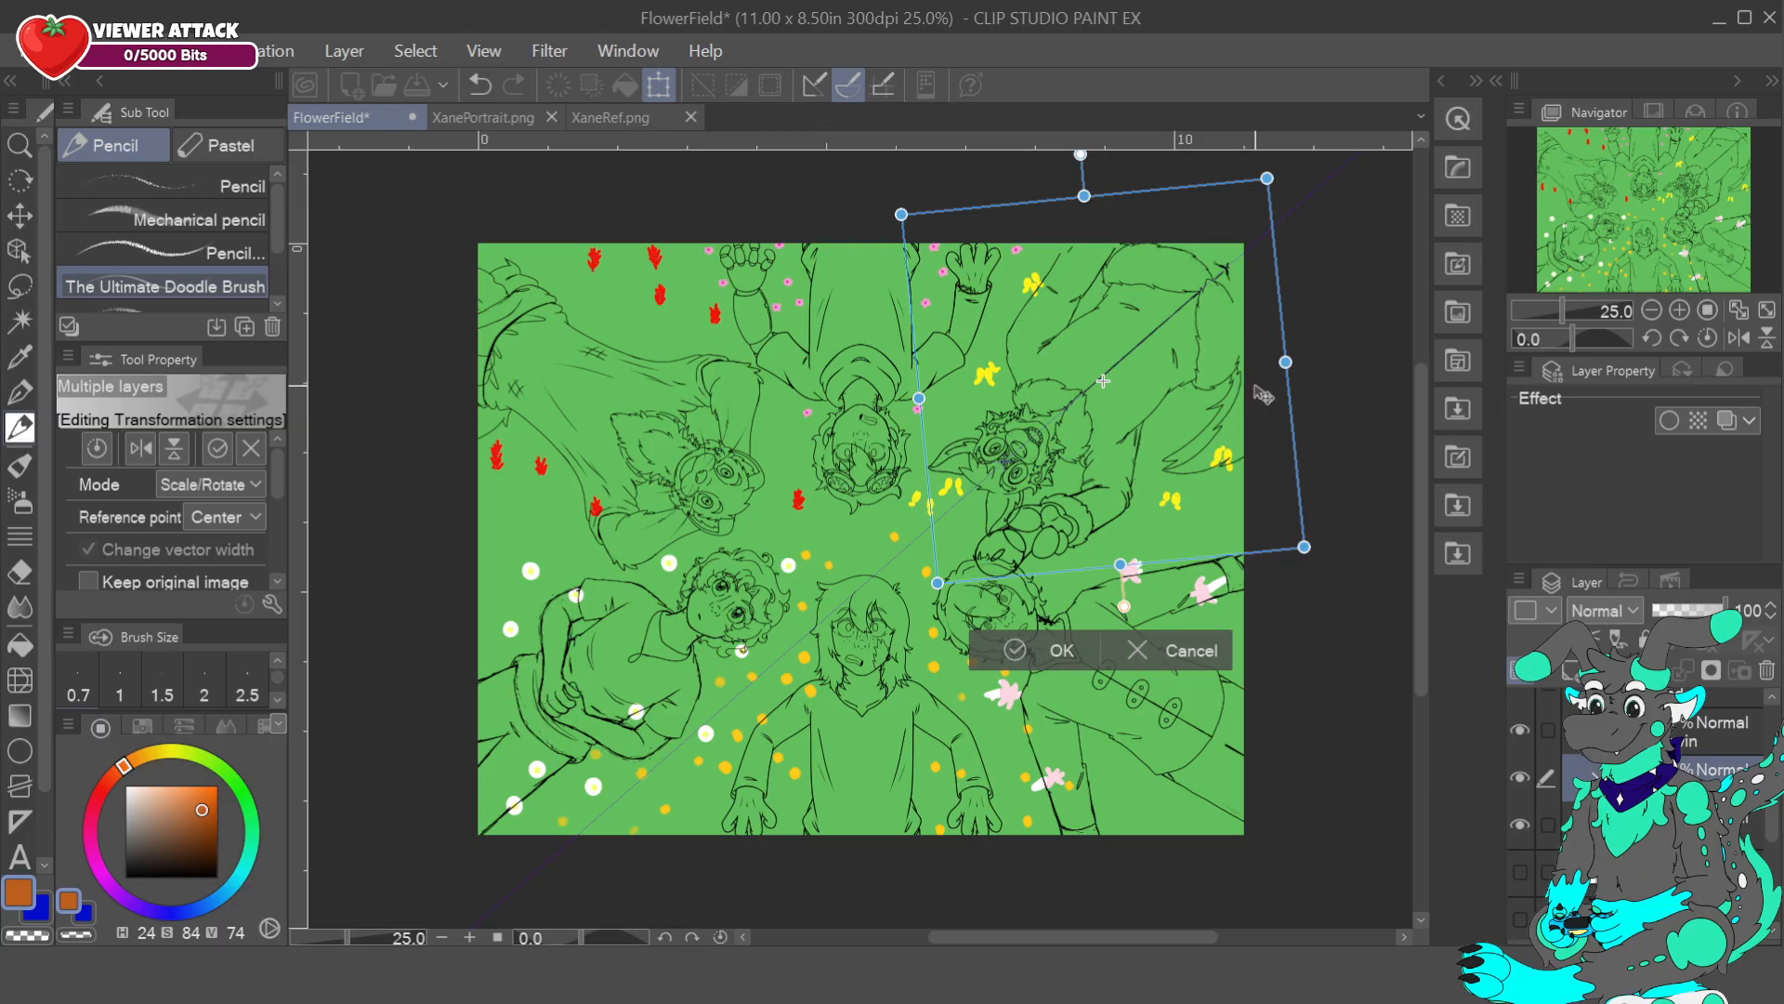
left_click_drag(1344, 407, 1352, 451)
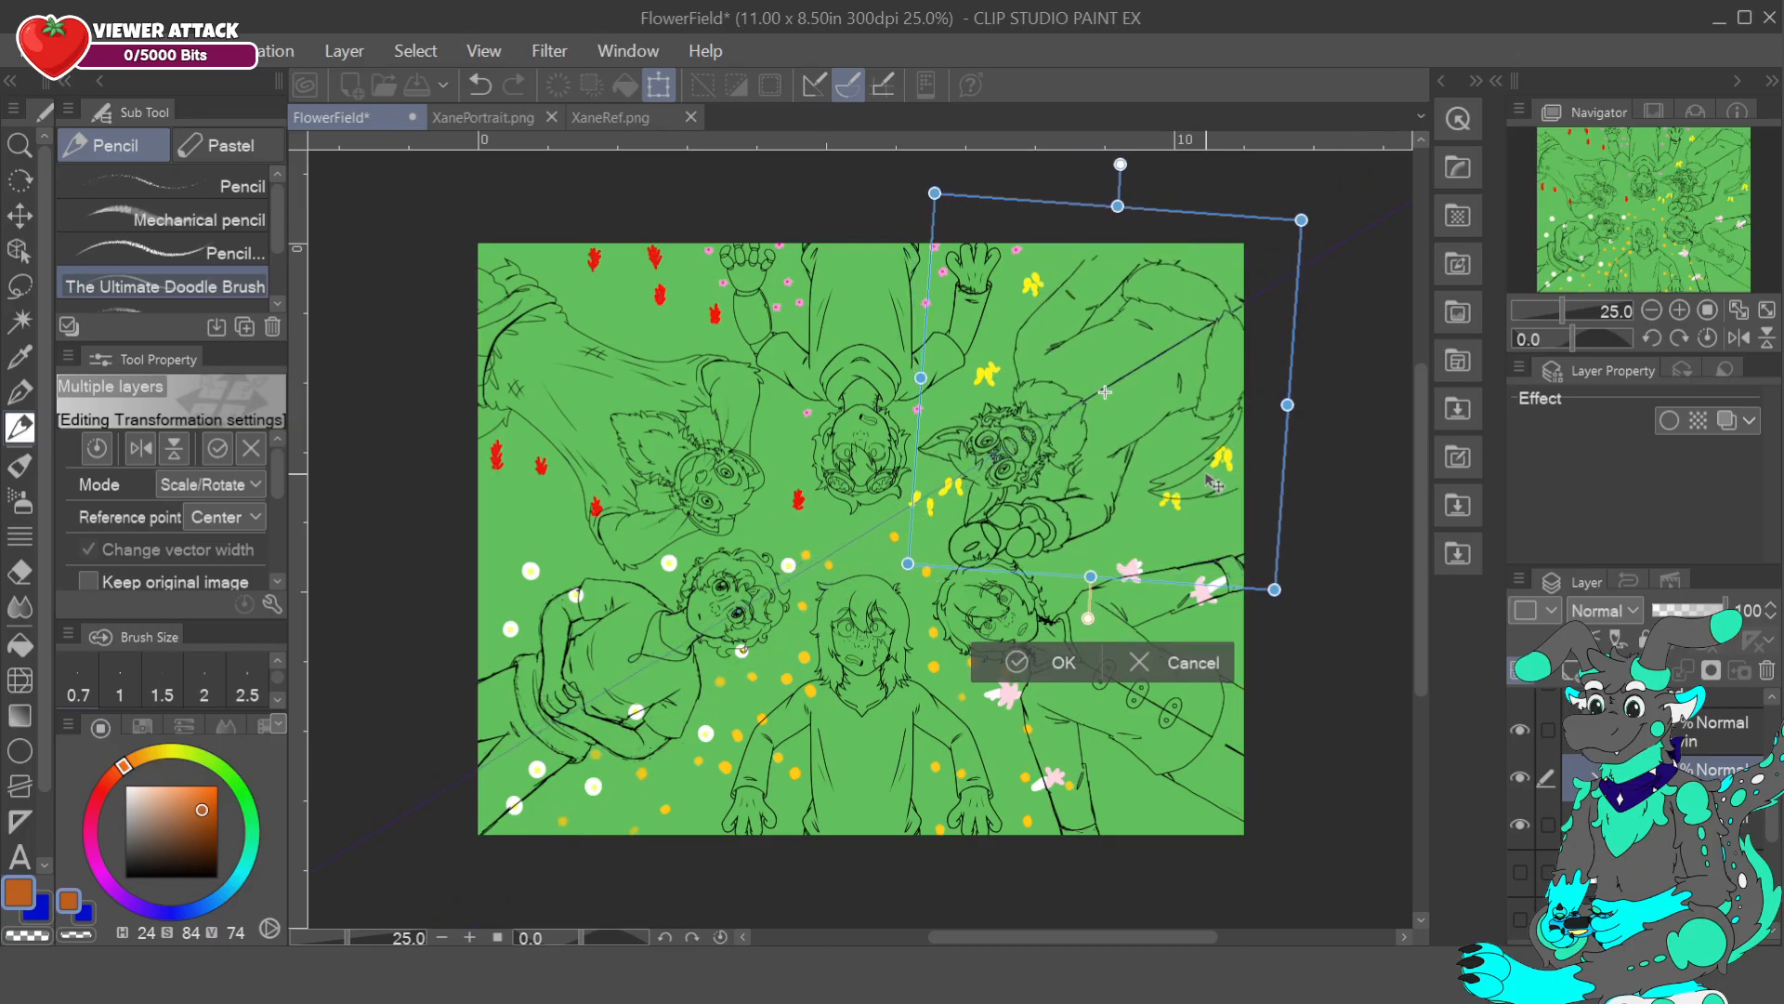
left_click(1182, 664)
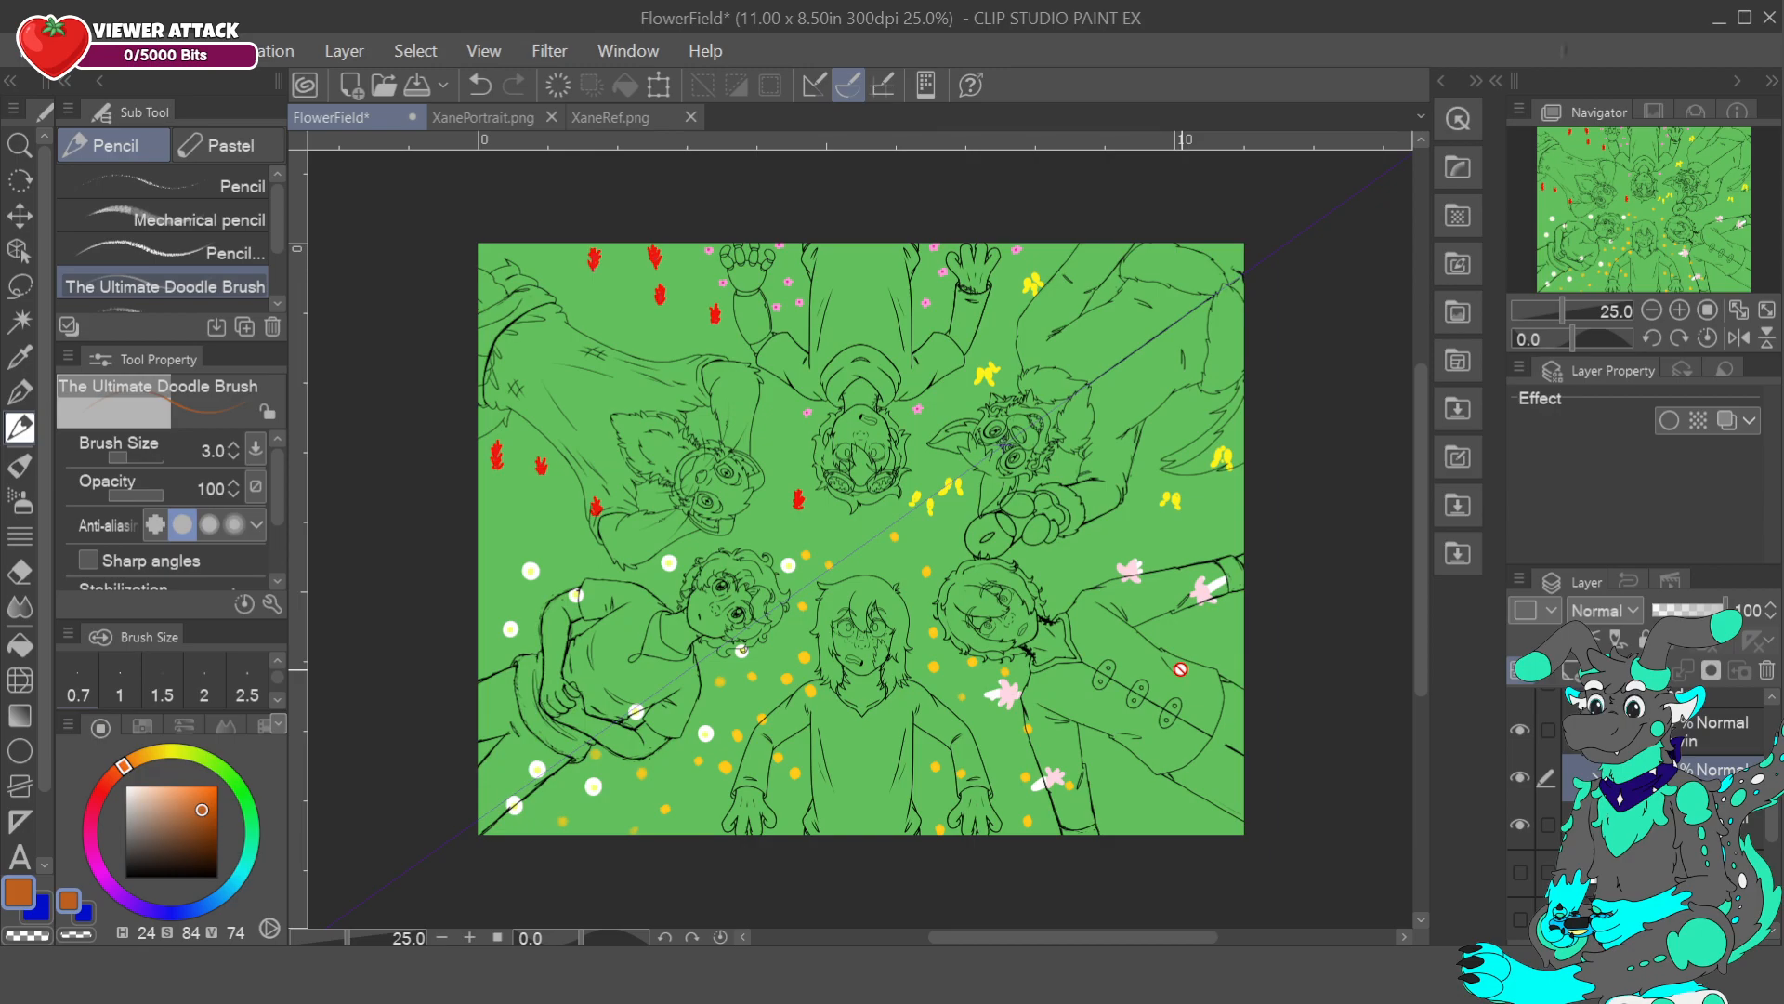
- Move the upper-left furry character slightly up and toward the canvas's centre, apply the transformation, and save the illustration
key("ctrl+t")
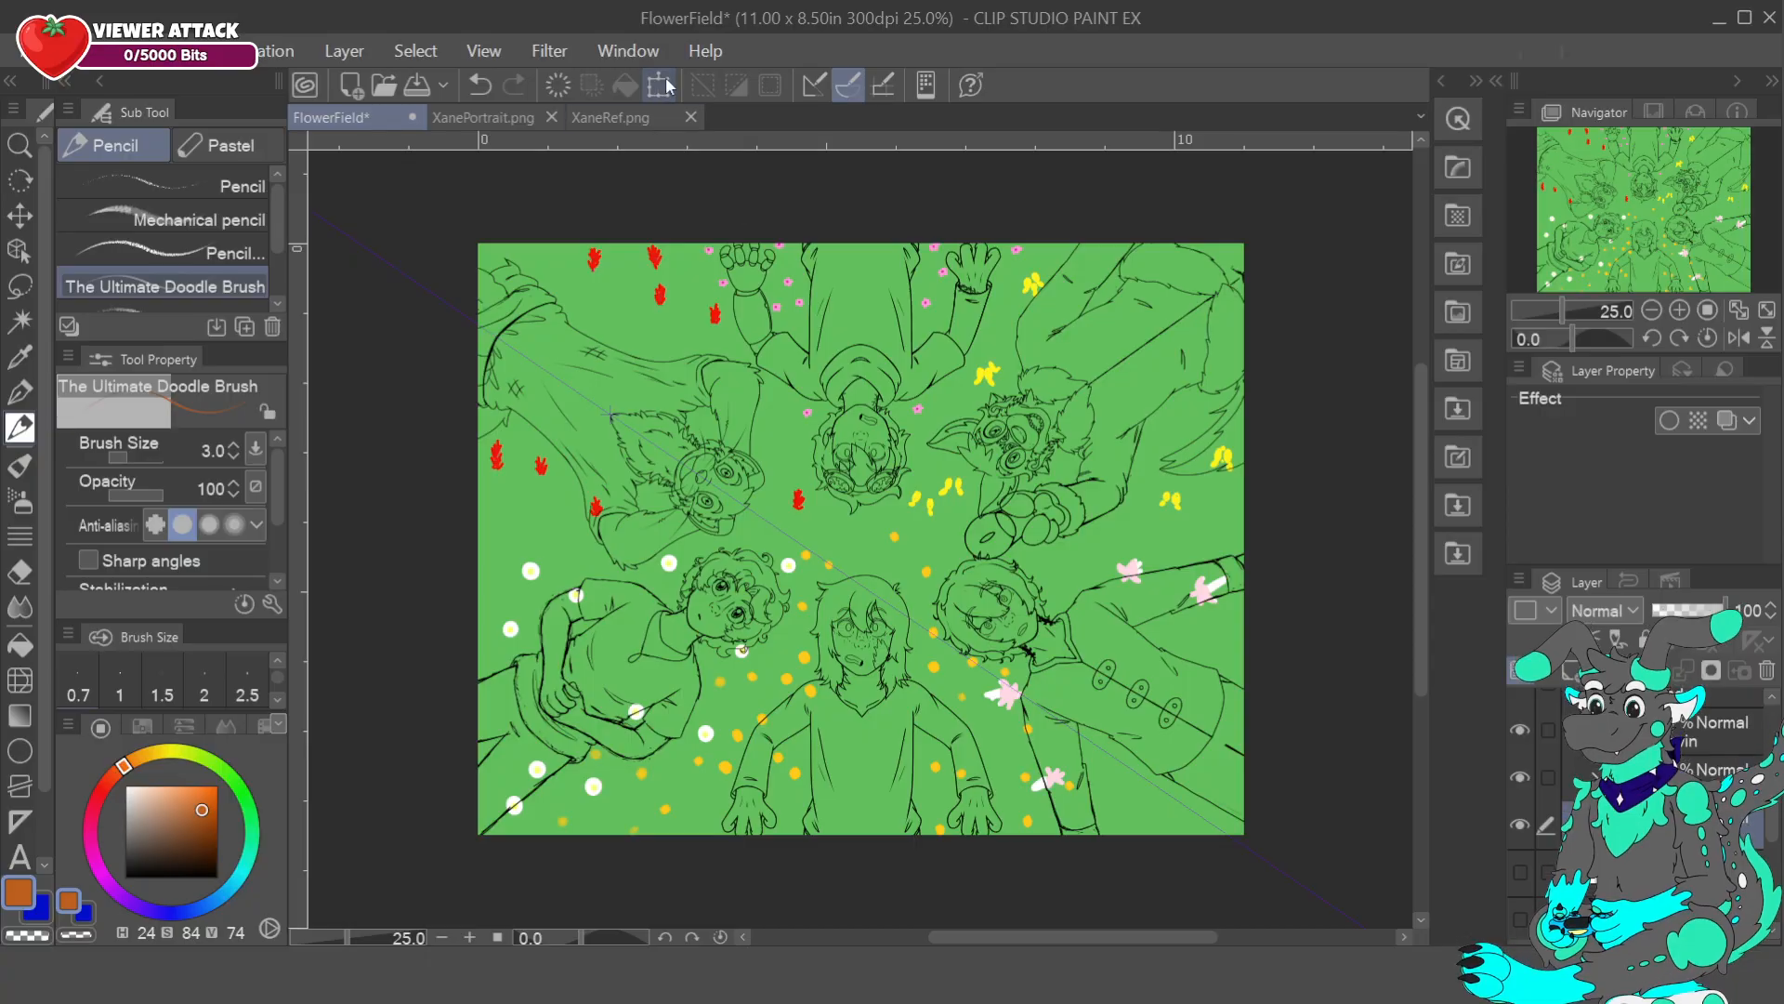
mouse_move(767, 571)
left_mouse_down()
mouse_move(781, 584)
mouse_move(1028, 503)
mouse_move(742, 548)
mouse_move(759, 548)
left_mouse_up()
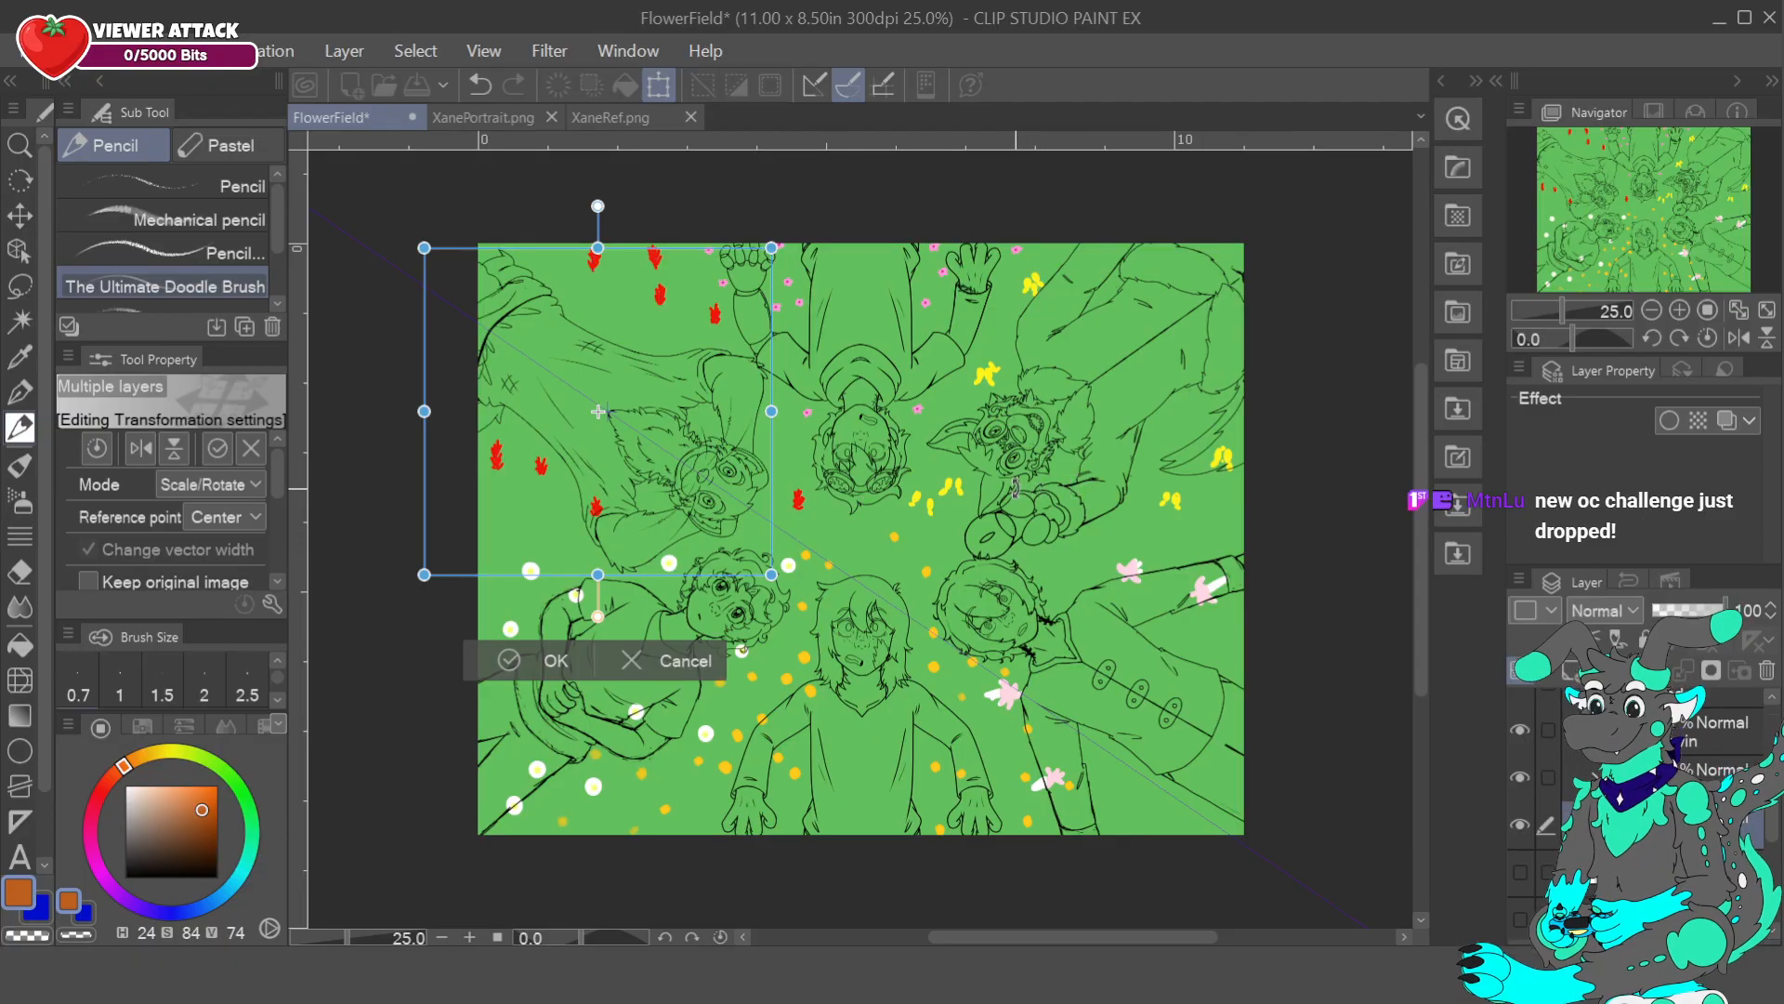
left_click_drag(741, 549, 738, 534)
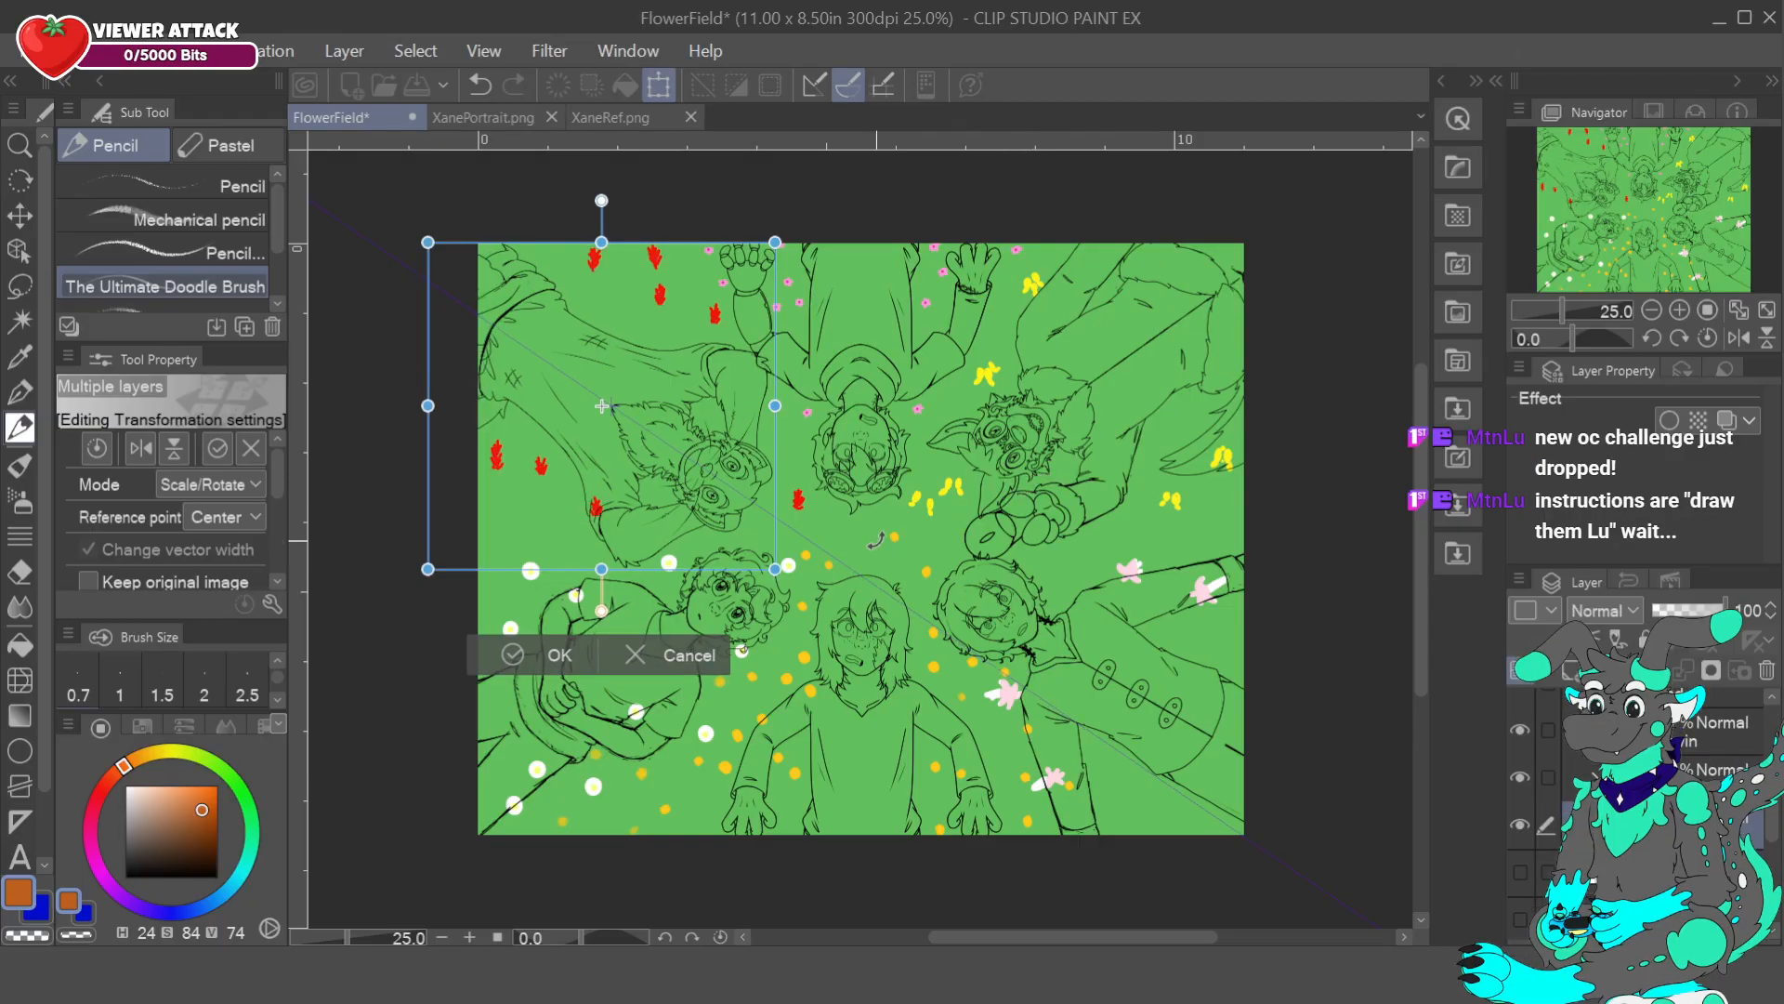
left_click(560, 656)
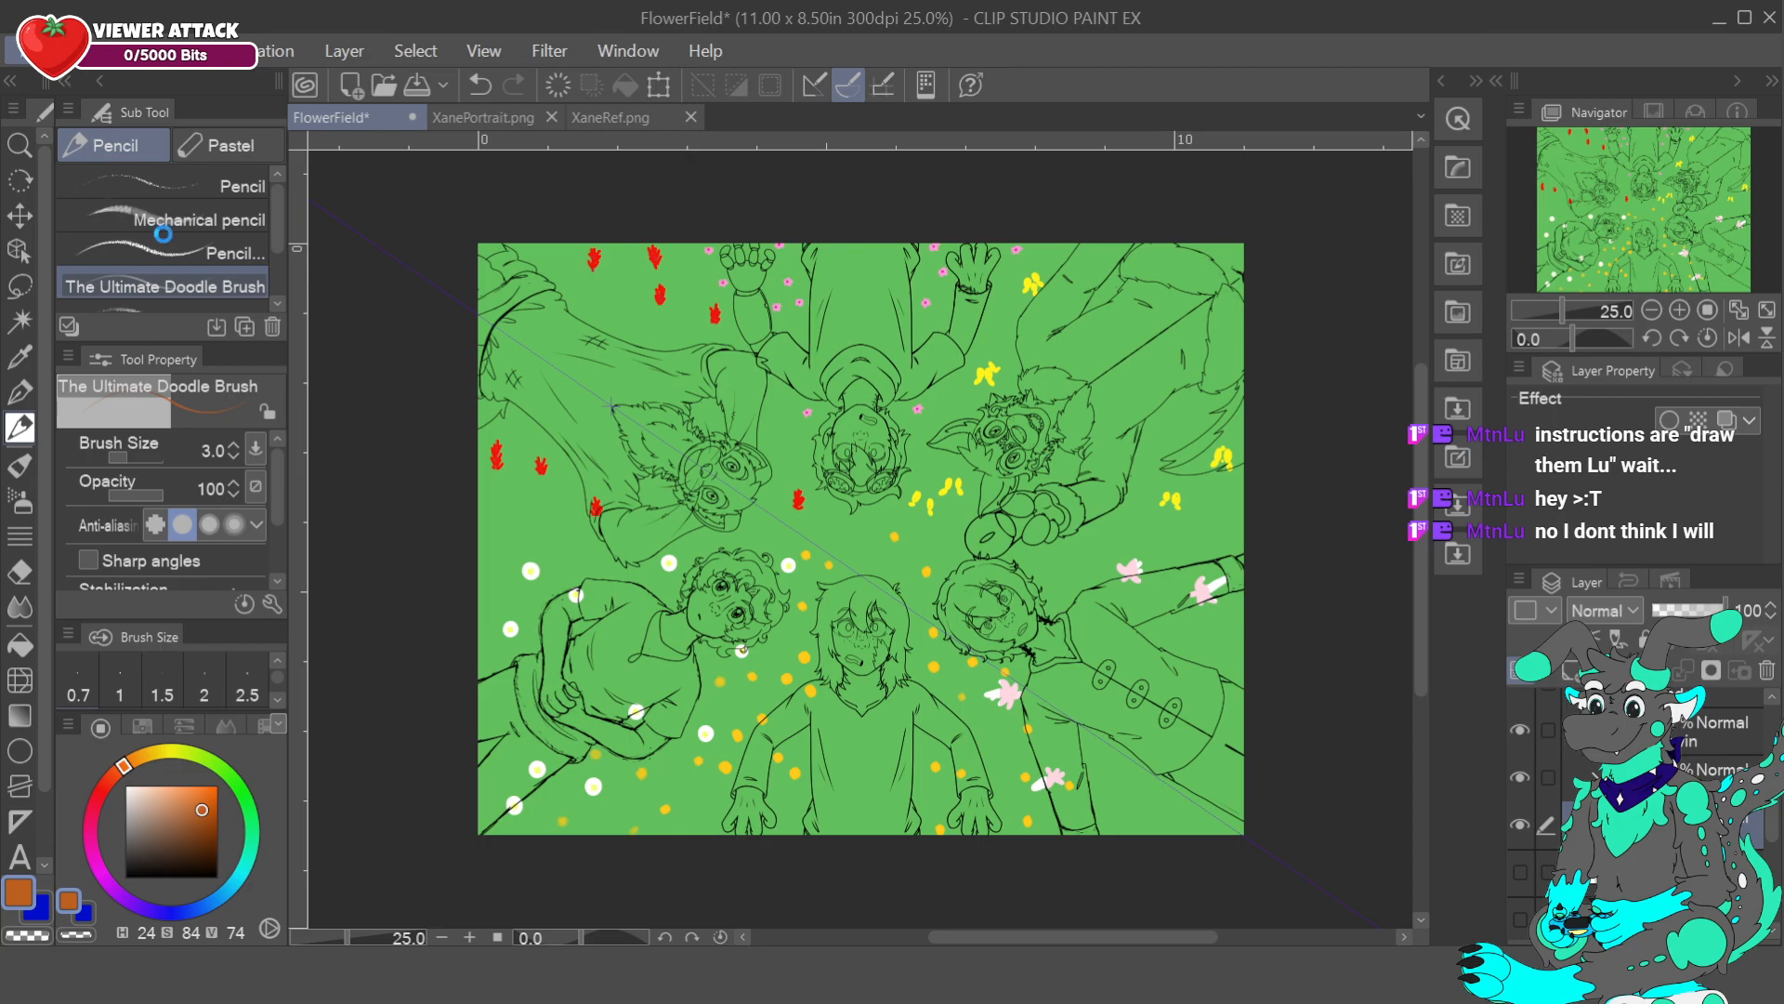
key("ctrl+s")
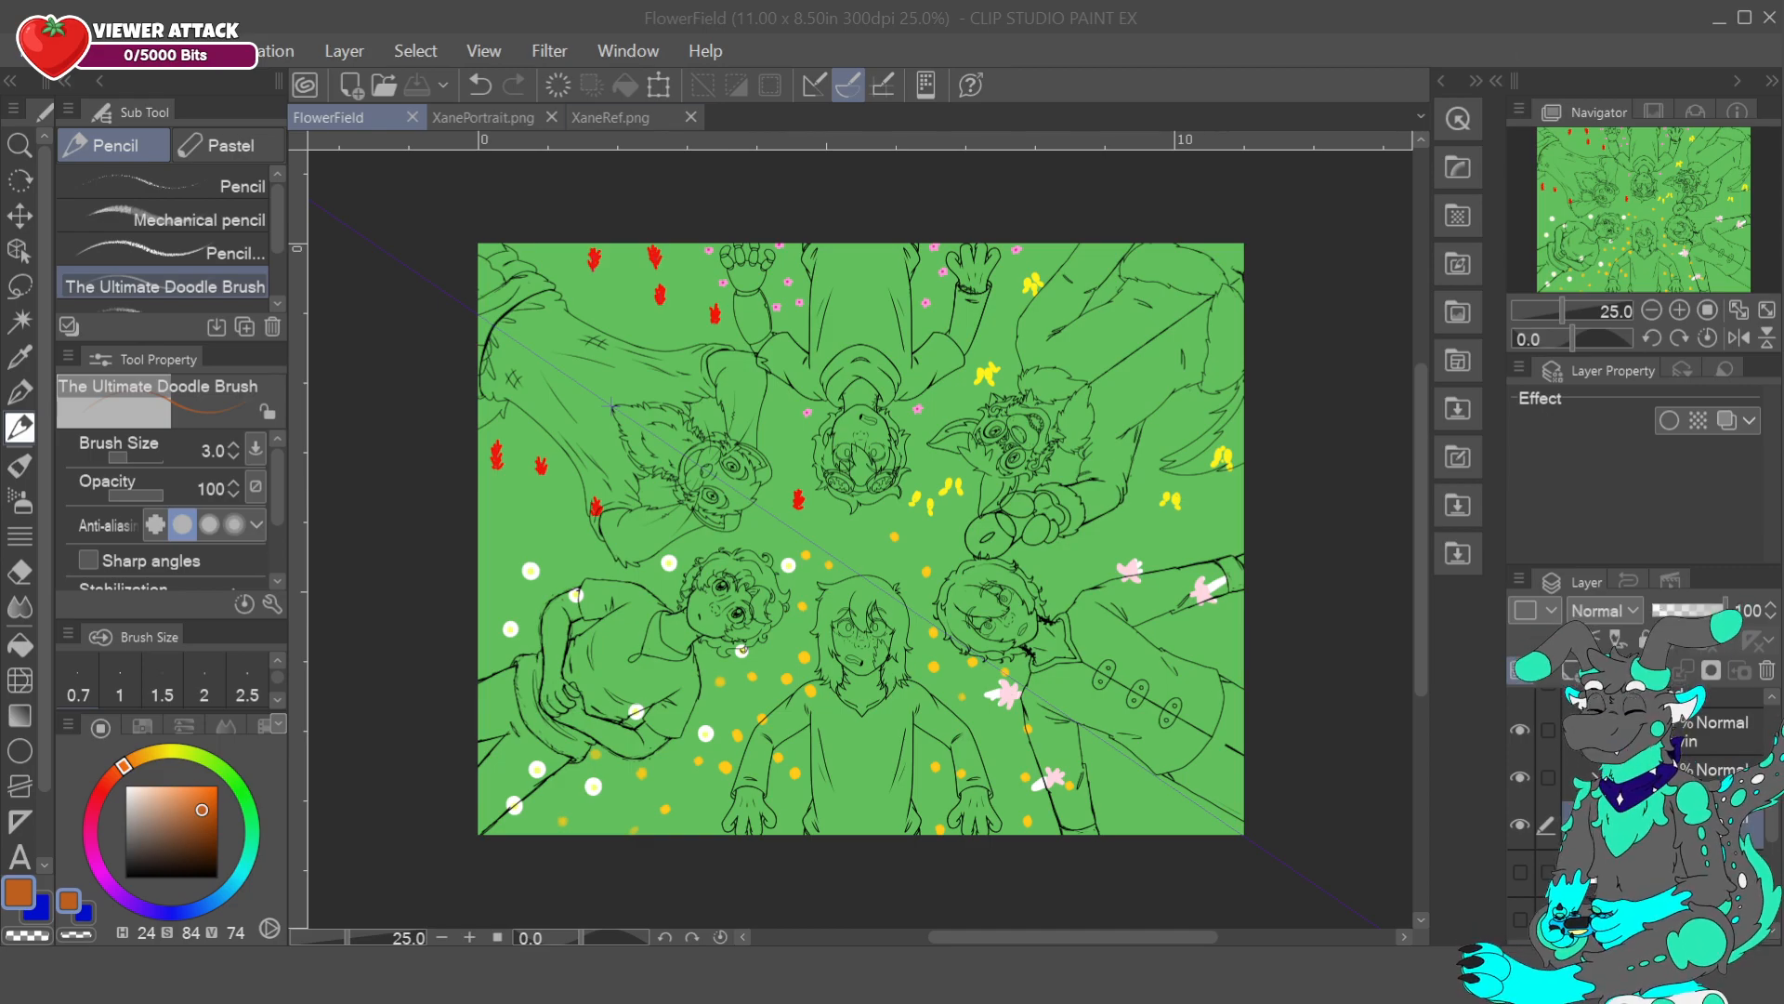
- Try shifting the upper-left furry character slightly up and toward the canvas's left edge, and cancel the transformation
left_click(710, 138)
key("ctrl+t")
mouse_move(738, 539)
left_mouse_down()
mouse_move(957, 501)
mouse_move(1205, 491)
mouse_move(734, 531)
left_mouse_up()
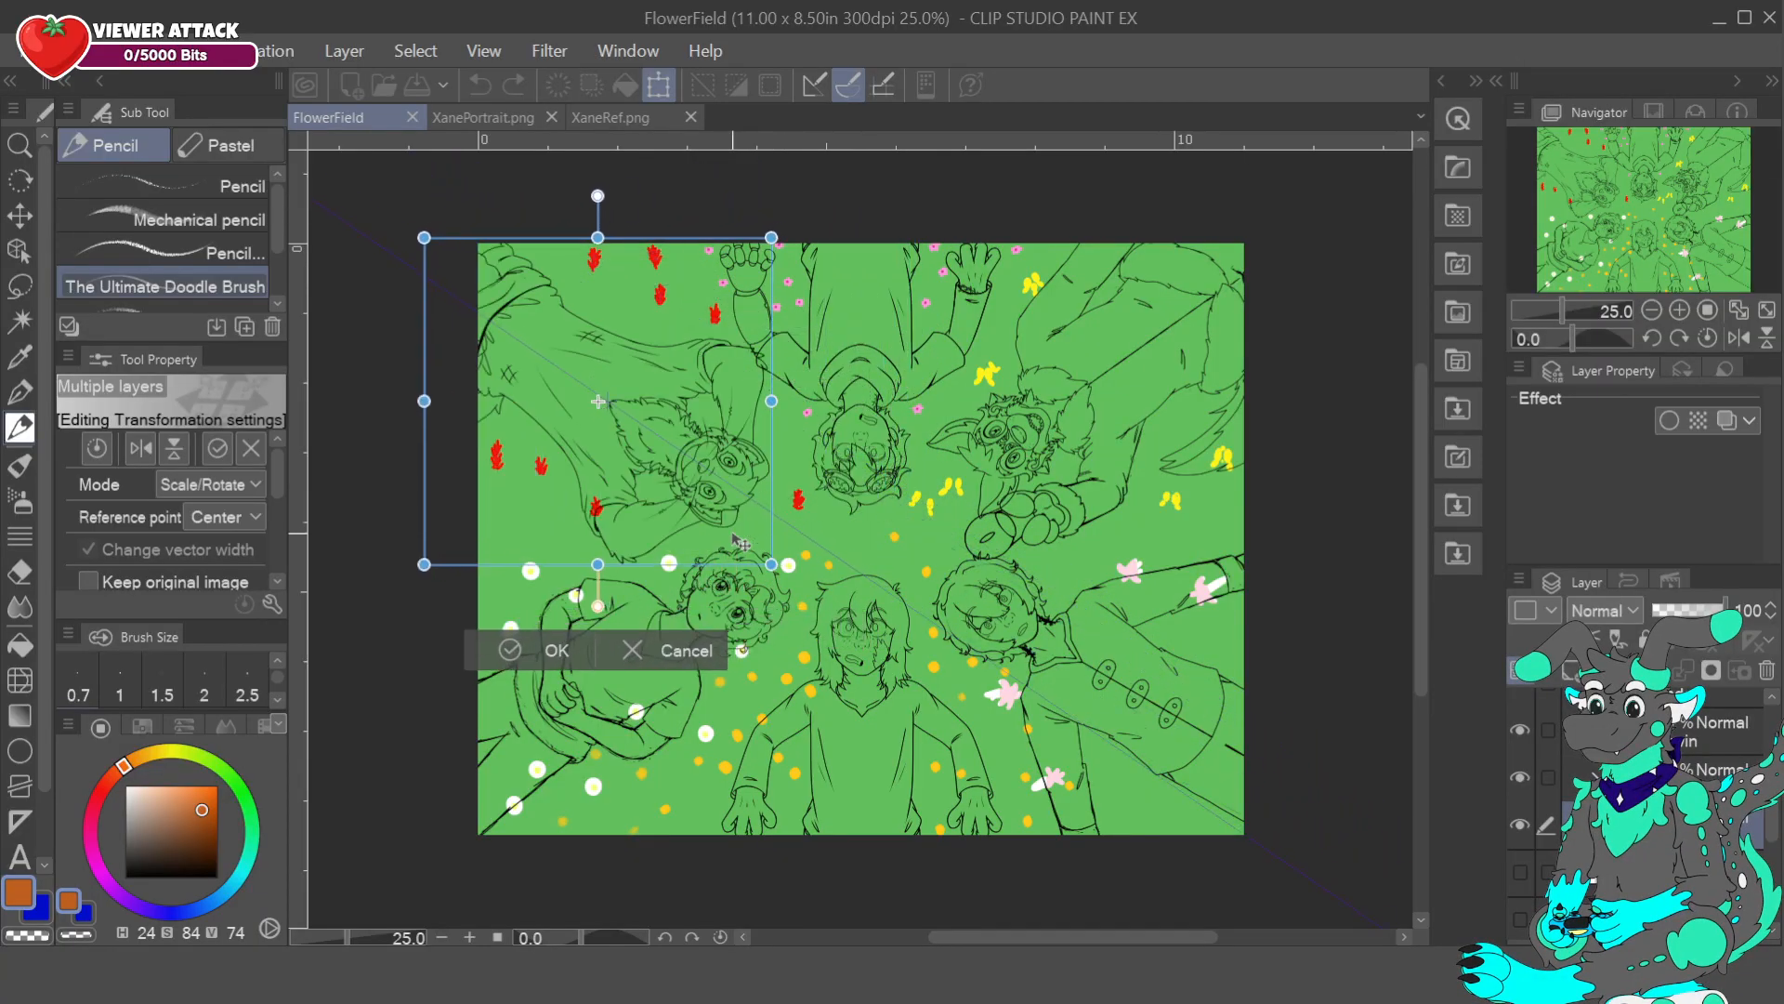
left_click(702, 651)
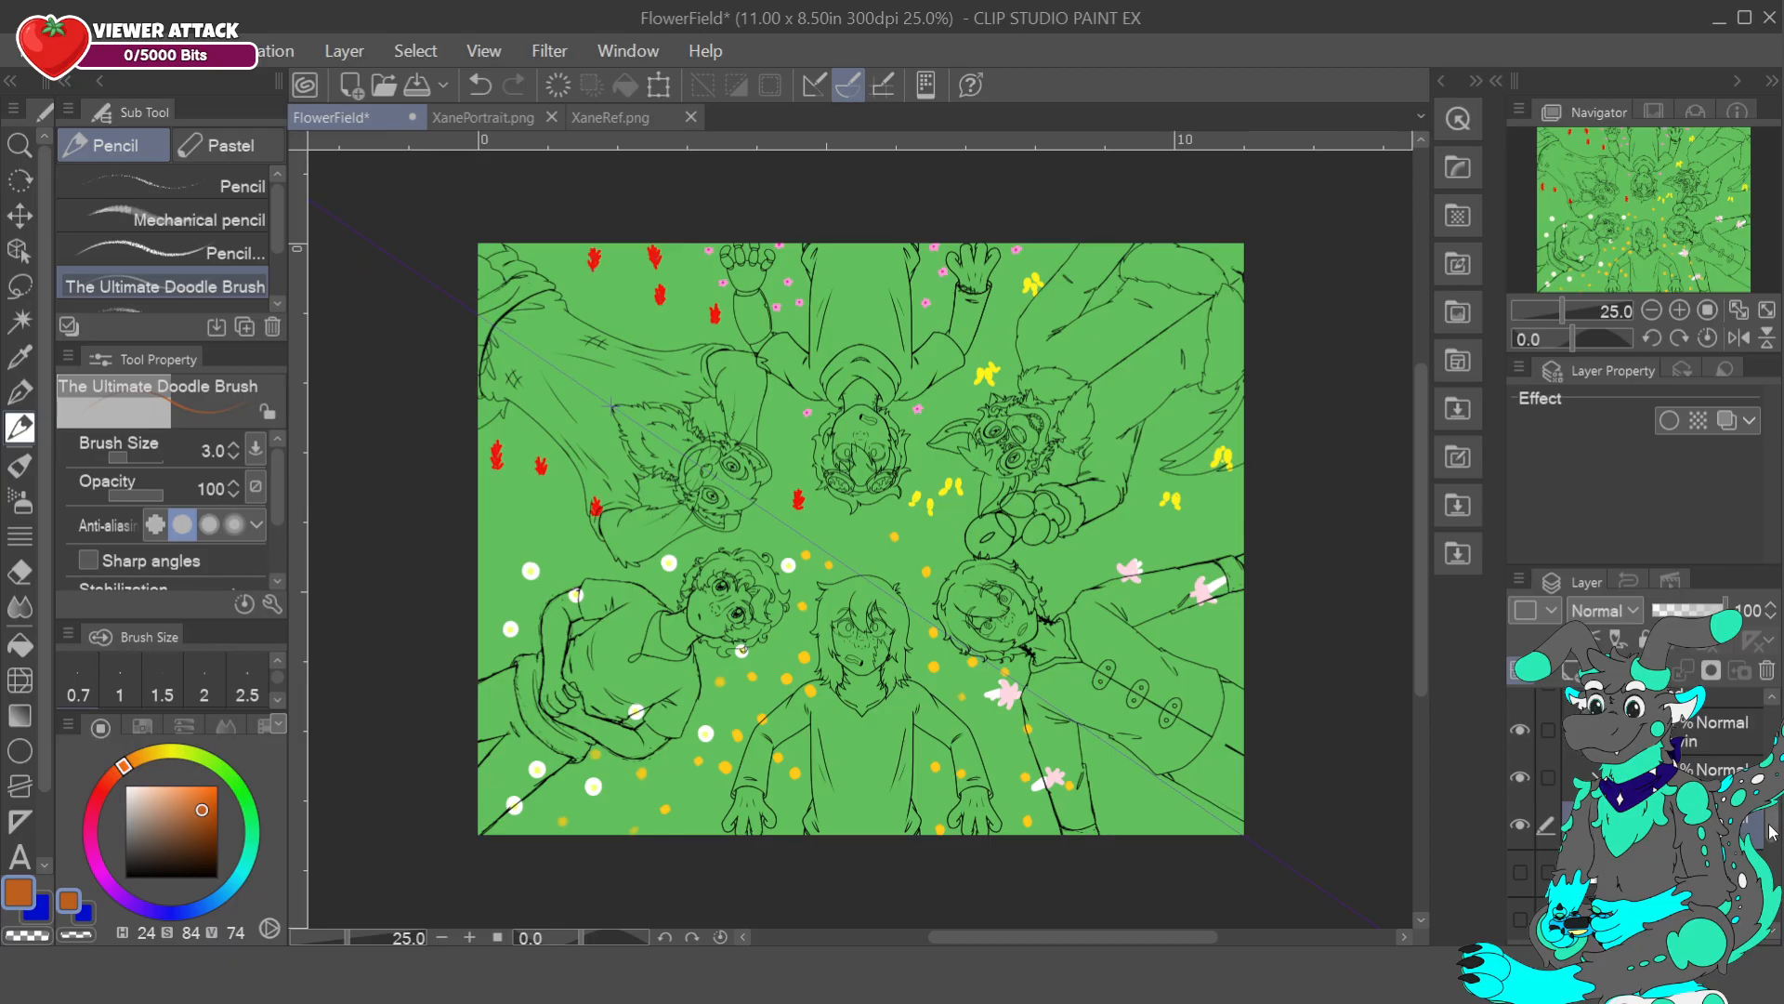
- Select the hidden layer directly below the two hidden sketch folders in the upper part of the layer stack
left_click_drag(1772, 825, 1772, 711)
left_click(1635, 900)
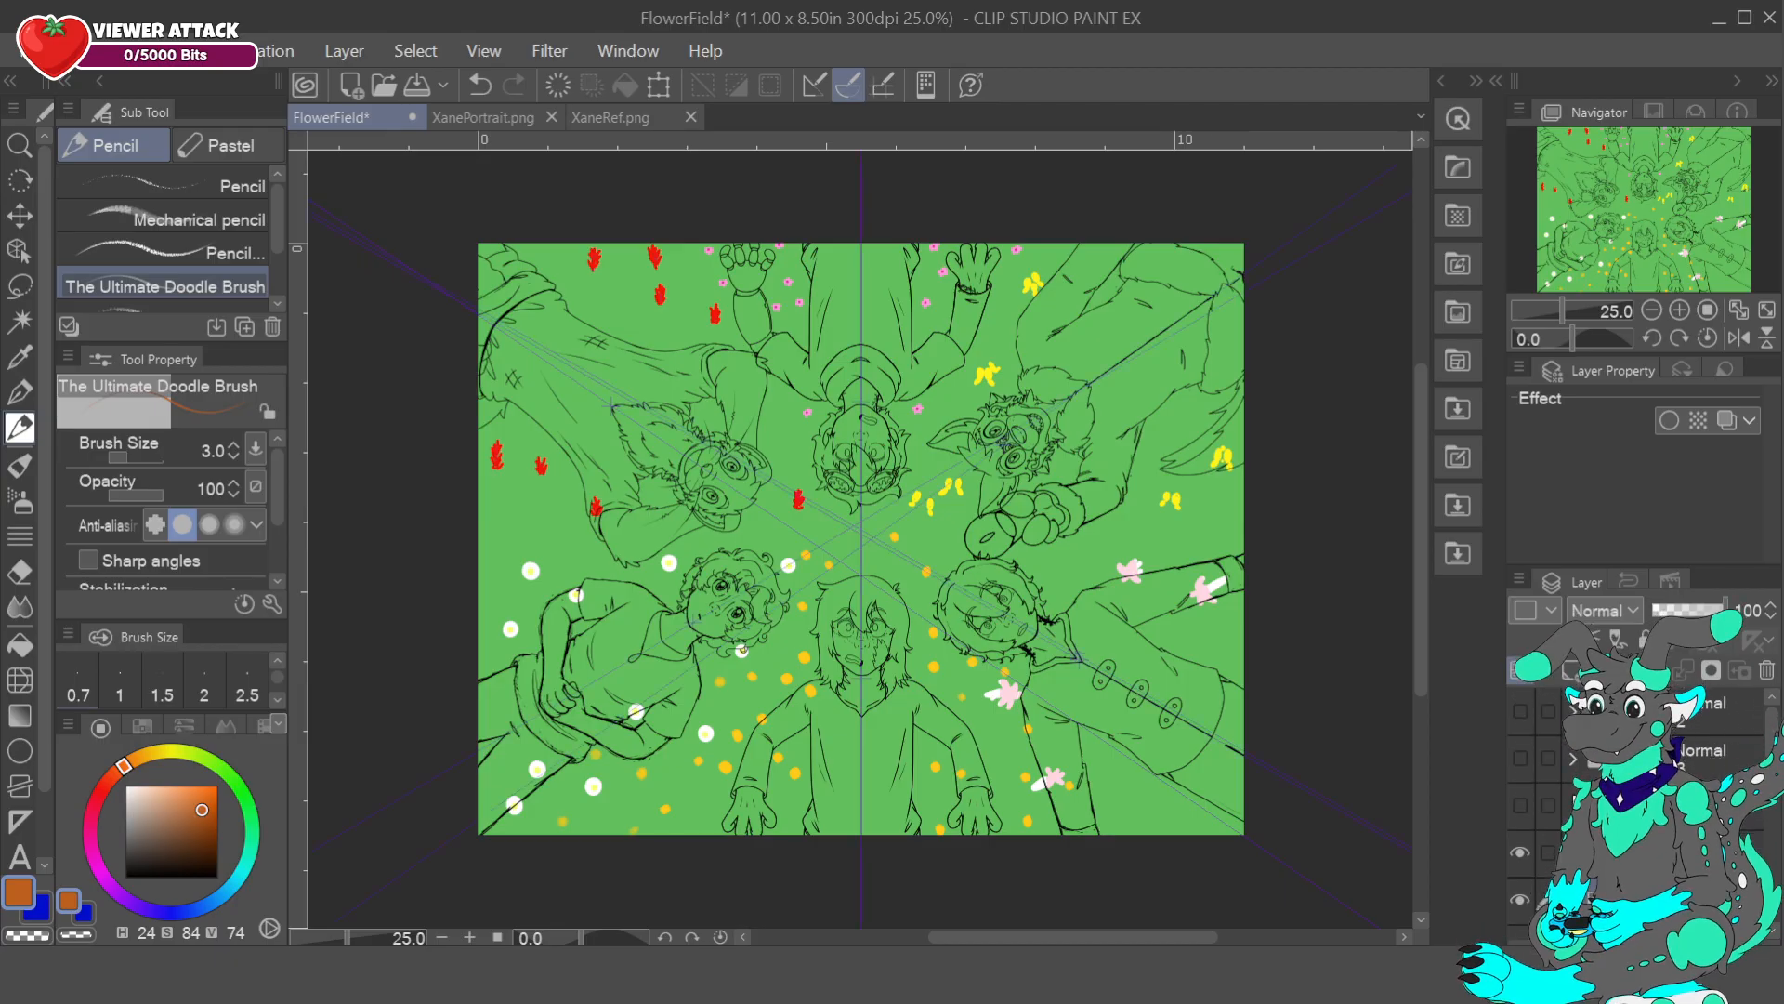
left_click(1645, 806)
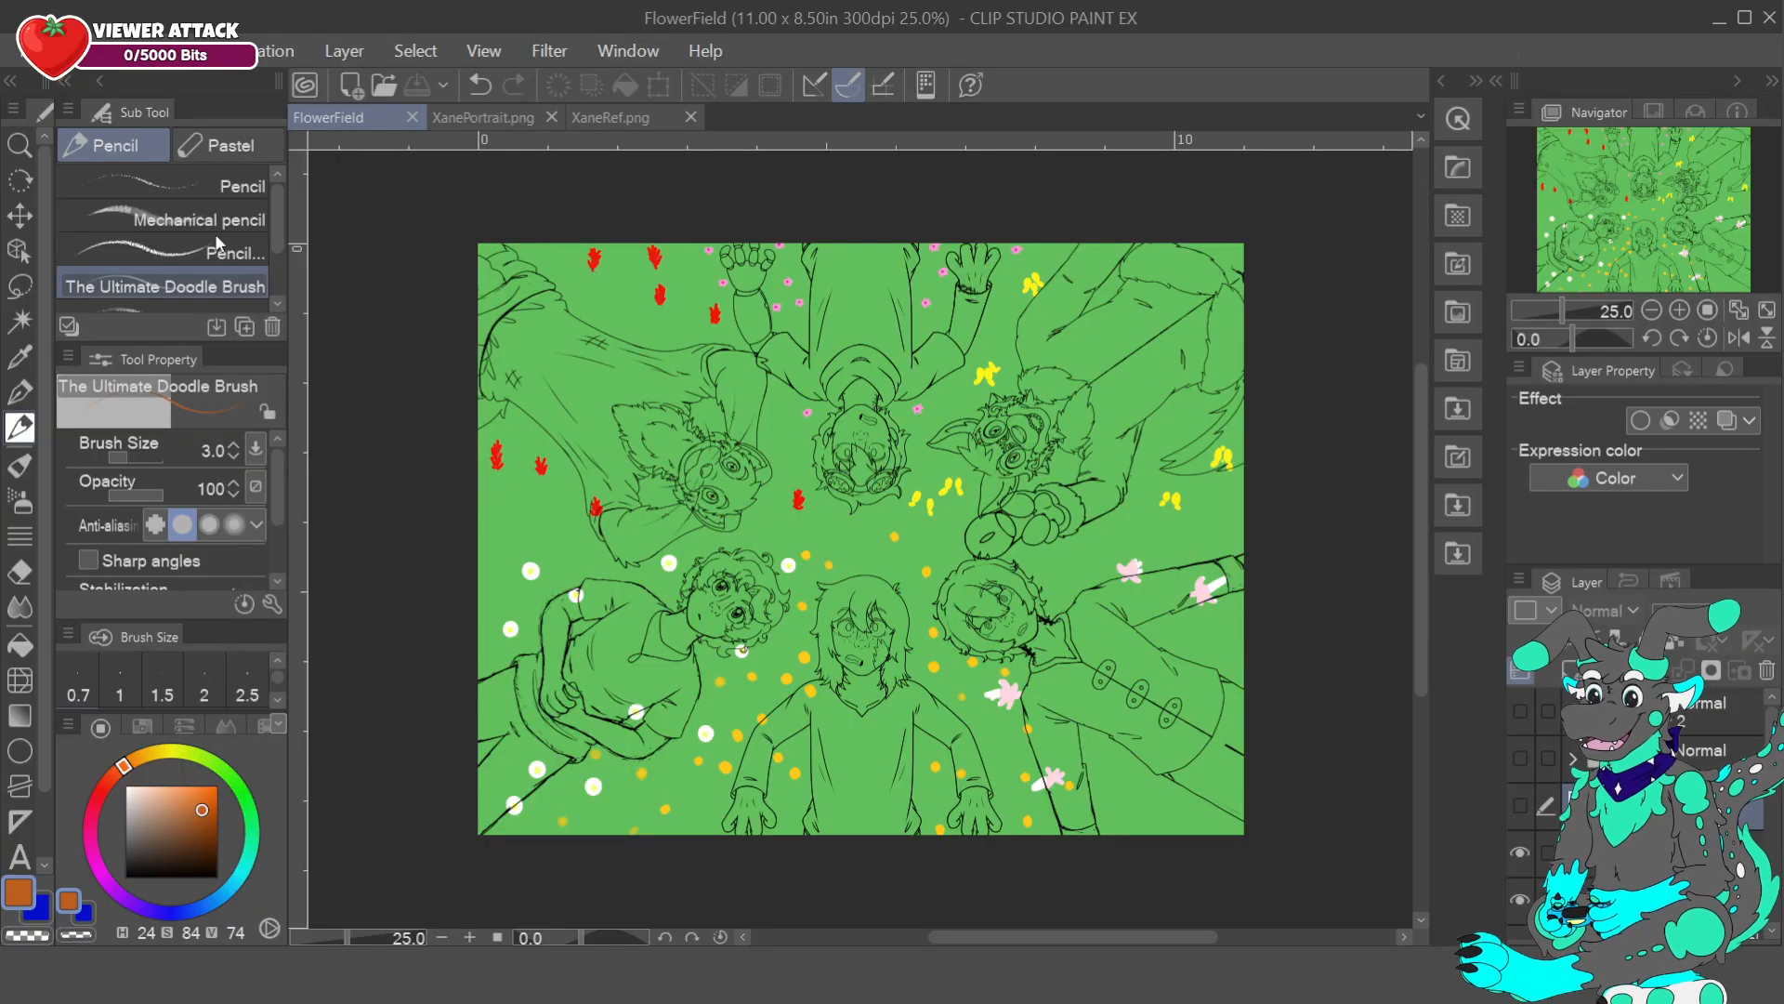
- Hide the character line art, view the hidden deer head and rough figure sketches in turn, and show the line art again
left_click(1522, 900)
left_click(1523, 758)
left_click(1524, 762)
left_click(1524, 760)
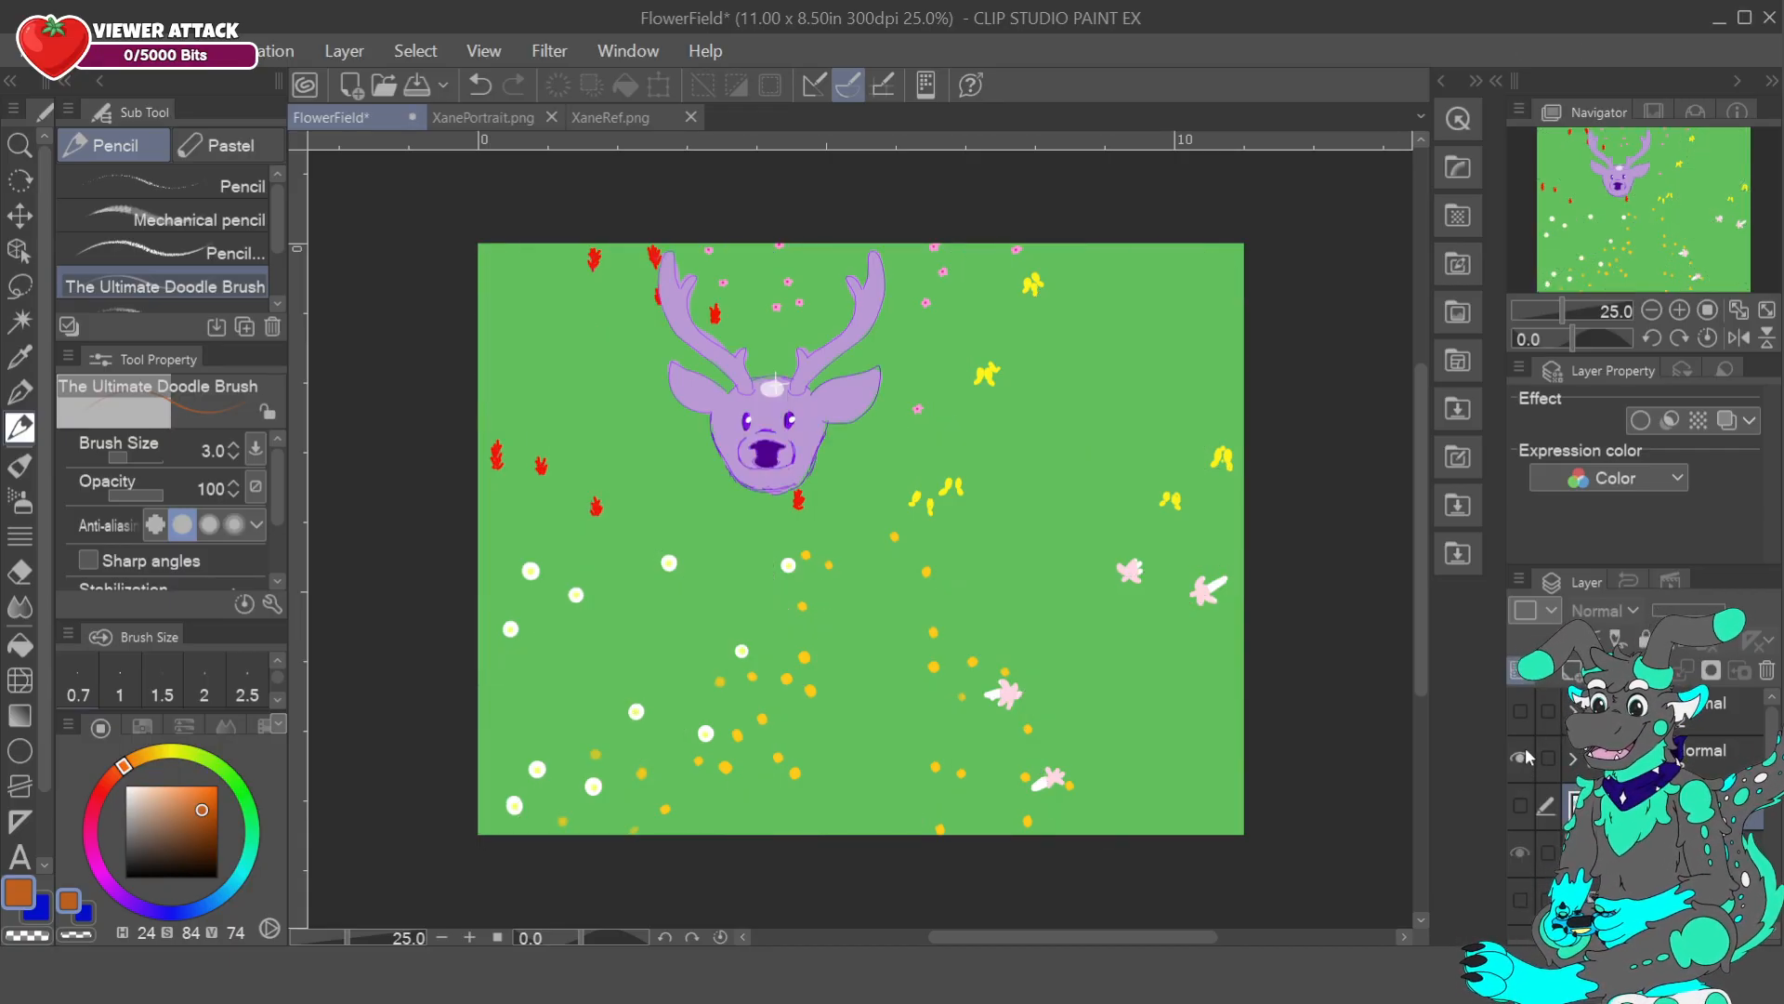
left_click(1524, 760)
left_click(1522, 714)
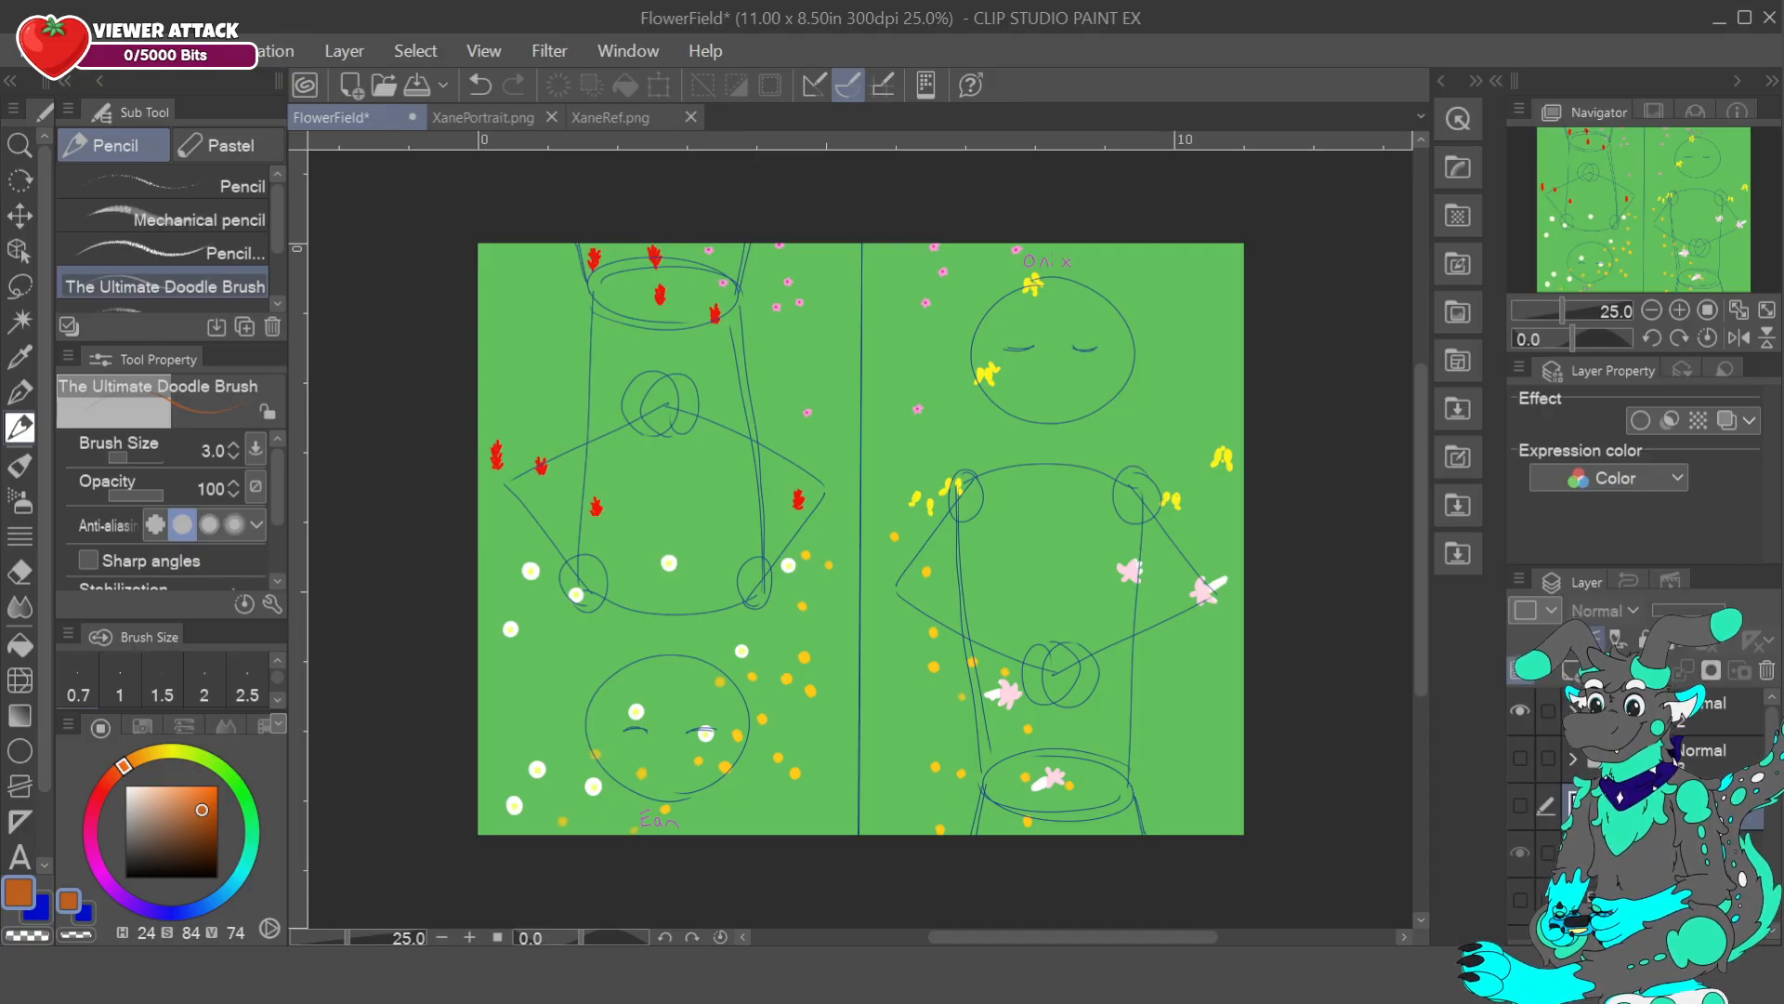
left_click(1520, 711)
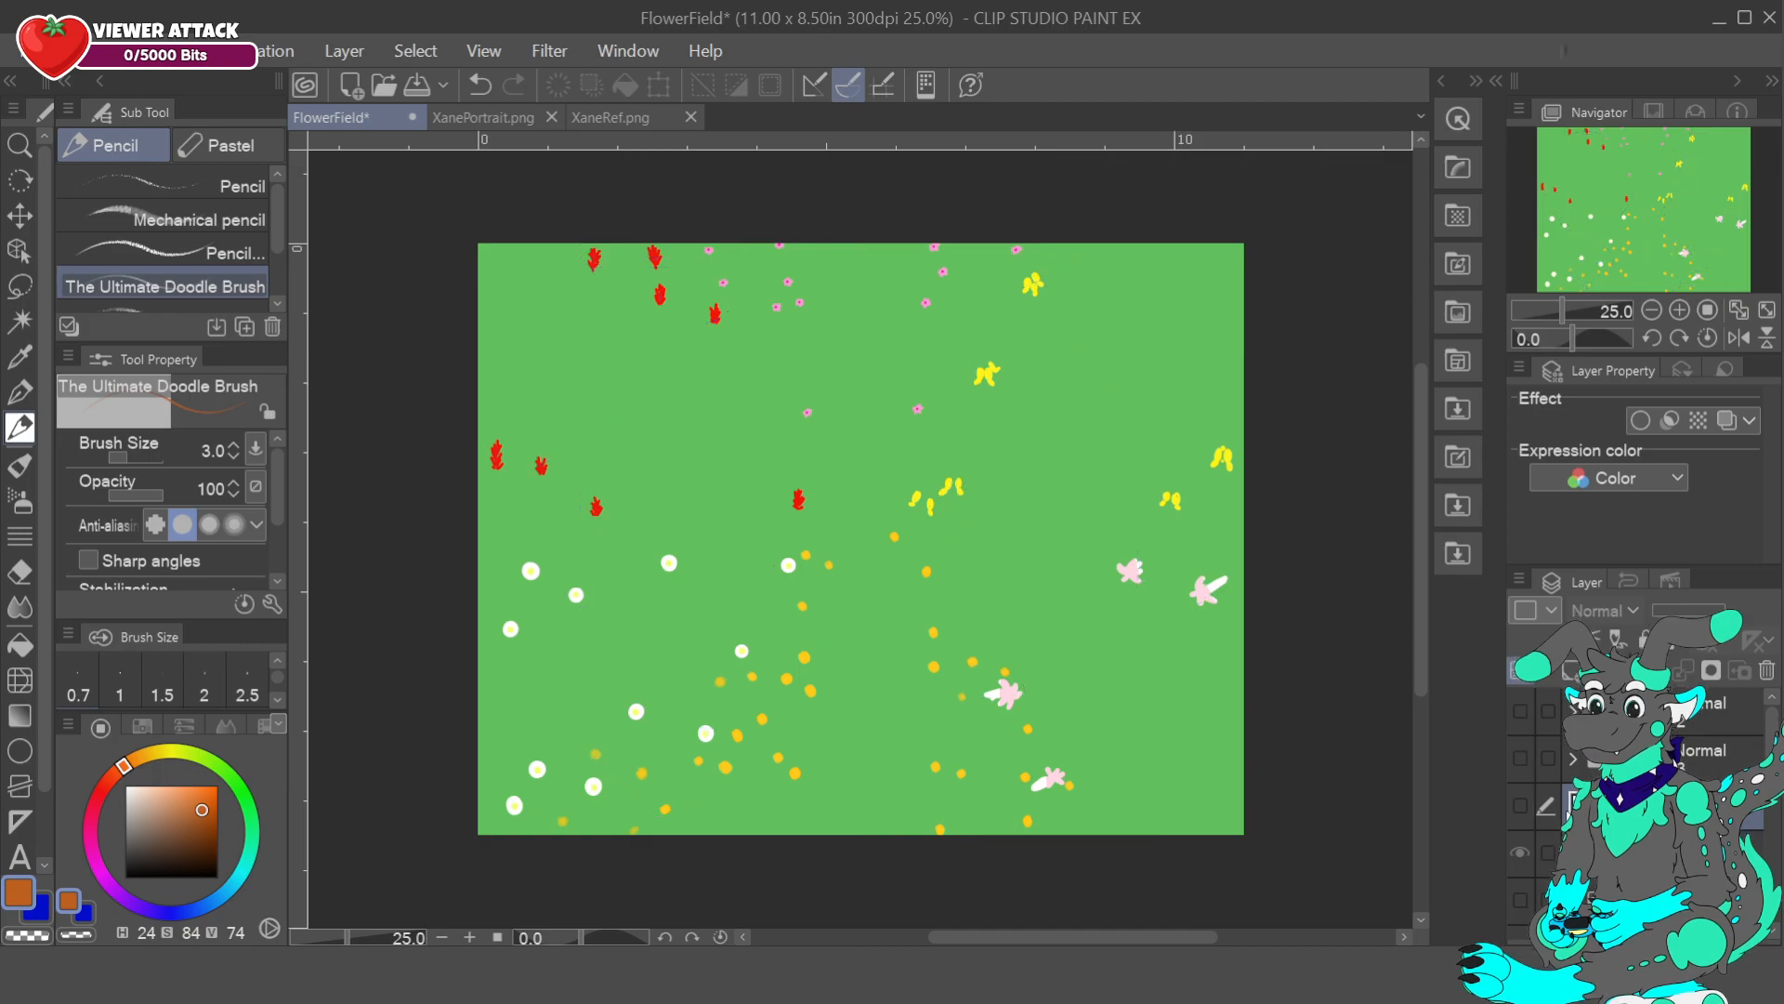
left_click(1521, 897)
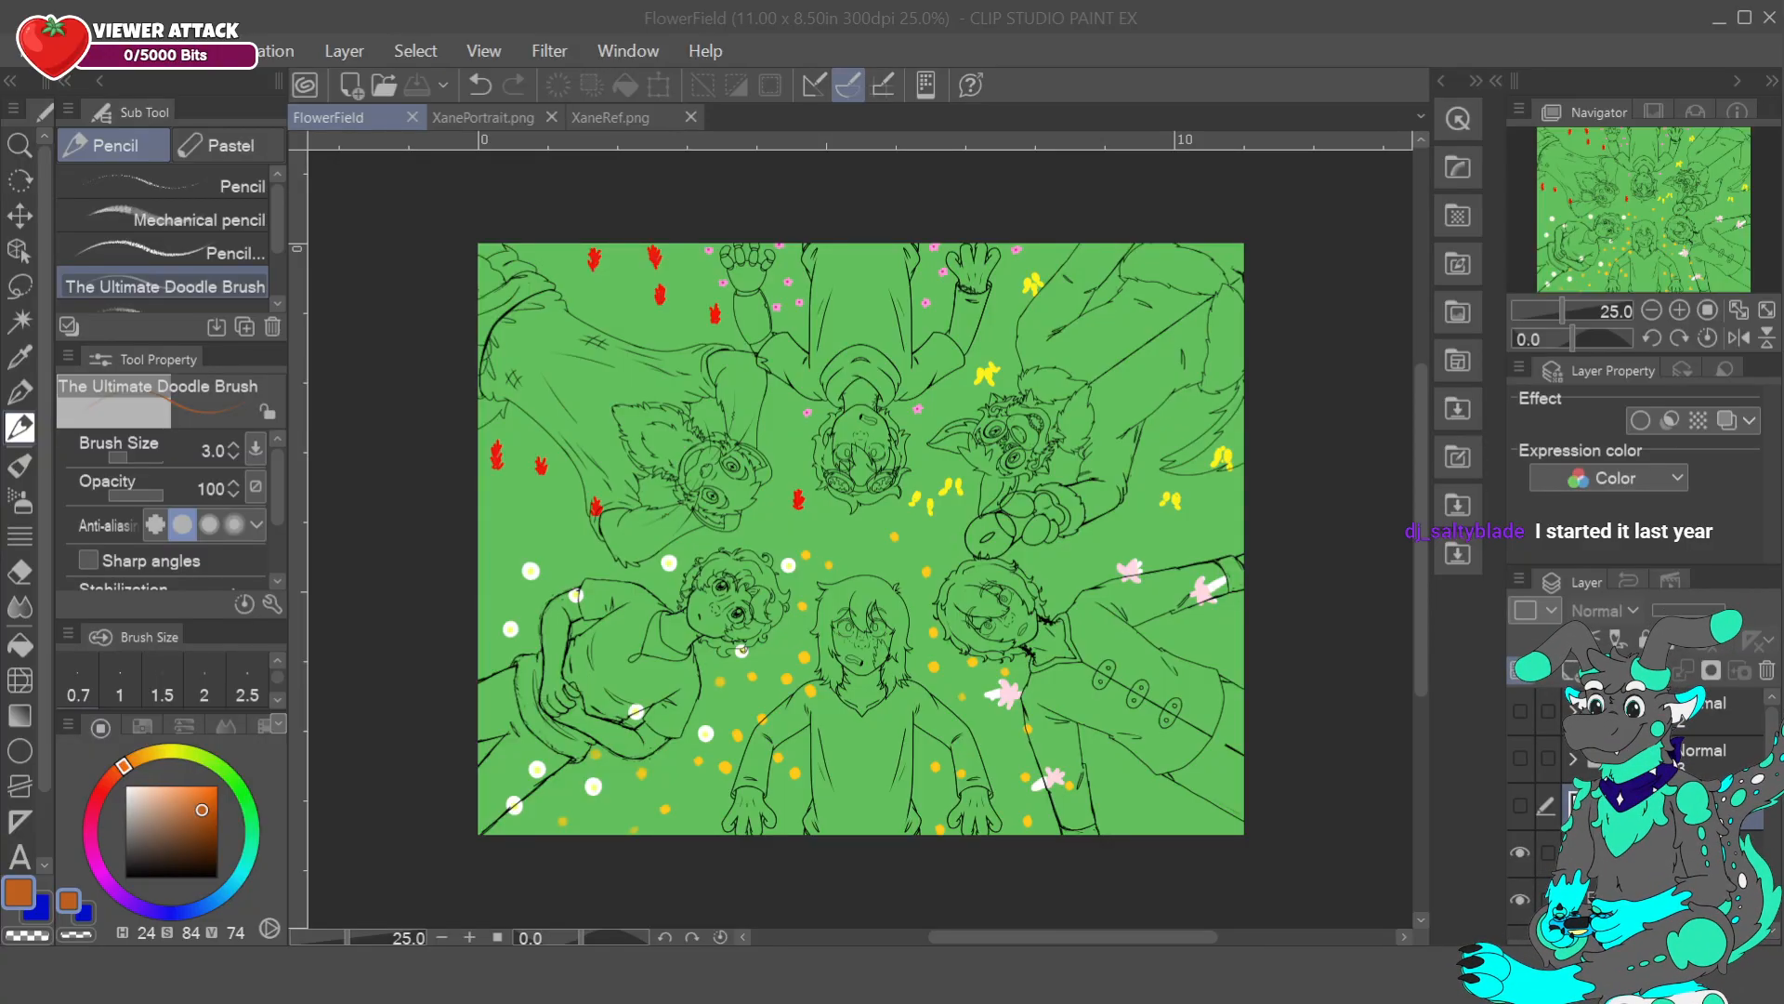
- Close the XaneRef.png reference image
left_click(691, 118)
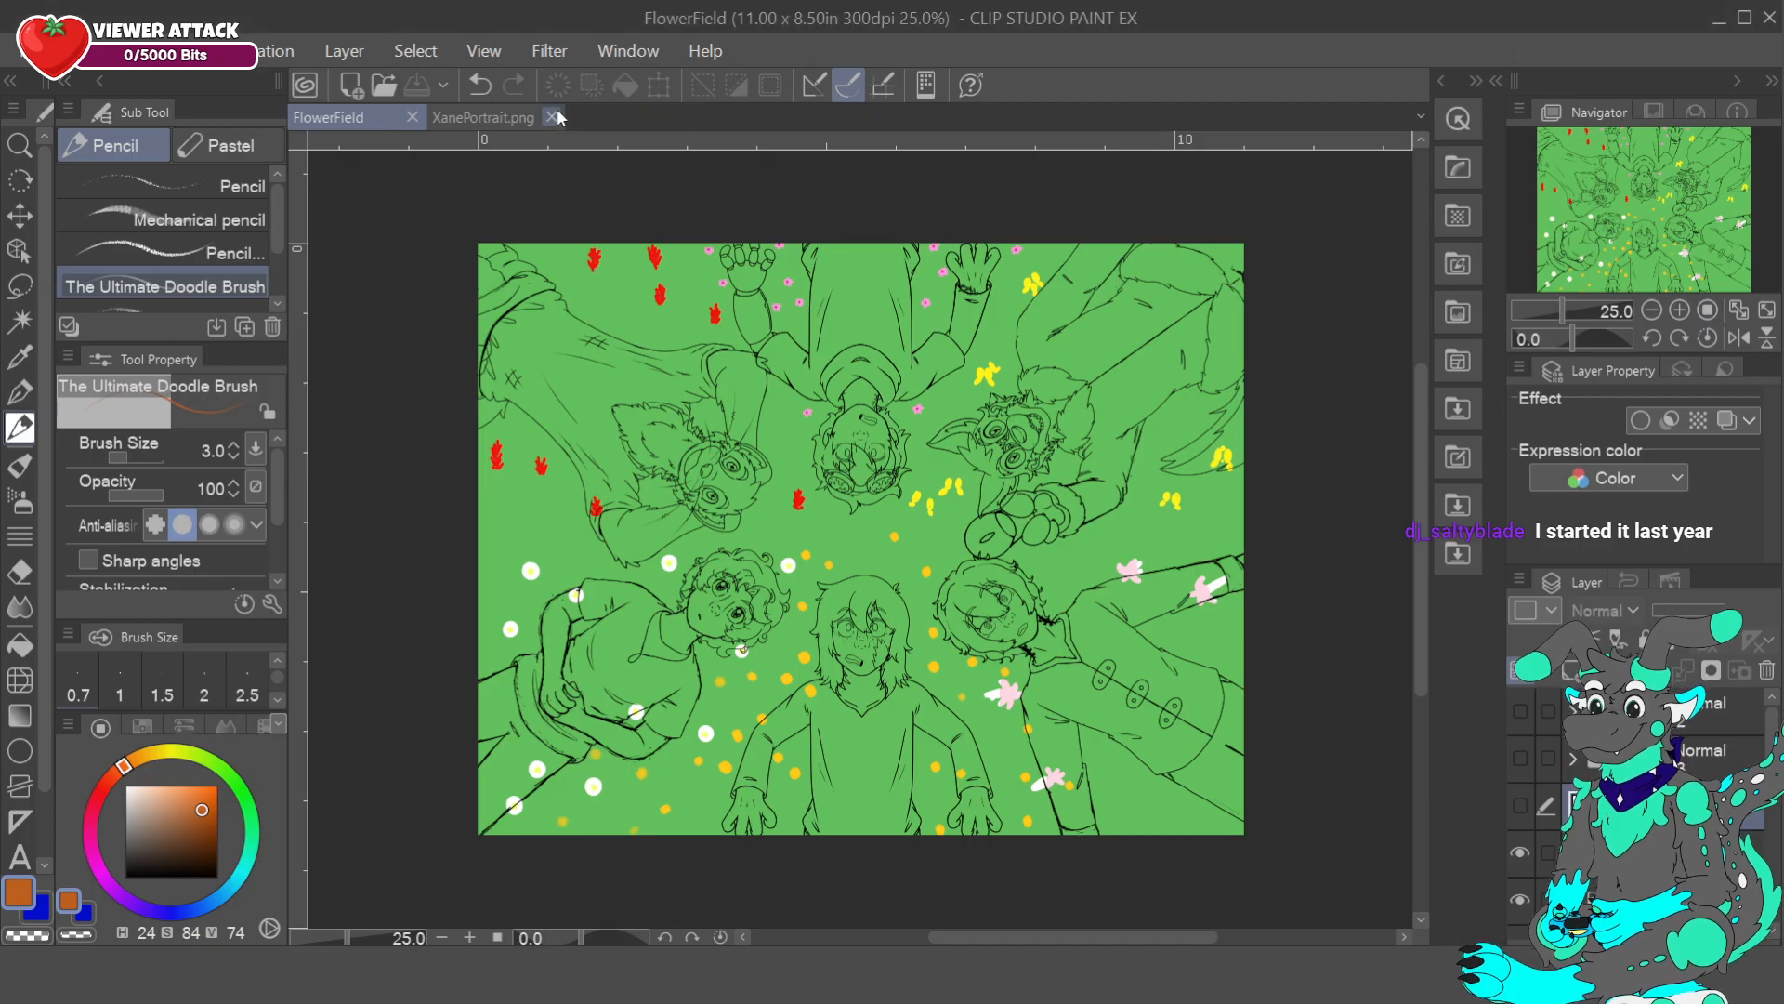